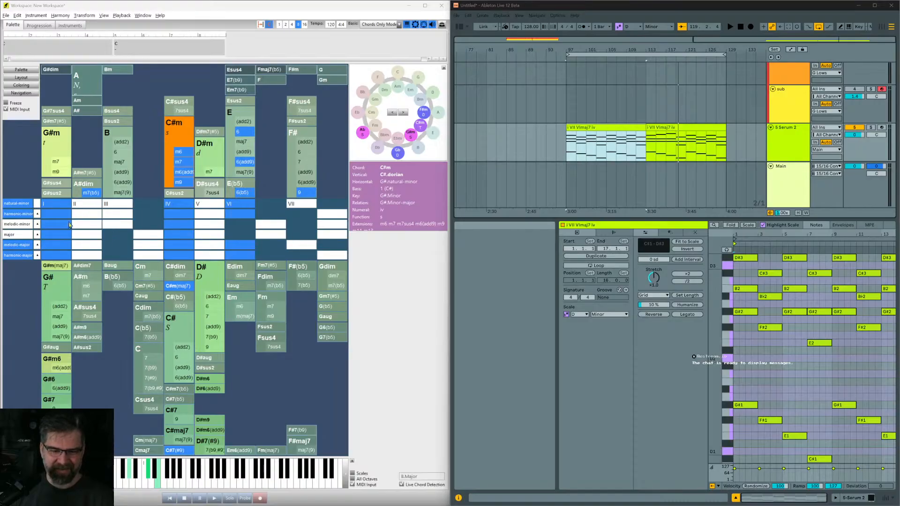
Step: Audition the G#m and B chords in the palette
left_click(55, 154)
left_click(110, 135)
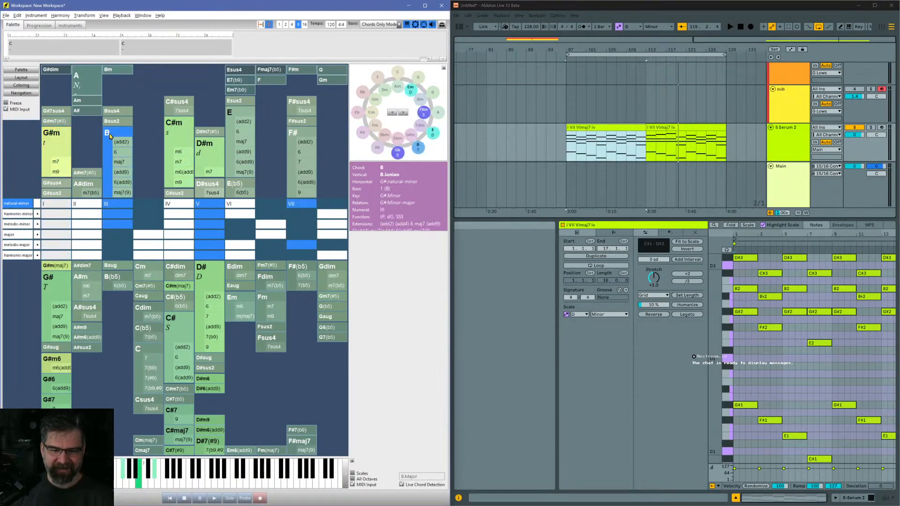
left_click(42, 16)
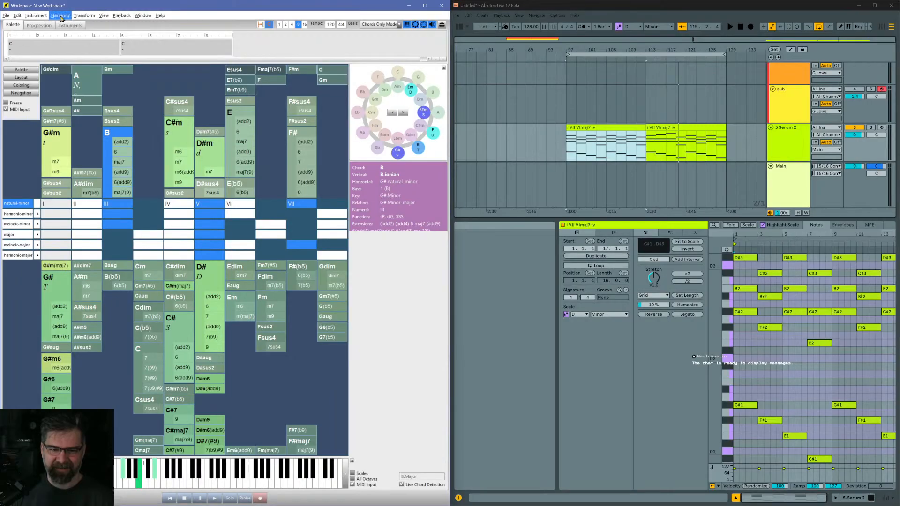
left_click(84, 18)
left_click(101, 17)
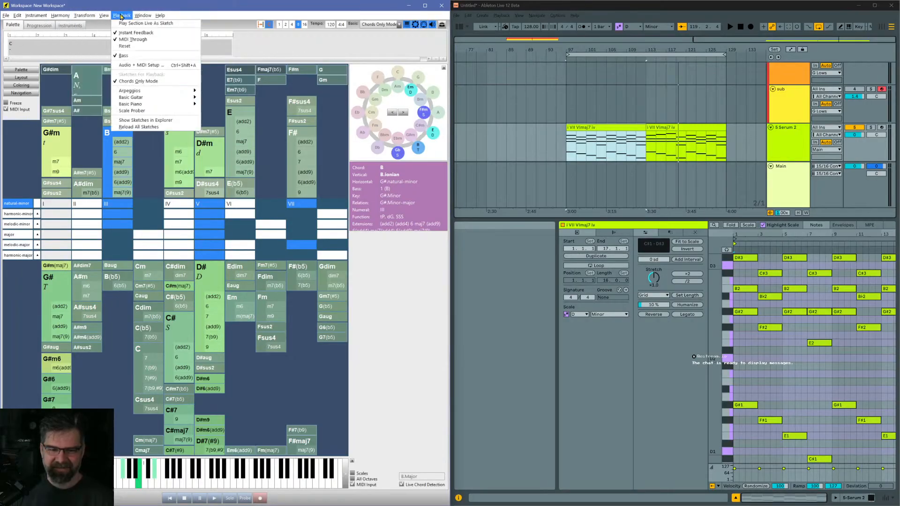
left_click(121, 17)
left_click(121, 17)
left_click(121, 16)
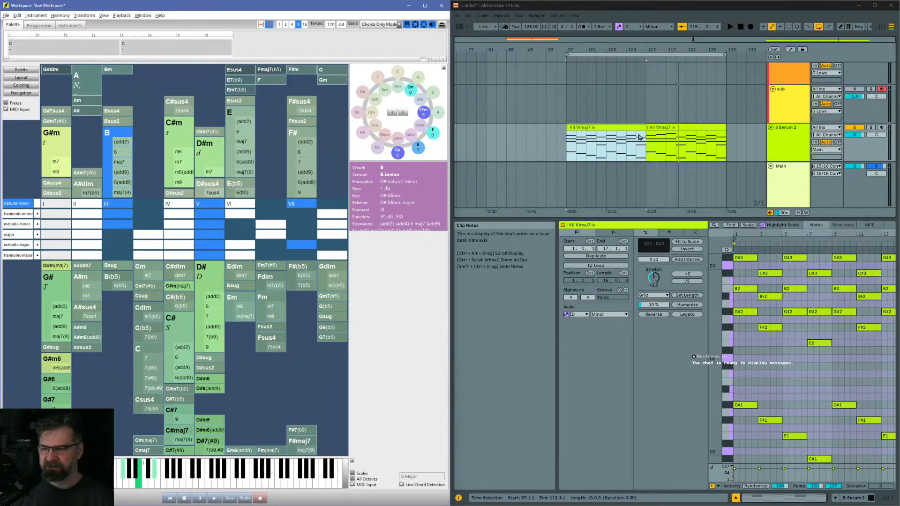
Step: Switch to Ableton Live and play the Serum 2 chord clip from bar 97 while following the detected chords in the palette
scroll(677, 130, "down", 3)
scroll(677, 129, "down", 1)
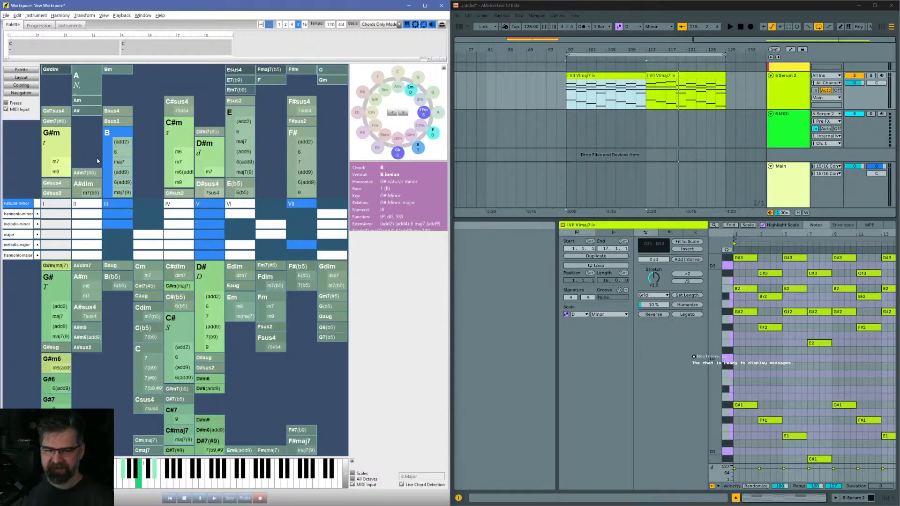
left_click(566, 115)
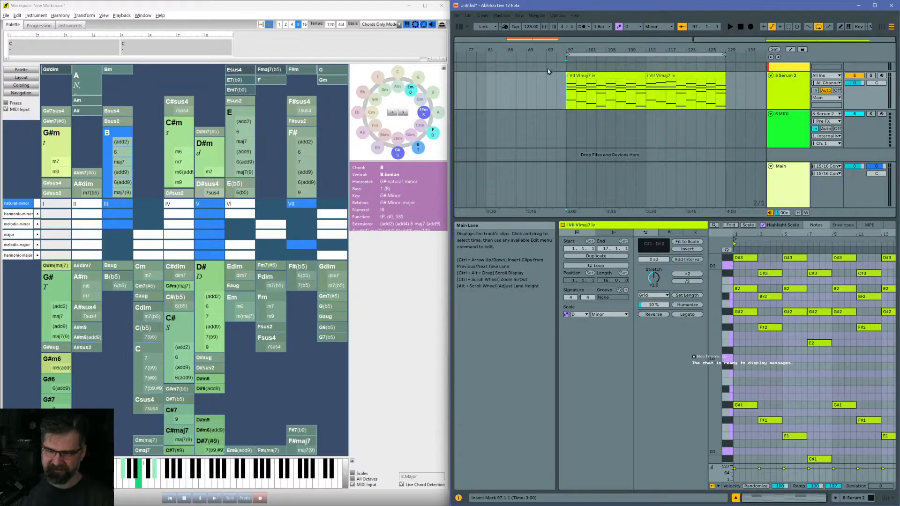
key("space")
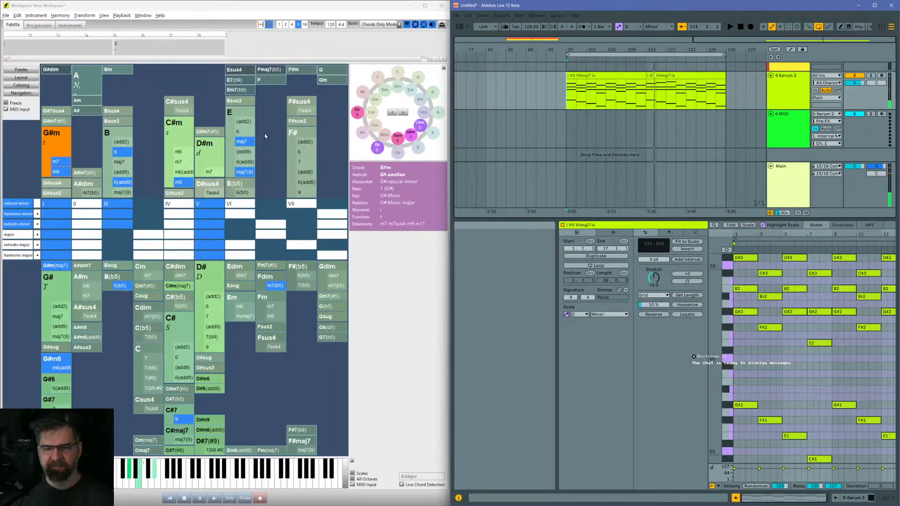
Step: Switch the chord palette to B major using the circle of fifths
left_click(419, 149)
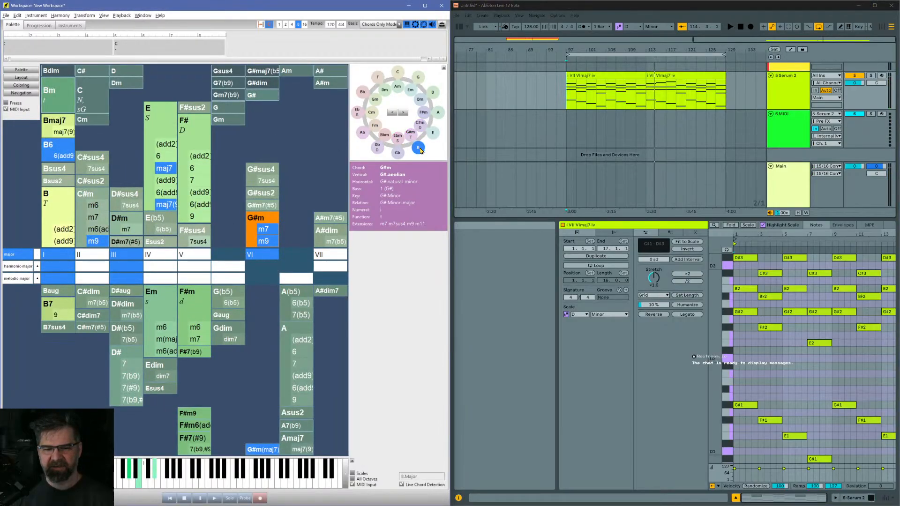
left_click(226, 272)
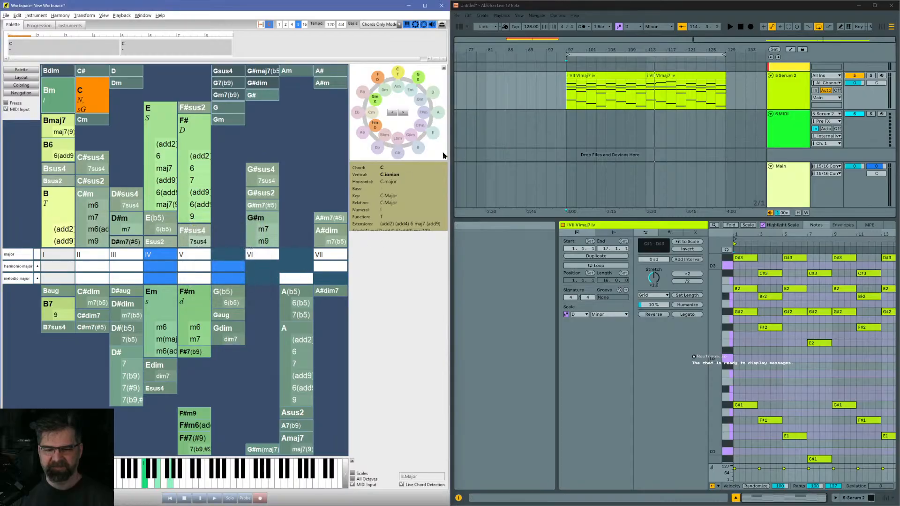
Step: Play the Serum 2 clip from bar 97 against the B major palette and enlarge the clip in the arrangement
left_click(564, 96)
key("space")
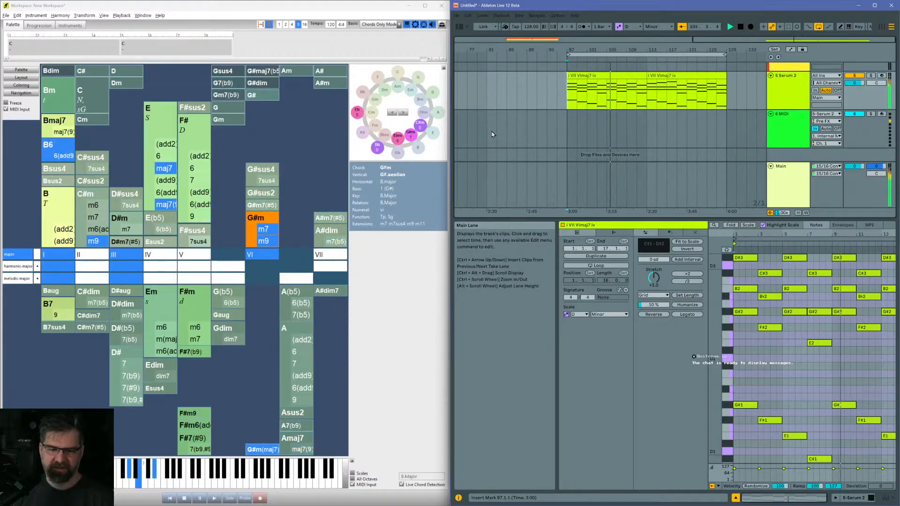
key("space")
key("space")
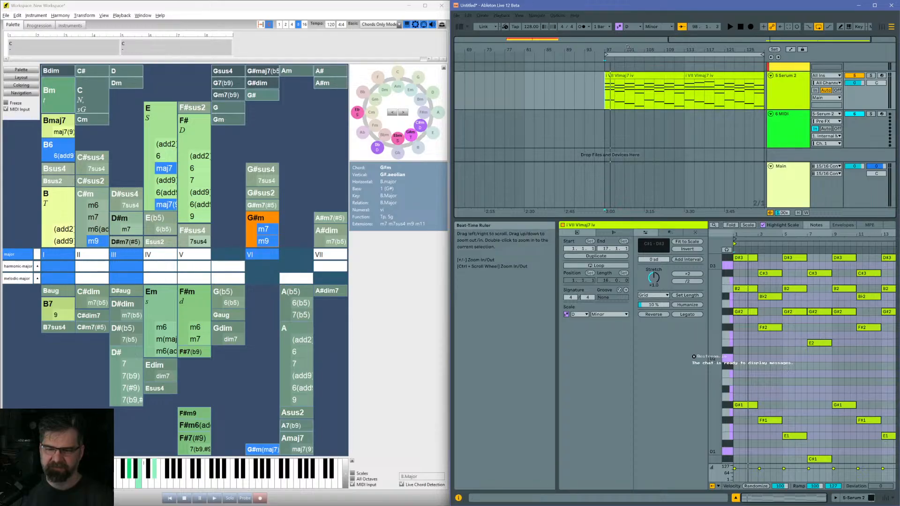
left_click_drag(626, 50, 626, 93)
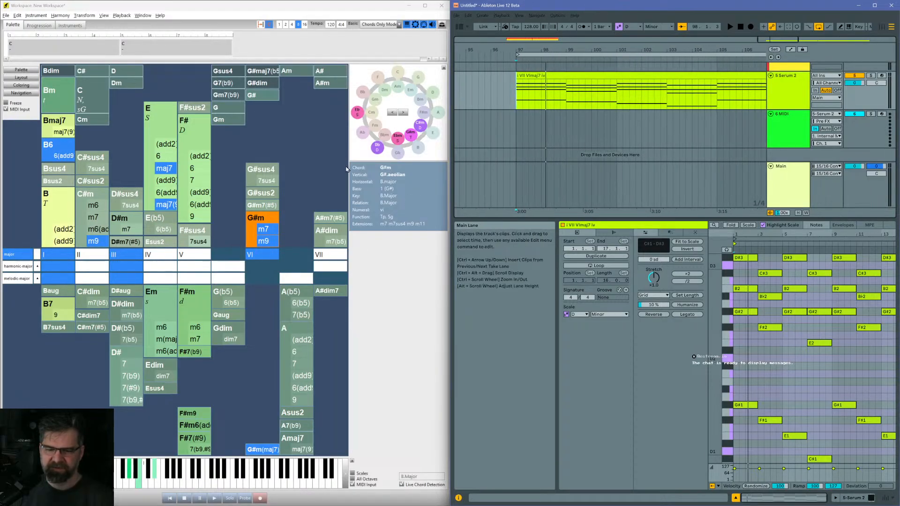
Step: Set the palette's root explicitly to B and its scale set to major
left_click(420, 152)
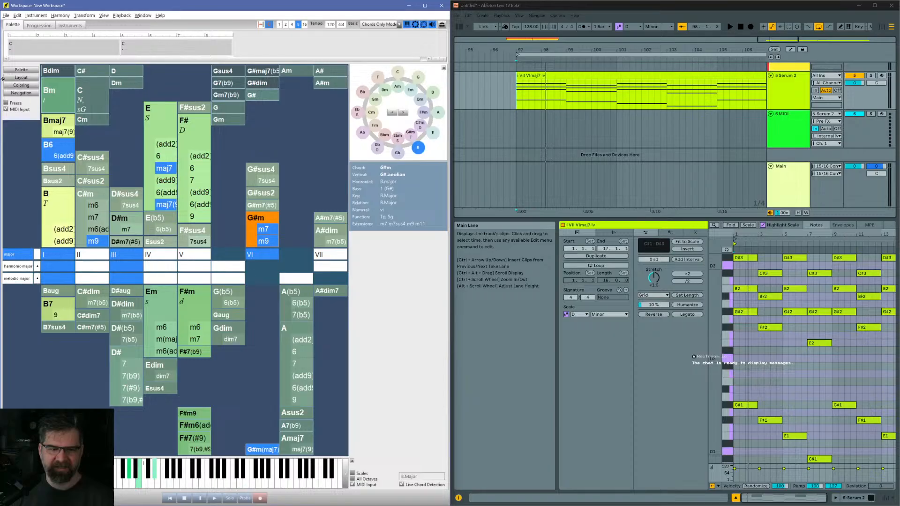
left_click(29, 73)
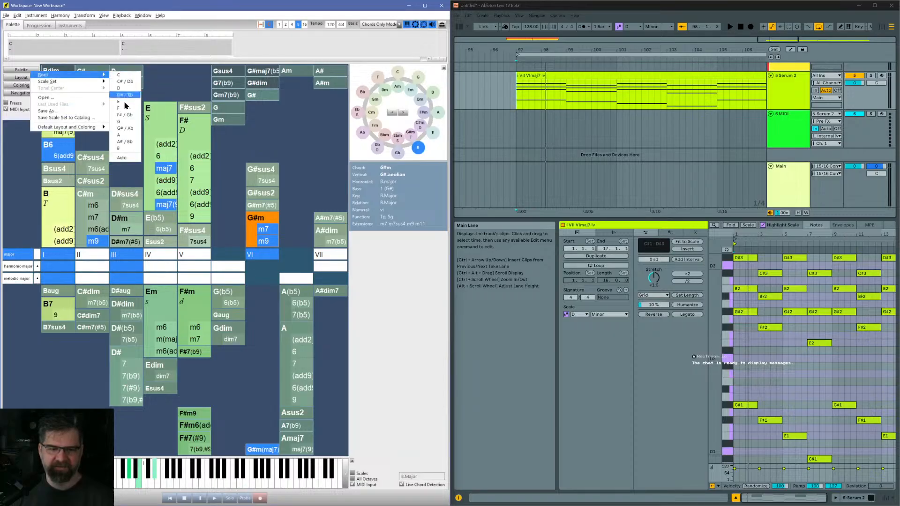
left_click(124, 148)
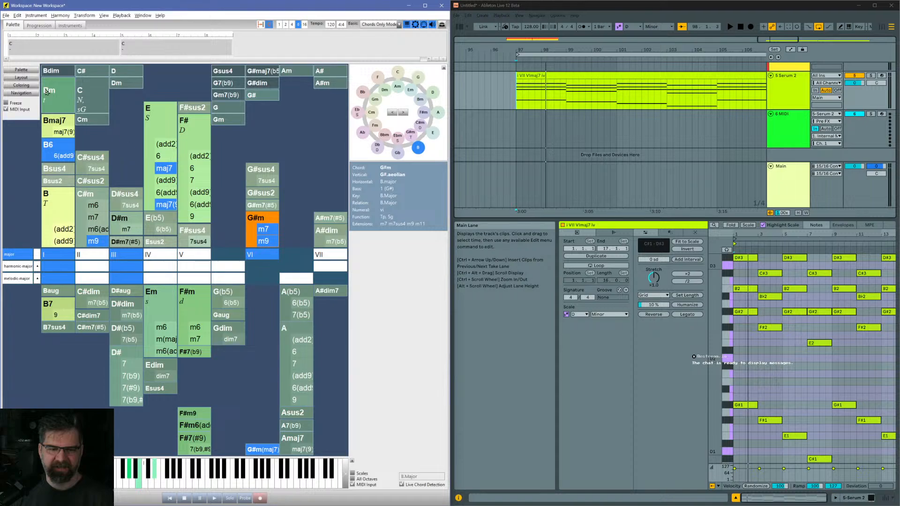
left_click(21, 71)
mouse_move(47, 80)
left_click(114, 89)
Step: Replay the full progression from bar 97 to examine each chord's function in B major
left_click(514, 102)
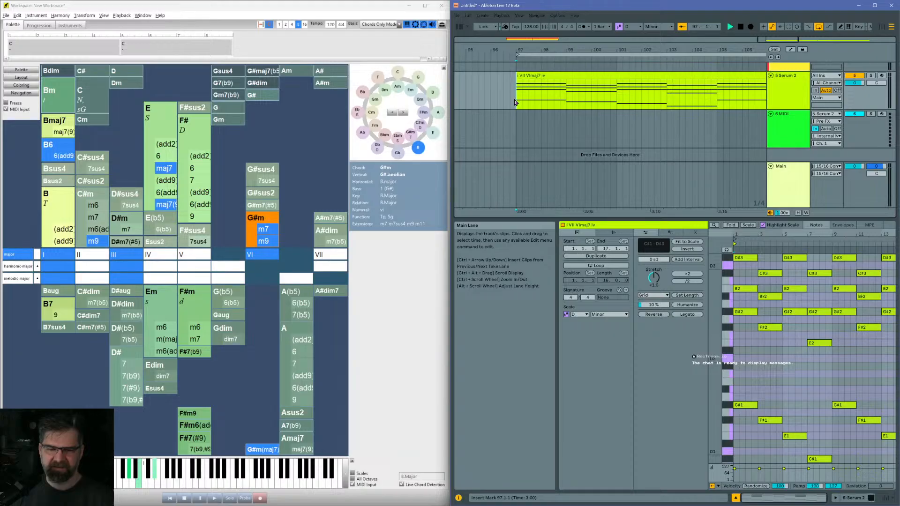
key("space")
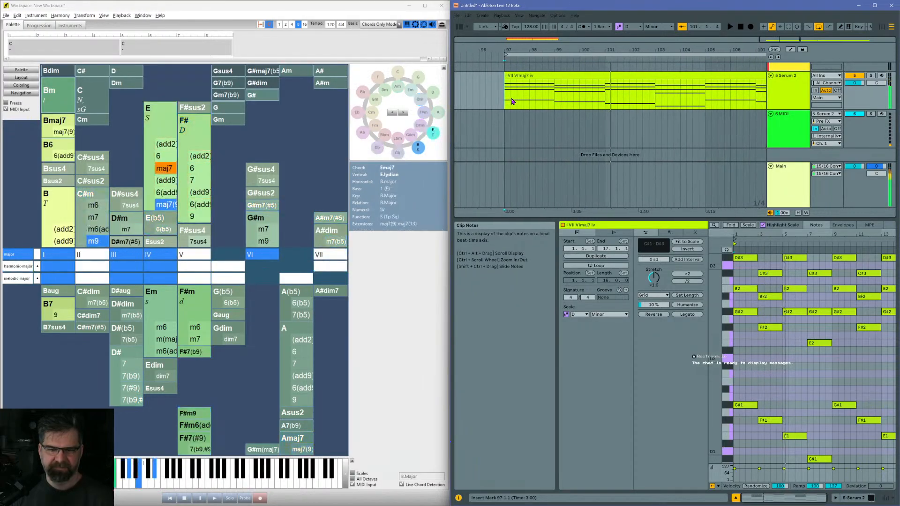
key("space")
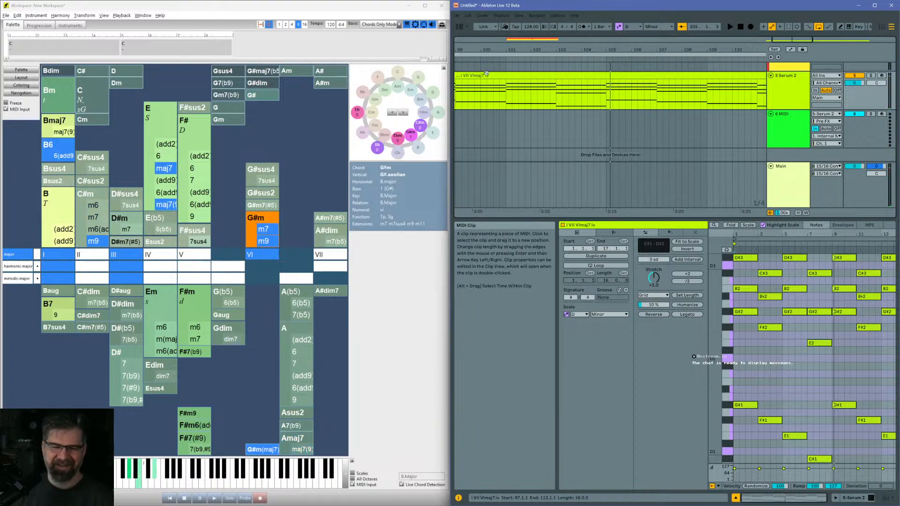
Step: Play the progression's chords separately, starting at bars 97, 99, 101 and 103, to examine their degrees in the palette
left_click_drag(666, 50, 609, 17)
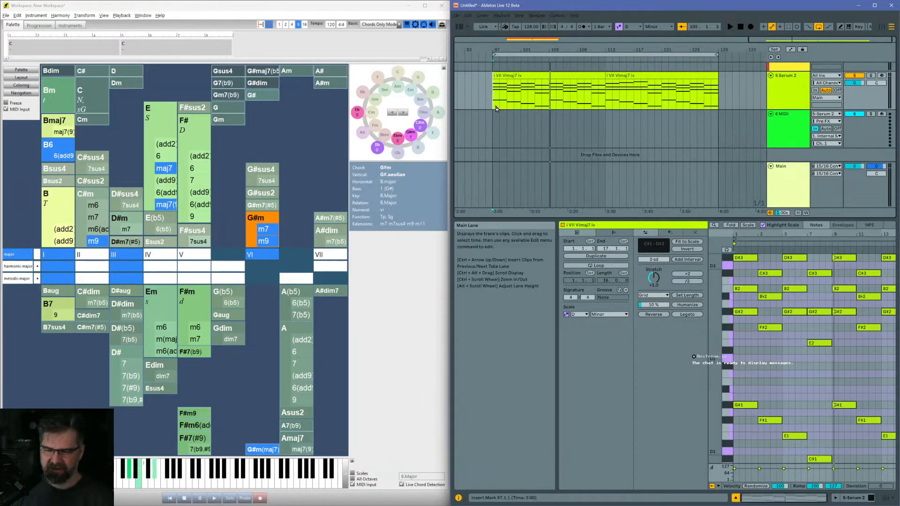
key("space")
key("space")
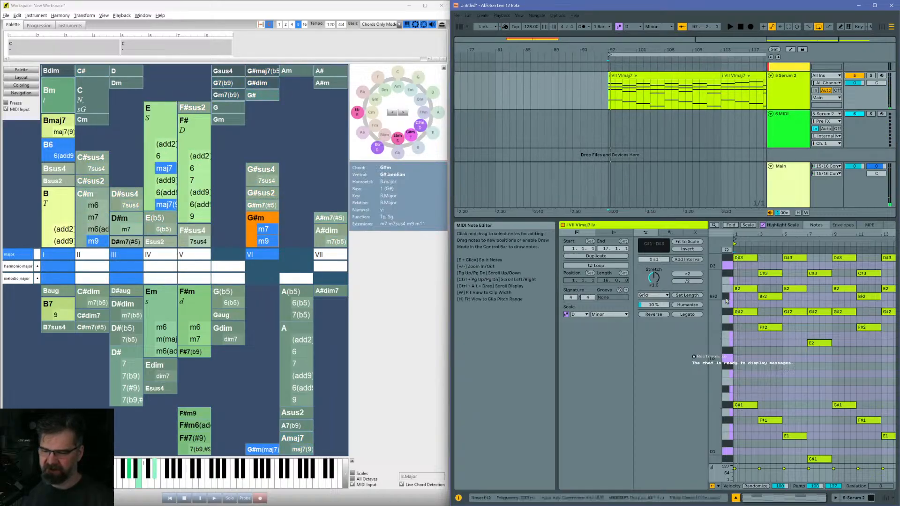
left_click(627, 138)
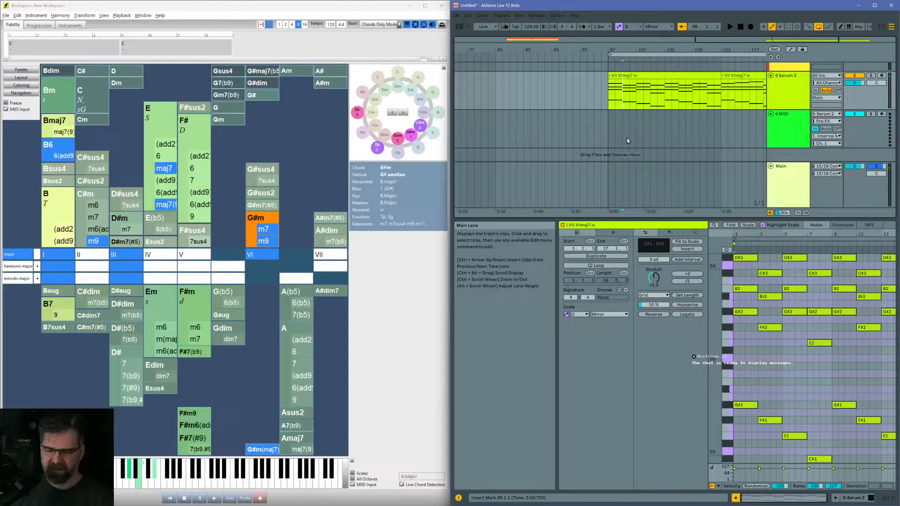
key("space")
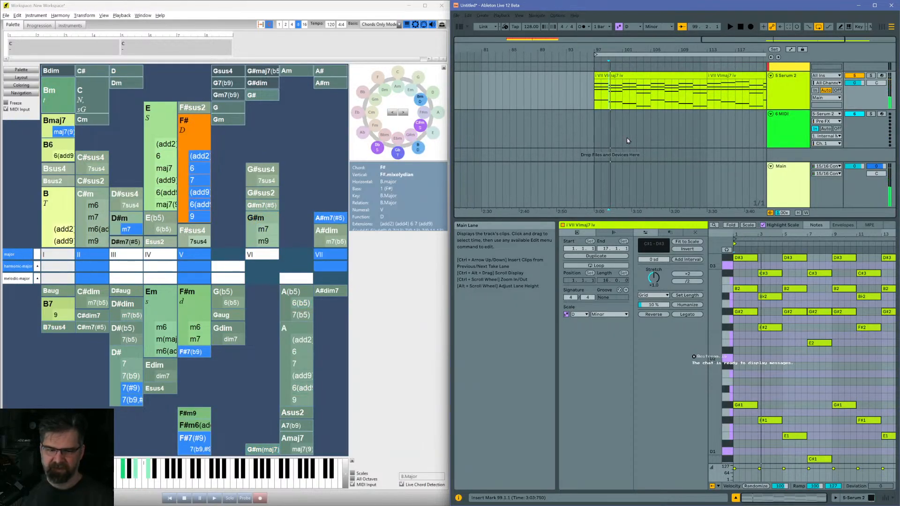
left_click(626, 138)
left_click(610, 102)
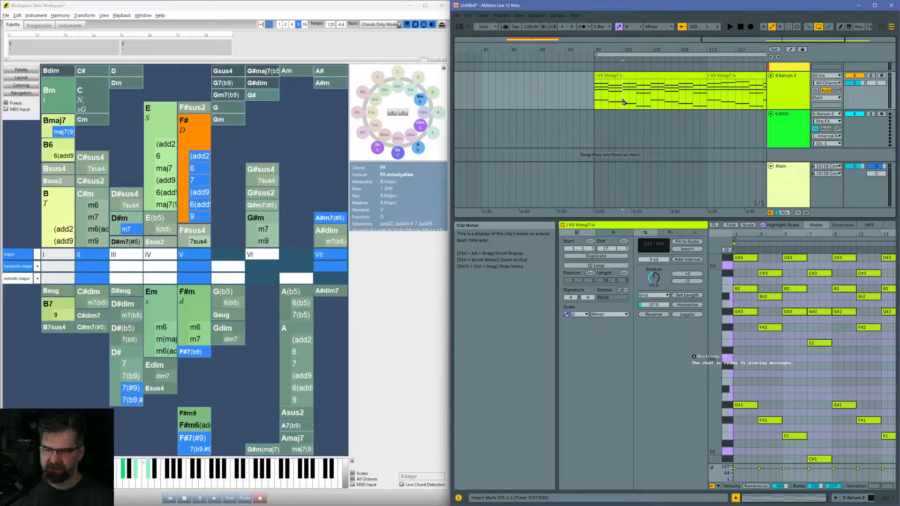
key("space")
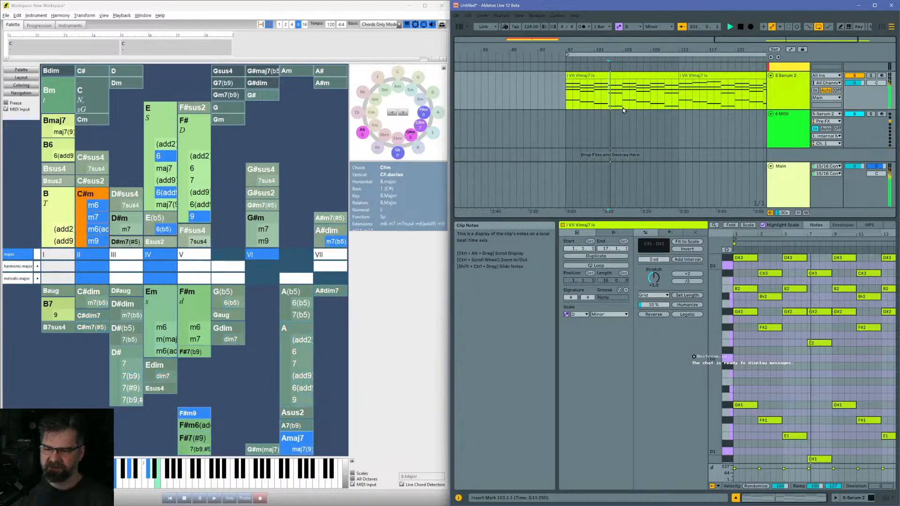
Step: Replay the chords at bars 101 and 103 to compare their functions in the palette
left_click(600, 99)
key("space")
key("space")
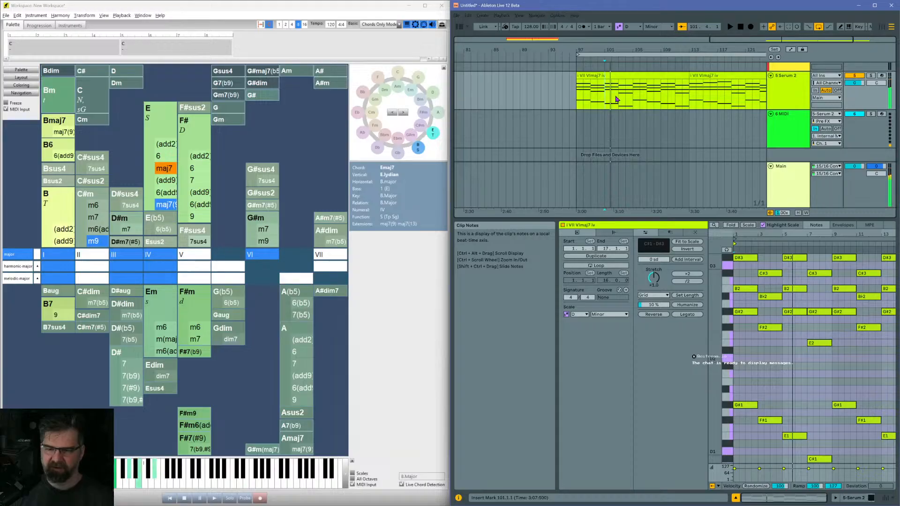
left_click(618, 98)
key("space")
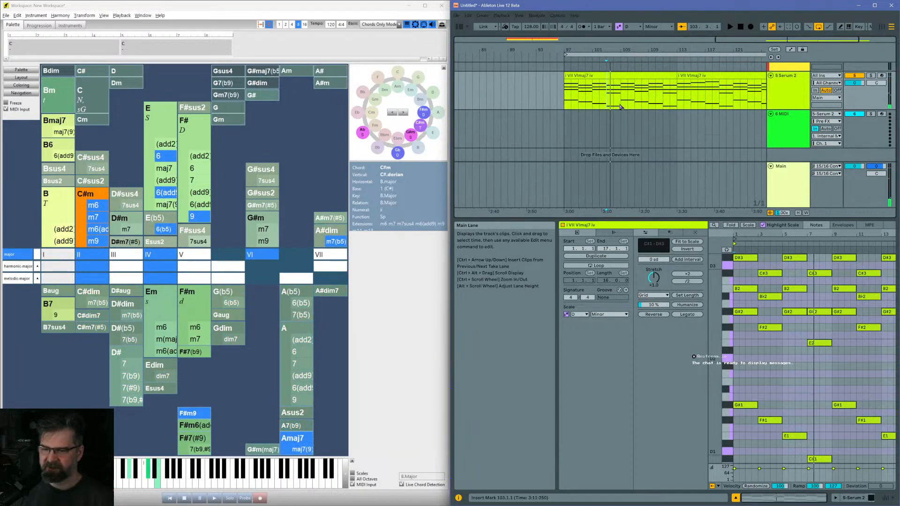
Step: Compare the opening chord with the one at bar 103, then replay the clip briefly from bar 97
left_click(570, 100)
key("space")
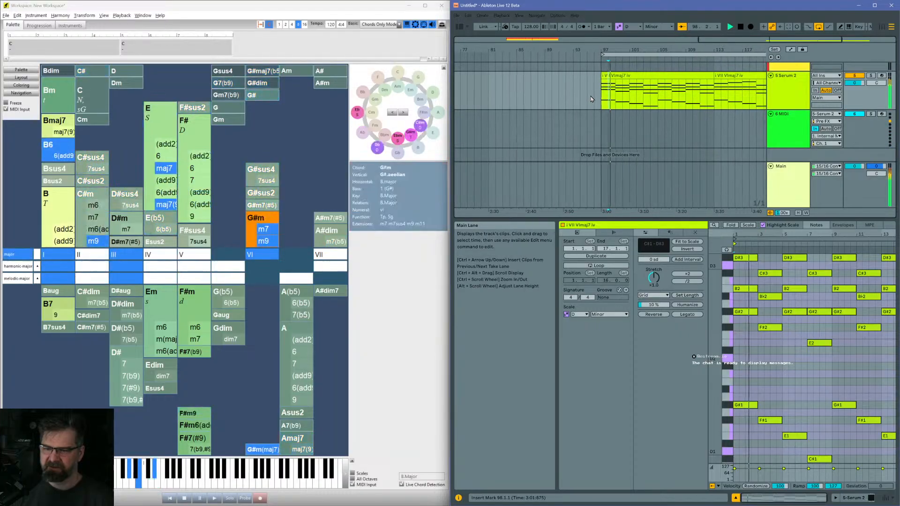
key("space")
left_click(659, 102)
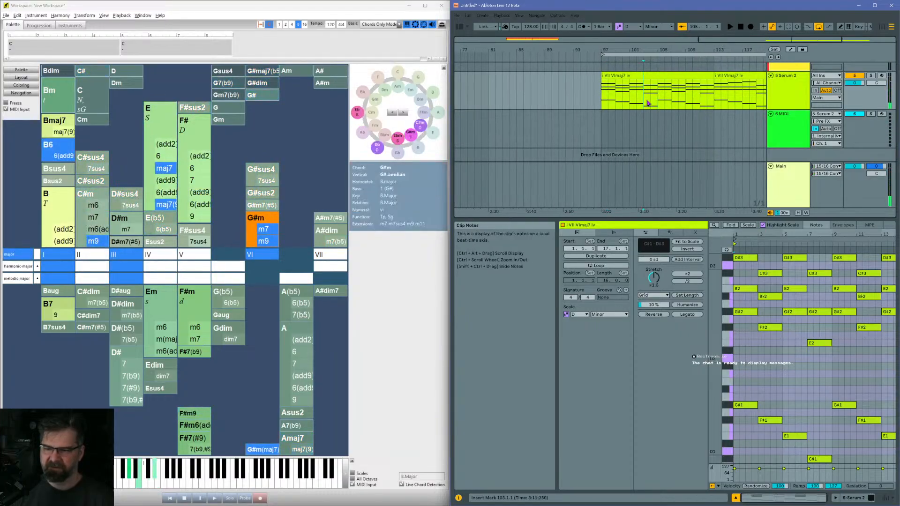
key("space")
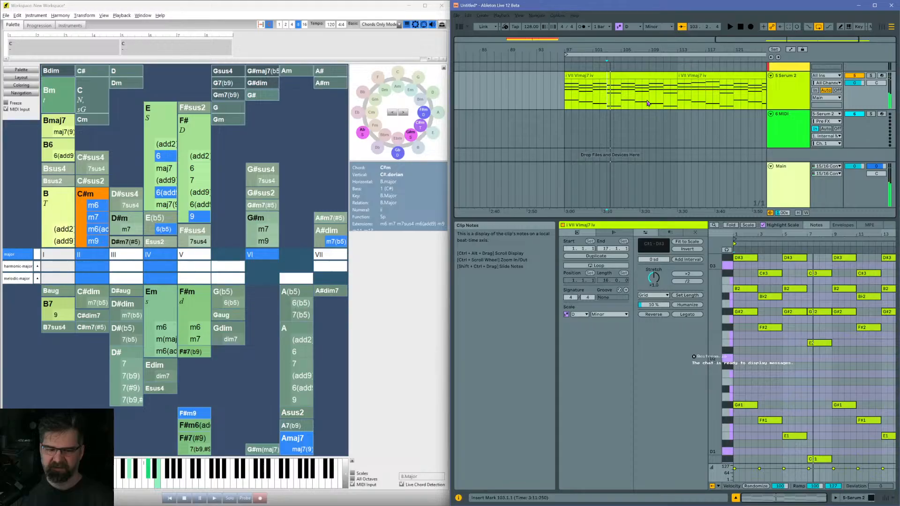
left_click(567, 92)
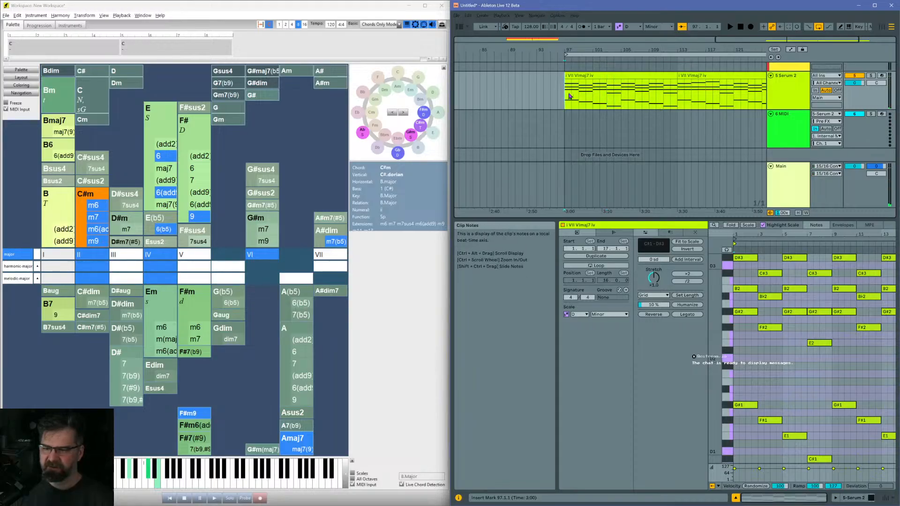
key("space")
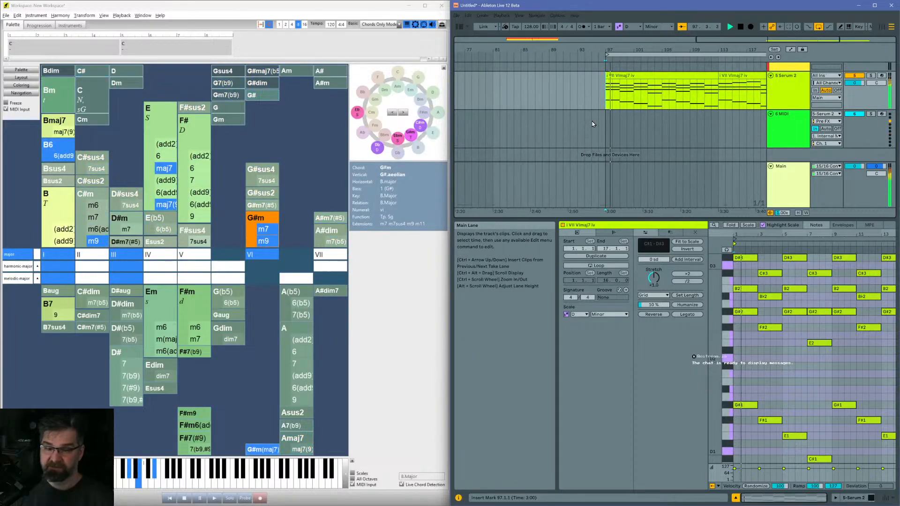
key("space")
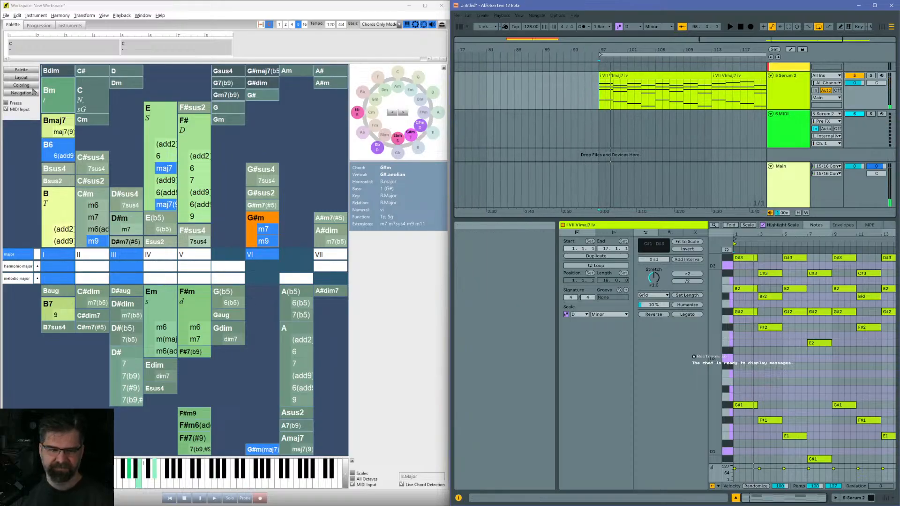
Step: Set the palette's root to G#/Ab and its scale set to minor
right_click(26, 73)
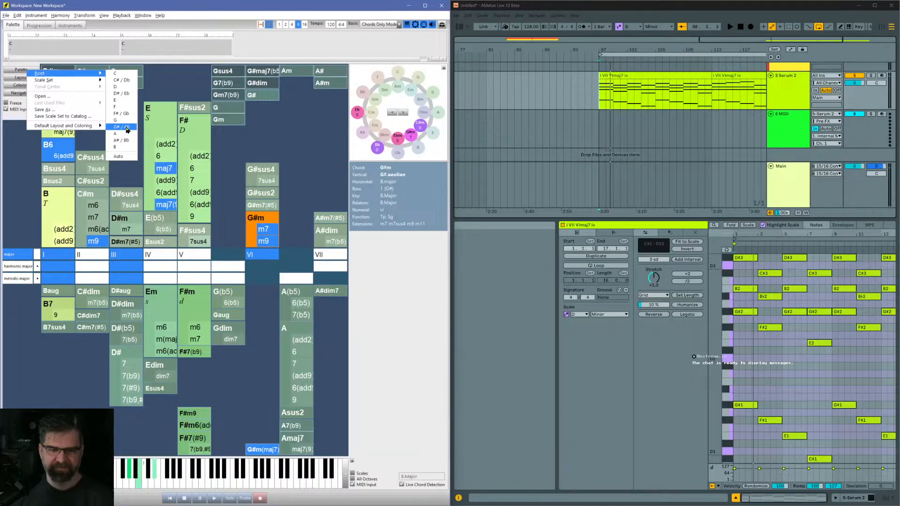
left_click(123, 131)
right_click(25, 68)
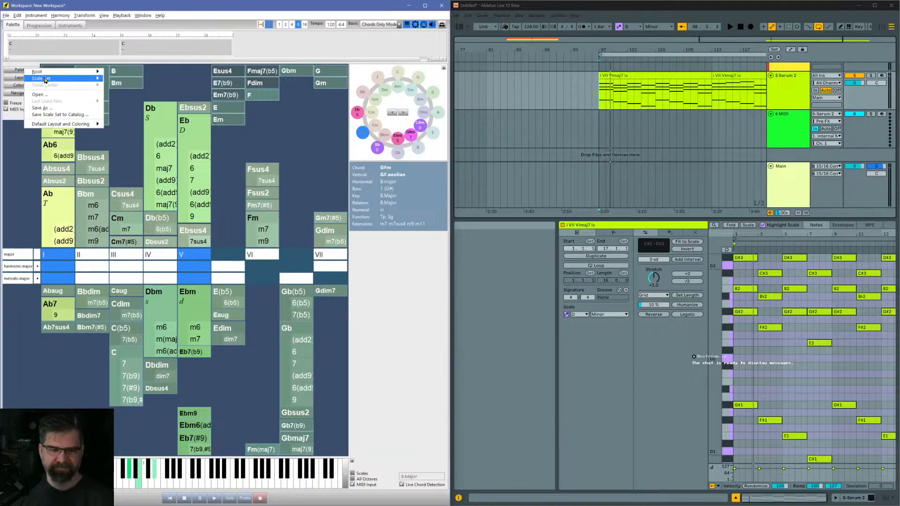
mouse_move(71, 78)
left_click(127, 78)
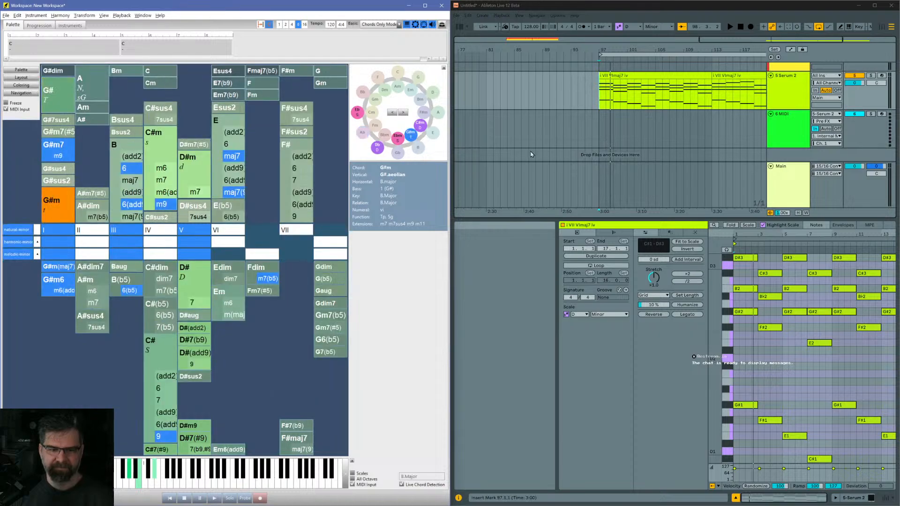
Step: Play the first clip's chords separately between bars 97 and 109 to examine their functions in G# minor
key("space")
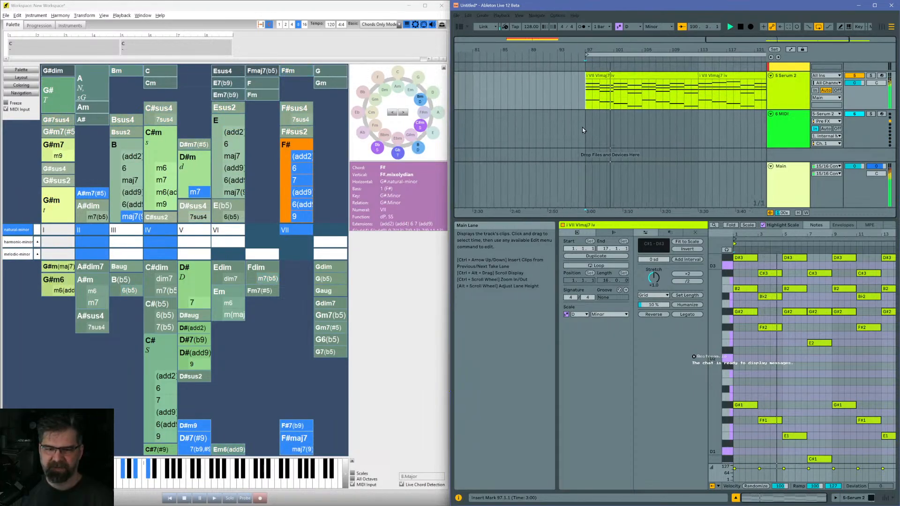
left_click(609, 111)
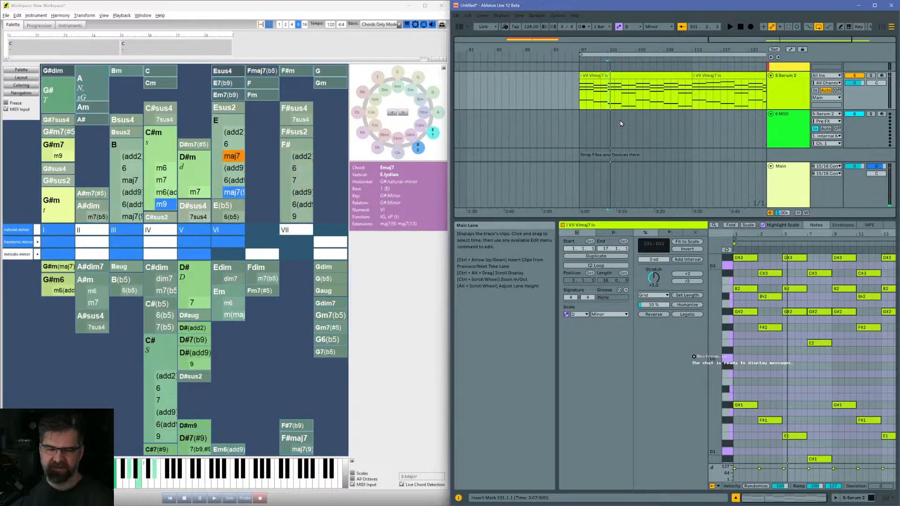
left_click(623, 98)
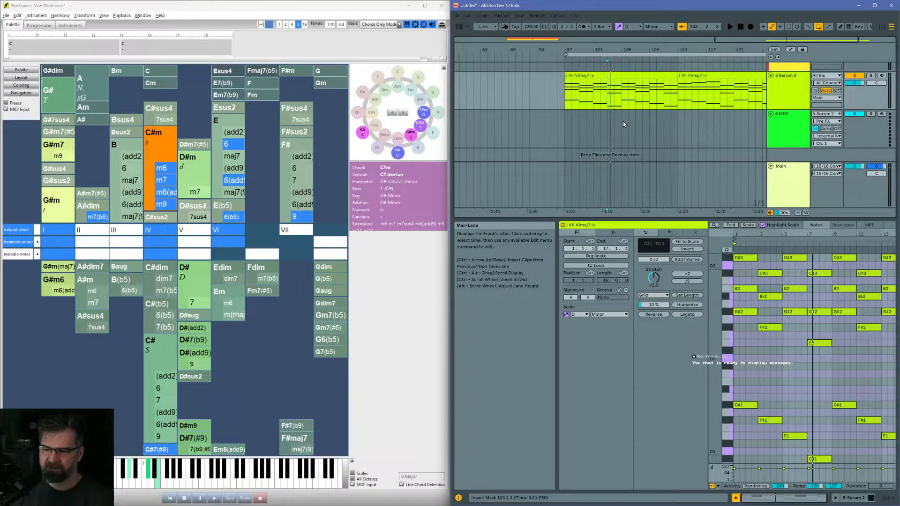
left_click(621, 98)
key("space")
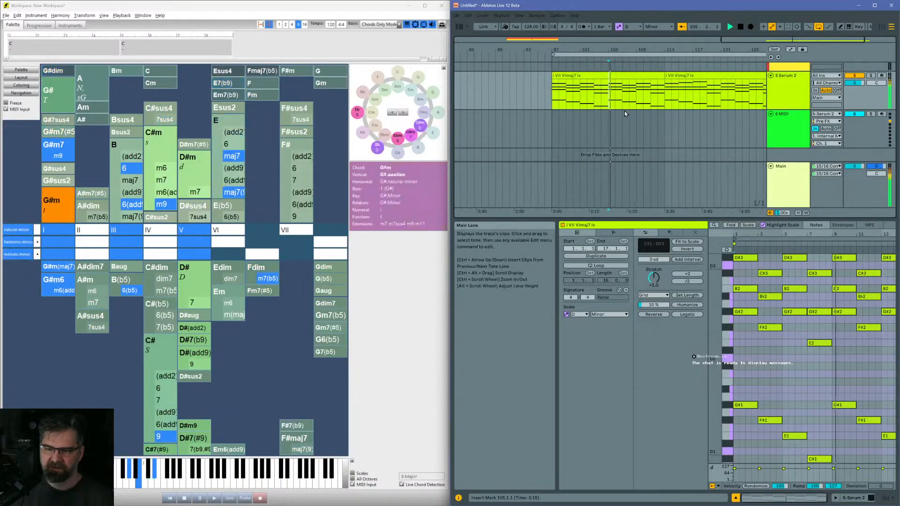
left_click(622, 105)
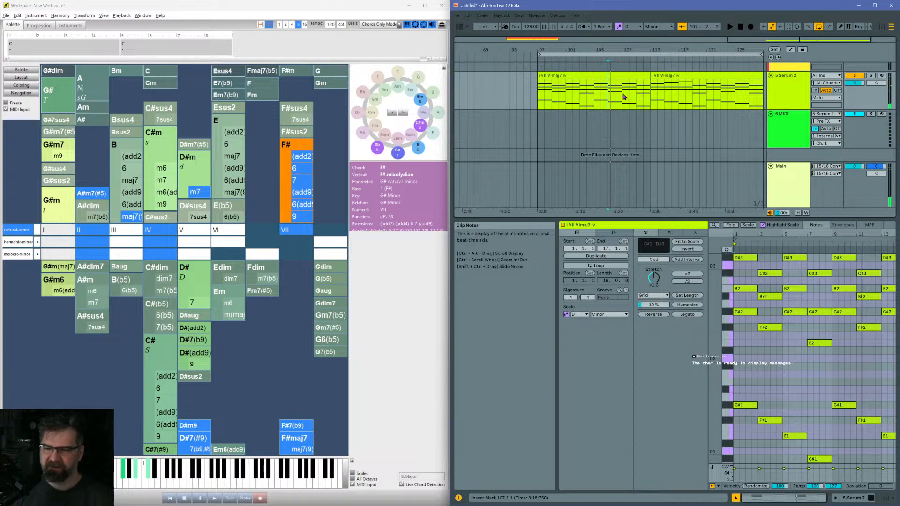
left_click(607, 130)
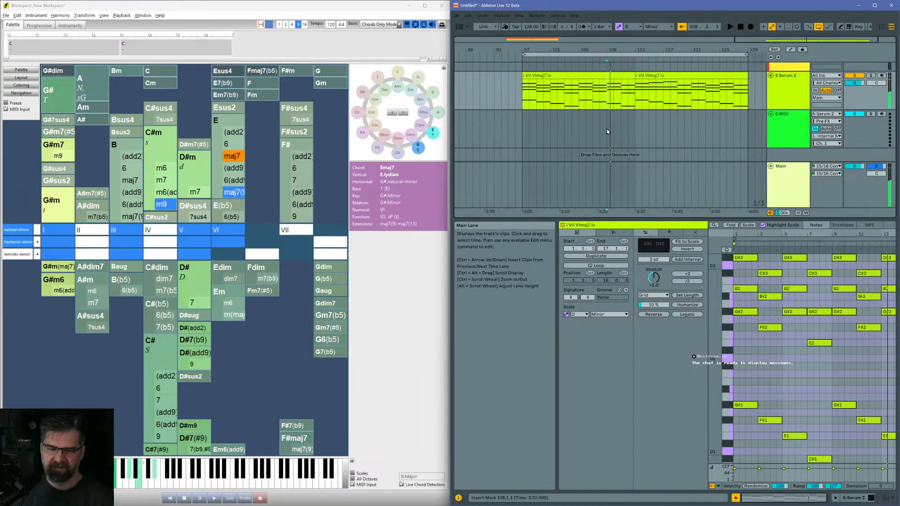
Step: Play the second clip's opening chords from bars 113 and 115 to examine how the palette classifies them
left_click(605, 130)
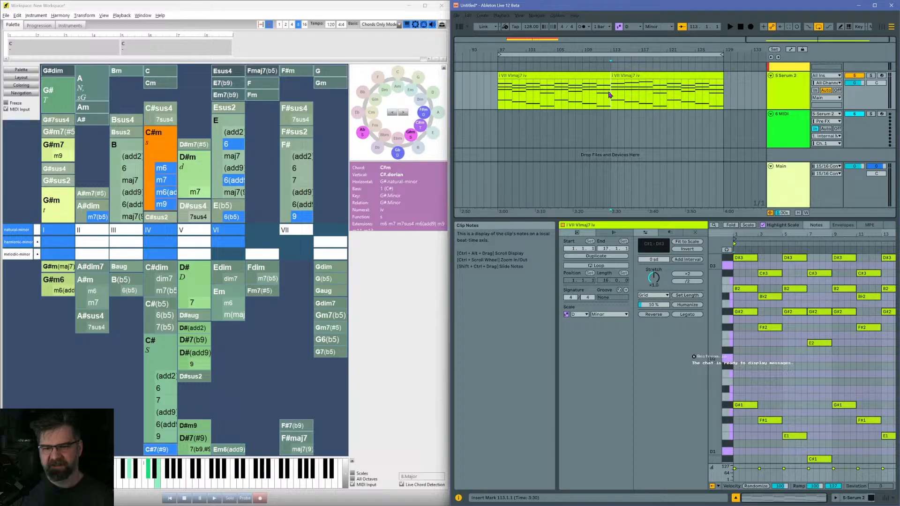
key("space")
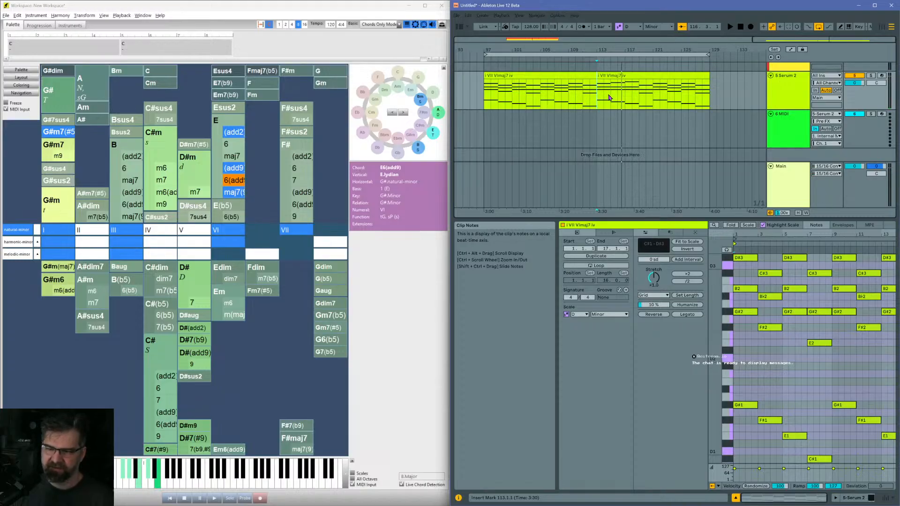
left_click(609, 92)
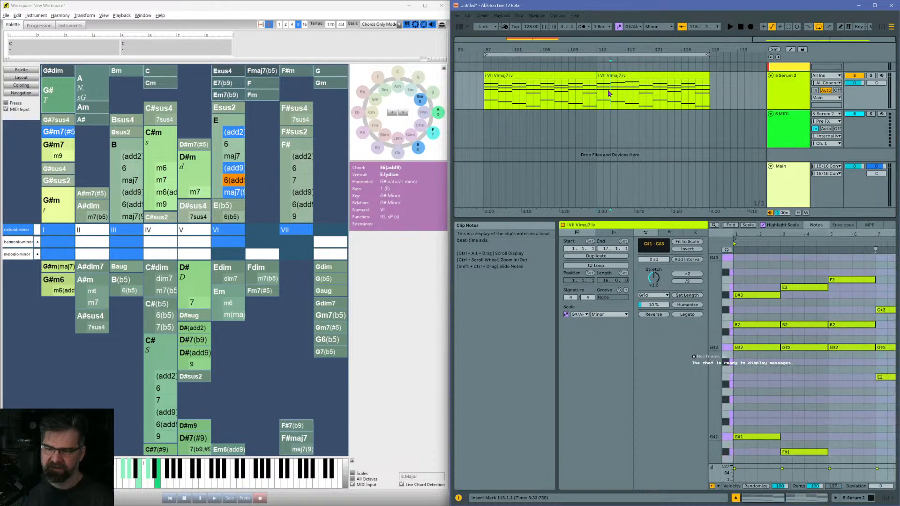
left_click(557, 97)
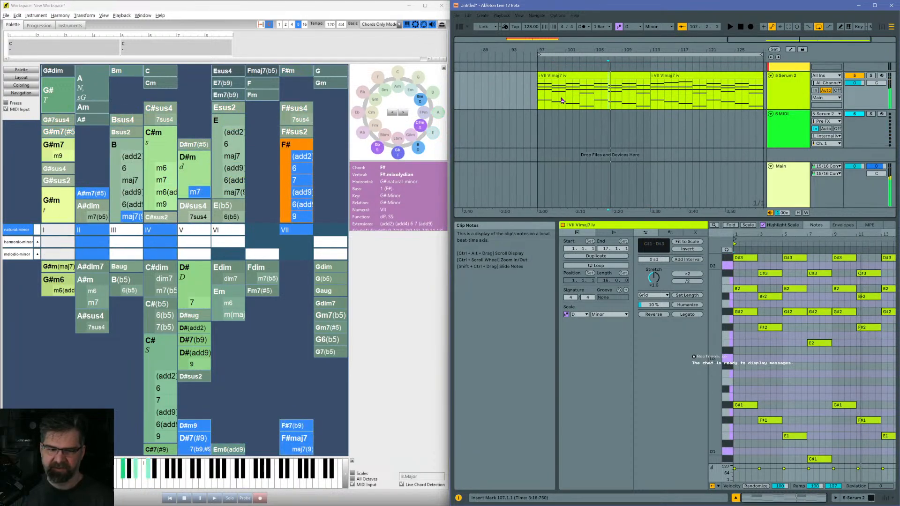
left_click(669, 95)
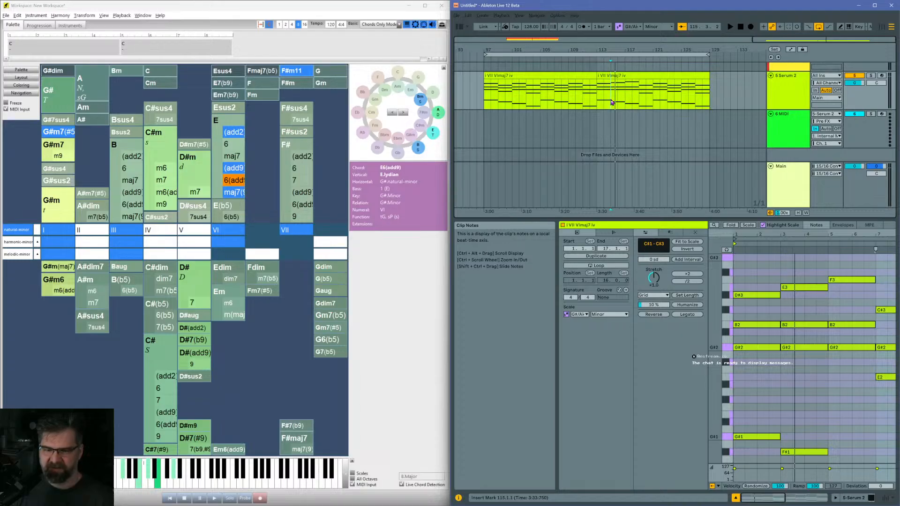
key("space")
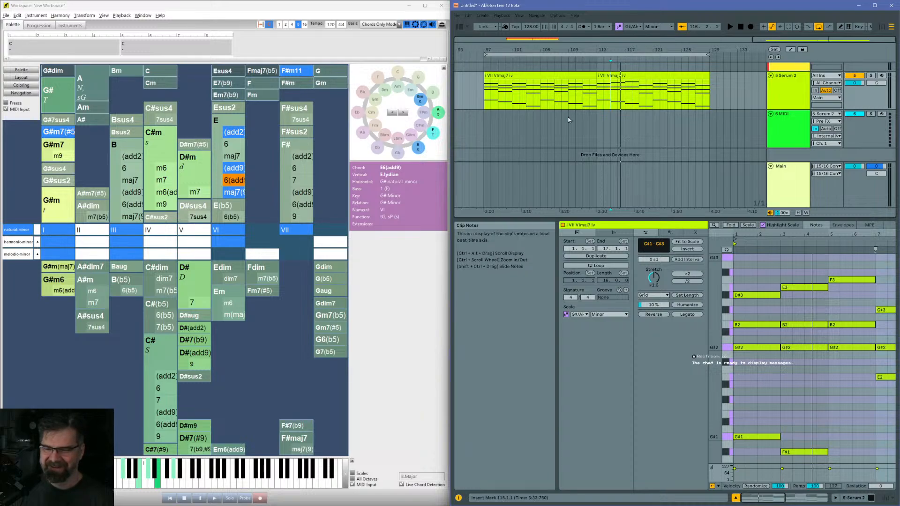
Step: Replay the second clip's chords from bars 113, 115 and 117 to compare their degrees in the palette
left_click(595, 97)
key("space")
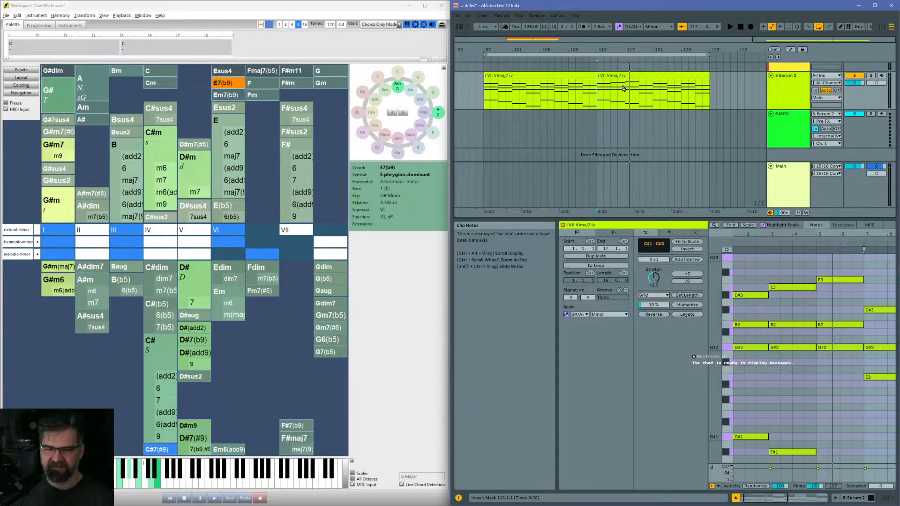
left_click(617, 89)
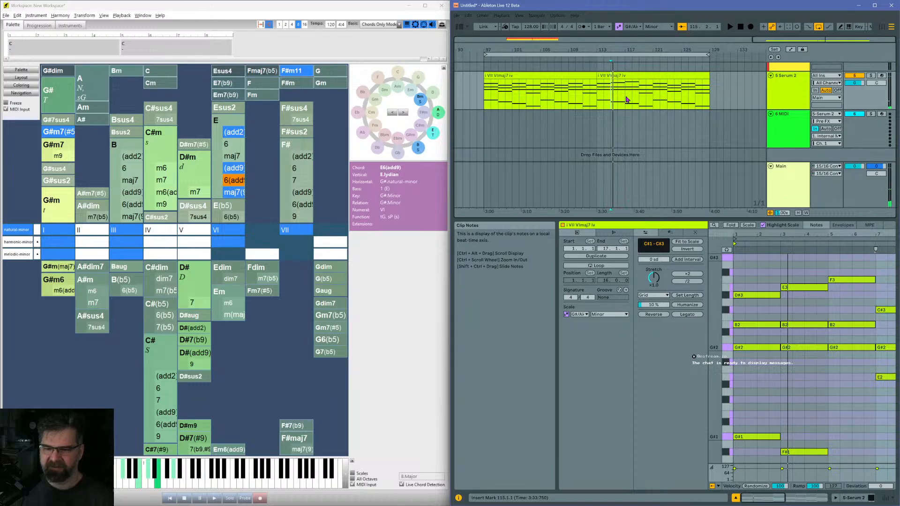
left_click(627, 99)
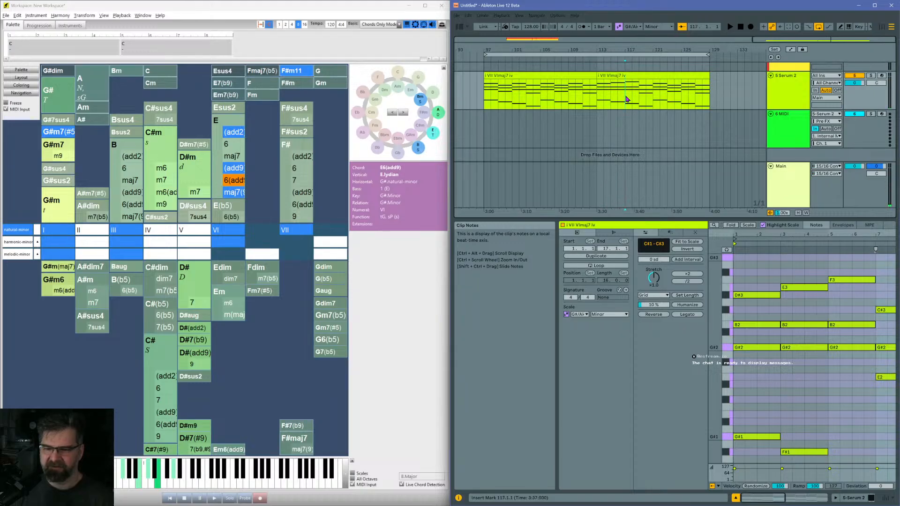
Step: Audition F#m11, Fmaj7(b5) and E7(b9) in the palette to compare their functions
left_click(301, 74)
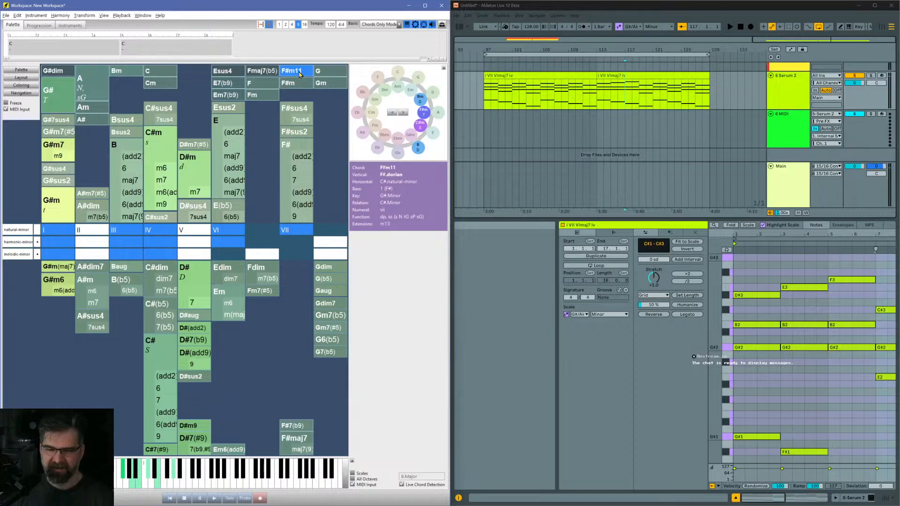
left_click(267, 72)
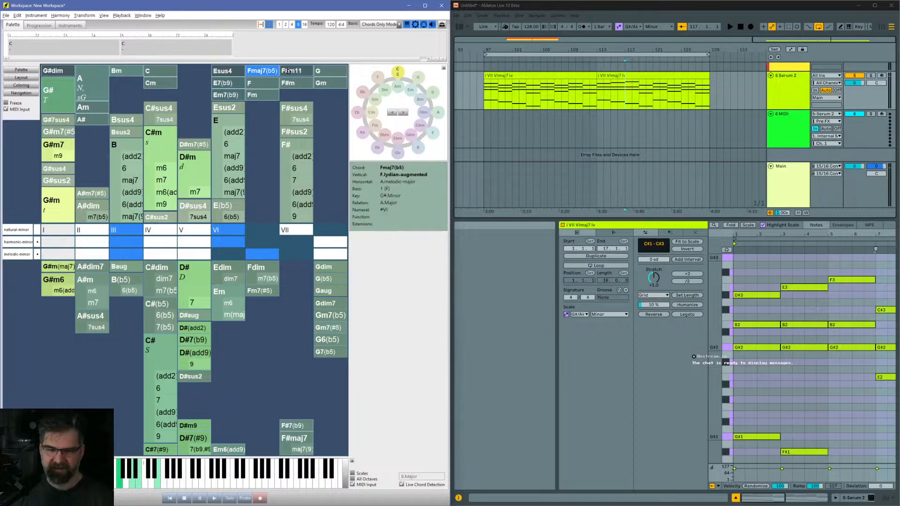
left_click(290, 71)
left_click(228, 82)
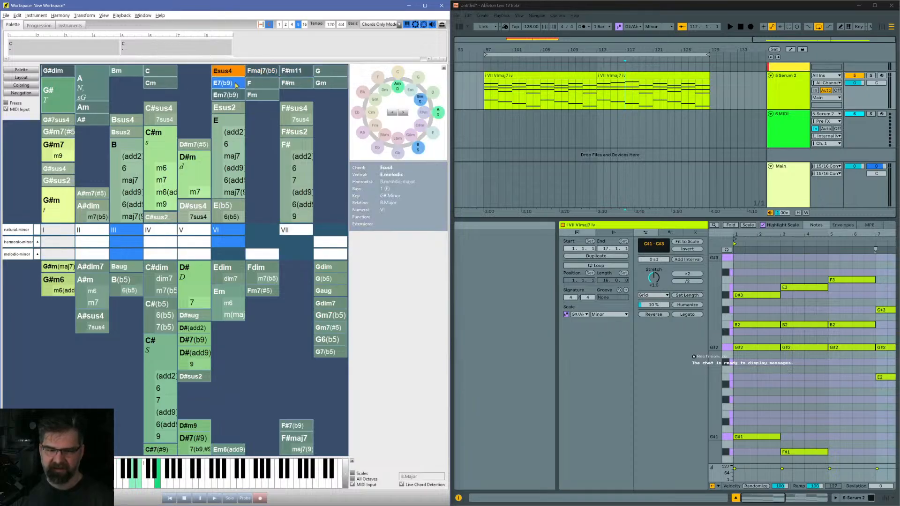
left_click(302, 71)
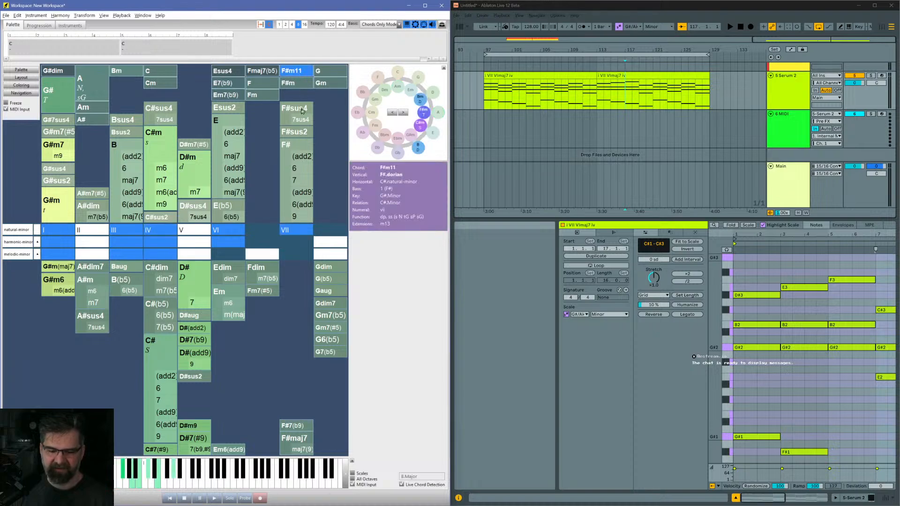
Step: Deactivate all notes from E1 to F3 in the chord at bar 5 of the second clip
scroll(806, 325, "right", 3)
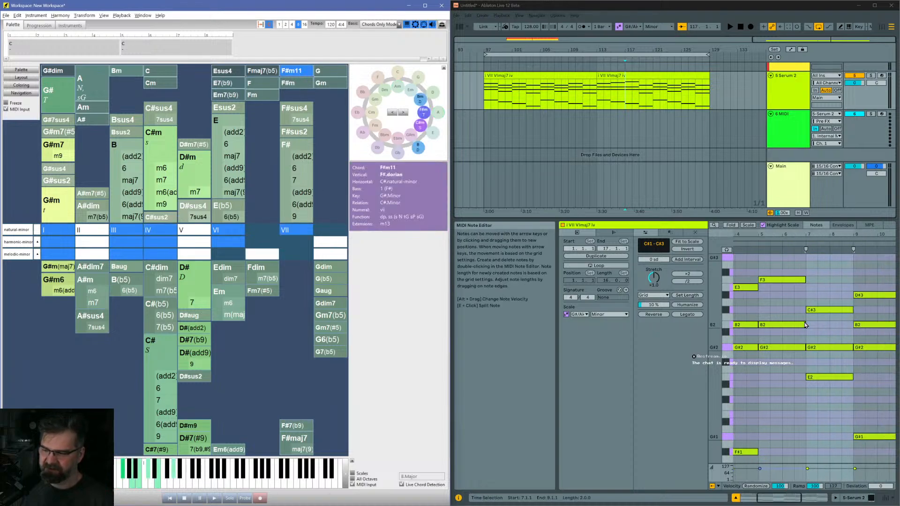
left_click_drag(821, 282, 824, 394)
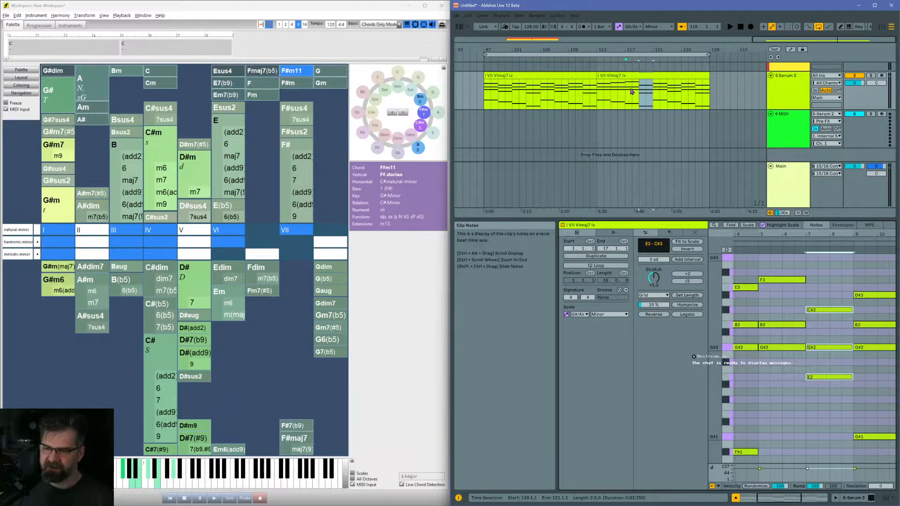
left_click_drag(827, 281, 870, 418)
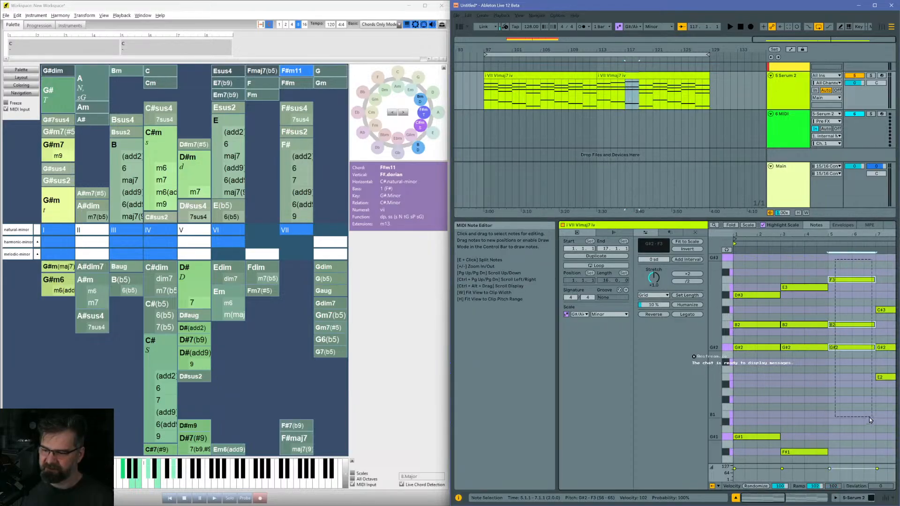
left_click_drag(715, 395, 689, 394)
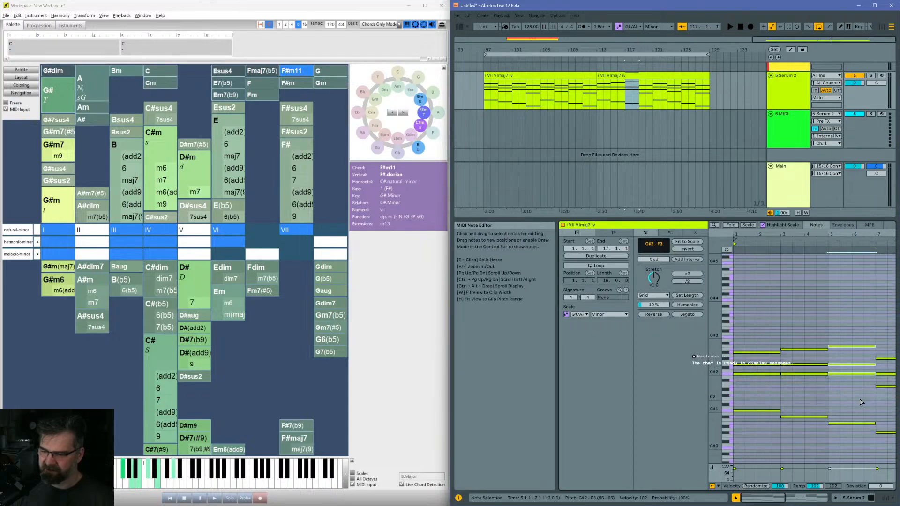
left_click_drag(860, 399, 861, 432)
key("0")
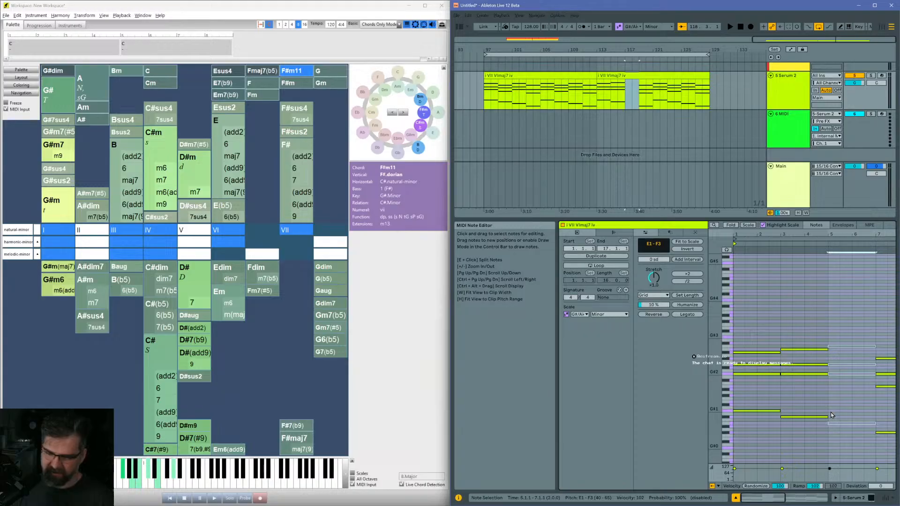
Step: Draw a two-bar C#1 note at bar 5 of the clip and play it on its own
left_click(830, 432)
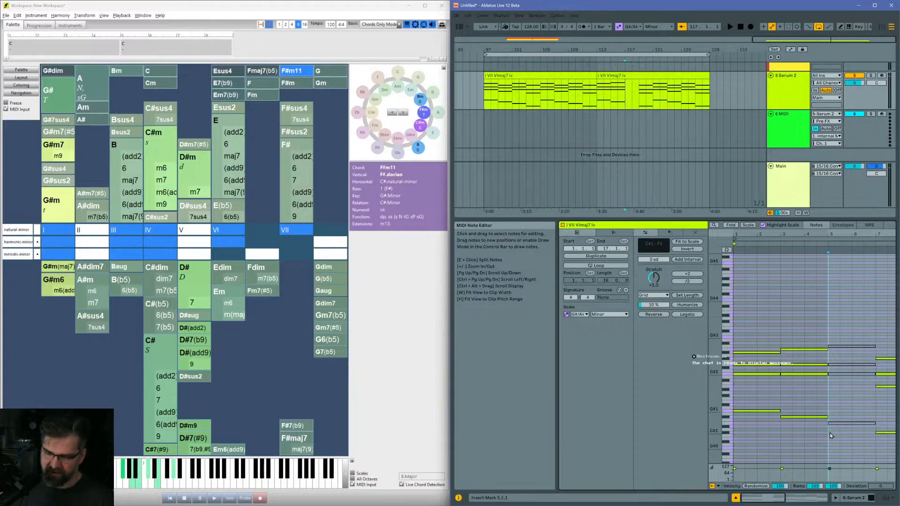
double_click(831, 432)
left_click_drag(838, 433, 875, 433)
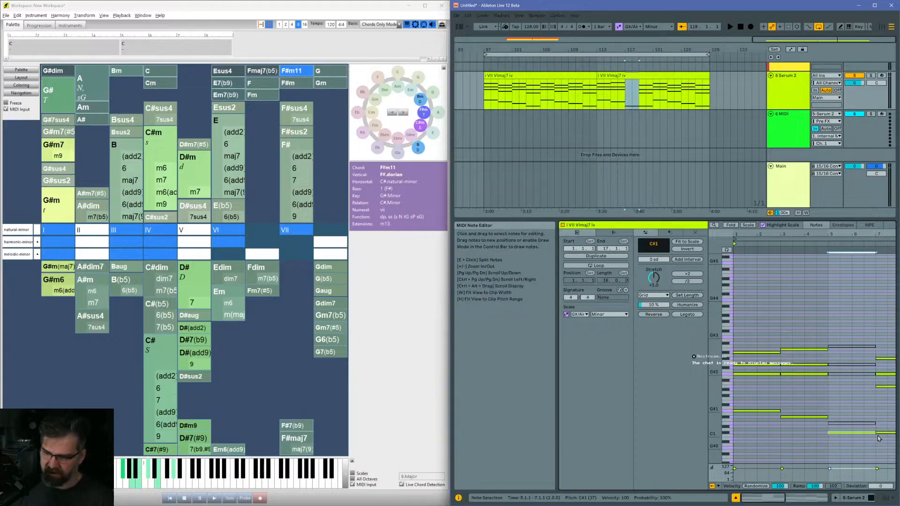
key("space")
key("ctrl+l")
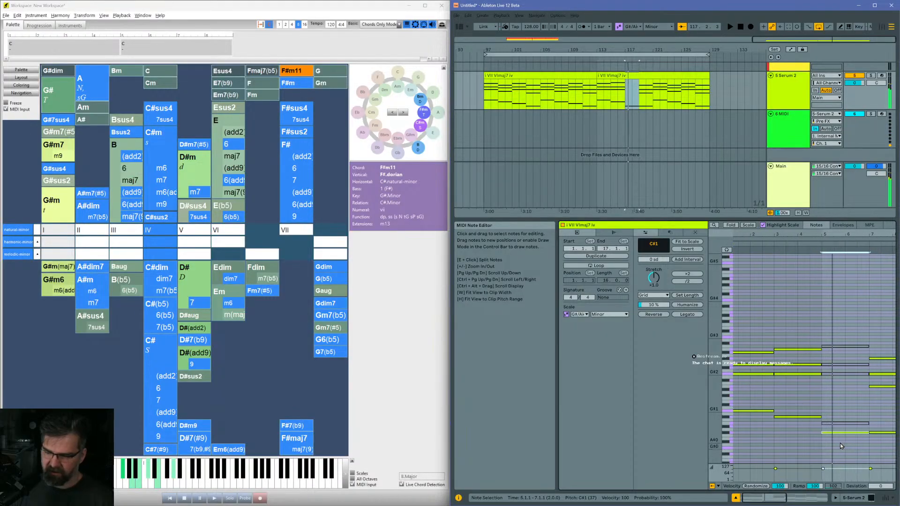
key("space")
Step: Transpose the new bar 5 note to G#1, G#2 and finally F#2, playing it at each pitch
key("Up")
key("Up")
key("Up")
key("Up")
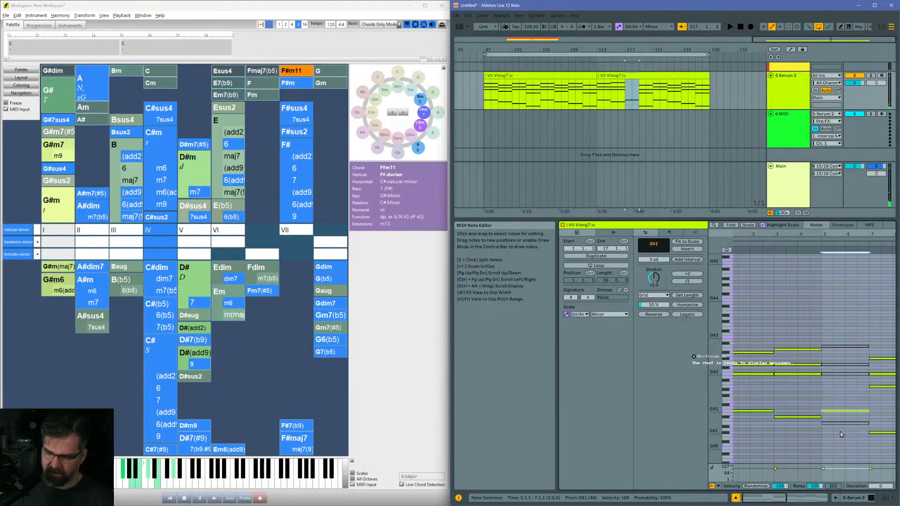
key("space")
key("shift+Up")
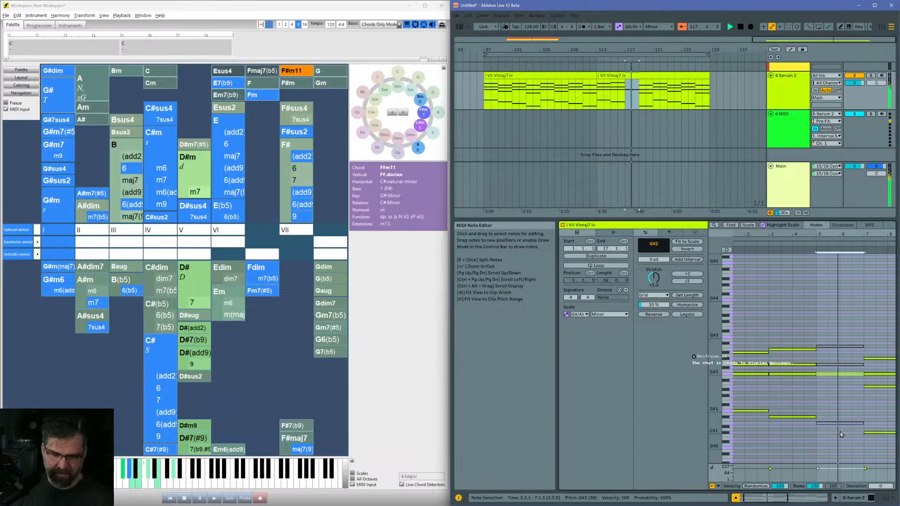
key("space")
key("Down")
key("Down")
key("space")
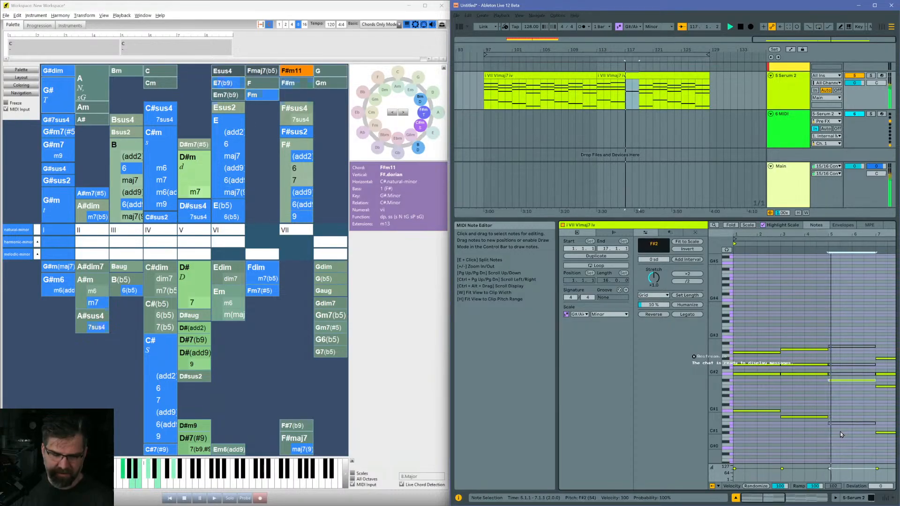
key("space")
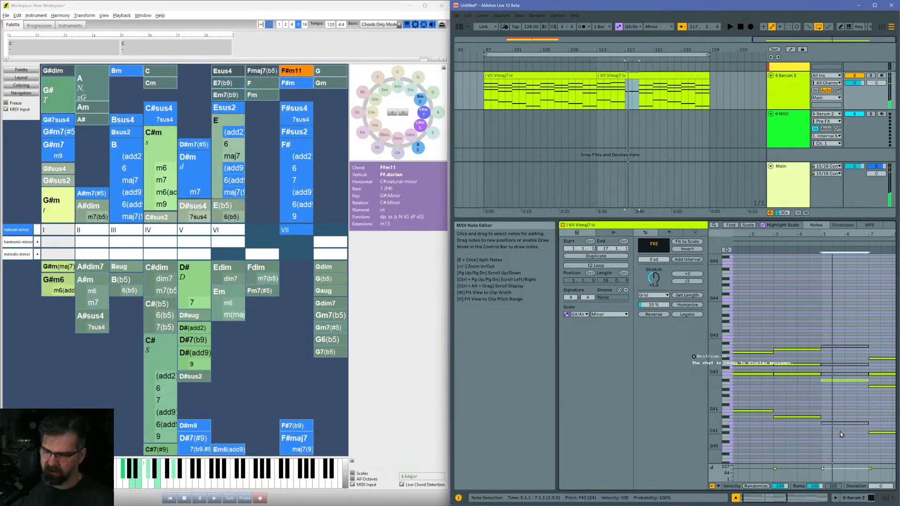
Step: Stack a second note above F#2 at bar 5, trying G#2 and A2 before moving it to B2, with playback at each pitch
key("Up")
key("Up")
key("space")
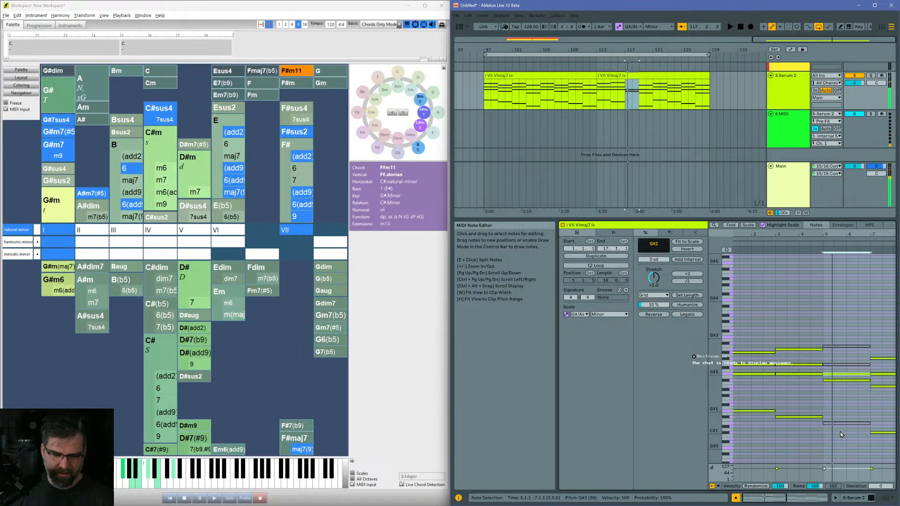
key("Up")
key("space")
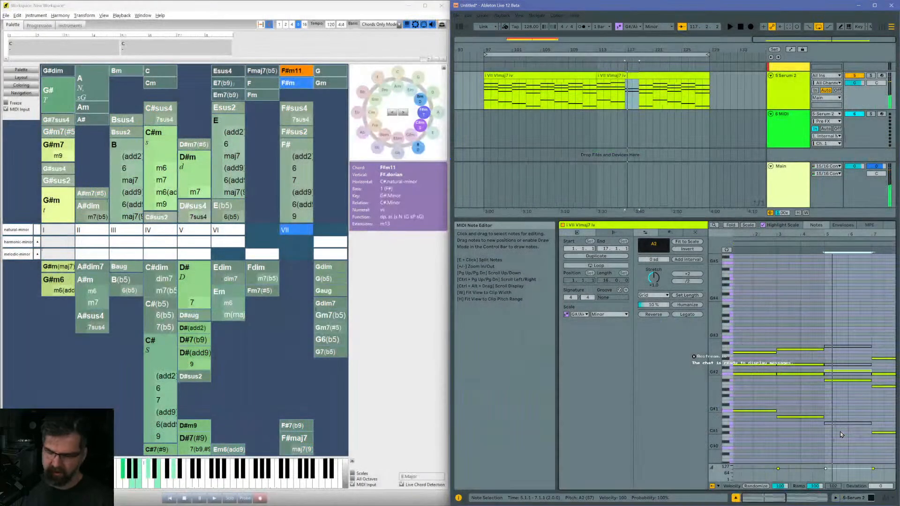
key("Up")
key("Up")
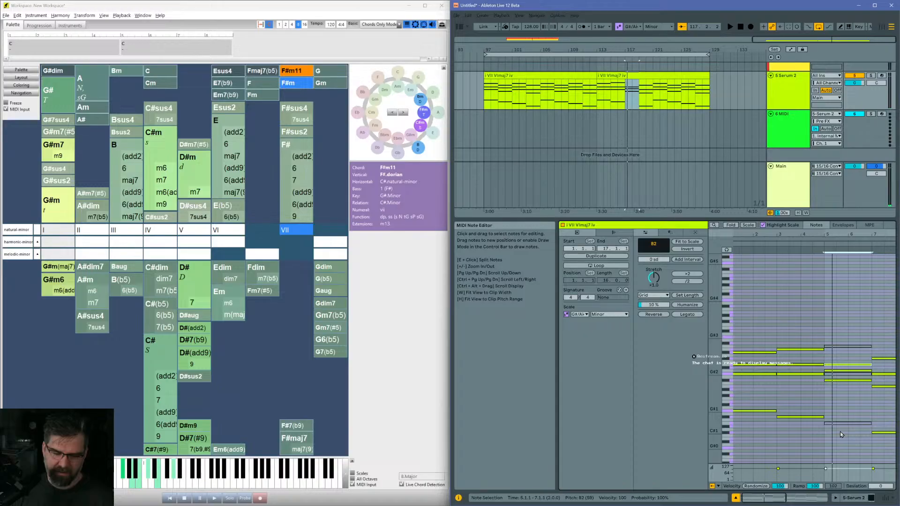
key("space")
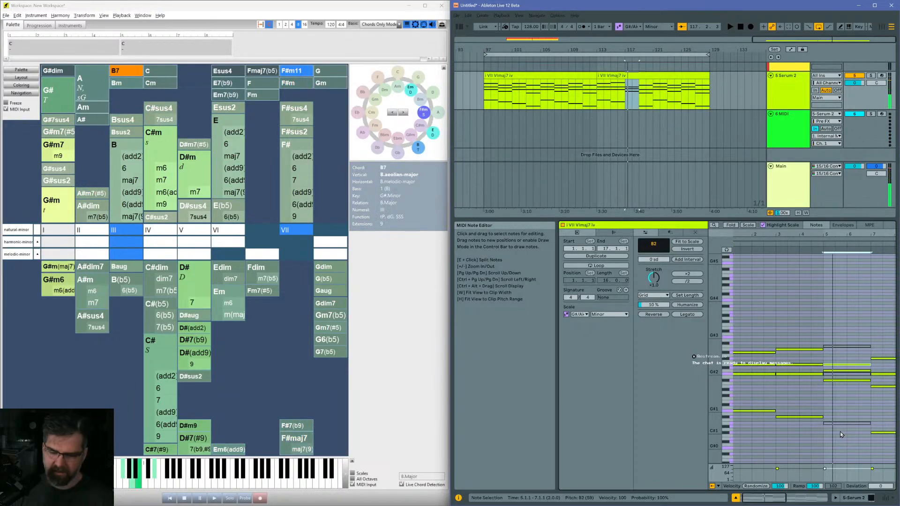
Step: Raise the B2 note above F#2 at bar 5 to C#3, D#3 and finally E3, with playback at each pitch
key("Up")
key("Up")
key("space")
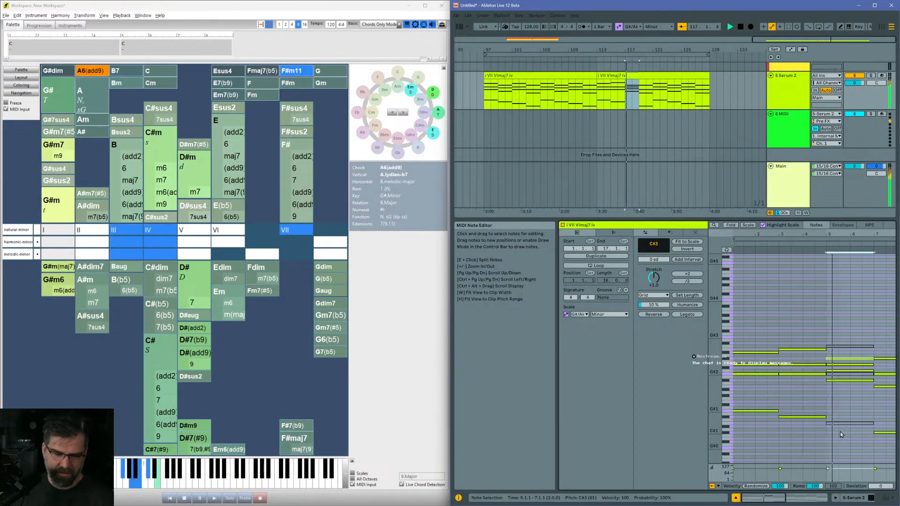
key("Up")
key("Up")
key("space")
key("space")
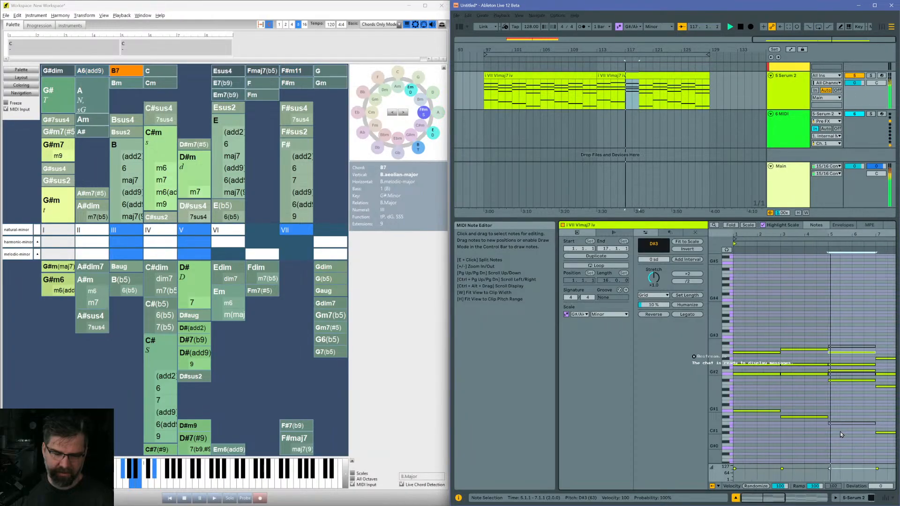
key("Up")
key("space")
key("space")
key("space")
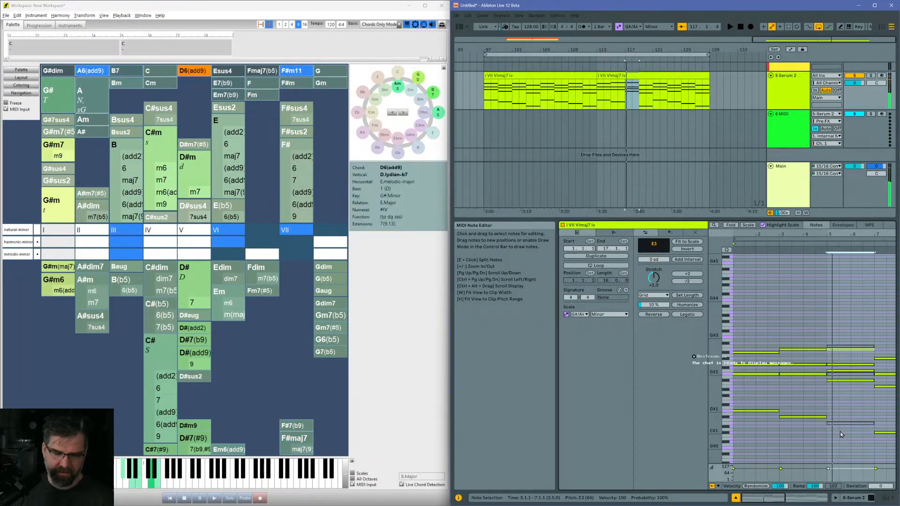
key("space")
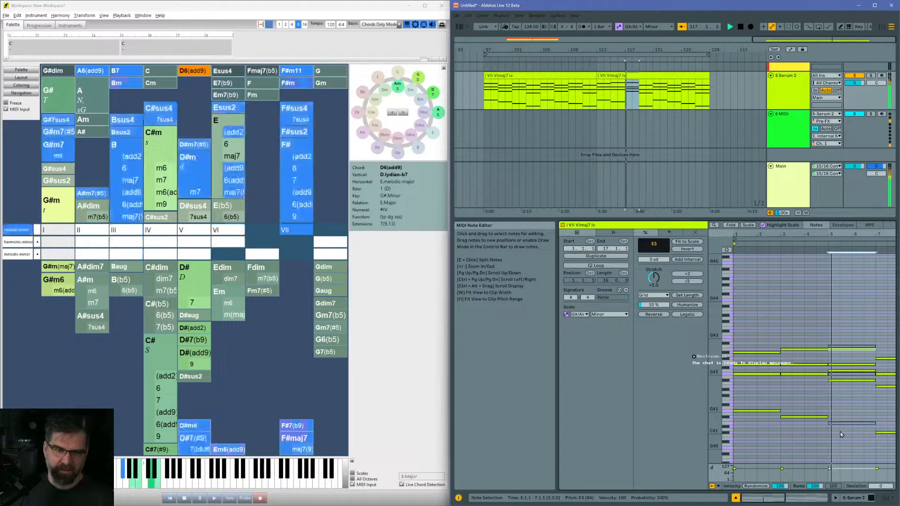
Step: Audition F#m11 in the chord palette, then turn on MIDI note previewing and sound the F#2 note at bar 5
left_click(291, 71)
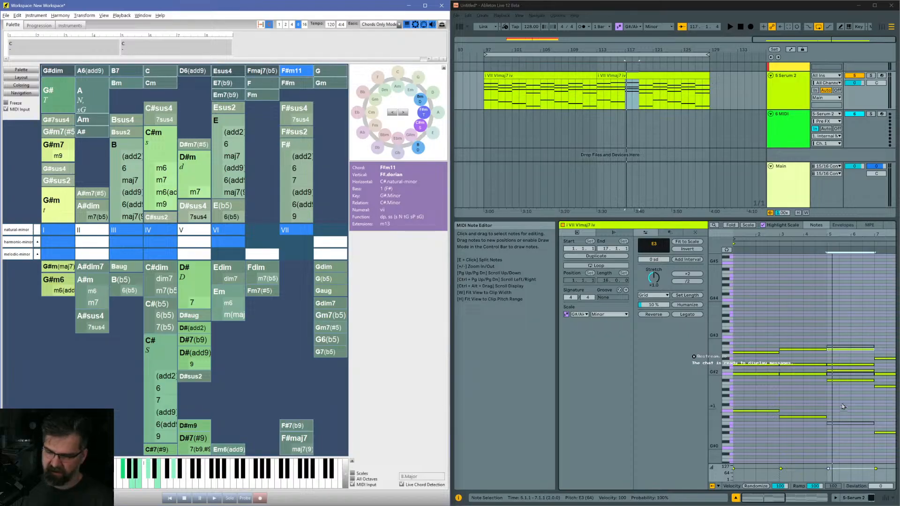
left_click(843, 380)
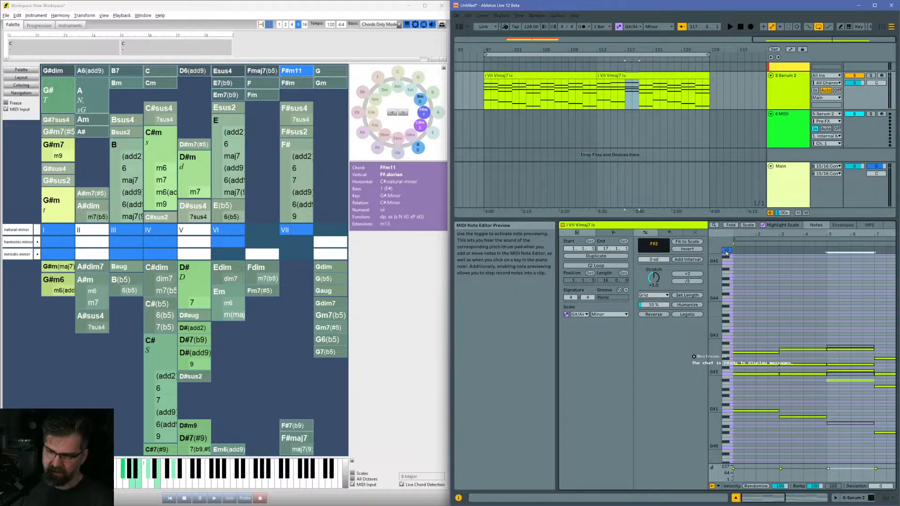
left_click(727, 251)
left_click(848, 380)
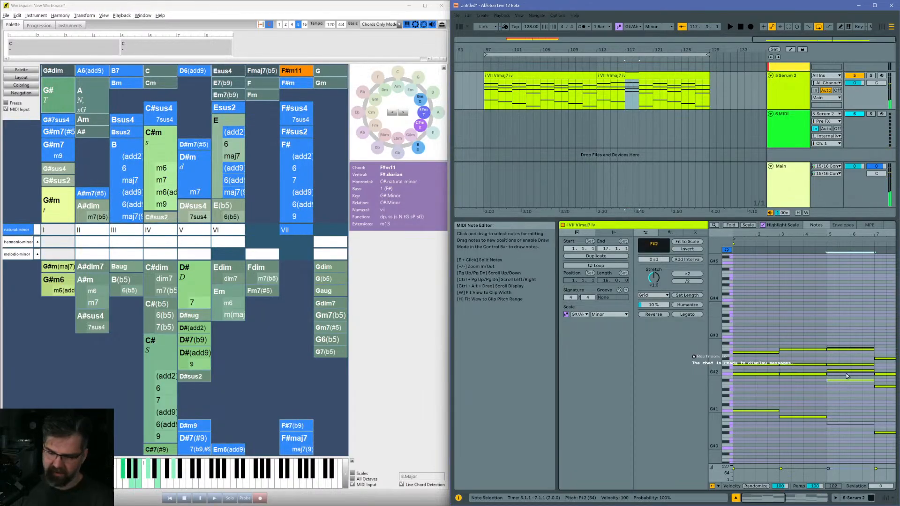
Step: Stack A2 and B2 above F#2 in the bar 5 chord, using note preview to follow the palette's suggestions
key("Up")
key("Up")
key("Up")
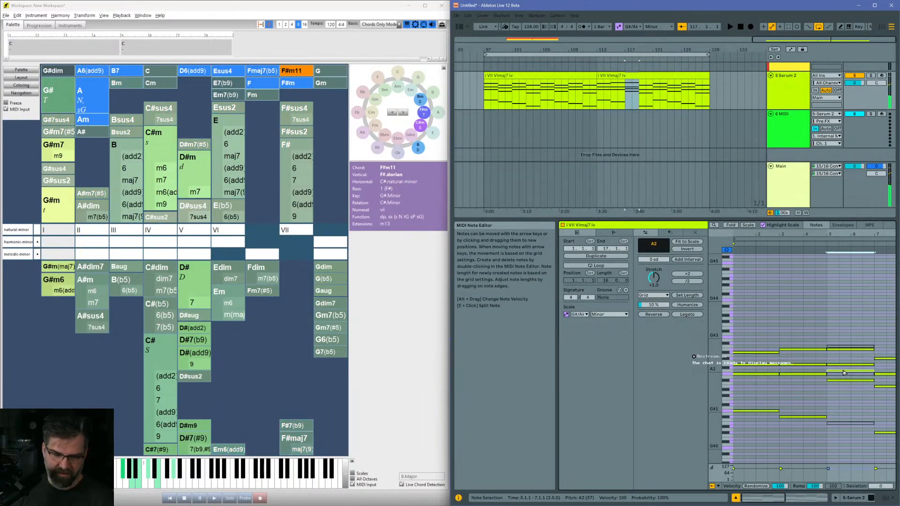
key("Up")
key("Up")
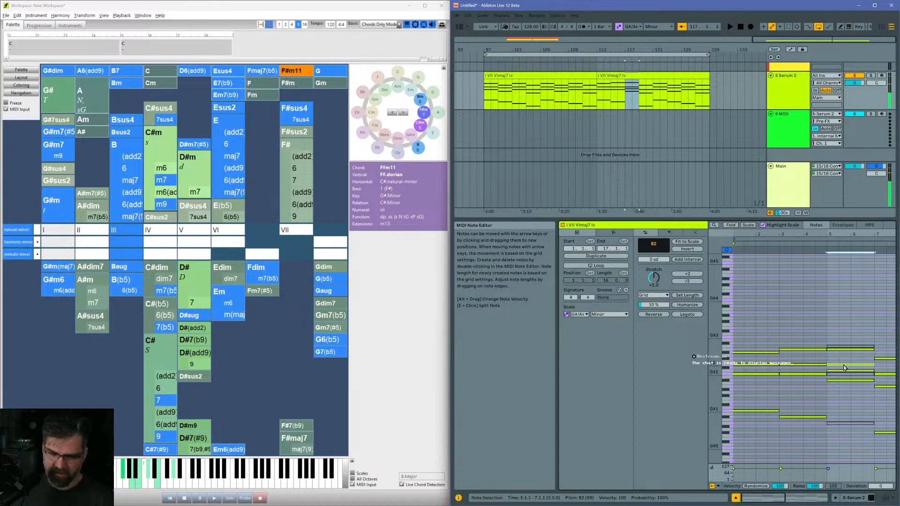
Step: Add C#3 and G#3 to the bar 5 chord, previewing C3 and F3 while moving the notes up
key("Up")
key("Up")
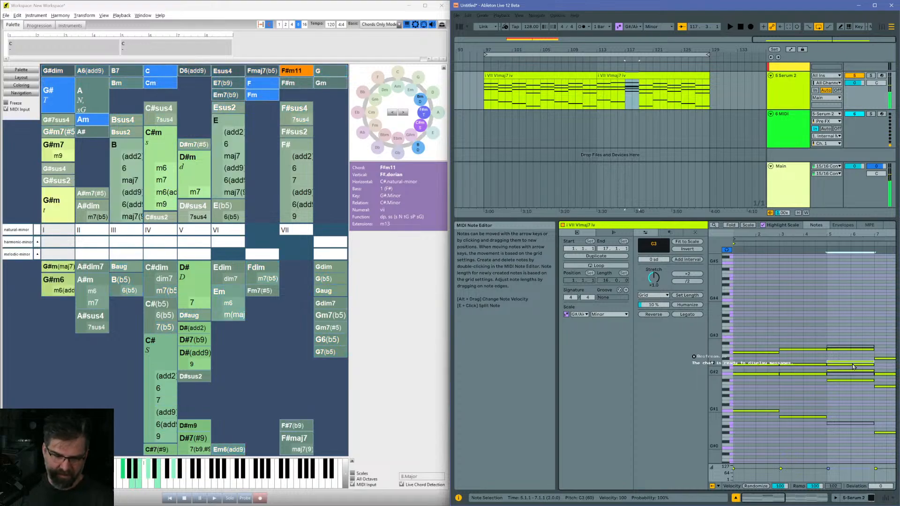
key("Up")
key("Up")
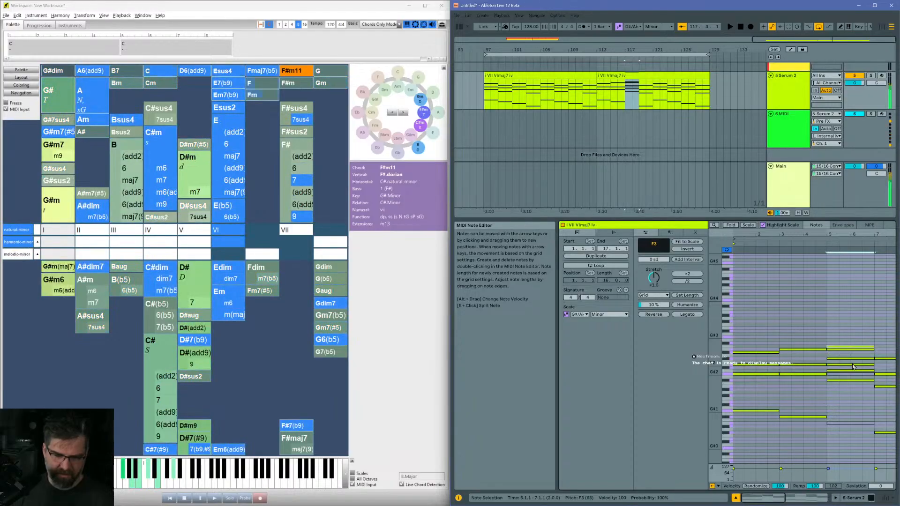
key("Up")
key("Up")
key("Up")
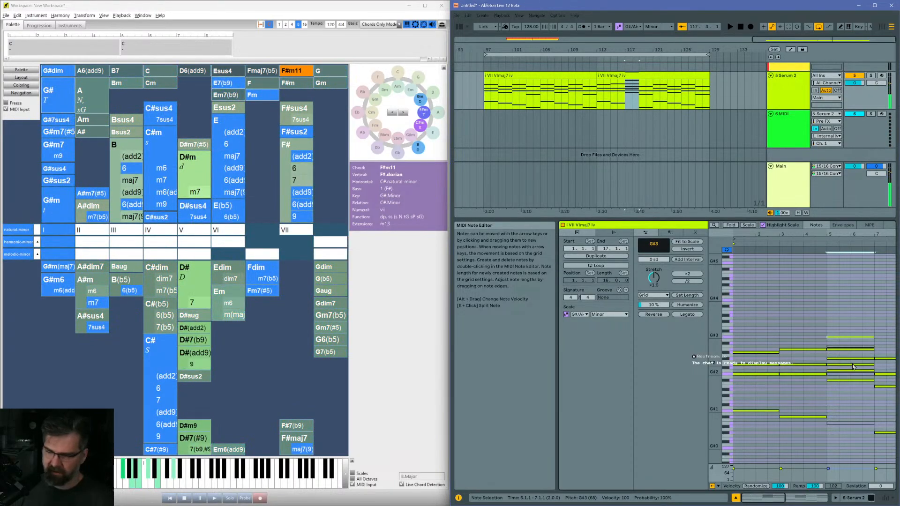
Step: Play the rebuilt bar 5 chord on its own and then the progression from the start of the second clip
key("space")
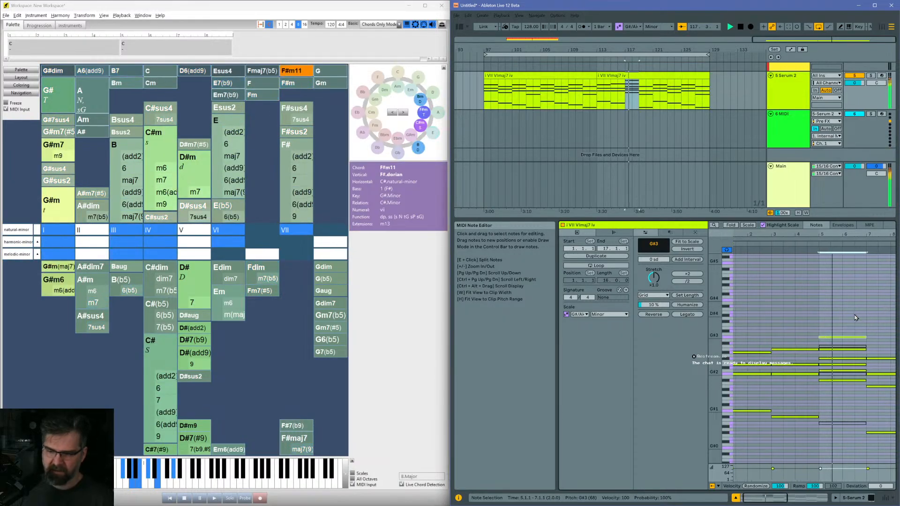
key("space")
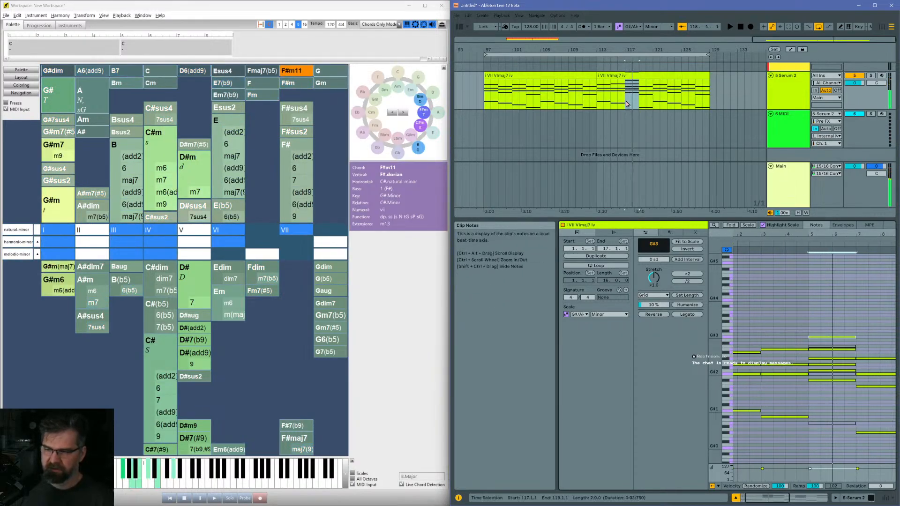
left_click(600, 97)
key("space")
mouse_move(844, 235)
left_mouse_down()
mouse_move(856, 244)
mouse_move(841, 233)
left_mouse_up()
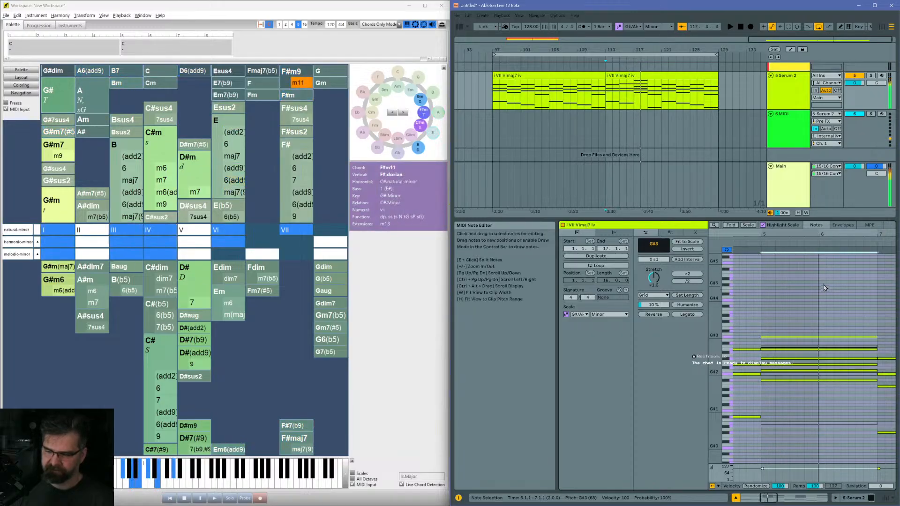
Step: Deactivate the E3 and B2 notes in the bar 5 chord and replay the second clip from its start
left_click(778, 350)
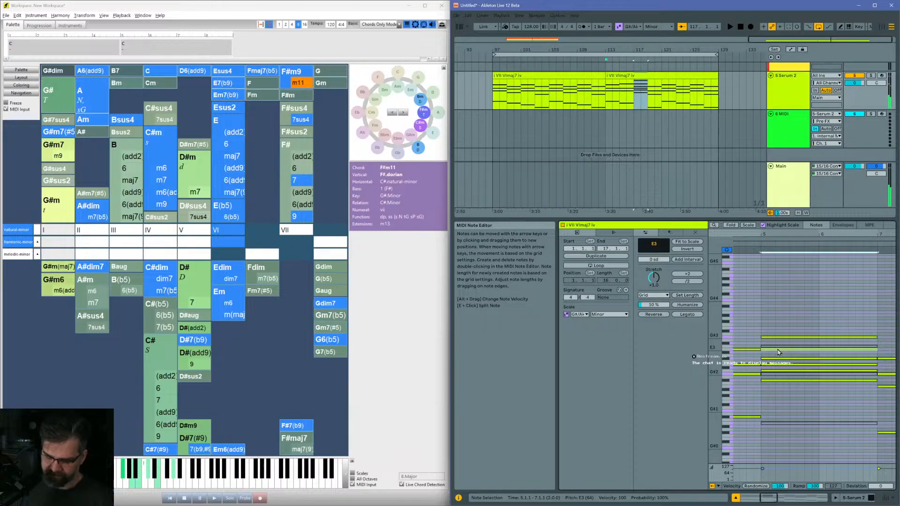
key("0")
key("Down")
key("Down")
key("Down")
key("Down")
key("Down")
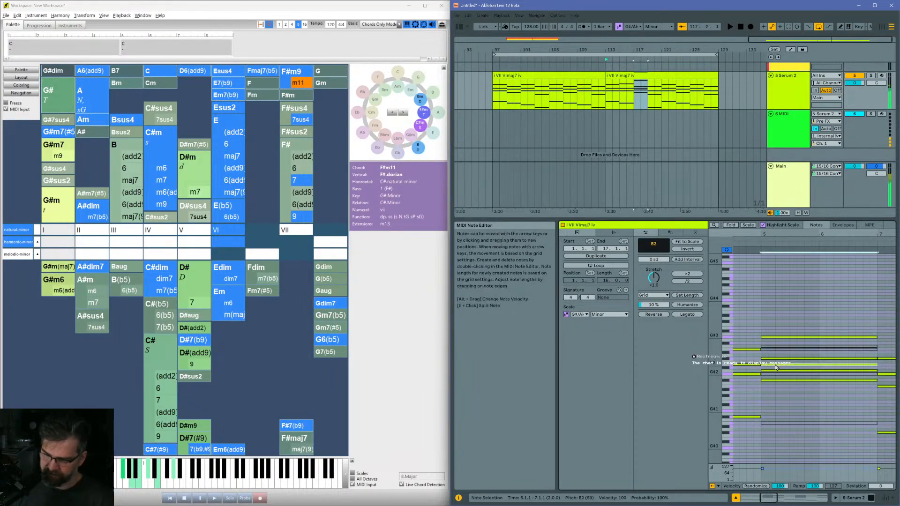
key("space")
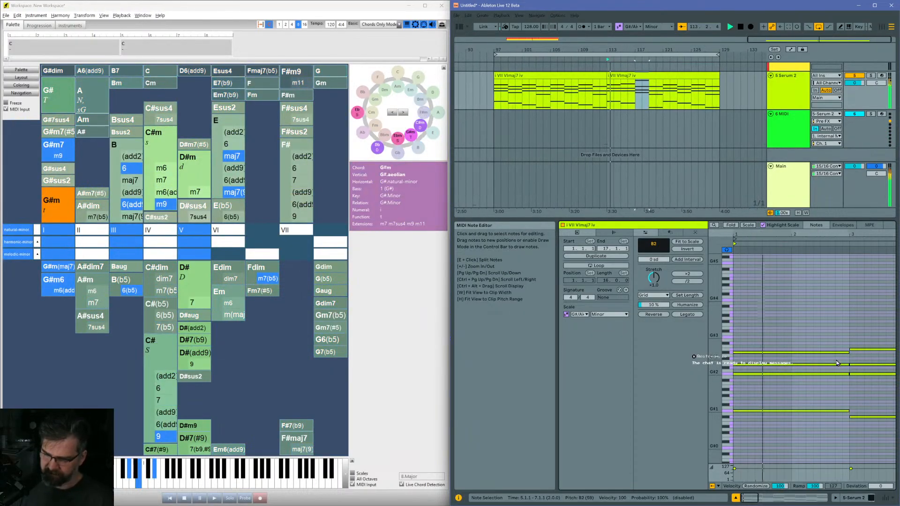
Step: Transpose the bar 5 F#2 note down an octave to F#1 and play the progression again
left_click(829, 388)
left_click(823, 381)
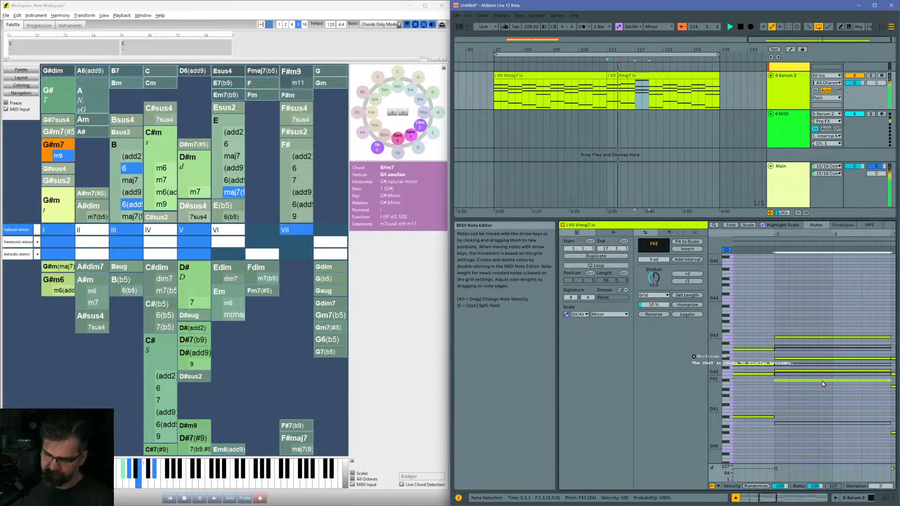
key("shift+Down")
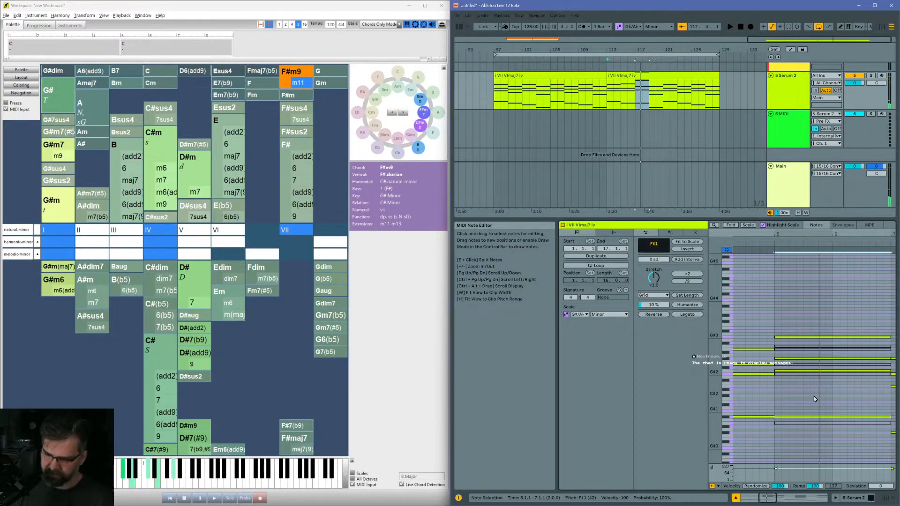
left_click_drag(715, 406, 764, 400)
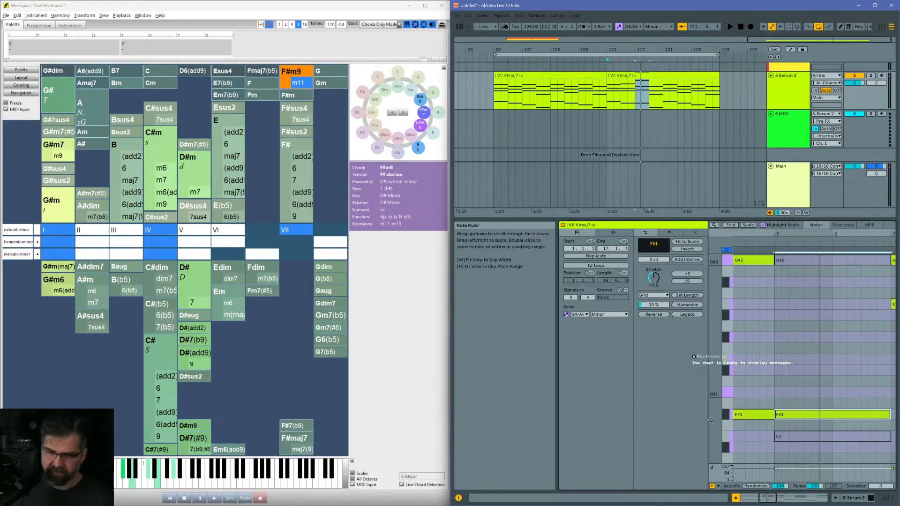
key("space")
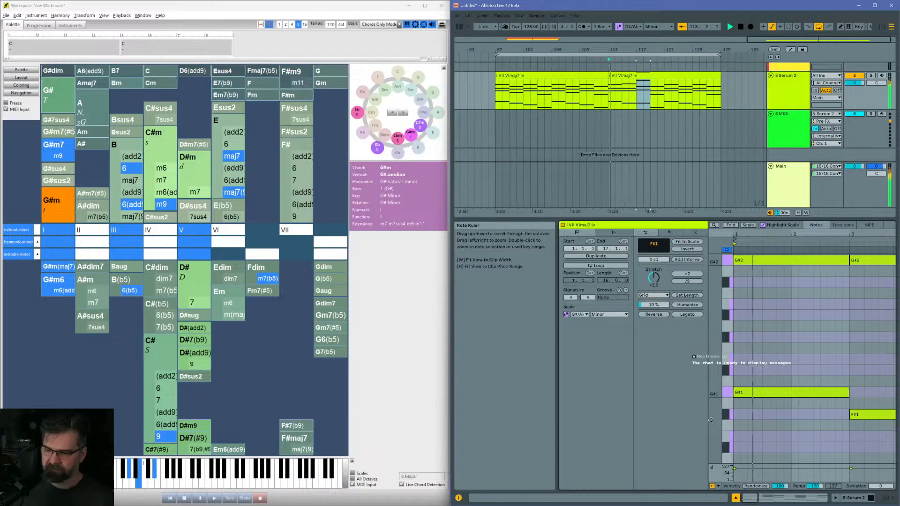
Step: Raise the bar 5 bass note through G1 and A#1 to B1 during playback, then lower it to A1
left_click_drag(859, 235, 782, 192)
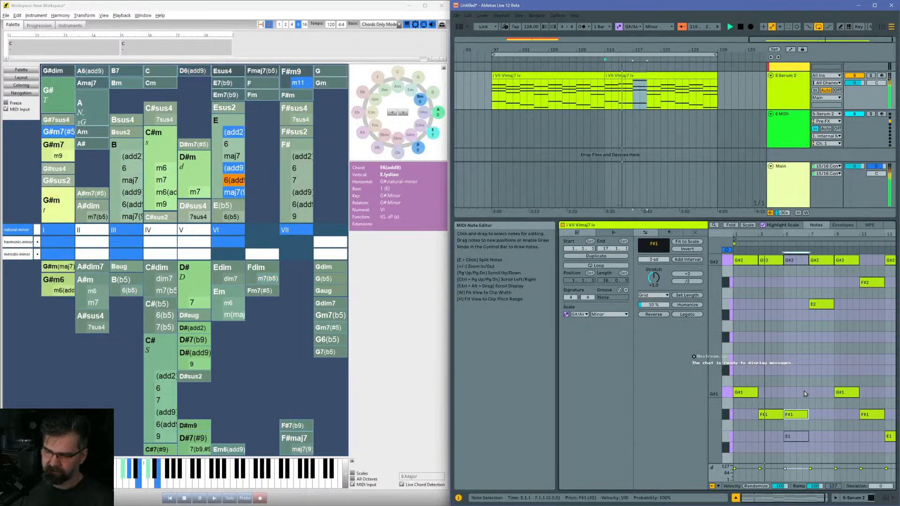
scroll(803, 391, "up", 3)
key("Up")
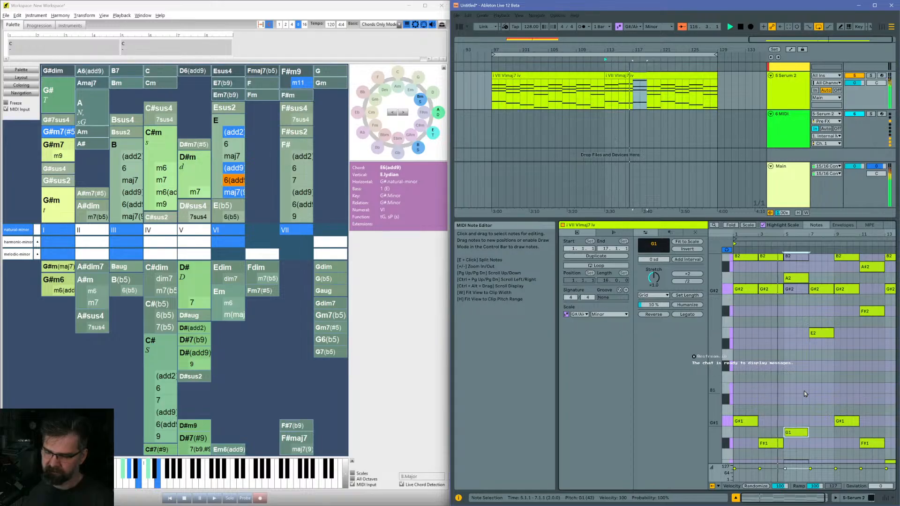
key("Up")
key("Up")
key("Up")
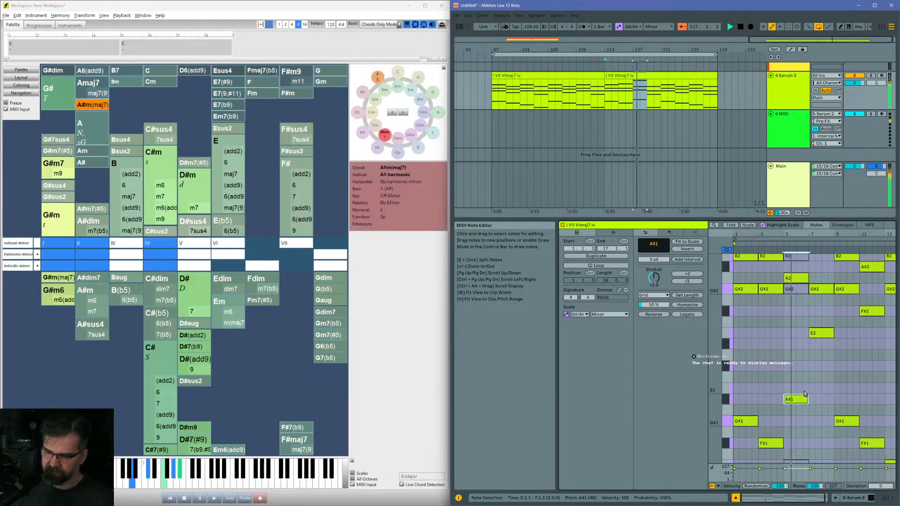
key("Up")
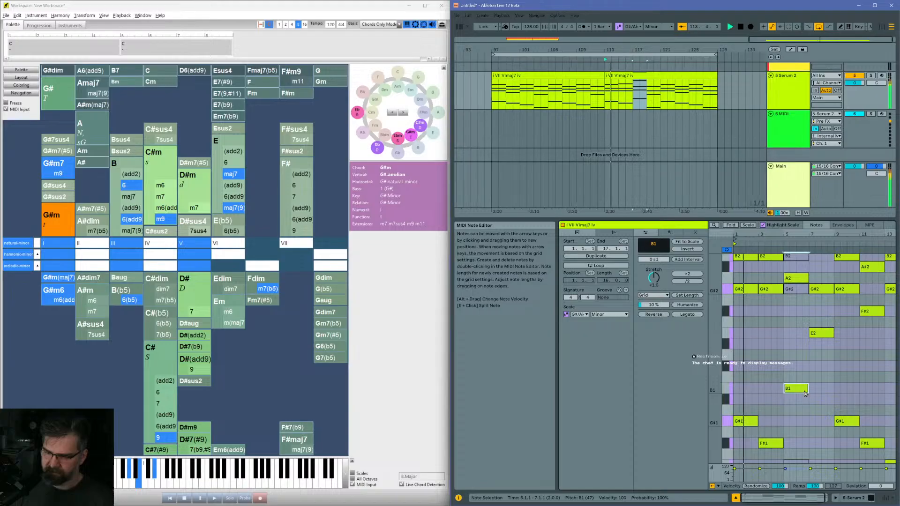
key("Down")
key("Down")
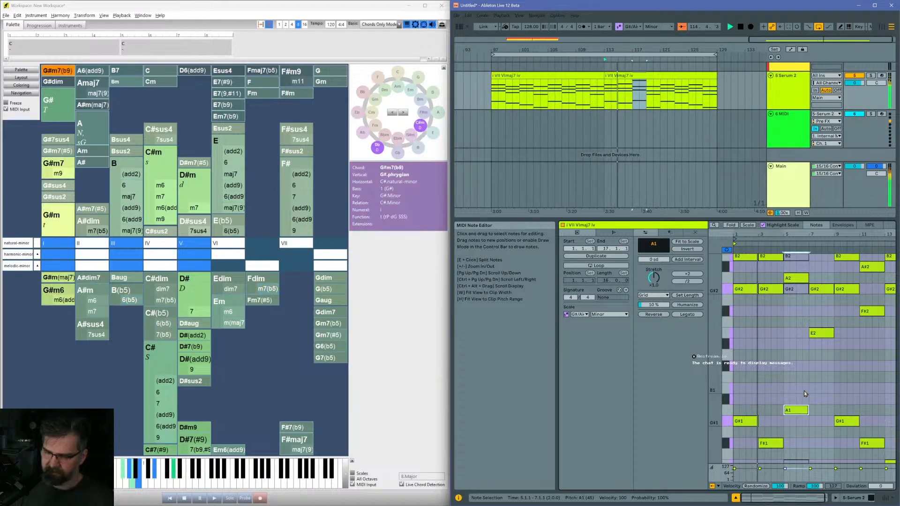
Step: Check the bar 5 chord with A1 in the bass during playback, then raise the bass note to A#1
scroll(804, 391, "up", 4)
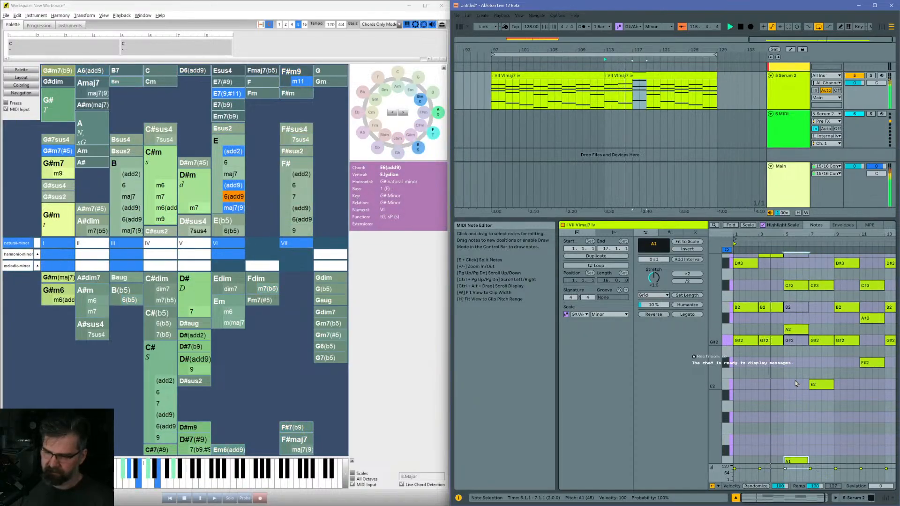
scroll(796, 384, "up", 3)
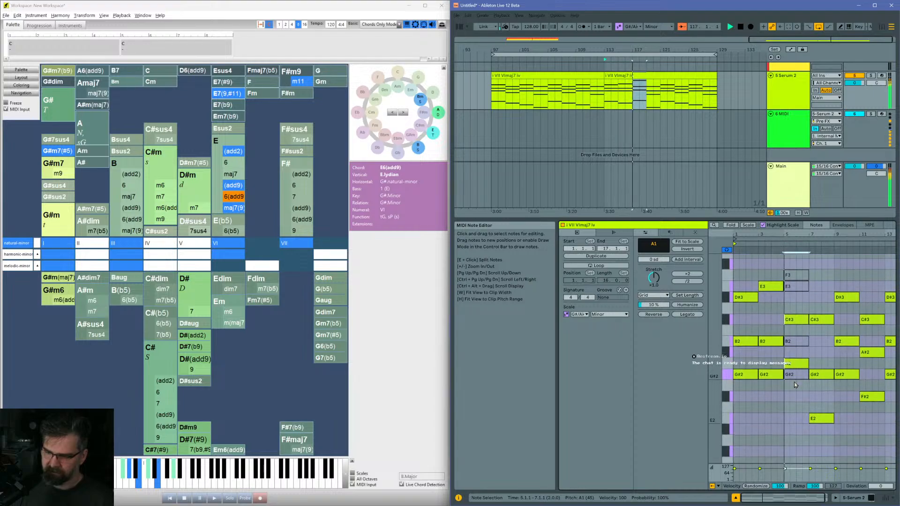
scroll(795, 385, "down", 4)
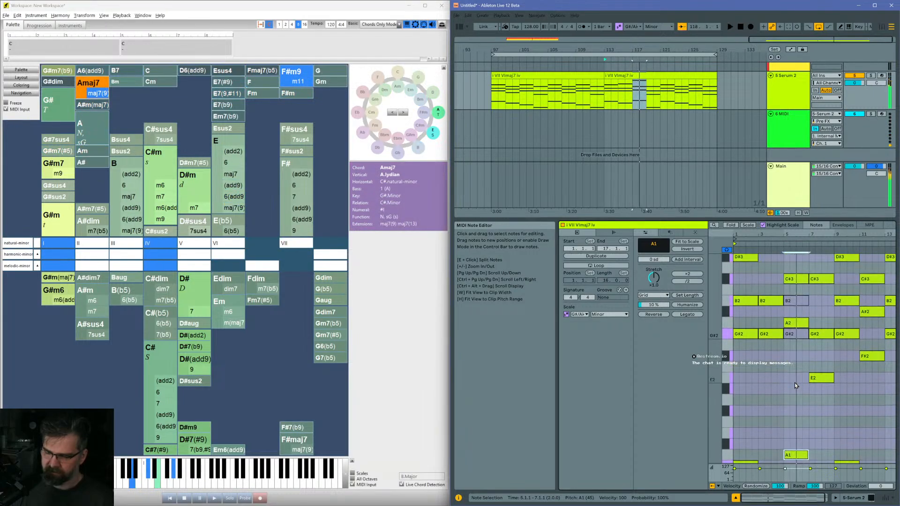
scroll(803, 405, "down", 2)
key("Up")
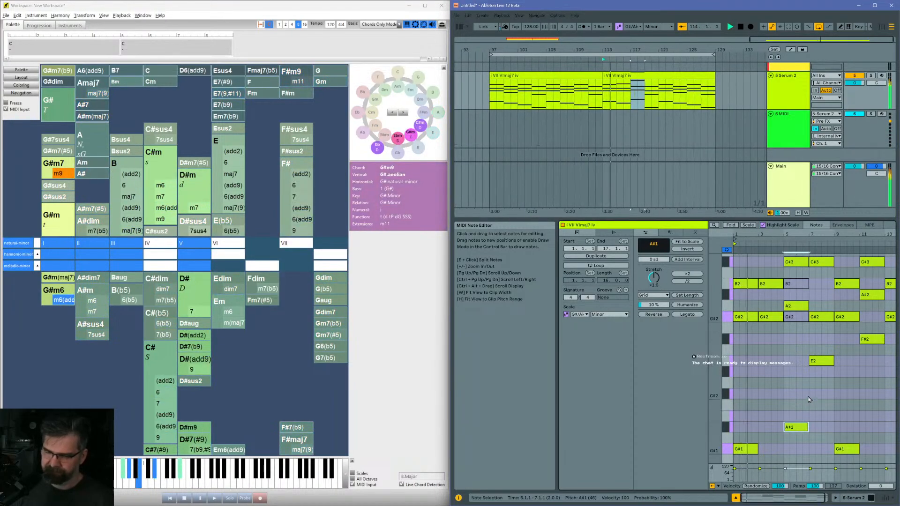
Step: Deactivate all bar 5 notes from G#2 to G#3, leaving only the A#1 bass note active
scroll(810, 400, "up", 6)
left_click_drag(793, 433, 798, 261)
scroll(800, 415, "down", 9)
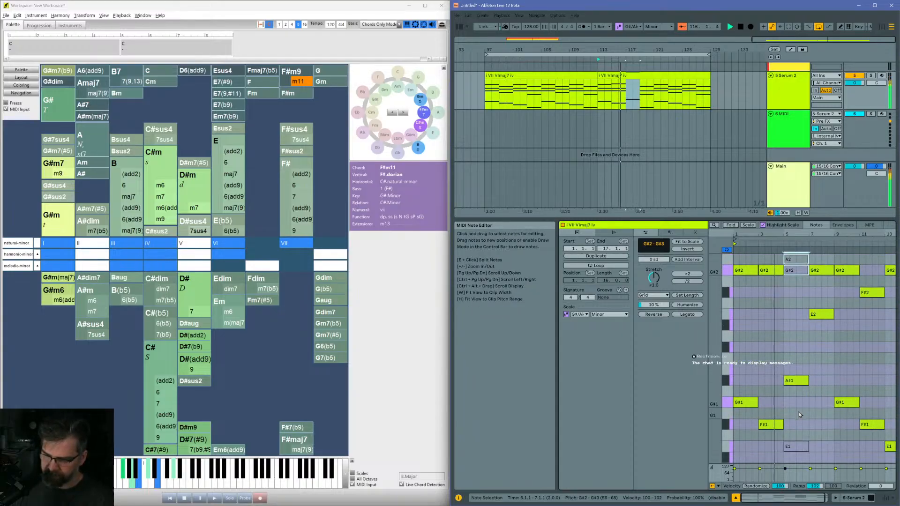
scroll(801, 415, "down", 1)
Step: Lower the lone A#1 bass note at bar 5 to E1 and finally C#1, with playback at each pitch
left_click_drag(800, 345, 801, 379)
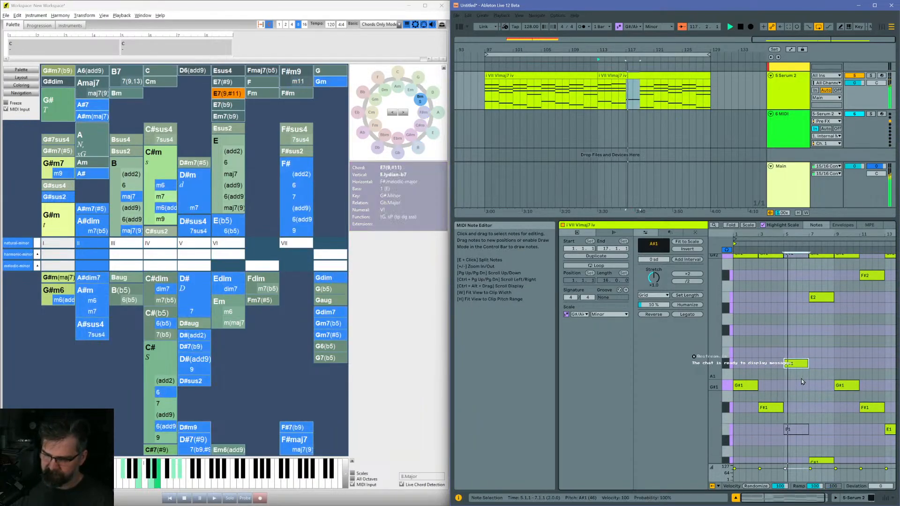
key("space")
key("Down")
key("Down")
key("Down")
key("Down")
key("Down")
key("Down")
key("space")
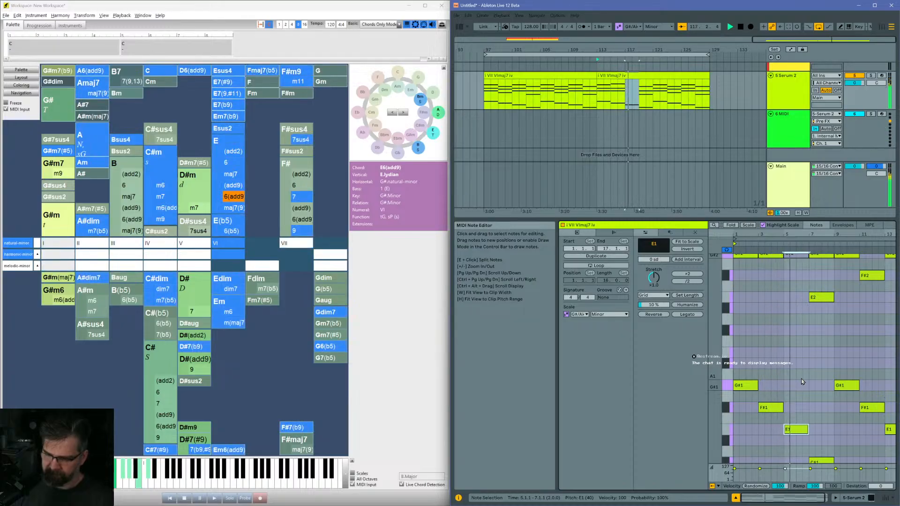
key("Down")
key("Down")
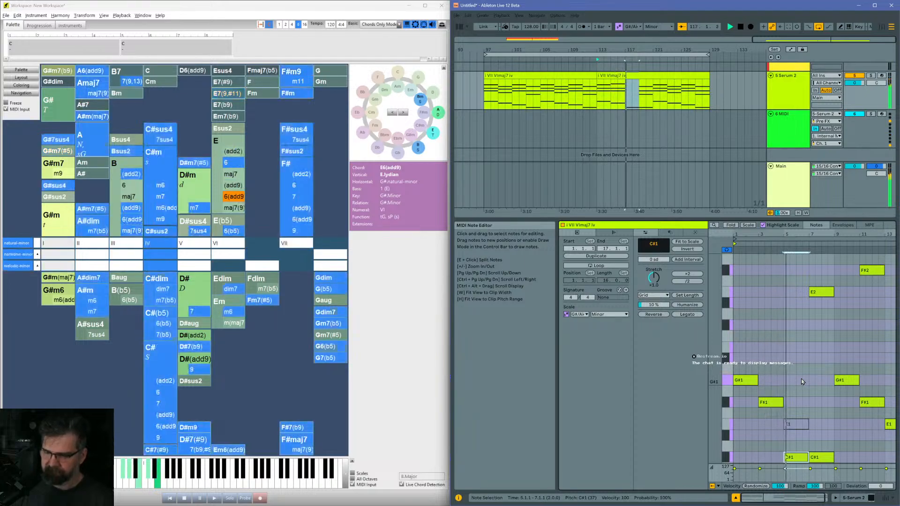
Step: Activate the A2 note at bar 5 in place of the low C#1 bass note and check it with playback
scroll(801, 378, "up", 3)
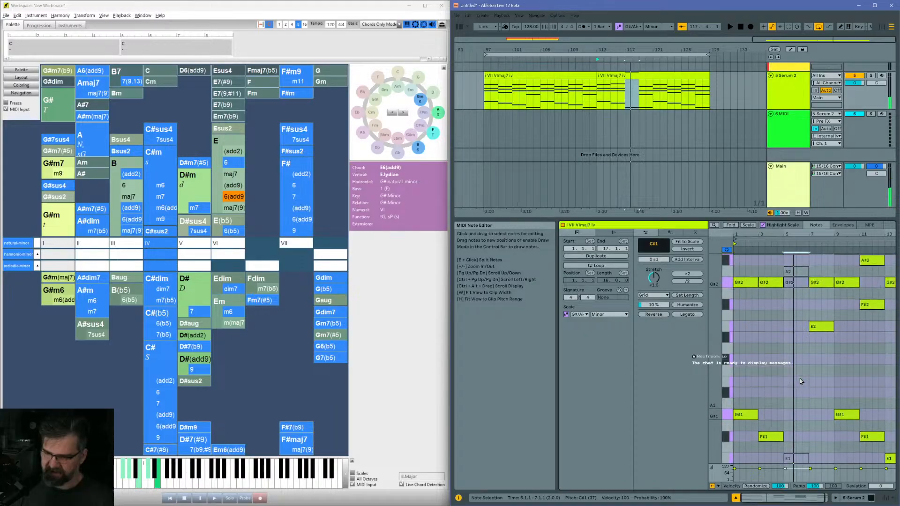
scroll(800, 378, "up", 6)
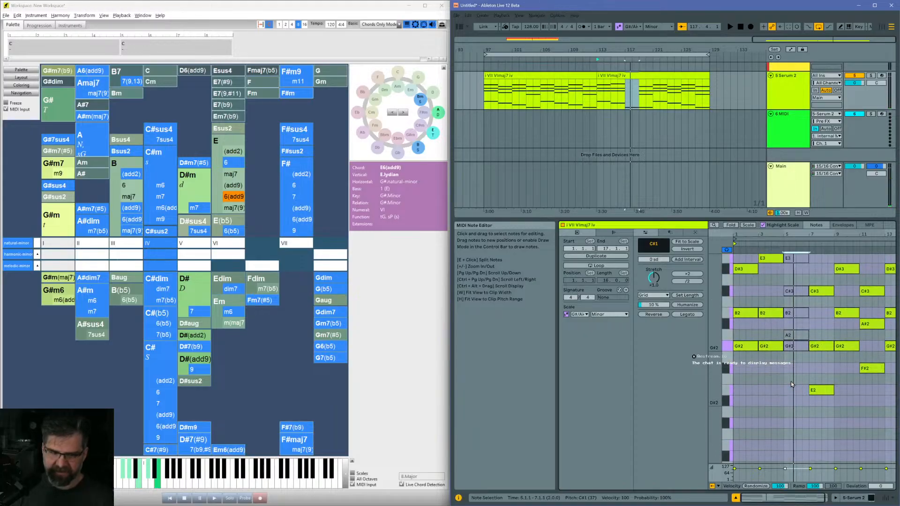
left_click(789, 336)
key("space")
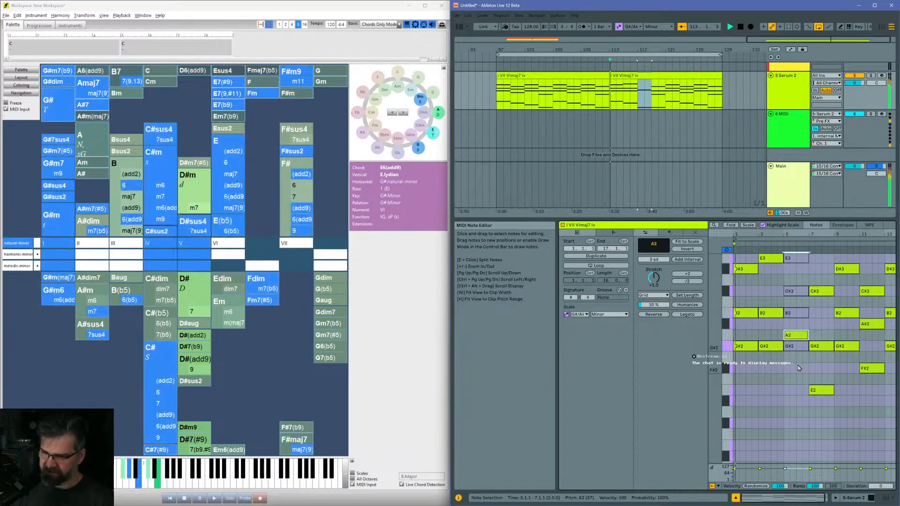
scroll(797, 384, "up", 4)
scroll(792, 393, "up", 2)
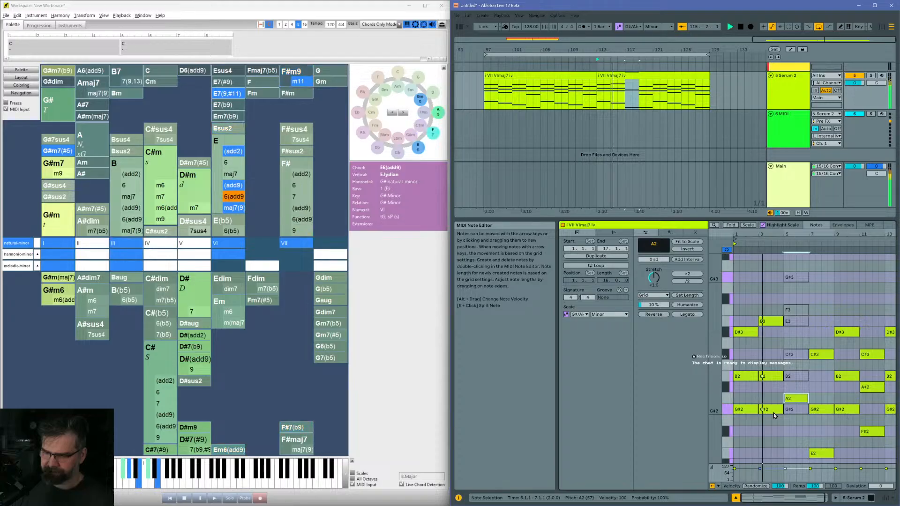
key("space")
Step: Search the audio effects for "compr" in a widened browser and add the Compressor to the Main track
left_click(786, 191)
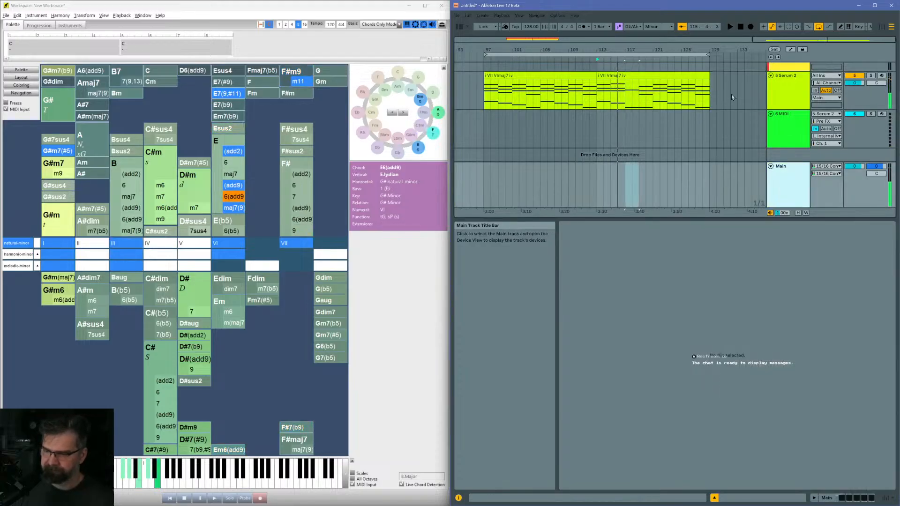
left_click(460, 28)
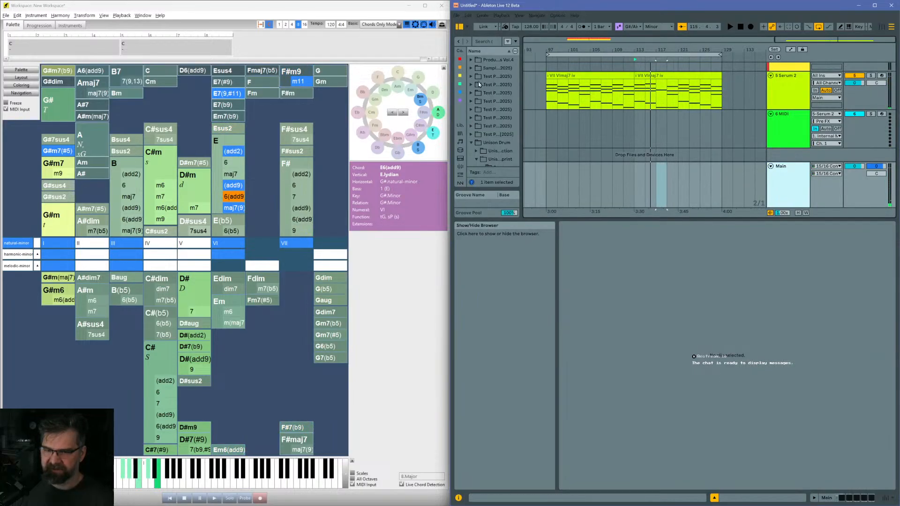
left_click_drag(521, 101, 572, 110)
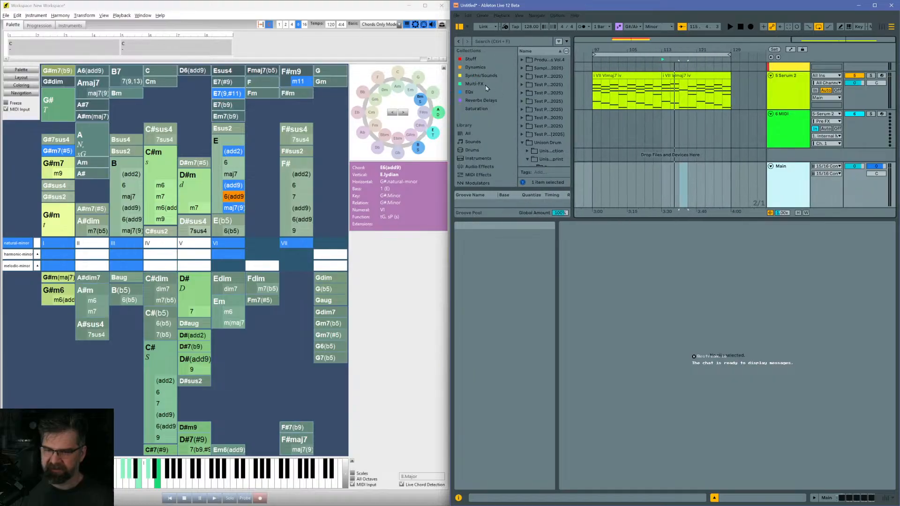
left_click(476, 67)
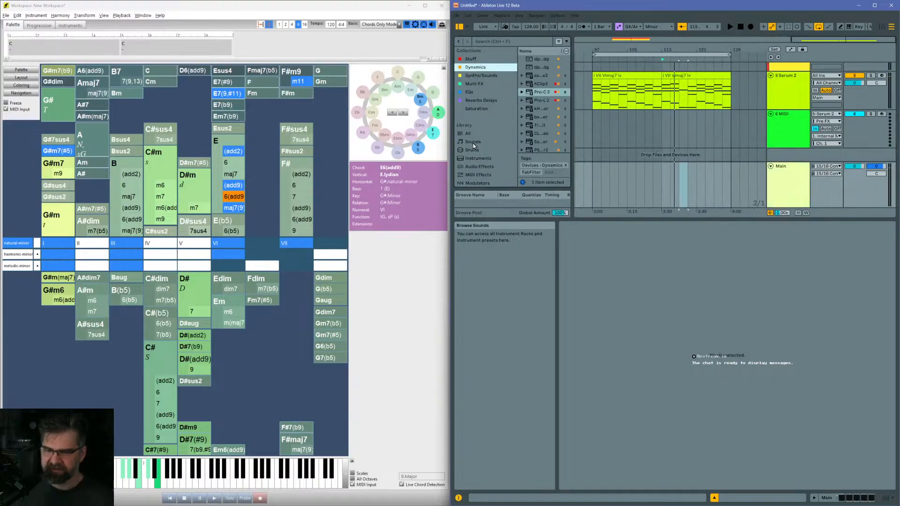
left_click(478, 168)
left_click(493, 43)
type("c")
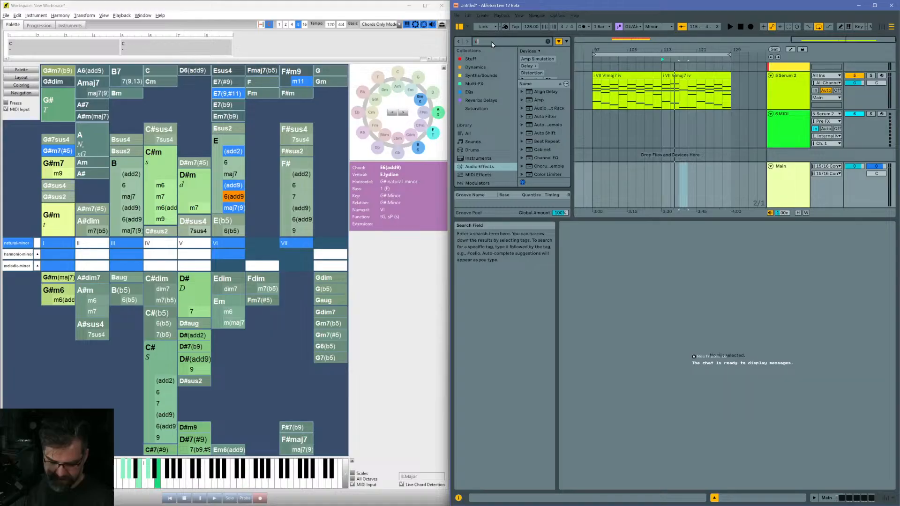
type("ompr")
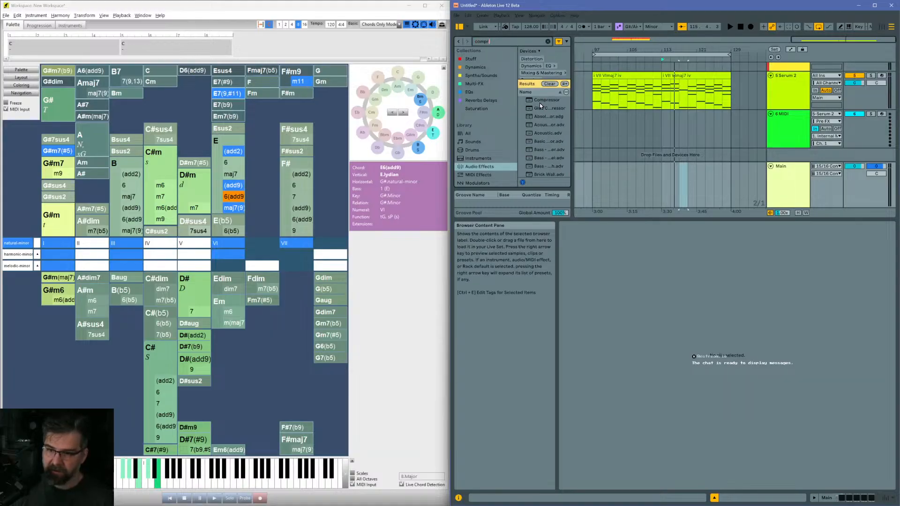
left_click(539, 101)
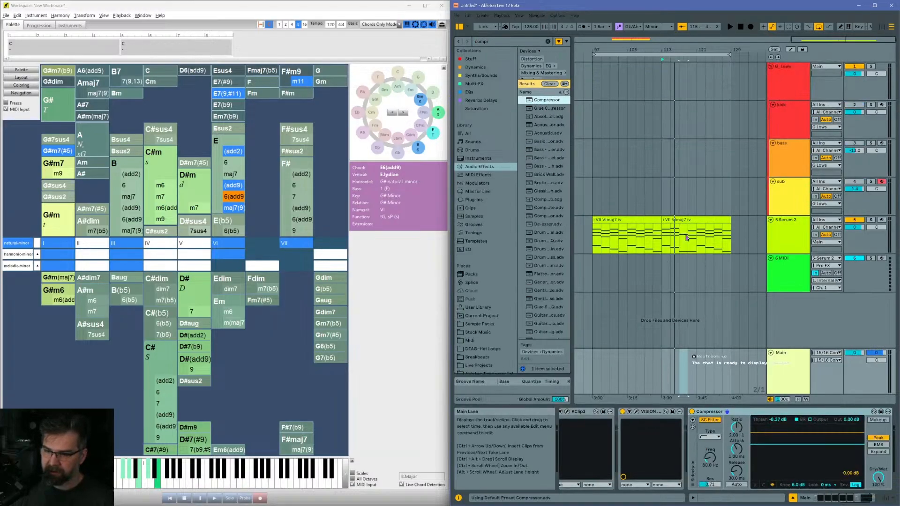
Step: Expand the Compressor's sidechain section and enable its external input
left_click(693, 420)
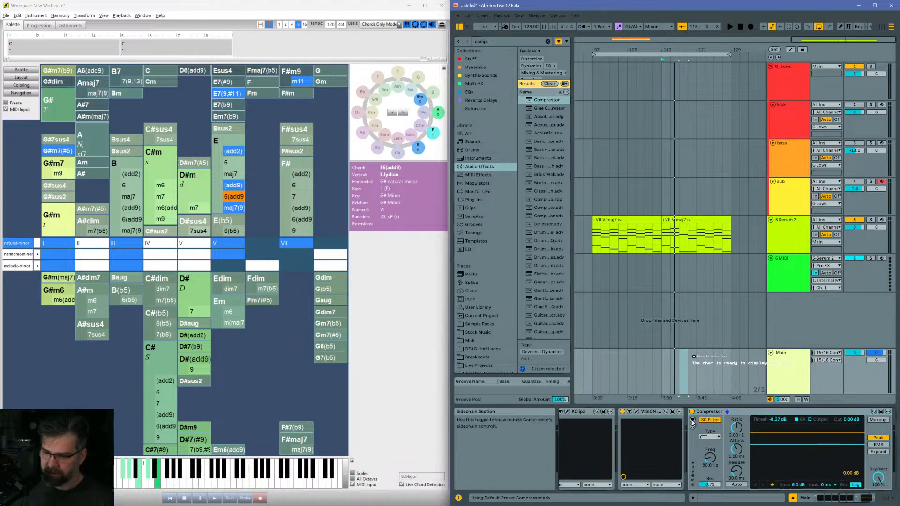
left_click(718, 420)
left_click(716, 437)
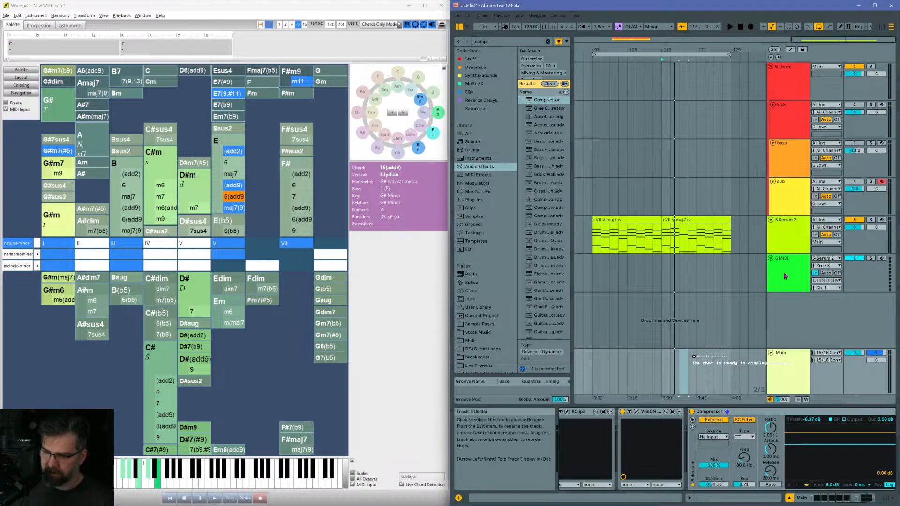
Step: Insert an audio track below the MIDI track that takes external input channel 1, with monitoring set to In
key("ctrl+t")
left_click(826, 297)
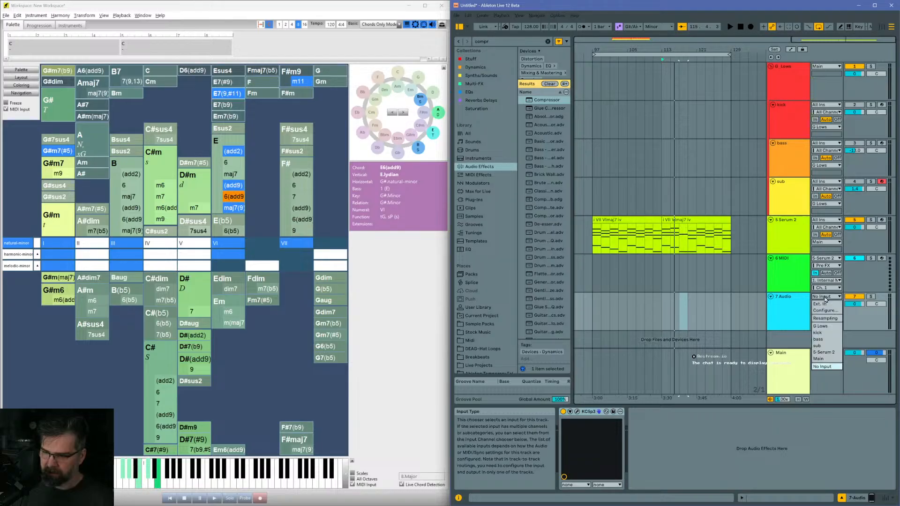
left_click(828, 304)
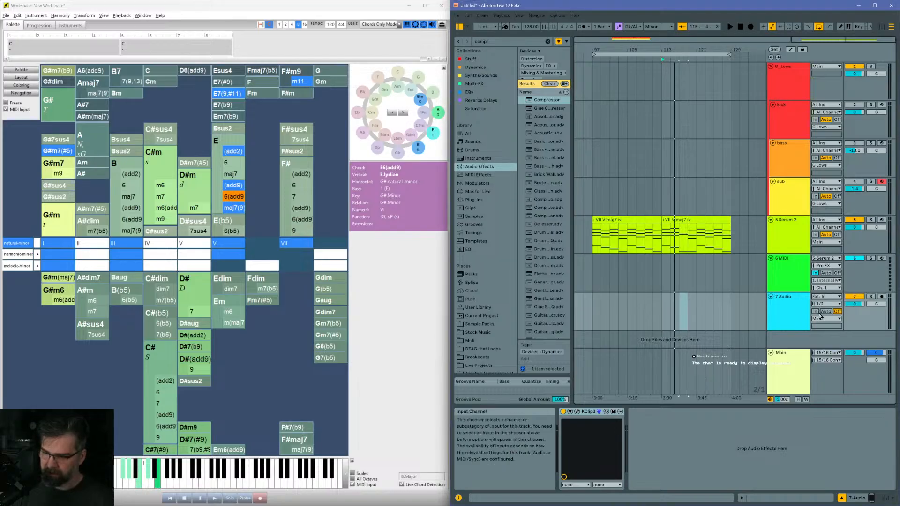
left_click(827, 305)
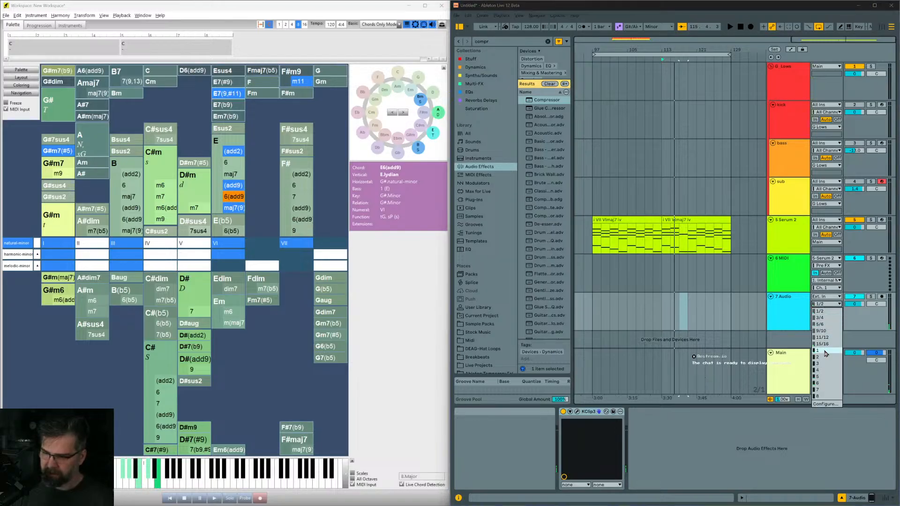
left_click(826, 352)
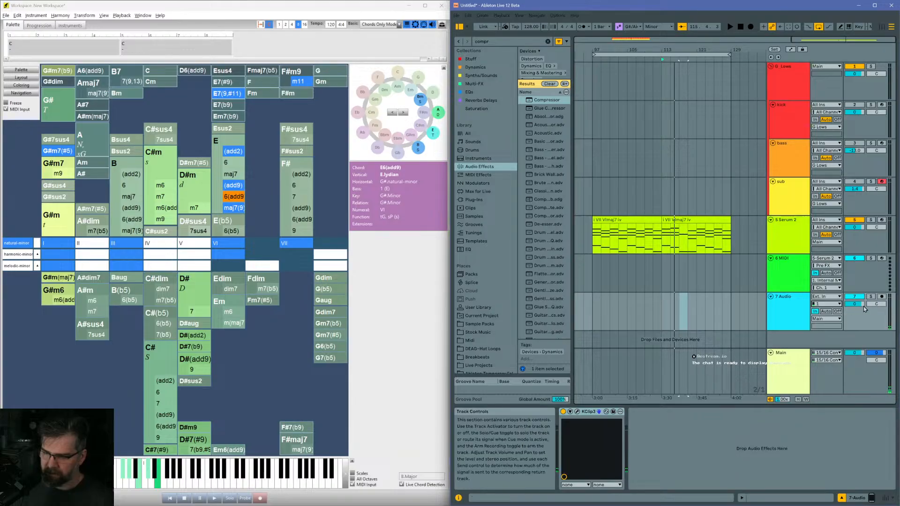
Step: Set the Main track Compressor's sidechain source to the new audio track, tapped Pre FX
left_click(783, 364)
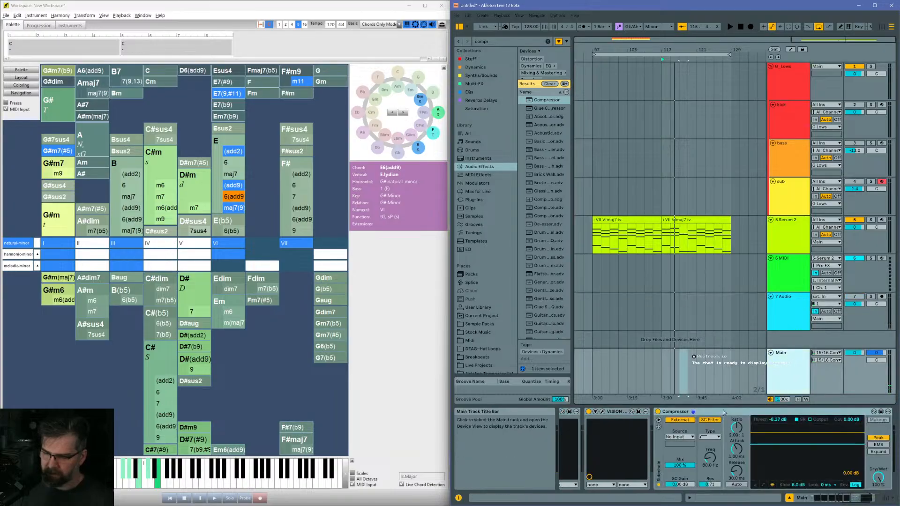
left_click(677, 437)
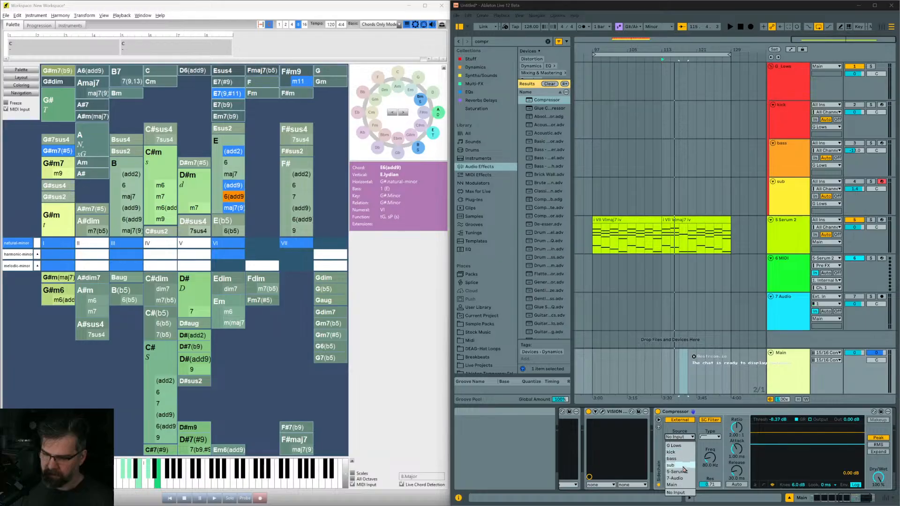
left_click(685, 487)
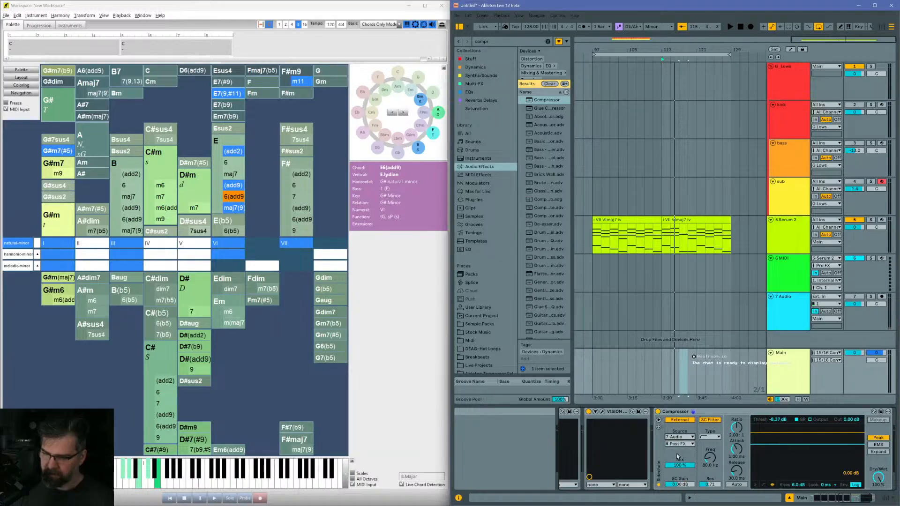
left_click(679, 444)
left_click(679, 451)
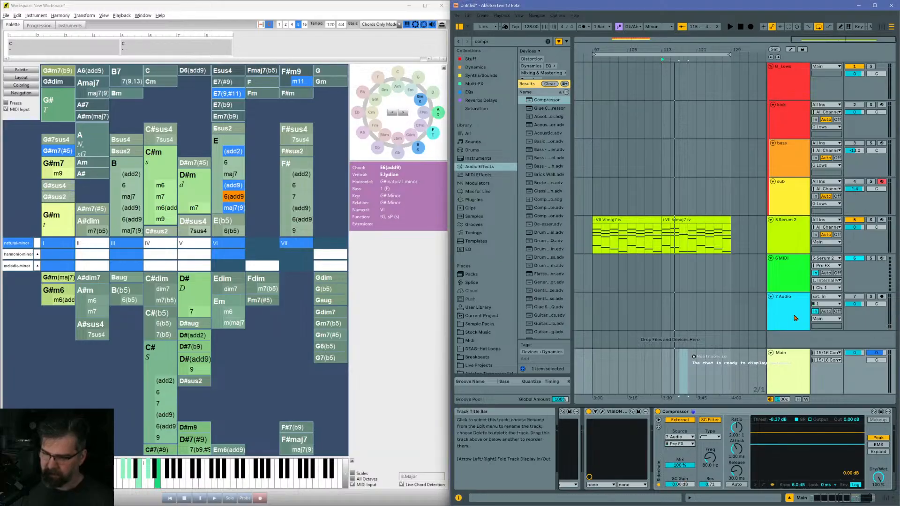
Step: Rename the new audio track as Voice
left_click(795, 318)
key("ctrl+r")
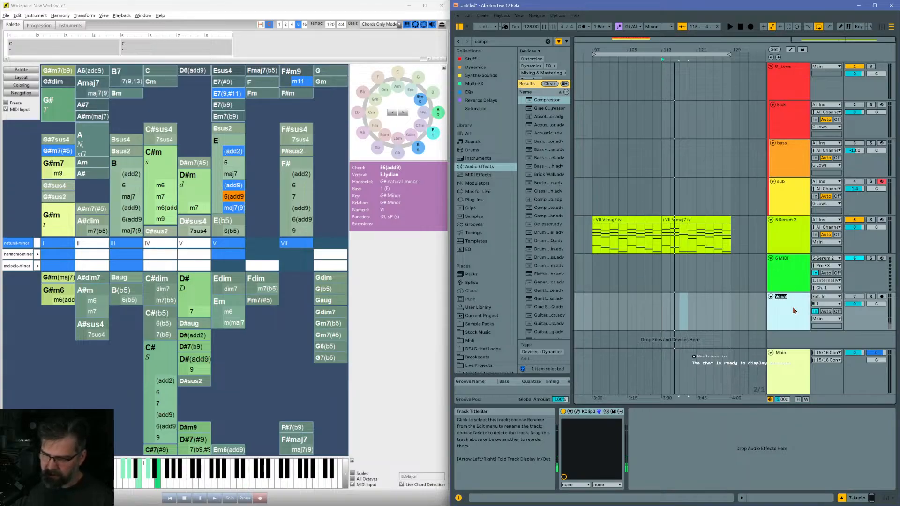
type("Voice")
Step: Change the Compressor's sidechain filter type, with about 1.41 kHz and 0.12 resonance, and set ratio inf:1, threshold about -48.3 dB and release about 266 ms
left_click(800, 368)
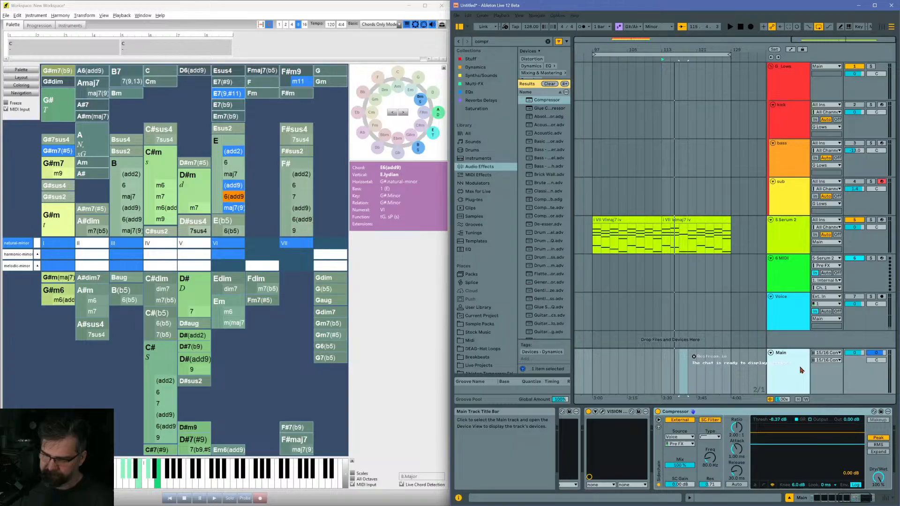
left_click(708, 437)
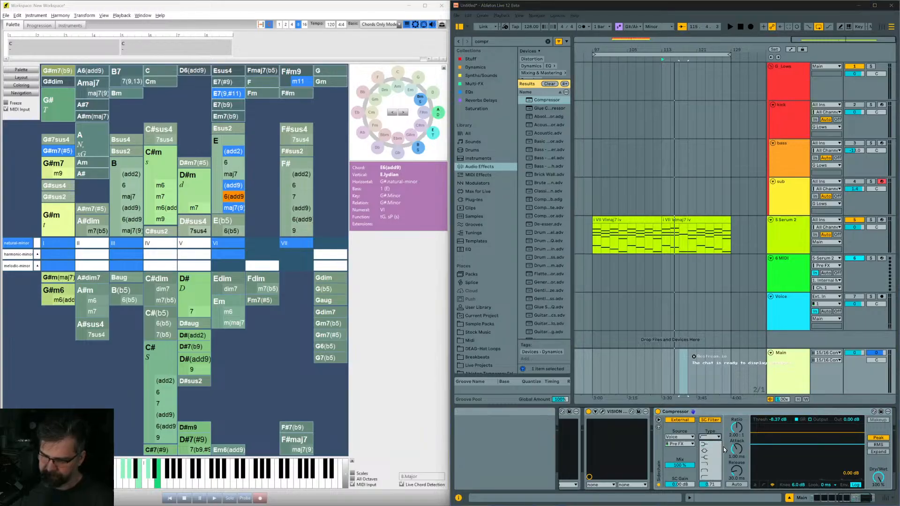
left_click(716, 473)
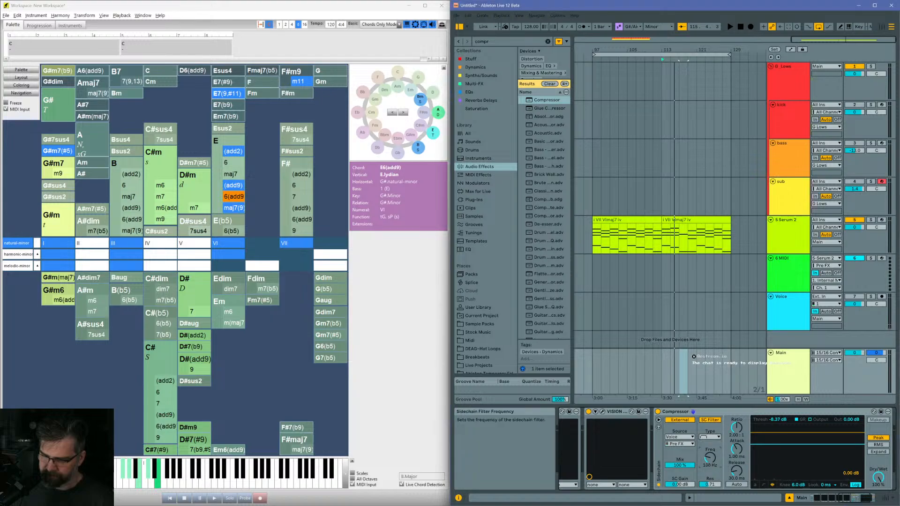
left_click_drag(710, 485, 710, 477)
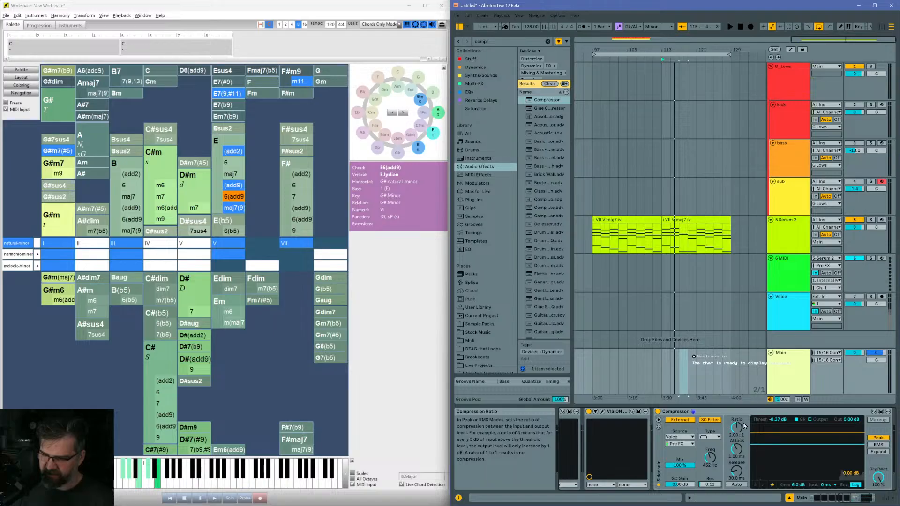
left_click_drag(777, 420, 777, 421)
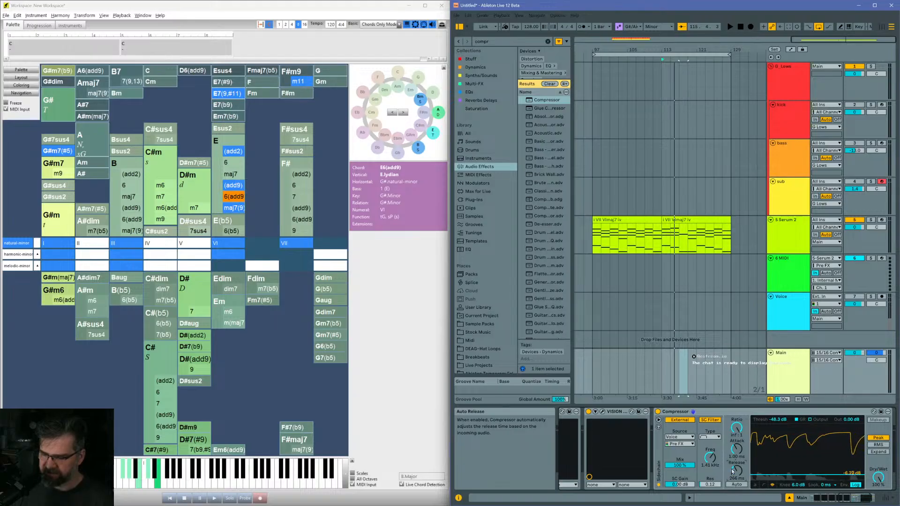
Step: Play the first chord clip and continue with the second, comparing the chords with the C#m and G#m entries in the chord palette
left_click(606, 220)
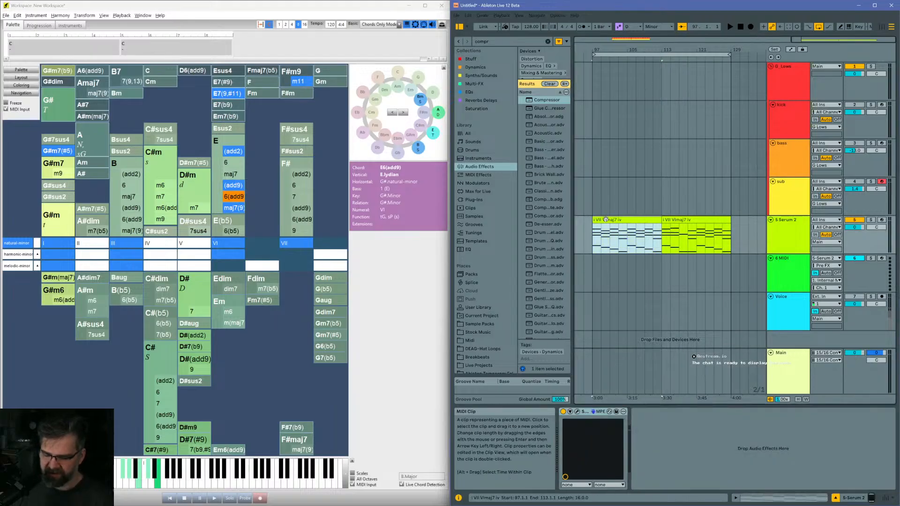
key("space")
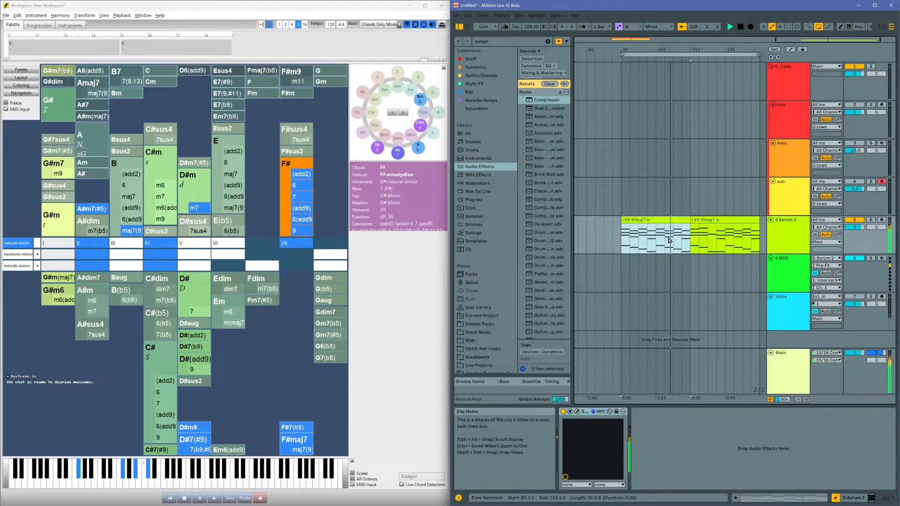
left_click(703, 222)
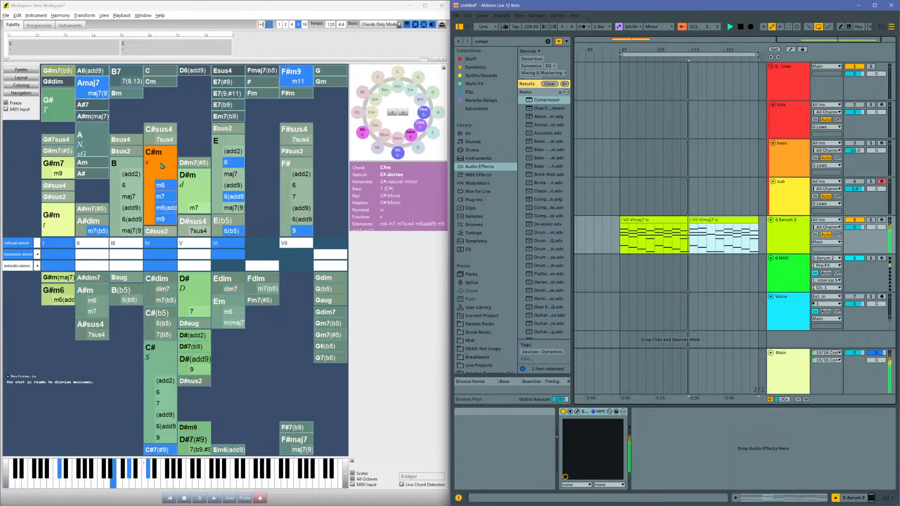
left_click(53, 218)
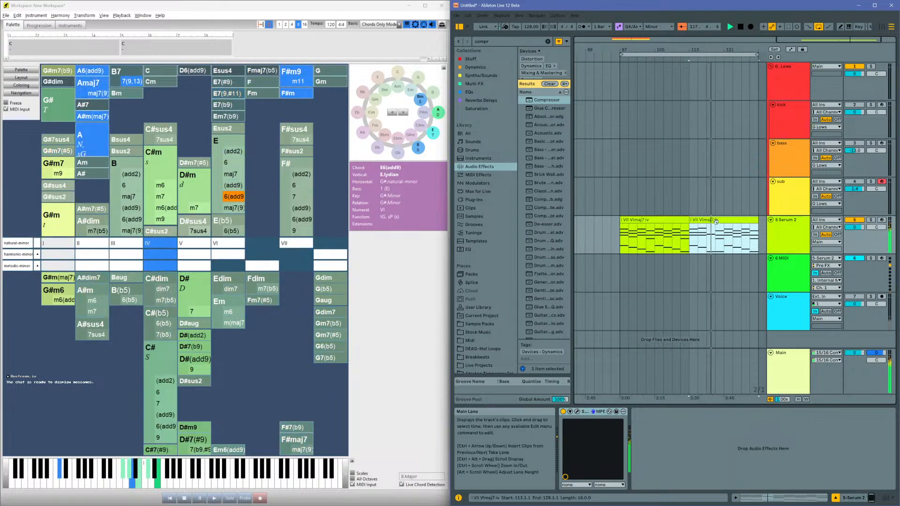
Step: At bar 5 of the second clip, deactivate A2 and test B2 as the active note with playback, ending with B2 deactivated
double_click(656, 234)
left_click(799, 399)
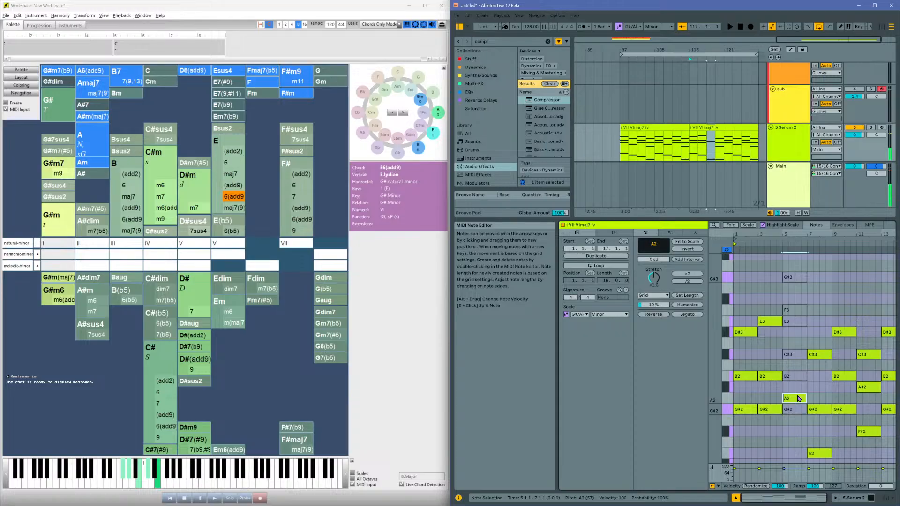
left_click(794, 377)
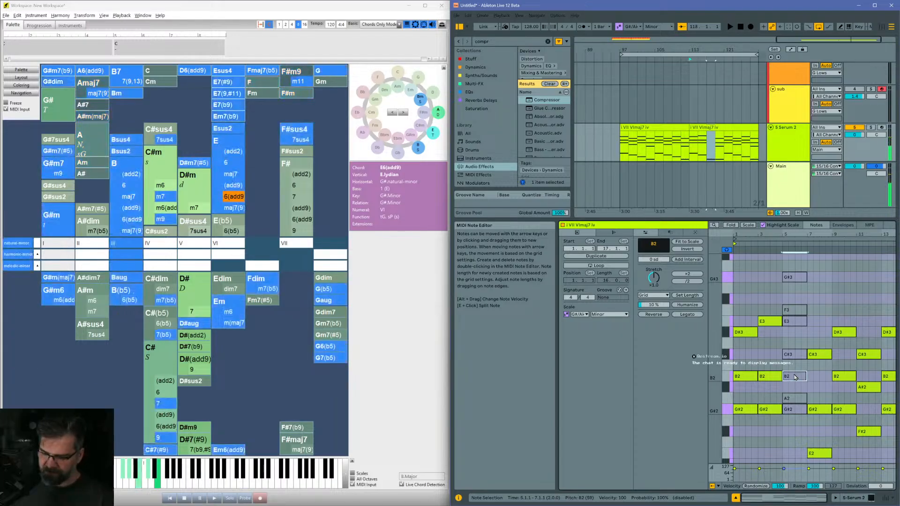
left_click(793, 387)
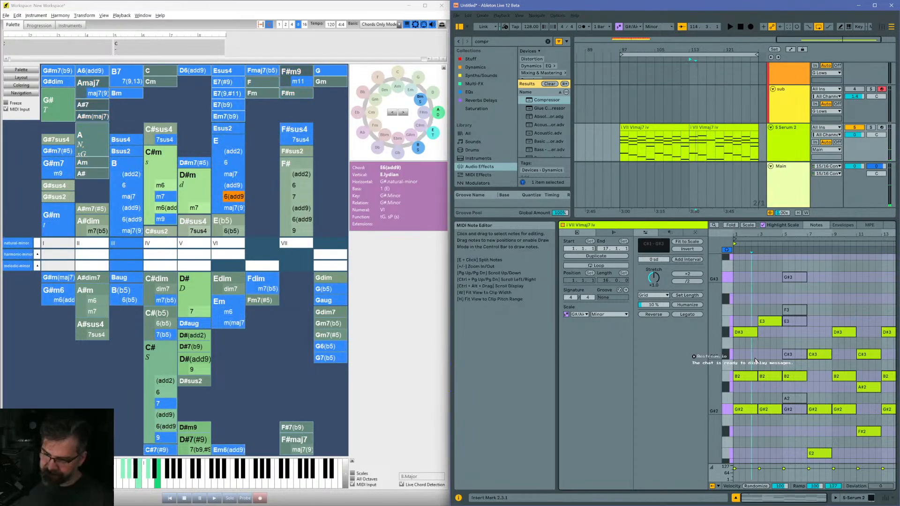
key("space")
left_click(793, 378)
key("0")
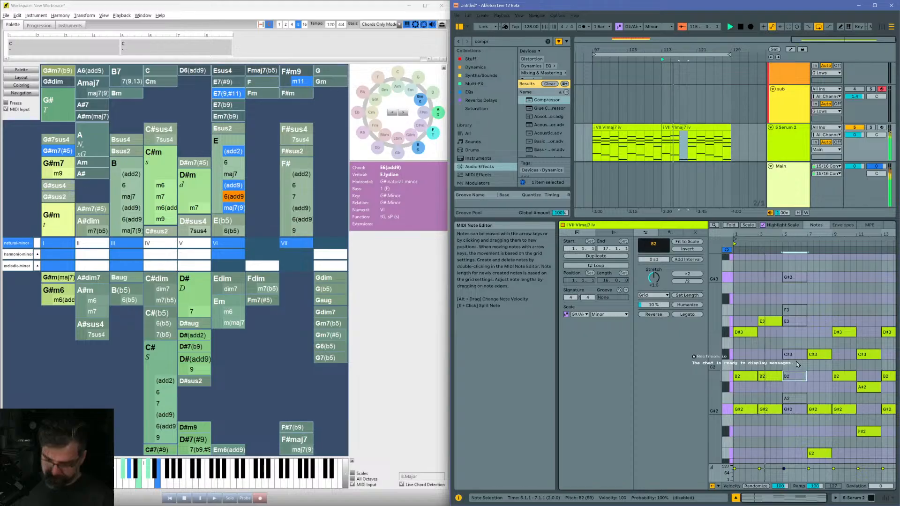
Step: At bar 5 of the clip, activate C#3 and add an active A#2 note above the deactivated G#2
left_click(795, 355)
key("0")
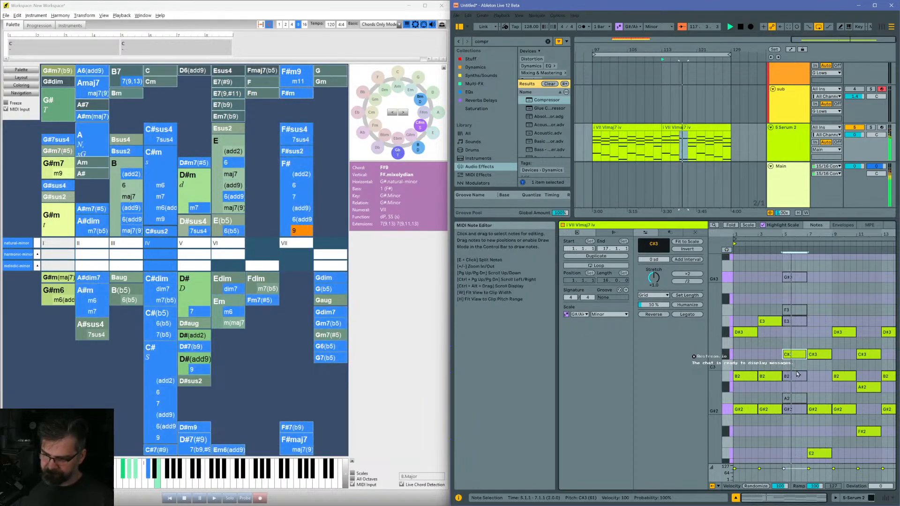
scroll(797, 371, "down", 3)
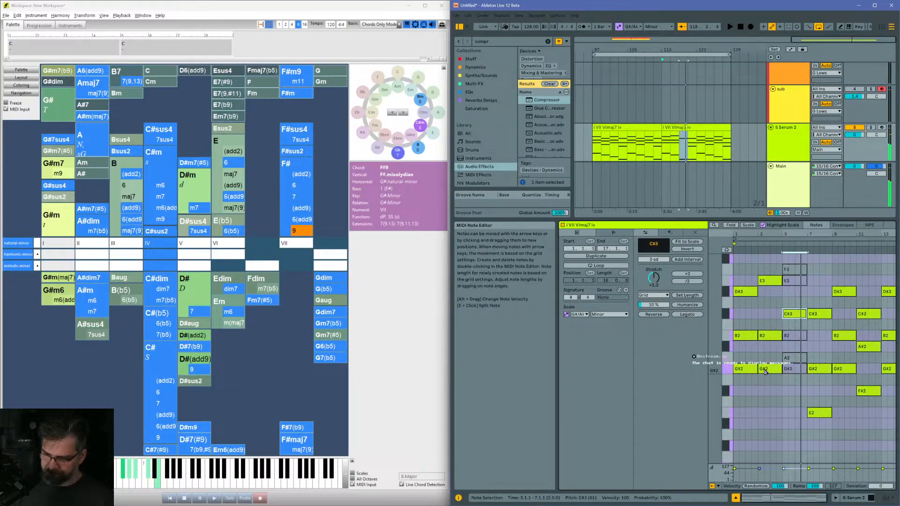
left_click(765, 369)
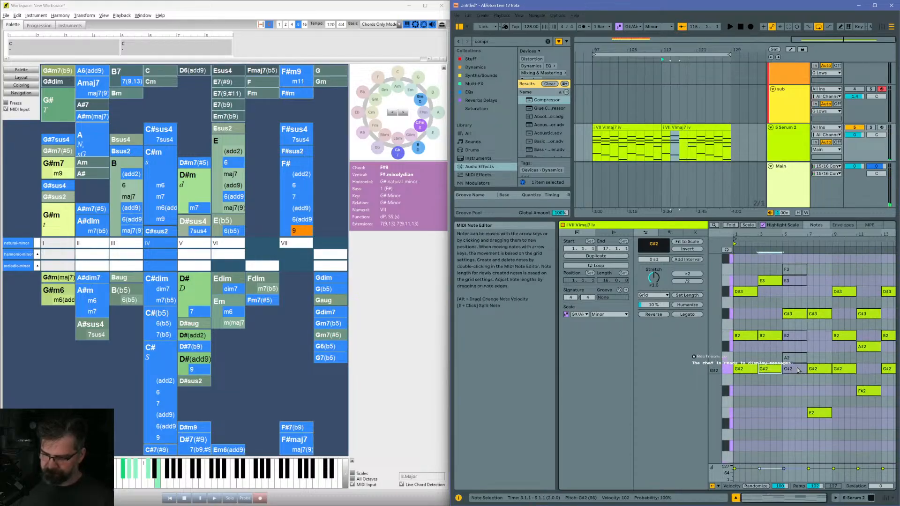
left_click(798, 370)
key("Down")
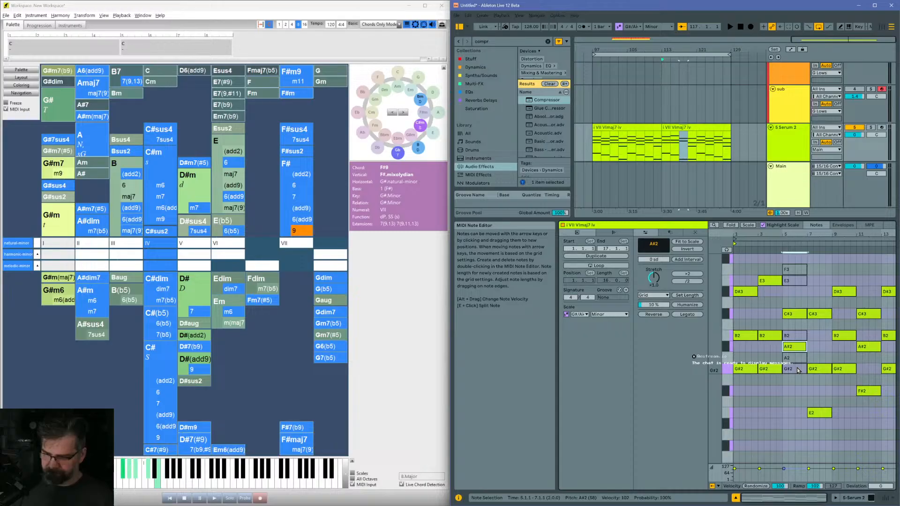
Step: Play the clip from bar 3 to hear the A#2 and C#3 combination at bar 5
left_click(735, 325)
left_click(757, 321)
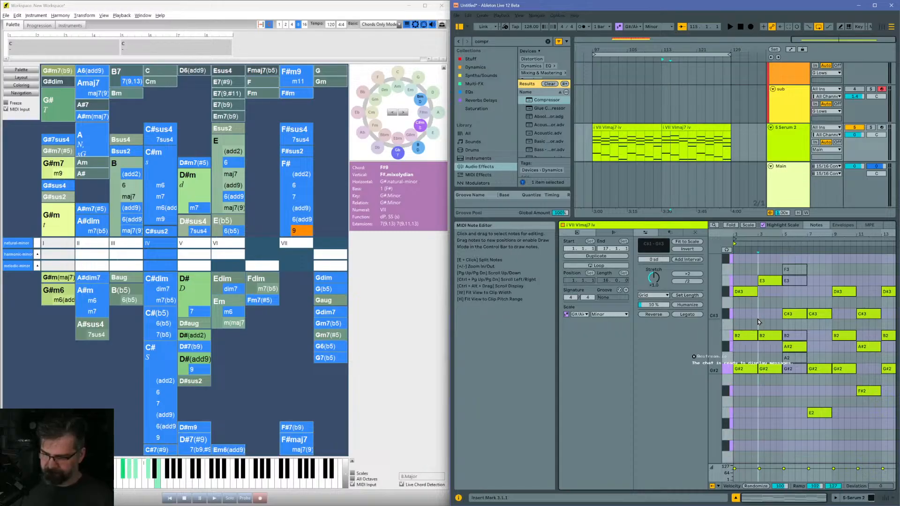
key("space")
scroll(795, 369, "up", 3)
scroll(796, 369, "up", 1)
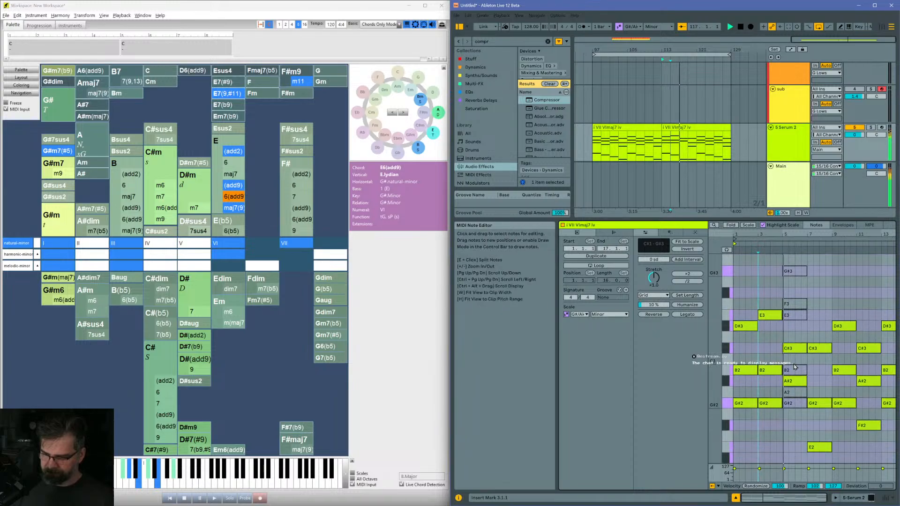
Step: Stop playback and move the A#2 note at bar 5 up to F3
left_click(795, 383)
key("space")
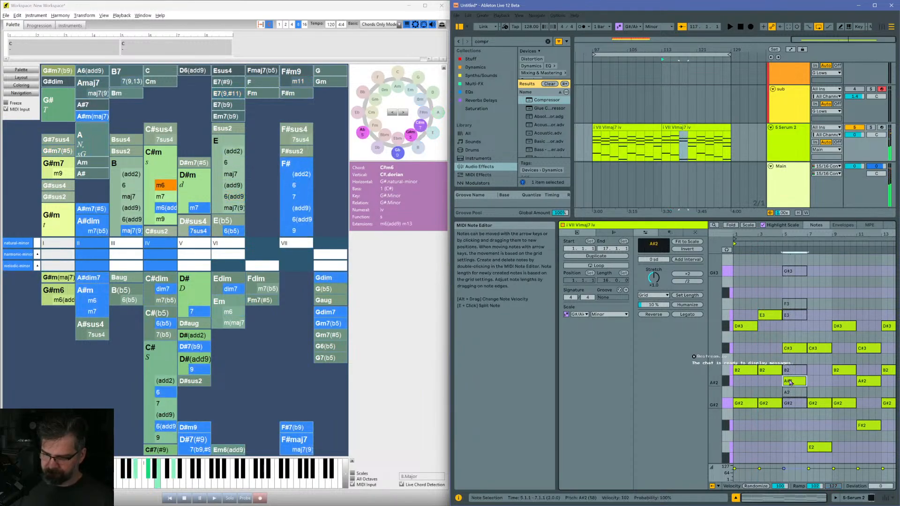
key("shift+Up")
key("Down")
key("Down")
key("Down")
key("Down")
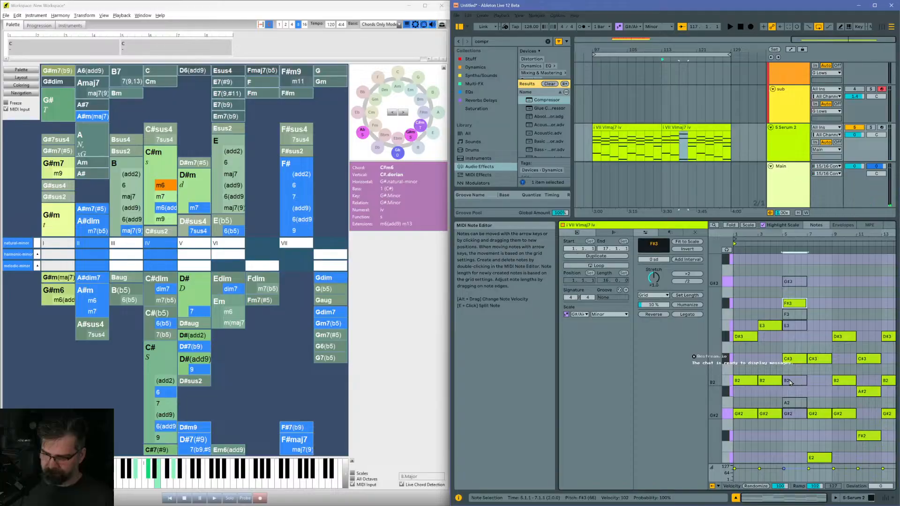
Step: Play the clip from its start through the bar 5 chord with F3, and stop there
left_click(739, 324)
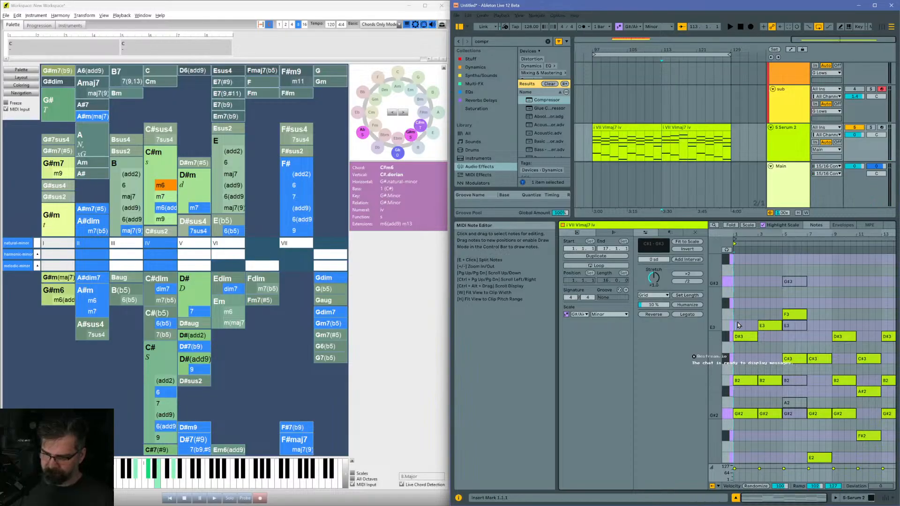
key("space")
scroll(790, 352, "down", 2)
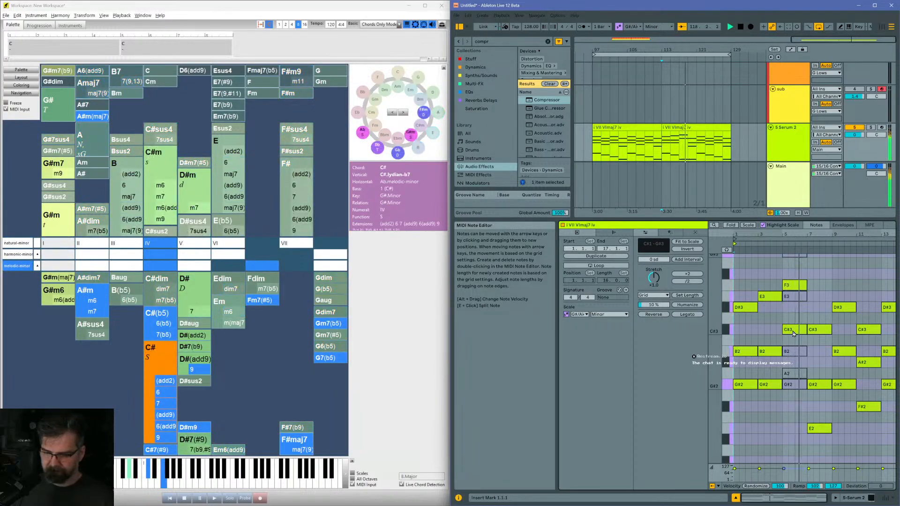
key("space")
Step: Examine the bar 5 notes from C#3 down to the C#1 bass, and audition the chord from bar 5
left_click(793, 334)
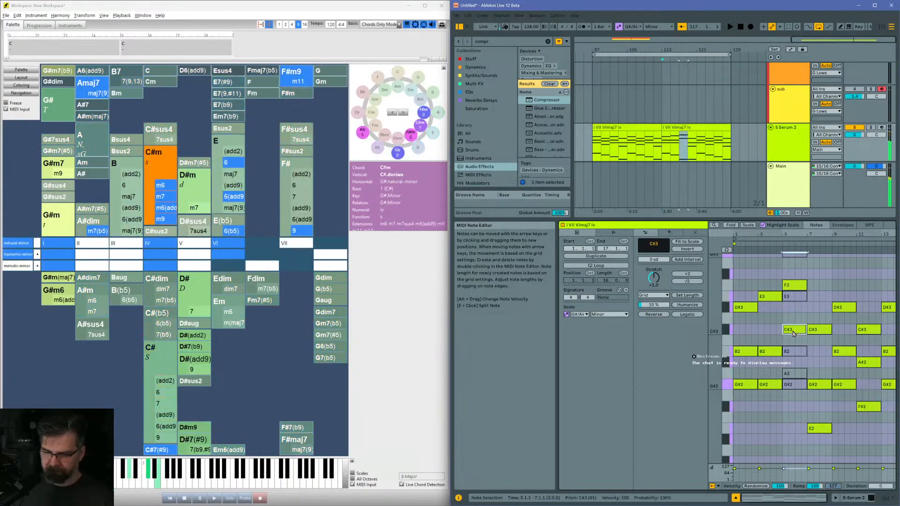
scroll(791, 350, "down", 1)
scroll(789, 369, "down", 4)
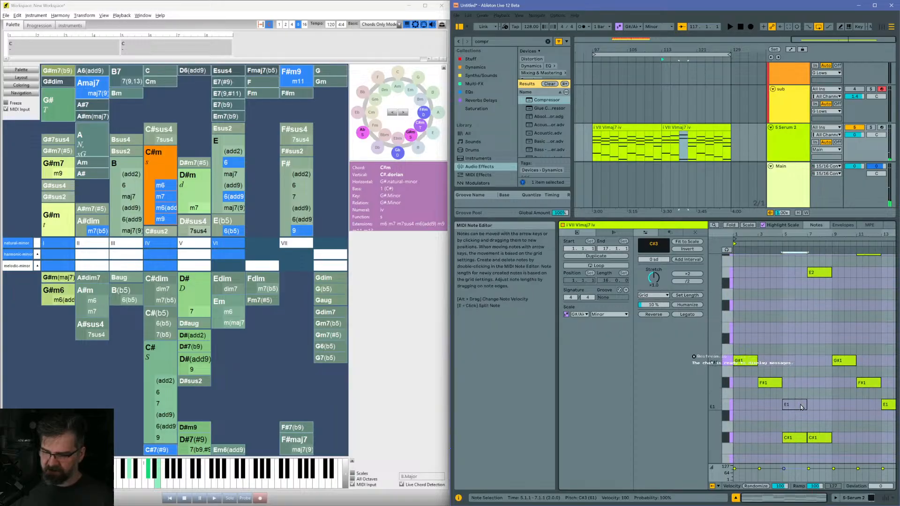
scroll(789, 375, "up", 4)
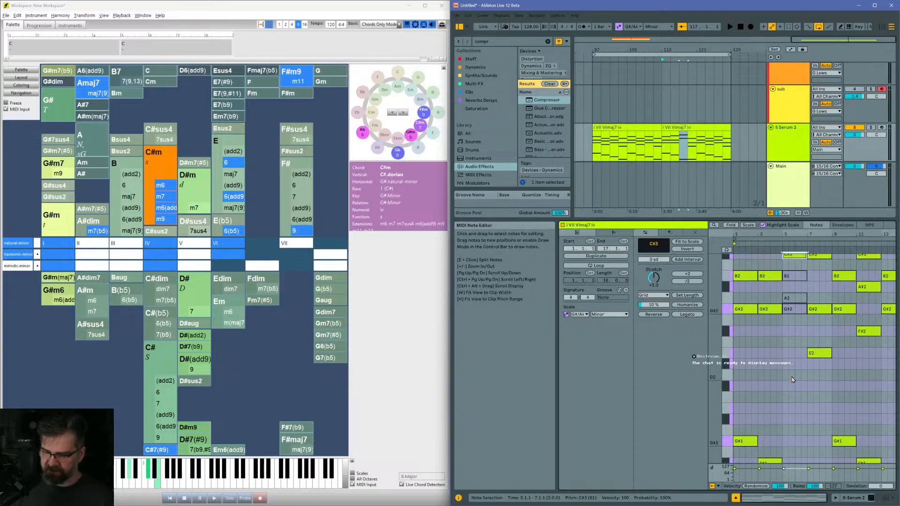
scroll(791, 370, "up", 1)
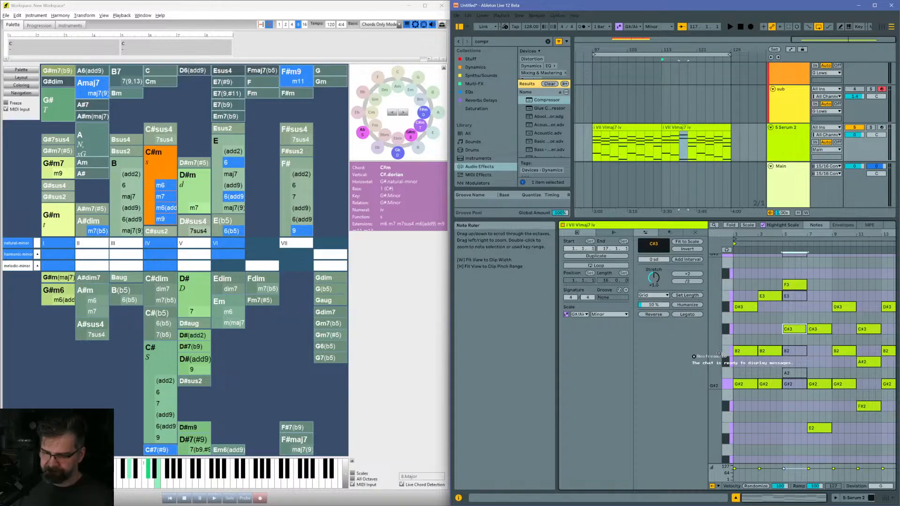
left_click_drag(715, 360, 700, 360)
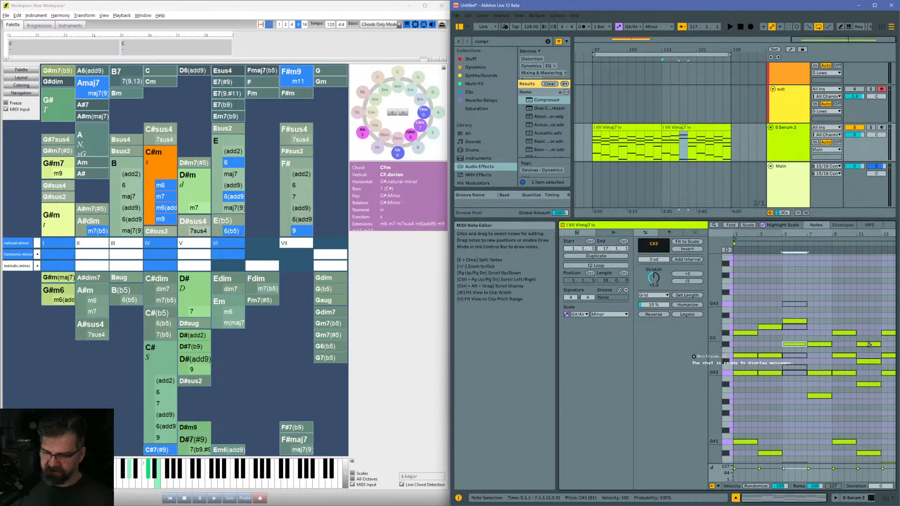
left_click(786, 361)
key("space")
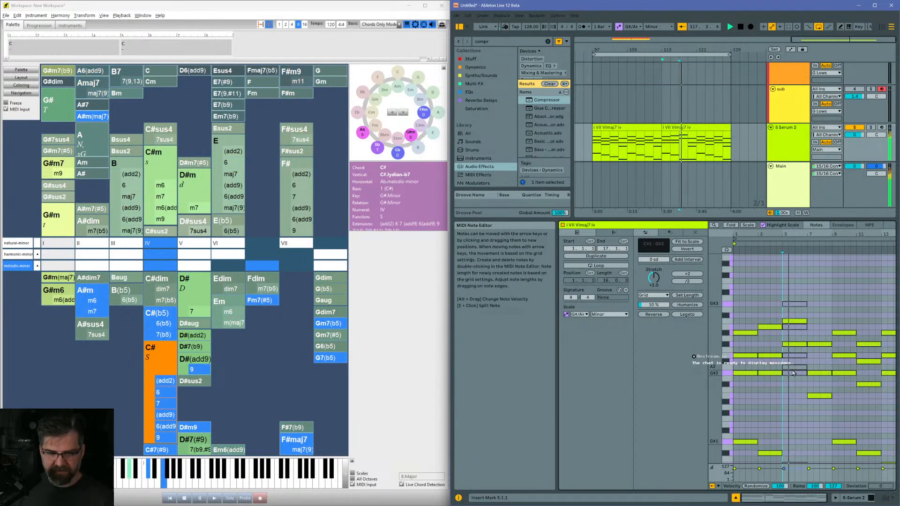
key("space")
Step: Activate G#3 in the bar 5 chord and lower it to F#3, auditioning the chord along the way
left_click(799, 345)
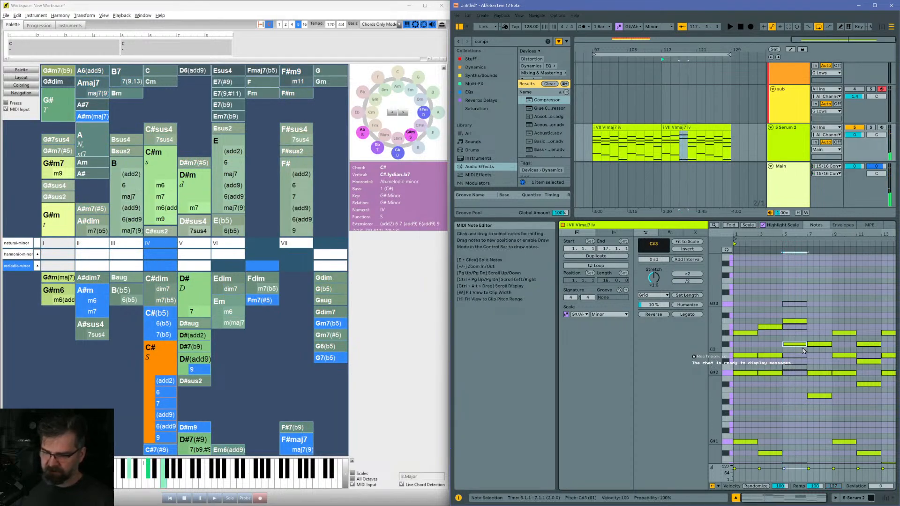
left_click_drag(800, 345, 801, 330)
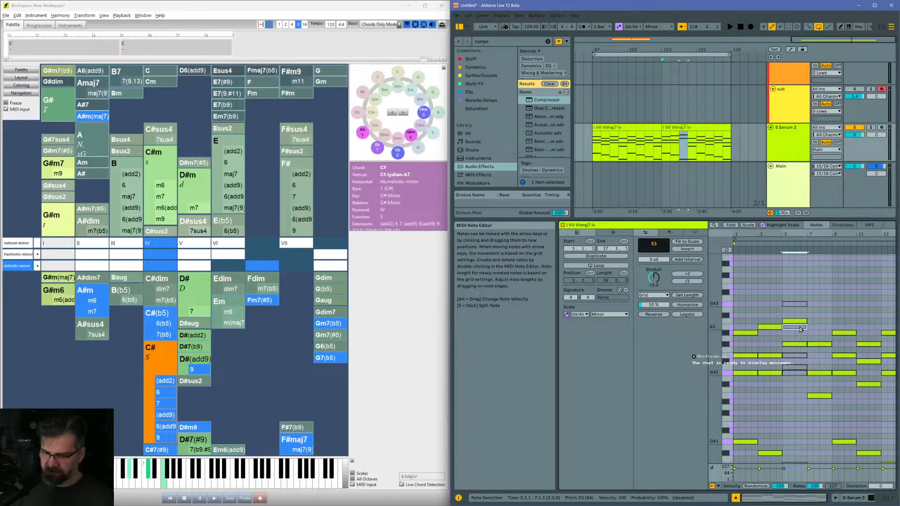
key("space")
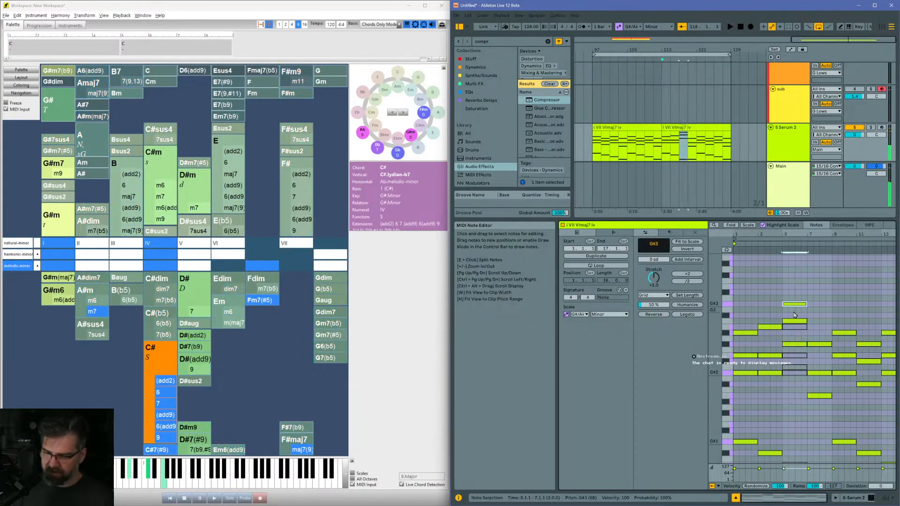
key("Down")
key("space")
key("space")
key("Down")
key("space")
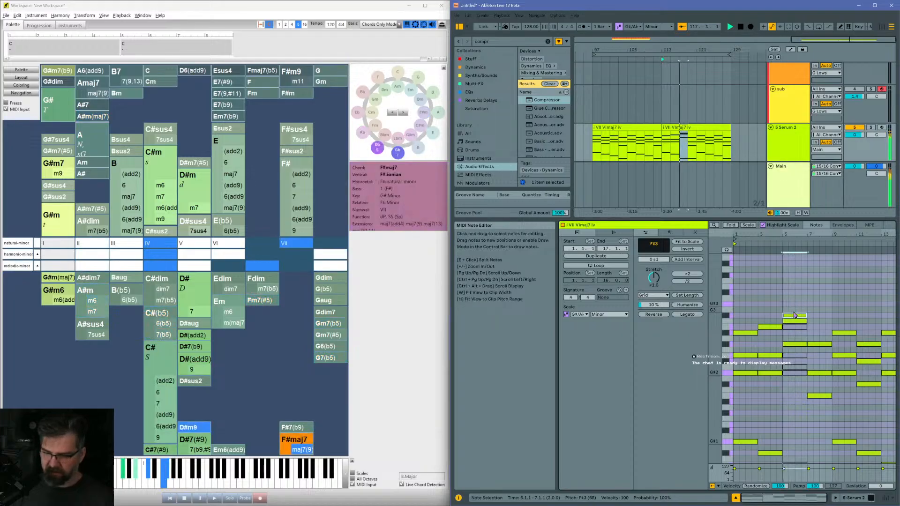
Step: Lower the F#3 note at bar 5 through E3 and D#3 to B2, and replay the progression
key("Down")
key("Down")
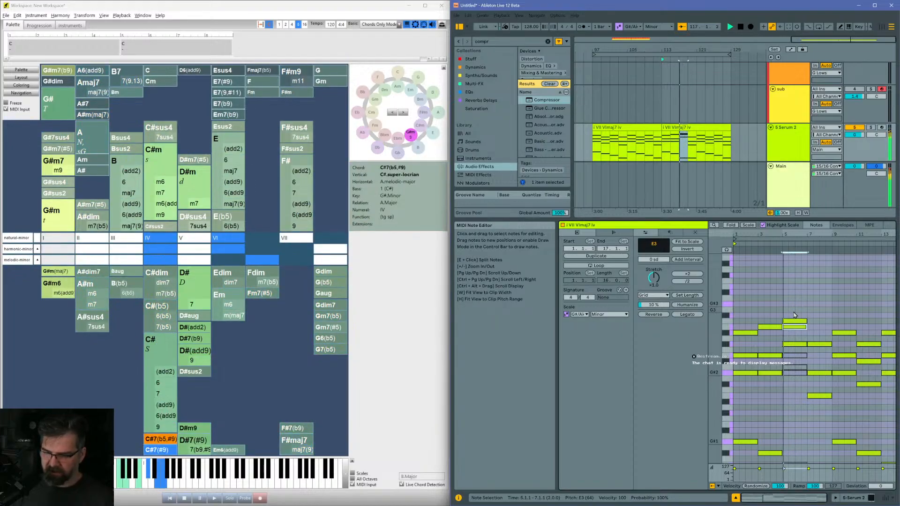
key("Down")
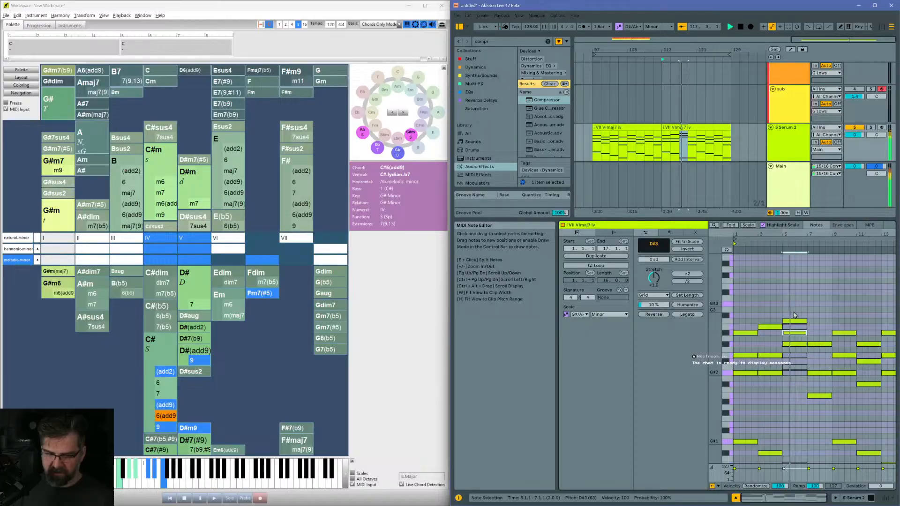
key("Down")
key("space")
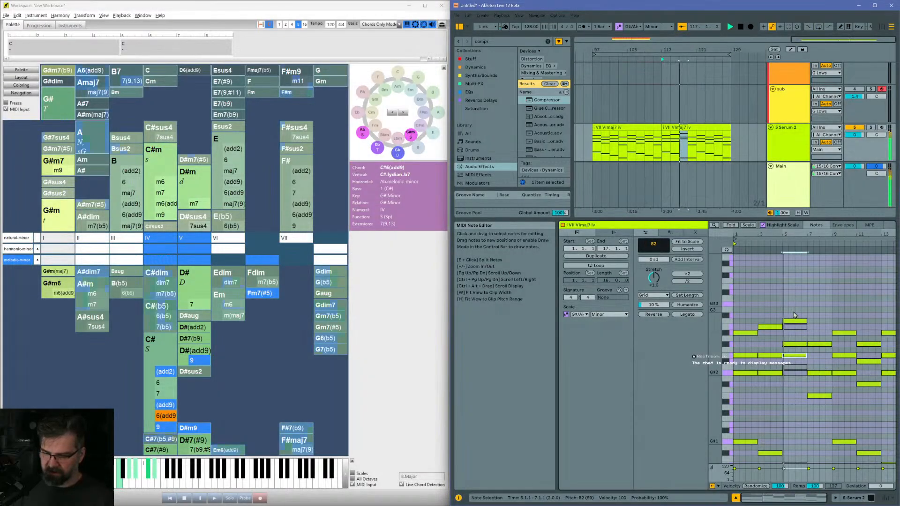
key("space")
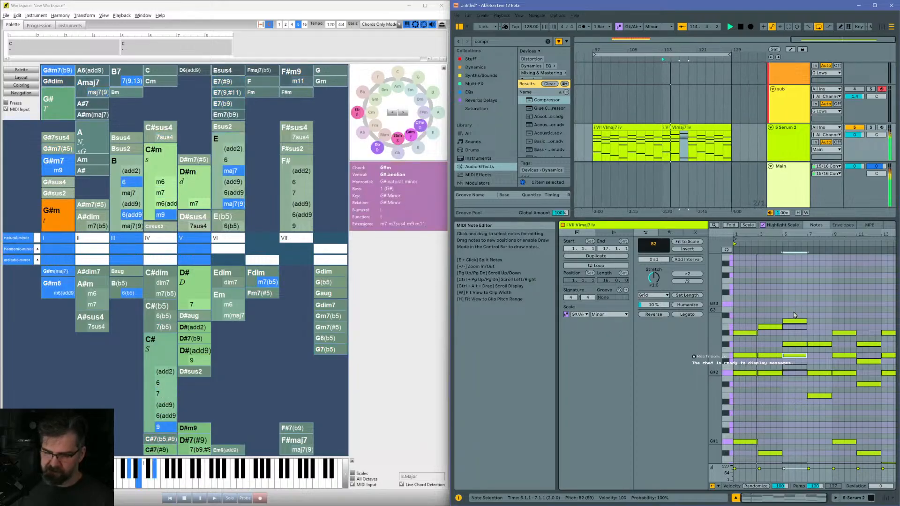
scroll(782, 304, "down", 3)
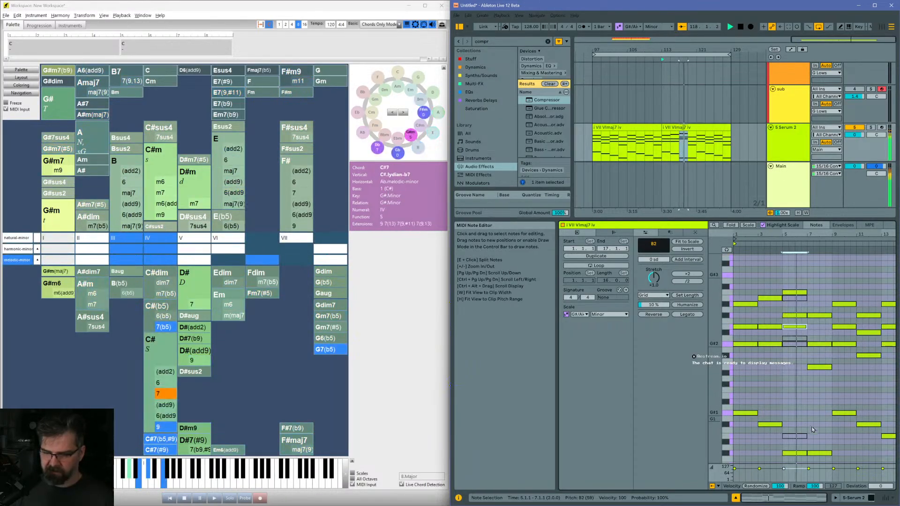
Step: Raise the C#1 bass note at bar 7 to D1, play the clip, and raise the note further to G#1
left_click(822, 453)
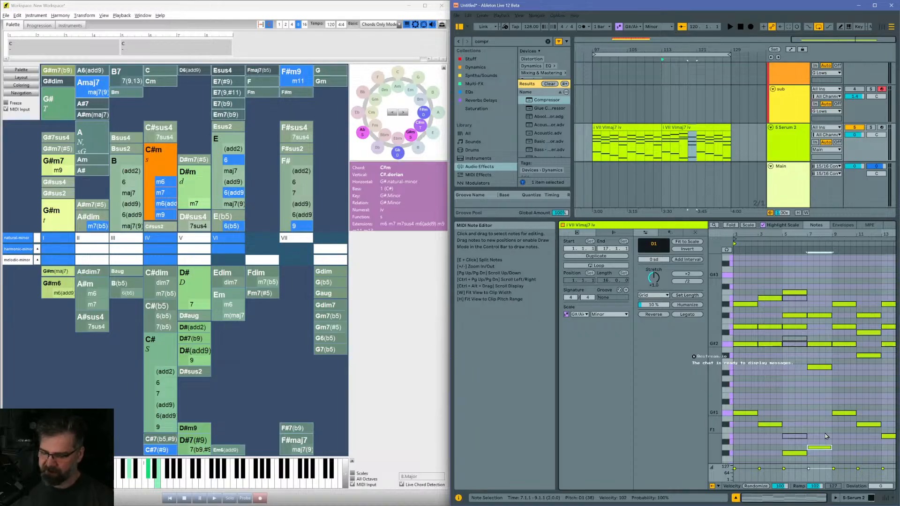
left_click(740, 406)
key("space")
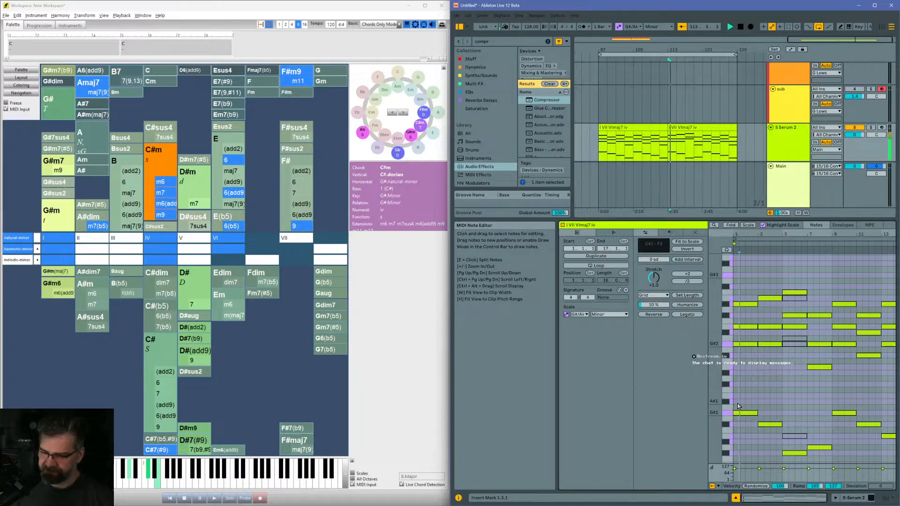
left_click(821, 448)
key("Up")
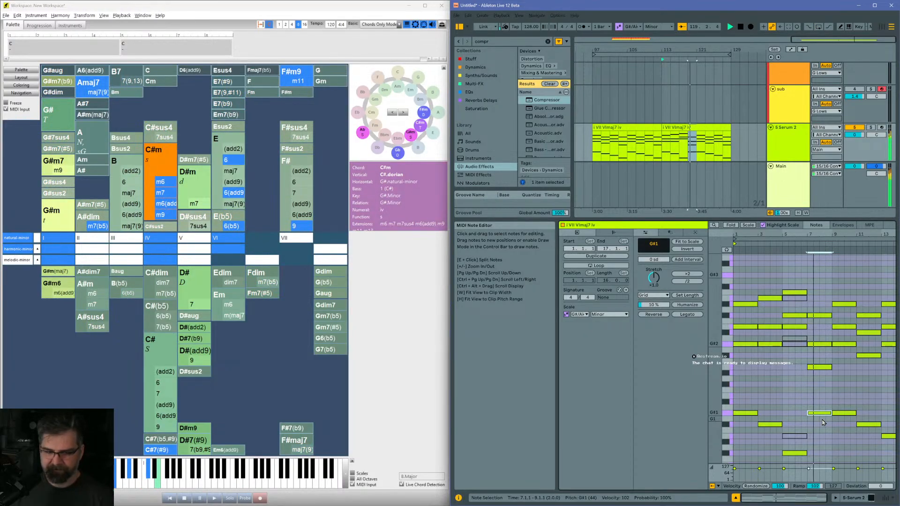
key("space")
Step: Transpose the bar 7 notes E2, G#2 and C#3 up three semitones to G2, B2 and E3
left_click(818, 366)
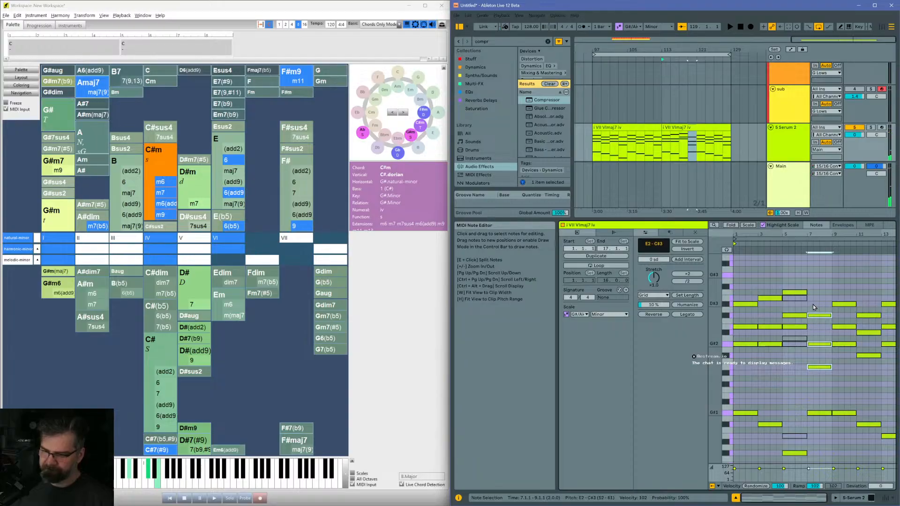
key("Up")
key("Up")
key("Up")
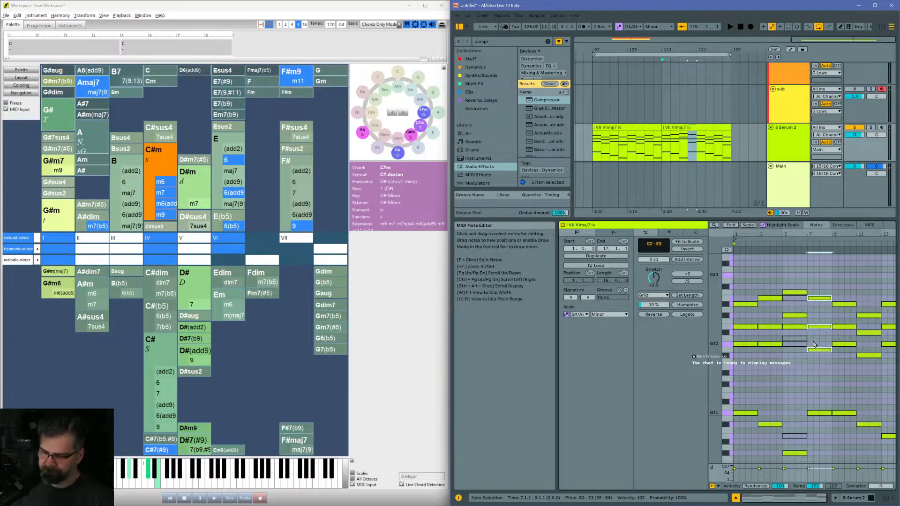
Step: Raise the G2 note at bar 7 through A2, A#2 and B2 to C3, auditioning the chord during playback
left_click(816, 350)
key("space")
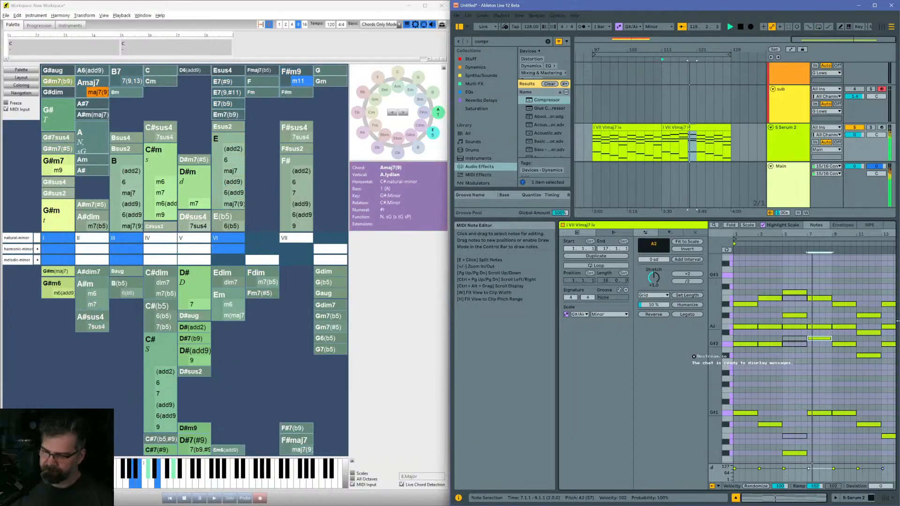
key("Up")
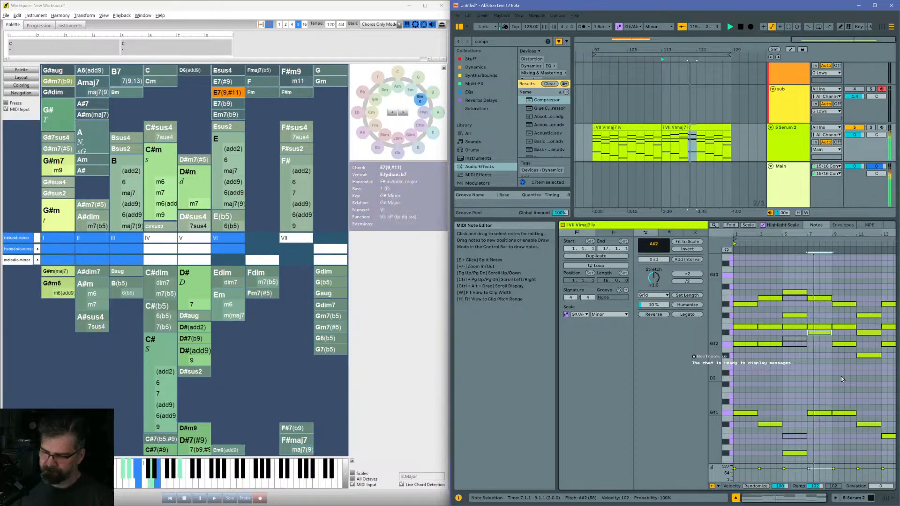
key("Up")
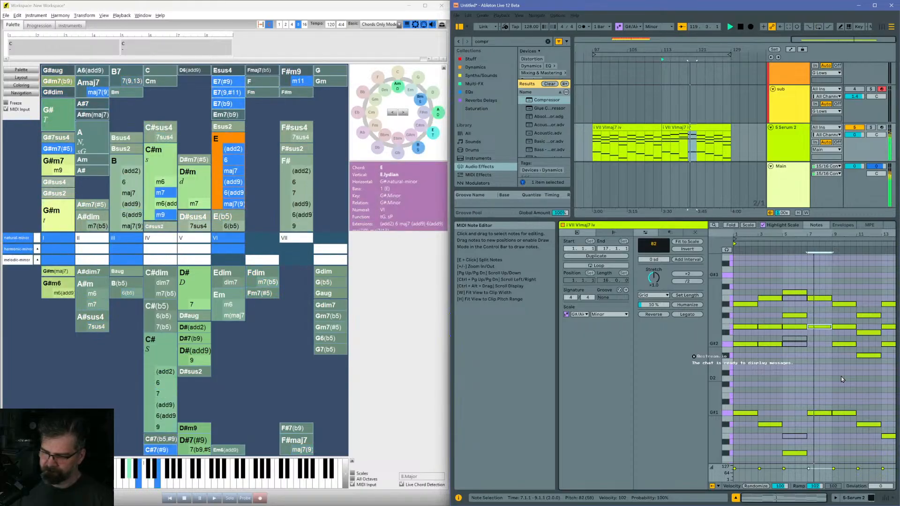
key("Up")
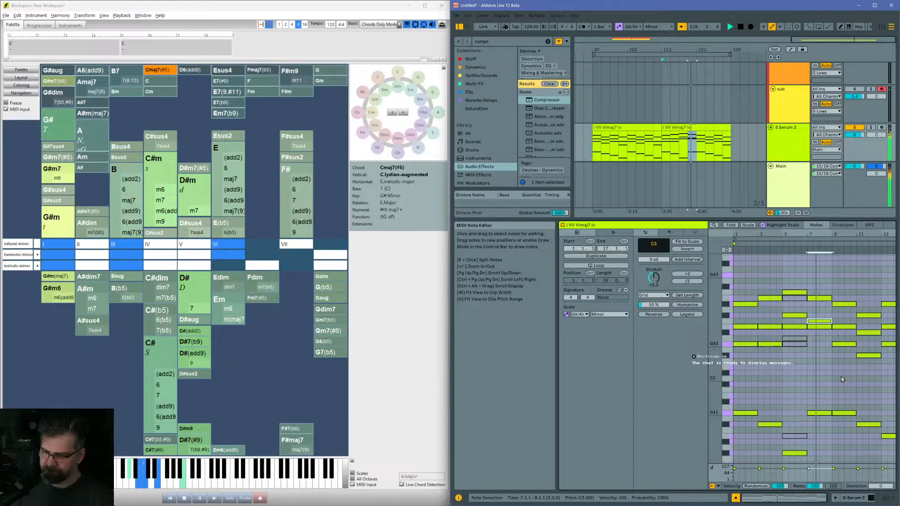
key("space")
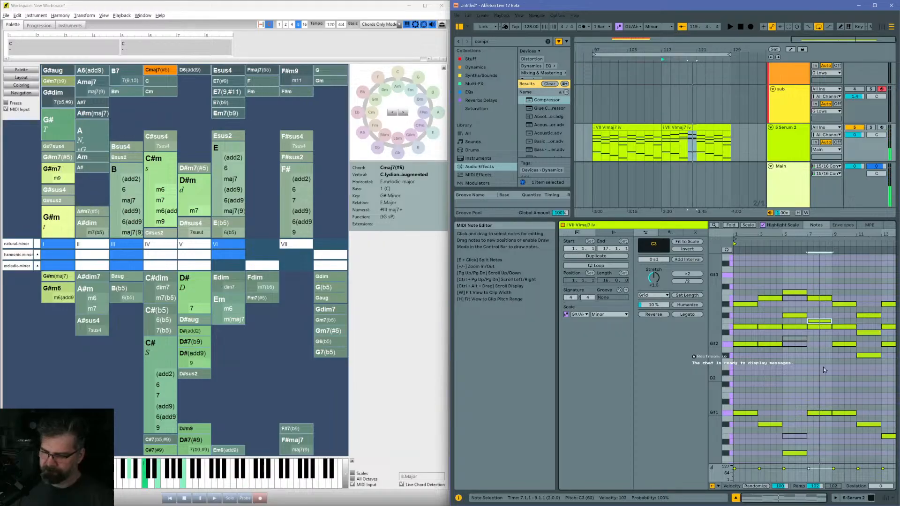
Step: Deactivate the B2, E3 and G#1 notes of the bar 7 chord and play the progression
left_click(821, 328)
key("0")
left_click(821, 299)
key("0")
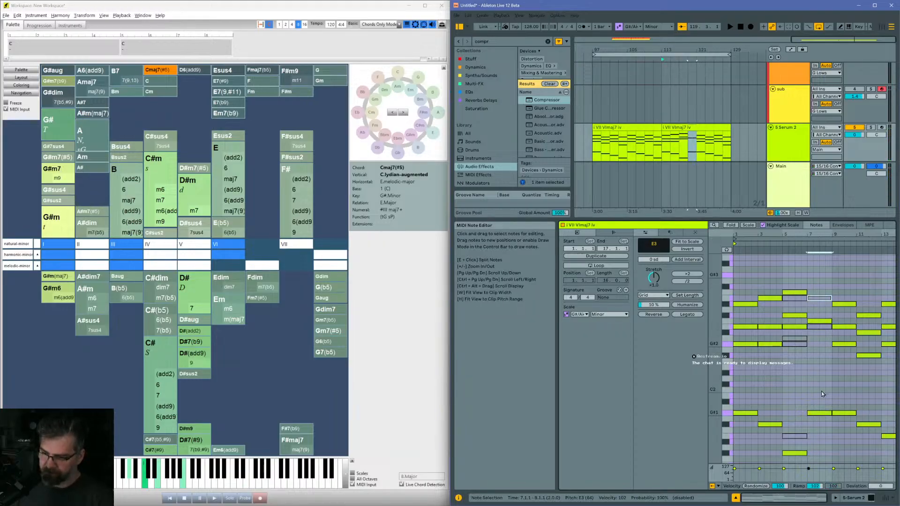
left_click(764, 282)
key("space")
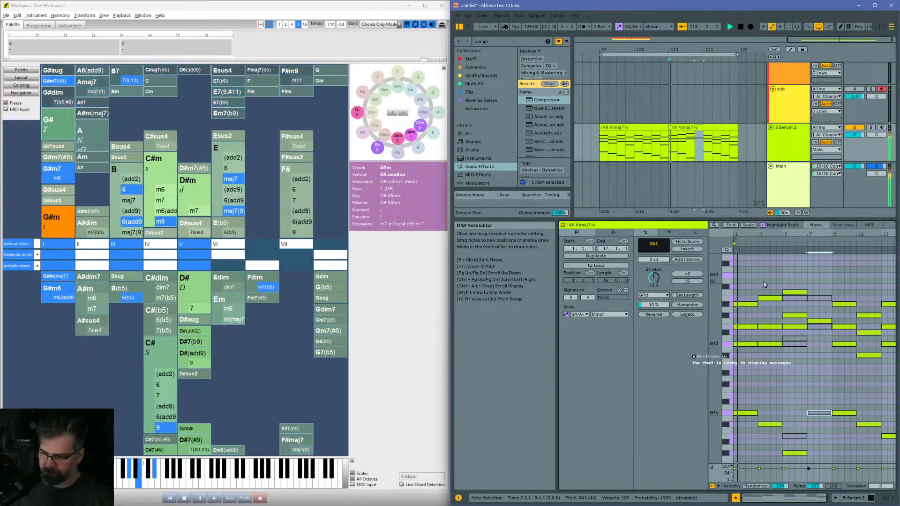
left_click(785, 276)
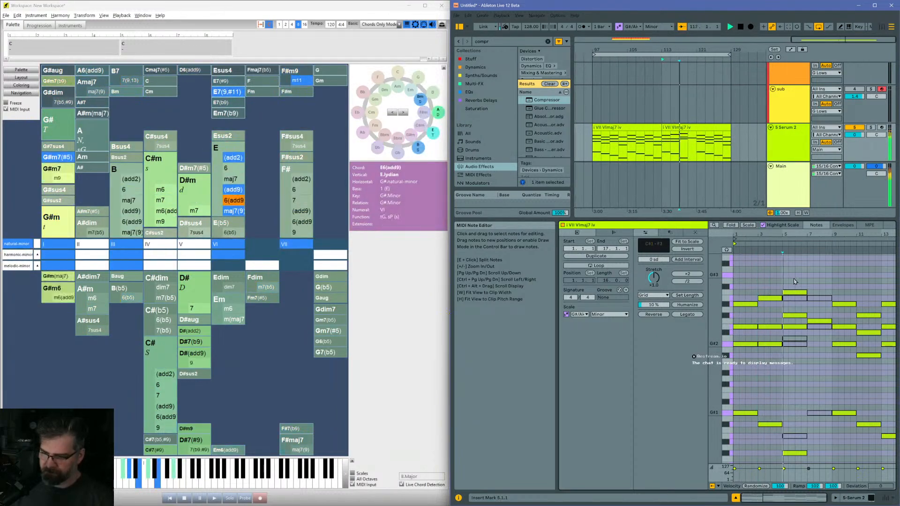
left_click(809, 278)
key("space")
key("space")
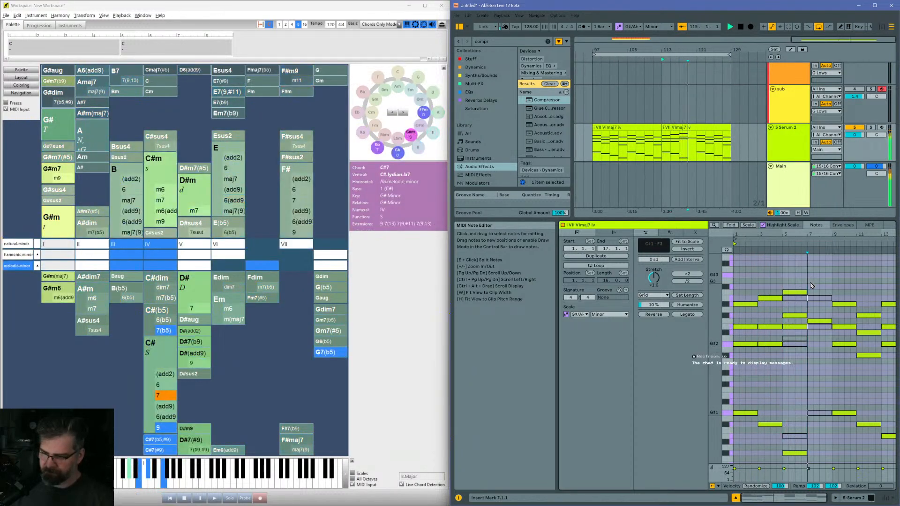
Step: Raise the C3 note at bar 7 through C#3 to D#3, with MIDI note preview turned on
left_click(821, 322)
key("space")
key("Up")
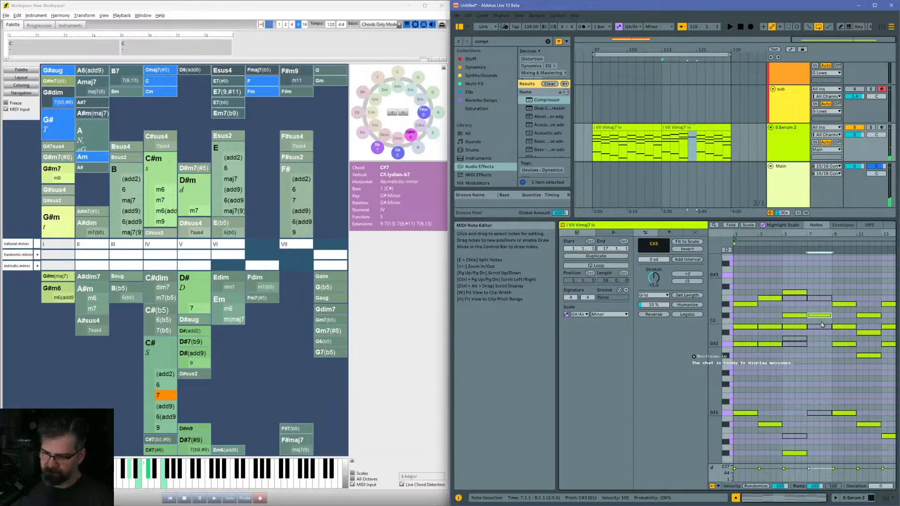
left_click(726, 250)
left_click(822, 315)
key("Up")
key("Up")
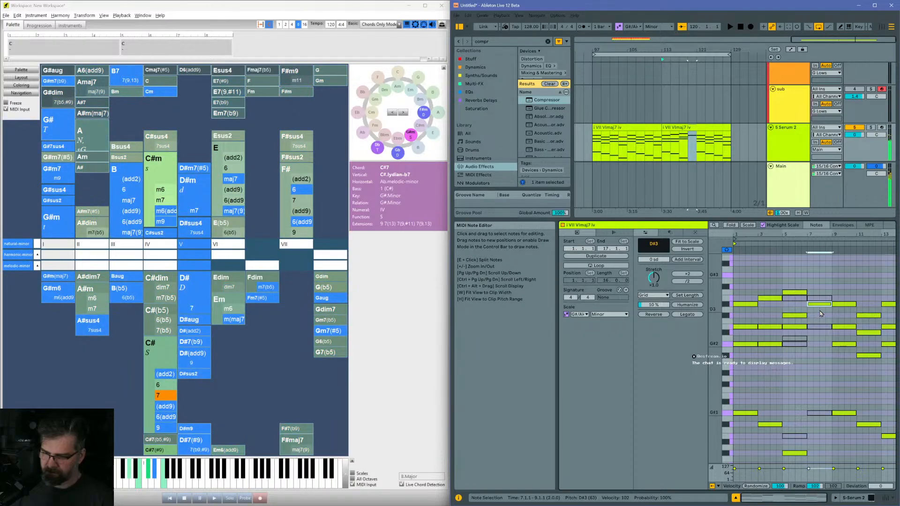
Step: Play the progression from its first bar through the bar 7 chord
left_click(735, 291)
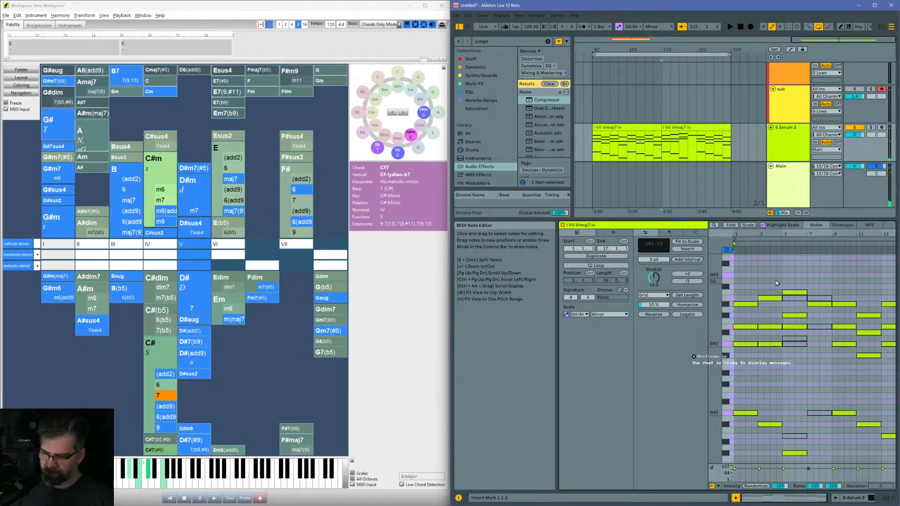
key("space")
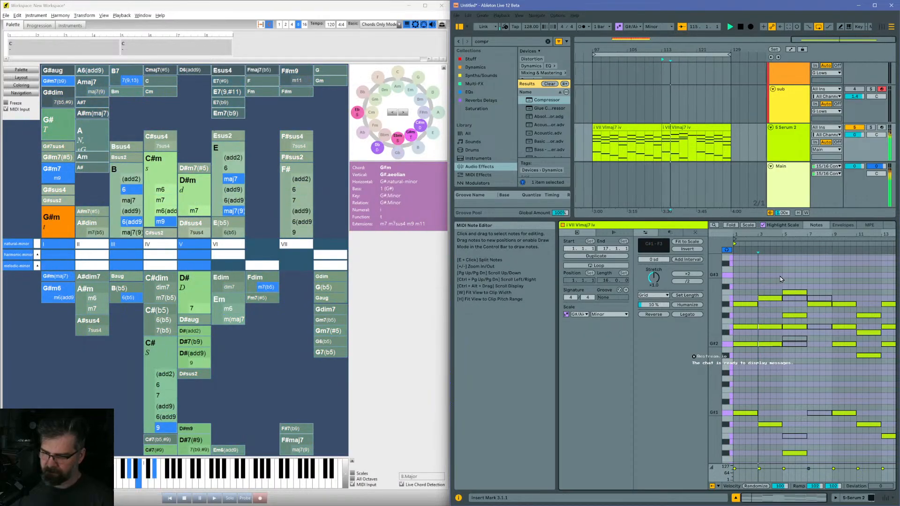
left_click(785, 278)
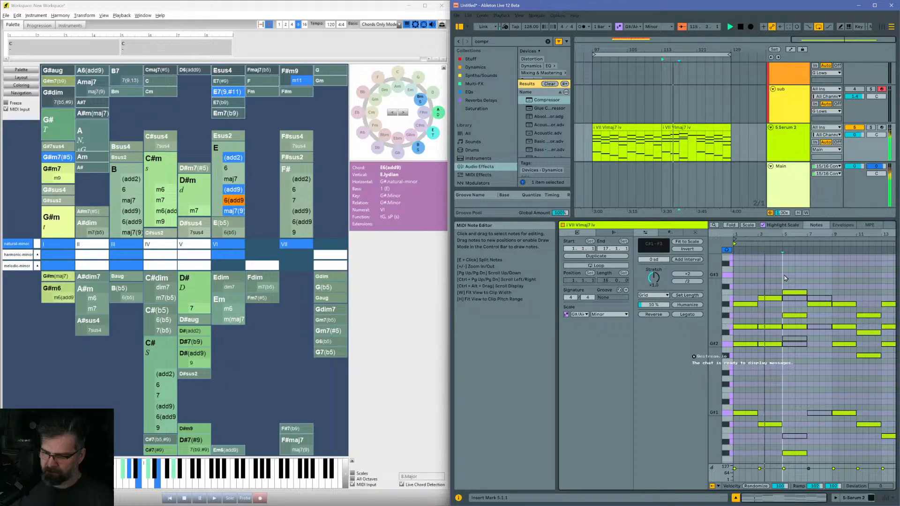
left_click(822, 300)
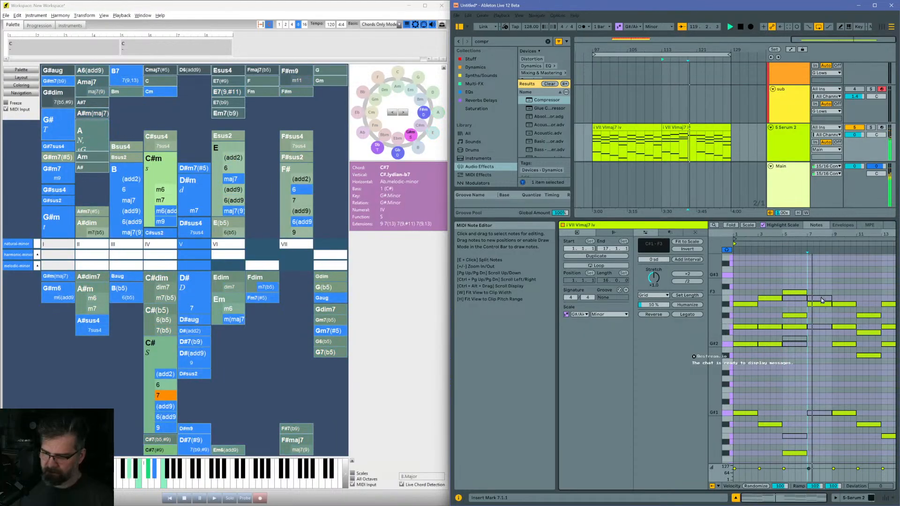
Step: Raise the D#3 note at bar 7 through E3 and G3 to A3, and audition the progression
left_click(820, 305)
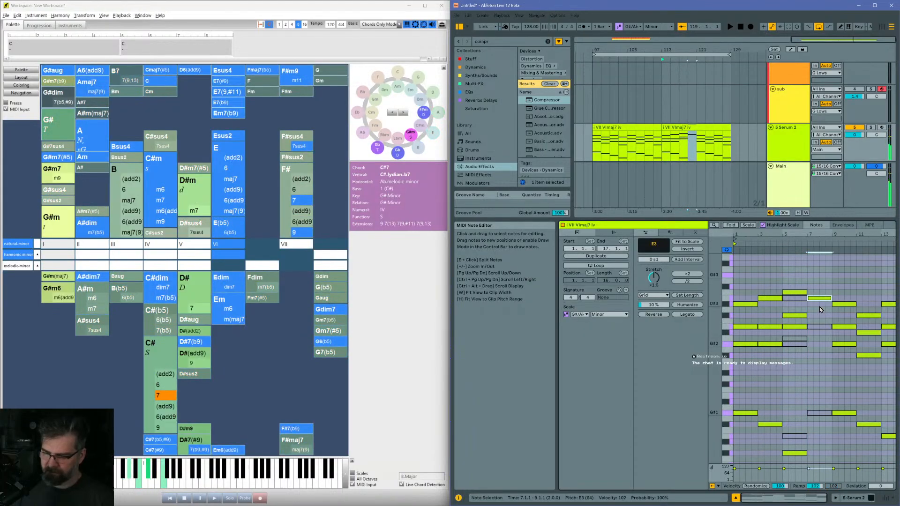
key("Up")
key("Up")
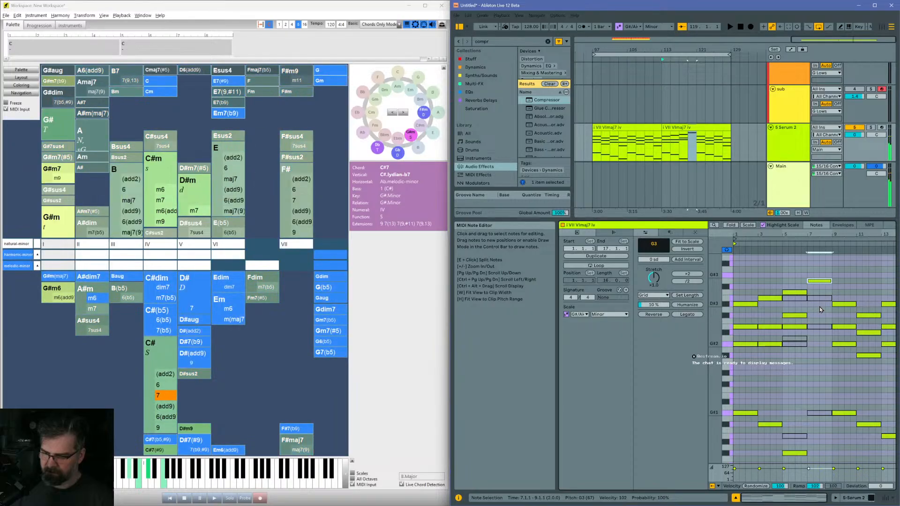
key("Up")
key("Up")
key("Up")
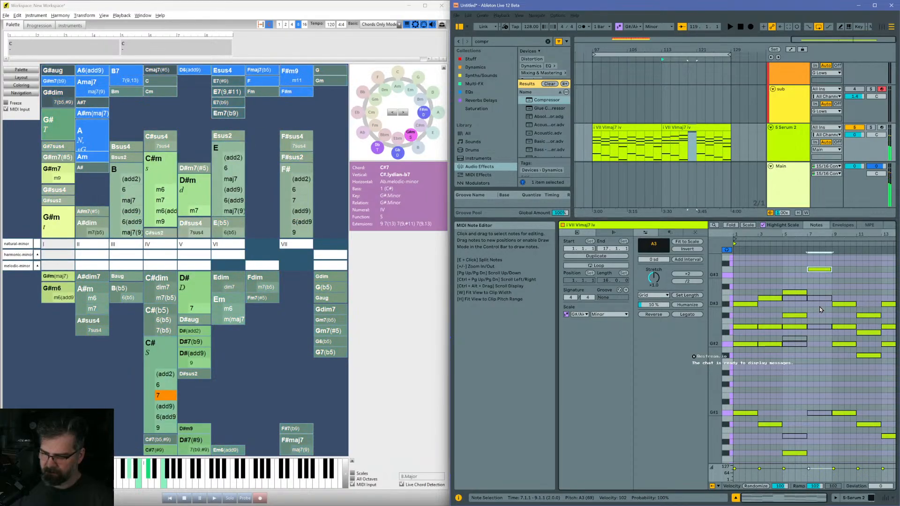
key("space")
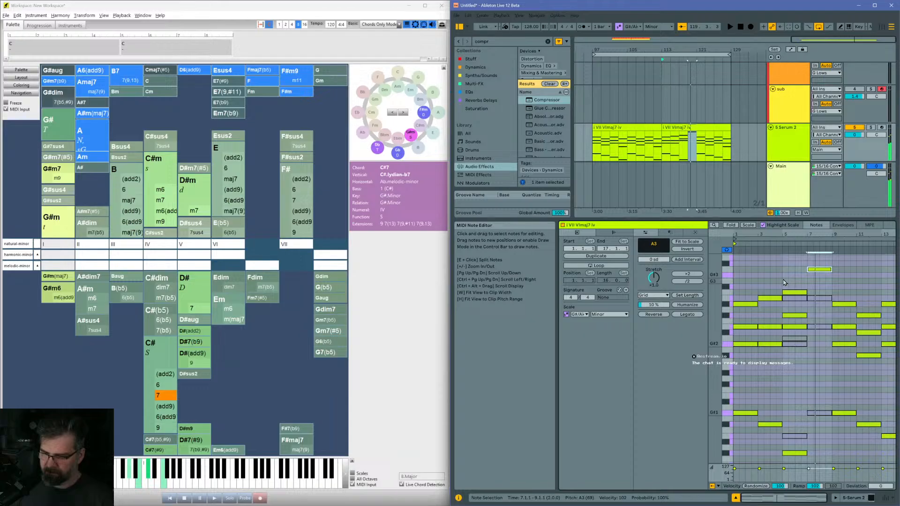
left_click(785, 282)
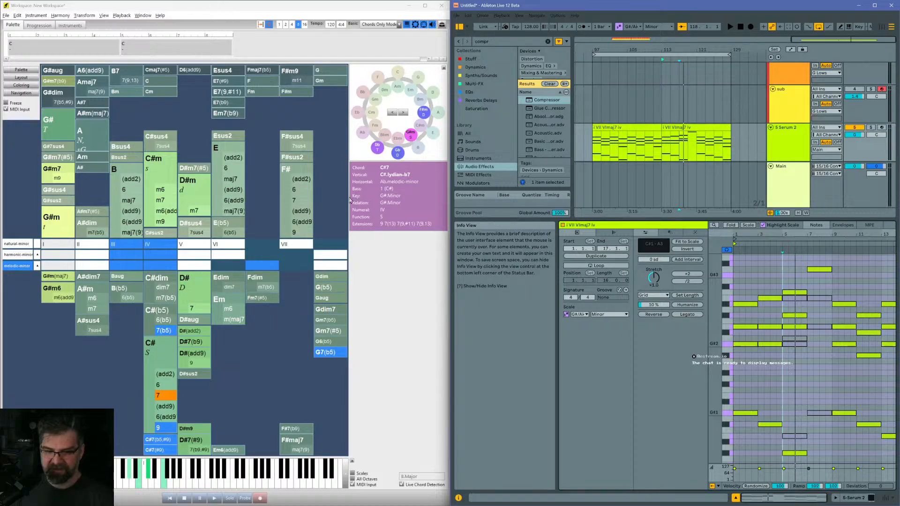
Step: Reactivate the bar 7 bass note and lower it to G1, and move the A3 note down two octaves to A1
left_click(821, 270)
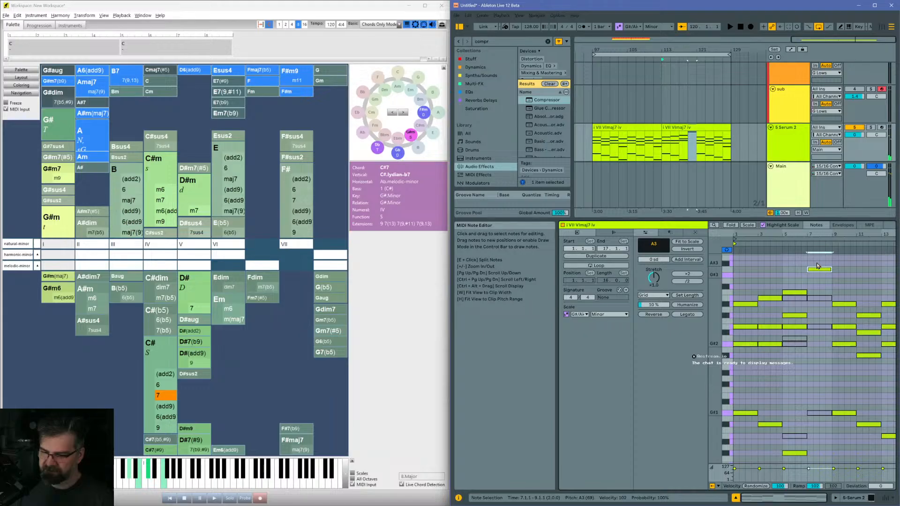
left_click(822, 414)
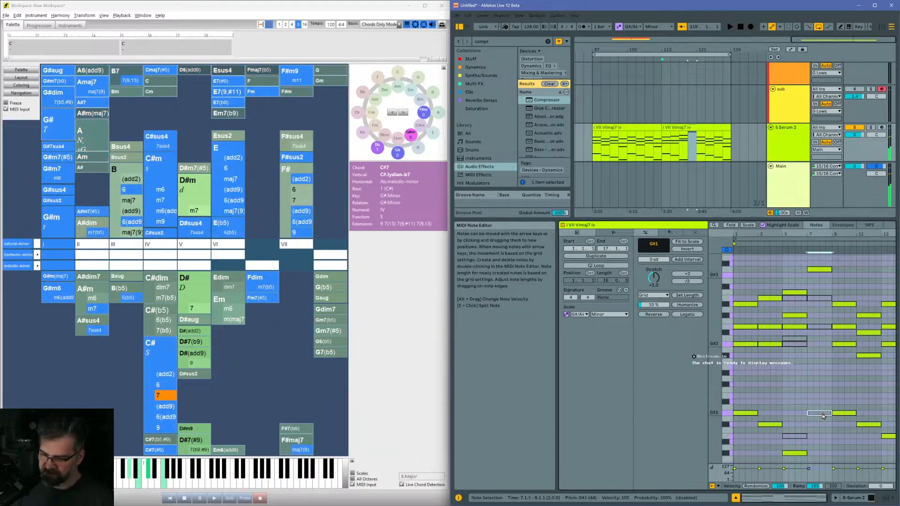
key("Down")
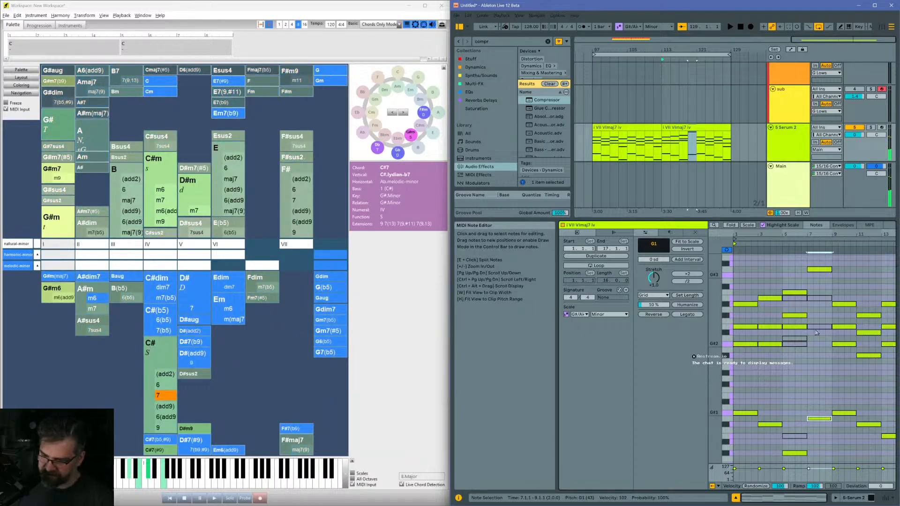
left_click(818, 269)
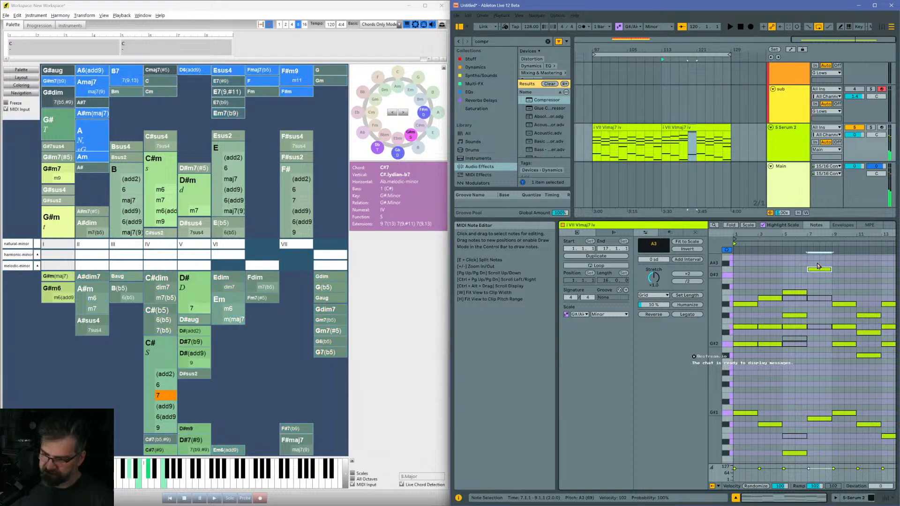
key("shift+Down")
key("shift+Down")
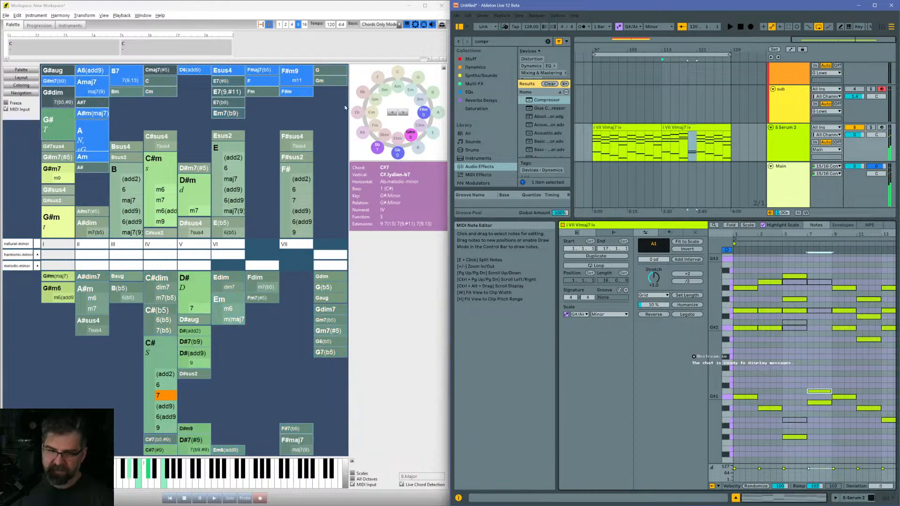
Step: Choose G7(b5) in the chord map to hear it, and raise the A1 note at bar 7 through D#2 to B2
left_click(336, 354)
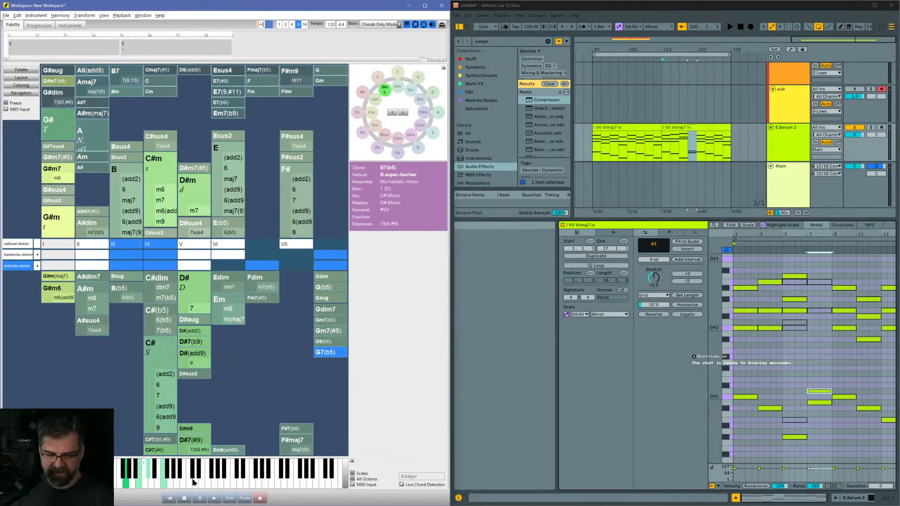
double_click(816, 404)
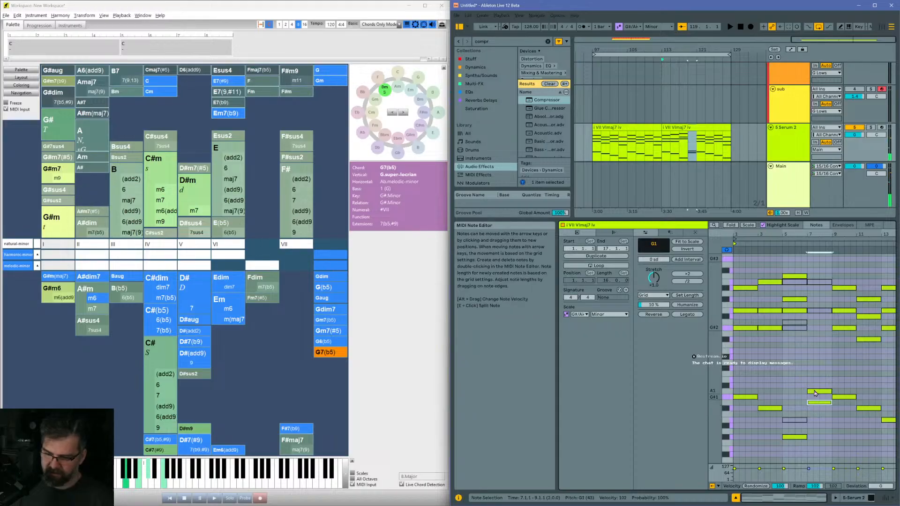
left_click(816, 392)
key("shift+Up")
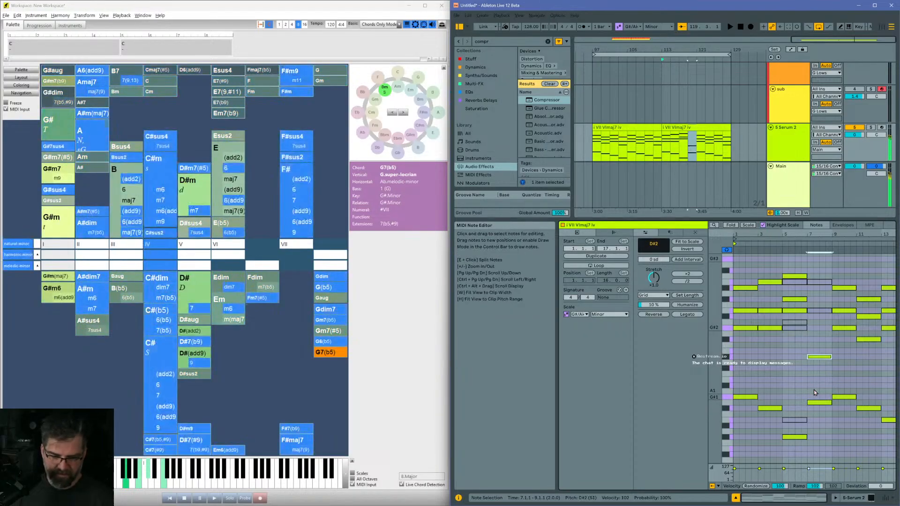
key("Up")
key("Up")
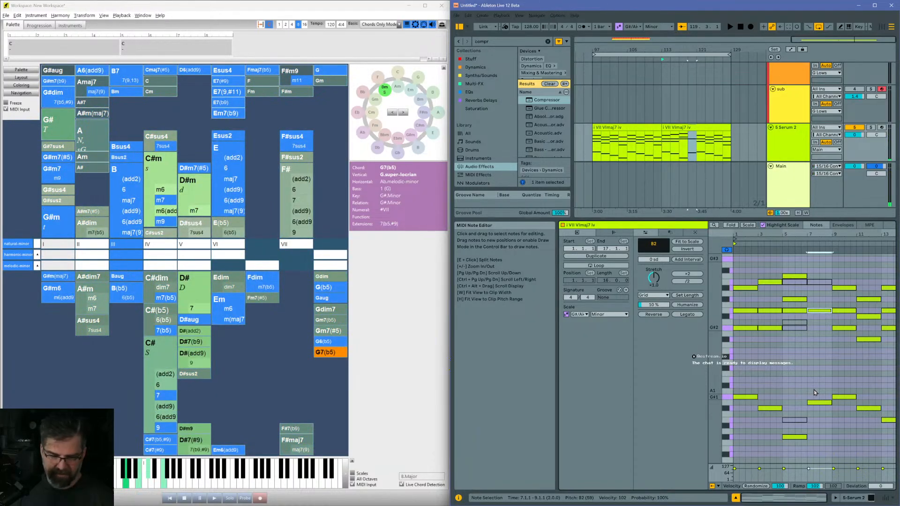
Step: Add C#3 and F3 notes above the B2 in the bar 7 chord
key("Up")
key("Up")
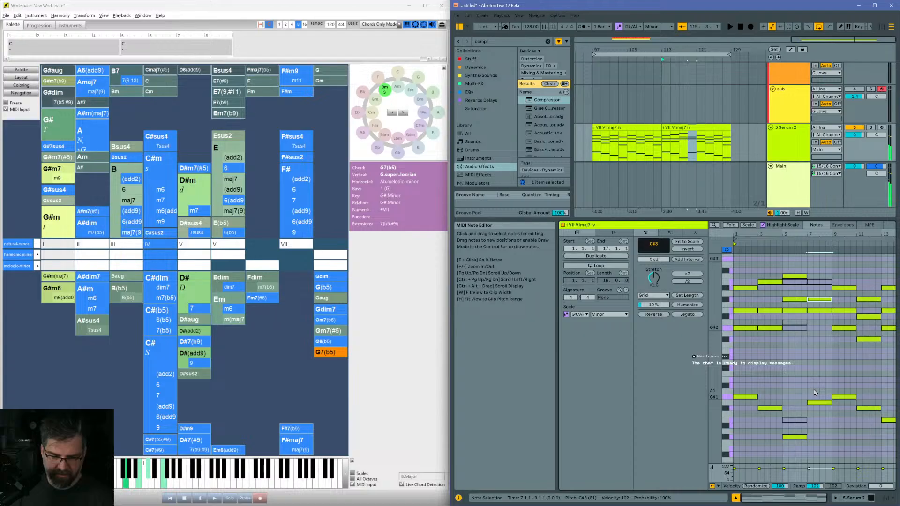
key("Up")
key("Up")
key("Up")
key("Up")
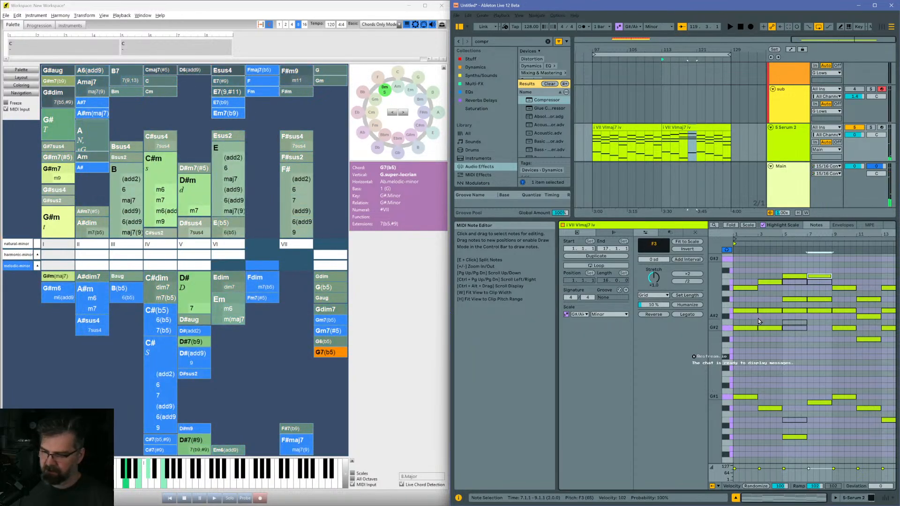
Step: Audition the C#3 and B2 notes at bar 7, raise the C#3 to D3, and play the progression
left_click(826, 300)
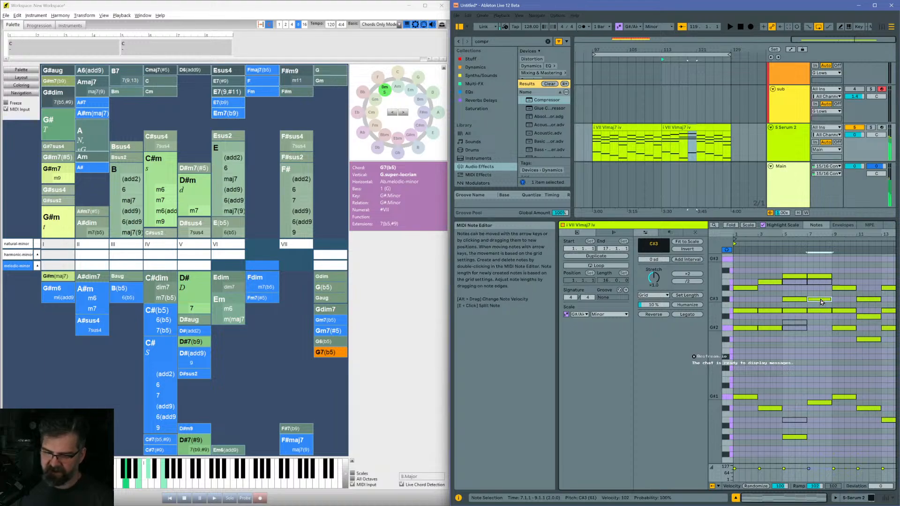
left_click(819, 311)
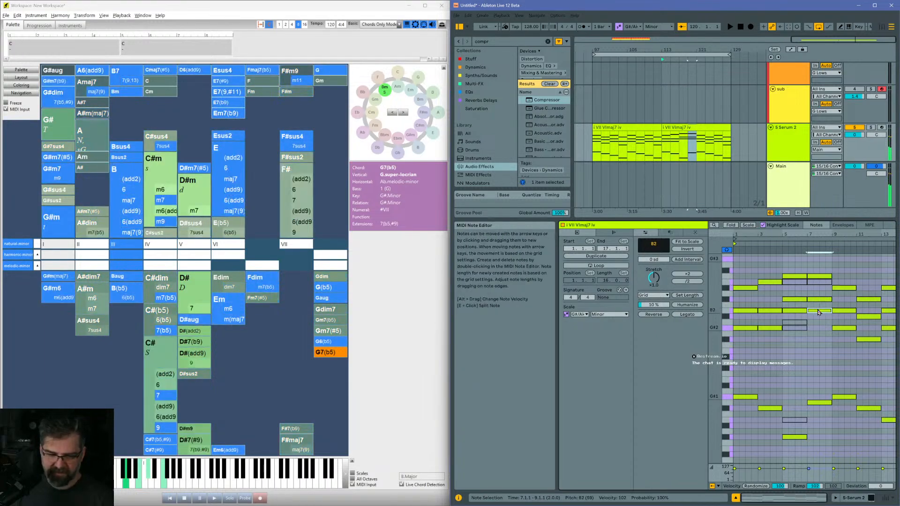
left_click(818, 300)
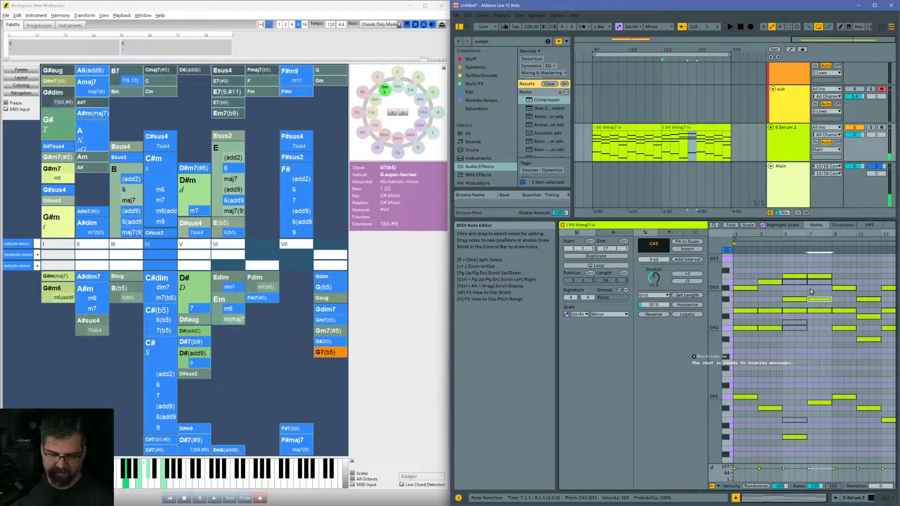
key("Up")
key("space")
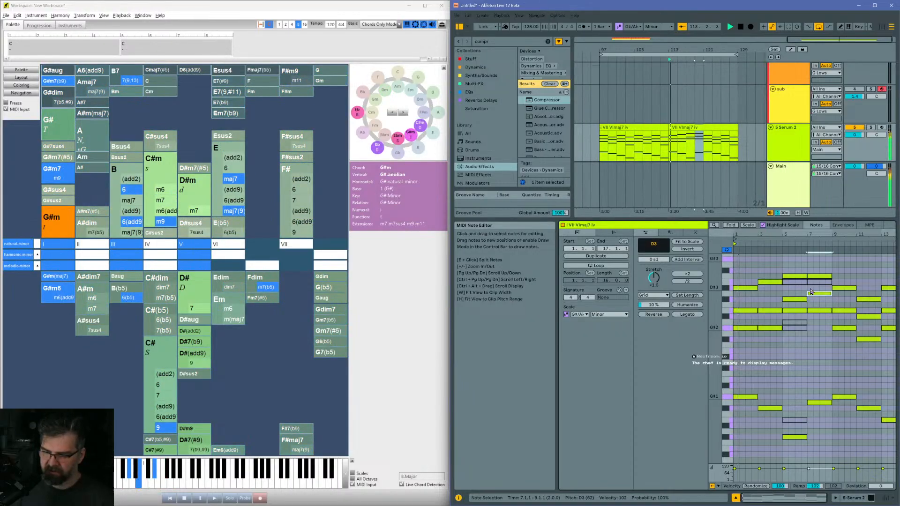
Step: Lower the D3 note at bar 7 to C#3 to compare the sound, and raise it back to D3
left_click_drag(810, 236, 840, 235)
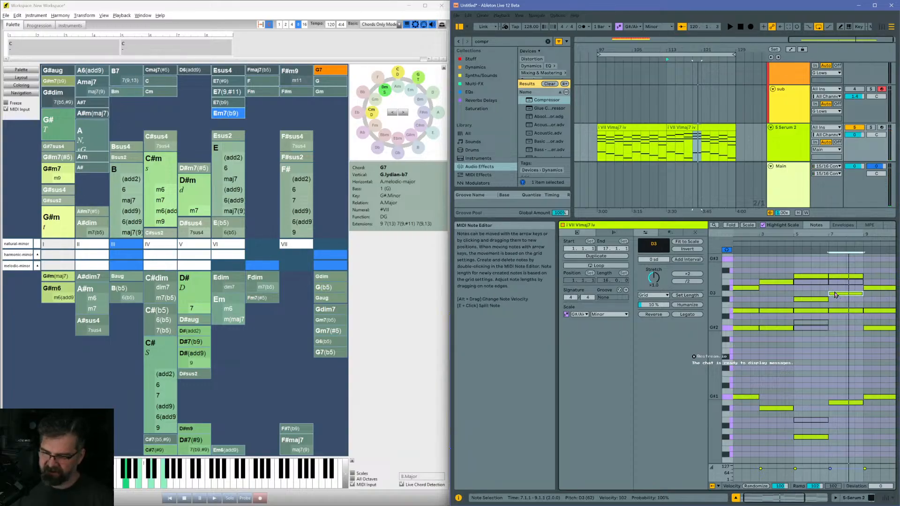
key("Down")
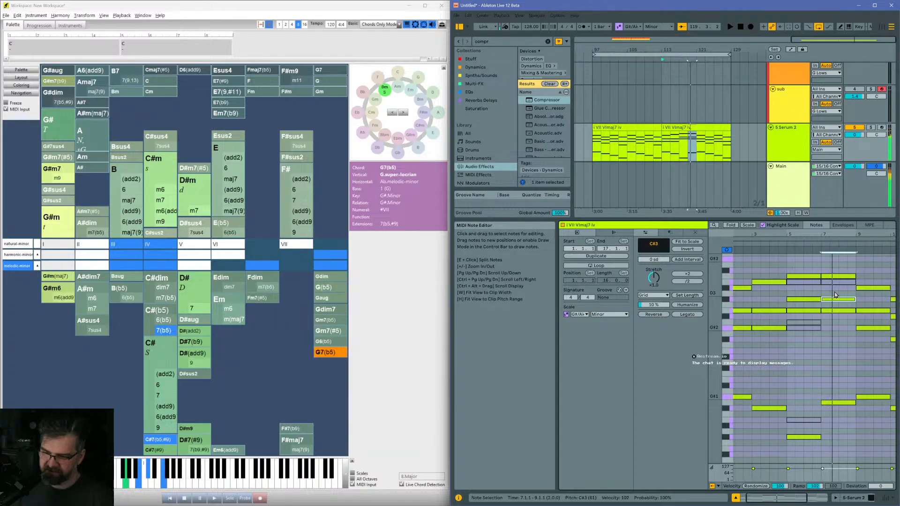
key("Up")
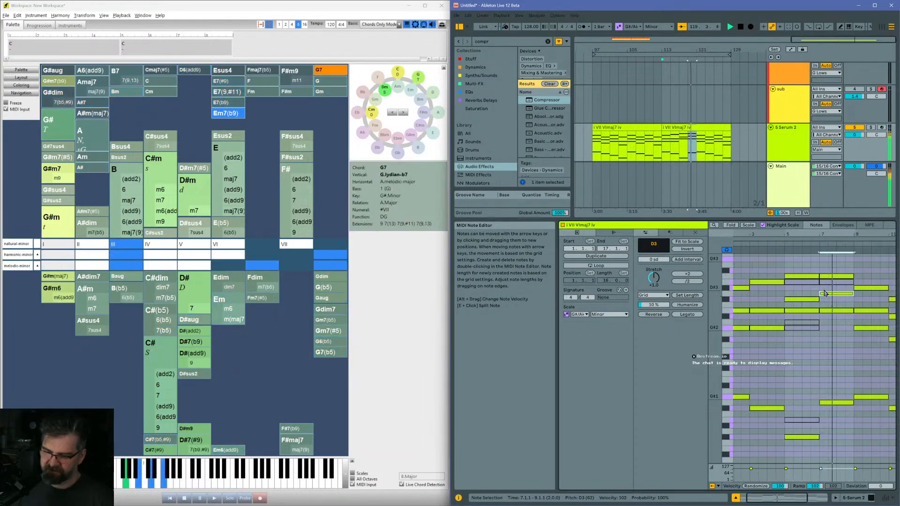
Step: Audition the bar 7 bass note, select the whole chord from G1 to F3, and play it
left_click_drag(825, 294, 836, 408)
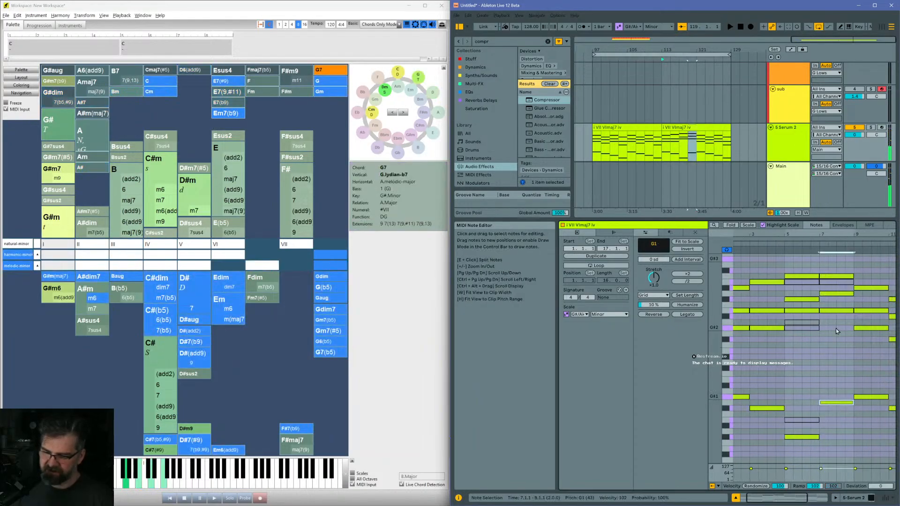
left_click_drag(837, 328, 835, 272)
left_click_drag(836, 416, 830, 273)
key("space")
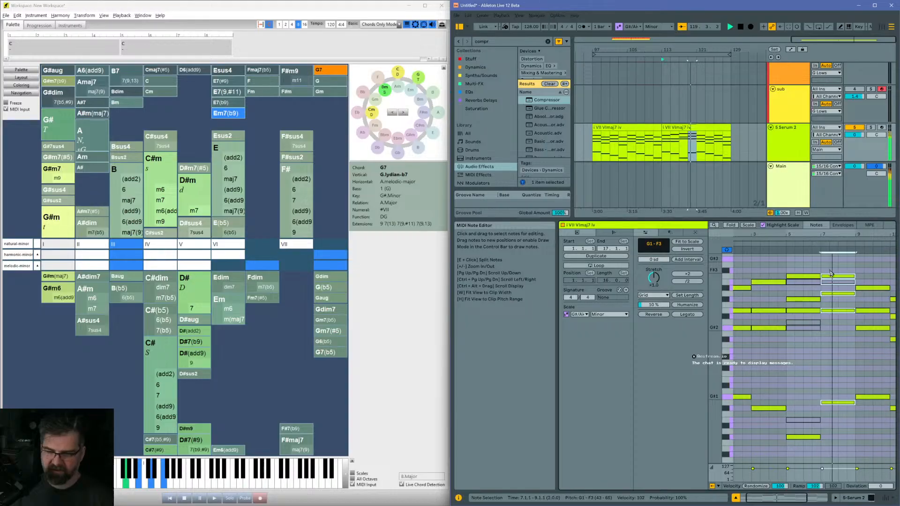
Step: Audition the F3 note in the bar 7 chord and play the progression around bar 7
left_click(819, 271)
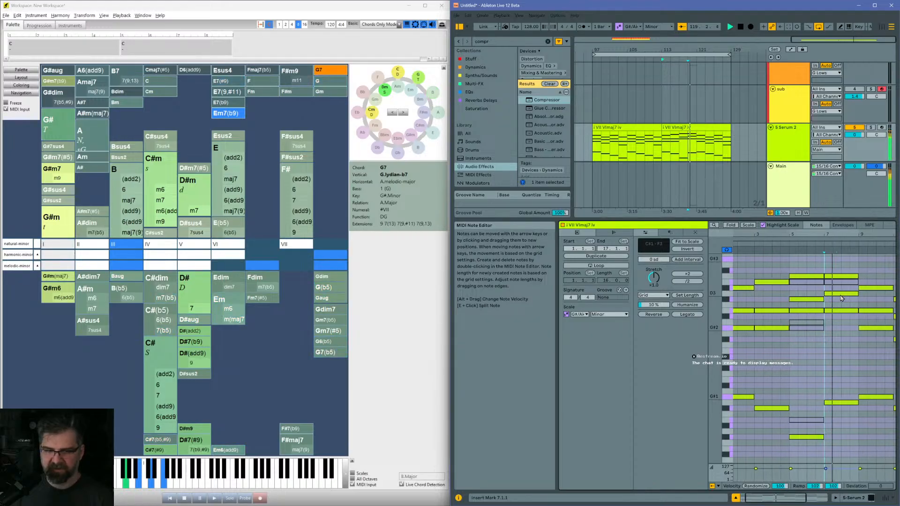
scroll(810, 308, "down", 3, "ctrl")
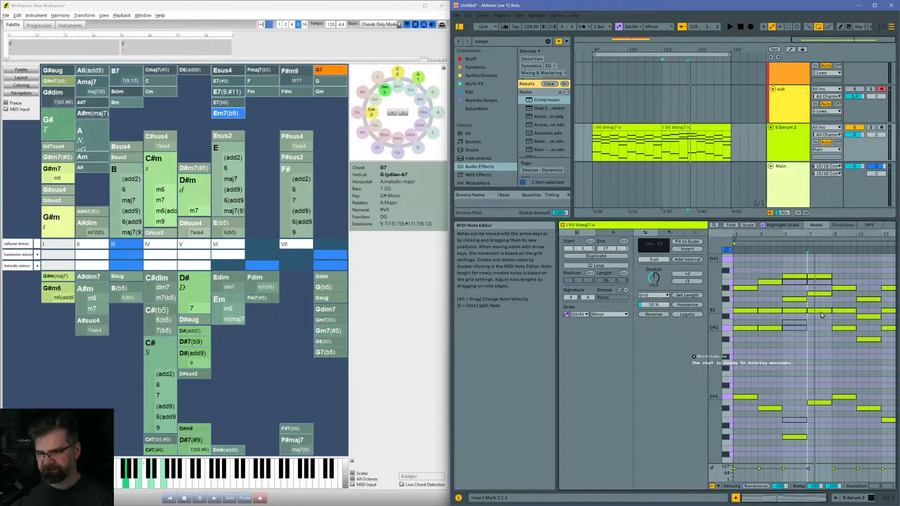
left_click(818, 277)
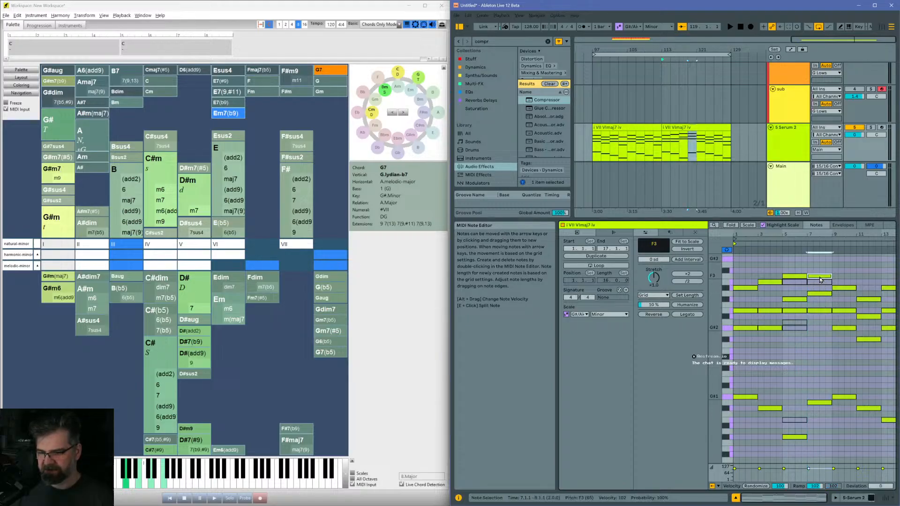
left_click_drag(810, 277, 812, 276)
left_click(809, 267)
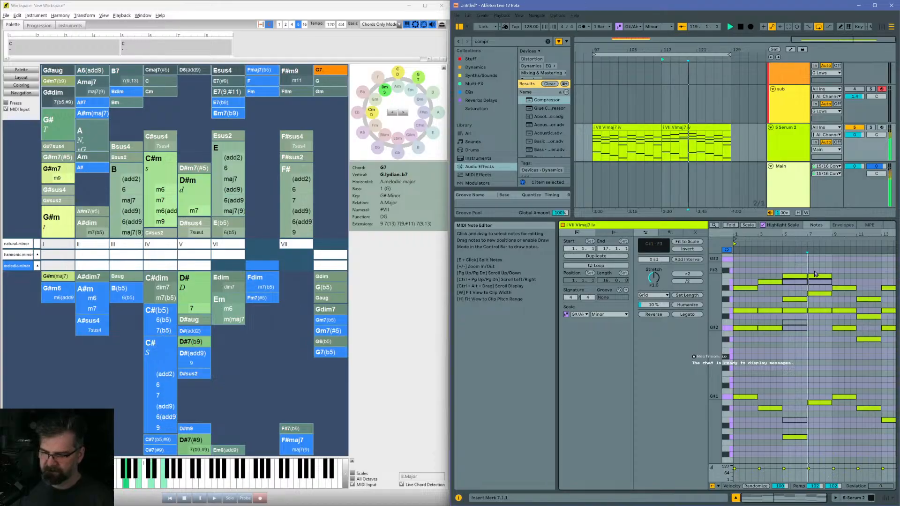
key("space")
Step: Duplicate the bar 7 chord, shortened to one bar, into bar 8, raise the copy's top note to F#3, and play it
left_click_drag(823, 266, 821, 425)
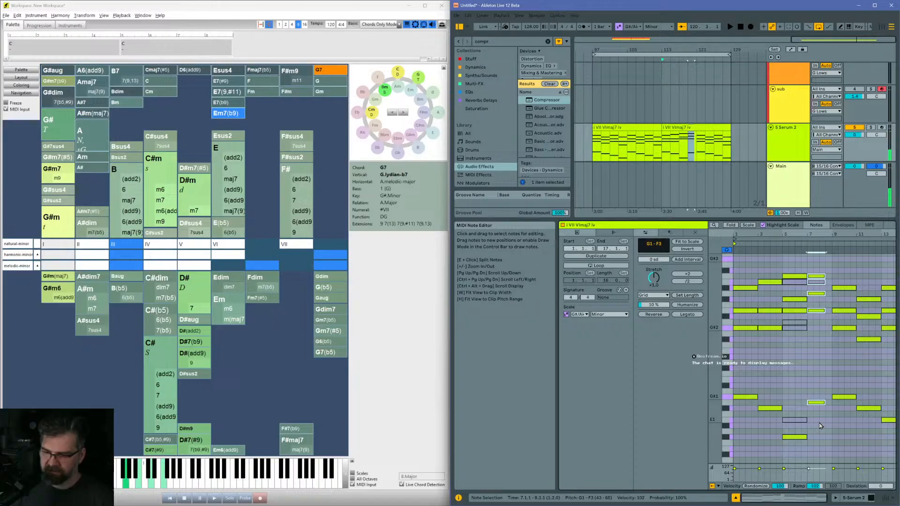
key("ctrl+d")
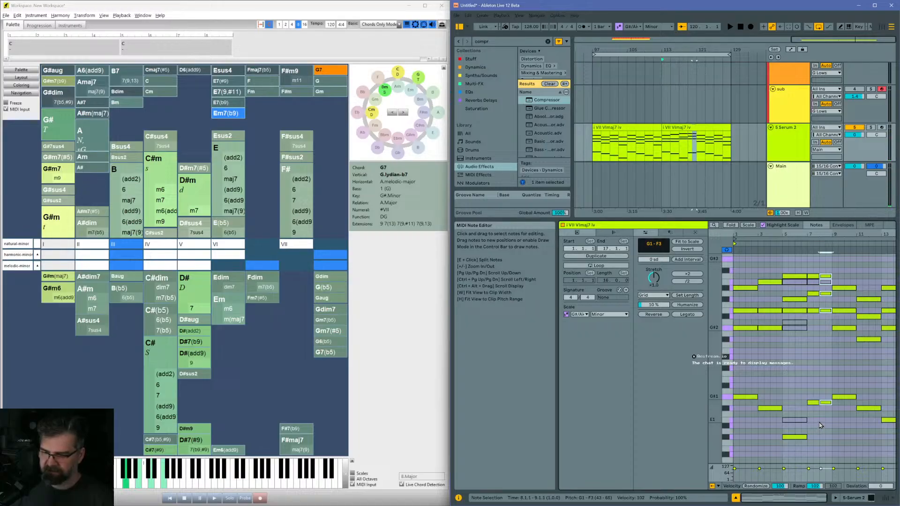
left_click(827, 277)
key("Up")
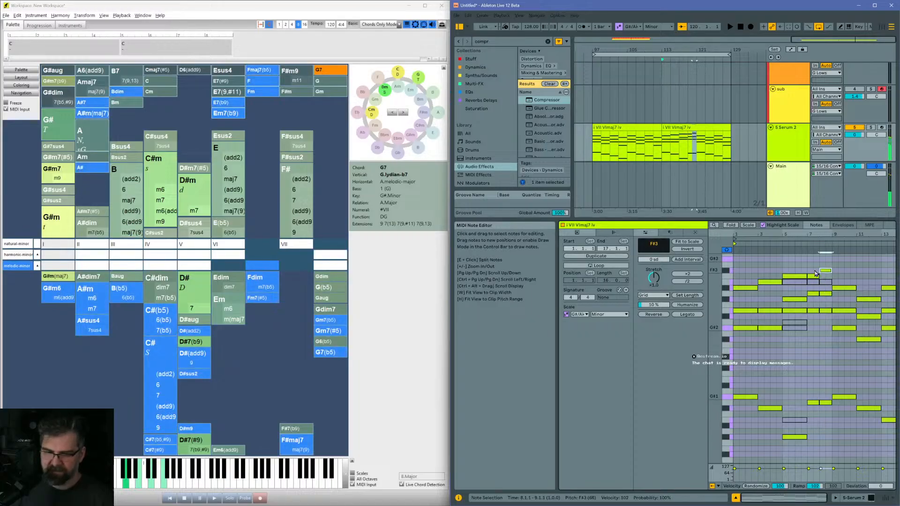
key("space")
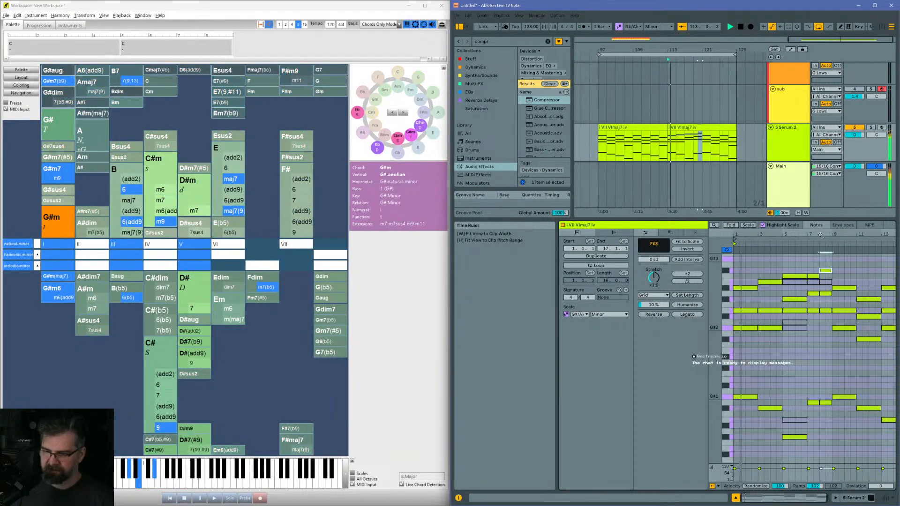
Step: Raise the bass note of the bar 8 chord to C#2 and play the progression
left_click_drag(811, 235, 808, 235)
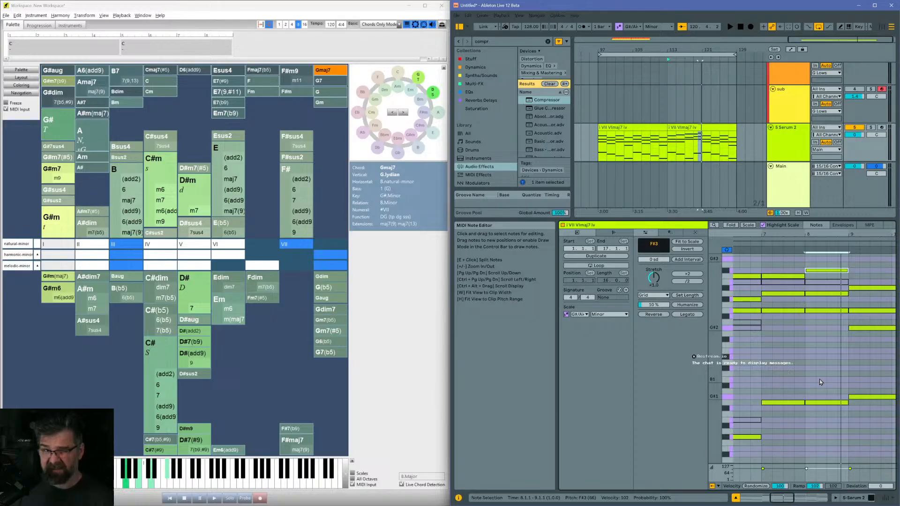
left_click_drag(821, 403, 821, 397)
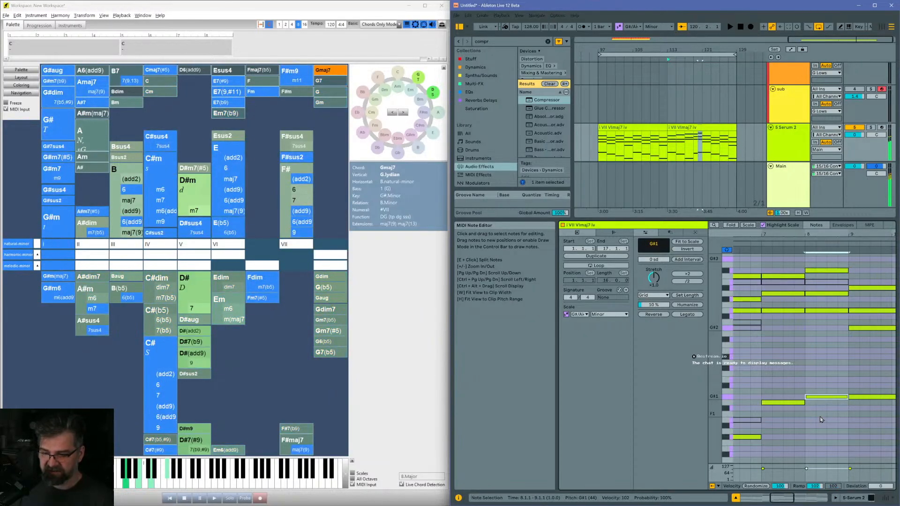
key("Up")
key("Up")
key("Up")
key("Up")
key("Up")
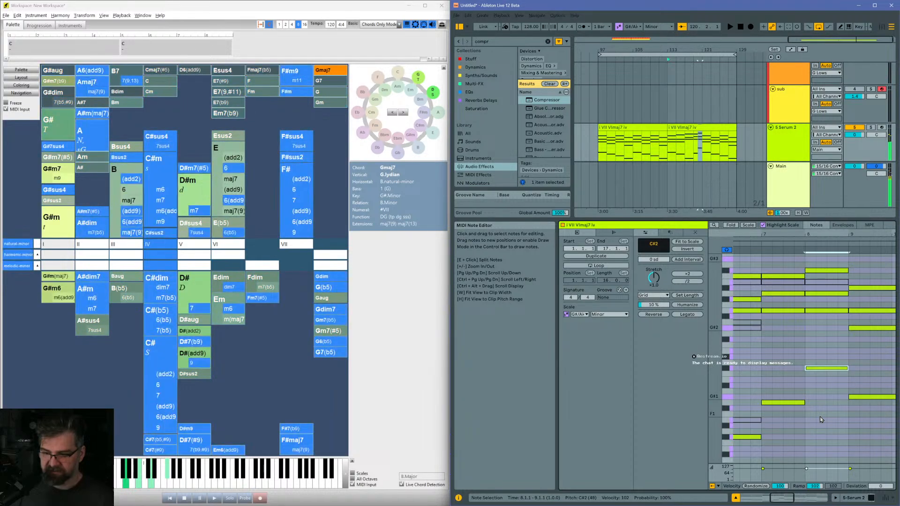
key("space")
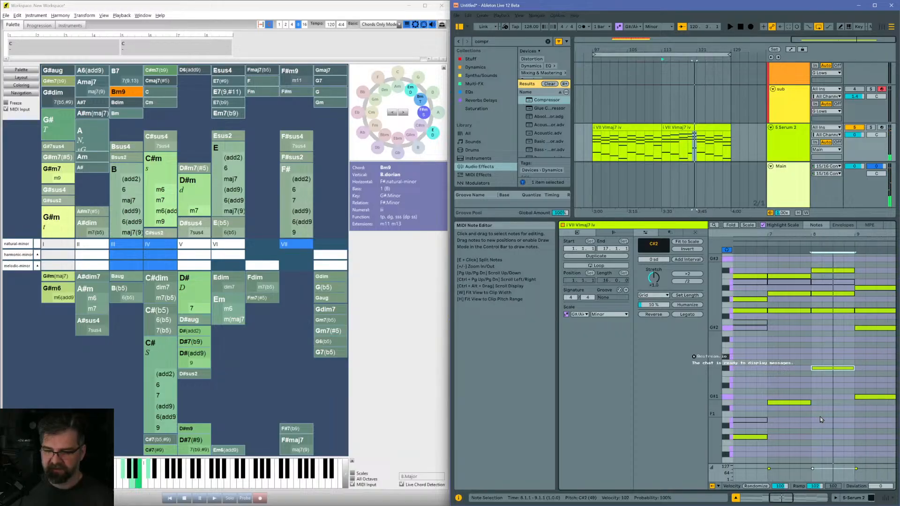
Step: Lower the bar 8 bass note to A#1 and add an A#2 an octave above it
key("Down")
key("Down")
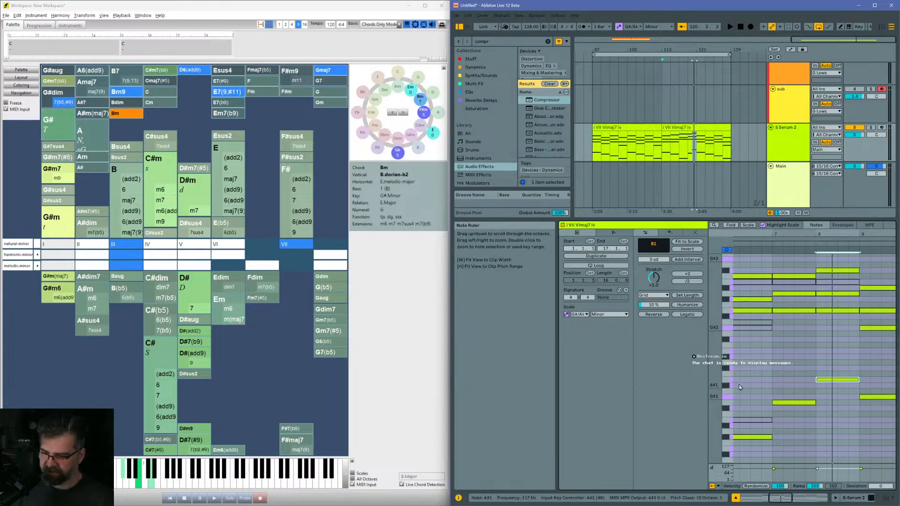
left_click(838, 378)
left_click_drag(839, 379, 842, 386)
key("Down")
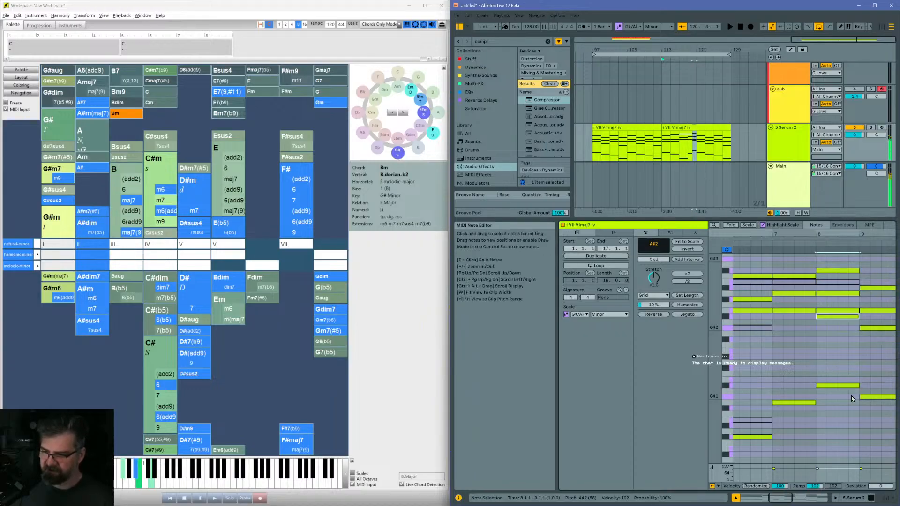
Step: Raise the B2 in the bar 8 chord to C#3 and the D3 to E3
left_click(837, 311)
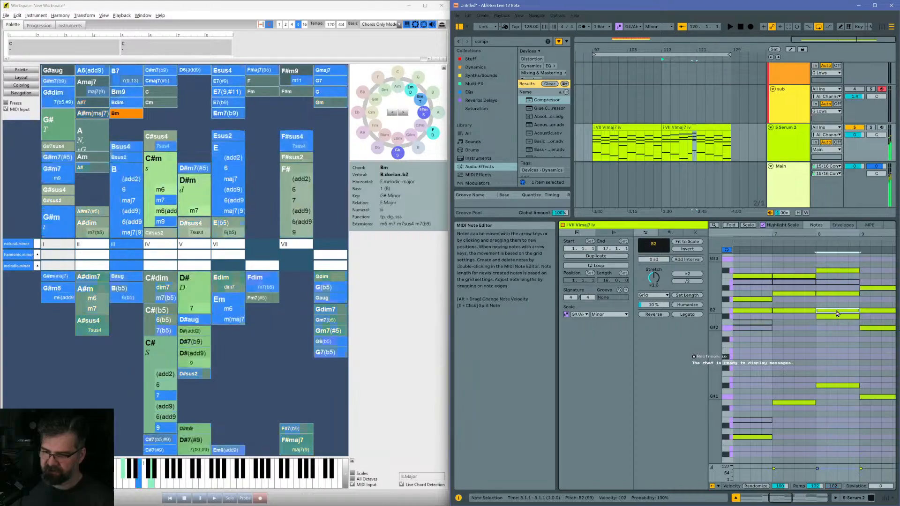
left_click_drag(838, 314, 829, 298)
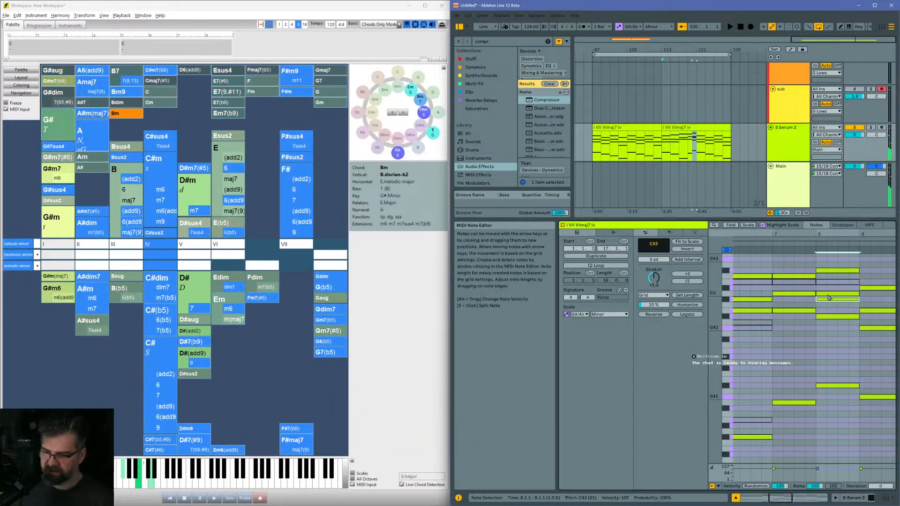
key("Up")
key("Up")
key("Up")
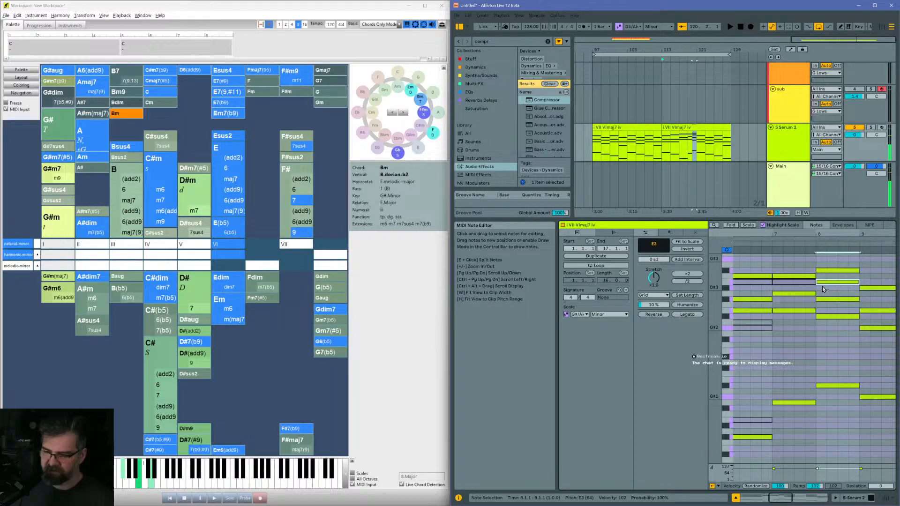
Step: Play the progression from the start and from bar 5 to hear the bar 7 and 8 chords
key("space")
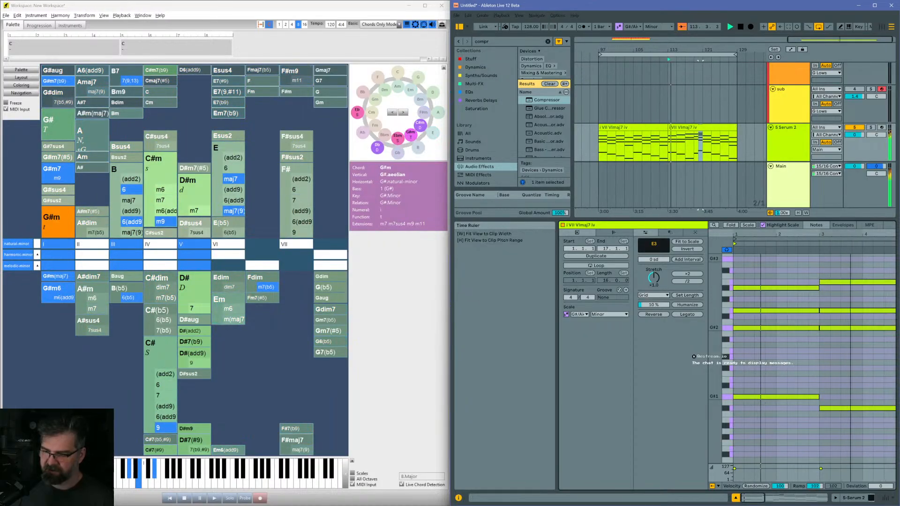
left_click_drag(829, 235, 717, 207)
left_click(770, 266)
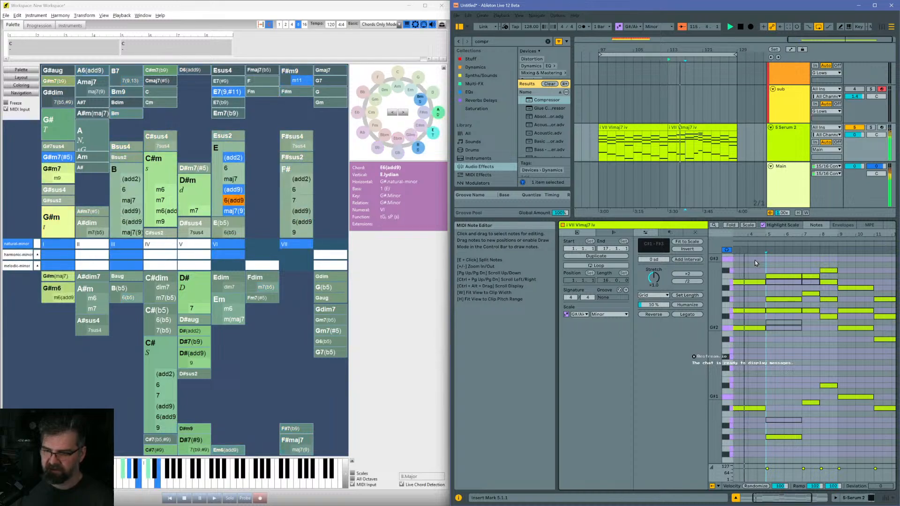
left_click_drag(842, 234, 842, 263)
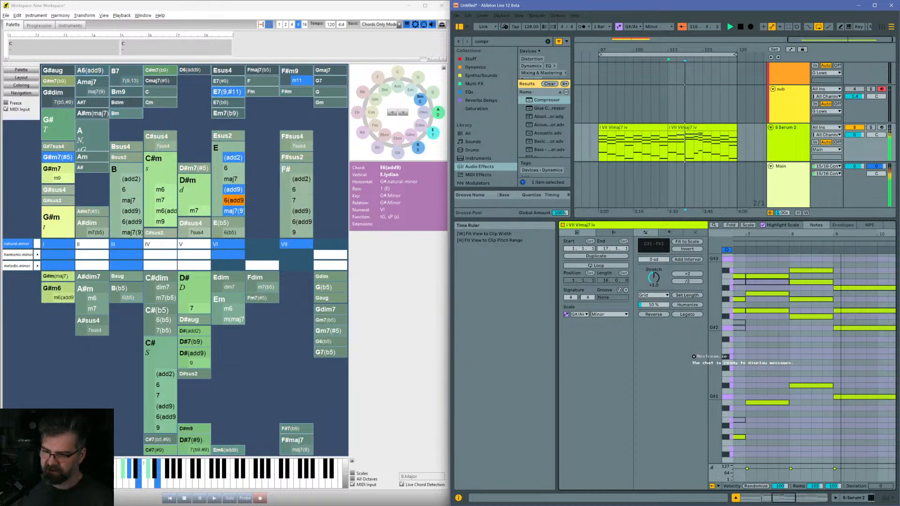
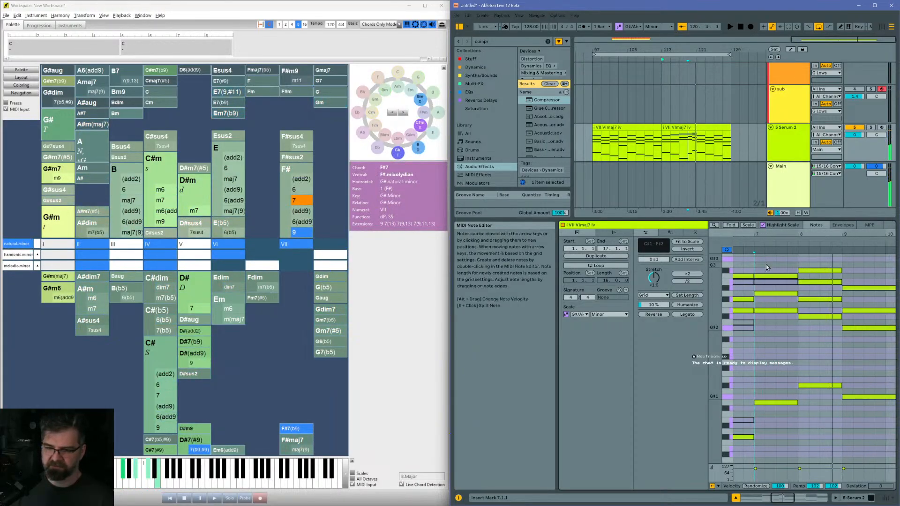
Step: Deactivate the A#2 note in the bar 8 chord and play the progression from bar 7
left_click(853, 317)
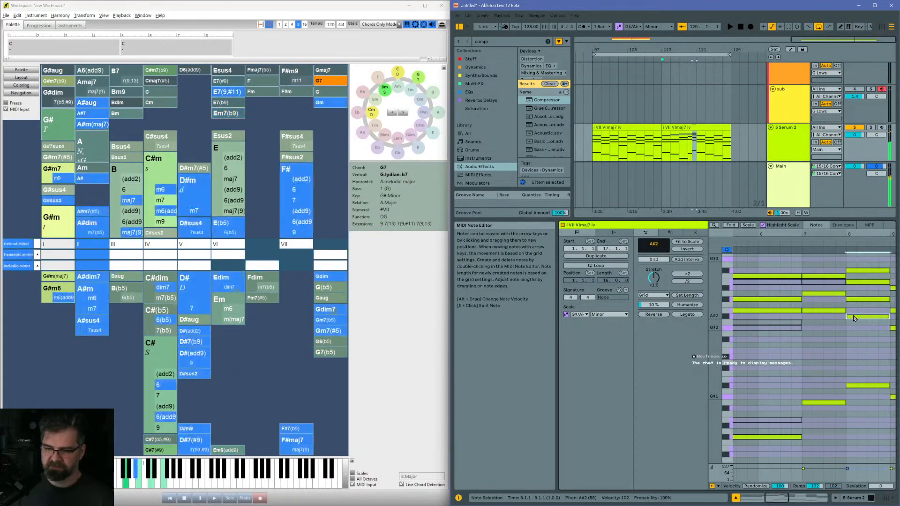
left_click(798, 254)
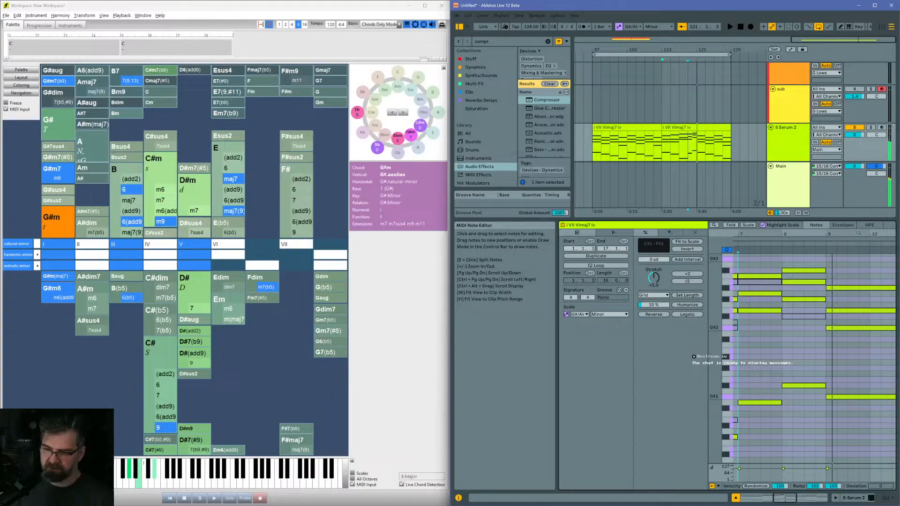
left_click_drag(834, 234, 840, 233)
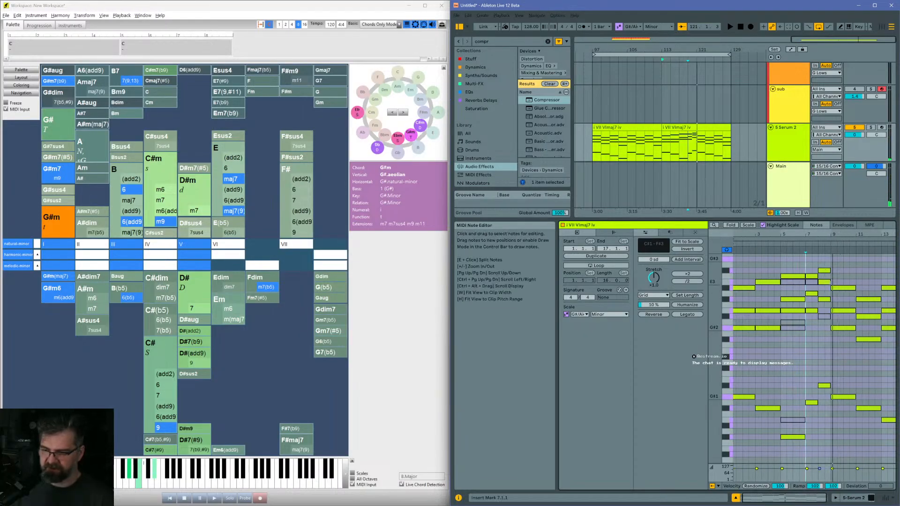
left_click_drag(874, 233, 874, 228)
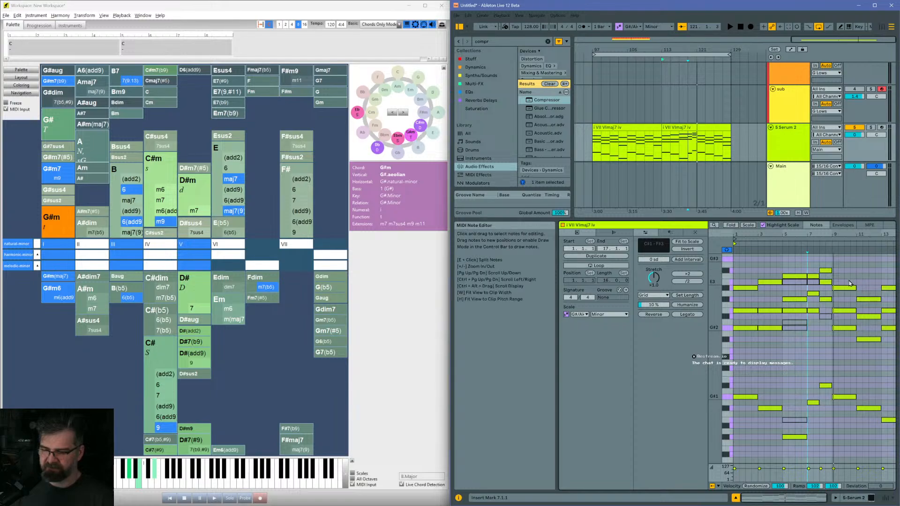
Step: Open the first progression clip on the S Serum 2 track and play it through the bar 7 chord
left_click(649, 130)
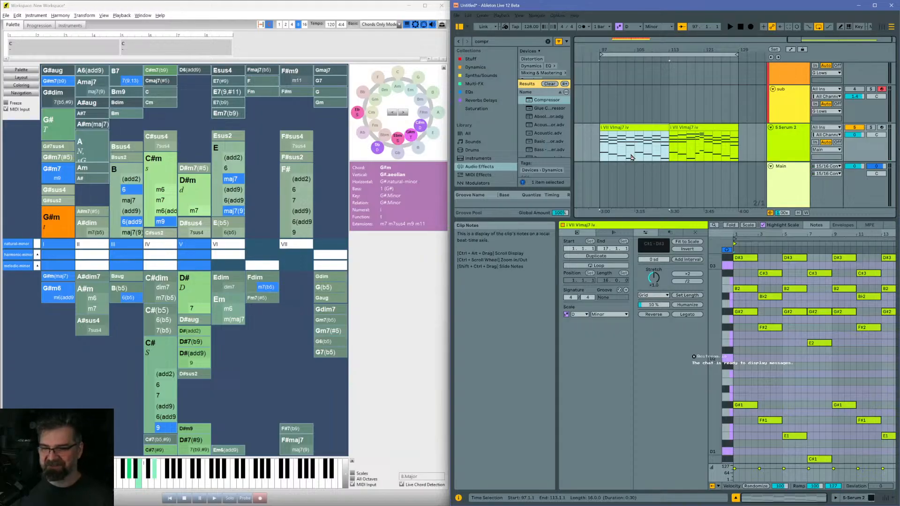
key("space")
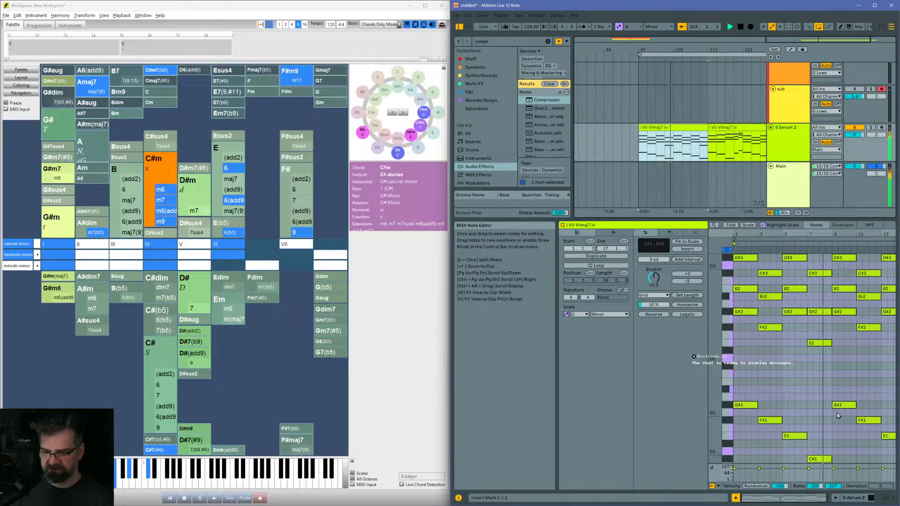
key("space")
Step: Split the first clip's C#1 bass note at bar 8, raise the second half to D1, and play the clip
left_click_drag(831, 459, 820, 460)
key("ctrl+d")
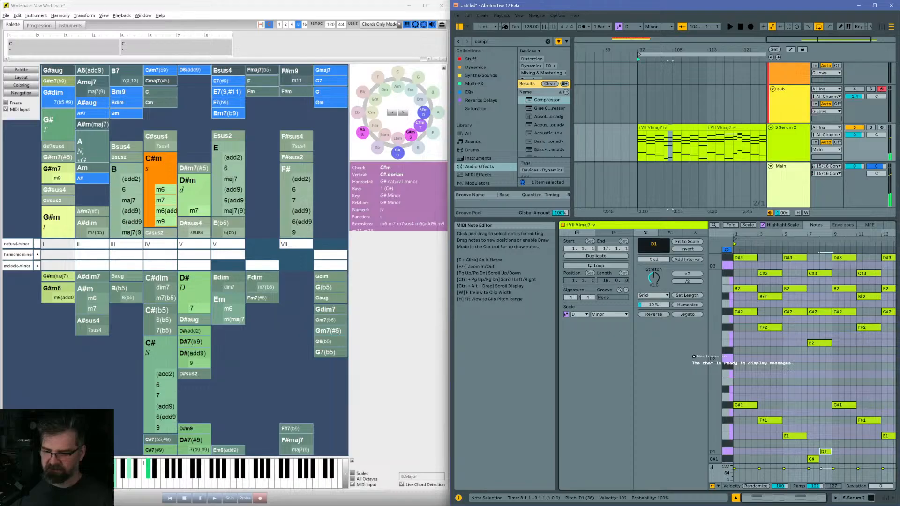
key("space")
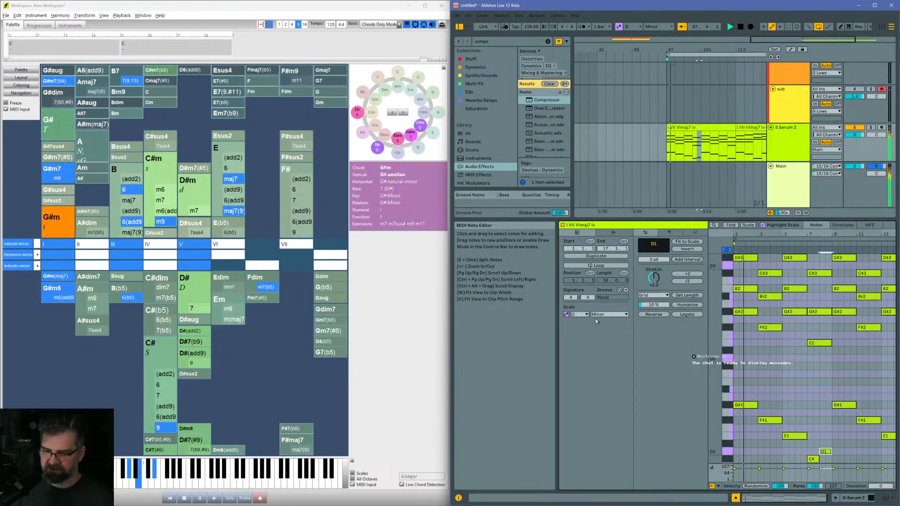
Step: Select all clips in the arrangement and set their scale root to G#/Ab
left_click(708, 199)
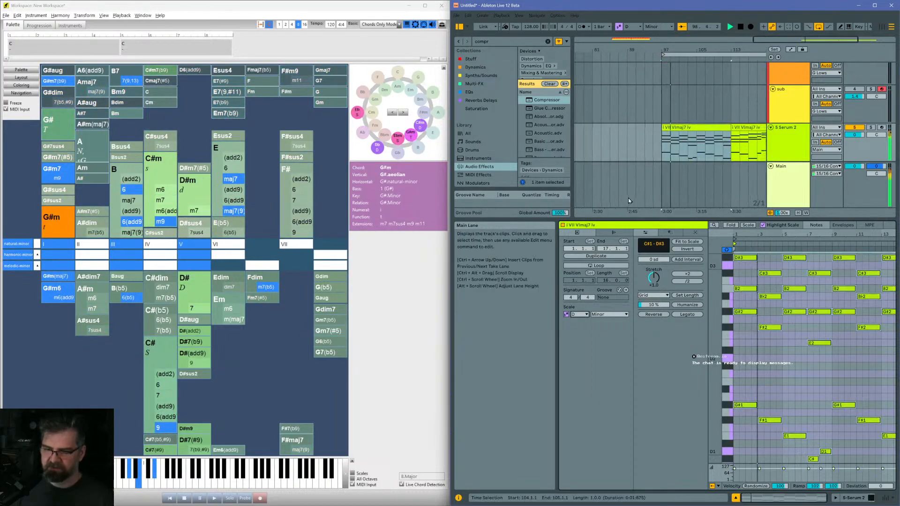
key("ctrl+a")
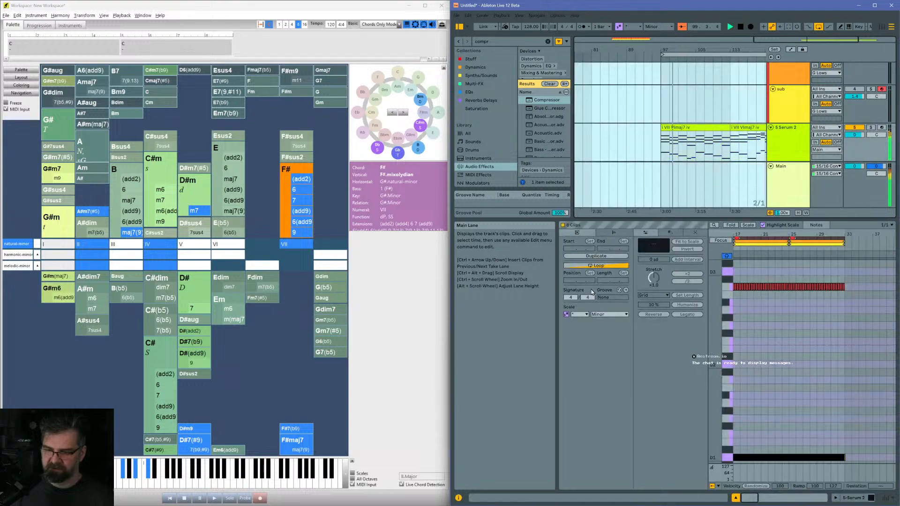
left_click(580, 314)
left_click(581, 374)
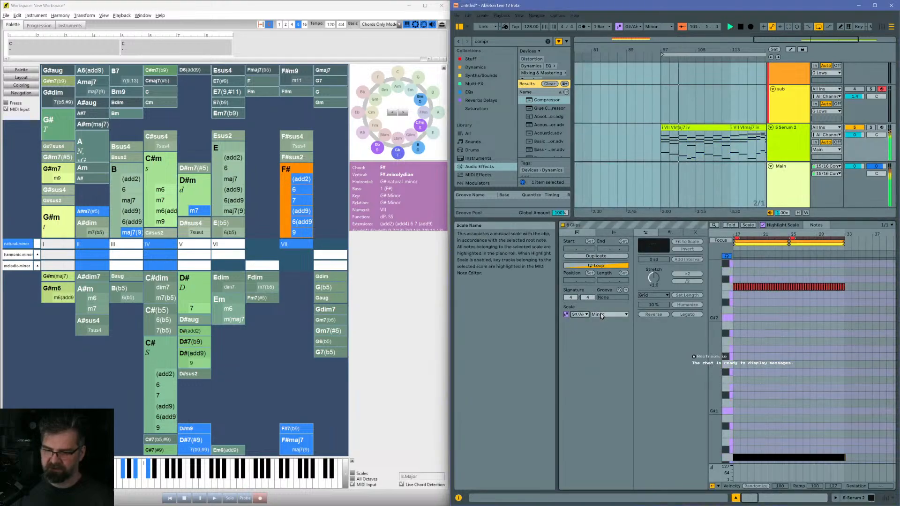
Step: Raise the bar 8 bass note in the first S Serum 2 clip to D#1
scroll(722, 136, "down", 4)
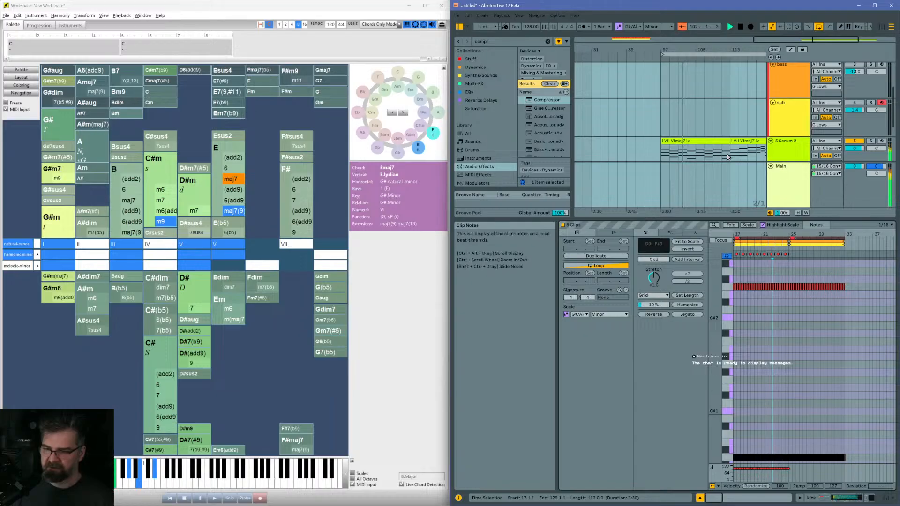
left_click(699, 98)
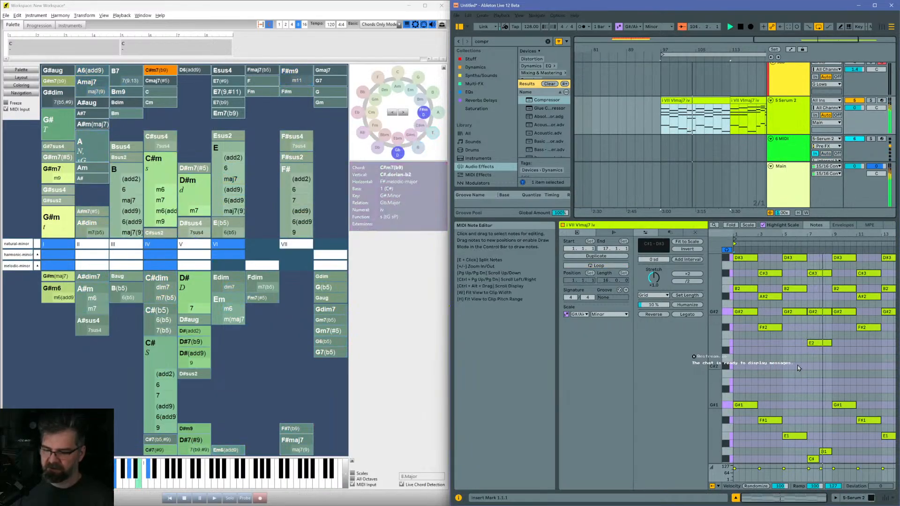
left_click(825, 452)
key("Up")
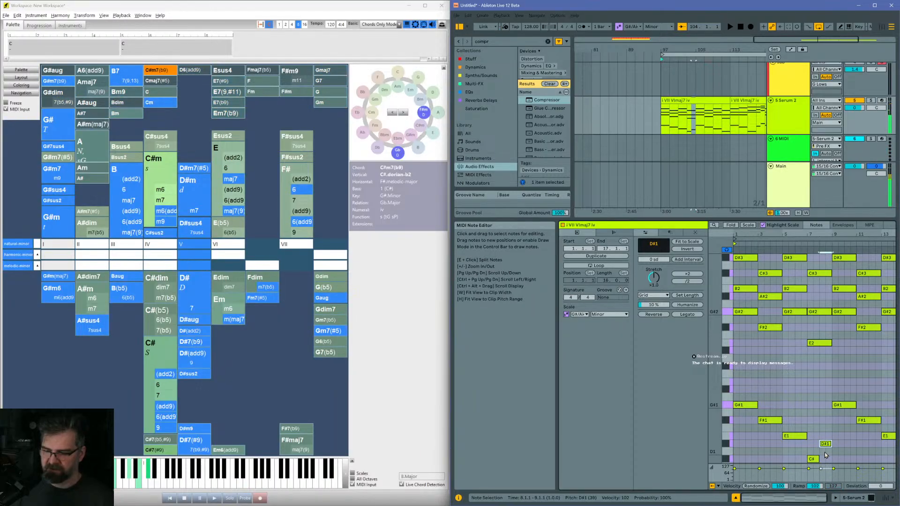
Step: Play the first clip from bar 7 to audition the chord change at bar 8
left_click(808, 422)
key("space")
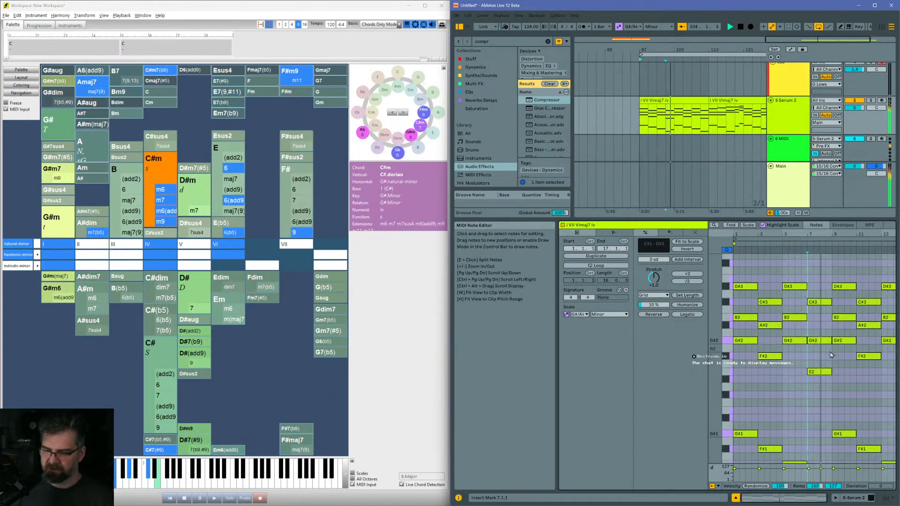
scroll(830, 369, "up", 3)
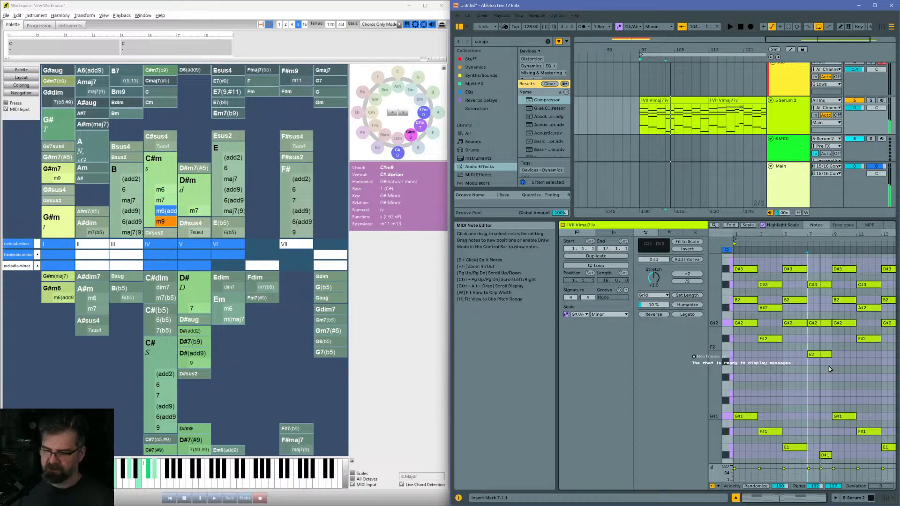
Step: Split the first clip's bar 7 C#3 note at bar 8, raise its second half to D3, and play from bar 7
left_click(825, 302)
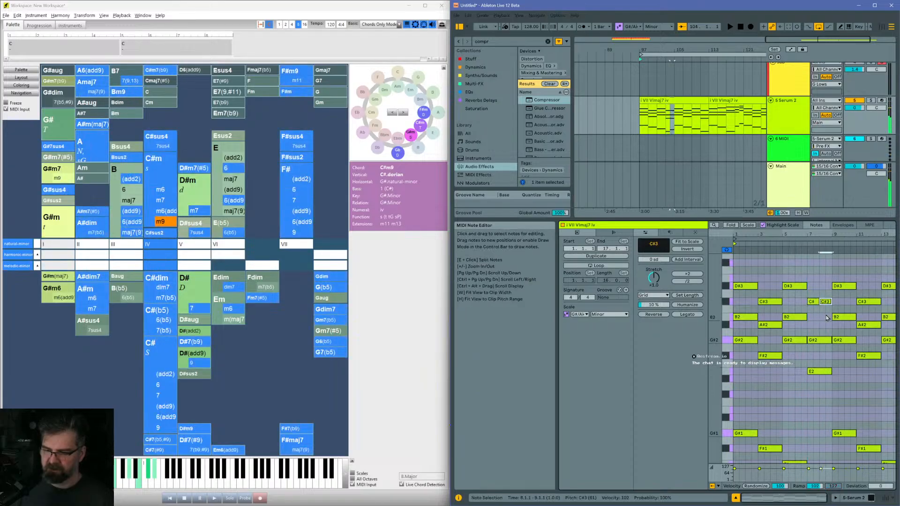
left_click(828, 317)
key("space")
scroll(830, 347, "down", 5)
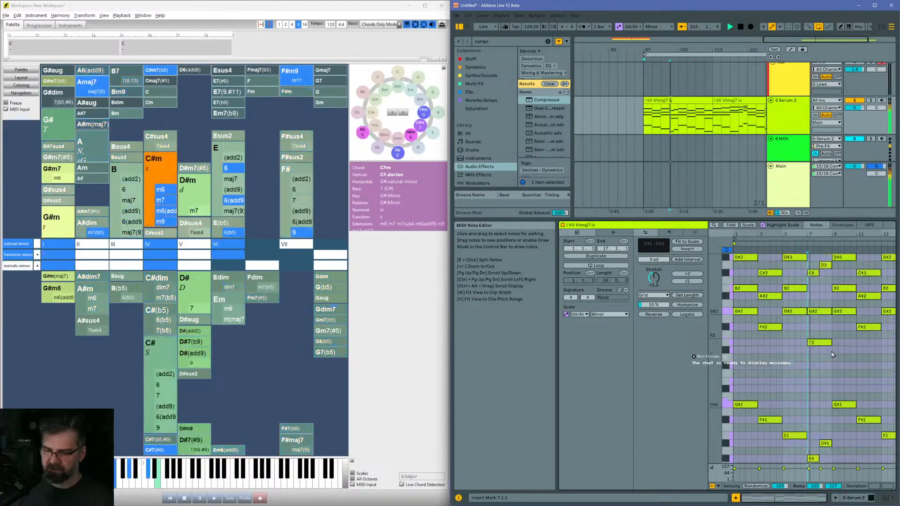
scroll(829, 342, "up", 4)
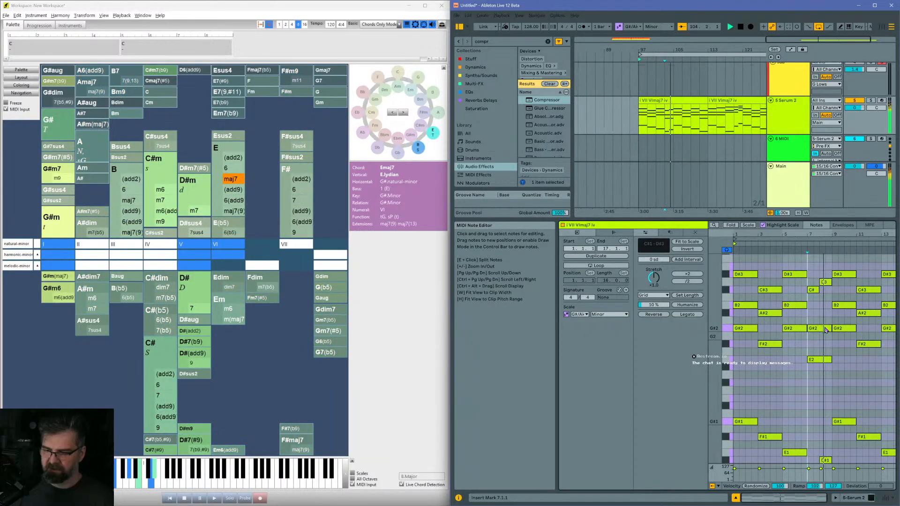
key("space")
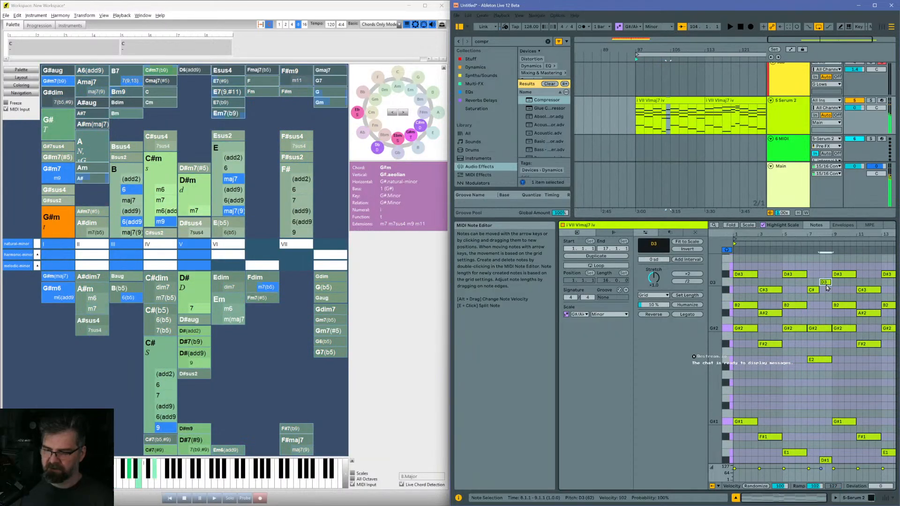
Step: Lower the bar 8 D3 note back to C#3 and join it with the C#3 in bar 7
left_click(825, 284)
key("Down")
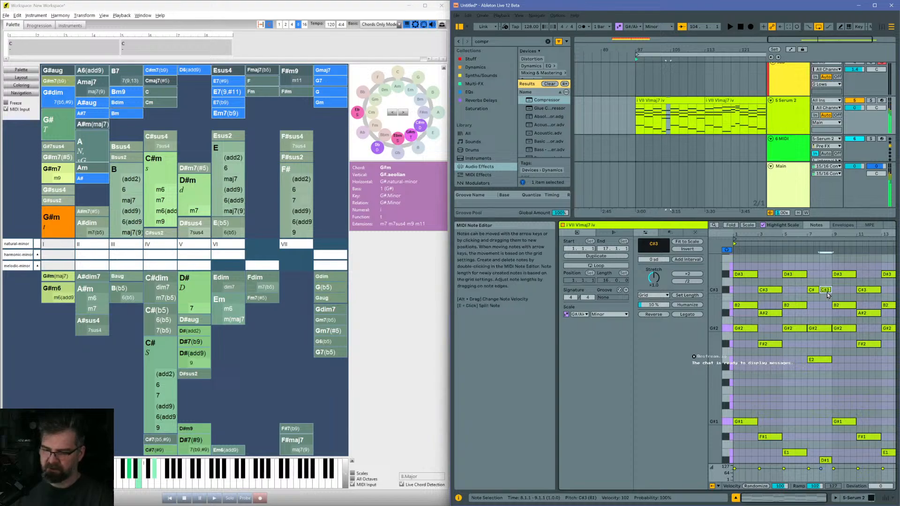
left_click(813, 292, "shift")
key("ctrl+j")
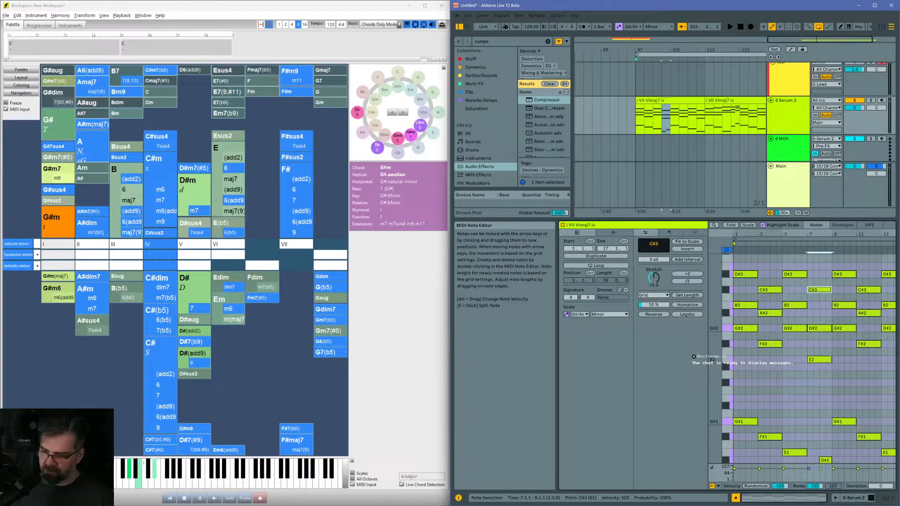
Step: Split the bar 7 E2 note at bar 8, raise its second half to F2, and play the first clip from its start
left_click(816, 359)
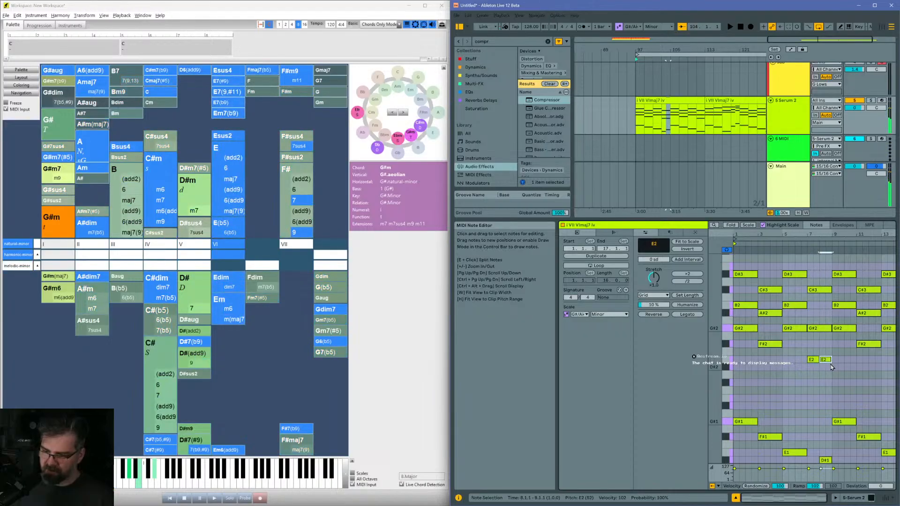
double_click(825, 352)
key("space")
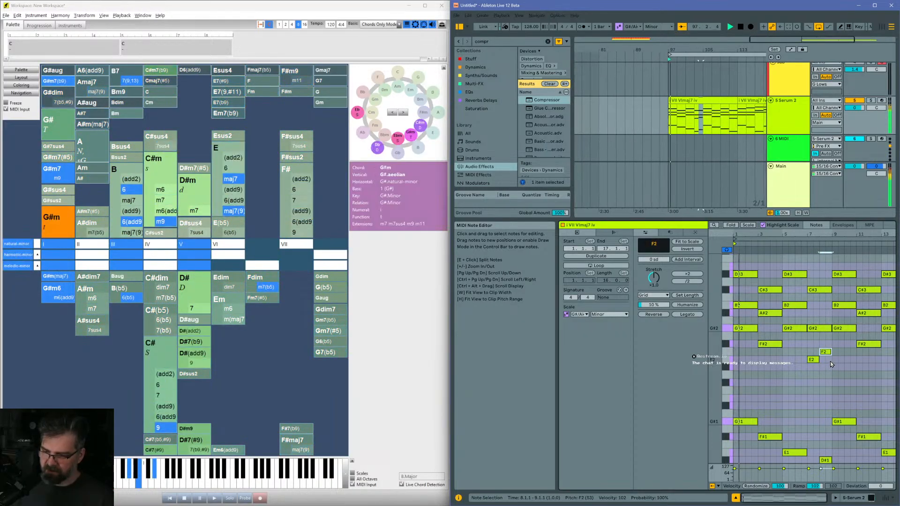
scroll(831, 363, "down", 1)
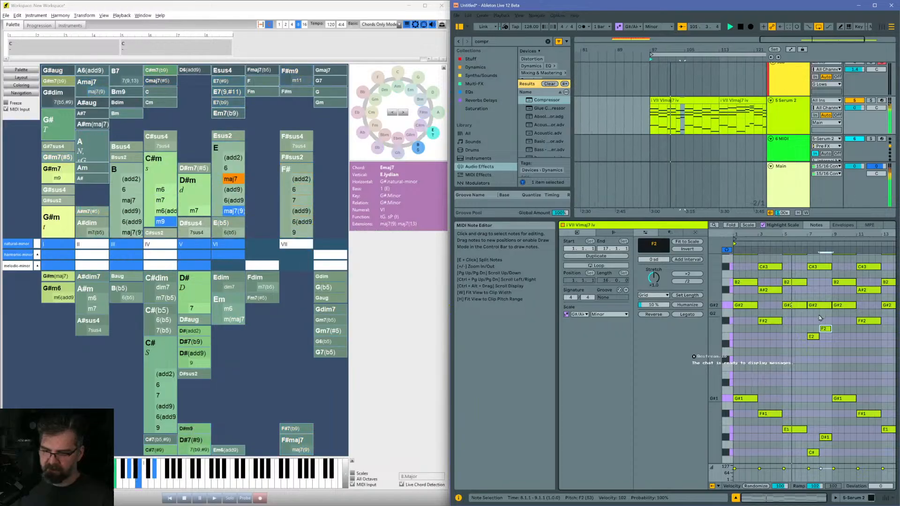
scroll(820, 318, "up", 2)
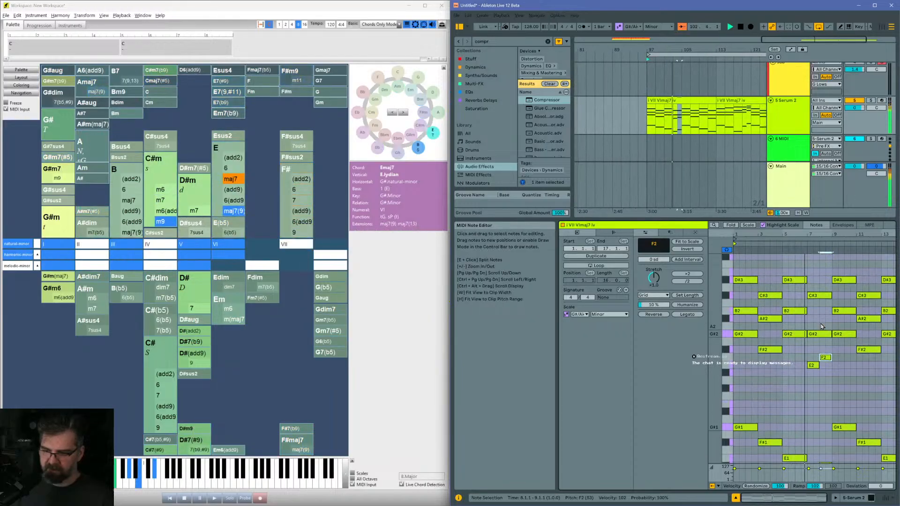
scroll(821, 327, "down", 1)
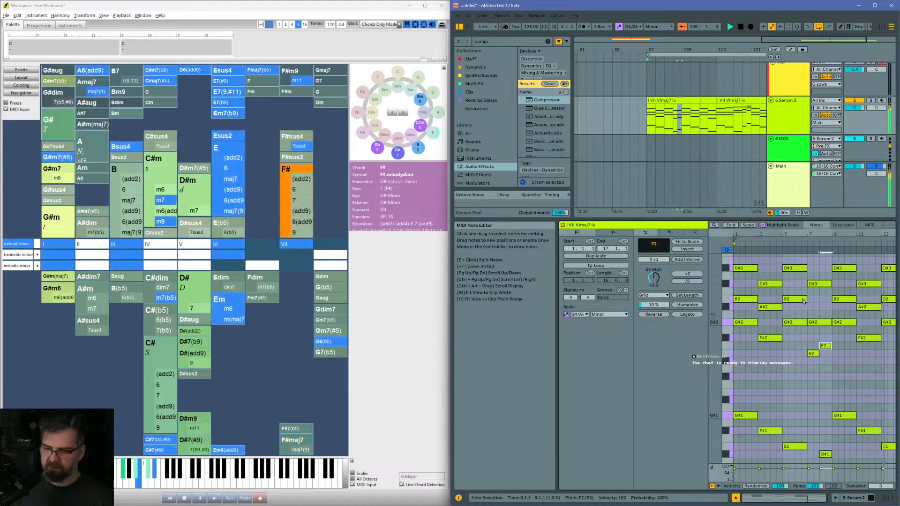
Step: Stop playback at bar 16 of the first clip and widen the note editor by collapsing the clip properties
left_click(694, 99)
left_click(728, 101)
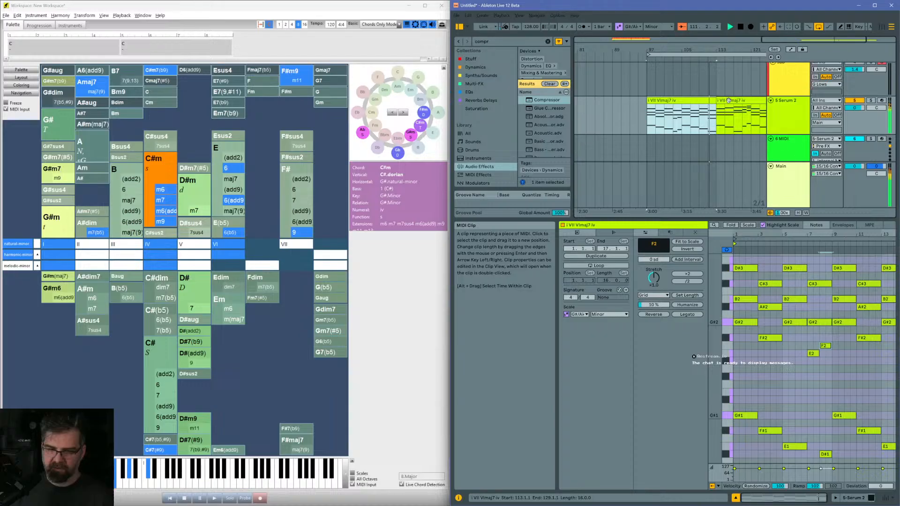
key("space")
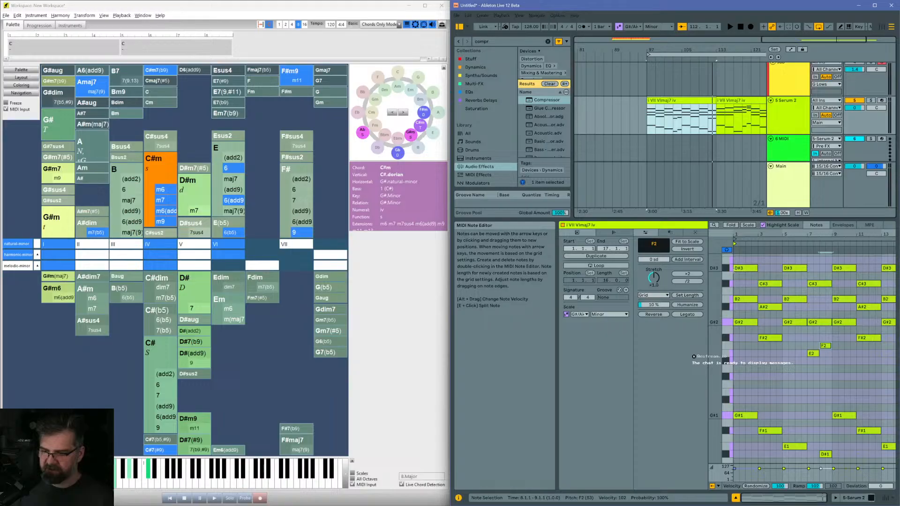
left_click_drag(708, 270, 565, 278)
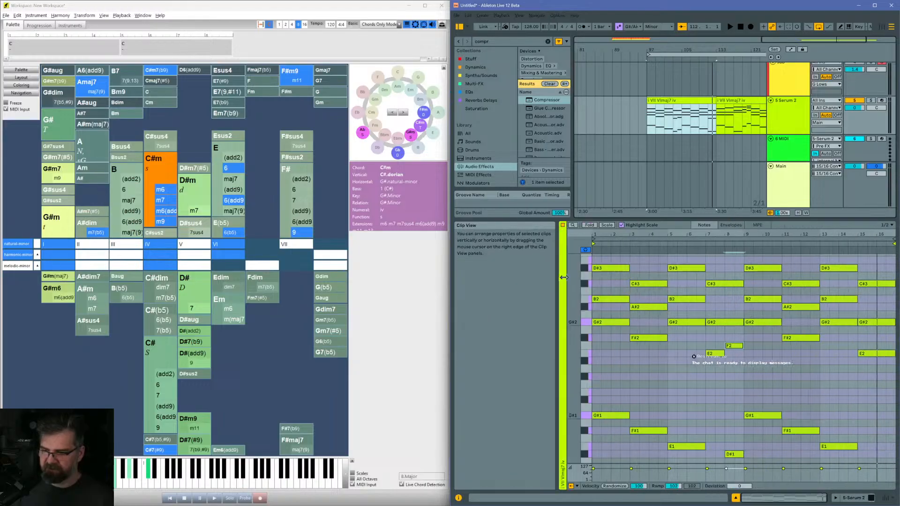
Step: Try shortening the bar 15 E2 note to one bar, play from bar 15, and restore its two-bar length
left_click(876, 346)
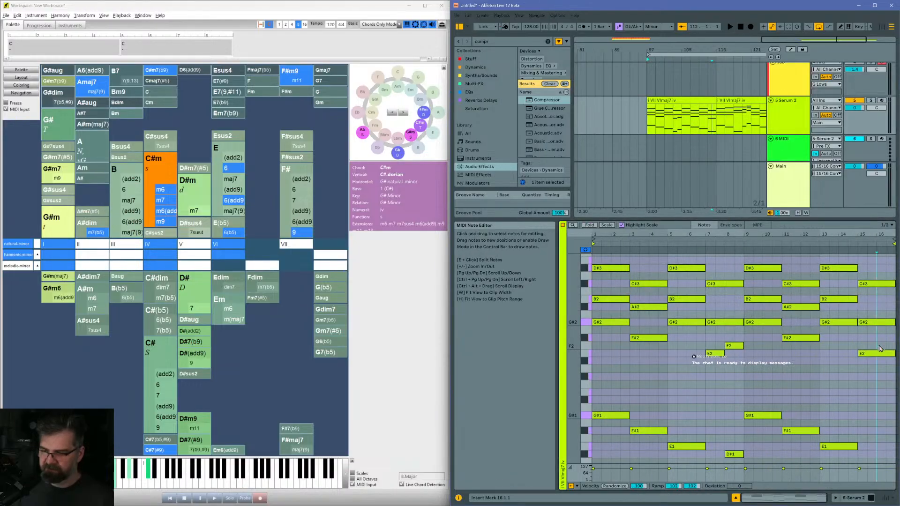
left_click_drag(889, 355, 876, 353)
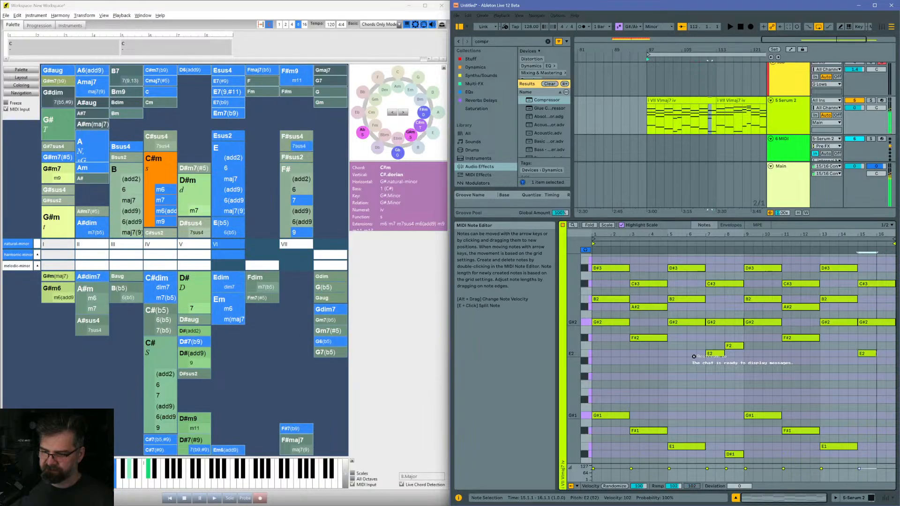
left_click(870, 346)
key("space")
scroll(891, 385, "down", 3)
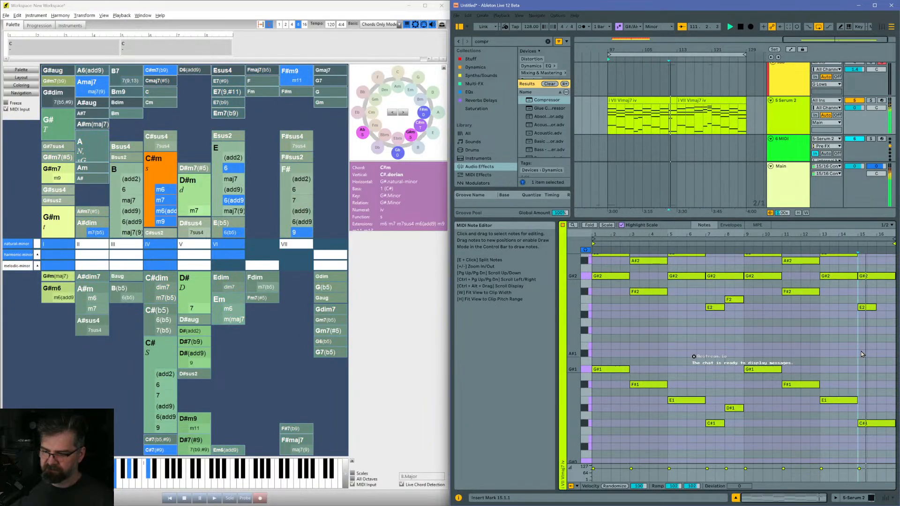
left_click_drag(875, 308, 895, 310)
Step: Shorten the bar 15 C#1 bass note to one bar and duplicate it into bar 16, lowered to C1
left_click_drag(894, 424, 883, 426)
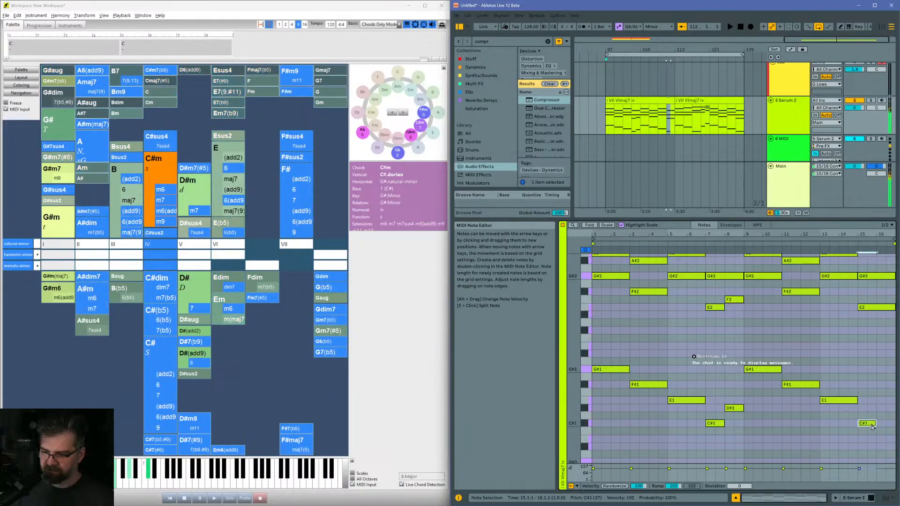
key("ctrl+d")
key("Down")
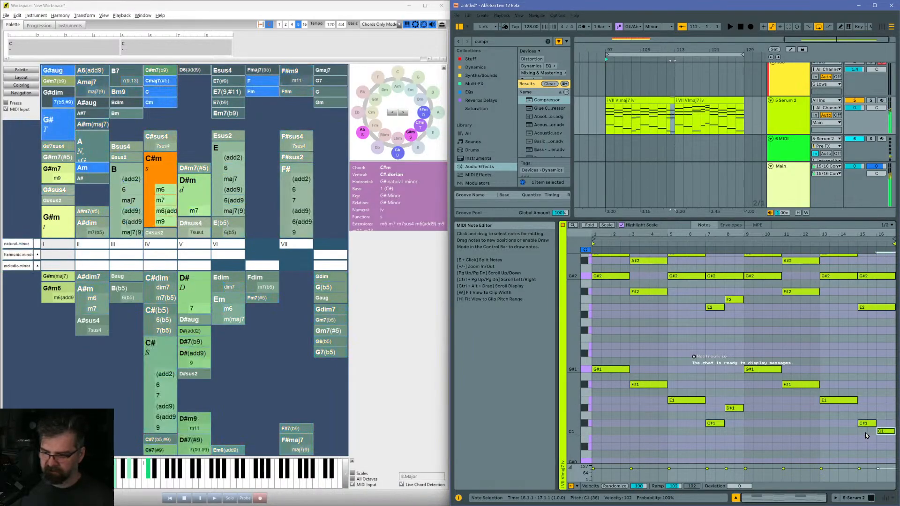
Step: Play the first clip from bar 13 to audition the C1 bass note in bar 16
left_click(817, 363)
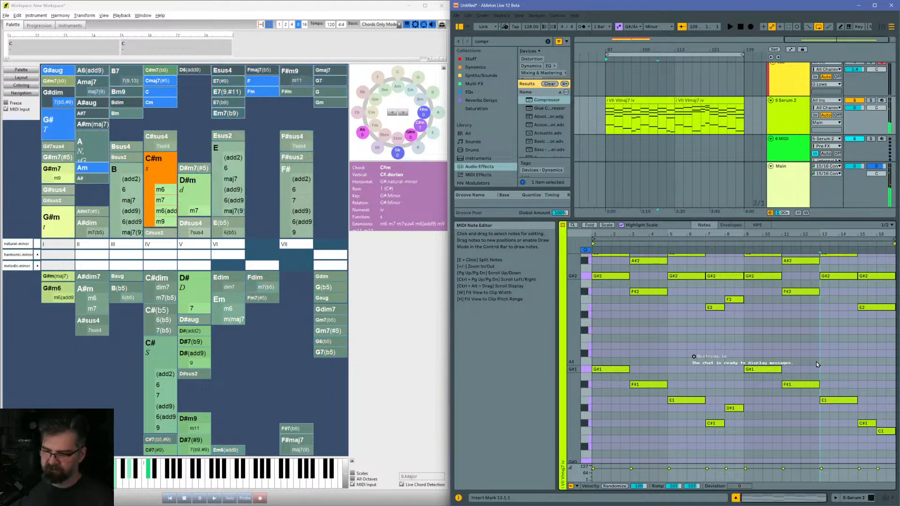
scroll(847, 348, "up", 3)
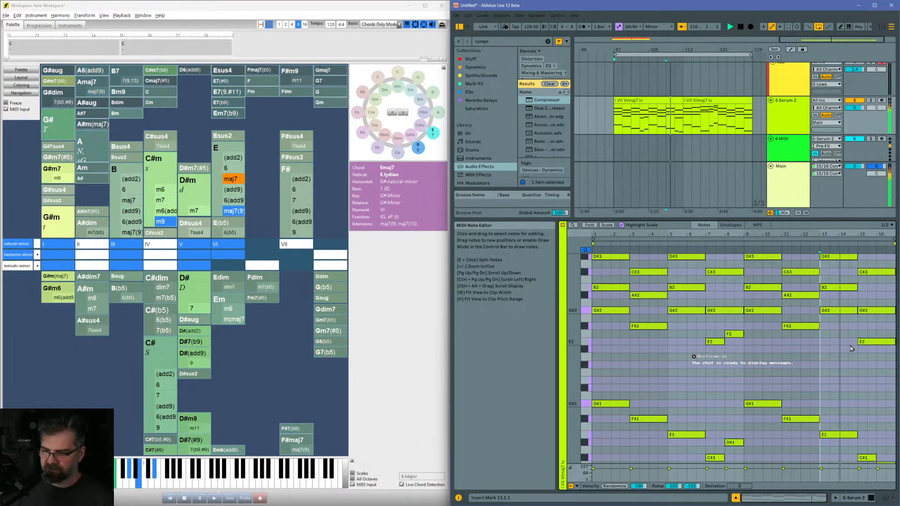
scroll(852, 348, "down", 3)
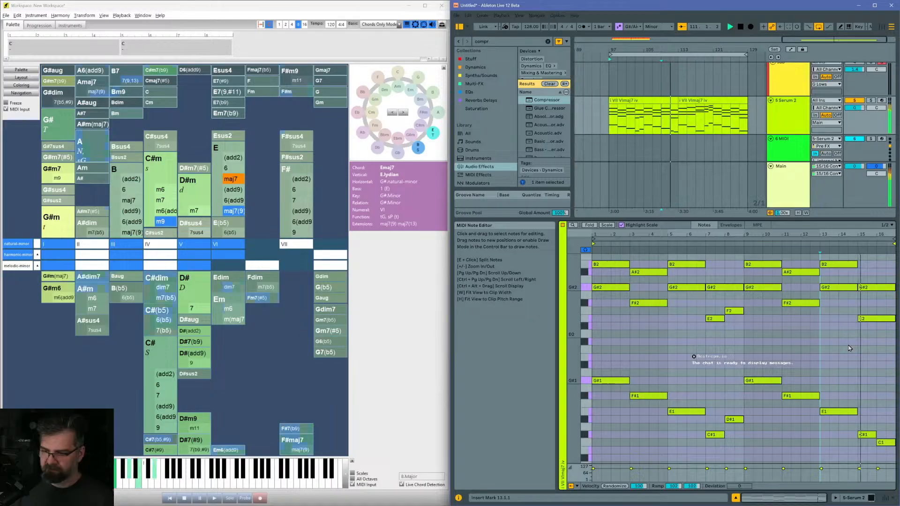
scroll(850, 347, "down", 2)
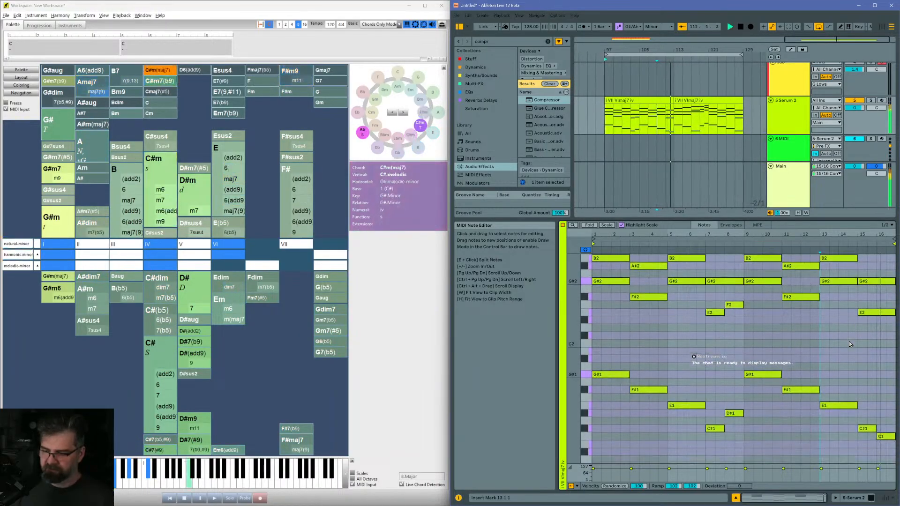
Step: Raise the bar 16 bass note in the first clip to E1
left_click(884, 436)
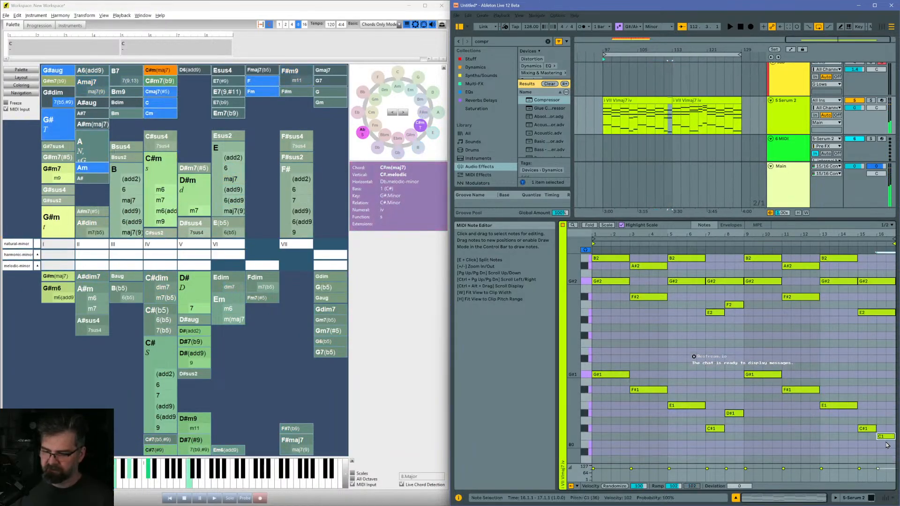
left_click_drag(887, 445, 888, 445)
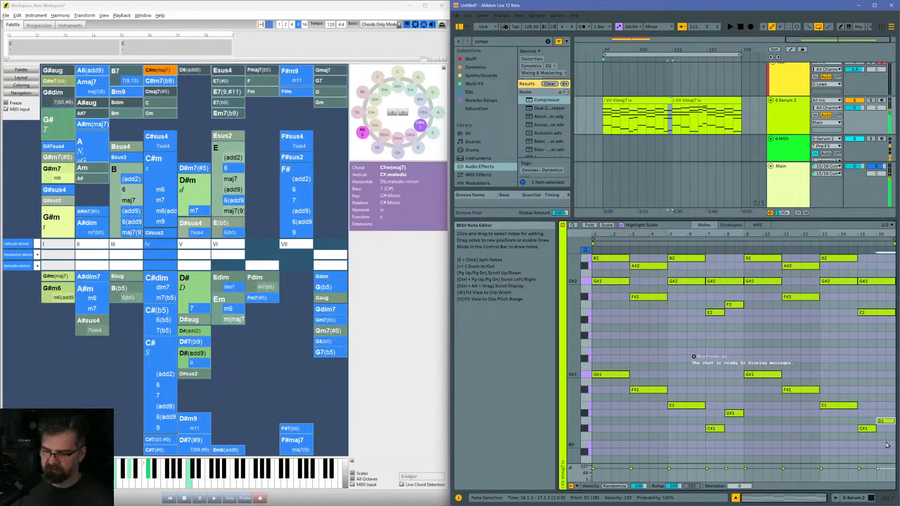
key("Up")
key("Up")
key("Up")
key("Up")
key("Up")
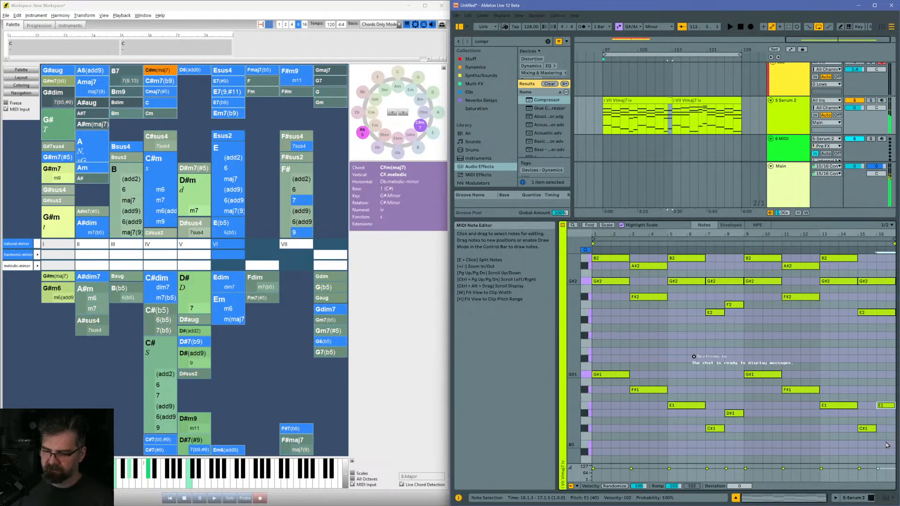
Step: Play from bar 13 of the first clip into the second clip to audition the bar 16 E1 bass
left_click(818, 381)
key("space")
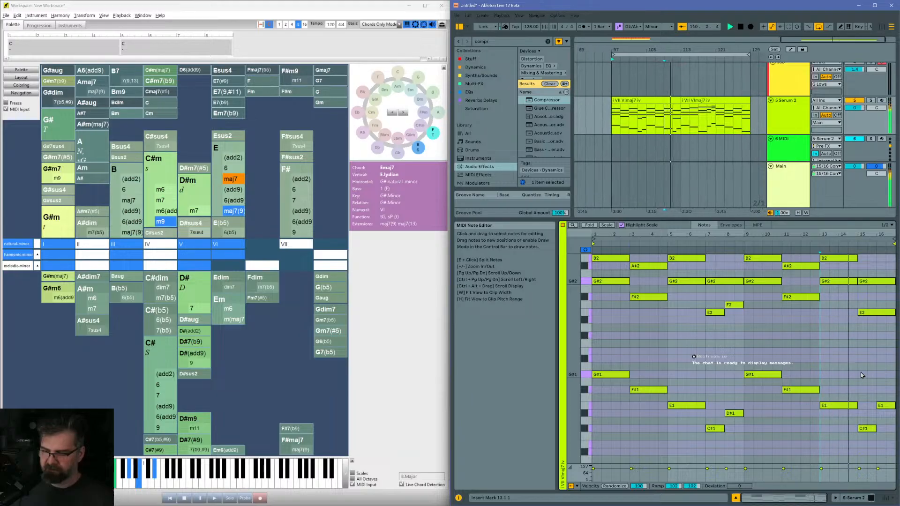
scroll(861, 373, "up", 1)
scroll(861, 373, "up", 2)
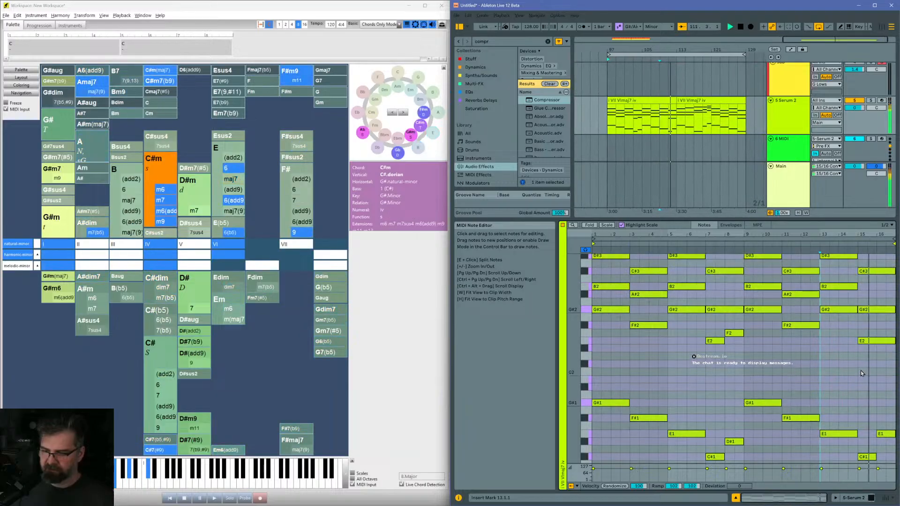
scroll(861, 371, "up", 1)
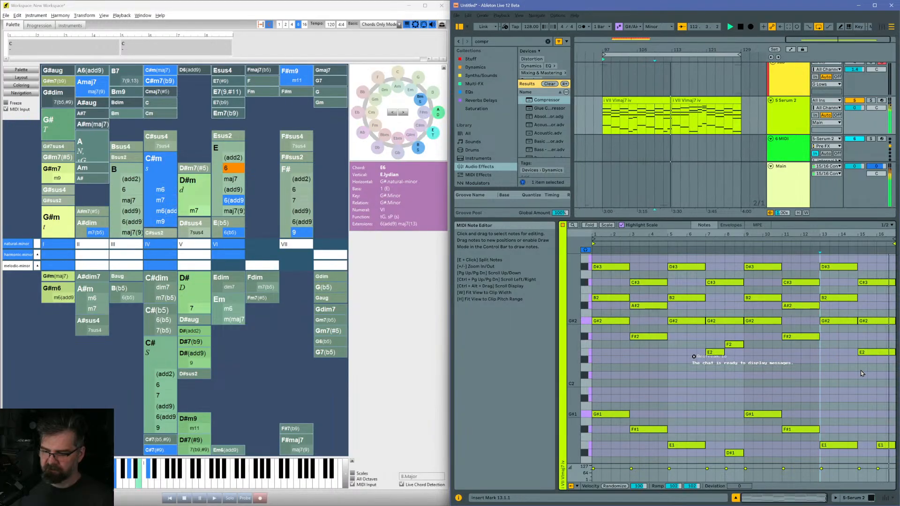
scroll(861, 370, "up", 2)
scroll(861, 374, "up", 2)
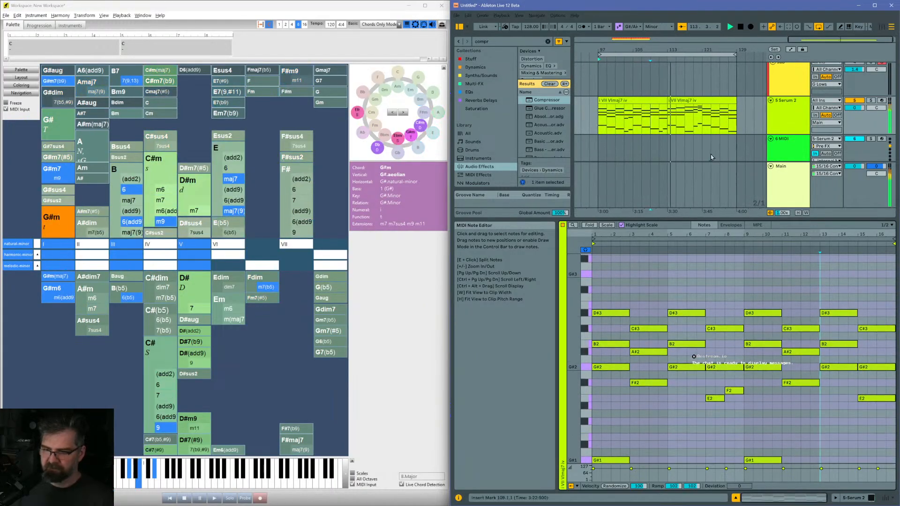
Step: Open the second clip and select its bar 9, 13 and 15 chords one after another to check them on the chord map
left_click(678, 99)
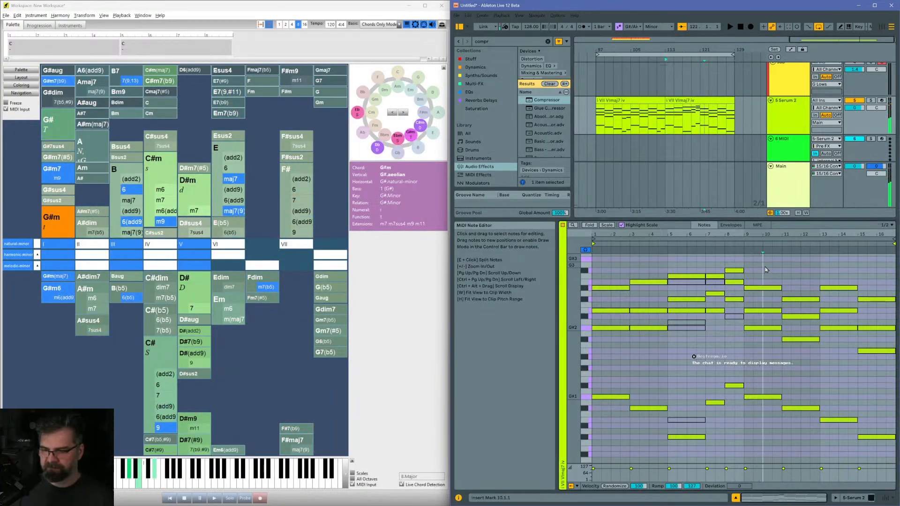
left_click_drag(765, 266, 767, 425)
left_click_drag(836, 262, 850, 426)
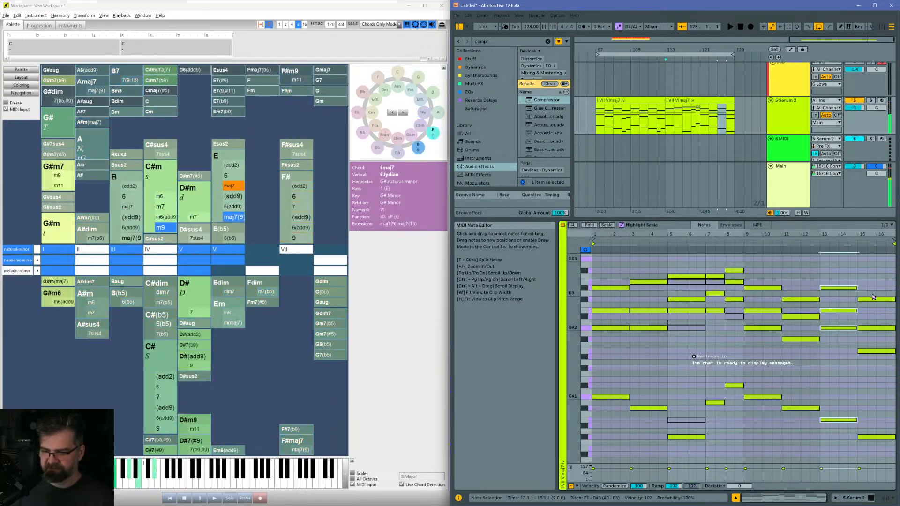
left_click_drag(873, 272, 878, 443)
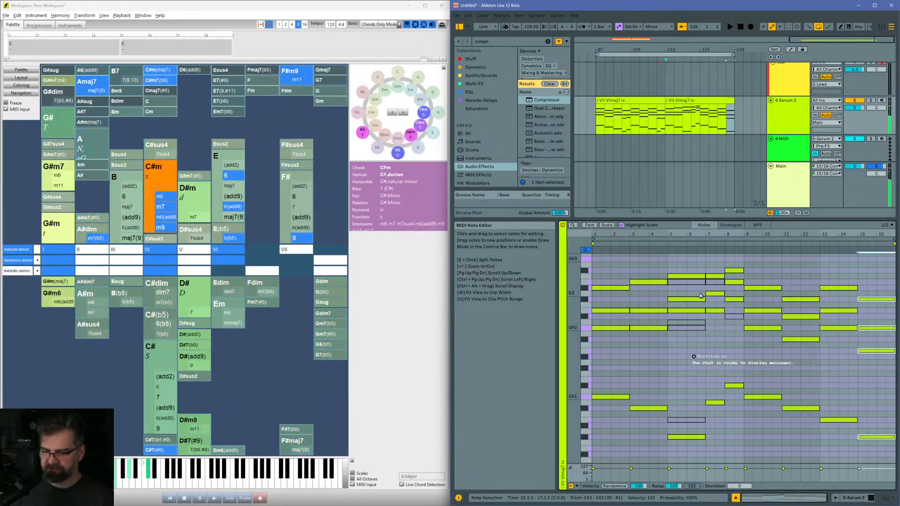
Step: Deactivate all the bar 9–16 chord notes in the second clip and play the clip from bar 7
left_click(762, 274, "shift")
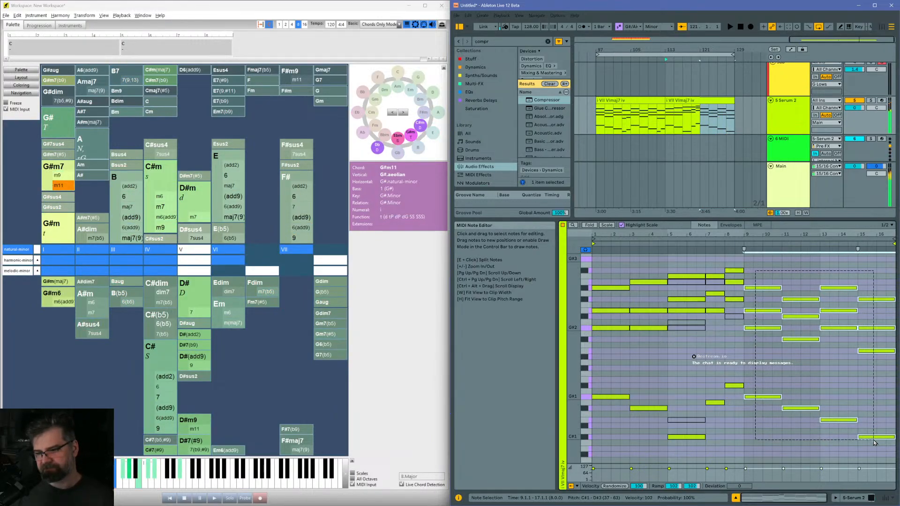
left_click(712, 261)
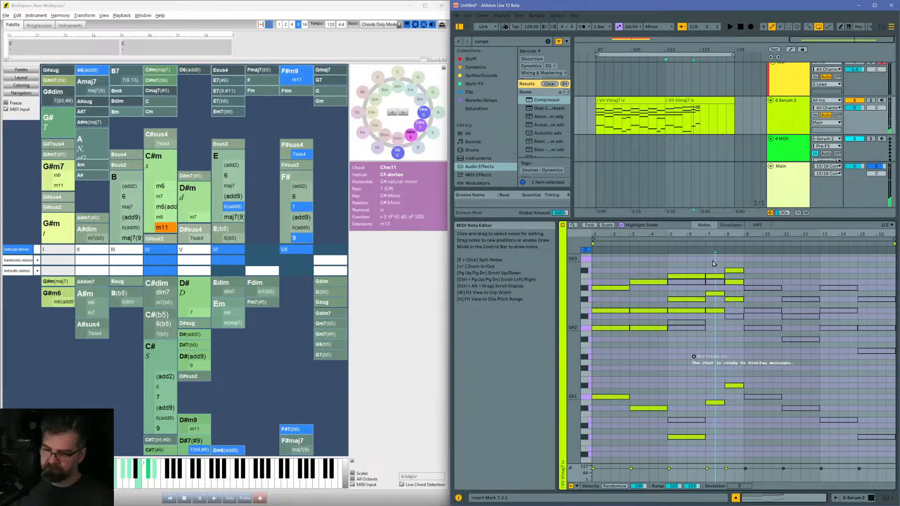
left_click(712, 264)
key("space")
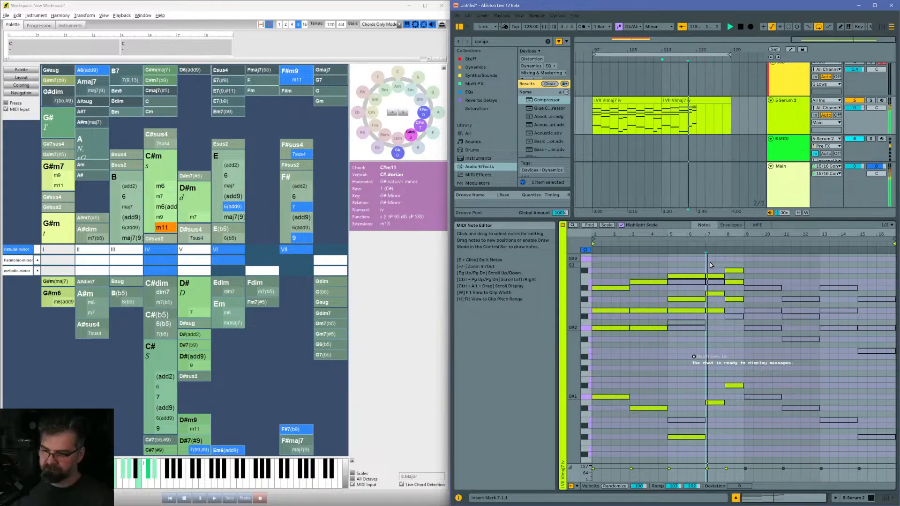
key("space")
Step: Add a melody note at the start of bar 9 and raise it to C#4
double_click(748, 259)
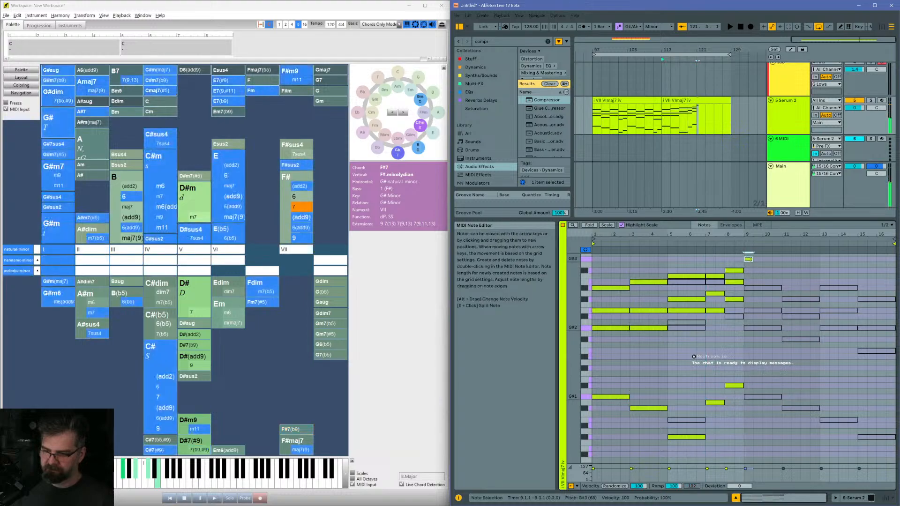
key("Up")
key("Up")
key("Up")
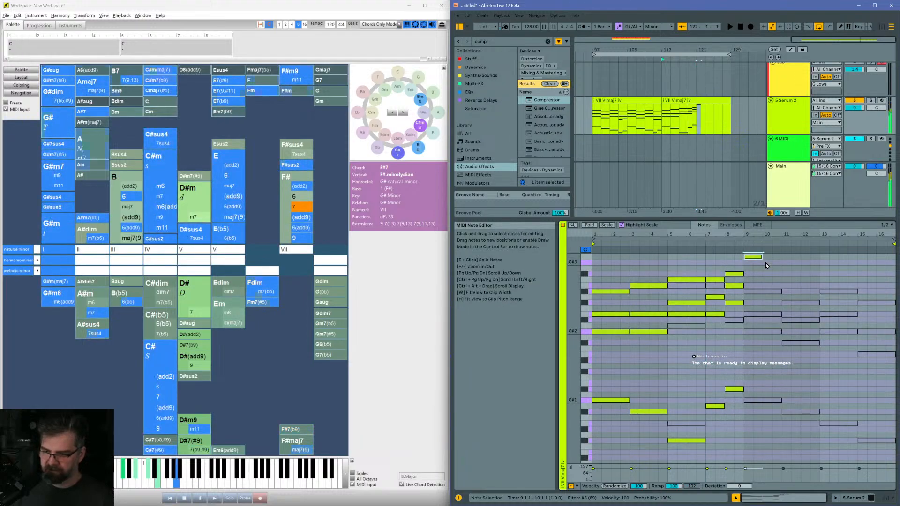
key("Up")
key("Up")
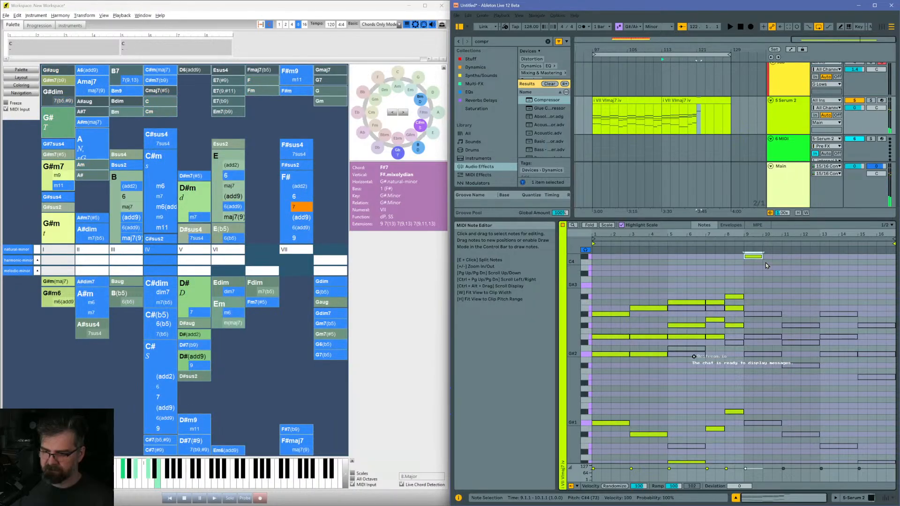
Step: Place an A#3 melody note at 10.3 following the C#4 note and play the clip from bar 8
key("Down")
key("Down")
key("Down")
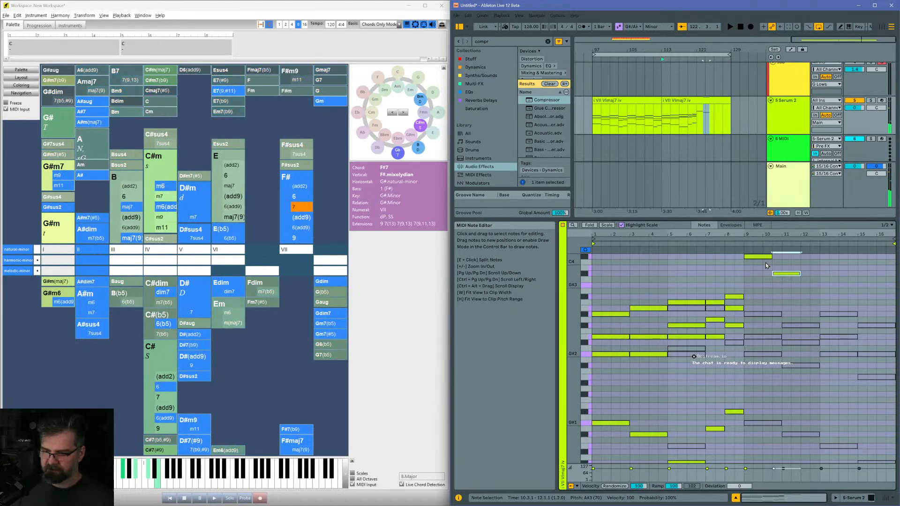
left_click(727, 278)
key("space")
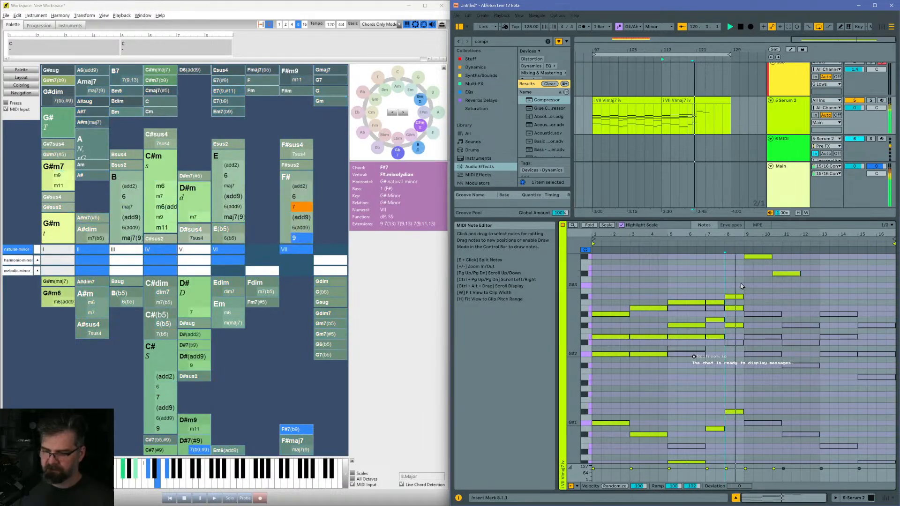
key("space")
Step: Shorten both melody notes to two beats, moving the second one to B3 at 9.3, and play from bar 7.3
left_click(766, 257)
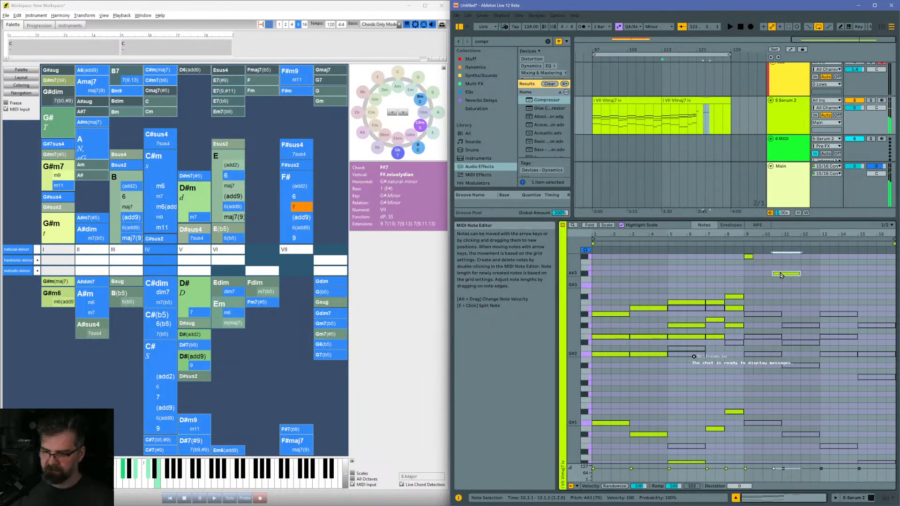
left_click_drag(780, 275, 764, 271)
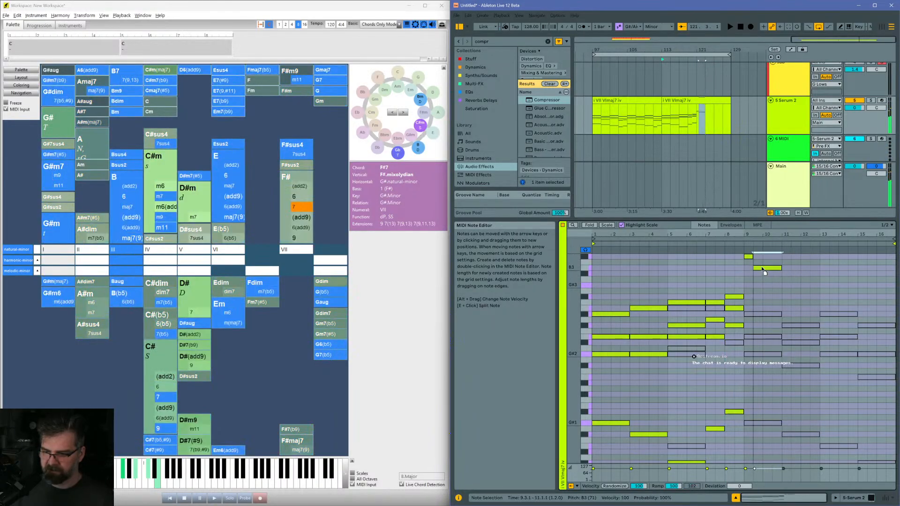
left_click(742, 272)
key("space")
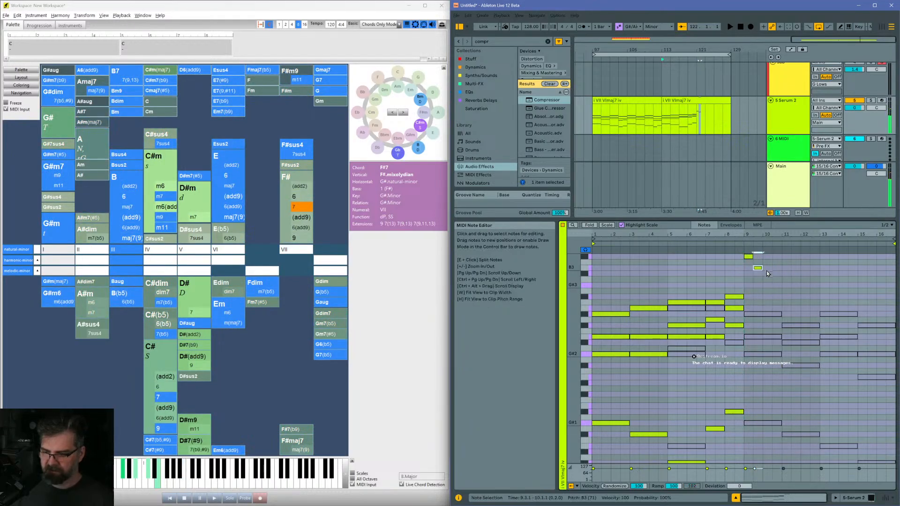
left_click(719, 273)
key("space")
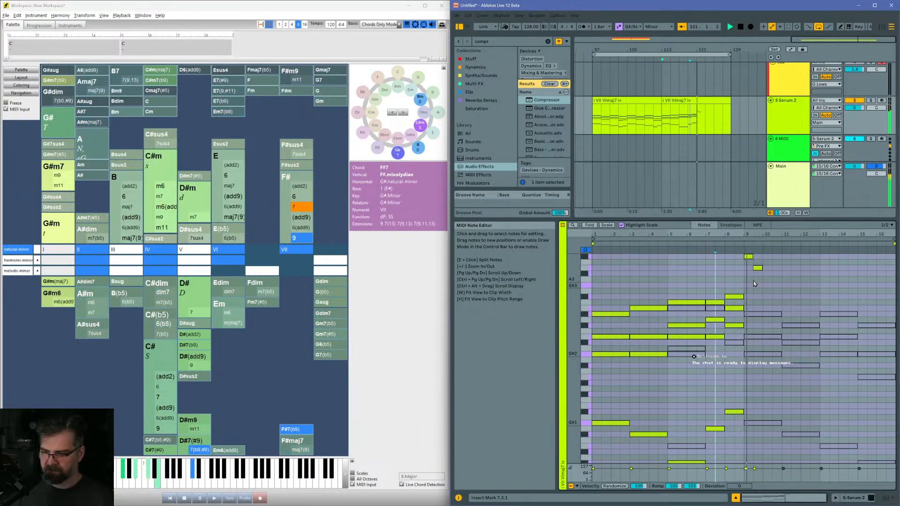
Step: Raise the first bar 9 melody note to D#4 and play the clip from bar 8
left_click(749, 257)
key("Up")
key("Up")
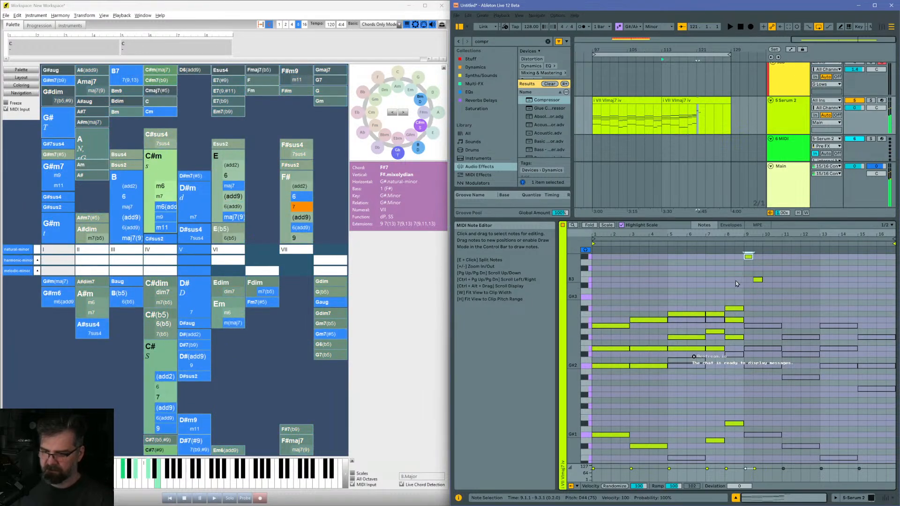
left_click(728, 282)
key("space")
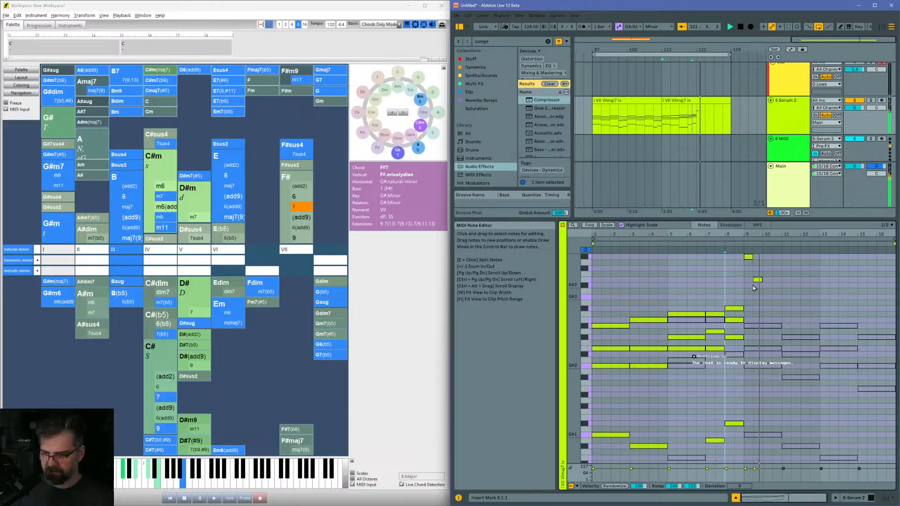
Step: Shorten the D#4 melody note to one beat, start the B3 note at 9.2, and play from bar 8
left_click_drag(758, 237, 730, 258)
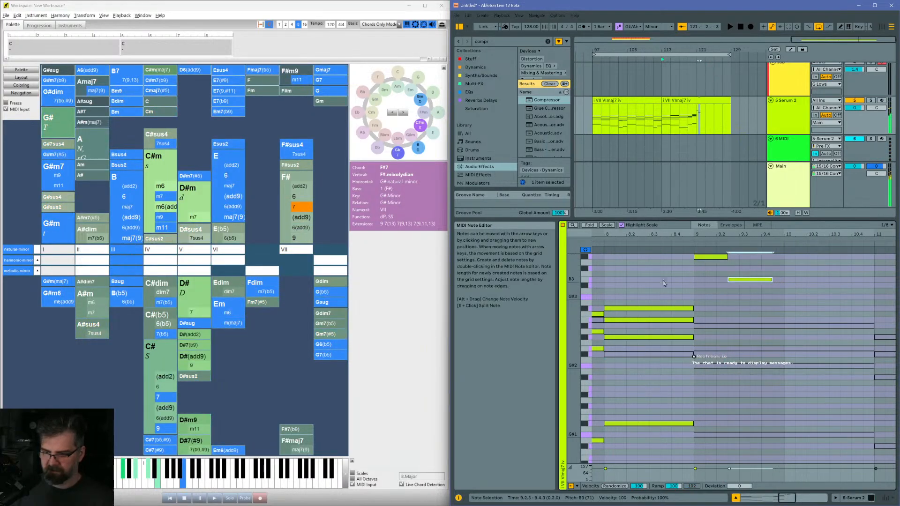
key("space")
left_click_drag(830, 236, 773, 280)
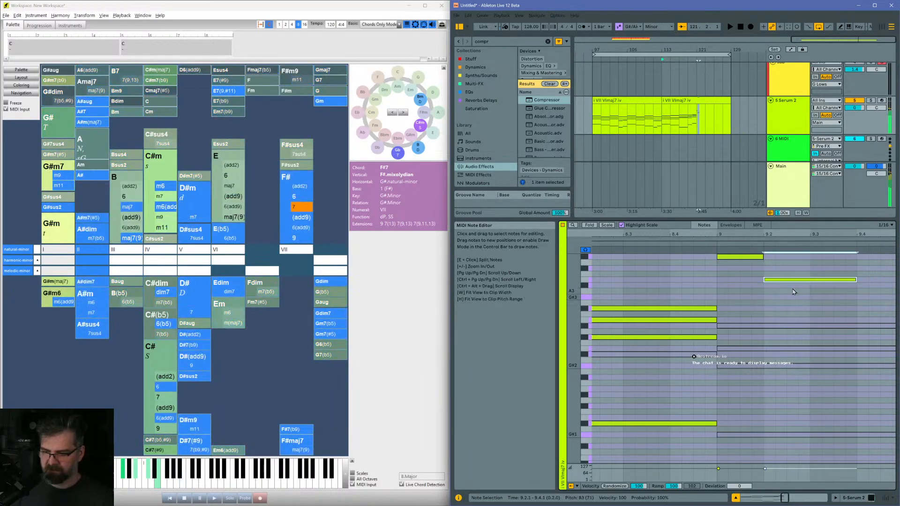
scroll(793, 289, "left", 3)
left_click(629, 286)
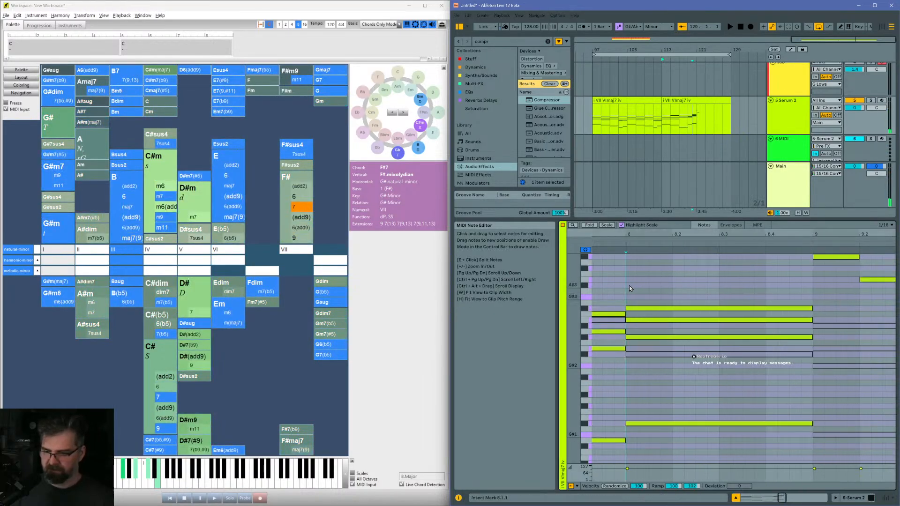
key("space")
Step: Shorten D#4 to half a beat and B3 to one and a half beats starting at 9.1.3, and audition them
left_click_drag(703, 235, 629, 215)
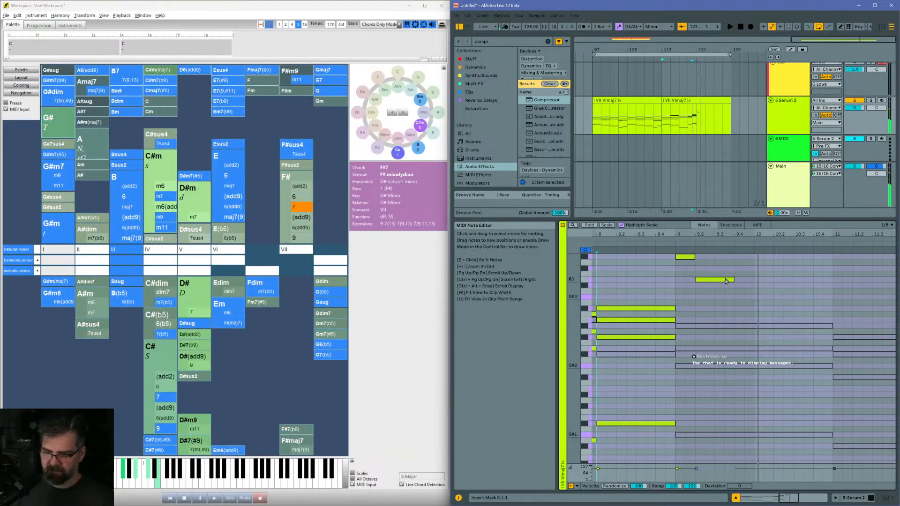
left_click_drag(734, 280, 685, 256)
left_click(677, 283)
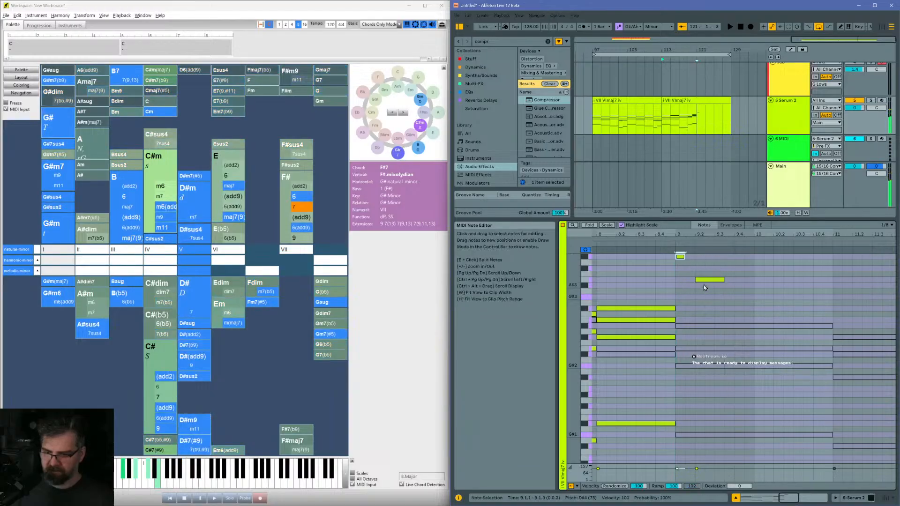
key("space")
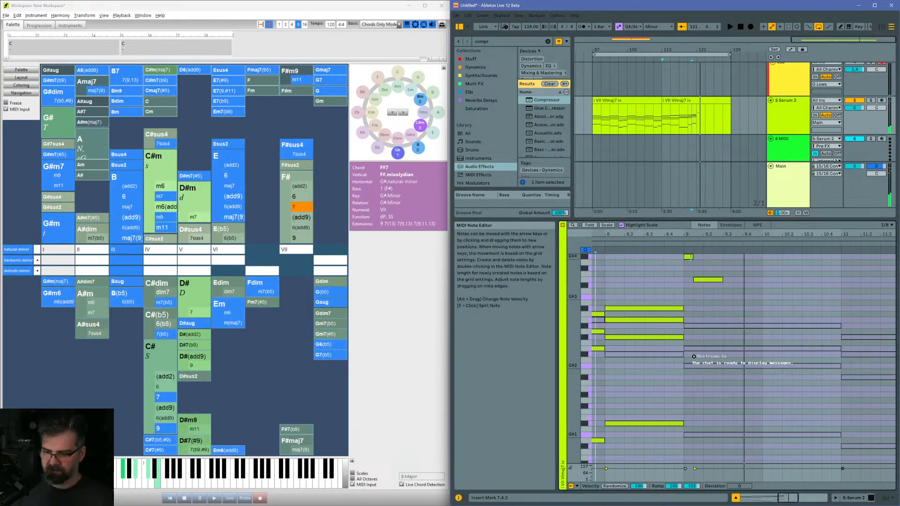
Step: Lengthen the D#4 note to three sixteenths with B3 starting at 9.1.4, and audition from bars 8 and 7.4
left_click_drag(706, 237, 722, 281)
left_click(694, 257)
left_click(716, 281)
left_click_drag(714, 236, 715, 221)
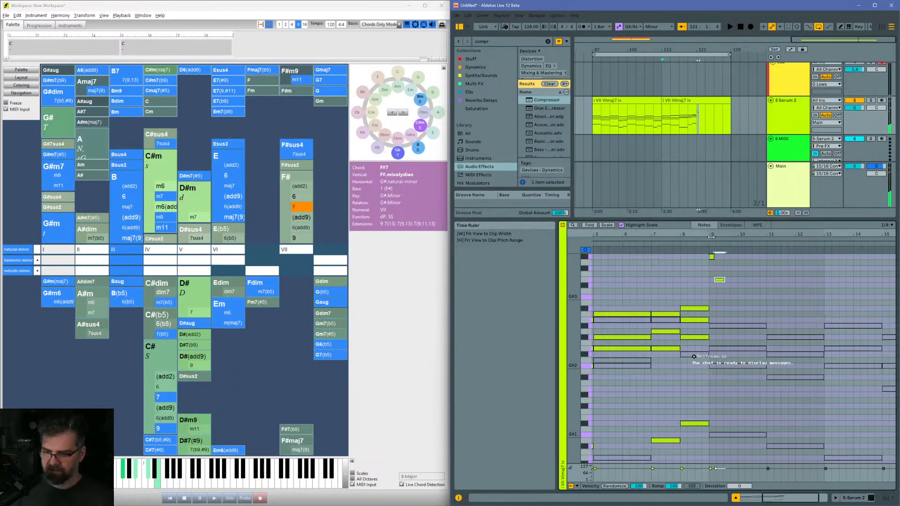
left_click(683, 274)
key("space")
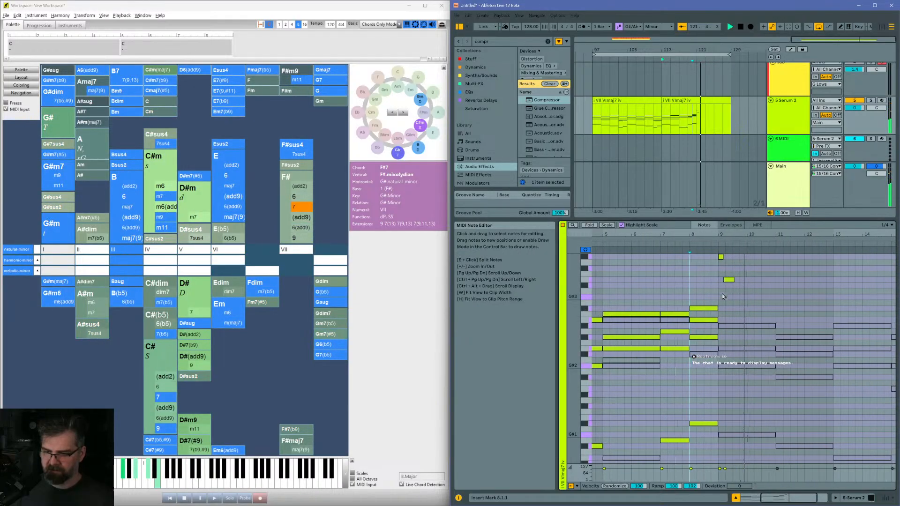
left_click(681, 277)
key("space")
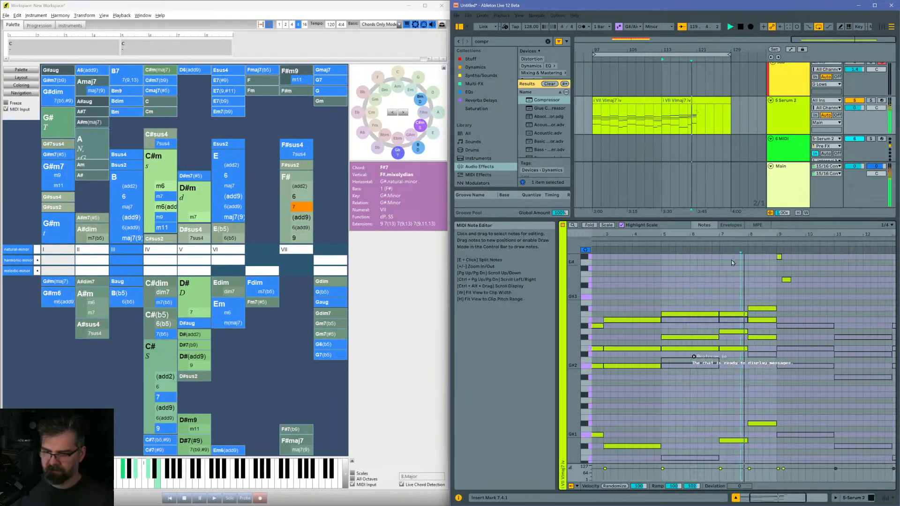
Step: Lengthen the D#4 note to one beat with B3 starting at 9.2, and play the phrase from bar 8
left_click_drag(785, 235, 783, 250)
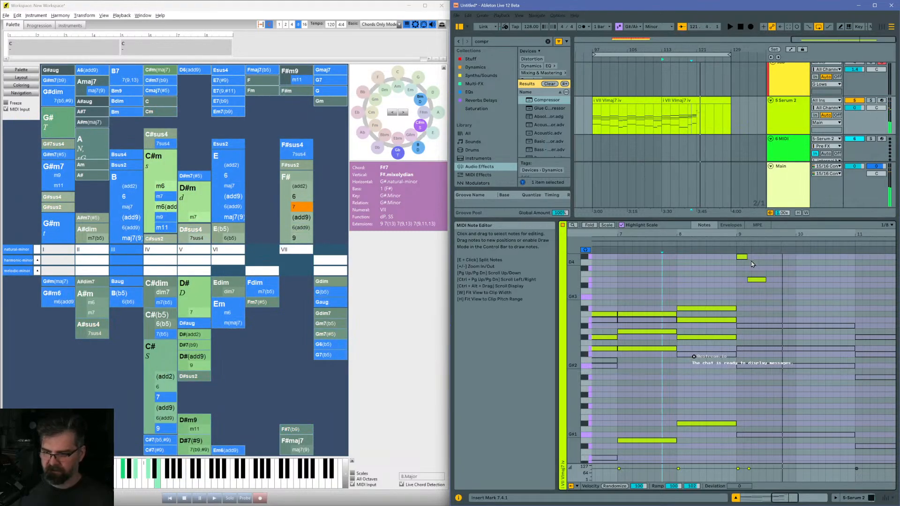
left_click_drag(746, 258, 765, 282)
left_click(674, 283)
key("space")
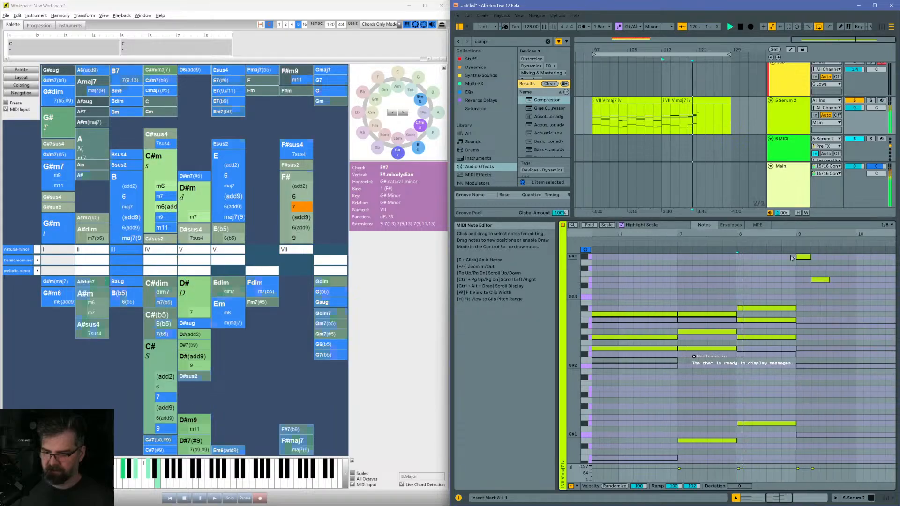
left_click_drag(824, 235, 824, 253)
scroll(726, 294, "up", 2)
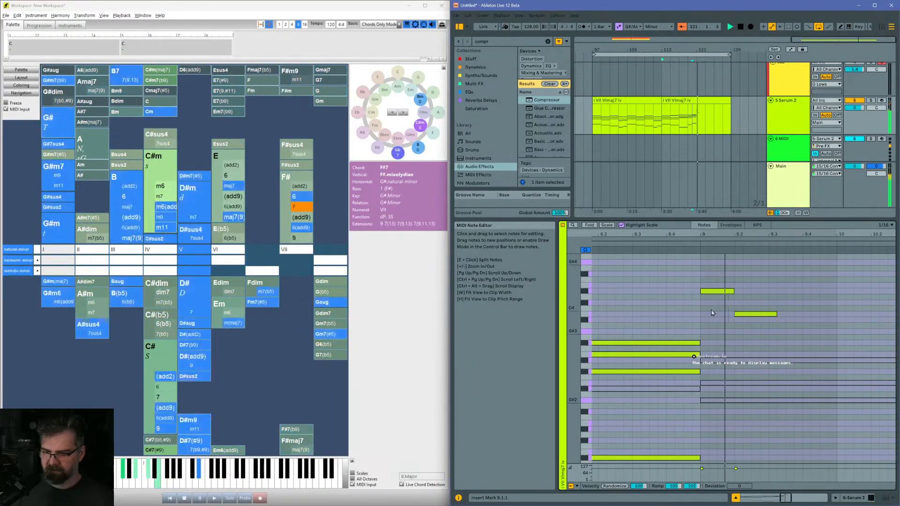
key("space")
Step: Raise the first bar 9 melody note to F#4 and audition the phrase from the end of bar 8
left_click(723, 290)
key("Up")
key("Up")
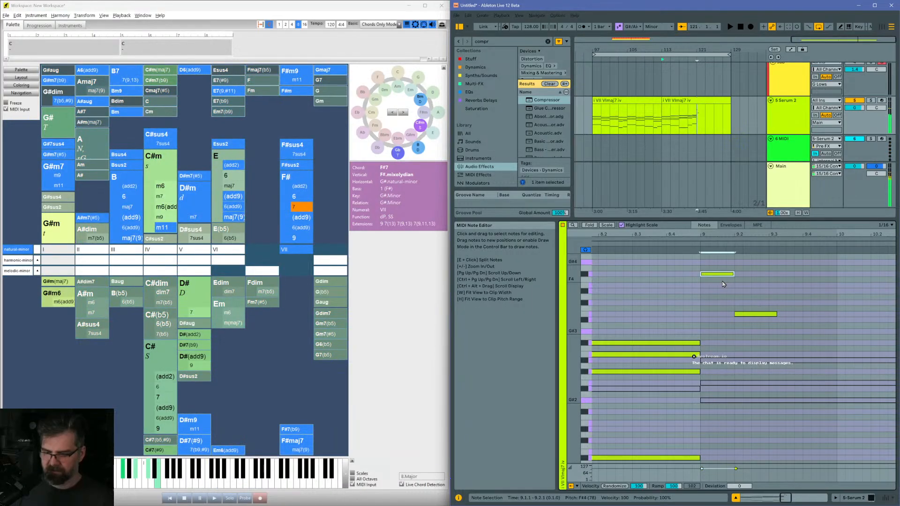
key("space")
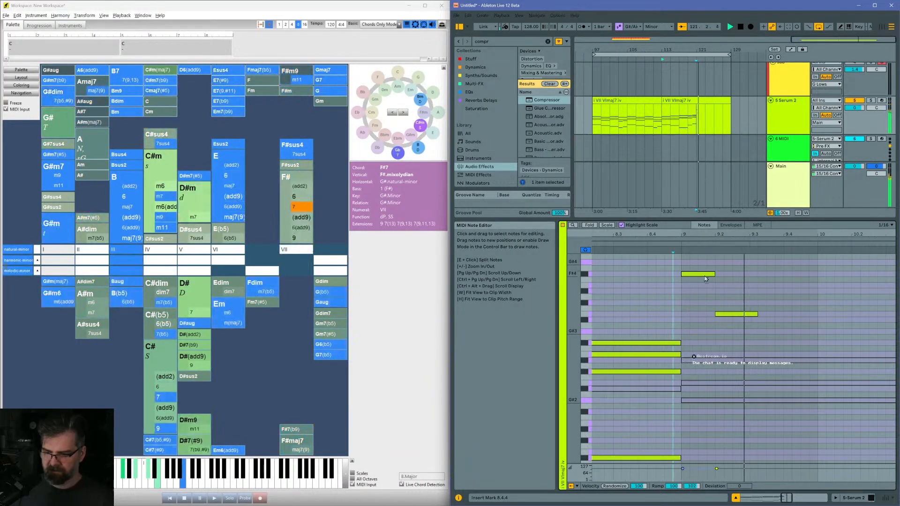
key("space")
Step: Raise the second melody note at 9.2 to D#4 and play the phrase from bar 8.2.4
left_click(724, 315)
key("Up")
key("Up")
key("Up")
key("Up")
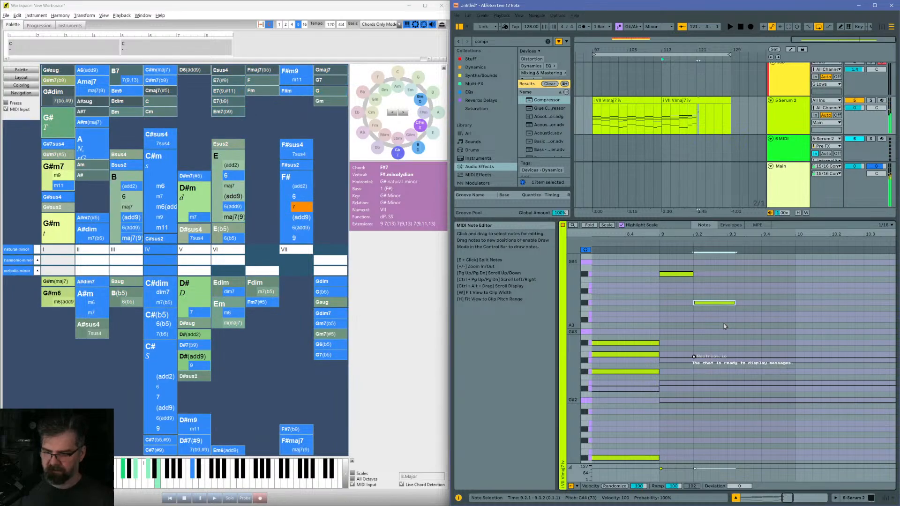
scroll(668, 310, "left", 2)
left_click(627, 294)
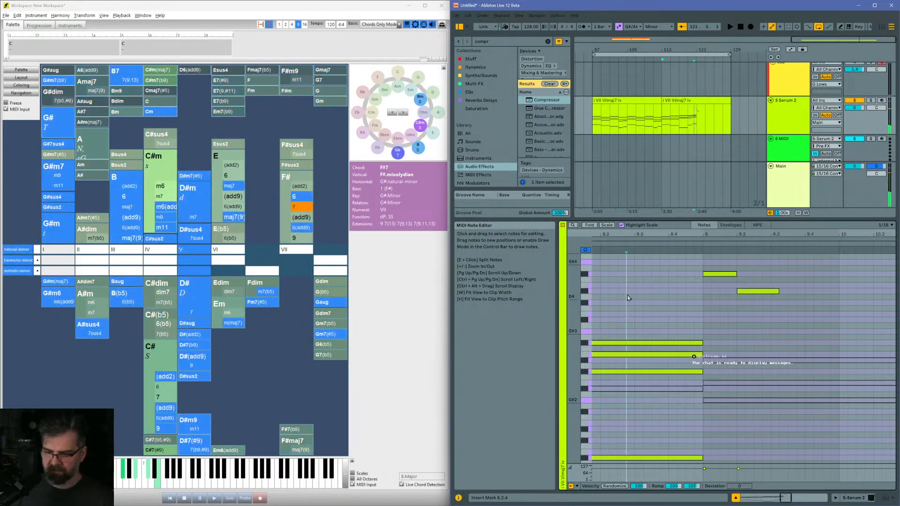
key("space")
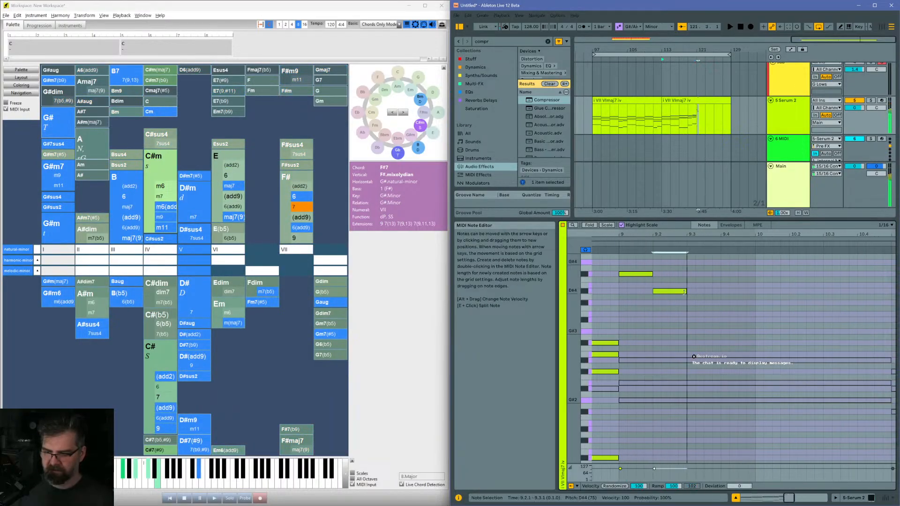
Step: Shorten the D#4 melody note to end at 9.2.4 and play from bar 8
scroll(628, 302, "left", 3)
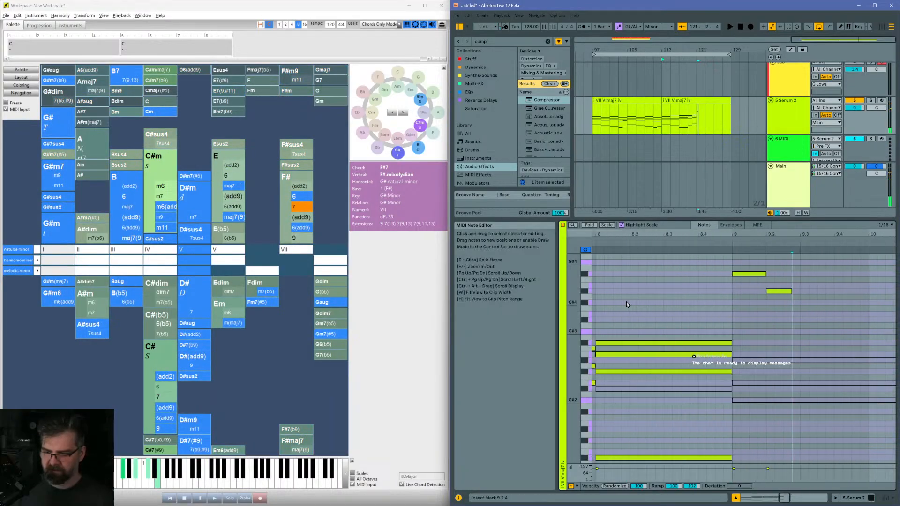
left_click(631, 307)
key("space")
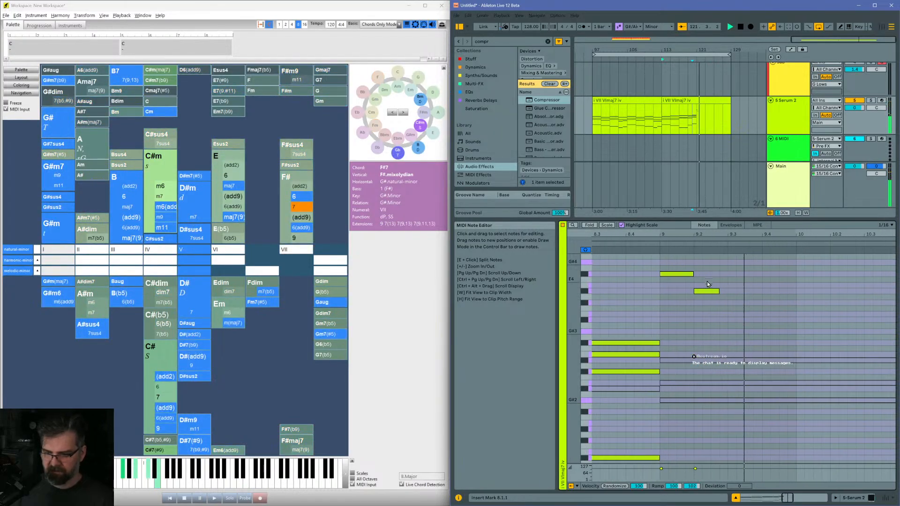
Step: Shorten the F#4 melody note to three sixteenths, ending at 9.1.4, and play from bar 8
left_click(651, 274)
scroll(632, 299, "left", 3)
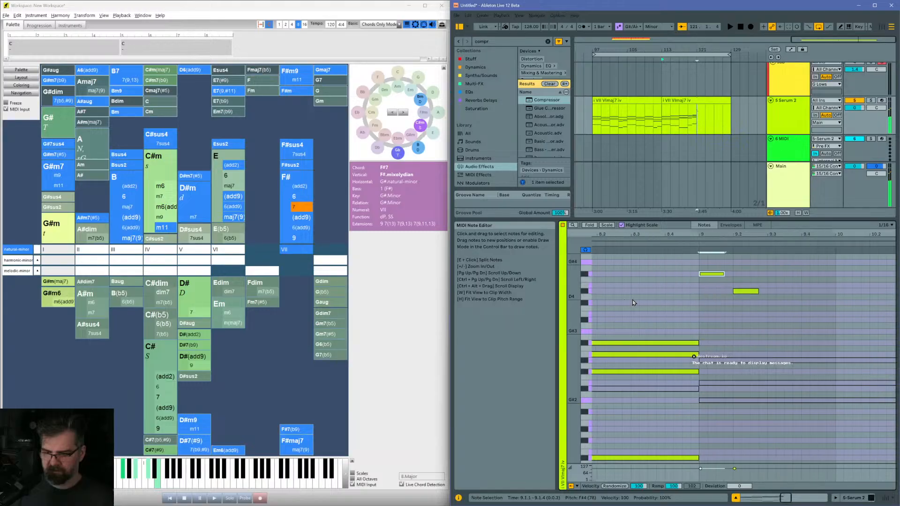
key("space")
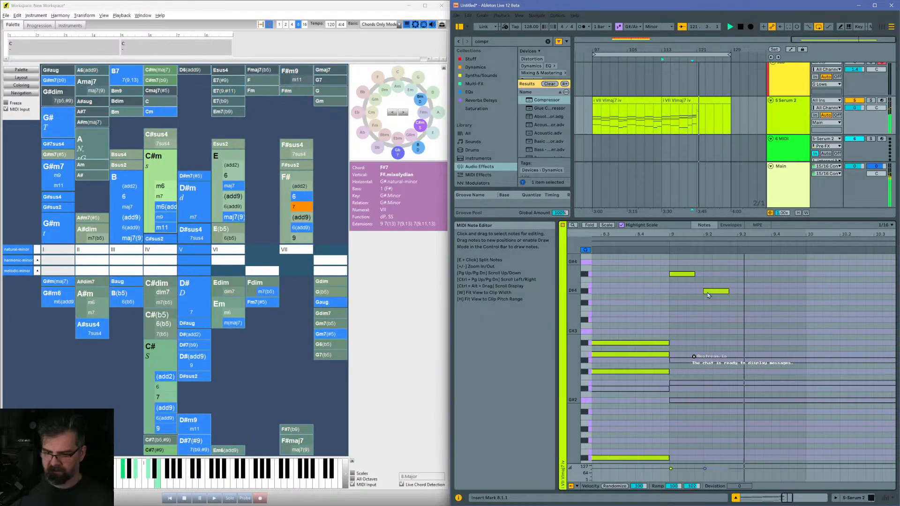
Step: Lengthen the D#4 melody note to end at 9.3 and add a three-sixteenth F#4 note at 9.3.1
left_click(685, 291)
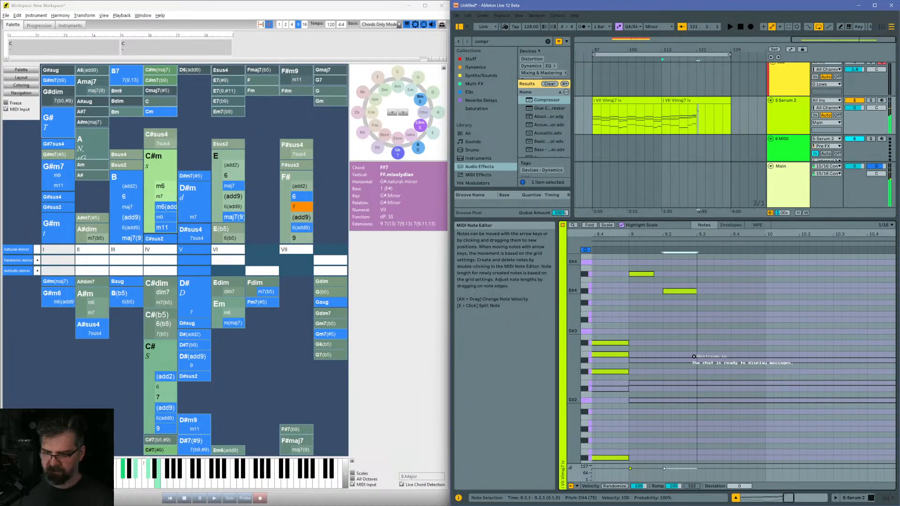
left_click(642, 274)
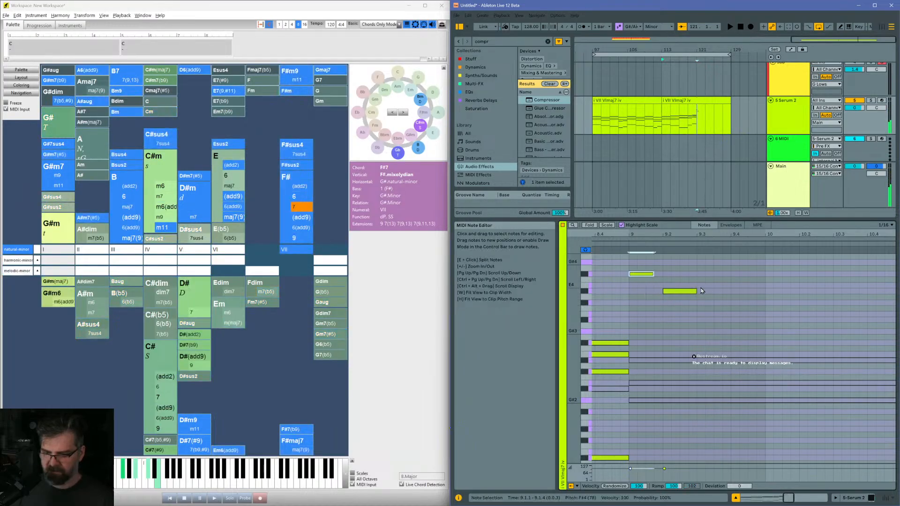
left_click_drag(702, 288, 719, 284)
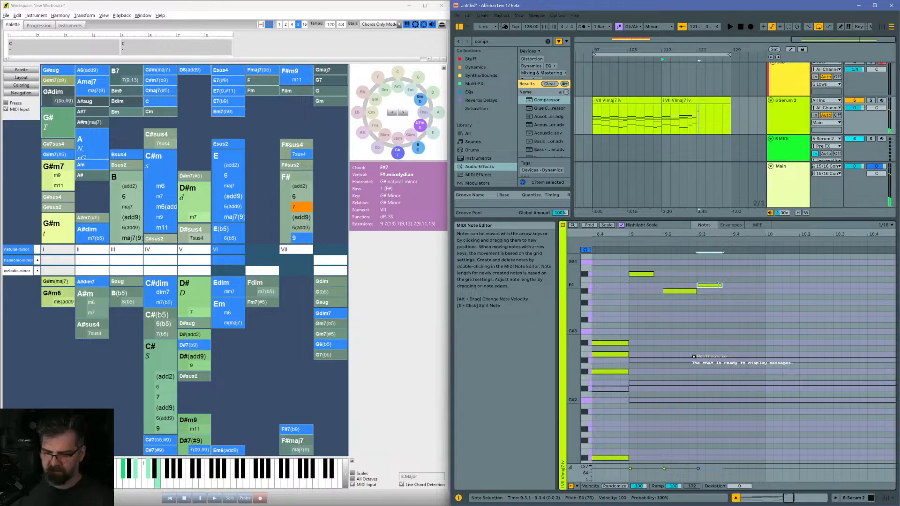
key("Up")
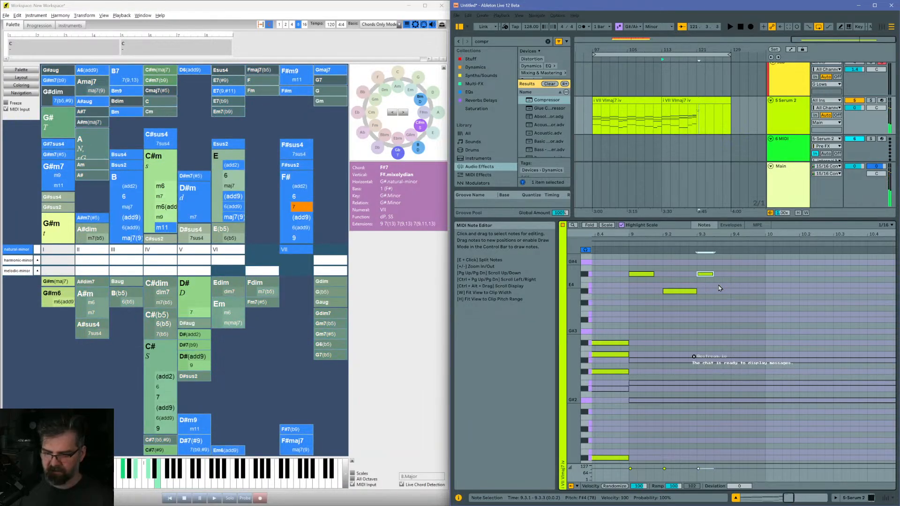
Step: Continue the melody down with C#4 and B3 notes, ending the B3 at bar 10, and play from bar 8
key("Down")
key("Down")
key("Down")
key("Down")
key("Down")
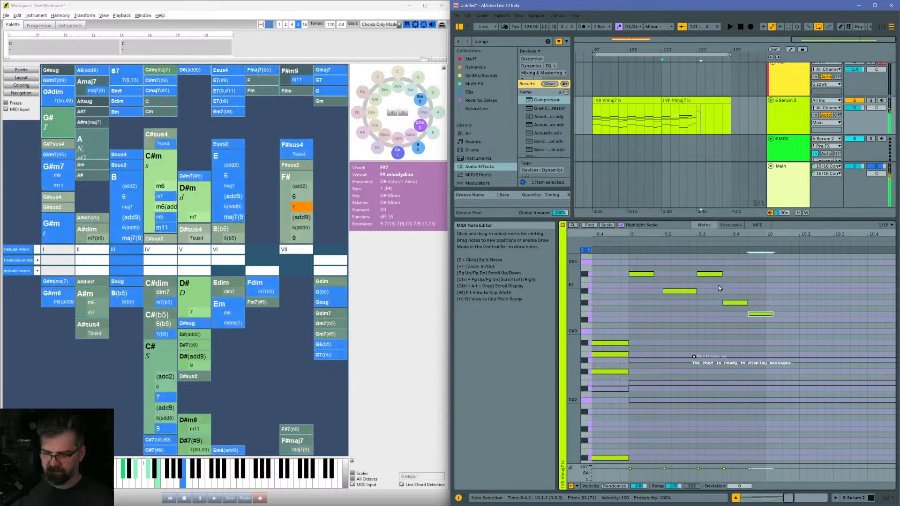
key("Down")
key("Down")
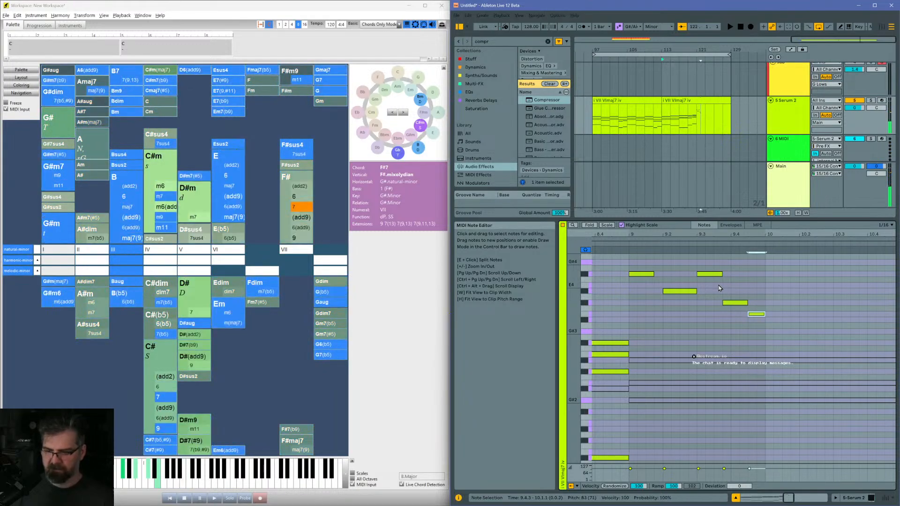
scroll(673, 276, "left", 4)
left_click(619, 311)
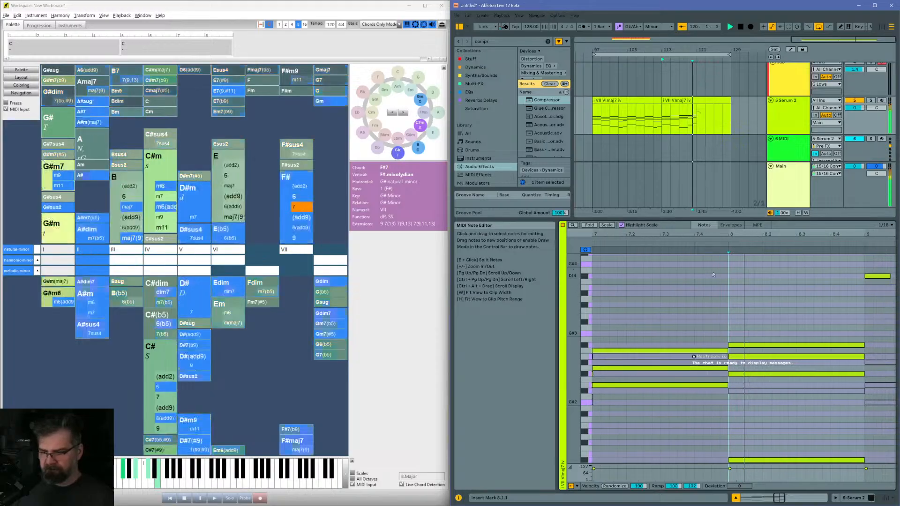
key("space")
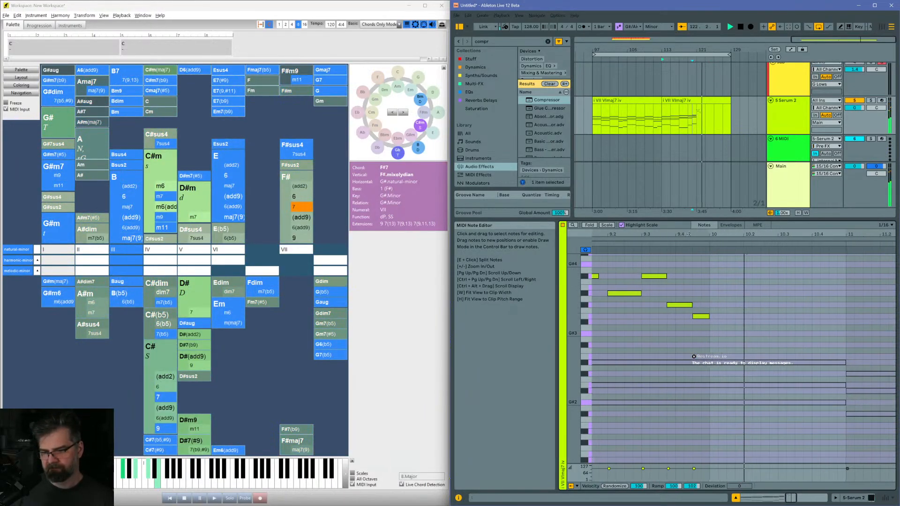
Step: Raise the second melody note, at 9.2, to E4 and play the phrase from bar 9
key("space")
left_click_drag(691, 235, 799, 220)
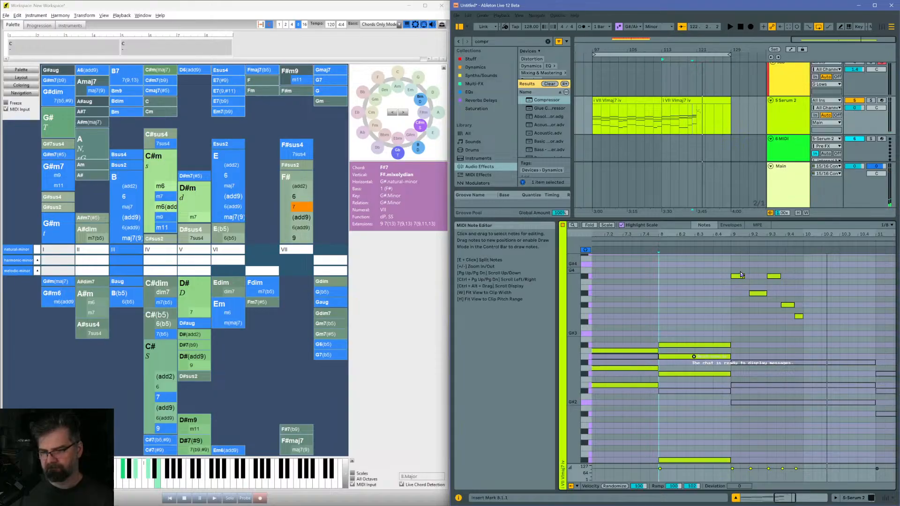
left_click_drag(759, 294, 758, 287)
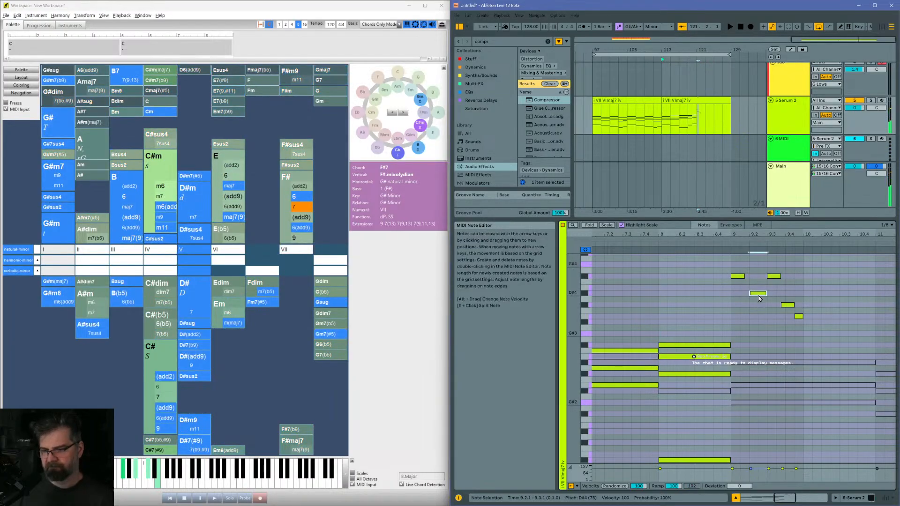
left_click(728, 286)
key("space")
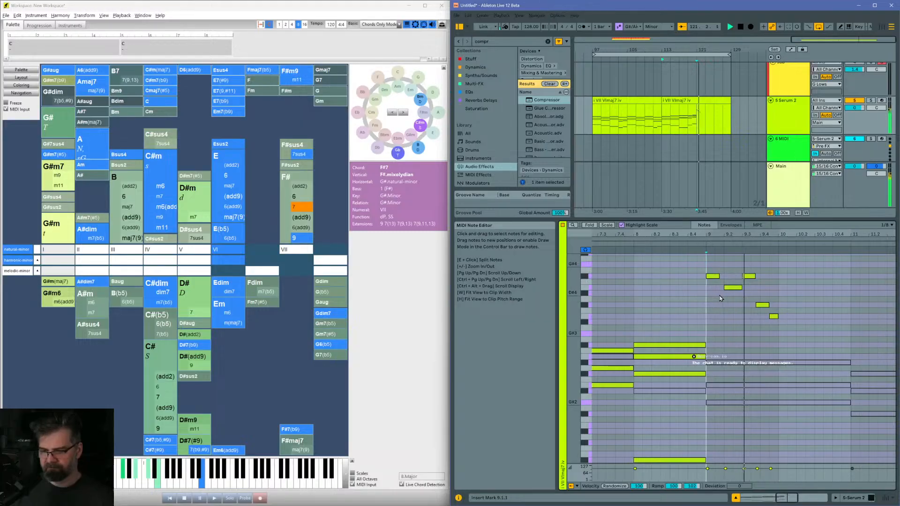
key("space")
Step: Move the last three melody notes to start at bar 10, and lengthen the E4 note to end at 9.4
left_click_drag(720, 269, 754, 322)
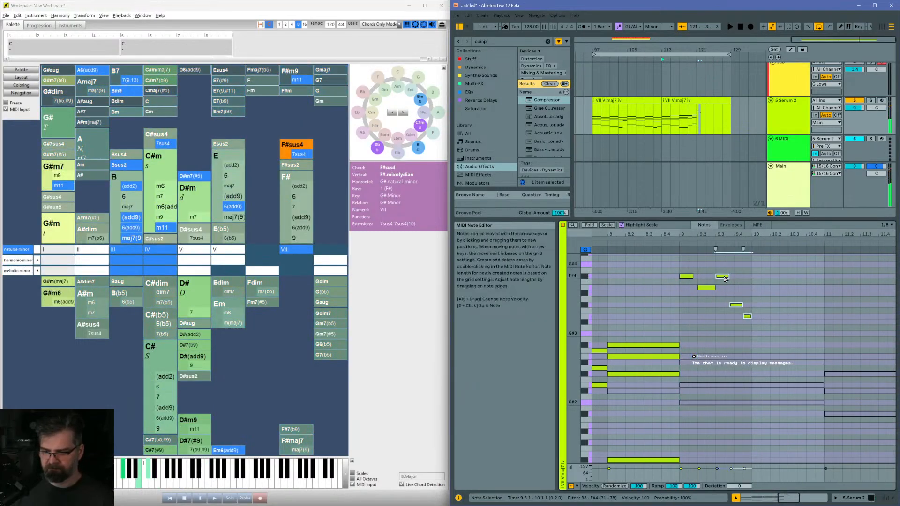
mouse_move(725, 279)
left_mouse_down()
mouse_move(761, 279)
mouse_move(716, 287)
mouse_move(734, 288)
left_mouse_up()
left_click(717, 287)
left_click_drag(662, 294, 655, 295)
key("space")
left_click(725, 301)
key("space")
key("space")
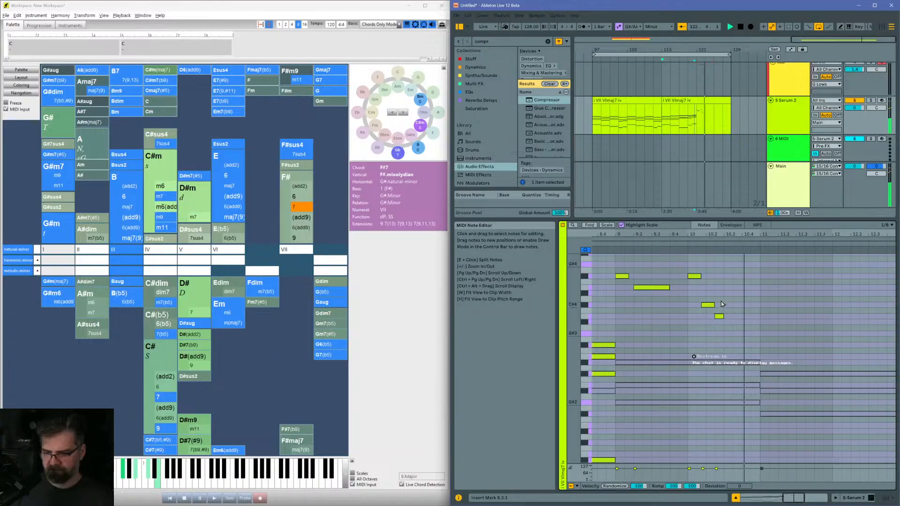
key("space")
Step: Lengthen and spread the last three melody notes across bar 10, with B3 at 10.4, and audition from bars 7 and 8
left_click(699, 276)
left_click_drag(699, 276, 746, 319)
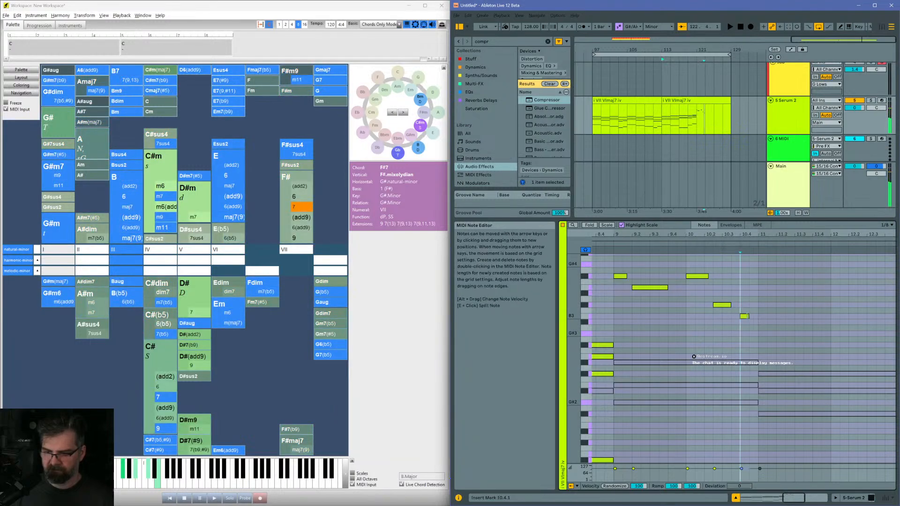
key("w")
key("space")
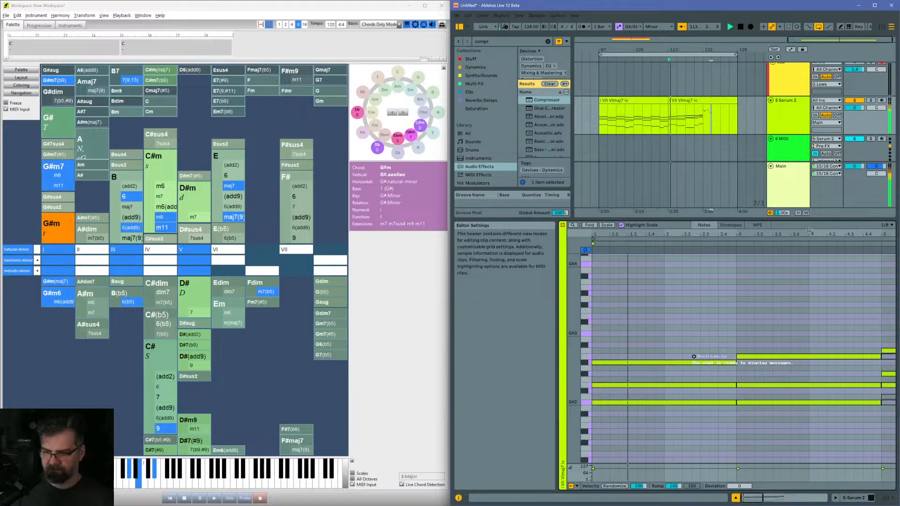
left_click(671, 323)
left_click(706, 323)
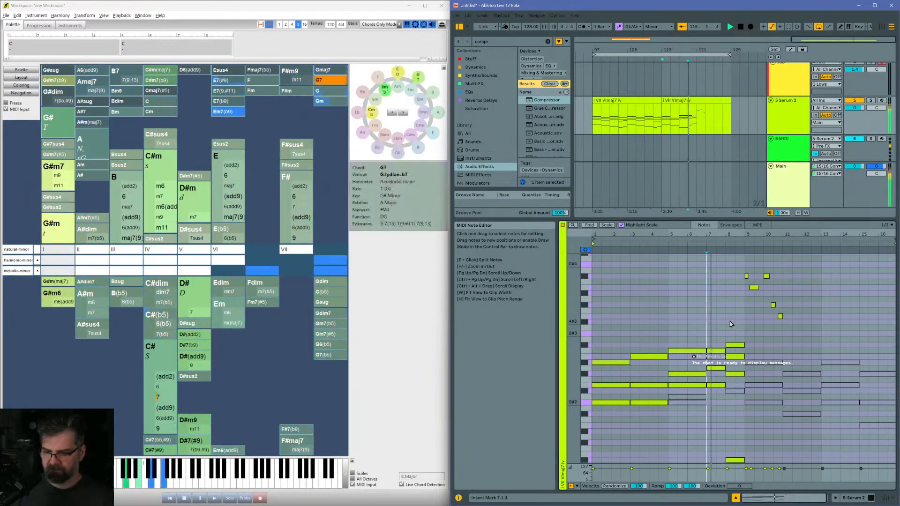
left_click(727, 324)
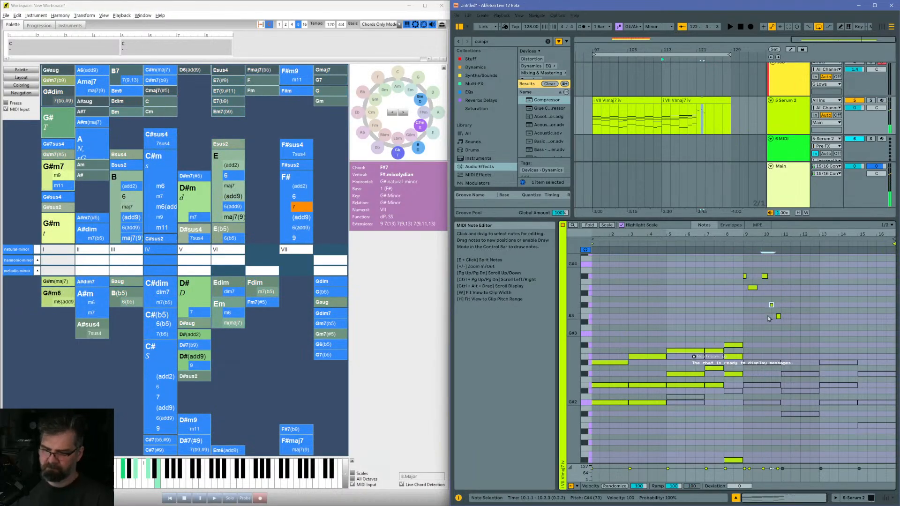
Step: Raise the C#4 note in bar 10 to D4 and the E4 note in bar 9 to F4, playing from bar 9
left_click(740, 291)
key("plus")
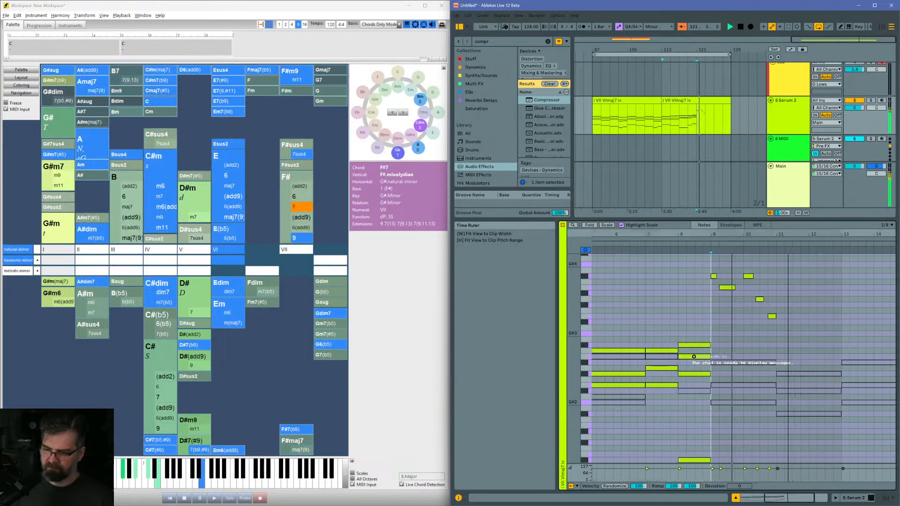
left_click(713, 295)
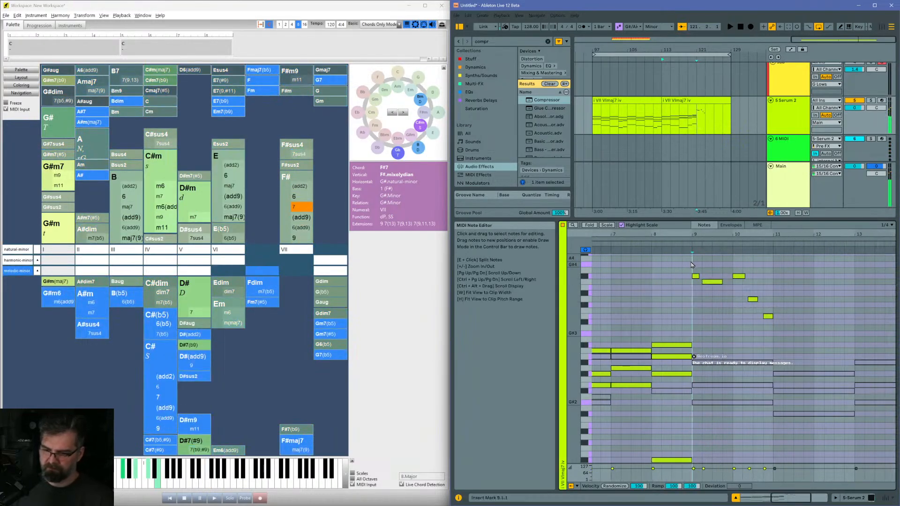
key("space")
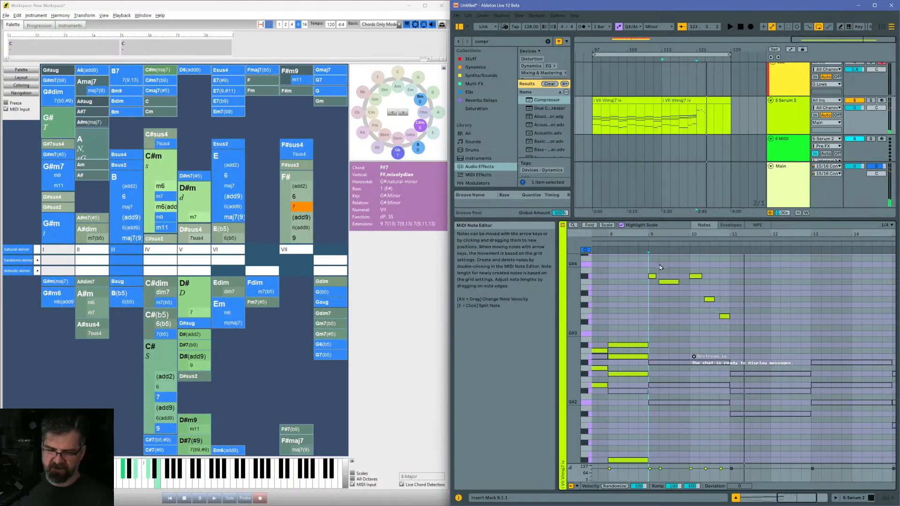
scroll(645, 269, "left", 2)
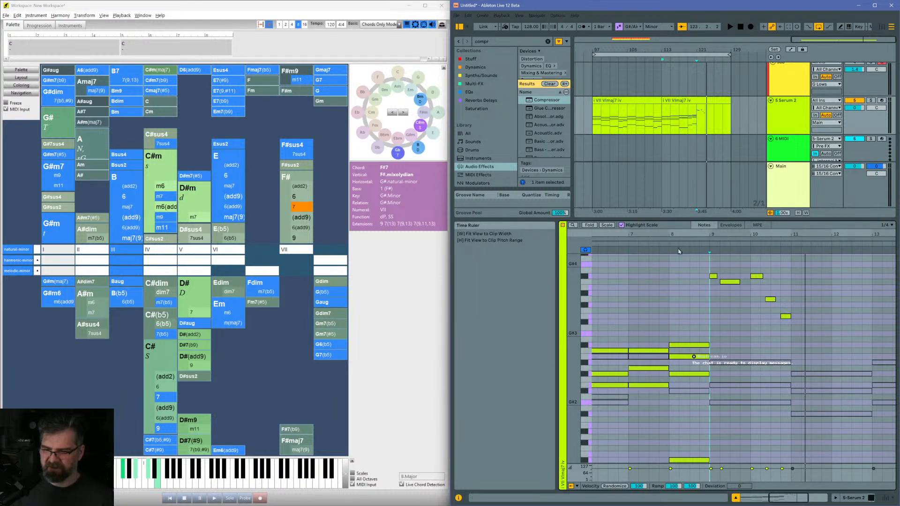
Step: Copy the F#4 note at the start of bar 9 three octaves down to F#1
left_click_drag(733, 235, 721, 292)
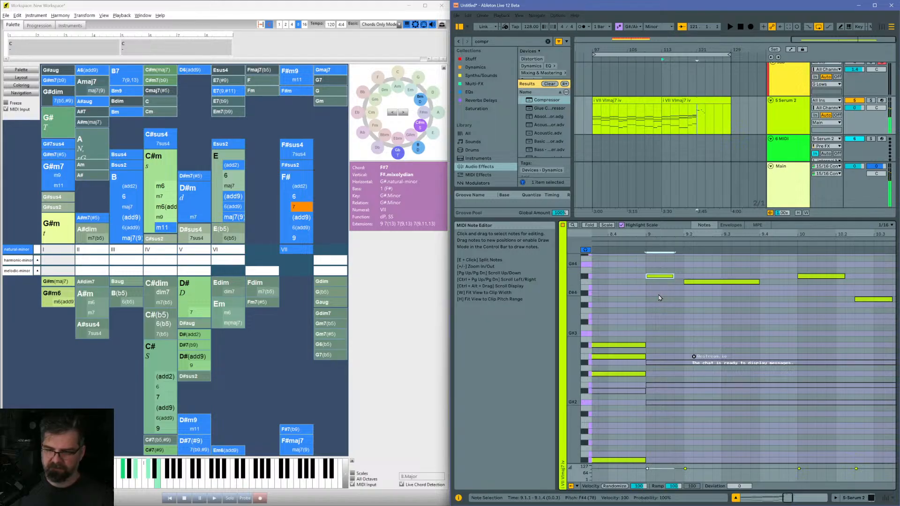
key("shift+Down")
key("shift+Down")
key("shift+Down")
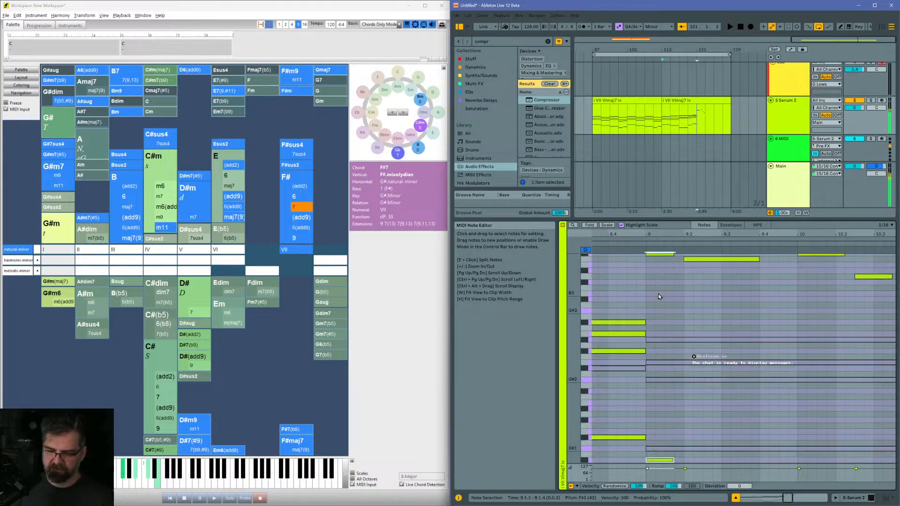
key("Down")
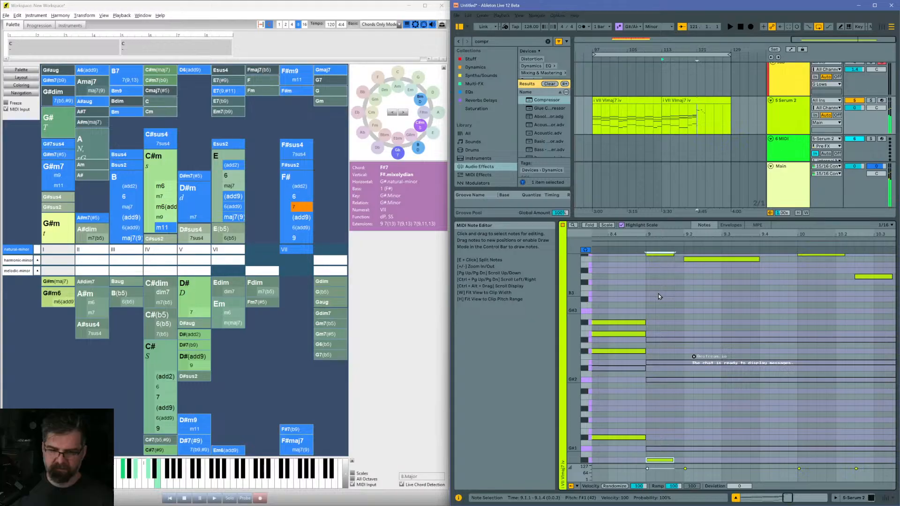
key("Right")
key("Right")
key("Right")
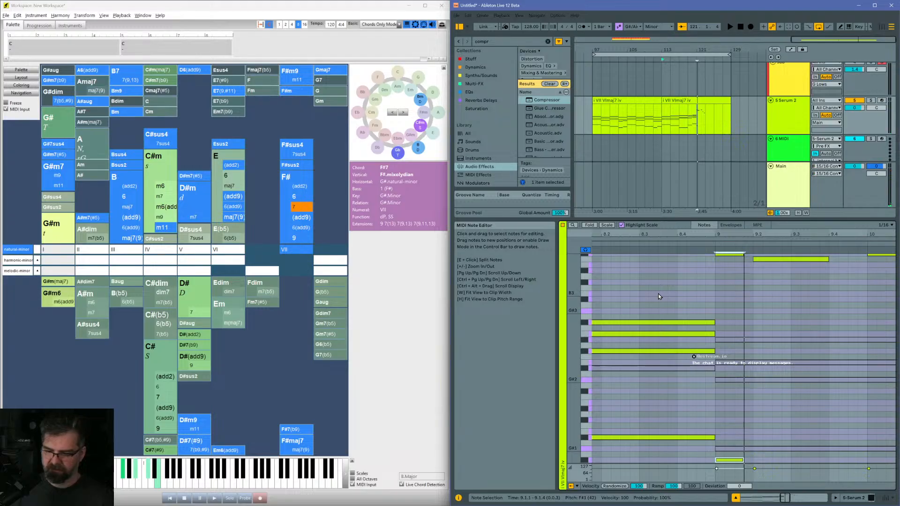
Step: Add a three-sixteenth G#2 note above the F#1 bass note at bar 9 and play the clip from bar 8
key("shift+Up")
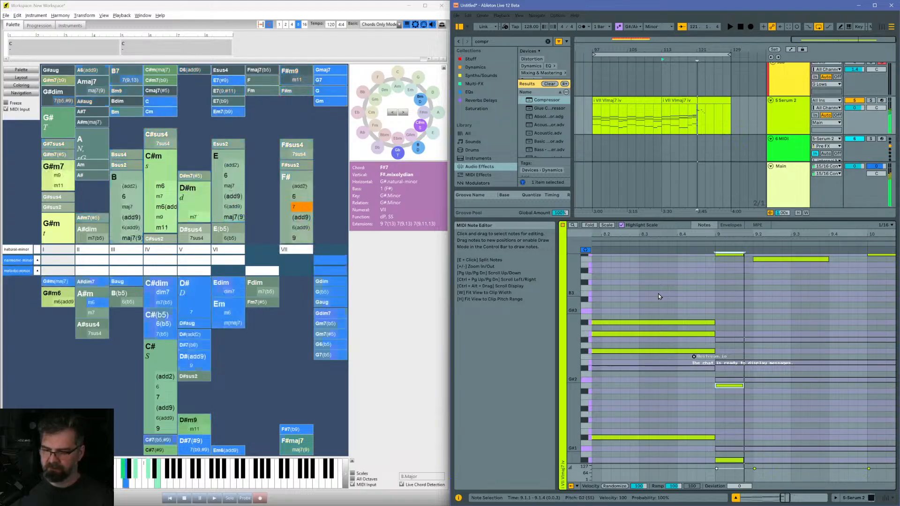
key("Up")
key("Up")
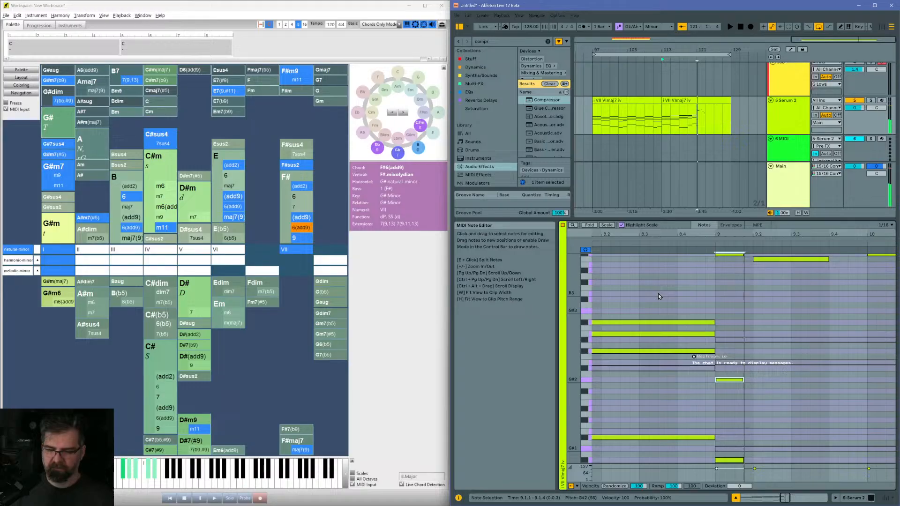
key("Up")
key("Down")
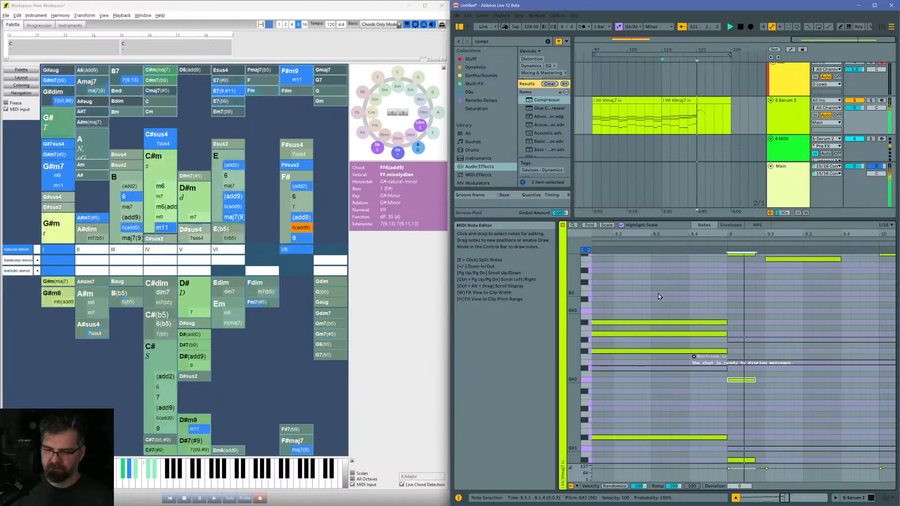
key("space")
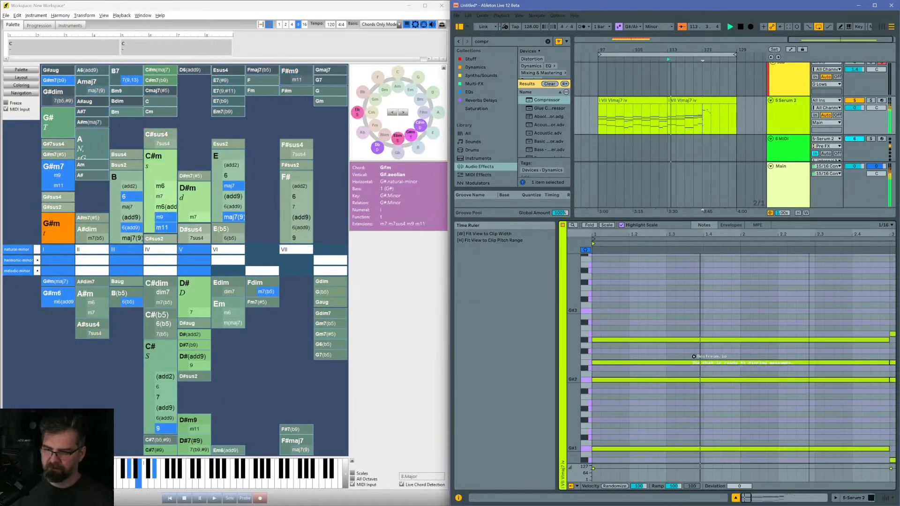
key("w")
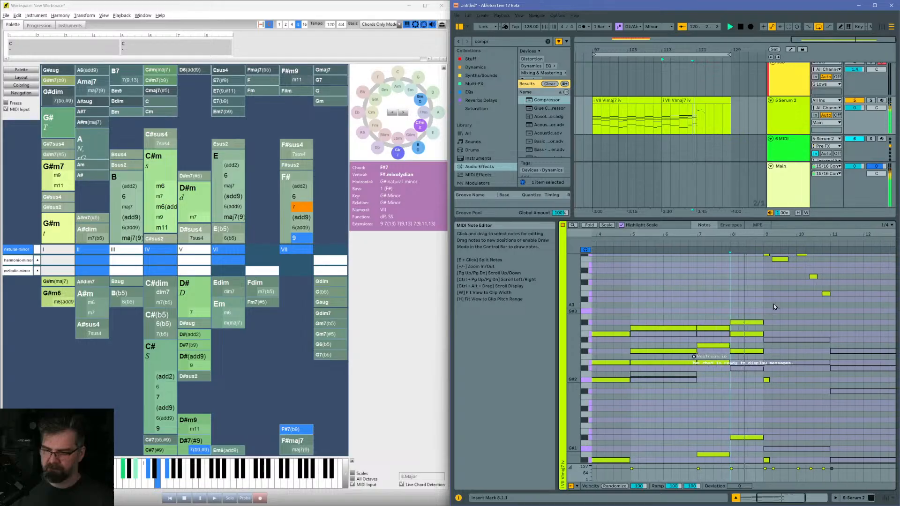
key("space")
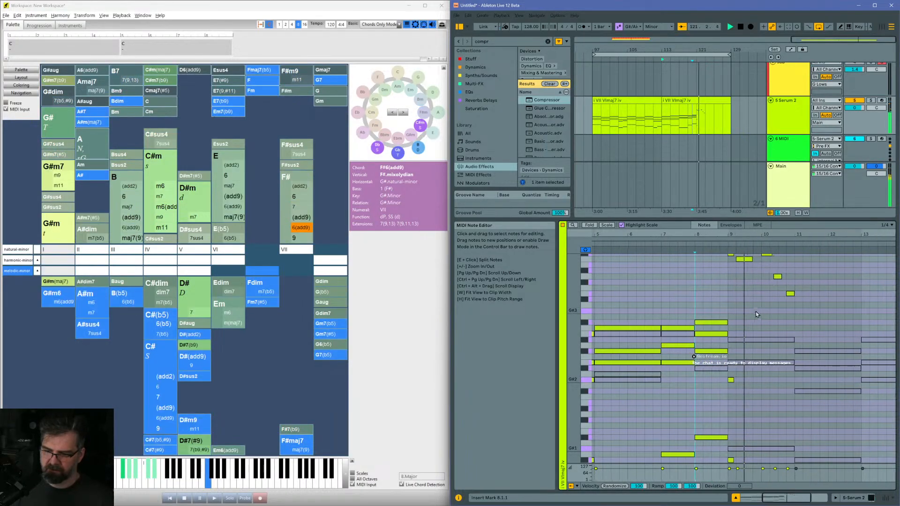
Step: Raise the short F#1 bass note at bar 9 to C#2 and play from bar 8
left_click(730, 380)
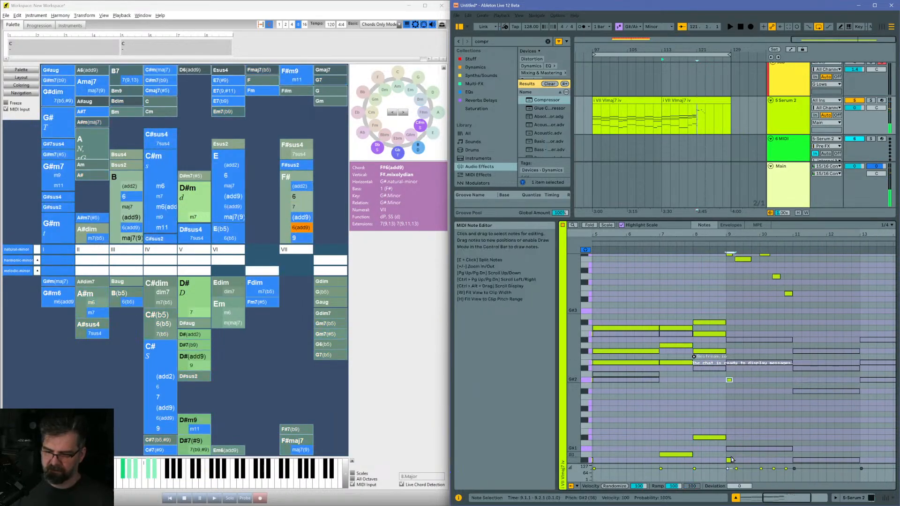
left_click(730, 460)
key("Up")
key("Up")
key("Up")
key("Up")
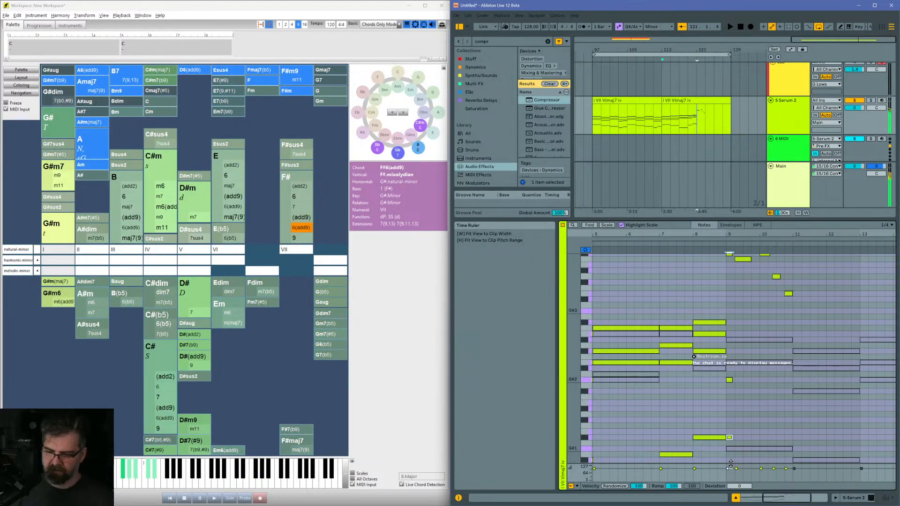
key("Up")
key("Up")
key("Up")
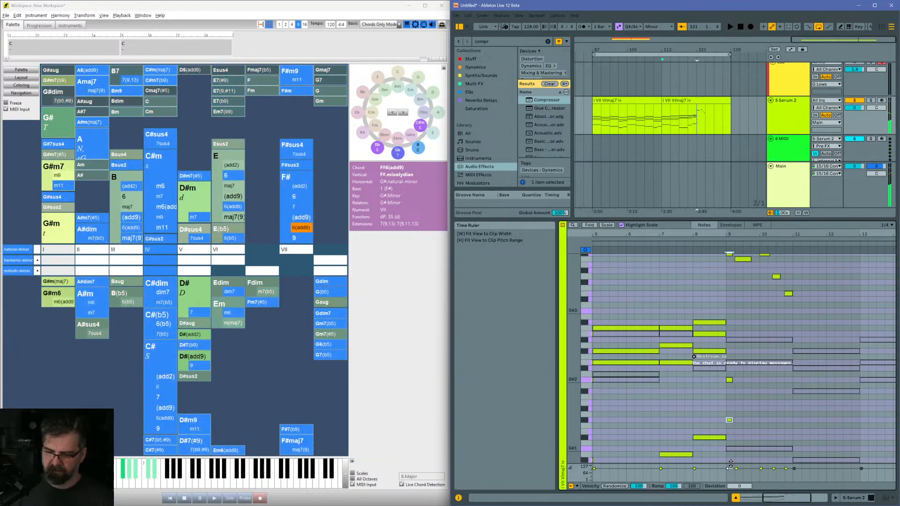
key("space")
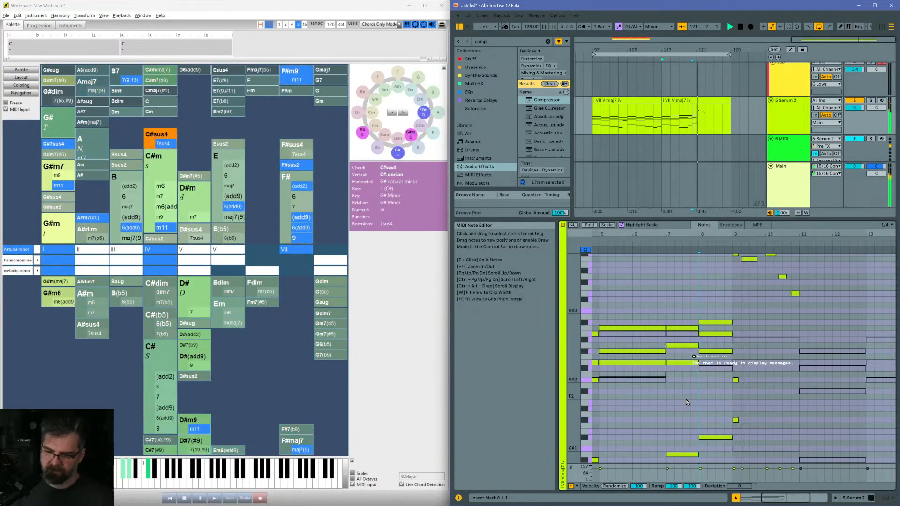
Step: Lower the longer F4 note in bar 9 to C#4 and play from bar 9
scroll(730, 317, "up", 3)
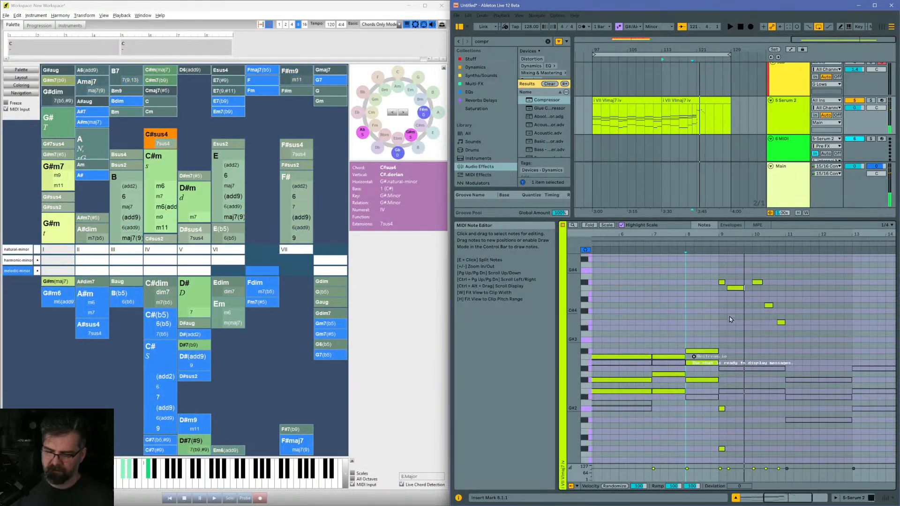
left_click(747, 288)
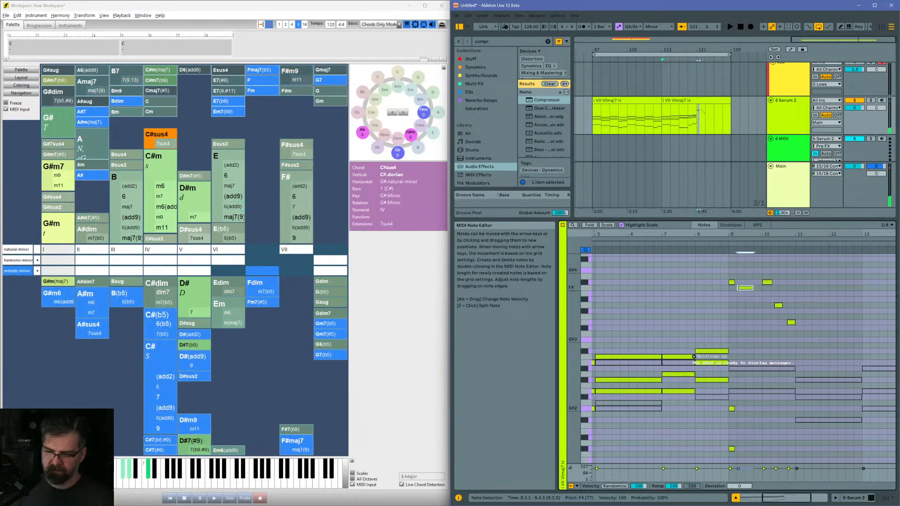
key("Up")
key("Up")
key("Down")
key("Down")
key("Down")
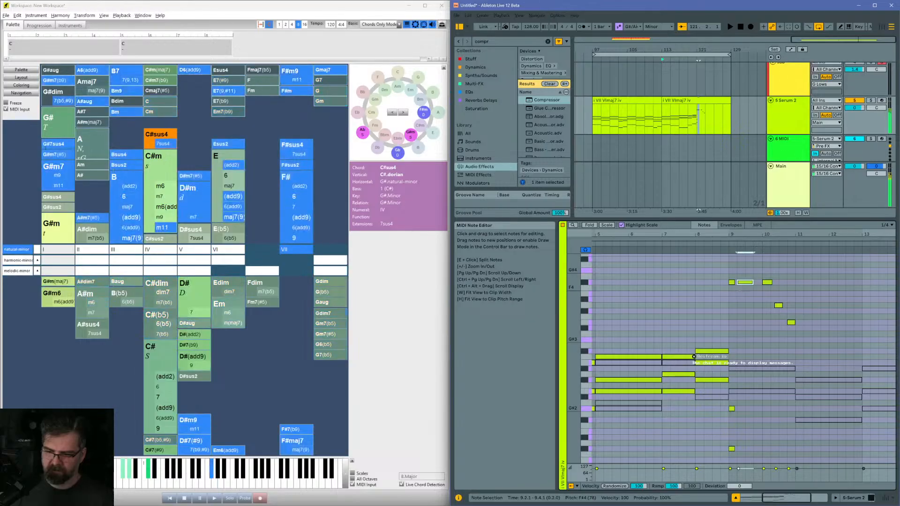
key("Down")
key("Down")
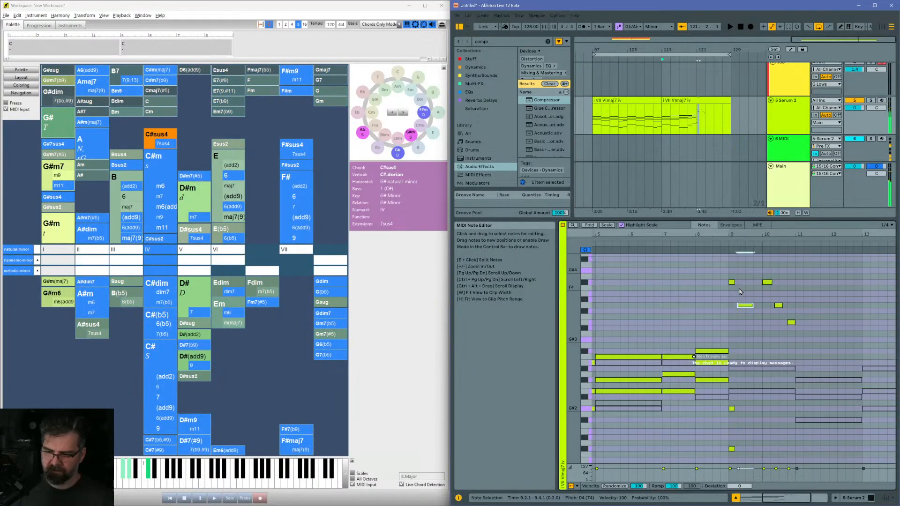
left_click(732, 295)
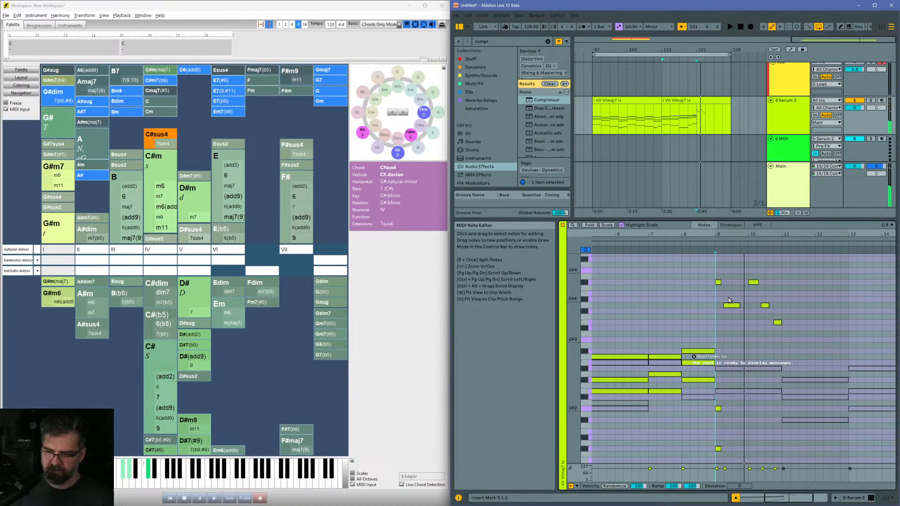
left_click(731, 305)
left_click(733, 314)
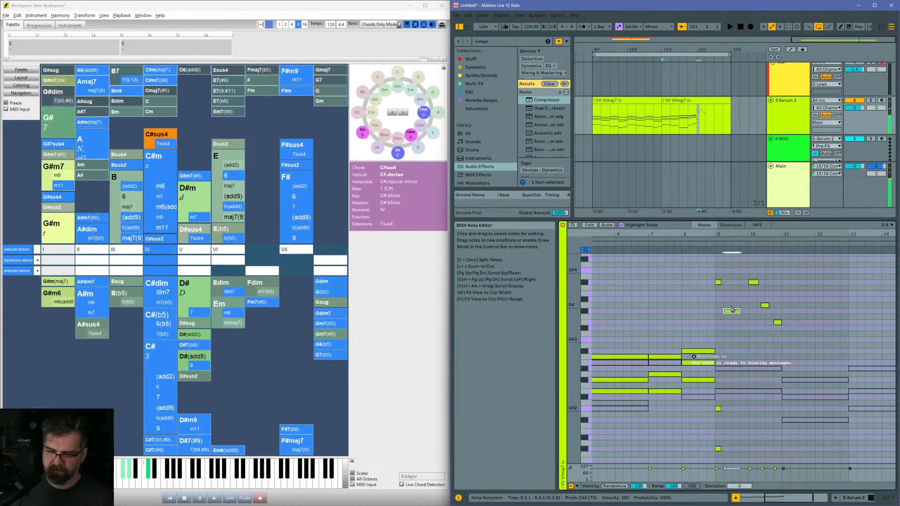
key("space")
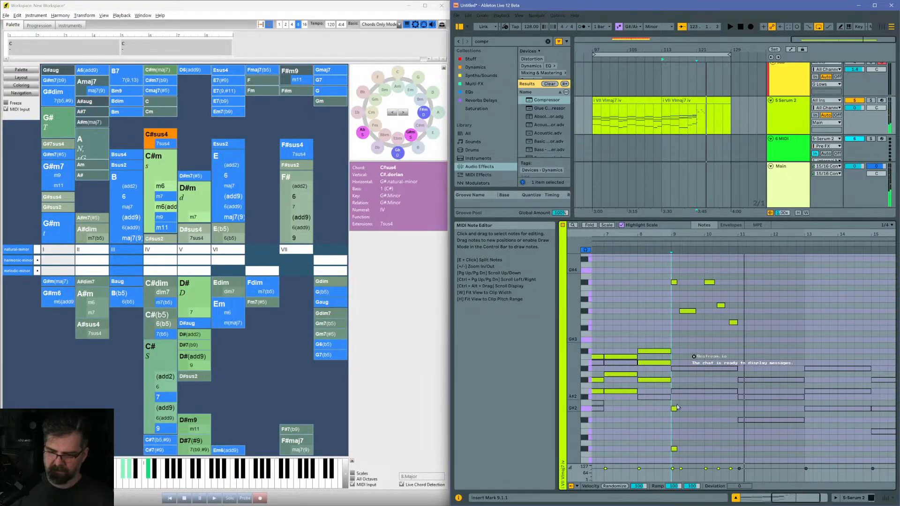
Step: Copy the longer C#4 note in bar 9 one octave down to C#3, keeping the original, and play it
left_click(691, 311)
key("shift+Down")
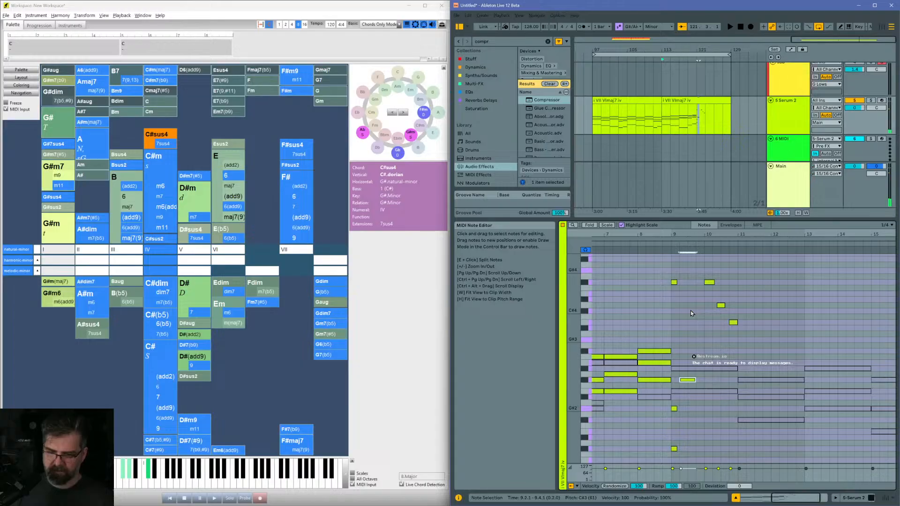
key("space")
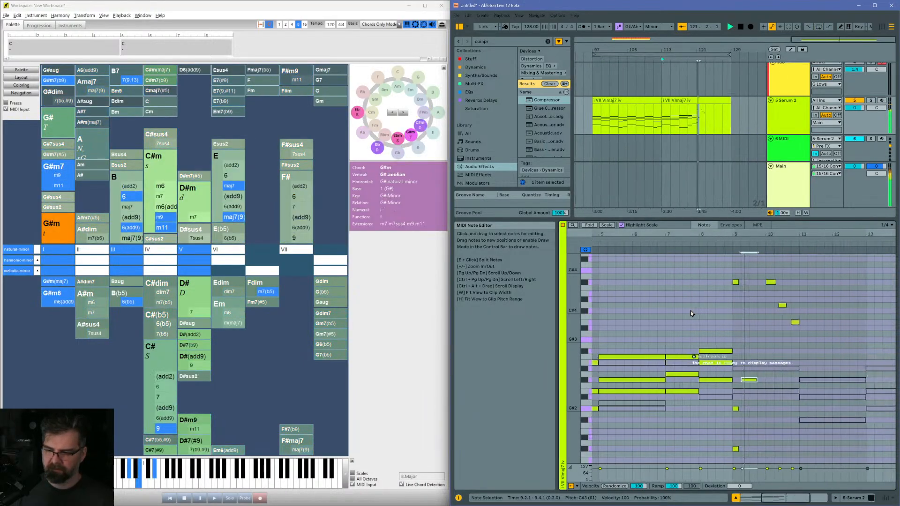
key("shift+Up")
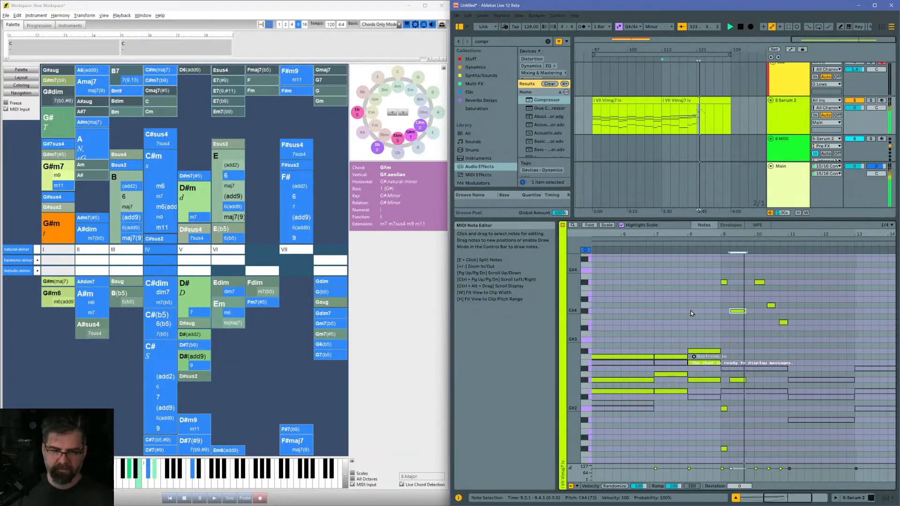
left_click_drag(738, 311, 741, 383)
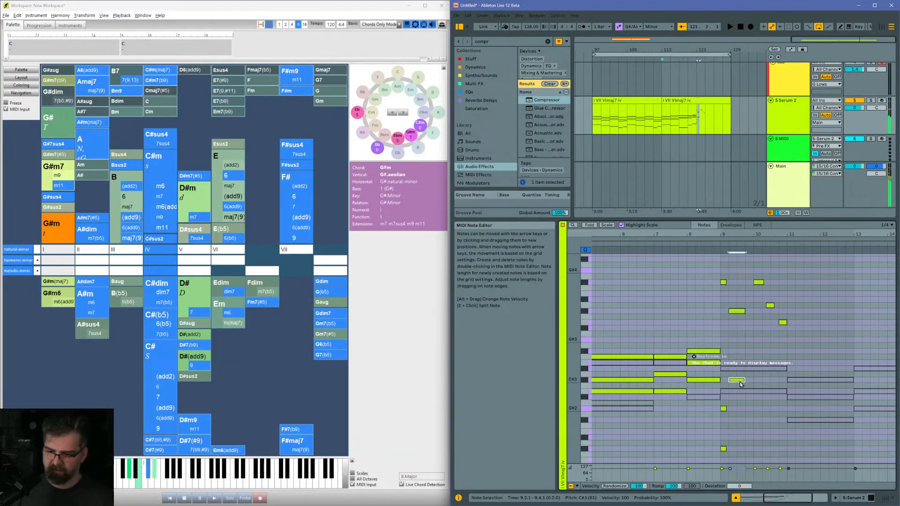
Step: Play from bar 8 and select the three short notes at the start of bar 9 to hear their chord
left_click(720, 343)
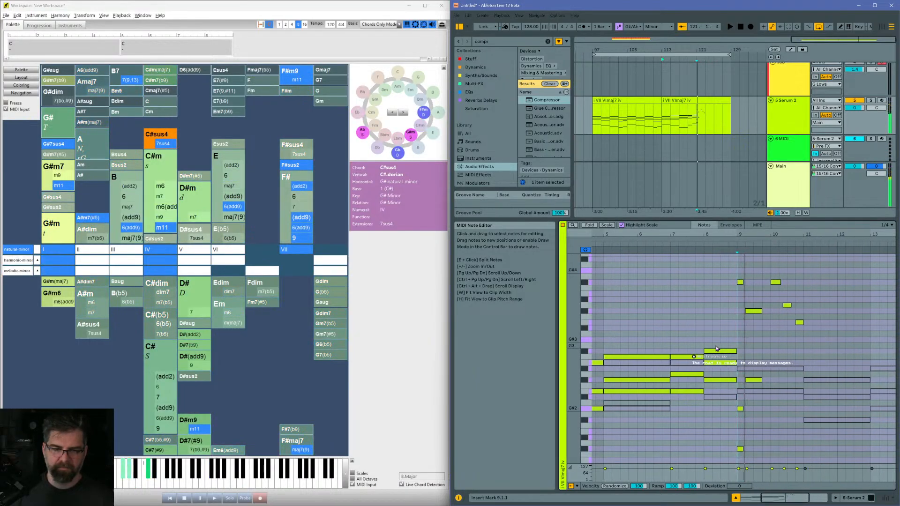
left_click(754, 381)
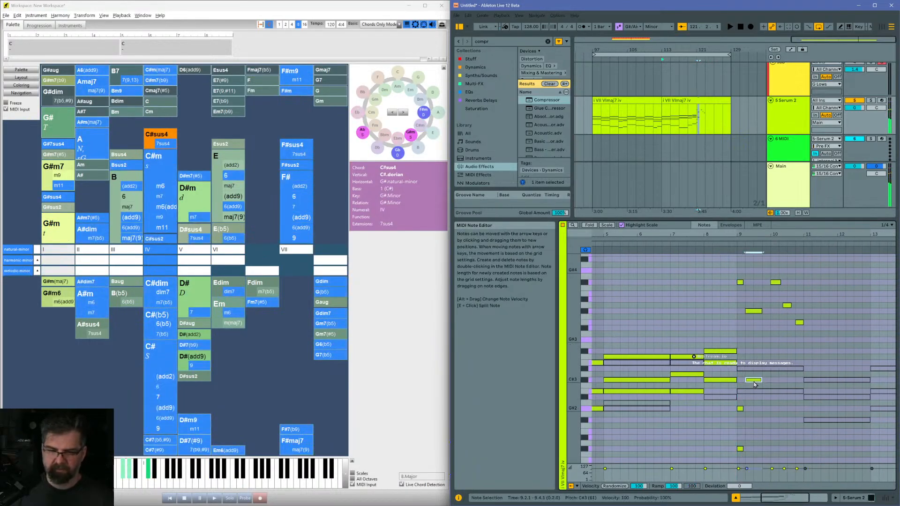
left_click_drag(741, 279, 742, 456)
key("space")
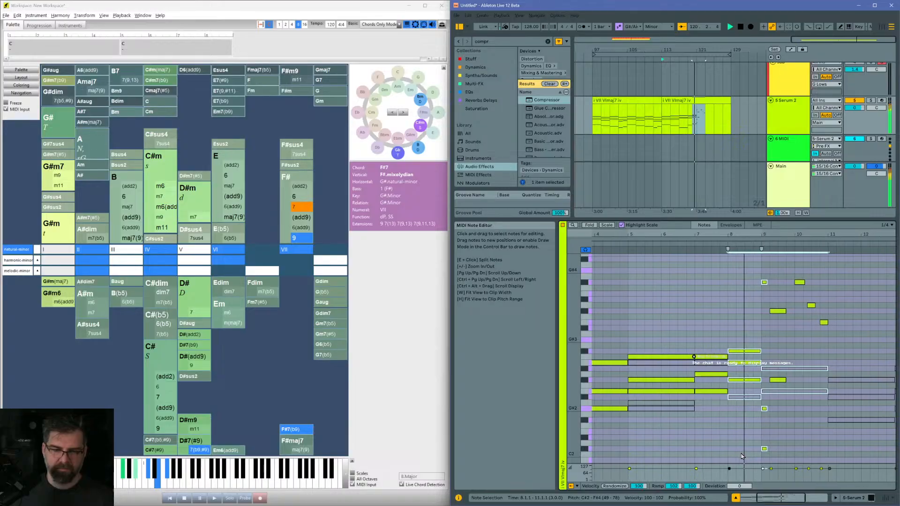
key("space")
left_click_drag(756, 288, 760, 455)
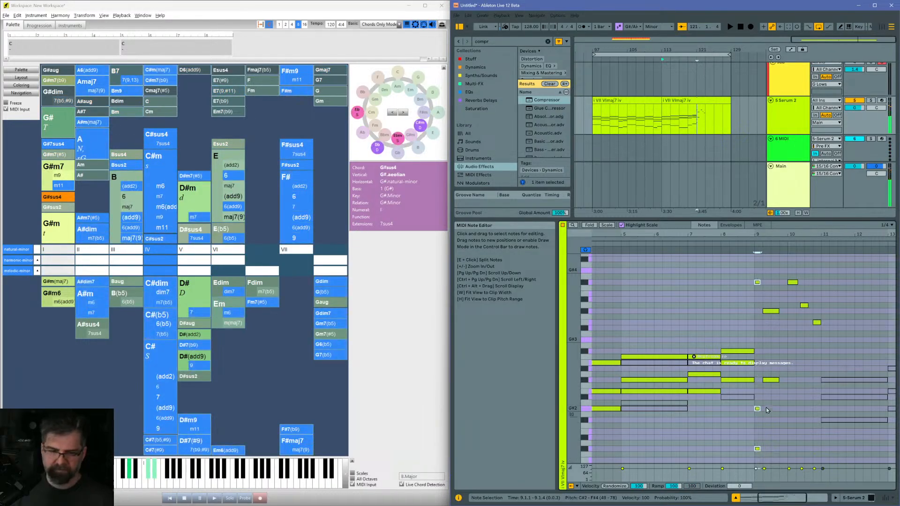
key("space")
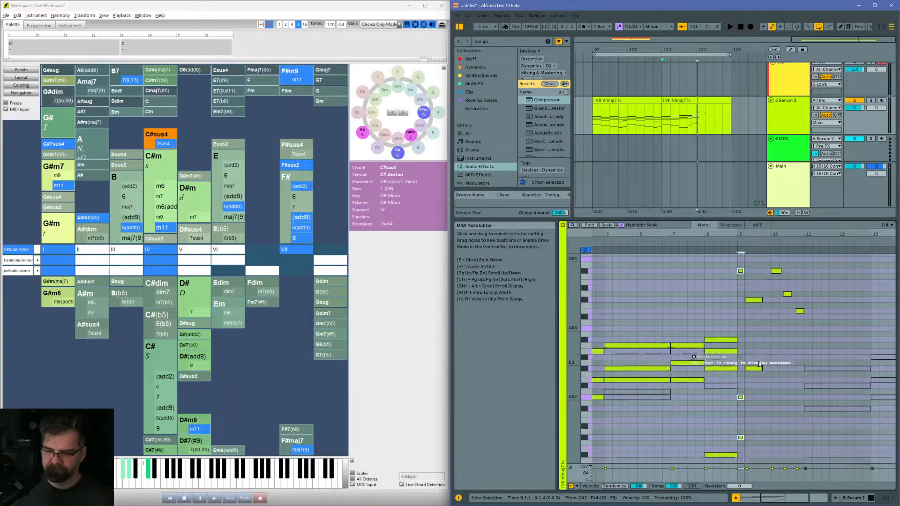
Step: Check the C#3 and C#2 notes in bar 9 and audition the C#7sus4 chord in the chord palette
scroll(759, 344, "down", 4)
left_click(755, 333)
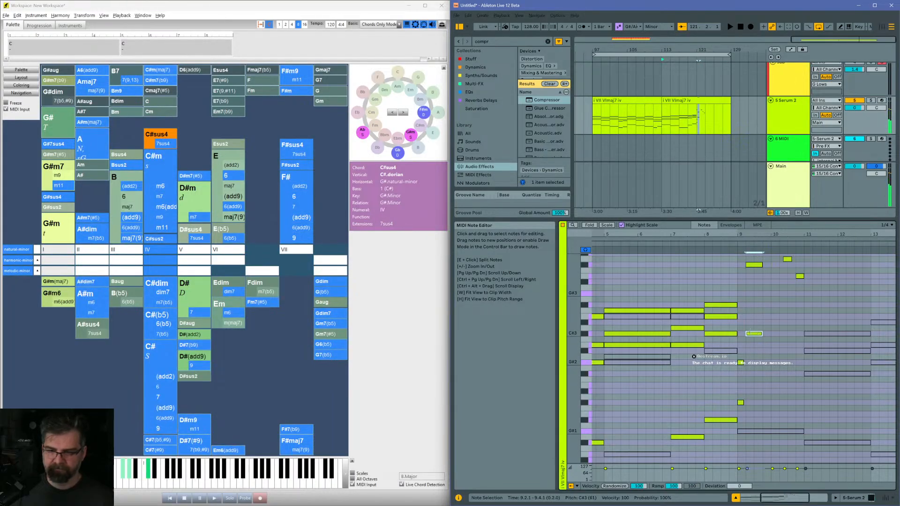
left_click(740, 403)
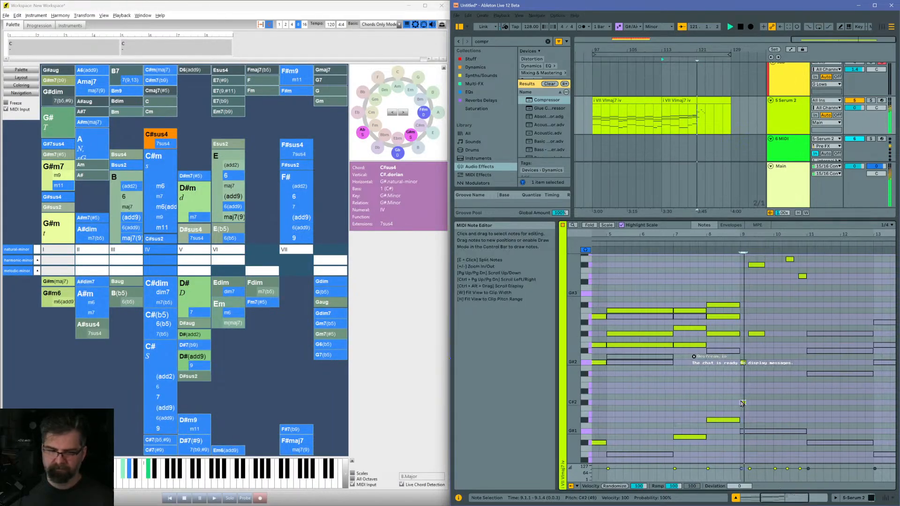
scroll(757, 385, "up", 4)
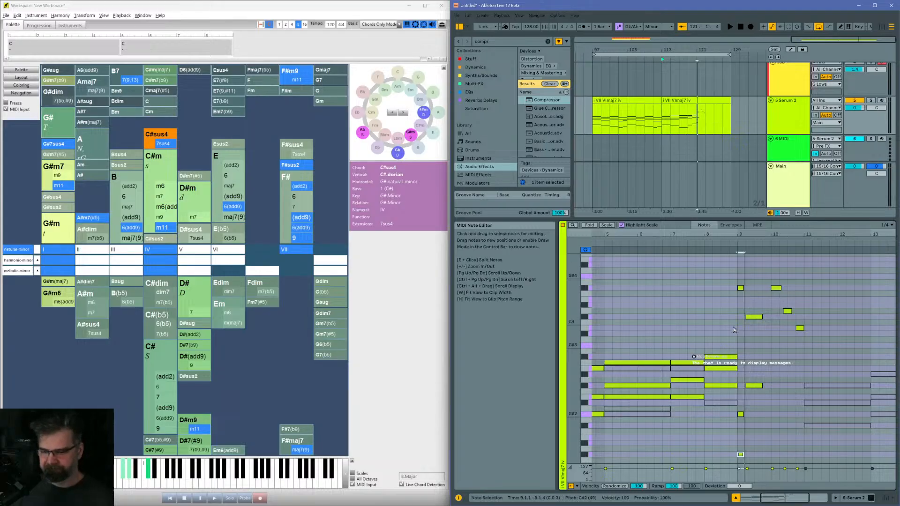
left_click(170, 147)
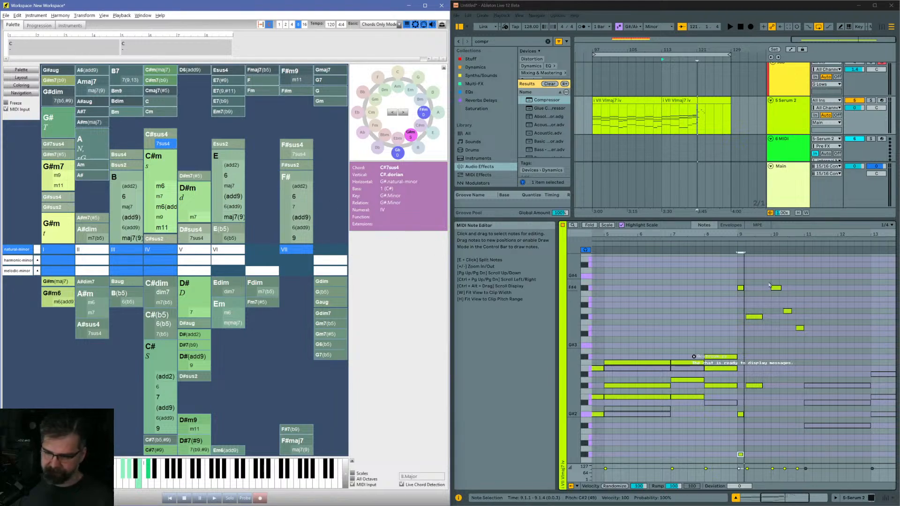
Step: Move the longer C#4 note in bar 9 down an octave onto the C#3 note
left_click(754, 316)
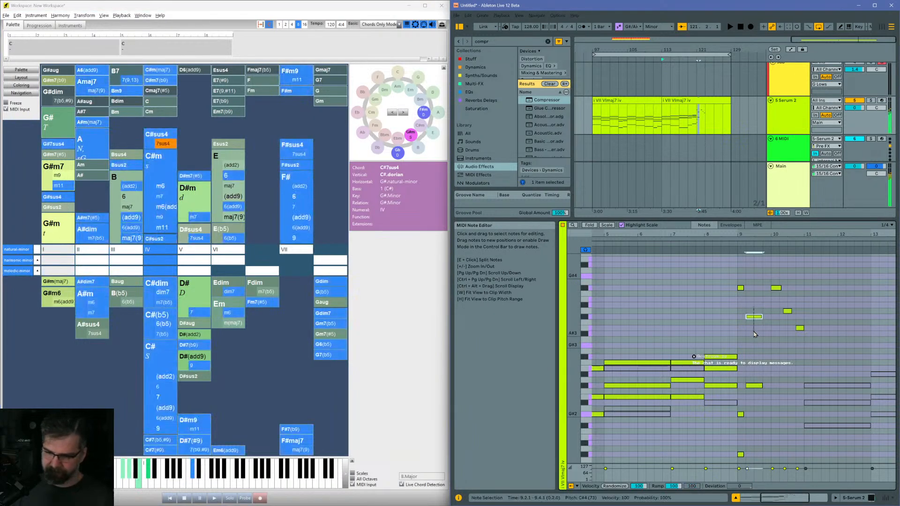
key("Down")
key("Down")
key("Down")
key("Down")
key("Down")
key("Down")
key("Down")
key("Down")
key("Down")
key("Down")
key("Down")
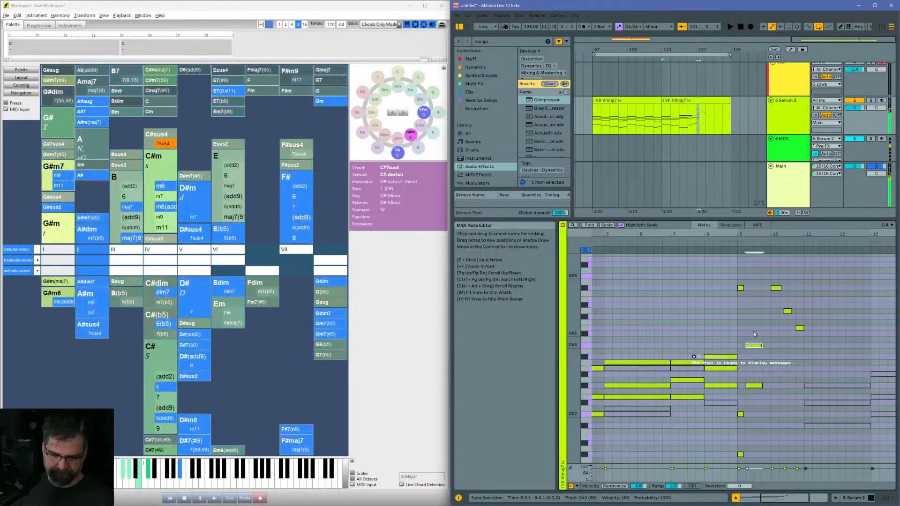
key("Down")
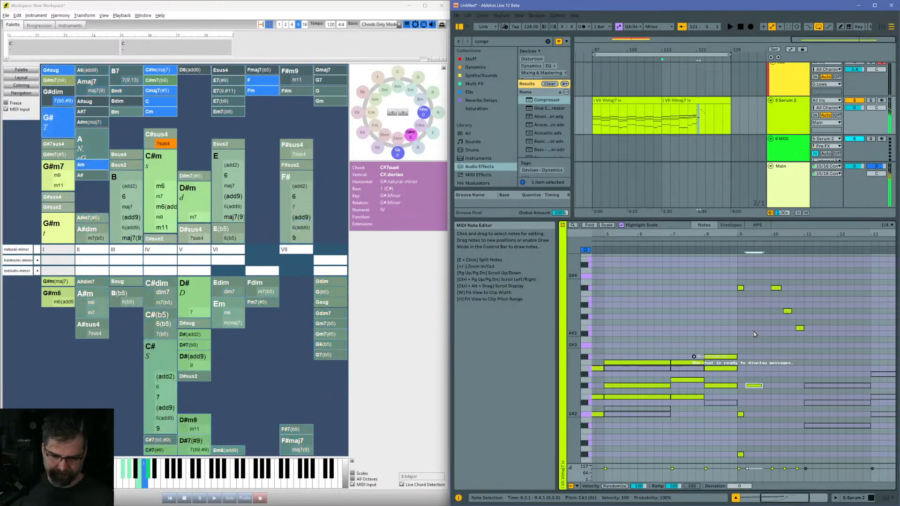
Step: Add B2, G#2 and F#2 notes of the same length beneath the longer C#3 note in bar 9
key("Down")
key("Down")
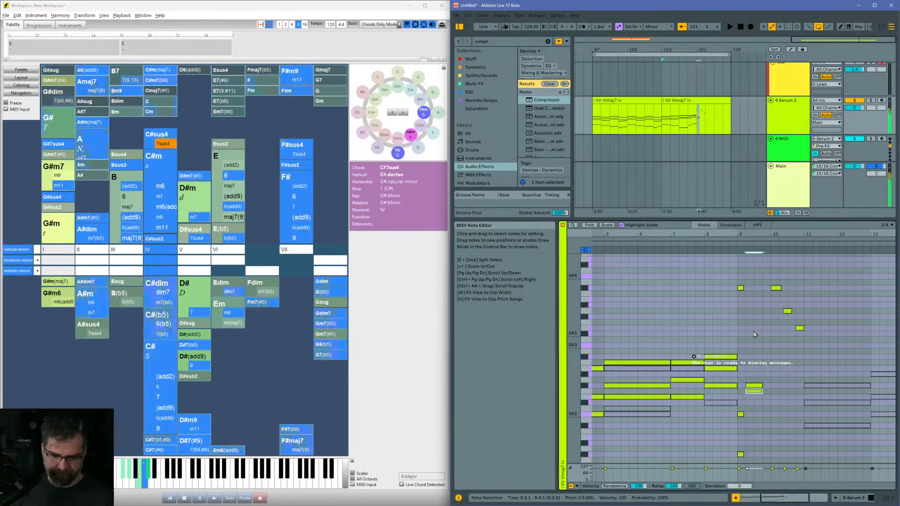
key("Down")
key("Down")
key("Down")
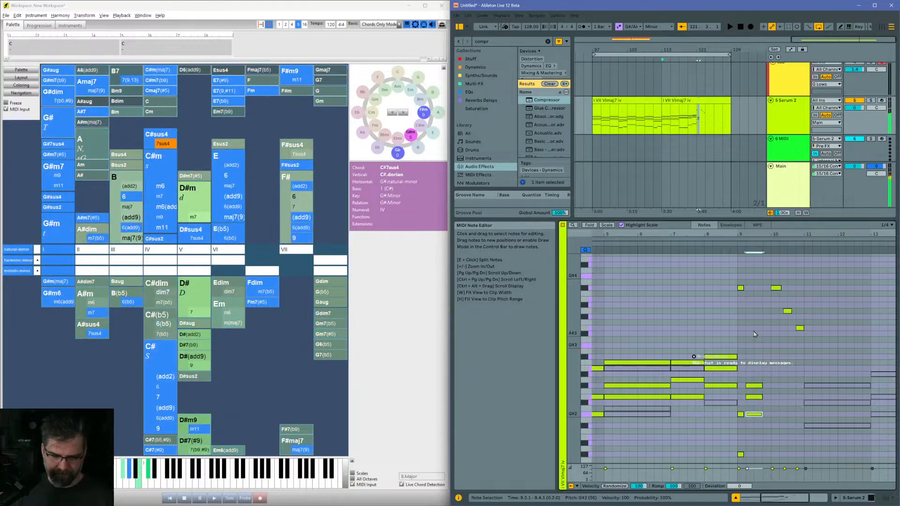
key("Down")
key("Down")
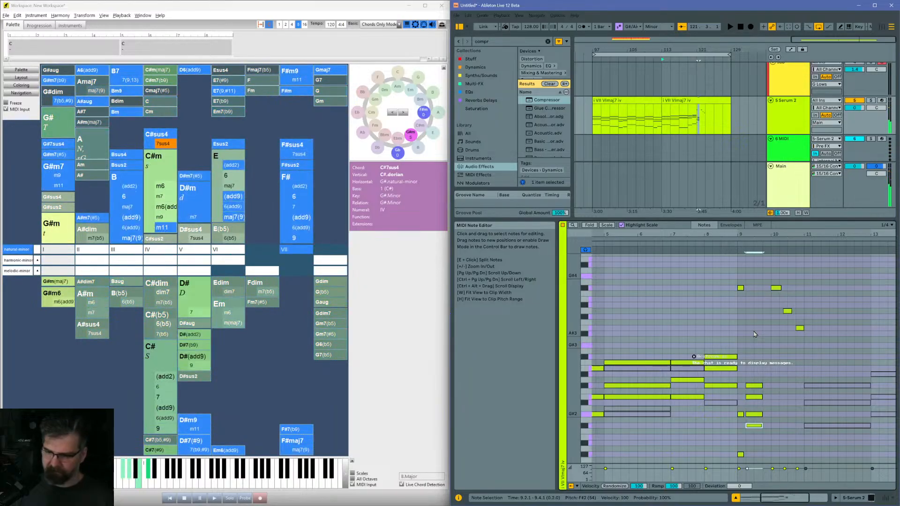
Step: Play from bar 8, then review the bar 9 chord from the first F#4 note
left_click(711, 314)
left_click(702, 316)
key("space")
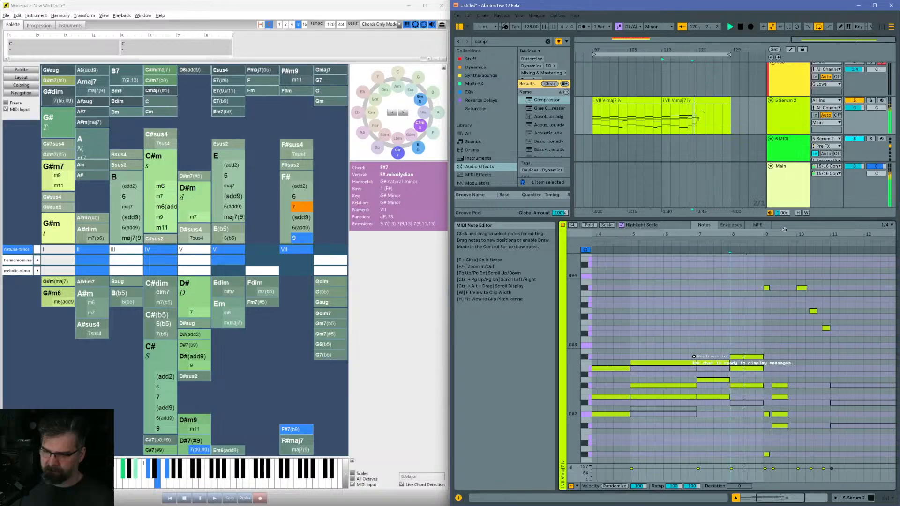
mouse_move(792, 235)
left_mouse_down()
mouse_move(790, 256)
mouse_move(737, 238)
left_mouse_up()
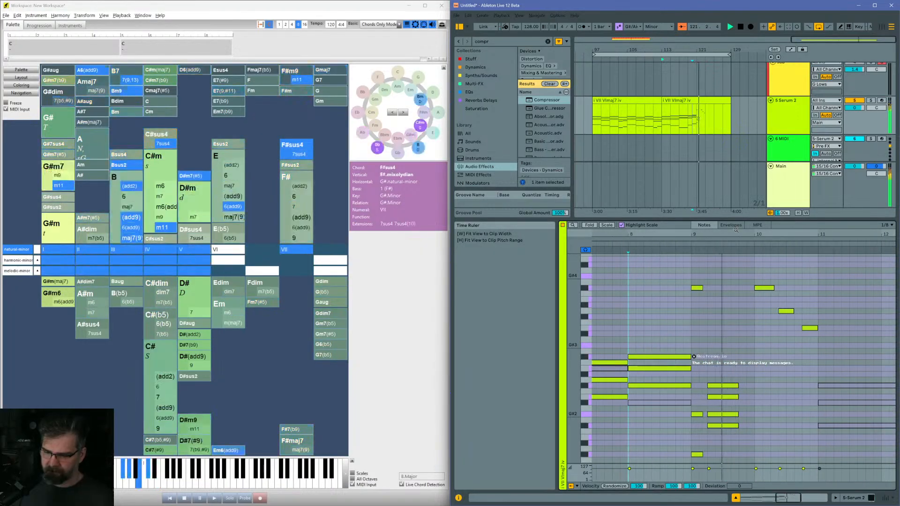
left_click(725, 386)
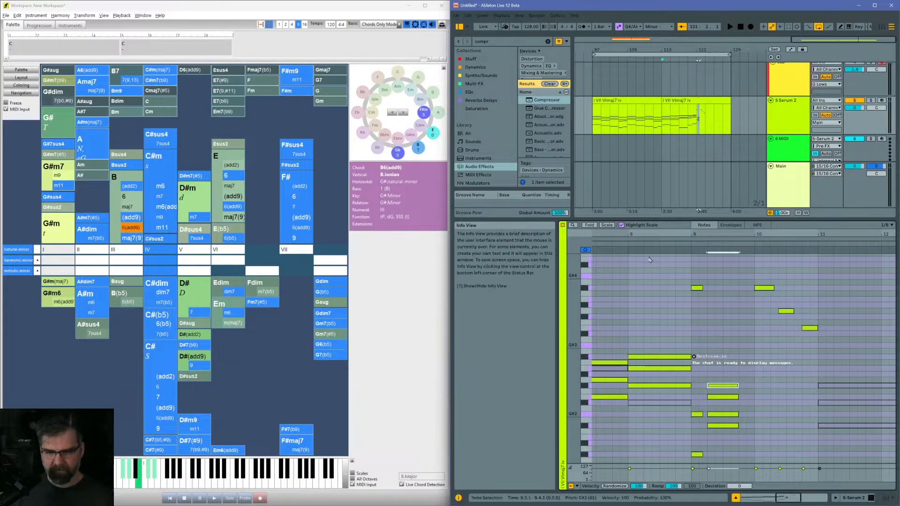
left_click(695, 288)
key("space")
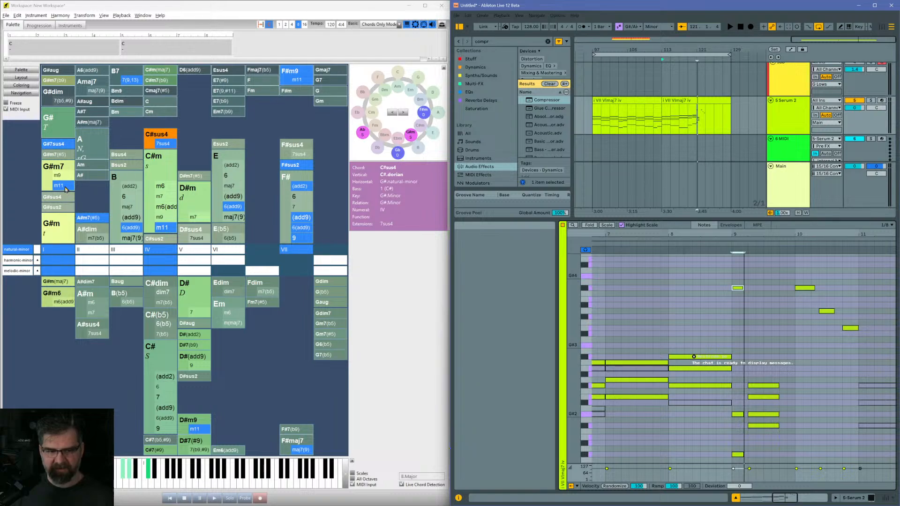
Step: Audition the G#7sus4 chord in the chord palette and step through the longer bar 9 chord notes from F#2 up to C#3
left_click(65, 148)
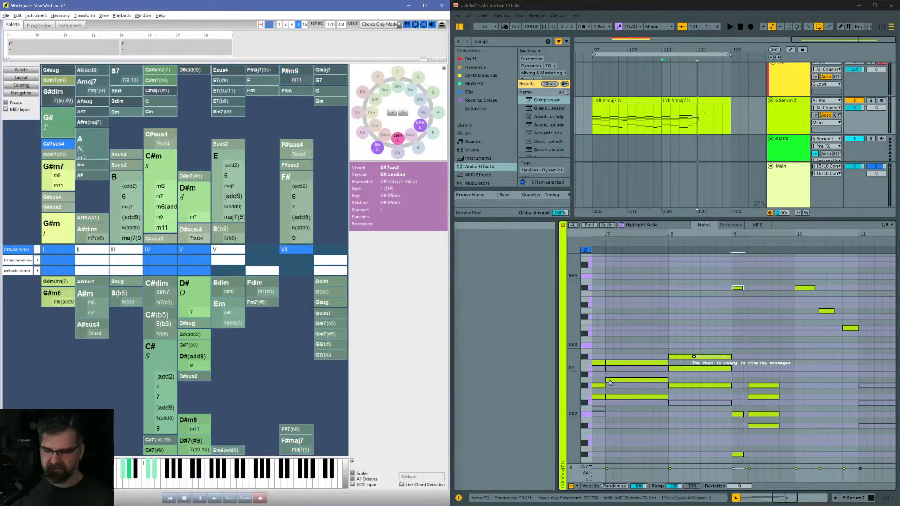
left_click(750, 425)
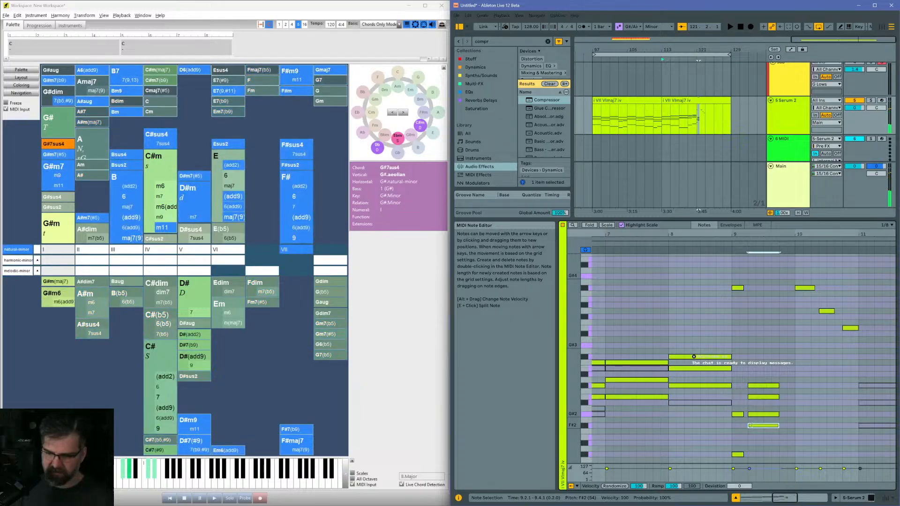
key("alt+Up")
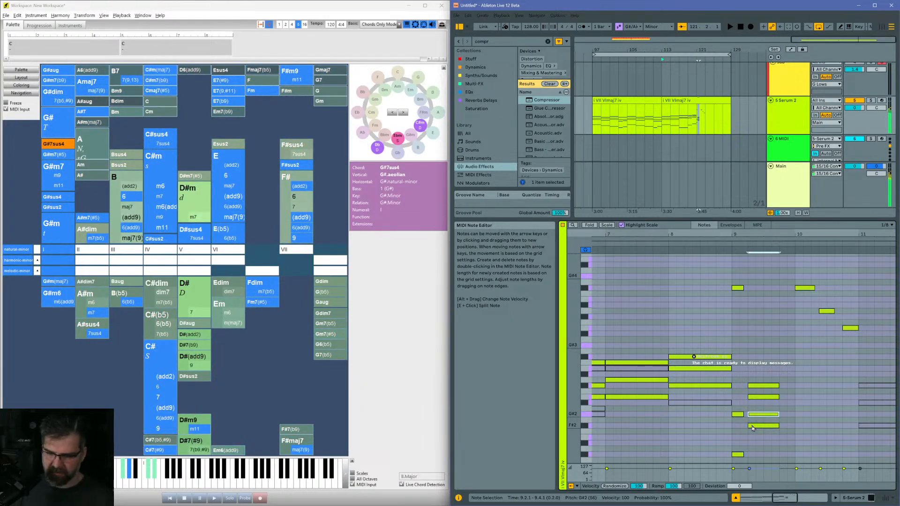
key("alt+Up")
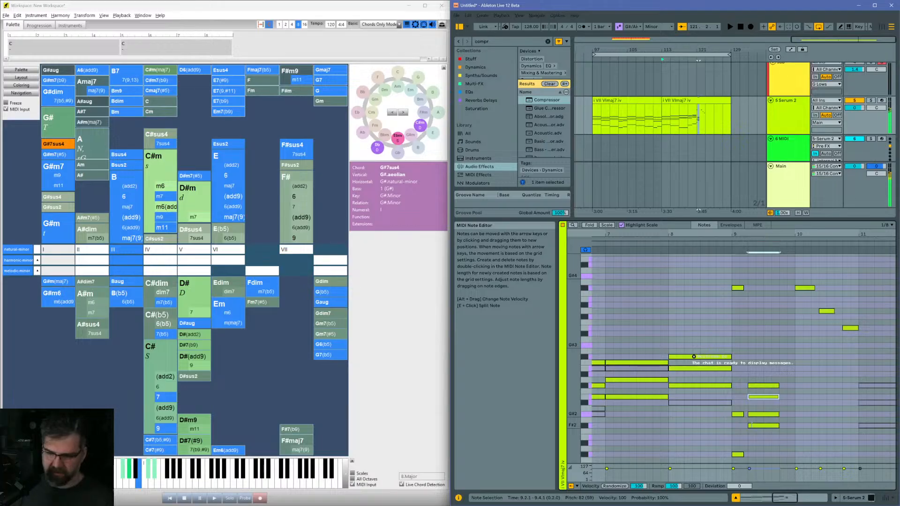
key("alt+Up")
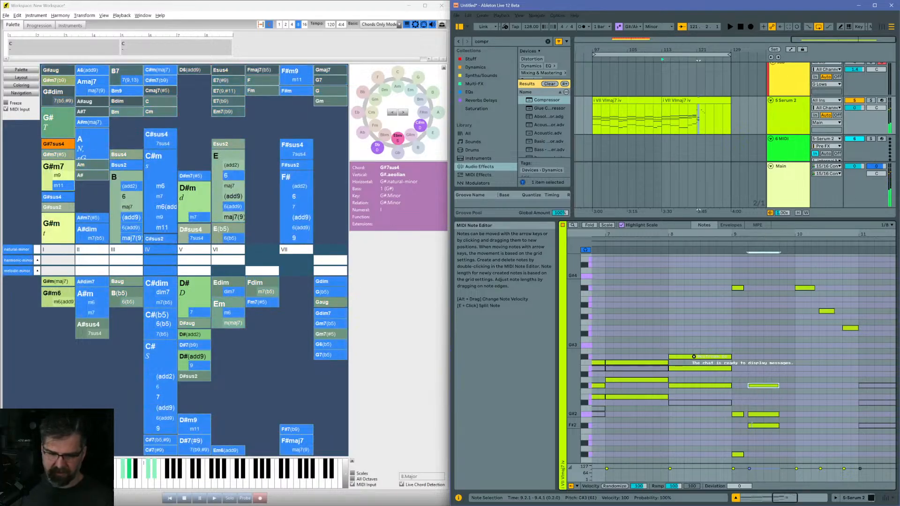
Step: Raise the B2 note of the longer bar 9 chord to D#3 and play the clip from bar 8
key("alt+Up")
key("alt+Up")
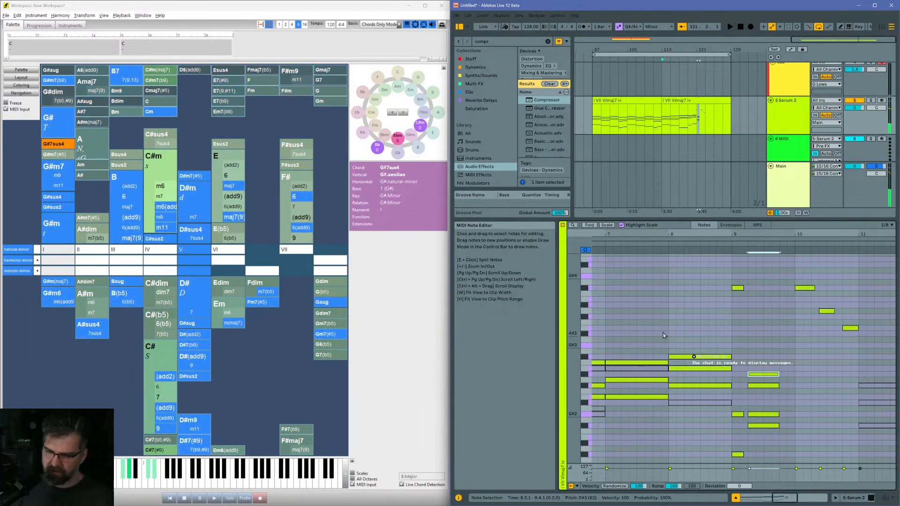
left_click(667, 334)
key("space")
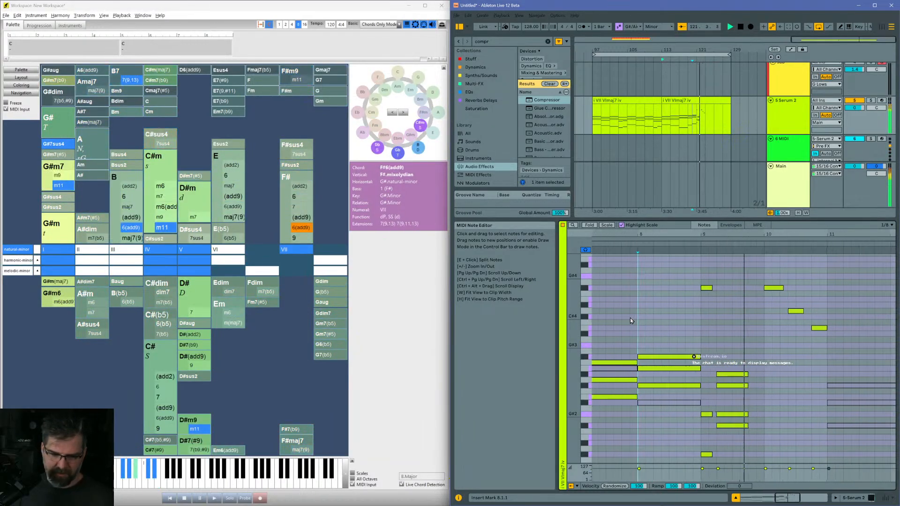
key("space")
Step: Move the D#3 note of the longer bar 9 chord up an octave to D#4
left_click(714, 374)
key("shift+Up")
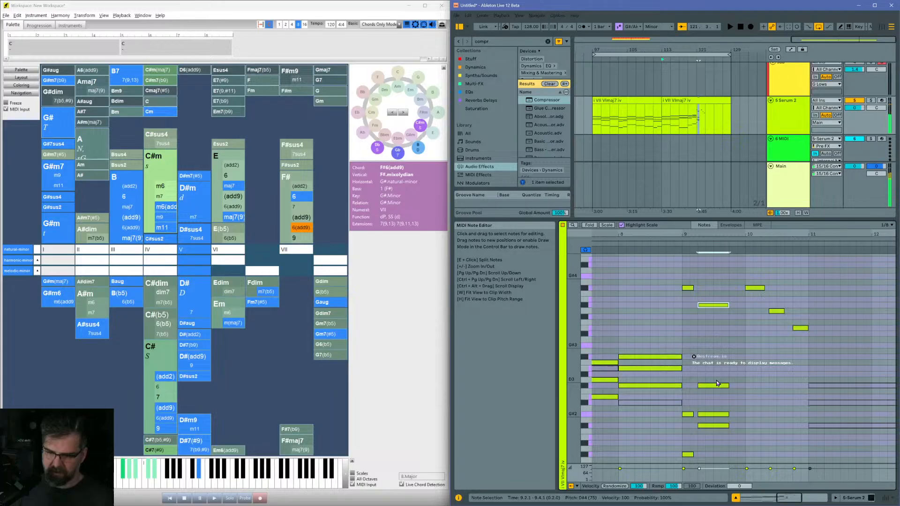
Step: Try the C#3 note of the longer bar 9 chord an octave higher, at C#4
left_click(717, 383)
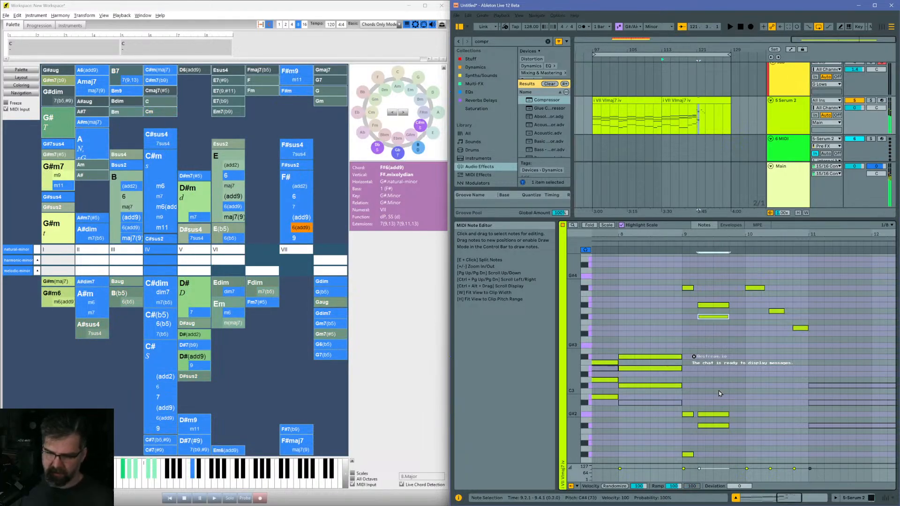
key("Up")
key("Up")
key("Up")
key("Up")
key("Up")
key("Up")
key("Up")
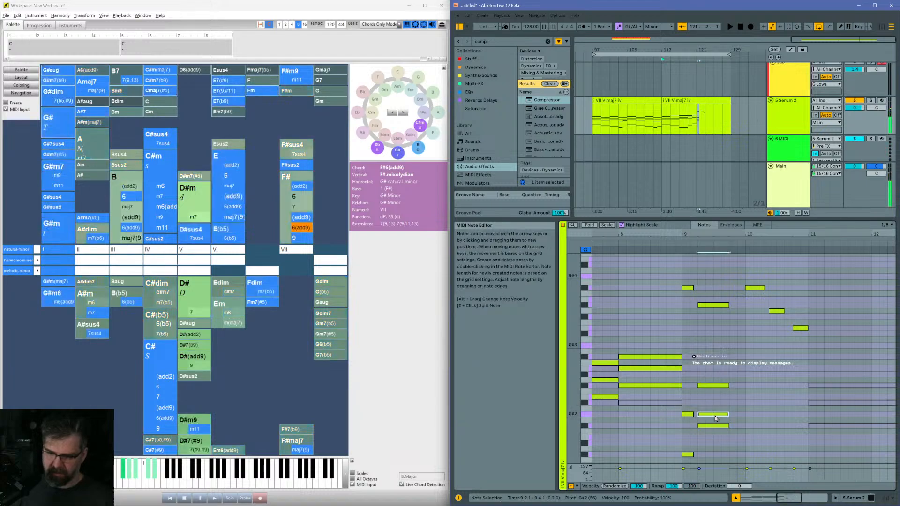
Step: Spread the longer bar 9 chord by moving G#2 up an octave to G#3 and F#2 down an octave to F#1
scroll(716, 419, "down", 2)
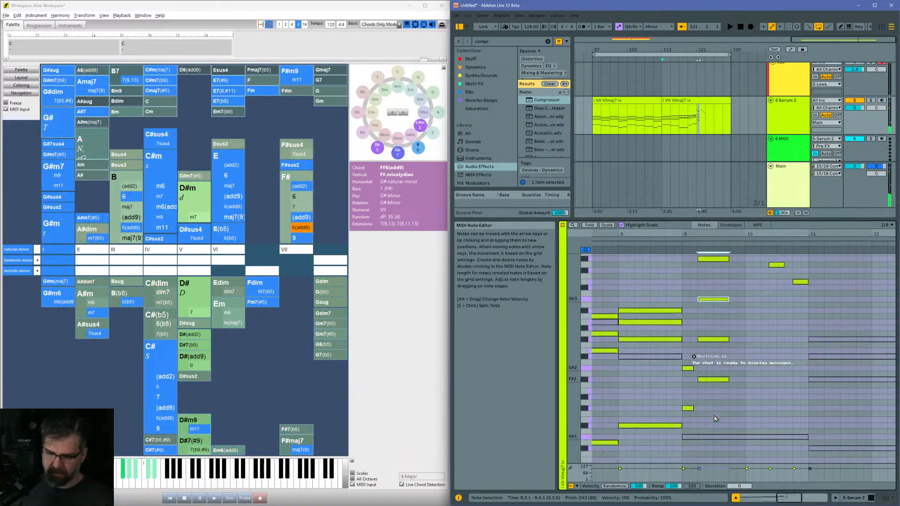
left_click(714, 381)
key("shift+Down")
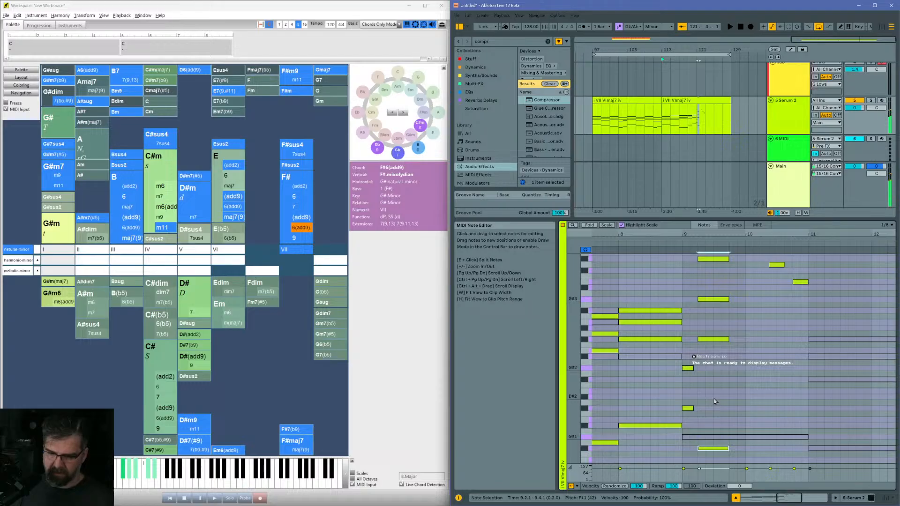
Step: Play back the end of the chord clip, starting from bar 8 and from bar 9
key("space")
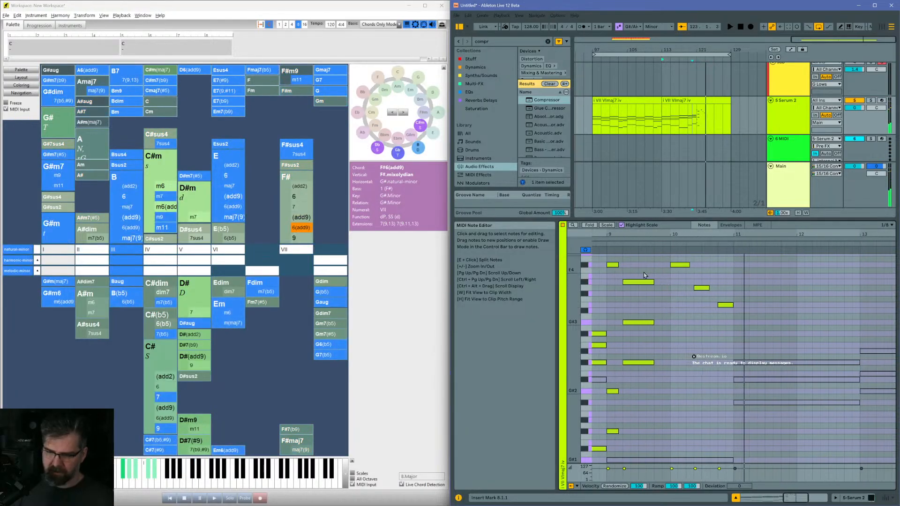
left_click(609, 283)
key("space")
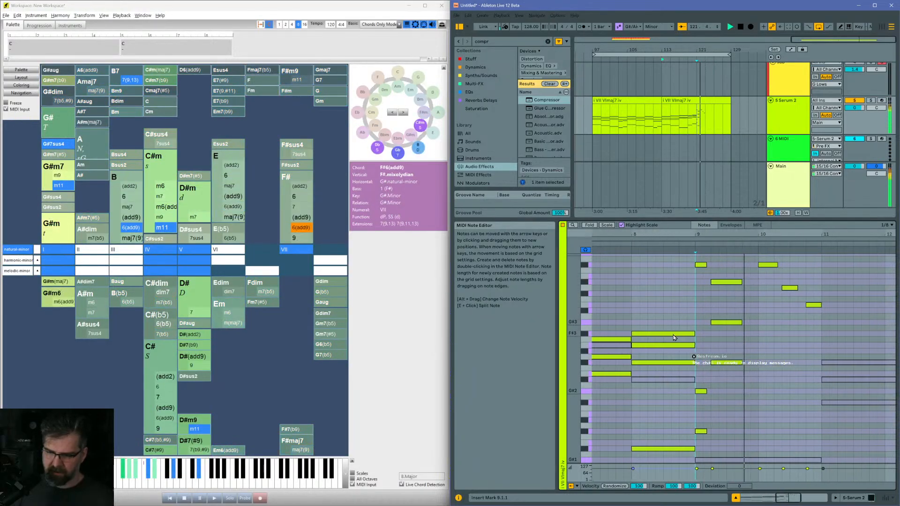
key("space")
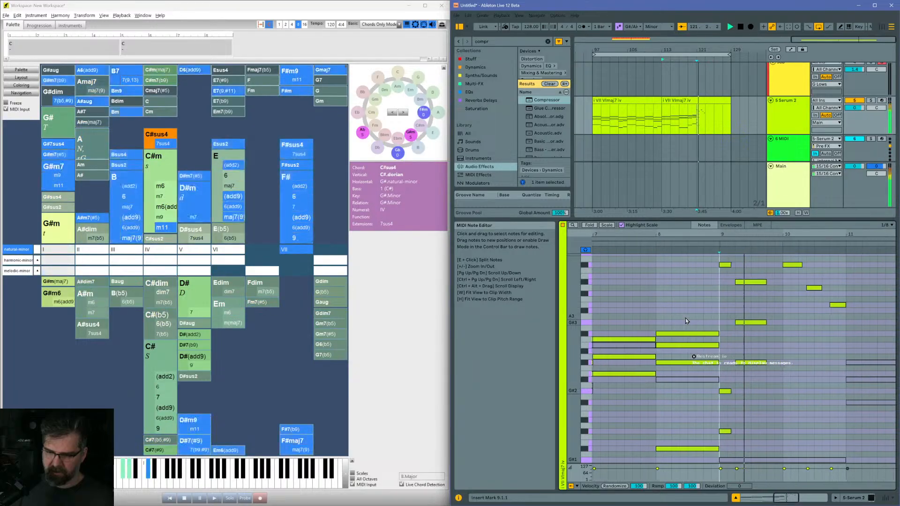
scroll(695, 314, "up", 2)
key("space")
scroll(689, 328, "down", 3)
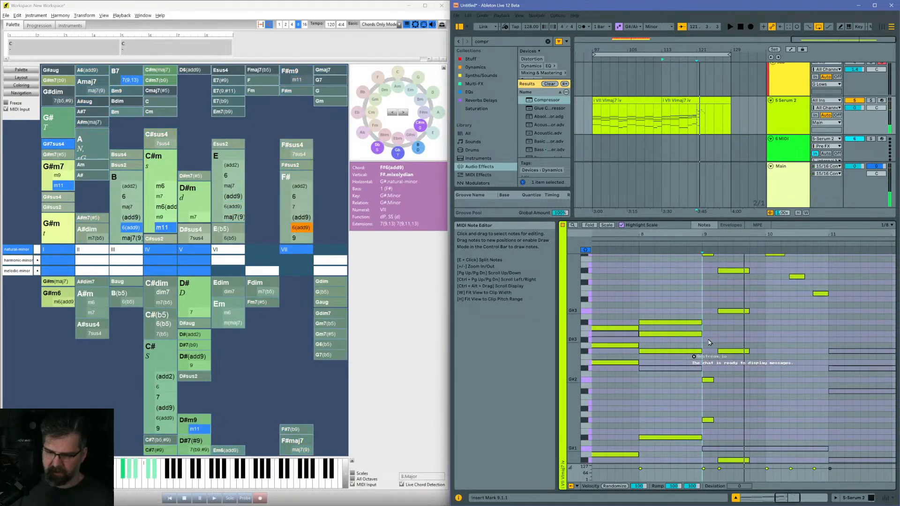
Step: Move the two lower notes of the short bar 9 downbeat chord up an octave to C#3 and G#3, and play the passage
left_click_drag(710, 343, 709, 438)
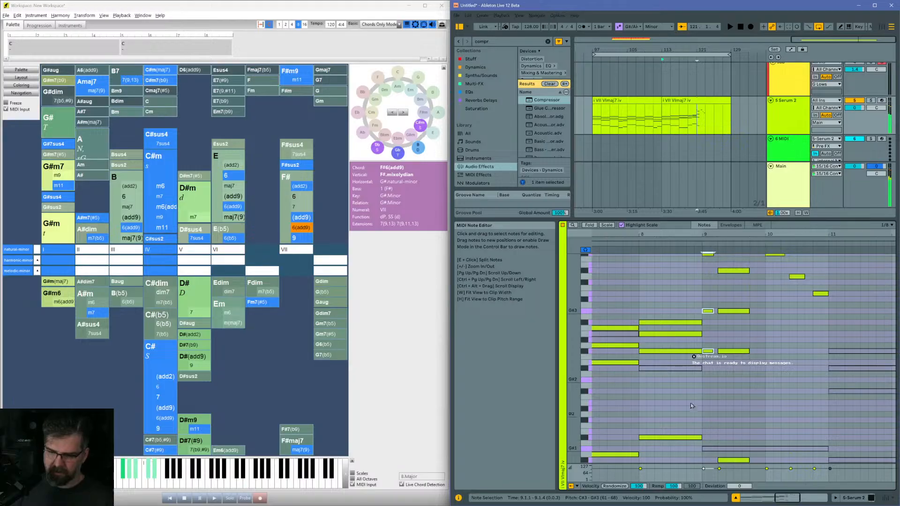
left_click(702, 301)
key("space")
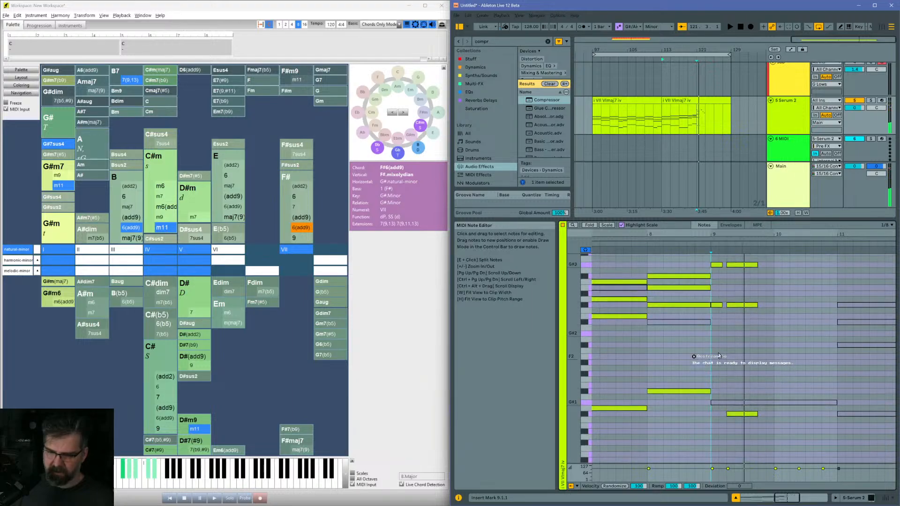
Step: Copy the C#3 note of the short chord at 9.1.1 an octave down as a bass note and lower it to G#1
left_click(717, 304)
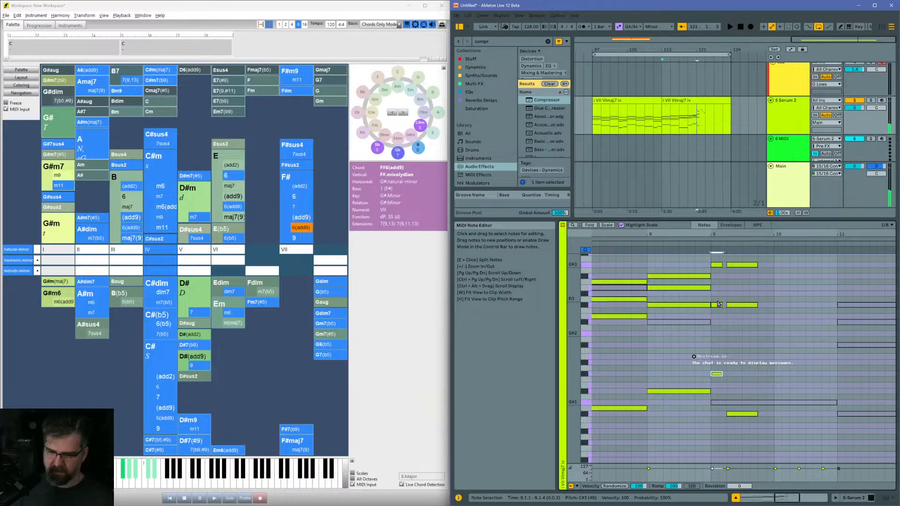
key("Down")
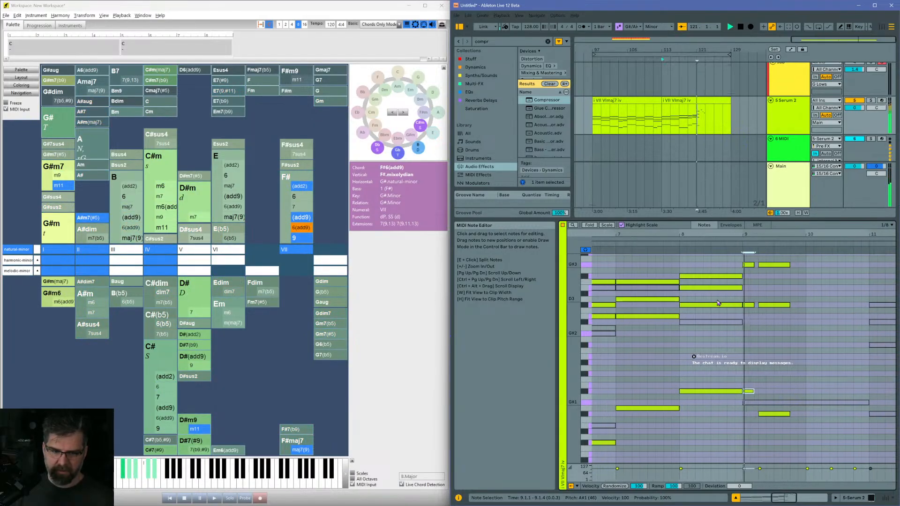
key("Down")
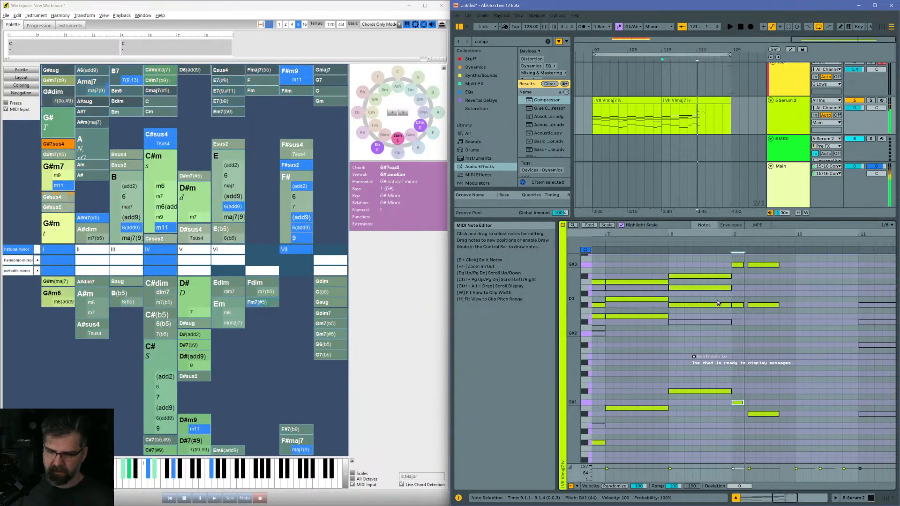
Step: Play back the chord progression from the clip's start, from bar 5 and from bar 8 to judge the new bass note
key("space")
left_click(716, 277)
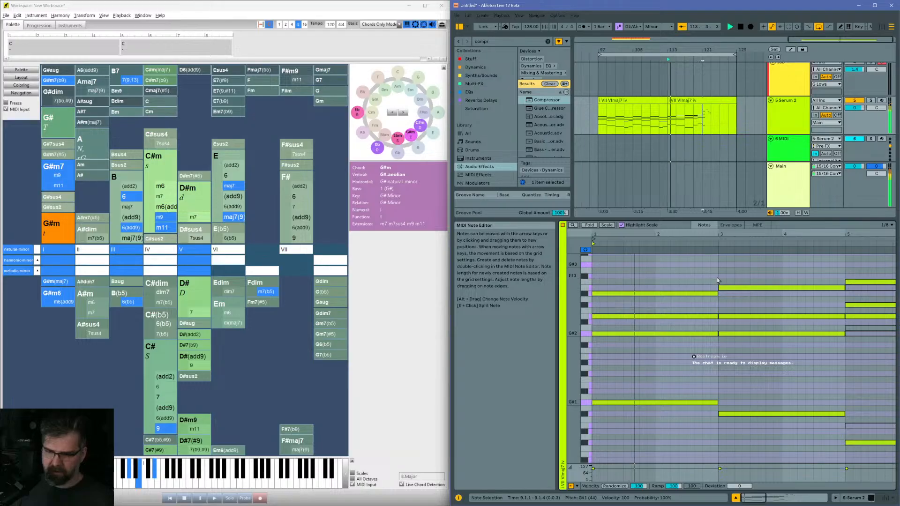
left_click(843, 266)
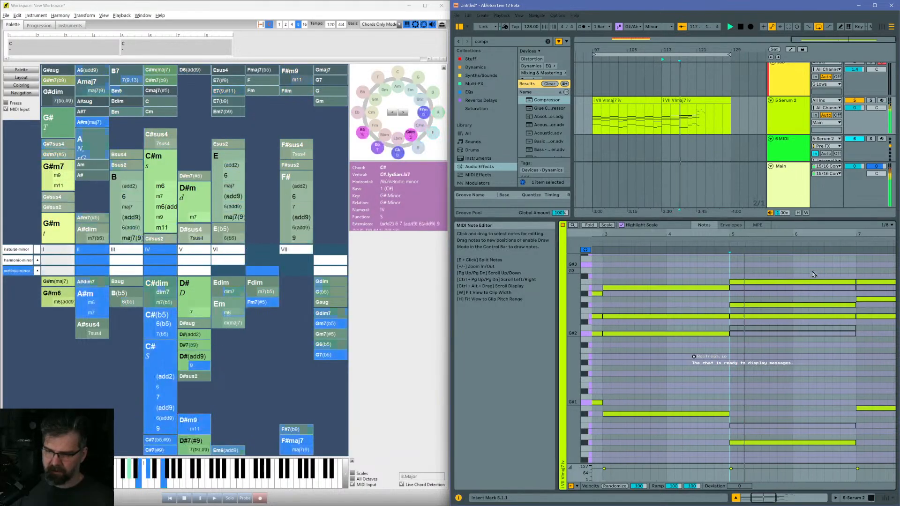
left_click(843, 267)
key("space")
key("space")
left_click(782, 266)
key("space")
key("space")
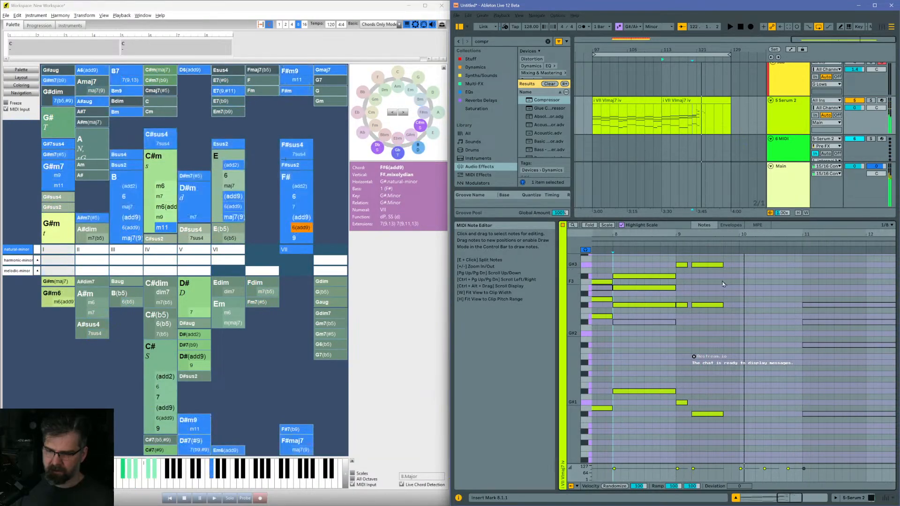
Step: Raise the short bass note at 9.1.1 to C#2 and play the passage from bar 8
scroll(687, 412, "up", 2)
left_click(683, 426)
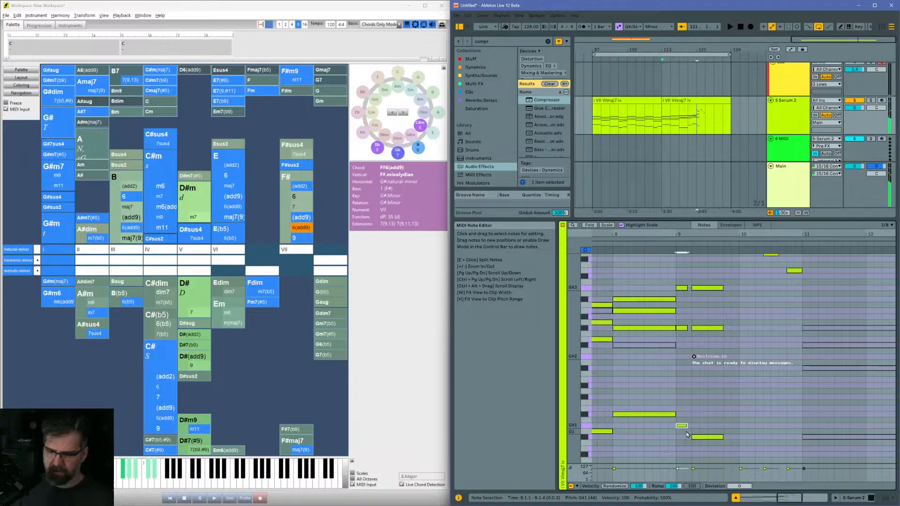
key("Up")
key("Up")
key("Up")
key("Up")
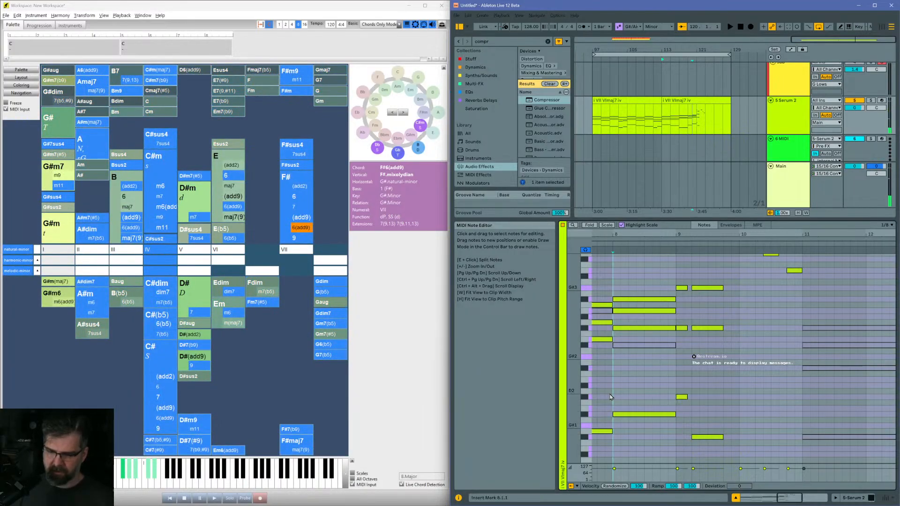
key("space")
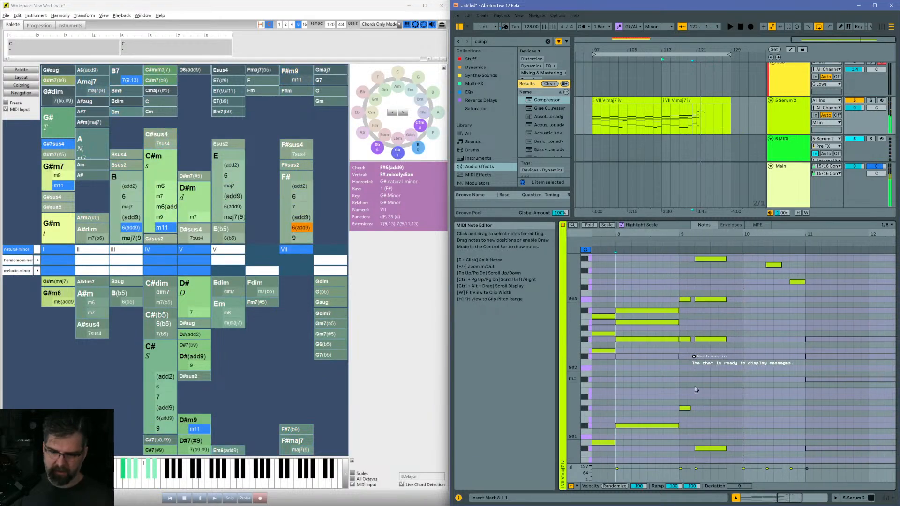
Step: Raise the bass note of the chord at 9.2.1 to B1 and play the change
left_click_drag(714, 427, 717, 449)
key("Up")
key("Up")
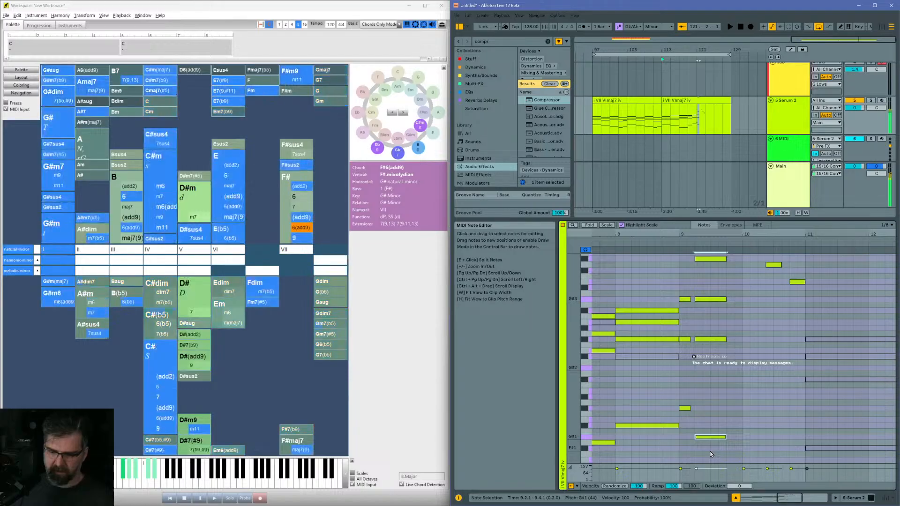
key("Up")
key("Up")
key("Up")
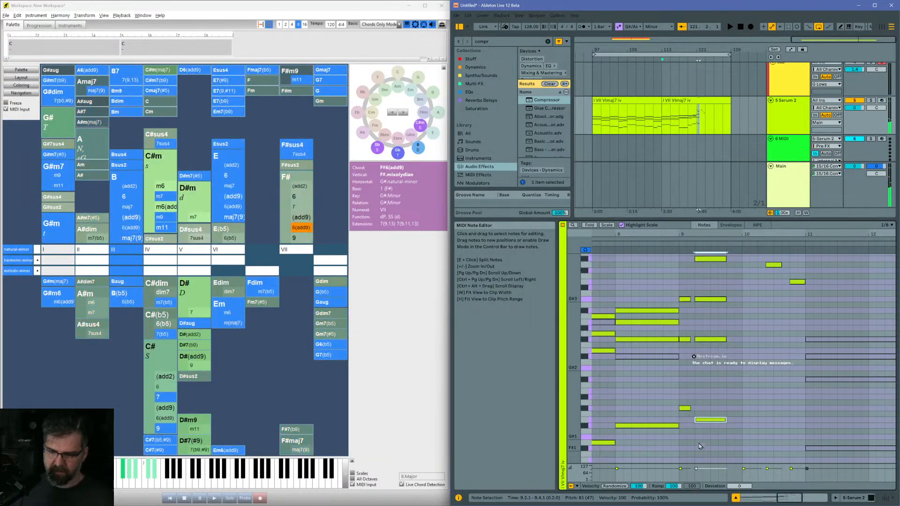
left_click(618, 405)
key("space")
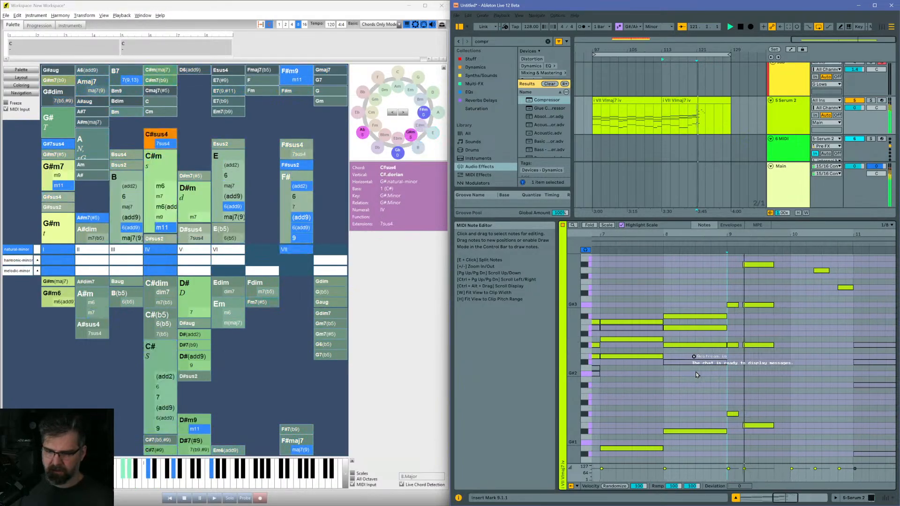
left_click(710, 372)
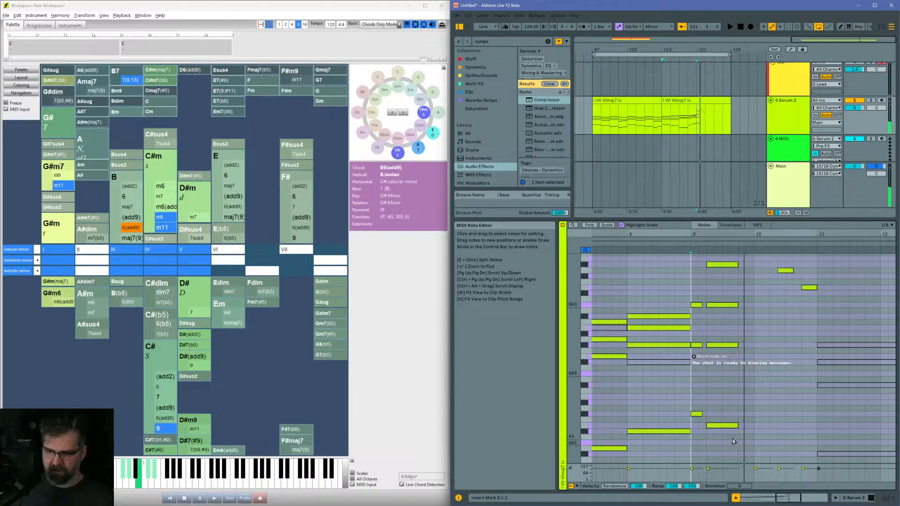
Step: Shorten all notes of the chord at 9.2.1 so that they end at 9.3.3, and play bar 9
left_click_drag(577, 394, 558, 394)
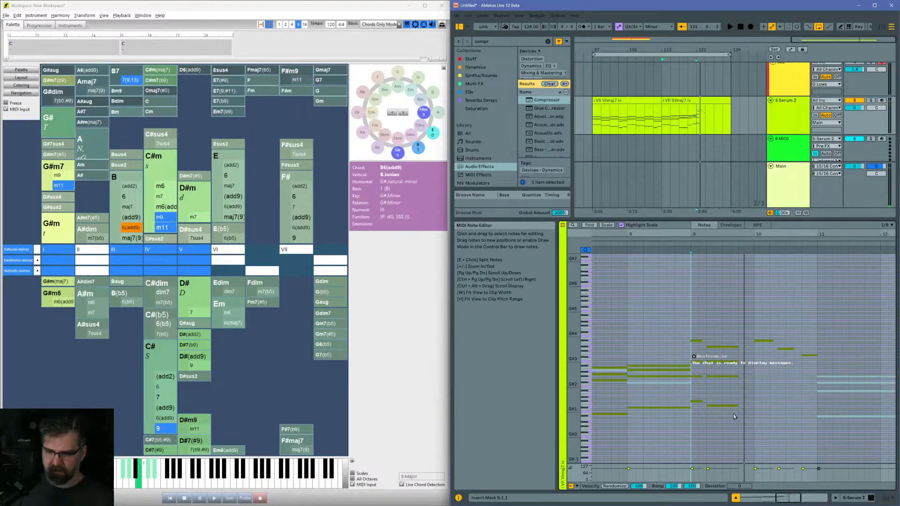
left_click_drag(734, 414, 718, 327)
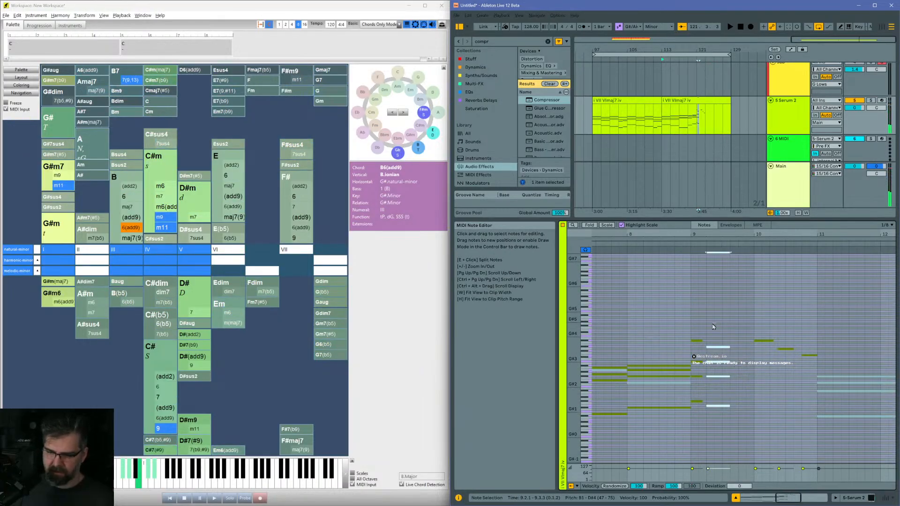
left_click(693, 322)
key("space")
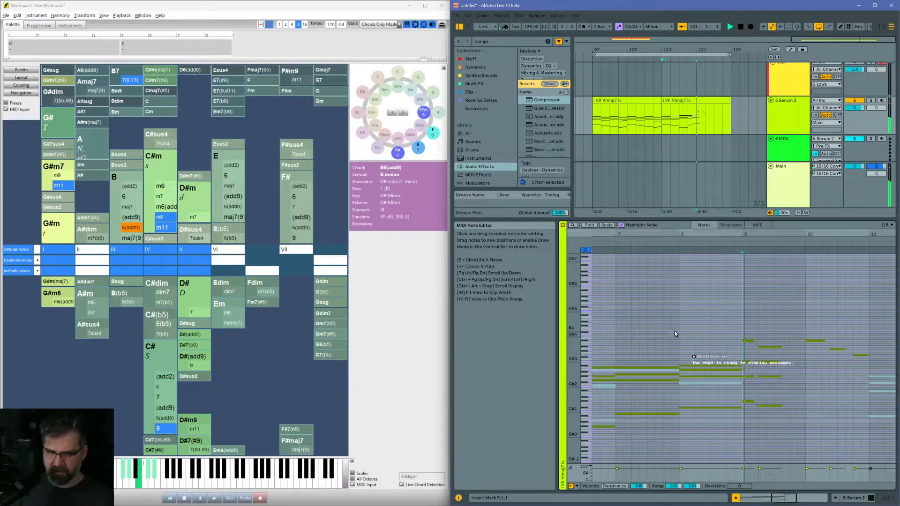
key("space")
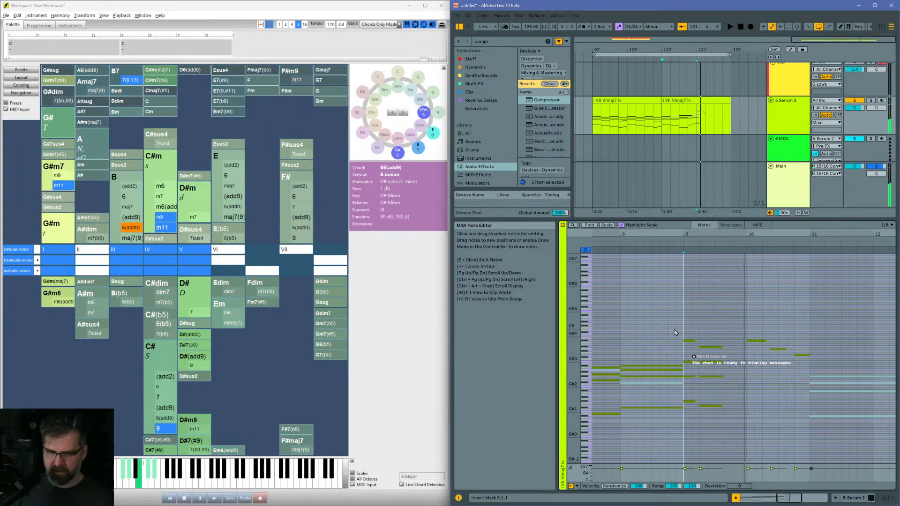
key("space")
key("space")
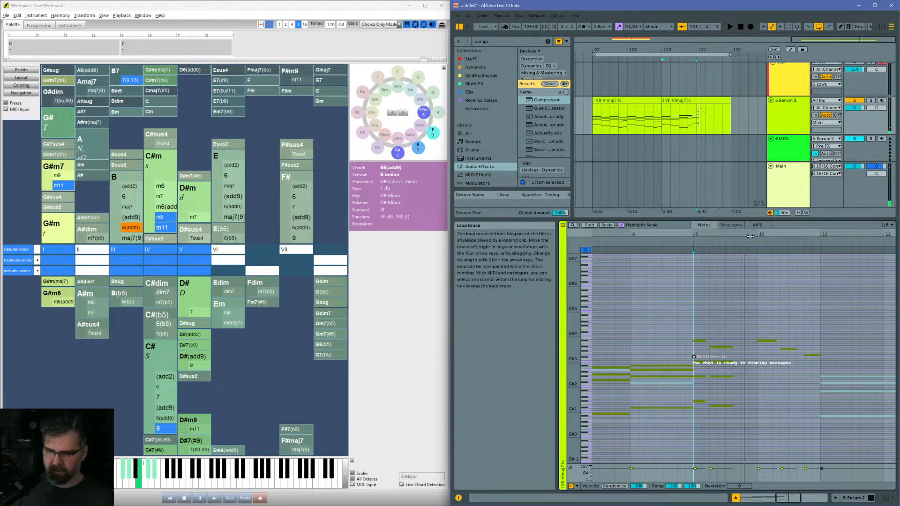
Step: Replace the single note at 10.1.1 with a copy of the short bar 9 downbeat chord, and play from bar 9
left_click(765, 341)
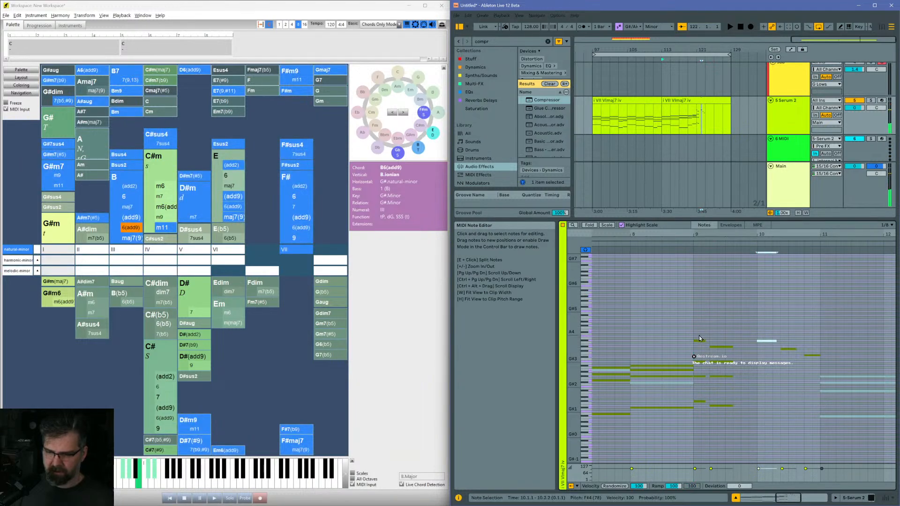
left_click(701, 401, "shift")
key("ctrl+v")
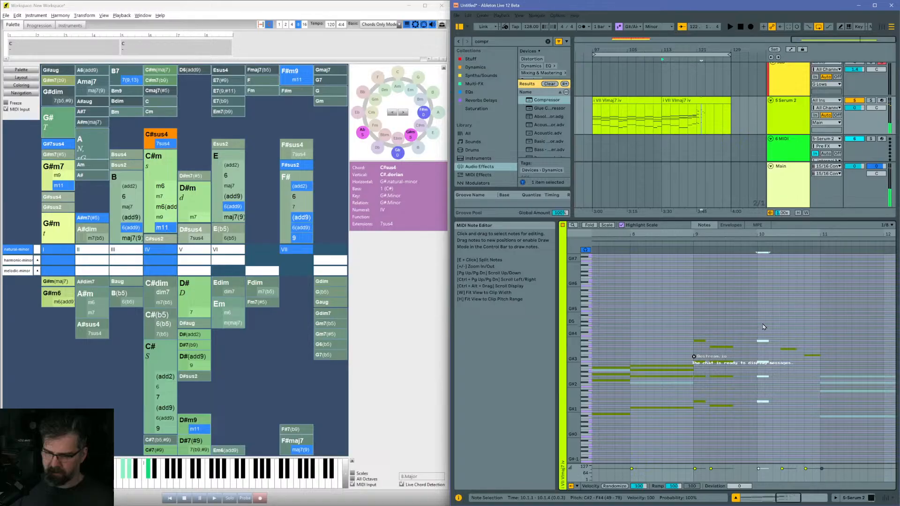
left_click(767, 330)
key("space")
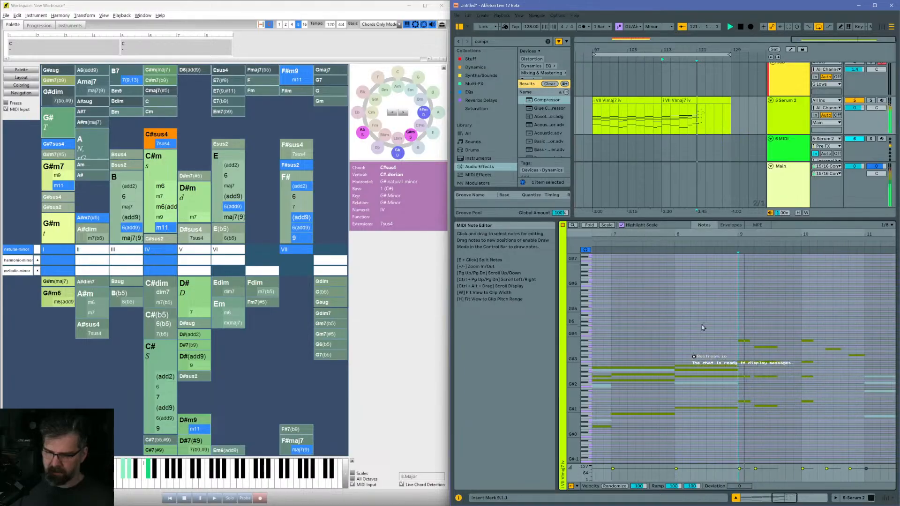
Step: Lower the last melody note at 10.4.1 to F#2 and play it back
left_click_drag(790, 235, 790, 237)
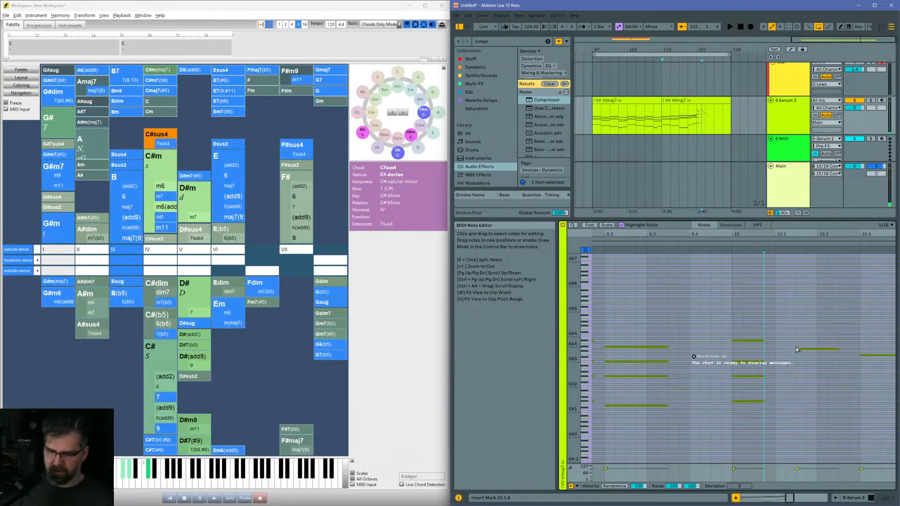
left_click(817, 349)
left_click(885, 355)
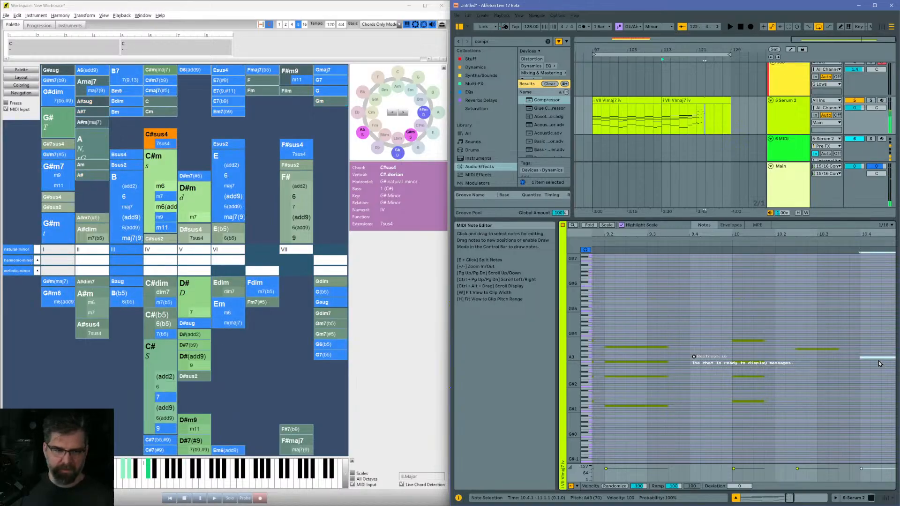
key("Down")
key("Down")
key("Down")
key("Down")
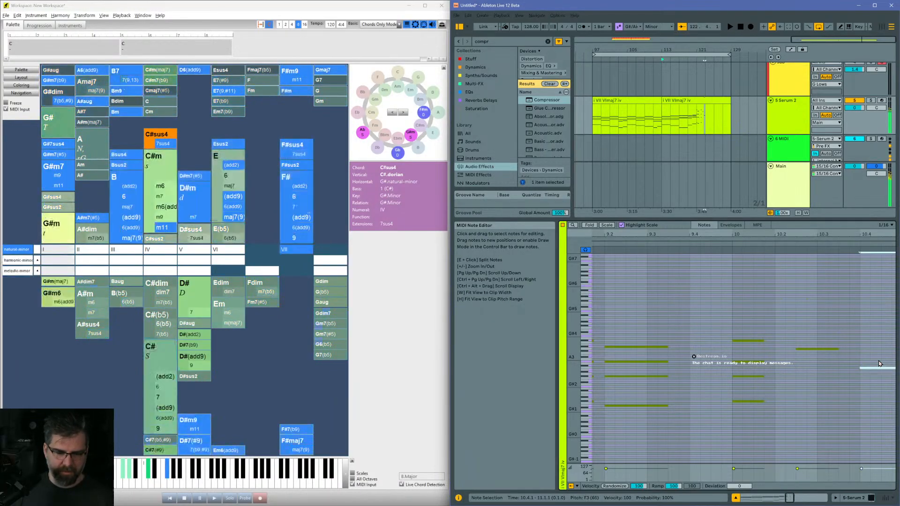
key("Down")
key("Down")
key("Down")
key("Down")
key("Down")
key("Down")
key("Down")
key("Down")
key("Down")
key("Down")
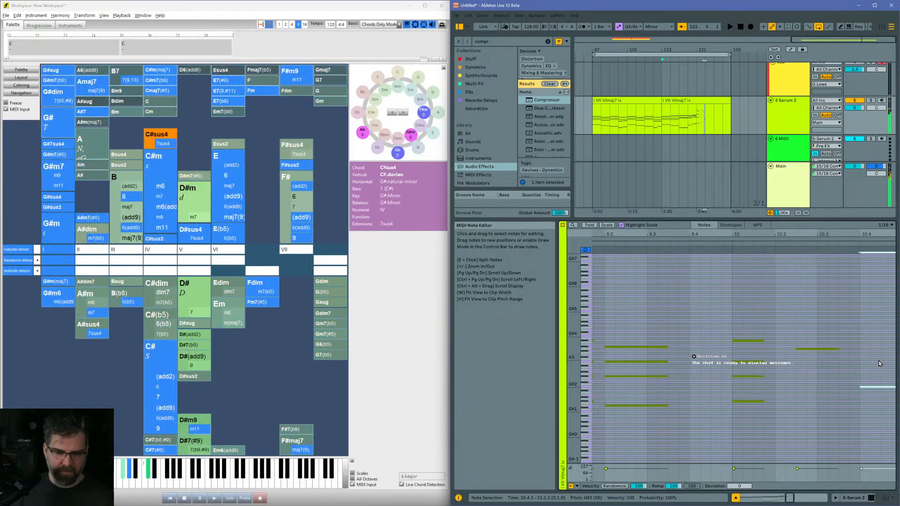
key("Down")
key("Down")
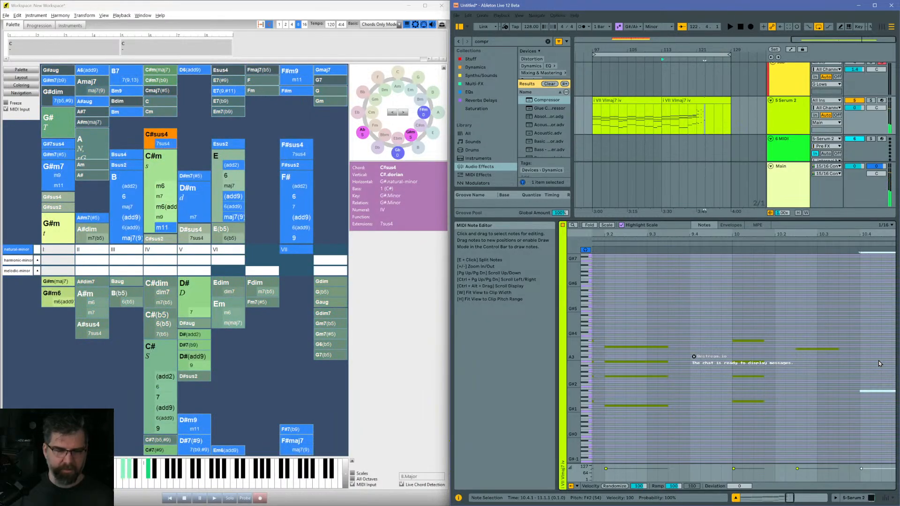
key("space")
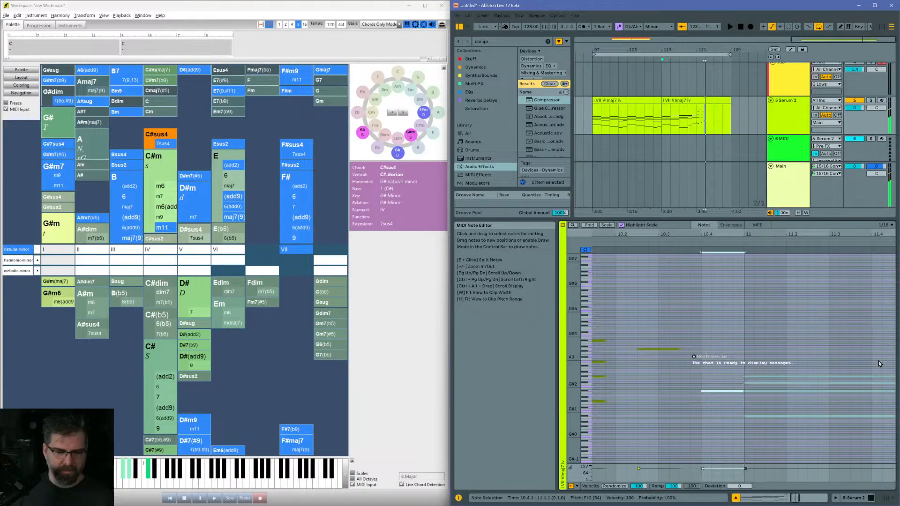
Step: Add a copy of the F#2 note at 10.4.1 an octave higher and raise it to A#3
key("shift+Up")
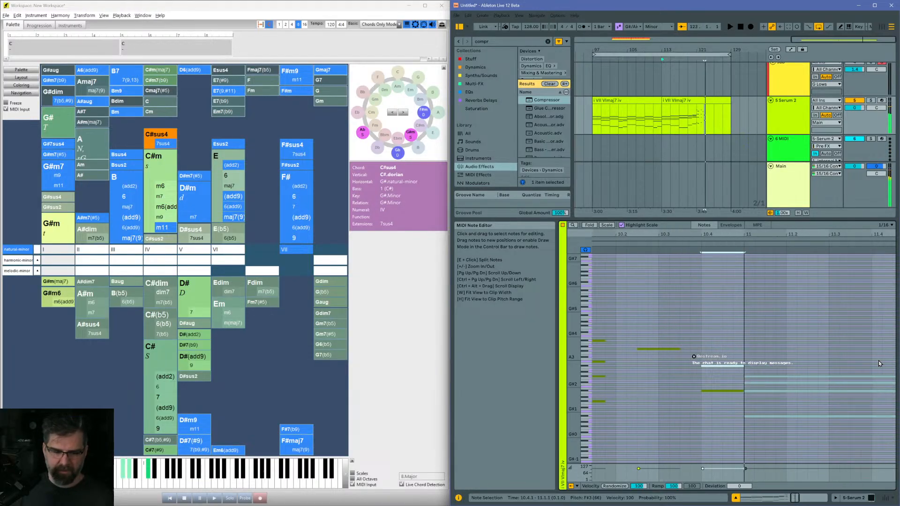
key("Up")
key("Up")
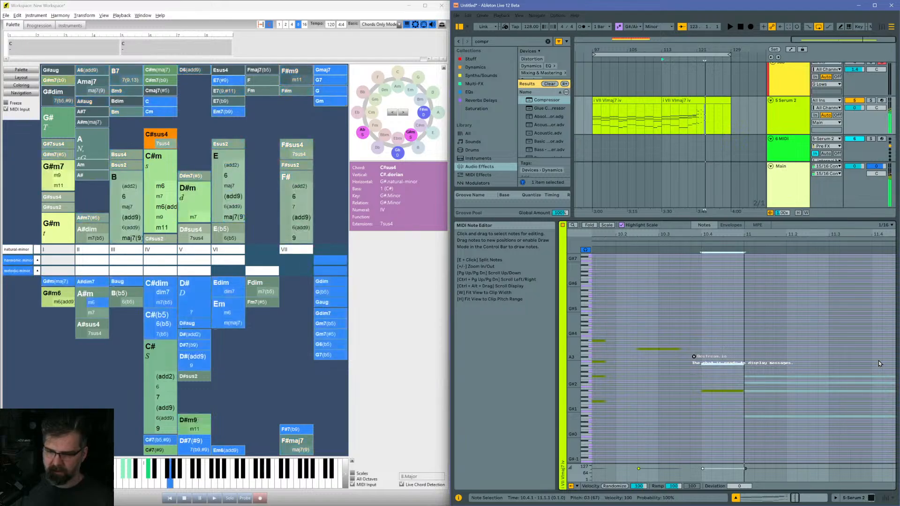
key("space")
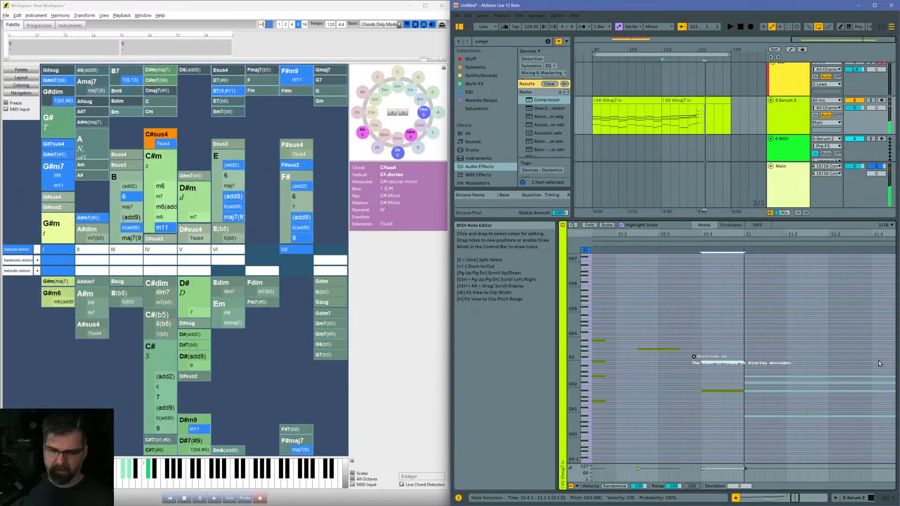
key("Up")
key("Up")
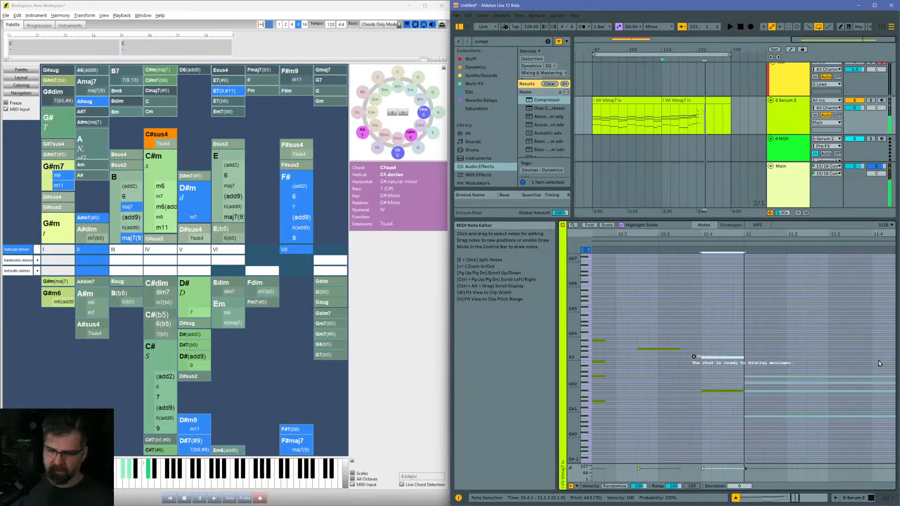
Step: Copy the A#3 note at 10.4.1, try the copy at C4 and lower pitches, and settle it on D3
key("Up")
key("Up")
key("Up")
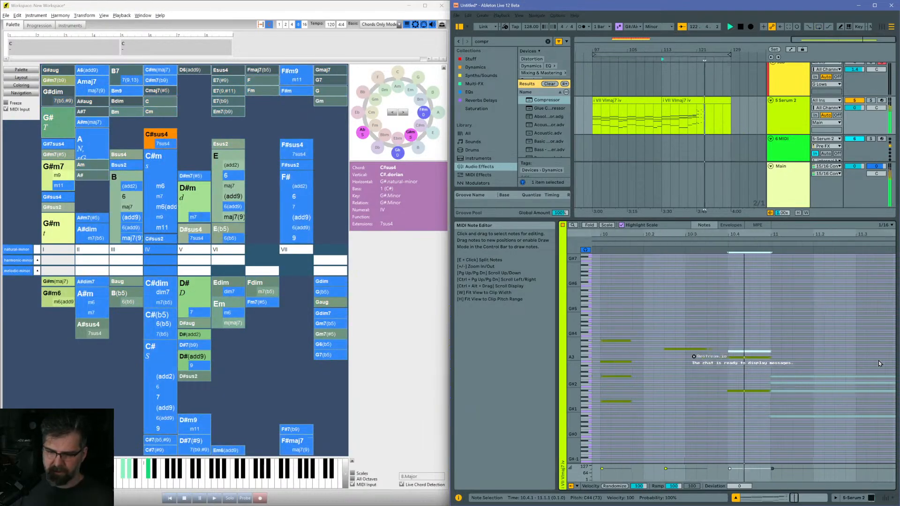
key("Down")
key("Down")
key("Down")
key("Down")
key("Down")
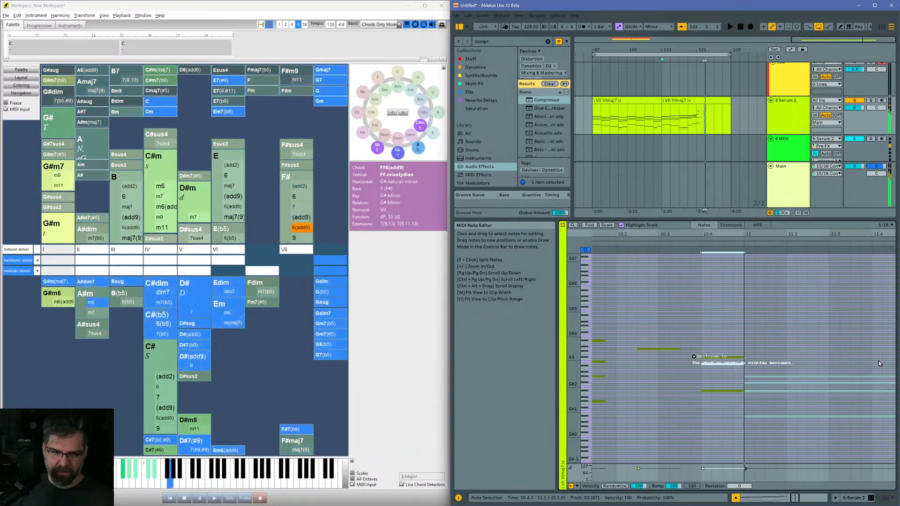
key("Down")
key("Down")
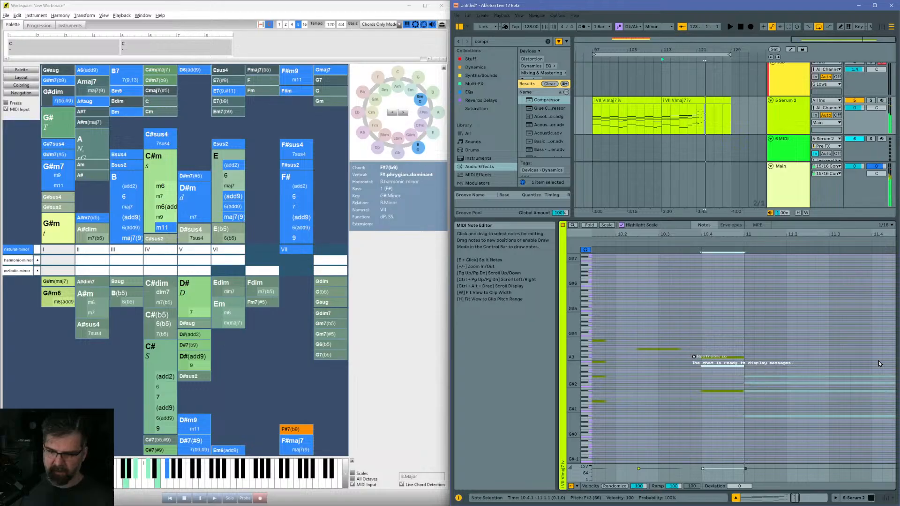
key("Down")
key("Down")
key("Down")
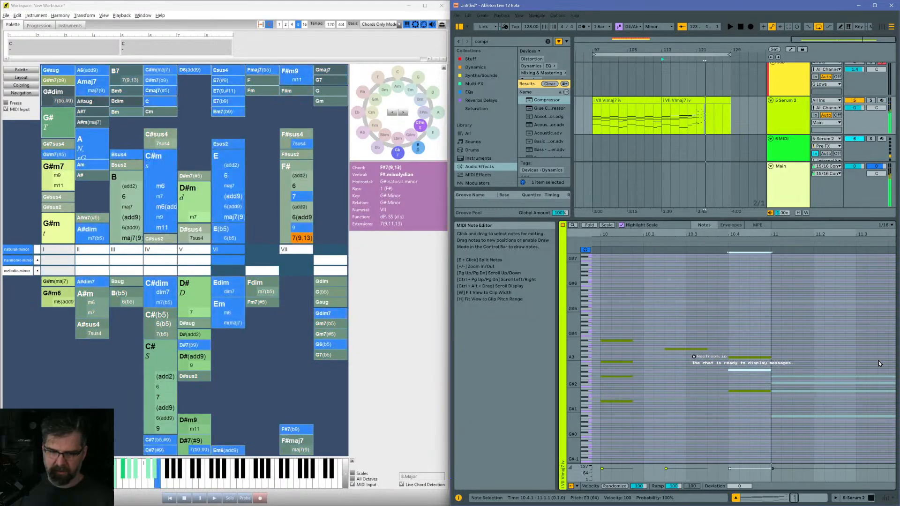
key("Down")
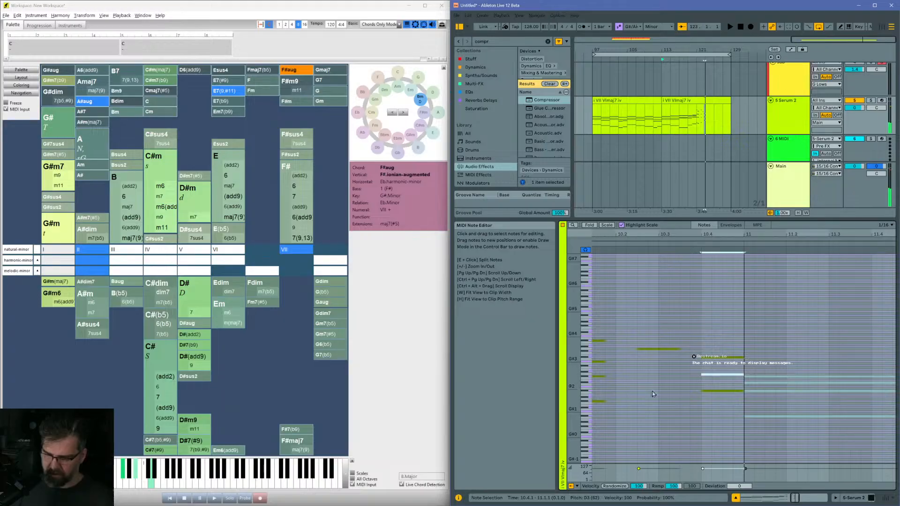
Step: Lower the bottom note of the chord at 10.4.1 to F2
scroll(653, 392, "up", 5)
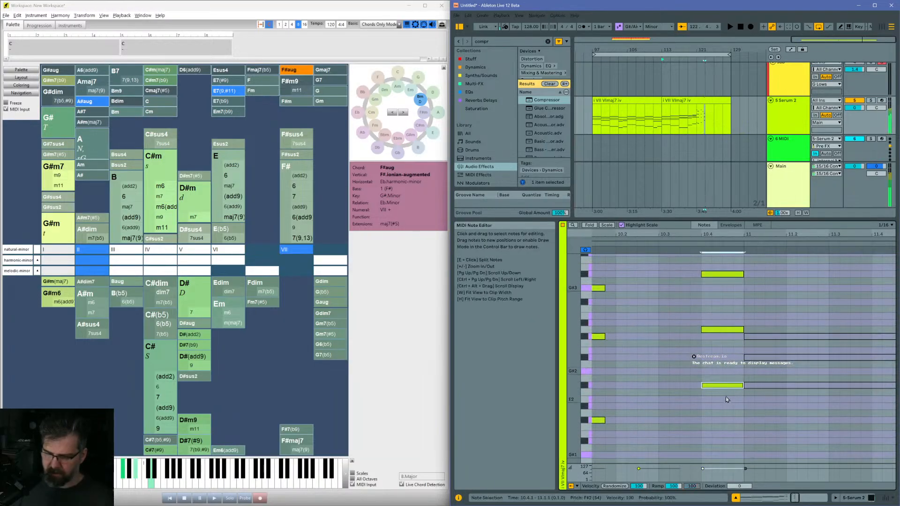
key("Down")
key("Down")
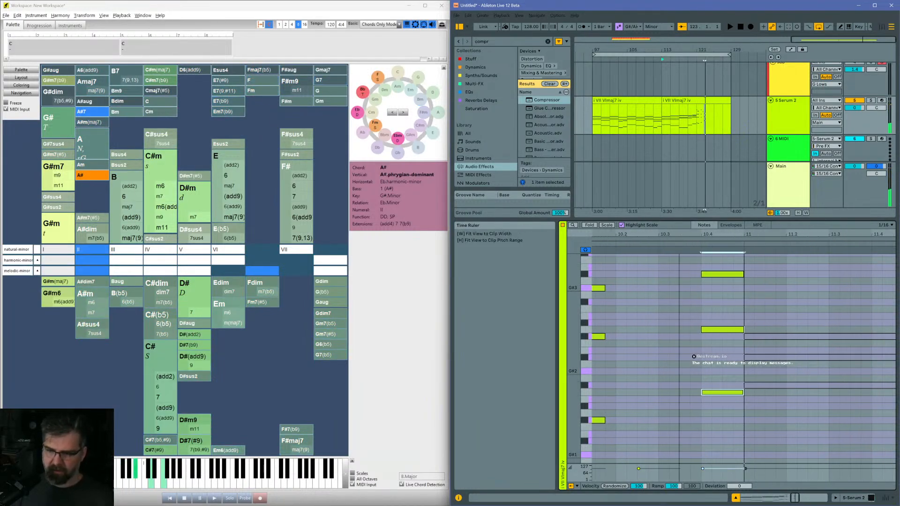
Step: Play the clip from its start and from bars 8 and 9 to check how the chord at 10.4.1 fits
key("w")
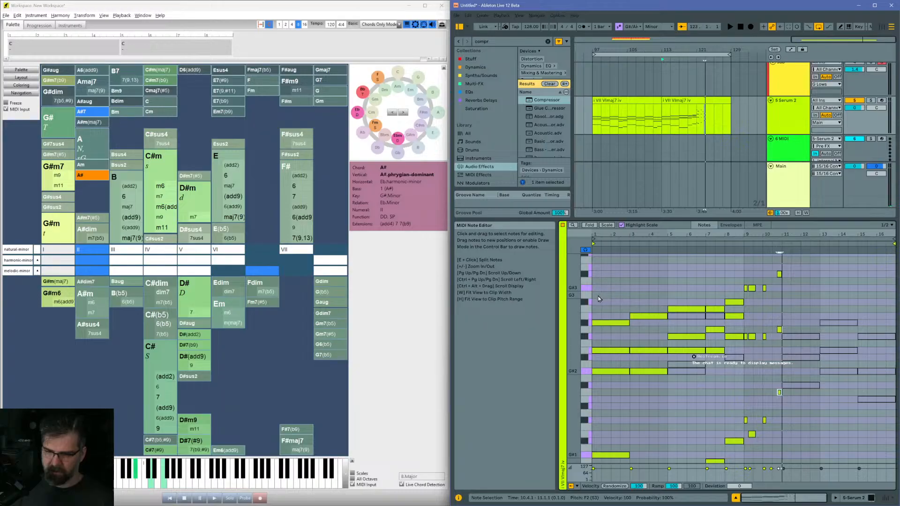
key("space")
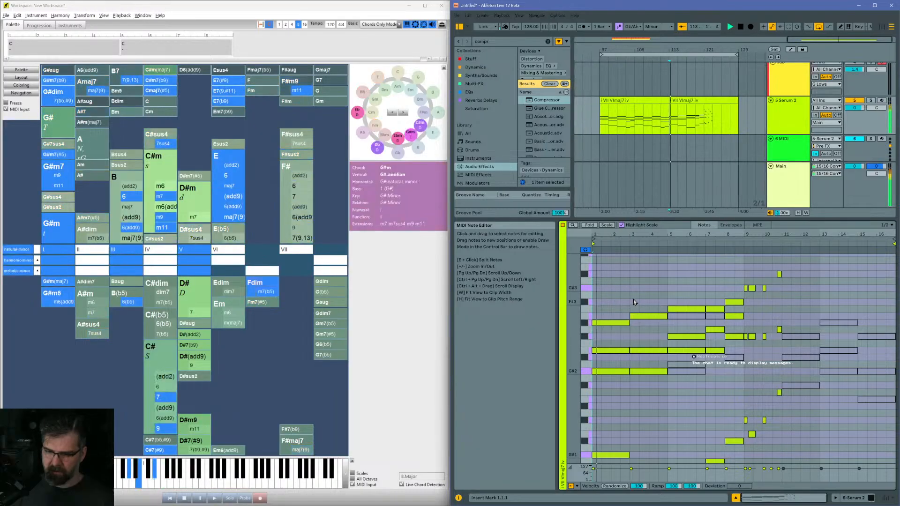
left_click(669, 295)
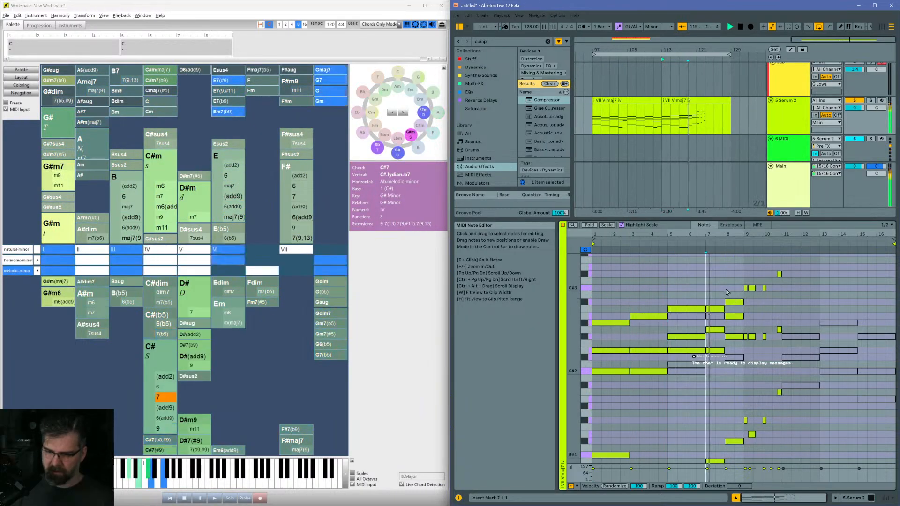
left_click(725, 288)
key("space")
key("space")
left_click(744, 276)
key("space")
key("space")
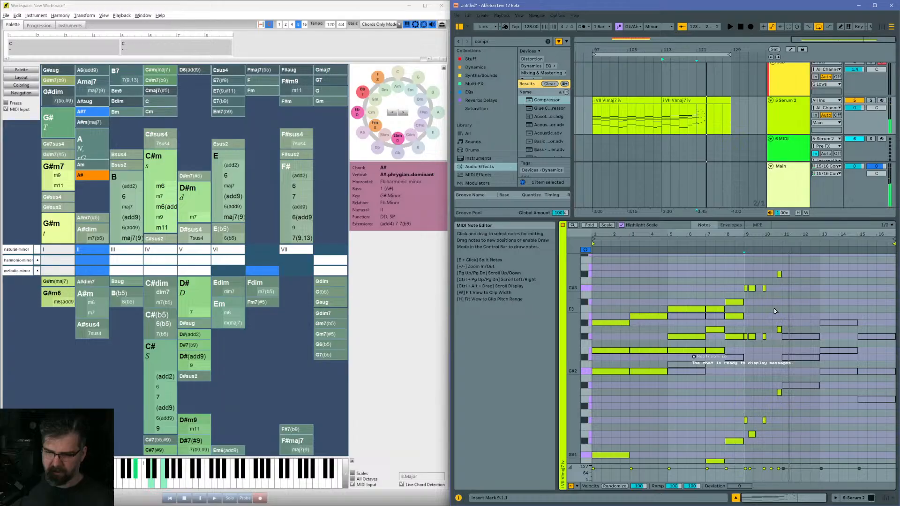
key("space")
key("space")
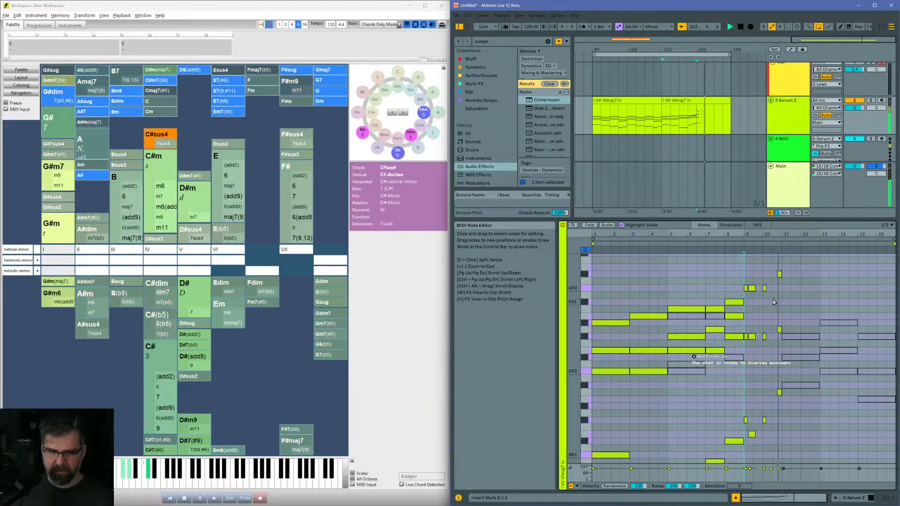
Step: Lower the top note of the chord at 10.4.1 an octave to A#2, and play from bar 9
left_click(779, 273)
key("shift+Down")
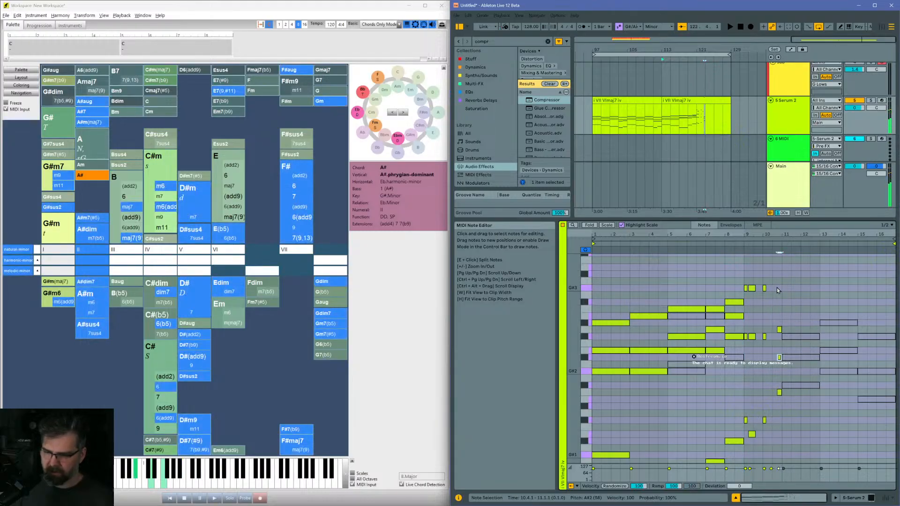
left_click(744, 245)
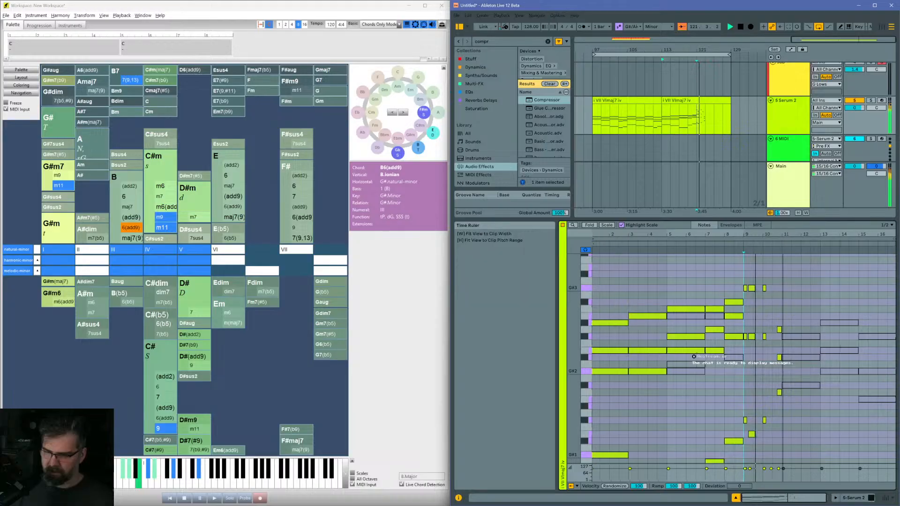
left_click_drag(783, 235, 775, 260)
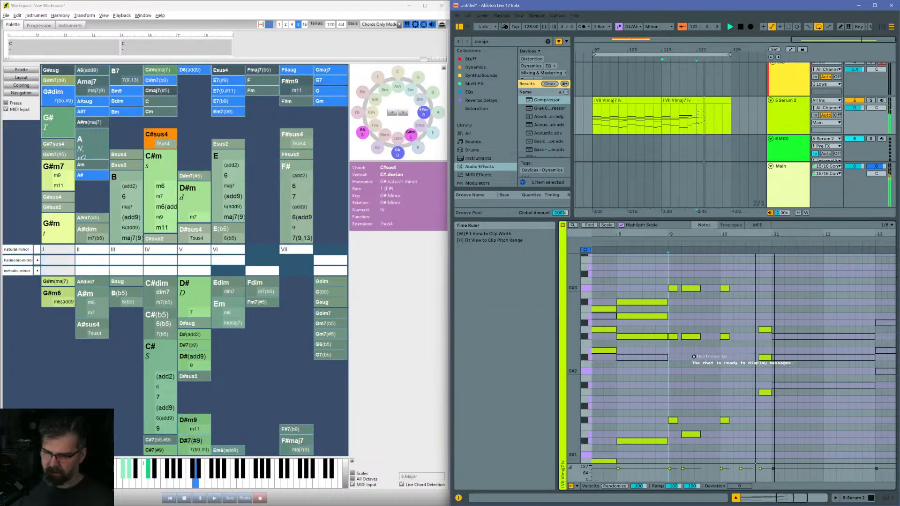
scroll(765, 275, "down", 5)
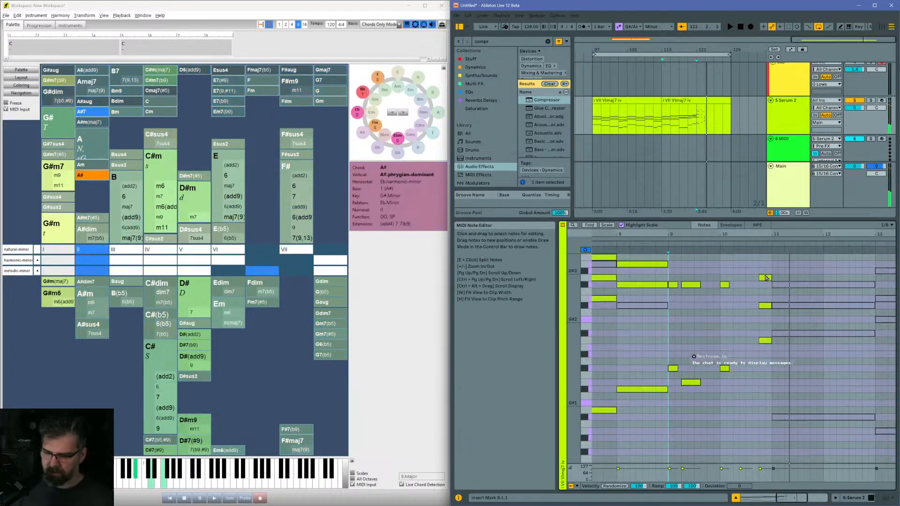
scroll(765, 277, "down", 8)
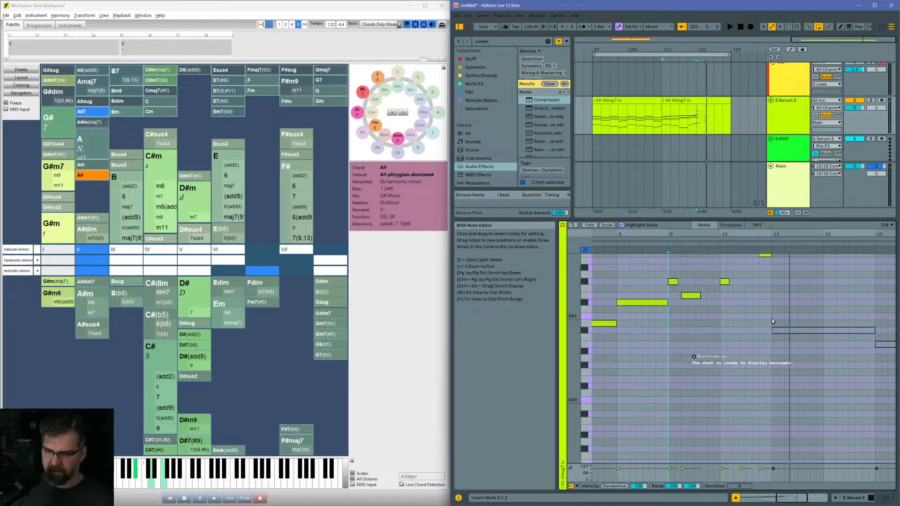
key("space")
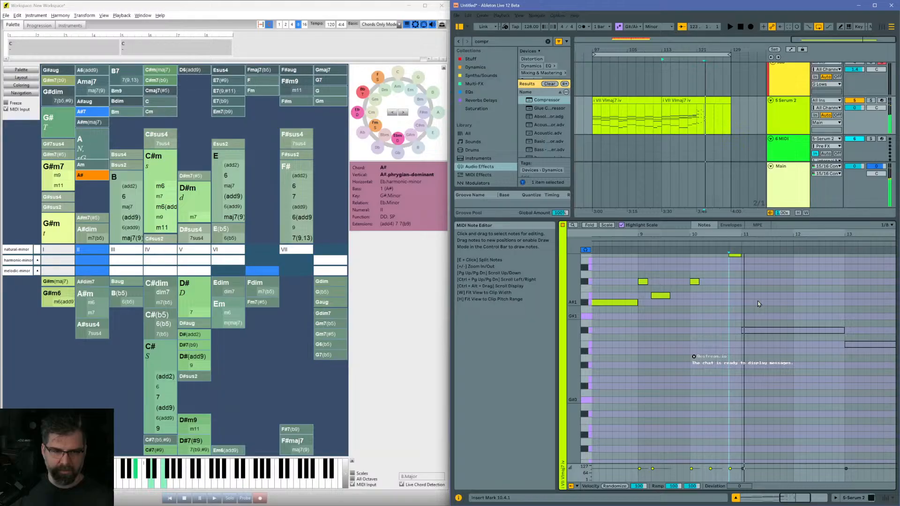
Step: Add a copy of the D3 note at 10.4.1 raised to F3, and play the clip from its start, skipping ahead to bar 9
scroll(758, 303, "up", 3)
scroll(758, 307, "up", 6)
left_click(735, 301)
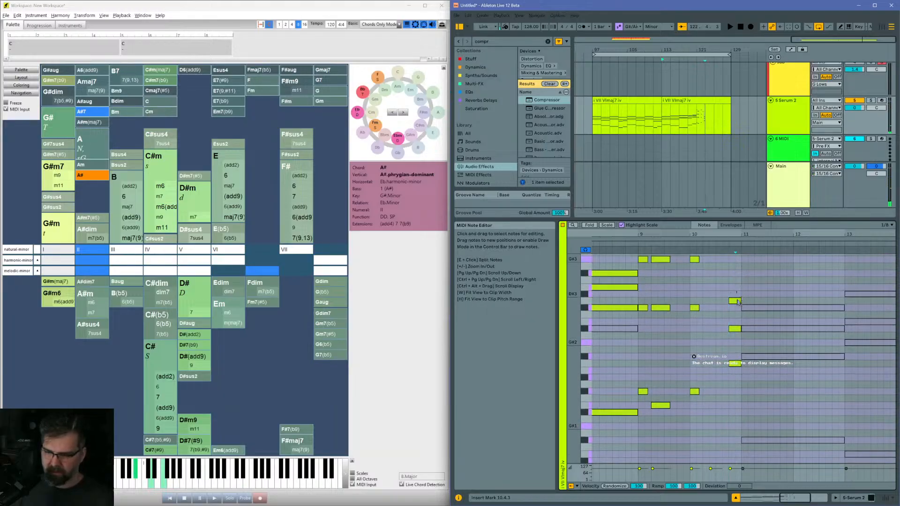
key("Up")
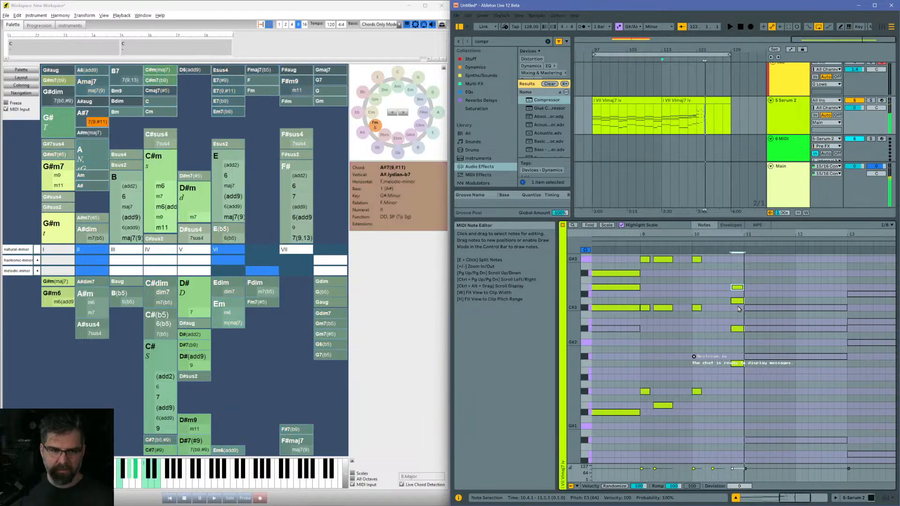
key("Down")
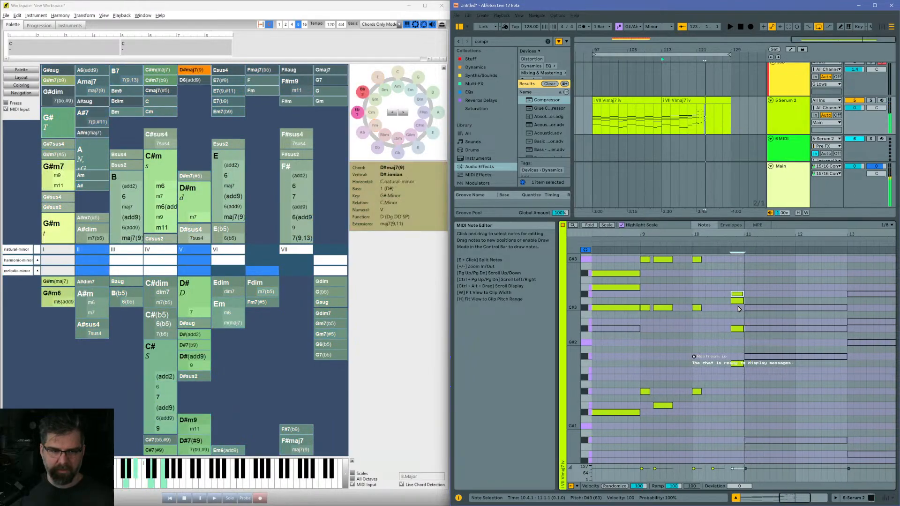
key("Up")
key("Up")
key("Up")
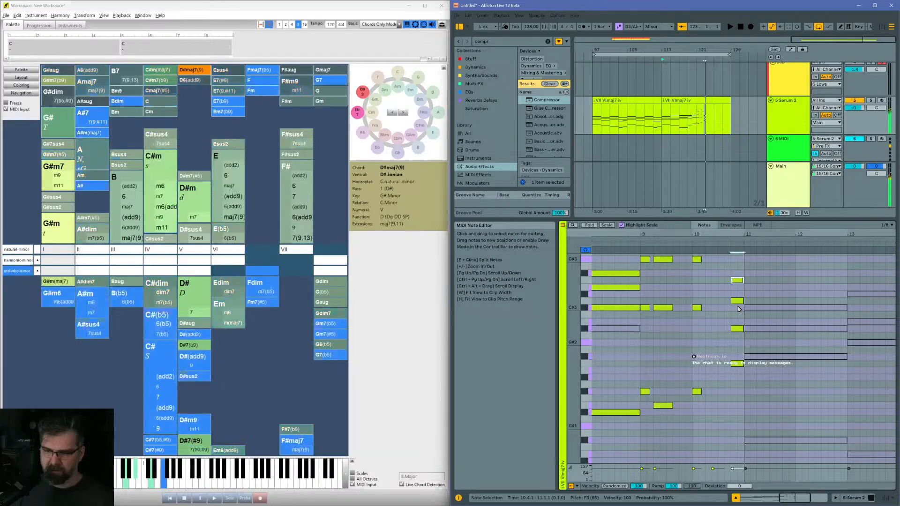
key("Up")
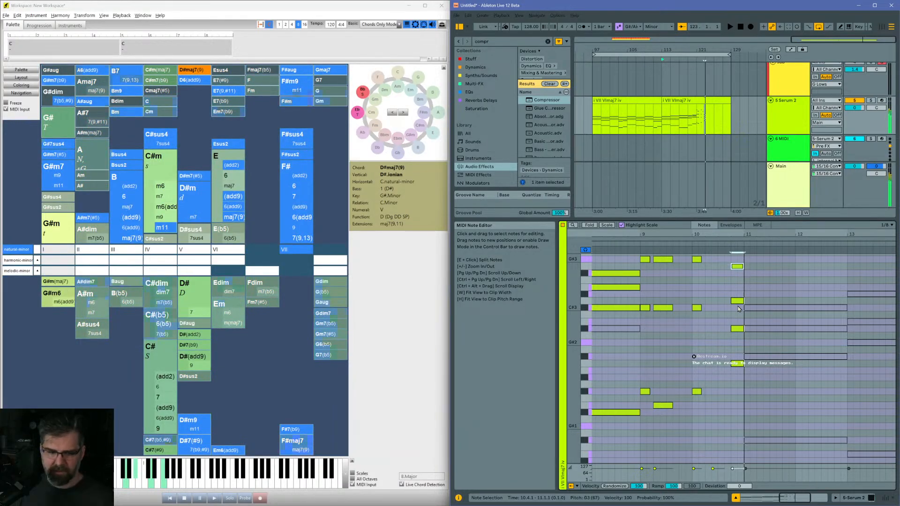
key("Up")
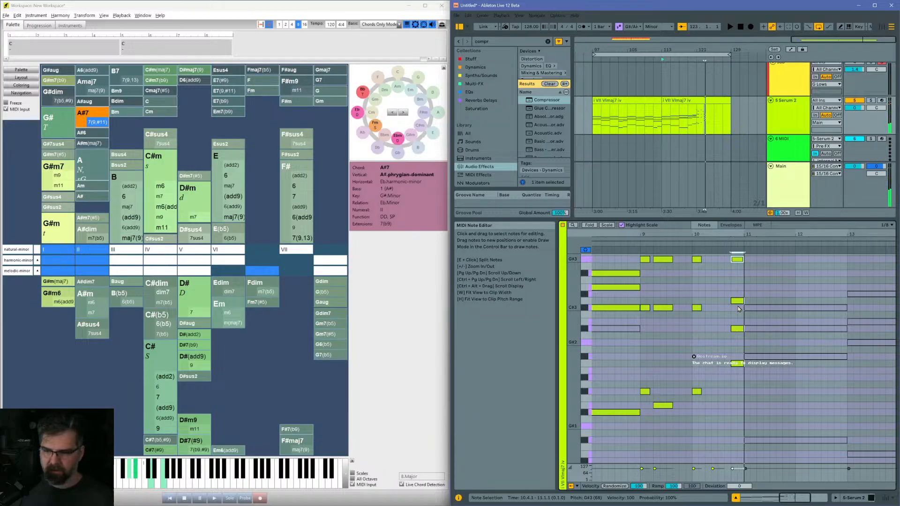
key("Down")
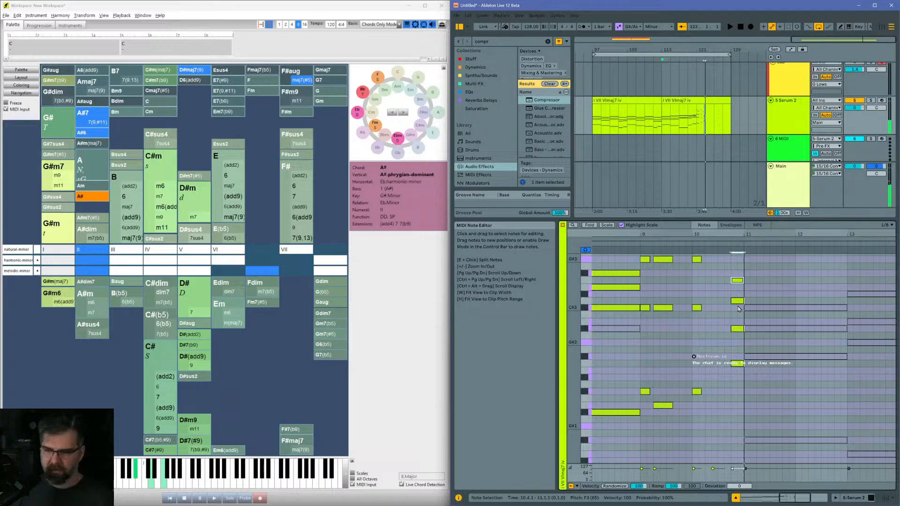
key("space")
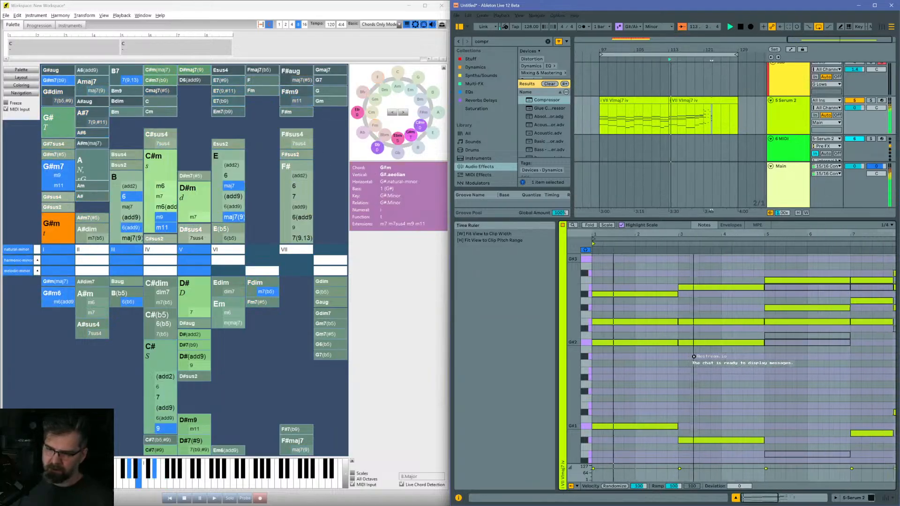
left_click(726, 266)
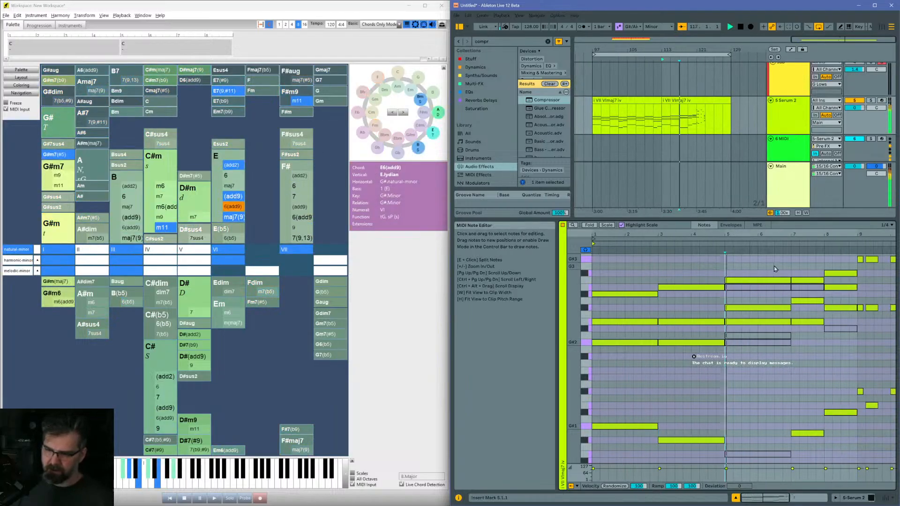
left_click(761, 263)
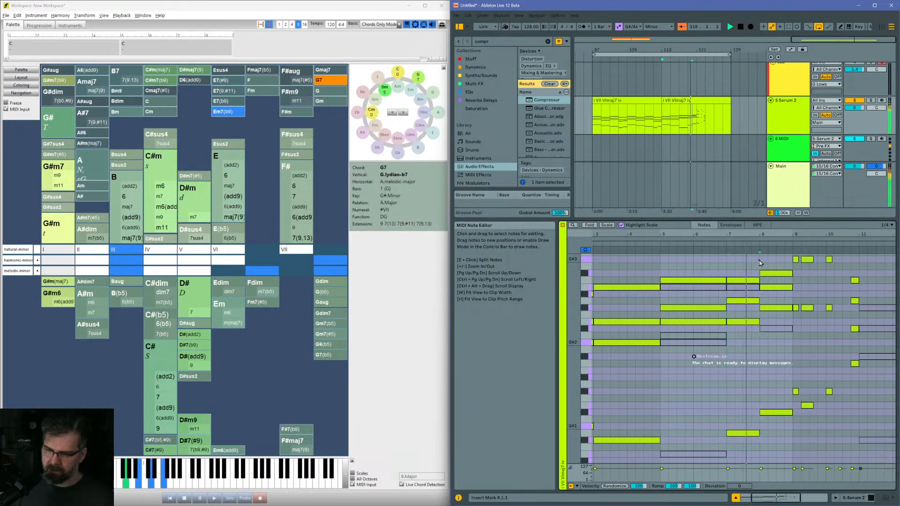
left_click(767, 266)
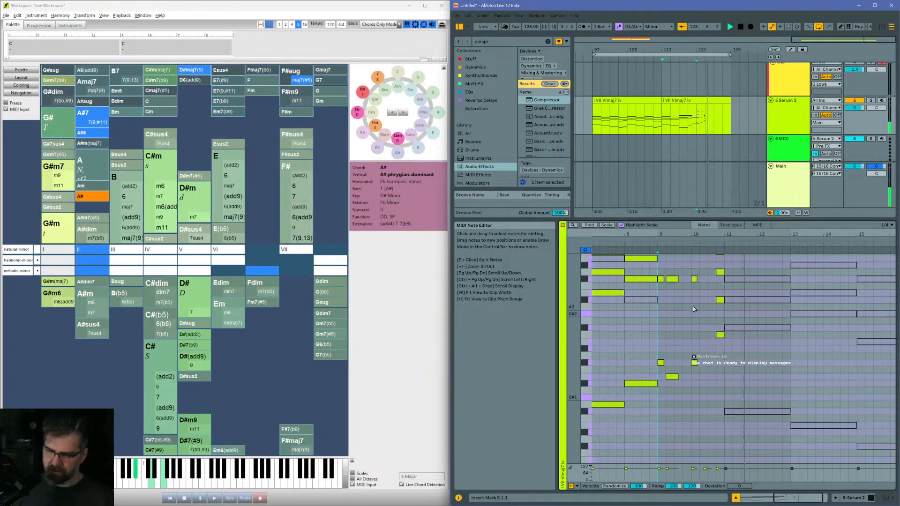
Step: Add a lower copy of the D4 note at 10.2.3 and set its pitch to F#3
scroll(694, 308, "up", 5)
left_click(700, 276)
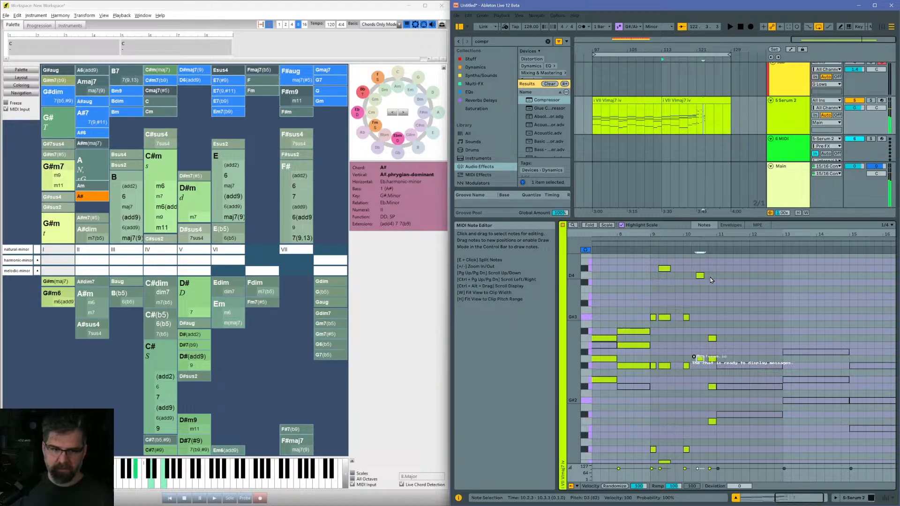
key("space")
key("Up")
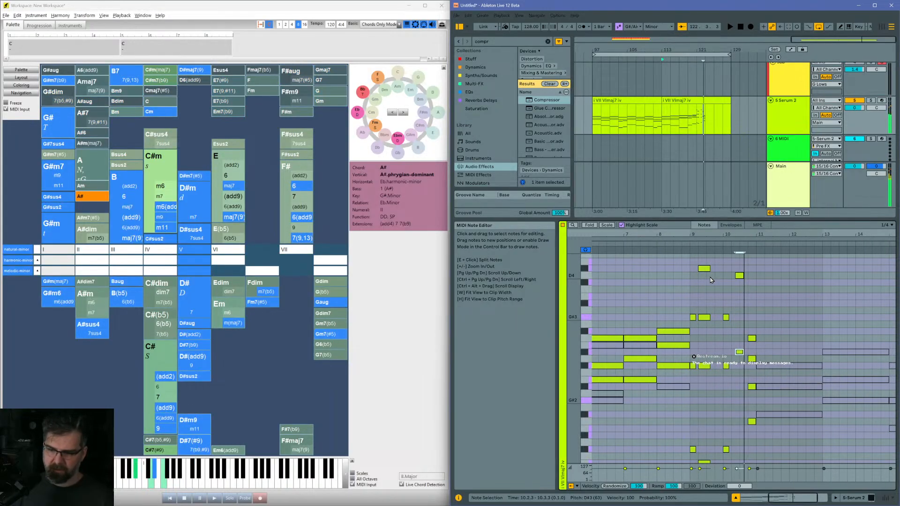
key("Up")
key("Up")
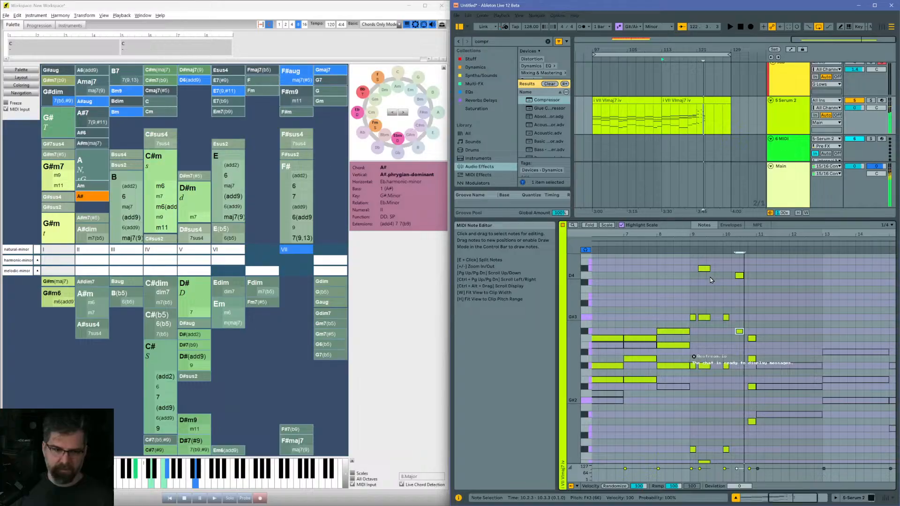
Step: Add two further copies at B2 and B1 below the F#3 note at 10.2.3, and play from bar 8
key("Down")
key("Down")
key("Down")
key("Down")
key("Down")
key("Down")
key("Down")
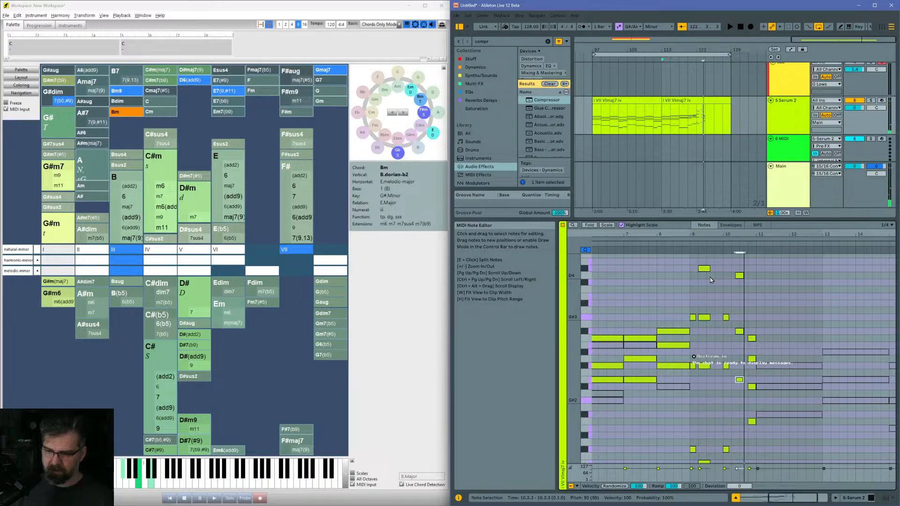
key("shift+Down")
key("Down")
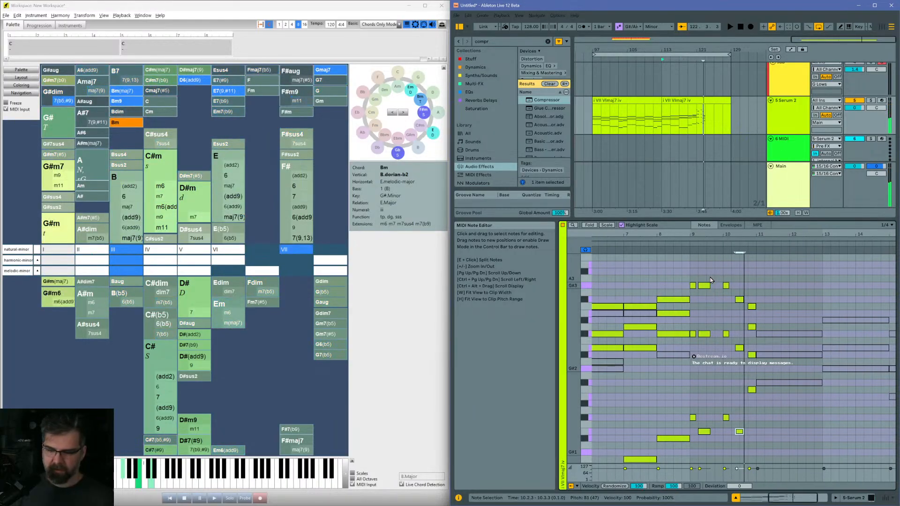
left_click(655, 297)
key("space")
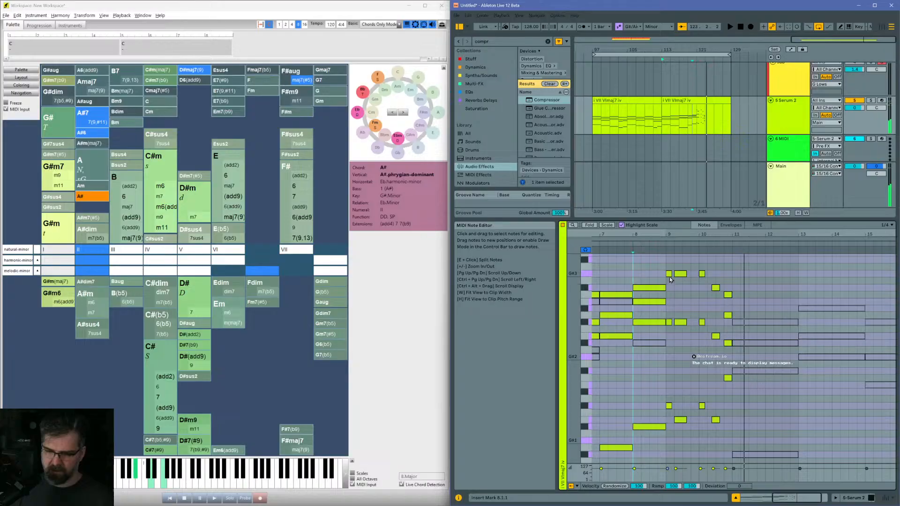
Step: Lengthen the chord at 9.1.1 to end at 9.2.1 and the chord at 9.2.1 to end at 10.1.1, and play from bar 9
left_click_drag(671, 267, 670, 412)
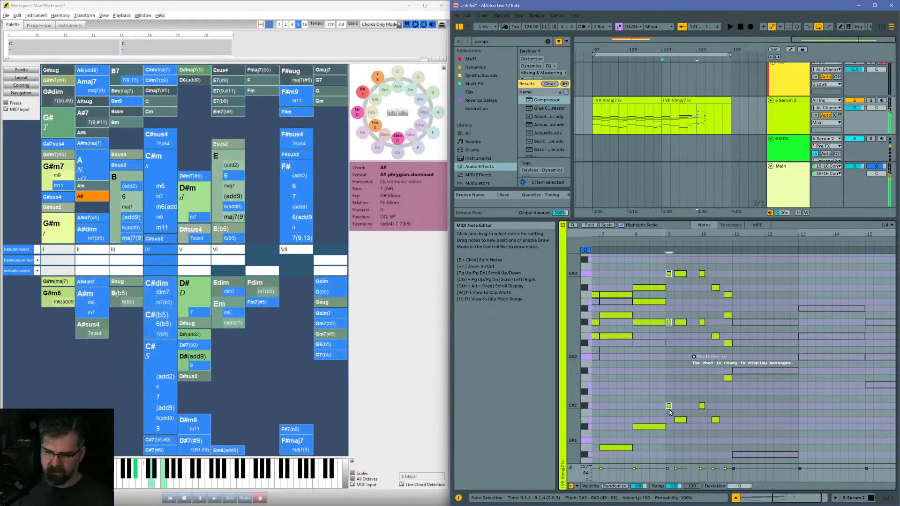
left_click_drag(680, 264, 680, 441)
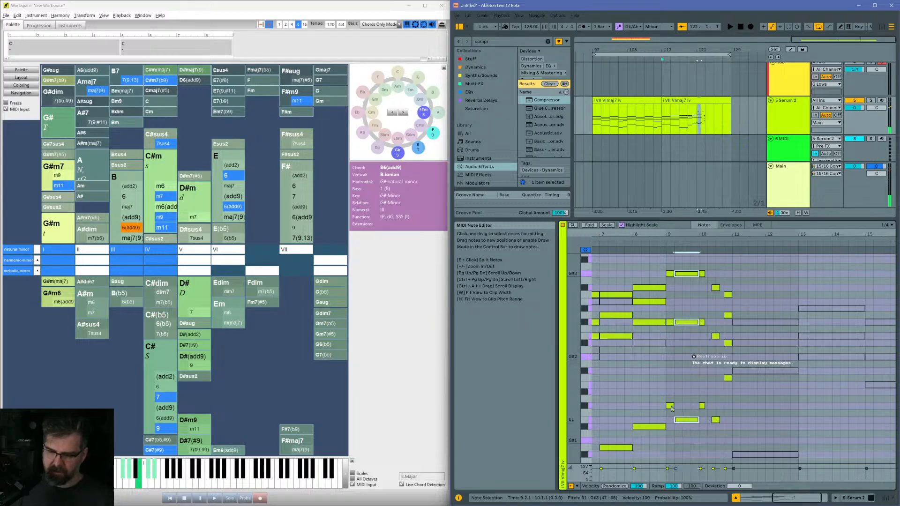
left_click(665, 378)
key("space")
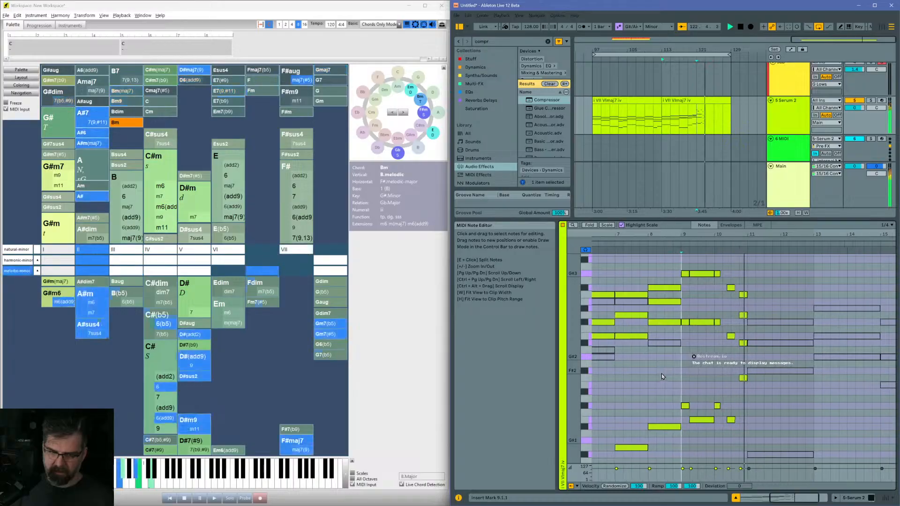
key("space")
Step: Lower the G#3 note at 9.2.1 to F#3 and play from bar 9
left_click(692, 273)
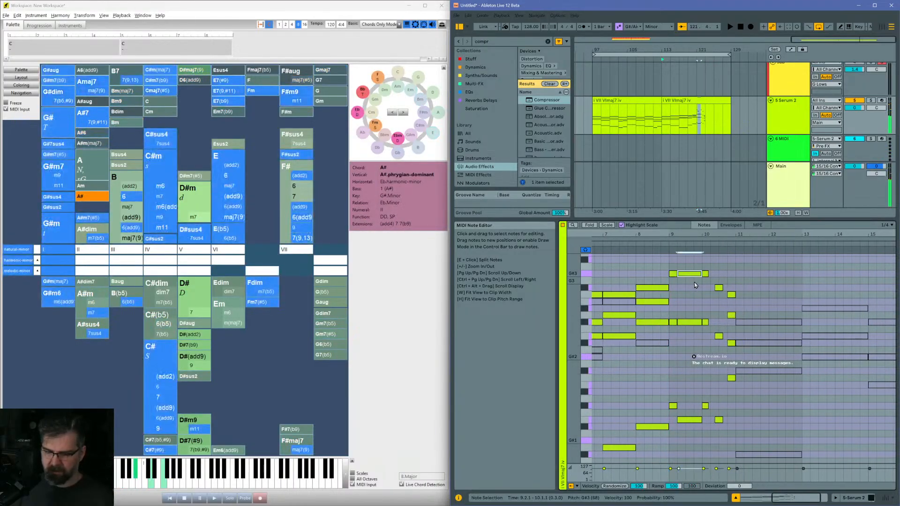
key("Down")
key("Down")
key("space")
key("space")
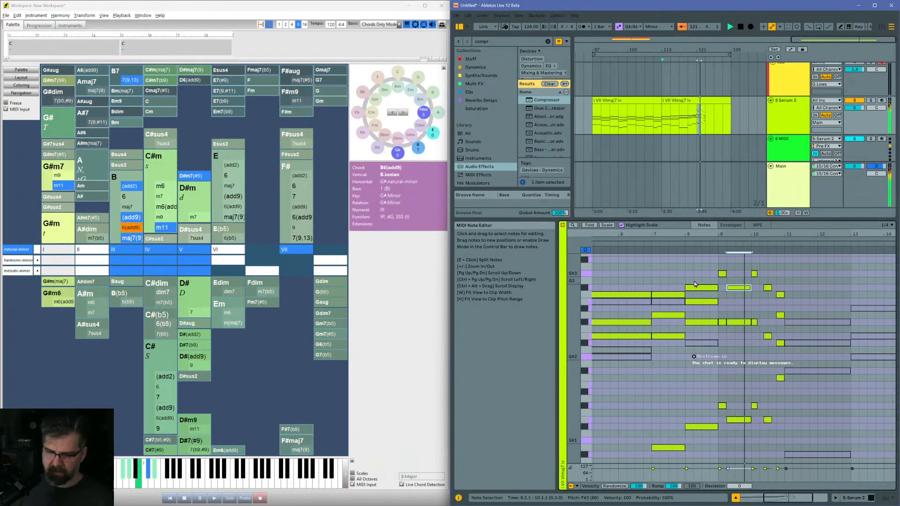
left_click(718, 267)
key("space")
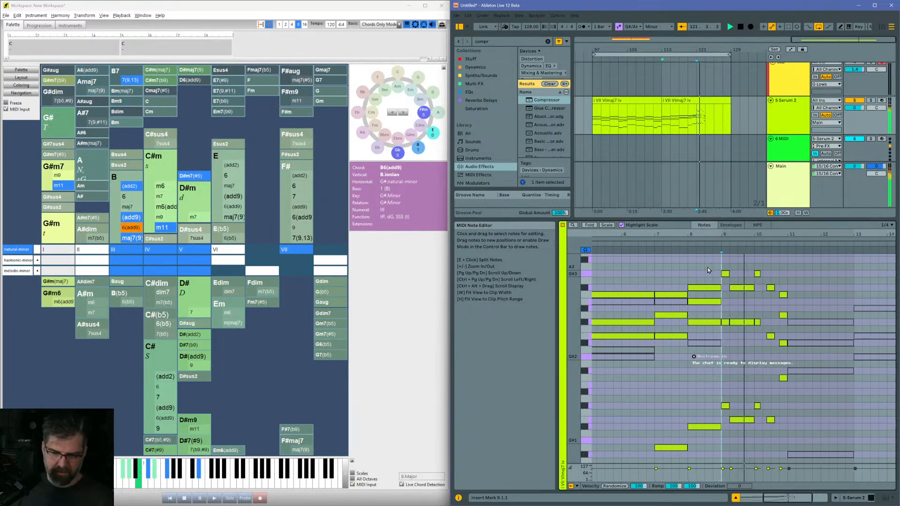
Step: Lengthen the D#4 note at 9.2.1 to 10.1.1 and the F#4 note at 9.1.1 to 9.2.1, and play from bar 9
scroll(677, 332, "down", 4)
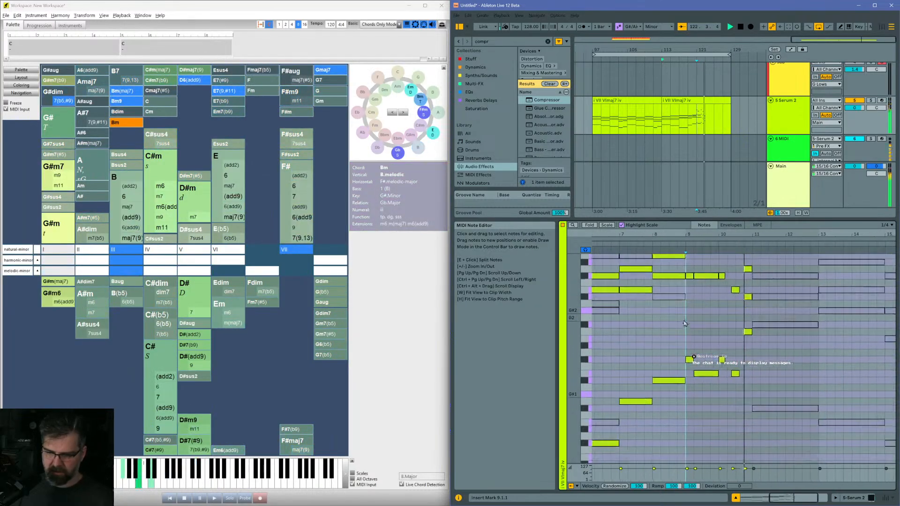
scroll(677, 332, "up", 6)
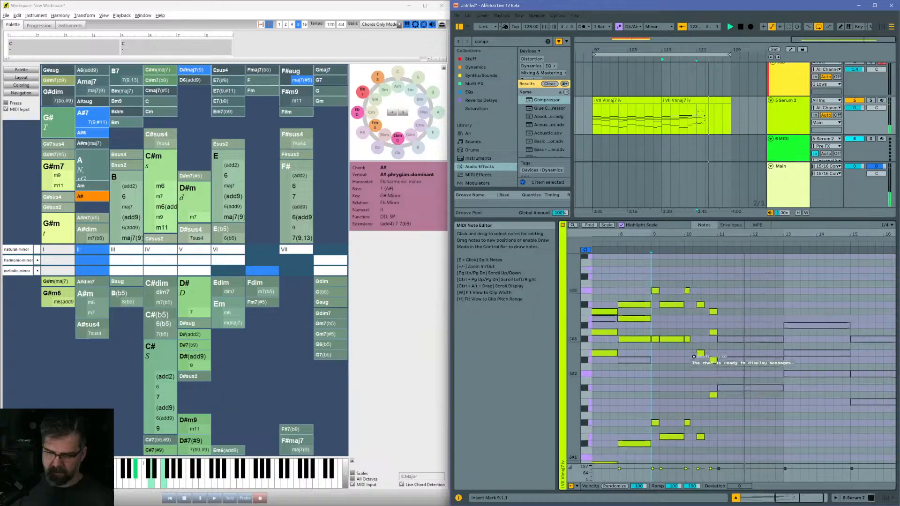
scroll(621, 307, "up", 1)
left_click(659, 294)
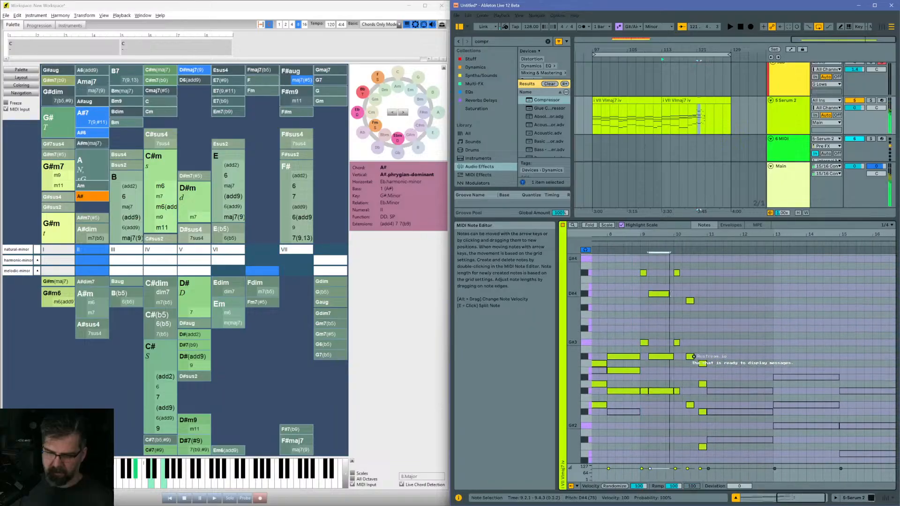
left_click(645, 273)
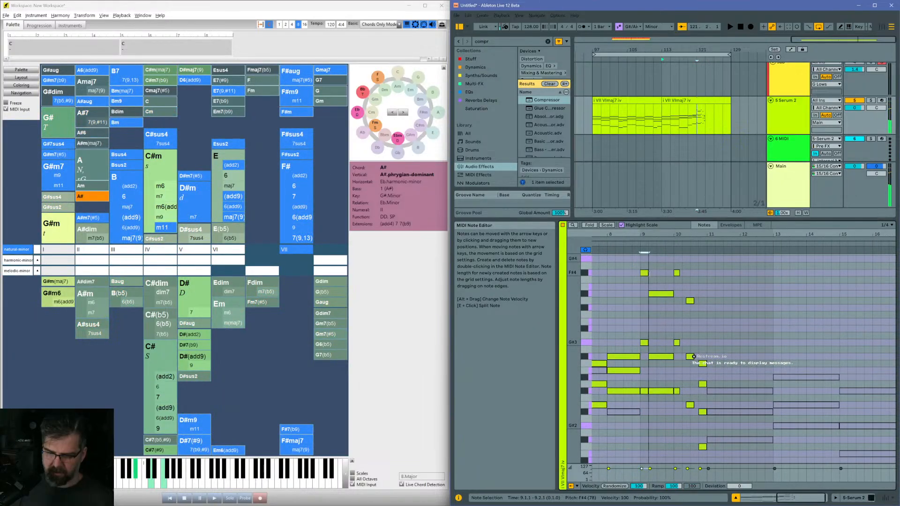
scroll(648, 299, "down", 1)
key("space")
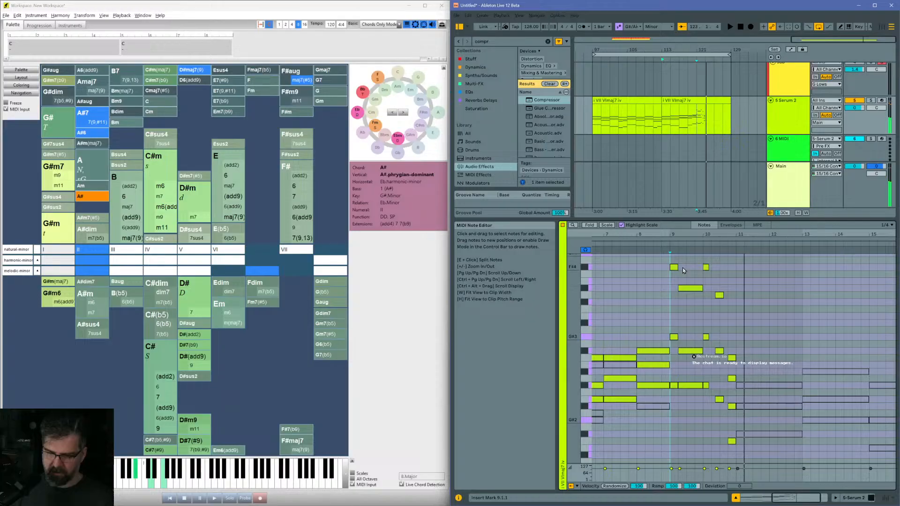
Step: Lengthen the chord at 10.1.1 to end at 10.2.3 and the chord at 10.2.3 to end at 10.4.1, and play from bar 10
left_click_drag(709, 259, 706, 341)
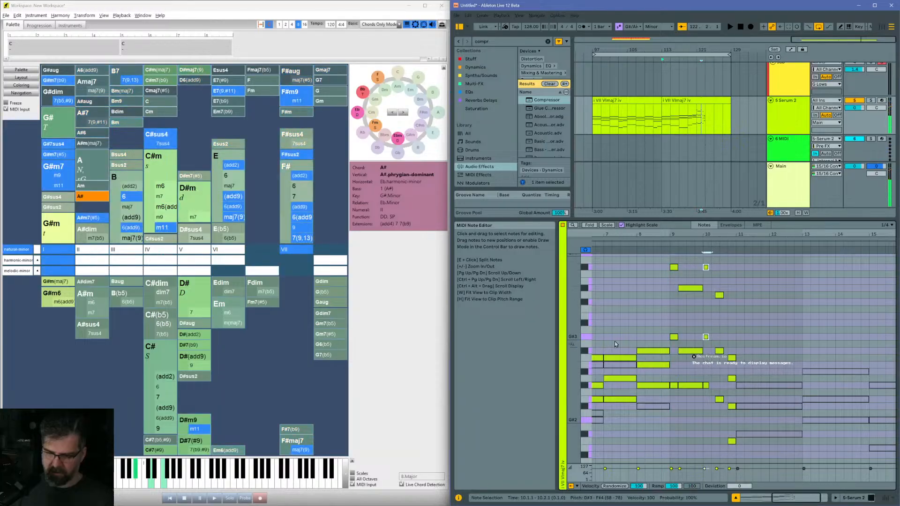
left_click_drag(574, 337, 553, 336)
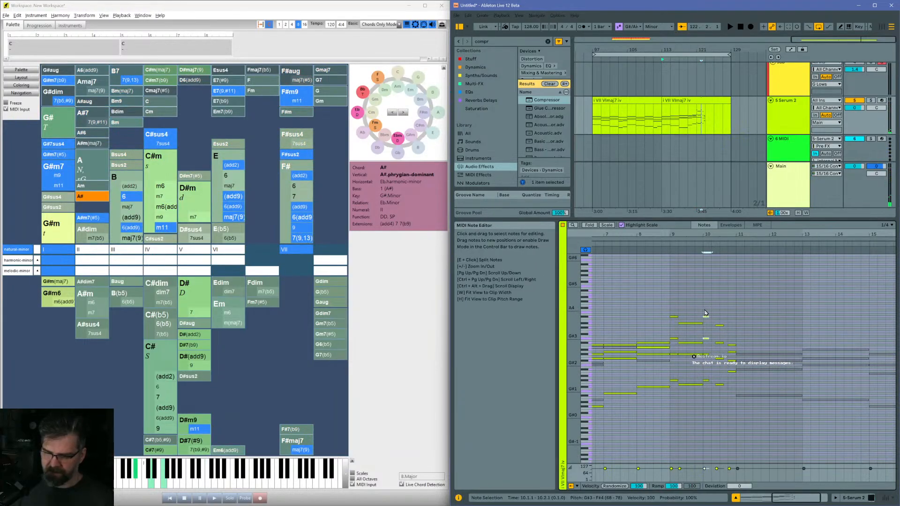
left_click_drag(706, 313, 709, 395)
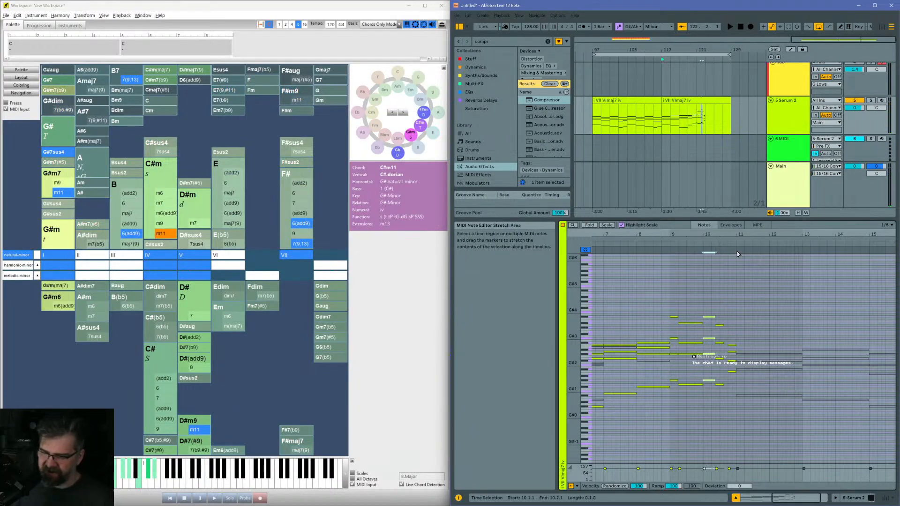
left_click_drag(721, 329, 722, 403)
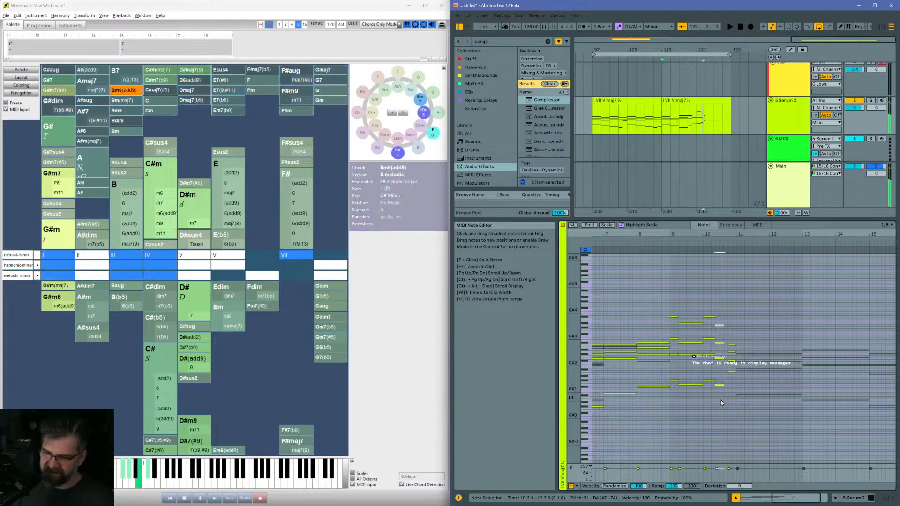
left_click(704, 291)
key("space")
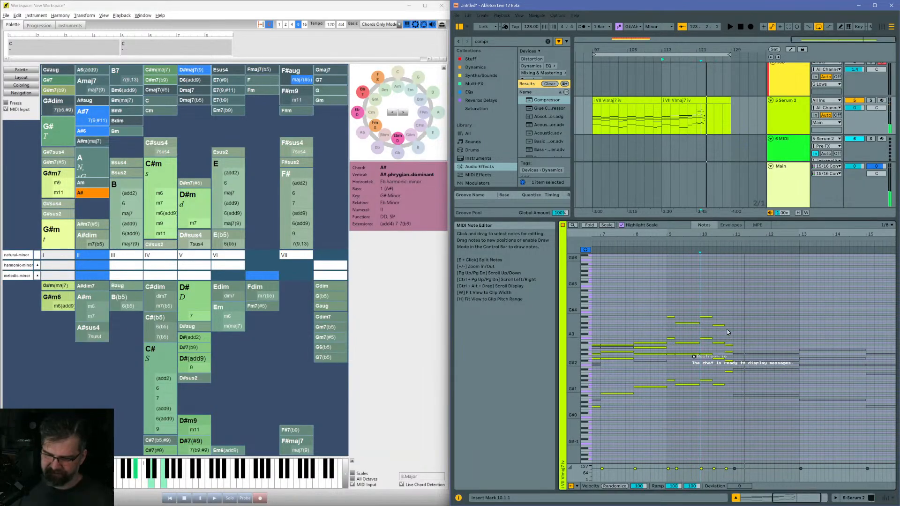
Step: Try the top note of the chord at 10.4.1 at E3 and play the chord
left_click_drag(723, 235, 722, 307)
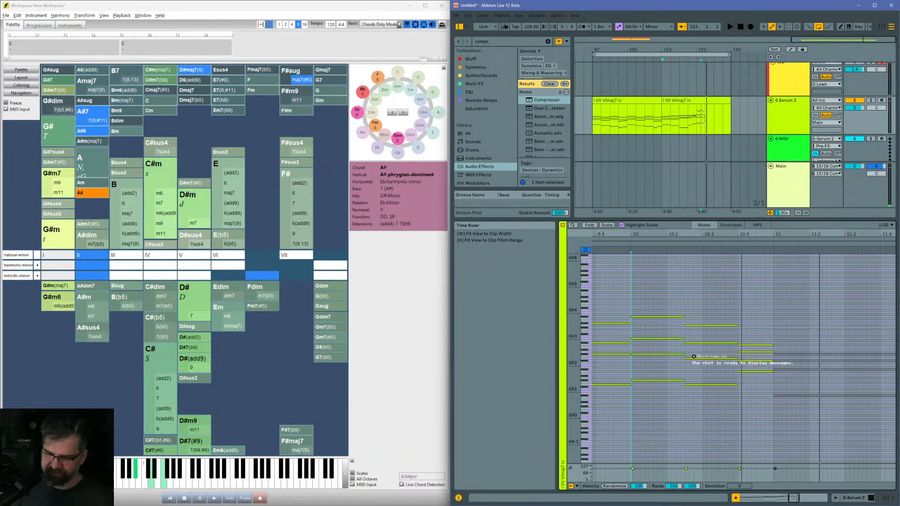
left_click(761, 345)
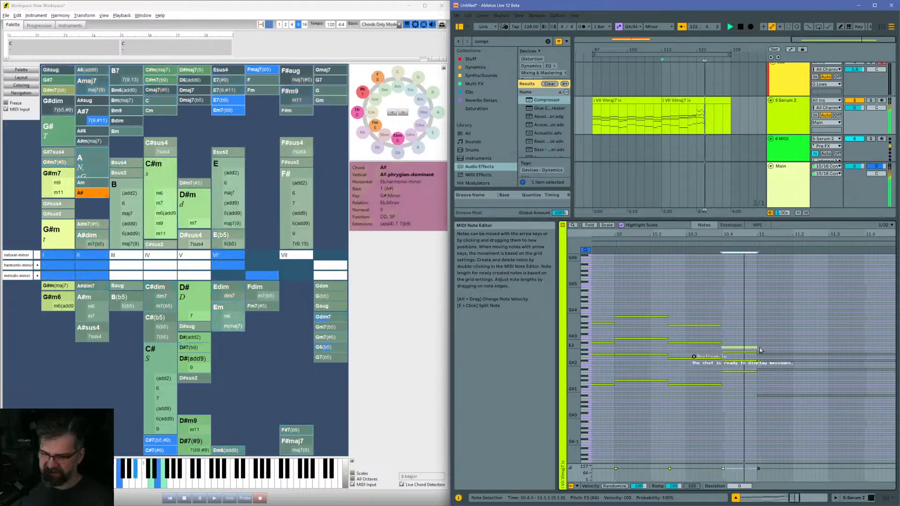
key("space")
key("space")
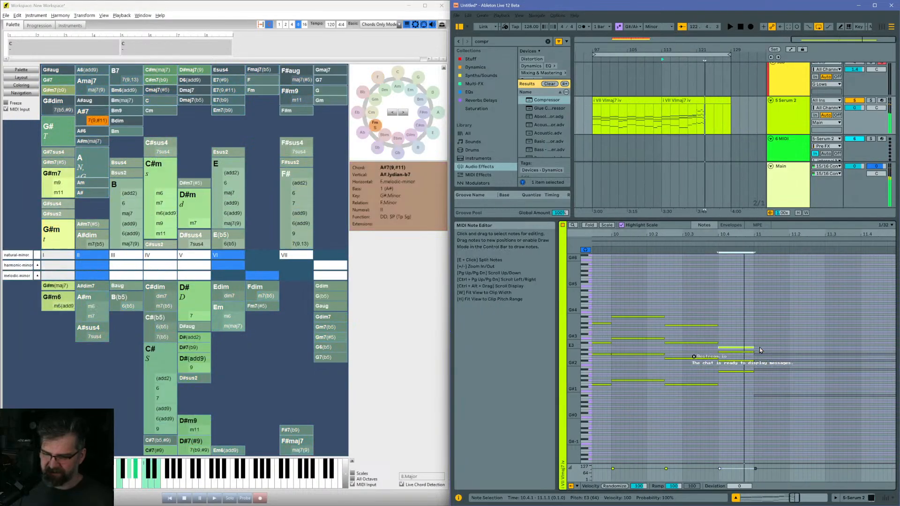
Step: Raise the top note of the chord at 10.4.1 to A#3 and play the chord
key("Up")
key("Up")
key("Up")
key("Up")
key("Up")
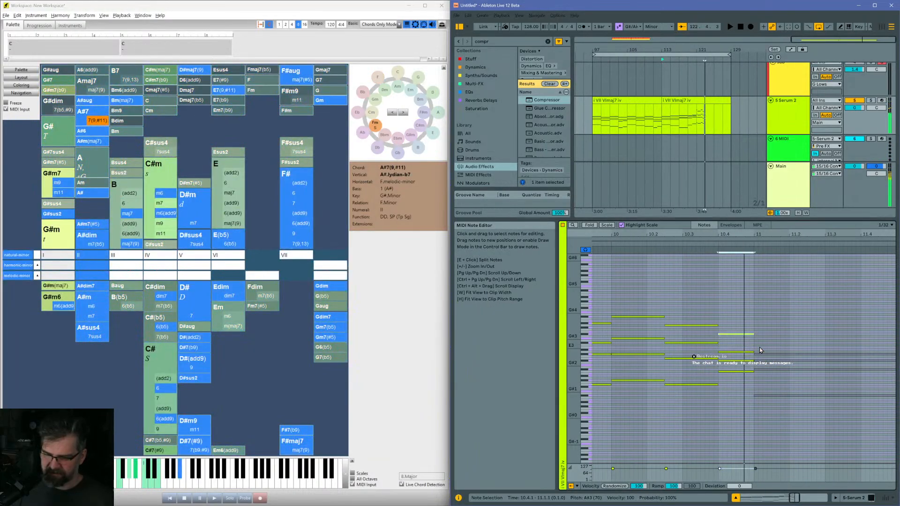
key("Up")
key("Up")
key("Down")
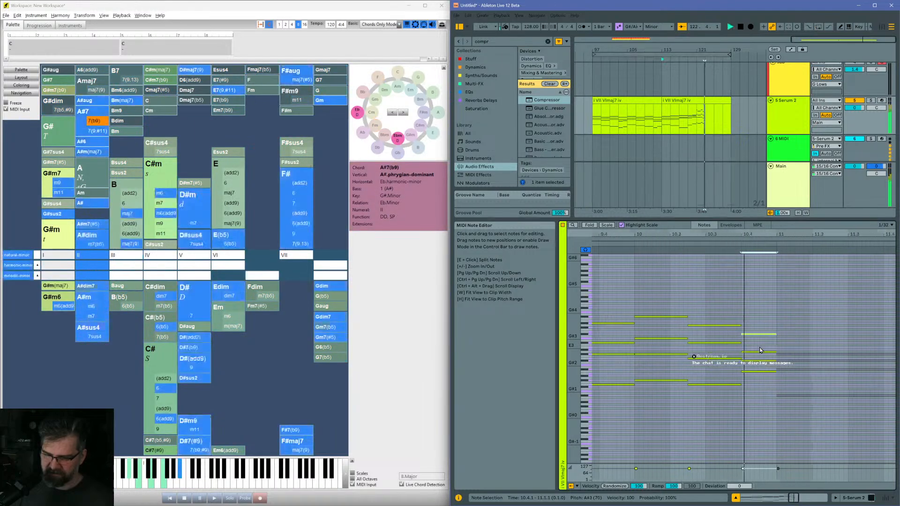
Step: Raise the D3 note at 10.4.1 to D#3, play from 9.4.3, and raise the note further to E3
key("Down")
key("Down")
key("Down")
key("Down")
key("Down")
key("Down")
key("Down")
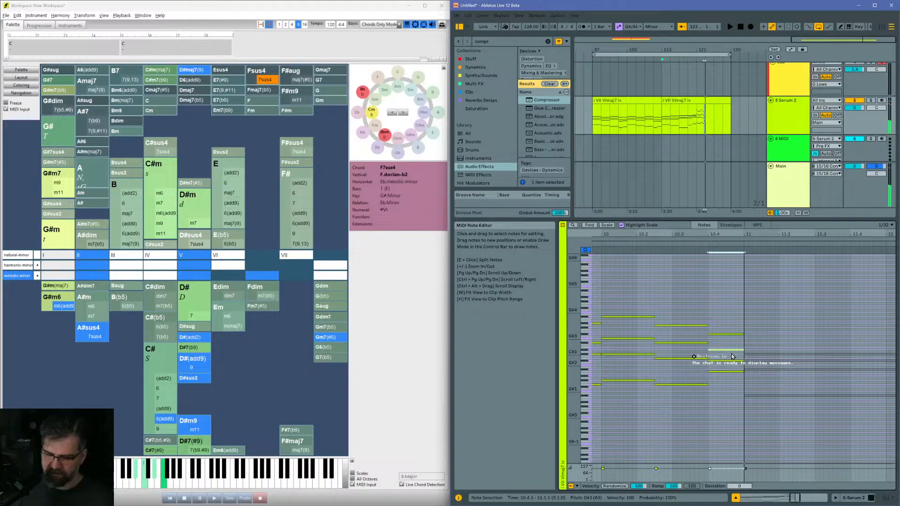
scroll(674, 319, "left", 3)
left_click(651, 295)
key("space")
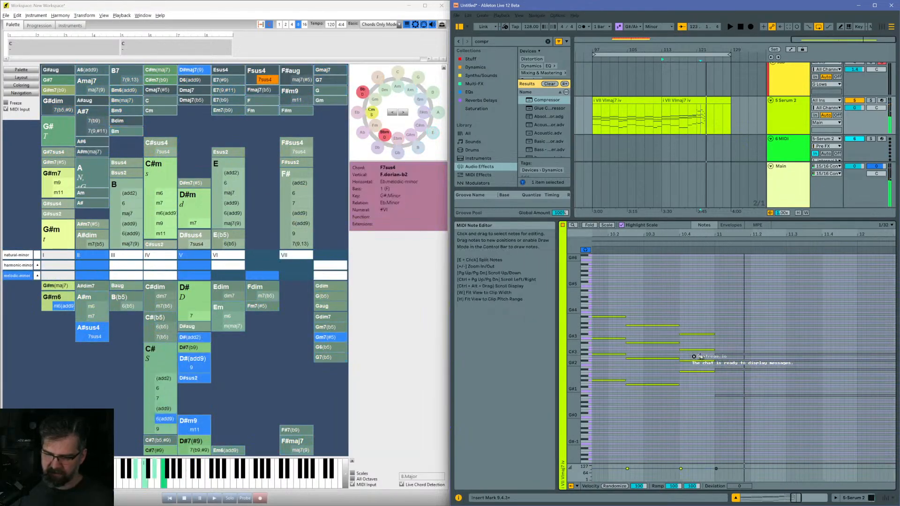
left_click(699, 350)
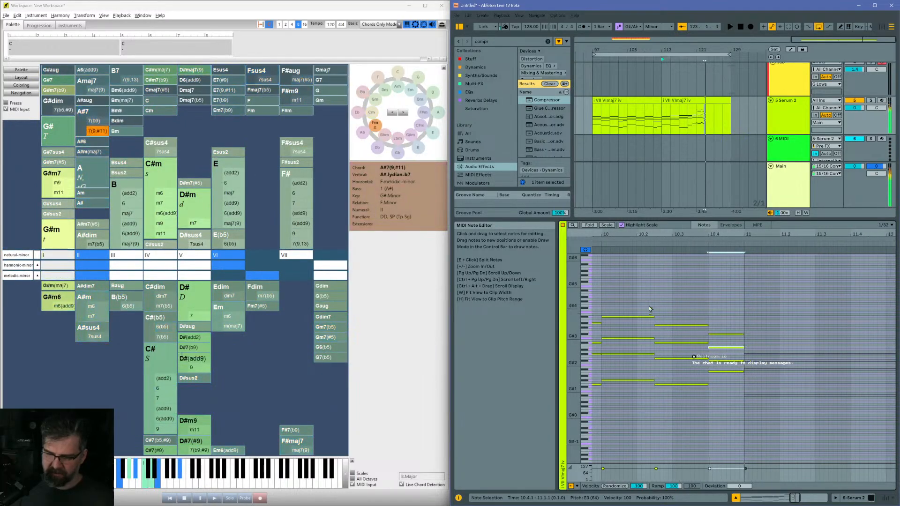
Step: Try G#2, A#2 and B2 for the second-lowest note of the chord at 10.4.1
left_click(720, 368)
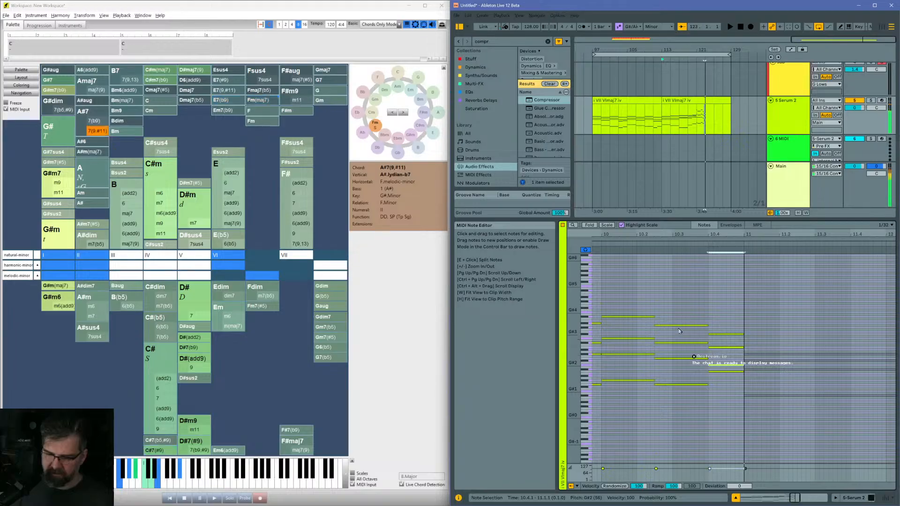
key("Up")
key("Up")
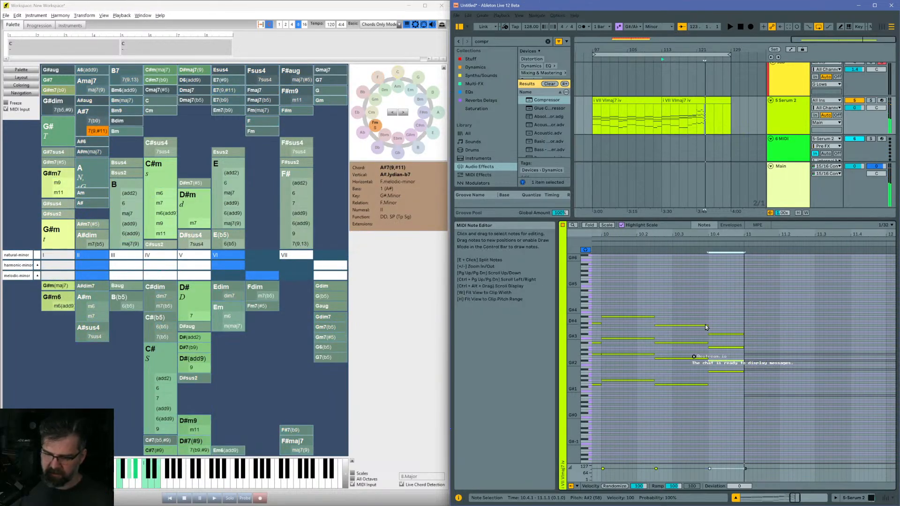
key("Up")
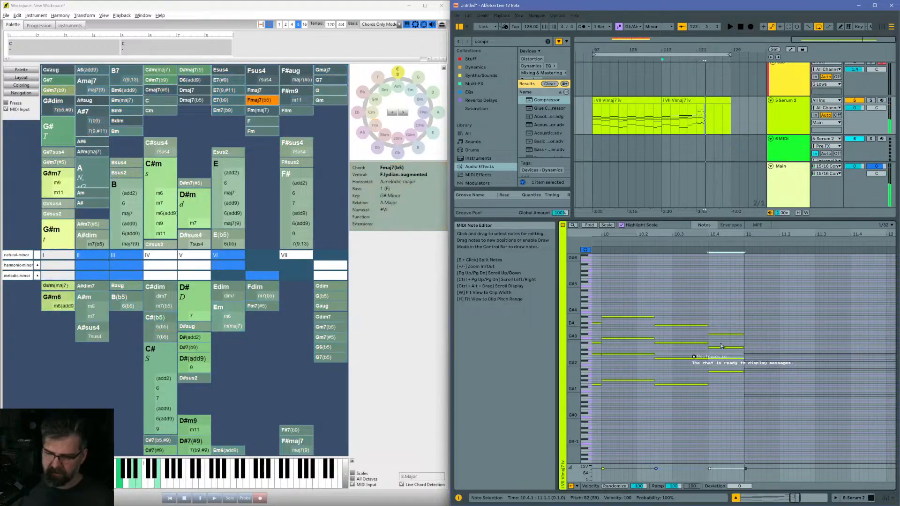
key("Up")
key("Up")
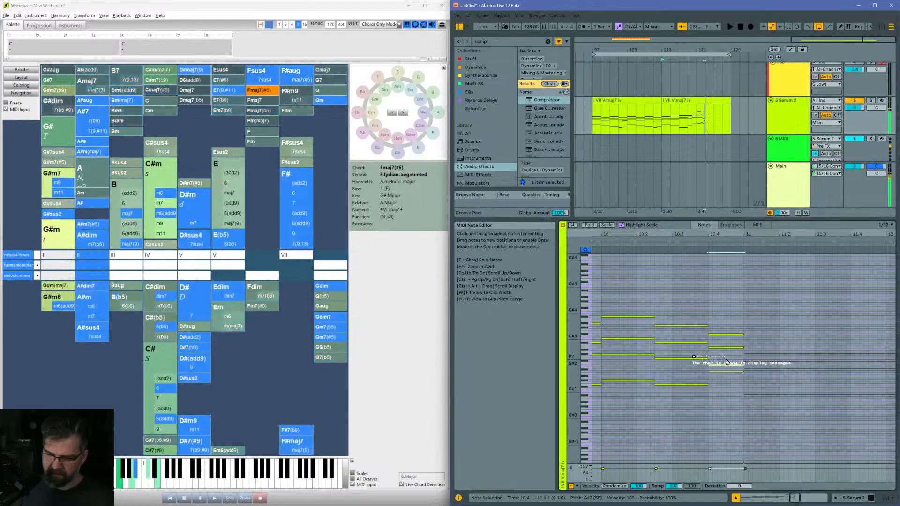
Step: Set the two lowest notes of the chord at 10.4.1 to F#2 and C#2, and play the chord
left_click_drag(727, 362, 729, 375)
key("Down")
key("Down")
key("Down")
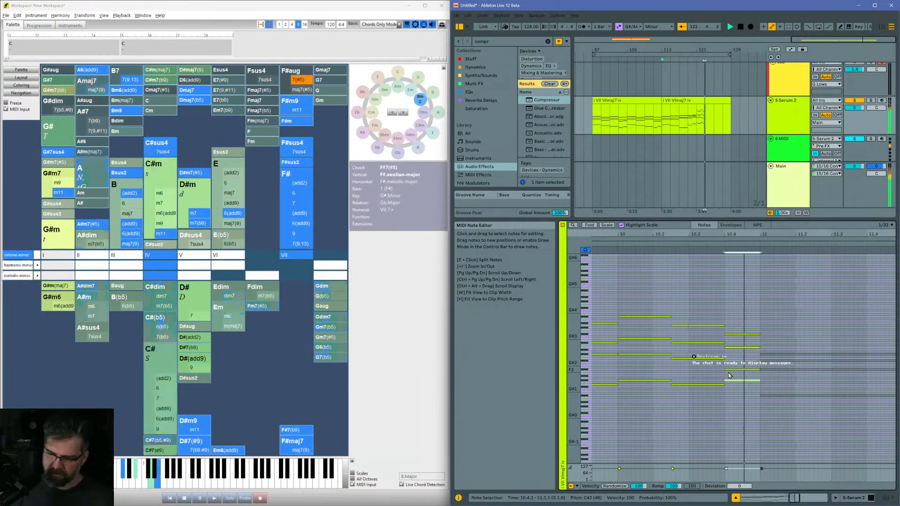
Step: Play the chord progression from bars 3, 5 and 9 to review the chord changes across the whole clip
key("space")
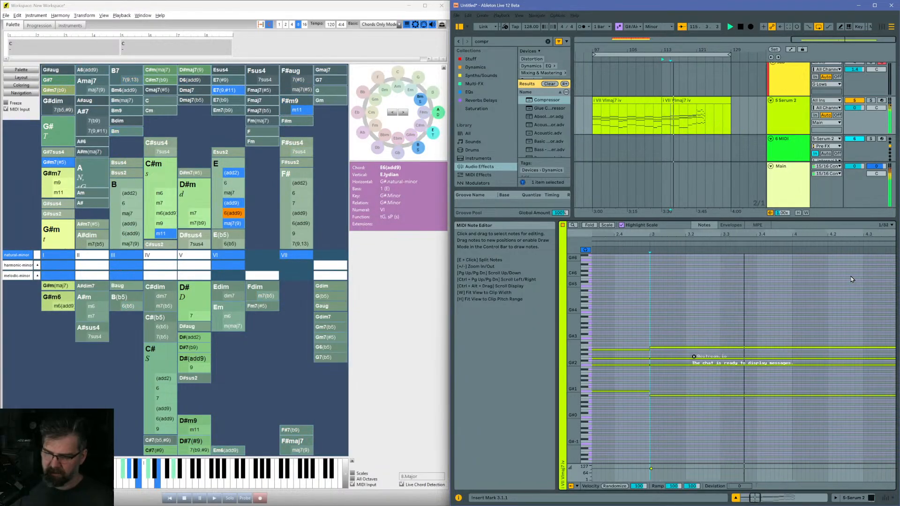
scroll(870, 290, "down", 4)
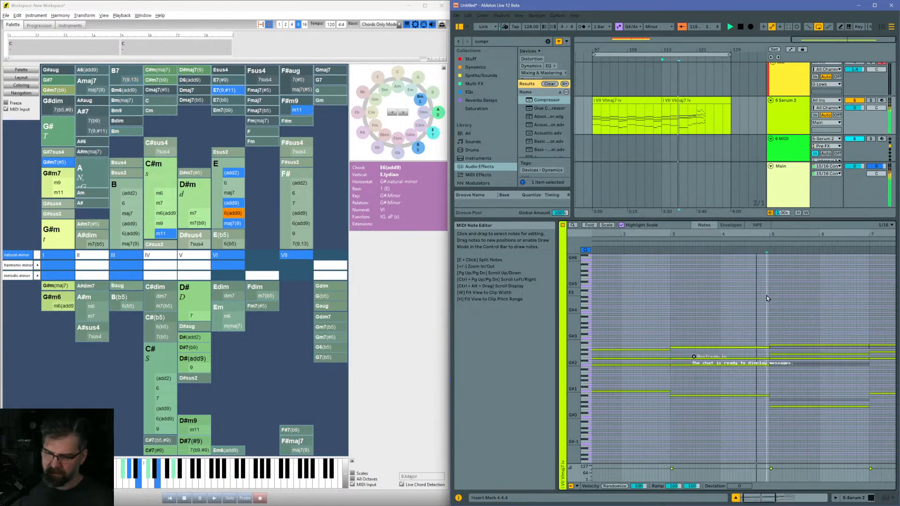
key("w")
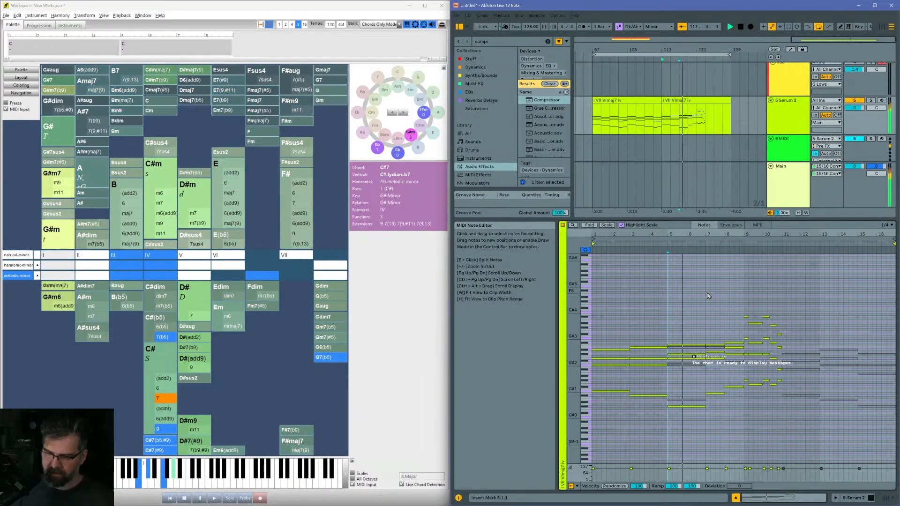
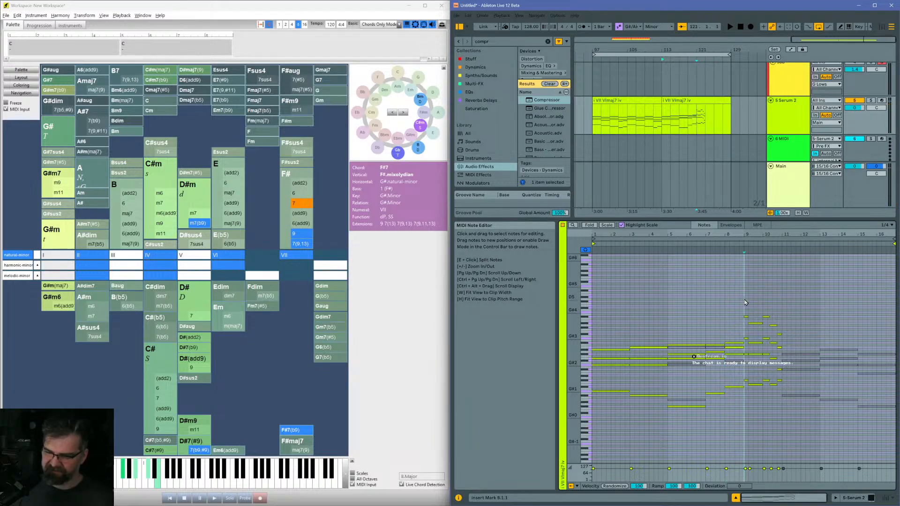
key("space")
left_click_drag(776, 235, 777, 258)
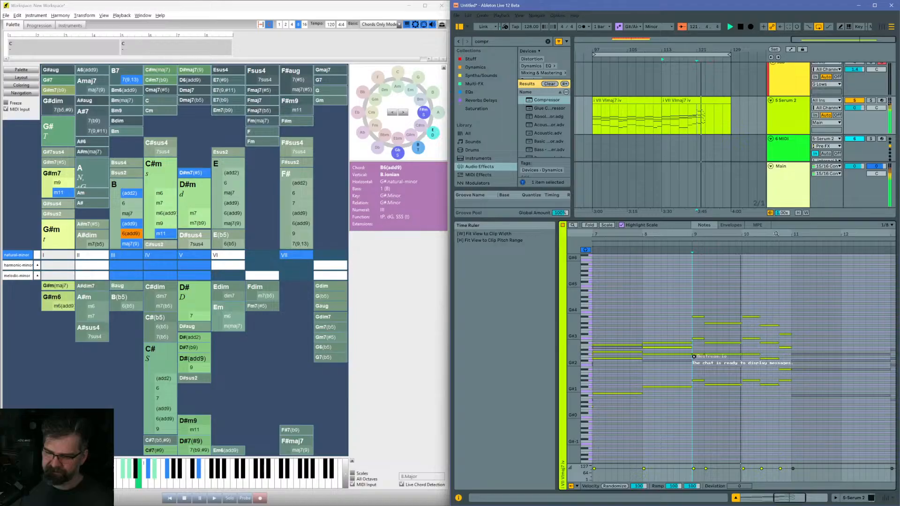
Step: Deactivate all notes below the top line of the chords in bars 9 and 10, and play the line from 9.1.1
left_click_drag(703, 336, 789, 402)
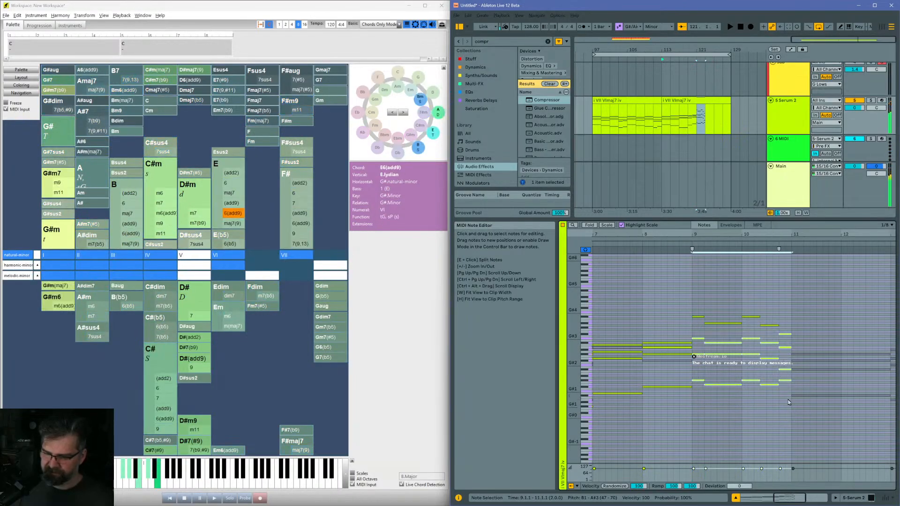
left_click(787, 344)
left_click_drag(780, 370, 700, 402)
key("0")
left_click(692, 299)
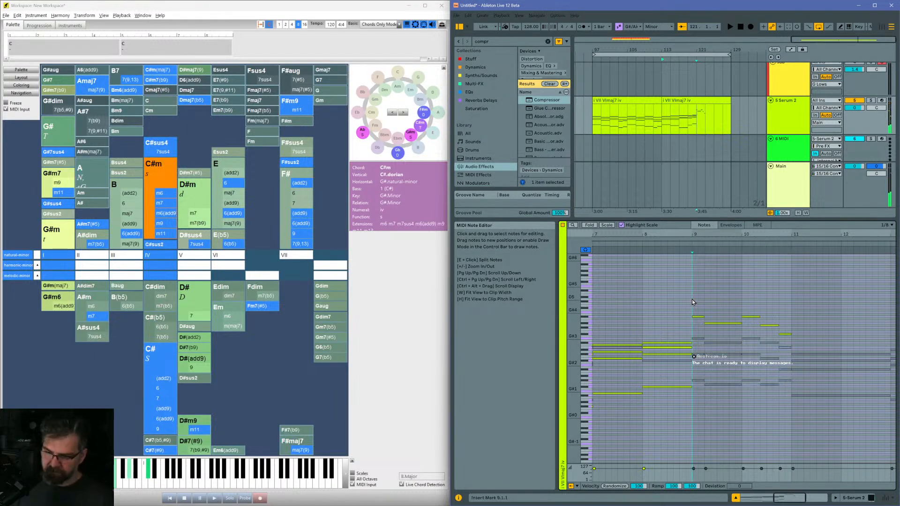
key("plus")
key("space")
Step: Lower the top note at 9.2.1 to D4 and play the top line from 9.1.1
left_click_drag(717, 235, 671, 232)
left_click(747, 323)
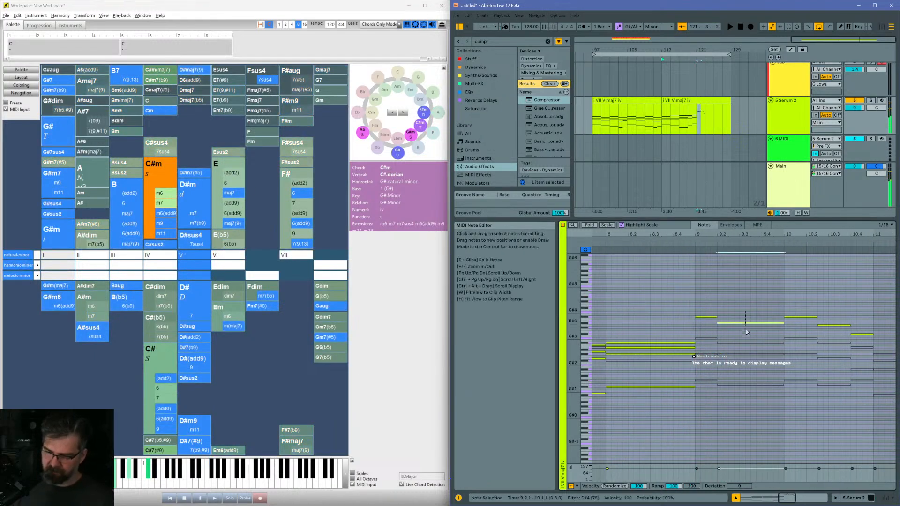
left_click(694, 299)
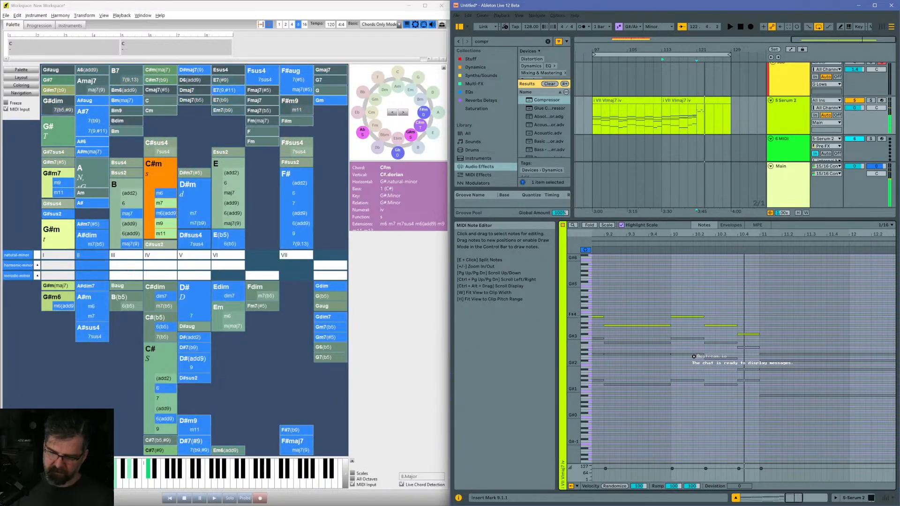
Step: Shorten the top note at 10.1.1 to end at 10.2.1, and move the following note to that point and raise it to F4
left_click(709, 325)
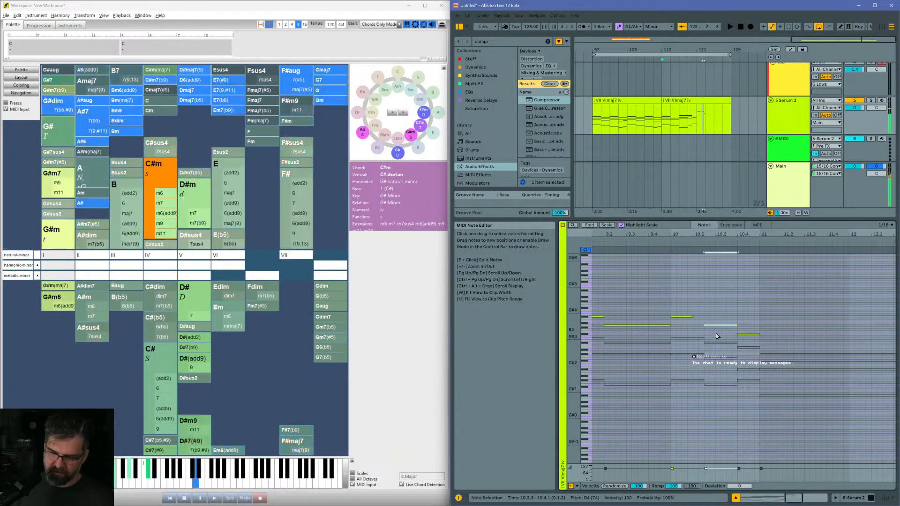
key("Left")
key("Left")
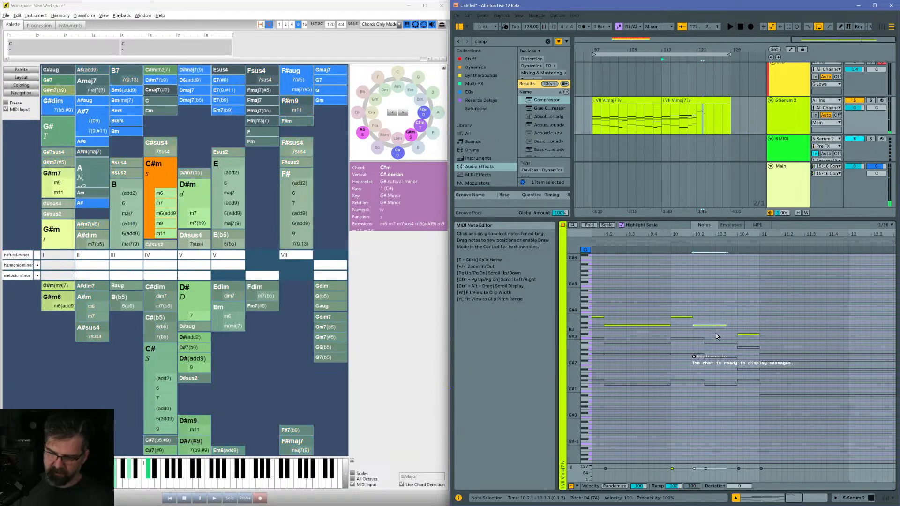
key("Up")
key("Up")
key("Up")
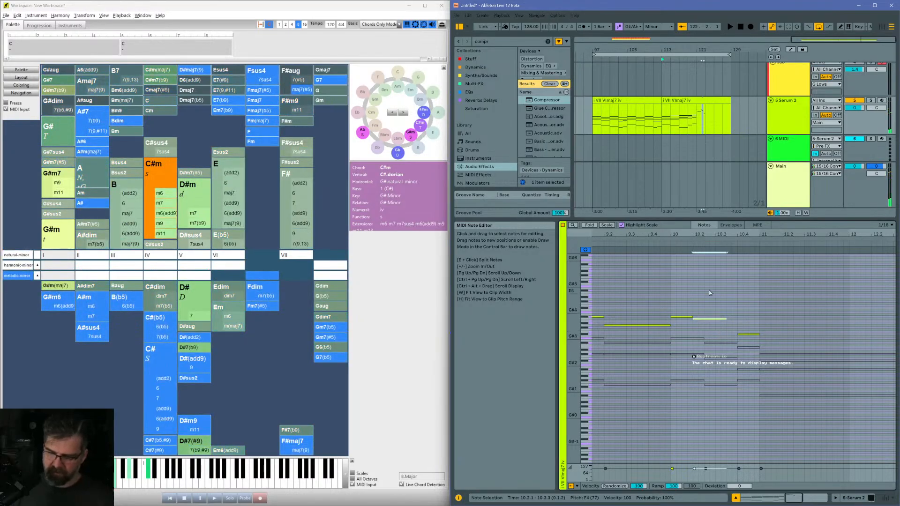
left_click(670, 299)
key("space")
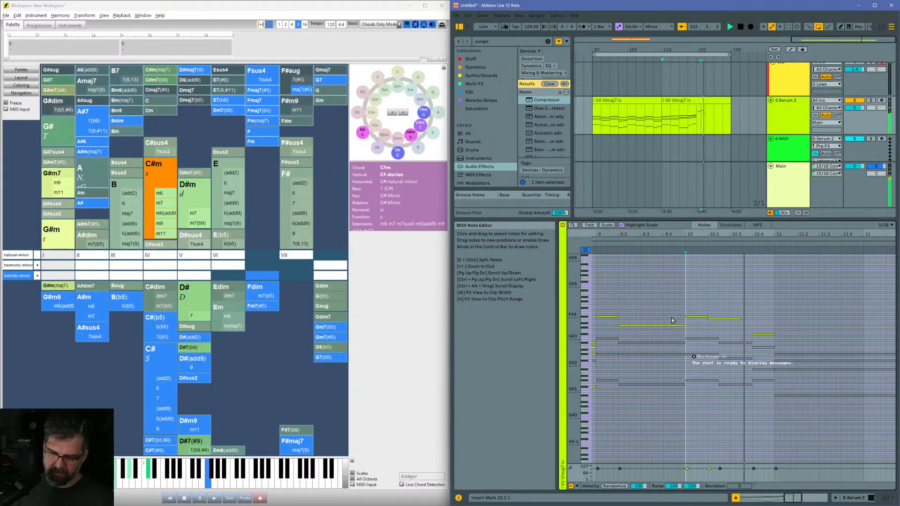
Step: Try G4 and A#4 for the top note at 10.2.1, playing the line from 10.1.1
key("space")
left_click_drag(696, 307, 693, 334)
key("Up")
key("Up")
key("Up")
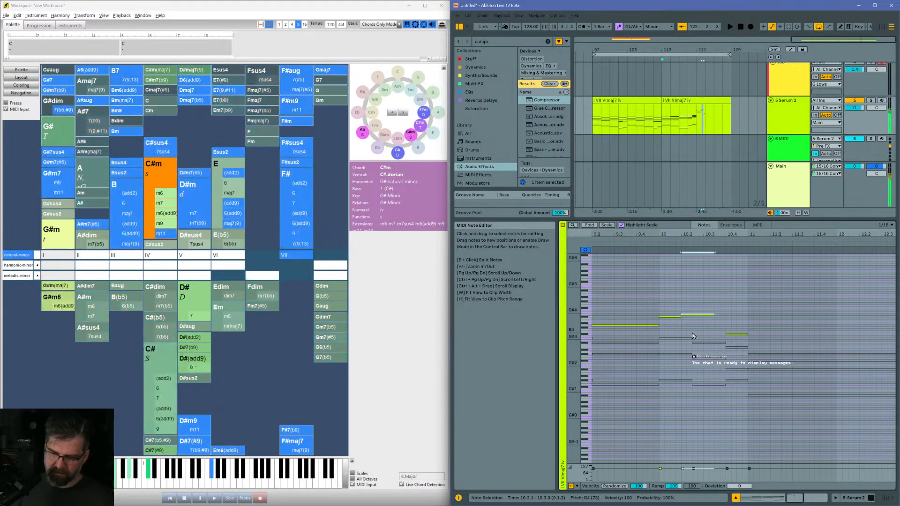
key("Up")
key("Up")
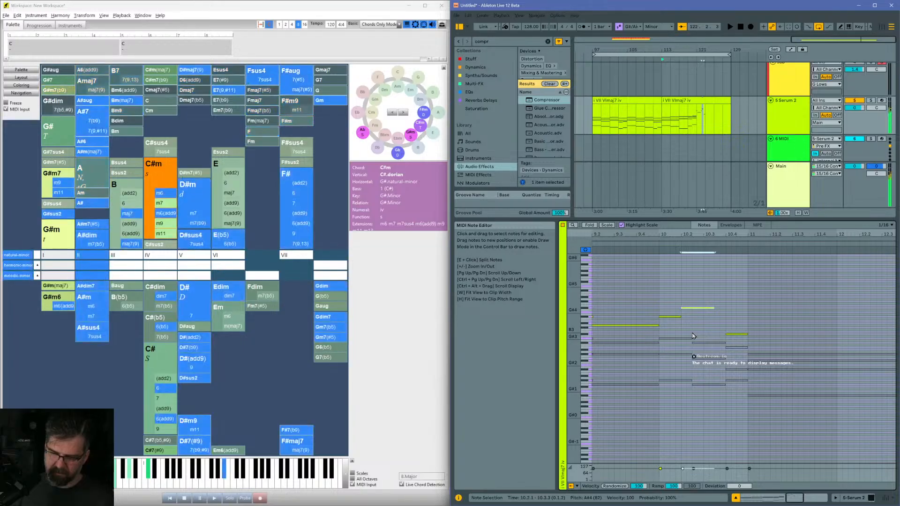
left_click(658, 298)
key("space")
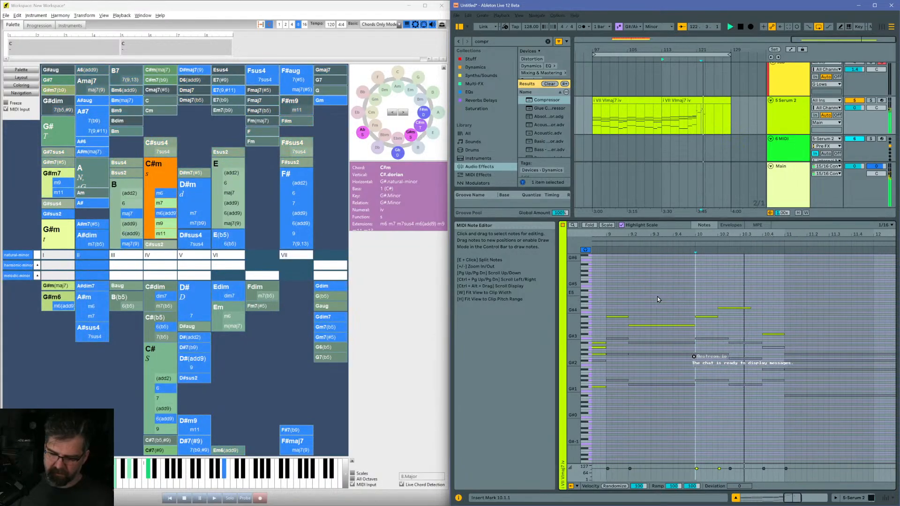
Step: Try A#3, C4 and D4 for the top note at 10.2.1, settle it on D#4, and play from 10.1.1
left_click(714, 308)
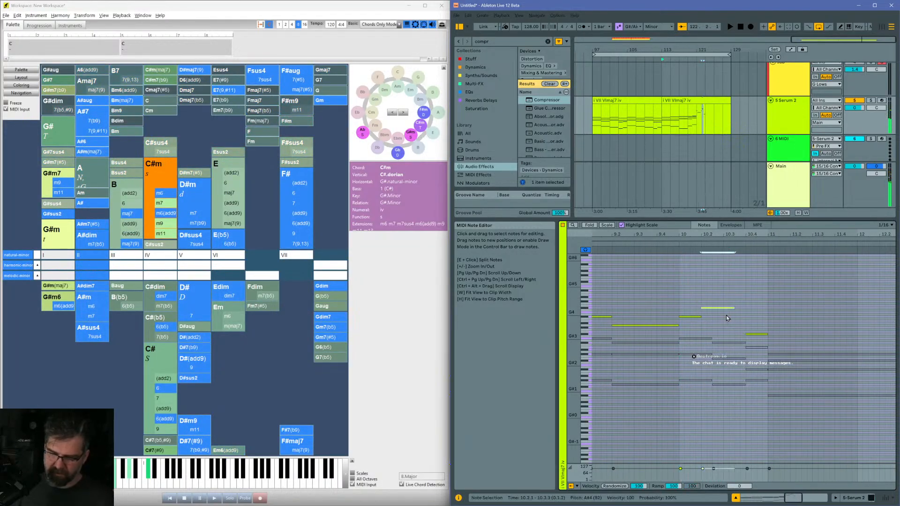
left_click(685, 303)
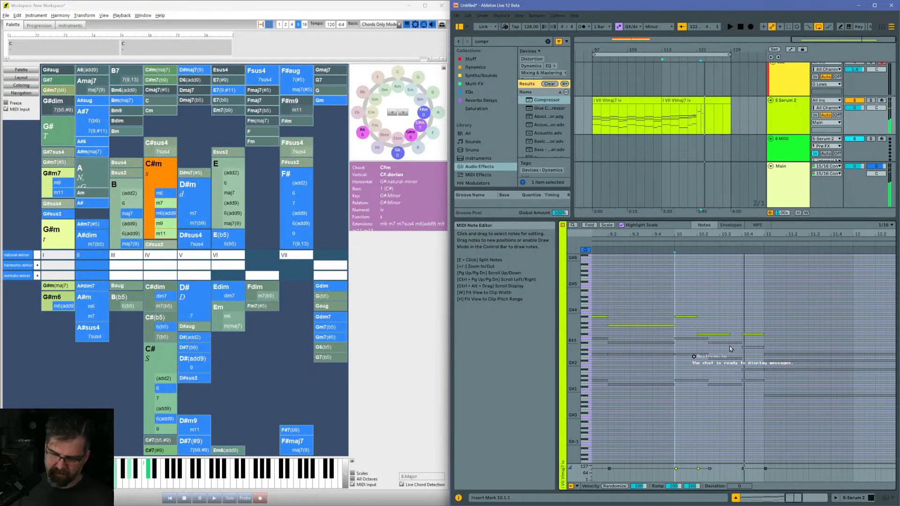
key("Up")
key("Up")
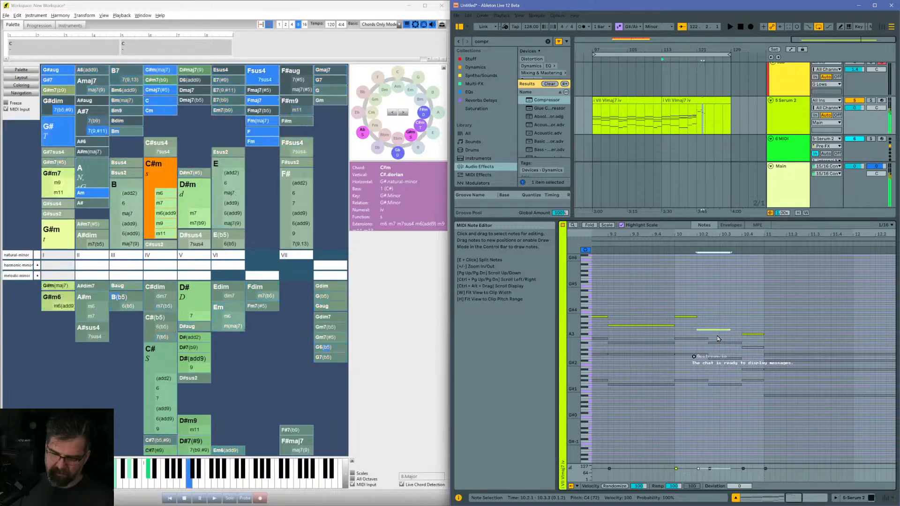
key("Up")
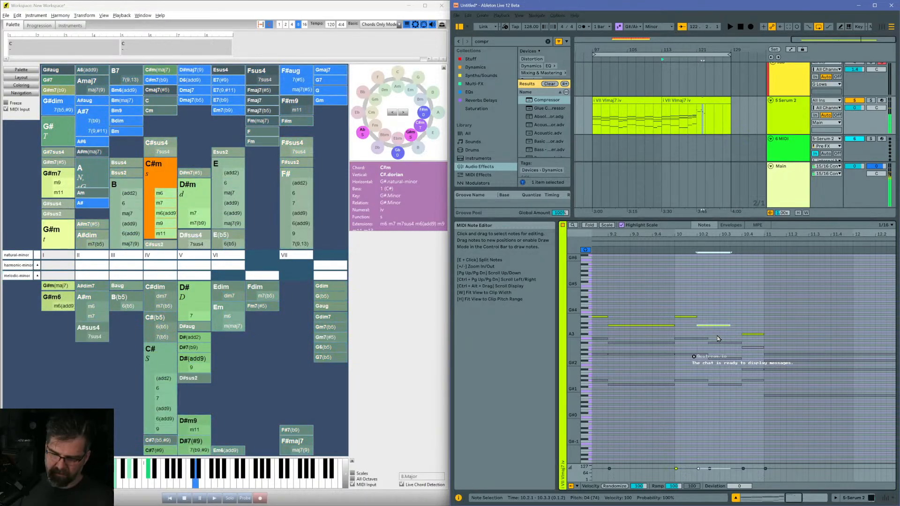
left_click(677, 312)
key("space")
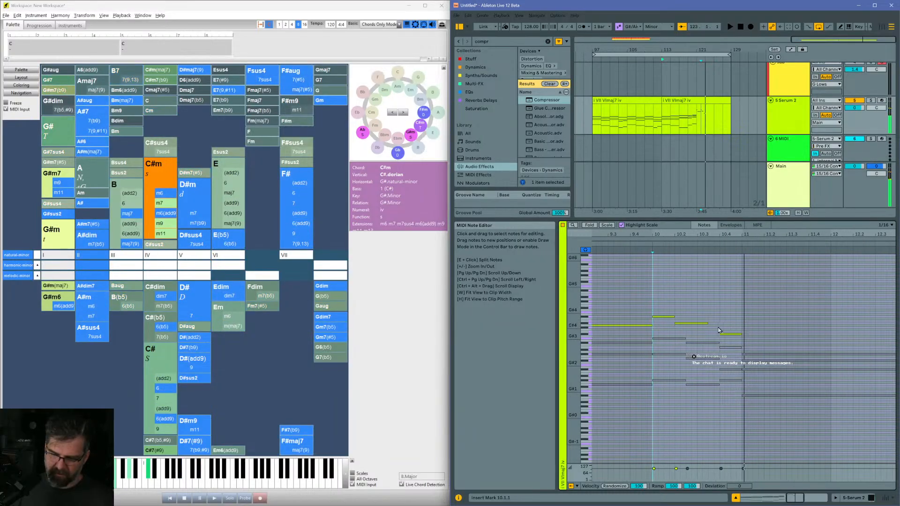
Step: Move the top note at 10.4.1 to 10.3.3, raise it to B3, and play from 10.1.1
left_click(729, 336)
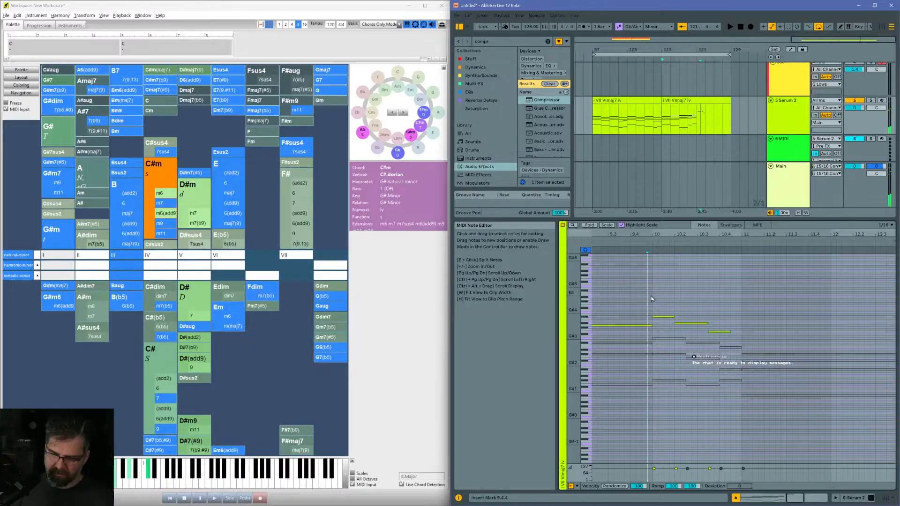
left_click(650, 297)
key("space")
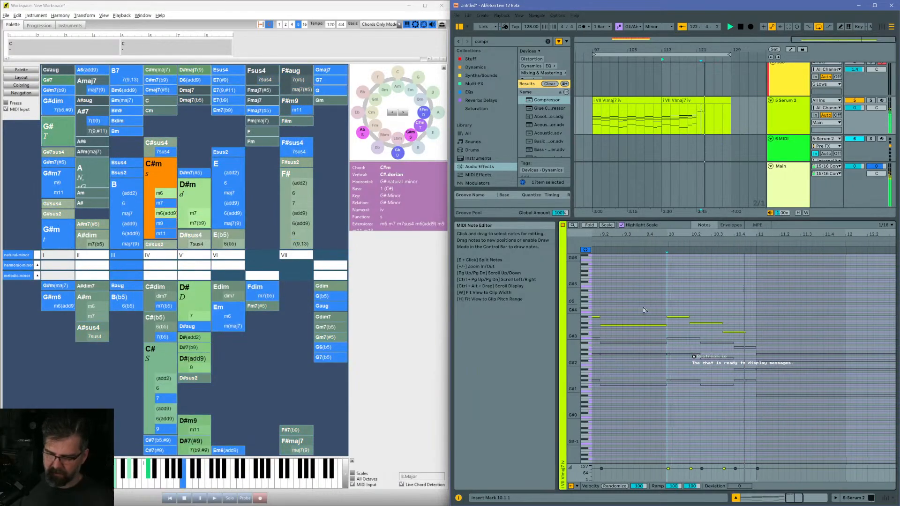
Step: Raise the top note at 10.3.3 to C4, play from 10.1.1, and extend the note to 11.1.1
left_click(710, 332)
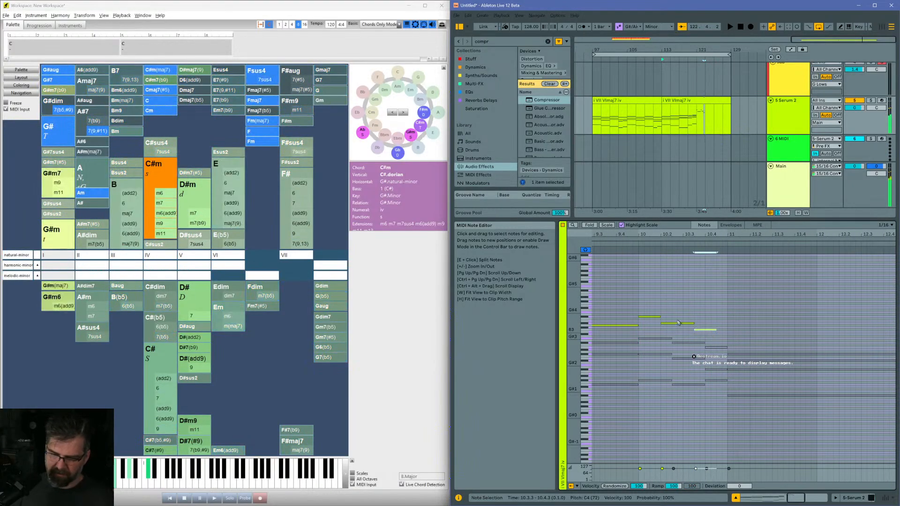
key("space")
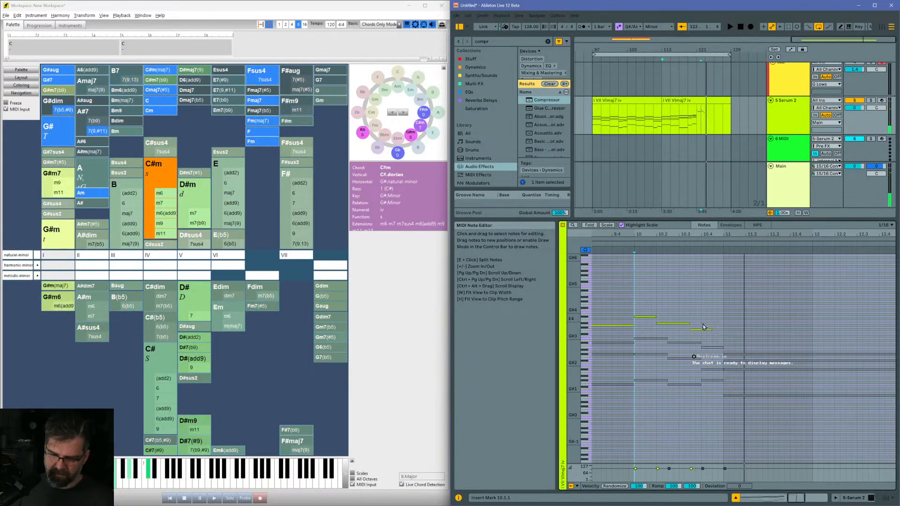
key("space")
left_click(702, 330)
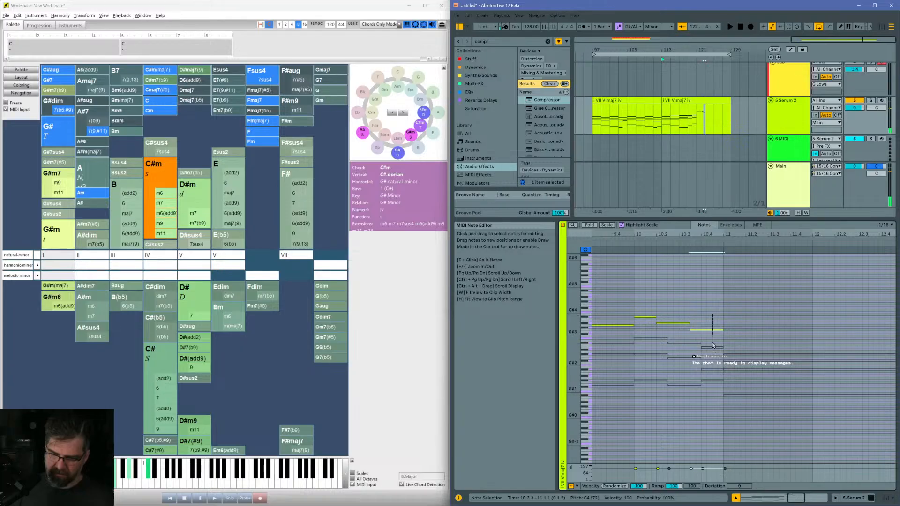
Step: Duplicate the C4 note to 11.1.1, lower the copy to E3, and play the line from 10.1.1
key("ctrl+d")
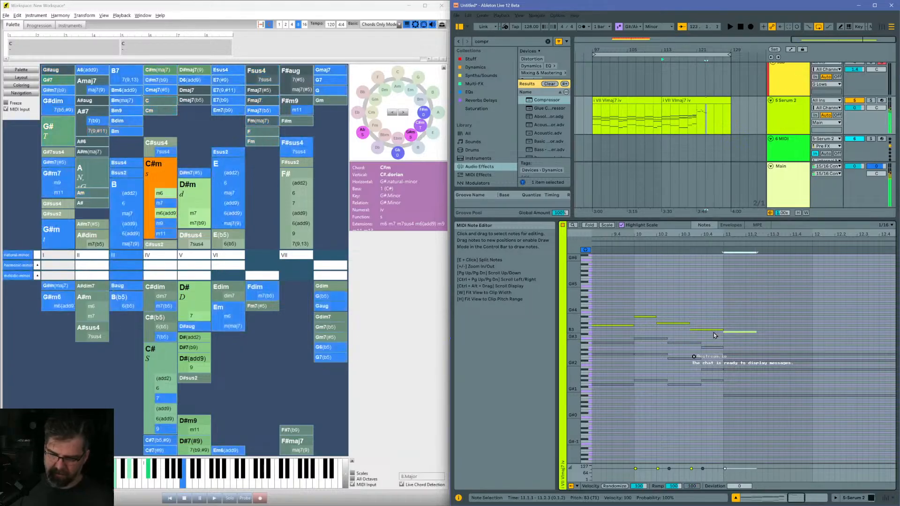
key("Down")
key("Down")
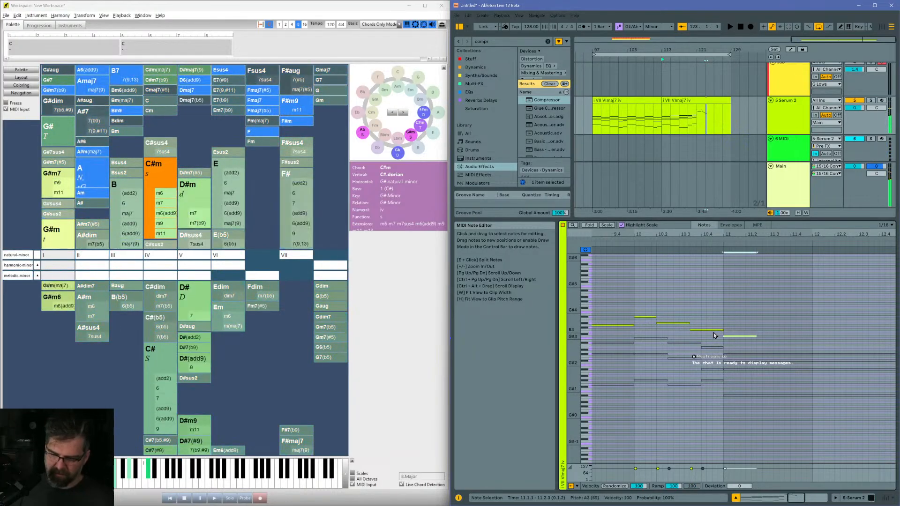
key("Down")
key("Down")
key("Down")
key("Down")
key("Down")
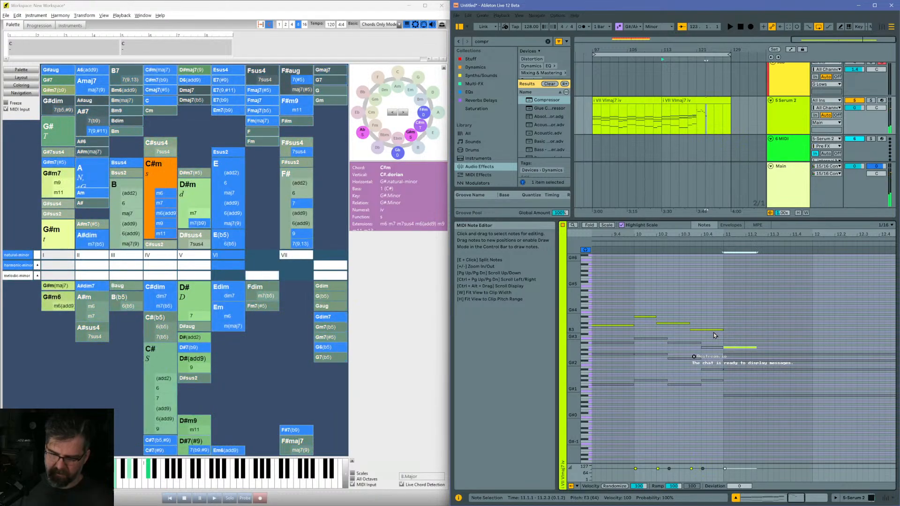
left_click(637, 302)
key("space")
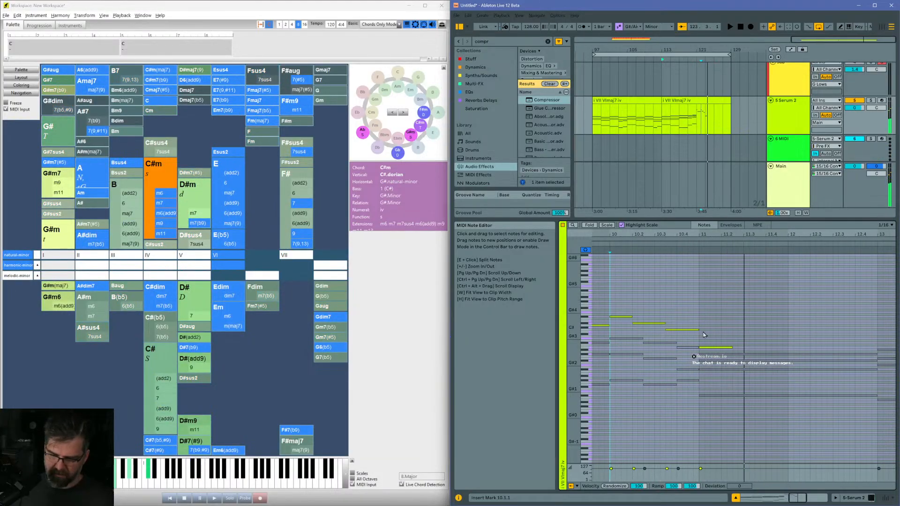
Step: Try F#3 and G#3 for the note at 11.1.1, playing from 10.1.1, and raise it to A#3
key("Up")
key("Up")
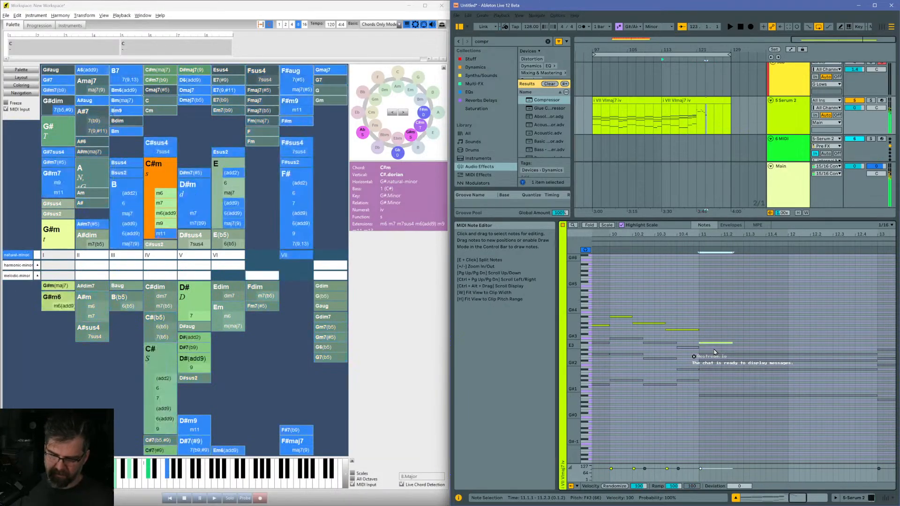
key("Up")
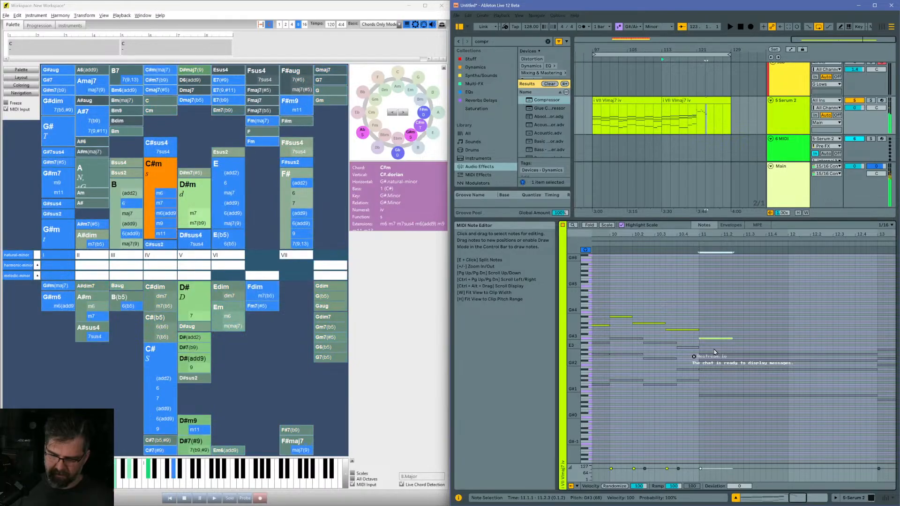
left_click(612, 303)
key("space")
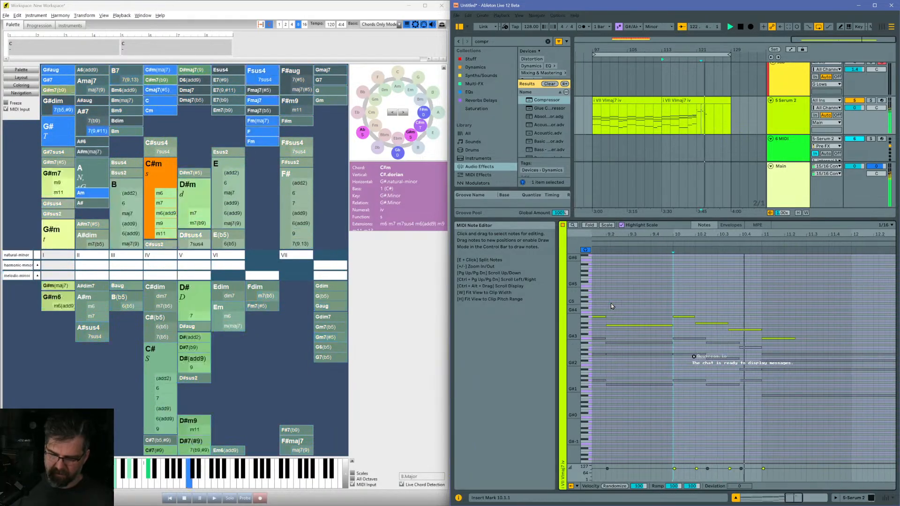
left_click(719, 340)
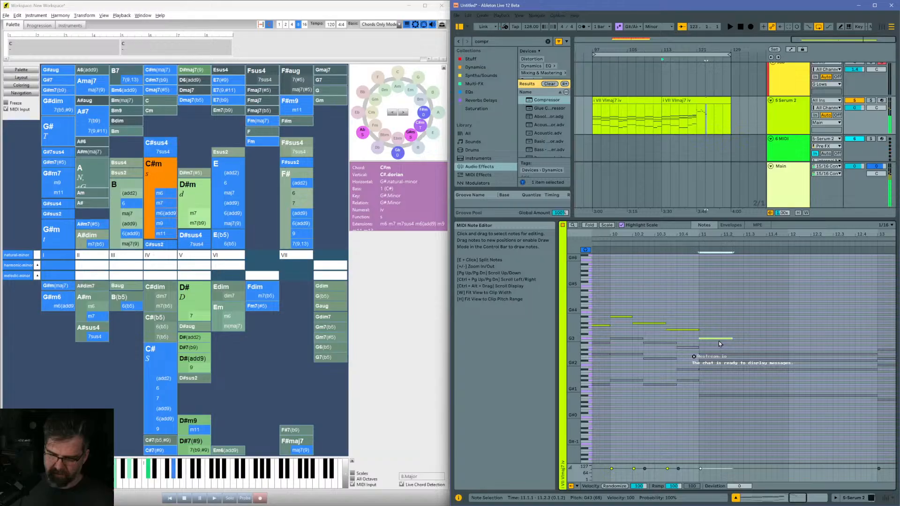
key("Up")
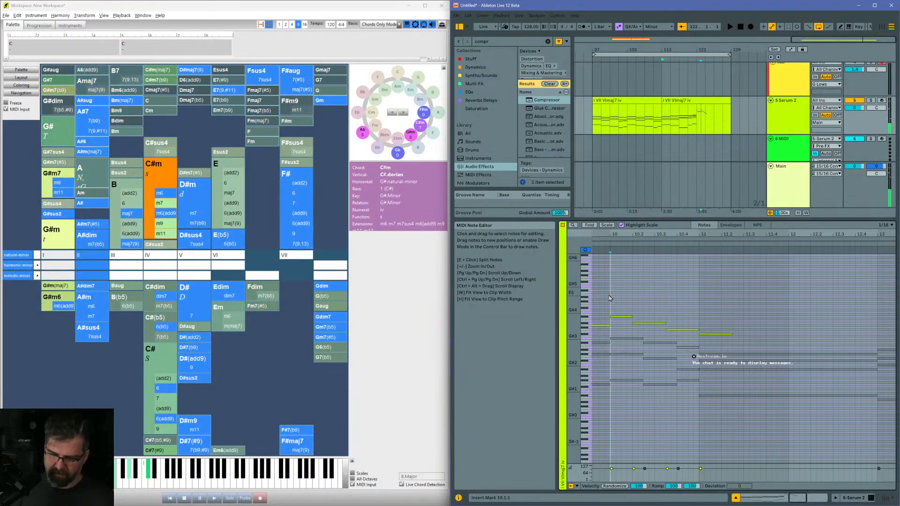
Step: Shorten the A#3 note at 11.1.1 and play the melody from 10.1.1
key("space")
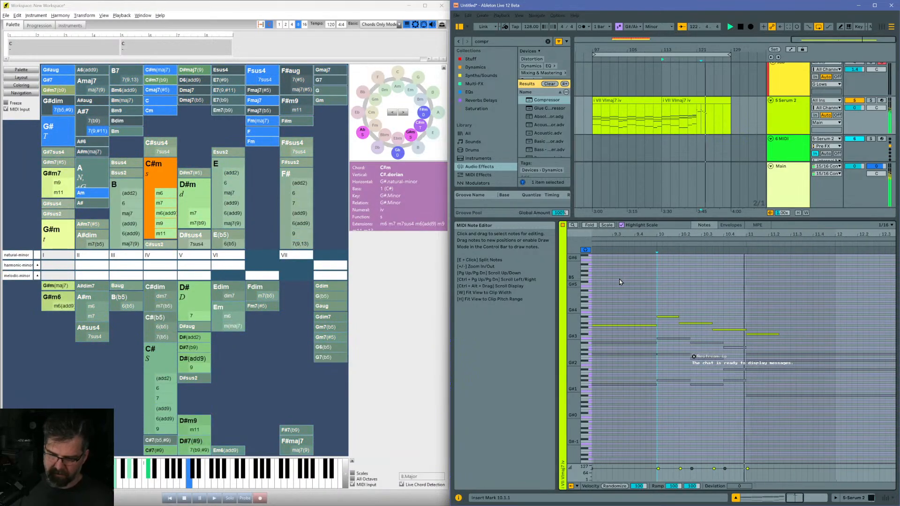
key("space")
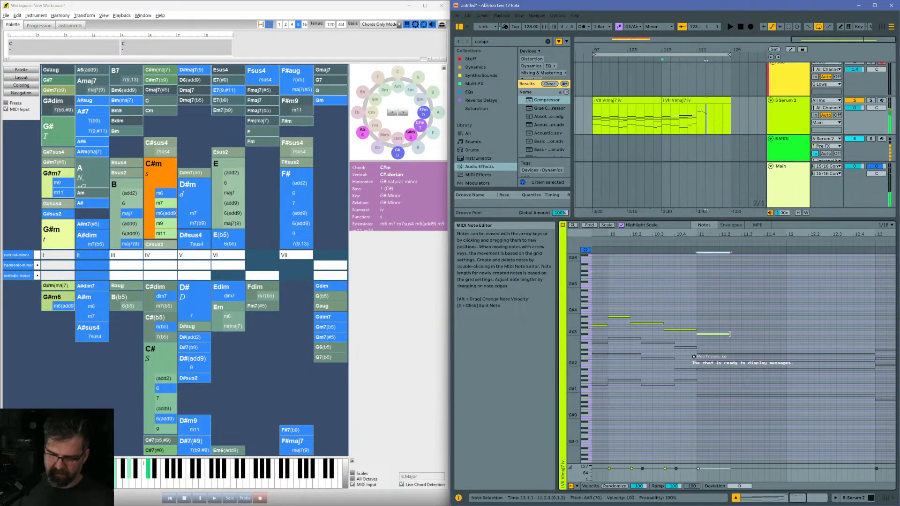
left_click(609, 300)
key("space")
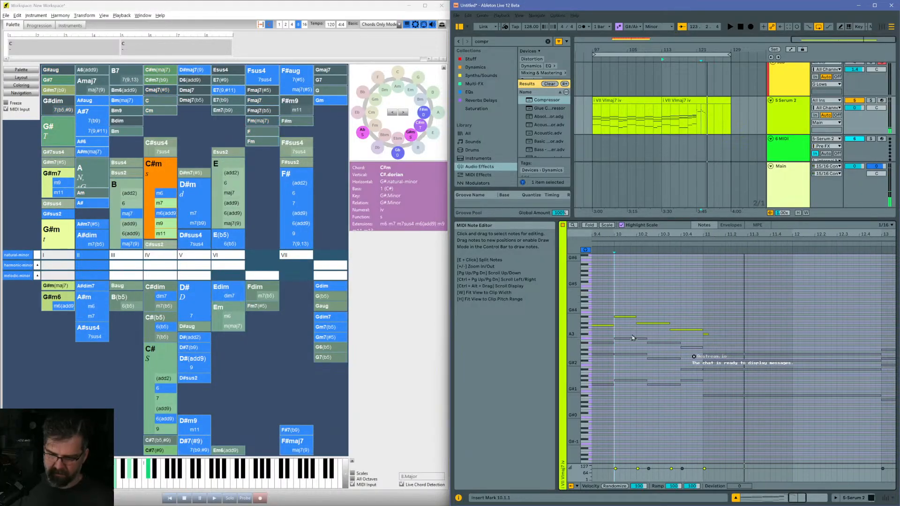
Step: Play the clip from 8.1.1 to hear how the melody follows the preceding chords
left_click(627, 317)
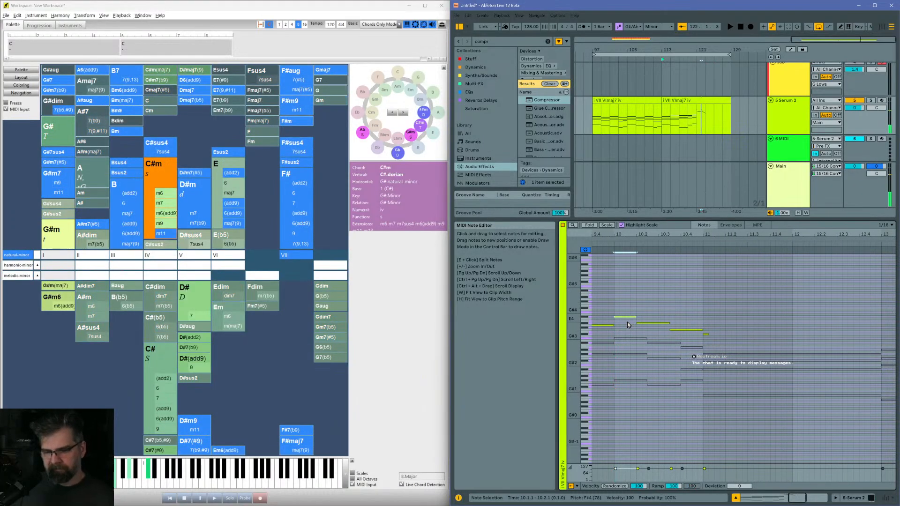
key("space")
scroll(656, 305, "down", 5)
left_click(630, 300)
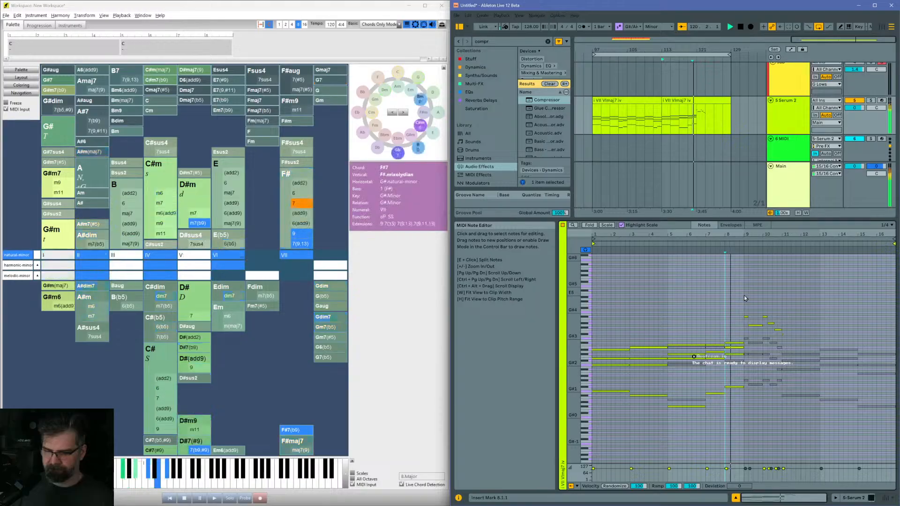
left_click_drag(752, 230, 745, 250)
Step: Activate the disabled G#3 note at 9.1.1, try it at A3, A#3 and B3, and set it to D#3
left_click_drag(730, 328, 735, 342)
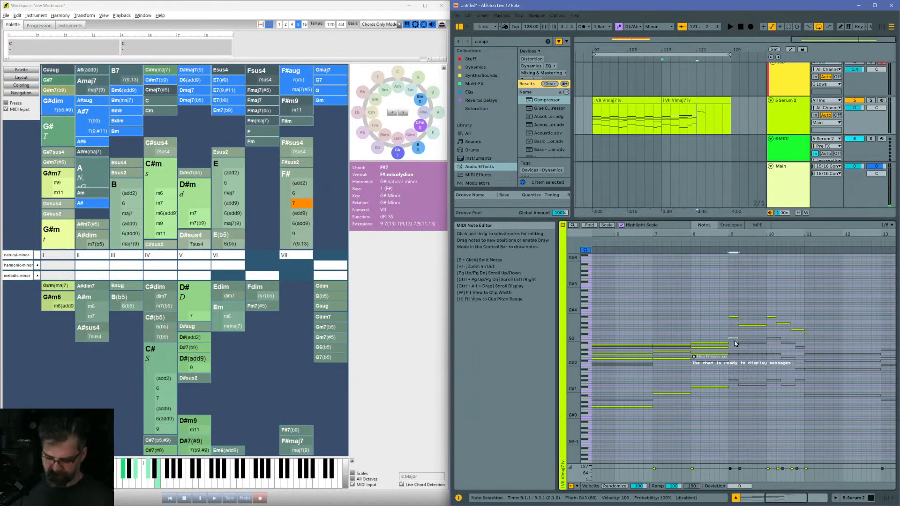
key("space")
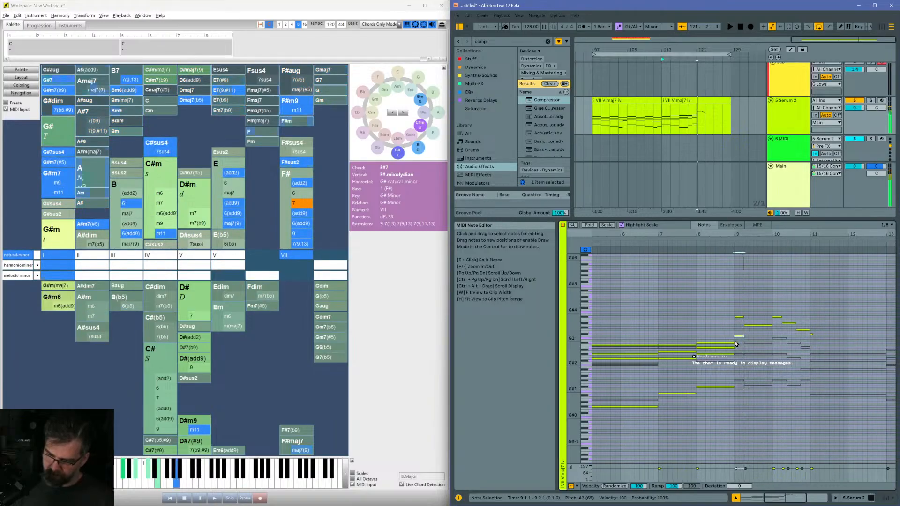
key("Up")
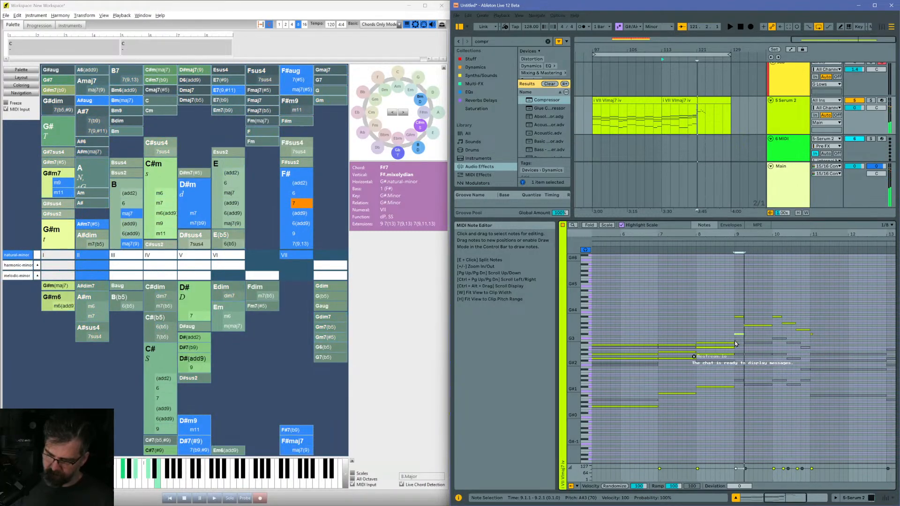
key("Up")
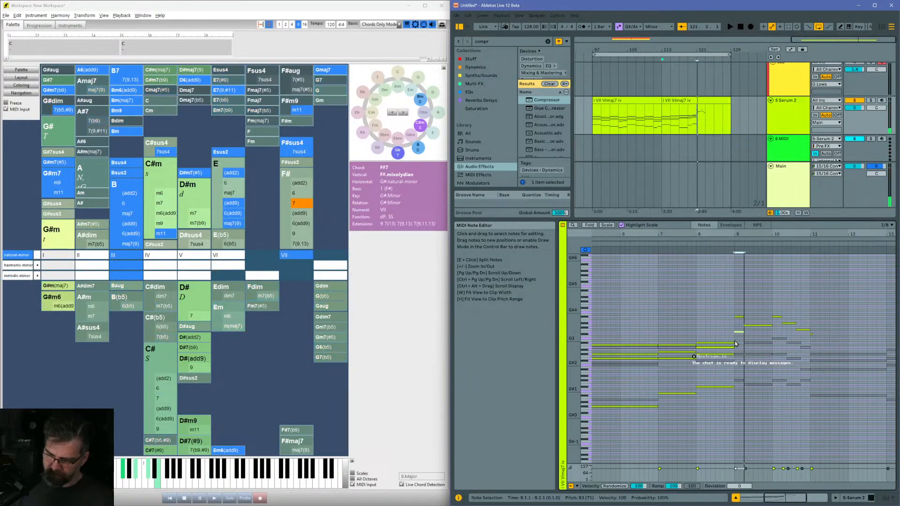
key("Up")
key("Up")
key("Up")
key("Up")
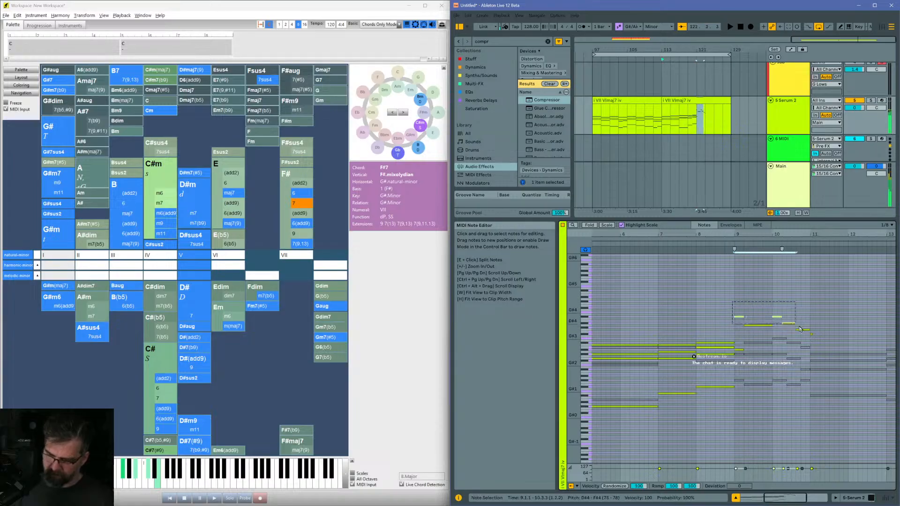
Step: Transpose the top melody notes from 9.1.1 through 11.1.1 down one octave and play from 8.1.1
mouse_move(801, 330)
left_mouse_down()
mouse_move(820, 336)
mouse_move(806, 334)
left_mouse_up()
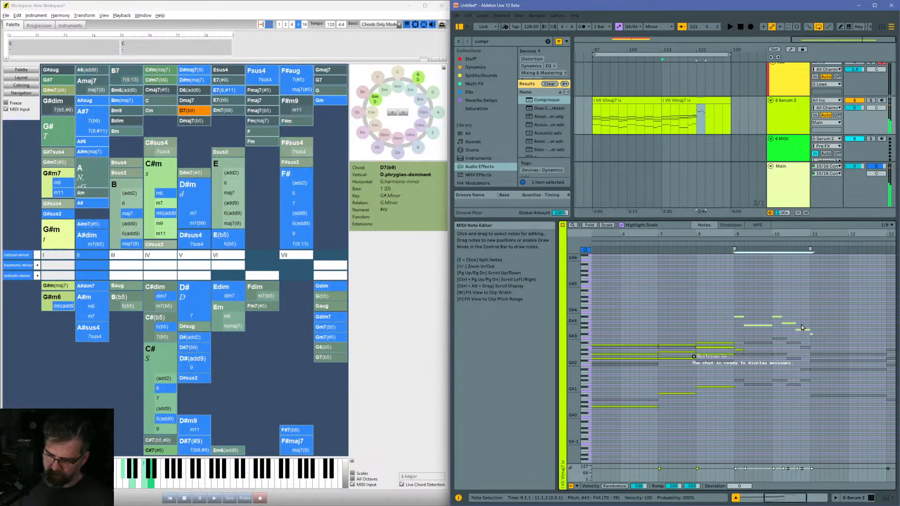
key("shift+Down")
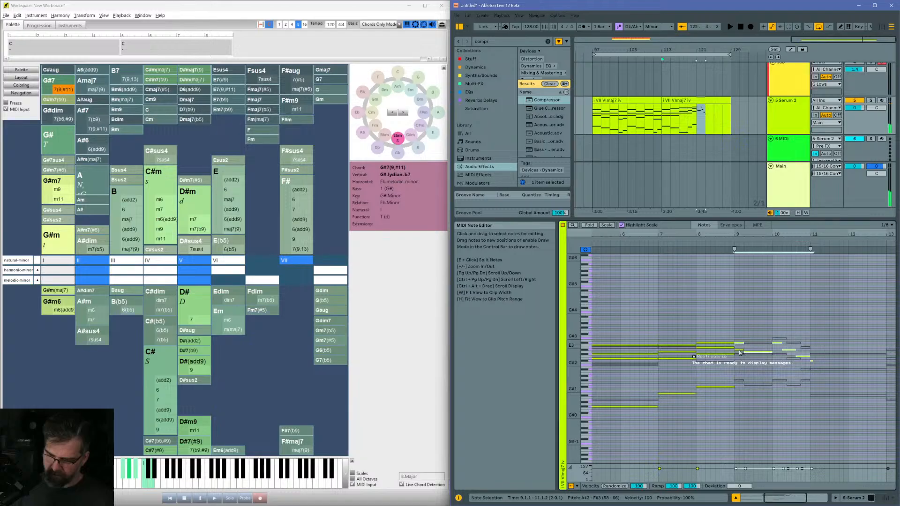
left_click(697, 334)
key("space")
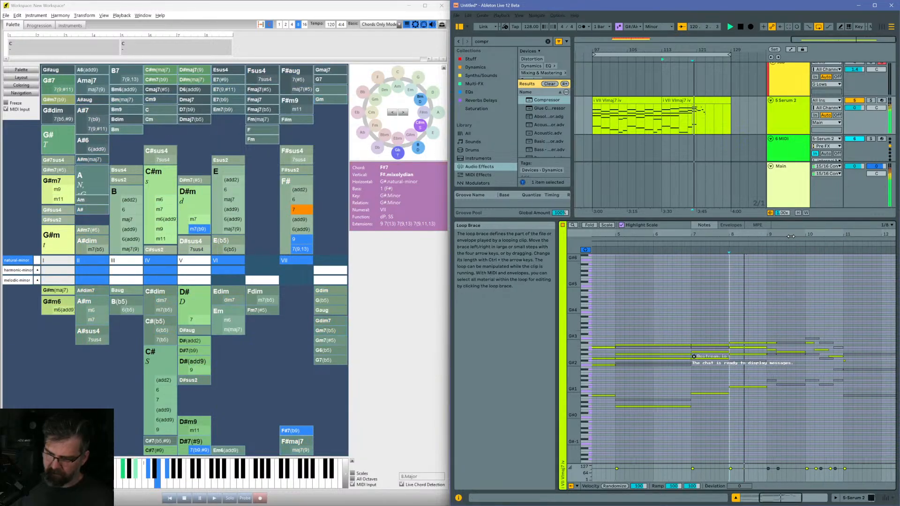
mouse_move(769, 234)
left_mouse_down()
mouse_move(770, 281)
mouse_move(767, 273)
left_mouse_up()
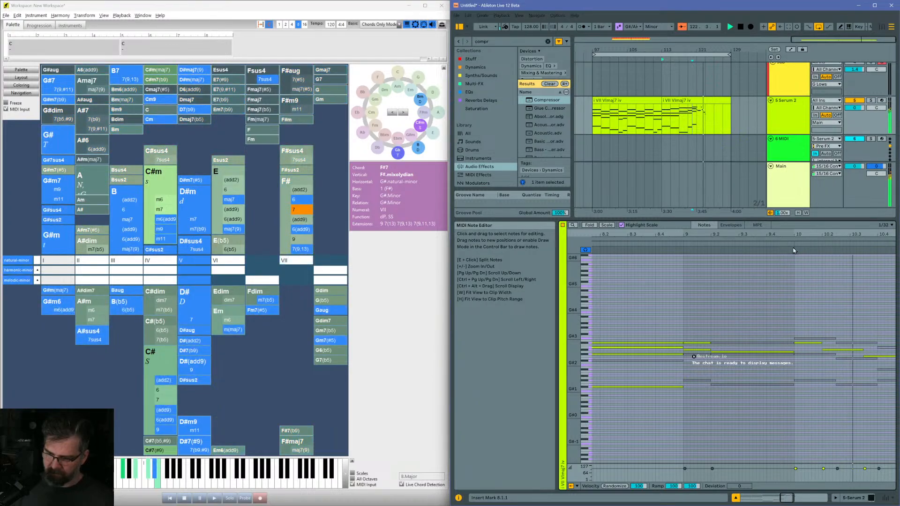
left_click_drag(789, 235, 757, 218)
key("space")
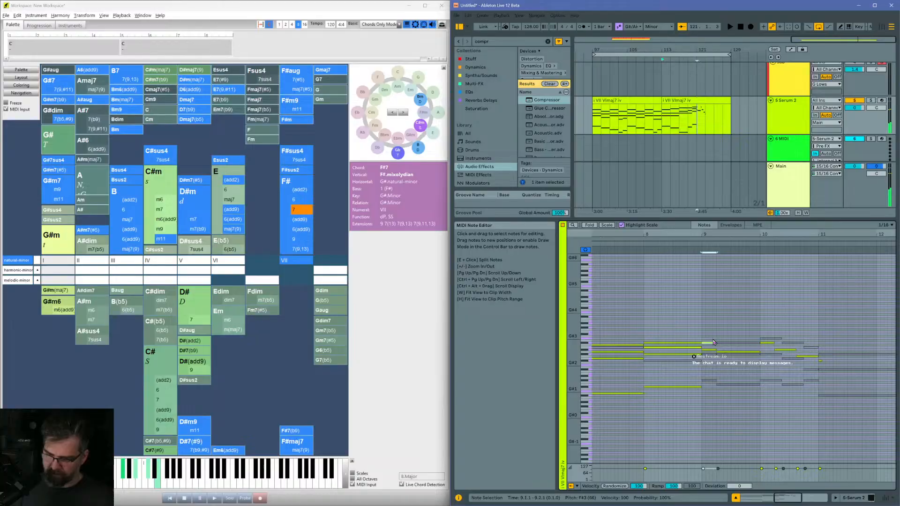
Step: Raise the F#3 note at 9.1.1 through A3 to A#3 and play from 8.1.1
key("Up")
key("Up")
key("Up")
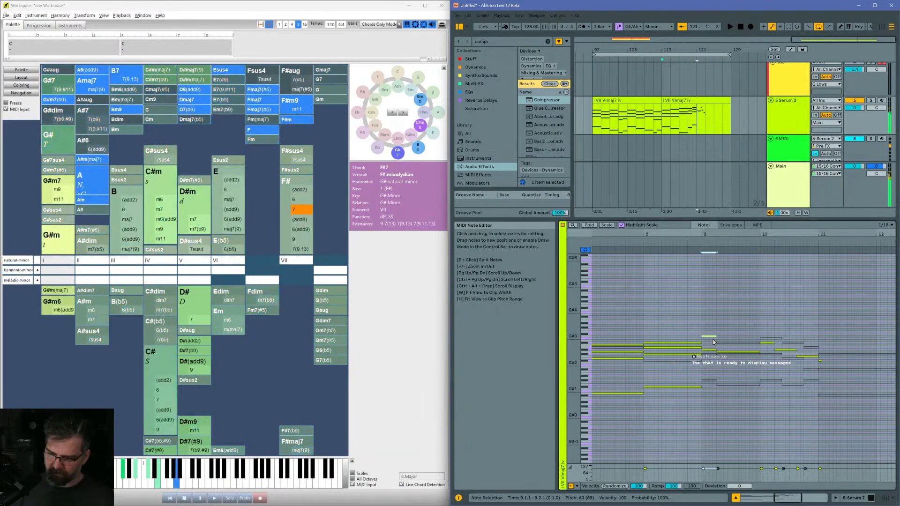
left_click(645, 327)
key("space")
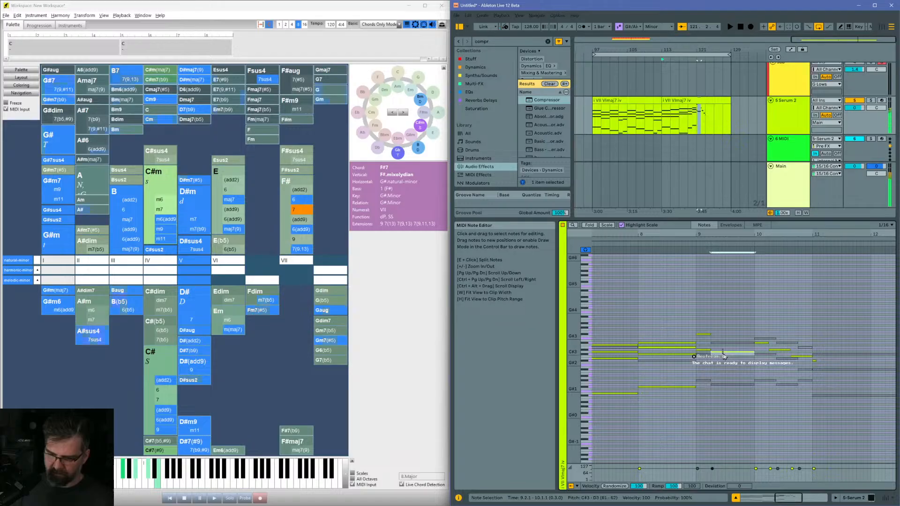
Step: Try F#3 for the top note at 9.2.1, raise it to G#3, and play from 7.4.4
left_click(724, 353)
key("Up")
key("Up")
key("Up")
key("Up")
key("Up")
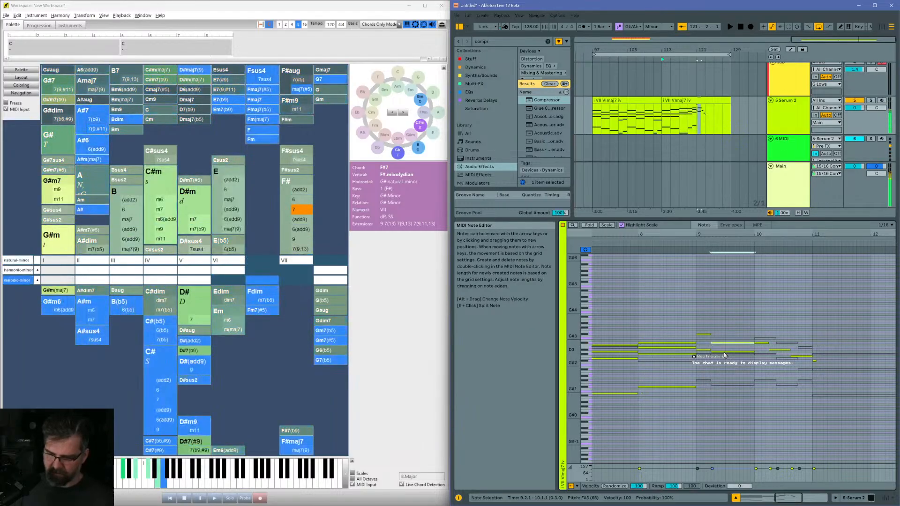
key("Down")
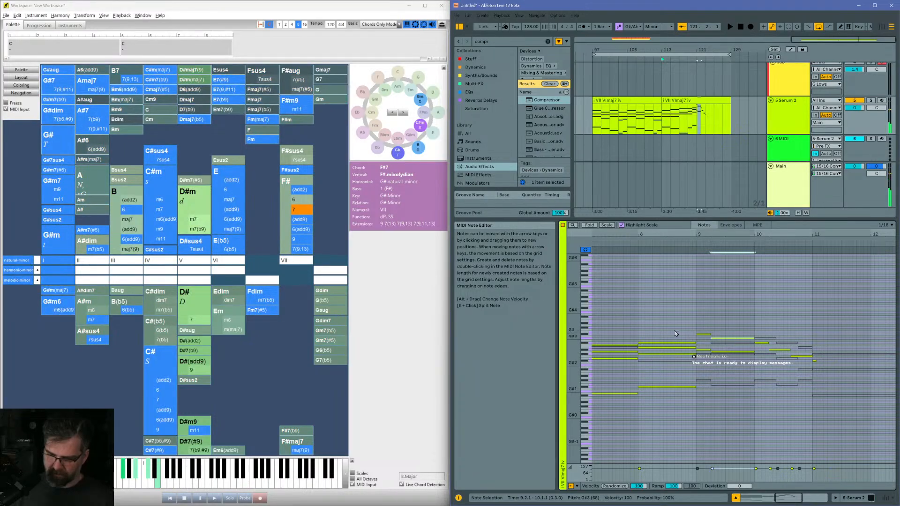
left_click(638, 326)
key("space")
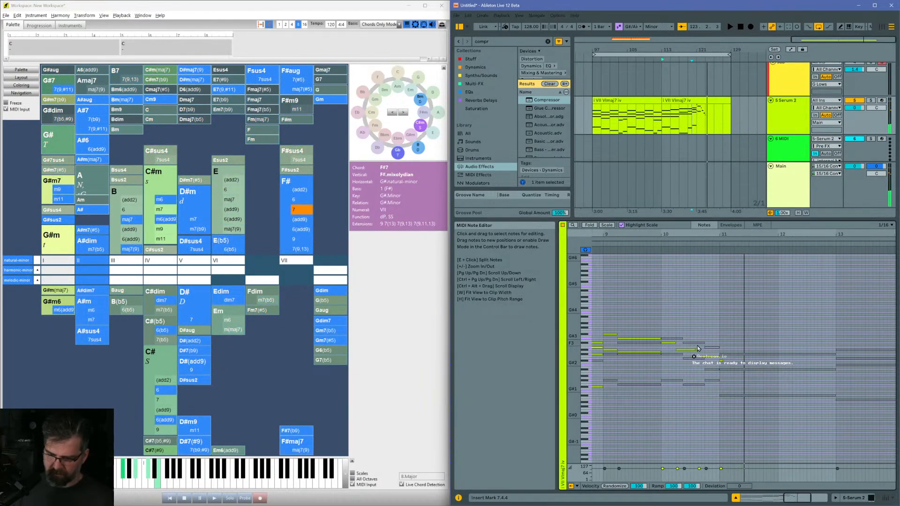
Step: Try E3 for the melody note at 10.2.1, playing from 8.4.4
key("Up")
scroll(645, 321, "left", 2)
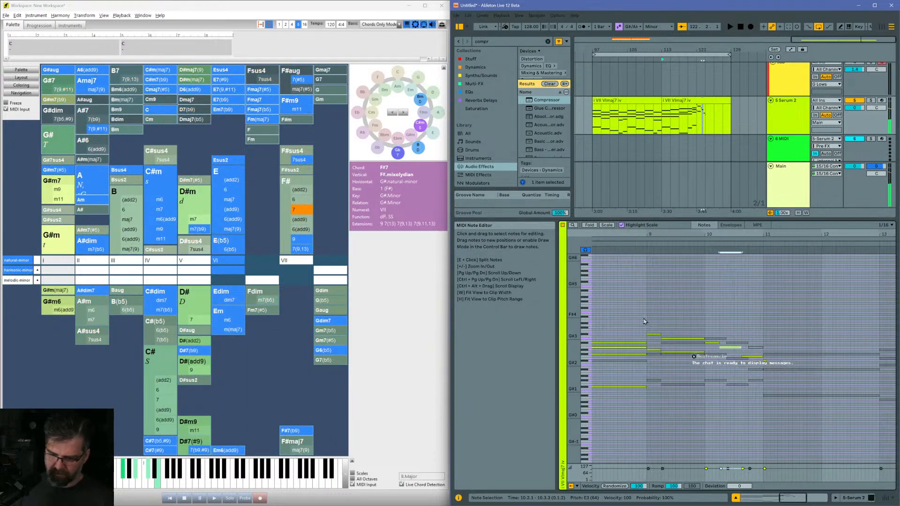
left_click(646, 320)
key("space")
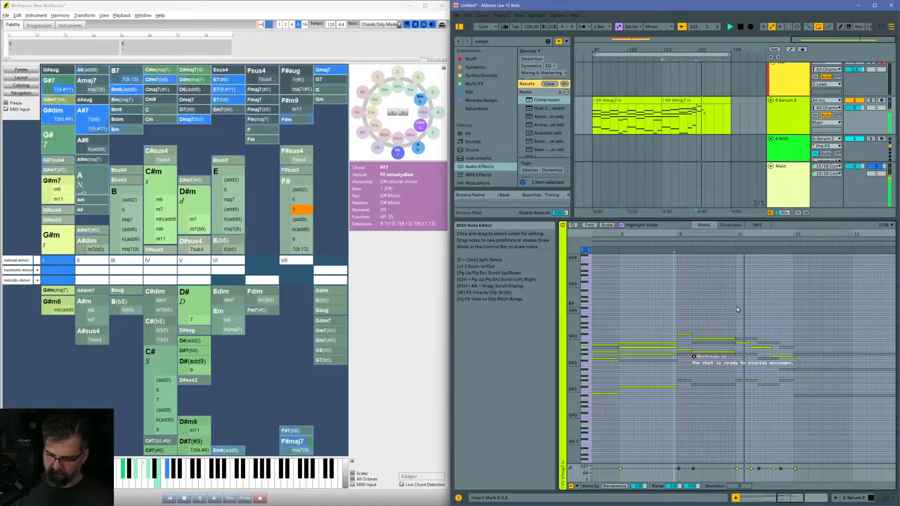
Step: Raise the F#3 note at 10.1.1 to A#3 and play from 8.4.2
key("Up")
key("Up")
key("Up")
key("Up")
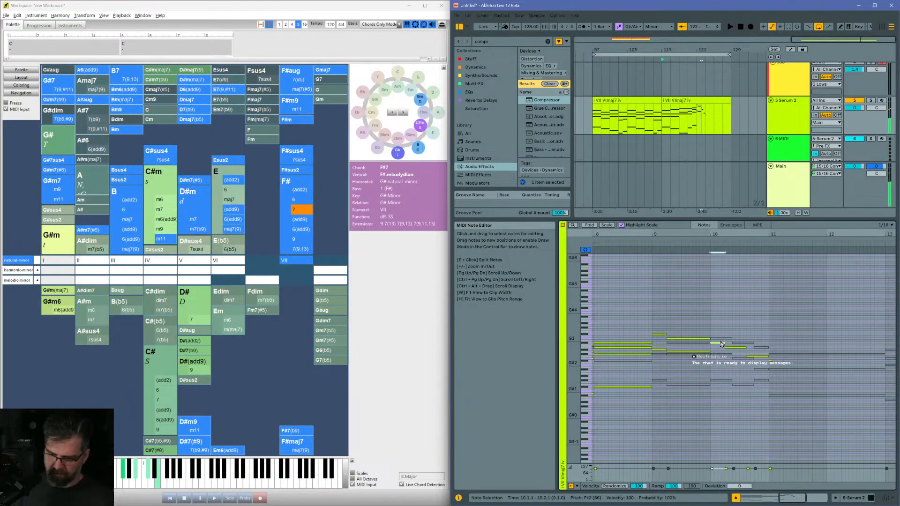
left_click(637, 320)
key("space")
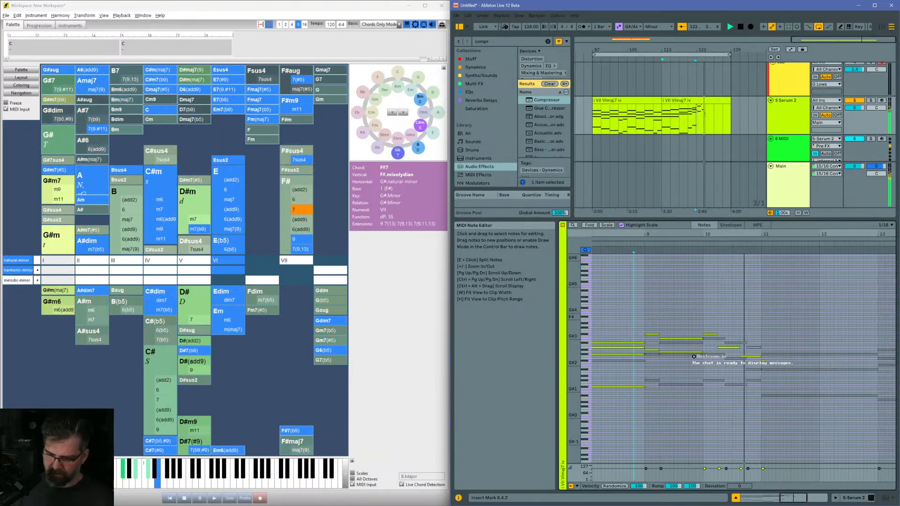
key("space")
Step: Raise the melody note at 10.2.1 to F#3 and play from 8.4.4
left_click(725, 348)
key("Up")
key("Up")
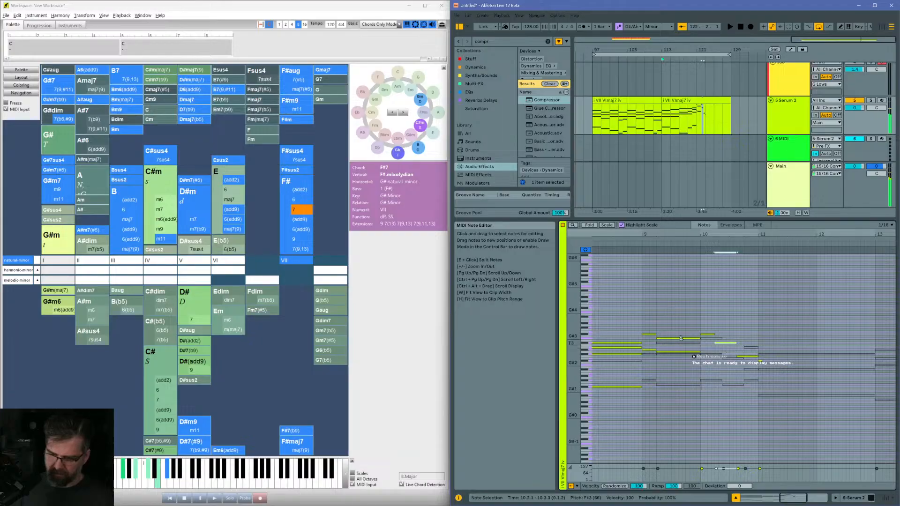
key("space")
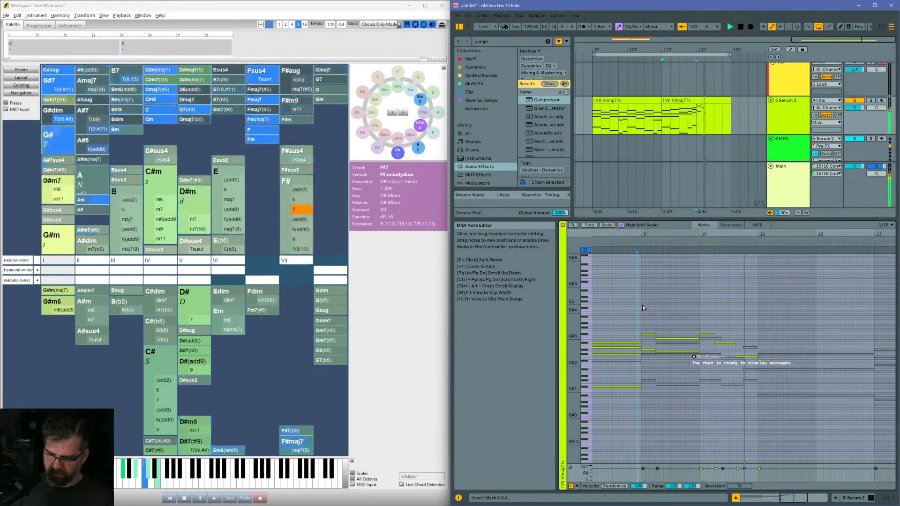
key("space")
Step: Raise the melody note at 10.3.3 through D3 to D#3 and play from the start of bar 9
left_click(733, 357)
key("Up")
key("Up")
key("Up")
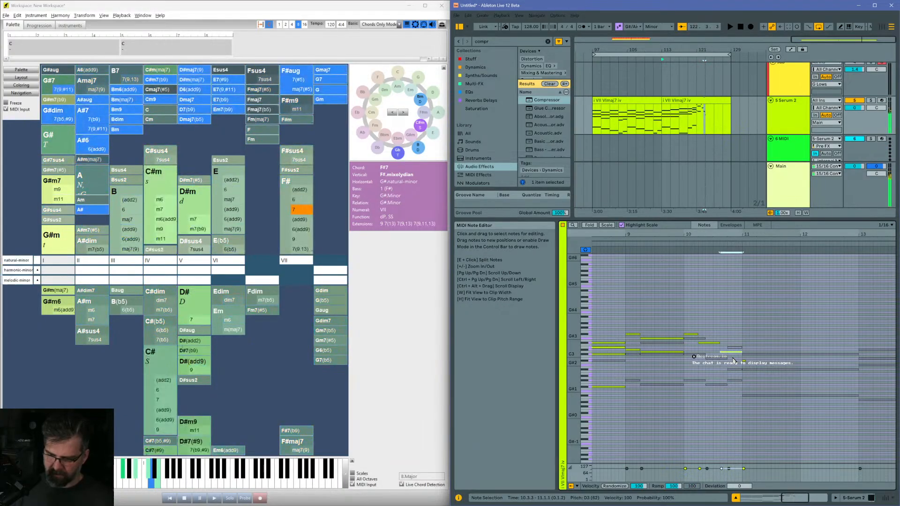
left_click(627, 319)
key("space")
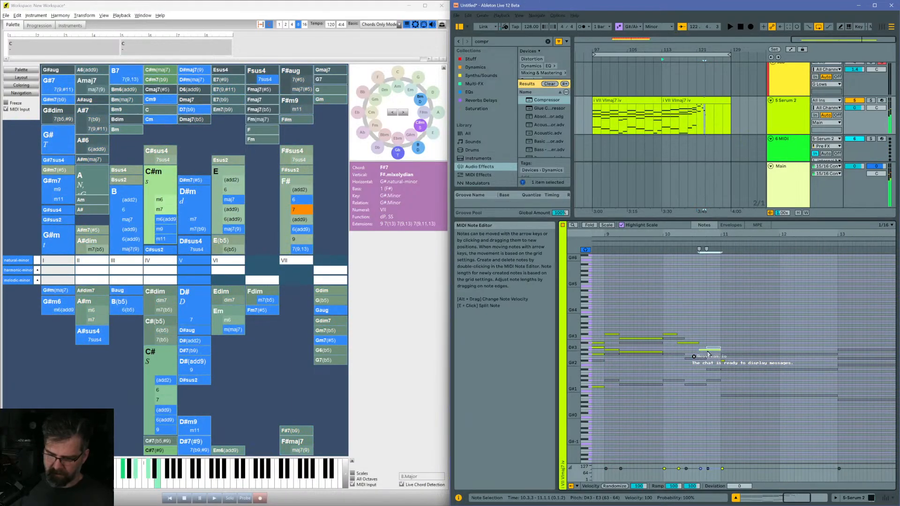
Step: Try E3 for the melody note at 10.3.3, playing from 9.1.1
left_click(701, 350)
key("Up")
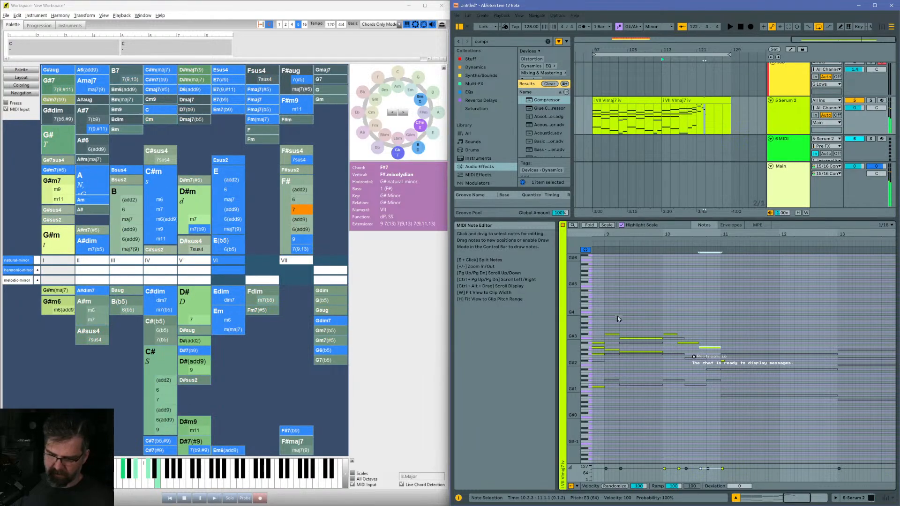
left_click(605, 321)
key("space")
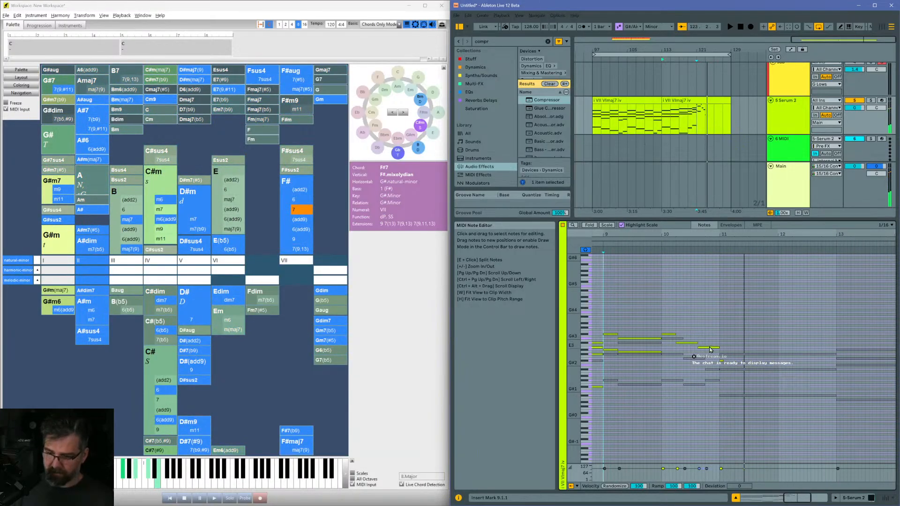
Step: Lower the note at 10.3.3 back to D#3, then play from 9.1.1 and again from 10.1.1
left_click(711, 349)
key("Down")
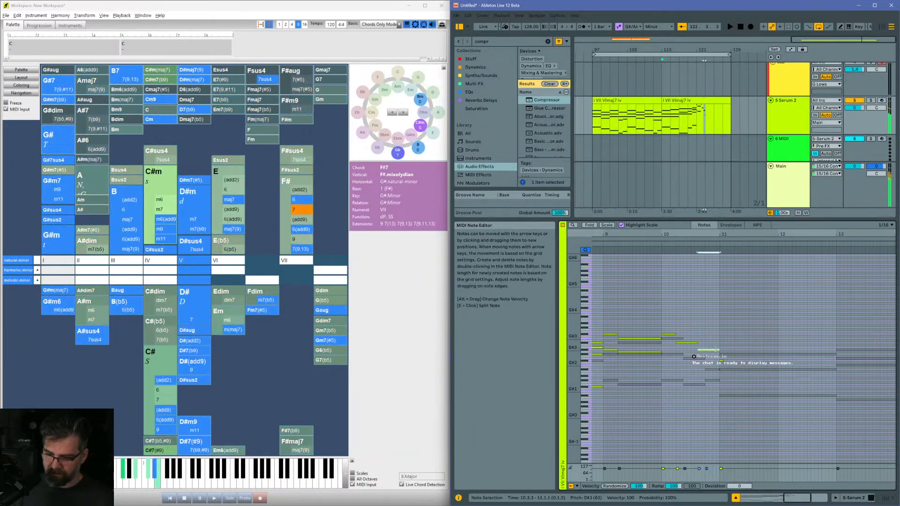
left_click(604, 323)
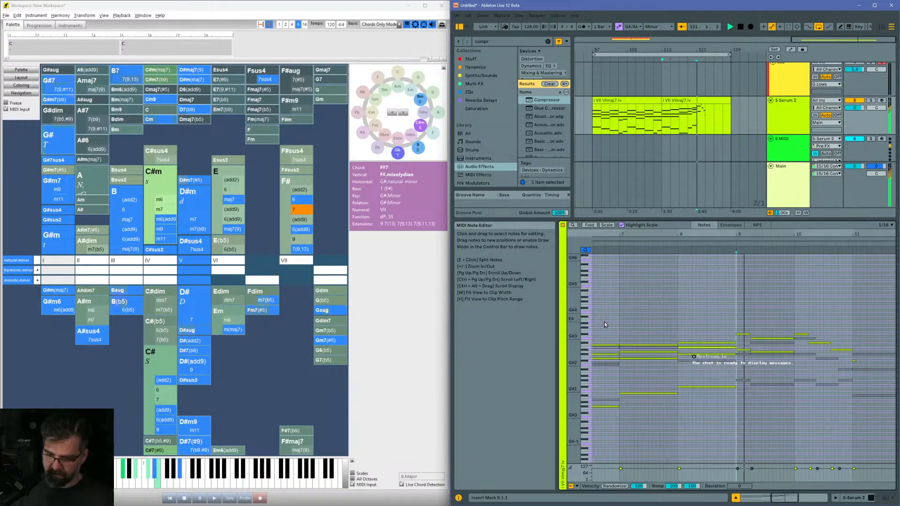
key("space")
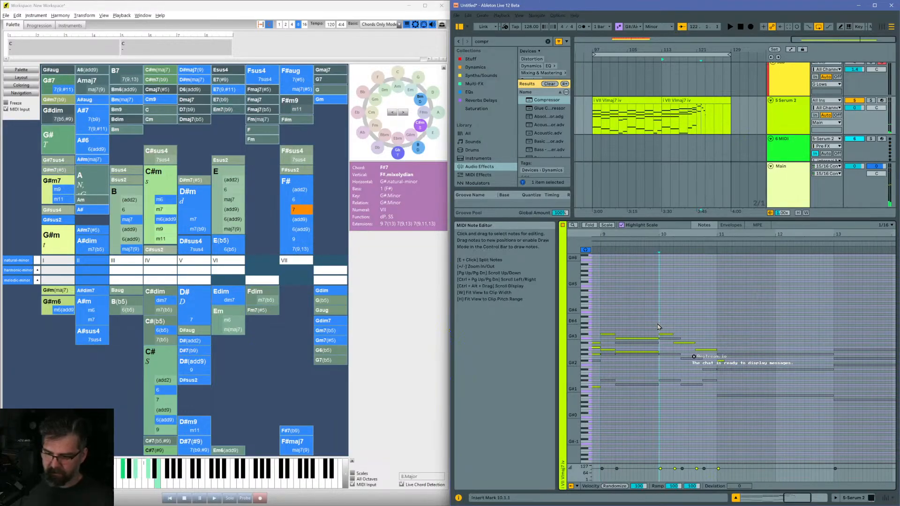
key("space")
Step: Raise the A#2 note at 11.1.1 to C#3
left_click_drag(779, 234, 789, 256)
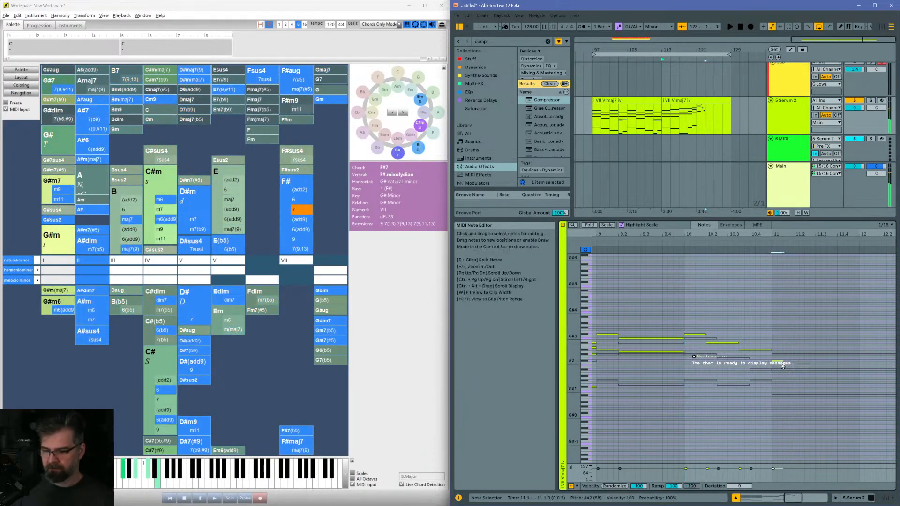
key("Up")
key("Up")
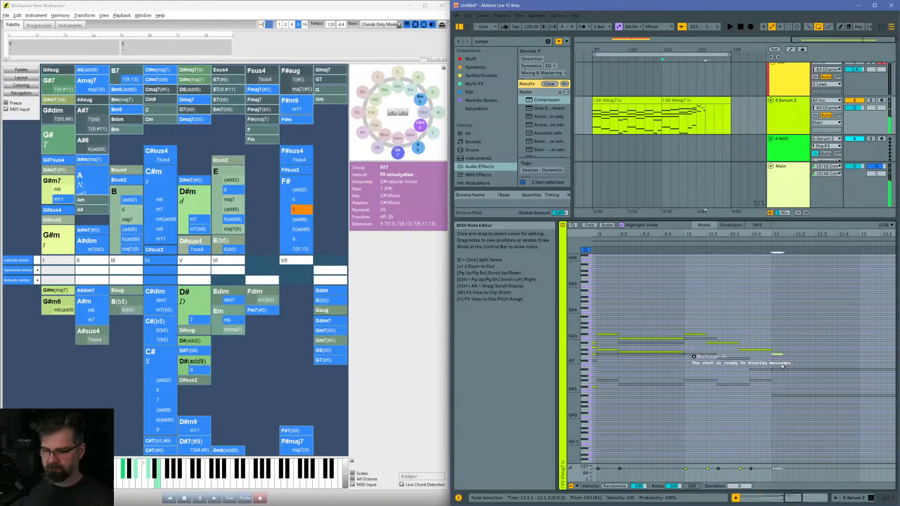
Step: Play the phrase from the start of bar 10 to hear the raised note at 11.1.1
left_click(688, 310)
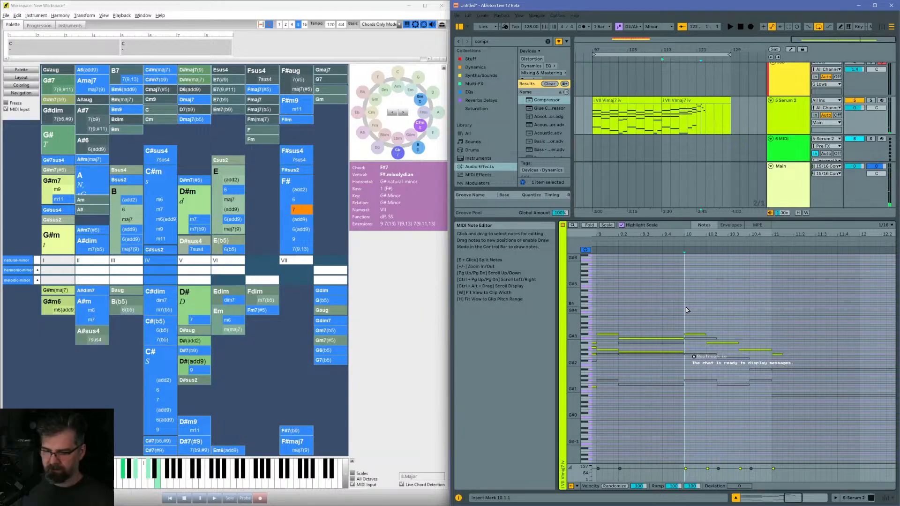
key("space")
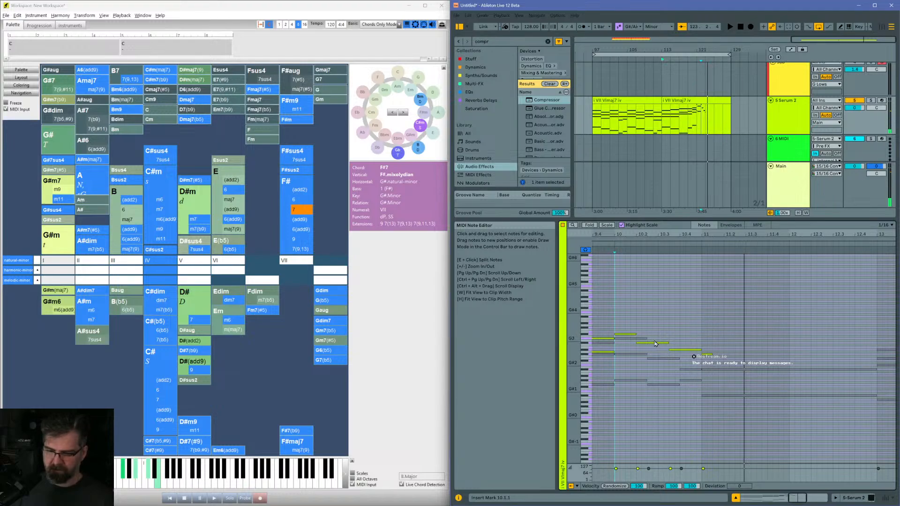
Step: Copy the A#3 melody note at 10.1.1 down to G#1 as a bass note
scroll(654, 349, "left", 2)
left_click(670, 334)
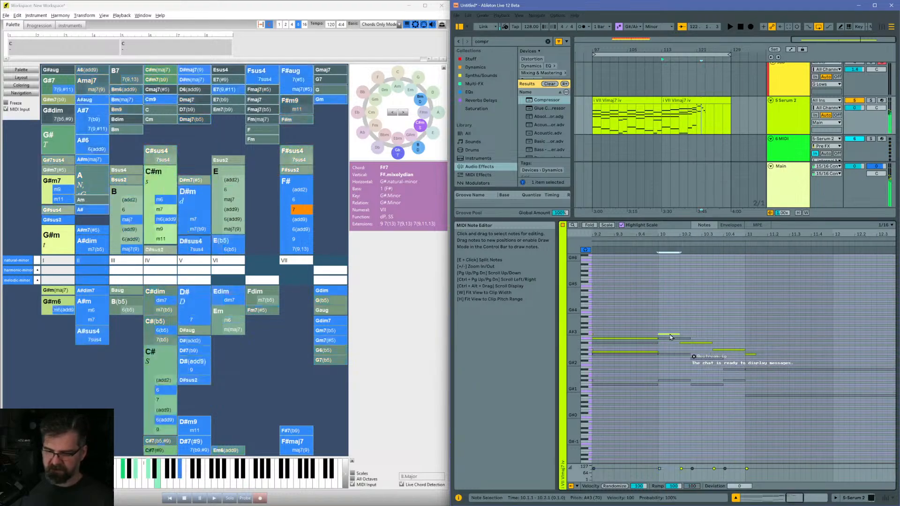
key("Down")
key("Down")
key("Down")
key("Down")
key("Down")
key("Down")
key("Down")
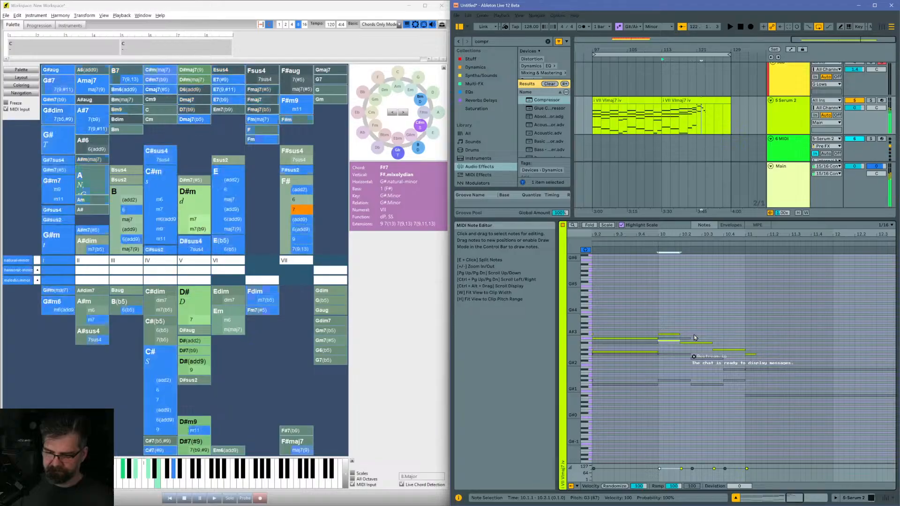
key("Down")
key("Down")
key("Down")
key("Down")
key("Down")
key("Down")
key("Down")
key("Down")
key("Down")
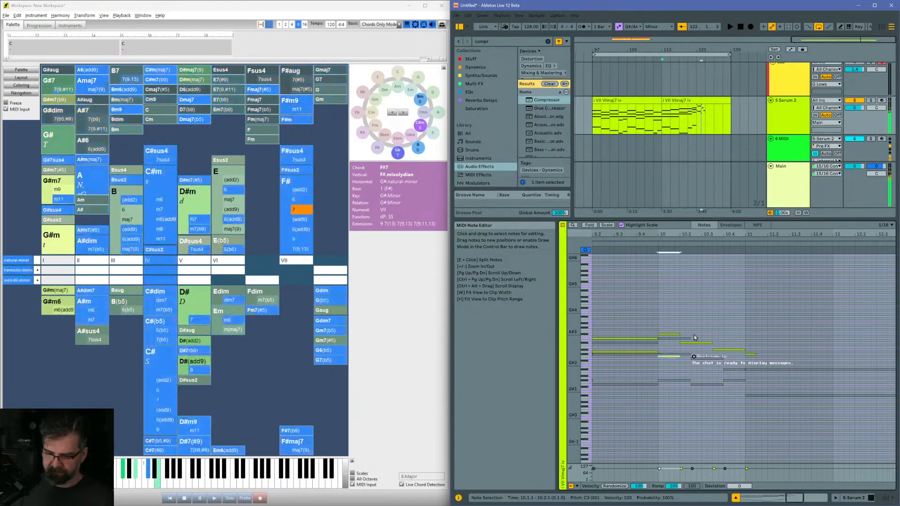
key("Down")
key("Down")
key("Down")
key("Down")
key("Down")
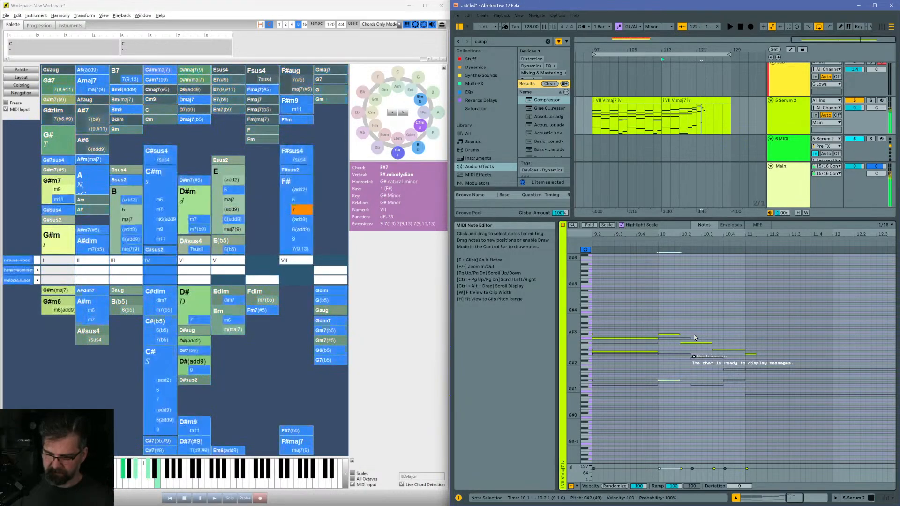
key("Down")
key("Down")
key("Down")
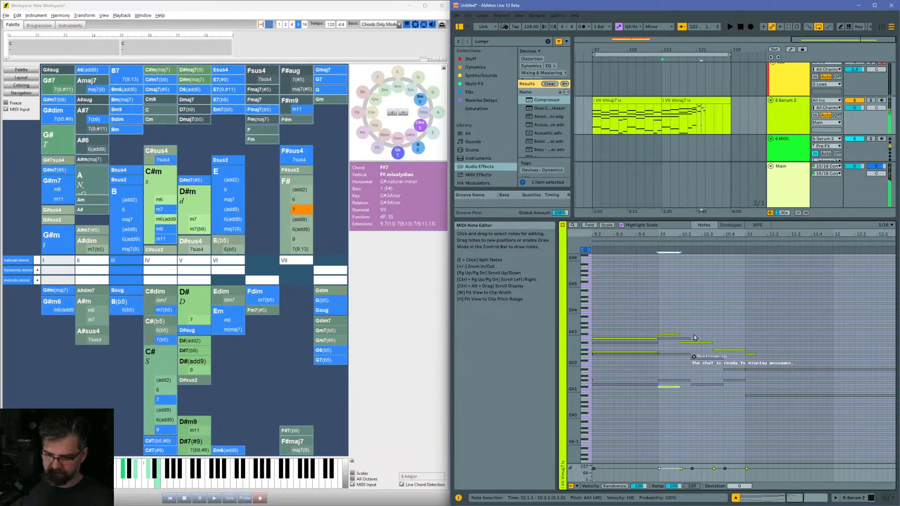
key("Down")
key("Down")
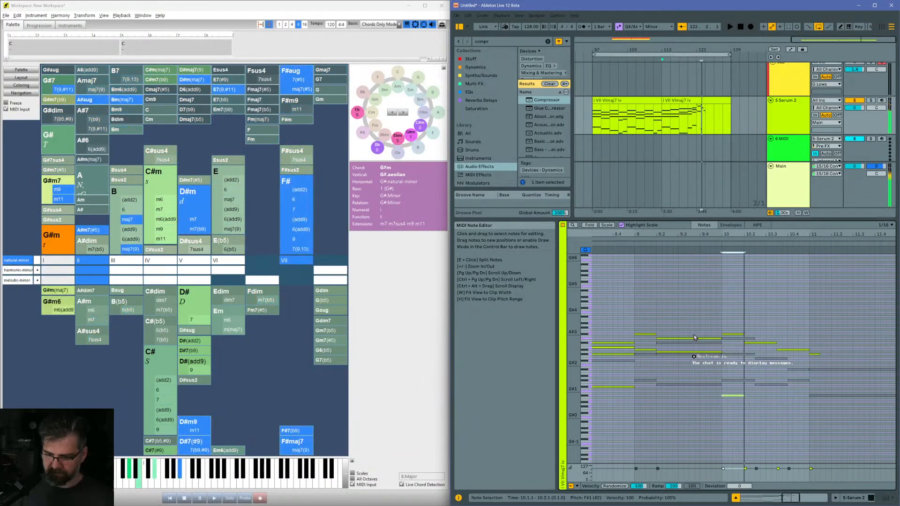
key("Up")
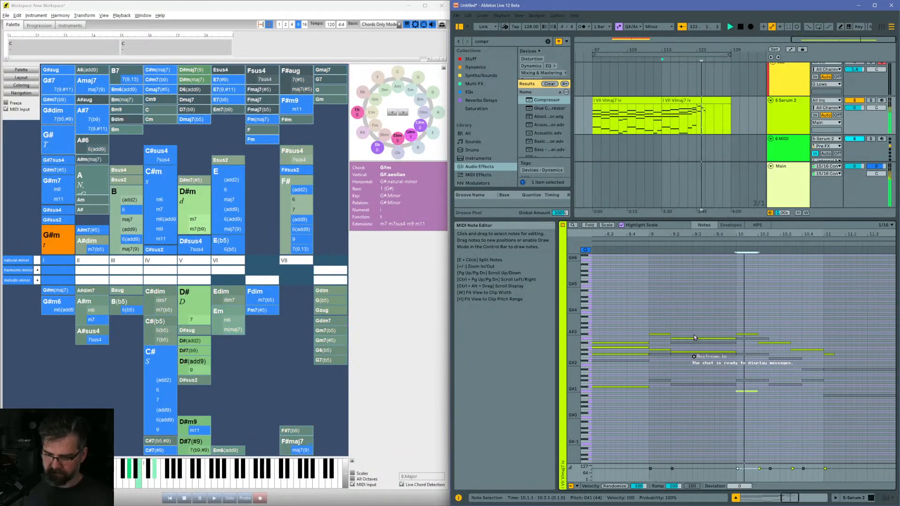
Step: Add bass notes F#1 at 10.2.1, G1 at 10.3.3 and G#1 at 11.1.1, and play from 10.1.1
key("Down")
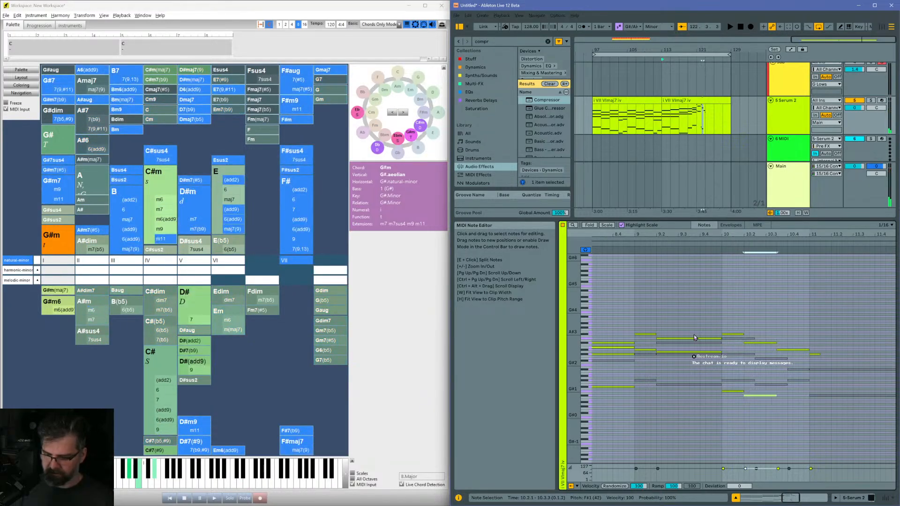
key("Up")
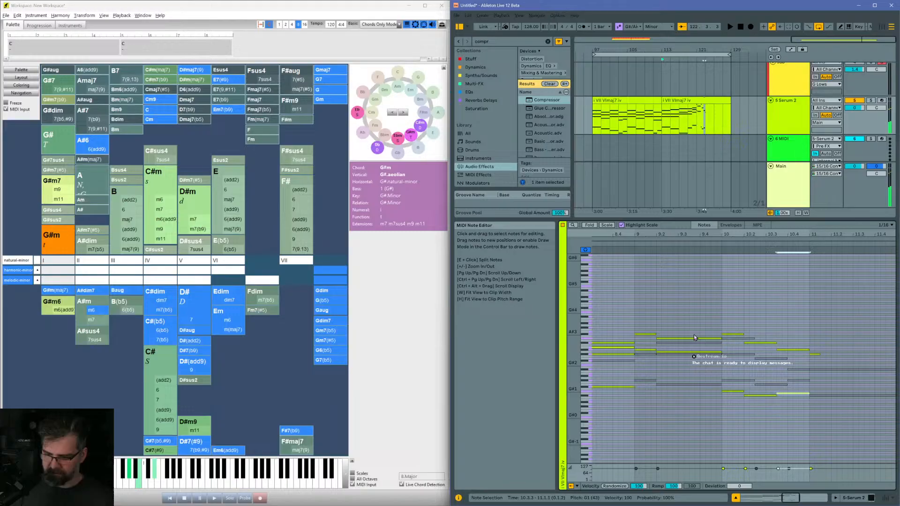
key("alt+Right")
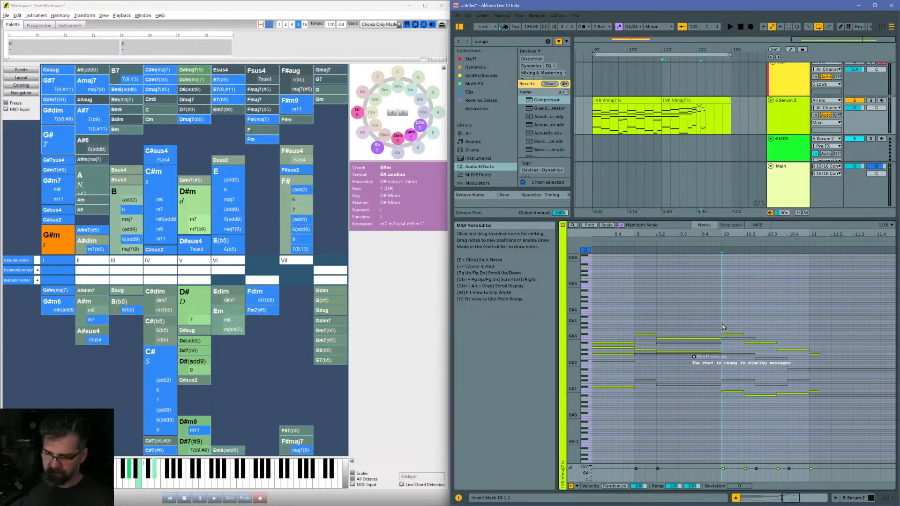
key("space")
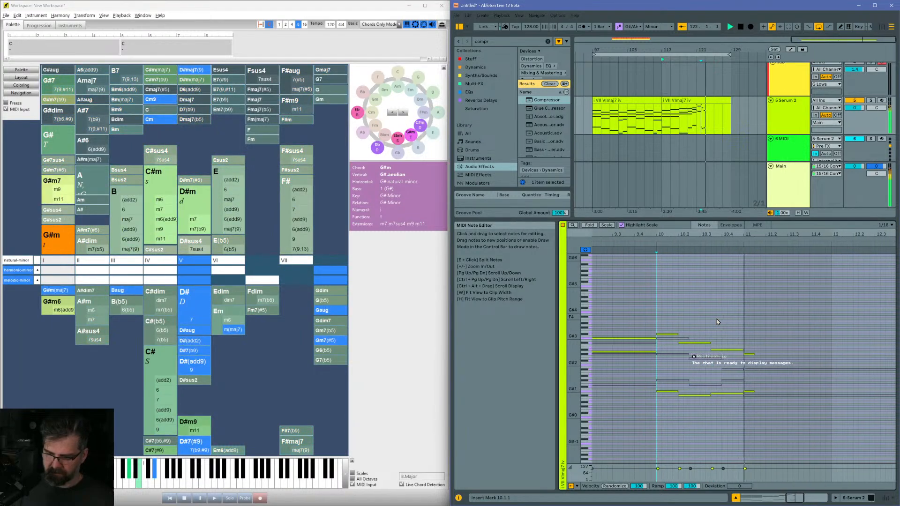
Step: Try A#1 for the bass note at 11.1.1, playing from 10.1.1
left_click(716, 392)
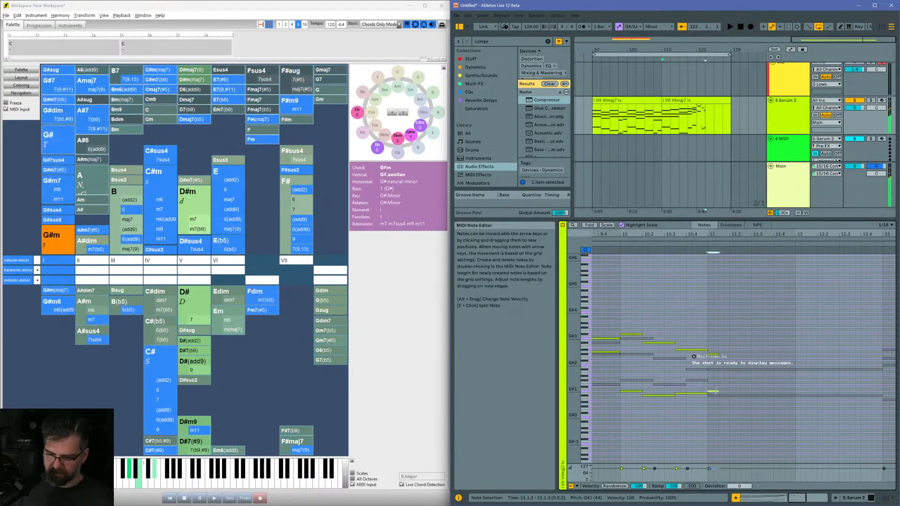
key("Up")
key("Up")
left_click(621, 312)
key("space")
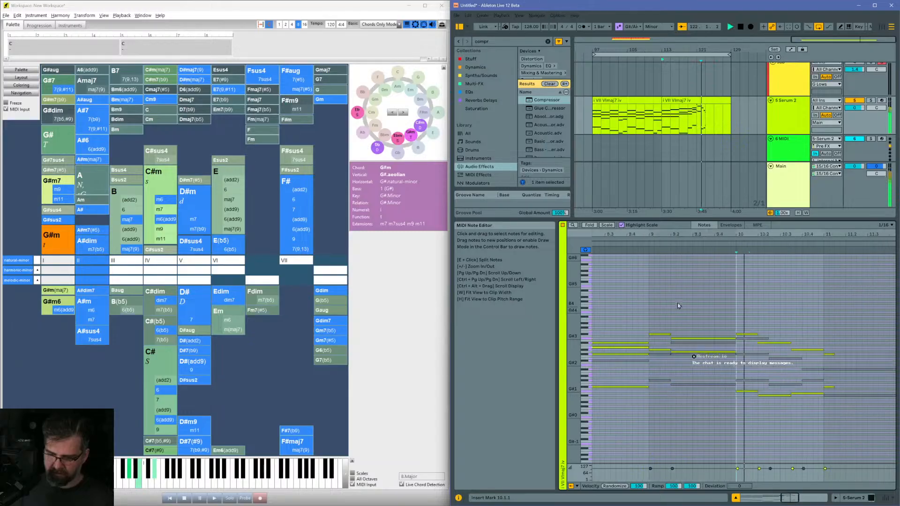
left_click_drag(779, 235, 778, 258)
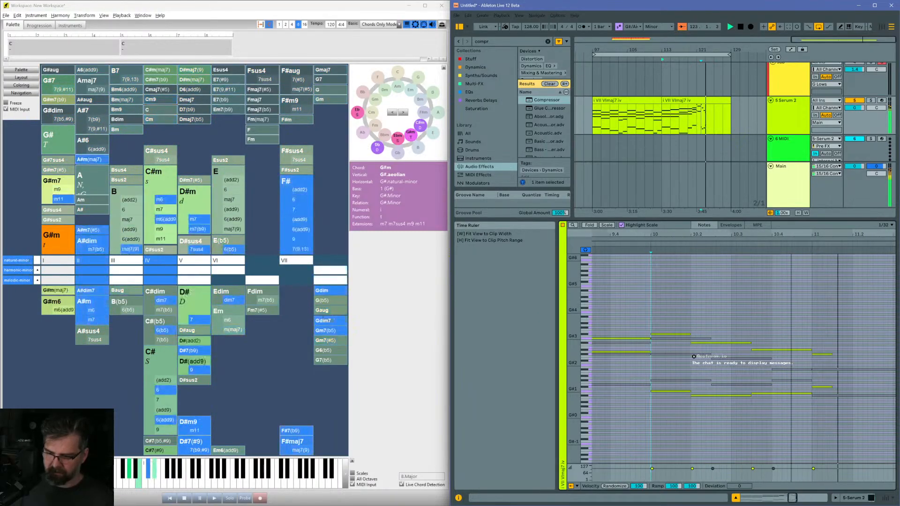
key("space")
Step: Try other pitches for the bass note at 11.1.1, including E1 and D#2, ending on C#1, and play from the start of bar 10
left_click(826, 388)
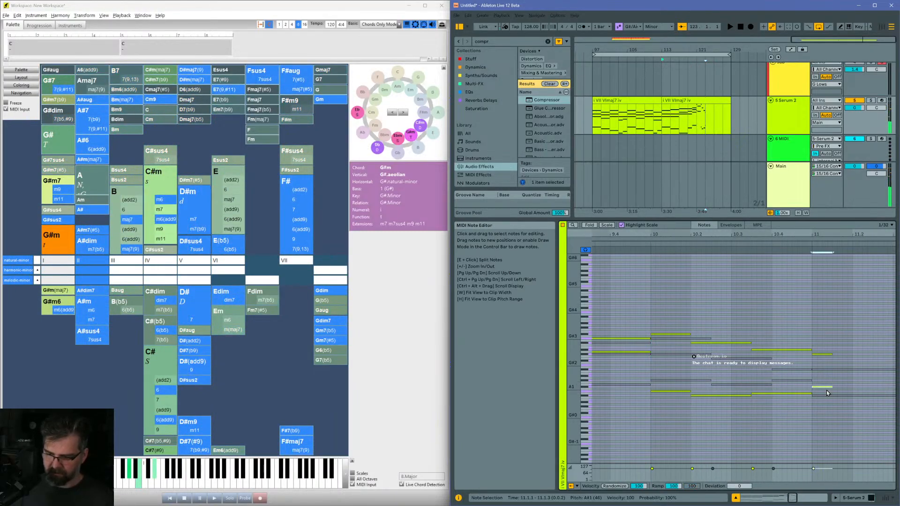
key("Down")
key("Down")
key("Down")
key("Down")
key("Down")
key("Down")
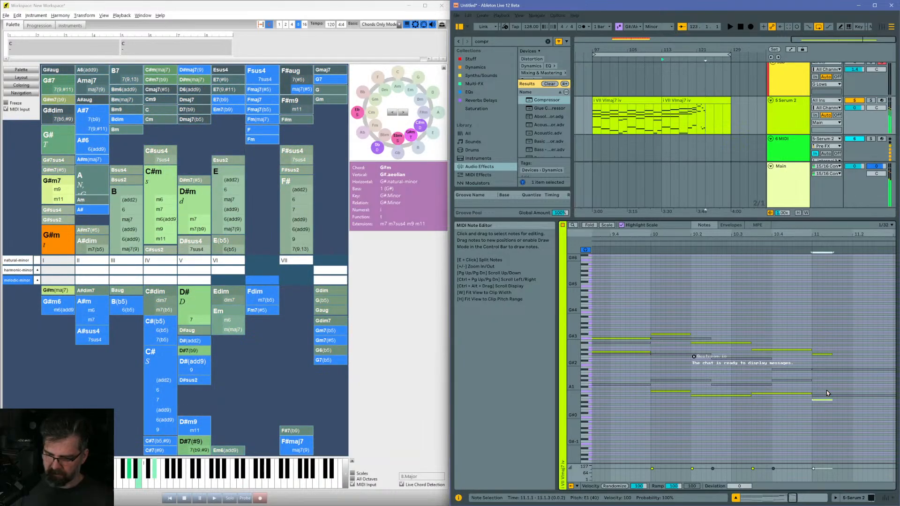
key("Down")
key("shift+Up")
key("shift+Up")
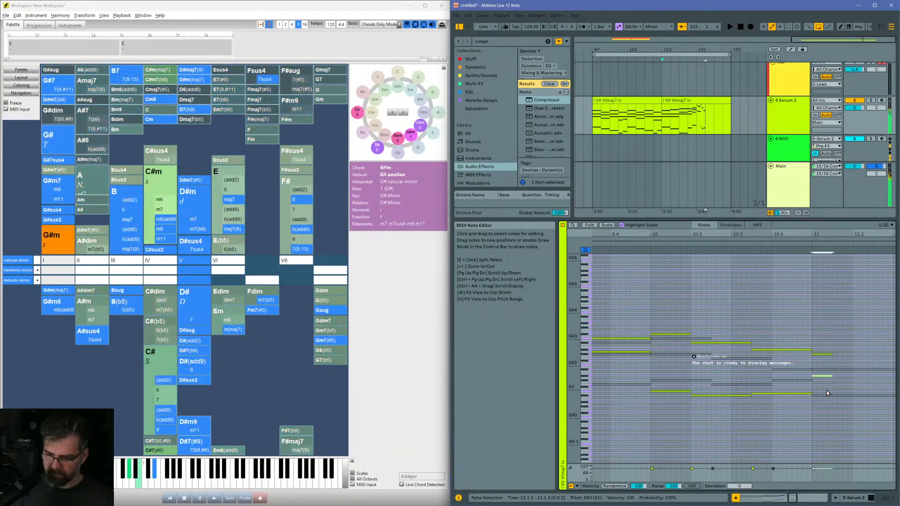
key("shift+Down")
key("shift+Down")
key("Down")
key("Down")
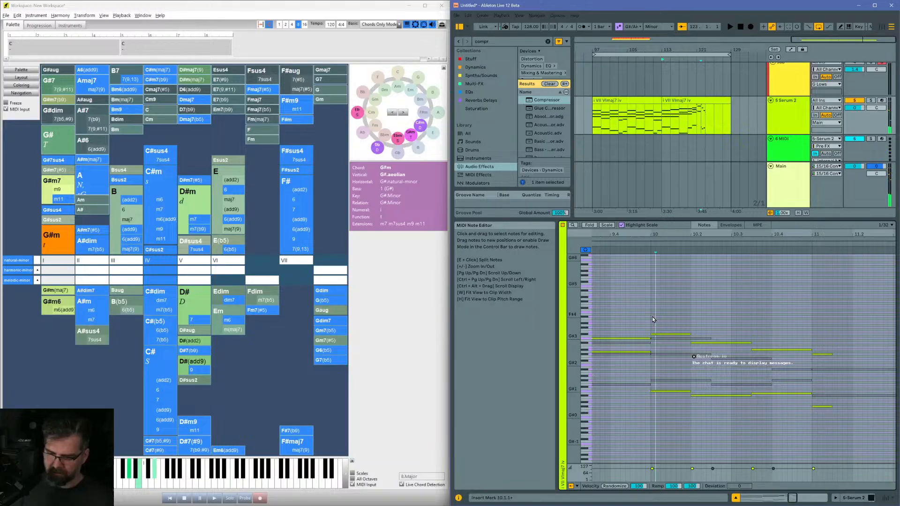
key("space")
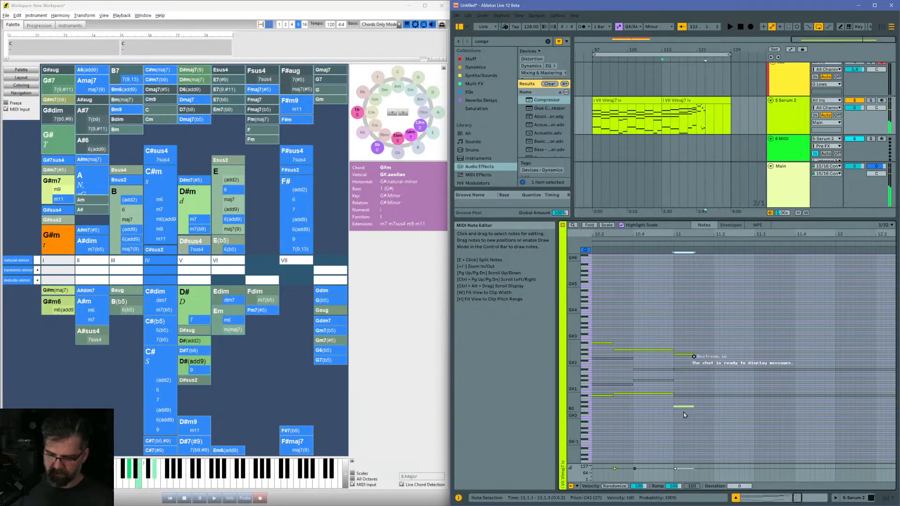
Step: Try D#1 for the bass note at 11.1.1, playing from 10.1.1
scroll(628, 358, "left", 2)
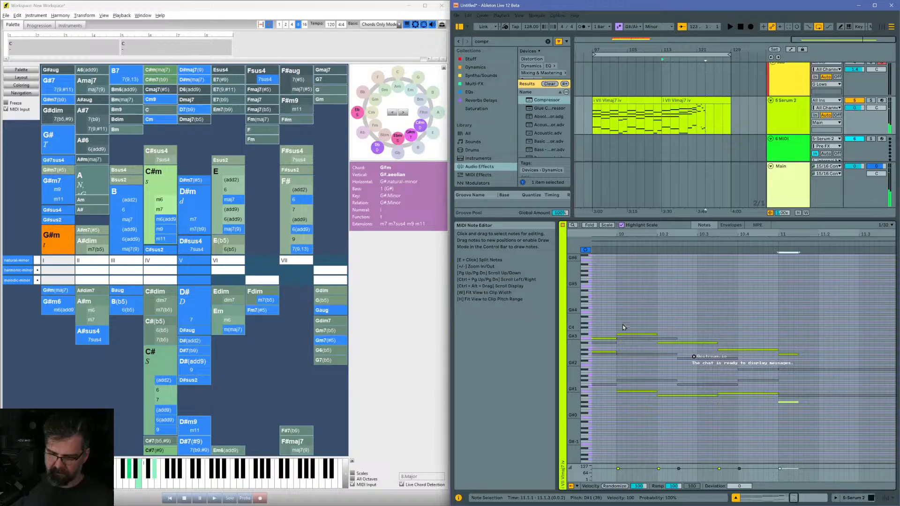
key("space")
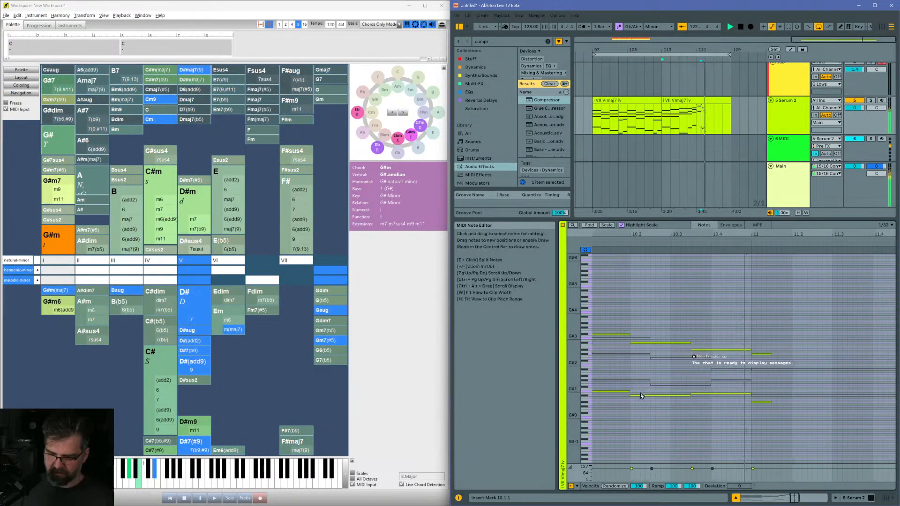
Step: Try C#2 for the bass note at 11.1.1, playing from the start of bar 10
left_click(723, 403)
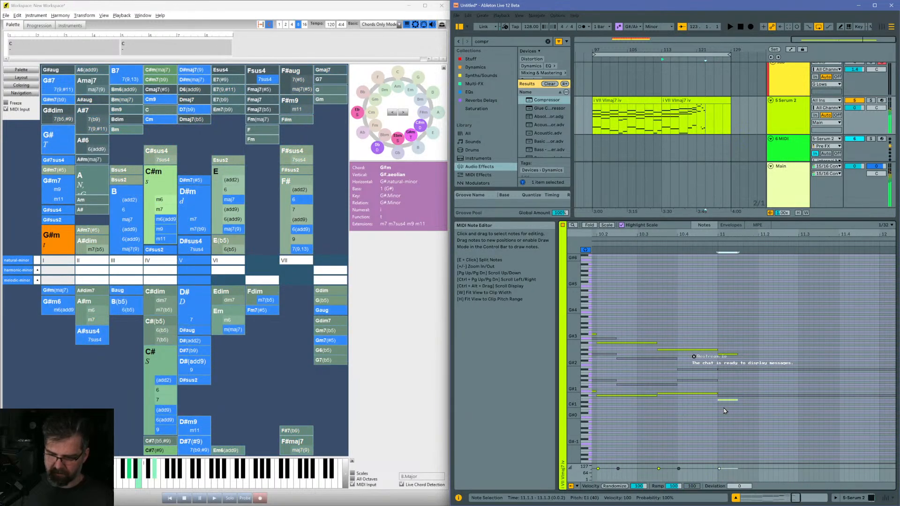
key("Up")
key("Up")
key("Up")
key("Up")
key("Up")
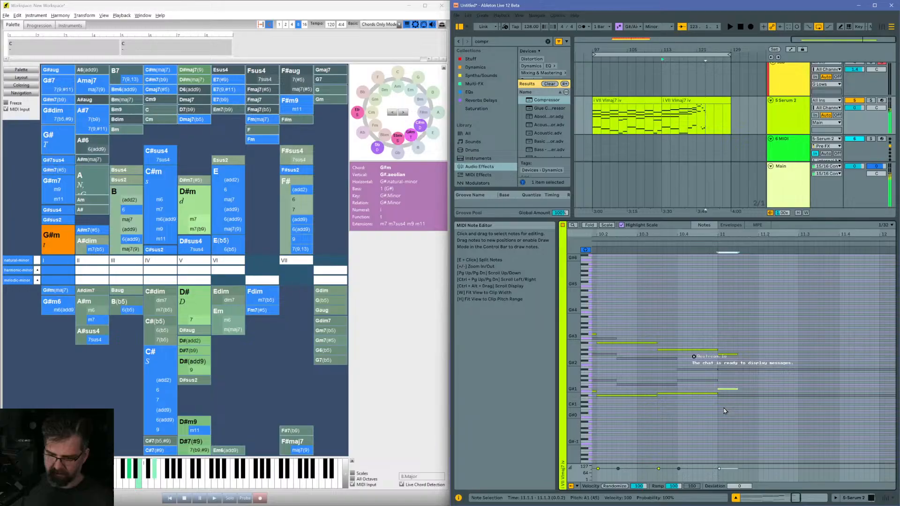
key("Up")
key("Up")
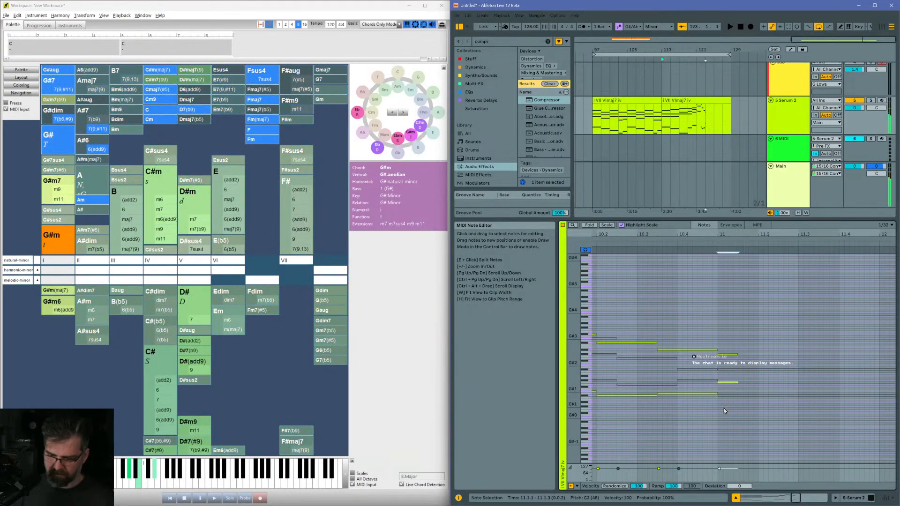
scroll(661, 312, "left", 3)
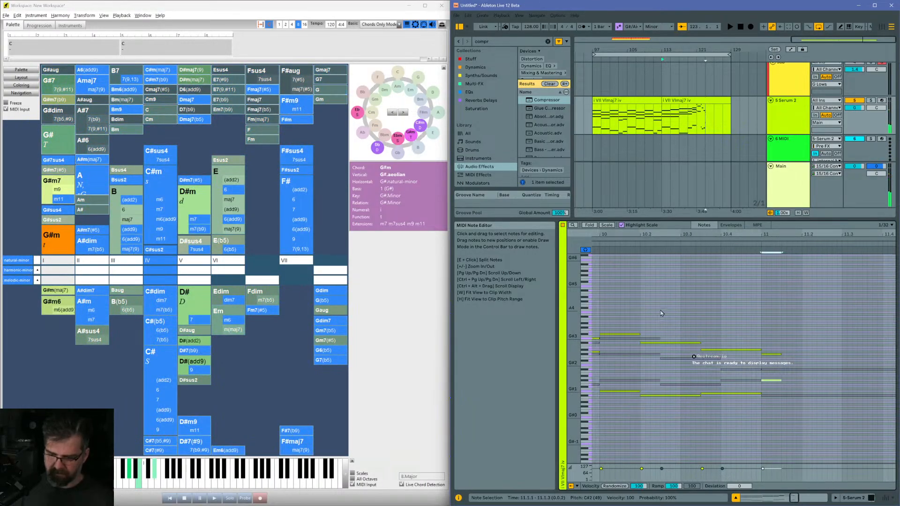
scroll(615, 309, "left", 1)
left_click(615, 309)
key("space")
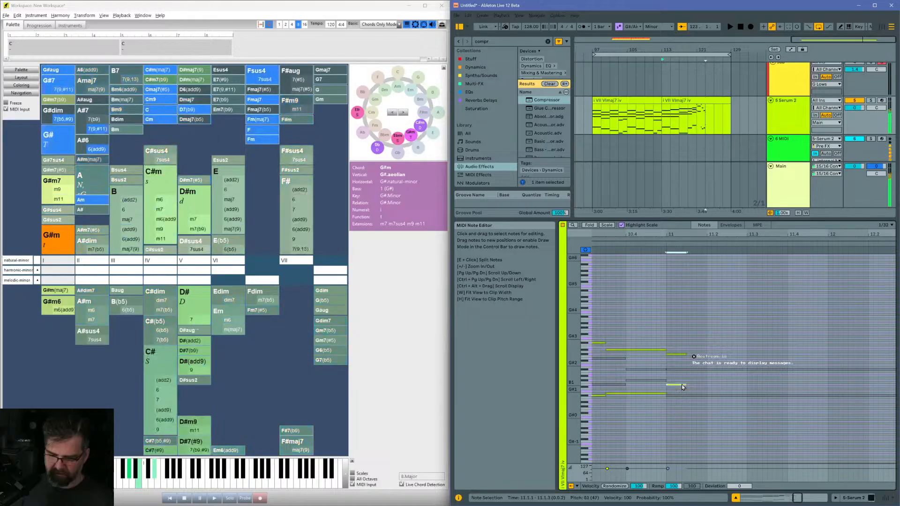
Step: Lower the bass note at 11.1.1 to F#1 and play from 10.1.1
key("Down")
key("Down")
key("Down")
key("Down")
key("Down")
key("Down")
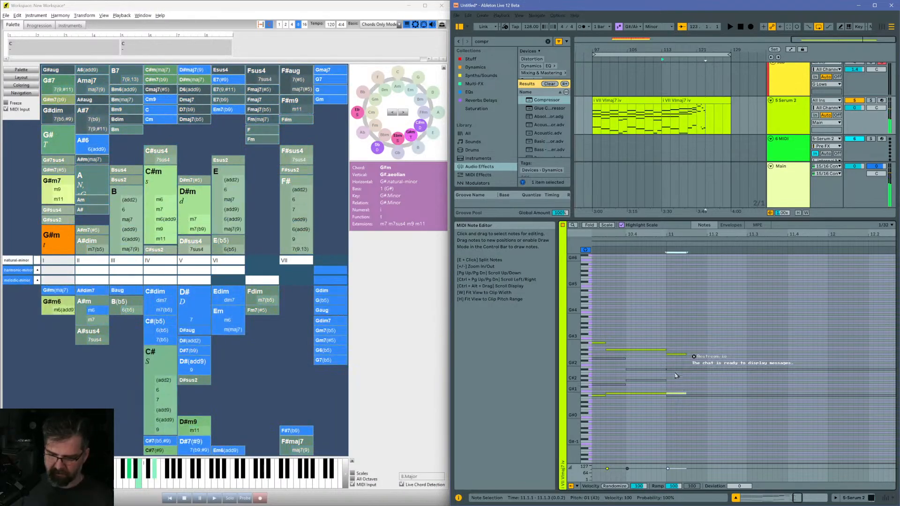
key("Down")
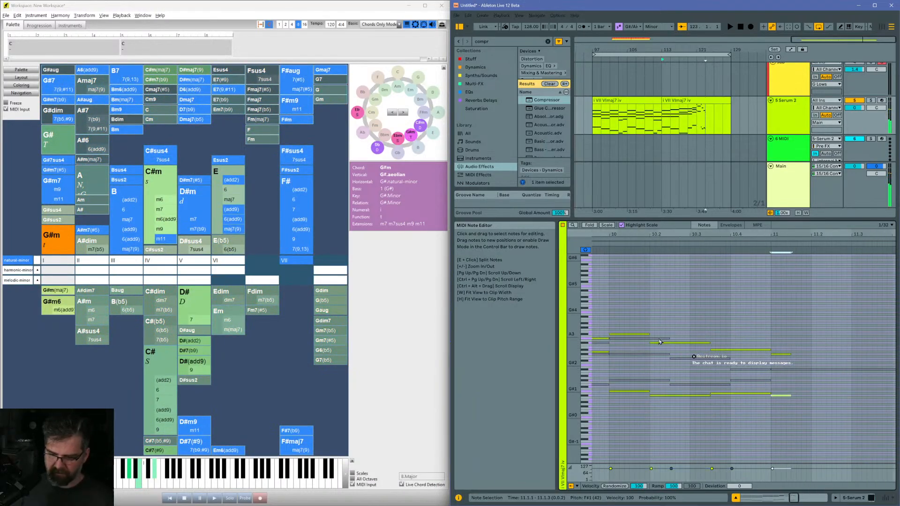
scroll(660, 342, "left", 1)
left_click(663, 310)
key("space")
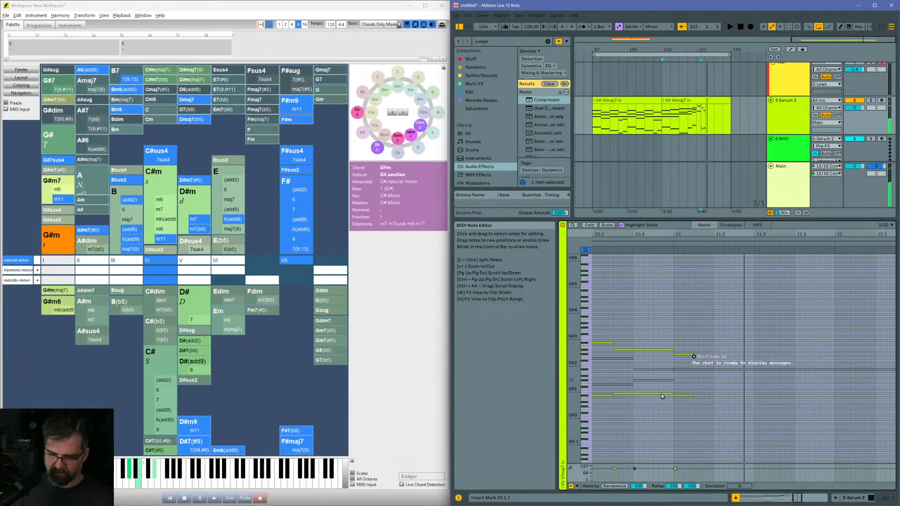
Step: Try A#1 for the bass note at 10.3.3, playing from 10.1.1
key("Up")
key("Up")
key("Up")
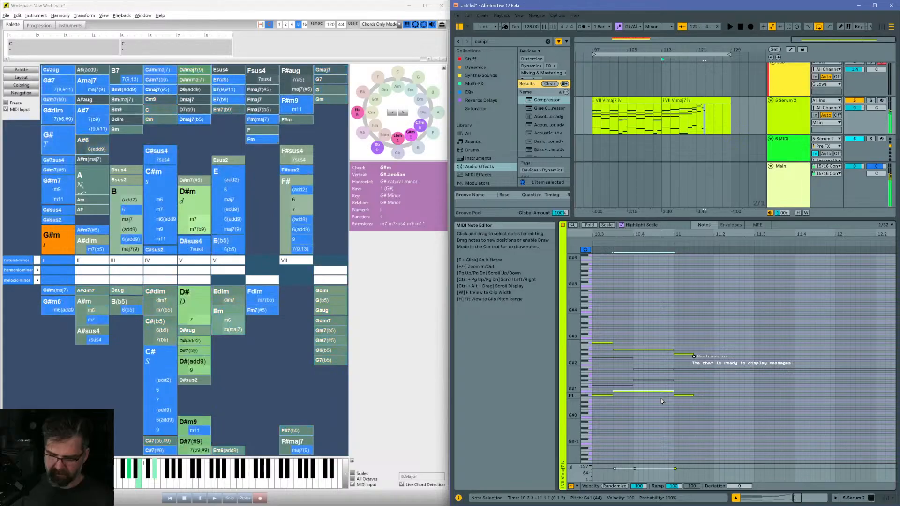
key("space")
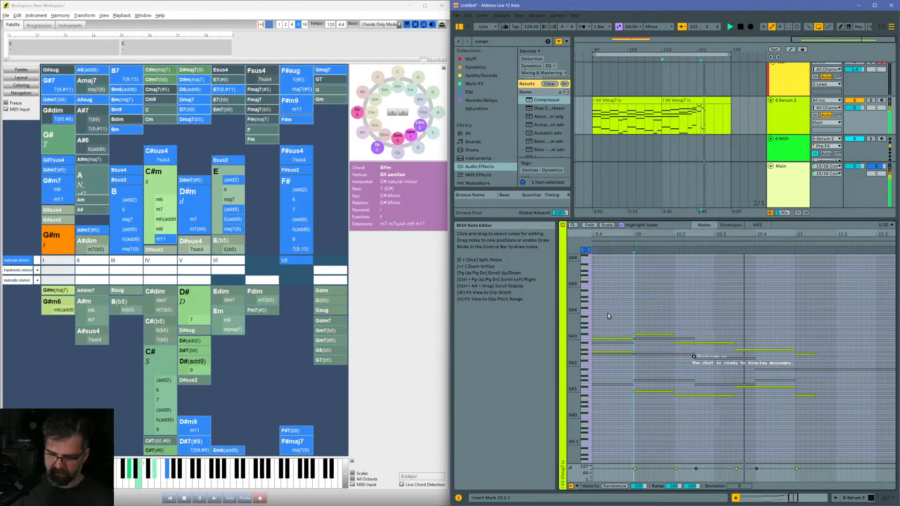
key("space")
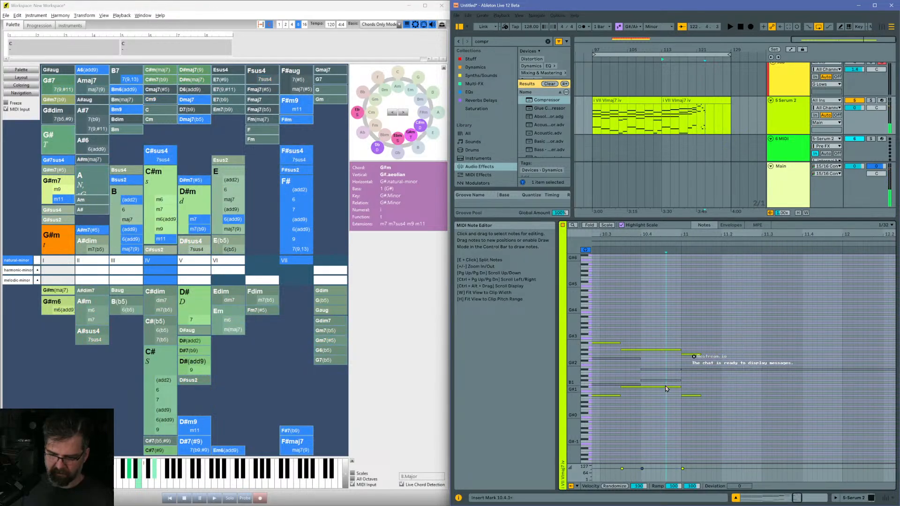
Step: Lower the bass note at 10.3.3 back to G1
left_click(666, 388)
key("Down")
scroll(637, 355, "left", 2)
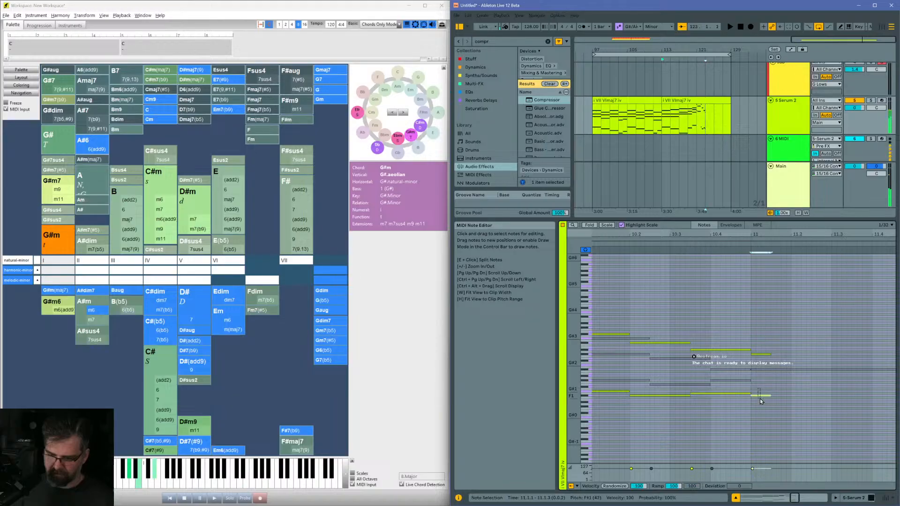
Step: Lower the bass note at 11.1.1 to D#1 and play the phrase back
key("Down")
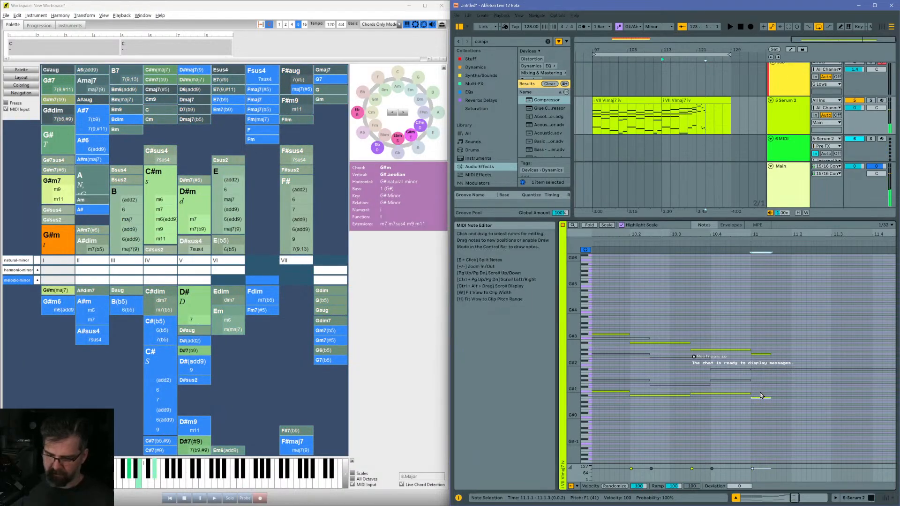
key("Down")
scroll(662, 366, "left", 2)
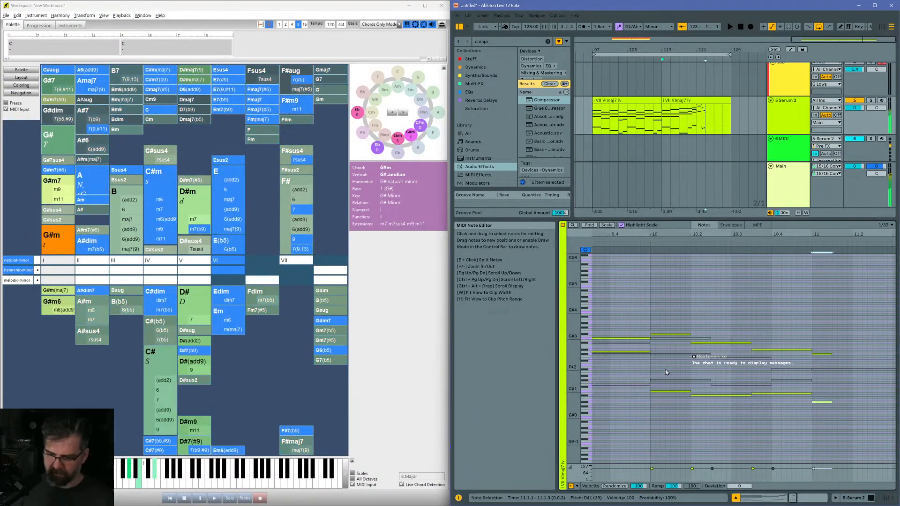
key("space")
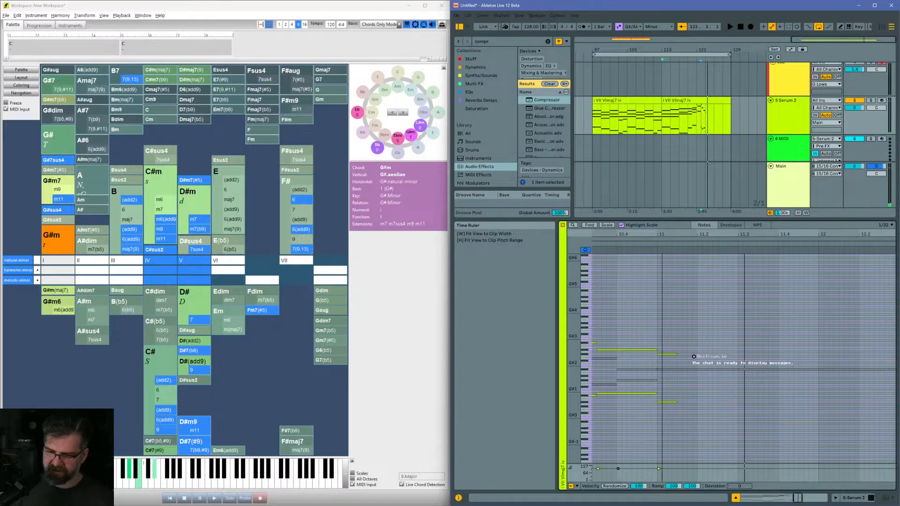
Step: Play the whole progression from bar 1, skipping ahead to bars 5 and 8 to check the flow
left_click_drag(663, 234, 768, 187)
key("space")
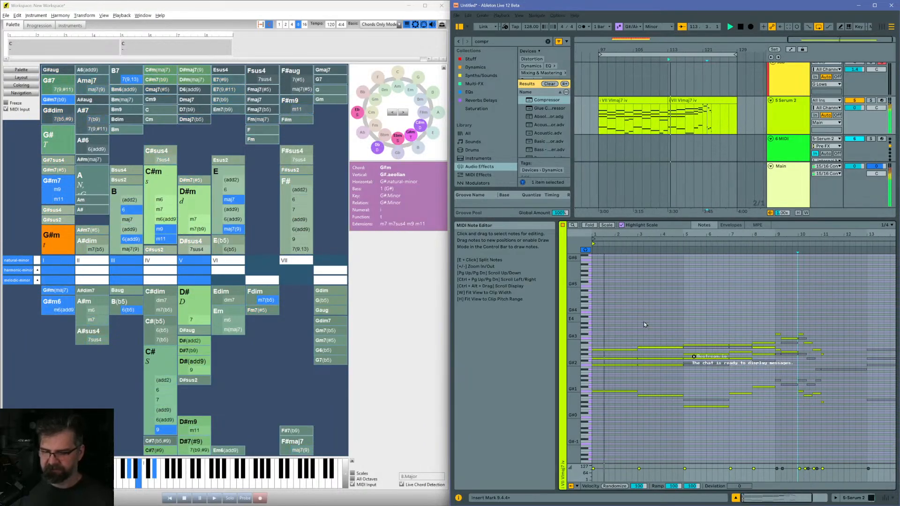
left_click(684, 325)
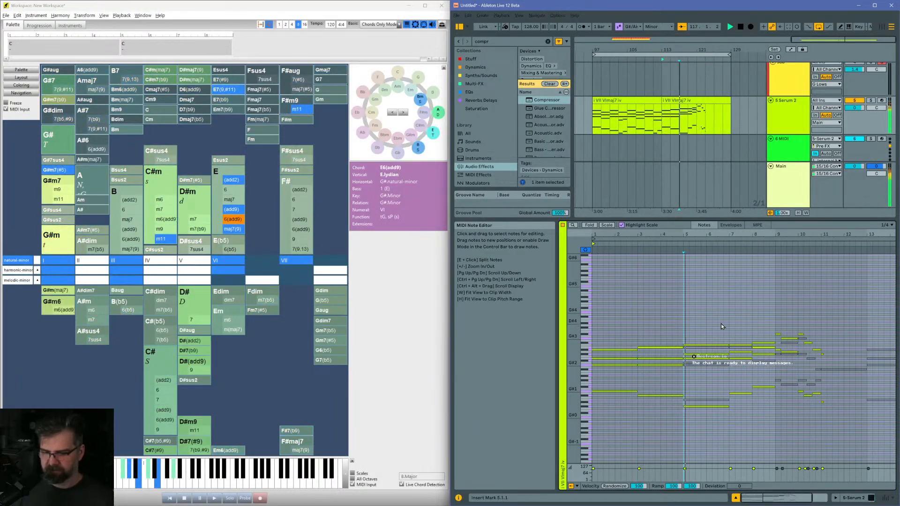
left_click(753, 321)
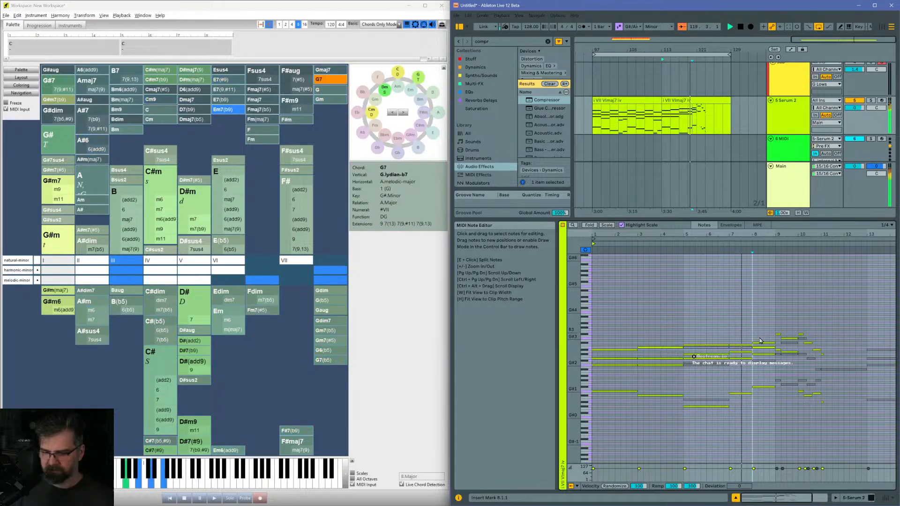
left_click_drag(769, 234, 737, 305)
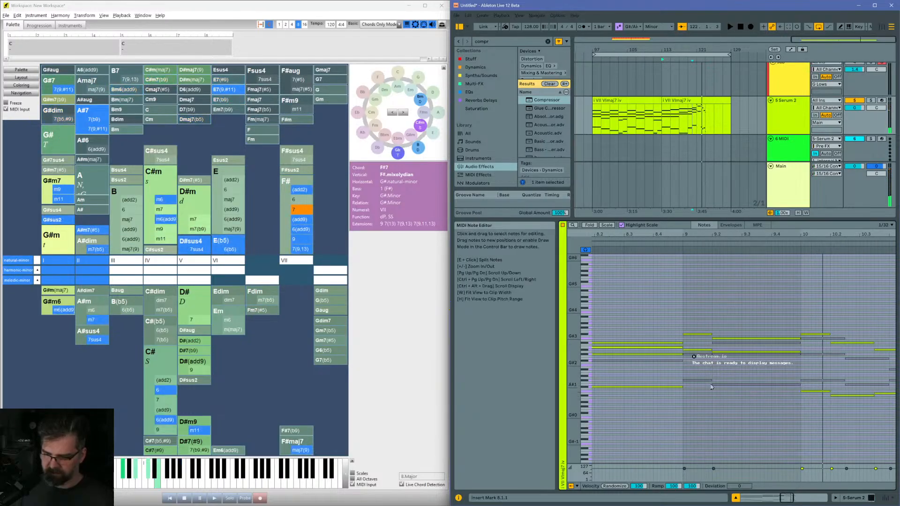
Step: Reactivate the bass notes at 9.1.1 and 9.2.1, set them to D#2 and C#2, and play from 9.1.1
key("0")
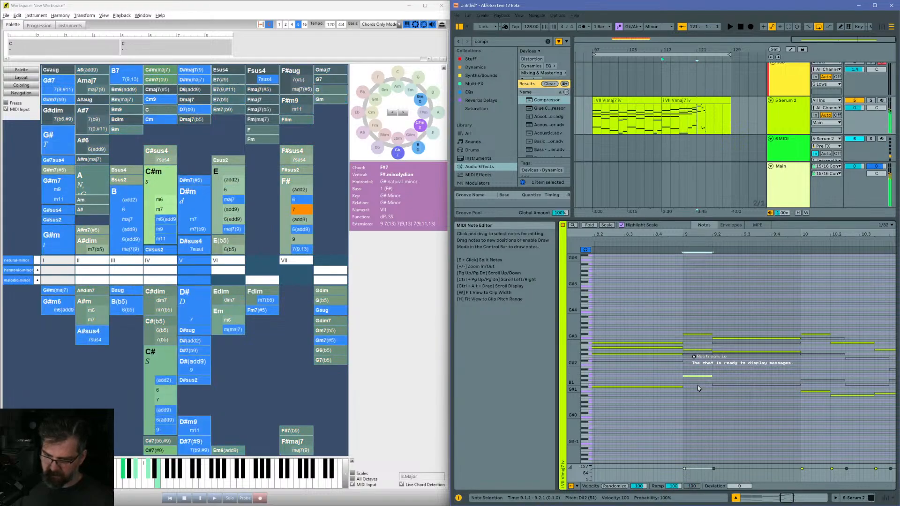
mouse_move(698, 385)
left_mouse_down()
mouse_move(702, 378)
mouse_move(701, 388)
left_mouse_up()
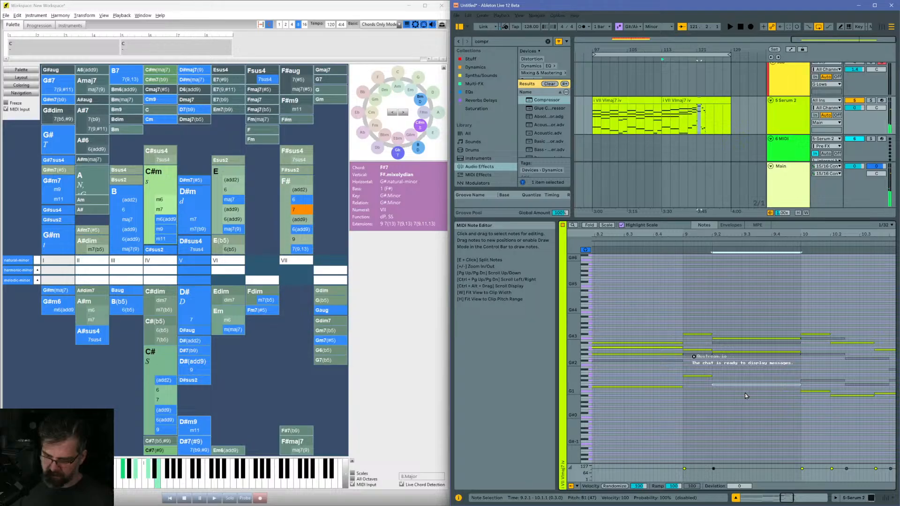
key("0")
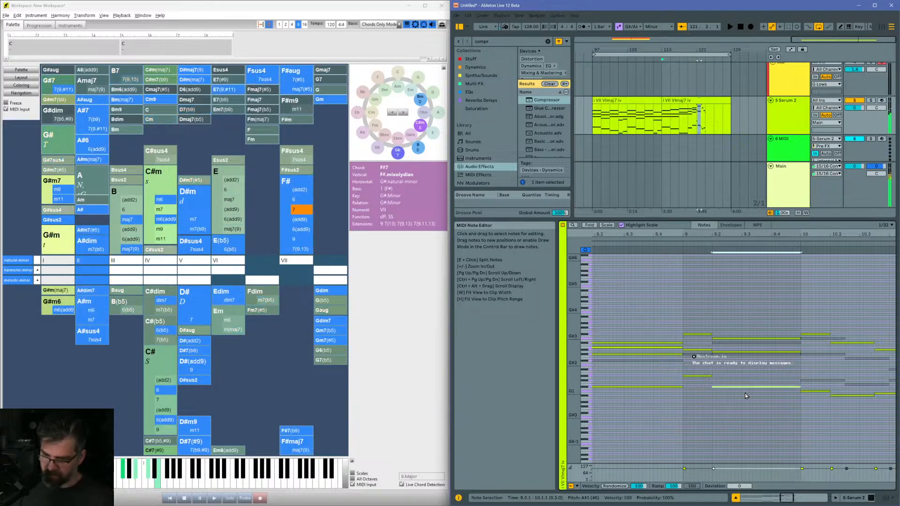
key("Up")
key("Up")
key("Up")
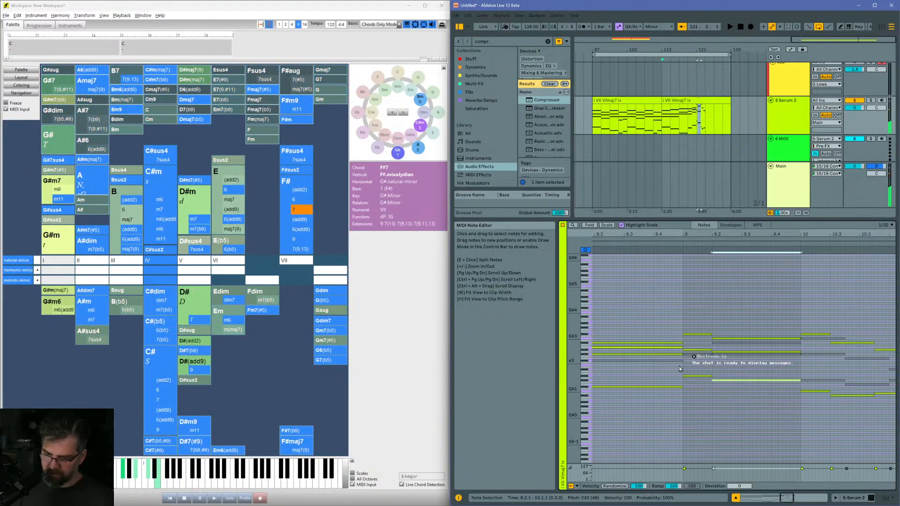
left_click(684, 372)
key("space")
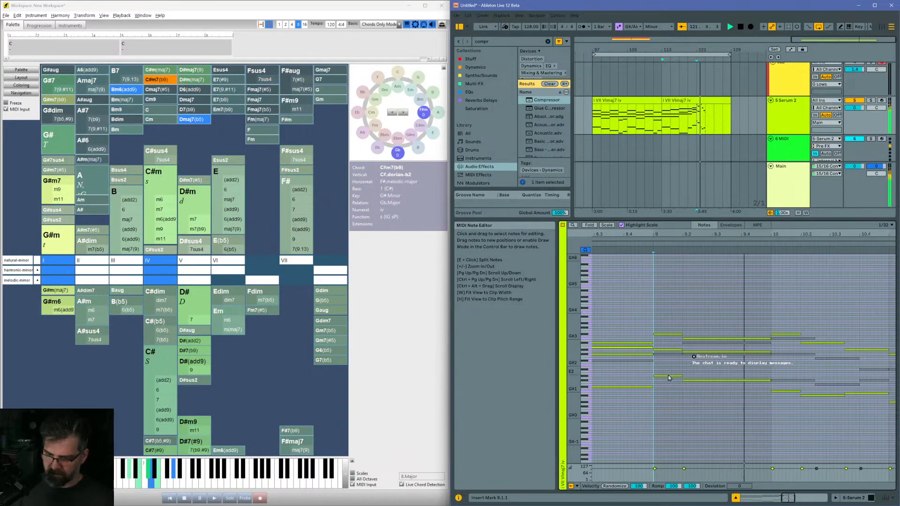
Step: Raise the bass note at 9.2.1 to D2 and play from 8.4.4
left_click(680, 379)
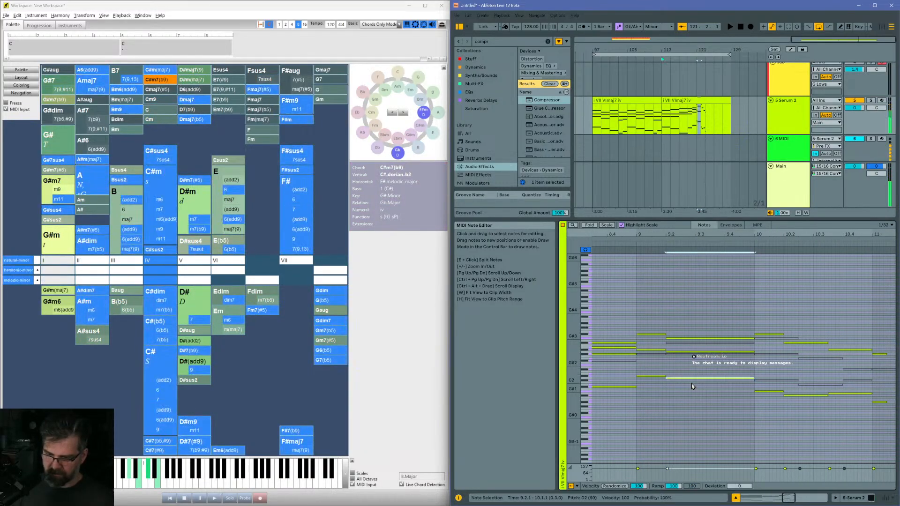
left_click(634, 372)
key("space")
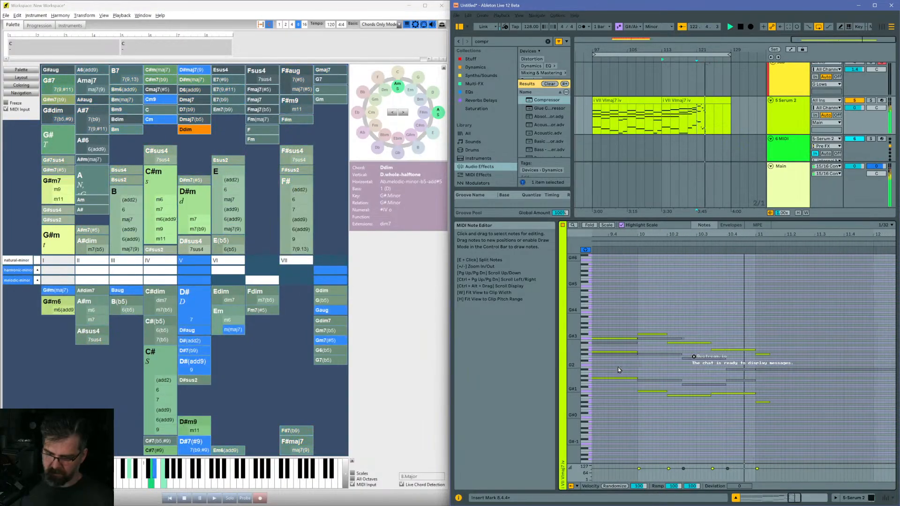
key("space")
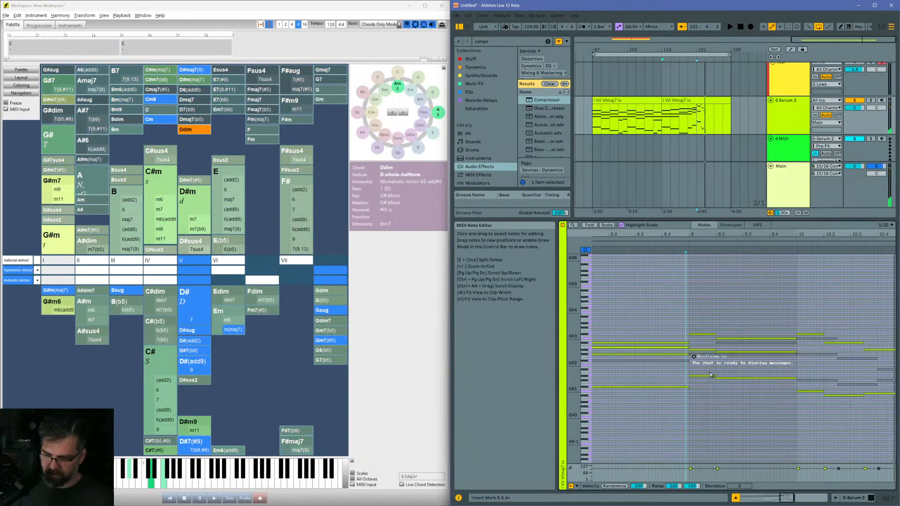
Step: Transpose both bass notes in bar 9 down five semitones to A#1 and A1, and play from 8.3.4
left_click_drag(711, 374, 734, 393)
key("Down")
key("Down")
key("Down")
key("Down")
key("Down")
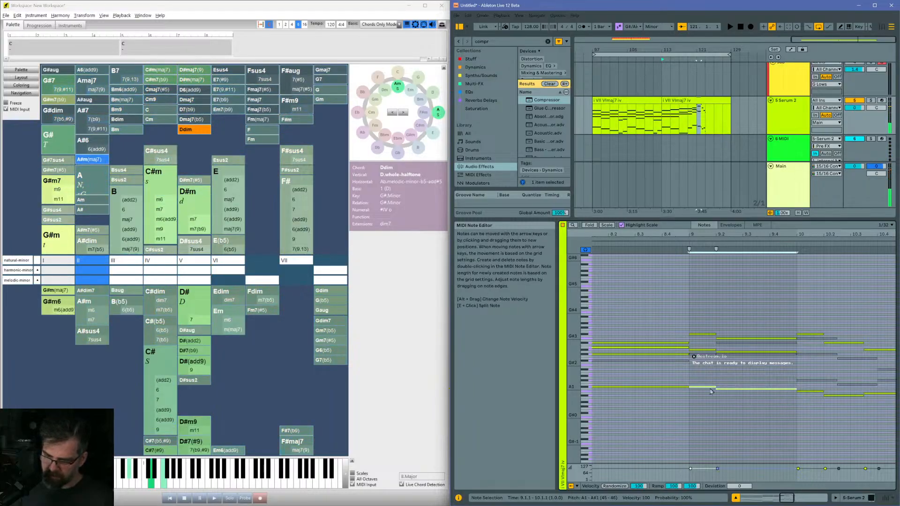
left_click(656, 382)
key("space")
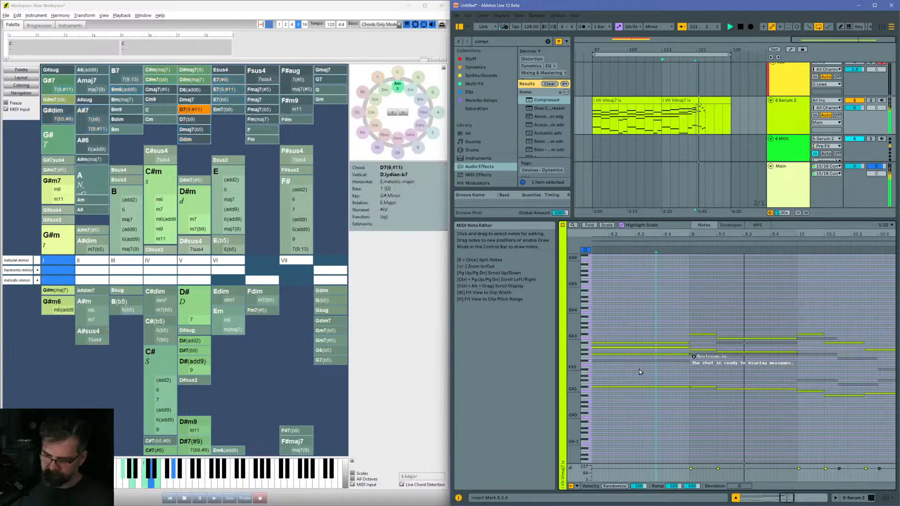
Step: Raise both bass notes in bar 9 by one semitone to B1 and A#1 and play them back
left_click(671, 395)
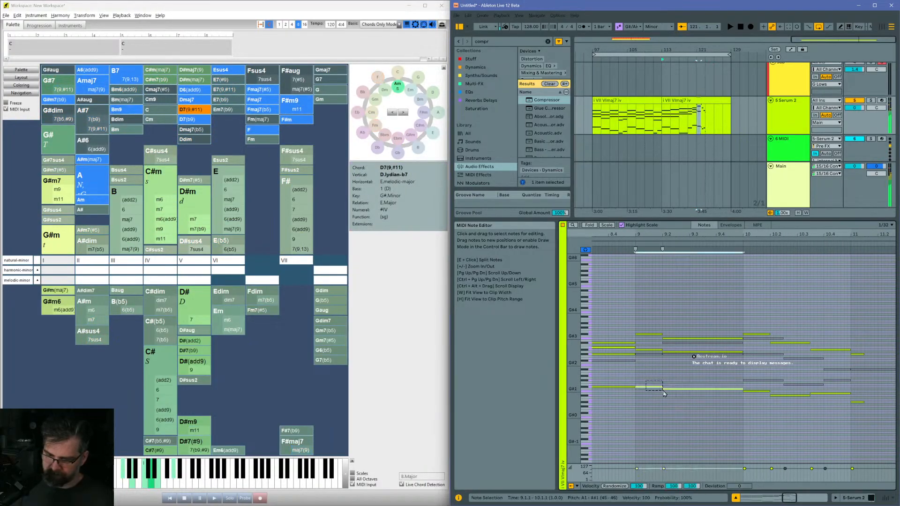
key("Up")
key("space")
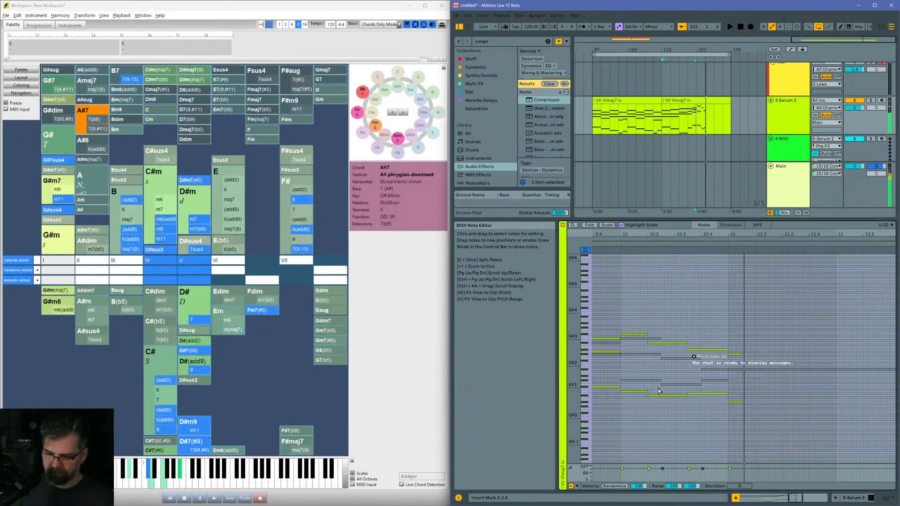
Step: Try G1 for the bass note at 10.2.1 and F#1 for the one at 10.3.3, playing from 9.1.1
left_click(713, 393)
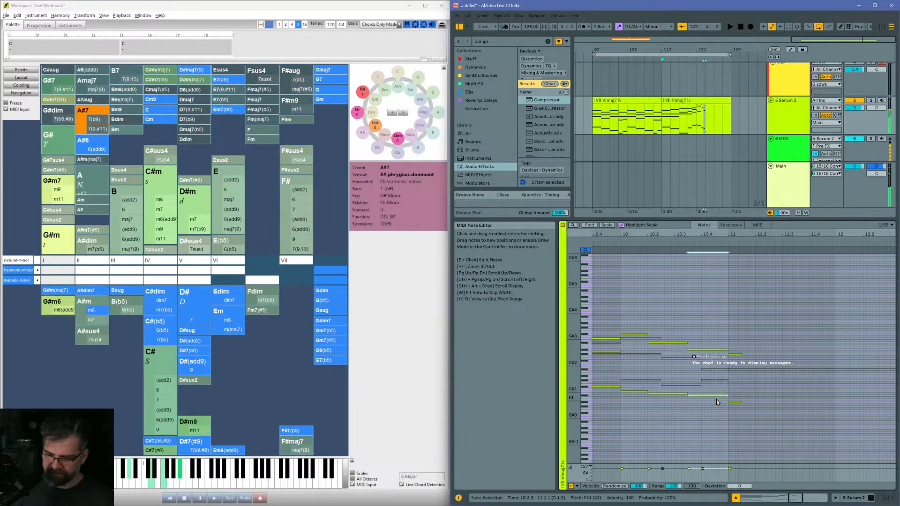
key("Down")
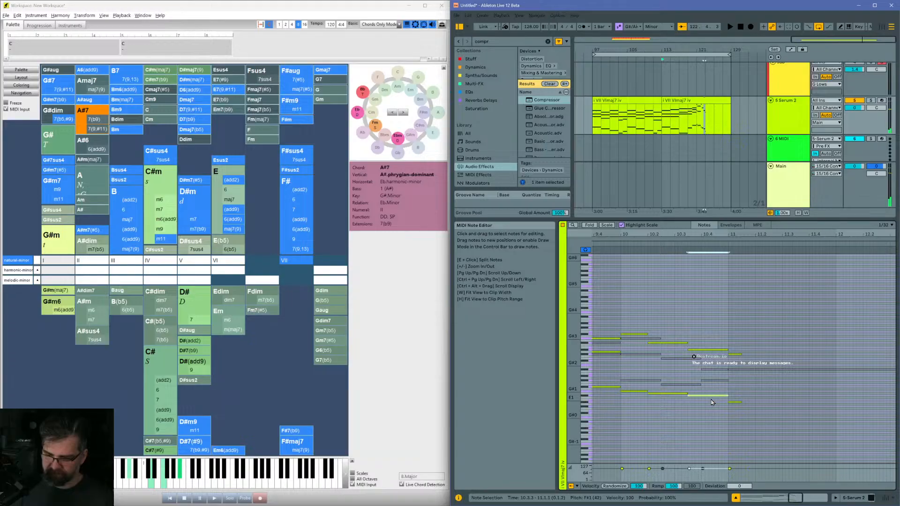
scroll(711, 400, "left", 3)
left_click(628, 374)
key("space")
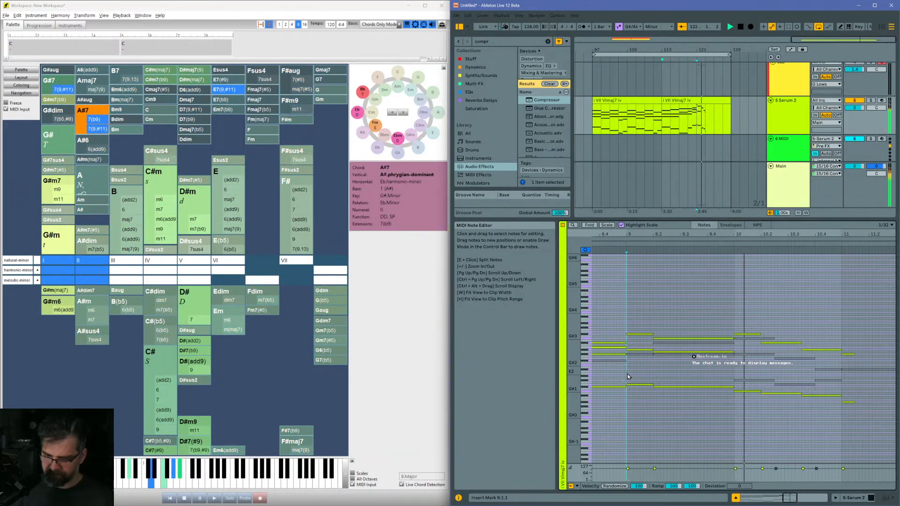
key("space")
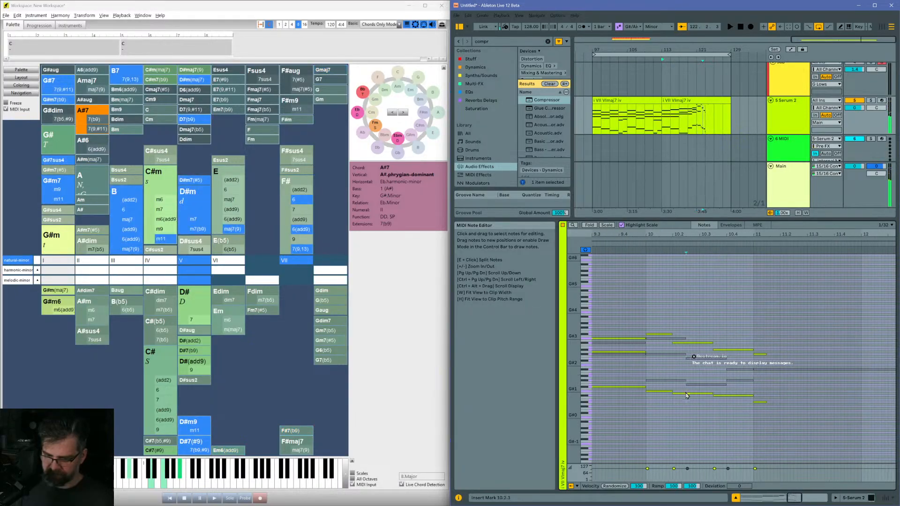
Step: Lower the bass note at 10.2.1 to F#1 and the one at 10.3.3 to E1, and play from 8.4.4
left_click(697, 394)
left_click(725, 399)
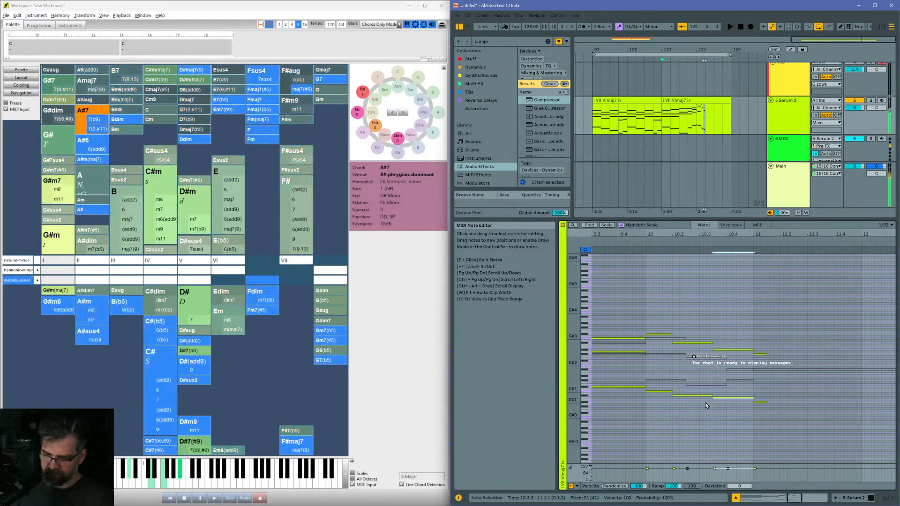
scroll(665, 378, "left", 2)
scroll(664, 376, "left", 2)
left_click(648, 373)
key("space")
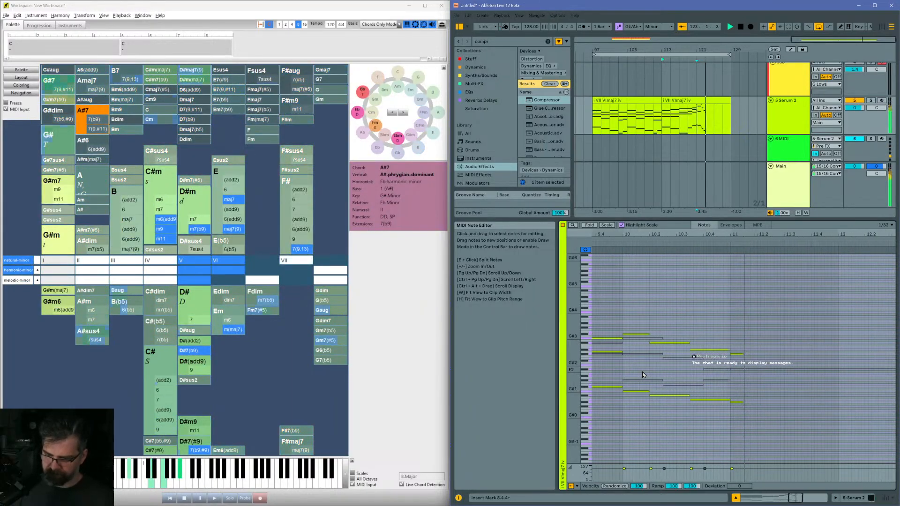
Step: Raise the bass note at 10.3.3 to F1 and listen to the phrase through bars 9 and 10
left_click(681, 400)
key("Up")
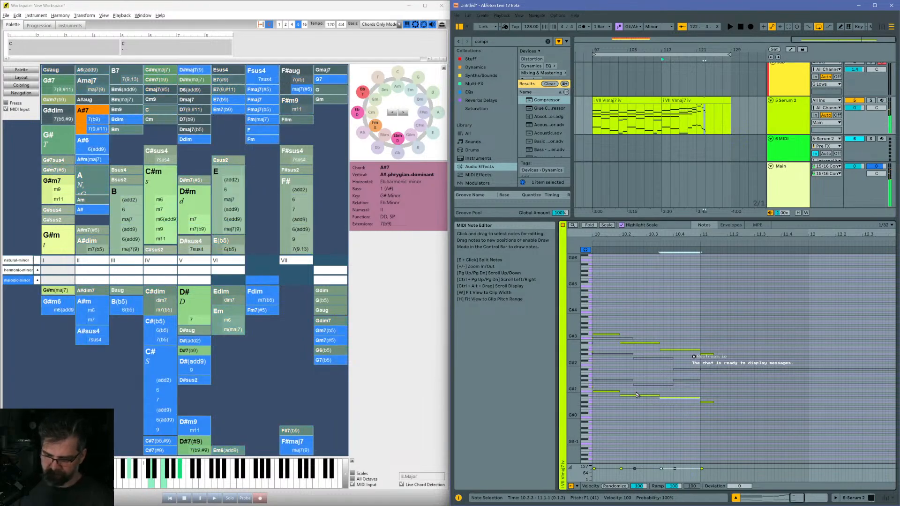
scroll(638, 391, "left", 2)
left_click(645, 361)
key("space")
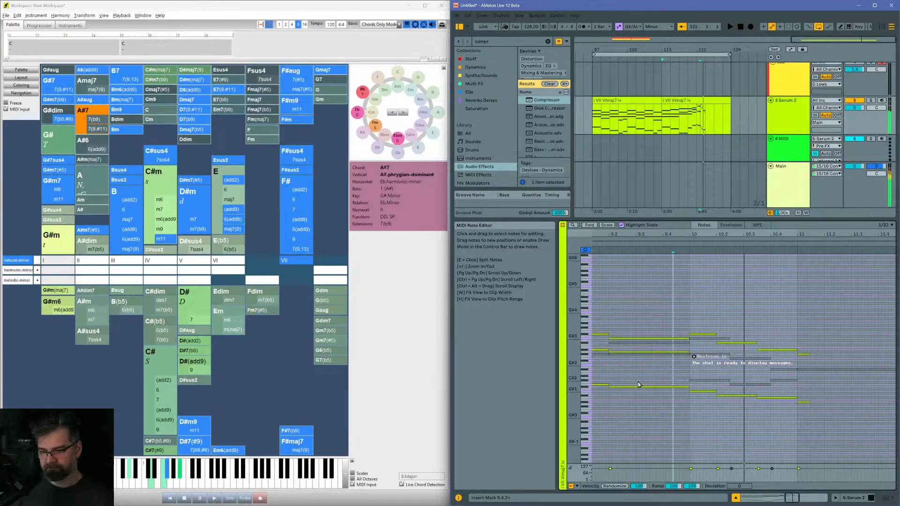
key("space")
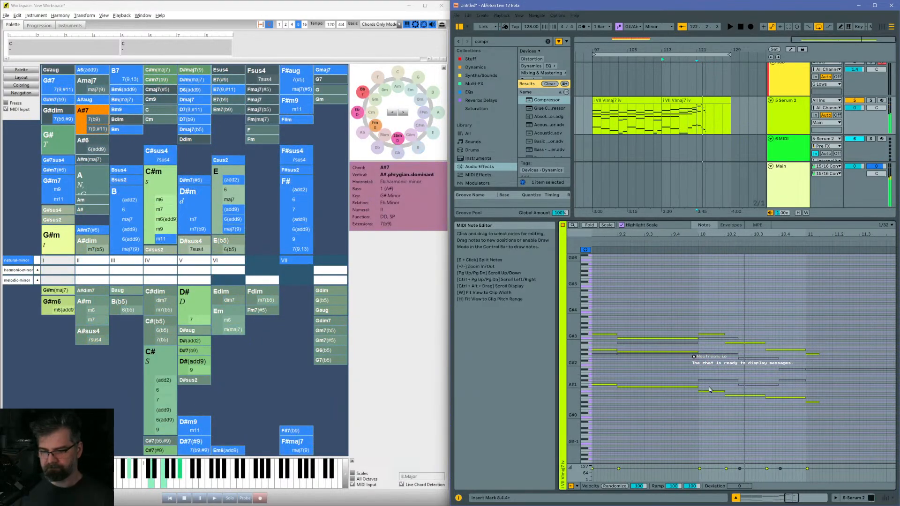
Step: Try A#1 and A1 for the bass note at 10.1.1, and return it to G#1
left_click(712, 390)
key("Up")
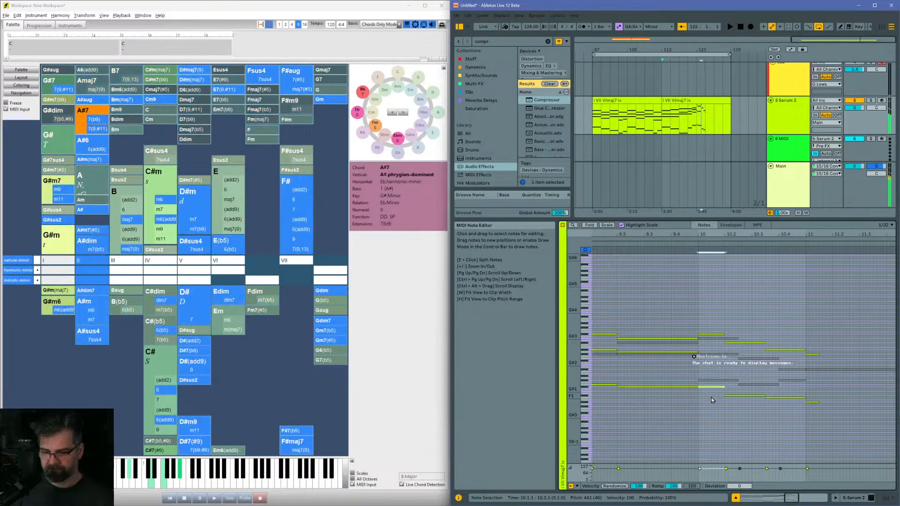
key("Down")
key("Down")
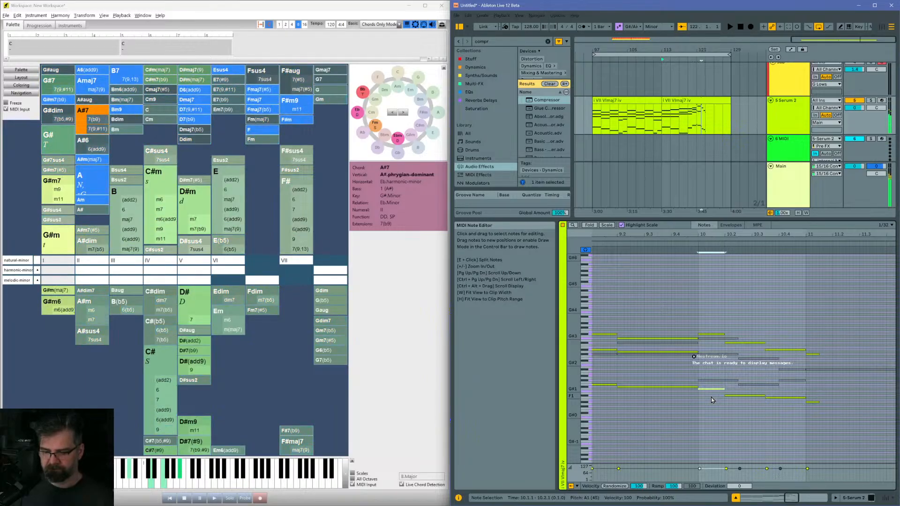
Step: Play the melody and bass line from 8.4.4 into bar 11
left_click(648, 377)
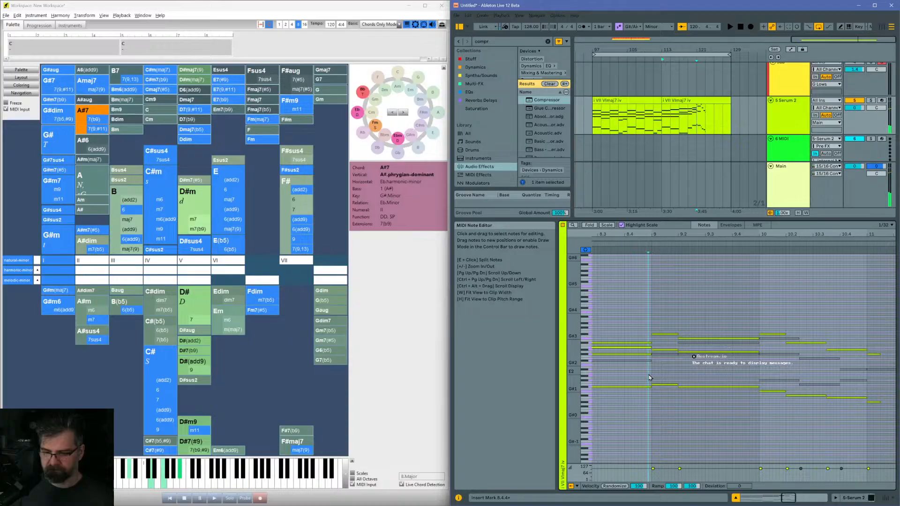
key("space")
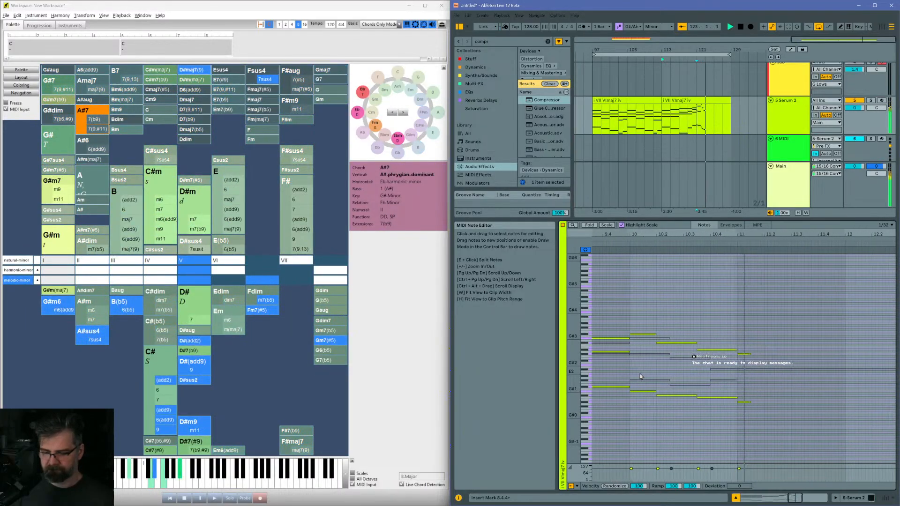
key("space")
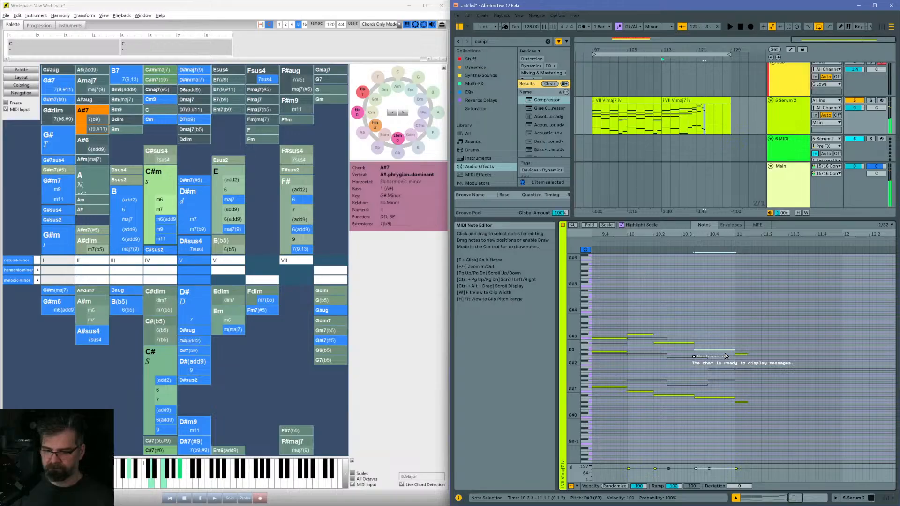
Step: Raise the melody note at 10.3.3 to E3 and play from 9.1.1
left_click(714, 350)
left_click(626, 323)
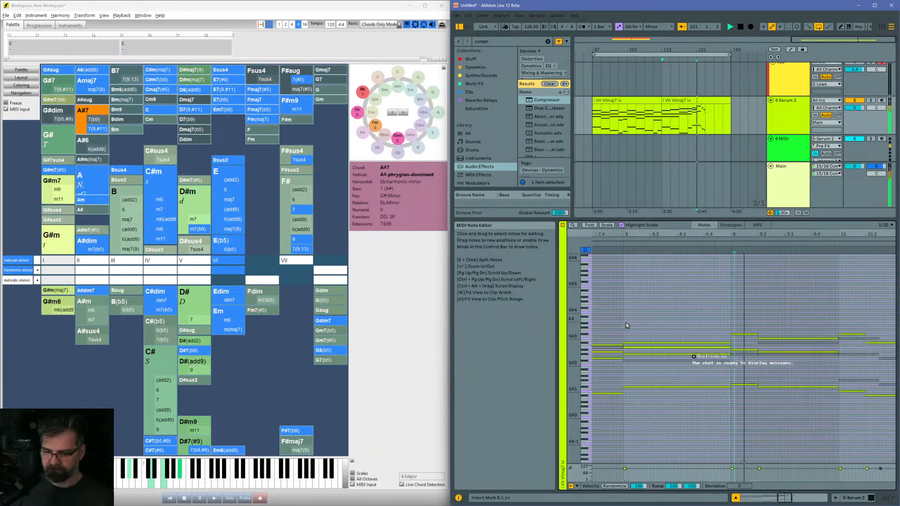
key("space")
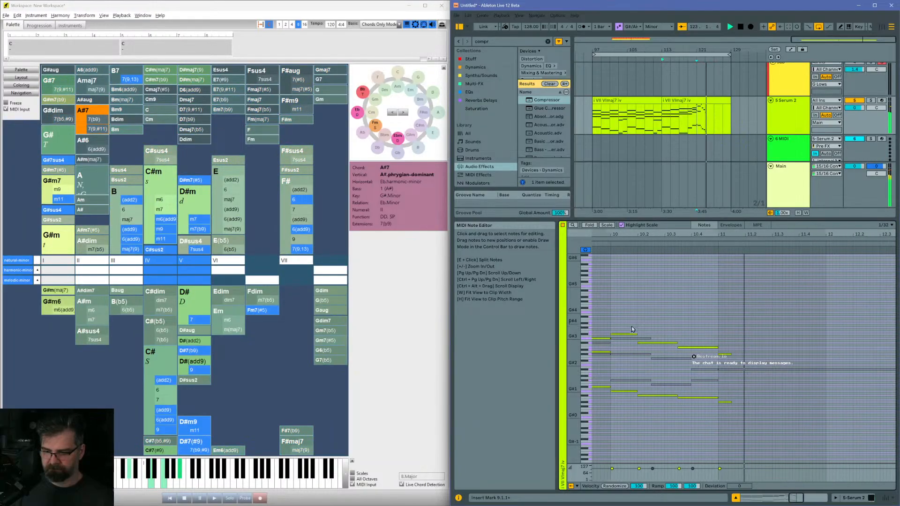
Step: Raise the melody notes at 11.1.1 to D#3 and at 10.3.3 to F3, and play the phrase
key("Up")
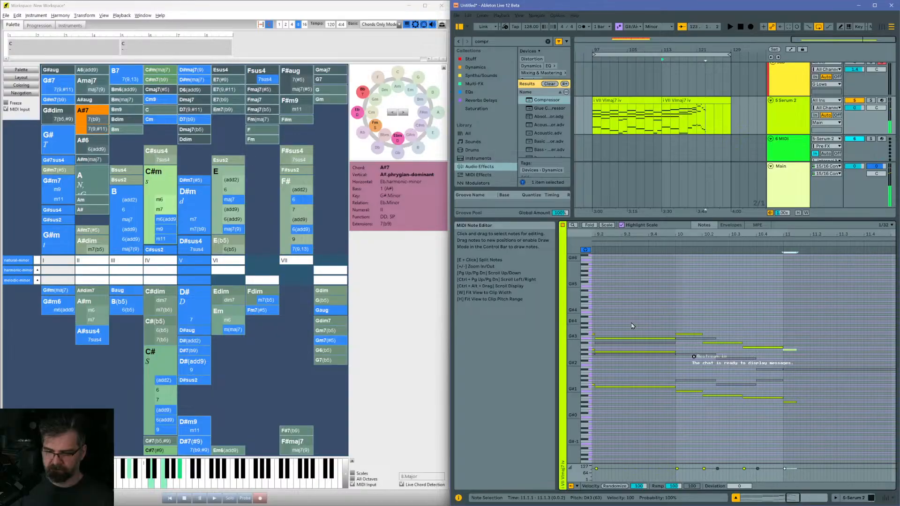
key("space")
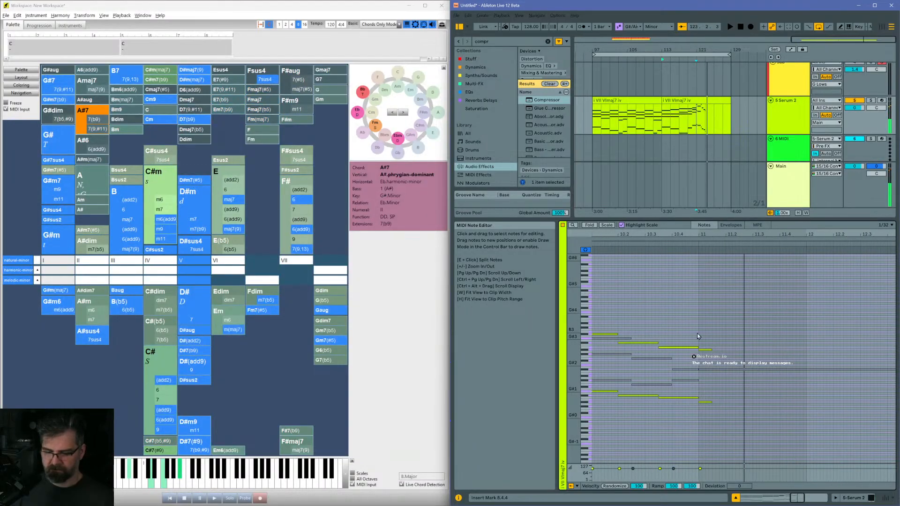
left_click(688, 347)
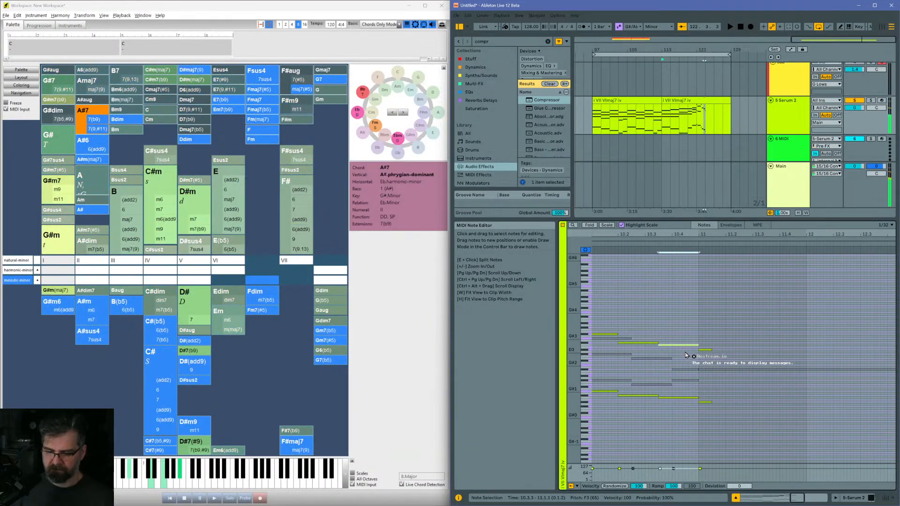
scroll(651, 313, "left", 2)
key("space")
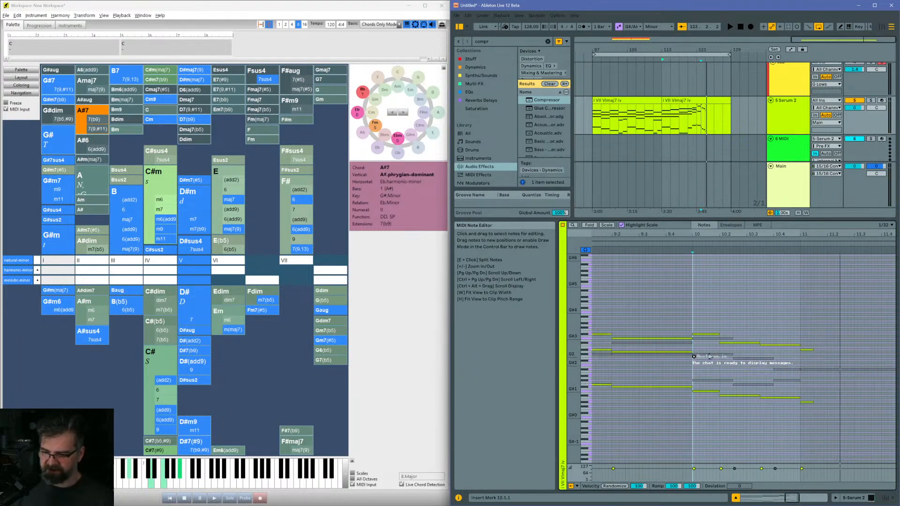
Step: Audition the bass notes at 5.1.1 and 3.1.1 two octaves higher, at C#3 and F#3, and return them to their original octave
scroll(705, 351, "left", 3)
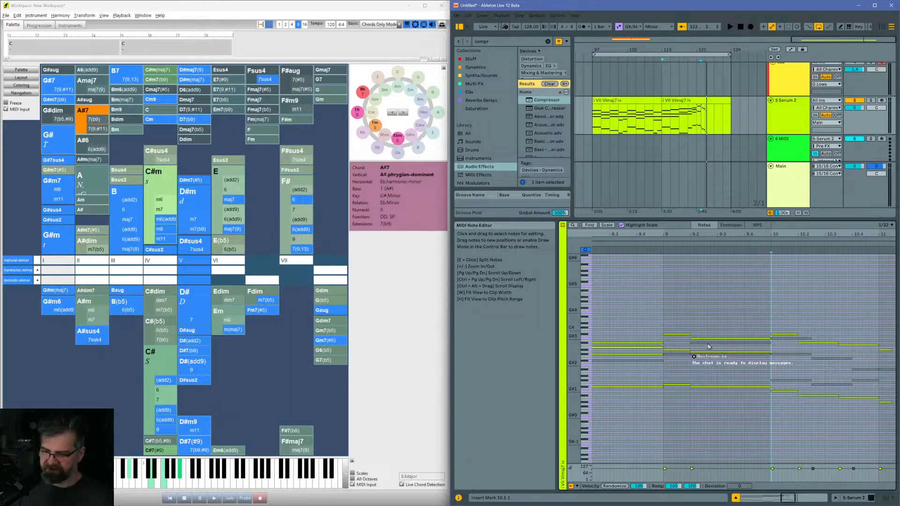
key("w")
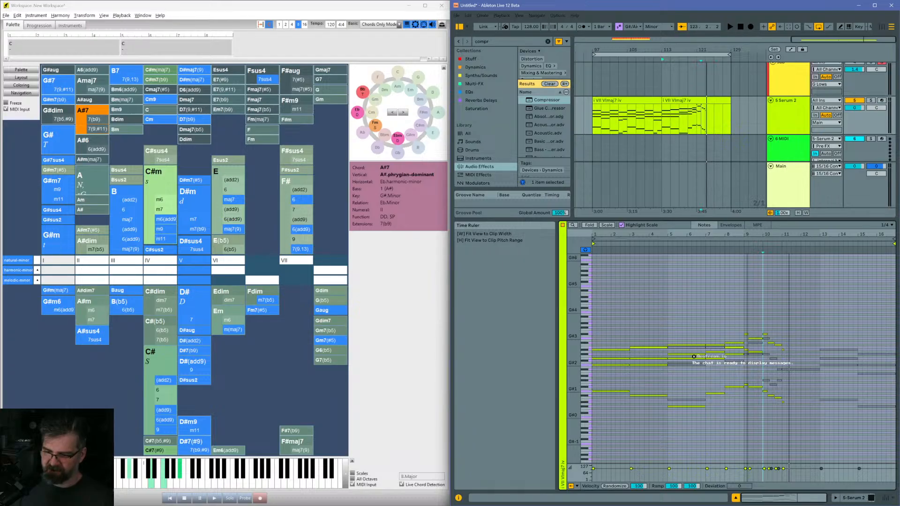
left_click(693, 406)
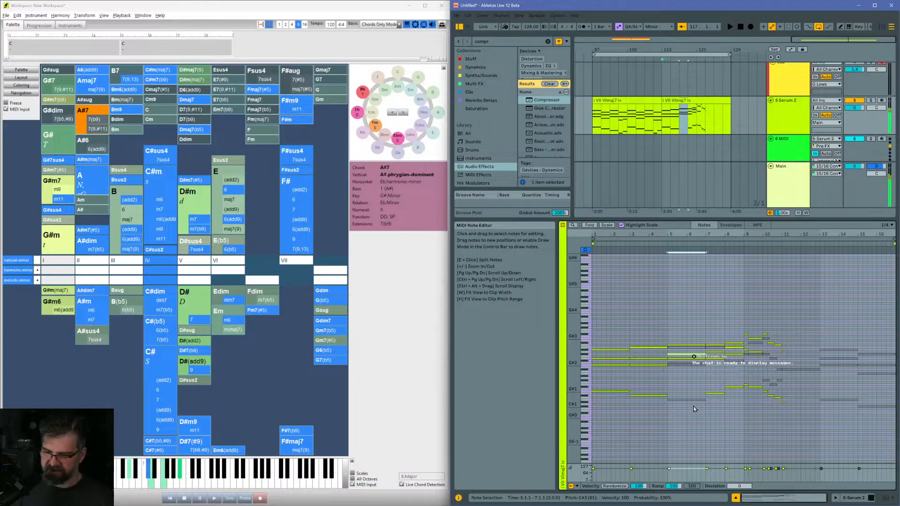
double_click(694, 407)
left_click(651, 395)
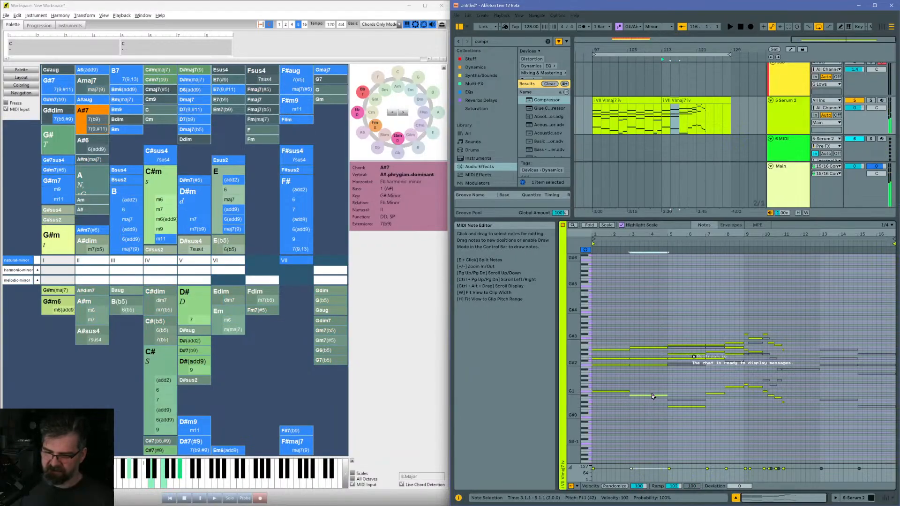
key("shift+Down")
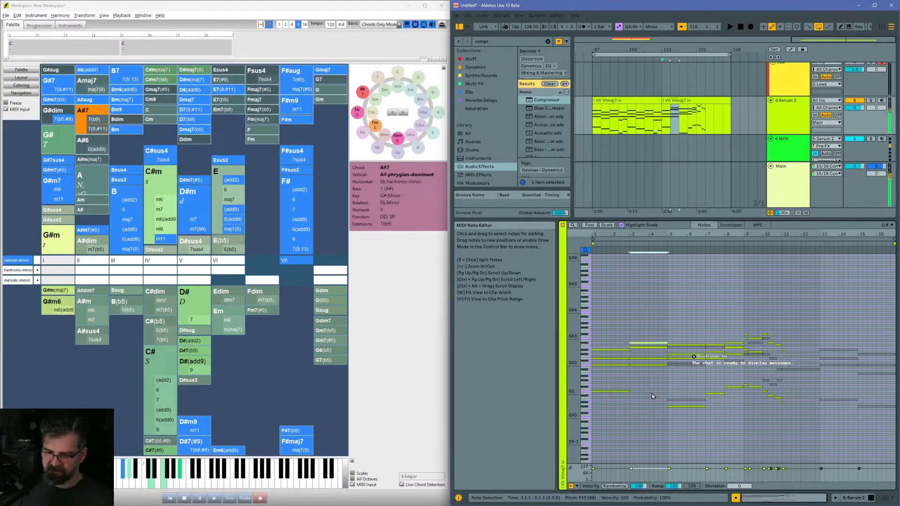
key("shift+Down")
key("shift+Down")
Step: Audition the individual bass notes across the clip, from bar 1 through 7.1.1 and 9.2.1 to the end of bar 10
left_click(621, 391)
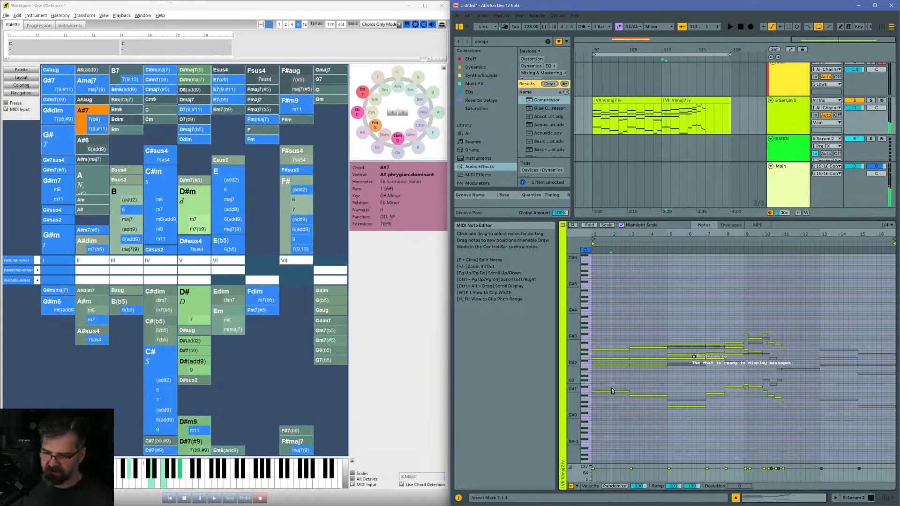
left_click(691, 407)
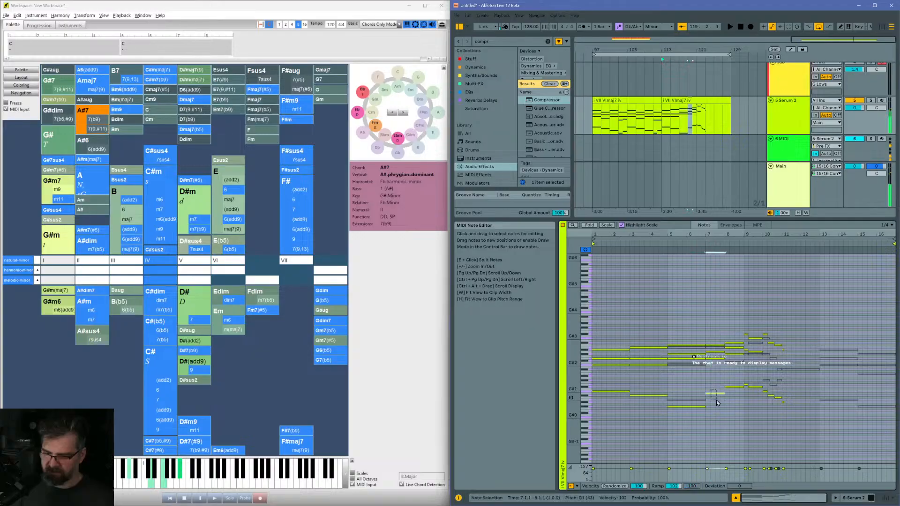
left_click(746, 387)
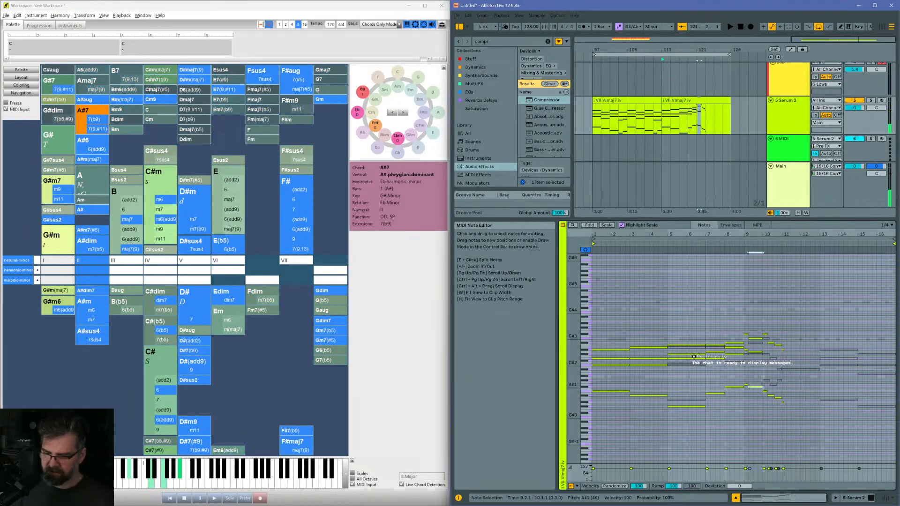
left_click(786, 402)
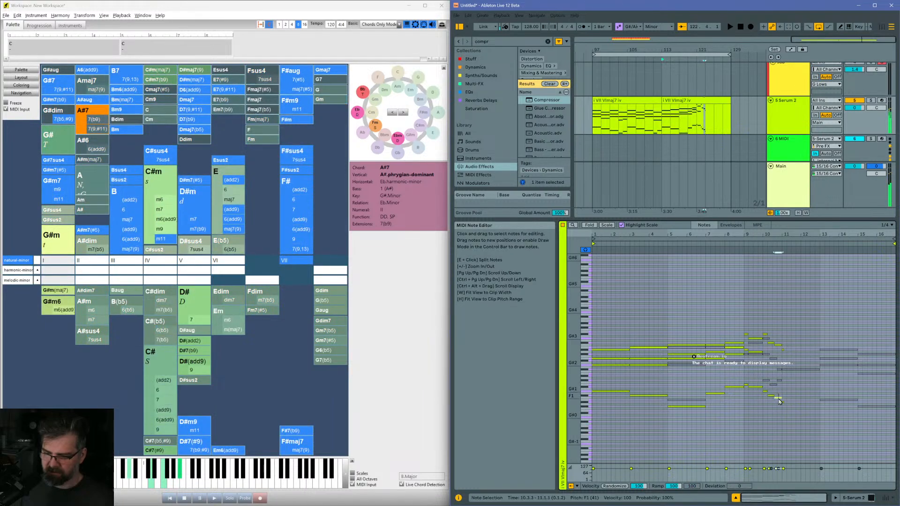
left_click_drag(785, 404, 782, 403)
Step: Play the passage around bar 9, starting from 9.1.1 and again from 8.2.4
left_click(748, 373)
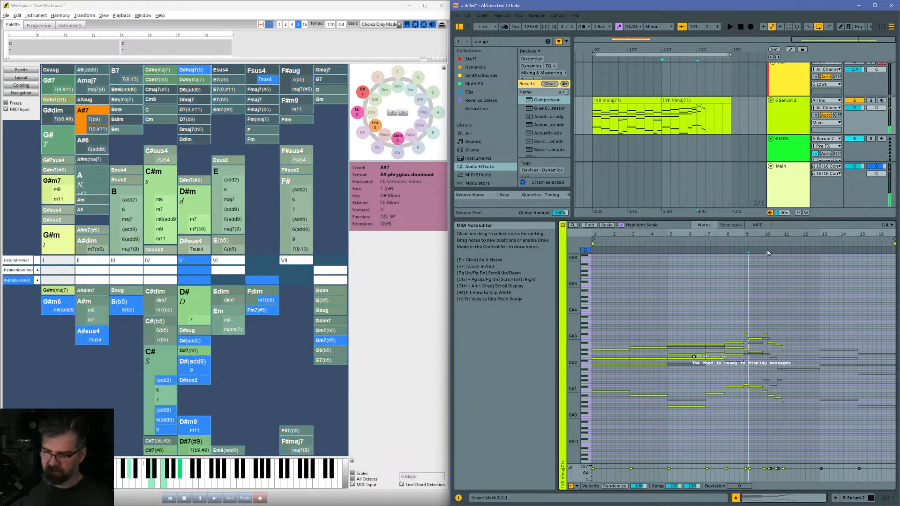
left_click_drag(759, 235, 759, 295)
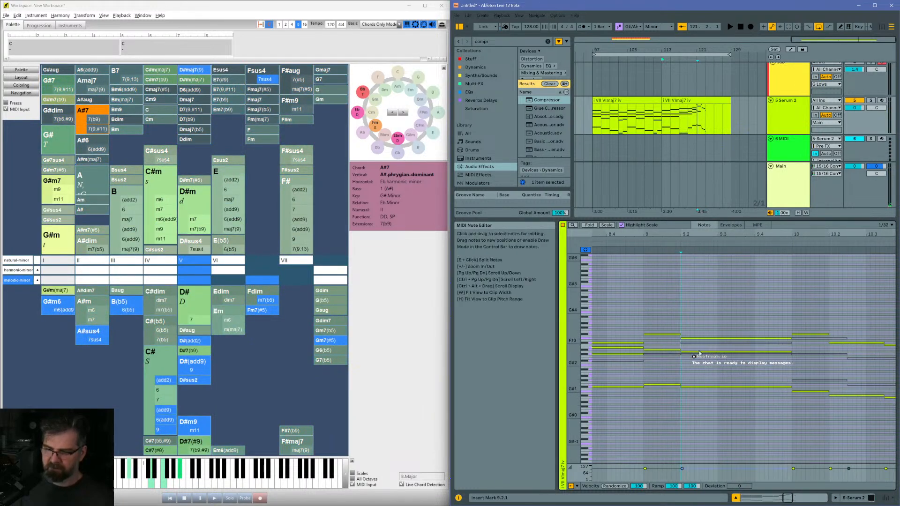
left_click(643, 317)
key("space")
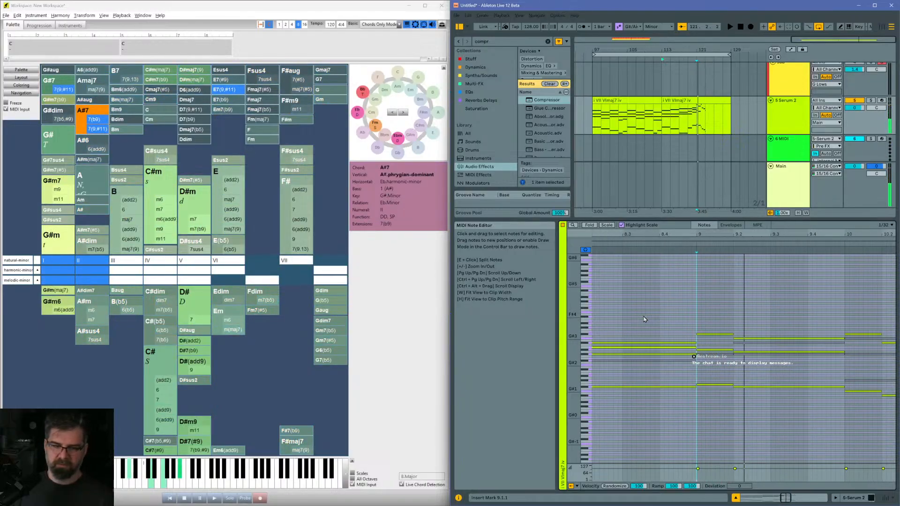
left_click(620, 319)
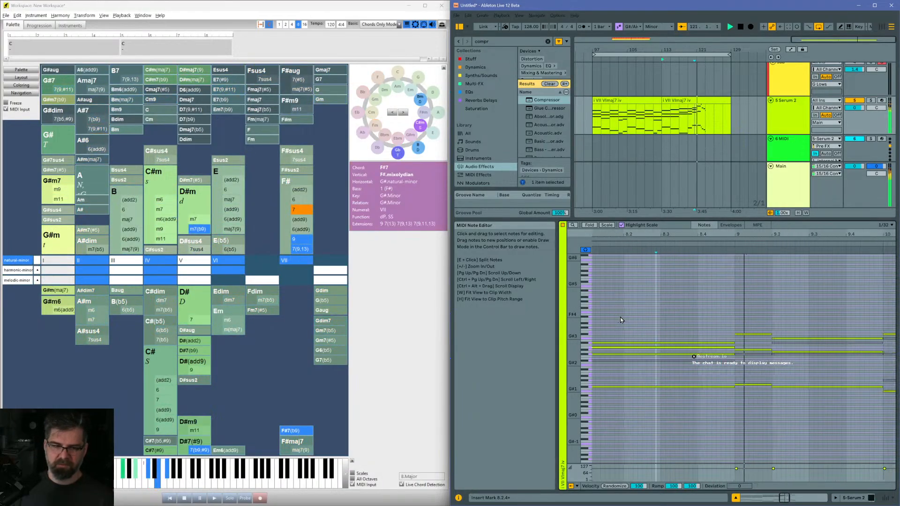
key("space")
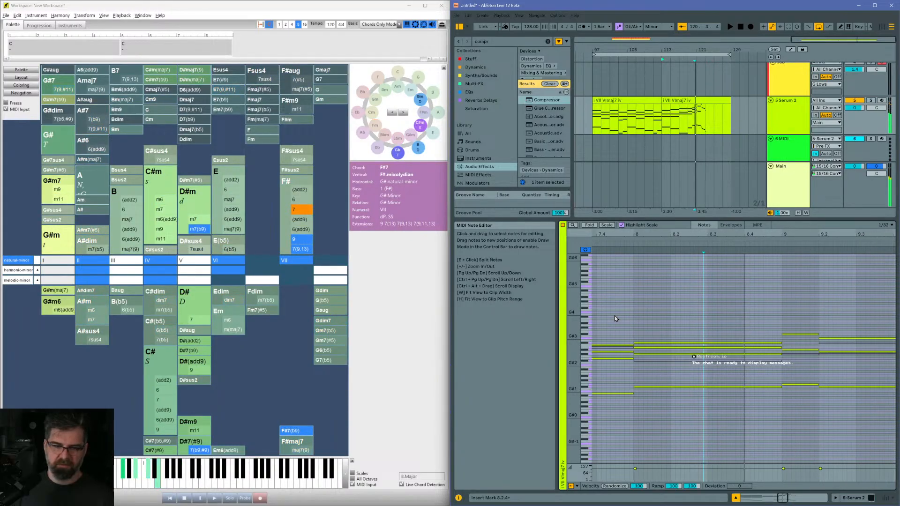
key("space")
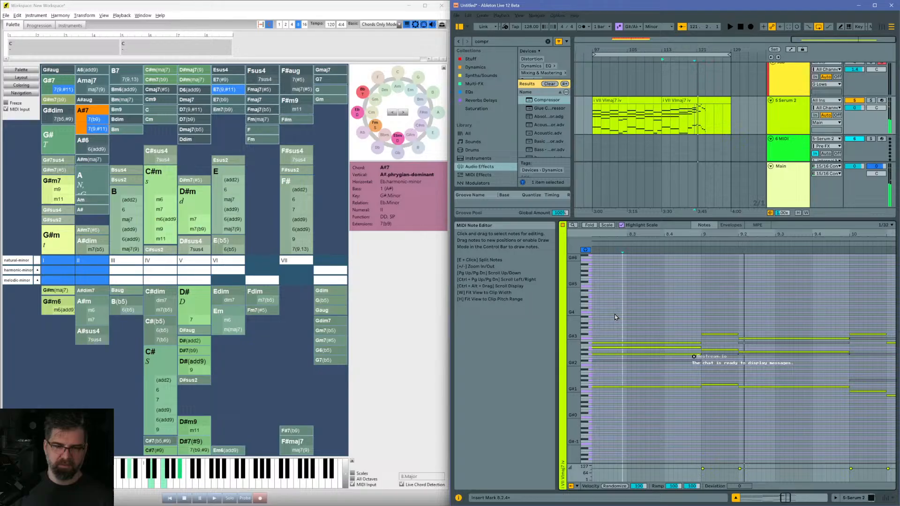
Step: Compare the notes at 9.1.1 with Bmaj7 in the chord palette, add a B2 note to that chord, and listen
left_click_drag(721, 316, 725, 397)
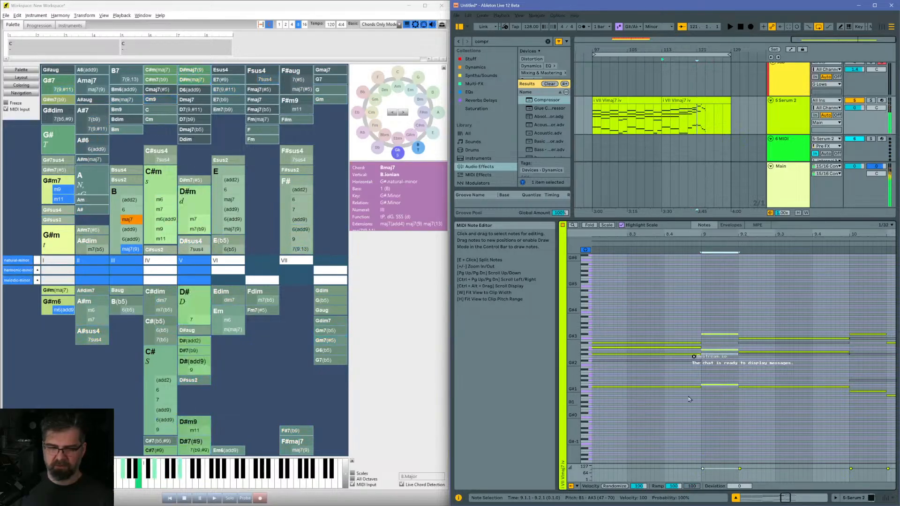
left_click(136, 222)
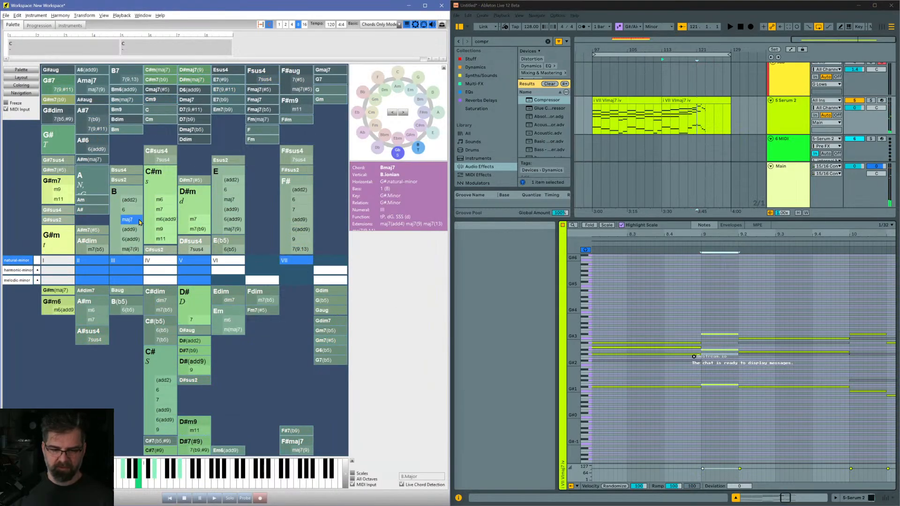
left_click(725, 334)
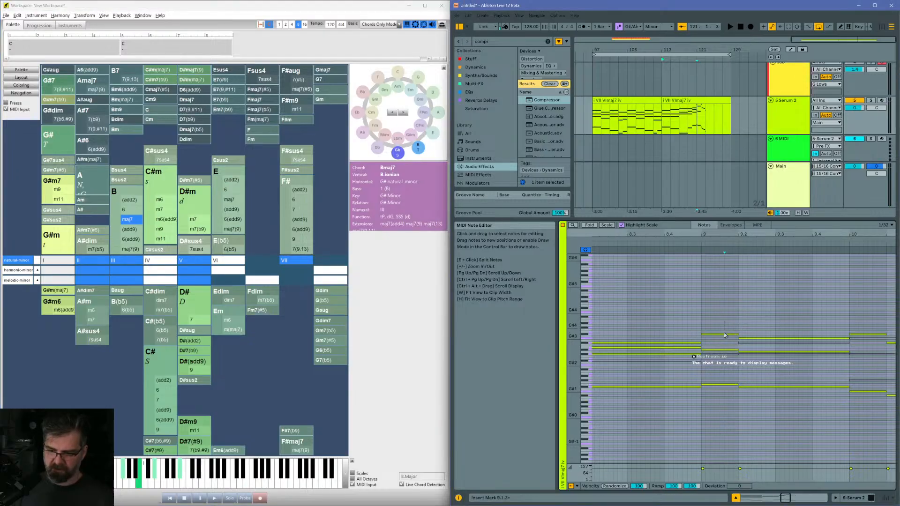
key("Down")
key("Down")
key("Down")
key("Down")
key("Down")
key("Down")
key("Down")
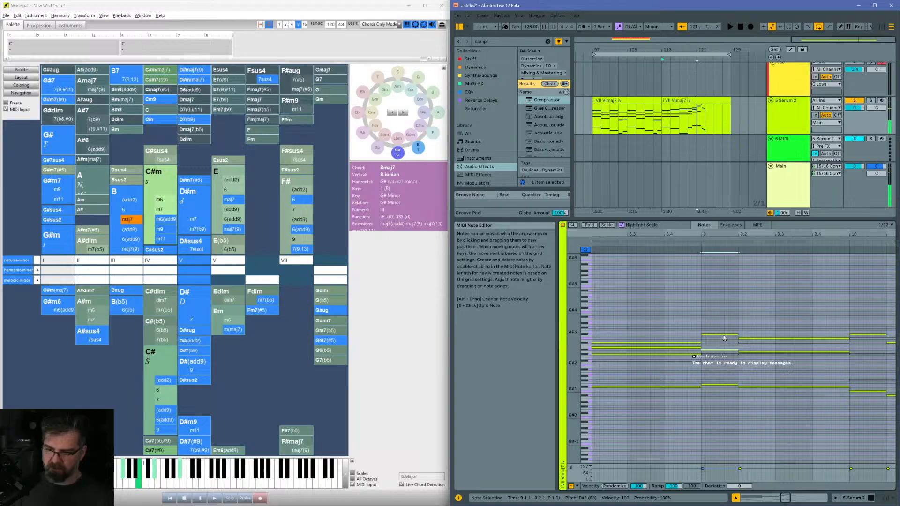
key("Down")
key("Down")
key("Down")
key("Down")
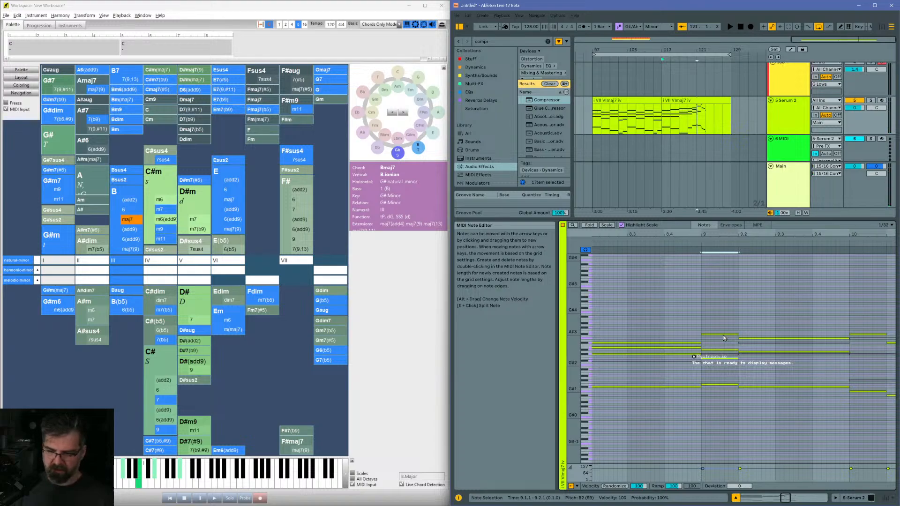
key("space")
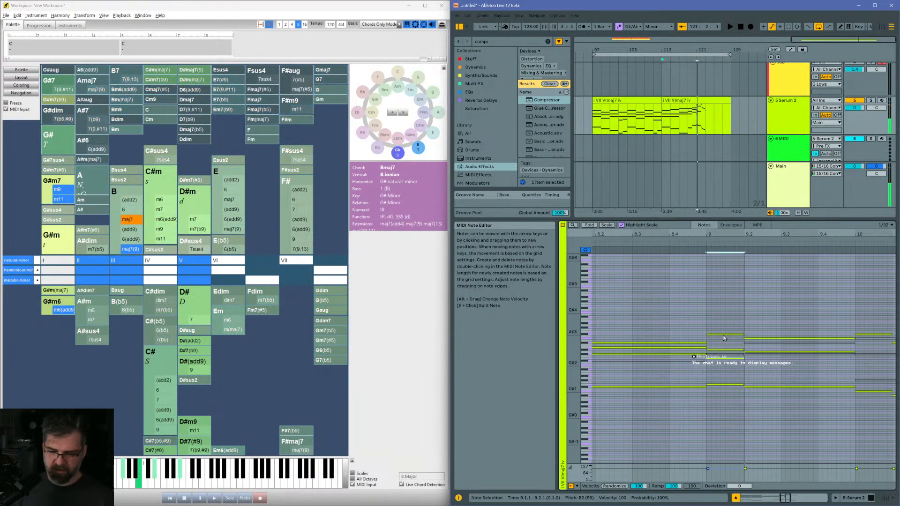
left_click(662, 324)
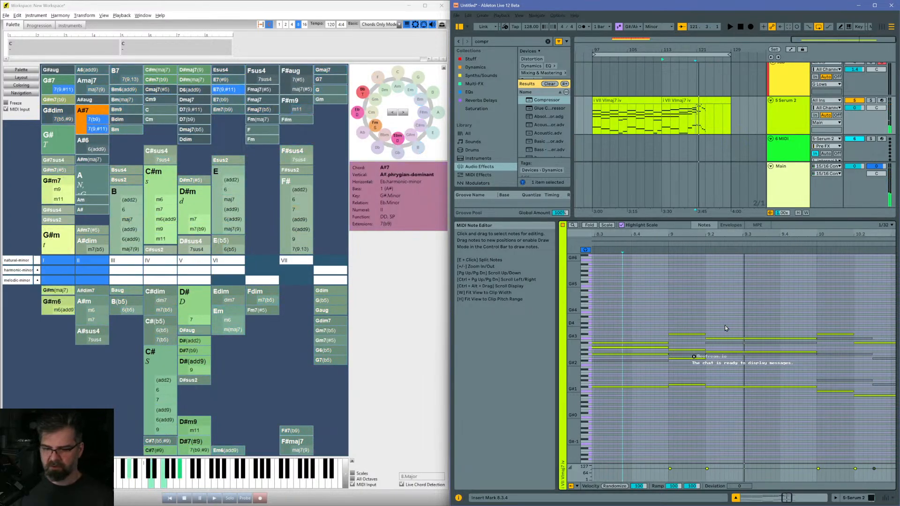
Step: Try an added chord note at 9.1.1 on G2, G3 and G#3, and settle it on F#2
left_click_drag(694, 328, 691, 412)
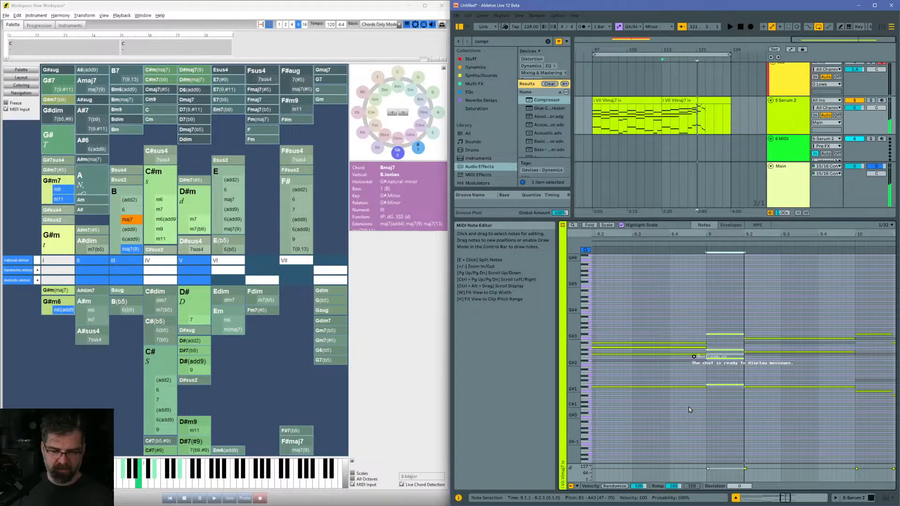
left_click(715, 358)
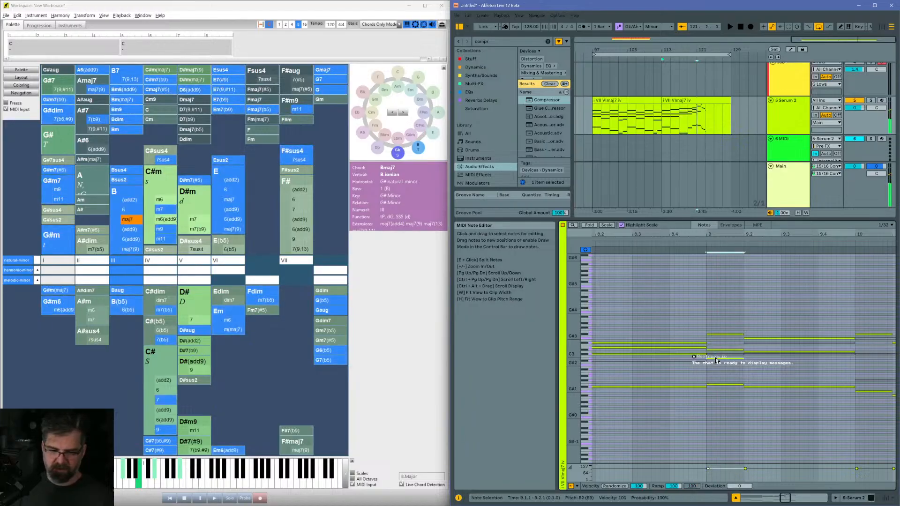
key("Down")
key("Down")
key("Down")
key("Down")
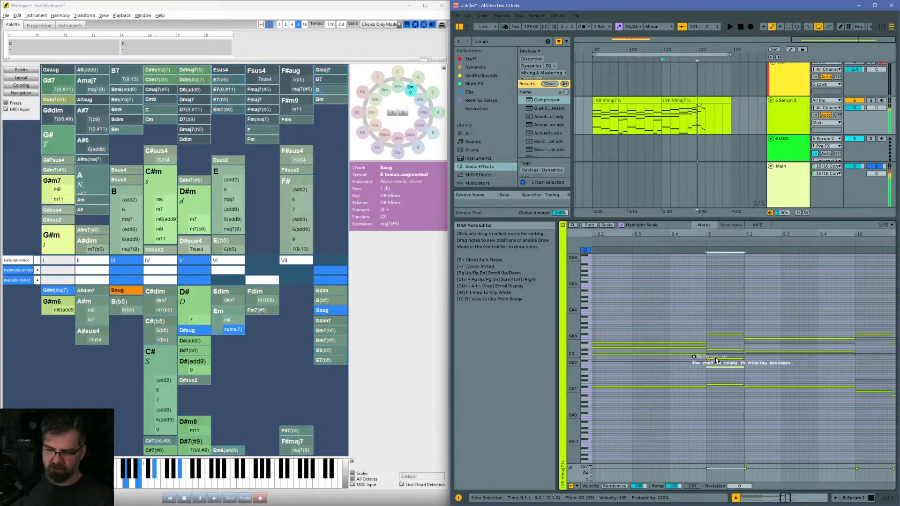
key("shift+Up")
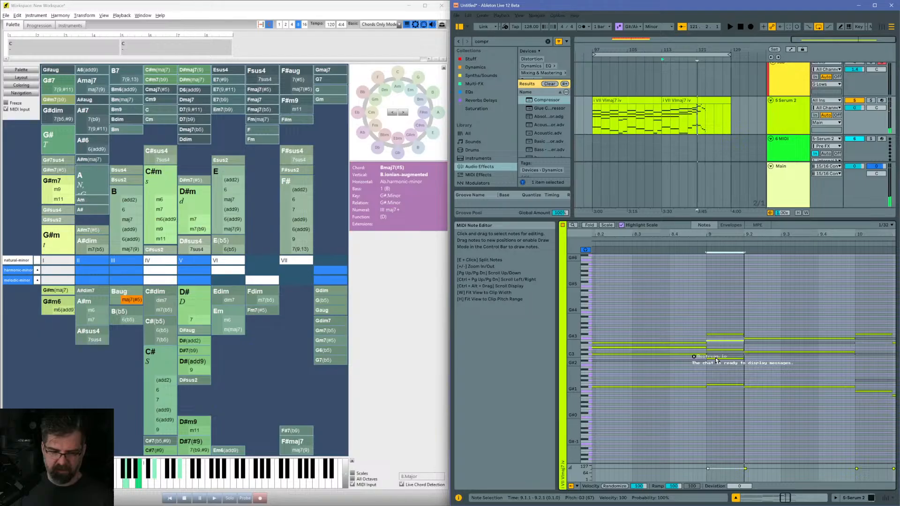
key("Up")
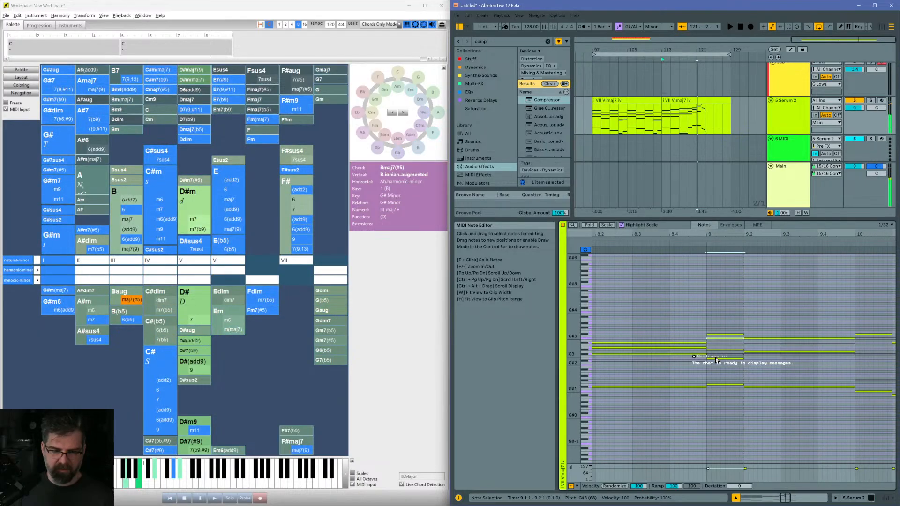
key("space")
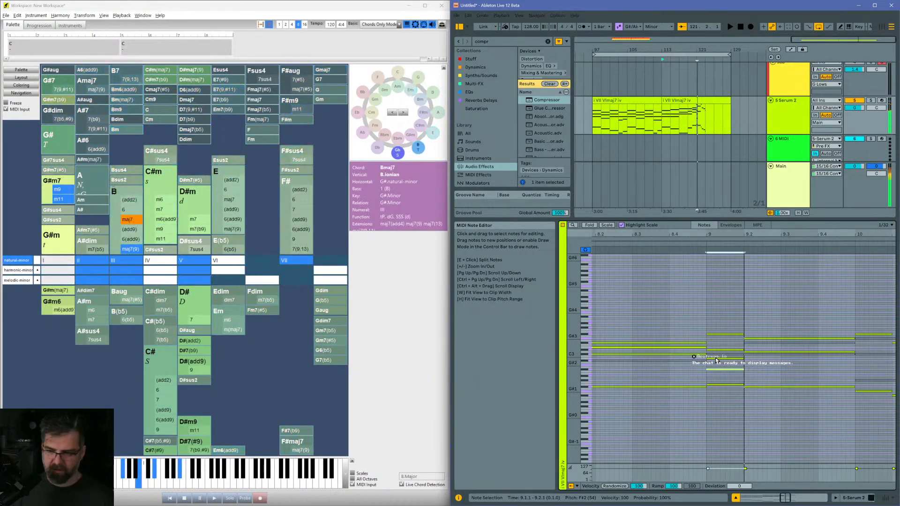
Step: Play the passage with the fuller chord from 7.4.4, and again from 9.1.1
scroll(713, 334, "left", 4)
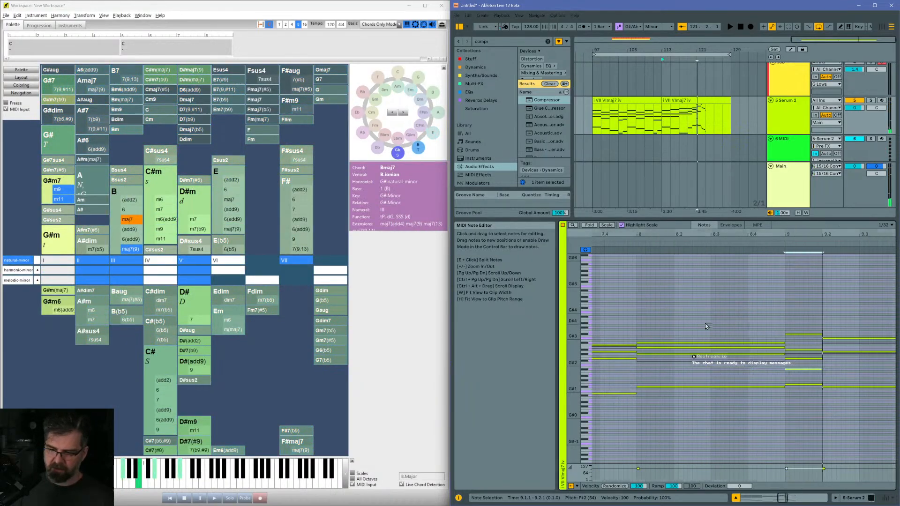
left_click(651, 316)
key("space")
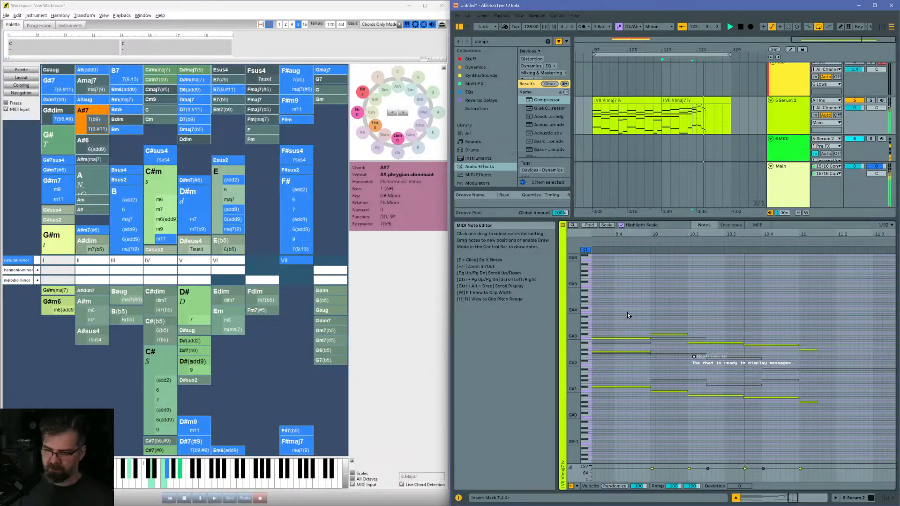
left_click_drag(682, 234, 893, 231)
left_click(654, 317)
key("space")
key("space")
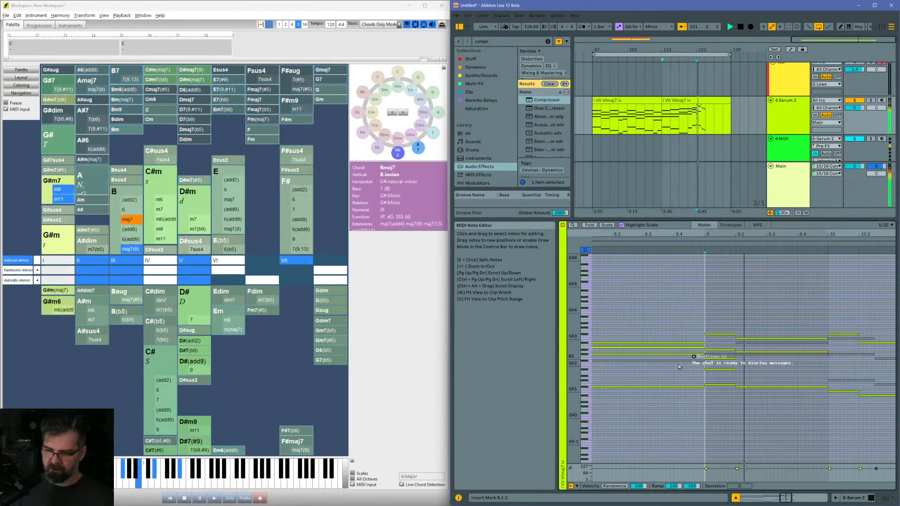
Step: Raise the F#2 chord note at 9.1.1 an octave to F#3 and play the passage from 9.1.1
left_click(716, 370)
key("shift+Up")
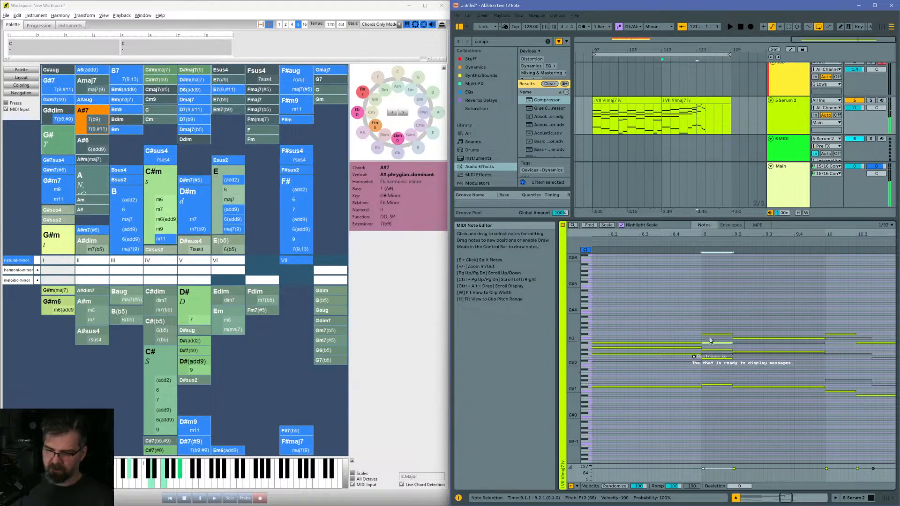
left_click(702, 318)
key("space")
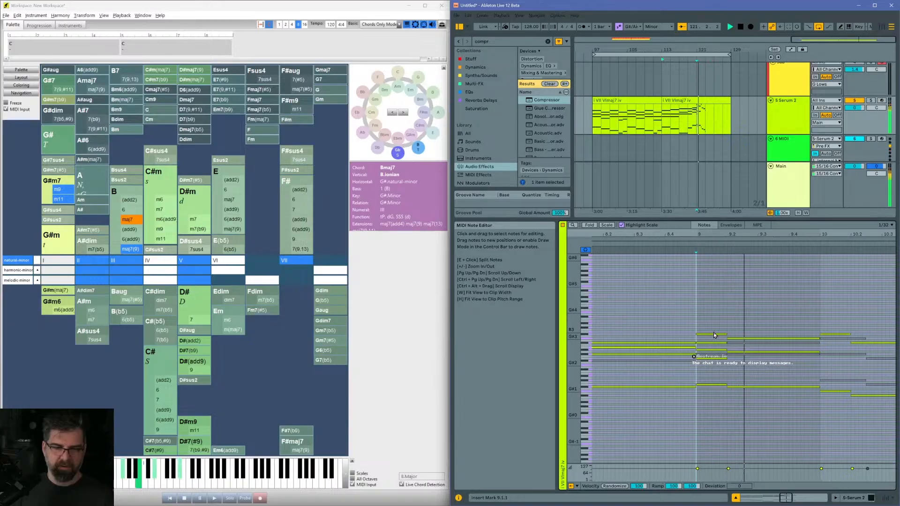
Step: Compare with A#7 in the chord palette, then copy the G#3 note at 9.2.1 and lower the copy to A#2
left_click(86, 113)
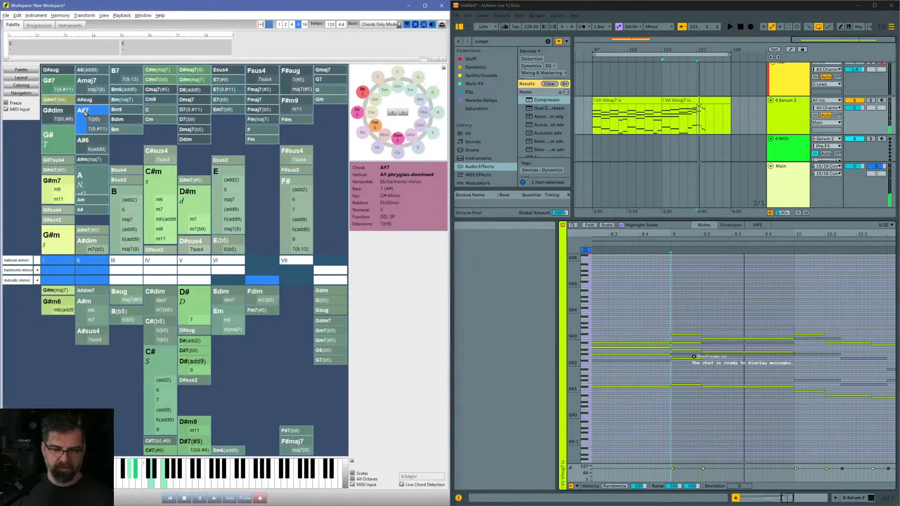
left_click(742, 339)
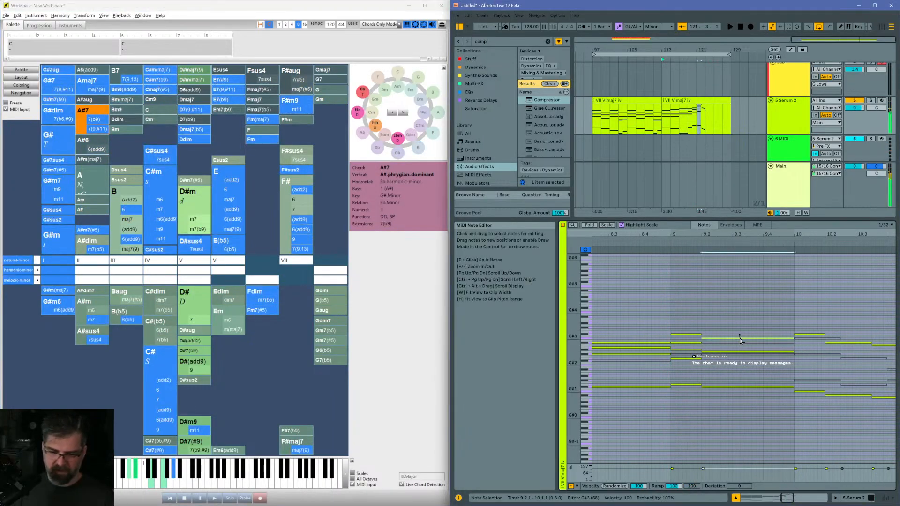
key("Down")
key("Down")
key("Down")
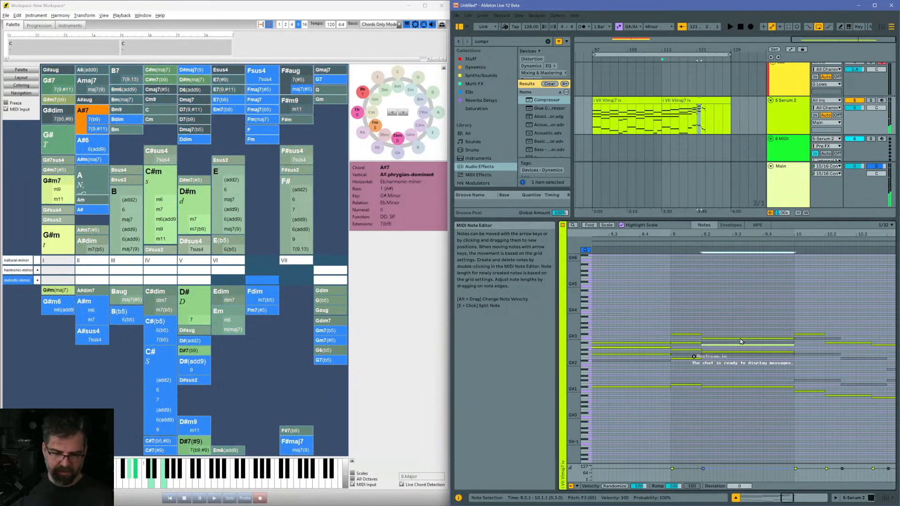
key("Down")
key("Down")
key("Down")
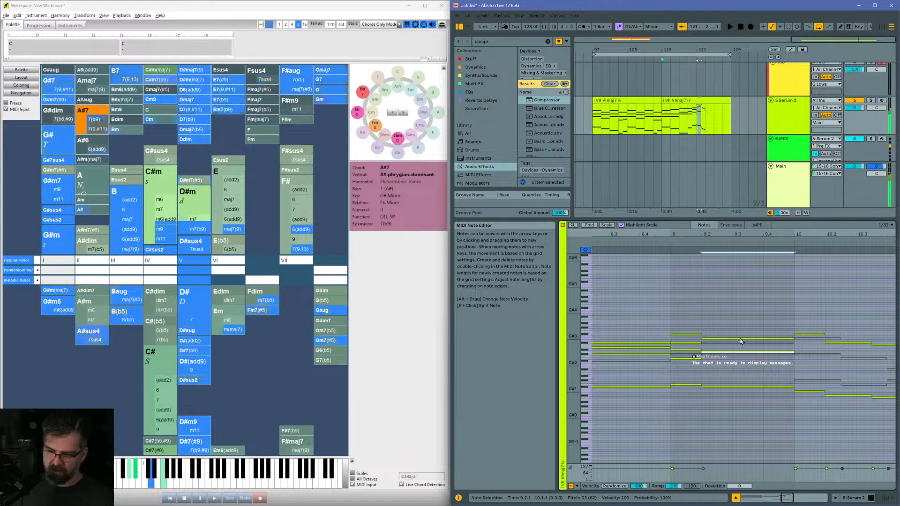
key("Down")
key("Down")
key("Down")
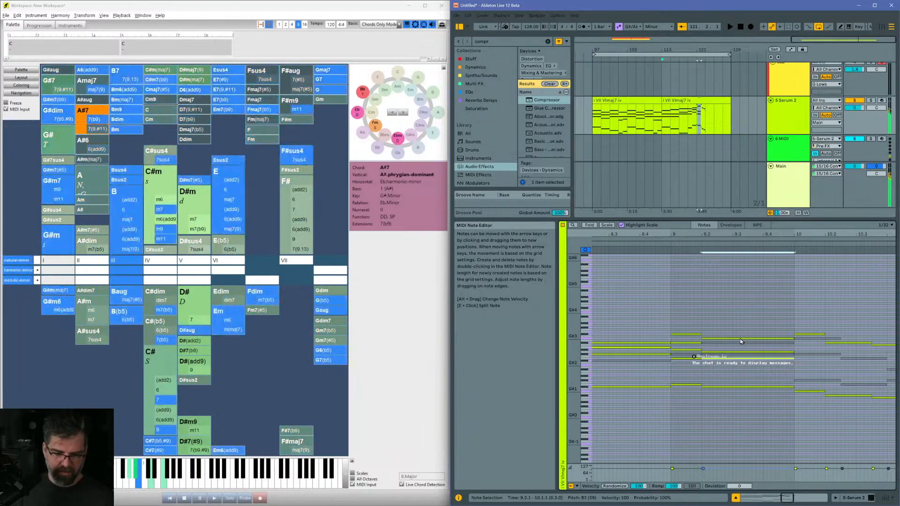
key("Down")
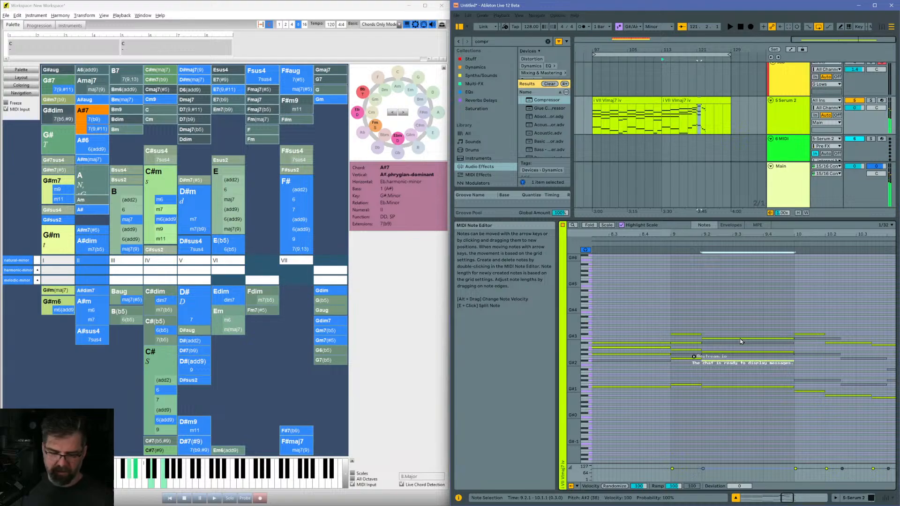
Step: Play the passage from just after 8.4.4 to hear the fuller chord at 9.2.1
left_click(670, 319)
key("space")
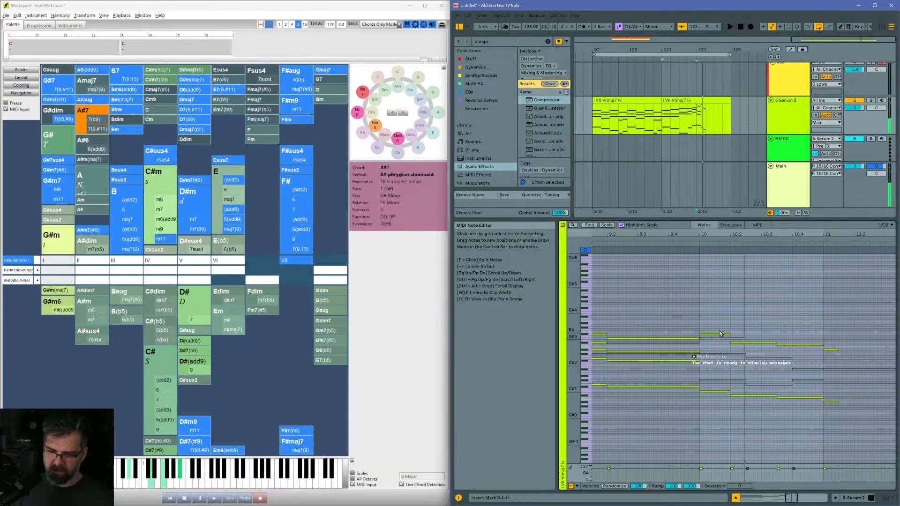
key("space")
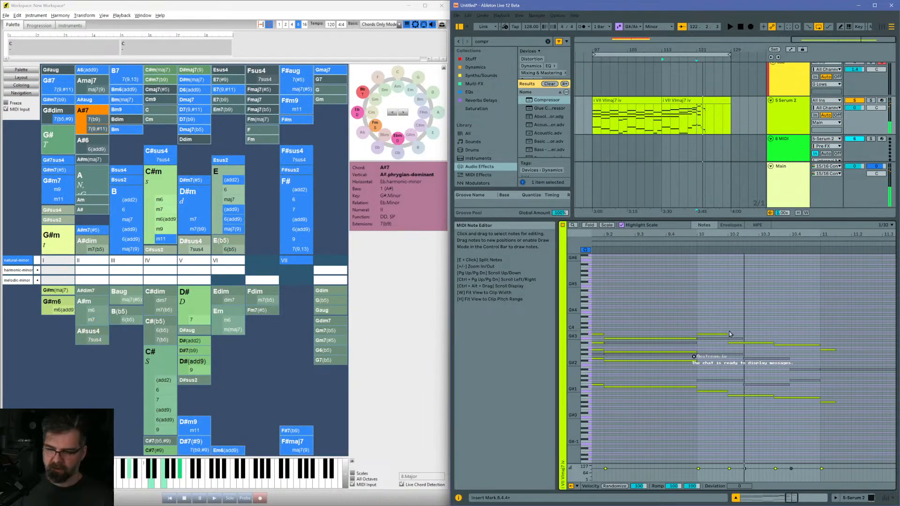
Step: Fill in the chord at 10.1.1 by adding copies of its A#3 note on D#3 and F#3
left_click(719, 335)
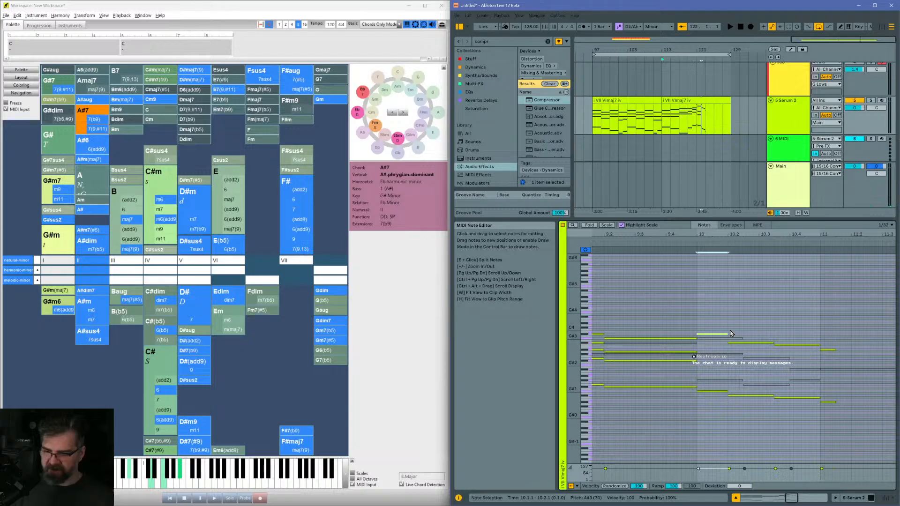
key("Down")
key("Down")
key("Down")
key("Down")
key("Down")
key("Down")
key("Down")
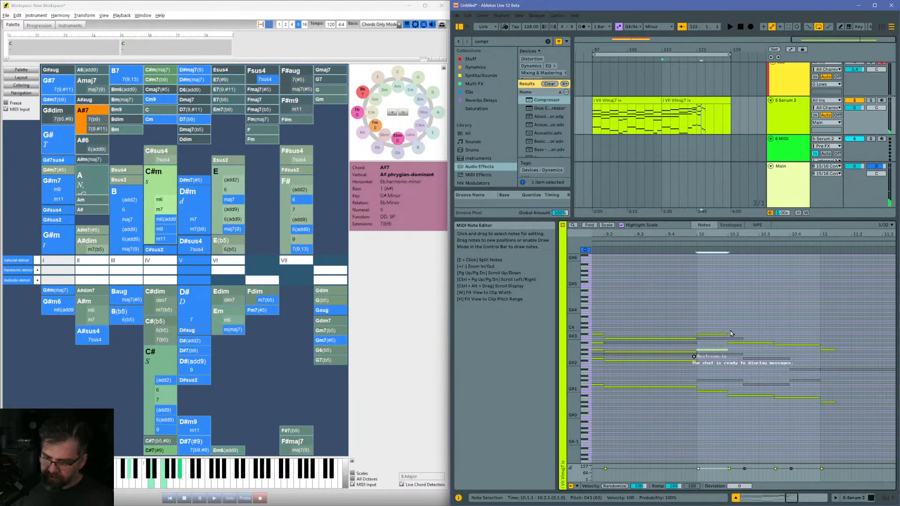
key("Up")
key("Up")
key("Up")
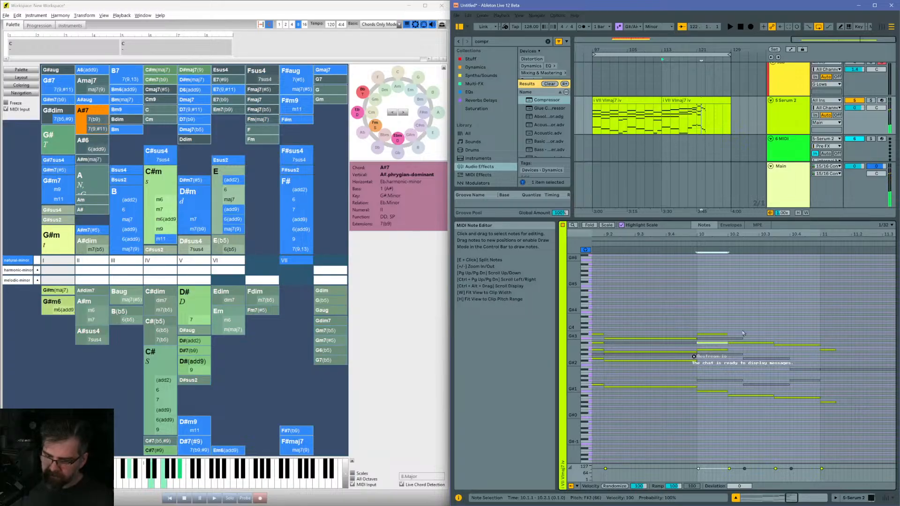
Step: Play the passage from 9.1.1 to hear the chord at 10.1.1
scroll(724, 287, "left", 2)
left_click(619, 316)
key("space")
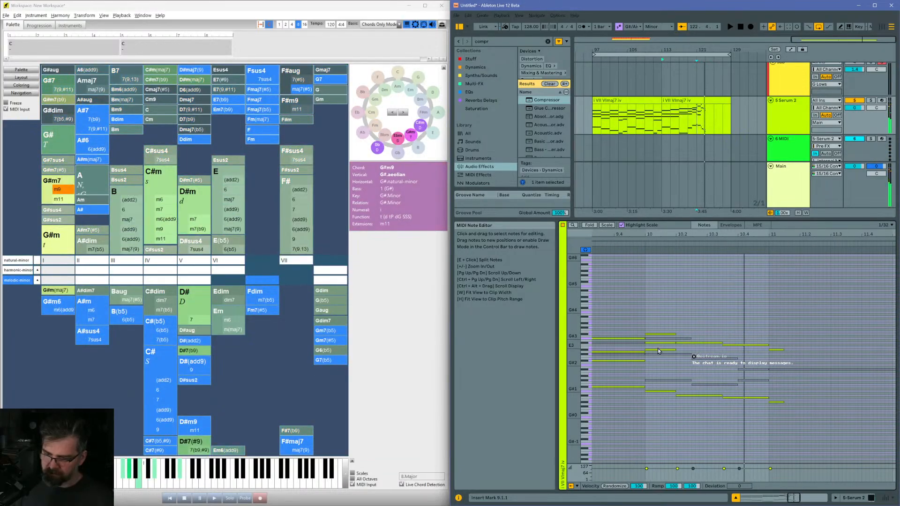
Step: Try the F#3 note at 10.1.1 an octave lower on F#2, playing from 9.1.1
left_click(658, 346)
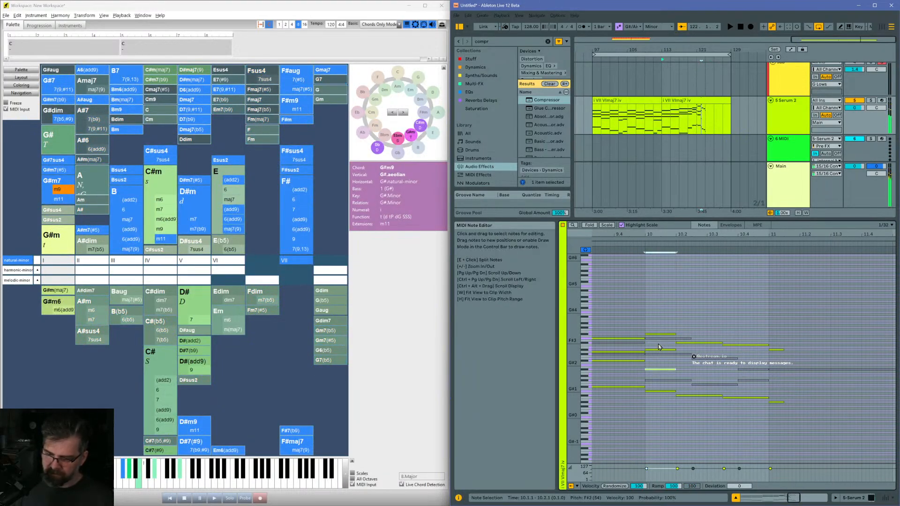
scroll(648, 348, "left", 3)
left_click(637, 321)
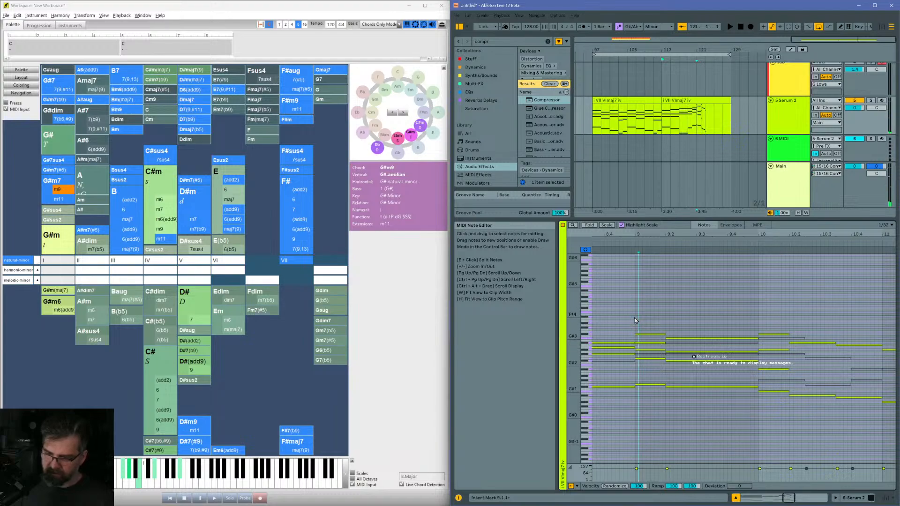
key("space")
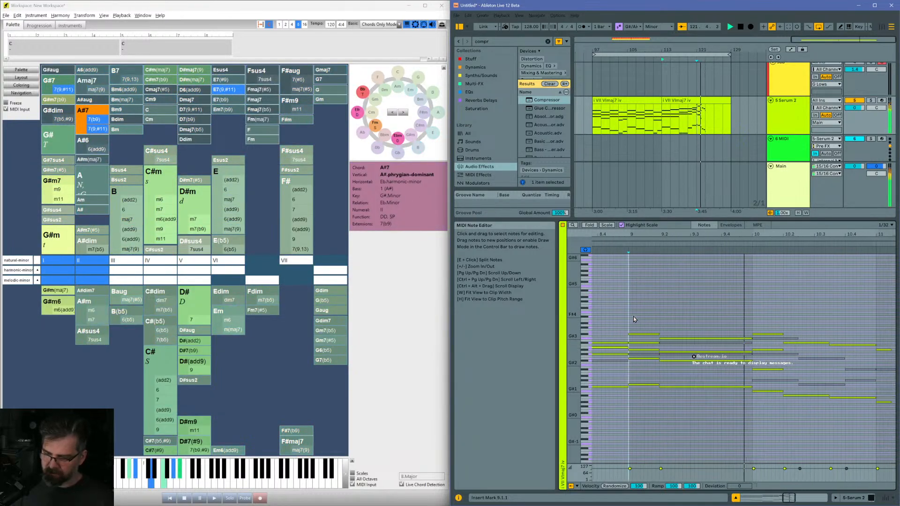
Step: Return the F#2 note at 10.1.1 to F#3, lower the A#3 note to A#2, and play from 9.1.1
left_click(699, 371)
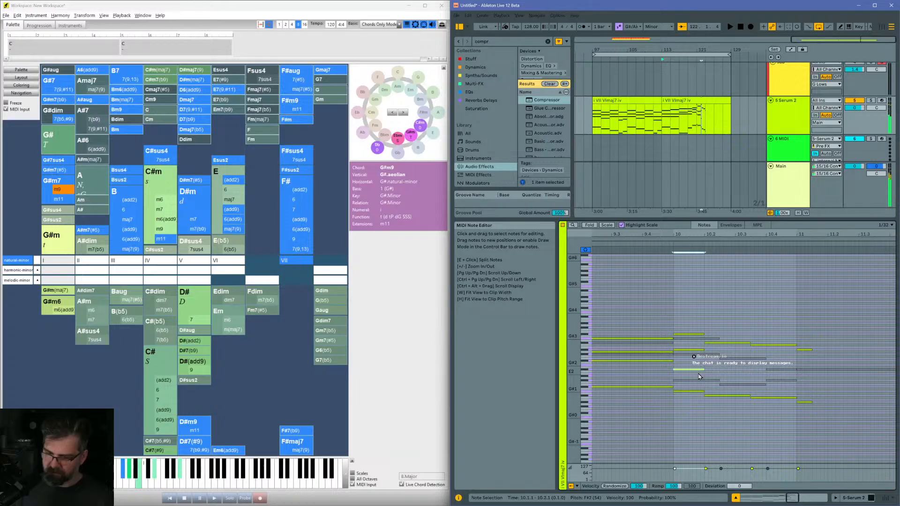
left_click(687, 335)
key("shift+Down")
scroll(680, 330, "left", 3)
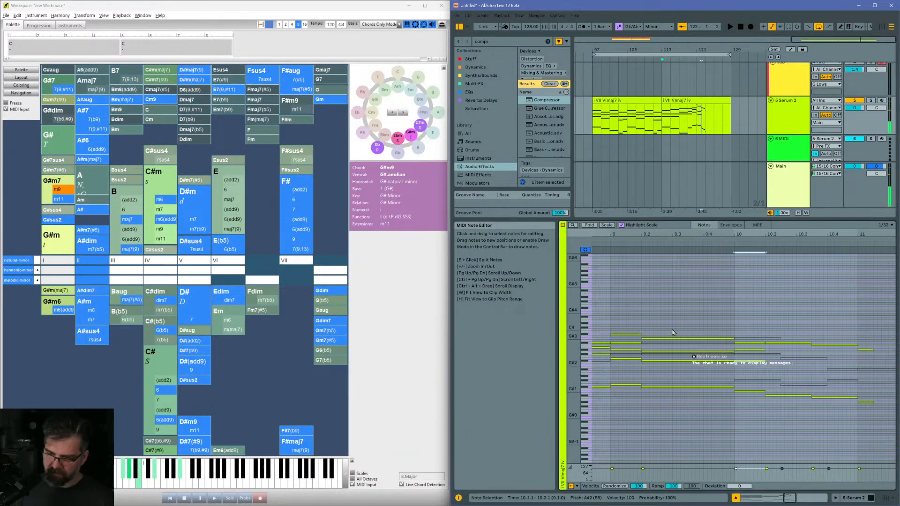
left_click(644, 318)
key("space")
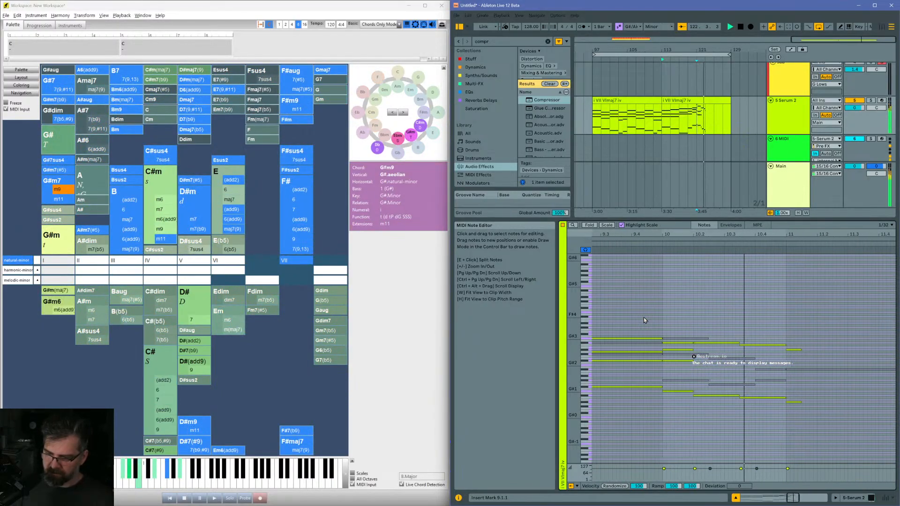
Step: Add the A#3 note back above A#2 at 10.1.1 and play the passage from 9.1.1
left_click(670, 362)
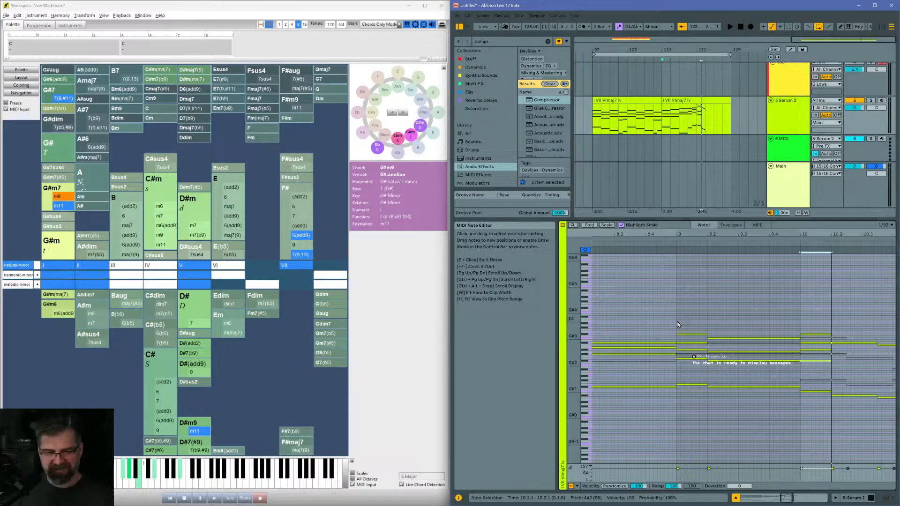
left_click(678, 327)
key("space")
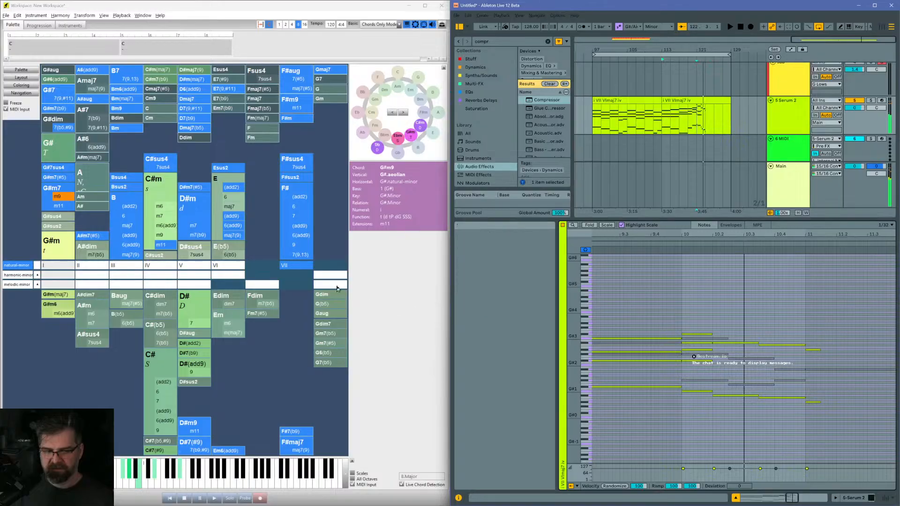
Step: Compare with G#m7 in the chord palette, lower the deactivated G#3 note at 10.1.1 to G#2, and activate it, ending at 10.2.1
left_click(64, 192)
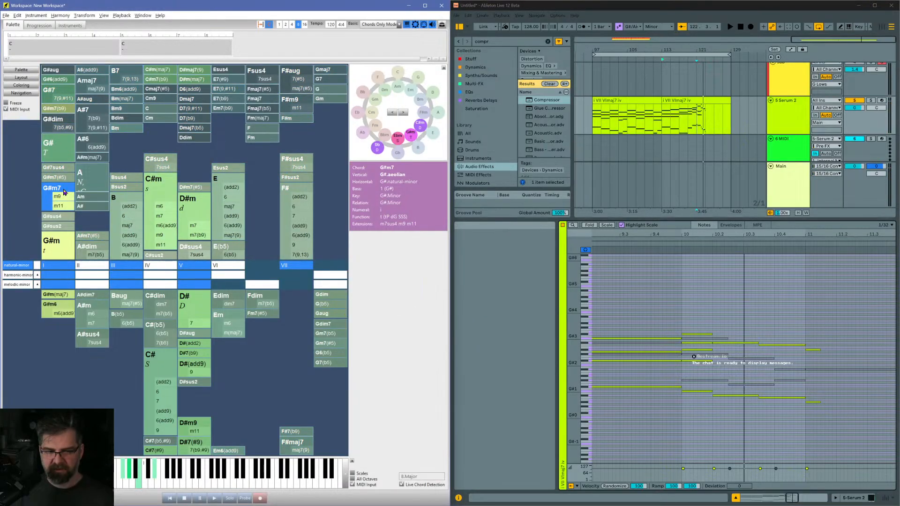
left_click(696, 335)
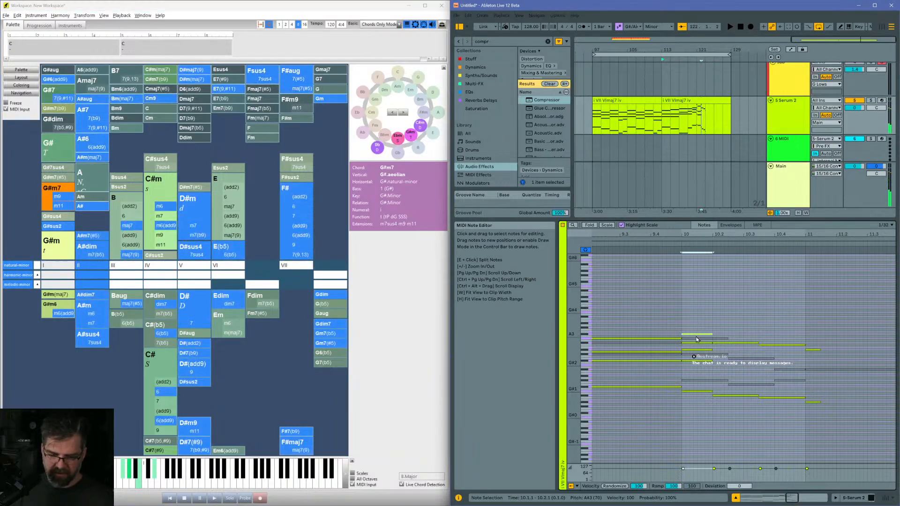
left_click(697, 339)
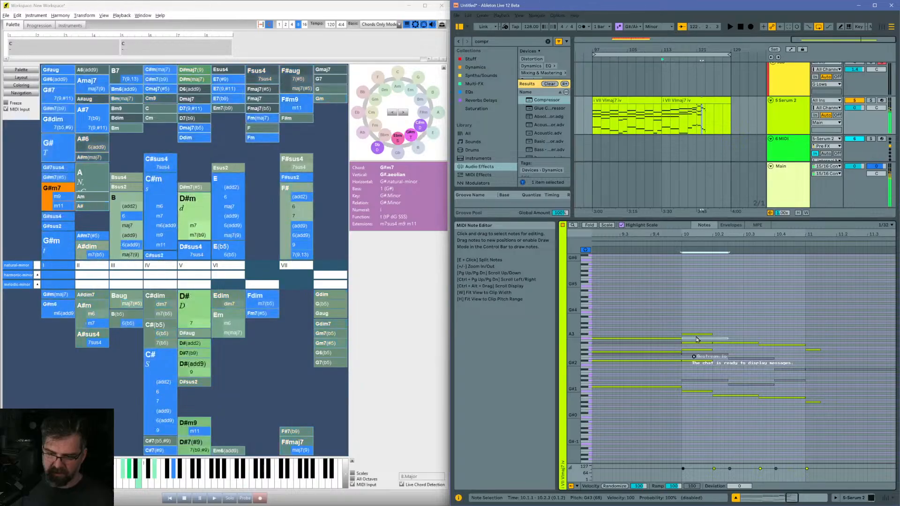
key("Down")
key("Down")
key("Down")
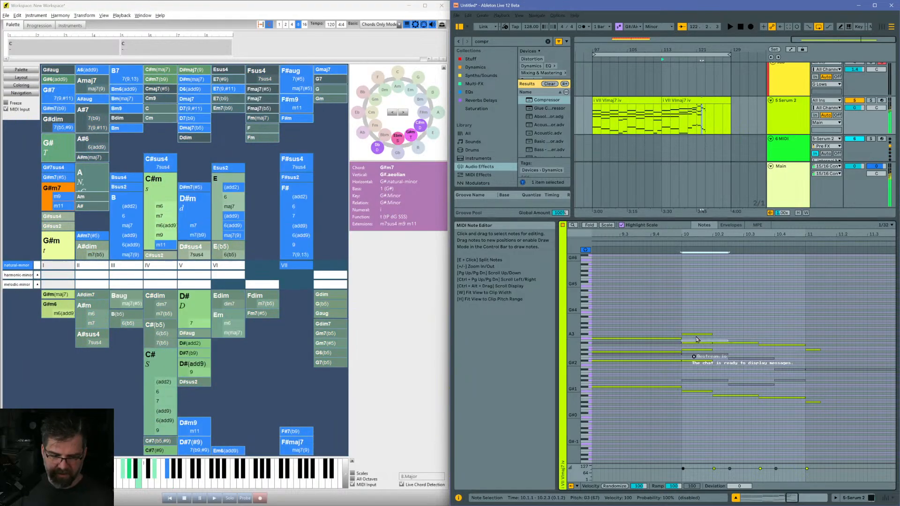
key("Down")
key("Down")
key("Down")
key("Down")
key("Down")
key("Down")
key("Down")
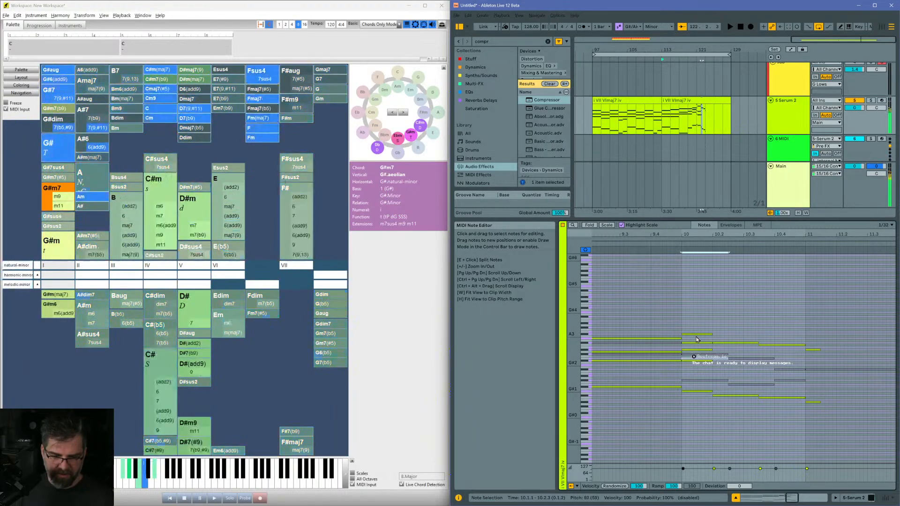
key("Down")
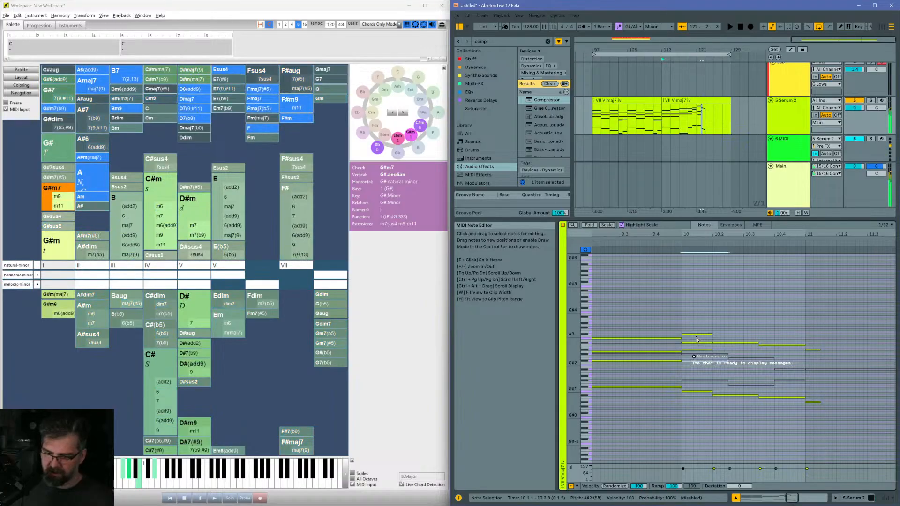
key("Down")
key("Down")
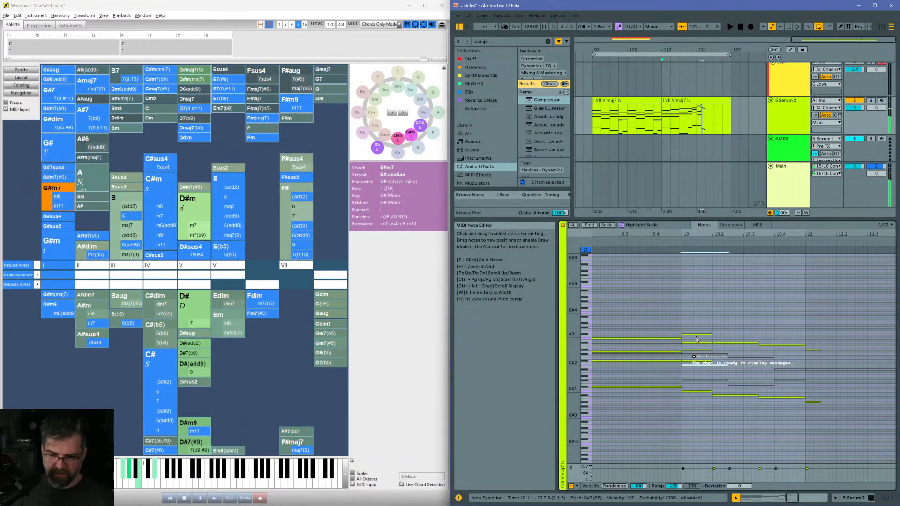
key("0")
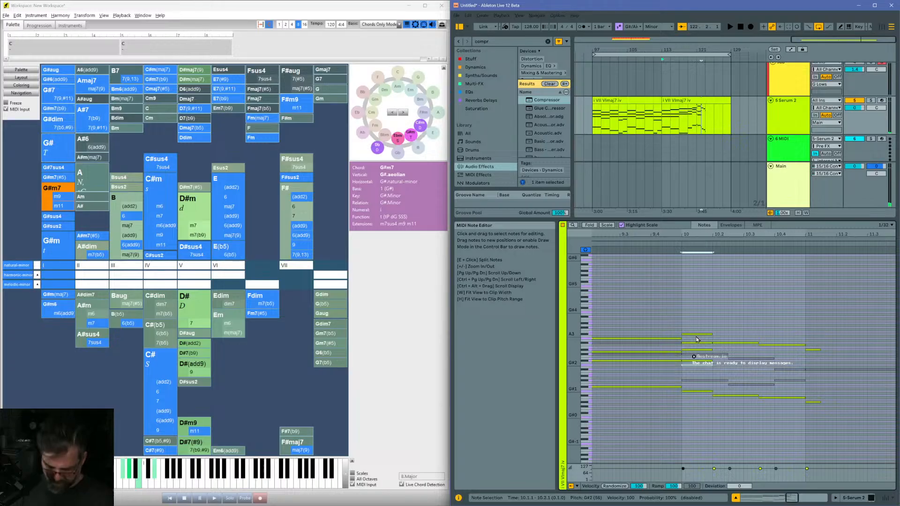
Step: Play the passage from 9.1.1 with the G#2 note included in the chord at 10.1.1
scroll(689, 333, "left", 5)
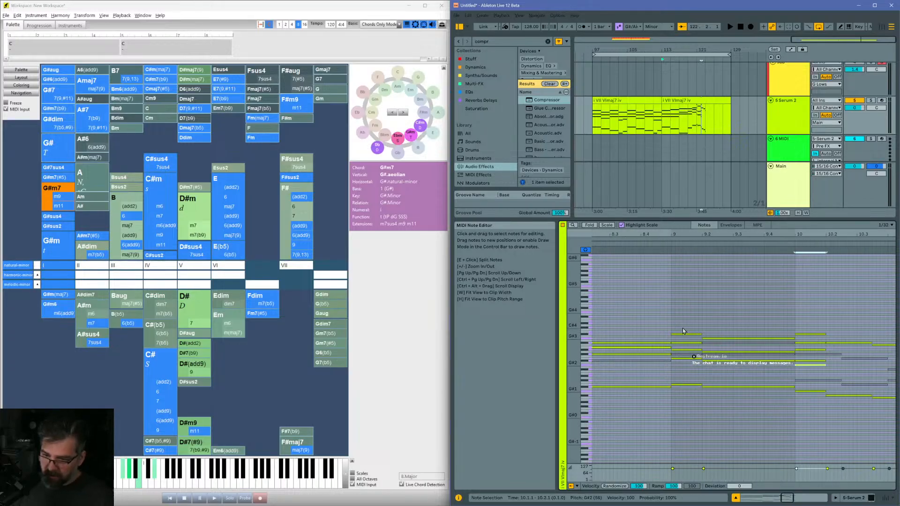
left_click_drag(704, 235, 704, 185)
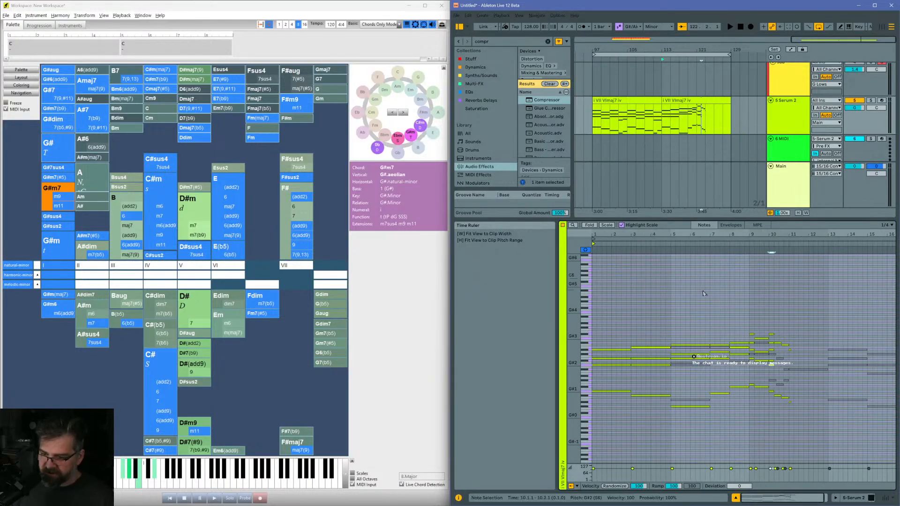
left_click(745, 308)
key("space")
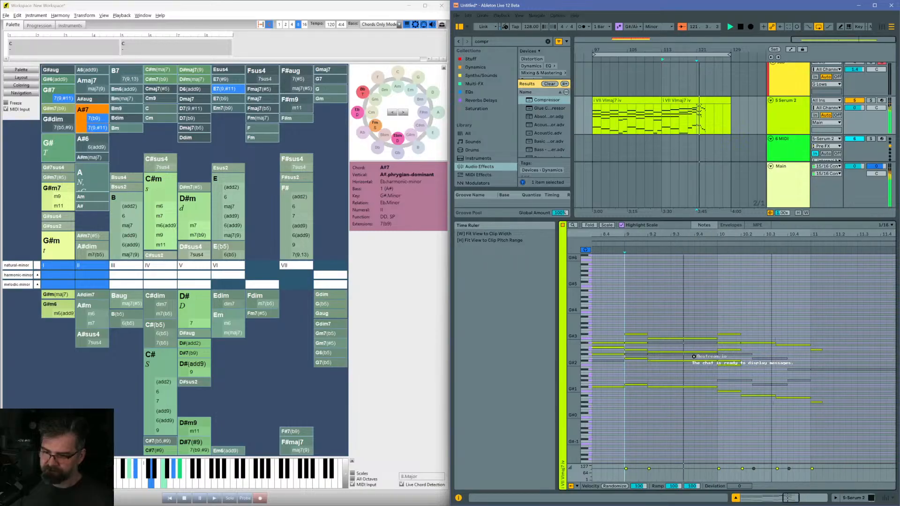
Step: Select the F#3 melody note at 10.2.1 and play the passage leading into it from just before bar 9
left_click_drag(774, 235, 775, 272)
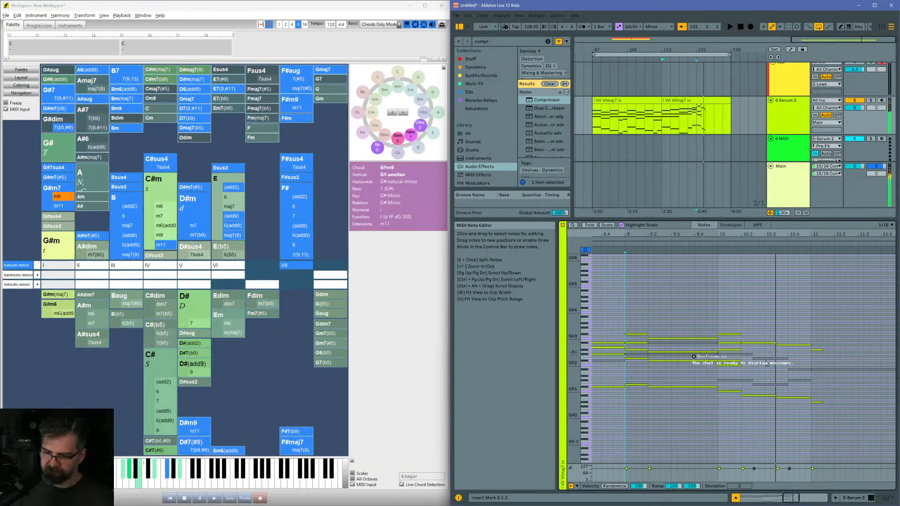
left_click_drag(753, 337, 756, 351)
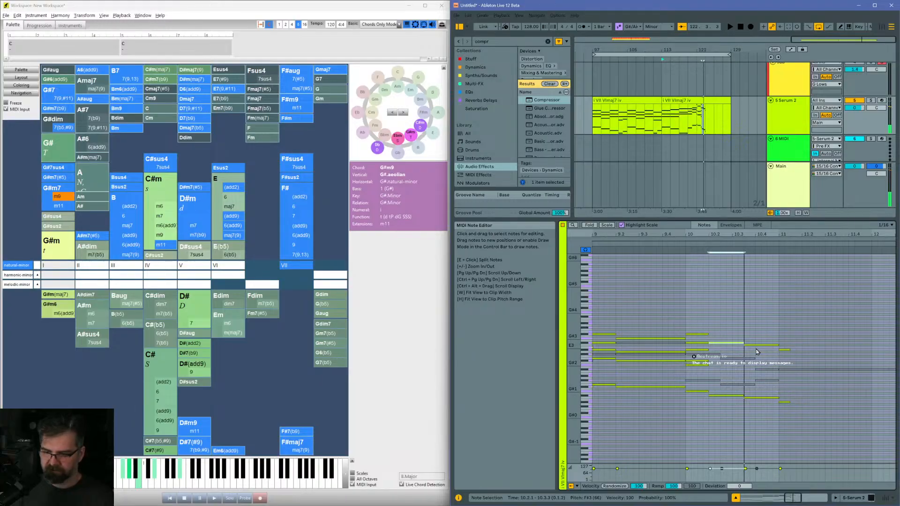
scroll(756, 352, "left", 1)
left_click(644, 328)
key("space")
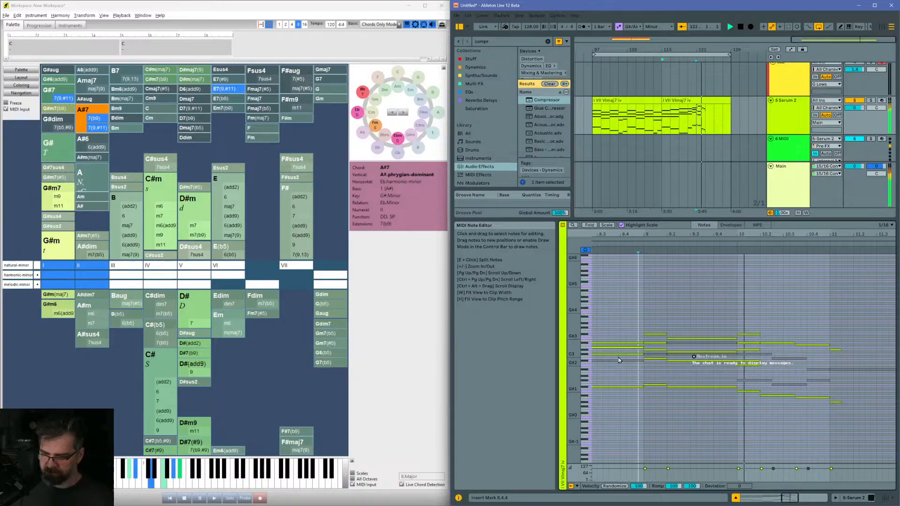
Step: Add a copy of the F#3 note at 10.2.1 lowered to C#3, ending at 10.3.3
left_click(745, 345)
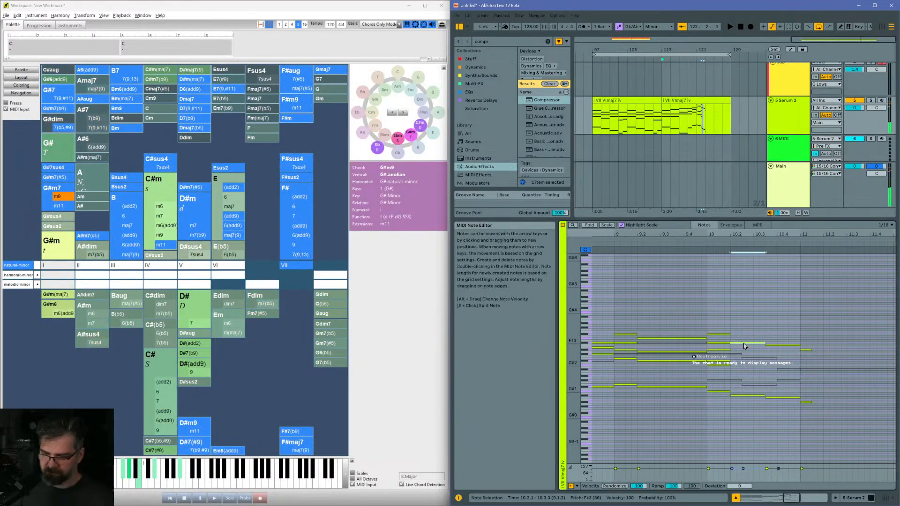
key("space")
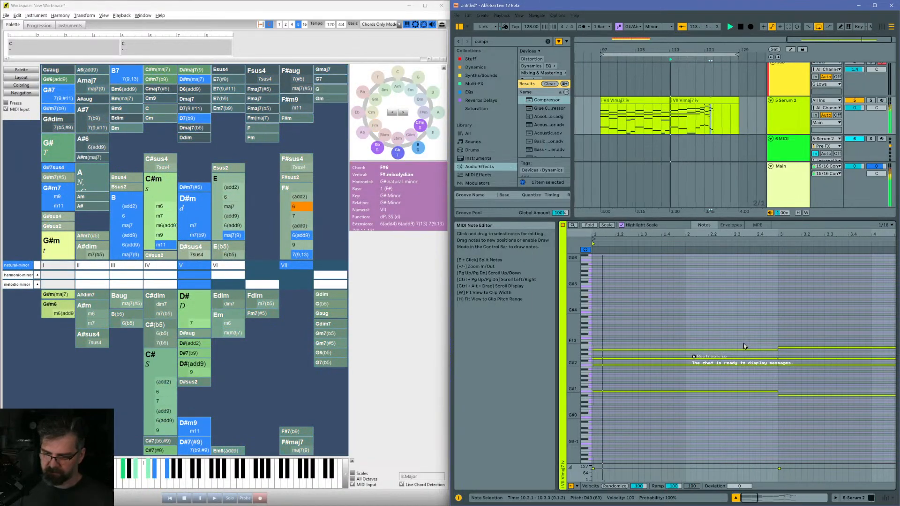
key("space")
key("Down")
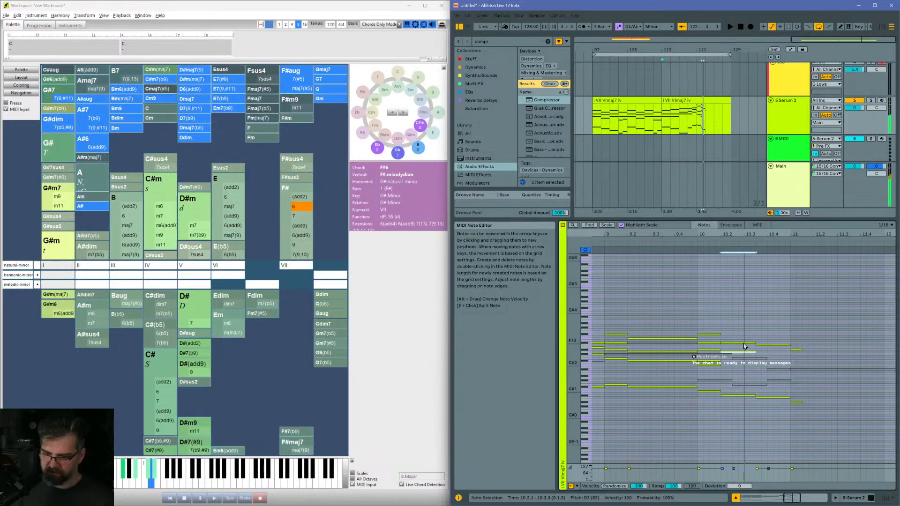
key("Down")
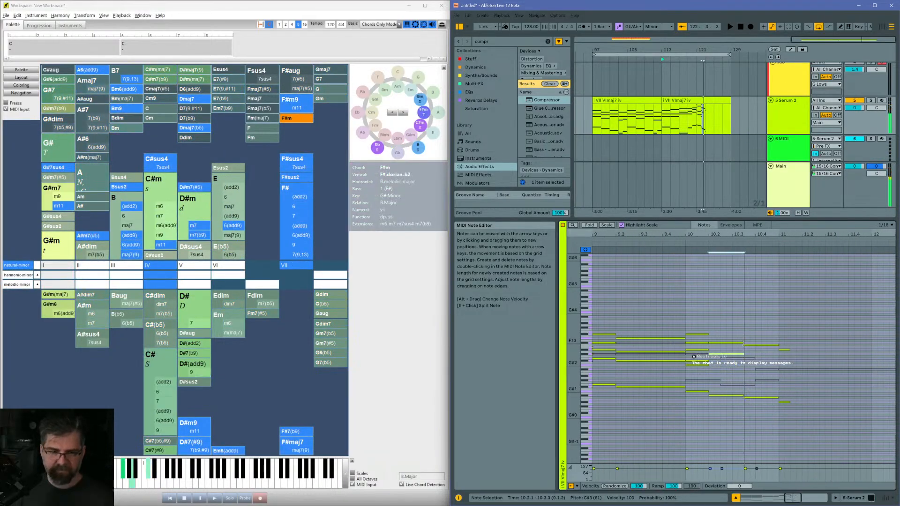
Step: Play the passage from the start of bar 9 with the C#3 note included at 10.2.1
scroll(677, 325, "left", 1)
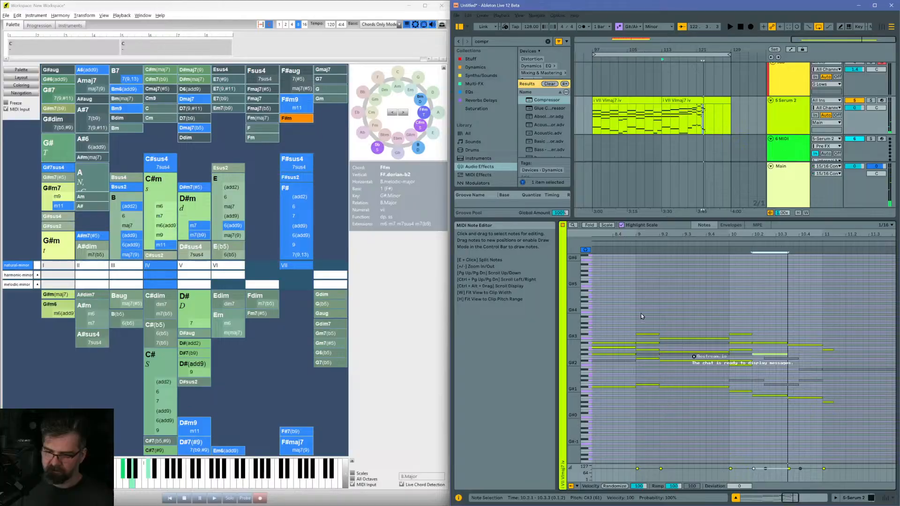
left_click(633, 313)
key("space")
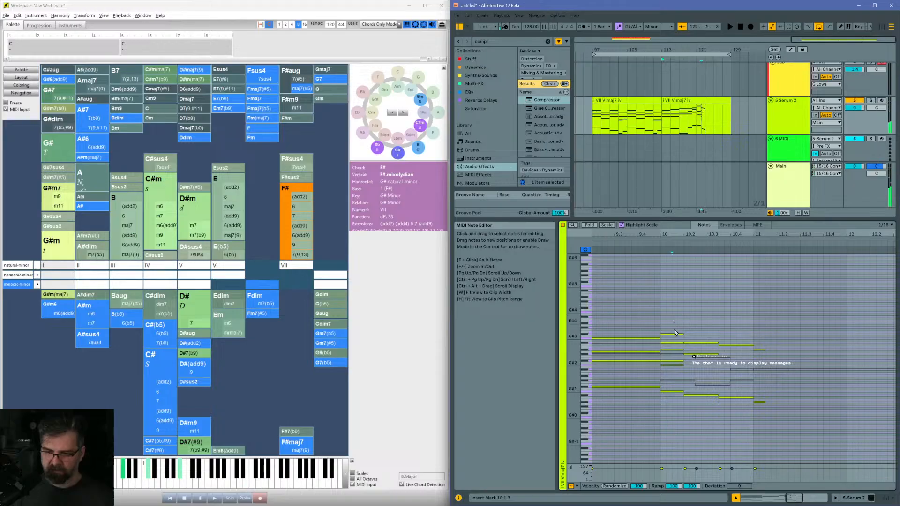
Step: Shorten the deactivated C#2 note at 10.1.1 to end at 10.2.1, and reselect the whole chord there
left_click_drag(675, 323, 675, 422)
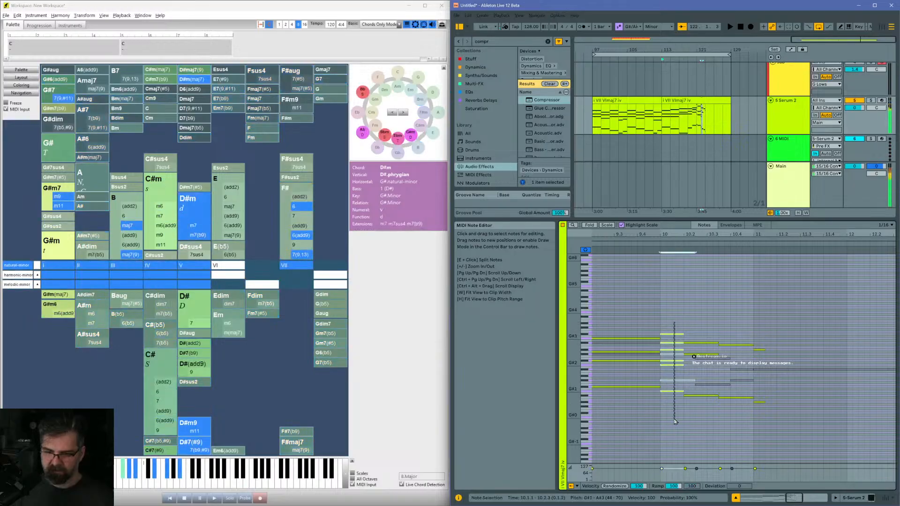
left_click(682, 380)
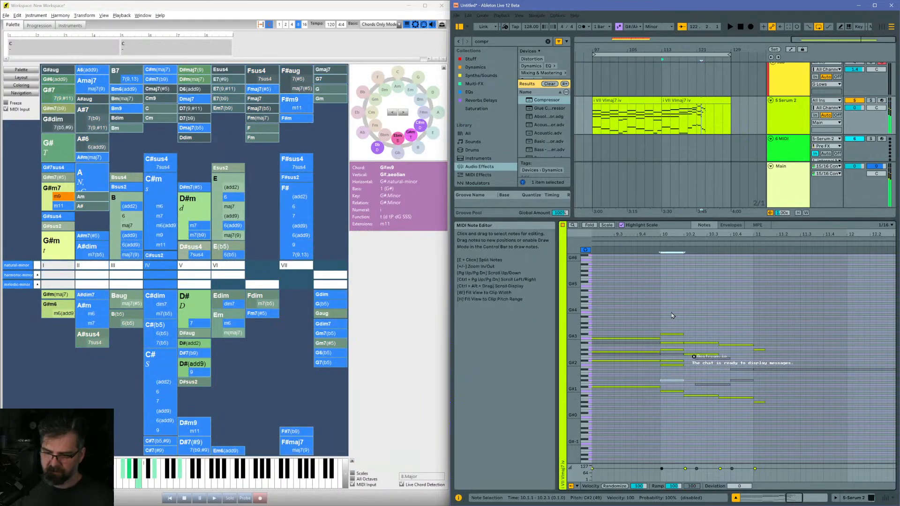
left_click_drag(671, 313, 671, 404)
key("space")
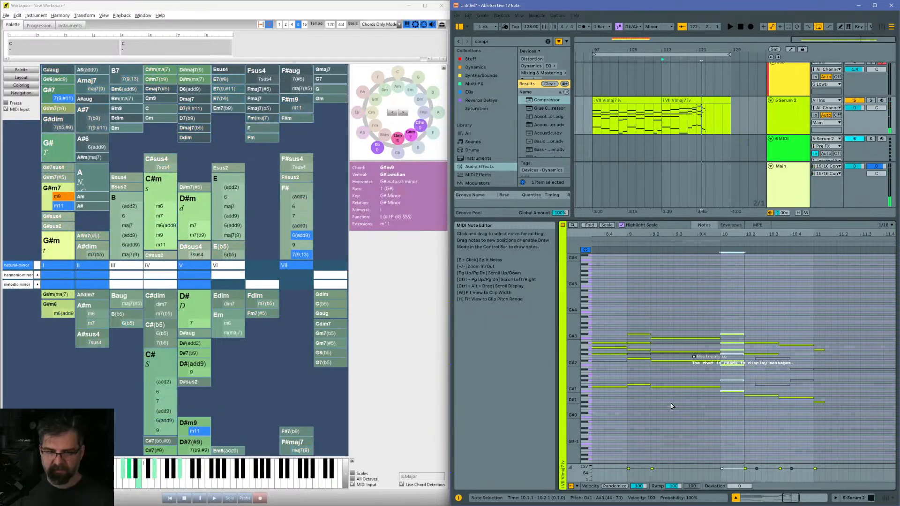
Step: Compare the chords at 10.2.1, 9.1.1, 9.2.1 and 10.1.1 in the chord palette, and audition F#6(add9)
left_click_drag(753, 333, 752, 412)
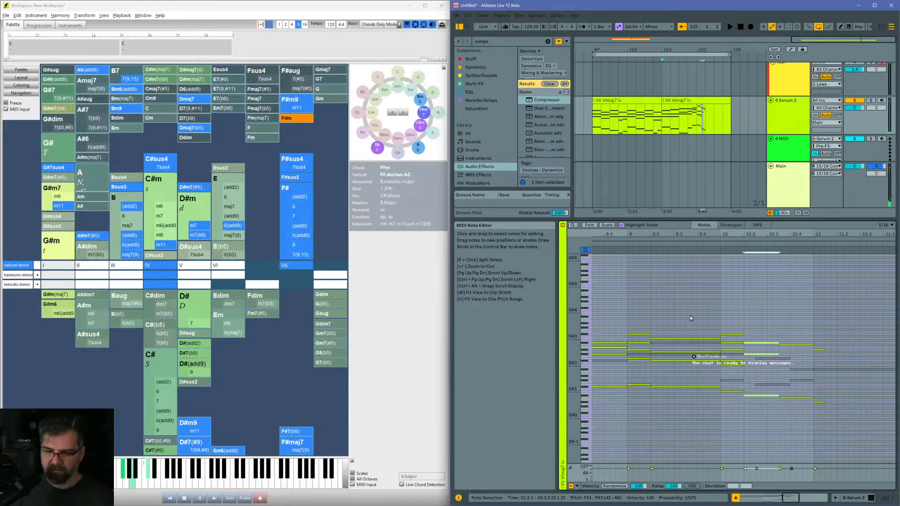
left_click_drag(640, 322, 646, 409)
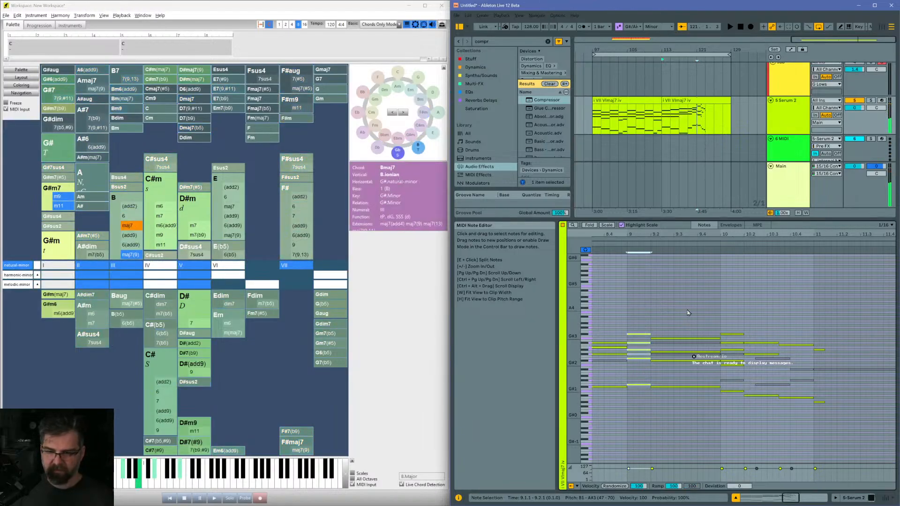
left_click_drag(687, 311, 688, 419)
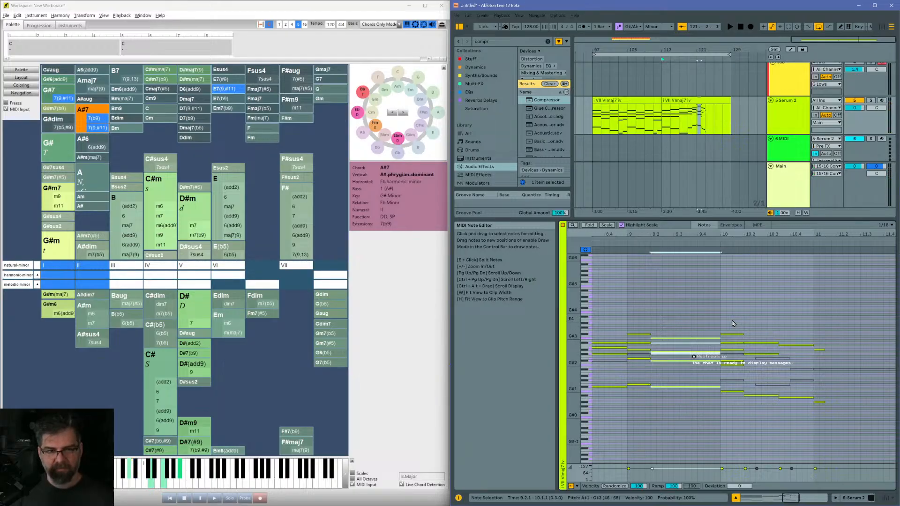
left_click_drag(734, 322, 737, 417)
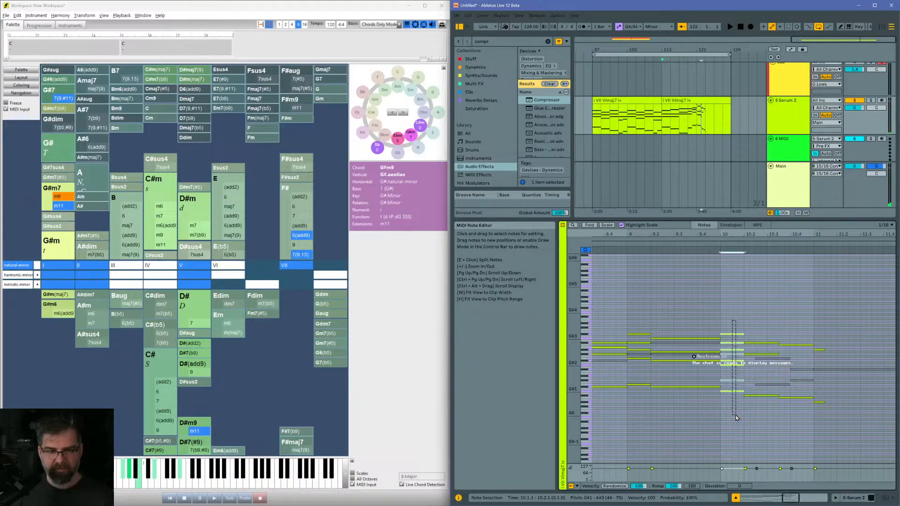
left_click_drag(735, 415, 736, 415)
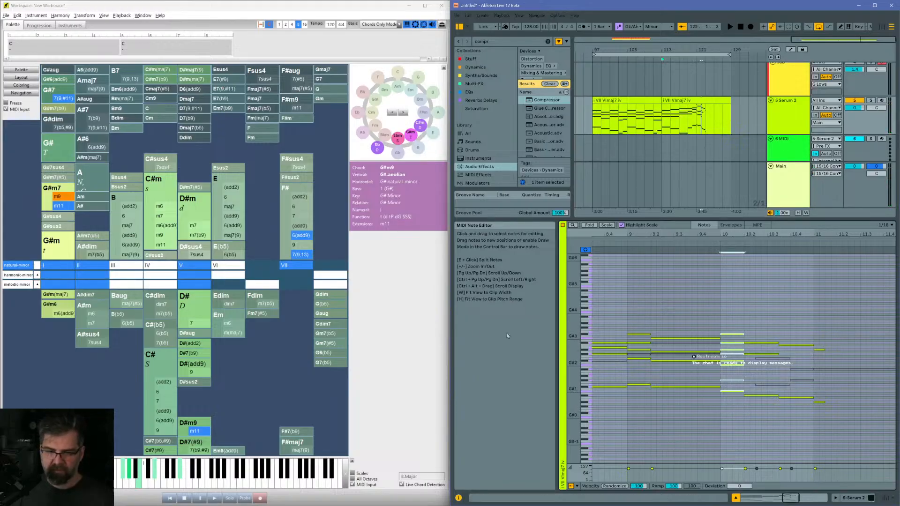
left_click(300, 236)
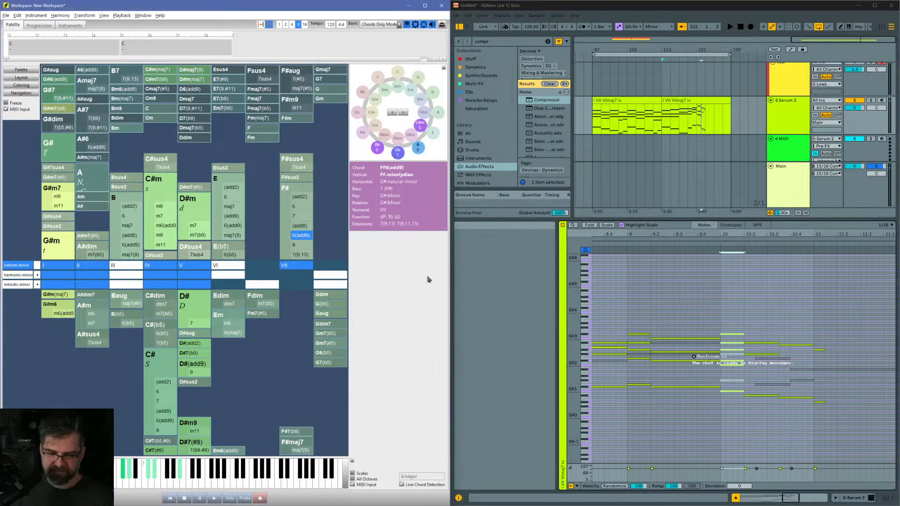
Step: Duplicate the F#3 note at 10.2.1, try the copy above and below it, and place it at D#3
left_click(761, 346)
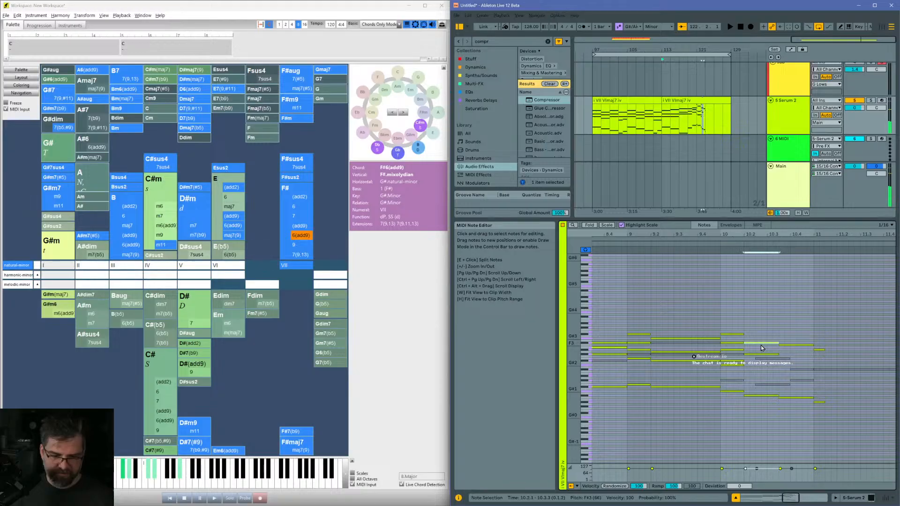
key("Up")
key("Up")
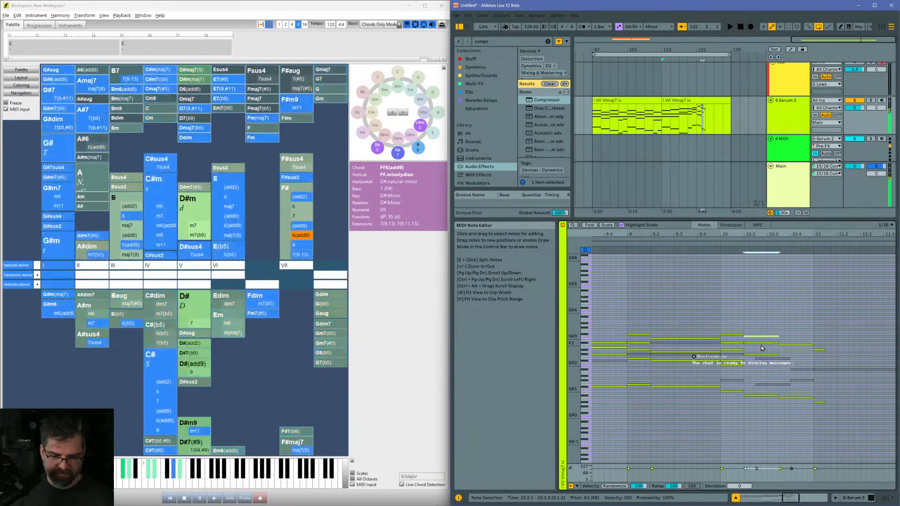
key("Down")
key("Down")
key("Down")
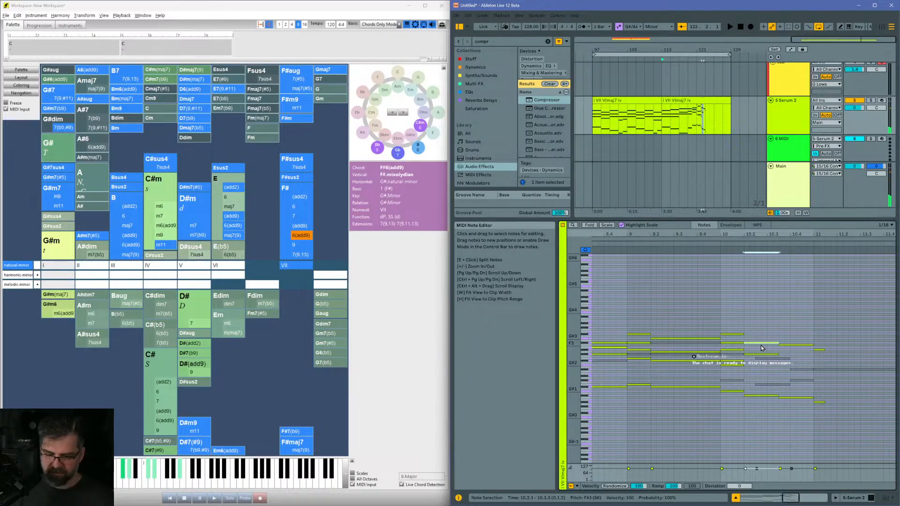
key("Down")
key("Down")
key("Down")
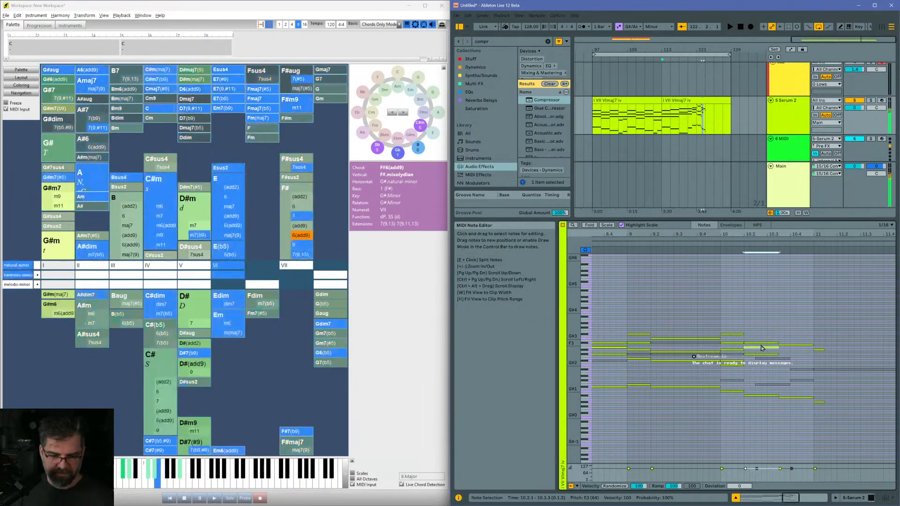
key("Up")
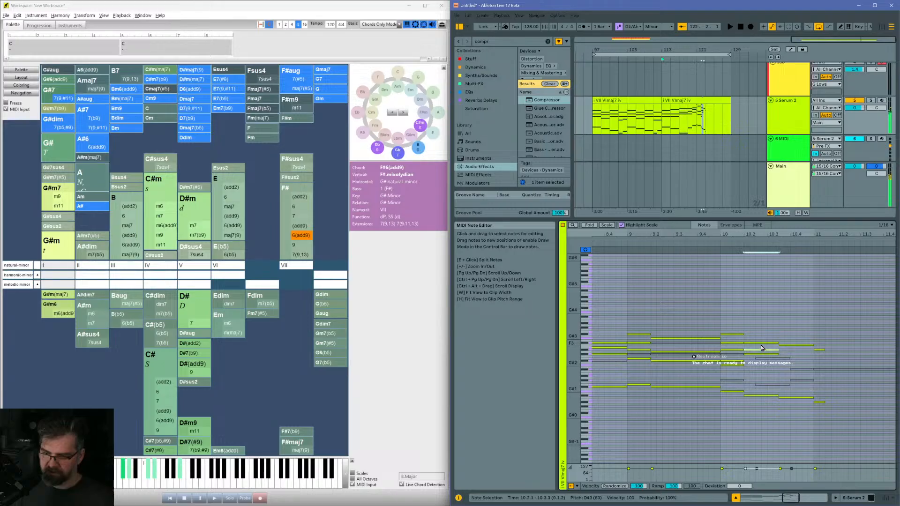
Step: Add G#2 and F#2 copies below the D#3 note in the chord at 10.2.1
key("Down")
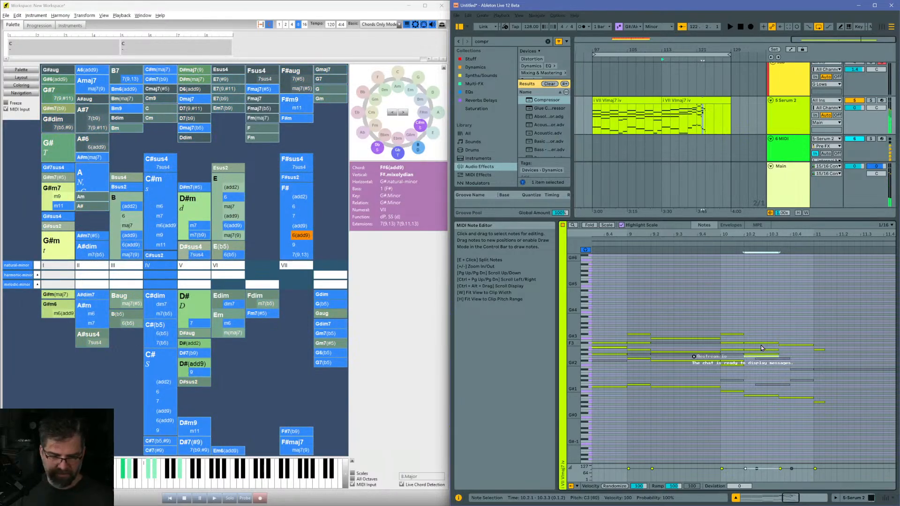
key("Down")
key("Down")
key("Down")
key("Down")
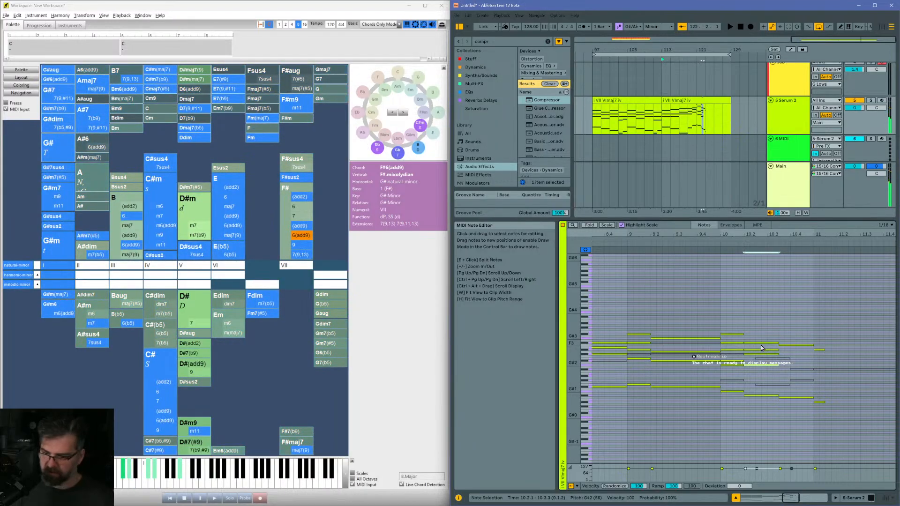
key("Down")
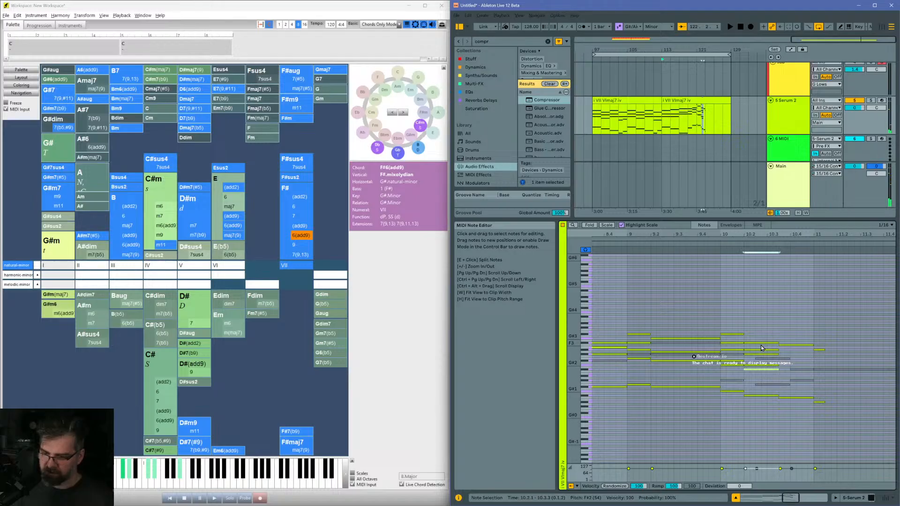
Step: Play the passage from 9.1.1 with the D#3, G#2 and F#2 notes included at 10.2.1
left_click(629, 315)
key("space")
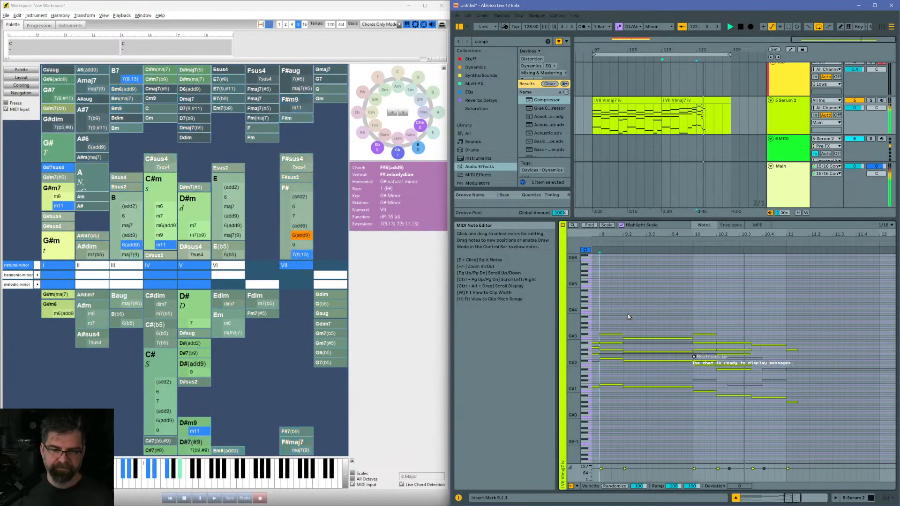
key("space")
Step: Delete the deactivated notes between 10.2.3 and 10.4.1, and reselect the active chord at 10.2.1
left_click_drag(644, 323, 646, 430)
left_click_drag(671, 328, 678, 398)
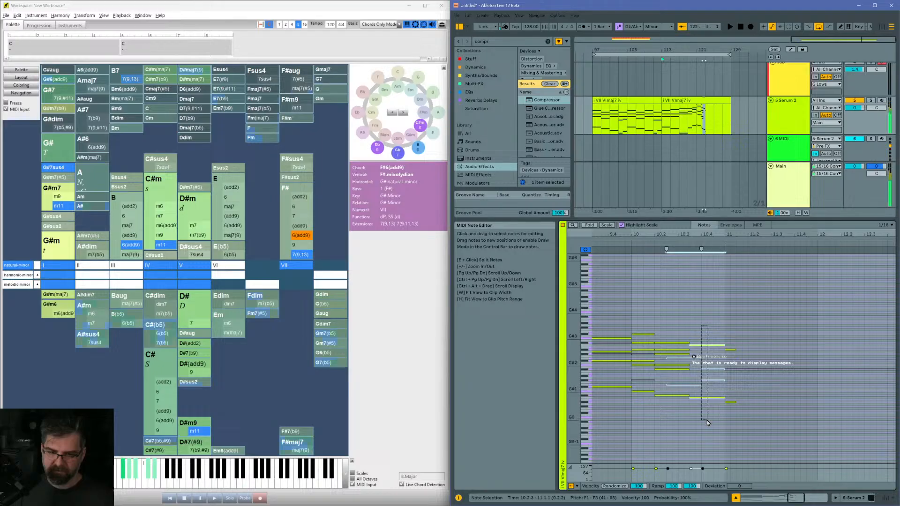
left_click_drag(665, 311, 671, 421)
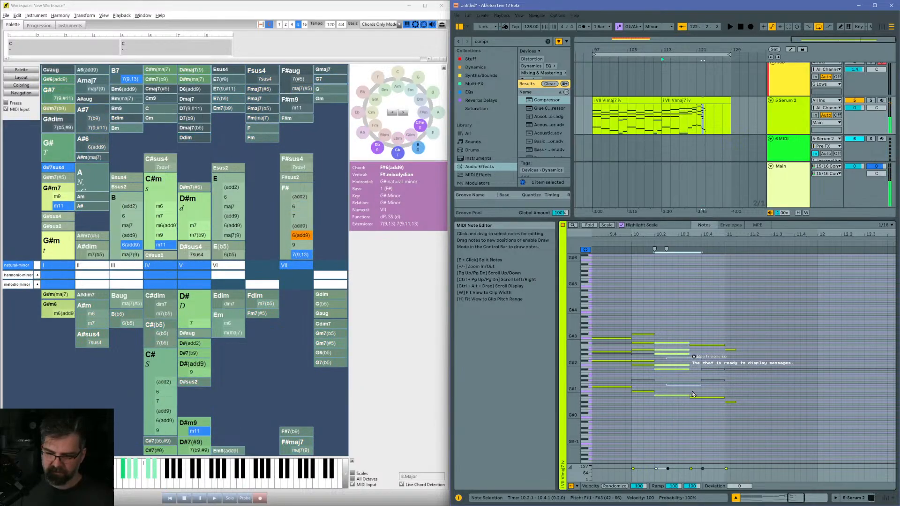
left_click_drag(676, 315, 667, 430)
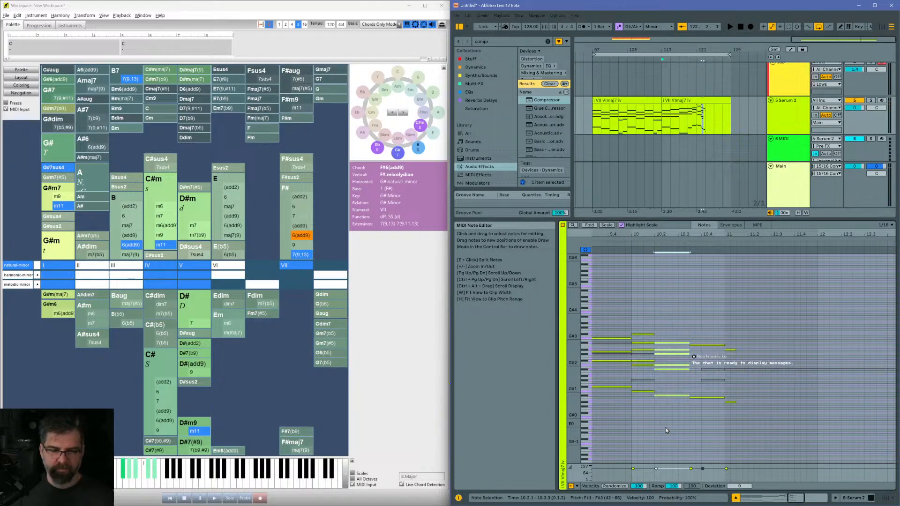
Step: Compare the F1 and F3 notes at 10.3.3 with the 10.2.1 chord, and audition Fm7(b5) in the chord palette
left_click_drag(696, 336, 699, 418)
left_click_drag(574, 365, 591, 364)
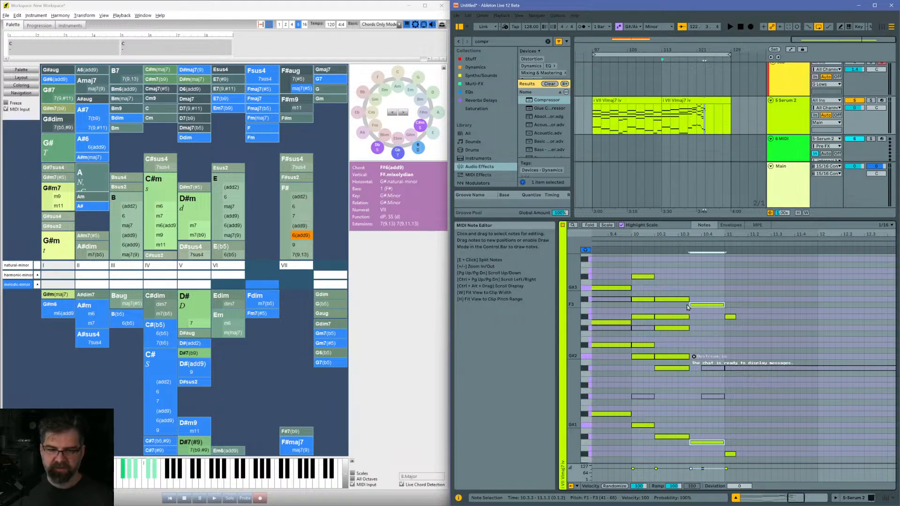
left_click_drag(670, 280, 668, 443)
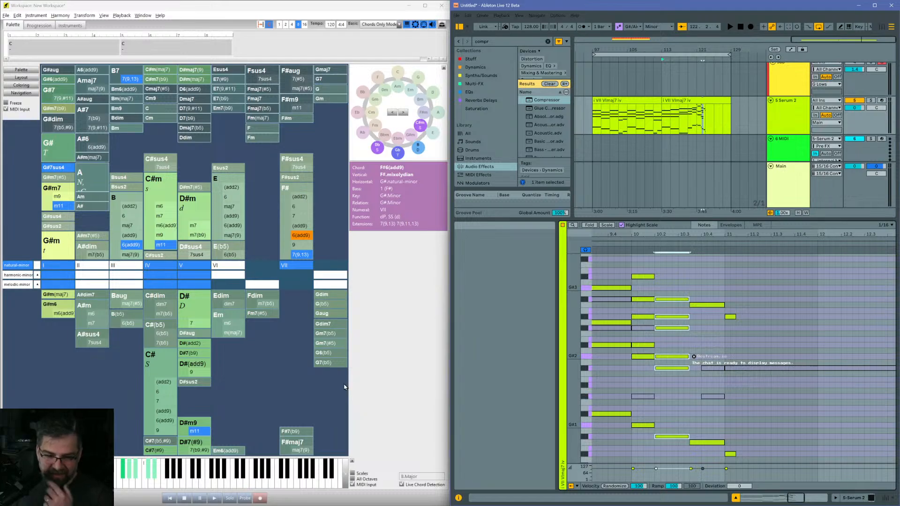
left_click(266, 304)
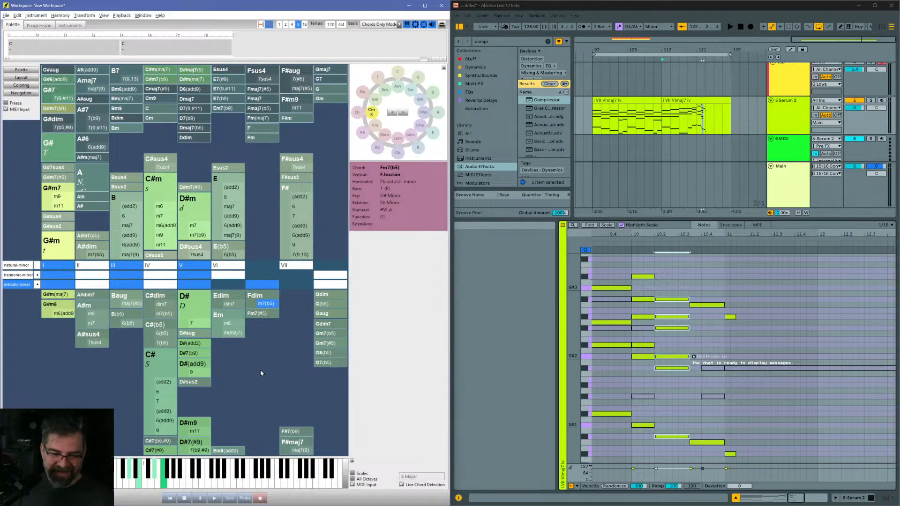
Step: Add a copy of the F1 bass note at 10.3.3 raised to G#2
left_click(705, 443)
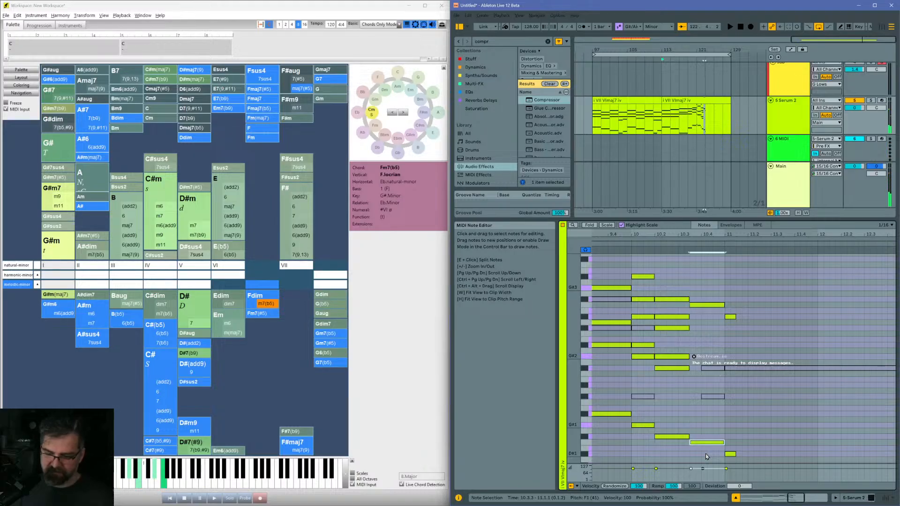
key("Up")
key("Up")
key("Up")
key("Up")
key("Up")
key("Up")
key("Up")
key("Up")
key("Up")
key("Up")
key("Up")
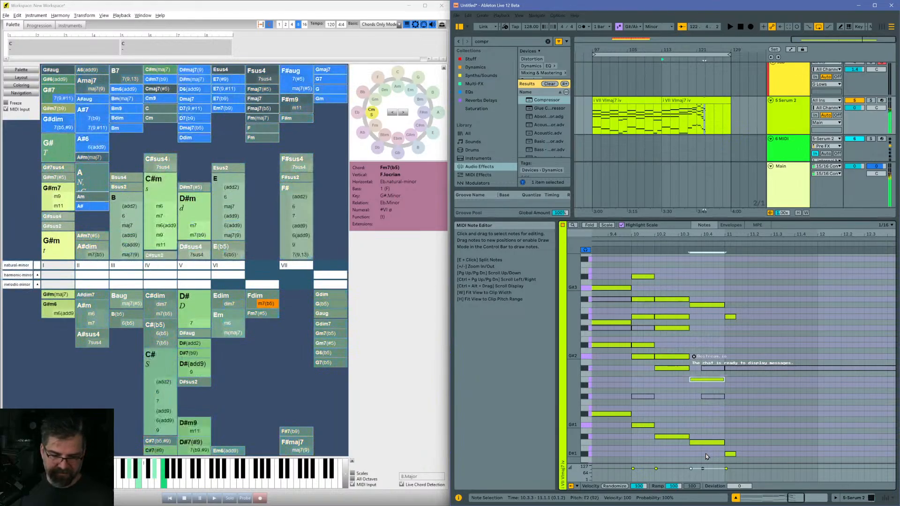
key("Up")
key("Up")
key("Up")
key("Up")
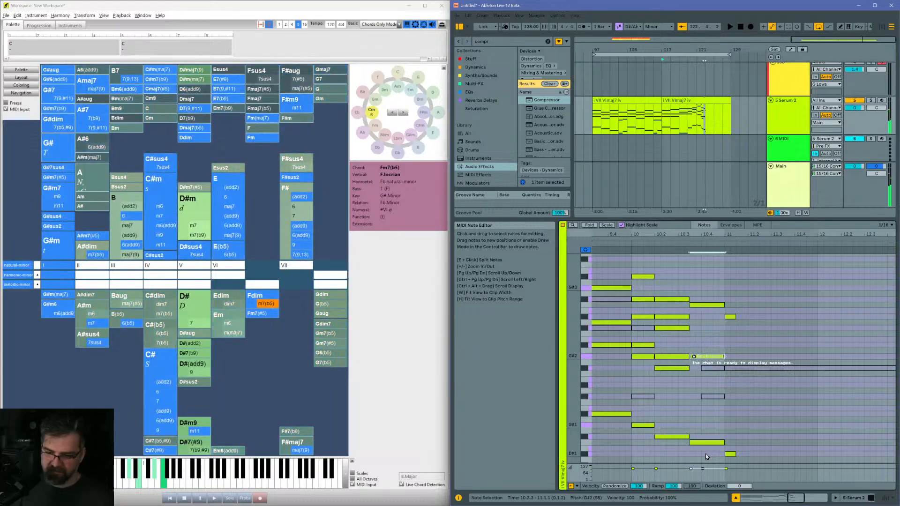
Step: Add B2 and D#3 copies above the G#2 note at 10.3.3, ending on the F3 melody note
key("Up")
key("Up")
key("Up")
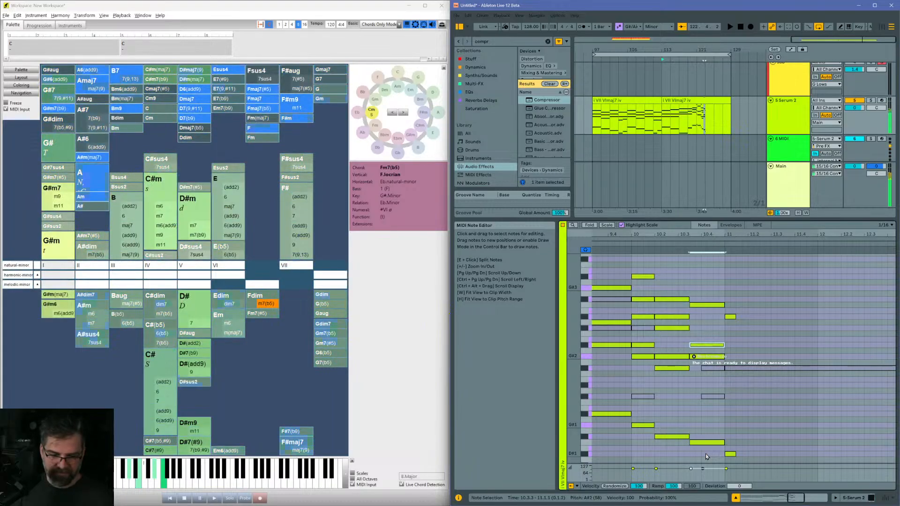
key("Up")
key("Up")
key("Up")
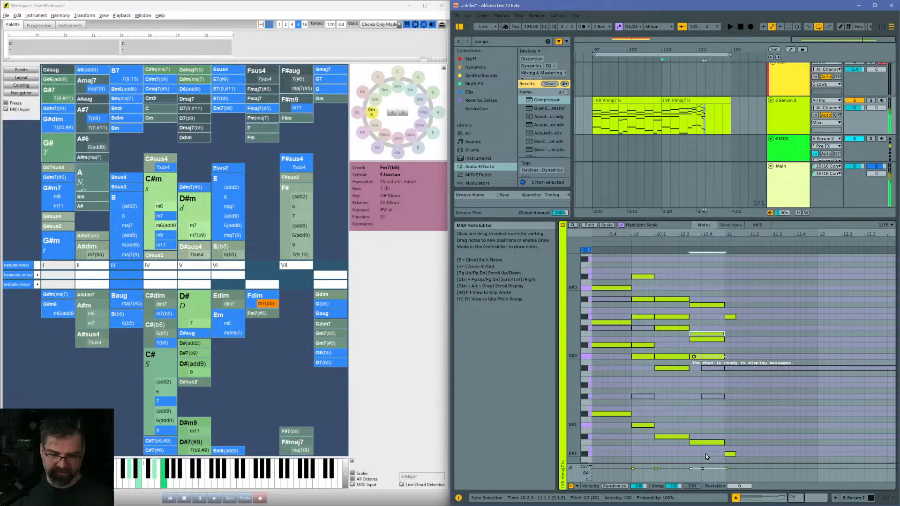
key("Up")
key("Up")
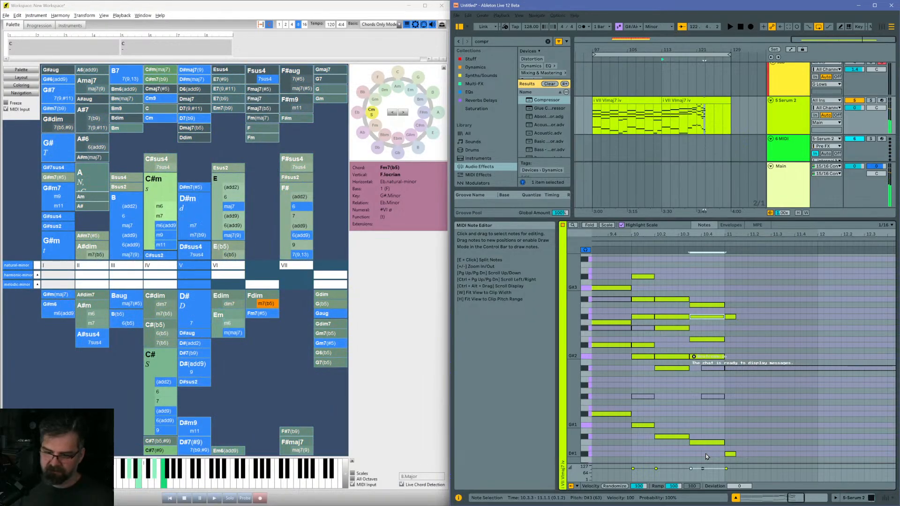
key("Up")
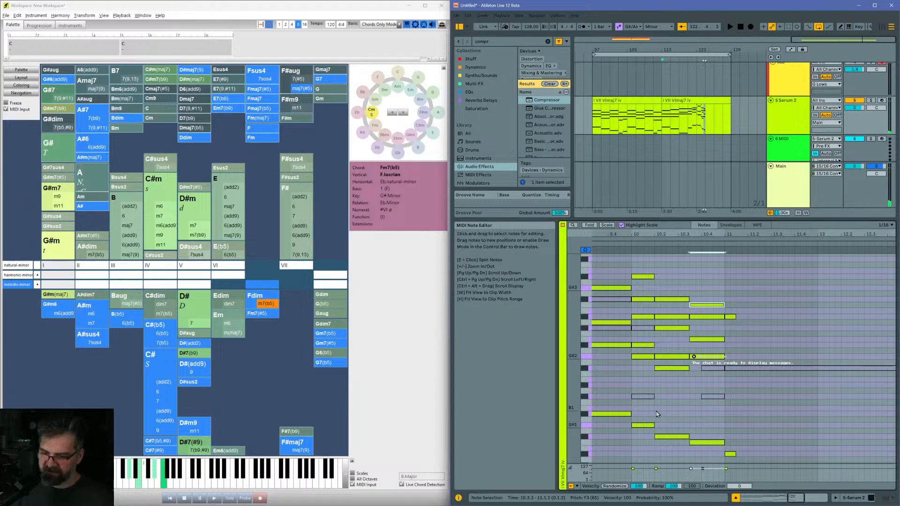
Step: Play the passage from 9.1.1 with the filled-in chord at 10.3.3, checking the chord at 10.2.1
scroll(656, 413, "left", 2)
left_click_drag(695, 234, 694, 200)
left_click(665, 266)
key("space")
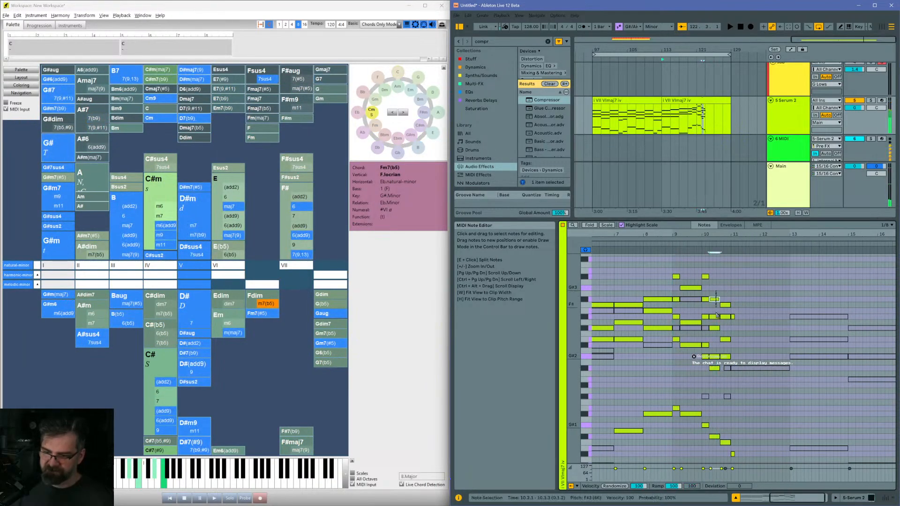
left_click(704, 446)
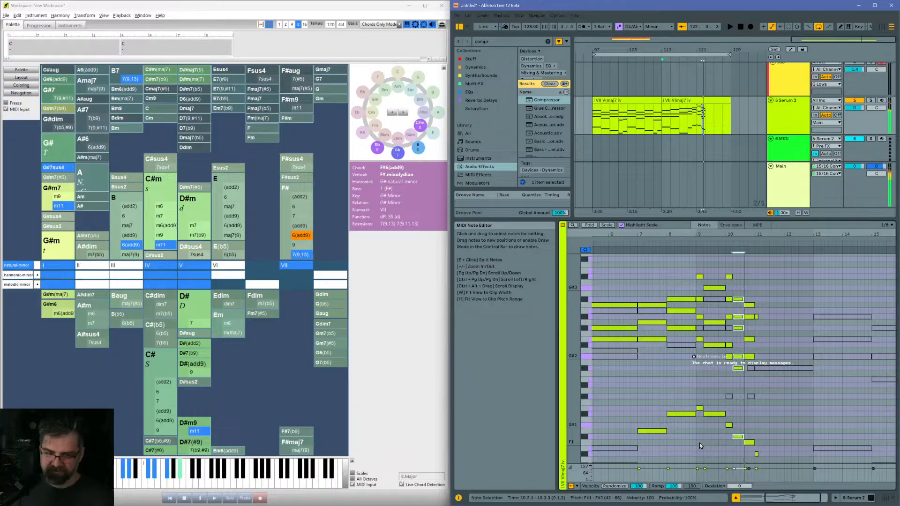
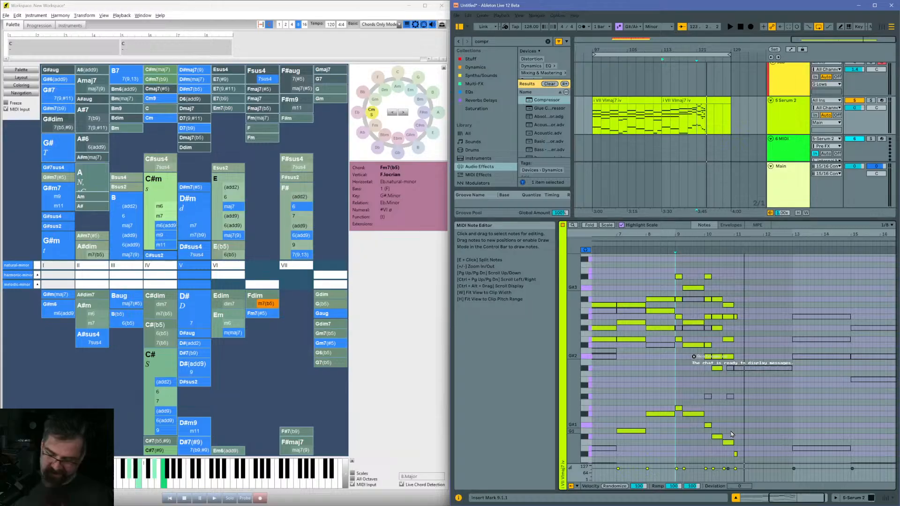
Step: Play the clip from its start, then restart playback from bars 3, 5 and 7 in turn
scroll(668, 389, "left", 5)
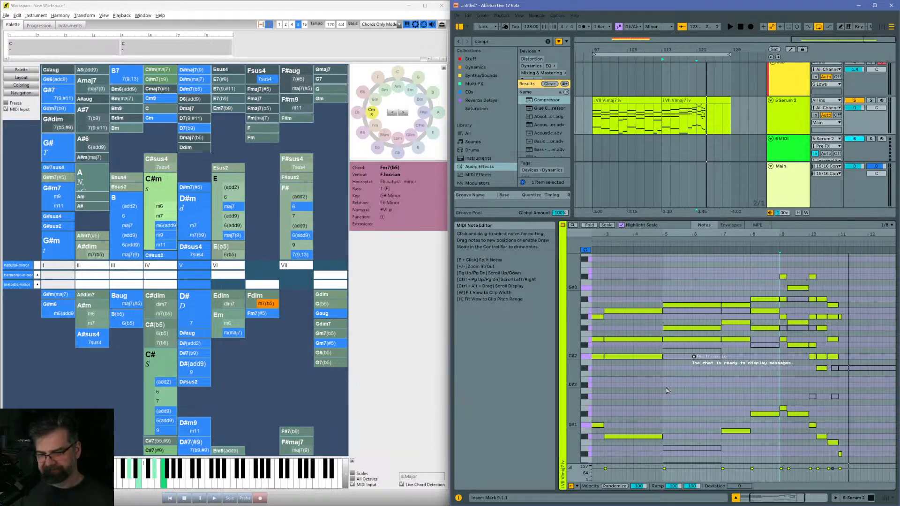
left_click_drag(707, 235, 697, 214)
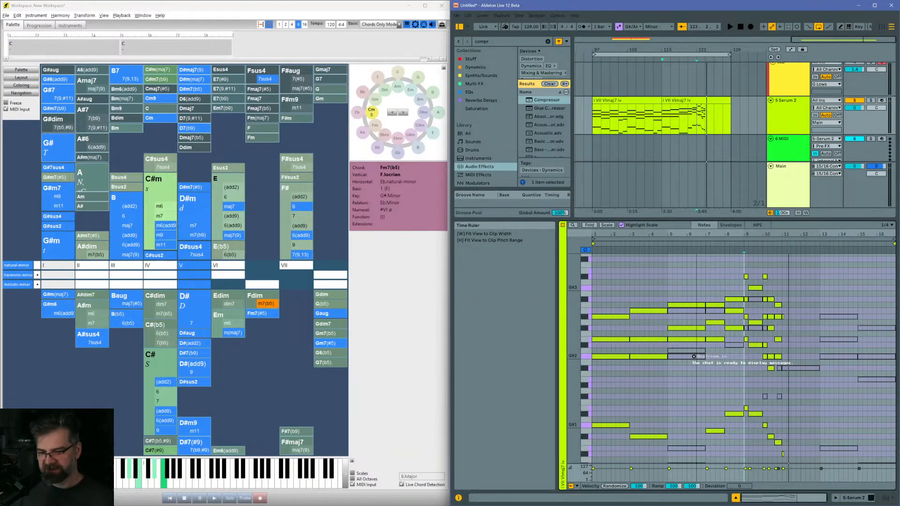
key("space")
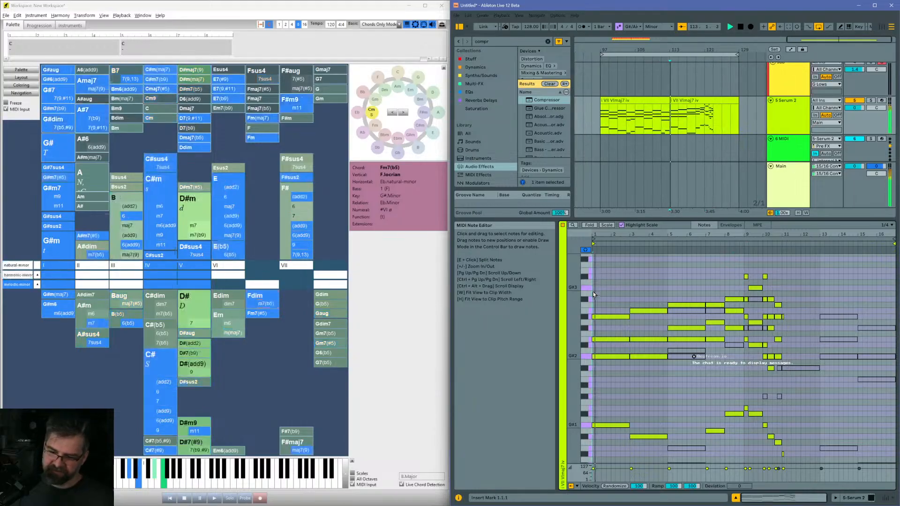
left_click(628, 305)
key("space")
key("space")
left_click(667, 293)
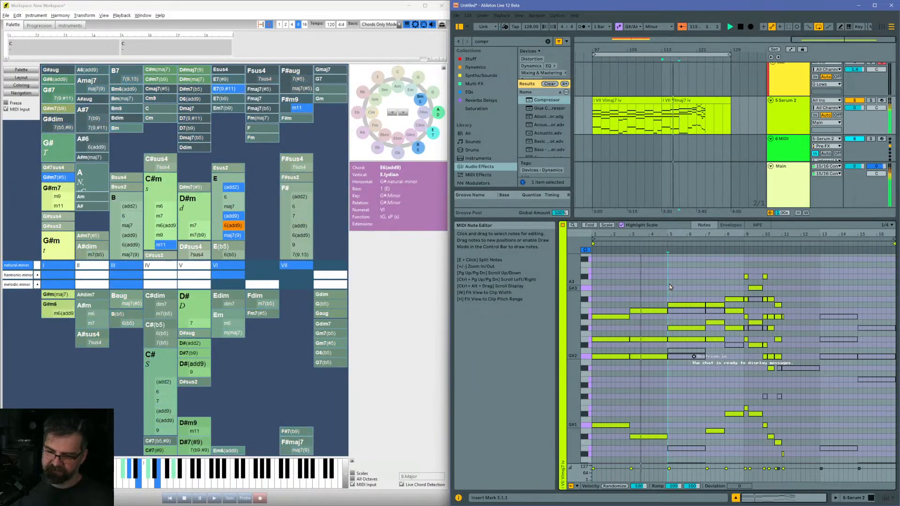
key("space")
key("space")
left_click(705, 287)
key("space")
key("space")
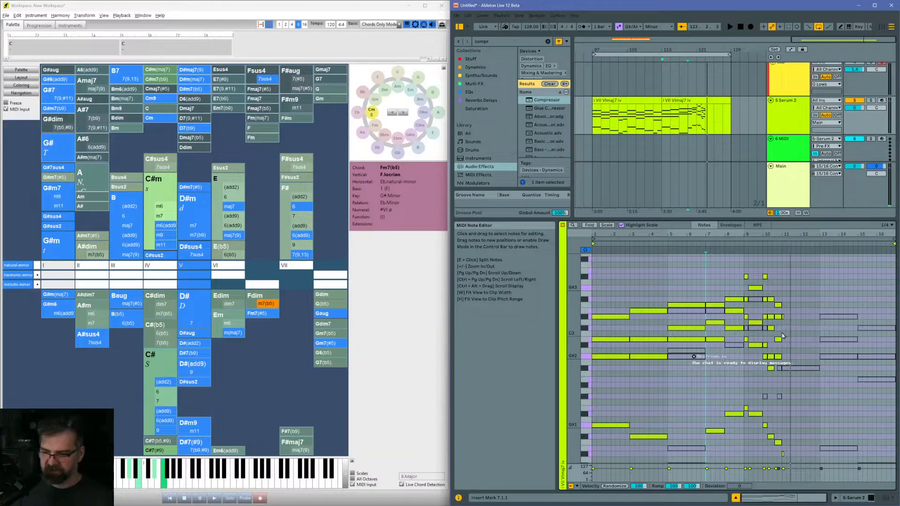
Step: Open both chord clips together from 97.1.1 to 129.1.1 and delete the deactivated F#2 note at 123.1.1
left_click_drag(787, 234, 786, 289)
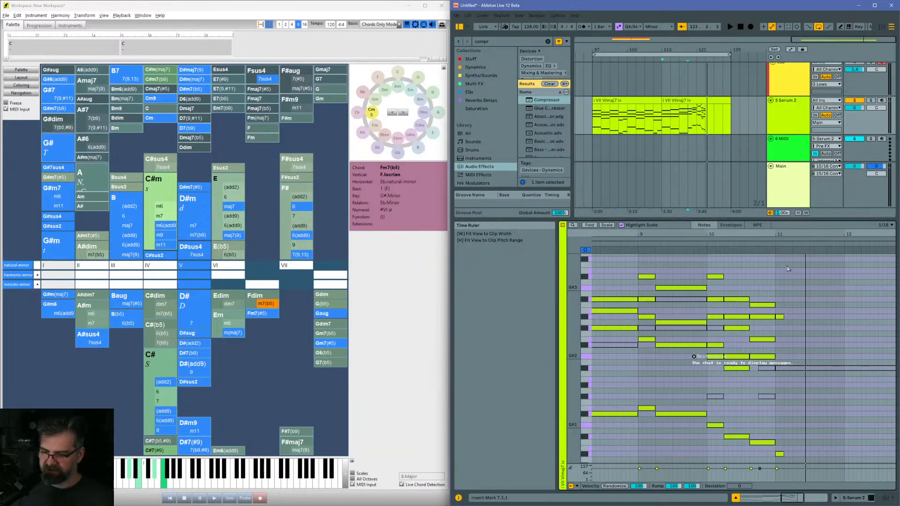
left_click(709, 55)
left_click_drag(708, 50, 622, 70)
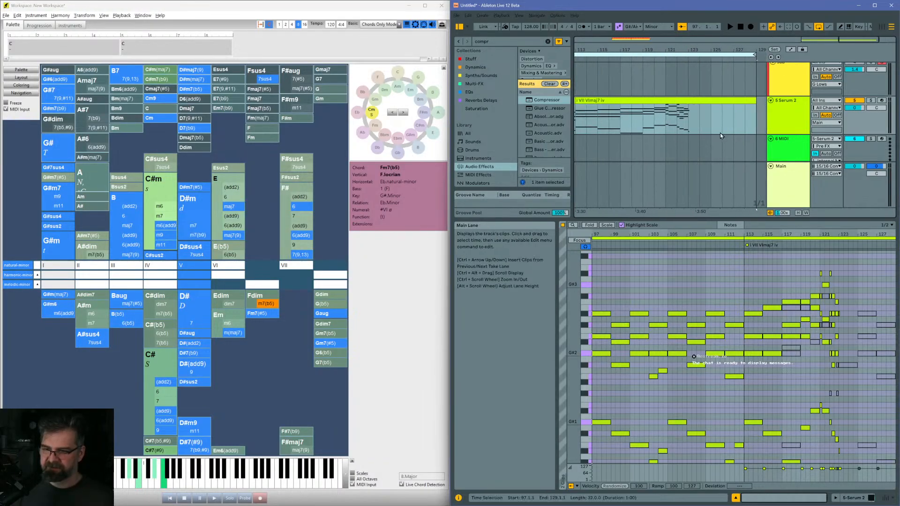
scroll(856, 258, "up", 10)
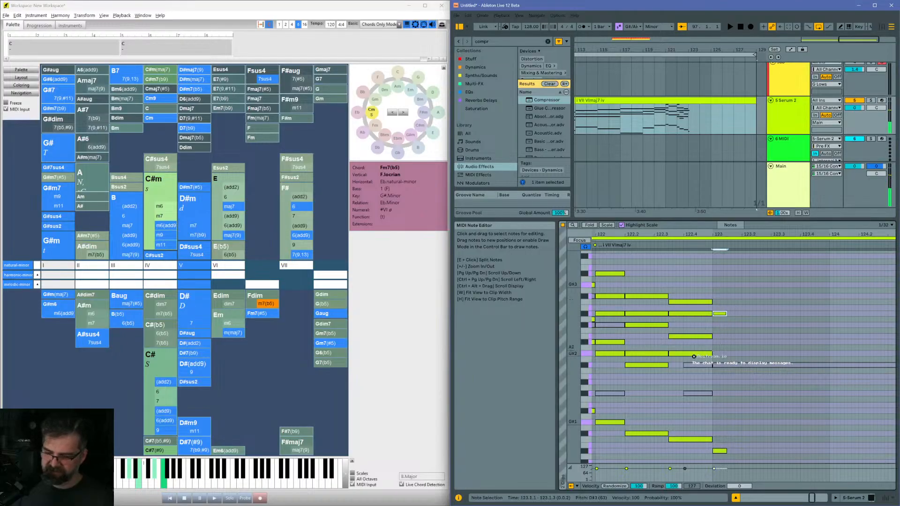
left_click(720, 451)
left_click(720, 365)
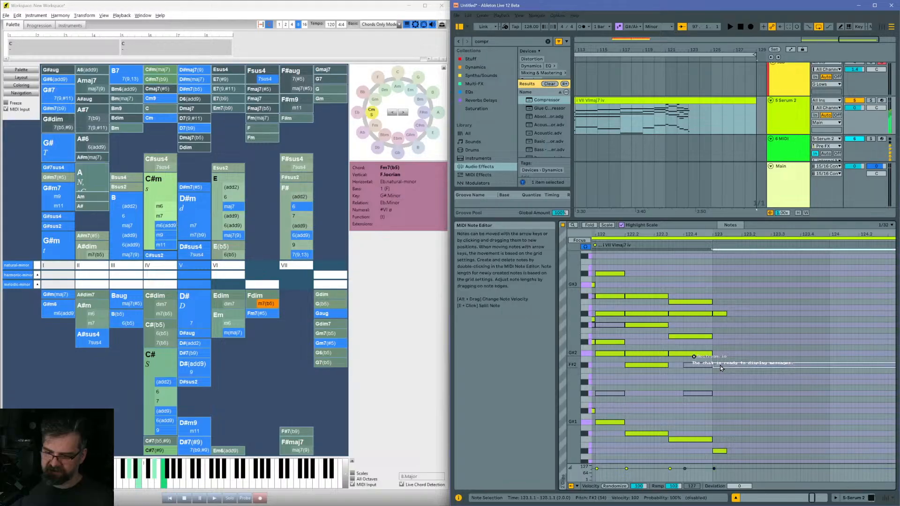
Step: Audition the D#1 and D#3 notes at 123.1.1 by shifting them up a semitone and back
left_click_drag(724, 301, 725, 458)
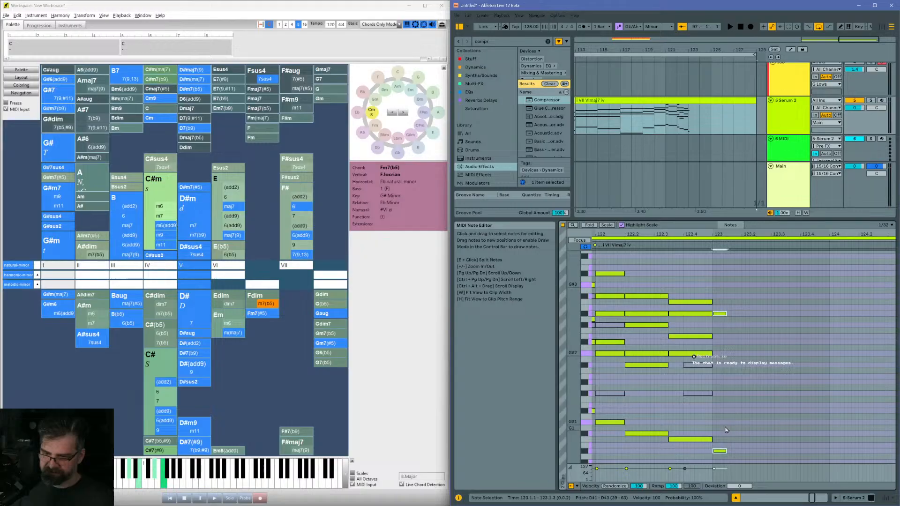
key("Up")
key("Down")
key("Up")
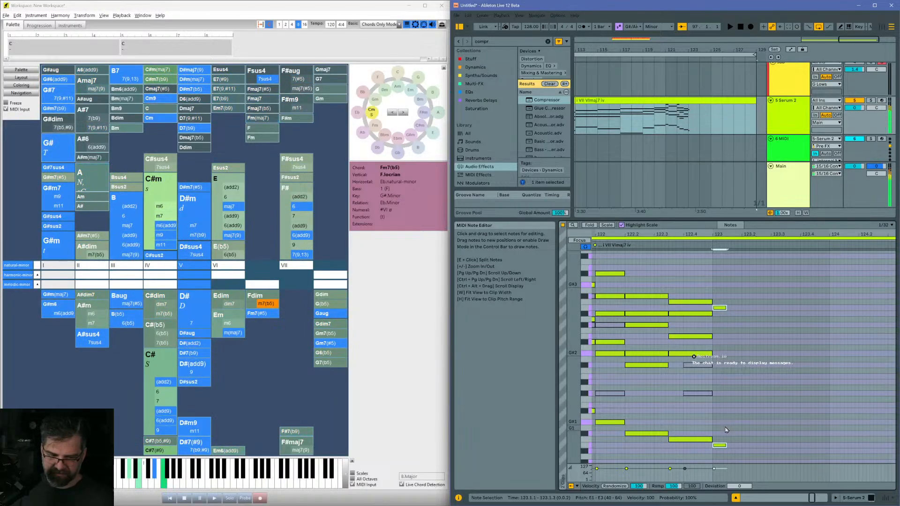
key("Down")
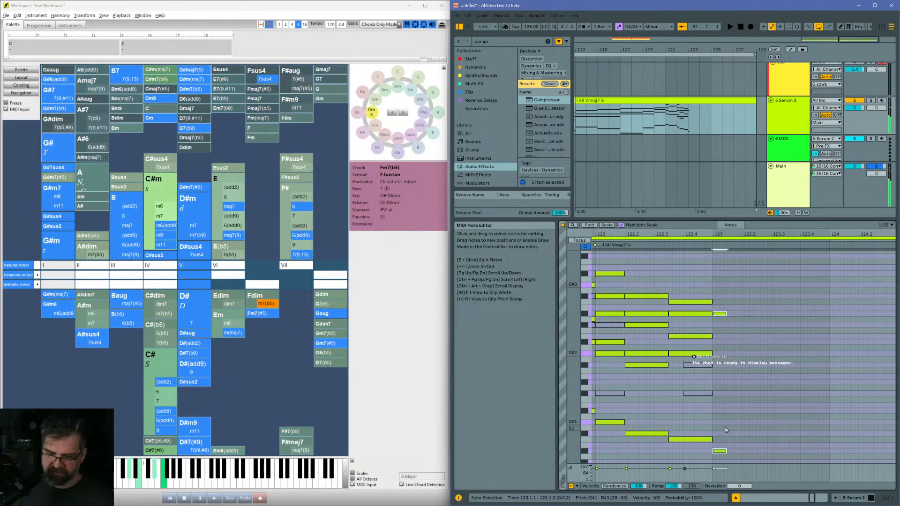
Step: Play both chord clips from 97.1.1 through to the final chords around bar 123
key("space")
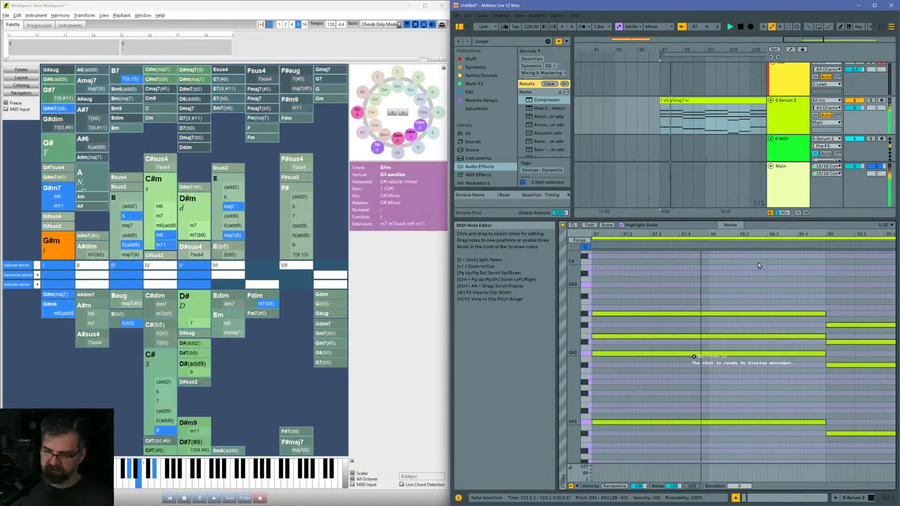
left_click_drag(755, 234, 755, 181)
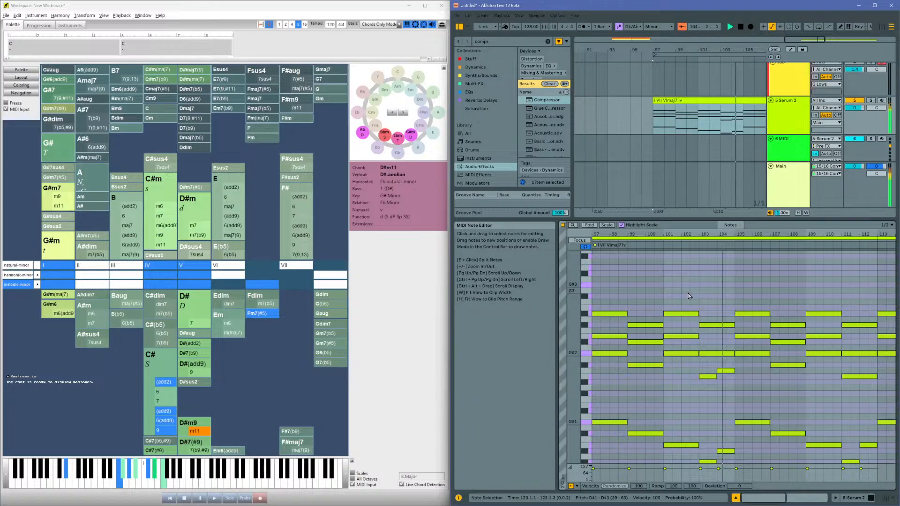
scroll(718, 269, "down", 3)
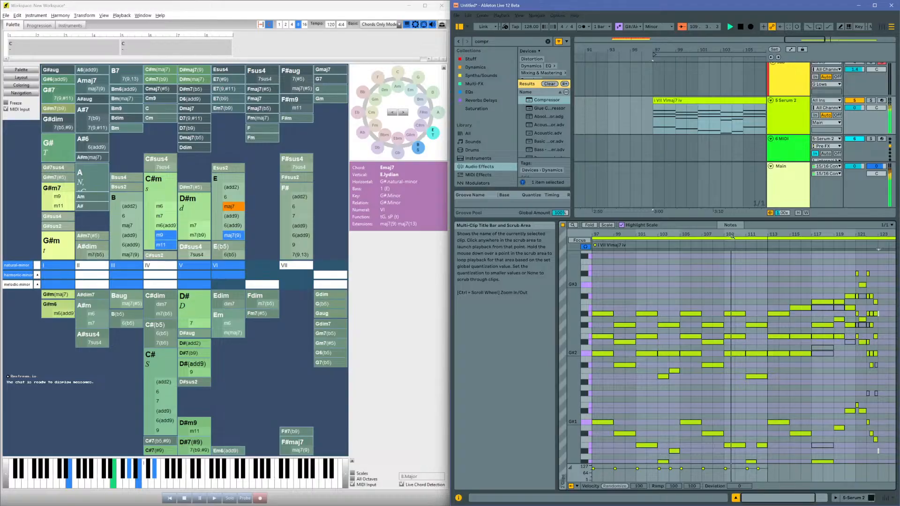
left_click_drag(732, 234, 709, 233)
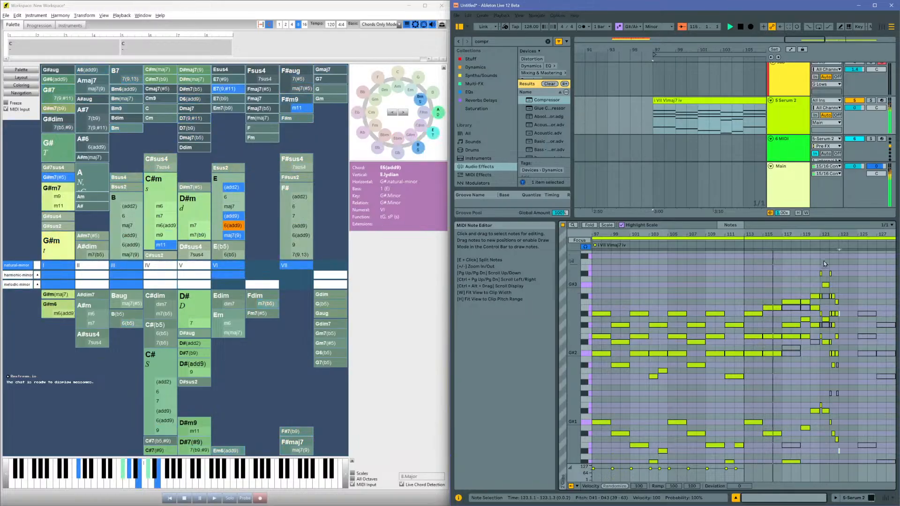
left_click_drag(825, 234, 798, 251)
mouse_move(741, 251)
left_mouse_down()
mouse_move(735, 242)
mouse_move(745, 236)
left_mouse_up()
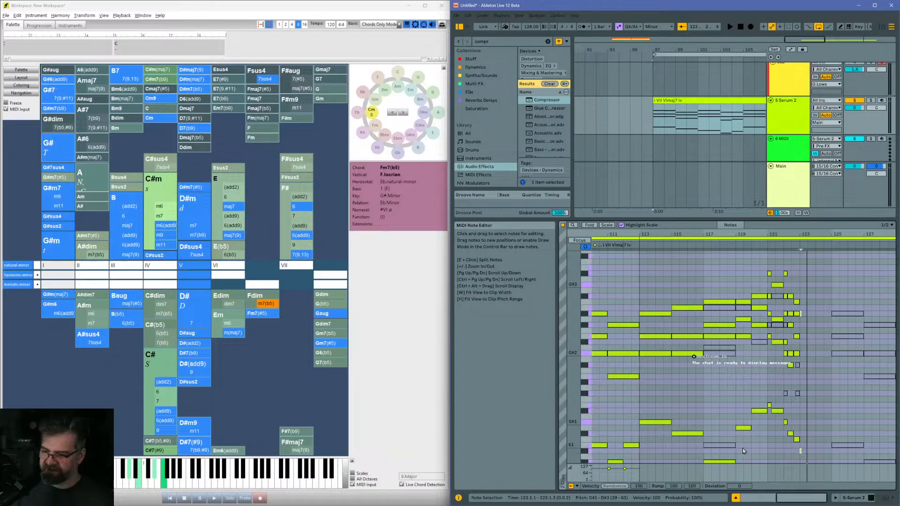
Step: Duplicate the second chord clip, which starts at 113.1.1, directly after itself on the Serum 2 track
left_click_drag(743, 448, 758, 293)
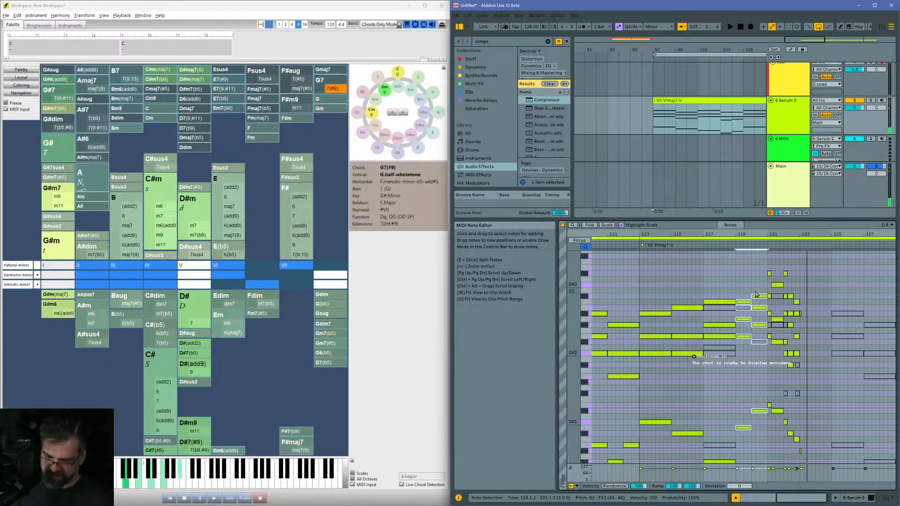
left_click_drag(733, 50, 699, 21)
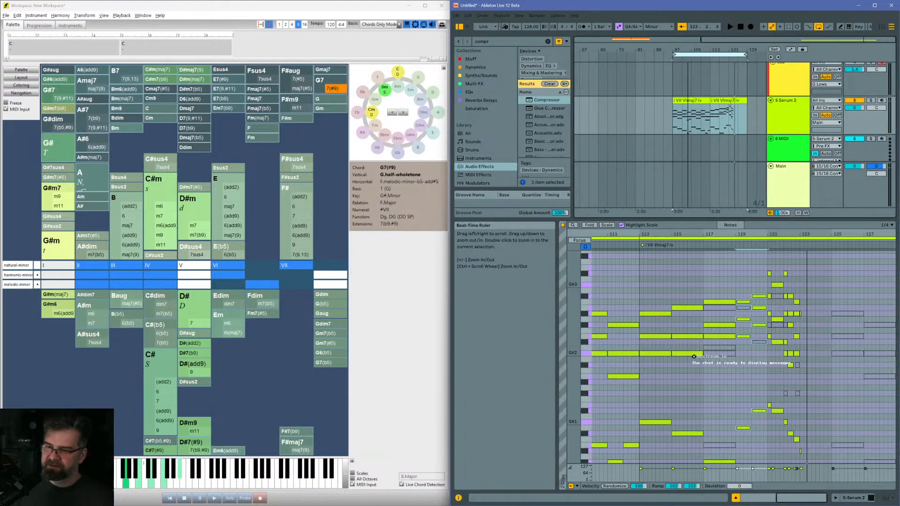
left_click(728, 100)
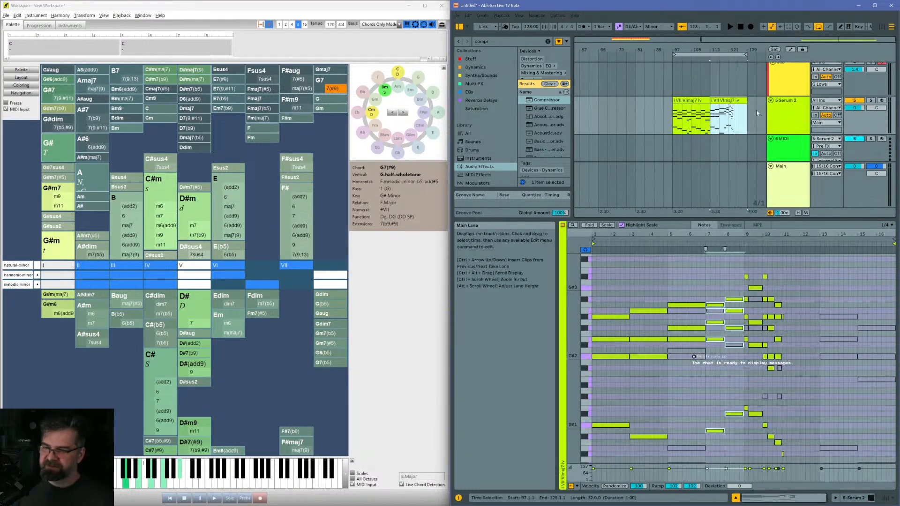
key("ctrl+d")
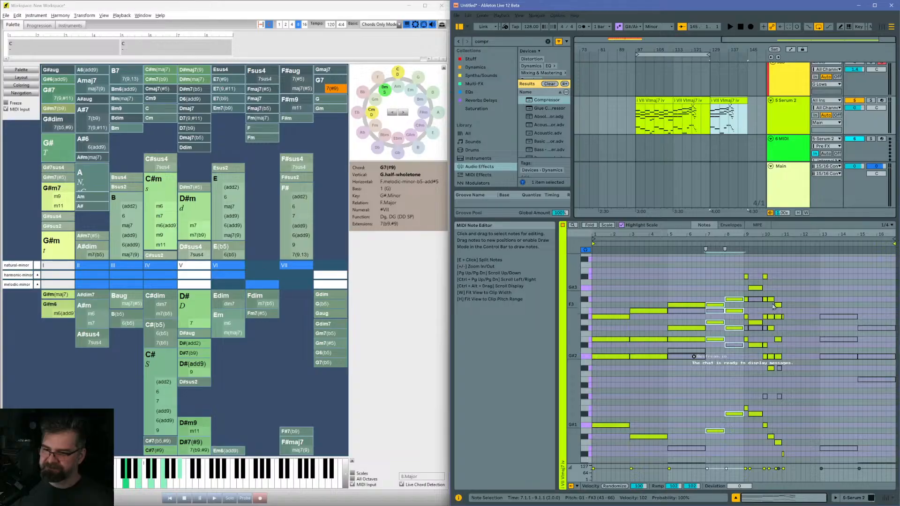
Step: Delete all notes between 7.1.1 and 9.1.1 in the chord clip starting at 113.1.1
left_click(707, 107)
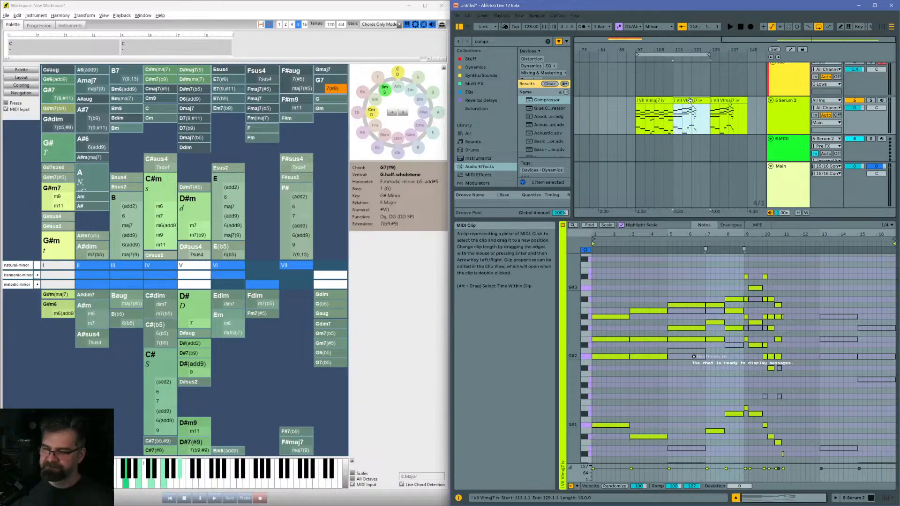
left_click_drag(691, 100, 662, 116)
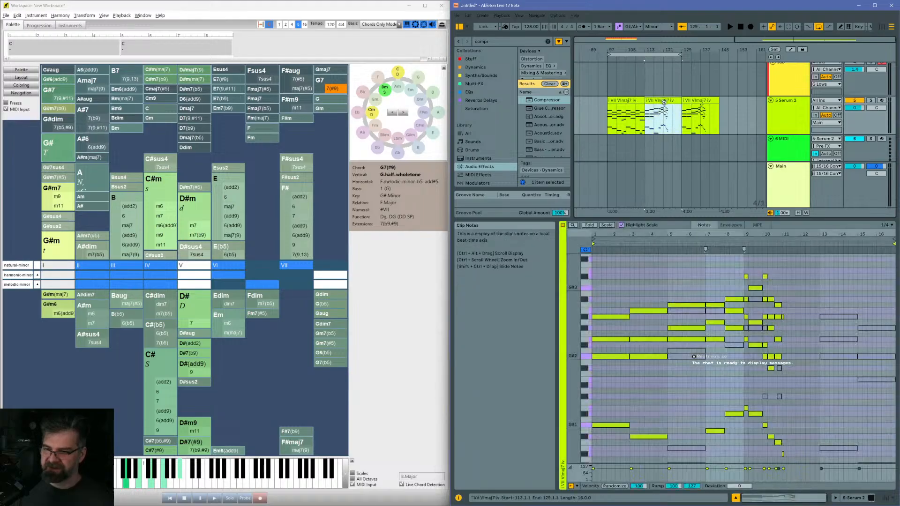
mouse_move(752, 234)
left_mouse_down()
mouse_move(753, 263)
mouse_move(773, 258)
mouse_move(746, 259)
mouse_move(761, 247)
left_mouse_up()
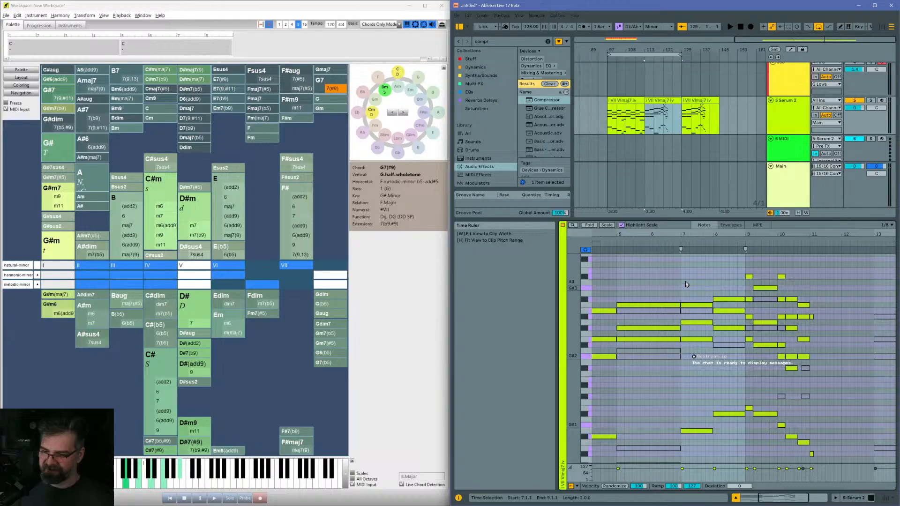
left_click_drag(689, 276, 730, 452)
key("Delete")
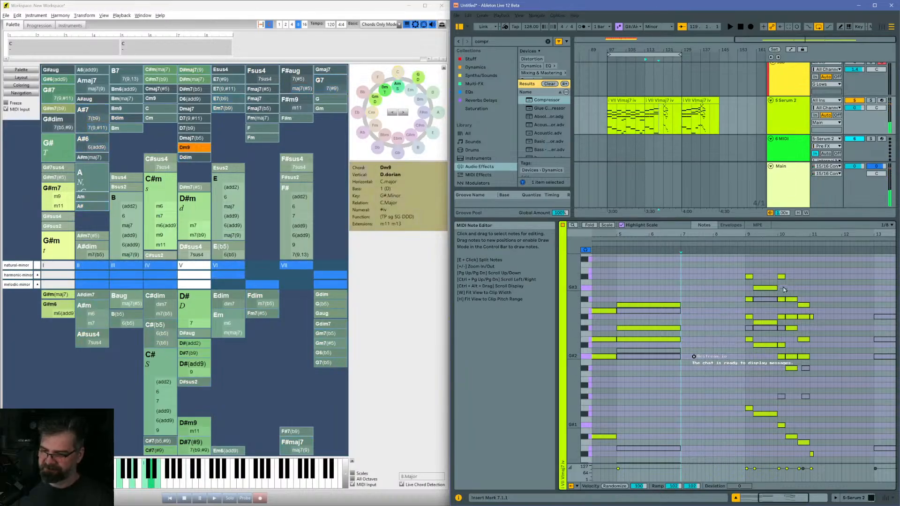
Step: Move all notes between 9.1.1 and 11.1.1 in the second chord clip earlier so that they start at 7.1.1
left_click_drag(750, 271, 813, 469)
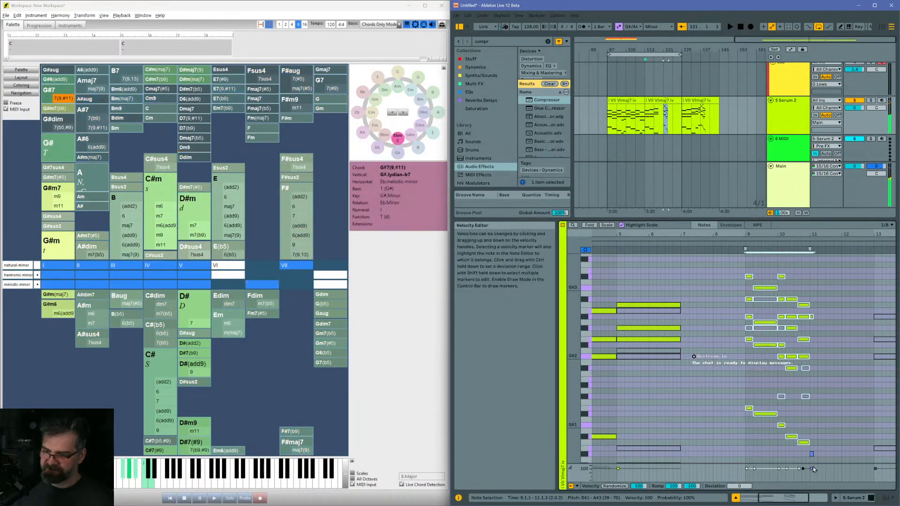
key("Left")
key("Left")
key("Left")
key("Left")
key("Left")
key("Left")
key("Left")
key("Left")
key("Left")
key("Left")
key("Left")
key("Left")
key("Left")
key("Left")
key("Left")
key("Left")
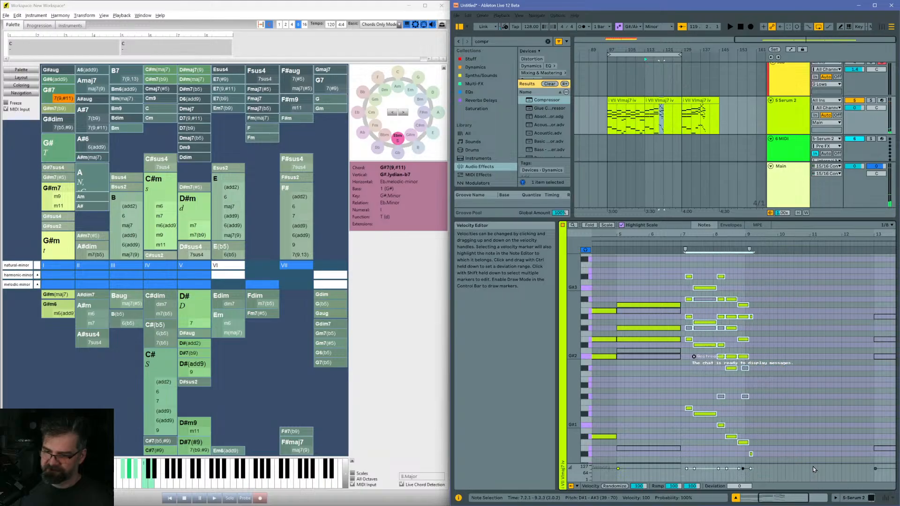
Step: Play the second chord clip from 113.1.1 and inspect the moved notes from bar 7 onward
left_click(645, 125)
key("space")
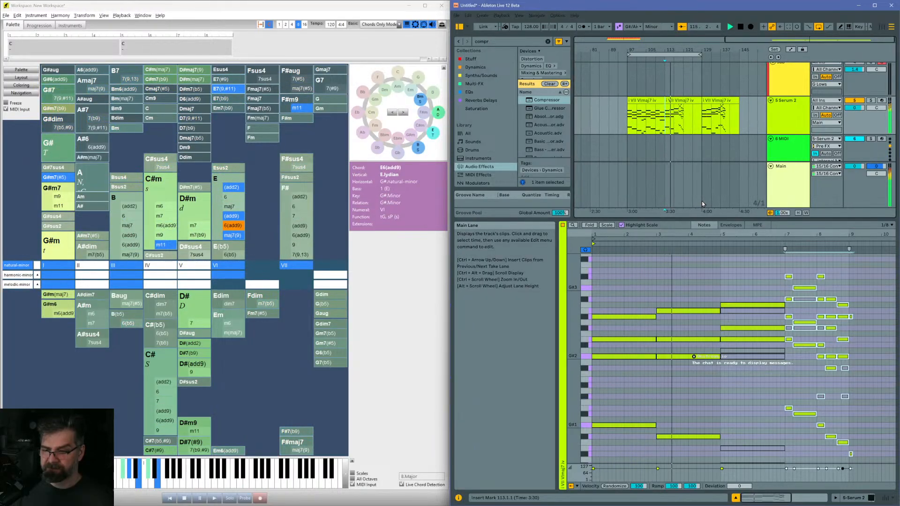
scroll(777, 353, "down", 3)
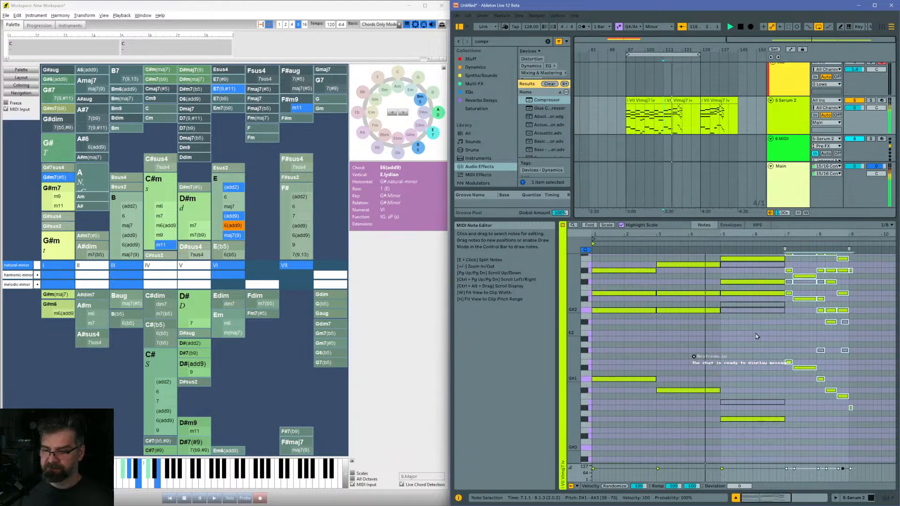
scroll(756, 336, "up", 3)
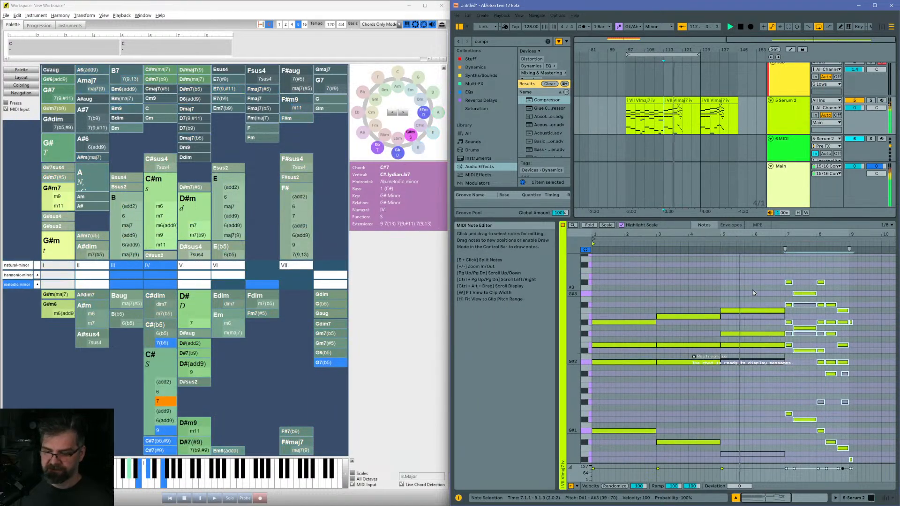
left_click_drag(836, 235, 812, 272)
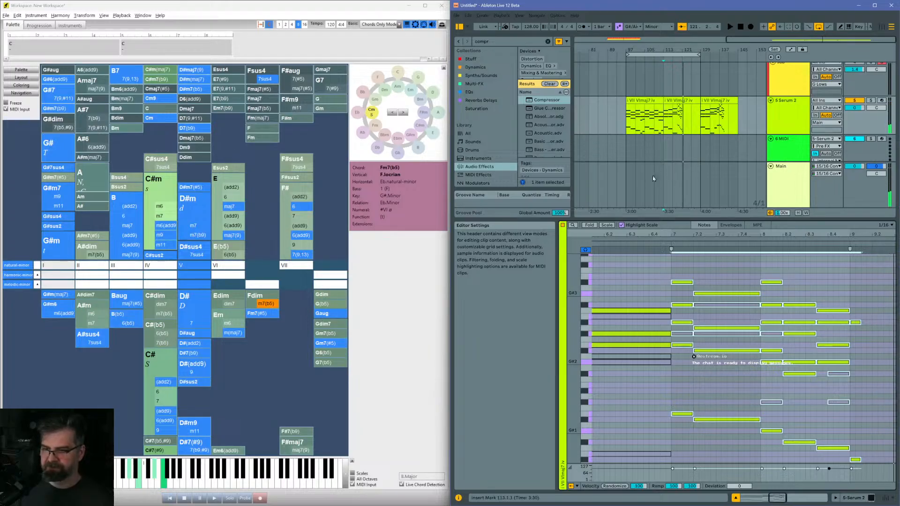
Step: Play the first chord clip and review its upper voices and bass notes across all 16 bars
left_click(649, 100)
key("space")
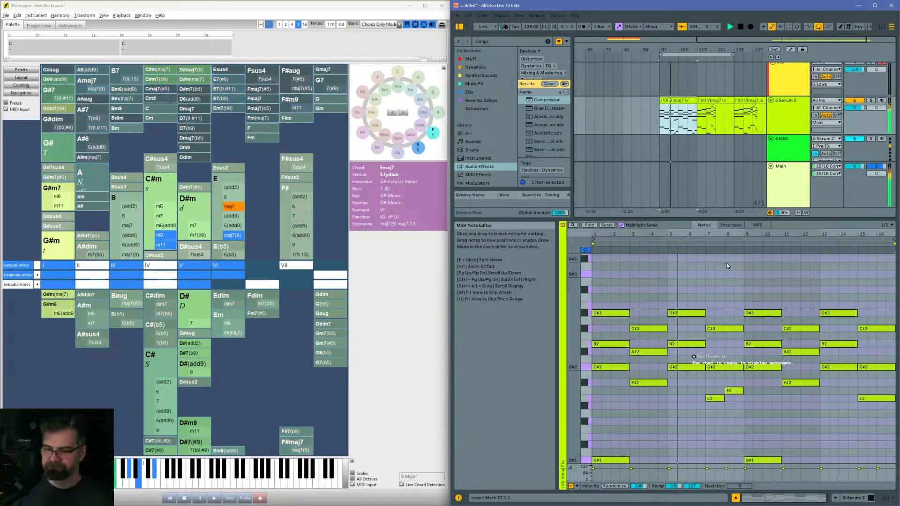
scroll(731, 265, "down", 3)
scroll(734, 267, "down", 3)
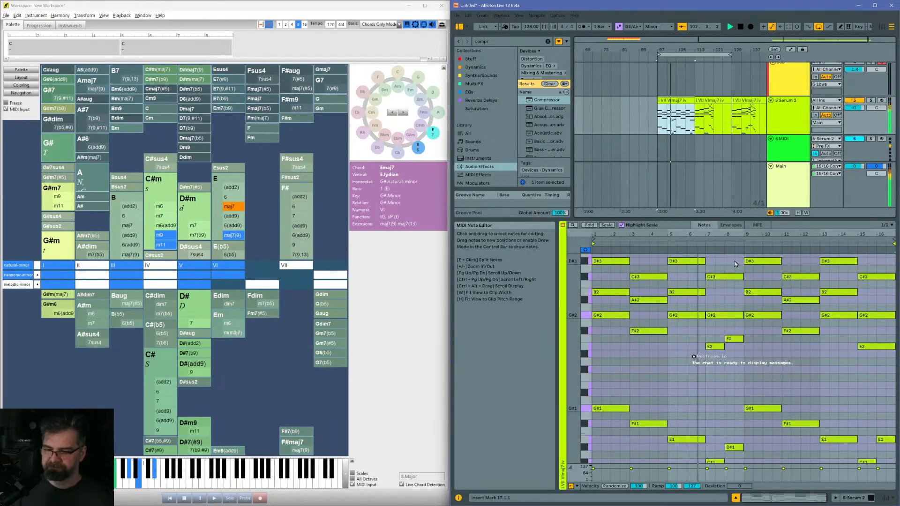
scroll(735, 264, "down", 2)
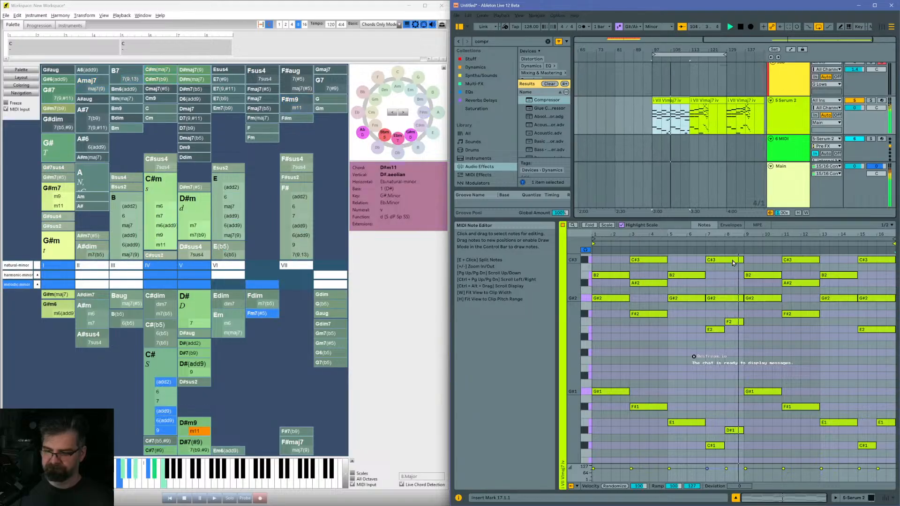
scroll(734, 260, "up", 5)
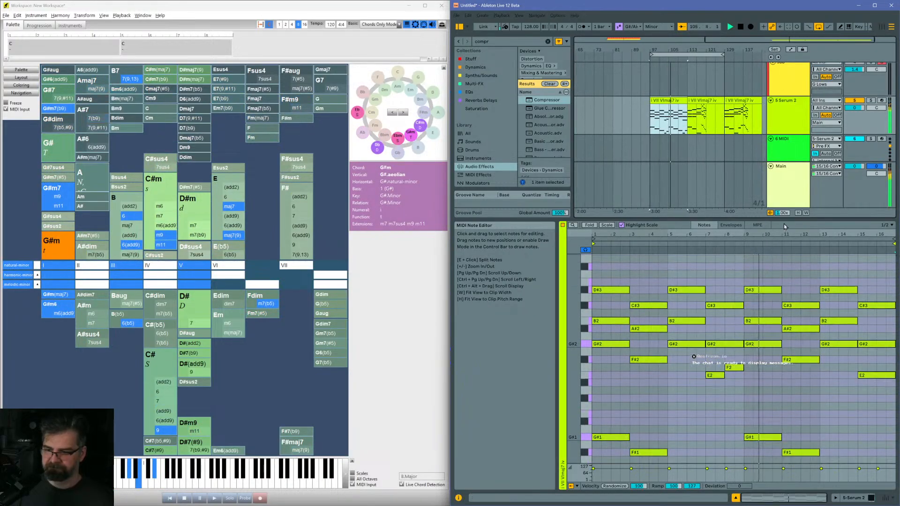
scroll(733, 256, "down", 4)
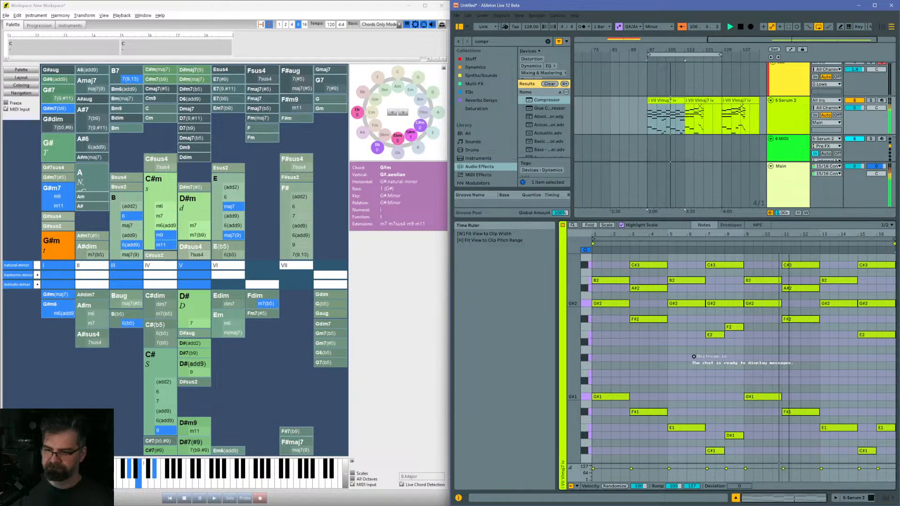
scroll(818, 285, "up", 4)
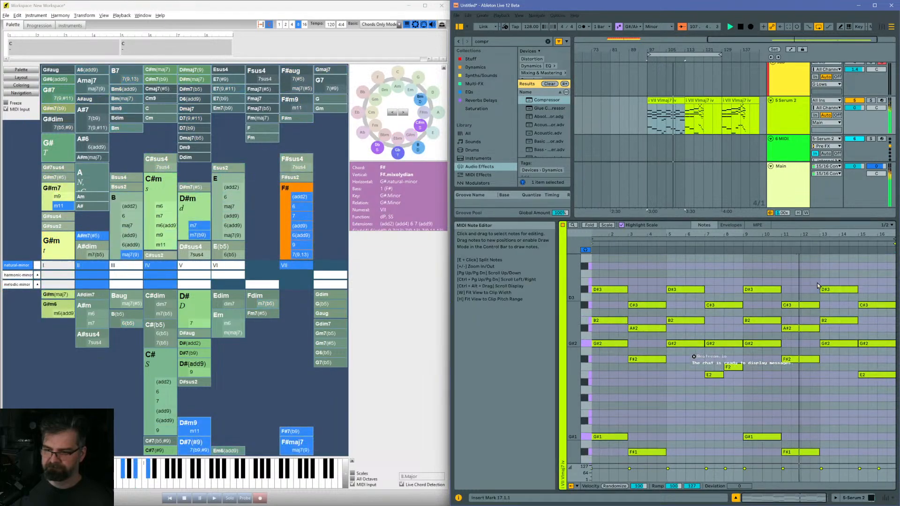
Step: Copy the F#2 note at 11.1.1 an octave up to F#3 and audition the first chord clip from 1.1.1
left_click(797, 359)
key("ctrl+c")
key("ctrl+v")
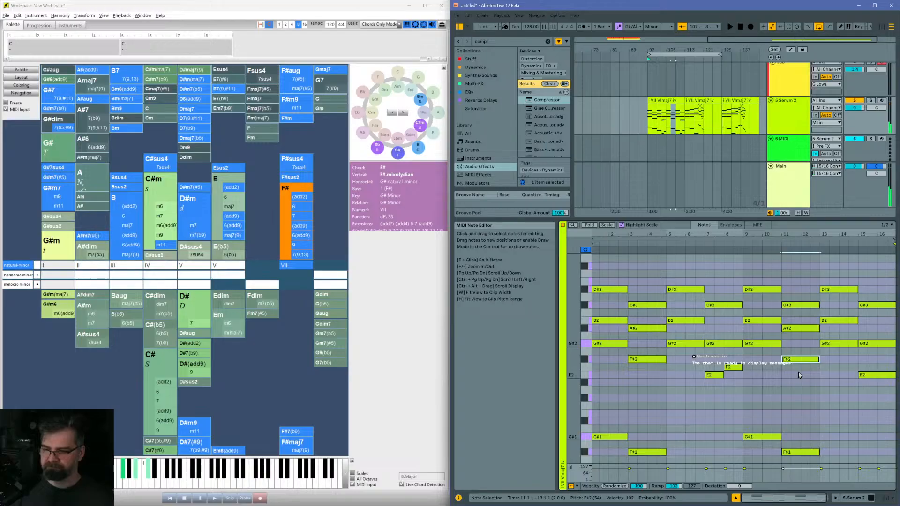
key("shift+Up")
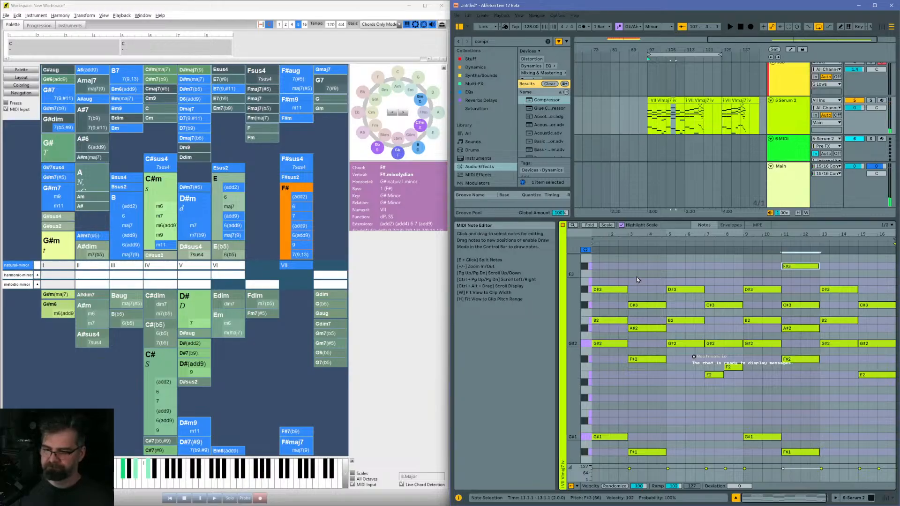
left_click(595, 268)
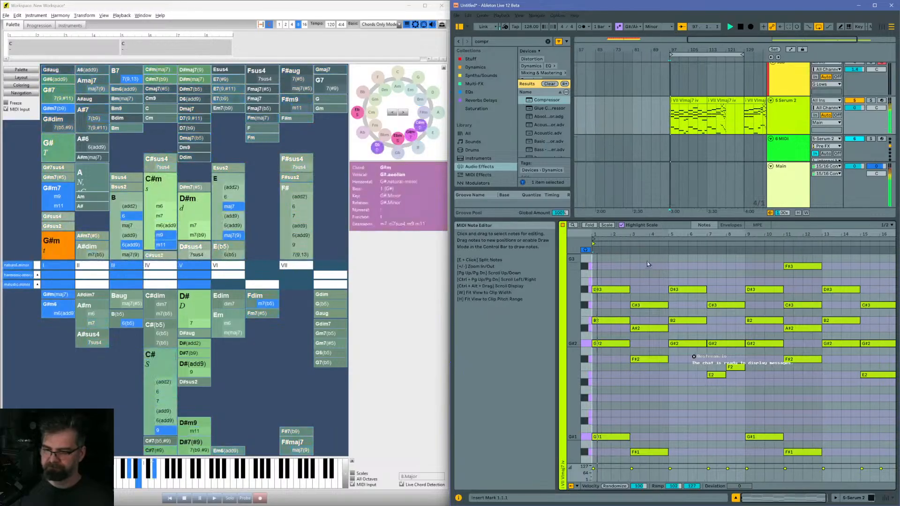
left_click(673, 271)
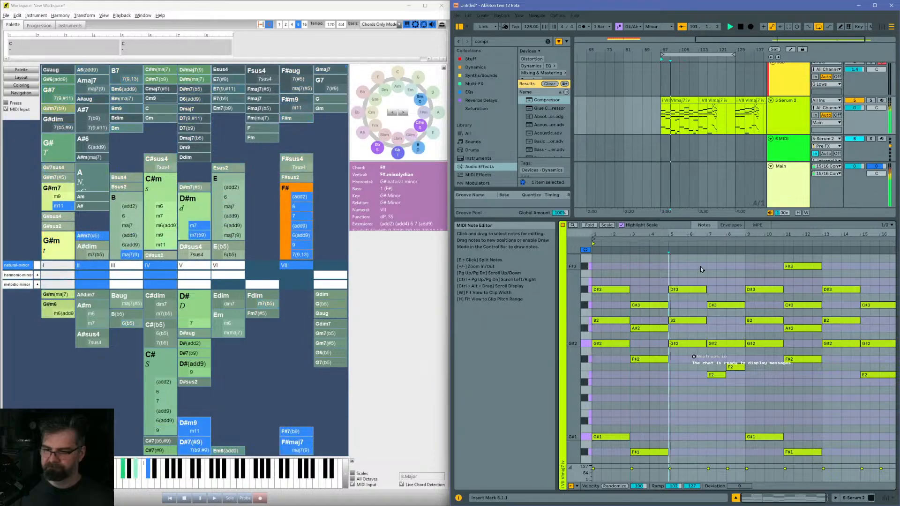
Step: Add a G#3 note at bar 13 by copying that chord's G#2 note up one octave
left_click(708, 266)
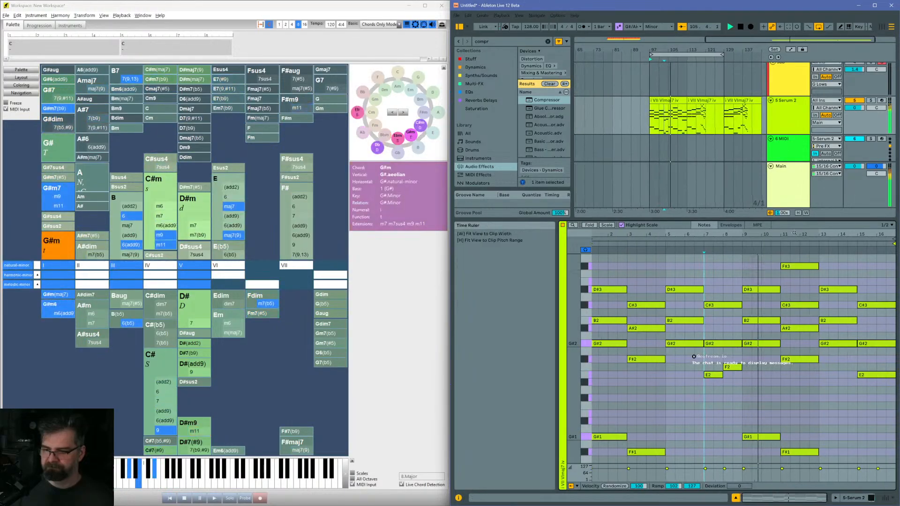
mouse_move(771, 235)
left_mouse_down()
mouse_move(771, 245)
mouse_move(771, 234)
left_mouse_up()
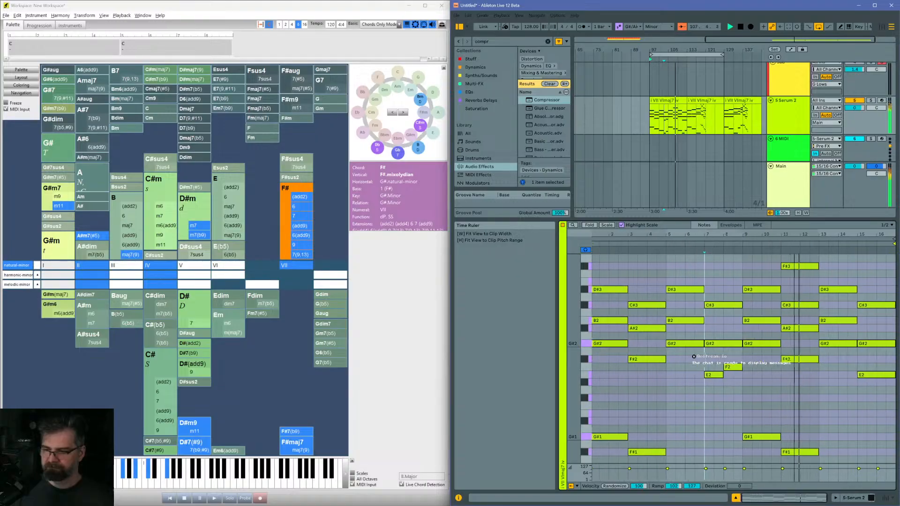
left_click(841, 343)
key("shift+Up")
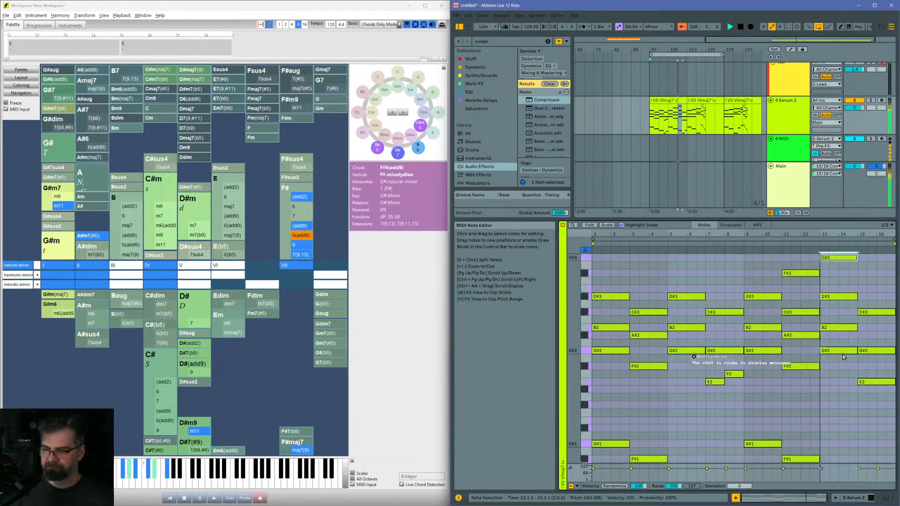
Step: Add an E3 note at bar 15, one octave above the E2 note, and play the passage from bar 10
left_click(884, 382)
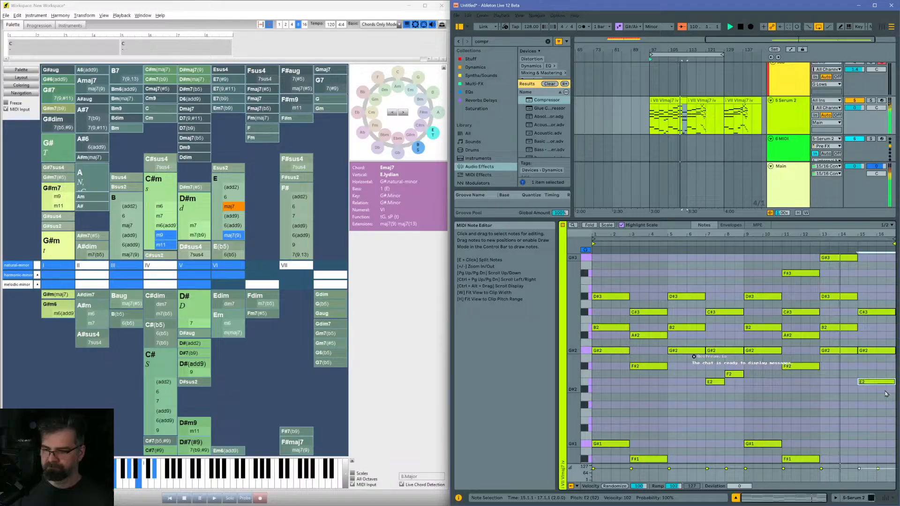
key("shift+Up")
key("shift+Up")
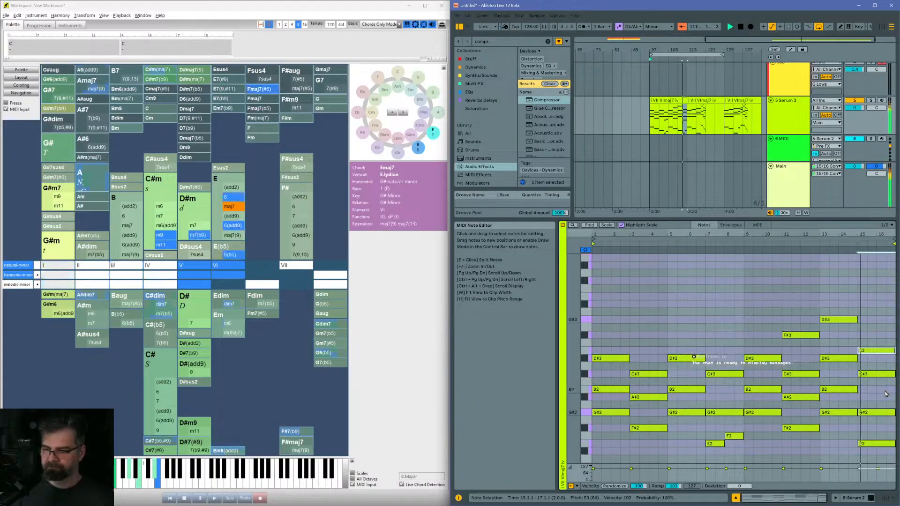
key("shift+Down")
key("shift+Down")
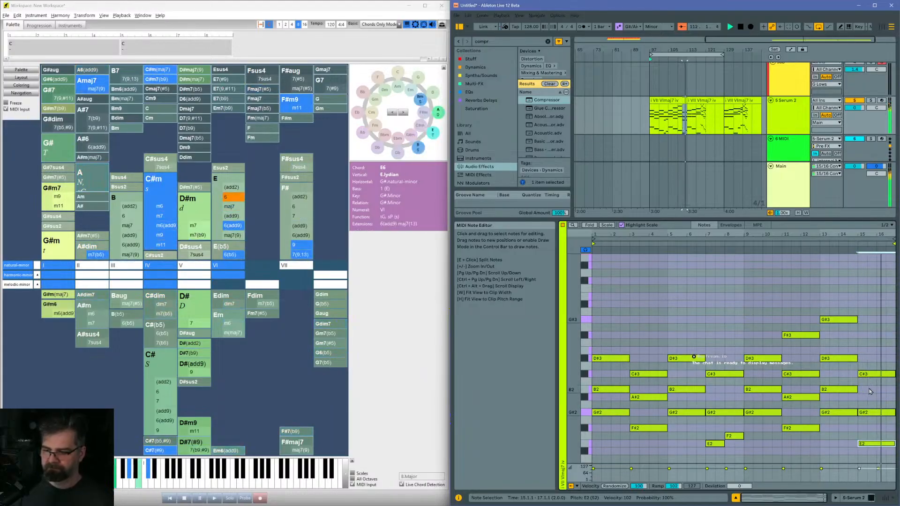
left_click(773, 337)
key("space")
key("space")
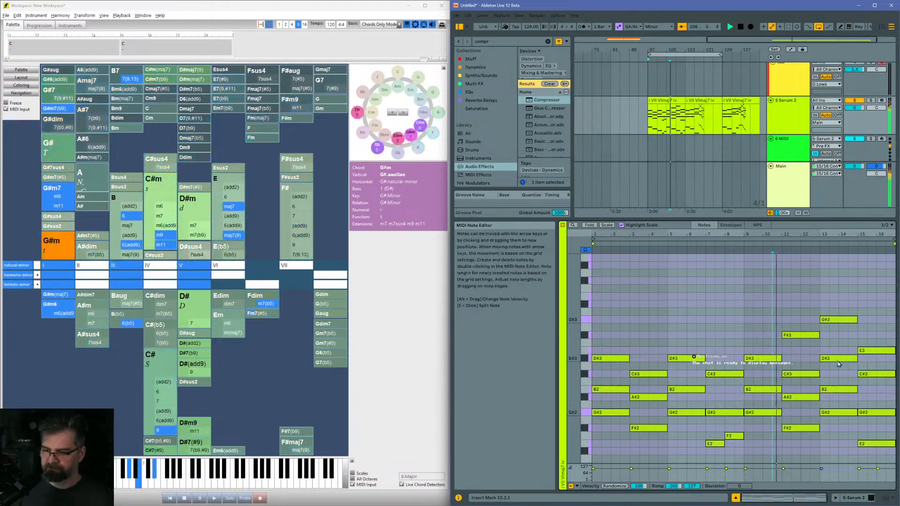
Step: Add a one-bar C#4 note at bar 15, an octave above the chord's C#3 note
scroll(871, 371, "down", 1)
left_click(880, 403)
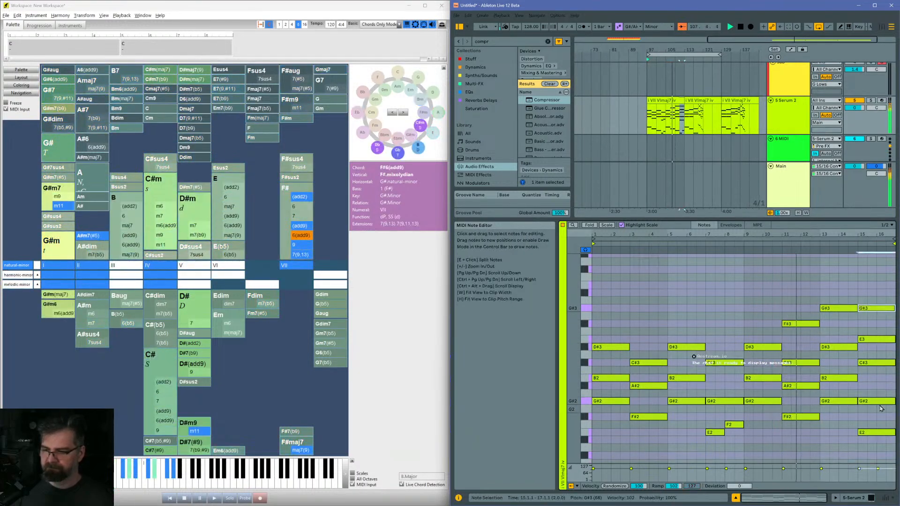
left_click(879, 363)
key("ctrl+c")
key("ctrl+v")
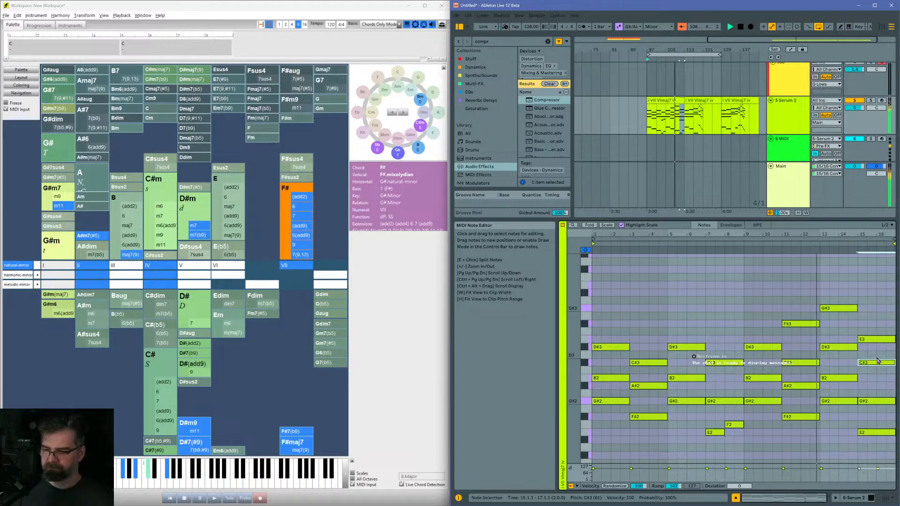
key("shift+Up")
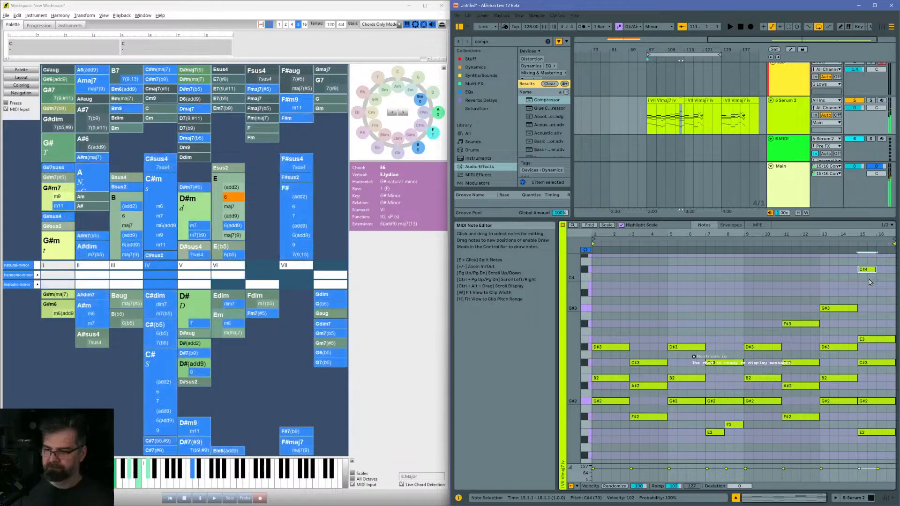
Step: Add a one-bar B3 note at bar 16 following the C#4, and play the clip from bar 9
key("Down")
key("Down")
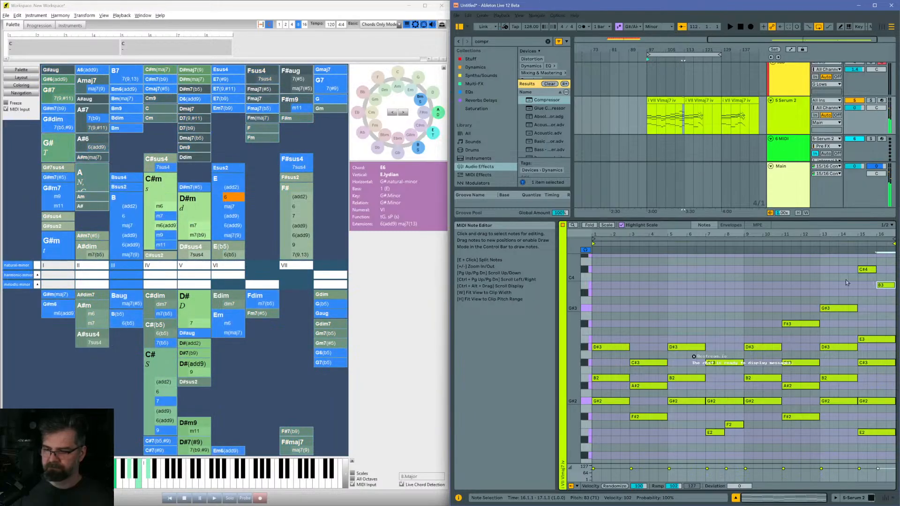
left_click(750, 288)
key("space")
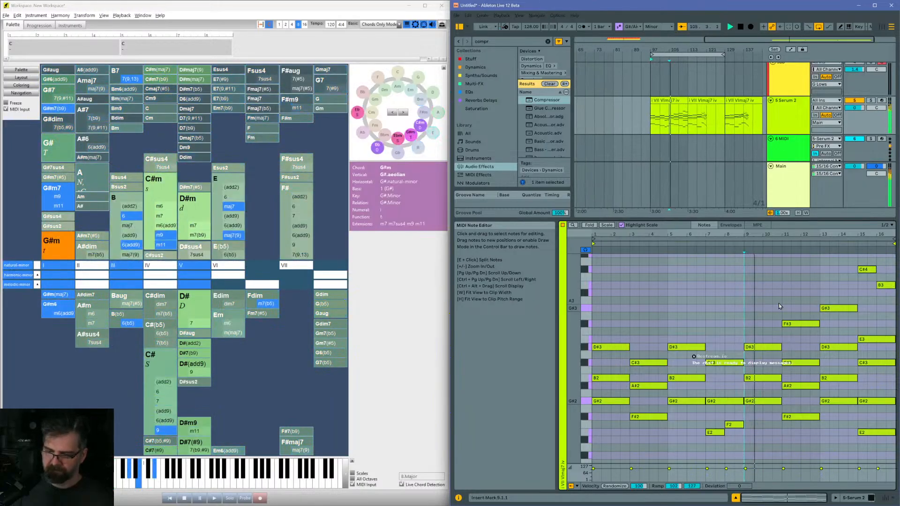
scroll(787, 303, "down", 3)
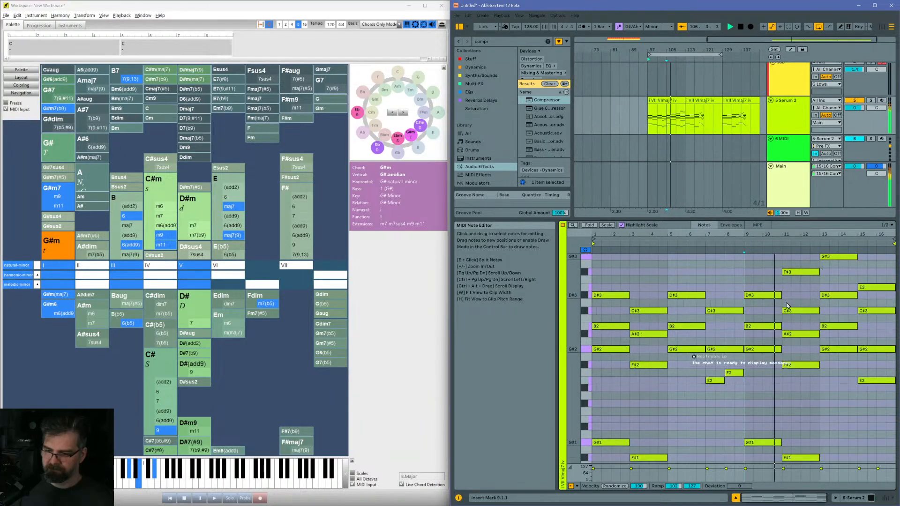
scroll(786, 304, "up", 2)
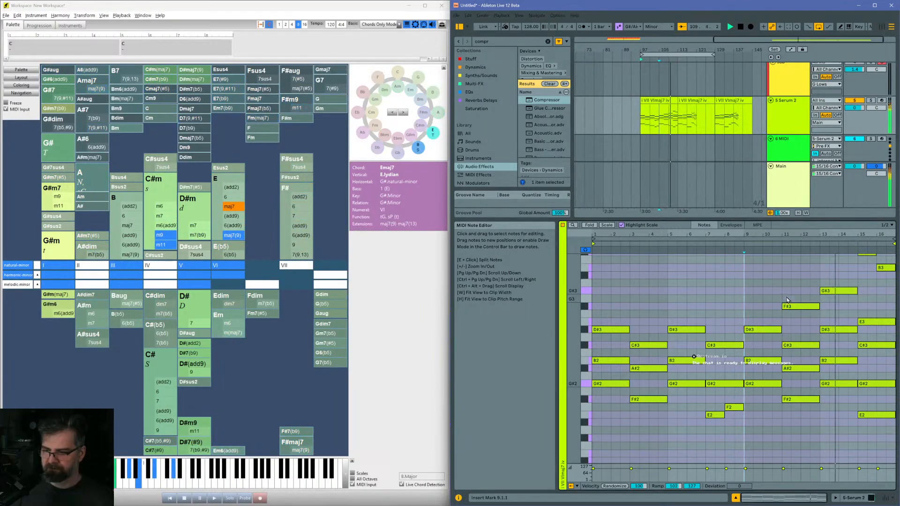
scroll(793, 299, "up", 1)
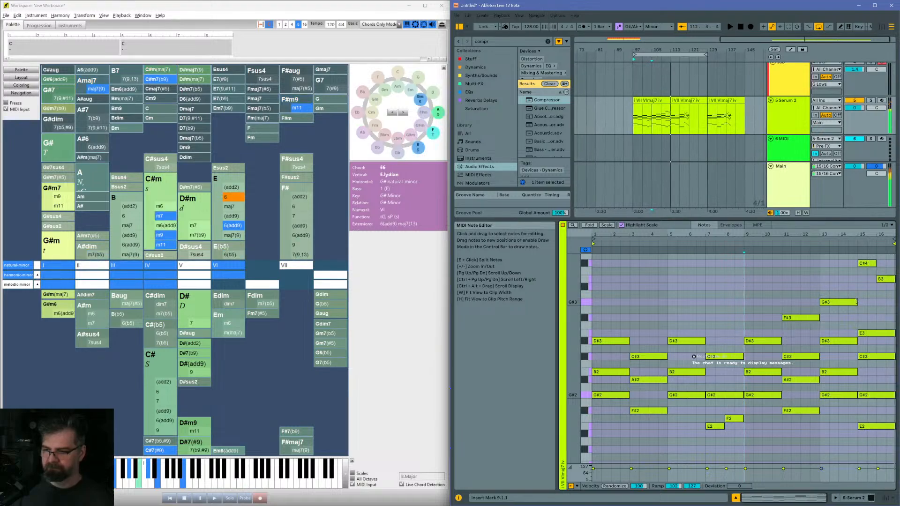
Step: Play the clip from bar 11 to check the upper notes over the bar 13 chord
left_click_drag(858, 302, 840, 302)
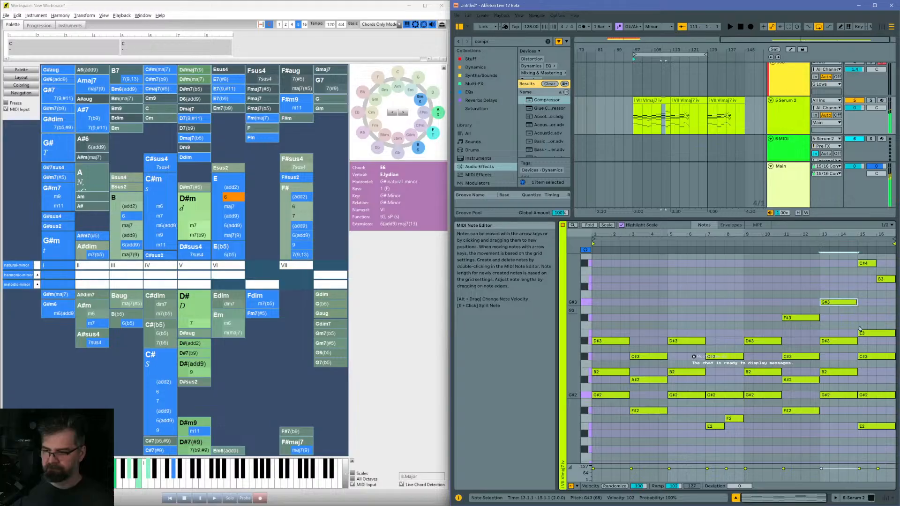
left_click(840, 341)
left_click(815, 331)
key("Left")
key("Left")
key("Left")
key("space")
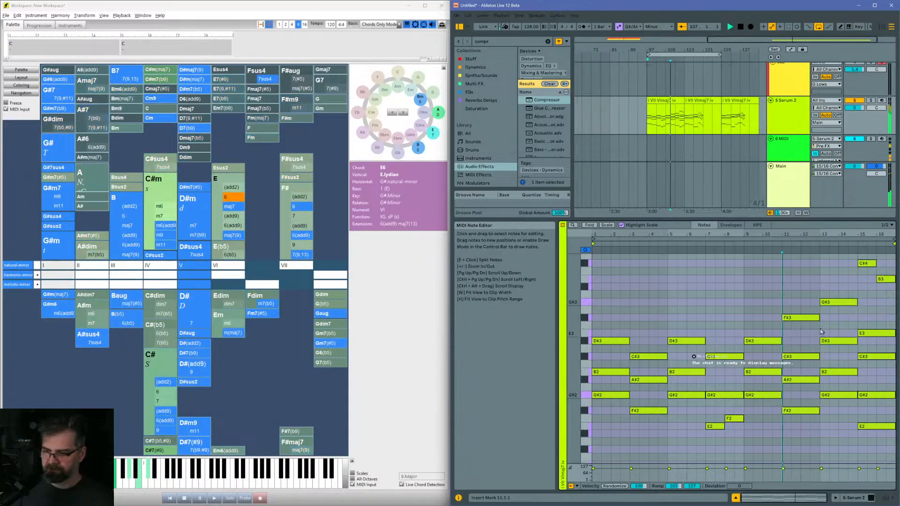
Step: Add a one-bar E3 note at bar 14 and audition the E(add9) chord in the chord palette
left_click_drag(848, 236, 850, 263)
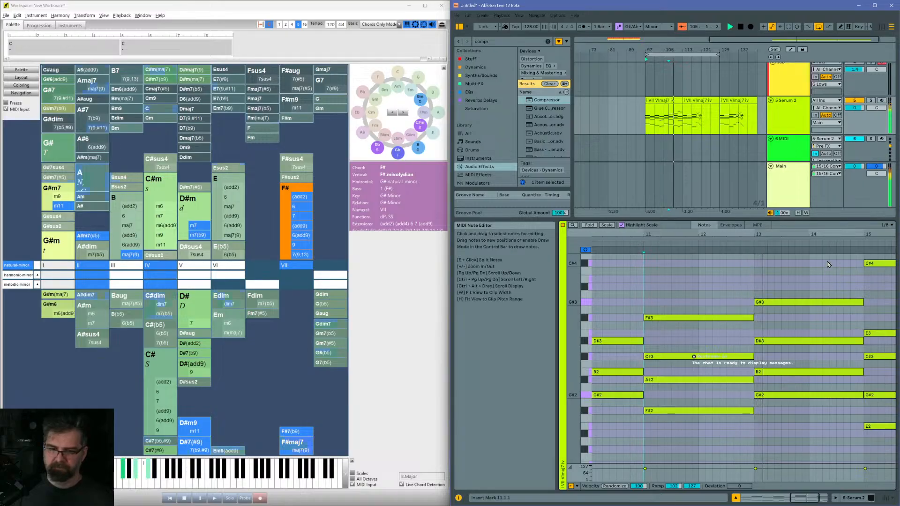
double_click(815, 336)
left_click_drag(814, 336, 854, 334)
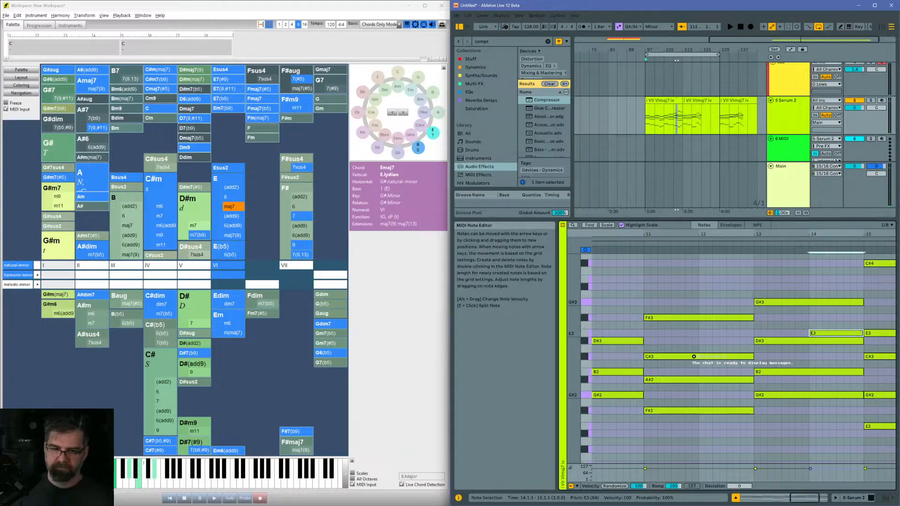
left_click(238, 217)
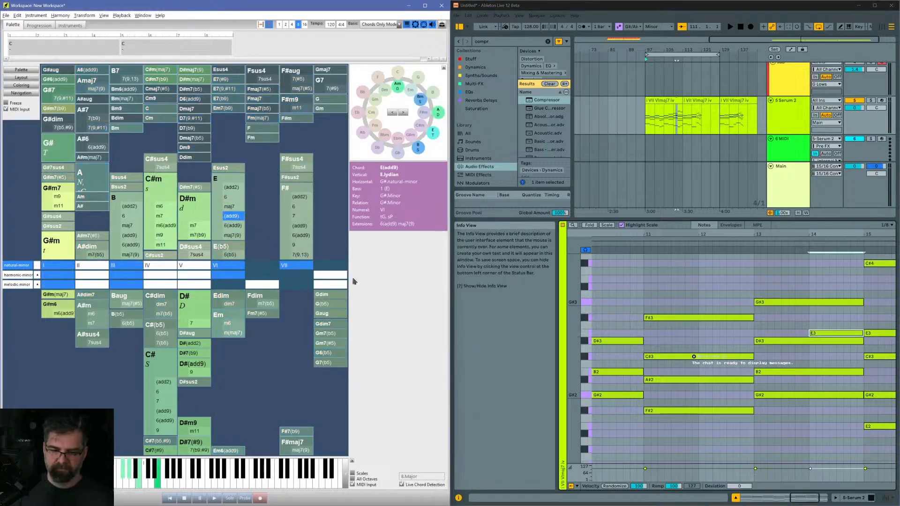
Step: Try different pitches for the new bar 14 note, set it to F#3, and play from the end of bar 10
left_click(827, 334)
key("Up")
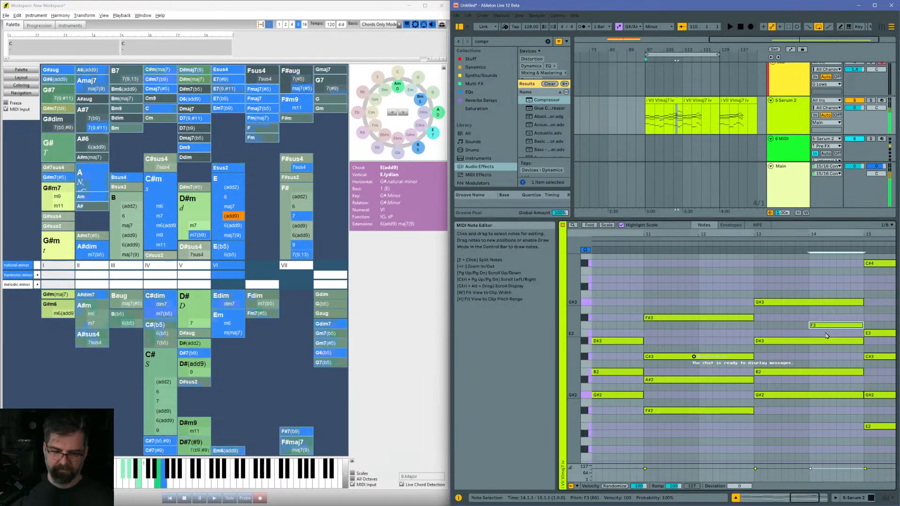
key("Down")
key("Down")
key("Down")
key("Down")
key("Down")
key("Down")
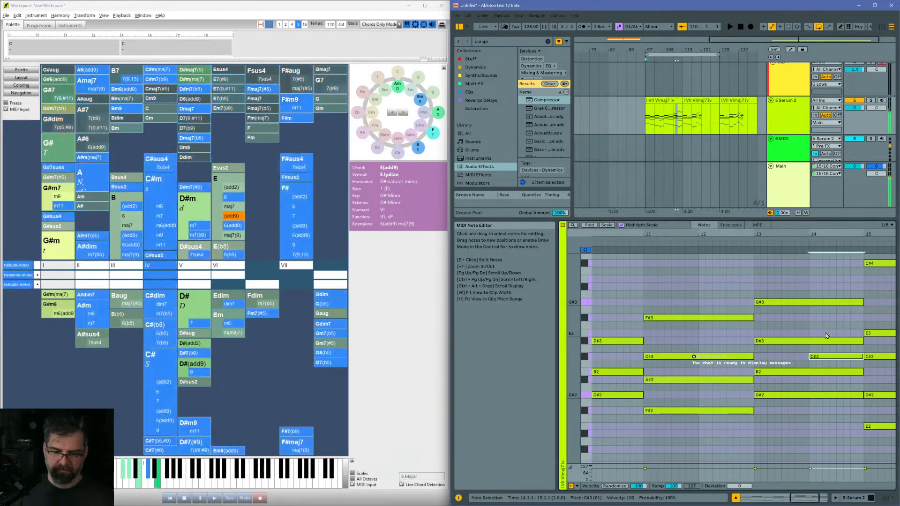
key("Down")
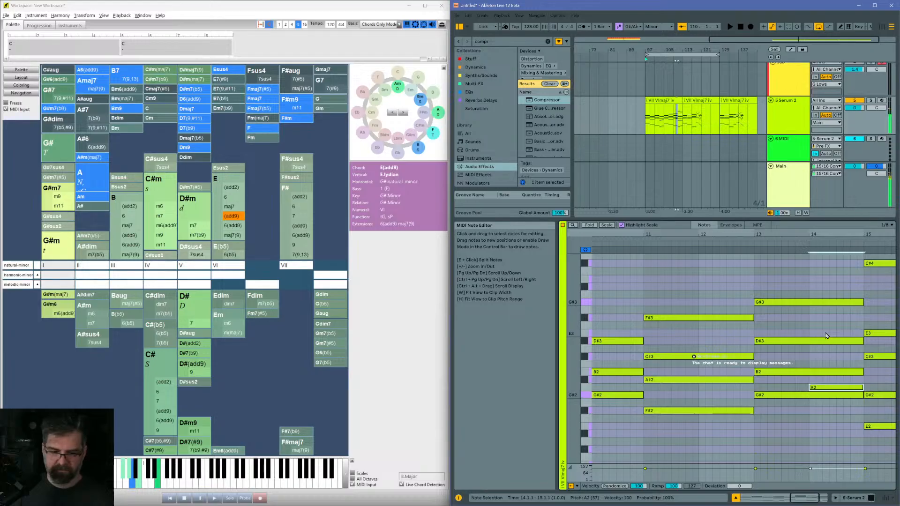
key("Down")
key("Down")
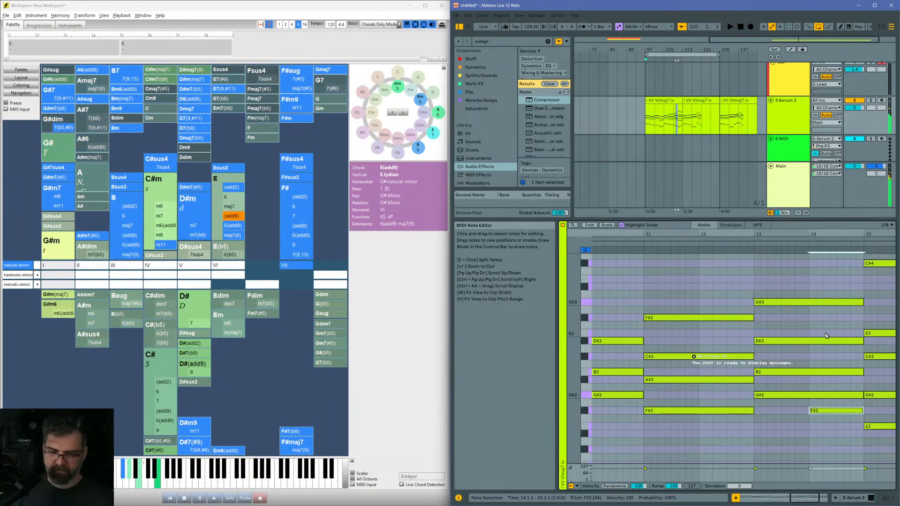
left_click(637, 299)
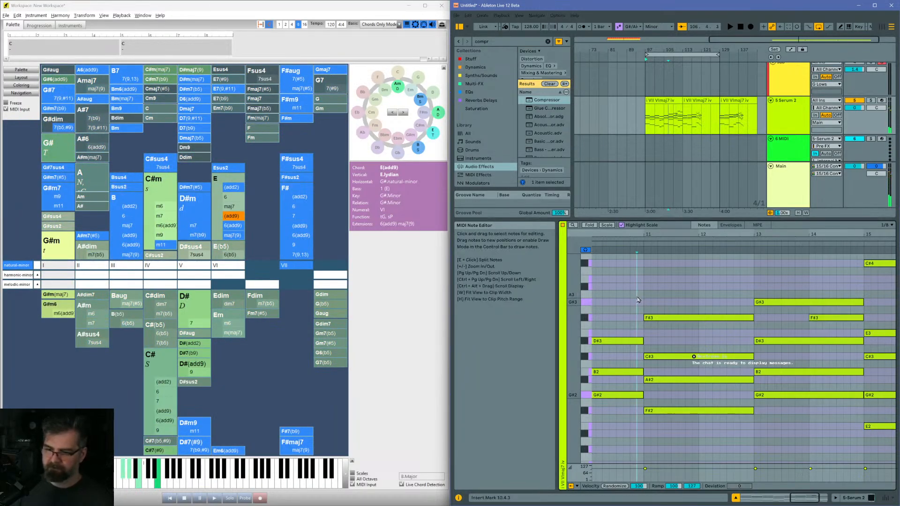
key("space")
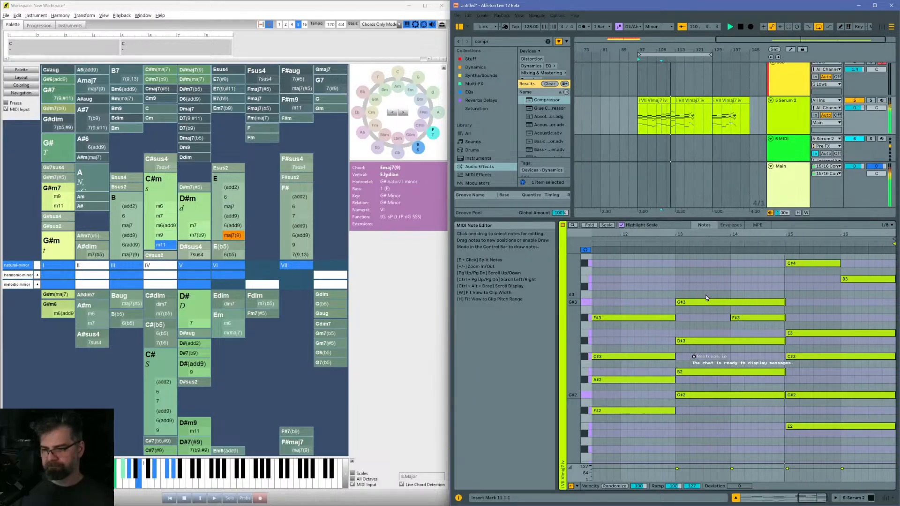
Step: Duplicate the bar 14 F#3 note to bar 15, raise the copy to A#3, and play from bar 13
left_click(779, 317)
key("space")
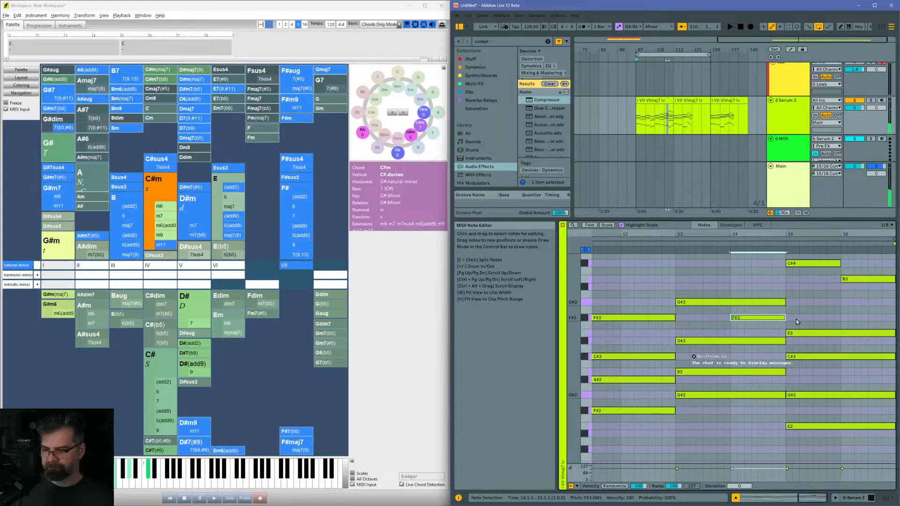
key("ctrl+d")
key("Up")
key("Up")
key("Up")
key("Up")
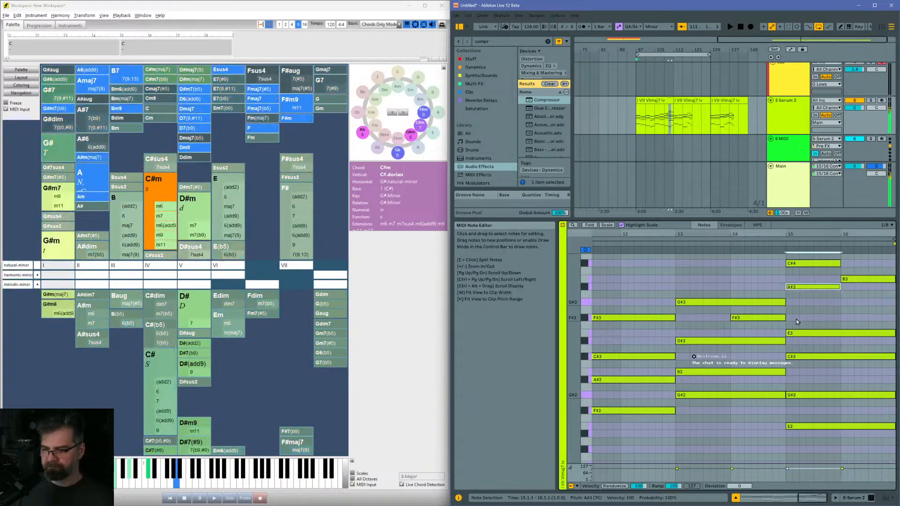
left_click(796, 319)
key("space")
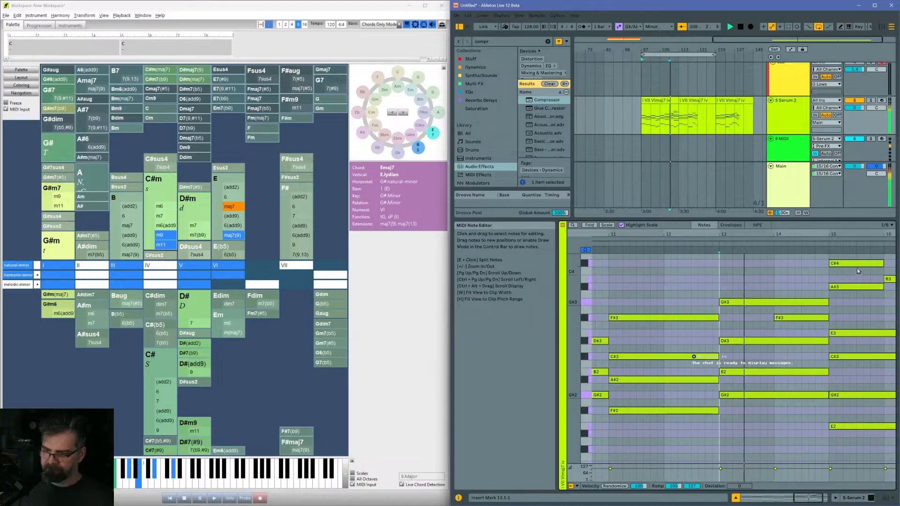
Step: Raise the A#3 note at bar 15 to B3
mouse_move(856, 236)
left_mouse_down()
mouse_move(851, 256)
mouse_move(850, 243)
left_mouse_up()
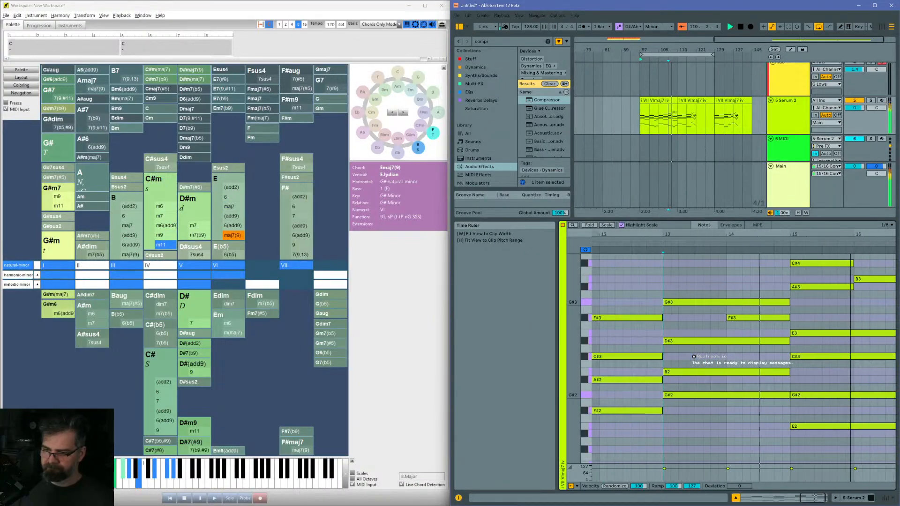
left_click(828, 287)
key("Up")
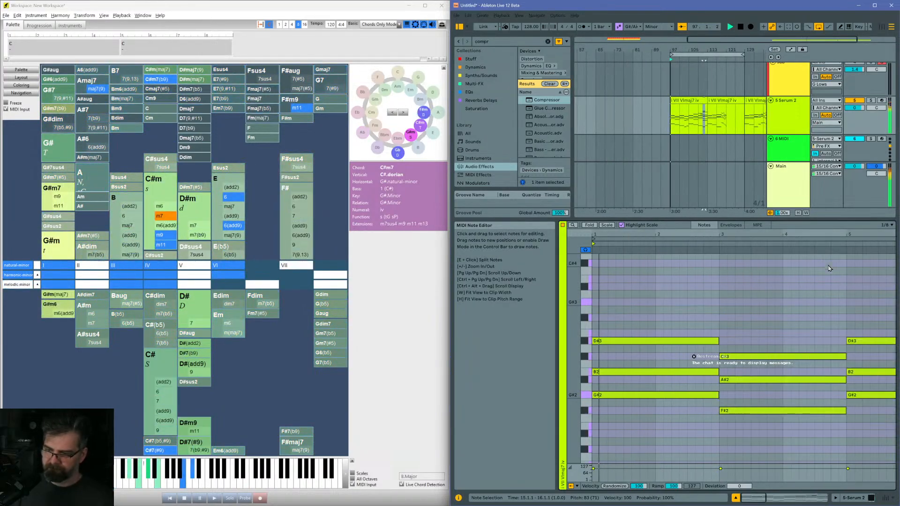
key("space")
Step: Duplicate the C#4 note from bar 15 to bar 16 and raise the copy to D#4
left_click(827, 265)
key("ctrl+d")
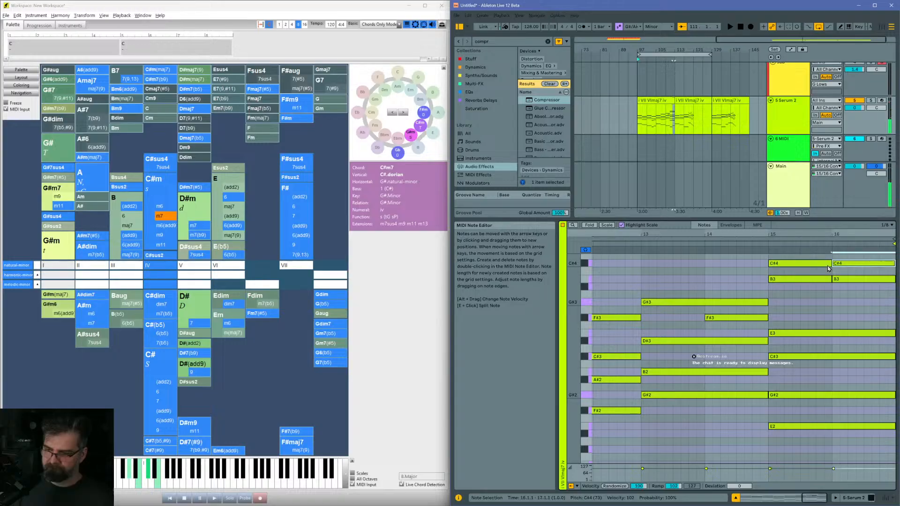
key("Up")
key("Up")
Step: Play the clip back and review its full note range across all sixteen bars
left_click(763, 269)
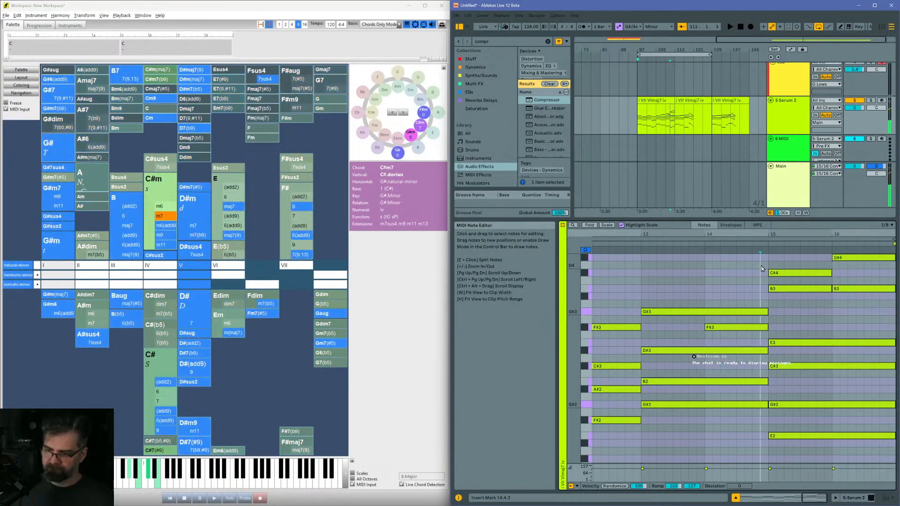
key("space")
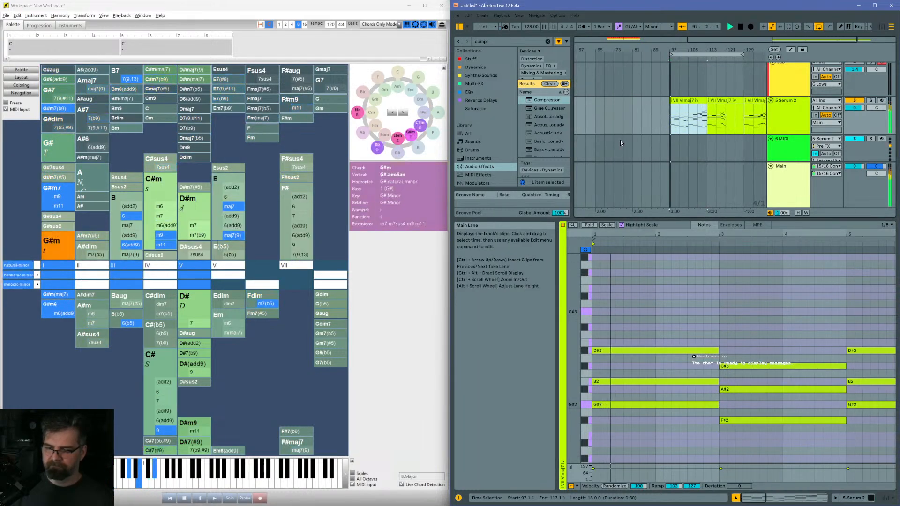
left_click_drag(574, 300, 550, 297)
left_click_drag(628, 235, 619, 204)
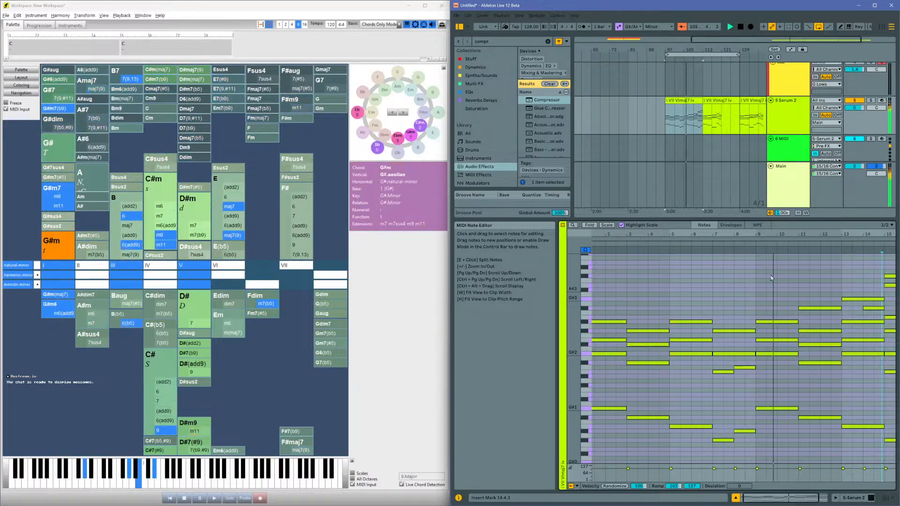
Step: Review the second Serum 2 clip's notes during playback, and return to the first clip and play it
left_click_drag(841, 235, 841, 224)
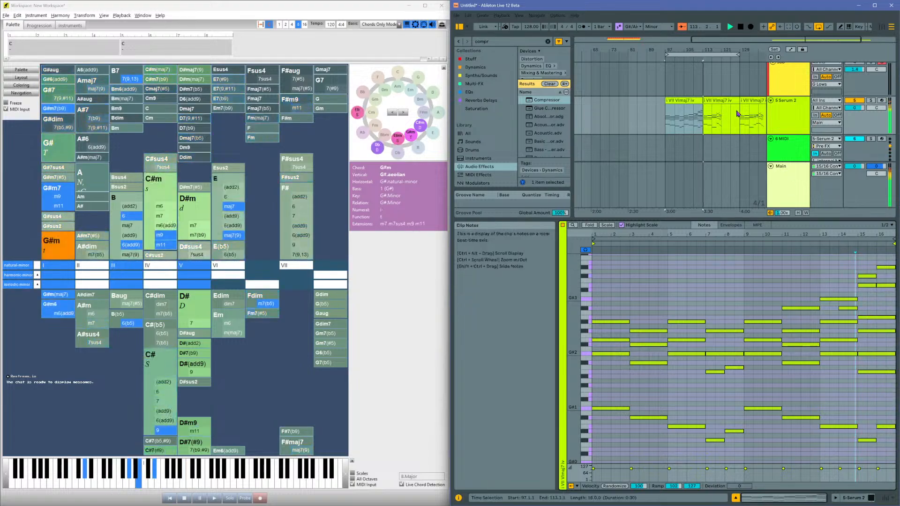
left_click(722, 112)
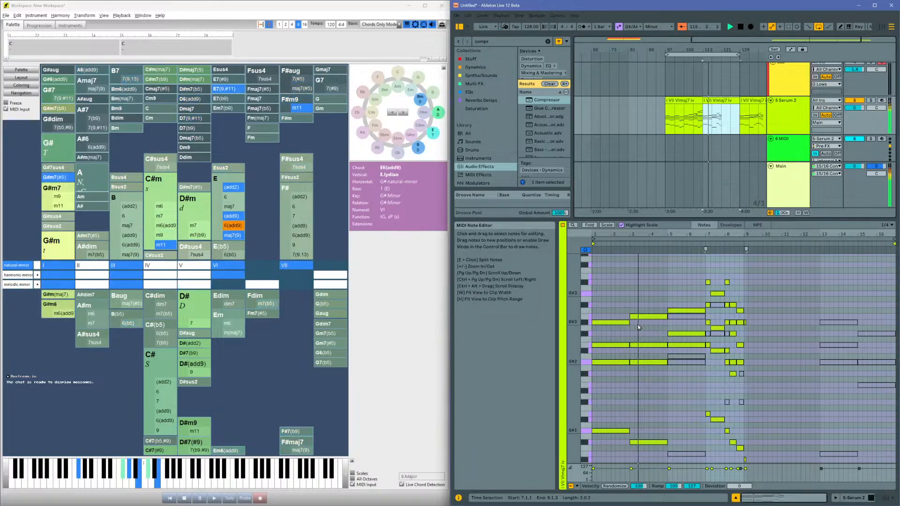
scroll(638, 337, "down", 2)
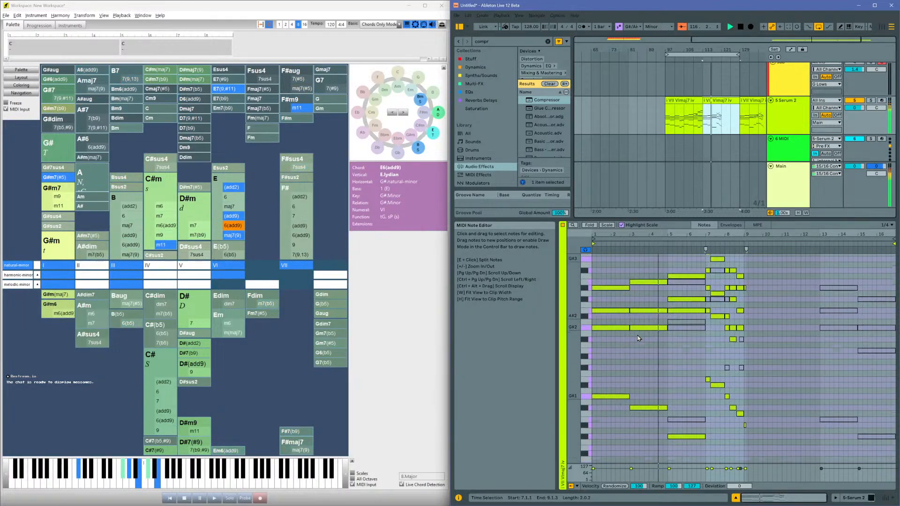
scroll(638, 337, "down", 2)
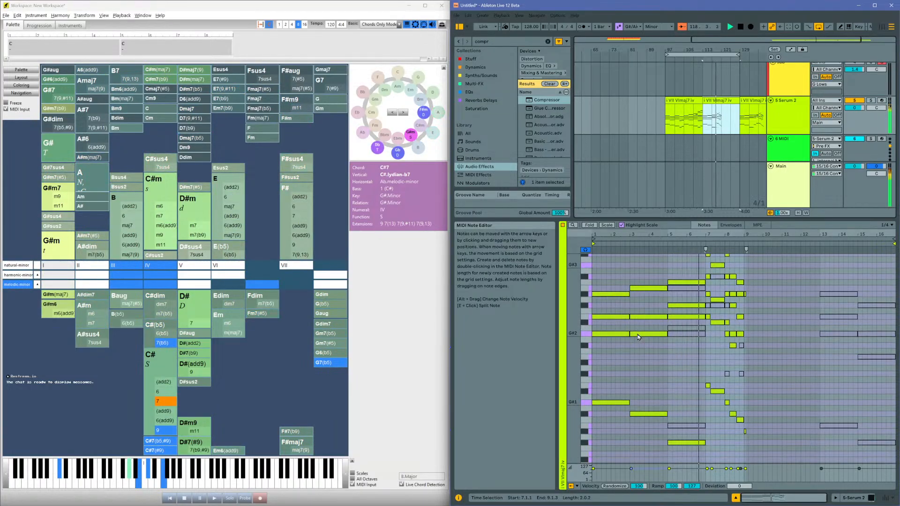
scroll(638, 337, "up", 2)
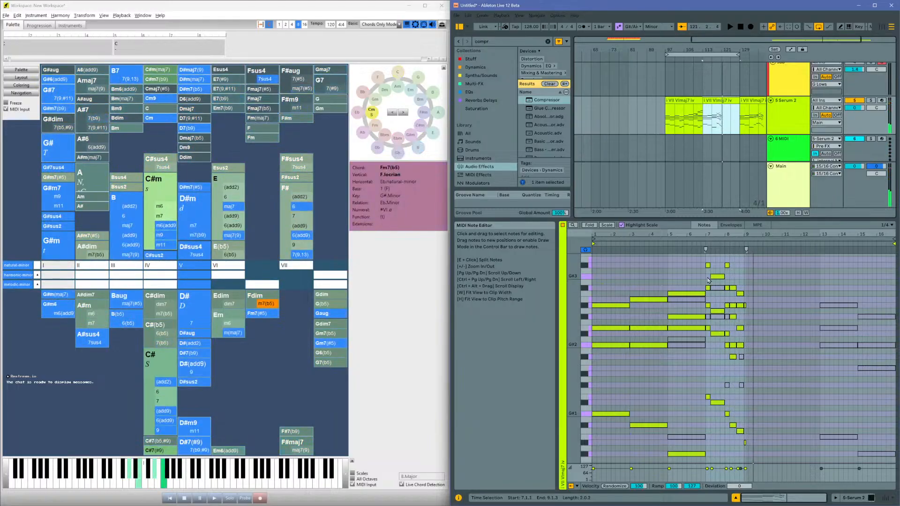
left_click_drag(708, 277, 708, 277)
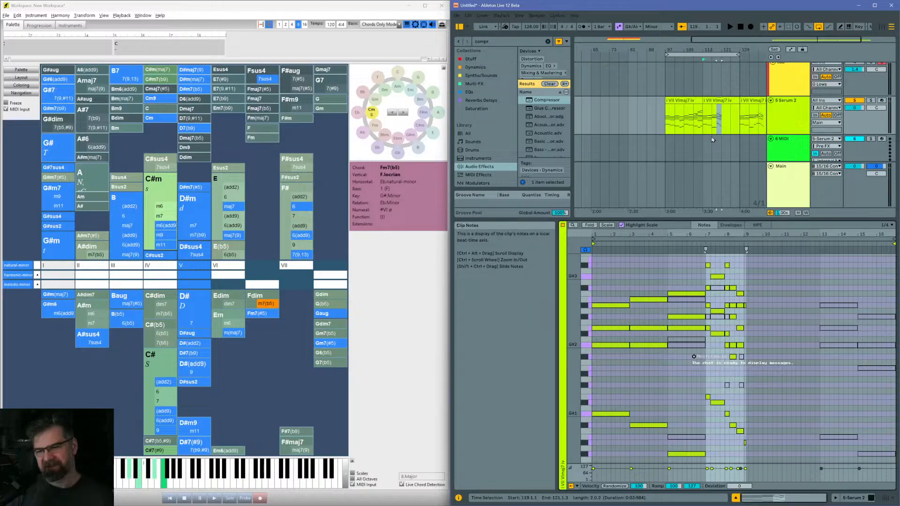
left_click(667, 128)
key("space")
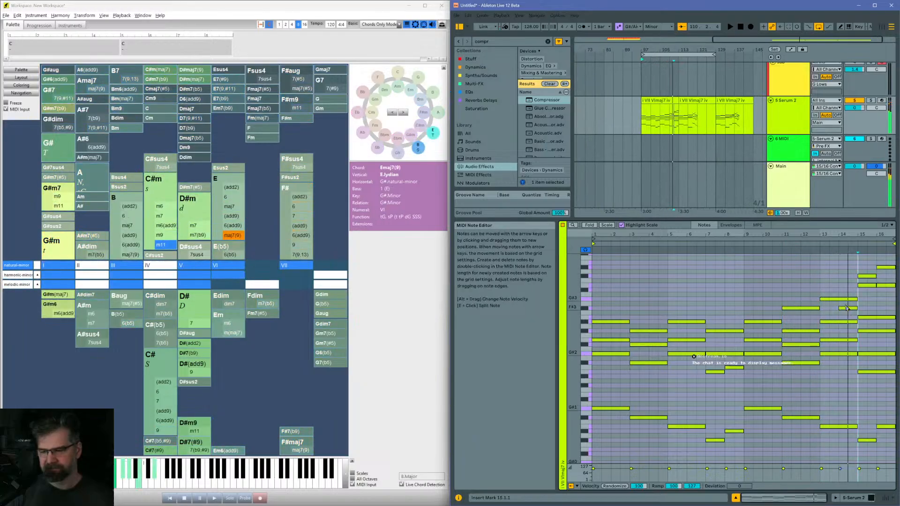
Step: Try the bar 14 F#3 note at E3, raise it back to F#3, and play from bar 11
left_click_drag(850, 308, 849, 319)
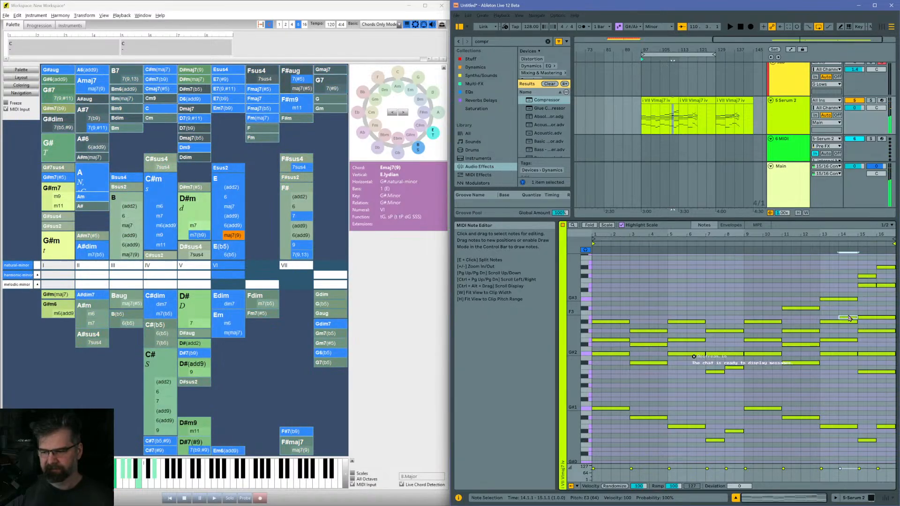
left_click(844, 323)
left_click(847, 318)
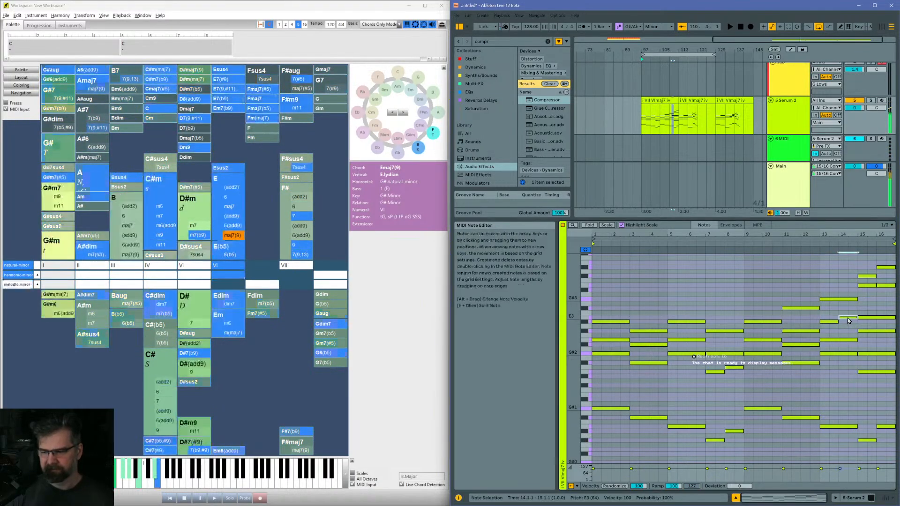
key("Up")
key("Up")
left_click(785, 286)
key("space")
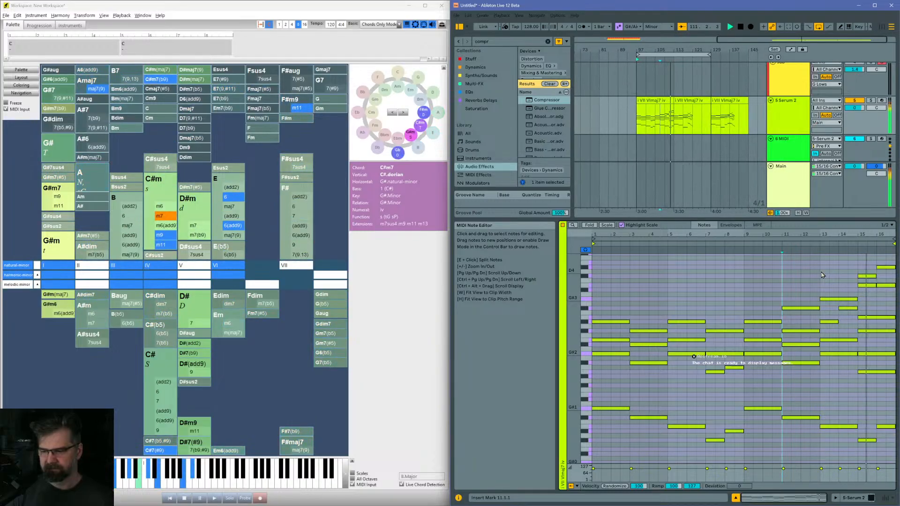
Step: Lower the B3 note at bar 15 to G#3 and play from bar 13
left_click(866, 285)
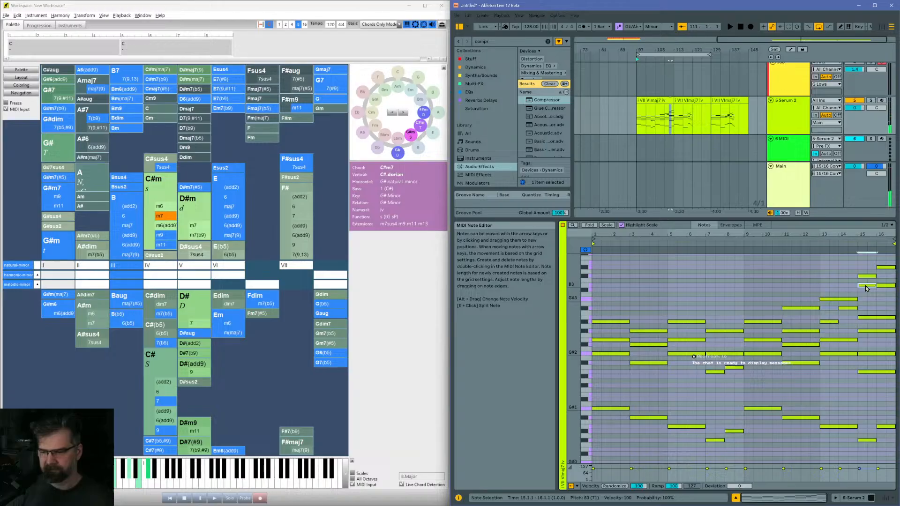
key("Delete")
left_click(821, 290)
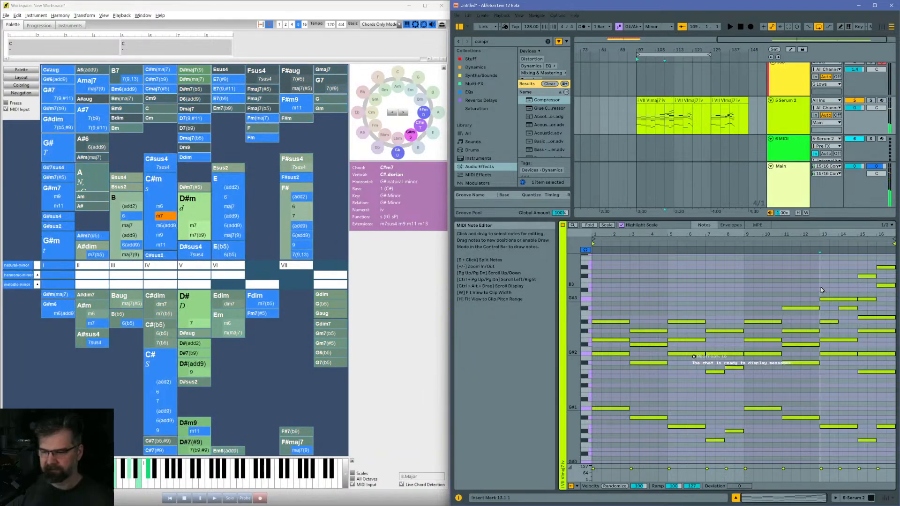
key("space")
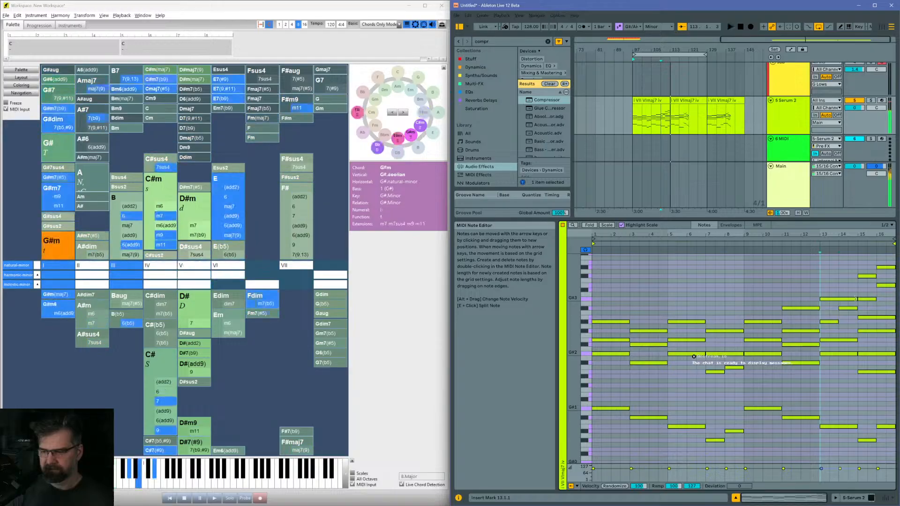
Step: Move the second Serum 2 clip behind the third one on the track, and reopen the first clip
left_click(675, 102)
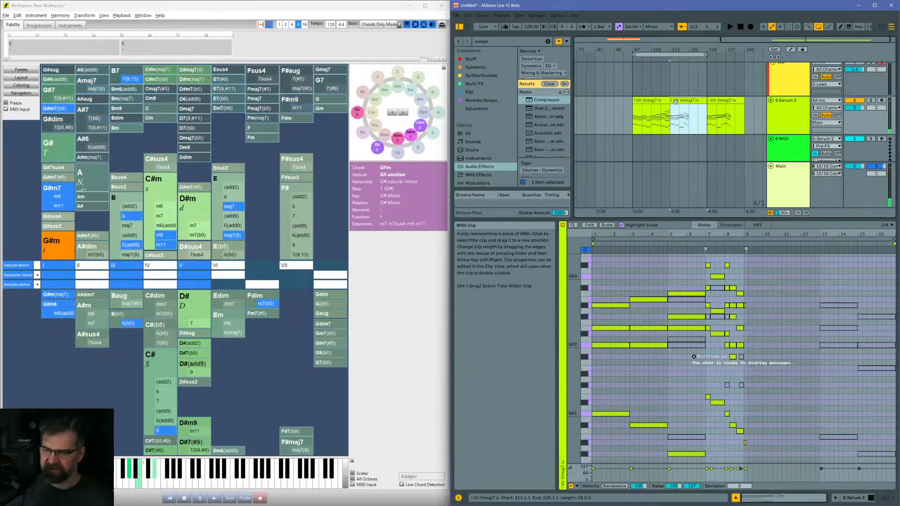
left_click_drag(682, 102, 751, 102)
left_click(627, 125)
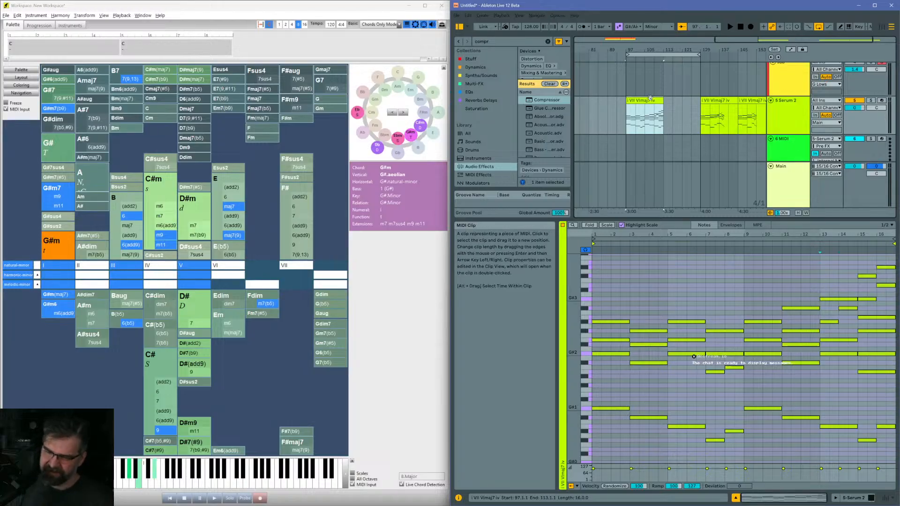
Step: Play the first clip and listen to the melody line over the chords through to bar 16
key("space")
left_click(628, 305)
key("space")
key("space")
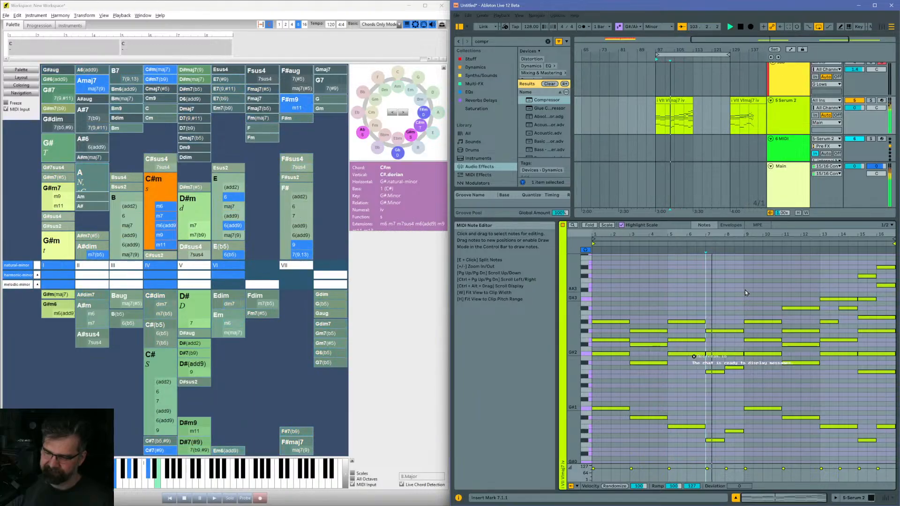
left_click(782, 285)
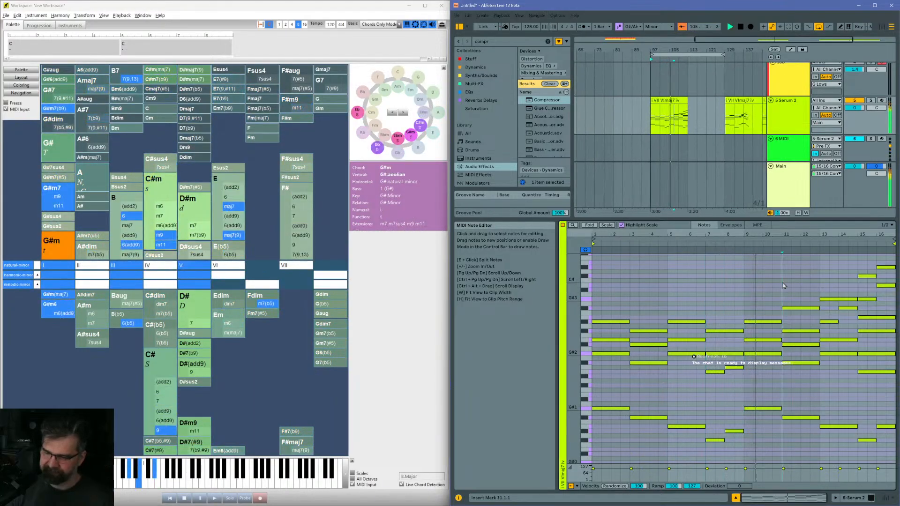
left_click(821, 277)
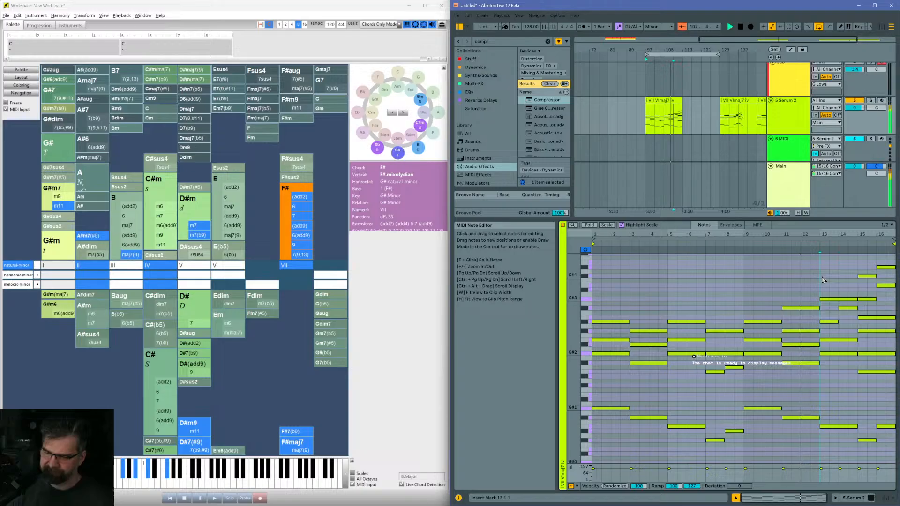
left_click(842, 271)
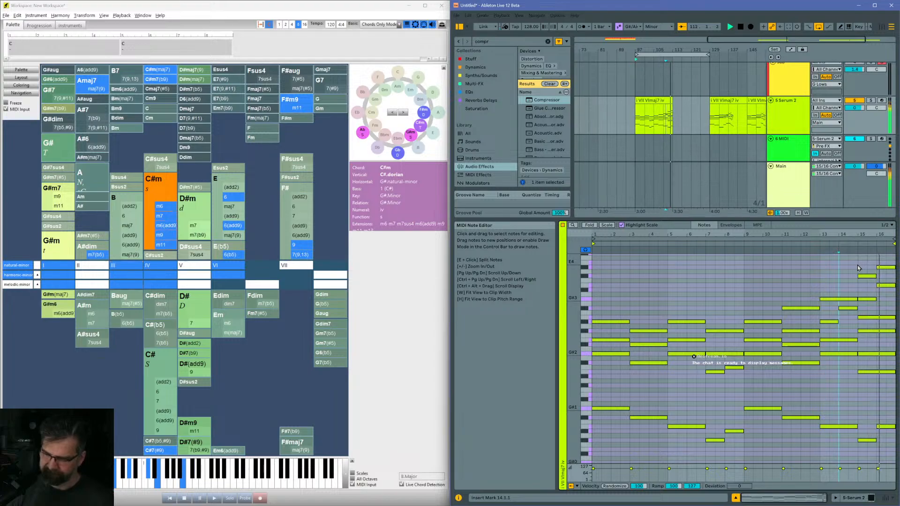
Step: Try the bar 16 B3 note at D4, move it to A#3, and play from bar 15
left_click(886, 284)
key("Up")
key("Up")
key("Up")
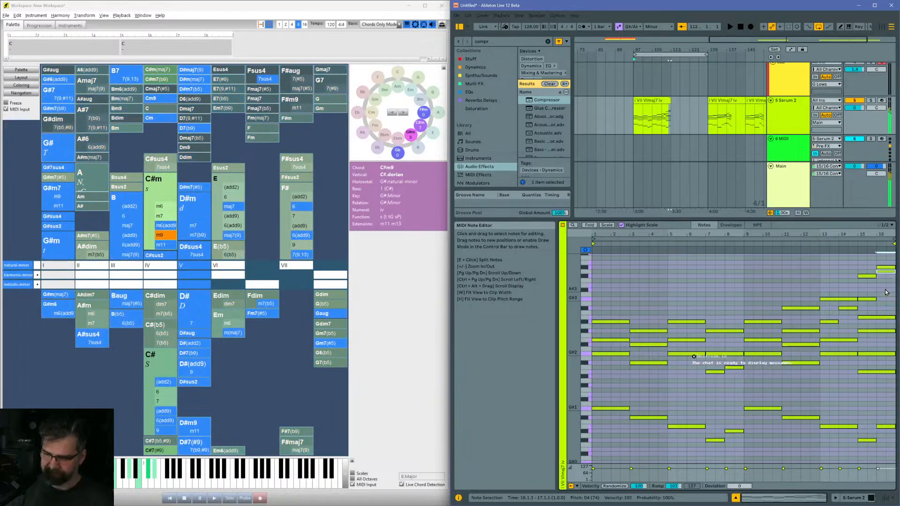
left_click(859, 288)
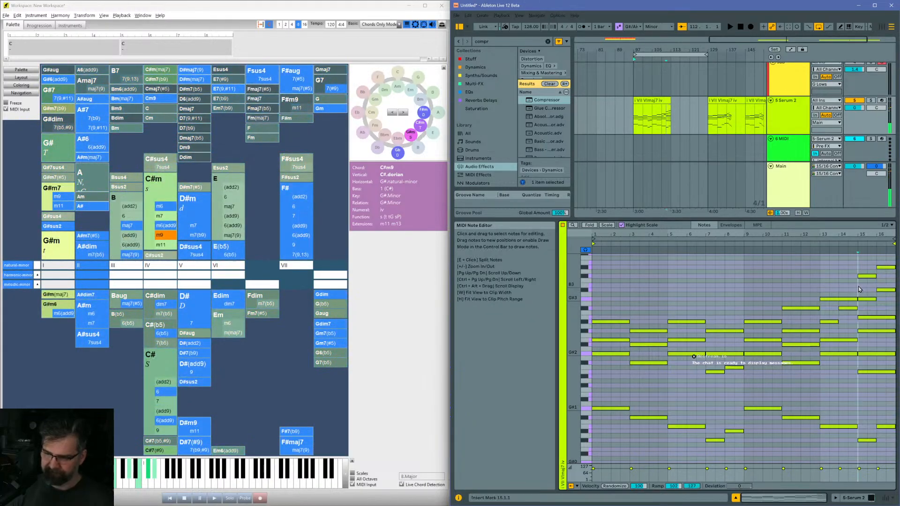
key("space")
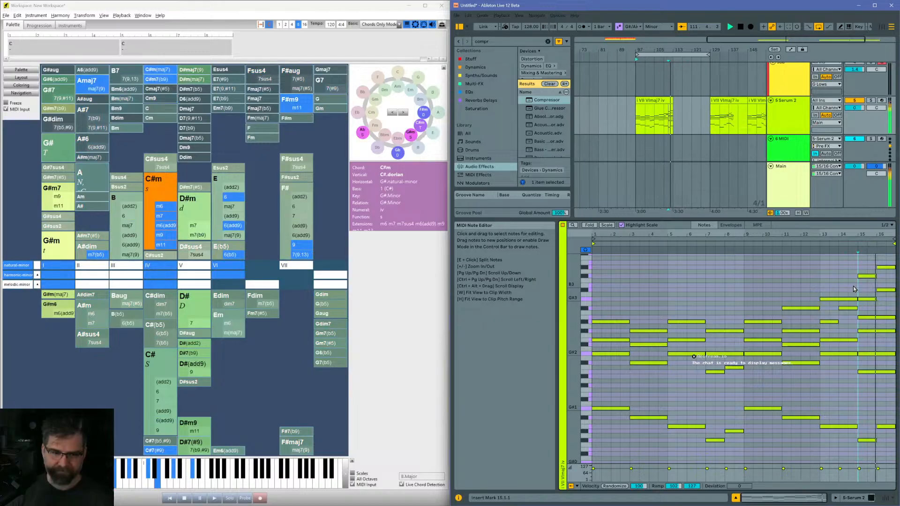
Step: Raise the A#3 note at bar 16 to B3 and play from bar 15
left_click(881, 290)
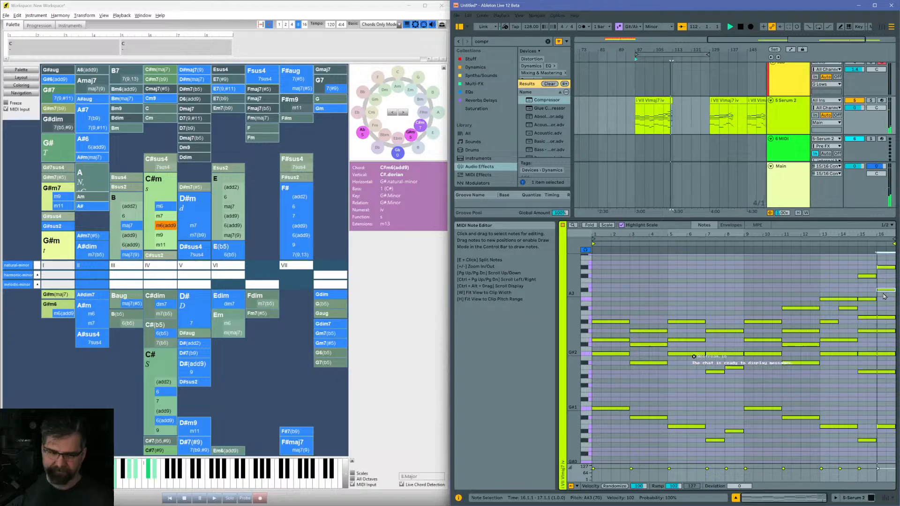
key("Up")
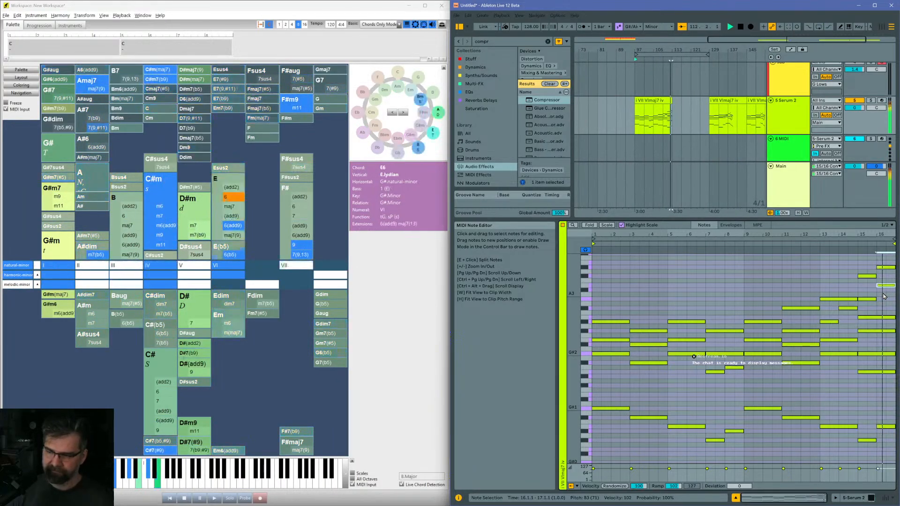
left_click(862, 290)
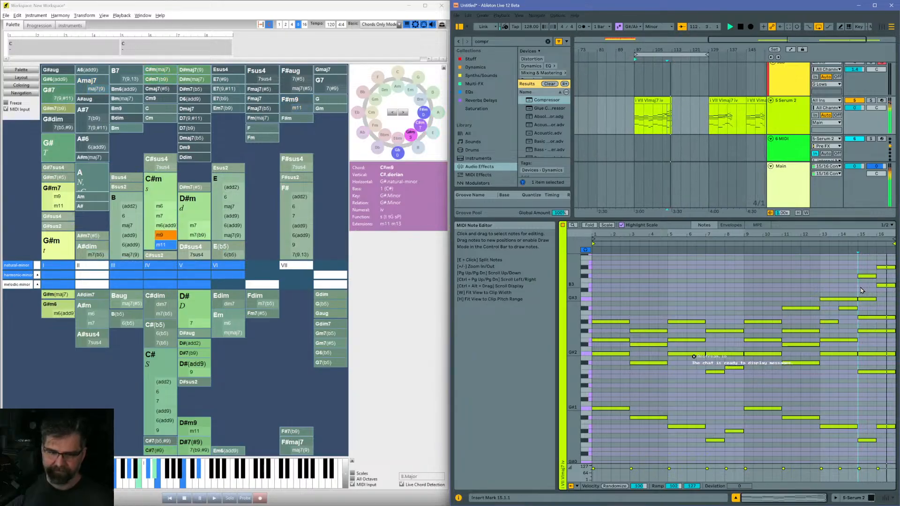
key("space")
Step: Raise the B3 note at bar 16 to C4 and play from bar 15
left_click(885, 285)
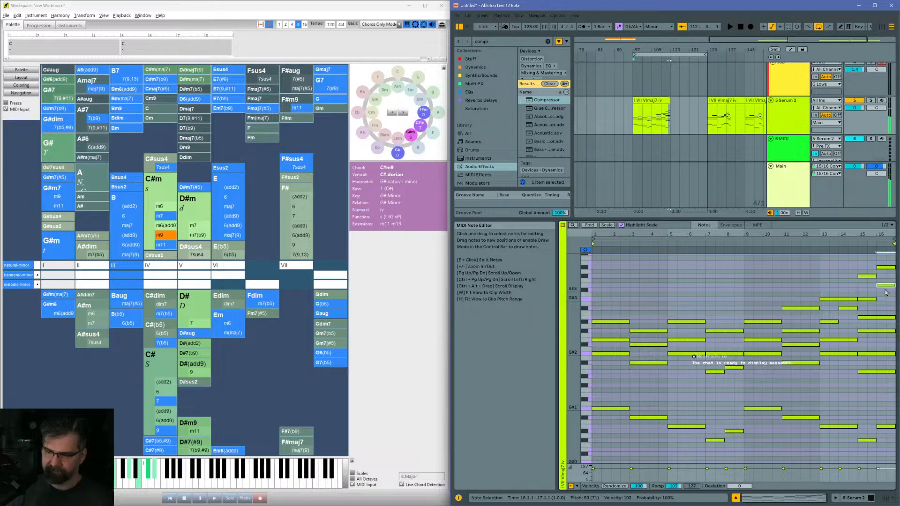
key("Up")
left_click(859, 284)
key("space")
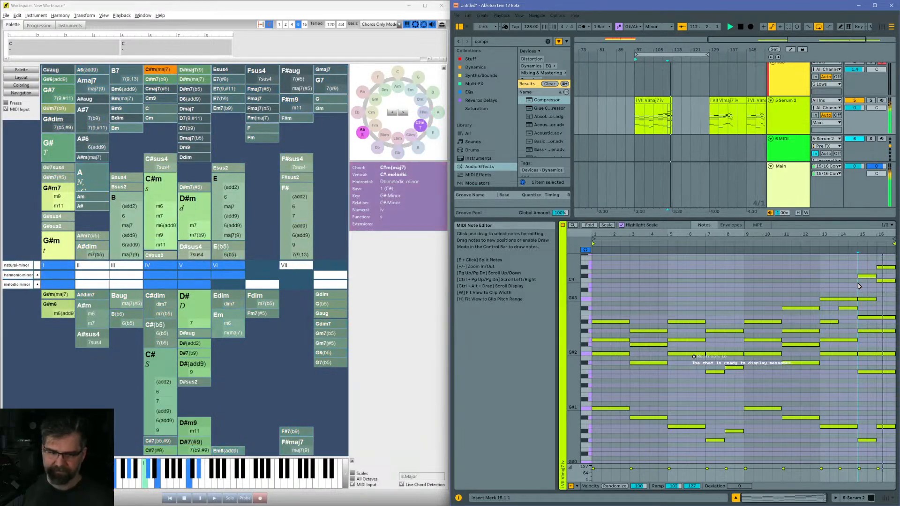
Step: Raise the C4 note at bar 16 to C#4 and play from bar 15
left_click(888, 281)
key("Up")
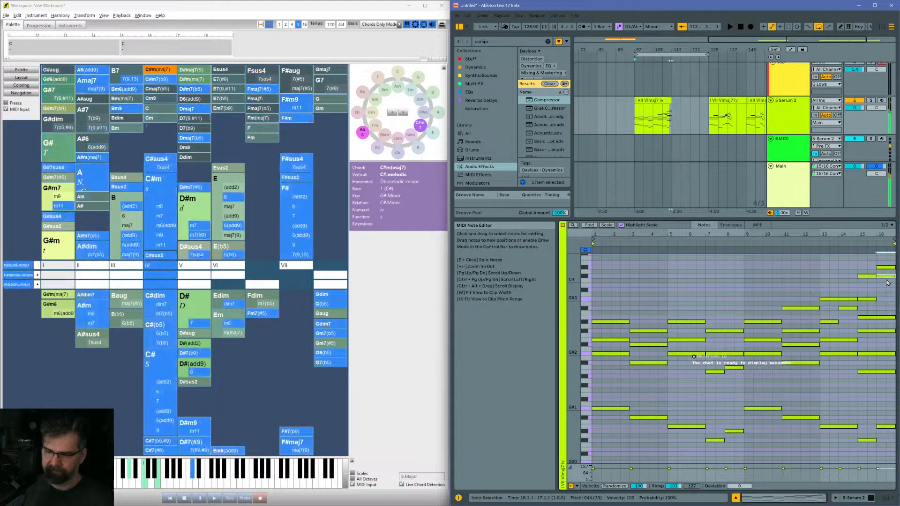
left_click(857, 267)
key("space")
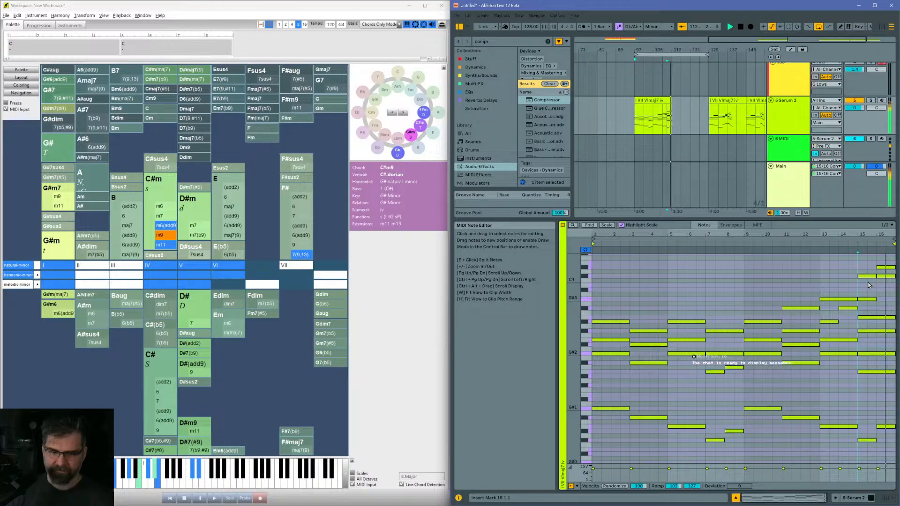
key("space")
Step: Transpose the lower C#4 note at bar 16 up to F#4 and down an octave to F#3, and play from bar 15
left_click(888, 277)
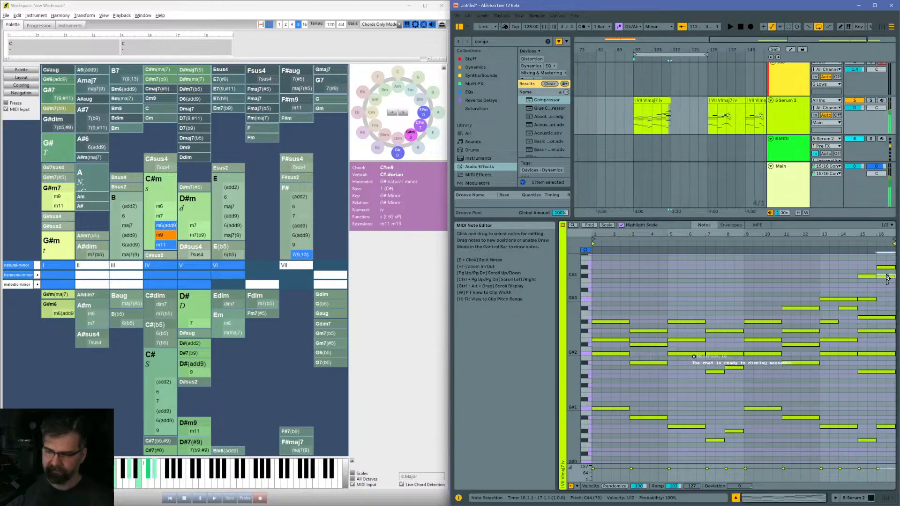
key("Up")
key("Up")
key("Up")
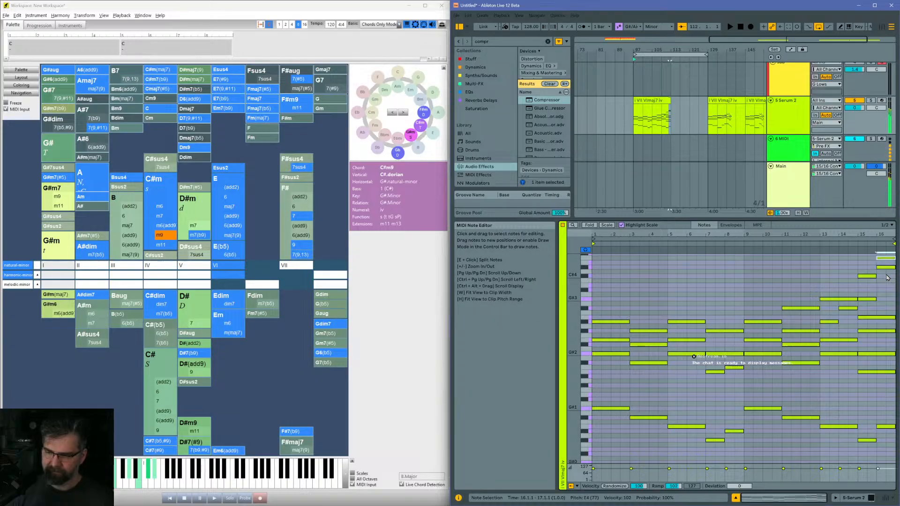
key("Up")
key("shift+Down")
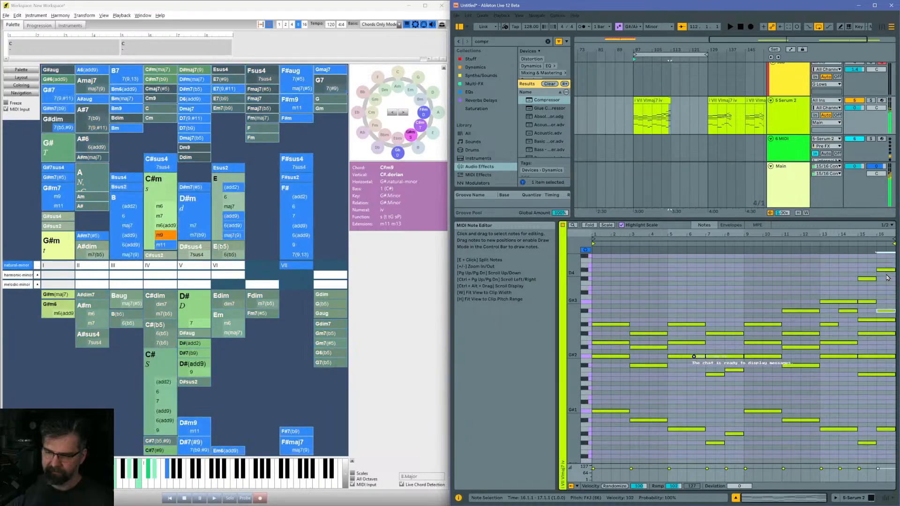
left_click(858, 266)
key("space")
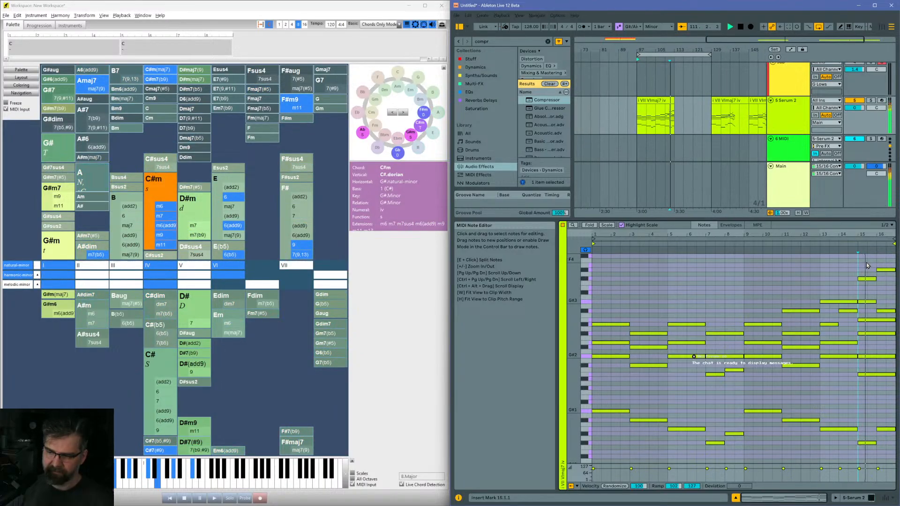
Step: Lower the F#3 note at bar 16 to D#3
left_click(888, 311)
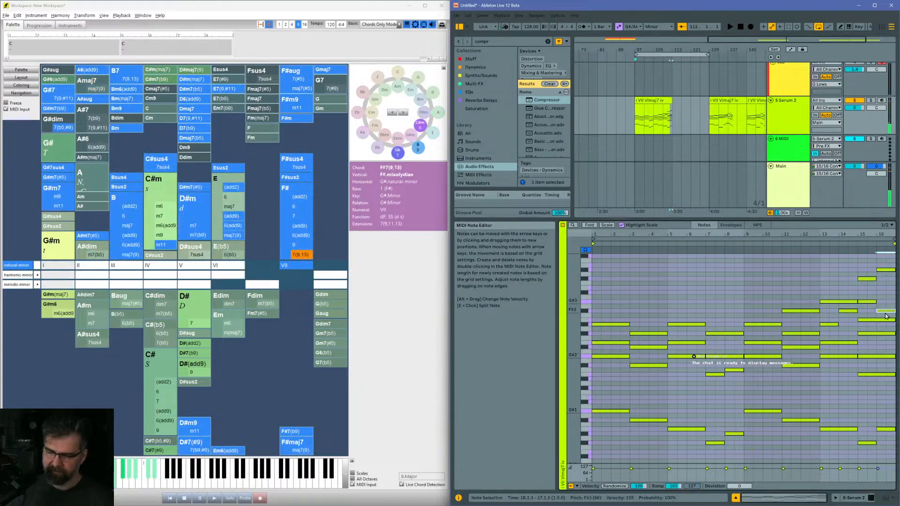
key("Up")
key("Down")
key("Down")
key("Down")
key("Down")
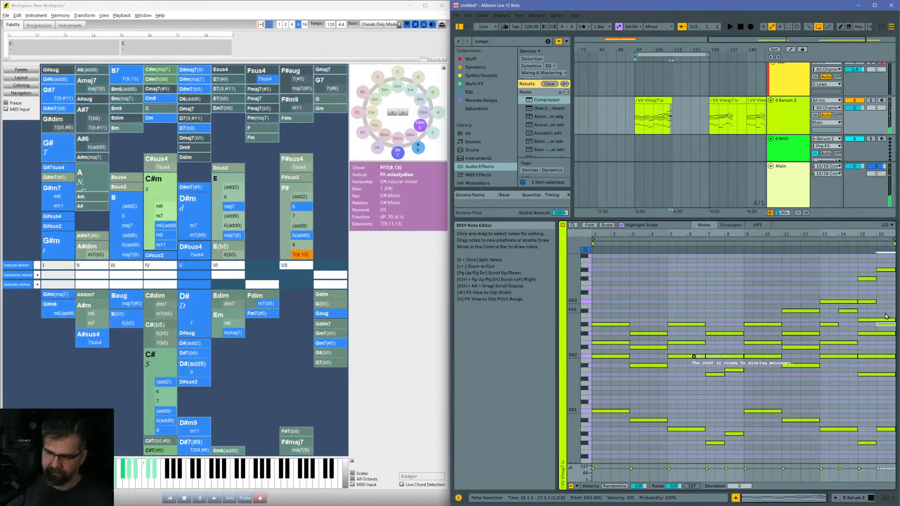
Step: Raise the D#3 note at bar 16 to F#3 and play from bar 15
key("Up")
key("Up")
key("Up")
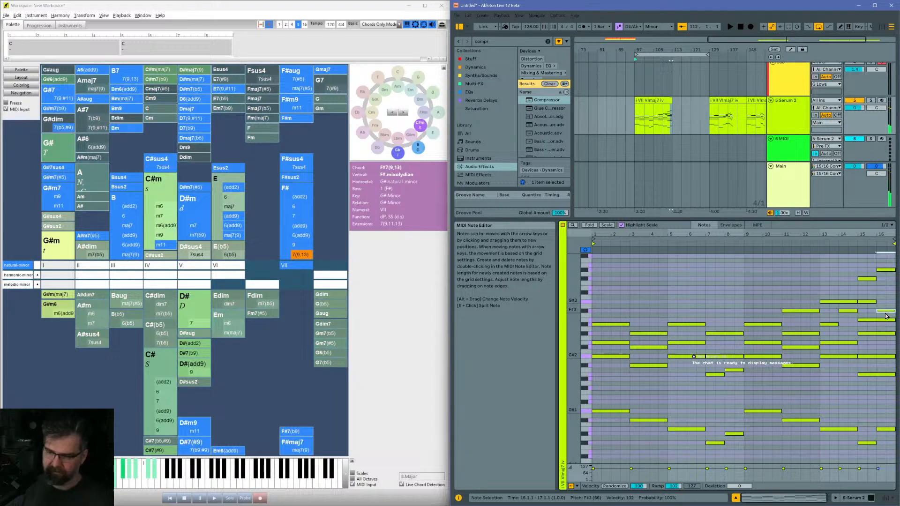
left_click(859, 295)
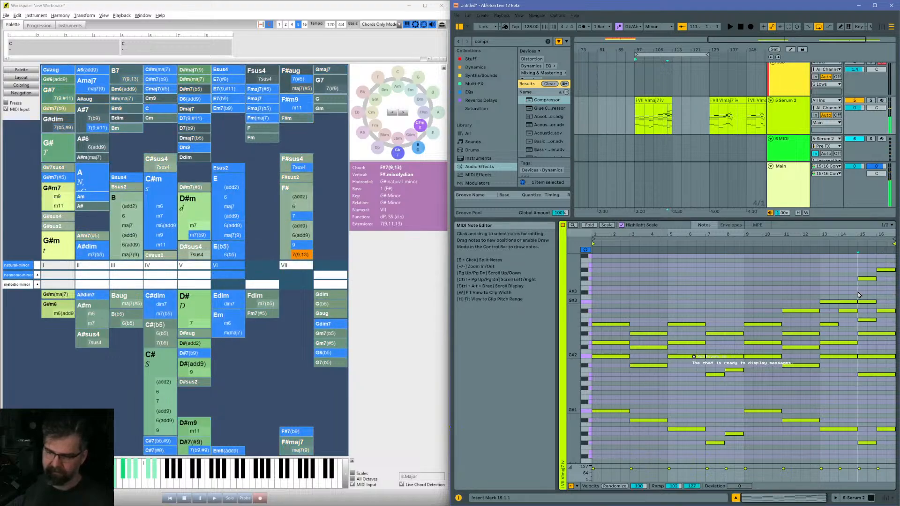
key("space")
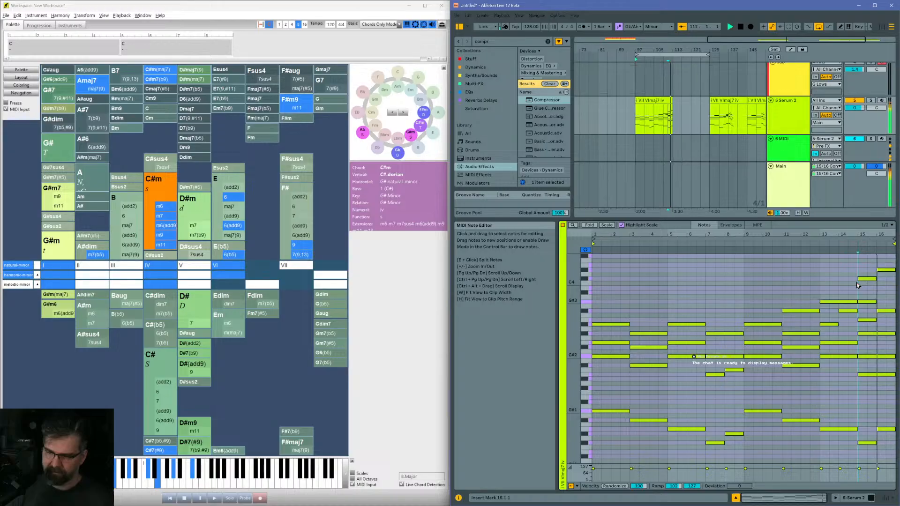
Step: Raise the F#3 note at bar 16 to G#3 and play from bar 15
double_click(888, 310)
key("Up")
key("Up")
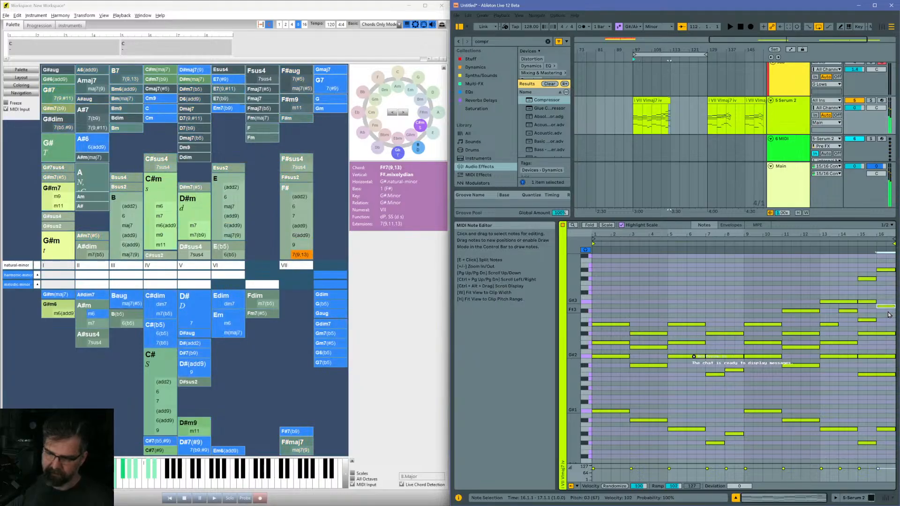
left_click(867, 294)
key("space")
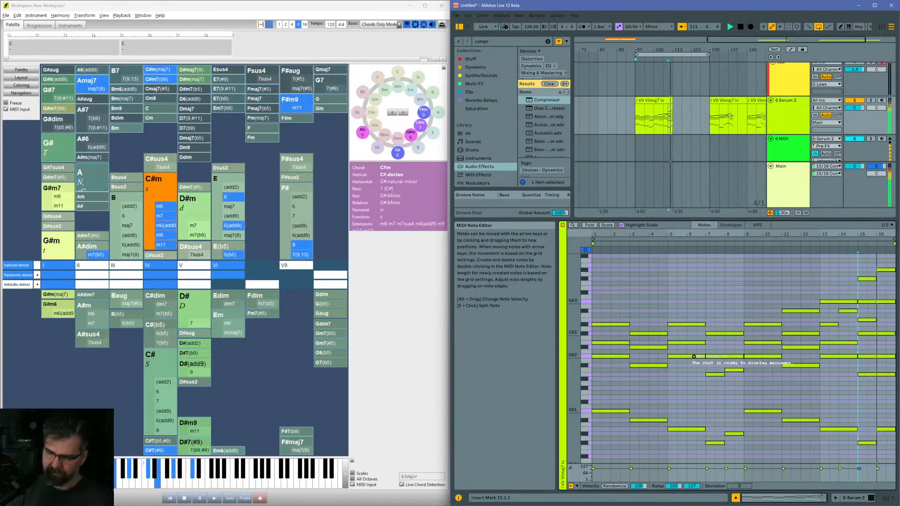
Step: Copy the G#3 note at bar 16 up to F#4, keeping the original, and play from bar 15
double_click(887, 309)
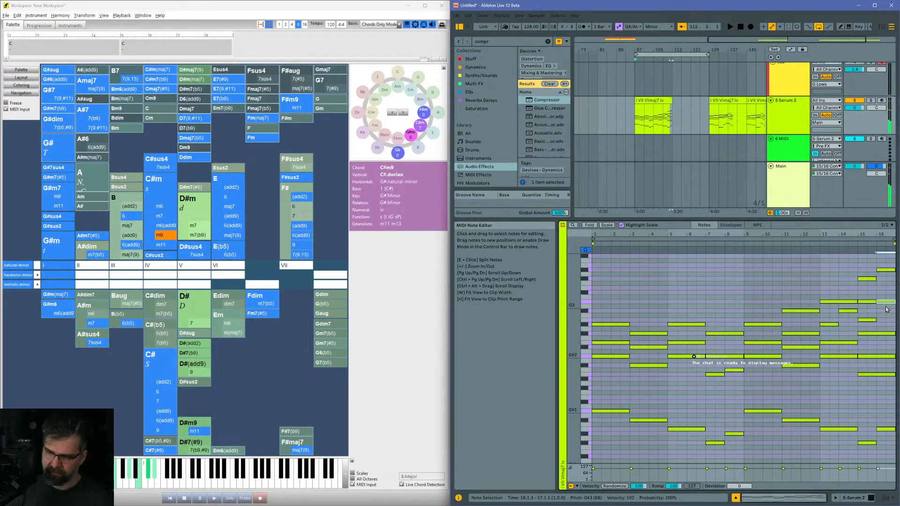
key("Up")
key("Up")
key("Up")
key("Up")
key("Up")
key("Up")
key("Up")
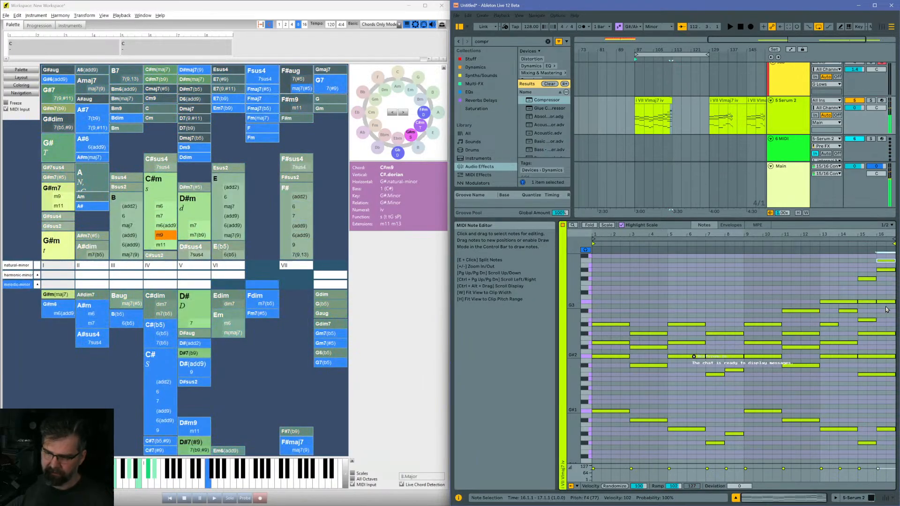
key("Up")
key("Up")
key("Up")
key("Up")
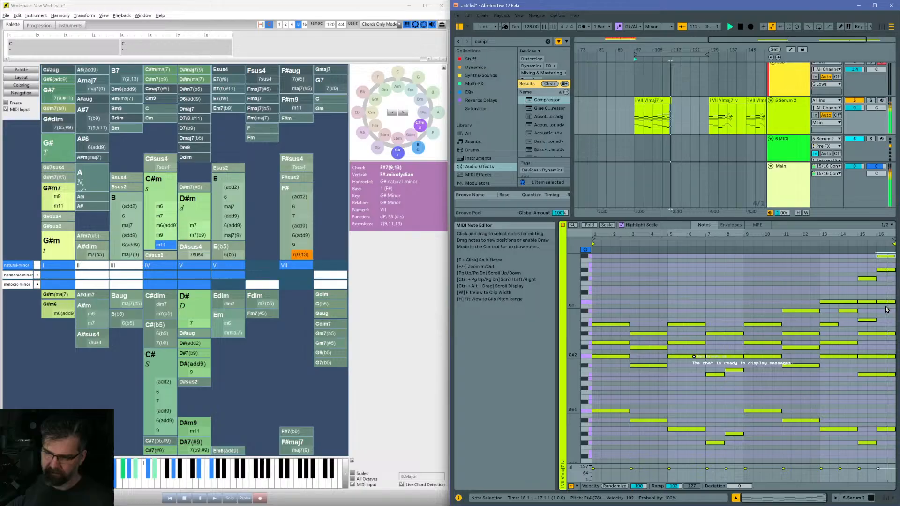
left_click(860, 296)
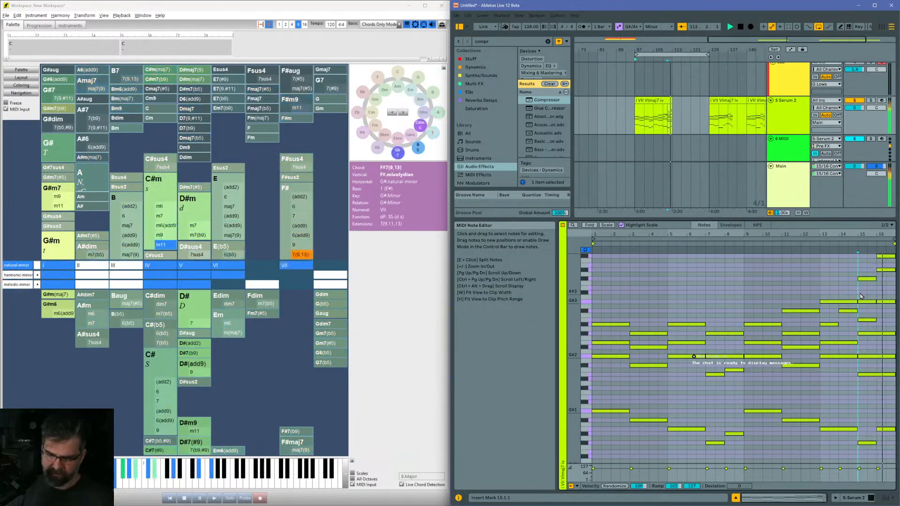
Step: Raise the F#4 note at bar 16 to G#4 and play from bar 15
left_click(882, 257)
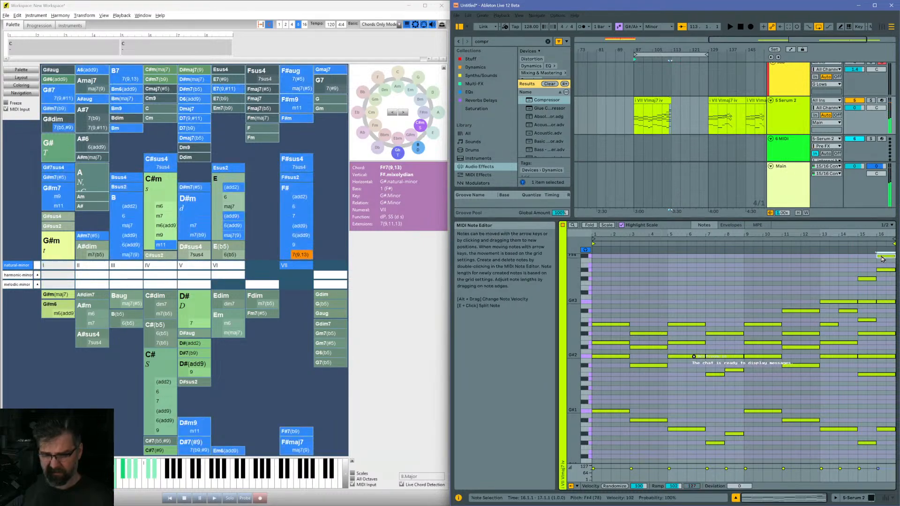
key("Up")
key("Up")
left_click(859, 264)
key("space")
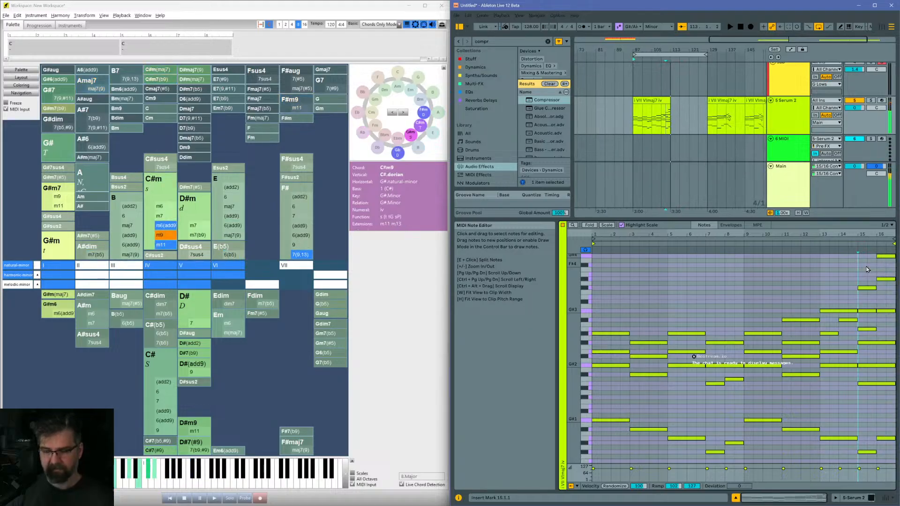
Step: Copy the C#4 note at bar 15 up to E4, keeping the original, and play from bar 13
left_click(887, 279)
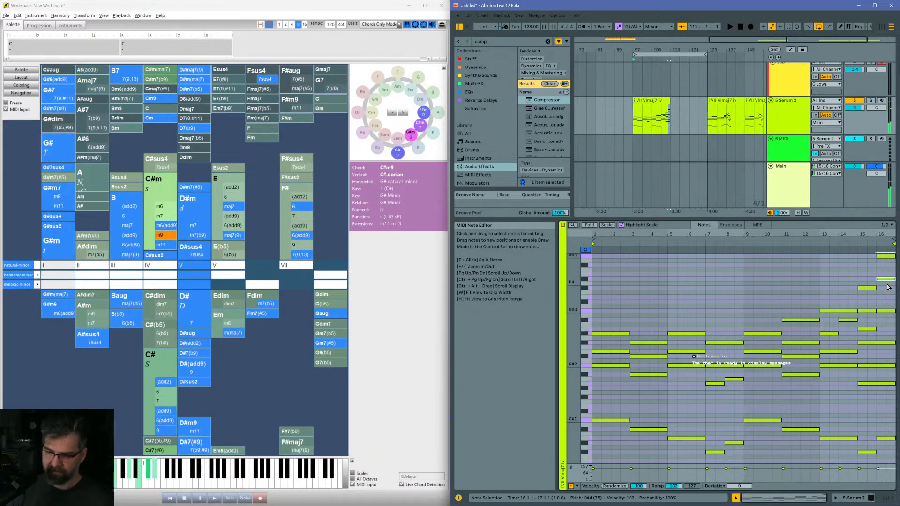
left_click(867, 284)
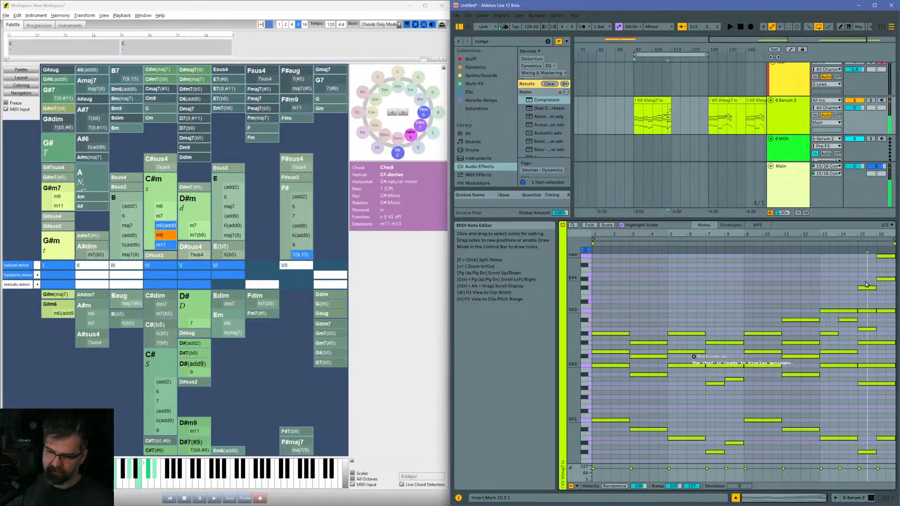
left_click(867, 288)
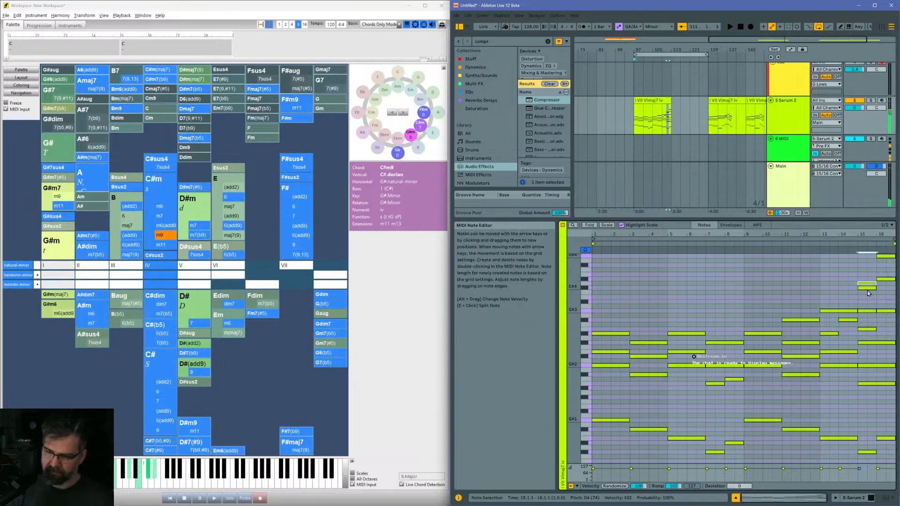
key("Up")
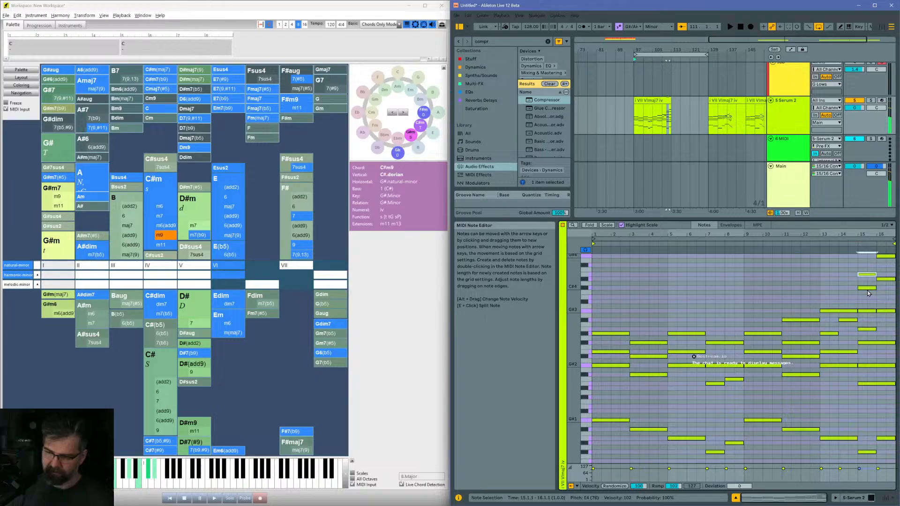
left_click(828, 282)
key("space")
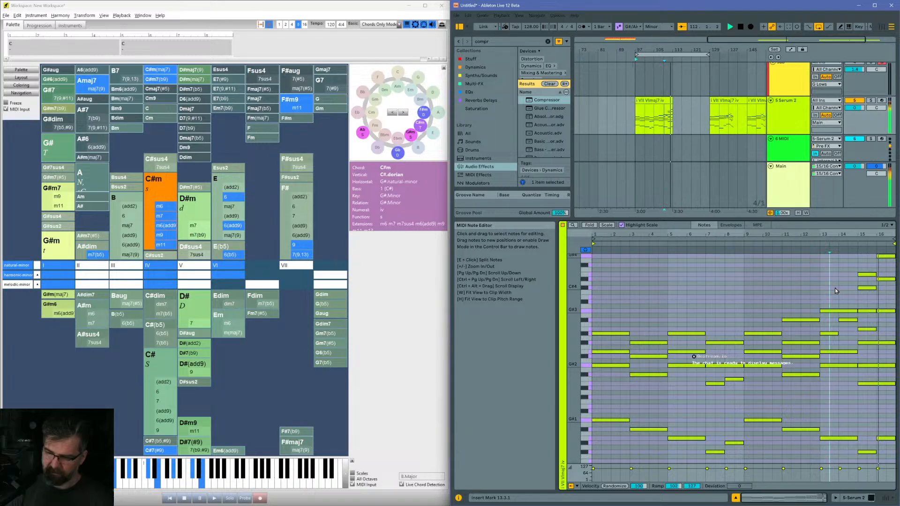
key("space")
Step: Raise the E4 note at bar 15 to F#4 and play from bar 13
left_click(867, 270)
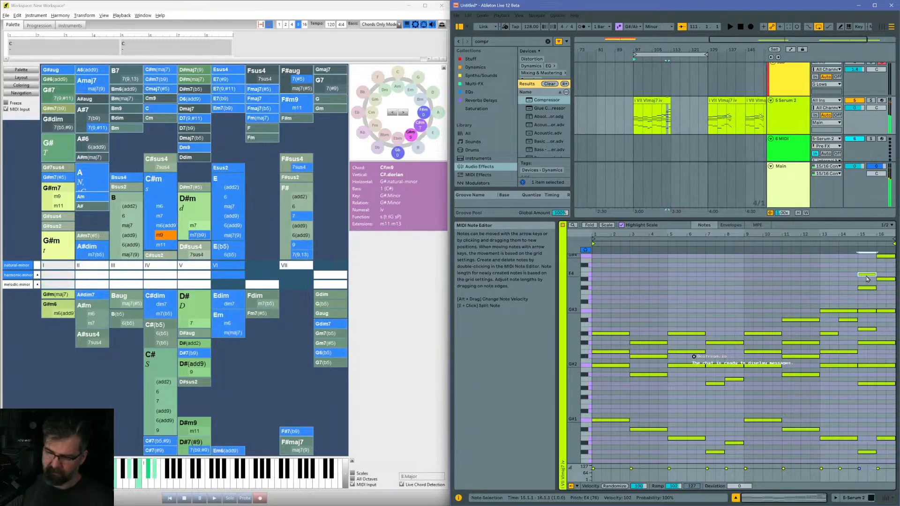
key("Up")
key("space")
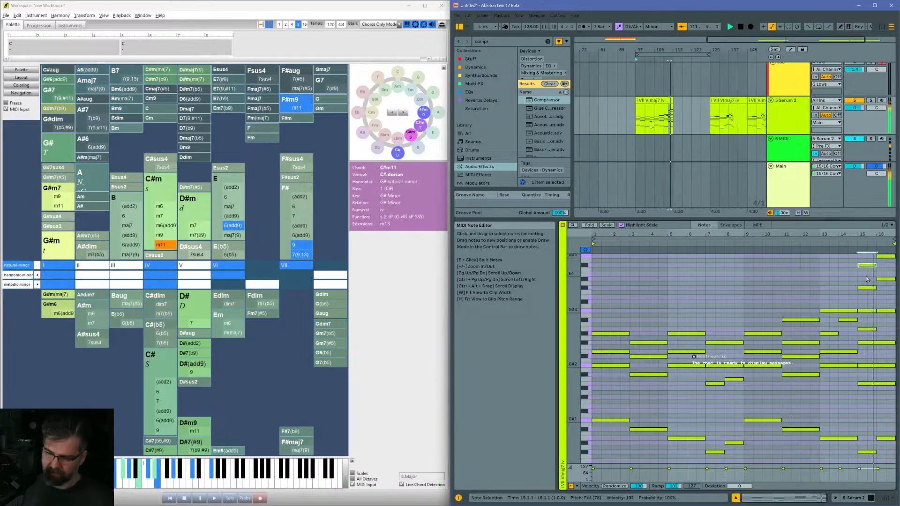
left_click(824, 282)
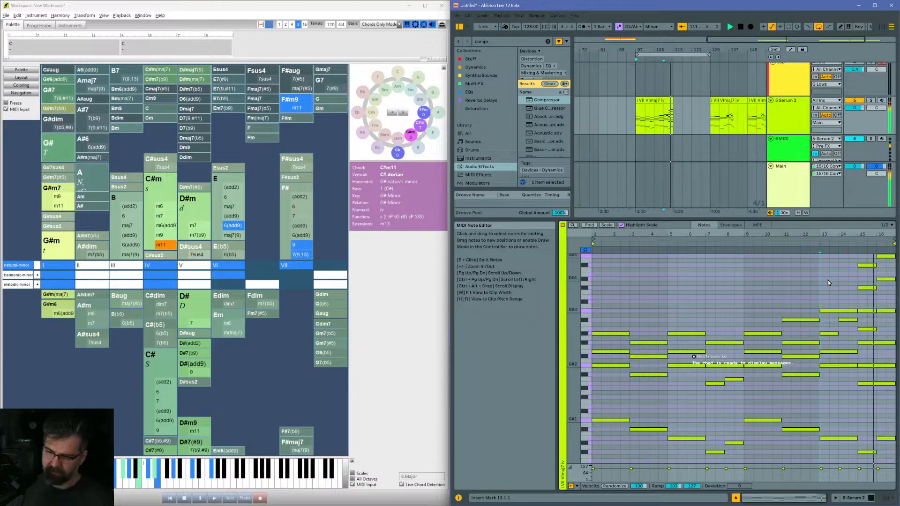
key("space")
Step: Try the upper bar 15 note at E4 and F4, restore it to F#4, and play the passage to compare
left_click(869, 266)
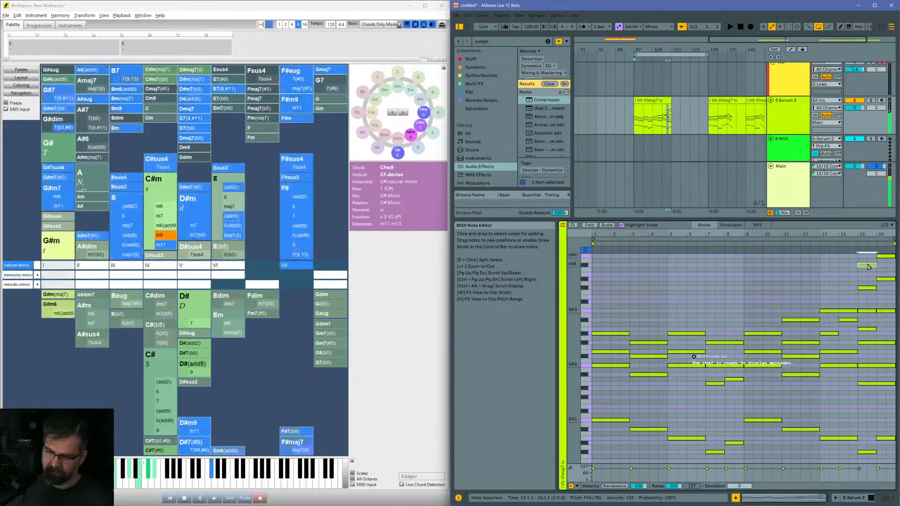
key("Down")
key("Down")
key("space")
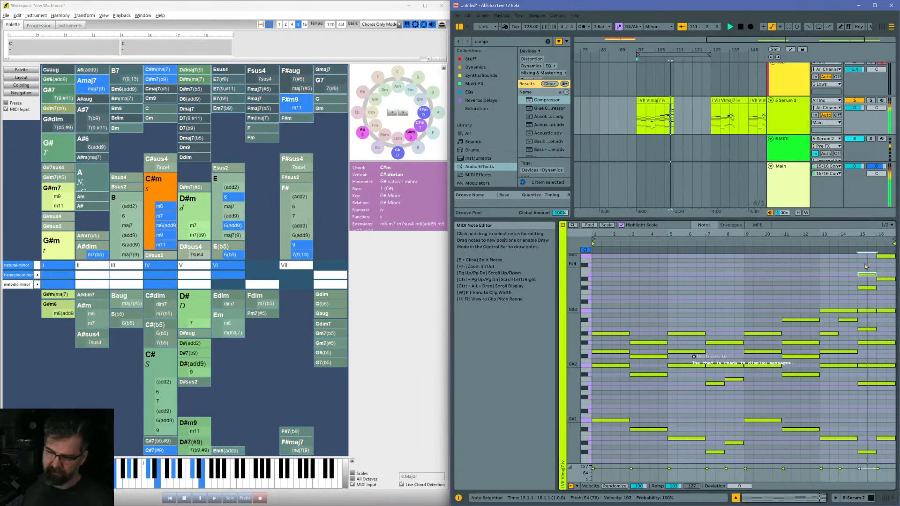
key("Up")
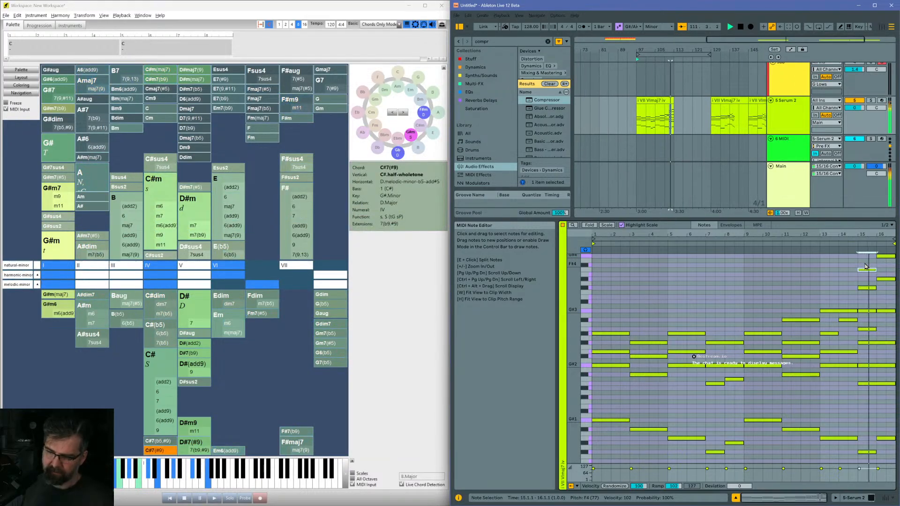
key("Up")
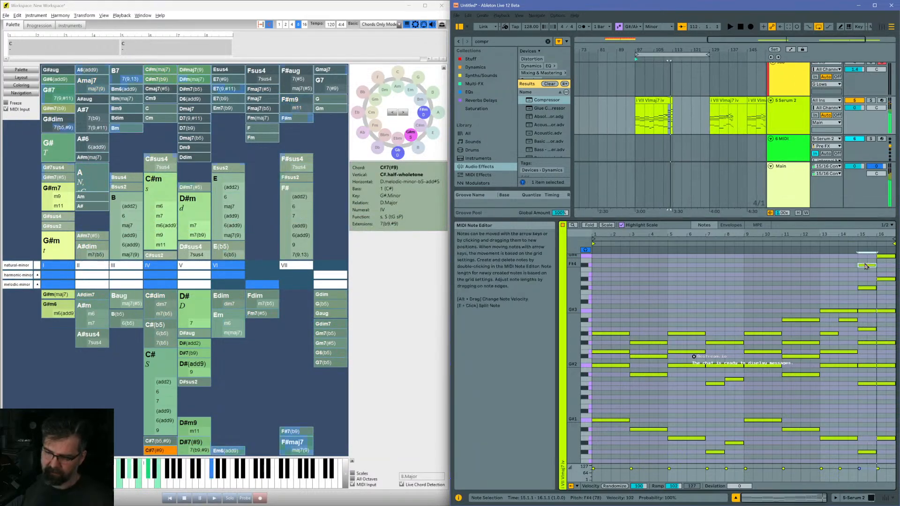
key("space")
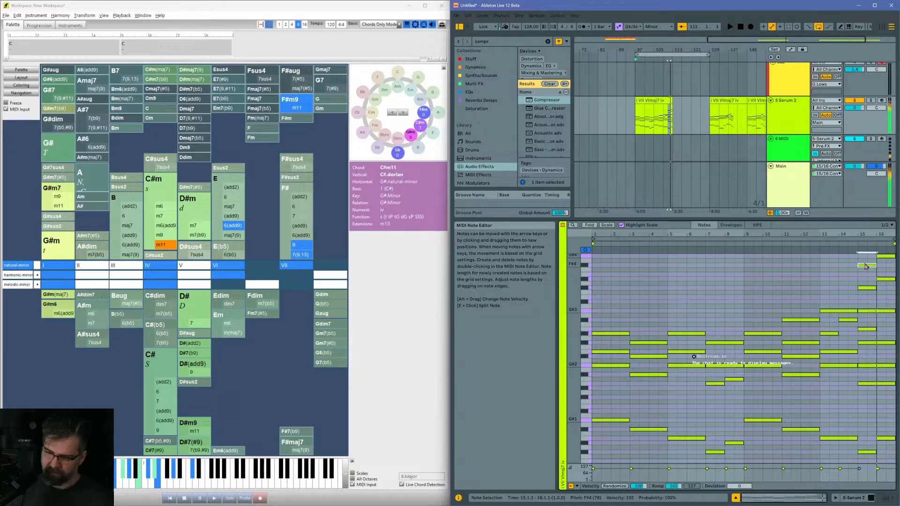
key("space")
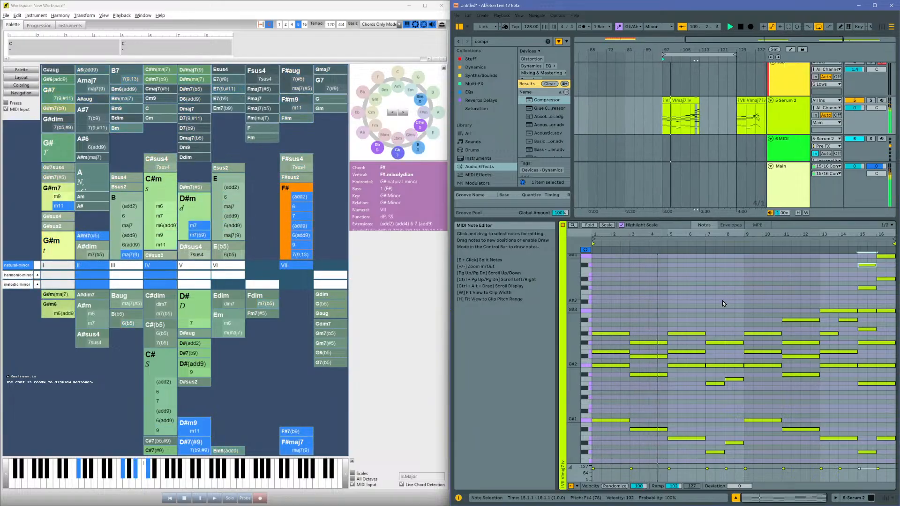
Step: Add a copy of the D#3 note at bar 5 one octave lower at D#2
left_click(684, 317)
left_click(688, 333)
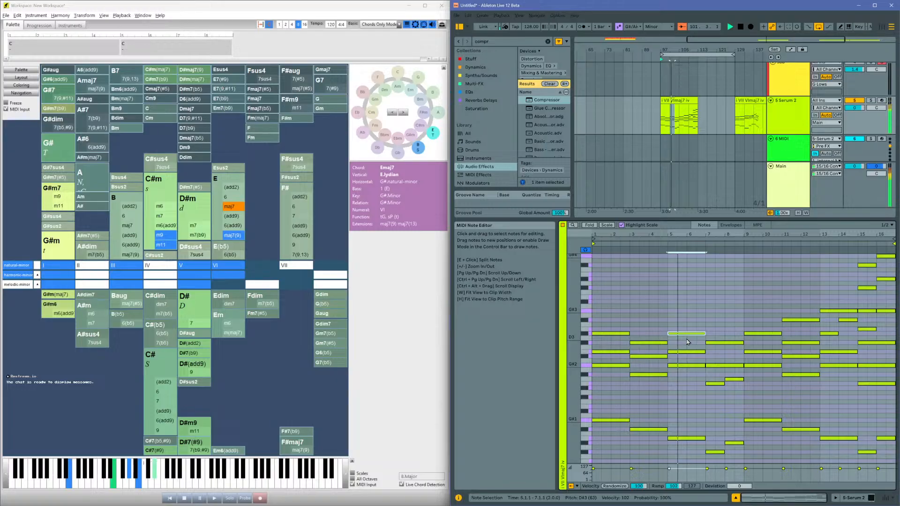
key("shift+Down")
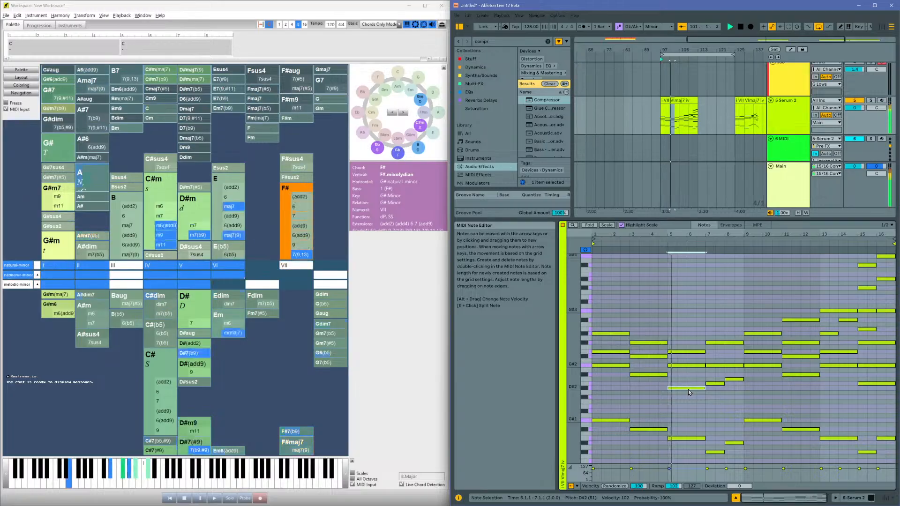
key("shift+Up")
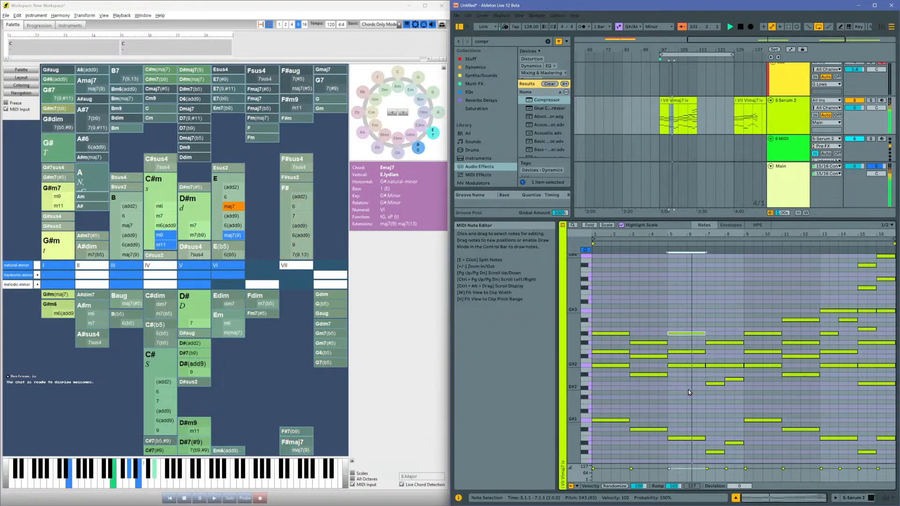
key("shift+Down")
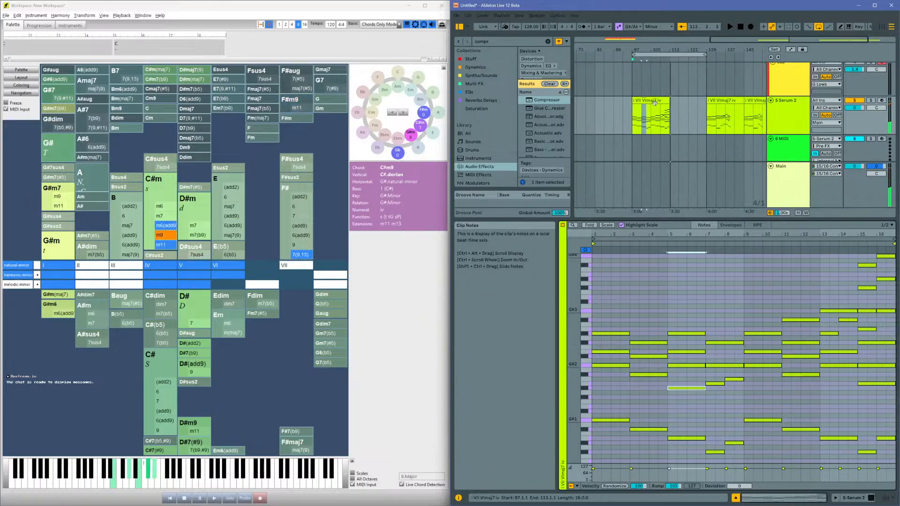
Step: Deactivate the F#4 note at bar 15 and the G#4 note at bar 16, and play from bar 13
left_click(653, 101)
left_click_drag(868, 257, 887, 273)
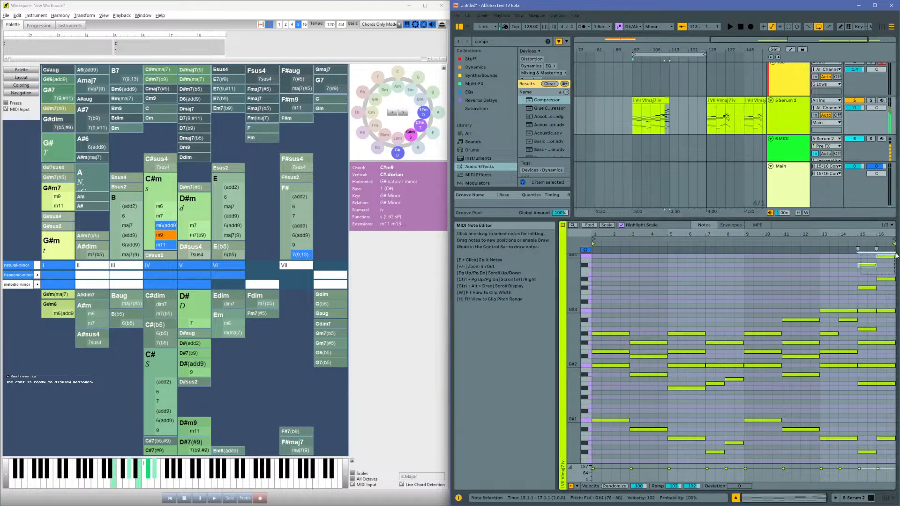
key("0")
left_click(829, 271)
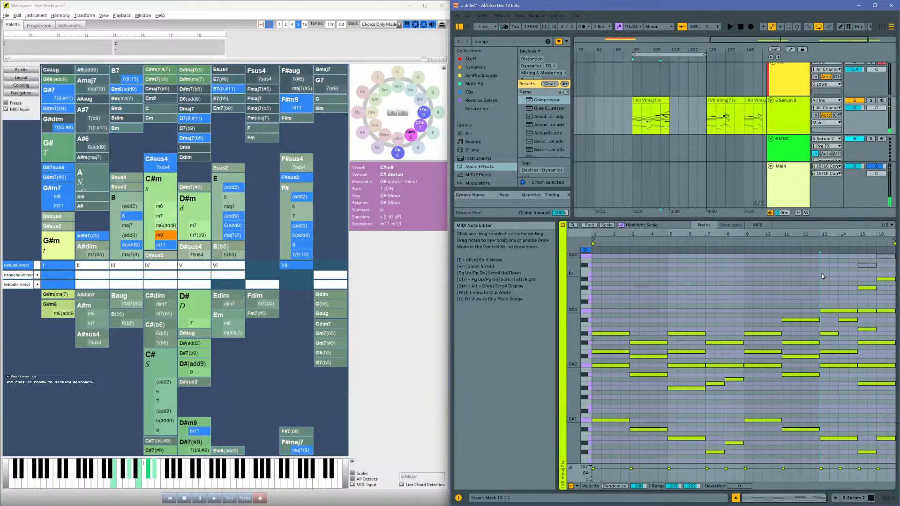
key("space")
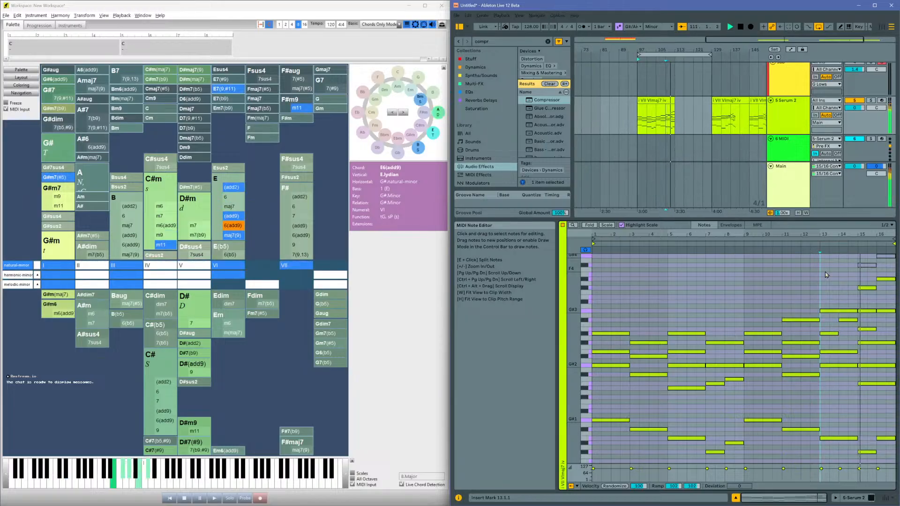
Step: Add a D#3 note at bar 16 based on the E3 note at bar 15, and play from bar 13
left_click(867, 329)
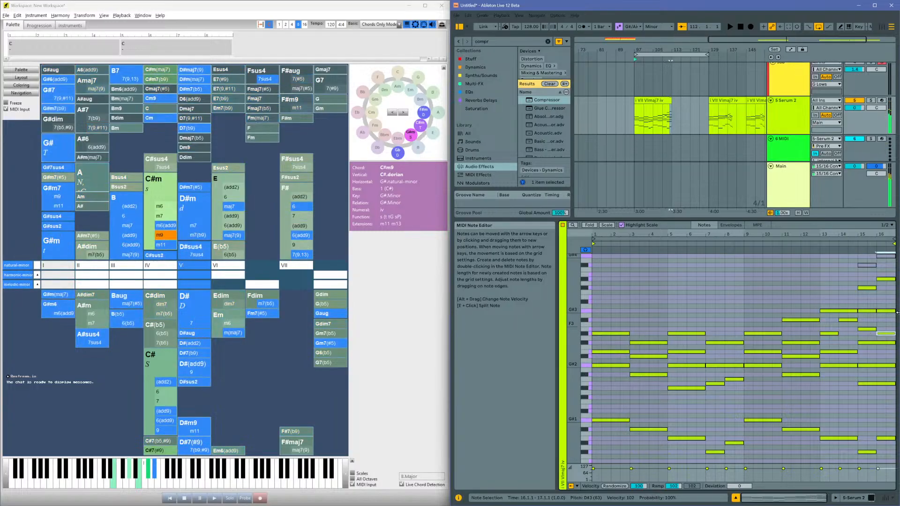
left_click(822, 299)
key("space")
Step: Lower the D#4 note at bar 16 four semitones to B3 while the passage plays
left_click(887, 280)
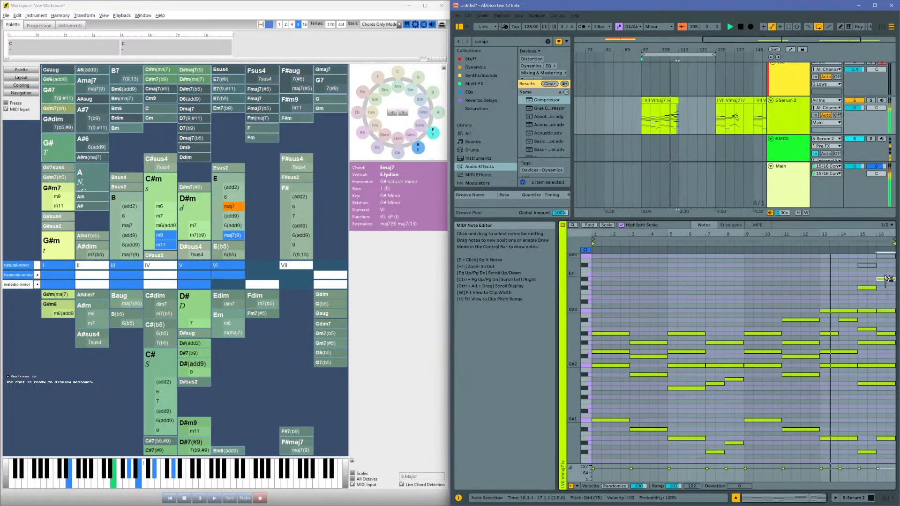
left_click(886, 279)
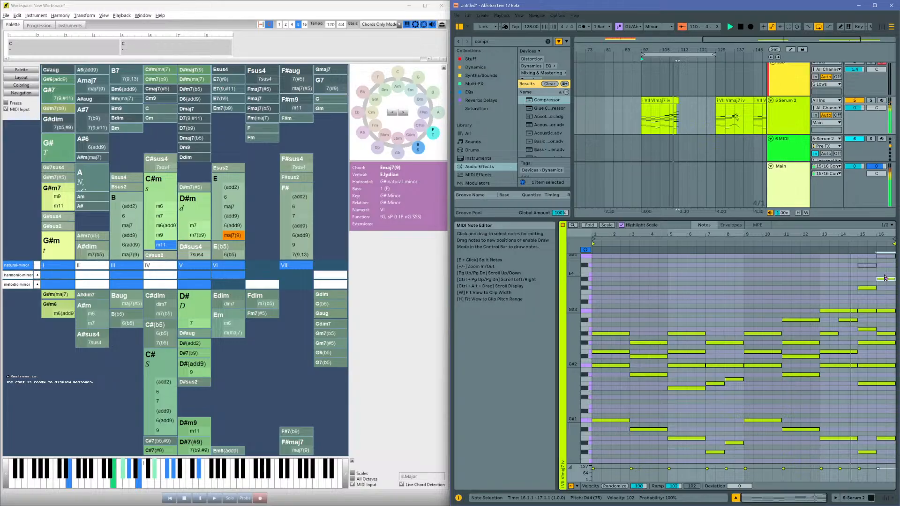
key("Down")
key("Down")
key("Down")
key("Down")
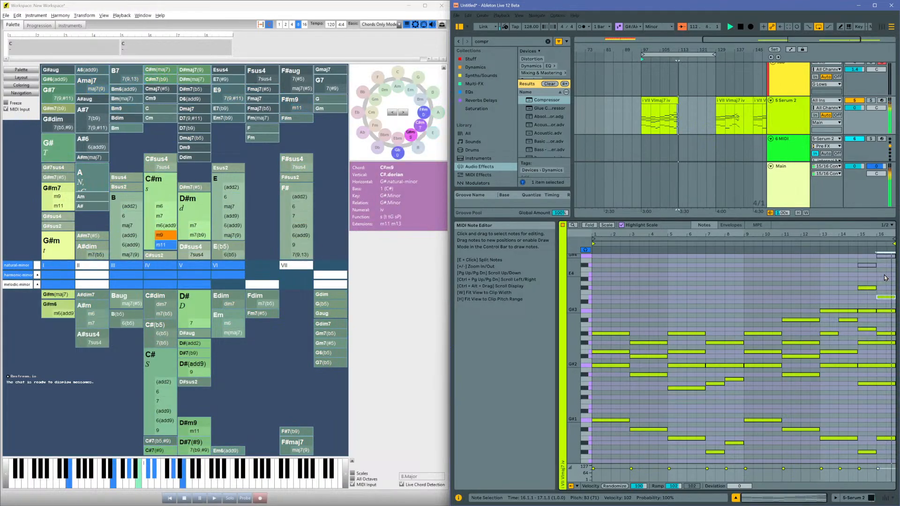
Step: Duplicate the first Serum 2 MIDI clip directly after itself and play the original clip
left_click(663, 101)
key("ctrl+d")
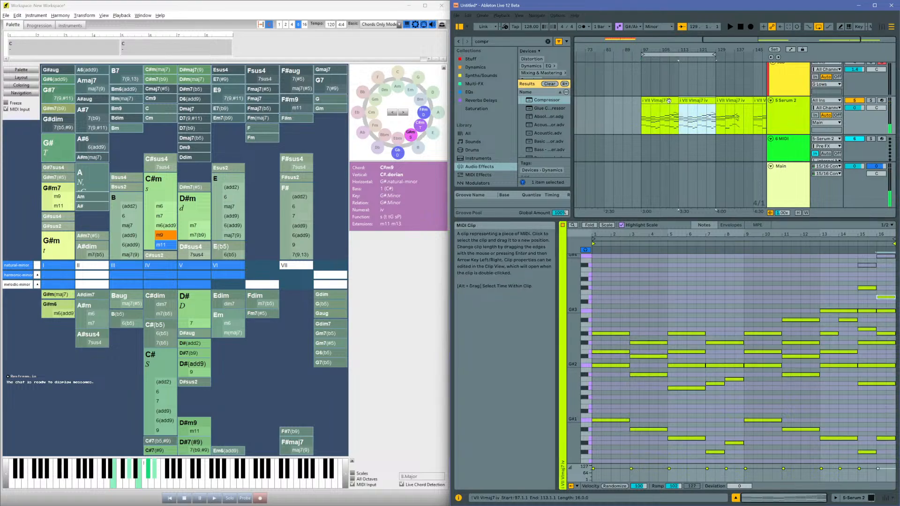
left_click(662, 101)
key("space")
key("space")
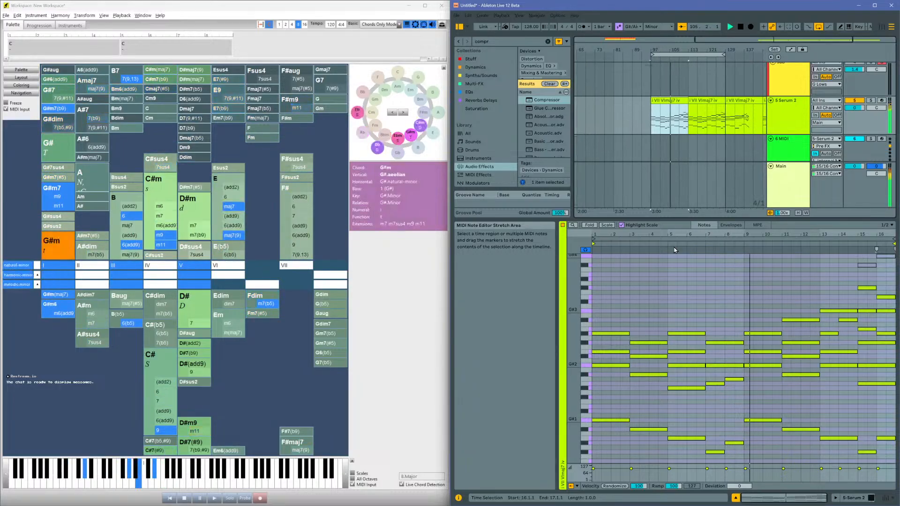
Step: Add a rising F#3, G3, G#3 melody across bars 9 and 10, and play from bar 7
double_click(753, 321)
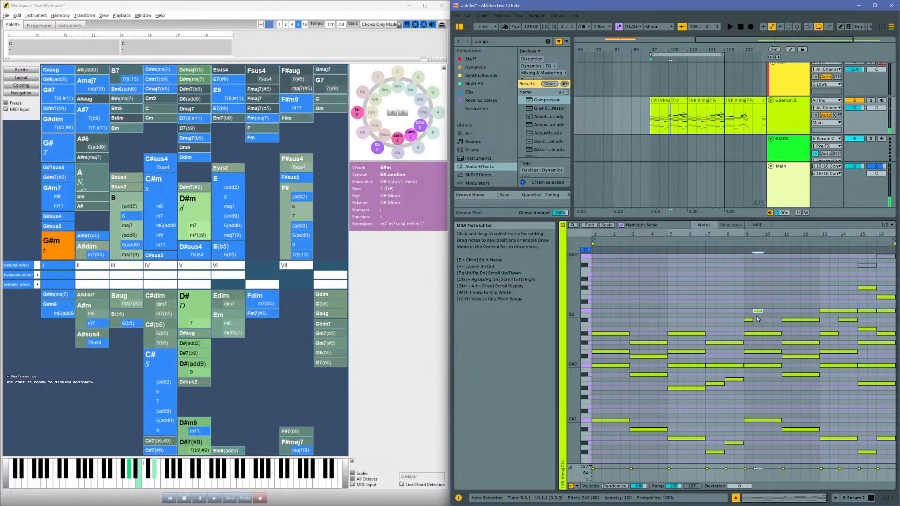
key("Down")
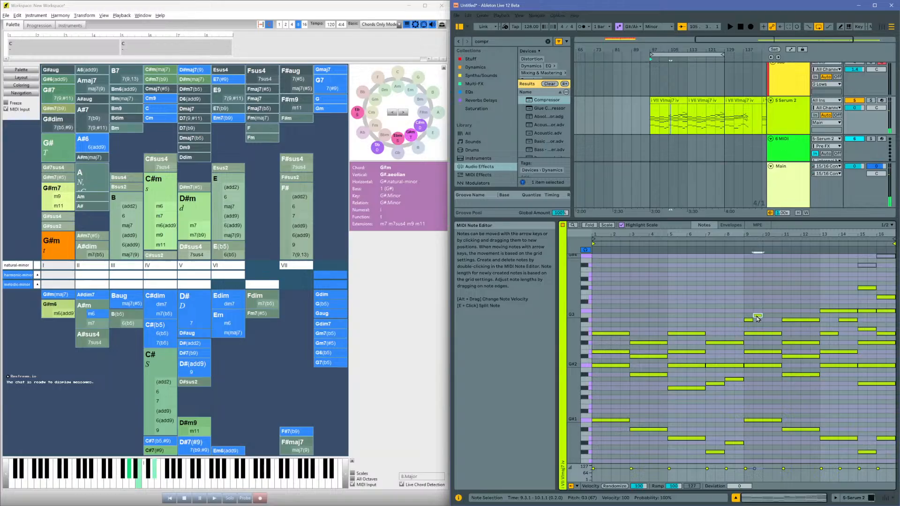
key("Up")
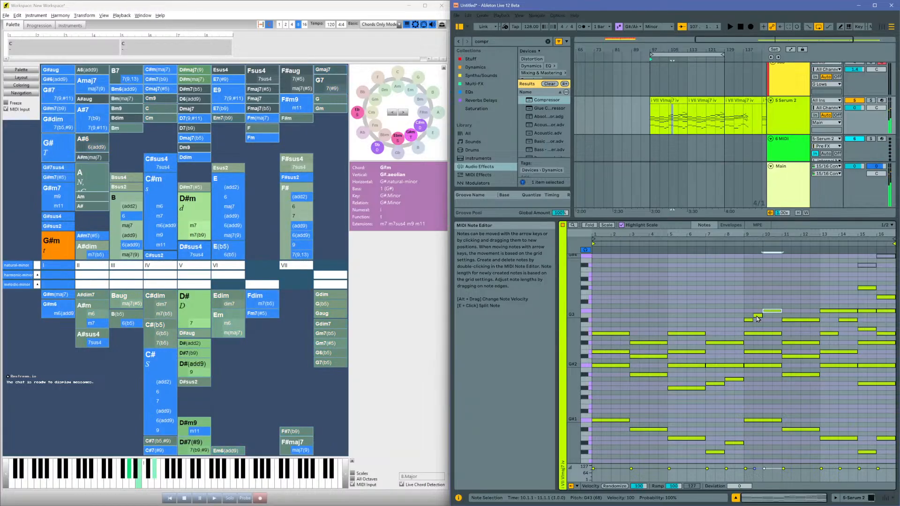
left_click(719, 311)
key("space")
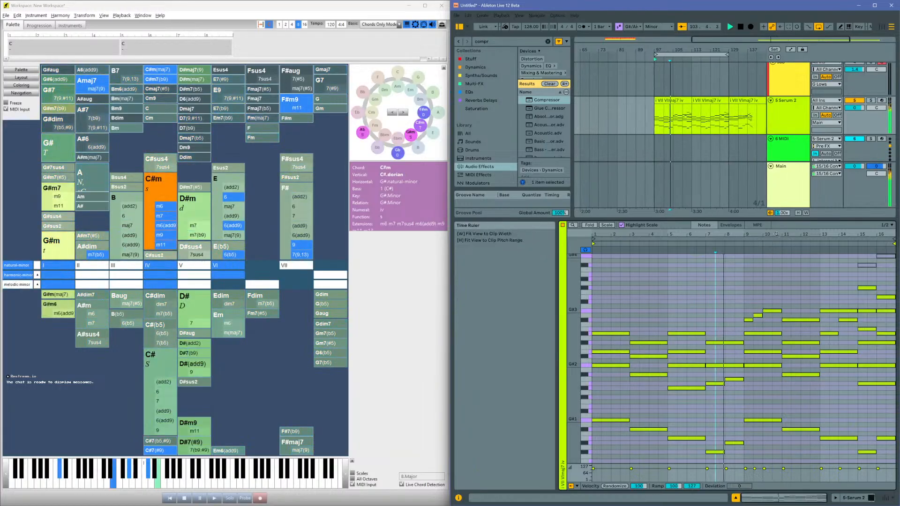
Step: Tighten the F#3, G3 and G#3 notes into a quick run at the start of bar 9, and play from bar 8
left_click_drag(776, 235, 775, 261)
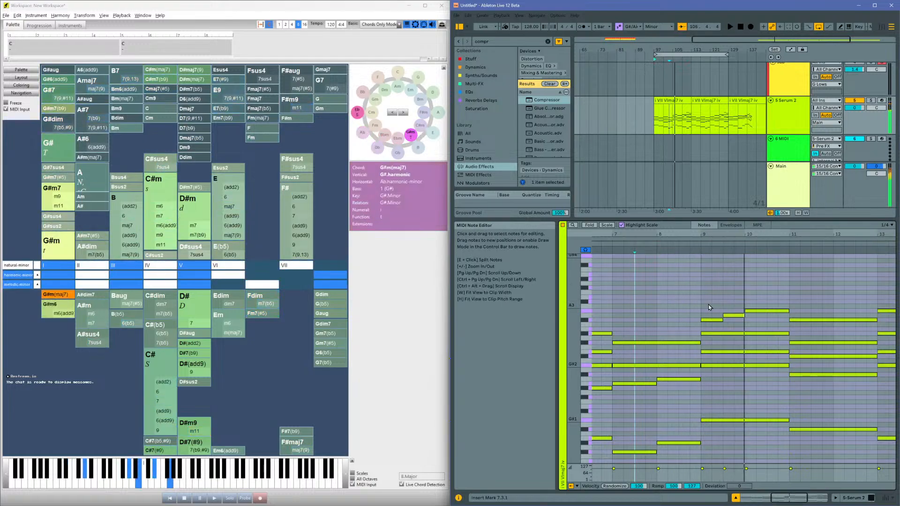
left_click_drag(722, 321, 719, 318)
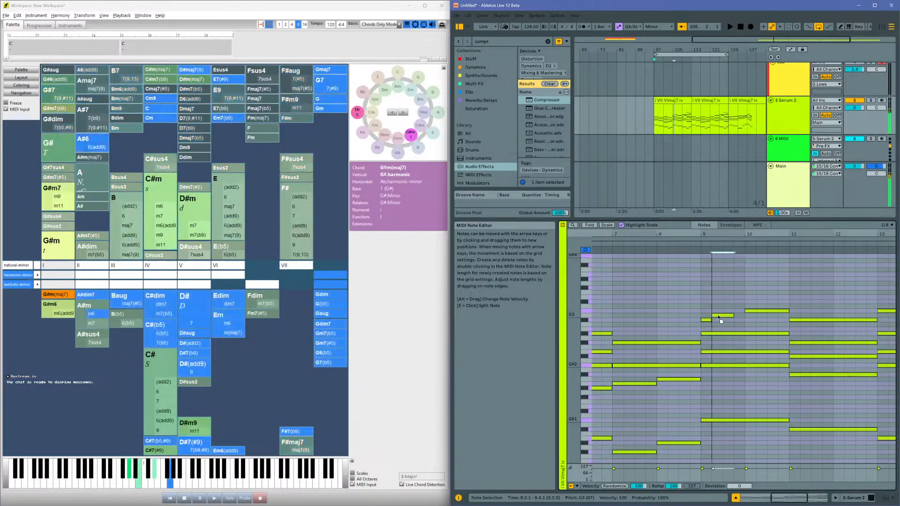
left_click(755, 311)
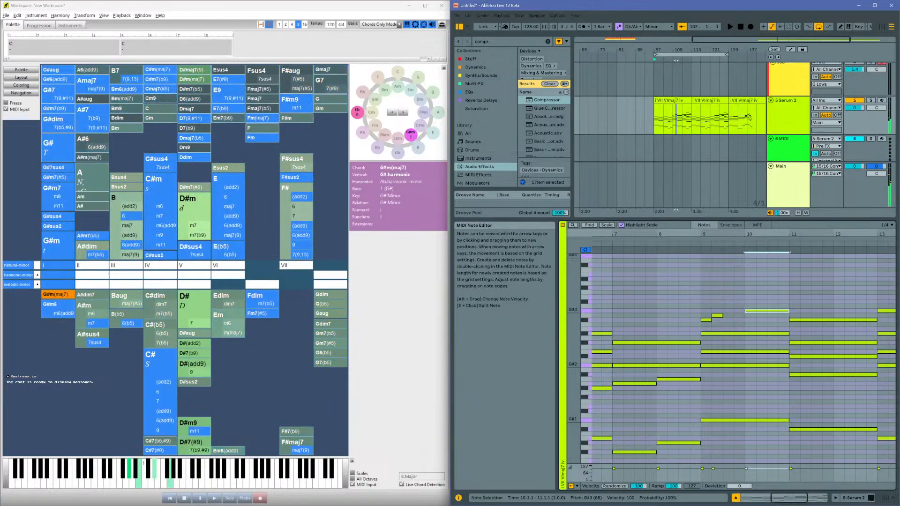
left_click_drag(699, 327, 739, 307)
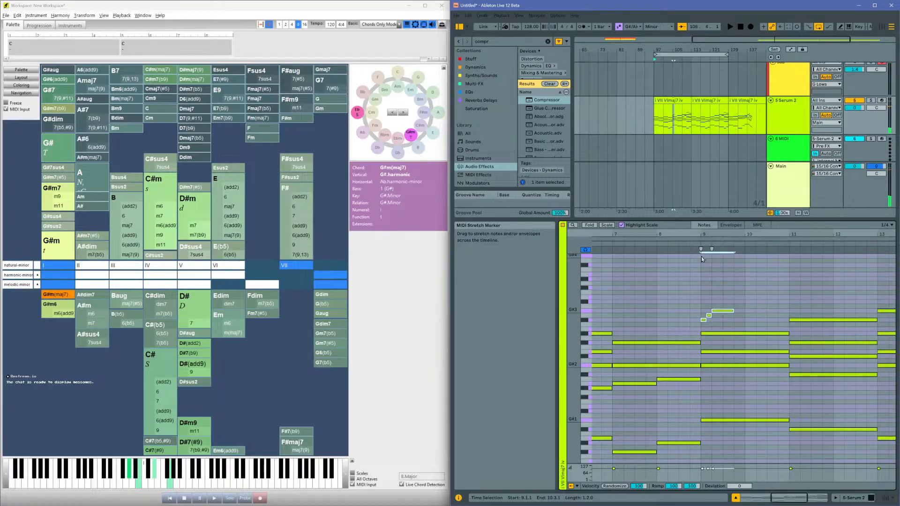
left_click(658, 280)
key("space")
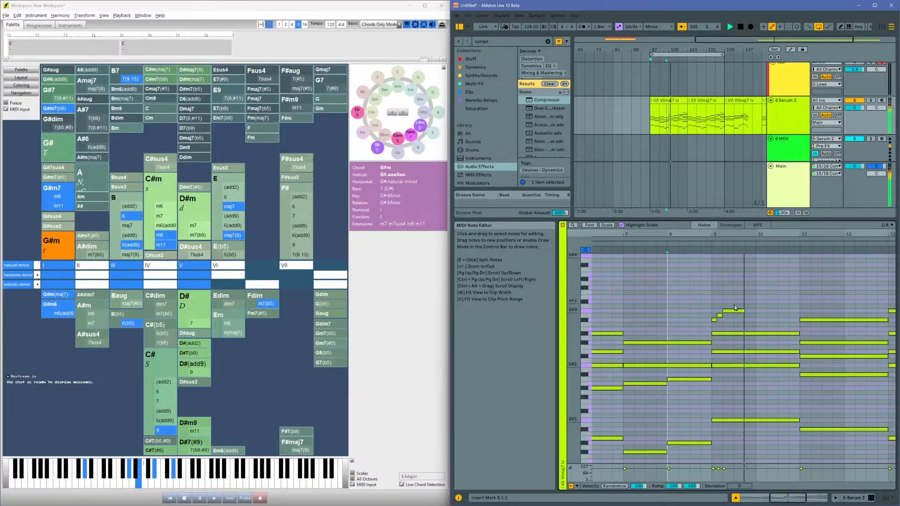
Step: Compress the three-note run at bar 9 to half its length and play it from just before bar 8
key("space")
left_click_drag(735, 308, 718, 330)
left_click_drag(725, 234, 725, 242)
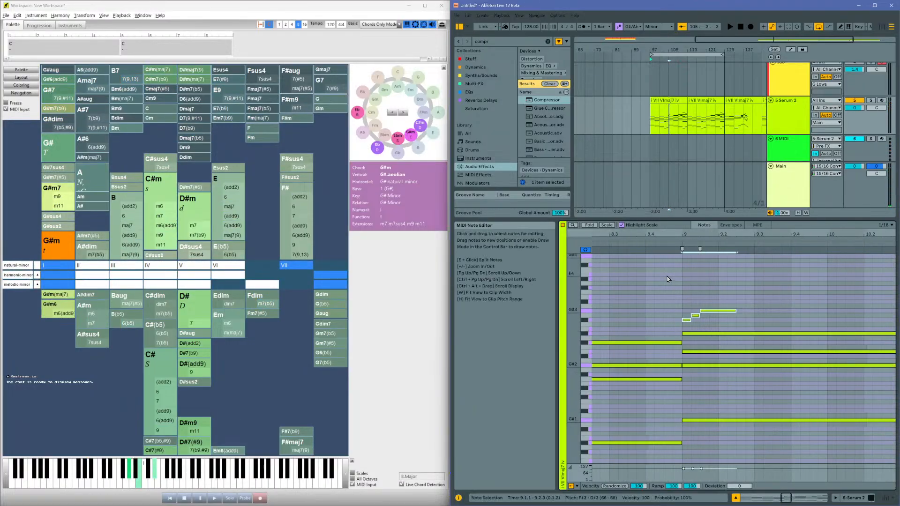
scroll(666, 280, "left", 3)
left_click(636, 284)
key("space")
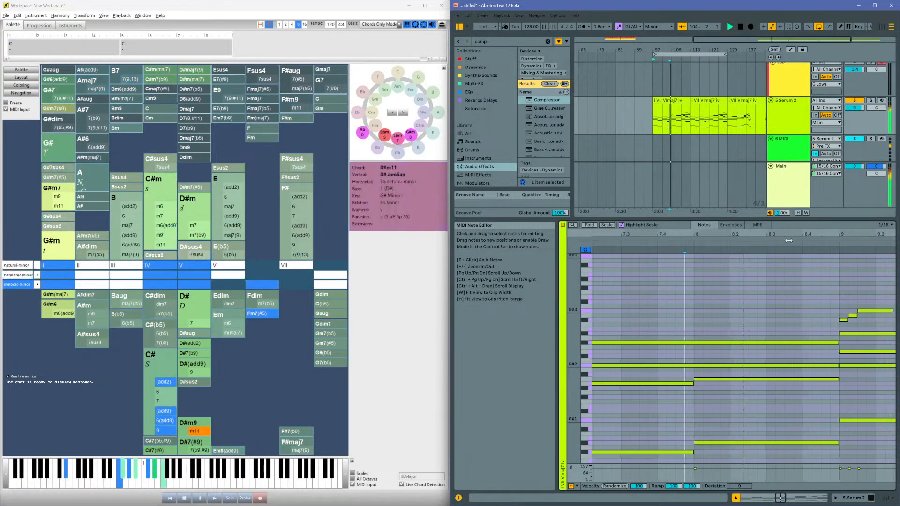
left_click_drag(778, 237, 655, 236)
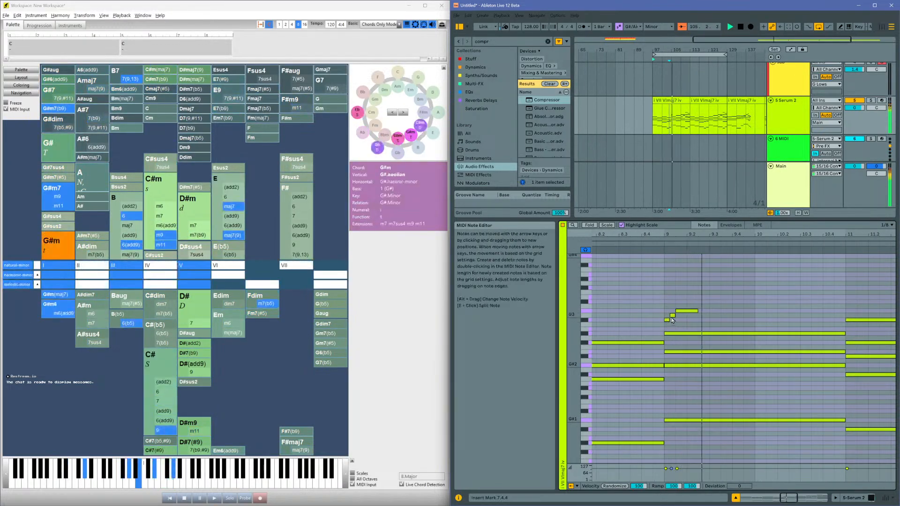
key("space")
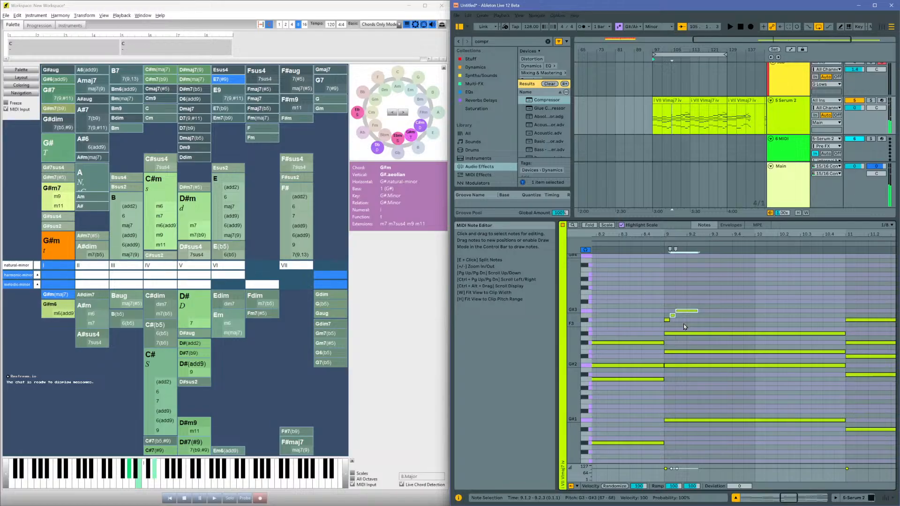
Step: Lengthen the F#3 note at bar 9 to half a beat with G3 and G#3 starting a sixteenth later, and play from bar 7
left_click(700, 324)
left_click_drag(670, 320, 676, 320)
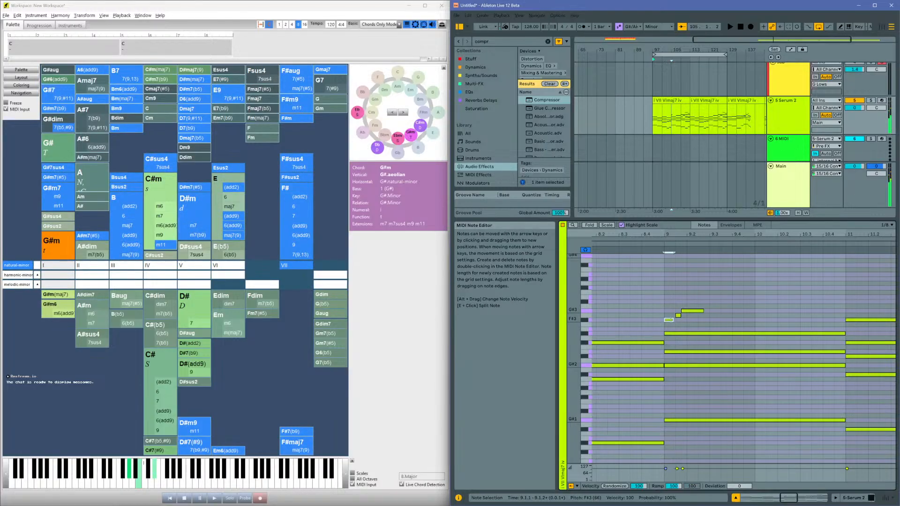
scroll(618, 311, "left", 3)
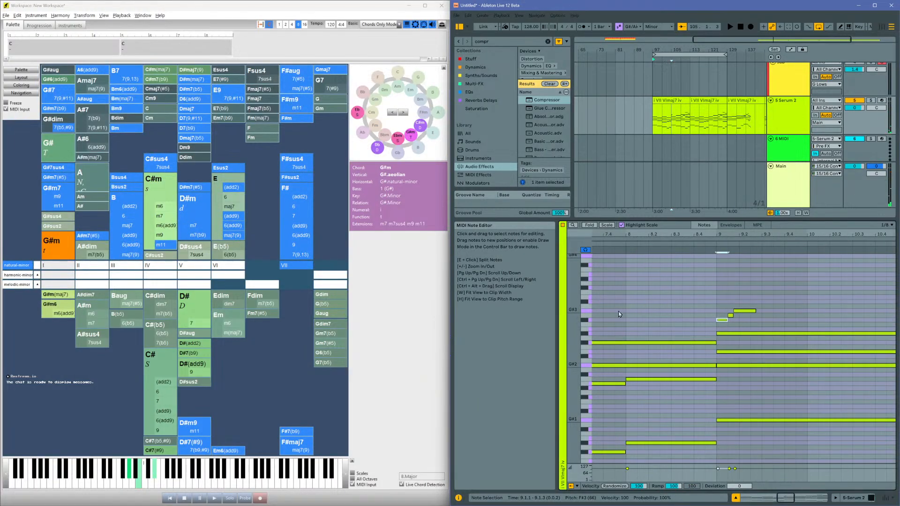
key("space")
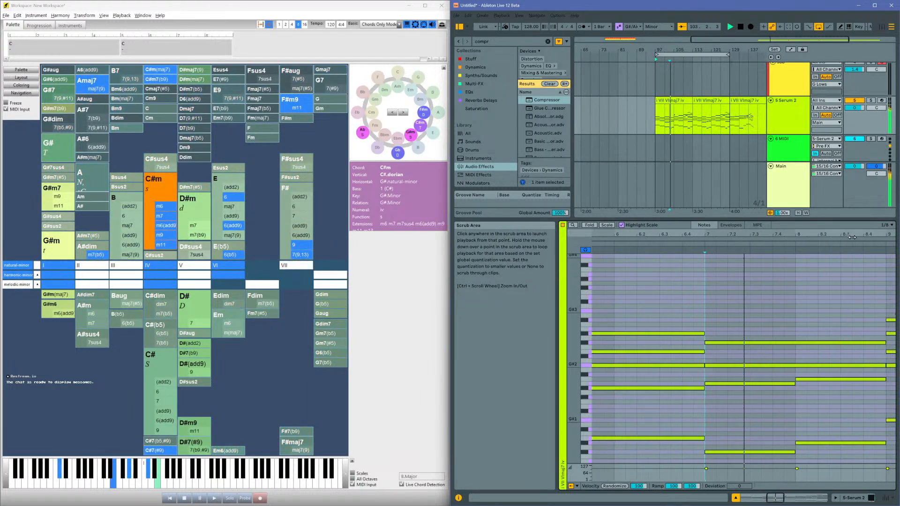
left_click_drag(849, 234, 697, 235)
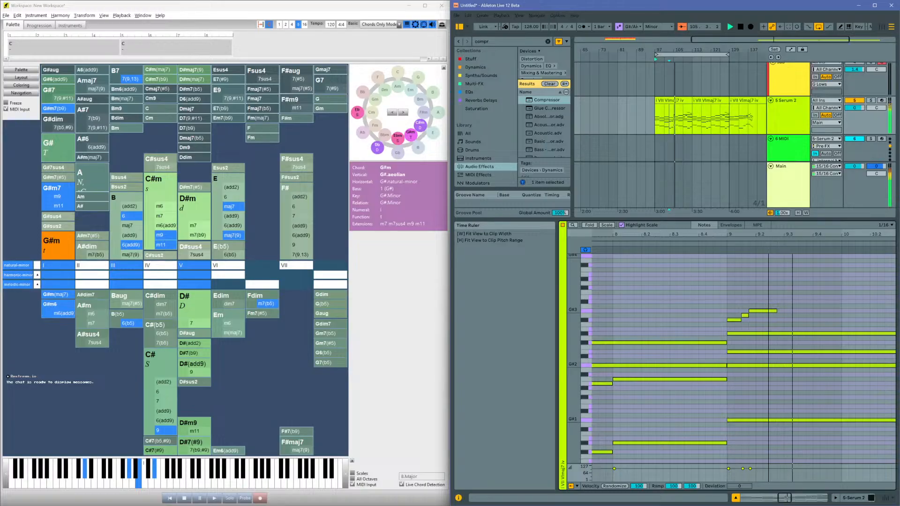
left_click_drag(768, 234, 689, 229)
key("space")
Step: Extend the G#3 note in bar 9 to the bar's last beat and play the run
left_click_drag(695, 311, 720, 310)
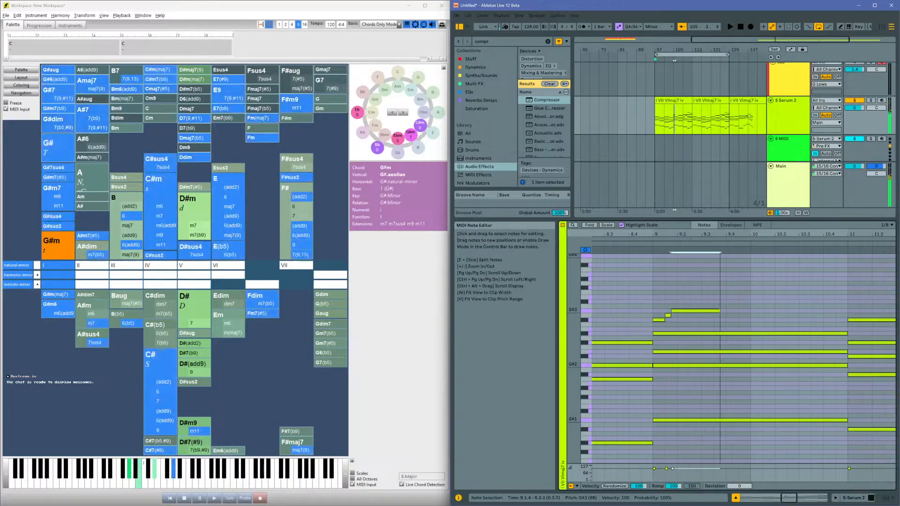
left_click(645, 308)
key("space")
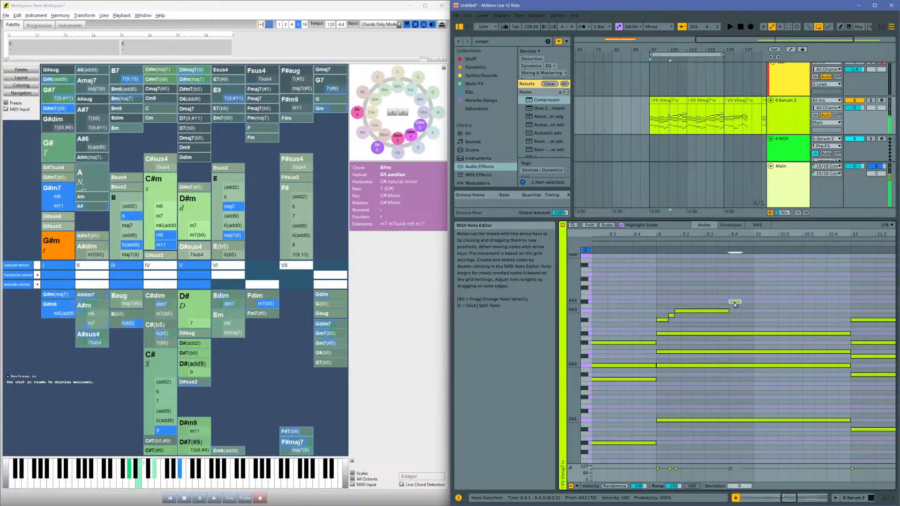
Step: Add a one-beat A#3 note on the last beat of bar 9 and play from 8.3.3
double_click(734, 302)
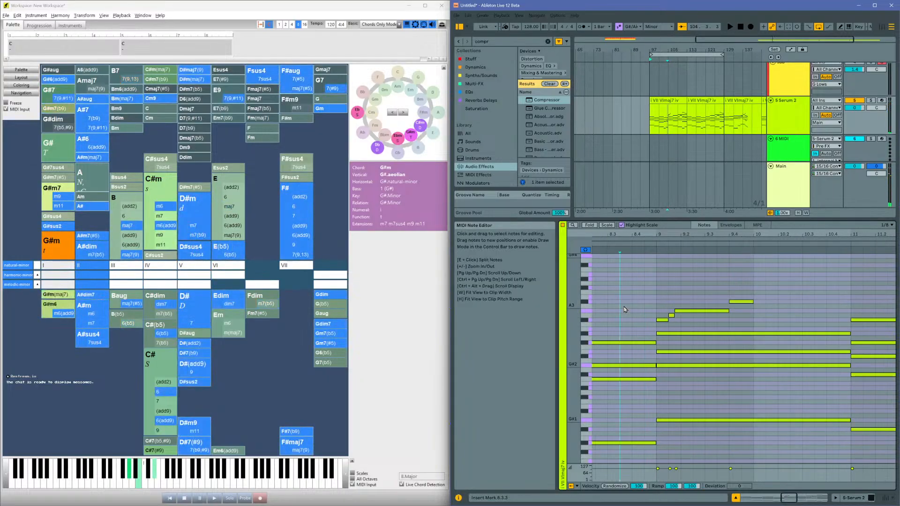
key("space")
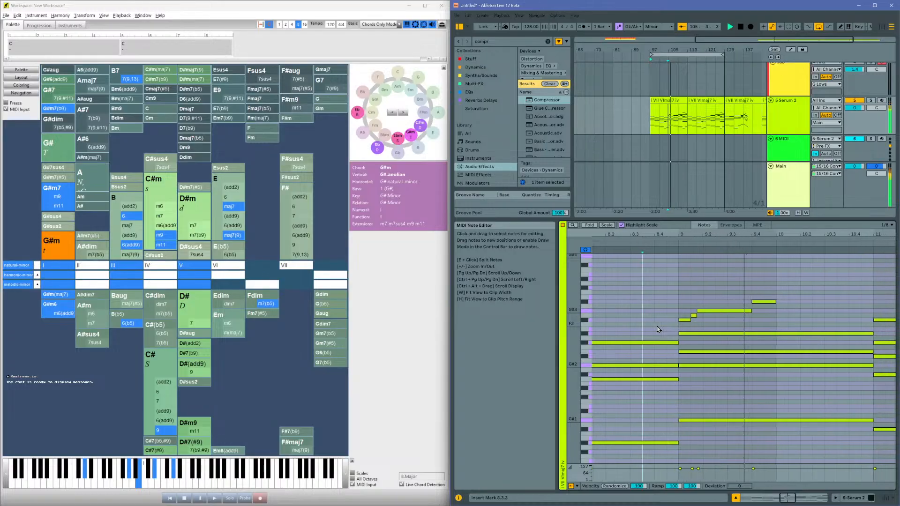
key("space")
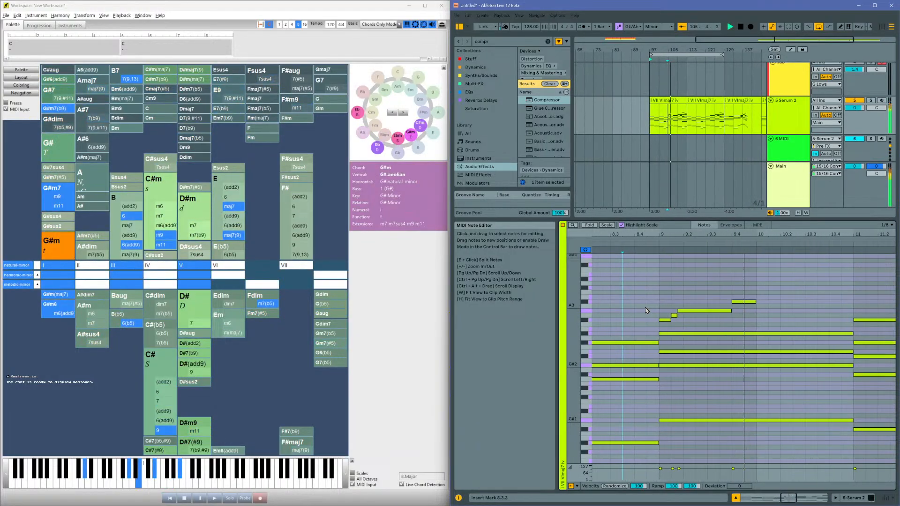
key("space")
Step: Extend the G#3 note in bar 9 to 9.4.3 and move the A#3 note to B3 at that position
left_click(704, 302)
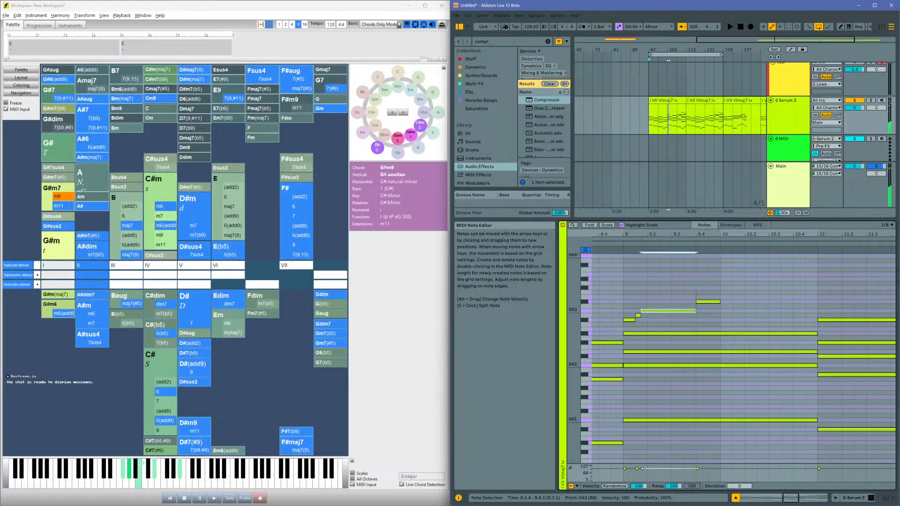
left_click_drag(710, 303, 723, 297)
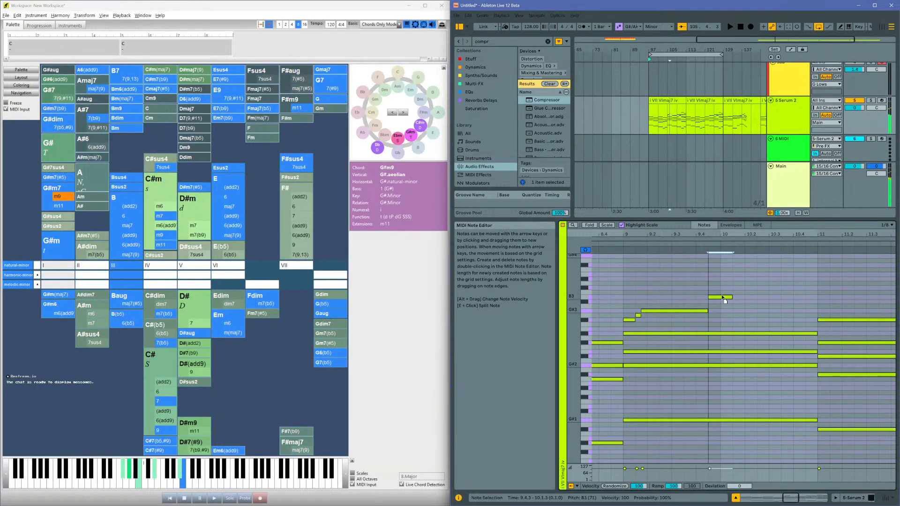
Step: Add an F#3 note lasting one and a half beats at the start of bar 10, and play from 8.4.3
double_click(726, 320)
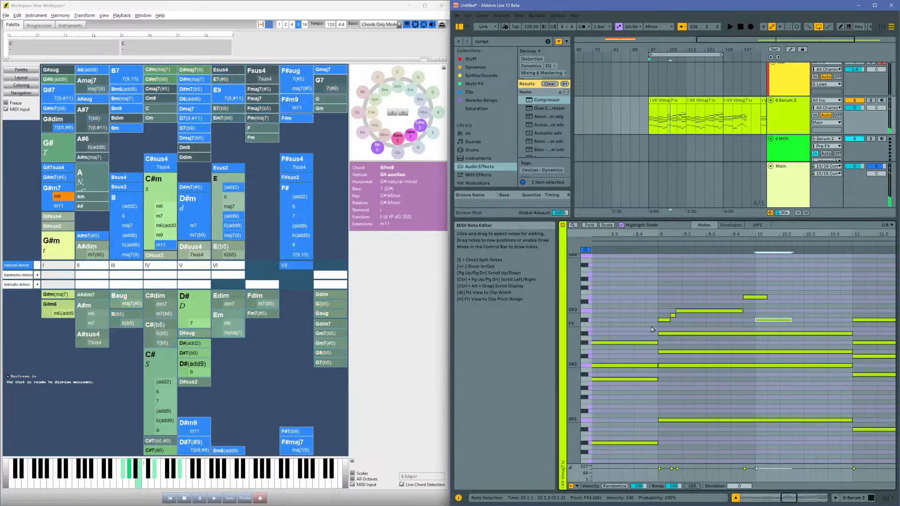
left_click(651, 320)
key("space")
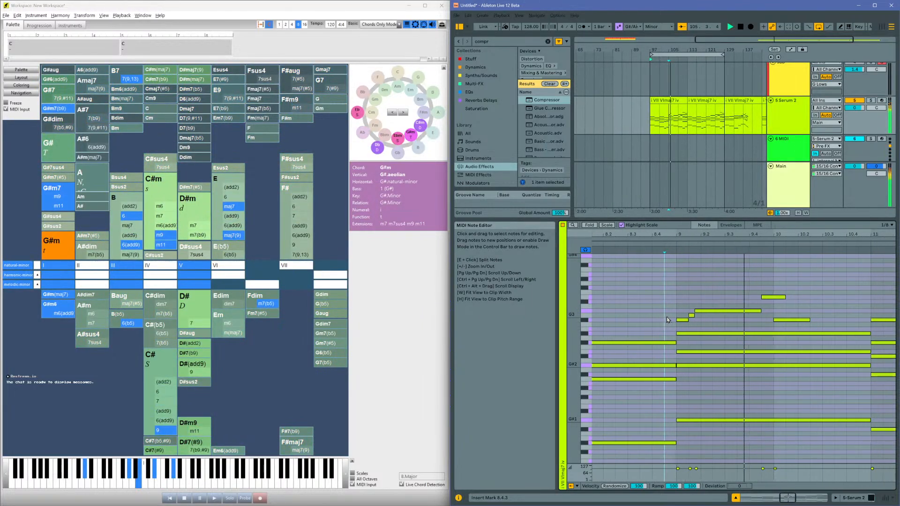
key("space")
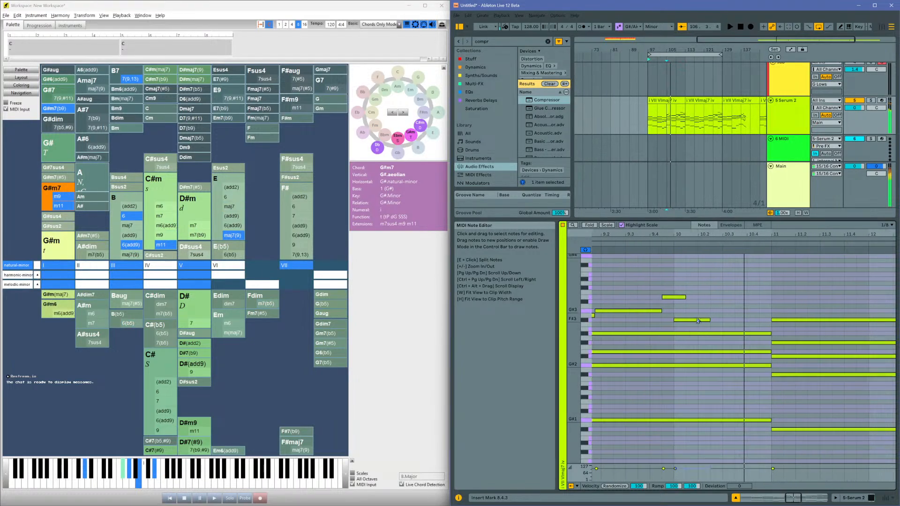
Step: Shorten the B3 note to end at bar 10, nudge the following F#3 slightly later, and set playback to start at 9.1.1
left_click_drag(686, 297, 675, 296)
left_click(688, 320)
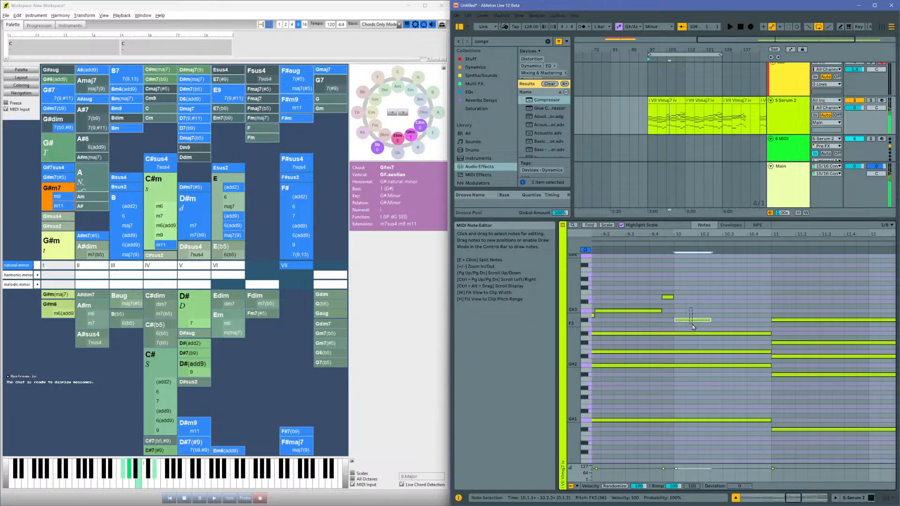
scroll(670, 331, "left", 3)
left_click(667, 330)
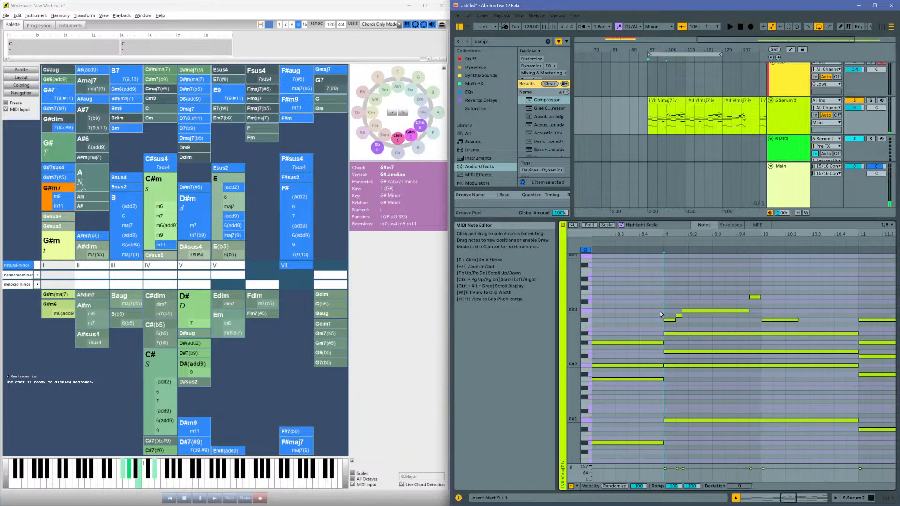
Step: Add a short F3 note followed by a one-beat E3 note after the F#3 in bar 10, and play from 7.1.1
key("space")
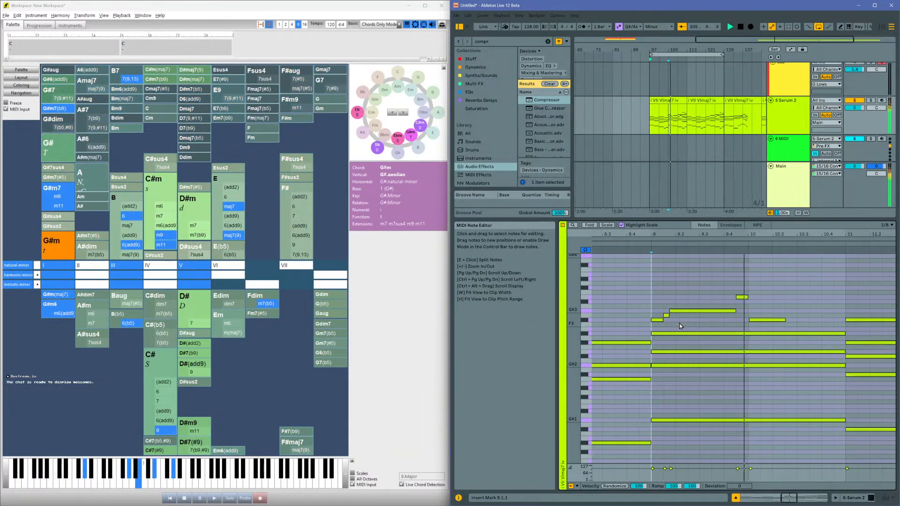
left_click(706, 320)
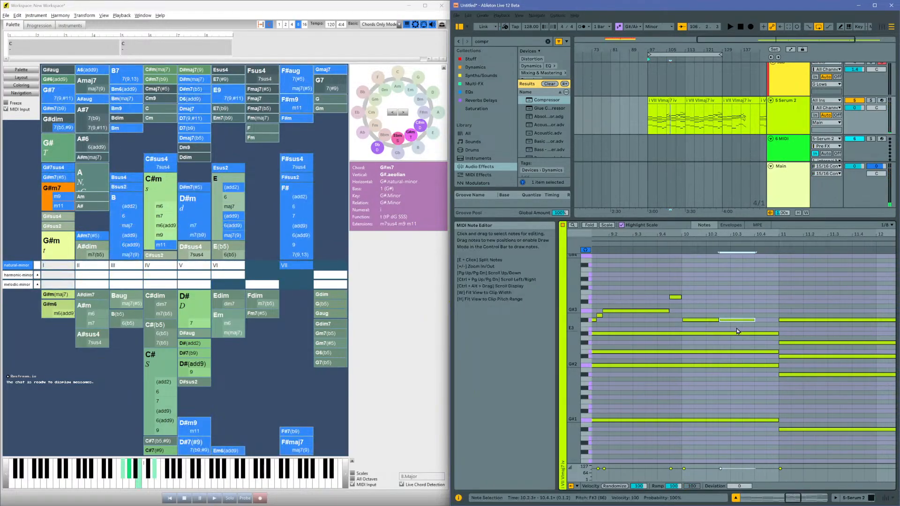
key("Down")
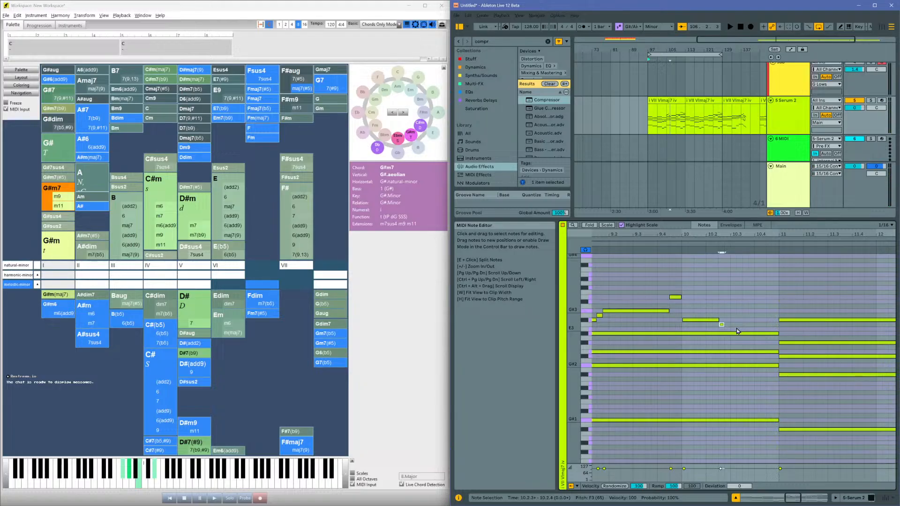
key("shift+Right")
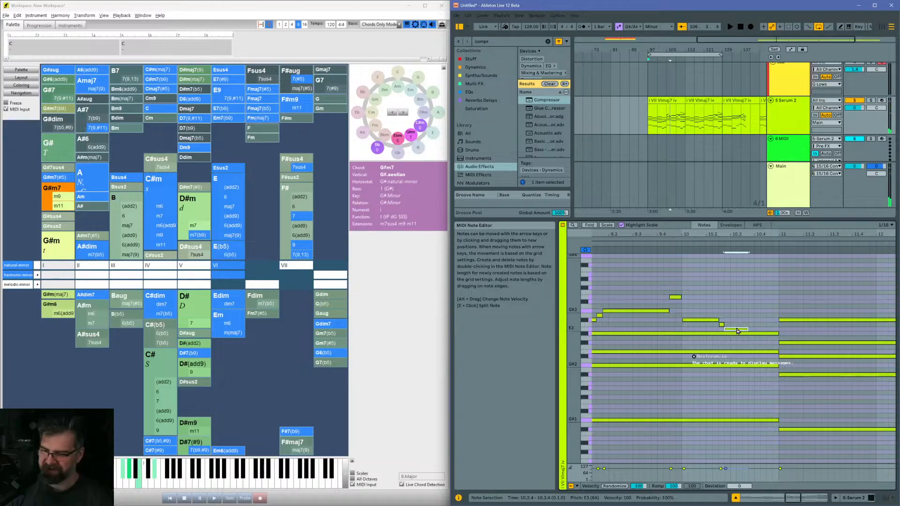
left_click_drag(749, 235, 765, 198)
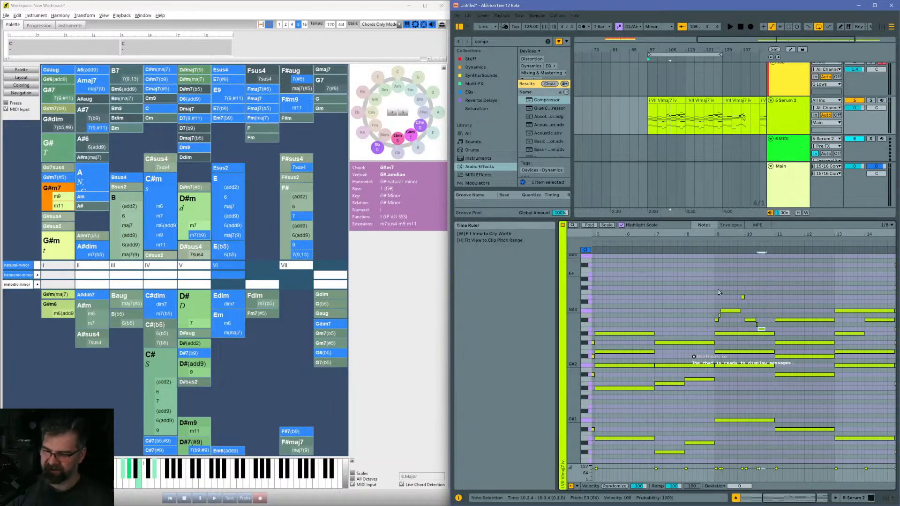
left_click(657, 304)
key("space")
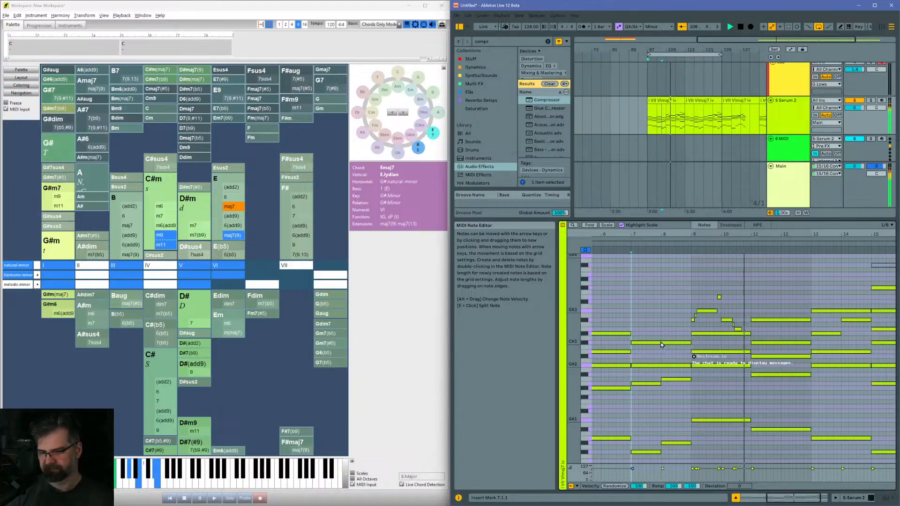
Step: Lower the new pair of bar 10 notes by a semitone to E3 and D#3, and play from 9.1.1
key("space")
left_click_drag(735, 323, 725, 323)
left_click(731, 325)
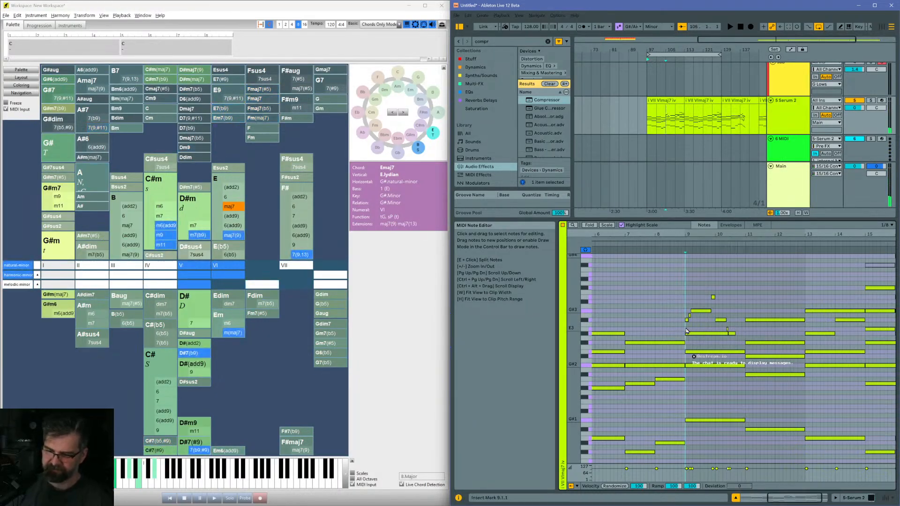
key("space")
left_click_drag(766, 235, 766, 267)
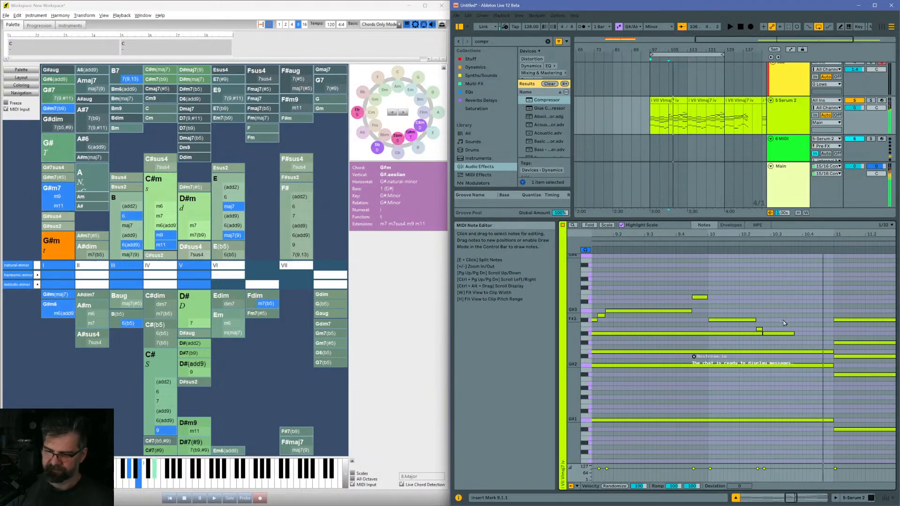
Step: Duplicate the E3 and D#3 pair to 10.3.4, transpose the copy down to D3 and C#3, and play from 9.3.3
left_click(760, 329)
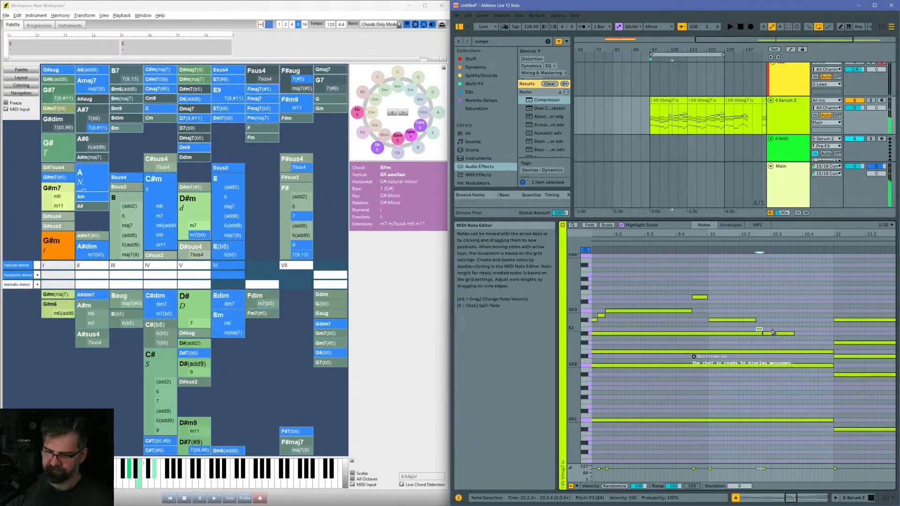
left_click(776, 334, "shift")
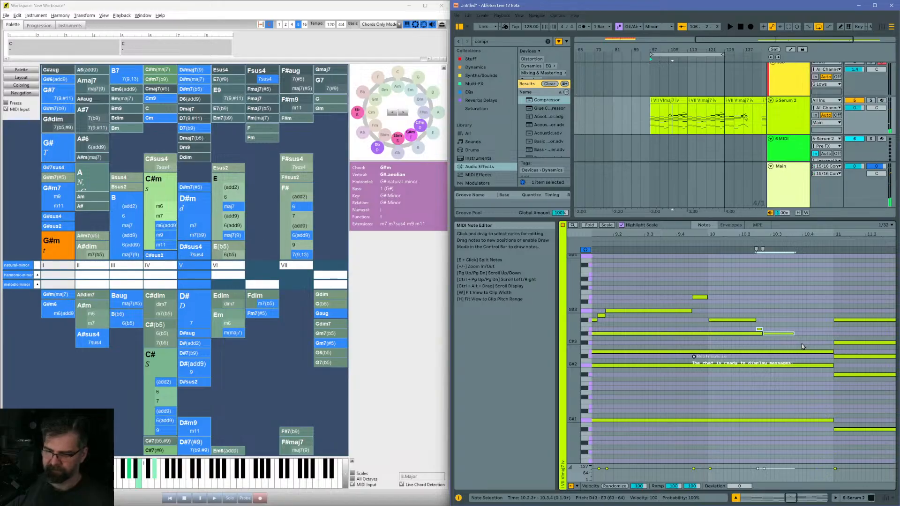
key("ctrl+d")
key("Down")
key("Down")
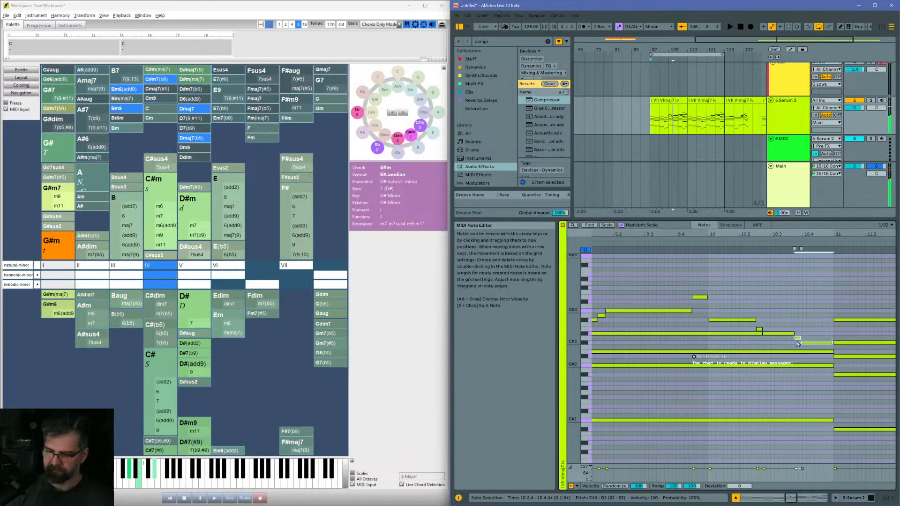
left_click(661, 292)
key("space")
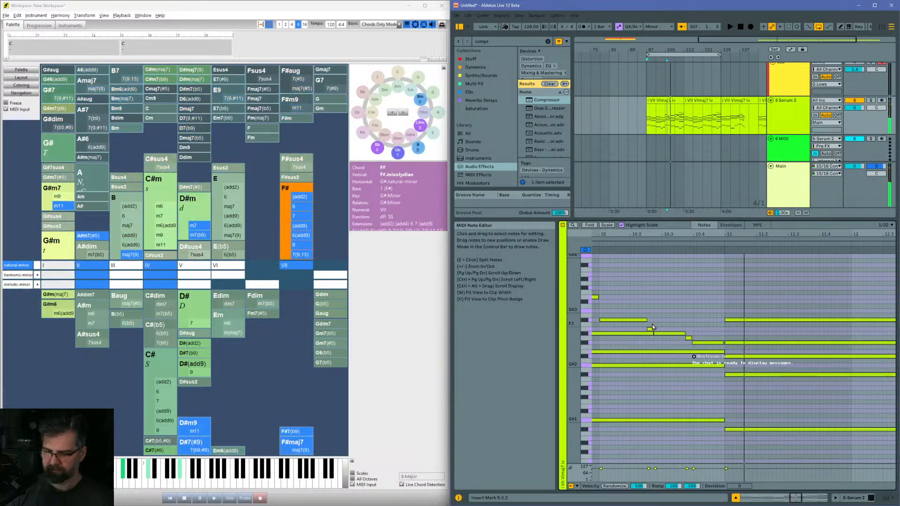
Step: Raise the four descending notes in bar 10 by an octave, lengthen the D#3 chord note towards bar 11, and audition the passage
left_click_drag(653, 325, 708, 350)
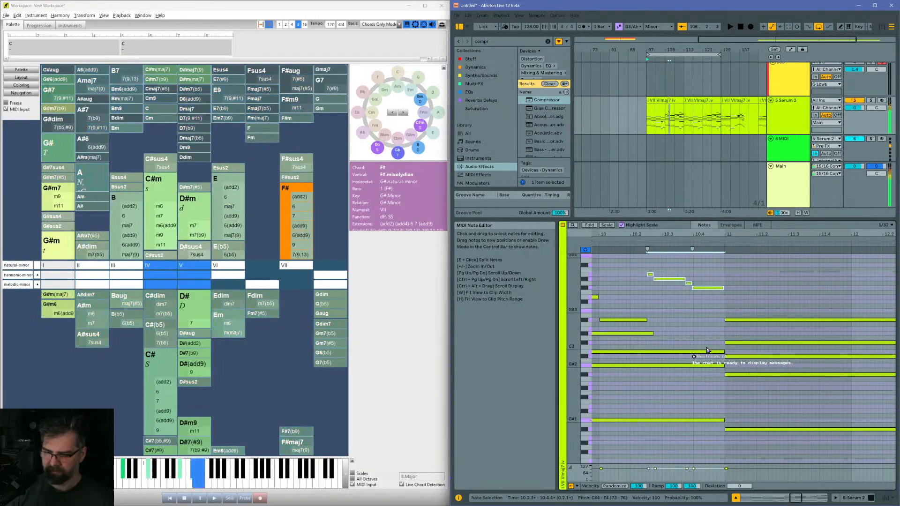
left_click(778, 334)
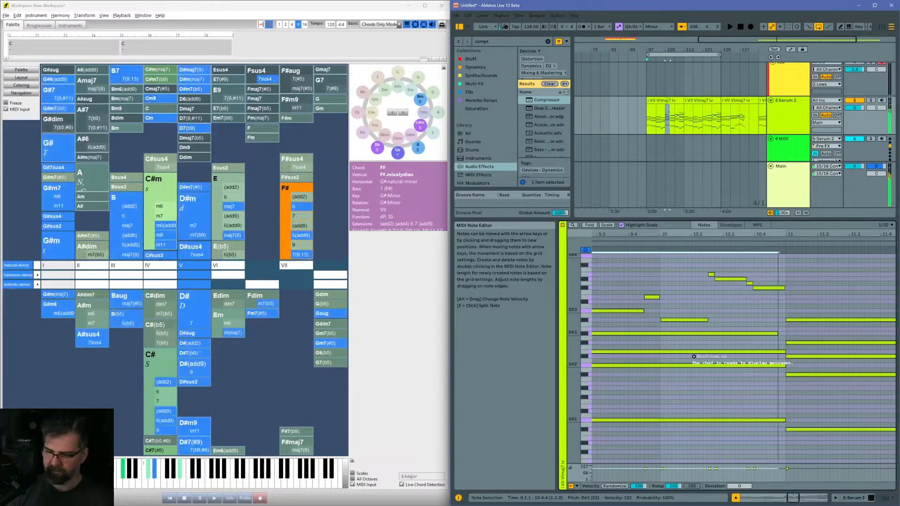
scroll(776, 336, "left", 3)
left_click(639, 298)
key("space")
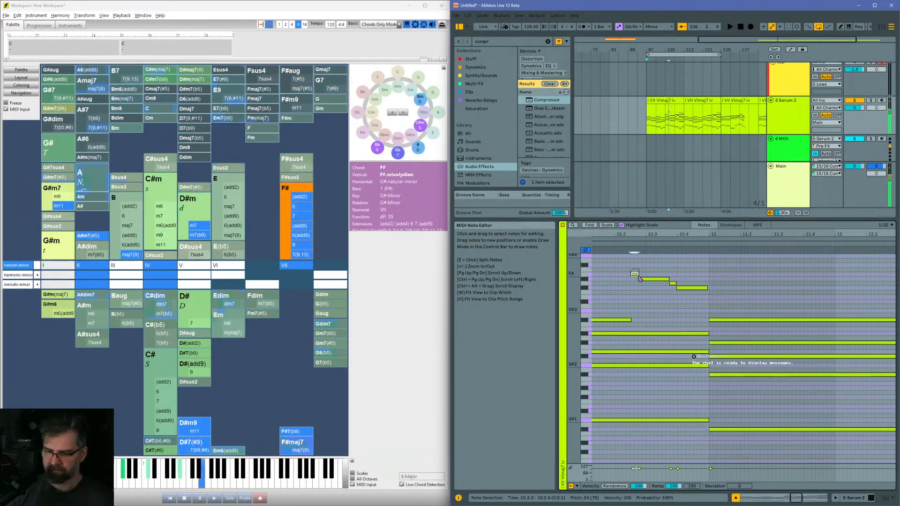
Step: Lower the short D4 note at 10.3.4 to C4 so it leads into the C#4, and audition the run
left_click(673, 283)
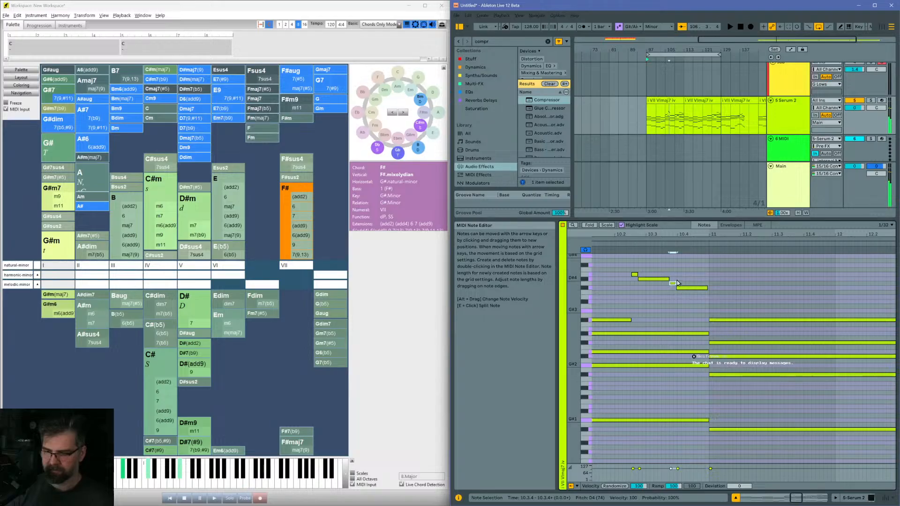
key("Down")
left_click(688, 287)
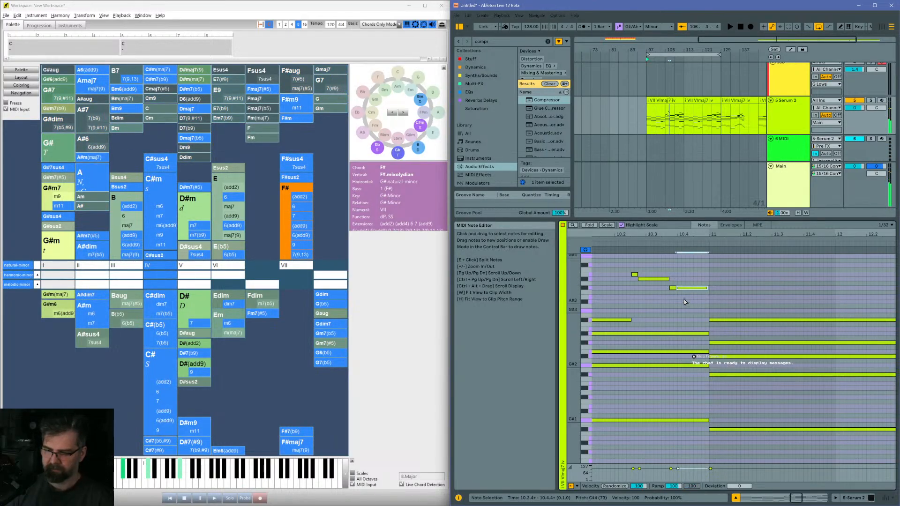
key("Down")
left_click(624, 287)
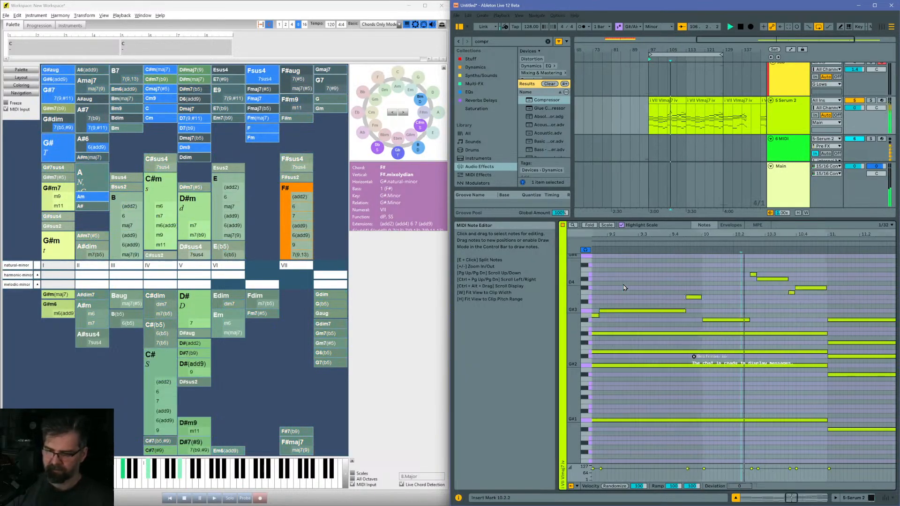
key("space")
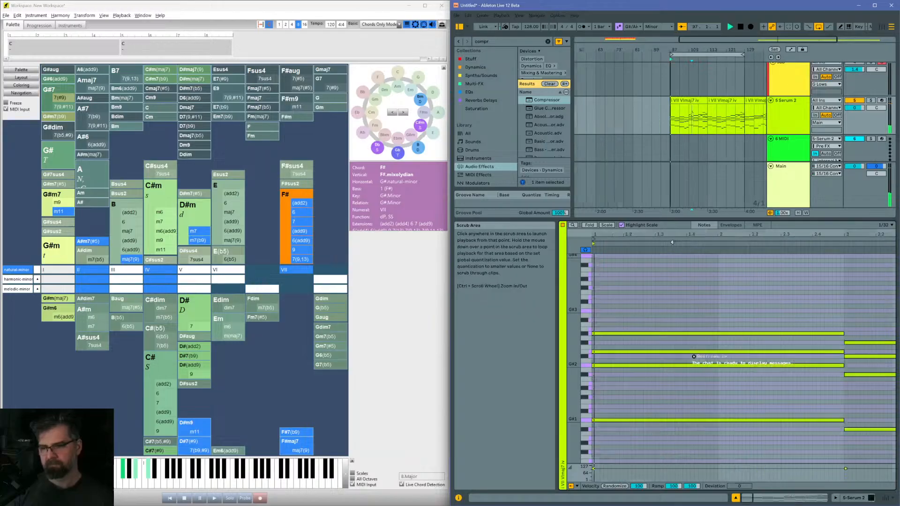
Step: Deactivate the upper melody notes in bars 9 and 10, fit the clip to the editor width, and play it from the start
left_click_drag(697, 234, 698, 196)
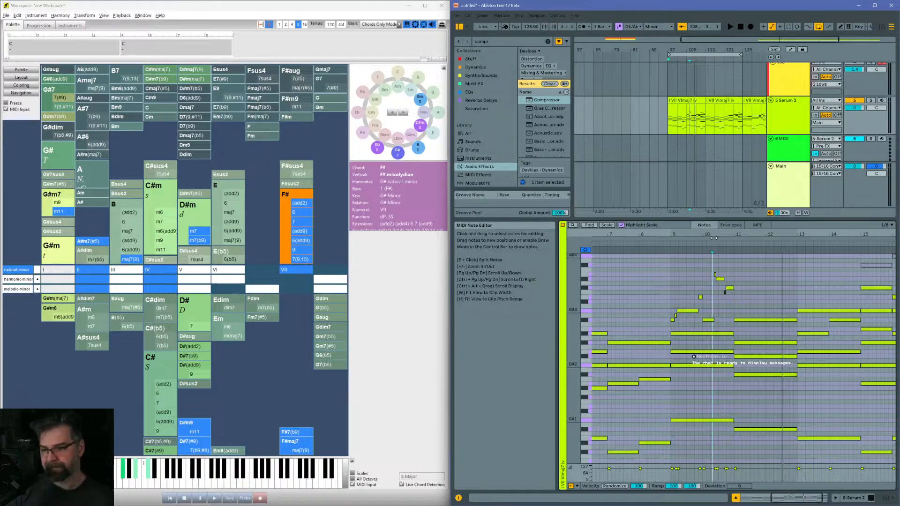
left_click_drag(659, 328, 733, 273)
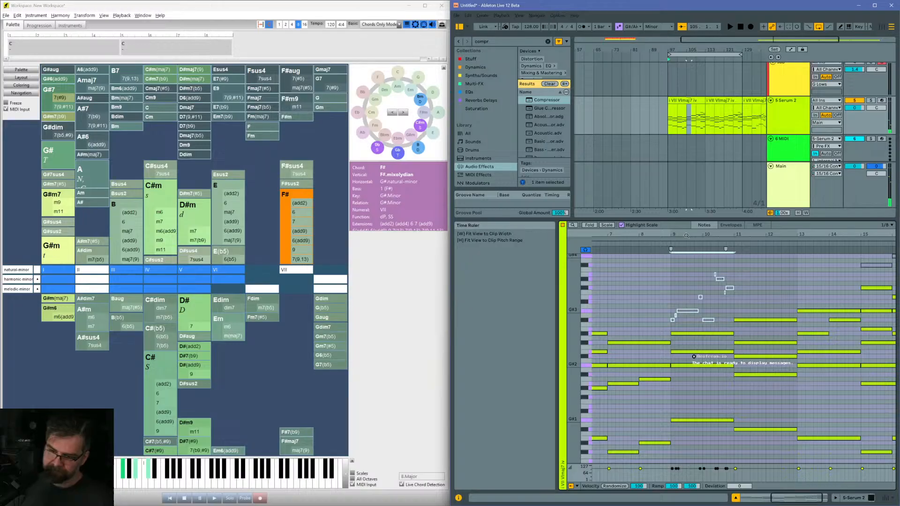
key("w")
key("space")
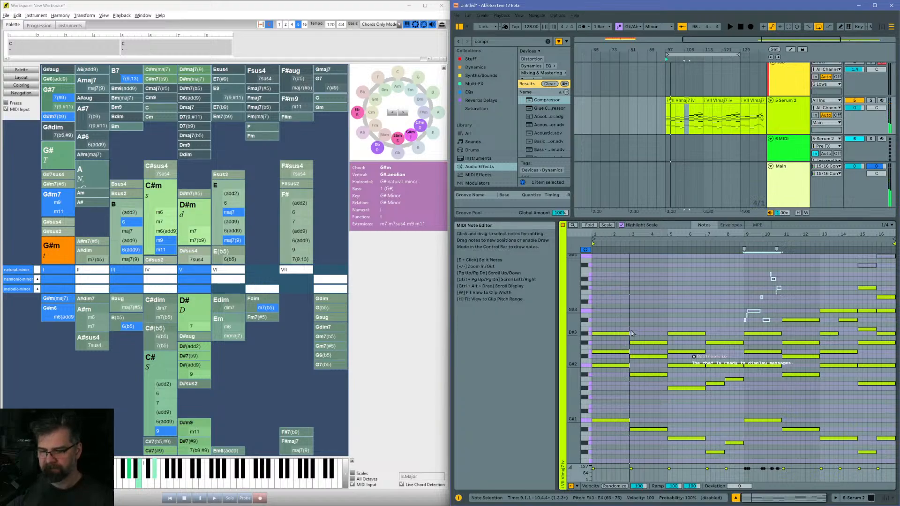
Step: Close the clip editor, copy the kick pattern from bar 17 to bar 97 twice back to back, and start playback
left_click_drag(621, 234, 680, 245)
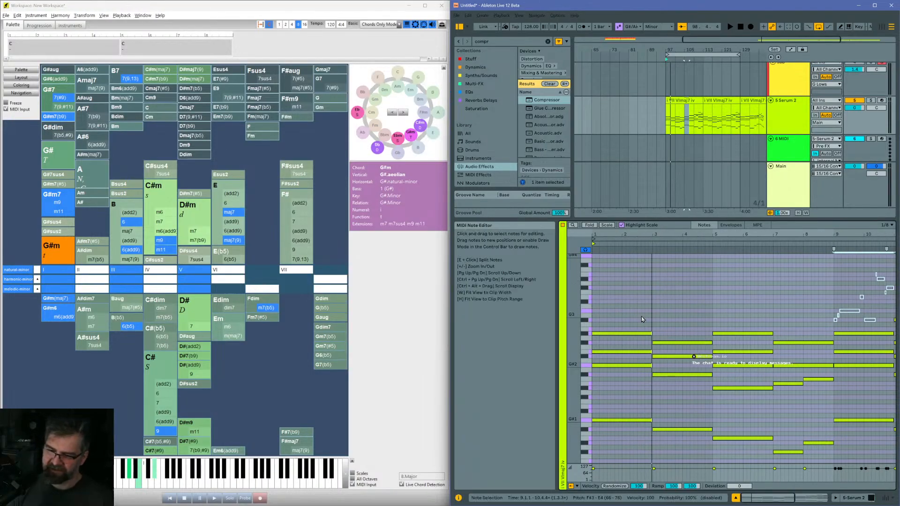
double_click(705, 218)
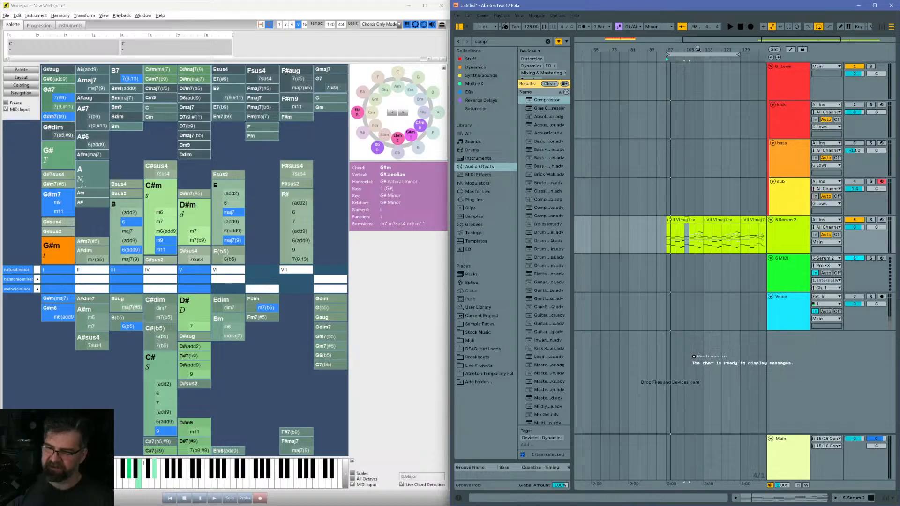
left_click_drag(699, 48, 698, 37)
left_click(597, 112)
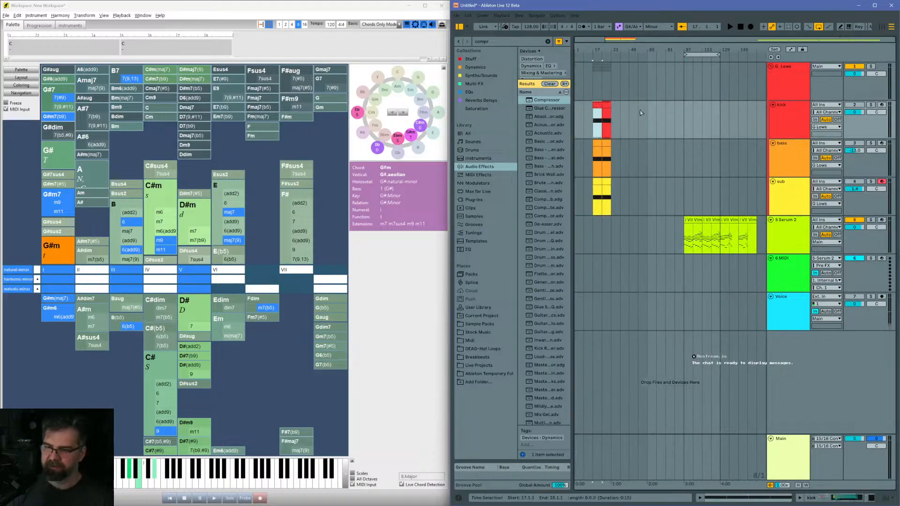
left_click(608, 105)
left_click(689, 109)
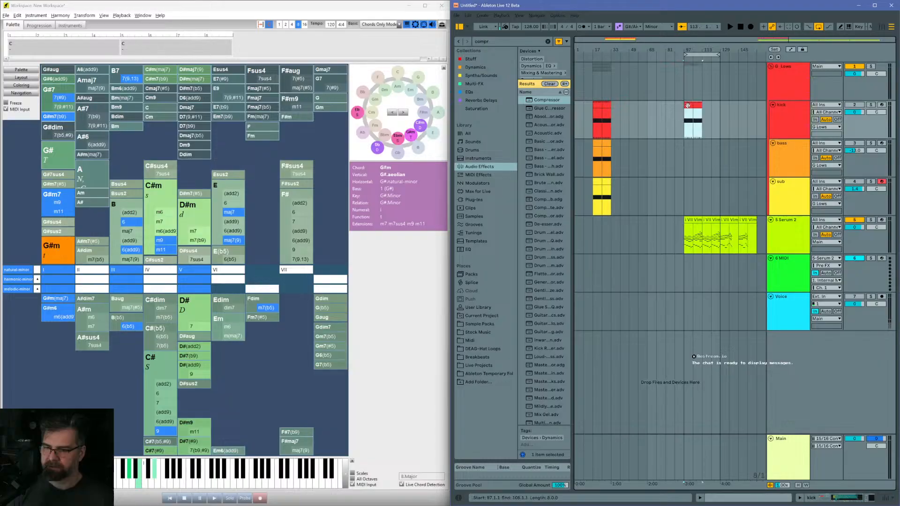
key("ctrl+v")
key("space")
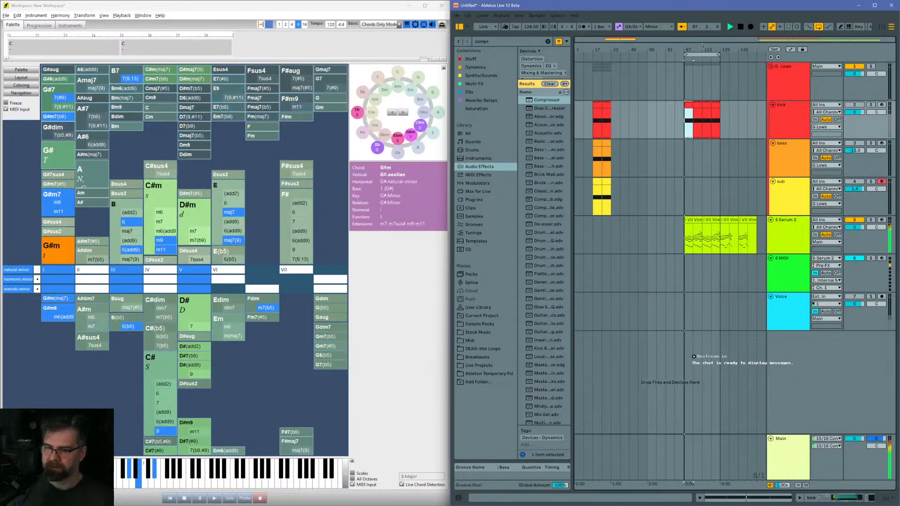
Step: Turn on the kick track, toggle the bass track's activation, and play from bar 97
key("space")
left_click(675, 114)
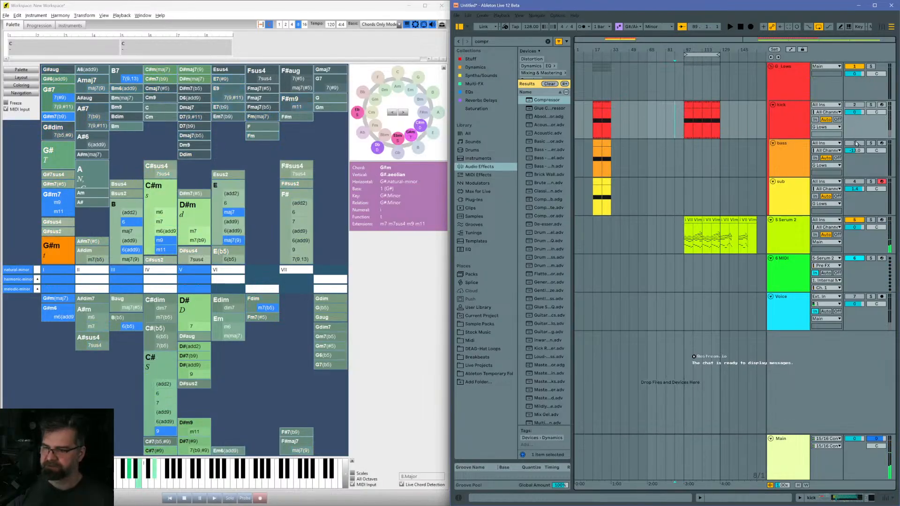
left_click(857, 105)
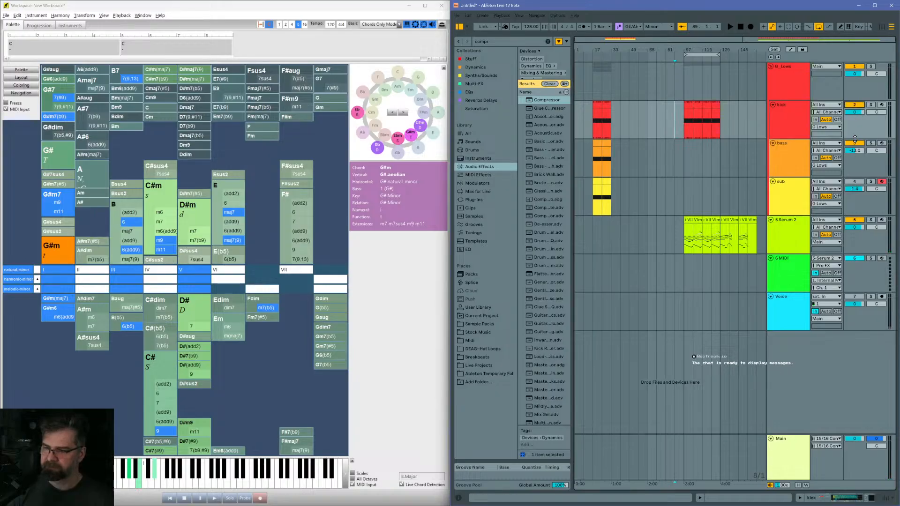
left_click(855, 143)
left_click(689, 122)
key("space")
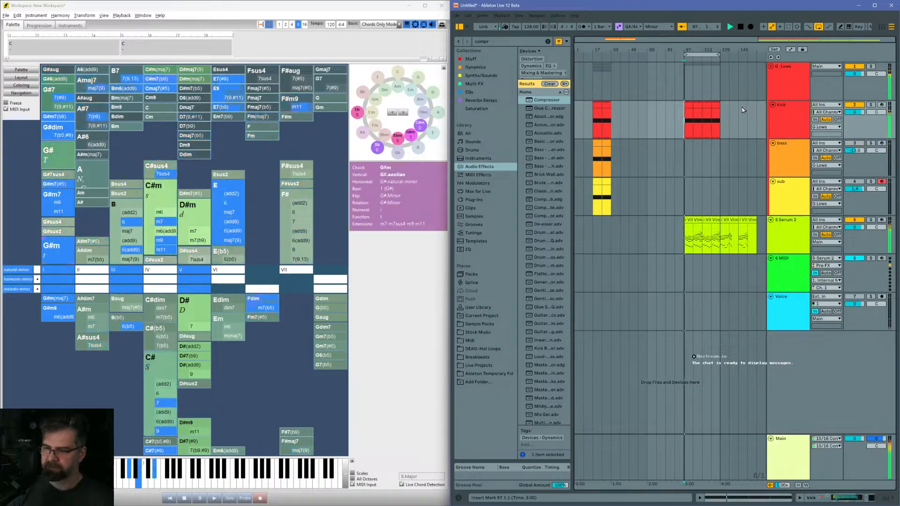
Step: Open the bass track's device chain and select the ShaperBox 3 device at its end
left_click(789, 89)
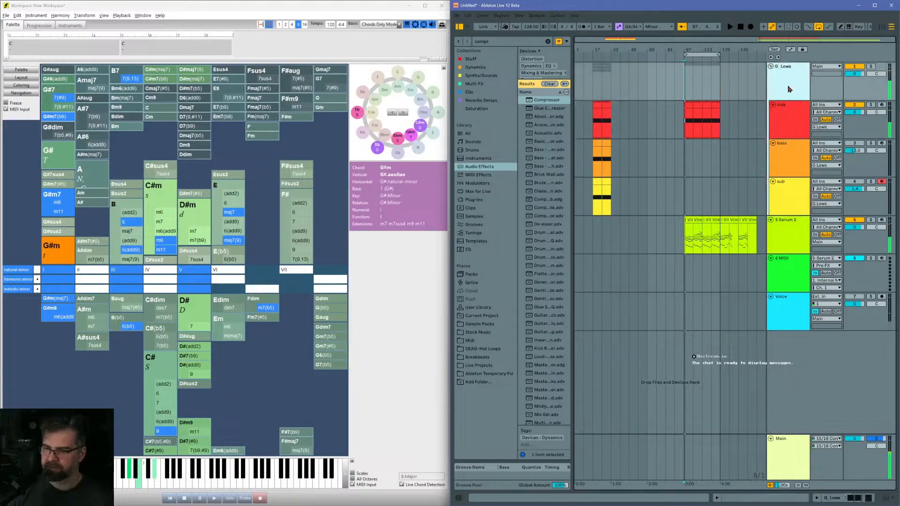
left_click(791, 172)
double_click(788, 163)
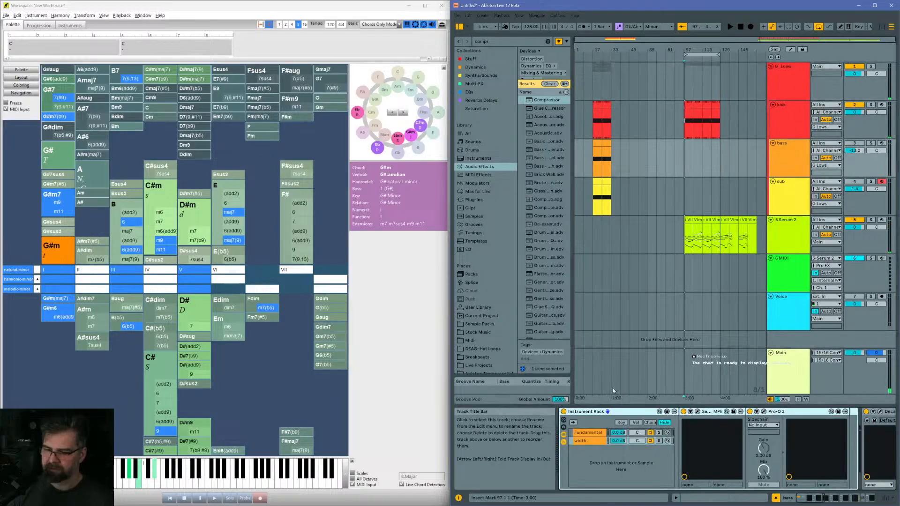
left_click(768, 420)
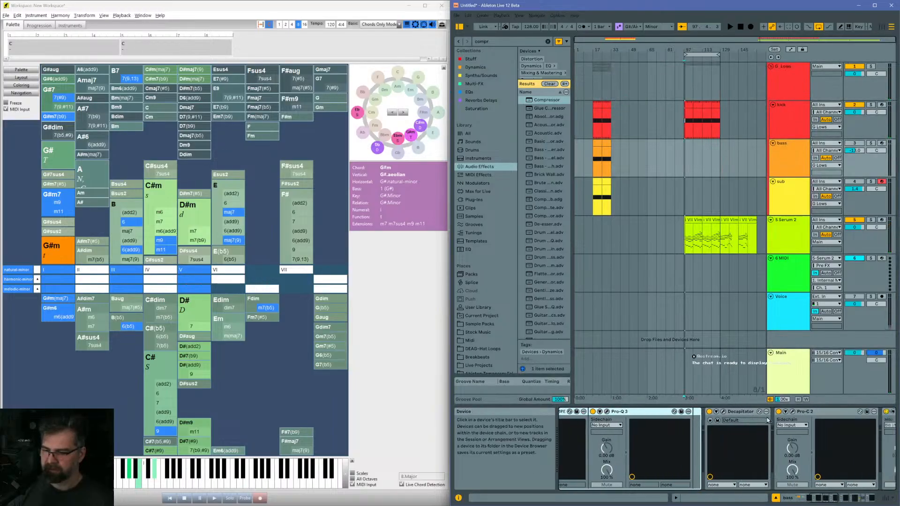
scroll(769, 418, "down", 8)
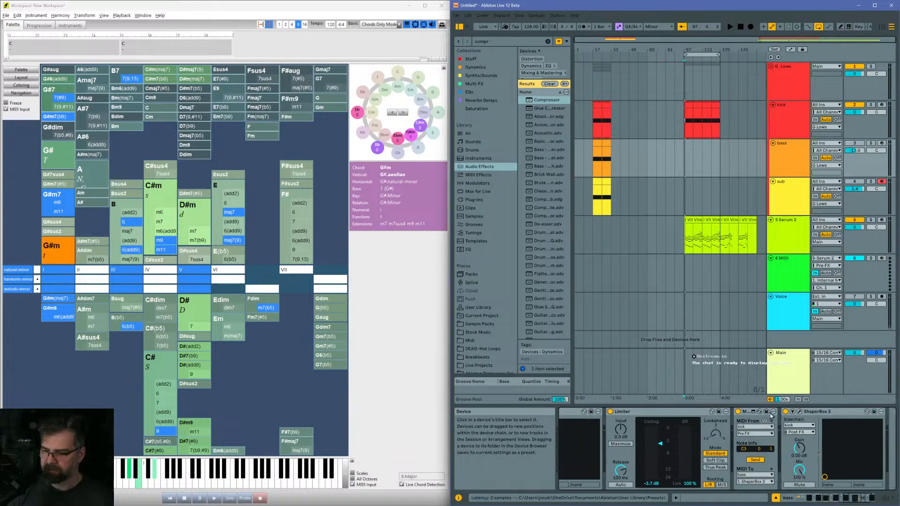
scroll(770, 415, "down", 2)
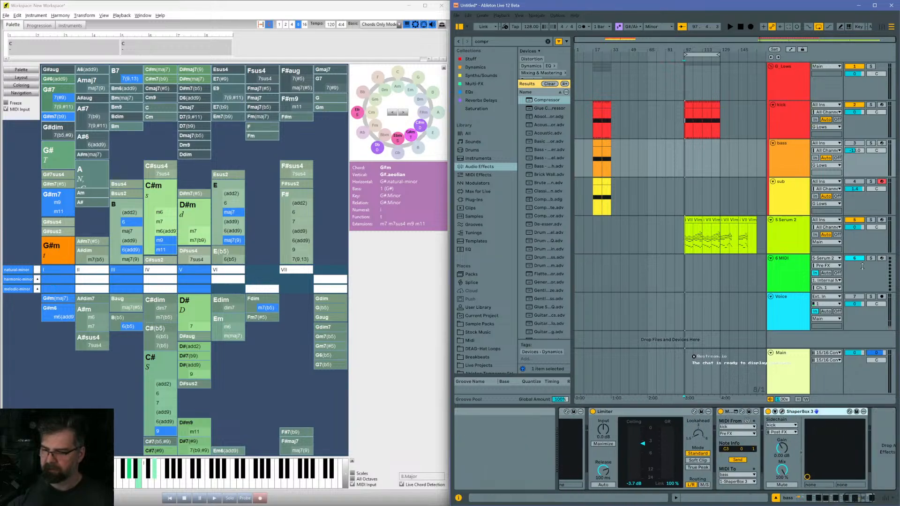
Step: Put the Serum 2 track into a new group of its own
left_click(786, 173)
left_click(789, 225)
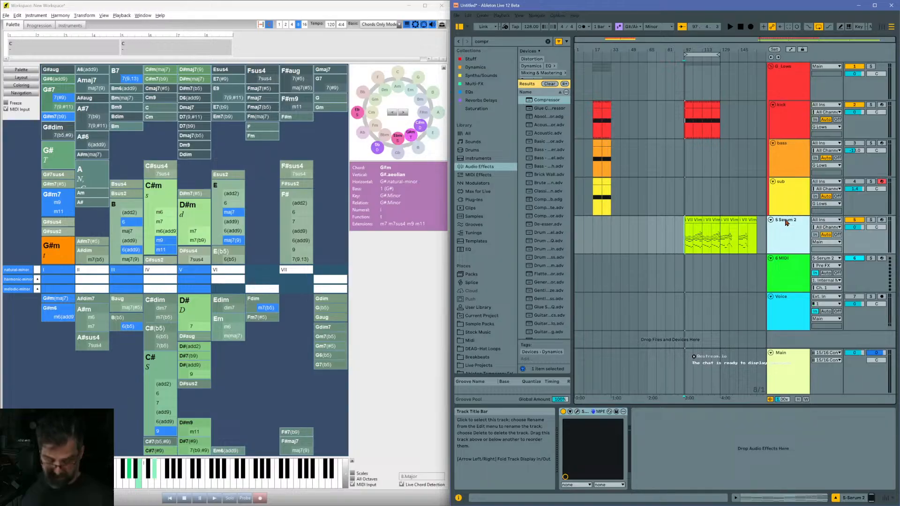
key("ctrl+g")
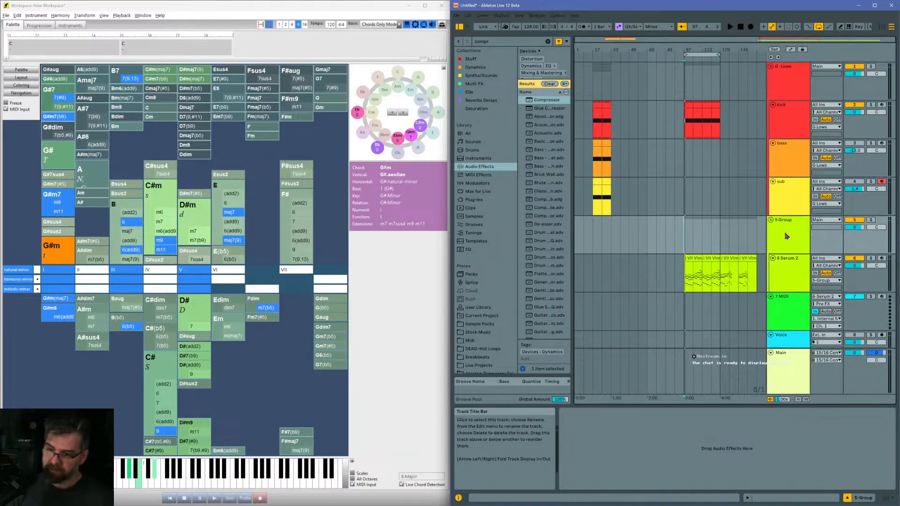
Step: Copy ShaperBox 3 from the bass track onto the new Serum 2 group and play from bar 97
left_click(781, 112)
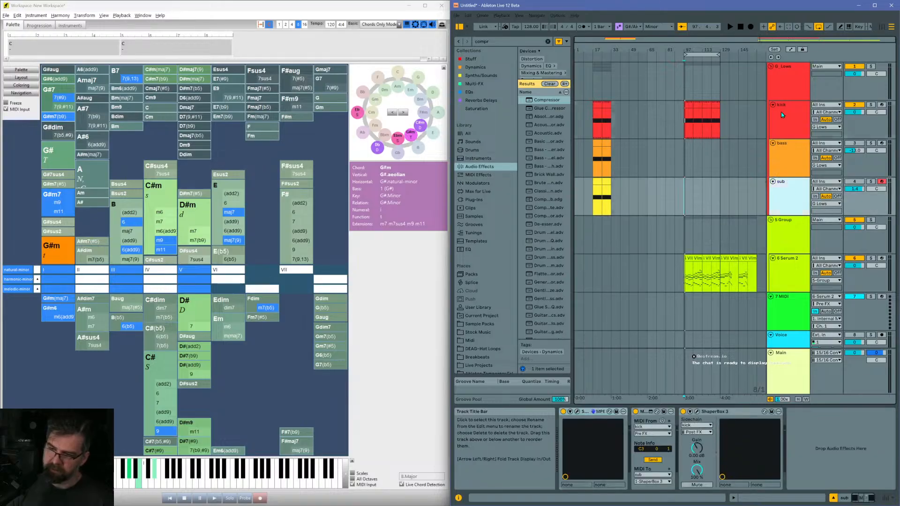
left_click(789, 158)
left_click(808, 414)
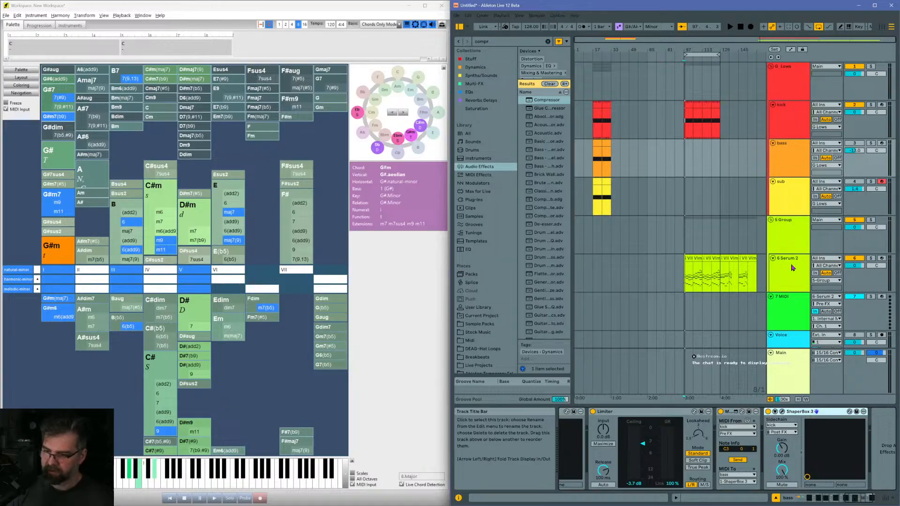
left_click(785, 234)
key("ctrl+v")
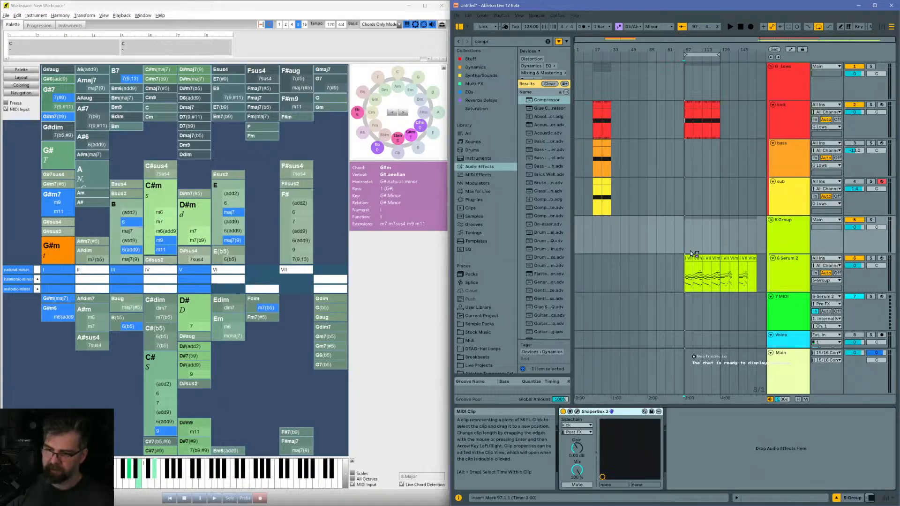
left_click(683, 240)
key("space")
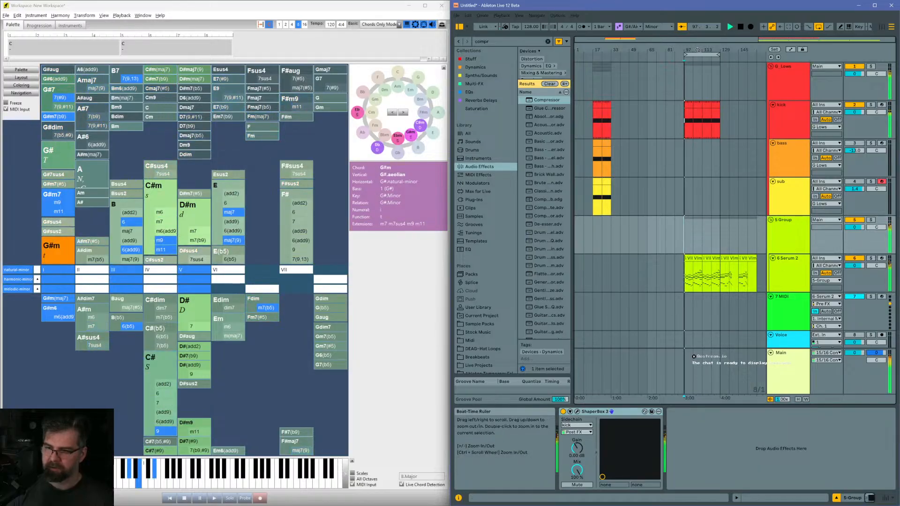
Step: Copy the bass track's kick MIDI routing device onto the group ahead of ShaperBox 3 and set its MIDI To target to 5-Group
left_click(781, 248)
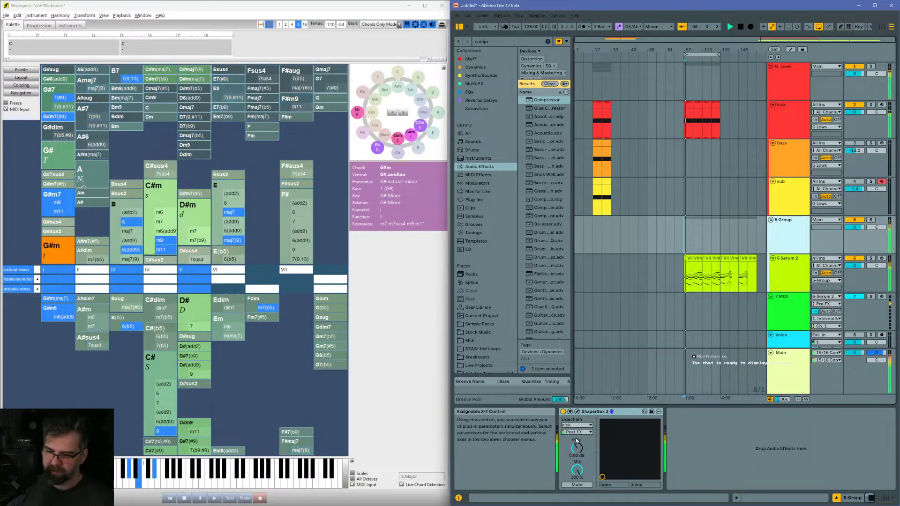
left_click(596, 412)
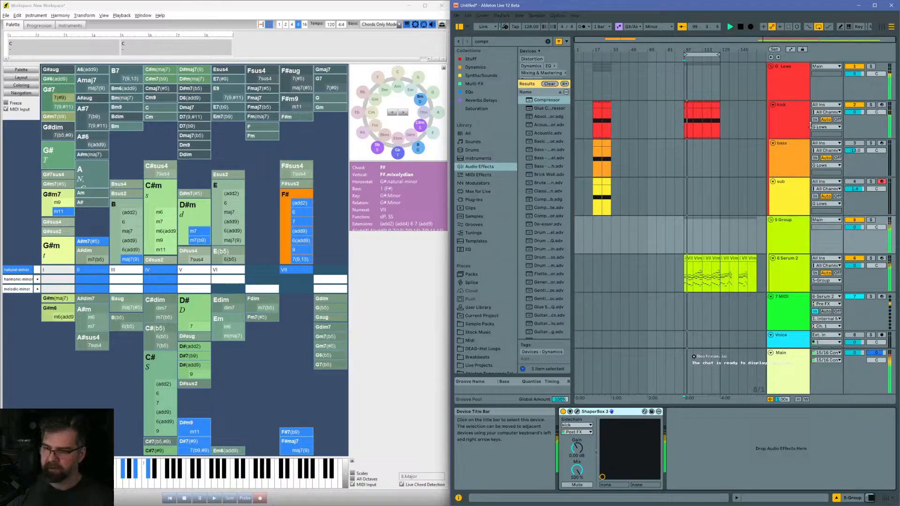
left_click(784, 167)
left_click(730, 414)
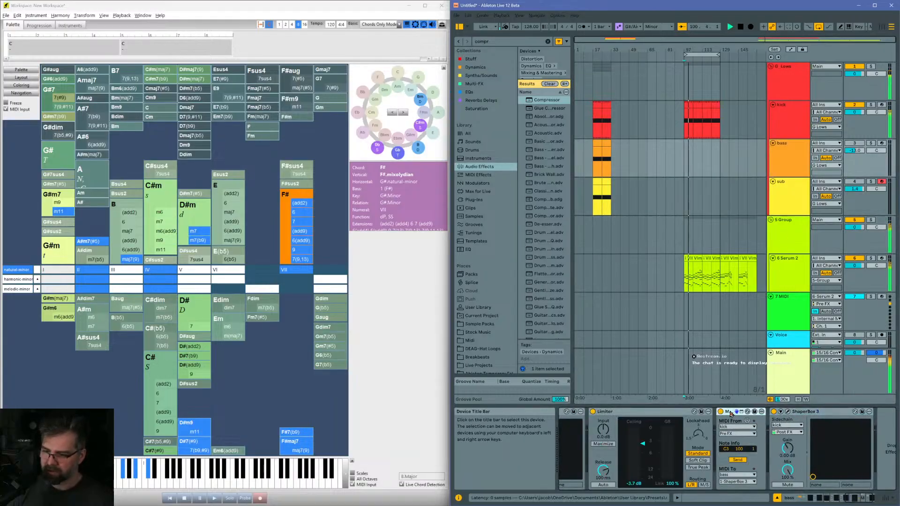
left_click_drag(804, 411, 692, 418)
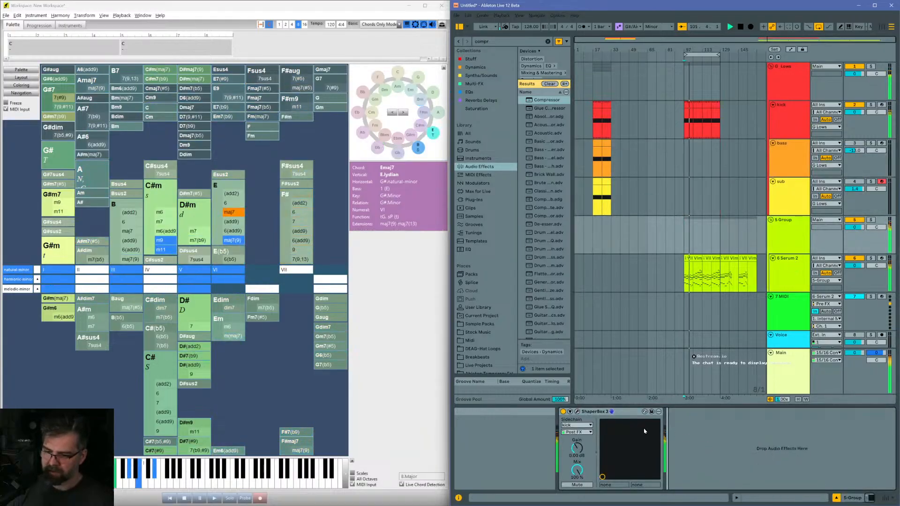
left_click(698, 474)
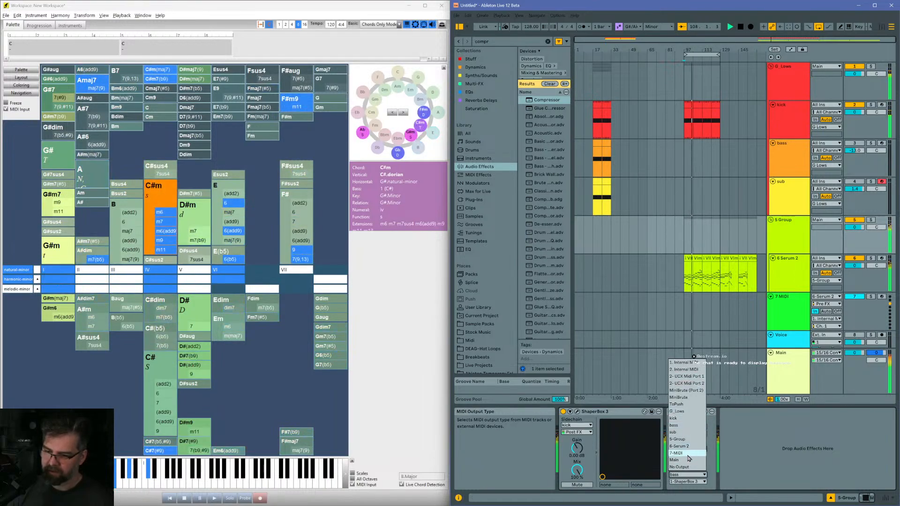
left_click(679, 442)
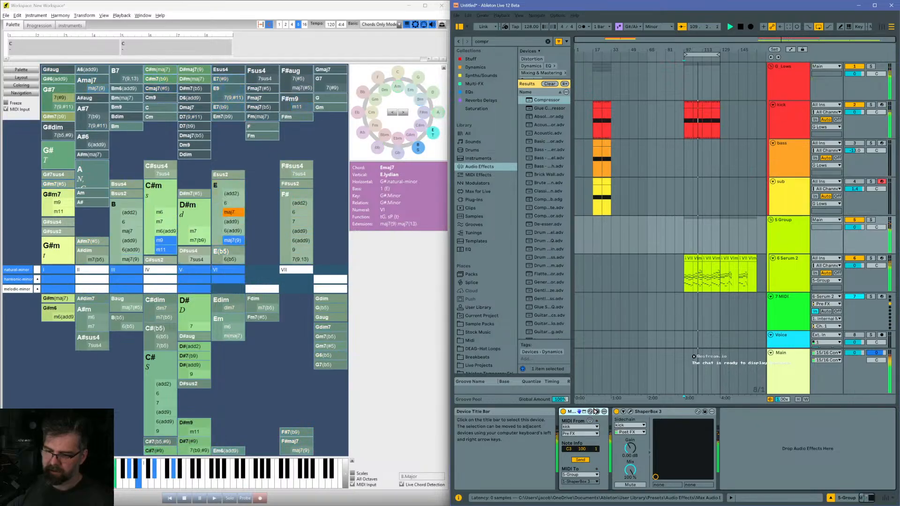
Step: Examine the notes of the kick clips from bar 97 to 129 and the kick track's sampler settings
double_click(690, 106)
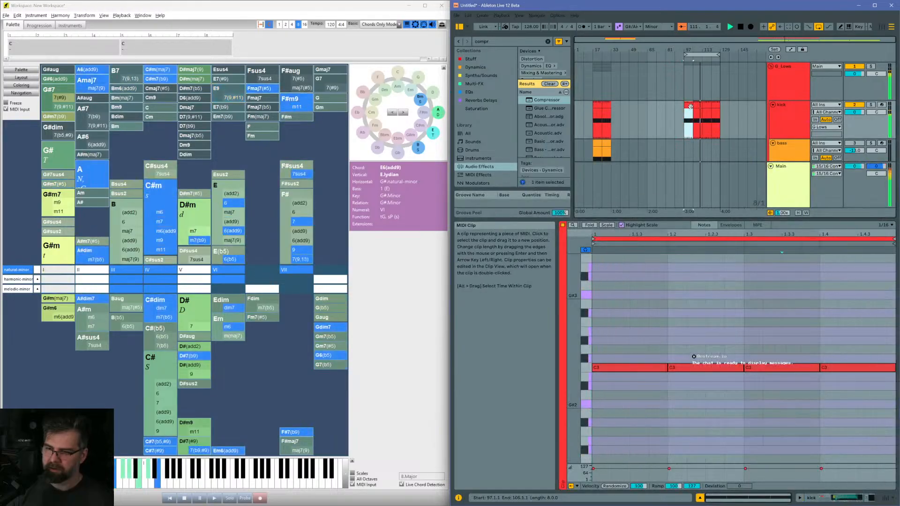
left_click(716, 106)
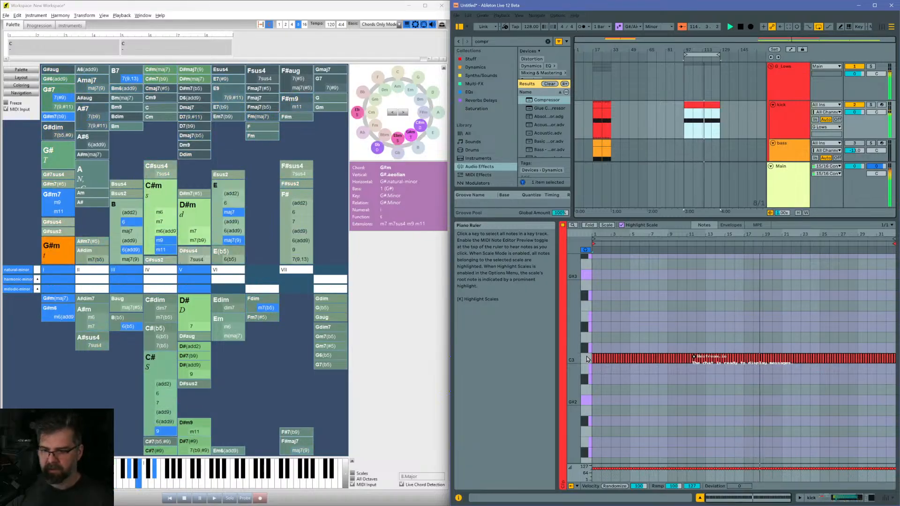
left_click(847, 498)
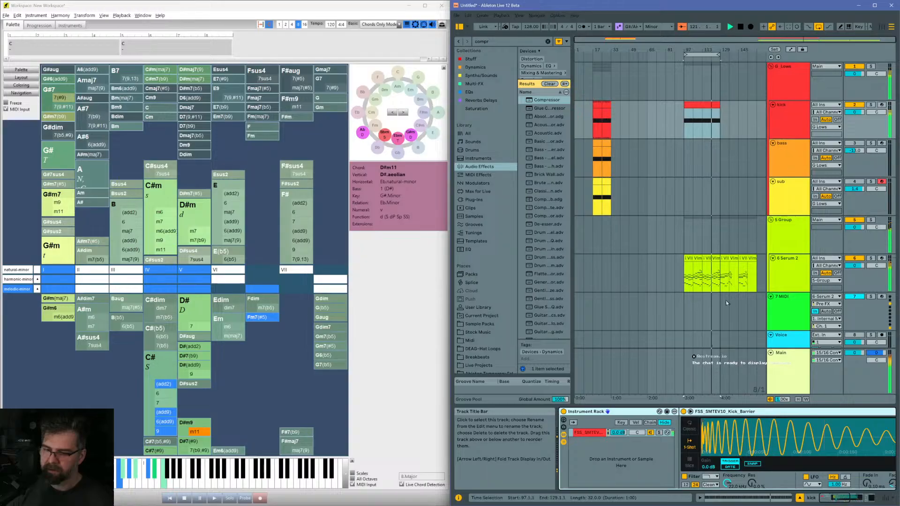
scroll(733, 452, "right", 3)
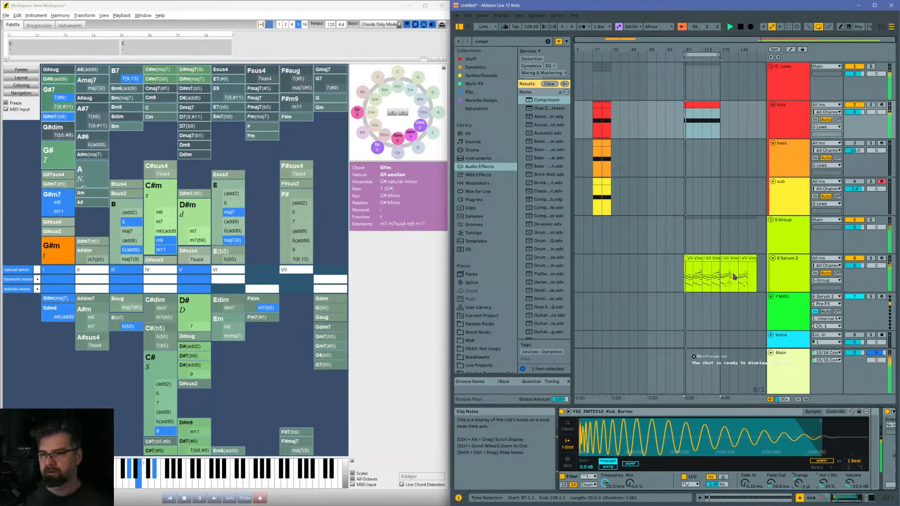
Step: Try B as the scale root for the whole arrangement, and set the root back to G#/Ab
left_click(694, 155)
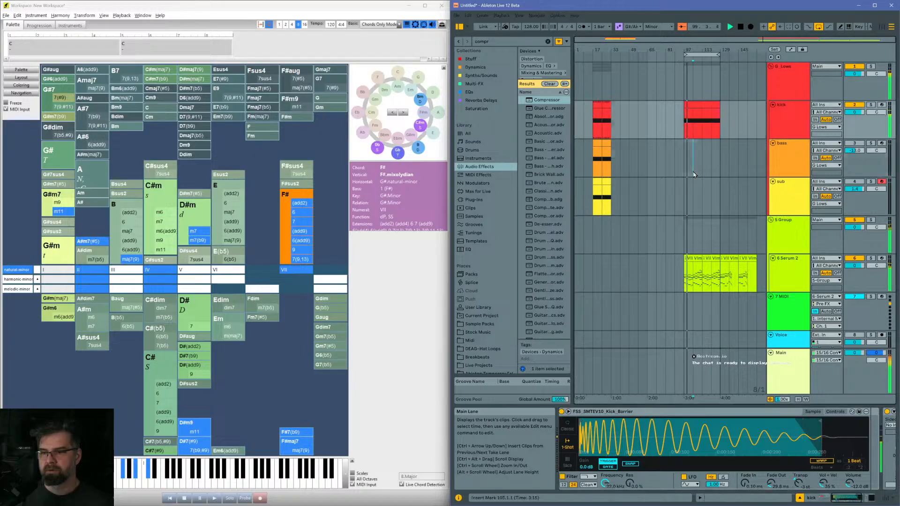
key("ctrl+a")
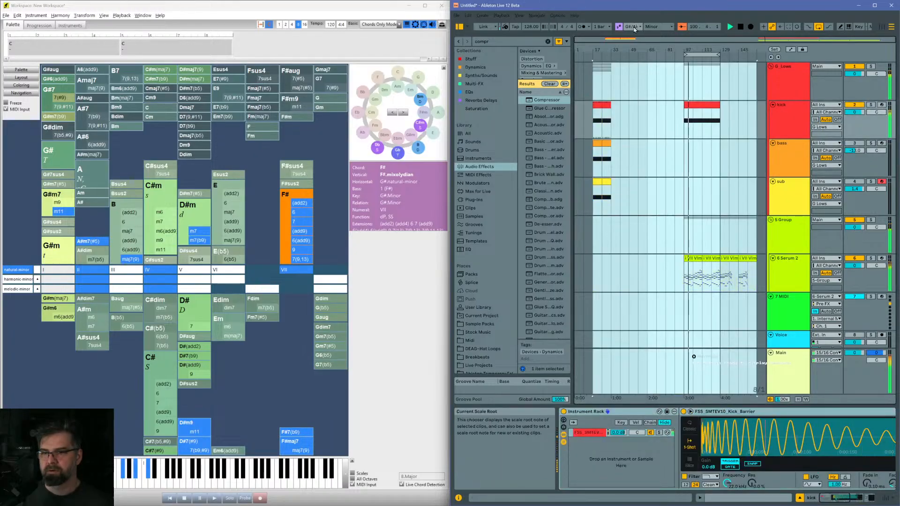
left_click(631, 26)
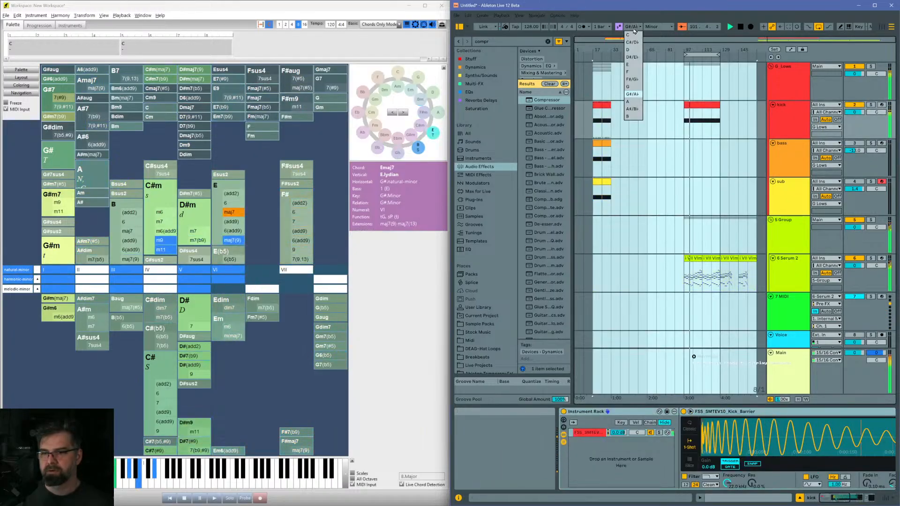
left_click(628, 117)
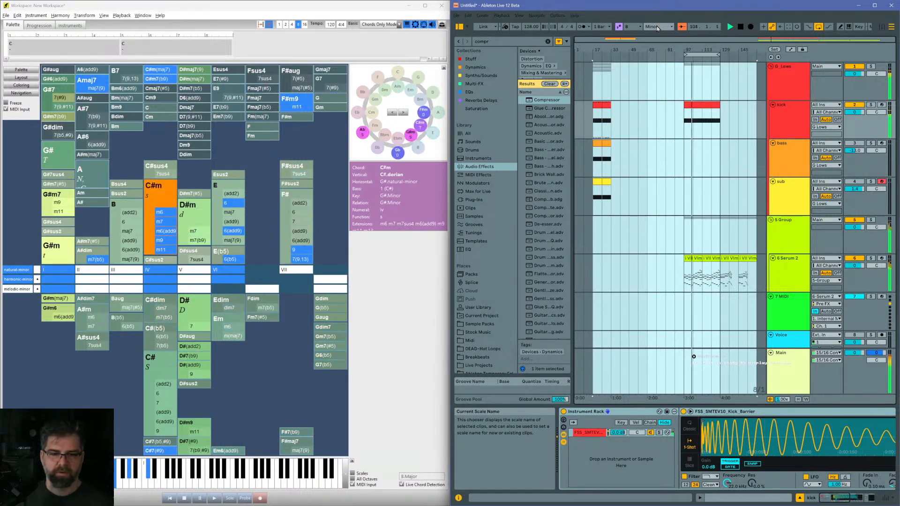
left_click(632, 26)
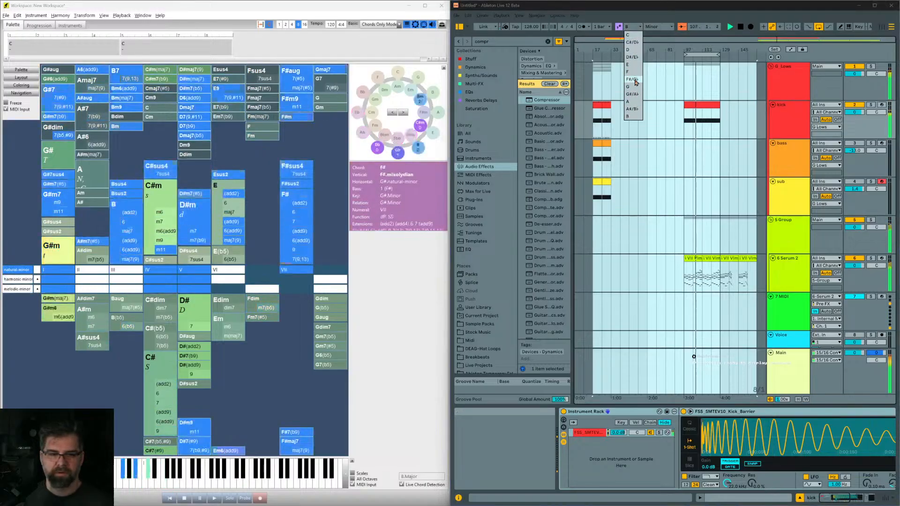
left_click(638, 97)
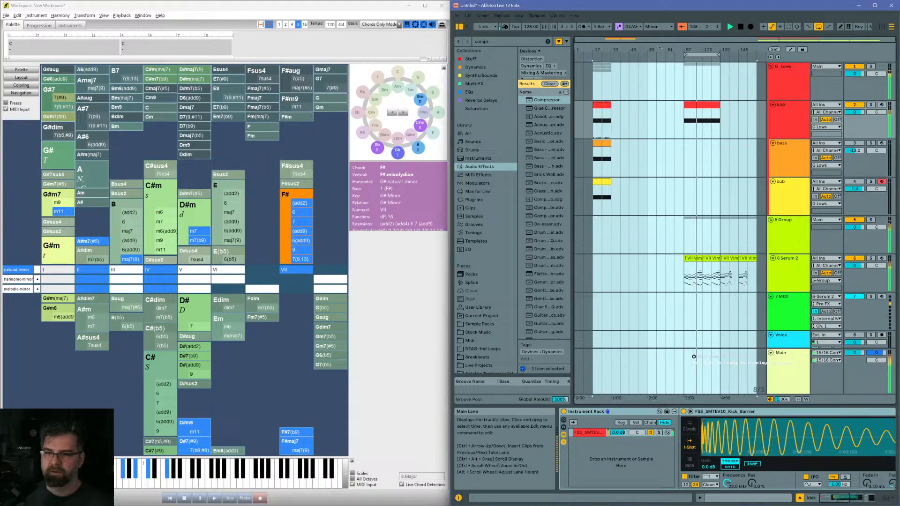
Step: Open the first Serum 2 clip at bar 97 in the note editor and play its opening chord
left_click(685, 196)
left_click_drag(712, 49, 718, 79)
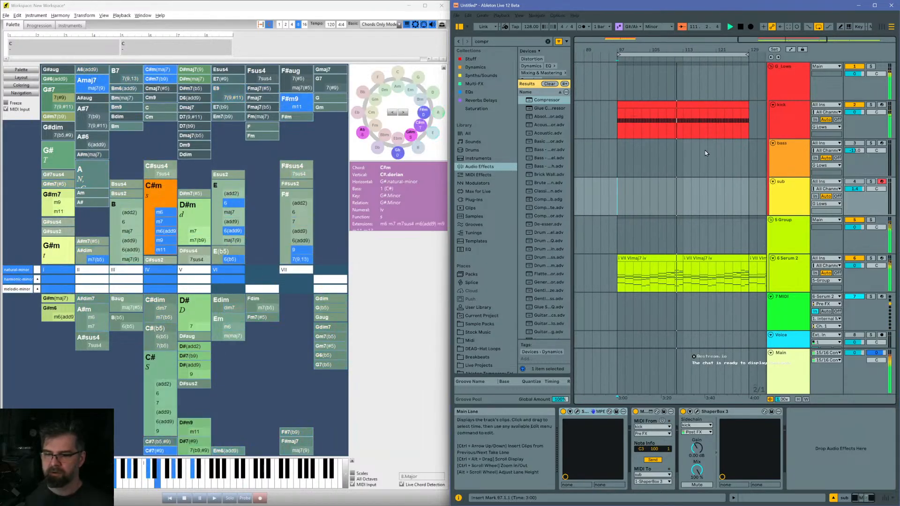
left_click(702, 259)
double_click(703, 259)
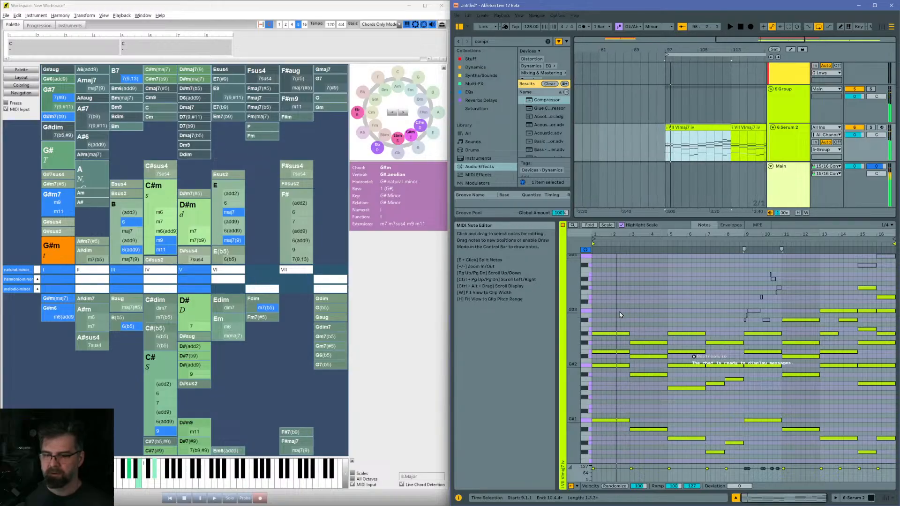
left_click_drag(620, 315, 616, 450)
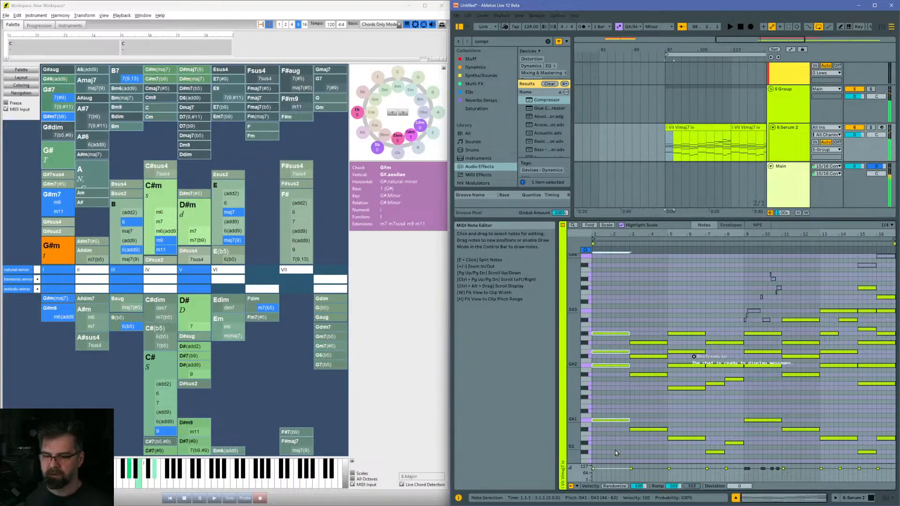
left_click(601, 323)
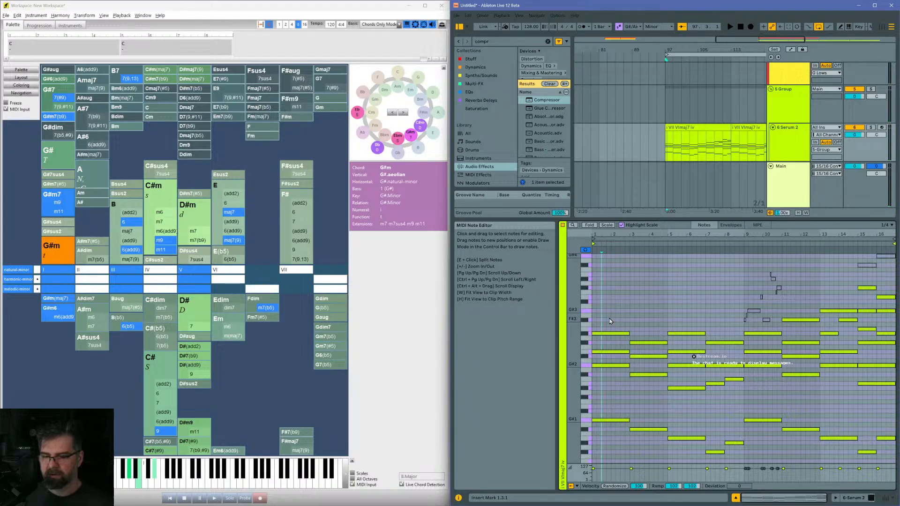
key("space")
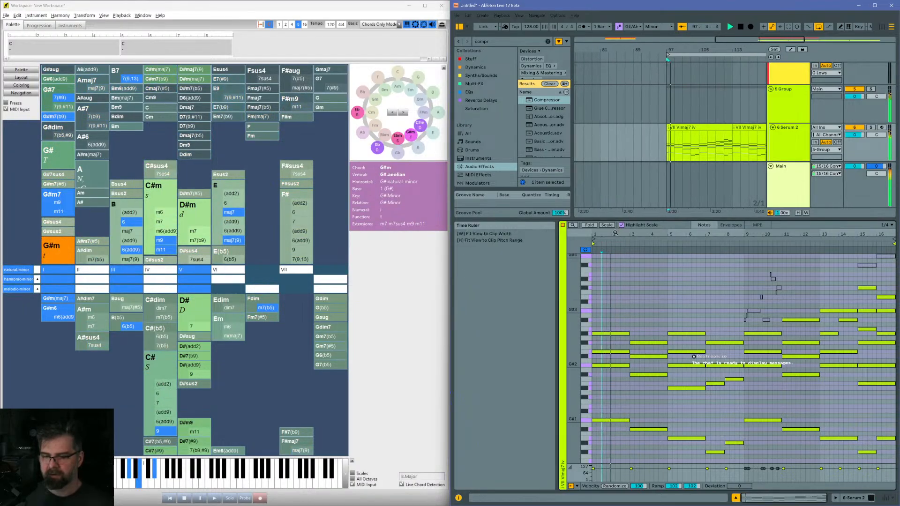
Step: Select all notes of the clip's first chord and shorten them to end at 2.3
left_click_drag(615, 235, 658, 275)
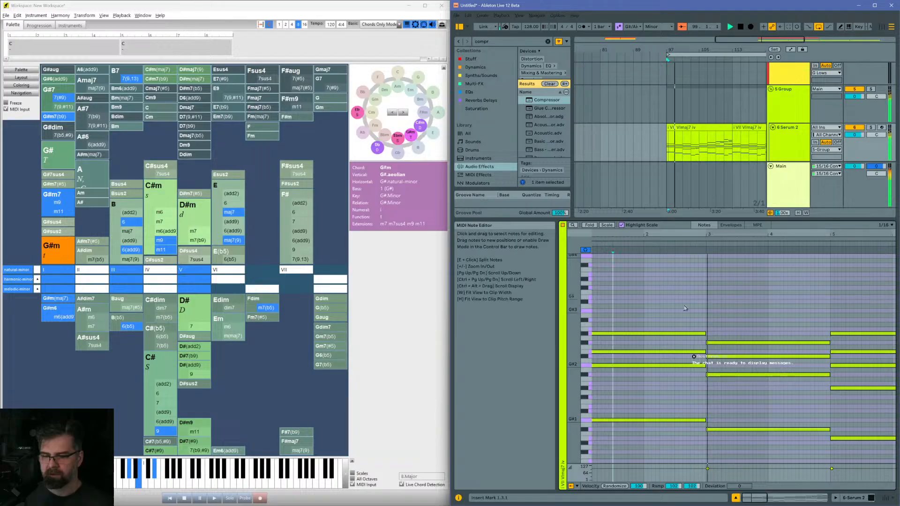
key("space")
left_click_drag(685, 312, 685, 454)
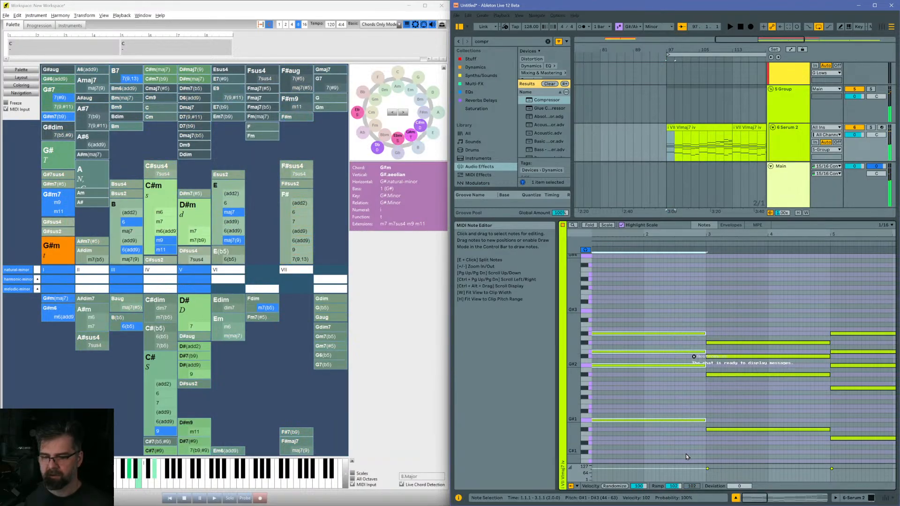
key("shift+Left")
key("shift+Left")
key("shift+Left")
key("shift+Left")
key("shift+Left")
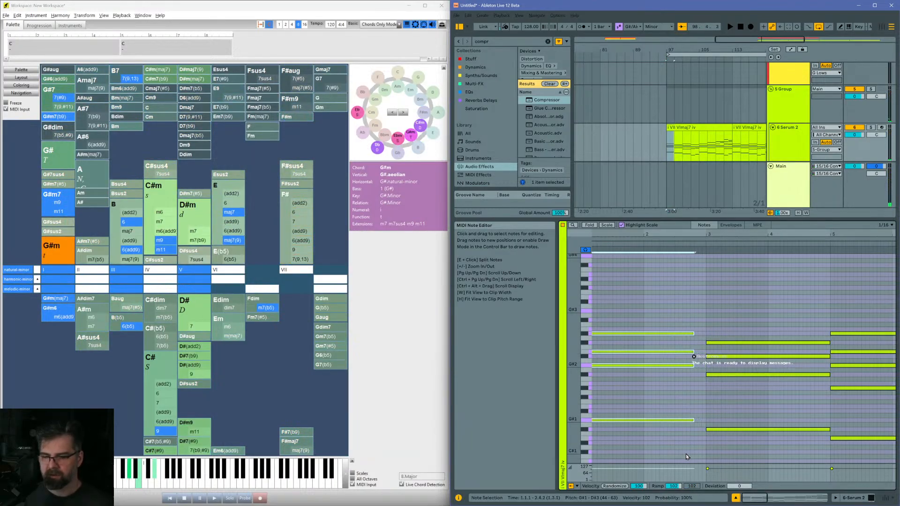
key("shift+Left")
key("shift+Left")
key("shift+Left")
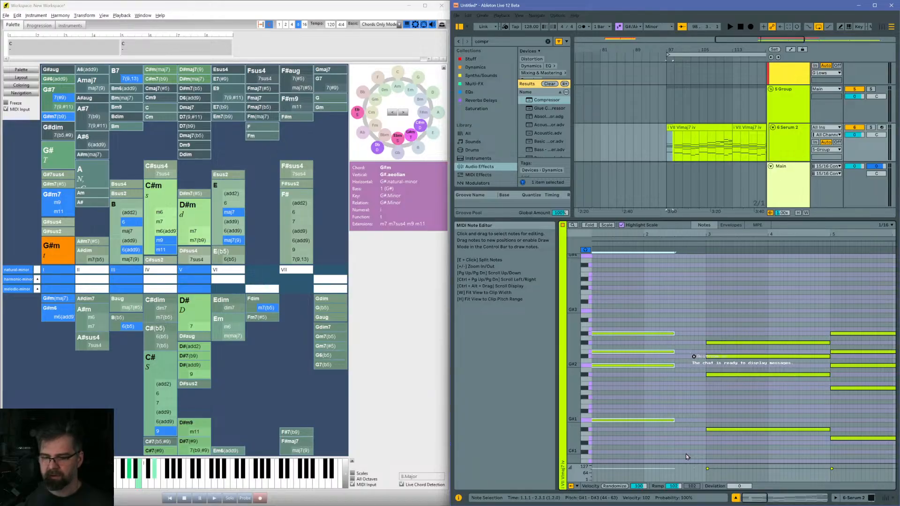
Step: Repeat the shortened chord from 2.3 up to bar 3, lower the repeat's B2 to A#2, and play it back
key("ctrl+e")
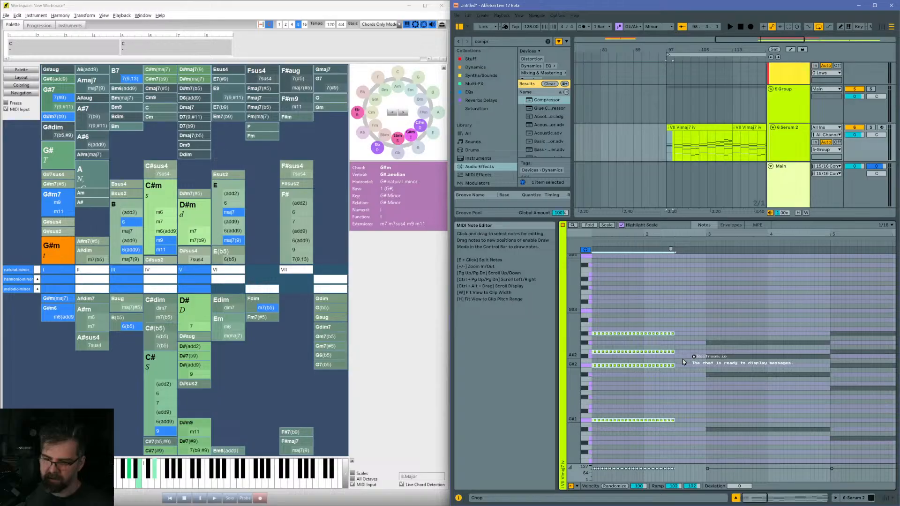
key("Escape")
key("ctrl+d")
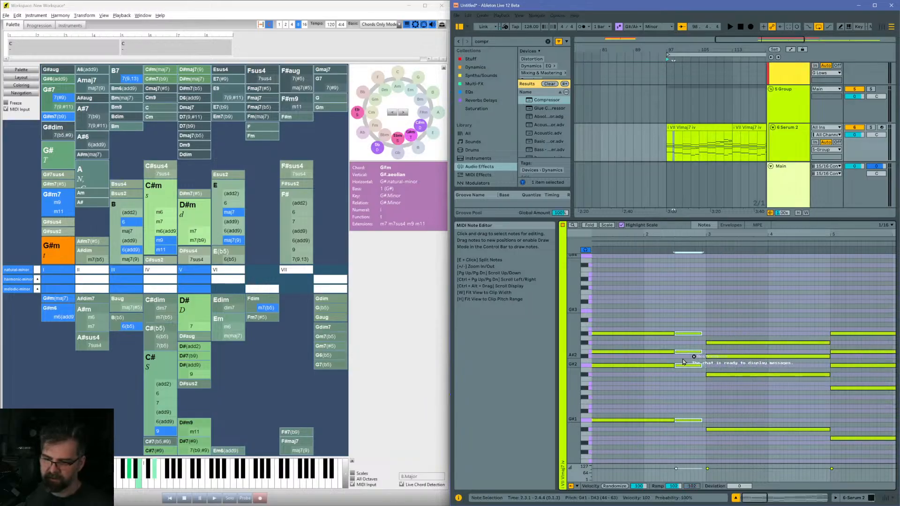
left_click_drag(689, 351, 690, 356)
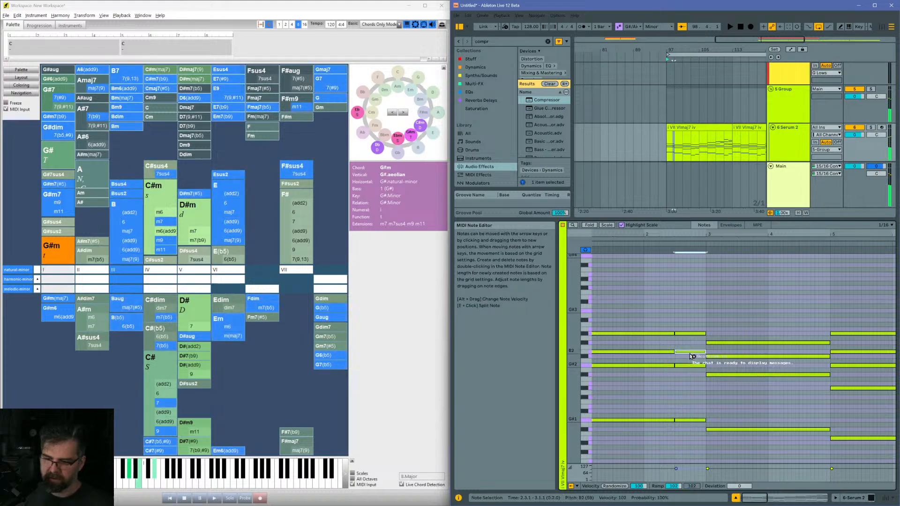
key("space")
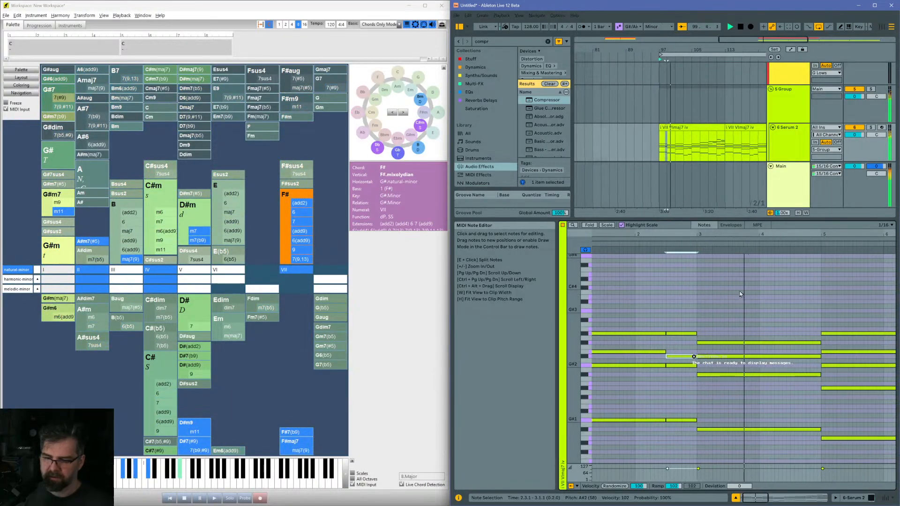
Step: Split the chord at bar 3 at bar 4, lower its second half's A#2 to G#2, and play it back
left_click(726, 331)
key("ctrl+e")
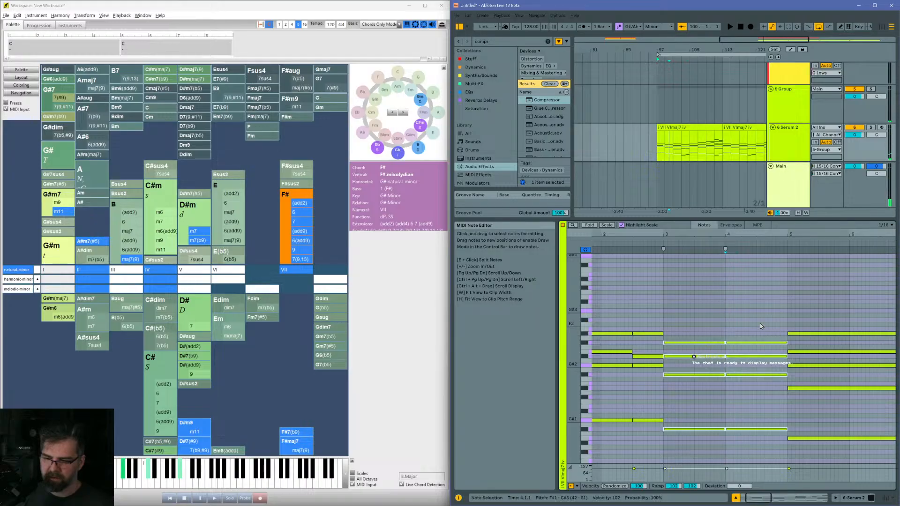
left_click(753, 357)
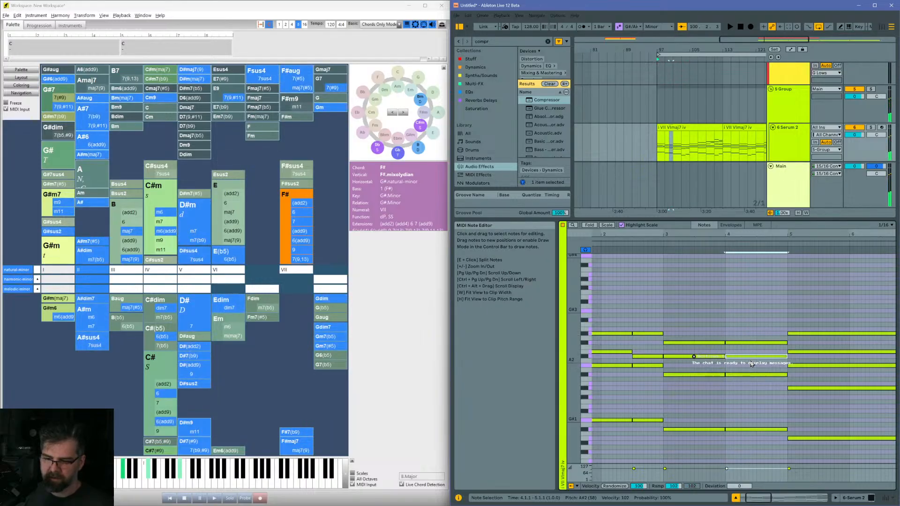
key("Down")
key("Down")
key("space")
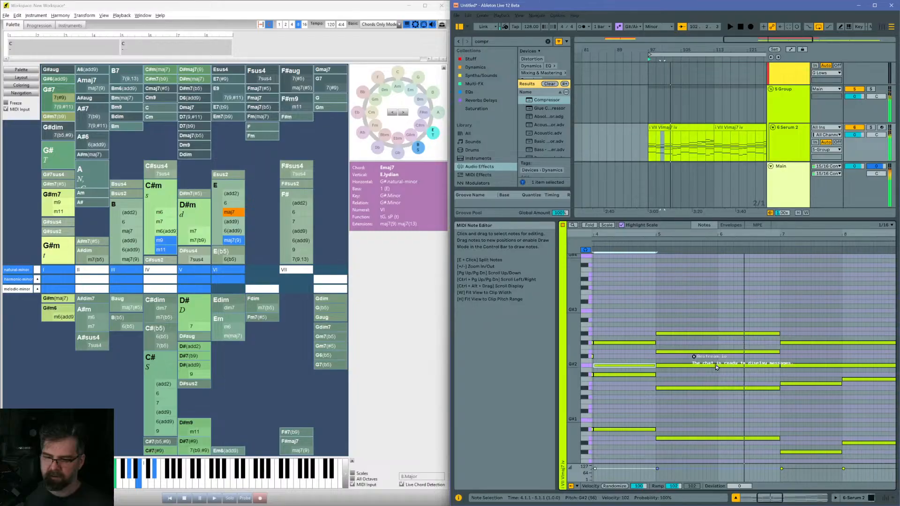
Step: Reshape the second chord's moving voice as A#2 until 4.2, G#2 until 4.4 and A#2 until bar 5, and play it back
mouse_move(701, 234)
left_mouse_down()
mouse_move(807, 225)
mouse_move(764, 216)
left_mouse_up()
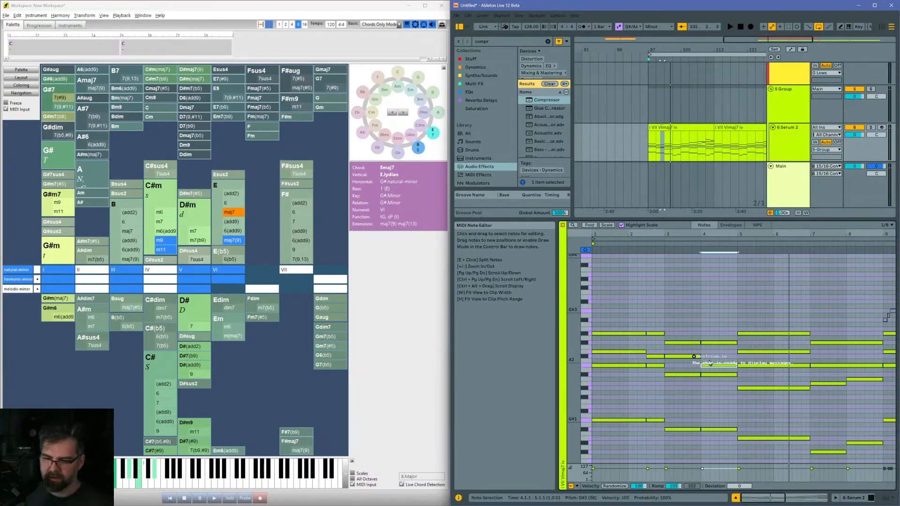
left_click(695, 357)
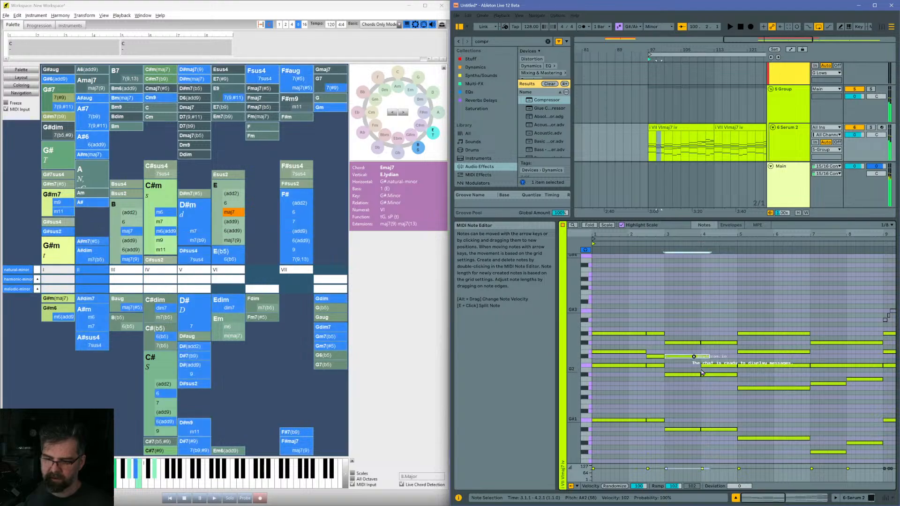
left_click(706, 365)
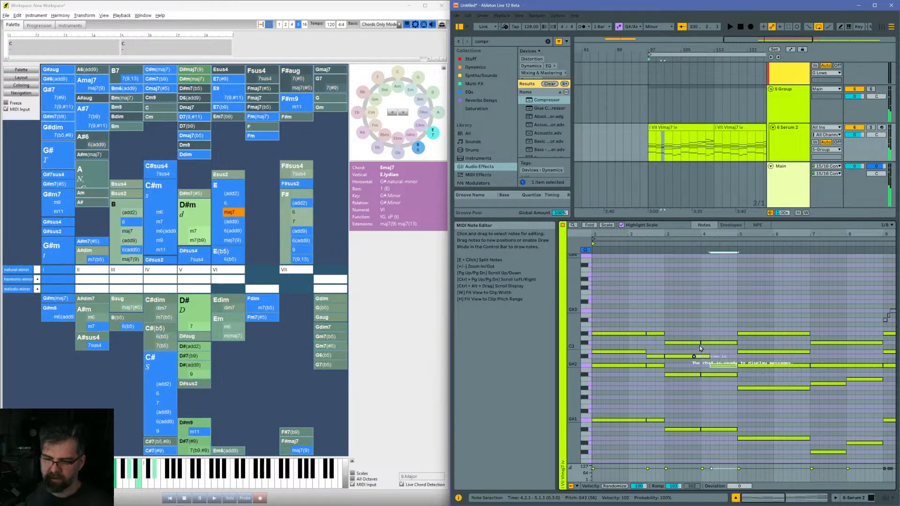
key("space")
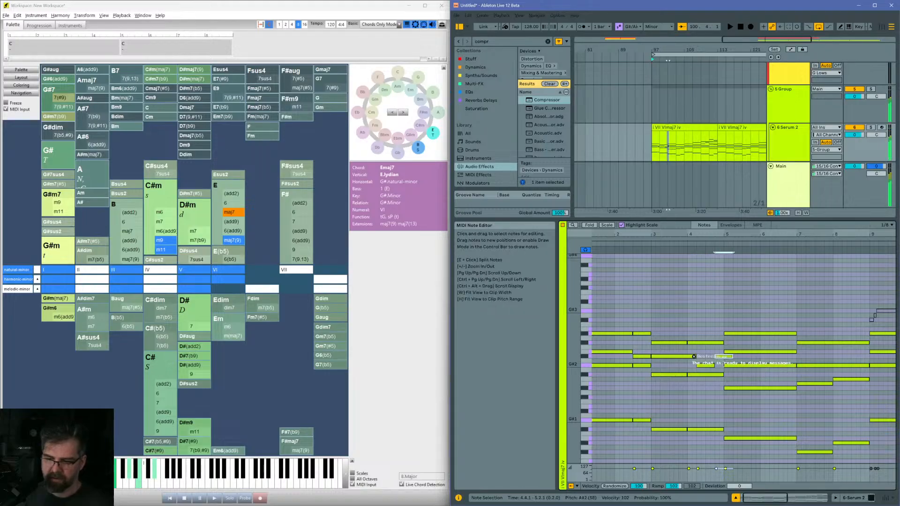
key("space")
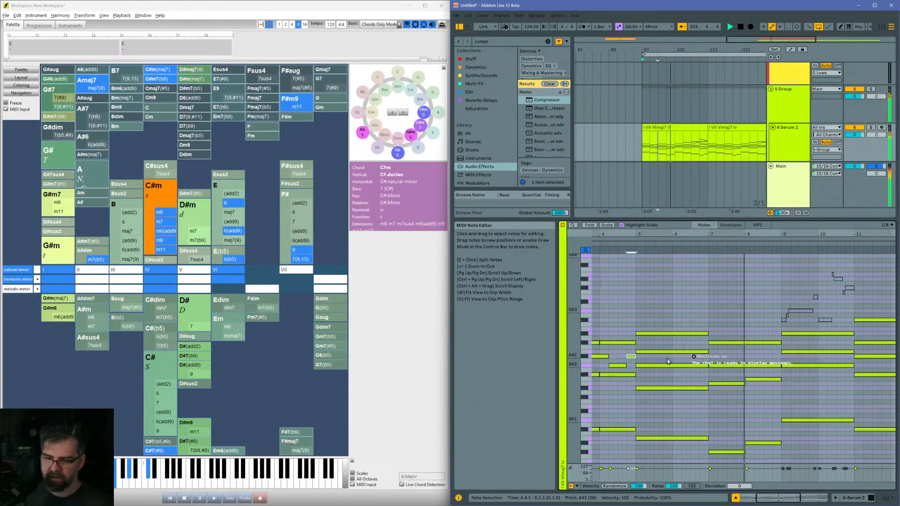
Step: Move the split between the second chord's C#3, F#2 and F#1 notes from bar 4 to 4.2, and play the clip
left_click_drag(706, 352, 695, 352)
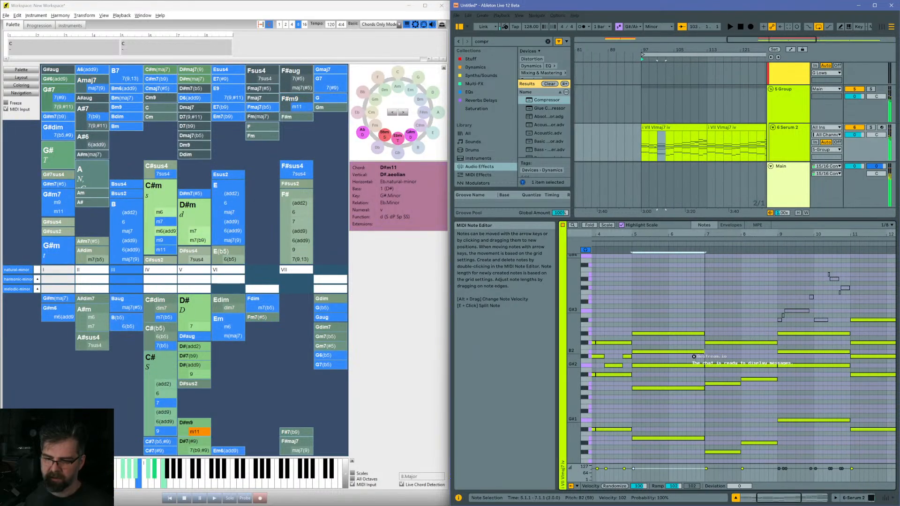
scroll(688, 359, "left", 2)
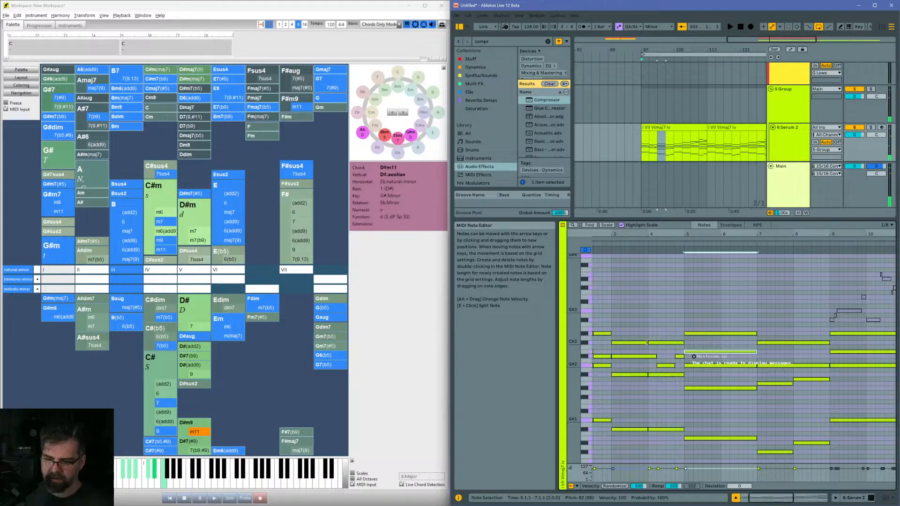
left_click(649, 342)
left_click_drag(650, 343, 657, 343)
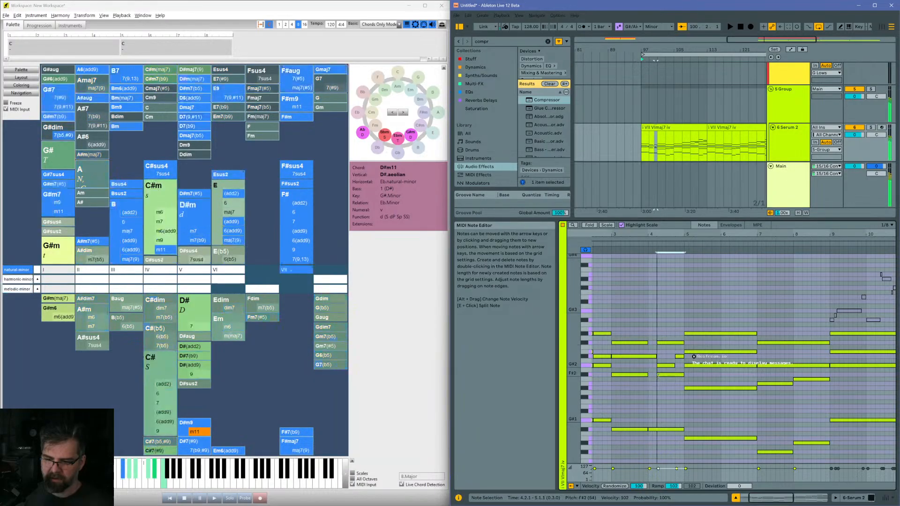
left_click_drag(649, 374, 657, 375)
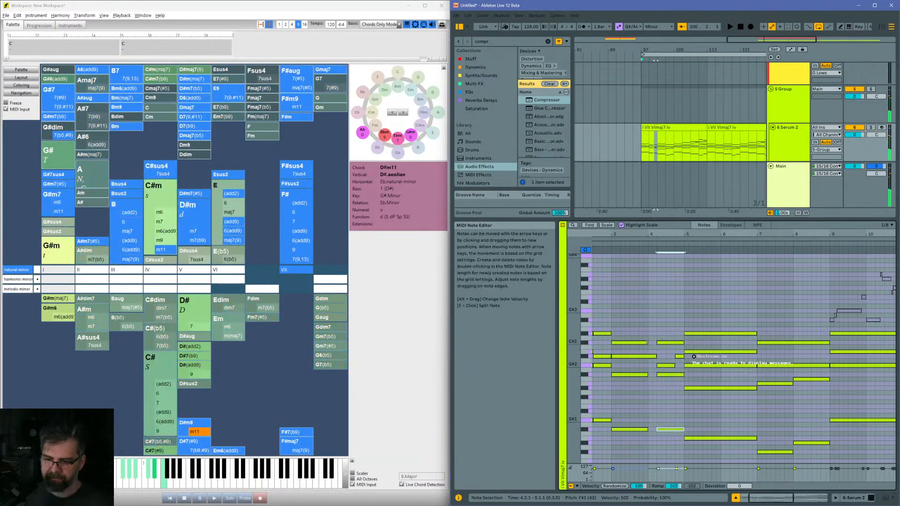
left_click_drag(647, 343, 657, 342)
left_click_drag(648, 375, 657, 374)
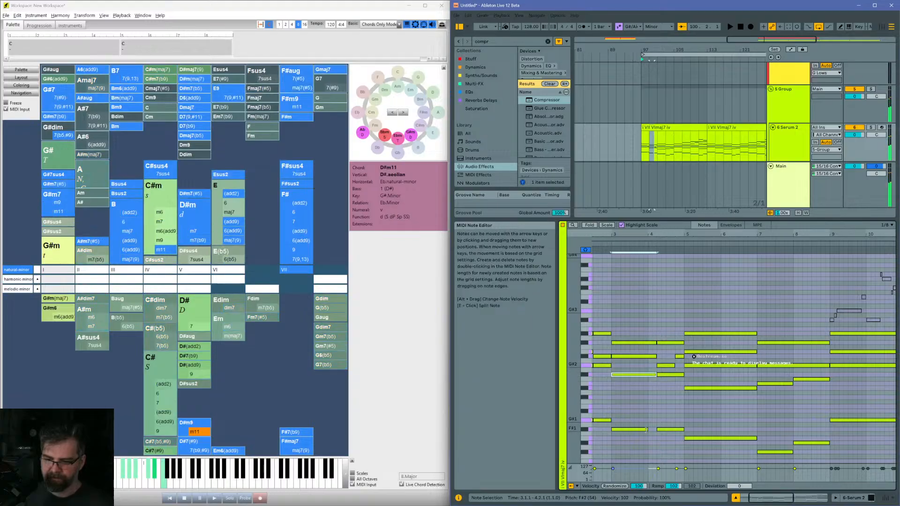
scroll(606, 401, "left", 5)
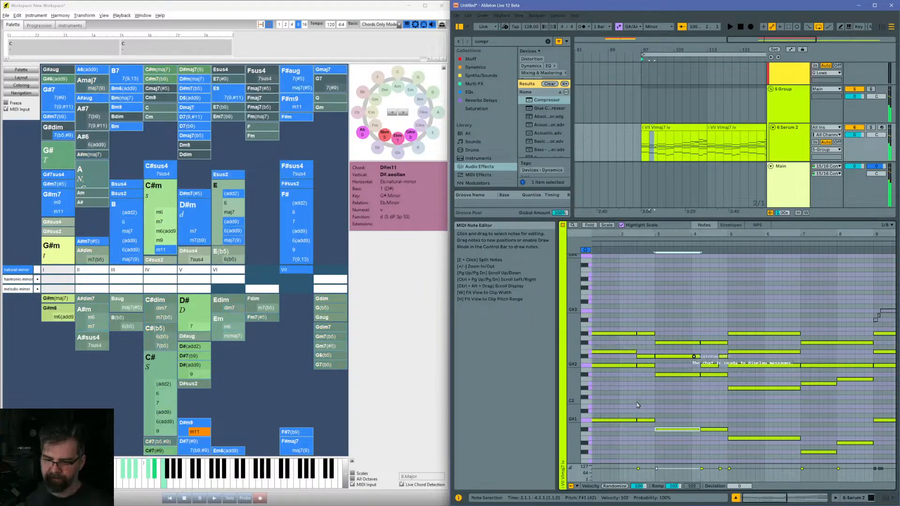
left_click(595, 400)
key("space")
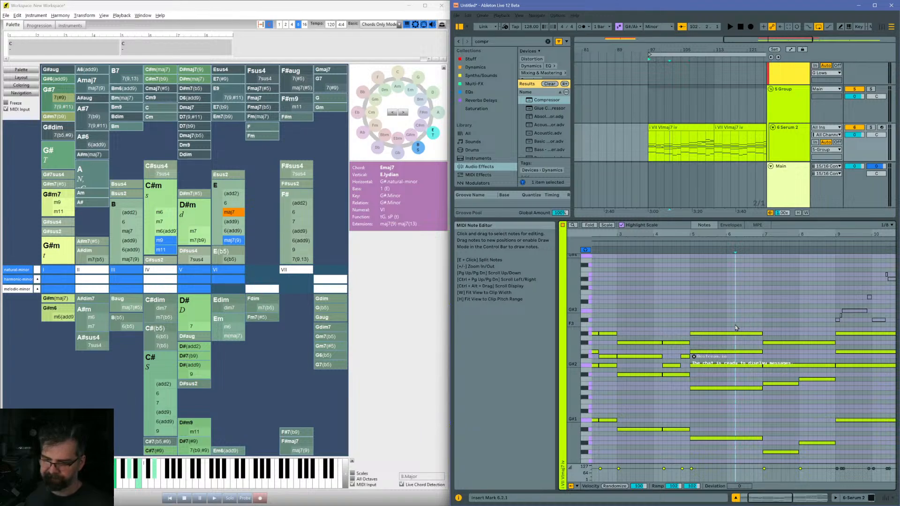
key("space")
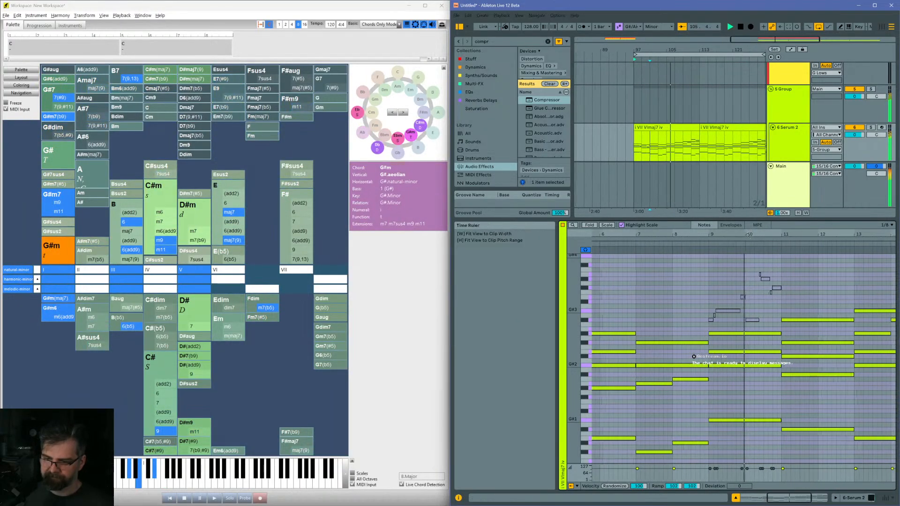
Step: Shorten the chord at bar 9 to end at 10.3 and repeat it from there up to bar 11
left_click_drag(694, 234, 694, 202)
left_click_drag(774, 327, 774, 437)
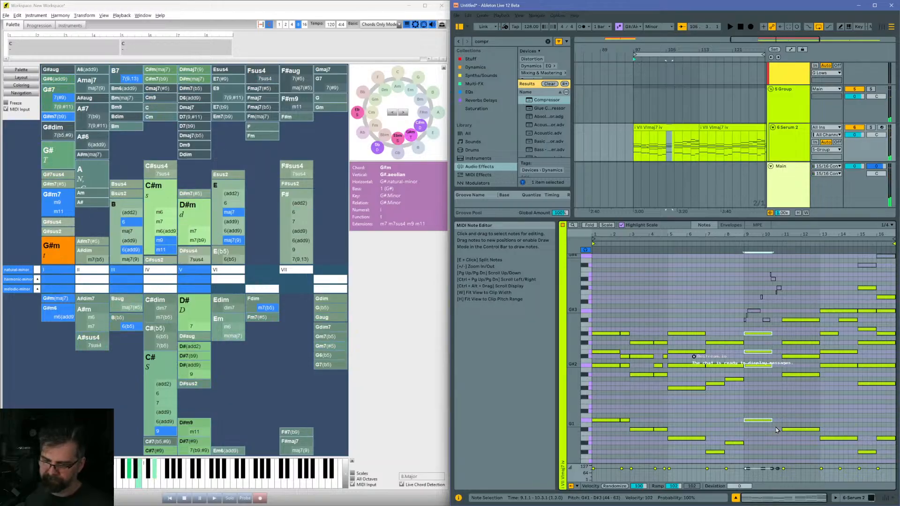
key("ctrl+d")
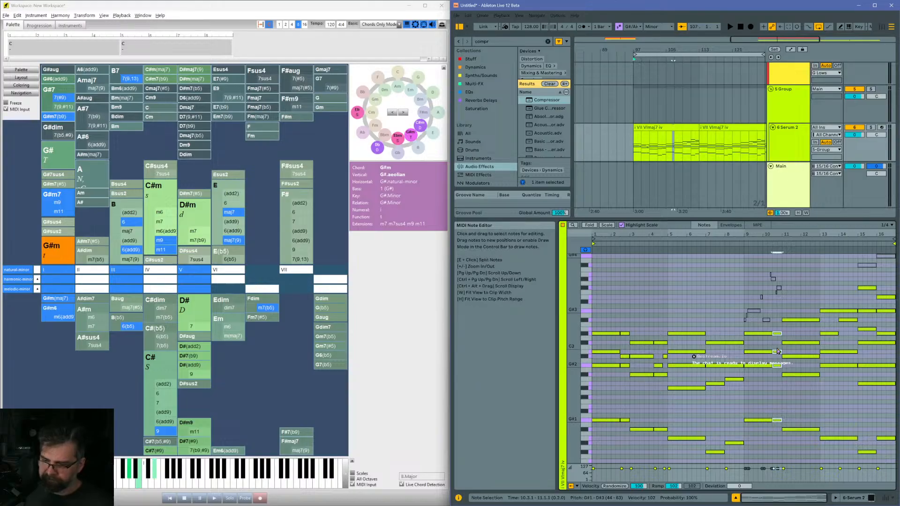
Step: Try lowering the G#2 of the repeated chord at 10.3 to E2, and play from bar 9
left_click(777, 365)
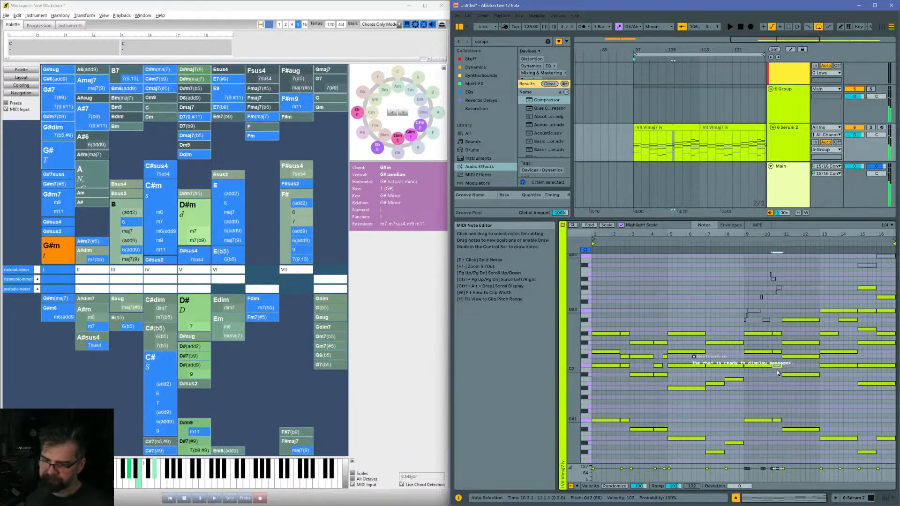
key("Down")
key("Down")
key("Down")
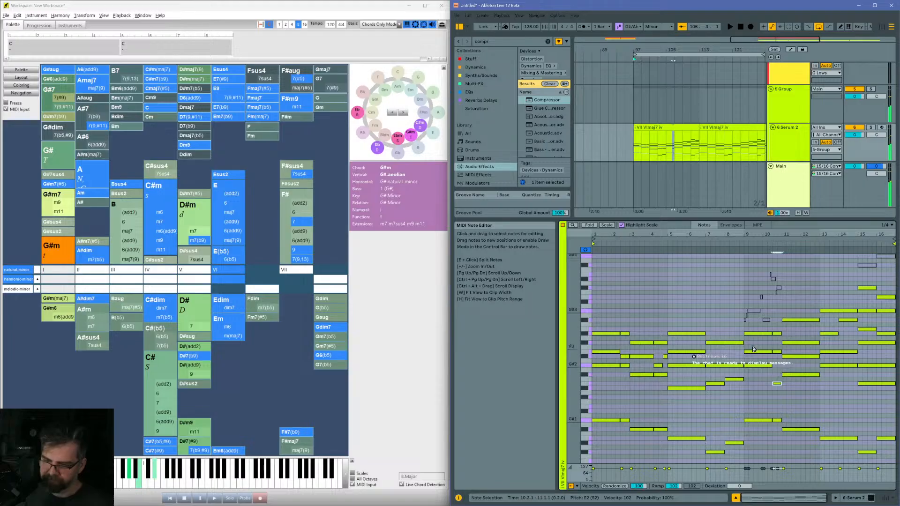
left_click(745, 327)
key("space")
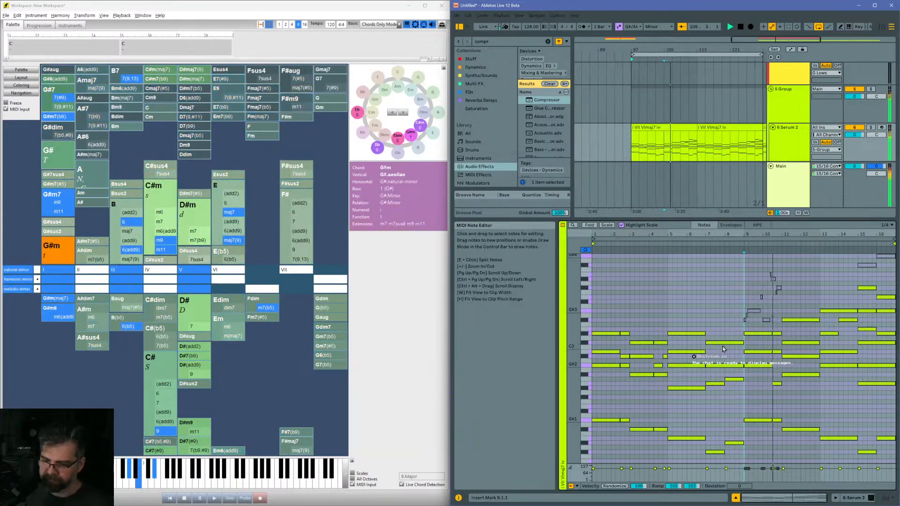
Step: Raise the E2 of the chord at 10.3 back to G#2
left_click(776, 390)
left_click(779, 384)
key("shift+Up")
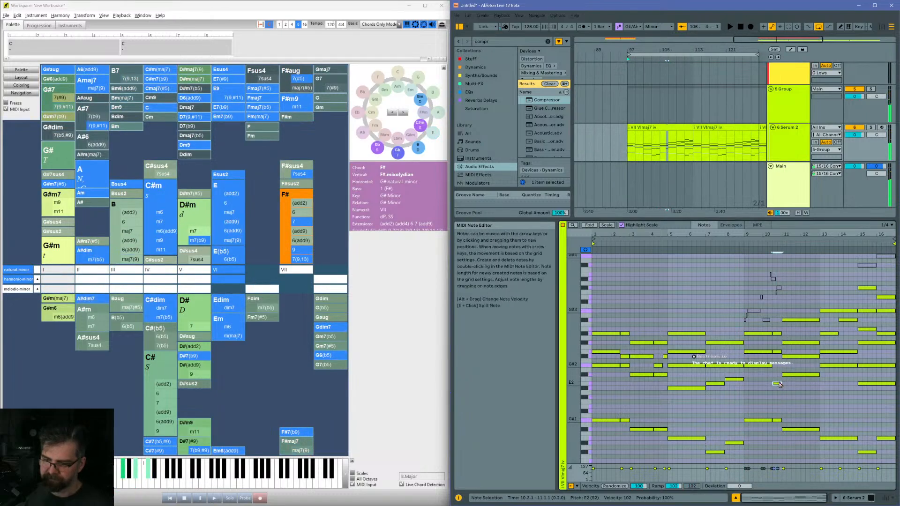
key("shift+Down")
key("Up")
key("Up")
key("Up")
key("Up")
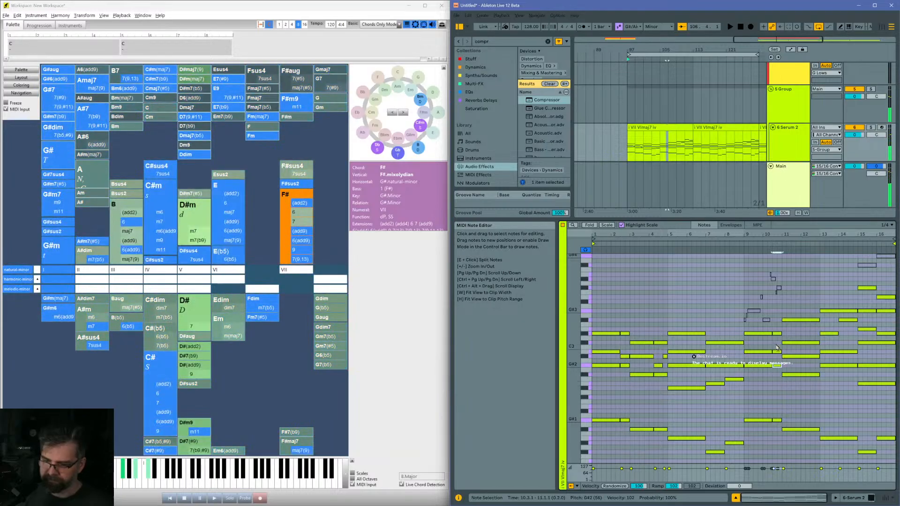
Step: Raise the D#3 of the chord at 10.3 to E3 and play from bar 9
key("Up")
key("Up")
key("Up")
key("Up")
key("Up")
key("Up")
key("Up")
key("Up")
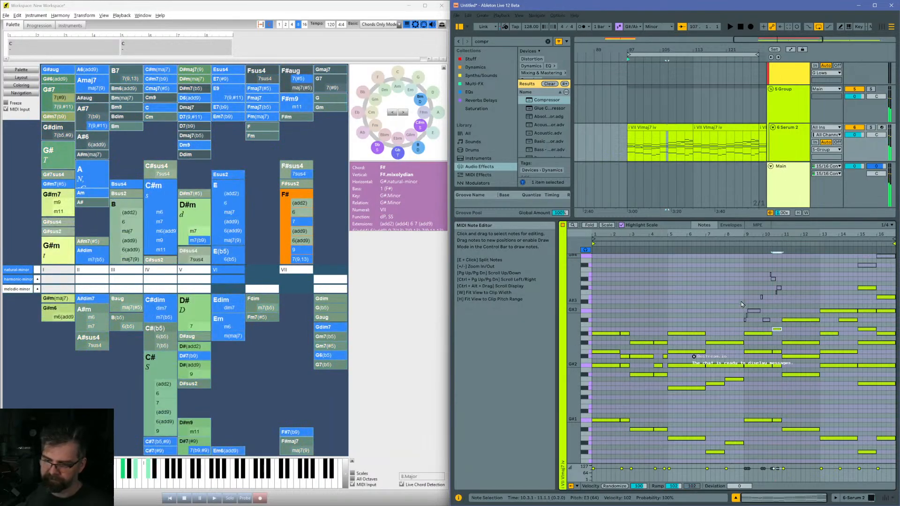
left_click(743, 314)
key("space")
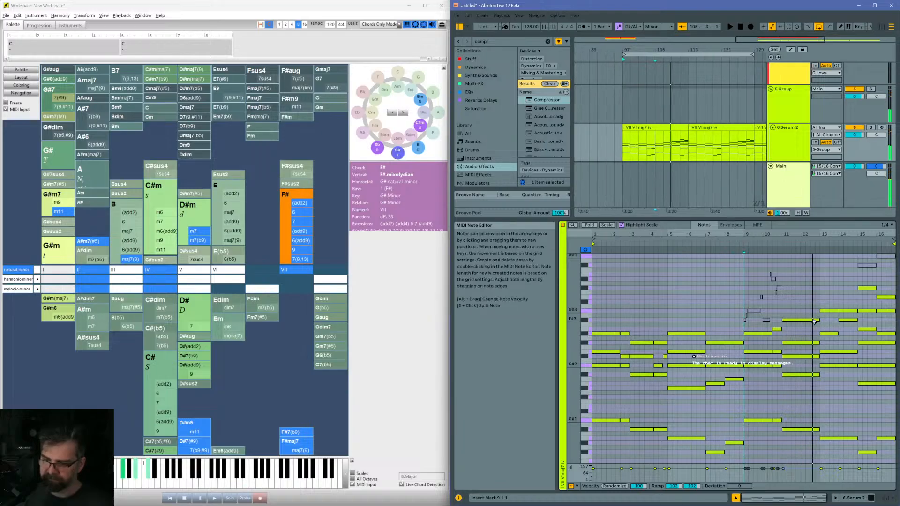
Step: Split the chord at bar 11 at 12.2, lower the second part's F#3 to E3, and play from bar 9
key("ctrl+e")
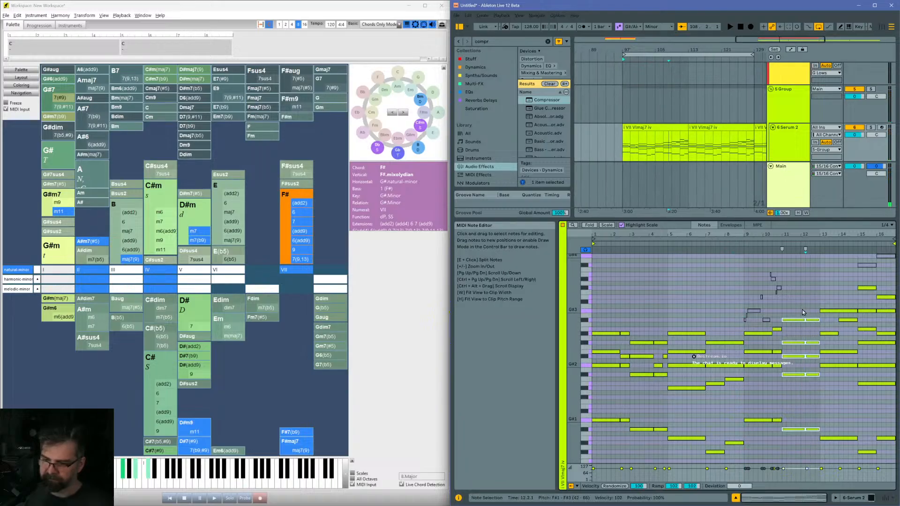
left_click(812, 320)
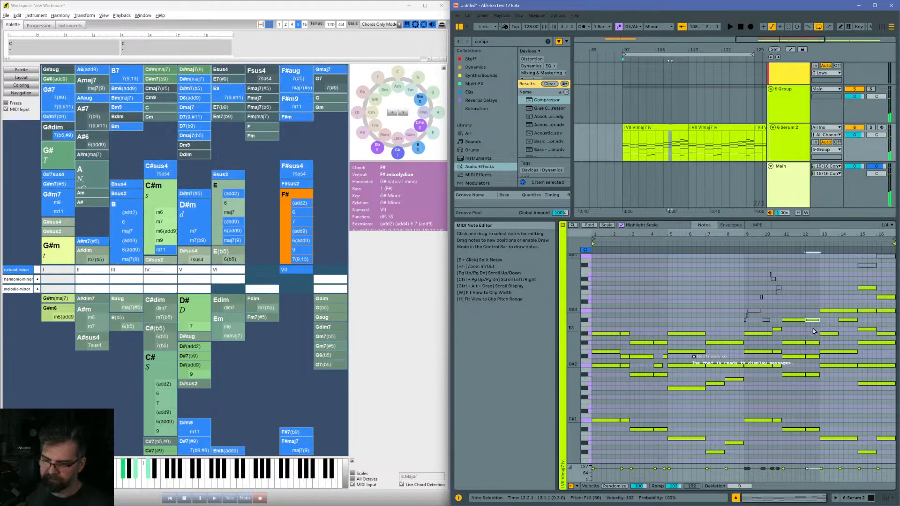
key("Down")
key("Down")
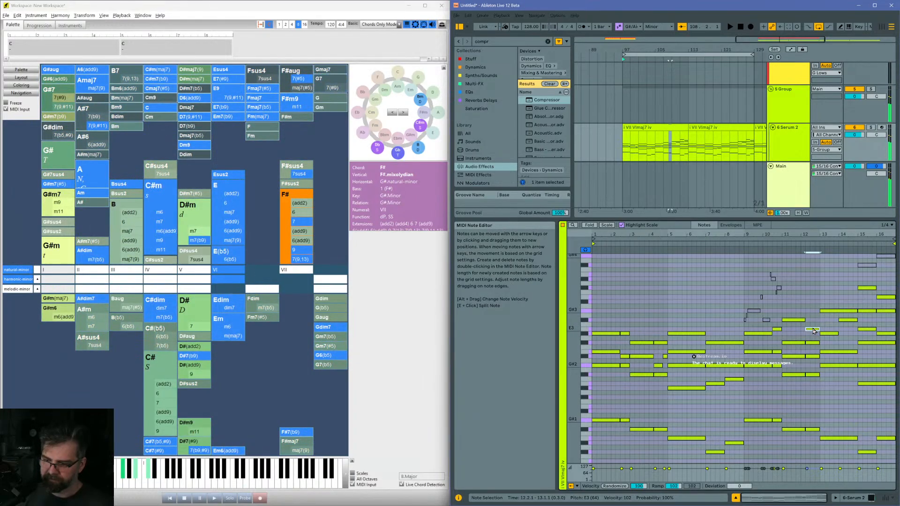
left_click(746, 328)
key("space")
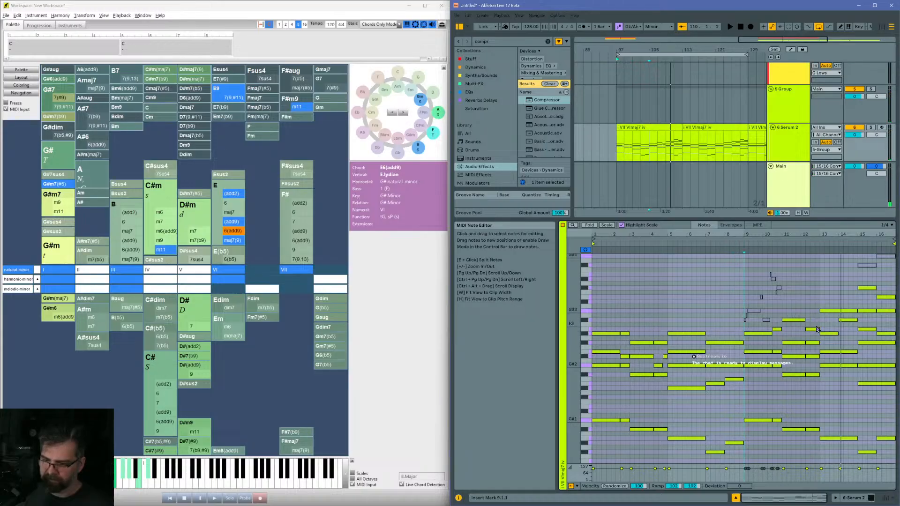
Step: Restore the top note at 12.2 to F#3, raise that chord's C#3 to E3, and play from bar 9
left_click(816, 321)
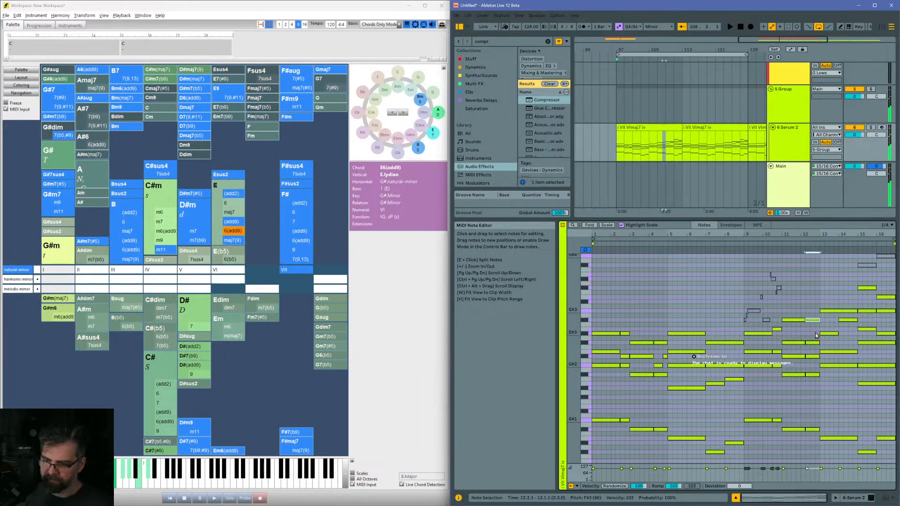
key("Up")
key("Up")
key("Up")
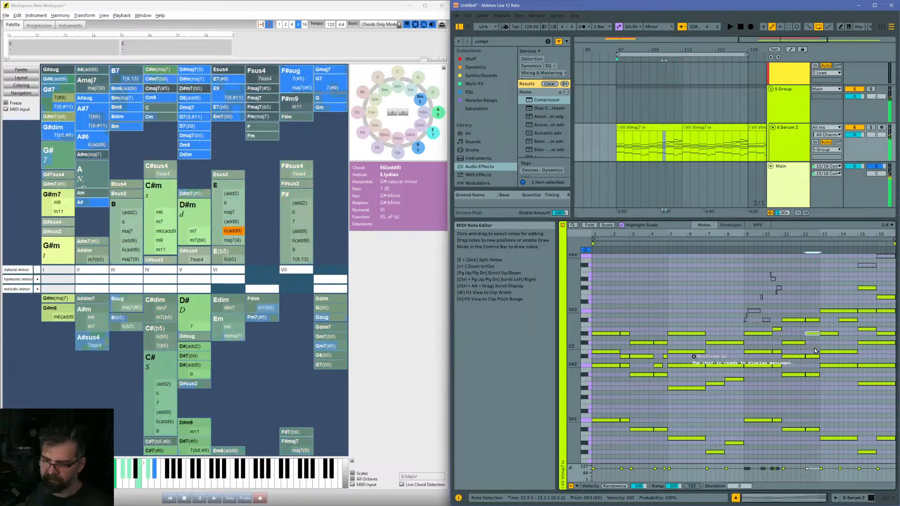
left_click(745, 331)
key("space")
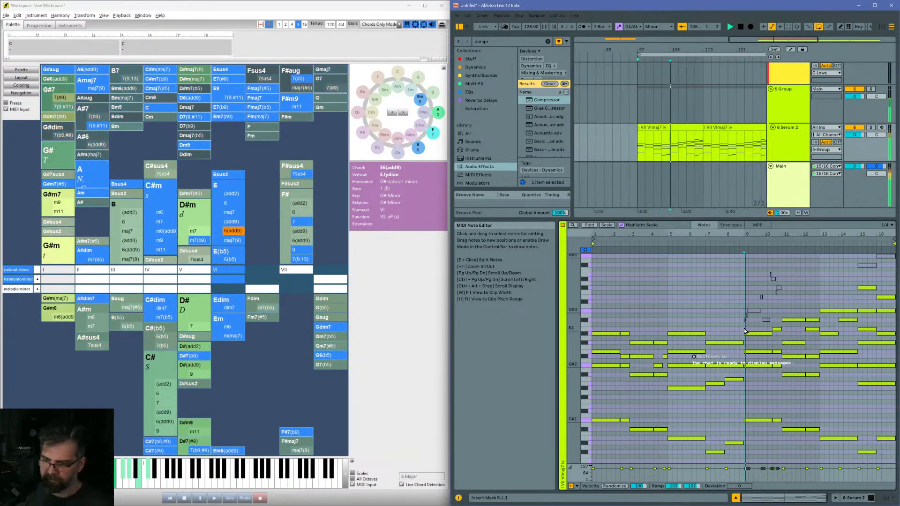
left_click_drag(811, 236, 800, 250)
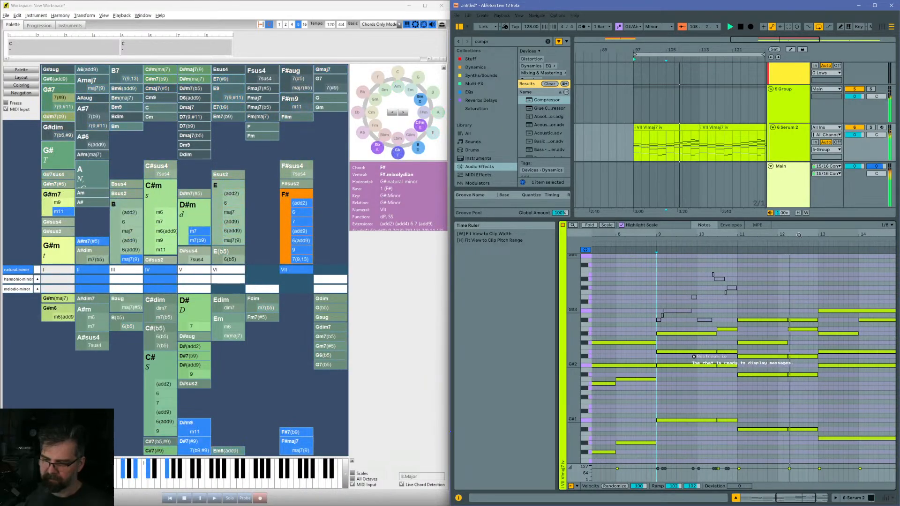
Step: Lower the E3 of the chord at 12.2 back to C#3
left_click(803, 330)
key("Down")
key("Down")
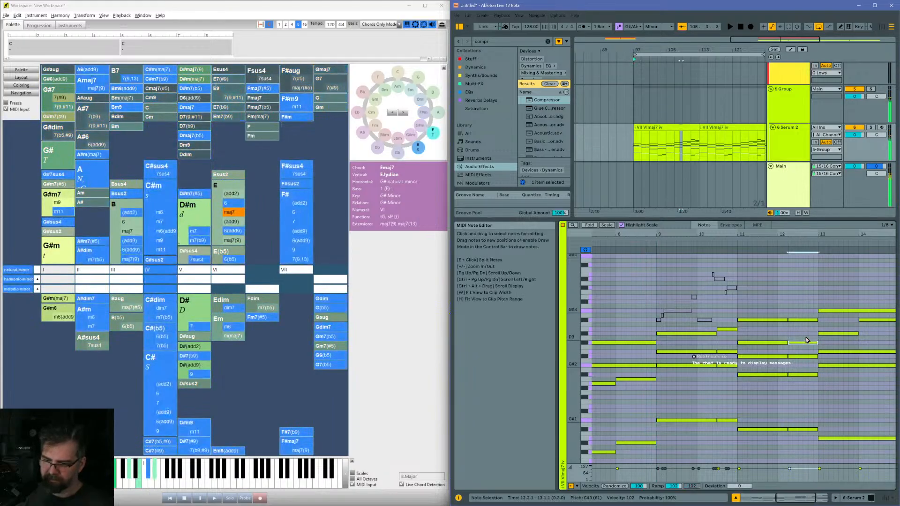
Step: Raise the A#2 of the chord at 12.2 to D#3
key("Up")
key("Up")
key("Up")
key("Up")
key("Up")
key("Up")
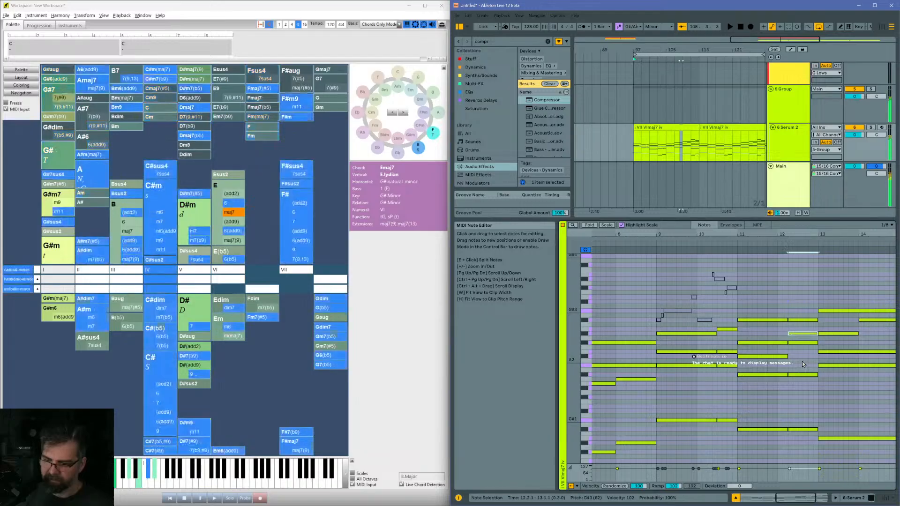
Step: Raise the D#3 of the chord at 12.2 to E3 and play from bar 9
left_click(661, 305)
key("space")
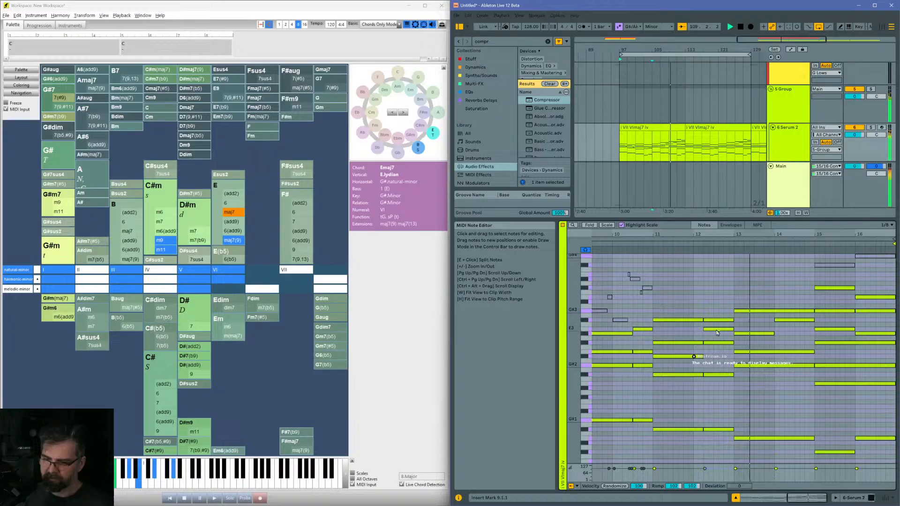
key("space")
Step: Lower the E3 of the chord at 12.2 back to A#2
left_click(716, 330)
key("Down")
key("Down")
key("Down")
key("Down")
key("Down")
key("Down")
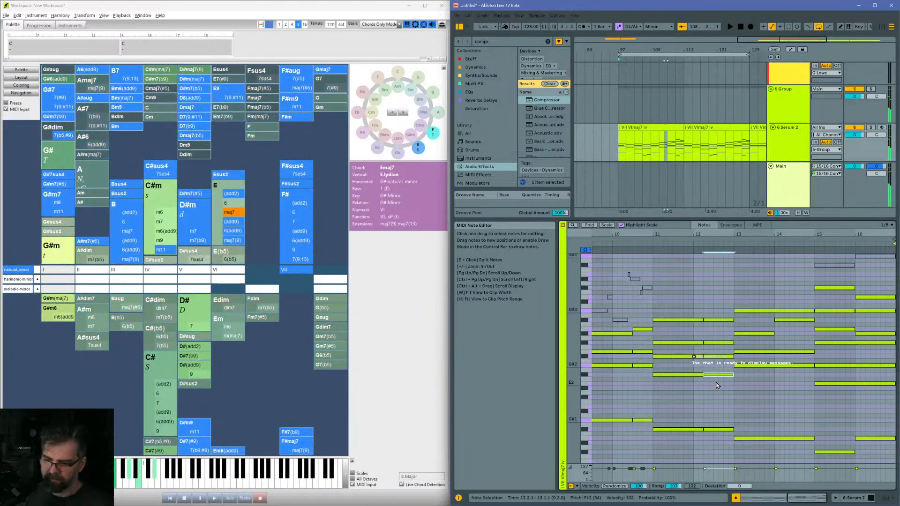
Step: Raise the F#2 of the chord at 12.2 to E3 and play from bar 11
key("Up")
key("Up")
key("Up")
key("Up")
key("Up")
key("Up")
key("Up")
key("Up")
key("Up")
key("Up")
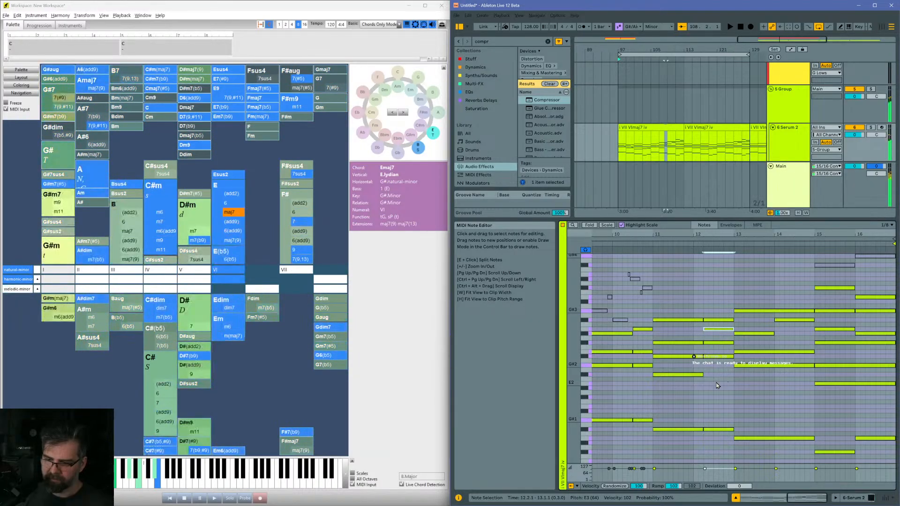
left_click(656, 316)
key("space")
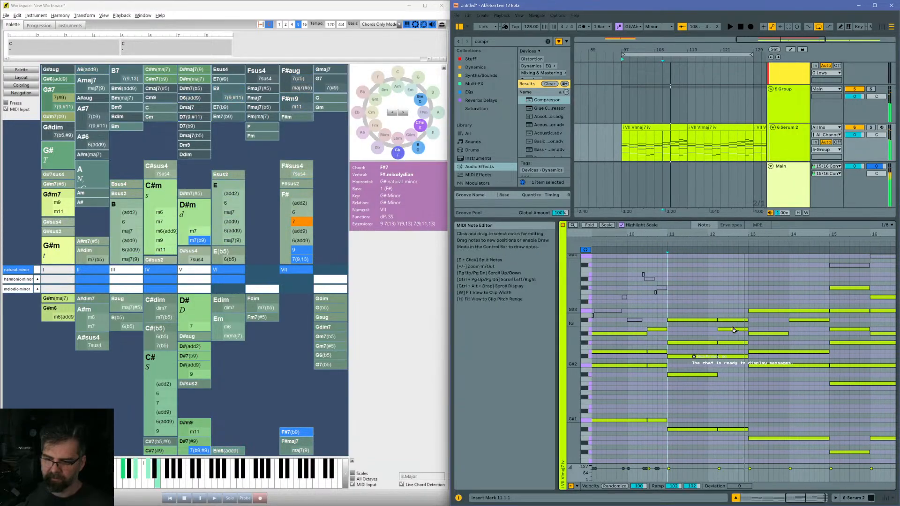
Step: Lower the E3 of the chord at 12.2 an octave to E2, and from there restore it to F#2
left_click(734, 331)
key("shift+Down")
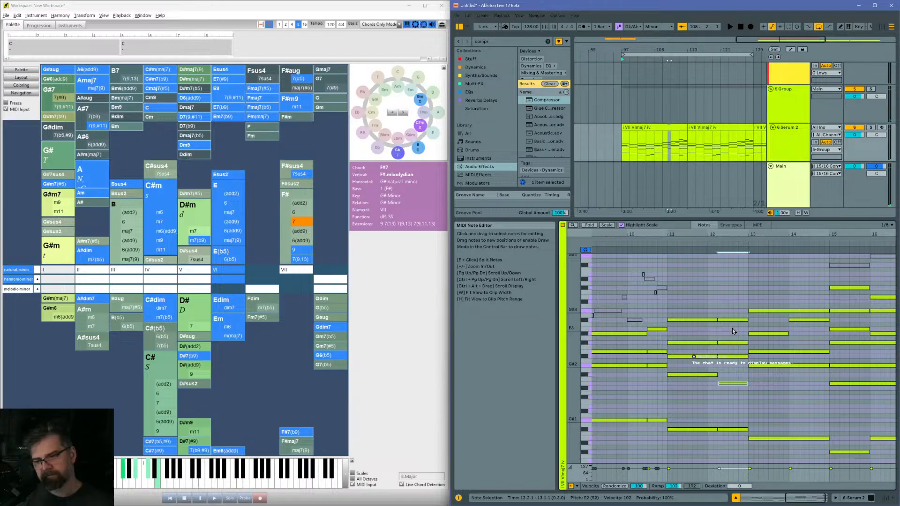
key("Up")
key("Up")
Step: Raise the C#3 of the chord at 12.2 to D3 and play from 10.4
left_click(735, 343)
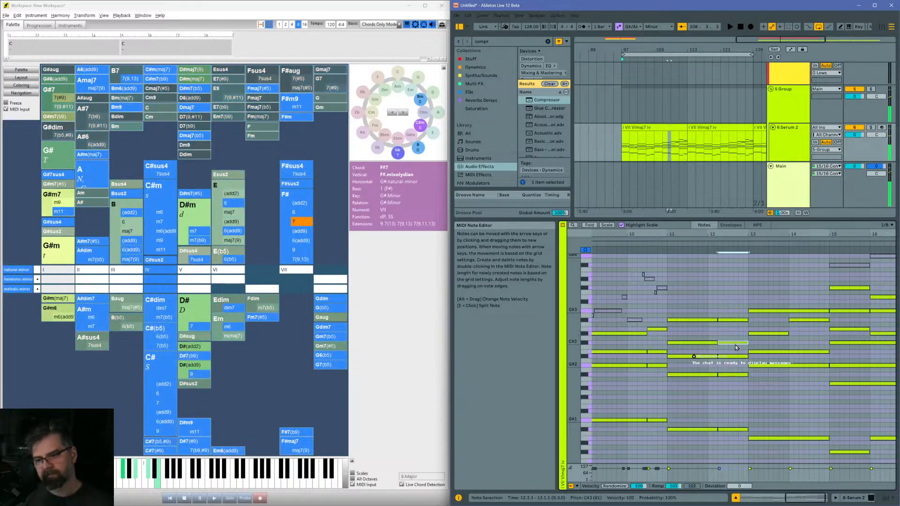
key("Up")
left_click(659, 321)
key("space")
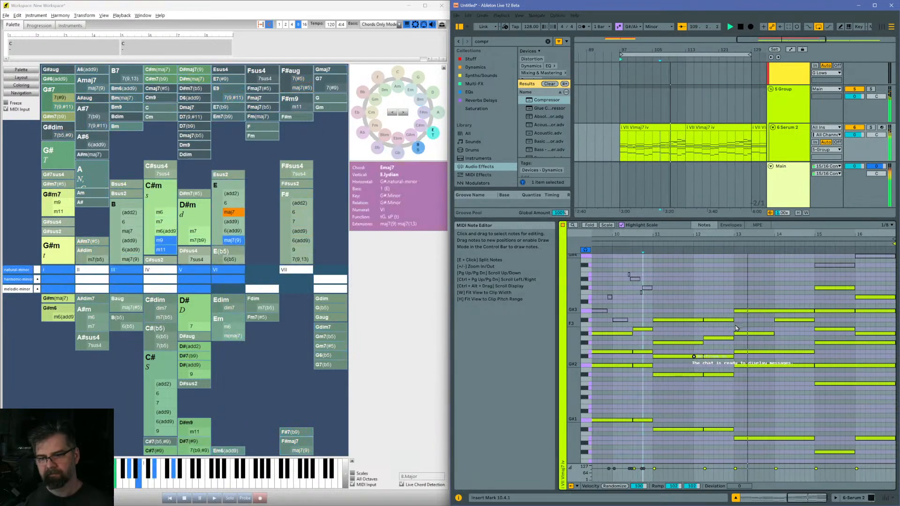
Step: Play the clip from its start and lower the D3 at 12.2 back to C#3
left_click(721, 337)
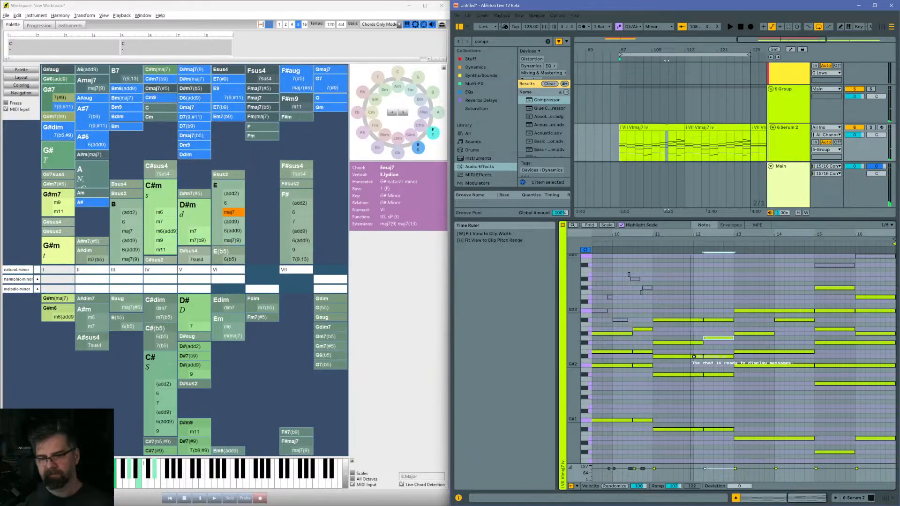
left_click_drag(714, 235, 782, 234)
key("space")
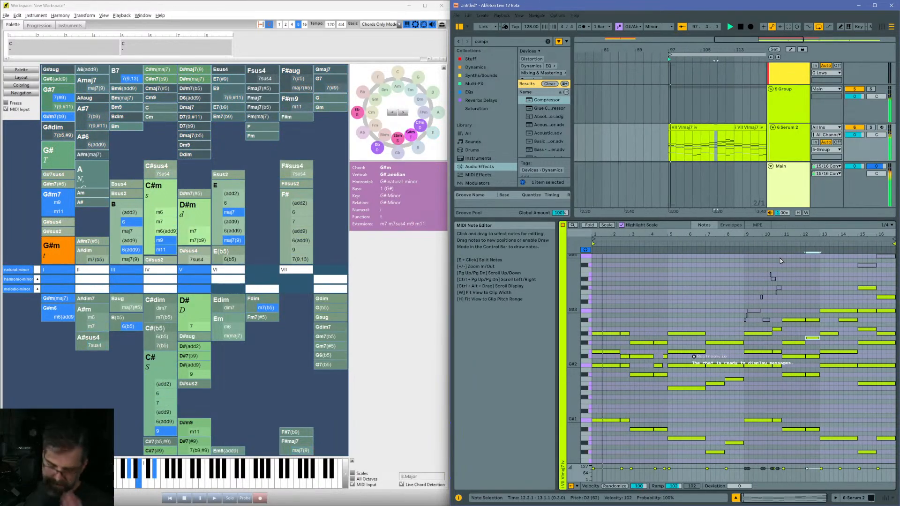
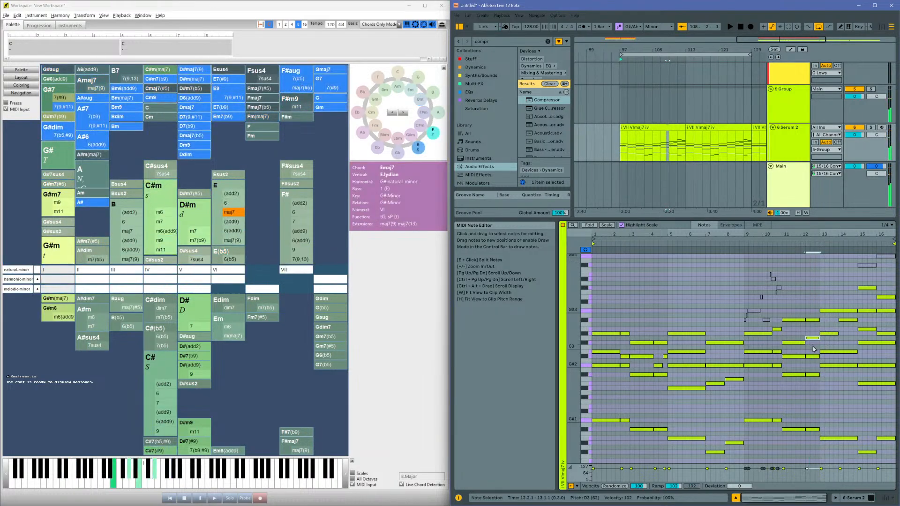
key("Down")
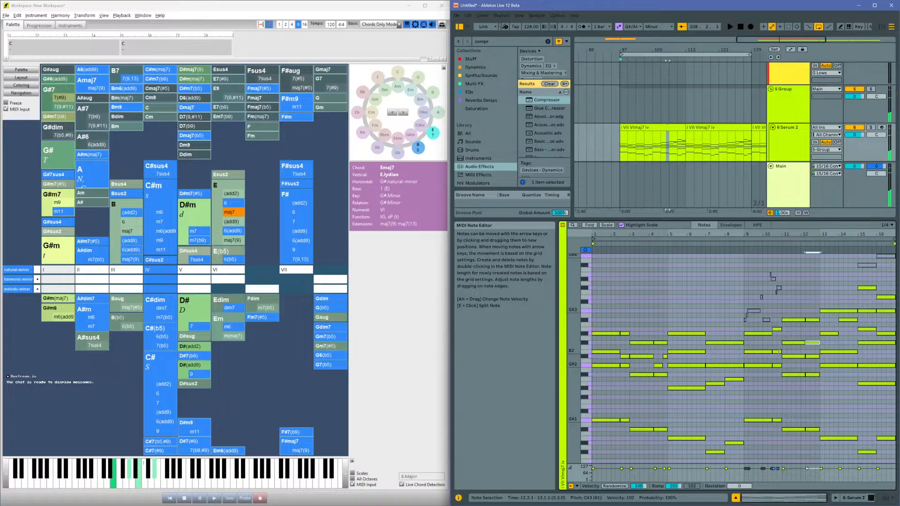
Step: Split the A#2 of the chord at 12.2 at 12.4, lower its first part to G#2, and raise its second part to A#3
left_click(814, 356)
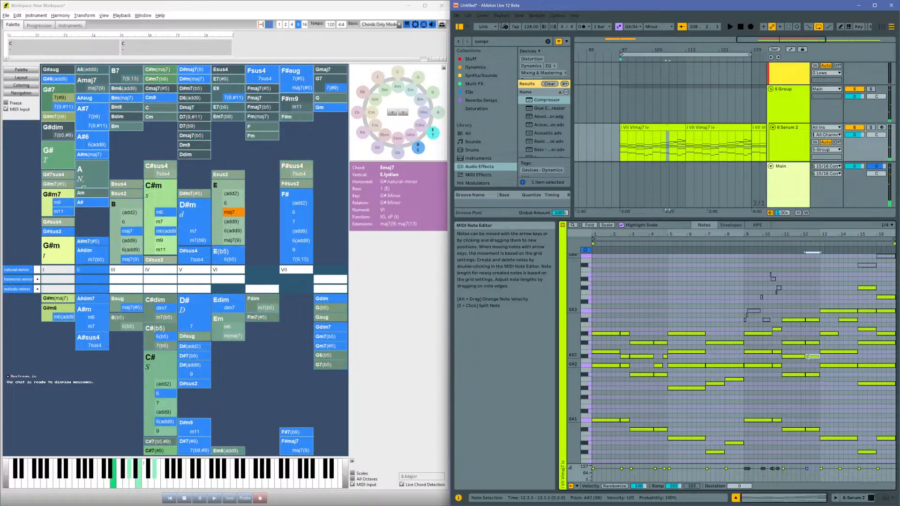
key("Down")
key("Down")
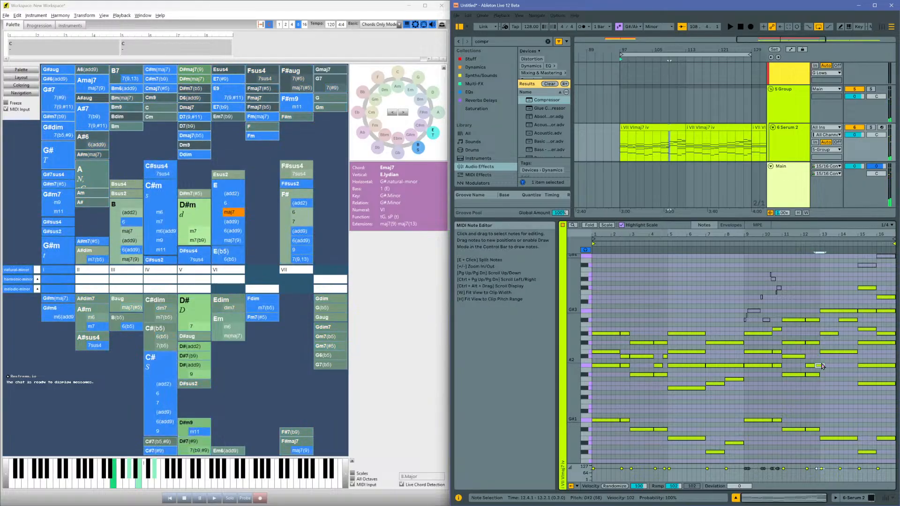
key("shift+Left")
key("Up")
key("Up")
key("shift+Up")
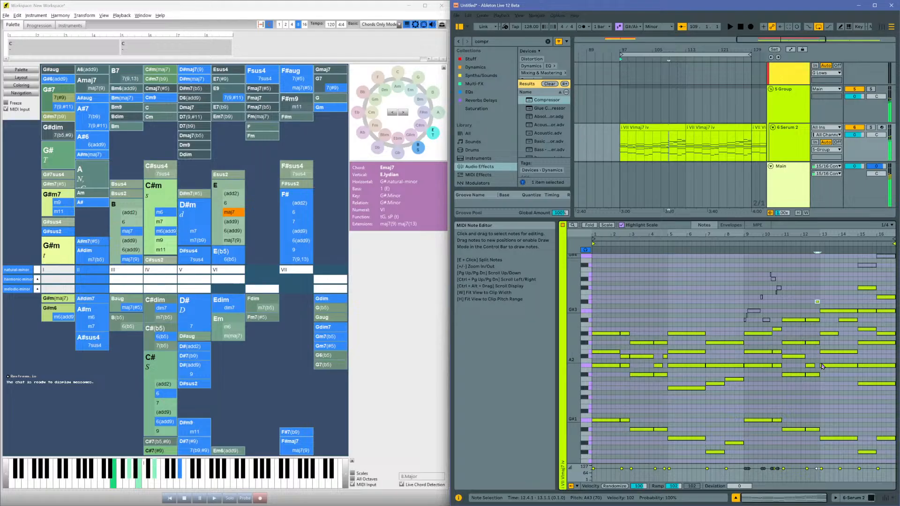
Step: Play from bar 9 and raise the G#2 between 12.2 and 12.4 an octave to G#3
left_click(748, 328)
key("space")
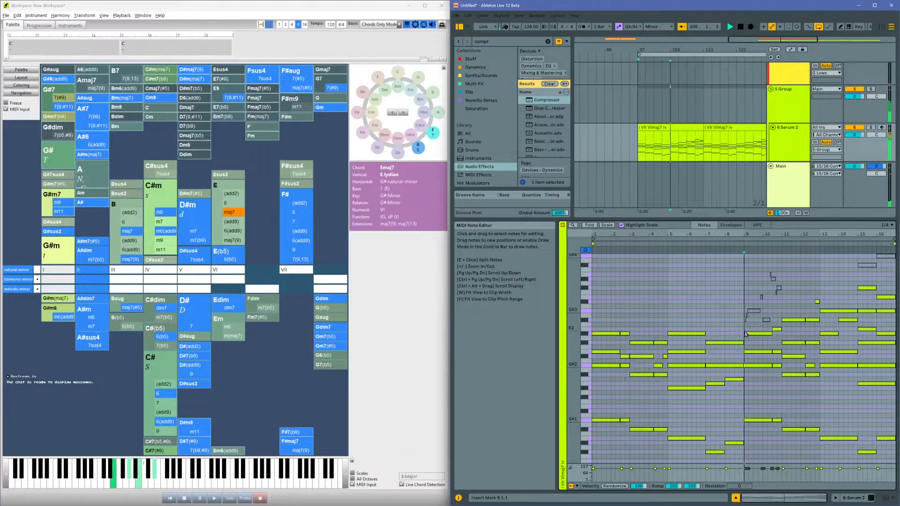
left_click(812, 366)
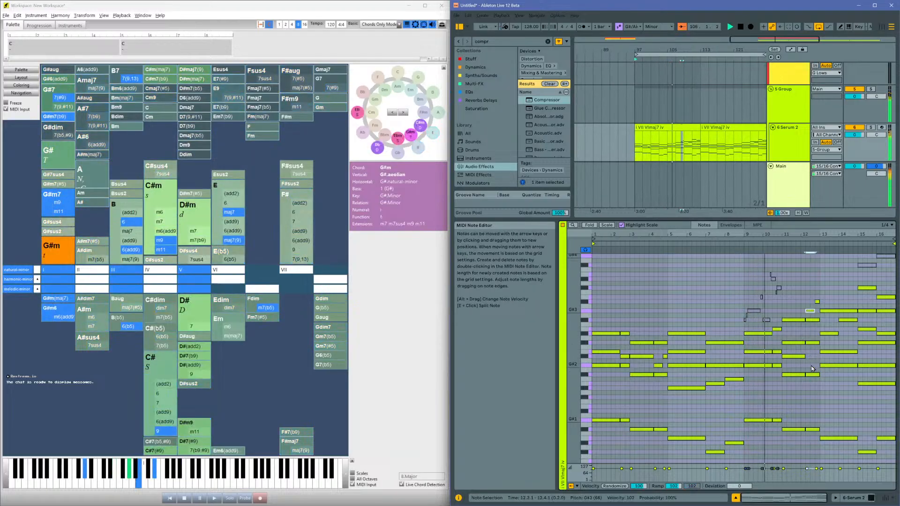
key("shift+Up")
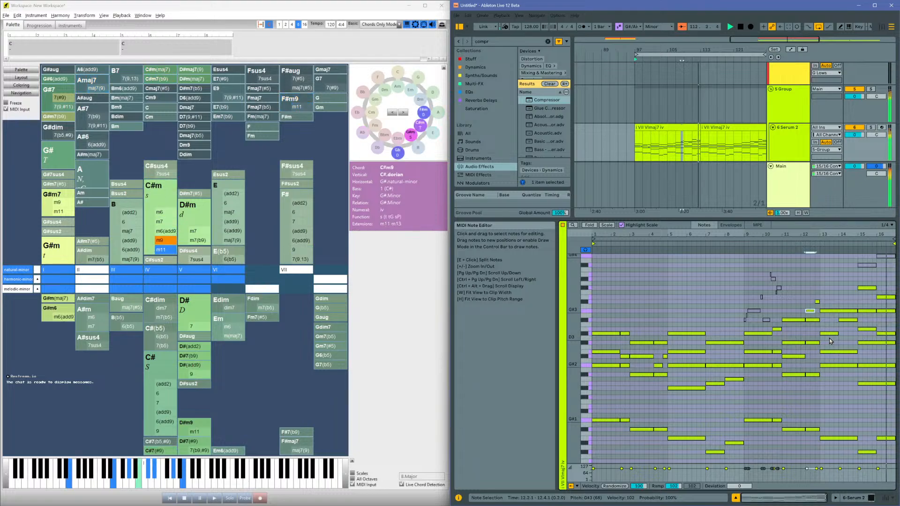
Step: Replace the Serum 2 clip at bar 113 with a duplicate of the first clip and play the progression
left_click(708, 129)
key("space")
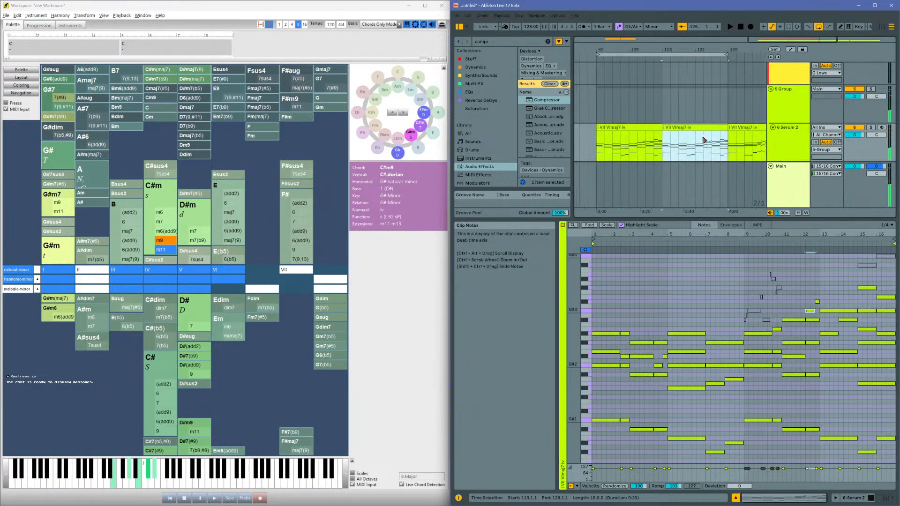
left_click(646, 129)
key("space")
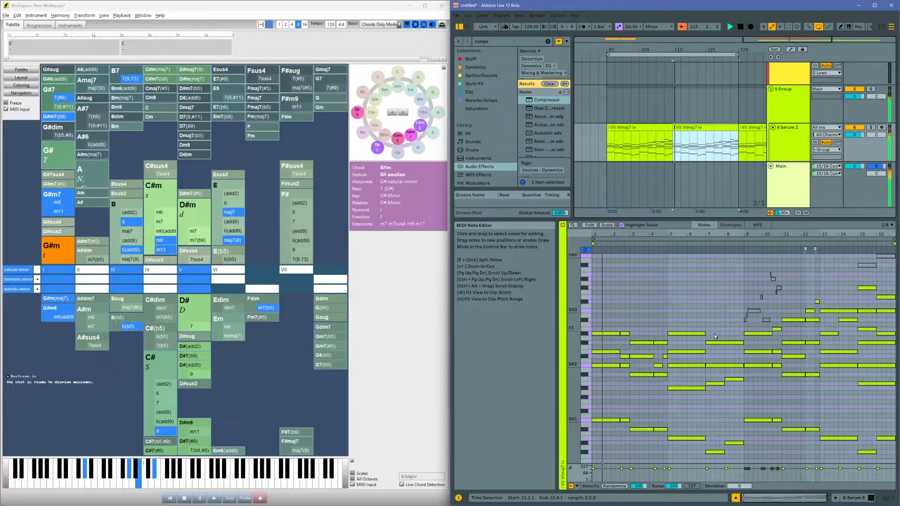
Step: In the second clip, copy the G#2 notes of bars 1 and 2 up to F#3 as a top voice and play it
left_click(625, 334)
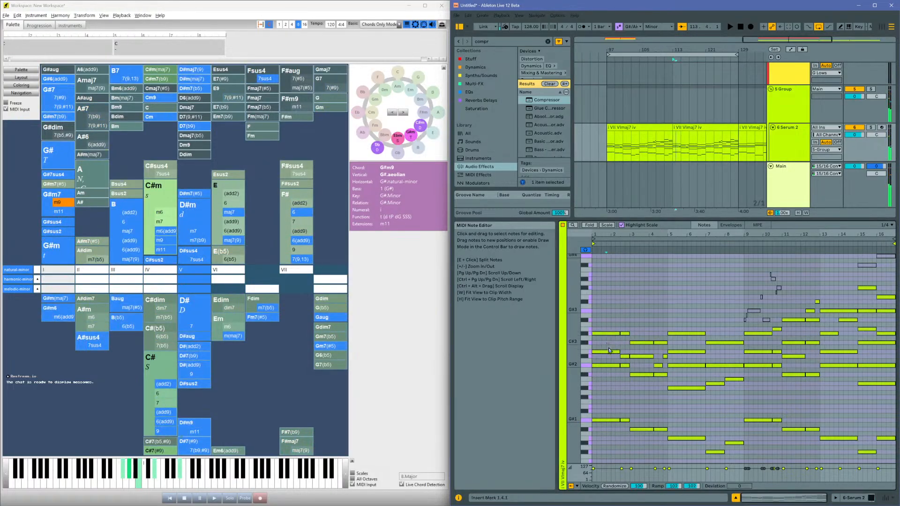
mouse_move(609, 350)
left_mouse_down()
mouse_move(609, 363)
mouse_move(624, 370)
mouse_move(612, 365)
left_mouse_up()
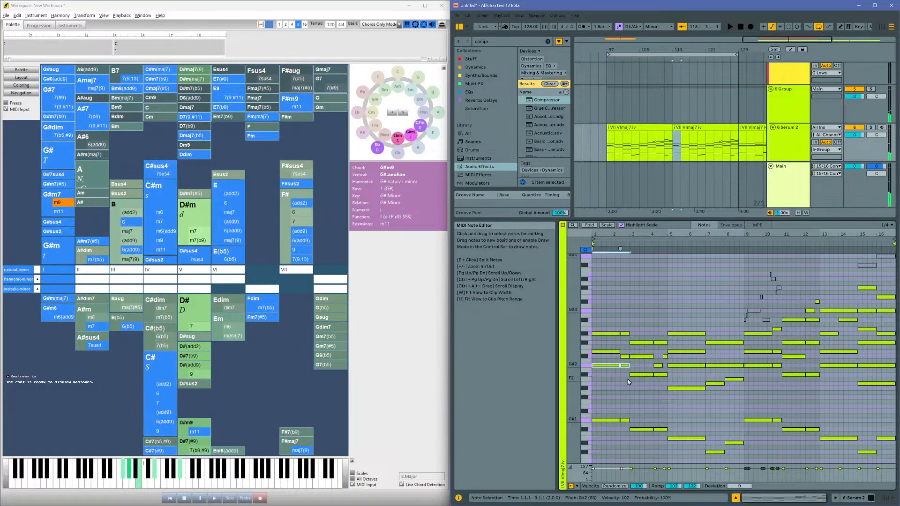
key("Up")
key("Up")
key("Up")
key("Up")
key("Up")
key("Up")
key("Up")
key("Up")
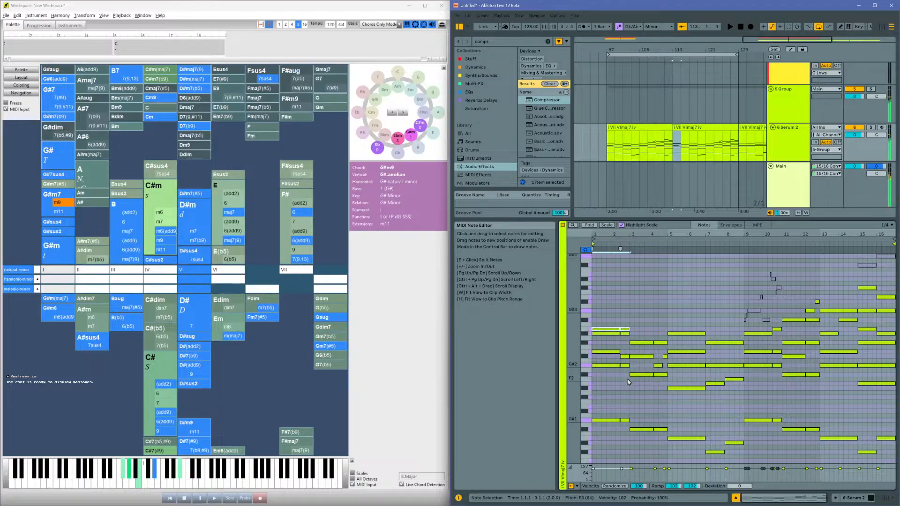
key("Up")
key("Up")
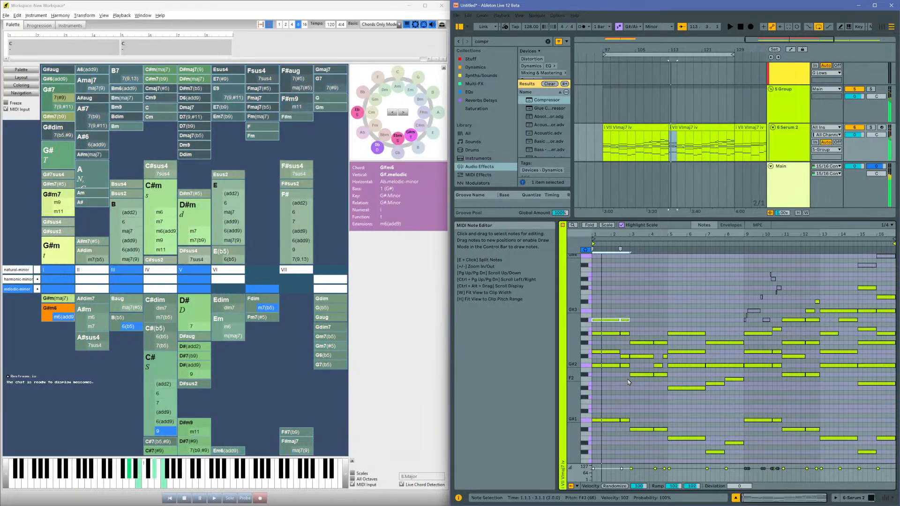
key("space")
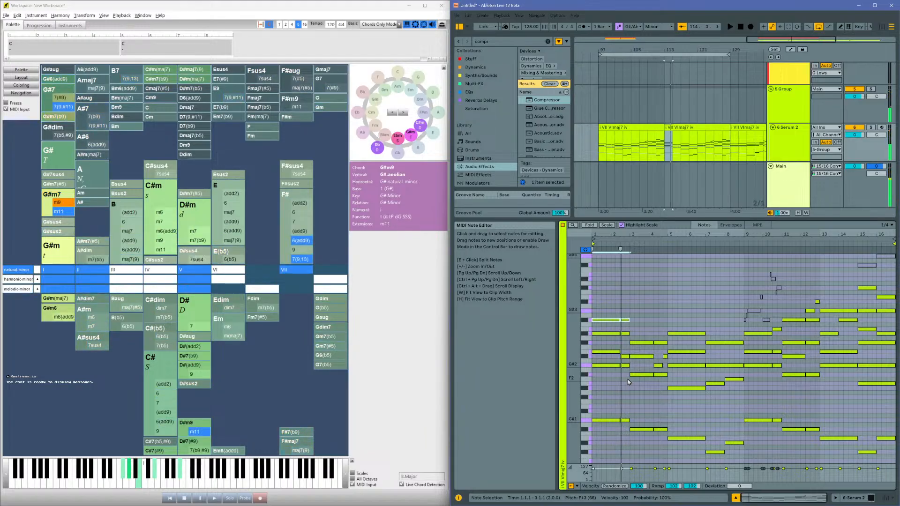
Step: Raise the second note of the added top voice, at 2.3, to G#3 and play it
left_click(626, 321)
key("Up")
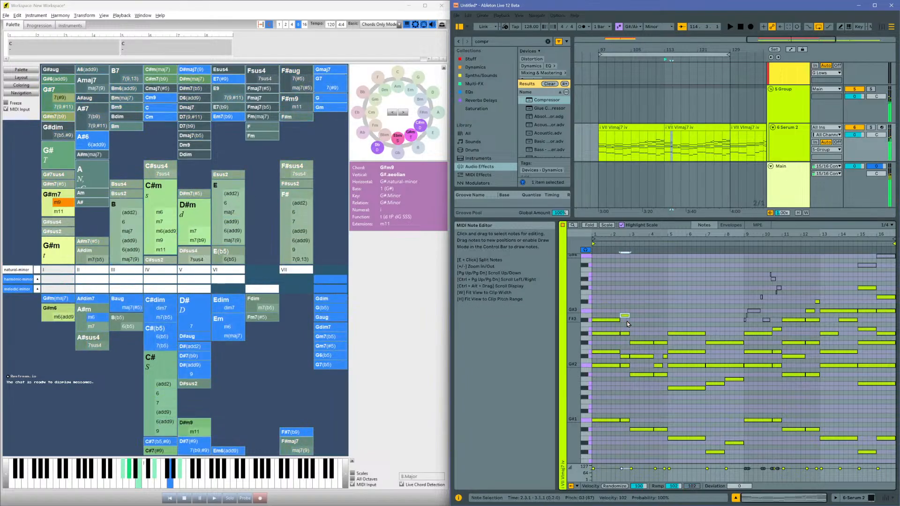
key("Up")
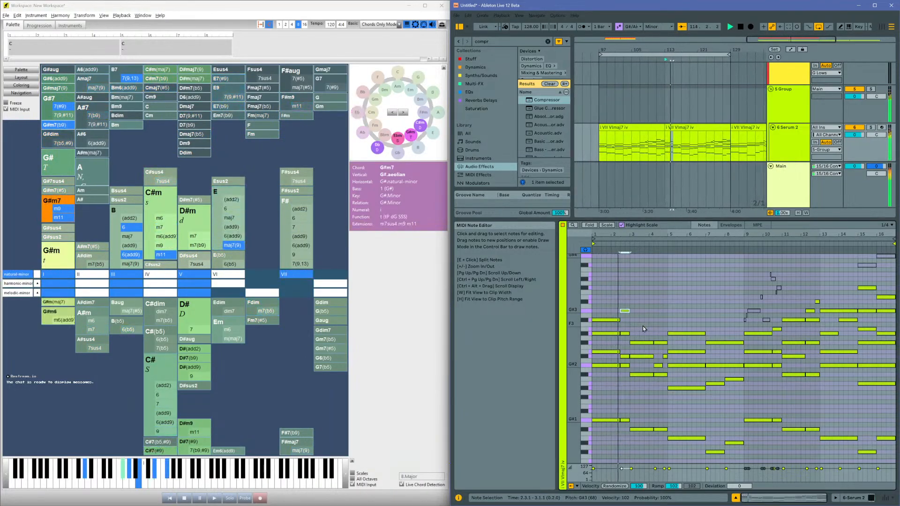
Step: Copy the C#3 note at bar 3 up to F#3, try it at E3, restore F#3, and play the clip
left_click(641, 344)
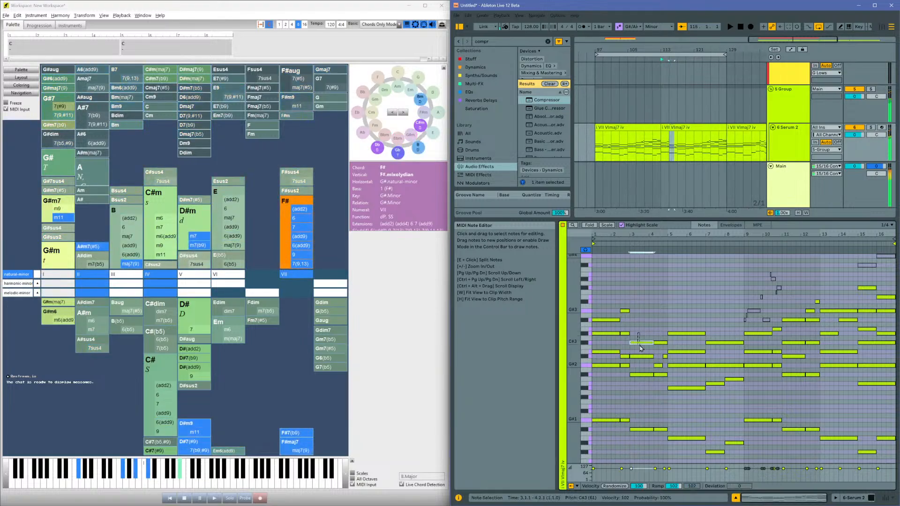
key("Up")
key("Up")
key("Up")
key("Up")
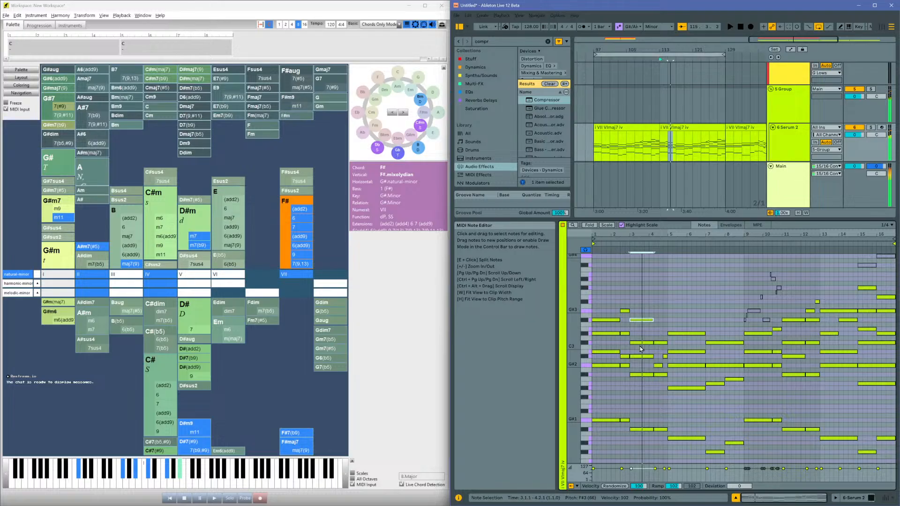
key("Down")
key("Down")
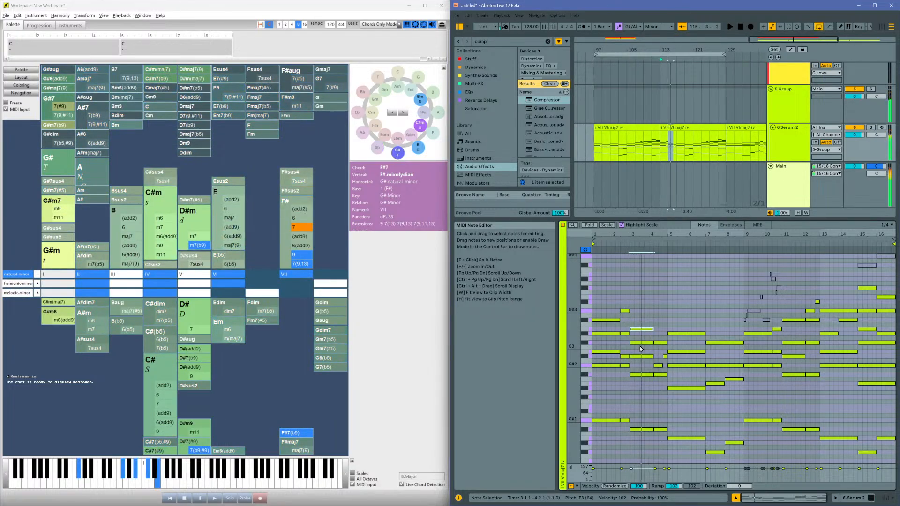
key("Down")
key("Up")
key("Up")
key("Up")
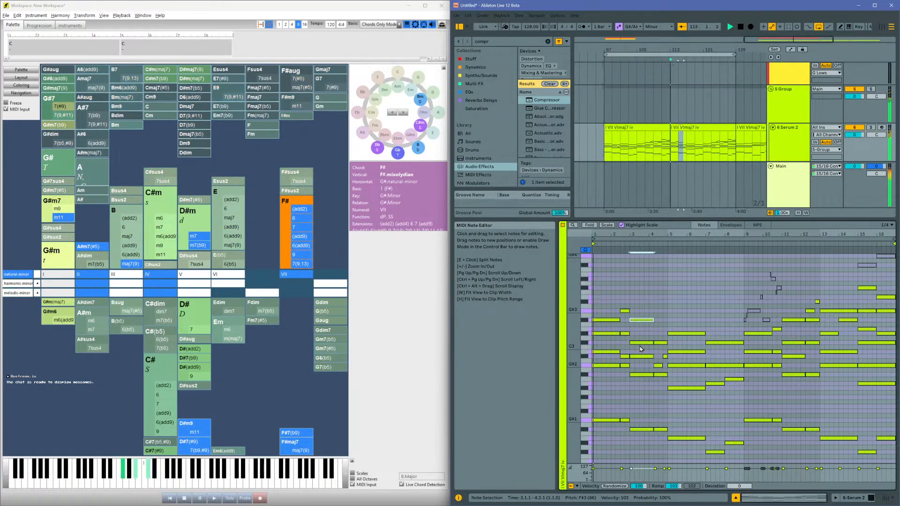
key("shift+Down")
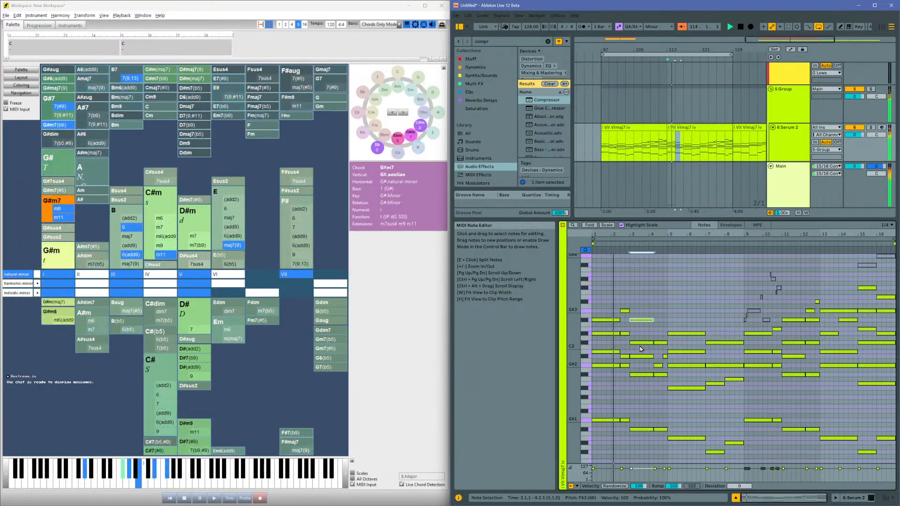
Step: Raise the added top note at bar 3 to A#3 and on to B3 during playback
key("Up")
key("Up")
key("Up")
key("Up")
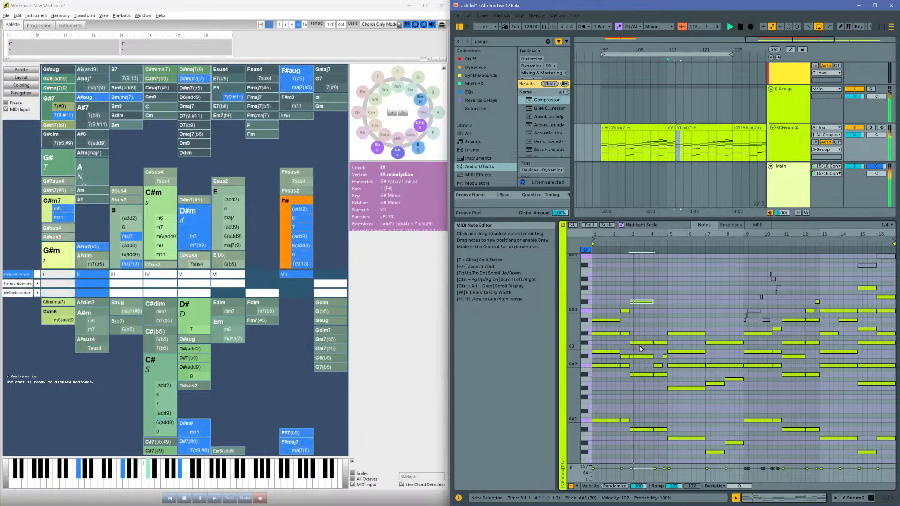
key("shift+Down")
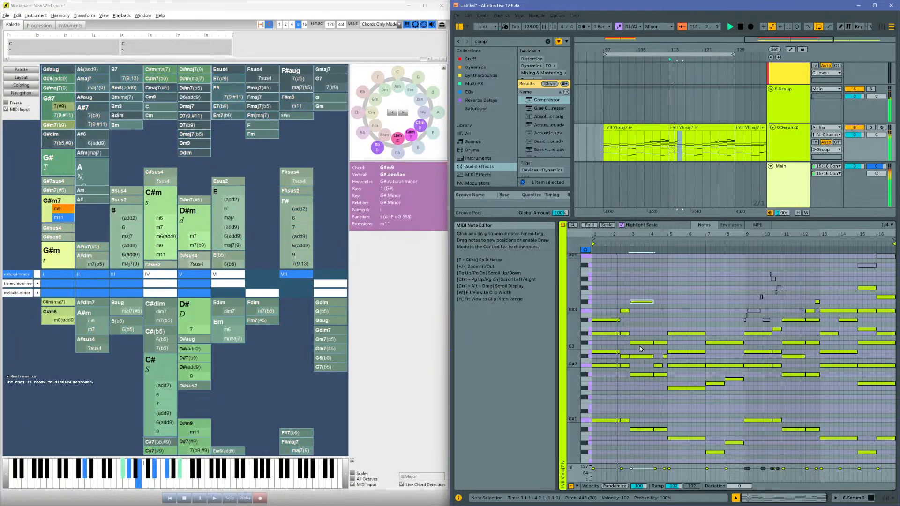
key("Up")
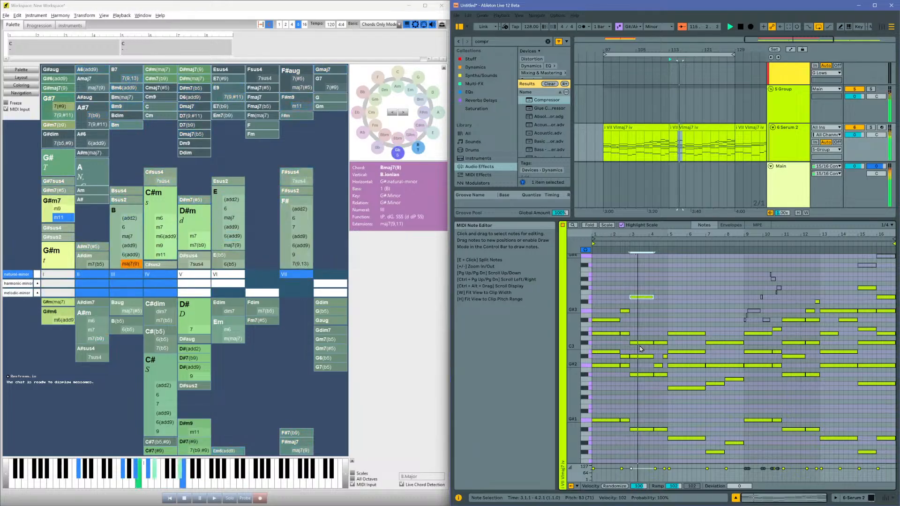
key("shift+Up")
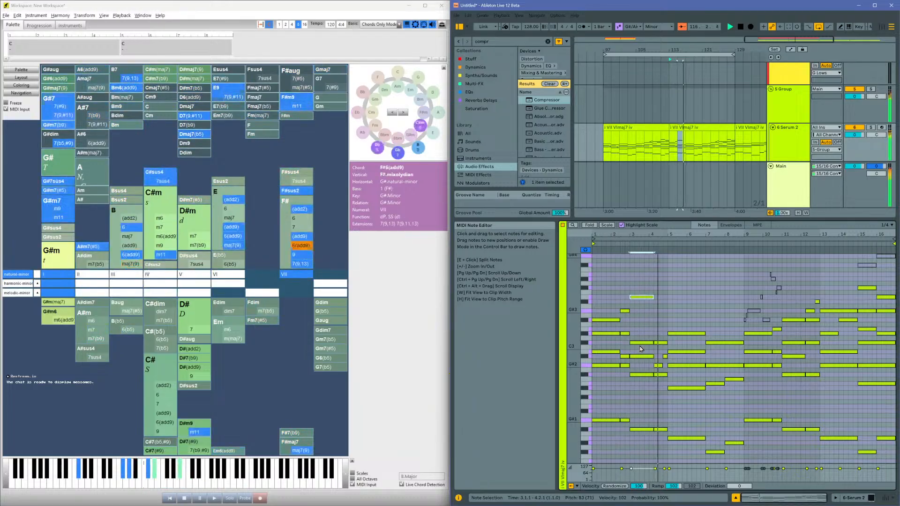
Step: Try the added top note at bar 3 an octave lower at B2, restore it to B3, and play the clip
key("shift+Down")
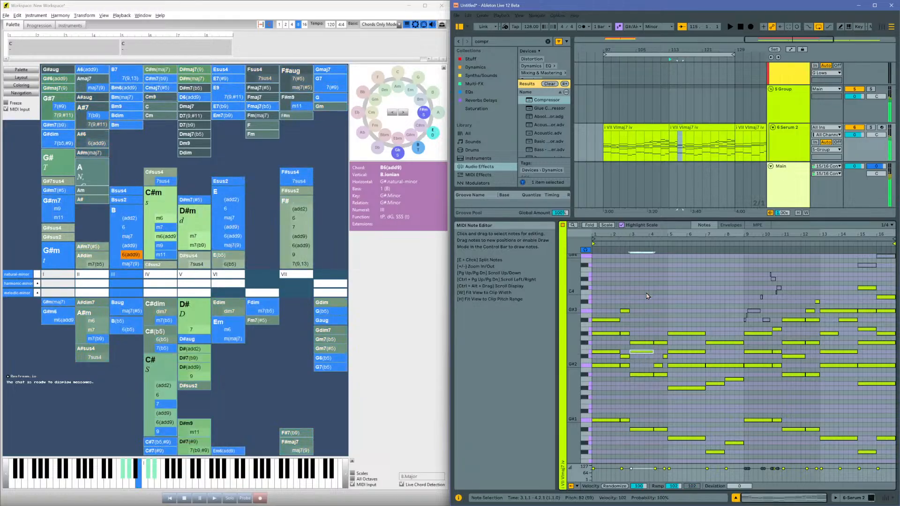
key("space")
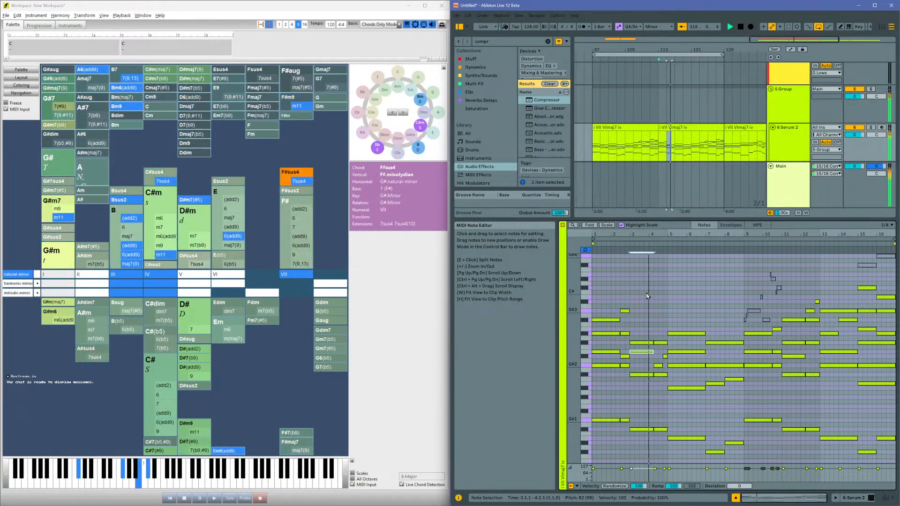
key("shift+Up")
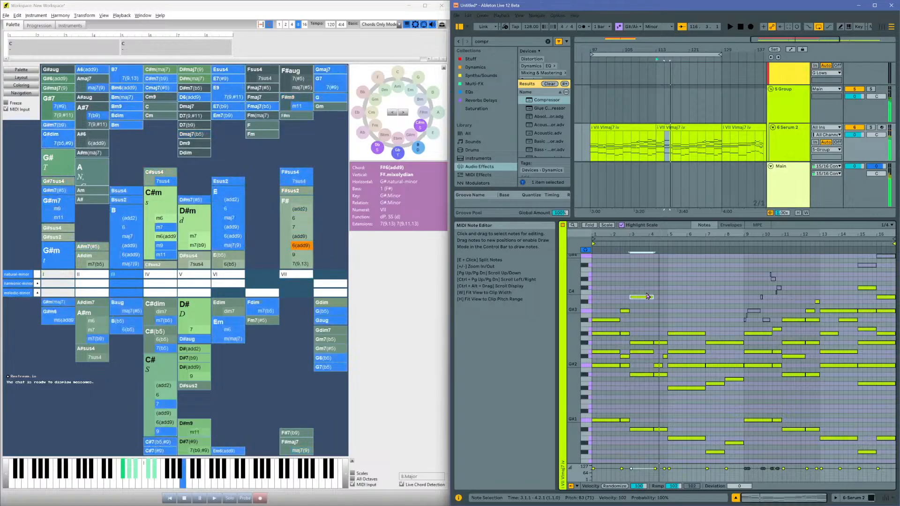
key("space")
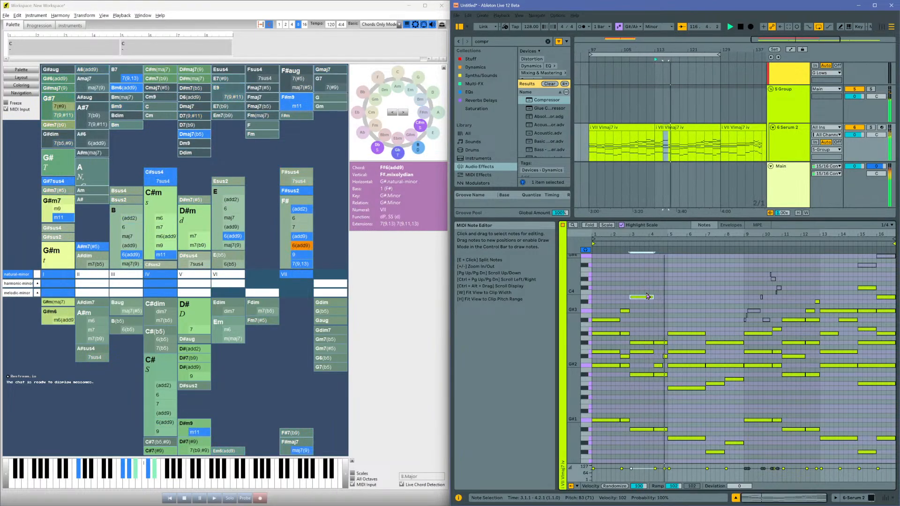
key("space")
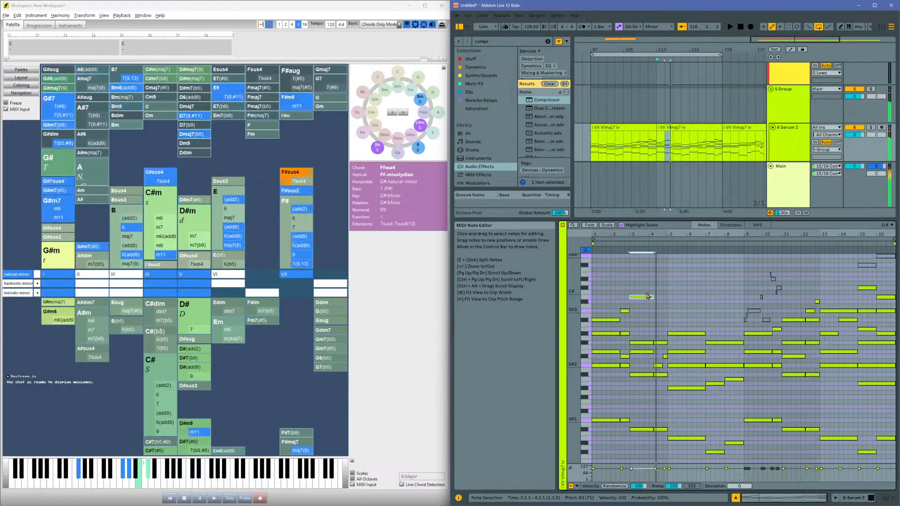
Step: Raise the C#3 note at 4.2 to D#3 and play the clip
left_click(659, 366)
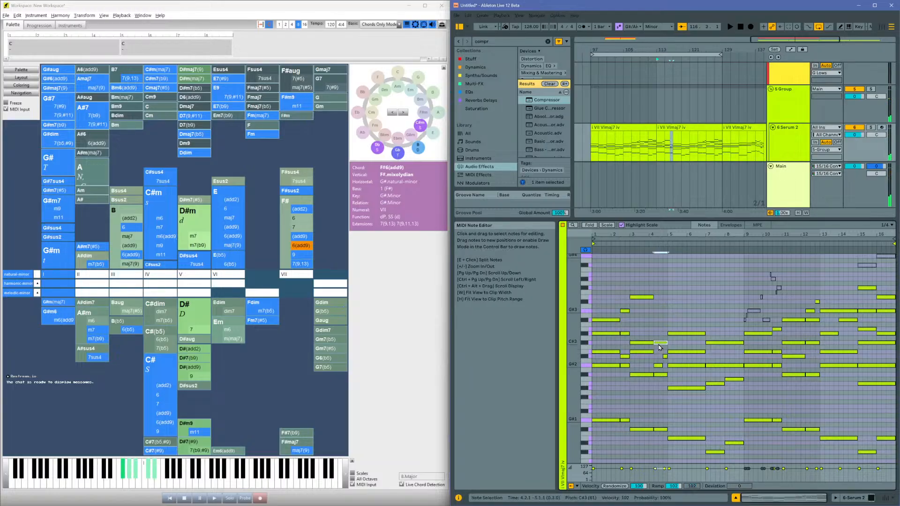
key("Up")
key("Up")
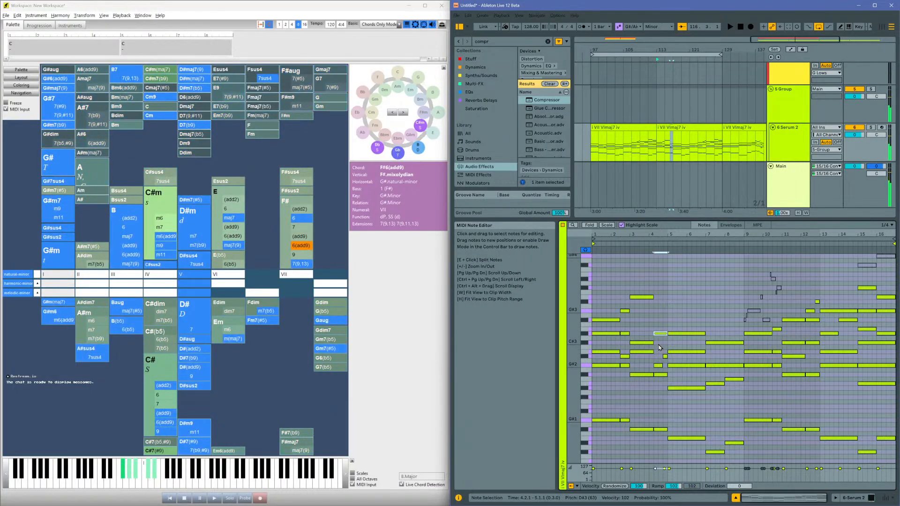
key("space")
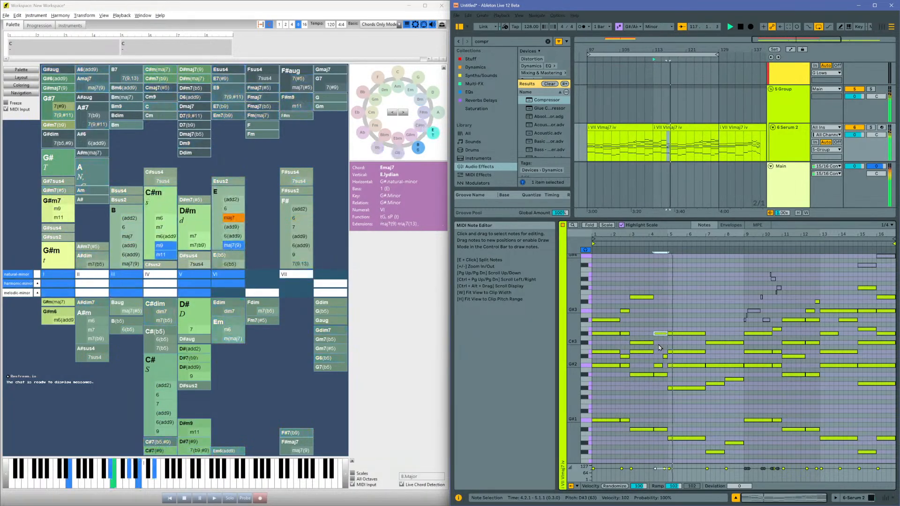
Step: Raise the G#2 note at 4.2 to B2, play it, and raise it further to C#3
key("space")
left_click(659, 365)
key("Up")
key("Up")
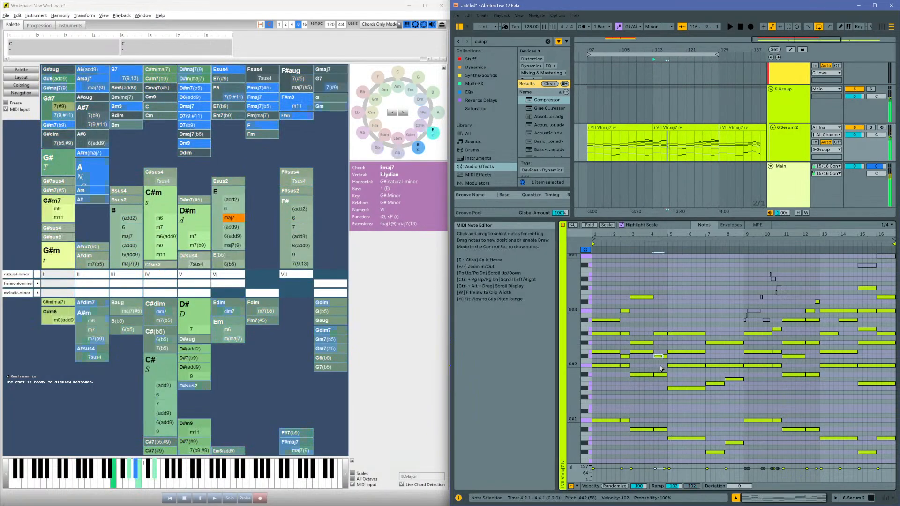
key("Up")
key("space")
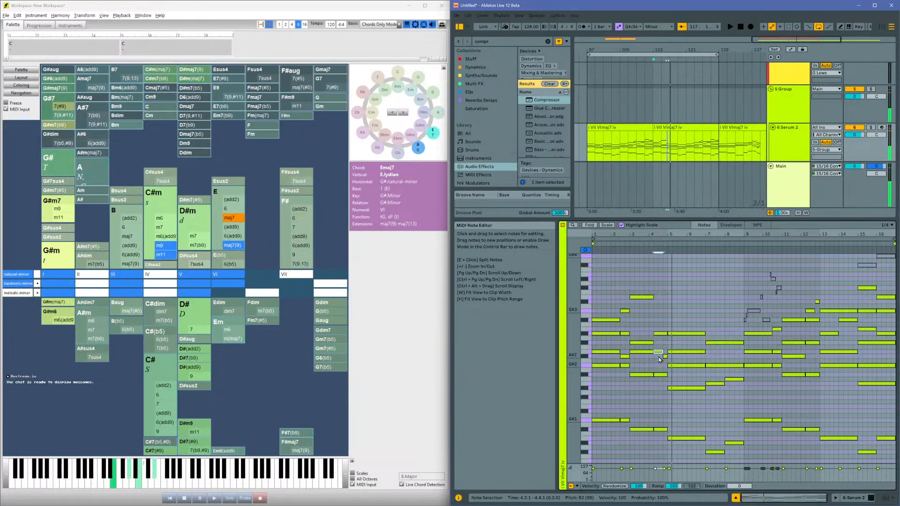
key("space")
left_click(659, 353)
key("Up")
key("Up")
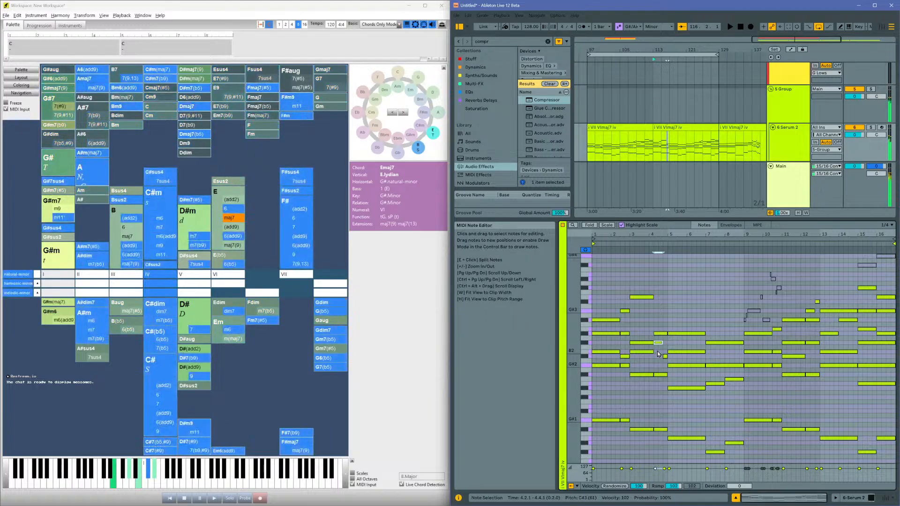
Step: Lower the short A#2 note at 4.4 to E2, move it two octaves up to E4, and play it
left_click(665, 356)
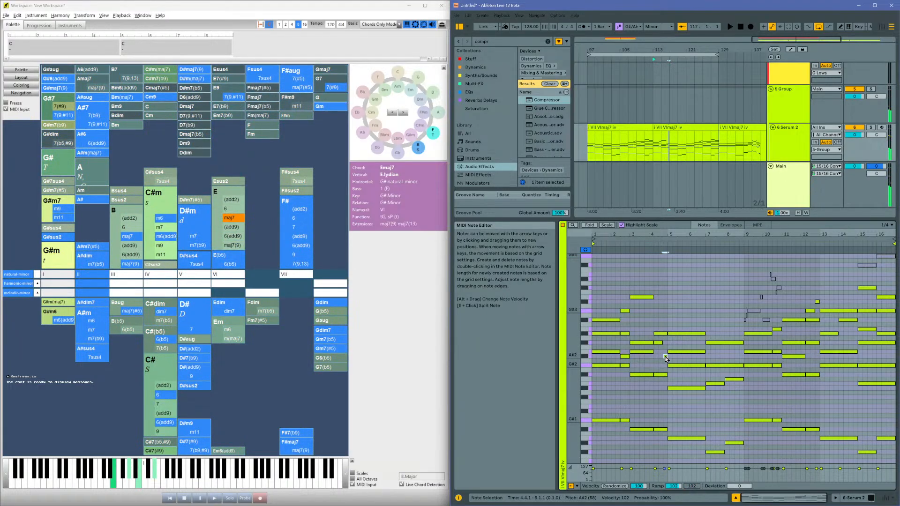
key("Down")
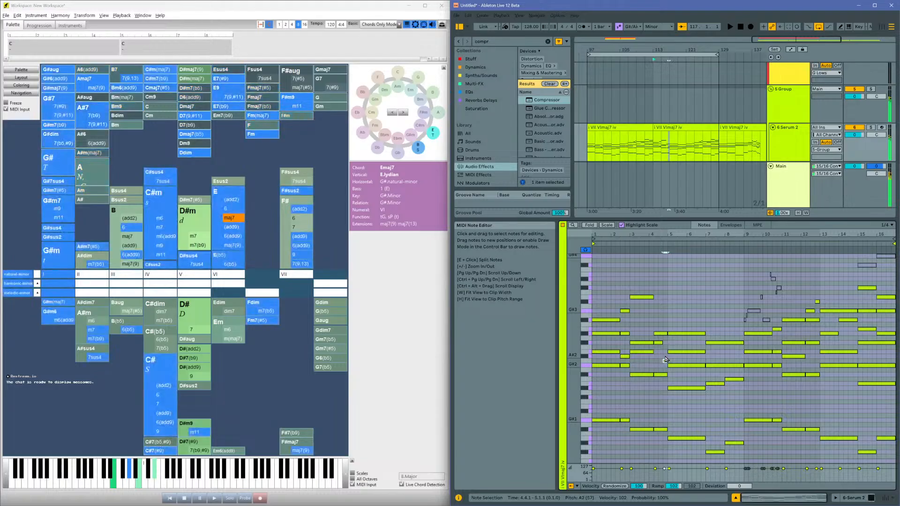
key("Down")
key("Down")
key("Down")
key("Down")
key("Down")
key("Down")
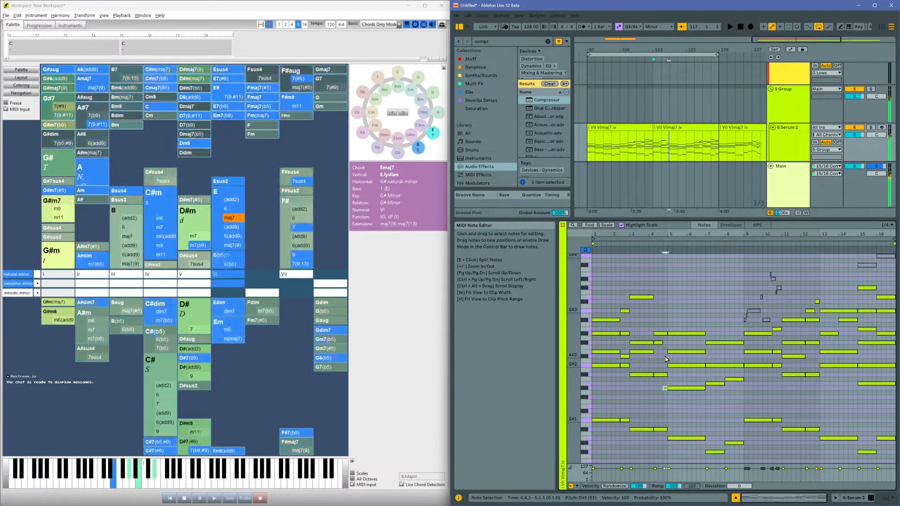
key("Up")
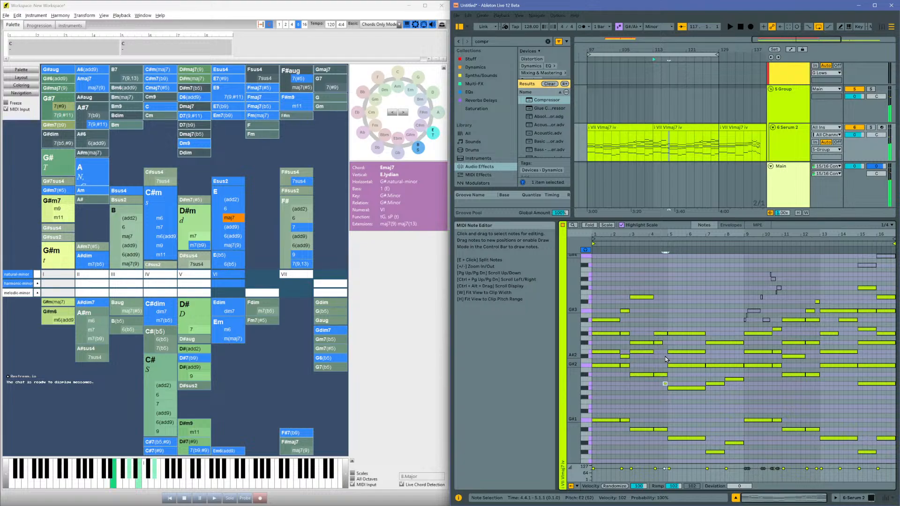
key("space")
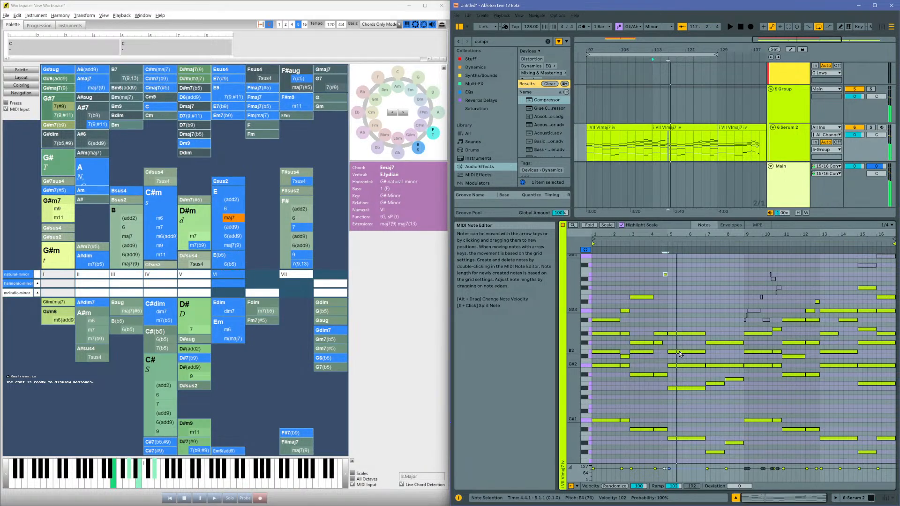
key("space")
Step: Try the D#3 note at 4.2 an octave higher at D#4, play it, and restore D#3
mouse_move(659, 235)
left_mouse_down()
mouse_move(659, 270)
mouse_move(666, 232)
left_mouse_up()
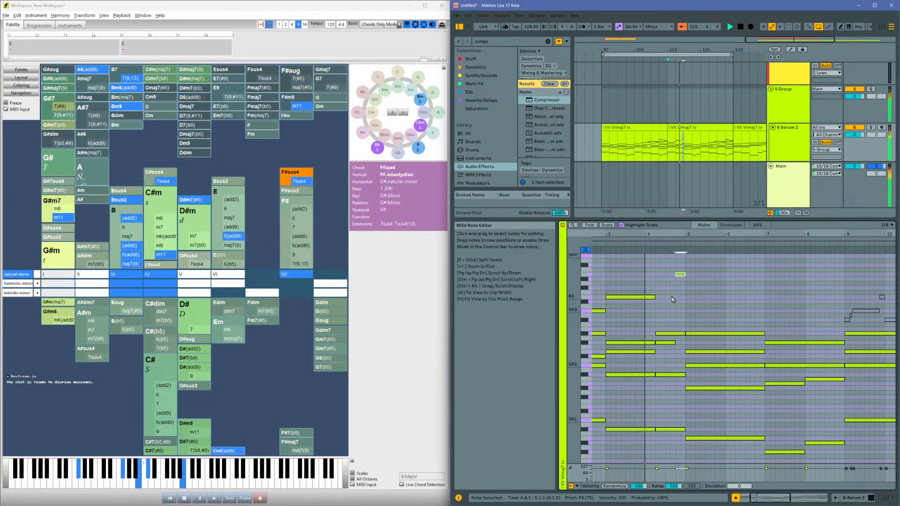
left_click(672, 334)
key("shift+Up")
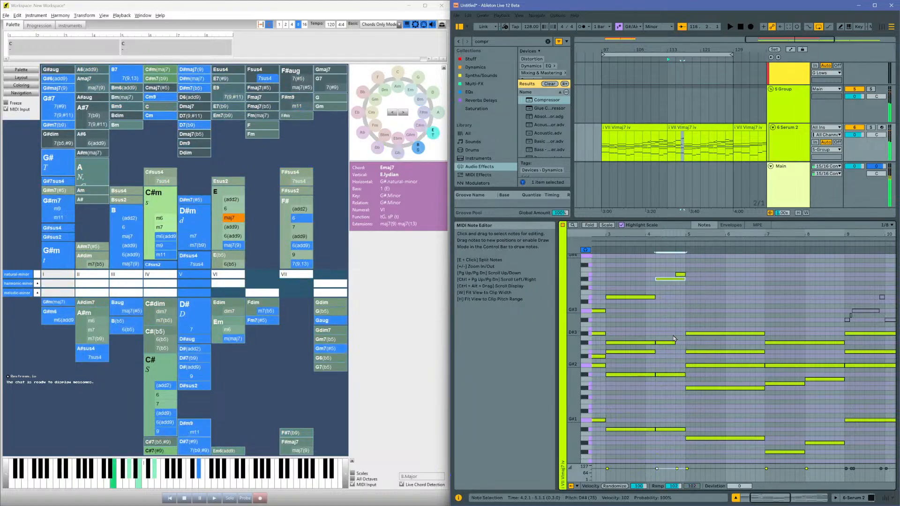
key("space")
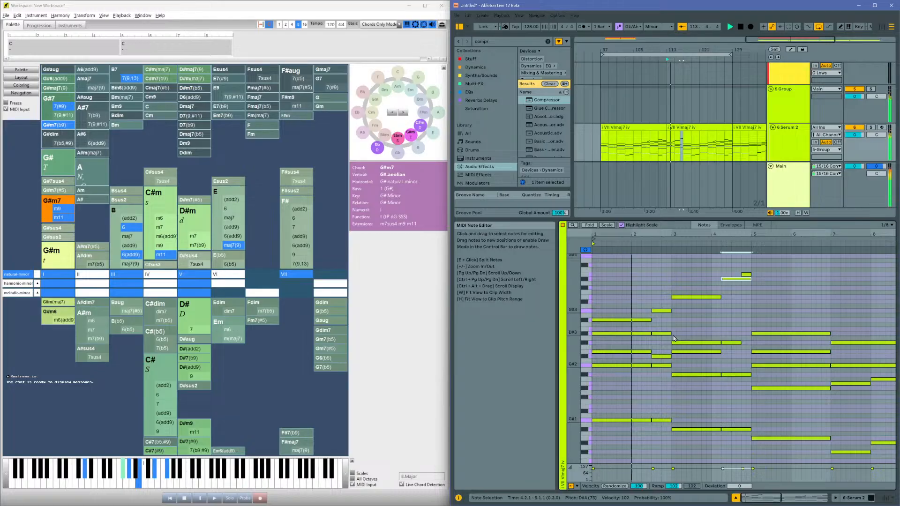
key("shift+Down")
Step: Raise the C#3 note at 4.2 to C#4, lower the top note at 4.4 to D#4, and play them
left_click(734, 343)
key("shift+Up")
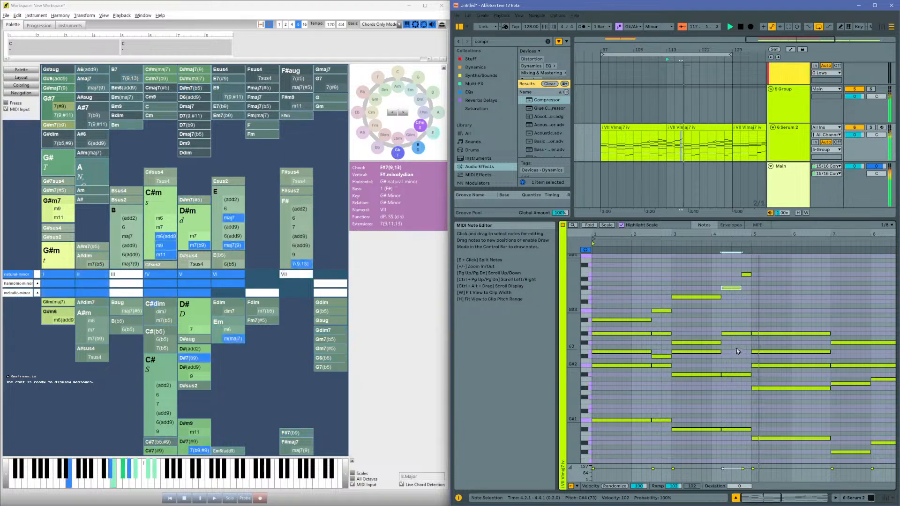
left_click(748, 275)
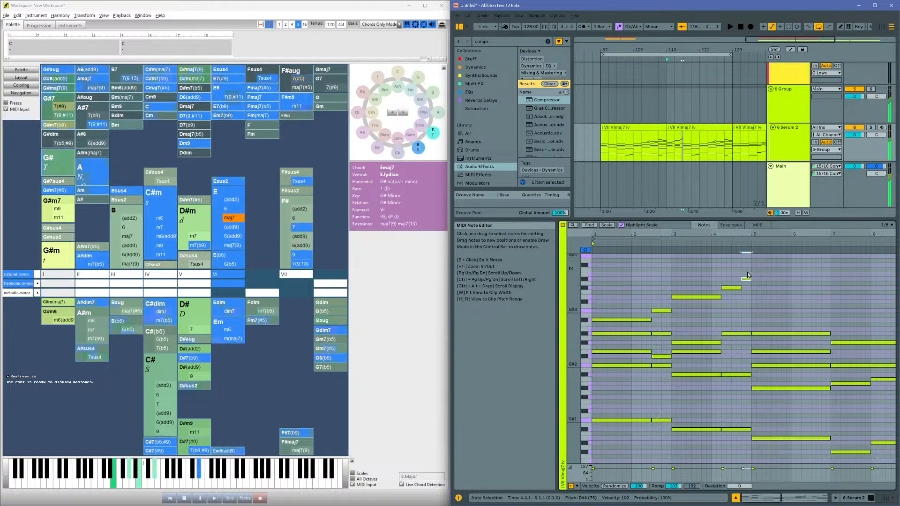
key("space")
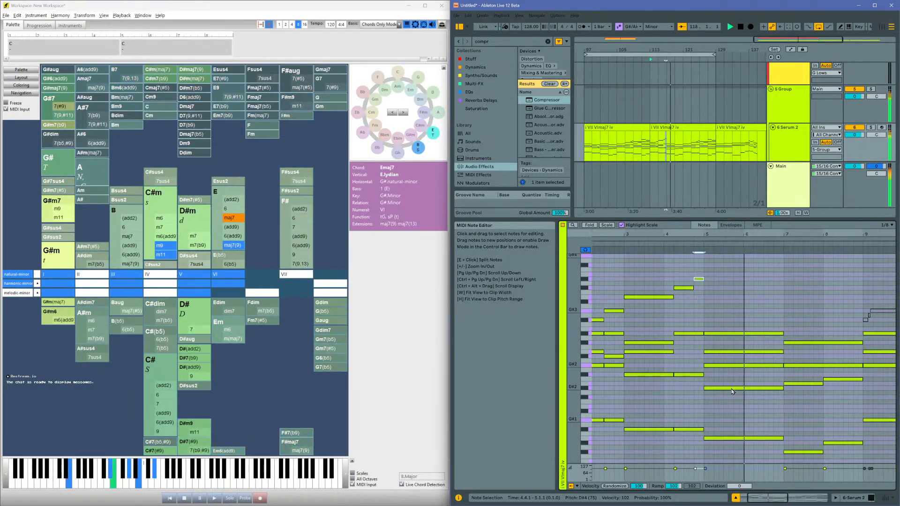
Step: Raise the D#2 note of bars 5 and 6 an octave to D#3 and play it
left_click(733, 392)
key("space")
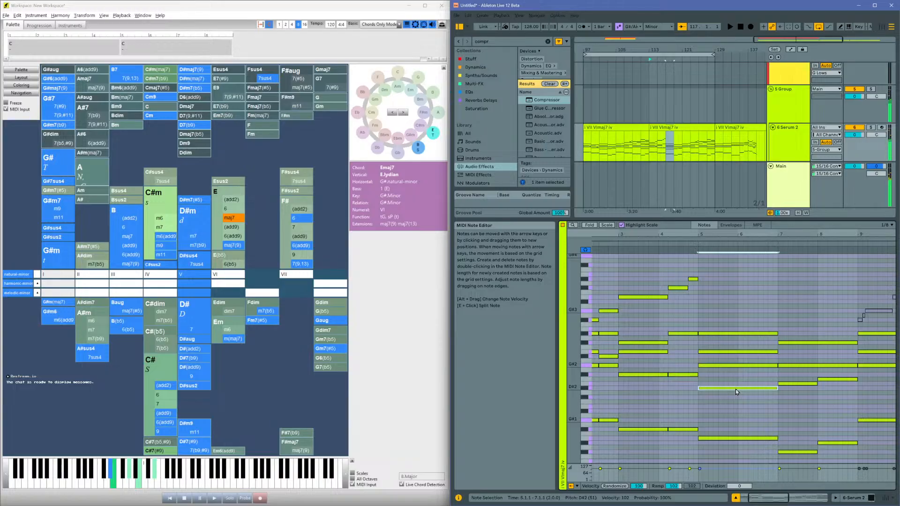
key("shift+Up")
key("w")
key("space")
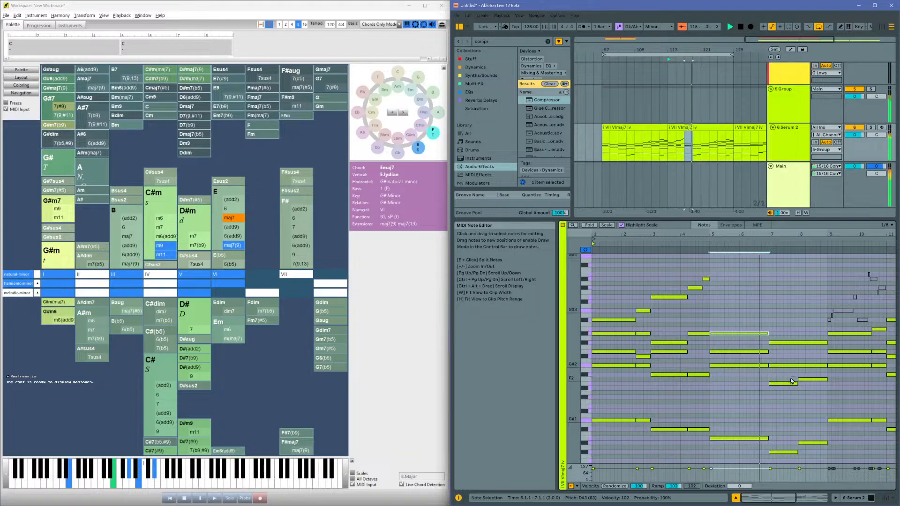
Step: Raise the E2 and F2 notes of bars 7 and 8 an octave to E3 and F3 and play them
left_click_drag(792, 374, 820, 397)
key("shift+Up")
key("space")
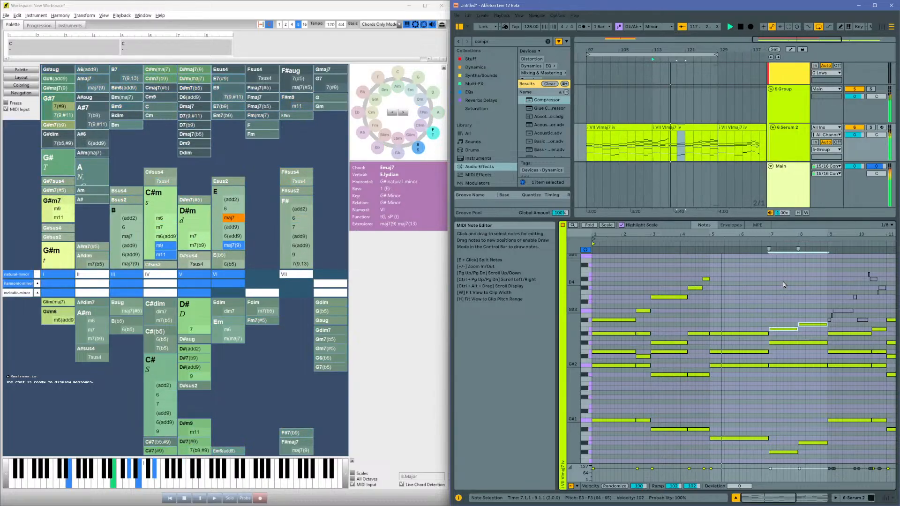
Step: Split the F#1, F#2 and D#3 notes starting at 4.2 at position 4.4 and play the clip
left_click(702, 269)
key("ctrl+e")
key("space")
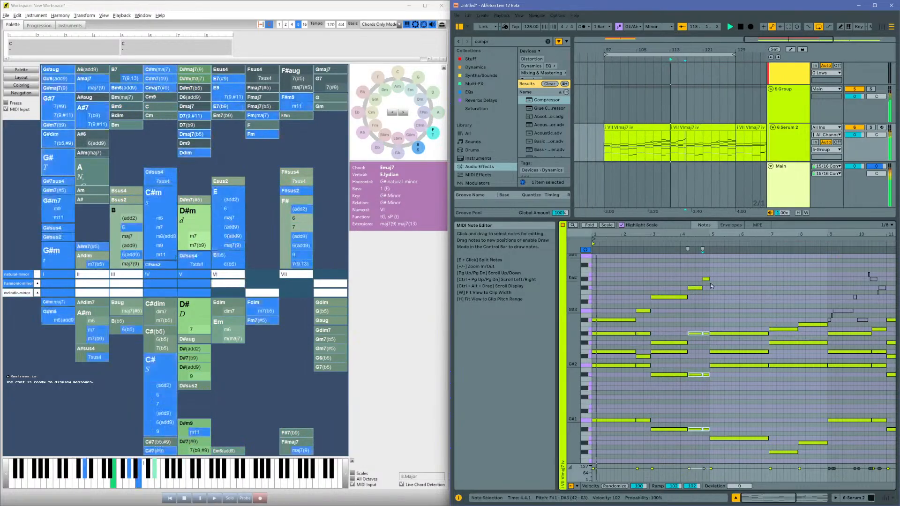
mouse_move(718, 250)
left_mouse_down()
mouse_move(718, 269)
mouse_move(723, 234)
left_mouse_up()
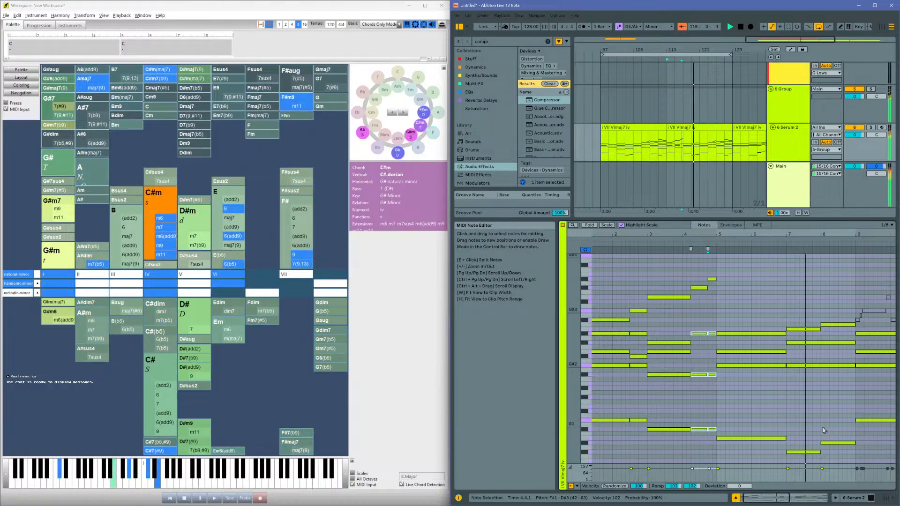
Step: Raise the C#1 bass note at bar 7 to G#1 and play the clip
key("space")
left_click(803, 452)
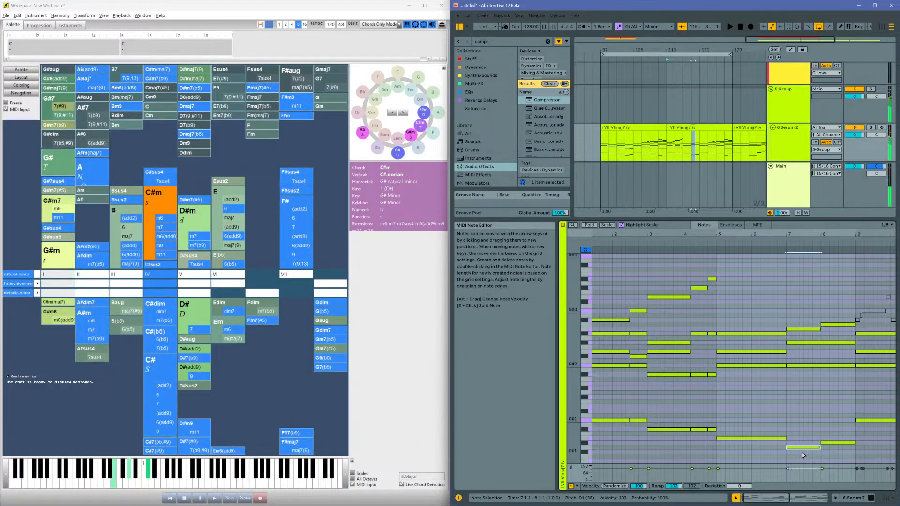
key("Up")
key("Up")
key("Up")
key("Up")
key("Up")
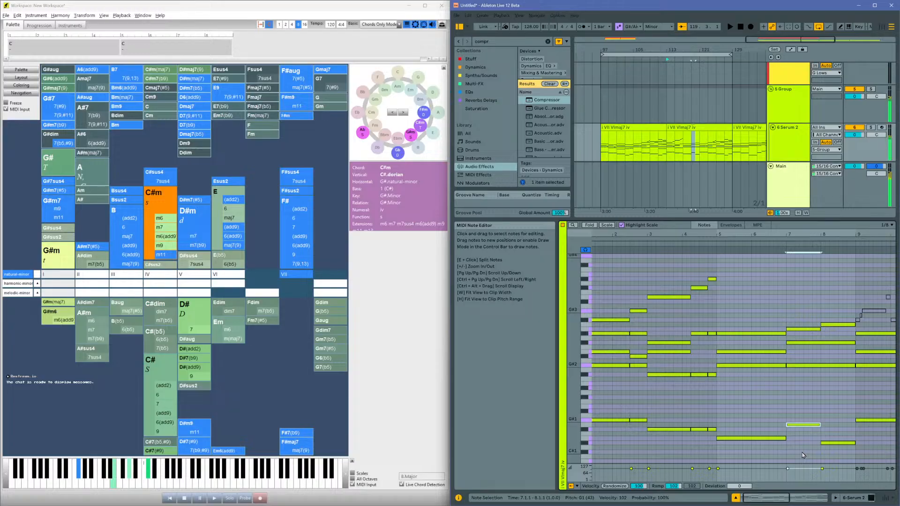
key("Up")
key("space")
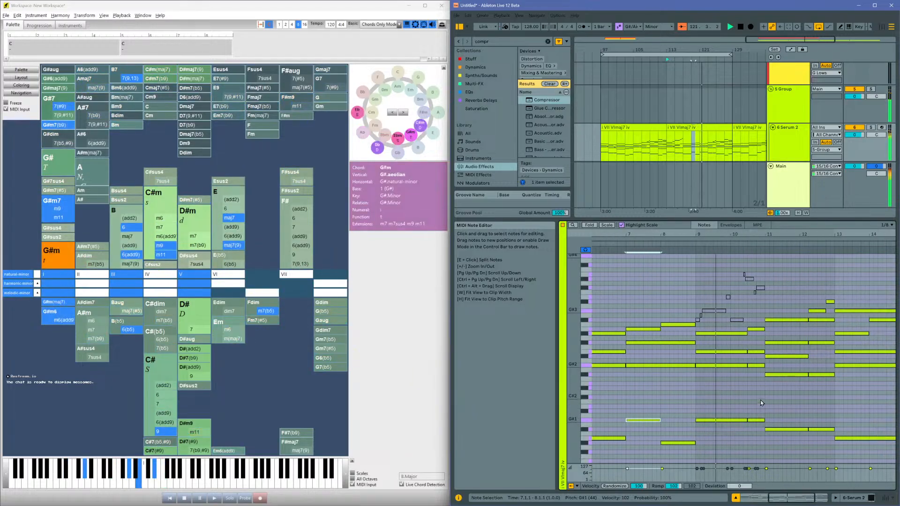
Step: Open the first clip, play it, and examine its notes from bar 9 to the end
left_click(646, 128)
key("space")
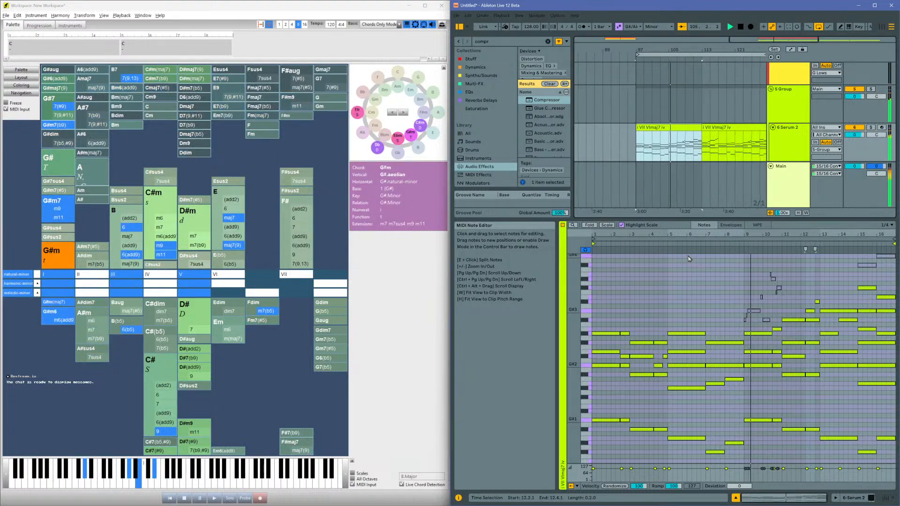
left_click_drag(791, 235, 704, 232)
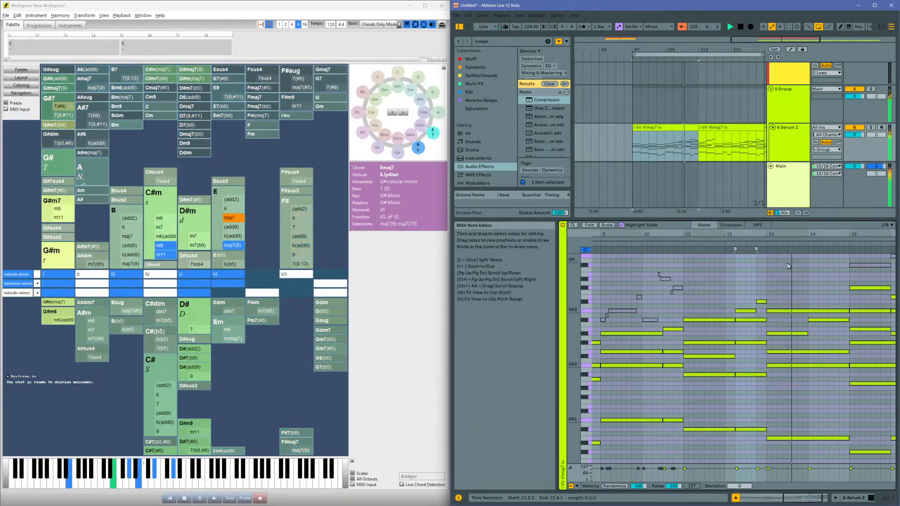
left_click(807, 278)
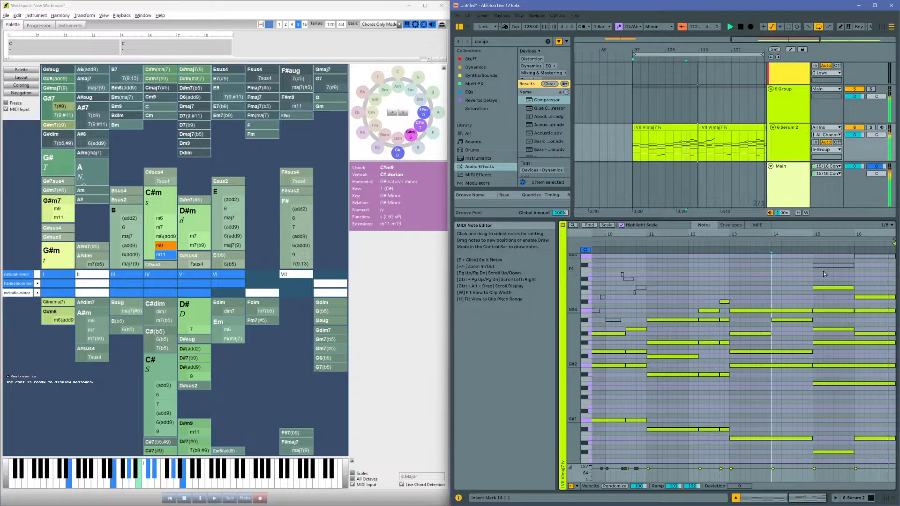
Step: Open the second clip, add an F#3 note from bar 6 to bar 7, and play from bar 4.4
left_click(713, 139)
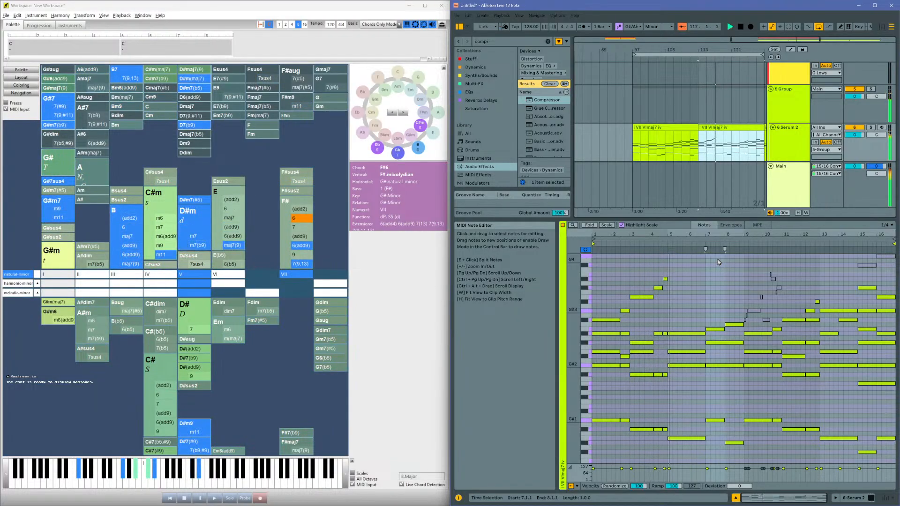
left_click(689, 334)
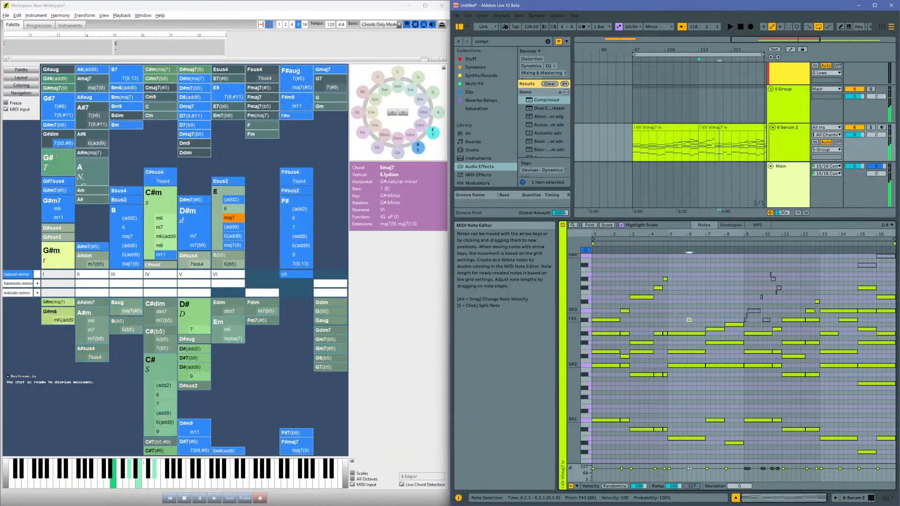
double_click(692, 324)
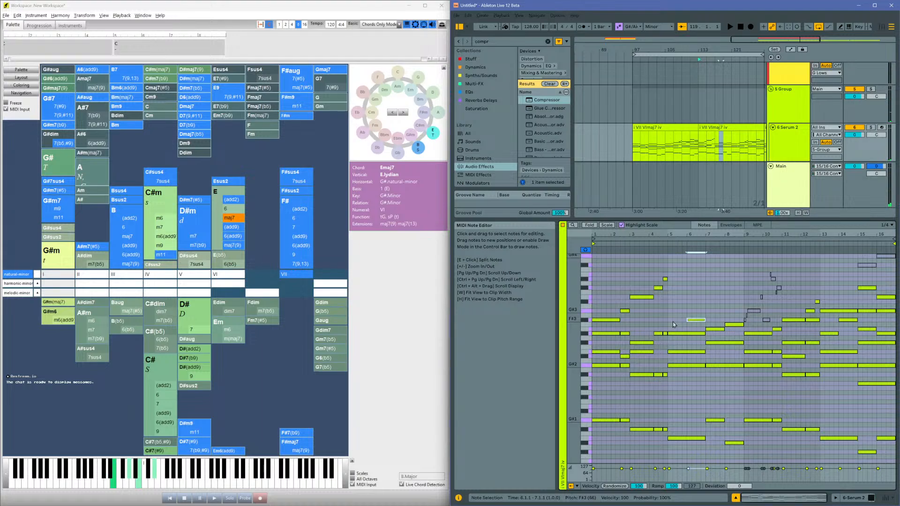
left_click(666, 319)
key("space")
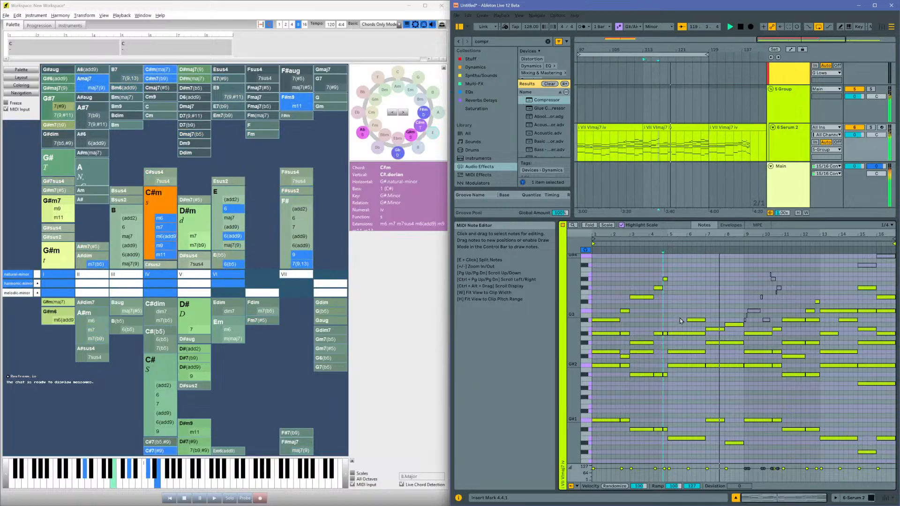
Step: Try lowering the G#1 bass note at bar 7 to D#1 and play the passage
left_click(715, 420)
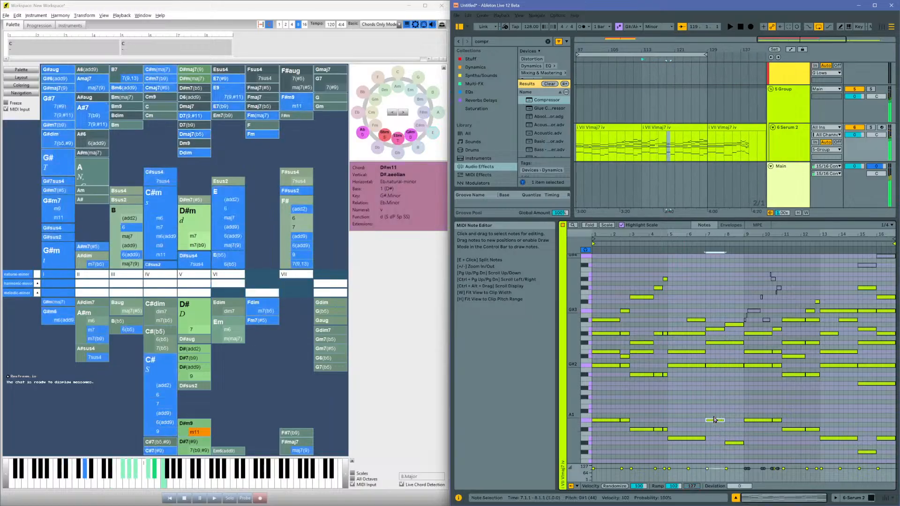
key("Down")
key("Down")
key("Down")
key("Down")
key("Down")
key("space")
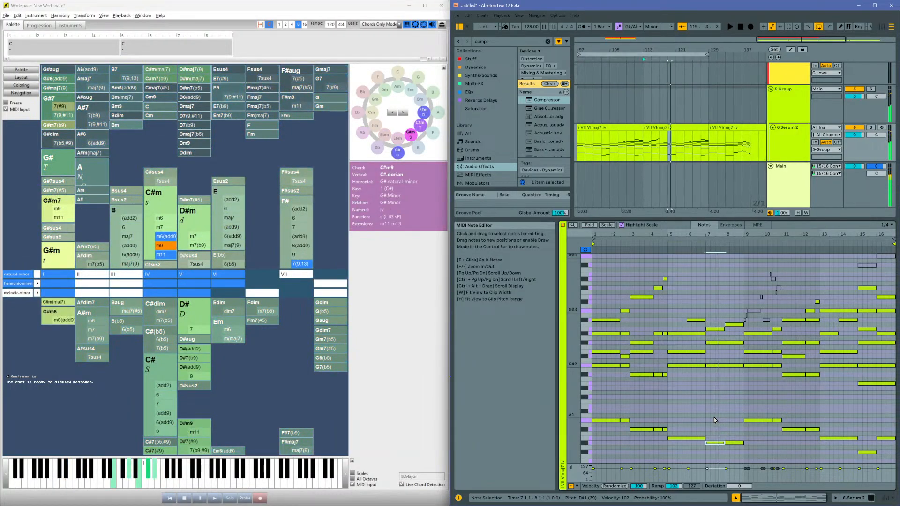
Step: Move the bass note at bar 7 to C#2 and play the clip from just before bar 7
key("Down")
key("Down")
key("space")
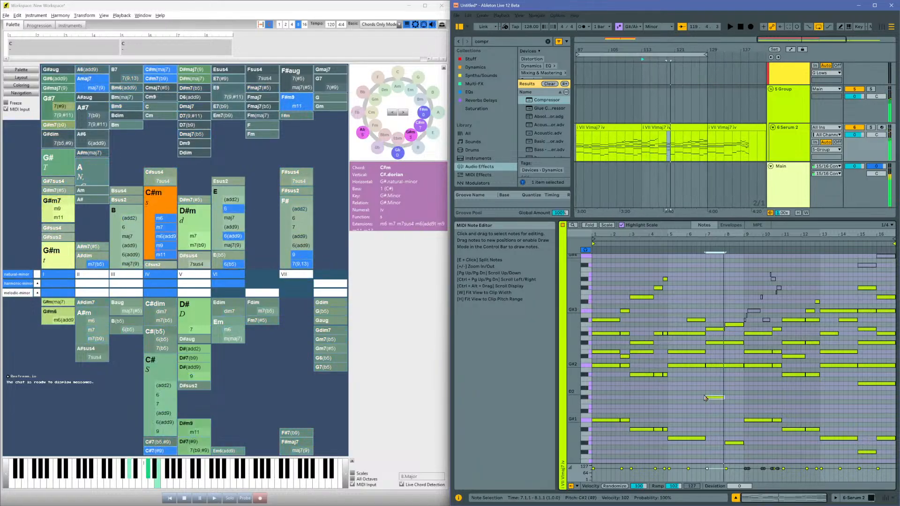
key("space")
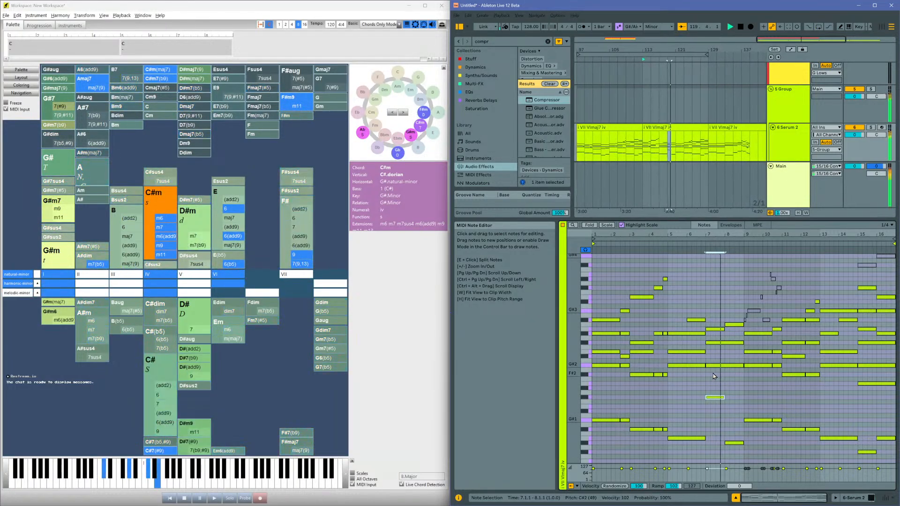
key("space")
left_click(702, 379)
key("space")
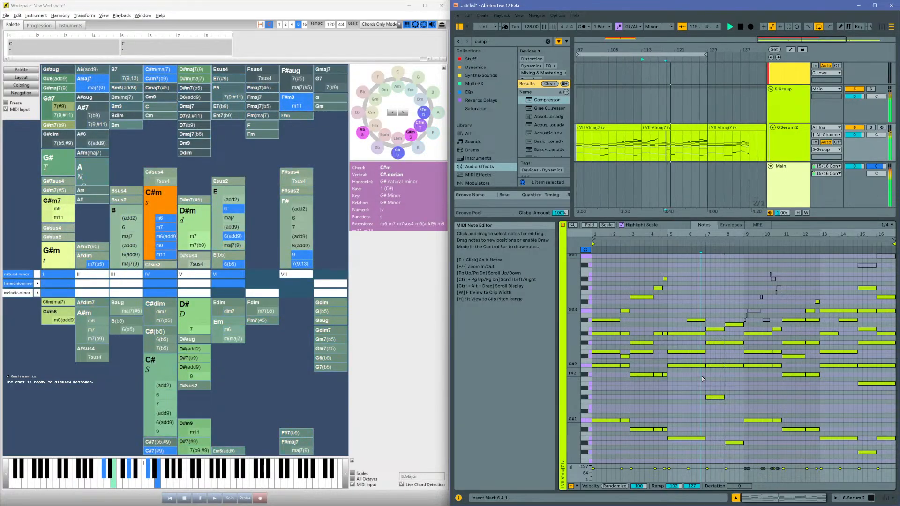
Step: Examine the notes of bars 7 and 8 in the first clip and play bar 8 of the second clip
left_click(734, 324)
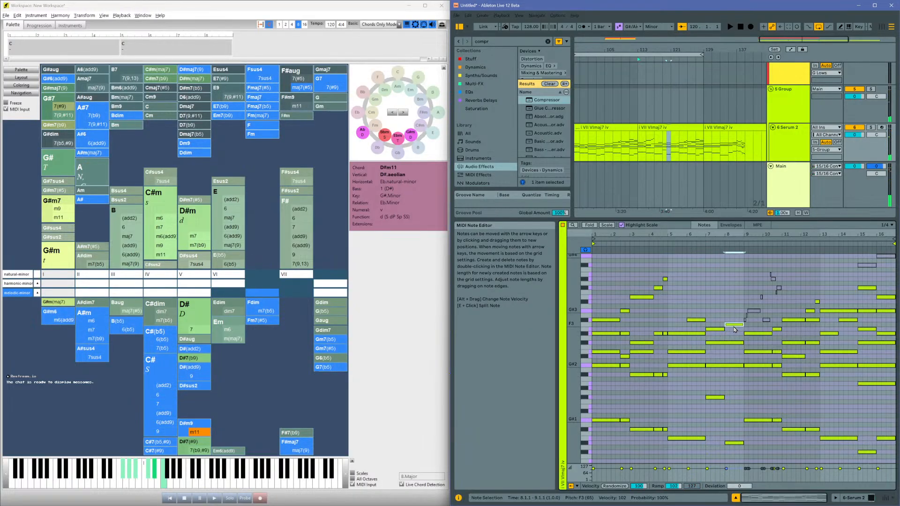
left_click(623, 127)
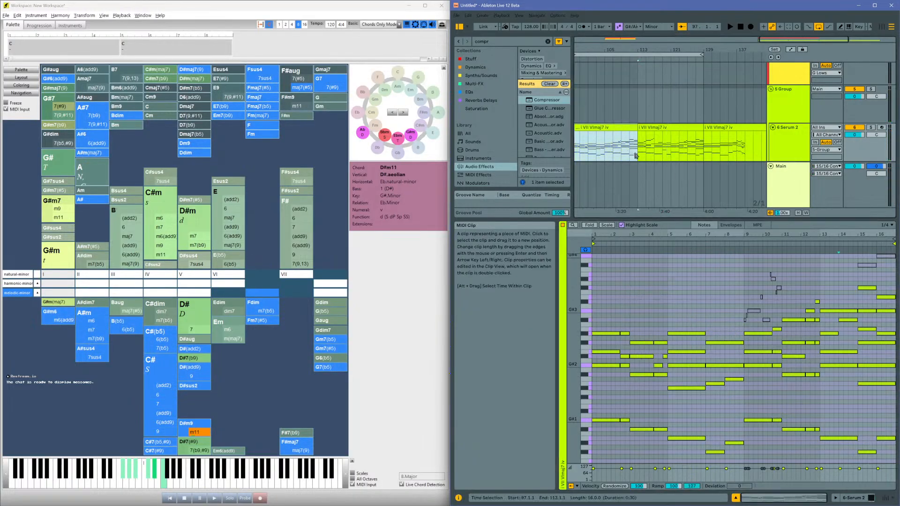
left_click_drag(732, 321, 721, 456)
key("space")
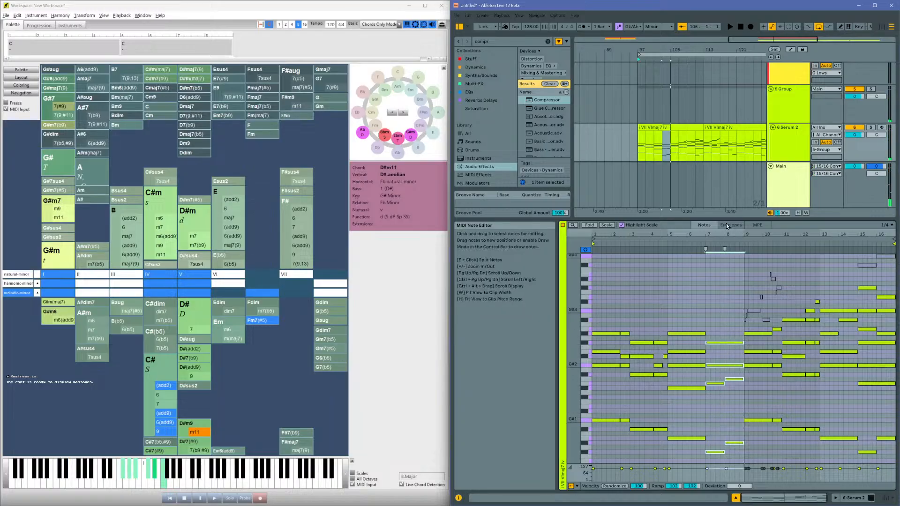
left_click(731, 146)
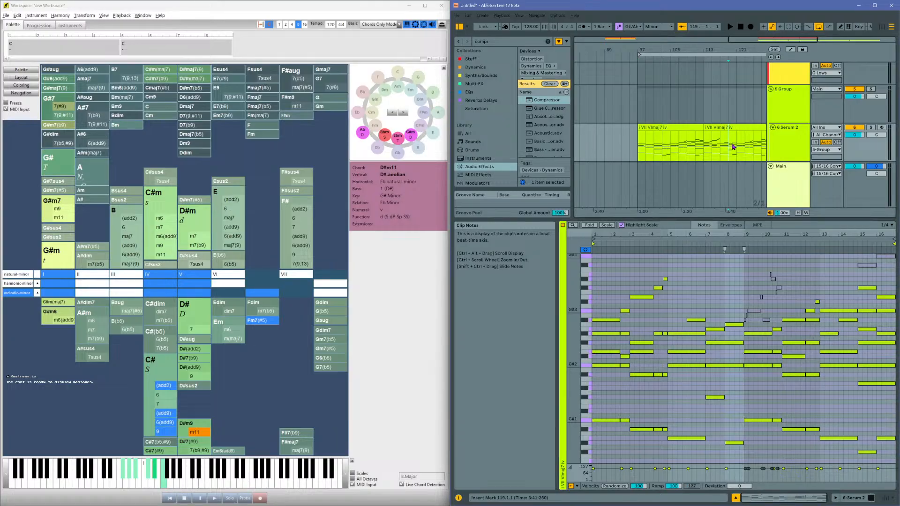
left_click_drag(733, 146, 737, 147)
key("space")
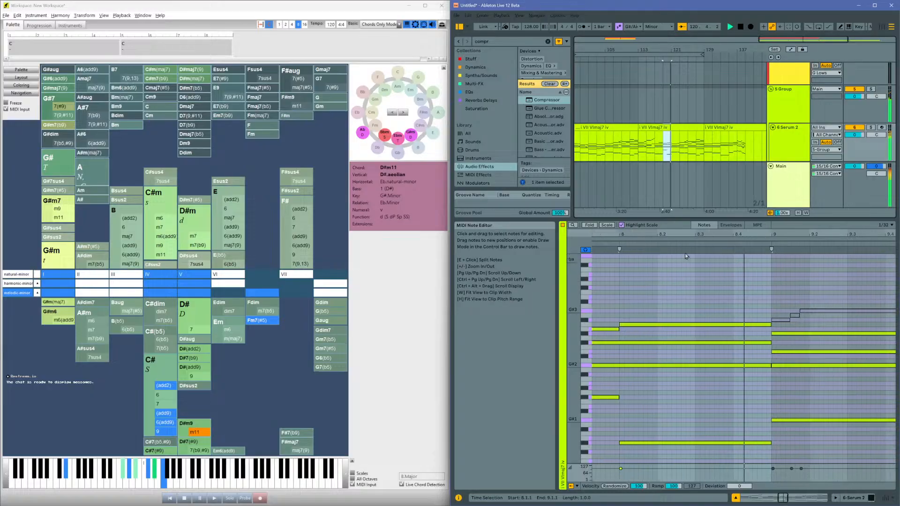
Step: Play the first clip from 103.1.1 and the same passage of the second clip to compare them
left_click(599, 141)
key("space")
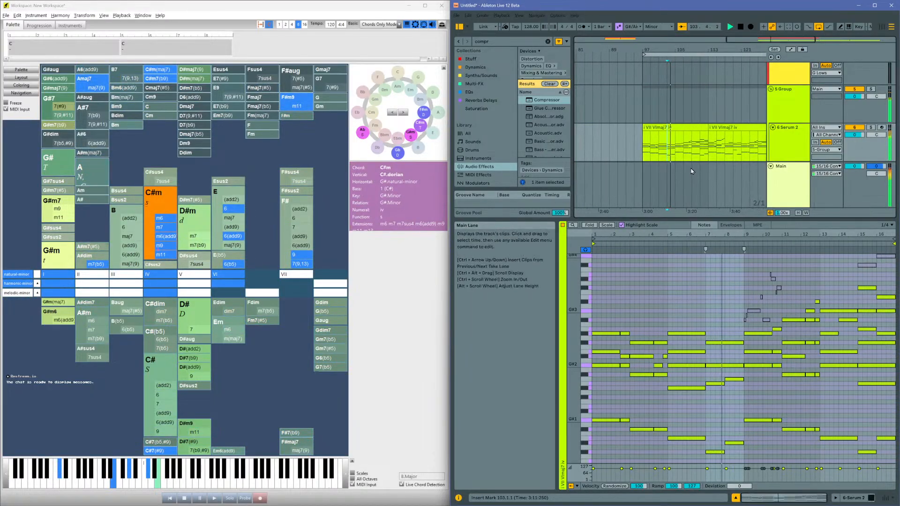
left_click(728, 145)
key("space")
key("space")
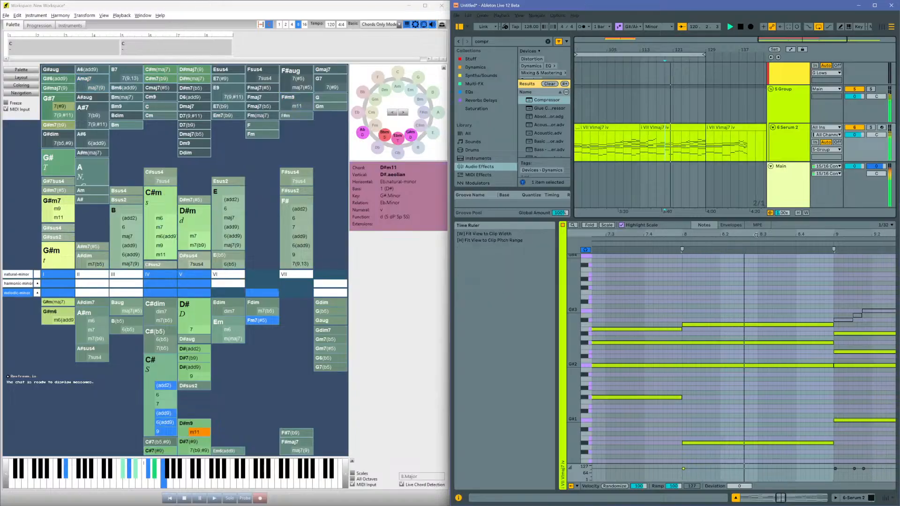
Step: Copy the G#1 note at bar 9 up two octaves to G#3 and play it
left_click_drag(756, 236, 689, 200)
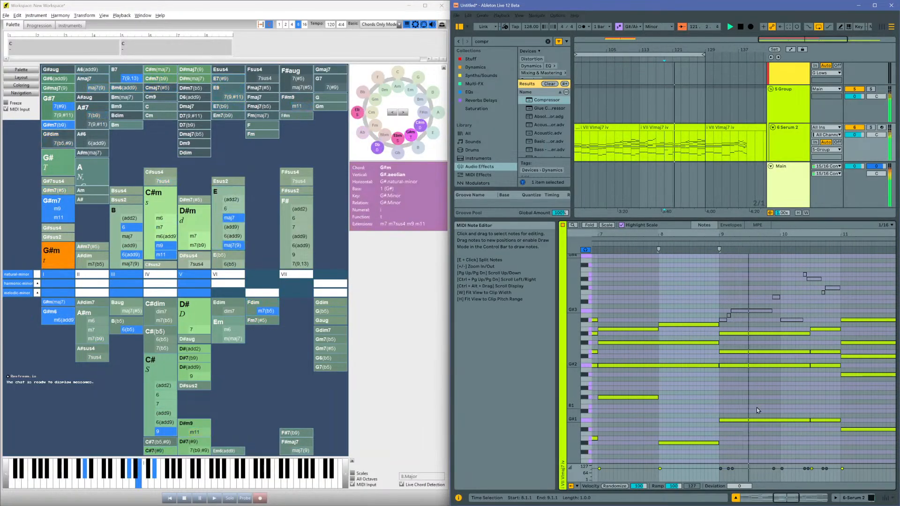
left_click(759, 420)
key("space")
key("shift+Up")
key("shift+Up")
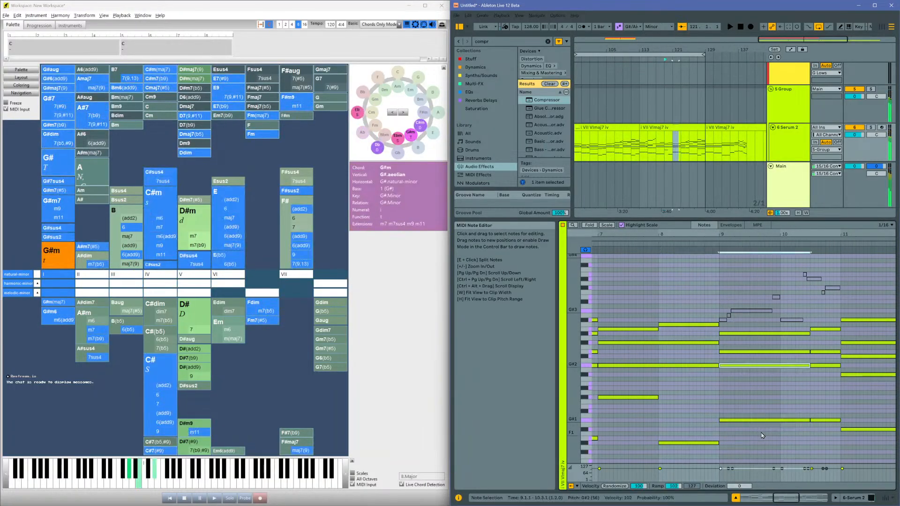
key("space")
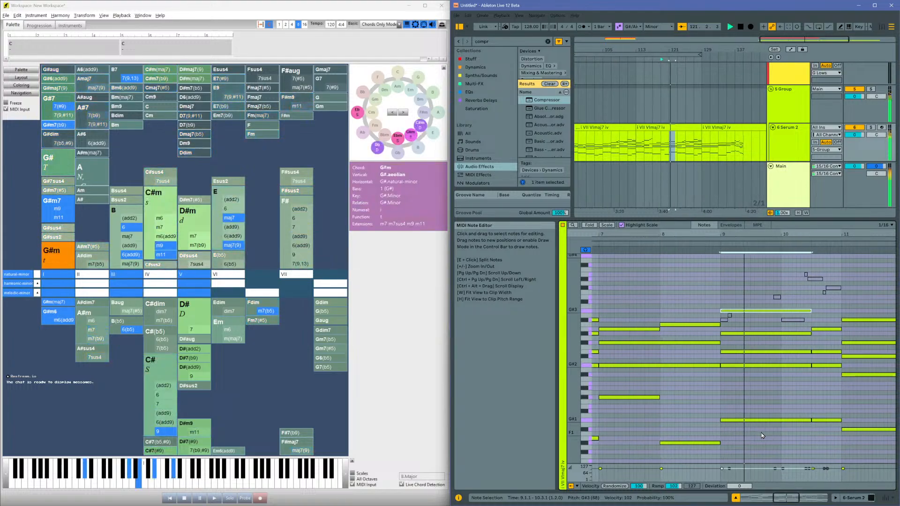
Step: Play through bar 10 and lower the E3 note at 10.3 to D#3
scroll(745, 297, "down", 5)
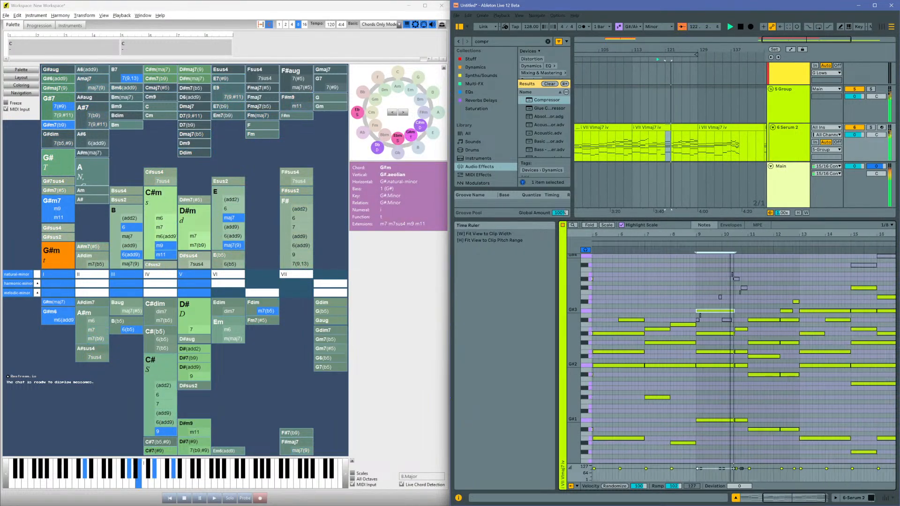
key("space")
key("space")
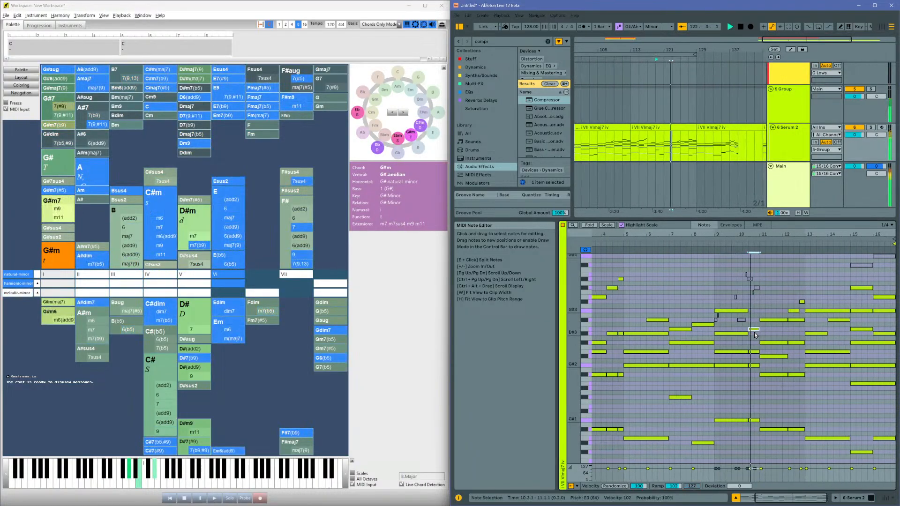
key("Down")
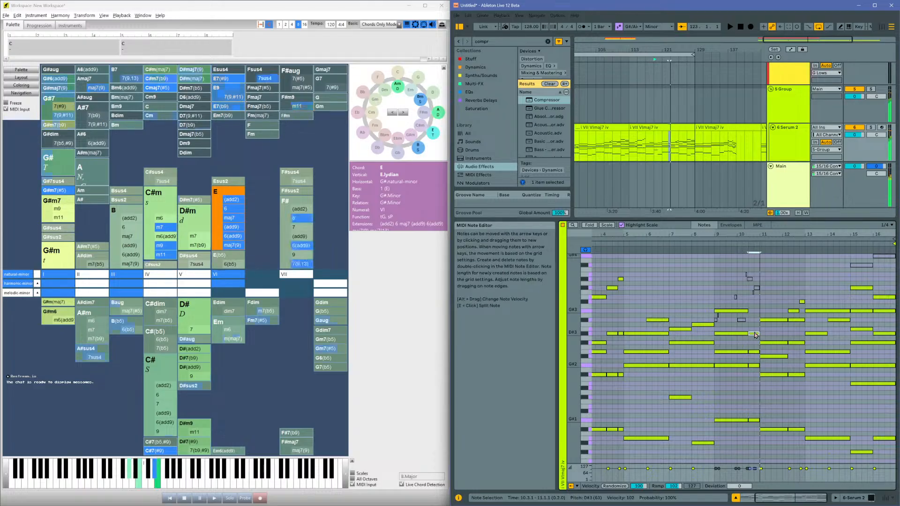
Step: Try adding an A#3 note above the chord at 10.3
left_click(746, 311)
key("ctrl+d")
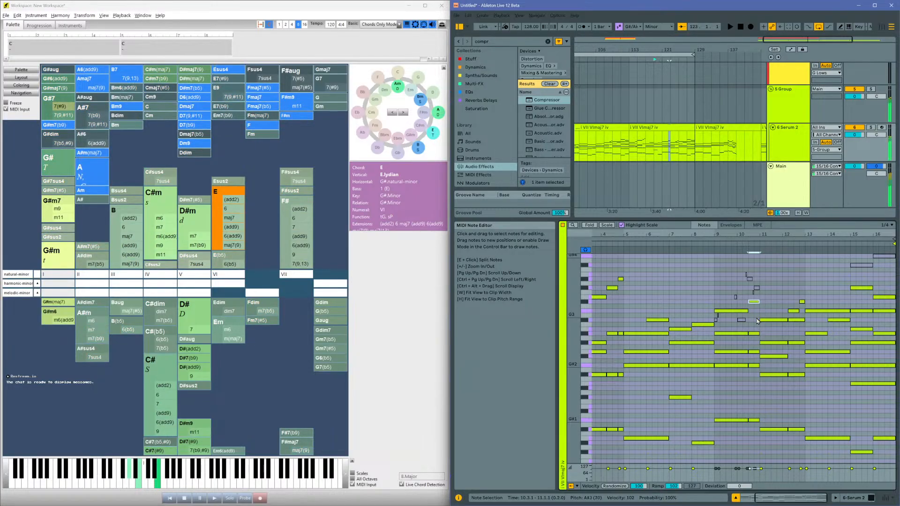
key("space")
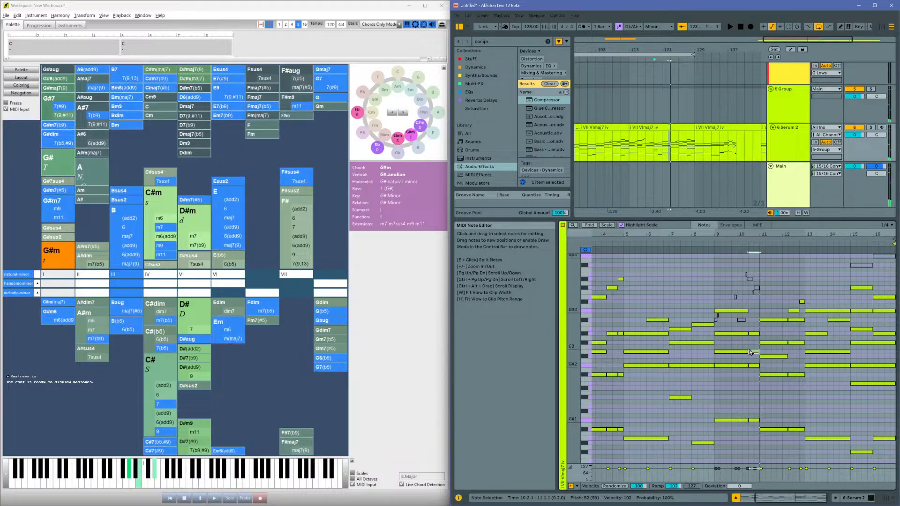
Step: Copy the B2 note at 10.3 up an octave to B3, raise the original B2 to C#3, and play
key("shift+Up")
left_click(752, 352)
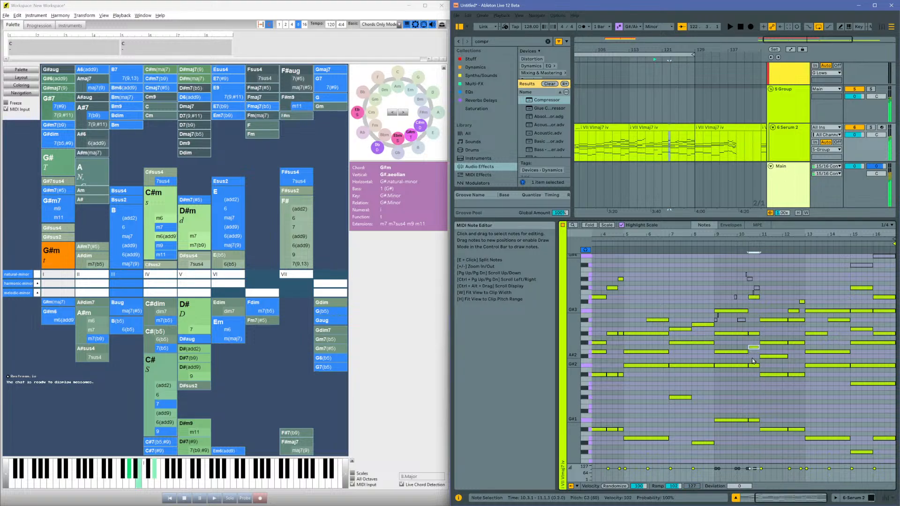
key("Up")
key("space")
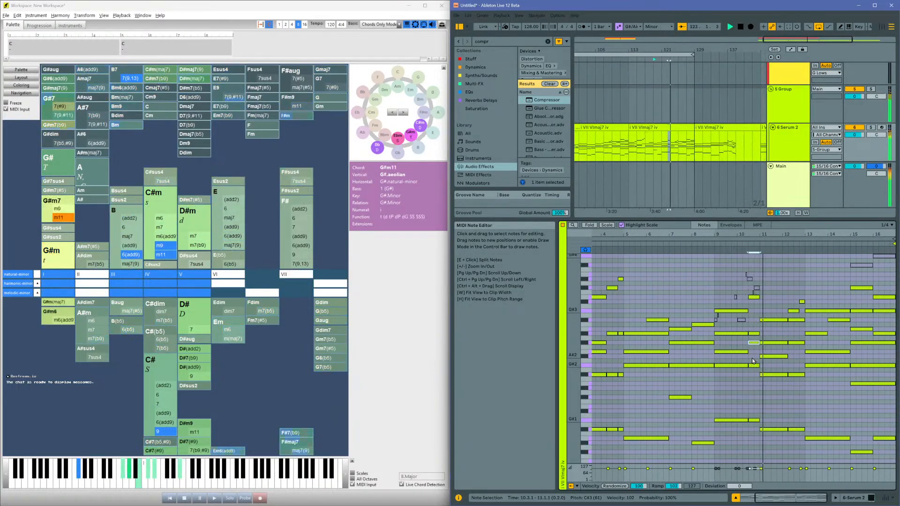
Step: Raise the A#2 note at bar 11 an octave to A#3 and play from bar 9
left_click(774, 322)
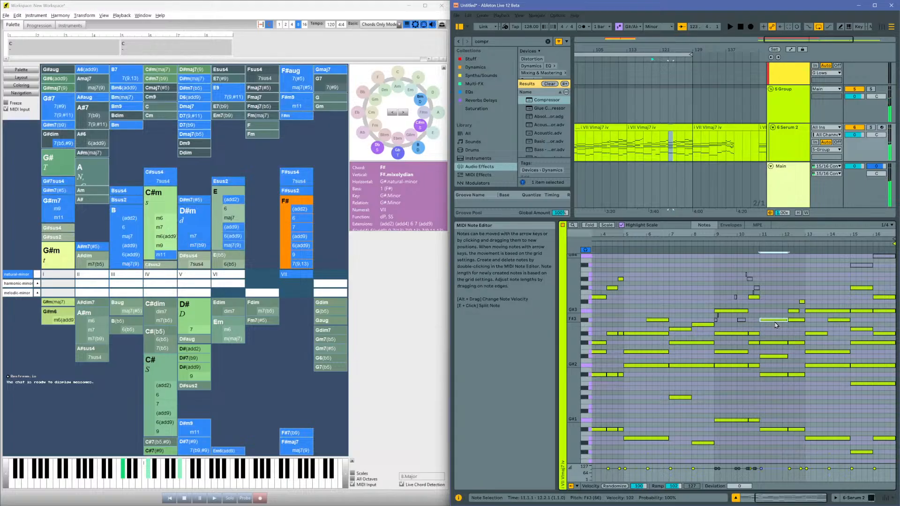
left_click_drag(776, 325, 775, 364)
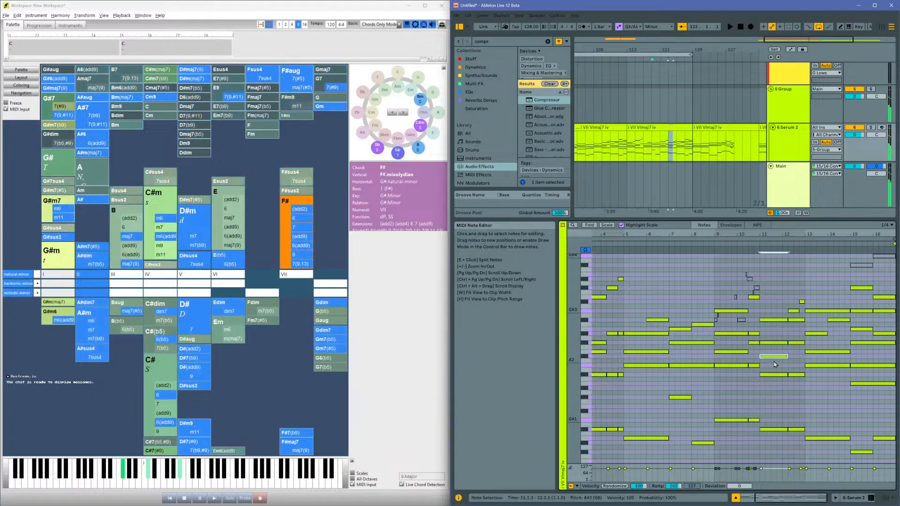
left_click(717, 329)
key("space")
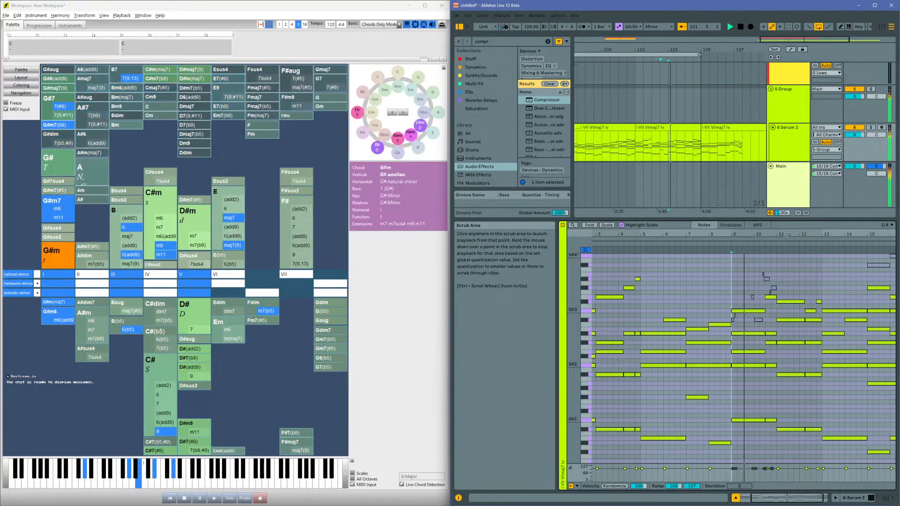
Step: Copy the A#3 note at bar 11 up to C#4 and play from bar 9
left_click_drag(788, 235, 779, 257)
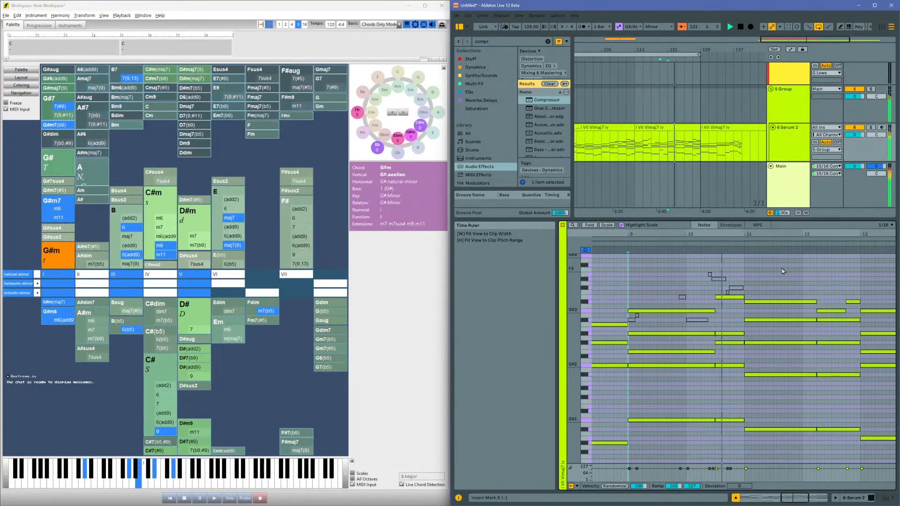
left_click(782, 301)
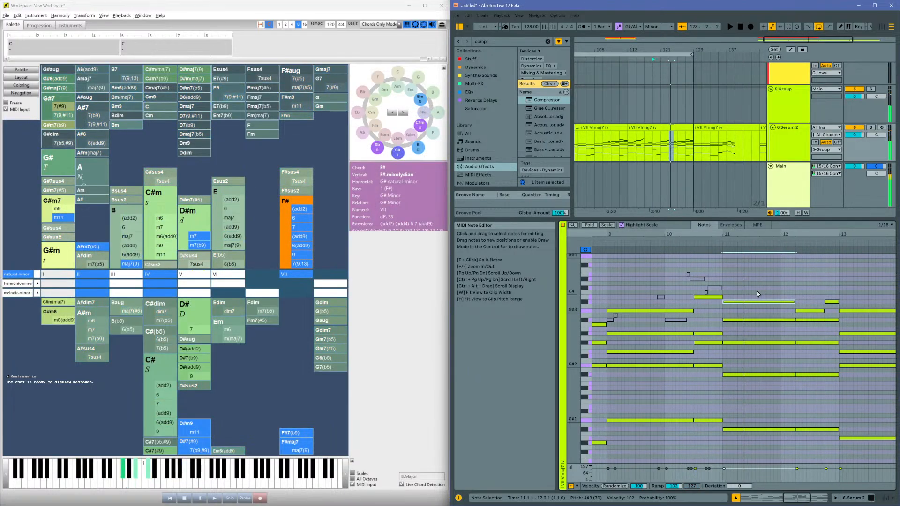
key("Up")
key("Up")
key("Up")
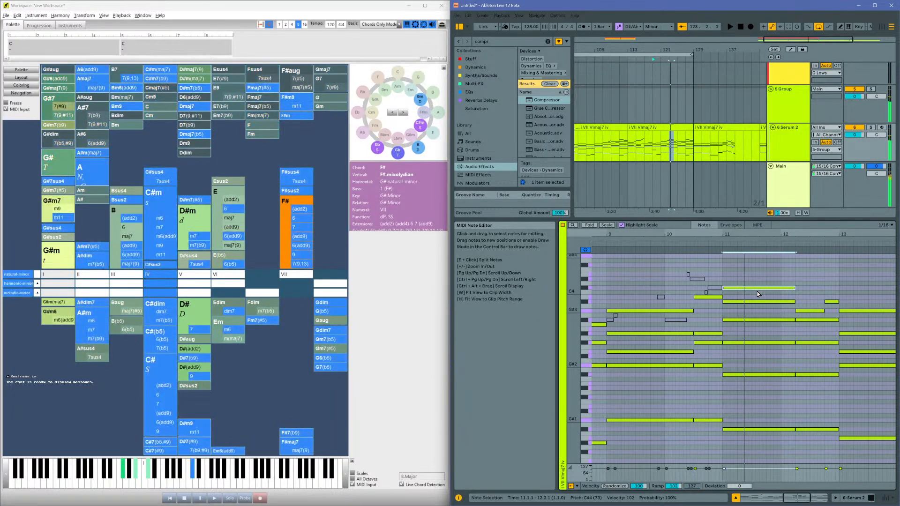
left_click(607, 285)
key("space")
Step: Add a C#4 note from 12.2 to bar 13 and play the clip from 9.4
left_click_drag(820, 234, 767, 234)
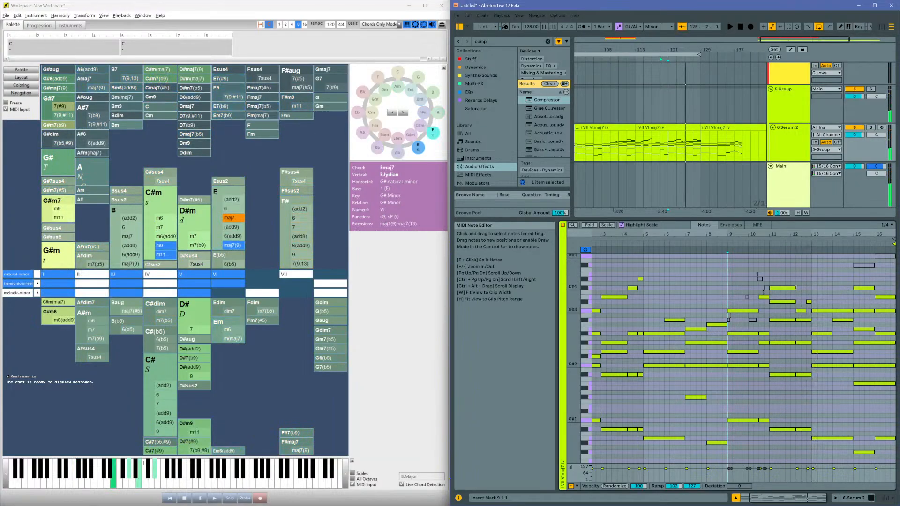
left_click(804, 288)
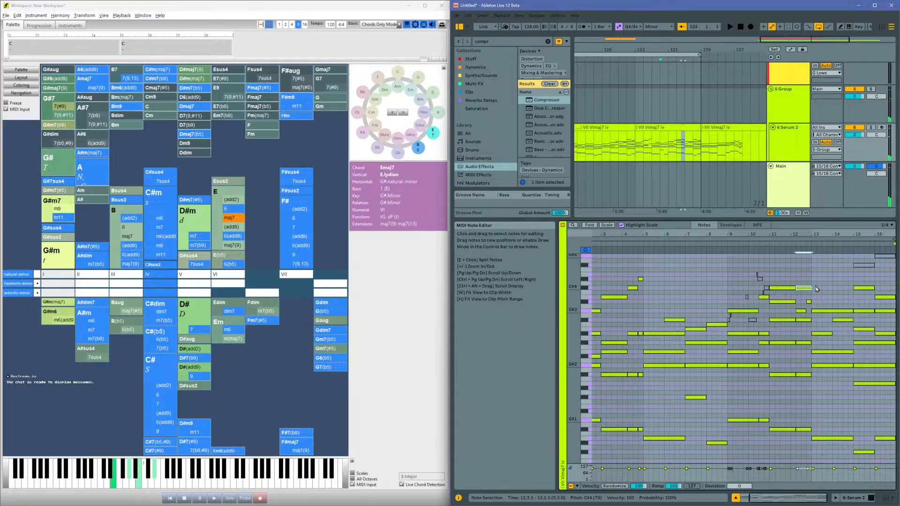
left_click(742, 276)
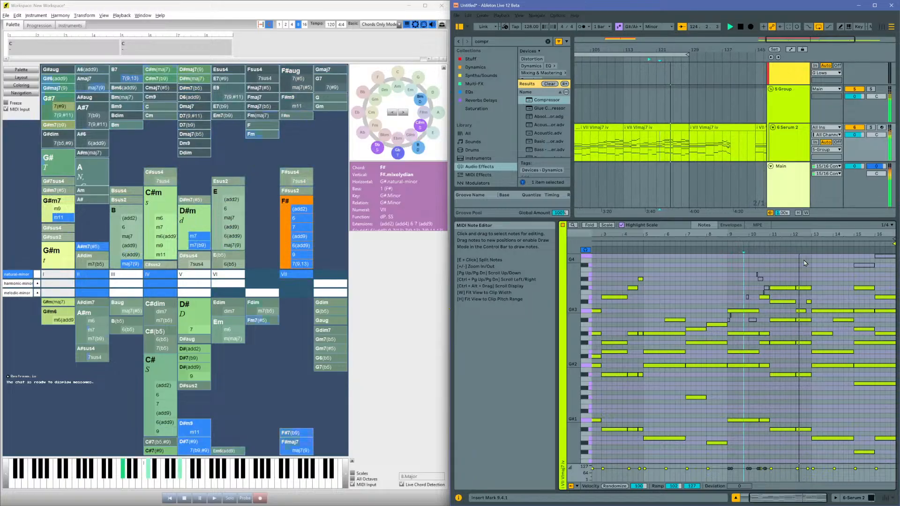
Step: Add a D#4 note from bar 13 to bar 14 and play the clip from bar 10
key("space")
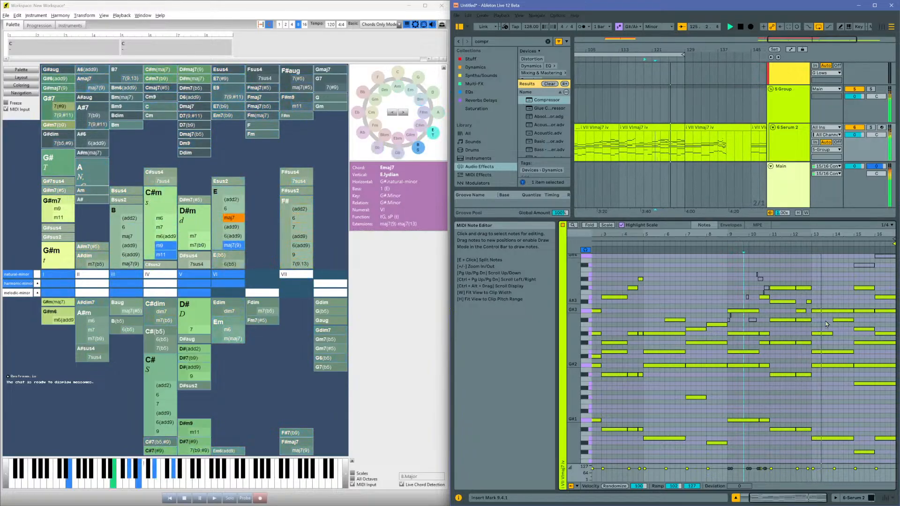
double_click(815, 279)
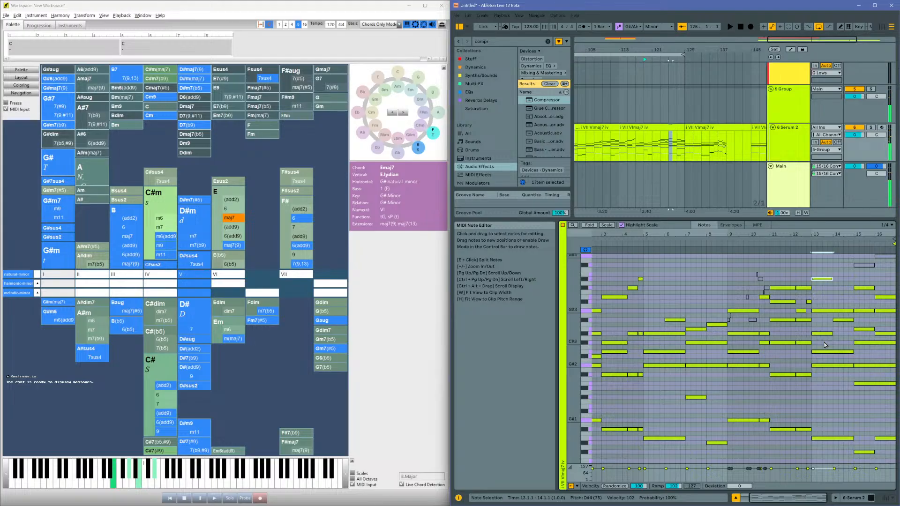
left_click(748, 272)
key("space")
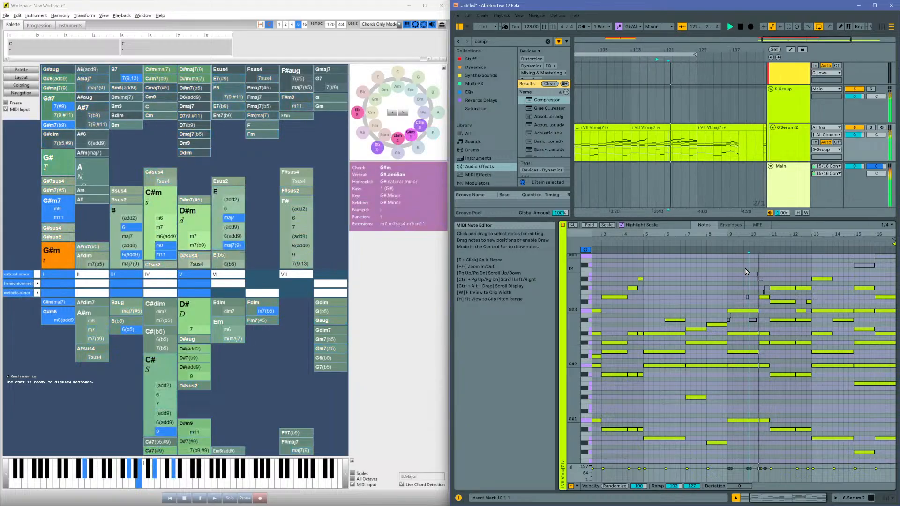
Step: Raise the D#3 note at bar 13 a semitone to E3 and play from bar 9
left_click(823, 280)
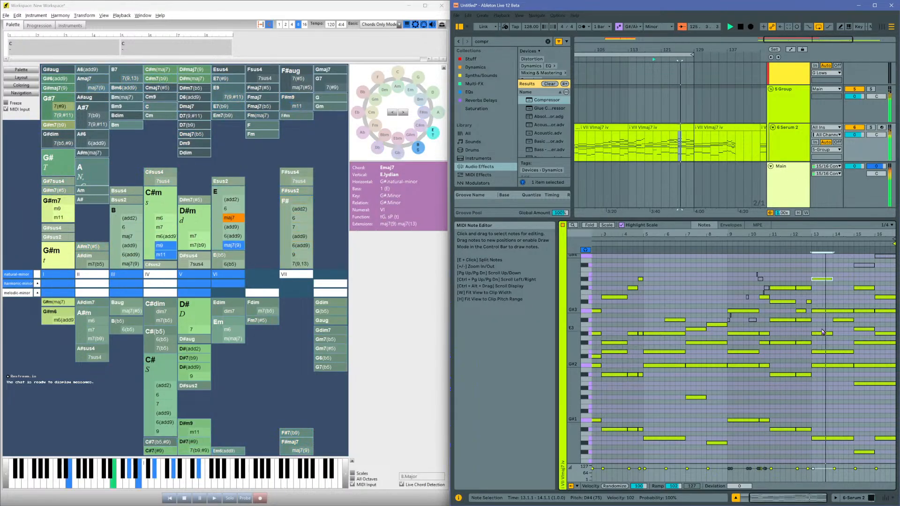
left_click(823, 332)
key("space")
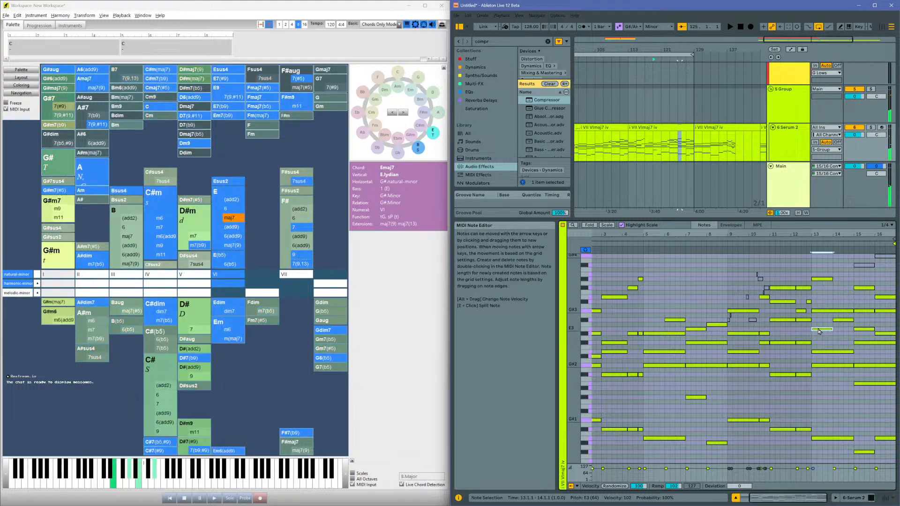
key("space")
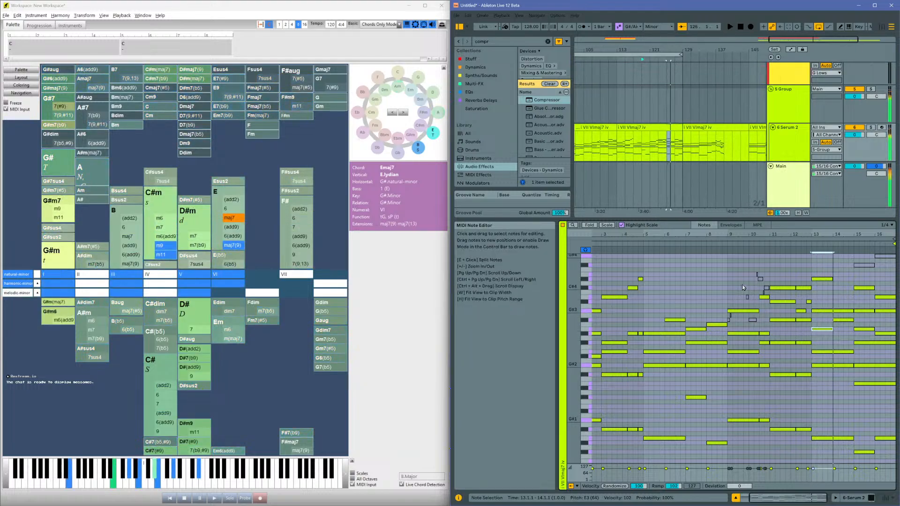
key("space")
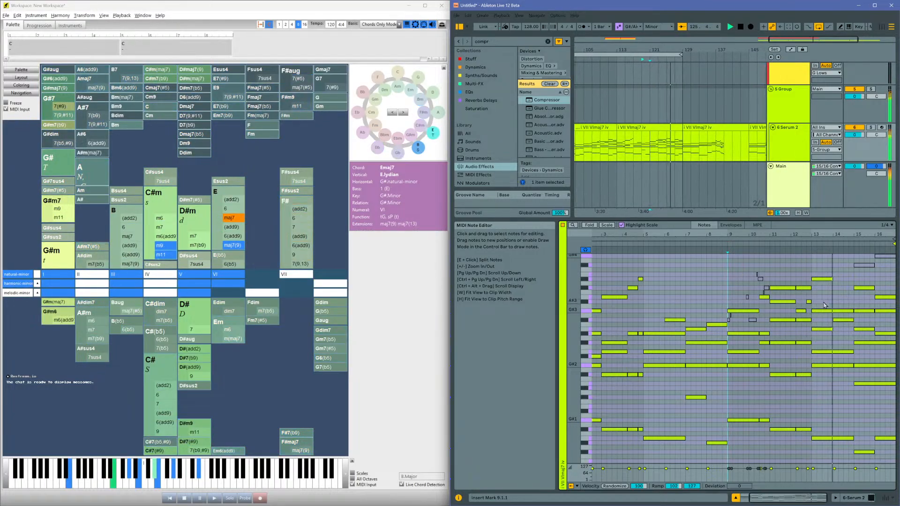
Step: Raise the F#3 note at bar 14 an octave to F#4 and play from bar 9
key("space")
left_click(844, 321)
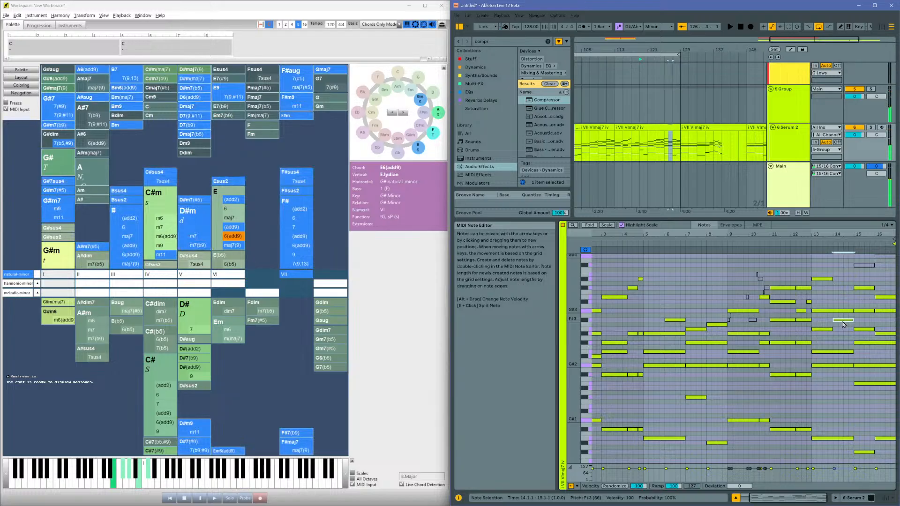
key("shift+Up")
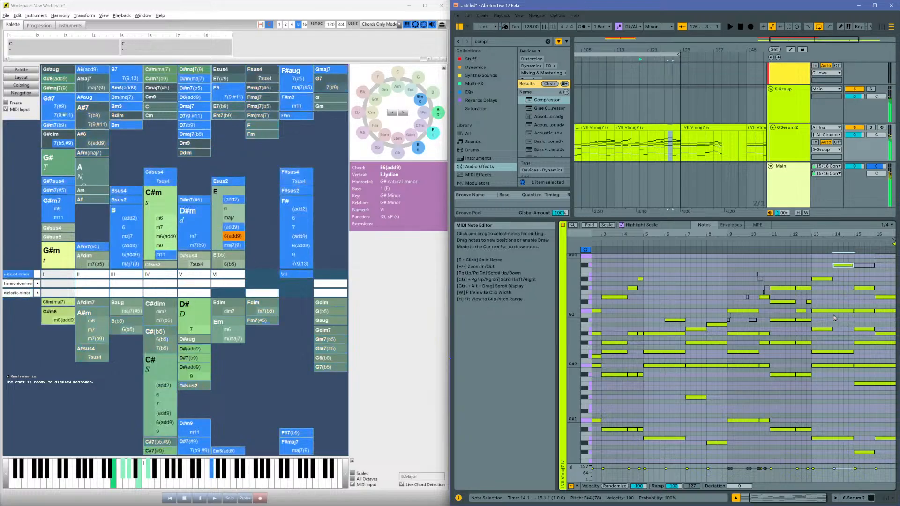
left_click(729, 301)
key("space")
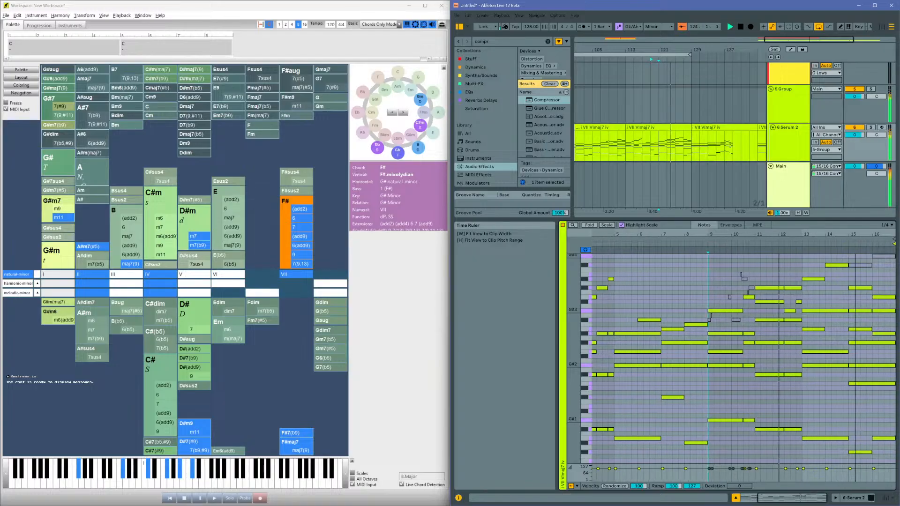
key("w")
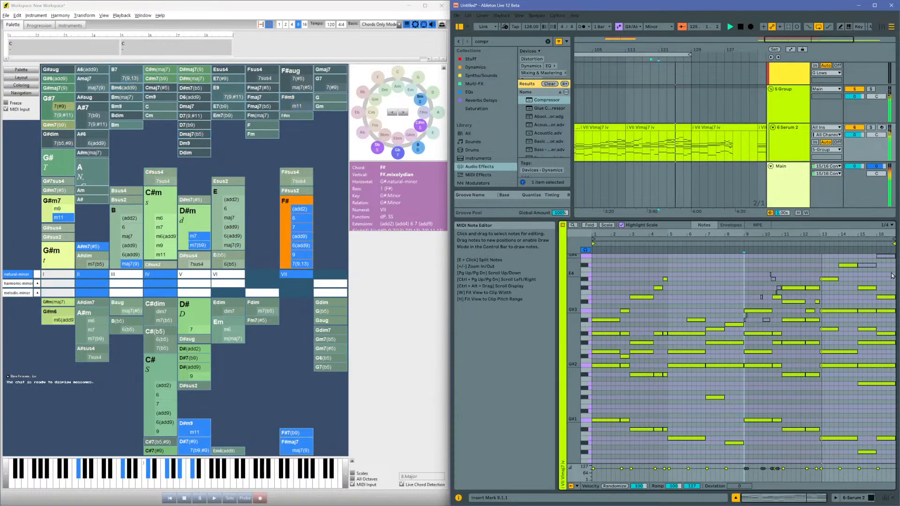
Step: Reactivate the muted top notes at bars 15 and 16, raise the bar 15 one to G#4, and play
left_click(867, 265)
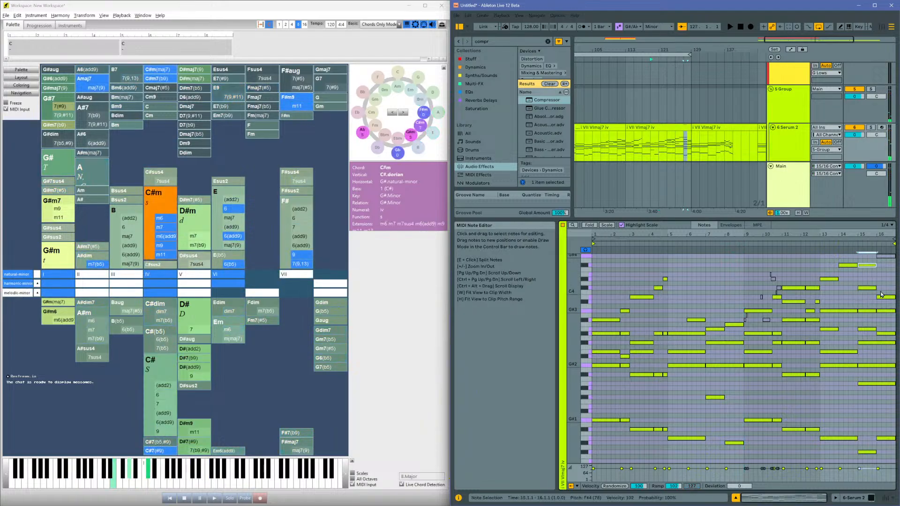
key("Up")
key("Down")
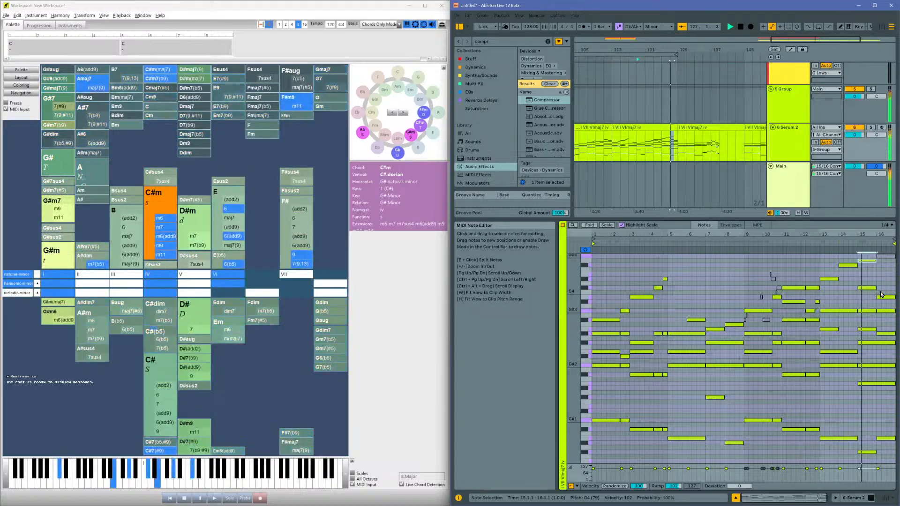
key("Up")
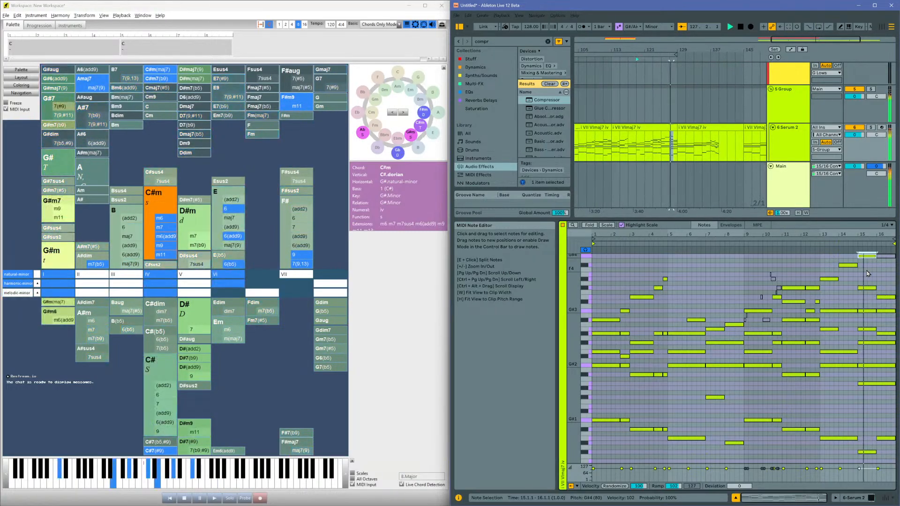
key("alt+Right")
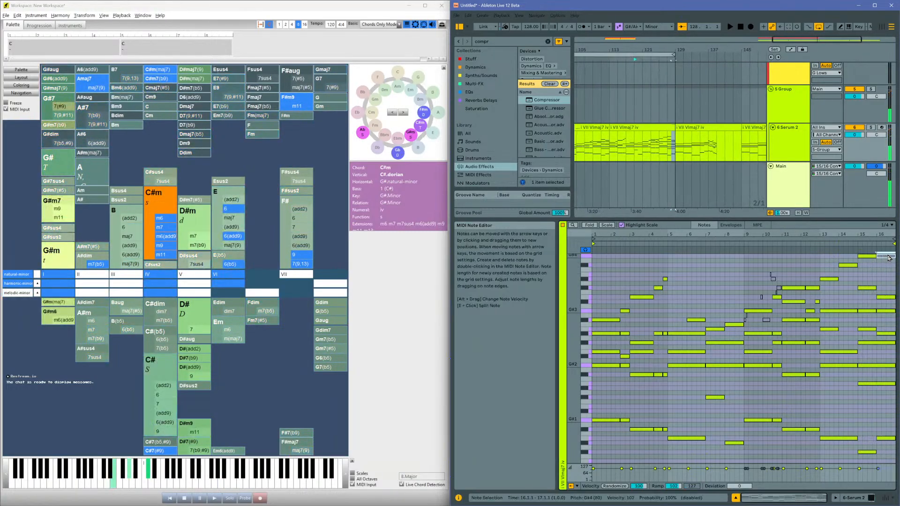
key("space")
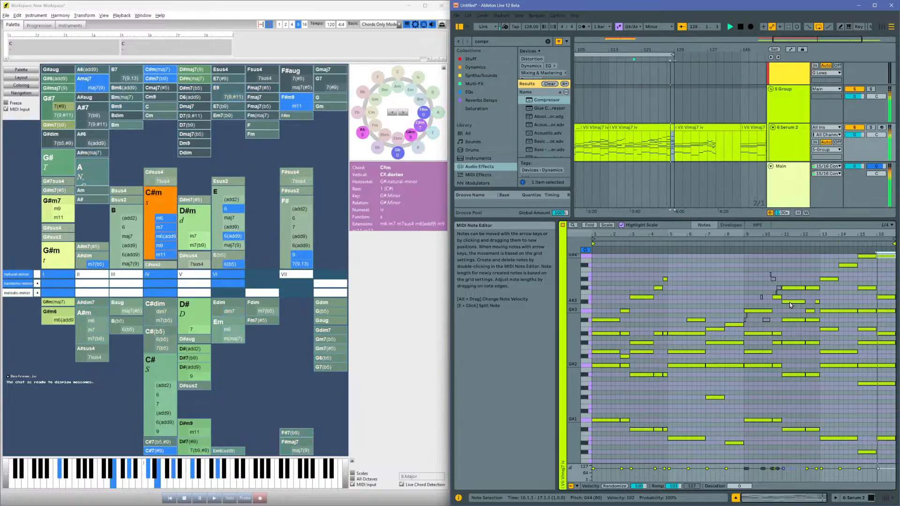
Step: Try raising the C#1 bass note at bar 15 an octave to C#2 and play from 12.4
left_click(870, 453)
key("space")
key("shift+Up")
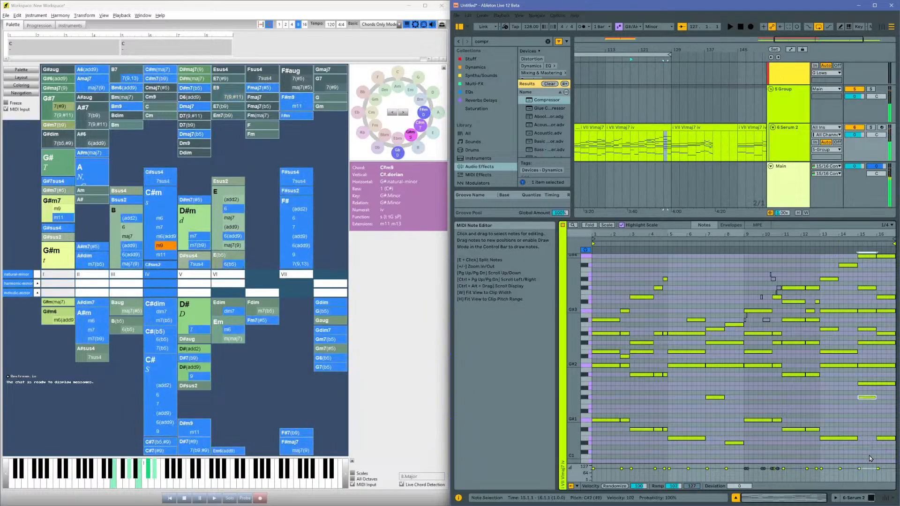
left_click(815, 403)
key("space")
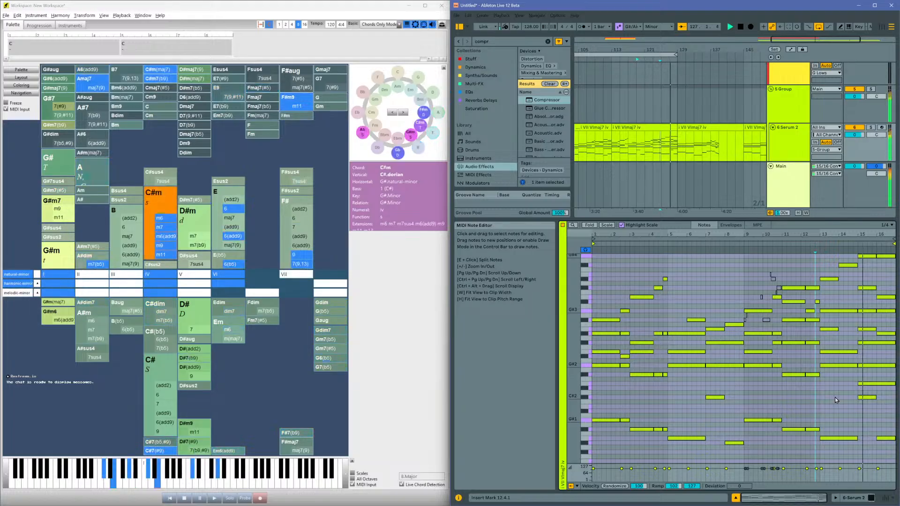
Step: Return the bass note at bar 15 to C#1 and play from bar 13
left_click(867, 397)
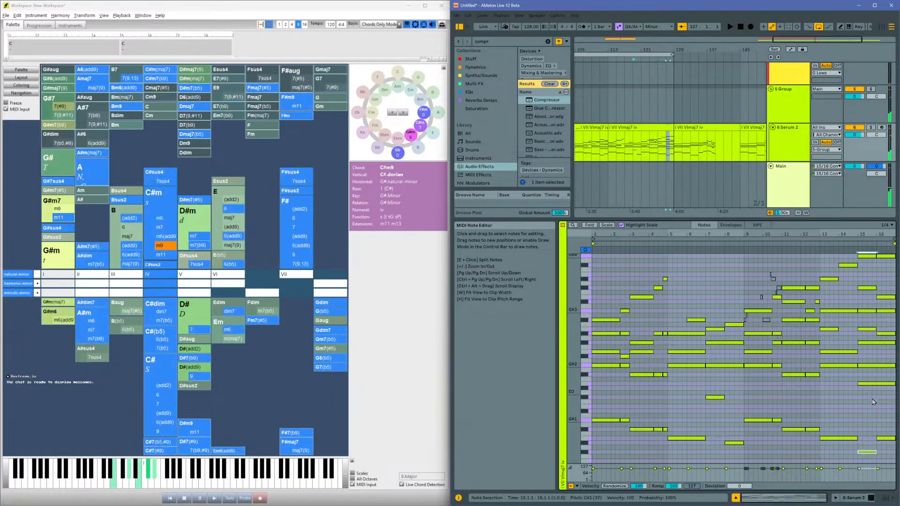
left_click(821, 407)
key("space")
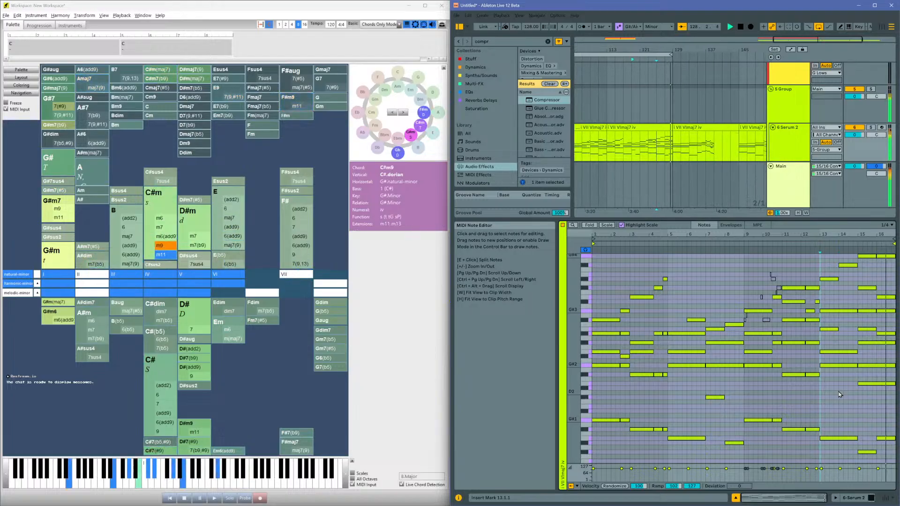
Step: Raise the D#3 note at bar 16 to F#3 and play from bar 13
key("space")
left_click(890, 298)
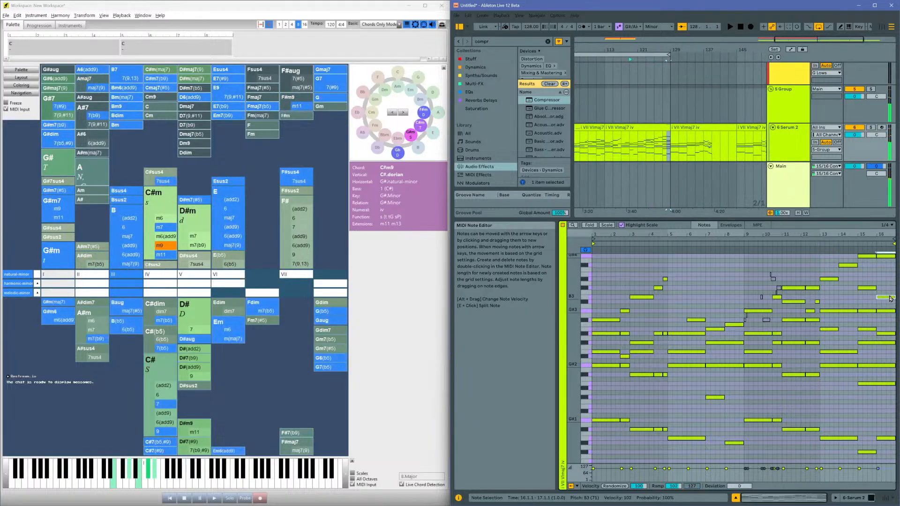
left_click_drag(890, 299, 886, 337)
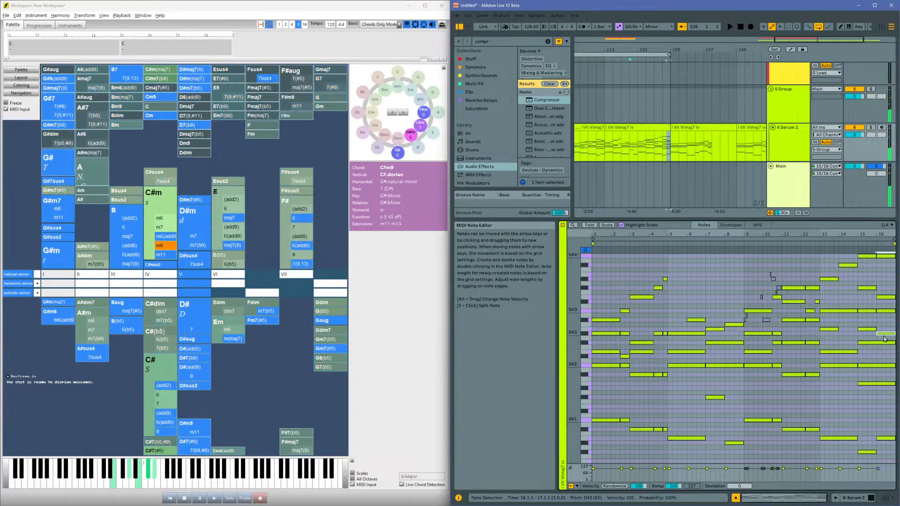
key("Up")
key("Up")
key("Up")
left_click(868, 329)
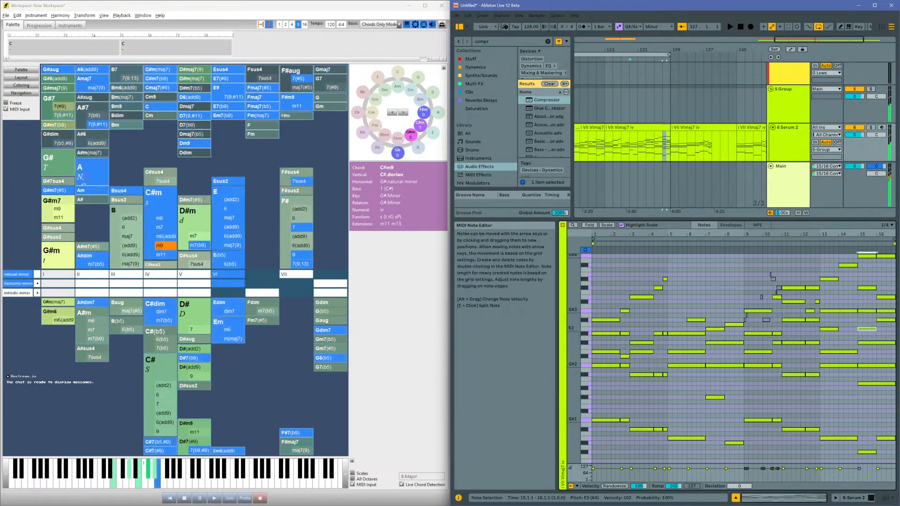
left_click(823, 319)
key("space")
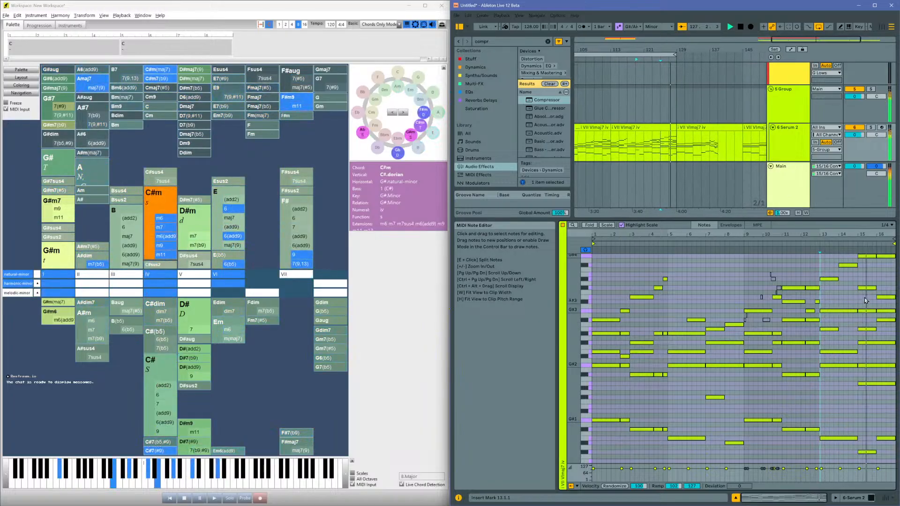
Step: Add a B4 note at bar 16 followed by an A#4 note from 16.3 to bar 17, and play from bar 13
scroll(872, 295, "up", 3)
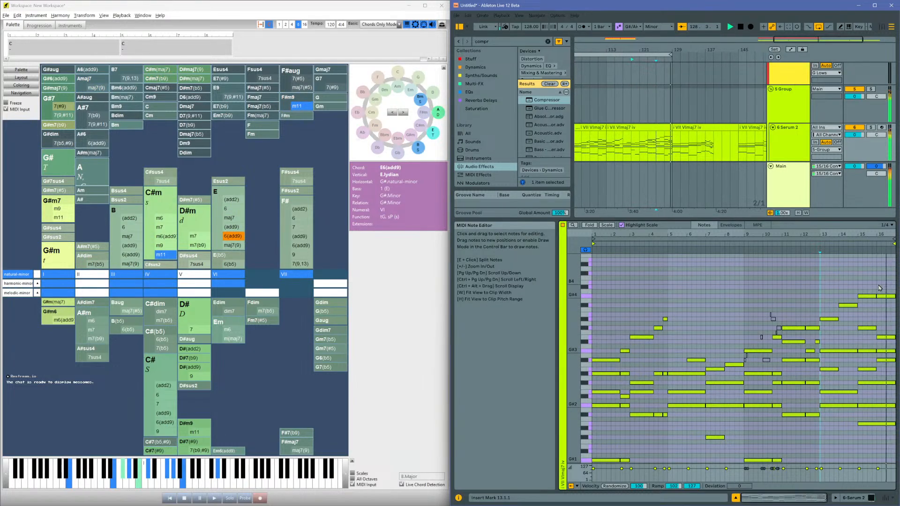
double_click(879, 283)
key("space")
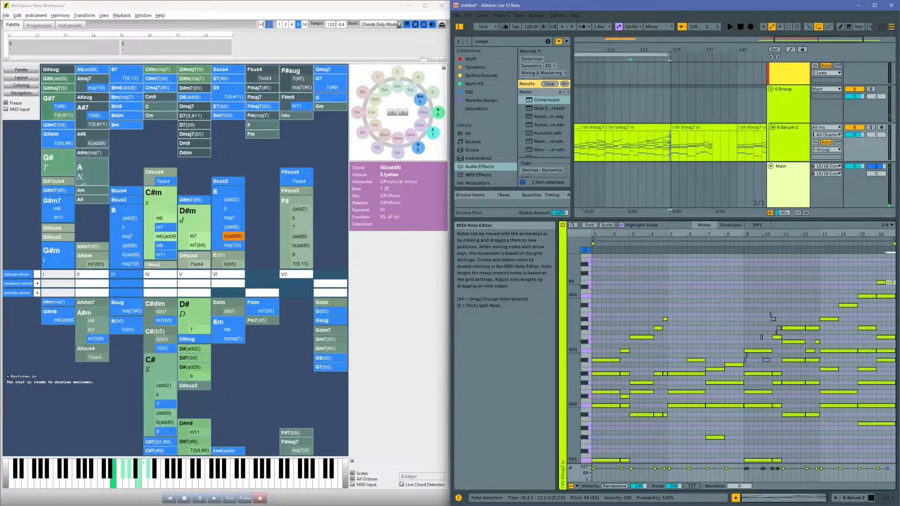
key("Down")
left_click(819, 287)
key("space")
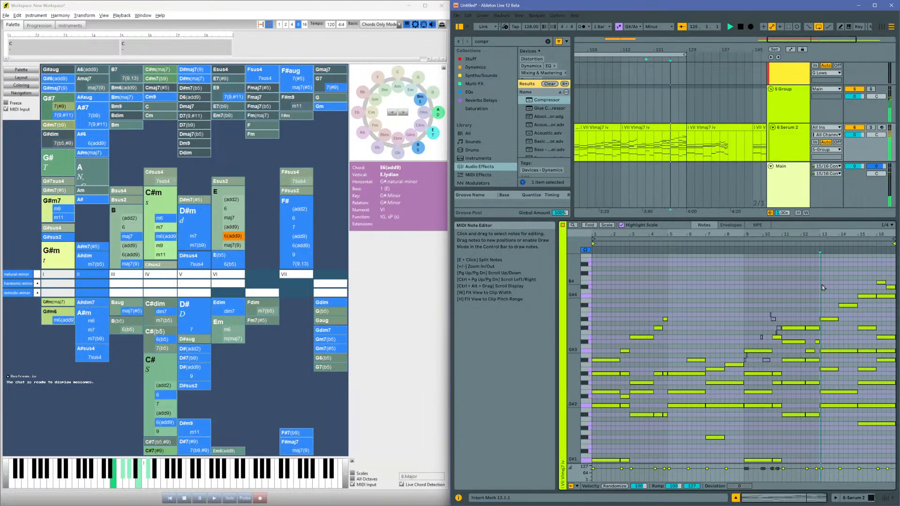
Step: Listen to the clip's closing bars 13 to 16 with the added upper melody notes
left_click_drag(887, 230, 858, 230)
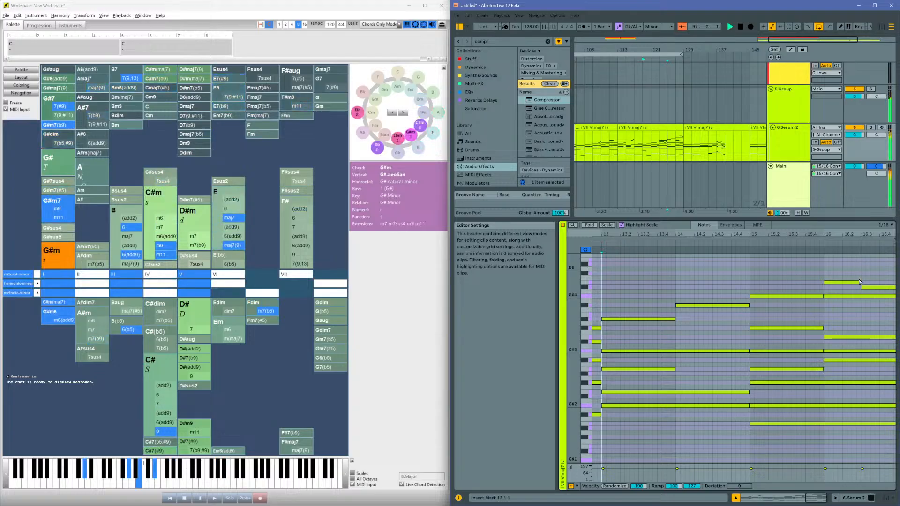
key("space")
key("space")
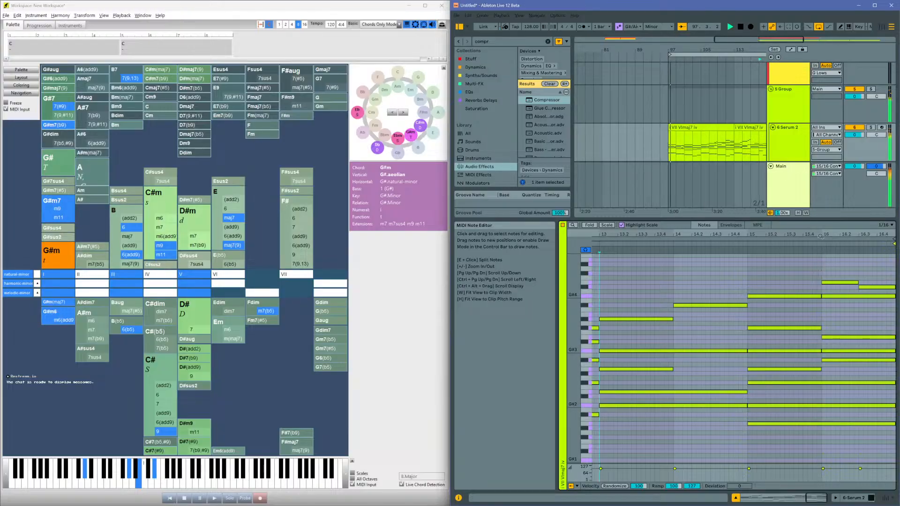
key("space")
Step: Play the arrangement from bar 97 and select the first two Serum 2 clips, spanning bars 97 to 129
left_click_drag(756, 51, 709, 21)
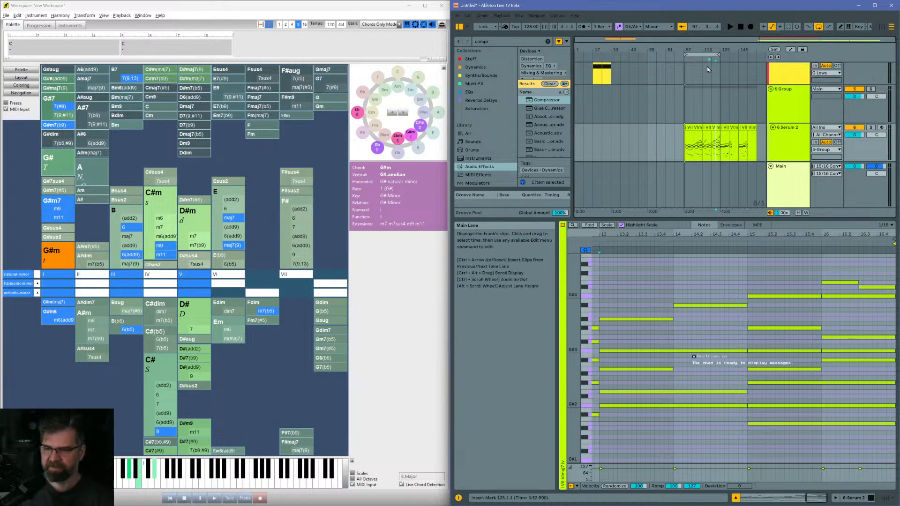
left_click_drag(701, 50, 678, 72)
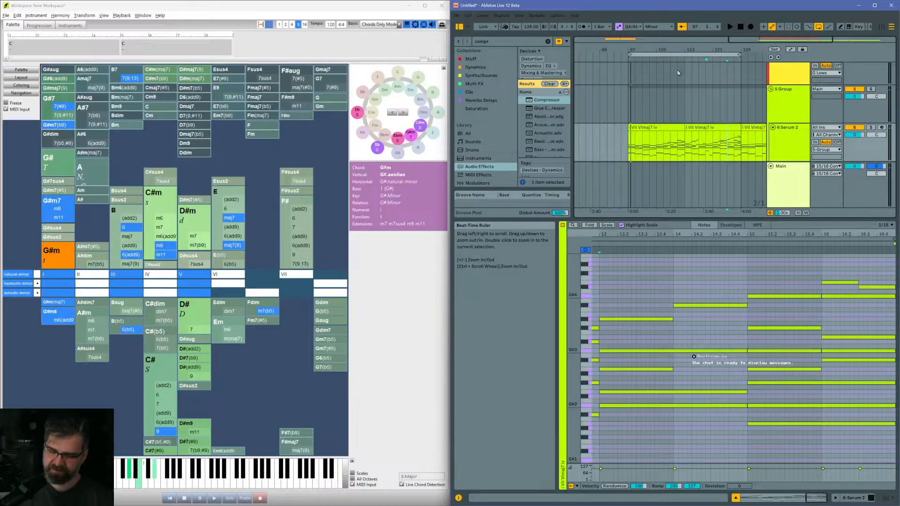
left_click(629, 103)
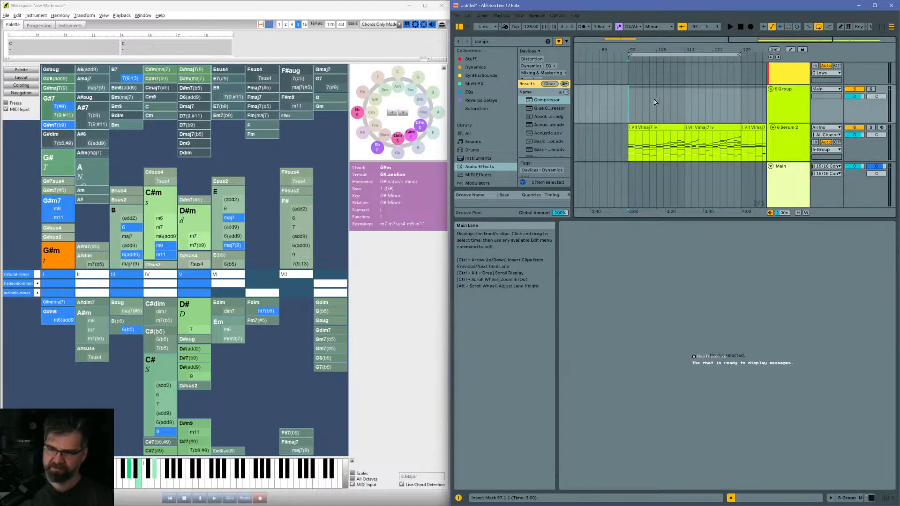
key("space")
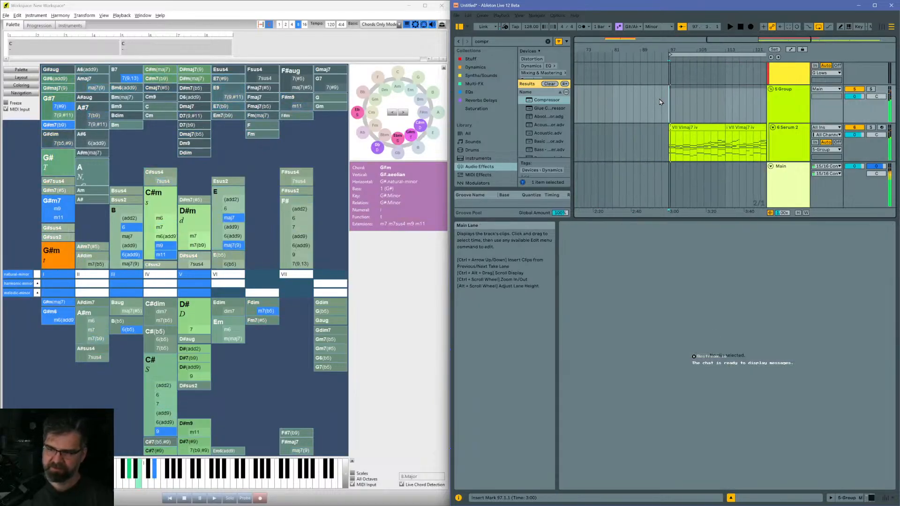
left_click_drag(723, 47, 673, 47)
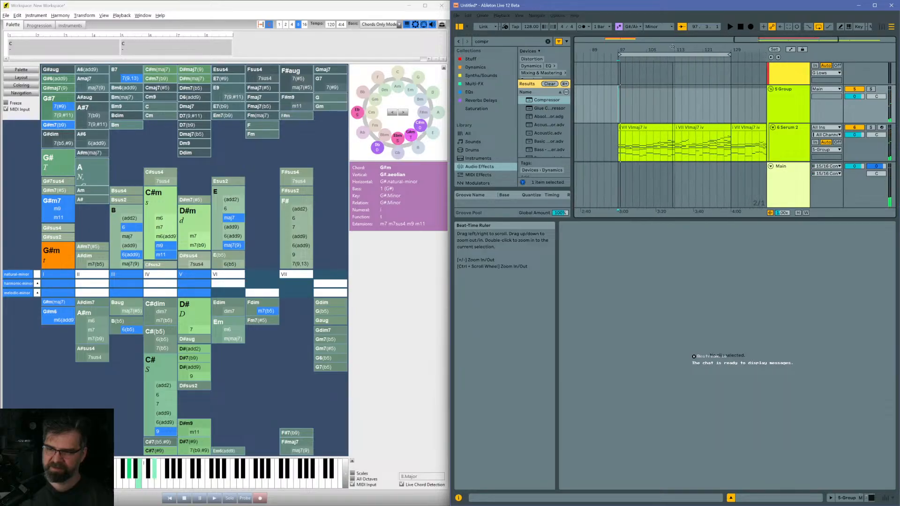
left_click(691, 124)
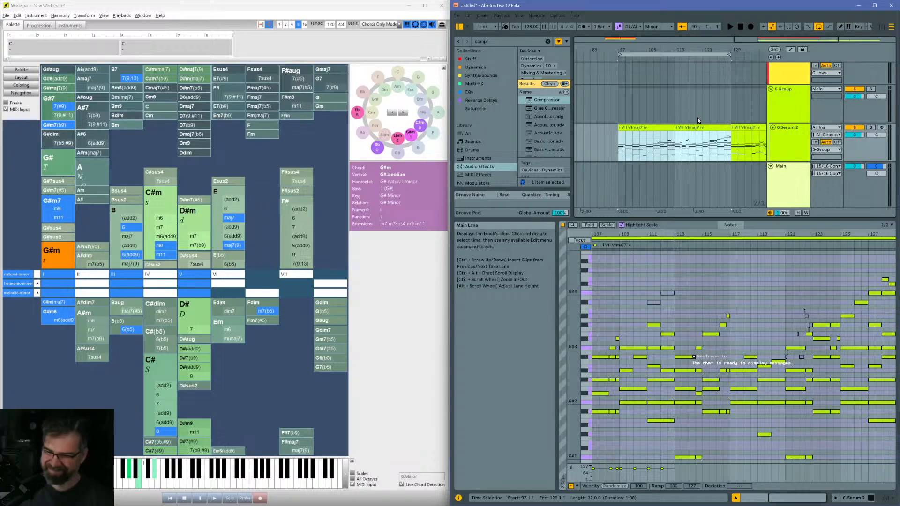
Step: Select the first two Serum 2 clips from bar 97 to 129 and show their notes together for editing
left_click(620, 115)
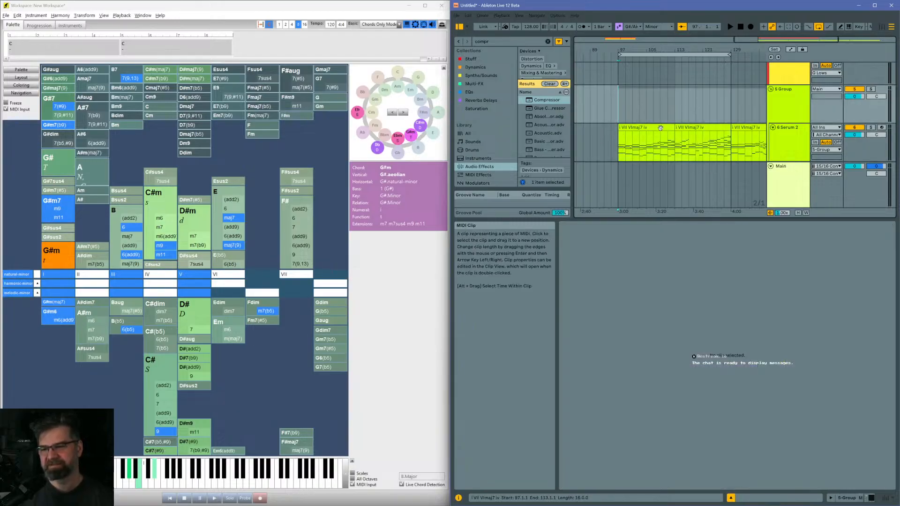
scroll(689, 126, "down", 3)
scroll(687, 126, "up", 2)
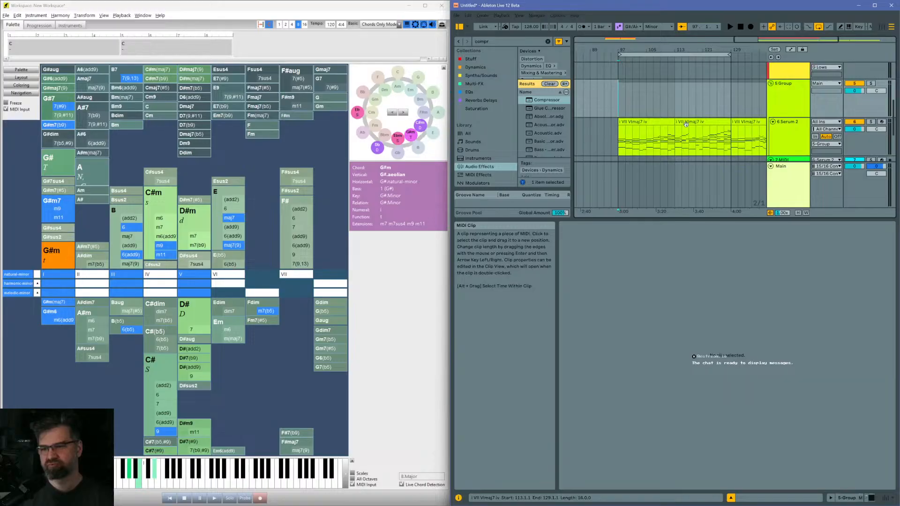
scroll(671, 121, "down", 1)
left_click(655, 106)
left_click(693, 105)
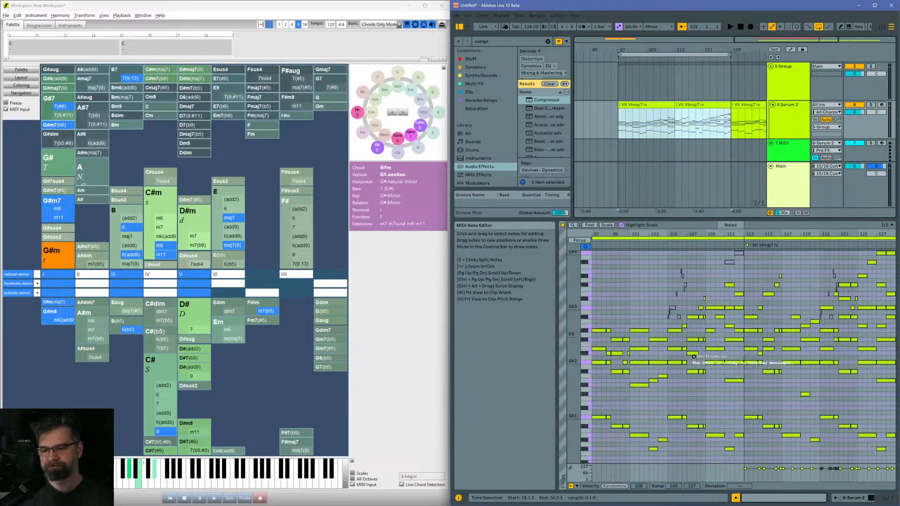
Step: Audition the lowest bass notes of the first clip individually between bars 97 and 105
left_click(605, 416)
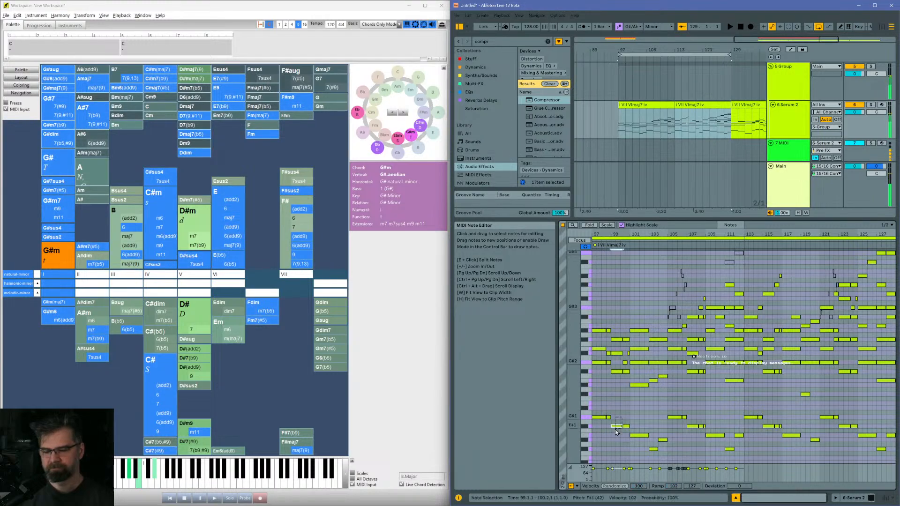
left_click(638, 435)
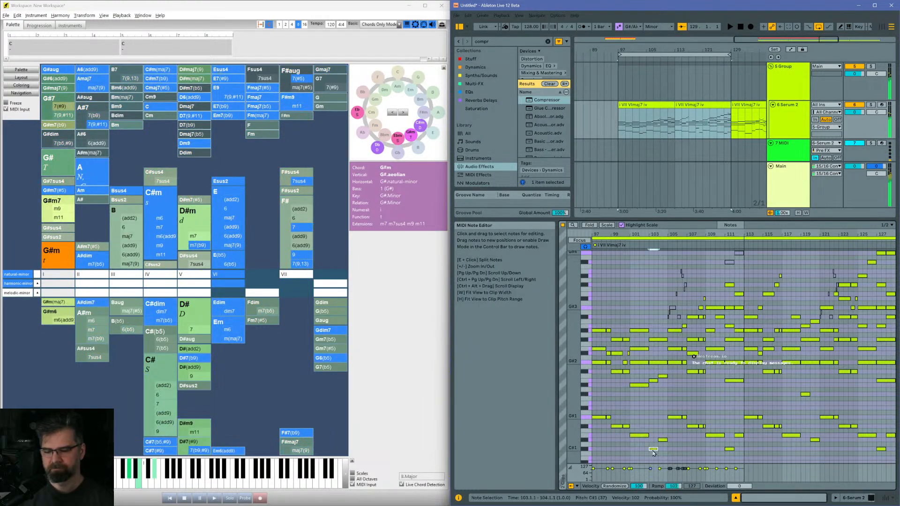
left_click(662, 440)
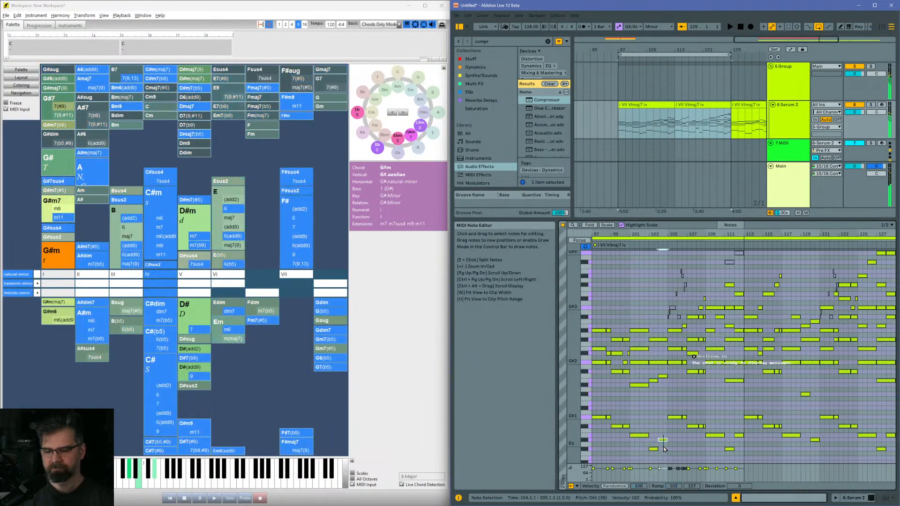
left_click(602, 417)
left_click(621, 426)
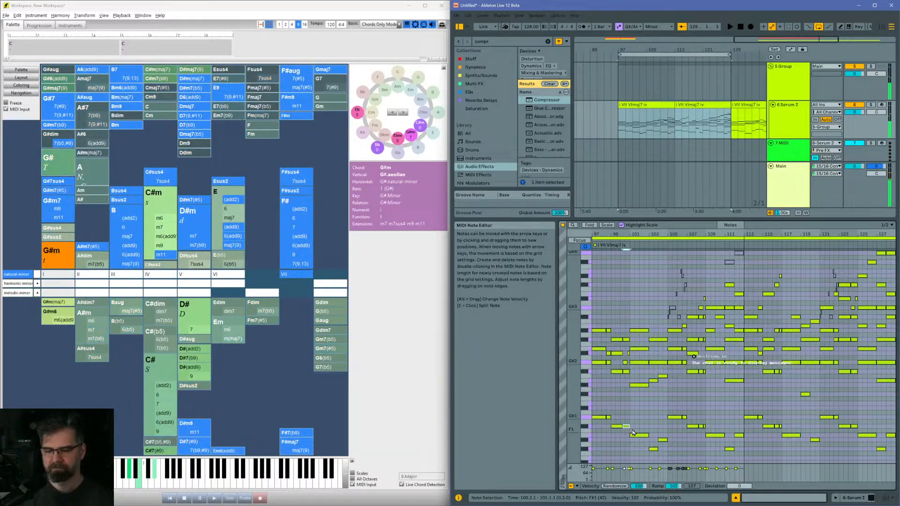
left_click(665, 440)
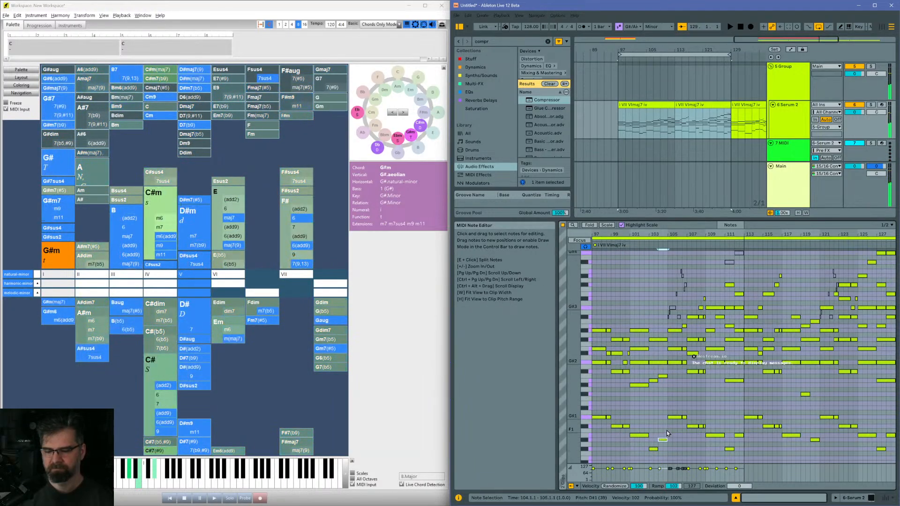
Step: Try raising the bass note at bar 104 to G#1 and play the arrangement from bar 97
key("Up")
key("Up")
key("Up")
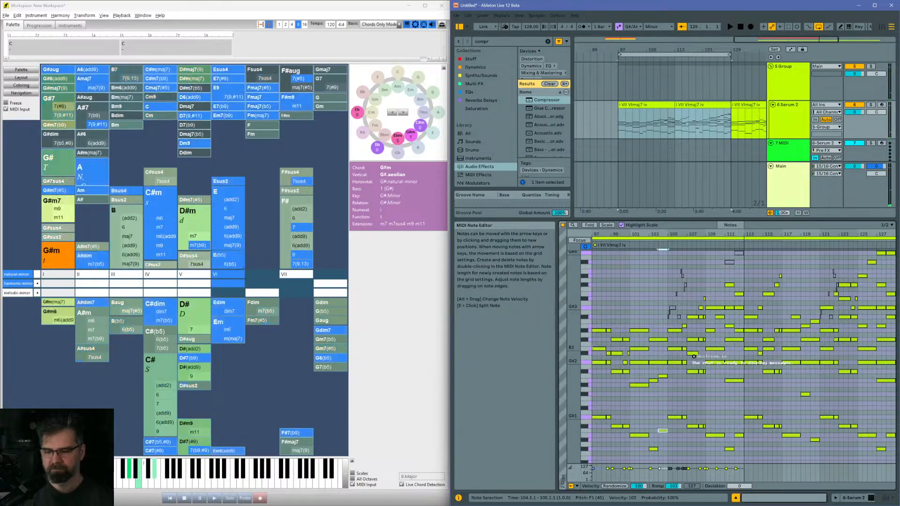
key("Up")
key("space")
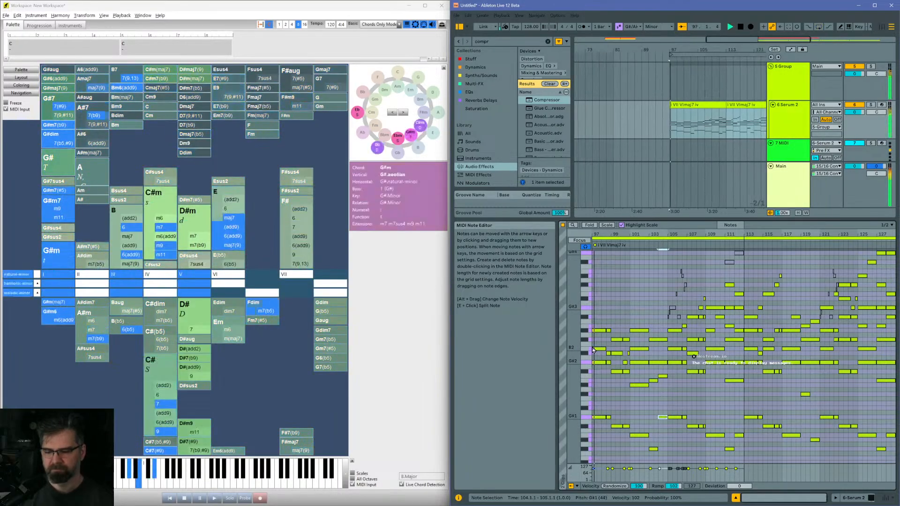
Step: Lower the bass note at bar 104 back to D#1
key("Down")
key("Down")
key("Down")
key("Down")
key("Down")
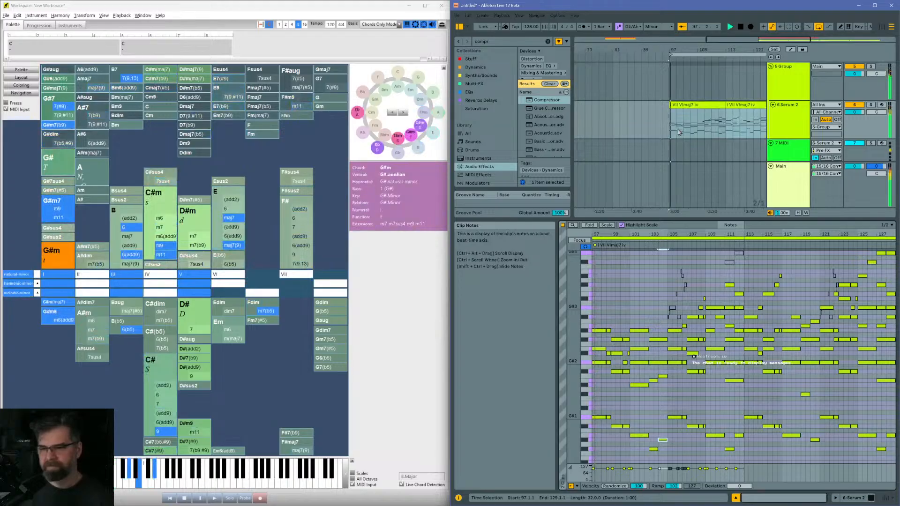
Step: Show the device chain of the Serum 2 track
left_click(794, 115)
double_click(794, 116)
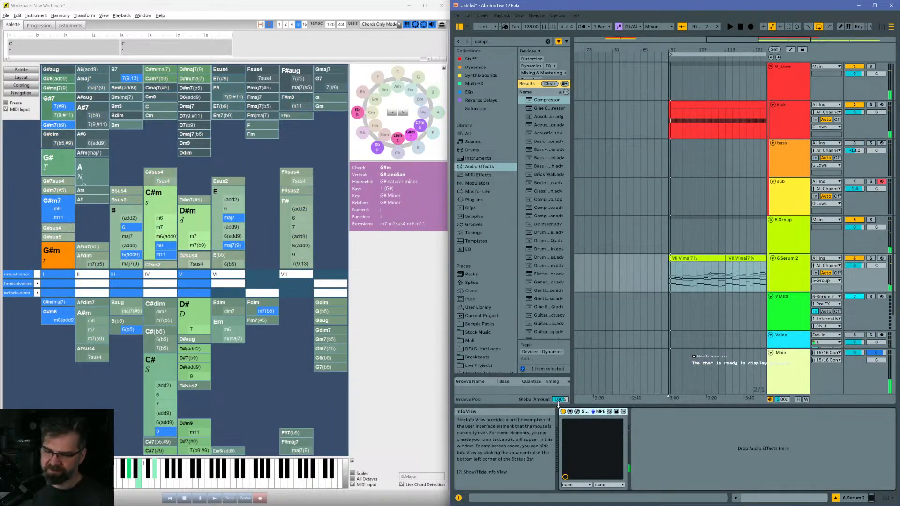
Step: Open the Serum 2 synth on the 6-Serum 2 track and switch off oscillator B
left_click(578, 412)
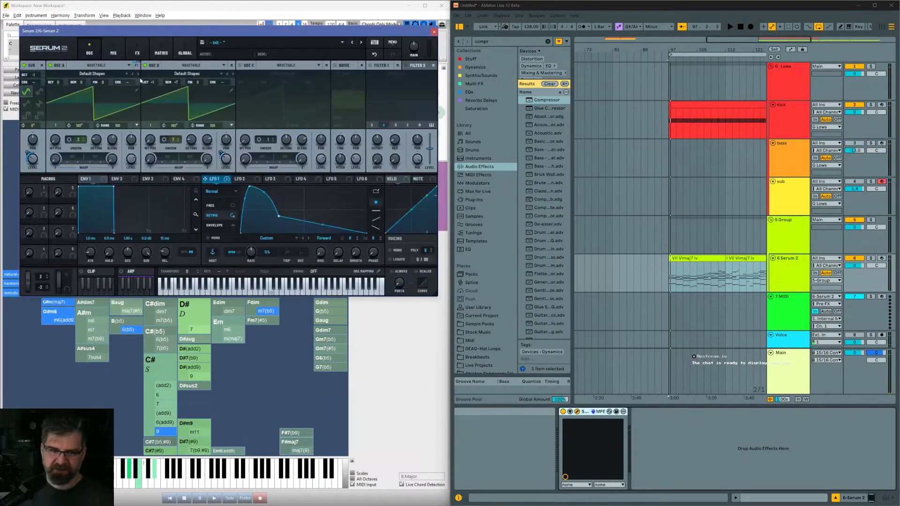
left_click(147, 66)
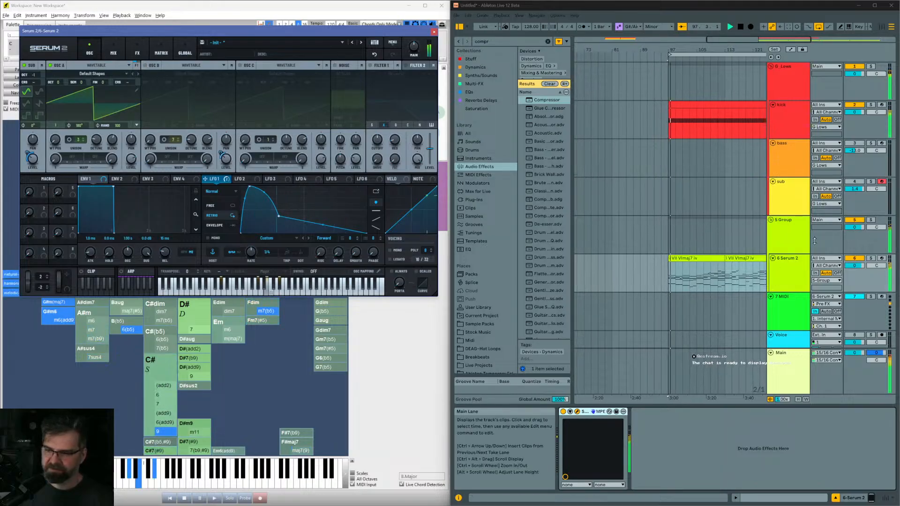
Step: Group Serum 2 into an Instrument Rack, show the rack's chain list and duplicate the Serum 2 chain
left_click(788, 261)
key("ctrl+g")
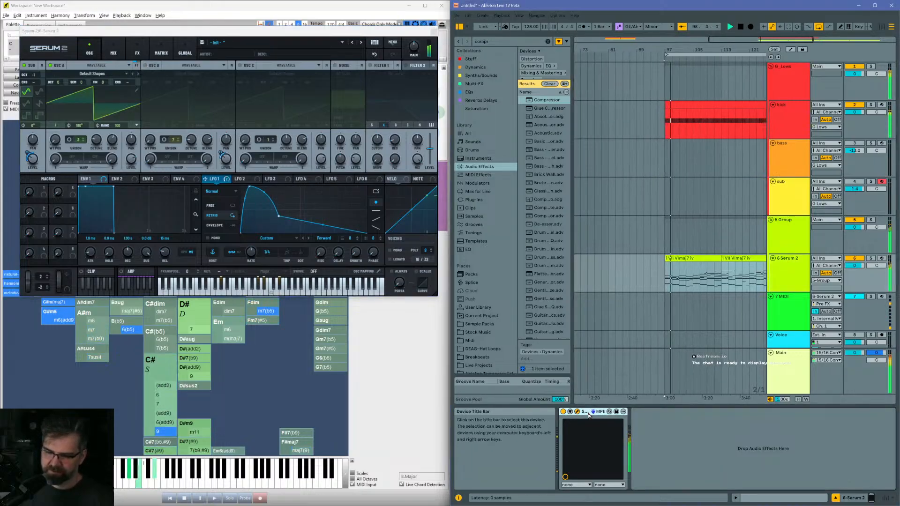
left_click(564, 444)
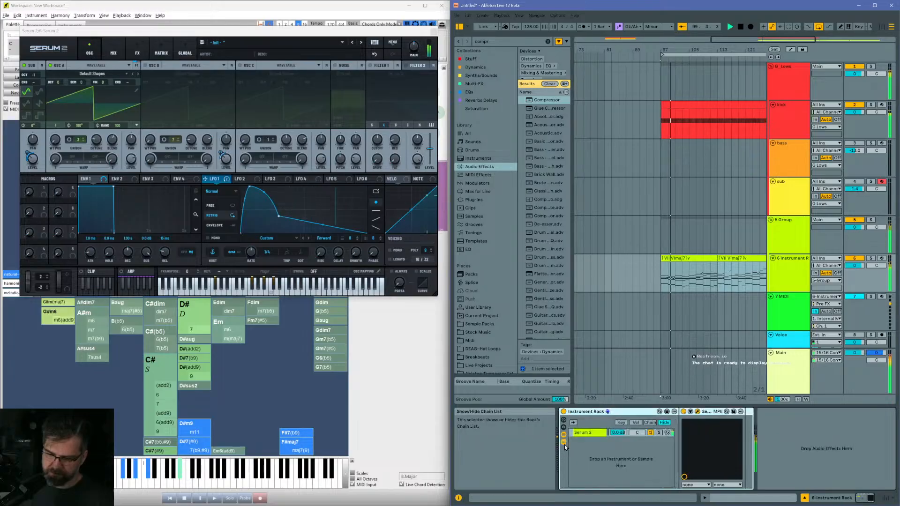
key("ctrl+d")
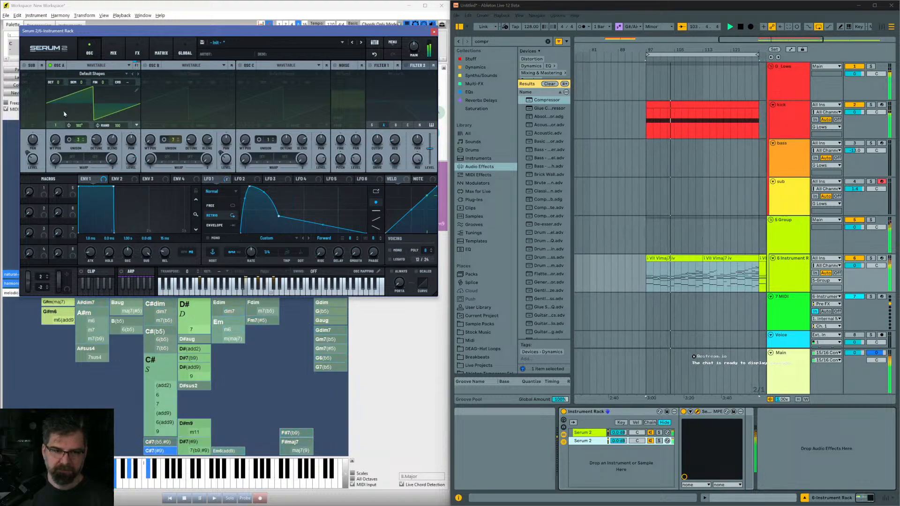
Step: In the duplicated Serum 2, adjust oscillator A's unison voices and detune, and switch oscillator B on
left_click_drag(73, 135, 86, 85)
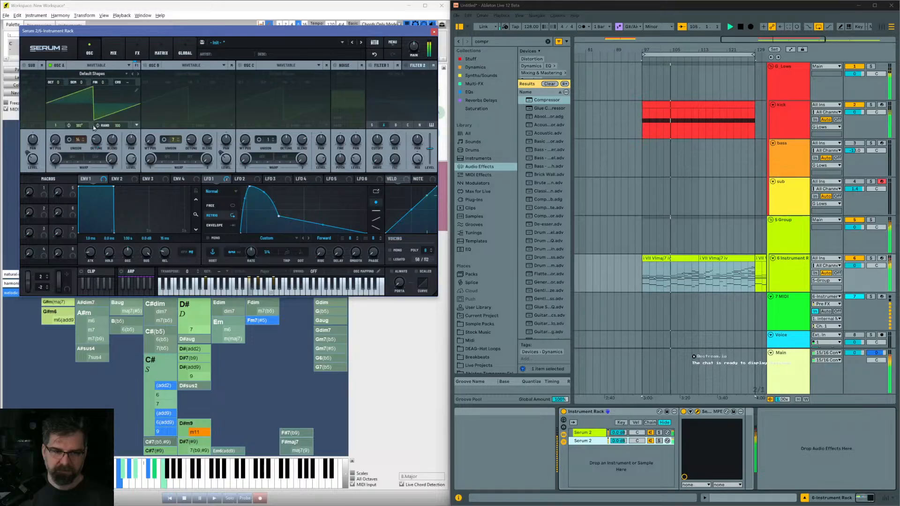
left_click_drag(96, 139, 99, 118)
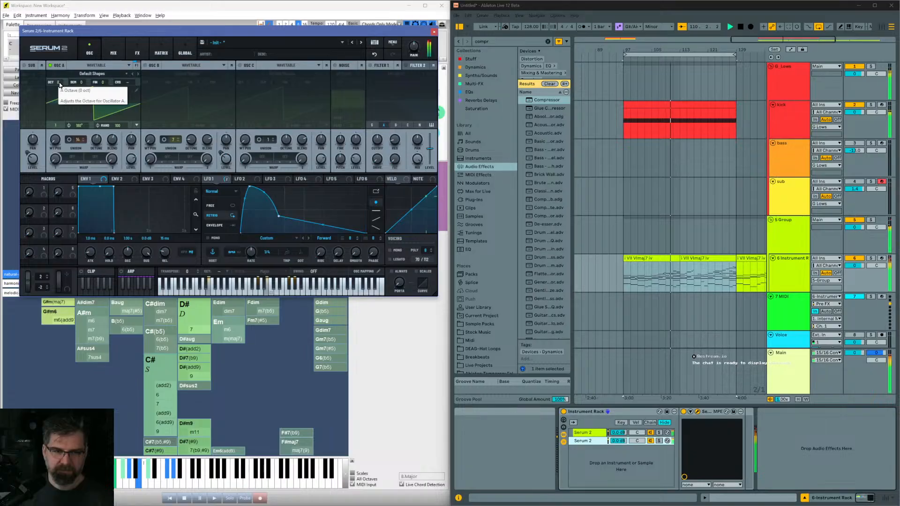
left_click_drag(60, 83, 71, 82)
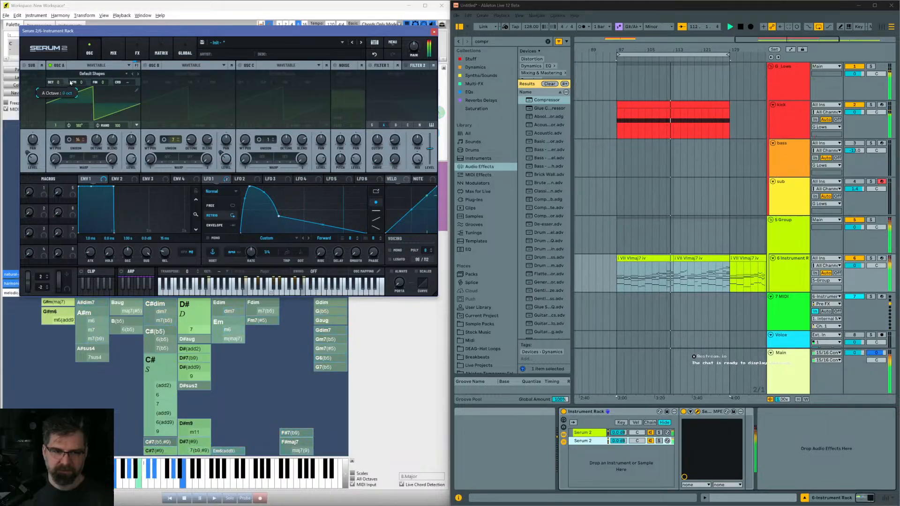
left_click(144, 67)
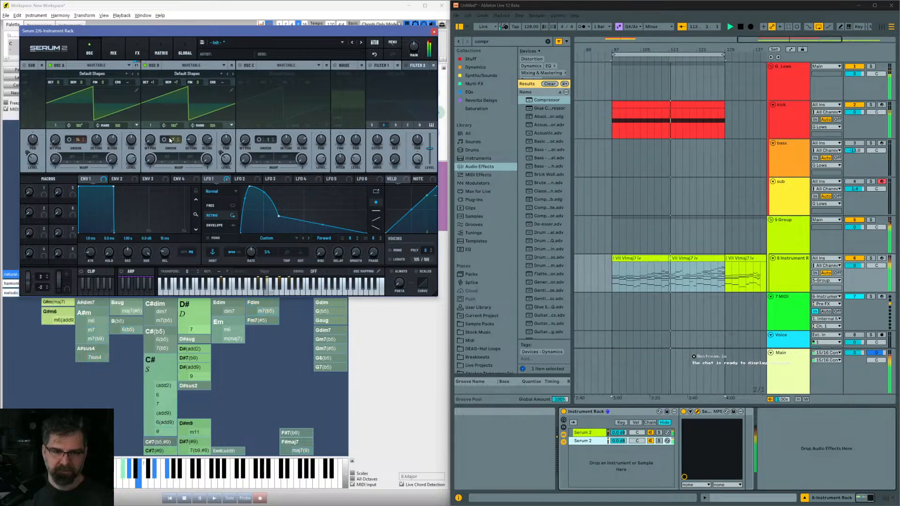
left_click_drag(78, 140, 114, 142)
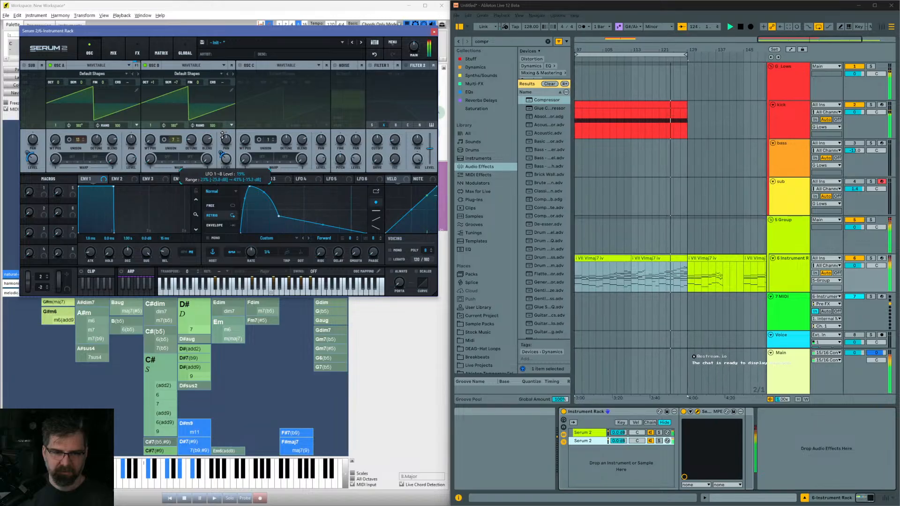
Step: Reshape LFO 1 by removing its middle point and bending the decay into a gentle, slightly convex slope
double_click(279, 214)
left_click_drag(308, 208, 312, 198)
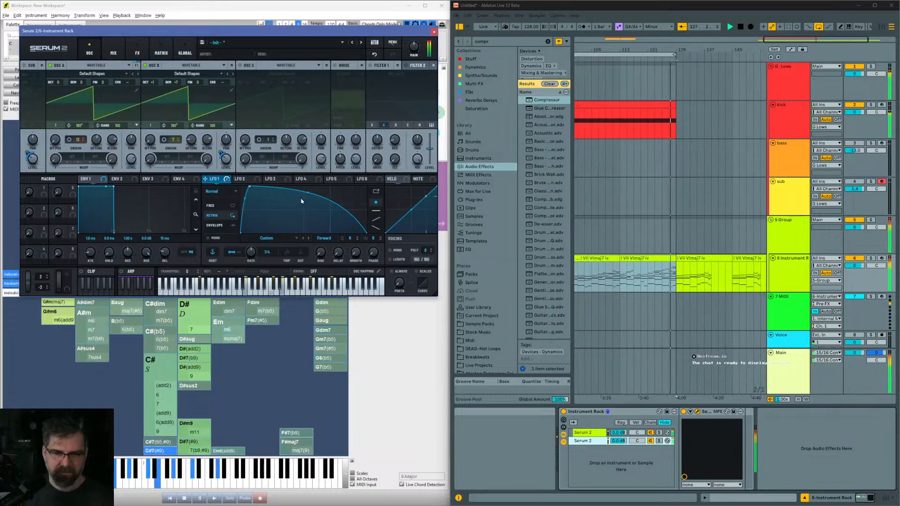
left_click_drag(308, 192, 308, 199)
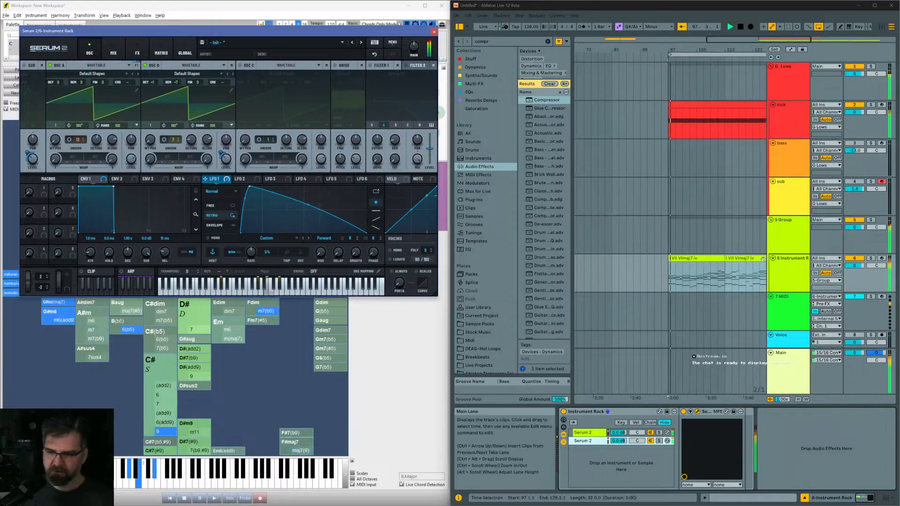
Step: Close the synth windows and add Pro-Q 3 from the EQs collection to the second Serum 2 chain
left_click(598, 443)
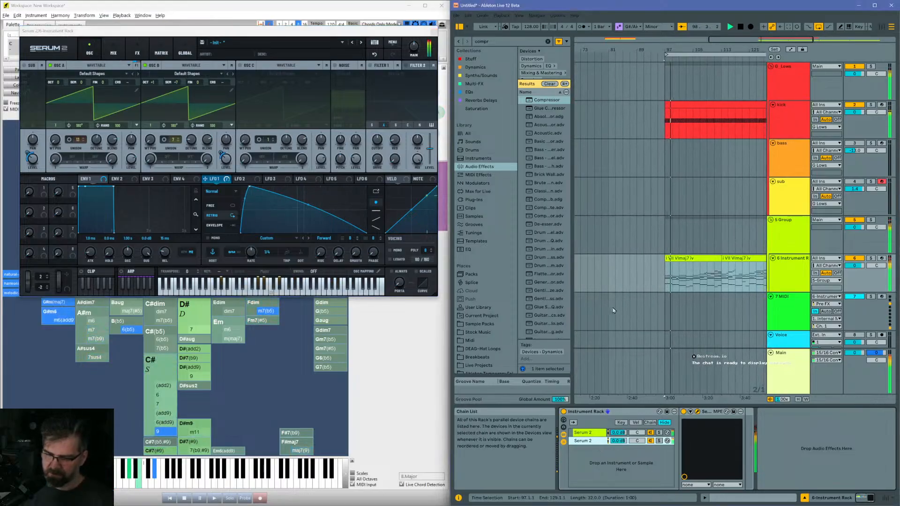
left_click(435, 32)
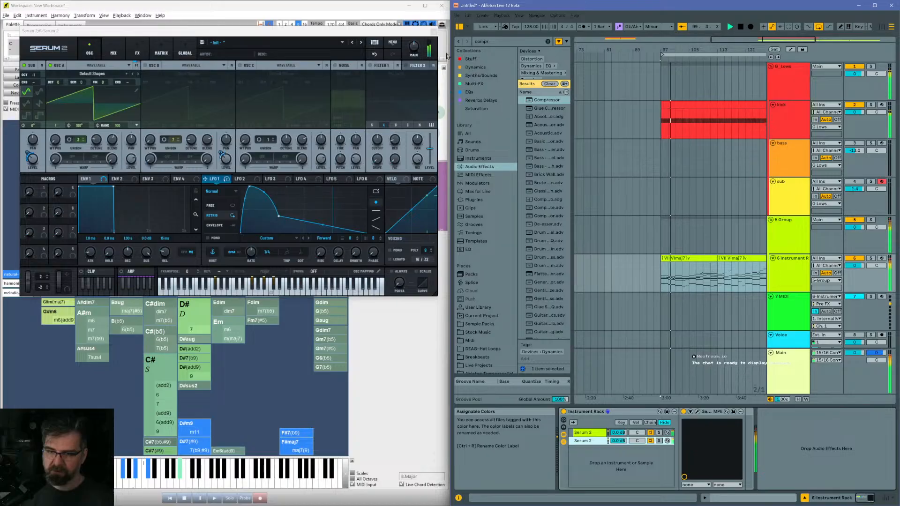
left_click(435, 33)
left_click(470, 92)
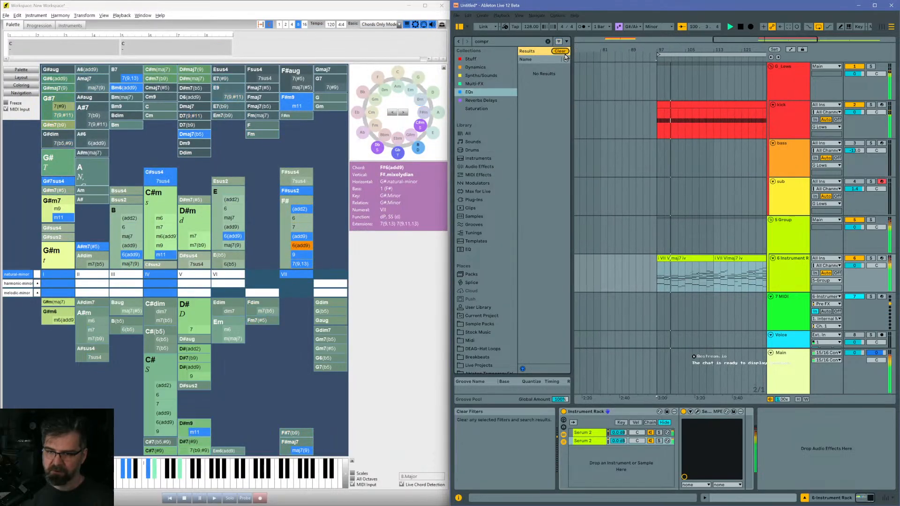
left_click(562, 51)
left_click(530, 60)
key("Return")
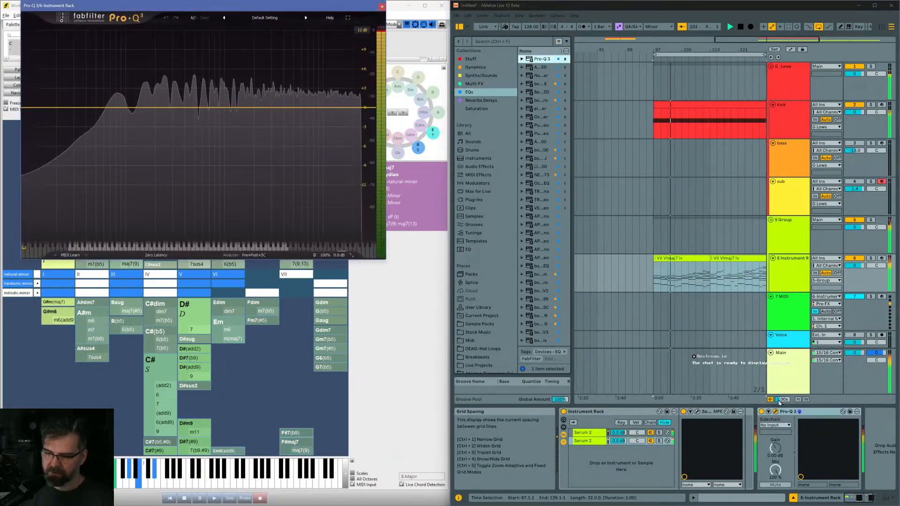
left_click_drag(799, 412, 601, 444)
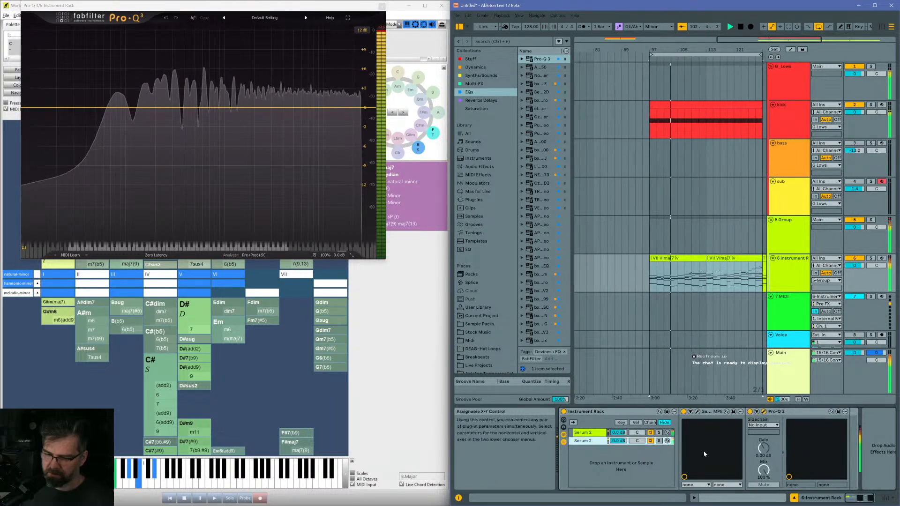
Step: Create a low-cut band in Pro-Q 3 at about 225 Hz with a 24 dB/oct slope
left_click(179, 108)
left_click(178, 103)
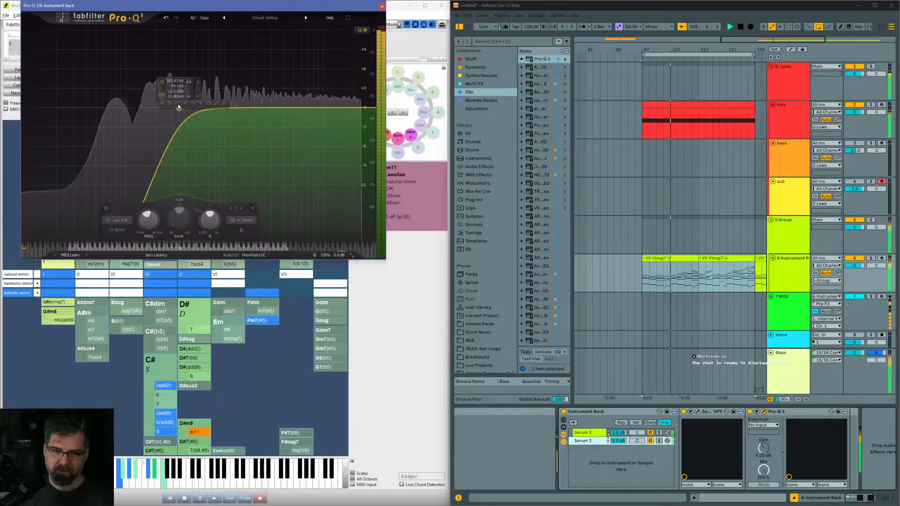
left_click(177, 96)
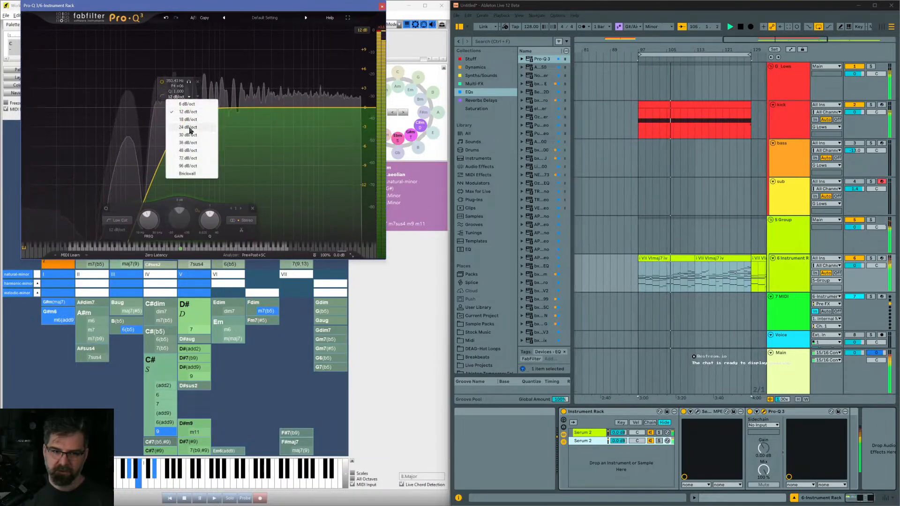
left_click(188, 127)
left_click_drag(179, 108, 161, 107)
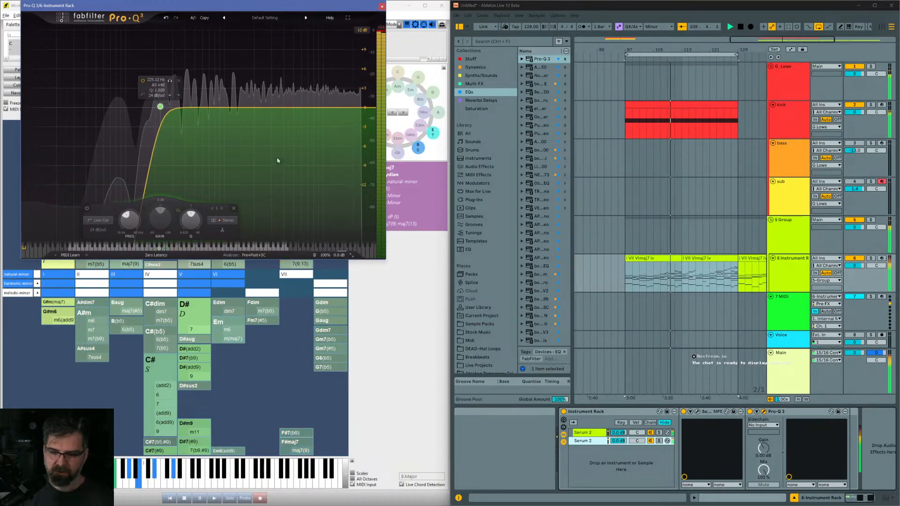
Step: Apply Remove Fundamental (HPF) to all frames of oscillator A's wavetable in the second Serum 2, and return to the oscillator view
left_click(699, 412)
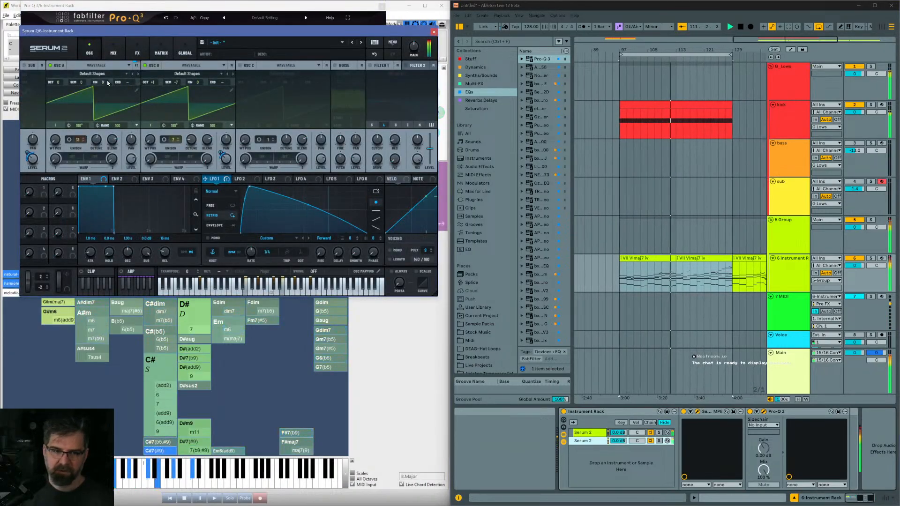
left_click(136, 90)
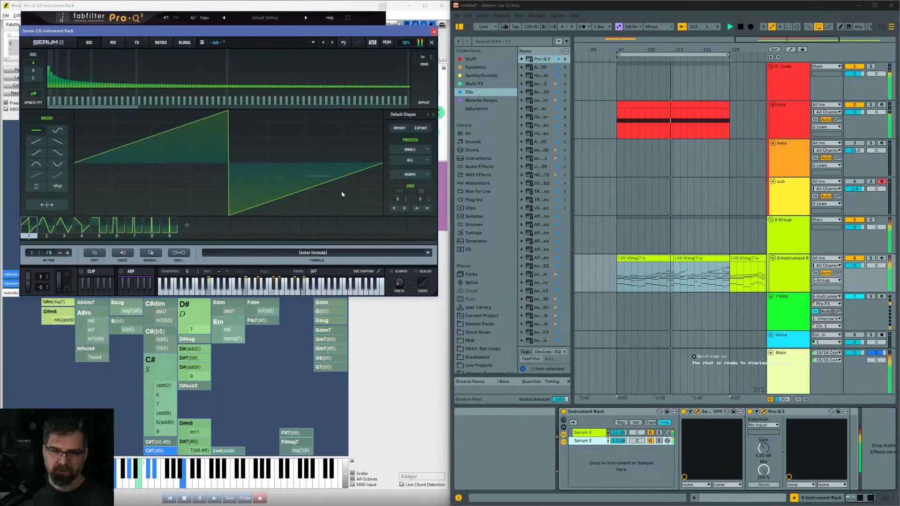
left_click(426, 161)
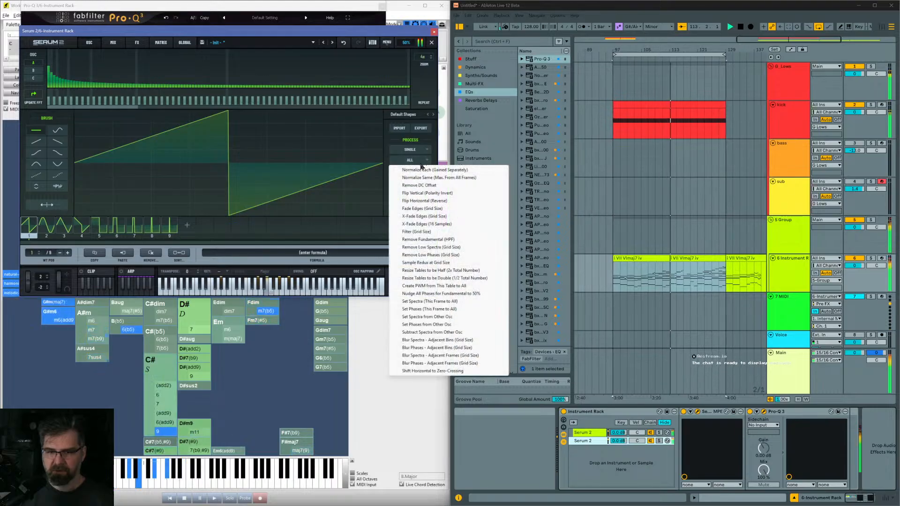
left_click(434, 240)
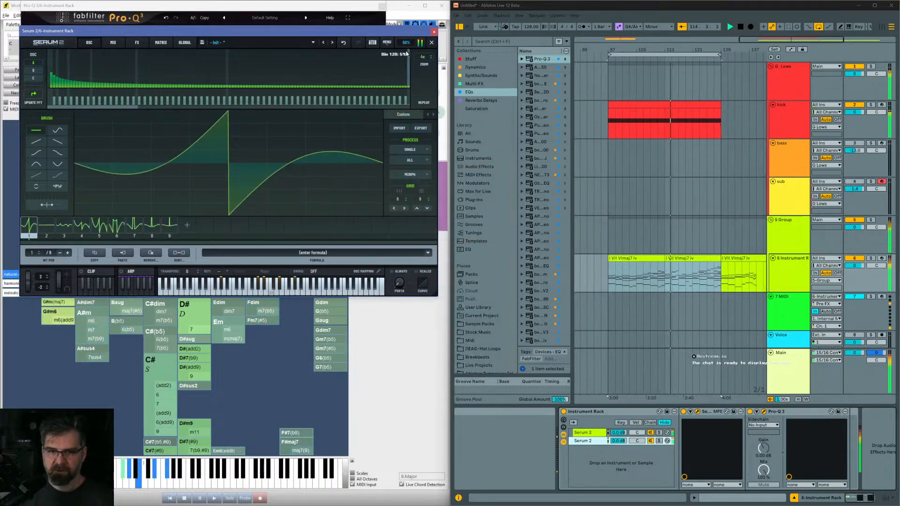
left_click(385, 43)
left_click(374, 43)
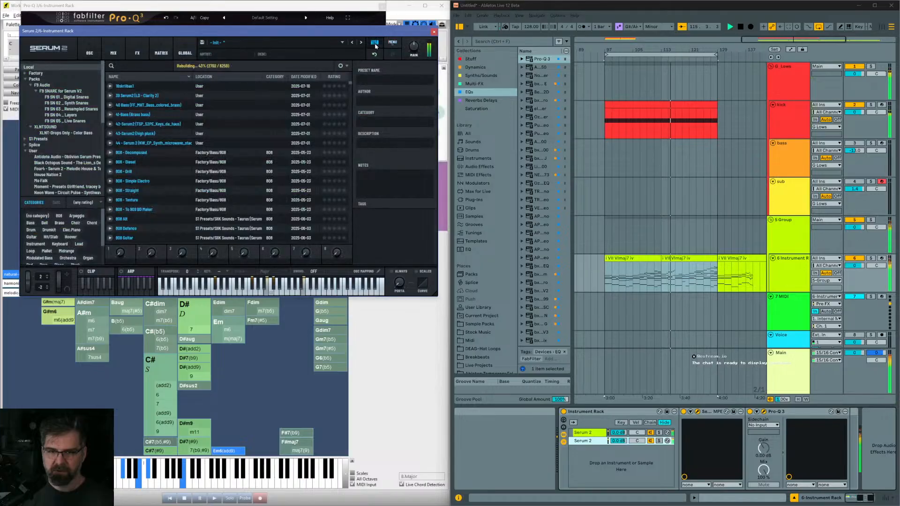
left_click(374, 43)
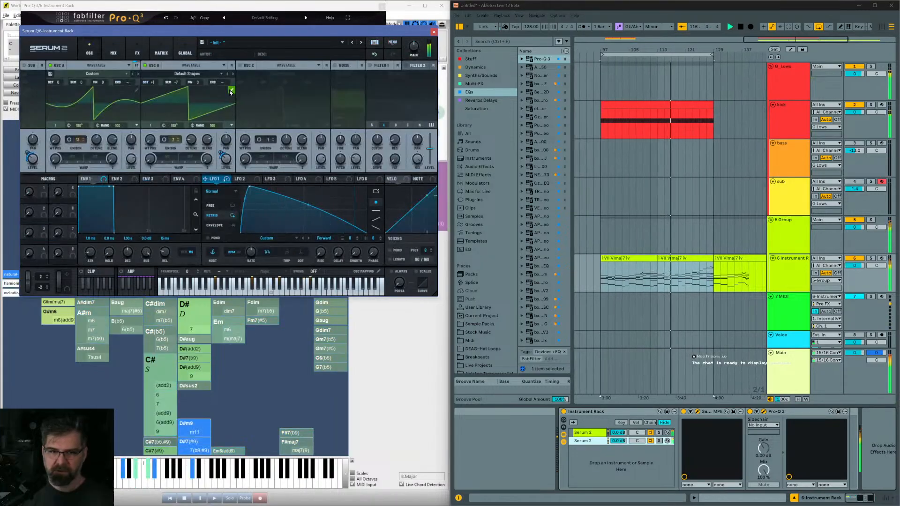
Step: Apply Remove Fundamental (HPF) to all frames of oscillator B's wavetable and return to the oscillator view
left_click(231, 90)
left_click(415, 160)
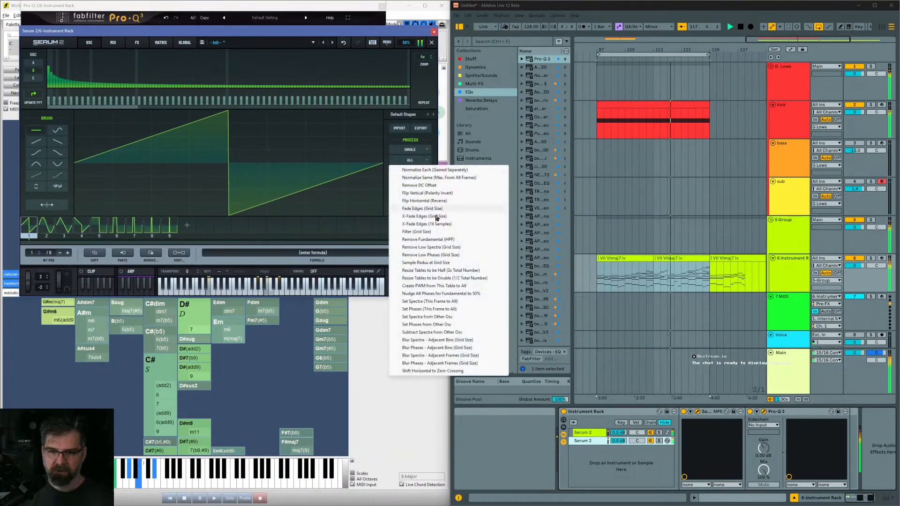
left_click(424, 294)
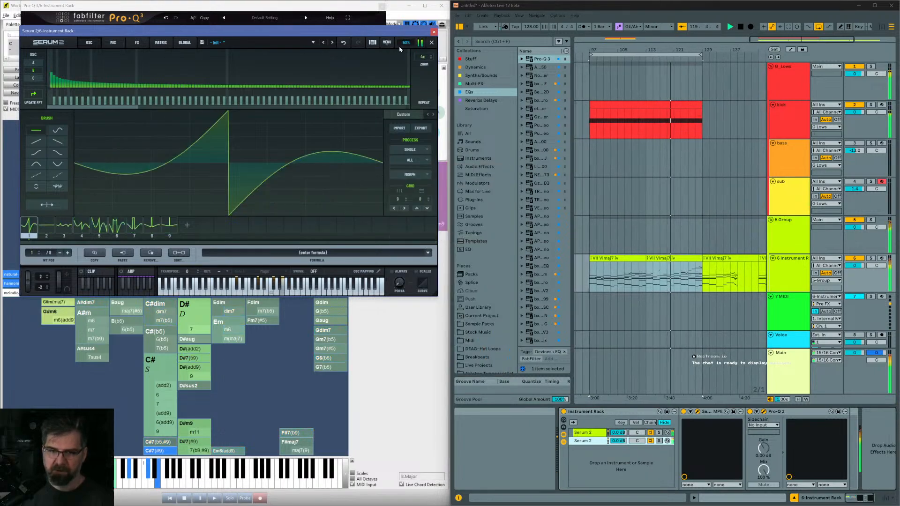
left_click(372, 43)
left_click(374, 42)
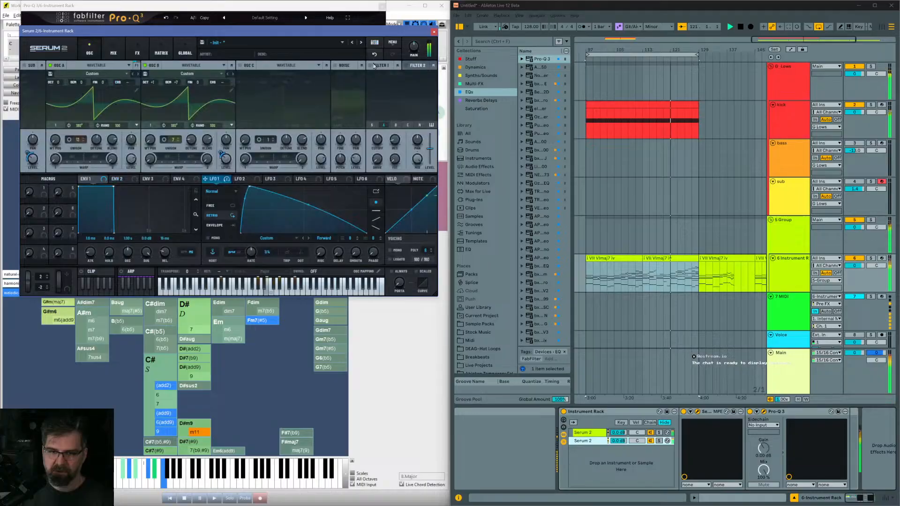
Step: Compare the sound with Pro-Q 3 and its low-cut band bypassed and enabled
left_click(751, 413)
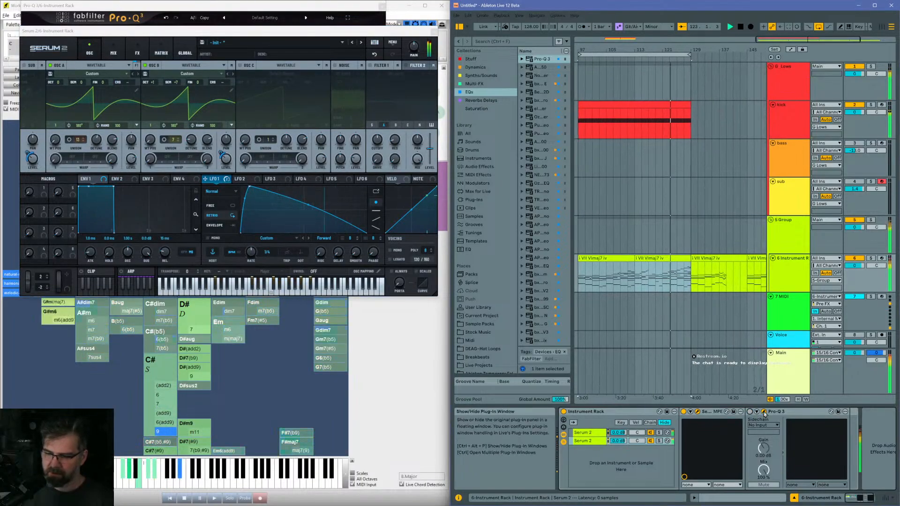
left_click(751, 412)
left_click(764, 412)
left_click(765, 413)
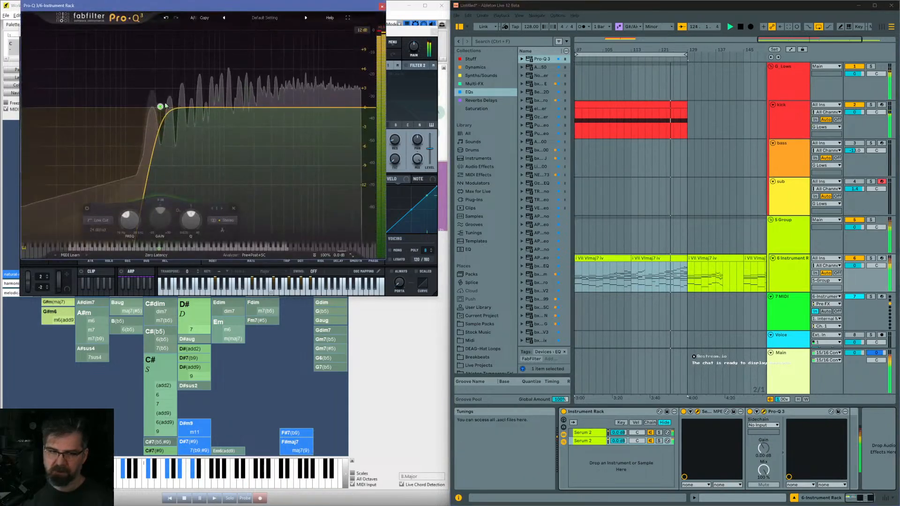
left_click(142, 81)
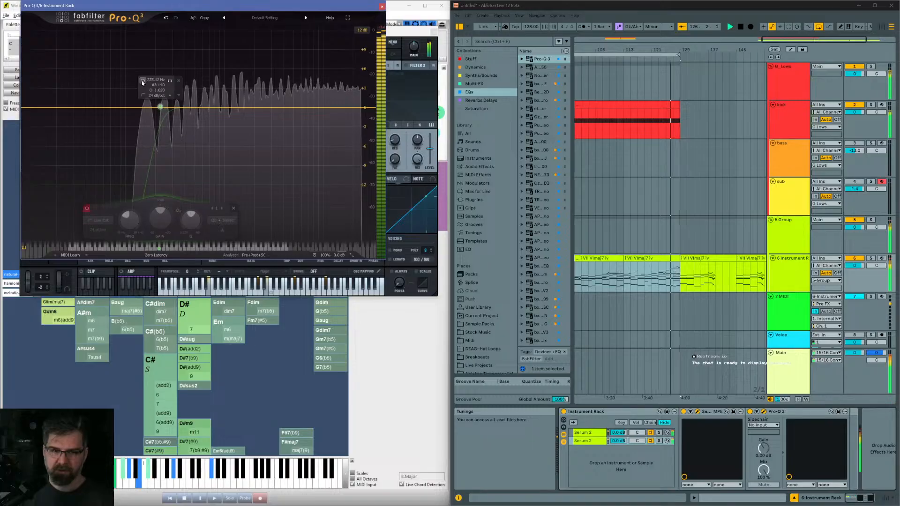
left_click(143, 83)
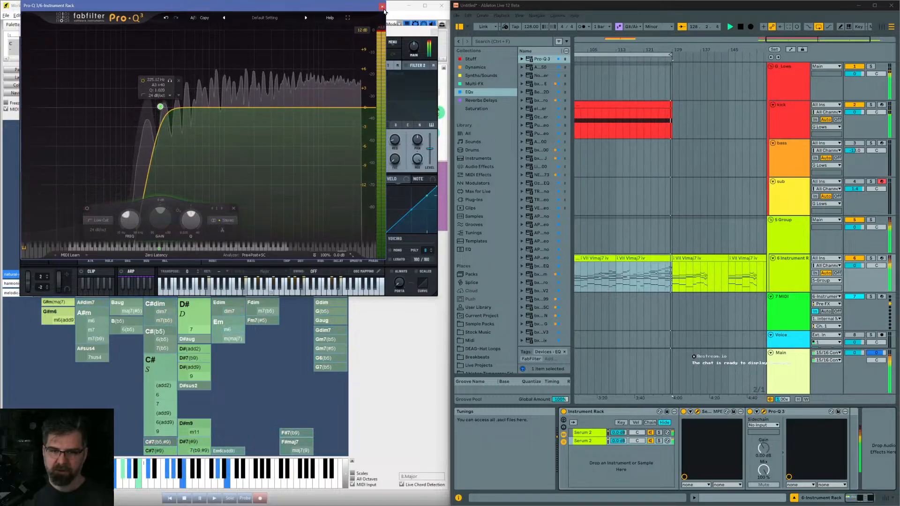
Step: Lower the volume of the second Serum 2 chain and bring up its synth window
left_click_drag(618, 440, 618, 444)
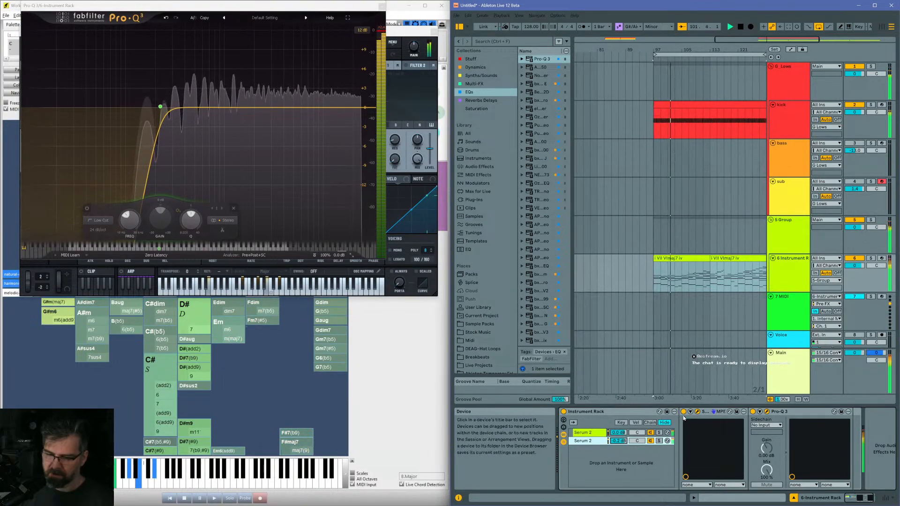
left_click(698, 412)
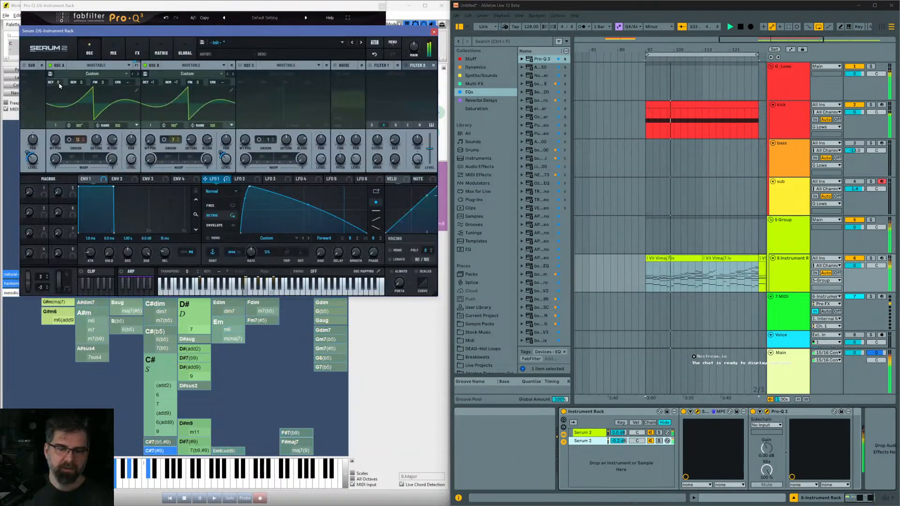
Step: Raise oscillator A by one octave and reduce the unison of oscillators A and B to 1 voice each
left_click_drag(58, 84, 61, 81)
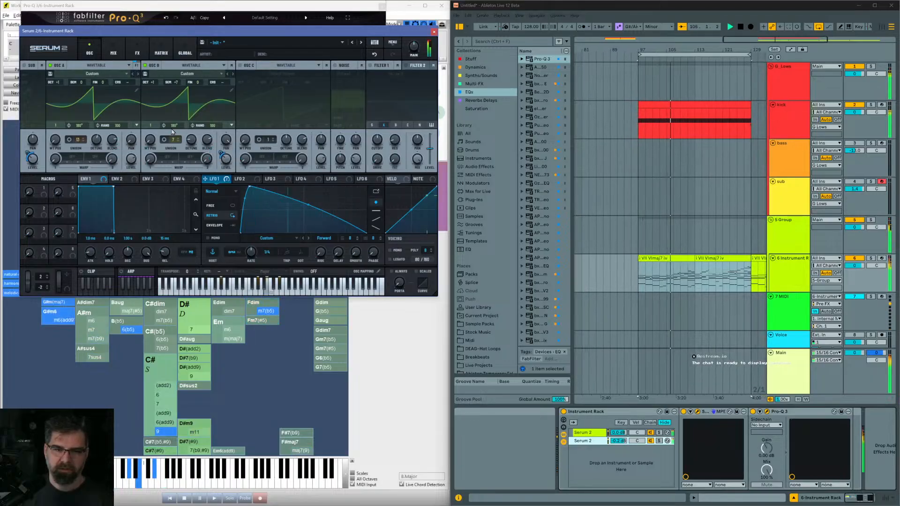
left_click_drag(174, 140, 172, 202)
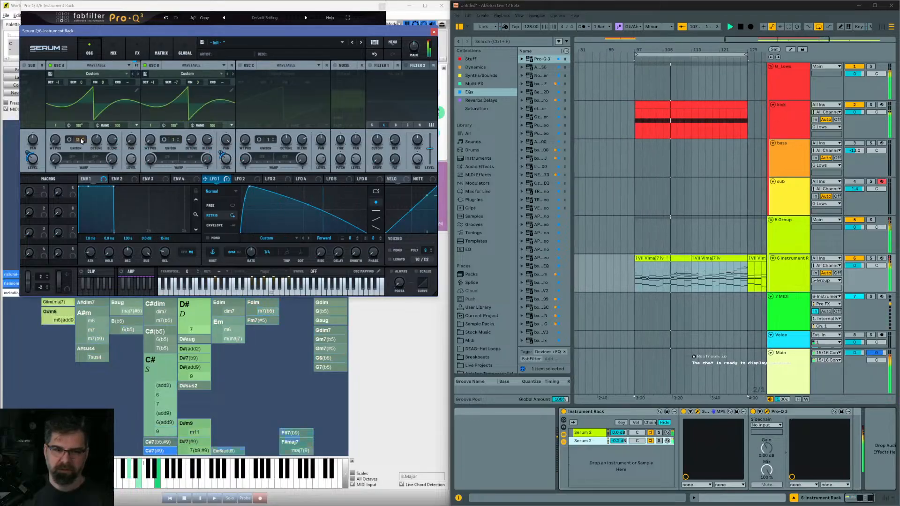
left_click_drag(79, 139, 87, 215)
left_click_drag(78, 140, 80, 187)
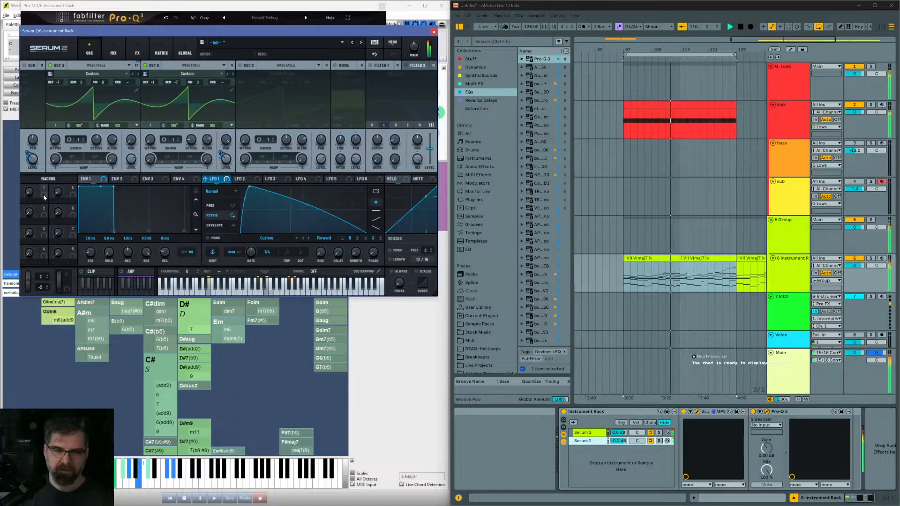
Step: Assign Macro 1 to the phase of oscillators A and B and adjust the macro amount
left_click_drag(106, 156, 81, 130)
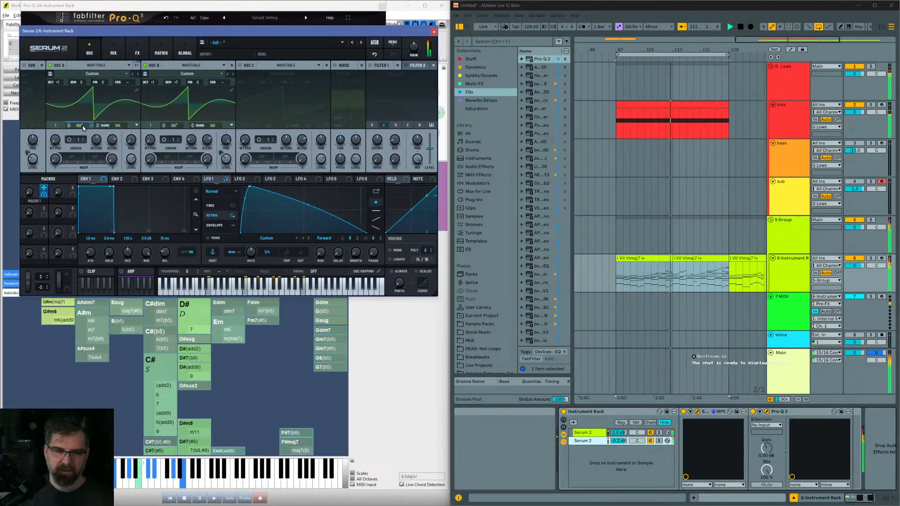
left_click_drag(117, 126, 112, 206)
left_click_drag(211, 131, 211, 206)
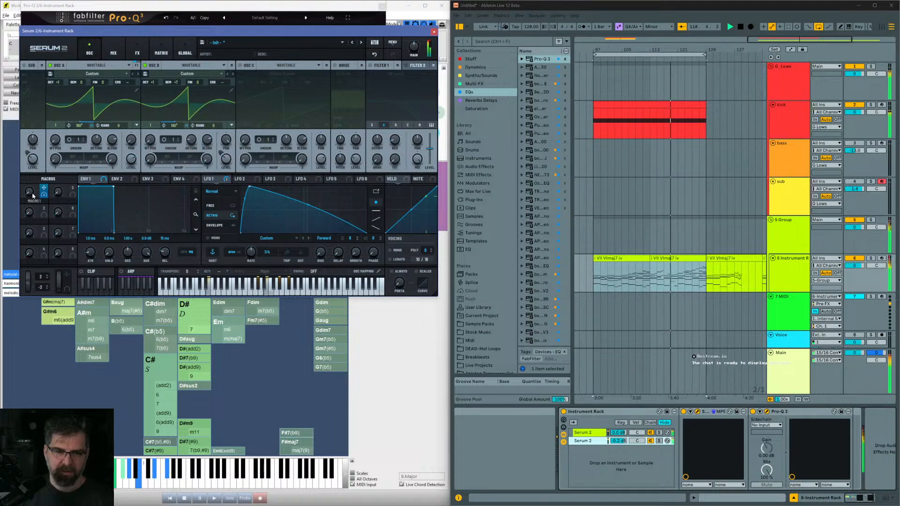
left_click_drag(32, 187, 40, 162)
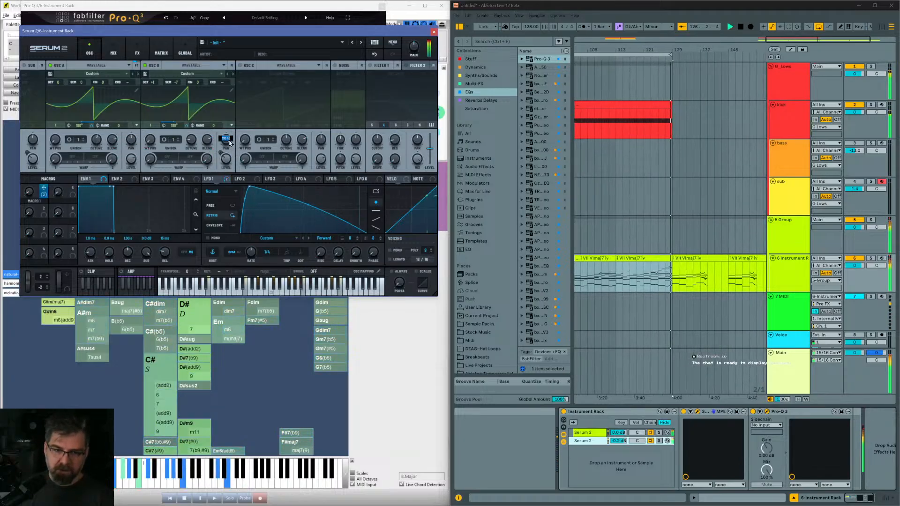
Step: Raise the unison voices of oscillators A and B, and set oscillator A's unison width to 44
left_click(70, 141)
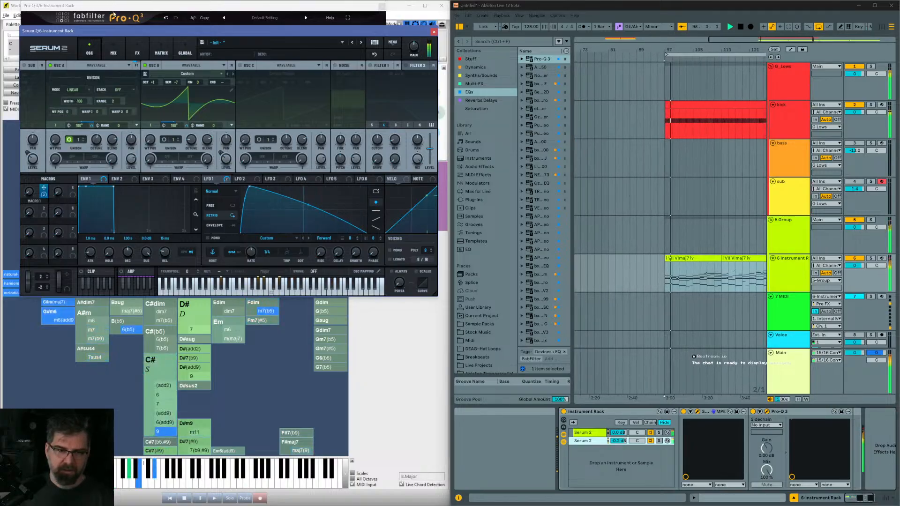
left_click_drag(79, 140, 179, 52)
left_click_drag(214, 126, 227, 68)
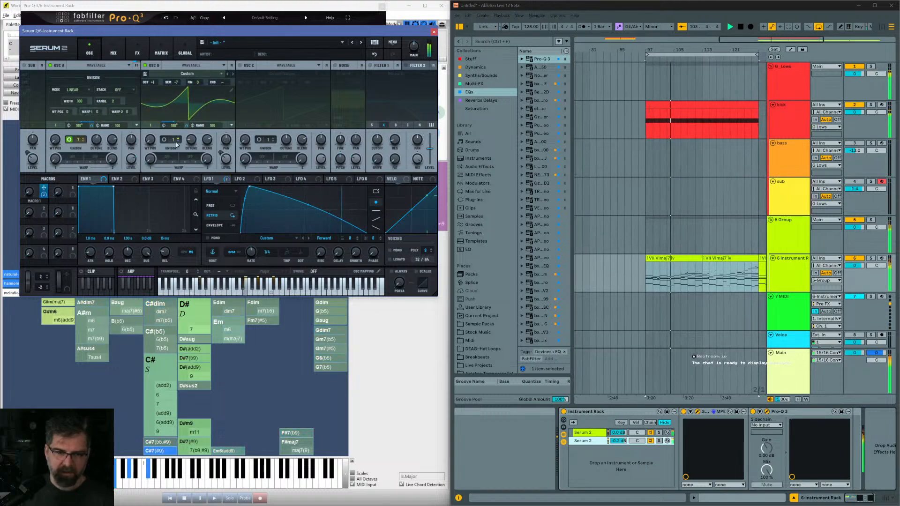
left_click_drag(175, 143, 202, 141)
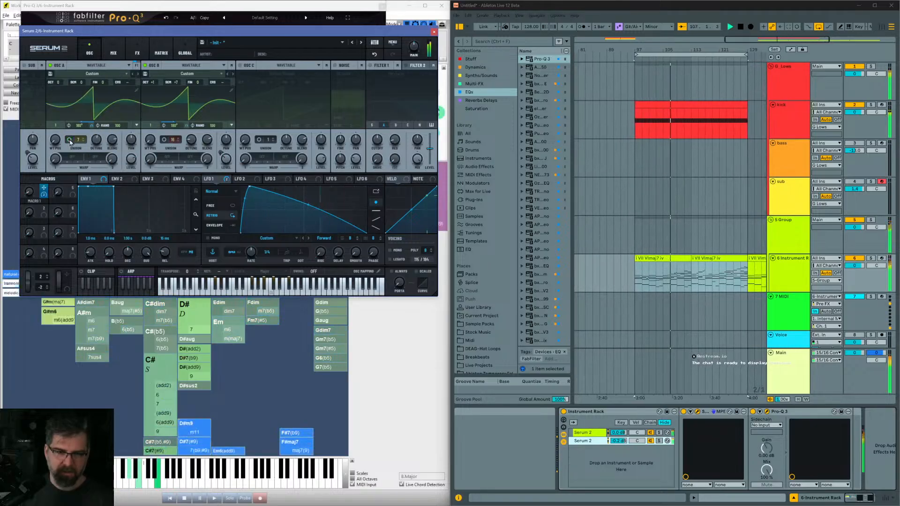
left_click_drag(78, 101, 74, 127)
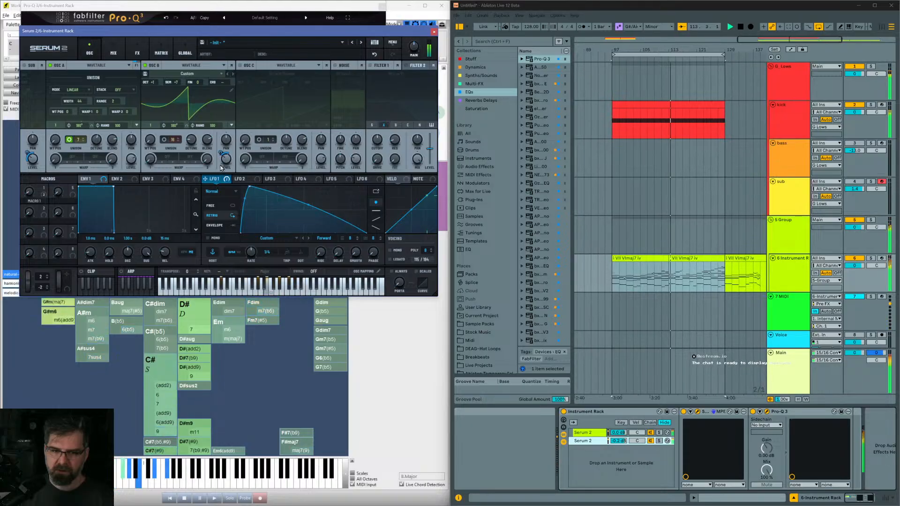
Step: Rebalance oscillator B's level and its LFO 1 modulation amount, and lower the volume of the second Serum 2 chain
mouse_move(219, 152)
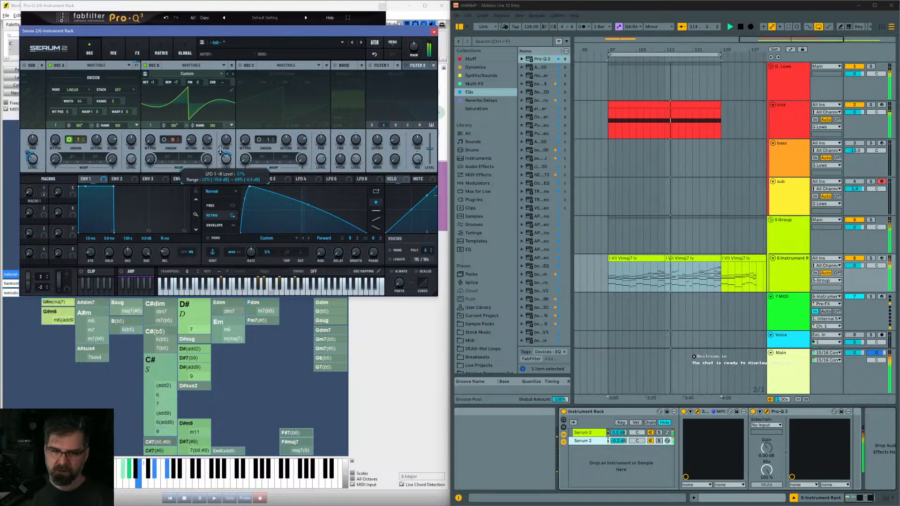
left_click_drag(217, 155, 215, 161)
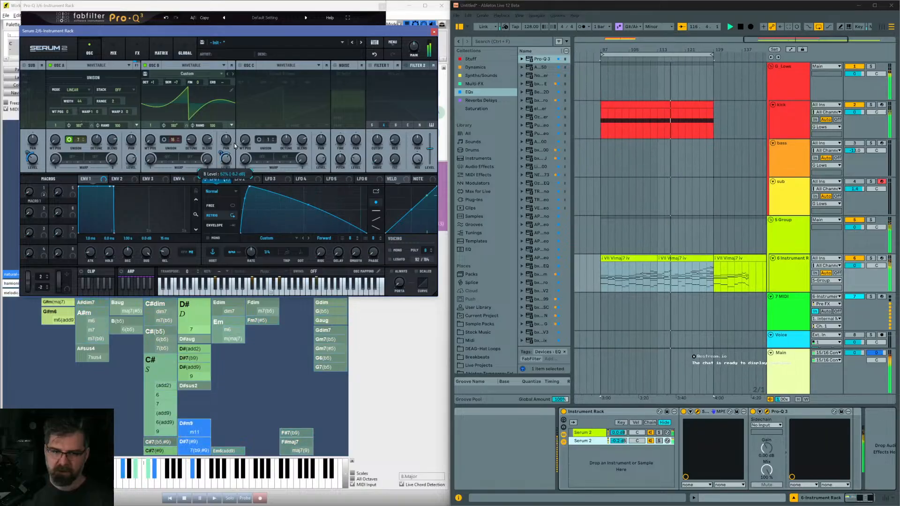
left_click_drag(234, 142, 232, 146)
left_click_drag(233, 148, 222, 149)
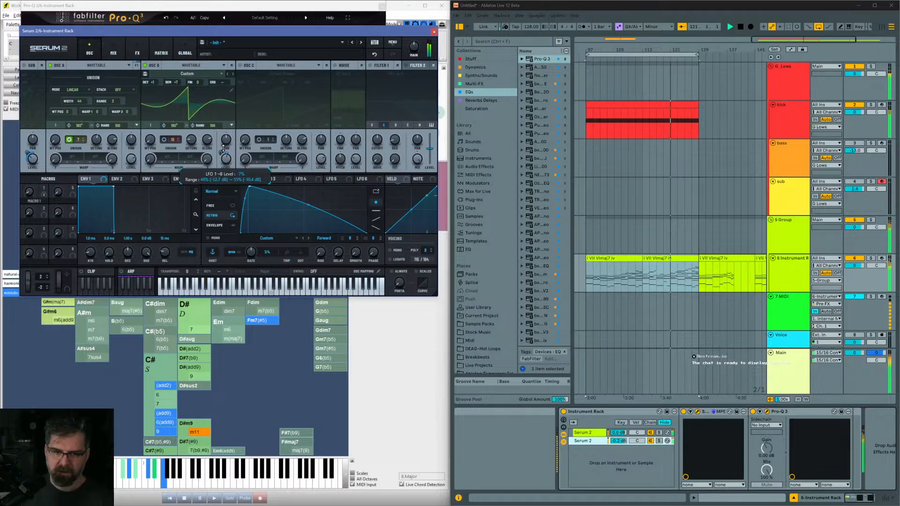
left_click_drag(225, 163, 222, 167)
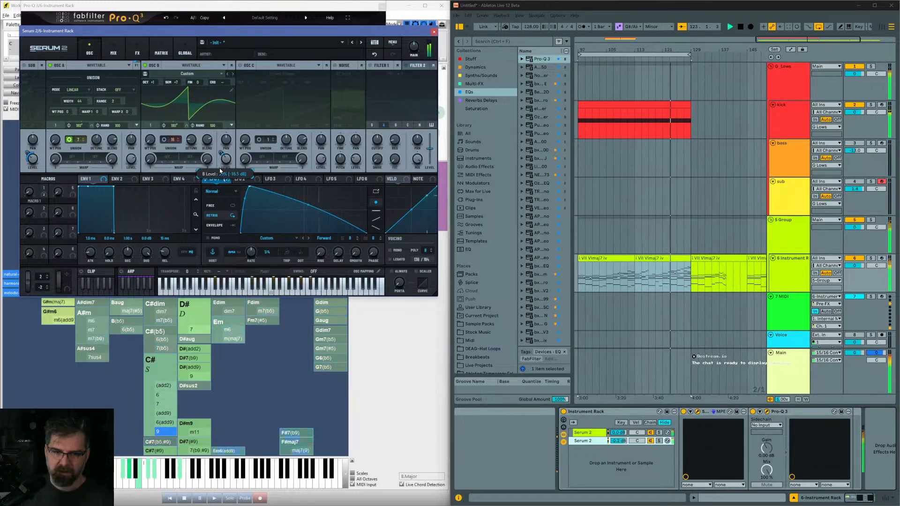
left_click_drag(222, 154, 233, 151)
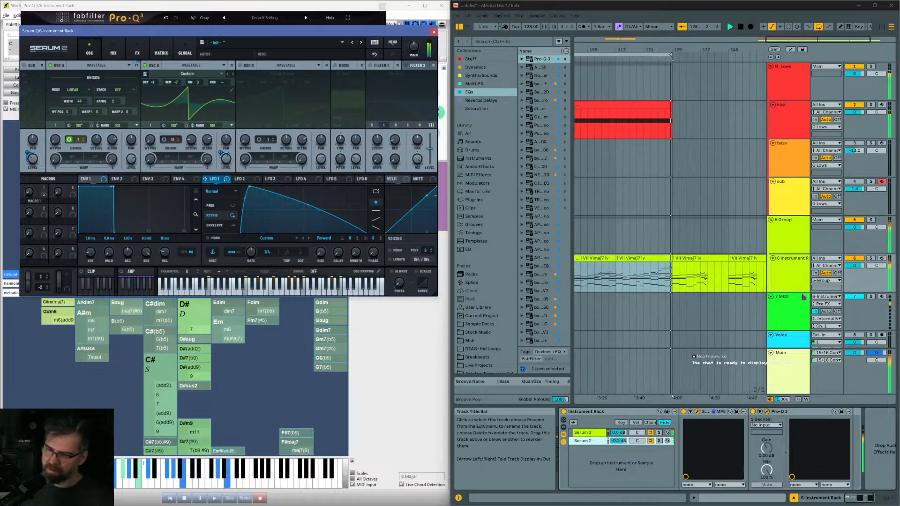
mouse_move(618, 440)
left_mouse_down()
mouse_move(617, 455)
mouse_move(618, 429)
mouse_move(622, 439)
left_mouse_up()
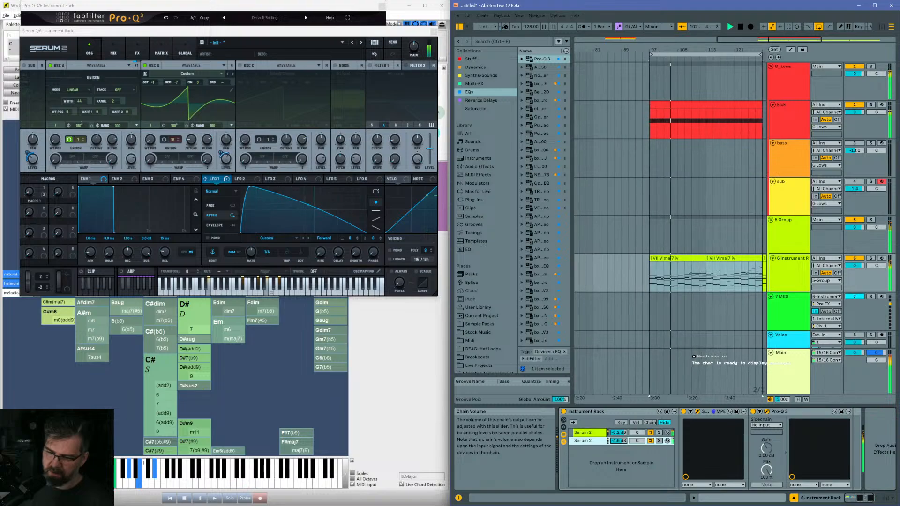
Step: Add a Flanger to the second Serum 2's main effects chain and adjust its rate and mix
left_click(137, 49)
left_click(29, 77)
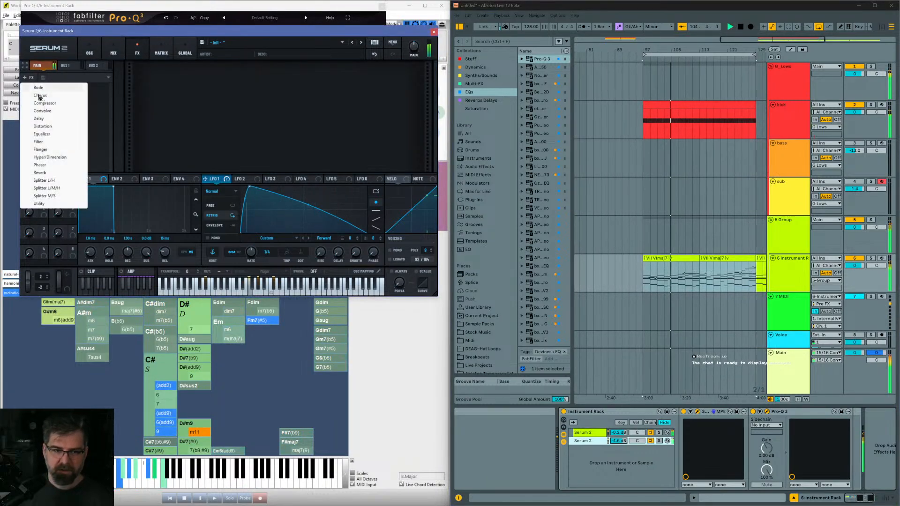
left_click(69, 151)
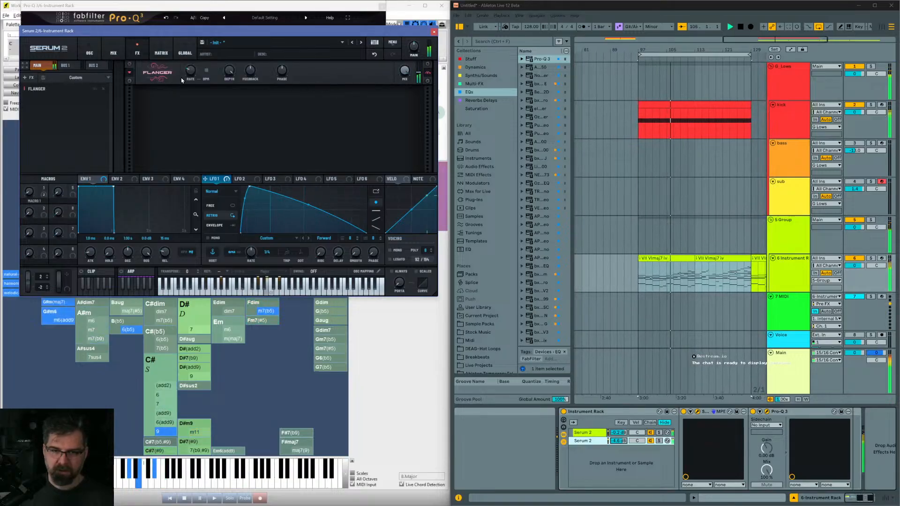
left_click_drag(402, 72, 390, 129)
left_click_drag(390, 75, 389, 63)
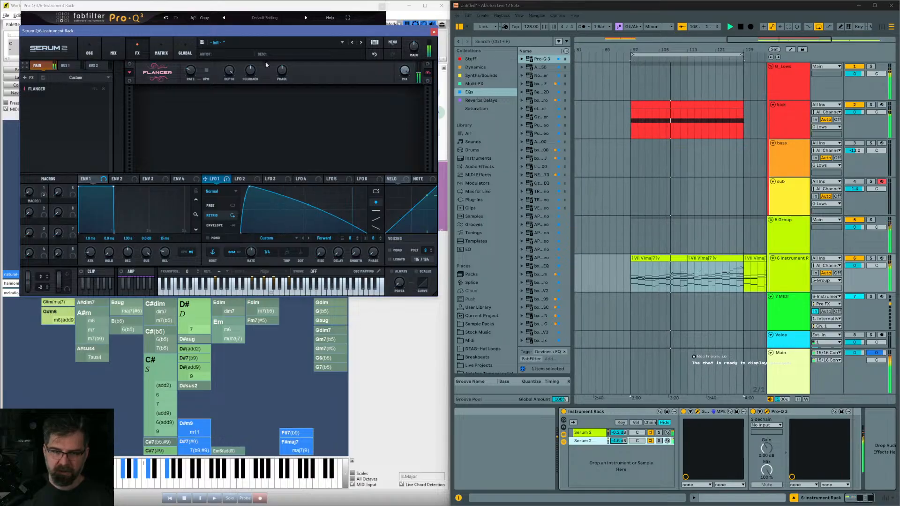
left_click_drag(189, 74, 190, 57)
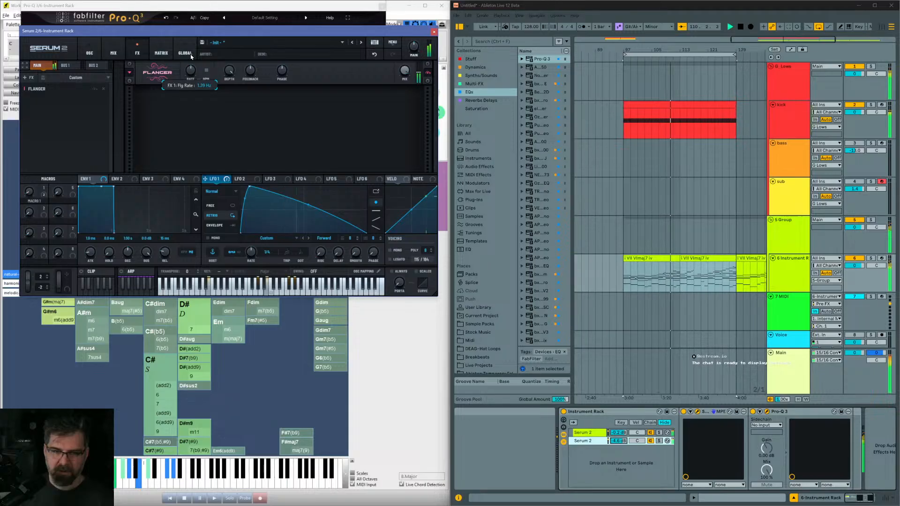
left_click_drag(191, 57, 189, 57)
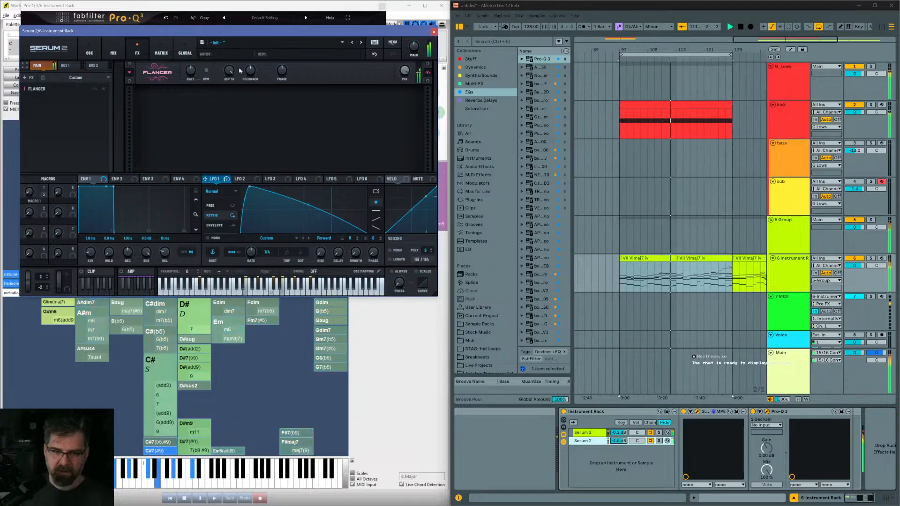
left_click_drag(403, 80, 398, 114)
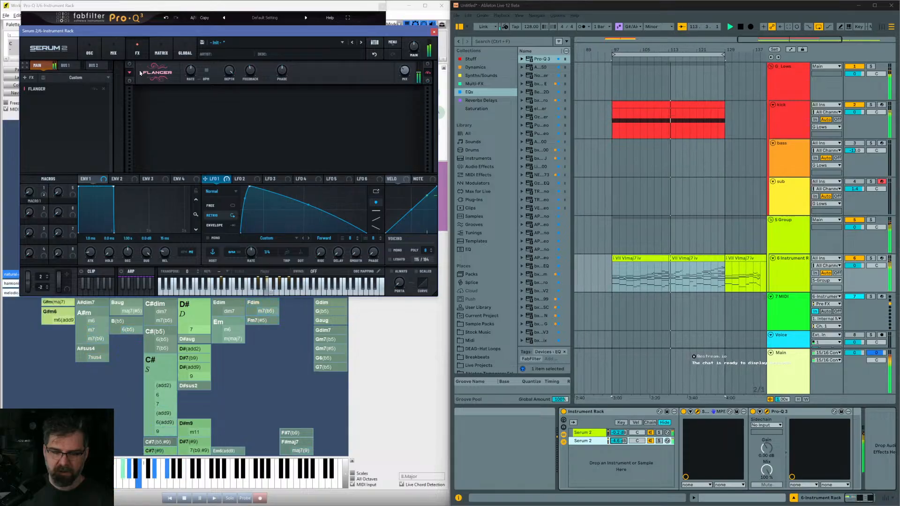
Step: Add a Hyper/Dimension effect after the Flanger and adjust the Hyper detune and mix and the Dimension mix
left_click(28, 78)
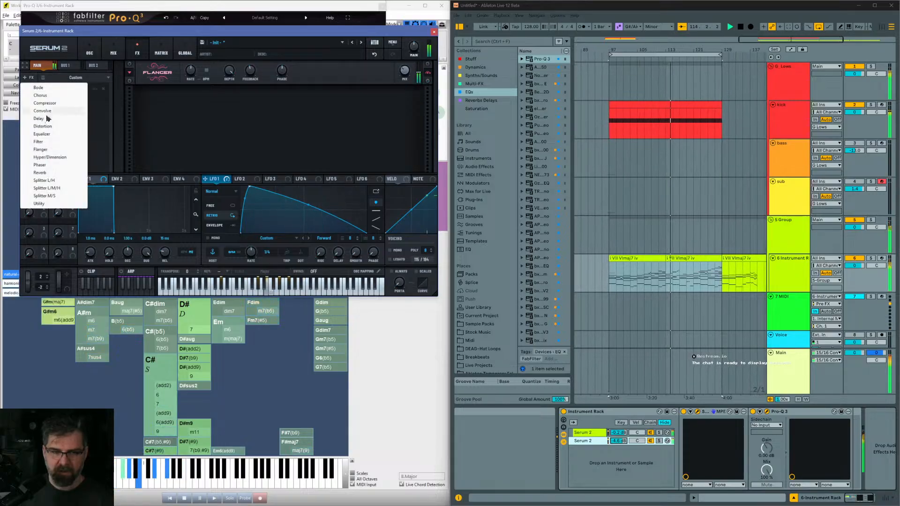
left_click(54, 158)
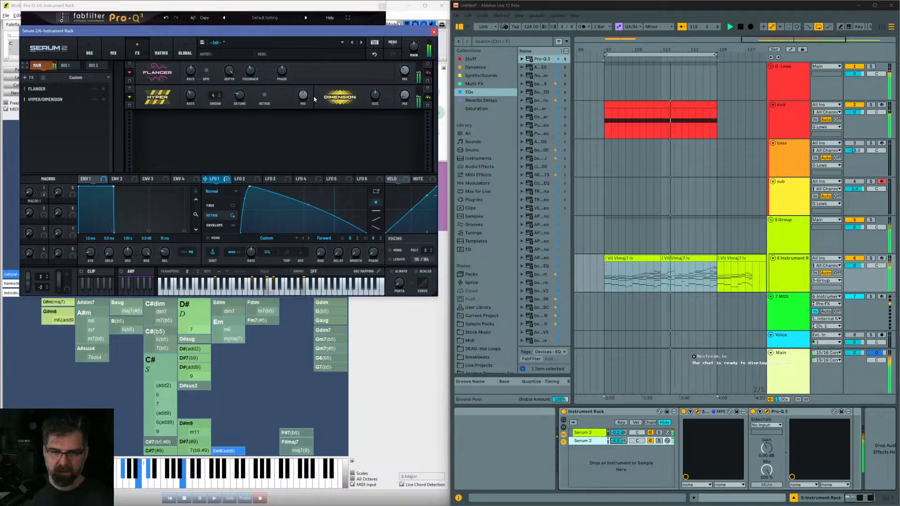
left_click_drag(302, 93, 308, 63)
mouse_move(240, 95)
left_mouse_down()
mouse_move(240, 77)
mouse_move(231, 96)
left_mouse_up()
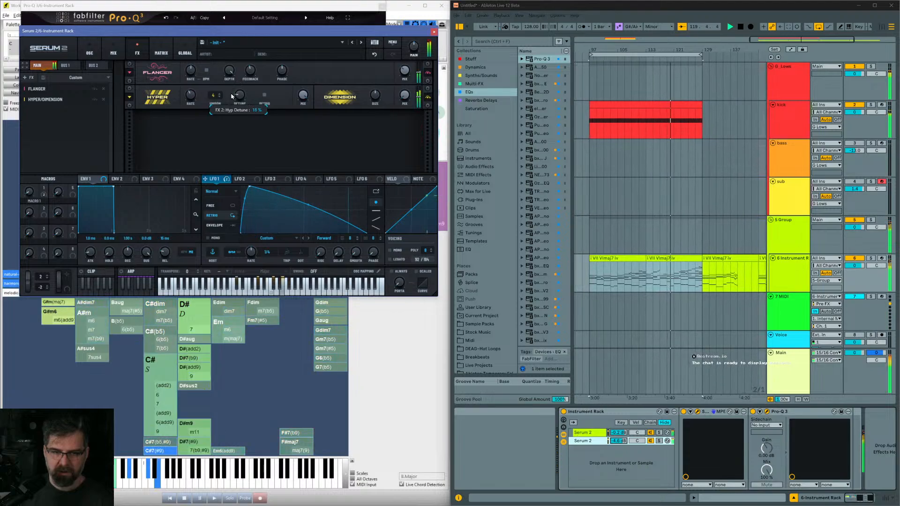
left_click_drag(303, 97, 283, 137)
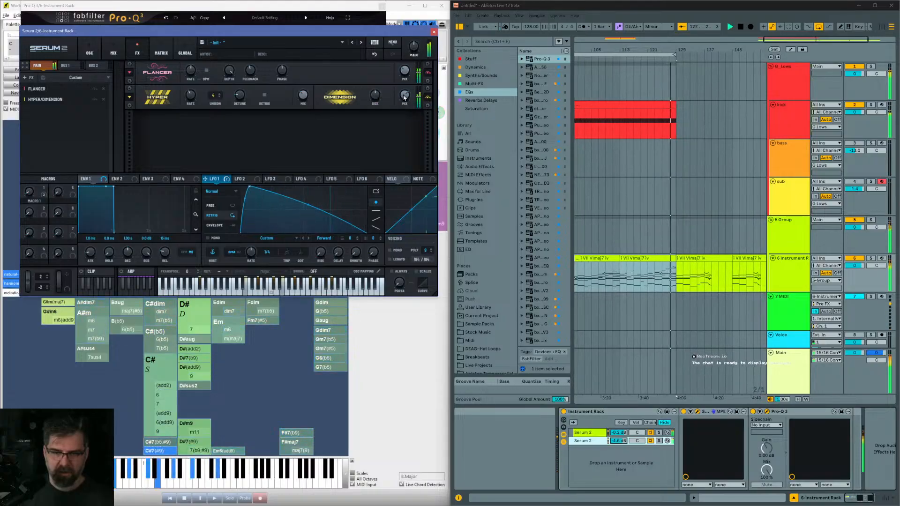
left_click_drag(409, 66, 398, 93)
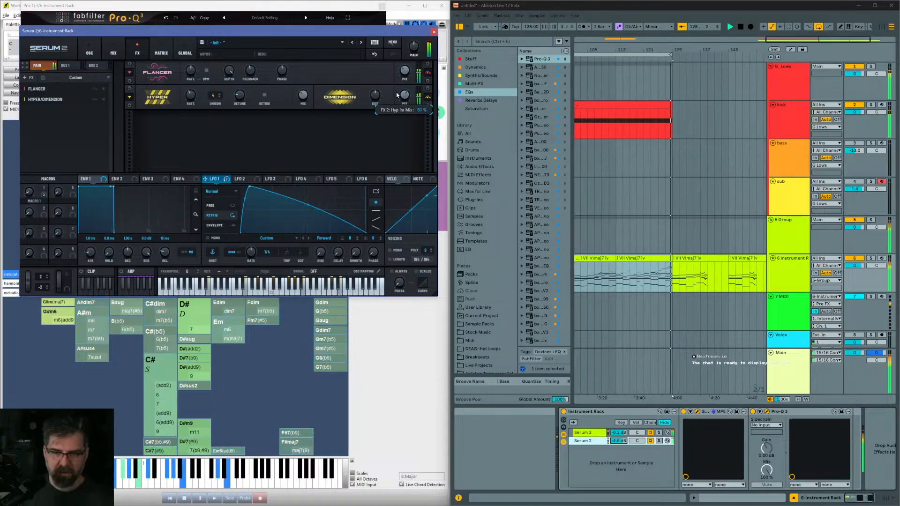
left_click(428, 97)
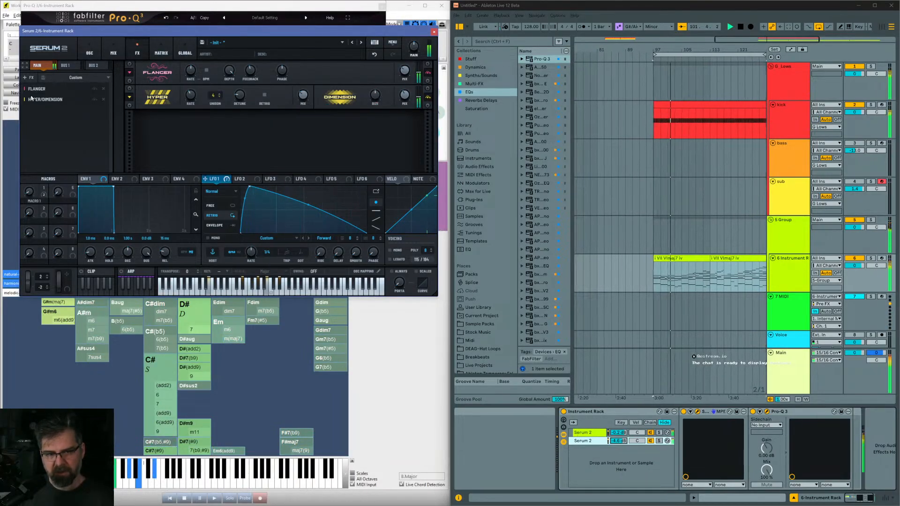
Step: Add a Chorus to the effects chain and adjust its low-pass filter and mix
left_click(29, 78)
left_click(40, 95)
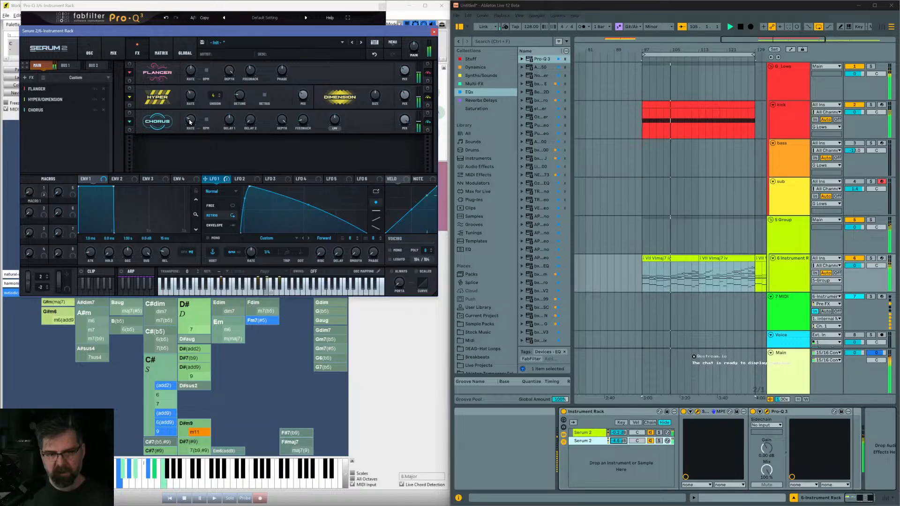
mouse_move(338, 122)
left_click_drag(338, 121, 334, 123)
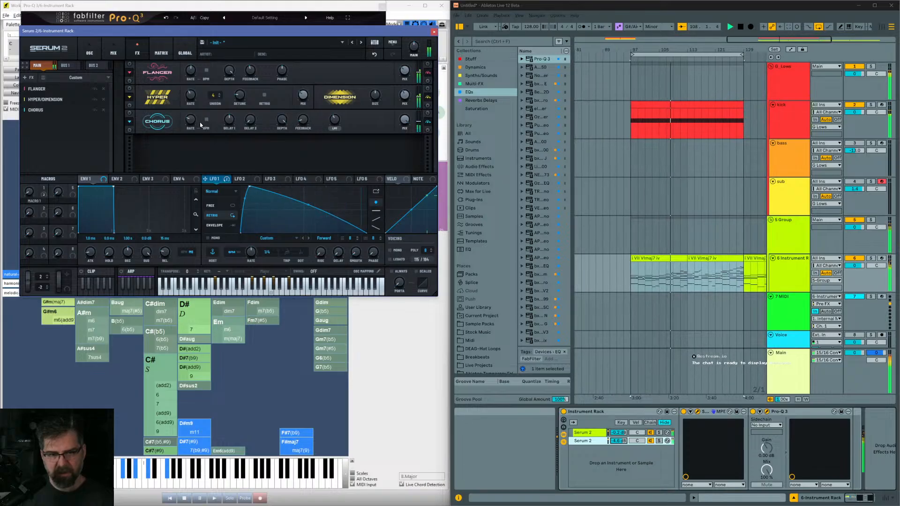
mouse_move(391, 145)
left_mouse_down()
mouse_move(386, 153)
mouse_move(386, 143)
left_mouse_up()
left_click(429, 123)
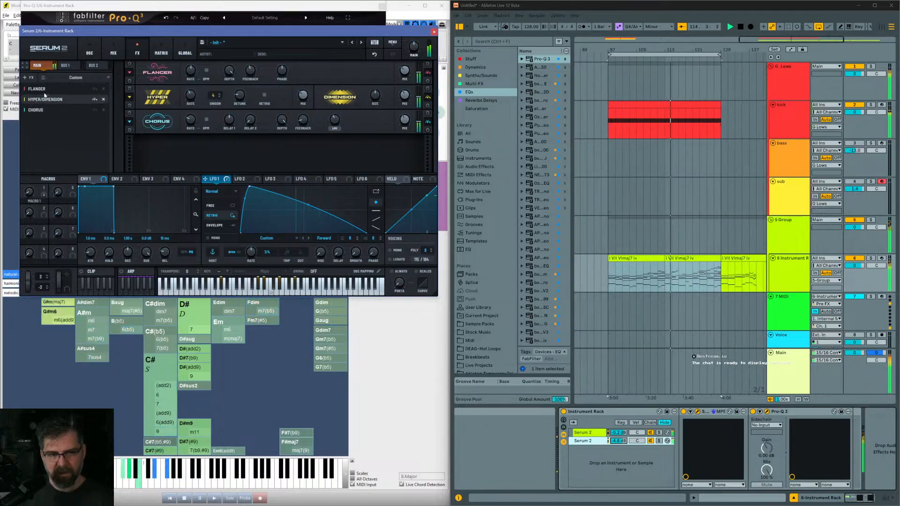
Step: Add a Plate Reverb at the end of the effects chain and adjust its mix
left_click(30, 77)
left_click(46, 173)
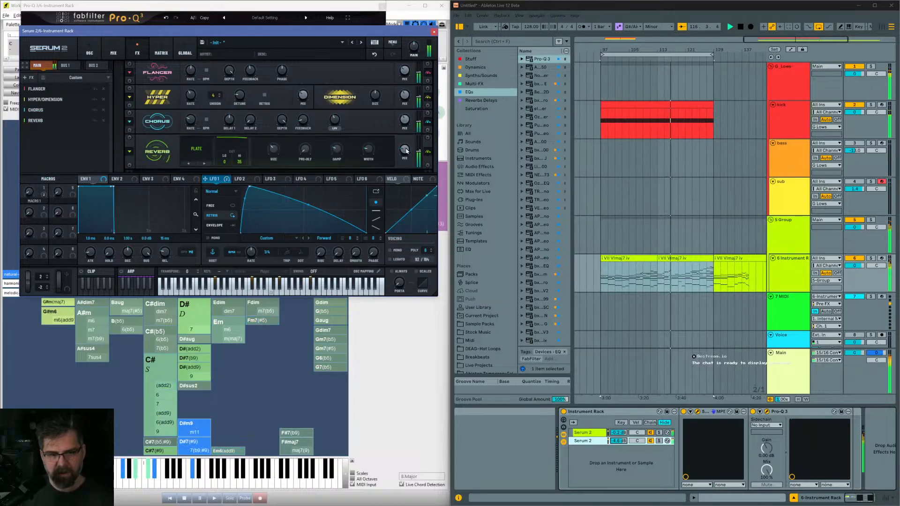
mouse_move(406, 151)
left_mouse_down()
mouse_move(412, 126)
mouse_move(406, 138)
left_mouse_up()
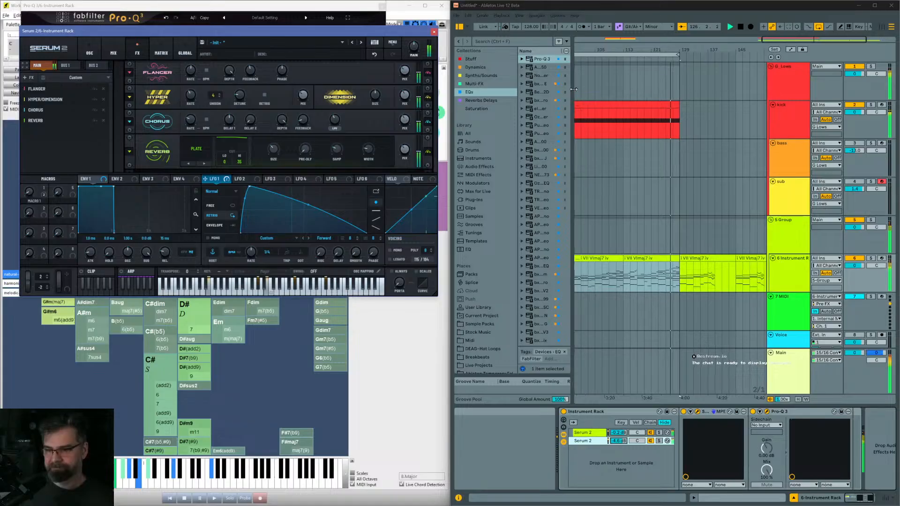
Step: Copy the looped chord clips from the Instrument Rack track to the bass track at the start of the loop
left_click_drag(649, 50, 711, 34)
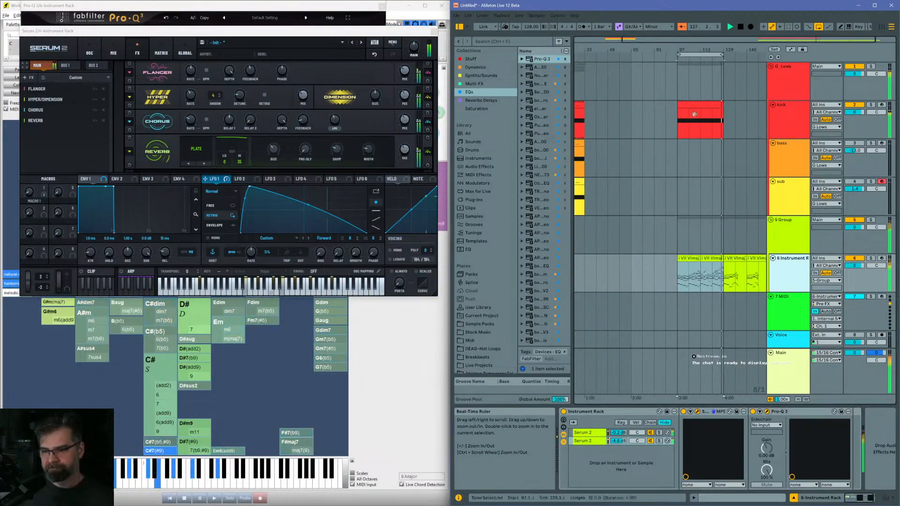
left_click(681, 157)
key("ctrl+v")
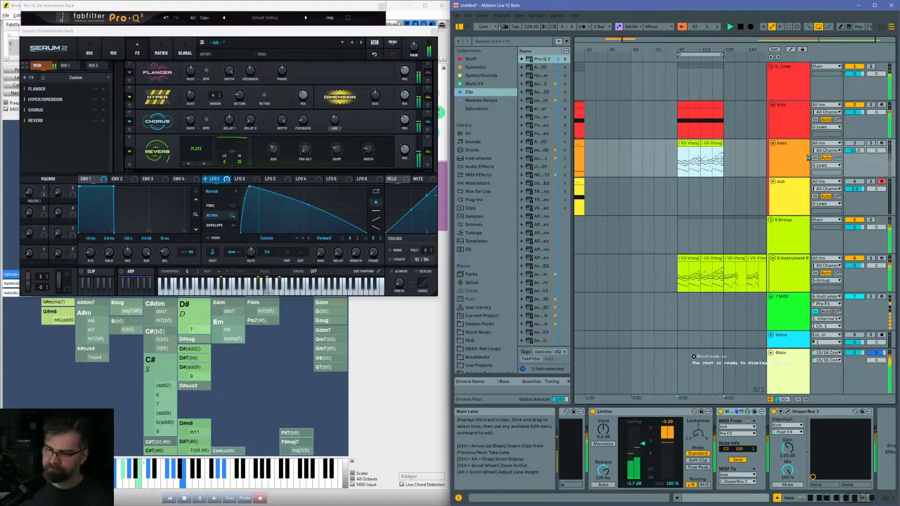
Step: Consolidate the copied chord clips on the bass track and deactivate all notes above the lowest line
double_click(702, 142)
left_click(692, 127, "shift")
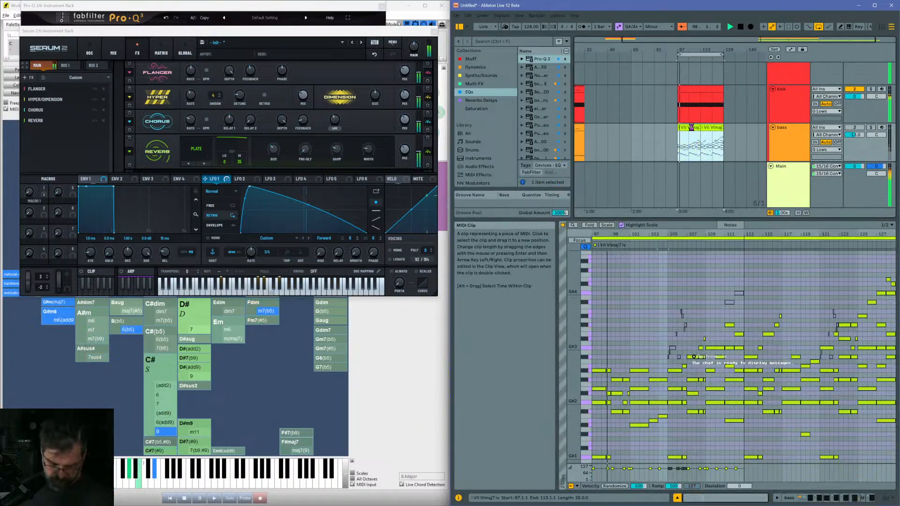
key("ctrl+j")
left_click_drag(577, 398, 593, 269)
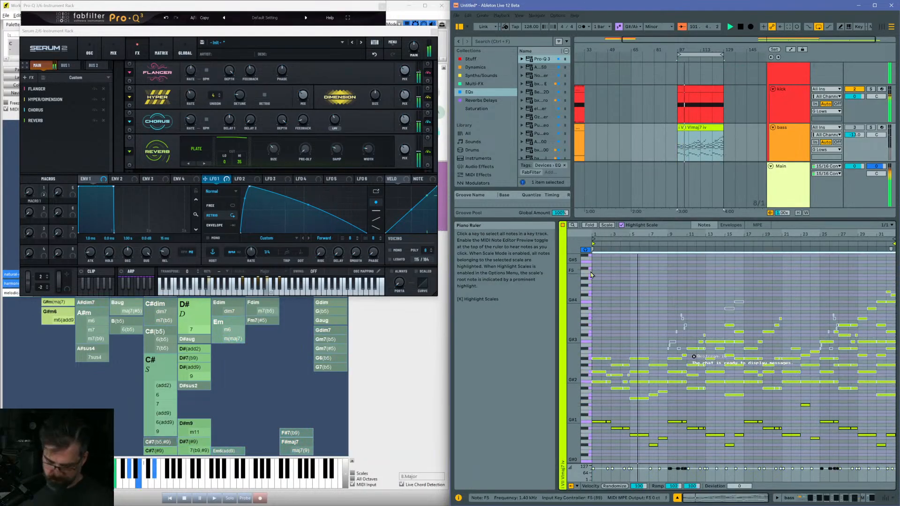
key("0")
Step: Set the Instrument Rack track's volume to -3.5 dB
left_click(853, 128)
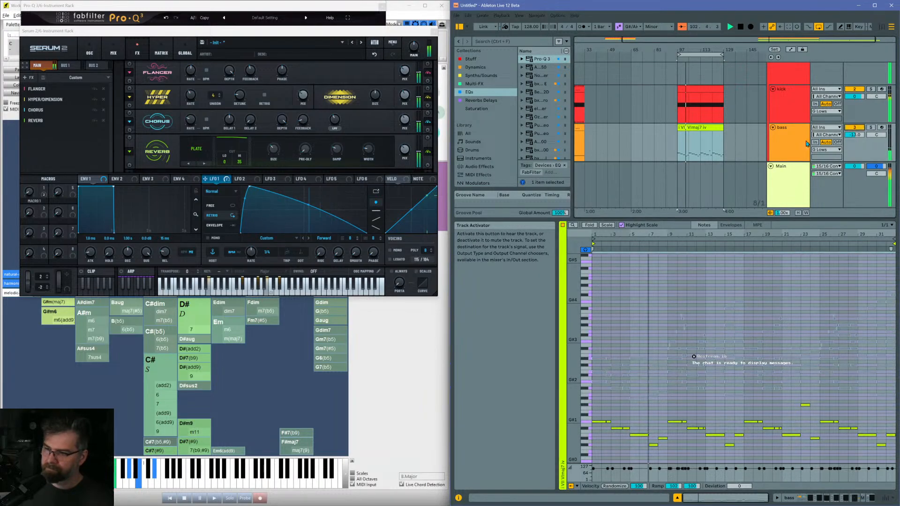
left_click(702, 127)
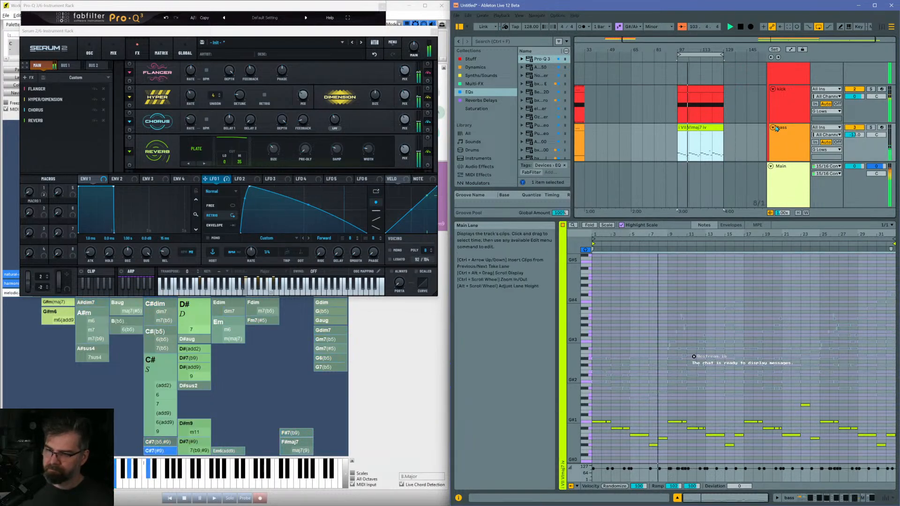
scroll(757, 138, "down", 4)
left_click_drag(854, 128, 854, 140)
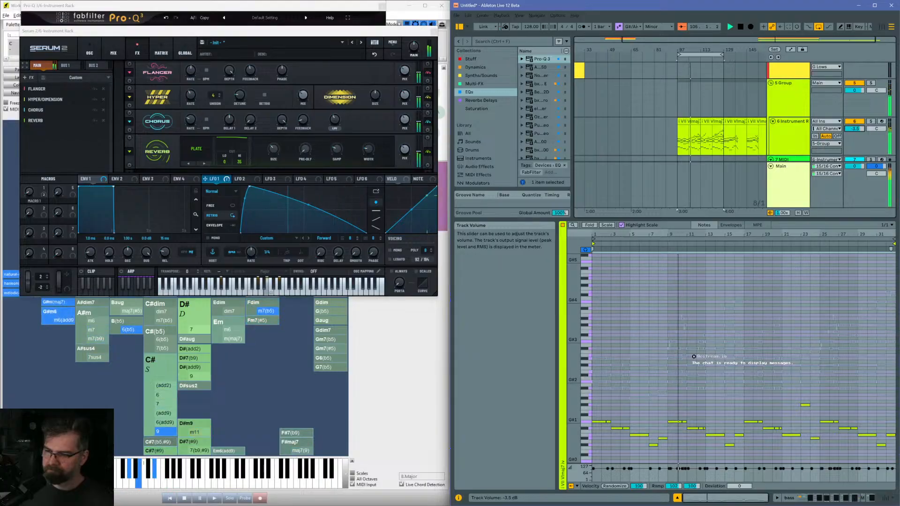
Step: Split the first bass note in the bass clip at the start of bar 2
scroll(746, 111, "up", 4)
scroll(741, 103, "up", 1)
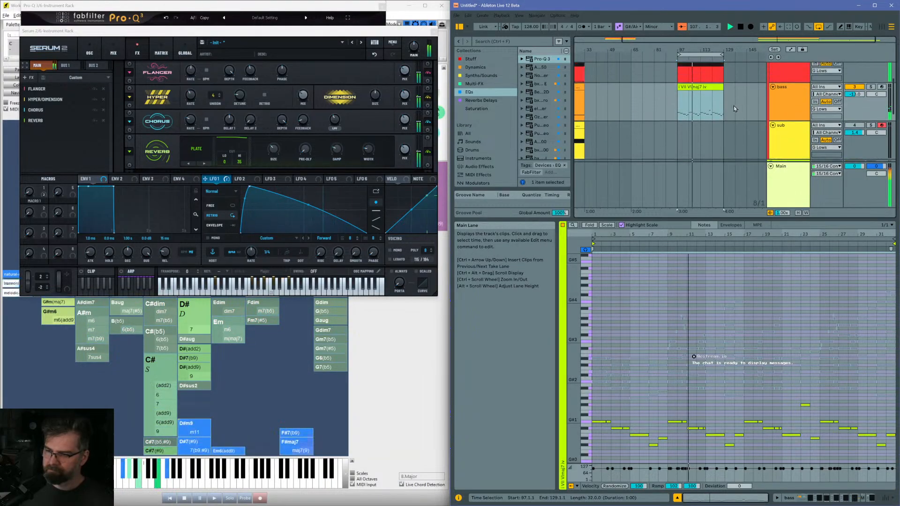
left_click(698, 88)
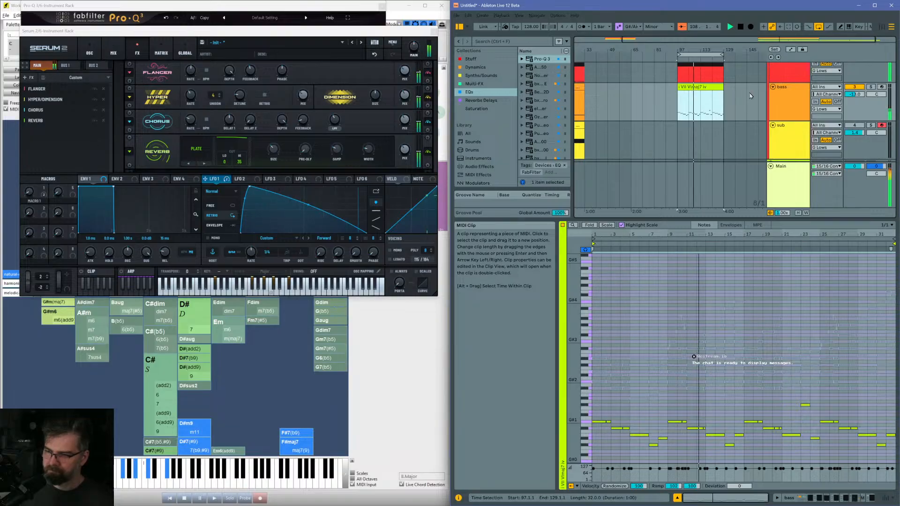
scroll(754, 92, "up", 3)
scroll(755, 95, "down", 2)
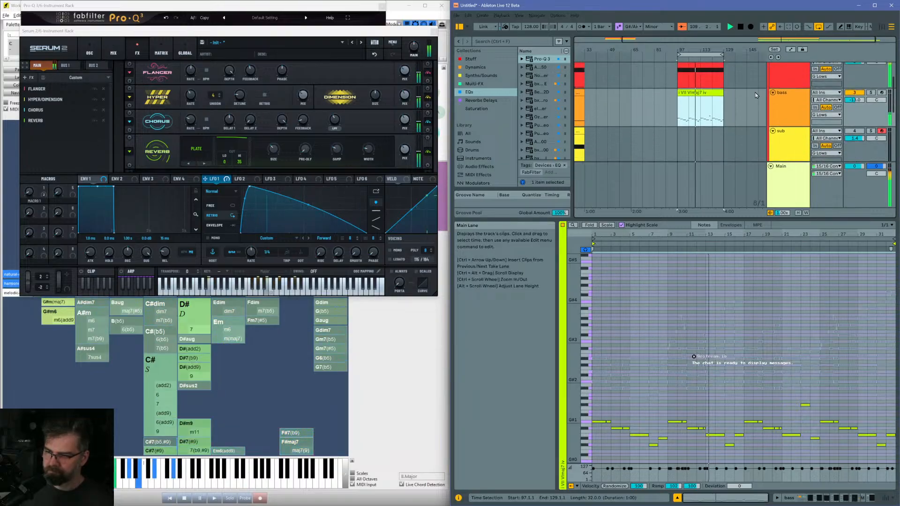
scroll(756, 95, "down", 2)
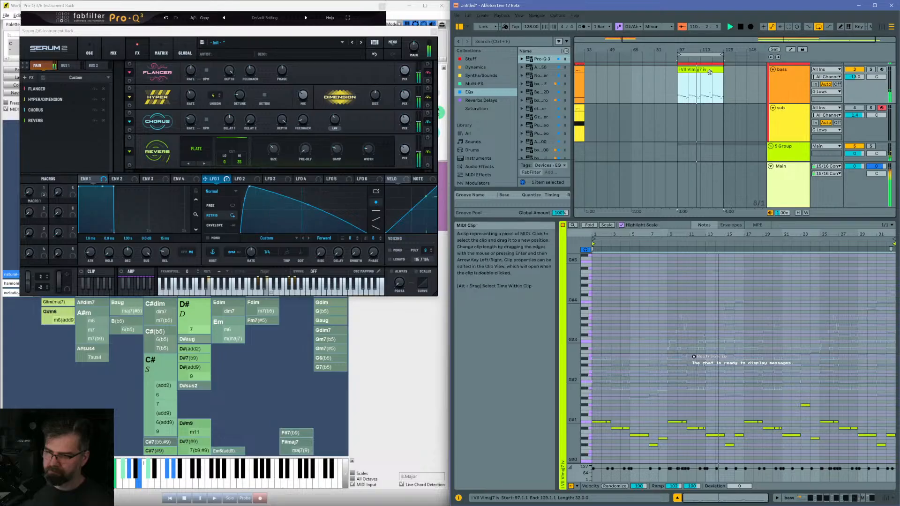
key("space")
left_click_drag(600, 413, 602, 421)
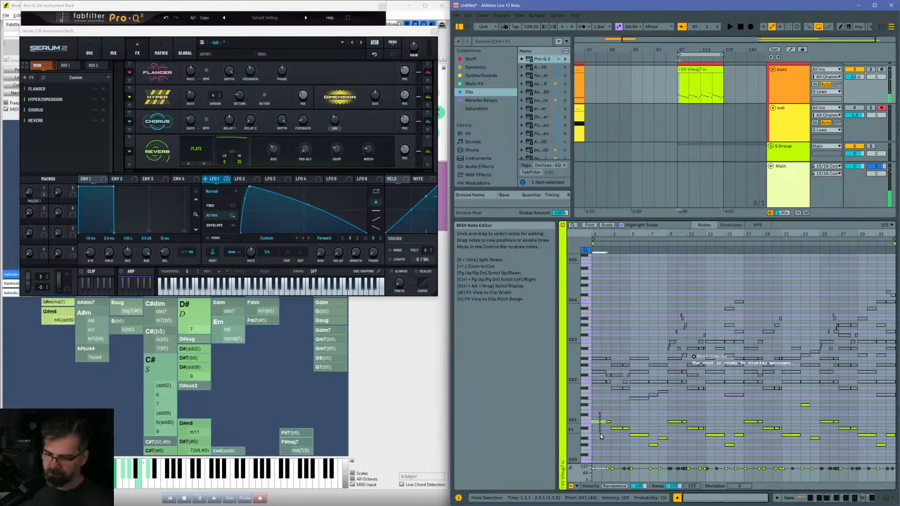
left_click_drag(595, 235, 596, 274)
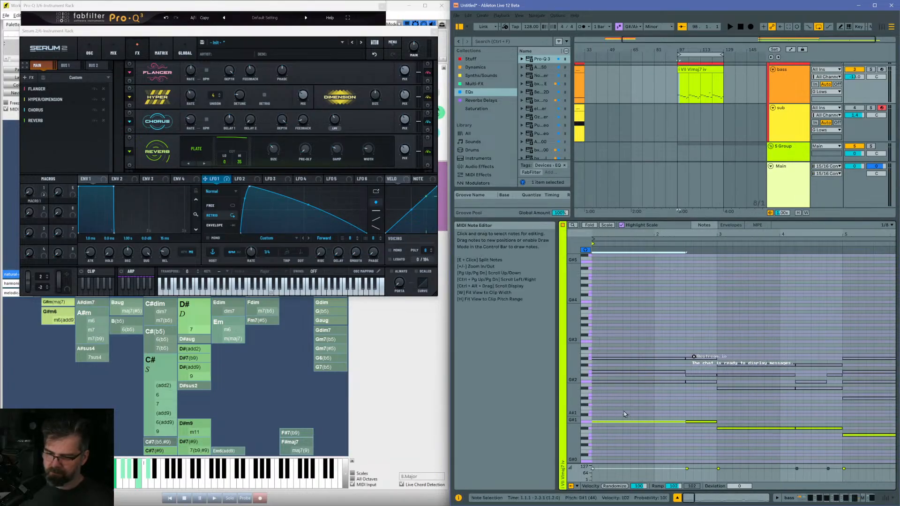
left_click(653, 411)
key("ctrl+e")
Step: Chop the bar 1 bass note into four equal quarter notes and play it back
left_click_drag(646, 412, 610, 435)
key("ctrl+e")
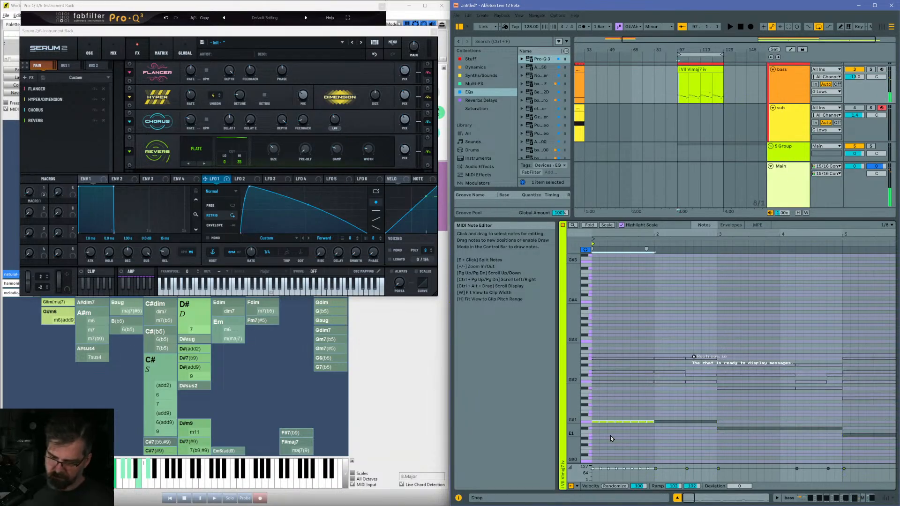
key("ctrl+Down")
key("ctrl+Down")
key("ctrl+Up")
key("ctrl+Up")
key("ctrl+Up")
key("space")
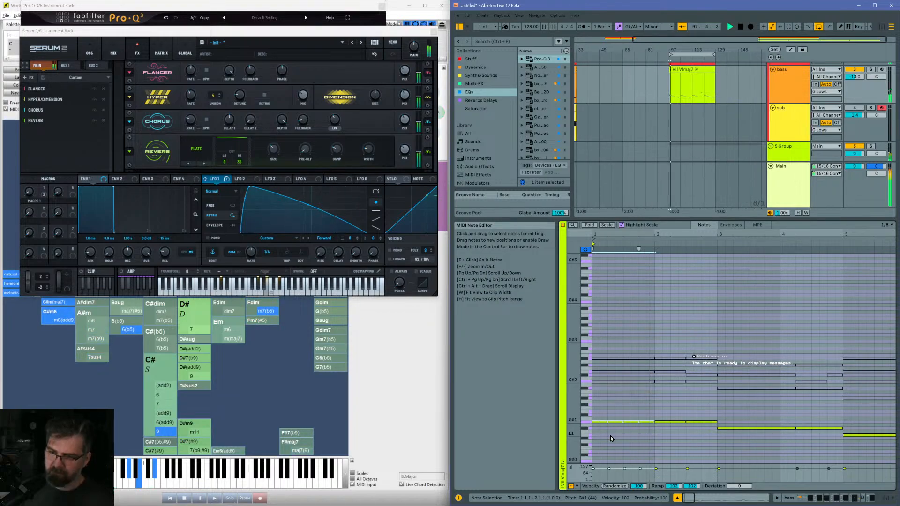
Step: Split the four quarter notes of bar 1 into eighth notes and listen to the rhythm
key("alt+Right")
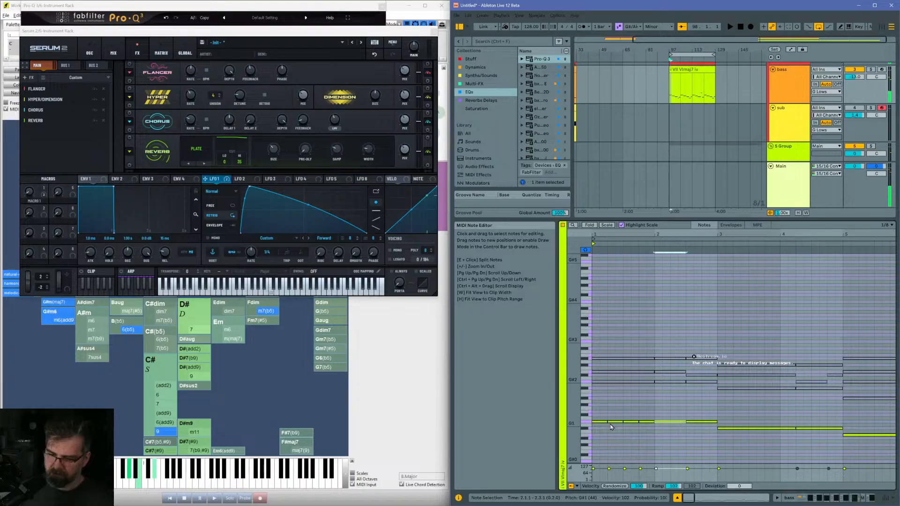
left_click_drag(648, 418, 574, 431)
key("ctrl+e")
key("space")
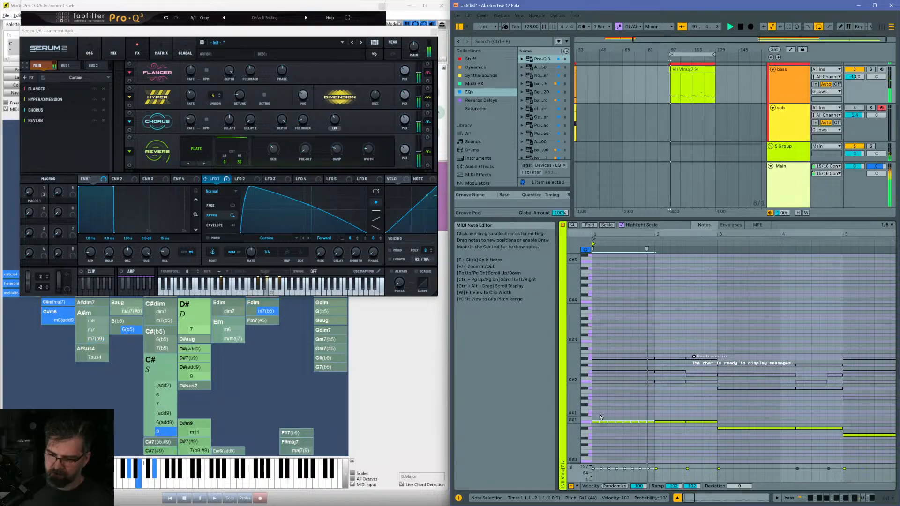
Step: Apply rising velocity ramps to the first four and the last four eighth notes of bar 1
left_click_drag(596, 419, 617, 429)
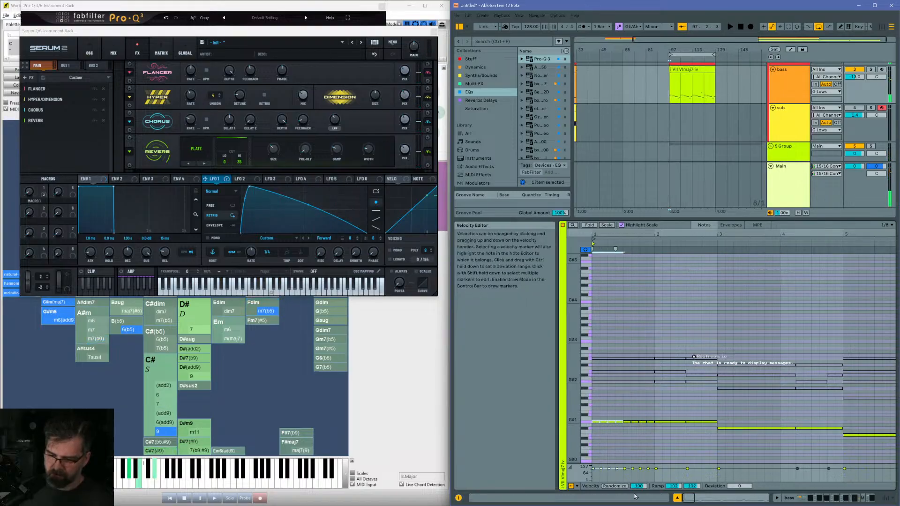
left_click_drag(673, 486, 673, 498)
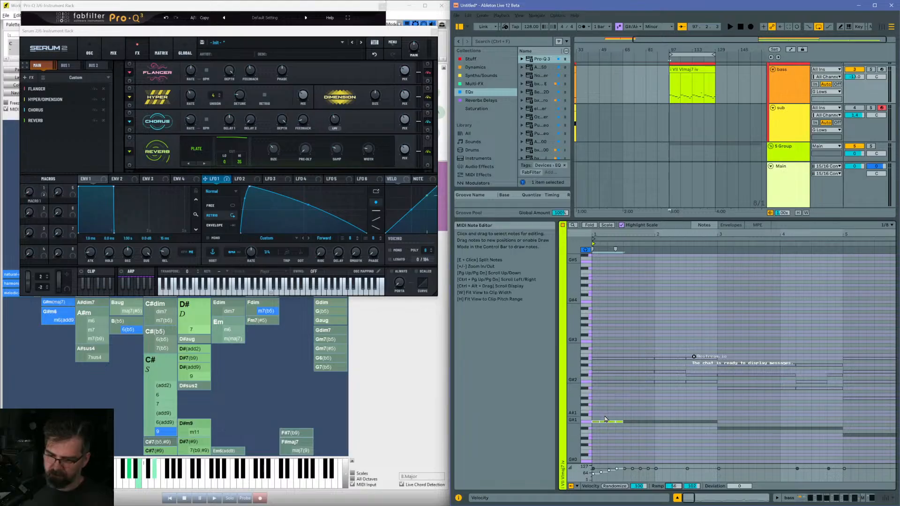
left_click_drag(601, 234, 601, 227)
key("space")
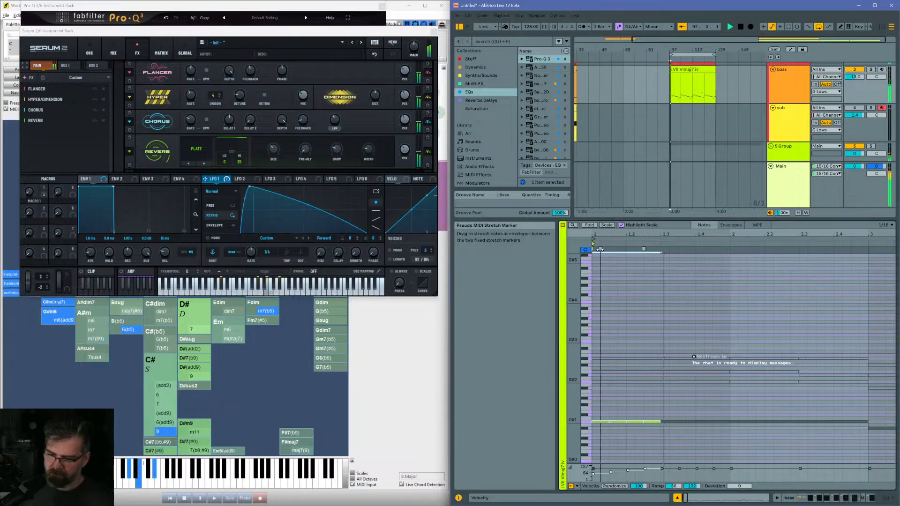
key("space")
left_click_drag(664, 411, 725, 434)
mouse_move(674, 487)
left_mouse_down()
mouse_move(673, 471)
mouse_move(674, 490)
left_mouse_up()
key("space")
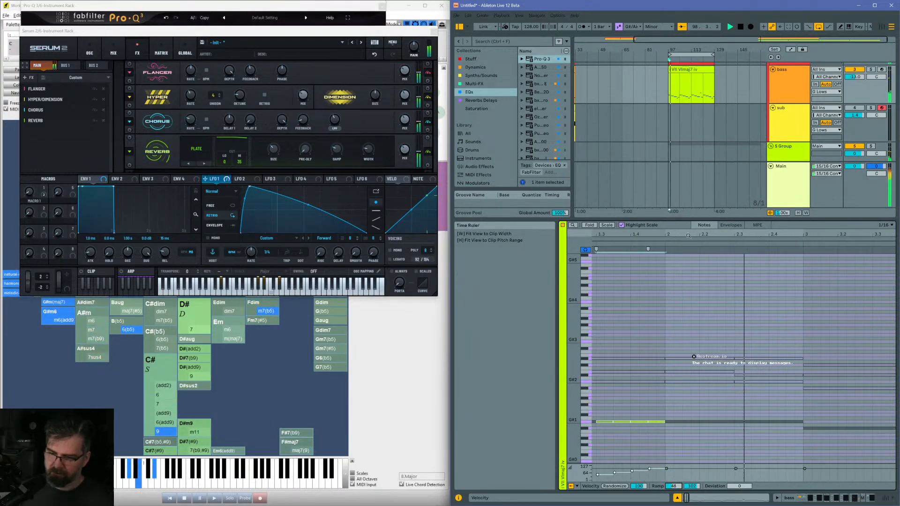
Step: Duplicate the ramped eighth-note pattern across the bass line's root notes and delete the surplus notes beyond the clip's end
left_click_drag(703, 234, 740, 221)
key("space")
left_click(683, 441)
left_click_drag(681, 441, 586, 412)
key("ctrl+d")
key("ctrl+d")
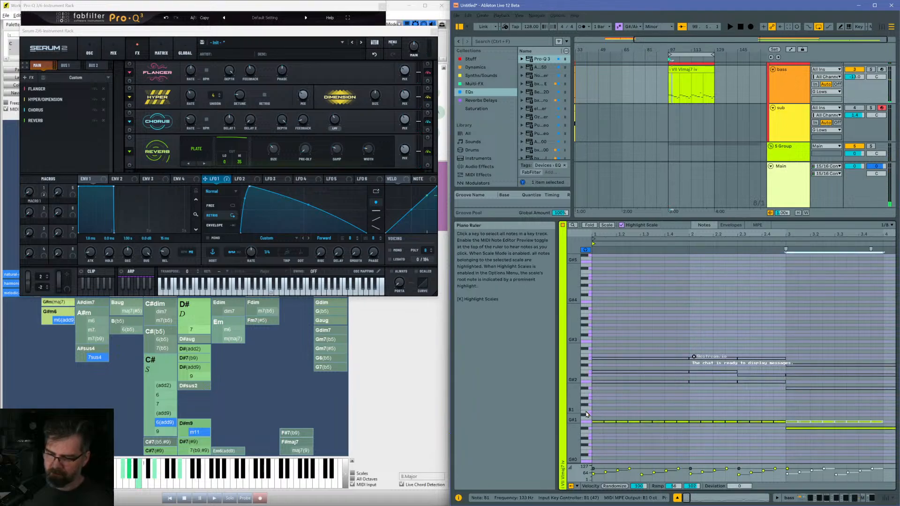
key("ctrl+d")
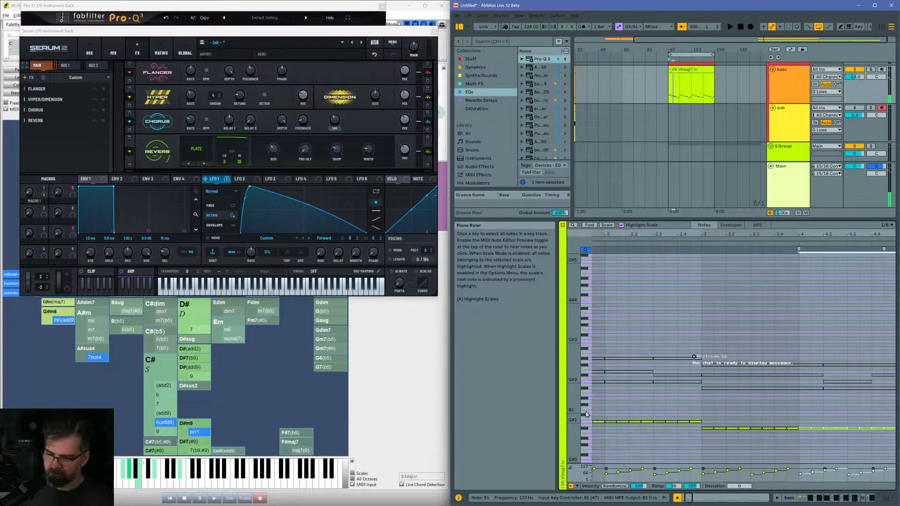
key("space")
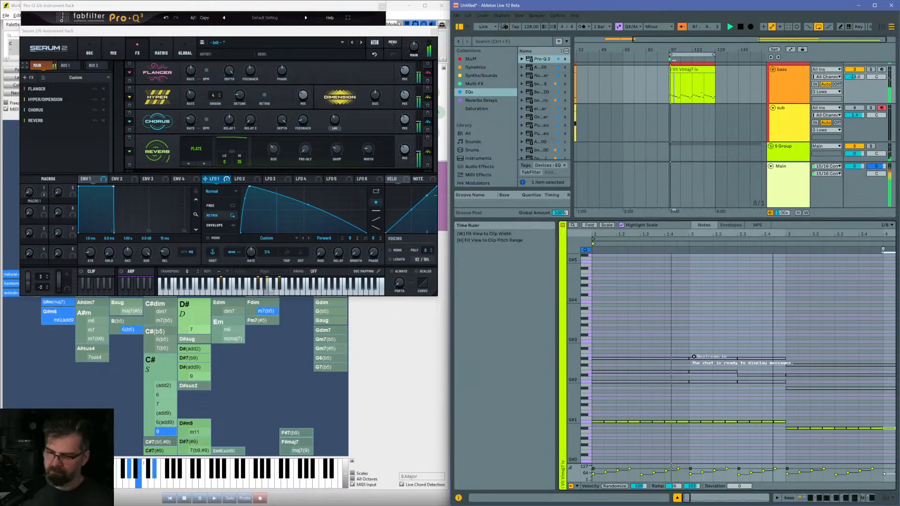
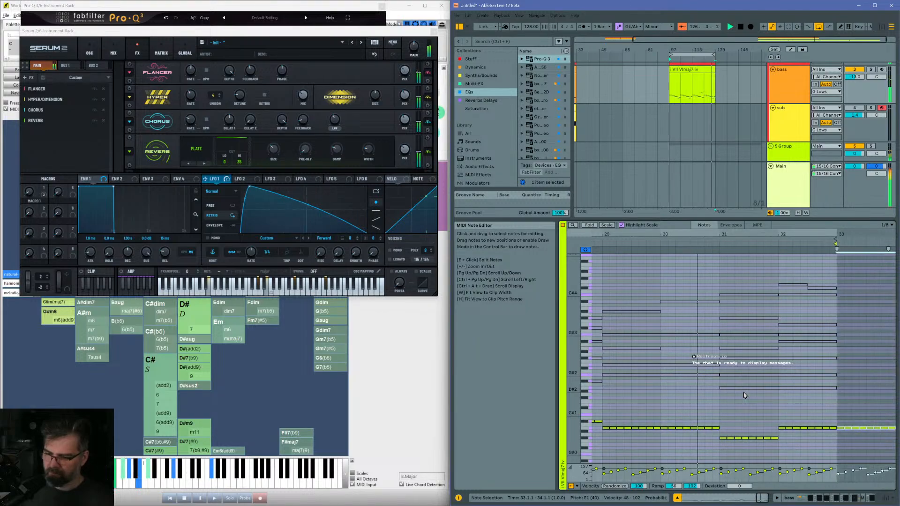
key("Delete")
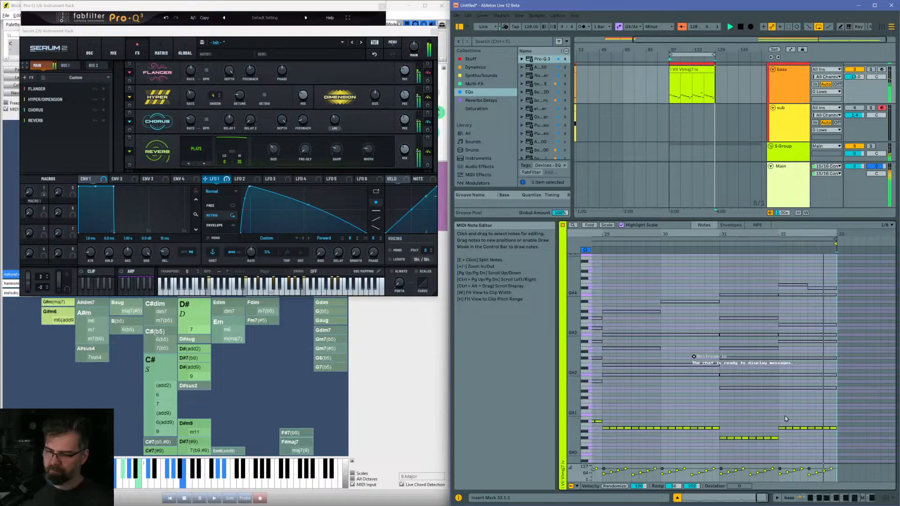
Step: Raise the last two bass notes of bar 1 by an octave to G#2 and play from the loop start
left_click(696, 97)
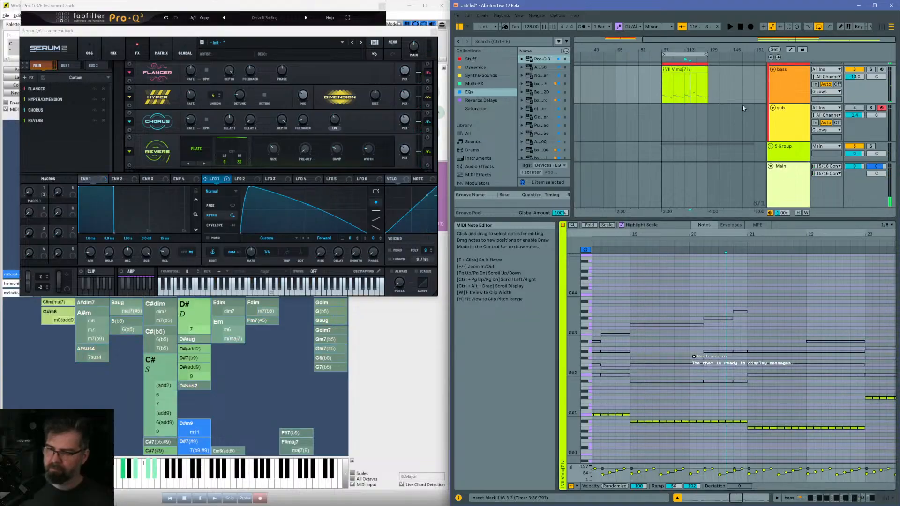
left_click(660, 100)
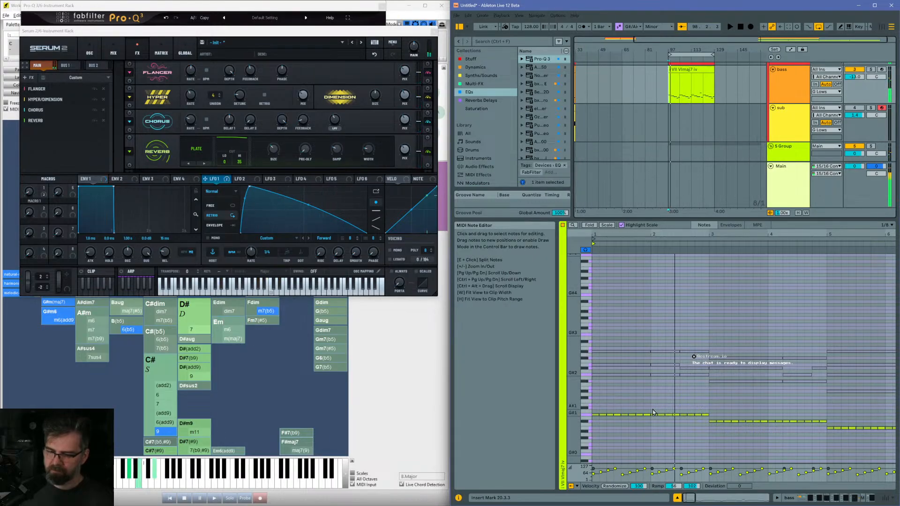
key("space")
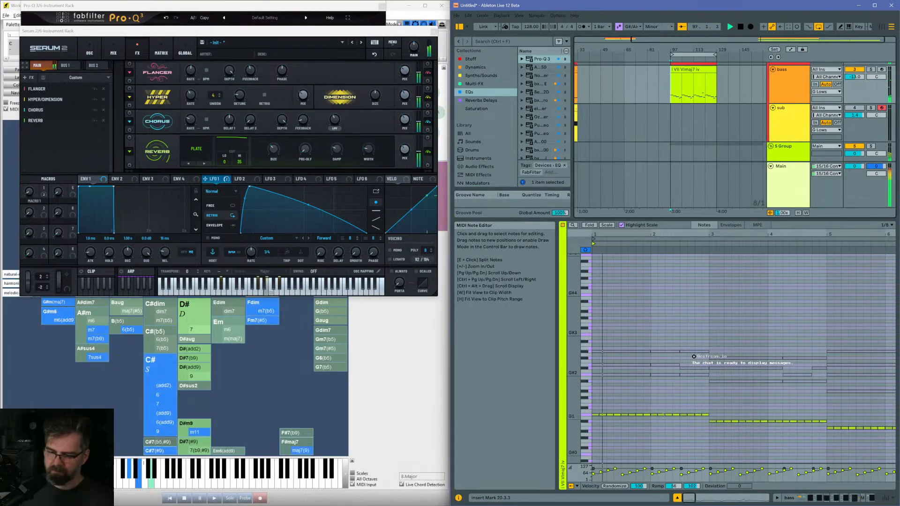
key("space")
left_click(643, 414)
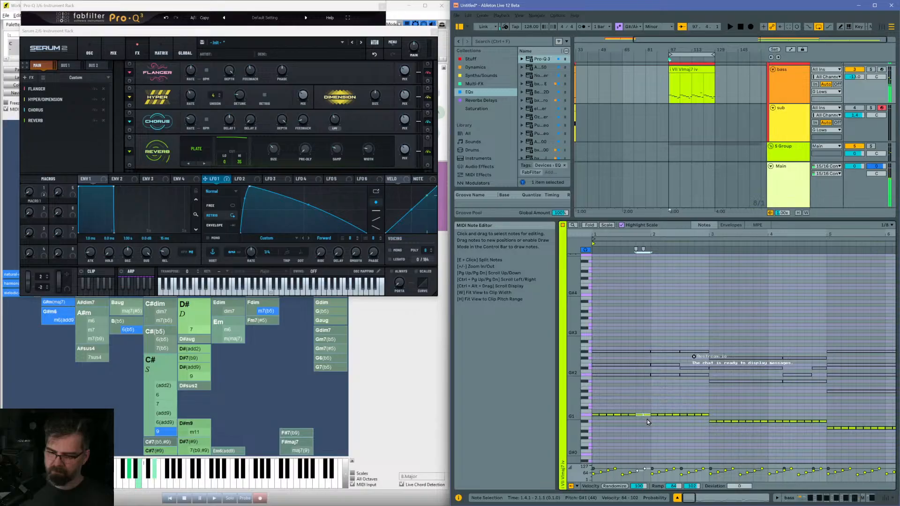
key("space")
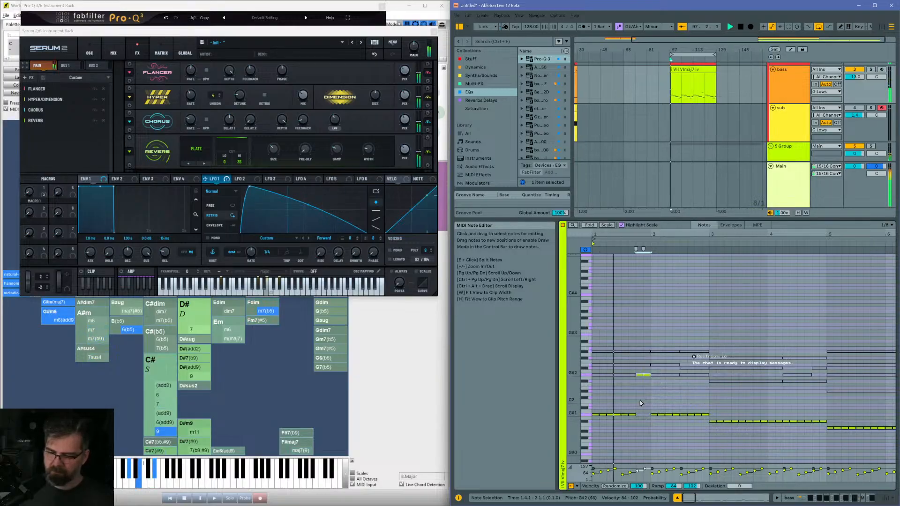
Step: Move the first of the two raised notes back to G#1, keeping only bar 1's last eighth note an octave up
key("space")
left_click(640, 375)
key("space")
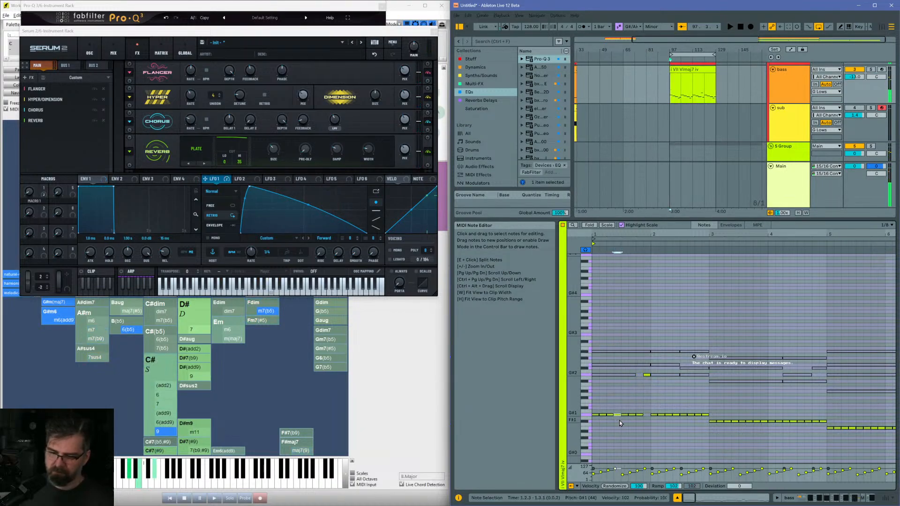
Step: Try raised pitches, including B1 and G#2, for the bass note at 1.2.3 during playback
key("shift+Up")
key("Up")
key("Up")
key("shift+Down")
key("Up")
key("space")
key("shift+Up")
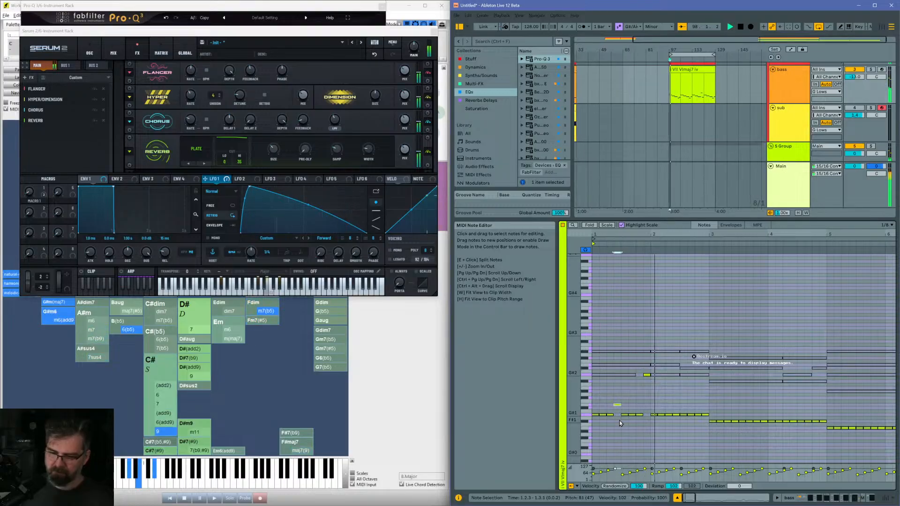
key("Down")
key("Down")
key("Down")
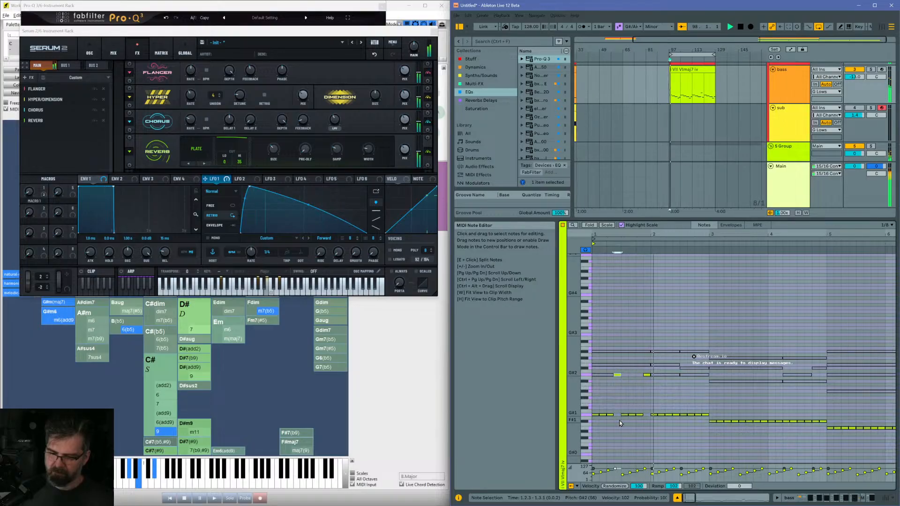
key("shift+Down")
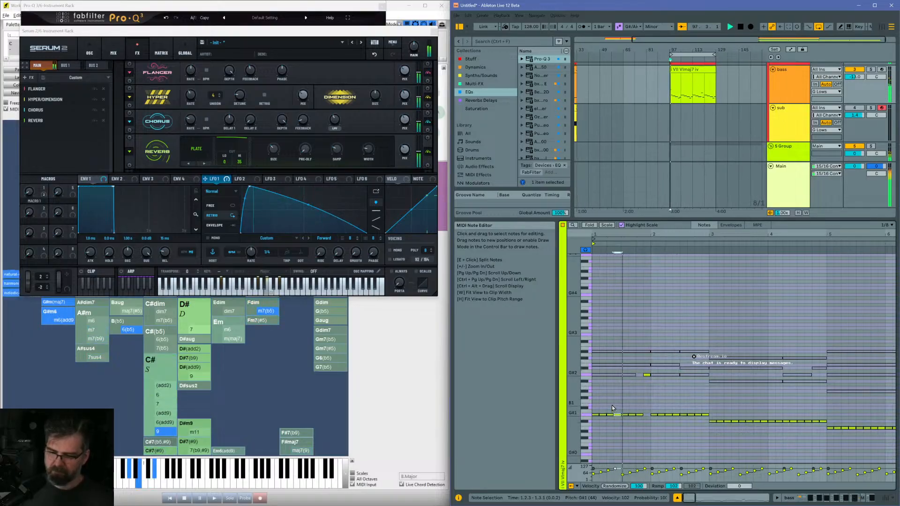
Step: Raise the last eighth note of bar 2 in the bass line to F#2 and play it back
scroll(644, 407, "right", 1)
key("space")
left_click(662, 415)
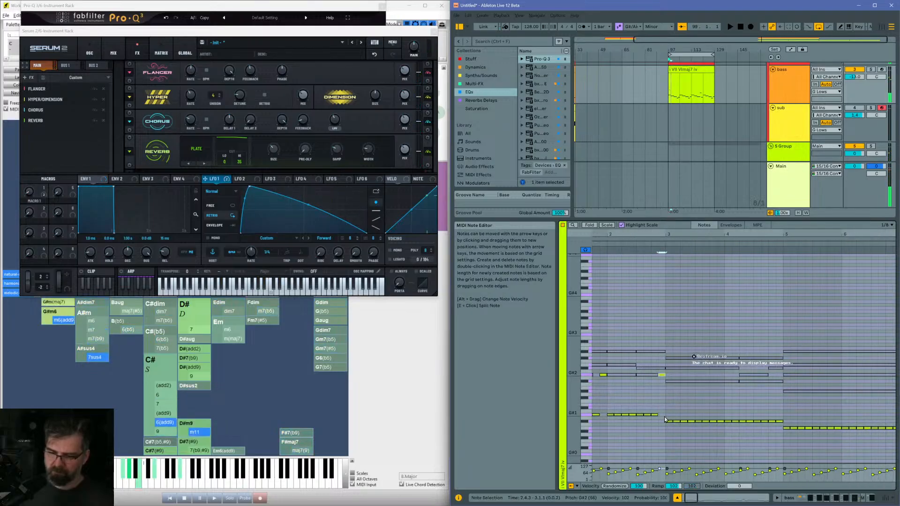
key("Down")
key("space")
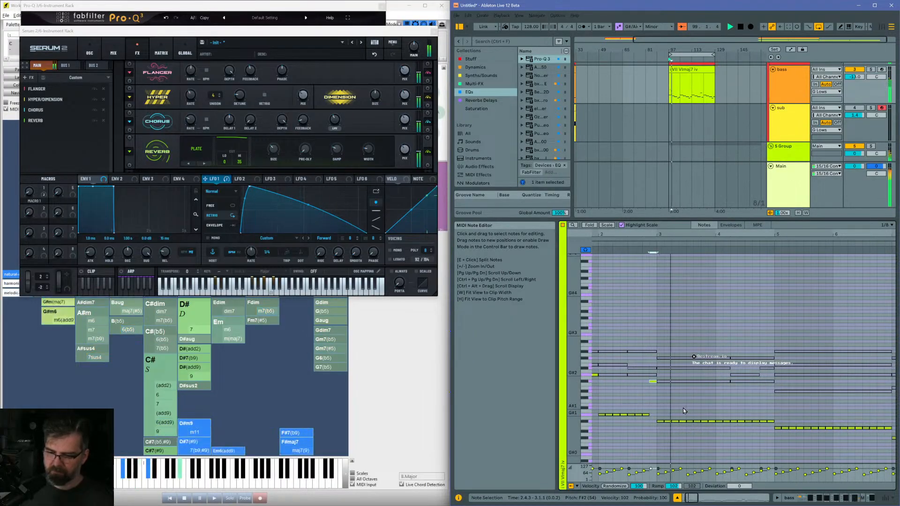
Step: Raise the last bass eighth note of bar 3 to F#2 and those of bars 4 and 5 to E2, checking with playback
left_click(671, 418)
left_click(669, 422)
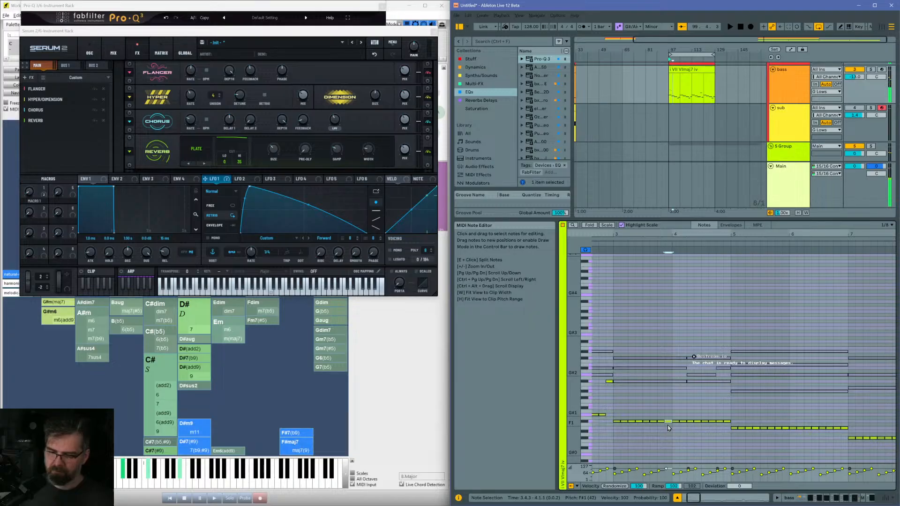
left_click(728, 421)
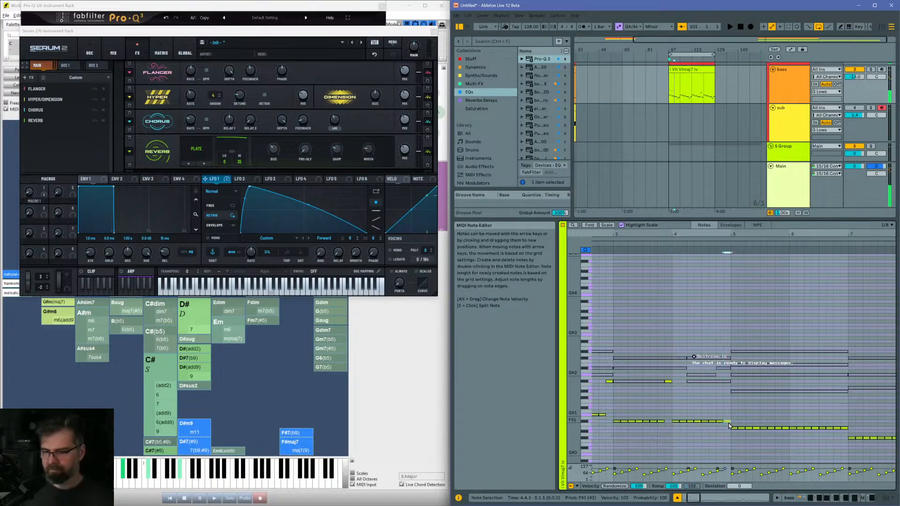
key("shift+Up")
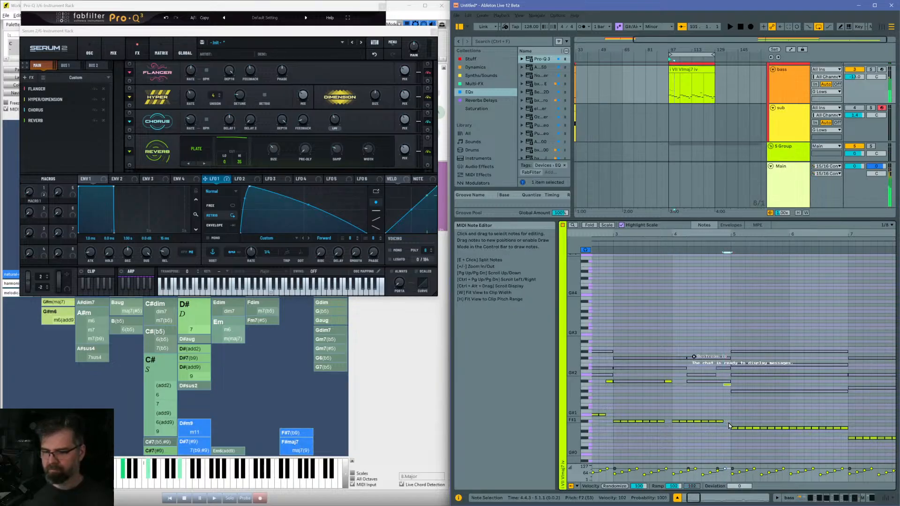
key("space")
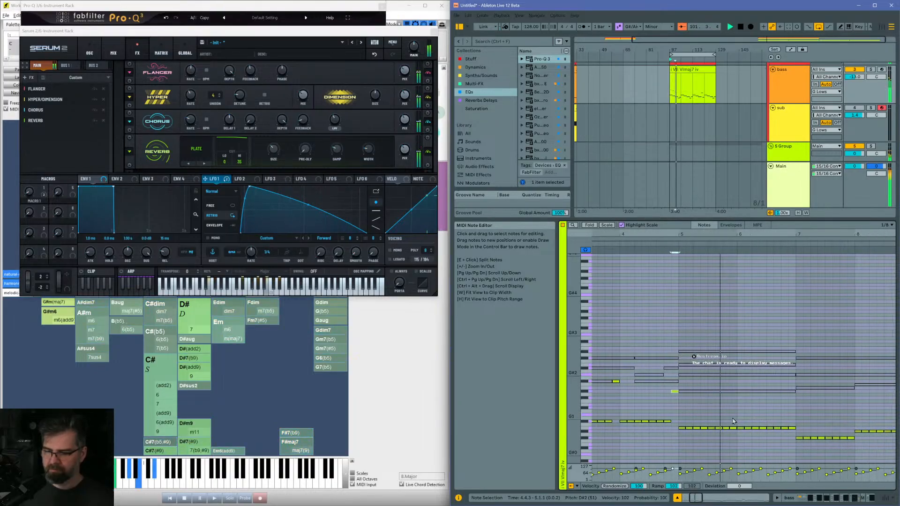
key("shift+Up")
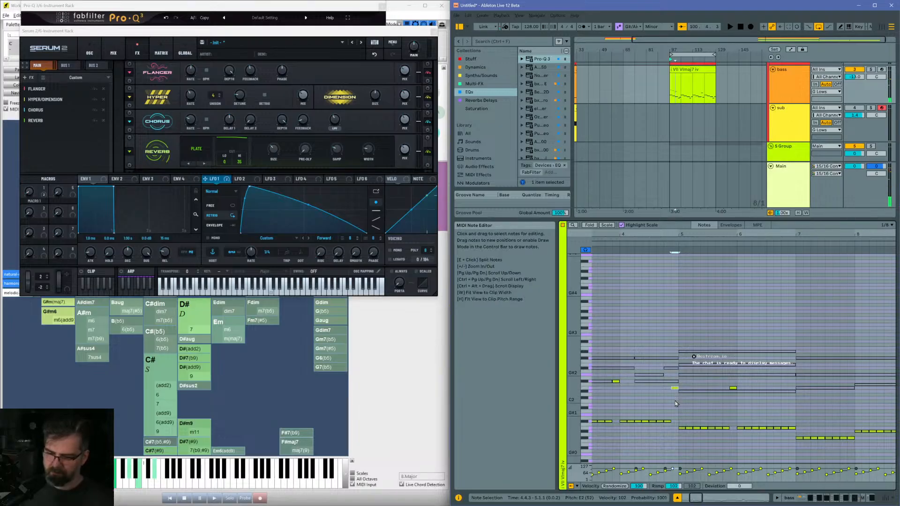
Step: Raise the bass note at 4.4.1 to D#2 and play the line from the clip start
key("Up")
key("Up")
key("Up")
key("Up")
key("Up")
key("Up")
key("Up")
key("Up")
key("Up")
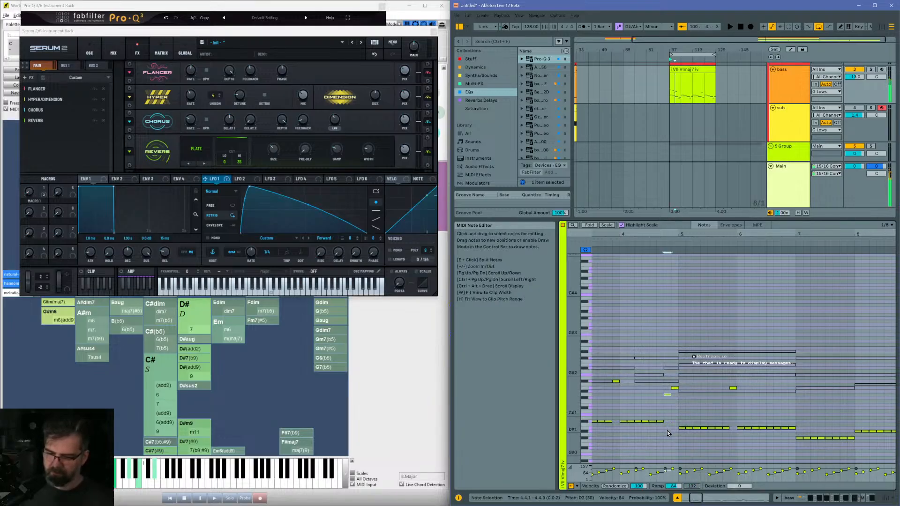
key("space")
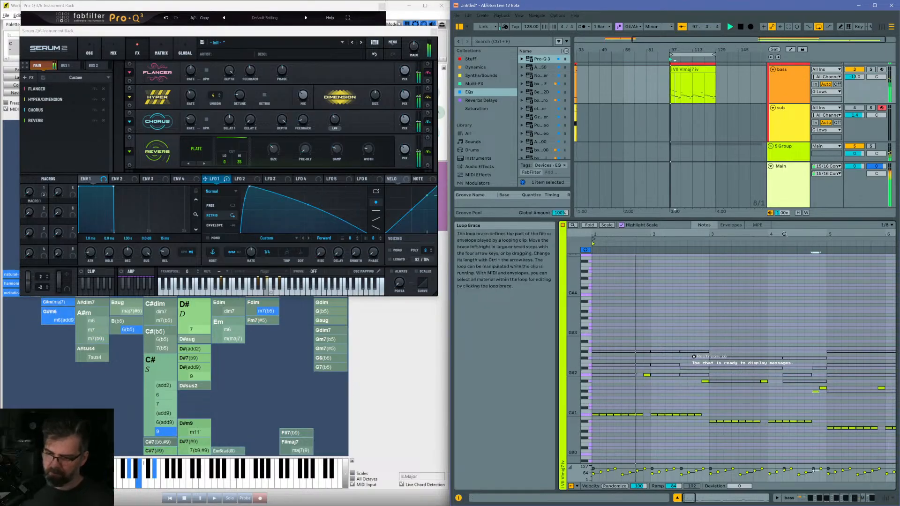
left_click_drag(788, 235, 788, 213)
left_click_drag(693, 235, 693, 231)
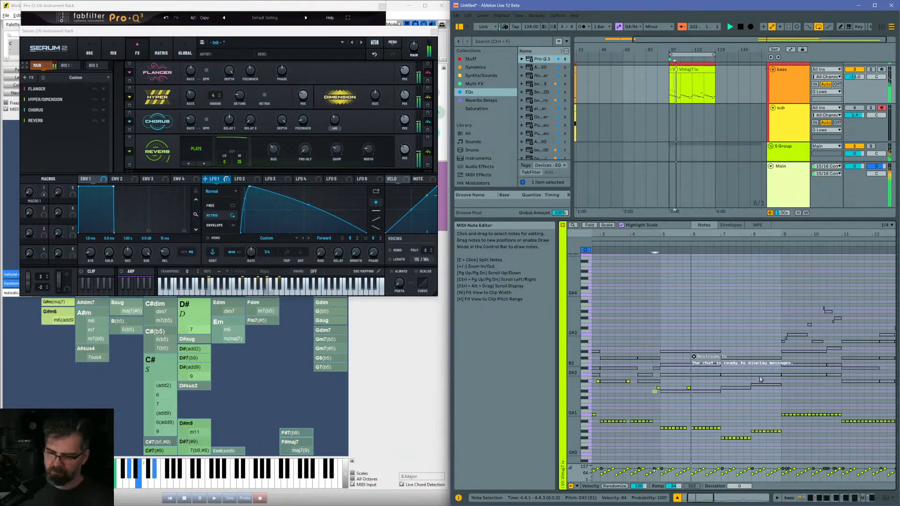
Step: Raise the last bass eighth note of bar 6 to C#2 and play from 4.3.1
left_click(720, 427)
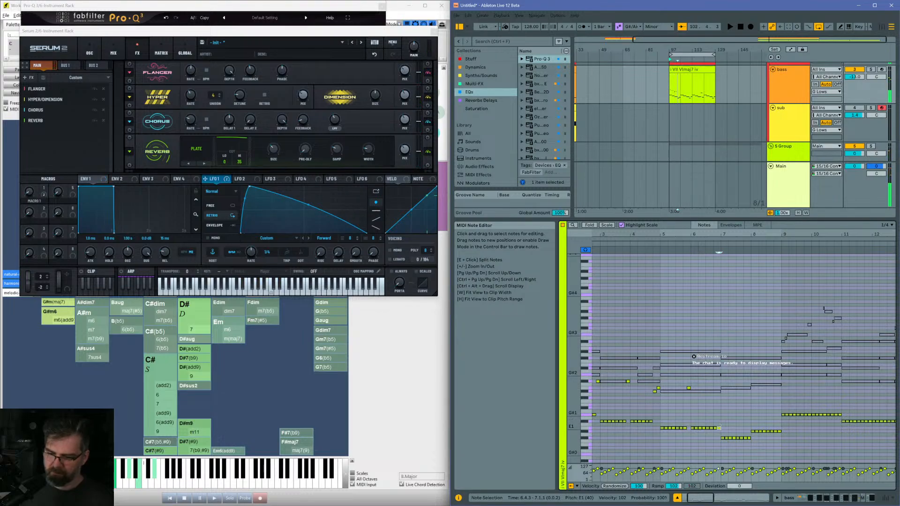
left_click(645, 401)
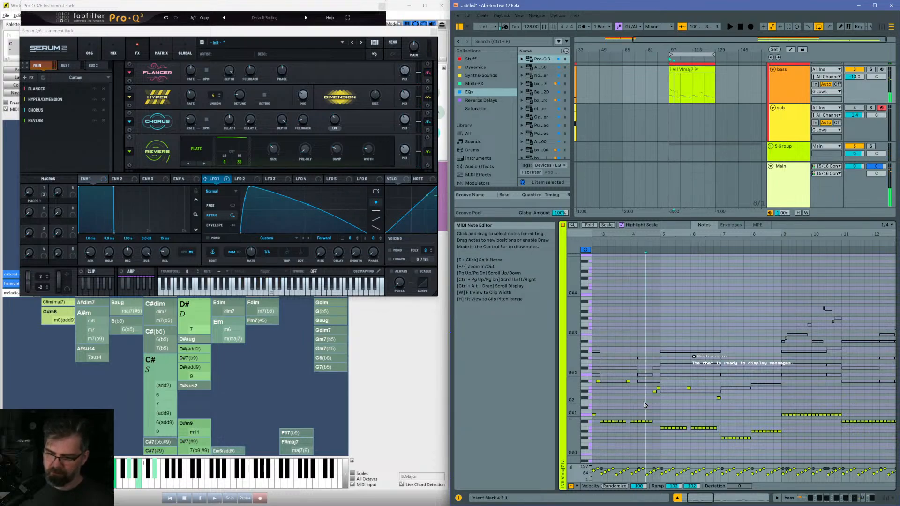
key("space")
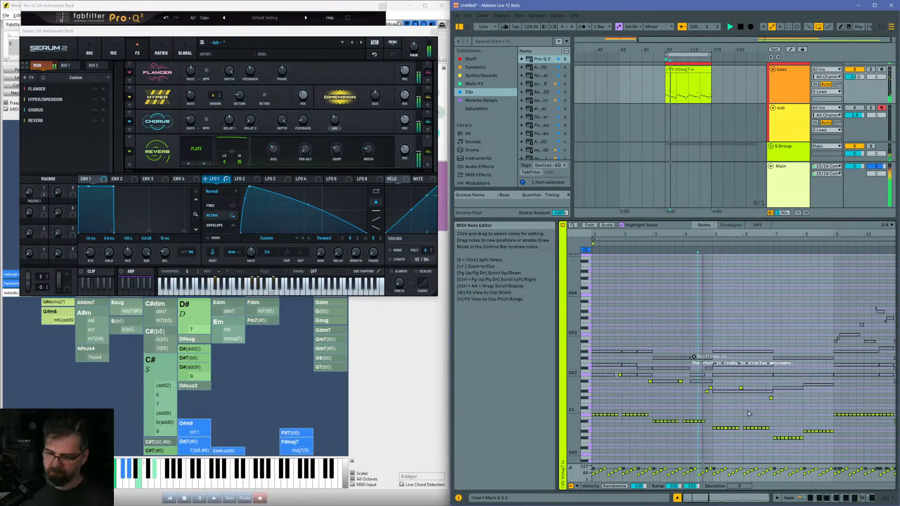
Step: Raise the last bass eighth note of bar 7 to G#1 and play back the transition into bar 8
left_click(801, 439)
key("shift+Up")
key("Up")
key("Up")
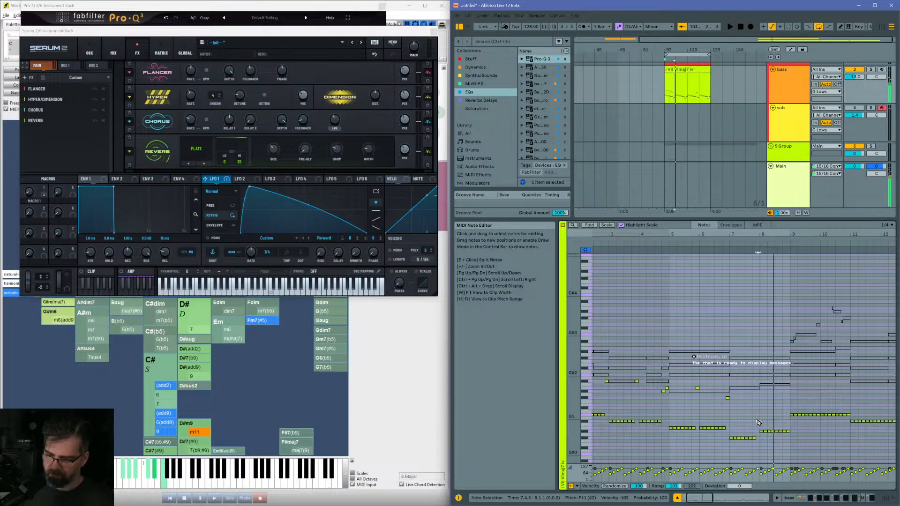
left_click(758, 416)
left_click(716, 413)
key("space")
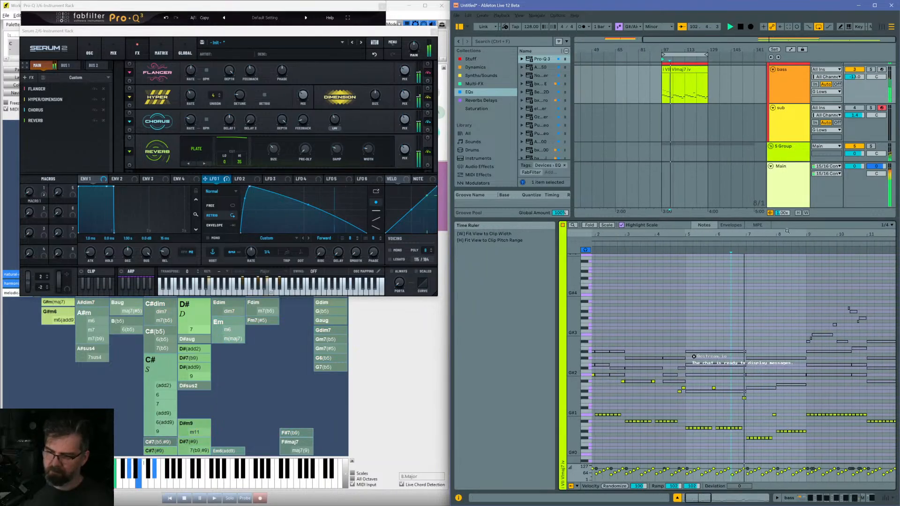
left_click_drag(780, 234, 778, 246)
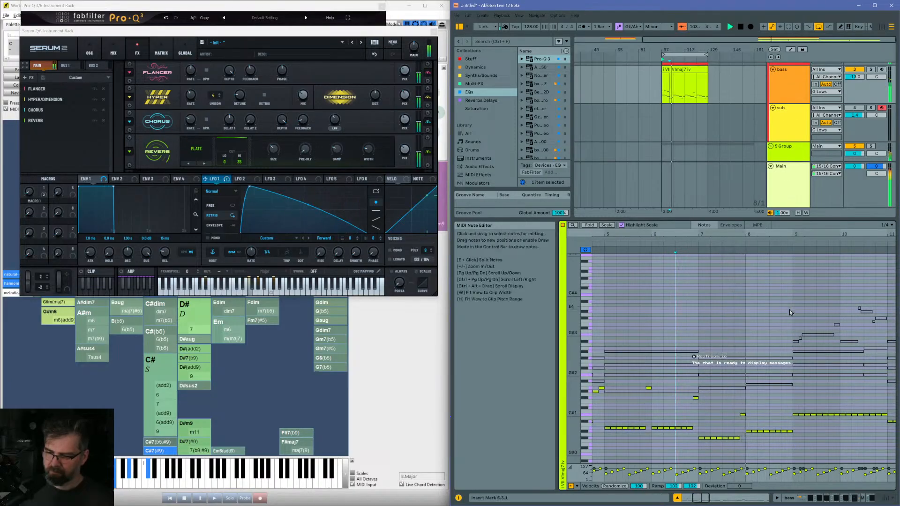
Step: Raise bar 8's off-beat bass notes at 8.1.3 and 8.3.3 to G#1, and play the line from the clip start
left_click(756, 431)
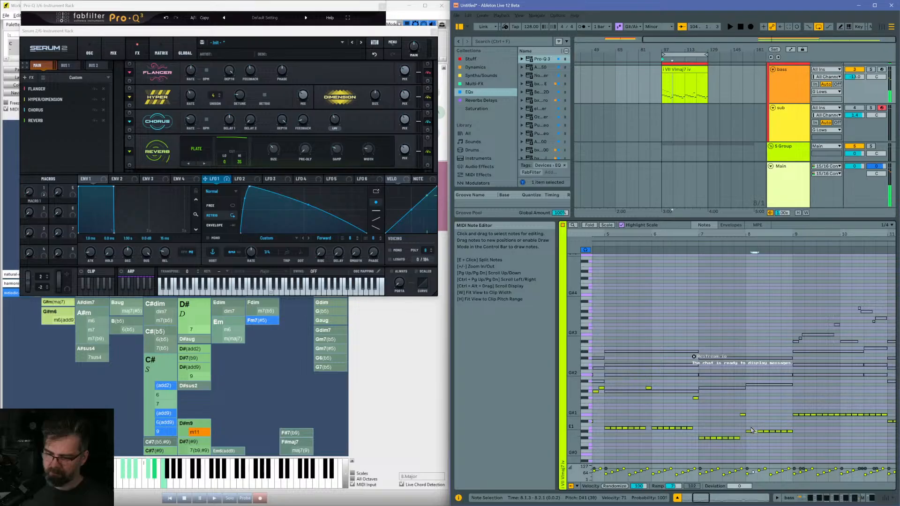
left_click(754, 428)
left_click_drag(756, 429, 731, 429)
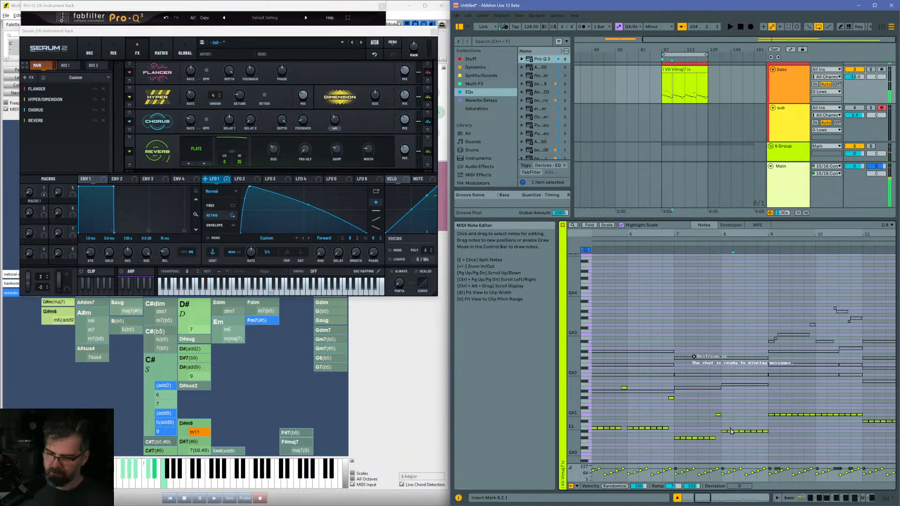
left_click(731, 431)
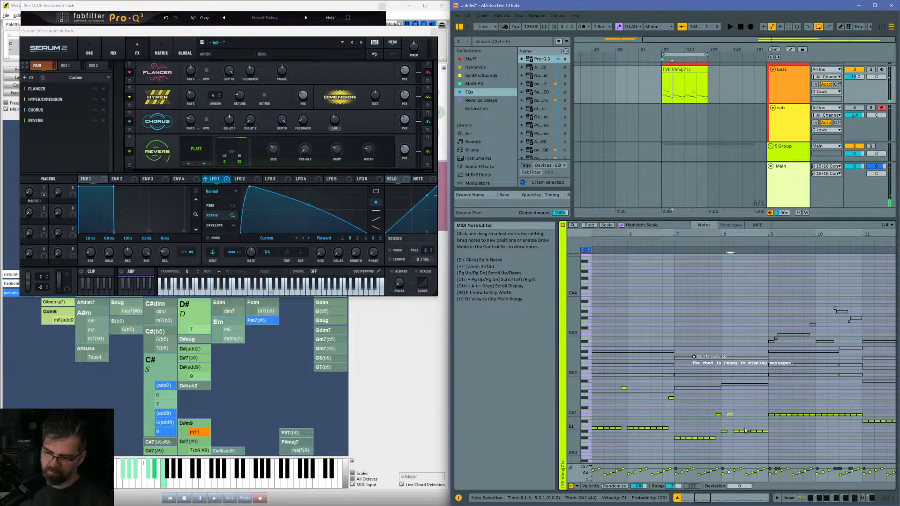
left_click(754, 431)
key("Up")
key("Up")
key("Up")
key("Up")
left_click(671, 419)
left_click(665, 417)
key("space")
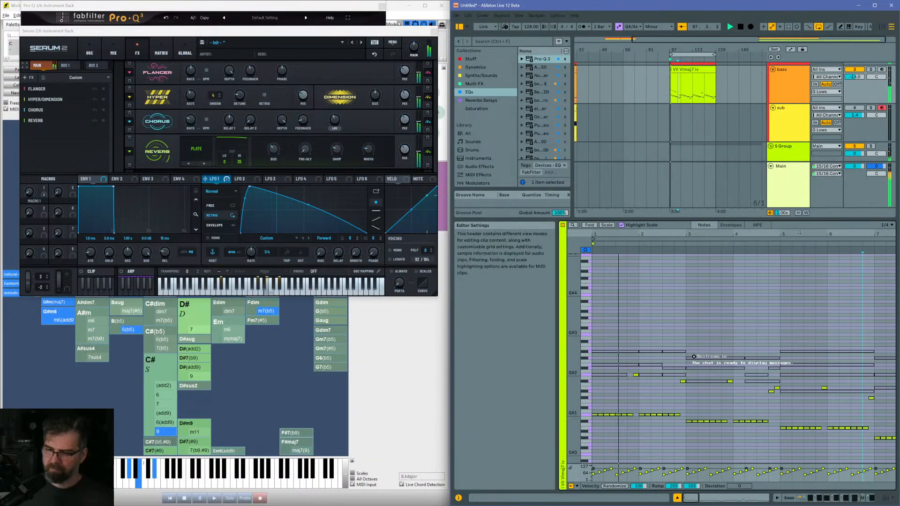
left_click_drag(693, 234, 725, 217)
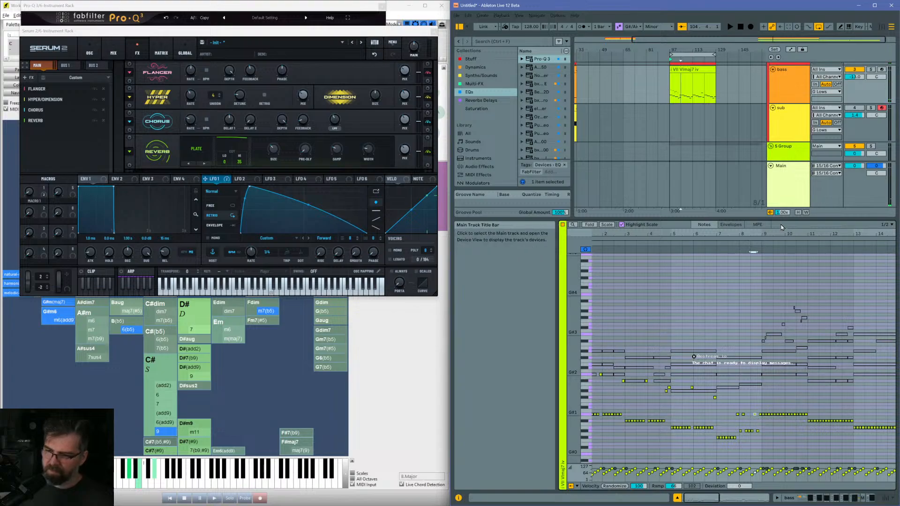
Step: Divide bar 9's bass notes into sixteenths and ramp the velocity of the first four from 39 to 85
left_click_drag(782, 234, 789, 291)
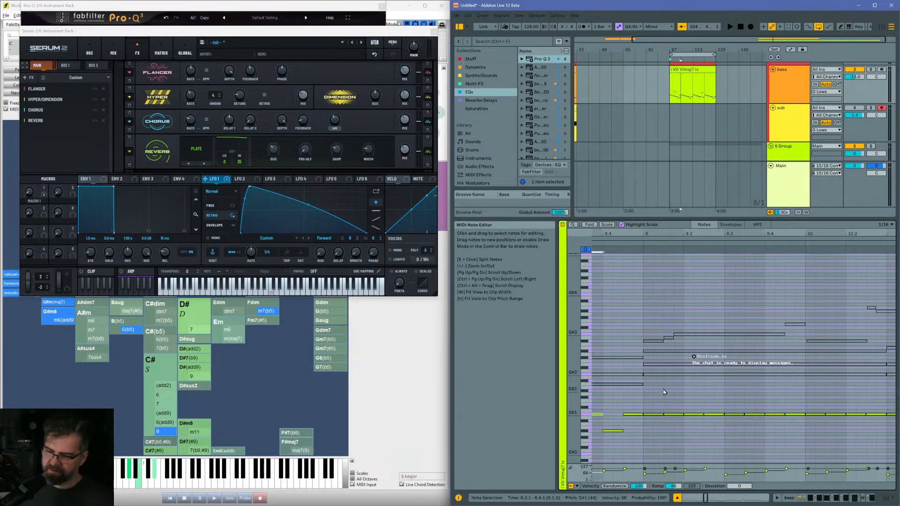
left_click_drag(643, 401, 792, 441)
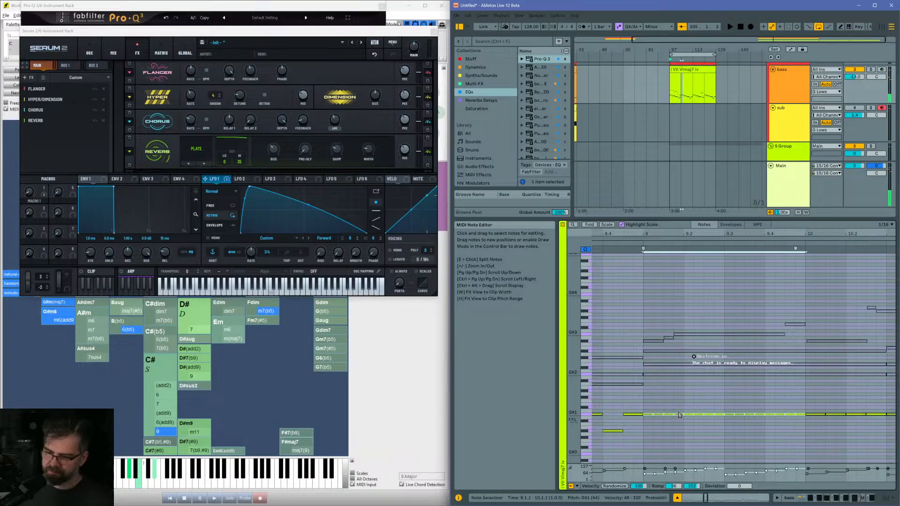
left_click_drag(649, 409, 674, 429)
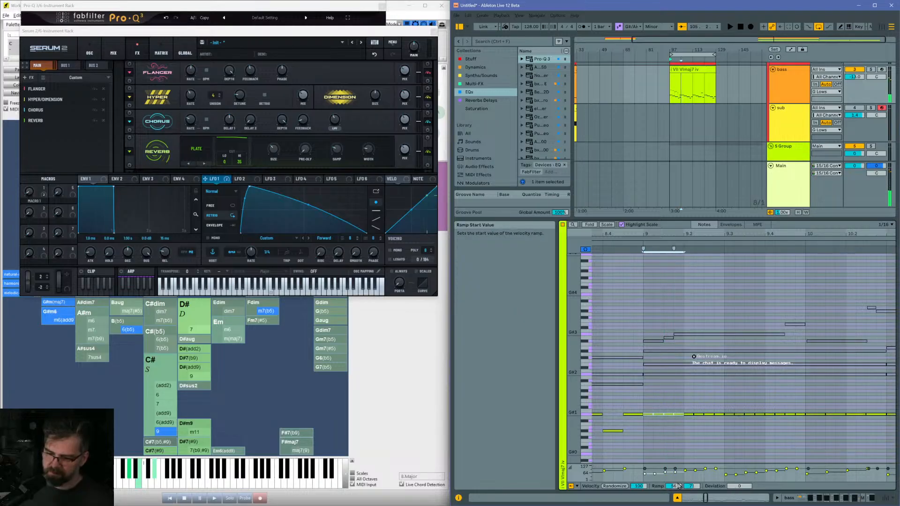
left_click_drag(674, 486, 674, 491)
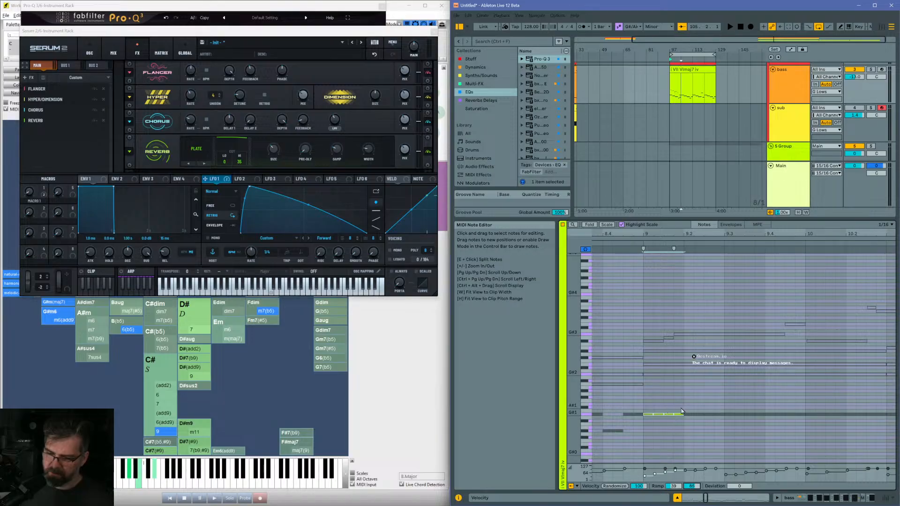
Step: Duplicate the ramped four-note group across the remaining beats of bar 9 and play the bass line back
left_click_drag(682, 408, 648, 421)
key("ctrl+d")
key("ctrl+d")
key("ctrl+d")
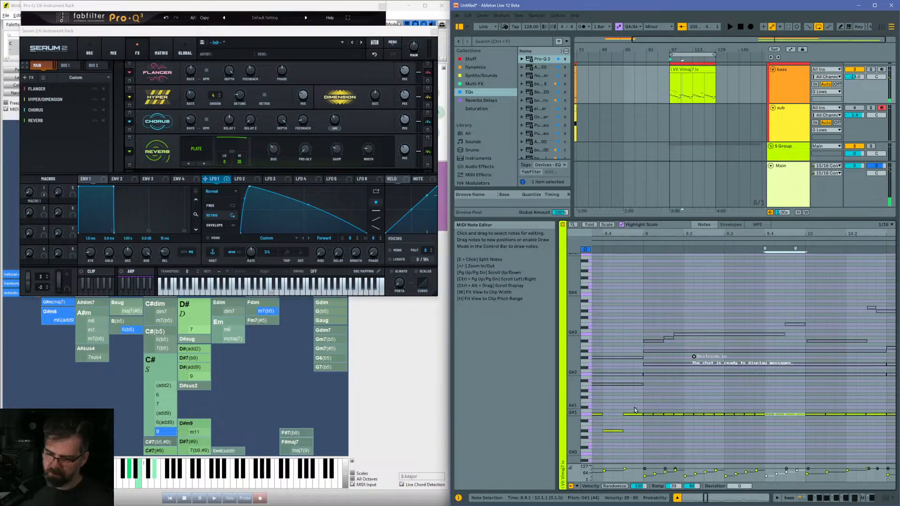
left_click(638, 410)
key("space")
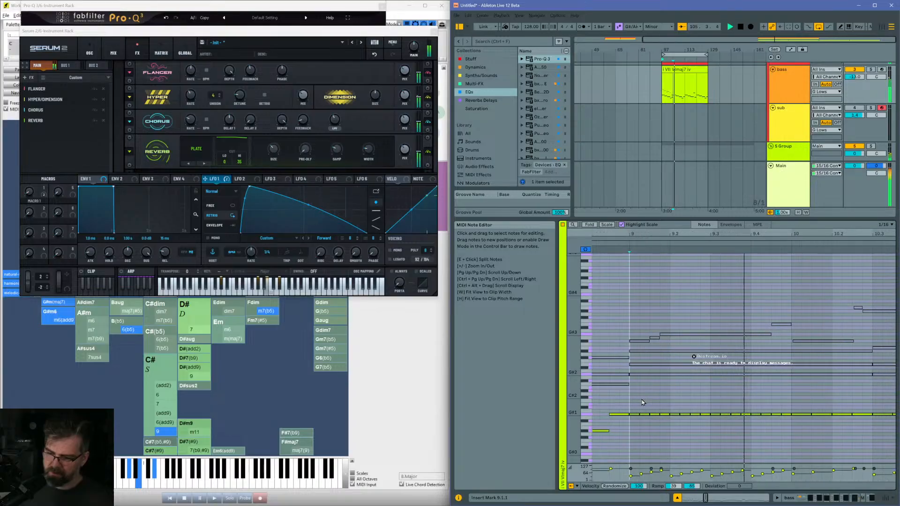
key("space")
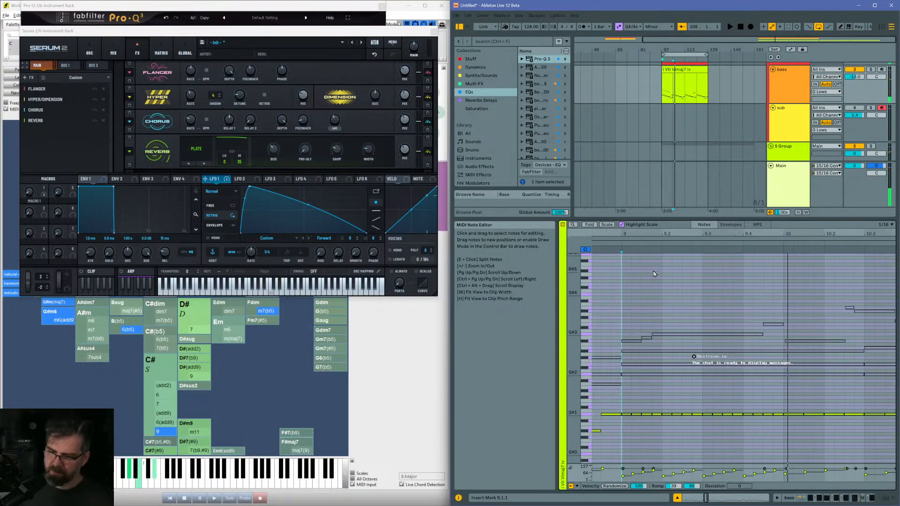
key("space")
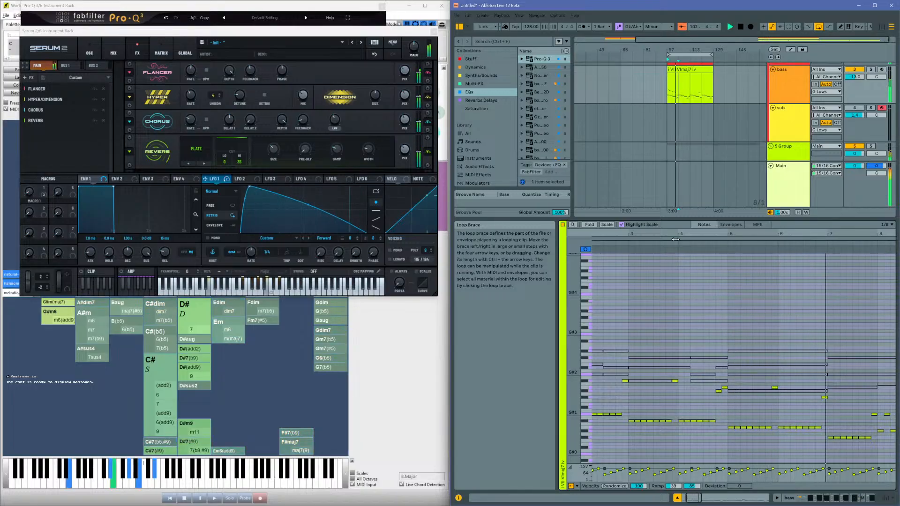
left_click(682, 28)
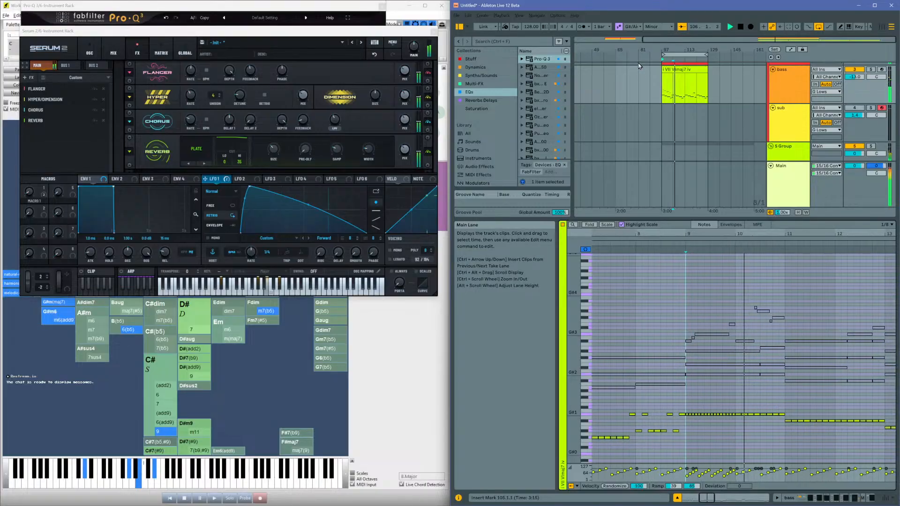
key("space")
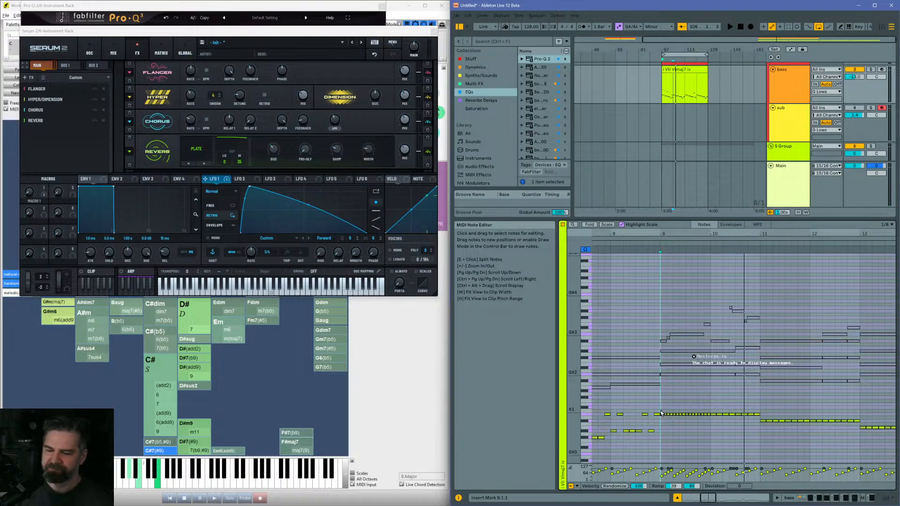
Step: Copy bar 9's sixteenth-note pattern over bar 10 on G#1 and over bars 11 and 12 on F#1
left_click(709, 429)
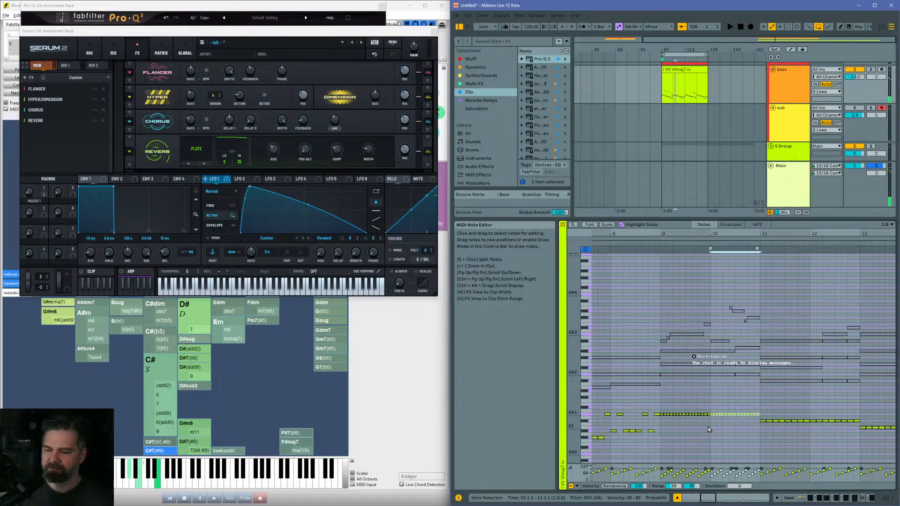
key("ctrl+d")
key("Down")
key("Down")
key("ctrl+d")
Step: Duplicate the sixteenth-note pattern into bars 13 and 14 on E1 and bar 15 on C#1
key("ctrl+d")
key("Down")
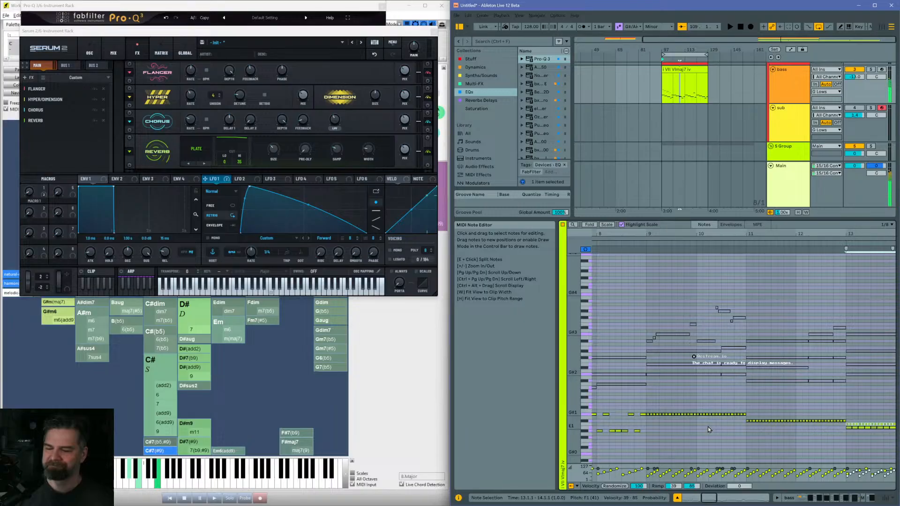
key("ctrl+d")
key("ctrl+d")
key("Down")
key("Down")
key("Down")
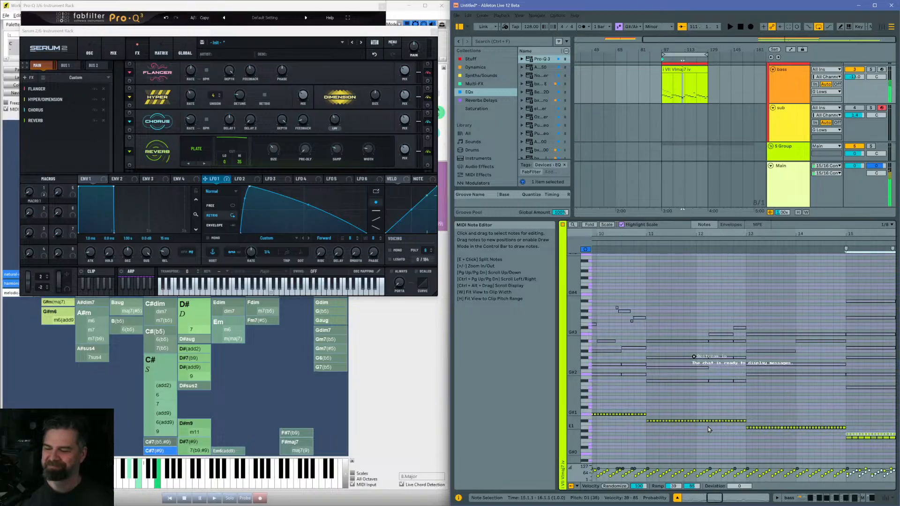
key("Down")
Step: Duplicate the sixteenth-note pattern into bar 16 on E1 and bars 17 and 18 on G#1
key("ctrl+d")
key("Up")
key("Up")
key("Up")
key("ctrl+d")
key("Down")
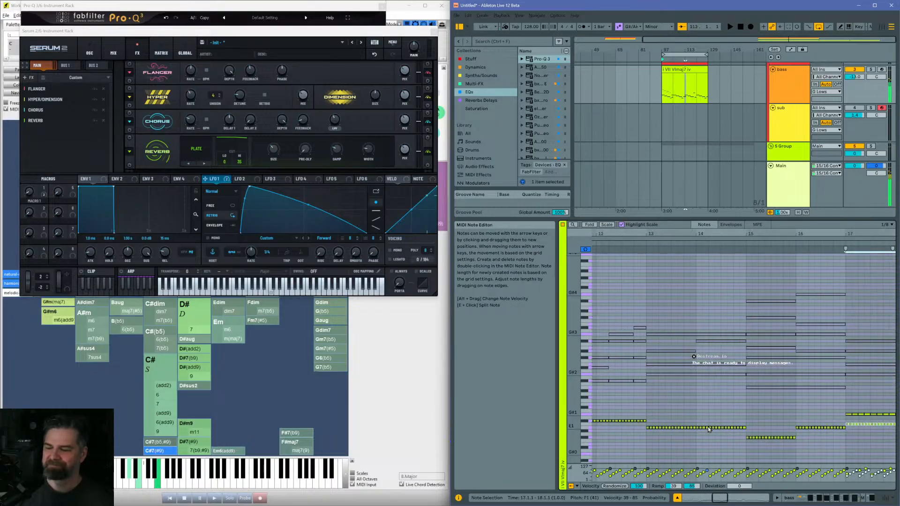
key("ctrl+d")
Step: Duplicate the sixteenth-note pattern into bars 19 and 20 on F#1 and bar 21 on E1
key("ctrl+d")
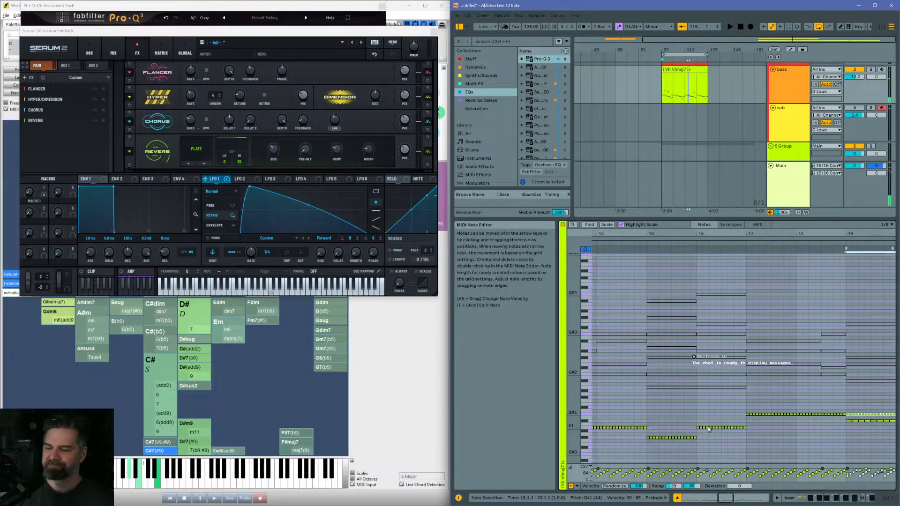
key("Down")
key("Down")
key("ctrl+d")
key("ctrl+d")
key("Down")
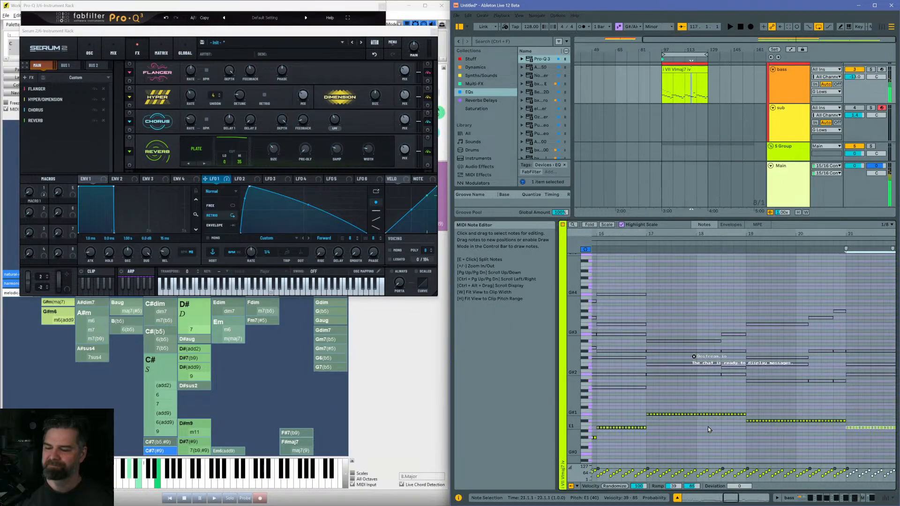
Step: Duplicate the sixteenth-note pattern into bar 22 on E1 and bar 23 on C#2
key("ctrl+d")
key("ctrl+d")
key("Up")
key("Up")
key("Up")
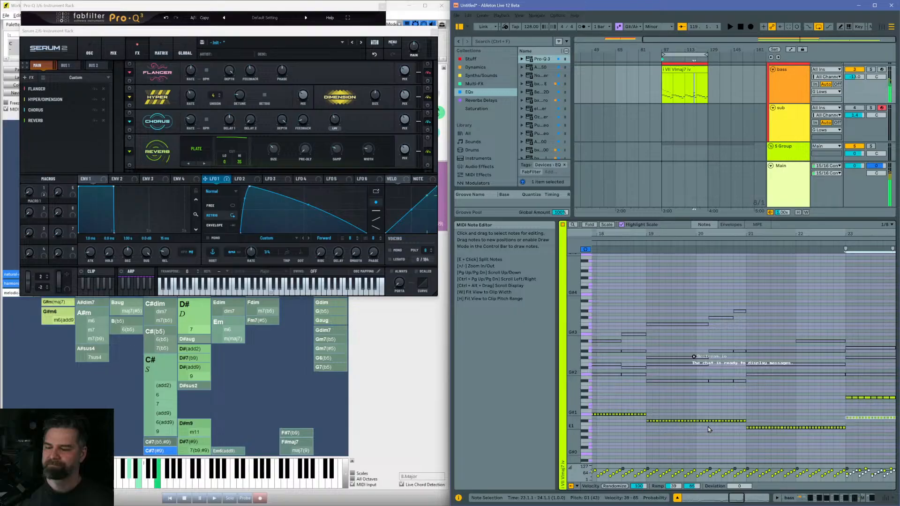
key("Up")
key("Up")
key("Up")
key("Up")
key("Up")
Step: Duplicate the sixteenth-note pattern into bar 24 on D#1 and bars 25 and 26 on G#1
key("ctrl+d")
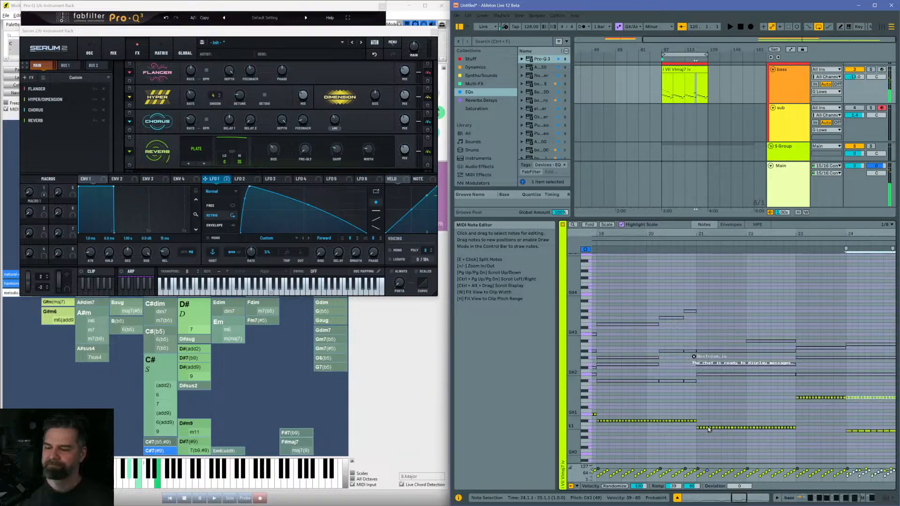
key("Down")
key("Down")
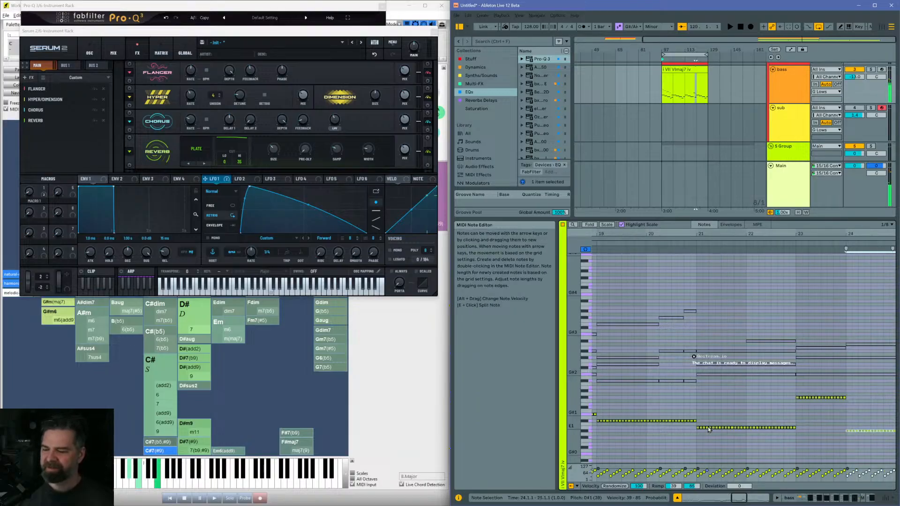
key("ctrl+d")
key("ctrl+d")
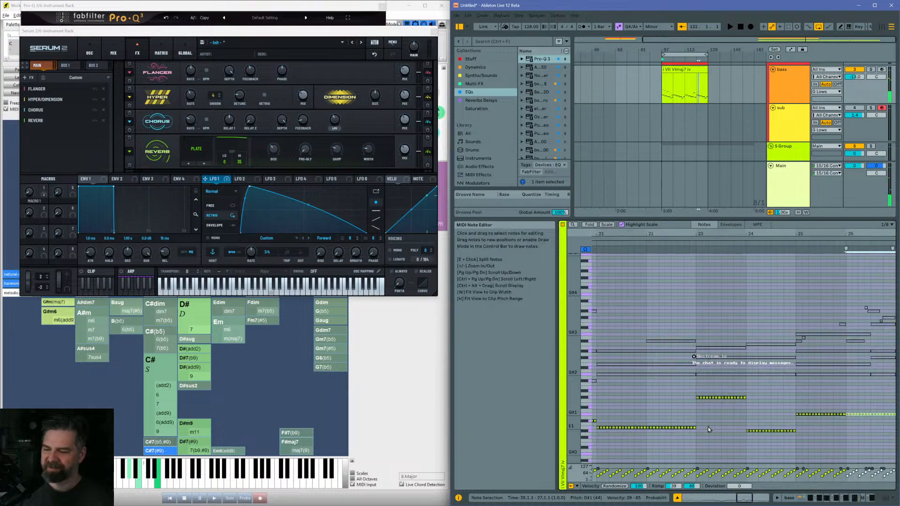
key("Up")
key("Up")
Step: Duplicate the sixteenth-note pattern into bars 27 and 28 on F#1 and bars 29 and 30 on E1
key("ctrl+d")
key("Down")
key("Down")
key("ctrl+d")
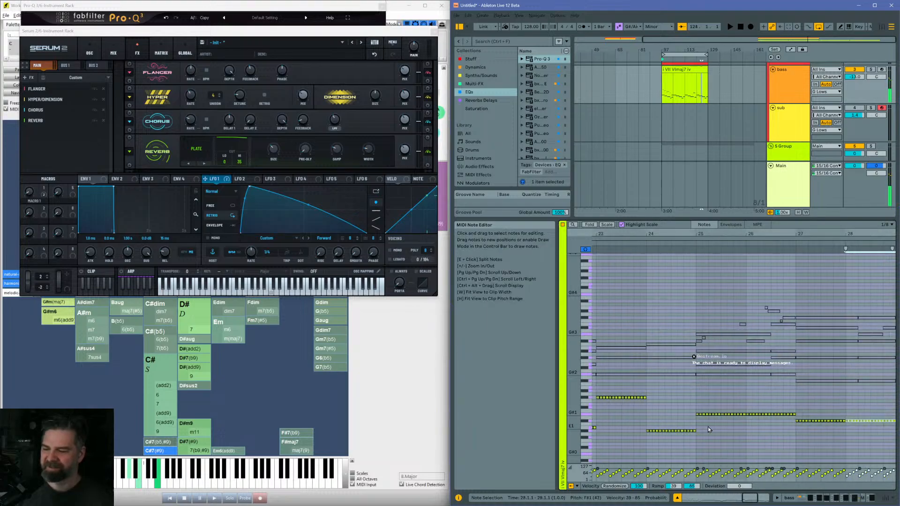
key("ctrl+d")
key("Down")
key("Down")
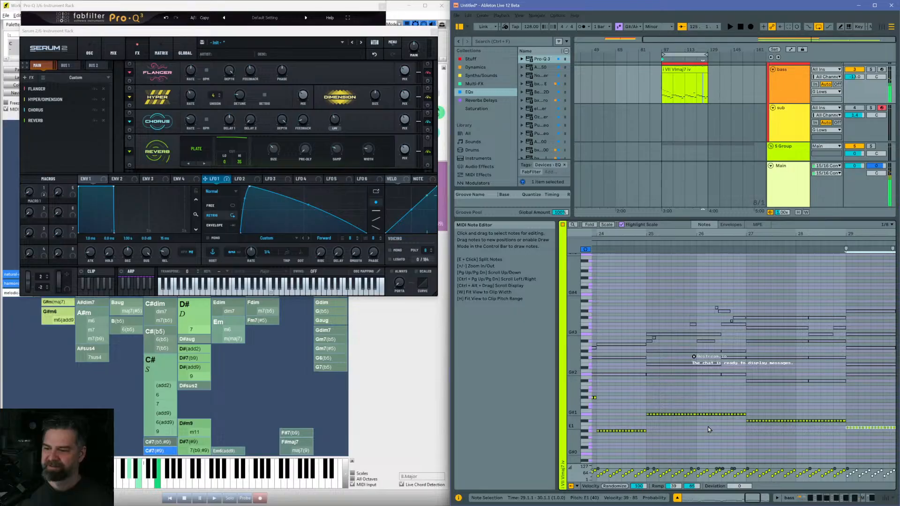
key("ctrl+d")
Step: Duplicate the sixteenth-note pattern into bar 31 on C#1, bar 32 on E1 and bar 33 on F1
key("ctrl+d")
key("Down")
key("Down")
key("Down")
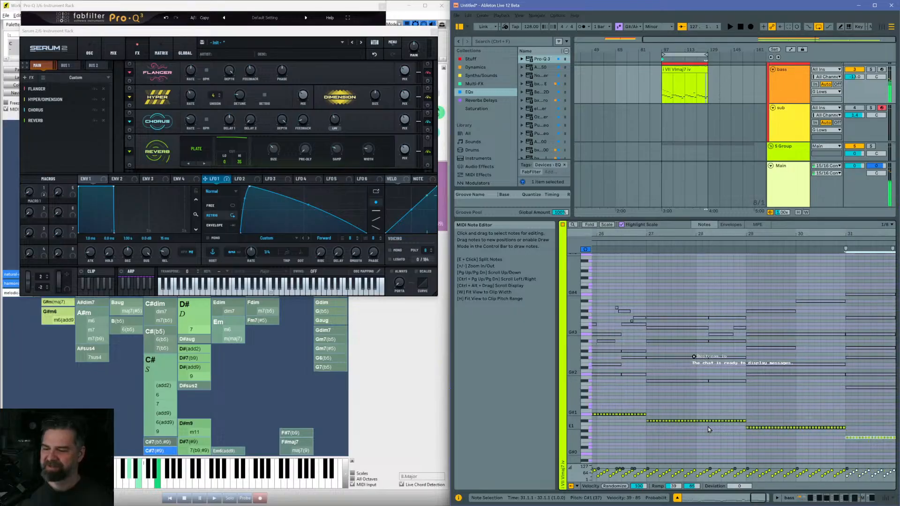
key("ctrl+d")
key("Up")
key("Up")
key("Up")
key("ctrl+d")
key("Up")
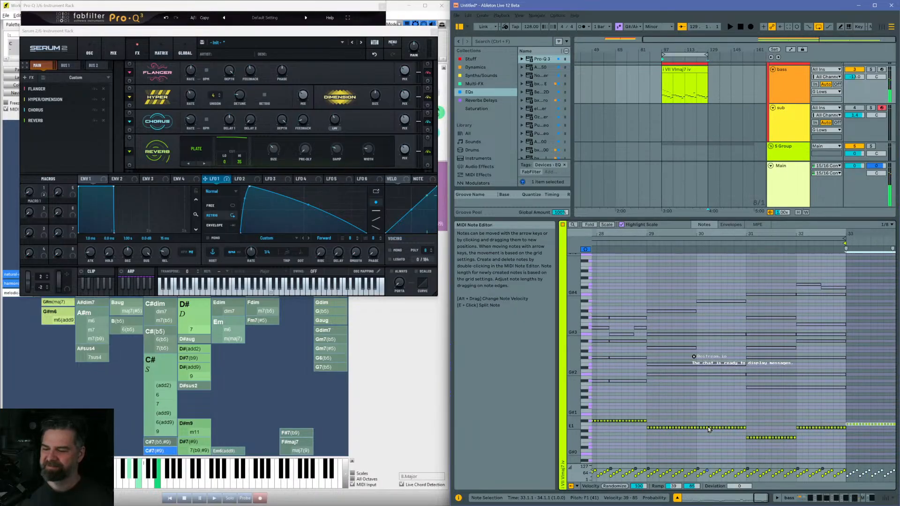
Step: Play the bass clip and raise the velocities of all bass notes from the start of bar 9 to the clip's end
key("space")
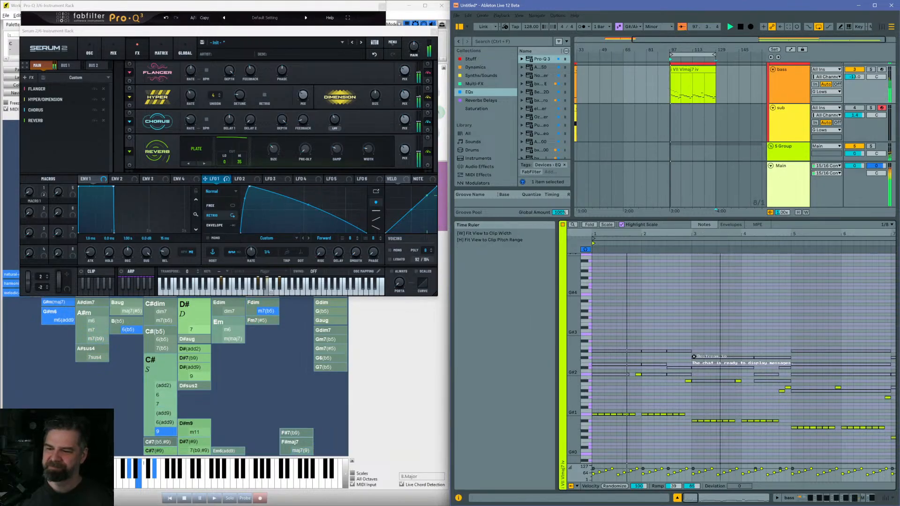
left_click_drag(720, 232, 638, 232)
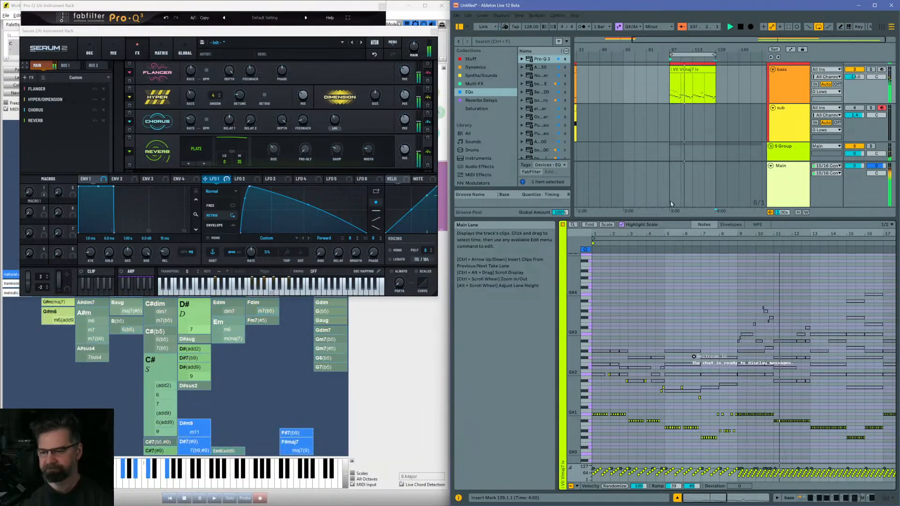
mouse_move(682, 234)
left_mouse_down()
mouse_move(675, 211)
mouse_move(693, 232)
left_mouse_up()
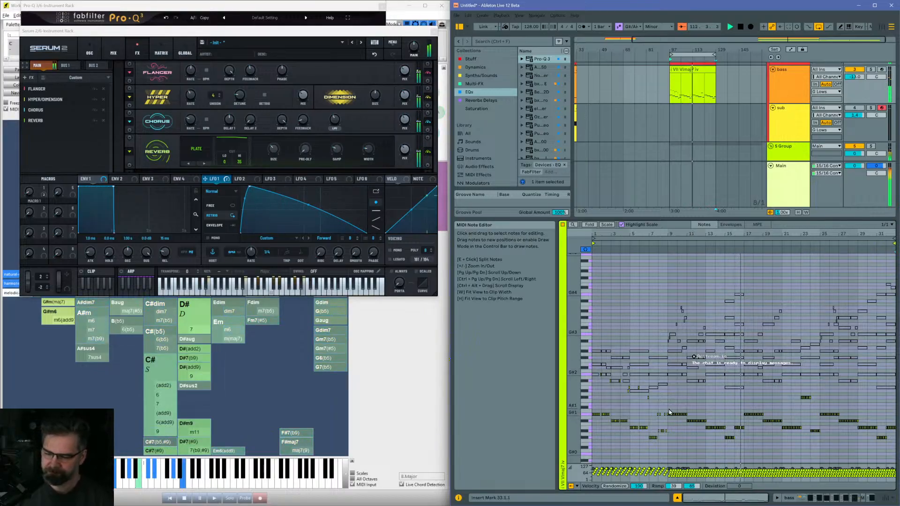
left_click(670, 411)
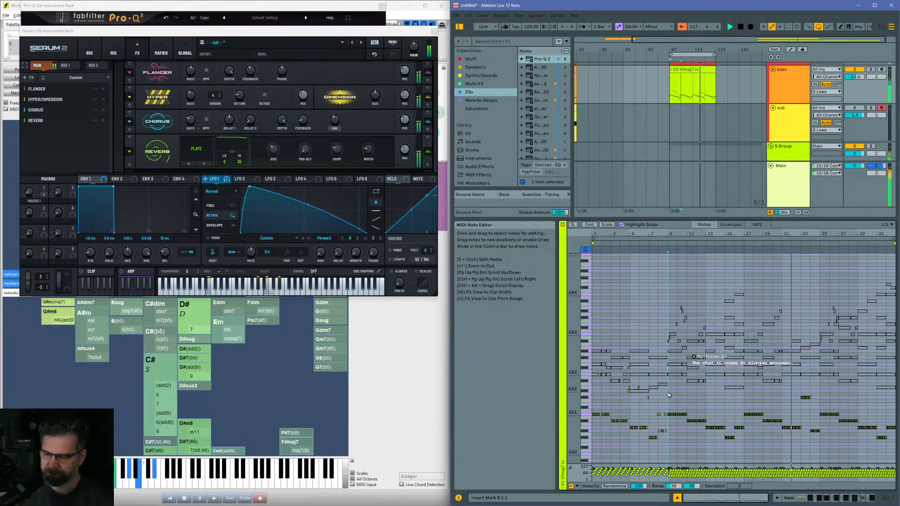
left_click_drag(668, 393, 895, 456)
left_click_drag(668, 470, 669, 466)
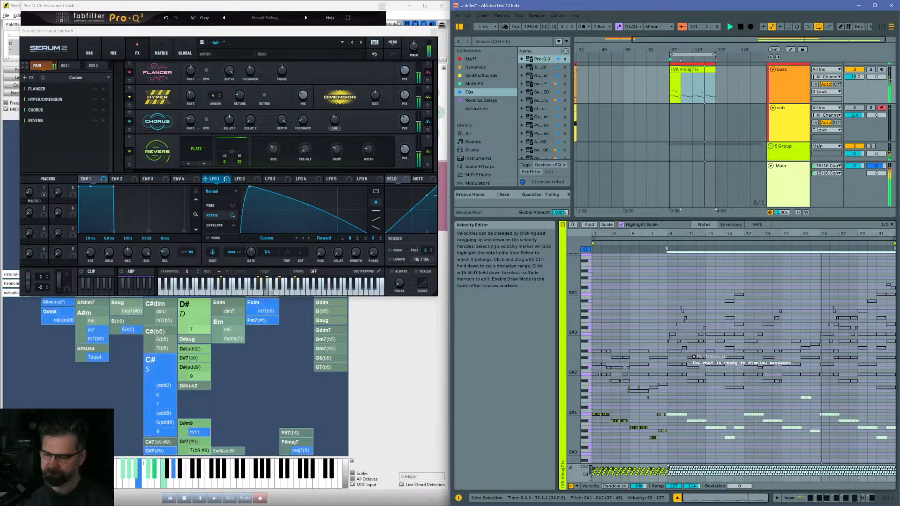
left_click(688, 448)
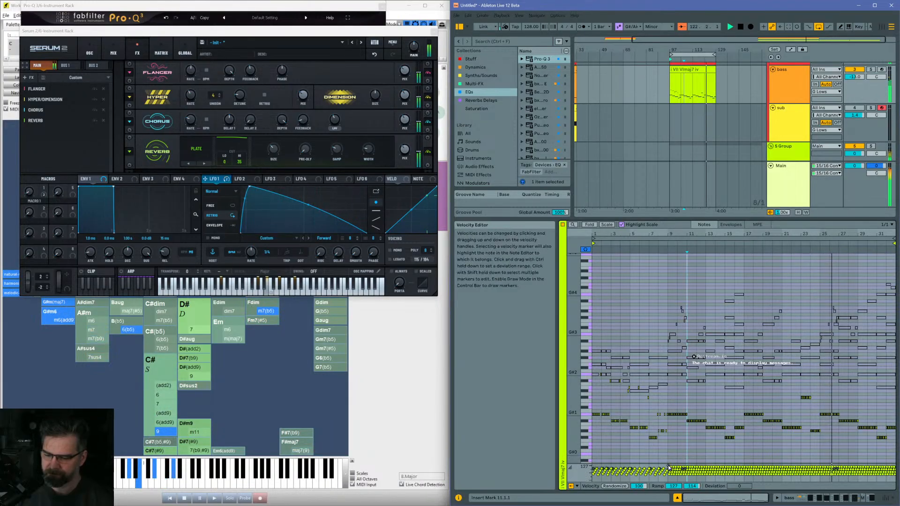
Step: Lower the velocity of the G#1 note leading into bar 9 to about 109 and stop playback
left_click_drag(669, 466, 668, 468)
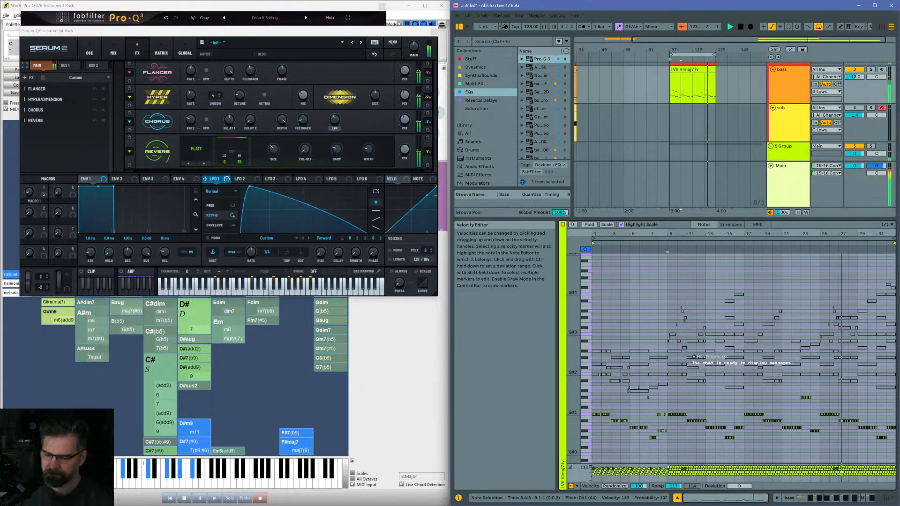
left_click(682, 444)
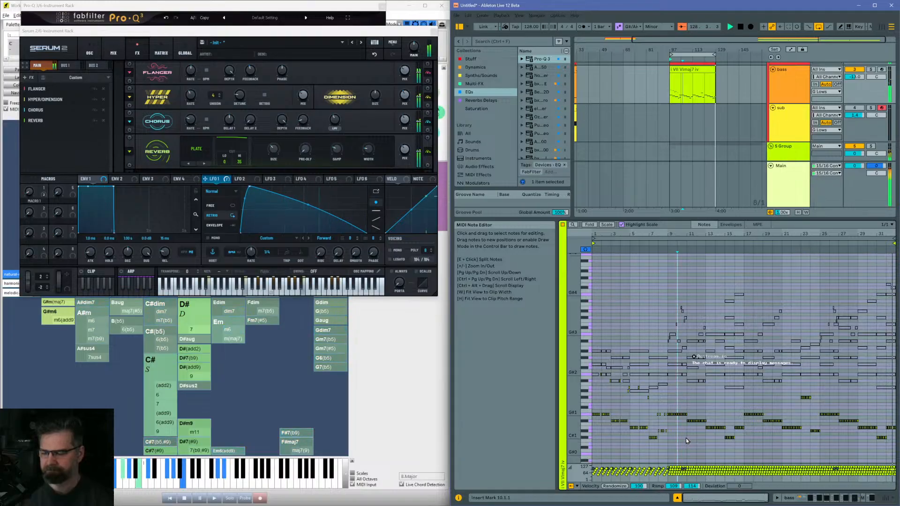
key("space")
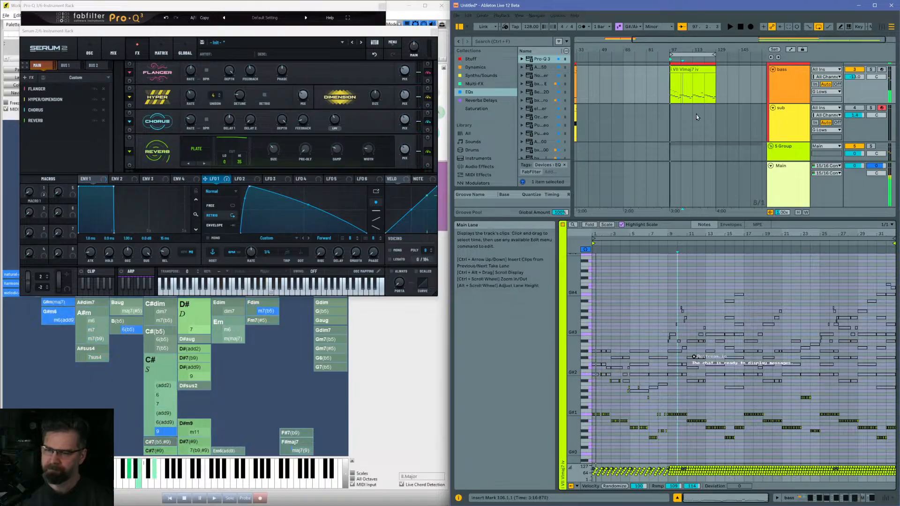
Step: Copy the 32-bar bass clip onto the sub track at bar 97, start playback and activate the sub track
left_click(694, 71)
scroll(700, 112, "up", 1)
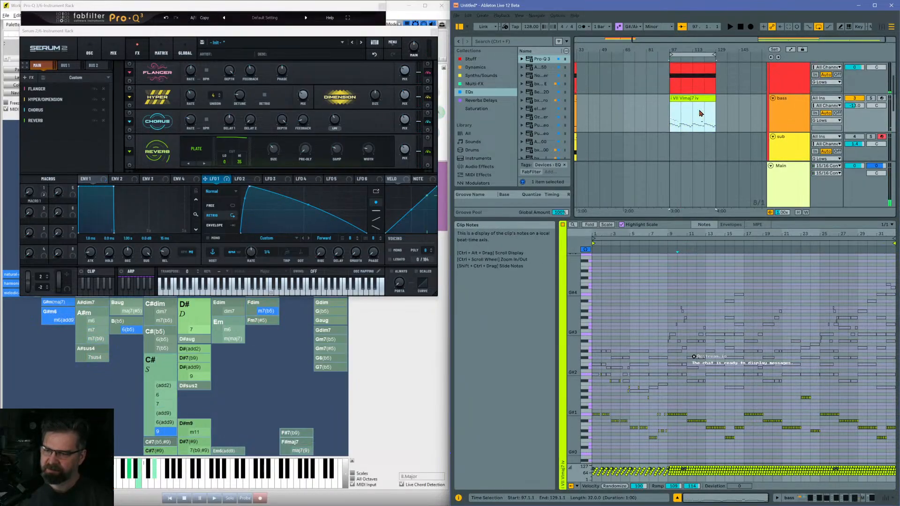
scroll(700, 113, "down", 1)
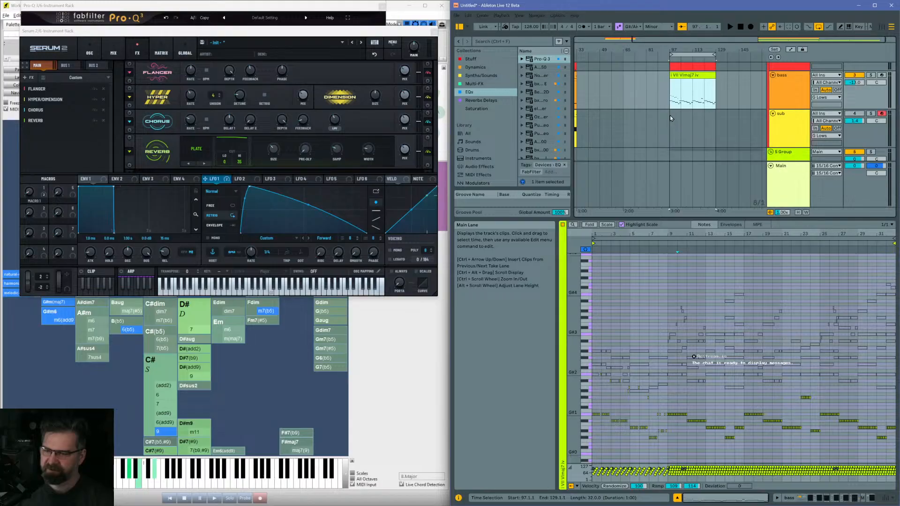
left_click(671, 116)
key("ctrl+v")
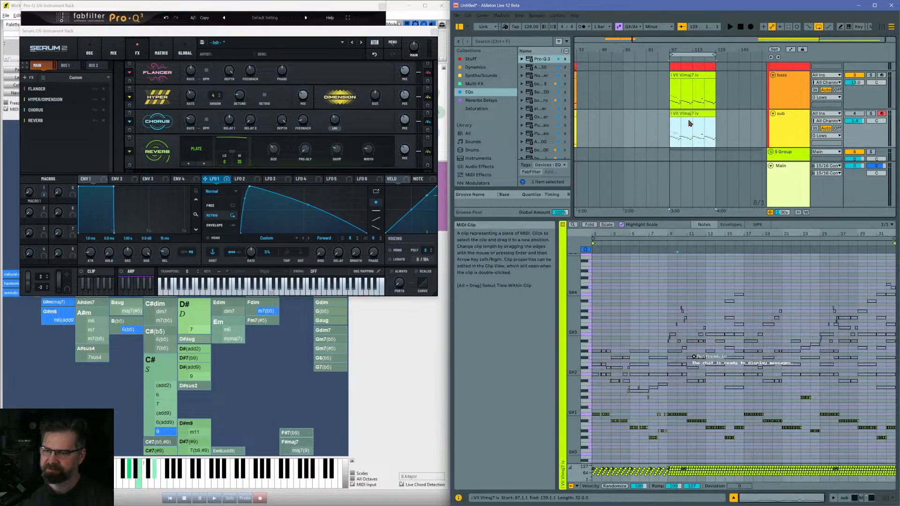
key("space")
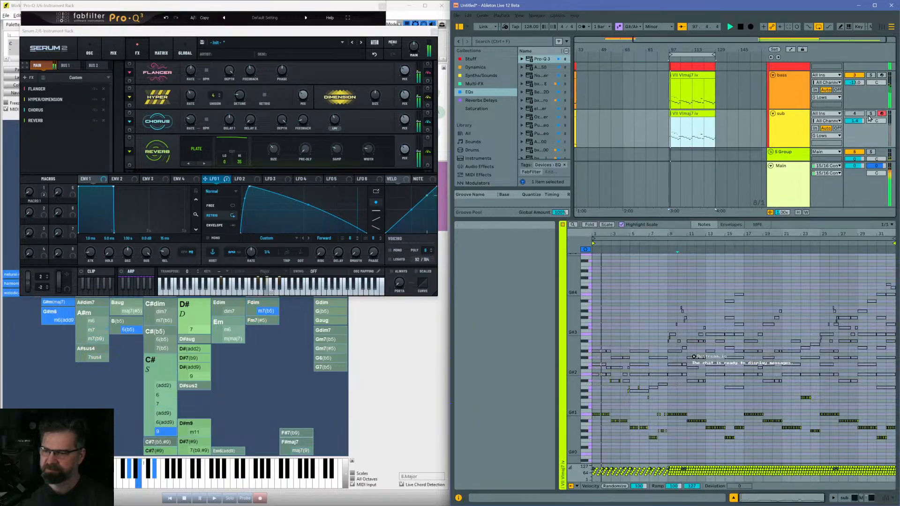
left_click(853, 114)
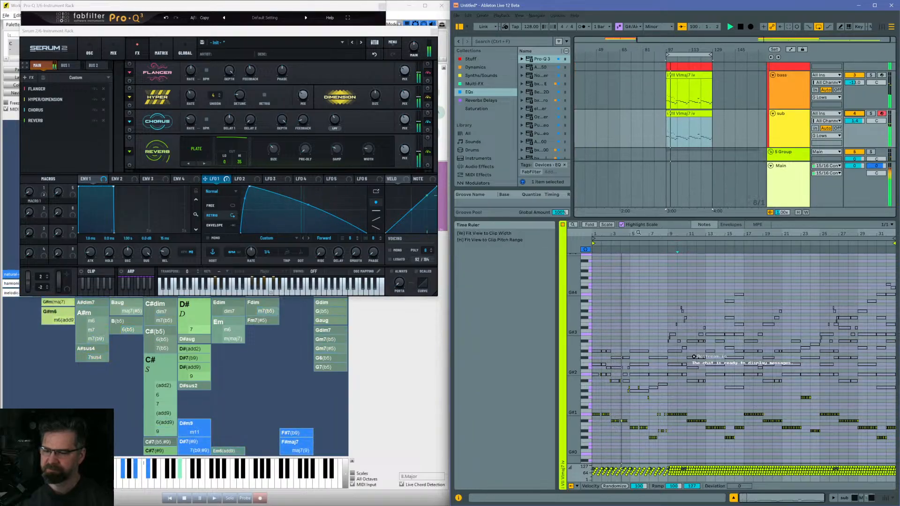
Step: Lower the octave-jump notes in bars 1 to 4 of the sub clip by one octave, to G#1 and F#1
left_click_drag(601, 236, 606, 395)
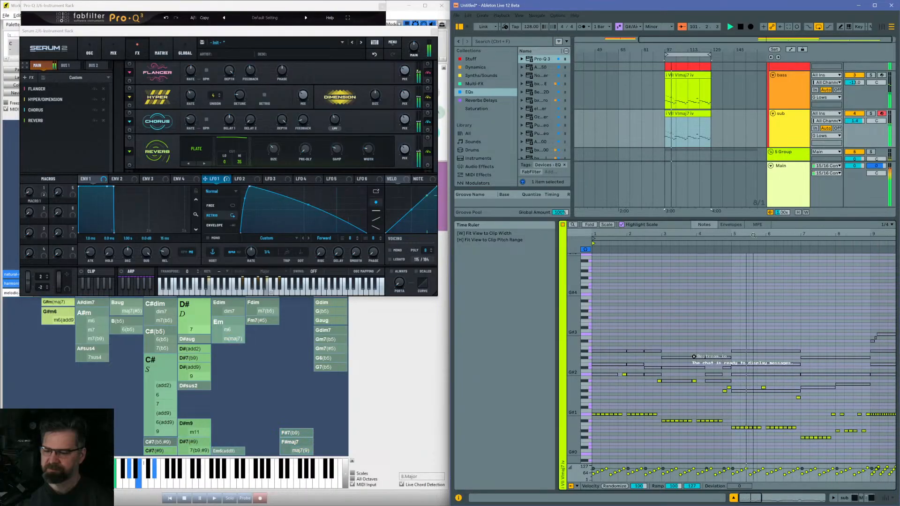
left_click(625, 374)
key("shift+Down")
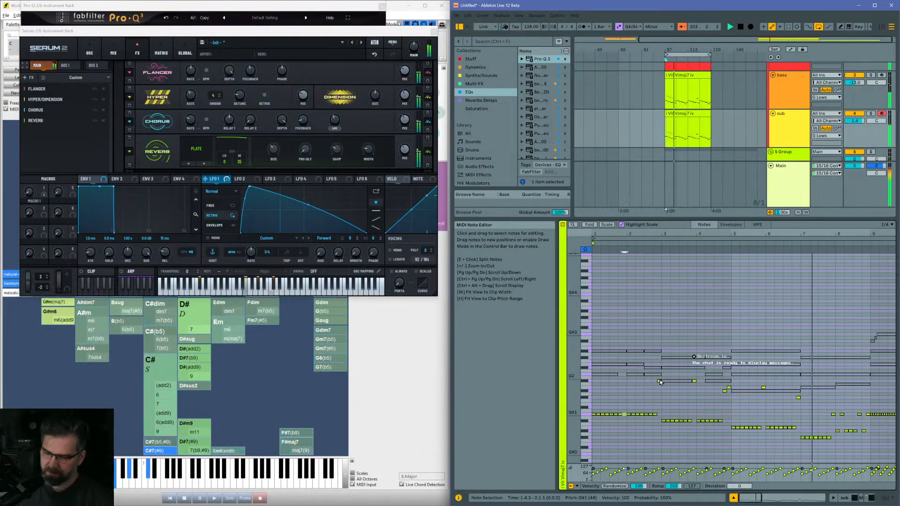
left_click(659, 381)
key("shift+Down")
left_click(694, 382)
key("shift+Down")
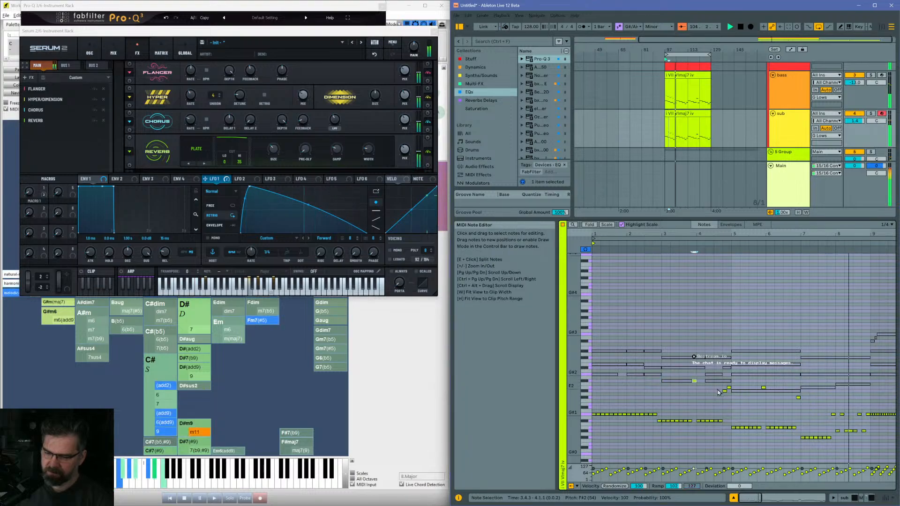
Step: Lower the sub clip's high notes from the end of bar 4 through bar 6 by one octave, to D#1, E1 and C#1
left_click_drag(723, 384, 730, 393)
key("shift+Down")
left_click(763, 388)
key("shift+Down")
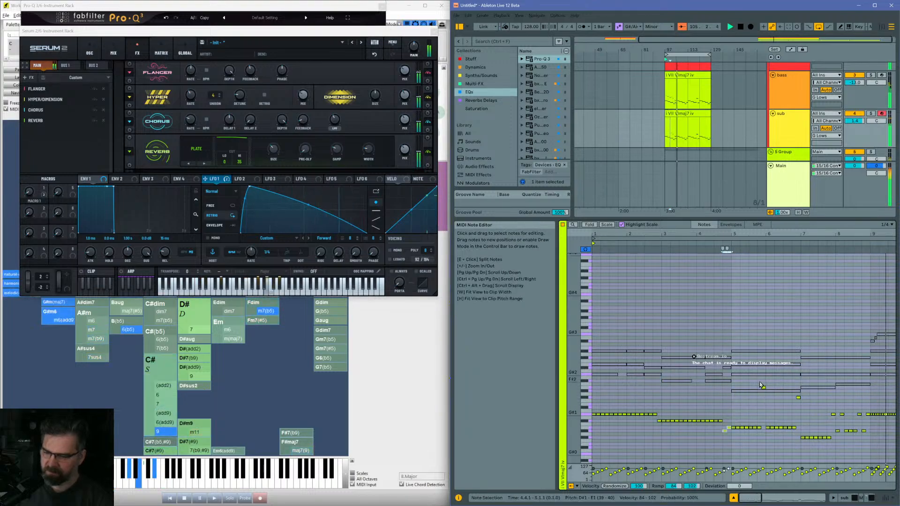
left_click(799, 399)
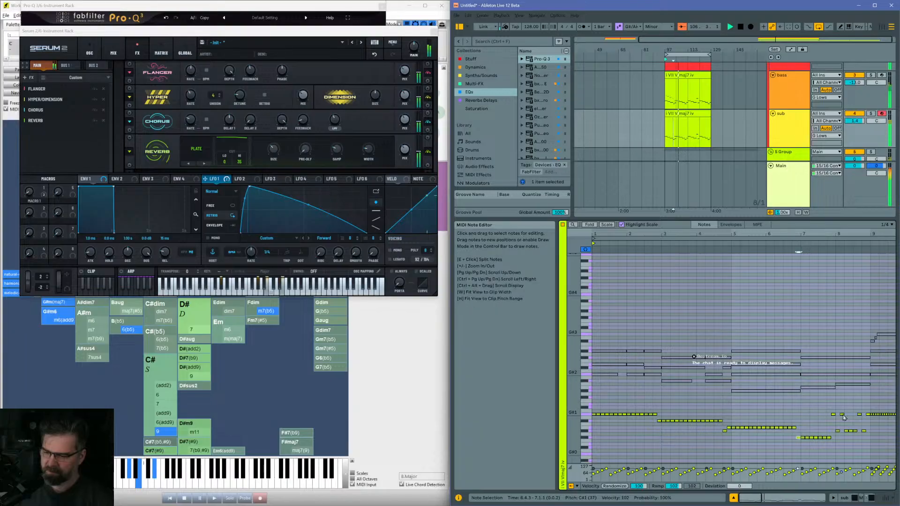
Step: Try the sub clip's short G#1 notes around bars 7 and 8 one octave lower, then restore their octave
left_click_drag(829, 408, 863, 420)
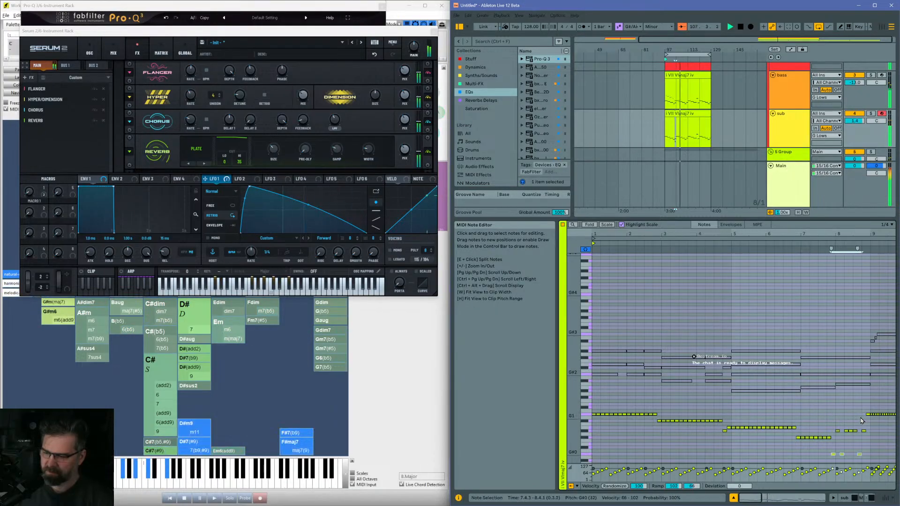
key("shift+Up")
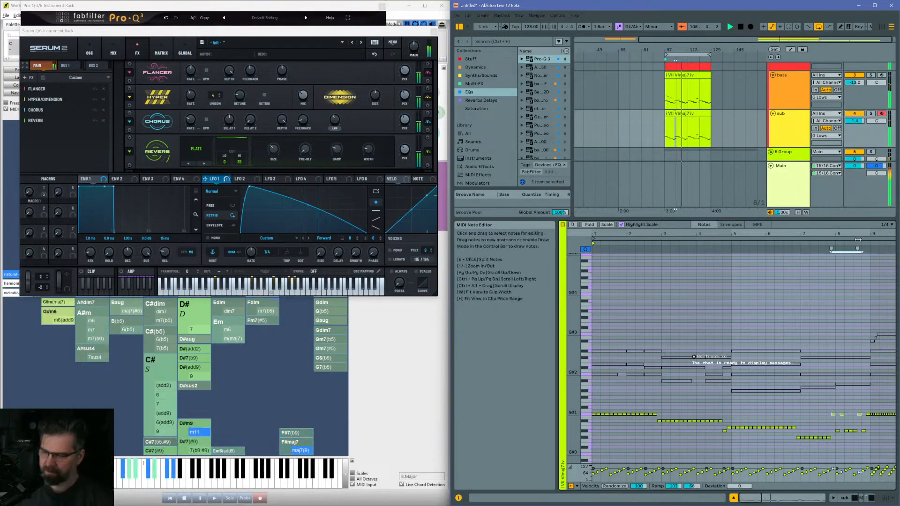
Step: Look through the sub clip from bar 9 to its end for remaining octave jumps while it plays
left_click_drag(883, 235, 791, 234)
scroll(792, 390, "right", 3)
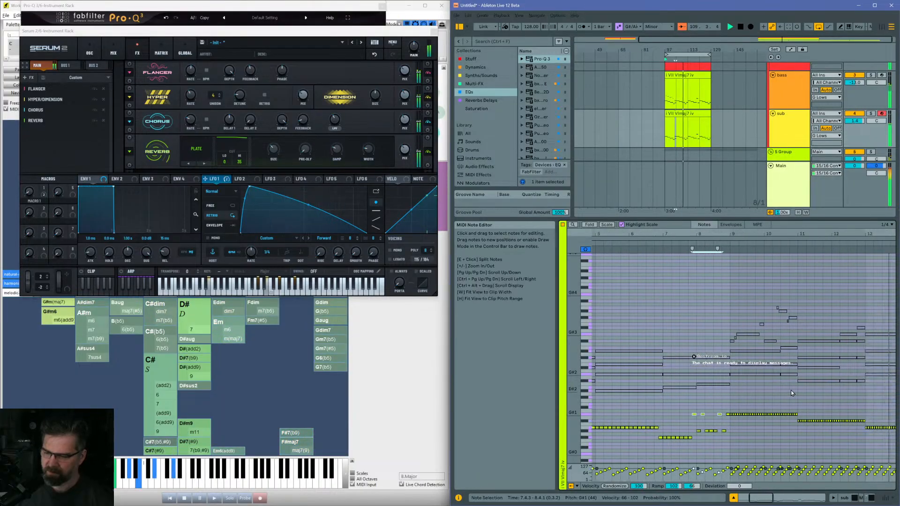
scroll(791, 395, "right", 5)
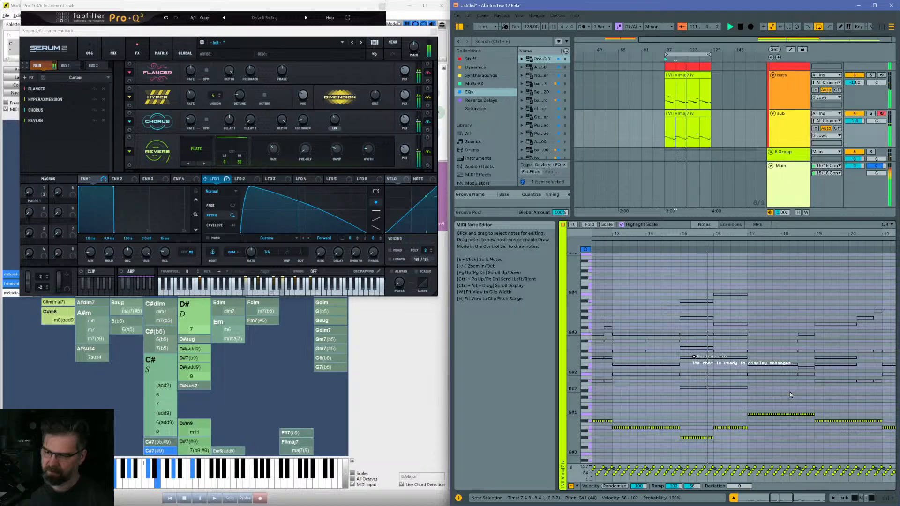
scroll(791, 395, "right", 4)
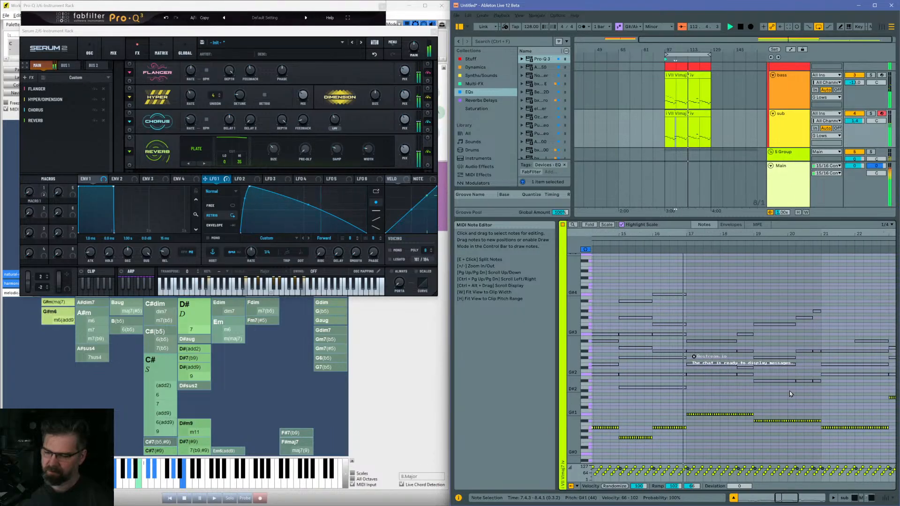
scroll(789, 393, "right", 1)
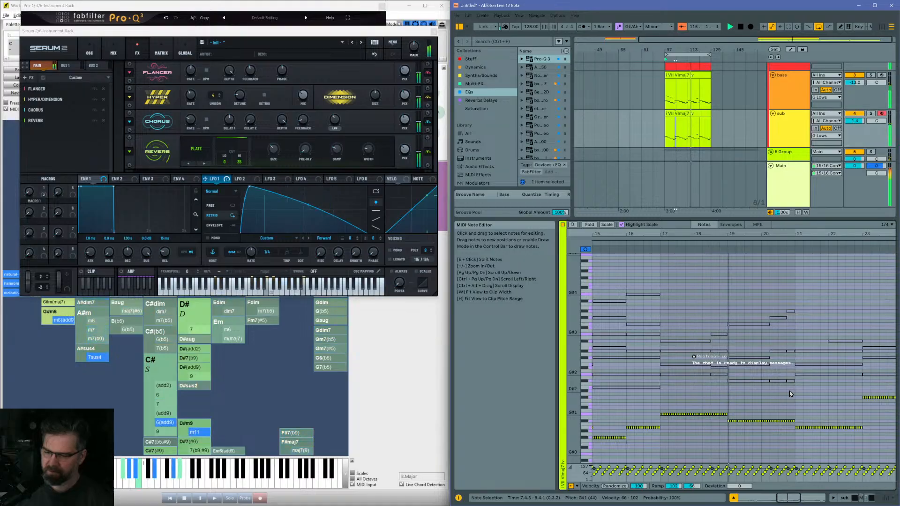
scroll(790, 391, "right", 2)
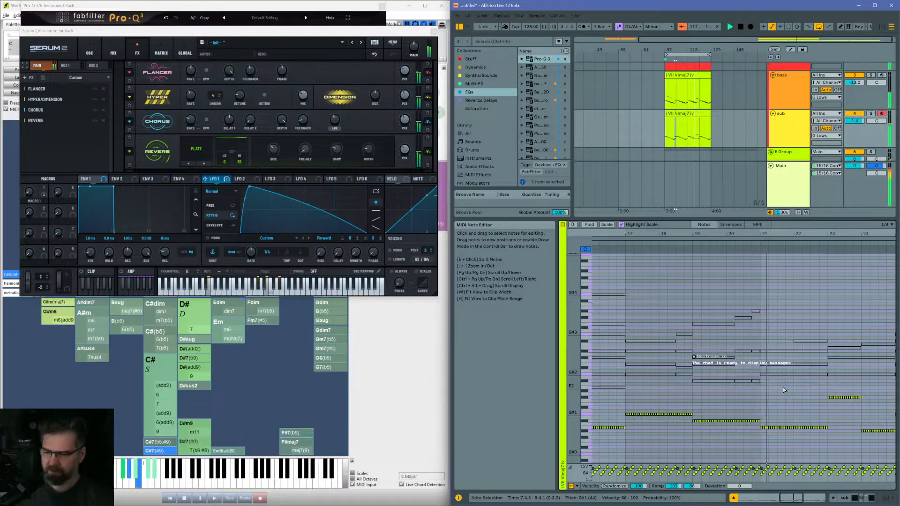
scroll(784, 386, "right", 2)
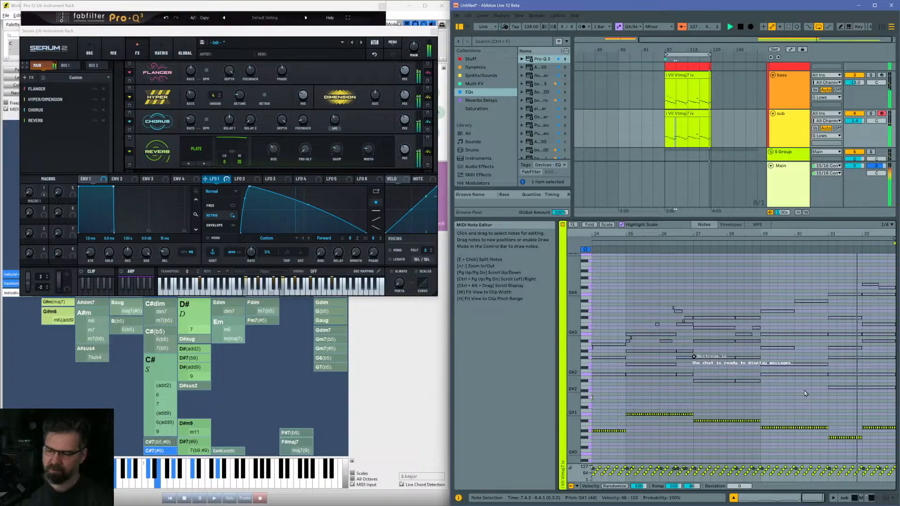
Step: Export the 32-bar loop region starting at bar 97 from the Main track as the WAV file "128 G#Min_Progressive House" in the ~Bounces folder
key("space")
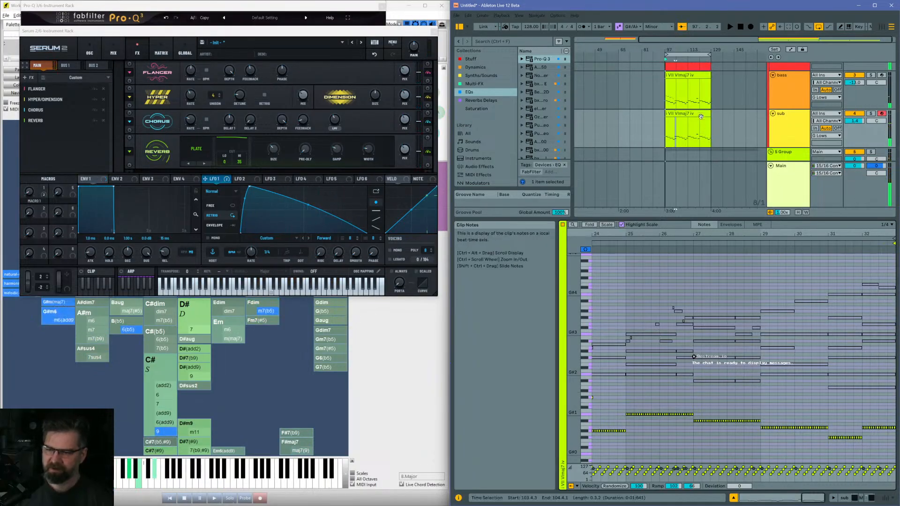
left_click(694, 129)
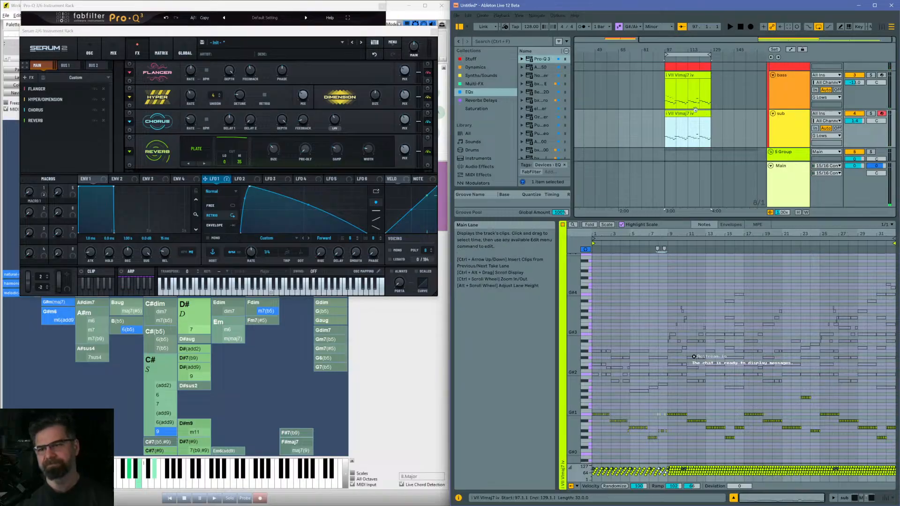
left_click(682, 74)
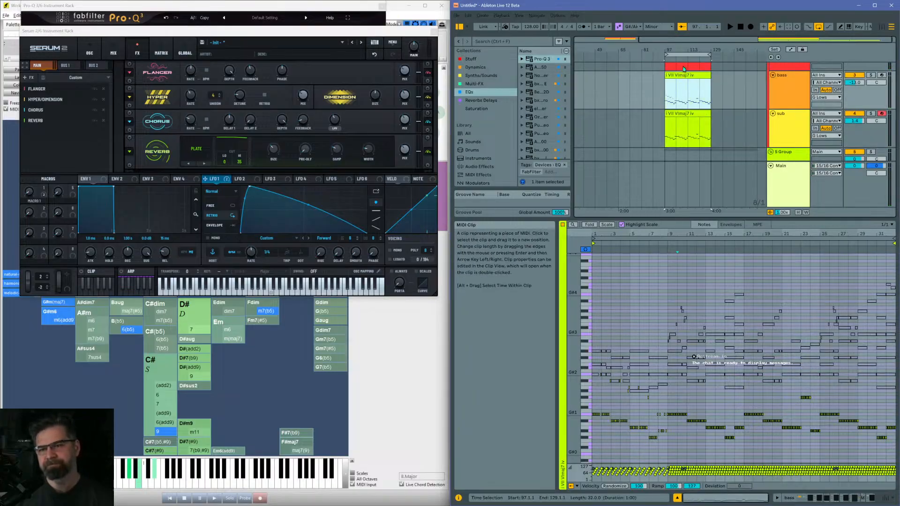
left_click(682, 55)
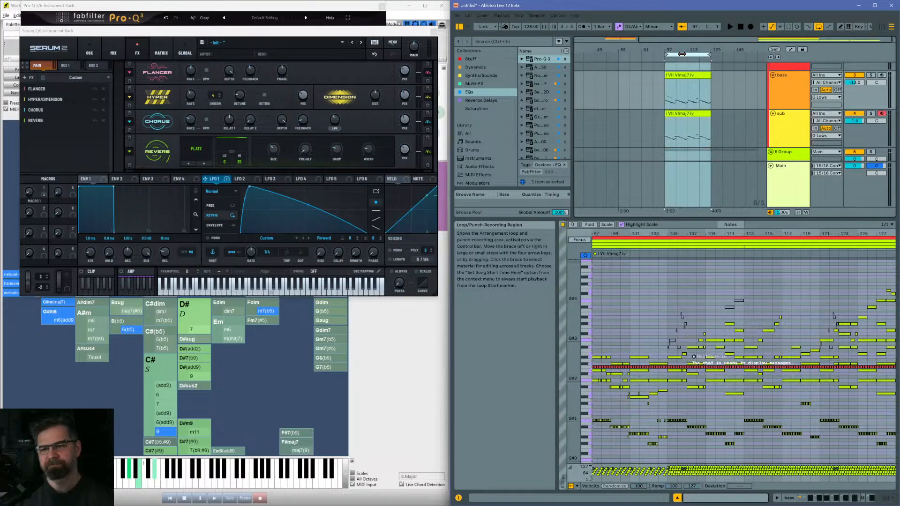
left_click(457, 15)
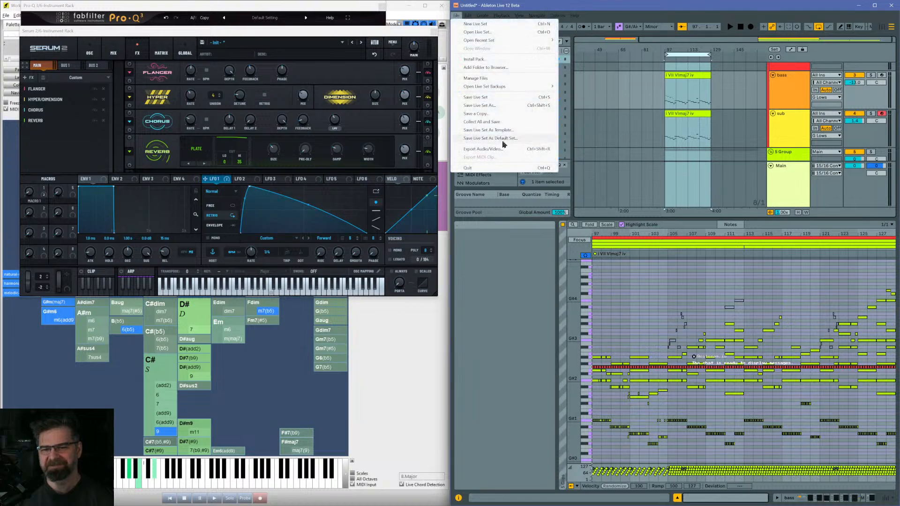
left_click(502, 149)
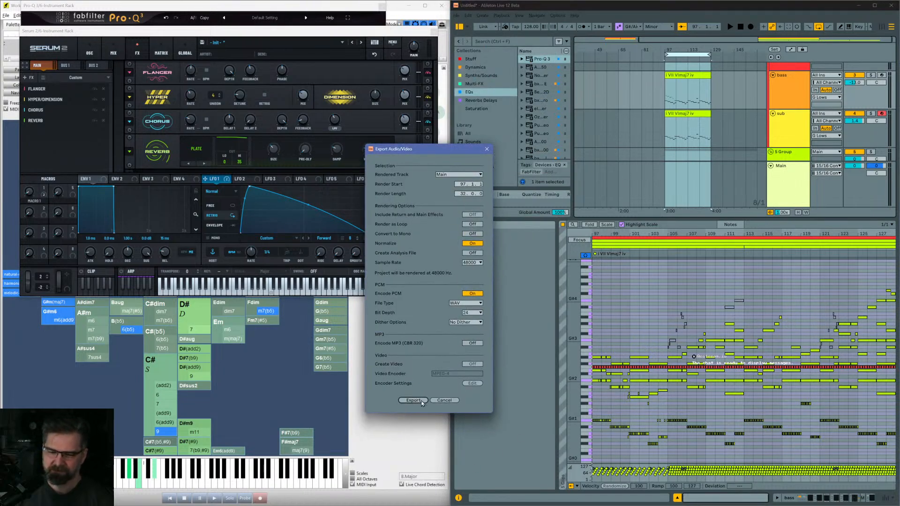
left_click(413, 401)
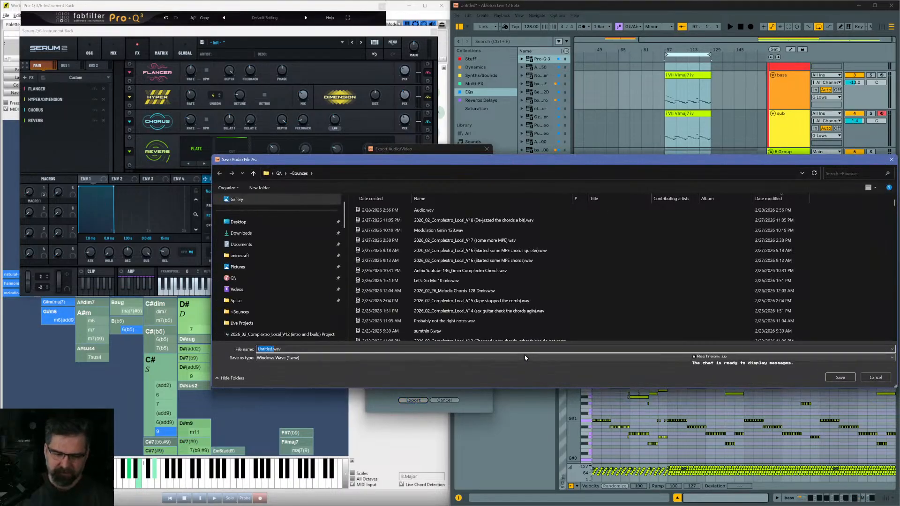
type("128 G#Min_")
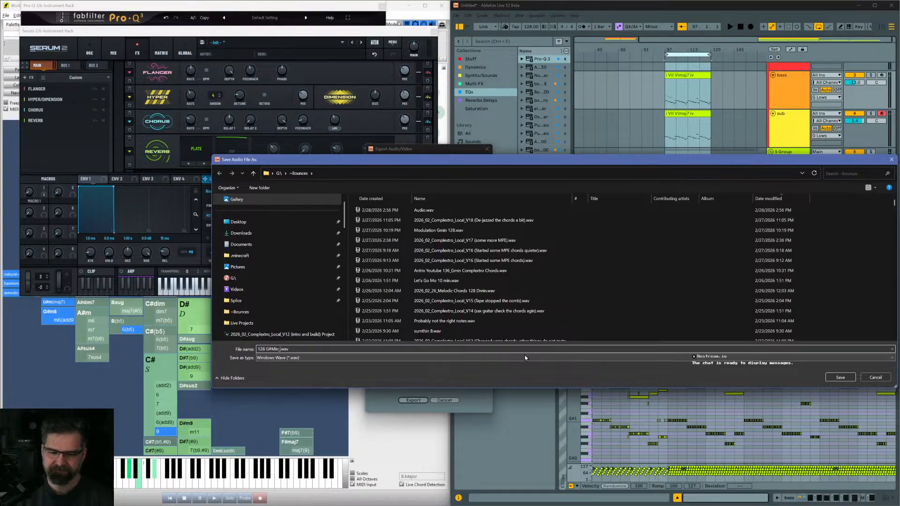
type("HOu")
key("Return")
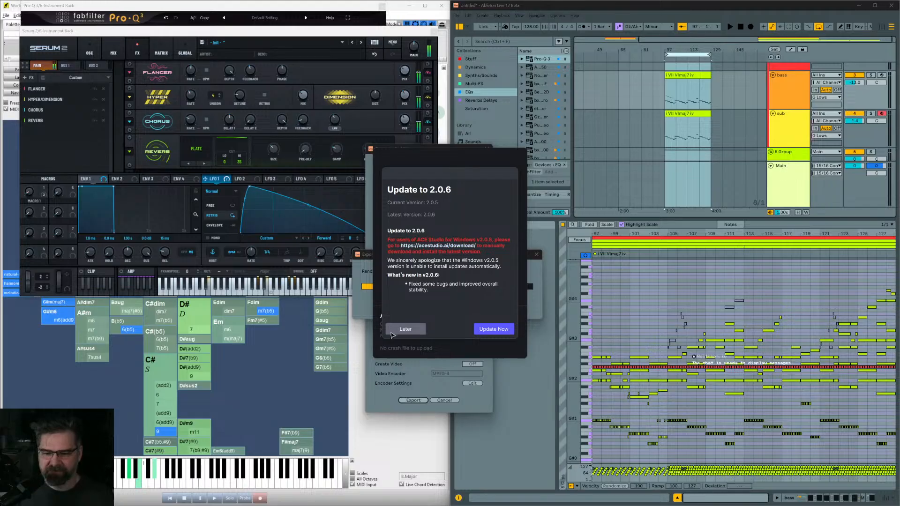
Step: Switch to ACE Studio, postpone its update to 2.0.6, and place the exported audio file at bar 1 of the first track
left_click(406, 331)
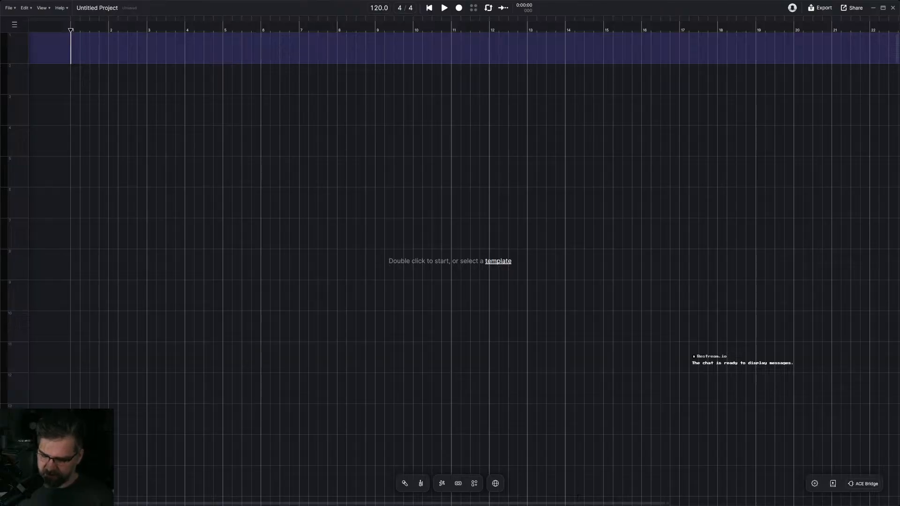
left_click_drag(241, 111, 75, 37)
scroll(339, 33, "up", 5)
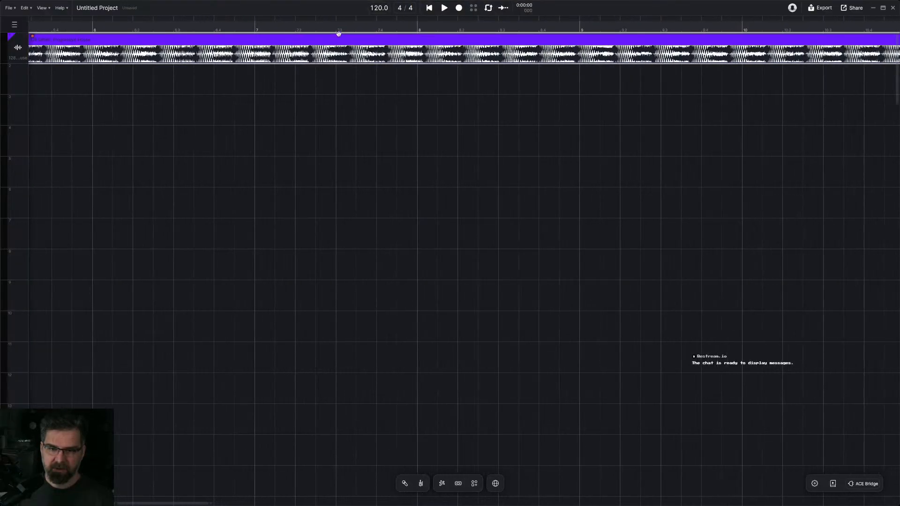
scroll(369, 34, "down", 8)
Step: Set the project tempo to 128 BPM to match the imported audio
left_click(378, 8)
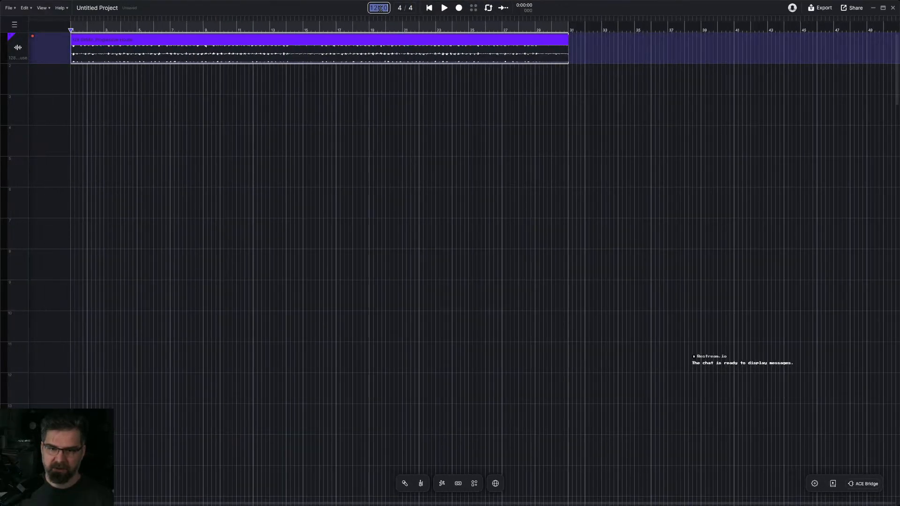
type("128")
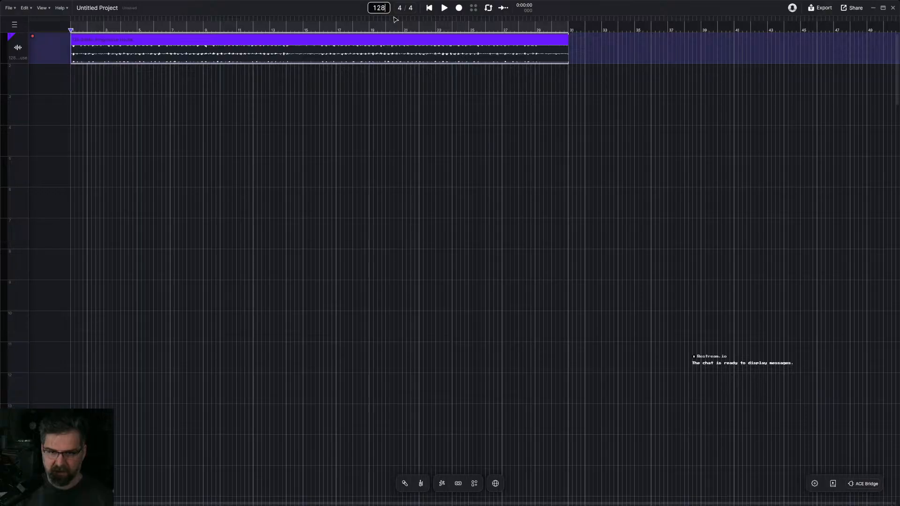
key("Return")
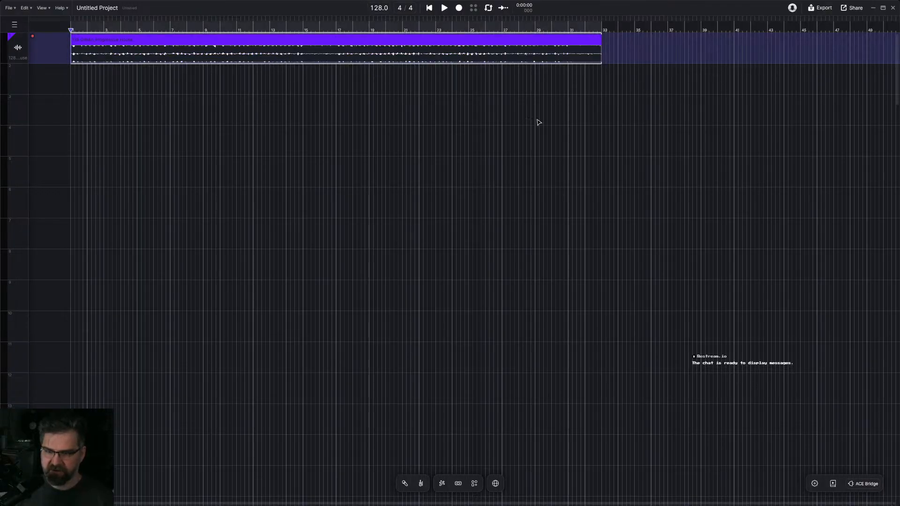
Step: Start a new Music Enhancer enhancement on the selection 1.1.0 to 33.1.0 with tempo match on
left_click(442, 484)
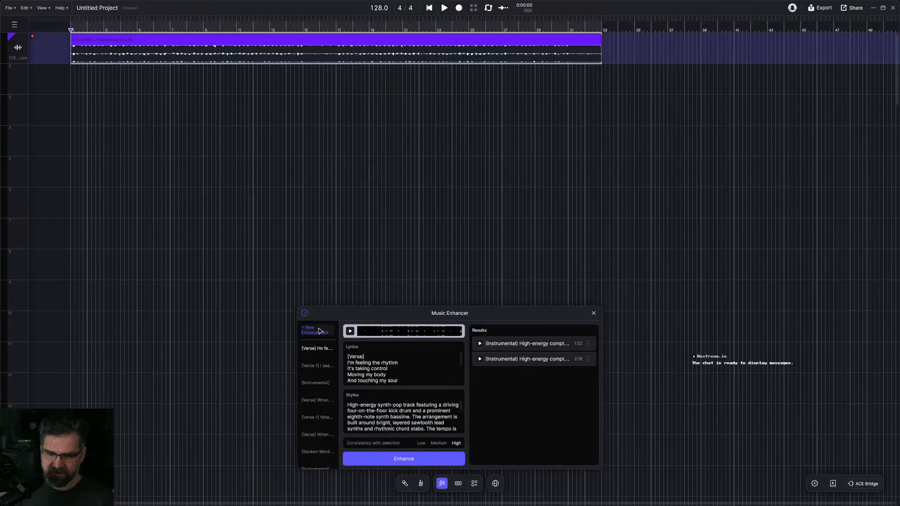
left_click(319, 332)
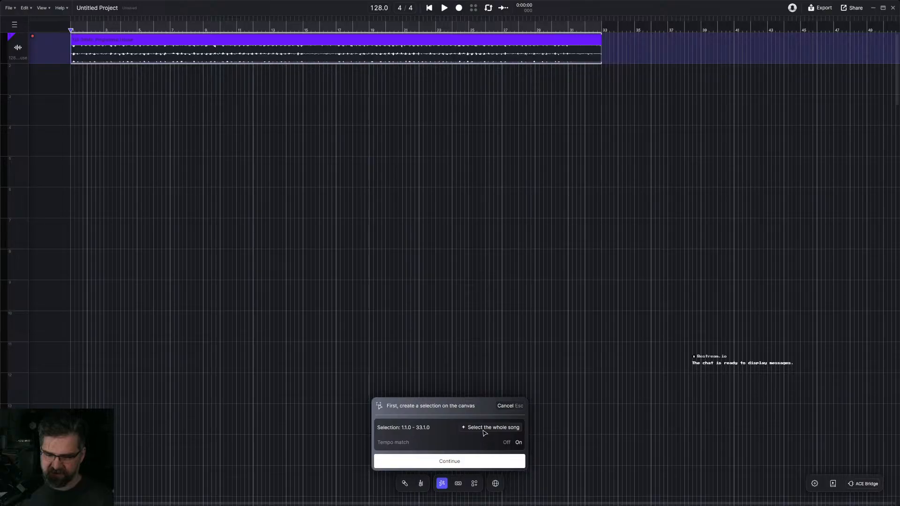
left_click(481, 462)
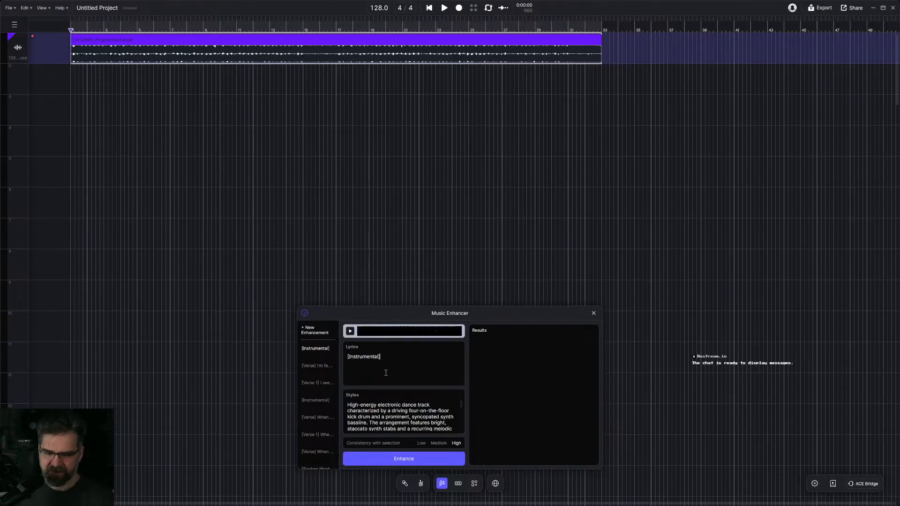
Step: Delete the sentence about bright staccato synth stabs and the metallic FM lead from the Styles prompt, keeping "The tempo" capitalized
scroll(407, 405, "down", 1)
scroll(406, 404, "up", 1)
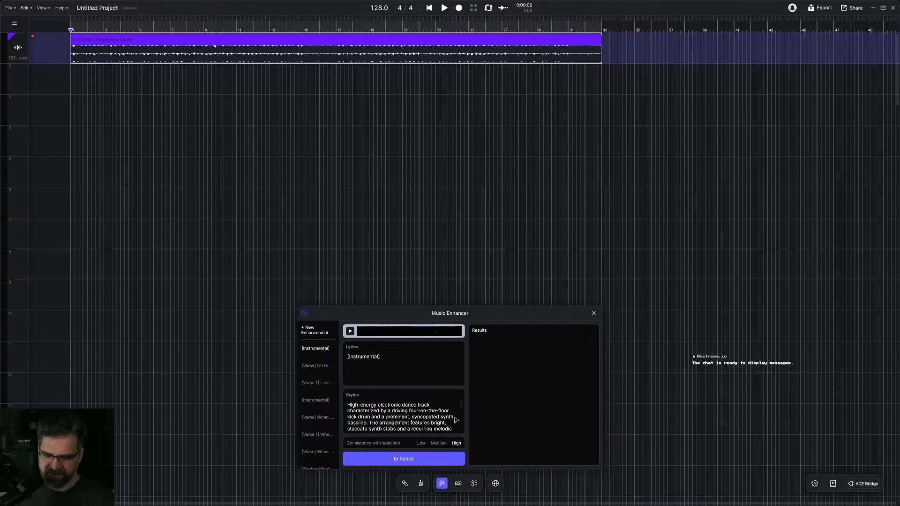
left_click_drag(349, 405, 449, 429)
left_click(429, 429)
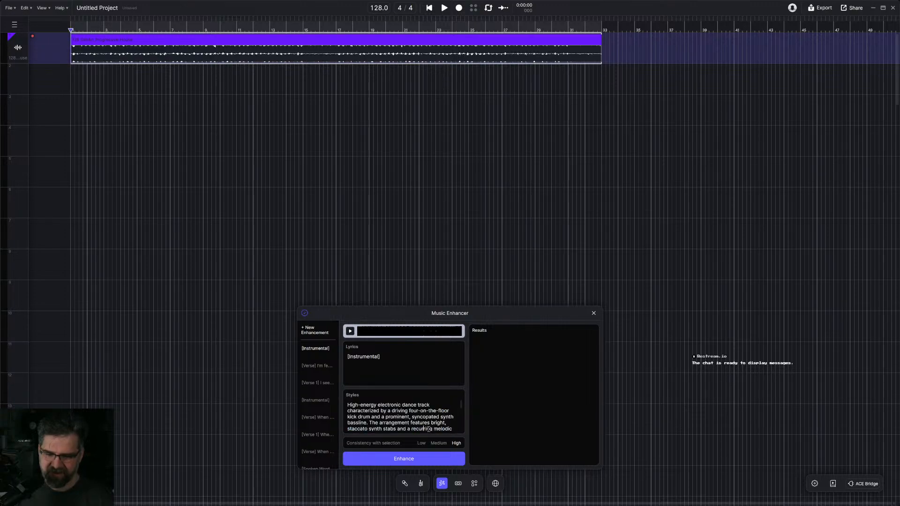
key("Down")
key("Down")
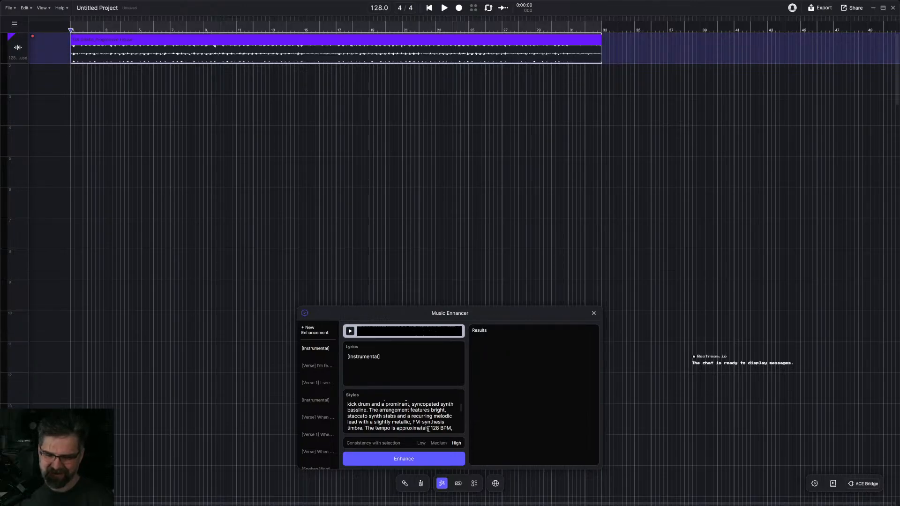
key("shift+Down")
key("shift+Down")
key("shift+Down")
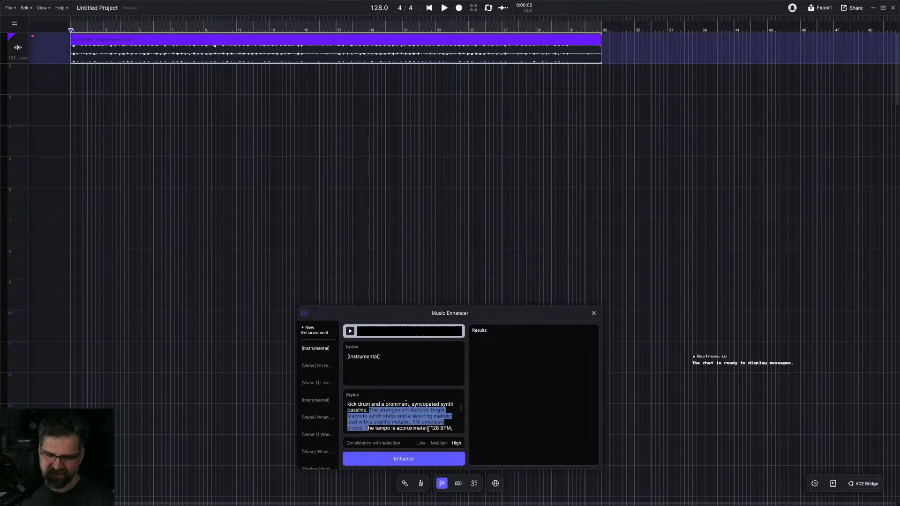
key("shift+Left")
key("BackSpace")
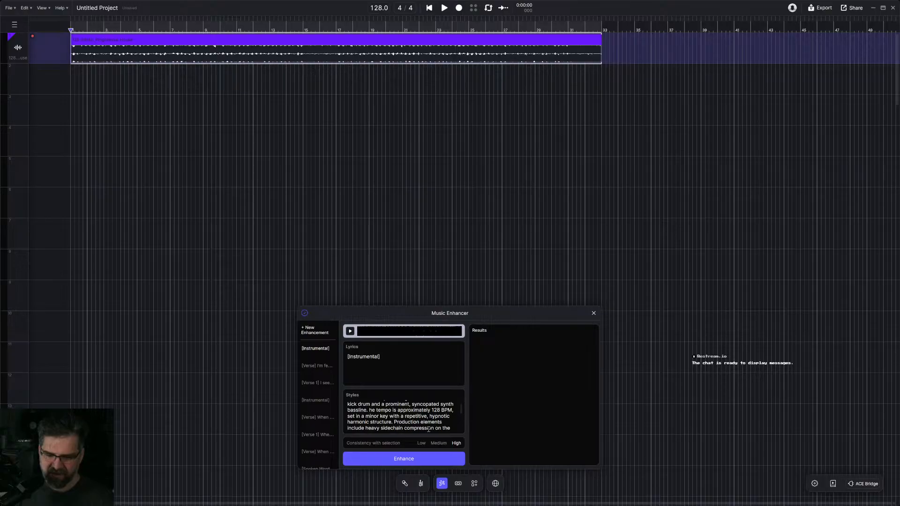
type("T")
Step: Reword "in a minor key" in the Styles prompt to "in G# minor"
key("BackSpace")
key("BackSpace")
type("G#")
key("ctrl+Right")
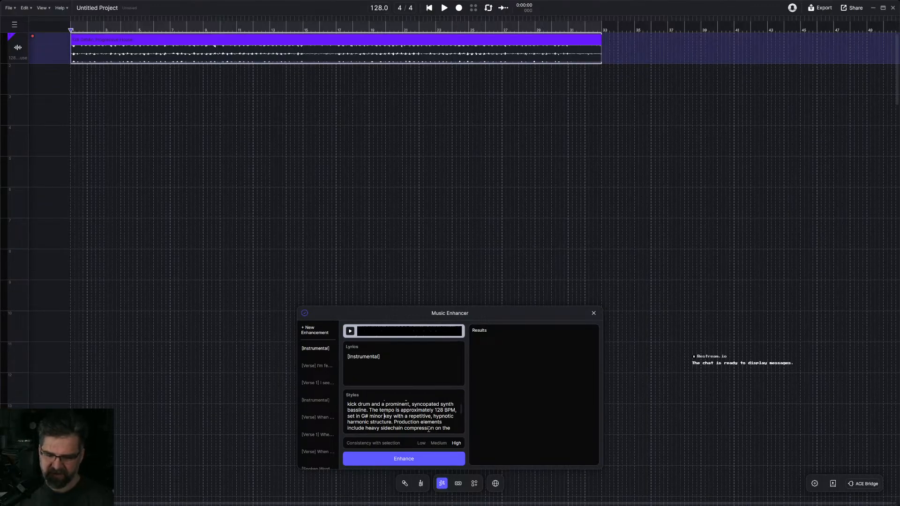
key("ctrl+shift+Right")
key("BackSpace")
Step: Remove "a repetitive, hypnotic harmonic structure" from the key description in the Styles prompt
key("ctrl+shift+Left")
key("ctrl+shift+Left")
key("ctrl+shift+Left")
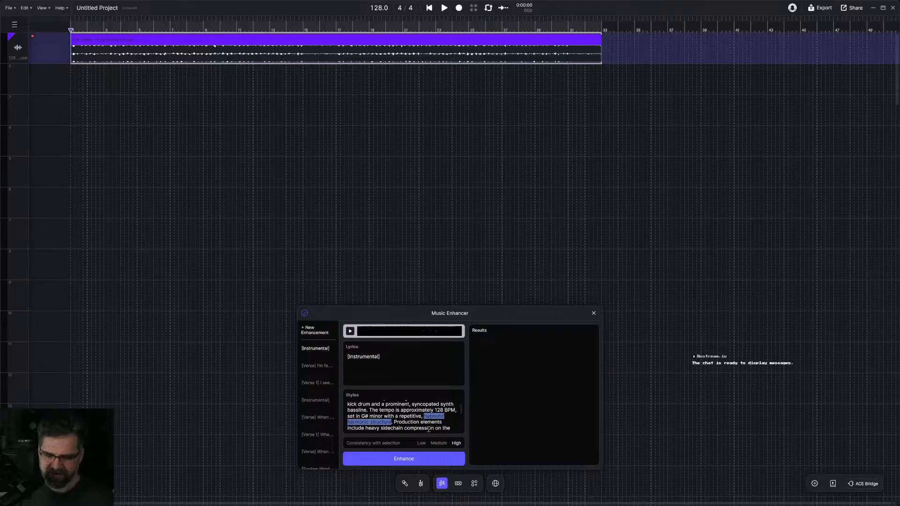
key("ctrl+shift+Left")
key("ctrl+shift+Left")
key("BackSpace")
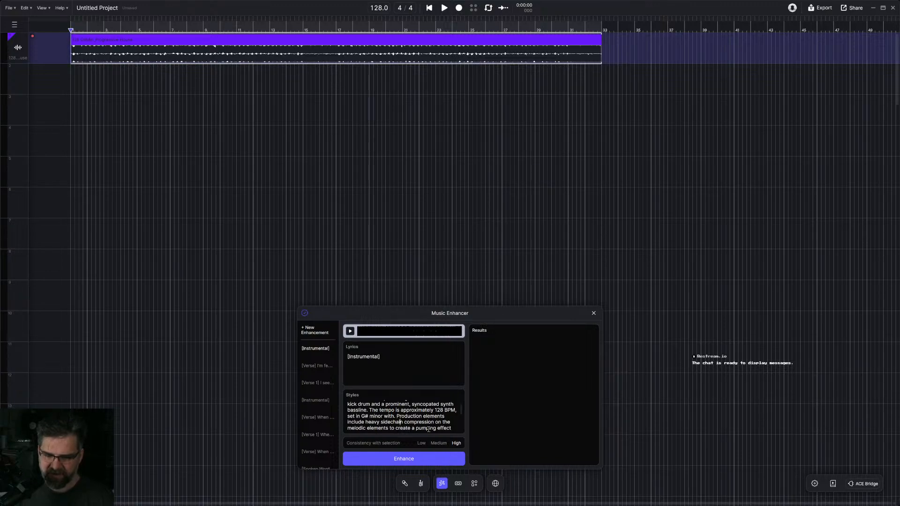
Step: Remove the occasional tension-building riser effects from the Styles prompt, ending that sentence after "rhythmic variations"
scroll(428, 429, "down", 1)
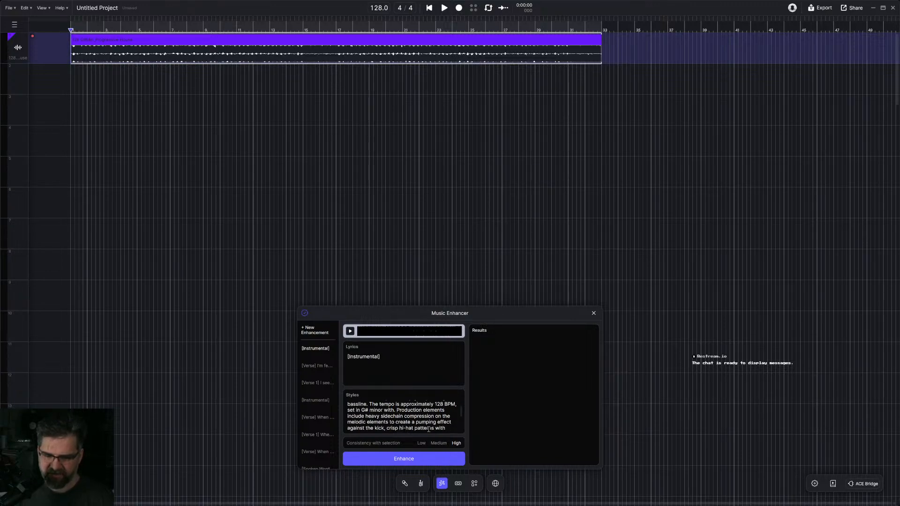
scroll(428, 430, "down", 1)
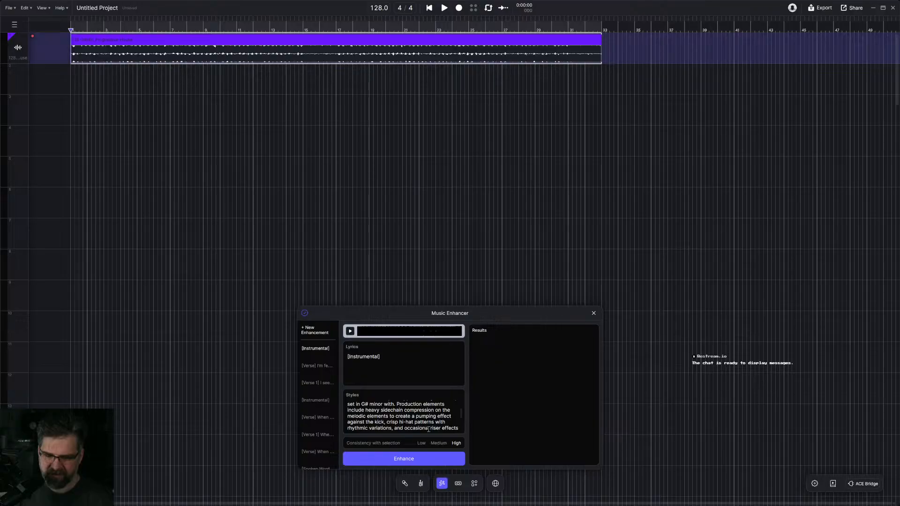
scroll(428, 430, "down", 1)
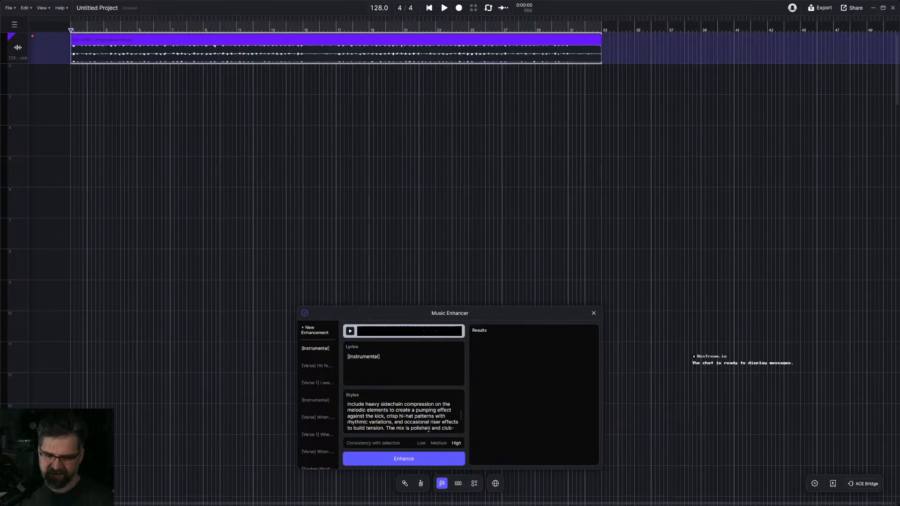
key("Left")
key("shift+Down")
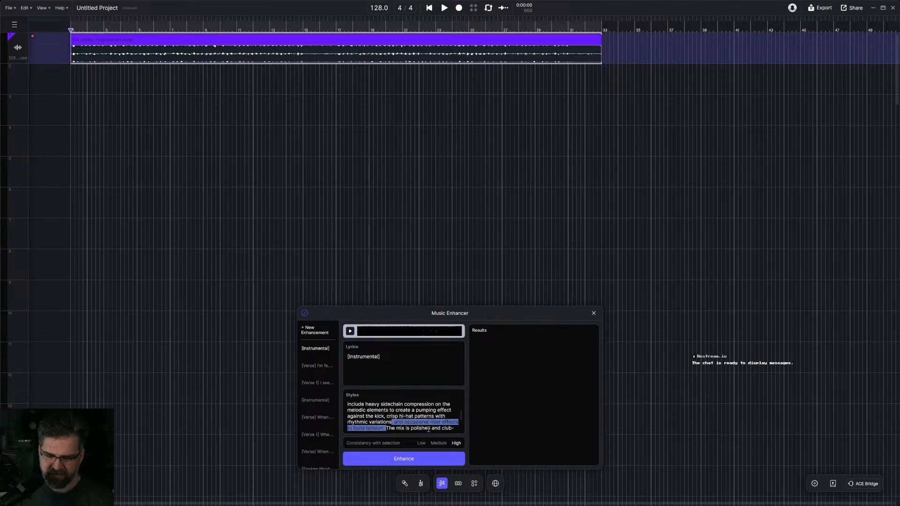
key("BackSpace")
type(".  The mix is polished and")
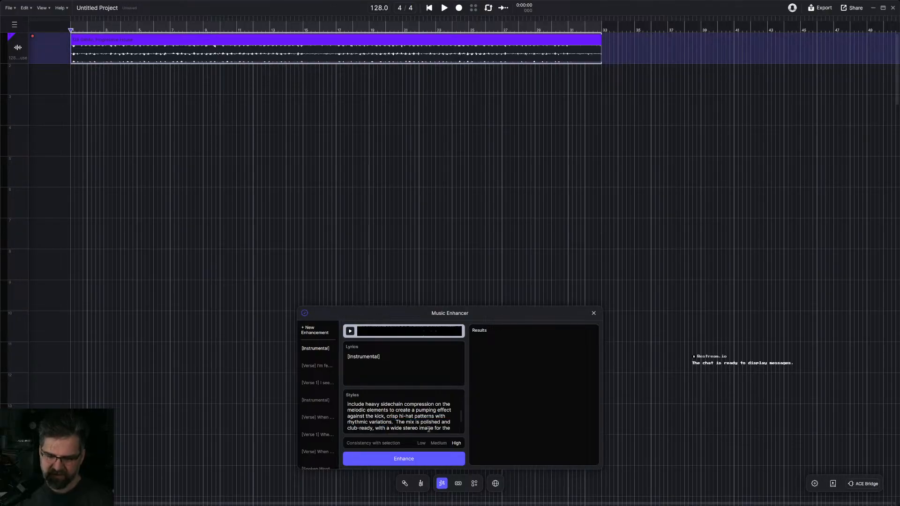
Step: Replace "electronic" with "complextro" in the opening sentence of the Styles prompt
key("Down")
key("Down")
key("Down")
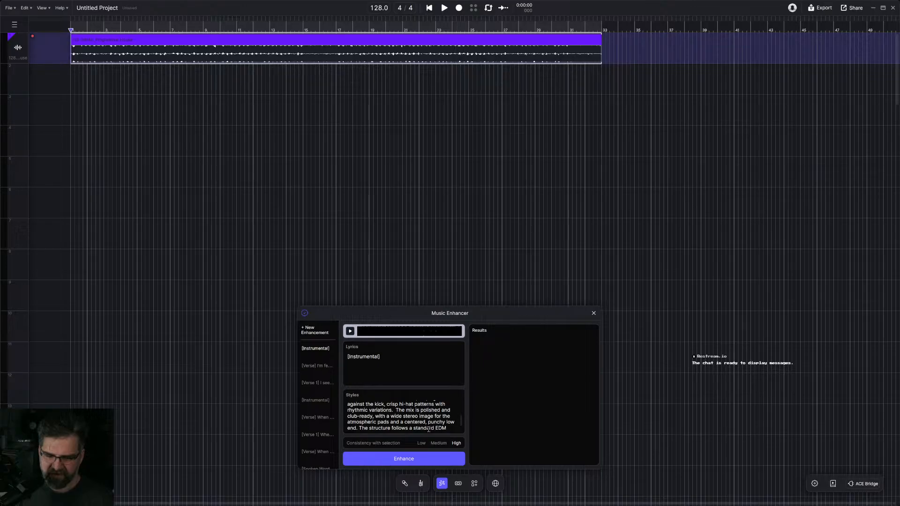
key("Down")
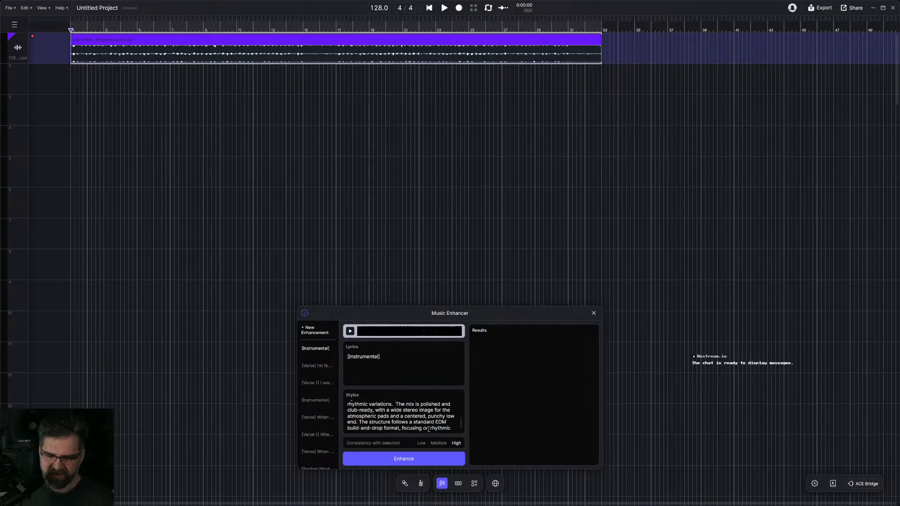
scroll(428, 430, "down", 1)
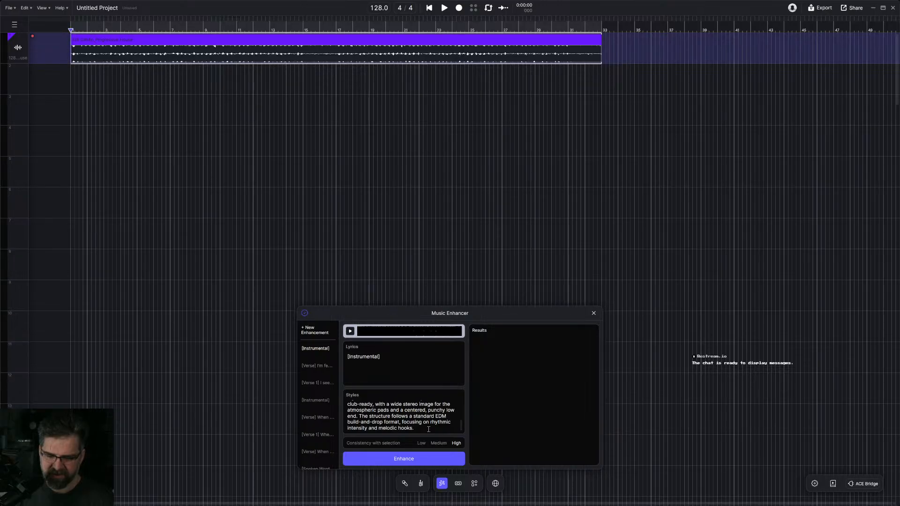
scroll(429, 430, "up", 6)
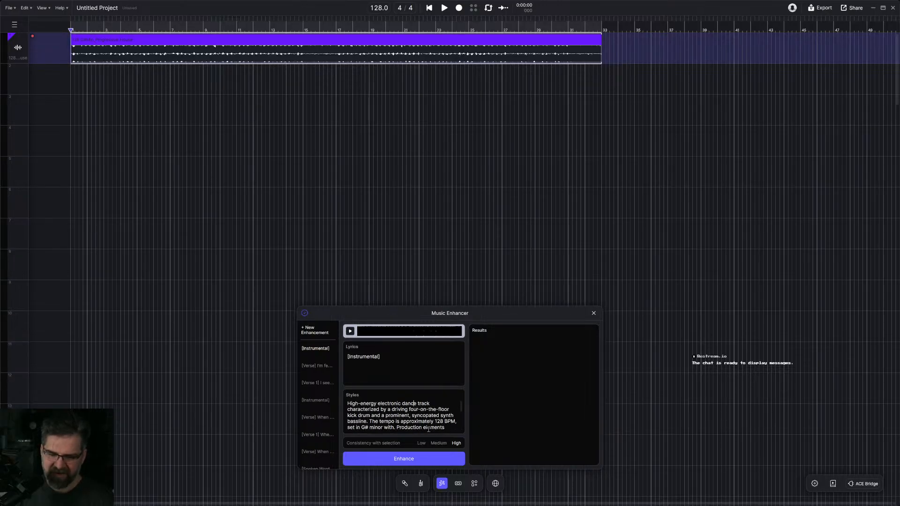
key("ctrl+Right")
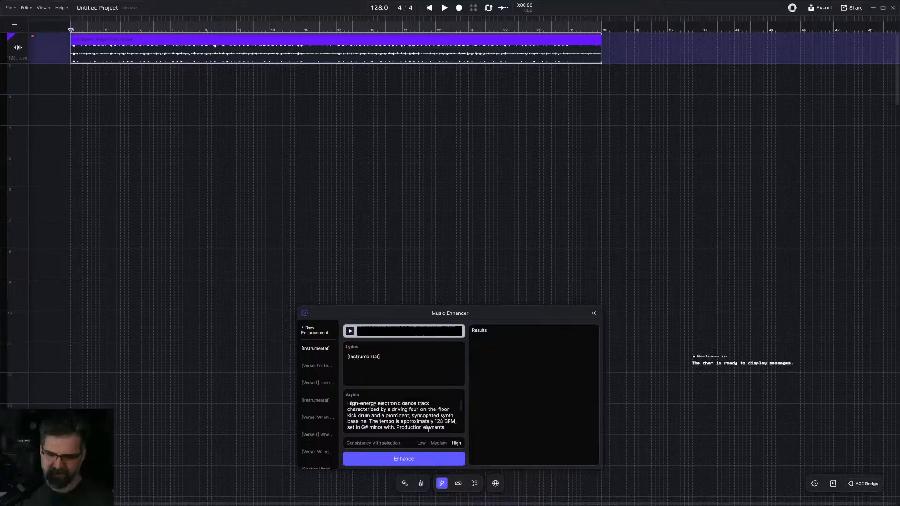
key("ctrl+Right")
key("ctrl+Right")
key("ctrl+shift+Right")
type("complextro")
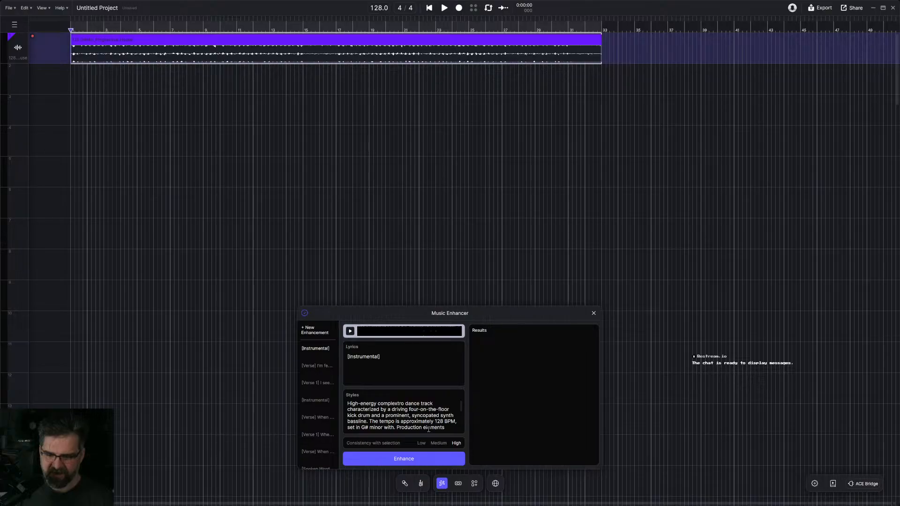
Step: Reword the "prominent, syncopated synth bassline" in the Styles prompt to "Syncopated electro bassline"
key("Down")
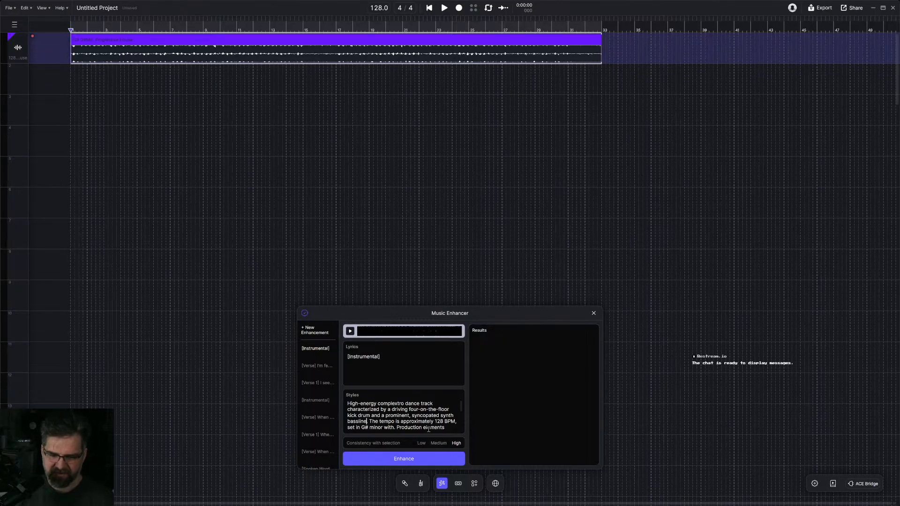
key("ctrl+shift+Left")
key("ctrl+shift+Left")
key("ctrl+shift+Left")
key("ctrl+shift+Left")
key("ctrl+shift+Left")
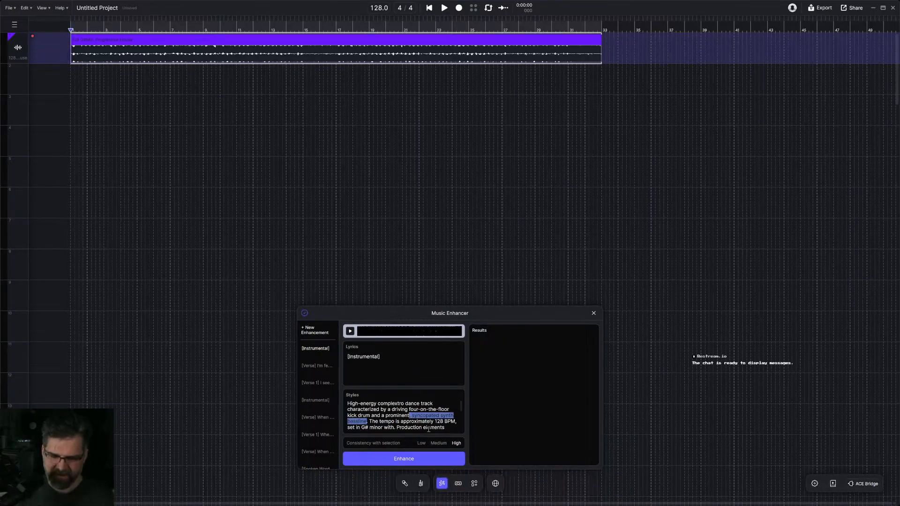
type("Syncopated")
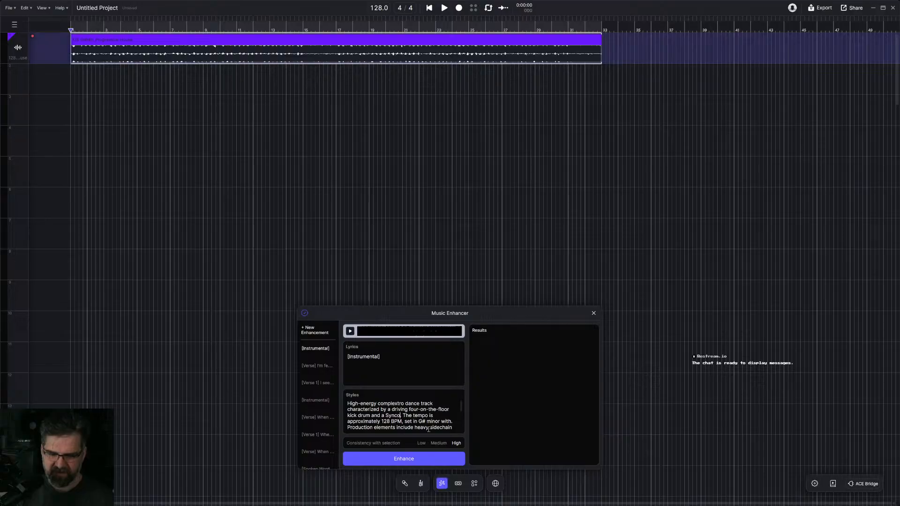
type(" bassline")
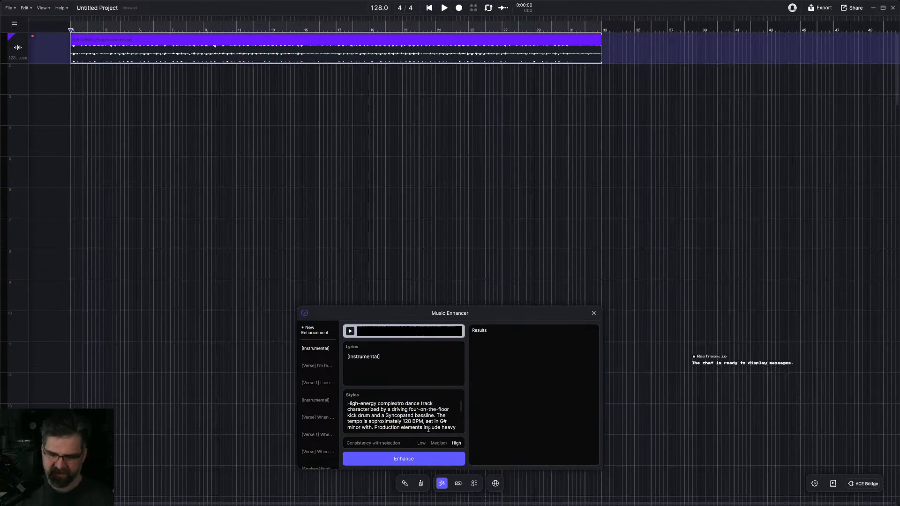
key("ctrl+Left")
type("electro")
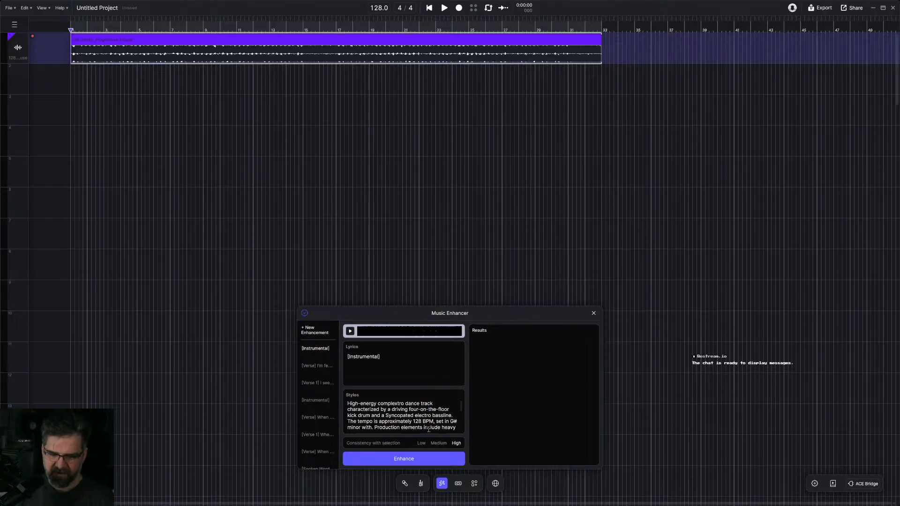
Step: Extend the bassline description in the Styles prompt with "interspersed with Funky Slap bass"
key("Up")
key("Up")
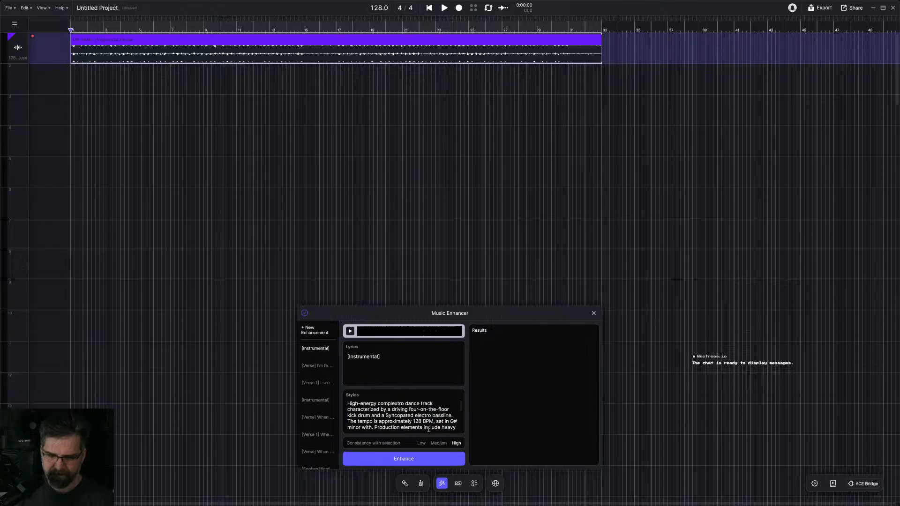
type(".")
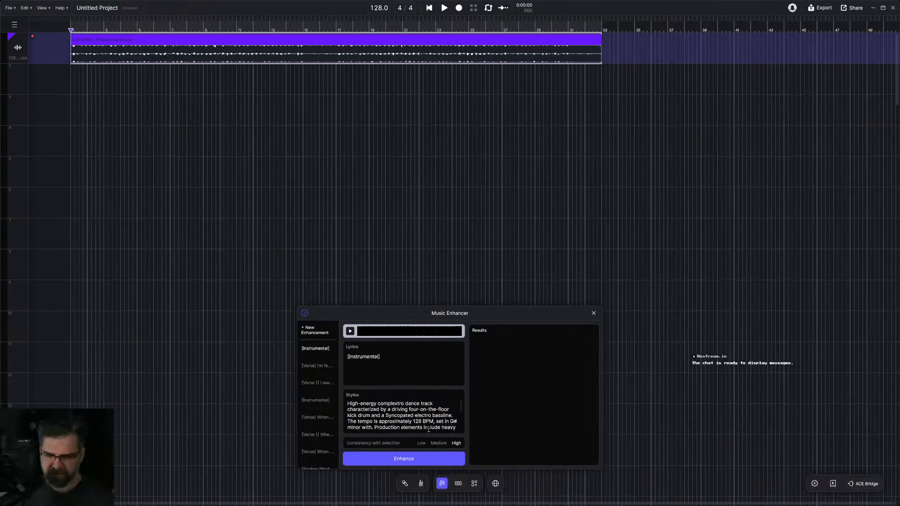
type(" interspersed")
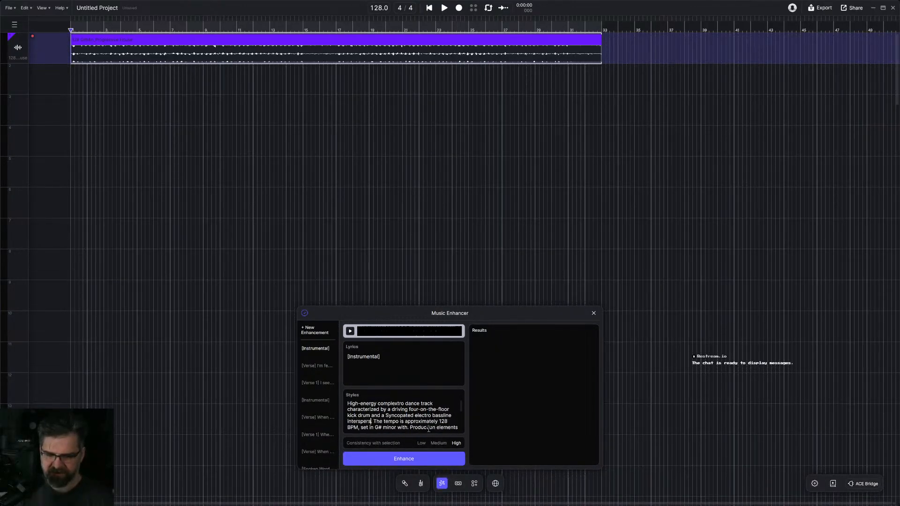
type(" with ")
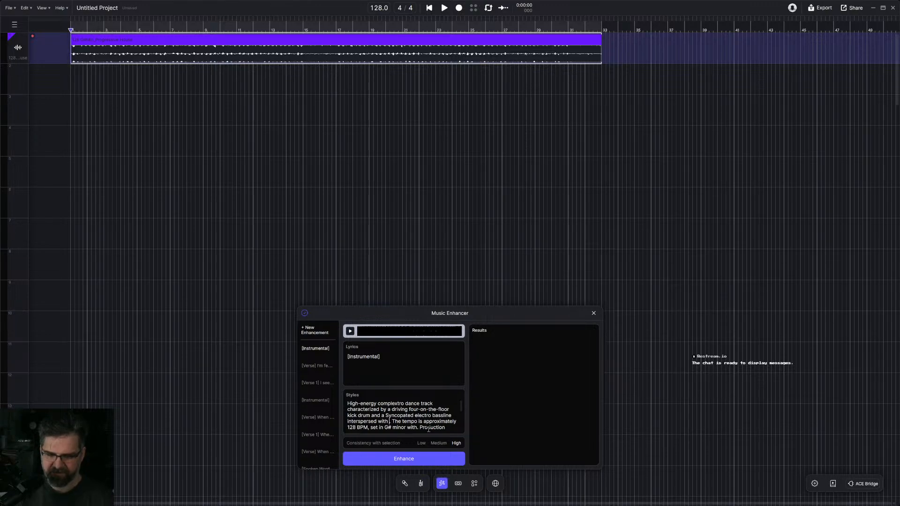
type("Funky Slap")
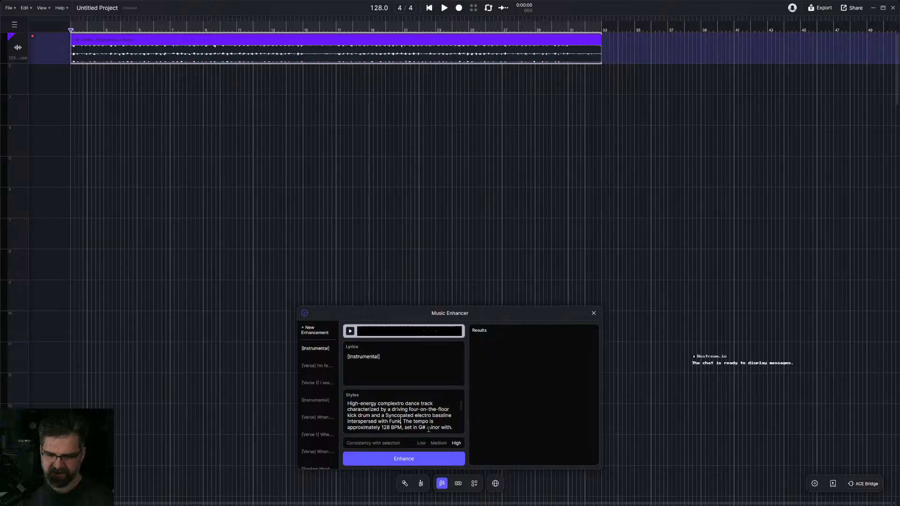
type(" bass.")
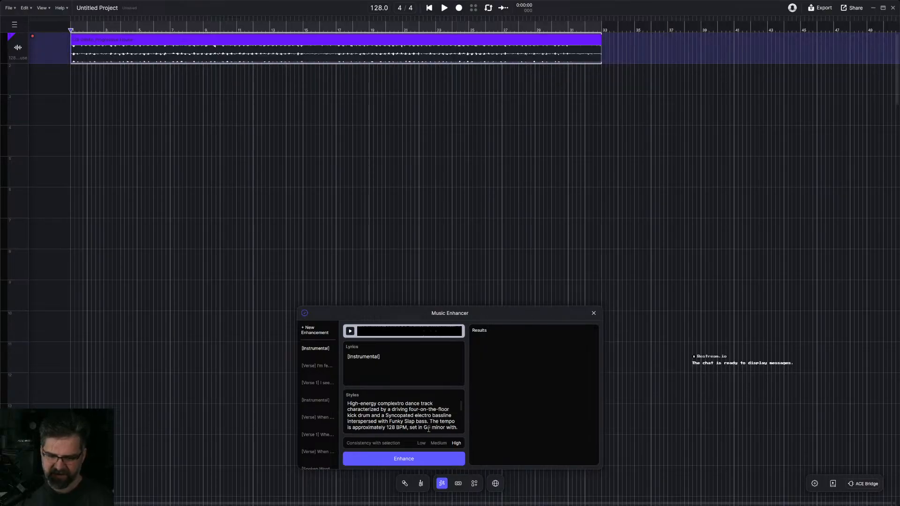
Step: Remove the dangling "with" after "G# minor" in the Styles prompt, ending the sentence with a period
key("Down")
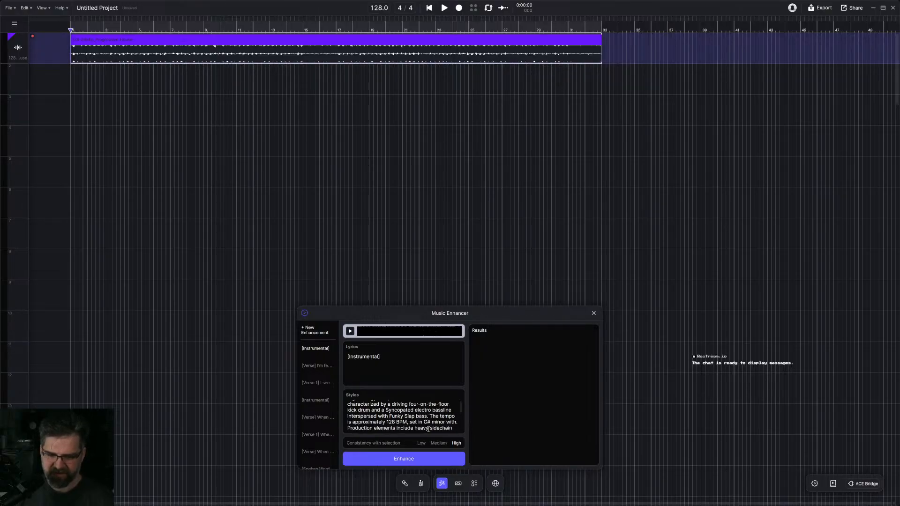
key("Down")
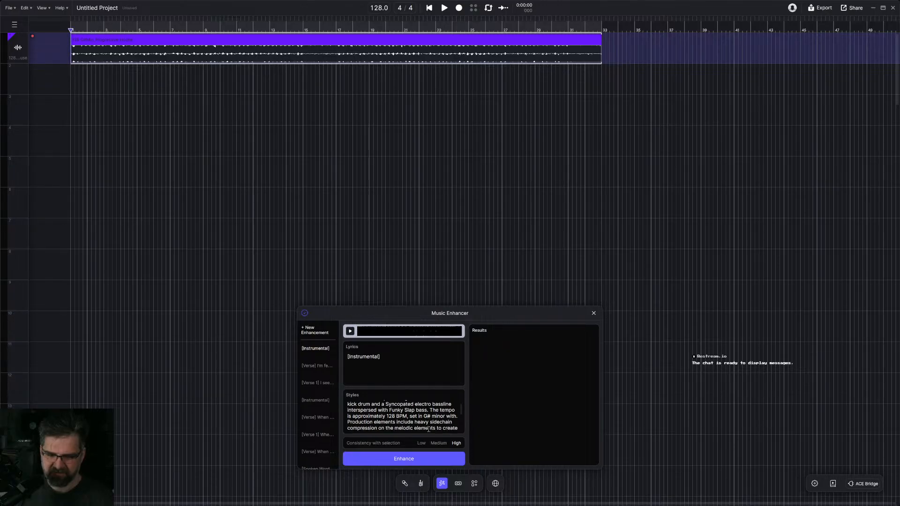
key("BackSpace")
key("BackSpace")
key("BackSpace")
key("BackSpace")
type(".")
Step: Insert ", 8 bit synth Leads and stabs" after "melodic elements" in the production sentence of the Styles prompt
type(", 8 bit")
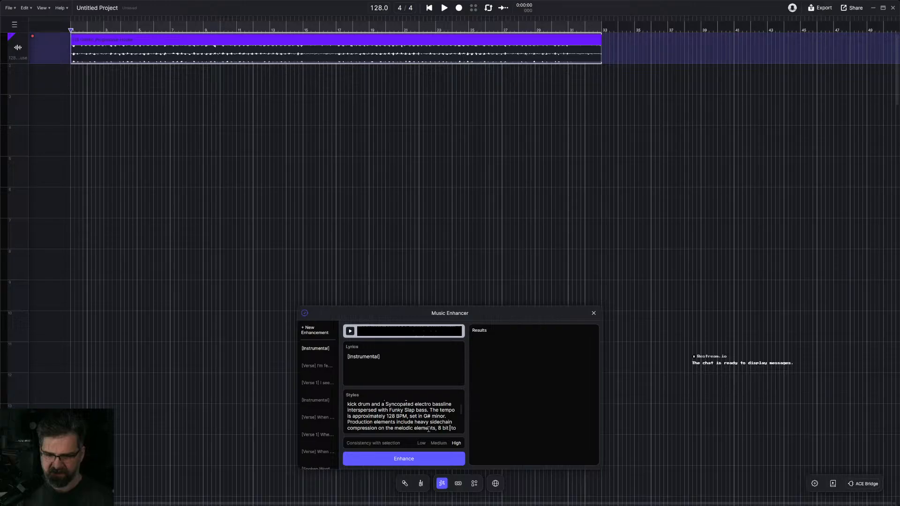
type(" Lead to create a pumping effect against the")
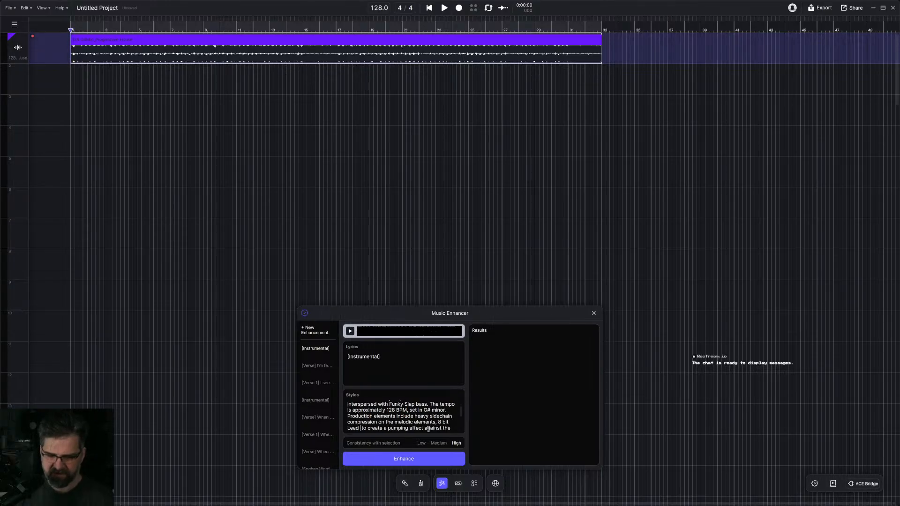
type("synth")
key("Right")
key("Right")
key("Right")
key("Right")
key("Right")
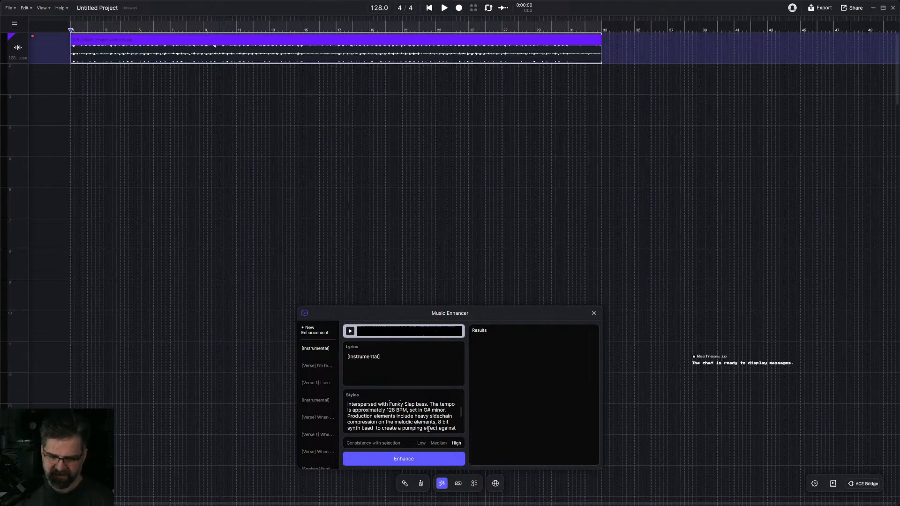
type("s and stabs")
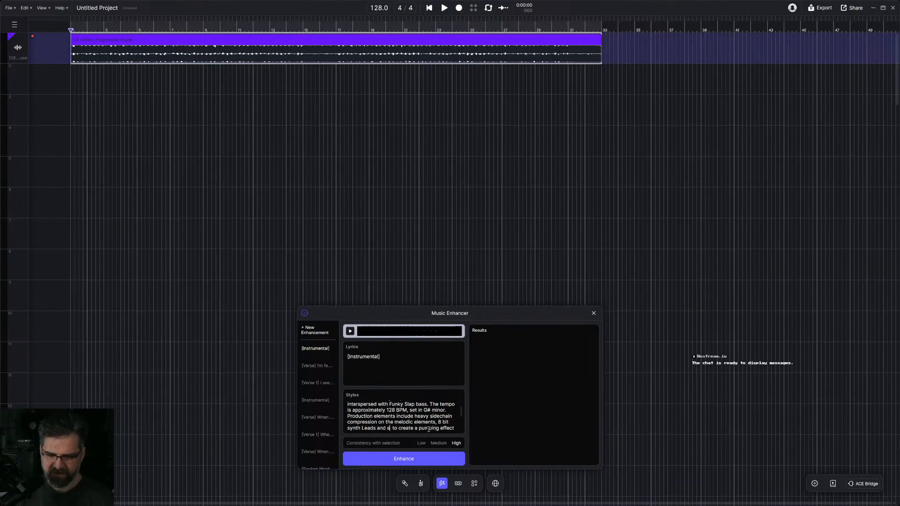
Step: Move "to create a pumping effect against the kick" directly after "melodic elements", separating it and the synth stabs from their neighbours with commas
key("shift+Down")
key("ctrl+c")
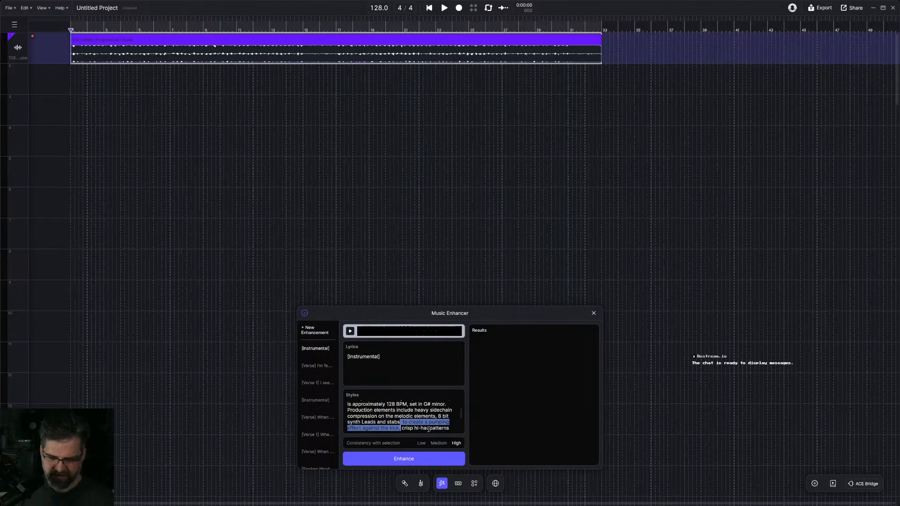
key("BackSpace")
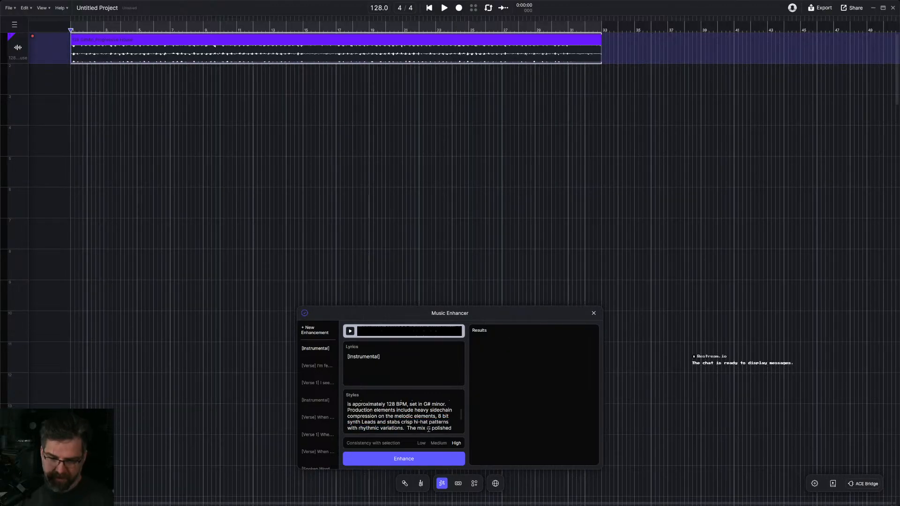
type(",")
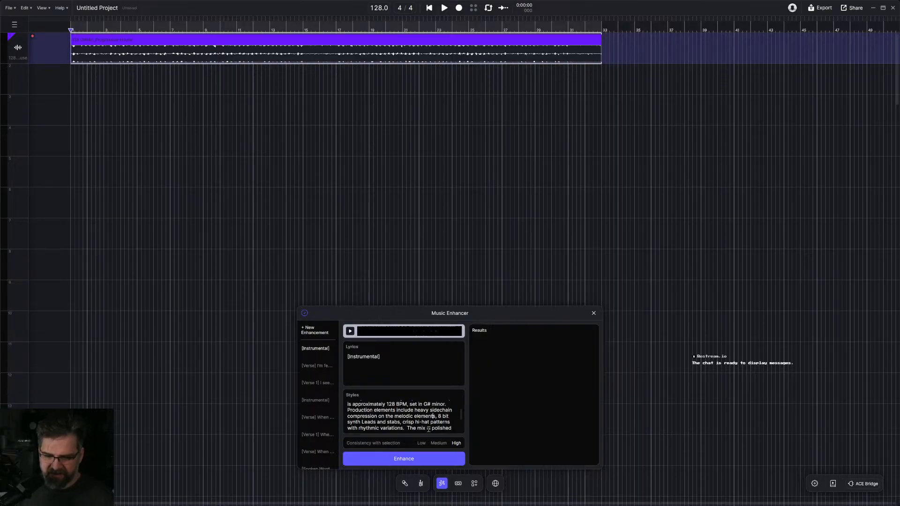
key("ctrl+v")
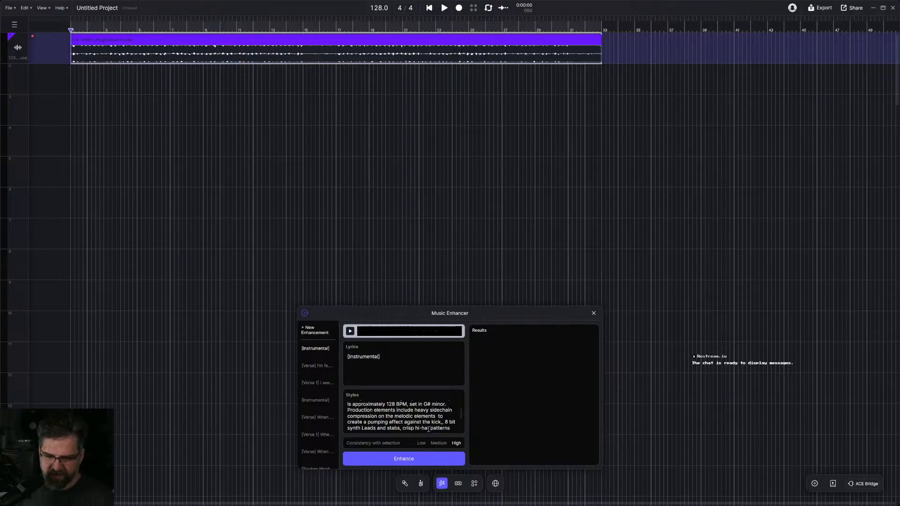
key("BackSpace")
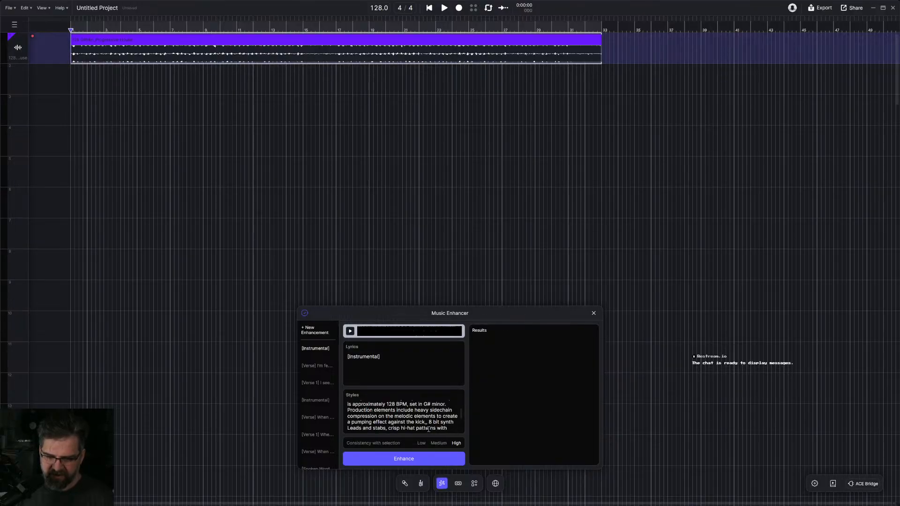
key("BackSpace")
key("Right")
key("Right")
key("Right")
key("Right")
key("Right")
key("Right")
key("Right")
key("Right")
key("Right")
key("Right")
key("Right")
key("Right")
key("Right")
key("Right")
key("Right")
key("Right")
key("Right")
key("Right")
key("Right")
type(",")
Step: Add ", a Reverse clap, Vocoder, disco samples, and color bass" after "rhythmic variations" in the Styles prompt
key("Down")
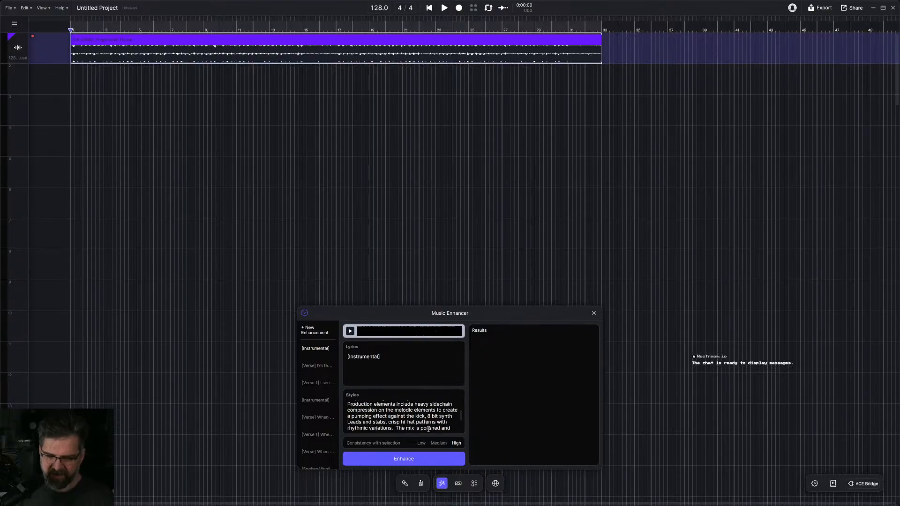
key("Right")
type(", a ")
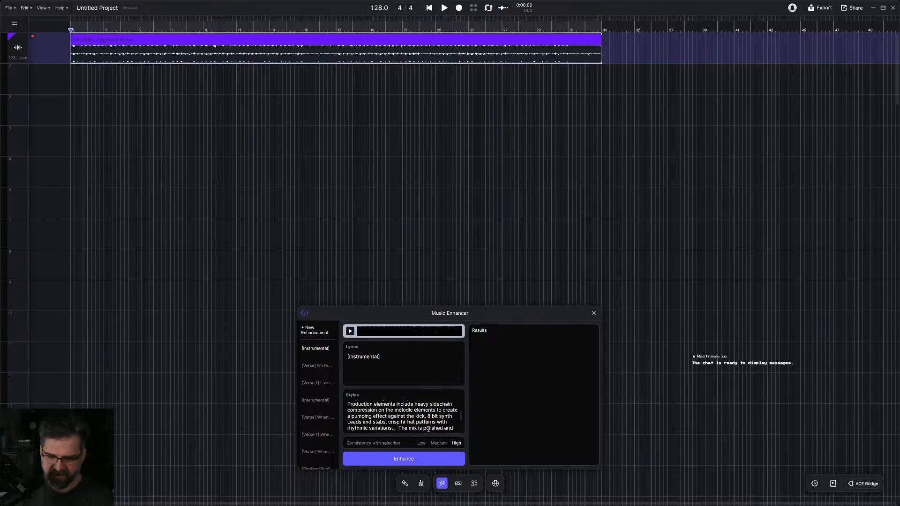
type("Reverse clap")
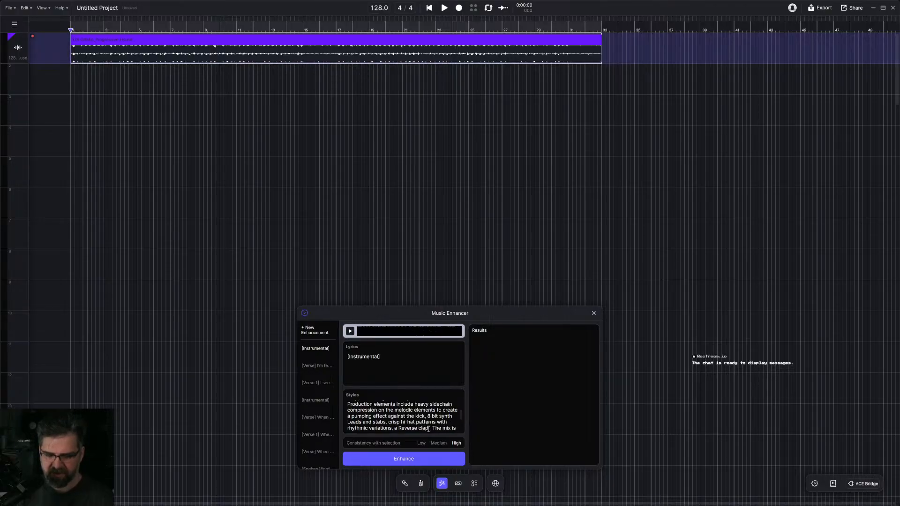
type("  Vocod")
type("er, disco samples")
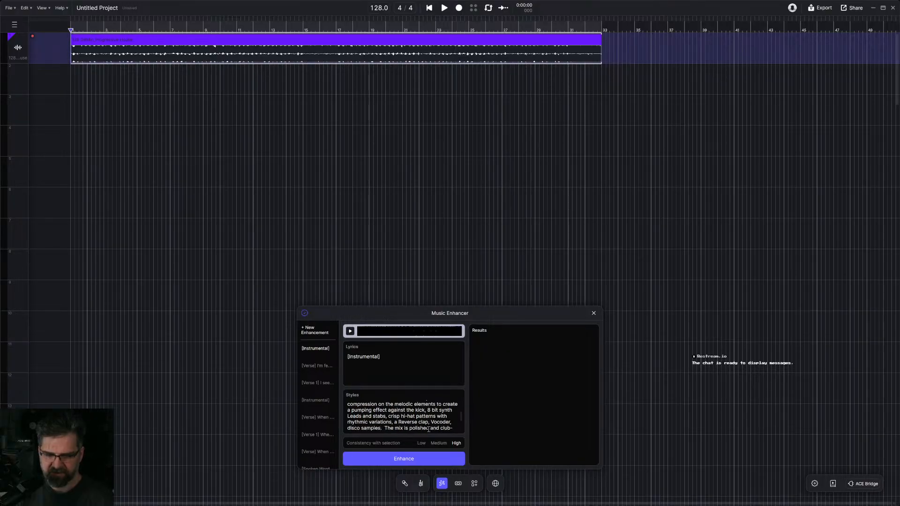
type(", and")
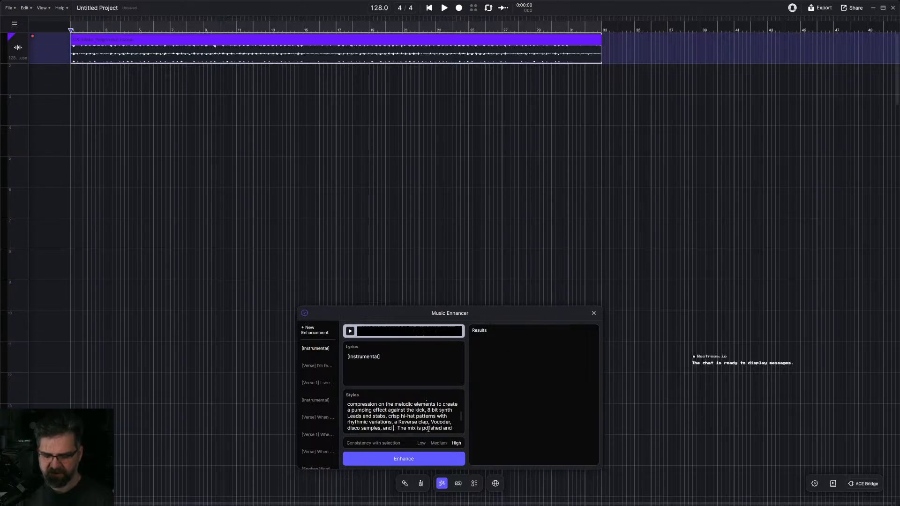
type(" color bass.")
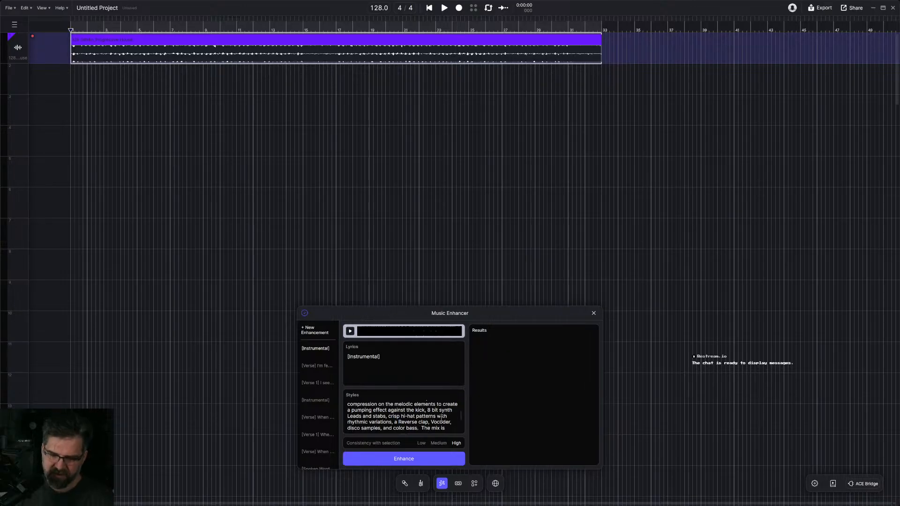
scroll(434, 424, "down", 2)
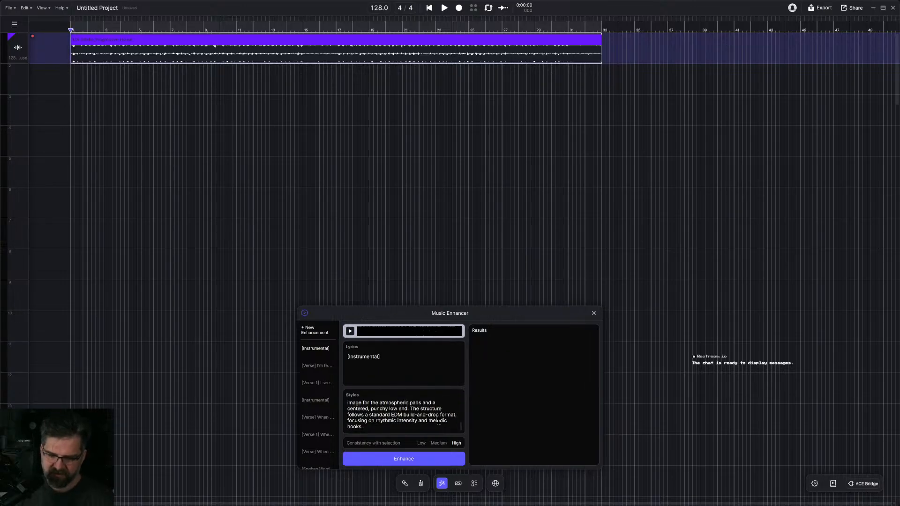
Step: Generate the enhancement and audition its first result from bar 33 on a new track below the source clip
left_click(410, 462)
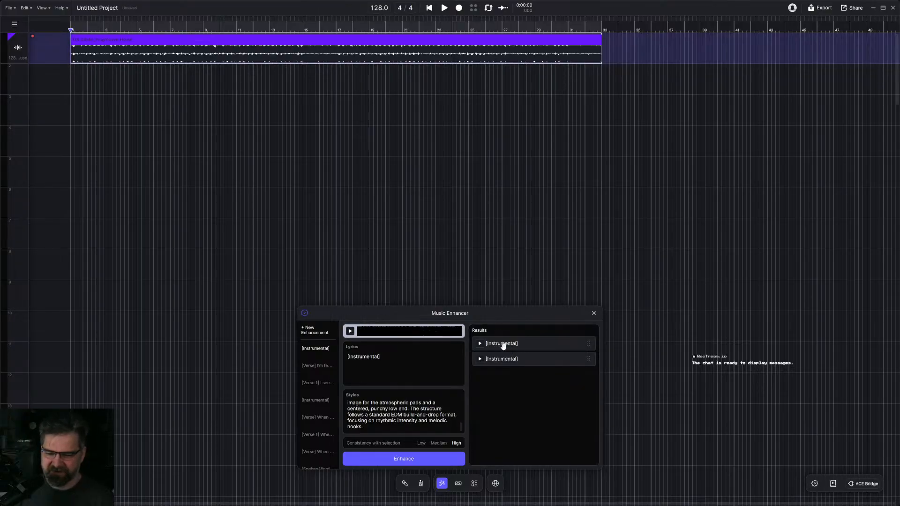
left_click_drag(503, 345, 603, 77)
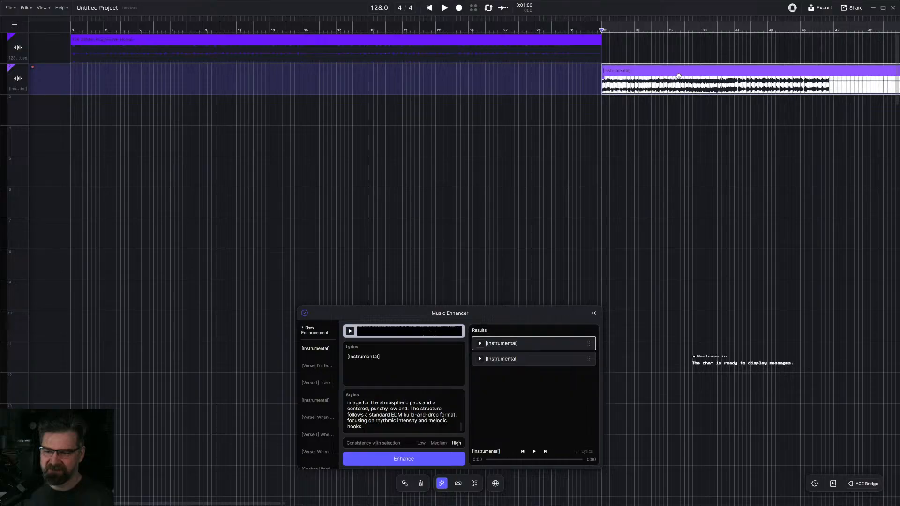
key("space")
scroll(713, 120, "right", 10)
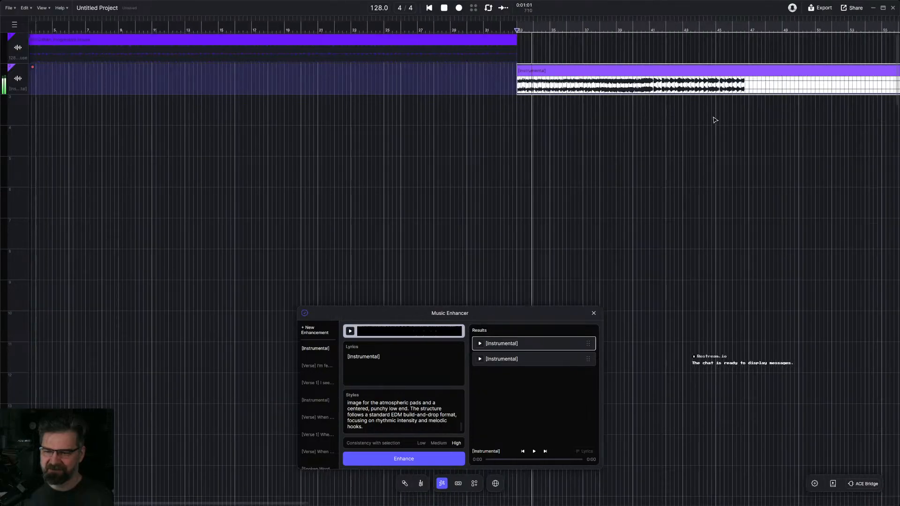
scroll(714, 120, "left", 12)
scroll(627, 129, "up", 8)
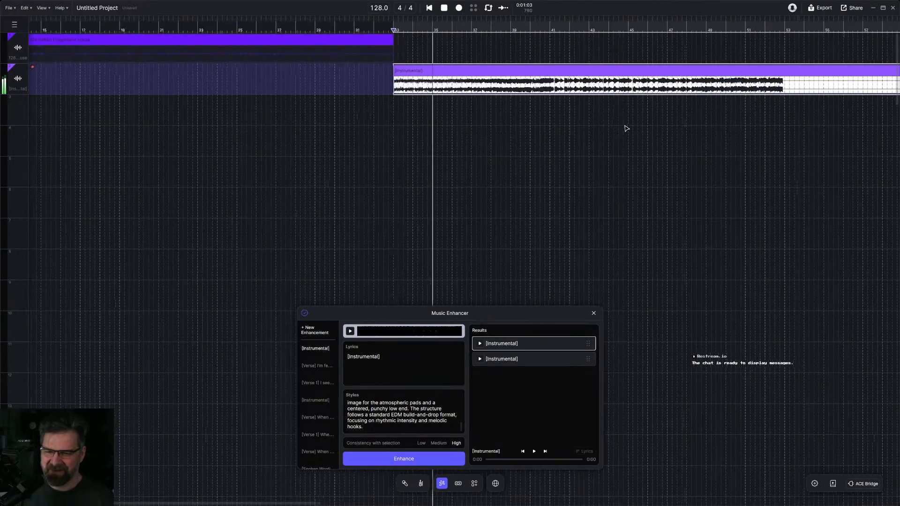
scroll(626, 128, "down", 10)
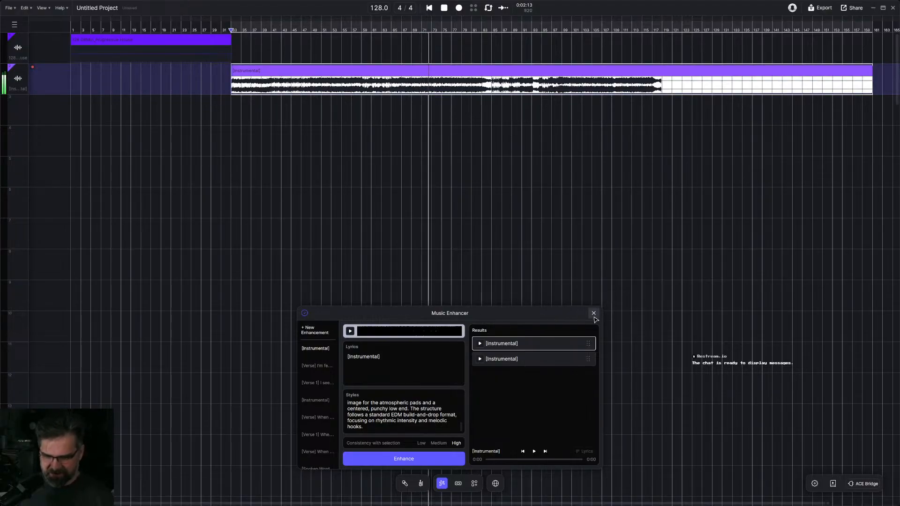
Step: Place the second enhancement result on a third track, starting at bar 121 after the first result ends
left_click_drag(494, 359, 813, 111)
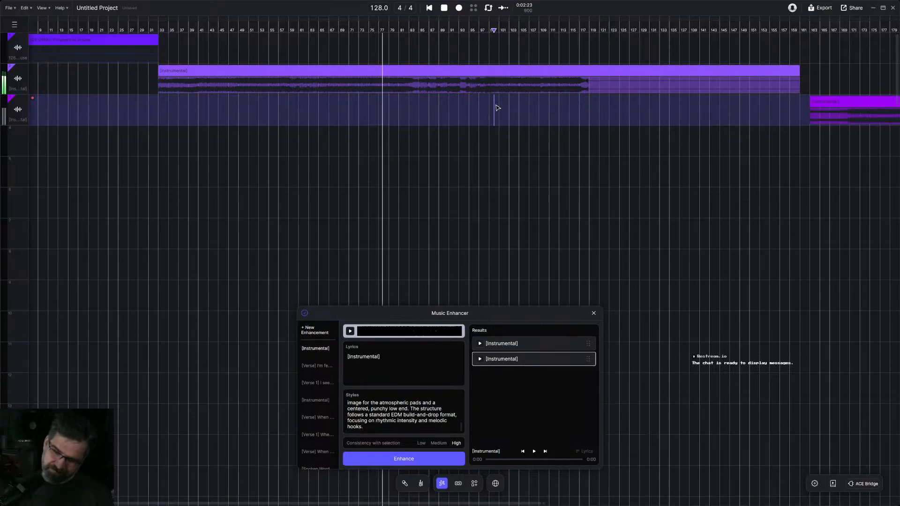
scroll(495, 105, "right", 5)
scroll(380, 125, "left", 5)
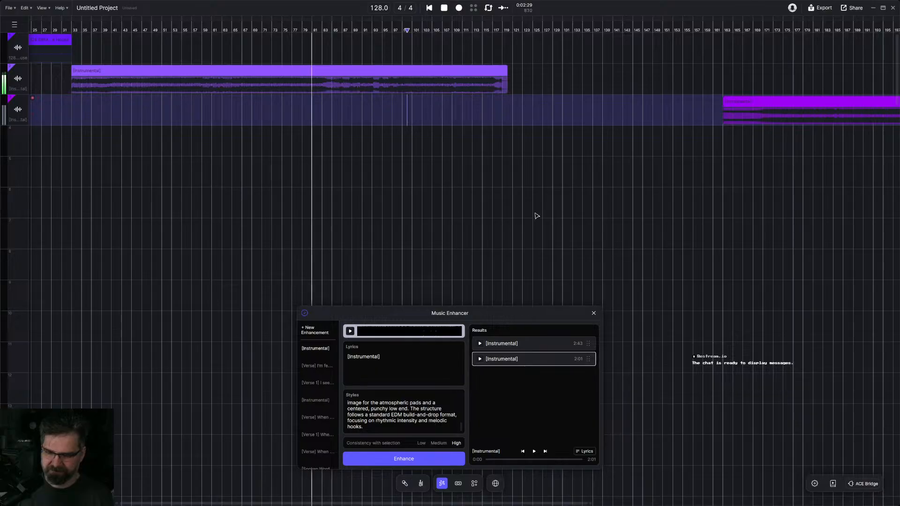
left_click_drag(733, 98, 522, 102)
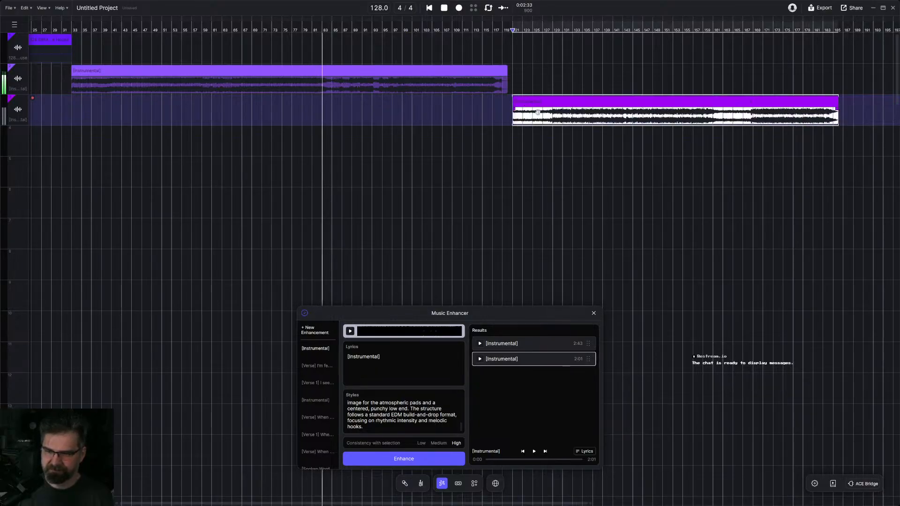
left_click(561, 154)
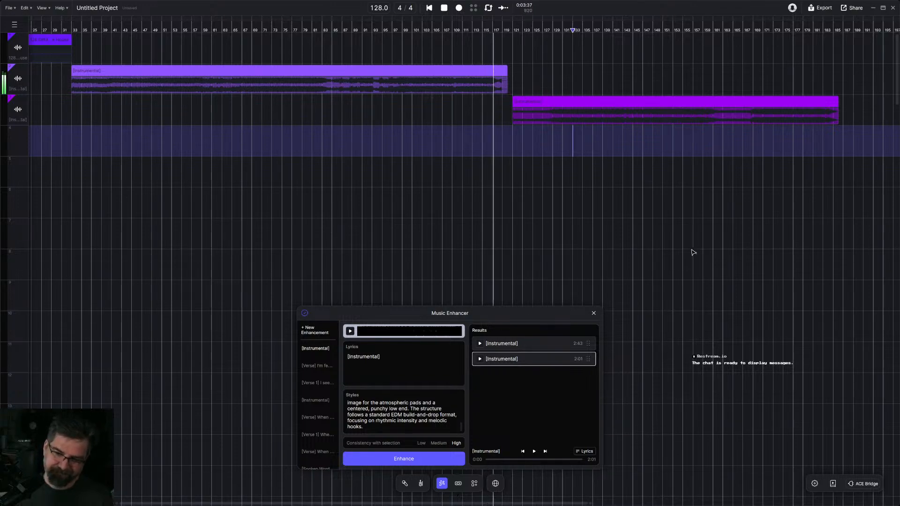
Step: Stop playback at the end of the first enhanced clip and replay that clip from about bar 65
left_click(514, 80)
key("space")
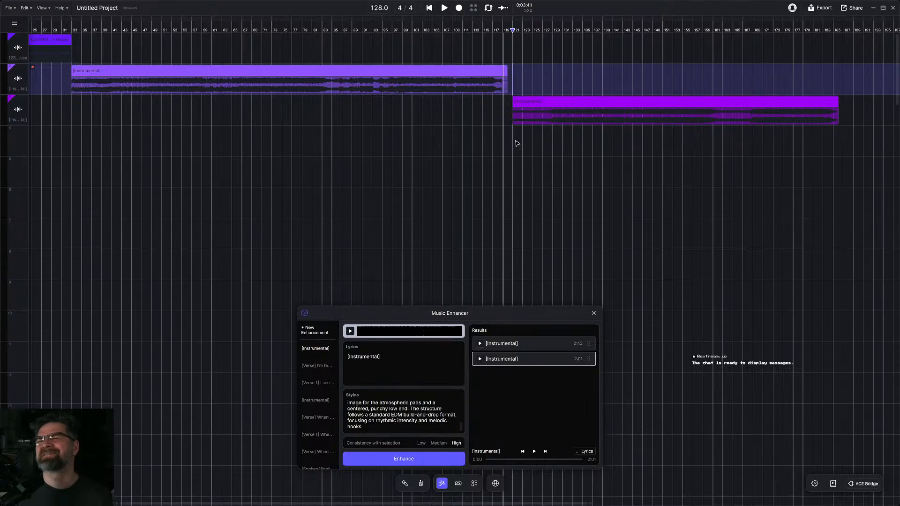
left_click(526, 101)
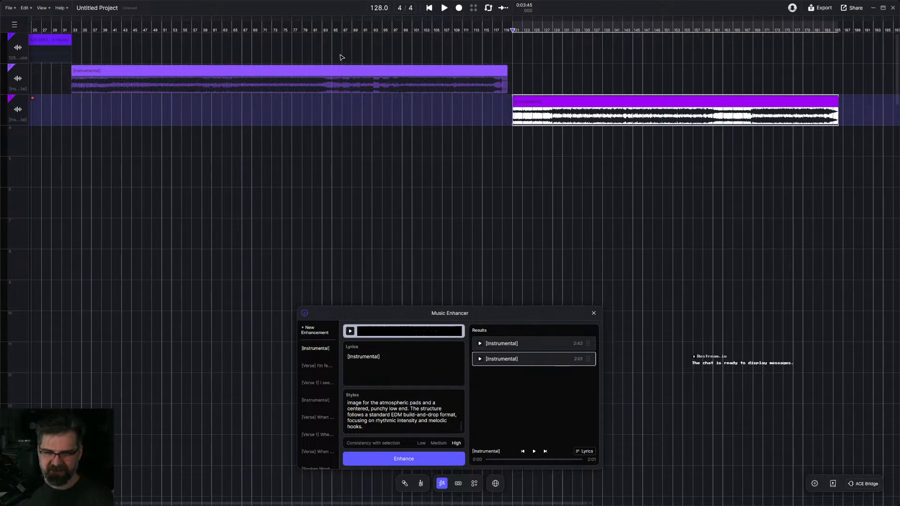
left_click(341, 71)
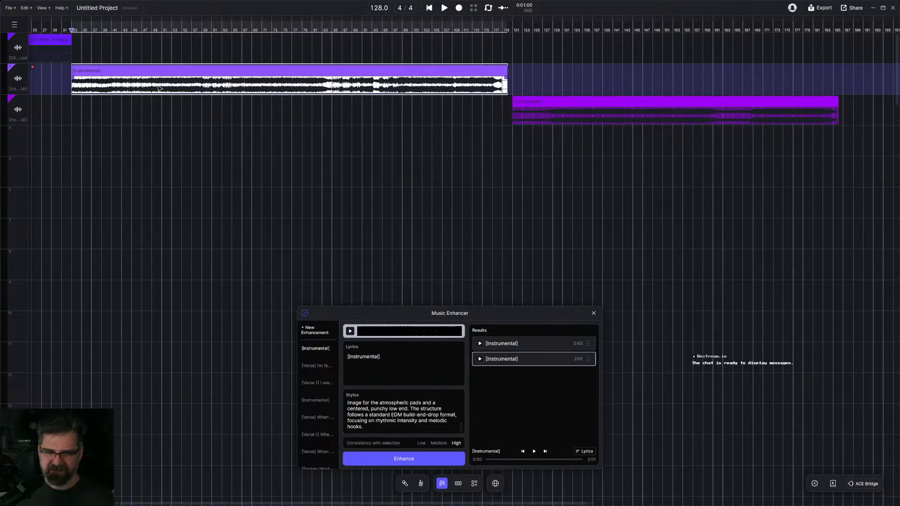
left_click(229, 91)
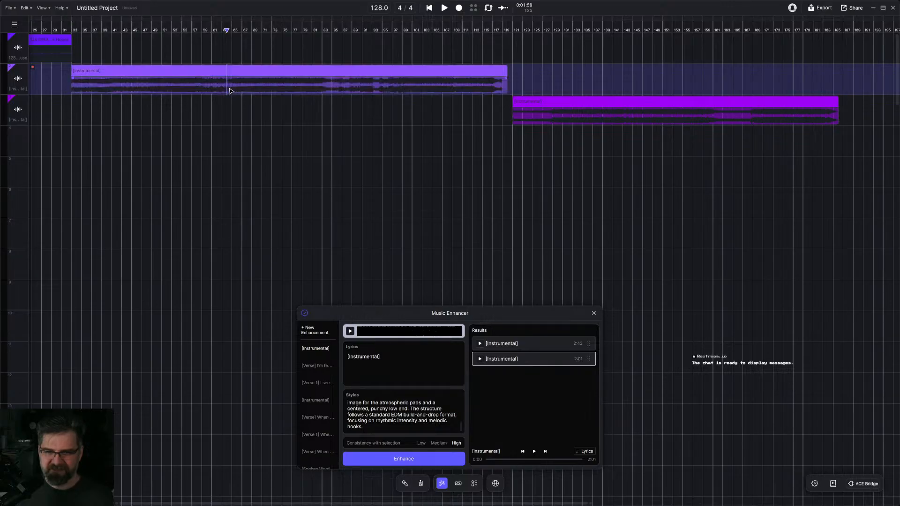
key("space")
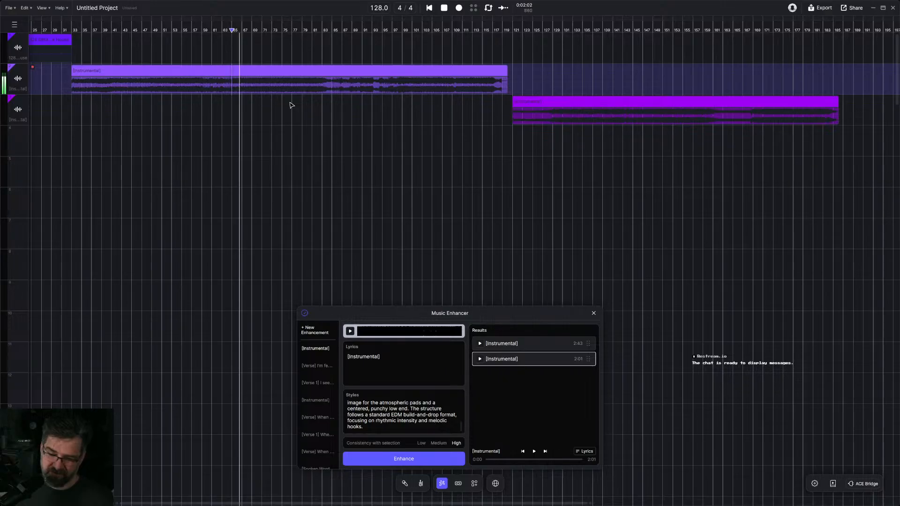
key("space")
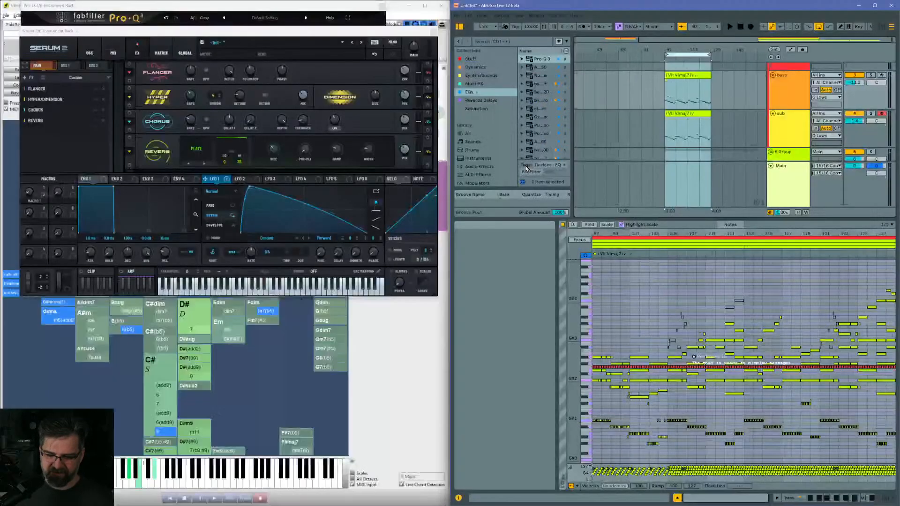
Step: Switch to Ableton Live and play the original arrangement from bar 113 for comparison, returning to ACE Studio
left_click(694, 132)
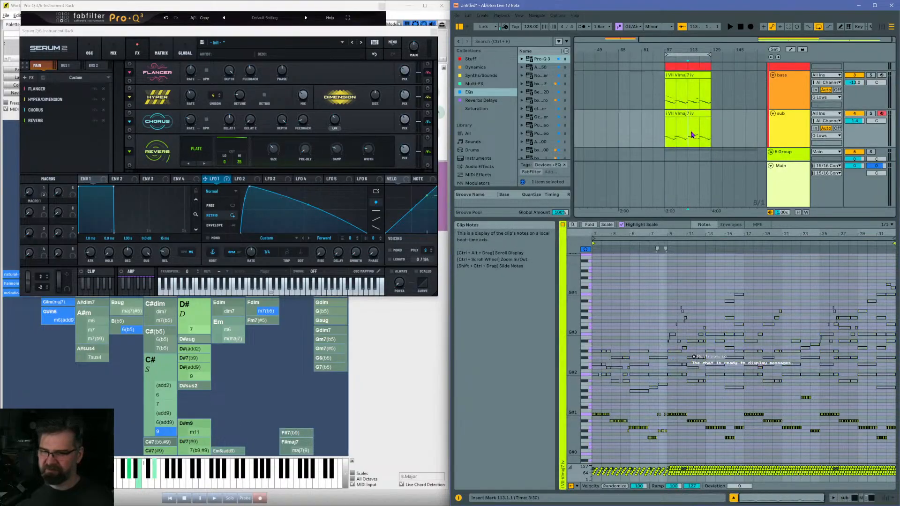
key("space")
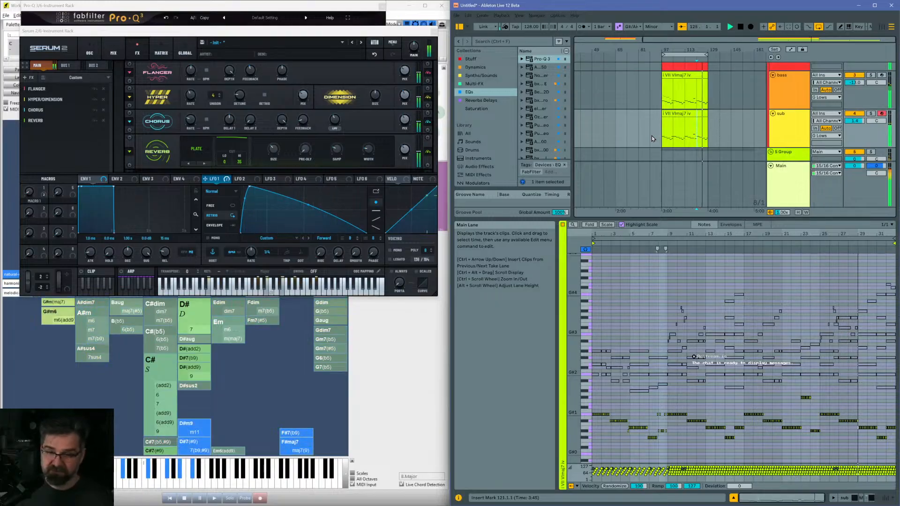
left_click_drag(700, 49, 700, 75)
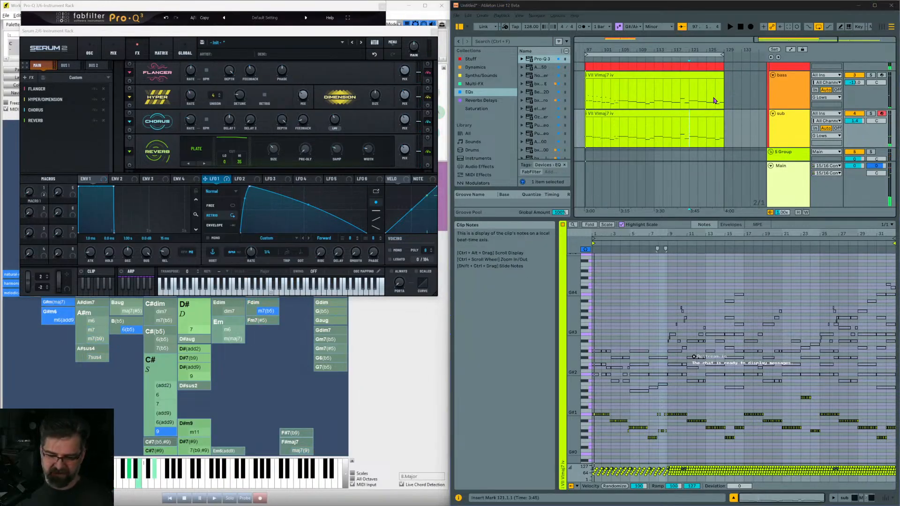
key("alt+Tab")
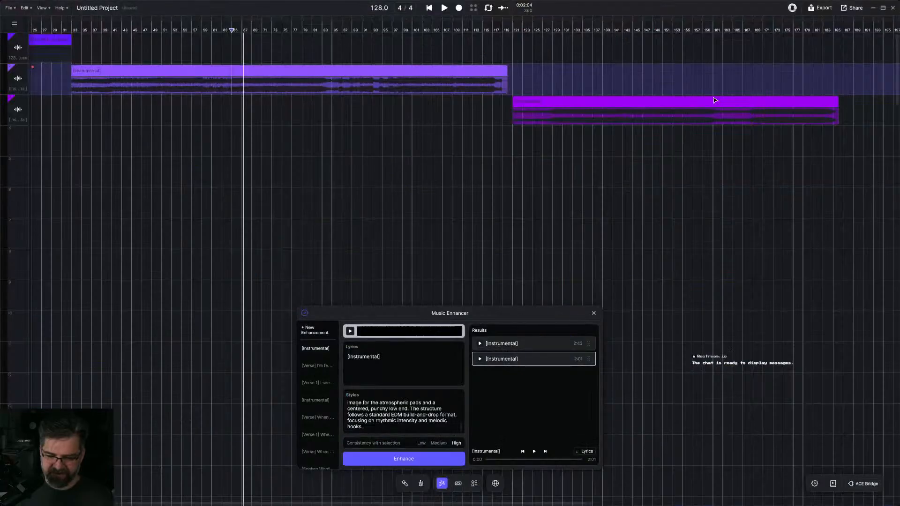
Step: Listen to the second enhanced result from bar 121 and close the Music Enhancer
left_click(514, 90)
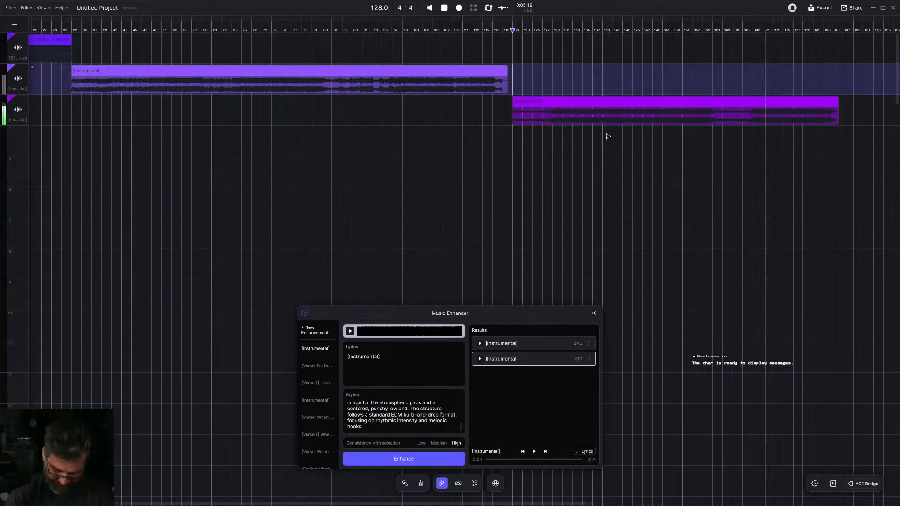
left_click(809, 75)
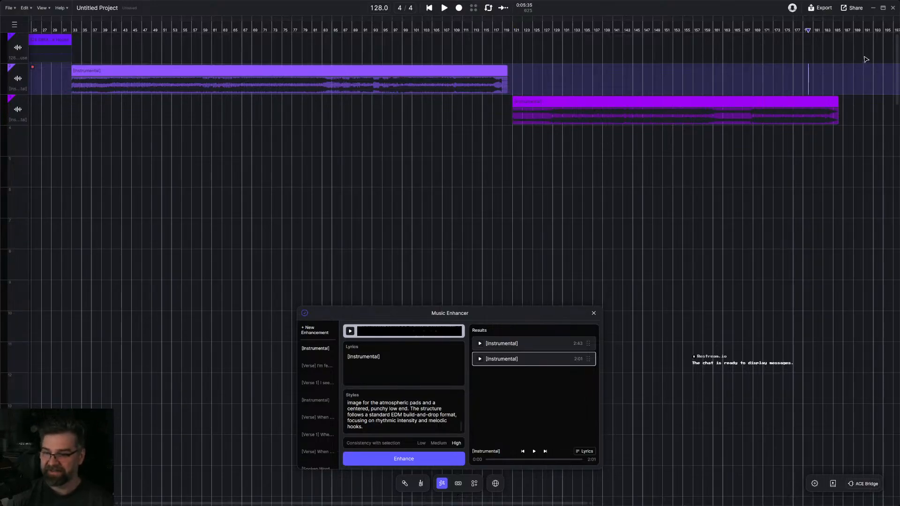
left_click(594, 313)
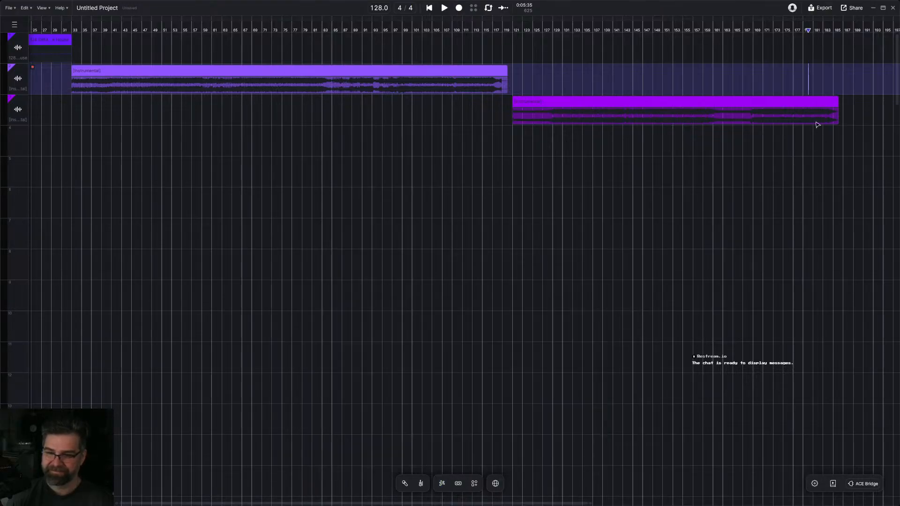
Step: Replay the second enhanced result from bar 129, and return the position to the clip's start
left_click(652, 100)
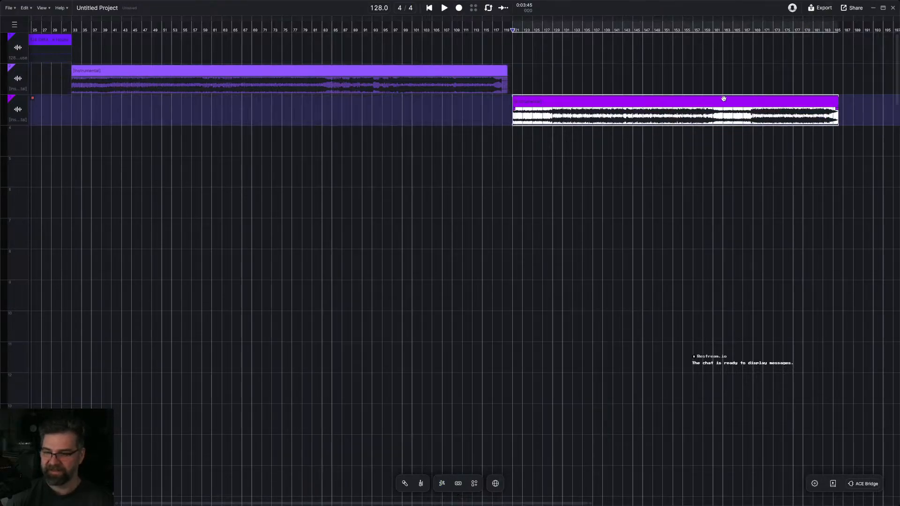
left_click(553, 120)
key("space")
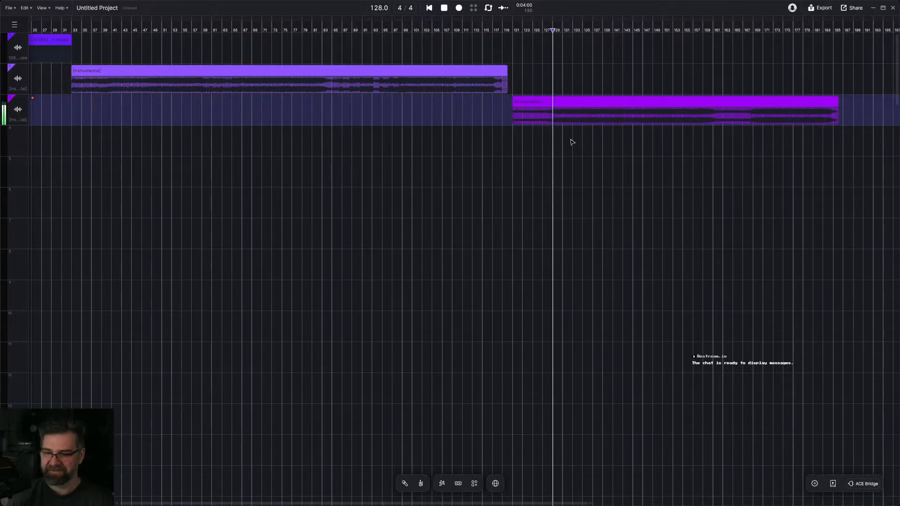
left_click(569, 104)
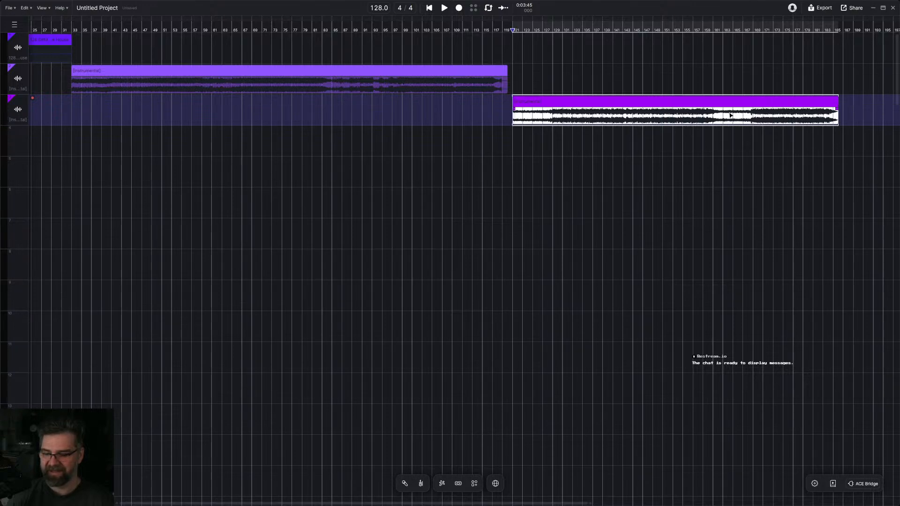
Step: Minimize ACE Studio to return to Ableton Live and close the Serum 2 and Pro-Q 3 plug-in windows
left_click(873, 8)
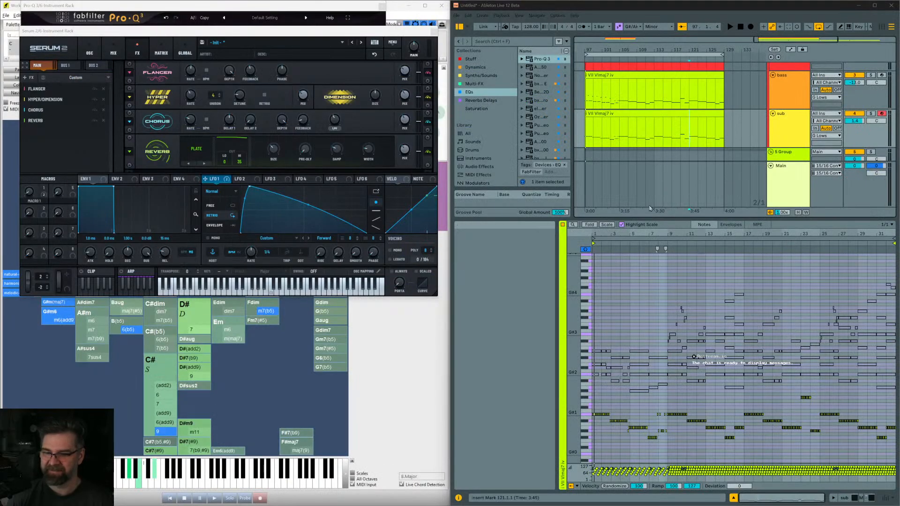
left_click(434, 33)
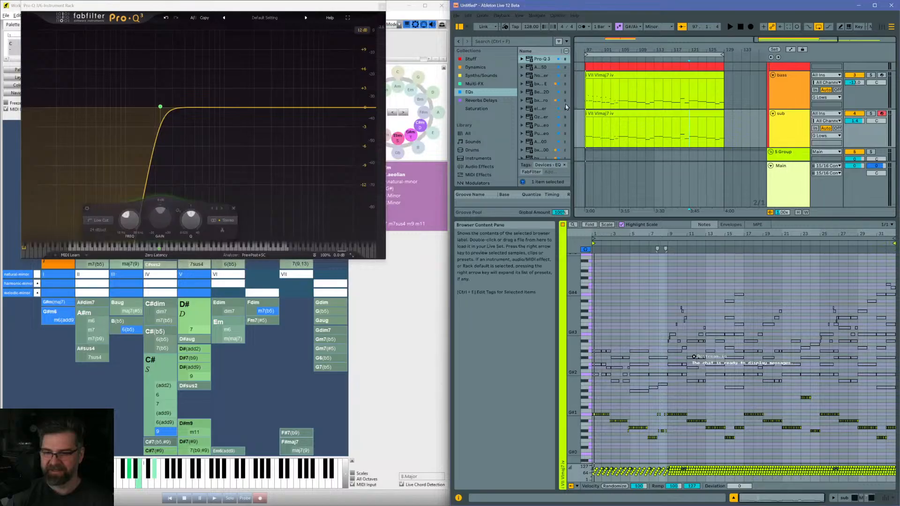
left_click(382, 6)
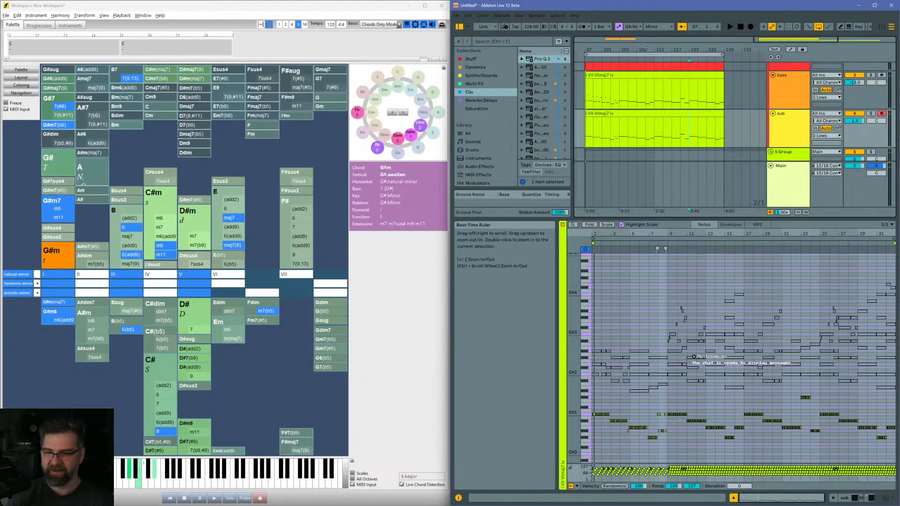
Step: Examine the arrangement from bar 97 onward, covering the bass, sub, S Group and instrument rack tracks
left_click_drag(662, 55, 684, 54)
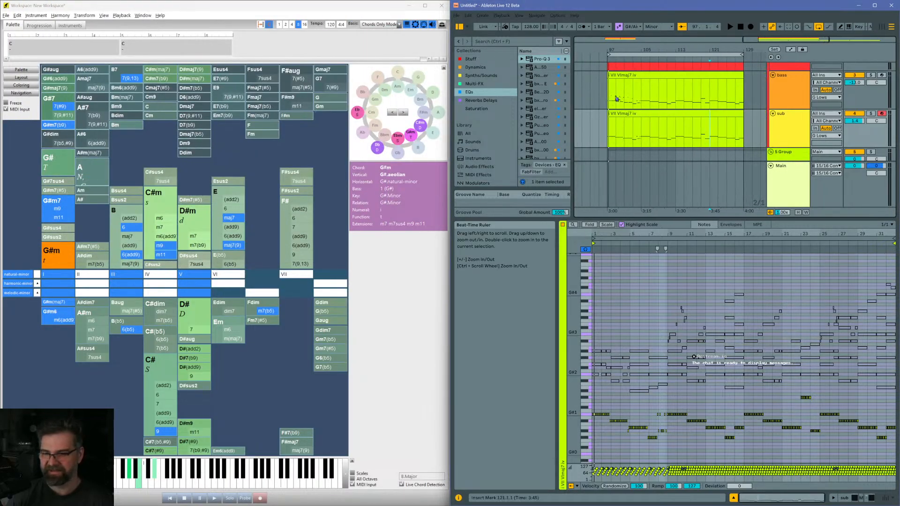
scroll(616, 112, "up", 1)
left_click(609, 122)
scroll(671, 117, "up", 2)
scroll(672, 116, "down", 5)
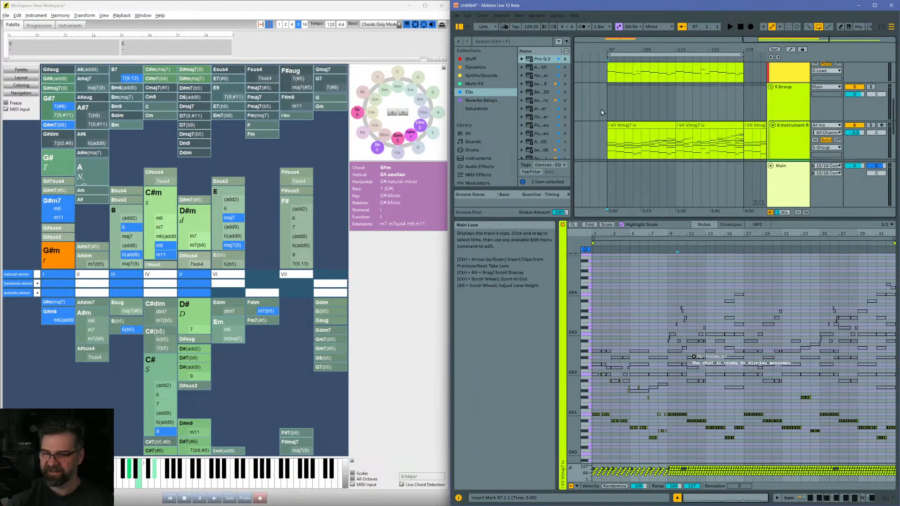
left_click(616, 108)
scroll(713, 106, "right", 2)
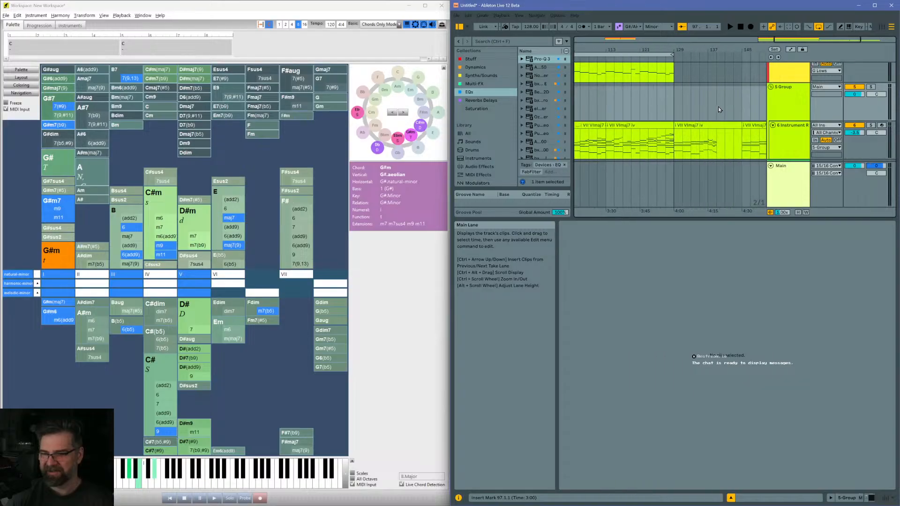
scroll(711, 111, "left", 4)
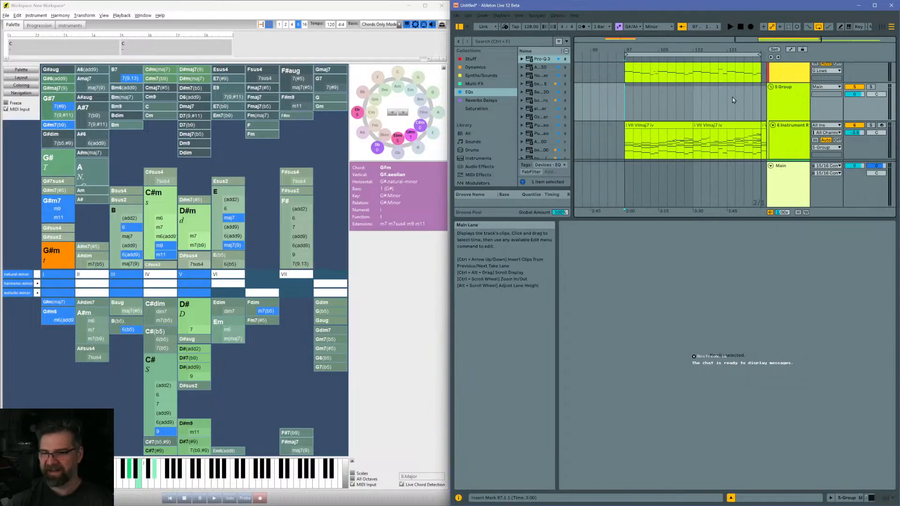
scroll(702, 108, "right", 14)
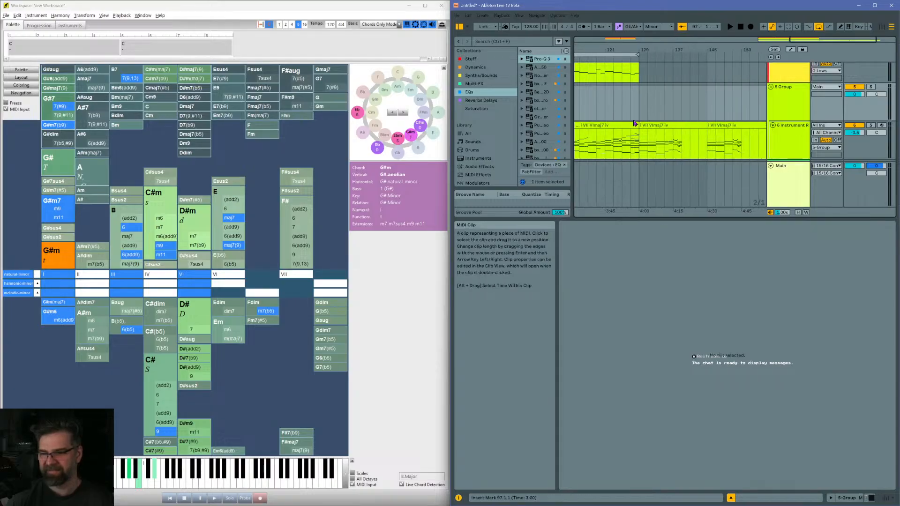
scroll(703, 111, "up", 4)
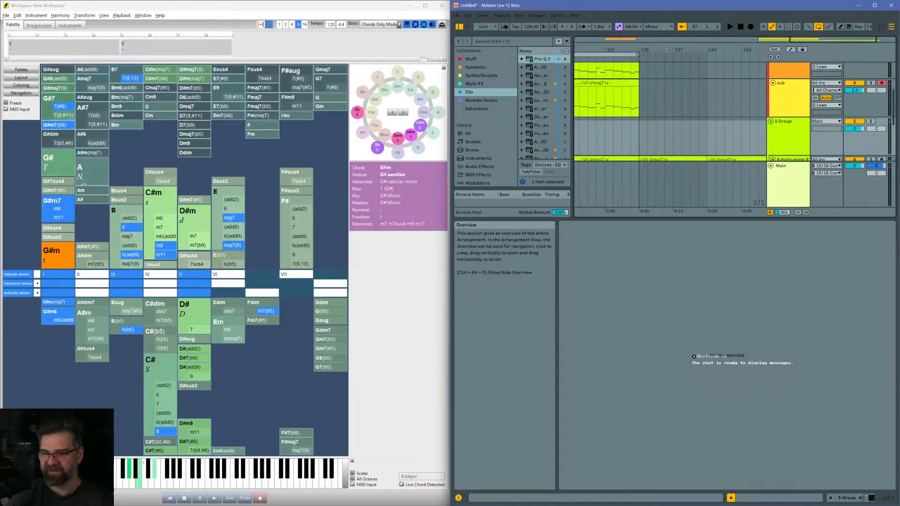
left_click_drag(670, 49, 717, 16)
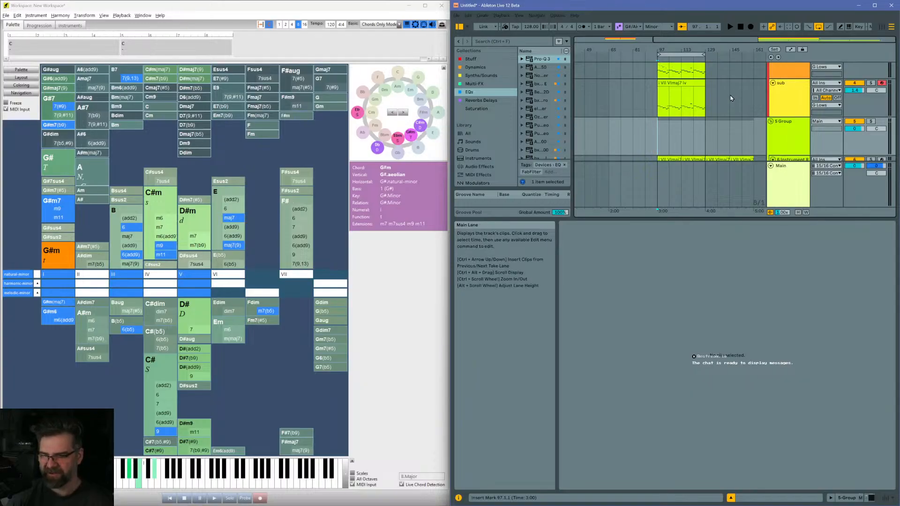
Step: Open the instrument rack clip at bar 129, listen to it and examine its chord notes
scroll(699, 96, "down", 2)
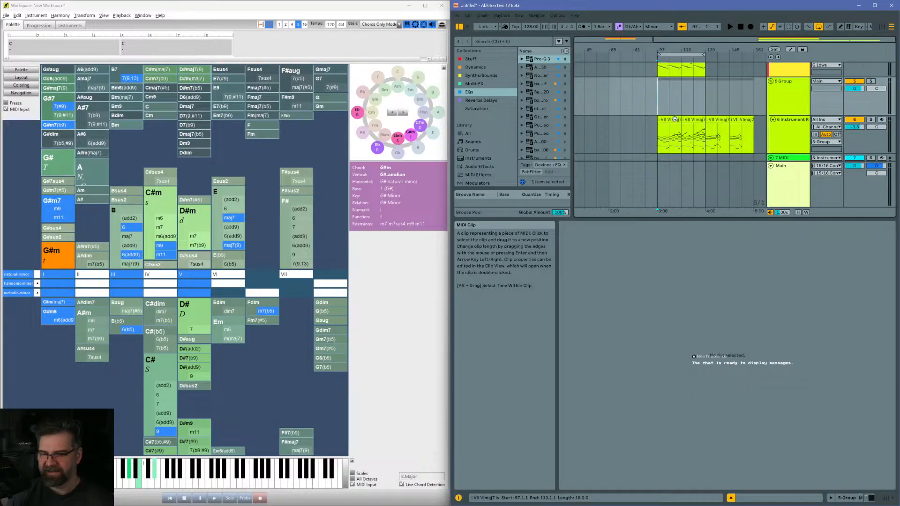
double_click(717, 120)
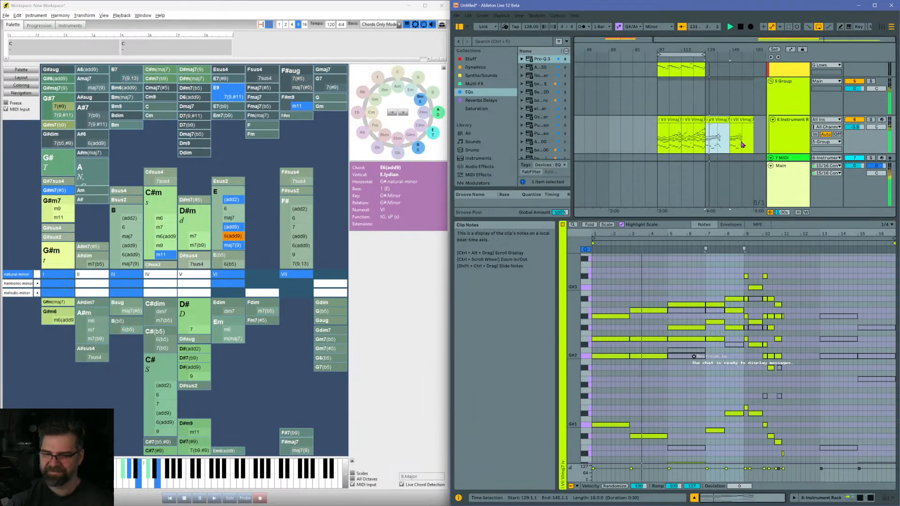
scroll(716, 324, "down", 2)
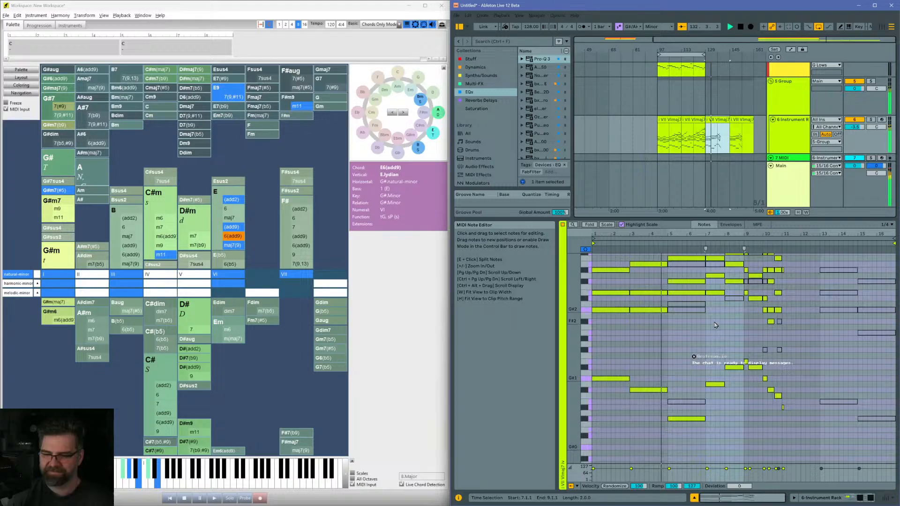
scroll(717, 324, "up", 1)
scroll(718, 319, "up", 2)
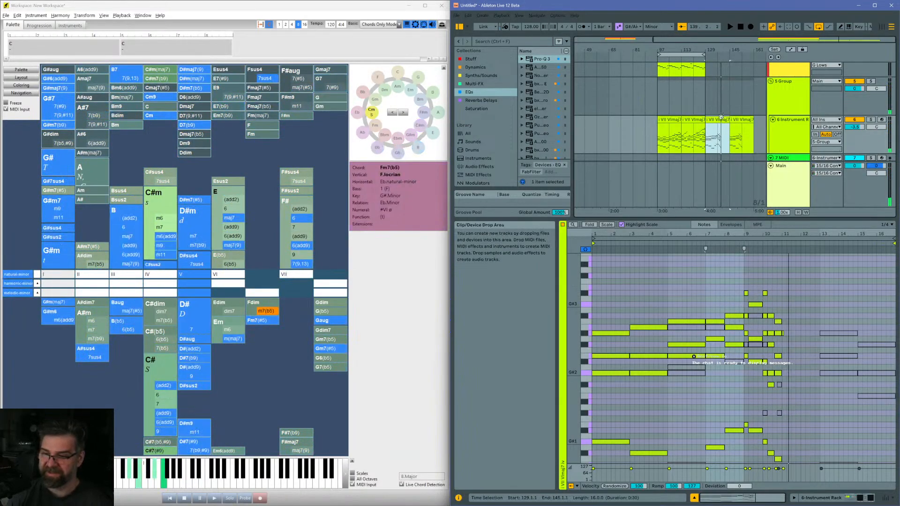
Step: Paste copies of the two instrument rack clips spanning bars 97 to 129 at bar 161 and shift them to bar 193
left_click(691, 120)
left_click(690, 120, "shift")
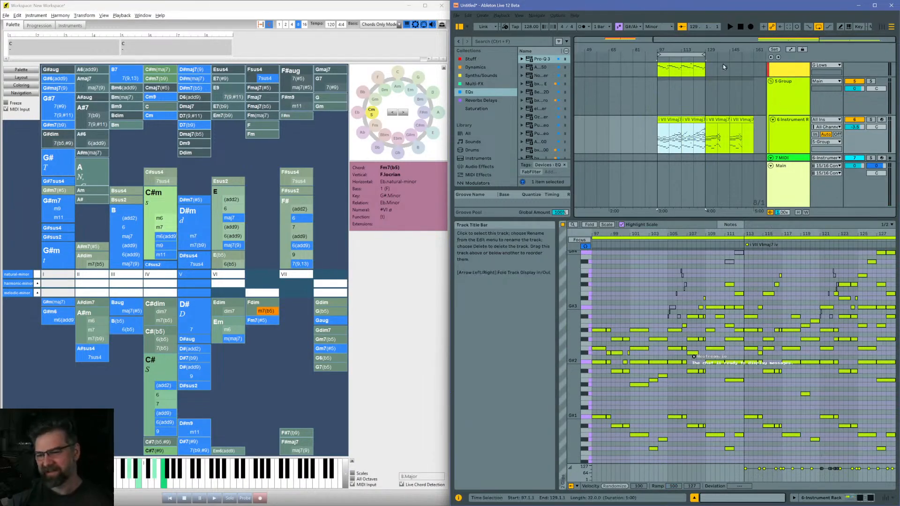
mouse_move(737, 50)
left_mouse_down()
mouse_move(736, 68)
mouse_move(744, 49)
left_mouse_up()
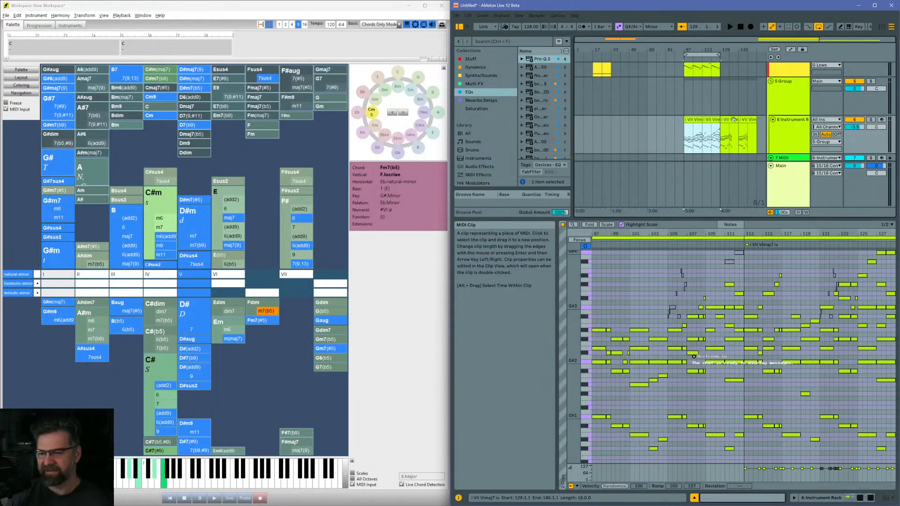
scroll(733, 129, "down", 2)
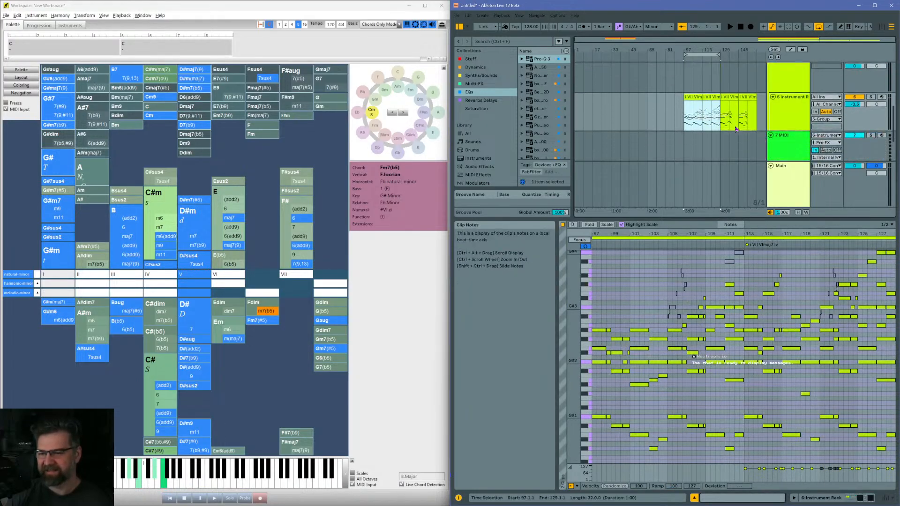
left_click(764, 132)
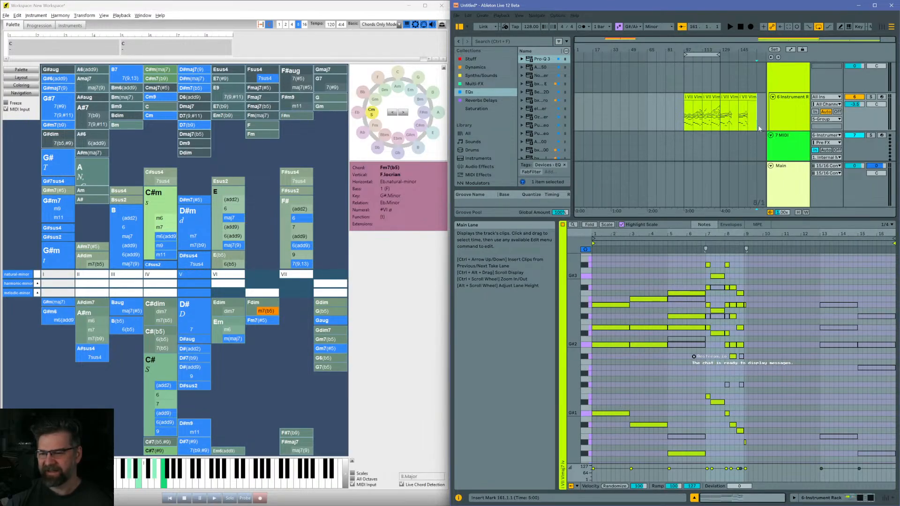
key("ctrl+v")
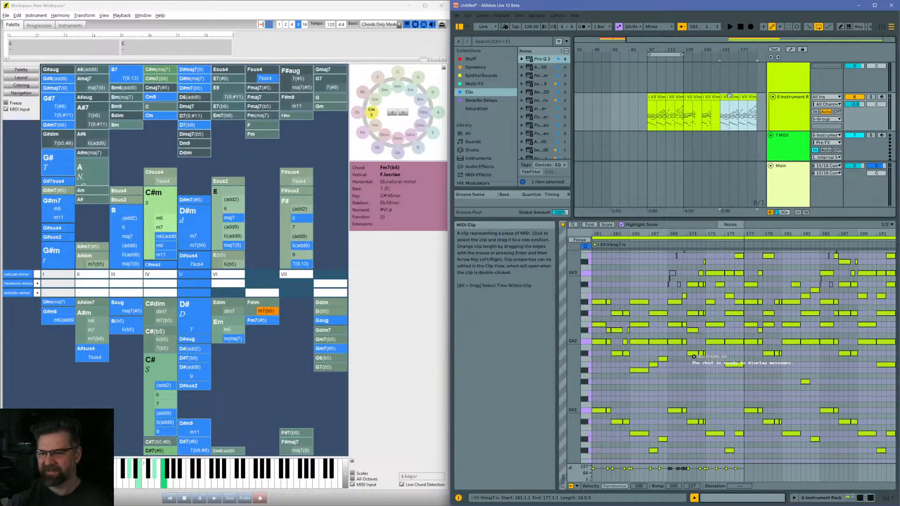
mouse_move(729, 96)
left_mouse_down()
mouse_move(757, 96)
mouse_move(738, 97)
left_mouse_up()
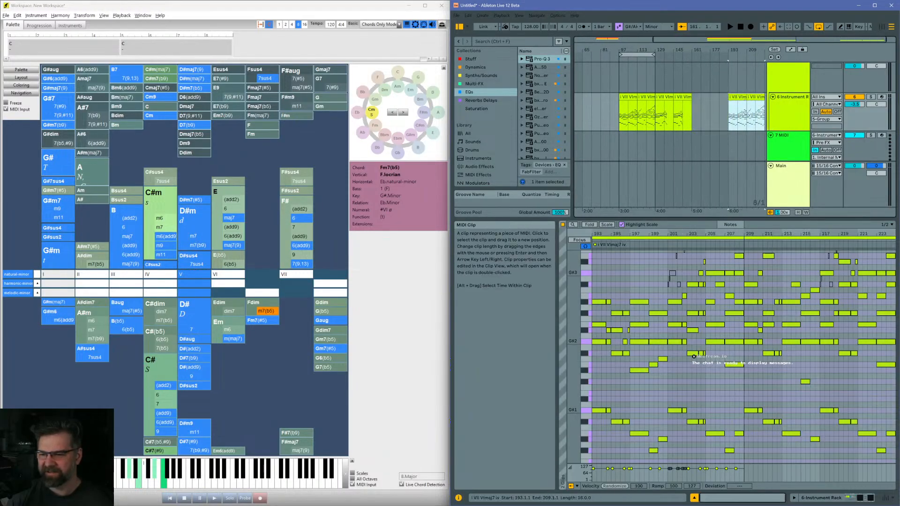
Step: Add a new MIDI track below the instrument rack track and move the two copied clips at bar 193 onto it
left_click(788, 115)
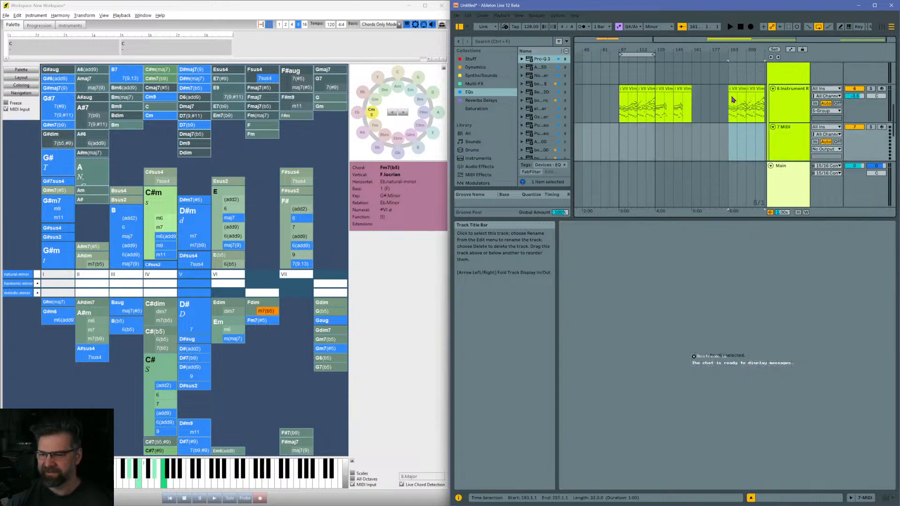
left_click(734, 100)
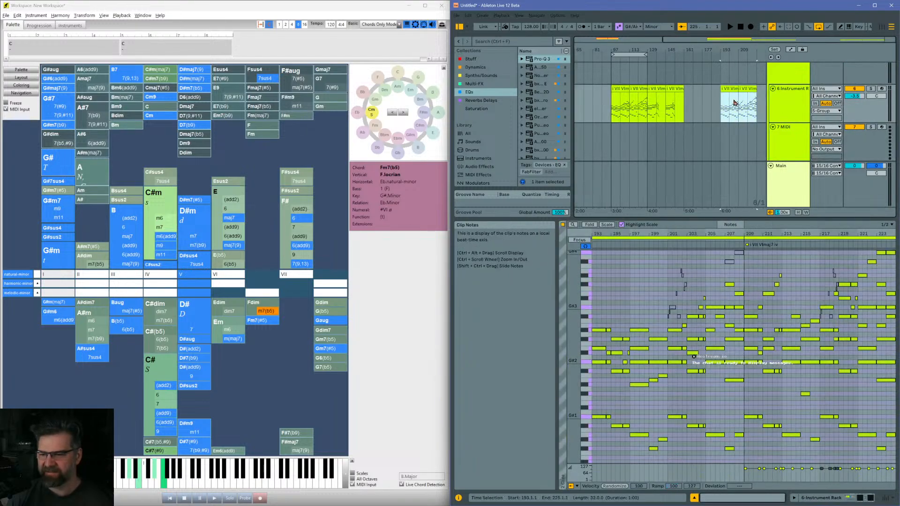
left_click_drag(731, 89, 731, 131)
left_click(789, 131)
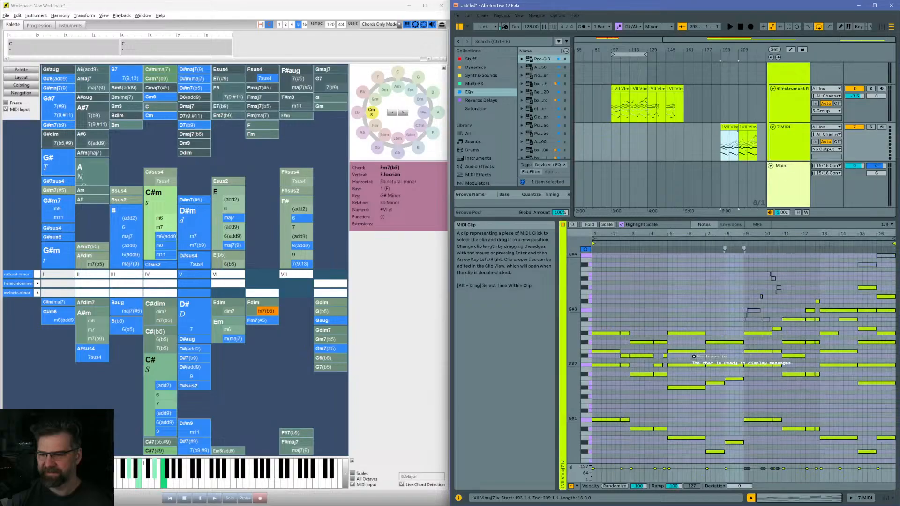
Step: Load Serum 2 on the new MIDI track with the XLNTSOUND preset "XLNT-CLRBS Loud n Proud - Maj"
left_click(481, 76)
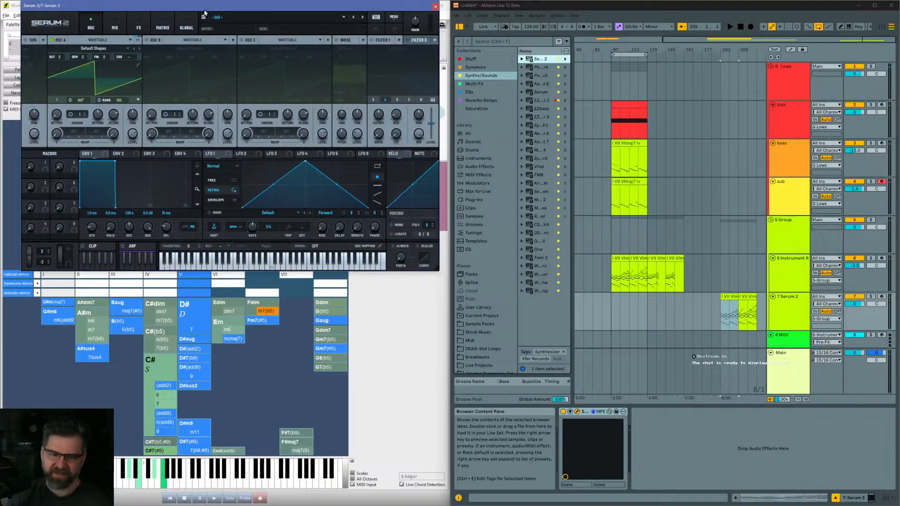
left_click(373, 17)
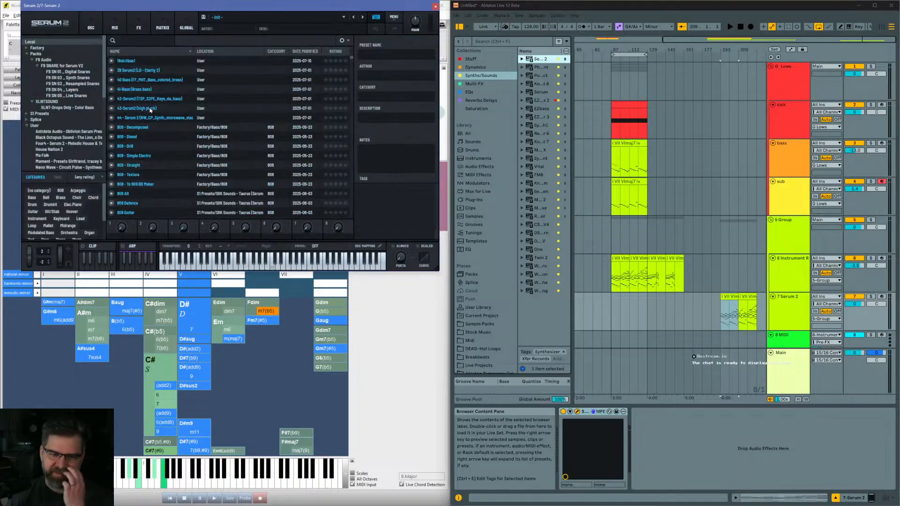
left_click(61, 101)
scroll(183, 169, "down", 5)
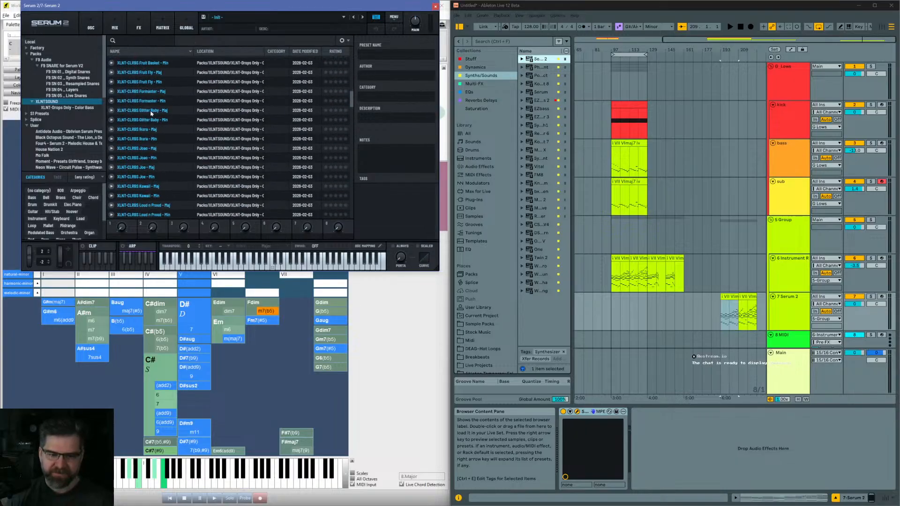
left_click(162, 208)
Step: Play the Serum 2 clip at bar 193 and open its notes for editing
left_click(728, 295)
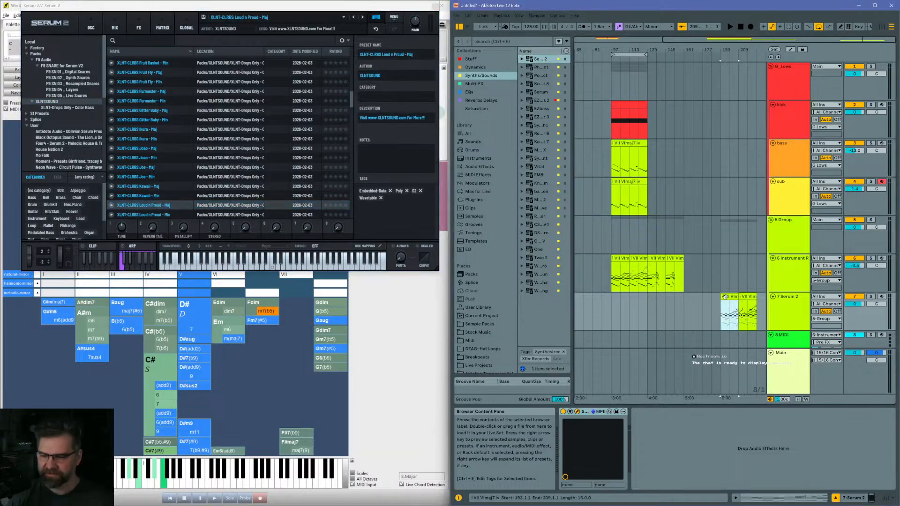
key("space")
double_click(731, 296)
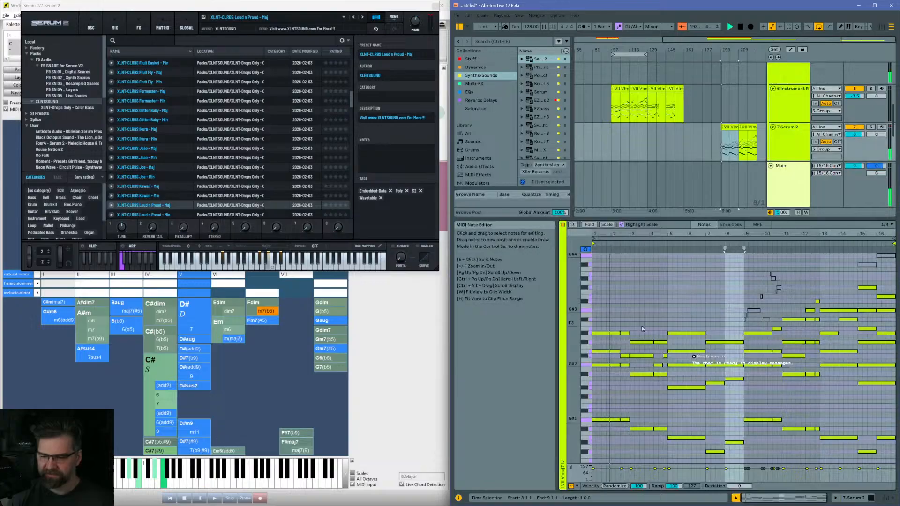
left_click(601, 321)
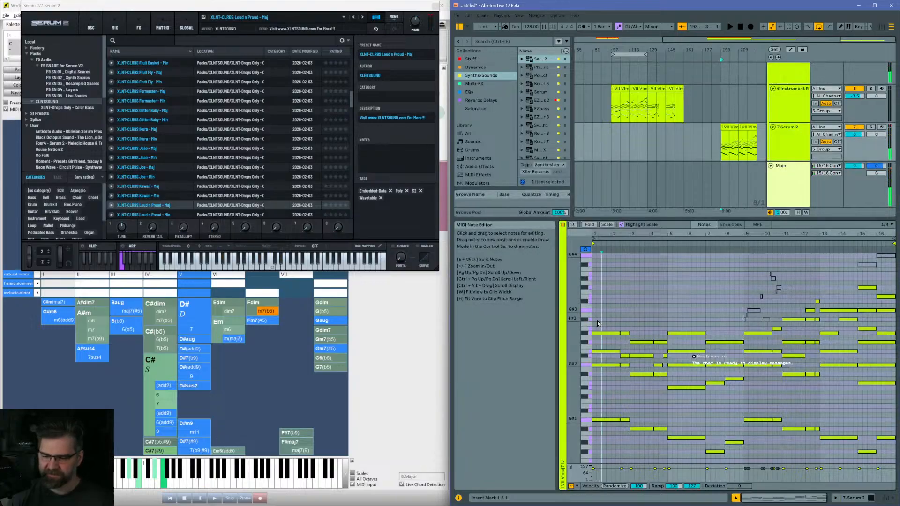
Step: Try to chop the clip's opening chord into many very short repeated notes and listen to it
left_click_drag(597, 236, 622, 439)
key("ctrl+e")
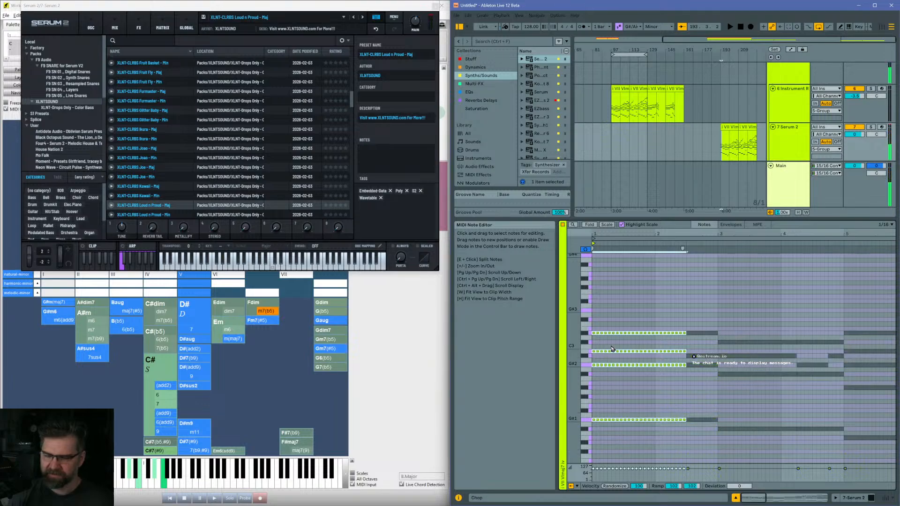
key("ctrl+z")
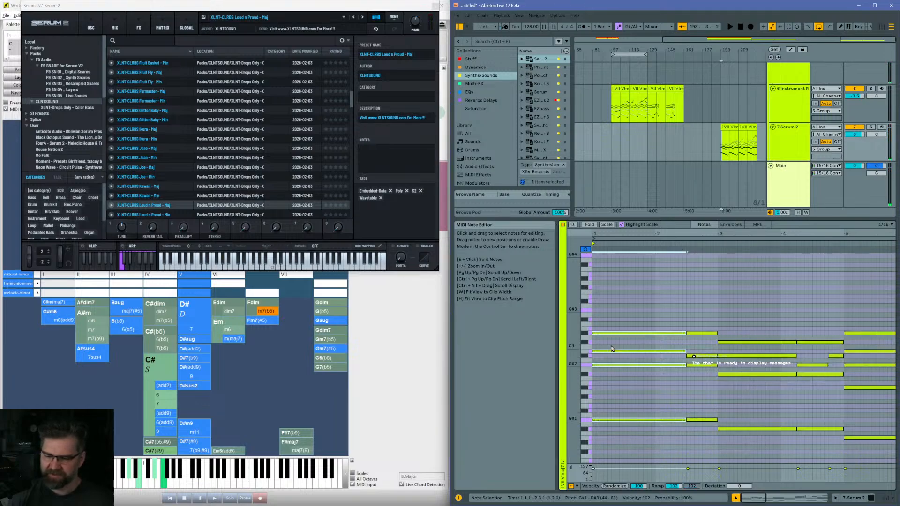
key("ctrl+y")
key("space")
key("space")
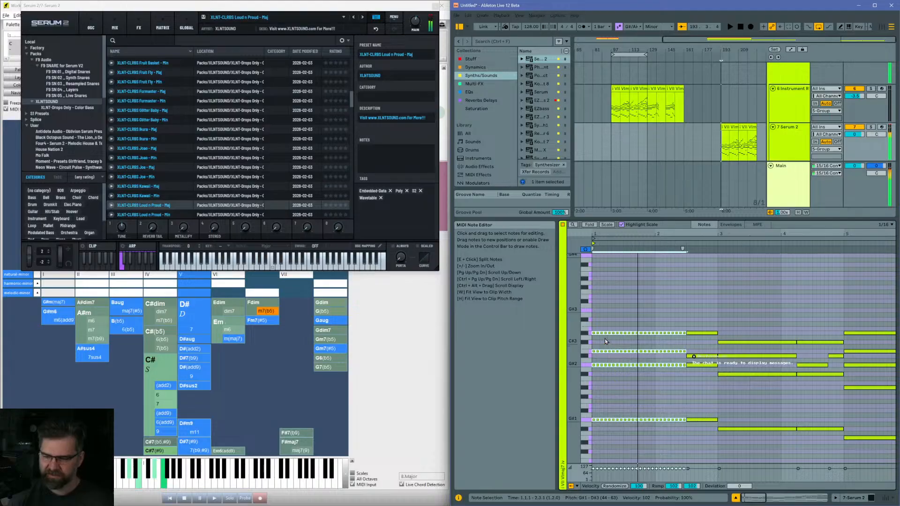
key("ctrl+z")
Step: Split the opening chord at bar 2, chop its first bar into four equal repeats and listen to them
left_click(651, 328)
left_click_drag(656, 327, 585, 450)
key("ctrl+e")
key("ctrl+a")
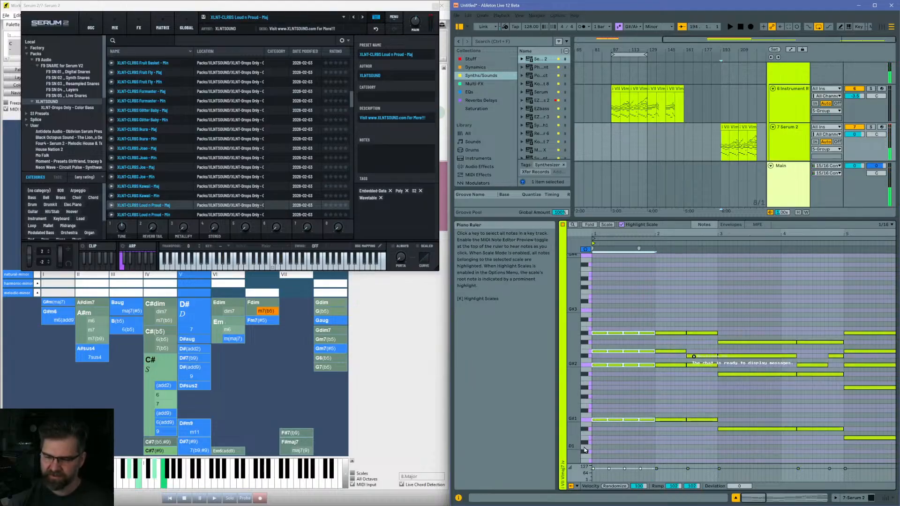
key("space")
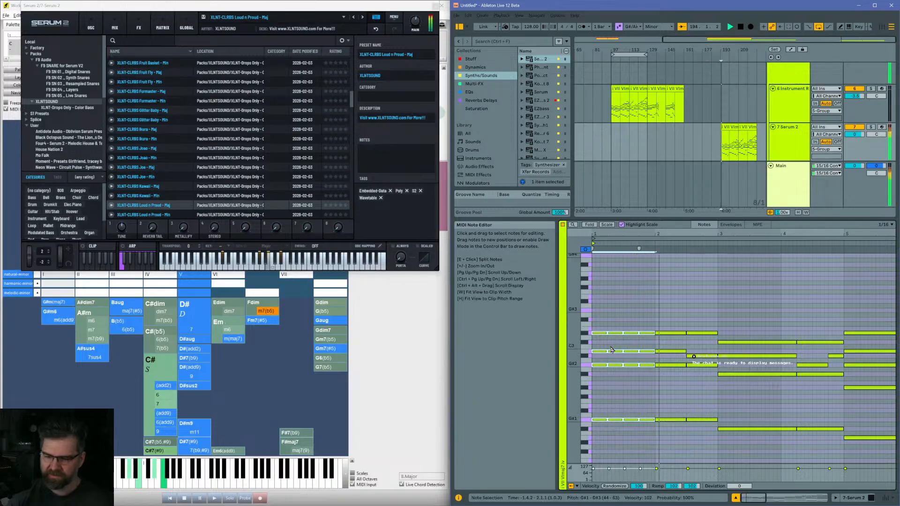
key("space")
Step: Raise the four repeated chords by an octave, returning only their B and lowest G# notes to B2 and G#1
key("shift+Up")
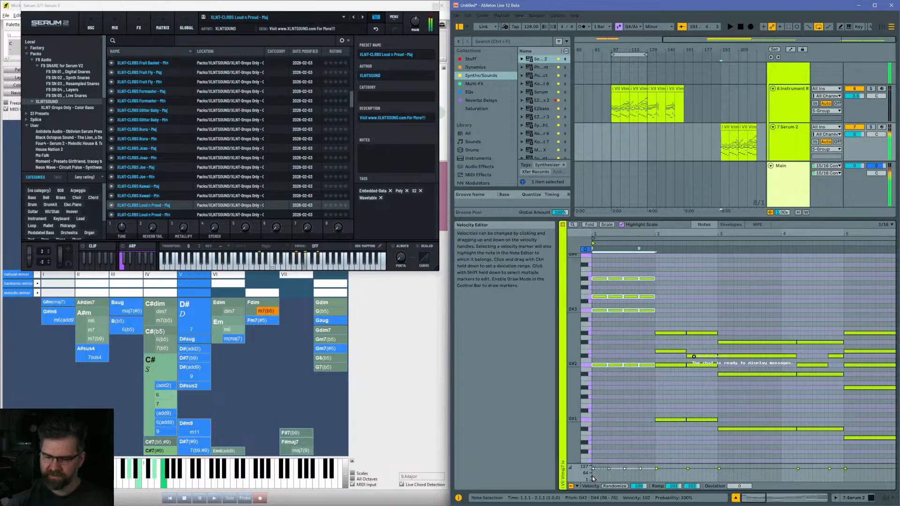
key("space")
scroll(626, 353, "up", 2)
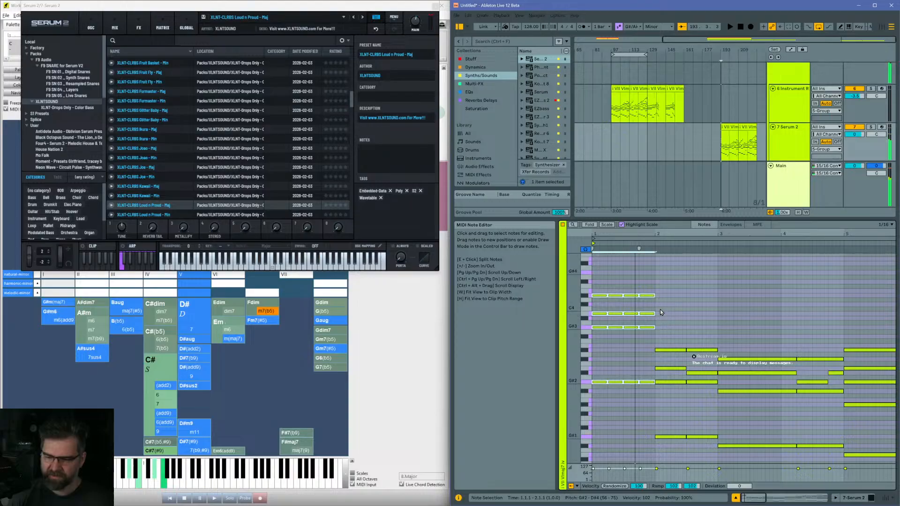
left_click_drag(660, 309, 595, 319)
key("shift+Down")
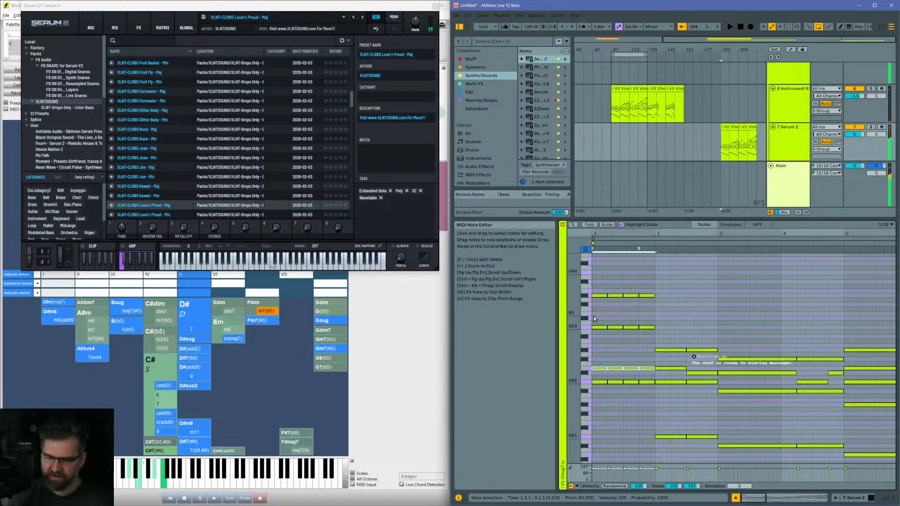
left_click_drag(653, 374, 592, 393)
key("shift+Down")
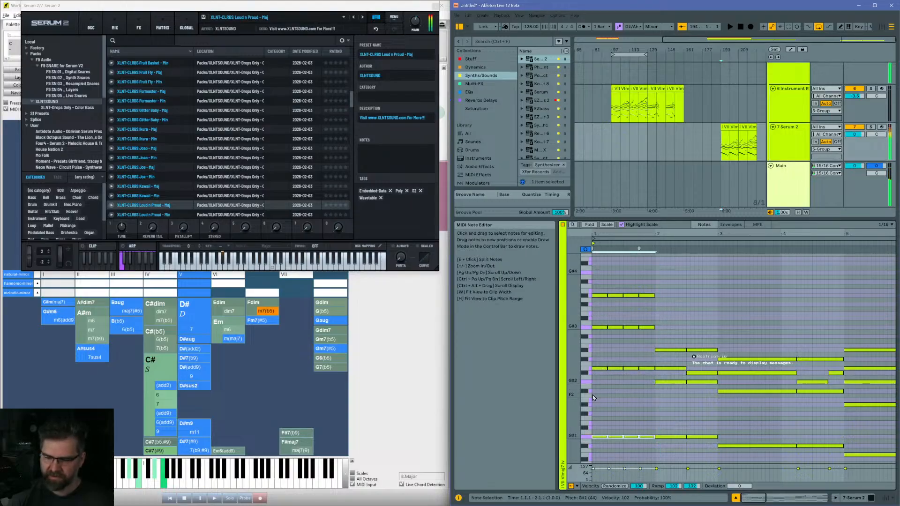
Step: Audition the XLNT-CLRBS Kawaii - Maj, Joe - Maj and Joao - Maj presets against the chopped chords, returning to Loud n Proud - Maj
key("space")
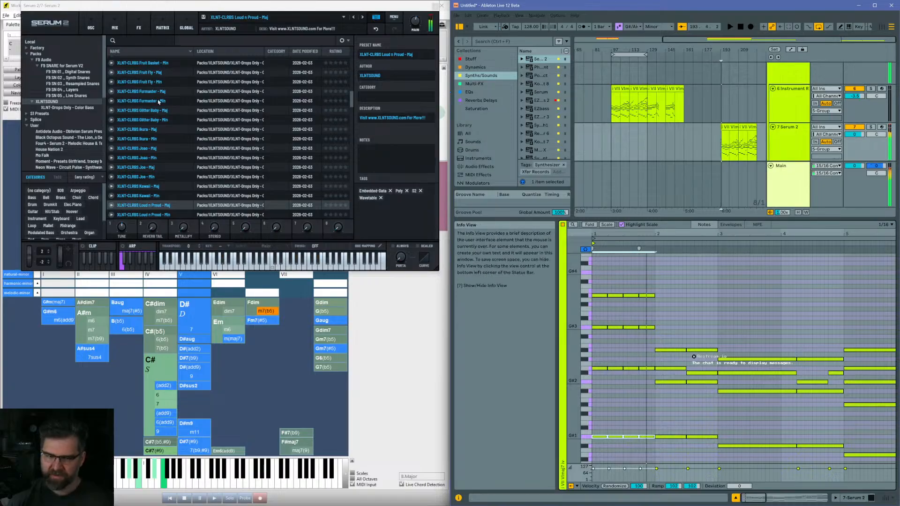
left_click(150, 187)
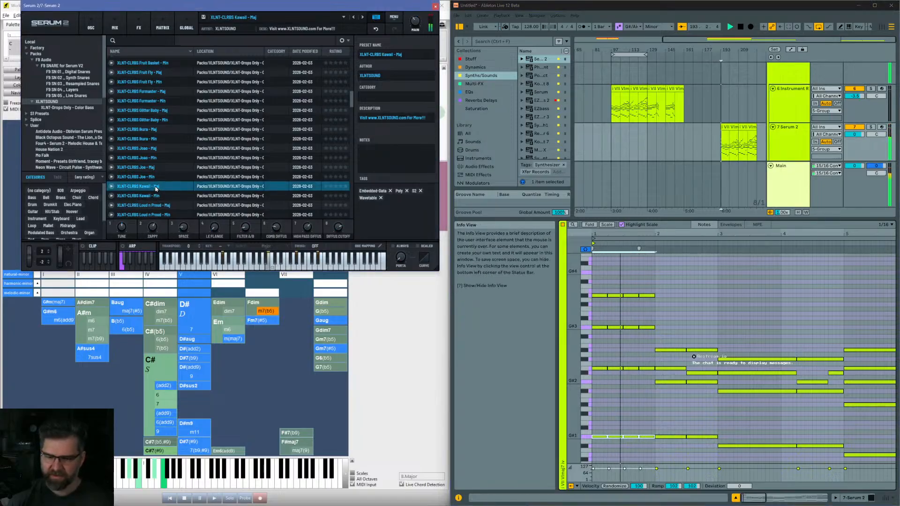
left_click(149, 167)
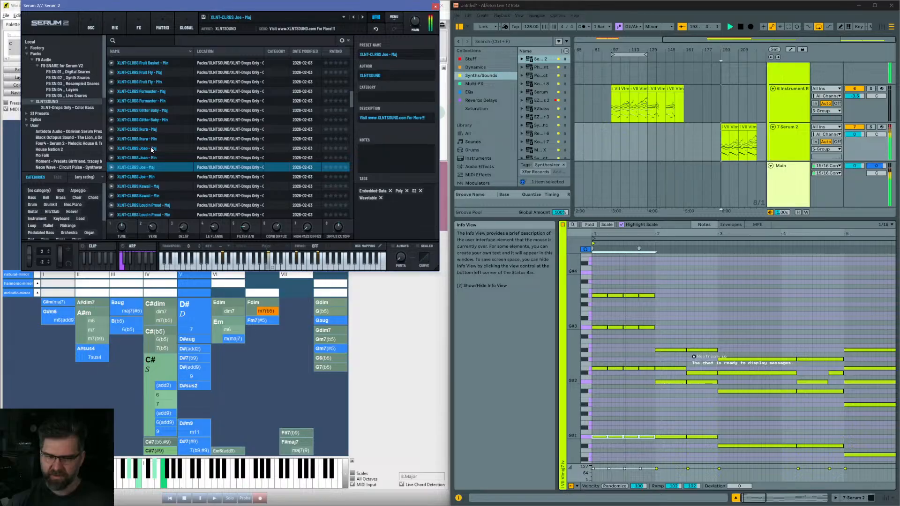
left_click(145, 150)
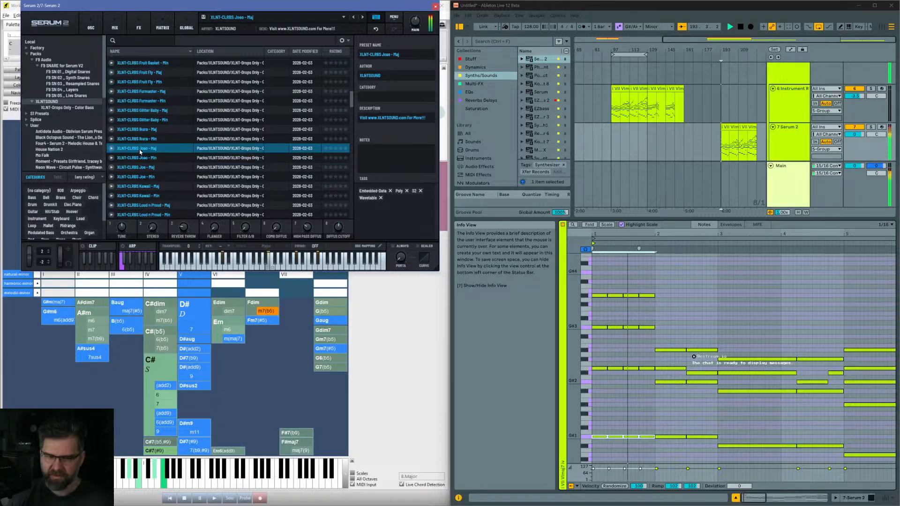
left_click(151, 196)
left_click(154, 206)
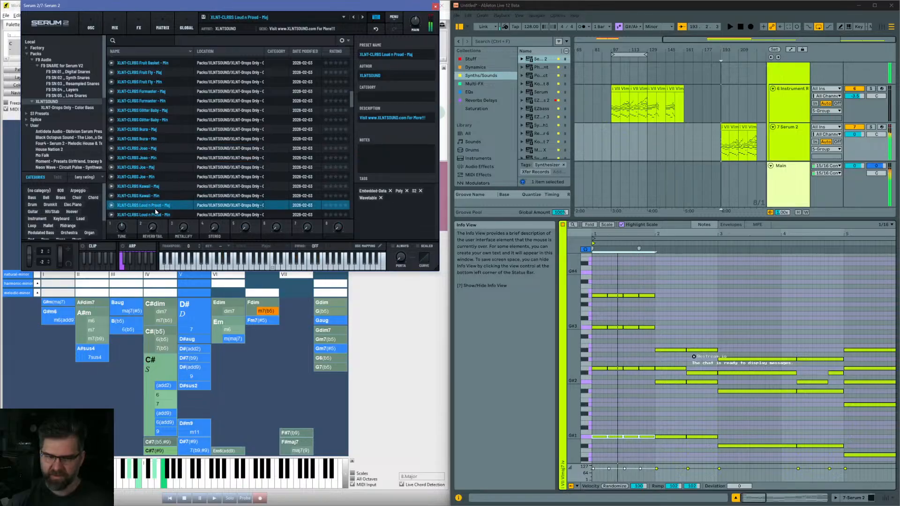
Step: Audition the Mean Diva - Maj and Mechanical Purps - Maj presets, and load XLNT-CLRBS Milk Carton - Maj for the chopped chords
scroll(161, 188, "down", 2)
left_click(149, 181)
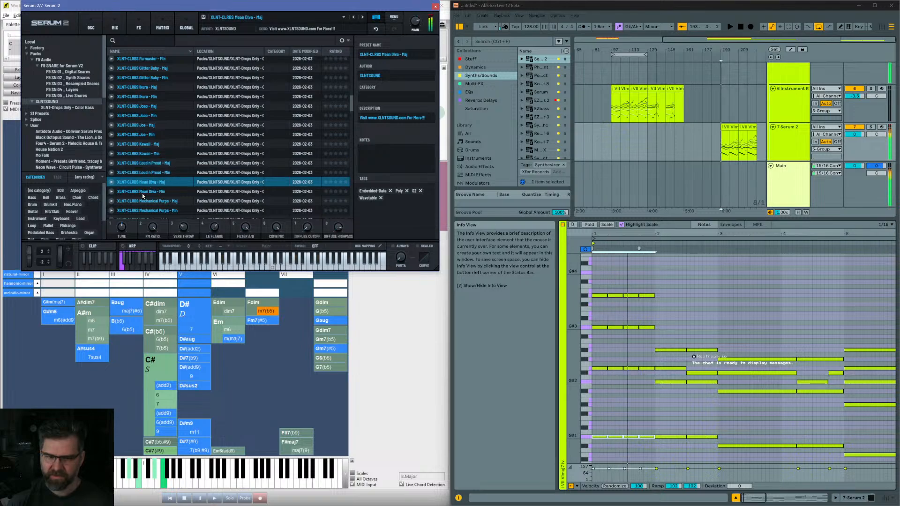
left_click(151, 202)
scroll(150, 161, "down", 3)
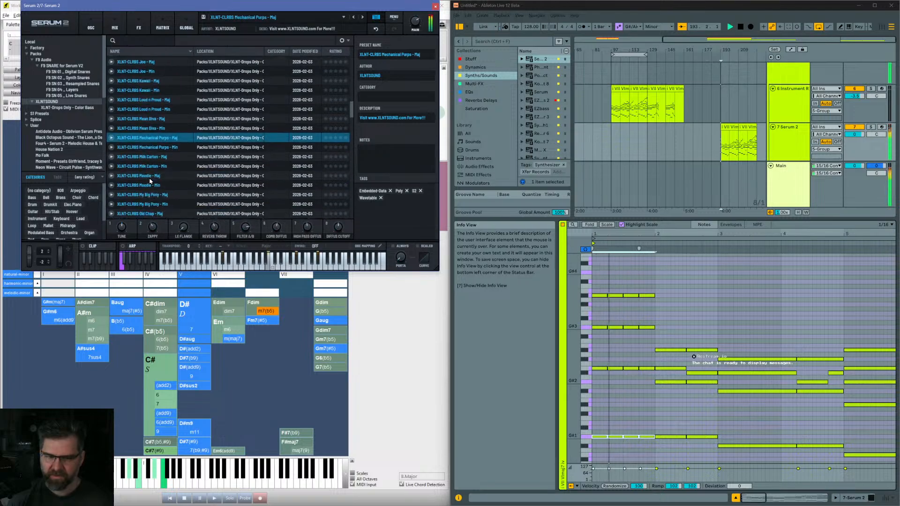
left_click(150, 161)
scroll(148, 174, "down", 4)
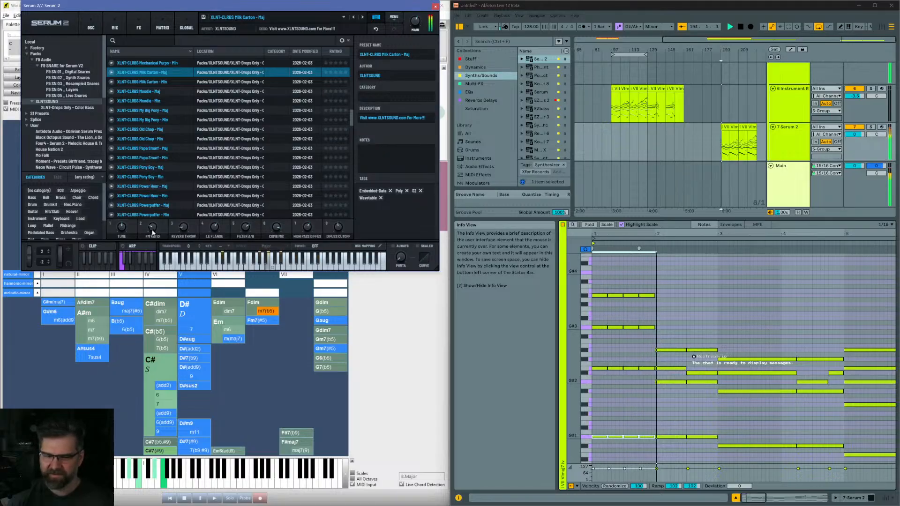
key("space")
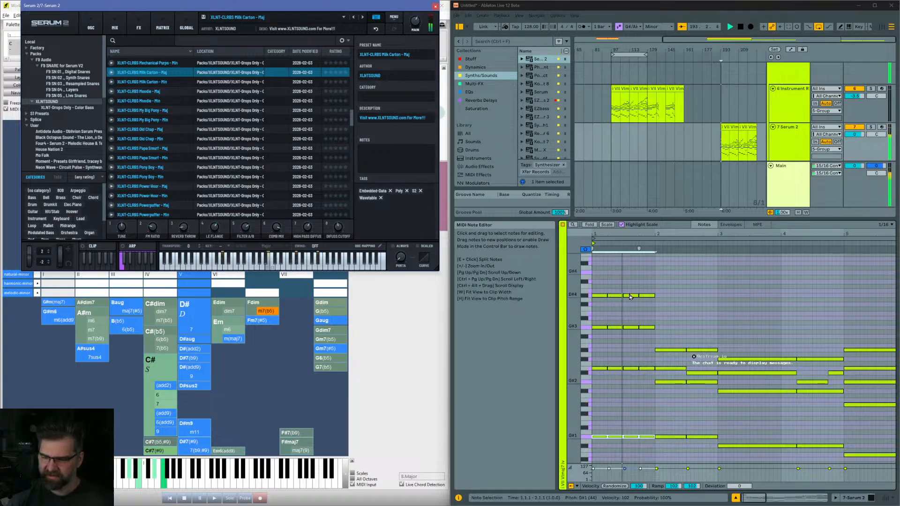
key("space")
Step: Shorten the four repeated chords in bar 1 to eighth notes so that gaps separate them
left_click_drag(597, 284, 646, 450)
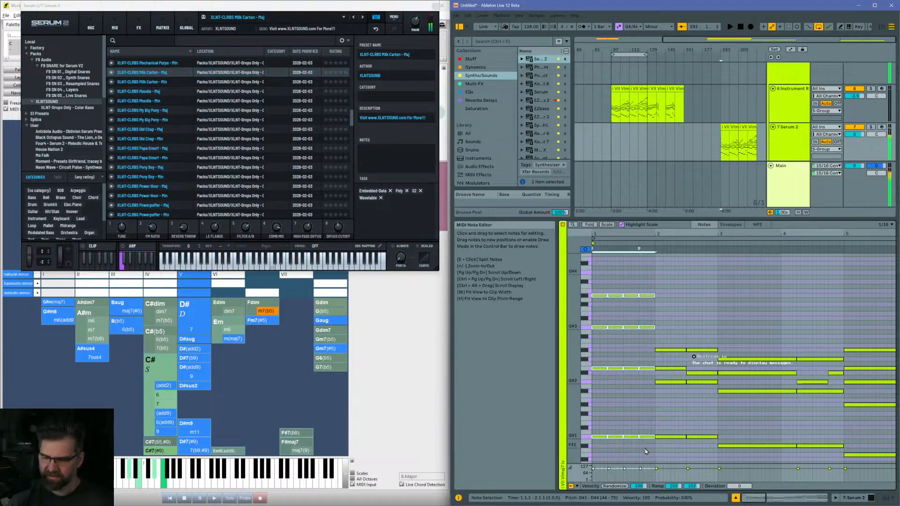
key("shift+Left")
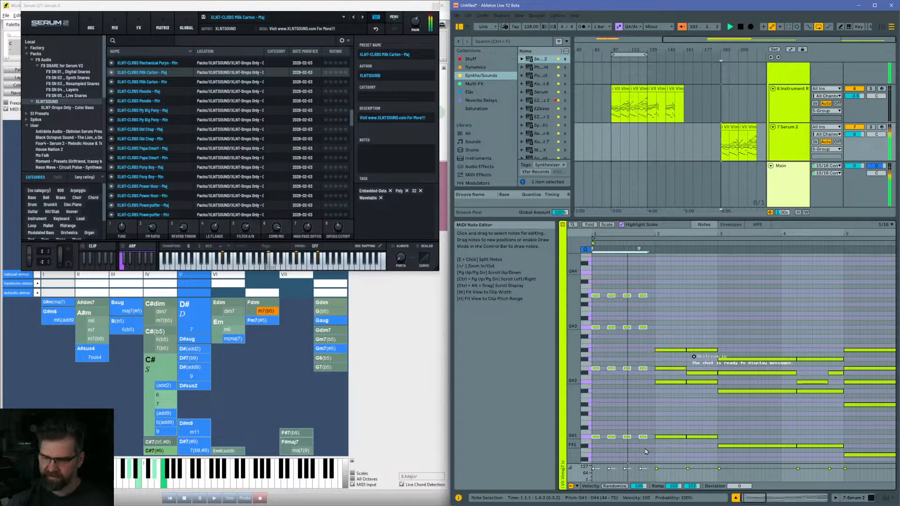
key("shift+Left")
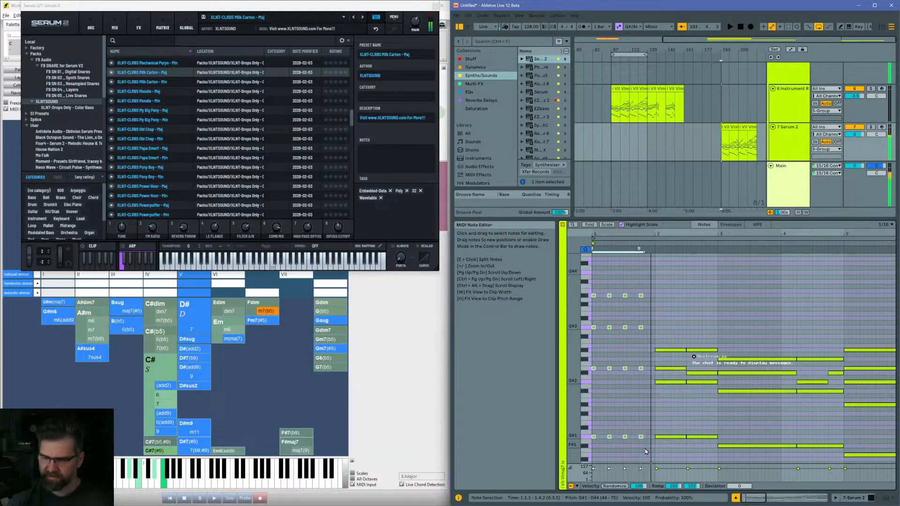
key("shift+Right")
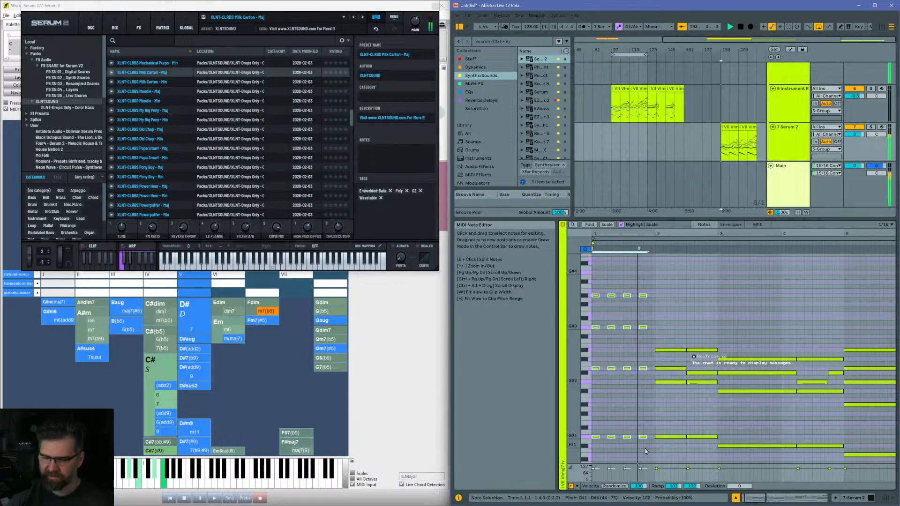
Step: Chop the bar 2 chords into four equal repeats and shorten each to an eighth note
left_click_drag(667, 337, 673, 453)
key("ctrl+d")
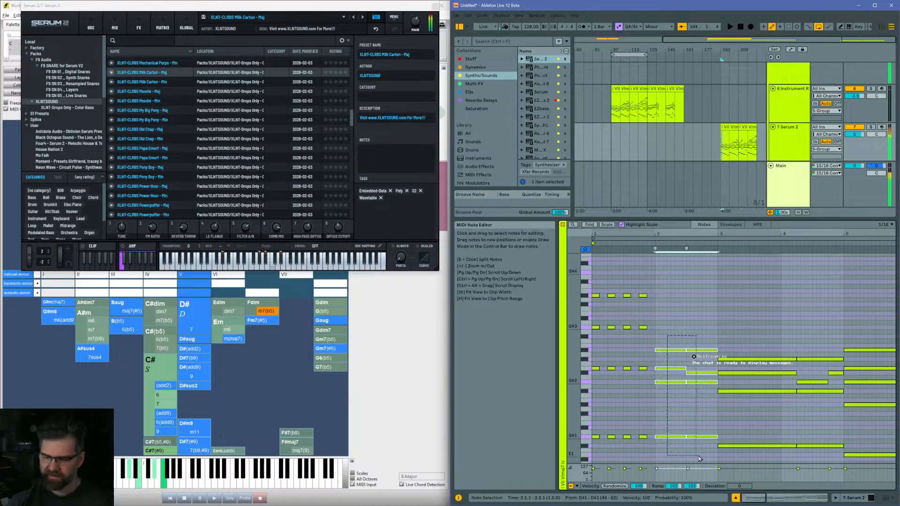
key("ctrl+e")
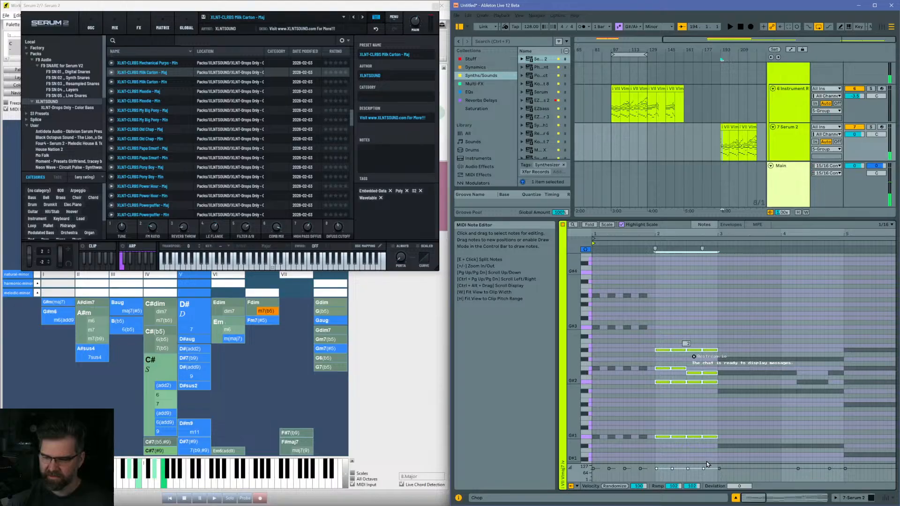
key("shift+Left")
key("shift+Left")
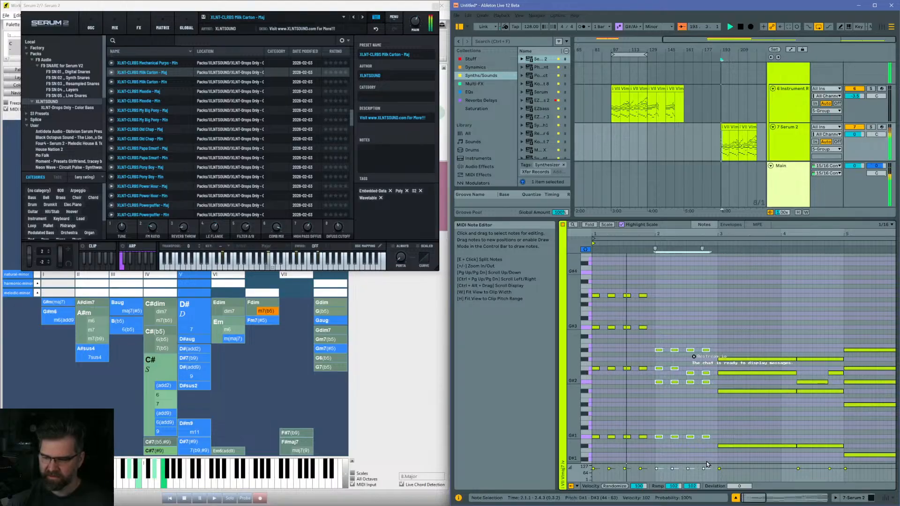
key("shift+Up")
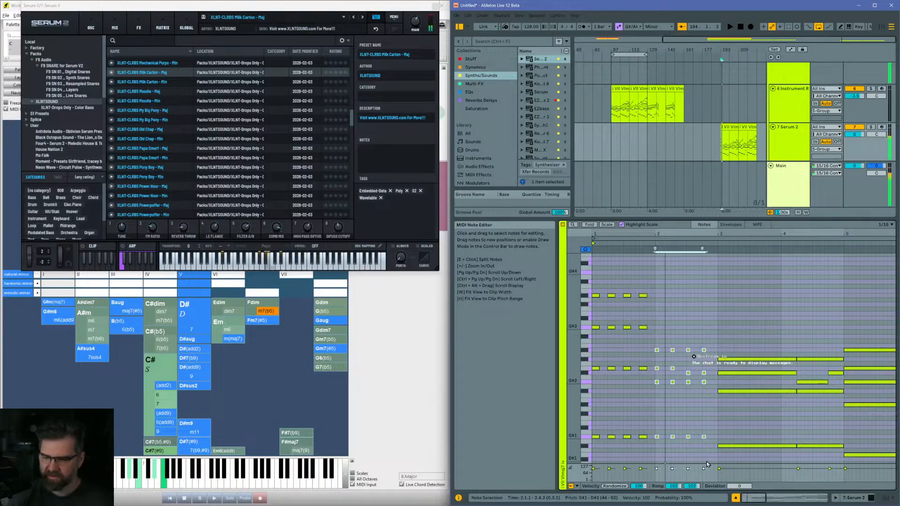
key("shift+Right")
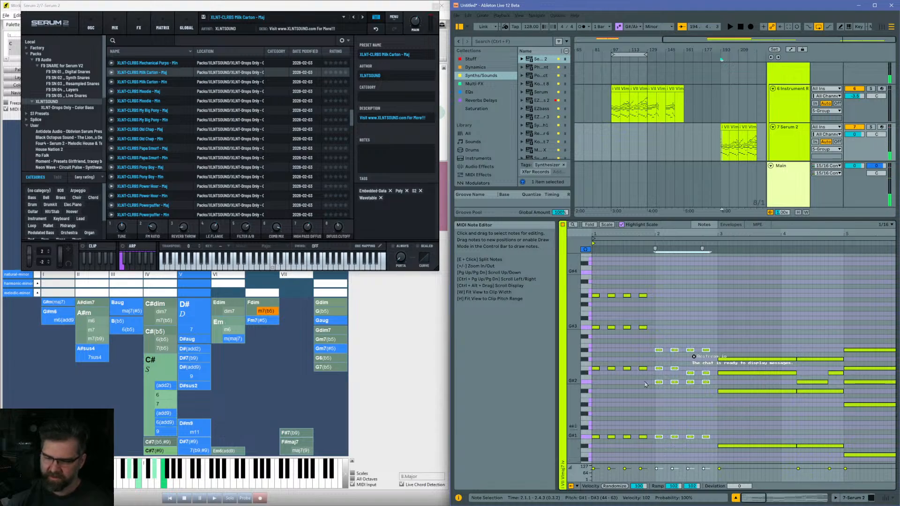
Step: Turn the first chord of bar 2 into a run of rapid sixteenth-note repeats and listen to it
key("space")
left_click_drag(661, 233, 659, 236)
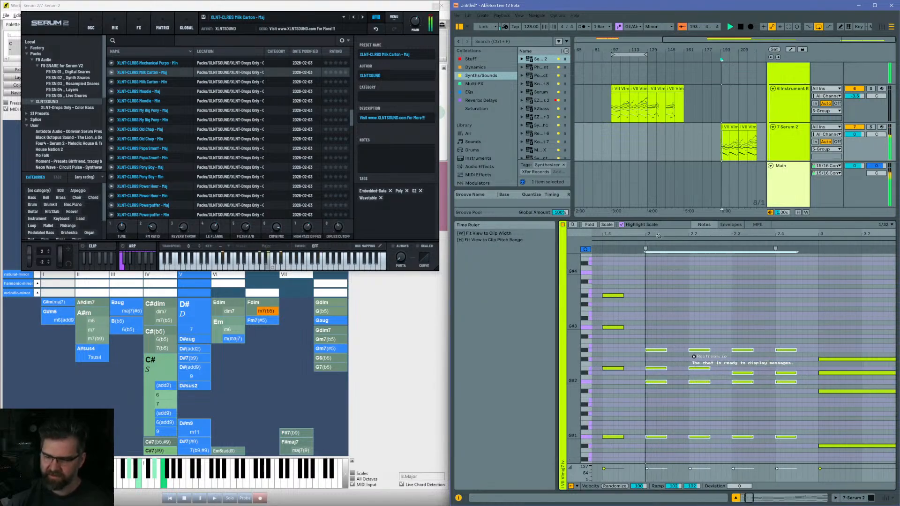
key("space")
left_click_drag(662, 331, 659, 464)
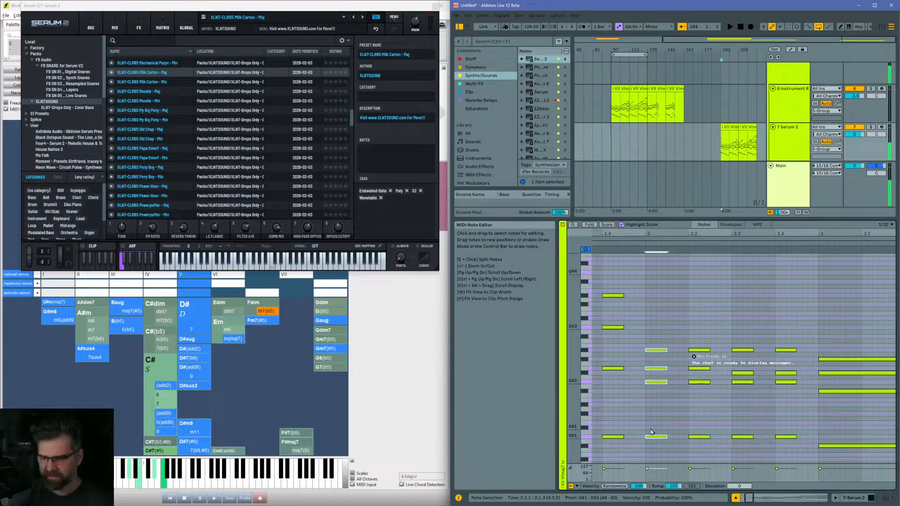
key("ctrl+d")
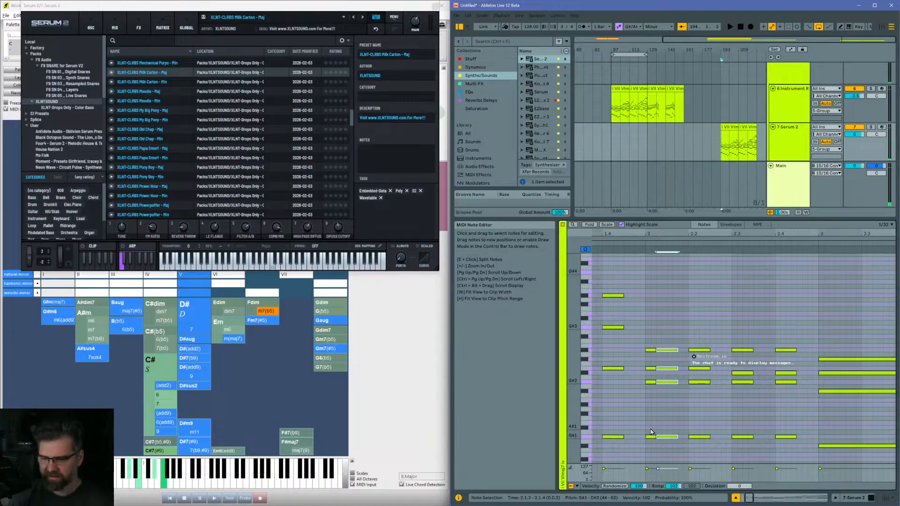
key("ctrl+d")
key("space")
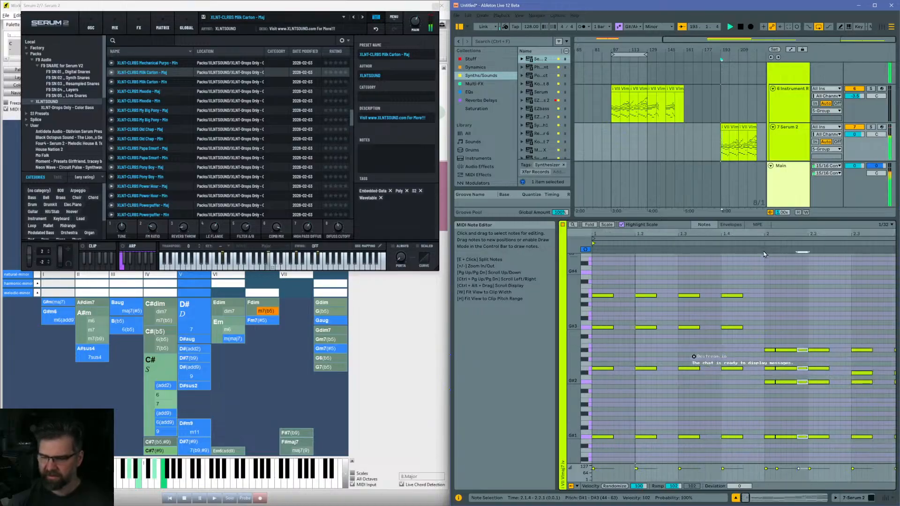
left_click_drag(675, 234, 675, 232)
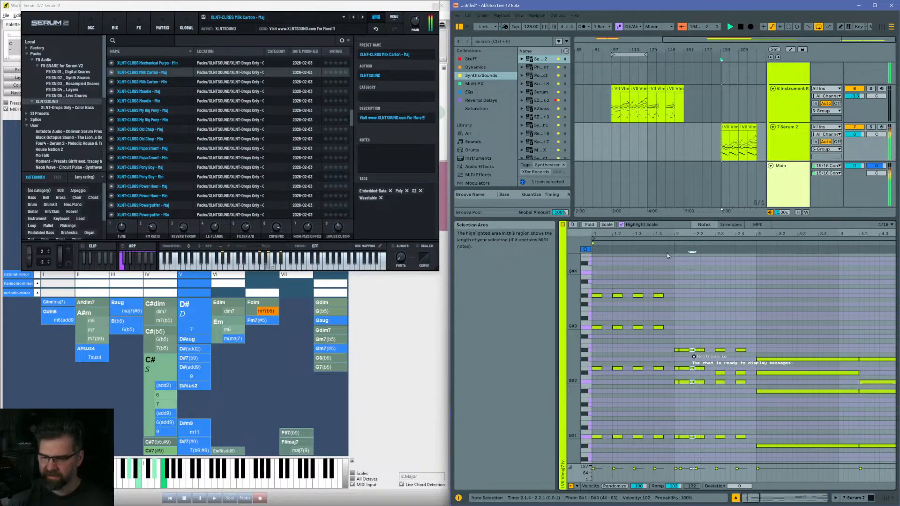
Step: Nudge the remaining three chords of bar 2 forward off the beat, placing the last two at 2.3.2 and 2.4.2
left_click_drag(699, 338, 710, 429)
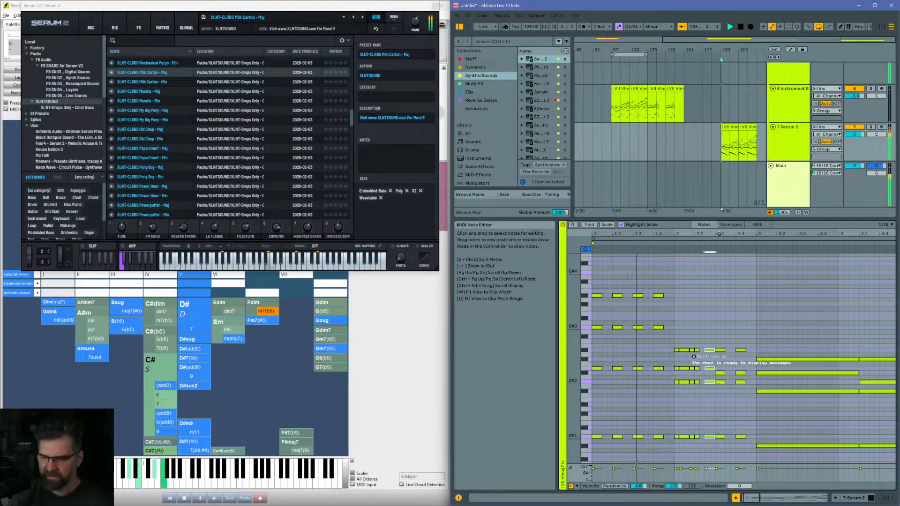
left_click_drag(719, 232, 719, 234)
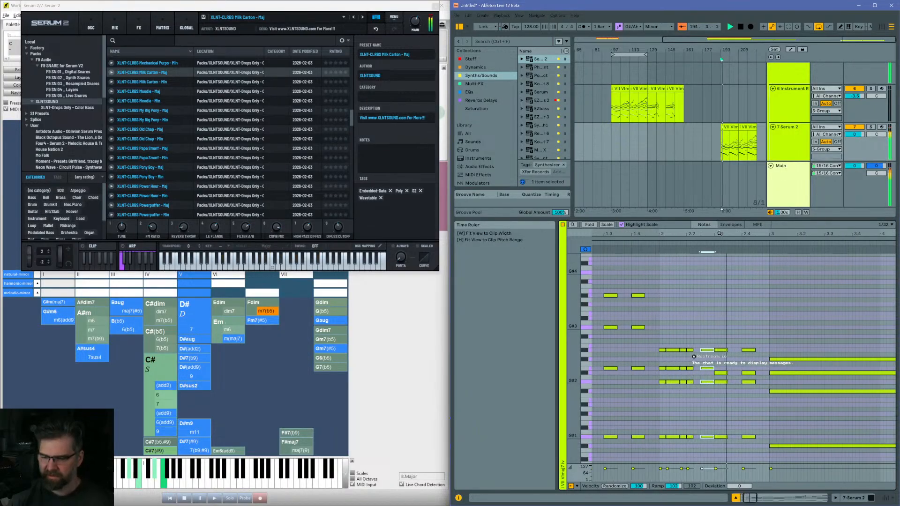
left_click_drag(723, 329, 727, 451)
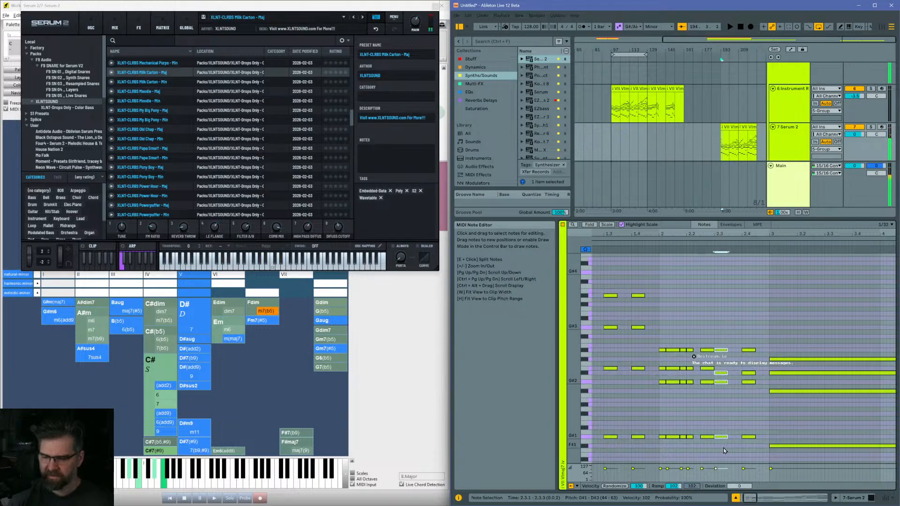
key("Right")
key("Right")
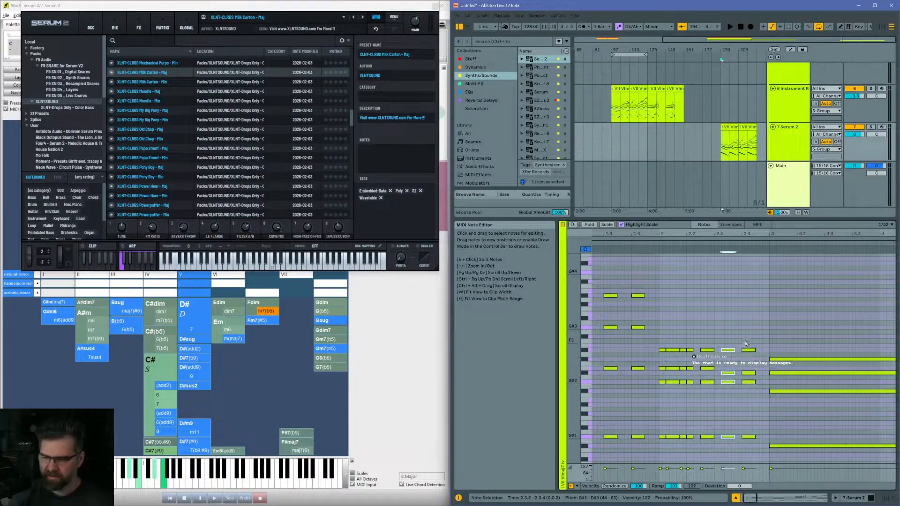
left_click_drag(746, 339, 741, 437)
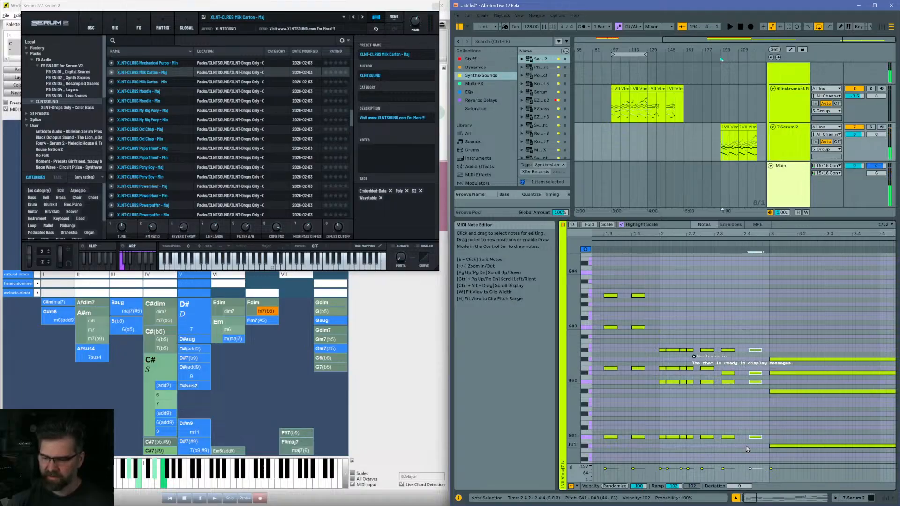
Step: Raise the last chord of bar 2 by an octave, returning only its lowest note to G#1 and its A# to A#2
key("space")
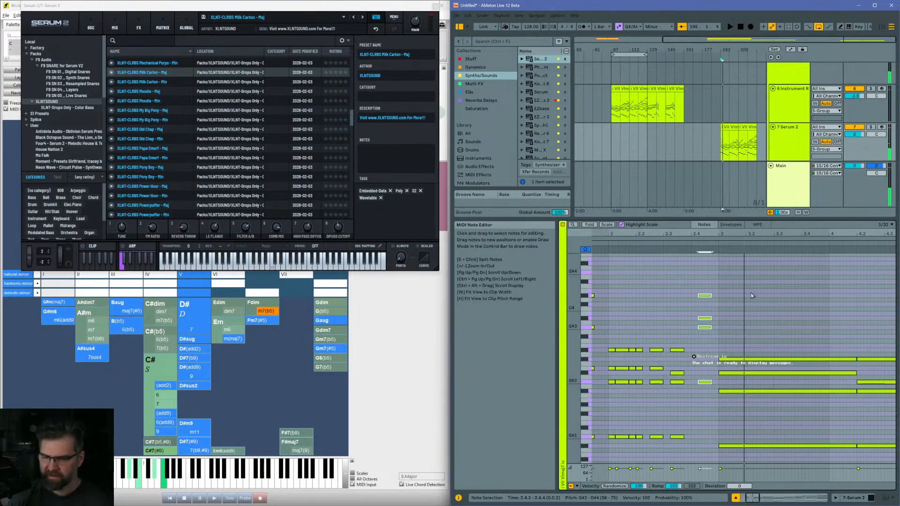
key("space")
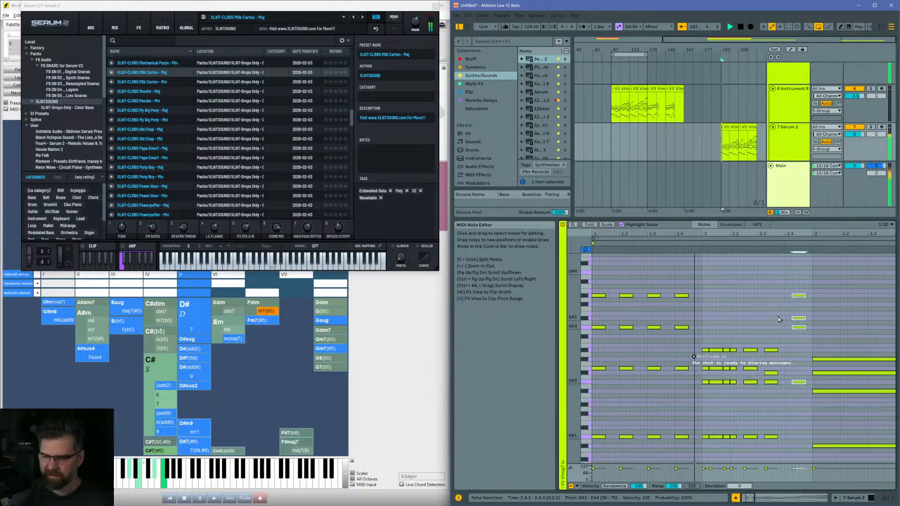
left_click(799, 382)
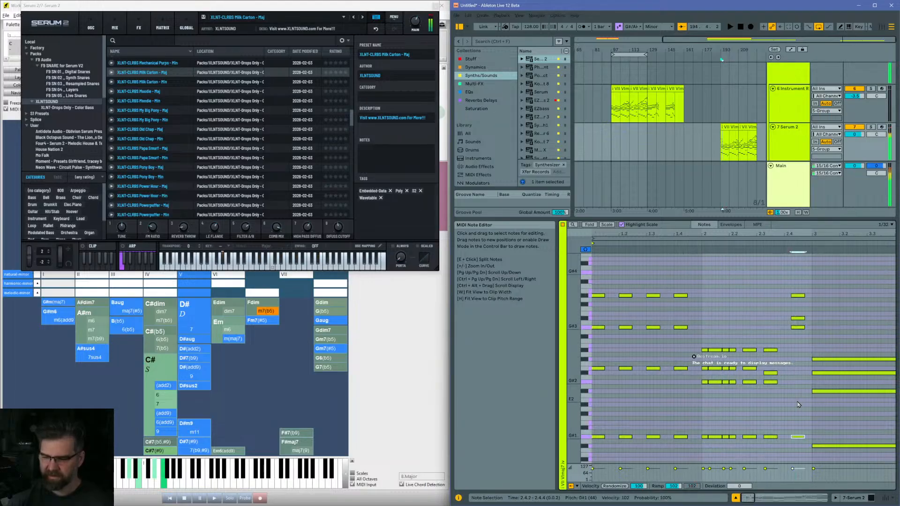
left_click(800, 319)
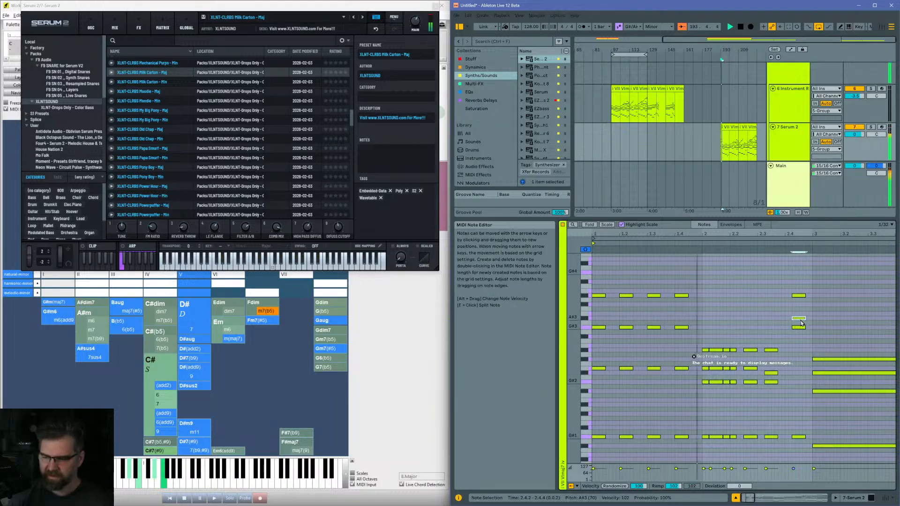
key("shift+Down")
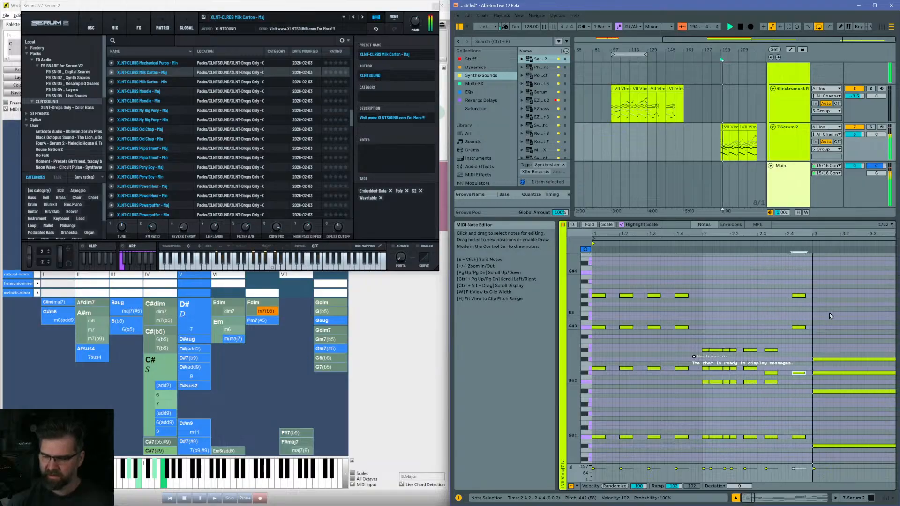
Step: Stop playback and split the held bar 3 chord at 4.1.1
key("space")
left_click_drag(829, 234, 735, 229)
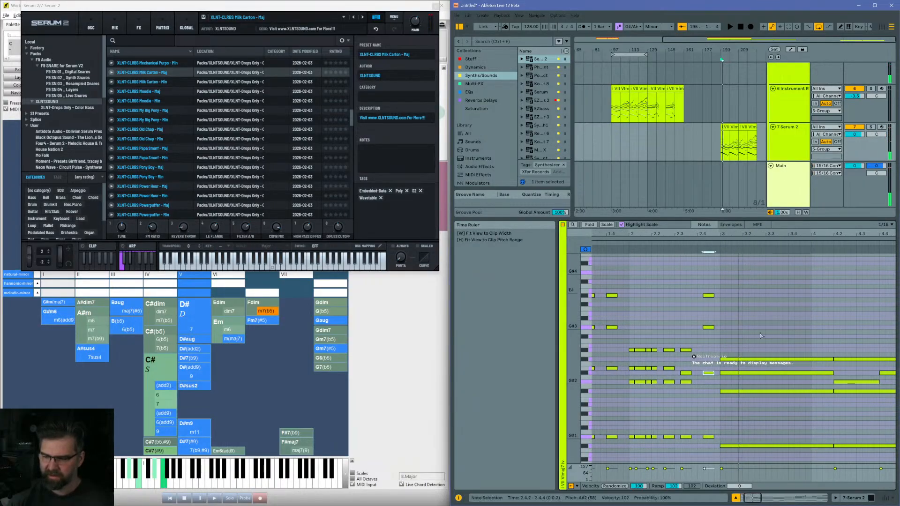
left_click_drag(743, 335, 751, 461)
left_click(815, 352)
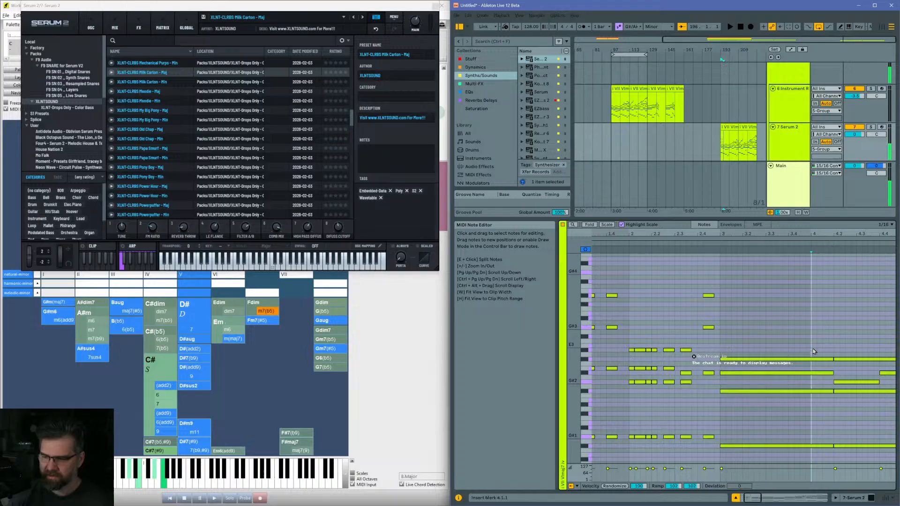
Step: Try chopping the bar 3 chord into eight short repeats, listen to them, and undo the chop while keeping the split at 4.1.1
left_click_drag(787, 332, 764, 464)
key("ctrl+e")
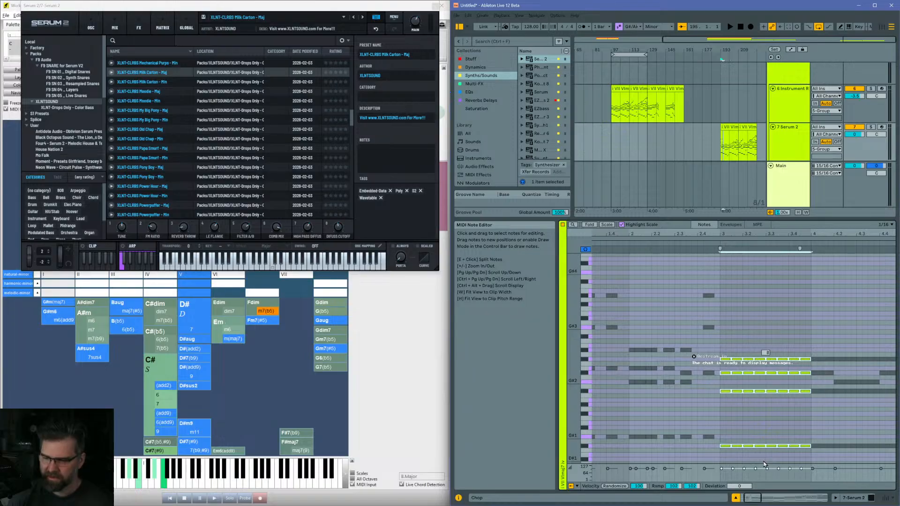
key("space")
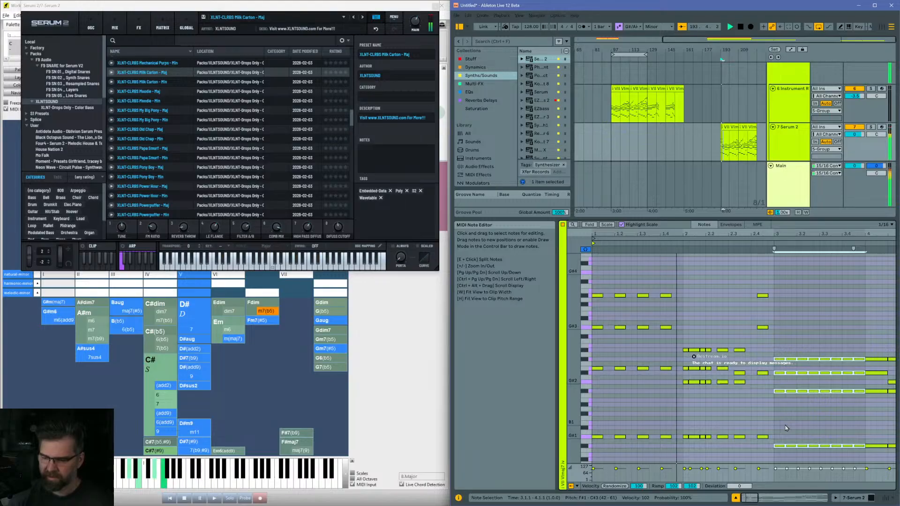
key("ctrl+z")
key("ctrl+z")
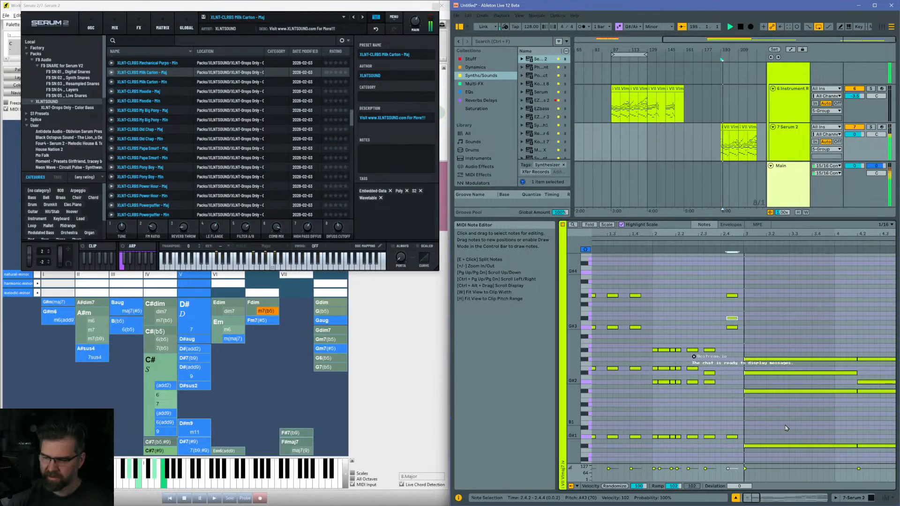
key("ctrl+y")
key("ctrl+y")
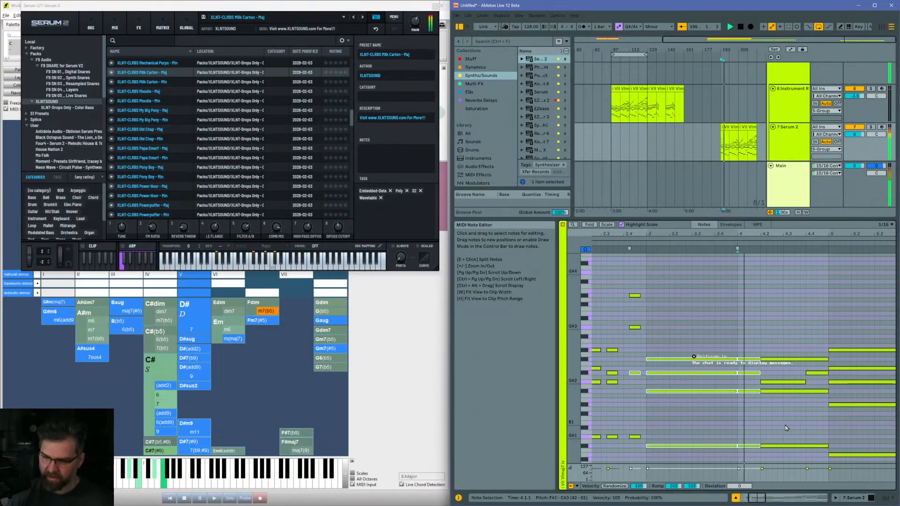
Step: Chop the bar 3 chord into four equal repeats, shorten each to an eighth note, and listen
left_click_drag(639, 326, 667, 457)
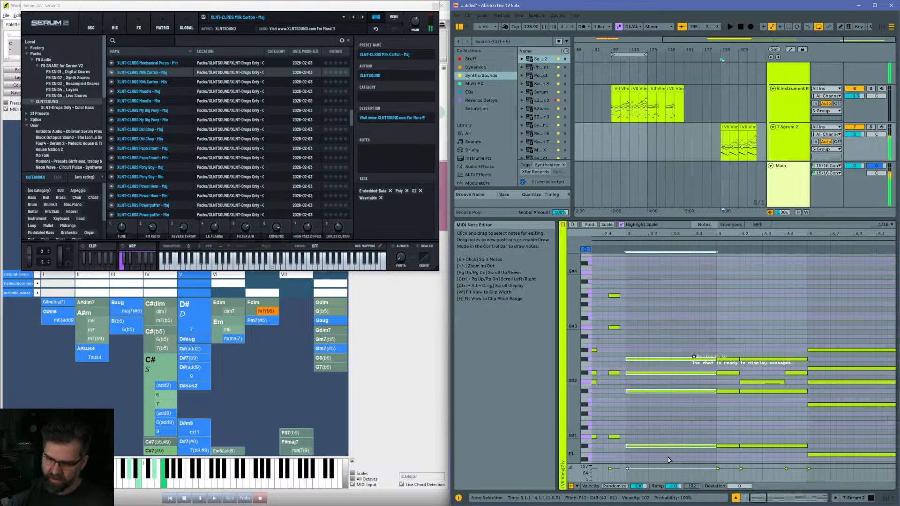
key("ctrl+e")
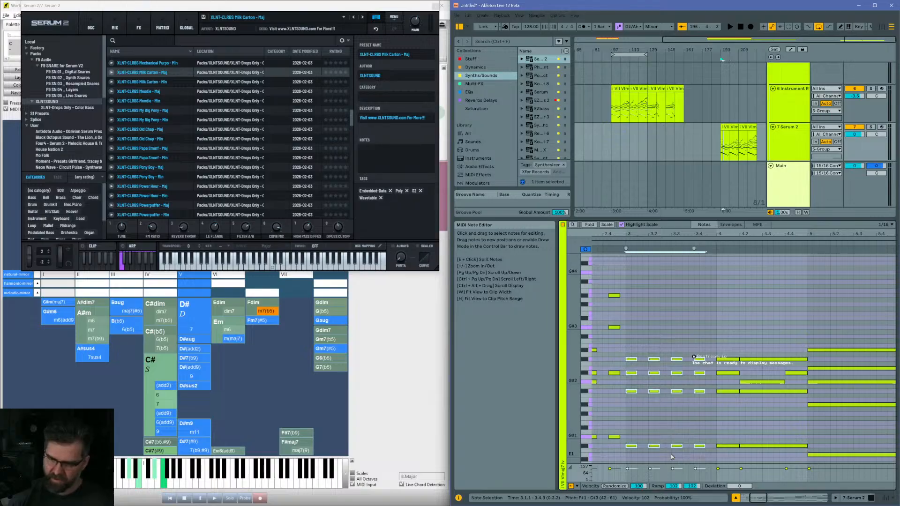
key("space")
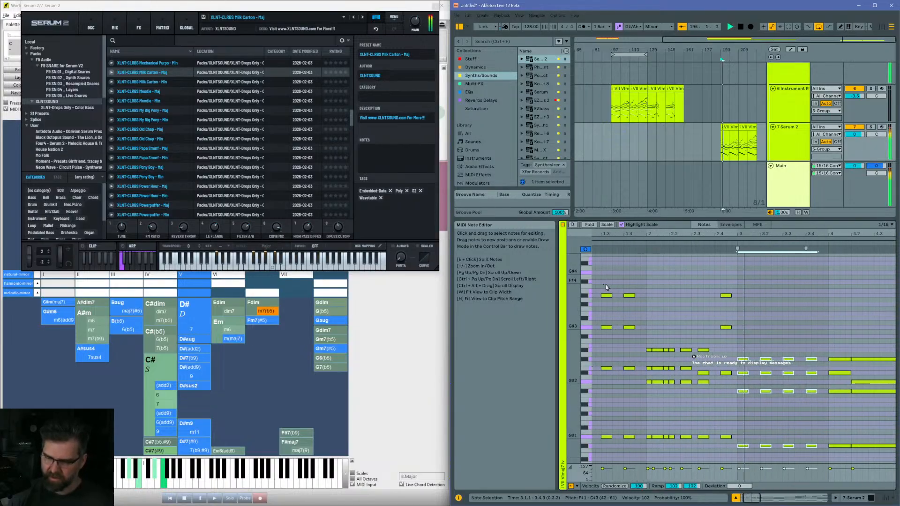
Step: Shift all four bar 3 chords an eighth note later so the first starts at 3.1.3, and listen
left_click_drag(711, 356, 700, 451)
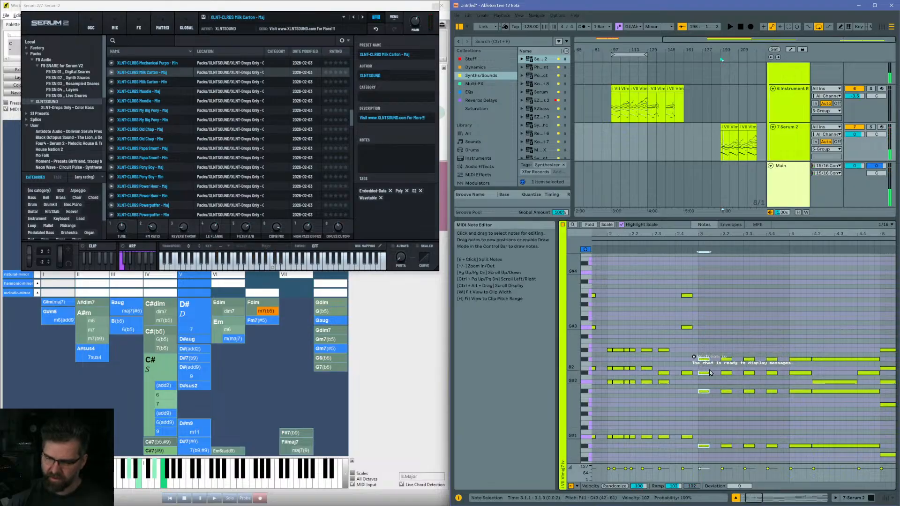
left_click_drag(707, 344, 775, 454)
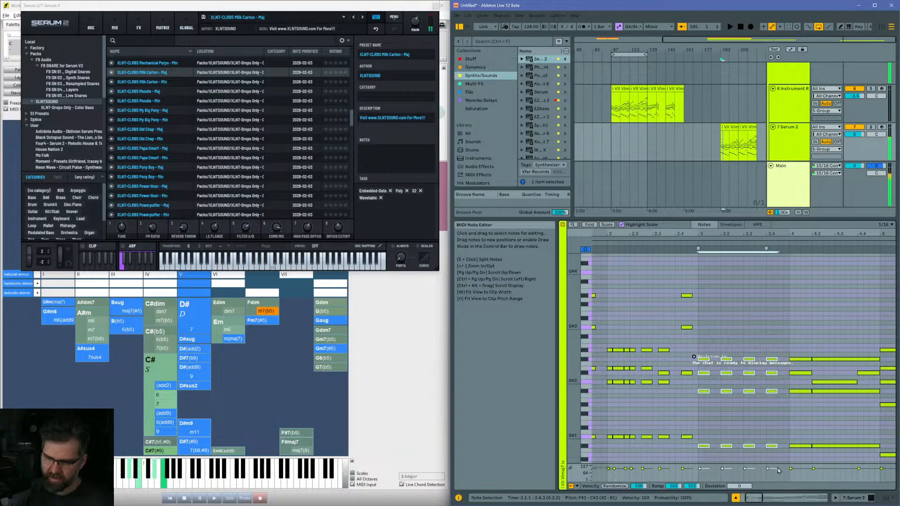
key("Right")
key("space")
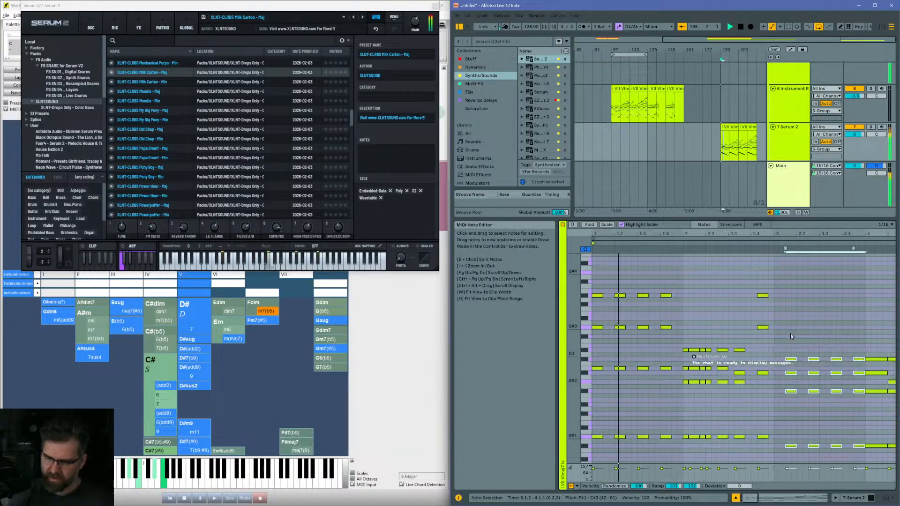
left_click_drag(814, 235, 796, 228)
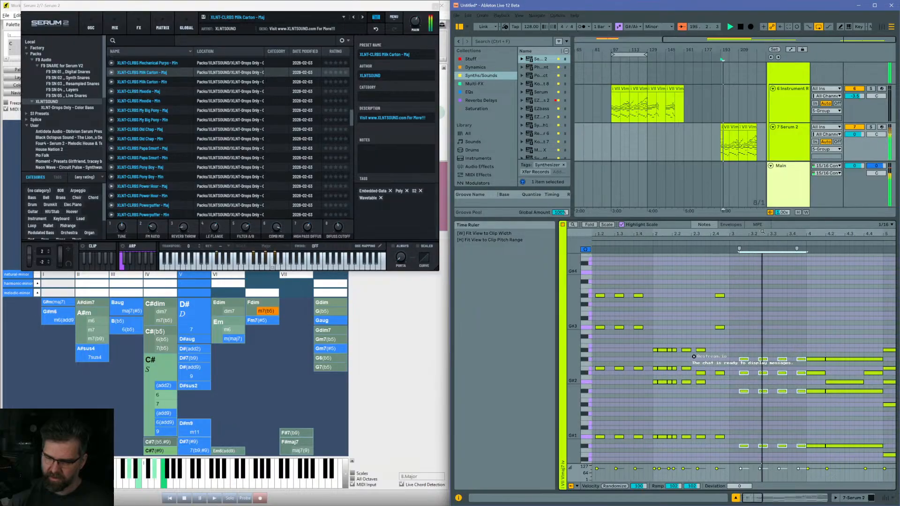
key("space")
Step: Turn bar 2's last chord into a sixteenth-note stab at 2.4.1 with its top note lowered to D#3, plus an eighth-note copy at 2.4.3
left_click_drag(713, 286, 727, 465)
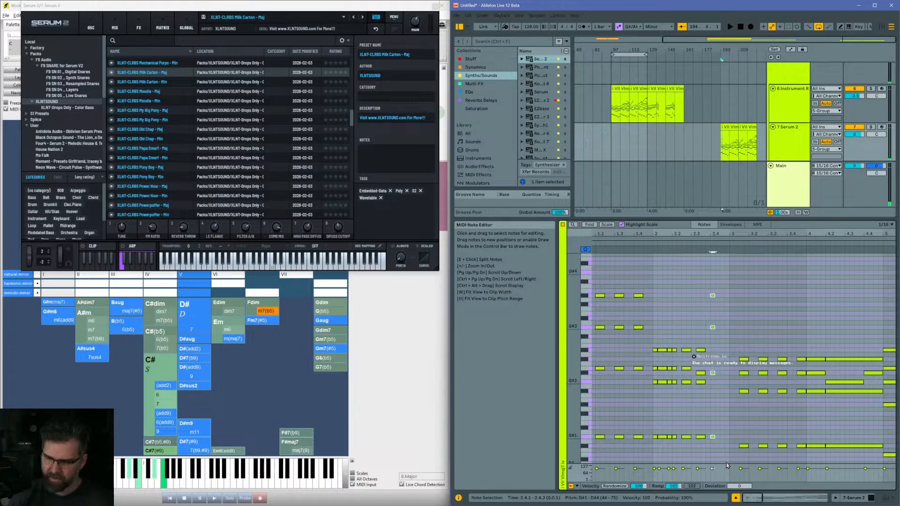
key("shift+Up")
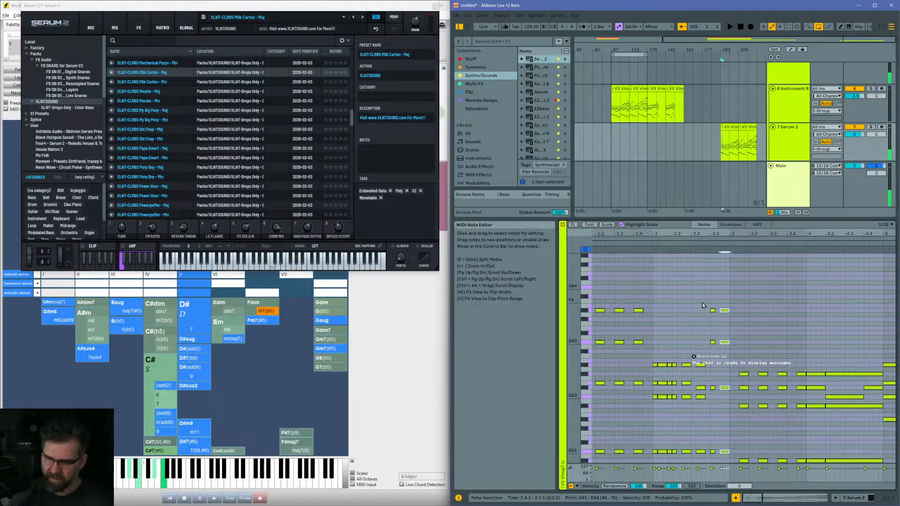
left_click(712, 311)
key("space")
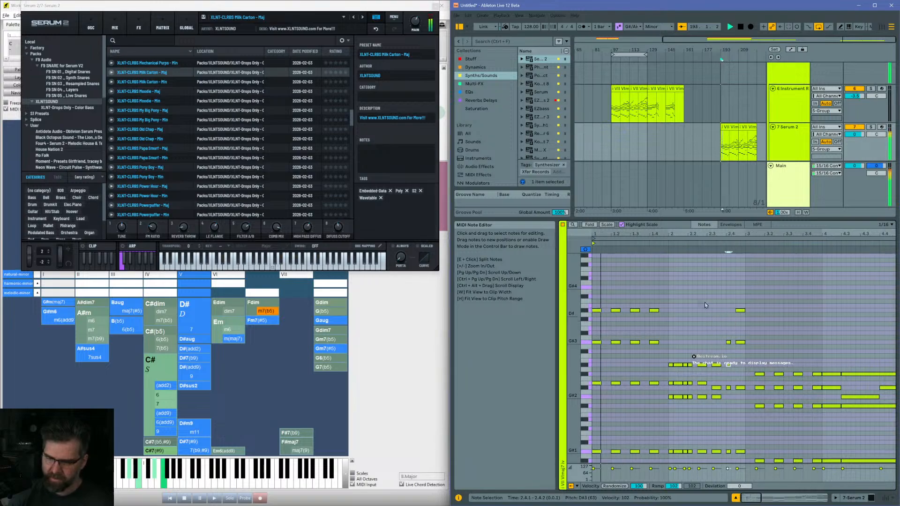
left_click_drag(752, 234, 752, 246)
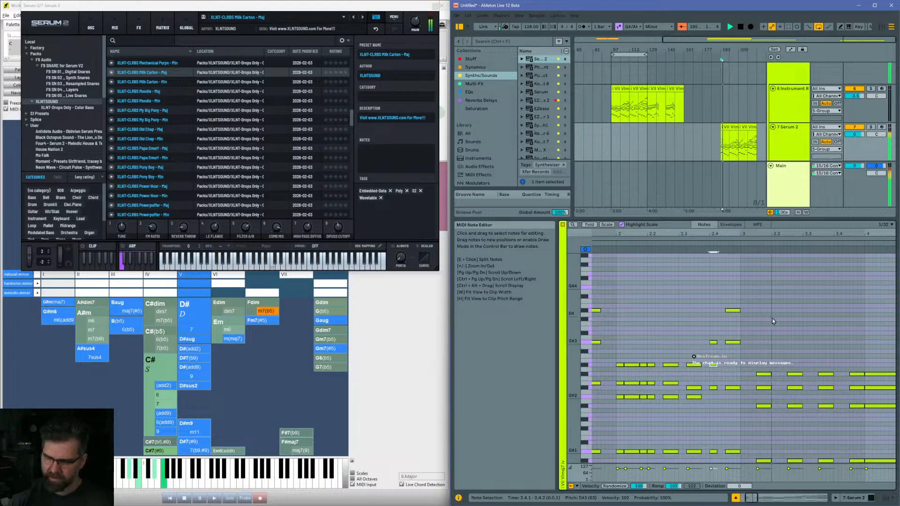
Step: Shorten the chord at 2.4.3 by a thirty-second note and listen to the transition into bar 3
scroll(736, 271, "down", 3)
left_click_drag(736, 271, 738, 427)
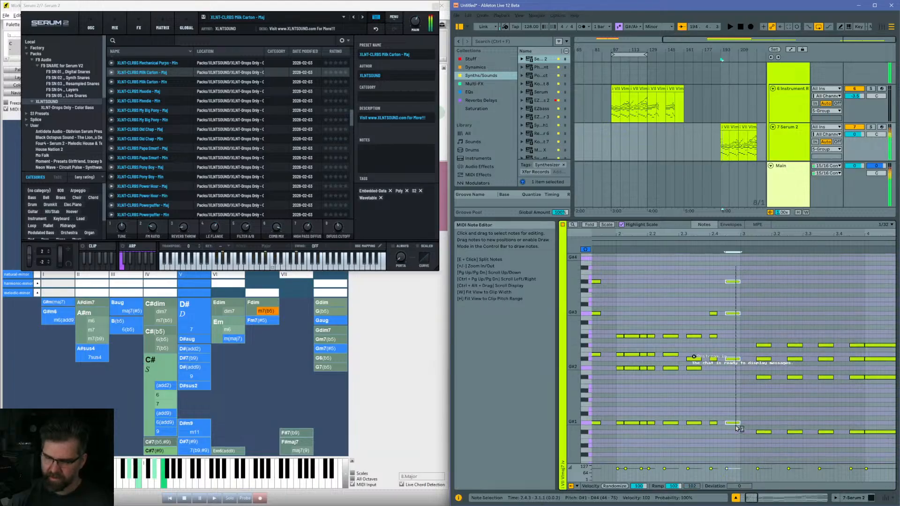
key("shift+Left")
key("space")
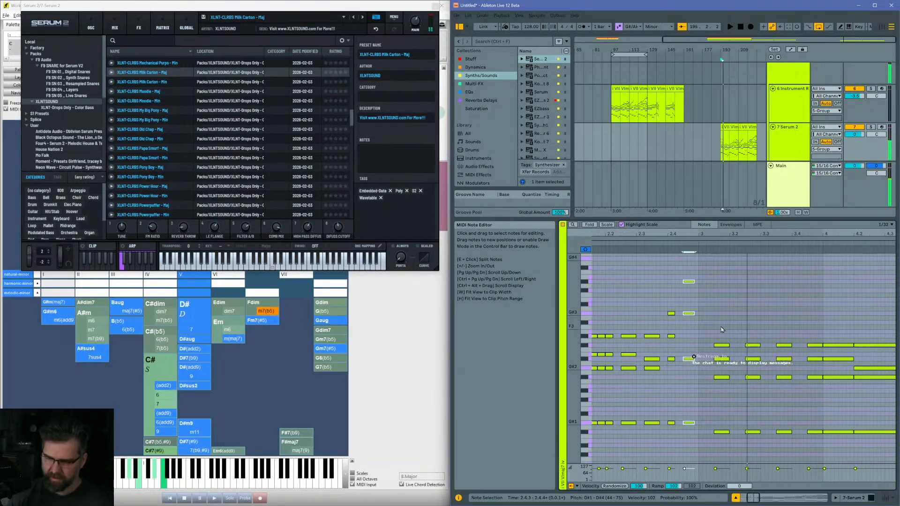
Step: Move bar 3's first chord back to 3.1.1 and shorten it to a sixteenth note
left_click_drag(723, 330, 726, 405)
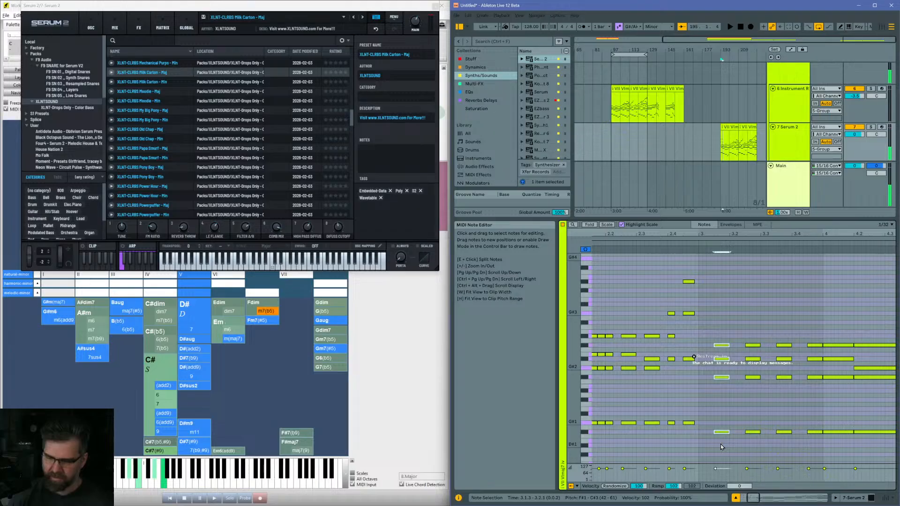
key("Left")
key("Left")
key("Left")
key("Left")
key("shift+Left")
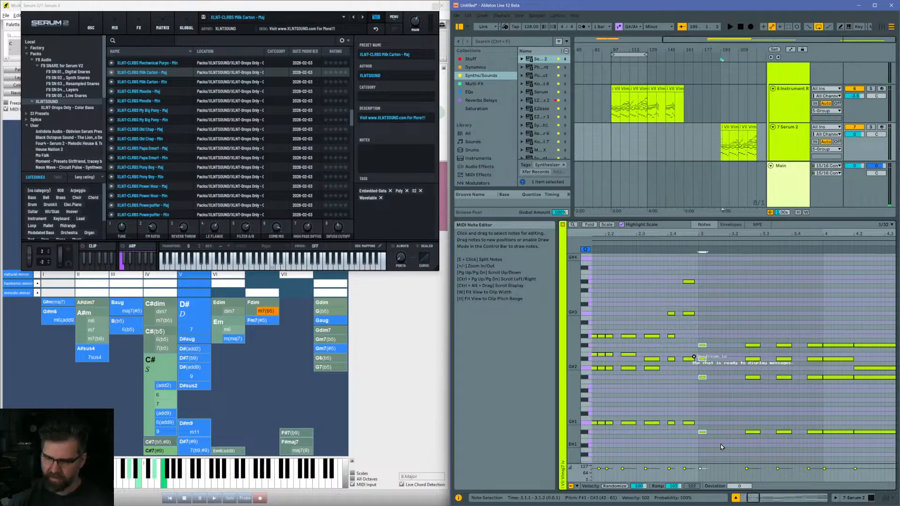
Step: Duplicate the 3.1.1 chord to make a sixteenth-note repeat at 3.1.4 and an eighth-note repeat at 3.2.1
key("ctrl+d")
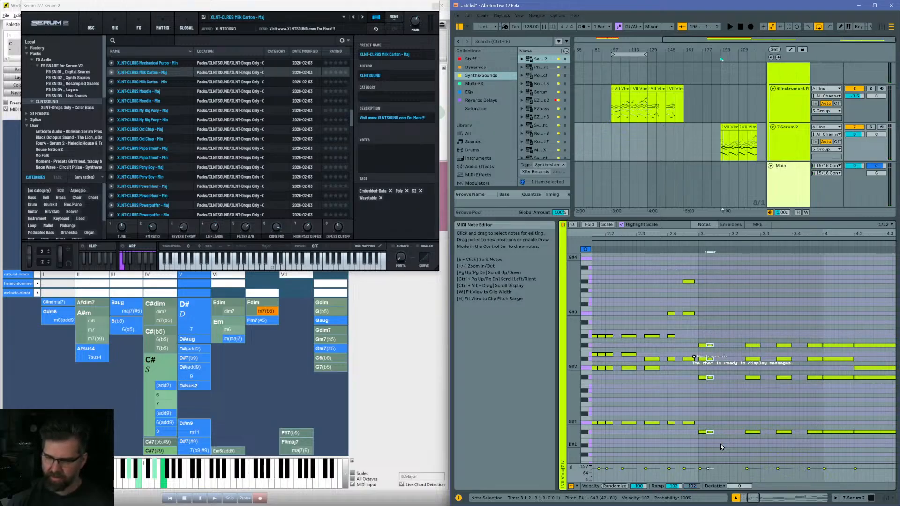
key("Right")
key("Right")
key("shift+Right")
key("shift+Right")
key("space")
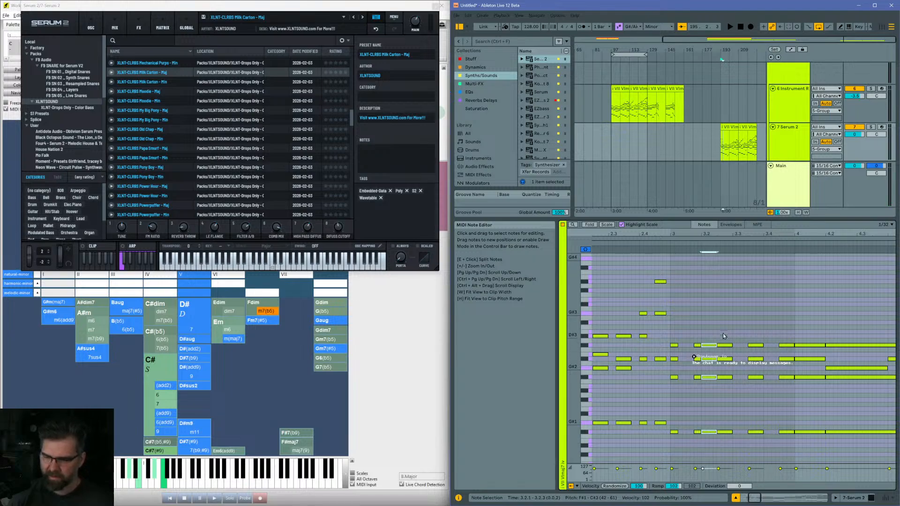
Step: Move the chord at 3.2.3 an eighth note later to 3.3.1 and listen to the pattern
left_click_drag(724, 334, 730, 442)
key("Right")
key("Right")
key("Right")
key("Right")
key("space")
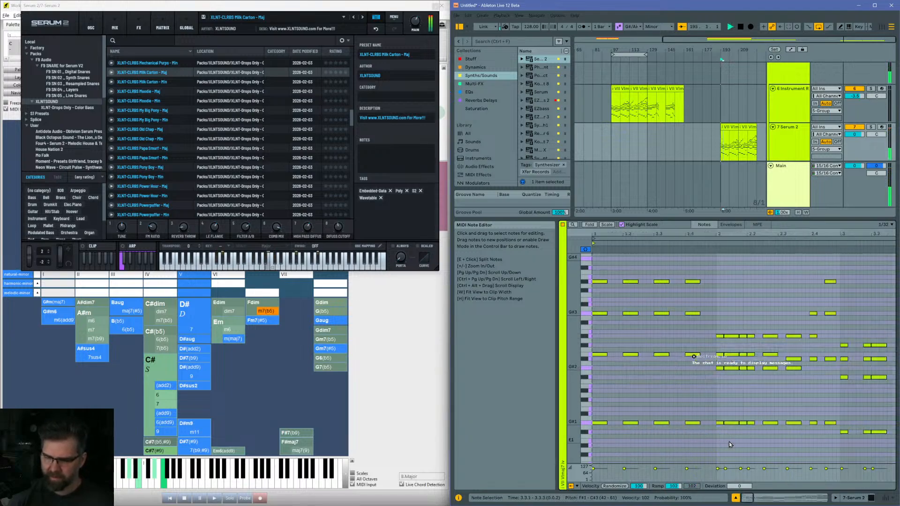
left_click_drag(647, 235, 639, 206)
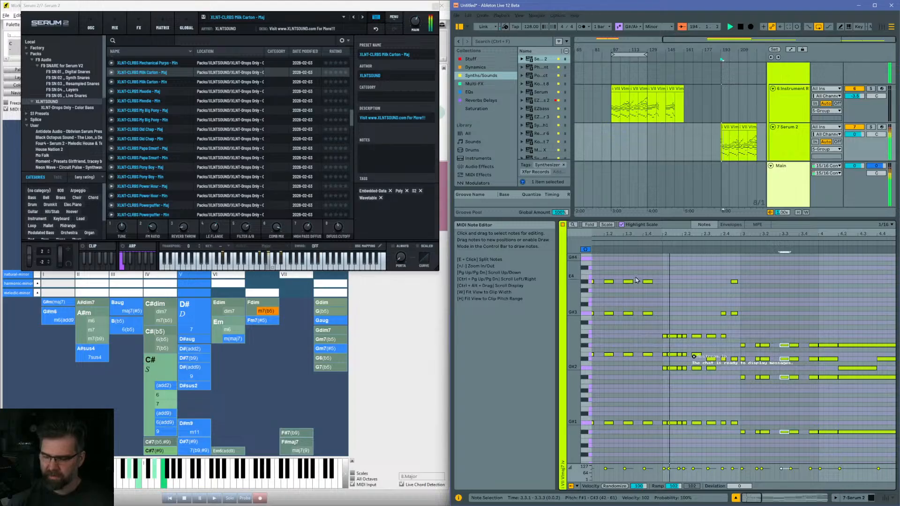
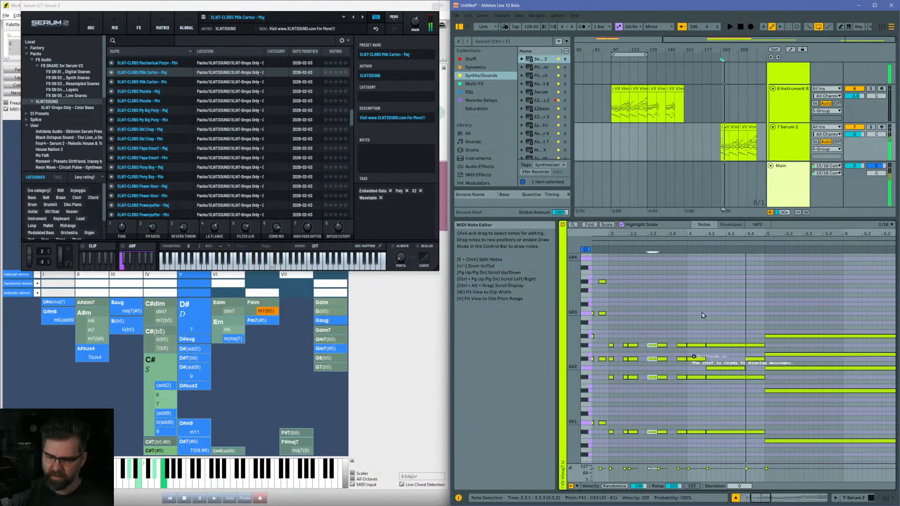
Step: Trim the 4.1.1 chord to three sixteenths, add an octave-higher sixteenth-note copy at 4.1.4, and listen from bar 3
left_click(697, 331)
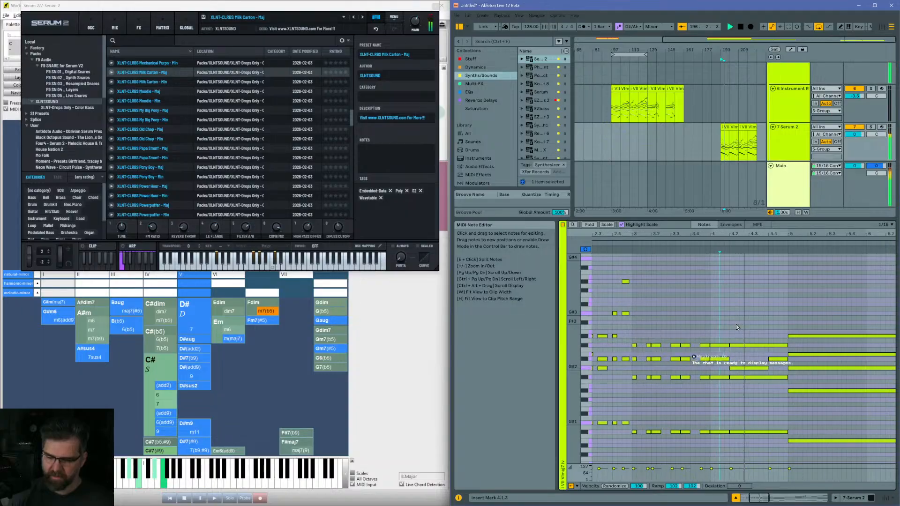
left_click_drag(711, 324, 713, 447)
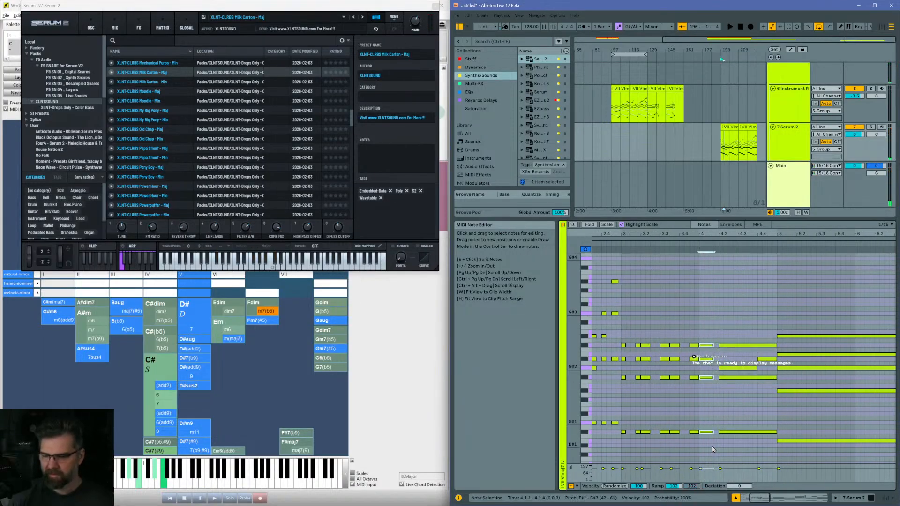
key("Right")
key("Right")
key("Right")
key("shift+Up")
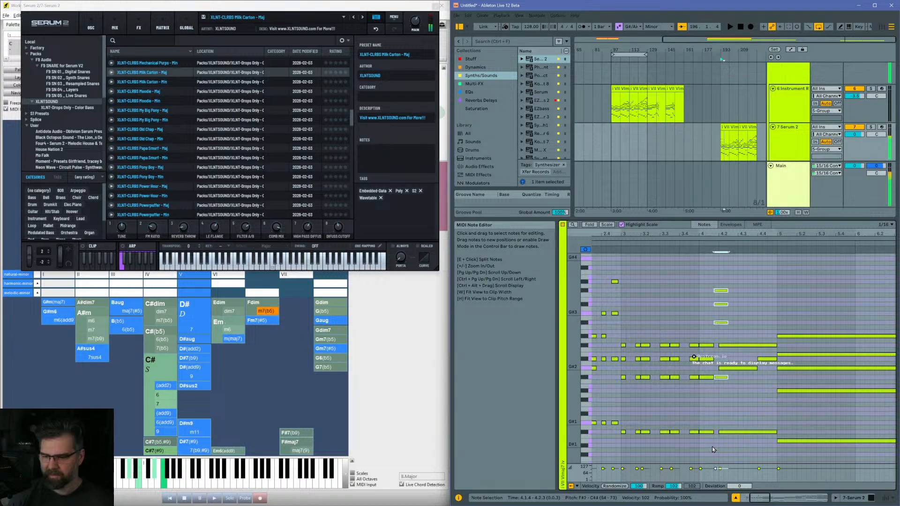
key("shift+Left")
key("shift+Left")
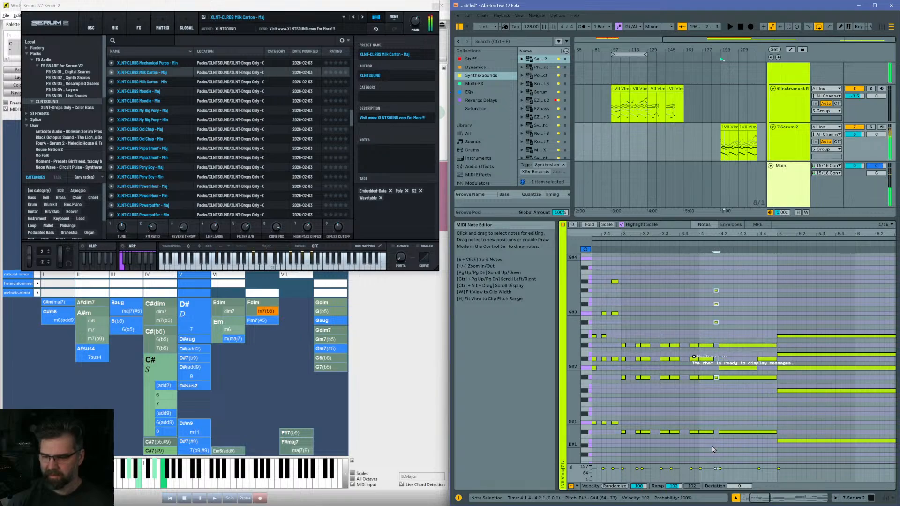
left_click_drag(708, 341, 709, 446)
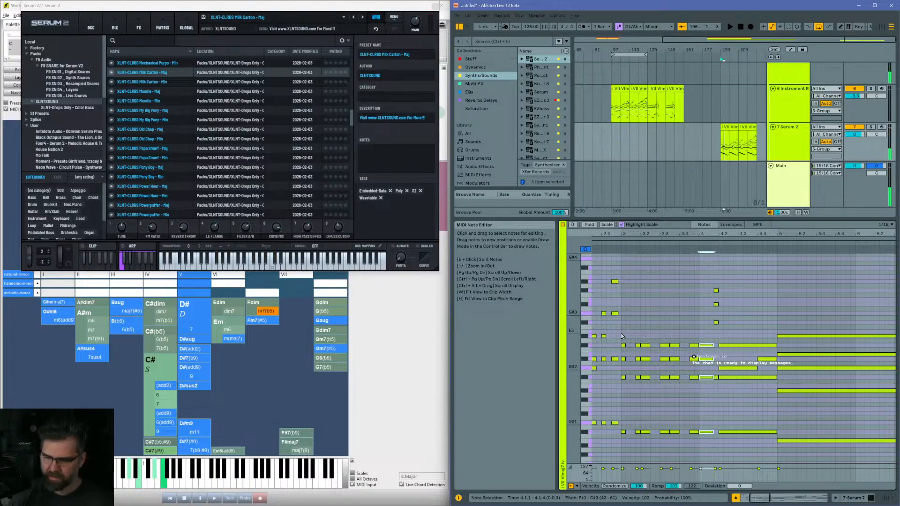
left_click(622, 337)
key("space")
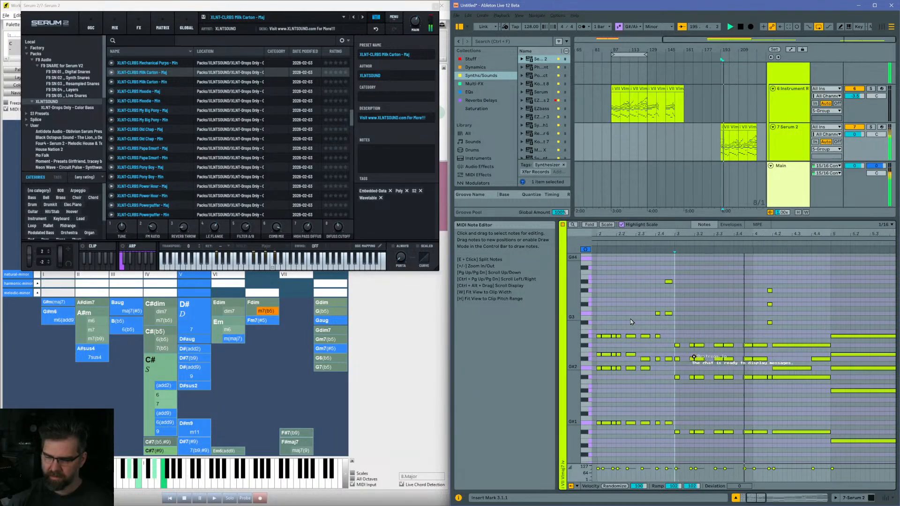
Step: Split the held bar 4 chord at 4.3.1 and chop the part from 4.2.1 into eighth-note chords at 4.2.1 and 4.2.3
left_click(730, 331)
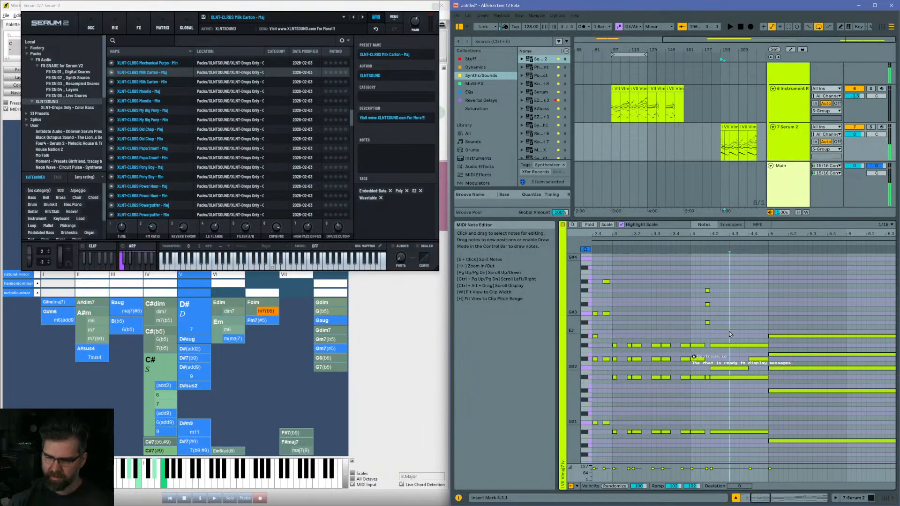
left_click_drag(721, 318, 723, 403)
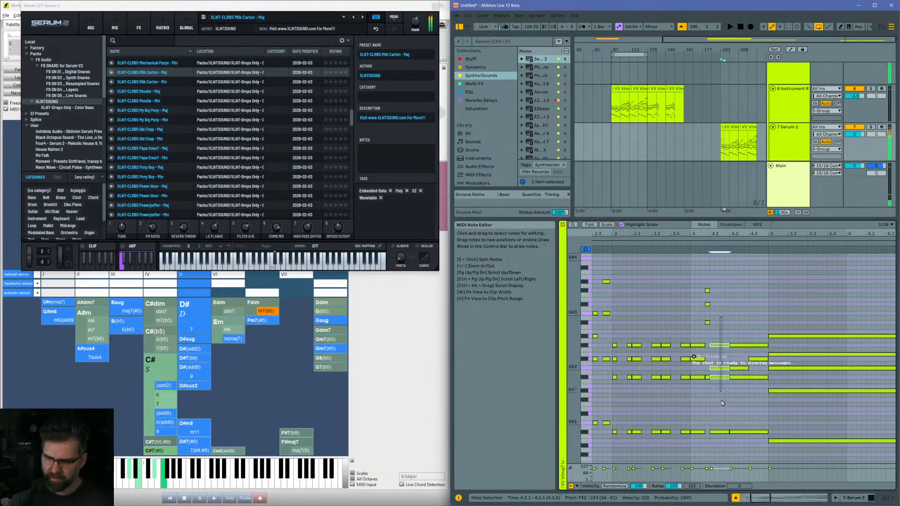
left_click(722, 438)
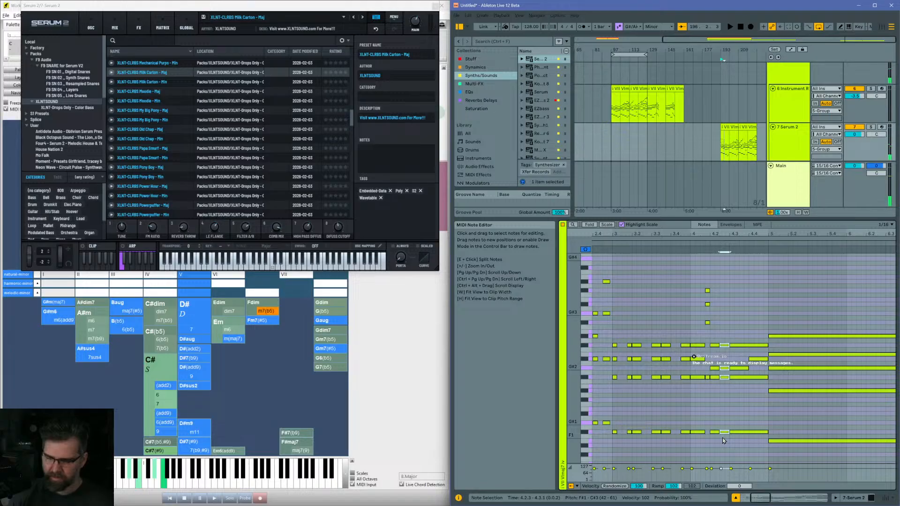
Step: Move the remaining bar 4 chord to 4.3.3, chop it into eighth-note chords at 4.3.3, 4.4.1 and 4.4.3, and listen
key("alt+Right")
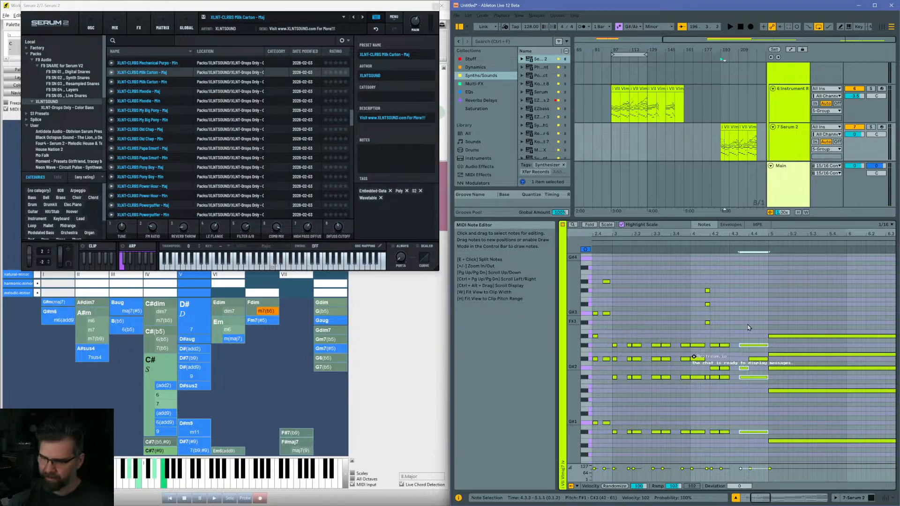
left_click(748, 325)
key("ctrl+e")
left_click(758, 332)
key("ctrl+e")
left_click_drag(754, 333, 758, 445)
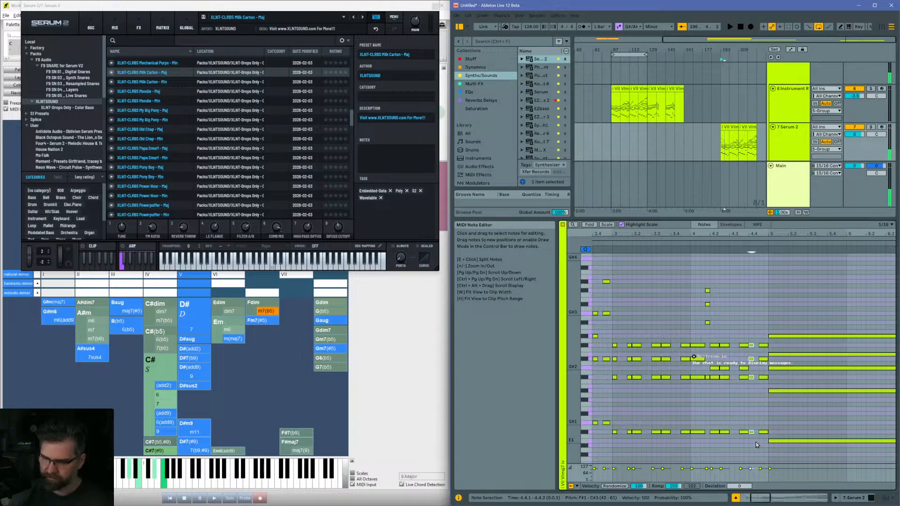
key("space")
left_click_drag(771, 234, 771, 215)
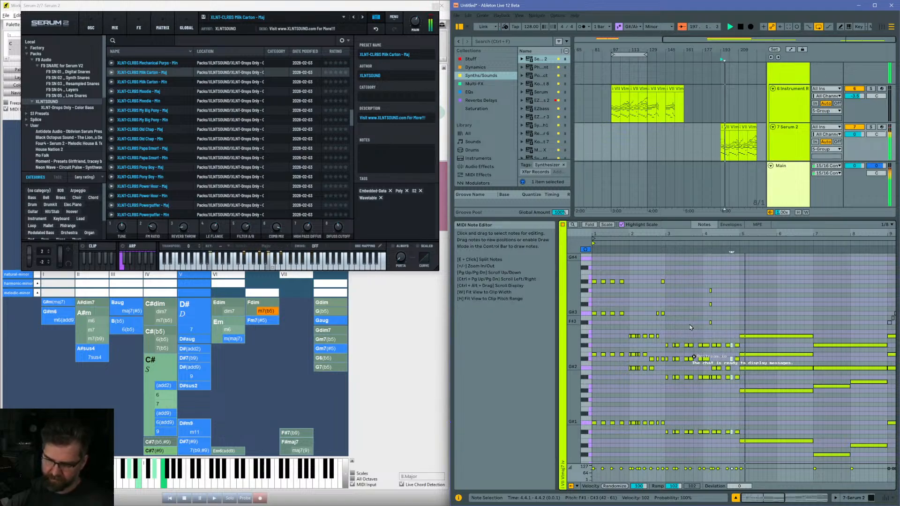
key("space")
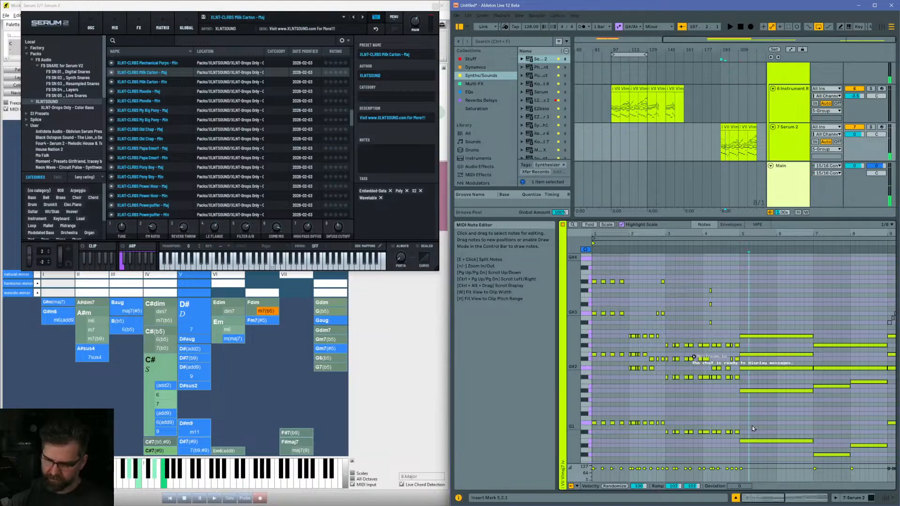
Step: Split the held chord at 6.1.1, chop bar 5 into eighth-note chords on every beat, and listen
left_click(777, 325)
left_click_drag(775, 324, 755, 464)
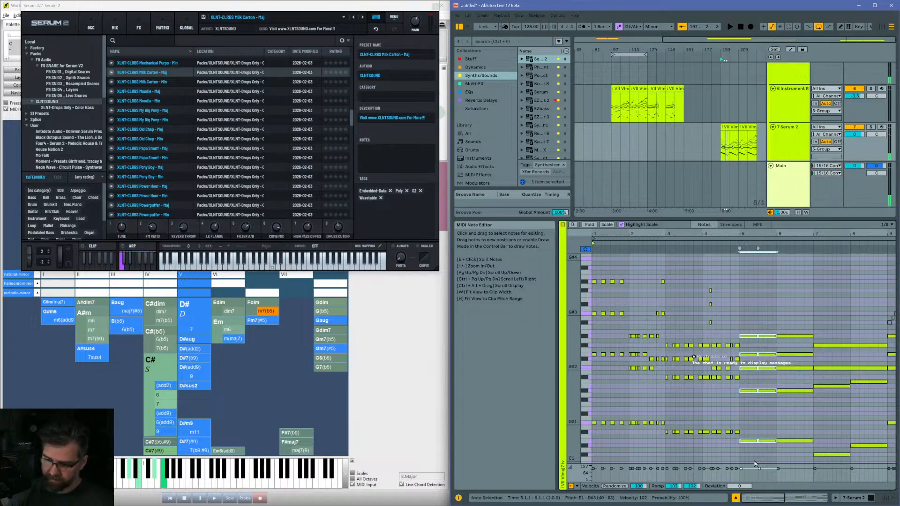
key("ctrl+e")
key("space")
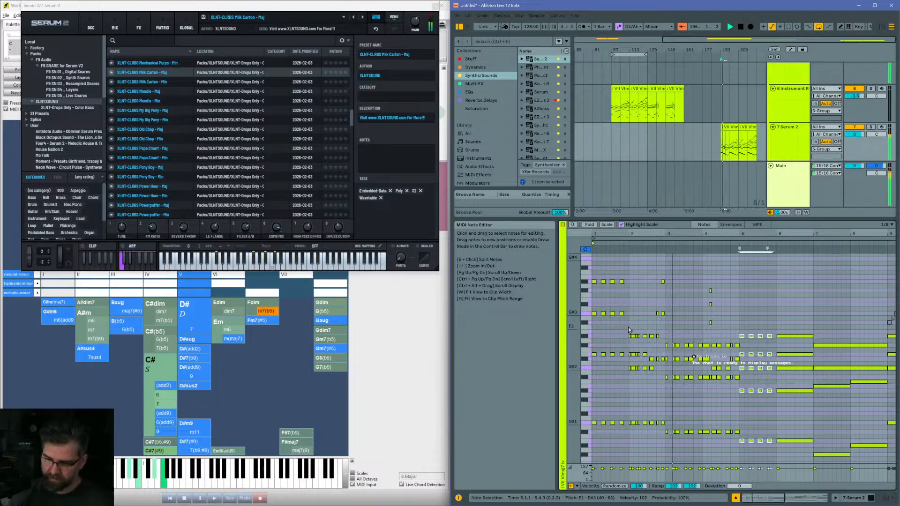
Step: Copy the top-note rhythm of bar 2 to 6.1.1 and lower its last two notes from G#3 to D#3
left_click_drag(627, 330, 669, 311)
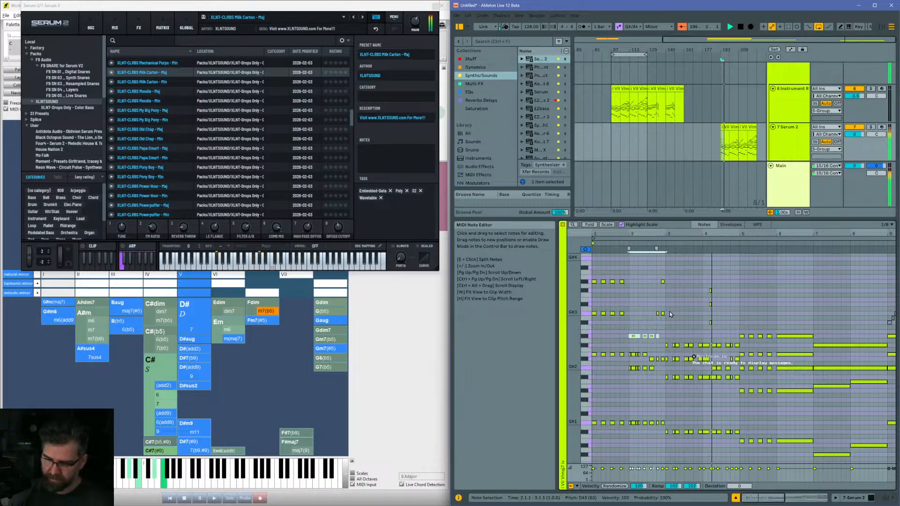
left_click(777, 327)
key("ctrl+v")
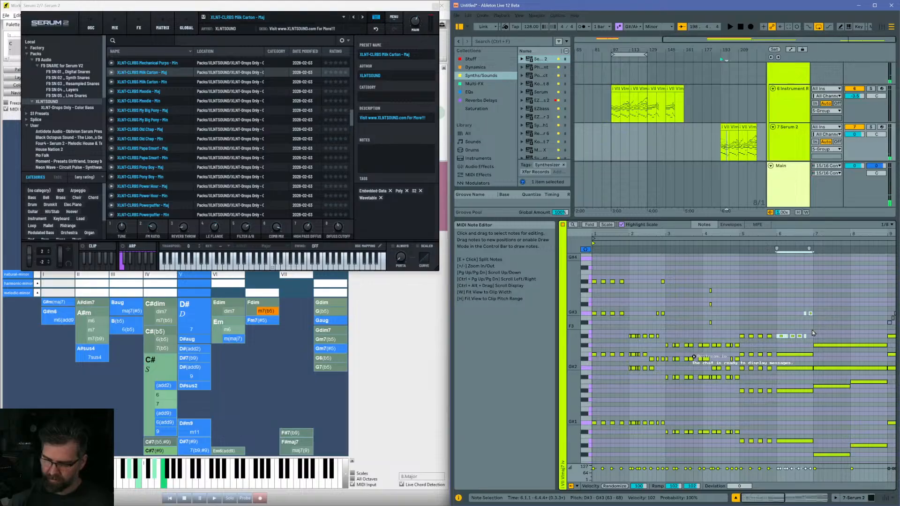
left_click_drag(812, 330, 798, 308)
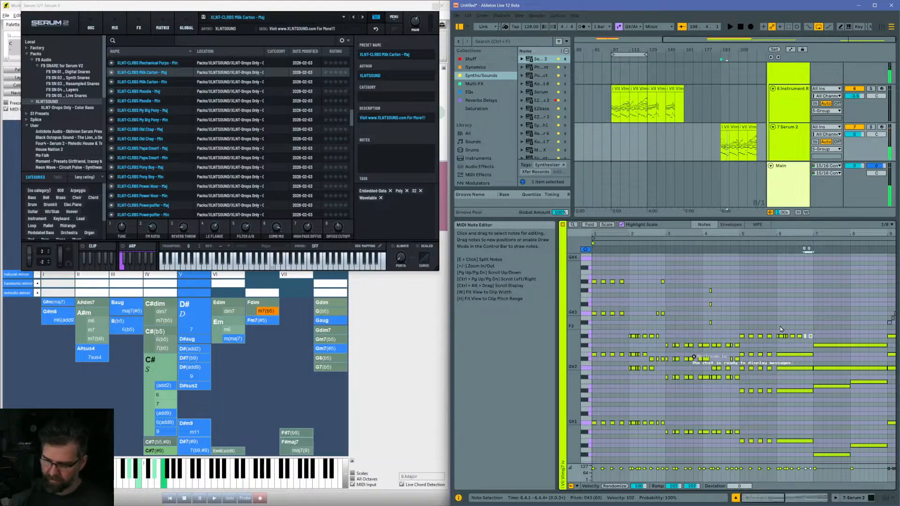
Step: Duplicate the bar 6 D#3 rhythm down to B2, G#2 and D#2, replacing the held chord notes there
left_click_drag(777, 324, 812, 338)
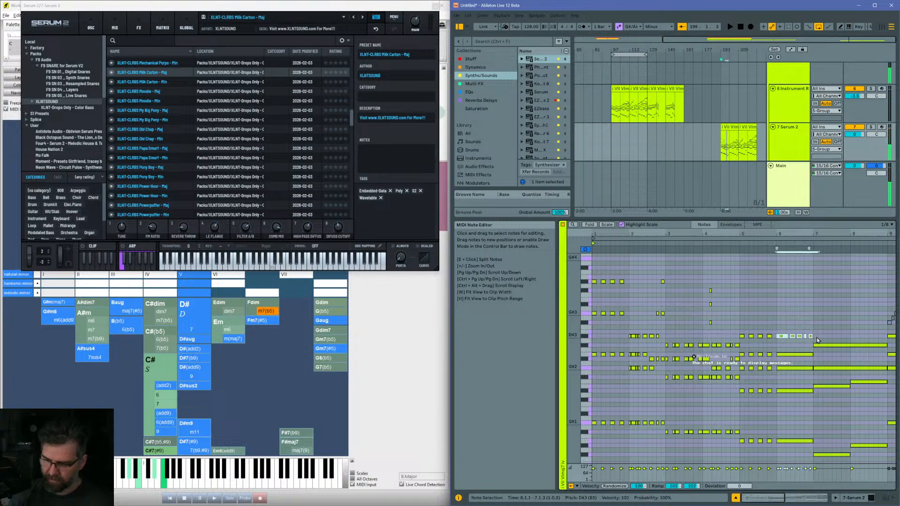
key("Down")
key("Down")
key("Down")
key("Down")
key("Down")
key("Down")
key("Down")
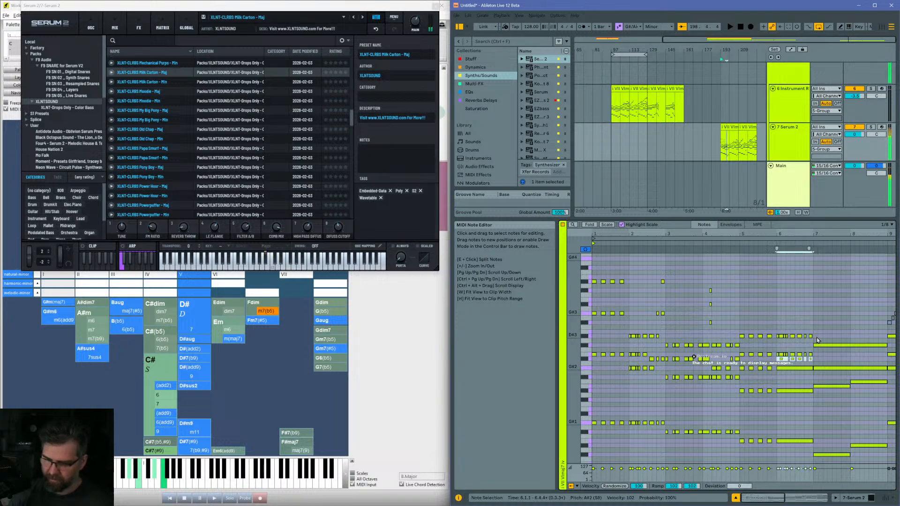
key("Down")
key("Down")
key("Down")
key("Down")
key("Down")
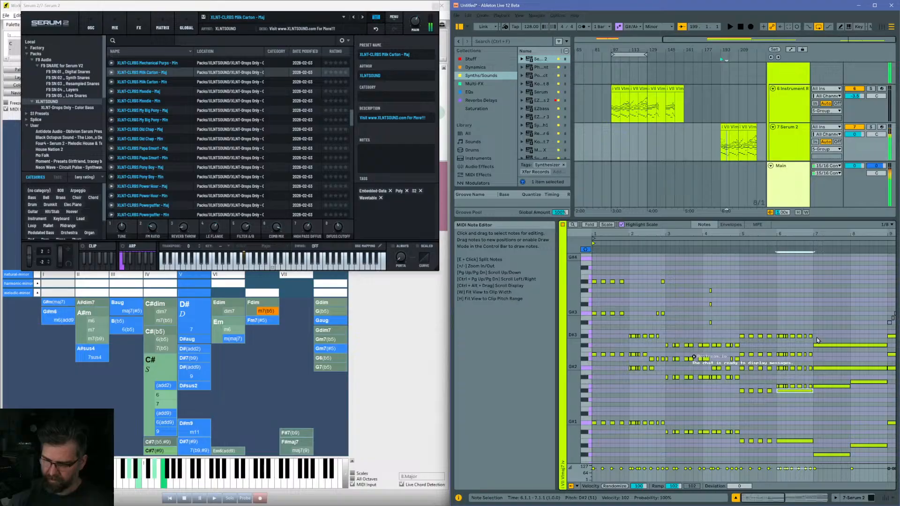
key("Up")
key("Up")
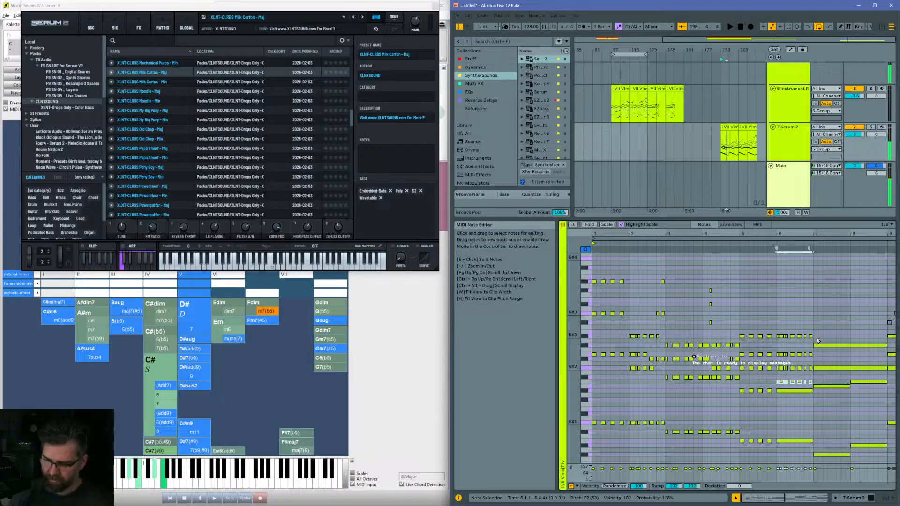
key("Down")
key("Down")
Step: Copy the bar 6 rhythm down to the bass note E1 in place of the held note and listen
key("shift+Down")
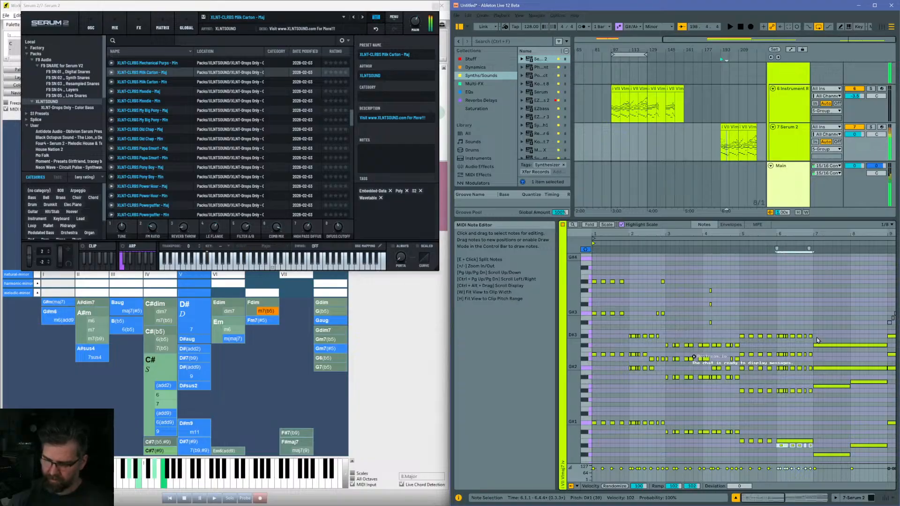
key("Up")
key("space")
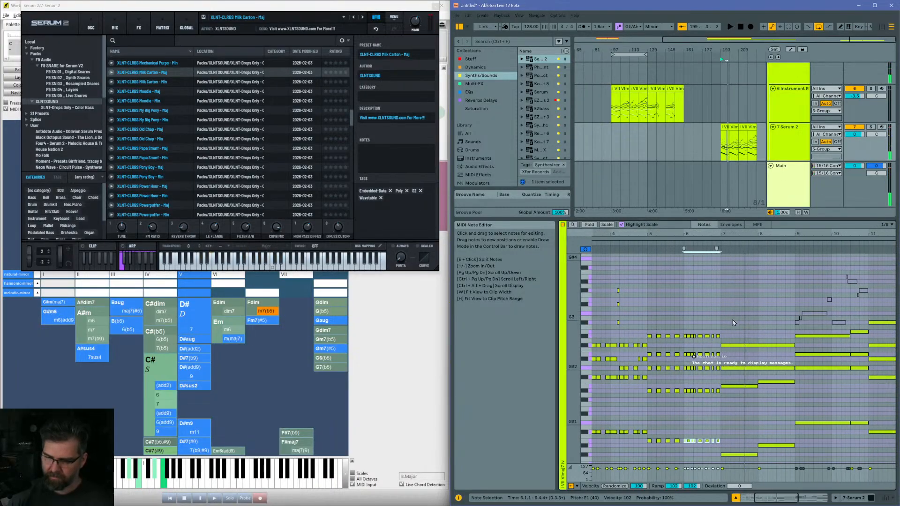
Step: Split the held bar 7 chord at 7.2.1 and 8.1.1
left_click(734, 323)
left_click(731, 320)
key("ctrl+e")
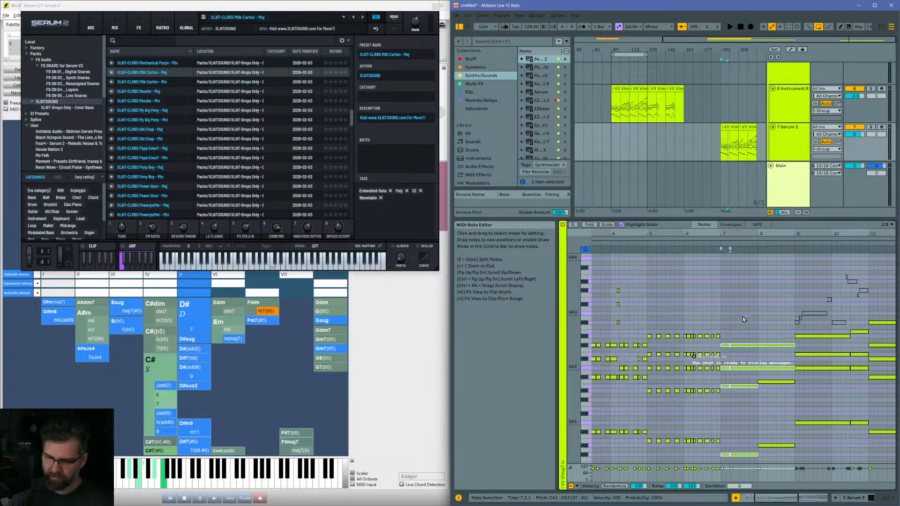
left_click_drag(742, 313, 743, 474)
left_click(758, 330)
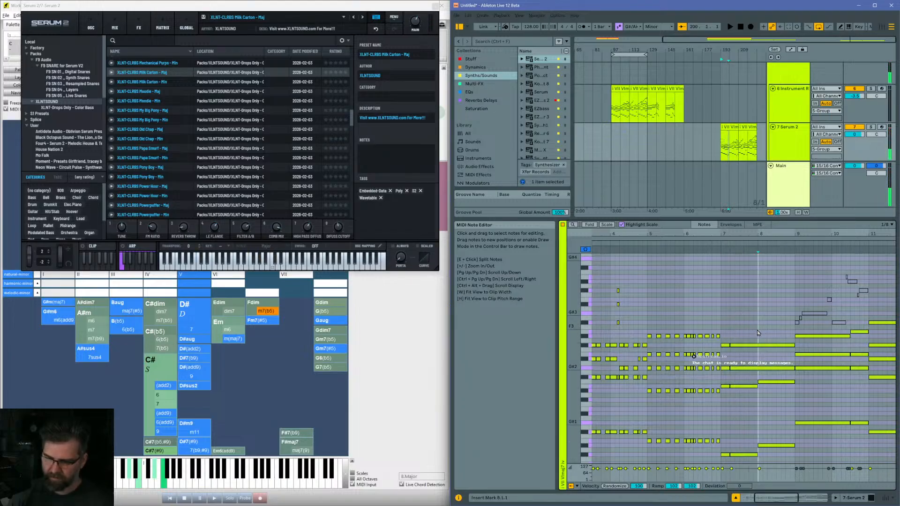
key("ctrl+e")
Step: Shorten the second chord of bar 7 to a quarter note near the end of the bar and listen from 5.4.3
left_click_drag(744, 325, 737, 453)
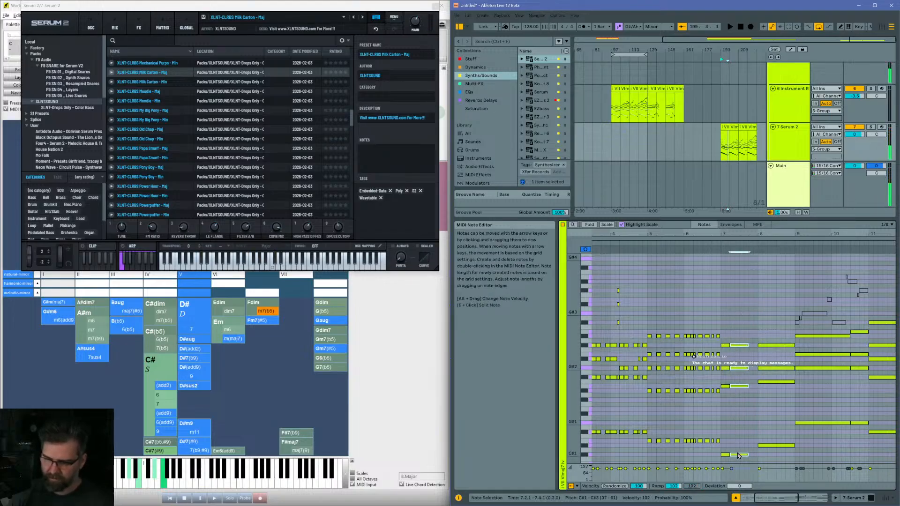
key("Right")
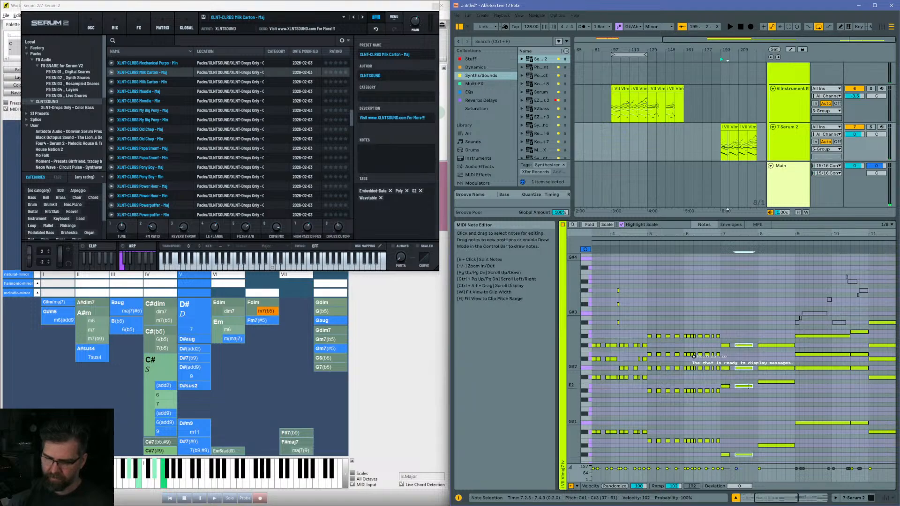
key("Right")
key("Right")
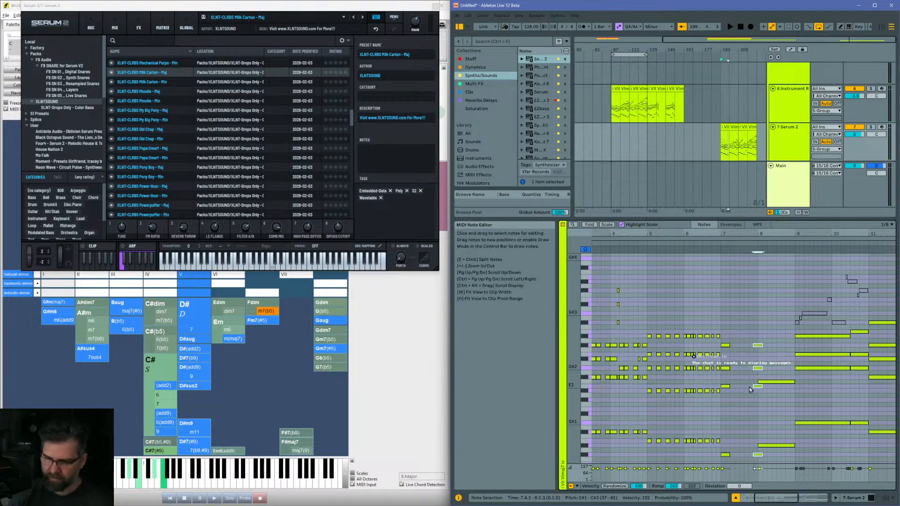
left_click(681, 316)
key("space")
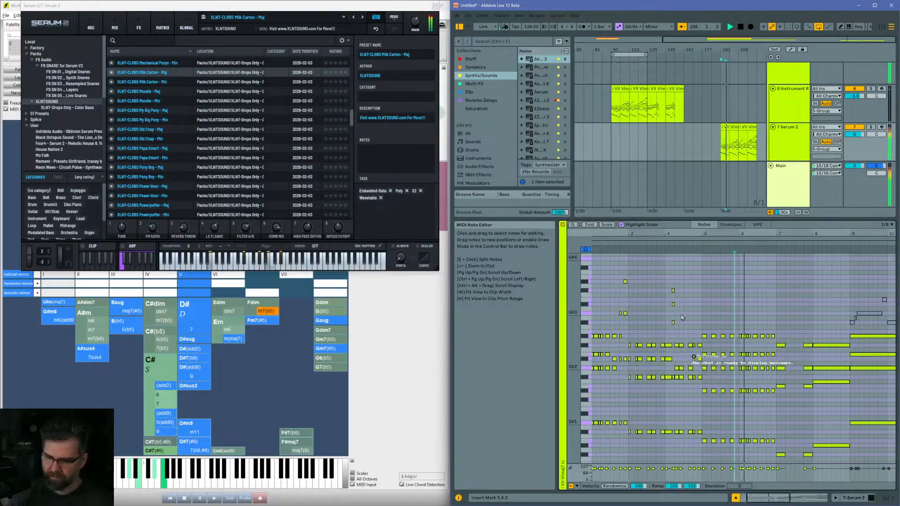
Step: Shift the short chord in bar 7 earlier so it spans 7.3.1 to 7.4.1, and play the clip back
left_click_drag(707, 234, 703, 223)
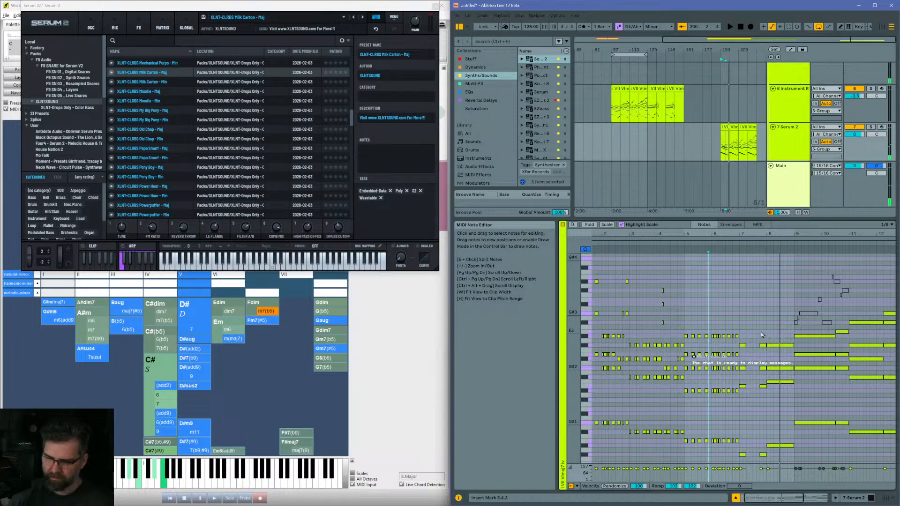
left_click_drag(762, 334, 763, 422)
left_click_drag(763, 465, 762, 464)
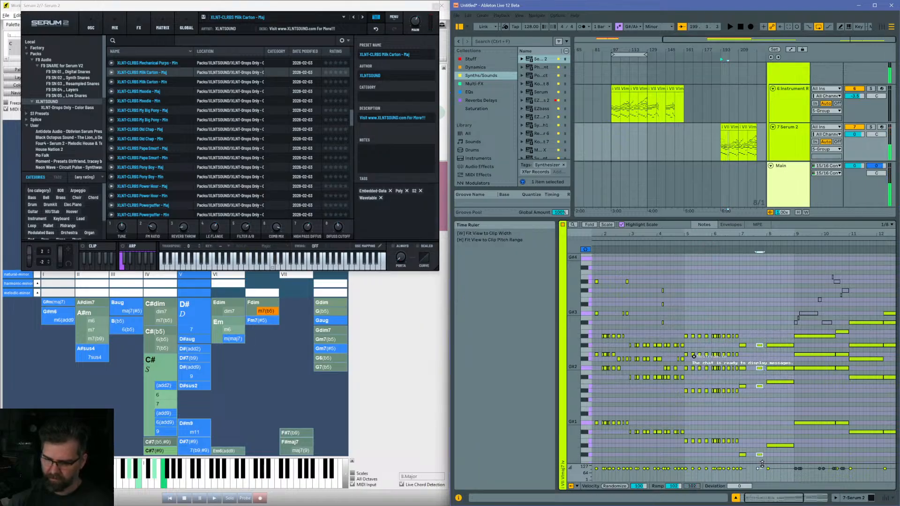
key("space")
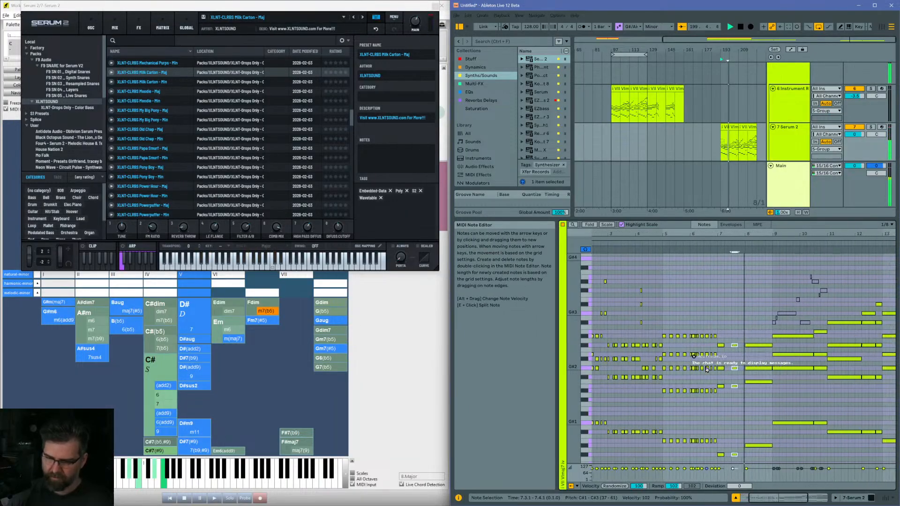
Step: Break the long chord in bar 8 into short repeated chords at 8.1.1, 8.2.1 and 8.3.1, and play the rhythm back
left_click(731, 336)
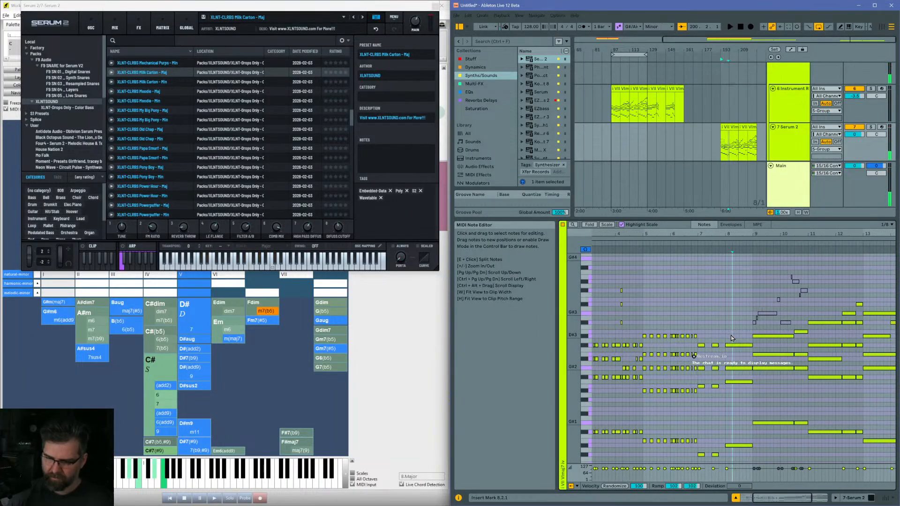
left_click(740, 330)
key("ctrl+e")
left_click_drag(735, 332, 747, 463)
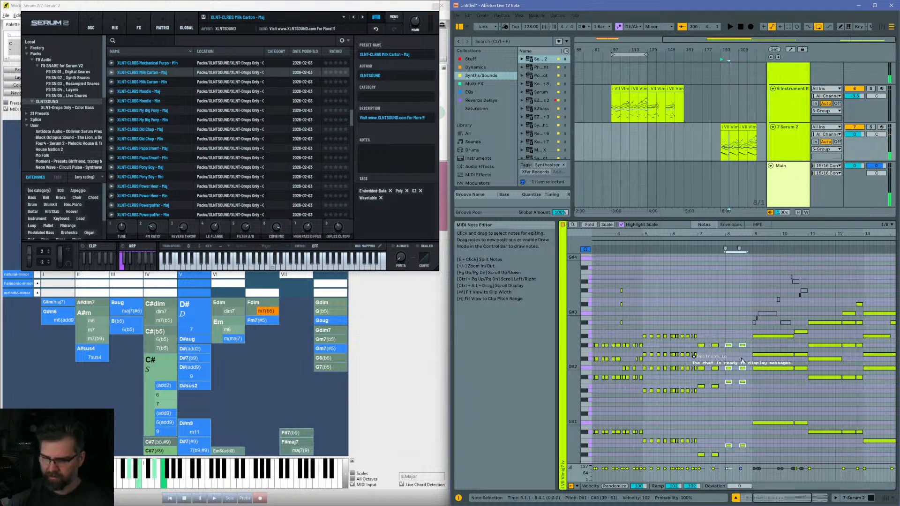
left_click_drag(729, 336, 732, 457)
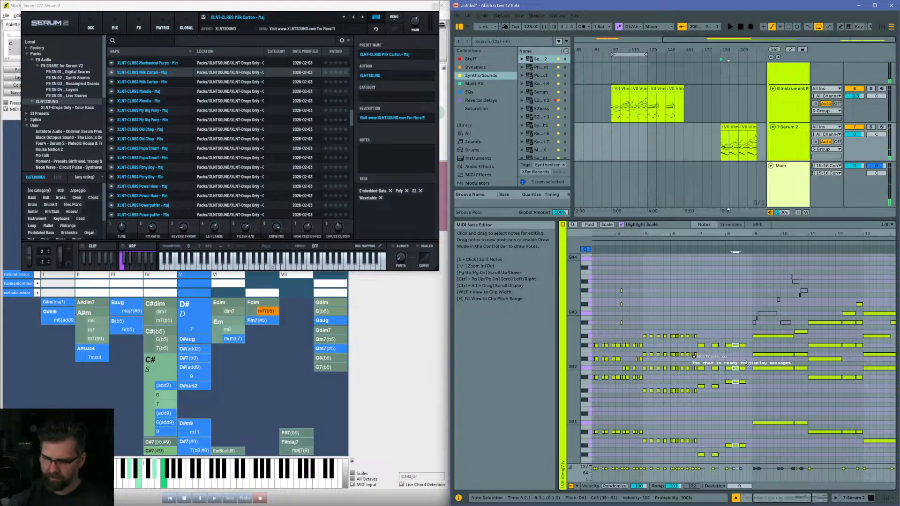
left_click_drag(744, 340, 746, 461)
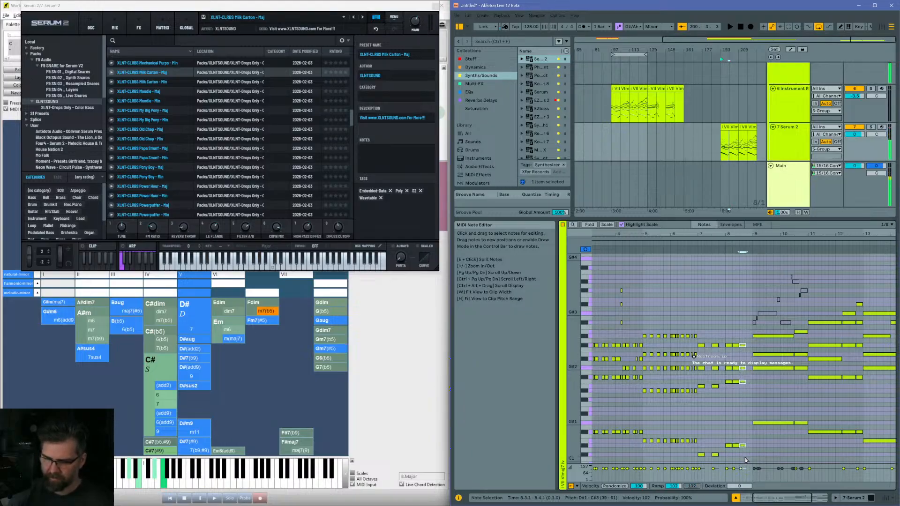
key("space")
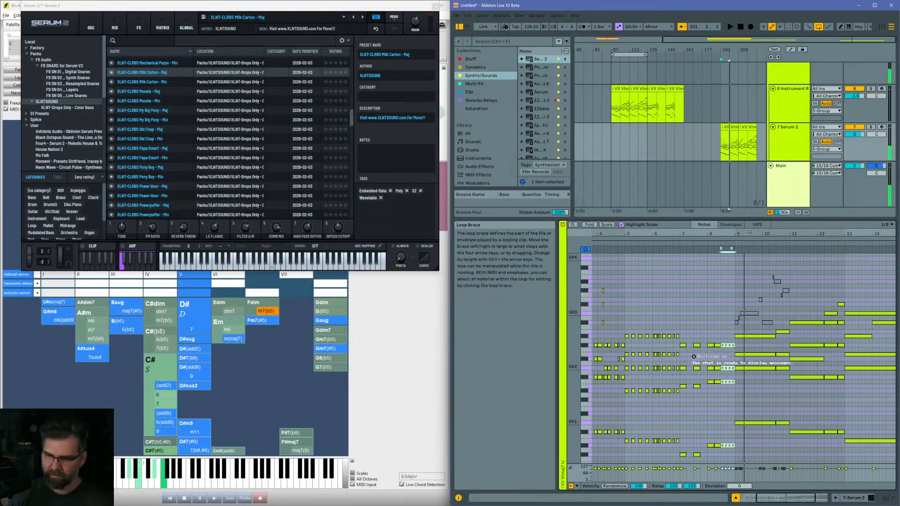
Step: Loop the arrangement over the first eight bars of the 7 Serum 2 clip, from bar 193 to bar 201
left_click_drag(750, 233, 699, 224)
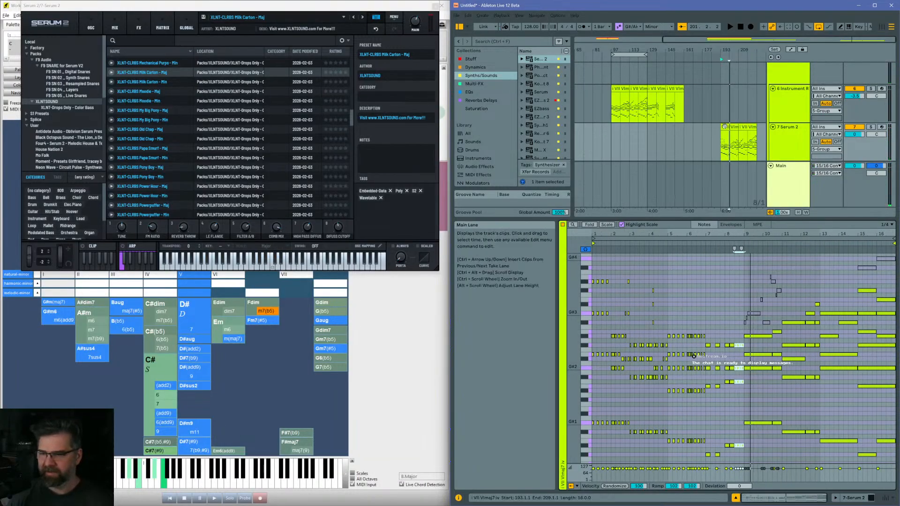
mouse_move(730, 146)
left_mouse_down()
mouse_move(716, 132)
mouse_move(722, 136)
left_mouse_up()
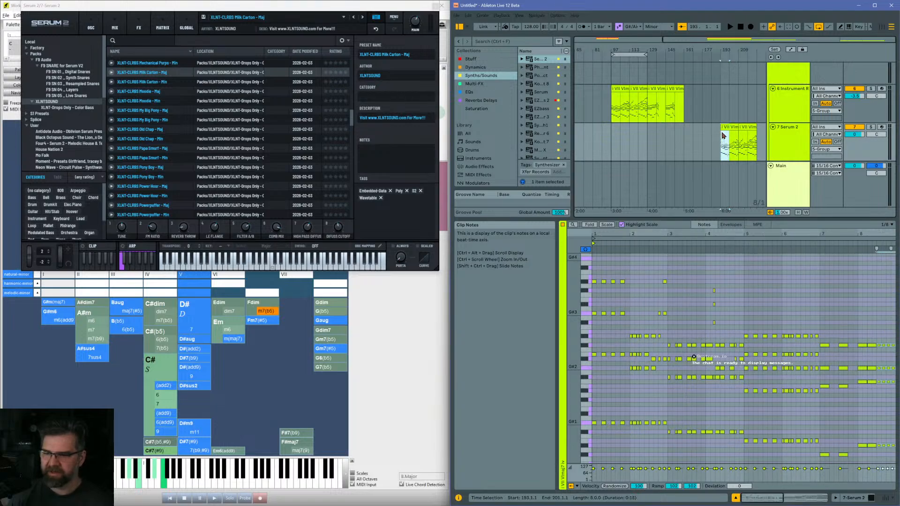
key("ctrl+l")
Step: Insert a new MIDI track below 7 Serum 2 and close the open synth window
left_click(795, 139)
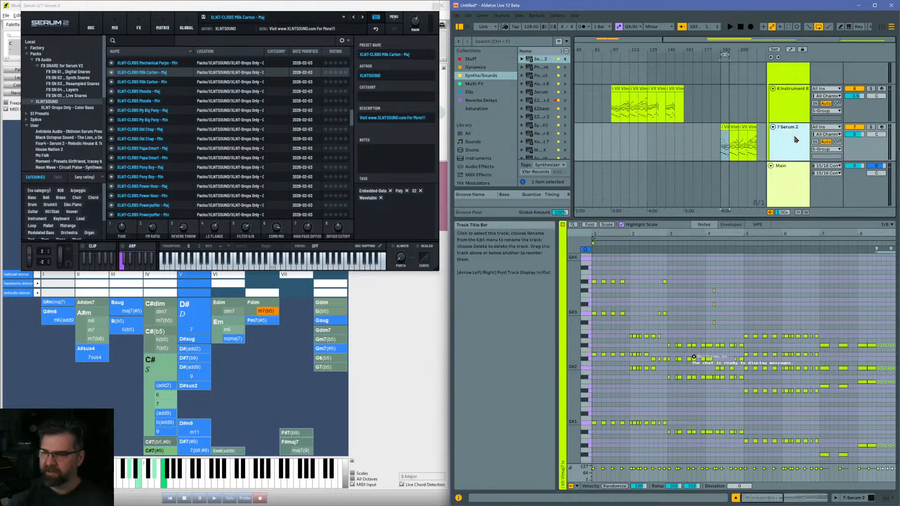
key("ctrl+shift+t")
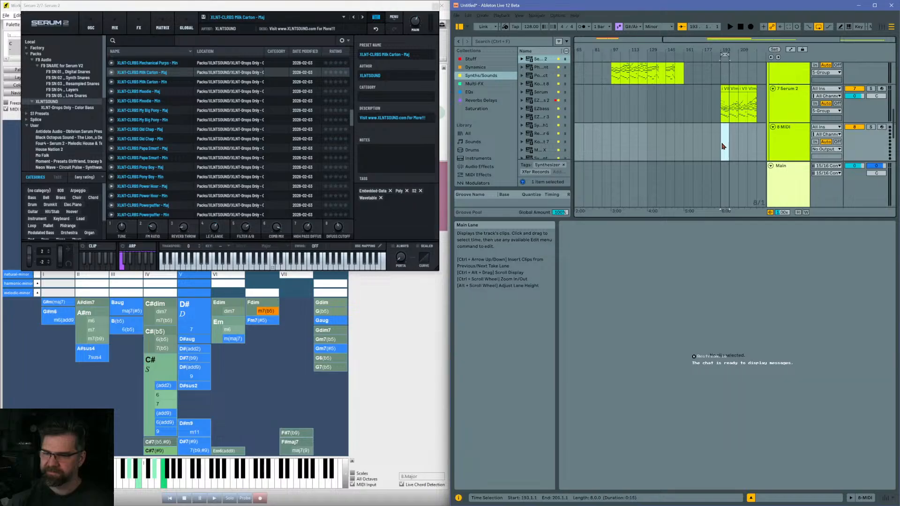
left_click(435, 6)
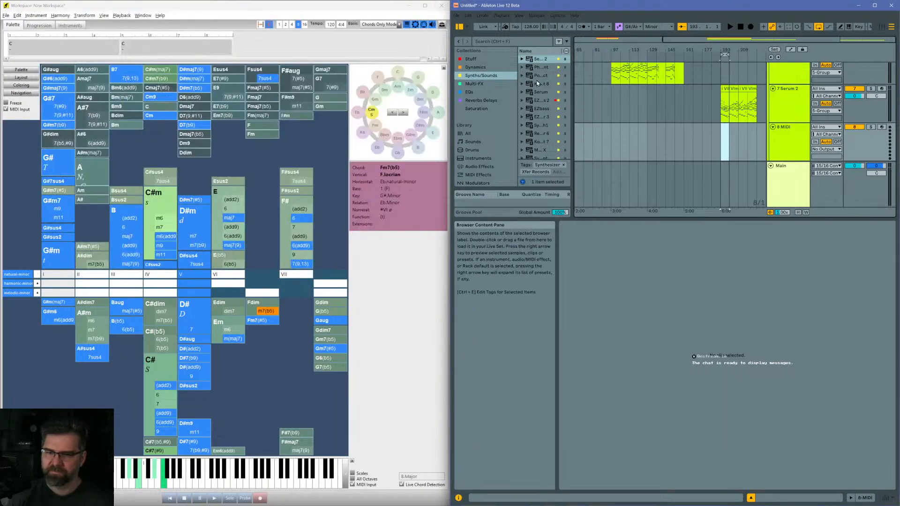
left_click_drag(543, 60, 802, 155)
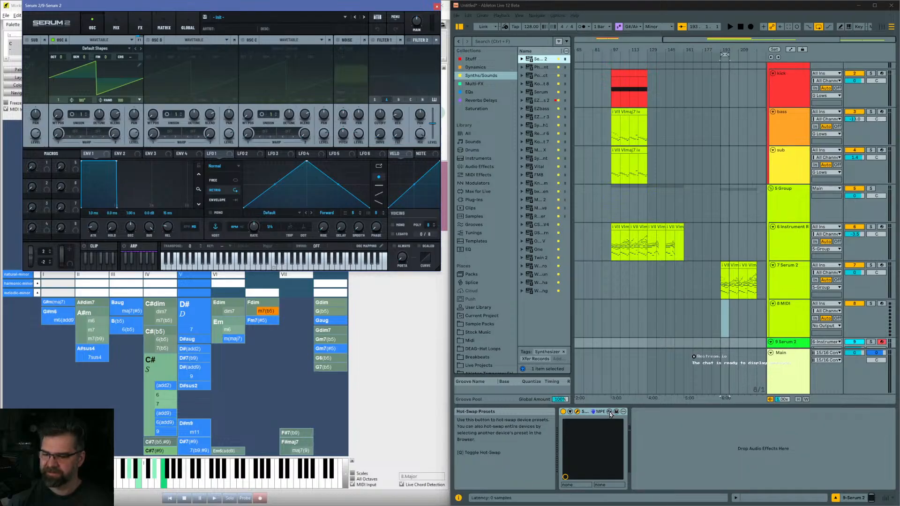
left_click(792, 316)
left_click(786, 345)
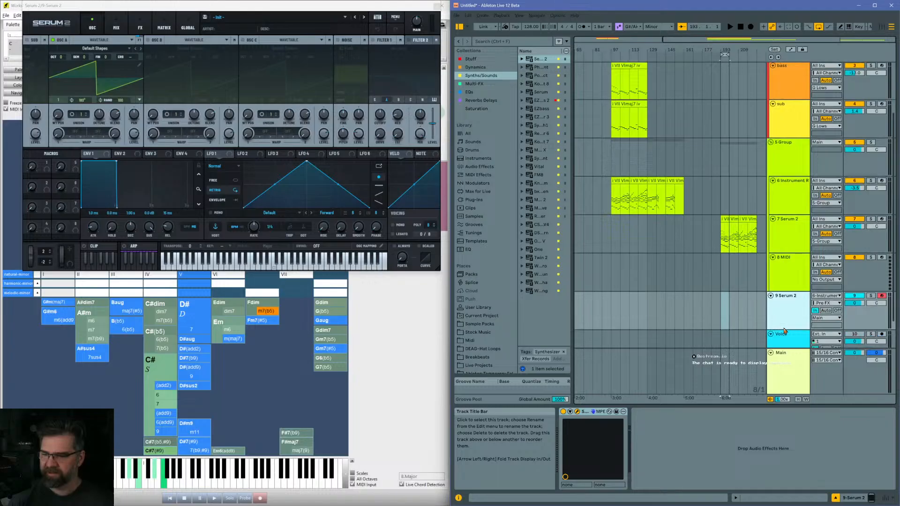
scroll(751, 319, "down", 2)
key("ctrl+z")
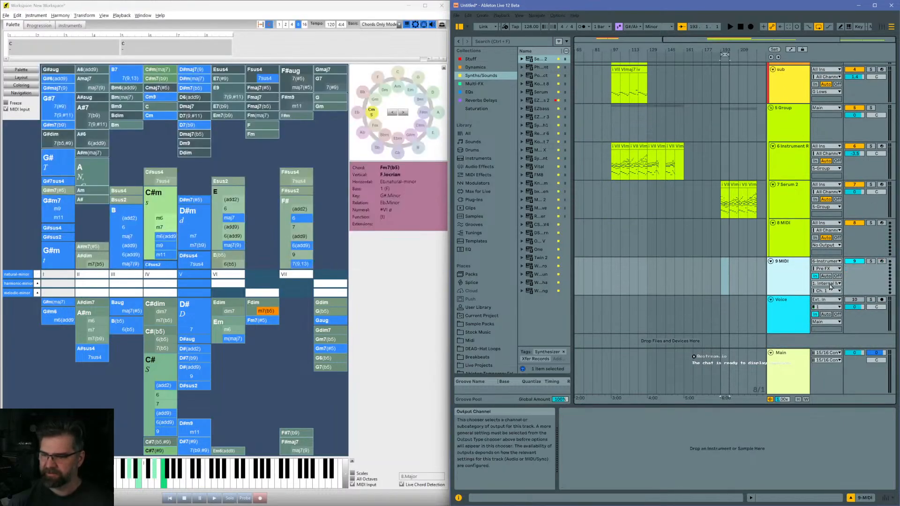
Step: Maximize the Live window and load a Serum 2 instrument onto the empty 8 MIDI track
left_click(736, 195)
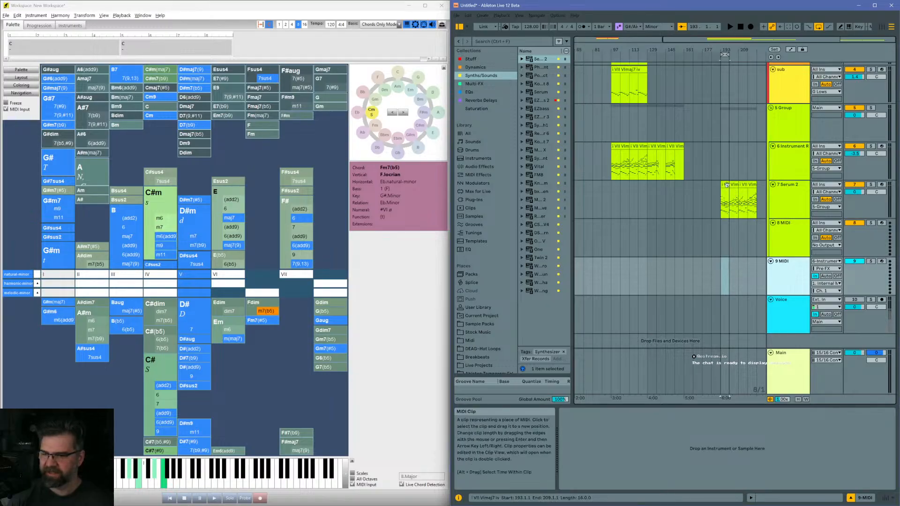
left_click(736, 195)
left_click(791, 255)
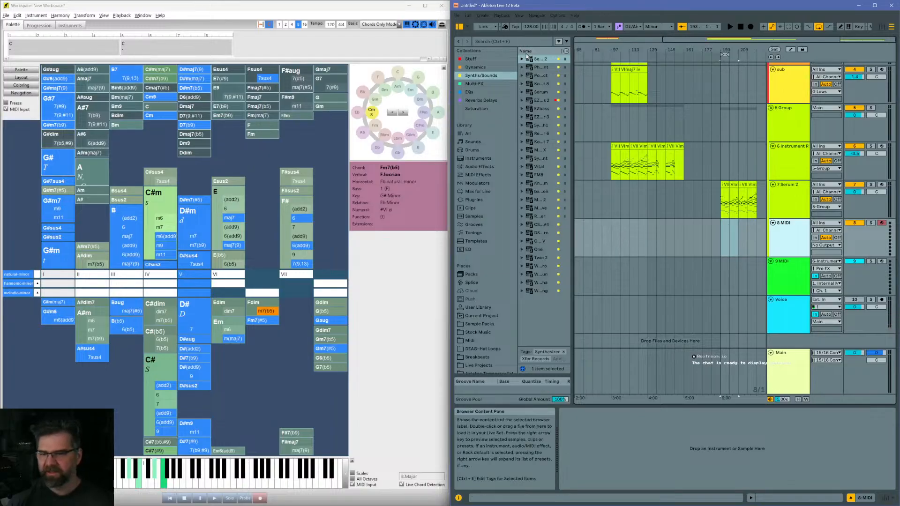
left_click(876, 7)
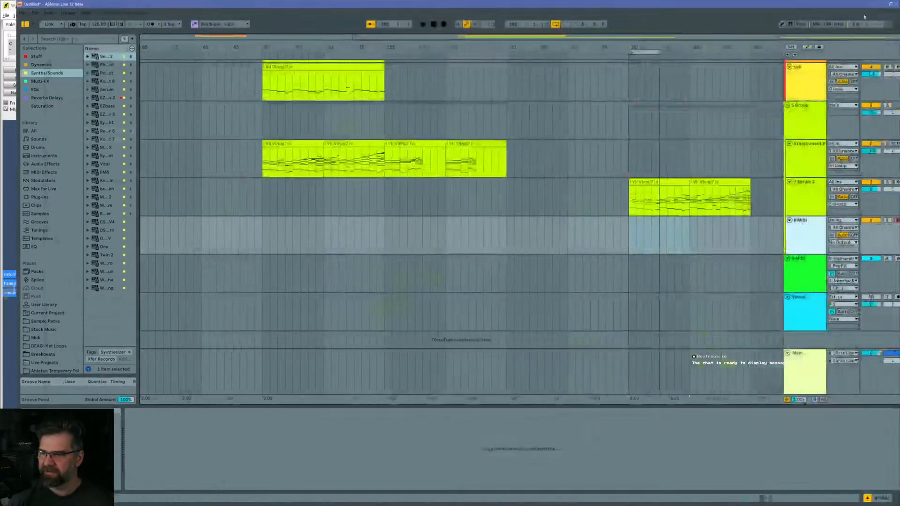
double_click(78, 60)
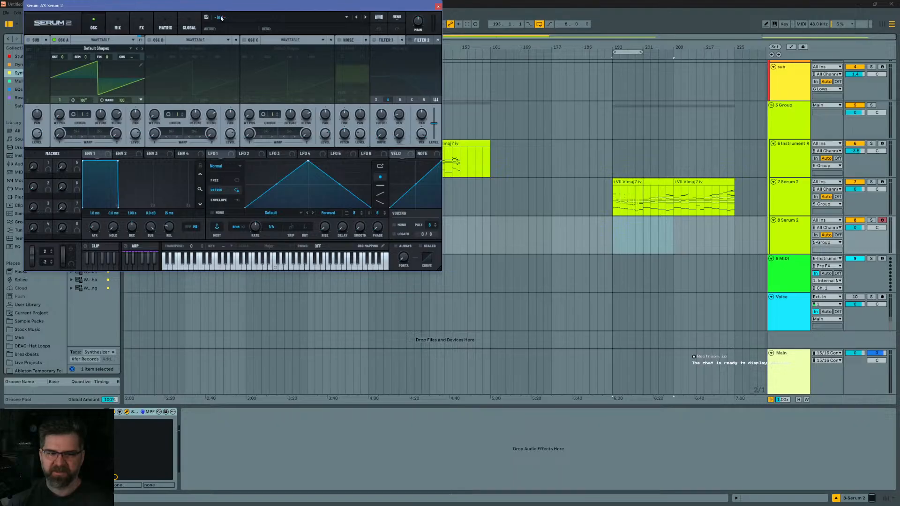
Step: Search Serum 2's preset browser for "electro" and load the 808 - Simple Electro preset
left_click(378, 18)
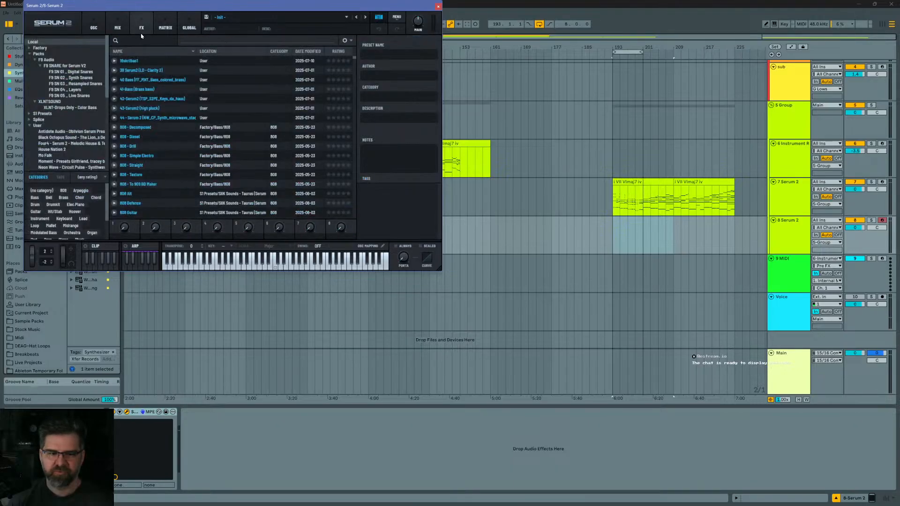
left_click(142, 27)
left_click(378, 18)
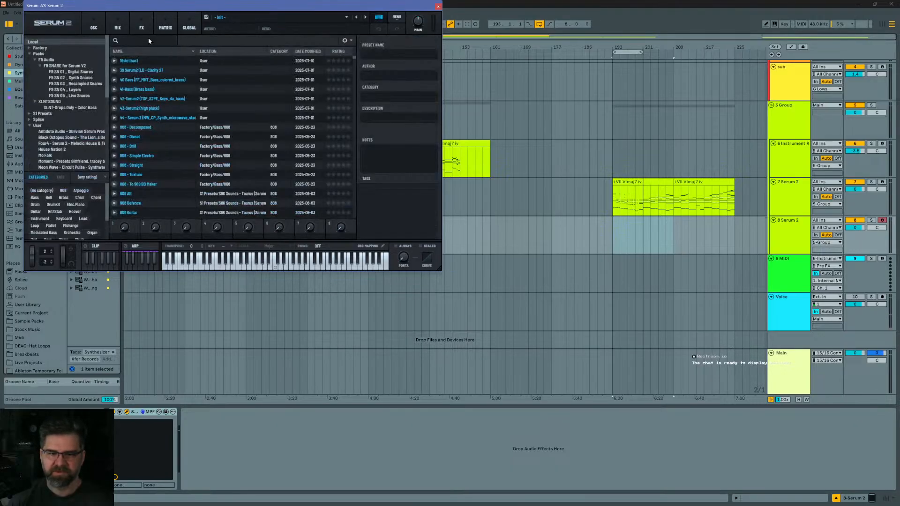
type("electr")
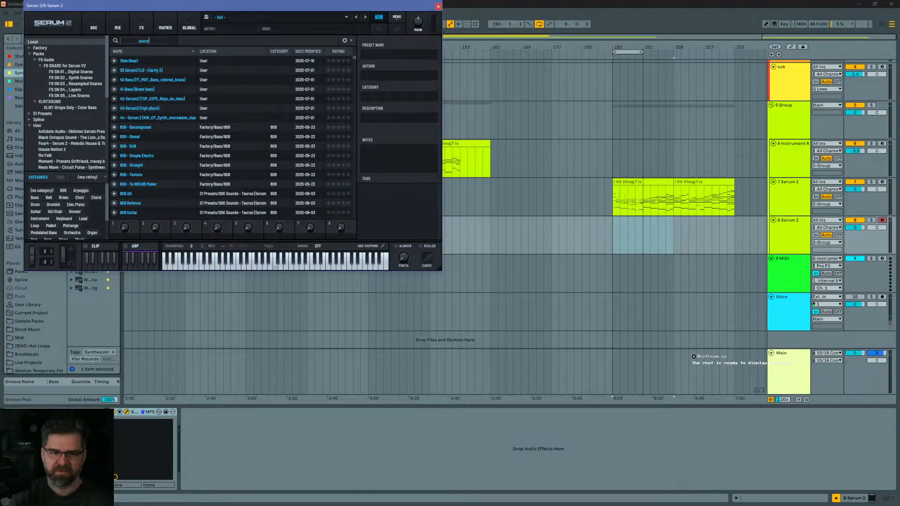
type("o")
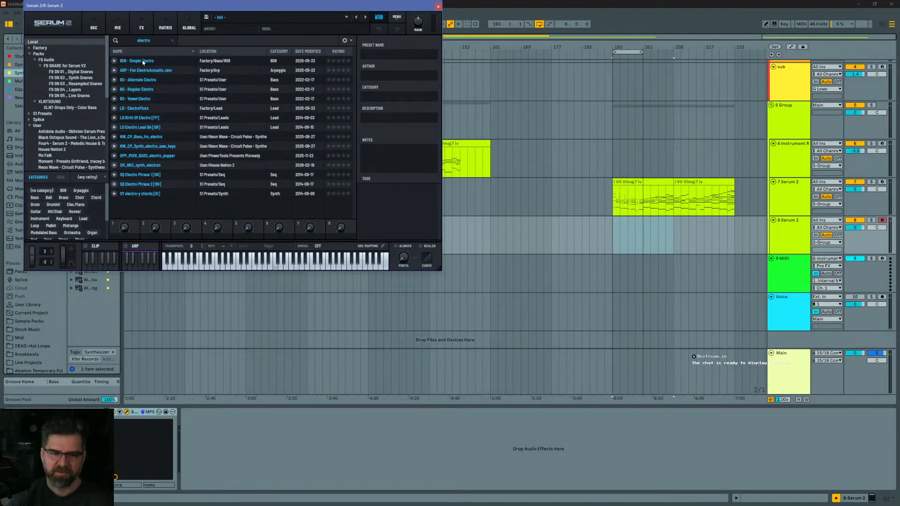
left_click(143, 61)
Step: Copy the first eight bars of the 7 Serum 2 clip onto the 8 Serum 2 track at bar 193
left_click(633, 180)
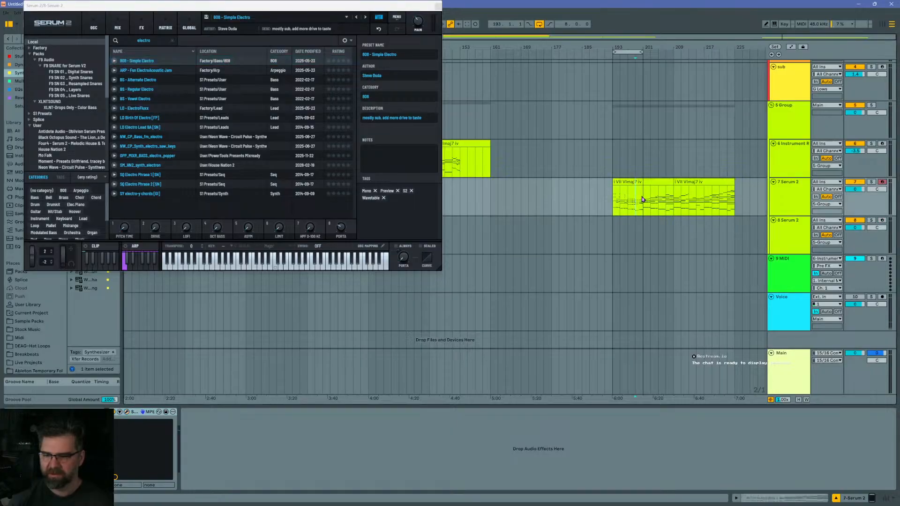
left_click_drag(644, 201, 620, 195)
key("ctrl+c")
left_click(616, 234)
key("ctrl+v")
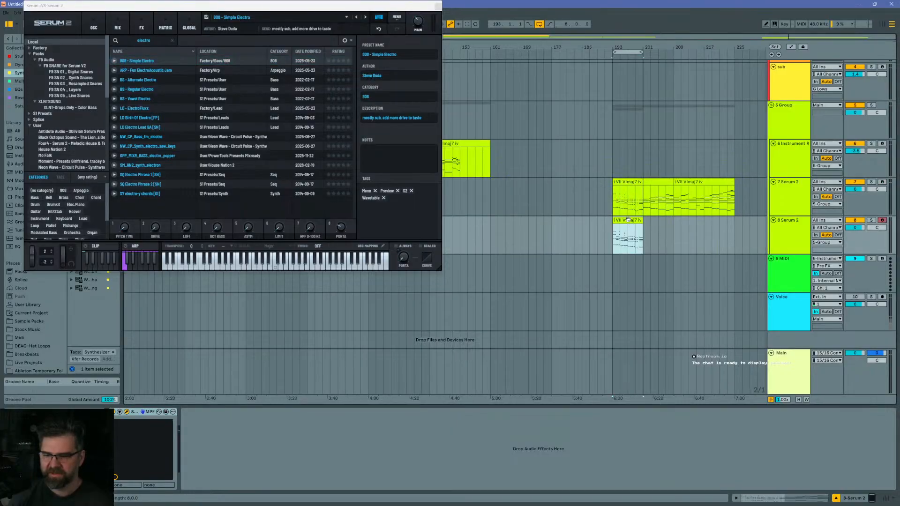
Step: Deactivate all notes above the bass line in the copied clip on 8 Serum 2 and audition it
double_click(626, 221)
left_click_drag(123, 396, 134, 328)
key("0")
key("space")
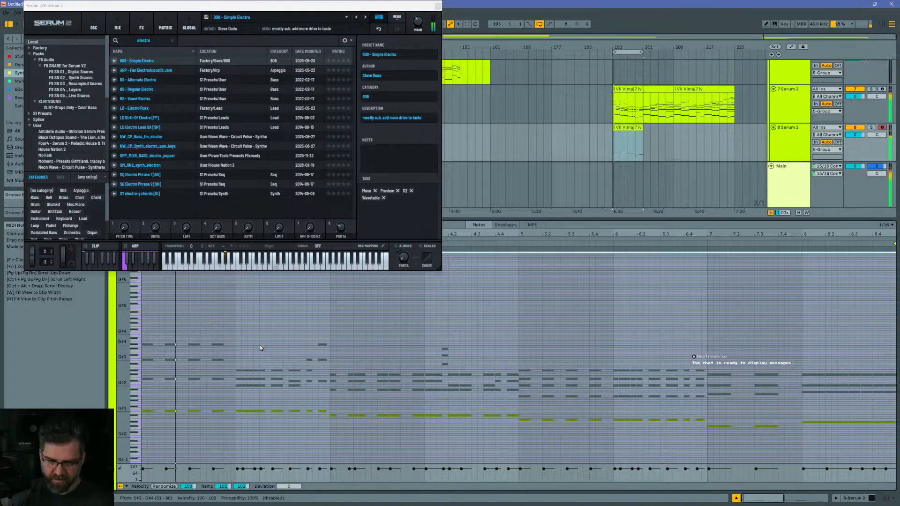
key("space")
Step: Transpose the clip's active bass notes up one octave, briefly trying a second octave during playback
key("ctrl+a")
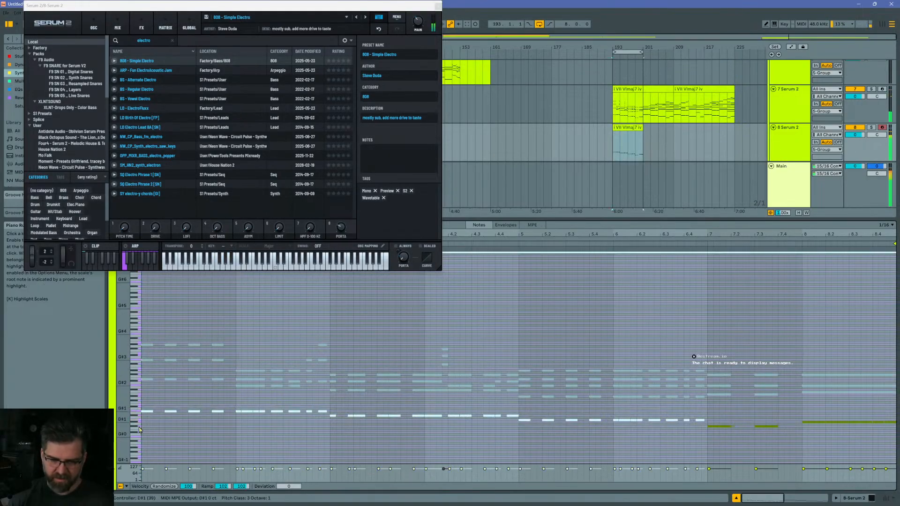
left_click(141, 437)
key("ctrl+a")
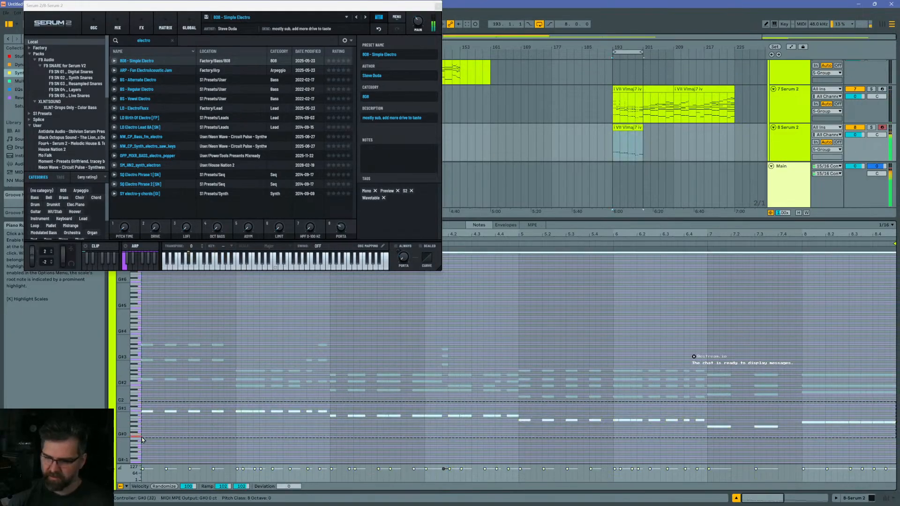
key("shift+Up")
key("space")
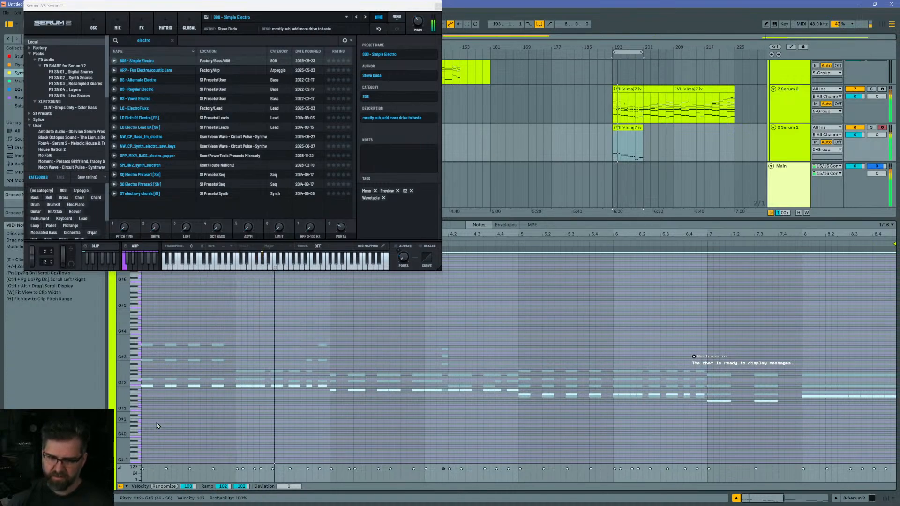
key("shift+Up")
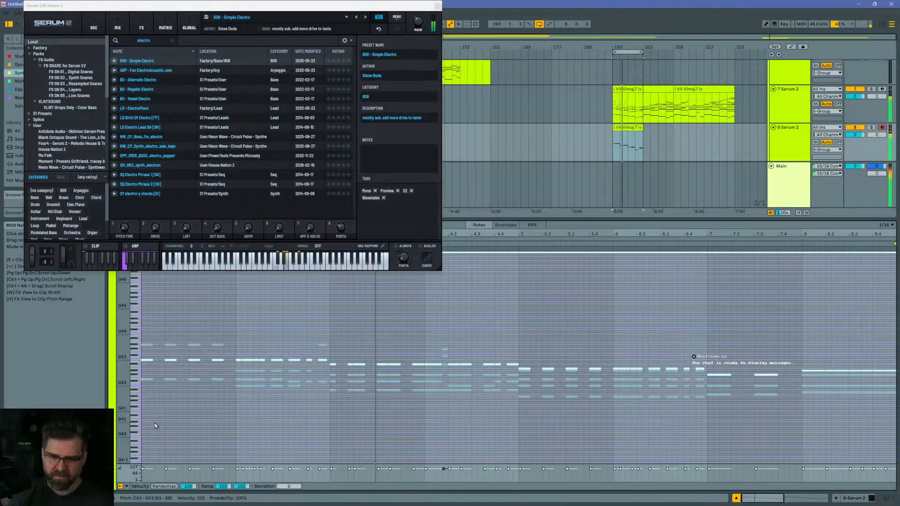
key("shift+Down")
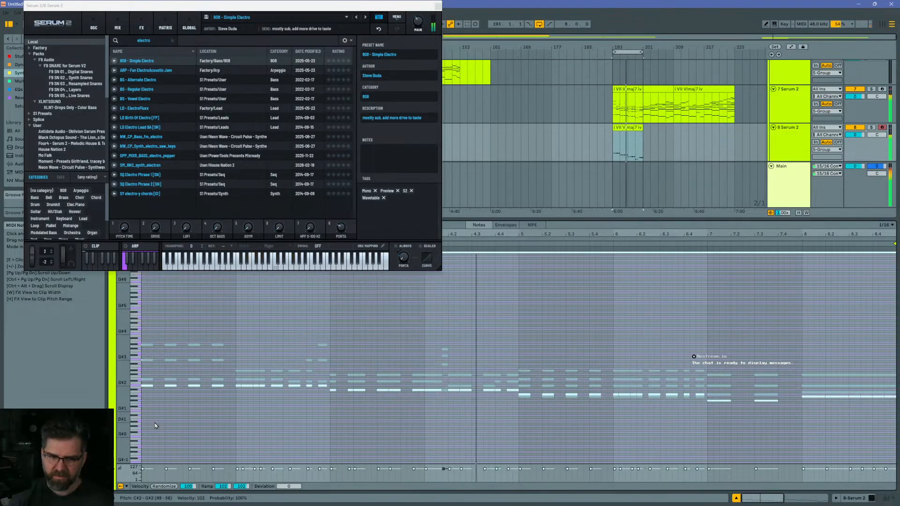
Step: Audition the electro presets one by one, from ARP - Fun ElectroAcoustic Jam to NW_CP_Bass_fm_electro, while the bass clip plays
left_click(159, 73)
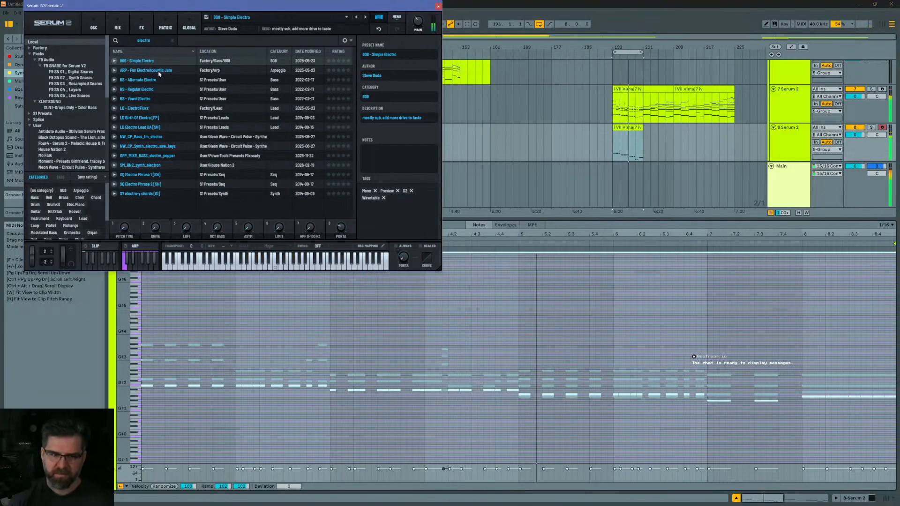
left_click(159, 72)
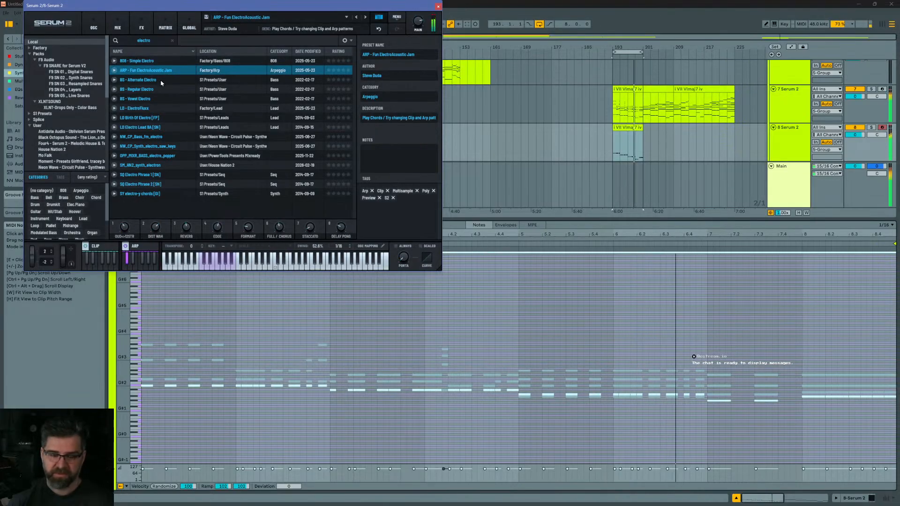
left_click(161, 81)
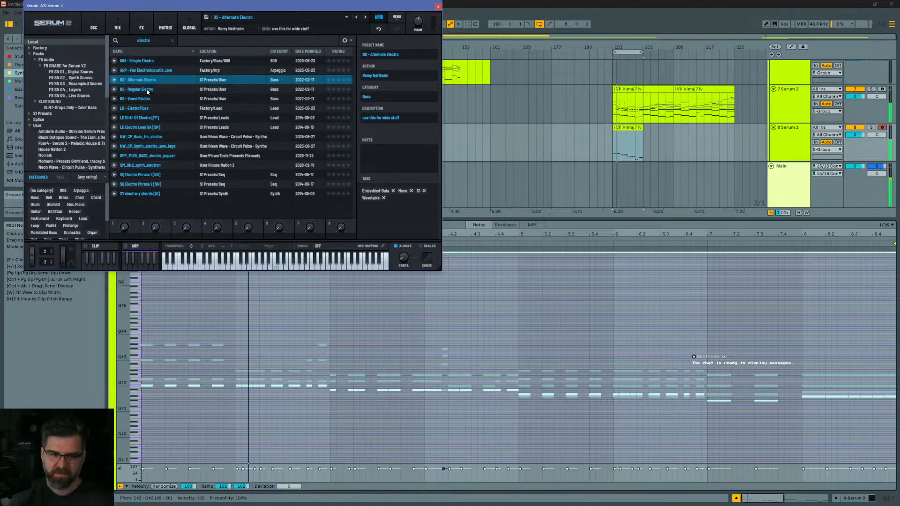
left_click(148, 91)
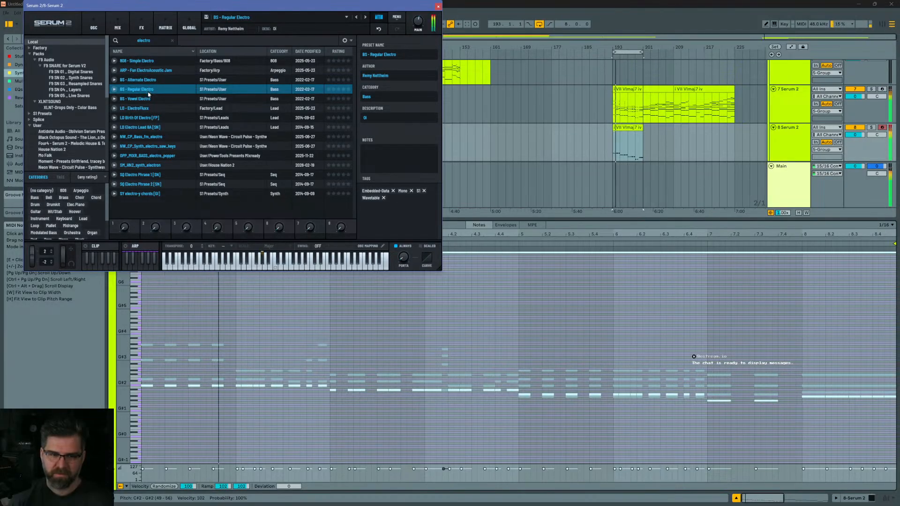
left_click(149, 99)
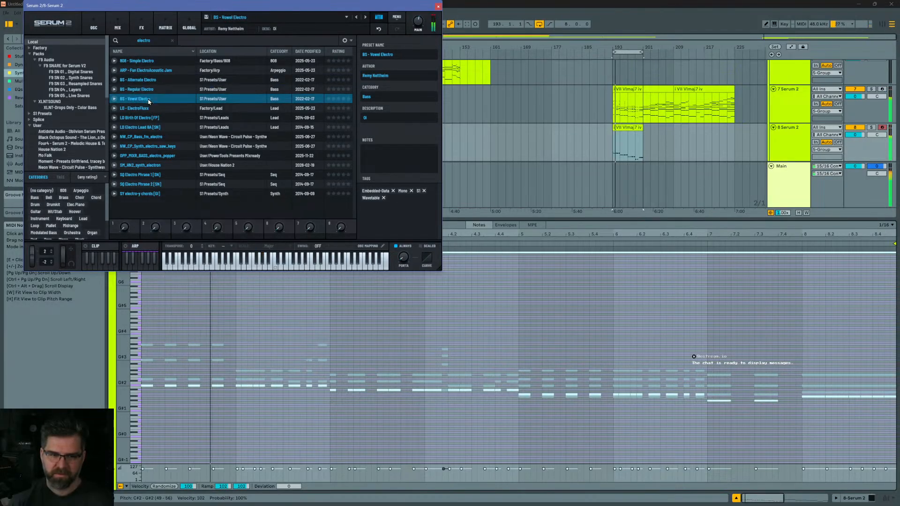
left_click(153, 109)
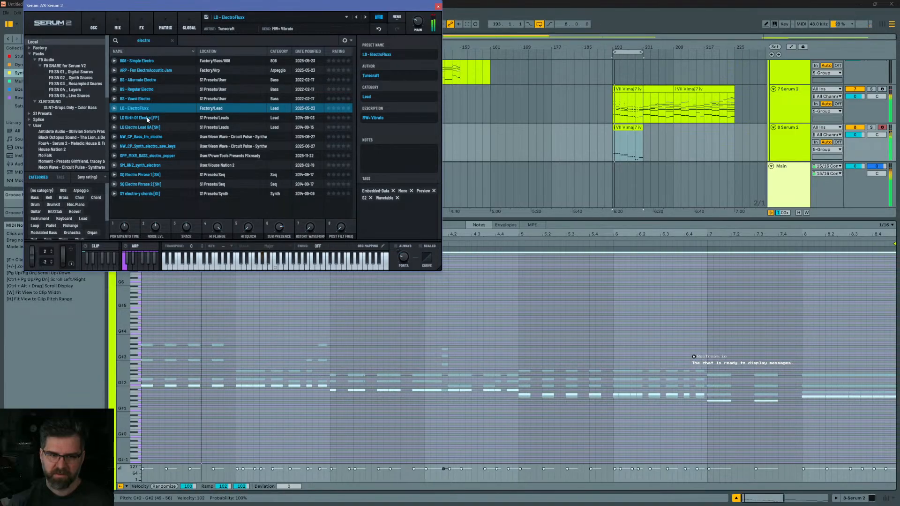
left_click(148, 118)
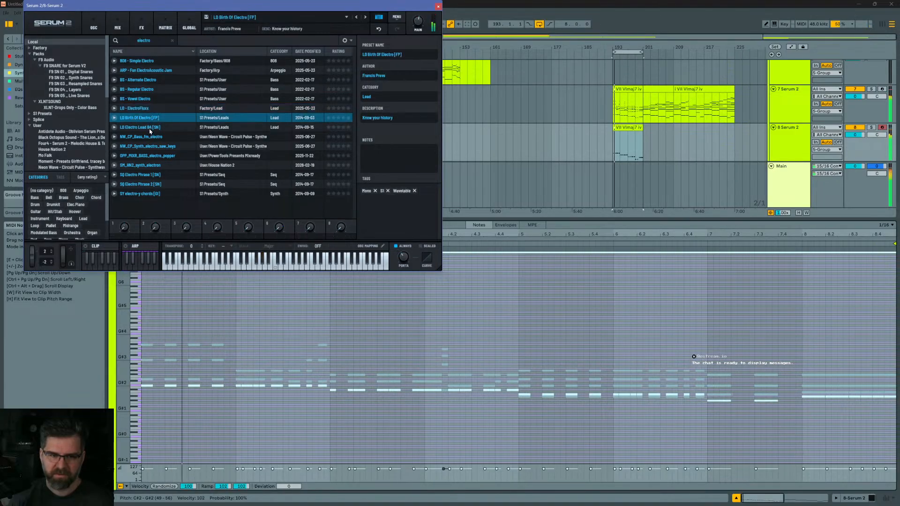
left_click(149, 128)
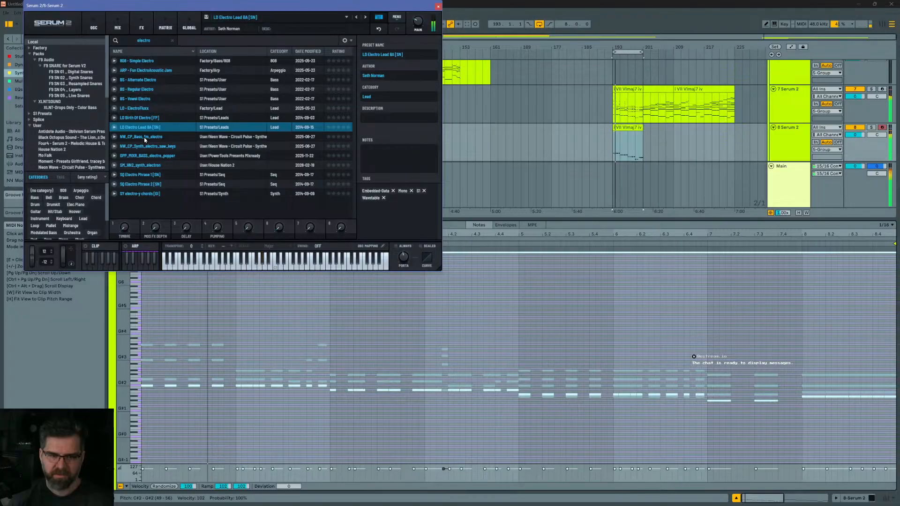
left_click(146, 137)
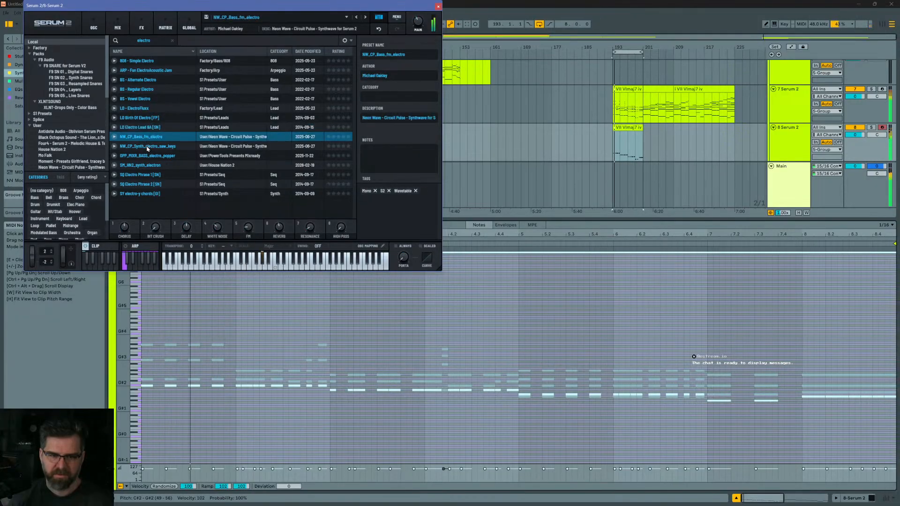
Step: Load the OPP_MXR_BASS_electro_popper preset, comparing it briefly with SM_HN2_synth_electron
left_click(147, 158)
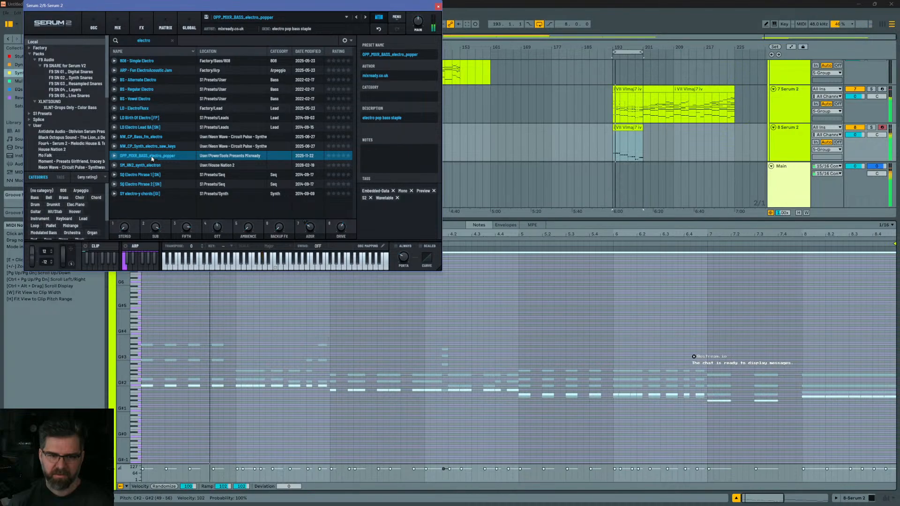
key("Down")
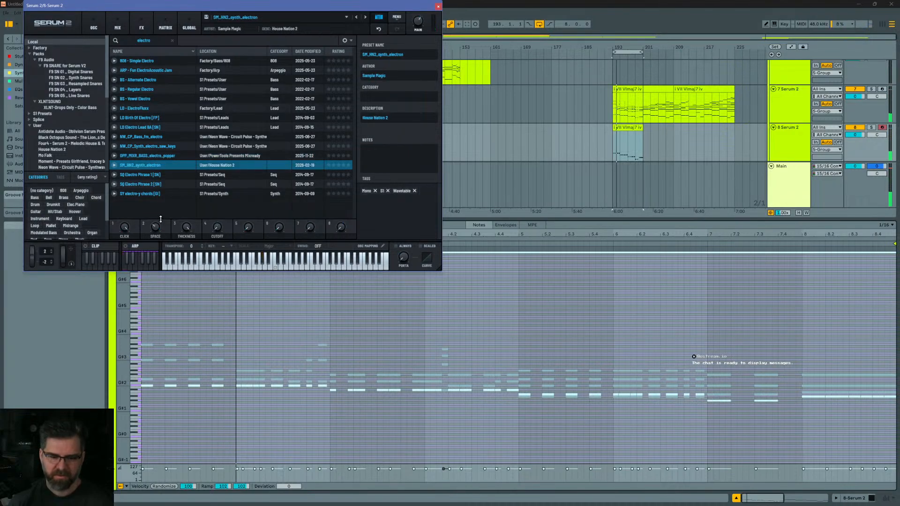
key("Up")
Step: Transpose all notes in the 8 Serum 2 clip down two octaves and audition the bass with the new preset
left_click(187, 290)
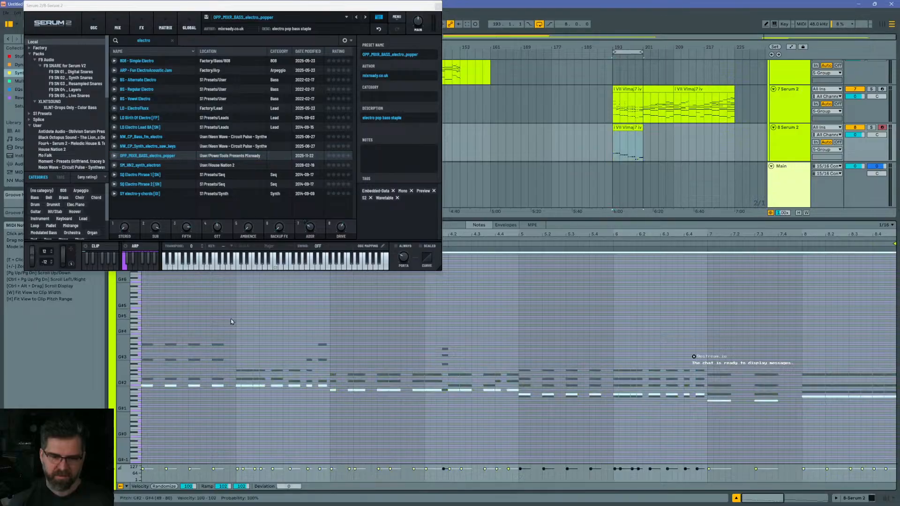
key("shift+Down")
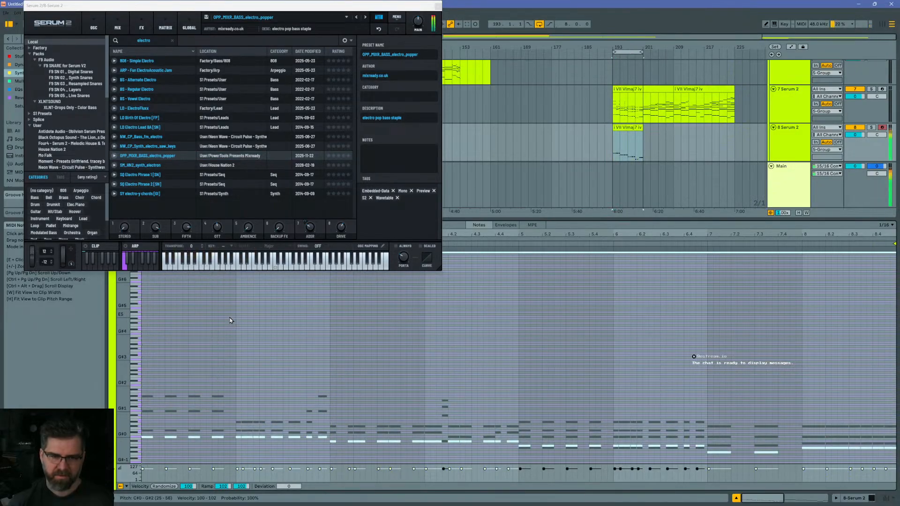
key("space")
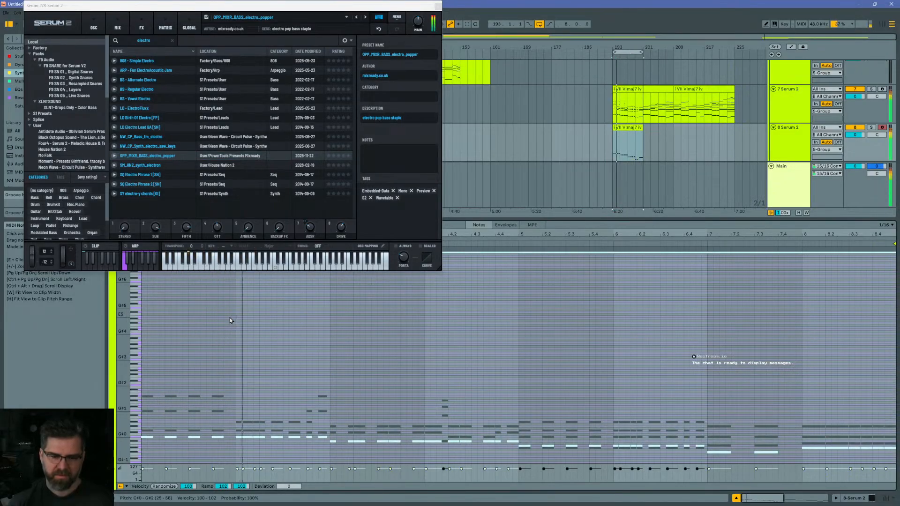
scroll(269, 356, "down", 2)
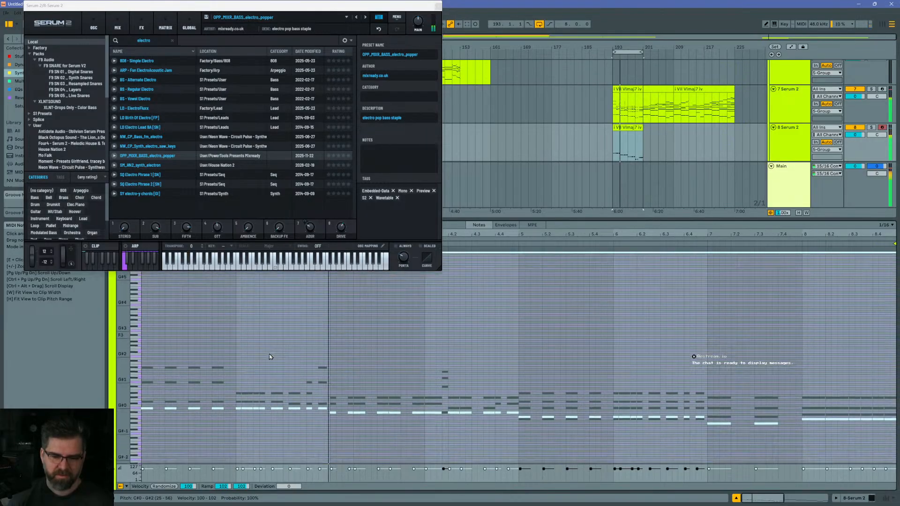
left_click(270, 357)
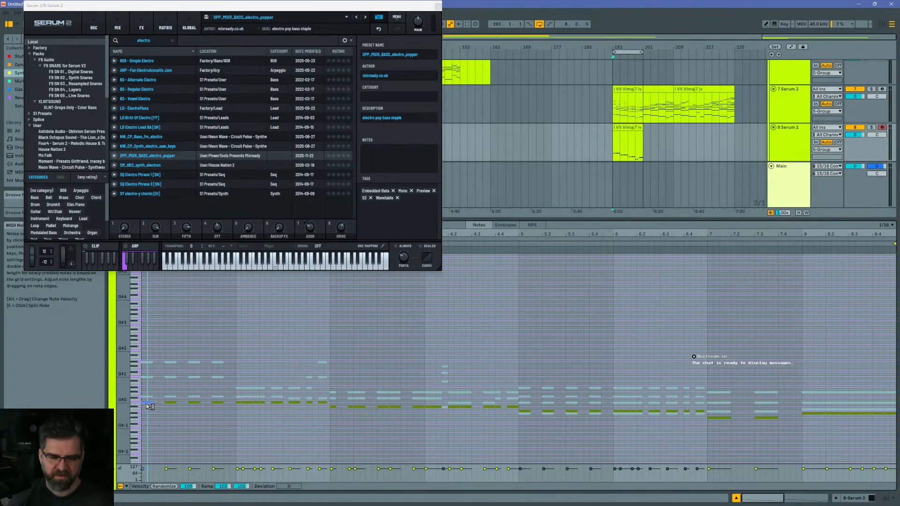
Step: Raise the second bass note of bar 1 an octave to G#1 and move it directly after the first note
left_click(171, 403)
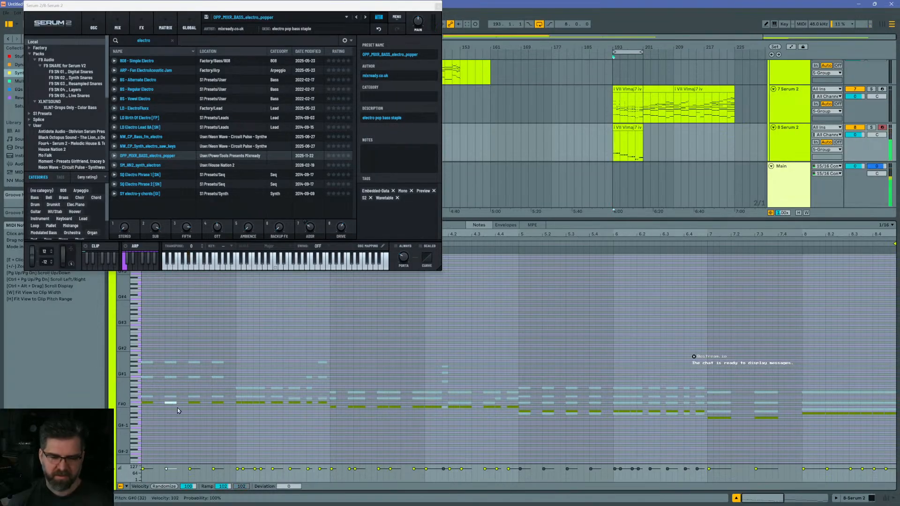
key("shift+Up")
key("Left")
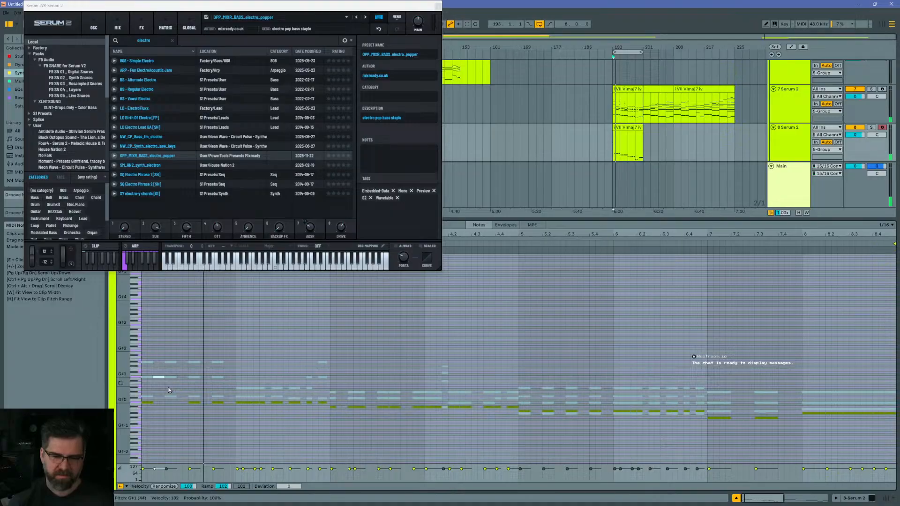
Step: Duplicate the G#1 note and turn the copy into a short B0 note just before the third bass note of bar 1
key("ctrl+d")
key("Right")
key("Up")
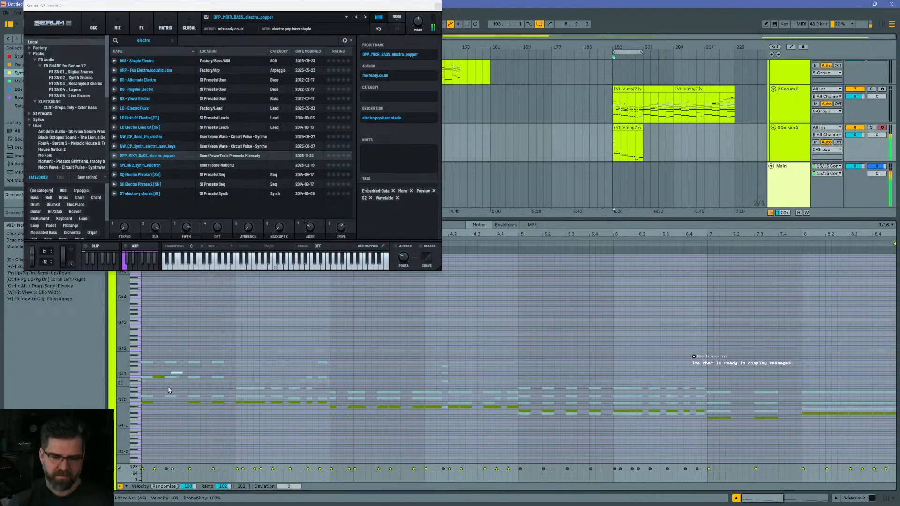
key("space")
key("space")
key("Right")
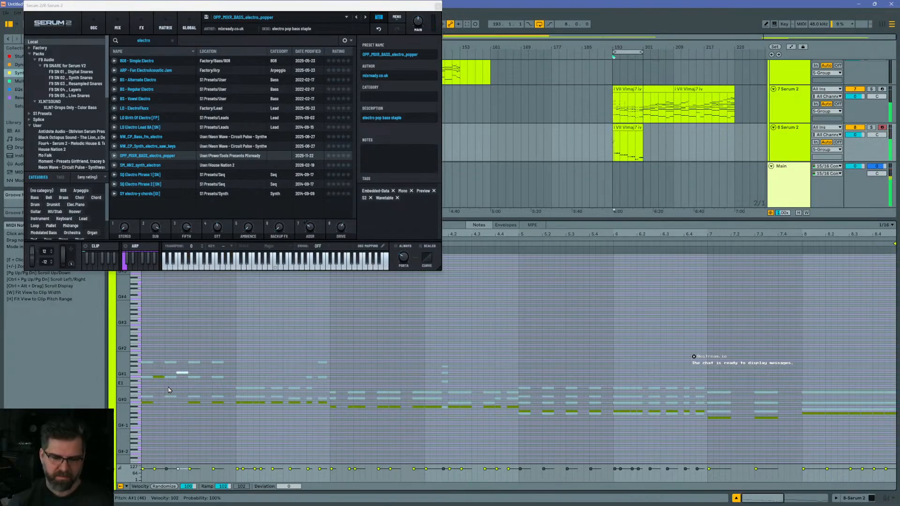
key("space")
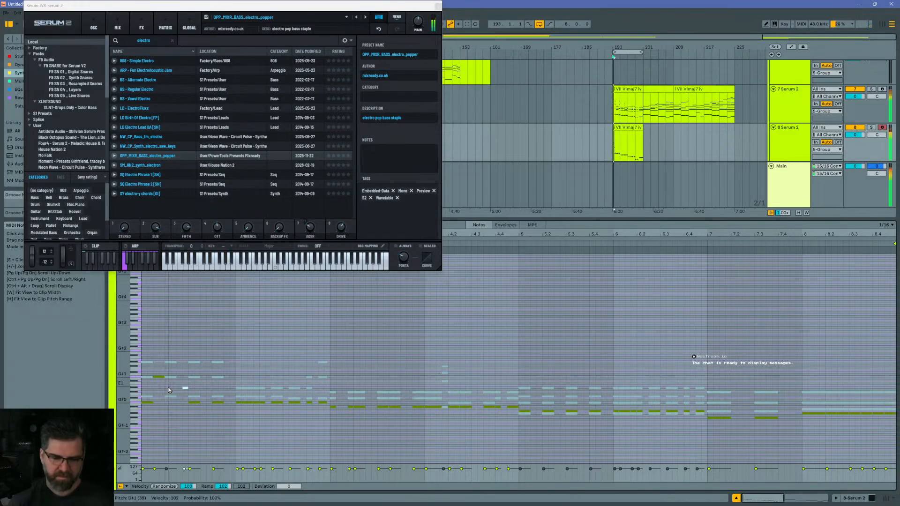
key("Down")
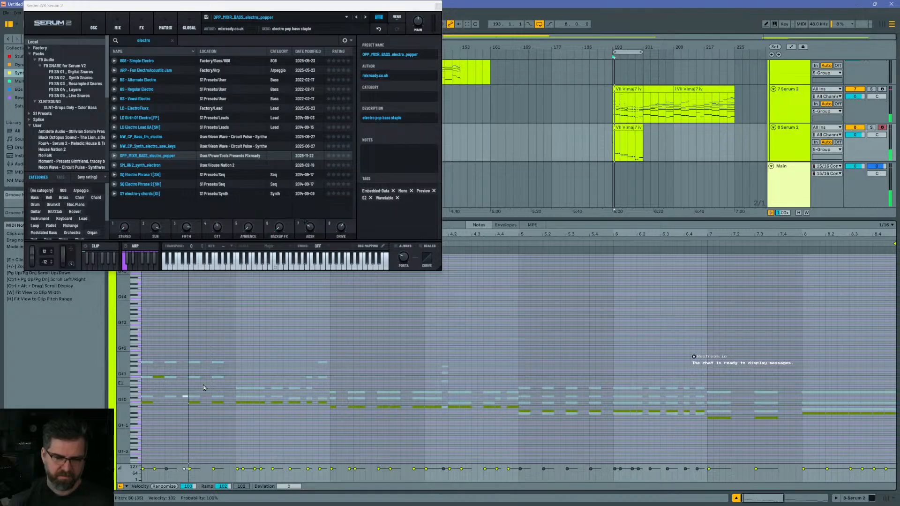
Step: Duplicate the G#1 note again, raise the copy to D#2, and shorten it to a sixteenth
left_click(164, 377)
key("ctrl+d")
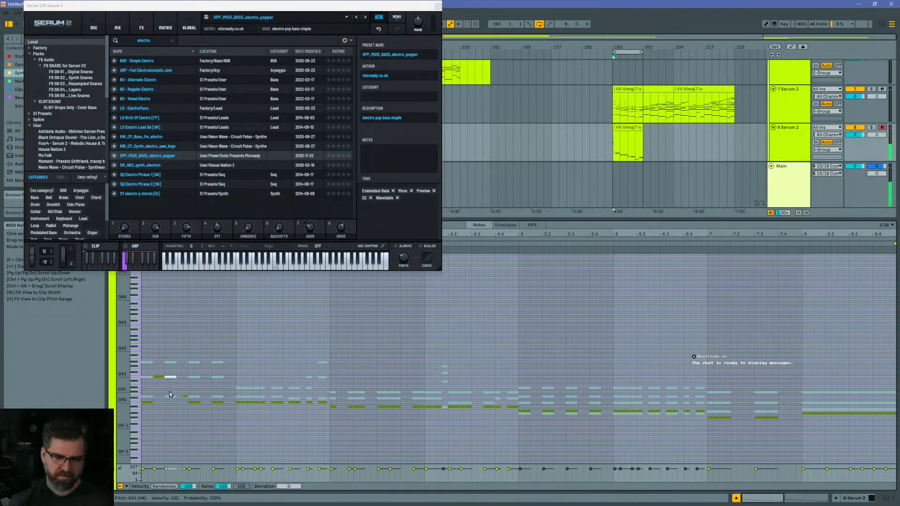
key("Up")
key("Up")
key("Up")
key("Up")
key("Up")
key("Up")
key("Up")
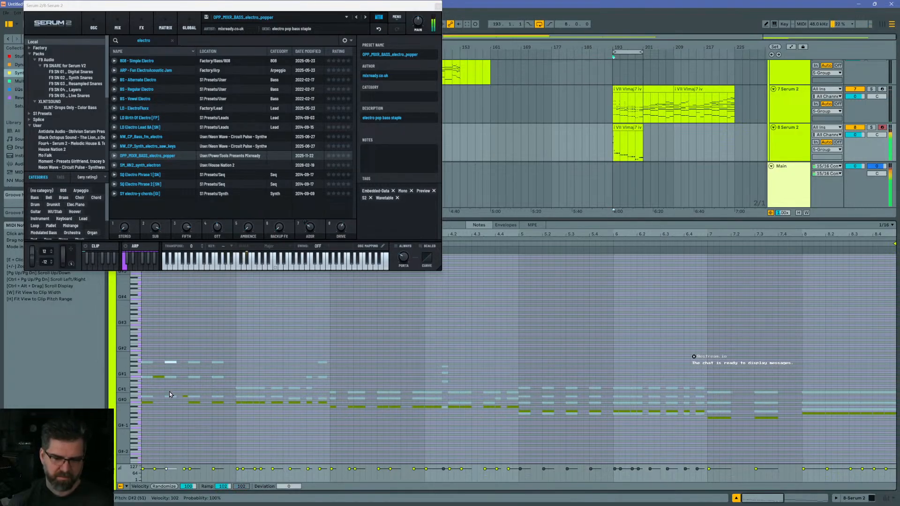
key("space")
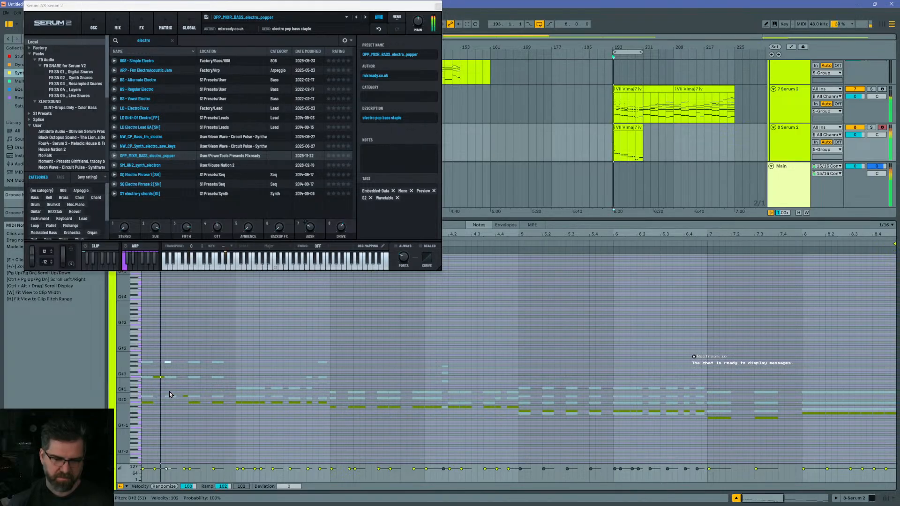
Step: Duplicate the short D#2 note twice to form a descending run, with the copies at C#2 and G#1, and audition it
key("space")
key("ctrl+d")
key("Down")
key("Down")
key("Down")
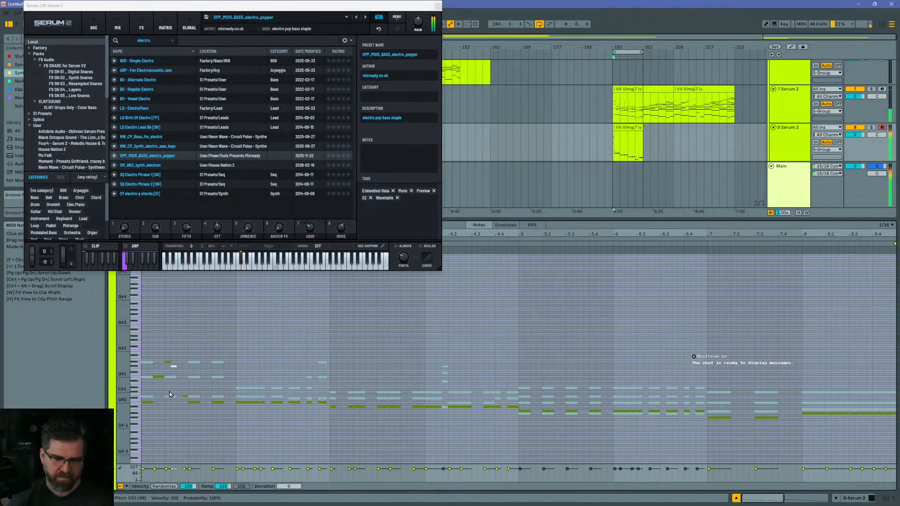
key("ctrl+d")
key("Down")
key("Down")
key("Down")
key("Down")
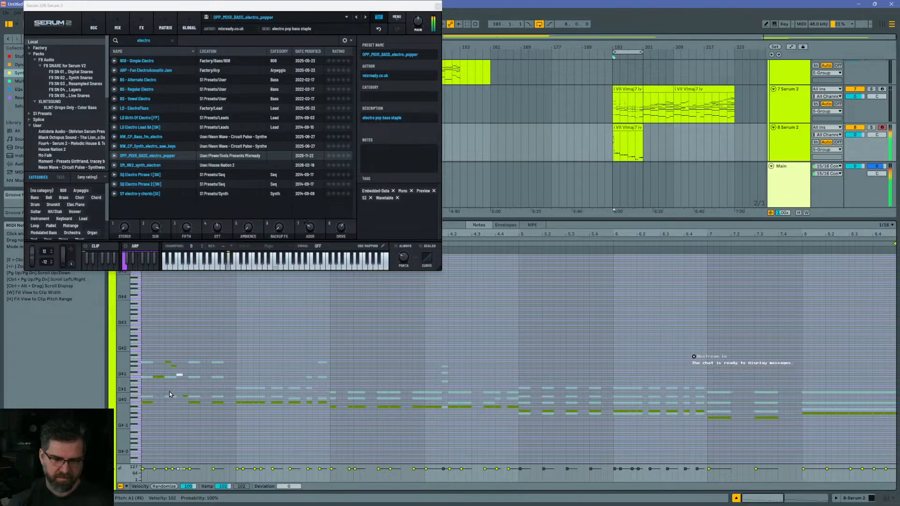
key("space")
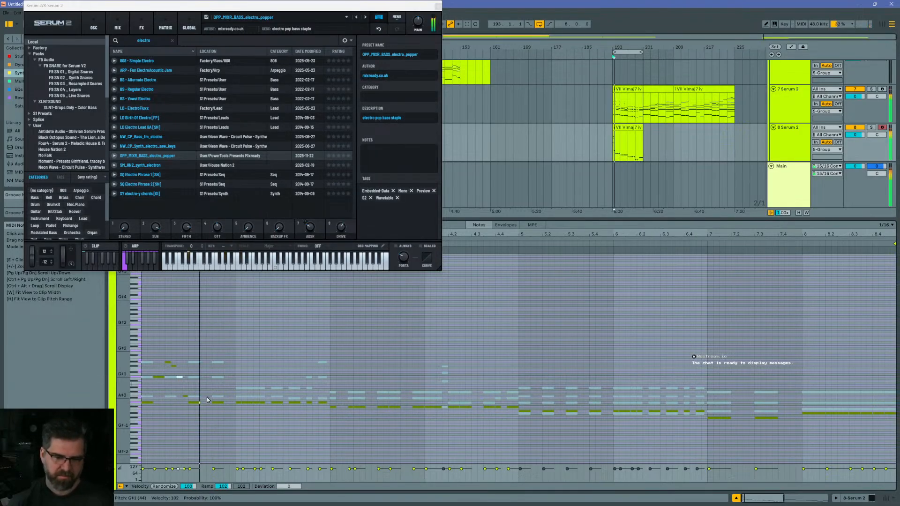
Step: Add short notes to the bass line in the second half of bar 1, with the one on beat 4 raised to D#1
double_click(192, 402)
key("space")
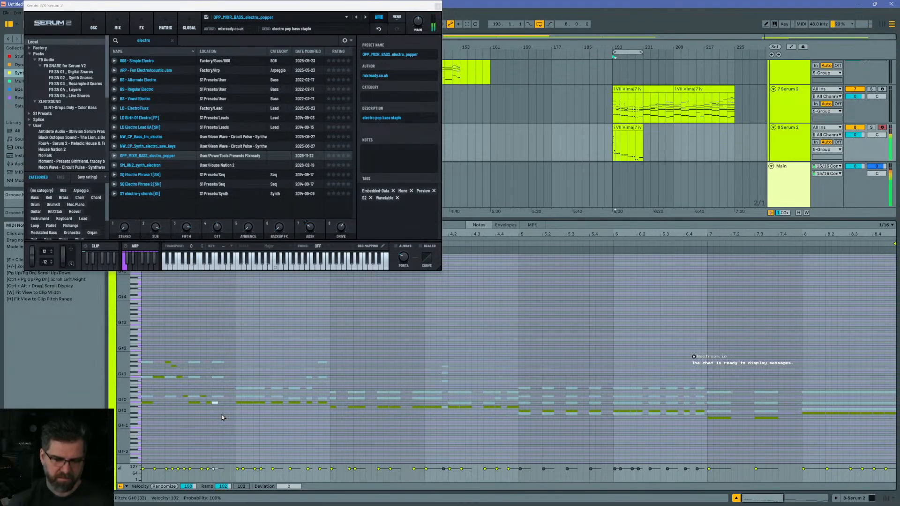
key("space")
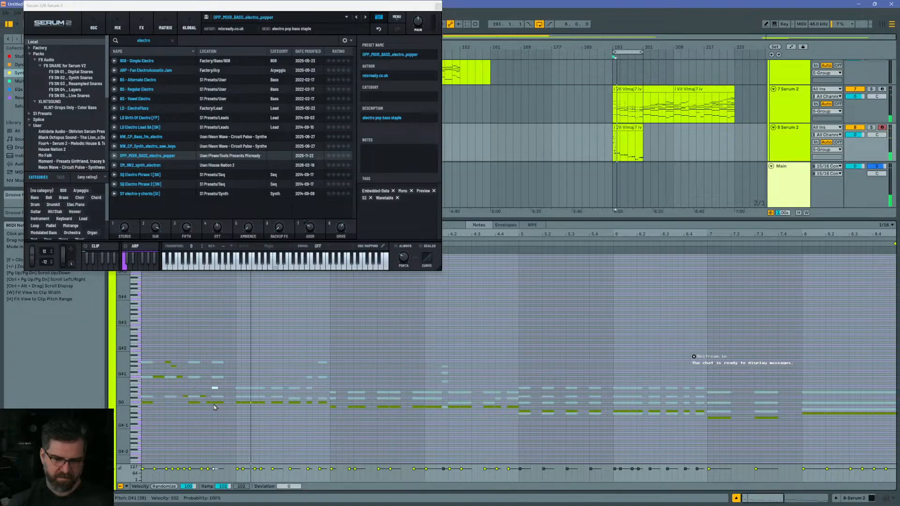
left_click_drag(213, 403, 218, 402)
Step: Try an extra note at the end of bar 1 at G#1 and an octave lower, and delete it
double_click(227, 401)
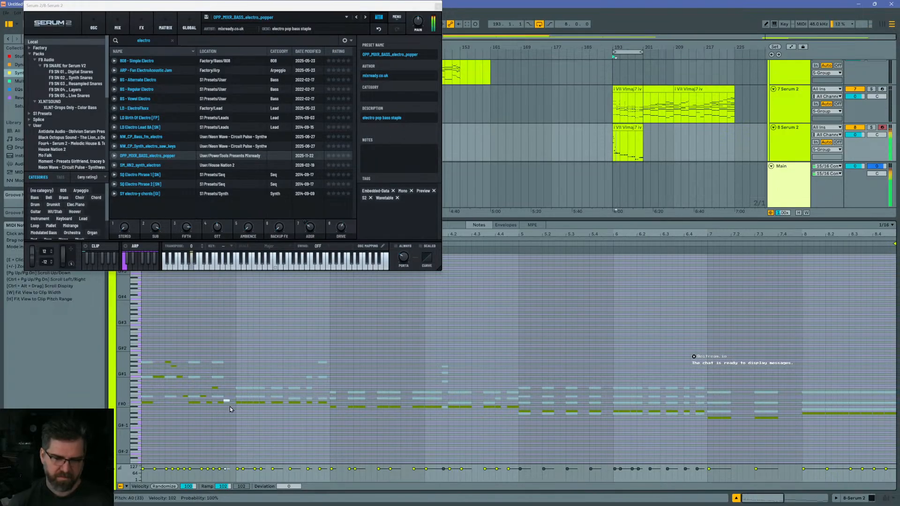
key("Up")
key("Up")
key("Up")
key("Up")
key("Up")
key("Up")
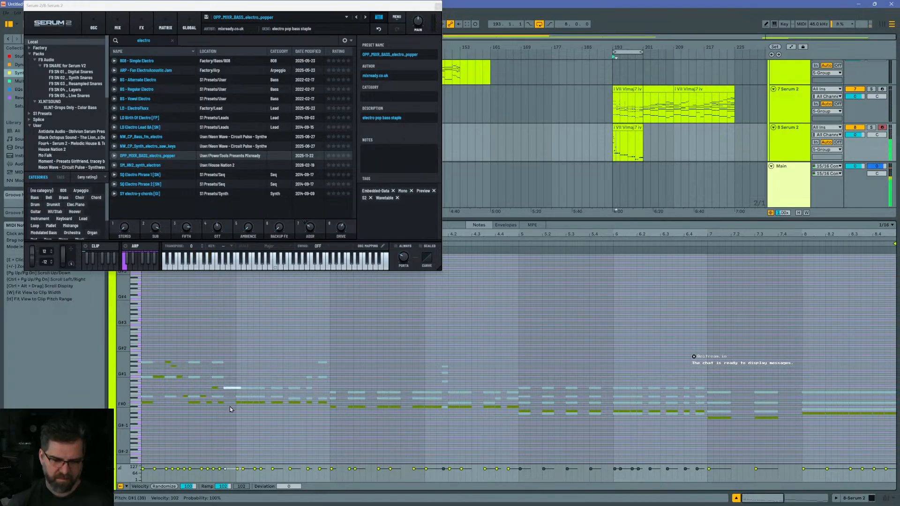
key("Up")
key("Up")
key("Up")
key("Up")
key("Up")
key("space")
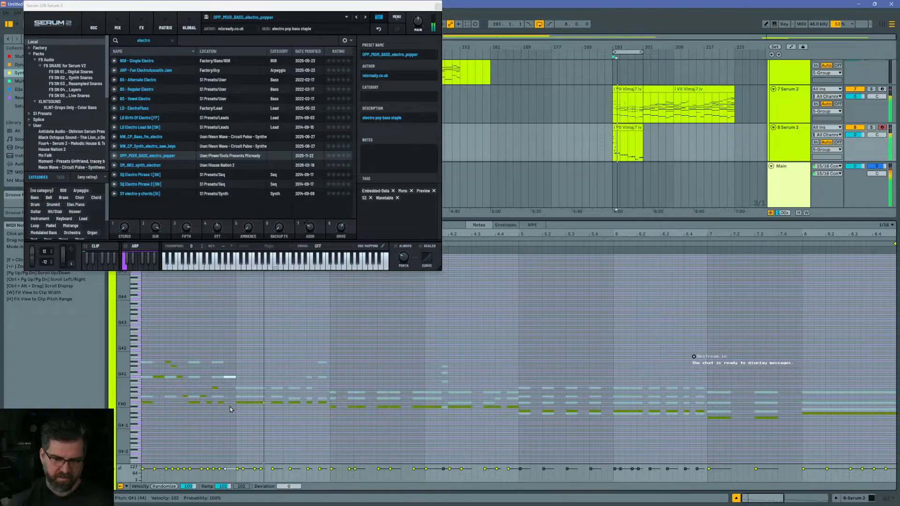
key("shift+Down")
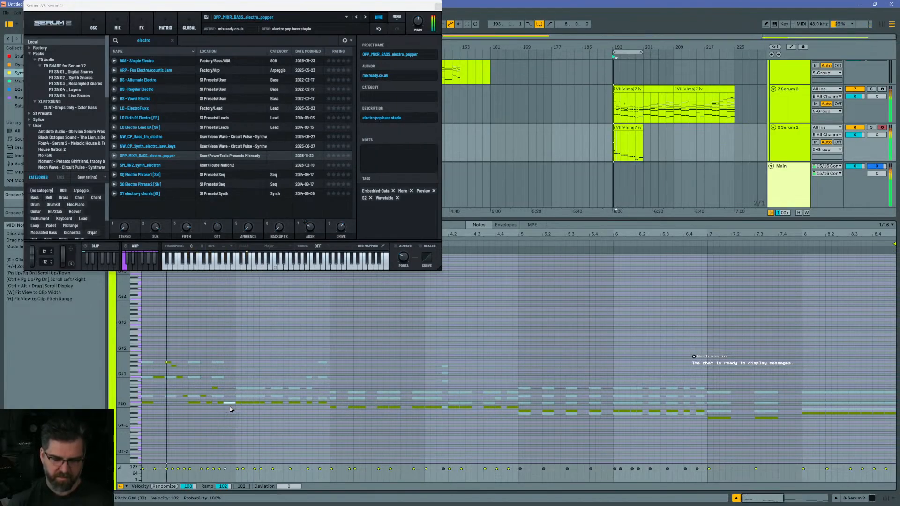
key("Delete")
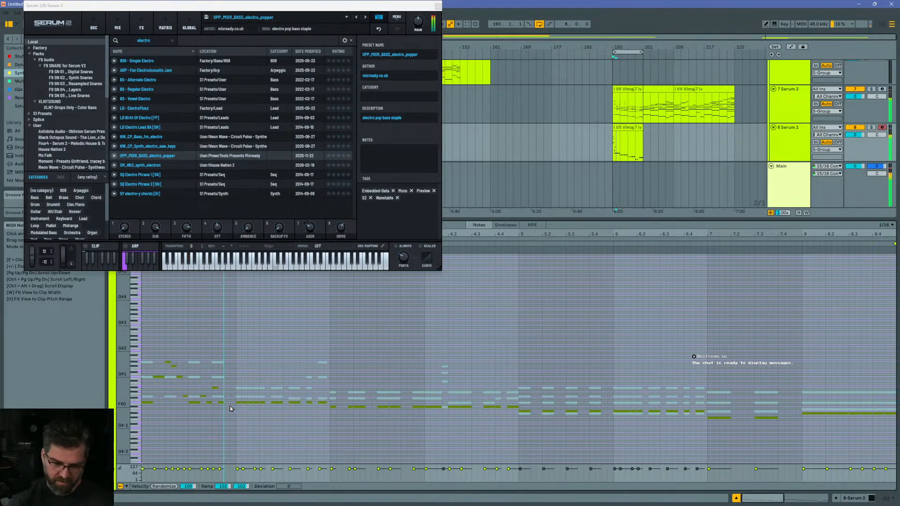
Step: Duplicate the 8 Serum 2 bass track and remove all the bar 1 notes from the copy's clip
left_click(780, 145)
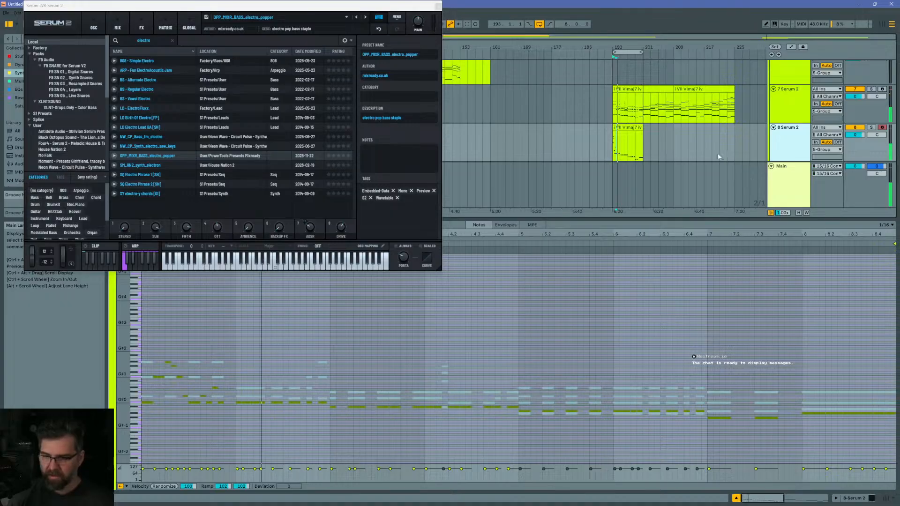
key("ctrl+d")
left_click(622, 127)
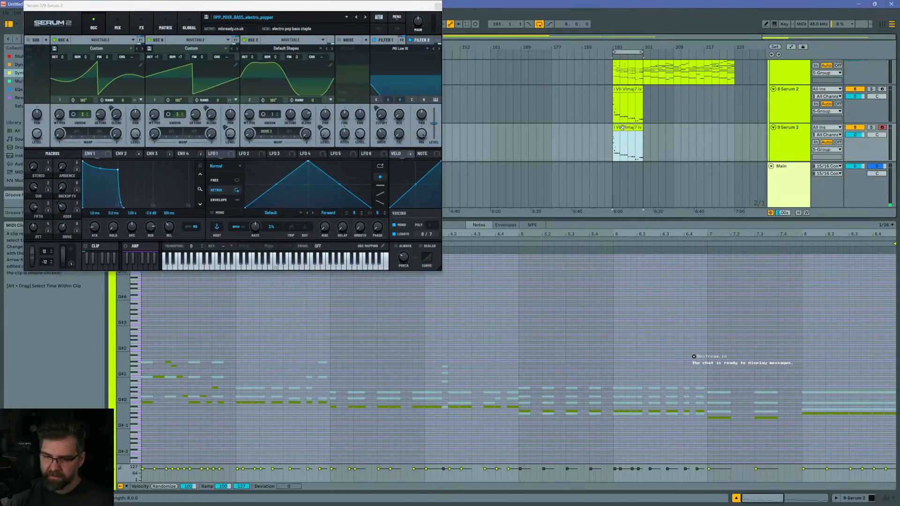
left_click_drag(223, 349, 145, 439)
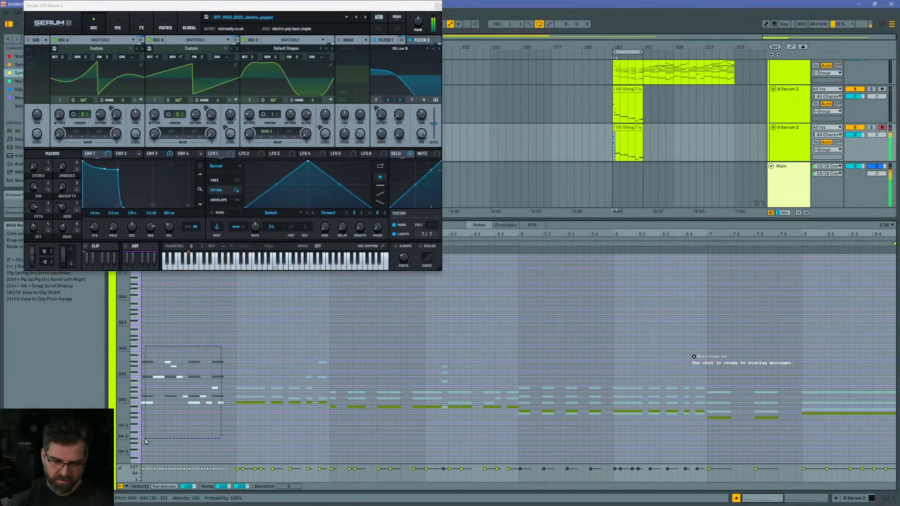
left_click(181, 411)
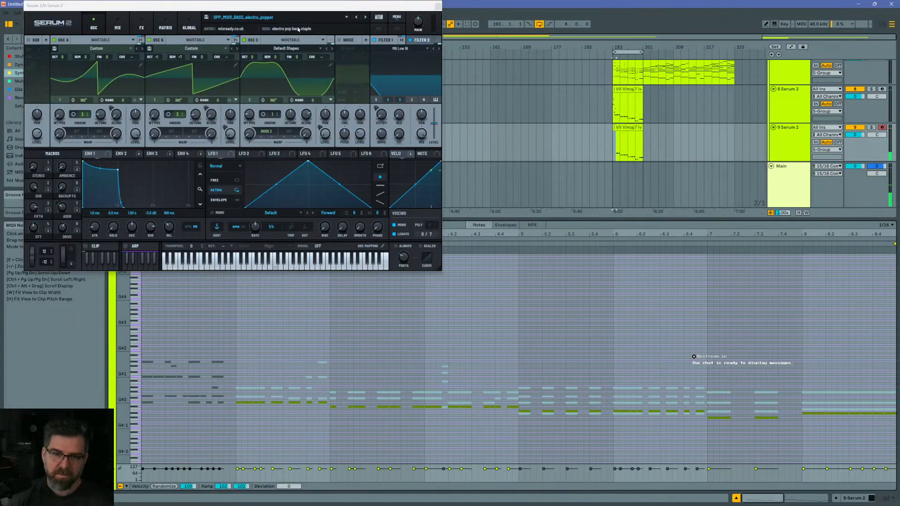
Step: Search the duplicated track's Serum 2 presets for electro and load BS - Vowel Electro
left_click(380, 17)
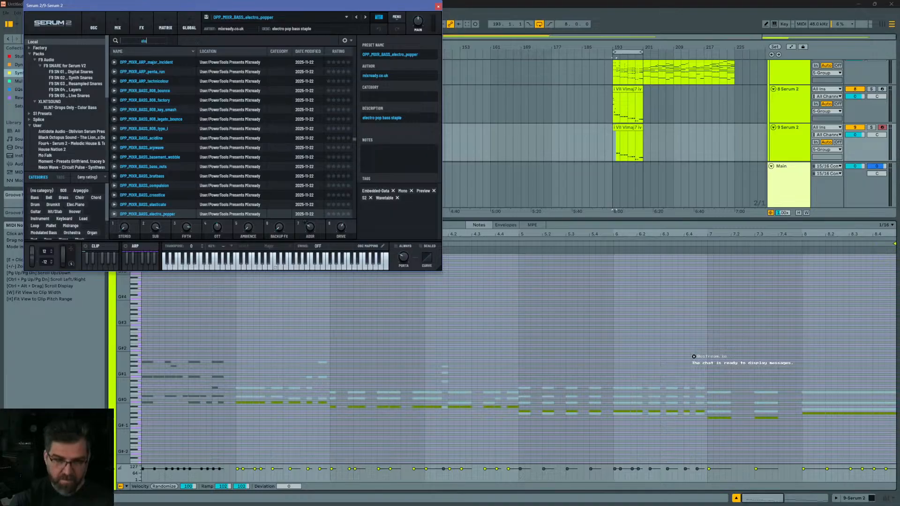
type("electro")
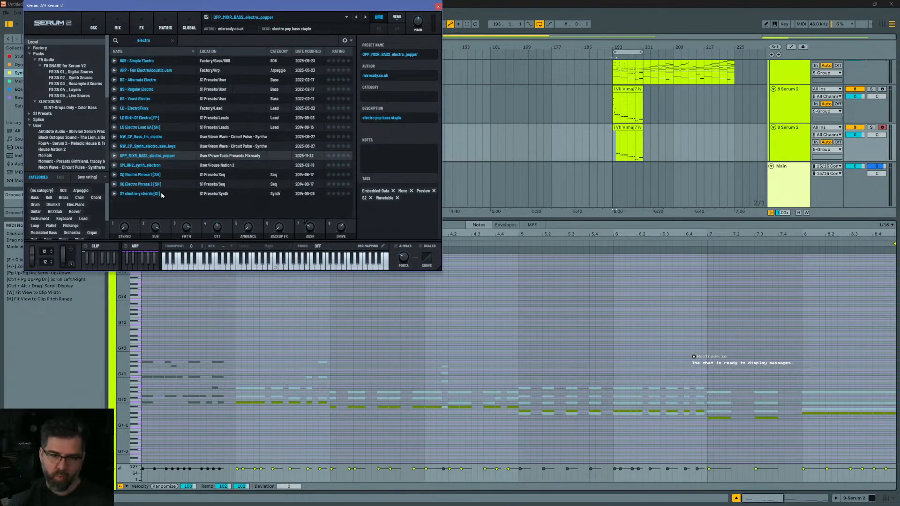
left_click(136, 99)
Step: Add a short note at the end of bar 1 in the duplicated clip, raise it to G#3, and audition it
left_click(232, 362)
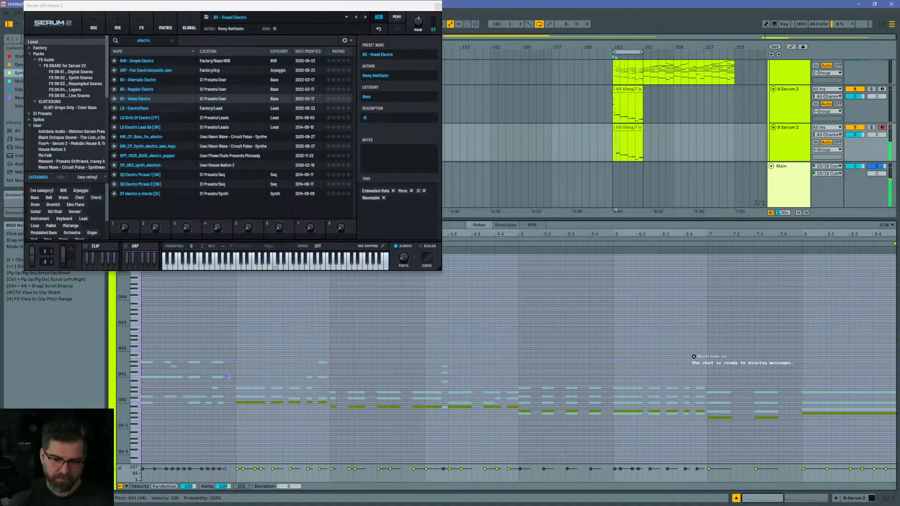
double_click(226, 378)
key("Up")
key("Up")
key("Up")
key("Up")
key("Up")
key("Up")
key("Up")
key("Up")
key("Up")
key("Up")
key("Up")
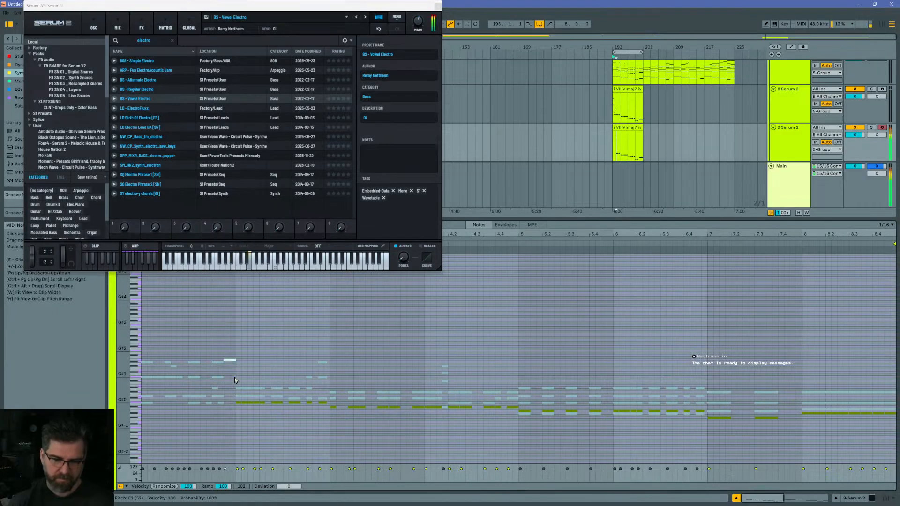
key("Up")
key("Up")
key("Up")
key("Up")
key("Up")
key("Up")
key("Up")
key("Up")
key("Up")
key("Up")
key("Up")
key("Up")
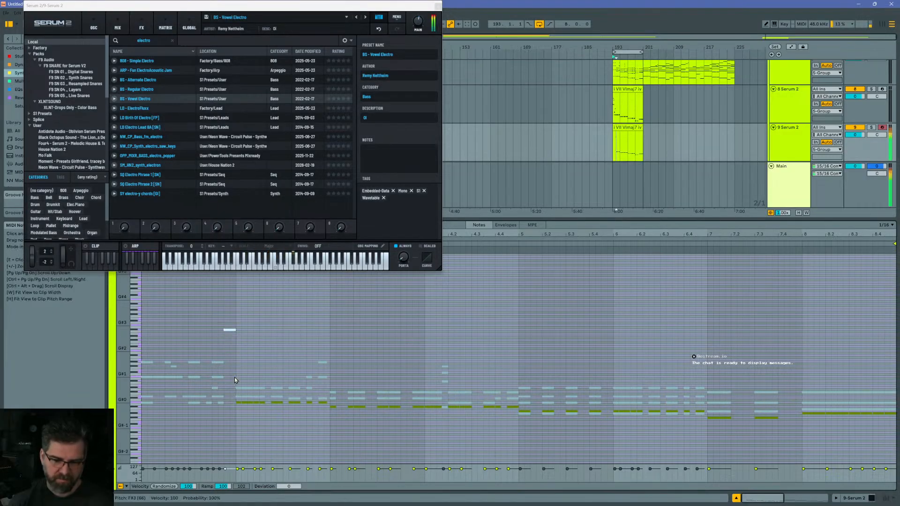
key("Up")
key("space")
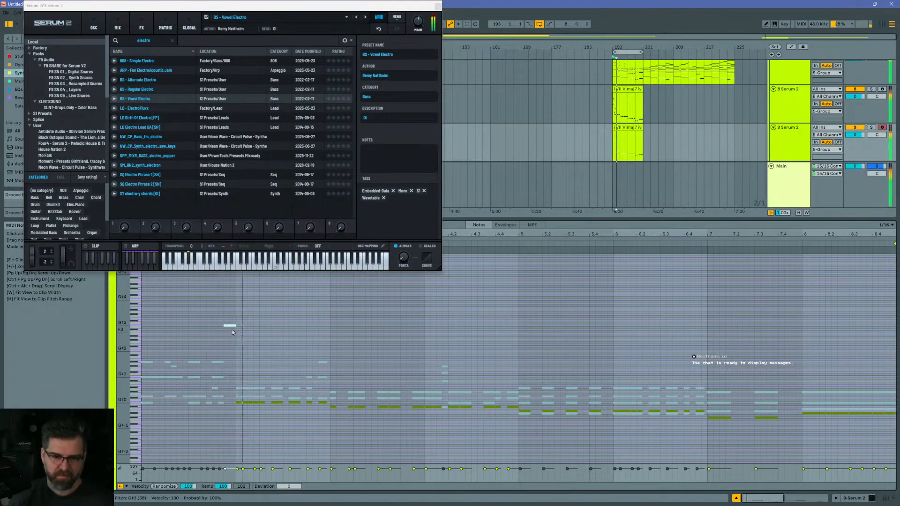
Step: Draw an MPE pitch curve on the G#3 note, rising from G#0 through G#3 to G#4 at its end
left_click(533, 226)
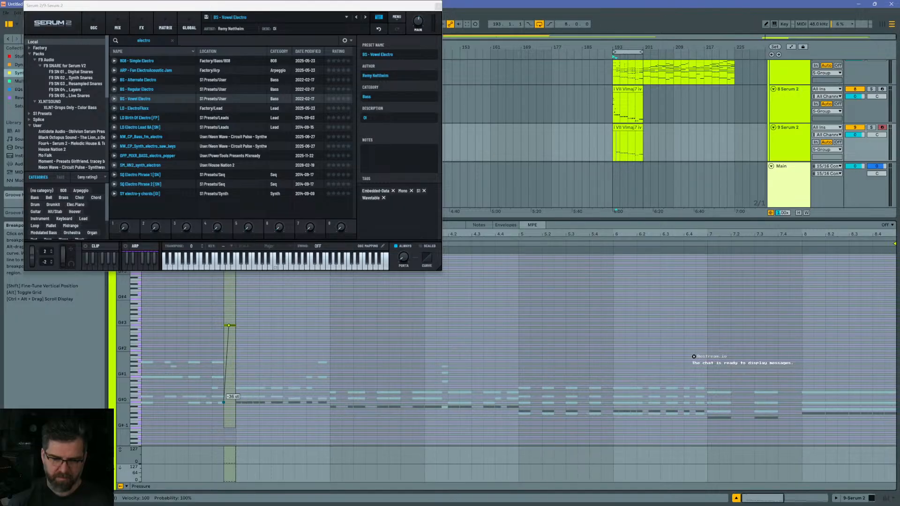
left_click_drag(223, 402, 223, 402)
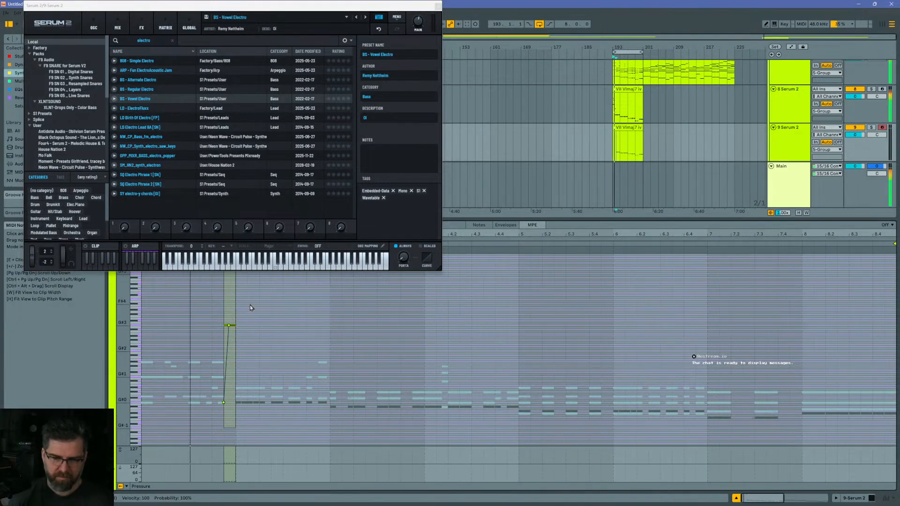
key("space")
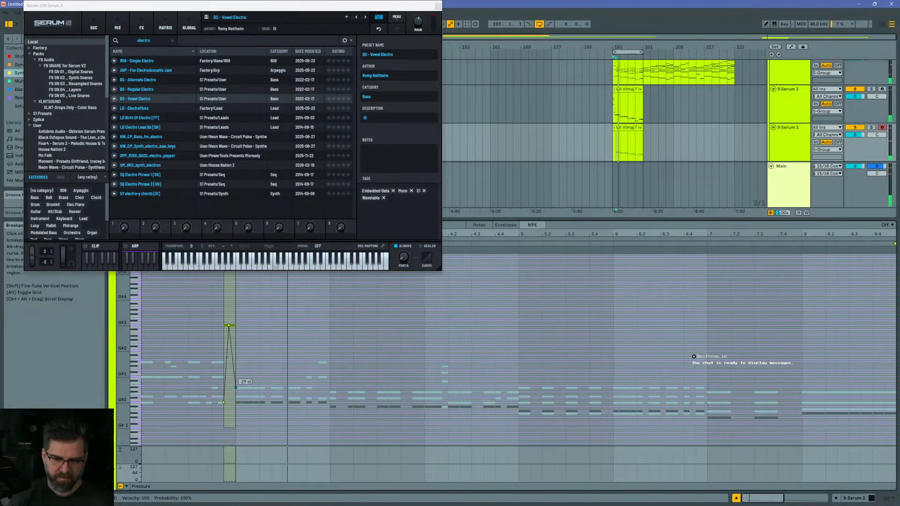
left_click_drag(235, 387, 236, 402)
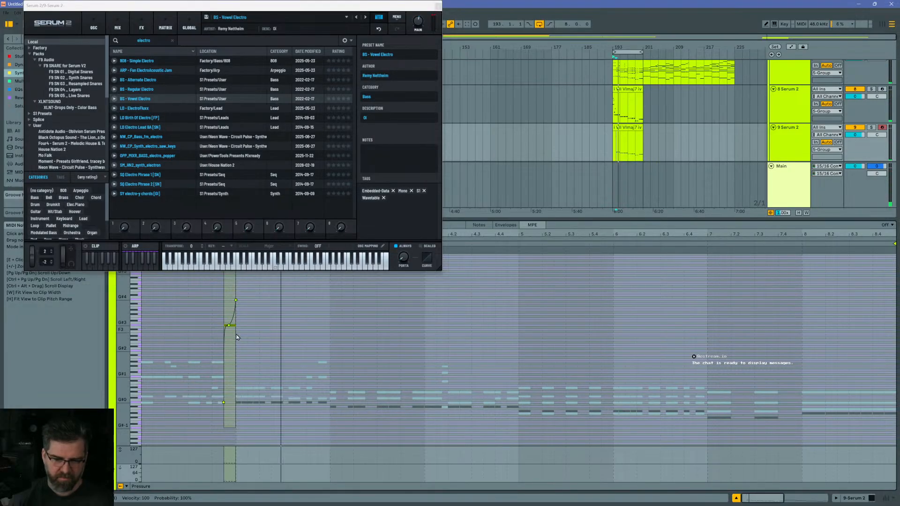
Step: Lengthen the G#3 note to a quarter note, curve its pitch from G#4 back down to G#3 at the end, and audition it
left_click_drag(236, 326, 248, 325)
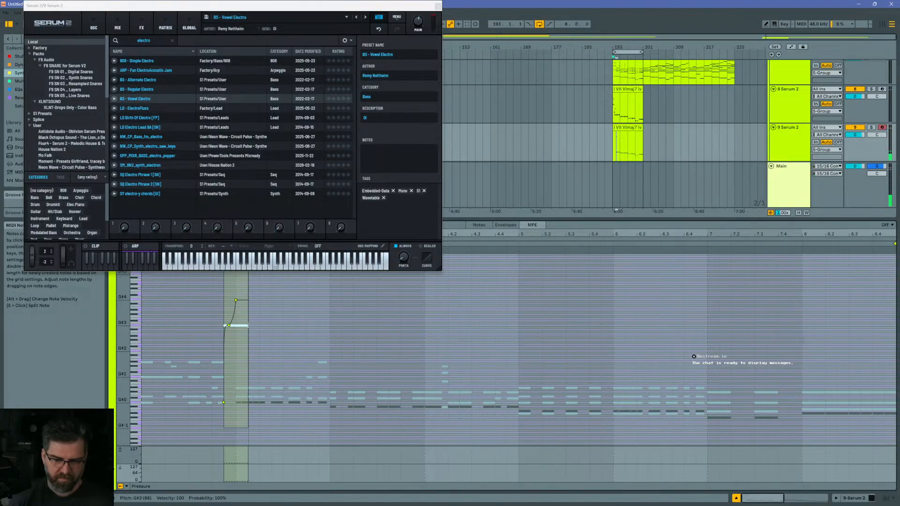
key("ctrl+4")
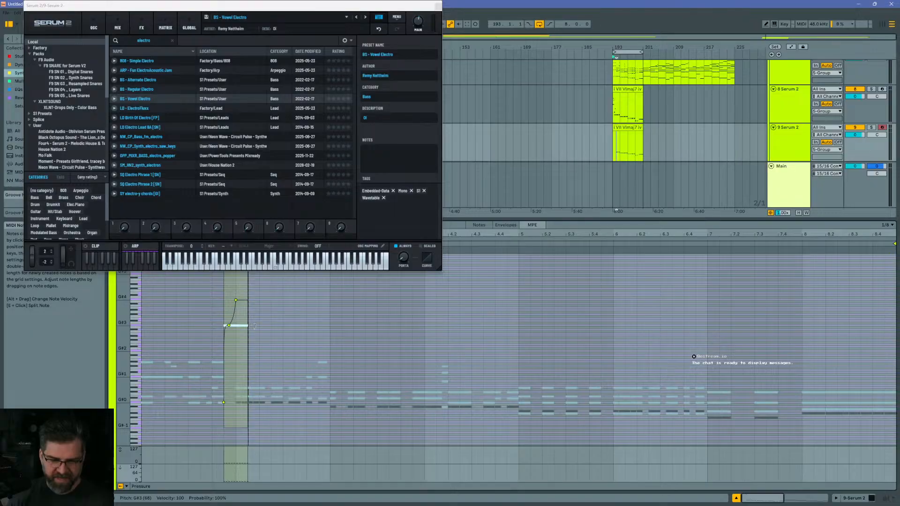
left_click(243, 304)
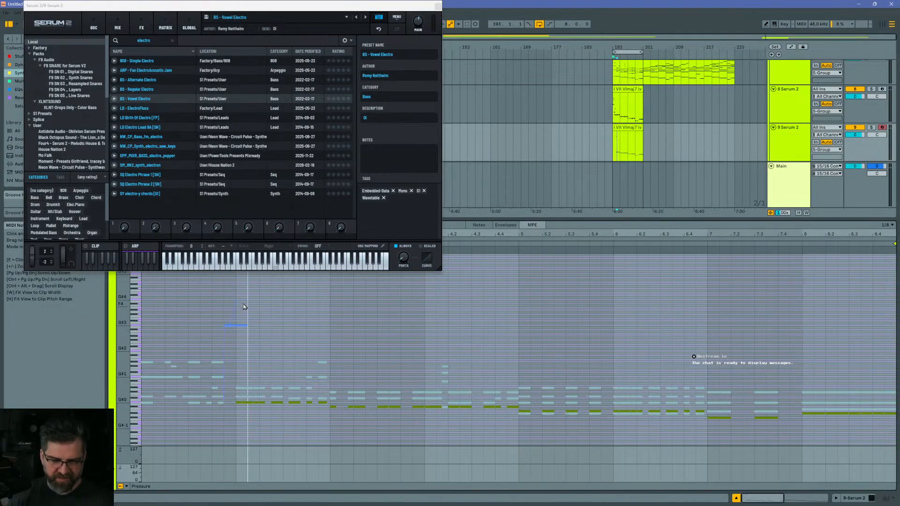
left_click(242, 326)
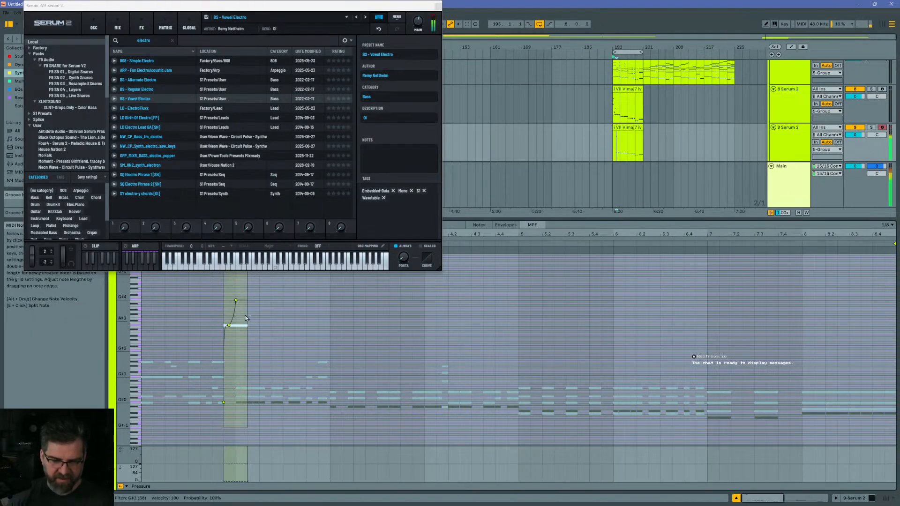
left_click_drag(248, 303, 248, 377)
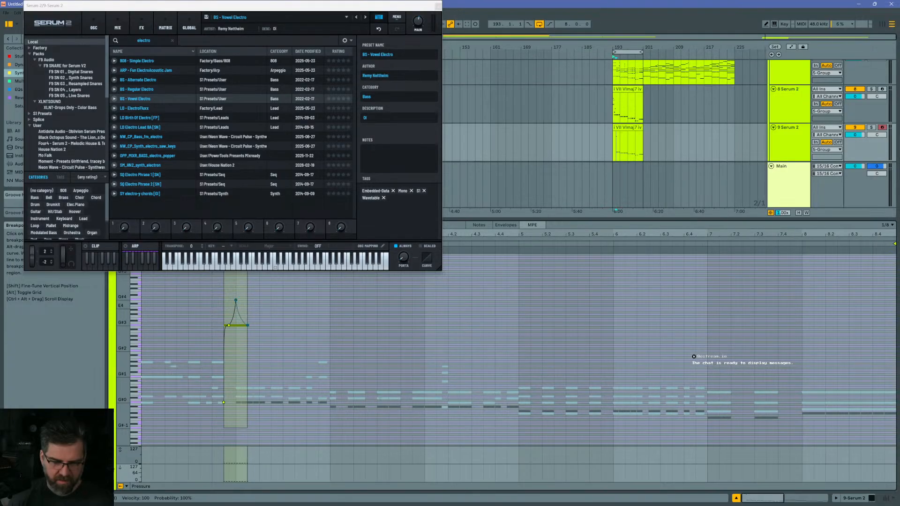
key("space")
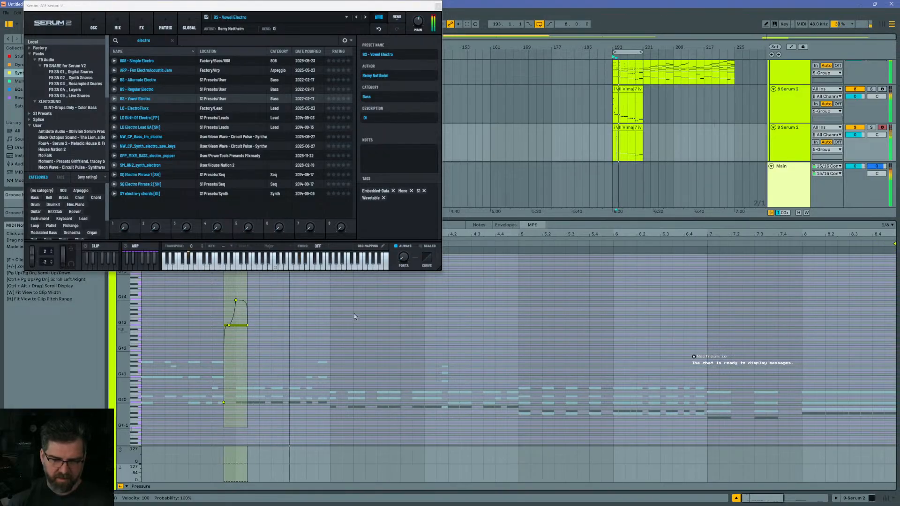
key("space")
left_click(255, 374)
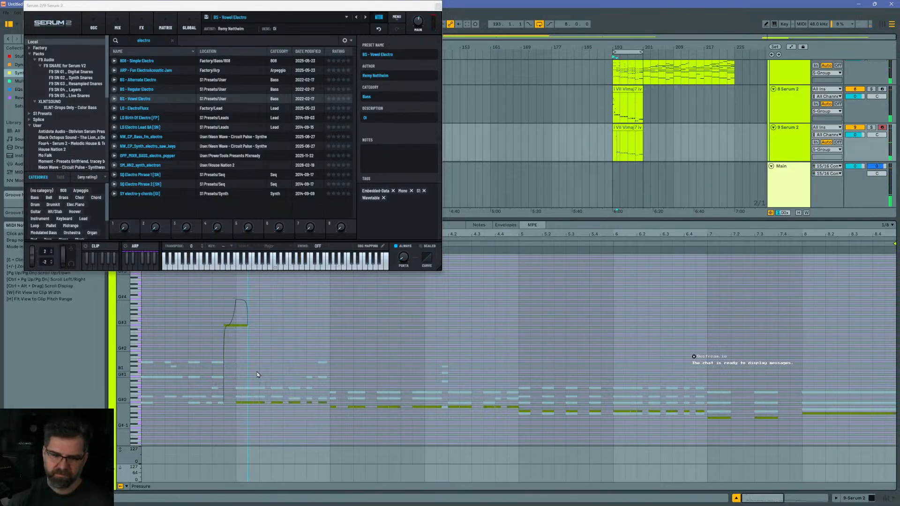
Step: Trim the vowel bass clip to two bars and delete its separate notes in the later part of bar 2
left_click_drag(643, 128, 619, 128)
key("space")
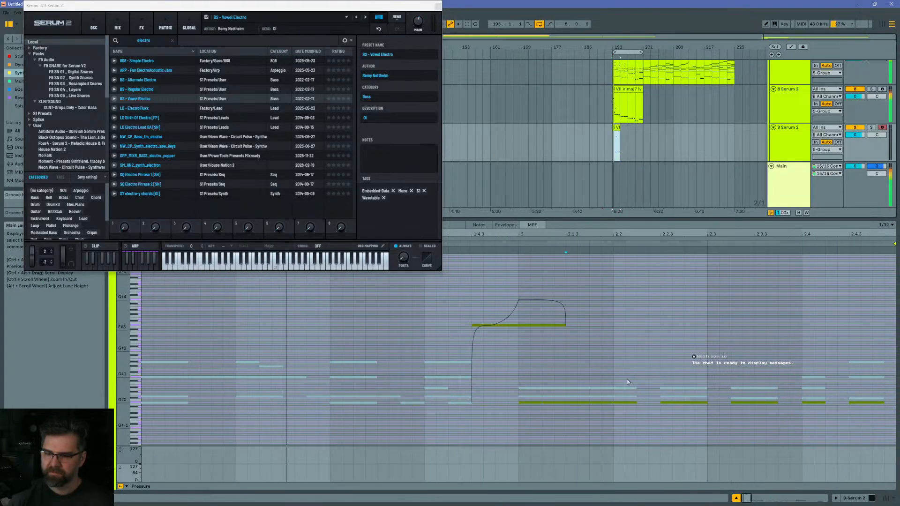
left_click_drag(650, 361, 872, 445)
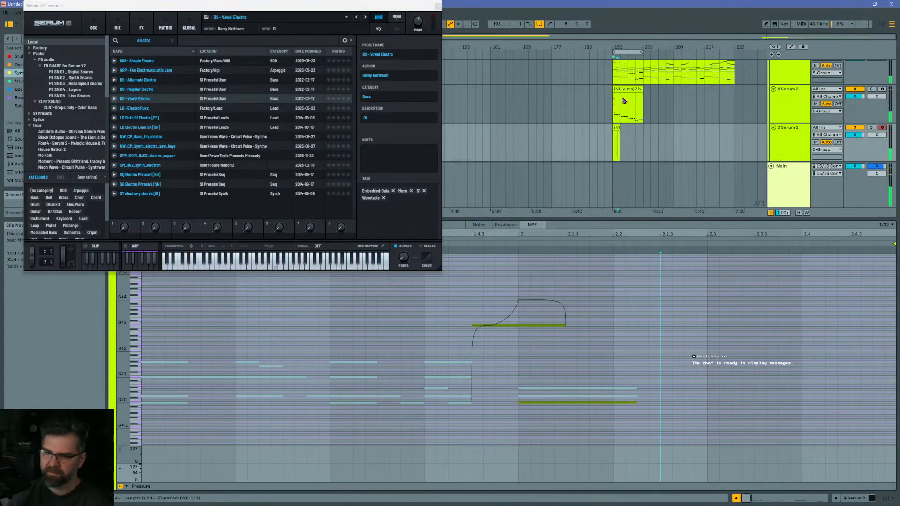
Step: Delete the remaining G#0 notes at the start of bar 2 in the vowel bass clip, keeping only the pitch-bent G#3 note
left_click(624, 100)
left_click_drag(642, 46, 632, 165)
left_click(602, 89)
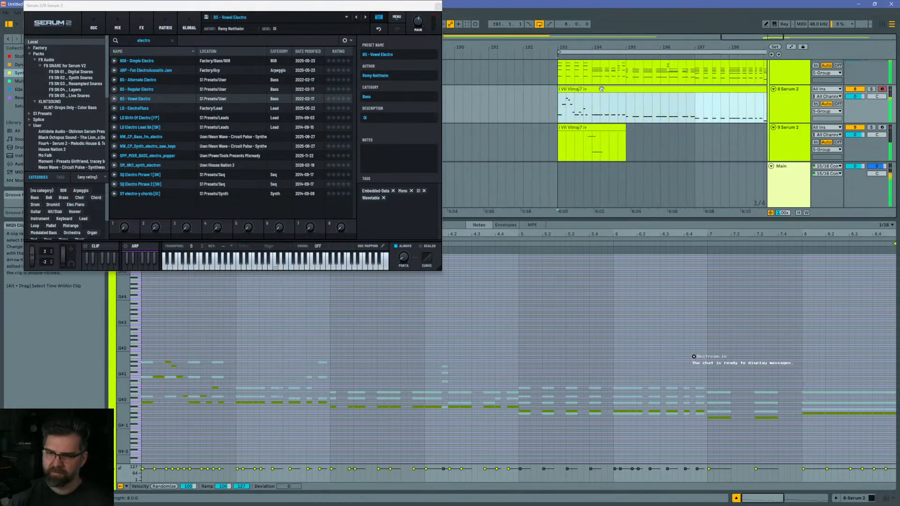
left_click(602, 128)
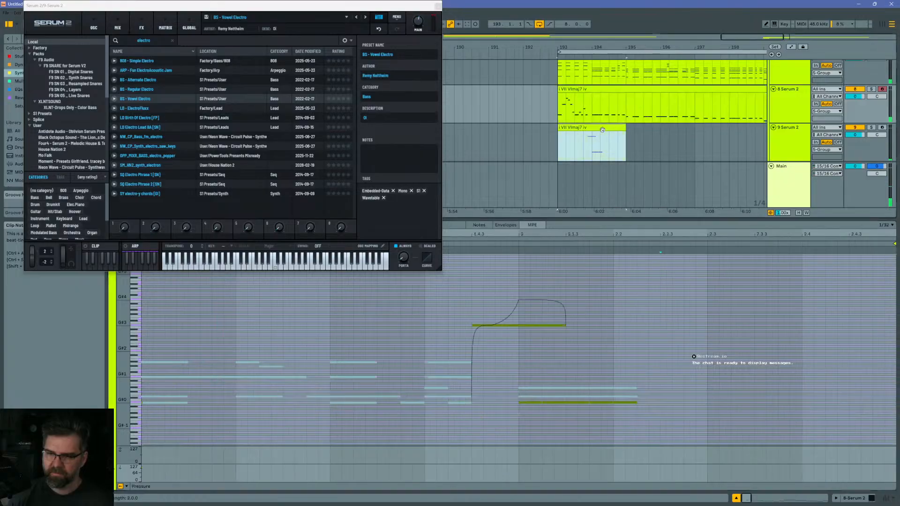
left_click_drag(649, 399, 563, 405)
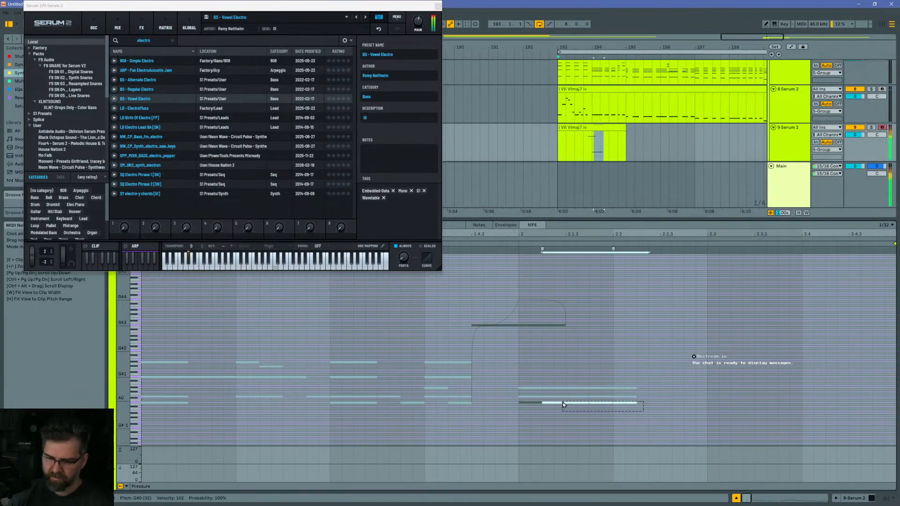
key("Delete")
left_click(575, 328)
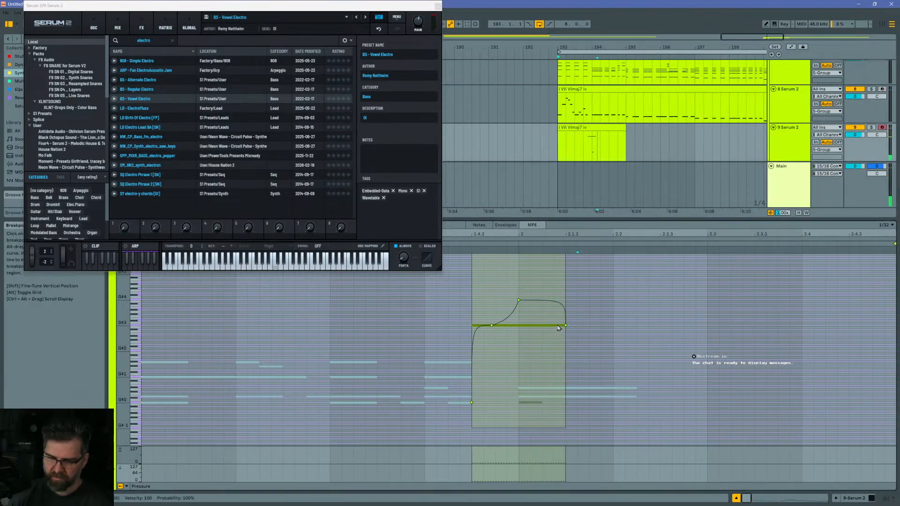
left_click(539, 413)
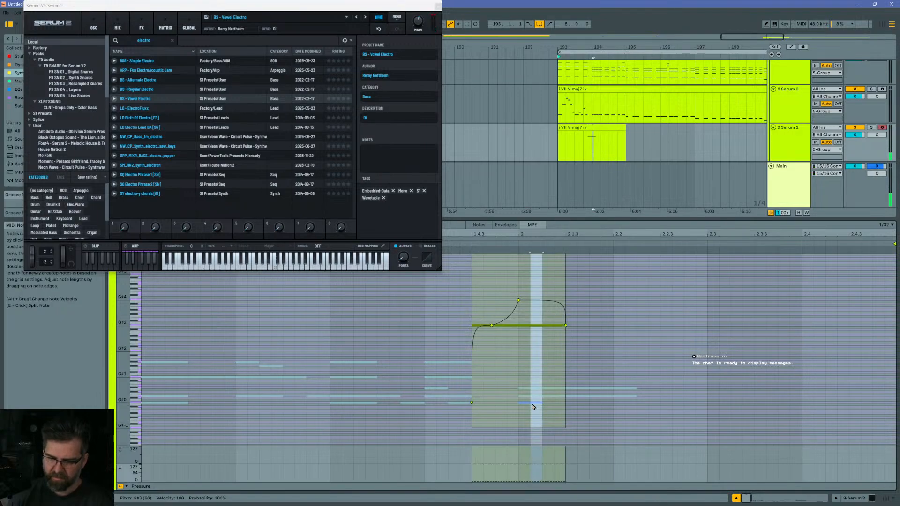
left_click(534, 404)
key("Delete")
left_click(585, 344)
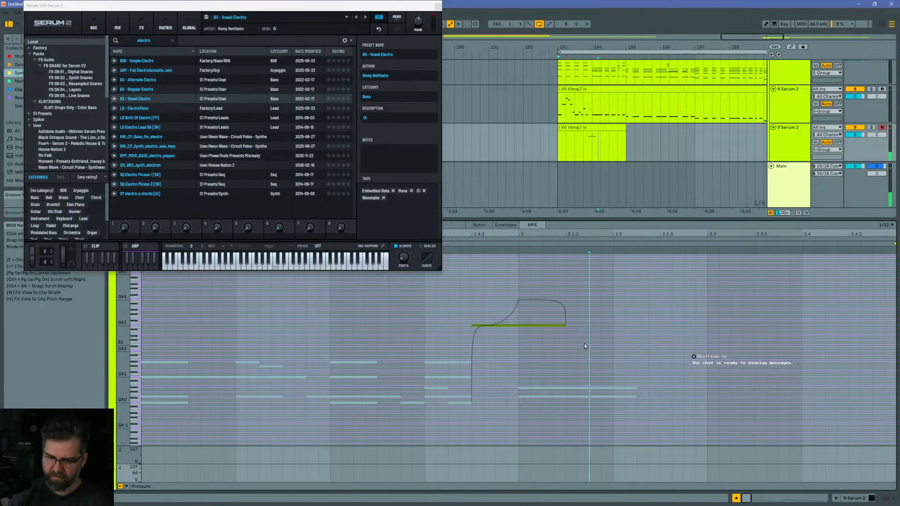
Step: Shorten the pitch-bent G#3 note by three thirty-second steps and audition it with the bass line
left_click(556, 325)
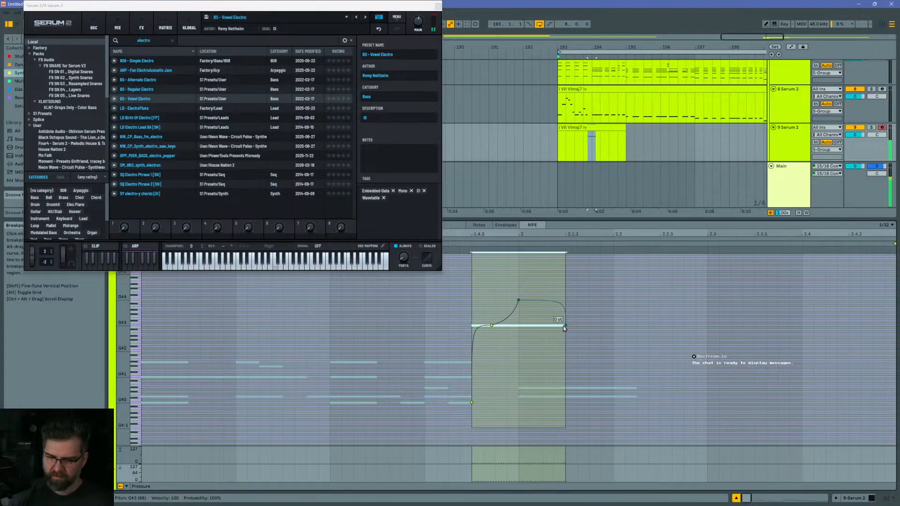
key("shift+Left")
key("shift+Left")
key("shift+Left")
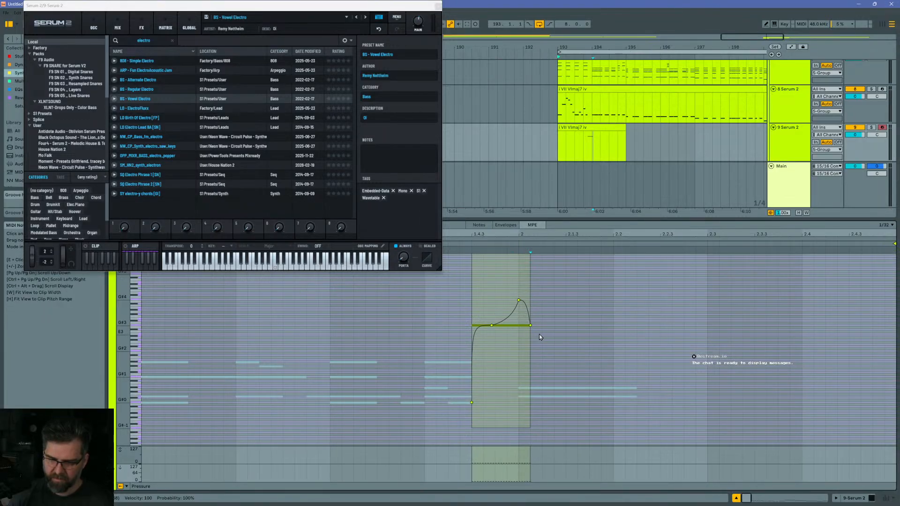
left_click(586, 335)
key("space")
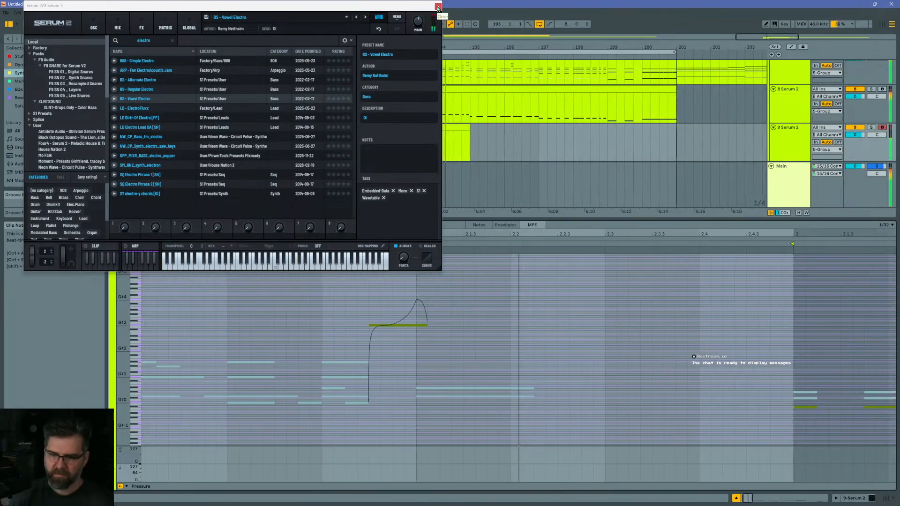
key("space")
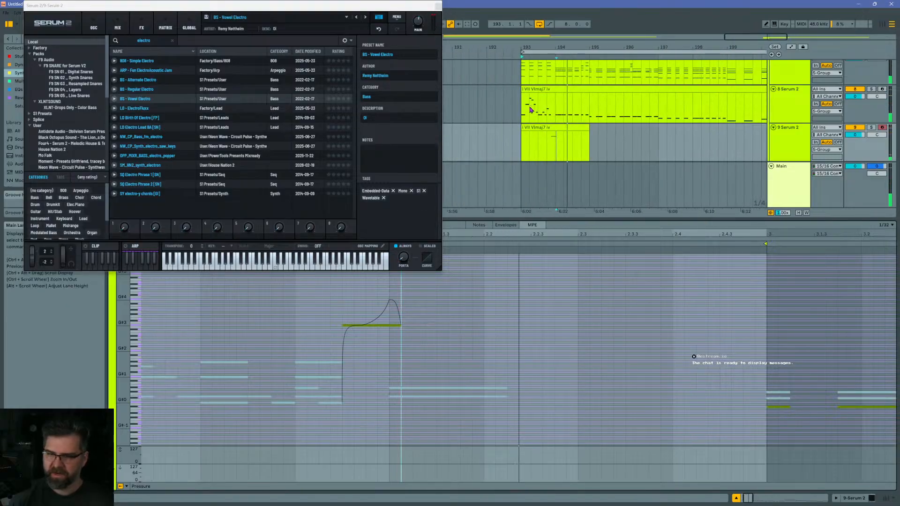
Step: Delete the second G#0 note of bar 2 in the bass line clip and audition it with the vowel bass clip
left_click(557, 96)
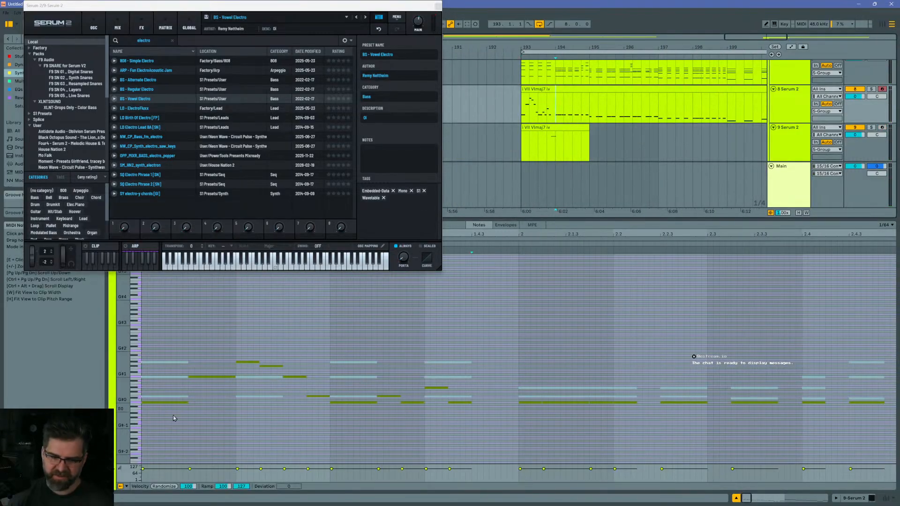
left_click(173, 403)
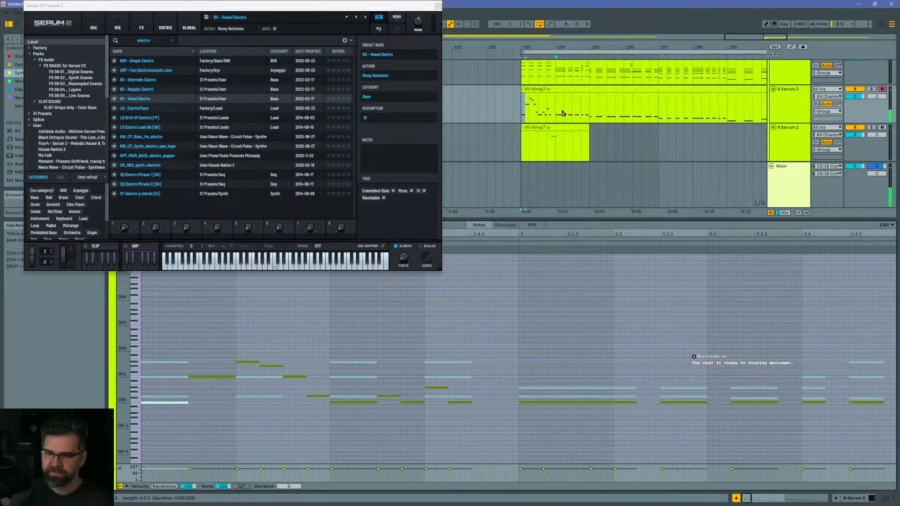
left_click(336, 415)
left_click(532, 402)
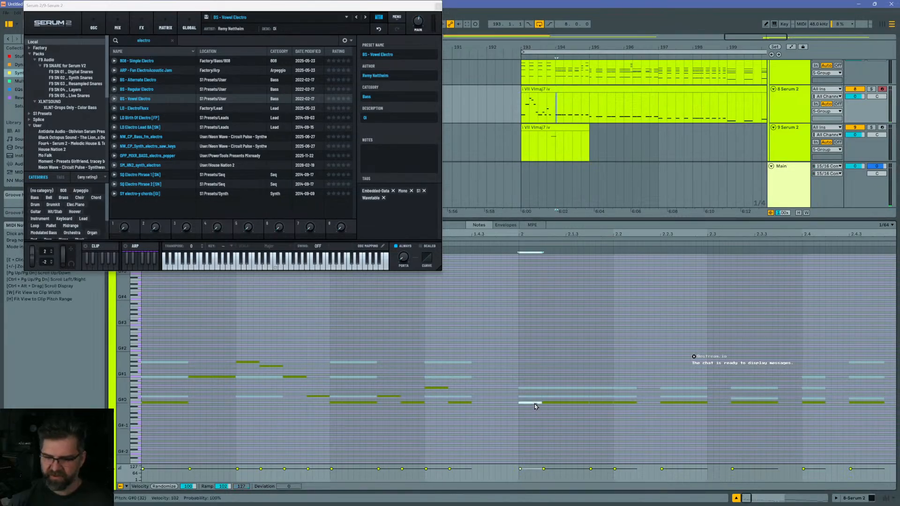
left_click(561, 402)
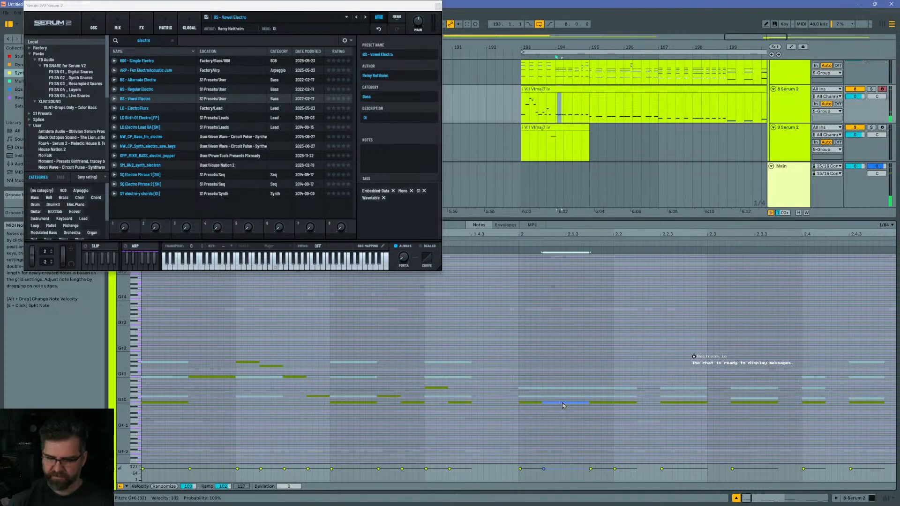
key("Delete")
key("space")
key("space")
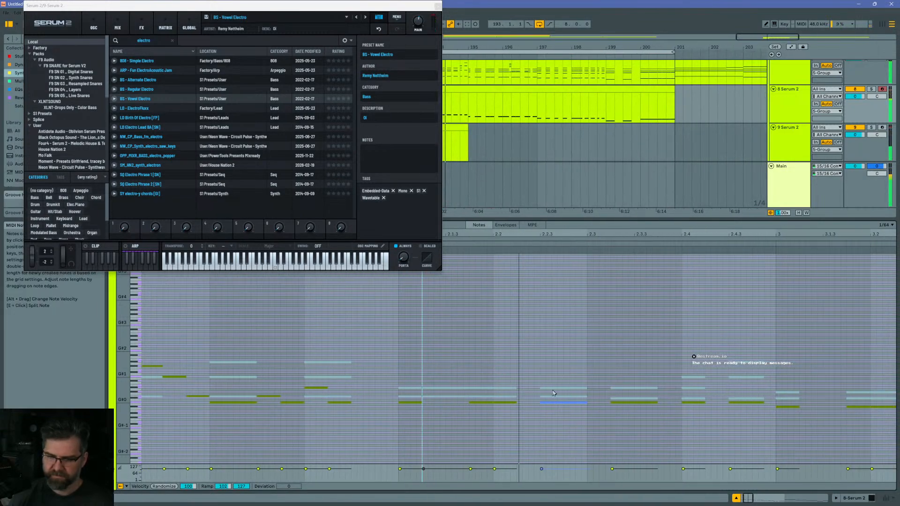
key("space")
left_click(462, 128)
key("space")
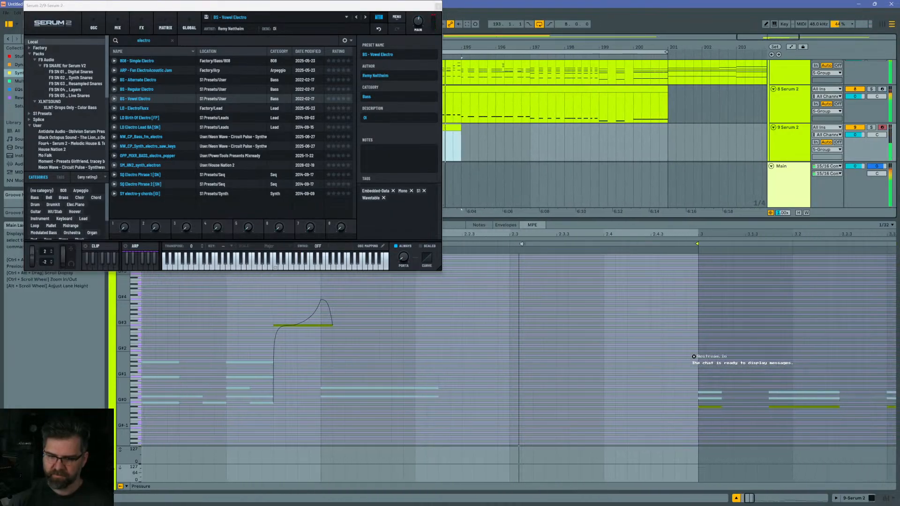
Step: Raise the bass line's G#0 note on the last sixteenth of beat 1 in bar 2 to D#1 and audition it
left_click(491, 112)
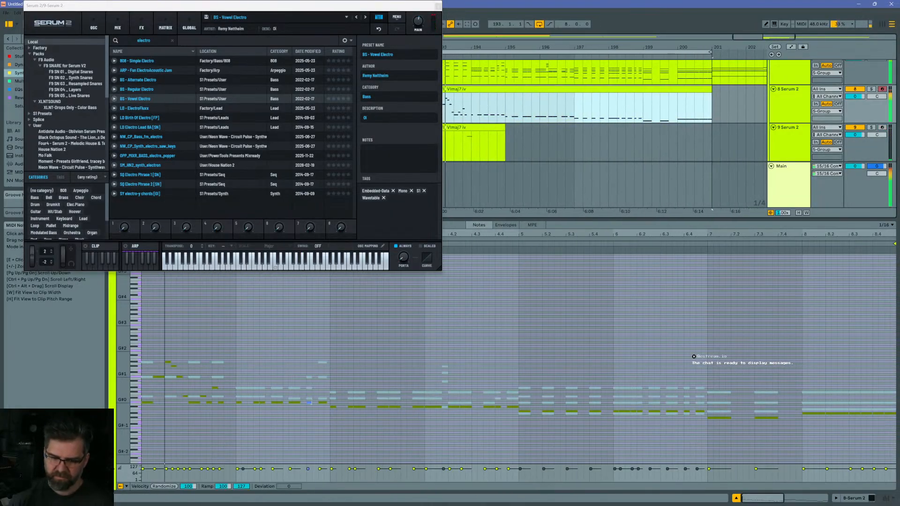
left_click(256, 403)
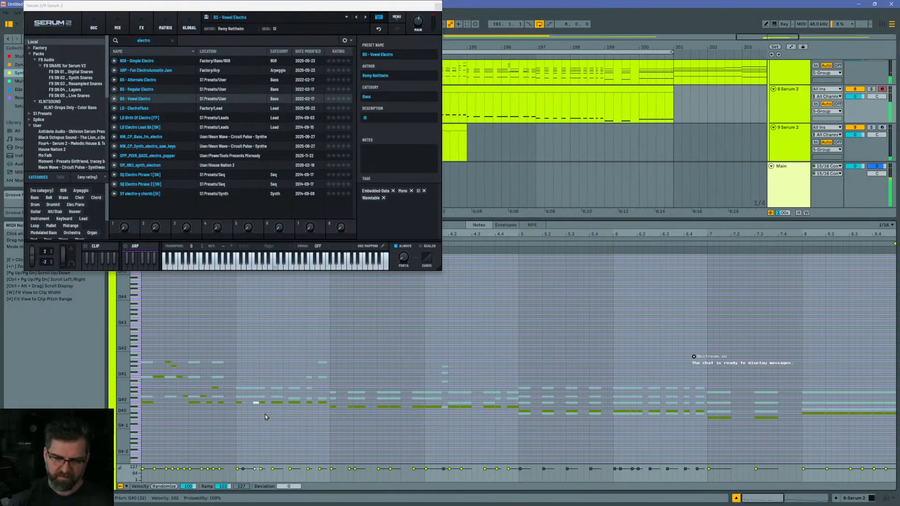
key("Up")
key("Up")
key("Up")
key("Up")
key("Up")
key("Up")
key("Up")
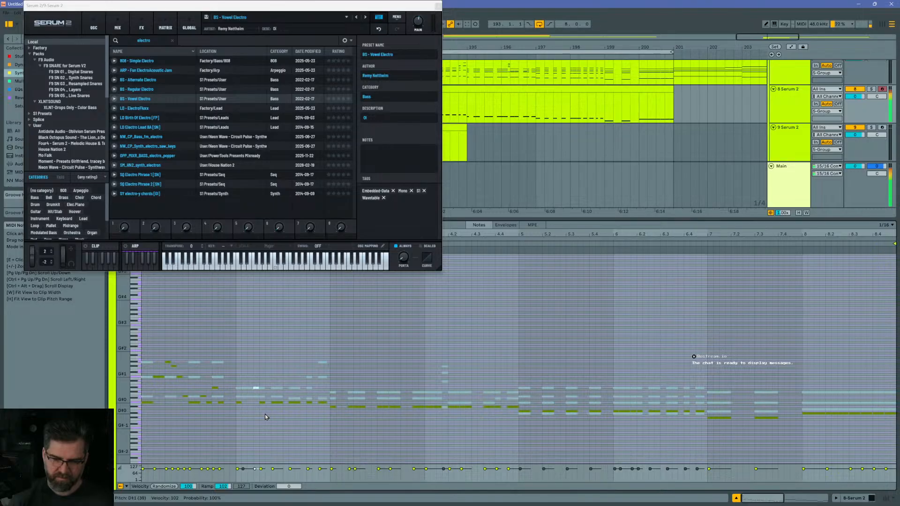
key("space")
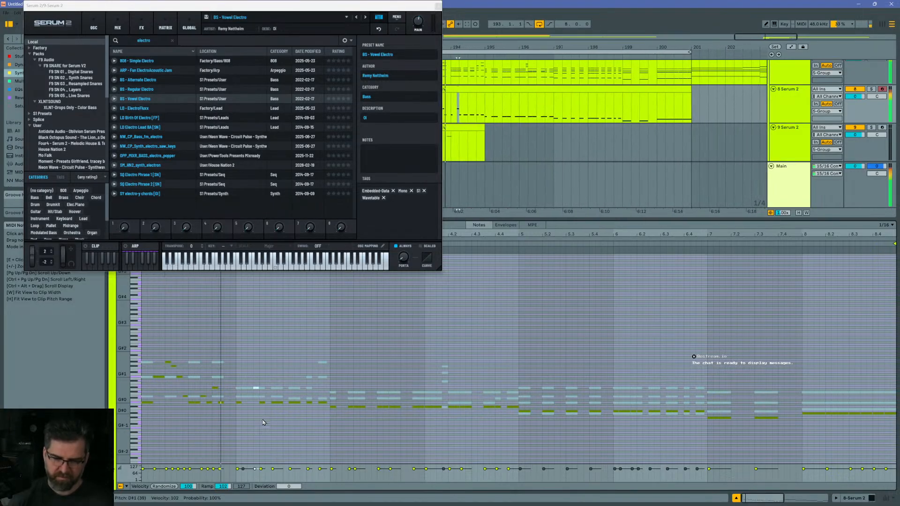
key("space")
Step: Raise the G#0 note in the second half of beat 2 in bar 2 to B0 and play it back
left_click(265, 408)
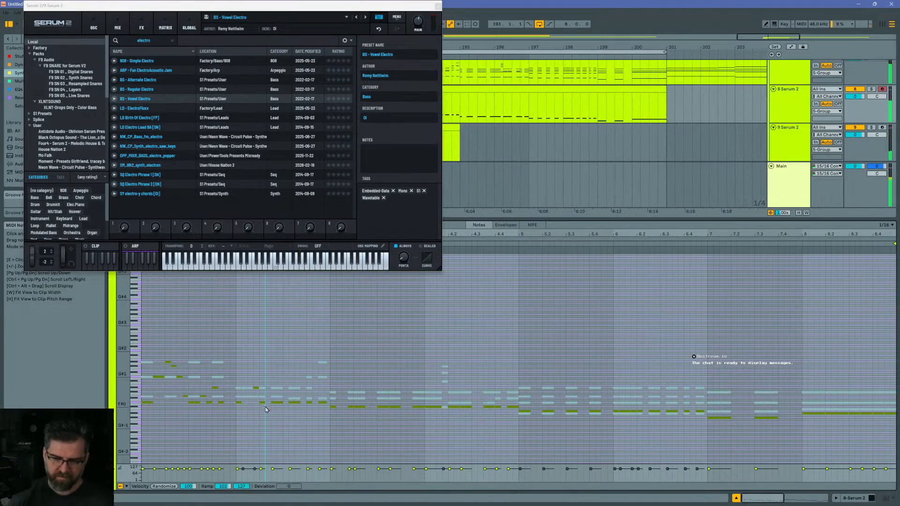
left_click(263, 403)
left_click(271, 408)
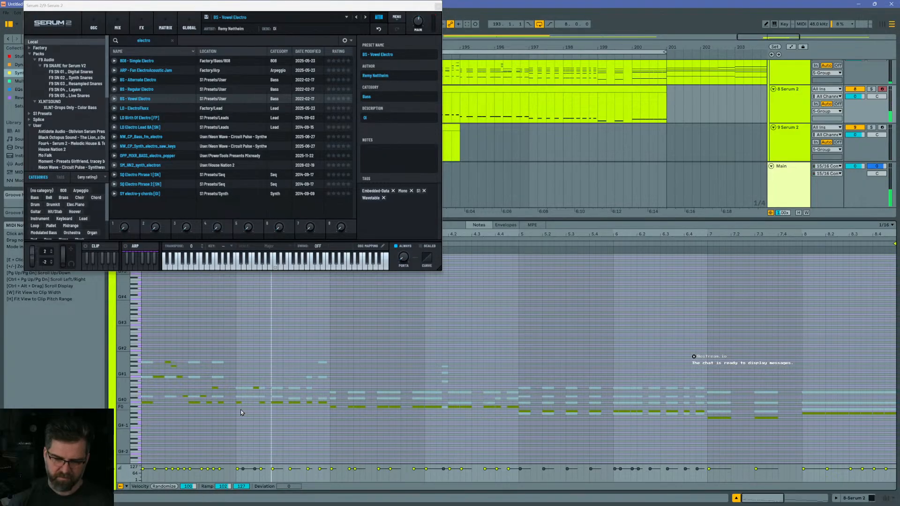
left_click(258, 388)
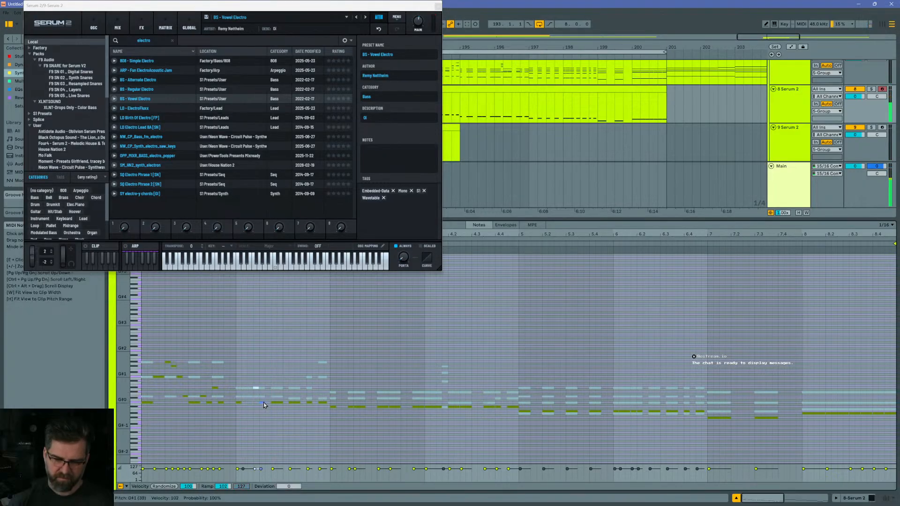
double_click(278, 402)
key("space")
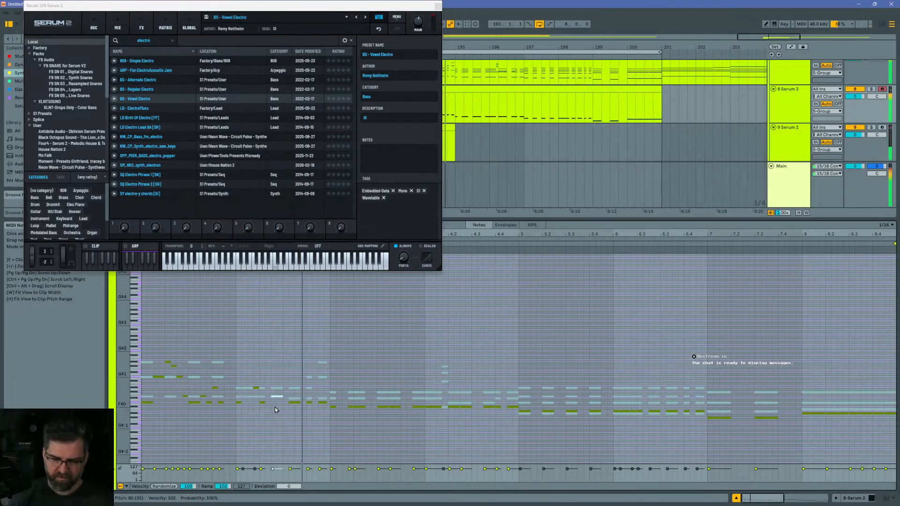
key("space")
Step: Raise the short G#0 note on beat 4 of bar 2 one octave to G#1 and audition the line
left_click(295, 403)
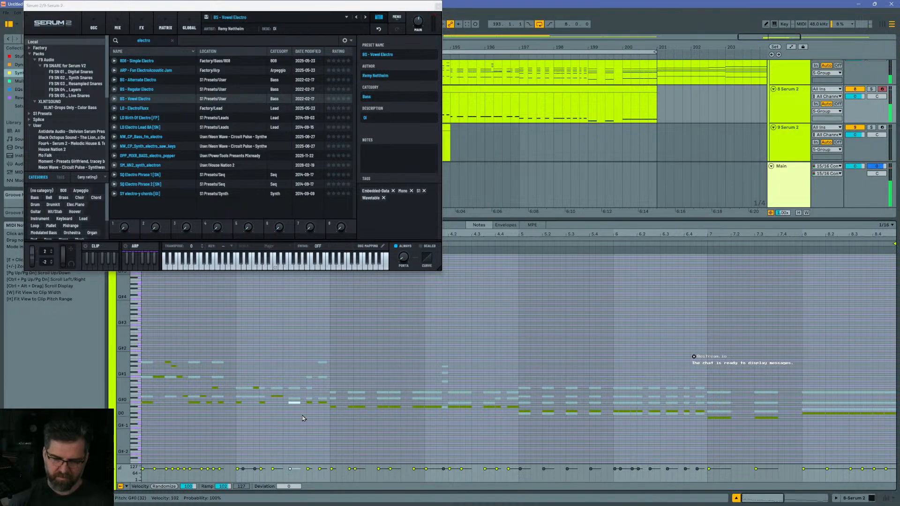
left_click(309, 403)
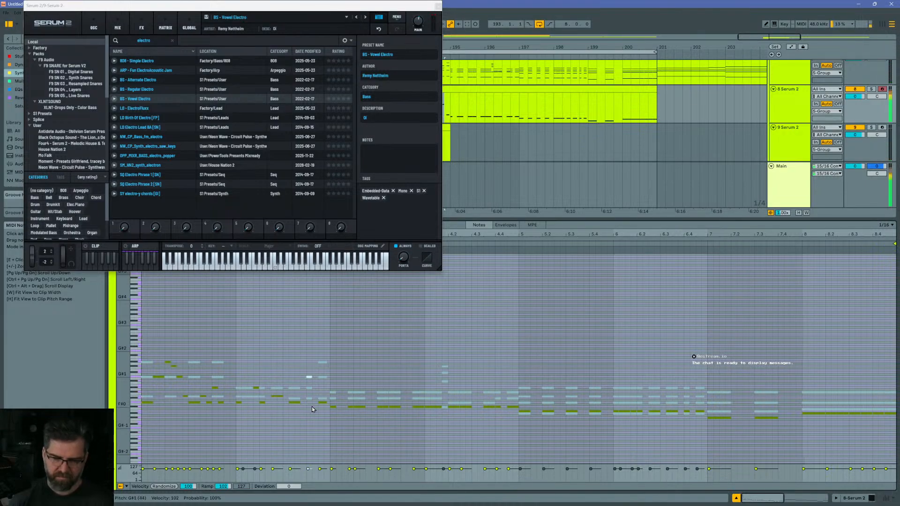
key("space")
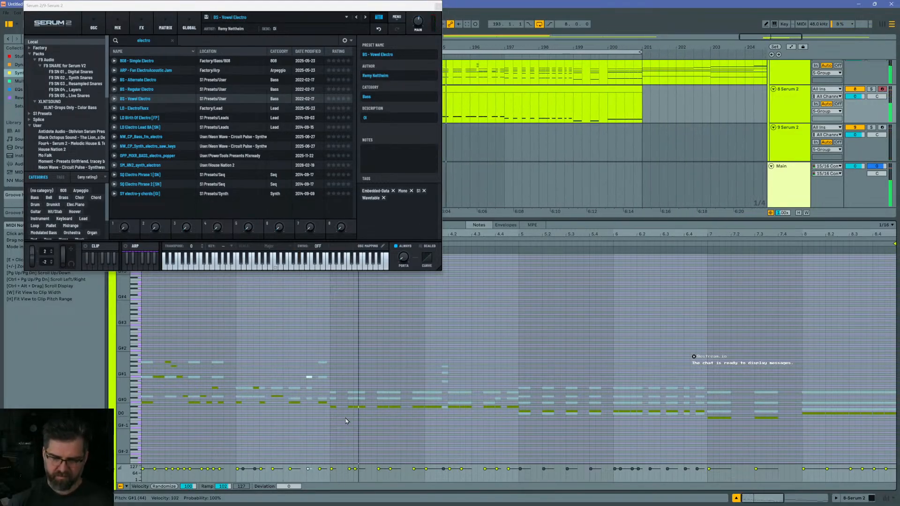
key("space")
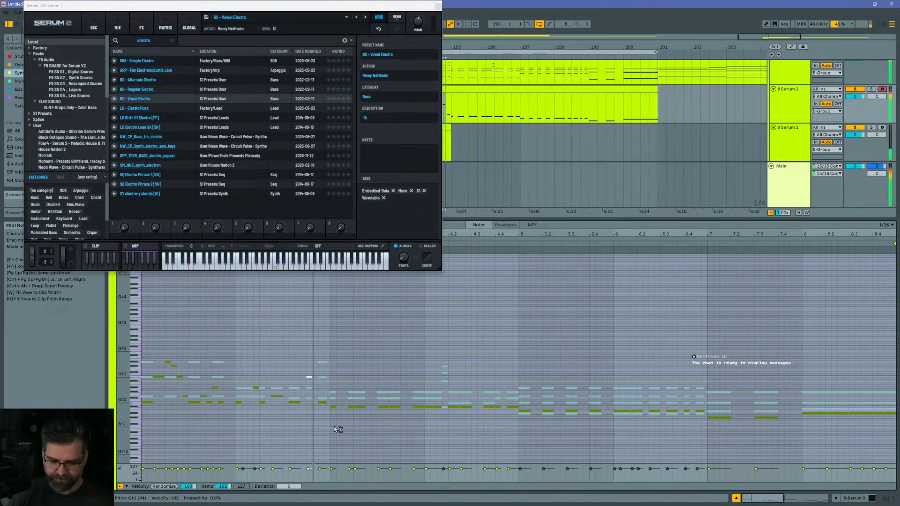
Step: In bar 3, raise the short F#0 note ending beat 1 to F#1, and shift the F#0 note on beat 3 two sixteenths earlier at C#1
left_click(350, 408)
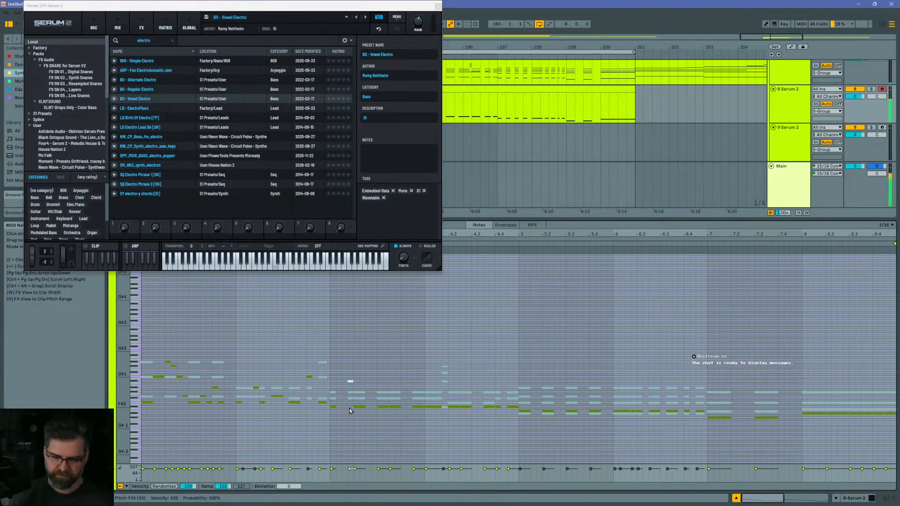
key("shift+Up")
left_click(382, 408)
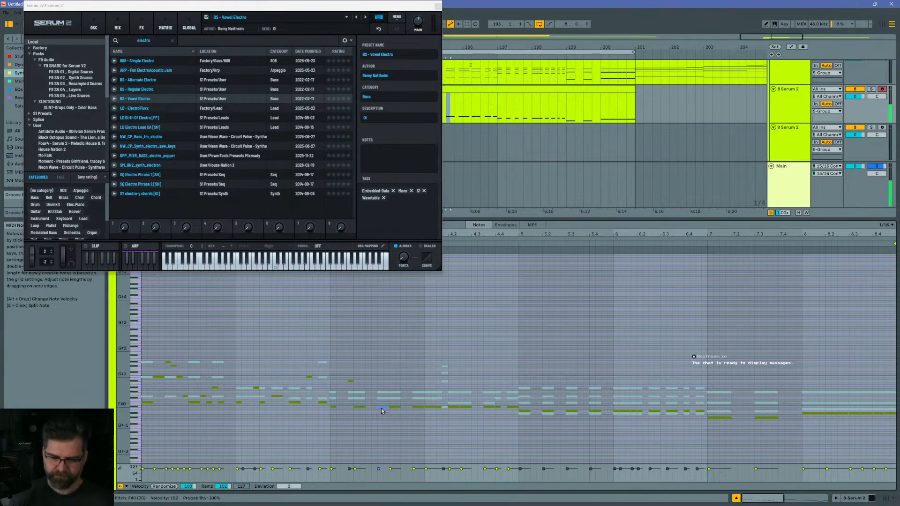
key("Up")
key("Up")
key("Up")
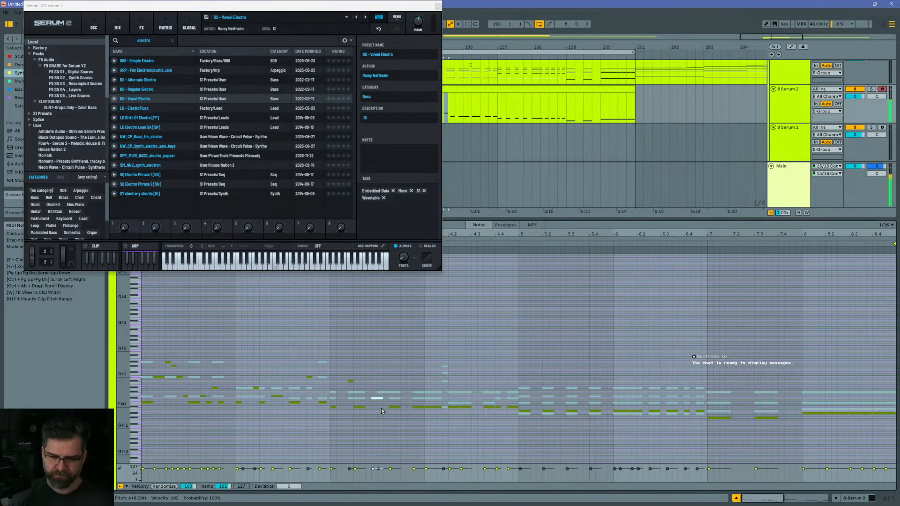
key("Left")
key("Left")
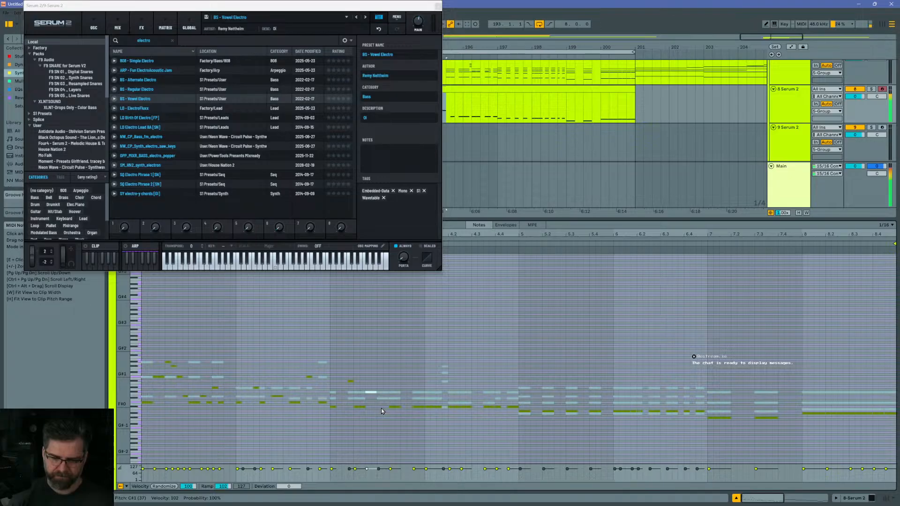
key("space")
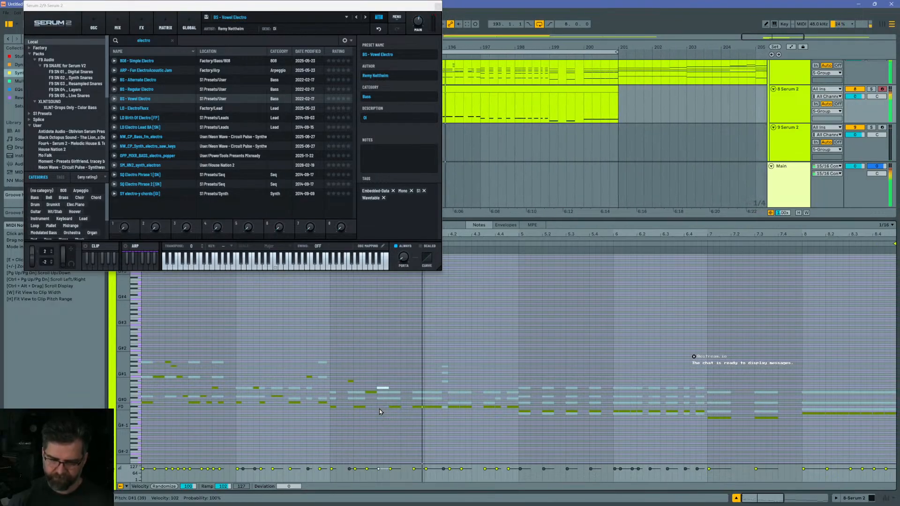
Step: Audition the note on beat 3 of bar 3 at E1, D#0 and C#0, and settle it on F#0
key("Up")
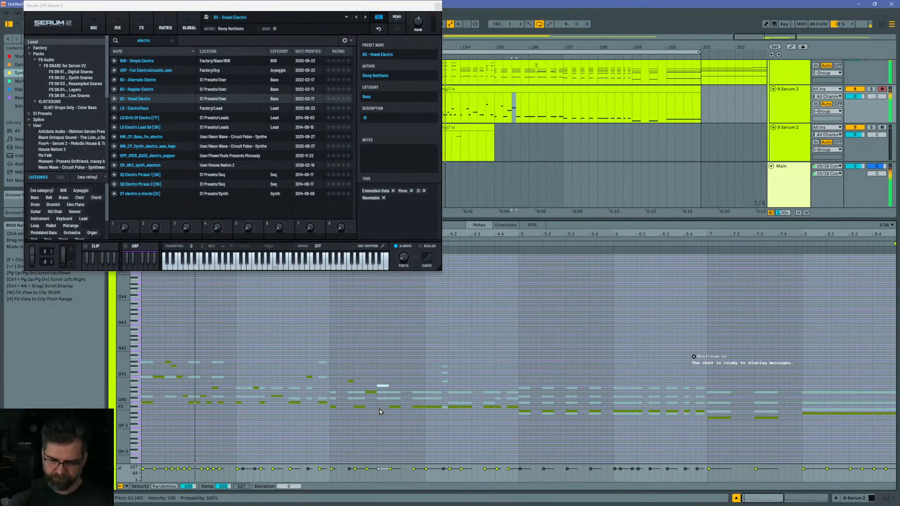
key("shift+Down")
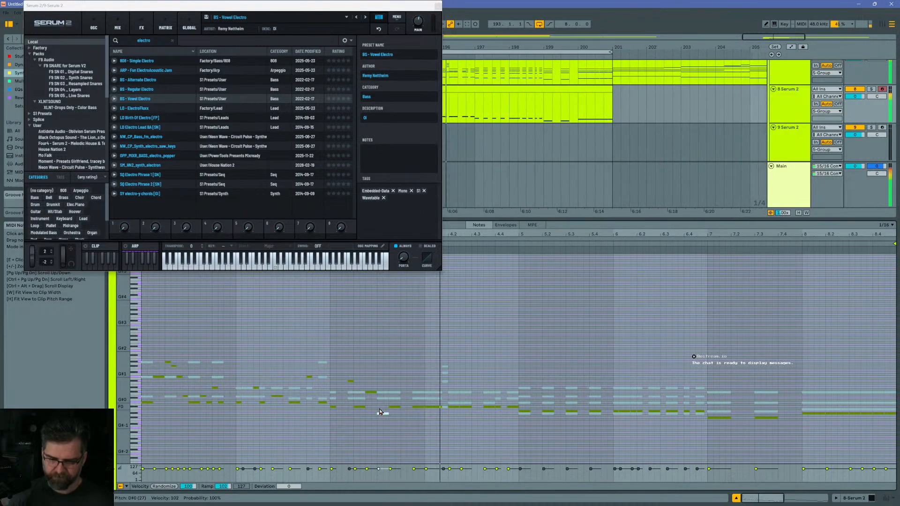
key("Down")
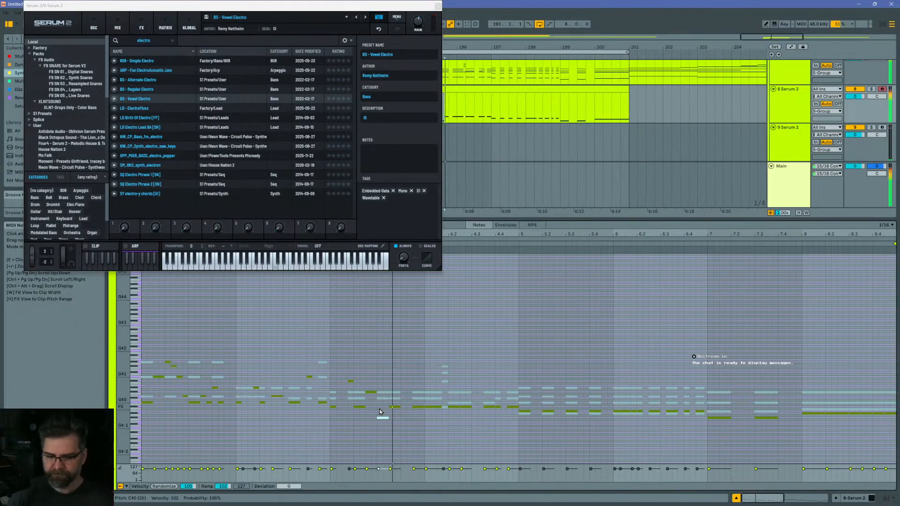
key("Up")
key("Up")
key("Up")
key("Up")
key("Up")
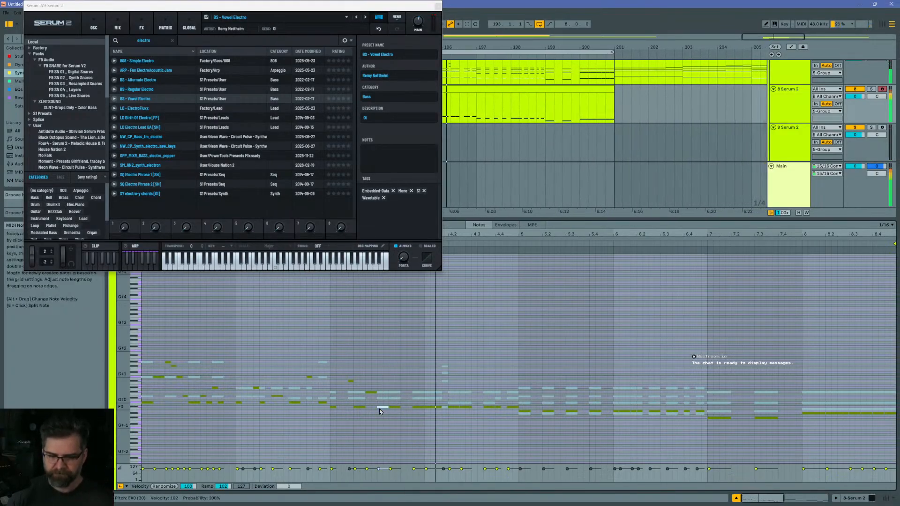
key("space")
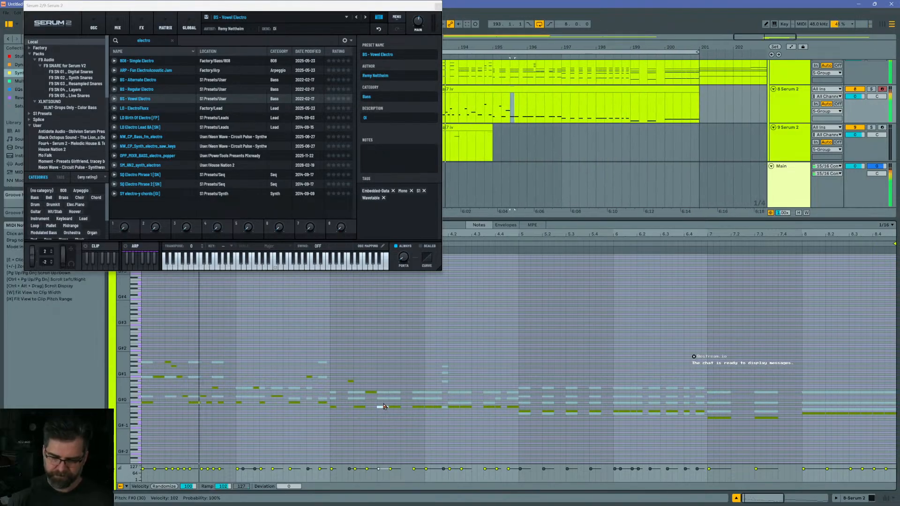
Step: Chop the F#0 notes across beat 3 of bar 3 into sixteenths, raise the last one to F#2, and audition
left_click_drag(380, 403, 396, 414)
left_click(399, 419)
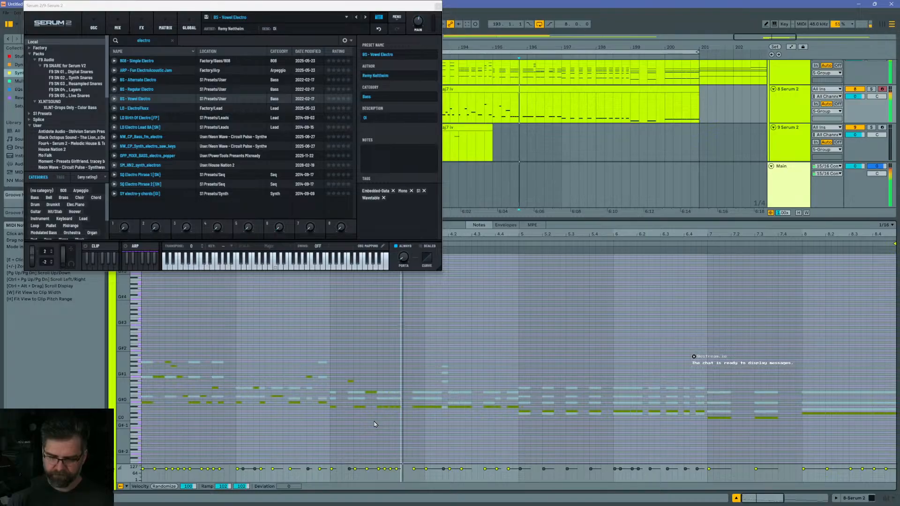
left_click(399, 408)
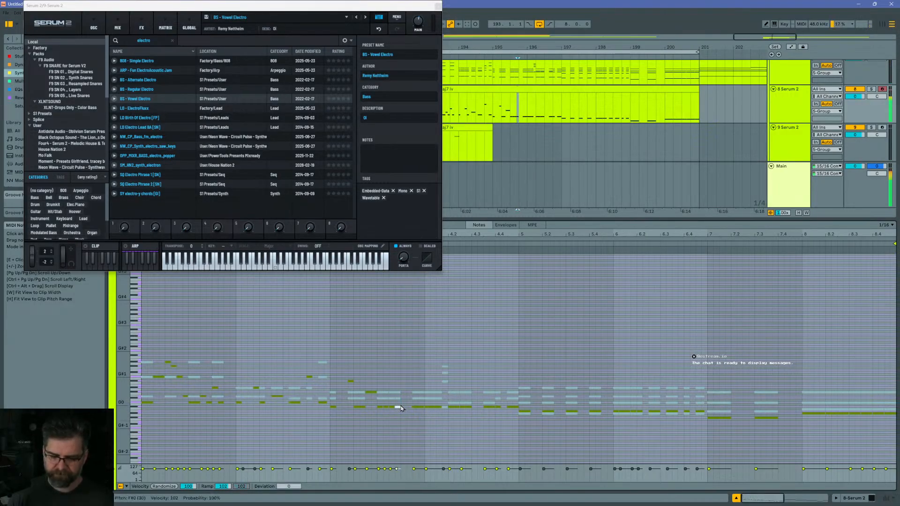
key("shift+Up")
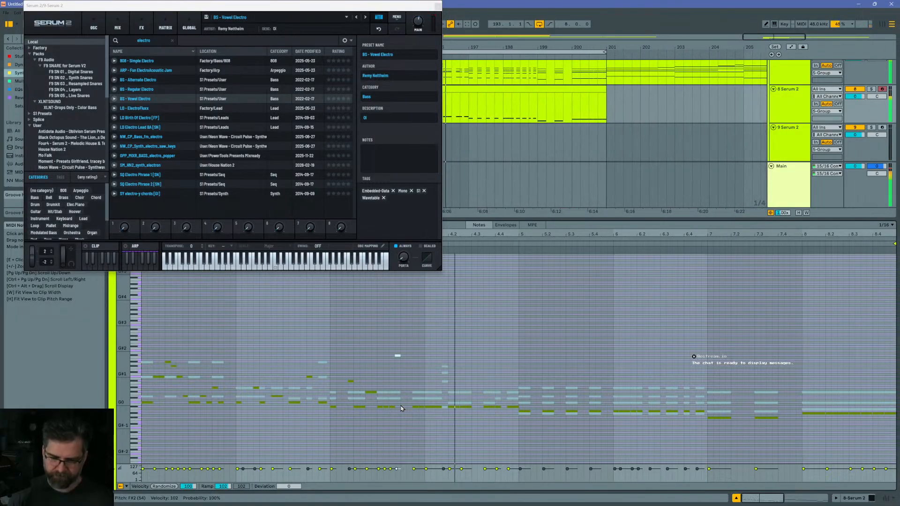
key("space")
Step: Add an eighth-length E0 note on beat 4 of bar 3, just before the next F#0 note, and audition the line
left_click(417, 407)
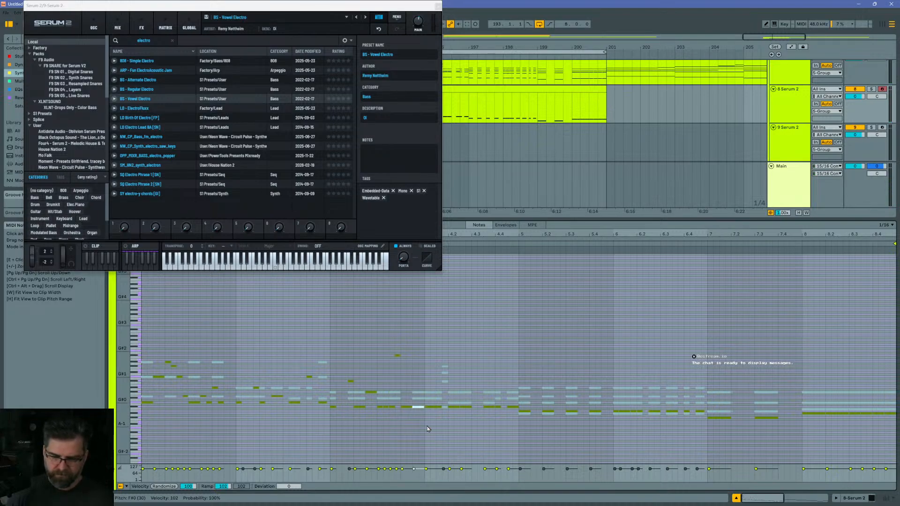
left_click_drag(413, 411, 408, 408)
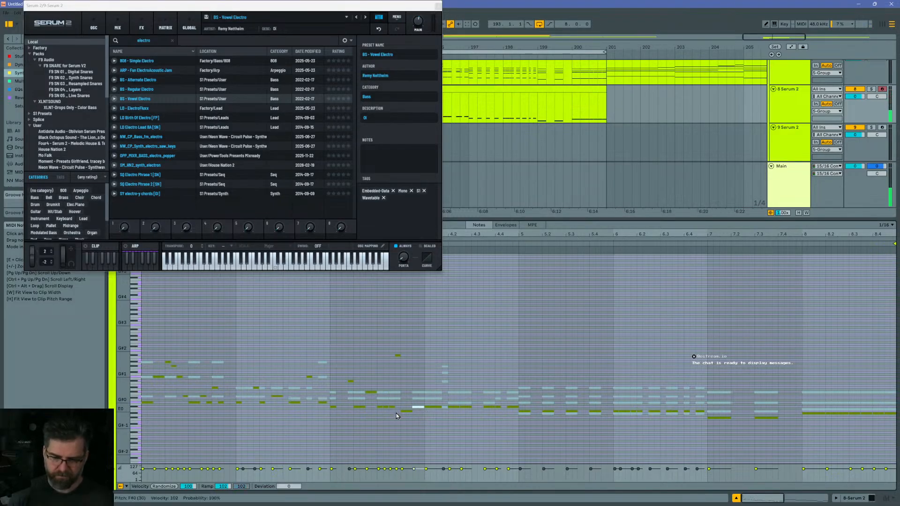
key("space")
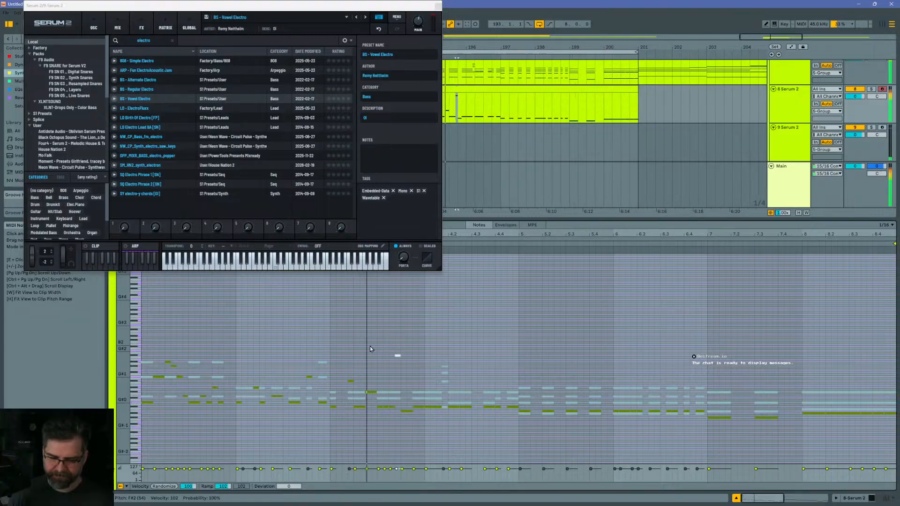
left_click(406, 412)
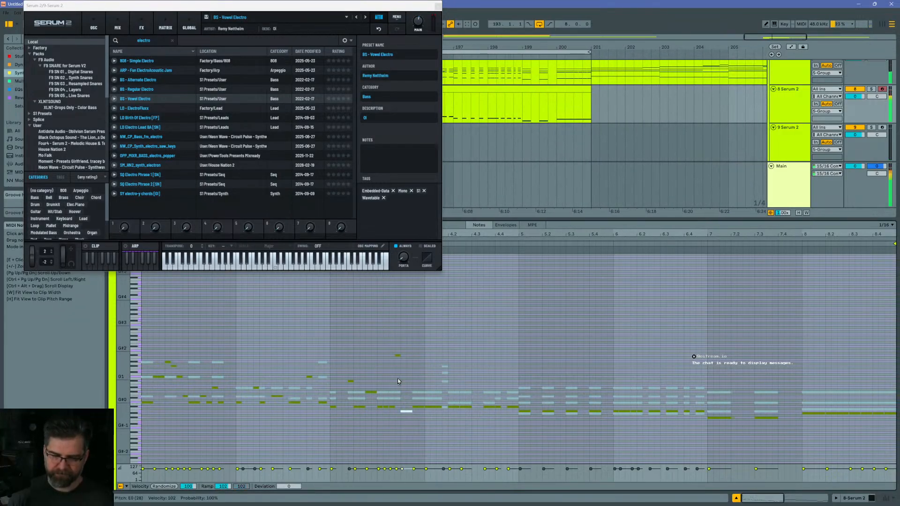
Step: Lower the F#2 note ending beat 3 of bar 3 to D#0, raise the first note of bar 4 to C#1, and audition
left_click(398, 355)
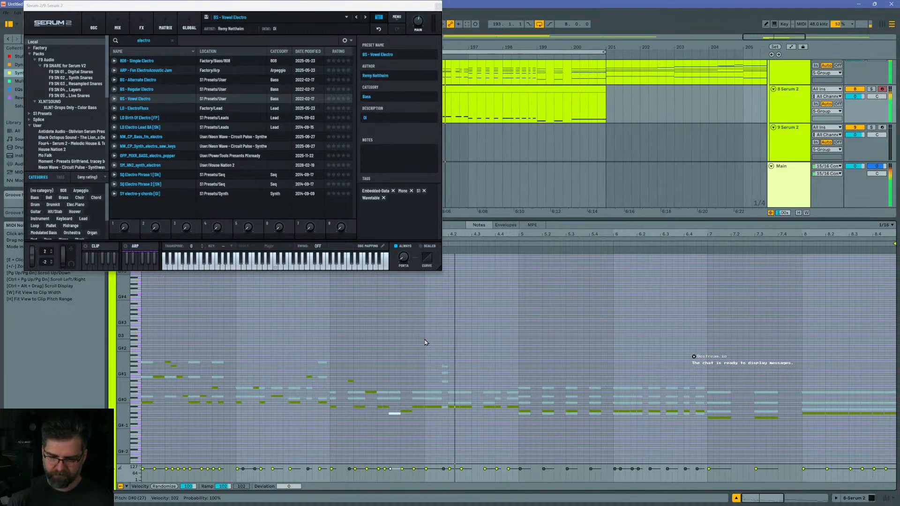
left_click(446, 412)
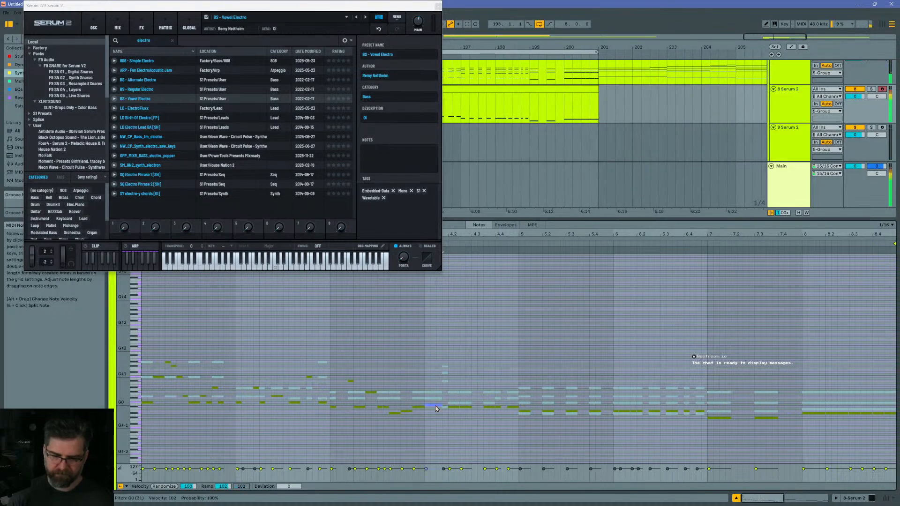
key("Up")
key("Up")
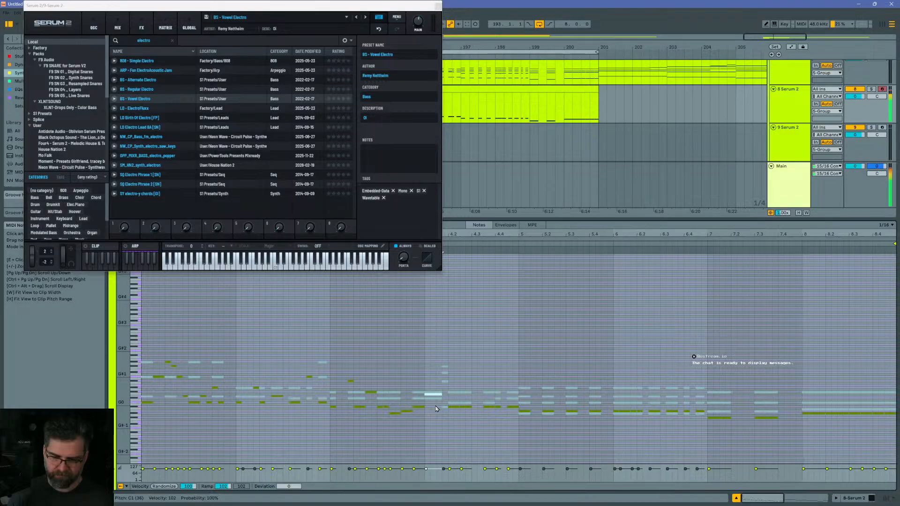
key("space")
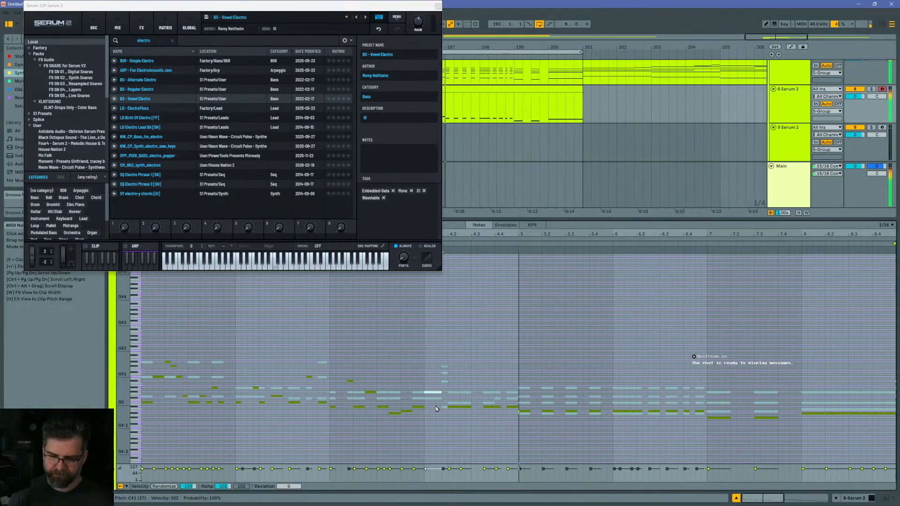
Step: Raise the two F#0 eighths on beat 2 of bar 4 to G#0 and C#1, trying D#1 for the second, and audition
left_click(452, 407)
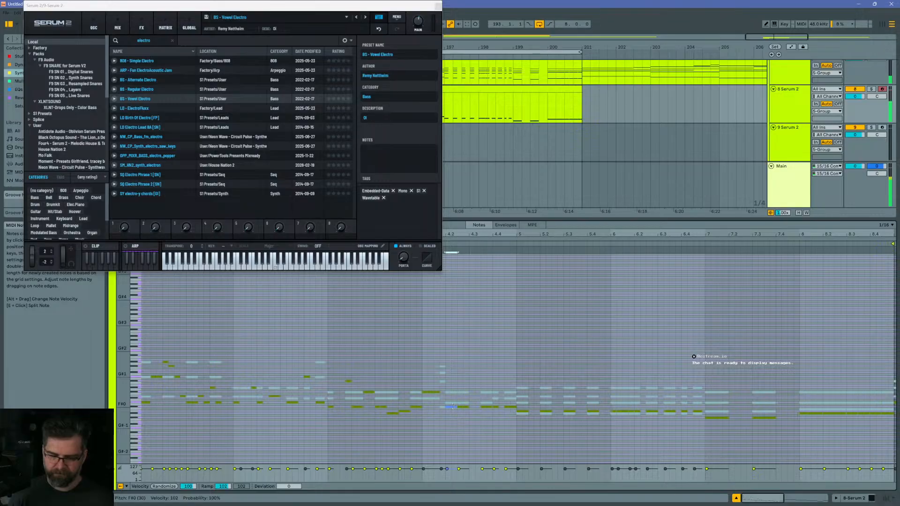
left_click(464, 408)
key("Up")
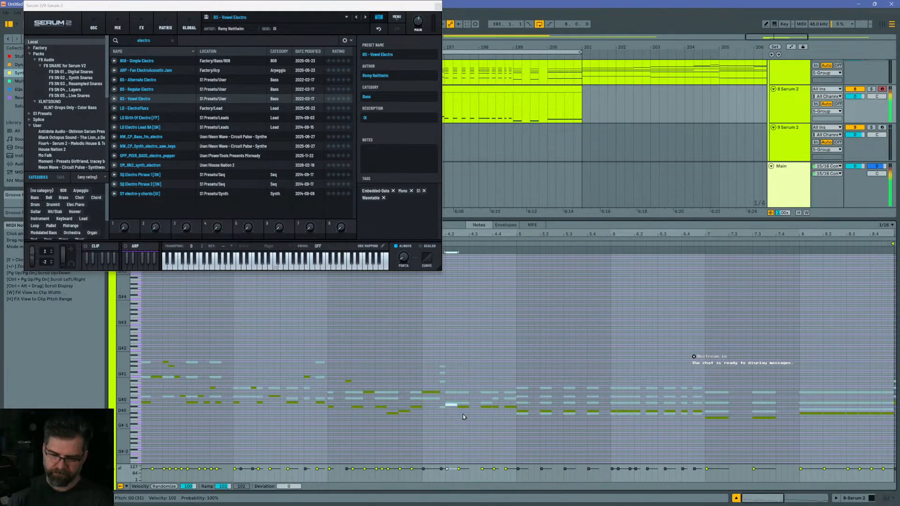
key("Up")
key("space")
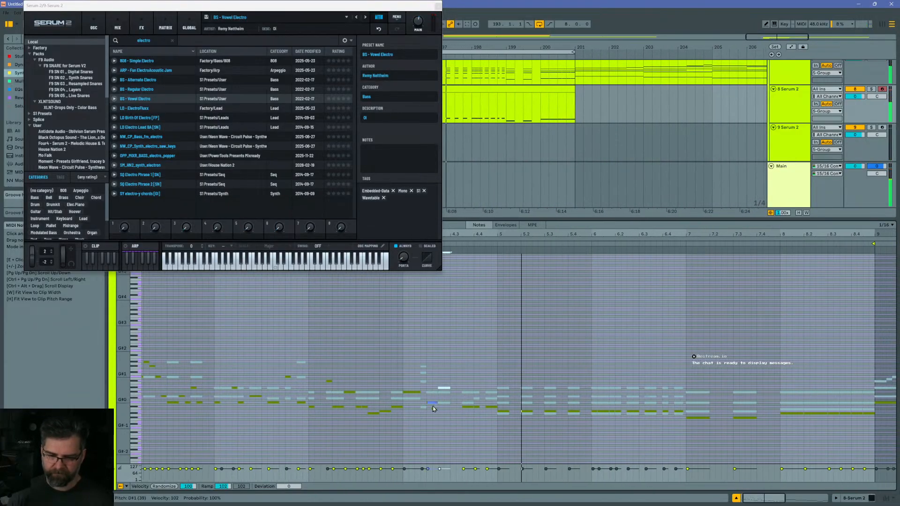
left_click(432, 404)
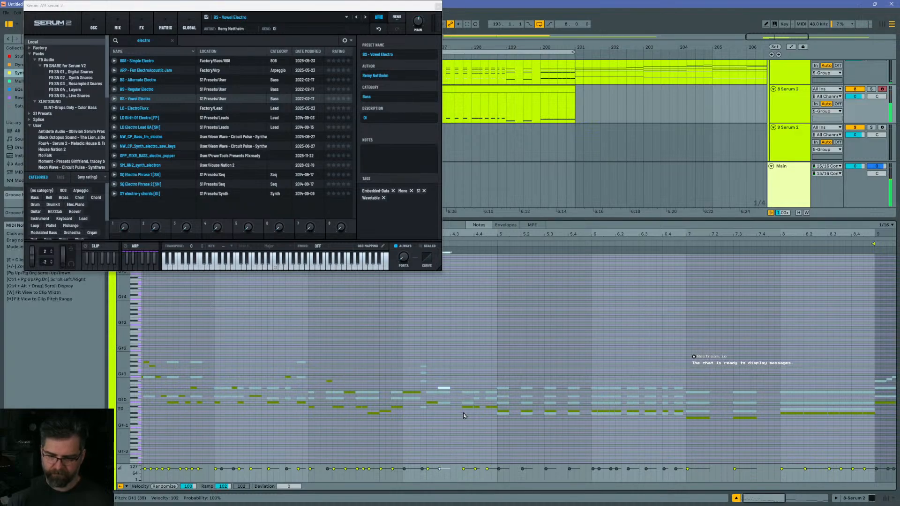
left_click(380, 415)
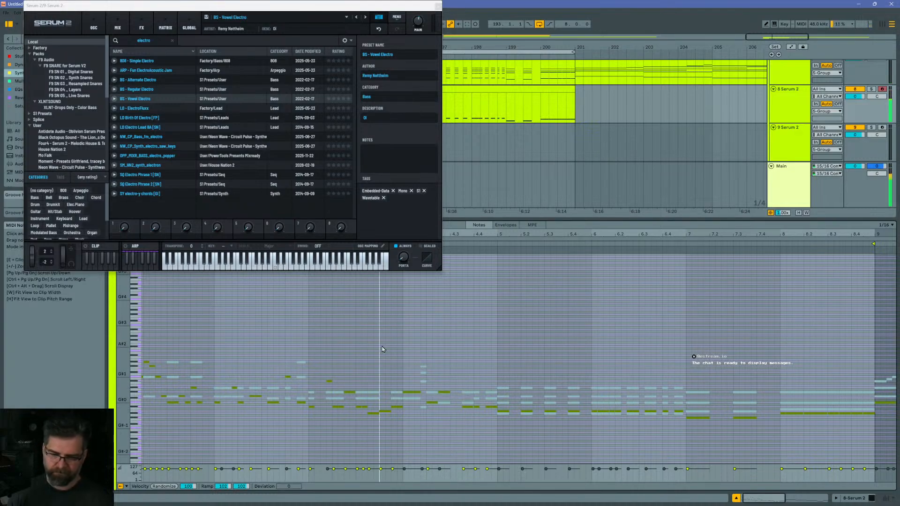
key("space")
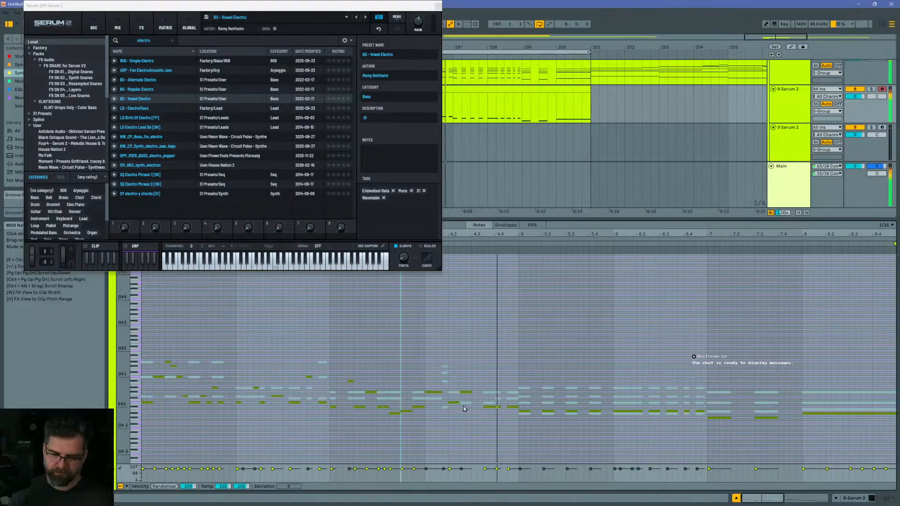
Step: Raise the second eighth on beat 2 of bar 4 to D#1 and audition the line
key("space")
left_click(454, 403)
left_click_drag(466, 396, 464, 394)
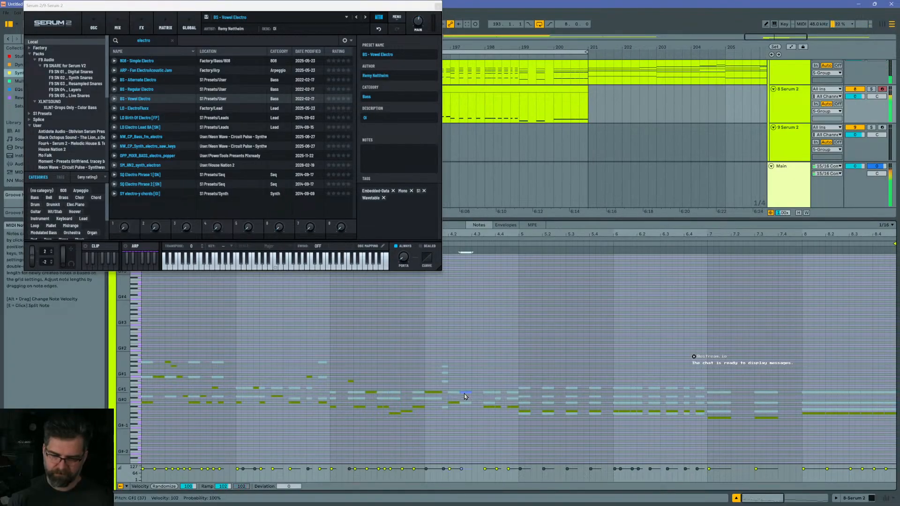
left_click(405, 376)
key("space")
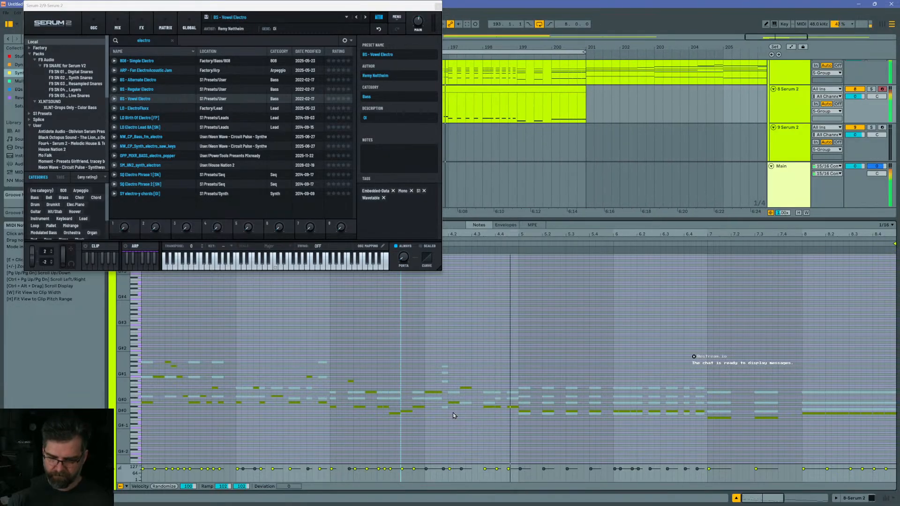
Step: Raise the short note starting beat 4 of bar 4 to F#1, trying C#1 on the way, and audition
left_click(500, 412)
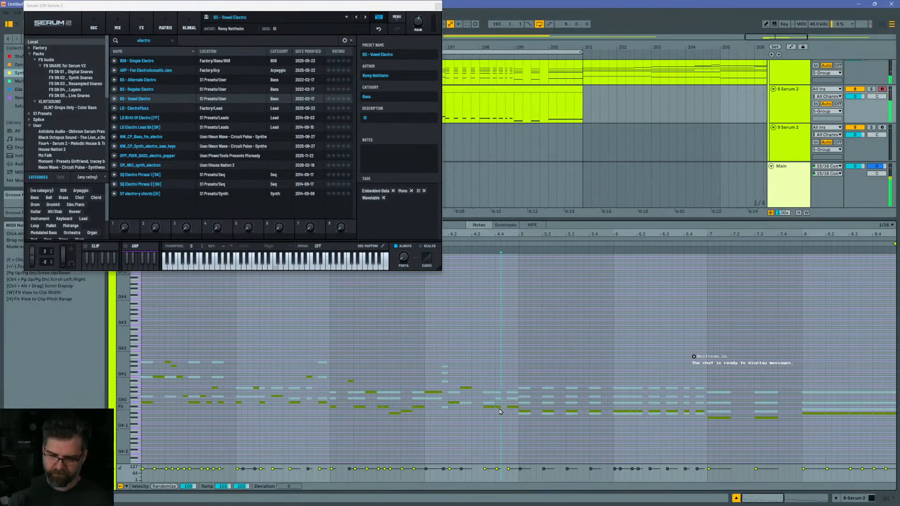
left_click(498, 402)
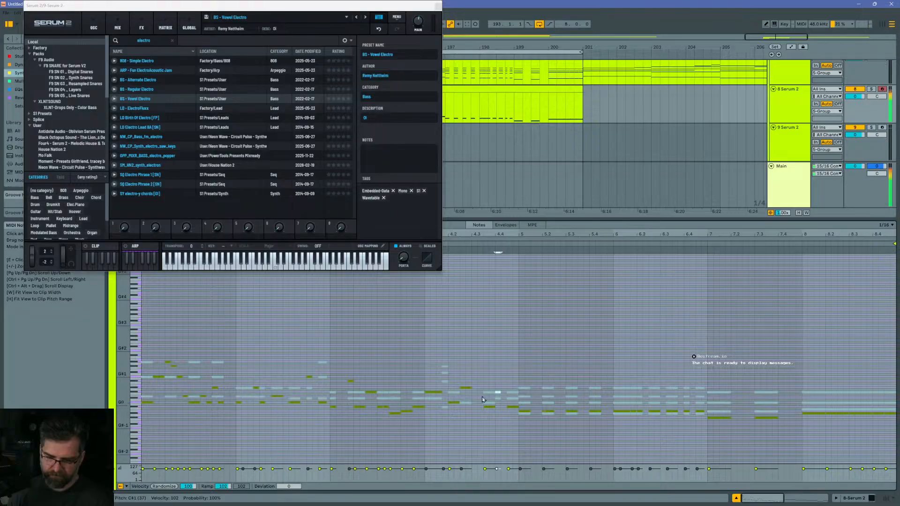
left_click(421, 371)
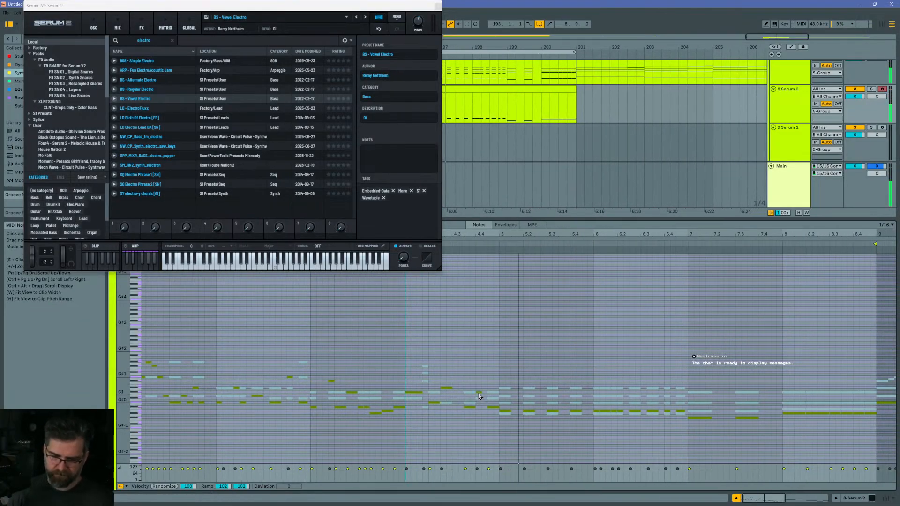
left_click(479, 392)
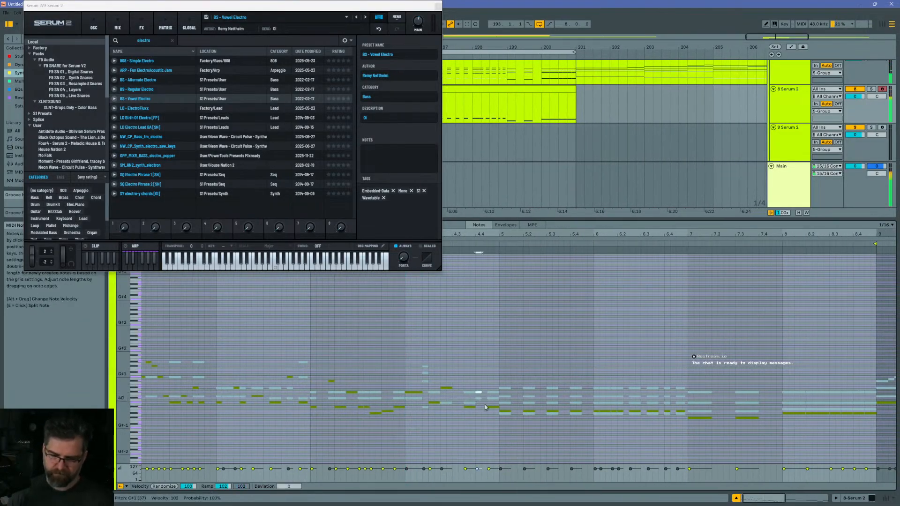
left_click(401, 376)
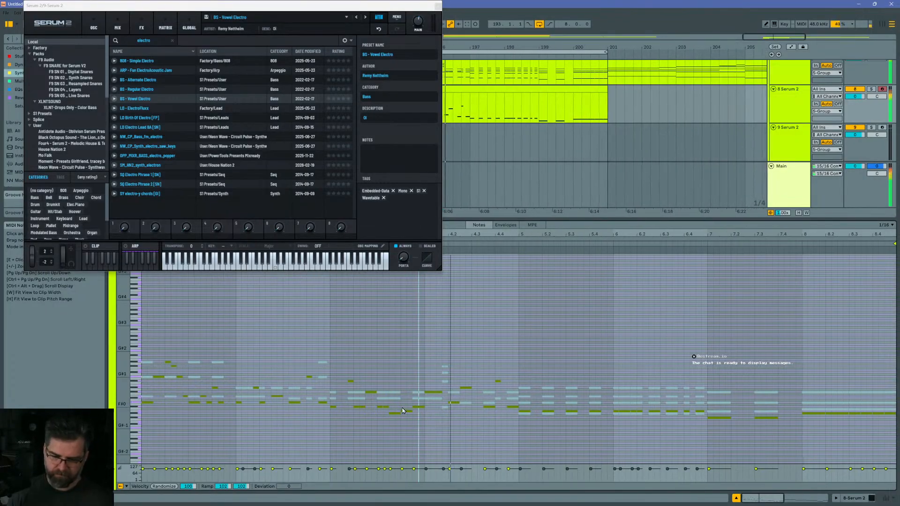
key("space")
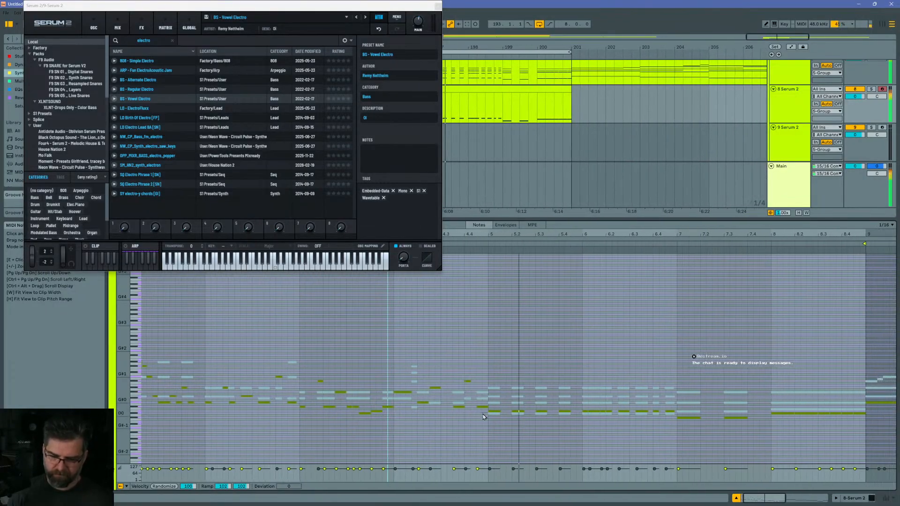
Step: Raise the last F#0 note of bar 4 to G#0 and audition the lead-in to bar 5
left_click(483, 411)
left_click(483, 408)
left_click(482, 408)
key("Up")
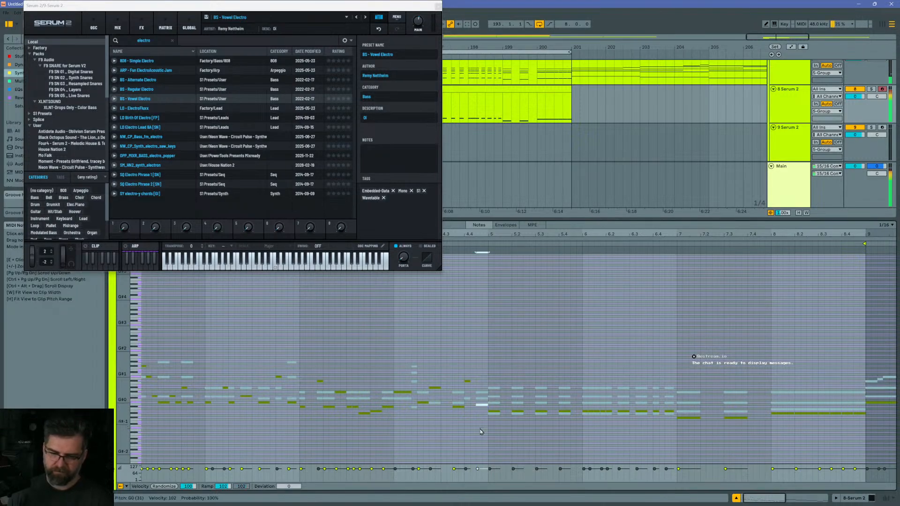
key("space")
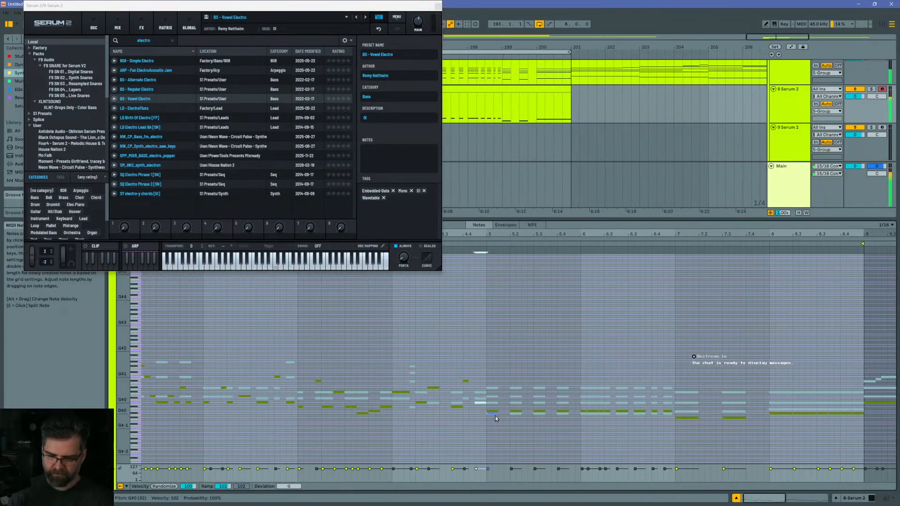
Step: Try the E0 notes of bar 5 at D#0, return them to E0, and play the line back
left_click(493, 412)
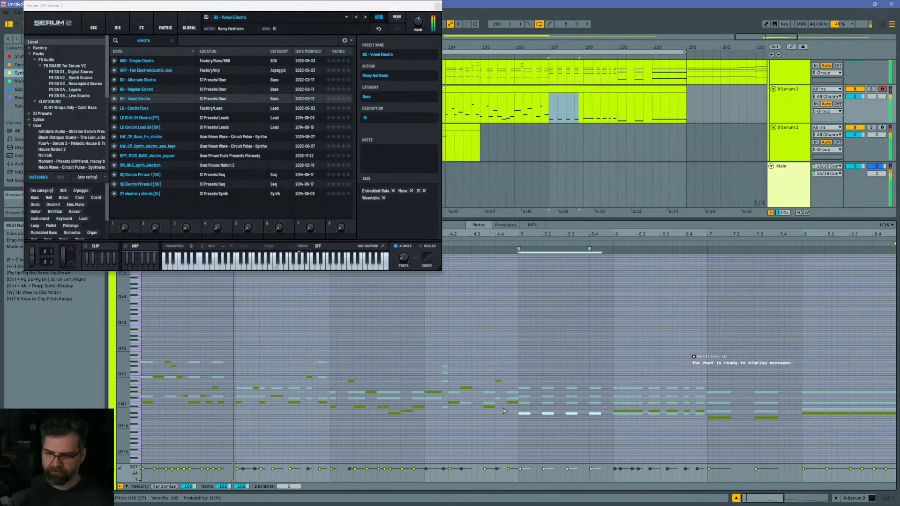
scroll(363, 335, "down", 3)
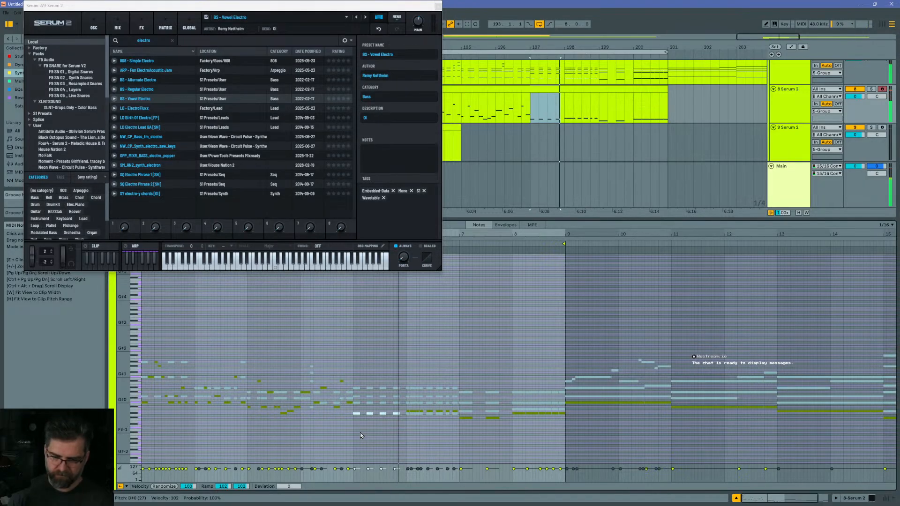
left_click_drag(349, 435, 415, 418)
key("Delete")
left_click(414, 419)
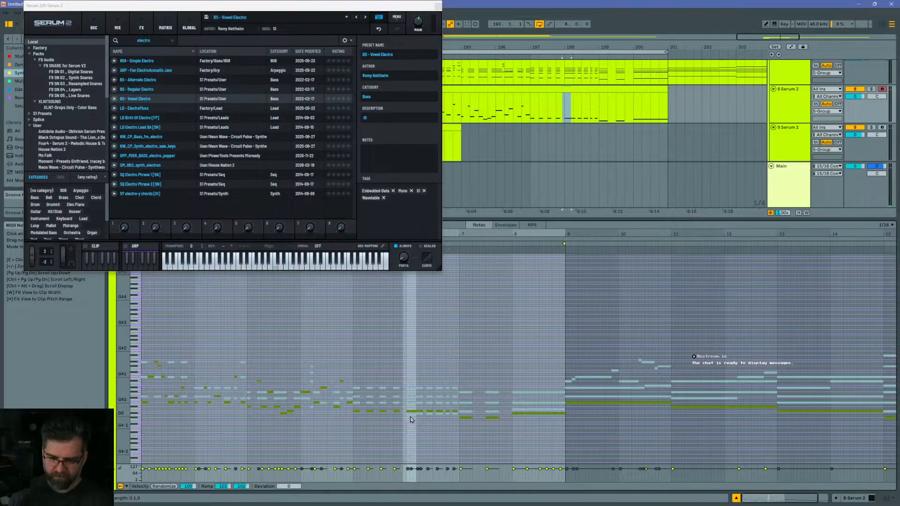
left_click(357, 364)
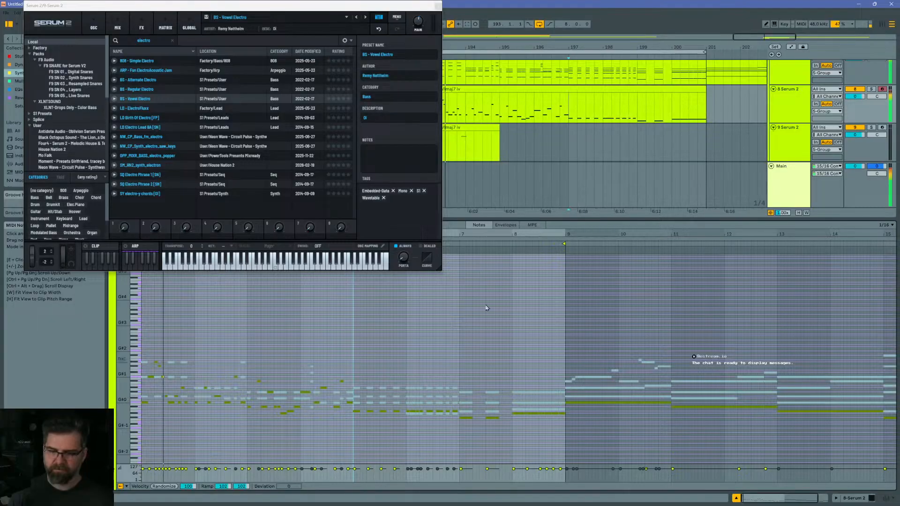
Step: Close both Serum 2 plug-in windows and play the arrangement from the start of the bass clips at bar 193
left_click(439, 7)
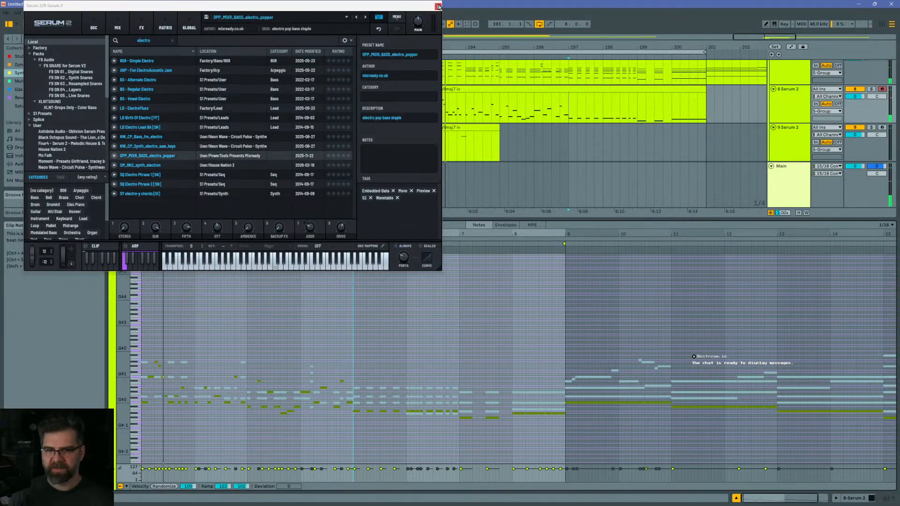
left_click(439, 7)
left_click_drag(459, 47, 465, 94)
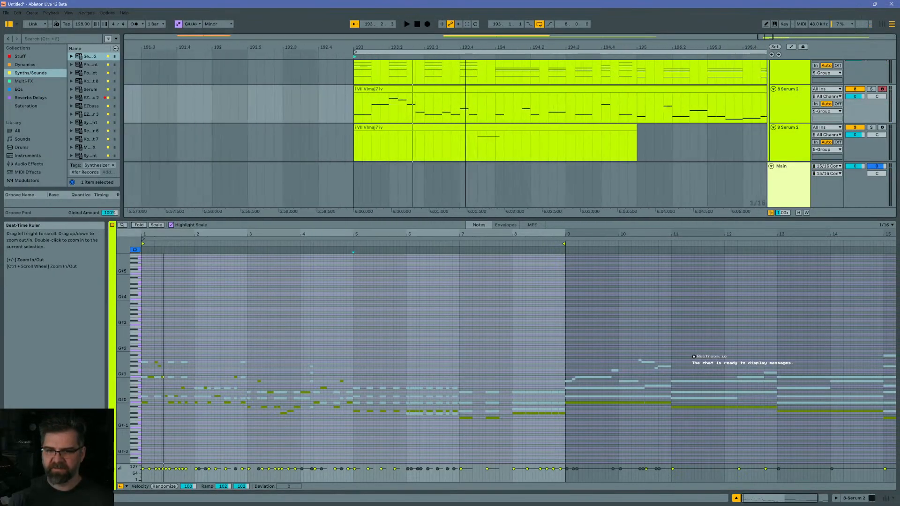
left_click(355, 114)
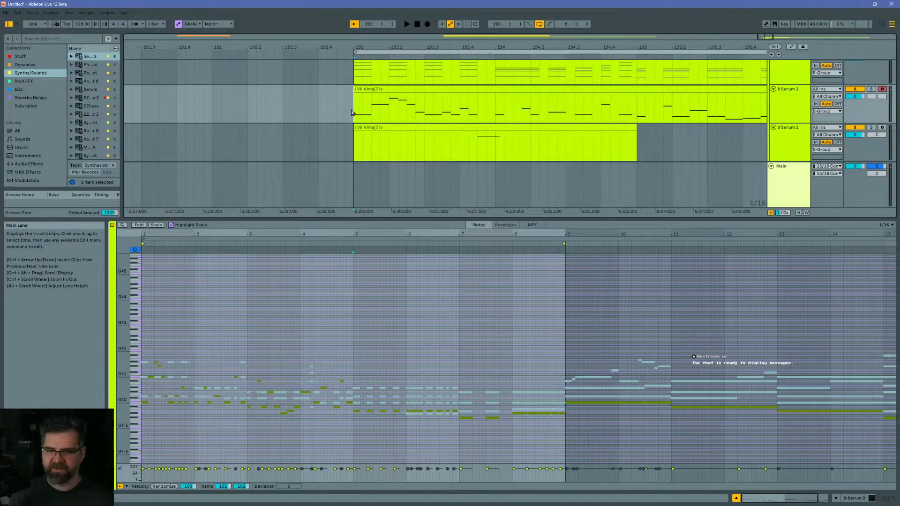
left_click(483, 145)
left_click(355, 116)
key("space")
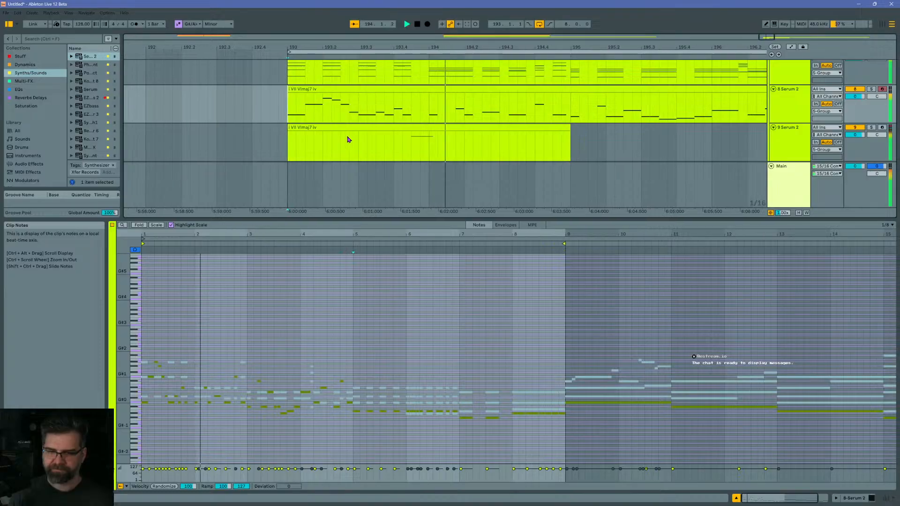
Step: In the track 9 Serum 2 clip, duplicate the pitch-bent G#3 note, shift the copy one 1/32 step later, and raise it to G#4
left_click(396, 128)
key("space")
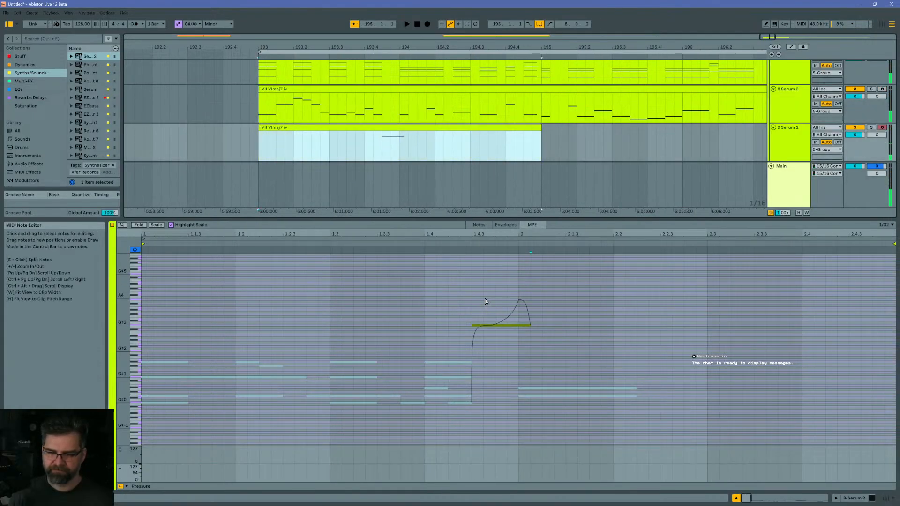
left_click(494, 324)
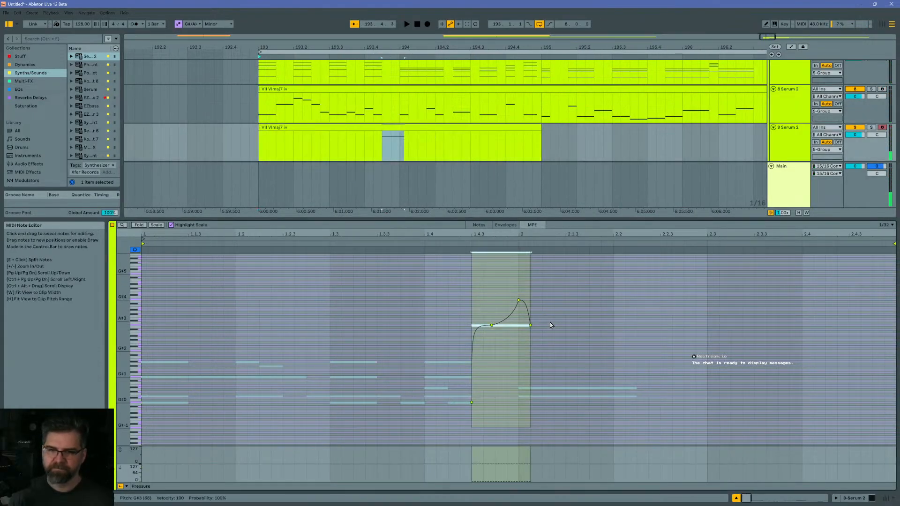
key("ctrl+d")
key("Right")
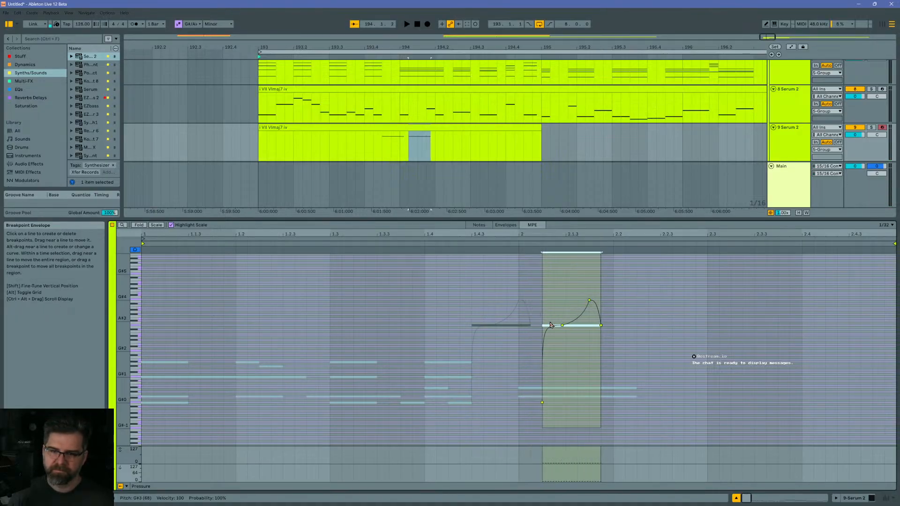
key("shift+Up")
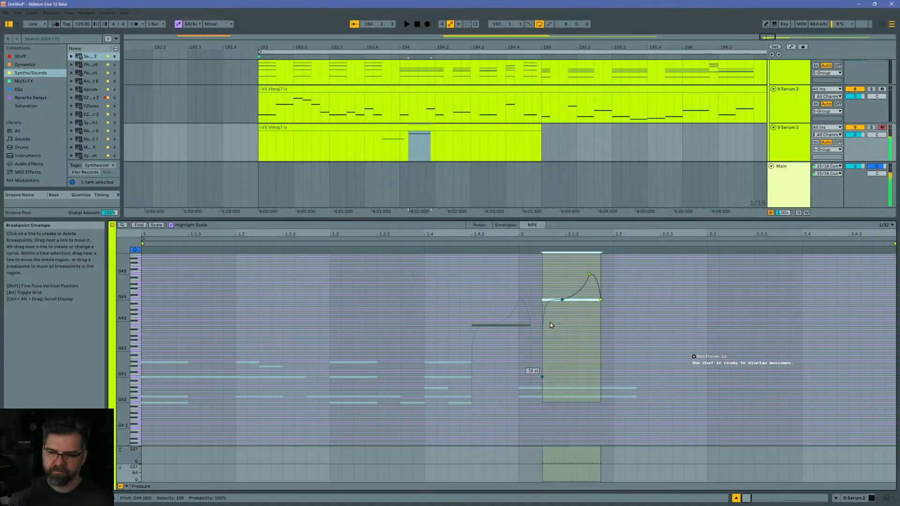
Step: Flatten the G#4 copy's pitch-bend curve by setting its first breakpoint to 0 st and removing the peak breakpoint
left_click(553, 277)
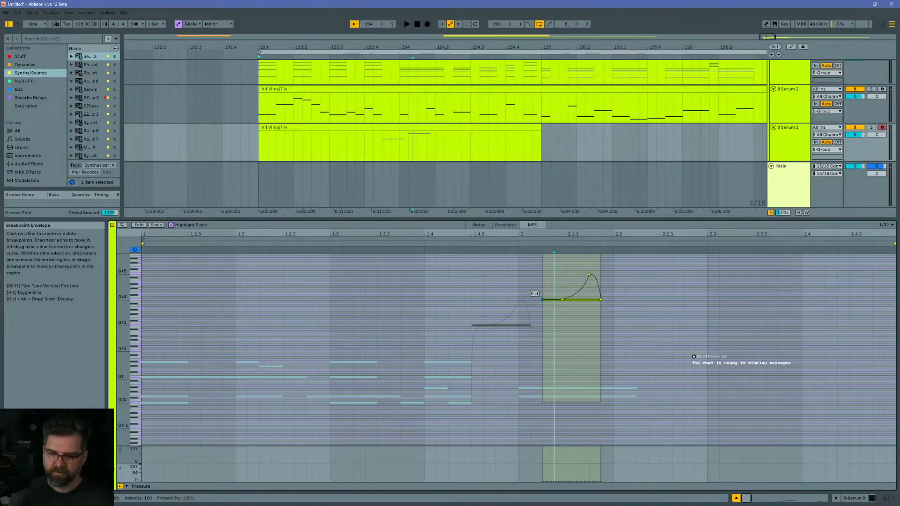
left_click(590, 274)
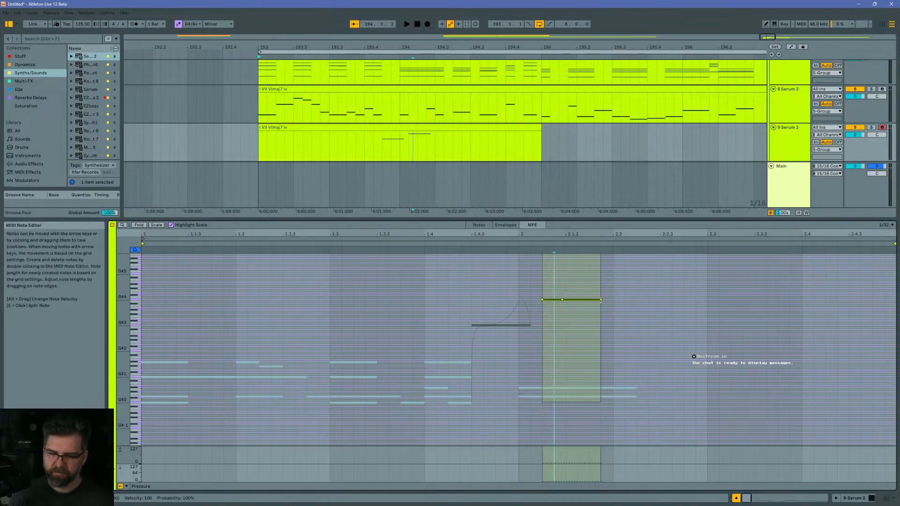
left_click(602, 300)
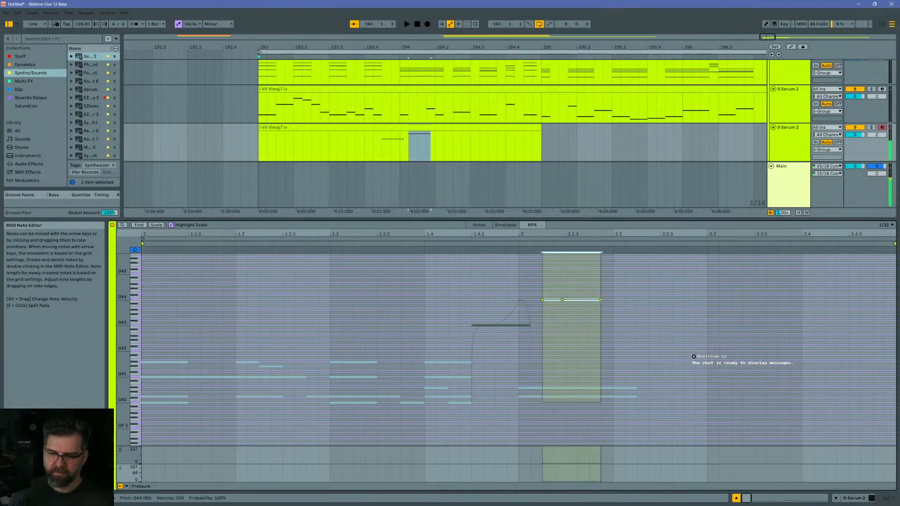
Step: Bend the end of the G#4 copy's pitch curve down to -12 st, shorten the note by one 1/32 step, and play it back
left_click(601, 301)
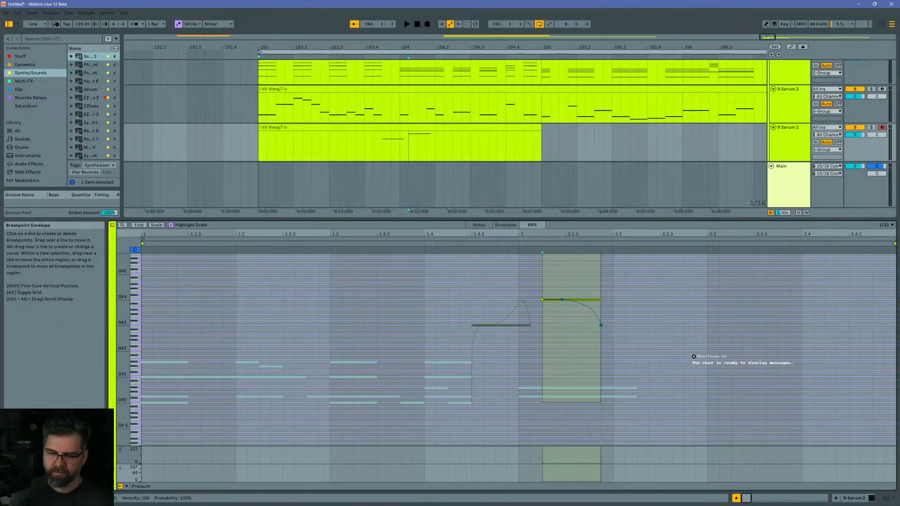
key("space")
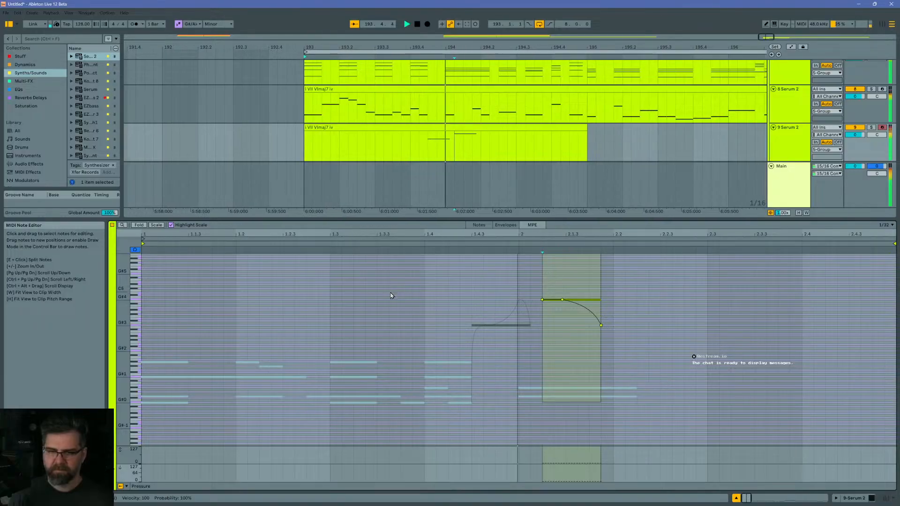
key("space")
left_click(424, 300)
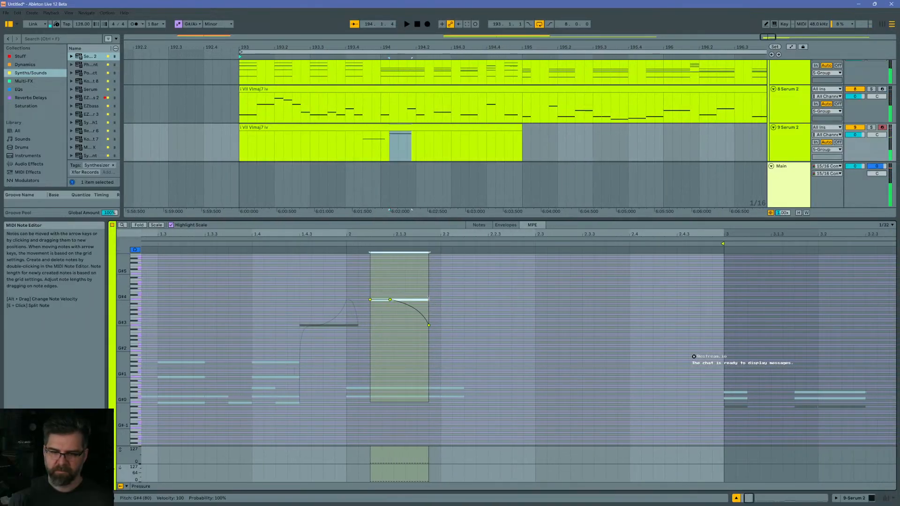
left_click_drag(429, 299, 417, 321)
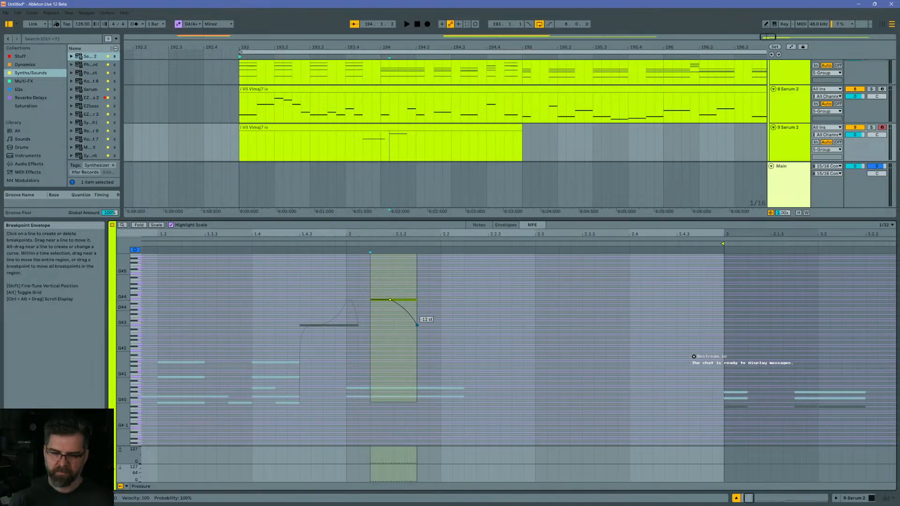
key("space")
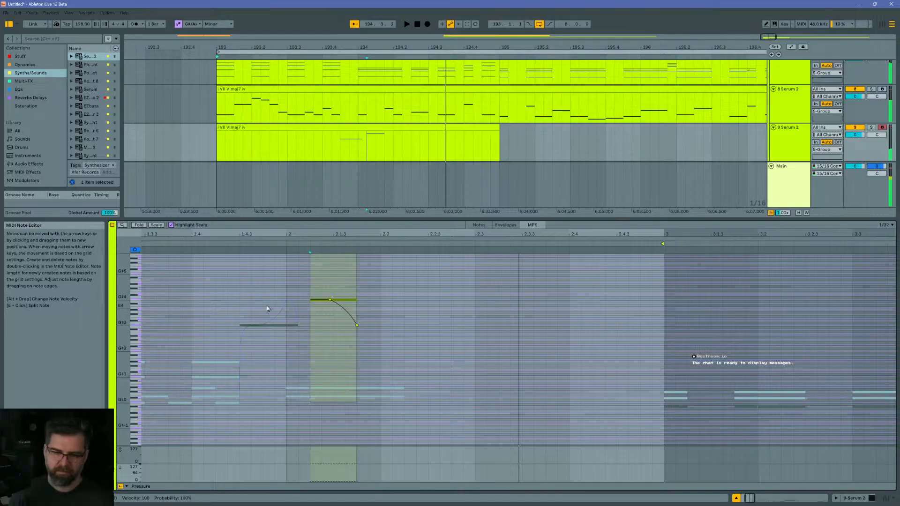
Step: Try swapping the octaves of the two bent notes, with the first at G#4 and the second at G#3, and play the phrase
left_click(271, 327)
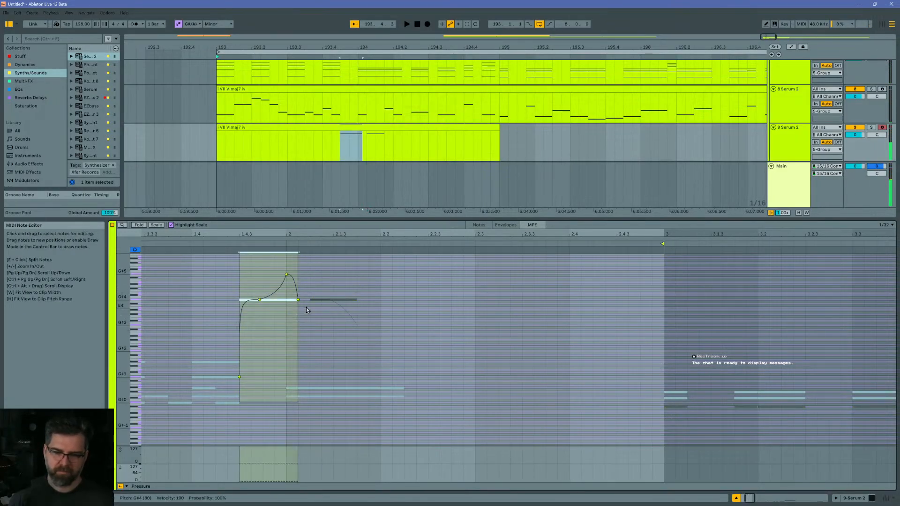
left_click(321, 303)
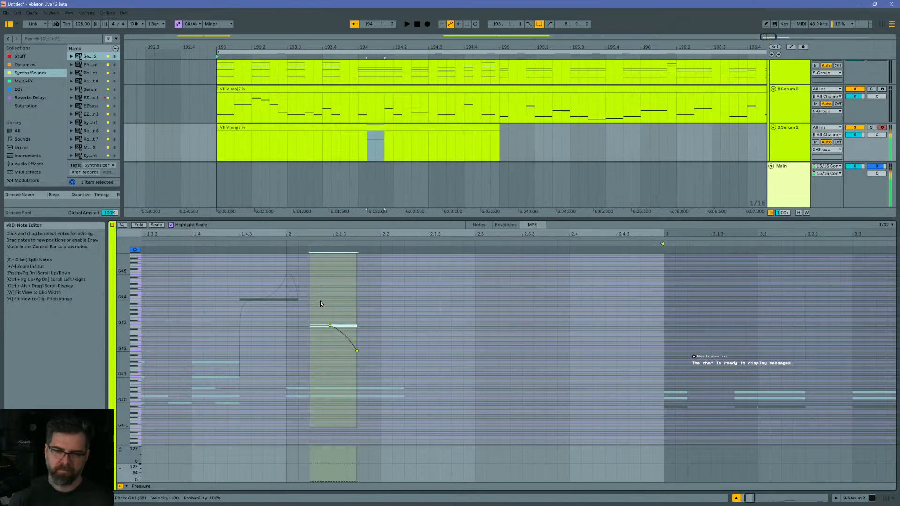
key("space")
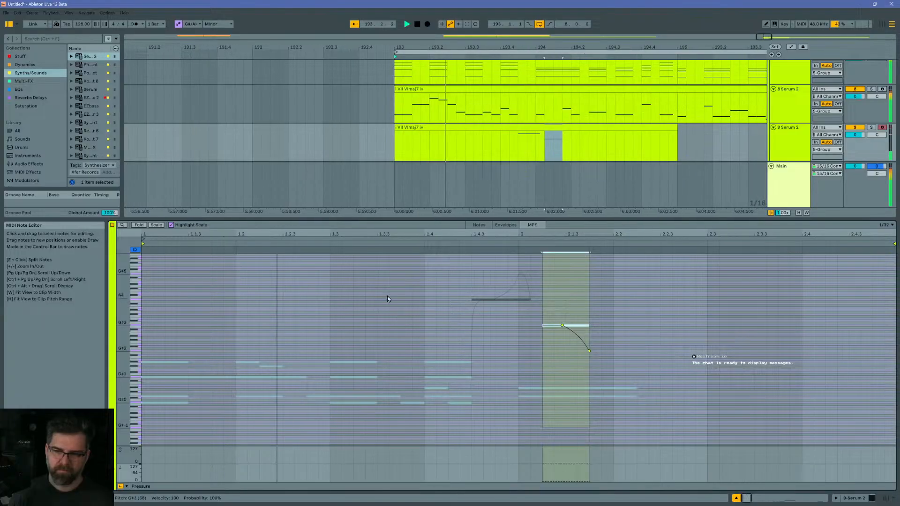
key("space")
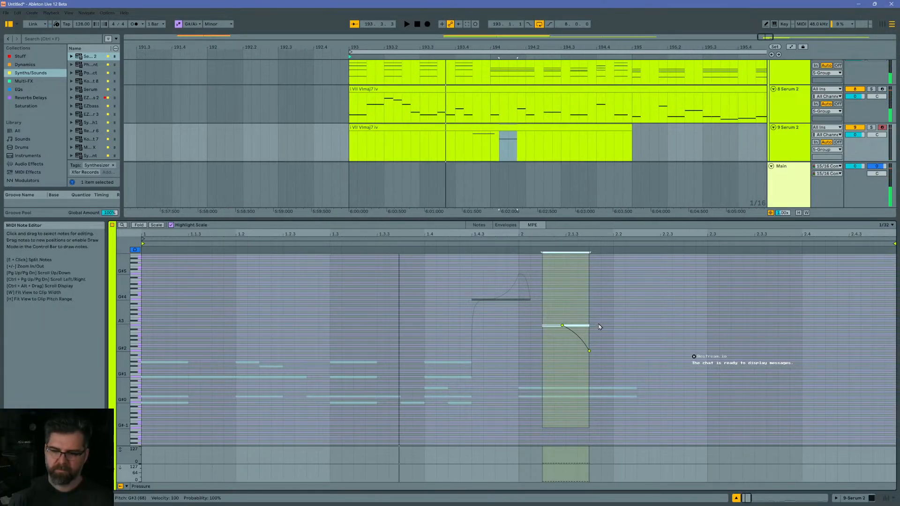
Step: Return the second bent note to G#4 and play the clip back
left_click_drag(588, 337, 574, 340)
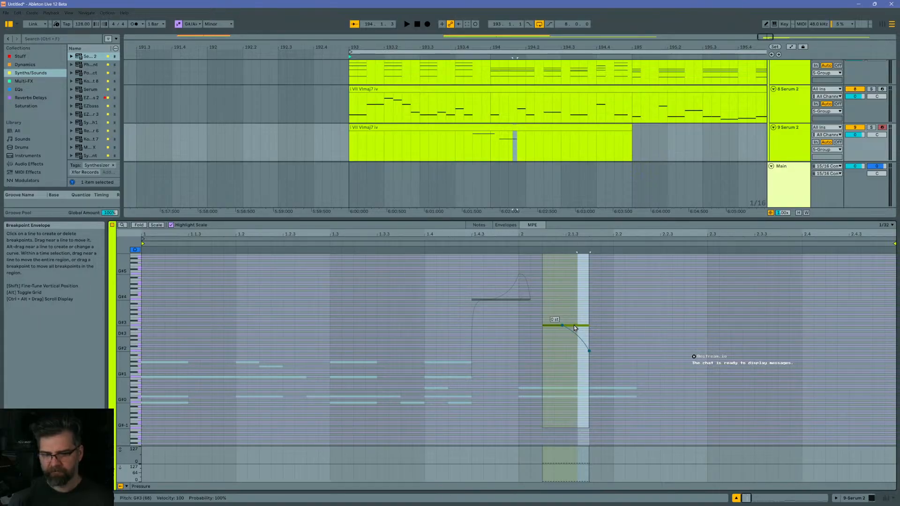
left_click(604, 327)
left_click(581, 327)
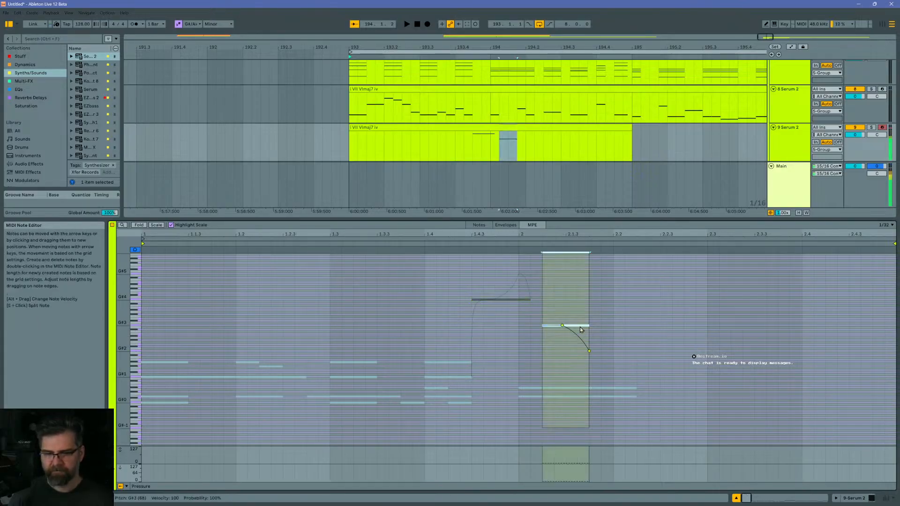
key("shift+Up")
key("space")
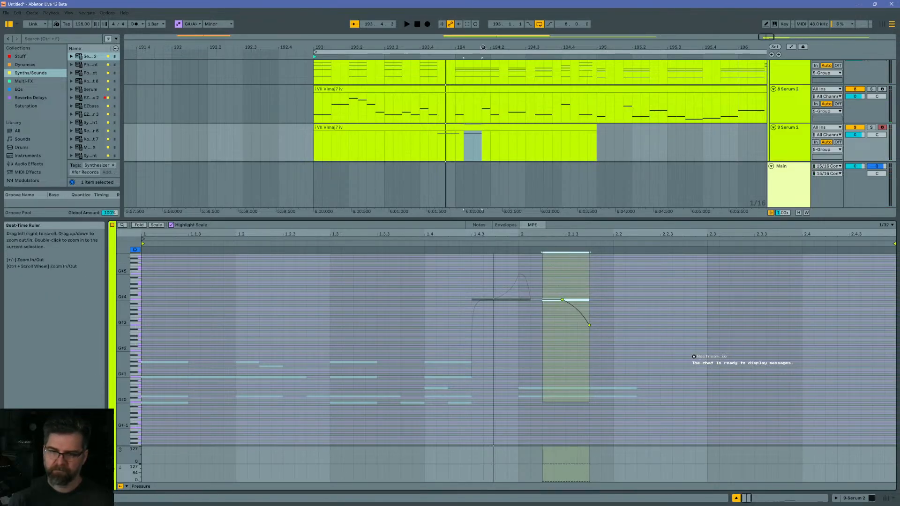
Step: Split the second G#4 note into eight 1/64 slices and play the stutter back from just before it
scroll(473, 102, "up", 5)
left_click(474, 158)
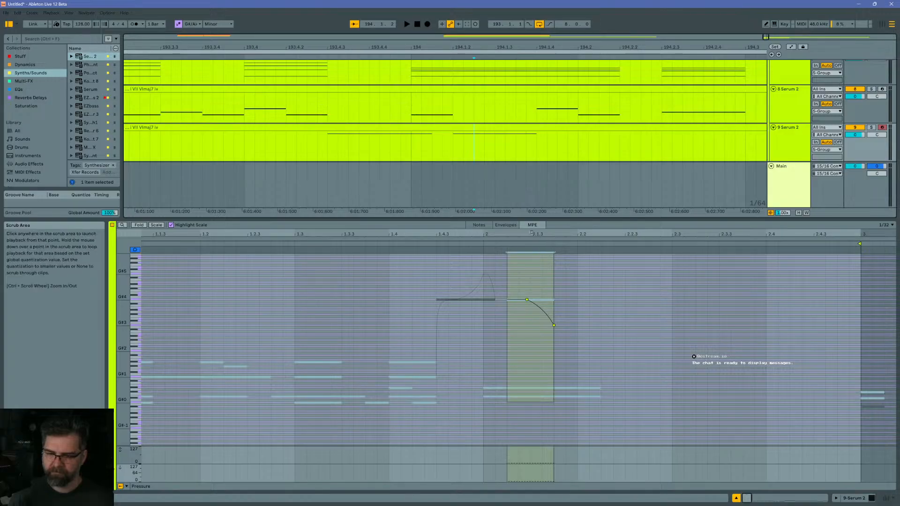
left_click(486, 226)
left_click(519, 289)
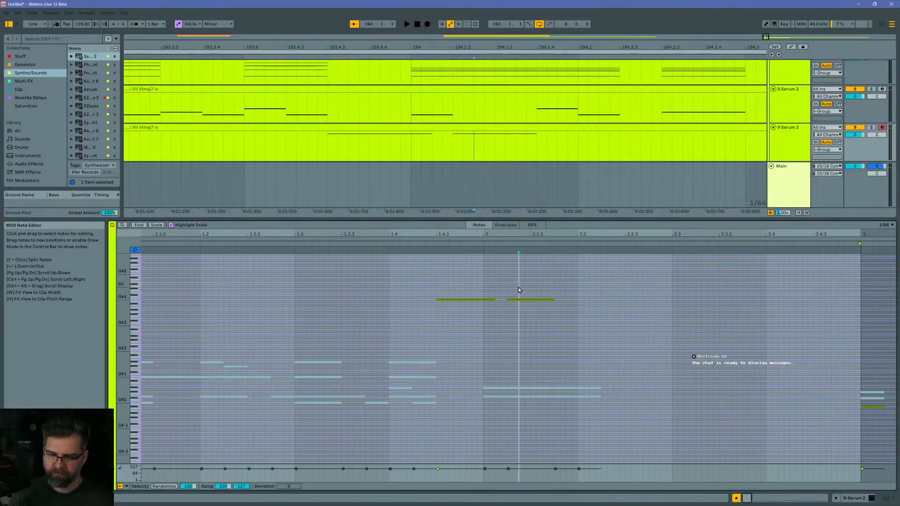
left_click(519, 299)
key("space")
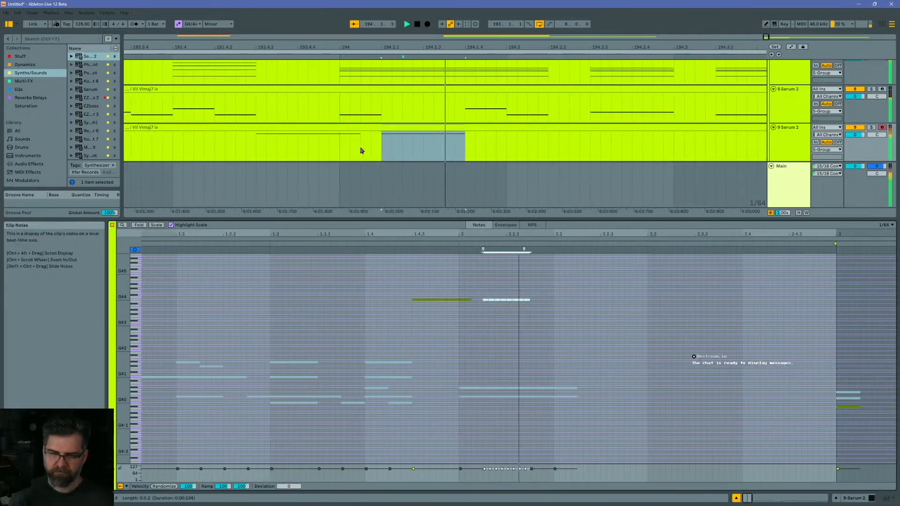
key("space")
left_click(348, 277)
key("space")
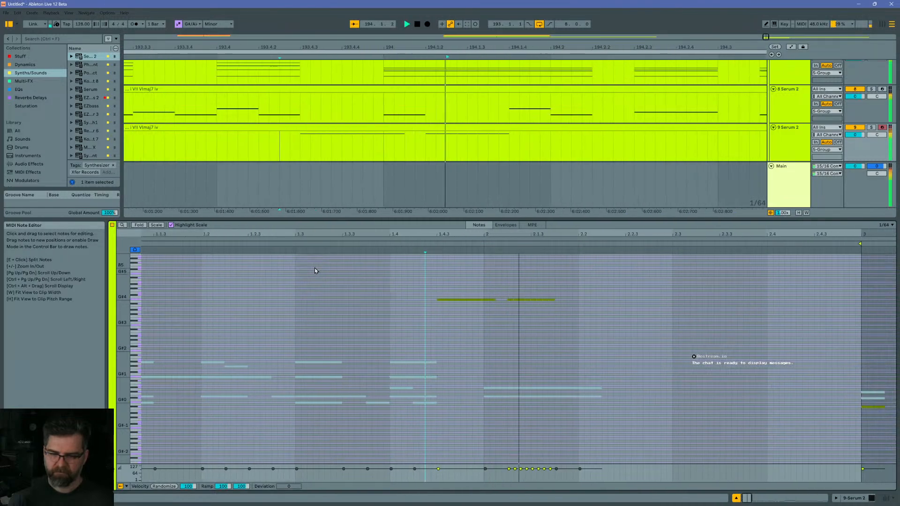
key("space")
Step: Shorten the G#4 slices so that gaps separate them, and play the phrase
left_click_drag(354, 291, 397, 311)
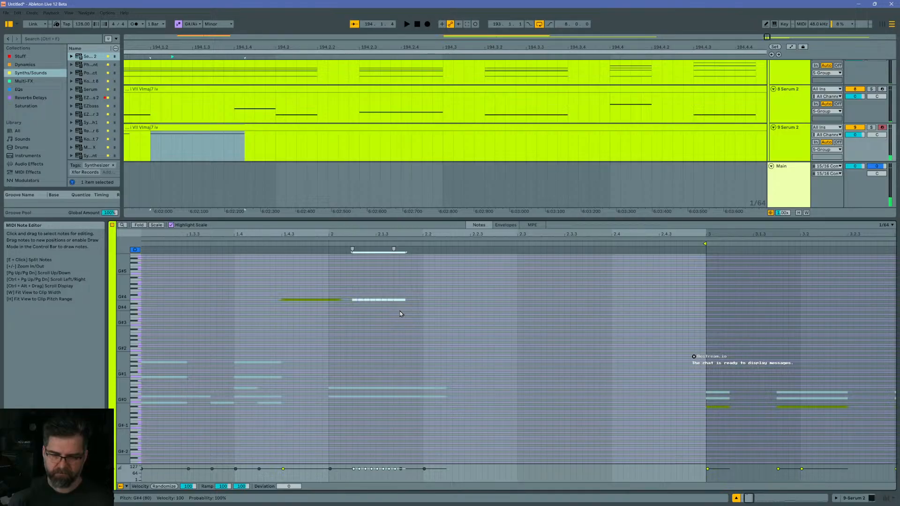
key("shift+Left")
key("space")
key("space")
left_click(304, 278)
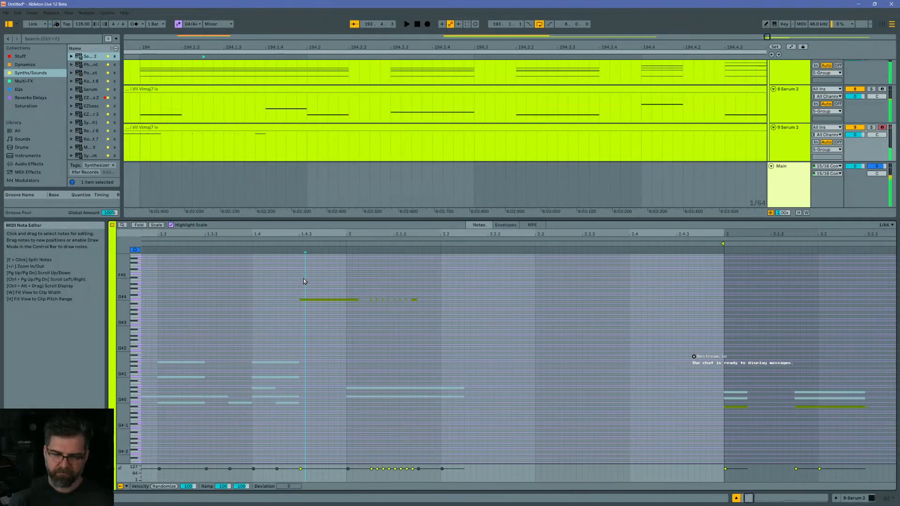
key("space")
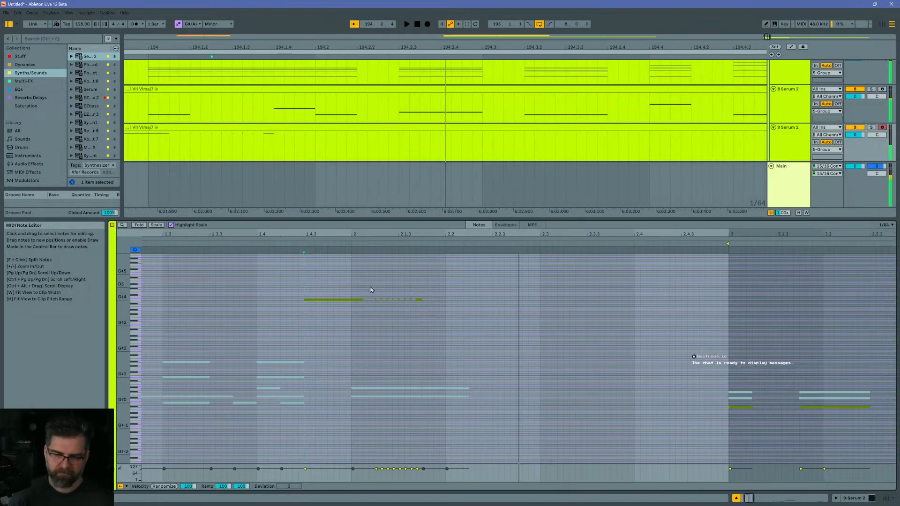
key("space")
Step: Lengthen the G#4 slices to about half of their spacing and play the stutter from several starting points
left_click_drag(370, 290, 430, 316)
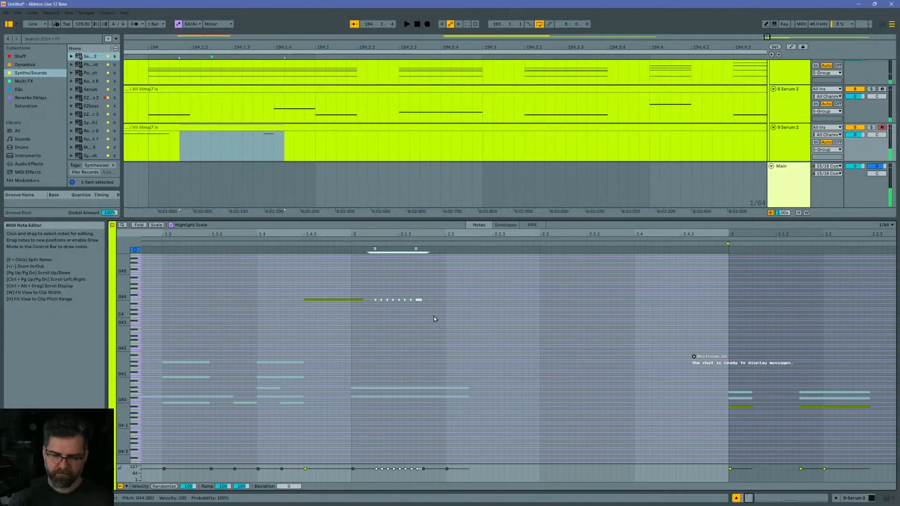
left_click_drag(399, 238, 357, 300)
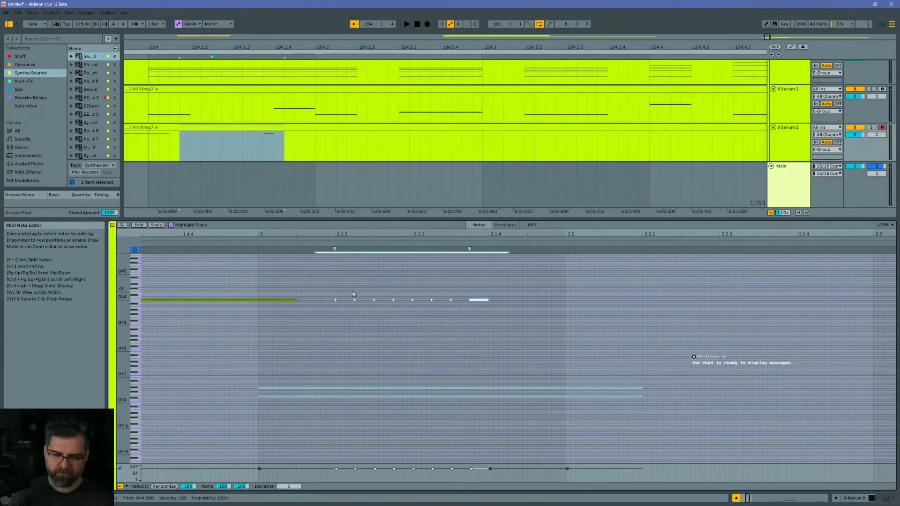
key("space")
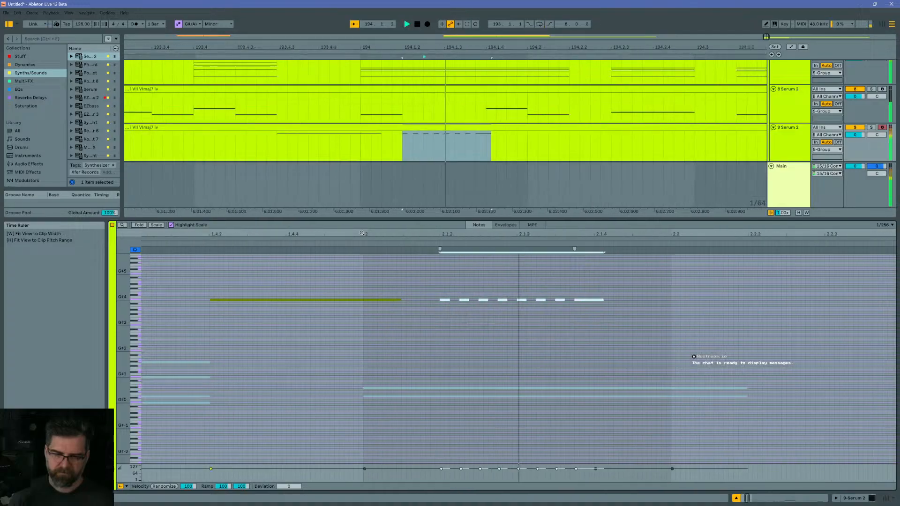
left_click_drag(362, 233, 580, 217)
key("space")
key("space")
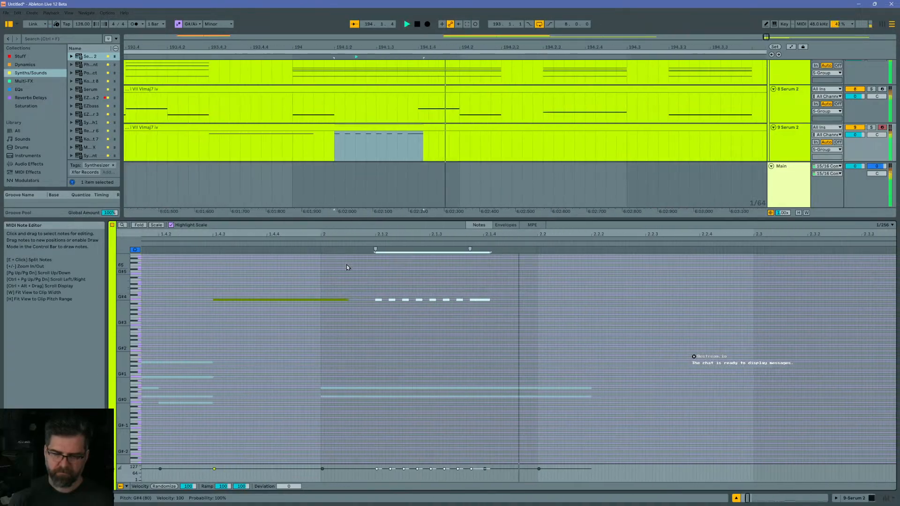
key("space")
left_click(250, 128)
key("space")
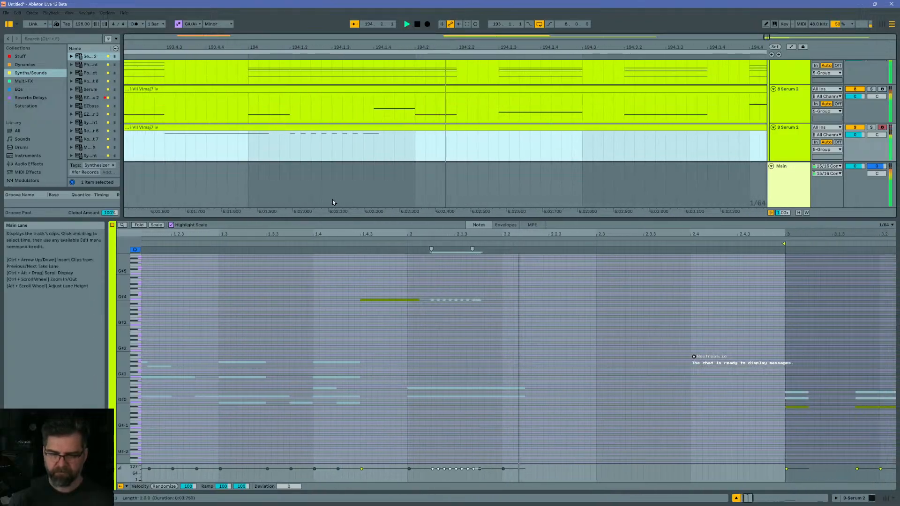
key("space")
key("space")
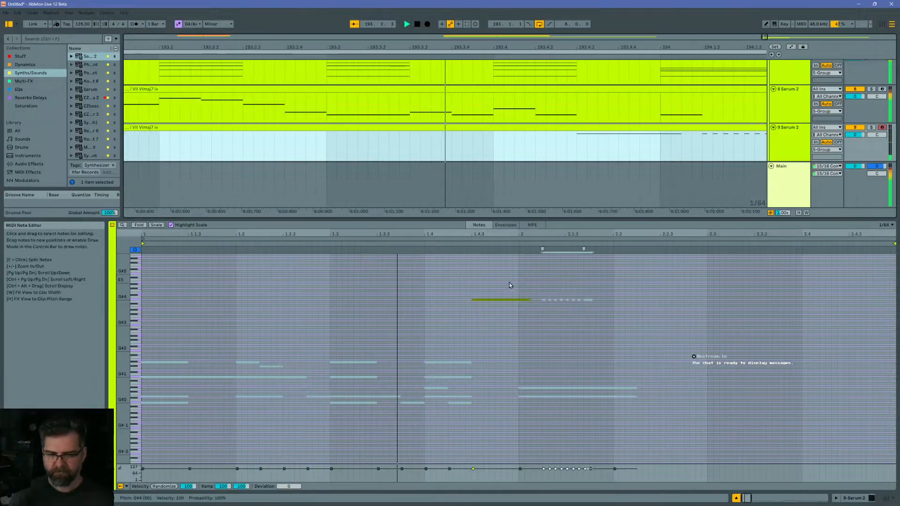
Step: Join the G#4 slices back into a single note and play the clip
left_click_drag(399, 281, 461, 316)
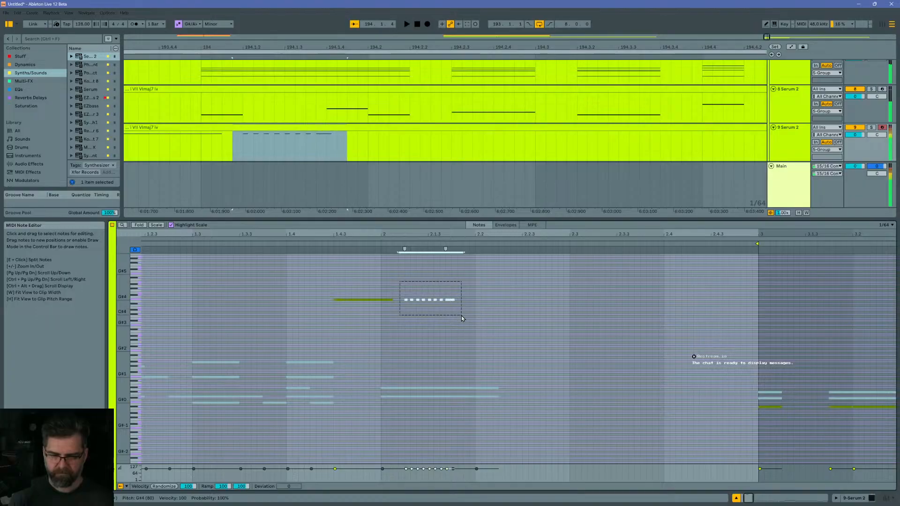
key("ctrl+j")
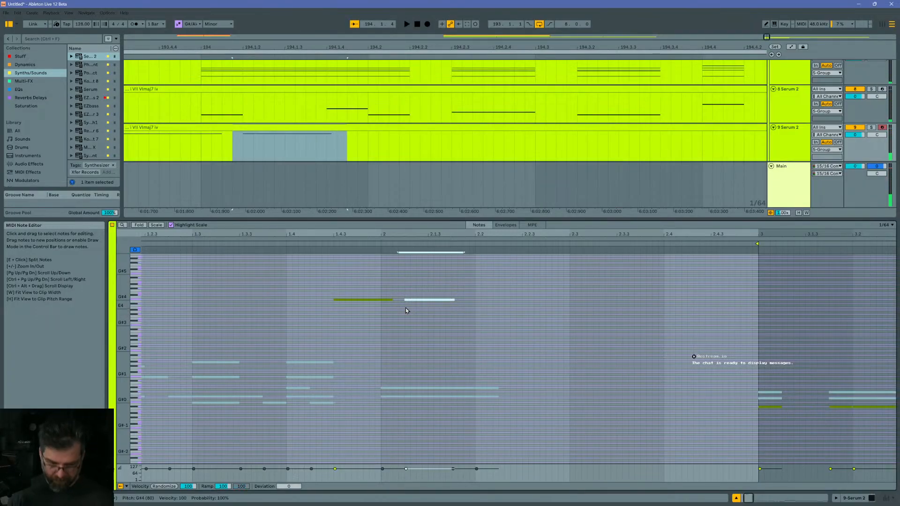
key("space")
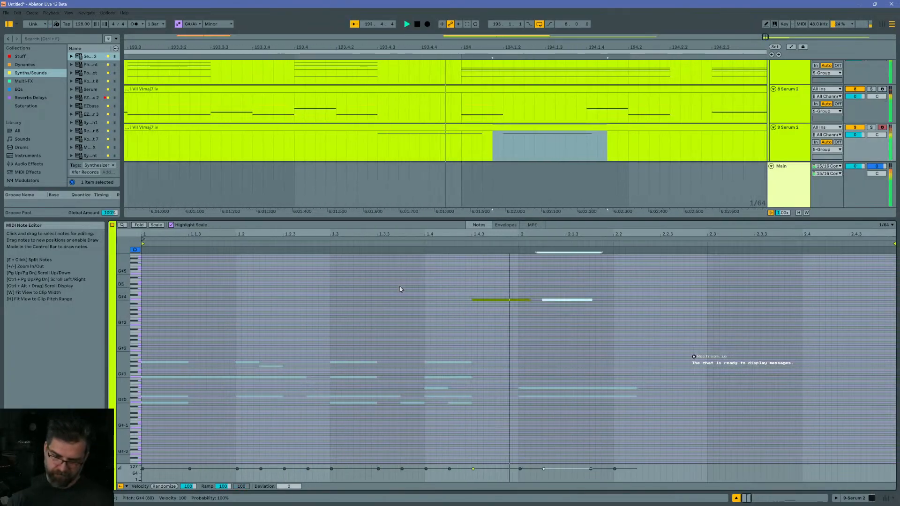
Step: Lower the first bent note from G#4 to G#3 and play the clip from its start
left_click_drag(353, 289, 322, 315)
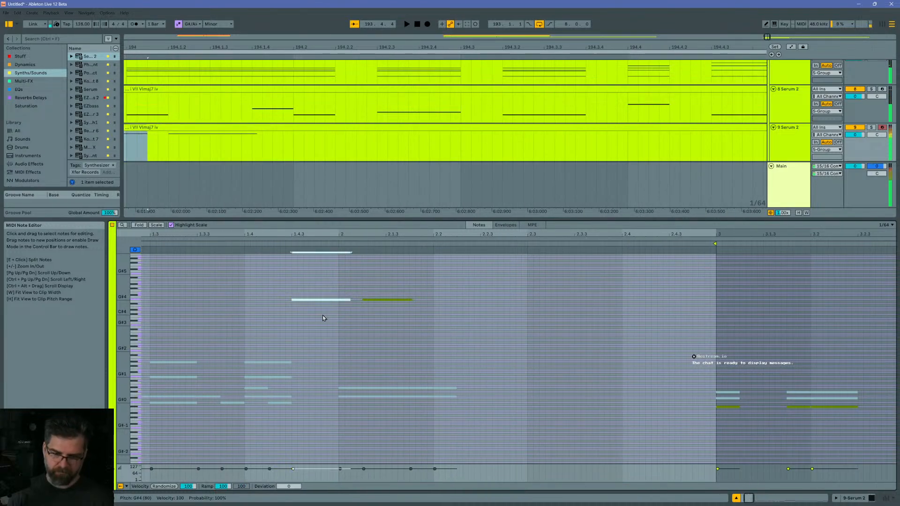
key("shift+Down")
key("space")
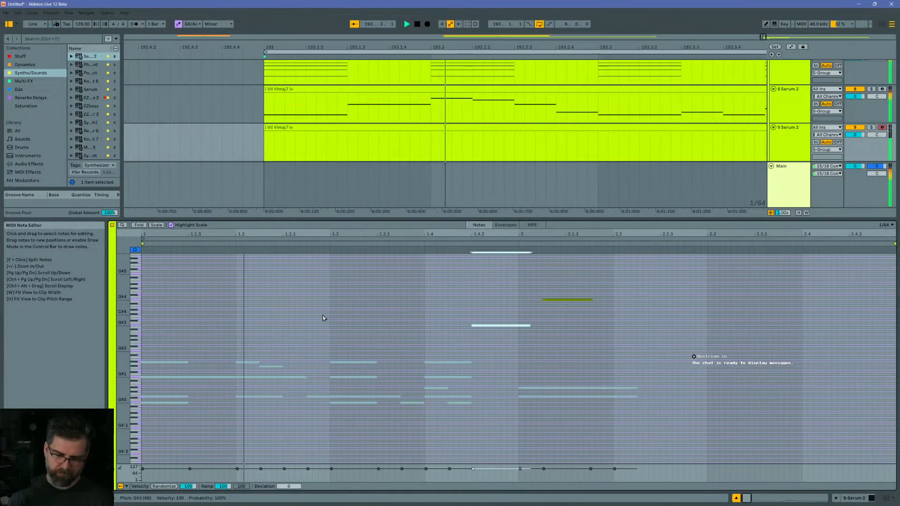
Step: Stop playback, try removing the G#3 note at 1.4.3, and restore it
key("space")
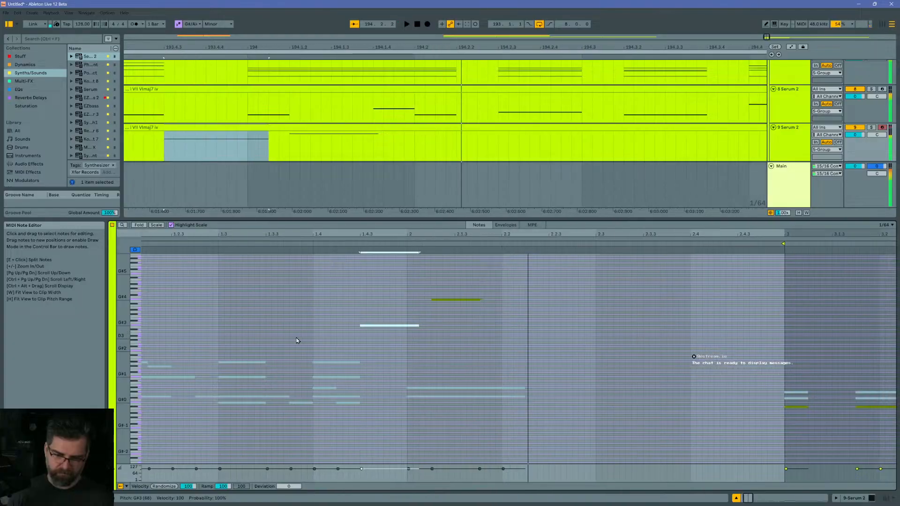
key("Delete")
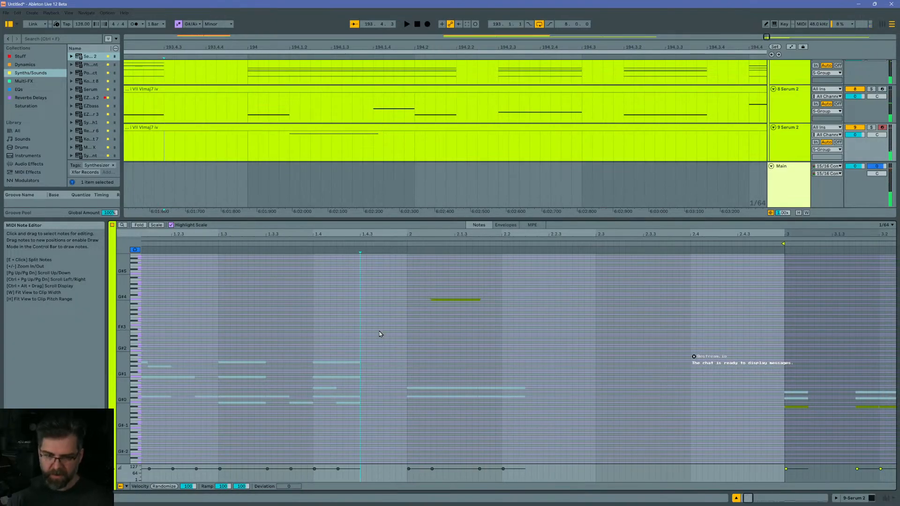
key("ctrl+z")
Step: Insert a MIDI track below 9 Serum 2 and move the clip section containing the bent G#3 note onto it
left_click_drag(268, 145, 165, 145)
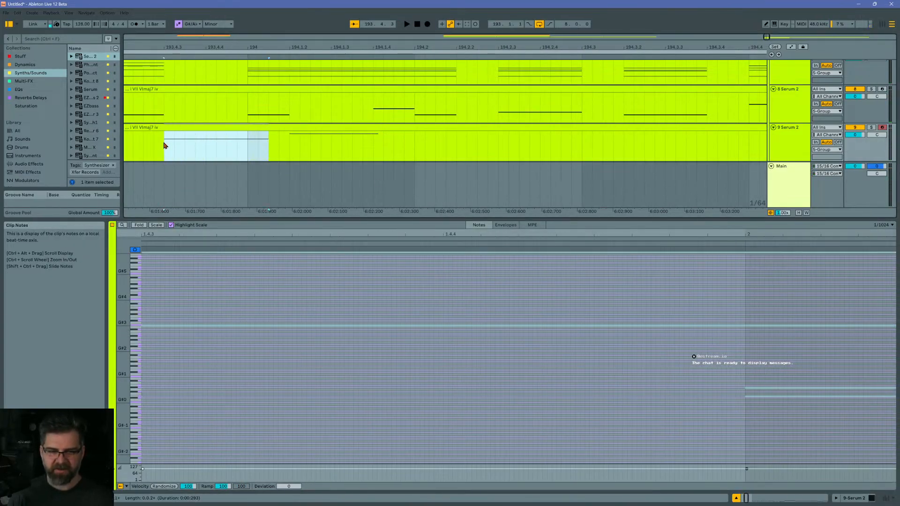
left_click(780, 156)
key("ctrl+shift+t")
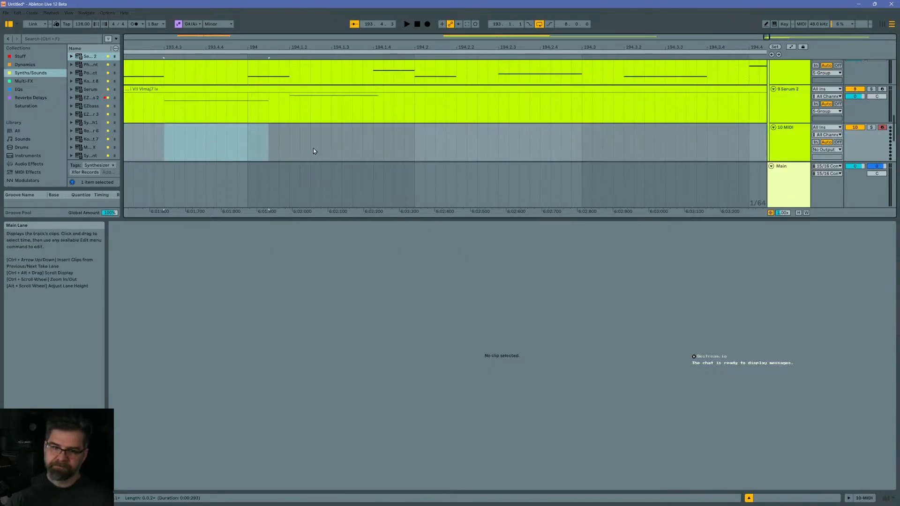
key("ctrl+v")
left_click_drag(167, 100, 271, 110)
key("Delete")
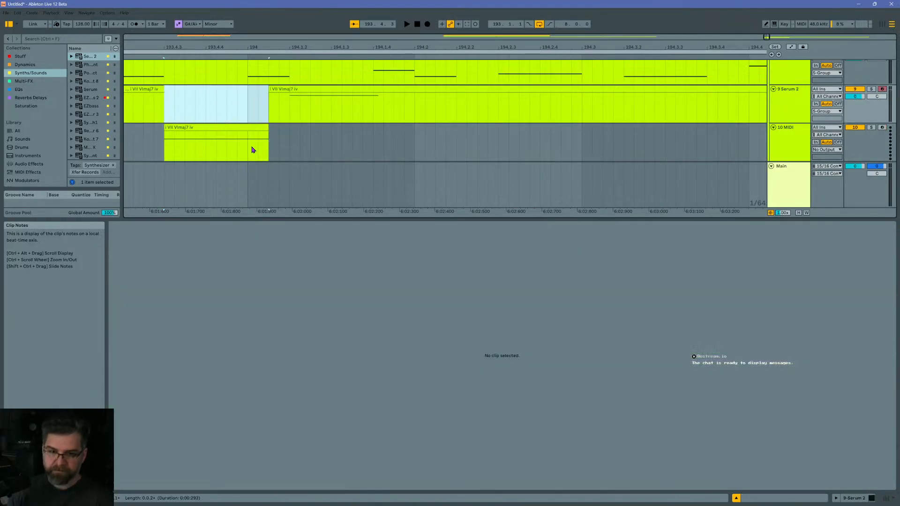
Step: Load Serum 2 onto the 10 MIDI track holding the moved G#3 clip section and open its preset browser
left_click(211, 137)
left_click(776, 148)
key("ctrl+shift+t")
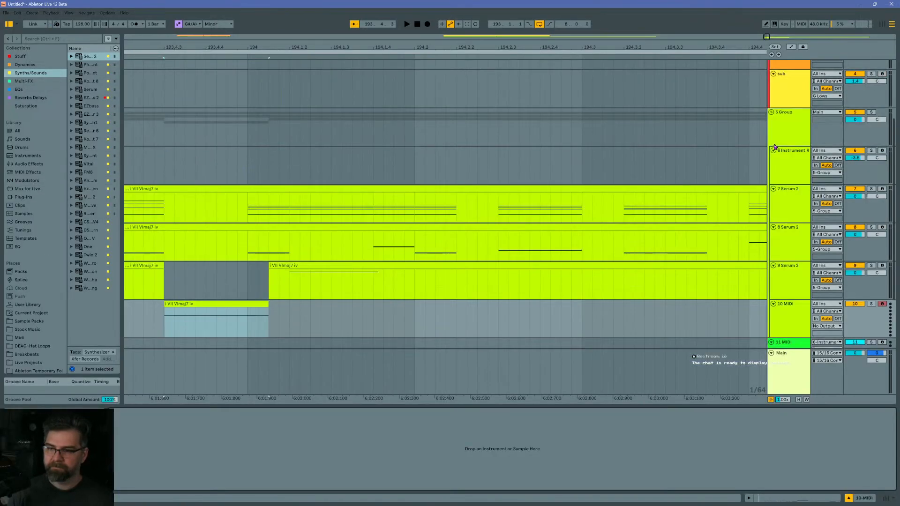
left_click(15, 72)
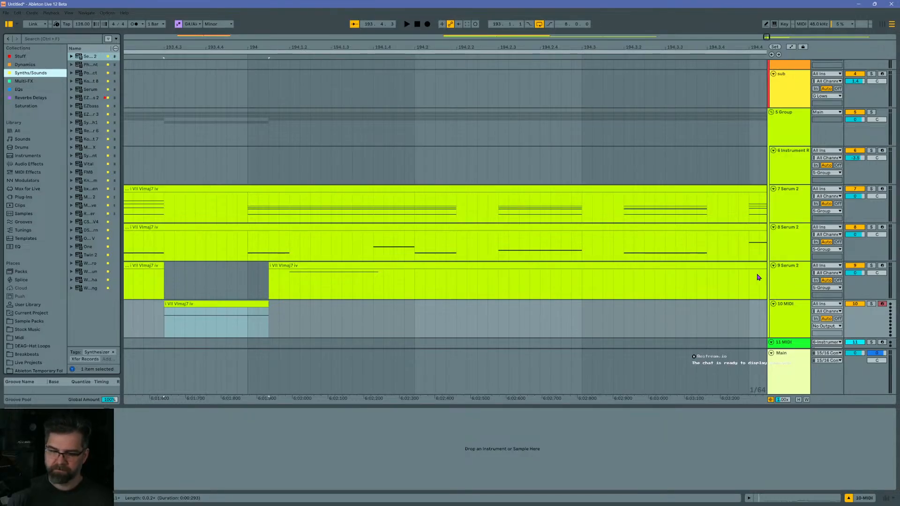
double_click(80, 58)
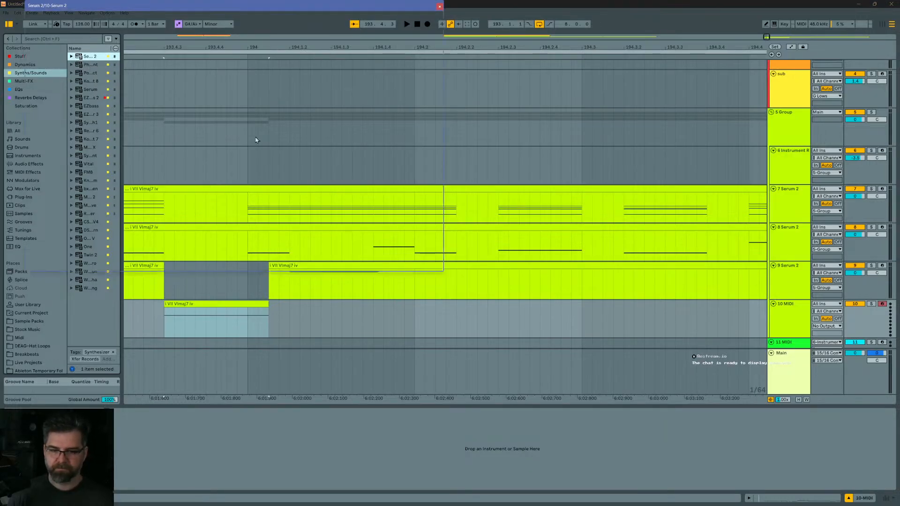
left_click(380, 19)
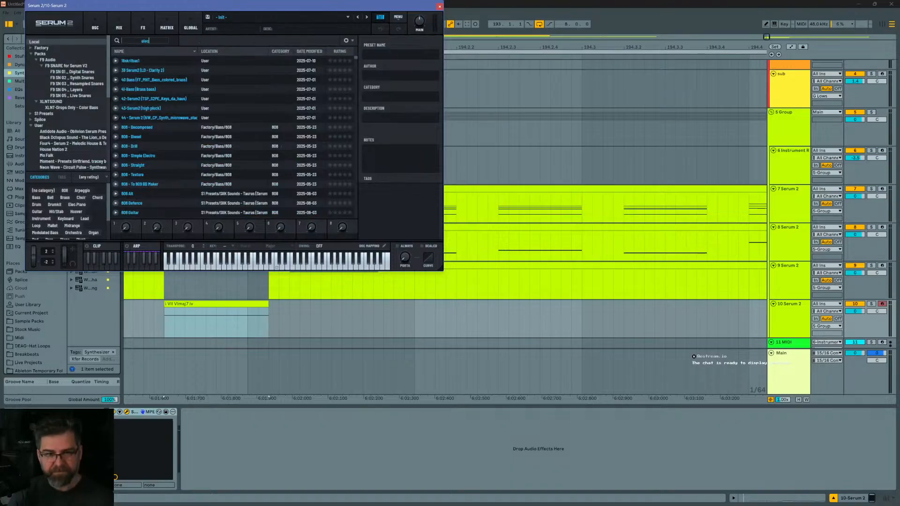
Step: Search the Serum 2 presets for "electro", load BS - Alternate Electro, and play the section with it
left_click(145, 42)
type("electro")
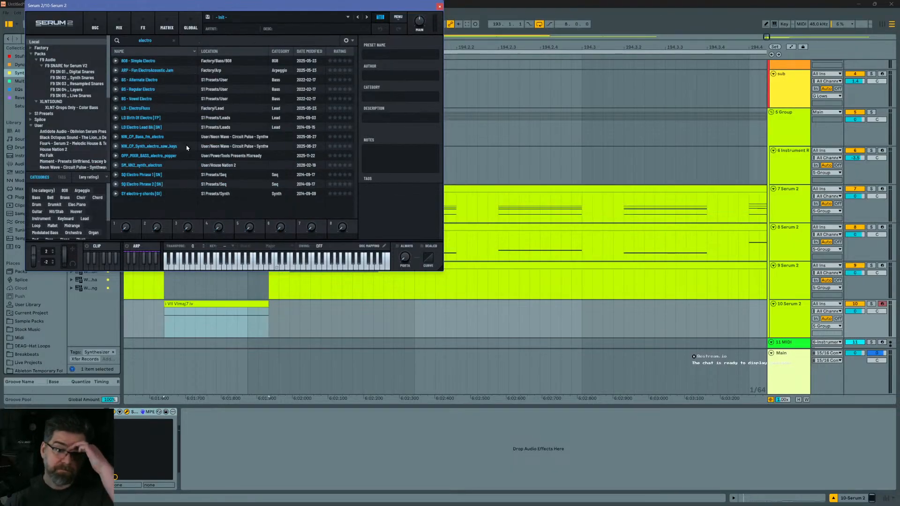
left_click(141, 82)
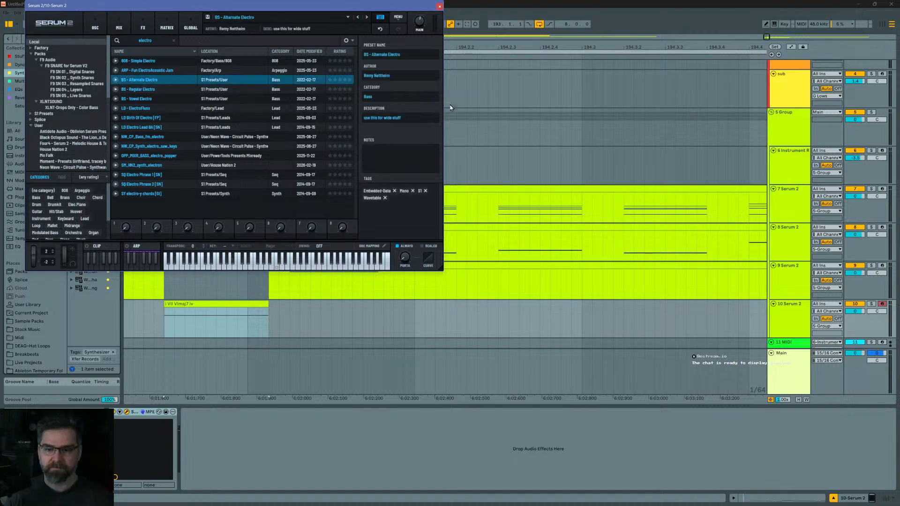
key("space")
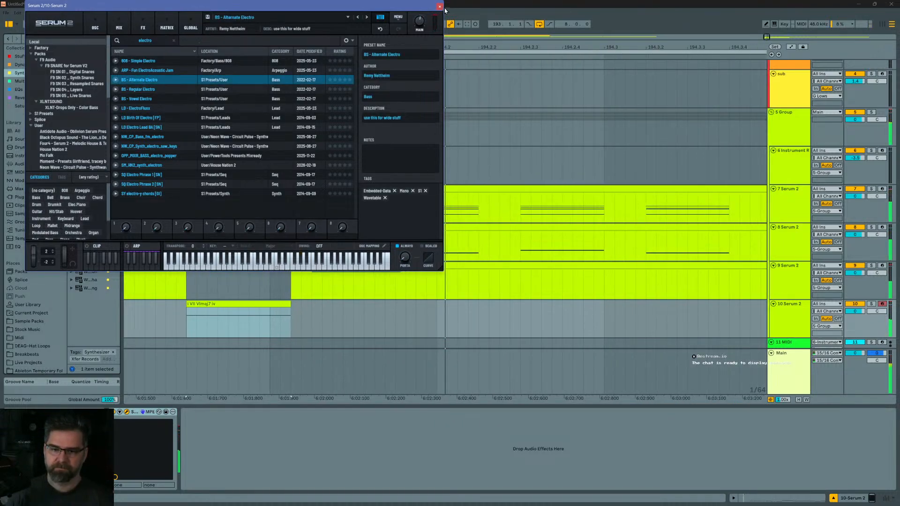
left_click(440, 6)
Step: Play the arrangement from bar 193 to hear the new accent track with the other Serum 2 parts
left_click_drag(349, 47, 368, 10)
left_click(318, 252)
key("space")
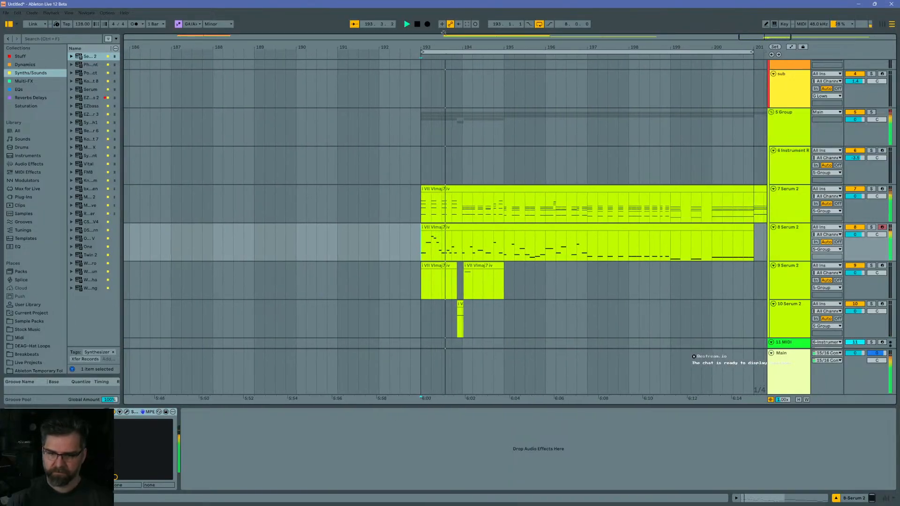
left_click_drag(450, 47, 451, 84)
key("space")
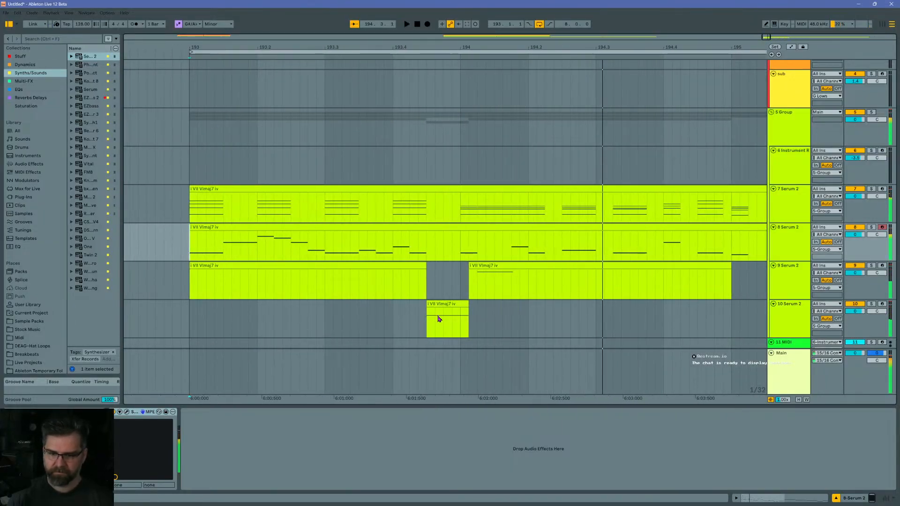
Step: Shorten the G#3 note in the 10 Serum 2 clip and add a shorter duplicate just after it
double_click(428, 315)
left_click_drag(409, 291, 406, 348)
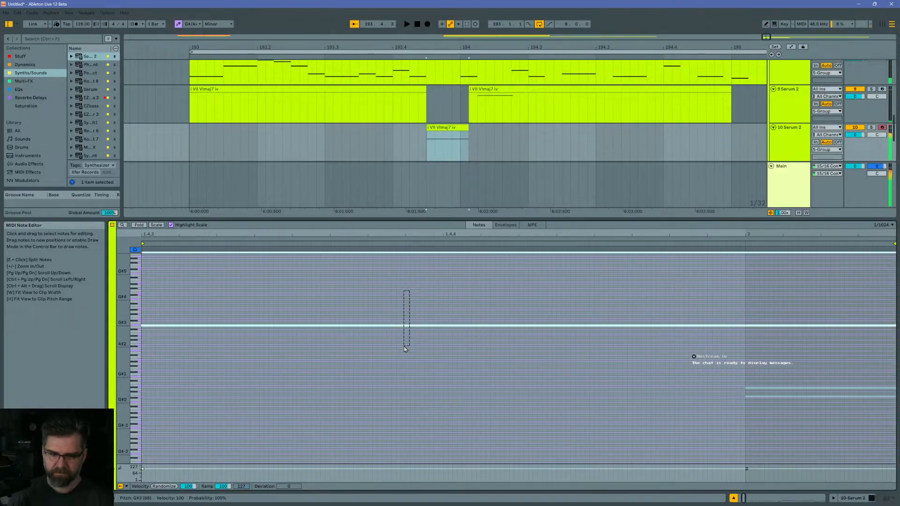
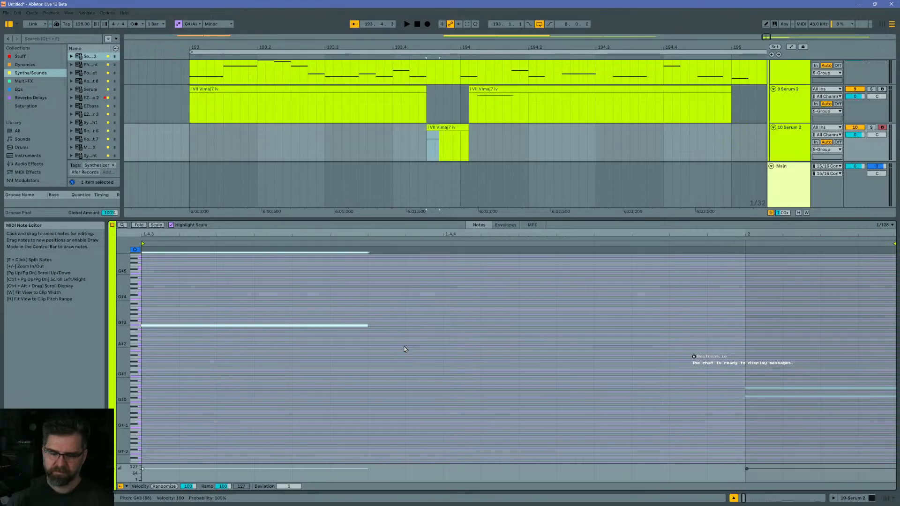
key("ctrl+d")
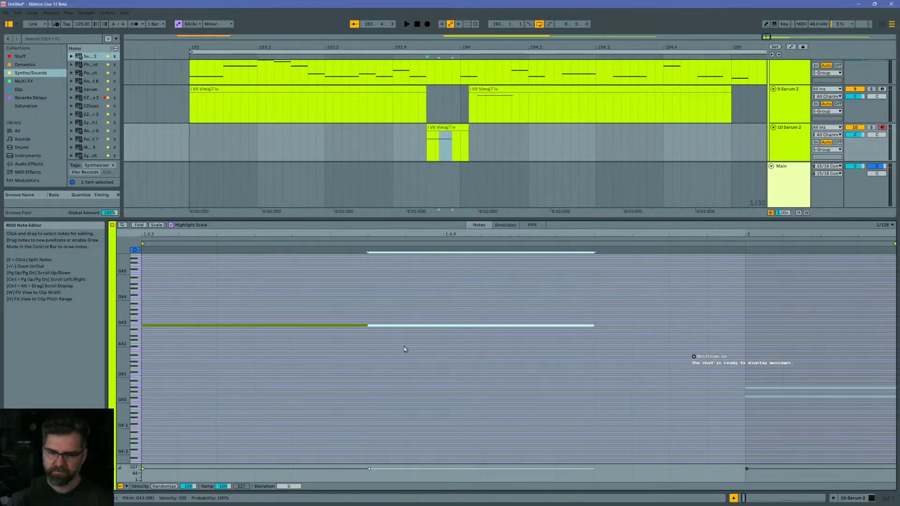
key("Right")
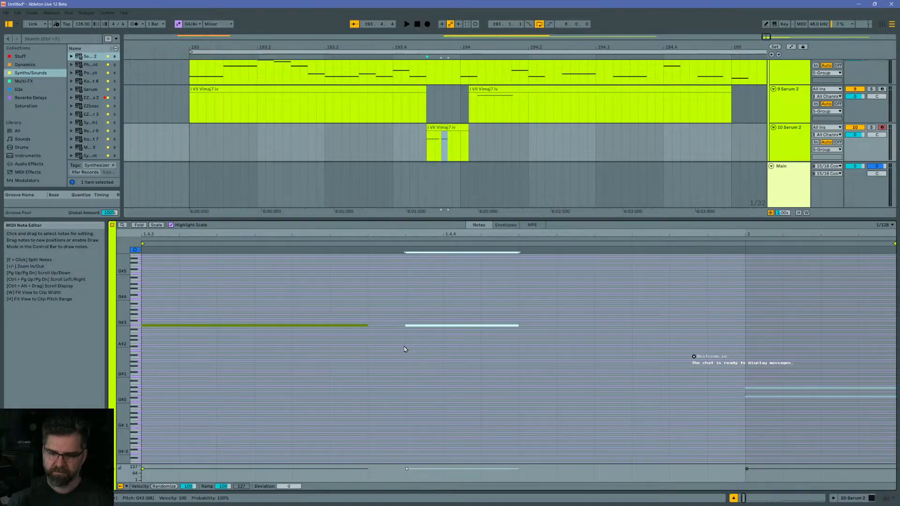
Step: Duplicate both G#3 notes, compress the four-note pattern to end at bar 2, and play it
left_click_drag(461, 298, 320, 369)
key("ctrl+d")
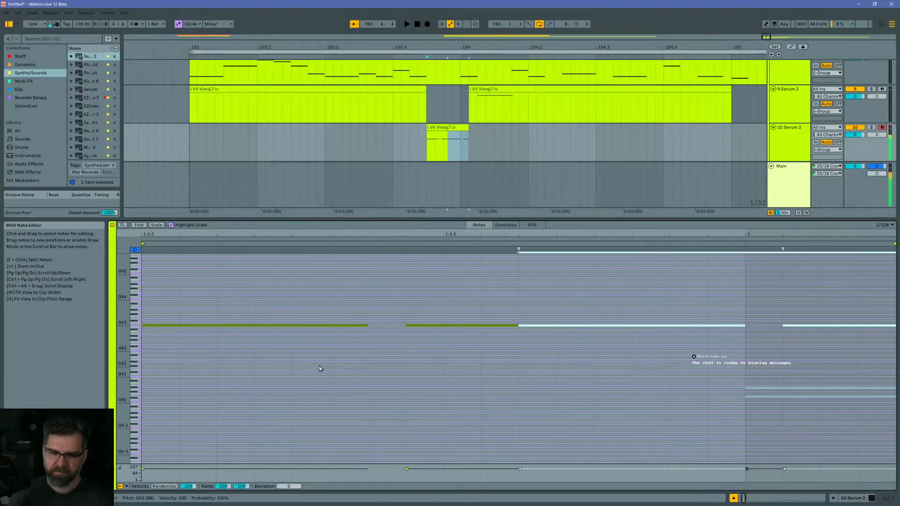
left_click_drag(560, 235, 558, 213)
mouse_move(697, 284)
left_mouse_down()
mouse_move(559, 344)
mouse_move(446, 352)
left_mouse_up()
left_click_drag(660, 250, 609, 253)
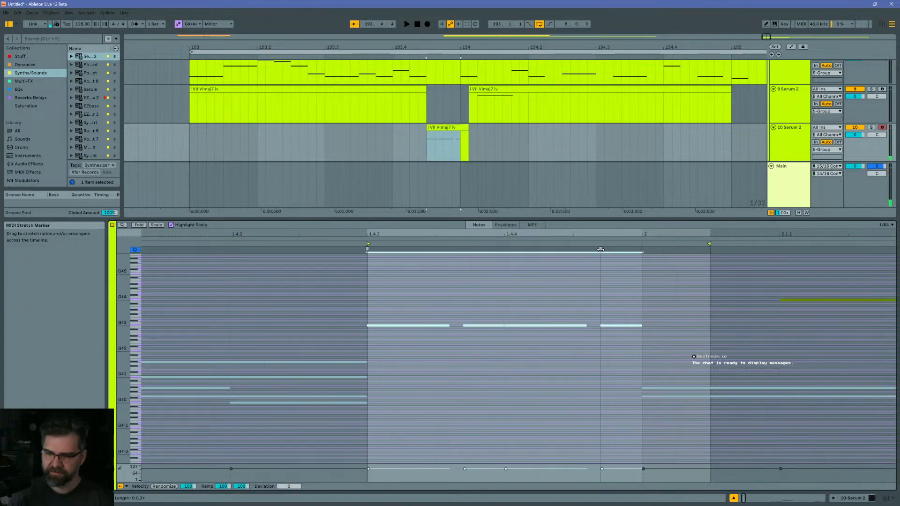
key("space")
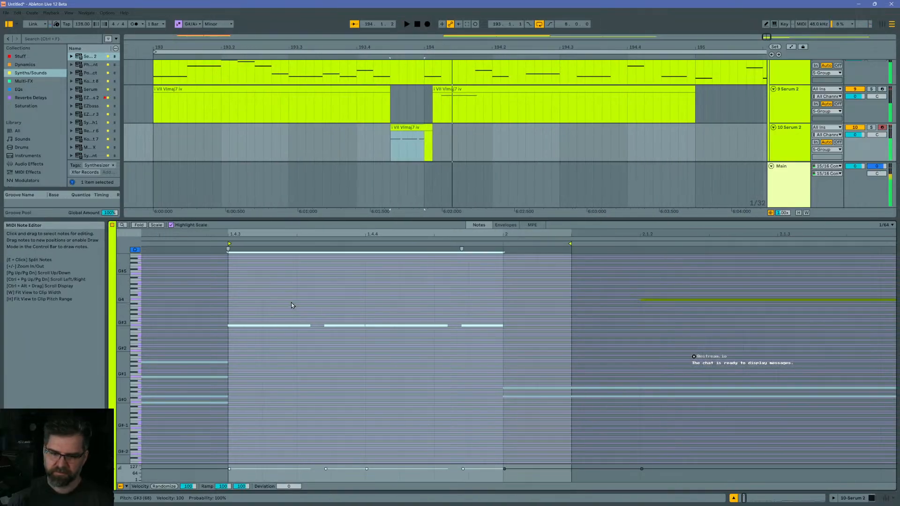
Step: Reverse the order of the four G#3 notes in the 10 Serum 2 clip and play it
left_click_drag(291, 303, 298, 343)
left_click_drag(329, 310, 340, 335)
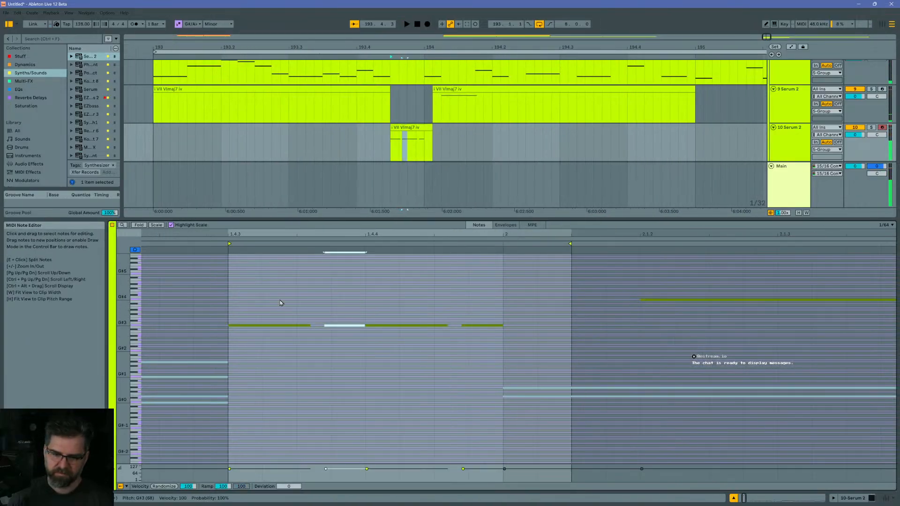
left_click_drag(280, 302, 478, 344)
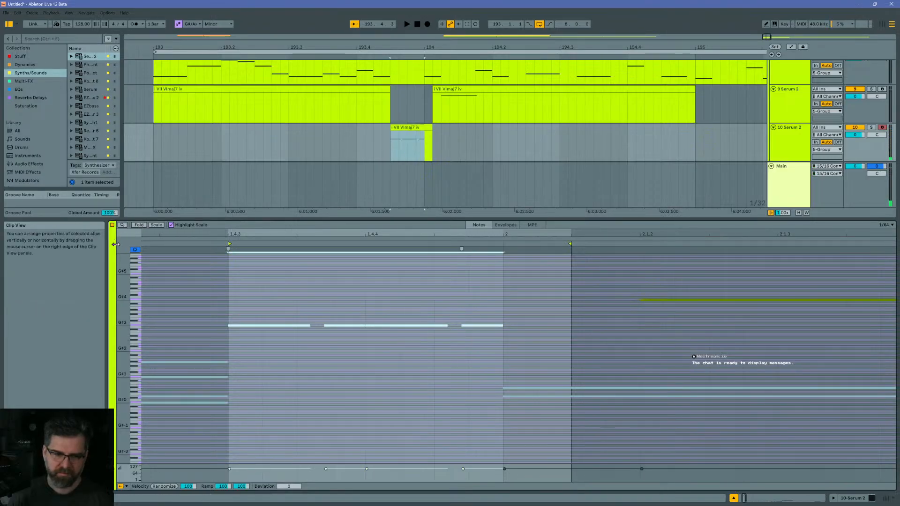
left_click_drag(116, 244, 197, 247)
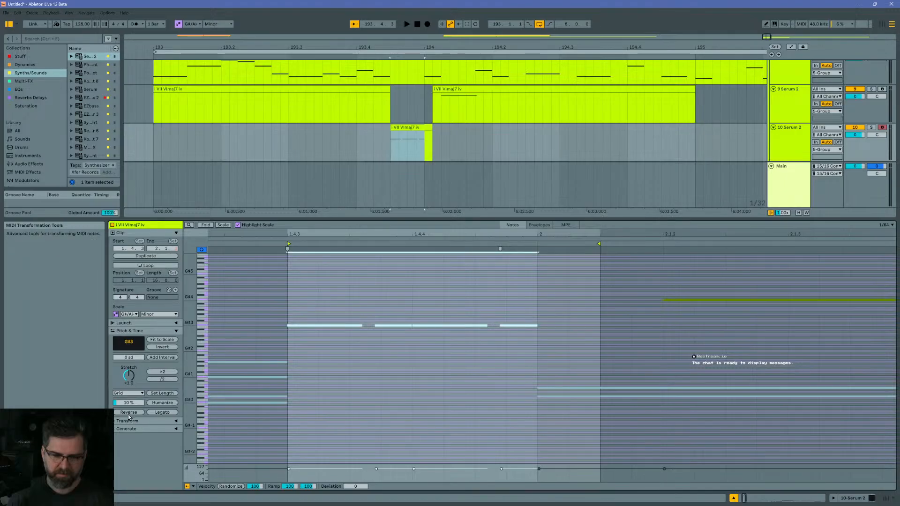
left_click(173, 401)
key("space")
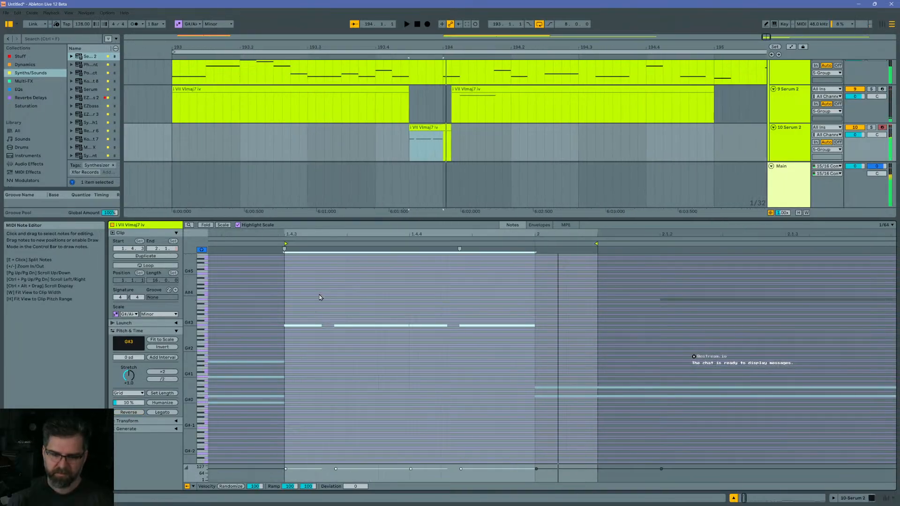
Step: Shorten all four G#3 notes together to leave gaps between them and play the clip
left_click_drag(315, 293, 518, 369)
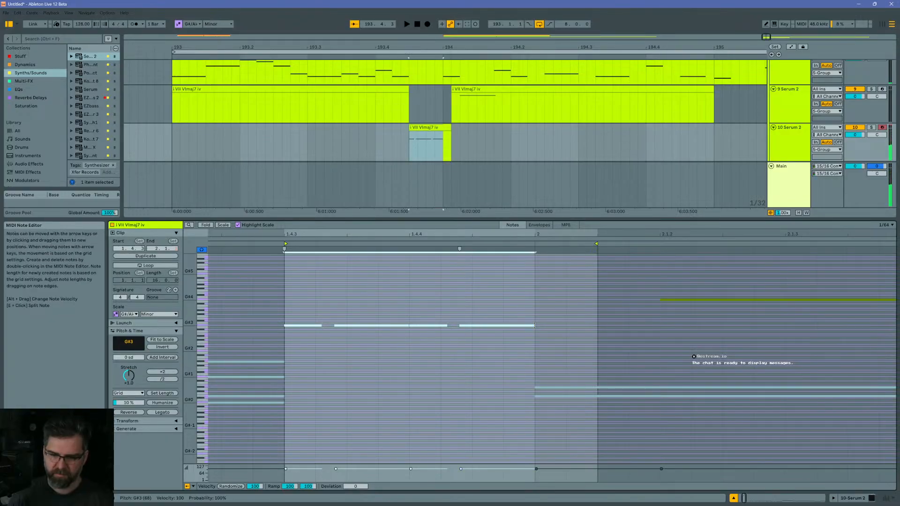
mouse_move(525, 325)
left_mouse_down()
mouse_move(535, 324)
mouse_move(526, 325)
left_mouse_up()
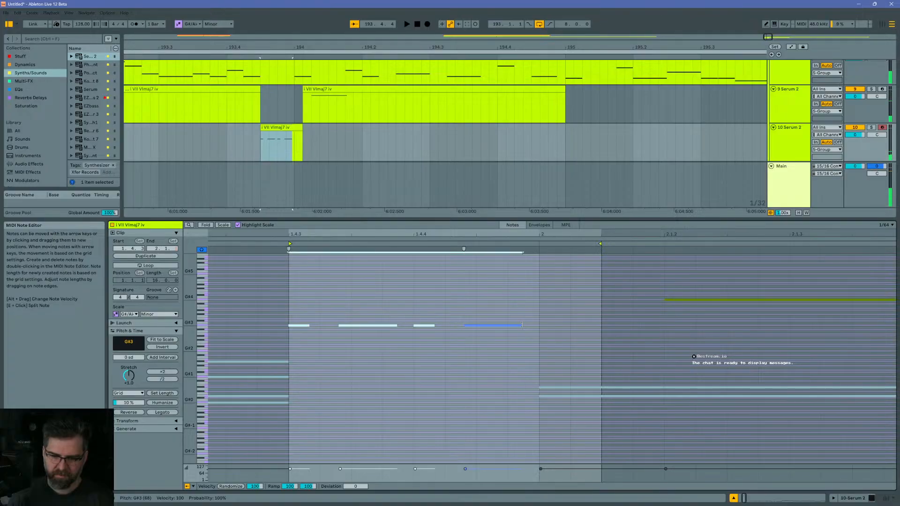
key("space")
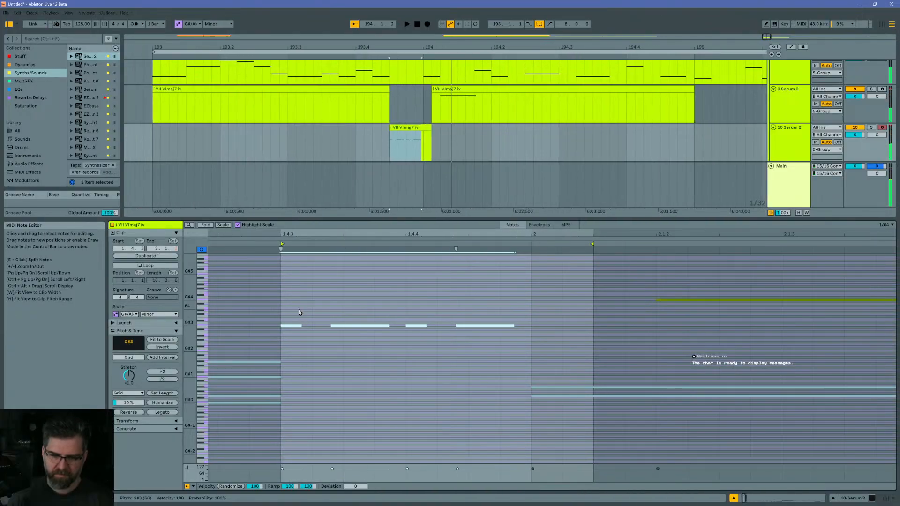
Step: Nudge the second G#3 note slightly later and the last two G#3 notes 1/64 later
left_click(339, 316)
key("Right")
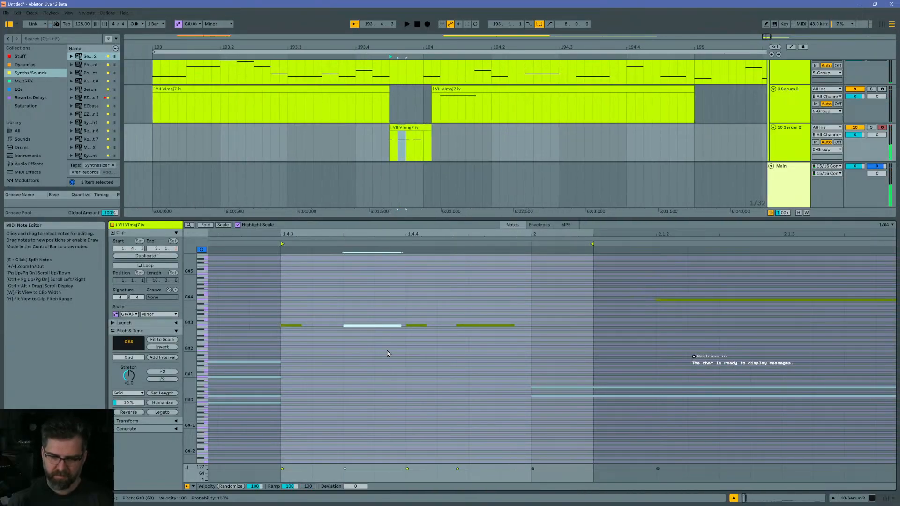
key("space")
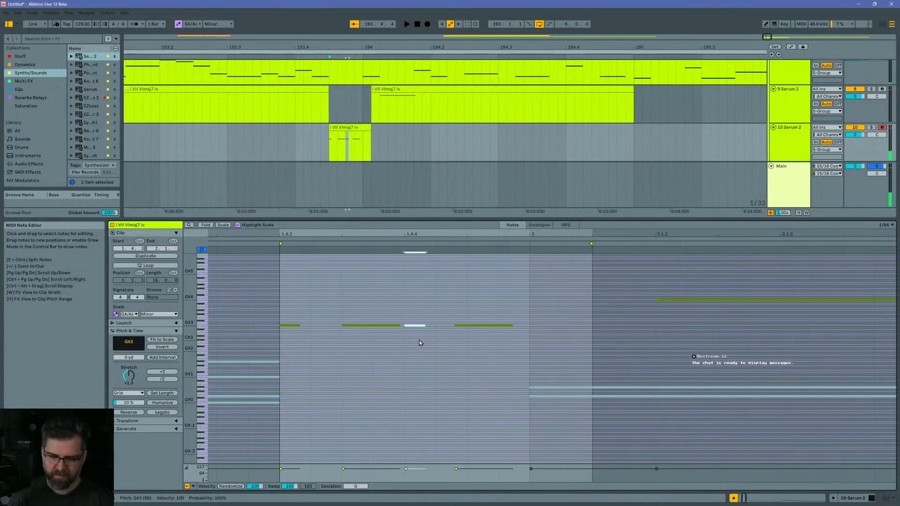
left_click_drag(416, 311, 476, 349)
key("Right")
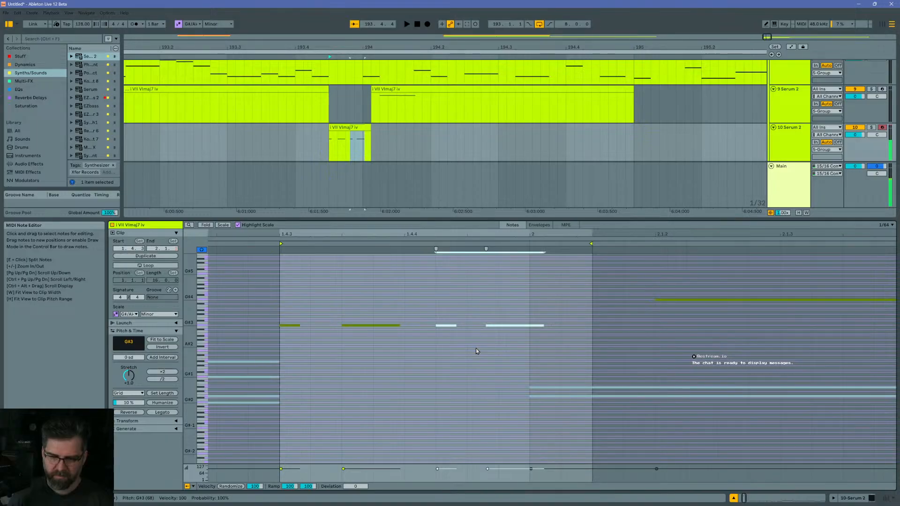
Step: Trim the last G#3 note to end at bar 2 and play the section
left_click(550, 325)
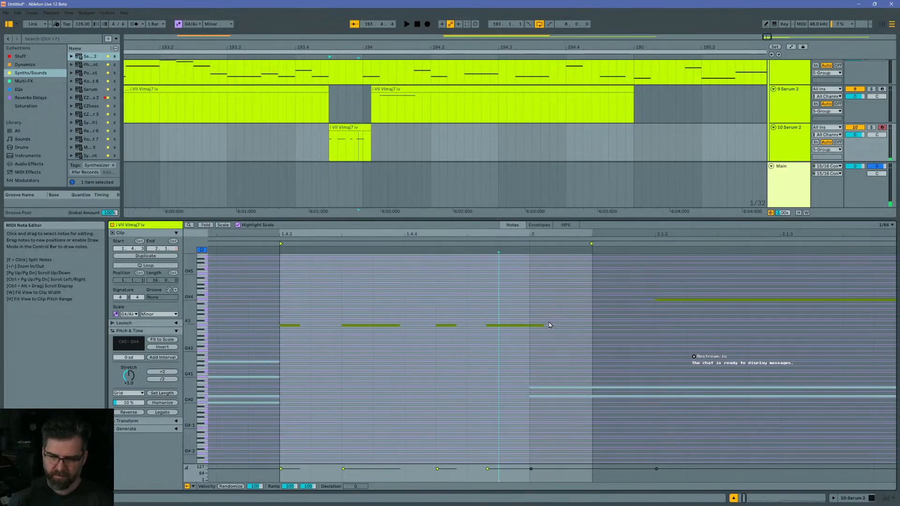
left_click_drag(543, 325, 531, 325)
key("space")
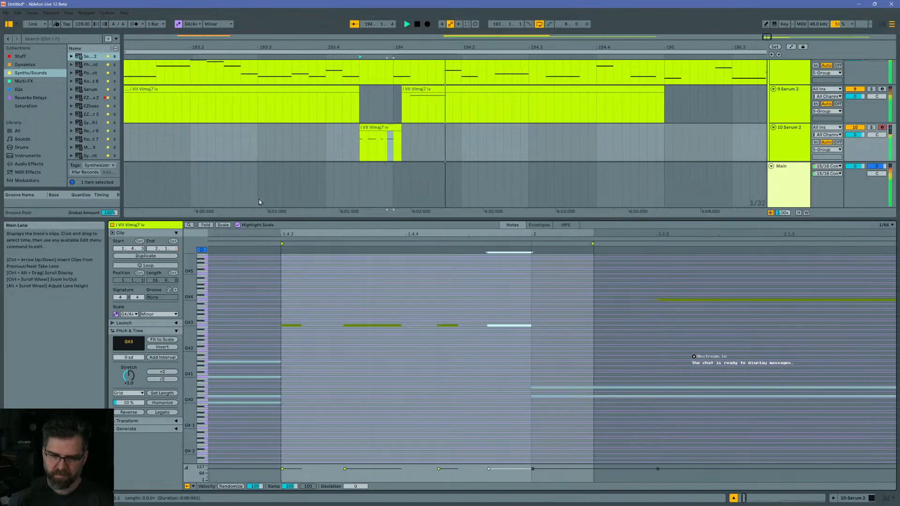
key("space")
Step: Lengthen the first G#3 note, make the second one start later, and play the clip
left_click(406, 127)
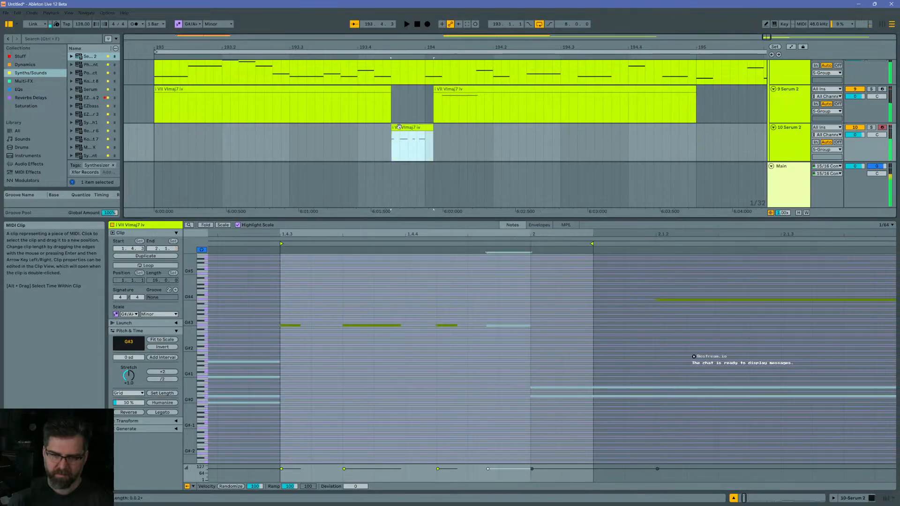
left_click(301, 329)
left_click(300, 325)
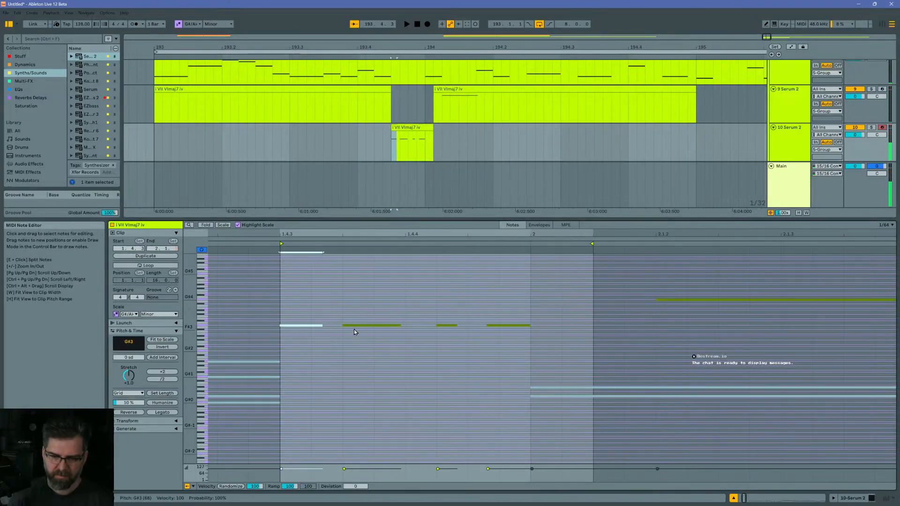
left_click_drag(344, 325, 379, 326)
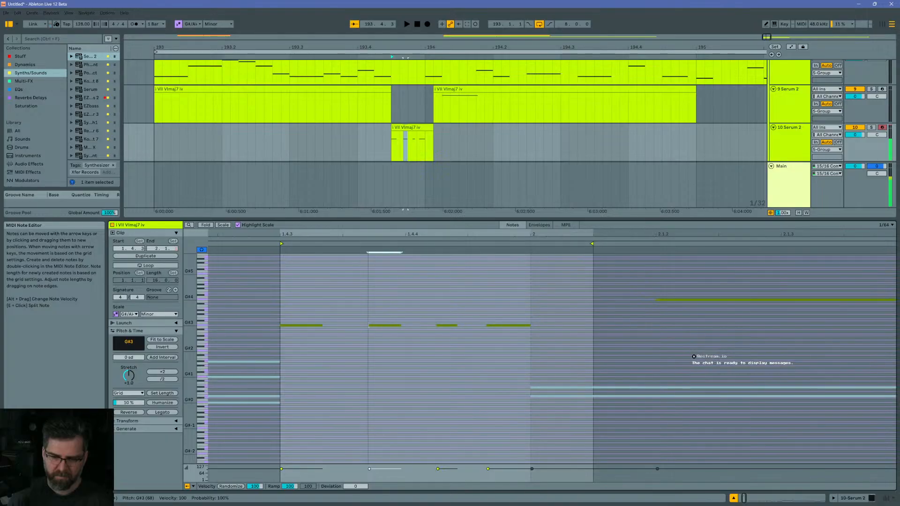
key("space")
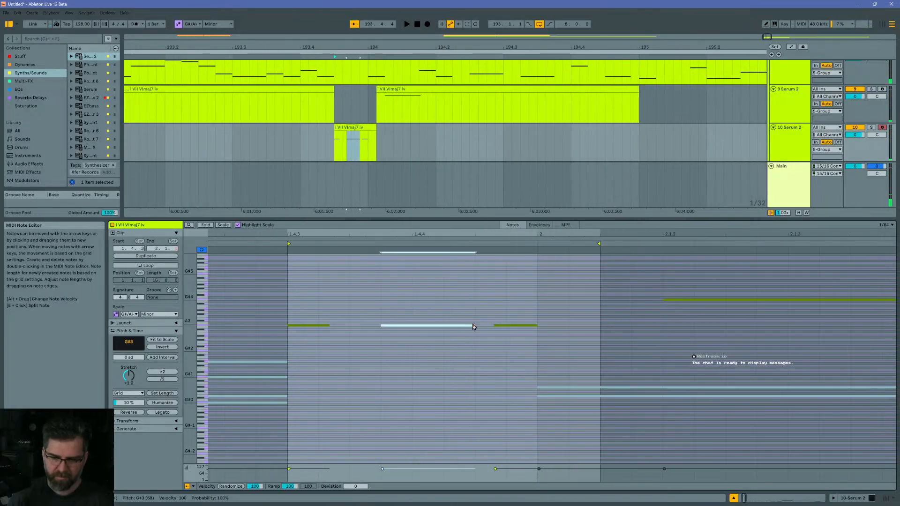
Step: Play the clip, try the middle G#3 note at G#4, and lower it to G#2
key("space")
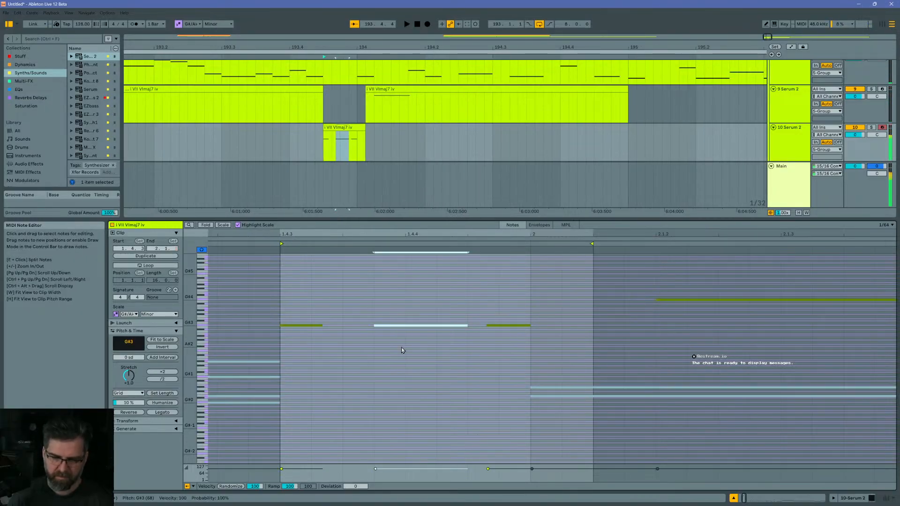
key("space")
key("shift+Up")
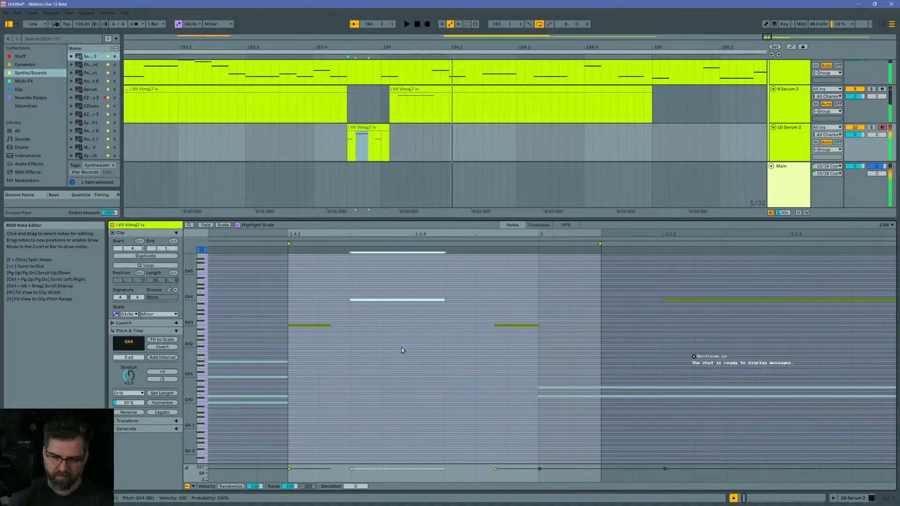
key("shift+Down")
key("shift+Down")
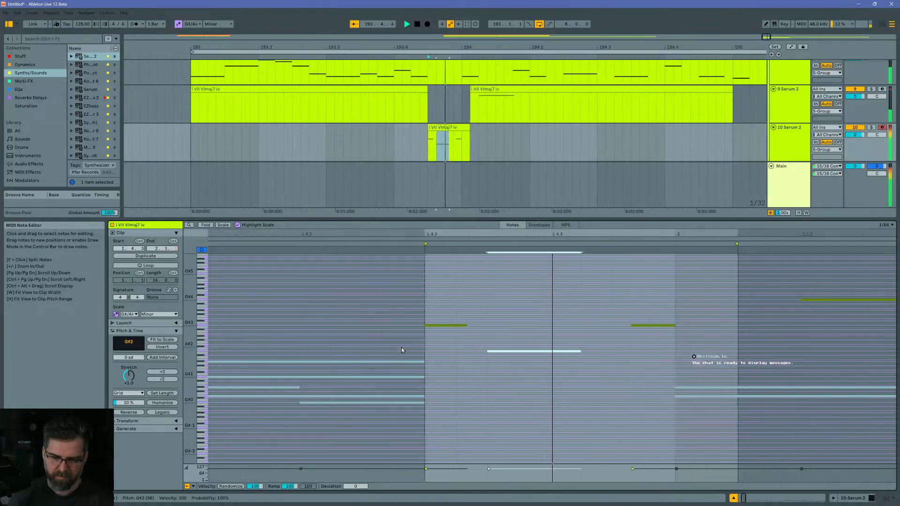
Step: Raise the middle note of the 10 Serum 2 clip to G#5, lower it to G#4, and play the section
key("shift+Up")
key("shift+Up")
key("shift+Up")
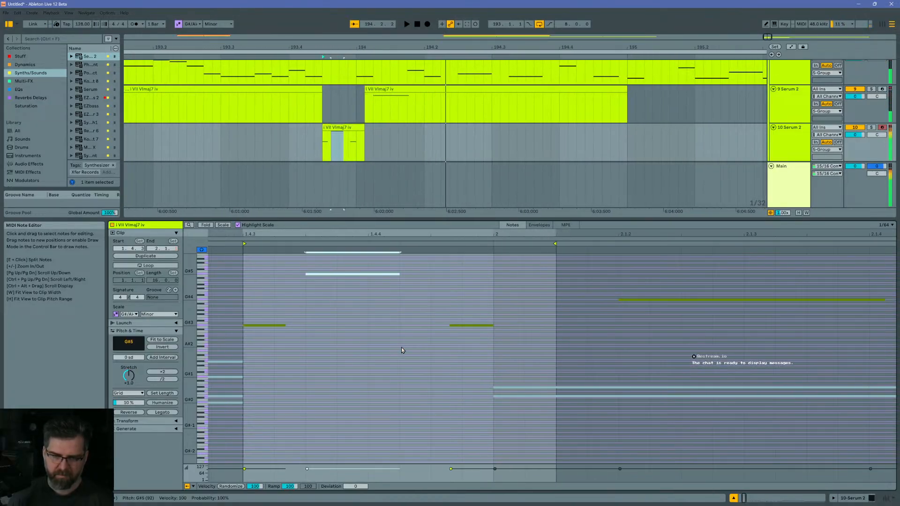
key("shift+Down")
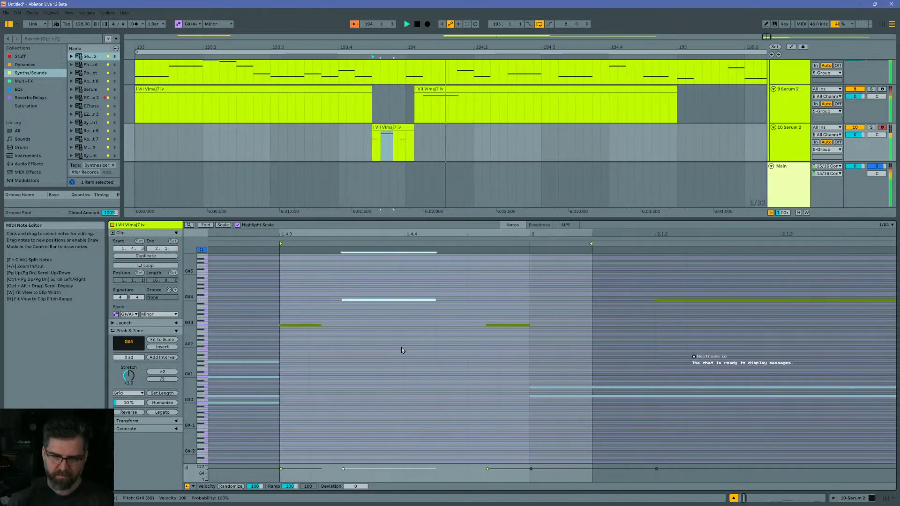
left_click(136, 118)
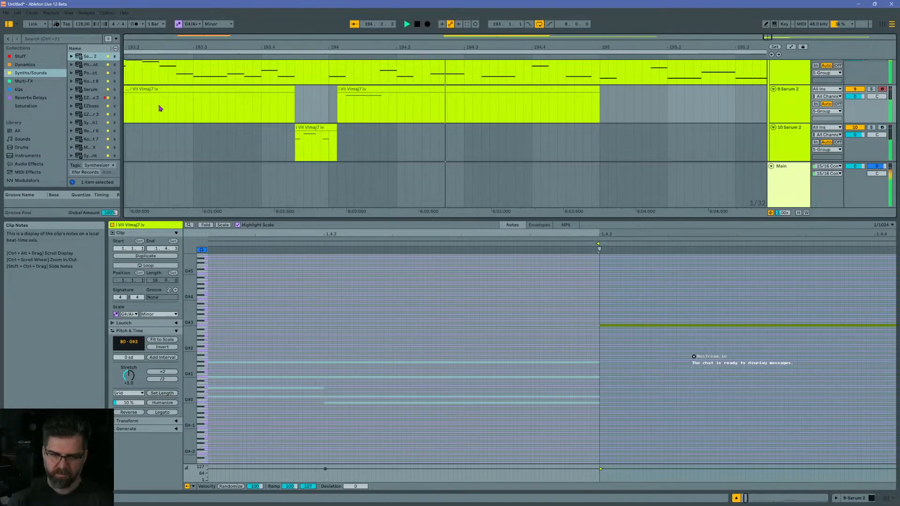
Step: Lengthen the first G#3 note in the 10 Serum 2 clip and play the section
left_click(305, 137)
left_click(301, 325)
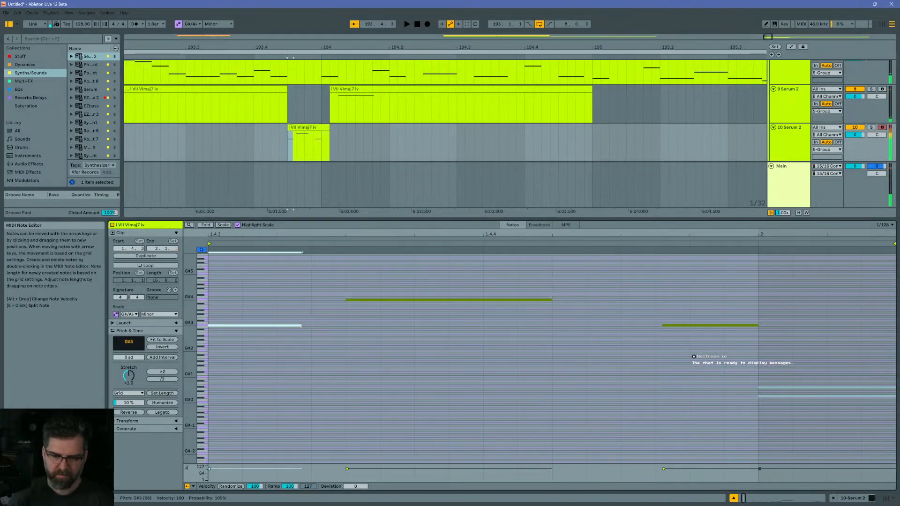
left_click_drag(372, 329, 381, 331)
key("space")
key("space")
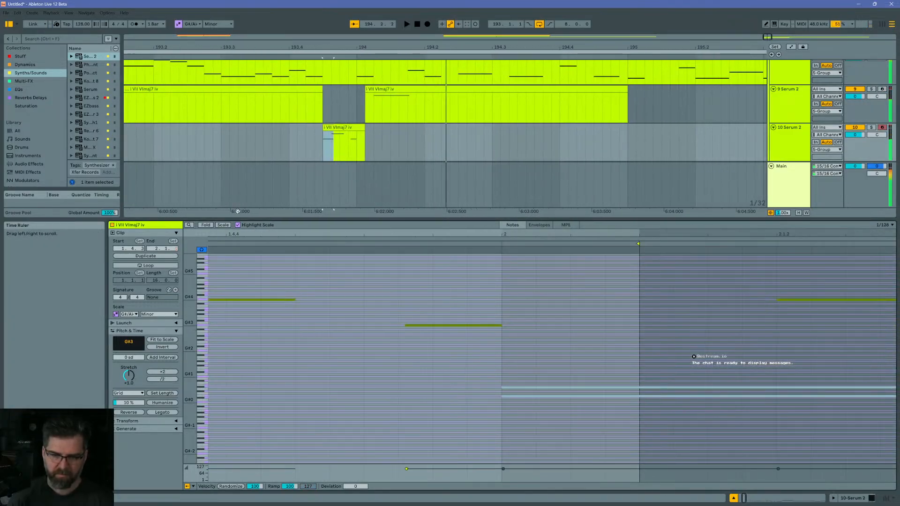
key("space")
key("space")
Step: Extend the start of the last G#3 note back to 1.4.4, lower it to G#2, and play the section
left_click_drag(428, 325, 282, 325)
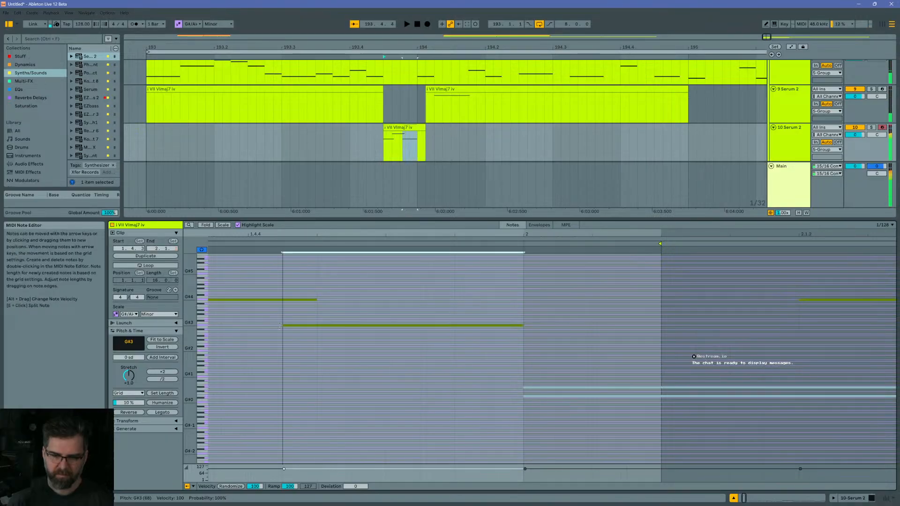
left_click(268, 327)
key("shift+Down")
key("space")
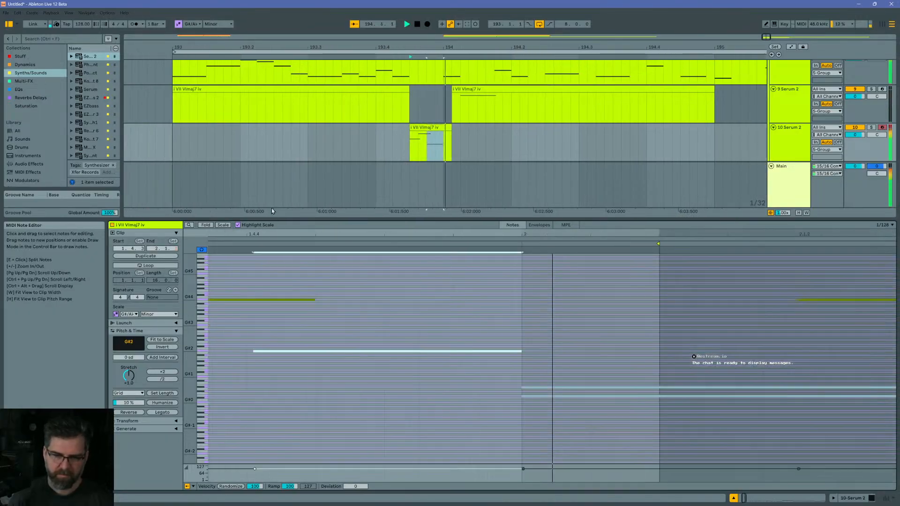
key("space")
Step: Lower the first G#3 note of the 10 Serum 2 clip to G#2
scroll(303, 277, "left", 2)
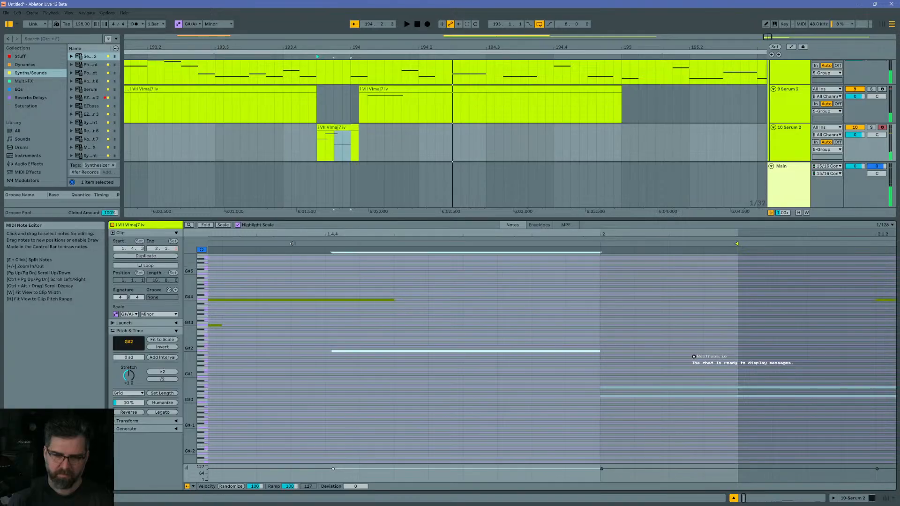
left_click_drag(296, 235, 478, 199)
left_click(403, 325)
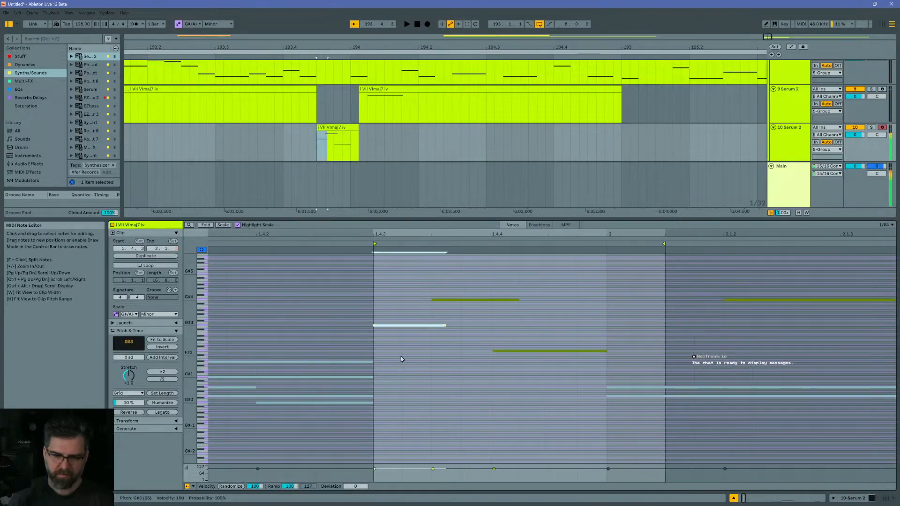
left_click_drag(519, 369, 529, 339)
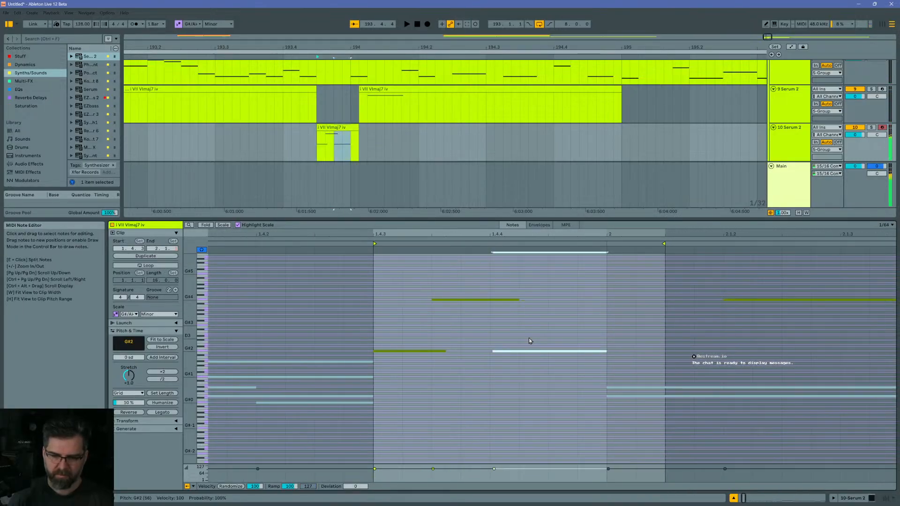
Step: Try the middle note at G#5 and set it to G#3
left_click(472, 300)
key("shift+Up")
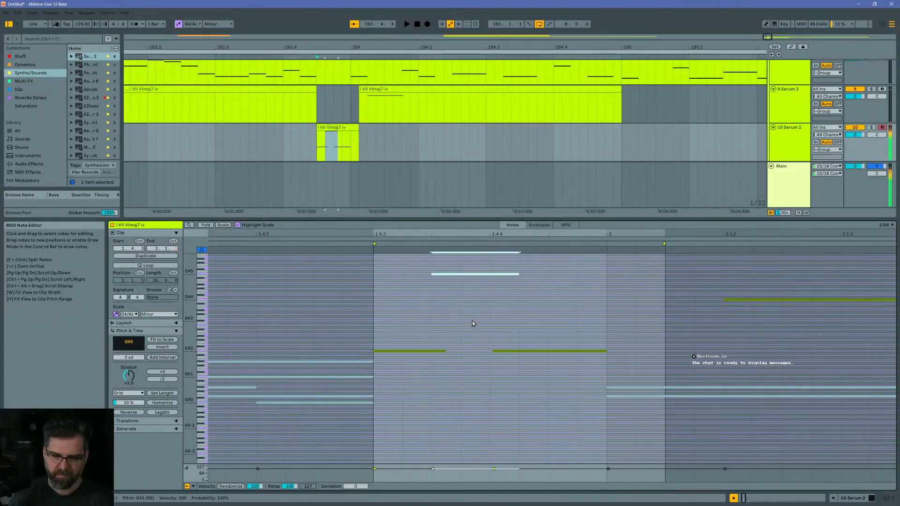
key("shift+Down")
key("shift+Down")
Step: Try the last note at G#3, return it to G#2, and play the section from the first 9 Serum 2 clip
left_click_drag(528, 336, 540, 379)
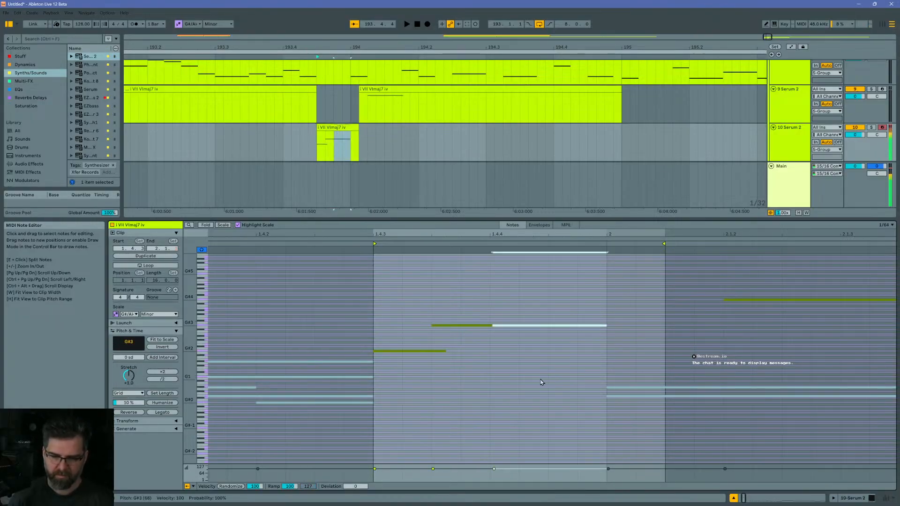
key("space")
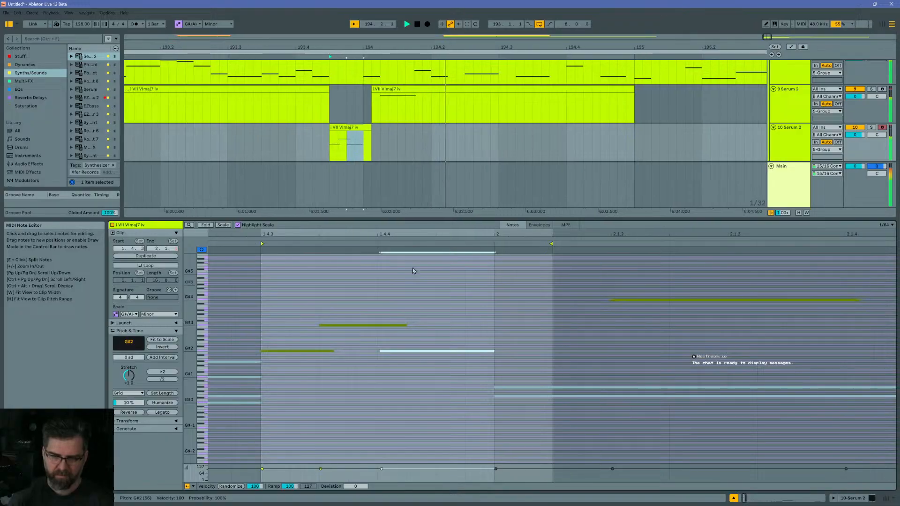
key("space")
left_click(208, 90)
key("space")
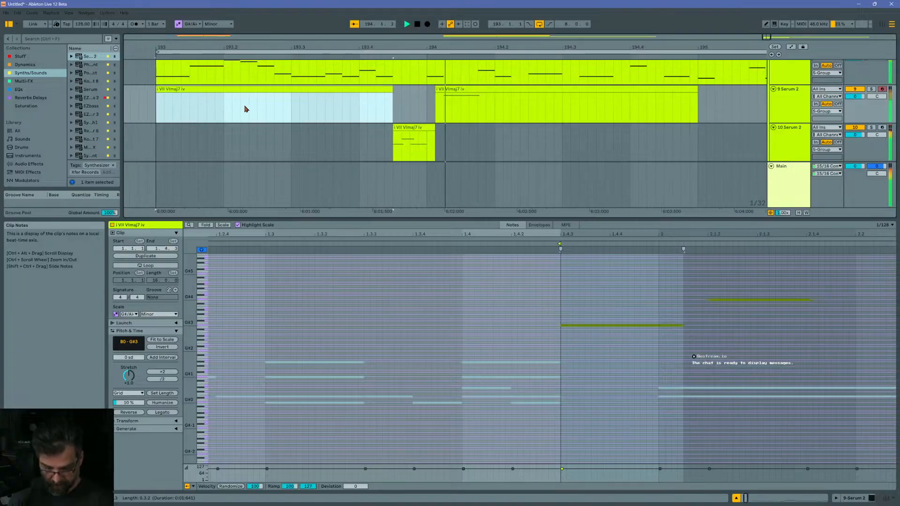
Step: Replace the curved MPE pitch bend of the G#4 note in the second 9 Serum 2 clip with a straight slide to -12 st at the note's end
left_click(392, 89)
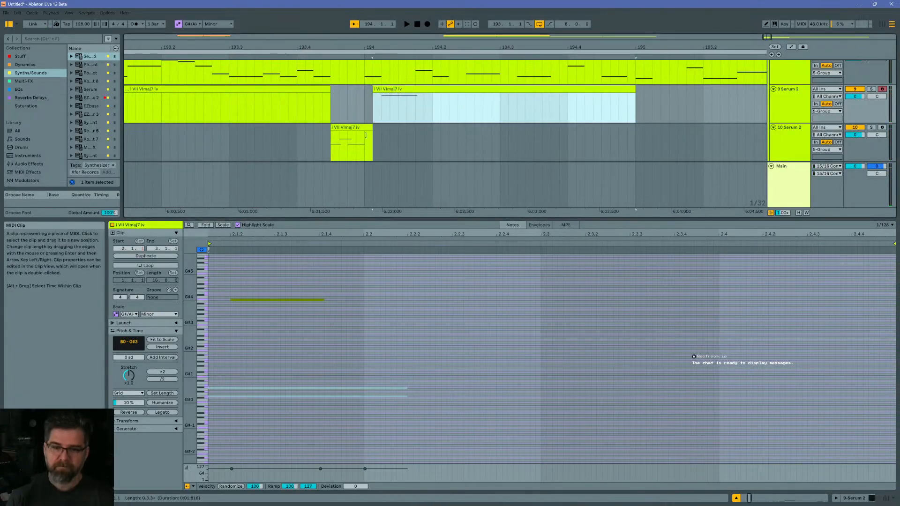
left_click(276, 300)
left_click(566, 225)
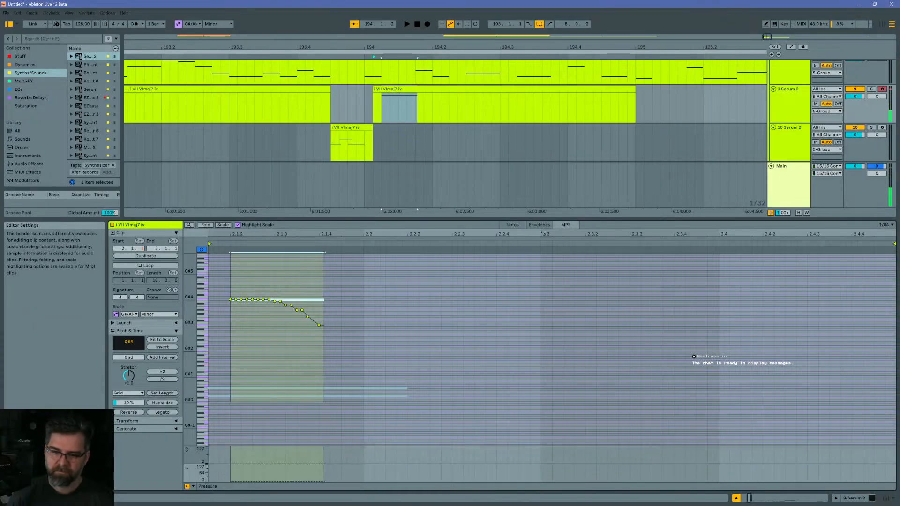
left_click(380, 322)
left_click(313, 301)
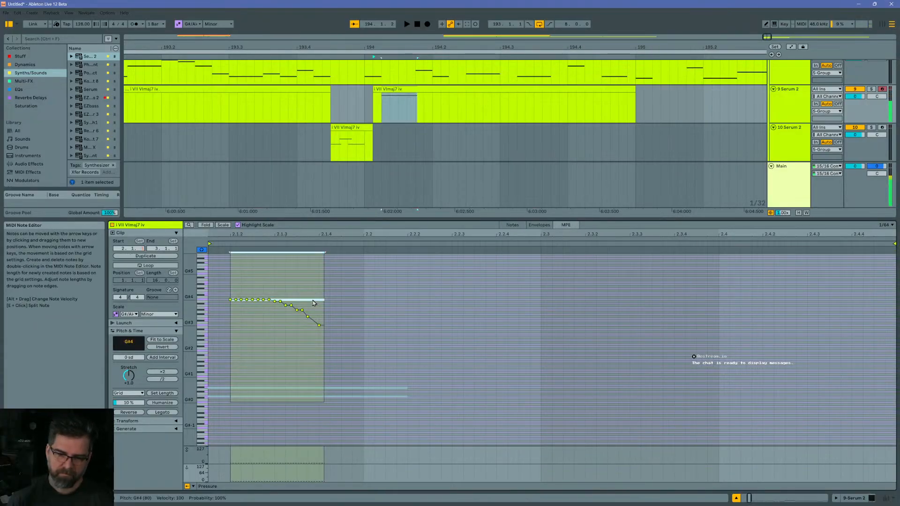
mouse_move(320, 326)
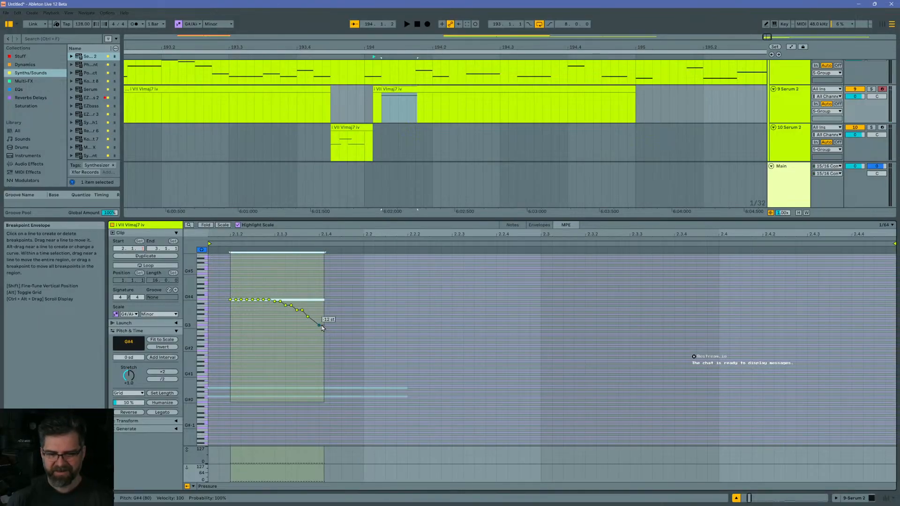
left_click_drag(279, 304, 308, 320)
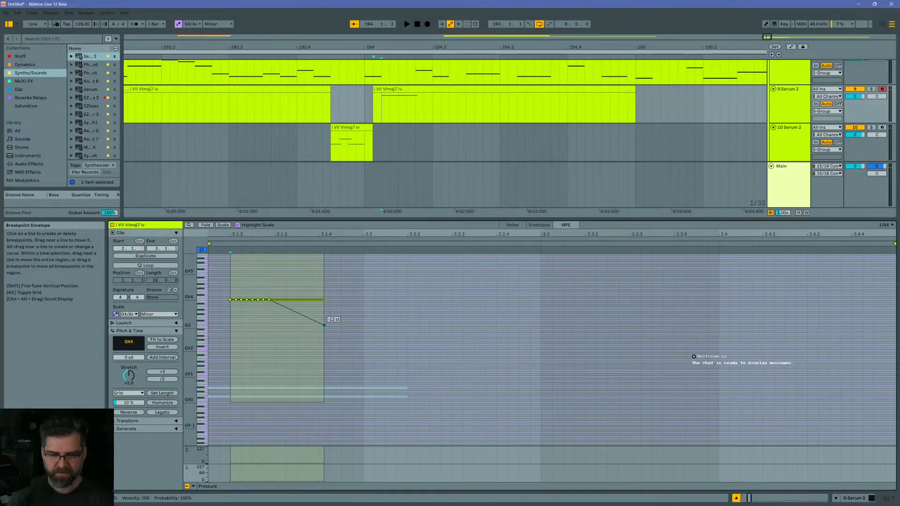
key("alt+space")
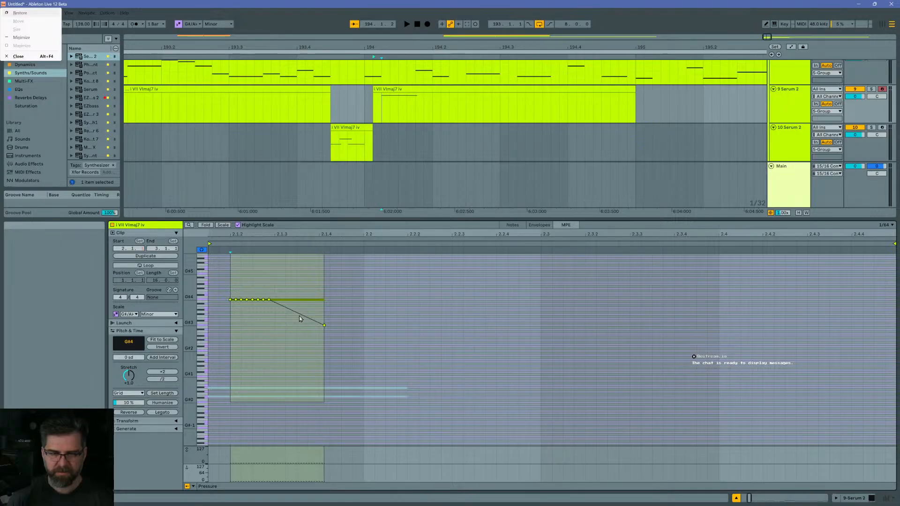
left_click(303, 178)
Step: Play the section around the chopped bass clips and replay it from the start of the 7 Serum 2 chord clip
left_click(206, 149)
key("space")
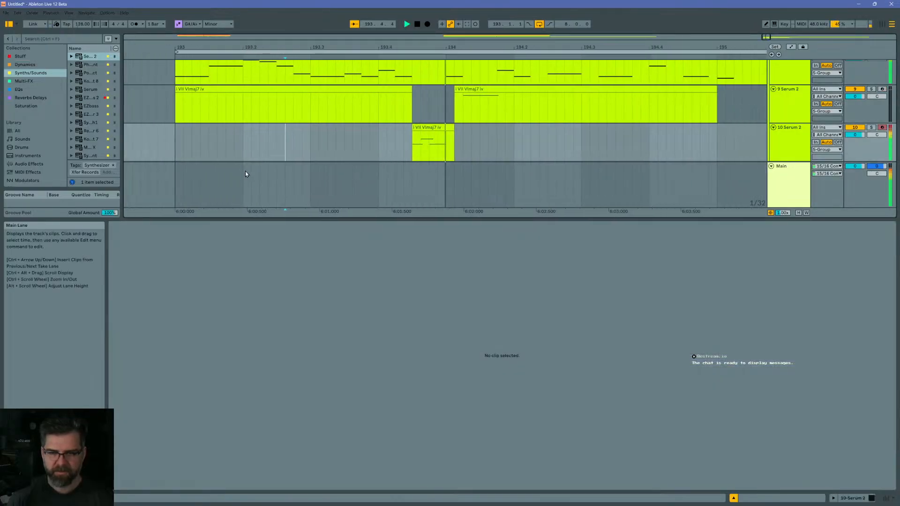
key("space")
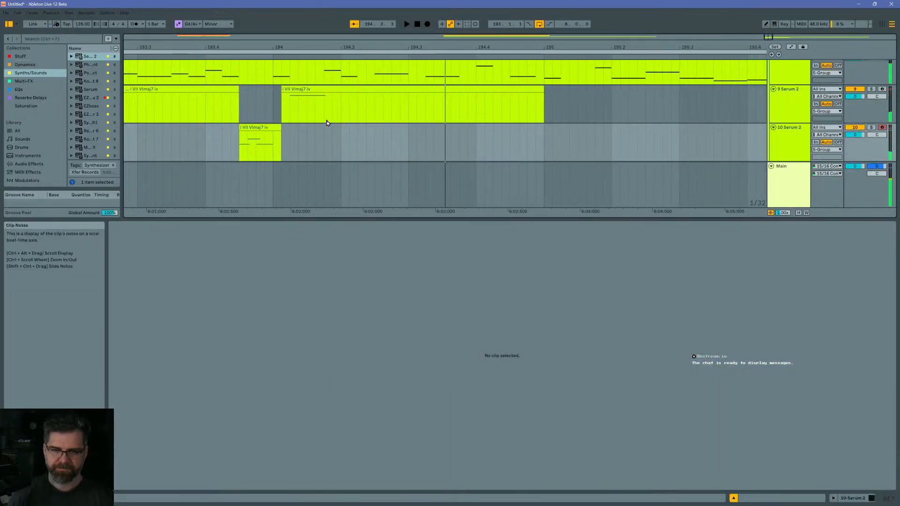
scroll(331, 126, "up", 2)
scroll(334, 128, "up", 2)
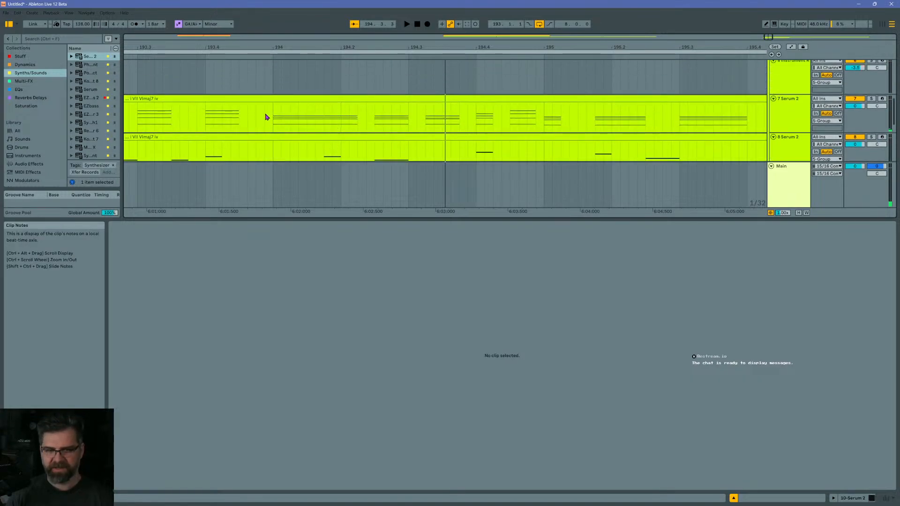
left_click_drag(307, 47, 405, 19)
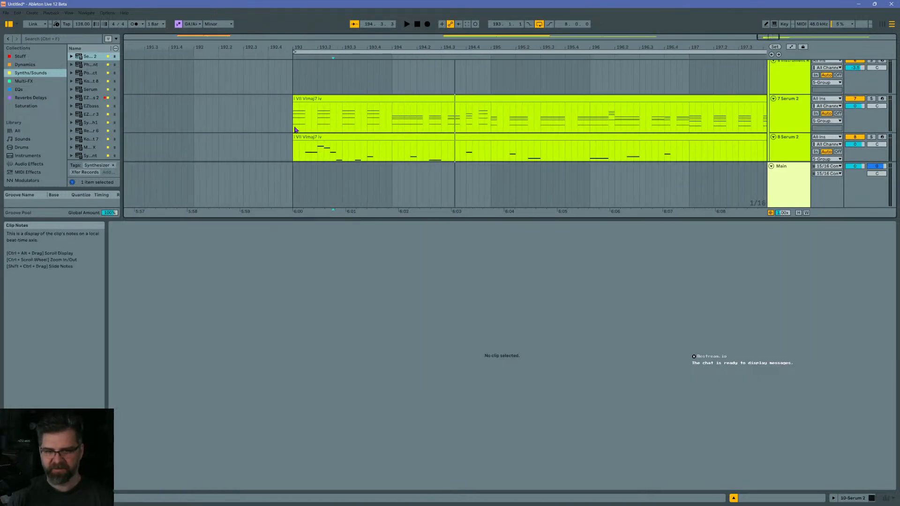
left_click(295, 128)
key("space")
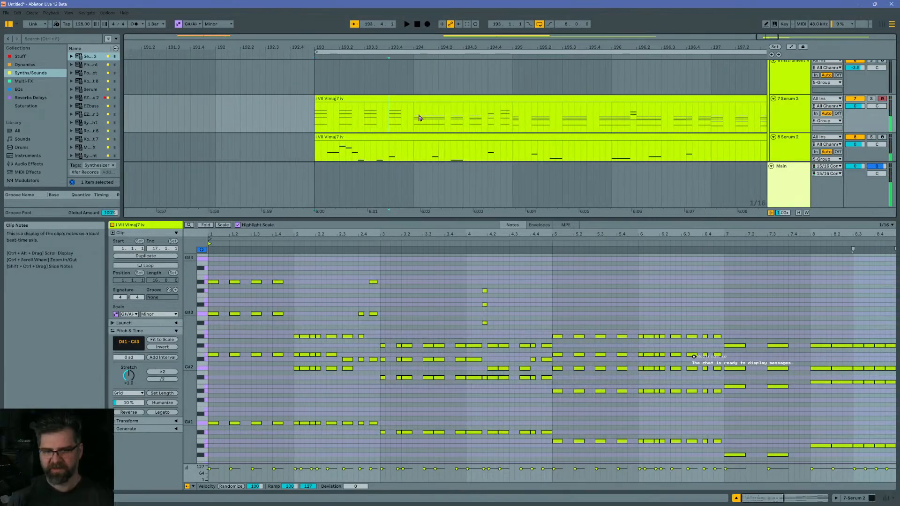
Step: Copy the second chord of the 7 Serum 2 clip to the 6 Instrument Rack track at 193.2
left_click_drag(380, 118, 343, 118)
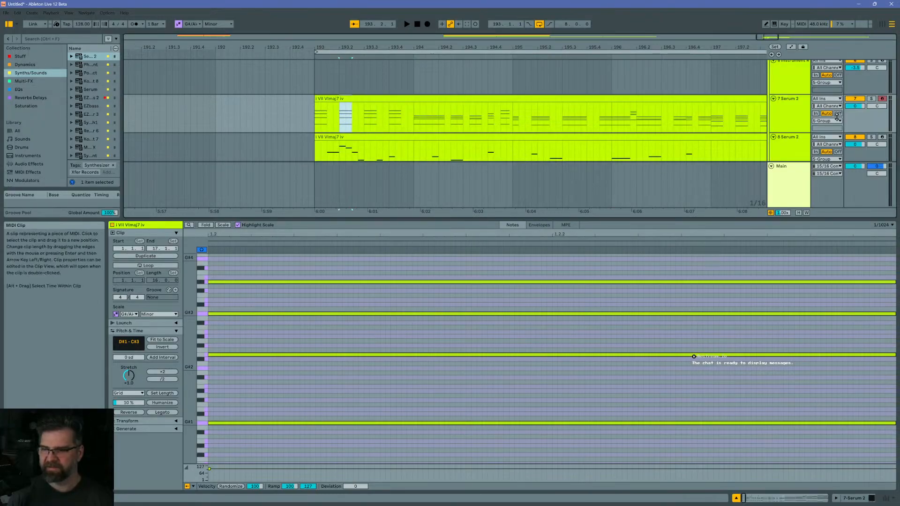
left_click(804, 117)
scroll(388, 105, "up", 3)
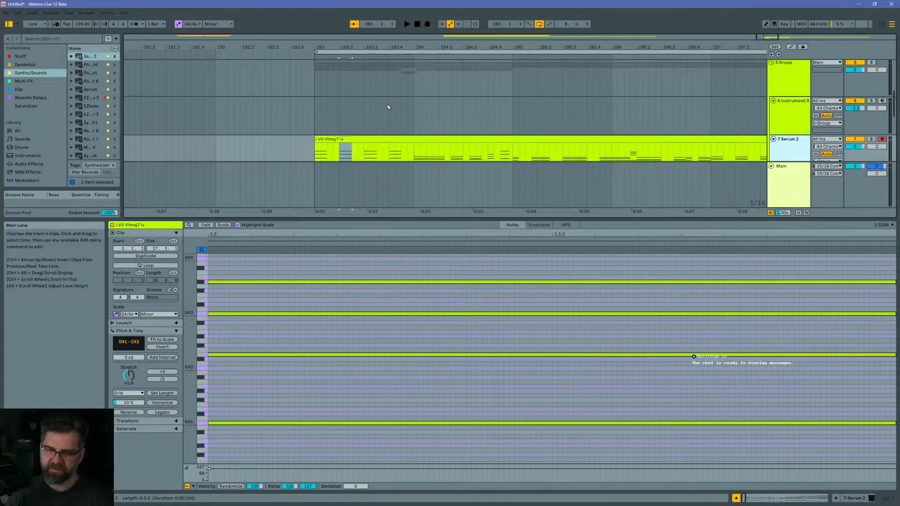
scroll(340, 112, "down", 2)
left_click(340, 110)
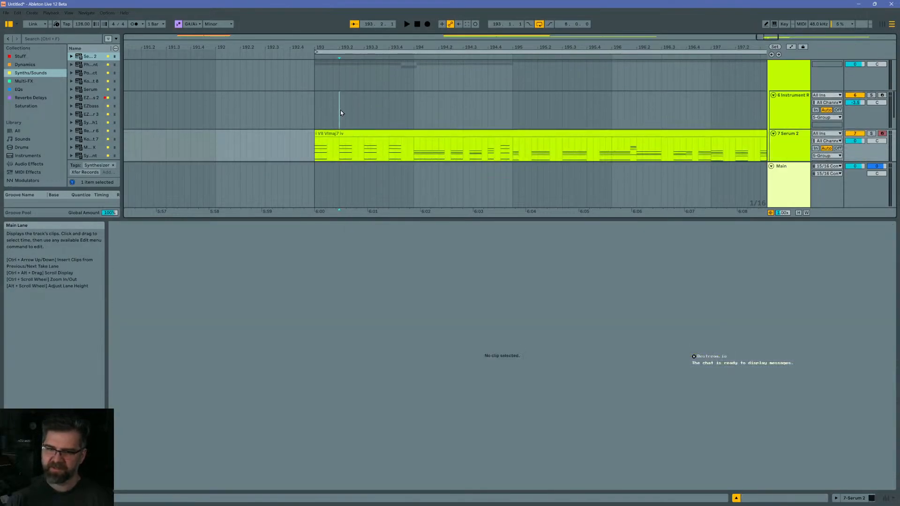
key("ctrl+v")
Step: Deactivate the second chord on 7 Serum 2 and play the section from bar 193
left_click(316, 115)
left_click(350, 145)
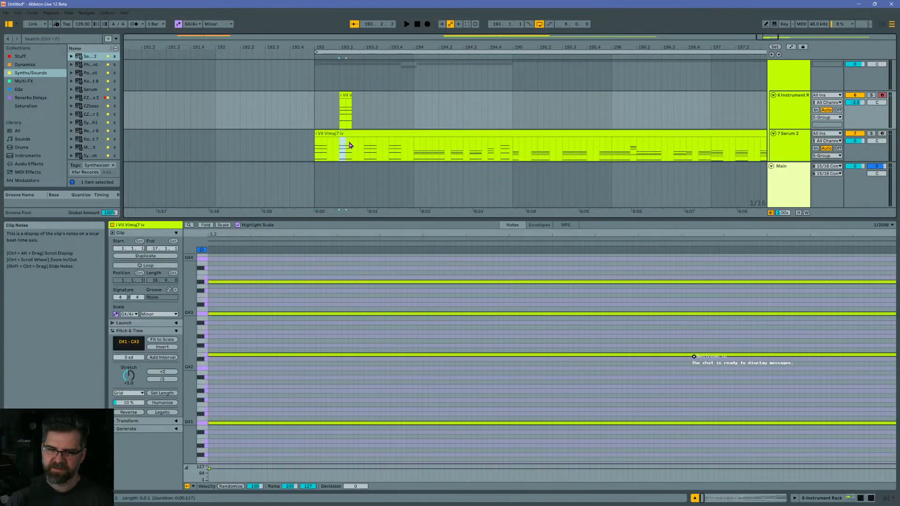
key("0")
left_click(316, 116)
key("space")
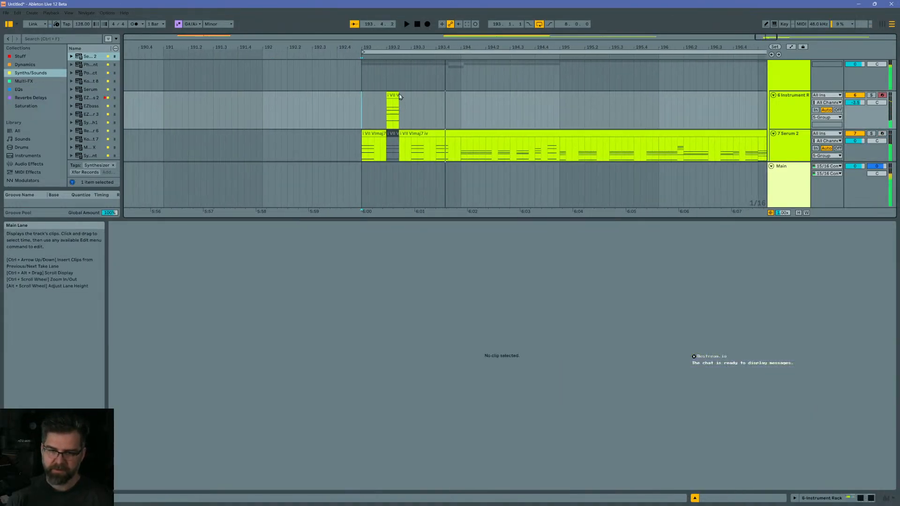
Step: Lengthen the pasted chord clip on the 6 Instrument Rack track to one beat and move it to start at 193.2.3
left_click_drag(396, 93, 406, 95)
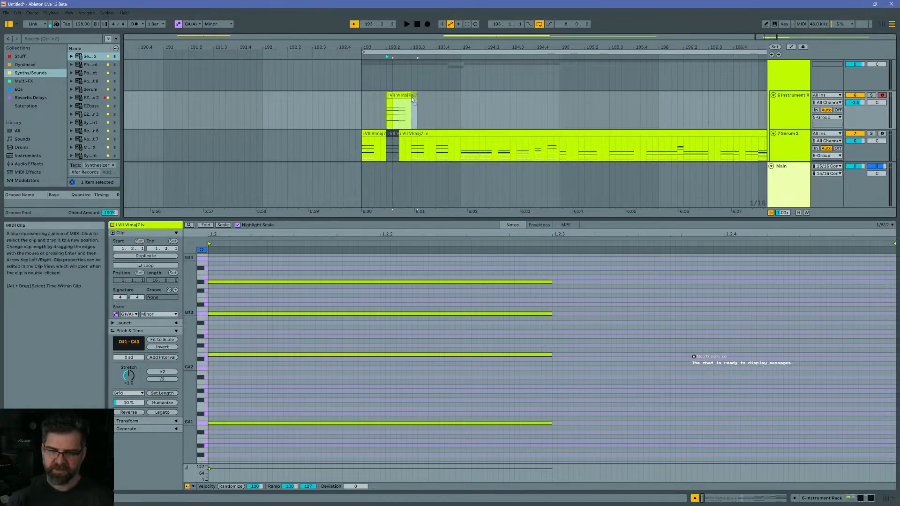
left_click_drag(399, 100, 411, 101)
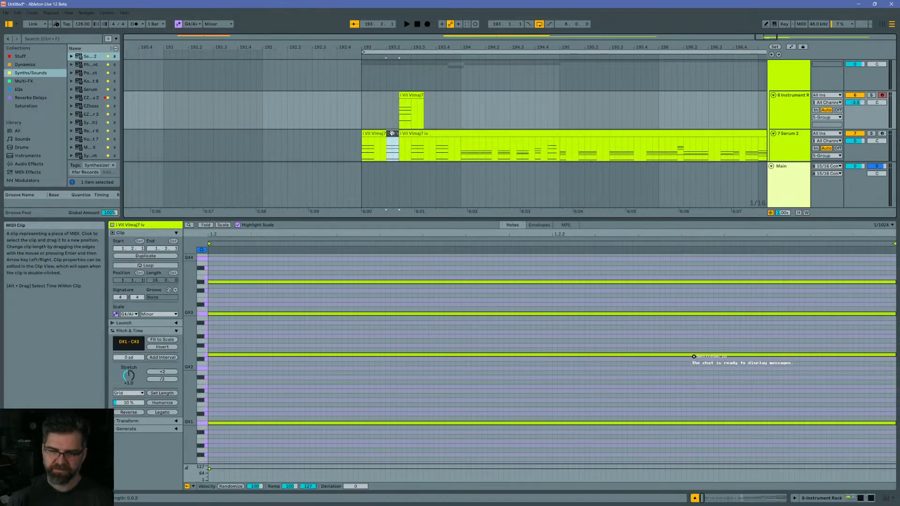
Step: Reactivate the deactivated chord segment on 7 Serum 2 and play the section from bar 193
left_click(363, 118)
key("space")
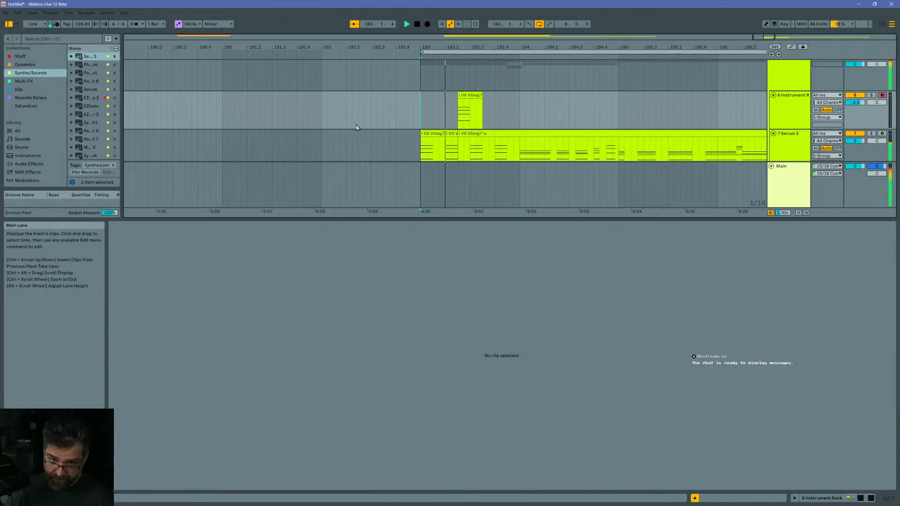
key("space")
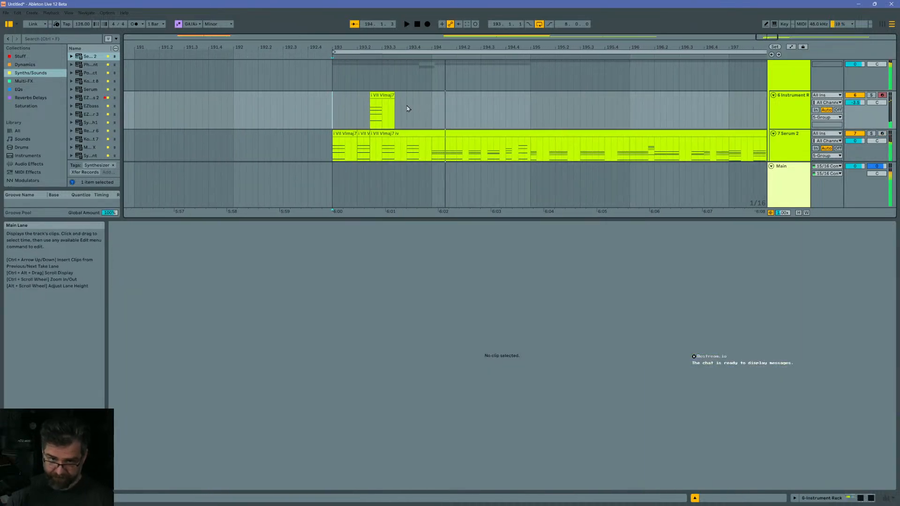
Step: Copy a held chord from the 7 Serum 2 clip to the 6 Instrument Rack track at 193.4.3 and play from bar 193
left_click(382, 95)
scroll(415, 125, "down", 1)
left_click(409, 122)
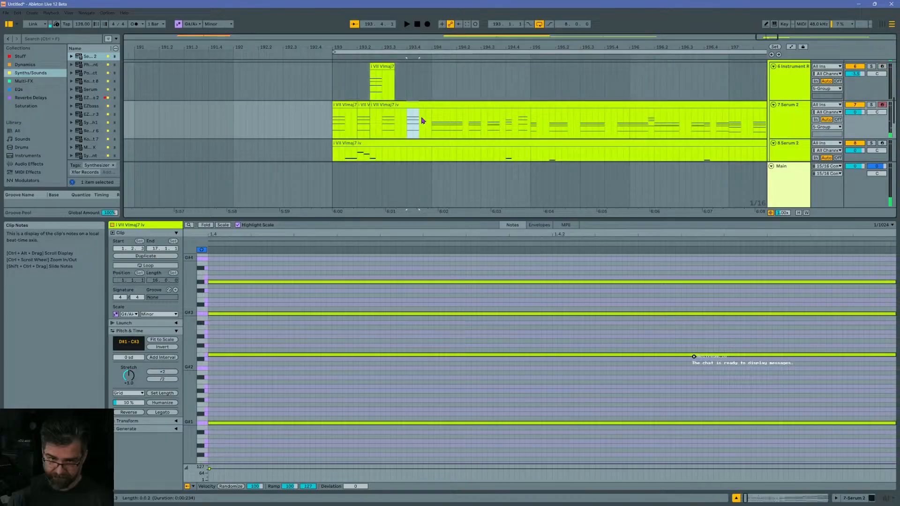
left_click_drag(431, 120, 460, 67)
left_click(341, 71)
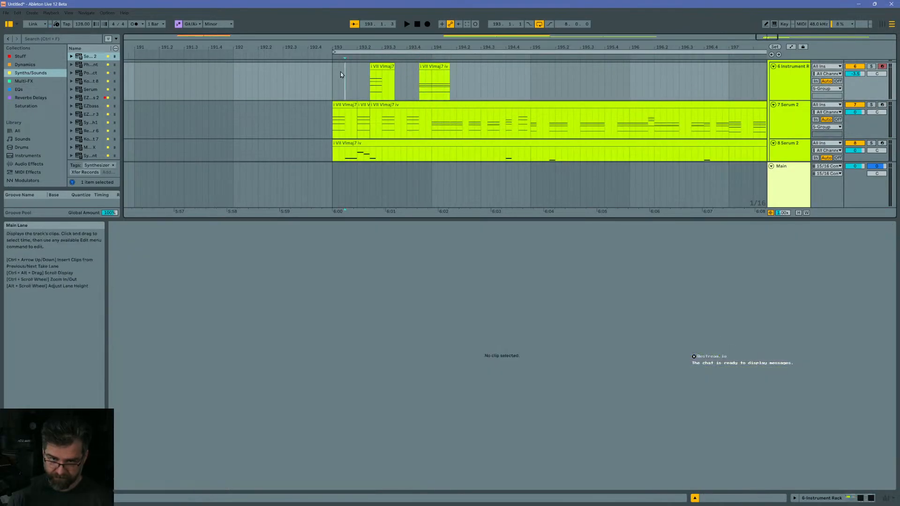
key("space")
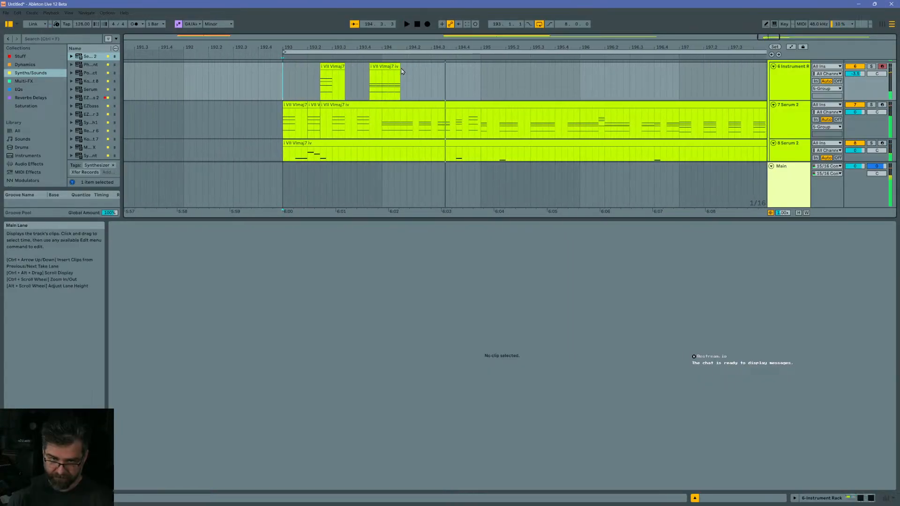
Step: Move the second chord clip on the 6 Instrument Rack track to 194.2.2 and play the section from bar 193
left_click_drag(391, 76, 431, 76)
left_click(289, 83)
key("space")
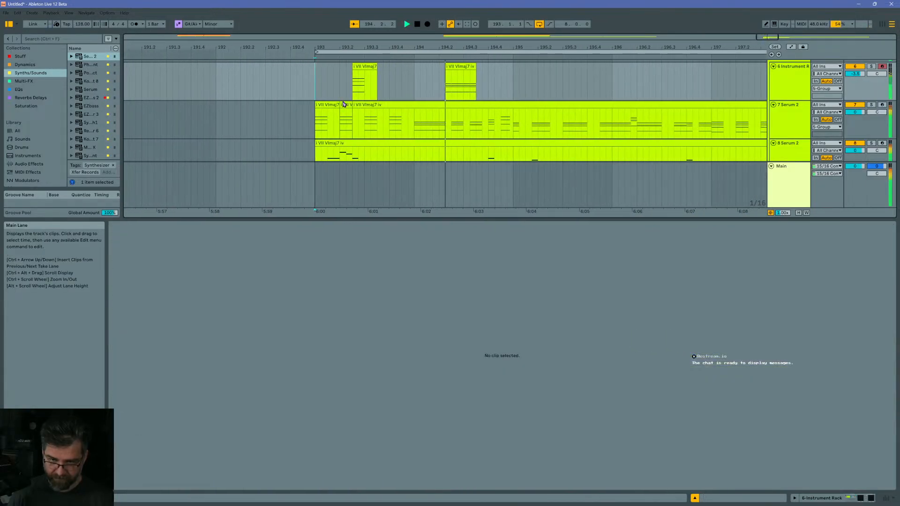
key("space")
Step: Open the long 7 Serum 2 chord clip in the note editor and play it to locate the chords in bar 194
left_click(394, 104)
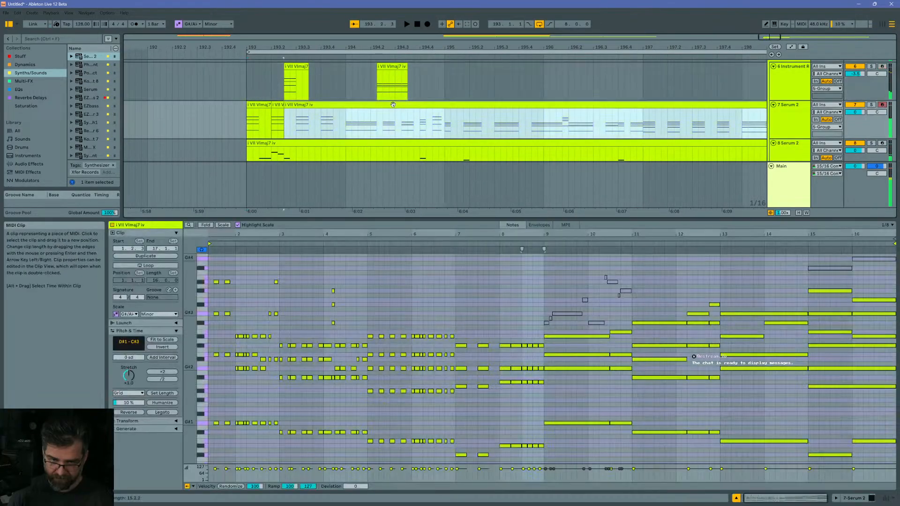
key("space")
key("space")
key("space")
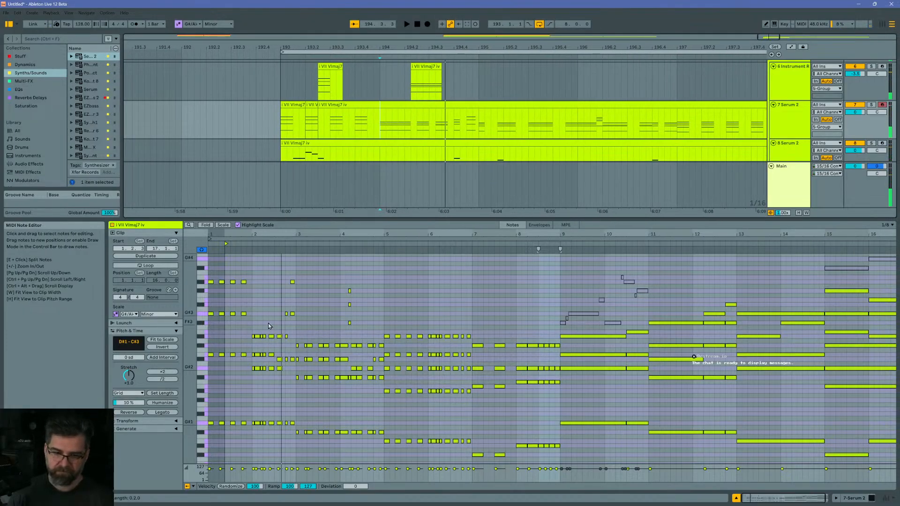
Step: Deactivate the D#3 and G#2 notes of the two 7 Serum 2 chords between 194.2.3 and 194.3.4, checking the result in playback
left_click_drag(269, 324, 284, 368)
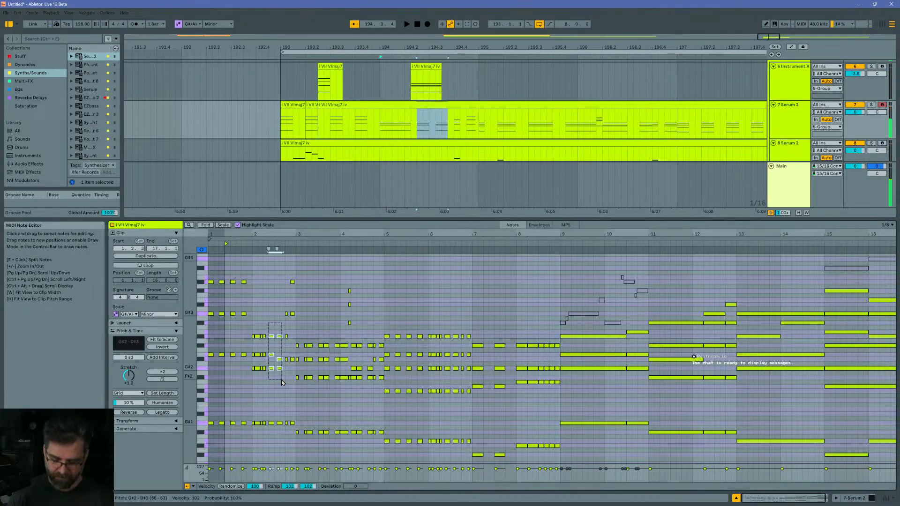
left_click_drag(273, 348, 270, 375)
left_click(272, 337)
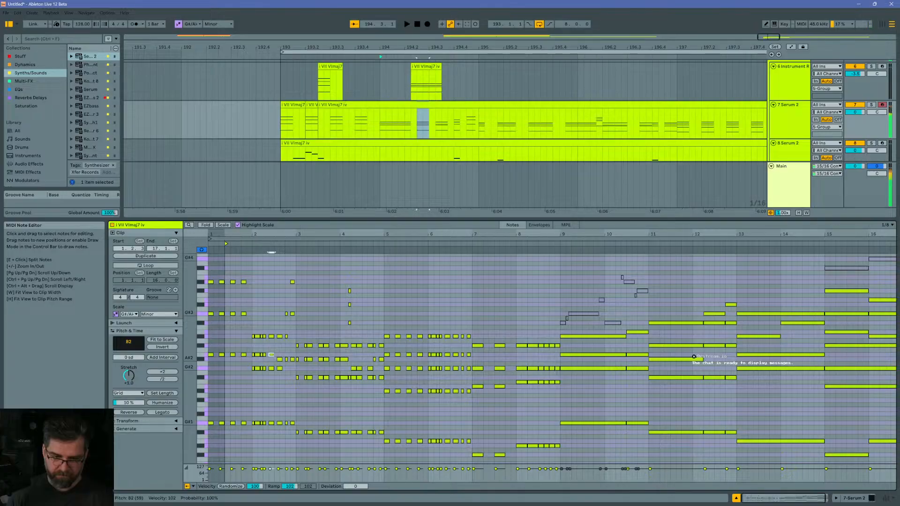
left_click(280, 360)
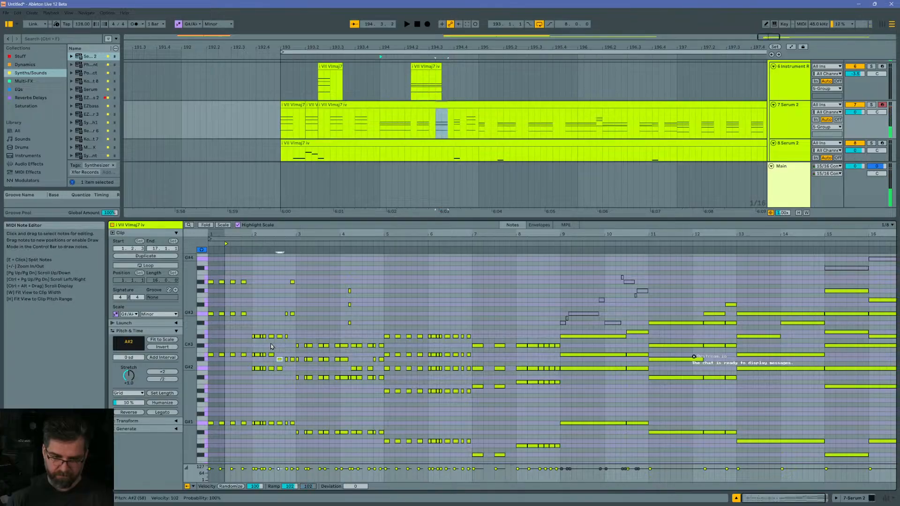
left_click_drag(269, 346, 273, 361)
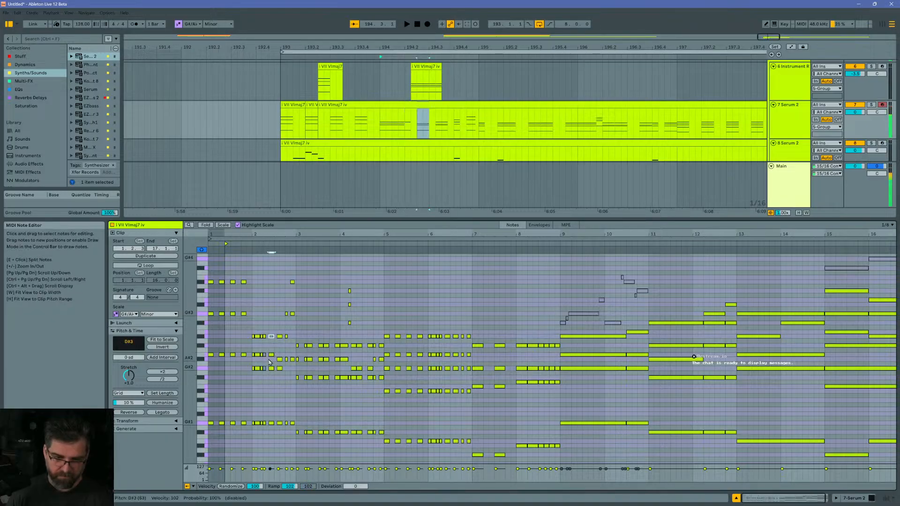
left_click(280, 368)
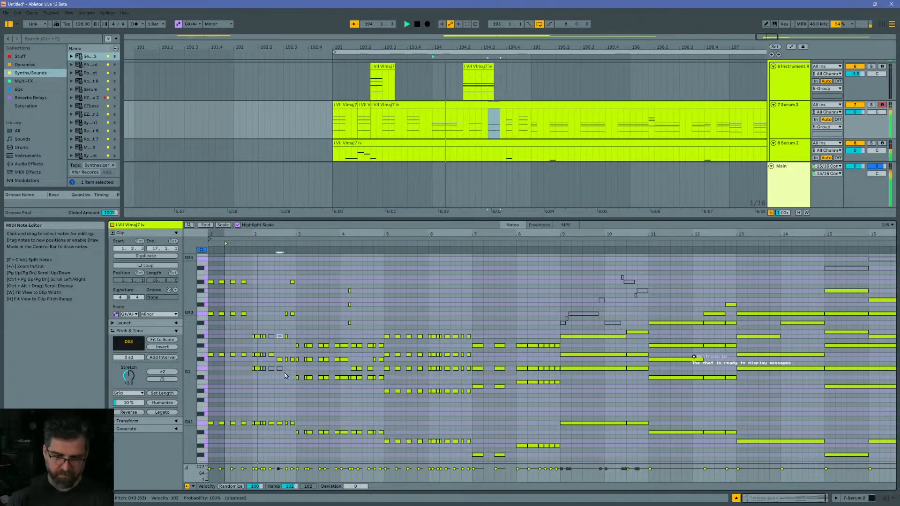
key("space")
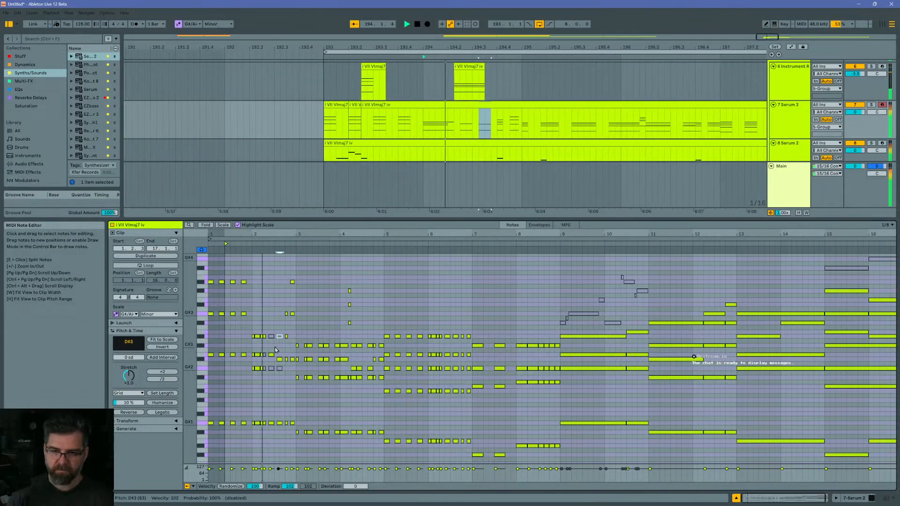
key("space")
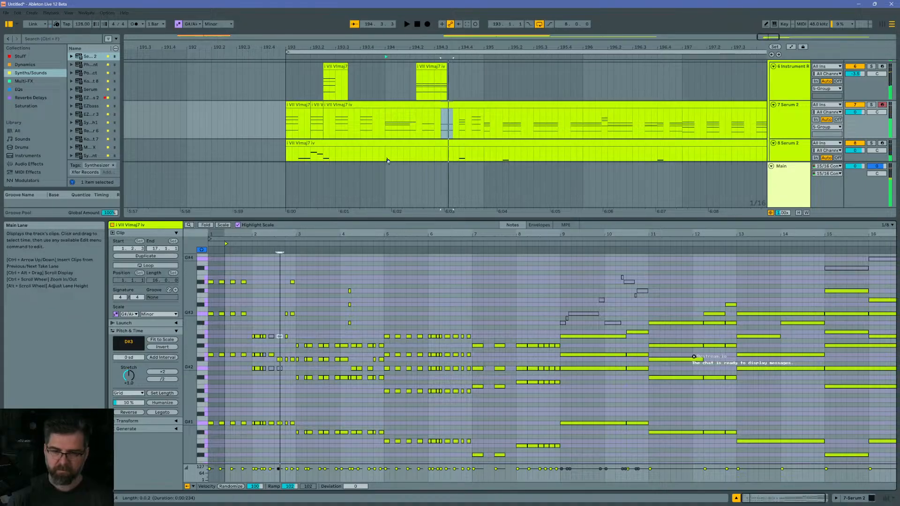
Step: Play the layered Serum 2 and Instrument Rack parts repeatedly from bar 193 to judge the balance
left_click(288, 133)
key("space")
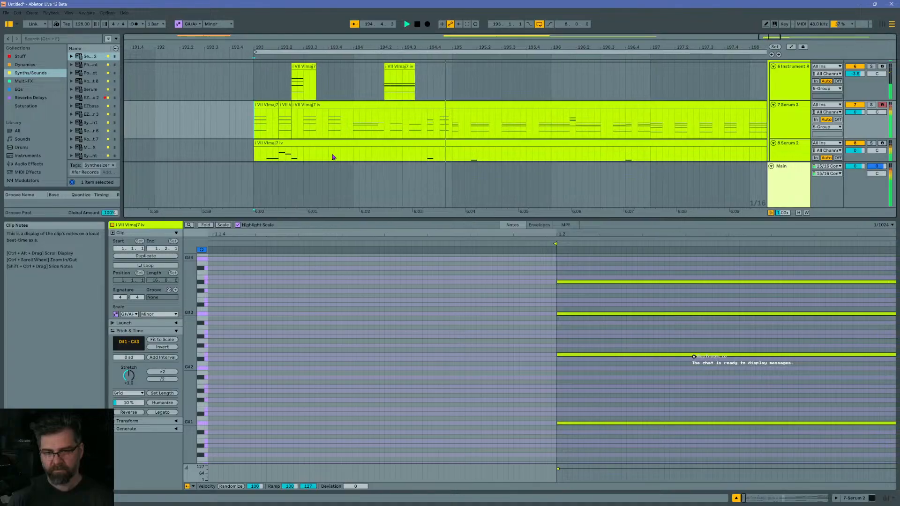
key("space")
key("space")
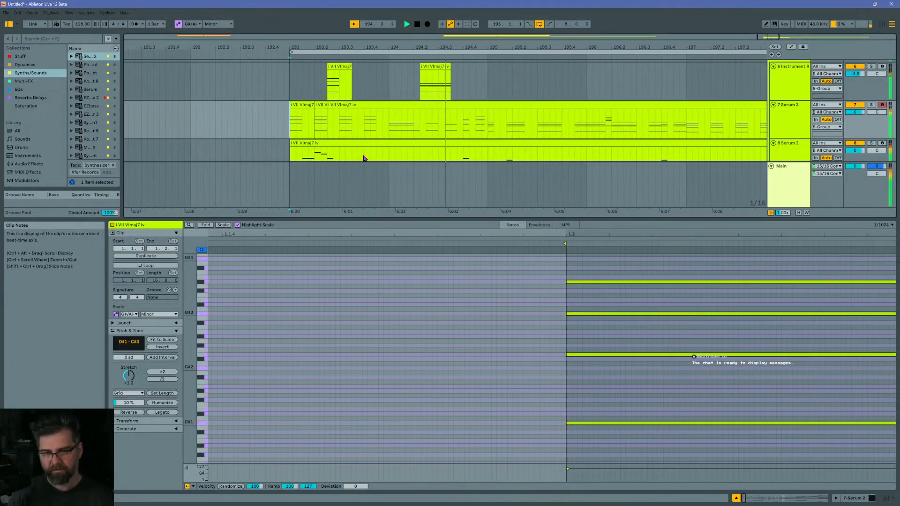
key("space")
key("space")
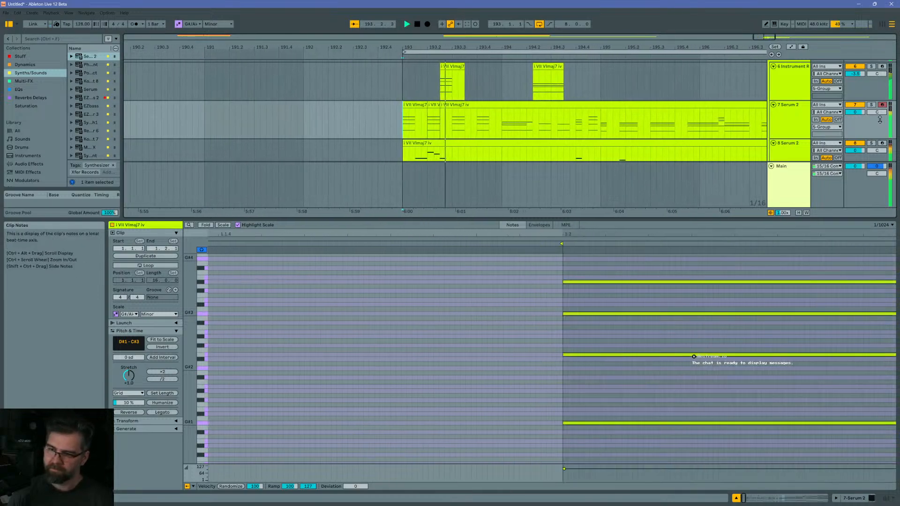
Step: Lower the volumes of the 7, 8 and 9 Serum 2 tracks and replay from bar 193
left_click_drag(856, 113, 859, 160)
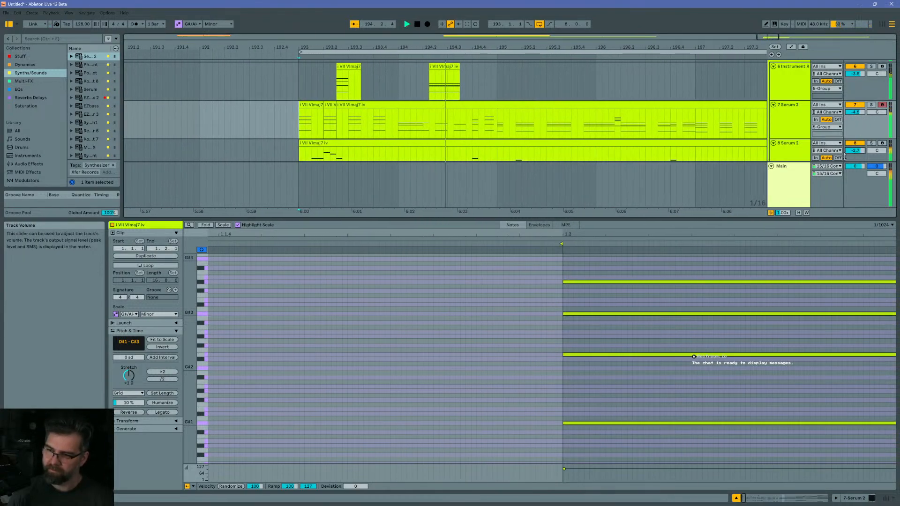
scroll(695, 116, "down", 2)
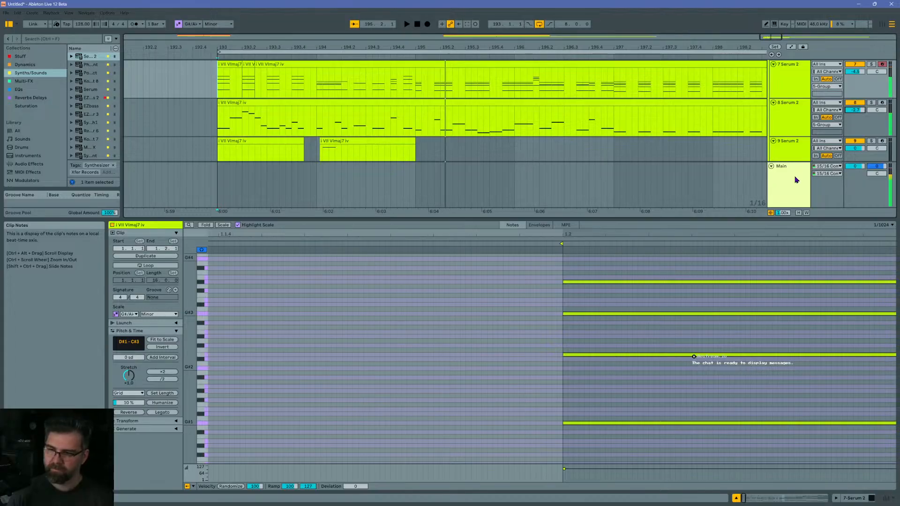
left_click_drag(857, 149, 857, 155)
key("space")
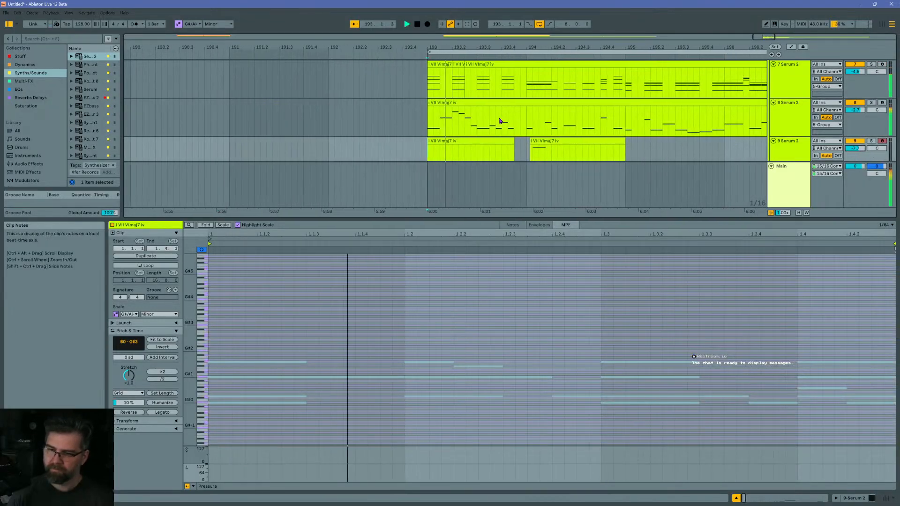
Step: Hide the clip detail view to enlarge the arrangement and stop playback
scroll(447, 104, "up", 2)
scroll(489, 141, "up", 1)
key("ctrl+alt+l")
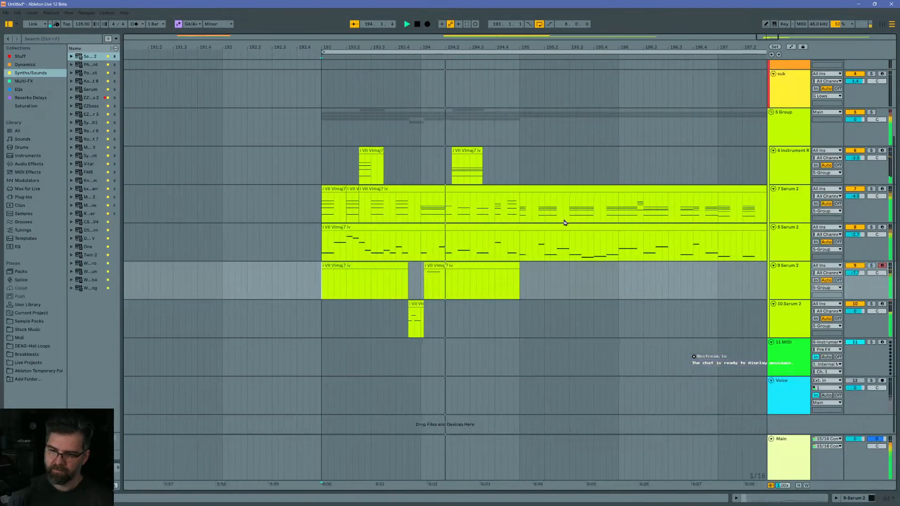
key("space")
Step: Copy the 32-bar kick clip from bar 97 to bar 193 on the kick track and play the section
scroll(372, 127, "up", 1)
left_click_drag(397, 51, 620, 49)
scroll(467, 113, "up", 2)
left_click(398, 101)
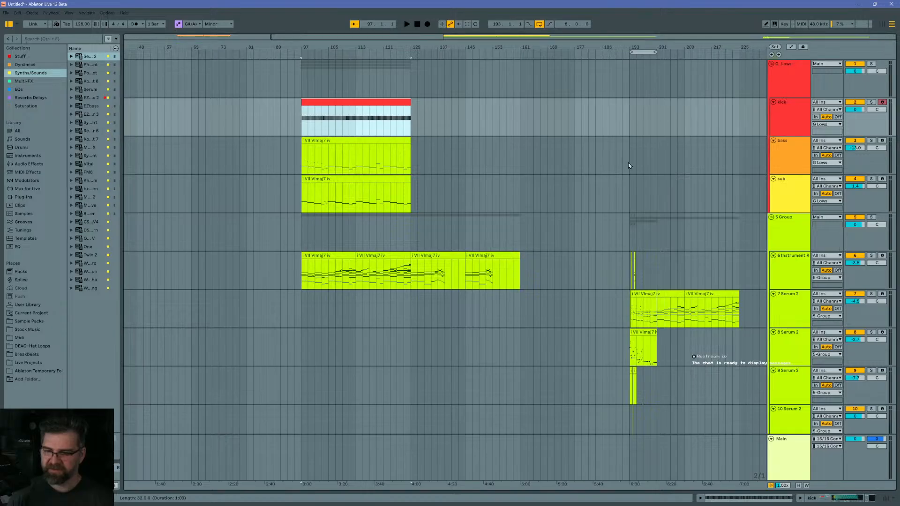
left_click(630, 124)
key("ctrl+v")
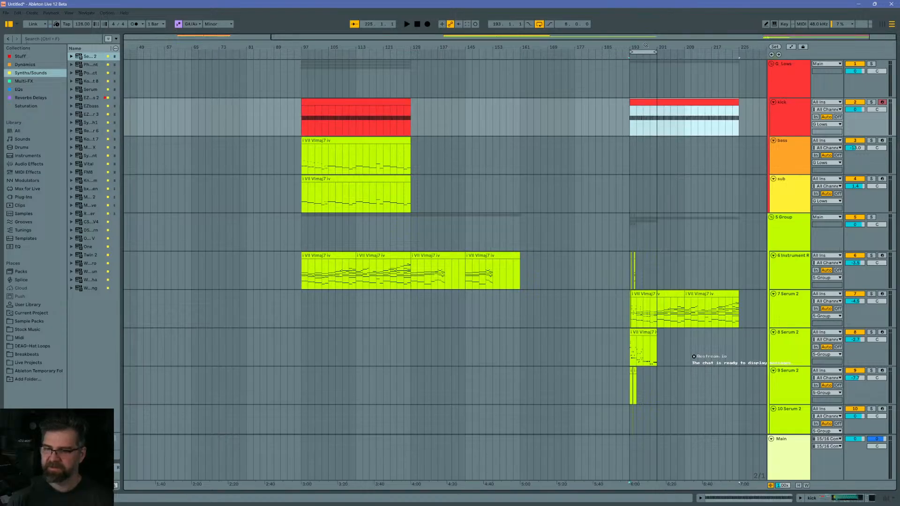
left_click_drag(645, 45, 542, 147)
key("space")
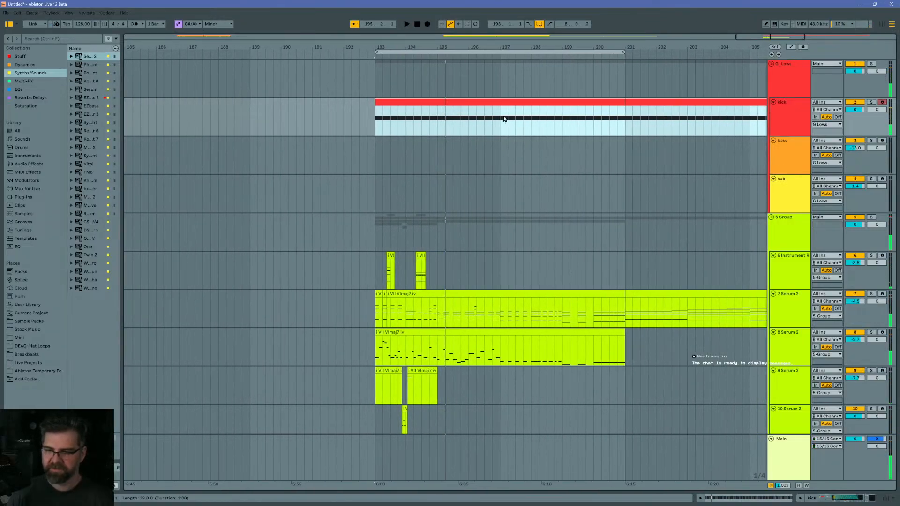
Step: Try splitting the copied kick clip at bar 195, and undo the split
left_click(441, 118)
key("ctrl+e")
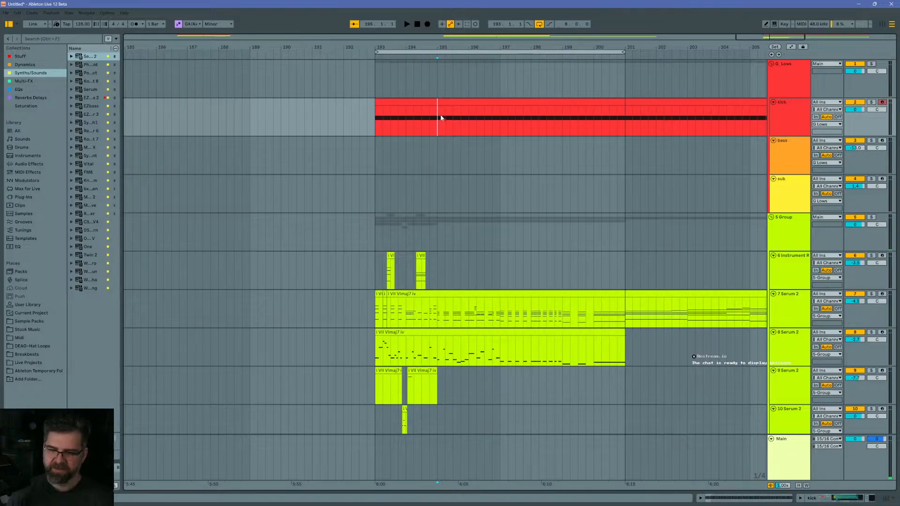
left_click(444, 103)
key("ctrl+z")
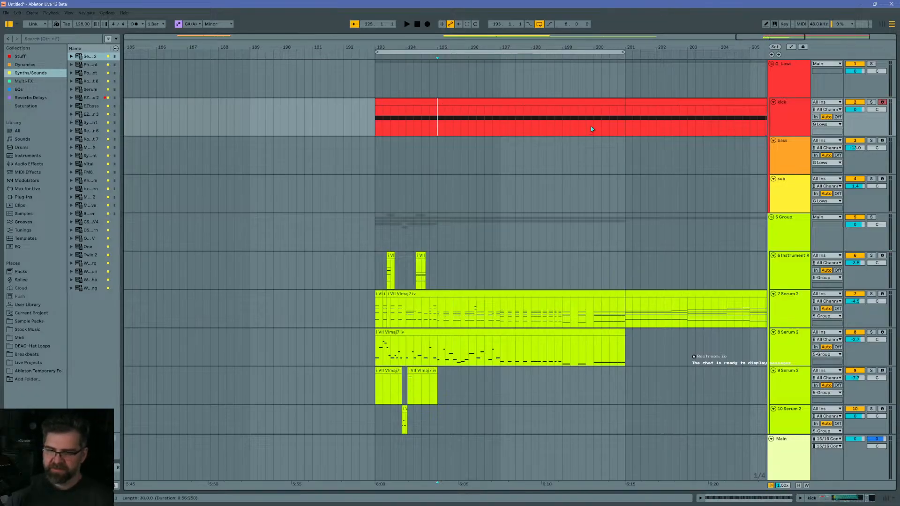
Step: Play the arrangement from bar 193 with the copied kick clip
left_click(598, 102)
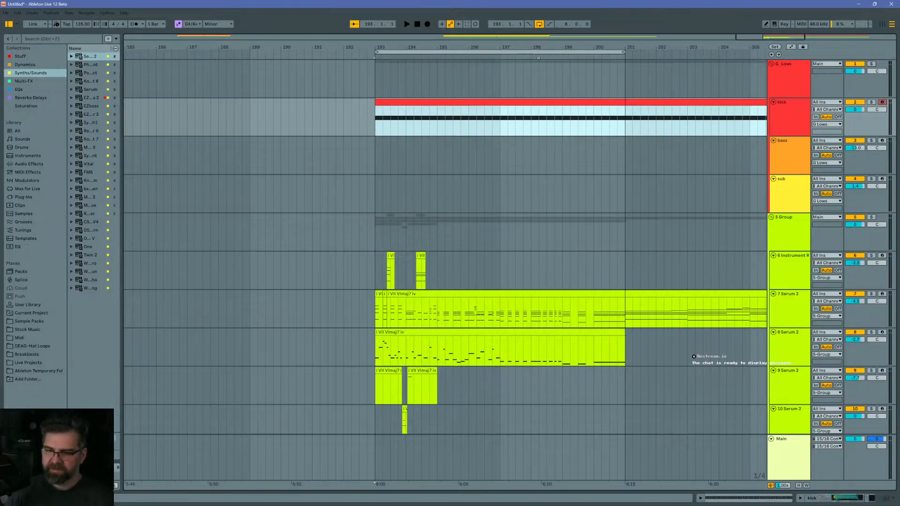
key("space")
scroll(427, 197, "up", 2)
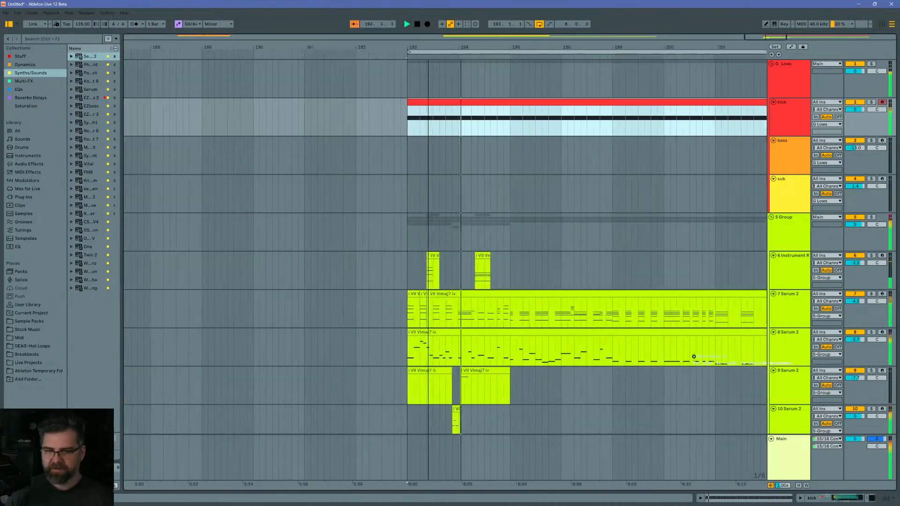
left_click_drag(436, 48, 419, 69)
key("space")
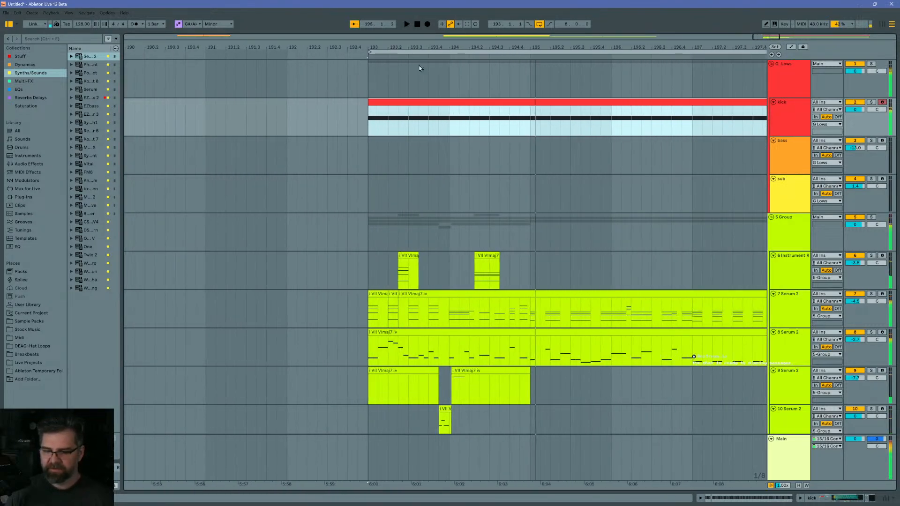
Step: Play the 7 Serum 2 chords from 194.4 and select the beat from 194.4 to 195 on the 6 Instrument Rack track
left_click(511, 276)
left_click(512, 317)
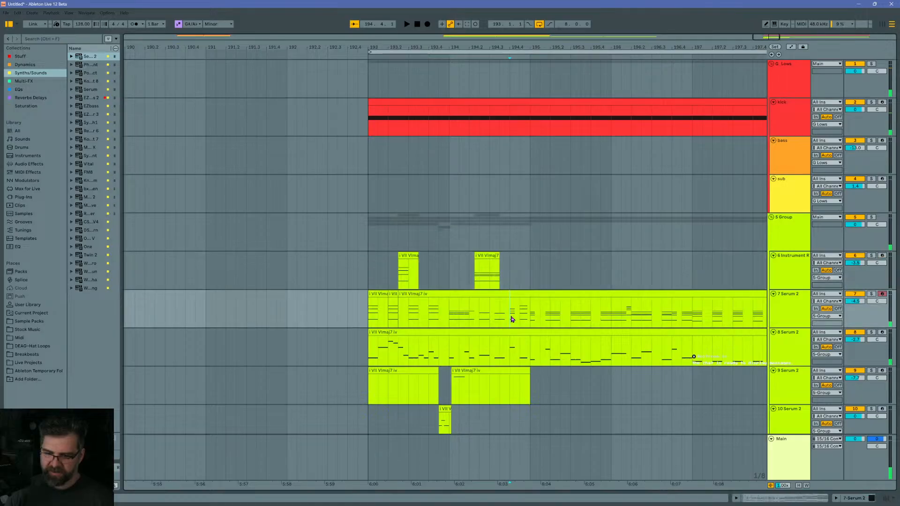
key("space")
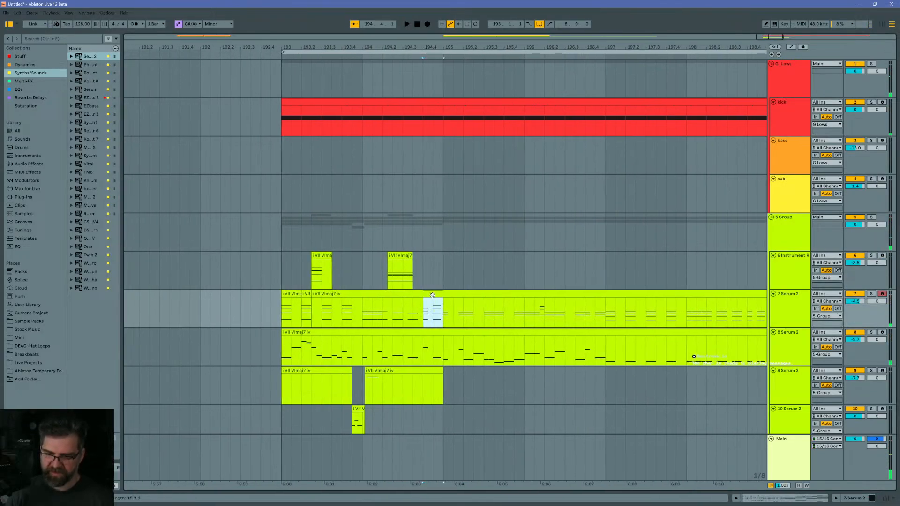
left_click(799, 272)
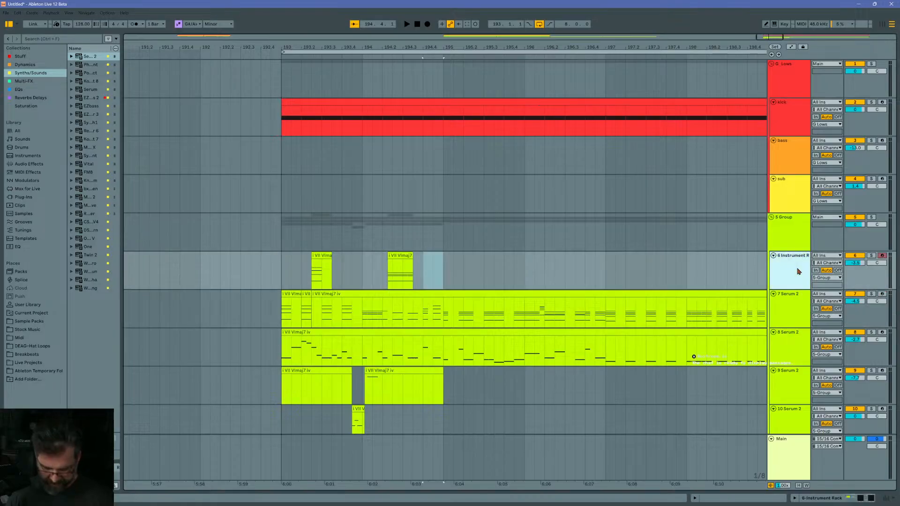
Step: Filter the Sounds library to the Brass category and preview the Woozy Brass and Vox Brass presets
left_click(33, 140)
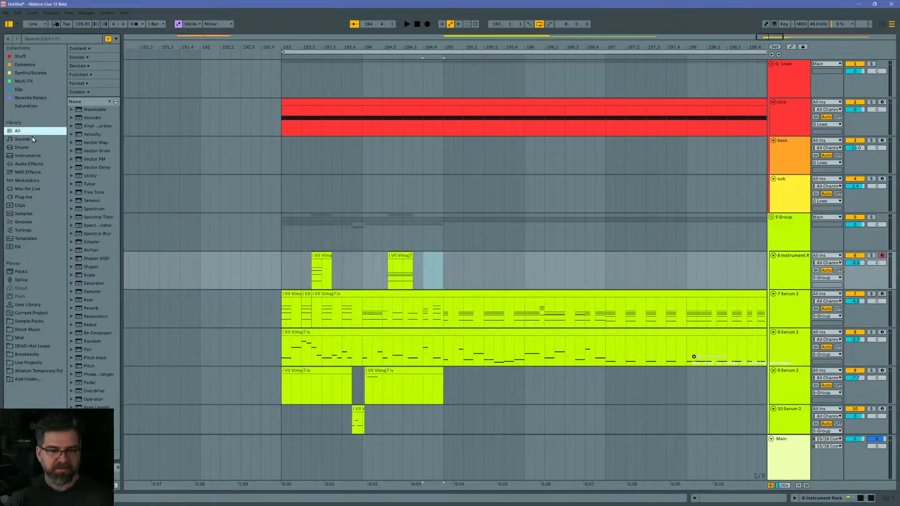
left_click_drag(122, 86, 290, 89)
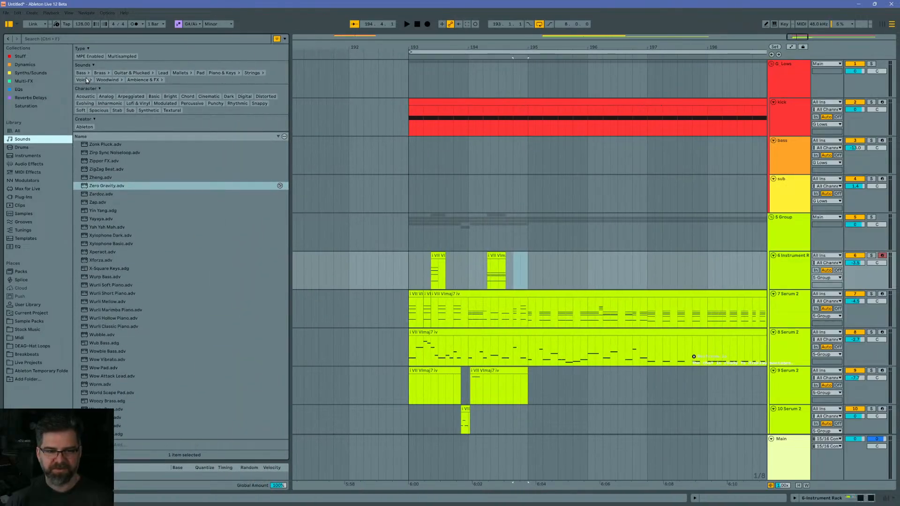
left_click(100, 73)
left_click(119, 165)
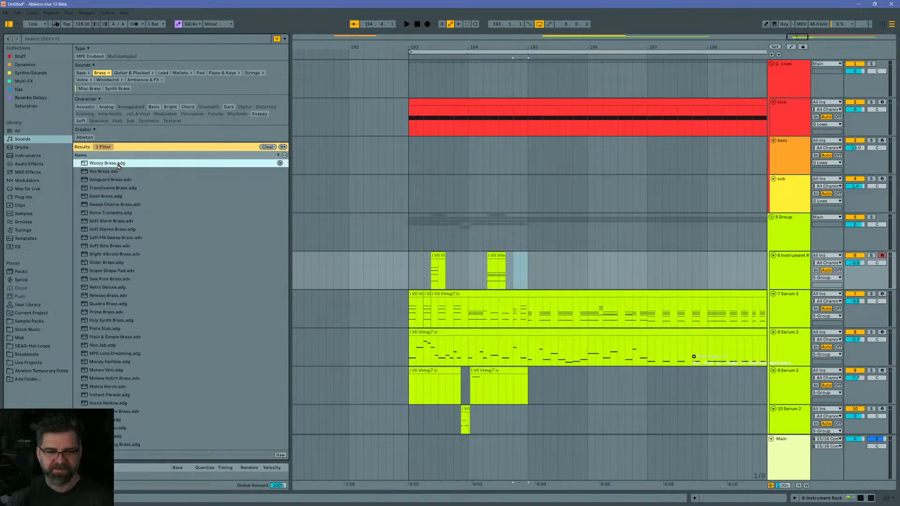
left_click(114, 172)
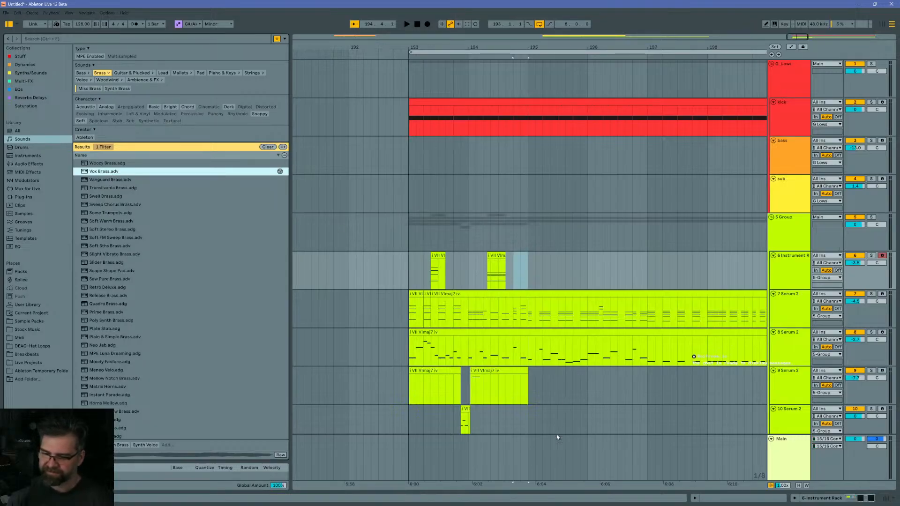
Step: Insert a MIDI track below the 6 Instrument Rack track and load the Vox Brass preset on it
left_click_drag(557, 435, 531, 345)
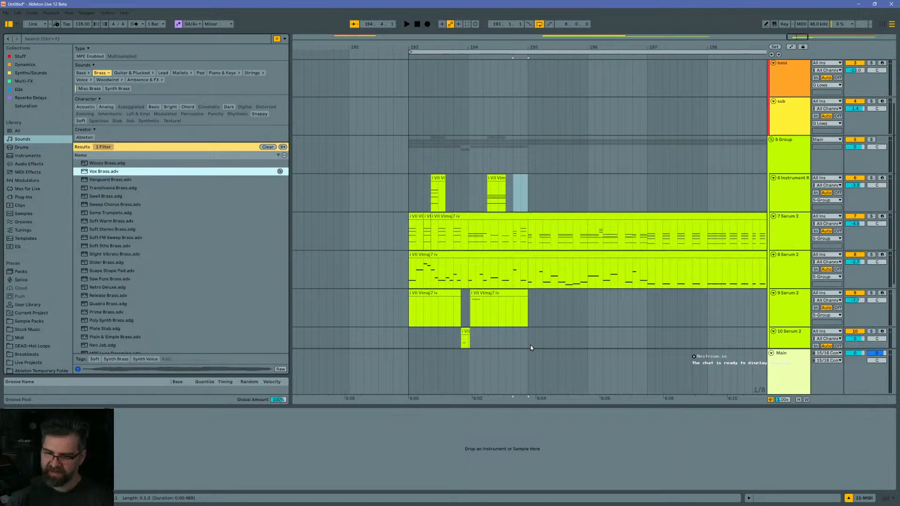
left_click(780, 196)
key("ctrl+shift+t")
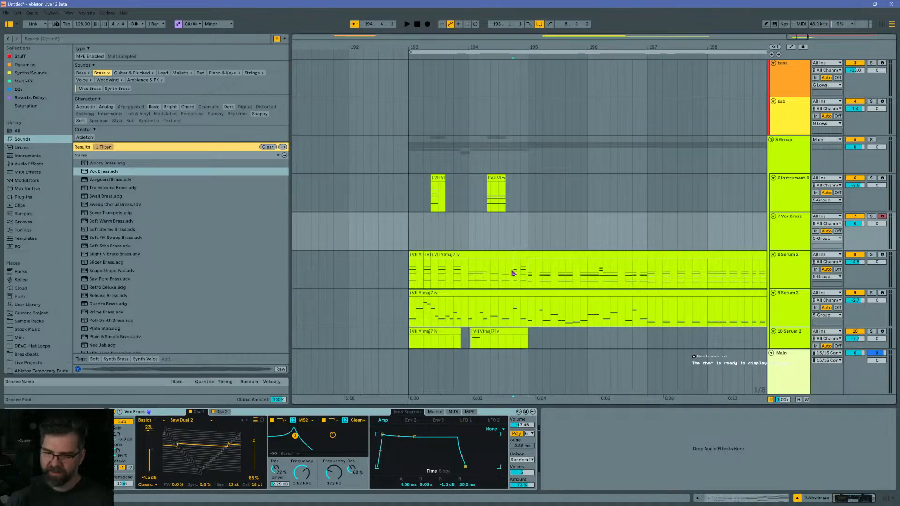
Step: Move the Serum 2 chords between 194.4 and 195 onto the Vox Brass track and play the section from 193
left_click(527, 265)
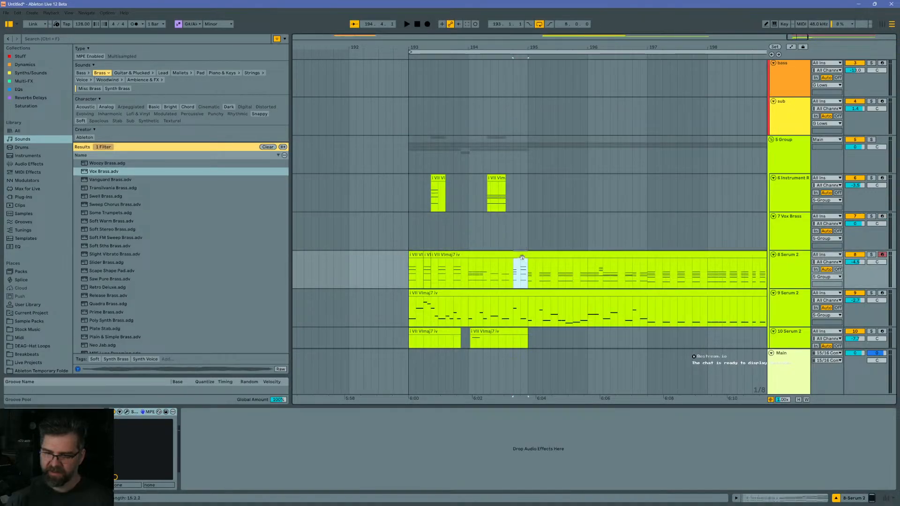
left_click_drag(521, 256, 514, 235)
key("space")
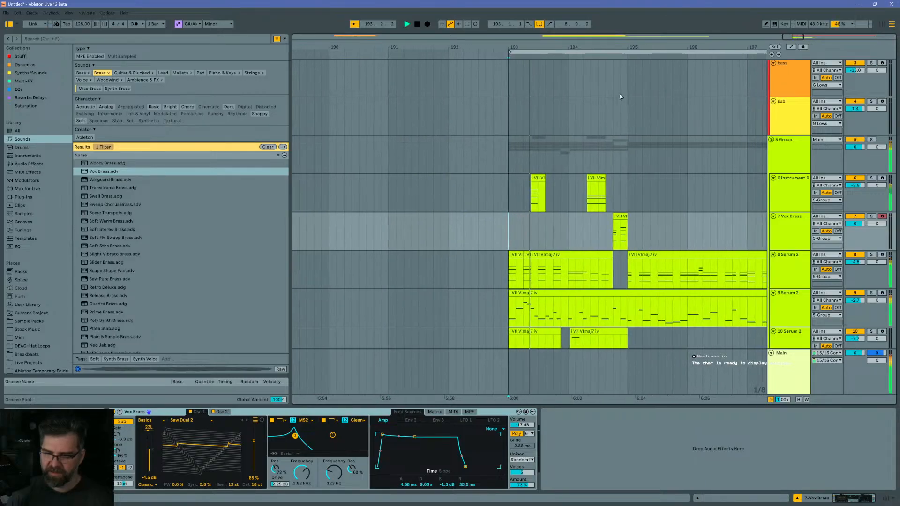
left_click_drag(586, 48, 585, 81)
scroll(566, 160, "down", 2)
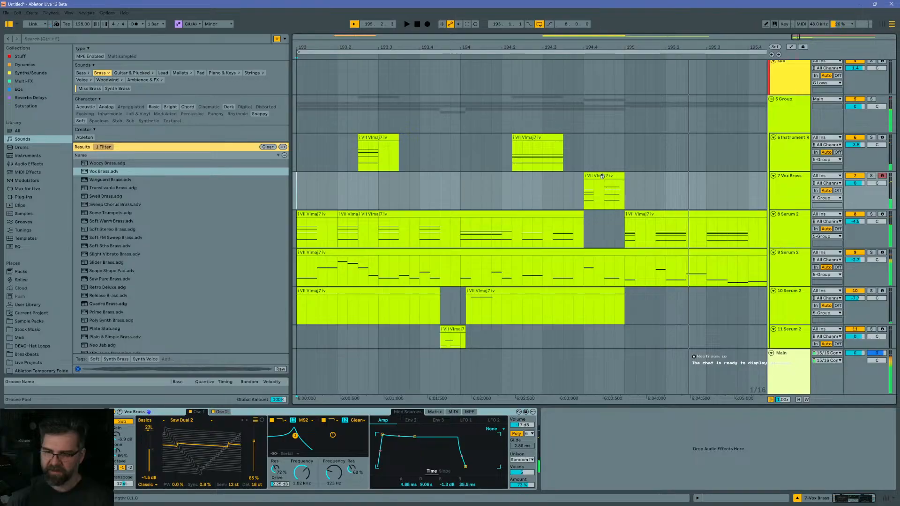
Step: Solo the Vox Brass track and play its chord clip from 194.4
left_click(605, 190)
left_click(871, 176)
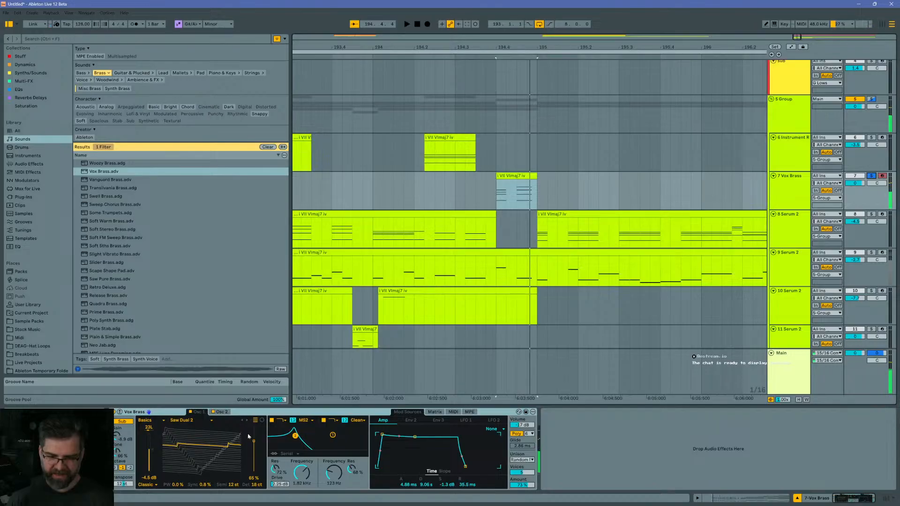
key("space")
key("space")
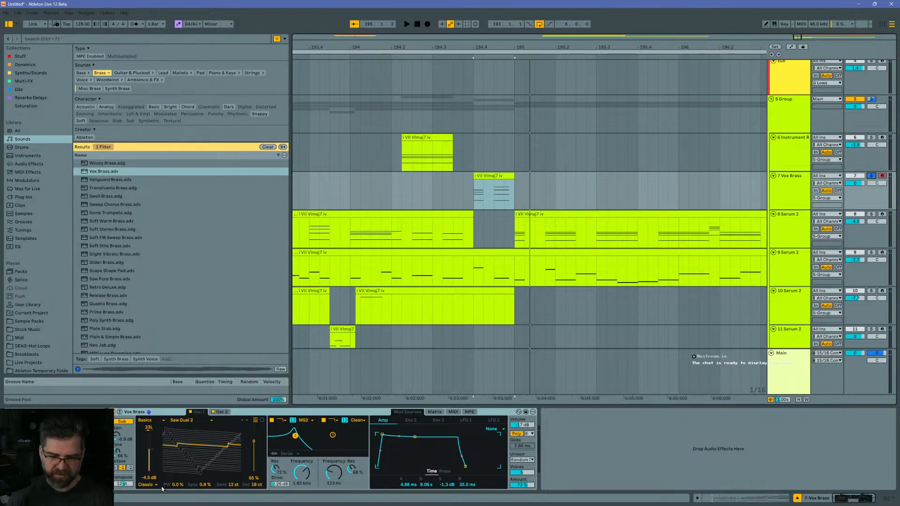
Step: Set the Env 2 attack of the Vox Brass synth to 29.3 ms while playing the clip
left_click(416, 424)
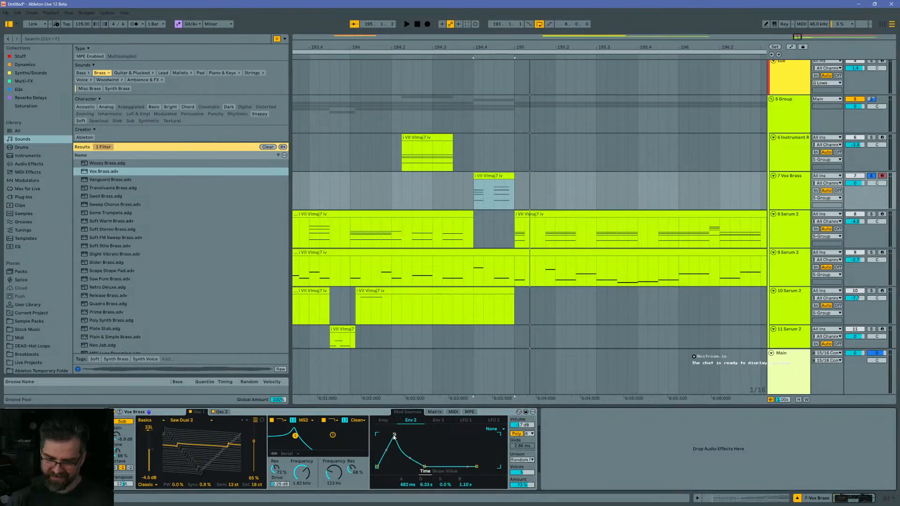
key("space")
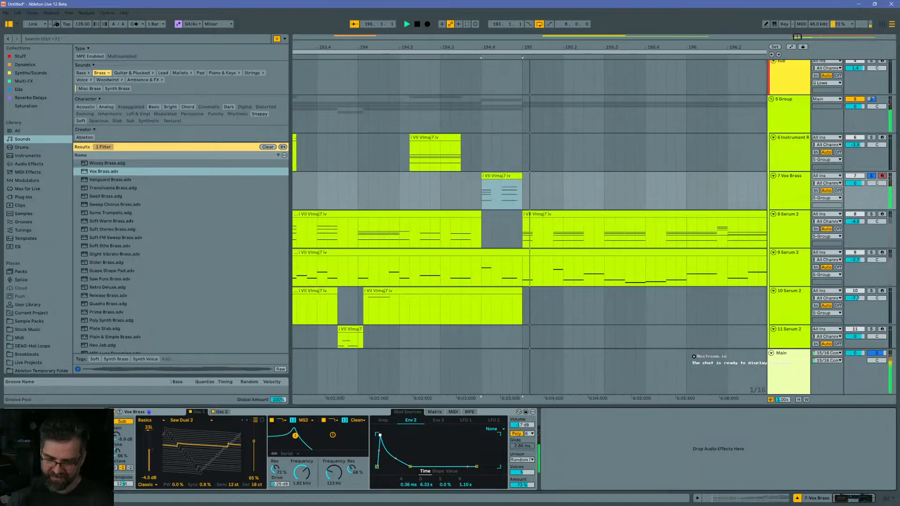
left_click_drag(384, 435, 386, 435)
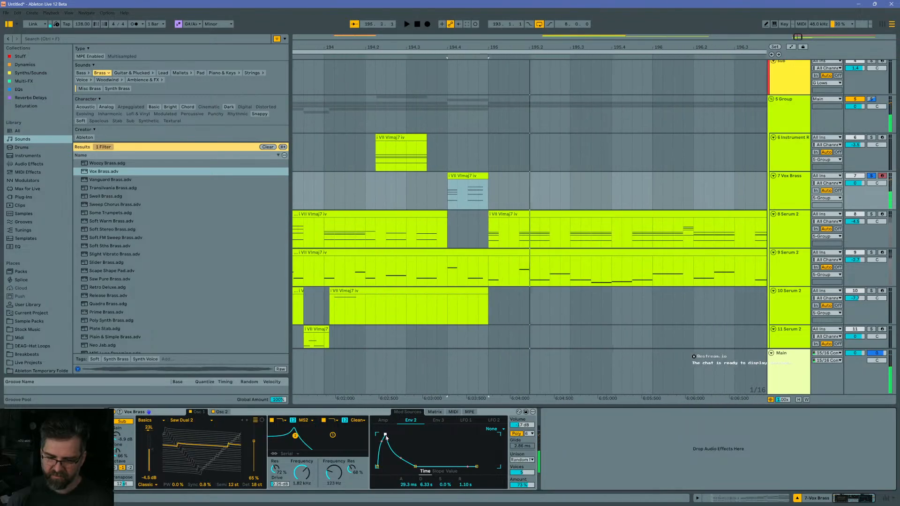
Step: Set the Env 2 decay of the Vox Brass synth to 1.03 s, auditioning the clip between adjustments
left_click_drag(429, 493, 428, 505)
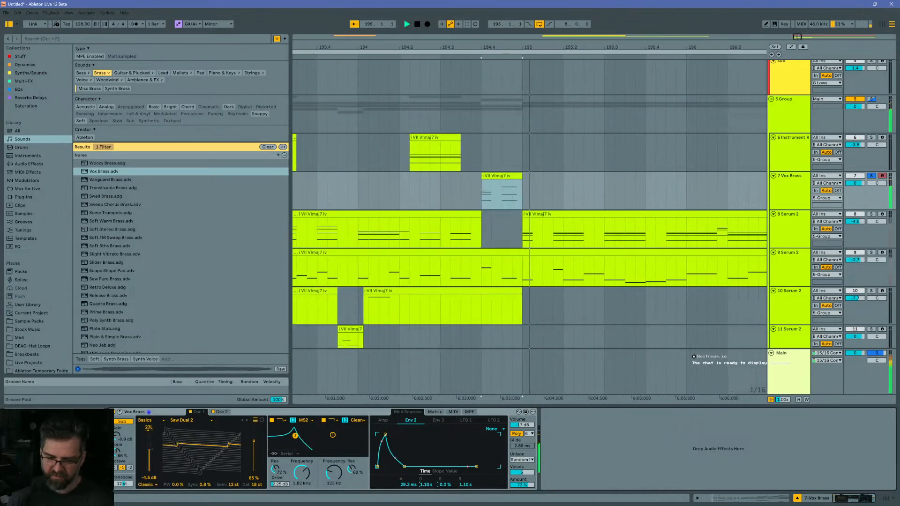
key("space")
key("space")
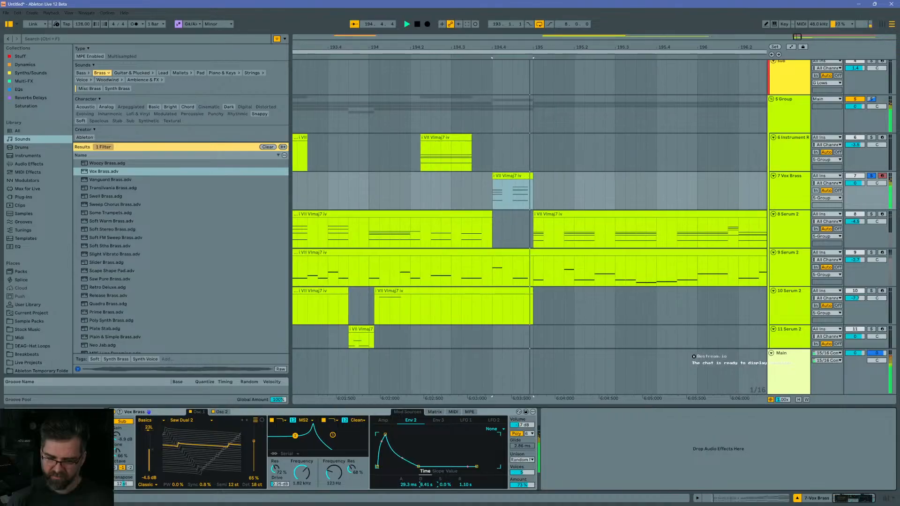
key("space")
key("space")
left_click_drag(427, 485, 427, 492)
key("space")
key("space")
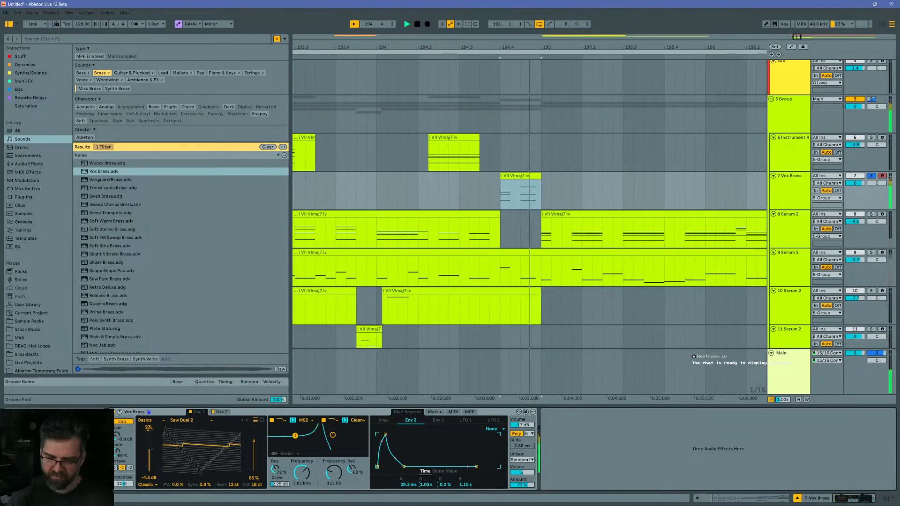
key("space")
Step: Lengthen the second chord's four notes in the Vox Brass clip to the end of the clip and play it
double_click(490, 175)
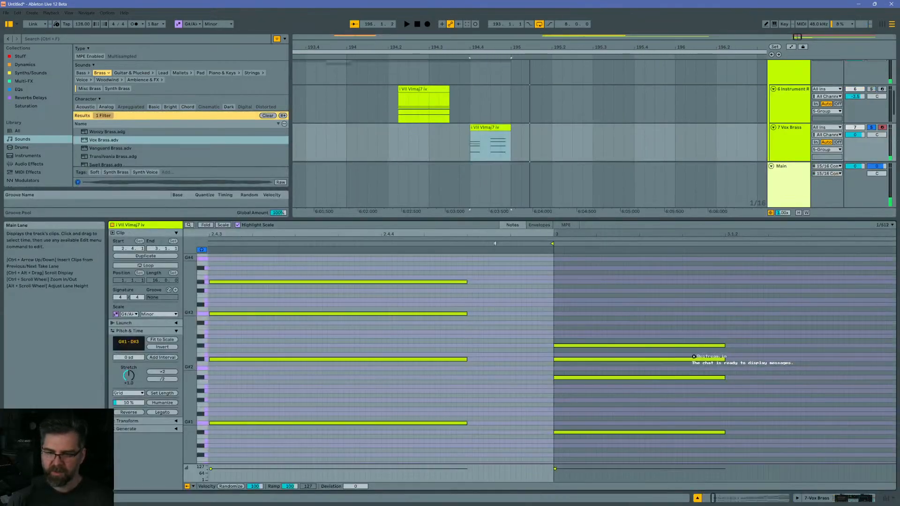
left_click_drag(448, 260, 432, 447)
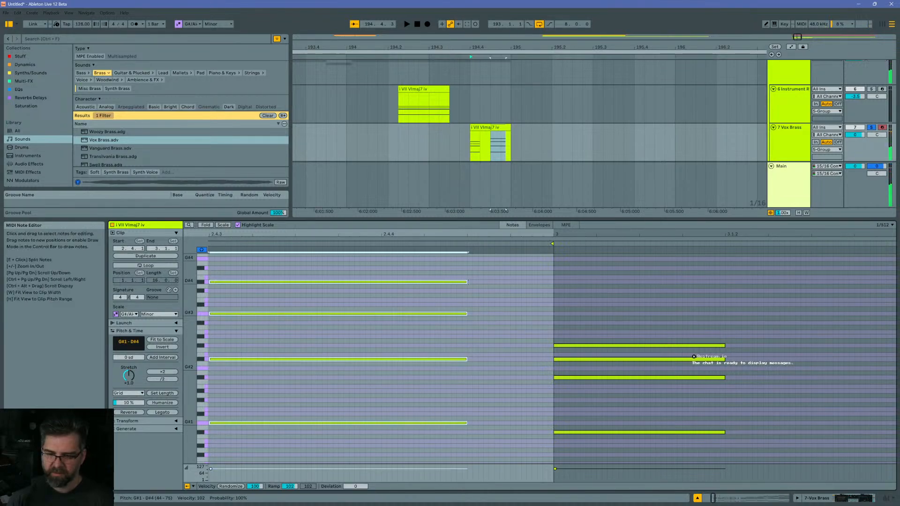
left_click_drag(466, 283, 554, 282)
key("space")
key("space")
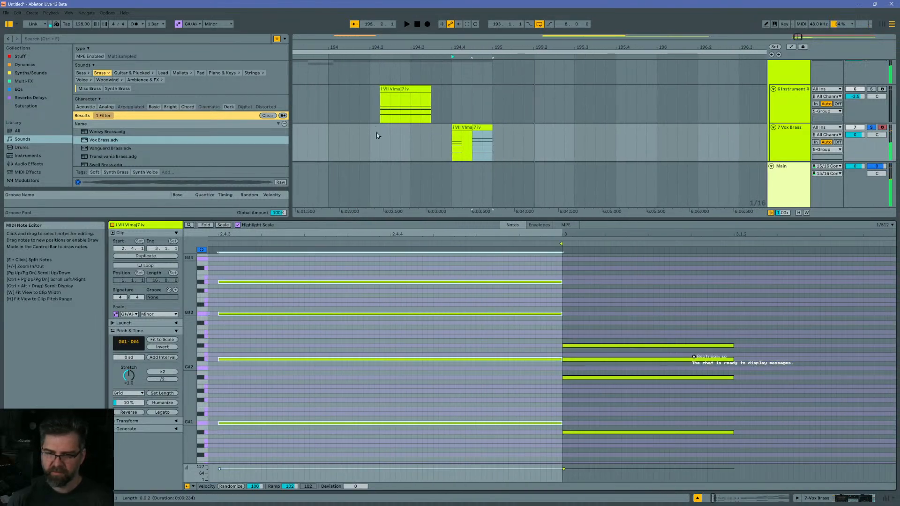
Step: Unsolo the Vox Brass track and play the full arrangement from just before 194.2
left_click(360, 112)
key("space")
key("space")
key("space")
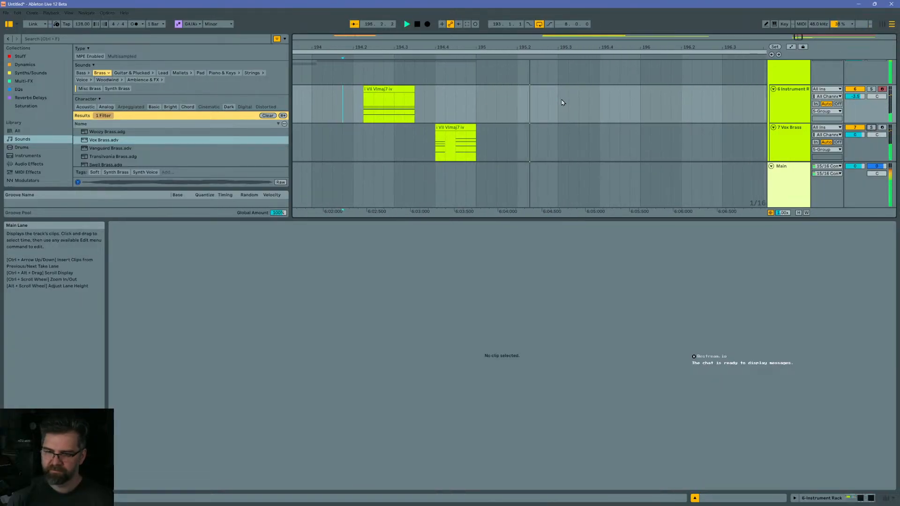
key("space")
Step: Transpose all notes in the Vox Brass clip up one octave and play the arrangement from before 194.2
left_click(452, 140)
key("ctrl+a")
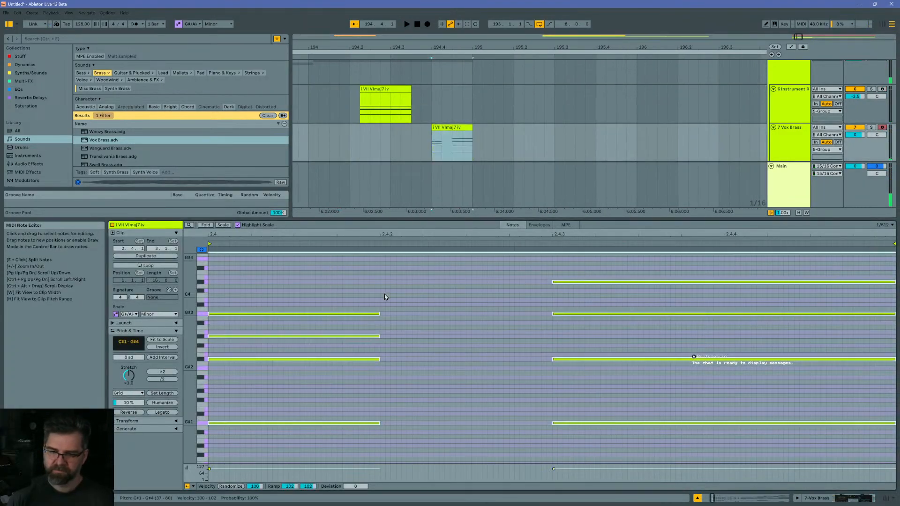
key("shift+Up")
left_click(316, 107)
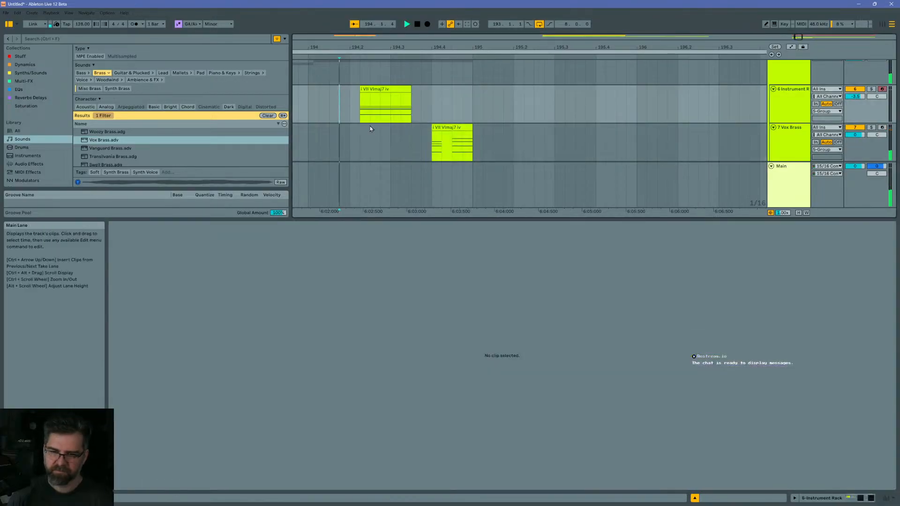
key("space")
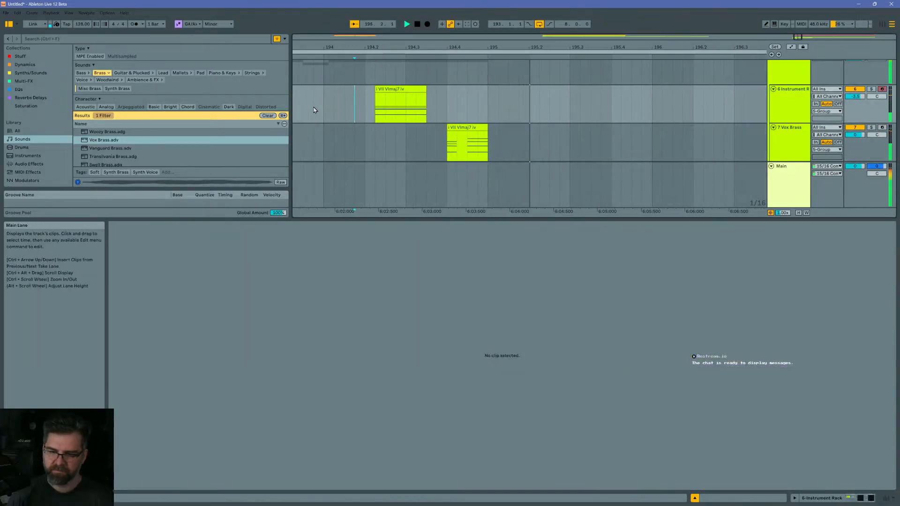
key("space")
Step: Insert a MIDI track below 7 Vox Brass and load the Vanguard Brass preset on it
left_click(447, 140)
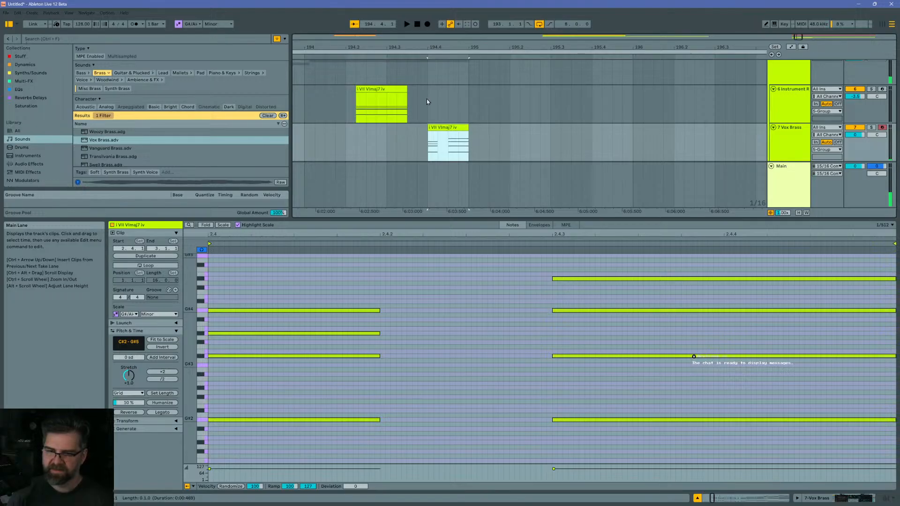
scroll(441, 107, "down", 1)
left_click(785, 108)
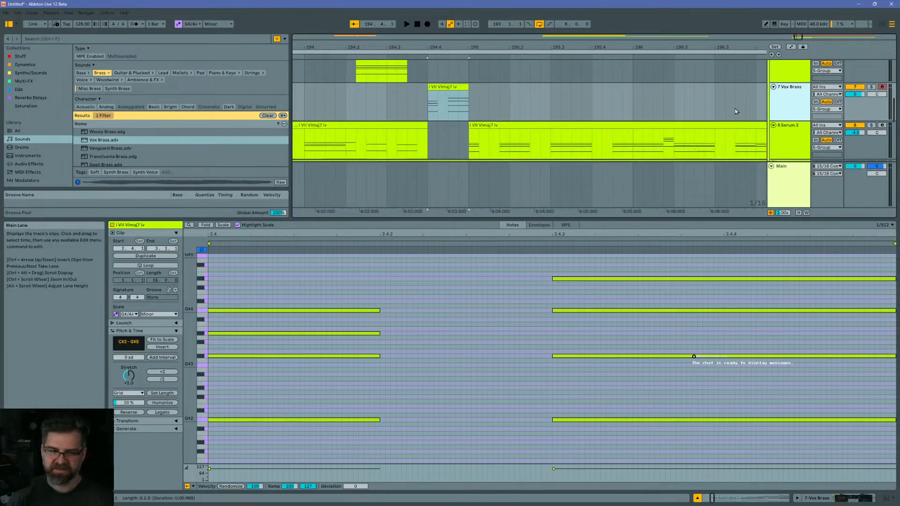
key("ctrl+shift+t")
left_click(431, 139)
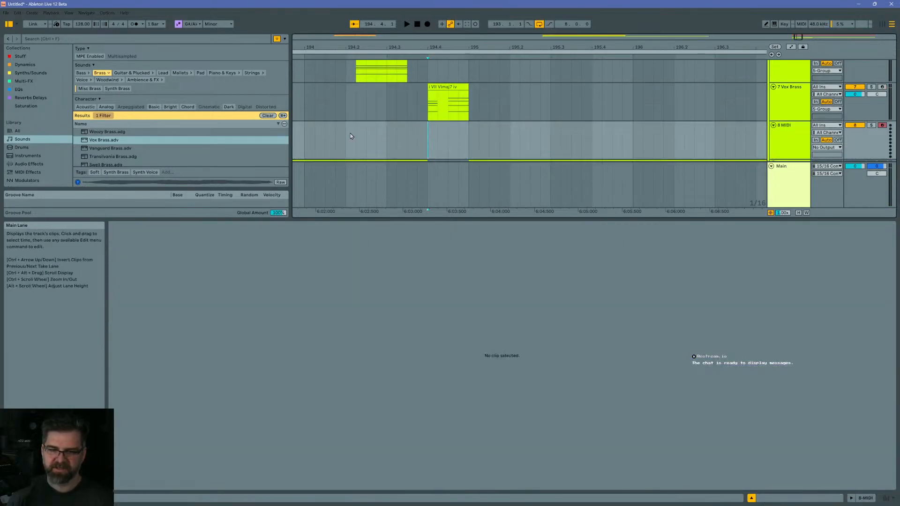
left_click_drag(115, 148, 159, 148)
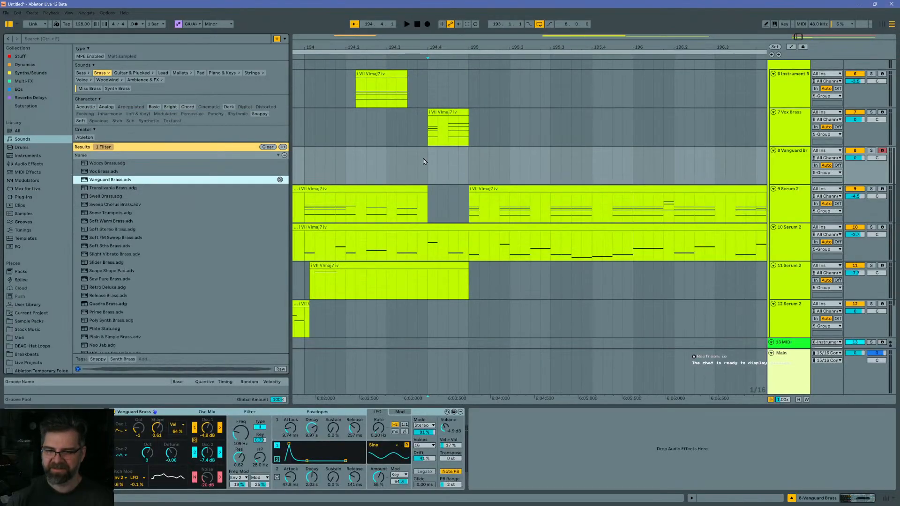
Step: Paste the Vox Brass chord clip onto the Vanguard Brass track at 194.4 and play both brass layers together
left_click_drag(427, 163, 469, 179)
key("ctrl+v")
left_click(396, 135)
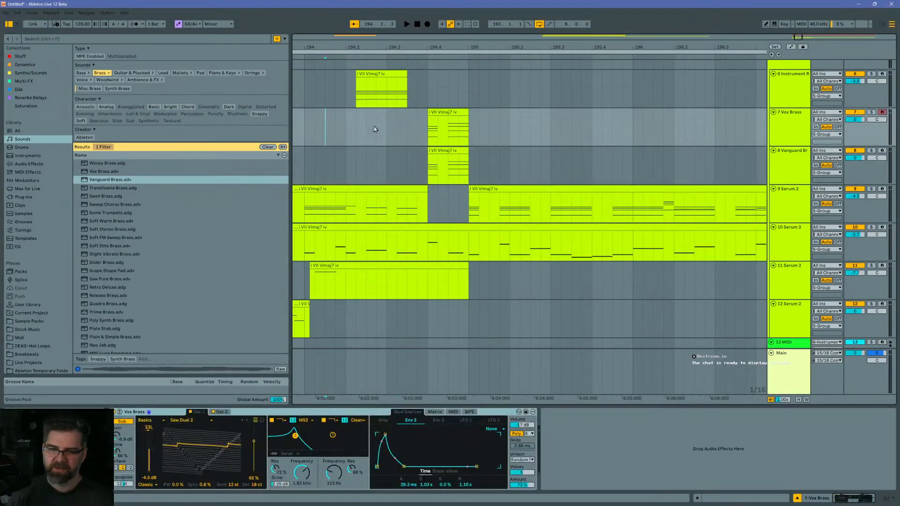
key("space")
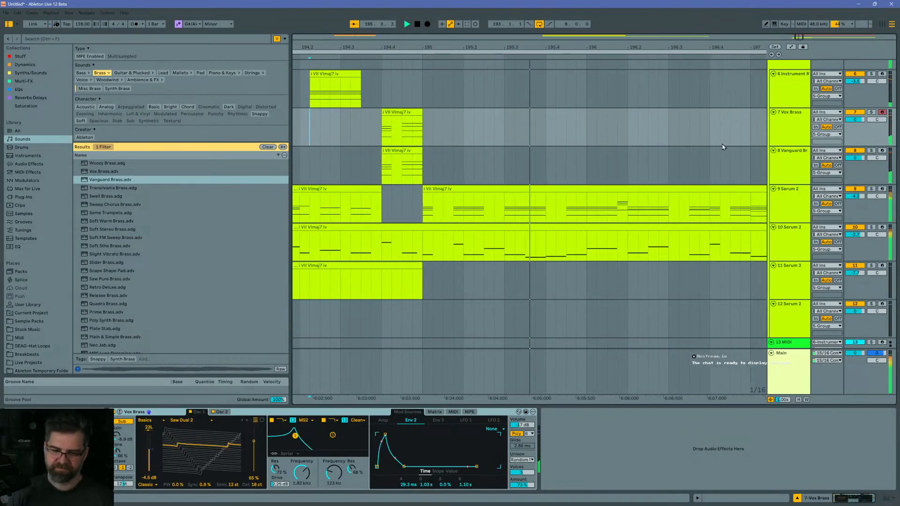
key("space")
Step: Play the arrangement from bar 193 with both brass layers
scroll(510, 104, "left", 5)
scroll(510, 104, "down", 5)
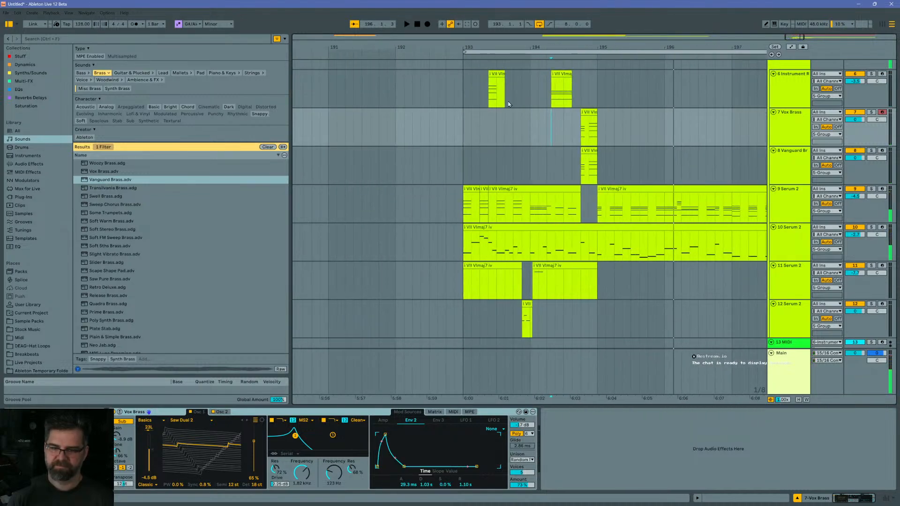
key("space")
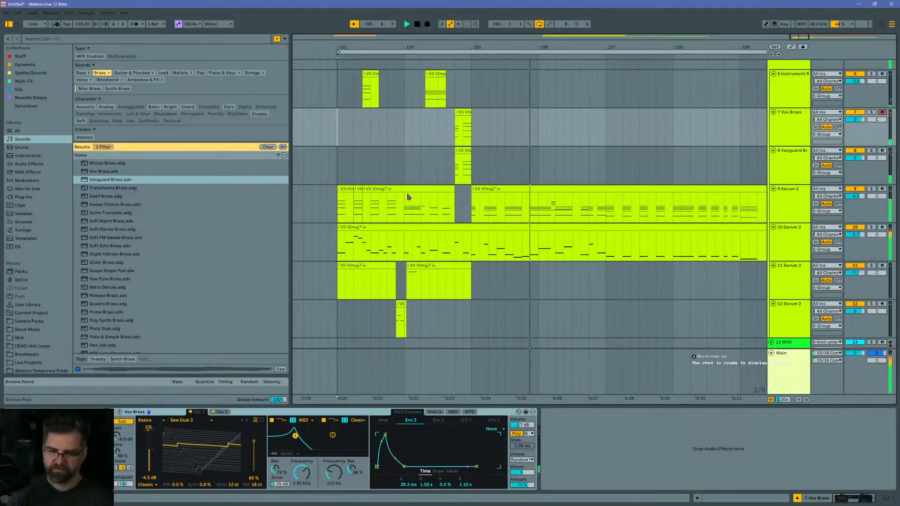
Step: Open the 9 Serum 2 chord clip starting at bar 195 and play it from there
left_click(477, 190)
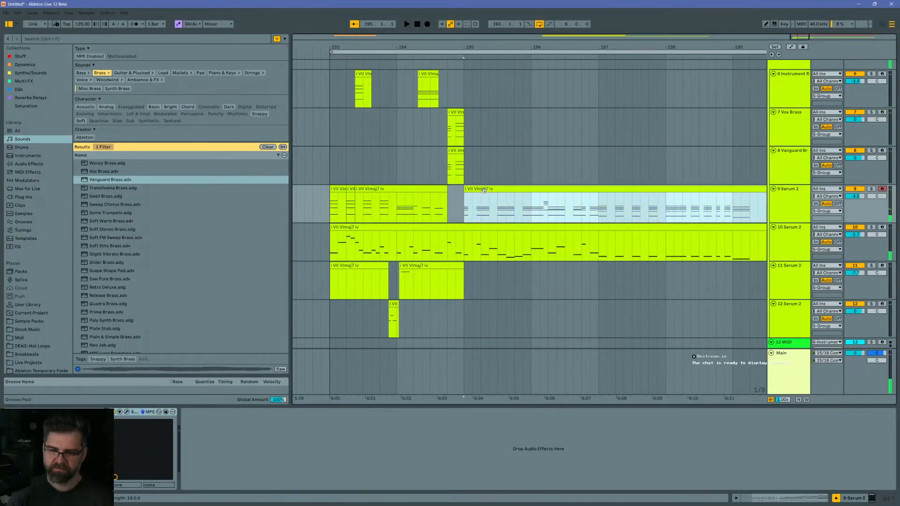
double_click(483, 190)
key("space")
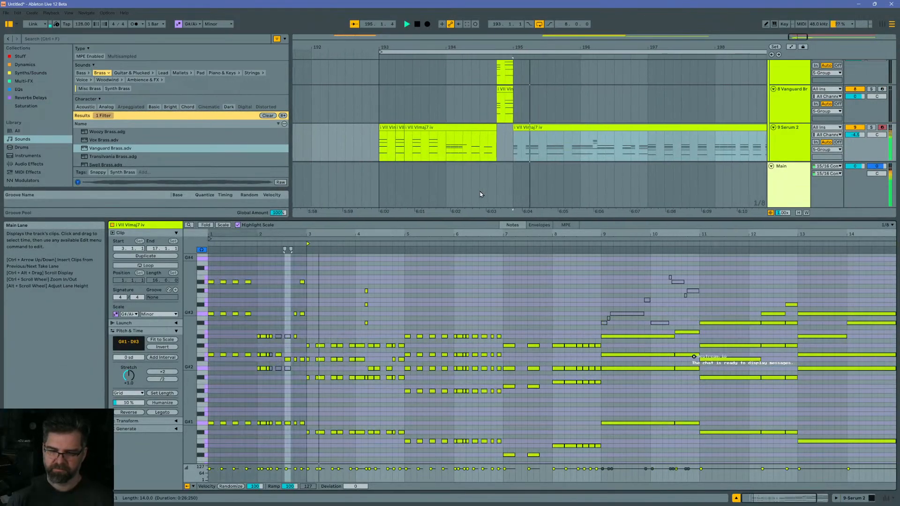
key("space")
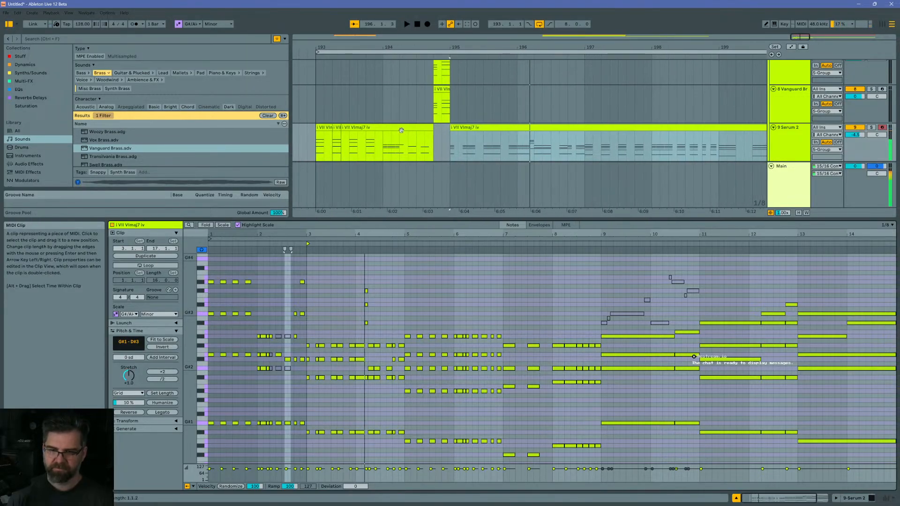
Step: Play the arrangement from bar 193 across the transition into the 9 Serum 2 clip at bar 195
left_click(401, 128)
left_click(324, 128)
key("space")
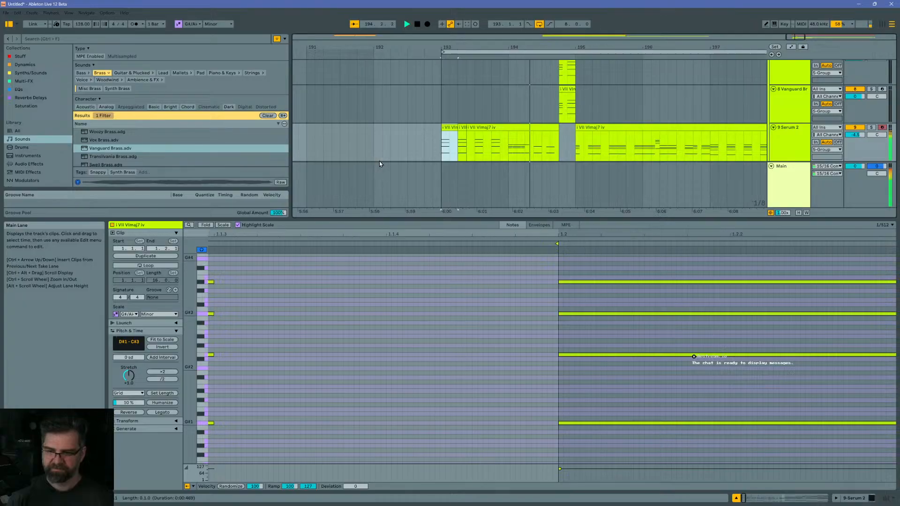
key("space")
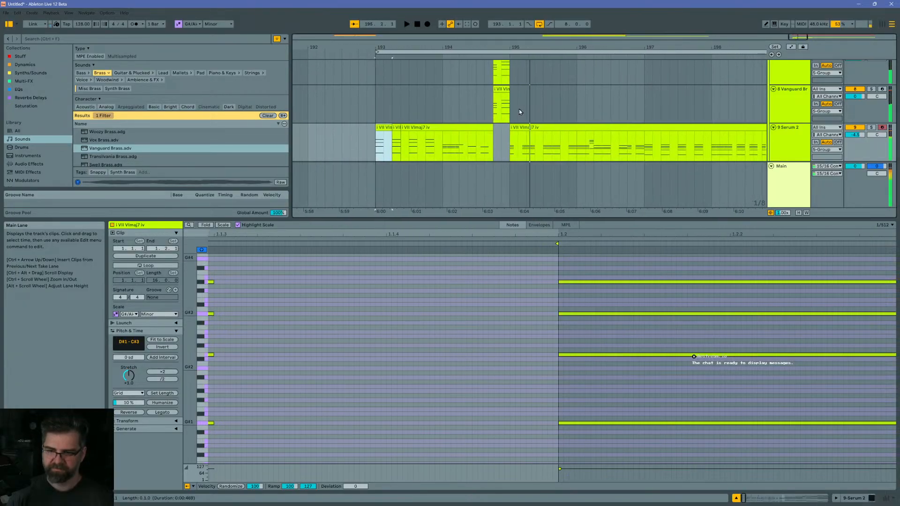
Step: In the 9 Serum 2 clip at bar 195, copy the rhythm of the four D#4 notes from clip bar 1 to E3 at clip bar 3
left_click(524, 130)
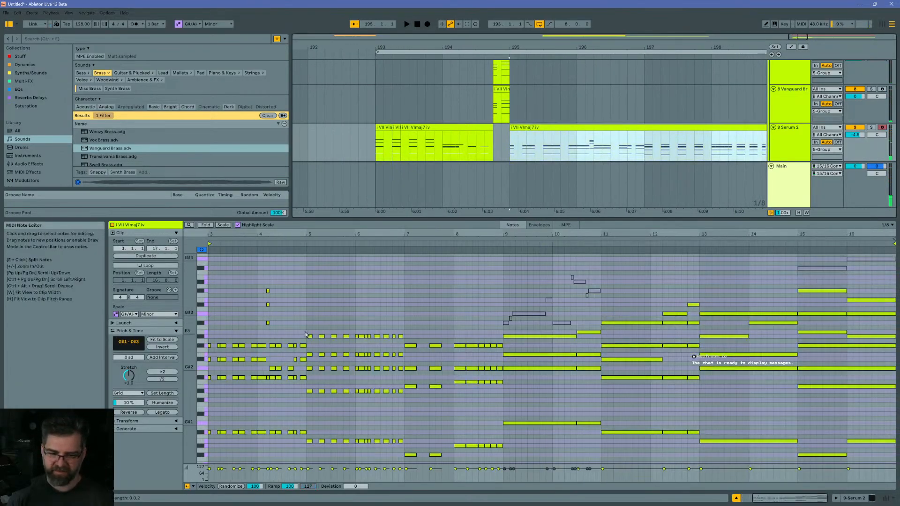
left_click(273, 242)
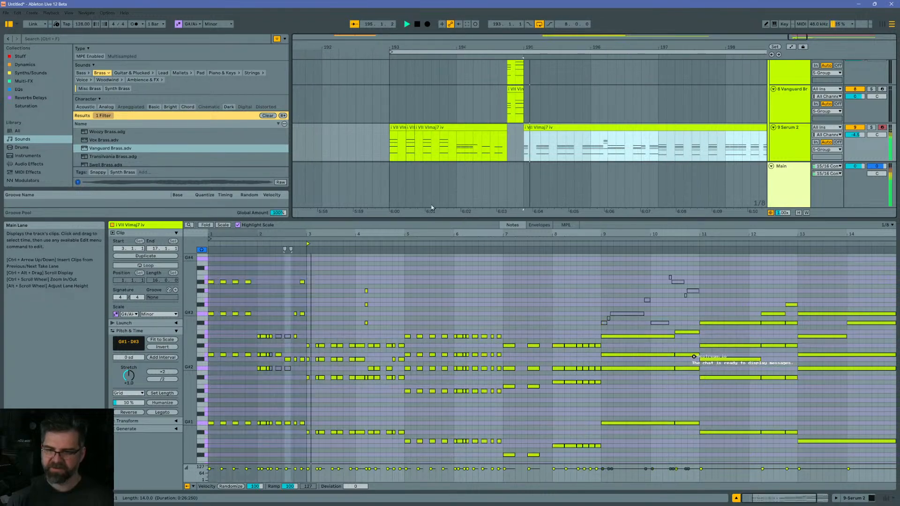
left_click_drag(319, 235, 386, 281)
left_click_drag(381, 234, 400, 218)
left_click(396, 328)
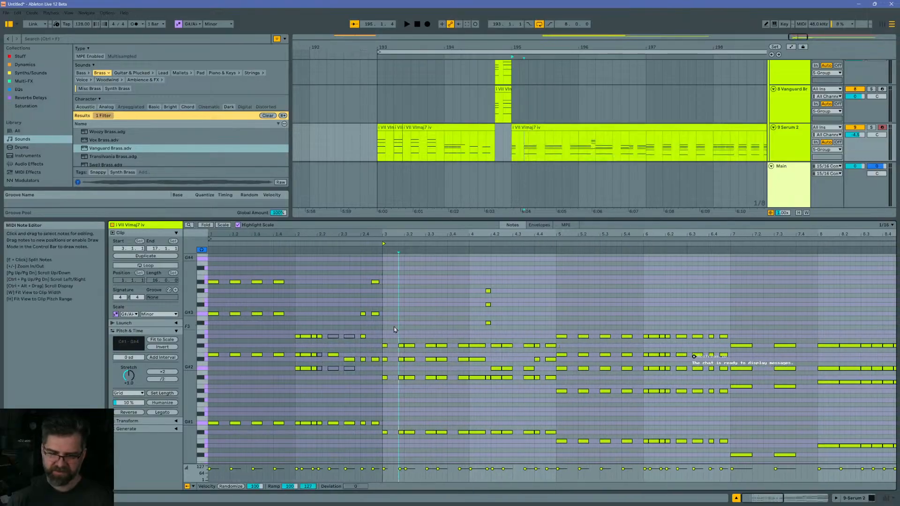
left_click_drag(211, 291, 274, 267)
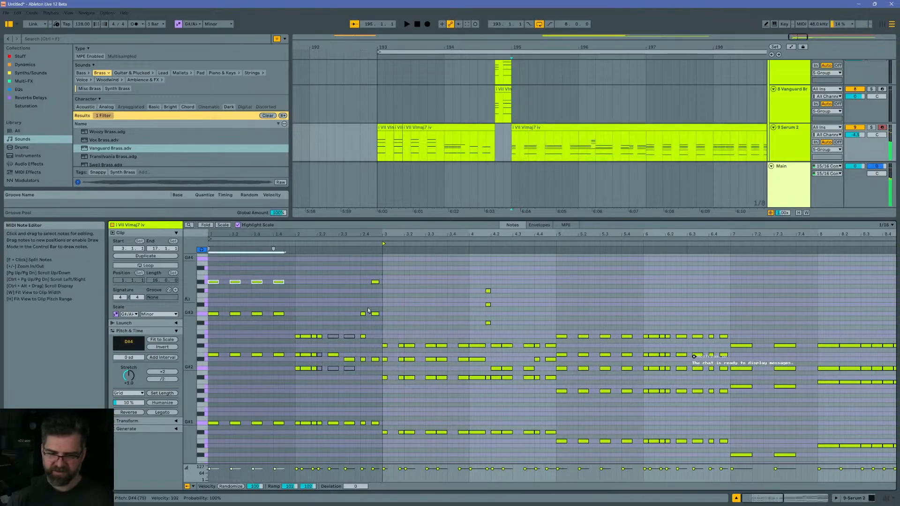
key("ctrl+v")
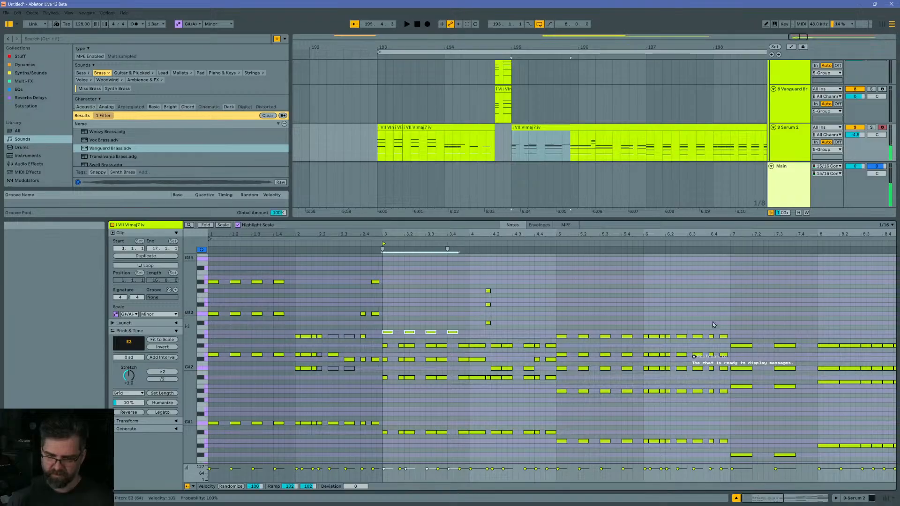
Step: Delete the C#3 notes beneath the pasted rhythm in clip bar 3 and transpose the four pasted notes down to C#3
mouse_move(454, 342)
left_mouse_down()
mouse_move(383, 353)
mouse_move(416, 334)
mouse_move(452, 336)
left_mouse_up()
key("Delete")
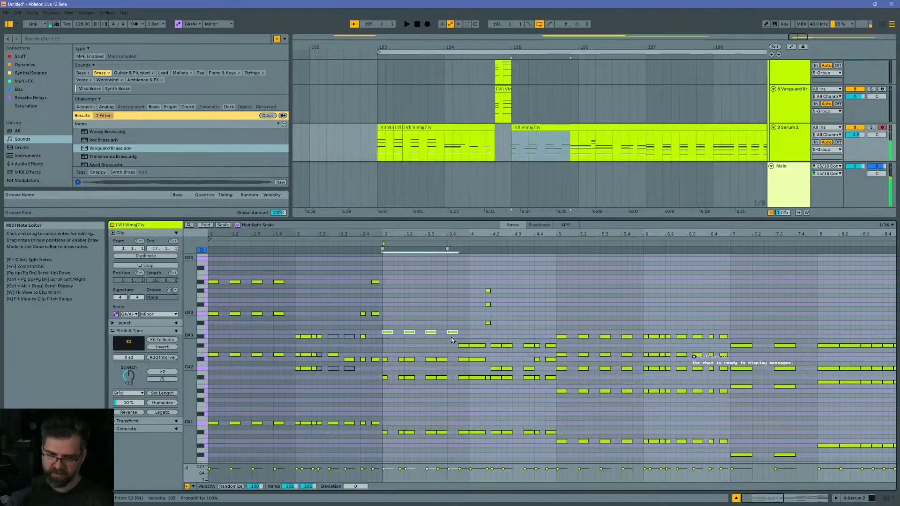
key("Down")
key("Down")
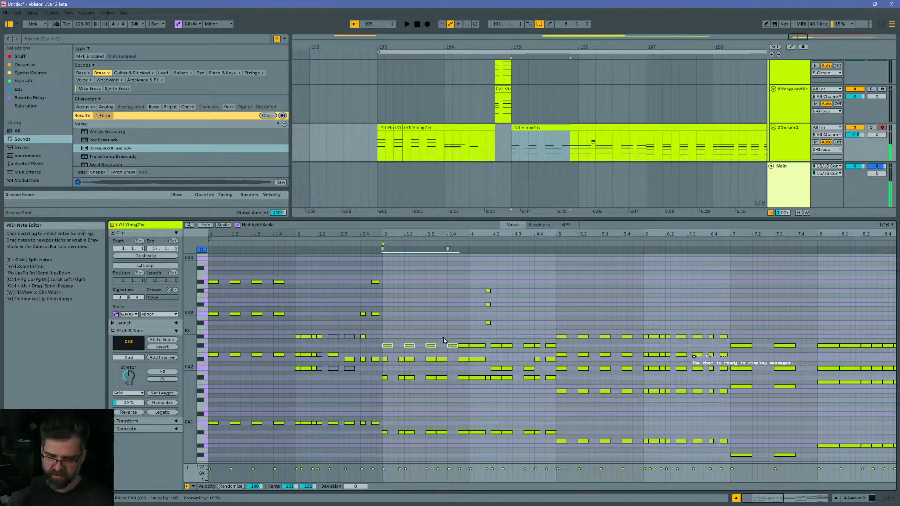
Step: Replace the lower chord notes in clip bar 3 with copies of the four-note rhythm on A#2, F#2 and F#1
left_click_drag(456, 353, 384, 447)
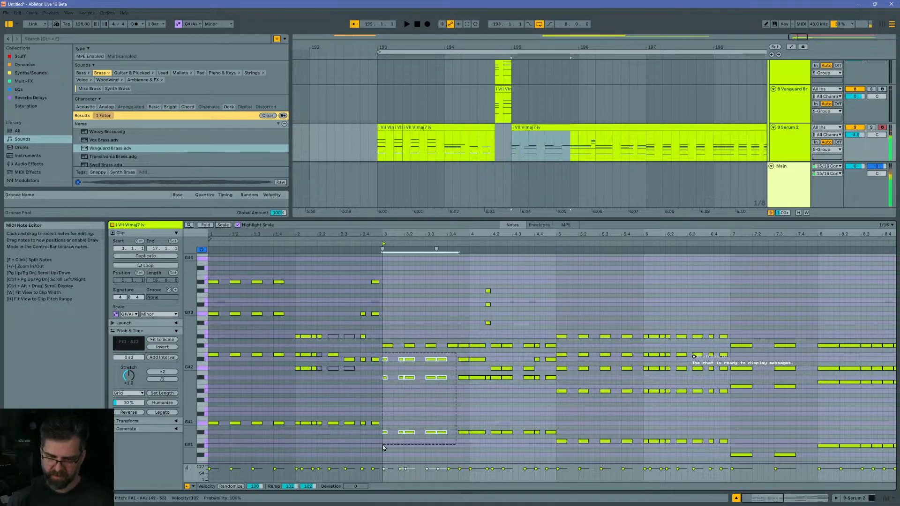
key("Delete")
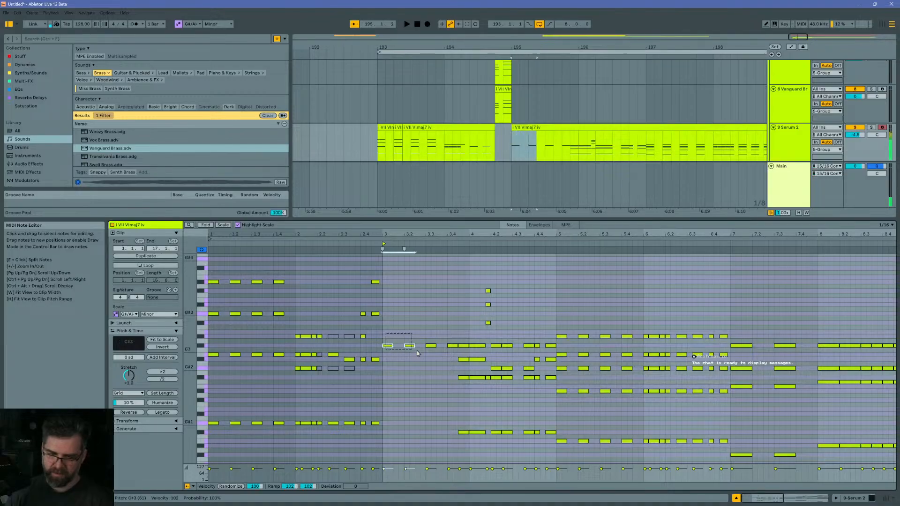
left_click_drag(386, 334, 457, 356)
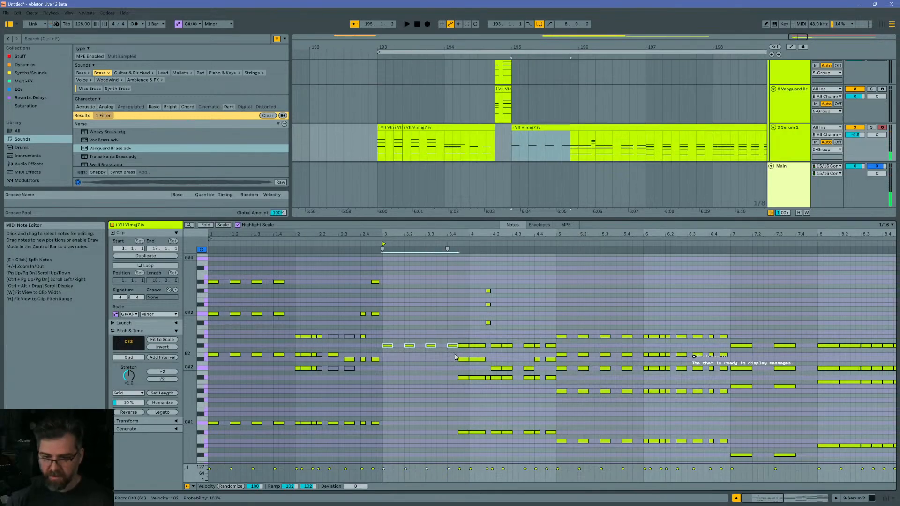
key("Down")
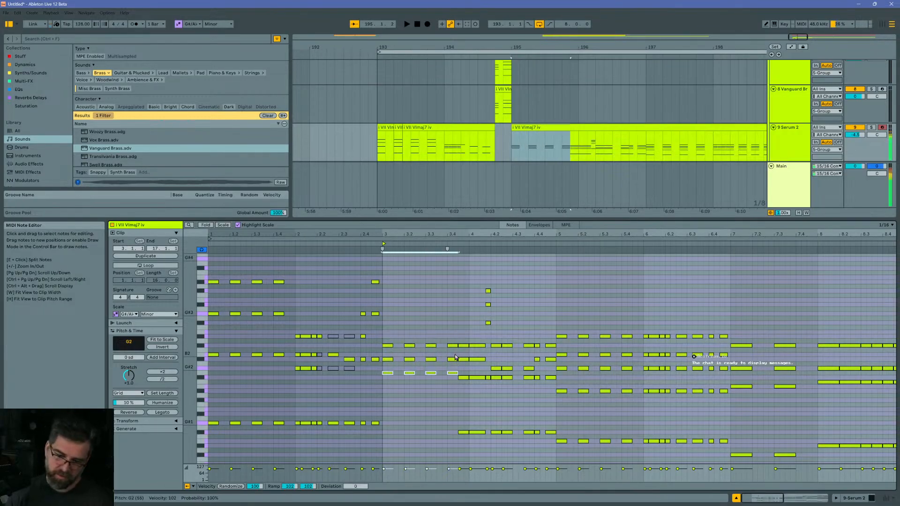
Step: Play the revised chord rhythm, including from bar 193 to hear it in context
key("space")
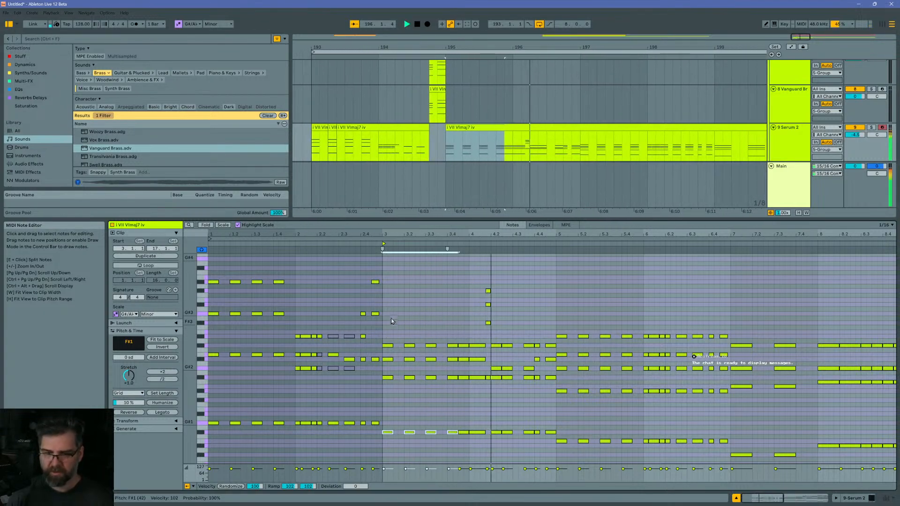
key("space")
left_click(308, 147)
key("space")
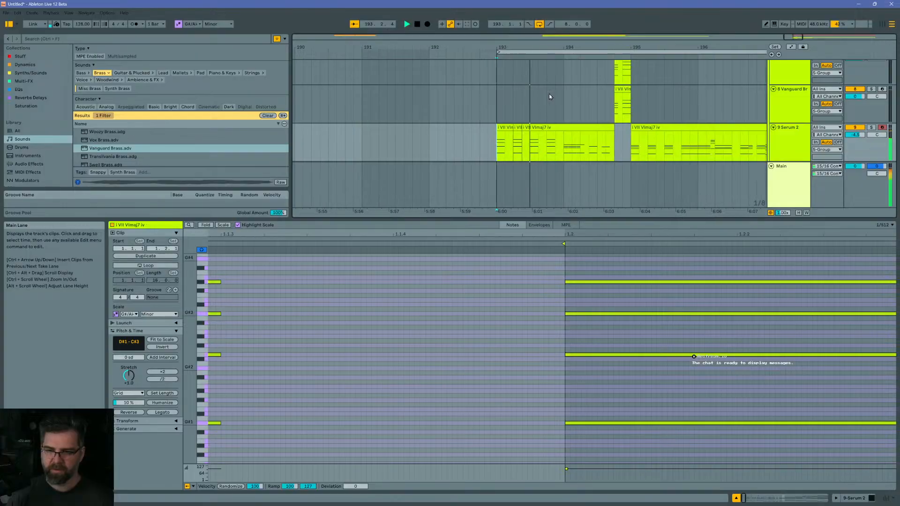
left_click_drag(582, 48, 509, 29)
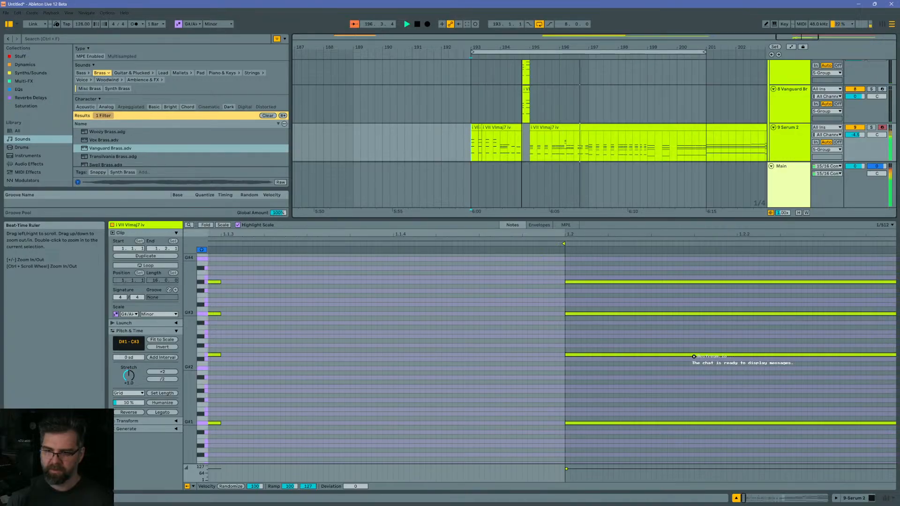
left_click(558, 138)
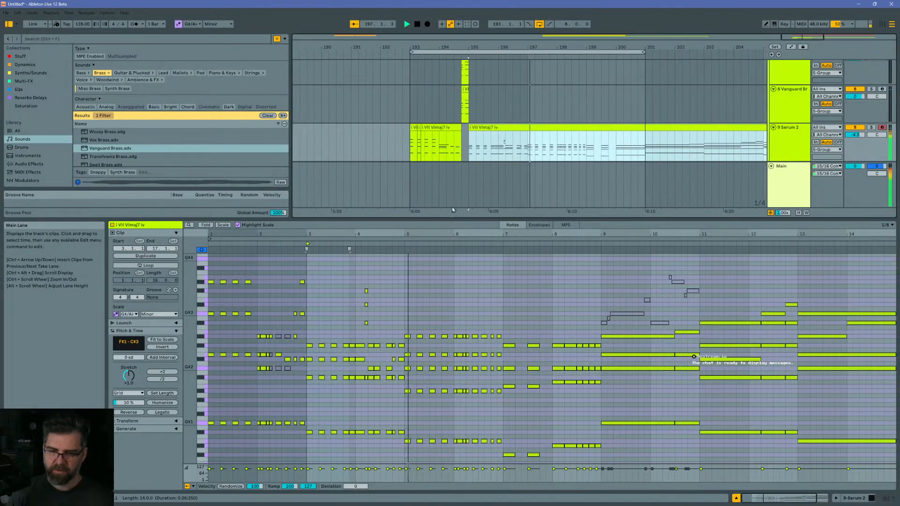
left_click(408, 111)
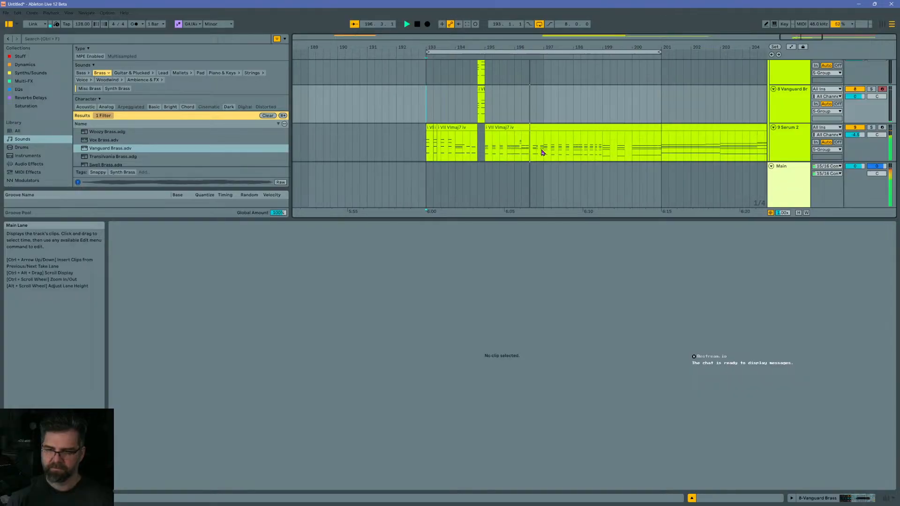
Step: Deactivate the F#1 to C#3 chord at the start of bar 4 in the 9 Serum 2 clip
left_click(509, 130)
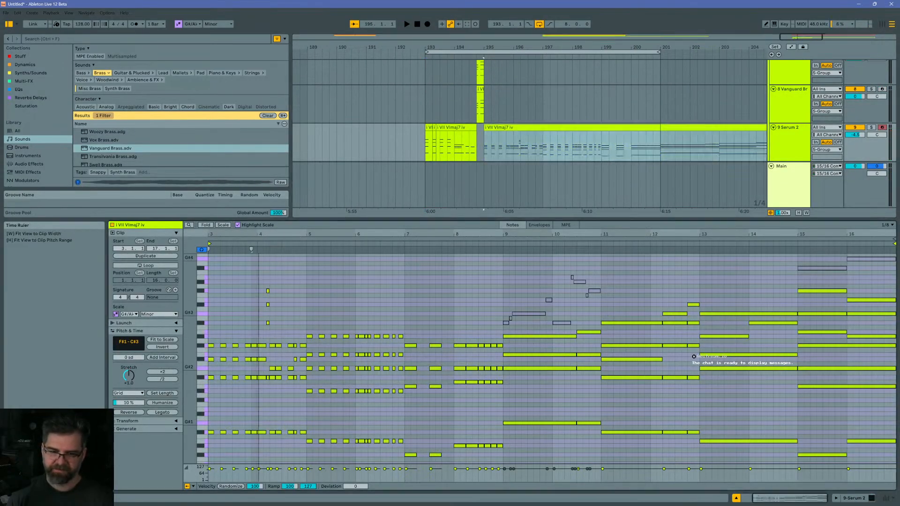
left_click_drag(265, 235, 265, 272)
left_click_drag(293, 316, 285, 453)
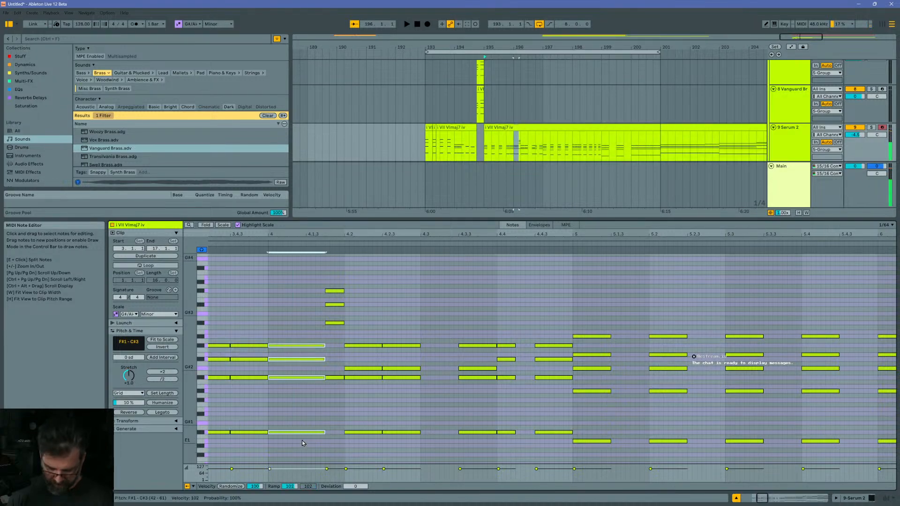
Step: Listen again from bar 193 with the chord deactivated and review the brass, Instrument Rack and Serum 2 tracks
key("space")
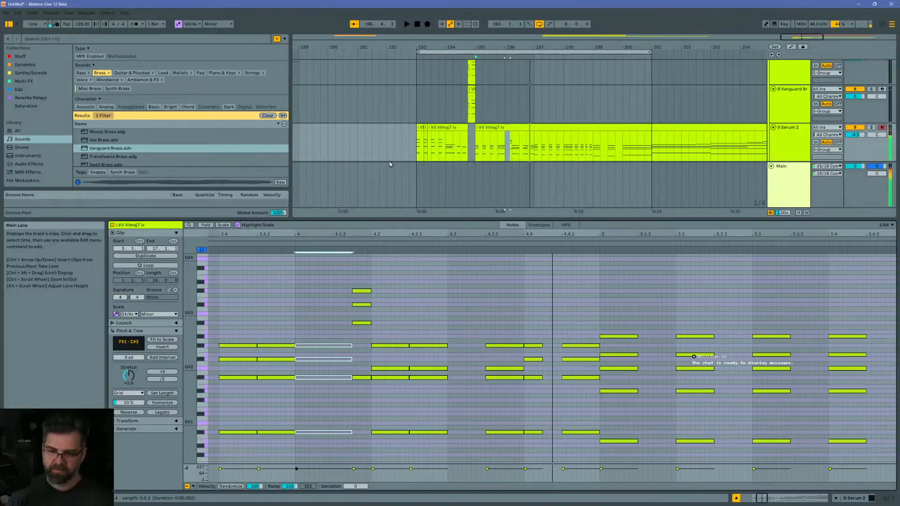
key("space")
left_click(466, 145)
key("space")
key("space")
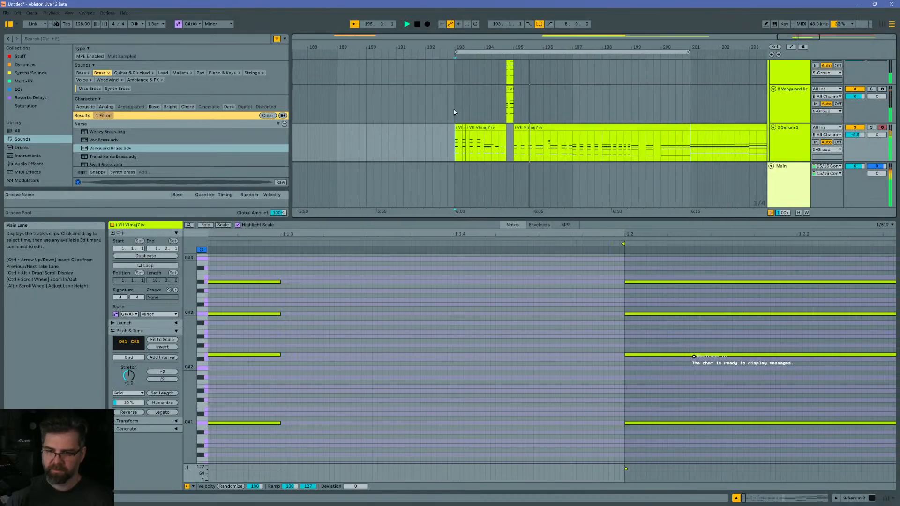
scroll(456, 112, "down", 2)
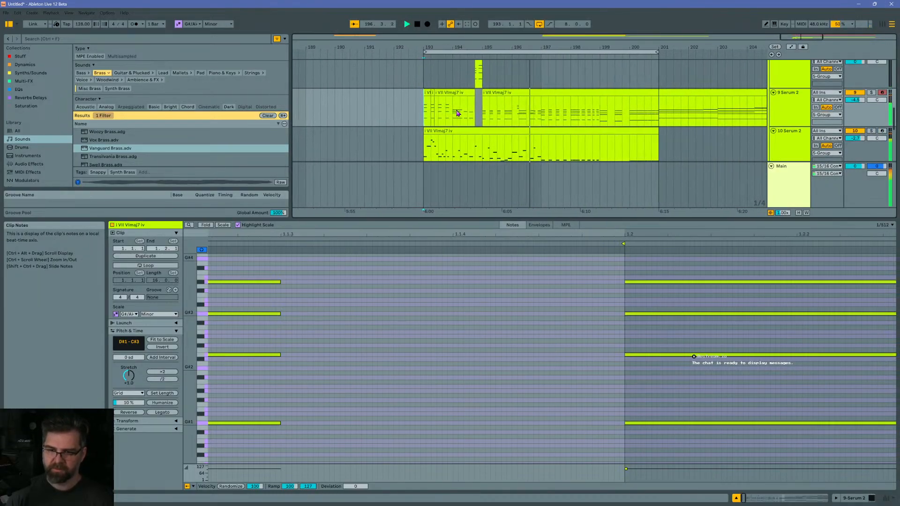
scroll(467, 104, "up", 5)
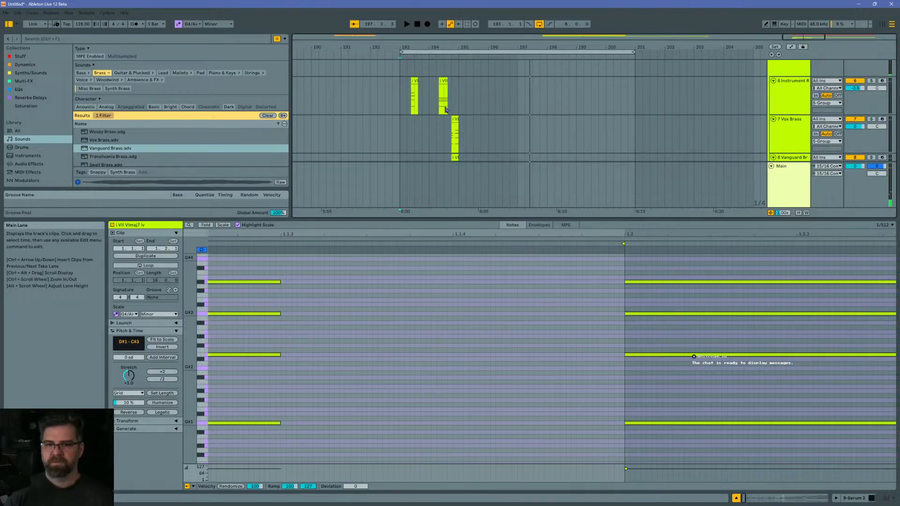
left_click(400, 113)
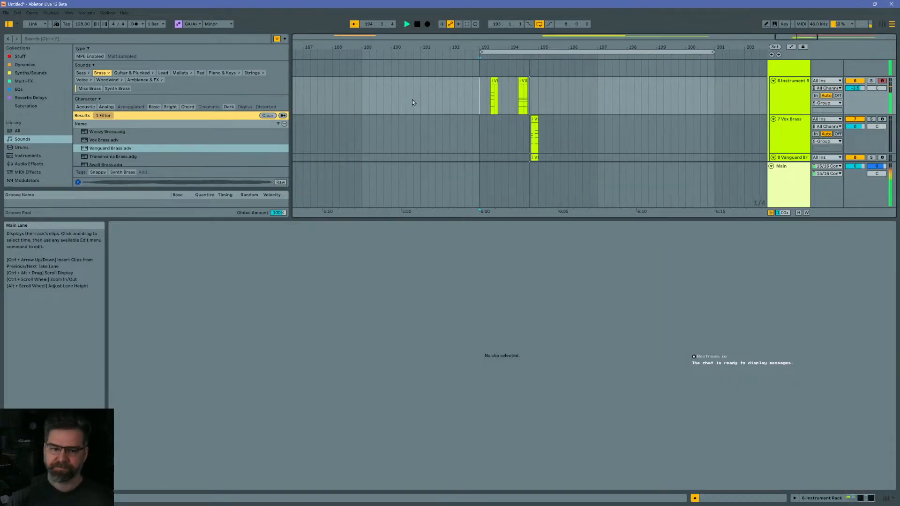
Step: Enlarge the arrangement area, move the half-beat chord section at 195.4.3 from 9 Serum 2 to 7 Vox Brass, and play it
left_click_drag(324, 219, 324, 391)
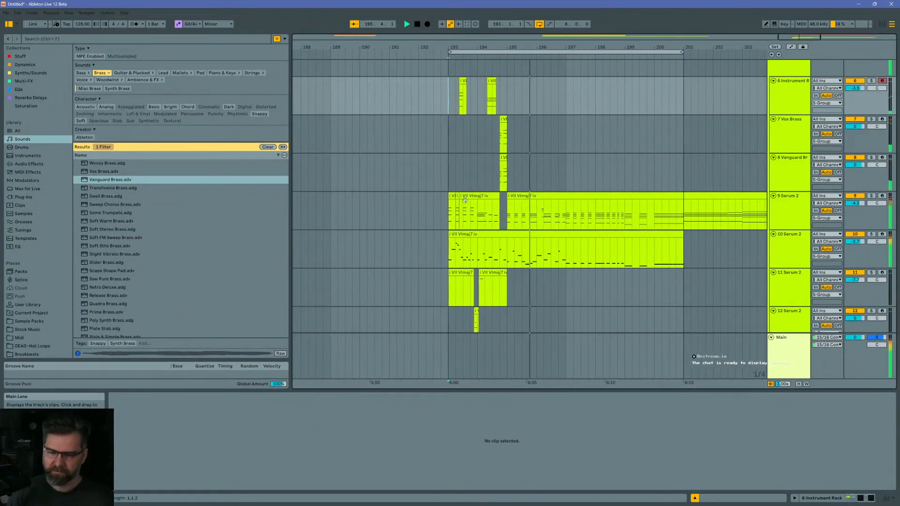
left_click(508, 212)
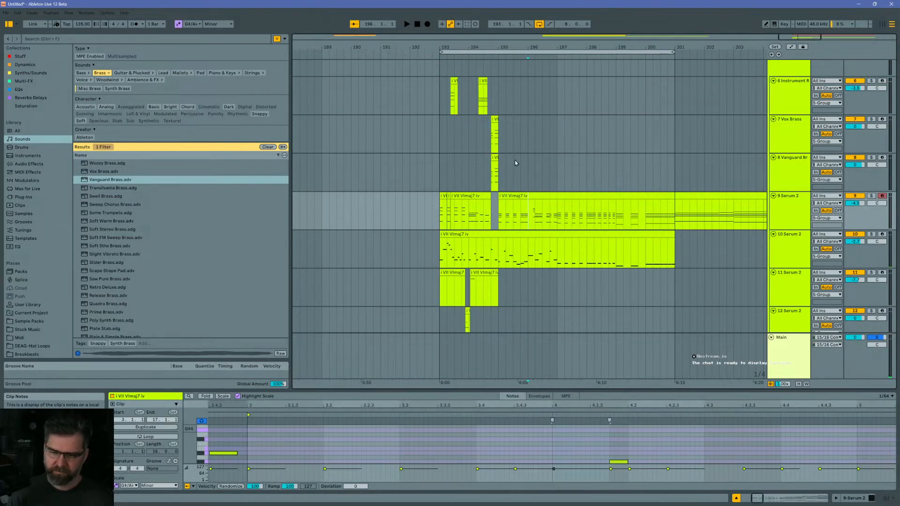
left_click_drag(530, 48, 538, 115)
left_click_drag(513, 213, 530, 203)
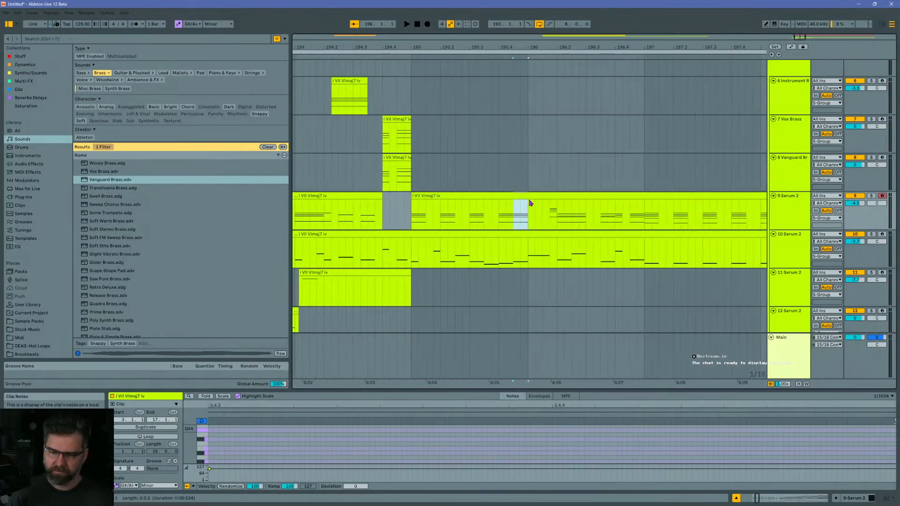
left_click_drag(522, 150, 523, 144)
left_click(368, 146)
key("space")
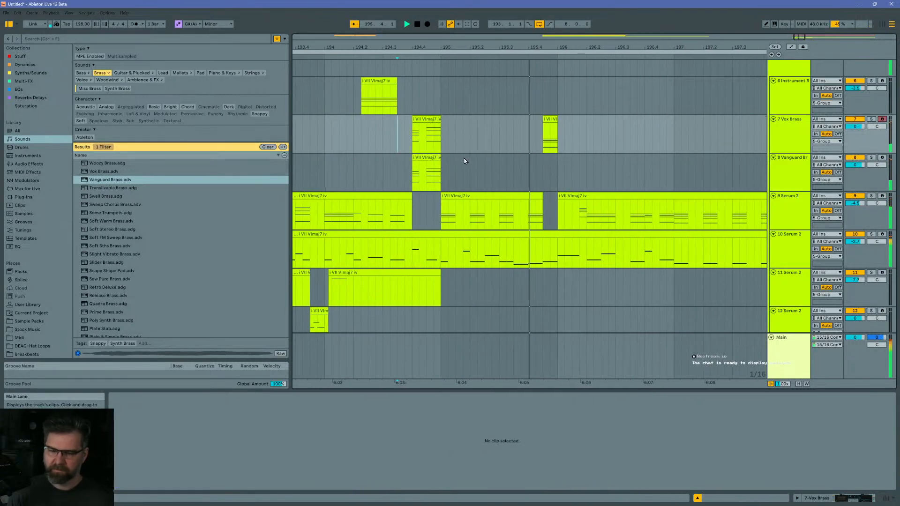
Step: Copy the short Vox Brass chord to 8 Vanguard Brass at 195.4.4 and trim both clips to a sixteenth note
left_click(490, 127)
key("space")
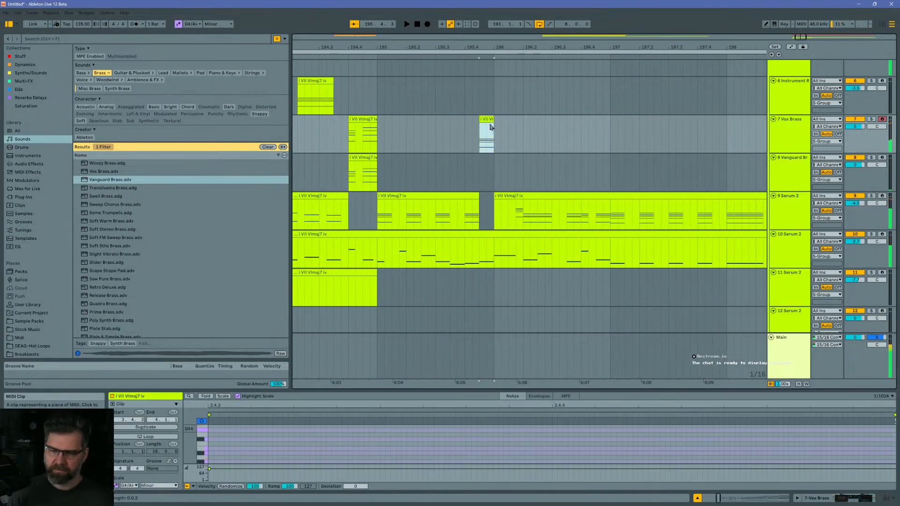
left_click(482, 167)
key("ctrl+v")
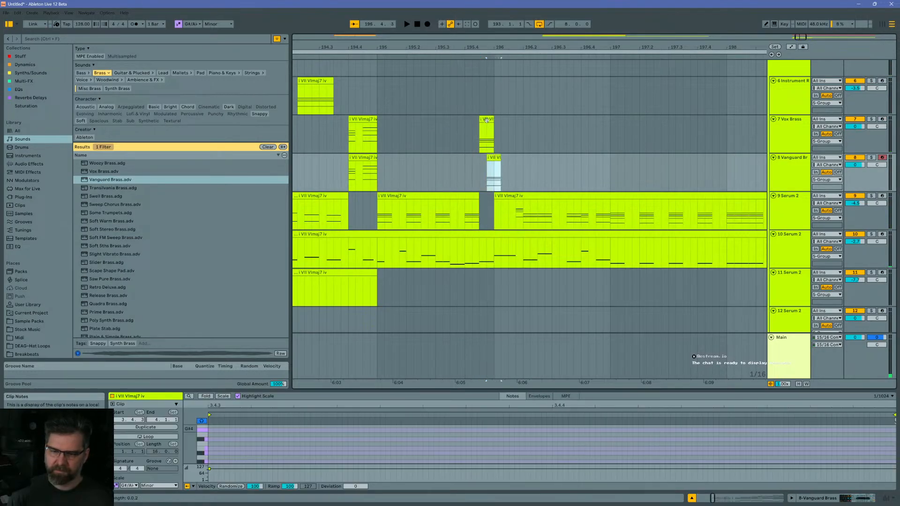
left_click(491, 121)
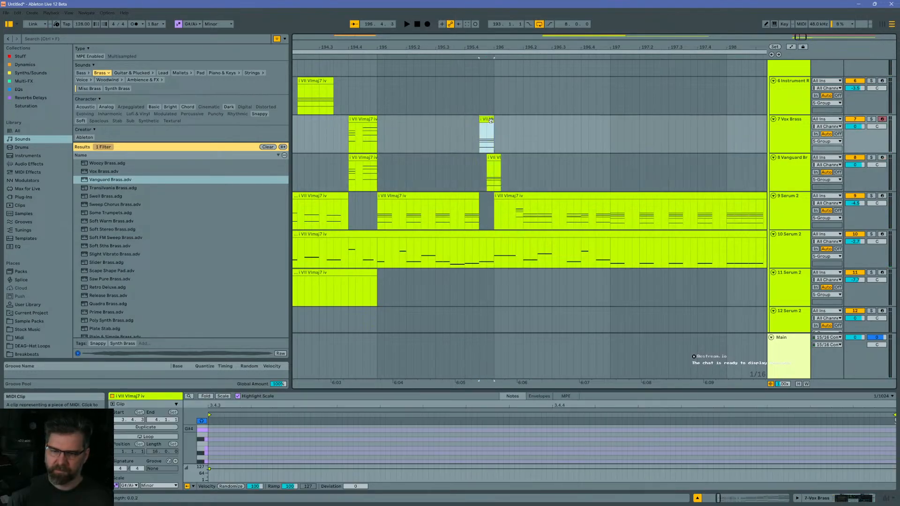
left_click(492, 158)
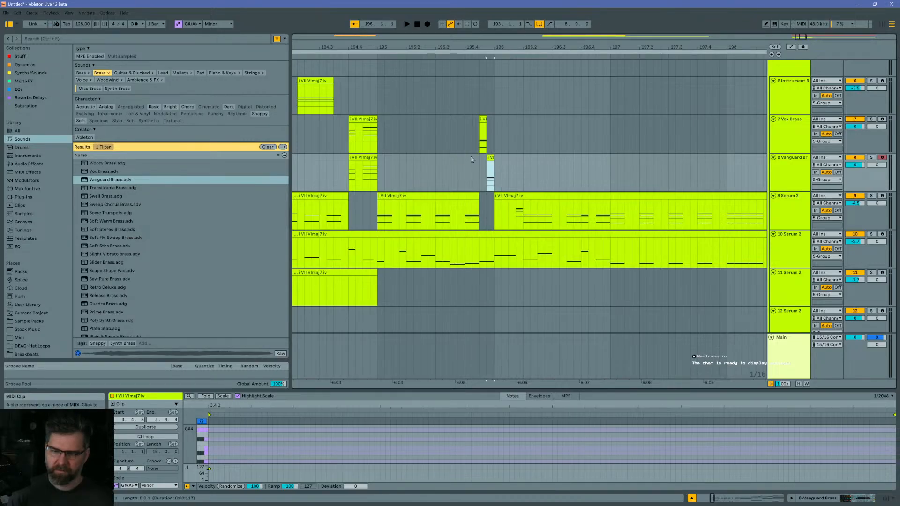
left_click(344, 149)
key("space")
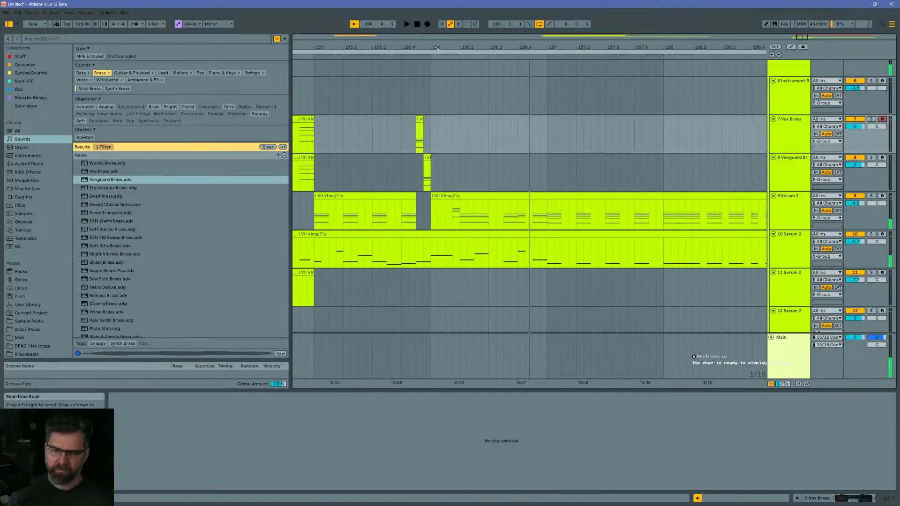
Step: Move the half-beat bass section at 195.4.3 from 10 Serum 2 to 11 Serum 2 and play it
left_click_drag(438, 47, 468, 26)
left_click(460, 252)
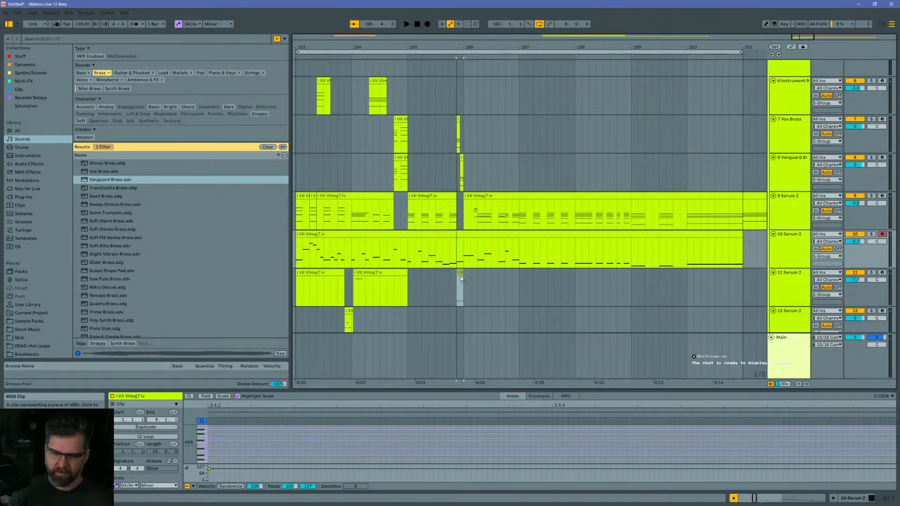
left_click(381, 249)
key("space")
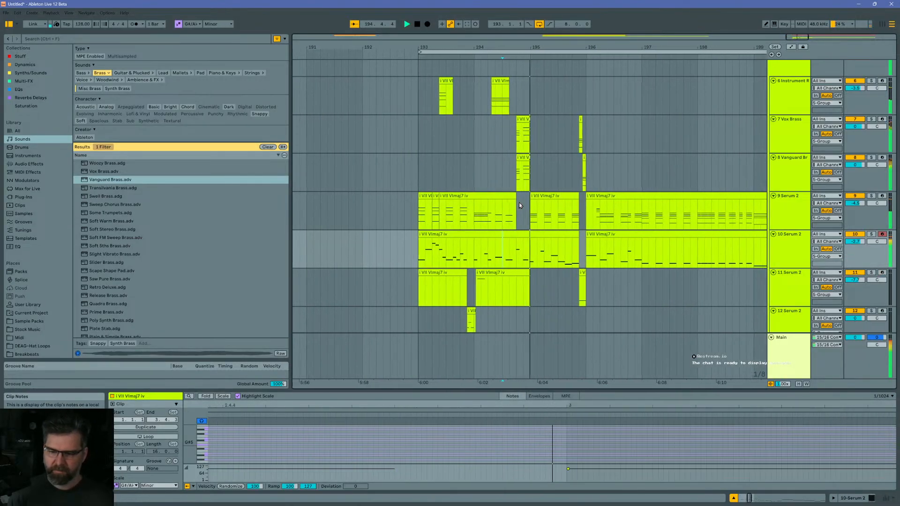
key("space")
Step: Transpose all notes in the short 11 Serum 2 clip at 195.4.3 up one octave and listen
left_click(568, 275)
left_click_drag(545, 391, 538, 256)
left_click(499, 325)
key("ctrl+a")
key("shift+Up")
key("space")
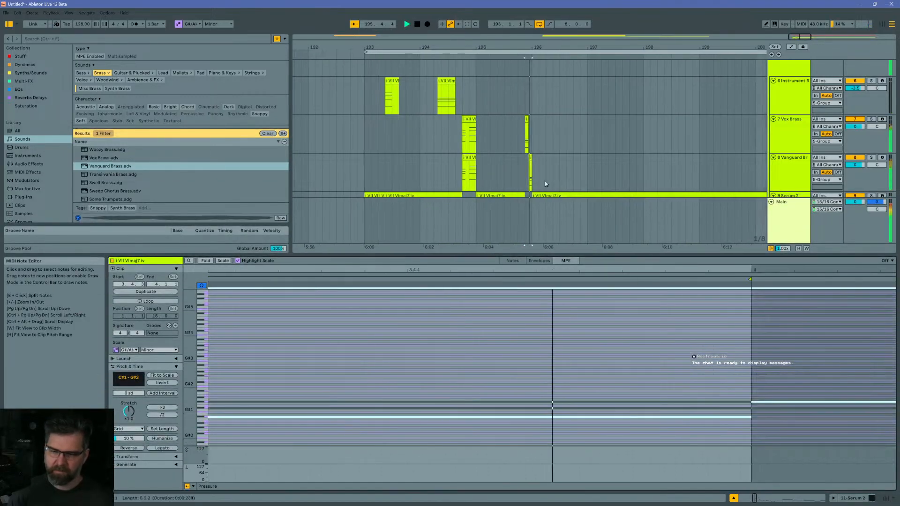
left_click(454, 174)
scroll(537, 163, "down", 5)
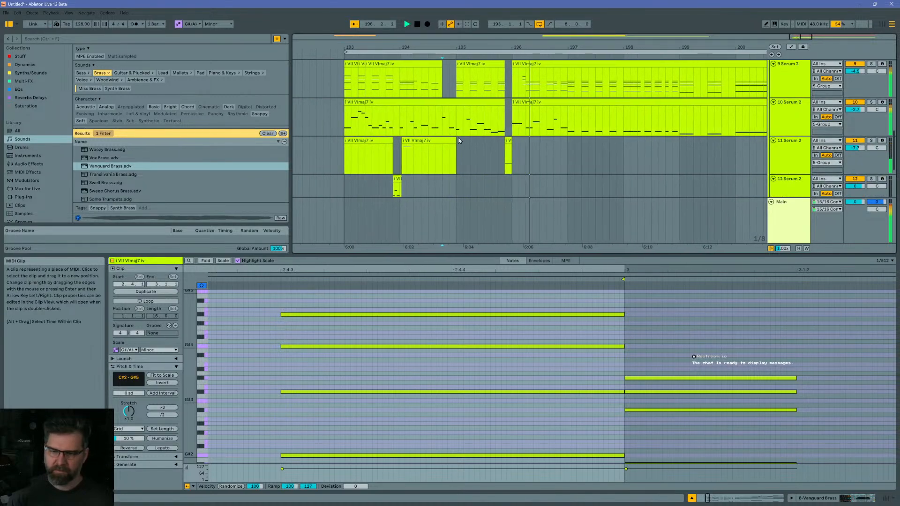
Step: Raise the short 11 Serum 2 clip's notes another octave, to F#2 and C#3, and audition the transition into bar 196
left_click(498, 141)
left_click(545, 432)
key("ctrl+a")
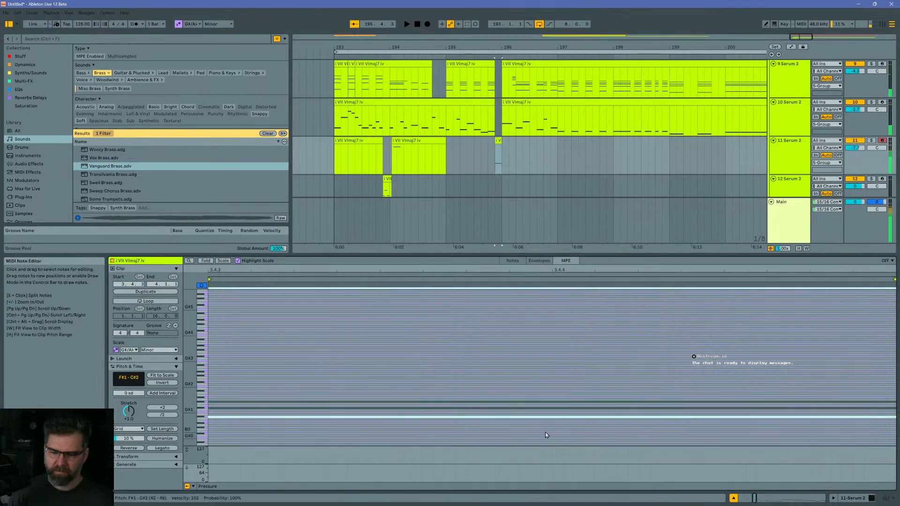
key("shift+Up")
key("space")
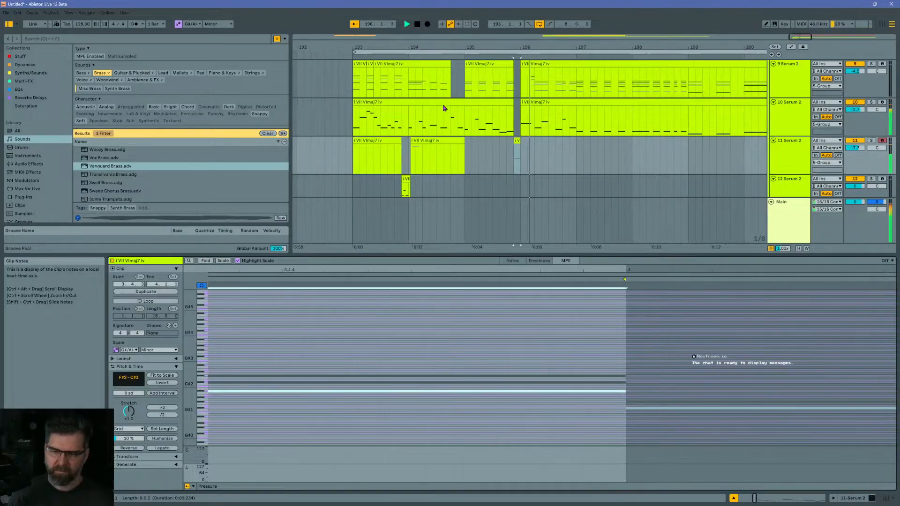
key("space")
left_click(426, 86)
key("space")
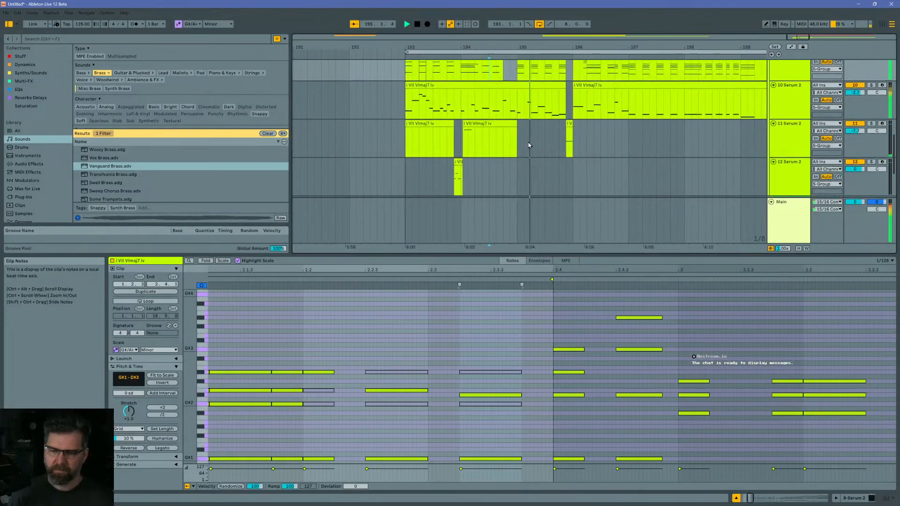
scroll(516, 139, "down", 2)
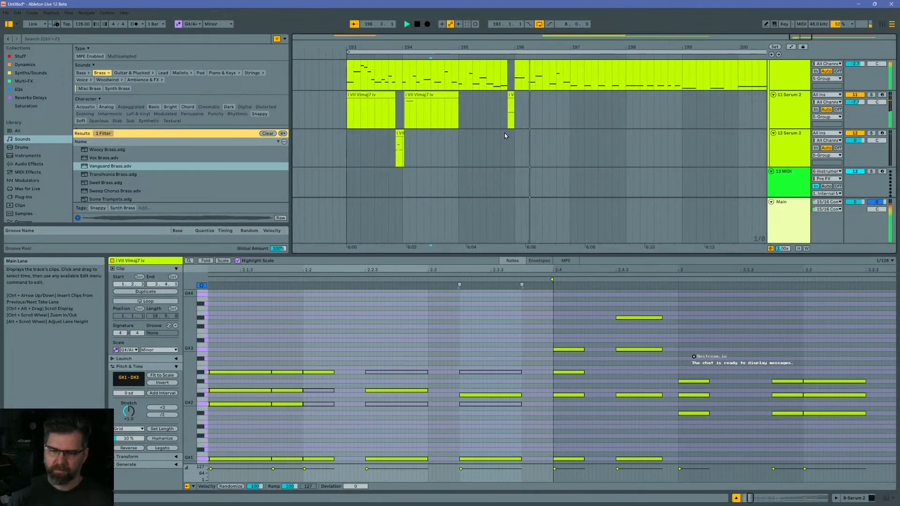
scroll(493, 92, "up", 2)
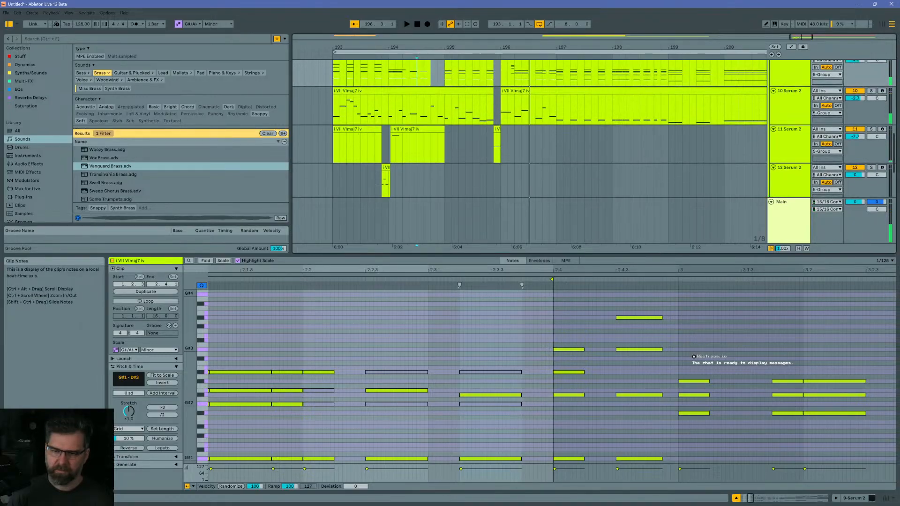
Step: Move the half-beat section at 195.4.1 from 10 Serum 2 to 11 Serum 2, return the 195.4.3 clip to 10 Serum 2, and play
left_click_drag(492, 103, 488, 92)
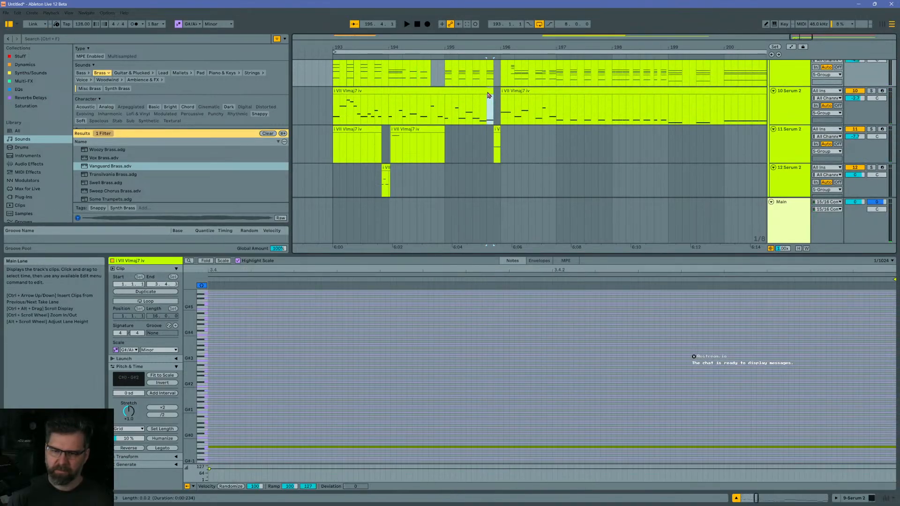
left_click_drag(492, 125, 501, 123)
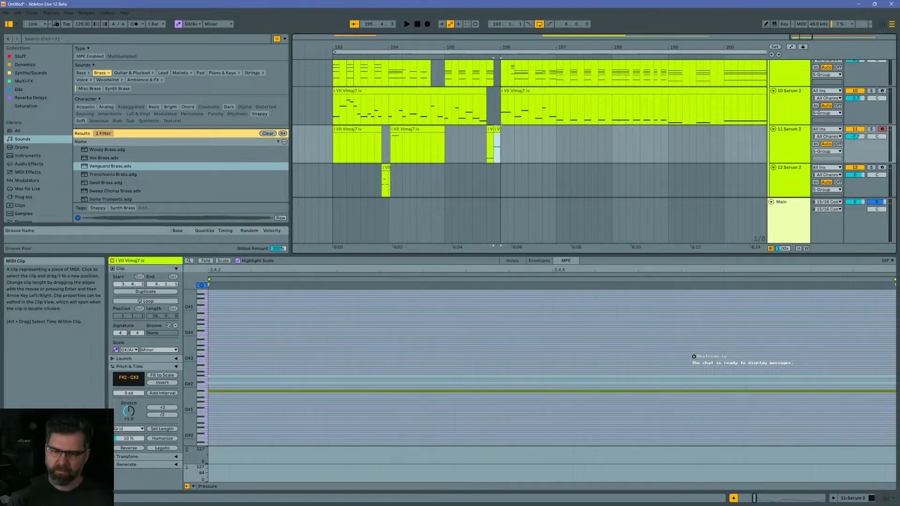
left_click(498, 109)
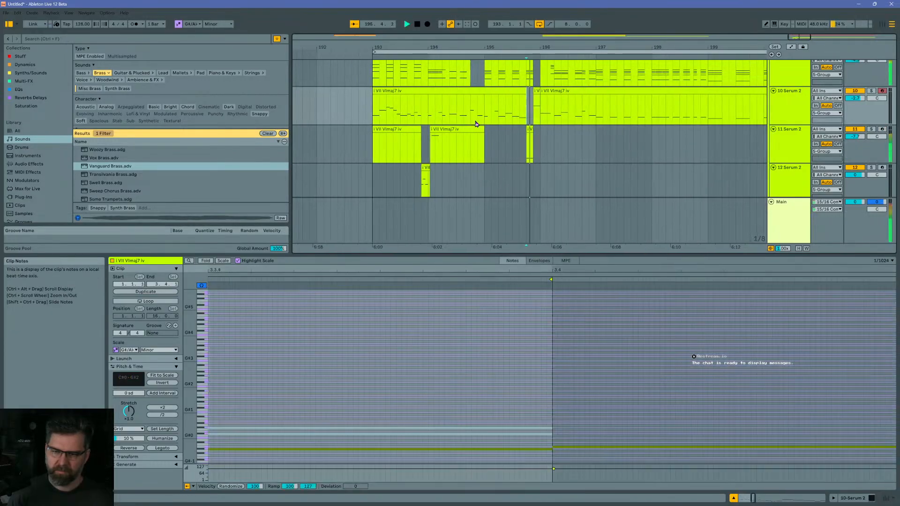
Step: Transpose the 10 Serum 2 clip at 195.4.3 down two octaves to F#0 and C#1 and play the passage
left_click(509, 92)
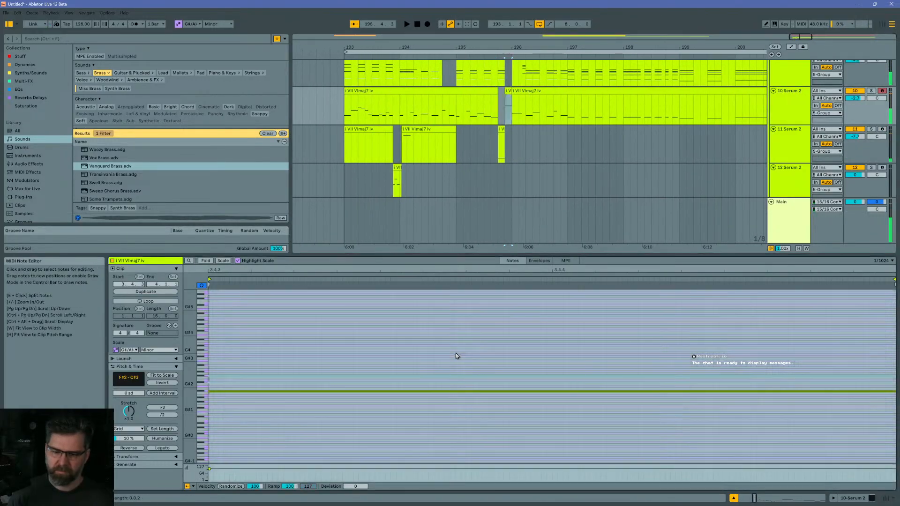
key("shift+Down")
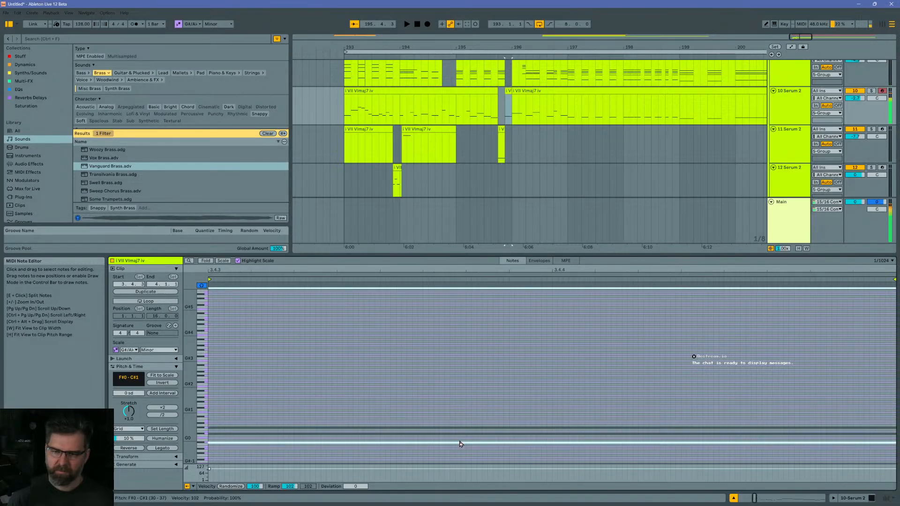
left_click(458, 110)
key("space")
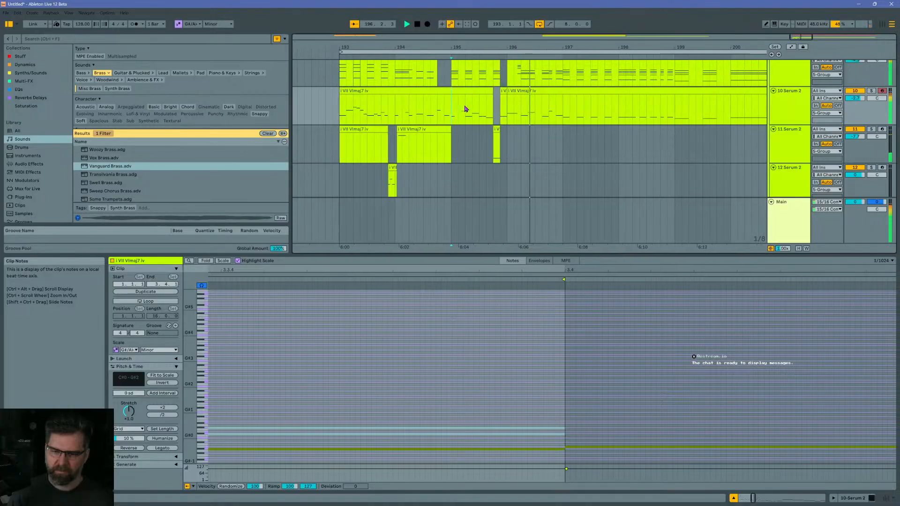
Step: Solo 11 Serum 2 and open its half-beat clip at 195.4.1 for note editing
left_click(493, 131)
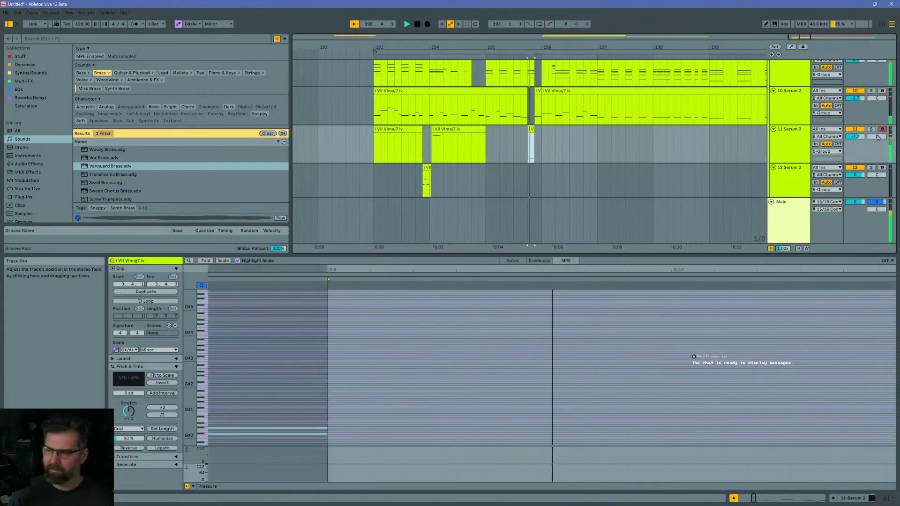
left_click(872, 130)
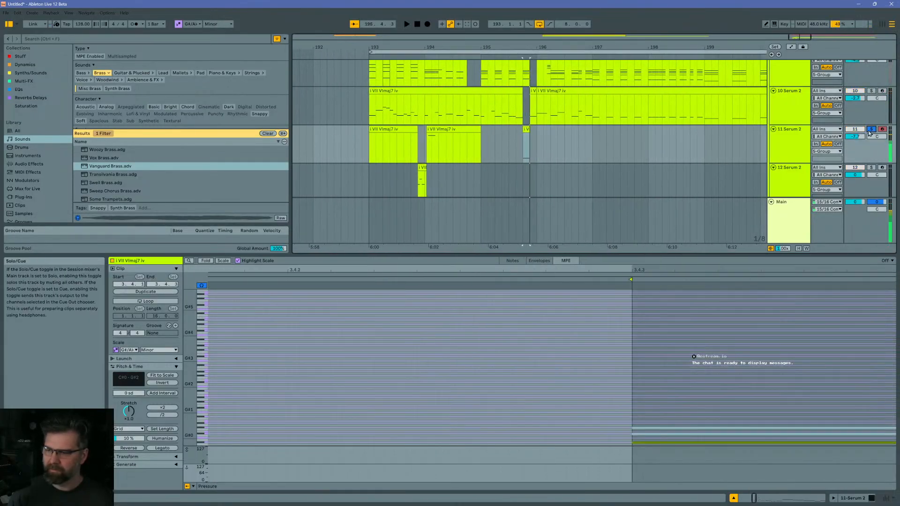
left_click(538, 429)
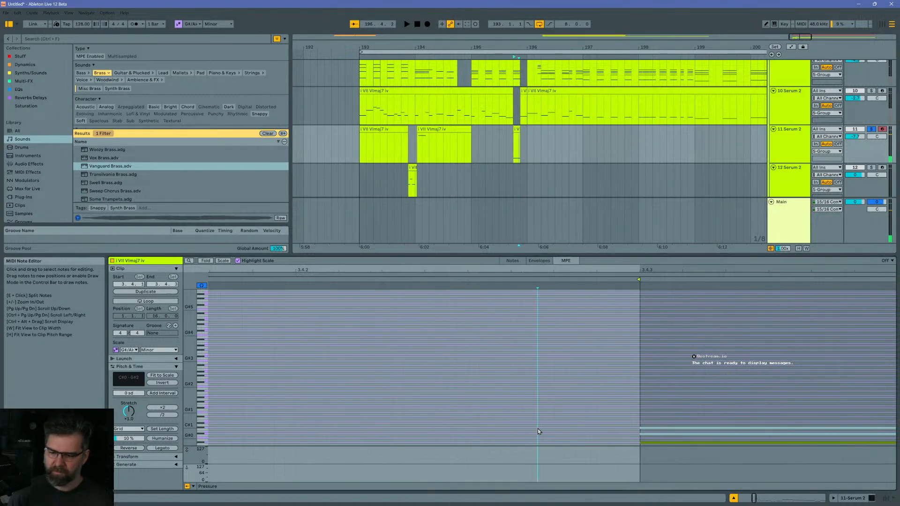
Step: Transpose all notes in track 11's short clip before bar 196 so they span C#1 to G#3
key("ctrl+a")
key("shift+Up")
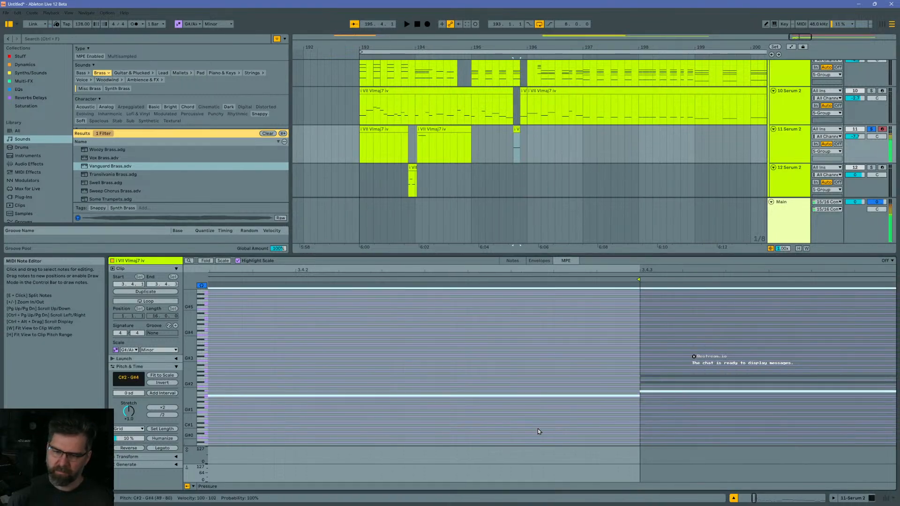
key("shift+Down")
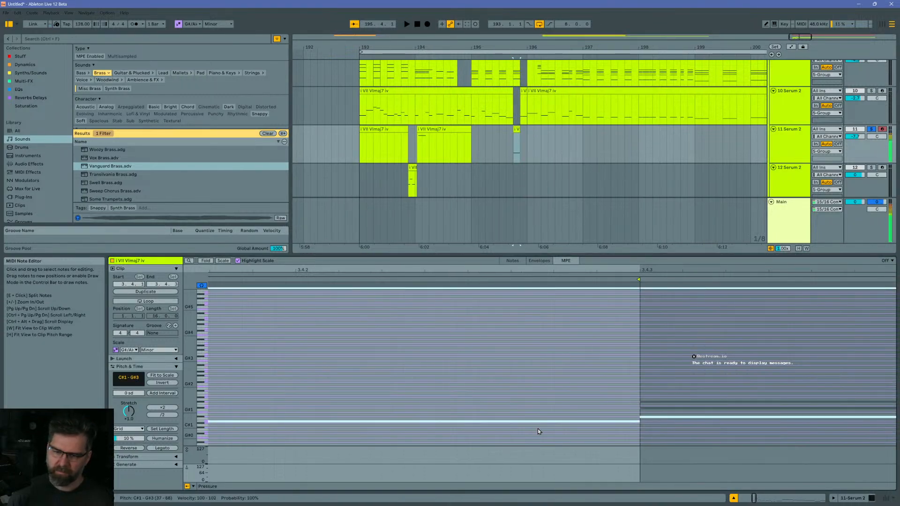
Step: Play the arrangement from bar 195 to hear track 11's short clip in context
left_click(473, 107)
key("space")
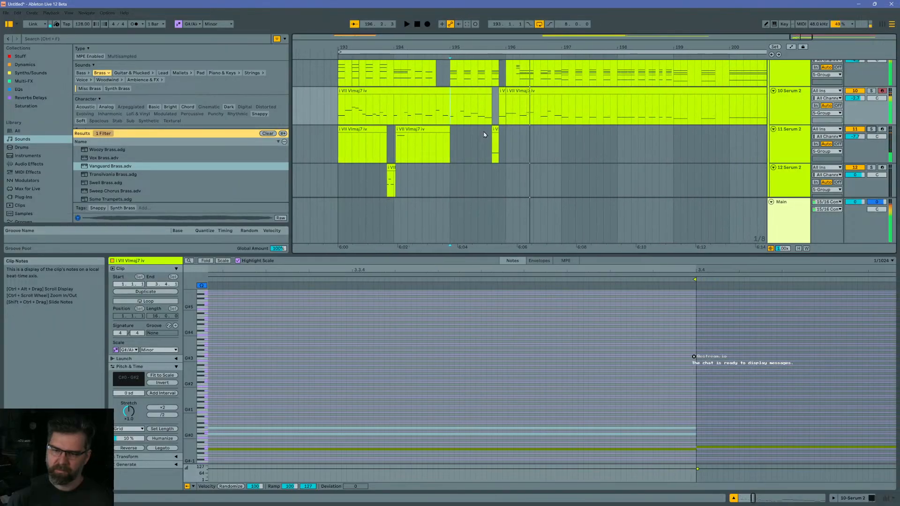
key("space")
scroll(495, 110, "up", 3)
scroll(498, 126, "down", 2)
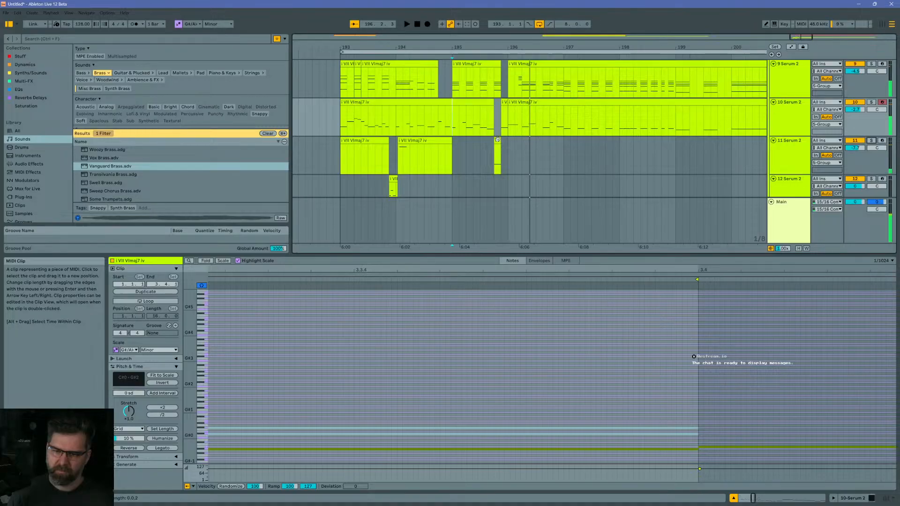
scroll(485, 148, "down", 2)
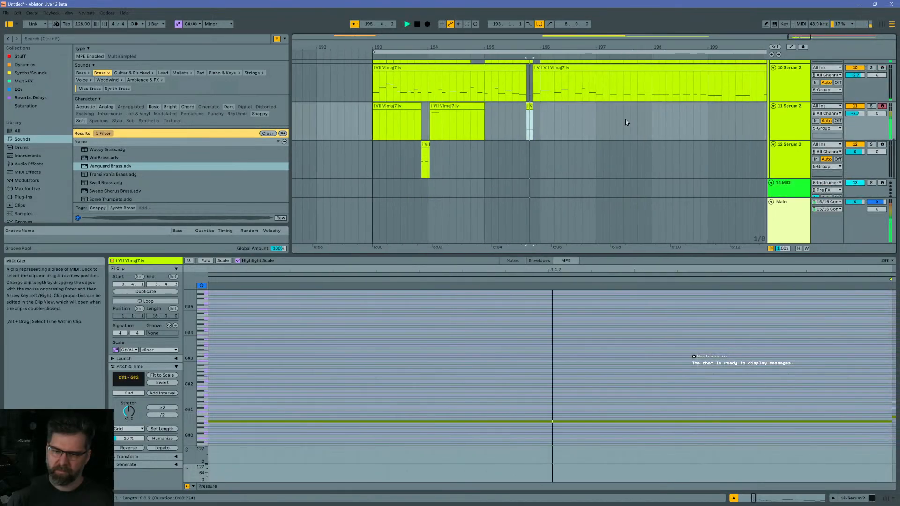
Step: Solo track 11 and transpose the note in its short clip before bar 196 up one octave
left_click(872, 107)
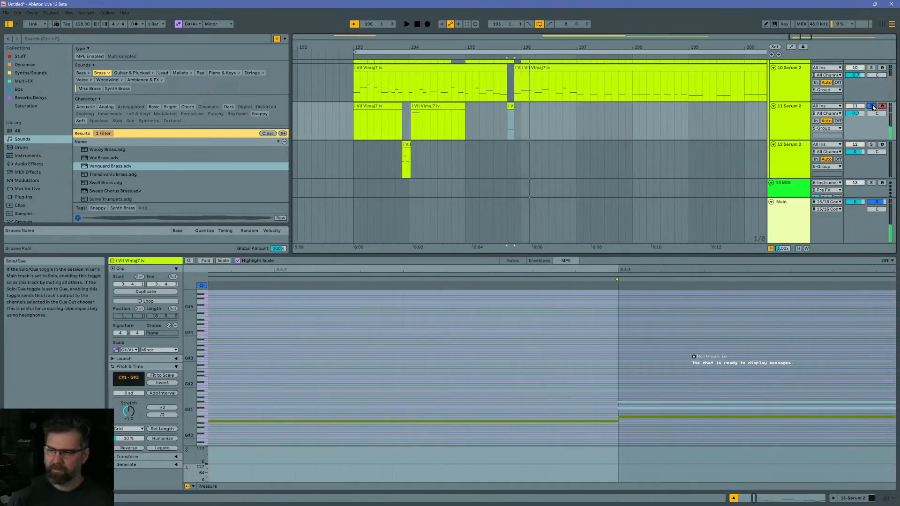
key("space")
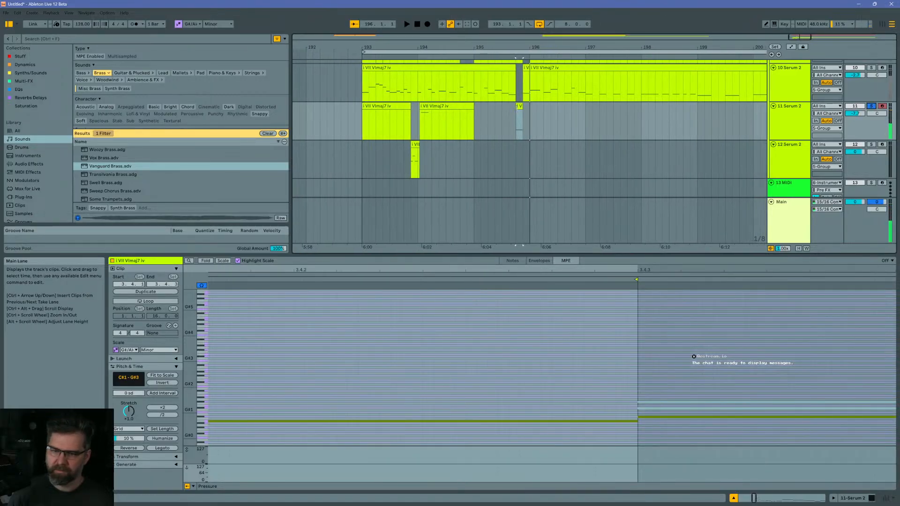
left_click(586, 359)
key("ctrl+a")
key("shift+Up")
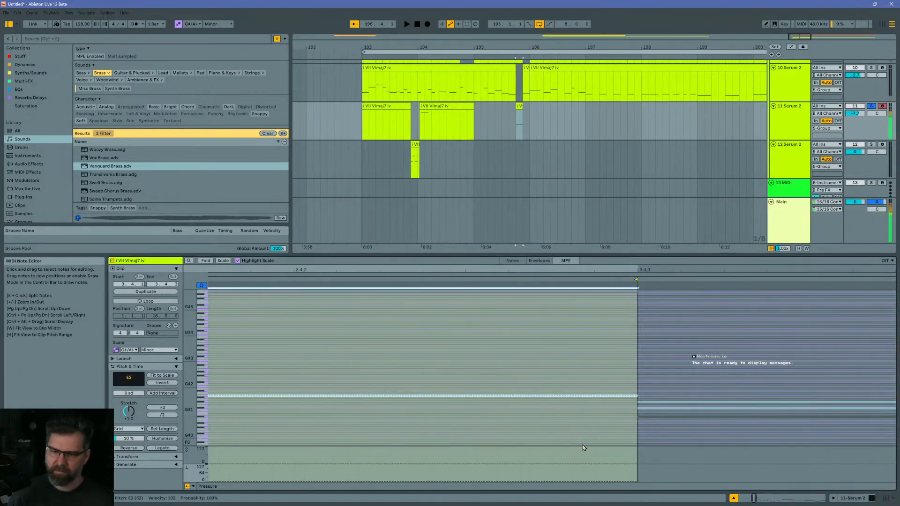
key("space")
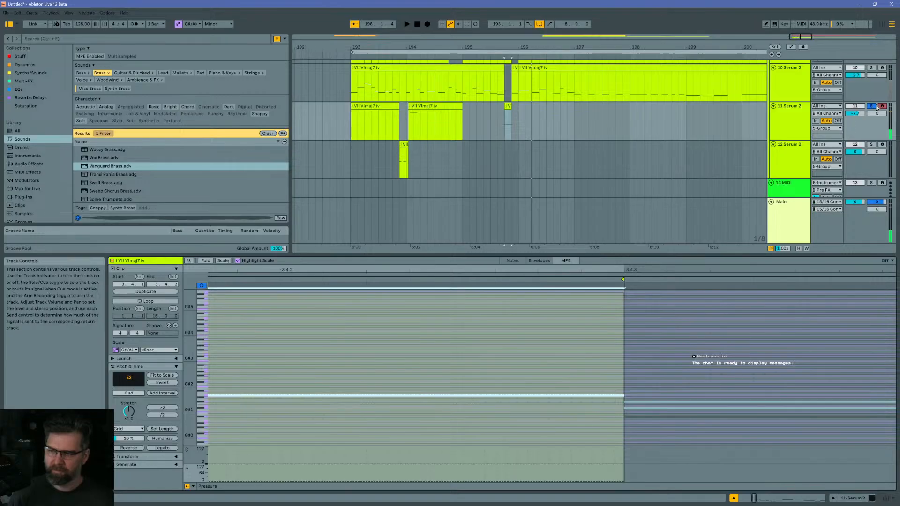
Step: Unsolo track 11, play from bar 195, and reset track 11's volume to 0
left_click(873, 107)
left_click(469, 92)
key("space")
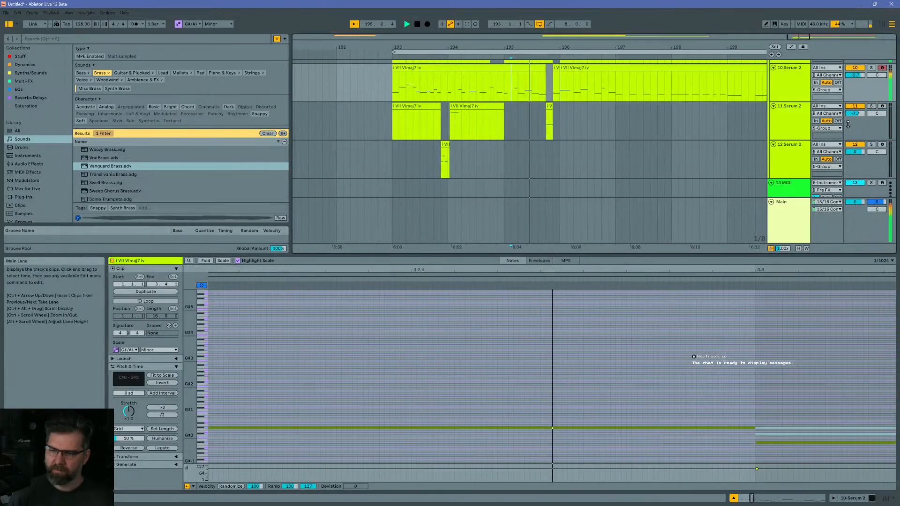
double_click(859, 113)
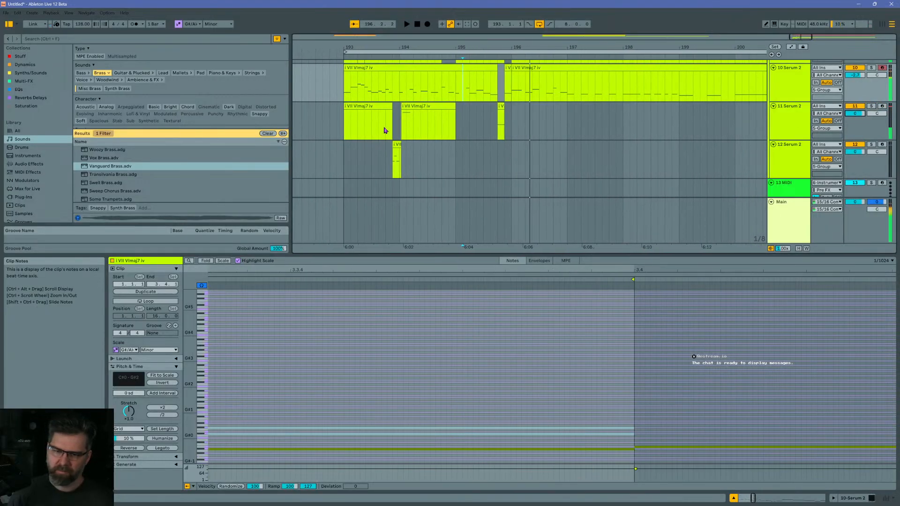
Step: Play back from the end of track 11's first clip and from the short clips just before bar 196
left_click(384, 126)
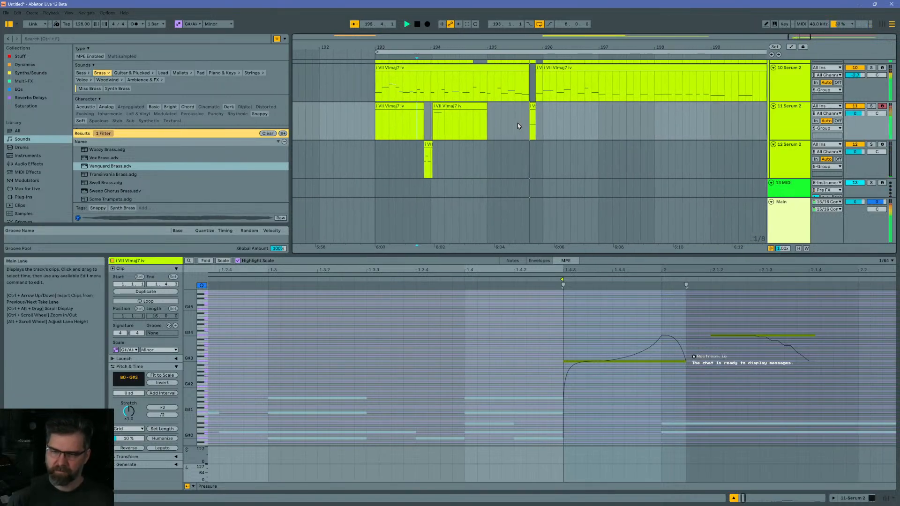
left_click(506, 107)
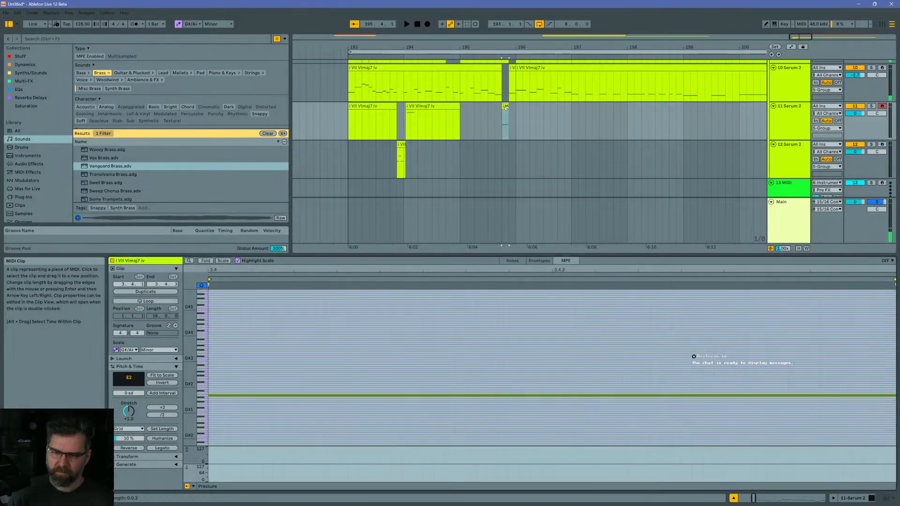
left_click(510, 96)
key("space")
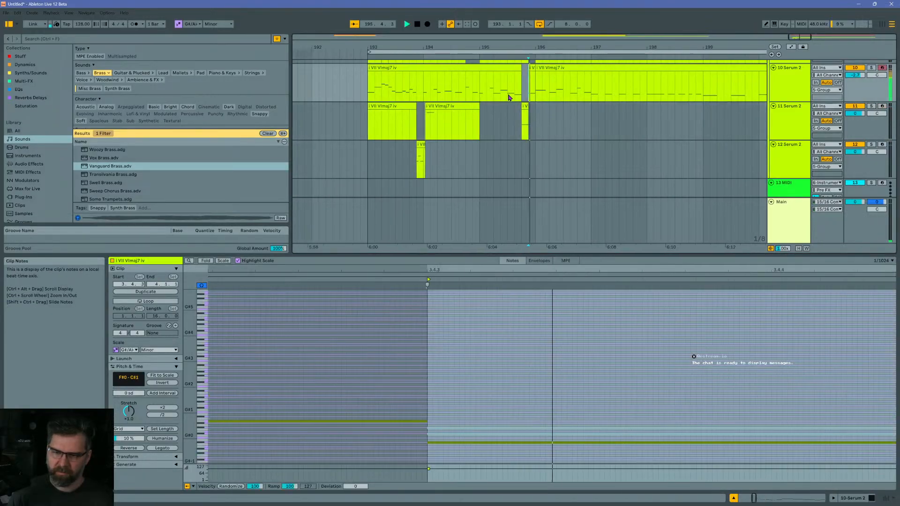
key("space")
Step: Solo track 10 and play the passage leading into bar 196, including the short clip there
left_click(526, 67)
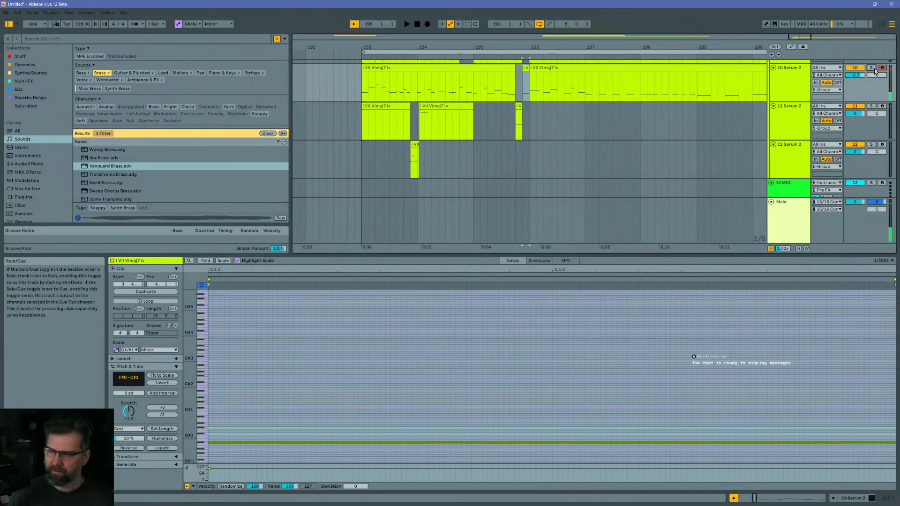
left_click(871, 68)
key("space")
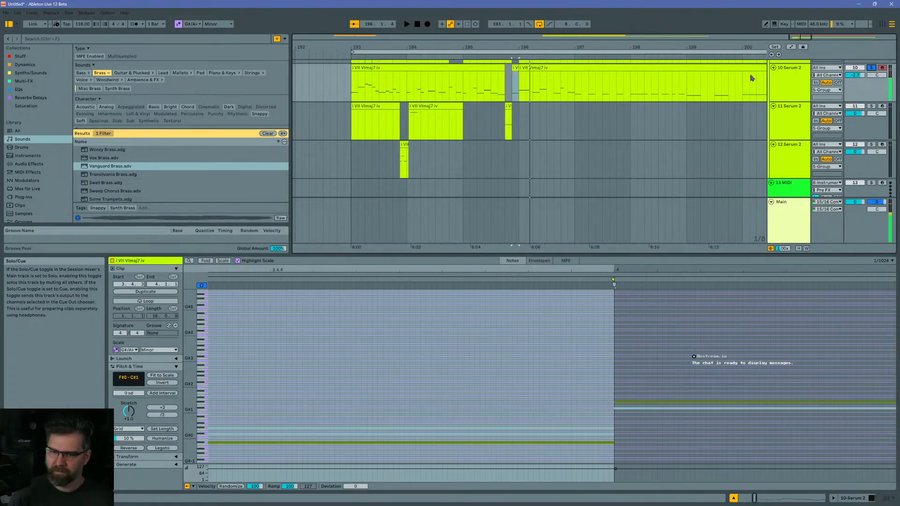
scroll(586, 108, "up", 1)
key("space")
left_click(499, 123)
key("space")
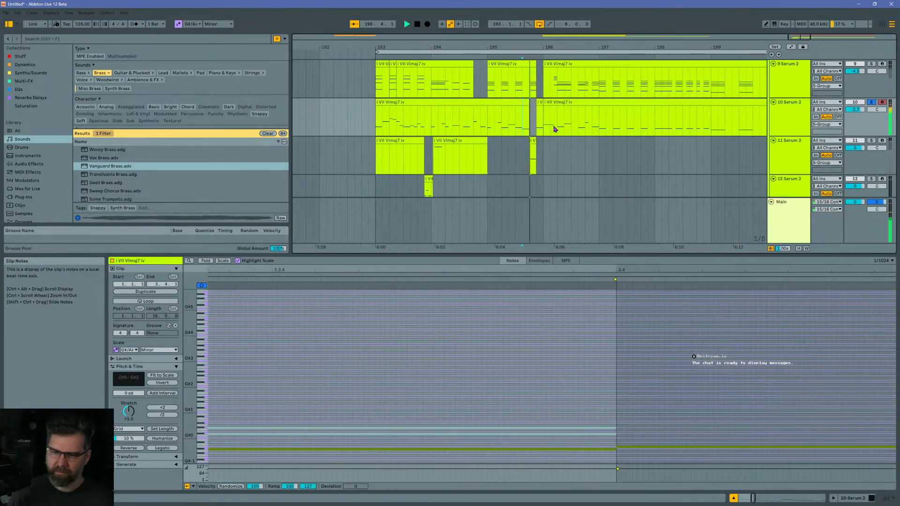
key("space")
Step: Solo track 11 alongside track 10 and play the short clips before bar 196
left_click(513, 109)
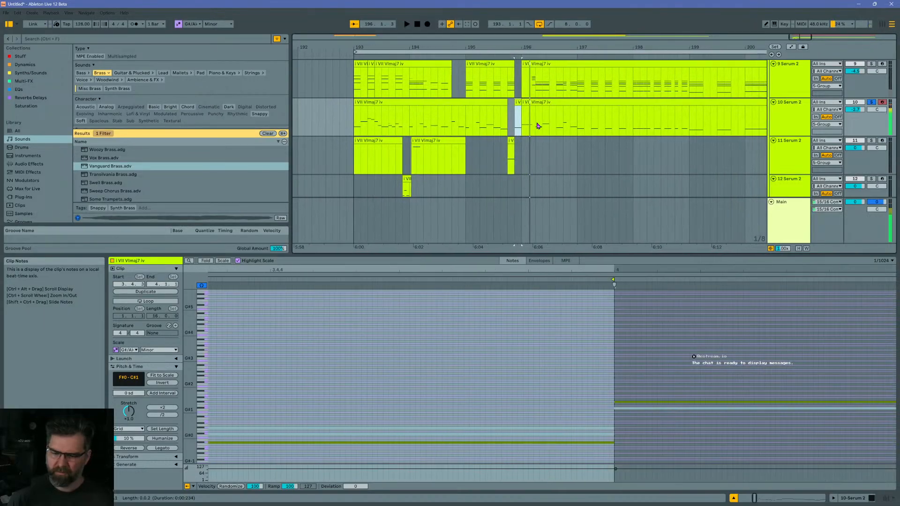
left_click(512, 143)
left_click(871, 141)
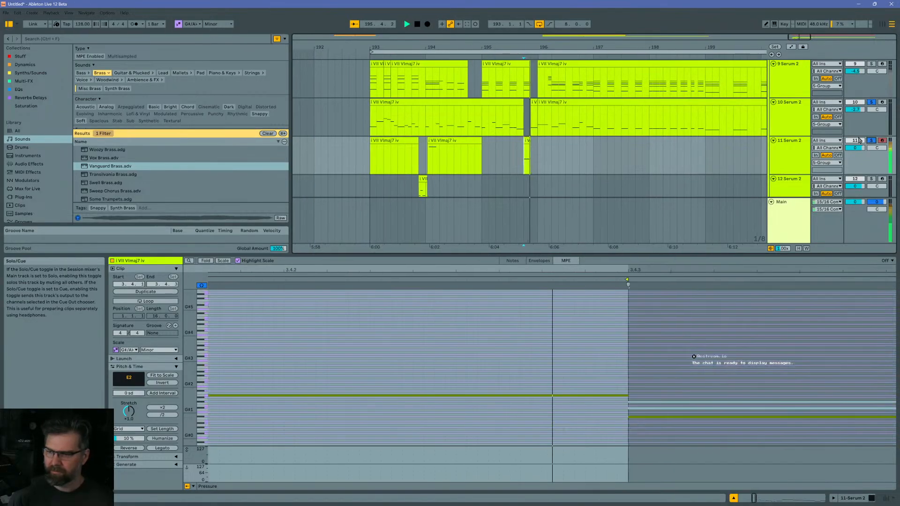
Step: Move track 10's short clip just before bar 196 down to track 12 at the same time position
left_click(504, 101)
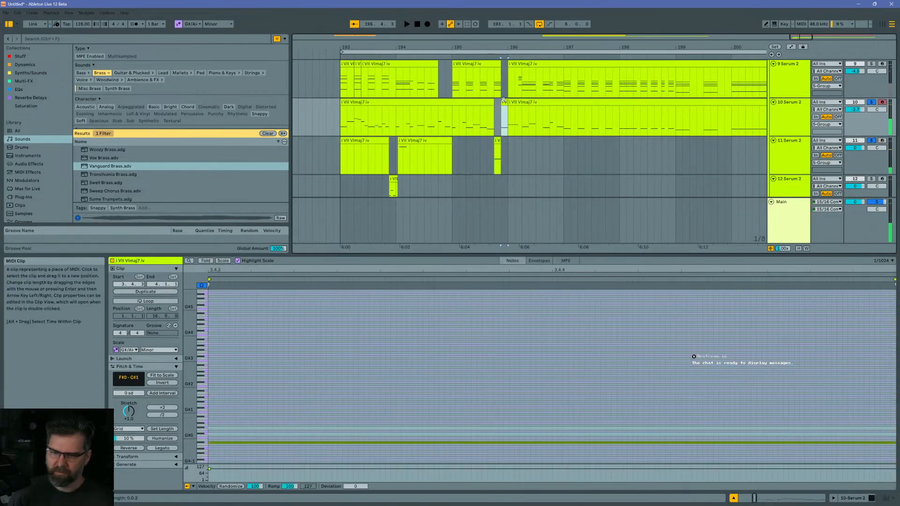
key("plus")
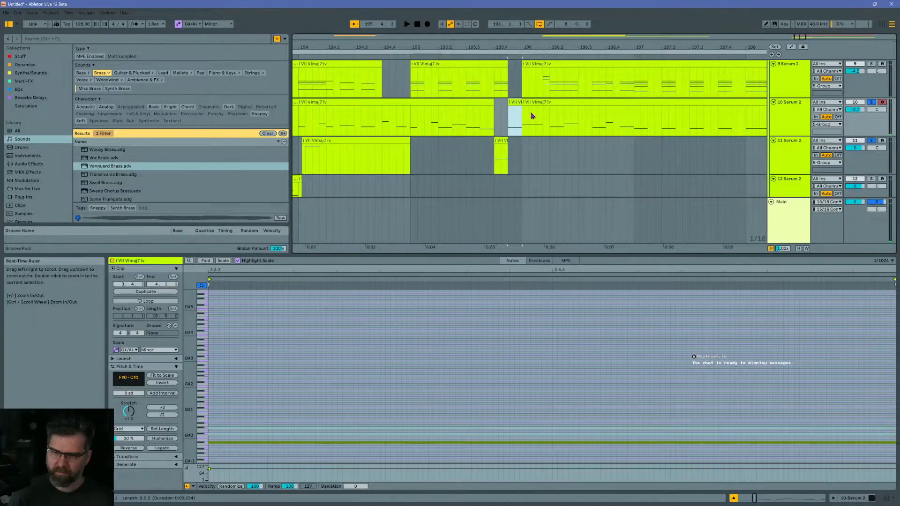
scroll(530, 114, "up", 1)
scroll(522, 111, "down", 2)
scroll(513, 93, "down", 1)
scroll(517, 70, "up", 1)
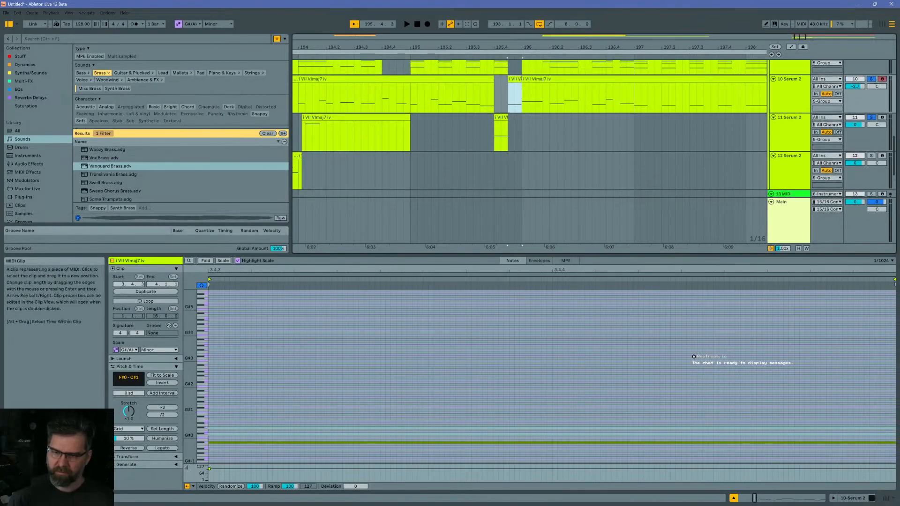
left_click_drag(522, 159, 519, 164)
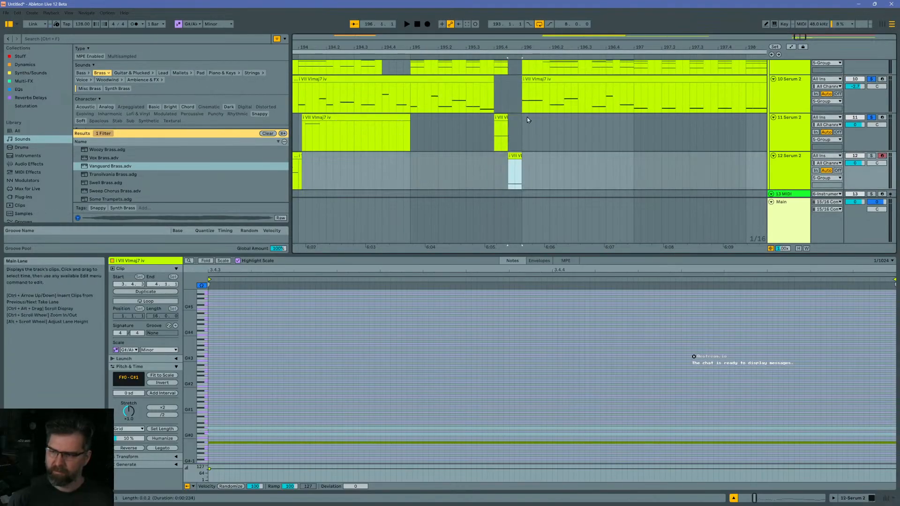
Step: Add track 12 to the soloed tracks and play from the end of track 10's clip before bar 196
left_click(492, 107)
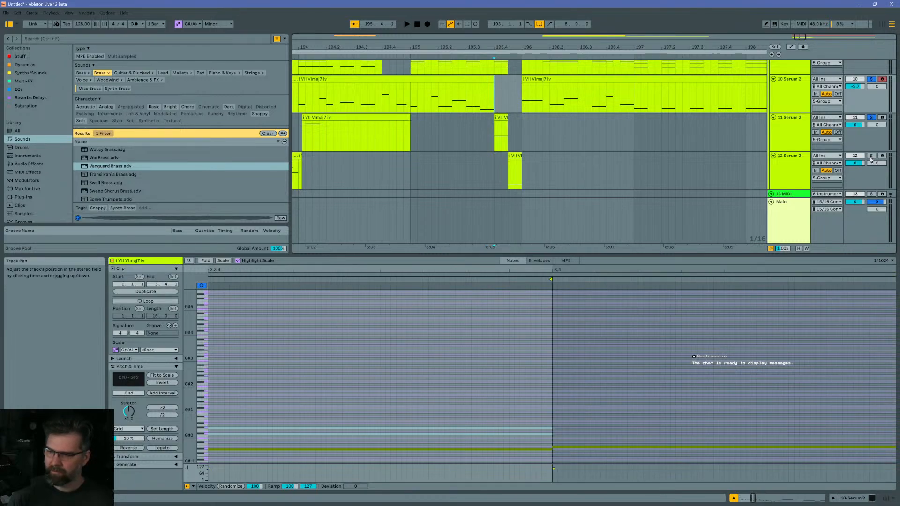
left_click(871, 156)
key("space")
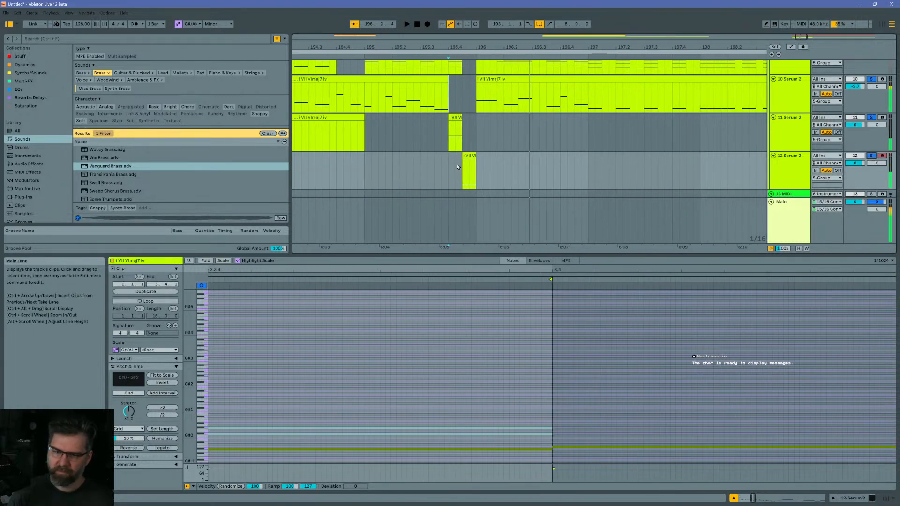
key("space")
Step: Transpose the notes of track 12's clip before bar 196 up one octave and play the section back
left_click(468, 172)
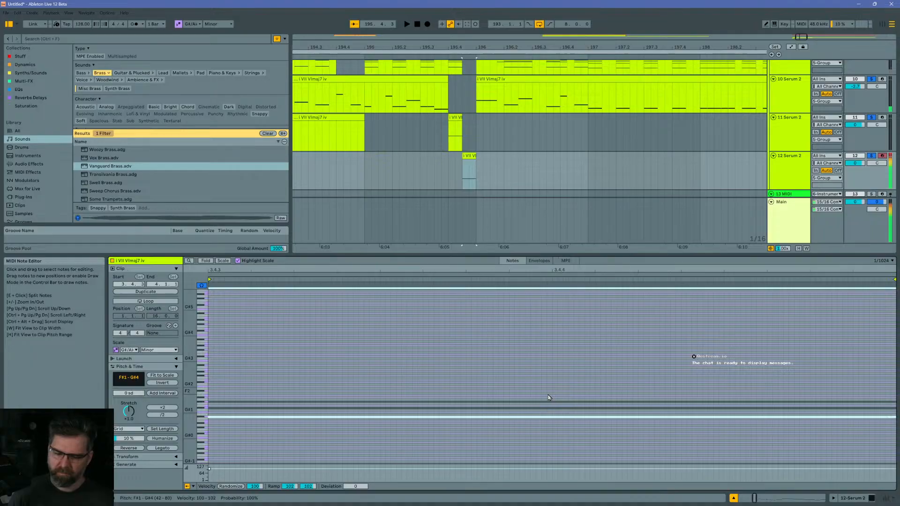
left_click(398, 86)
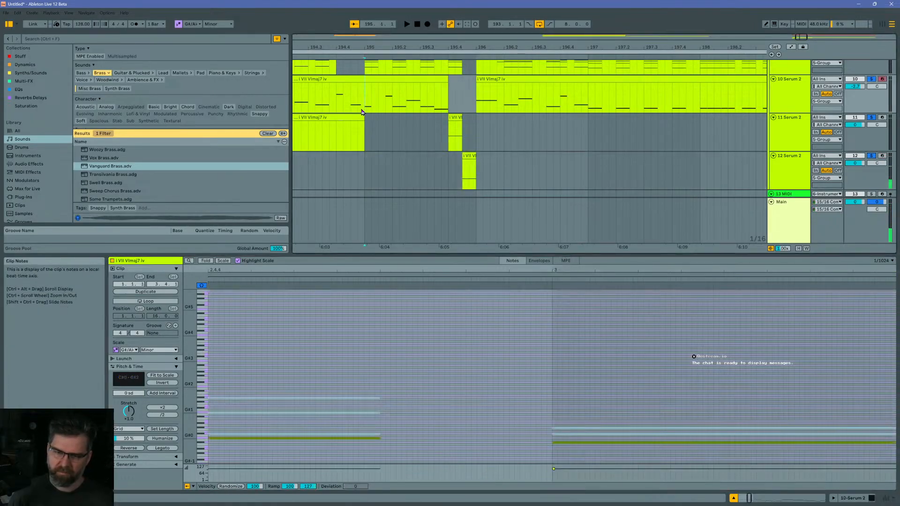
key("space")
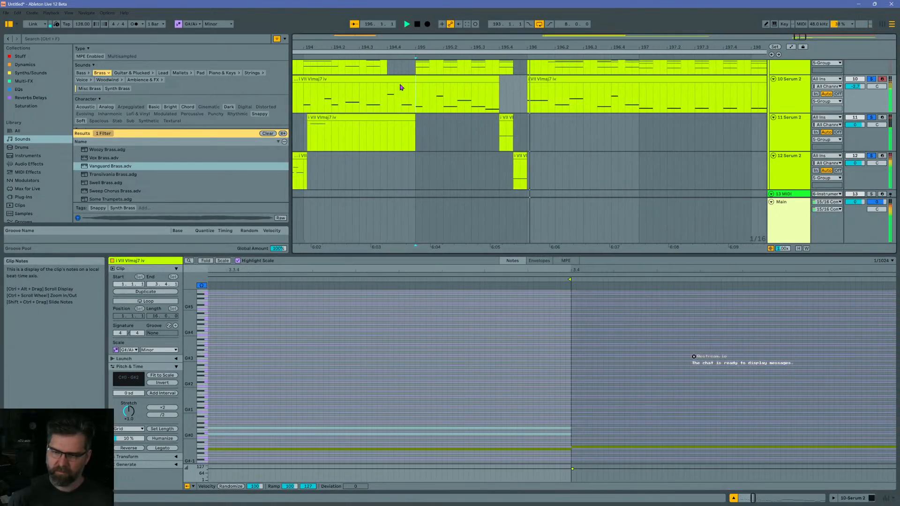
left_click_drag(448, 48, 450, 7)
key("space")
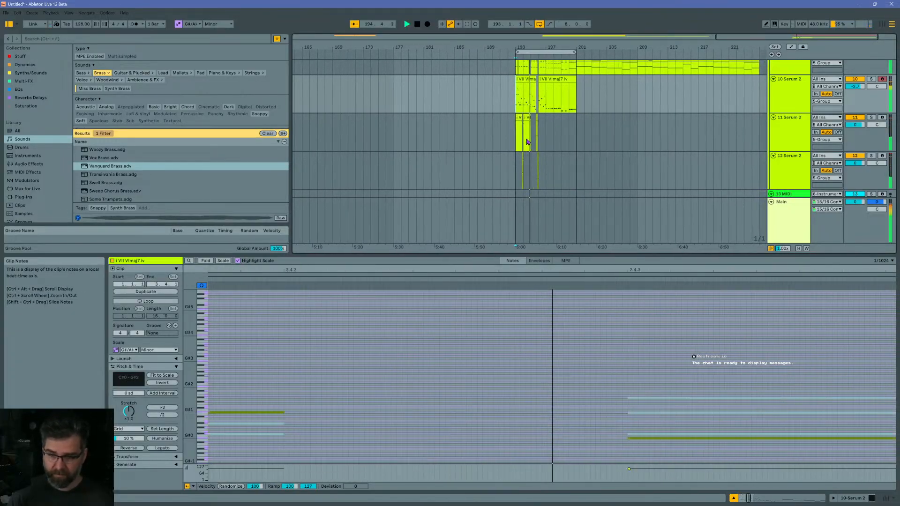
Step: Raise the notes of track 12's clip before bar 196 another octave and play the passage from bar 195
left_click_drag(522, 48, 487, 48)
left_click(565, 156)
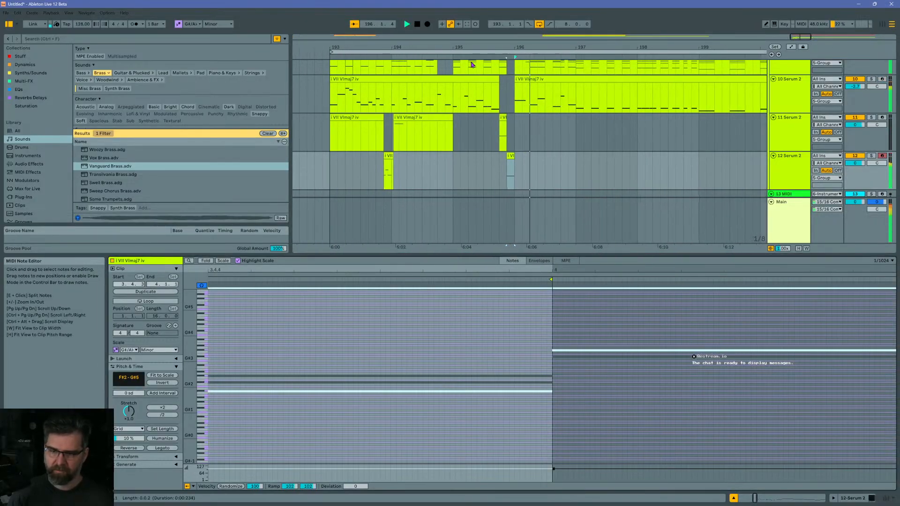
left_click(482, 125)
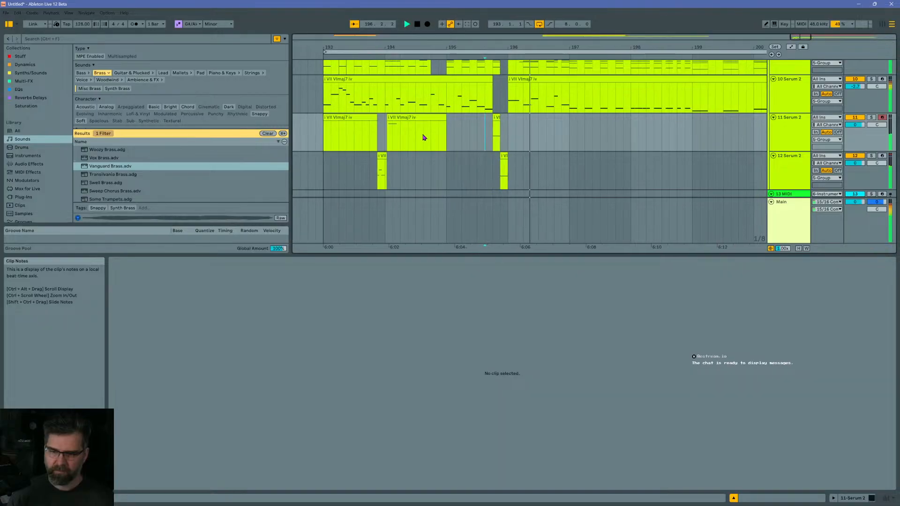
Step: Play the section from bar 193 and again from bar 196 to check the arrangement
left_click(322, 100)
key("space")
key("space")
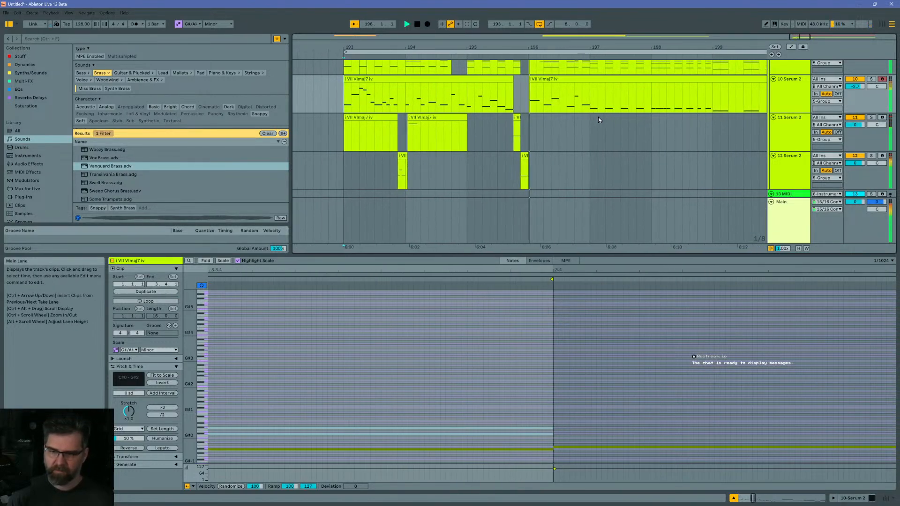
scroll(472, 136, "up", 3)
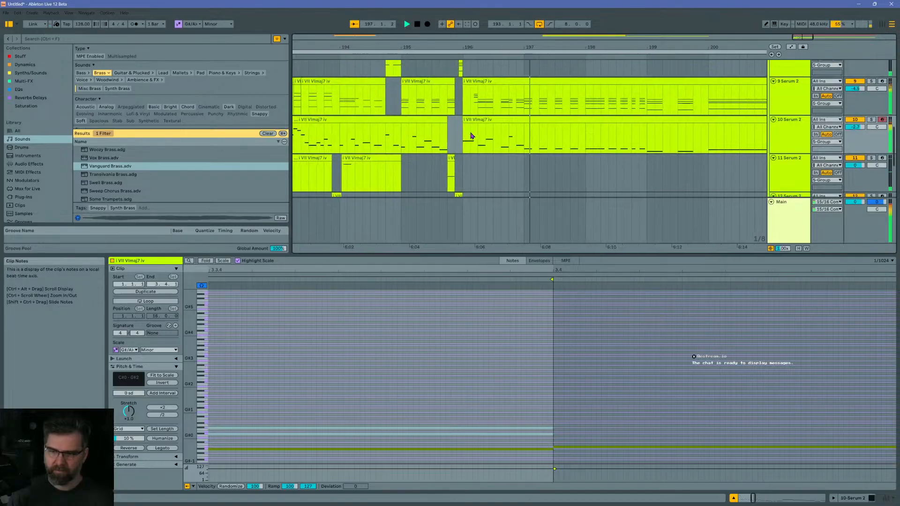
key("space")
left_click(439, 117)
key("space")
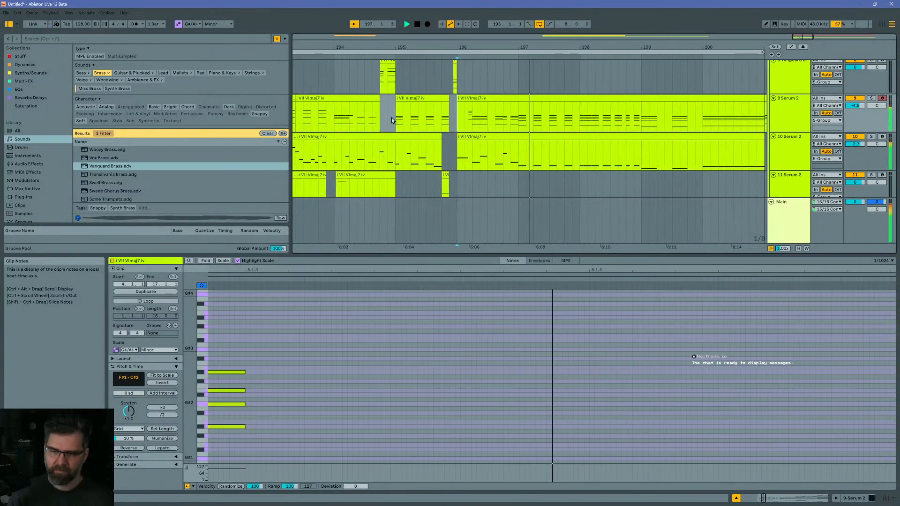
mouse_move(432, 47)
left_mouse_down()
mouse_move(610, 29)
mouse_move(552, 45)
left_mouse_up()
key("space")
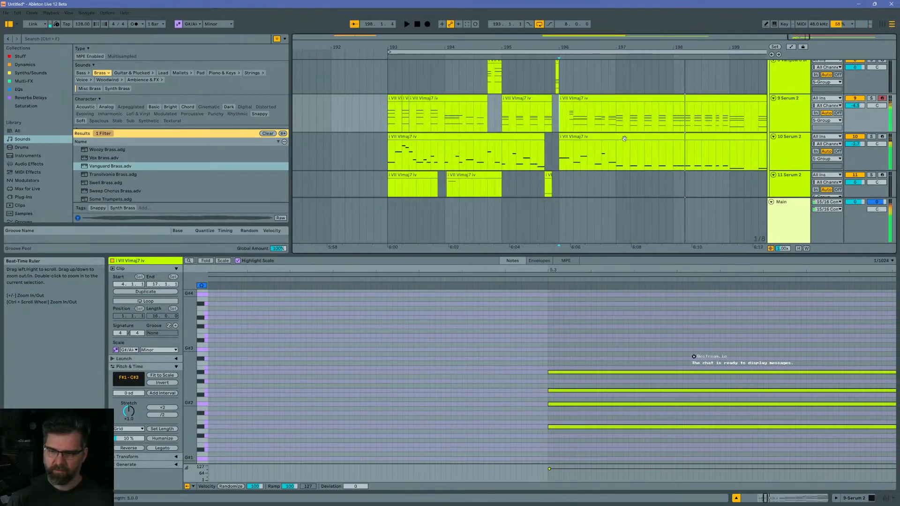
Step: Copy the bar 197–198 section of track 9's Serum 2 clip to track 6 at bar 197
left_click(619, 123)
scroll(488, 111, "up", 2)
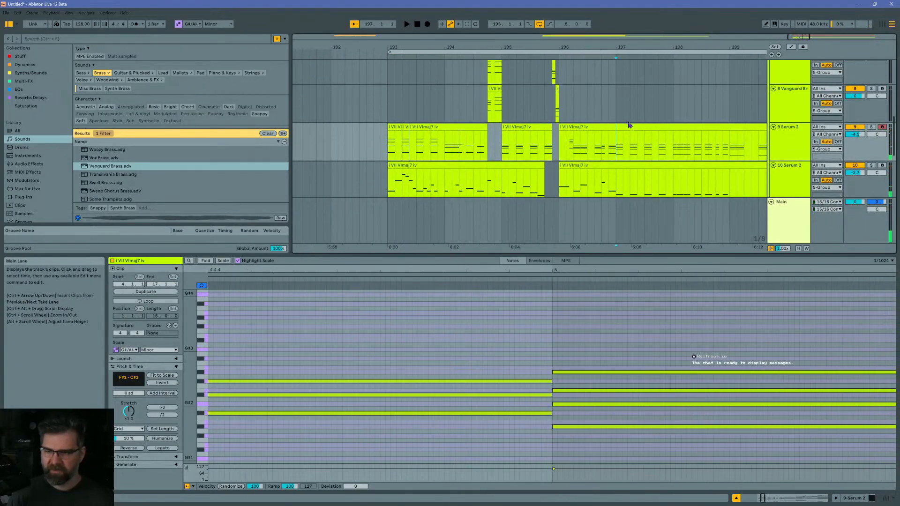
left_click_drag(619, 154, 674, 143)
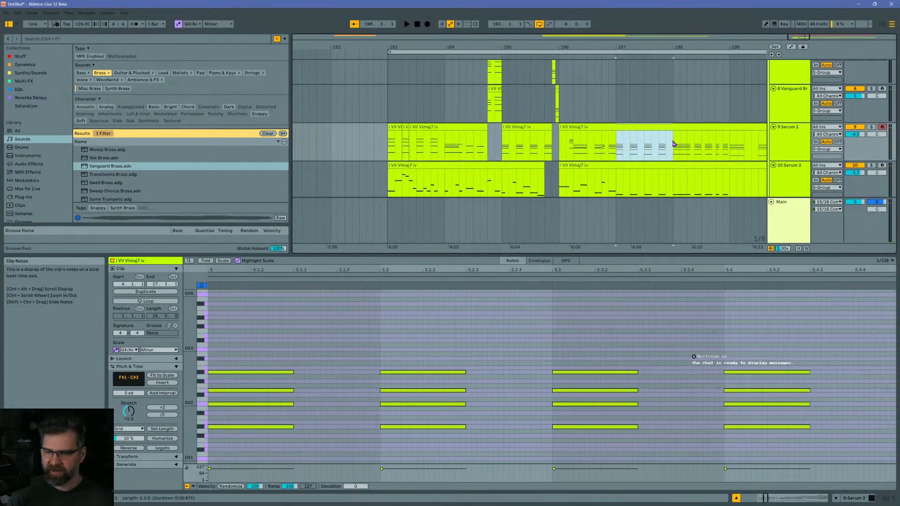
left_click(614, 103)
scroll(629, 120, "up", 4)
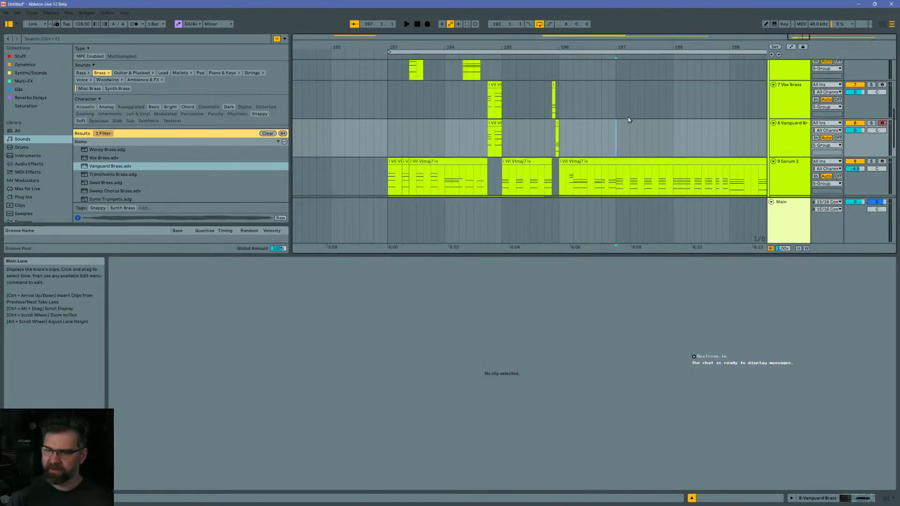
left_click(618, 98)
key("ctrl+v")
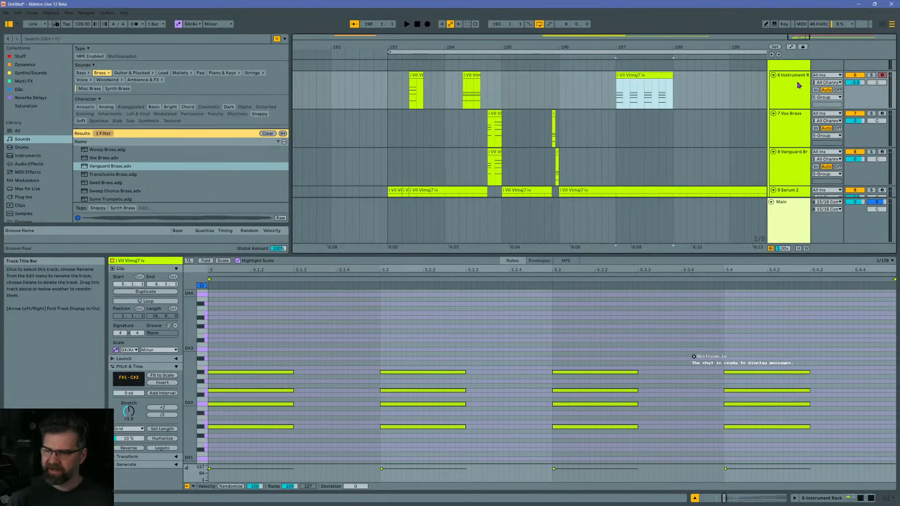
Step: Shift all the upper chord notes in track 6's bar 197 clip an eighth note later, onto the offbeats
left_click_drag(272, 339, 795, 457)
key("Right")
key("Right")
key("Right")
key("Right")
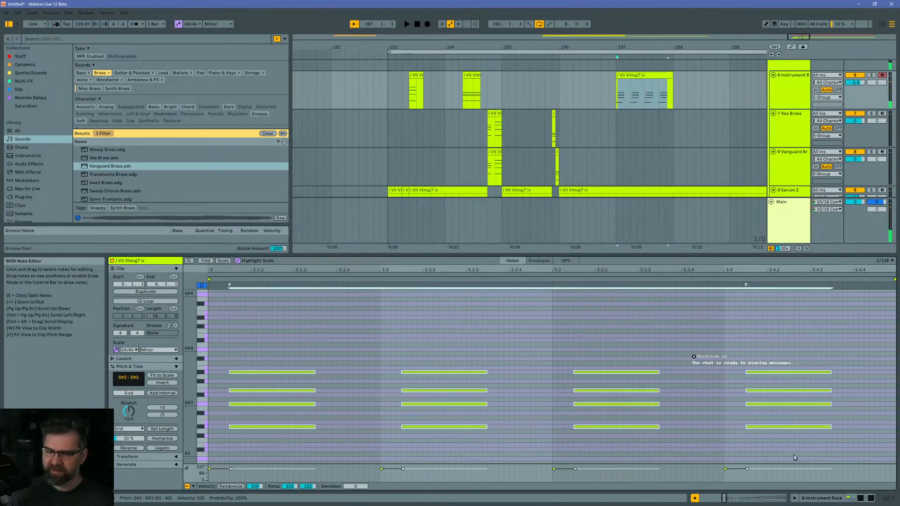
key("Right")
key("Right")
key("Right")
key("Right")
key("Right")
key("Right")
key("Right")
key("Right")
key("Right")
key("Right")
key("Right")
key("Right")
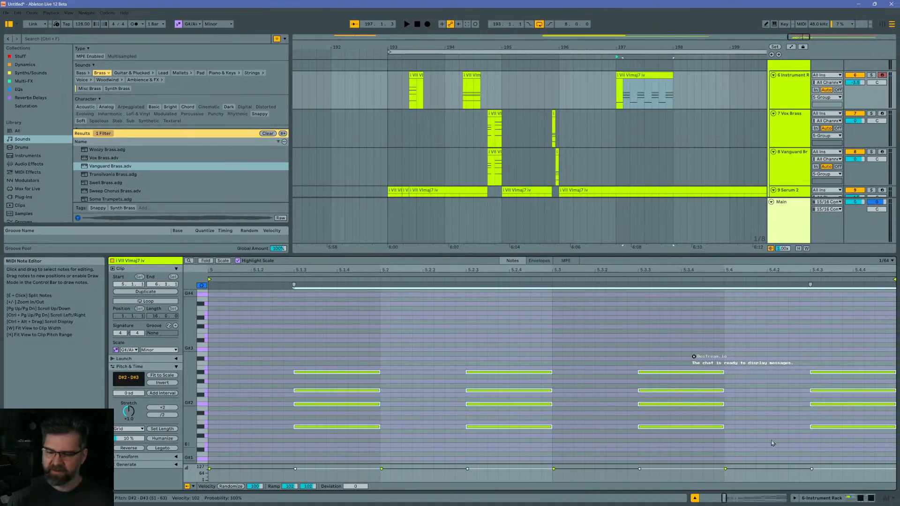
Step: Shift the low E1 notes in track 6's bar 197 clip an eighth note later to align with the chords
scroll(367, 393, "down", 4)
left_click_drag(272, 381, 821, 439)
key("Right")
key("Right")
key("Right")
key("Right")
key("Right")
key("Right")
key("Right")
key("Right")
key("Right")
key("Right")
key("Right")
key("Right")
key("Right")
key("Right")
key("Right")
key("Right")
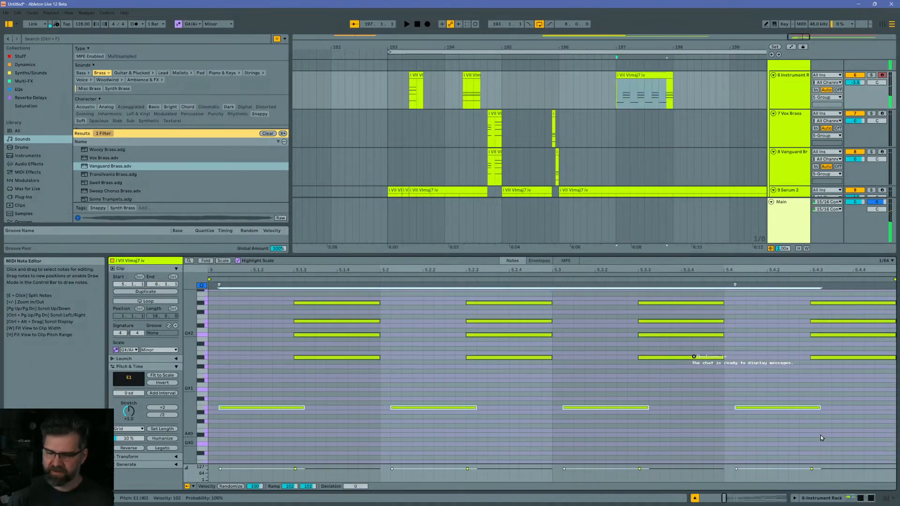
Step: Play the passage from bar 196 and again from bar 193 to check the offbeat chords on track 6
left_click(562, 102)
key("space")
scroll(626, 126, "down", 2)
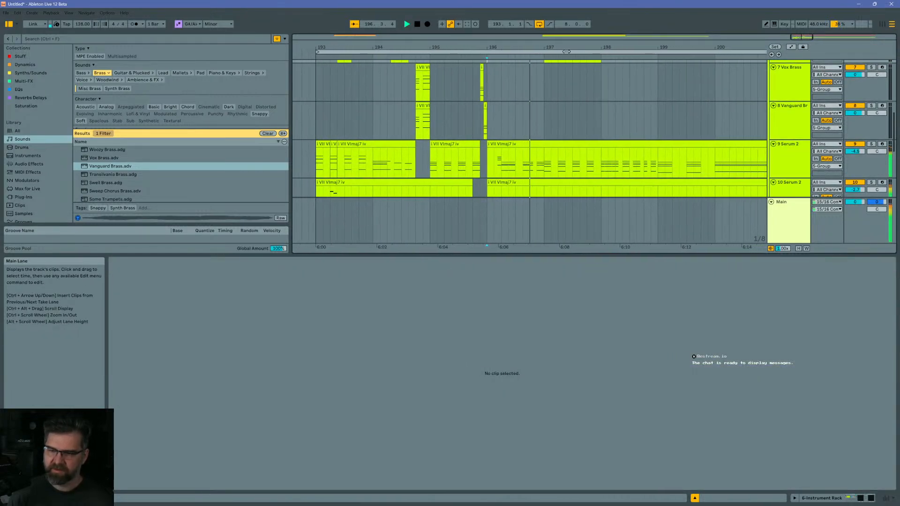
left_click_drag(565, 47, 543, 47)
scroll(567, 86, "up", 2)
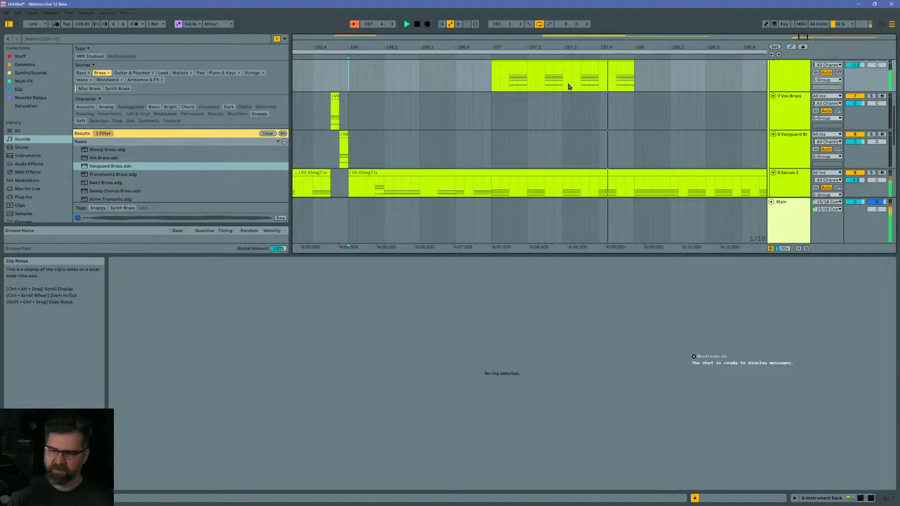
left_click_drag(467, 47, 467, 29)
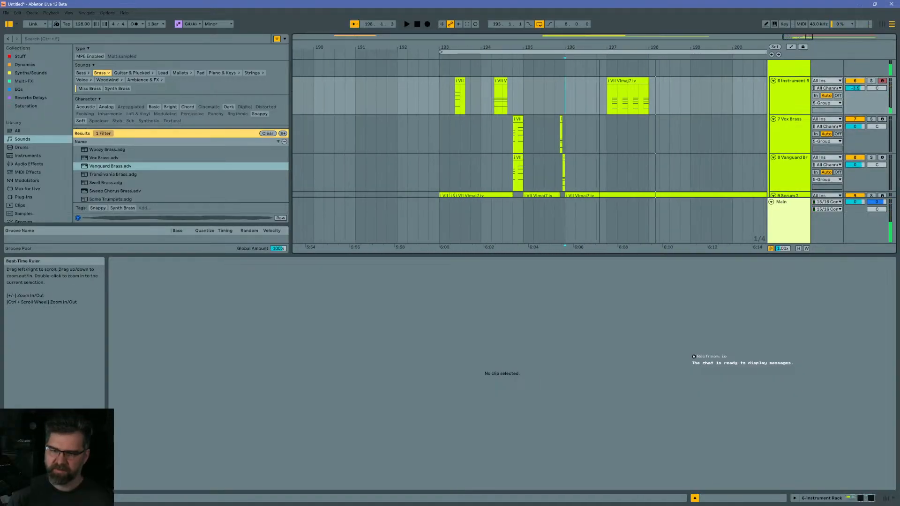
key("space")
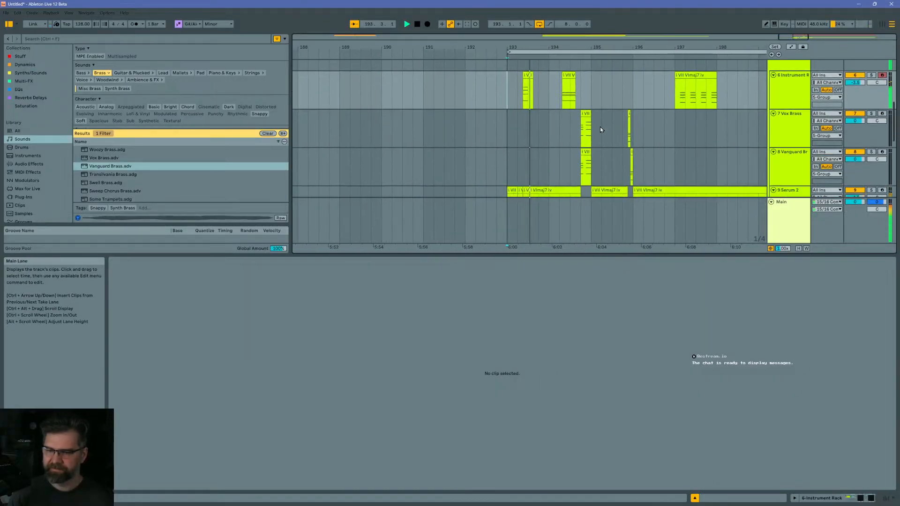
scroll(602, 128, "down", 1)
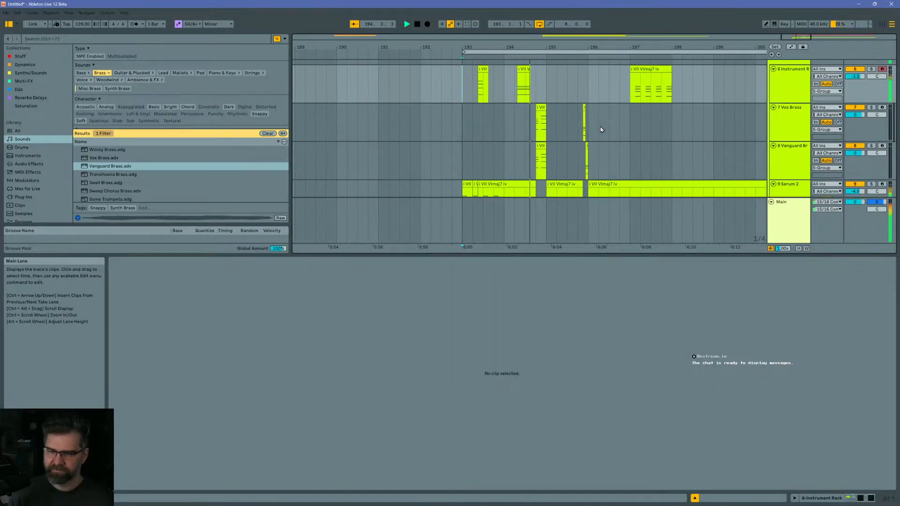
scroll(599, 120, "down", 3)
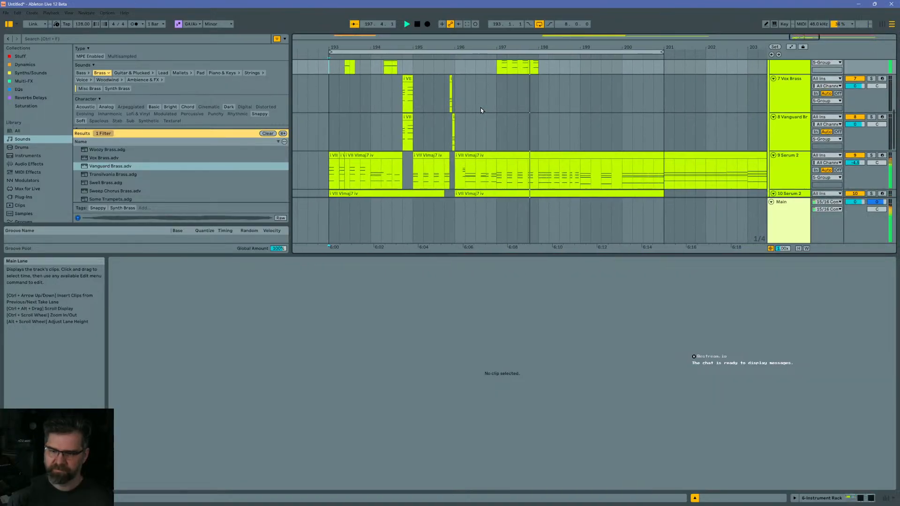
scroll(481, 111, "down", 2)
scroll(454, 122, "up", 3)
key("space")
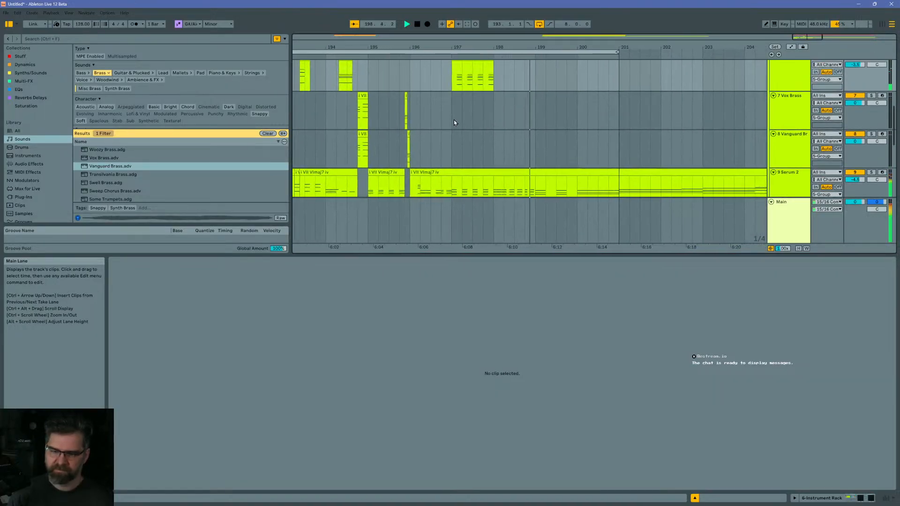
Step: Try copying the last beat before bar 197 from track 9's clip to track 6 and deleting its first chord
scroll(454, 123, "down", 2)
scroll(454, 123, "up", 2)
scroll(455, 147, "down", 3)
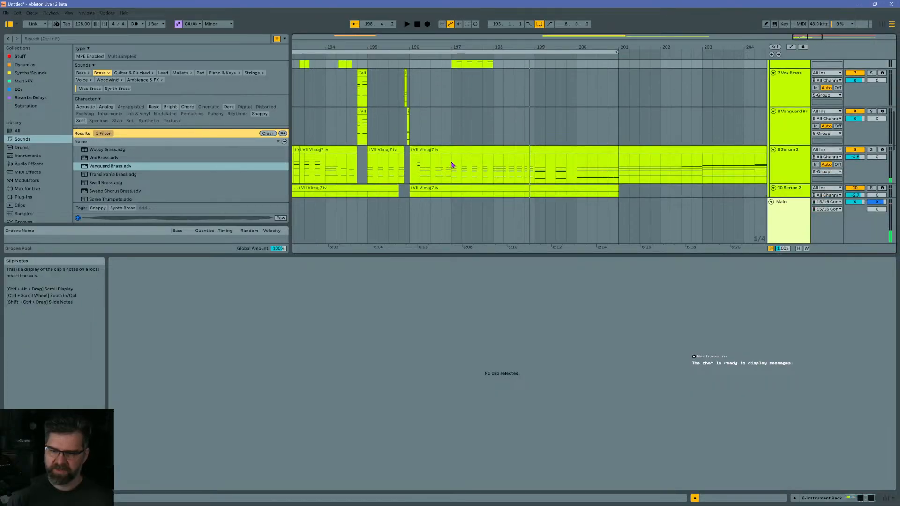
left_click(448, 162)
left_click(445, 160)
scroll(444, 141, "up", 2)
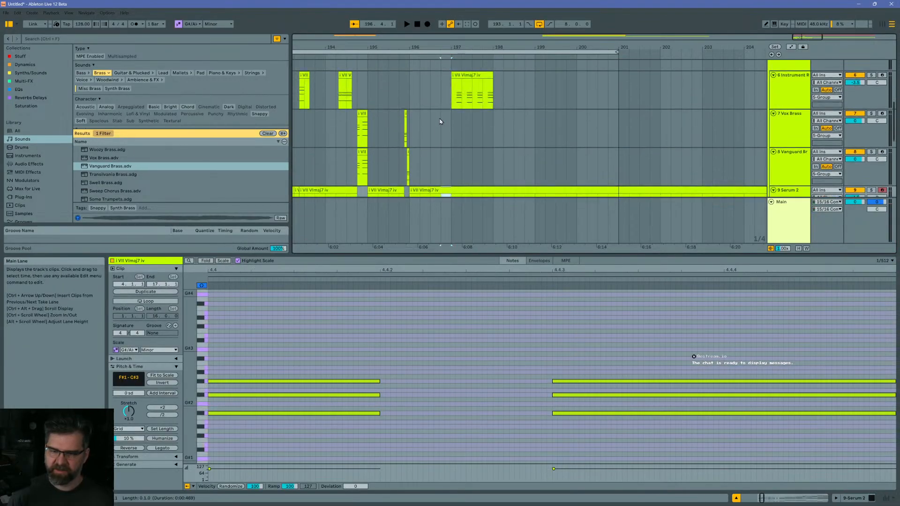
left_click(442, 90)
key("ctrl+v")
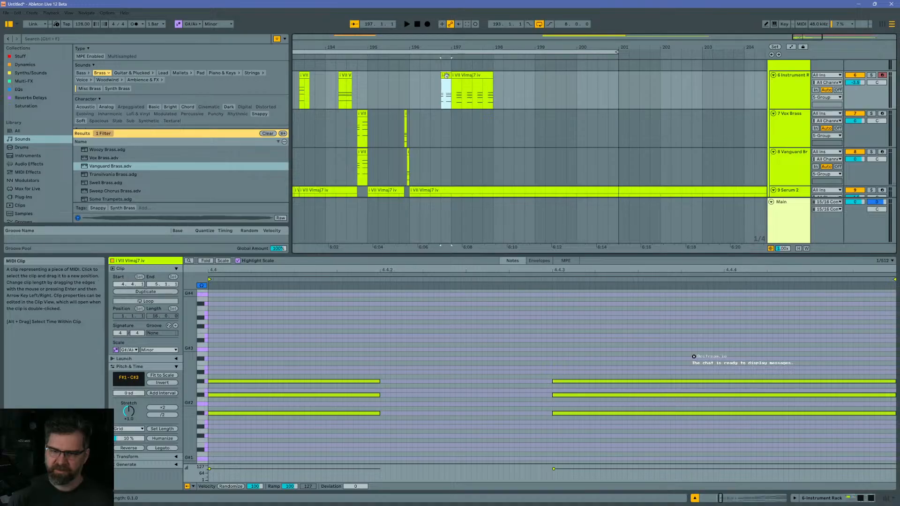
left_click_drag(209, 351, 352, 448)
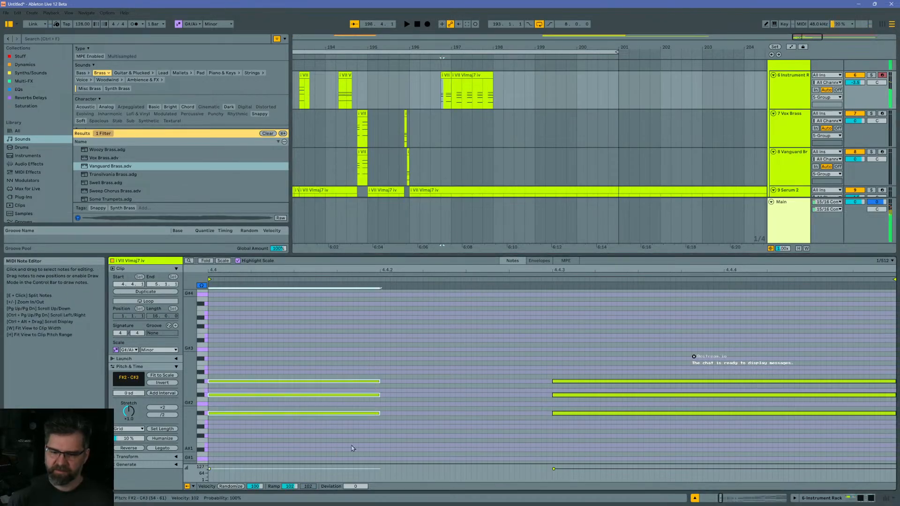
key("Delete")
Step: Remove the one-beat clip before bar 197 from track 6
scroll(447, 169, "down", 3)
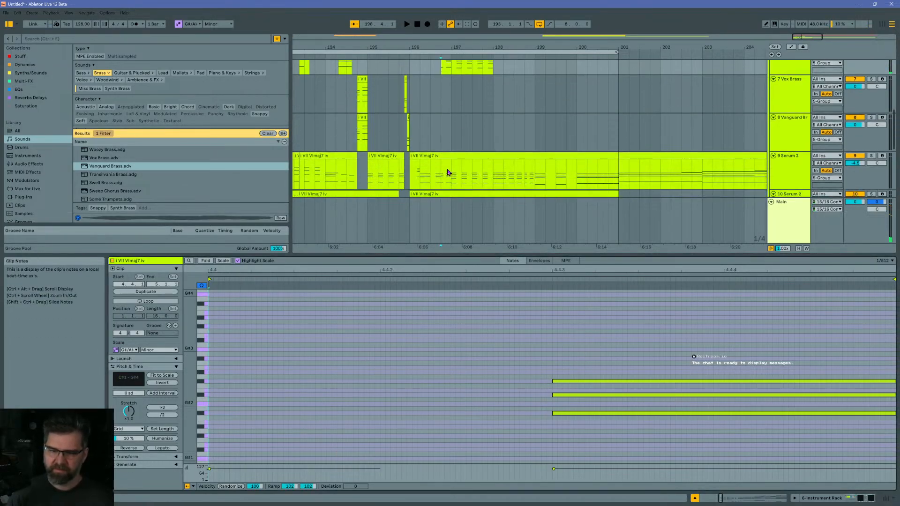
scroll(449, 173, "down", 1)
scroll(449, 173, "up", 2)
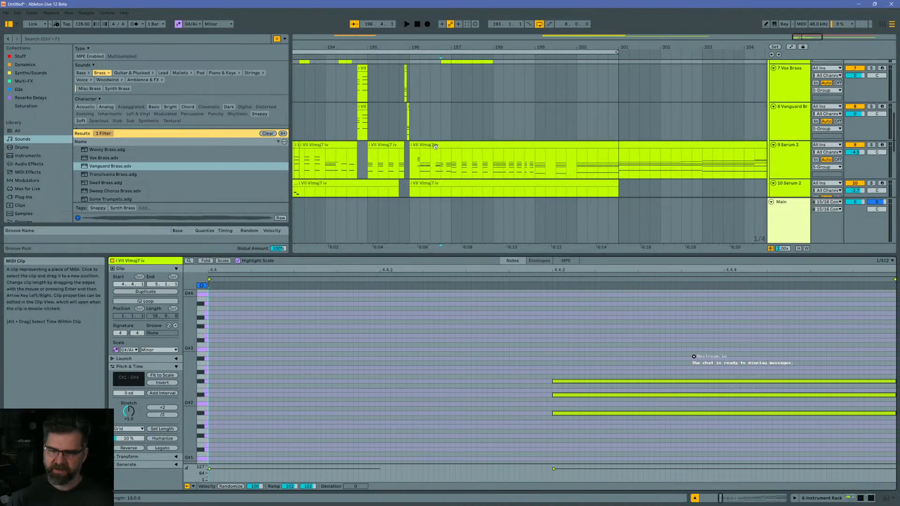
scroll(444, 159, "up", 1)
scroll(446, 142, "up", 1)
left_click(419, 179)
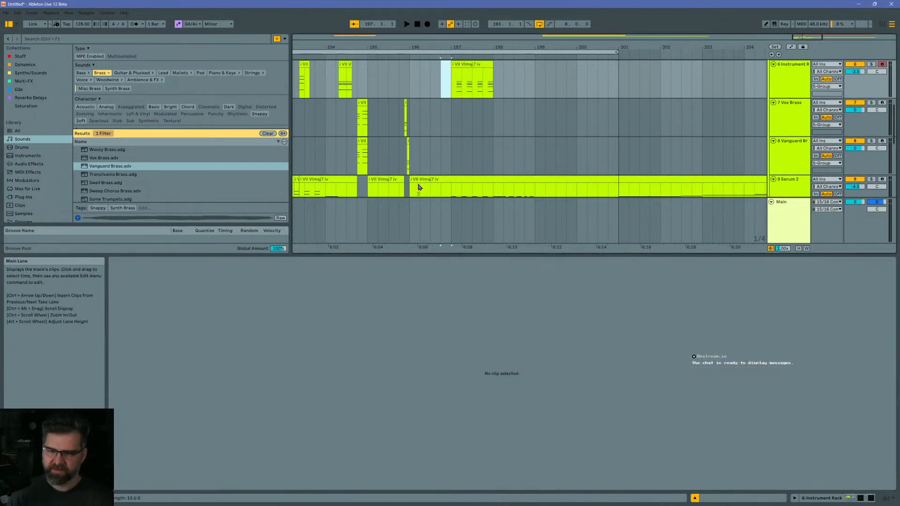
Step: Copy the bar 196–197 section of track 9's clip to track 6 at bar 196
left_click_drag(452, 190, 412, 183)
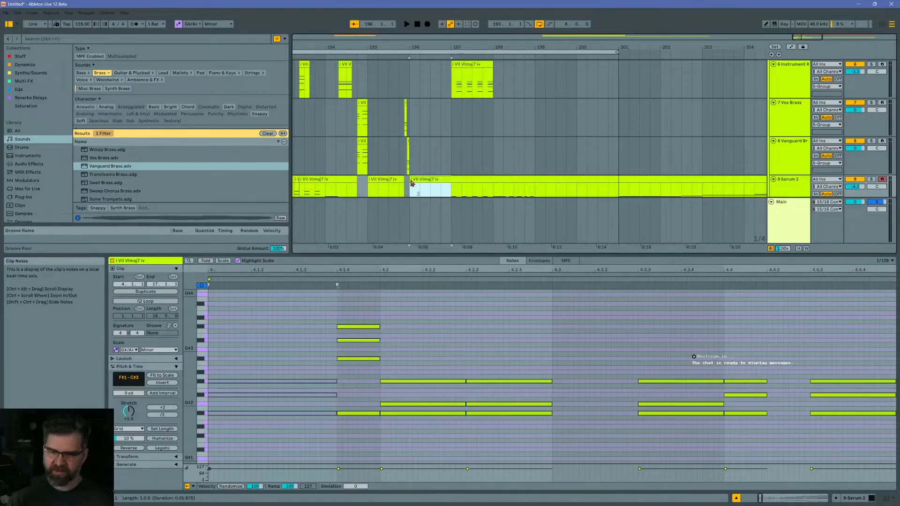
left_click(419, 75)
key("ctrl+v")
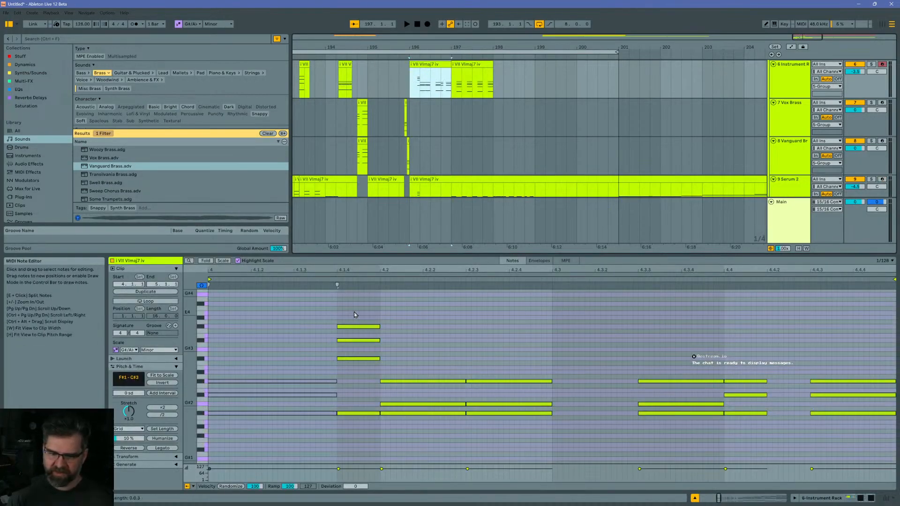
Step: In track 6's bar 196 clip, reactivate the opening chord and deactivate the short notes after it and the chord at 4.2
left_click_drag(286, 331, 274, 401)
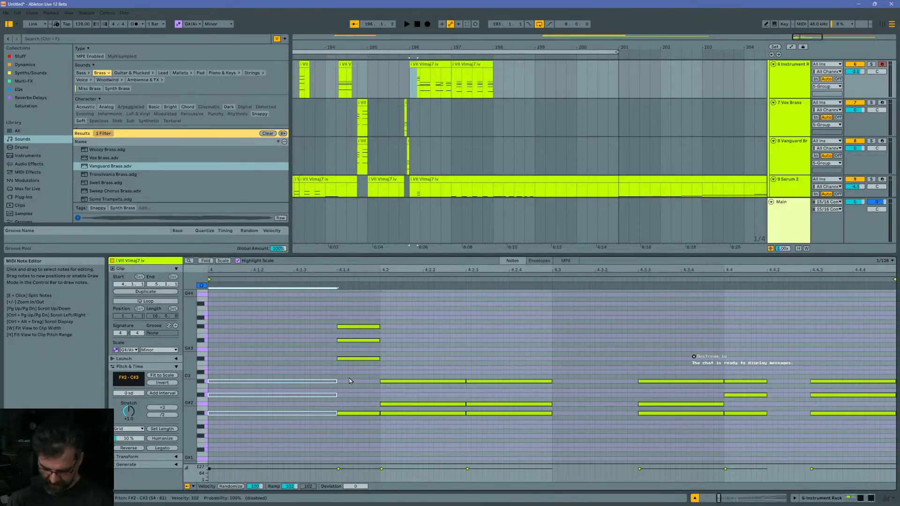
left_click_drag(353, 308, 349, 464)
left_click_drag(421, 349, 422, 422)
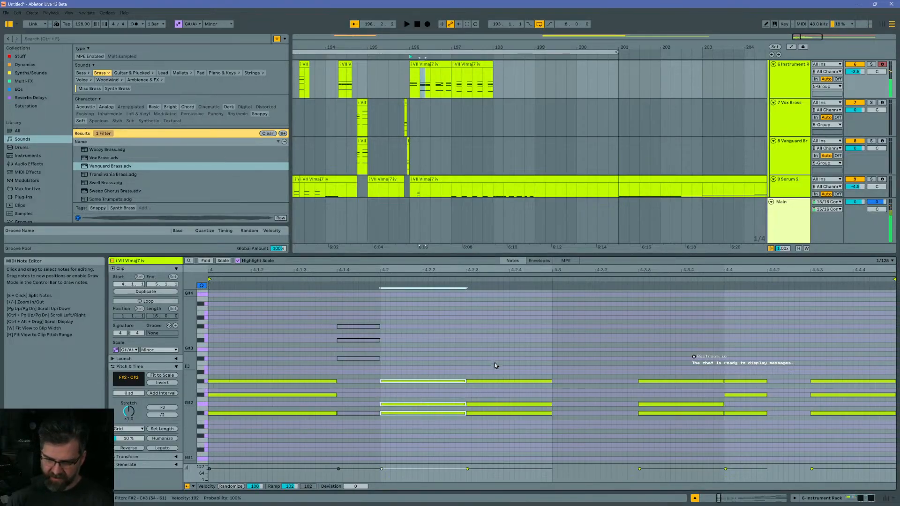
key("0")
Step: Duplicate the chord at 4.2.3 to 4.3 and deactivate the chords at 4.2.3 and 4.3.3
left_click_drag(501, 351, 521, 433)
key("ctrl+d")
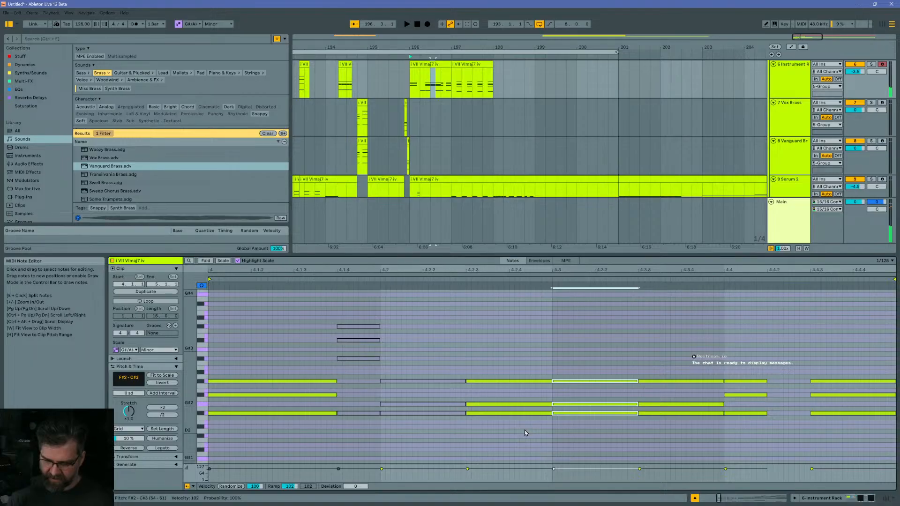
left_click_drag(517, 357, 551, 426)
key("0")
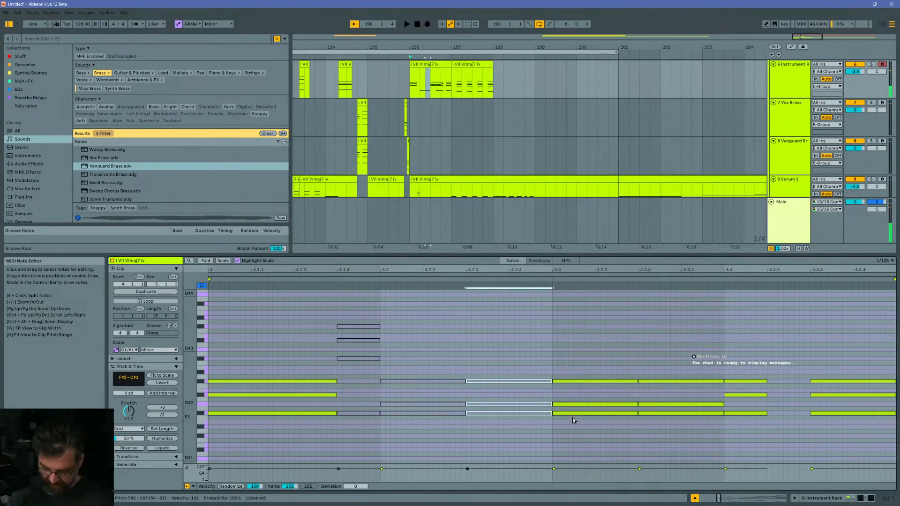
left_click_drag(662, 337, 697, 424)
key("0")
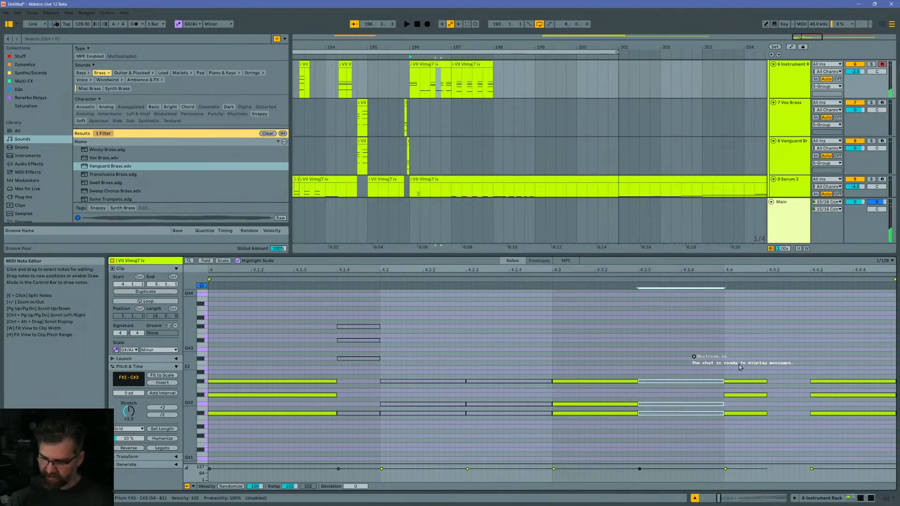
Step: Duplicate the short chord at 4.4 to 4.4.2 and deactivate the chords at 4.4 and 4.4.3
left_click_drag(739, 364, 747, 435)
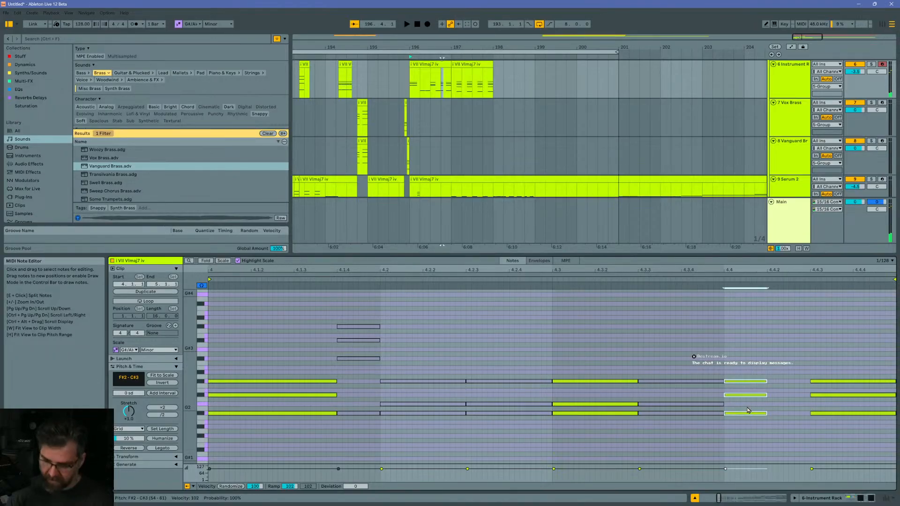
key("ctrl+d")
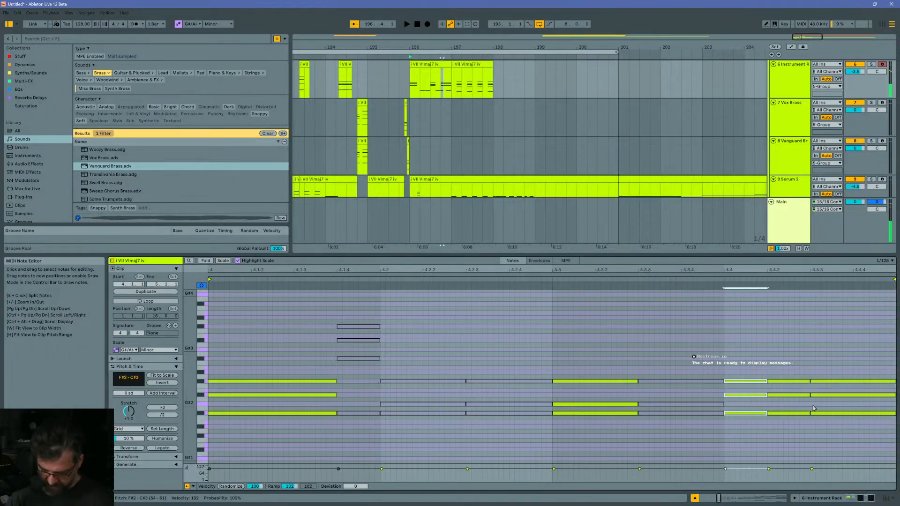
key("0")
left_click_drag(870, 352, 862, 423)
key("space")
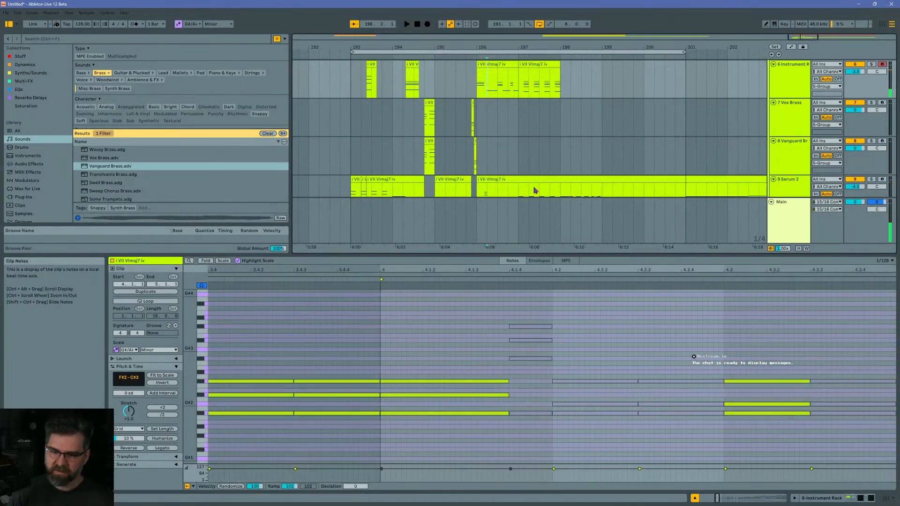
Step: Reactivate the low F#1 note under the opening chord and deactivate the F#1 notes at 4.2 and 4.2.3
left_click_drag(485, 371, 468, 427)
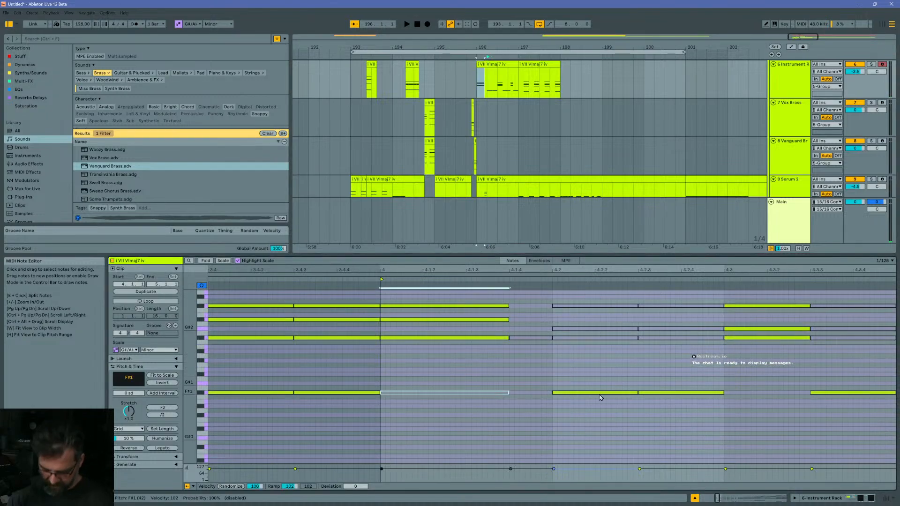
key("0")
left_click_drag(634, 369, 618, 398)
key("0")
left_click_drag(704, 368, 689, 397)
key("0")
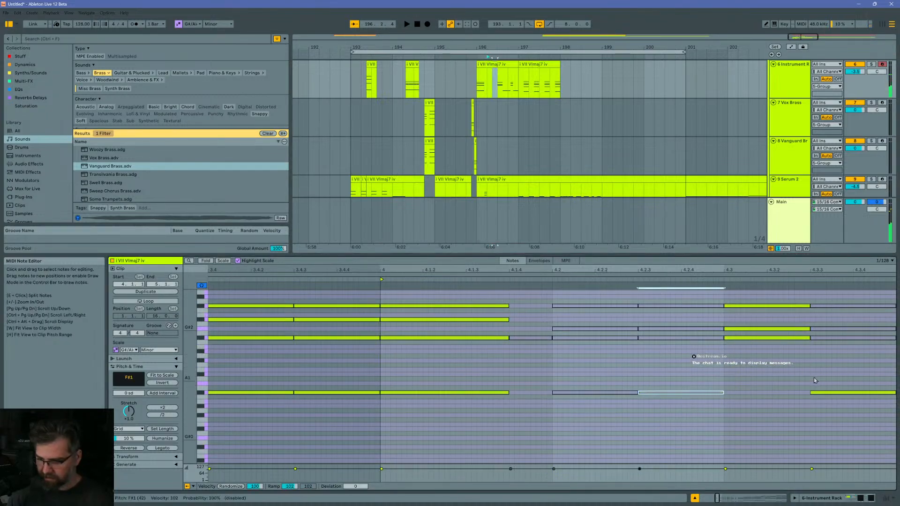
Step: Deactivate the low F#1 note at 4.3.3 and play the section back
left_click_drag(788, 355, 786, 297)
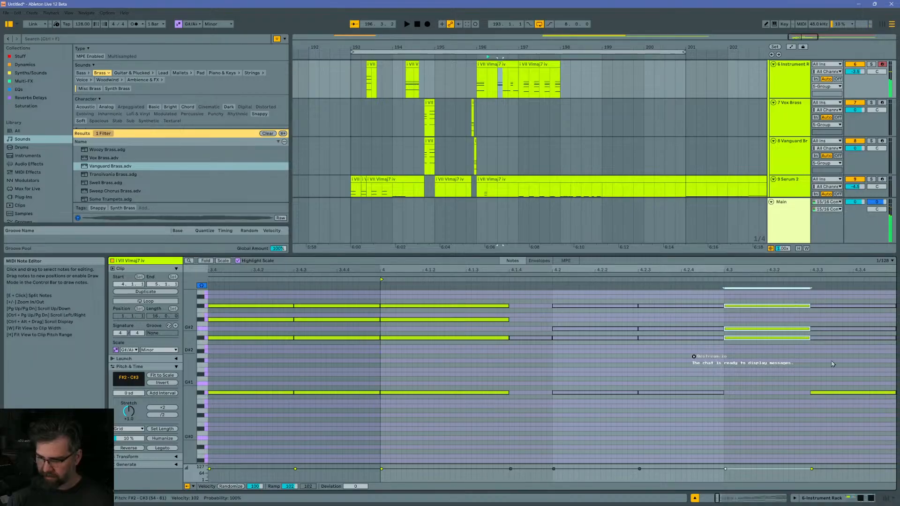
left_click_drag(833, 364, 845, 424)
key("space")
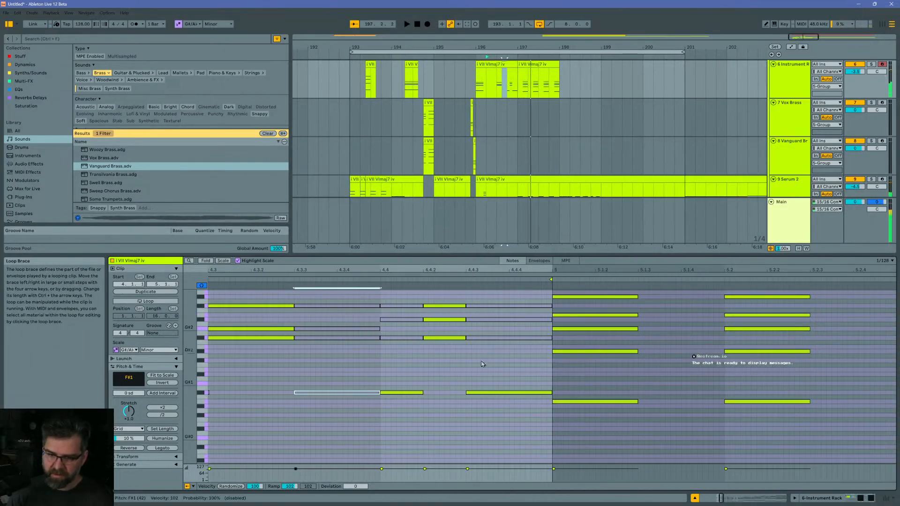
Step: Deactivate the low F#1 notes at 4.4 and 4.4.3 and play the arrangement back, including from bar 193
left_click_drag(393, 374, 405, 424)
left_click_drag(479, 360, 505, 417)
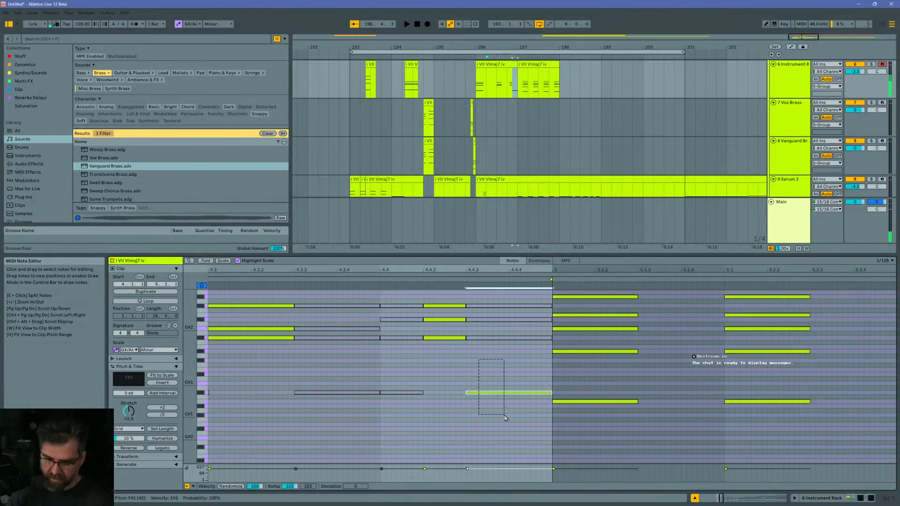
key("space")
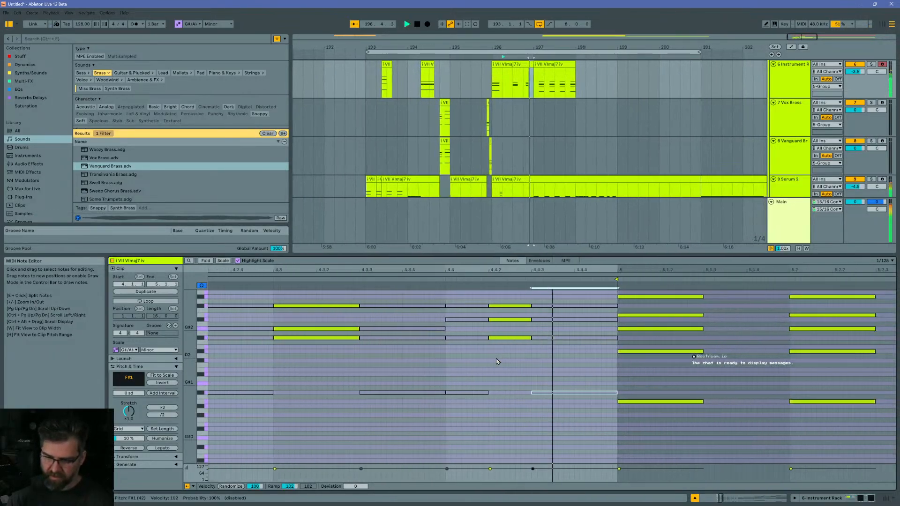
key("space")
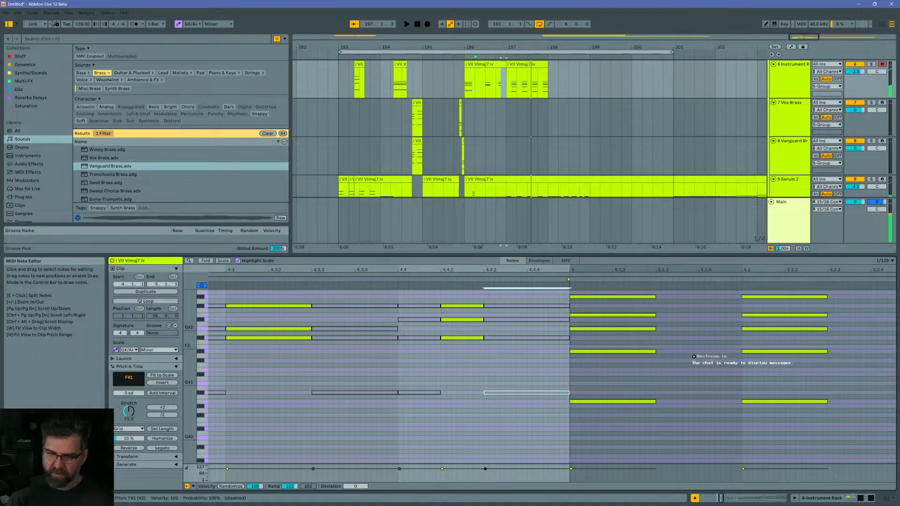
left_click(332, 78)
key("space")
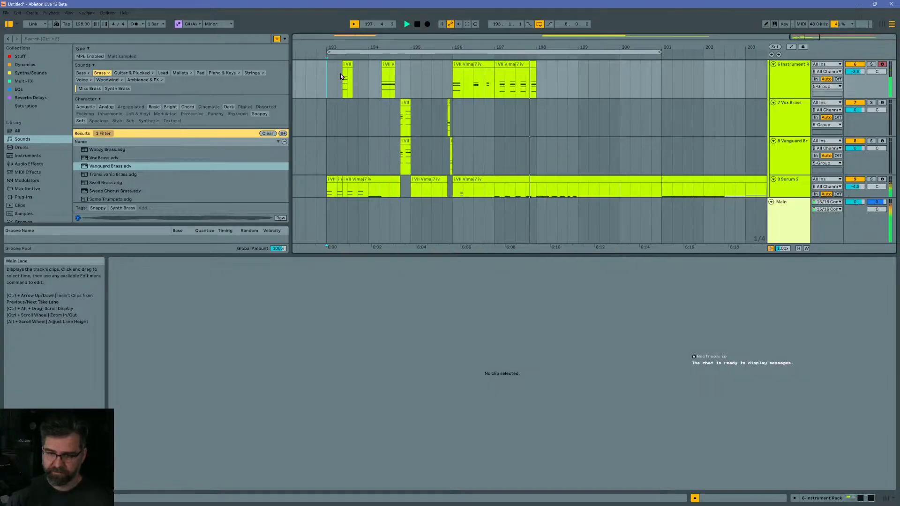
Step: Copy the 198.2 to 199 segment of the 9 Serum 2 clip to the same position on the 6 Instrument Rack track
scroll(487, 118, "down", 2)
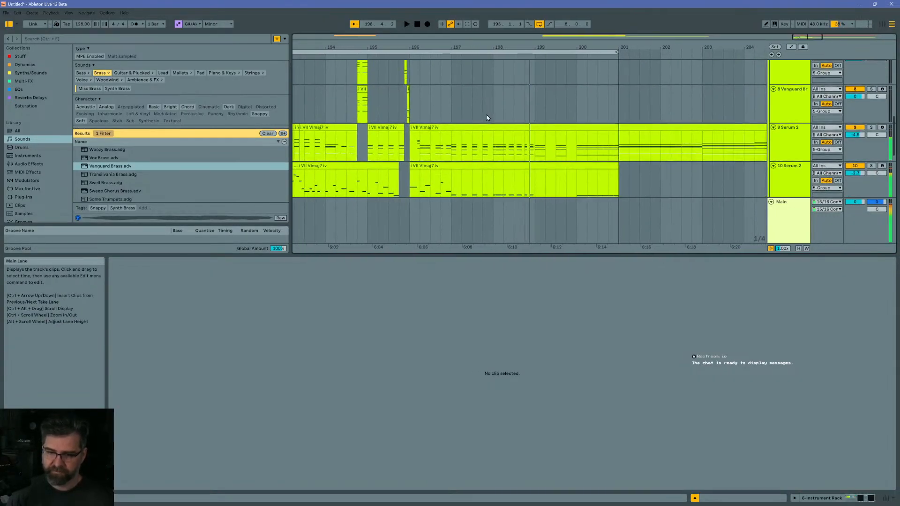
left_click(494, 149)
scroll(496, 141, "down", 1)
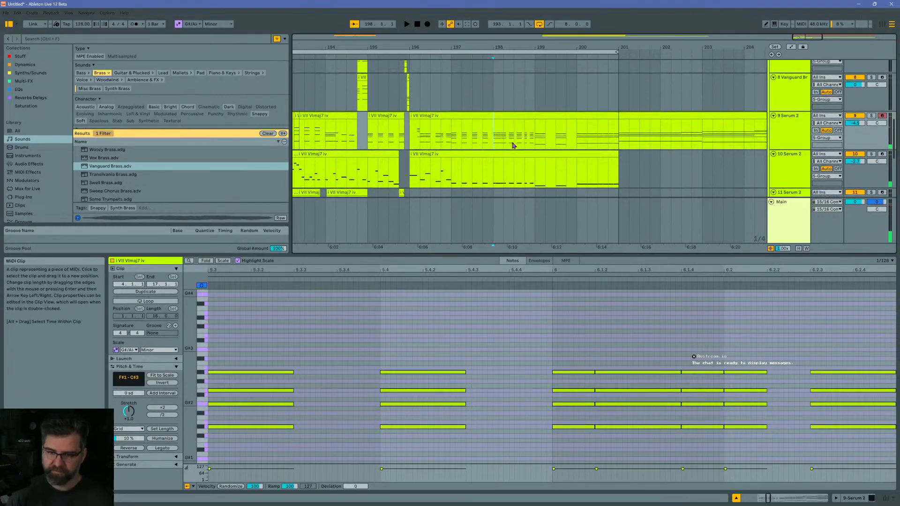
left_click_drag(492, 135, 533, 133)
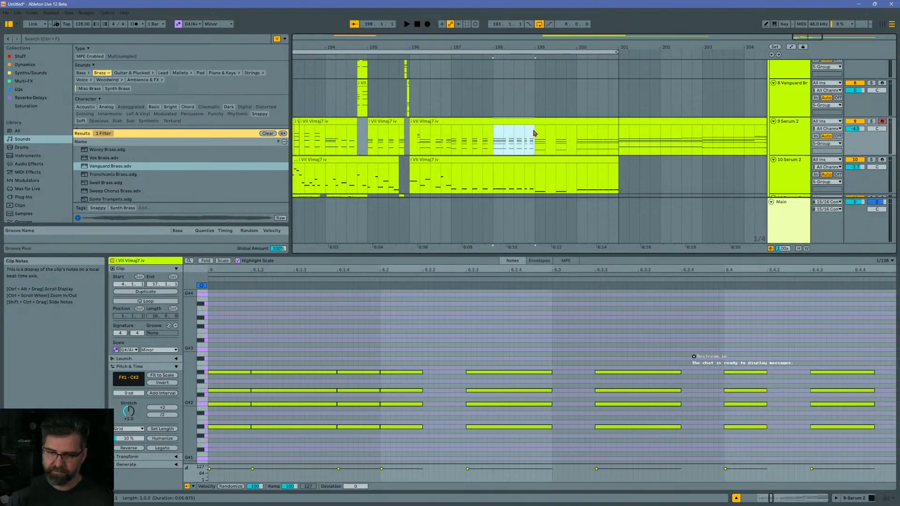
left_click(508, 136)
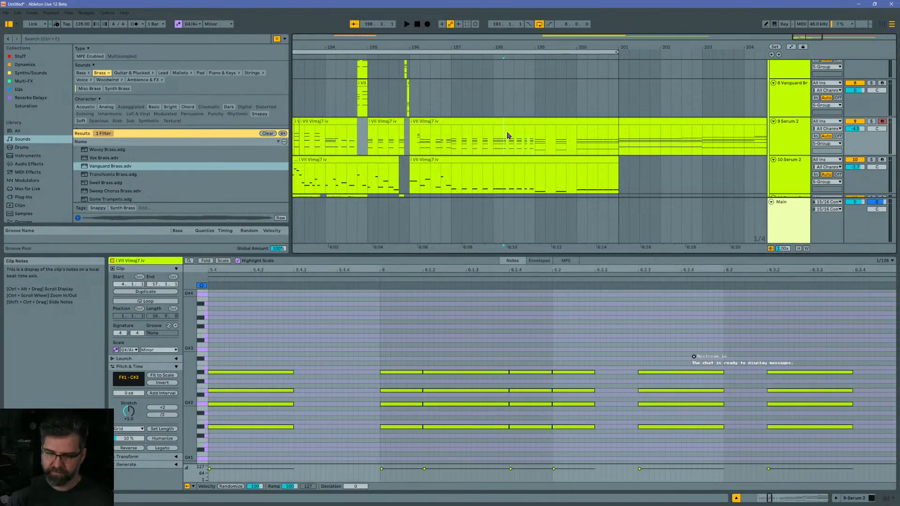
left_click_drag(508, 136, 538, 135)
scroll(505, 116, "up", 3)
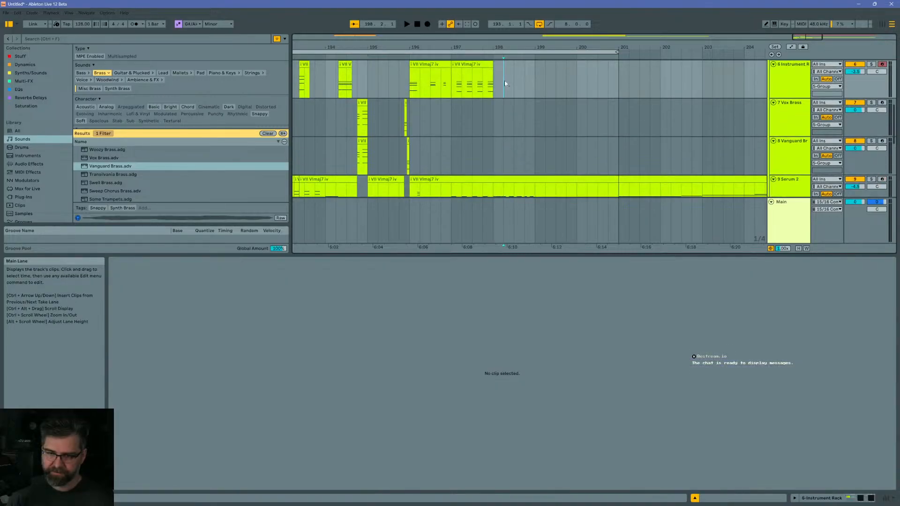
left_click(504, 80)
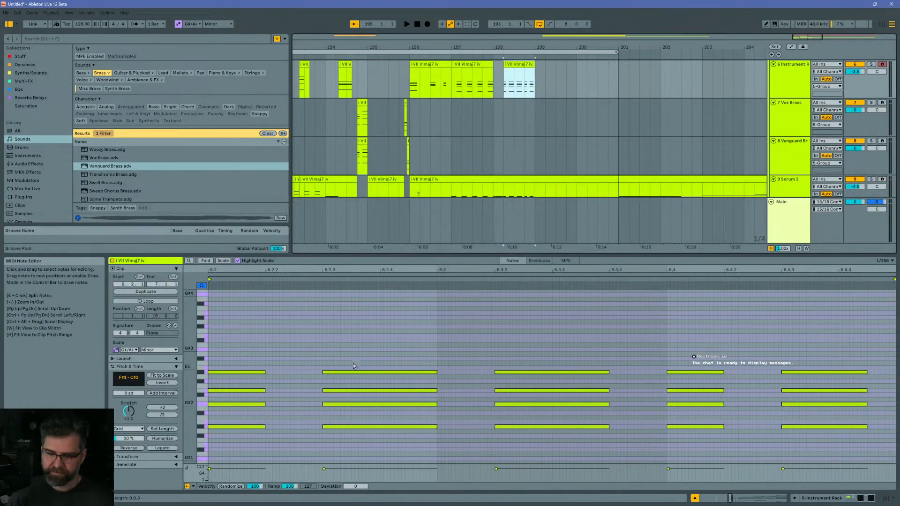
Step: Duplicate the opening chord of the copied clip from 6.2 to 6.2.2 and deactivate the chord at 6.2
left_click_drag(269, 331, 238, 443)
key("ctrl+d")
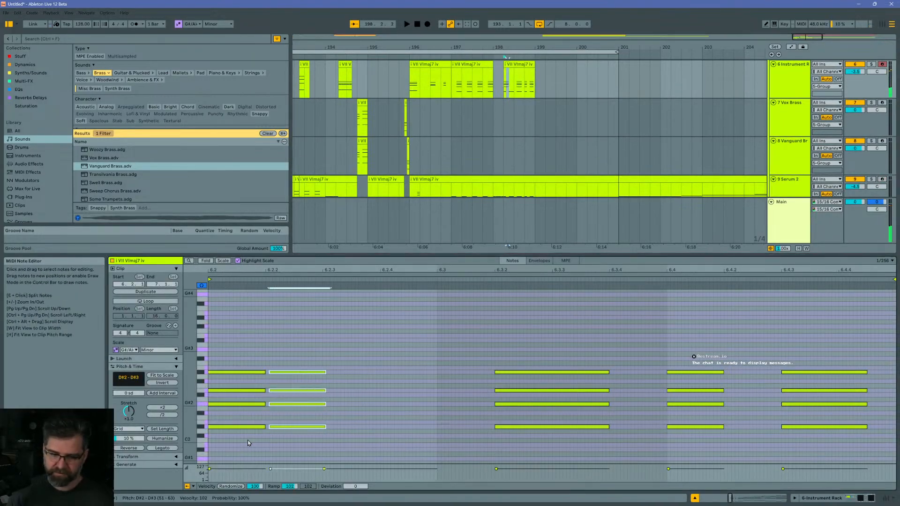
key("ctrl+z")
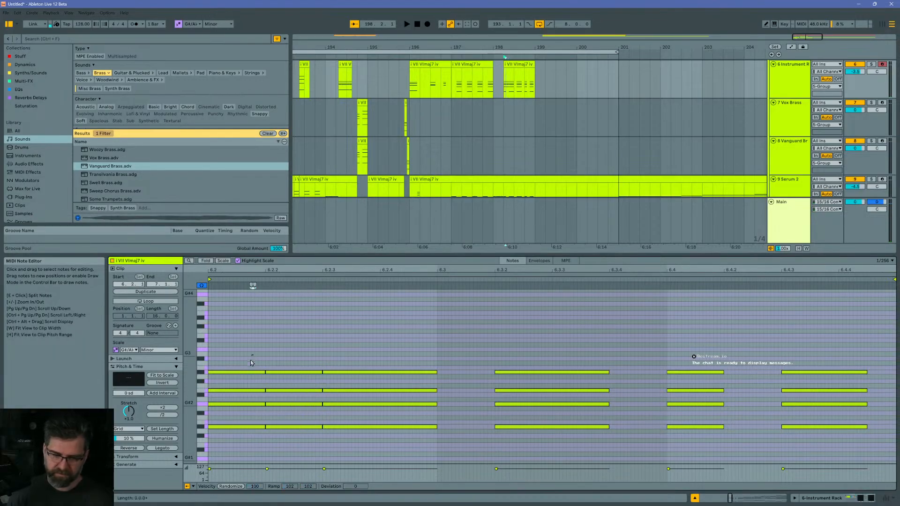
key("ctrl+z")
Step: Place a shortened copy of the 6.2.3 chord at 6.3, ending at 6.3.2, and deactivate the chord at 6.2.3
left_click_drag(374, 336, 354, 437)
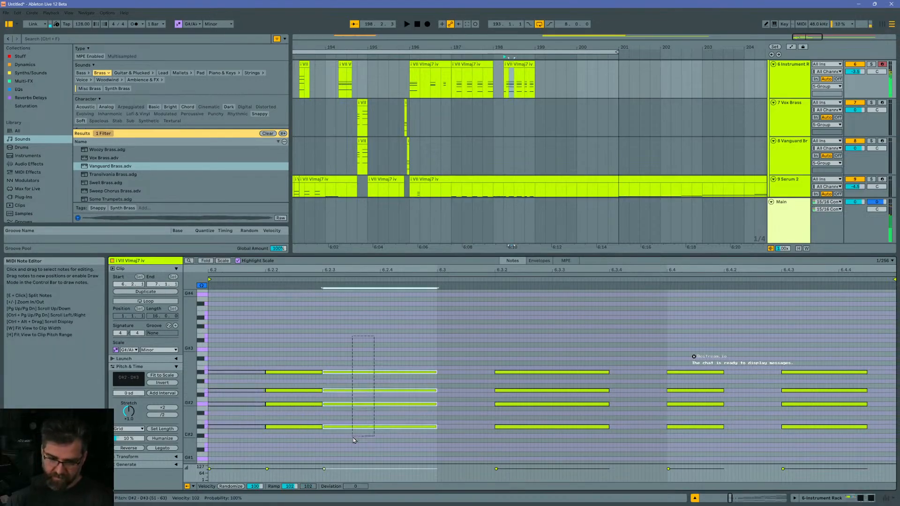
key("ctrl+d")
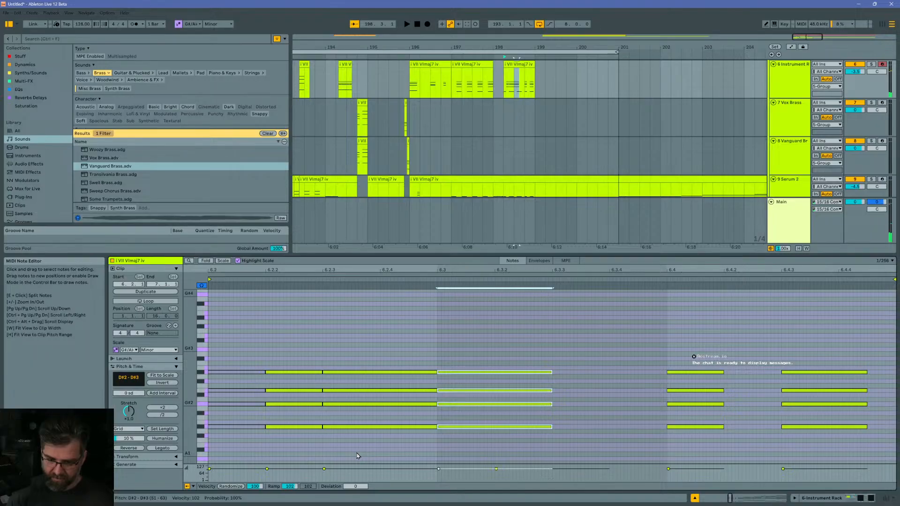
key("ctrl+z")
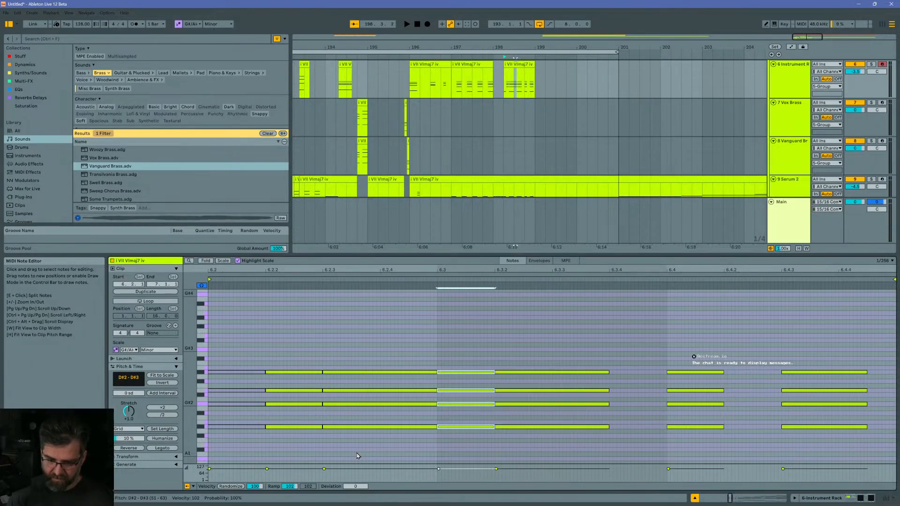
left_click_drag(388, 341, 401, 446)
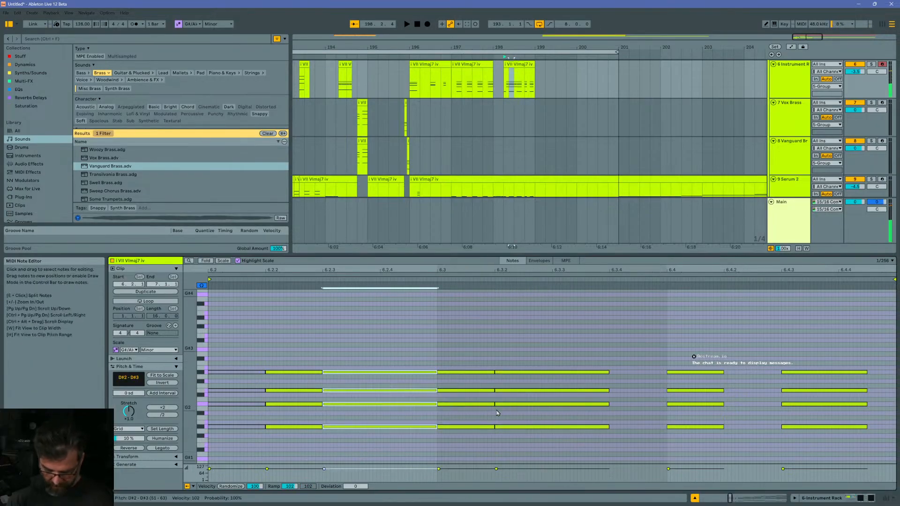
key("0")
Step: Duplicate the chord at 6.3.2 to 6.3.4 and deactivate the chord at 6.3.2
left_click_drag(543, 326, 557, 448)
key("ctrl+d")
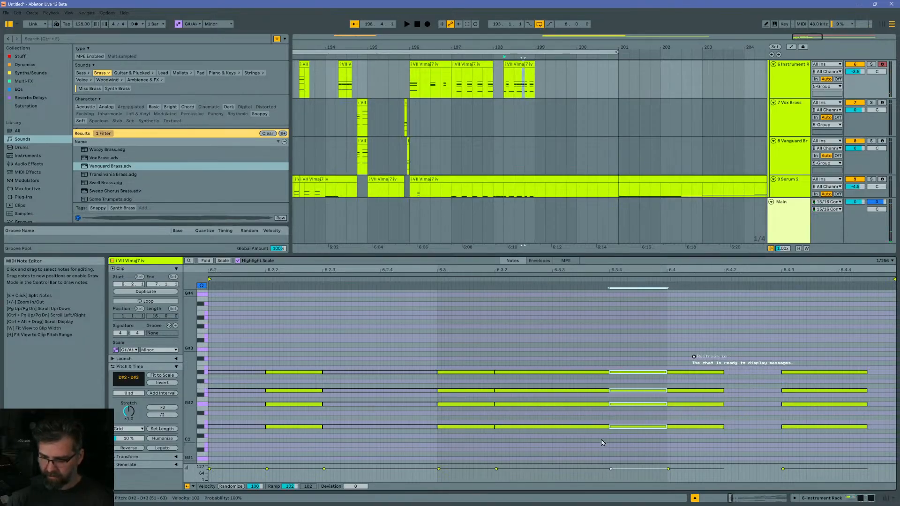
left_click_drag(557, 330, 551, 471)
key("0")
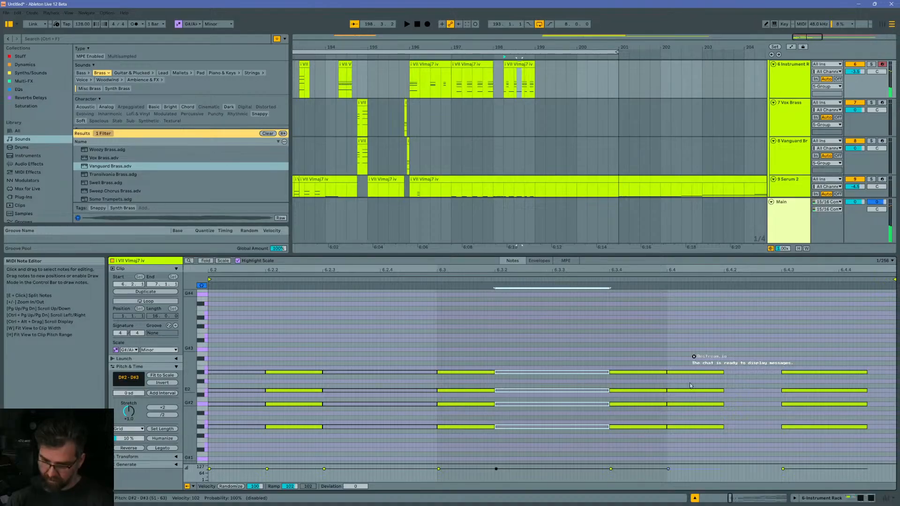
Step: Duplicate the short chord at 6.4 to 6.4.2 and deactivate the chord at 6.4
left_click_drag(697, 348, 704, 426)
key("ctrl+d")
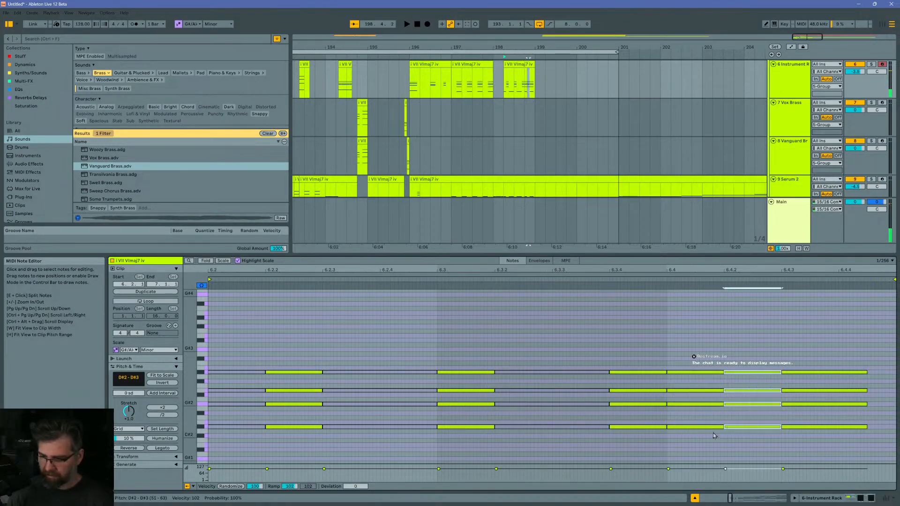
left_click(682, 328)
left_click_drag(687, 334, 679, 448)
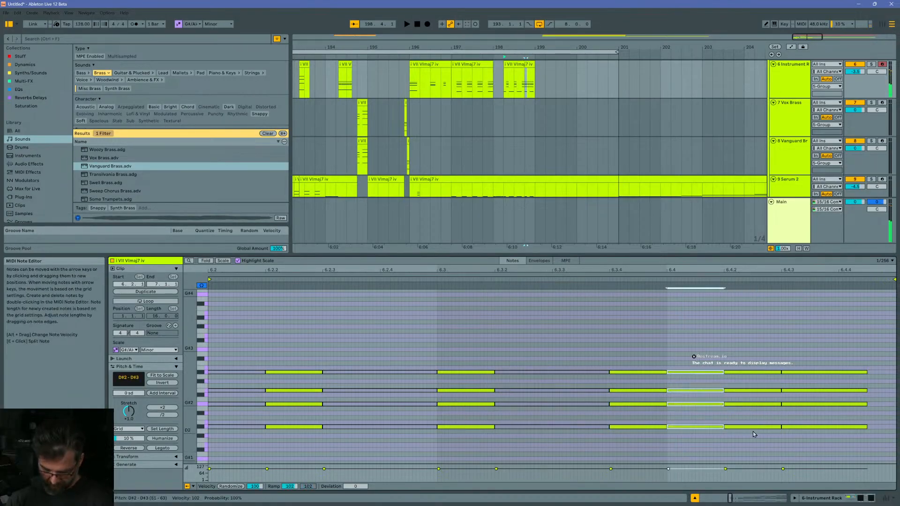
key("0")
Step: Duplicate the chord at 6.4.3 into the gap before bar 7 and deactivate the chord at 6.4.3
left_click_drag(829, 355, 831, 440)
key("ctrl+d")
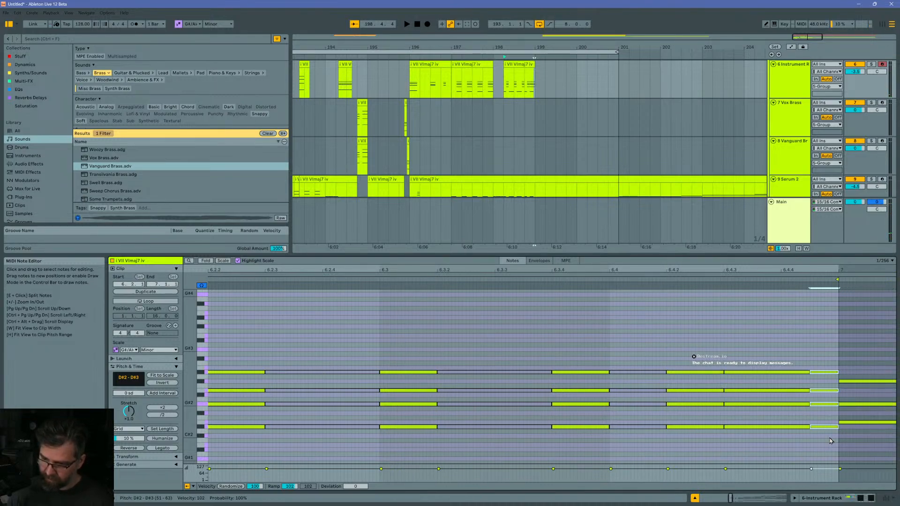
left_click_drag(776, 368, 769, 432)
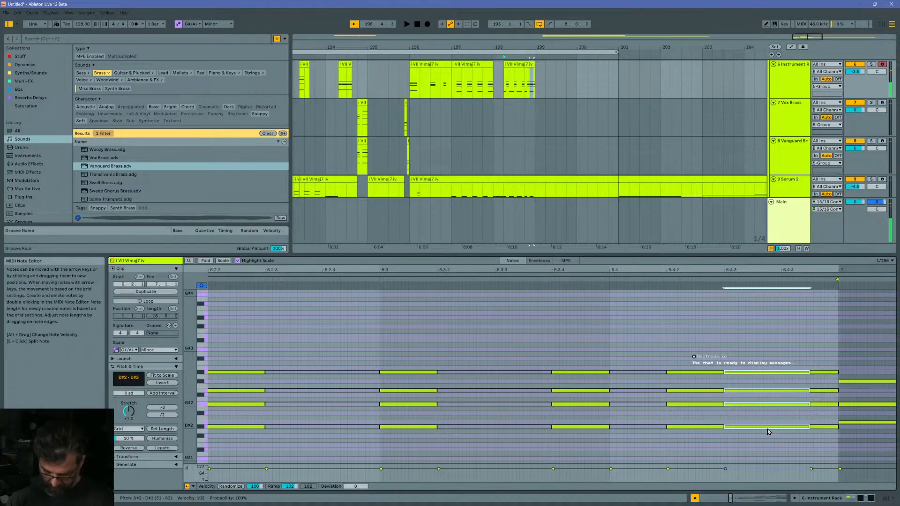
Step: Play the section back from bar 196 to check the offbeat brass chords
key("space")
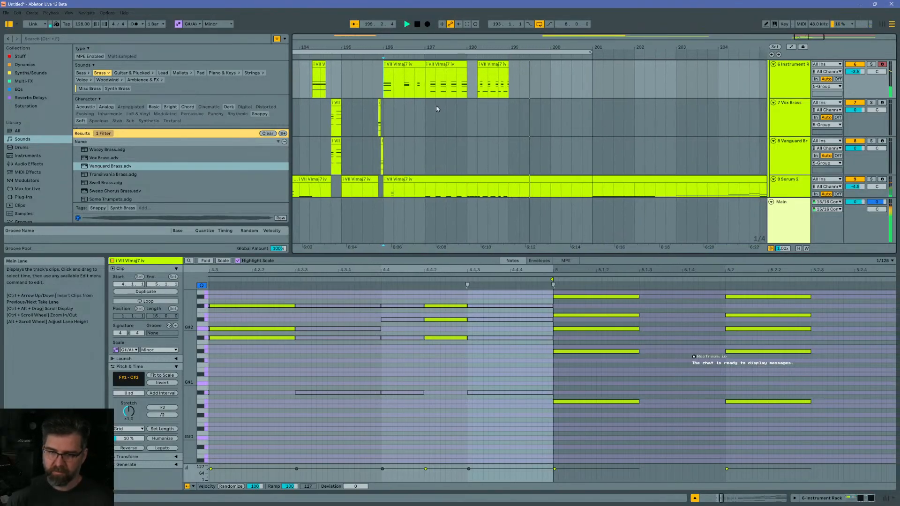
key("space")
key("space")
scroll(628, 132, "up", 1)
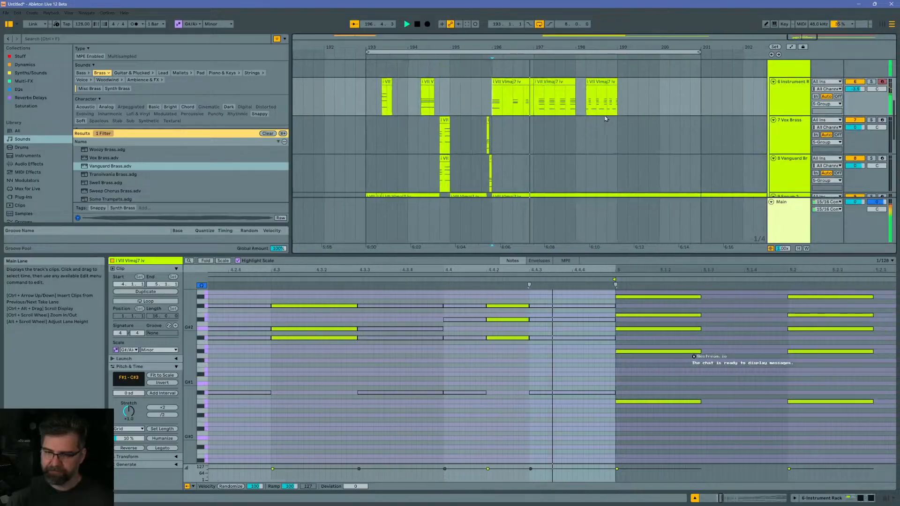
Step: Open the brass clip at 198.2 in an enlarged note editor, duplicate its low E1 note to 6.2.2 and delete the original at 6.2
left_click(593, 81)
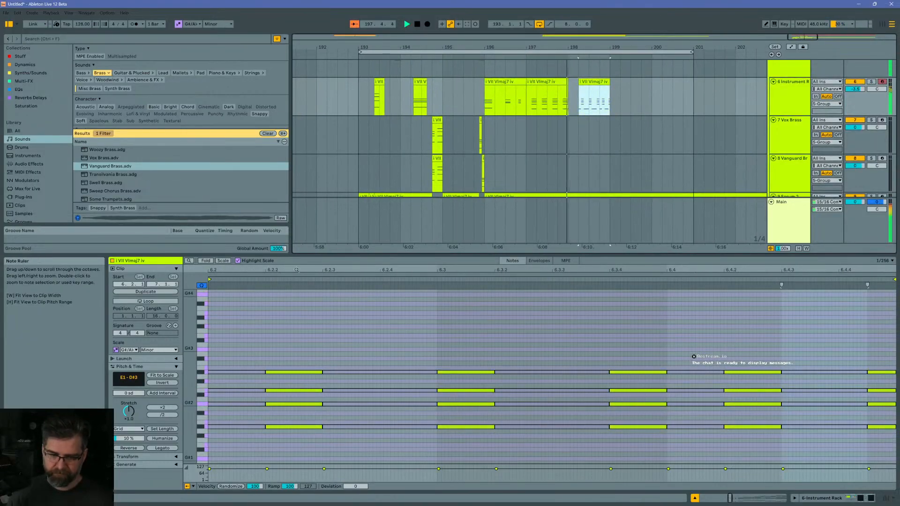
left_click_drag(310, 255, 348, 97)
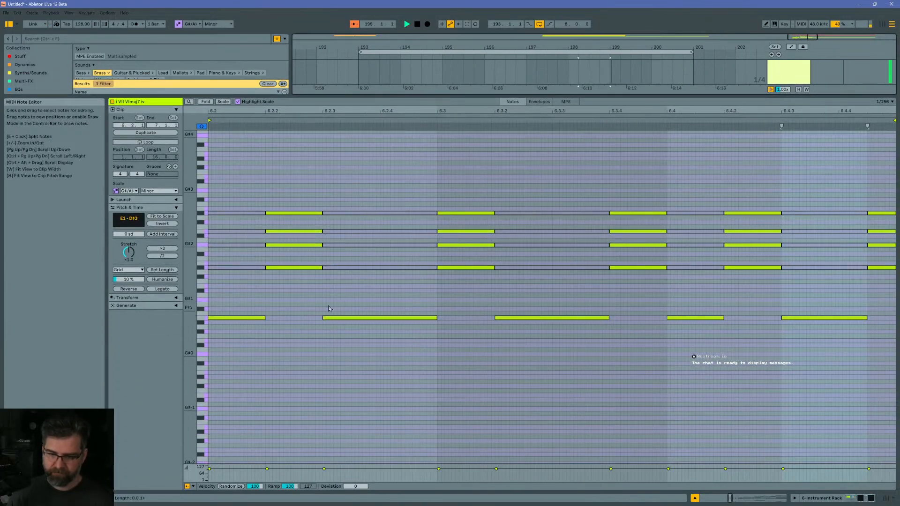
left_click_drag(294, 293, 304, 267)
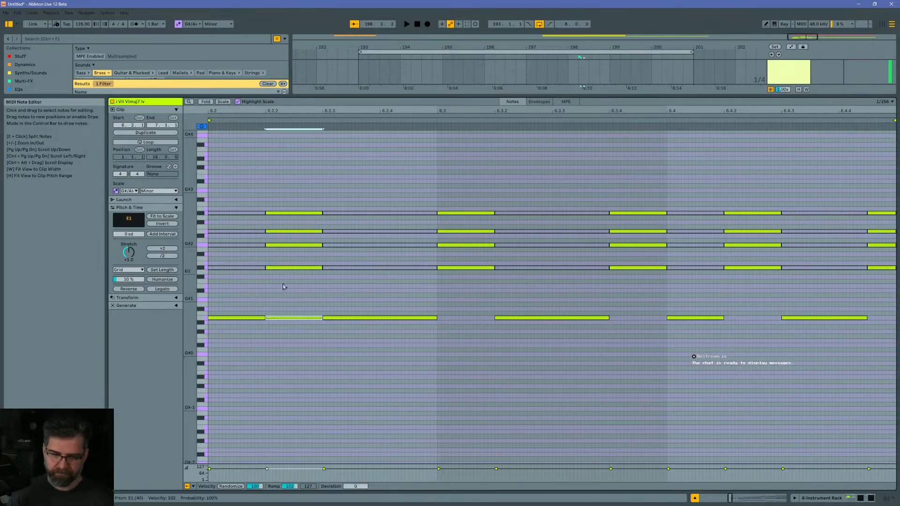
key("Delete")
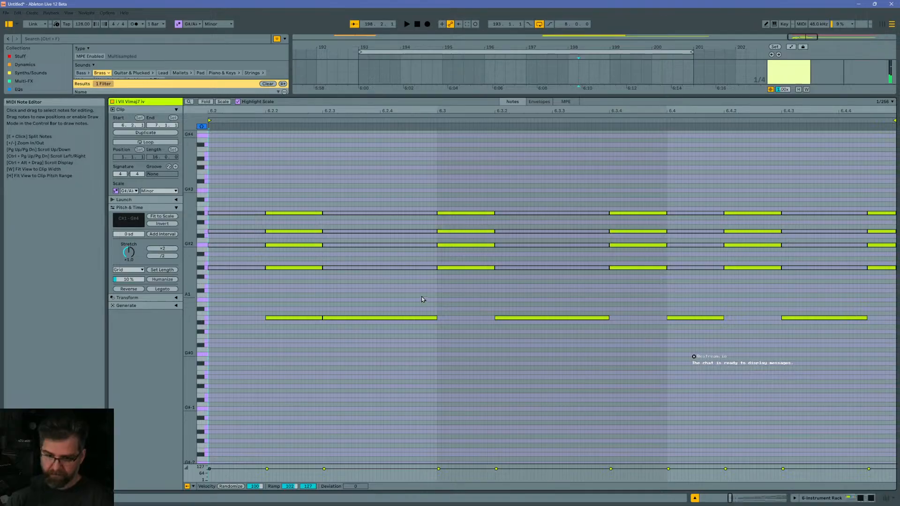
Step: Place a short copy of the 6.2.3 E1 note at 6.3 and delete the E1 note at 6.2.3
left_click_drag(408, 299, 468, 348)
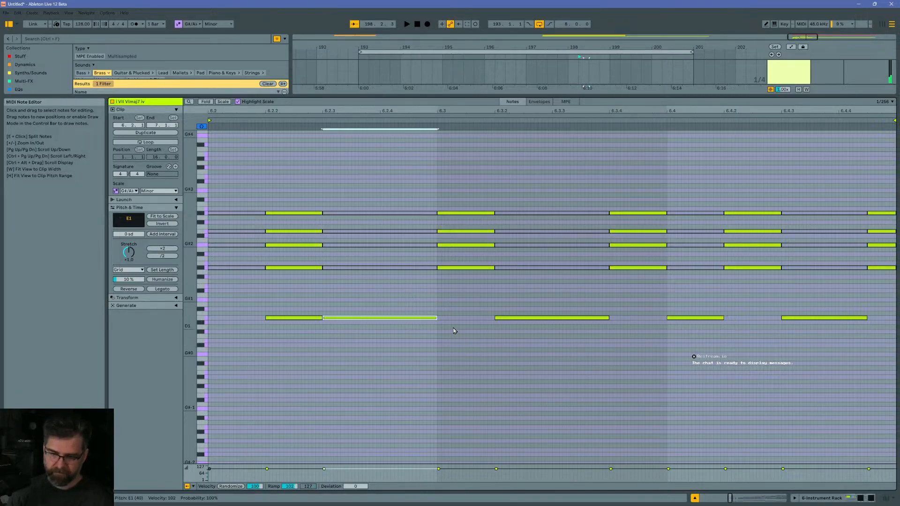
key("ctrl+d")
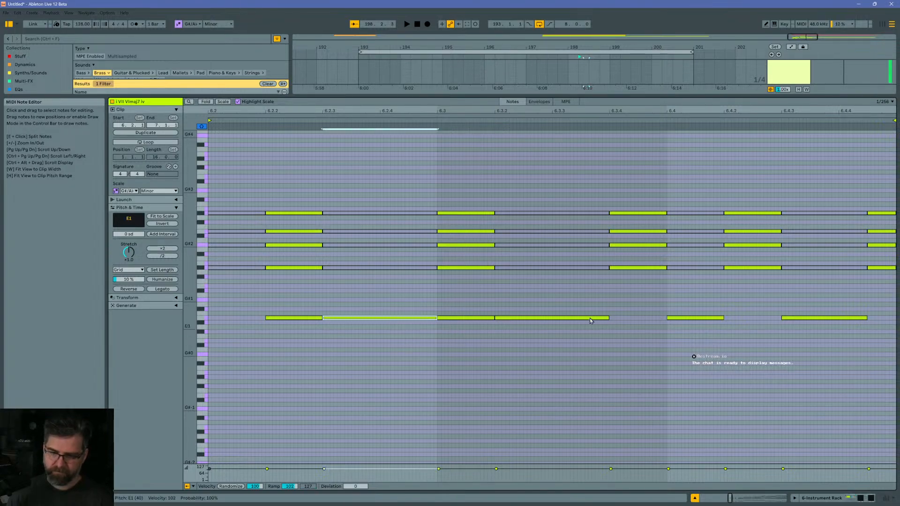
key("Delete")
Step: Move the E1 notes at 6.4 and 6.4.3 to 6.3.4 and 6.4.2 and delete the E1 note at 6.3.2
left_click_drag(568, 289, 578, 347)
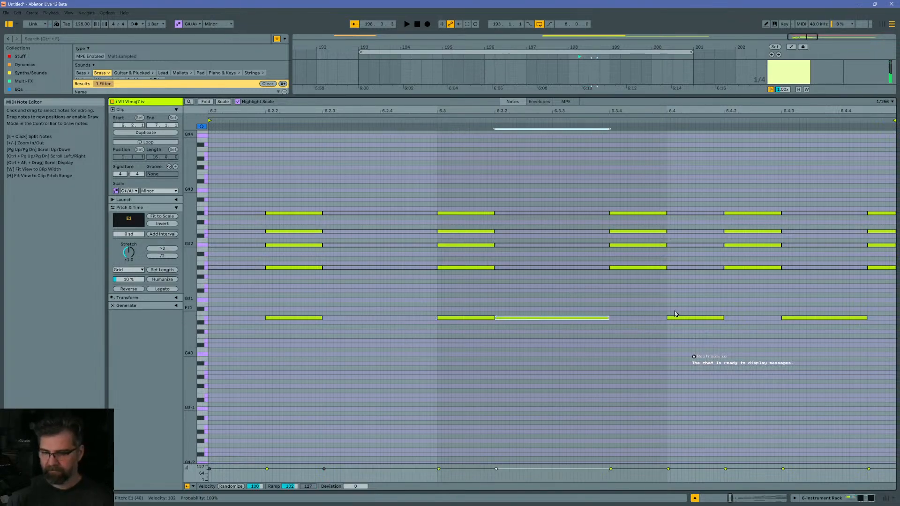
left_click_drag(675, 310, 851, 330)
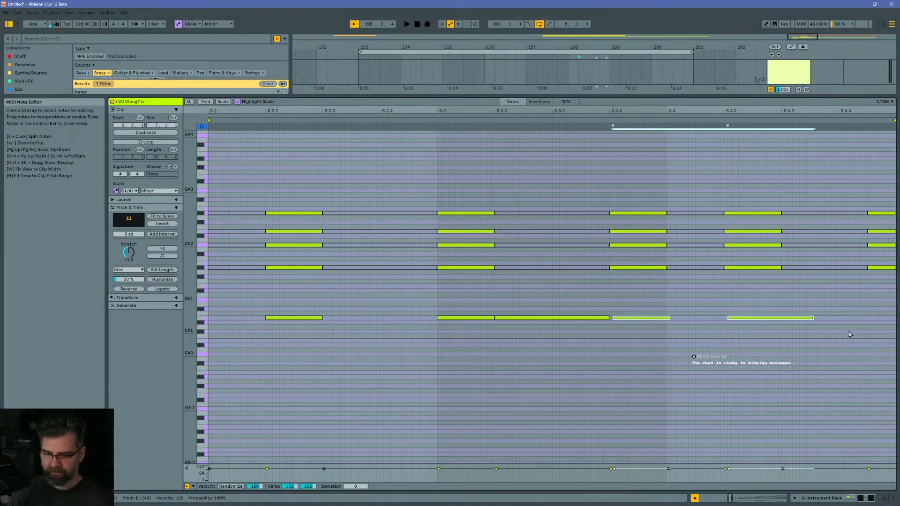
left_click(781, 300)
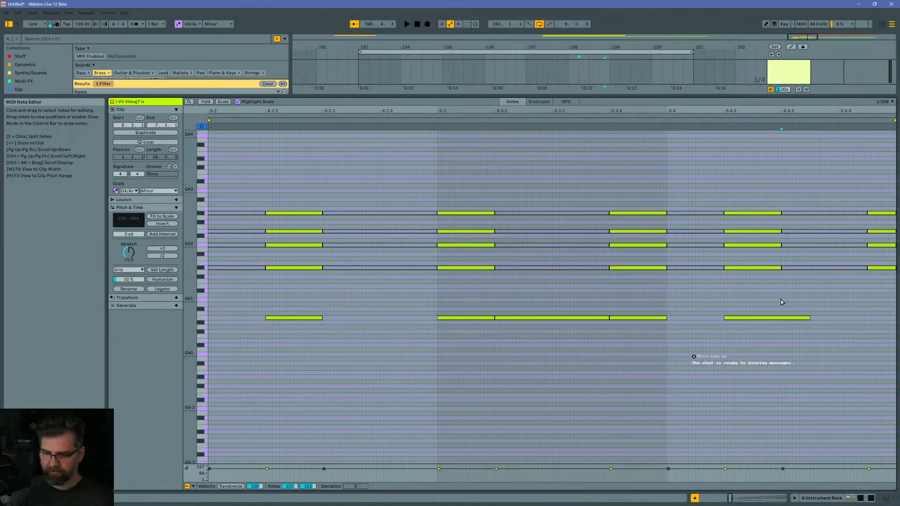
key("Delete")
Step: Move the D#2 note of the last short chord before bar 7 down to E1 and play the section back
key("space")
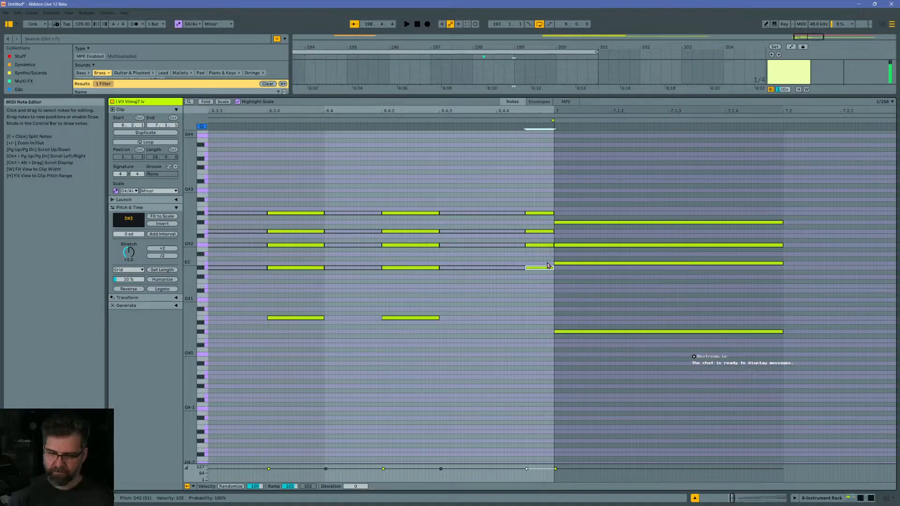
key("space")
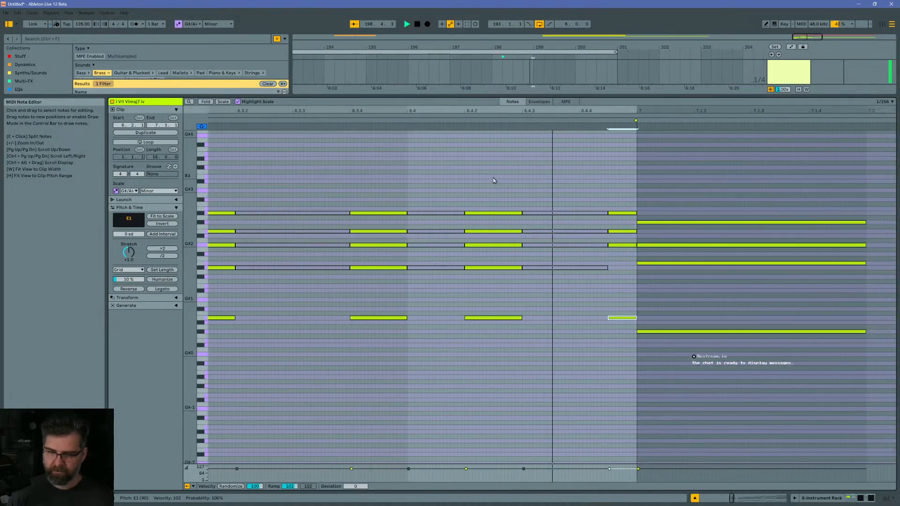
Step: Return to the full arrangement, play it back around bars 193–199 and select the brass clip at 198.2
key("space")
left_click_drag(518, 96, 492, 344)
mouse_move(512, 47)
left_mouse_down()
mouse_move(568, 19)
mouse_move(563, 89)
mouse_move(563, 44)
left_mouse_up()
left_click(525, 95)
key("space")
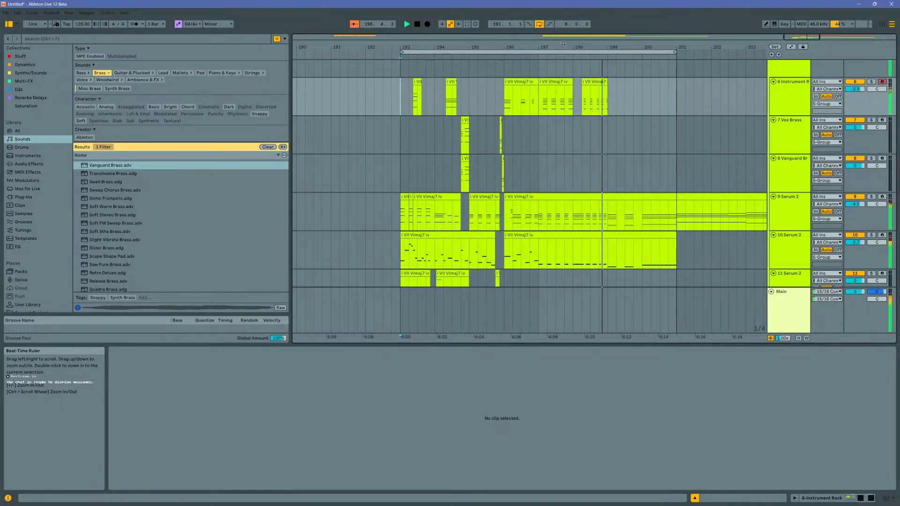
left_click(594, 82)
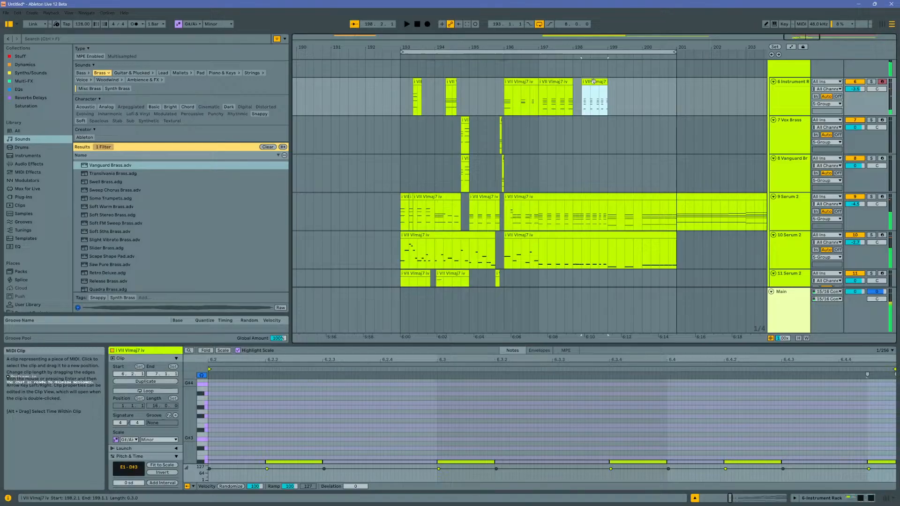
key("space")
key("space")
Step: Try lengthening the brass chord at 6.4.2, play the clip back and undo the last note edits
left_click_drag(648, 345, 658, 159)
left_click_drag(478, 276, 470, 452)
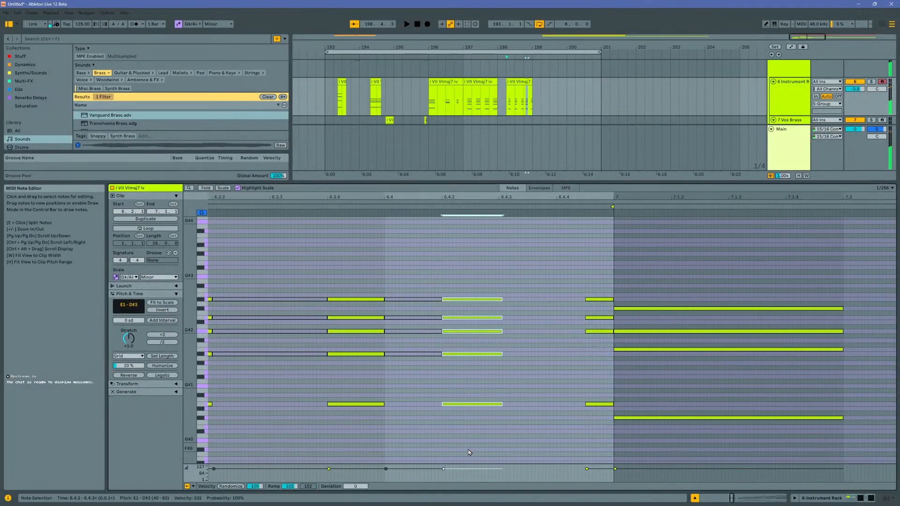
key("space")
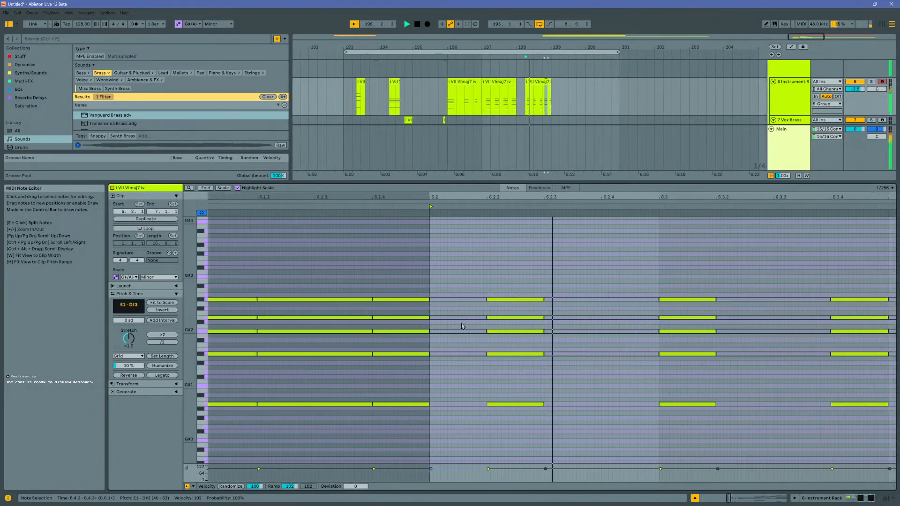
key("space")
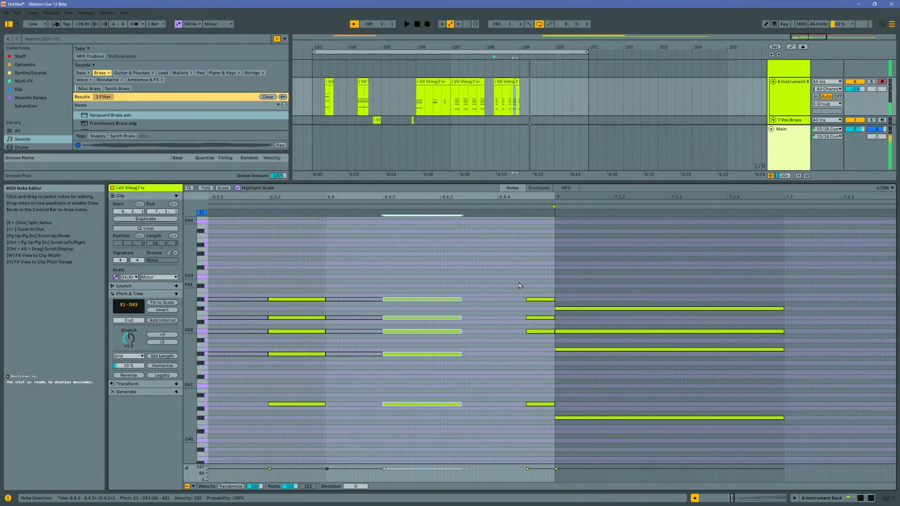
left_click_drag(533, 272, 540, 417)
key("ctrl+z")
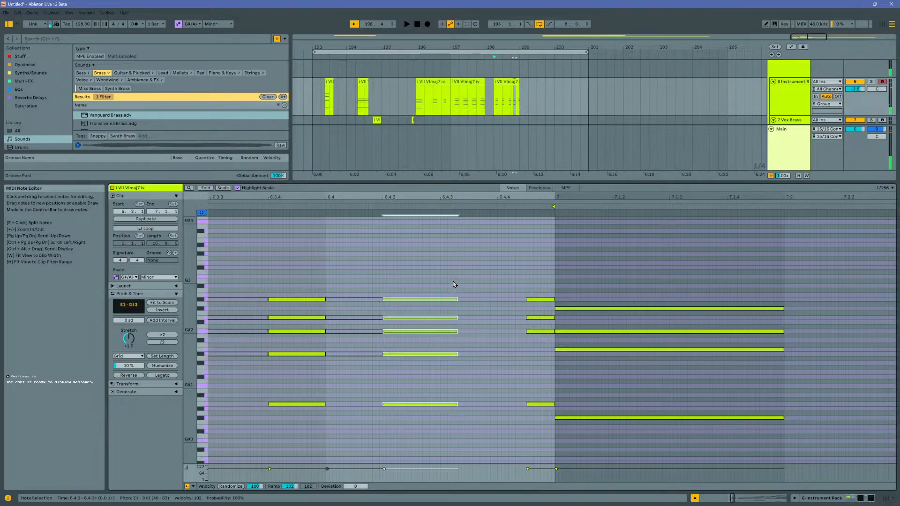
key("ctrl+z")
key("ctrl+z")
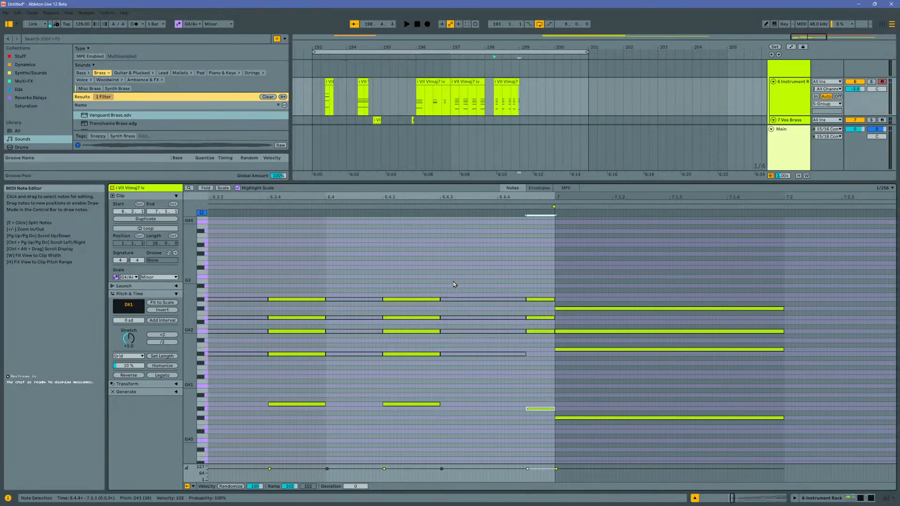
Step: Start the last chord before bar 7 at 6.4.4 and bend its D#3 note down 2 st and its B2 note to G#2
left_click_drag(542, 286, 539, 410)
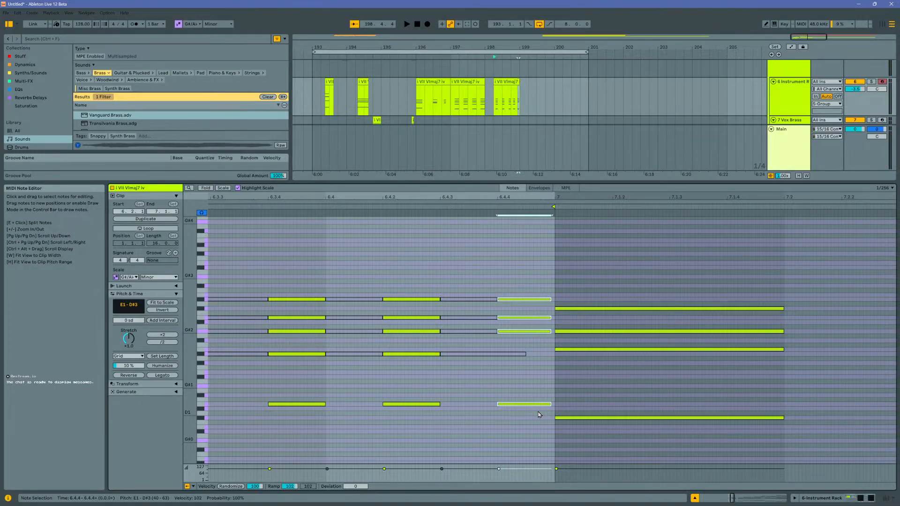
left_click(566, 187)
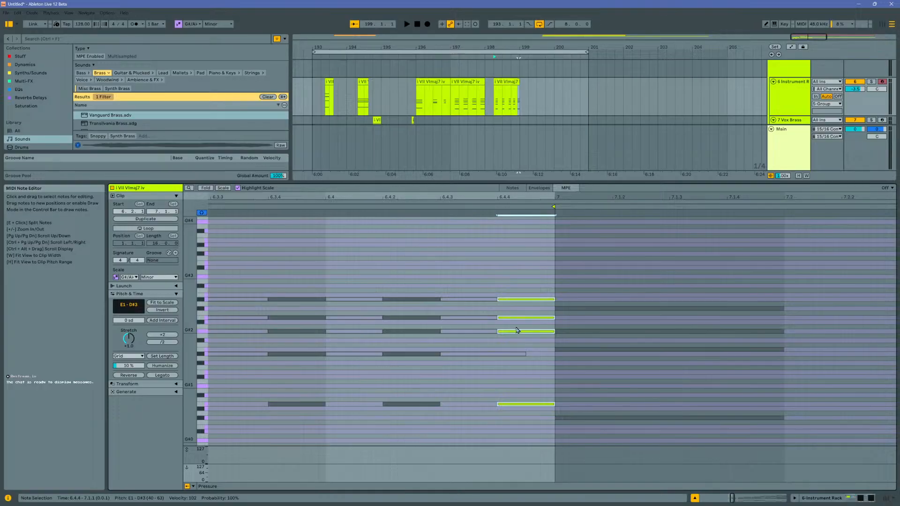
left_click(524, 299)
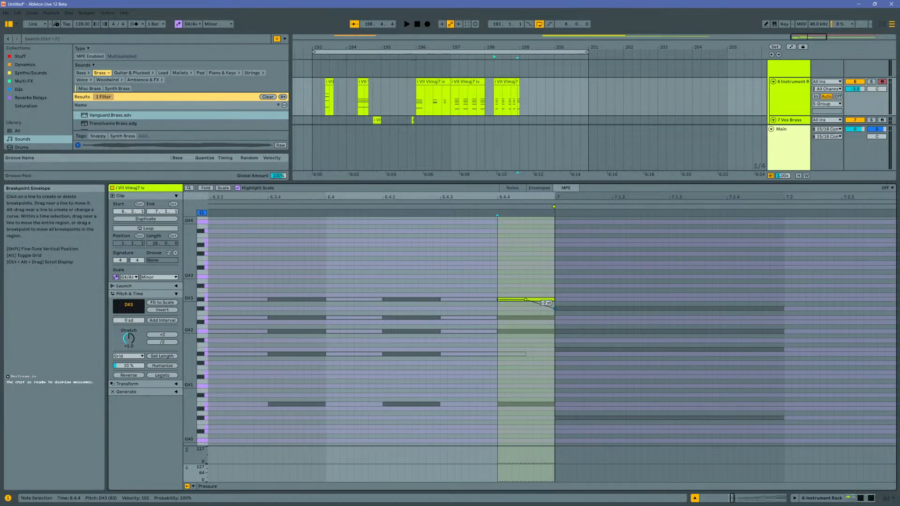
left_click_drag(555, 309, 532, 319)
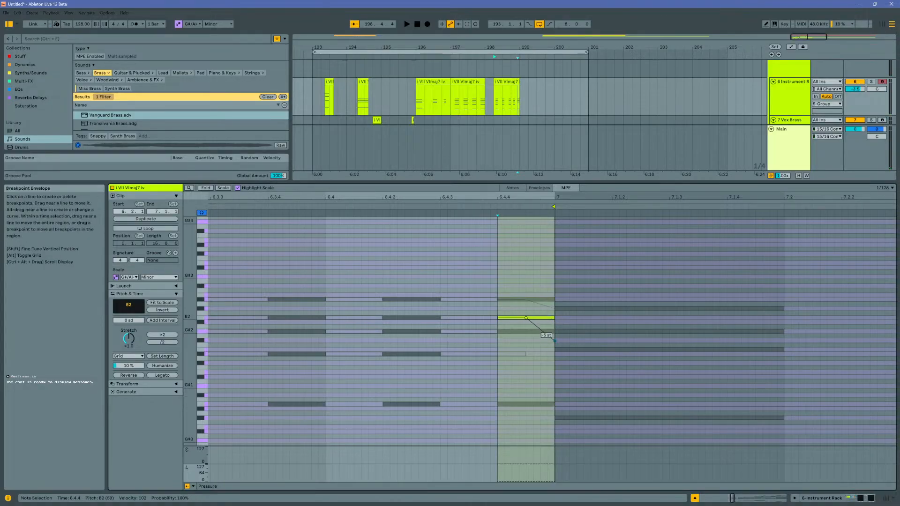
Step: Bend that chord's G#2 note down to the next chord's bass note and its E1 note up to E2, and play the loop back
left_click(527, 333)
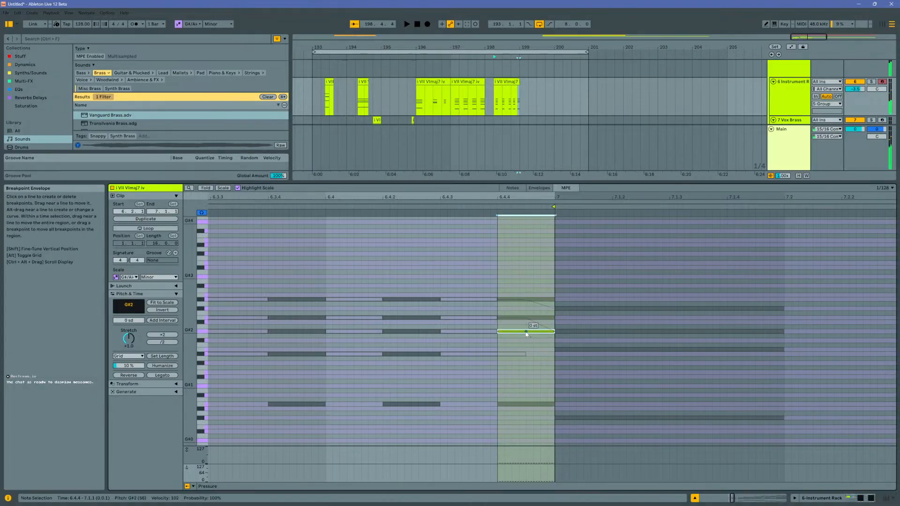
left_click_drag(553, 332, 554, 332)
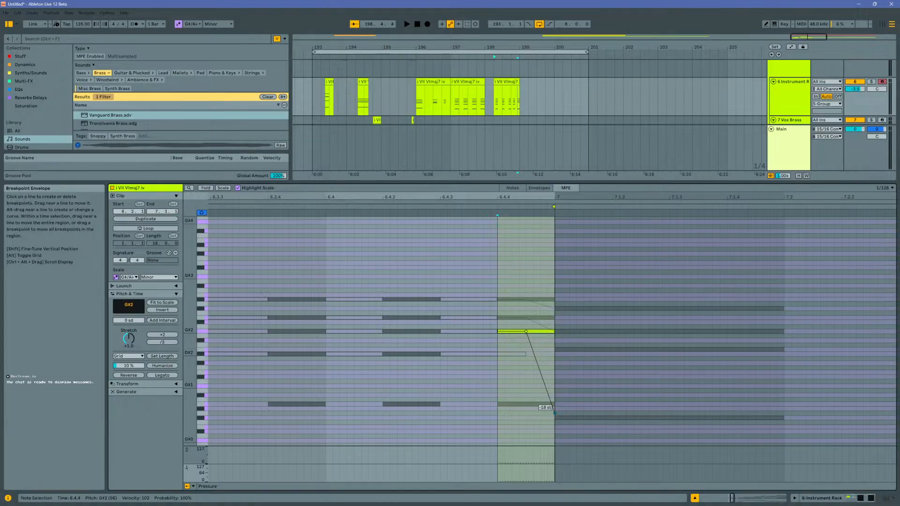
left_click_drag(554, 417, 526, 401)
left_click(526, 404)
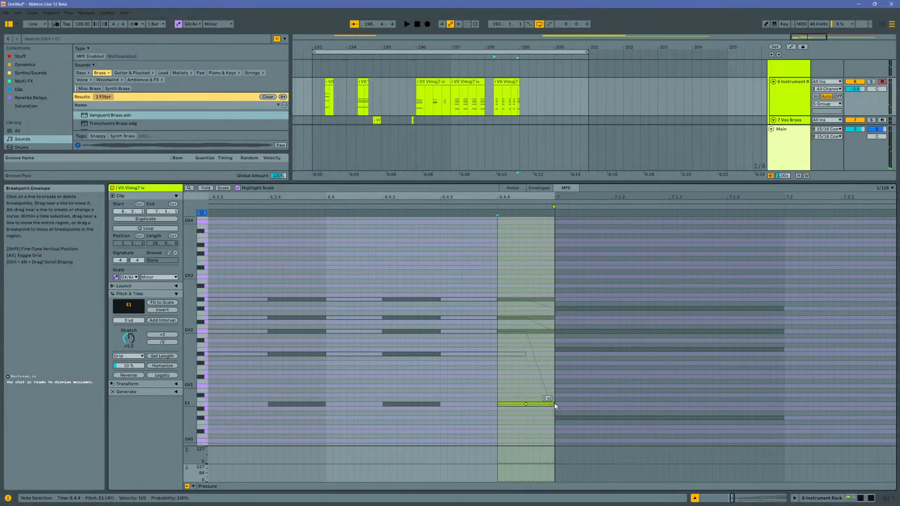
key("space")
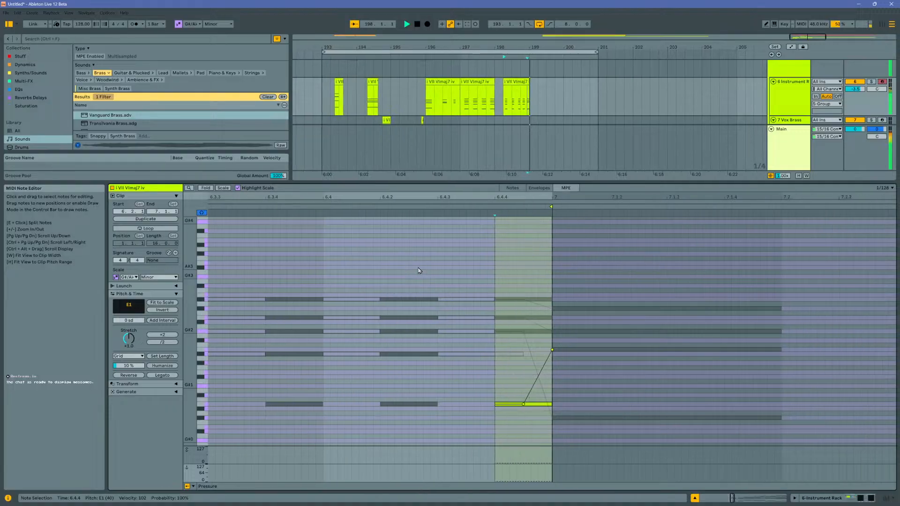
key("space")
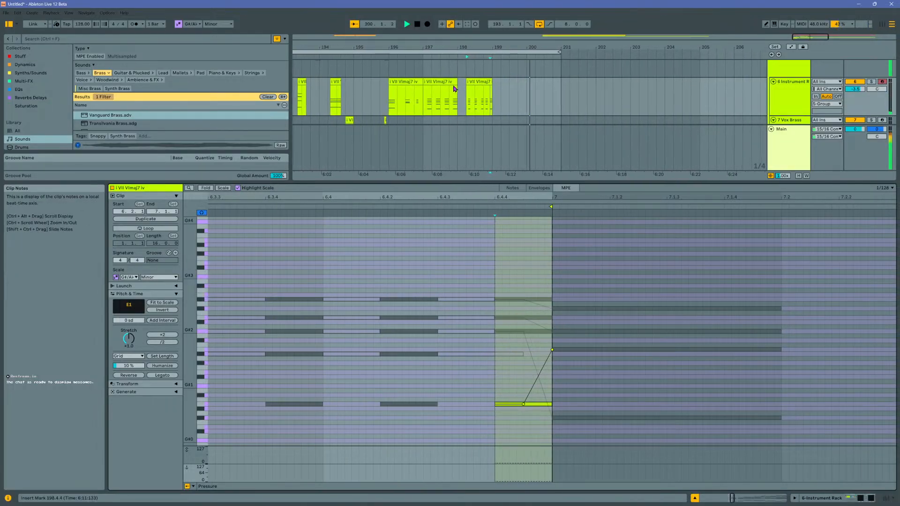
left_click(431, 49)
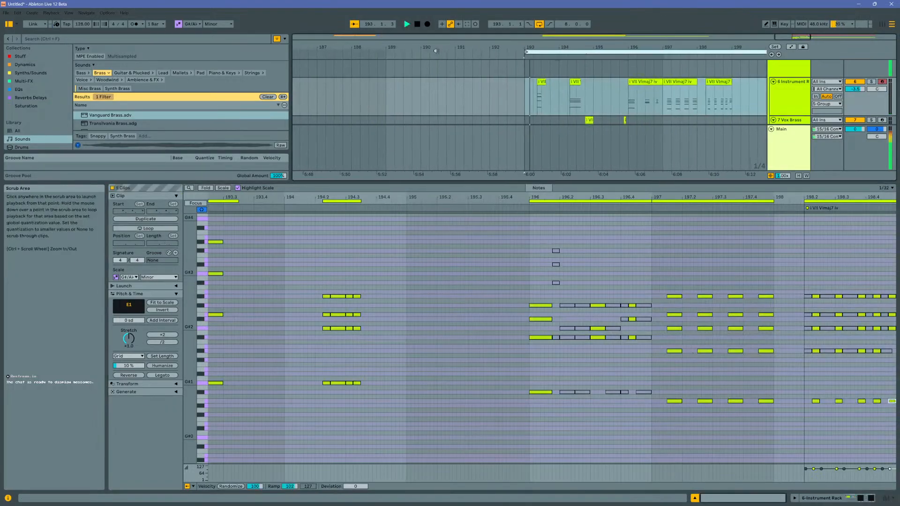
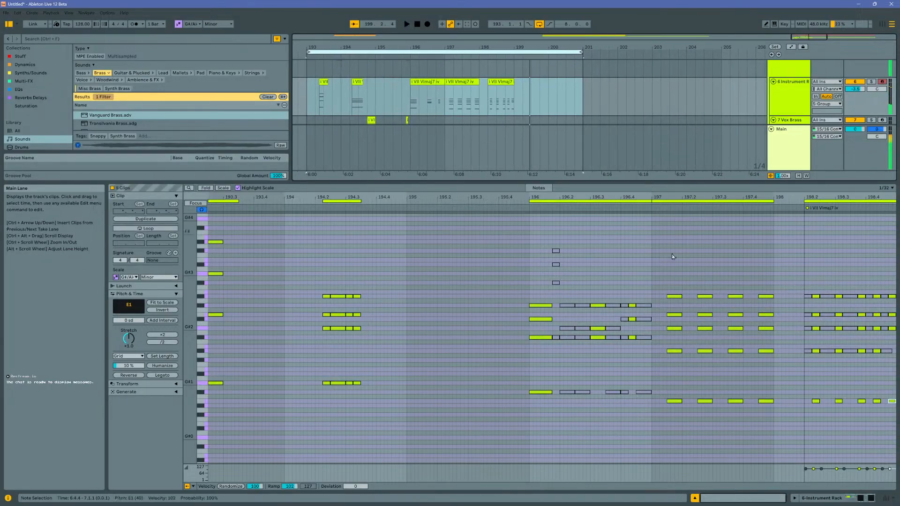
Step: Copy the brass chord notes from the 198.2 clip and paste them at 197.2 in the bar 197 clip
left_click_drag(807, 285, 898, 424)
left_click(651, 275)
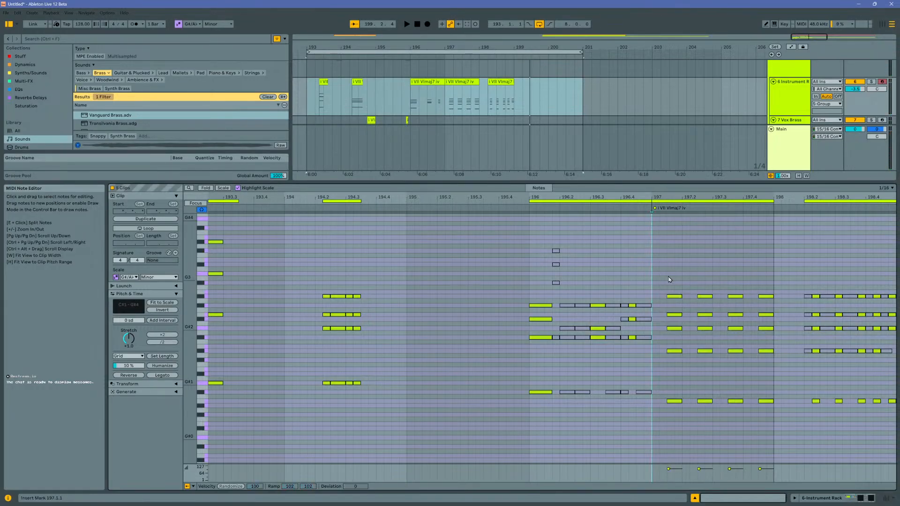
left_click(667, 280)
key("ctrl+v")
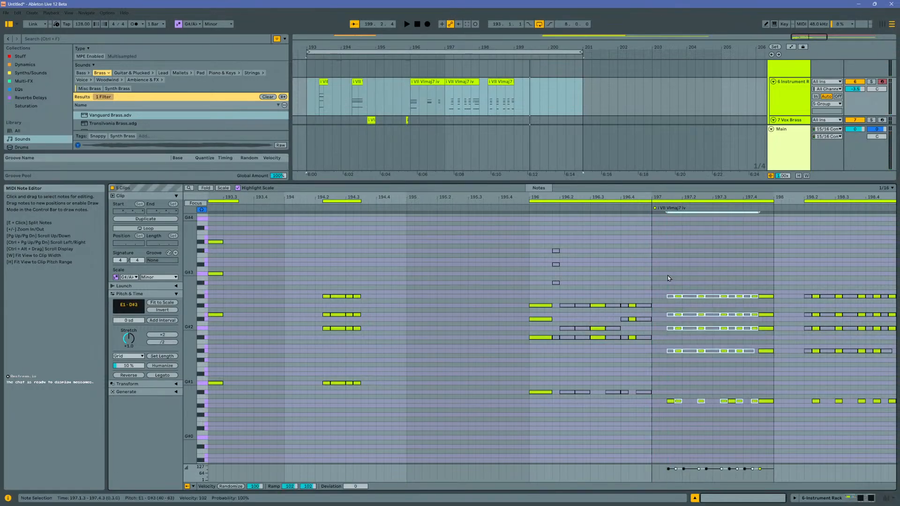
key("ctrl+z")
left_click(682, 274)
key("ctrl+v")
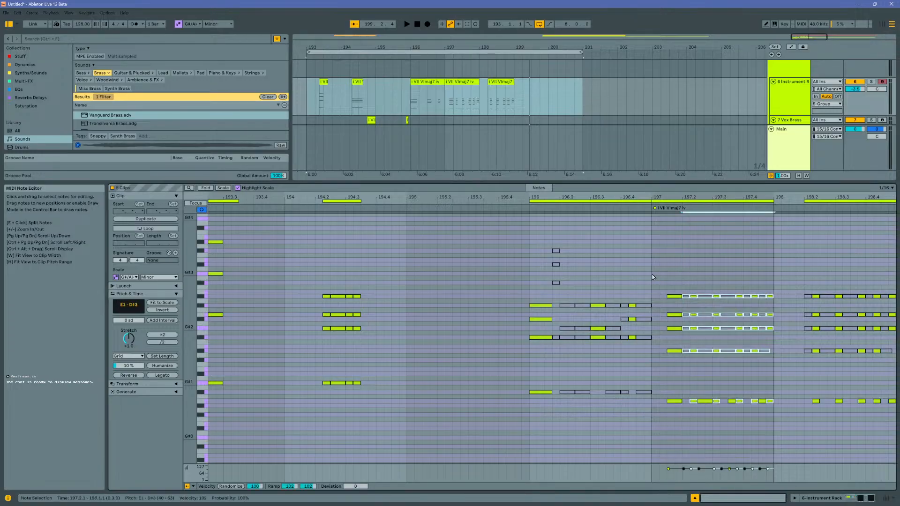
Step: Play the result back and delete the leftover long E1 notes at 197.2.3, 197.3.3 and 197.4.3
left_click(683, 275)
key("space")
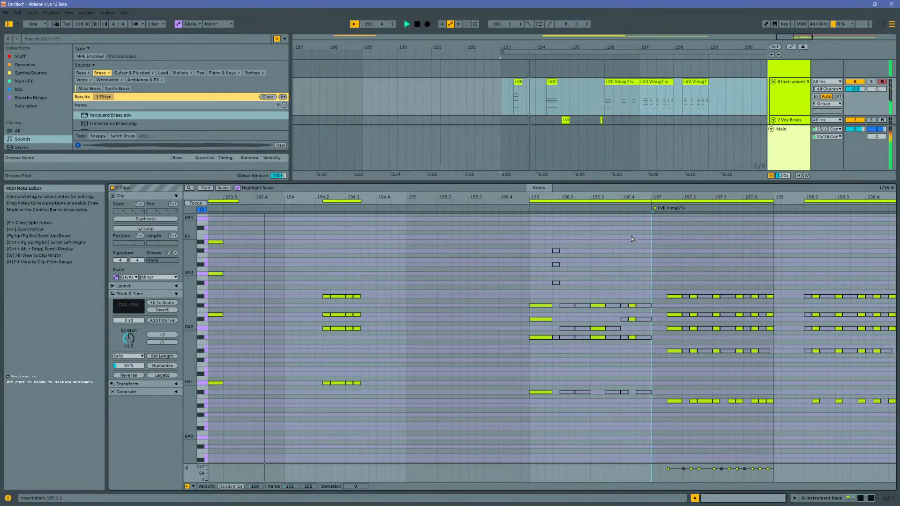
double_click(699, 401)
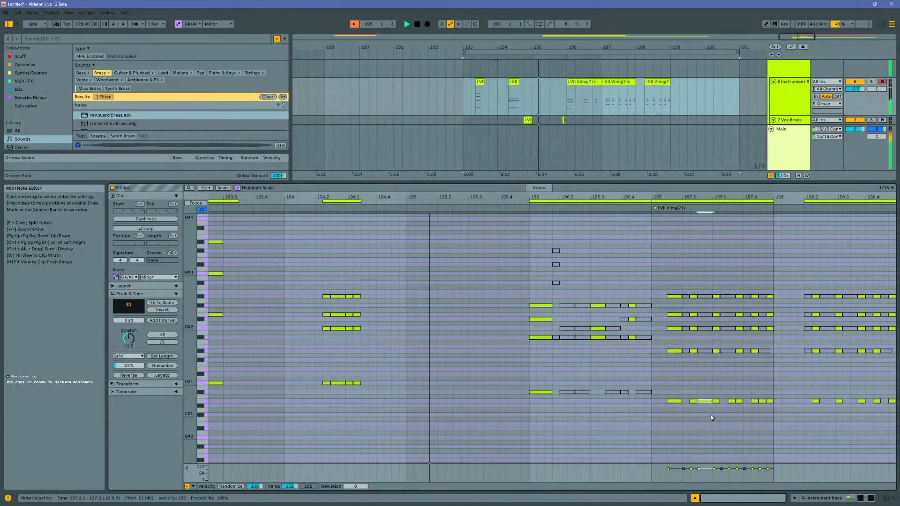
double_click(732, 401)
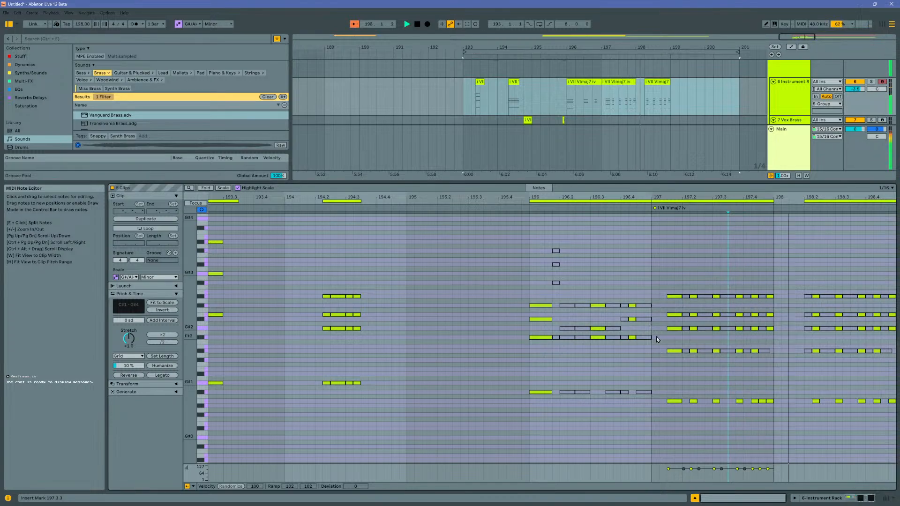
double_click(763, 401)
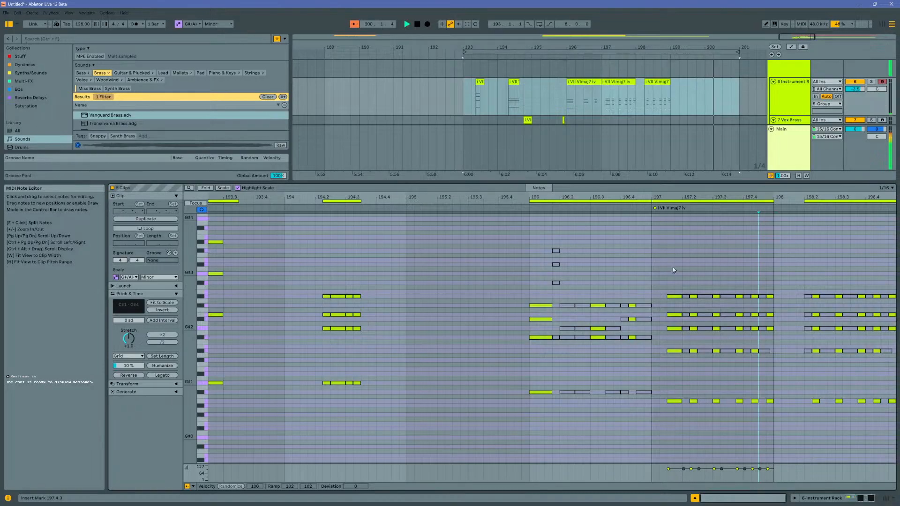
Step: Loop the selected bars, close the note editor and play the arrangement from bar 193
key("ctrl+l")
double_click(681, 182)
key("space")
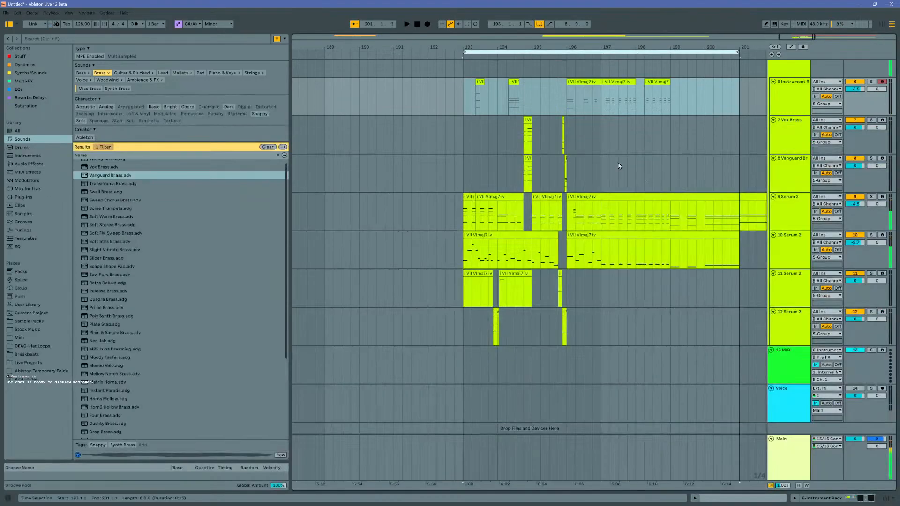
left_click(464, 142)
key("space")
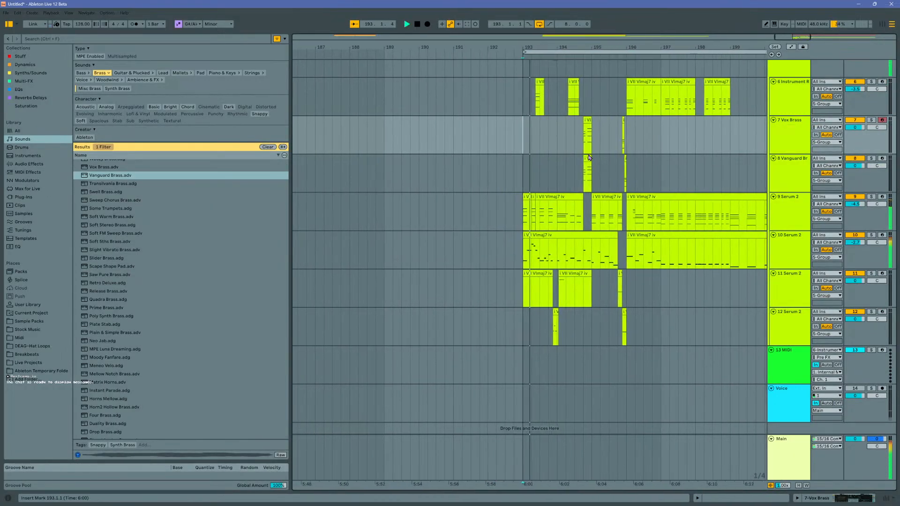
Step: Move the 196.4 chord segment from the upper Serum 2 track to Vox Brass, copy it to Vanguard Brass and play it back
scroll(582, 146, "up", 5)
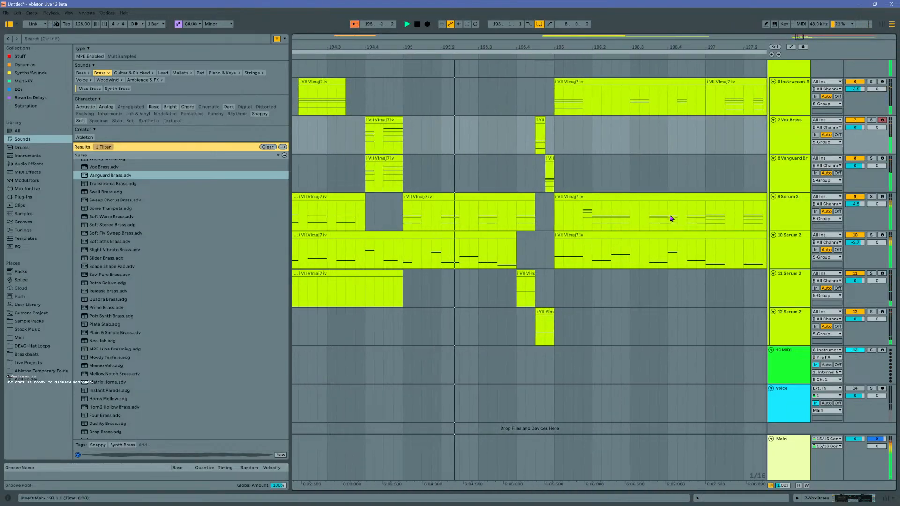
left_click_drag(670, 217, 674, 144)
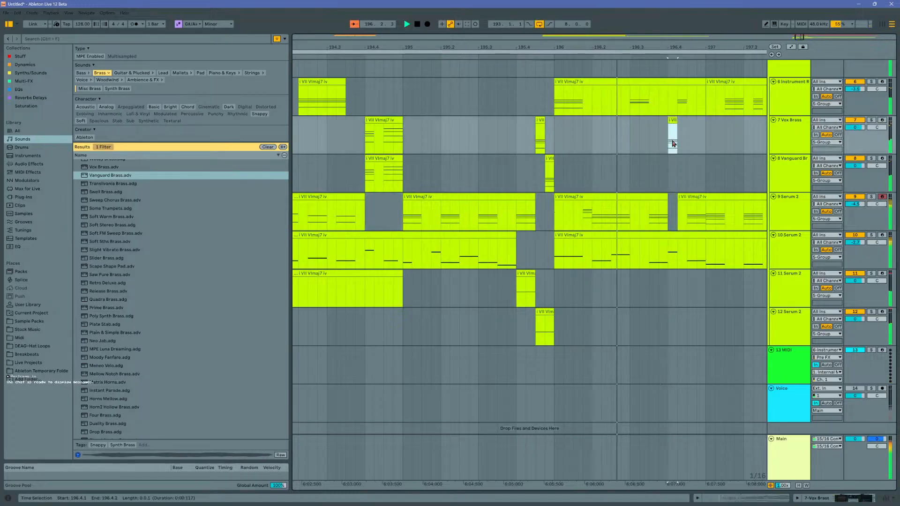
left_click(669, 168)
key("ctrl+v")
left_click(508, 133)
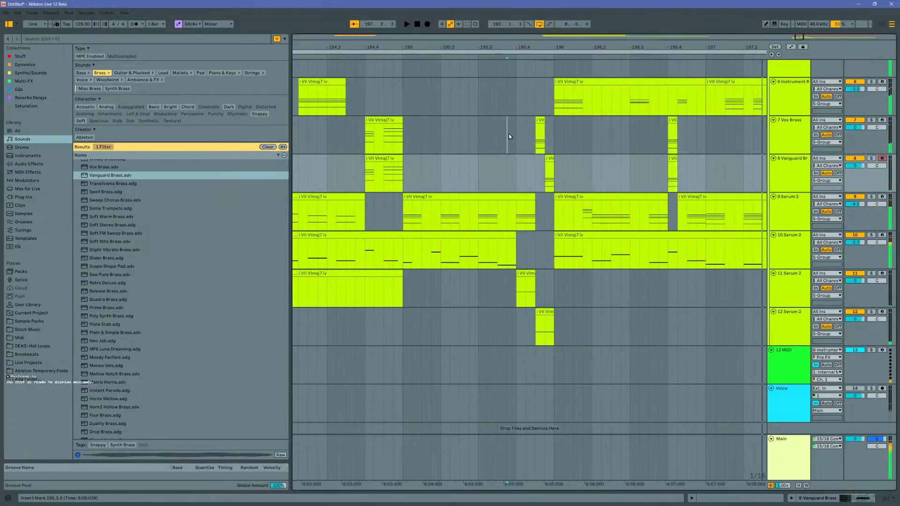
key("space")
key("space")
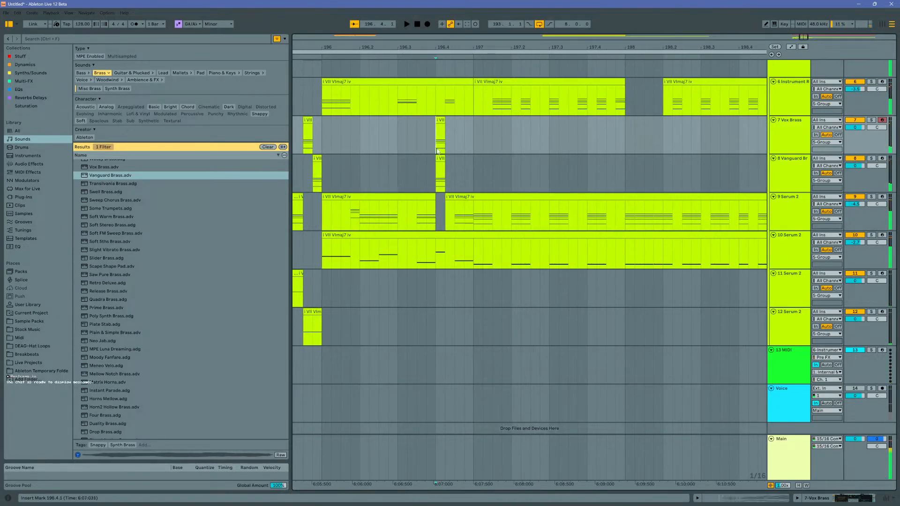
Step: Solo the Vox Brass and Vanguard Brass tracks and listen to the segment at 196.4
key("space")
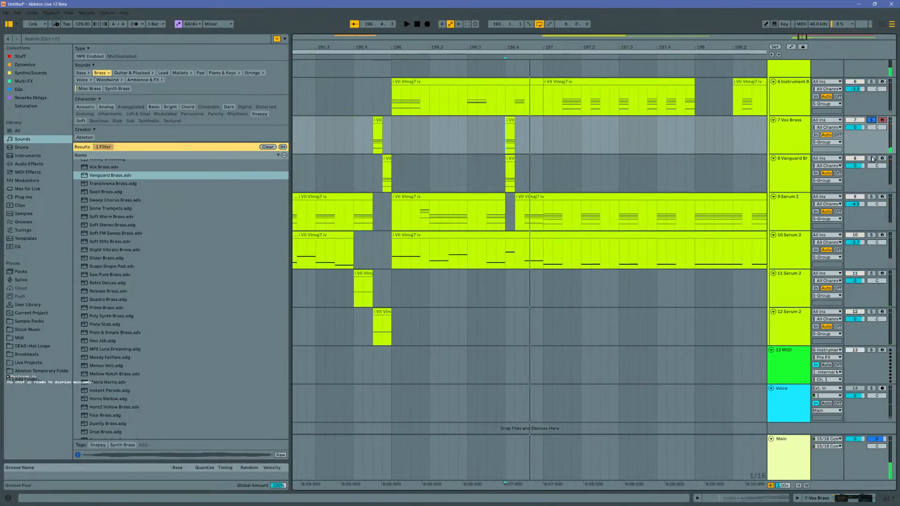
left_click(871, 158)
left_click(872, 121)
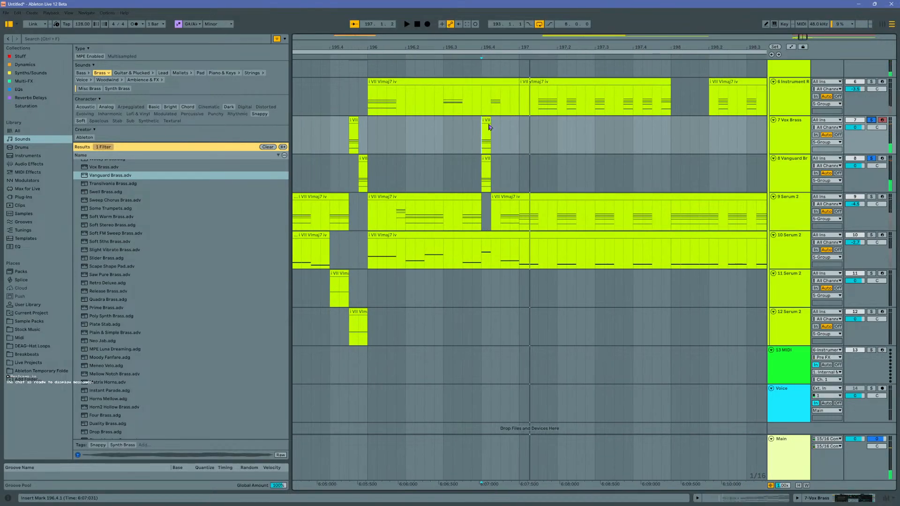
Step: Open the Vox Brass clip at 196.4 and transpose all its notes up one octave
double_click(489, 127)
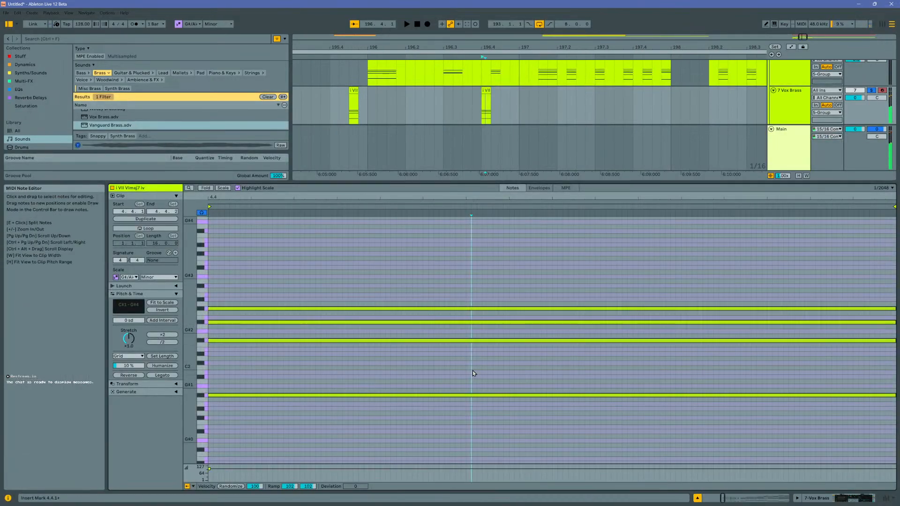
key("ctrl+a")
key("shift+Up")
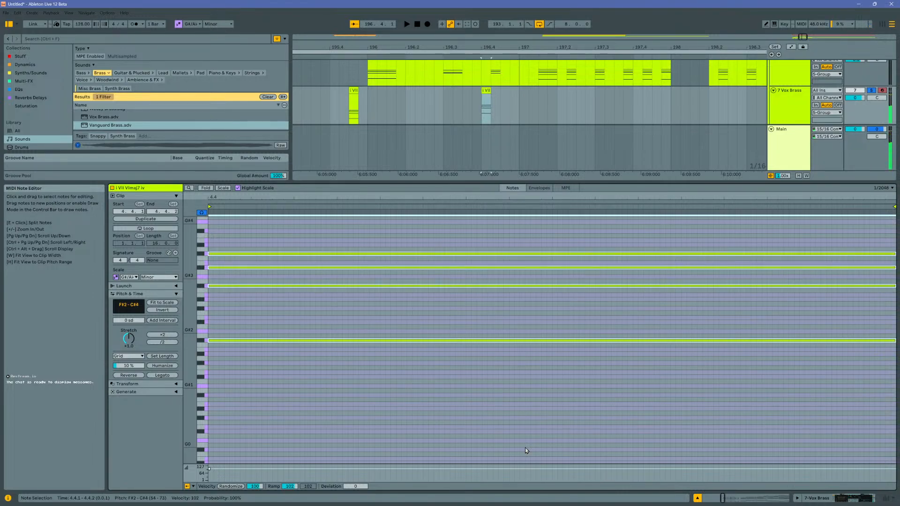
Step: Try the Vox Brass notes one octave higher, return them to the previous octave and play the segment
key("shift+Up")
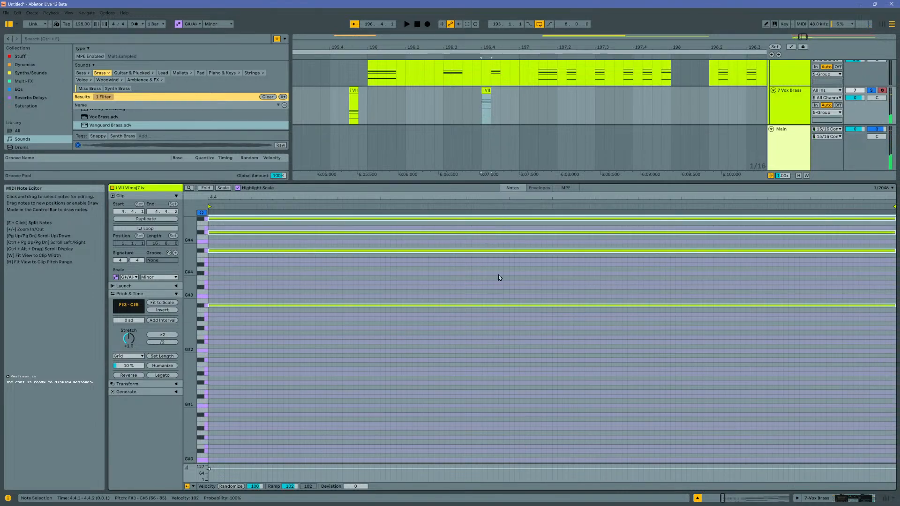
key("shift+Down")
key("space")
key("space")
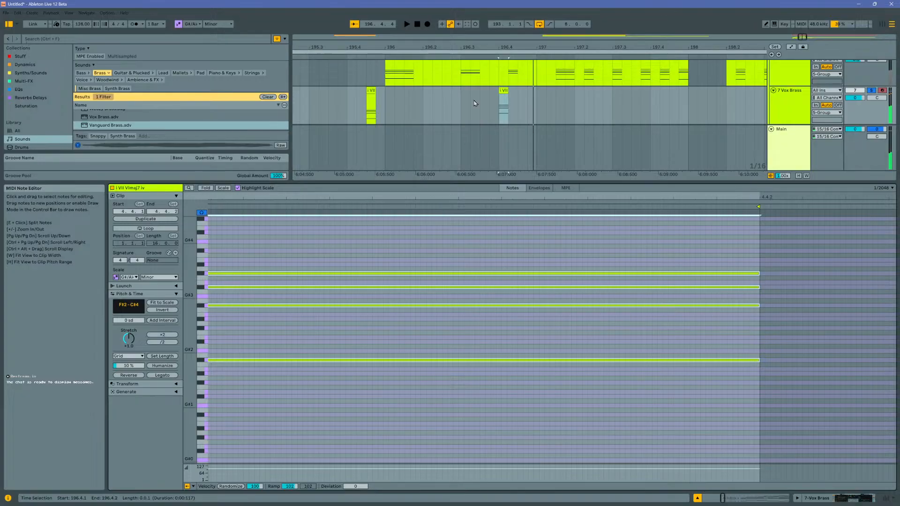
Step: Open the Vanguard Brass clip at 196.4 and transpose its three upper notes up one octave
left_click(475, 103)
scroll(499, 114, "down", 2)
left_click(505, 100)
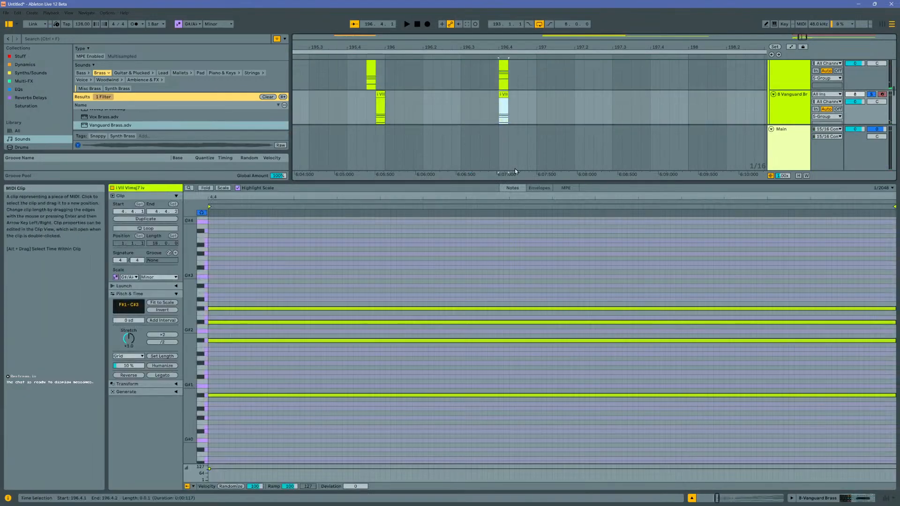
left_click_drag(488, 264, 479, 355)
key("shift+Up")
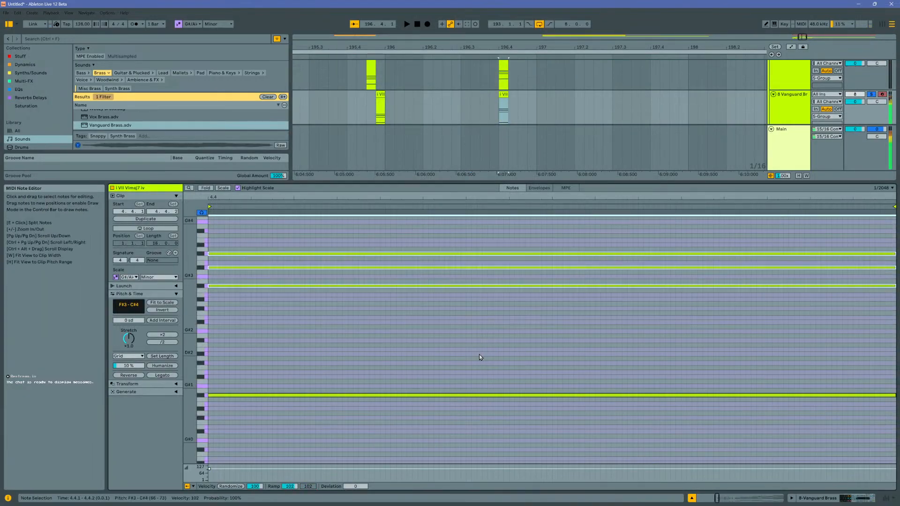
Step: Turn off the solo on the Vanguard Brass track and play the full arrangement through bars 195 and 196
left_click(457, 96)
key("space")
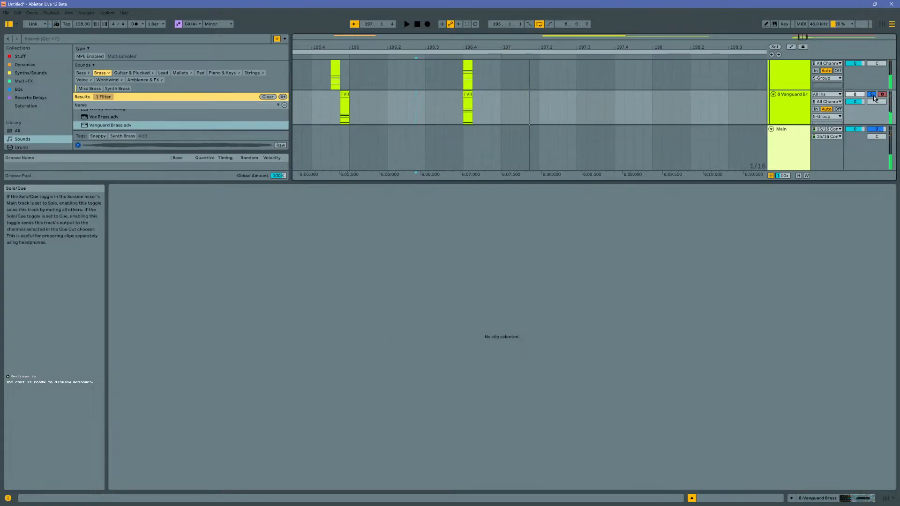
left_click(873, 96)
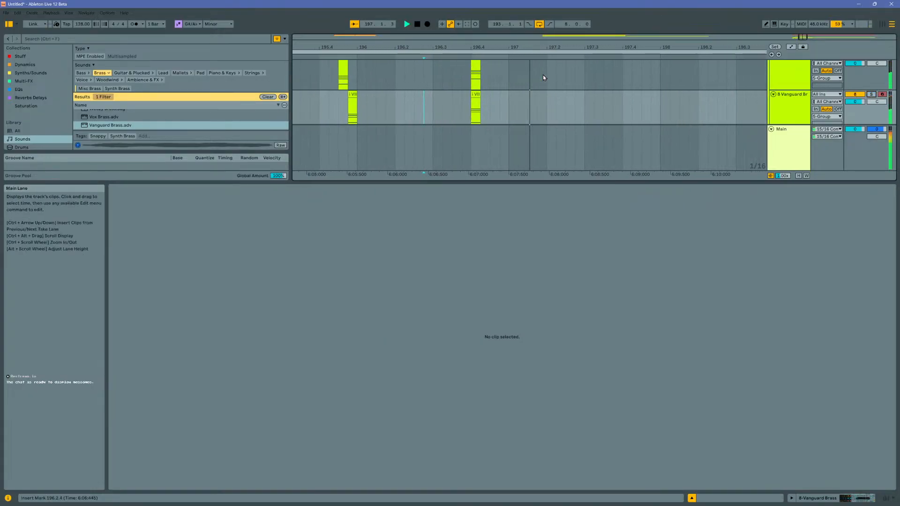
key("space")
left_click_drag(582, 47, 581, 26)
key("space")
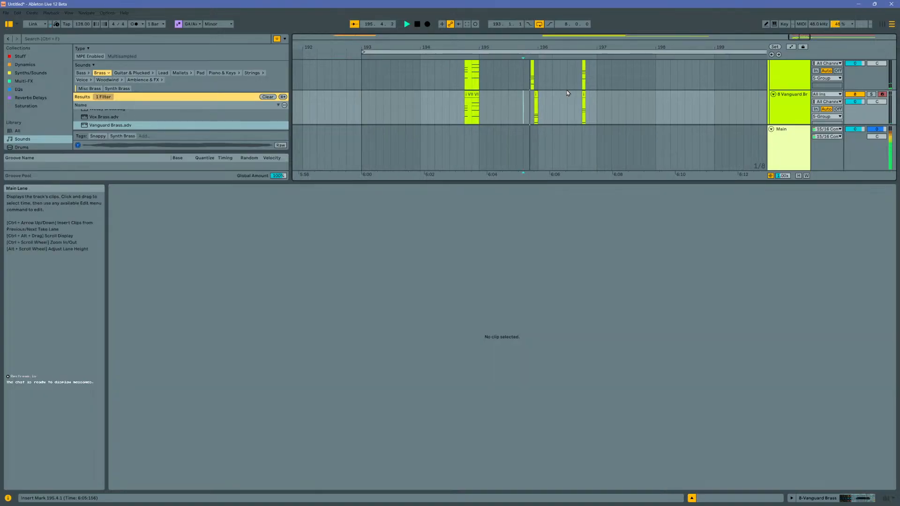
scroll(566, 90, "up", 3)
scroll(566, 90, "down", 3)
scroll(566, 93, "down", 3)
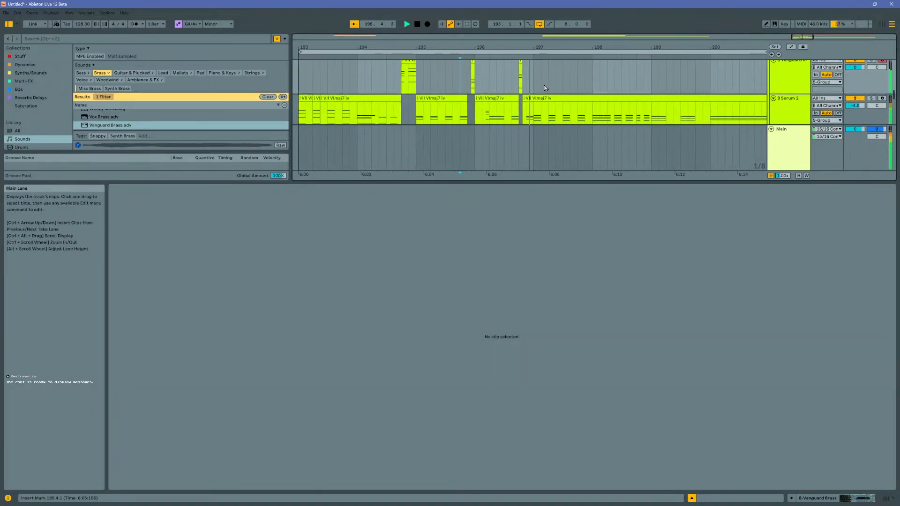
key("space")
Step: Copy the 196.3.3–196.4.1 chord segment from the 9 Serum 2 track to Vanguard Brass and play it back
left_click(488, 113)
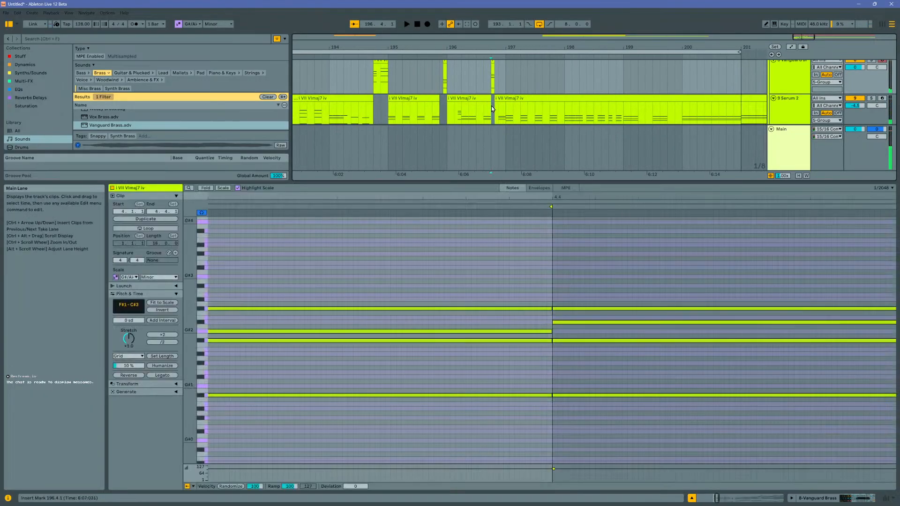
key("ctrl+c")
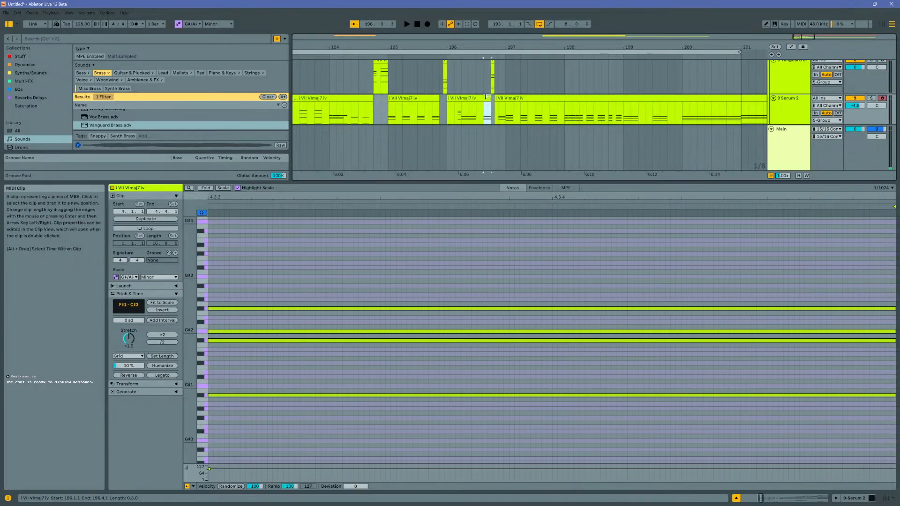
left_click(486, 81)
key("ctrl+v")
left_click(448, 78)
key("space")
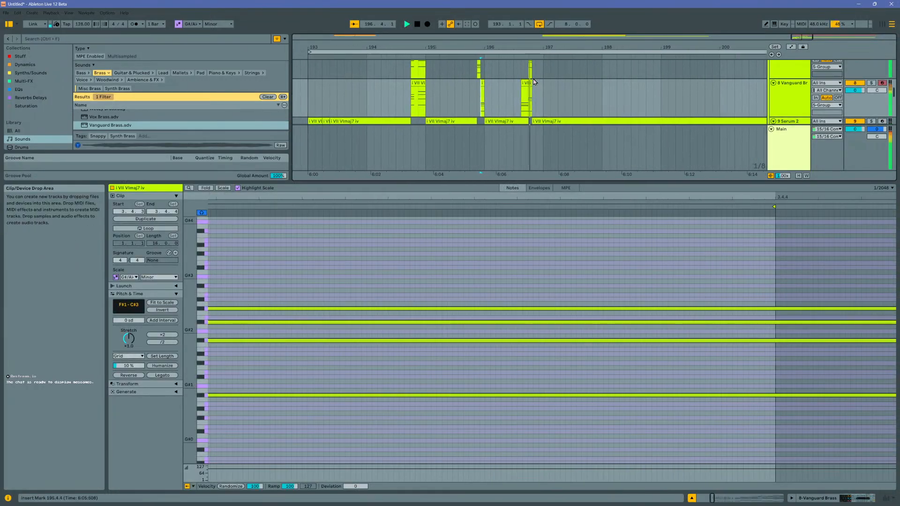
Step: Shorten the bar 196 clip on 9 Serum 2 so it ends at 196.3.3, and listen to the passage
key("space")
scroll(530, 87, "down", 2)
left_click(497, 93)
left_click(500, 94)
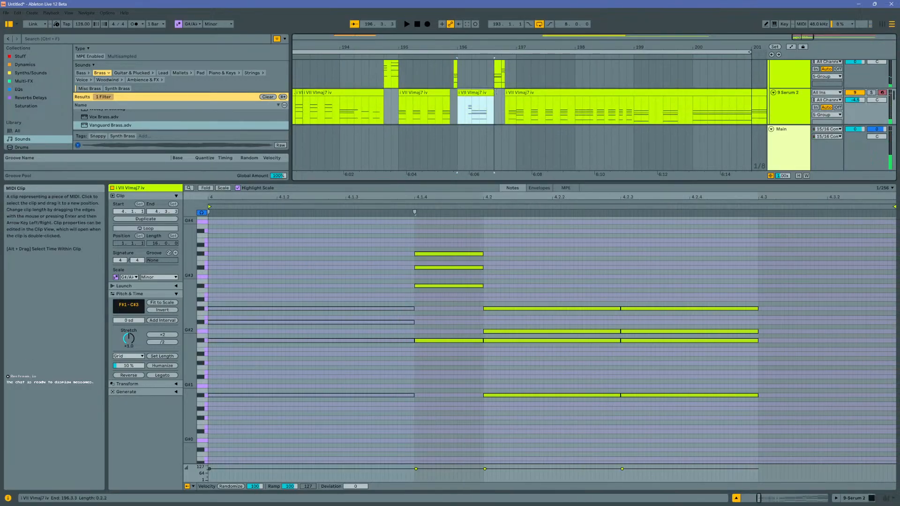
key("space")
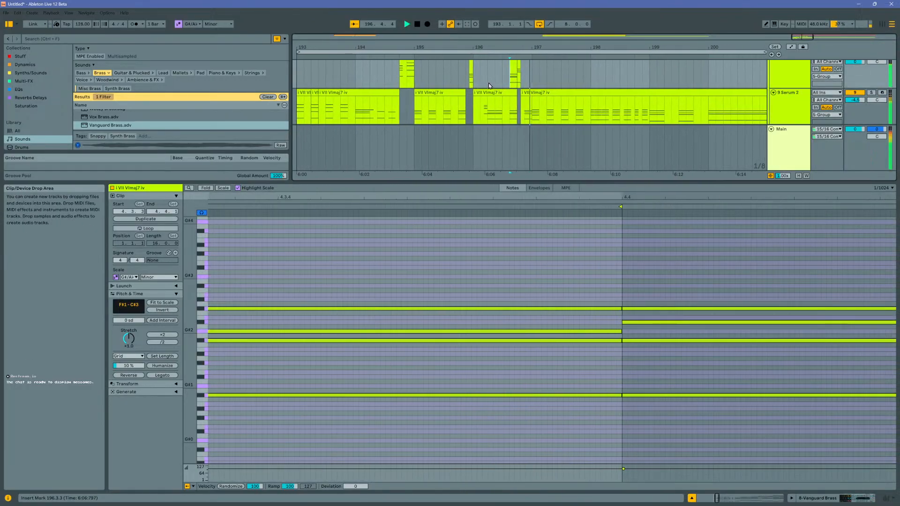
left_click_drag(508, 92, 502, 92)
key("space")
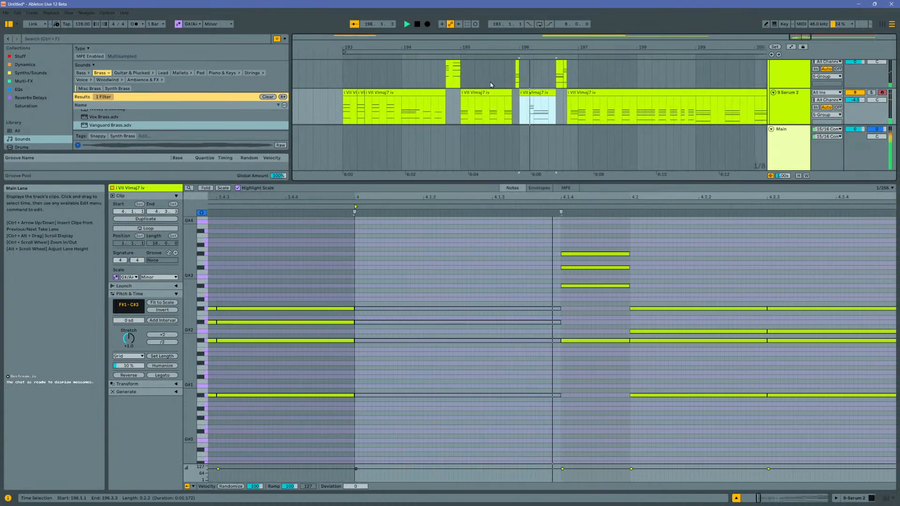
left_click(483, 82)
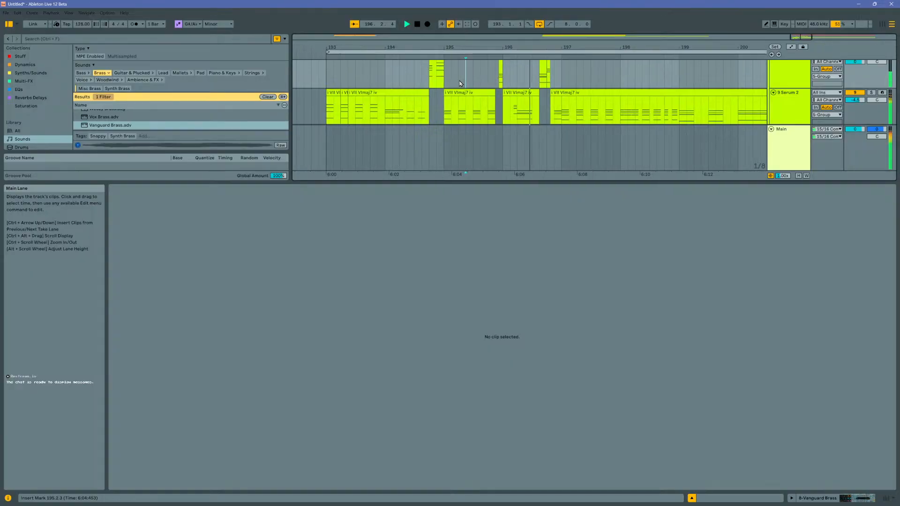
scroll(472, 87, "up", 2)
key("space")
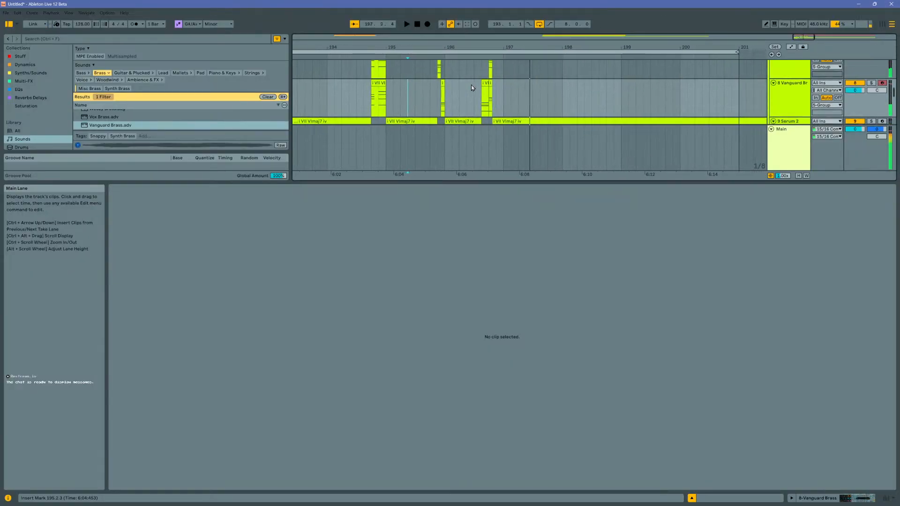
Step: Copy the 196.3.3–196.4.1 segment from Vanguard Brass to Vox Brass and play it back from 195.4
scroll(471, 86, "up", 1)
left_click(485, 95)
left_click(484, 79)
key("ctrl+v")
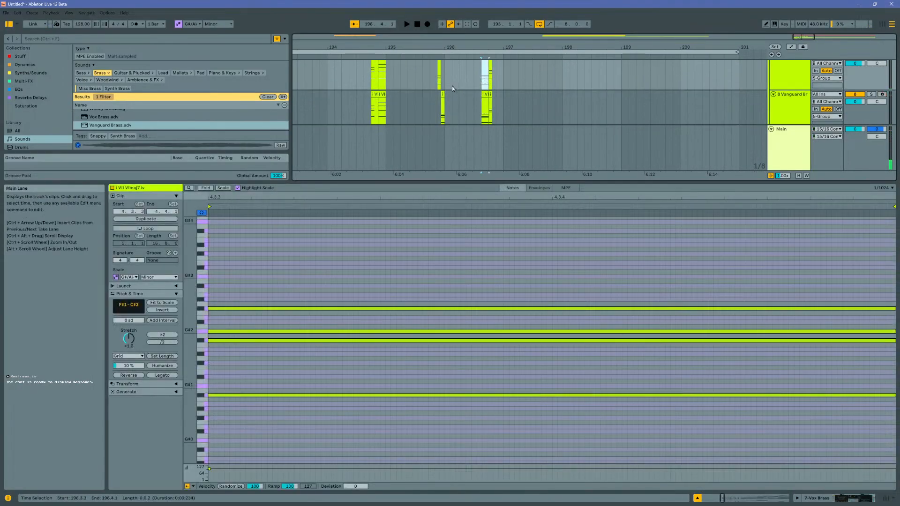
left_click(427, 79)
key("space")
Step: Hide the clip detail view and play the whole arrangement from 195.4.1 to review the brass and Serum 2 parts
scroll(523, 92, "up", 2)
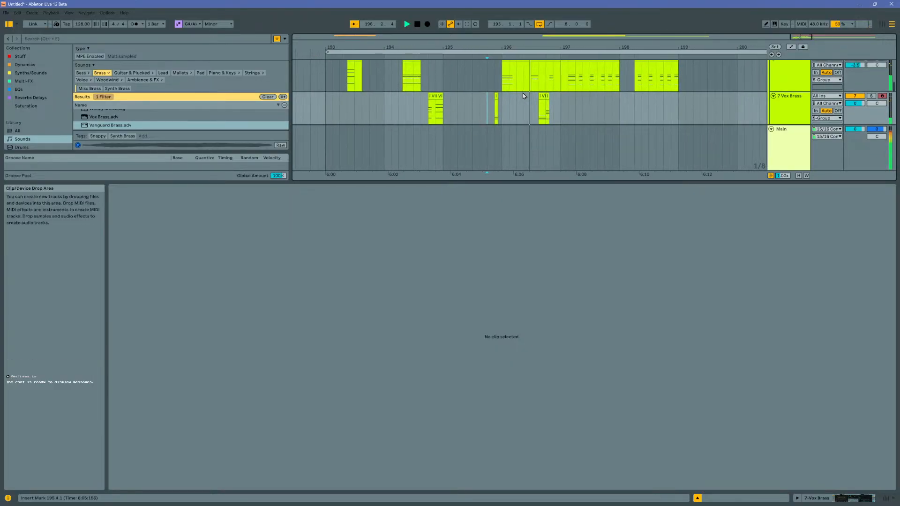
scroll(522, 93, "down", 2)
scroll(463, 95, "down", 4)
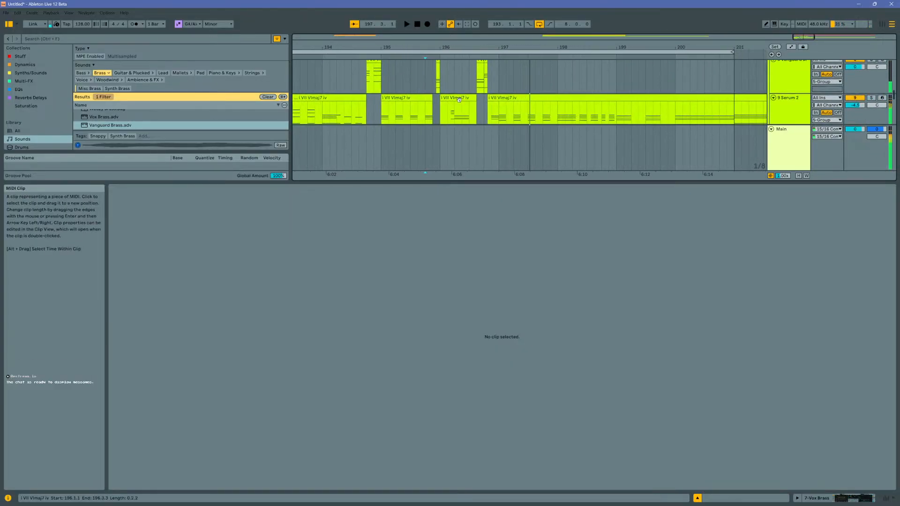
scroll(455, 103, "up", 3)
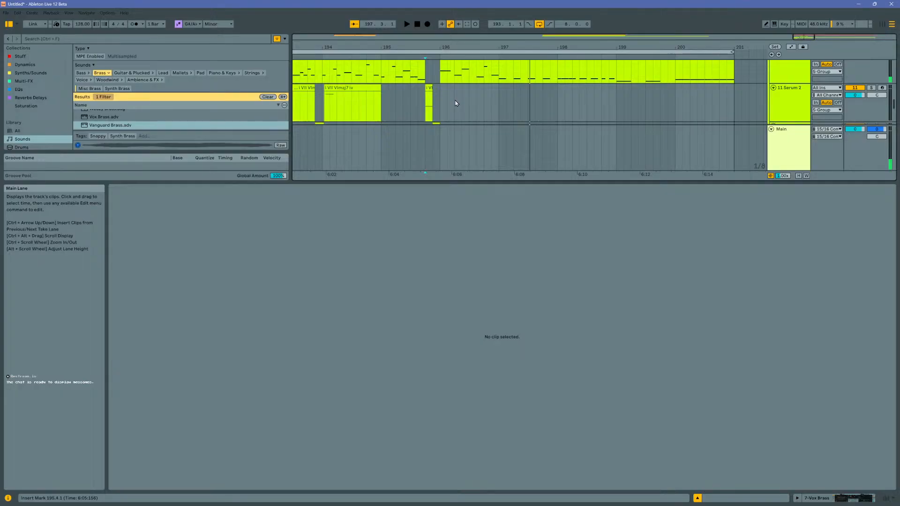
scroll(464, 100, "up", 3)
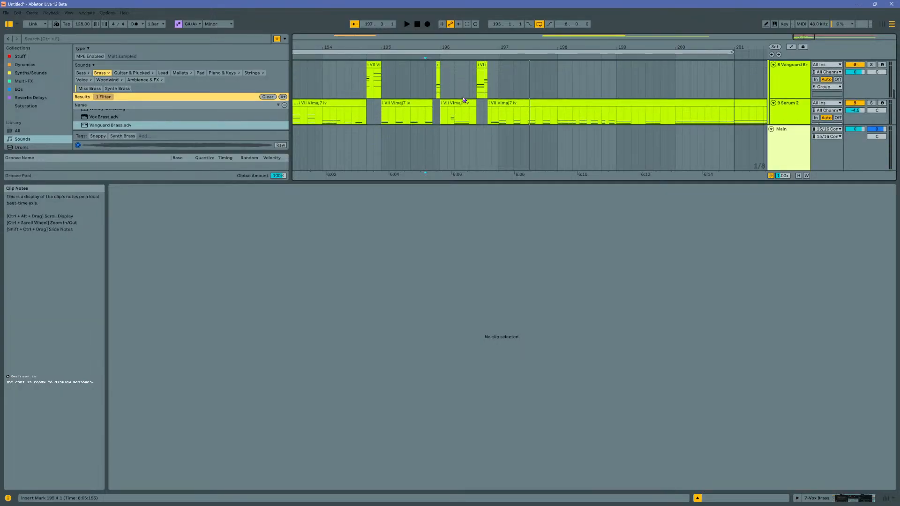
key("ctrl+alt+l")
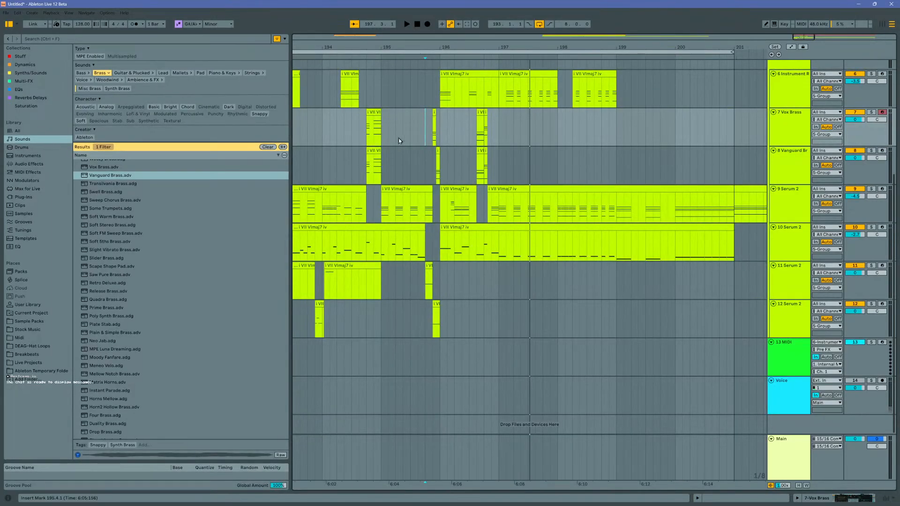
key("space")
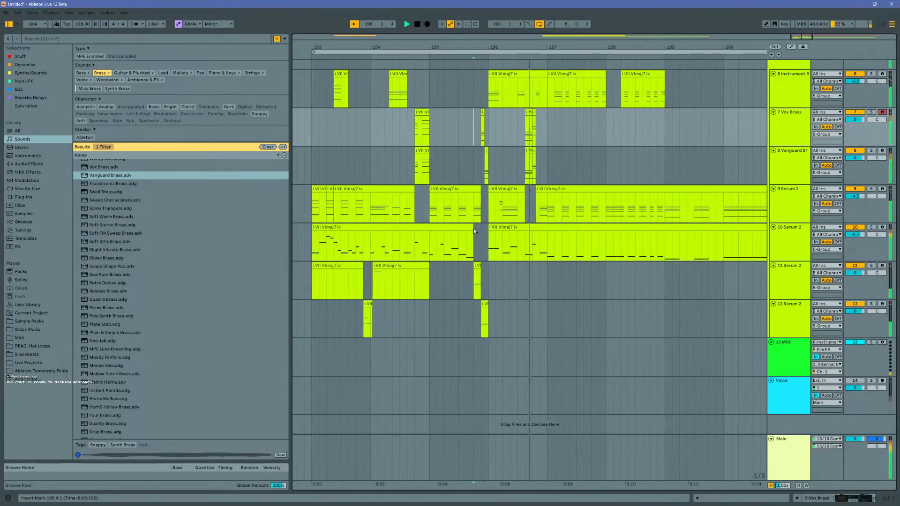
Step: Deactivate the 196.2.3–196.3.1 segment on the 10 Serum 2 track and insert a new MIDI track below it
left_click(515, 244)
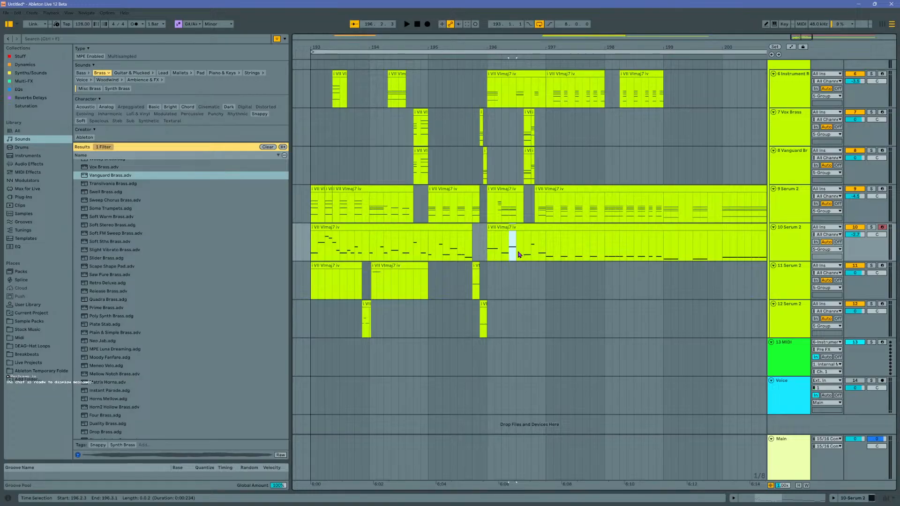
left_click(551, 241)
left_click(774, 246)
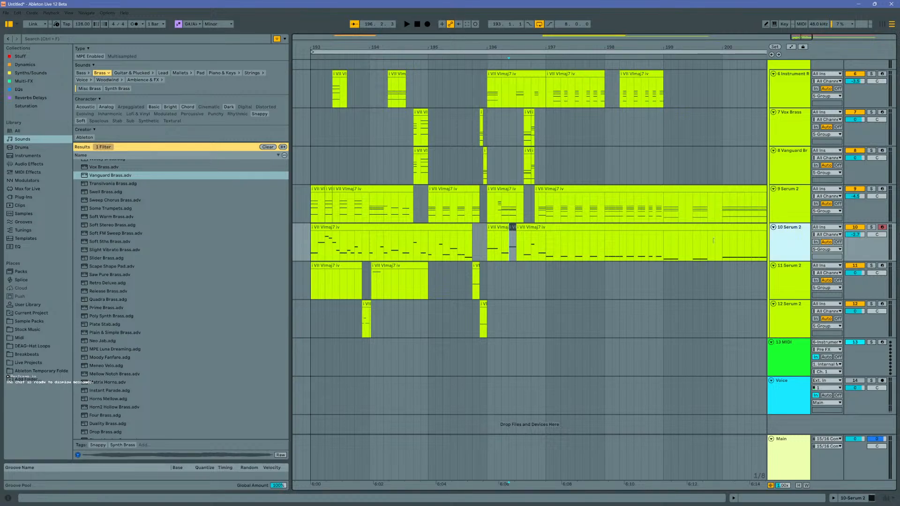
key("ctrl+shift+t")
Step: Search the plug-ins for "slapper" and load Bass Slapper Stereo on the new MIDI track
left_click(195, 40)
type("slapper")
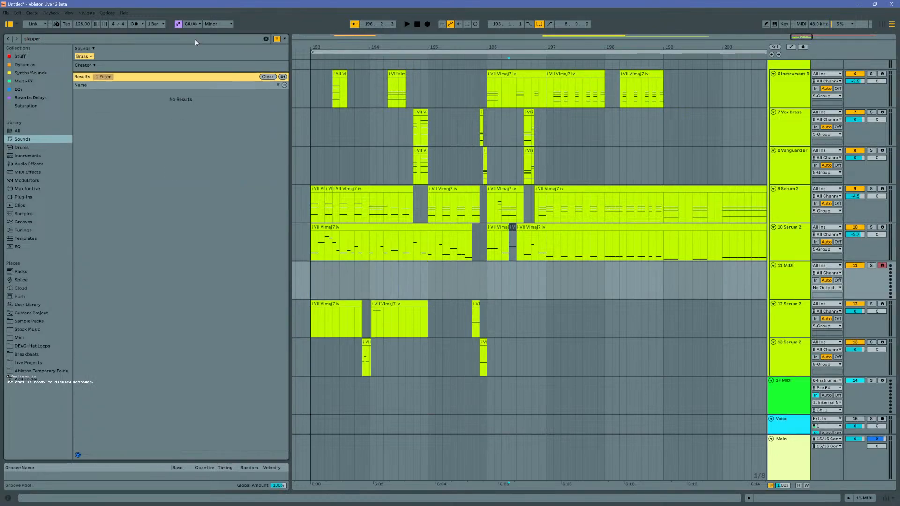
left_click(34, 198)
left_click(87, 162)
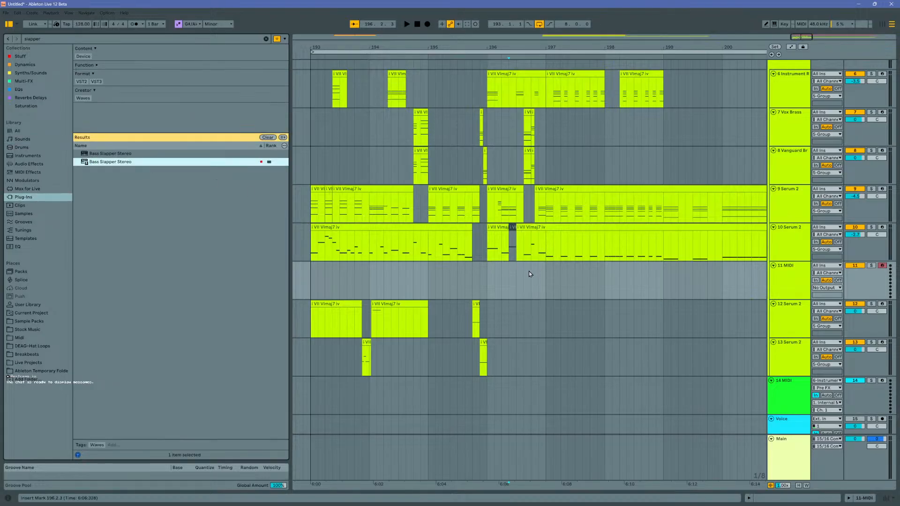
key("Return")
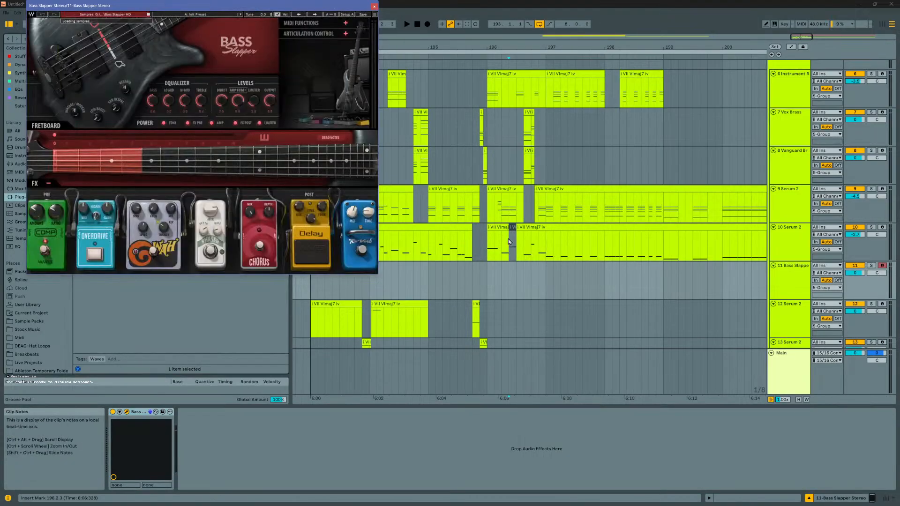
Step: Copy the 196.2.3–196.3.1 segment from 9 Serum 2 to the Bass Slapper track, and play it soloed
left_click_drag(510, 212, 515, 211)
key("ctrl+c")
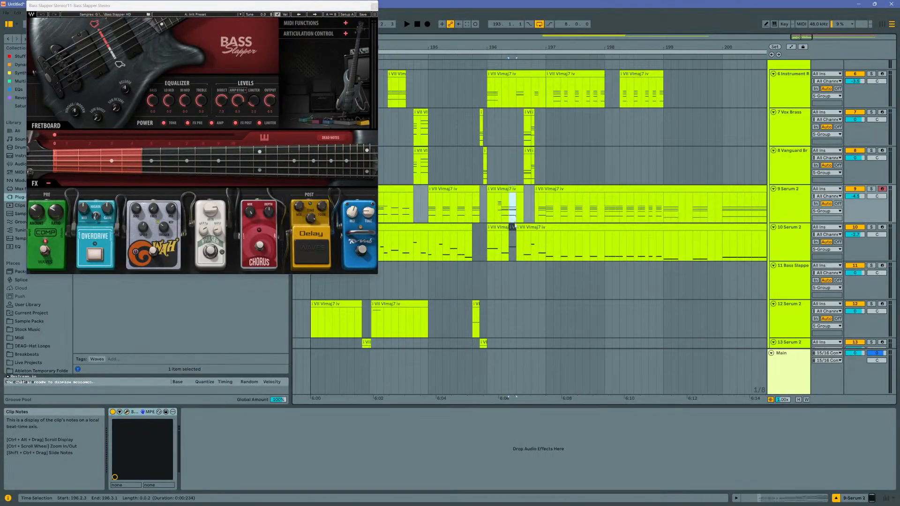
left_click(511, 273)
key("ctrl+v")
left_click(871, 266)
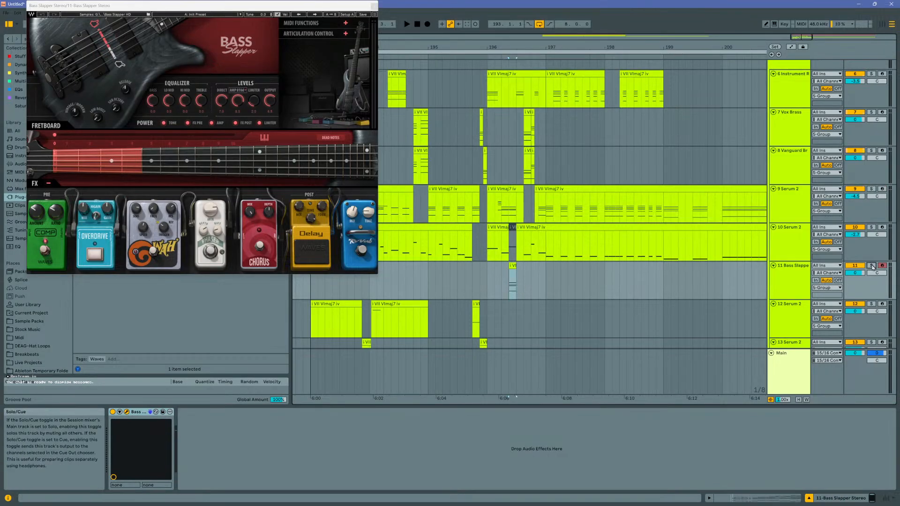
key("space")
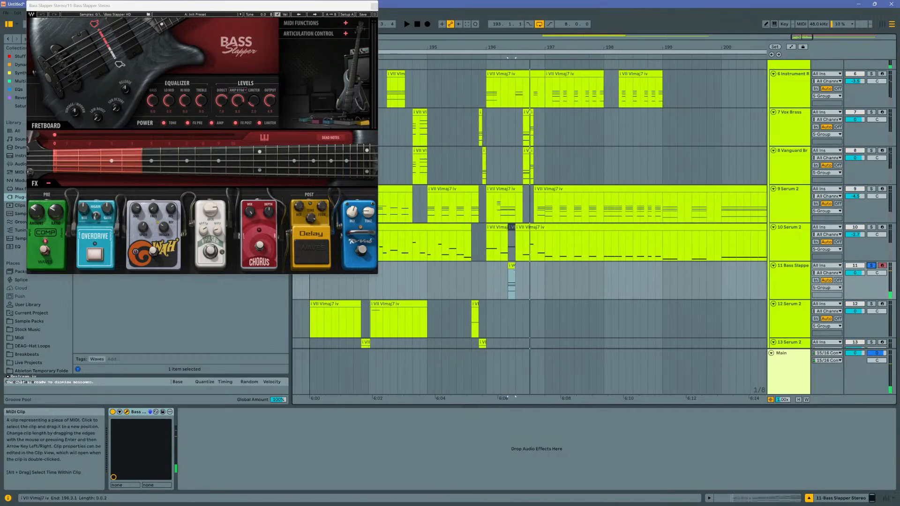
Step: Open the Bass Slapper clip and chop all its chord notes into six equal slices
double_click(513, 277)
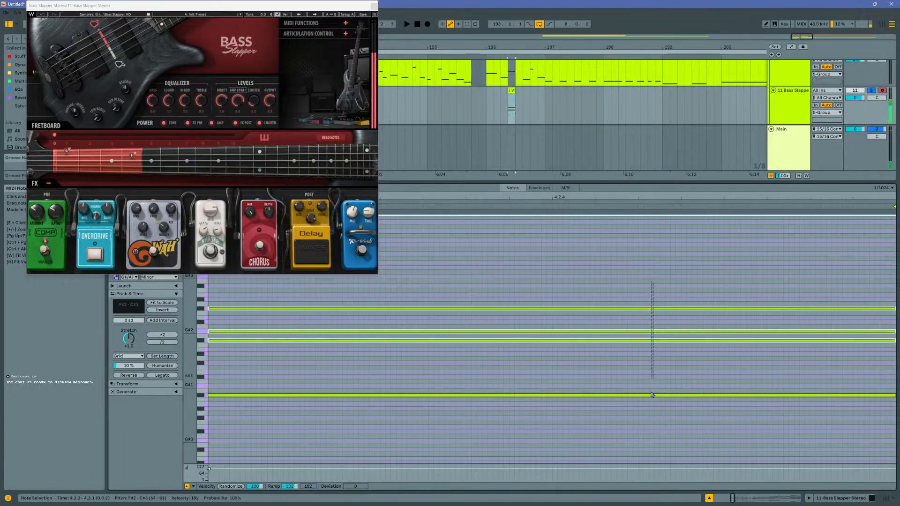
key("ctrl+e")
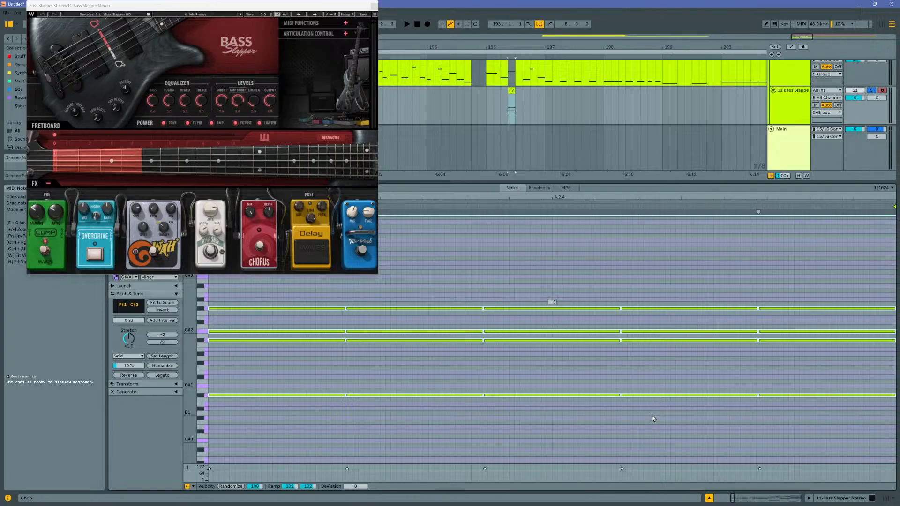
left_click(482, 368)
Step: Deactivate every note except F#1 in the first chord slice and every note except F#2 in the second slice
left_click_drag(277, 294, 287, 364)
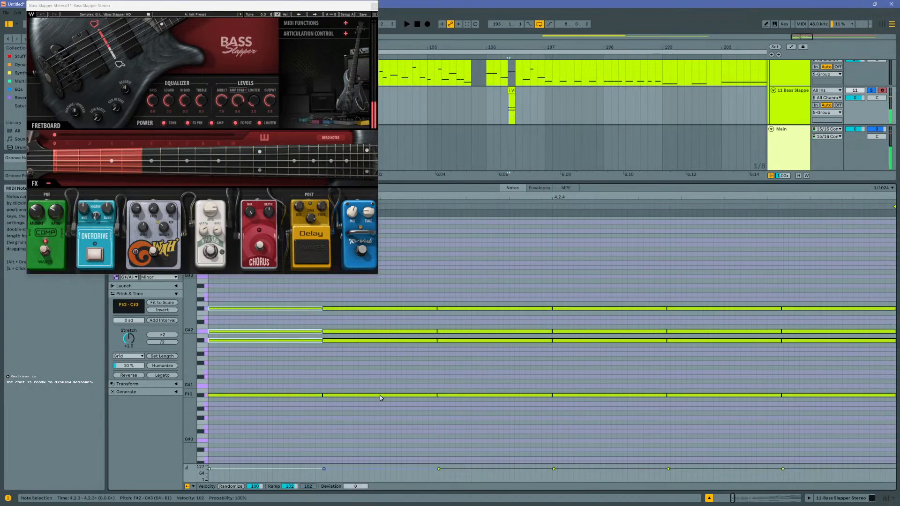
key("0")
left_click(385, 386)
left_click(383, 394)
key("0")
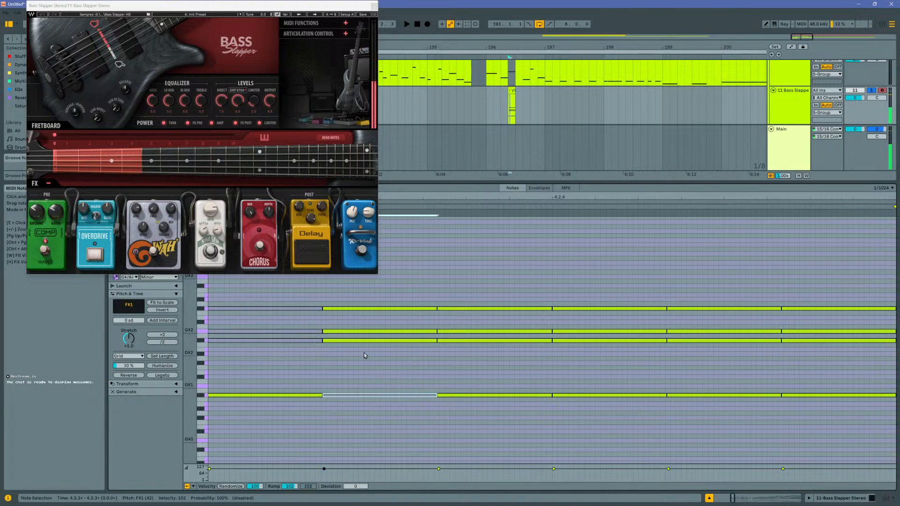
left_click(348, 331)
key("0")
left_click(352, 309)
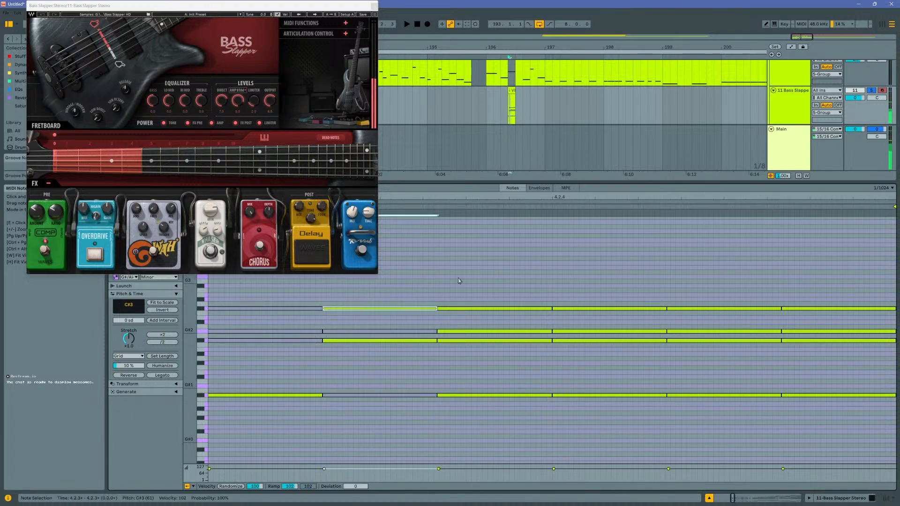
key("0")
Step: Deactivate every note except C#3 in the third slice and every note except G#2 in the fourth slice
left_click_drag(458, 322, 463, 399)
key("0")
left_click(582, 309)
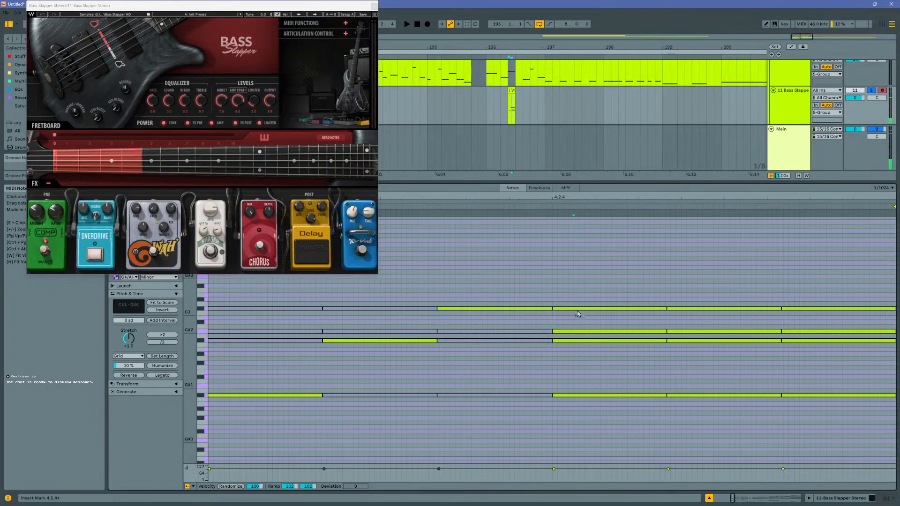
key("0")
left_click(595, 340)
key("0")
left_click_drag(614, 375, 602, 426)
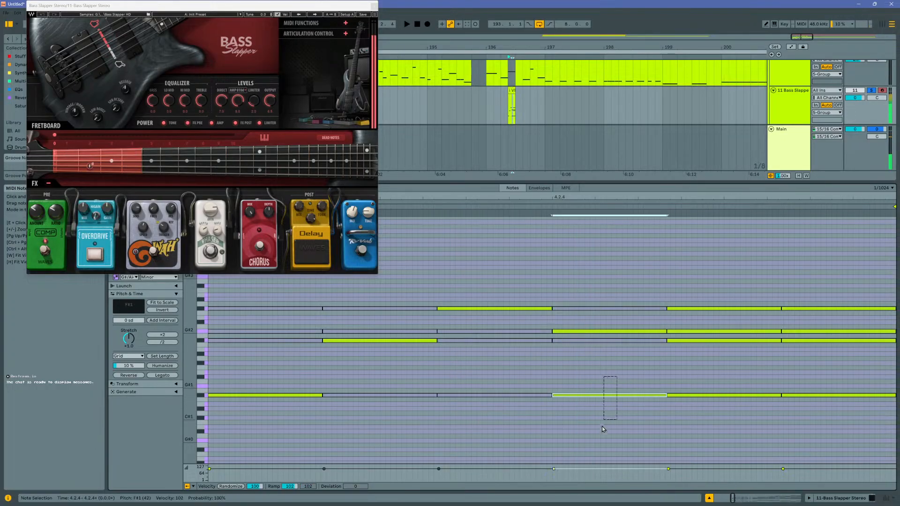
key("0")
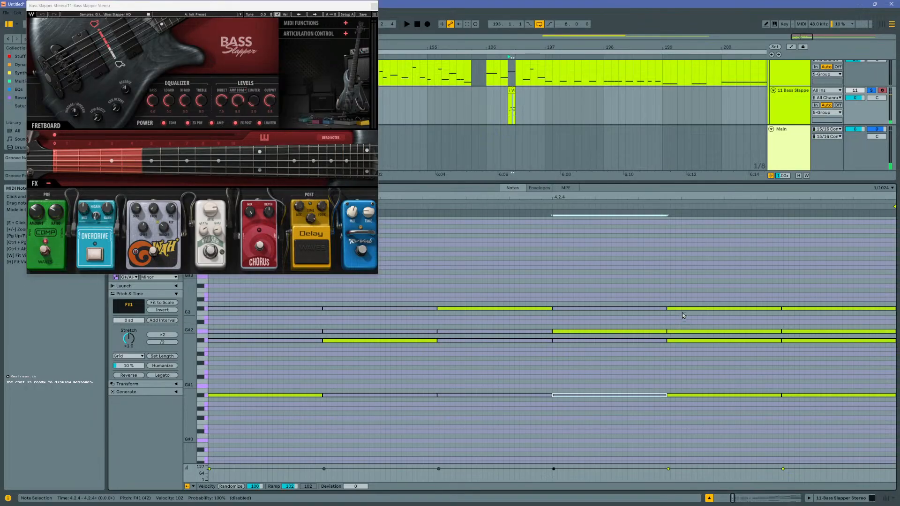
Step: Move the fifth slice's C#3 note down to B2, auditioning other pitches along the way
left_click(684, 310)
key("Down")
key("Down")
key("Down")
key("Down")
key("Down")
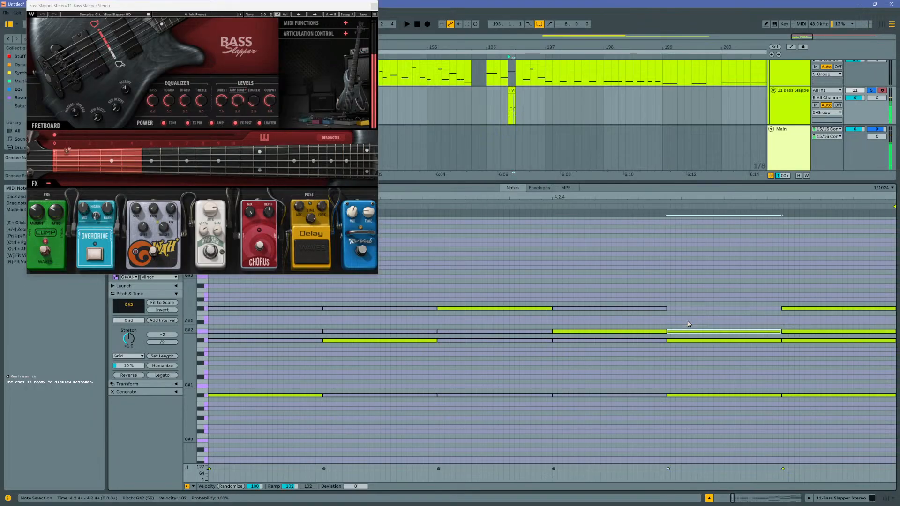
key("Down")
key("Down")
key("Down")
key("Down")
key("Down")
key("Down")
key("Down")
key("Down")
key("Down")
key("Down")
key("Down")
key("Down")
key("Down")
key("Down")
key("shift+Up")
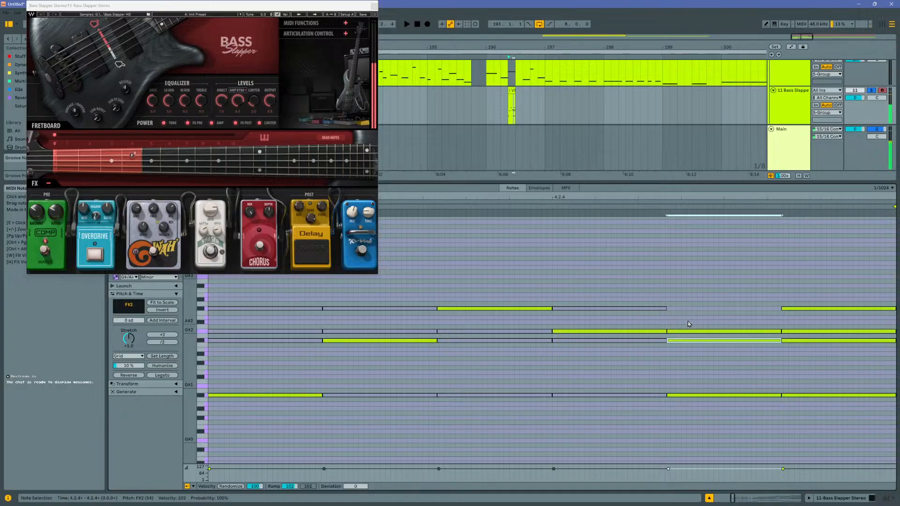
key("shift+Up")
key("shift+Down")
key("Up")
key("Up")
key("Up")
key("Up")
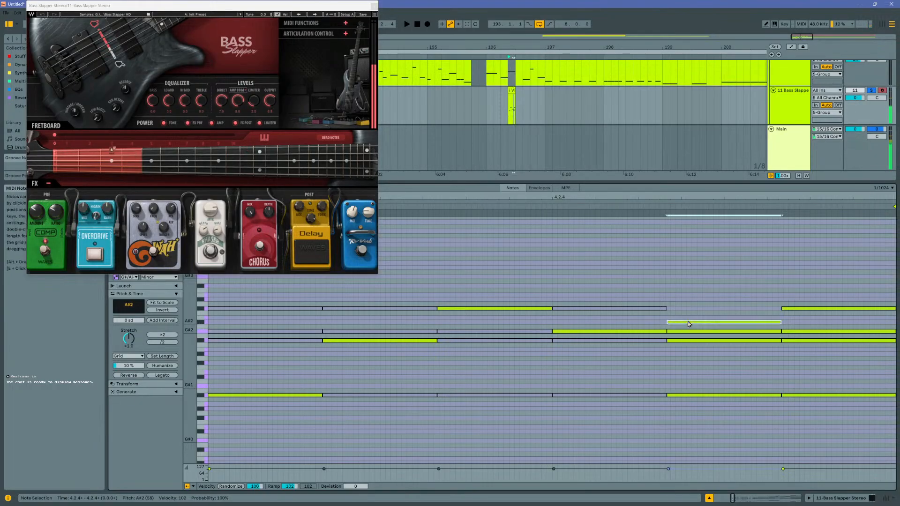
key("Up")
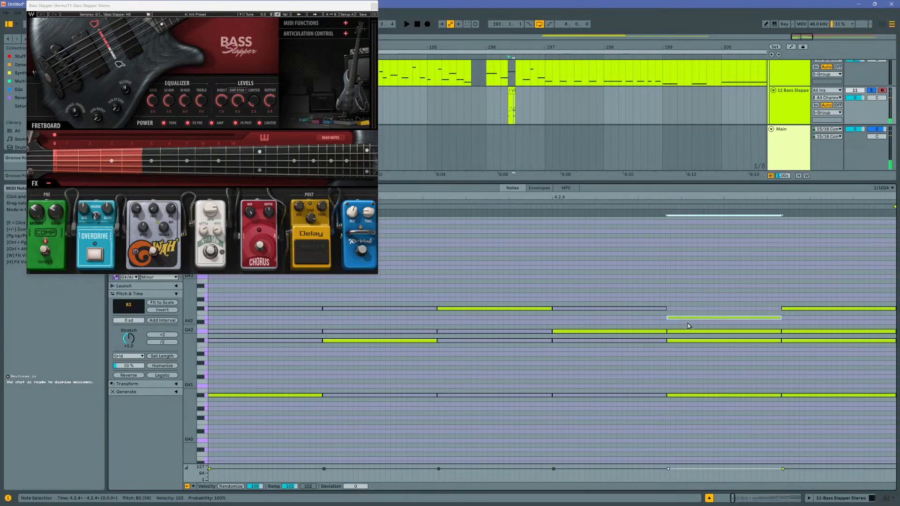
left_click_drag(688, 321, 698, 333)
left_click(717, 300)
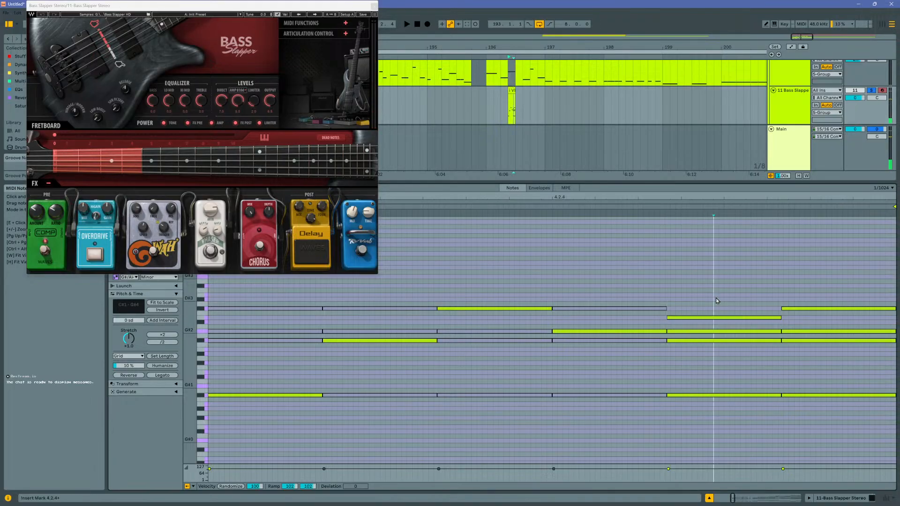
Step: Split the fifth slice into a B2 half followed by a G#2 half, and delete its other chord notes
left_click(721, 318)
key("ctrl+e")
left_click(759, 318)
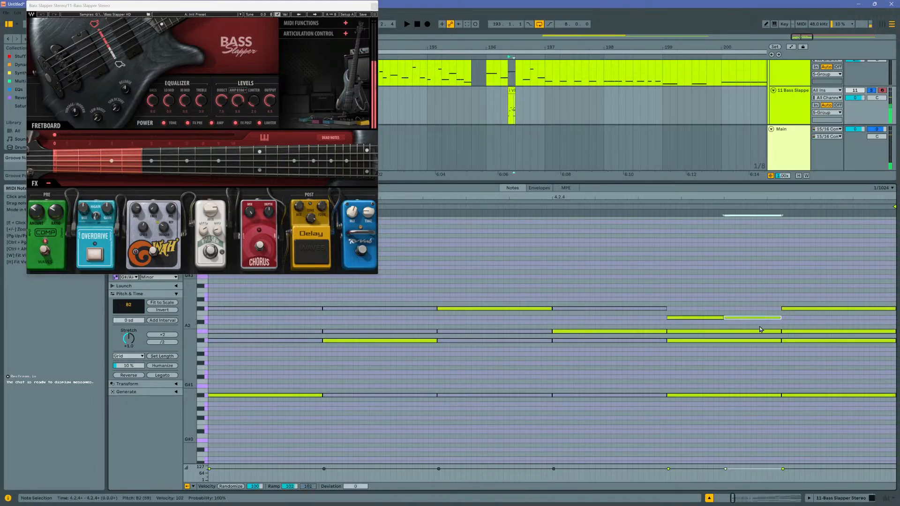
left_click_drag(760, 318, 714, 424)
key("Delete")
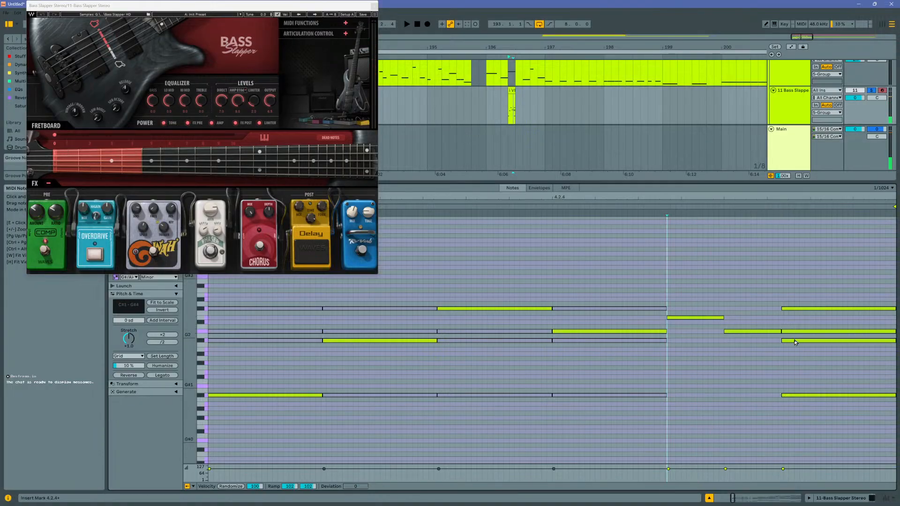
Step: Delete the sixth slice's notes above F#1, and play the part alone and in the mix from bar 196
left_click_drag(796, 350, 803, 303)
key("Delete")
key("space")
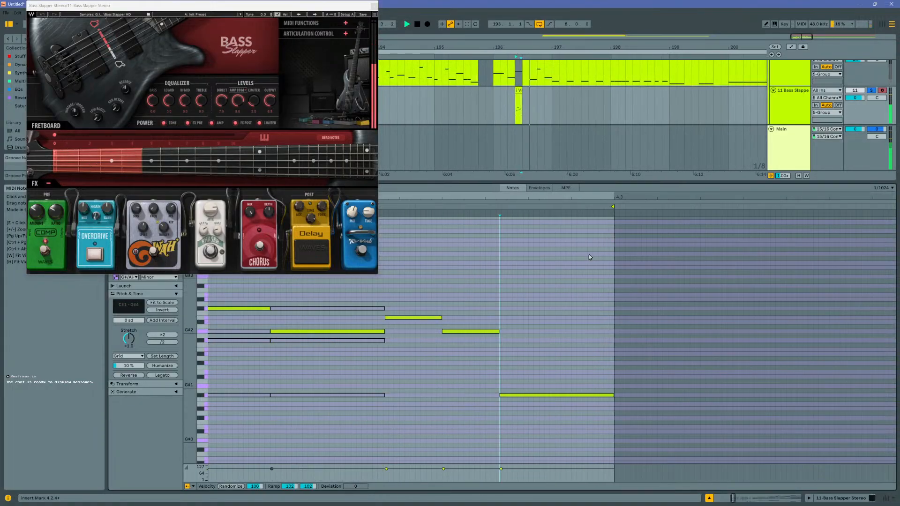
left_click(477, 108)
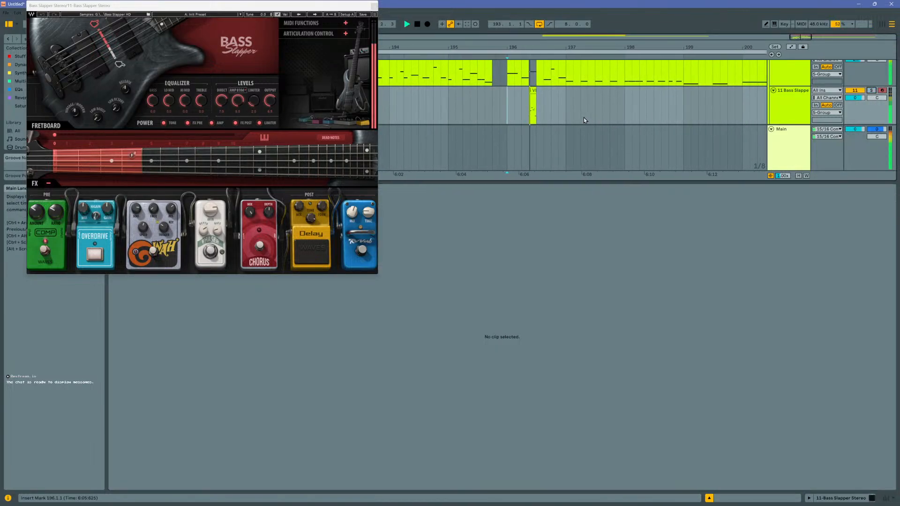
key("space")
scroll(506, 101, "up", 4)
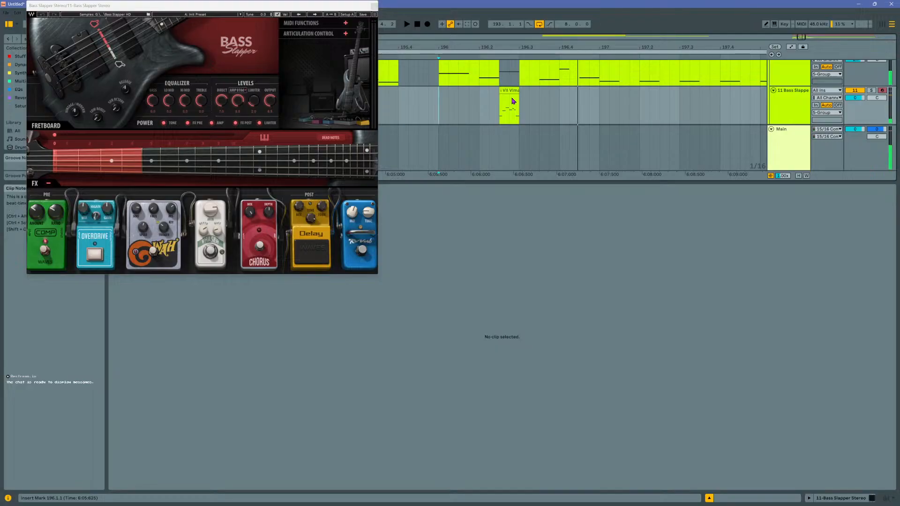
Step: Open the Bass Slapper clip and move the plug-in window out of the way of its clip properties and notes
left_click(513, 101)
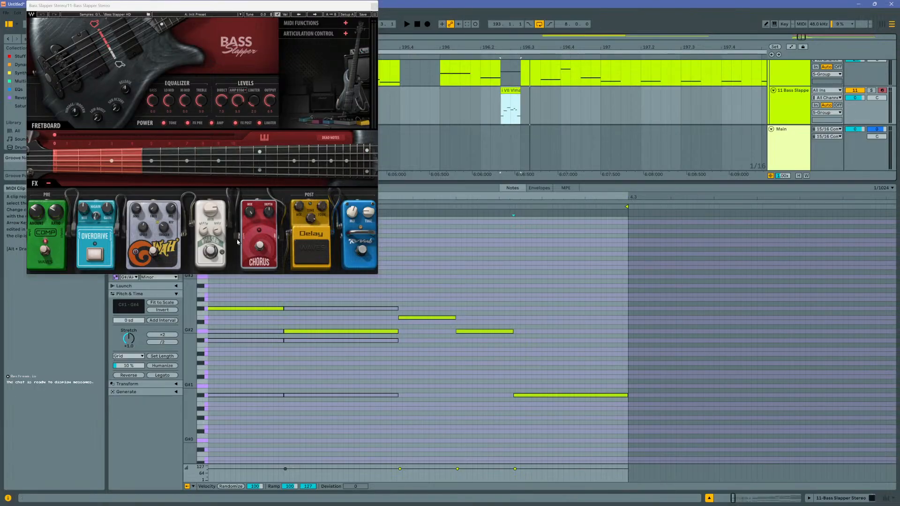
left_click_drag(356, 7, 323, 366)
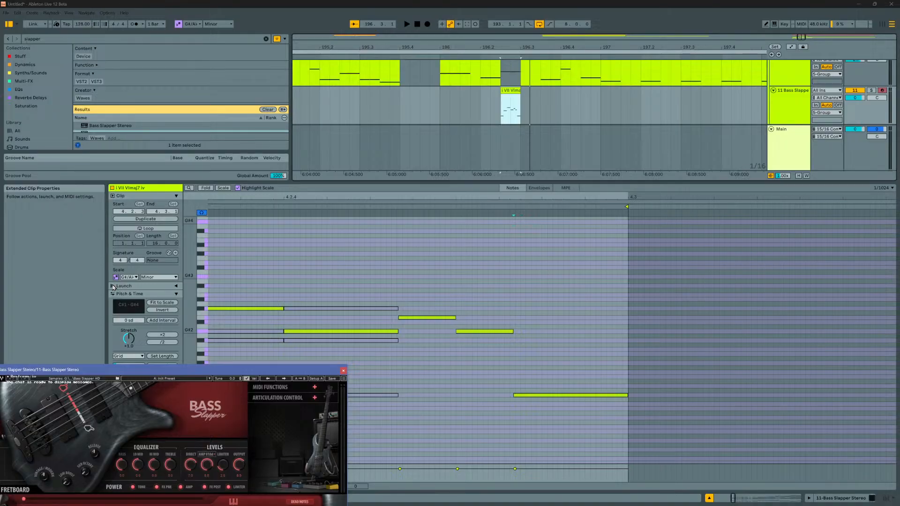
left_click(113, 287)
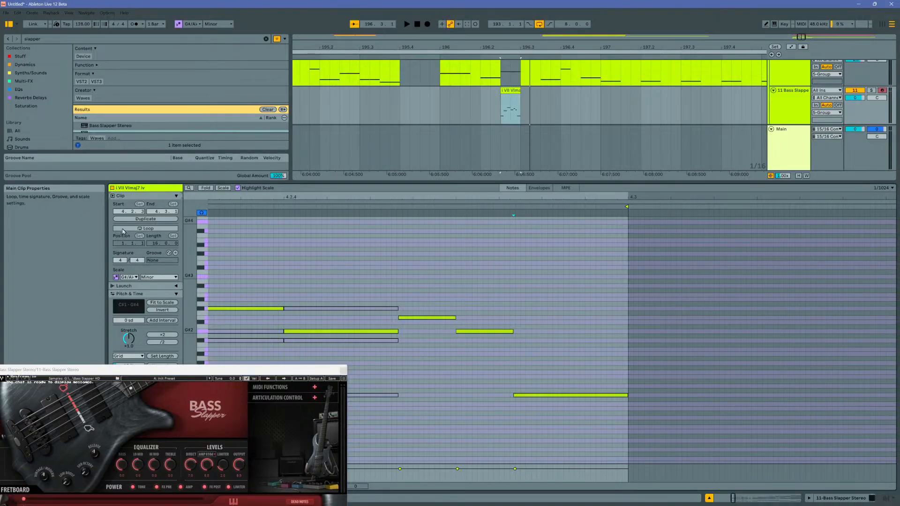
left_click_drag(176, 373, 214, 493)
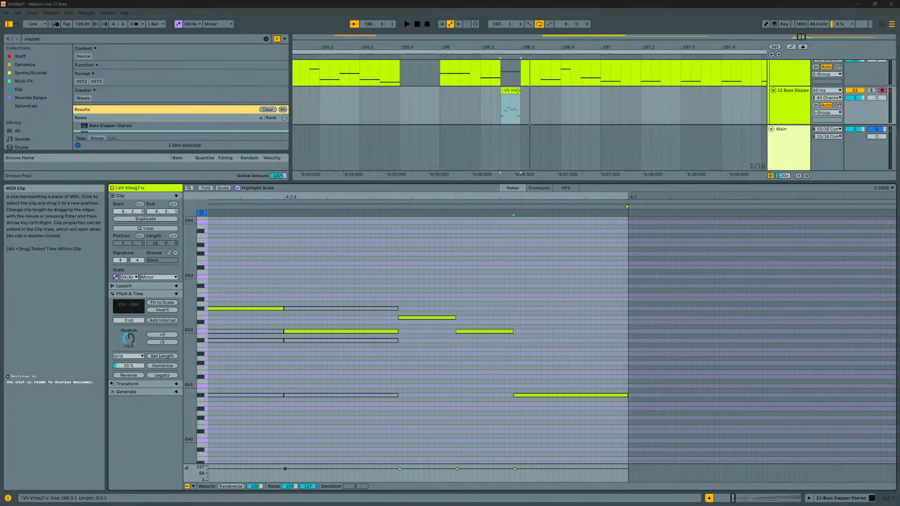
Step: Extend the Bass Slapper clip's end to 4.3.3 and stretch its bass notes to double their length
double_click(518, 90)
left_click_drag(234, 269, 537, 424)
left_click_drag(496, 213, 782, 207)
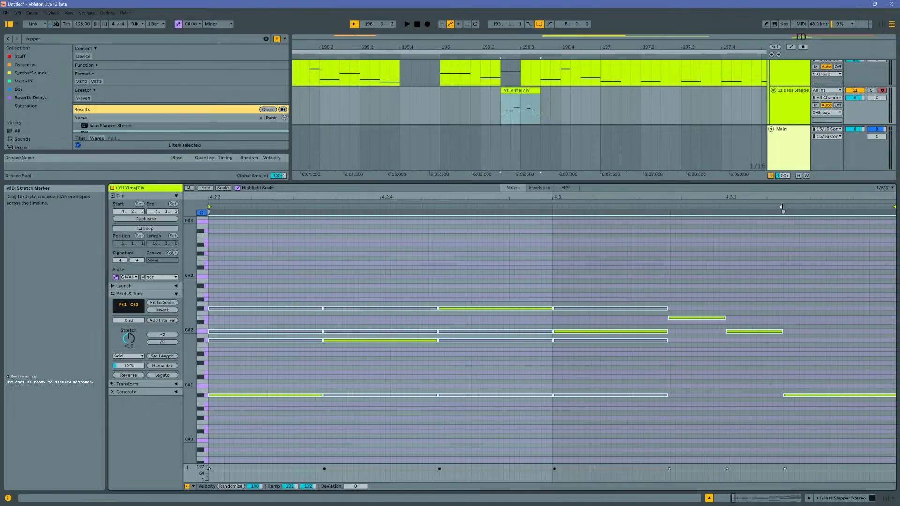
Step: Play the stretched bass part in the mix, and solo the Bass Slapper track to hear it alone
key("space")
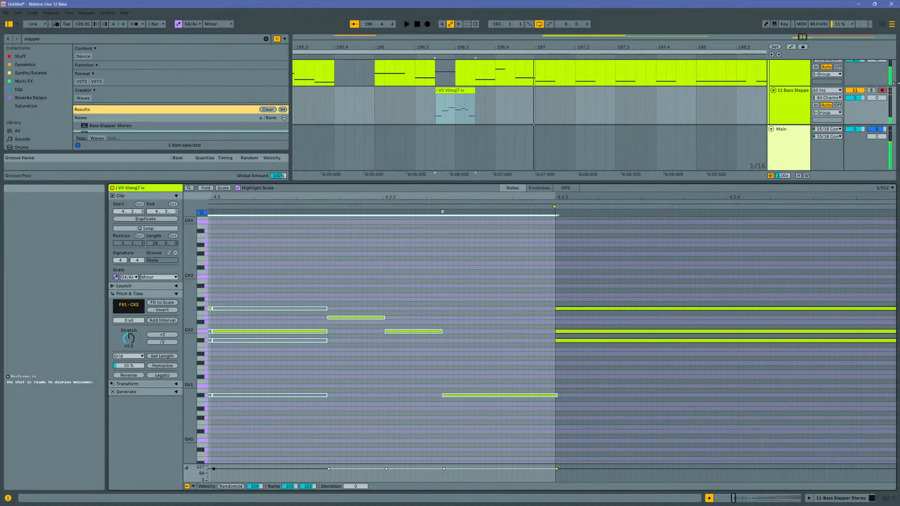
left_click(872, 91)
key("space")
key("space")
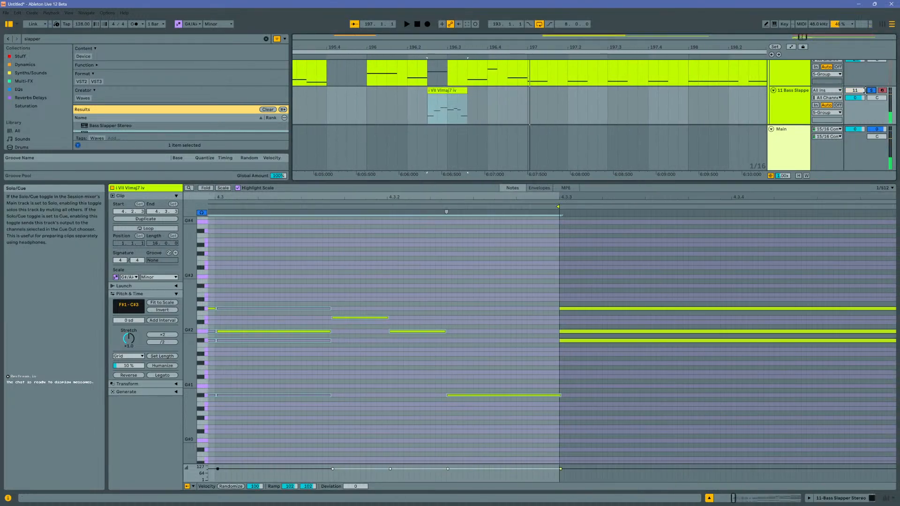
key("space")
key("space")
Step: Lengthen the first F#1 note, shorten the start of F#2 to follow it, and extend C#3 to the B2 note
left_click_drag(464, 197, 640, 178)
left_click(490, 395)
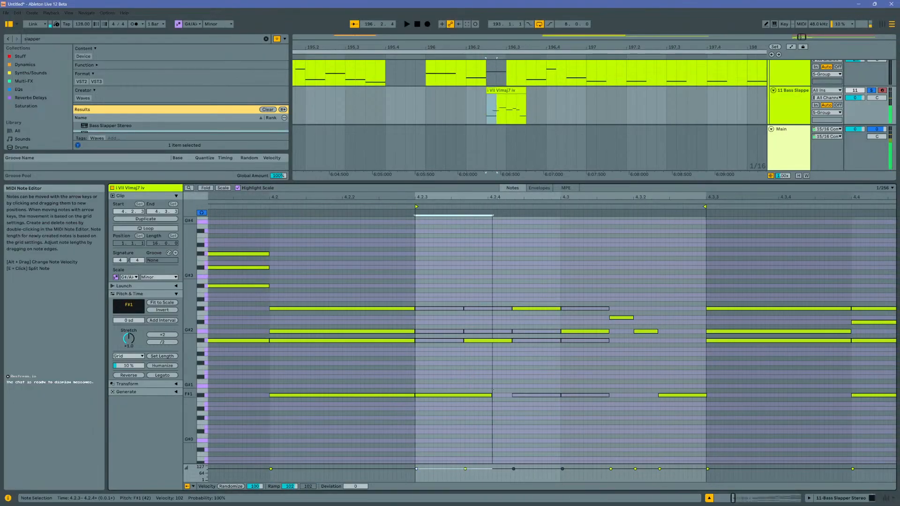
left_click_drag(492, 395, 488, 396)
left_click_drag(465, 341, 489, 341)
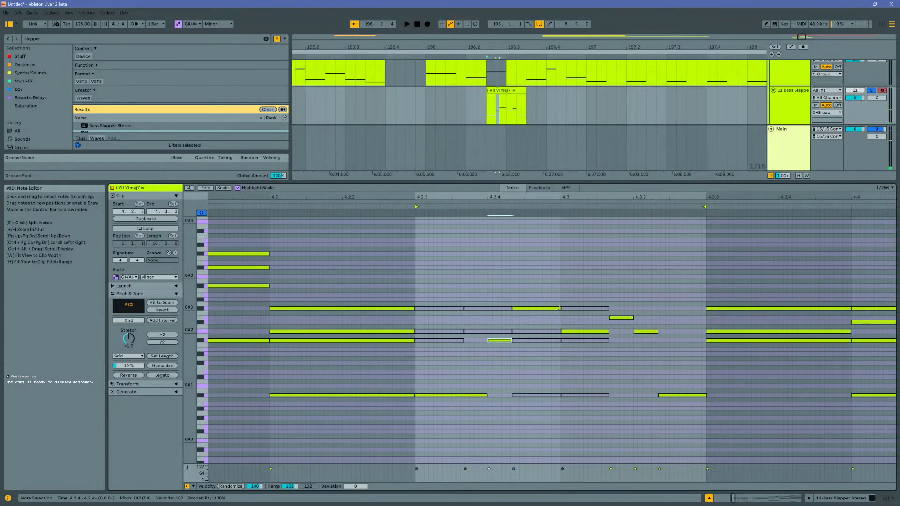
left_click_drag(559, 308, 610, 308)
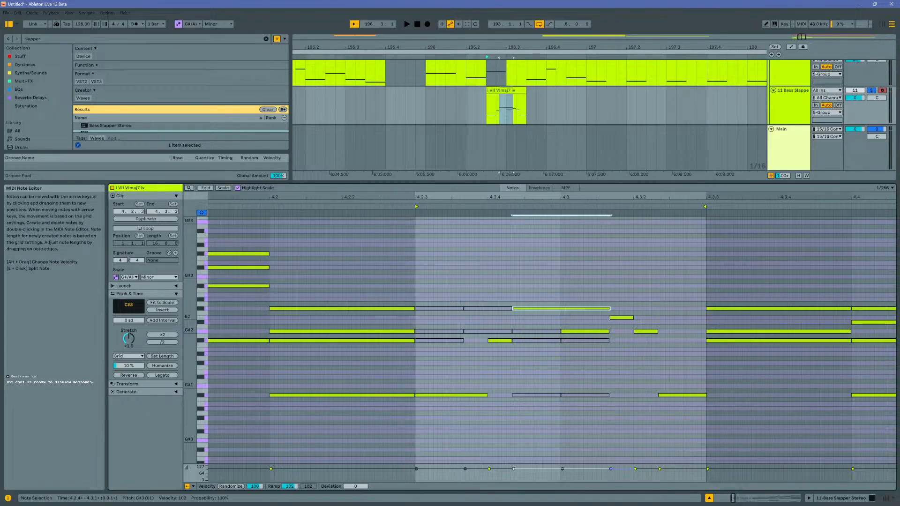
Step: Lower the B2 note to A#2 and delete the G#2 note sounding under the long C#3
left_click(611, 318)
left_click_drag(611, 318, 612, 322)
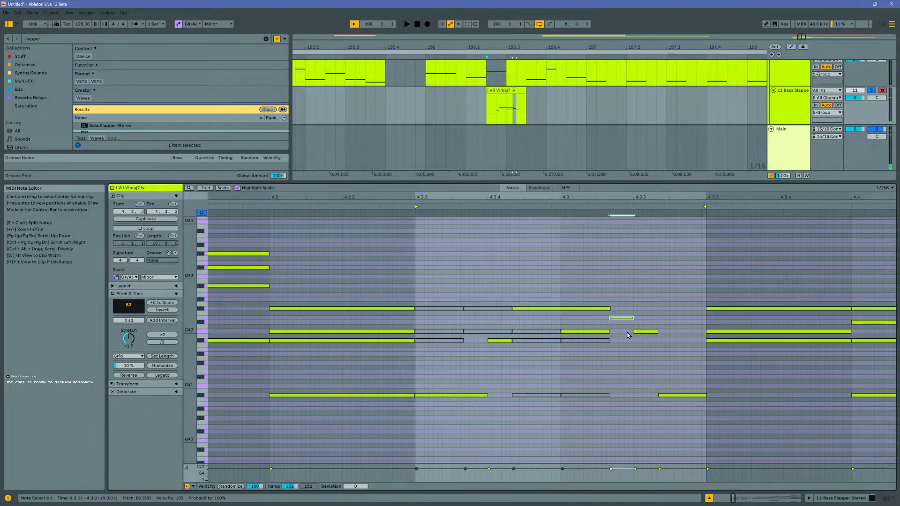
double_click(606, 332)
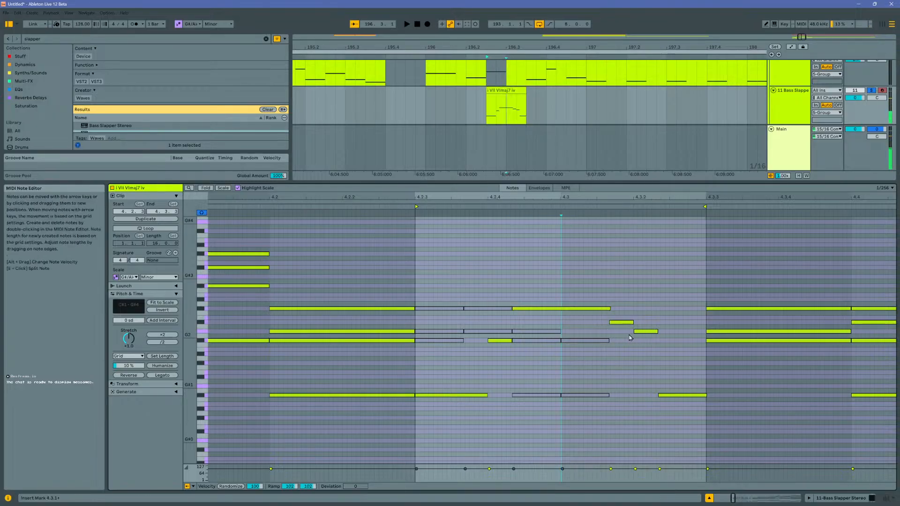
Step: Lengthen the last G#2 note slightly, lower it to D#2, and delete the F#1 note after it
left_click(657, 332)
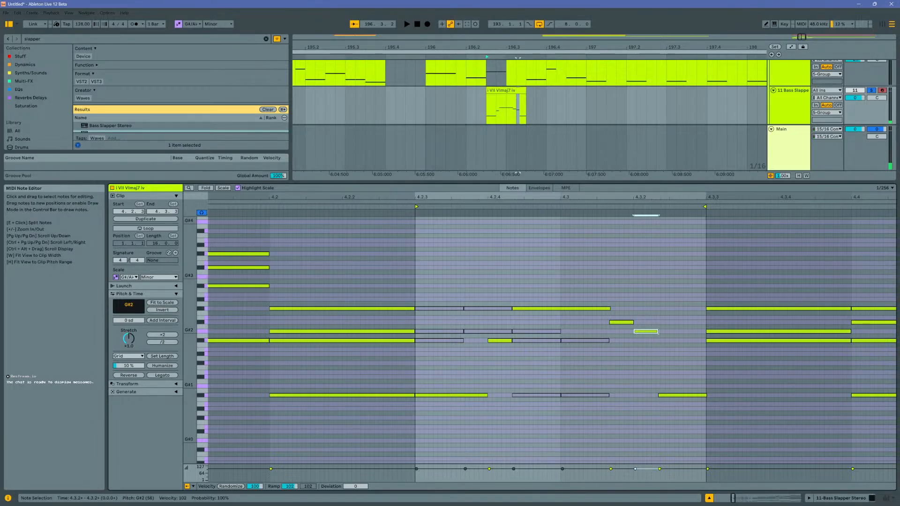
left_click_drag(659, 332, 662, 330)
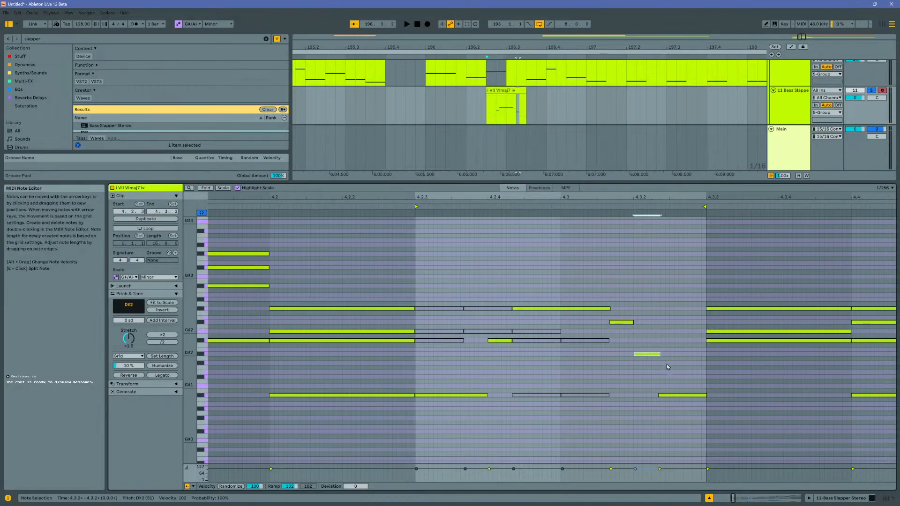
left_click(658, 375)
Step: Stretch the remaining bass notes to fill the clip up to 4.3.3, and play the result
mouse_move(636, 263)
left_mouse_down()
mouse_move(479, 413)
mouse_move(457, 417)
left_mouse_up()
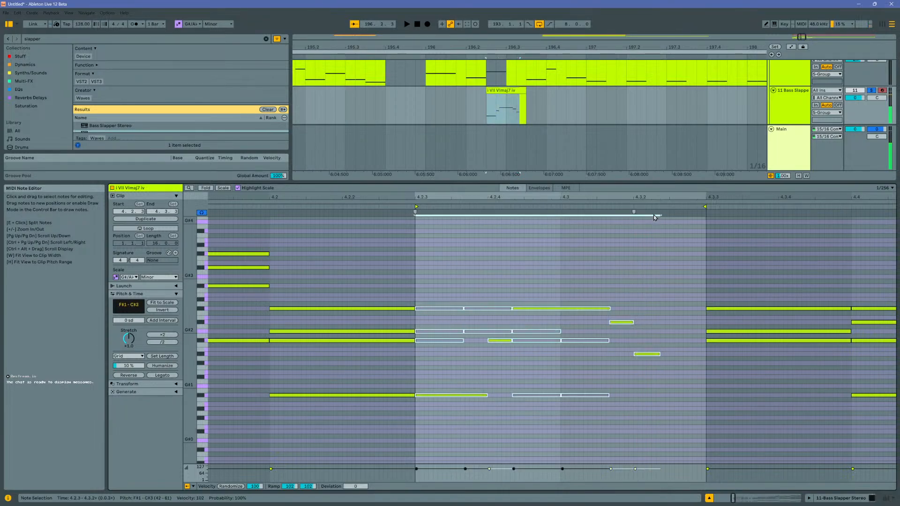
left_click_drag(634, 214, 674, 216)
key("space")
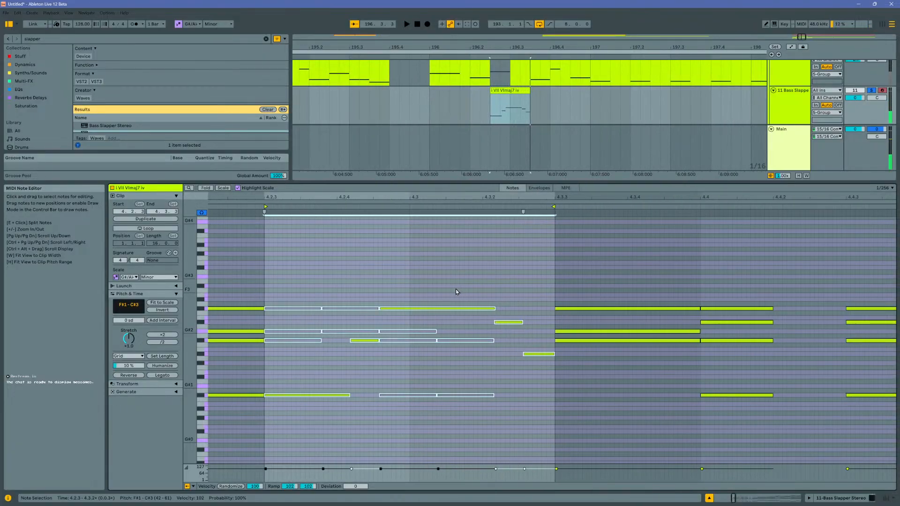
Step: Shorten the long C#3 note to leave a gap before A#2, and select all the clip's notes
left_click(460, 308)
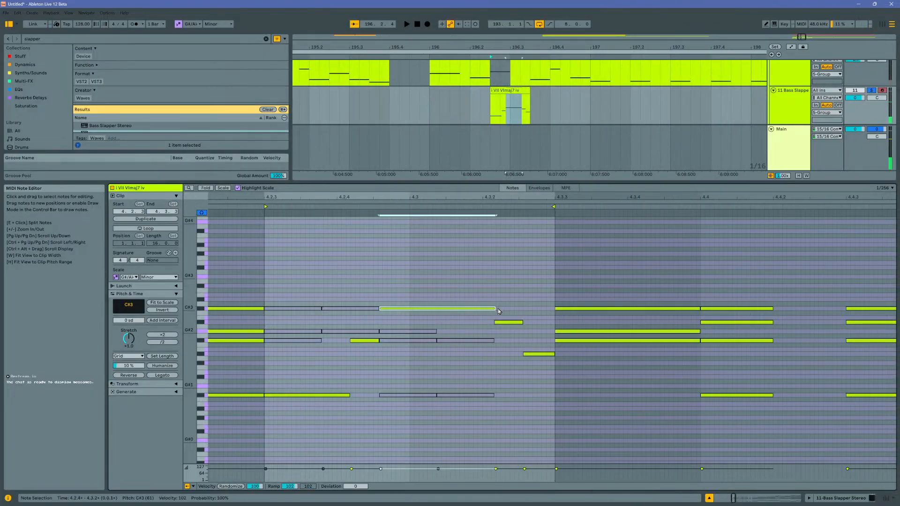
left_click_drag(499, 311, 452, 309)
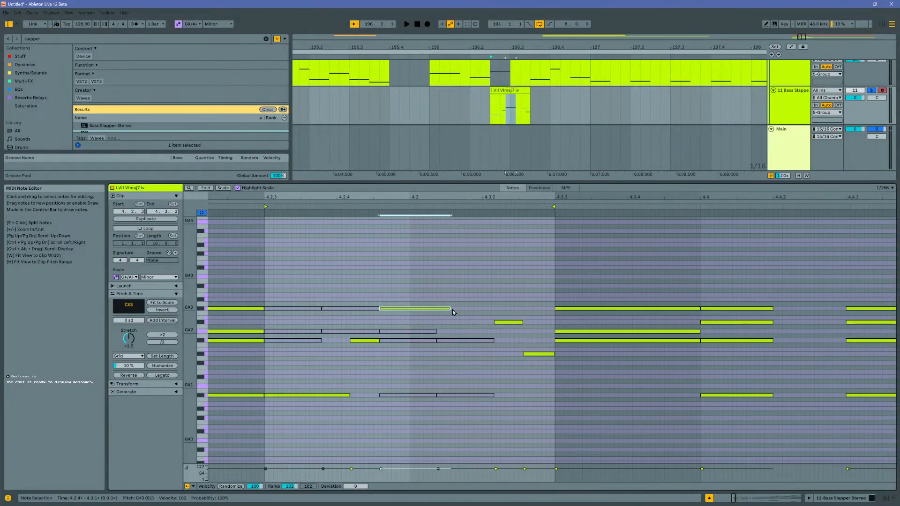
key("ctrl+a")
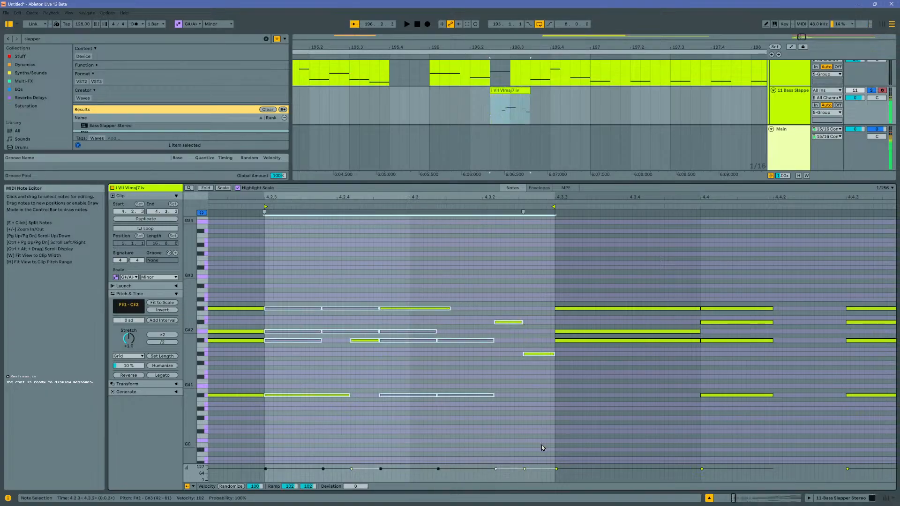
Step: Raise the velocity of all the selected fill notes to 127 and play the result
left_click_drag(354, 469, 354, 466)
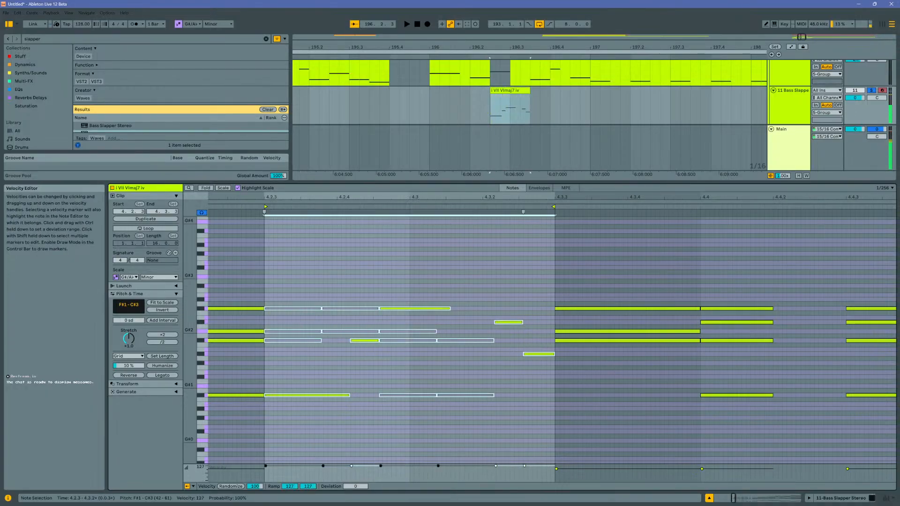
key("space")
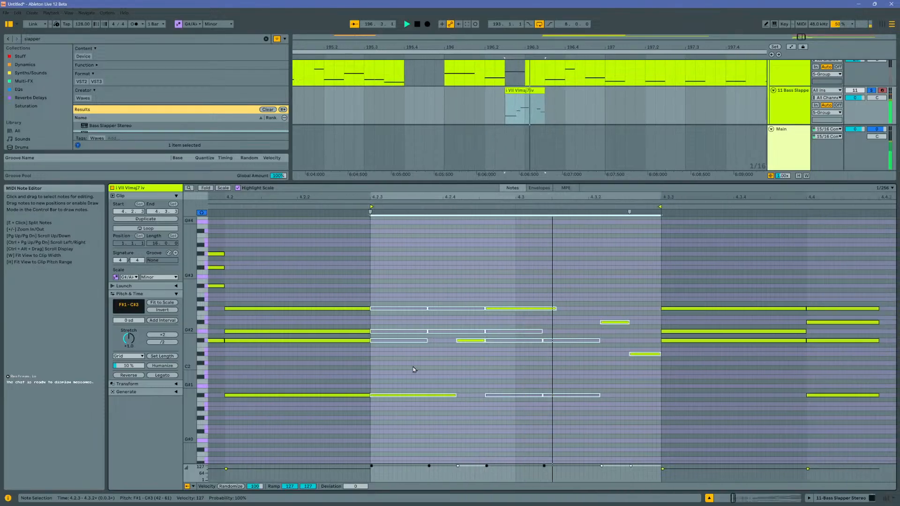
key("space")
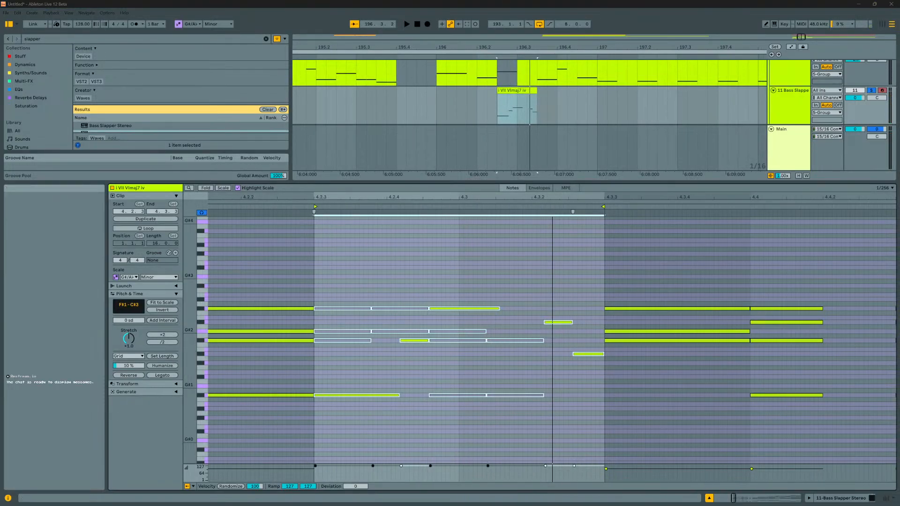
key("space")
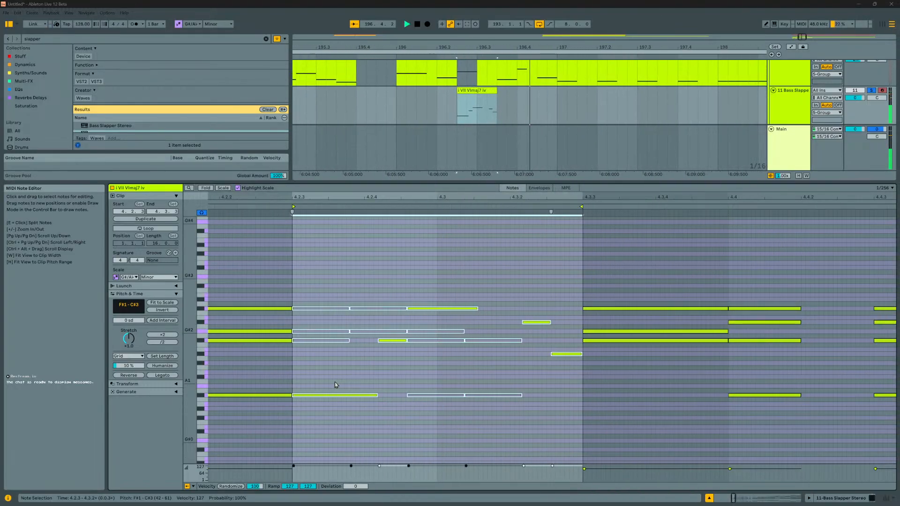
key("space")
key("space")
key("space")
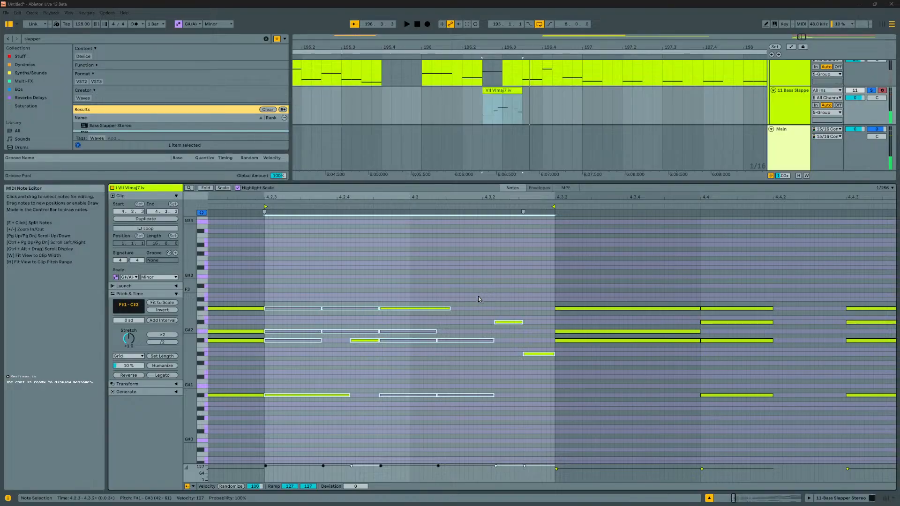
Step: Try the fill's opening F#1 note at lower pitches, including A#0 and D1
left_click(323, 394)
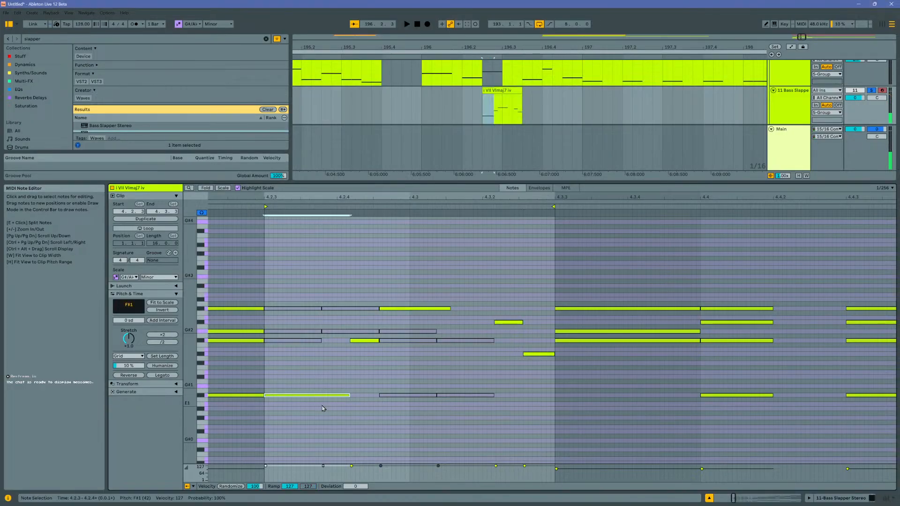
key("Down")
key("Down")
key("Down")
key("Down")
key("Down")
key("Down")
key("Down")
key("Down")
key("Down")
key("Down")
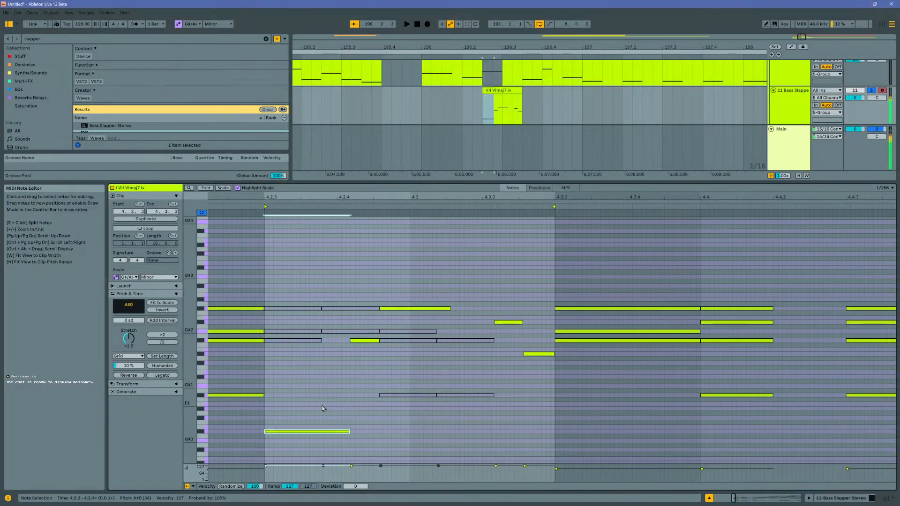
key("Down")
key("Up")
key("Up")
key("Up")
key("Up")
key("Up")
key("Up")
key("Up")
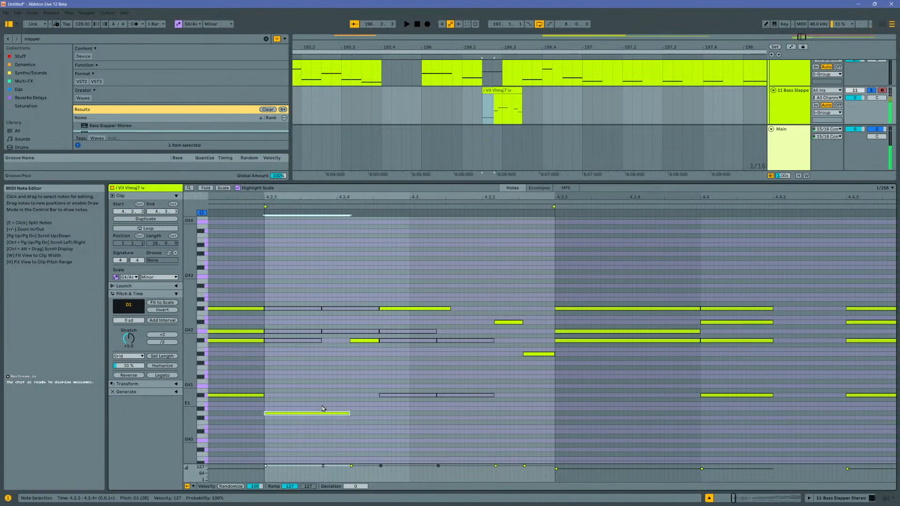
key("Up")
key("Up")
key("Up")
key("Up")
Step: Compare the opening note in different octaves and settle on F#2
key("shift+Down")
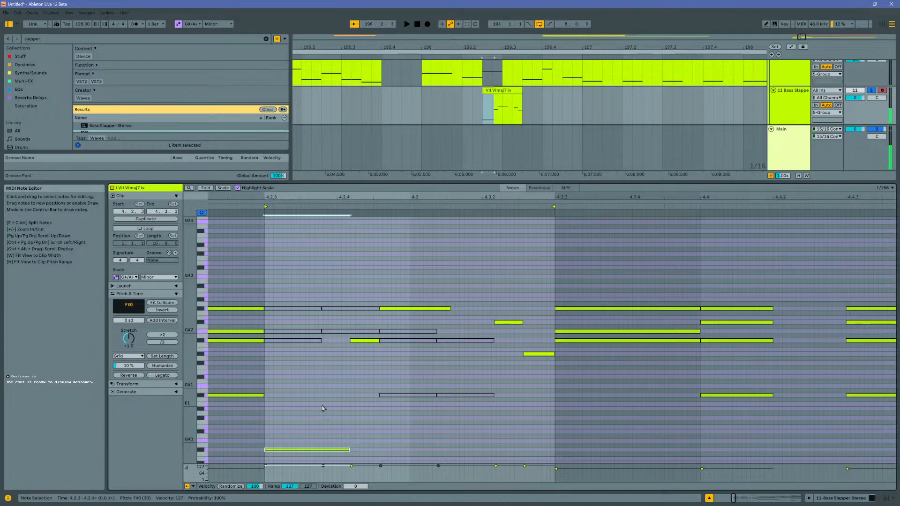
key("shift+Up")
key("shift+Up")
key("shift+Down")
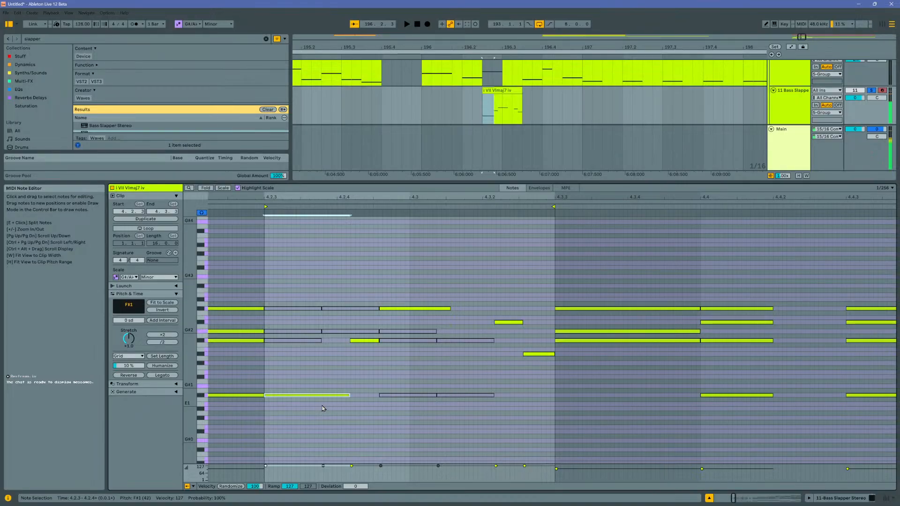
key("shift+Up")
left_click(366, 423)
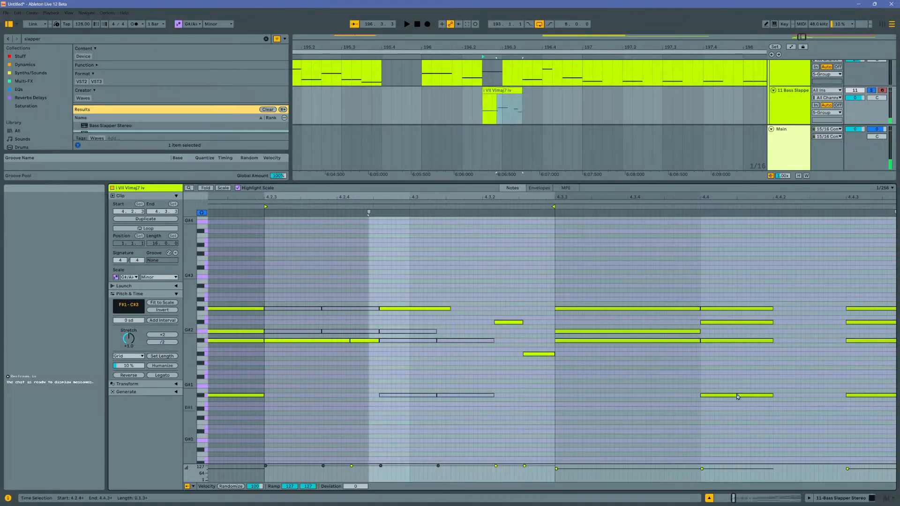
Step: Lower the short second note of the fill to A0, auditioning nearby pitches, and play the result
left_click(369, 341)
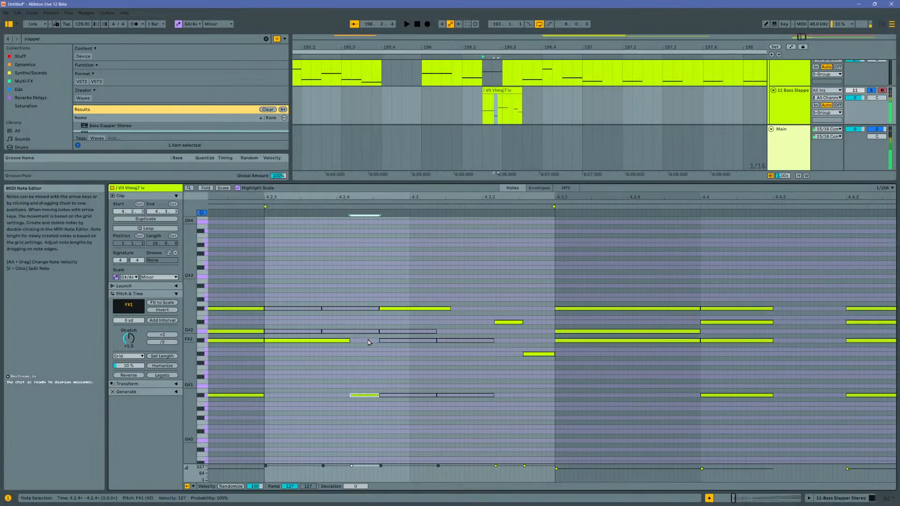
key("shift+Down")
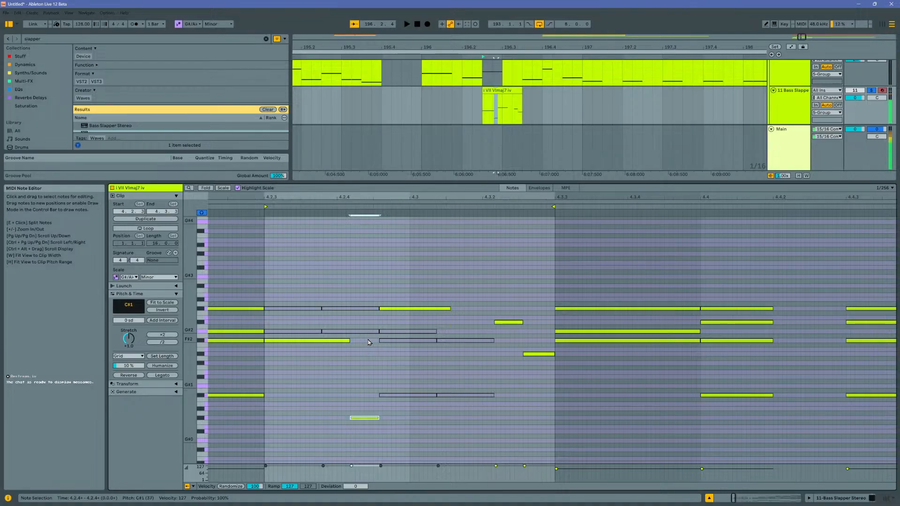
key("Down")
key("Down")
key("Up")
key("Up")
key("Up")
key("Down")
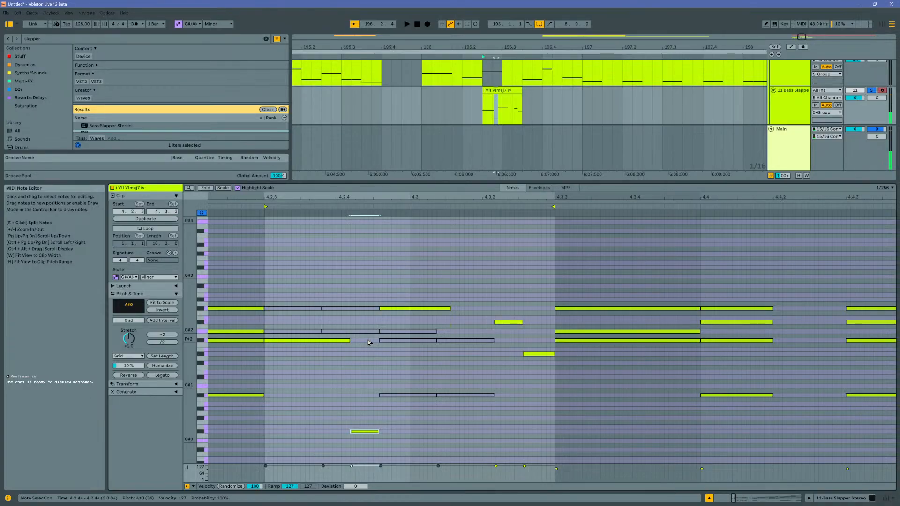
key("Down")
key("space")
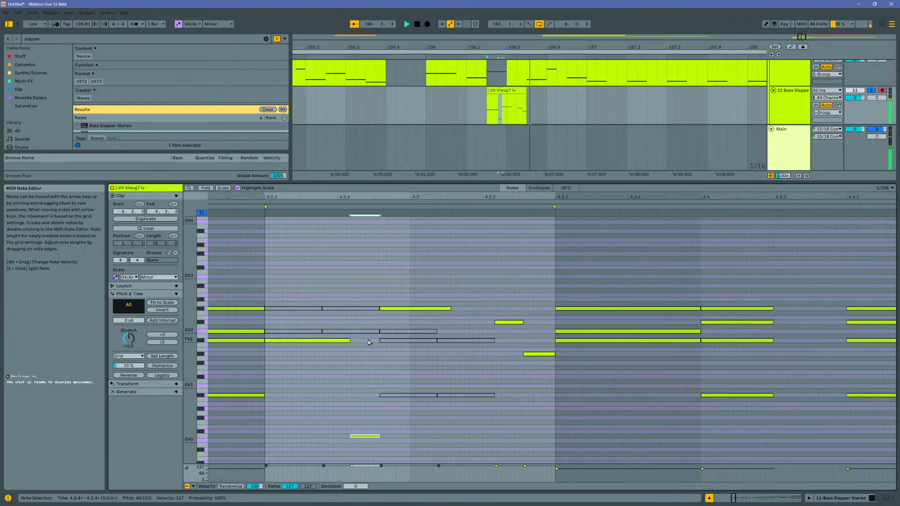
key("space")
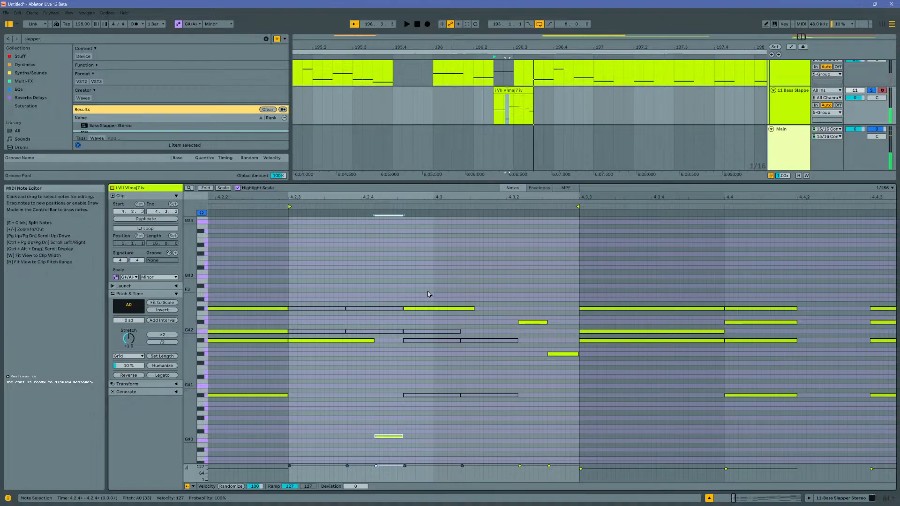
Step: Move the C#3 note to start at 4.3, lower it an octave to C#2, and play the fill
left_click_drag(432, 309, 459, 308)
key("shift+Down")
key("space")
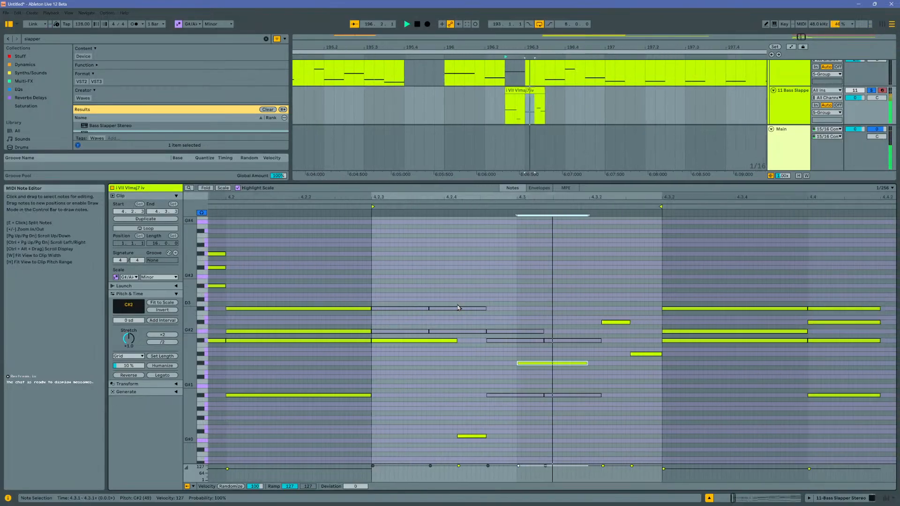
key("space")
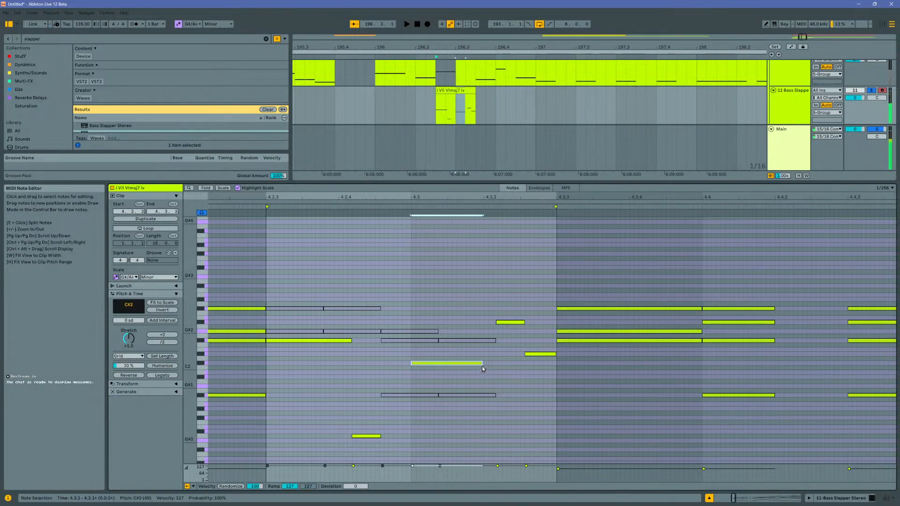
Step: Lengthen the C#2 note almost to the start of the last D#2 note and play the fill
left_click_drag(482, 364, 520, 363)
key("space")
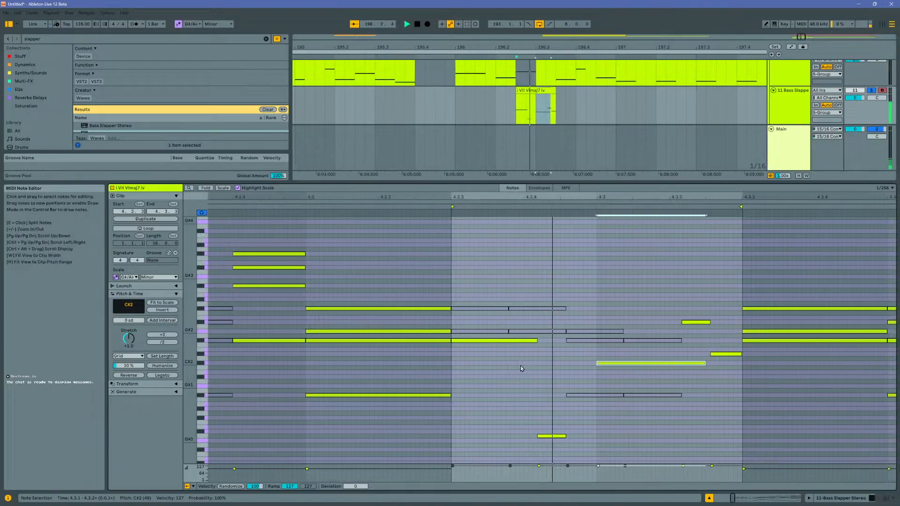
key("space")
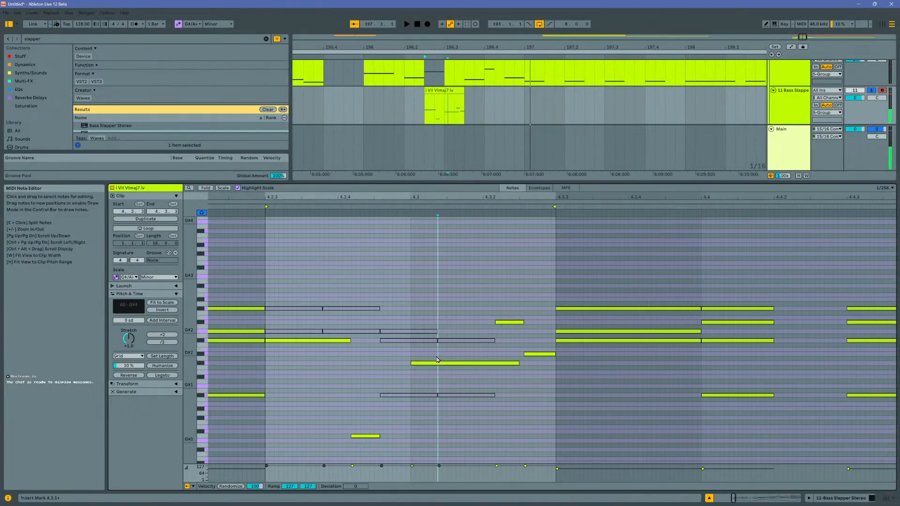
Step: Split the long C#2 note shortly after 4.3, raise its first part to D#2, and play the fill
left_click(438, 364)
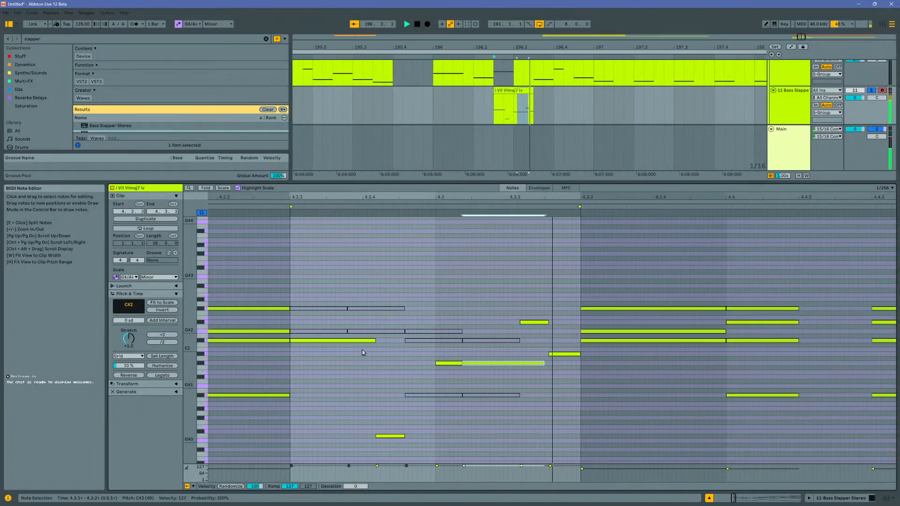
left_click_drag(422, 353, 431, 378)
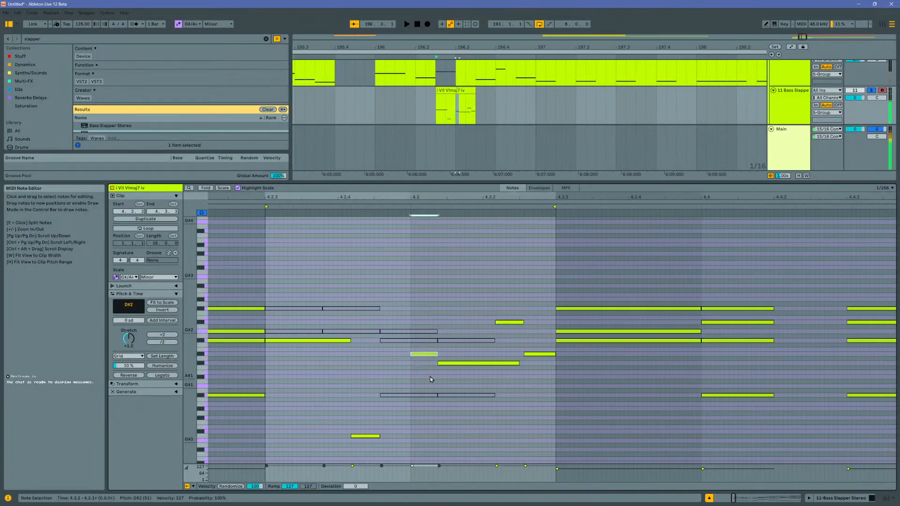
key("space")
key("space")
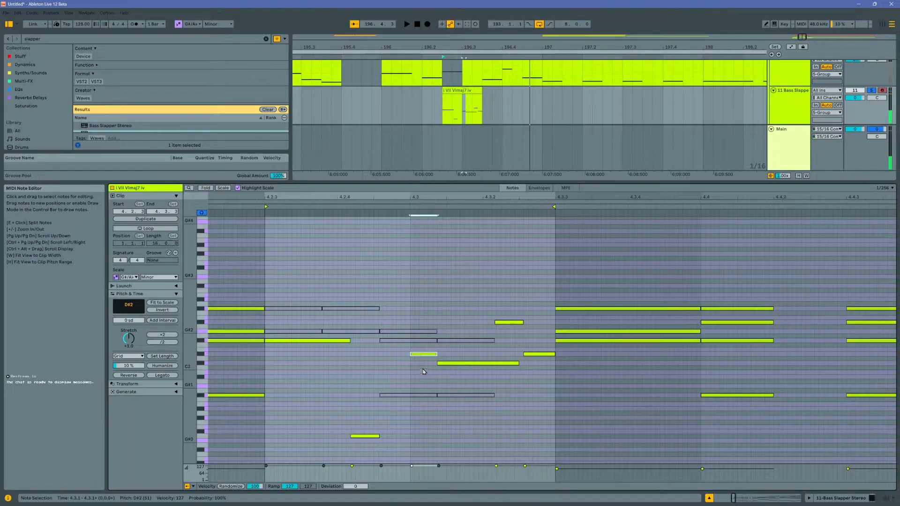
Step: Try starting the new D#2 note directly after the A0 note, and play the result
left_click_drag(411, 354, 378, 354)
key("space")
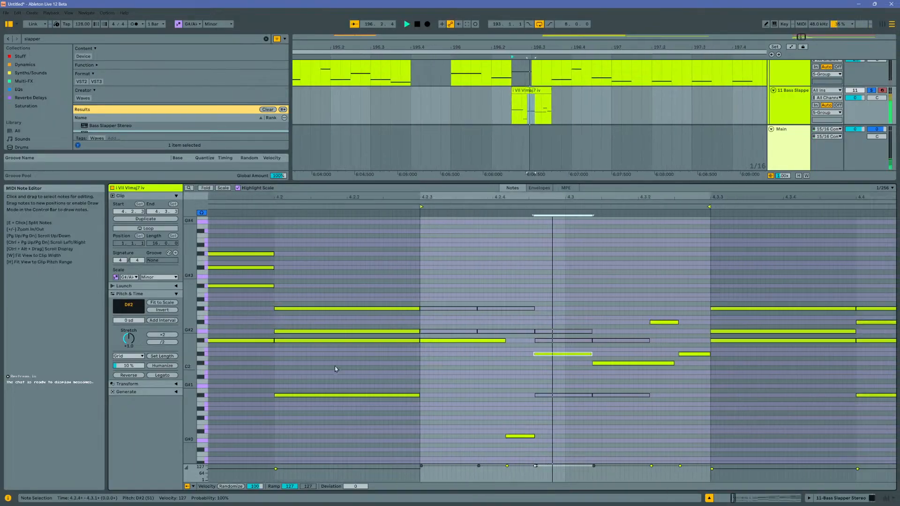
key("space")
Step: Return the D#2 note's start to 4.3, let its end slightly overlap the C#2 note, and replay the fill
left_click(368, 437)
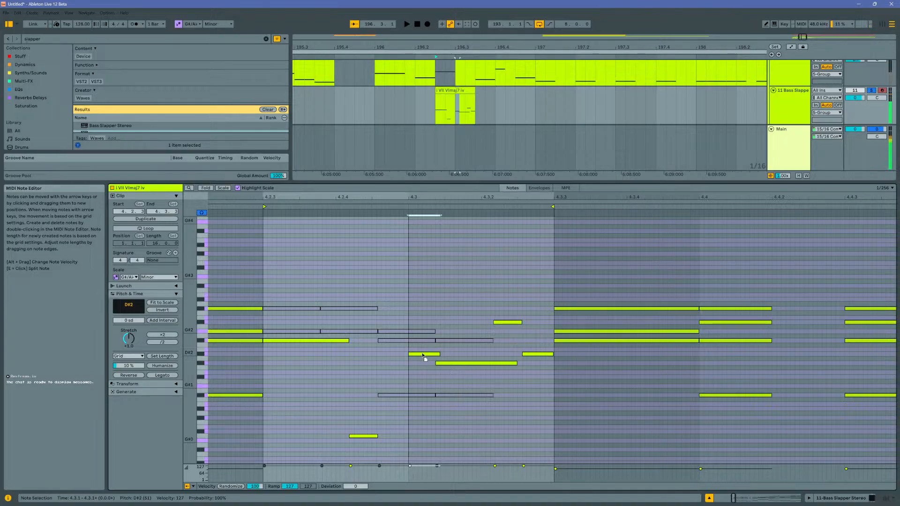
key("space")
key("space")
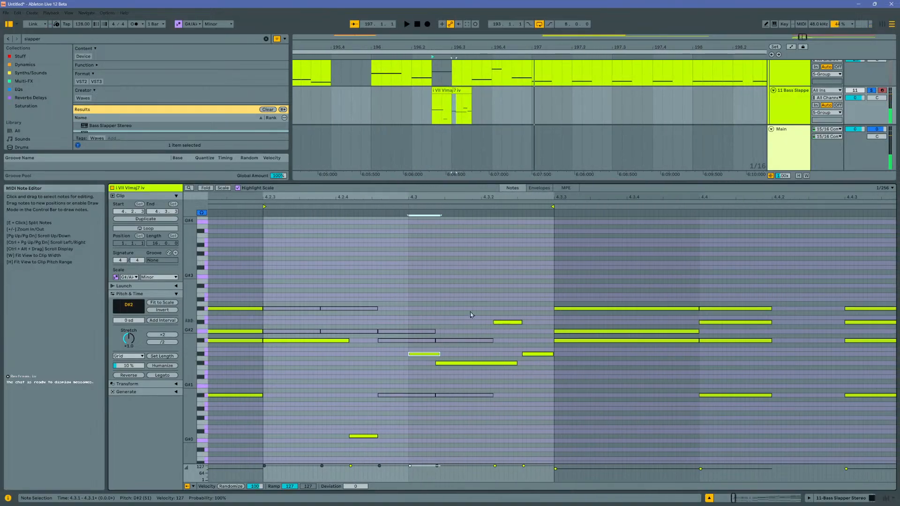
key("space")
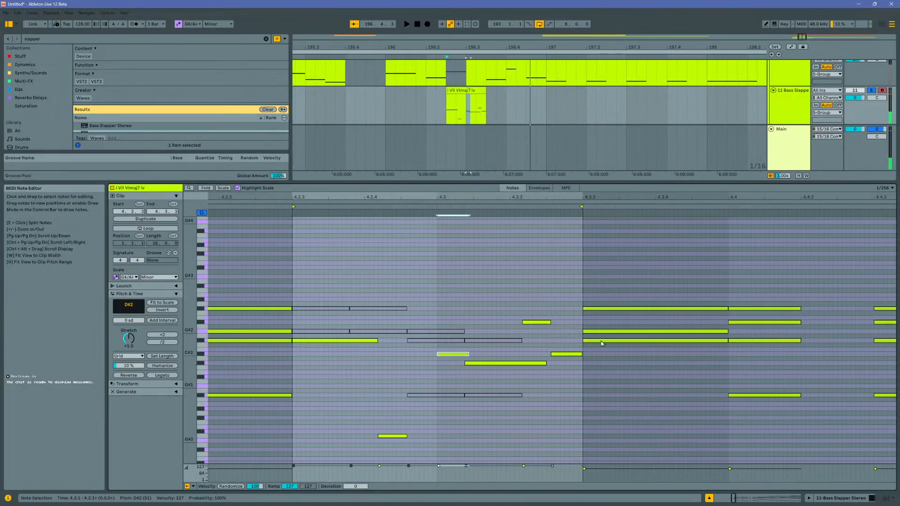
Step: Fold the tracks, move the Bass Slapper track out of the group to below the green MIDI track, and play it
left_click(774, 91)
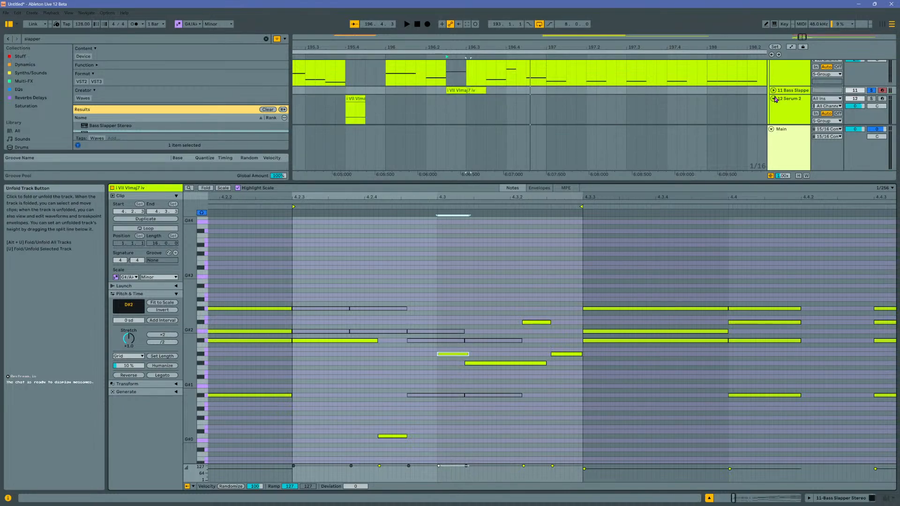
left_click(774, 99, "alt")
scroll(788, 101, "down", 1)
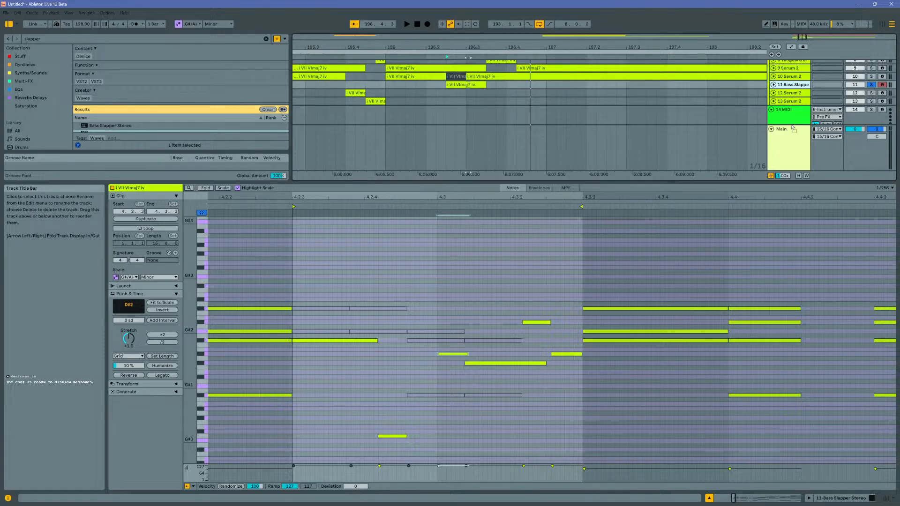
scroll(789, 113, "down", 4)
left_click_drag(787, 109, 777, 106)
key("space")
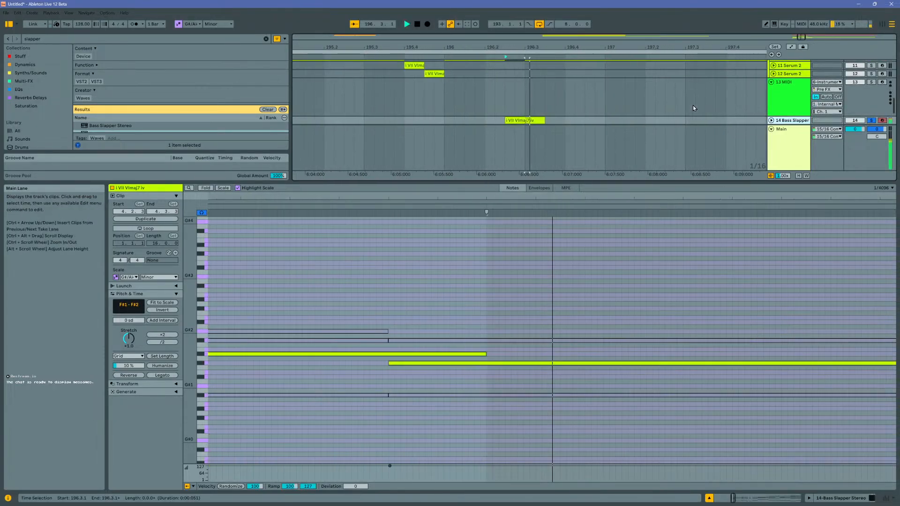
key("space")
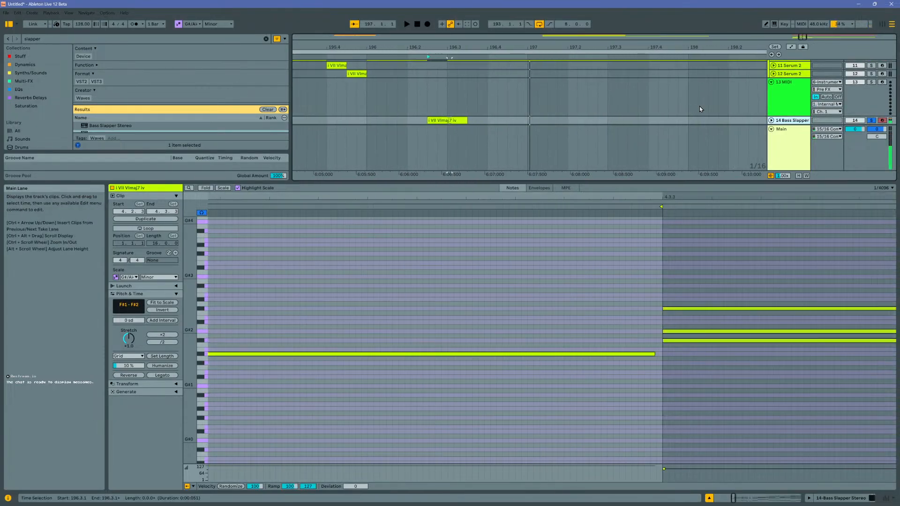
Step: Unfold the Bass Slapper track, turn off its solo, and play its fill with the full arrangement from bar 196
left_click(771, 120)
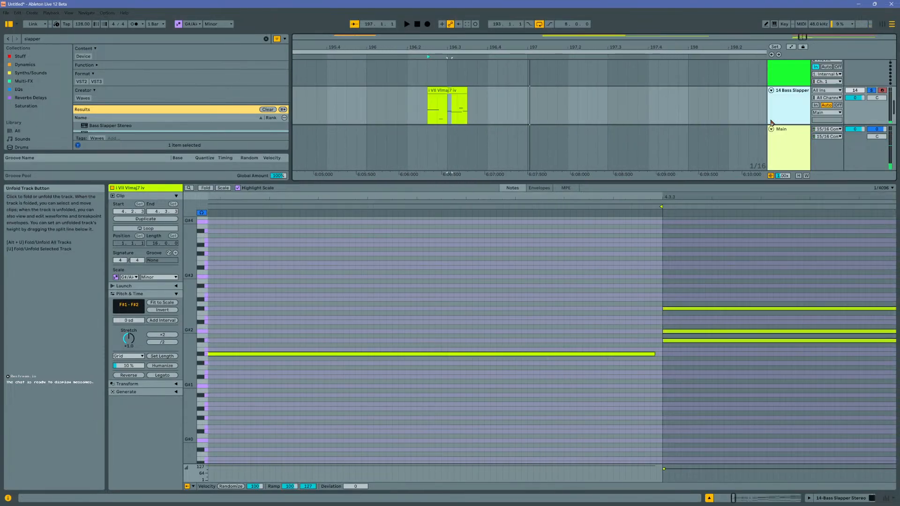
left_click(872, 90)
left_click(367, 98)
key("space")
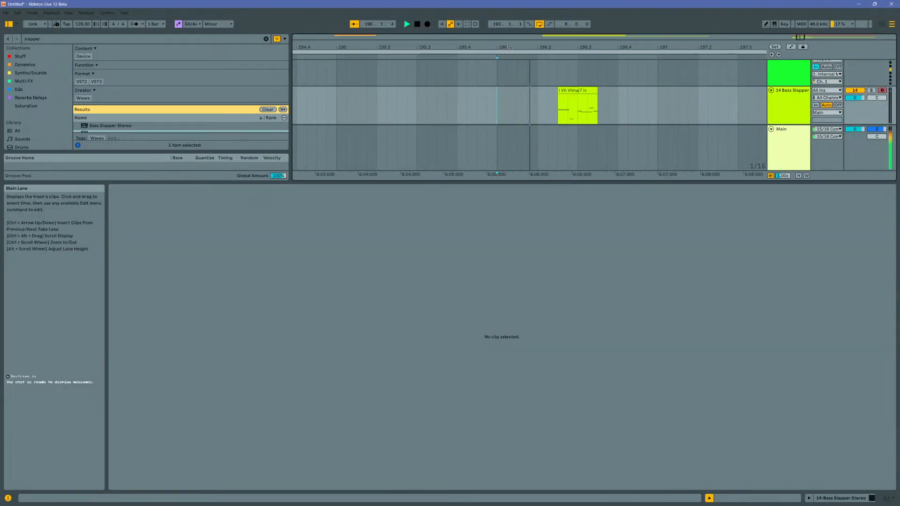
left_click_drag(515, 47, 510, 47)
left_click(520, 101)
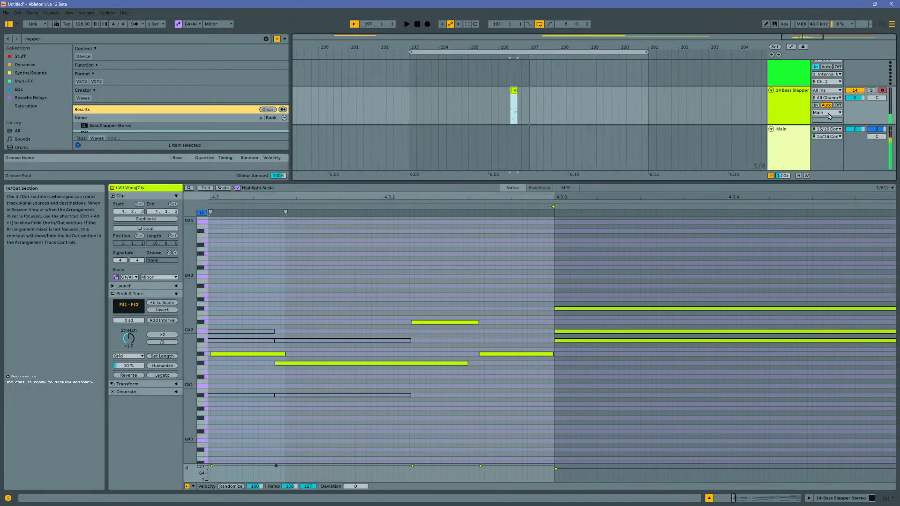
key("space")
key("space")
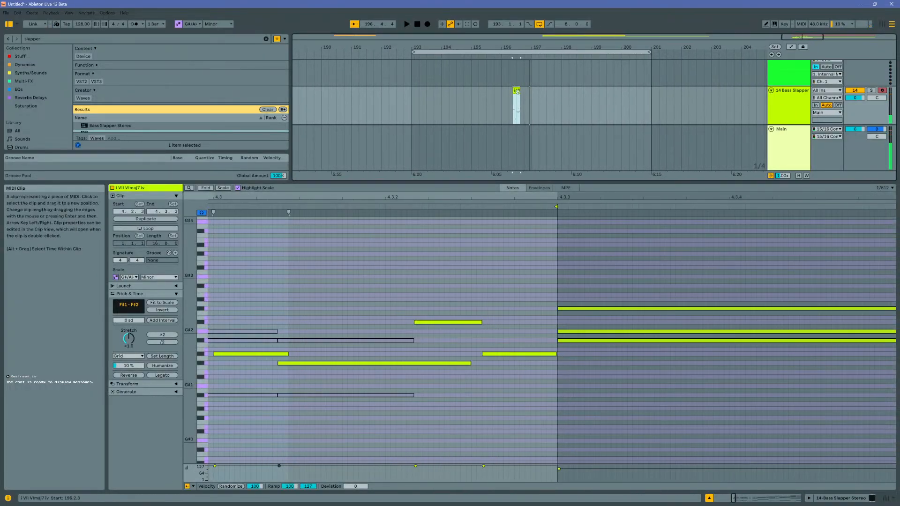
Step: Return to the full arrangement view and play from bar 193, zoomed in around bars 194–197
key("ctrl+alt+l")
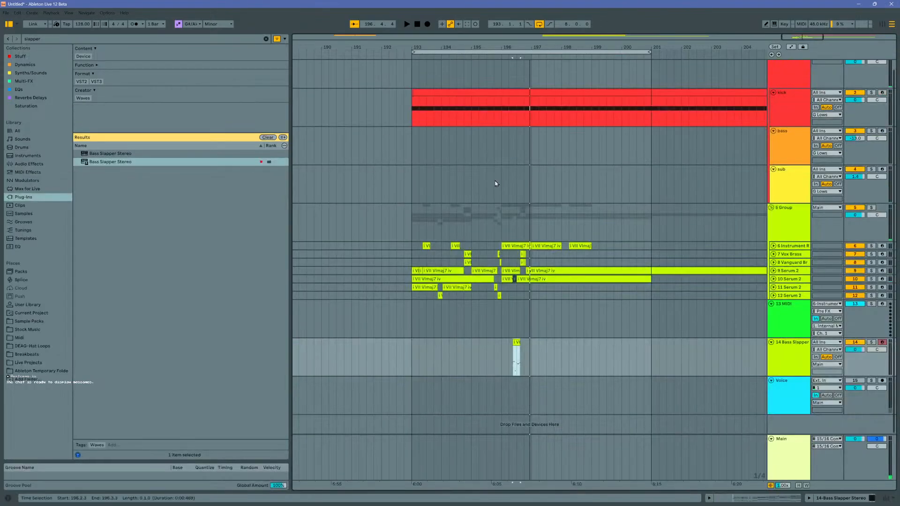
left_click(411, 244)
key("space")
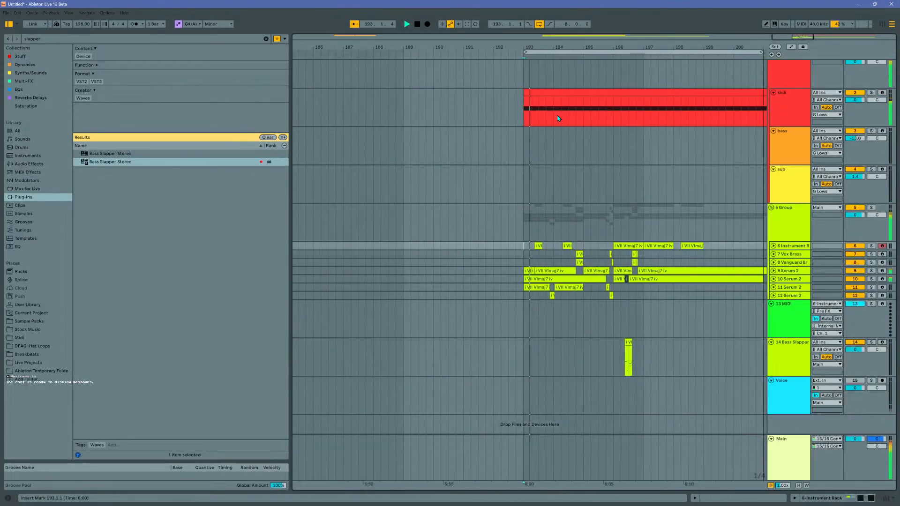
left_click_drag(608, 47, 608, 80)
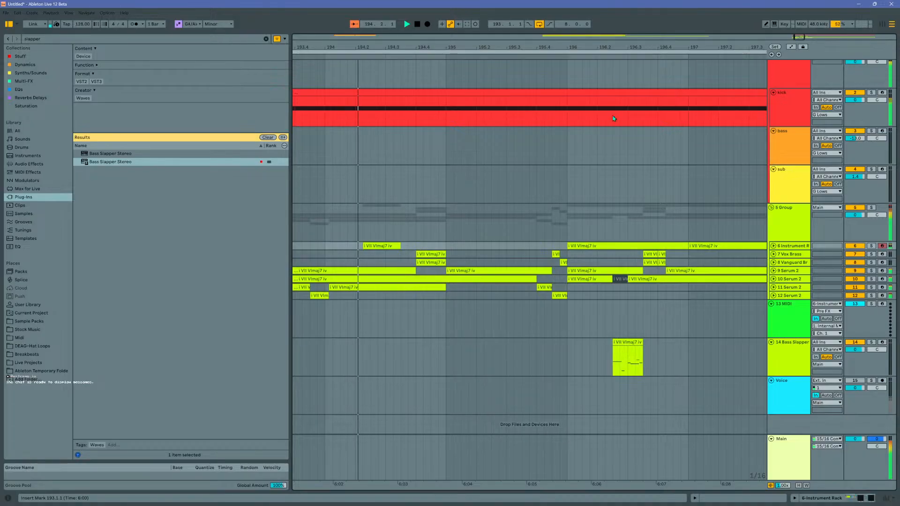
Step: Unfold the 10 Serum 2, 6 Instrument Rack and 9 Serum 2 tracks to show their notes
left_click(774, 279)
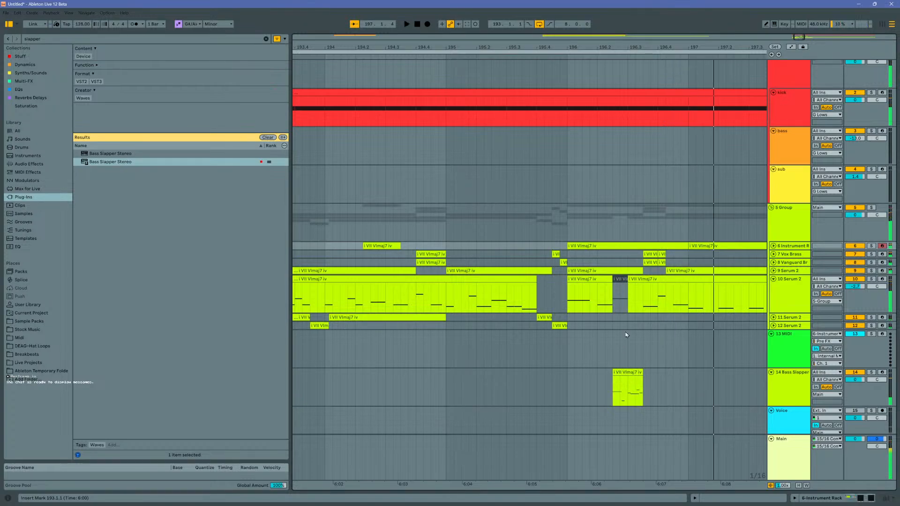
left_click(774, 246)
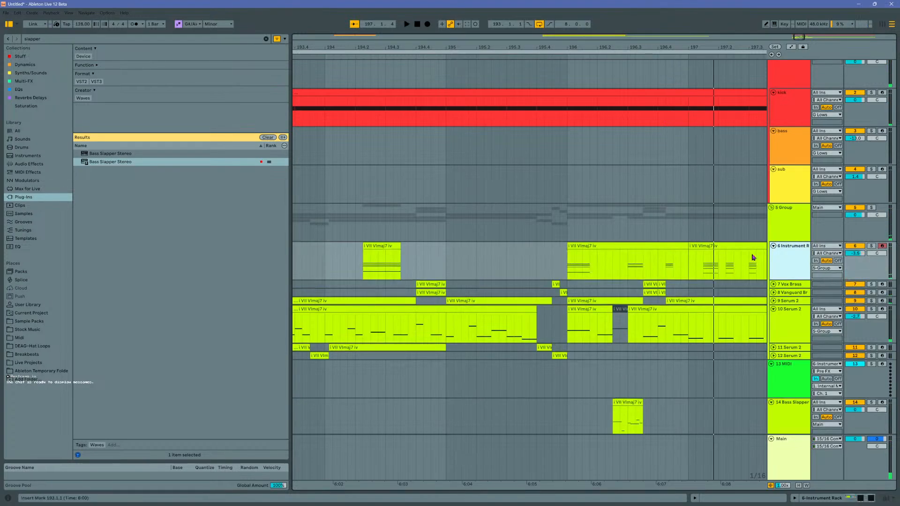
left_click(774, 301)
scroll(624, 276, "down", 2)
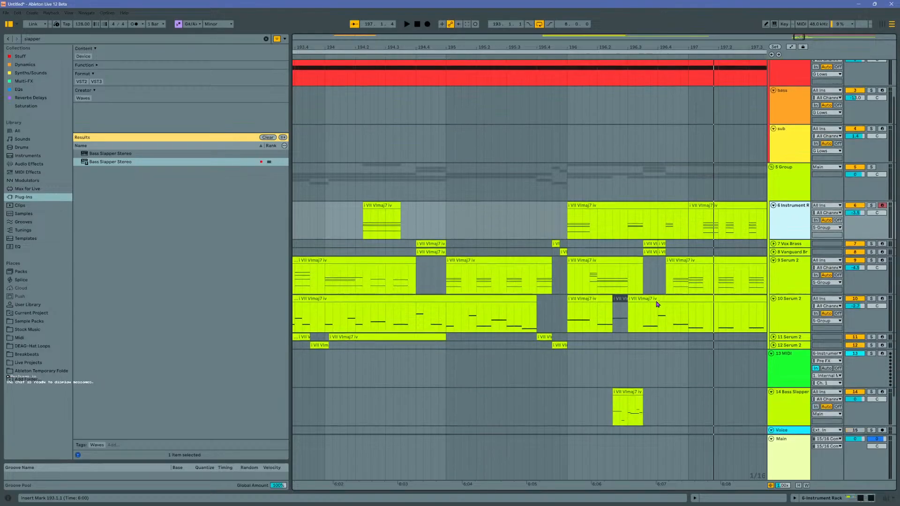
Step: Delete the chord notes from 4.2.3 to 4.3 in the 9 Serum 2 clip at bar 196, and play from 195.4
double_click(628, 282)
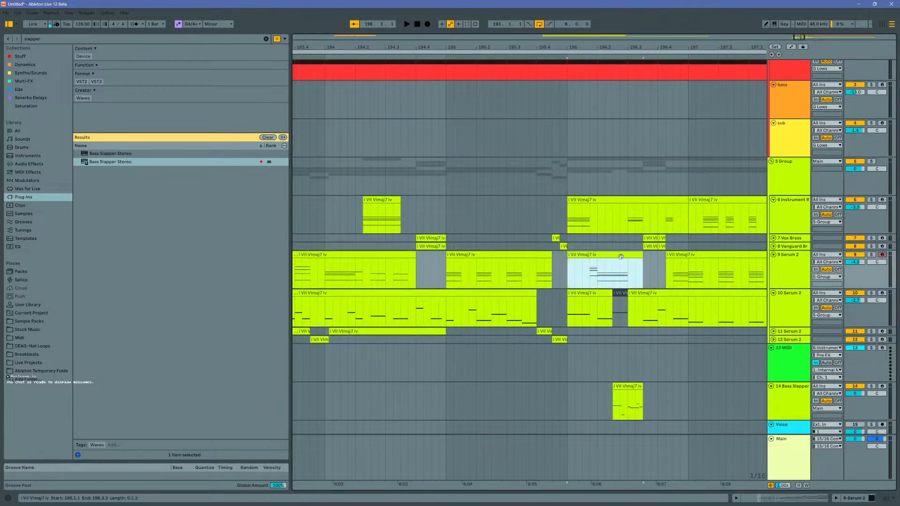
left_click_drag(663, 287, 679, 427)
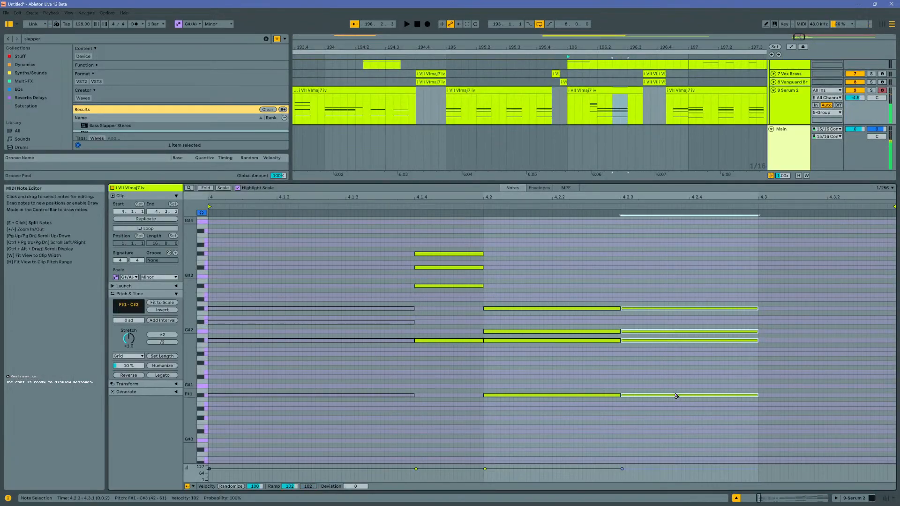
key("space")
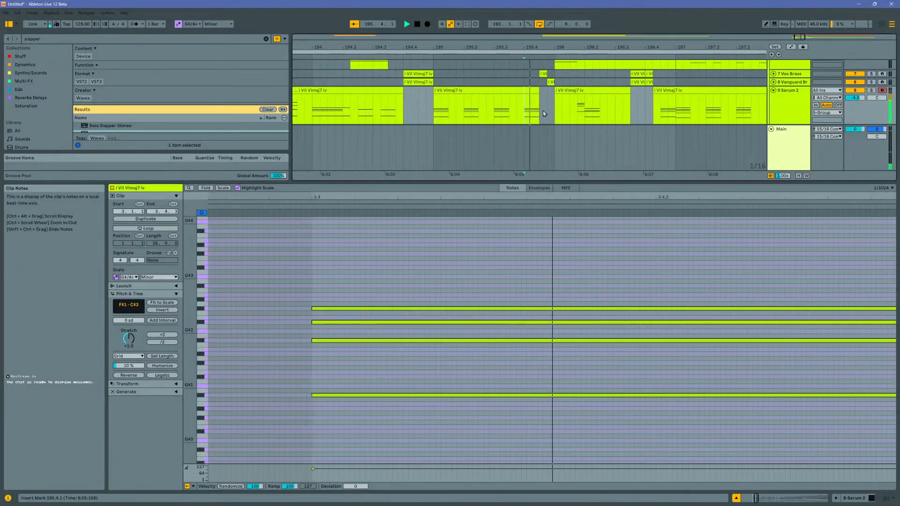
key("ctrl+alt+l")
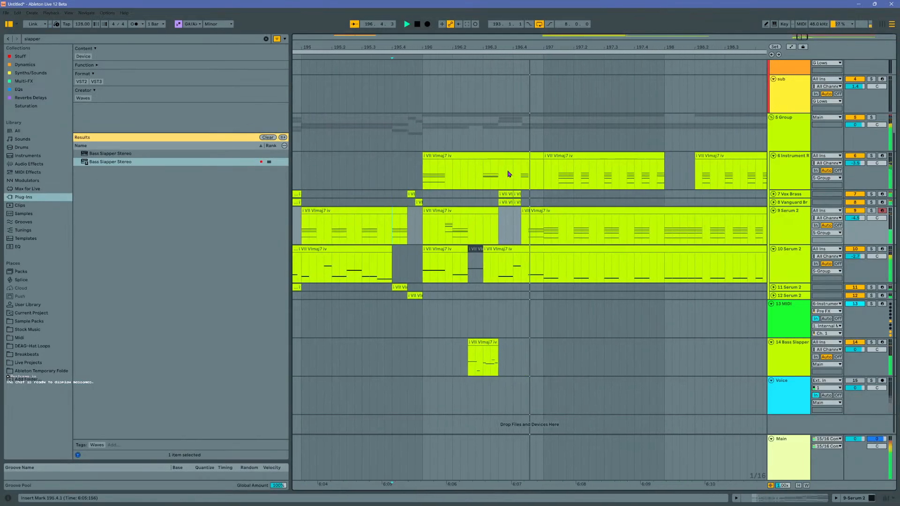
key("space")
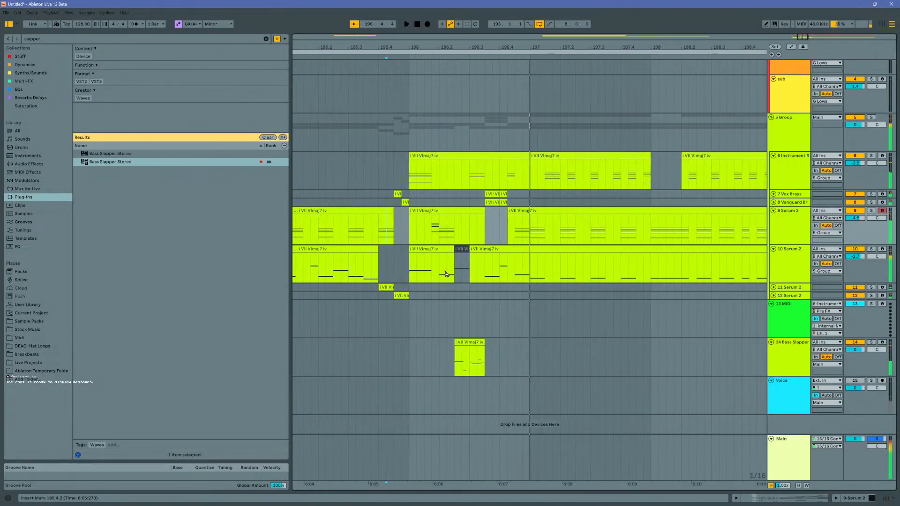
Step: Select the Bass Slapper fill clip and its track, and replay the passage
left_click(476, 339)
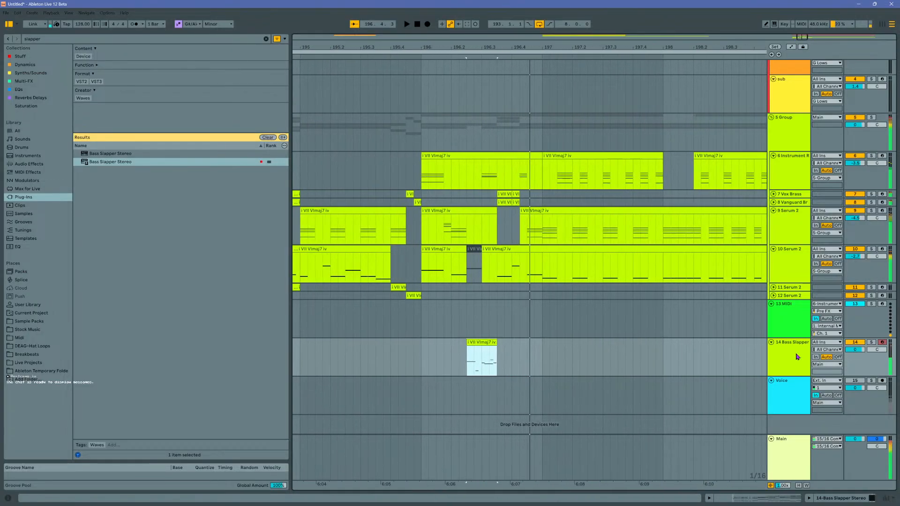
left_click(796, 356)
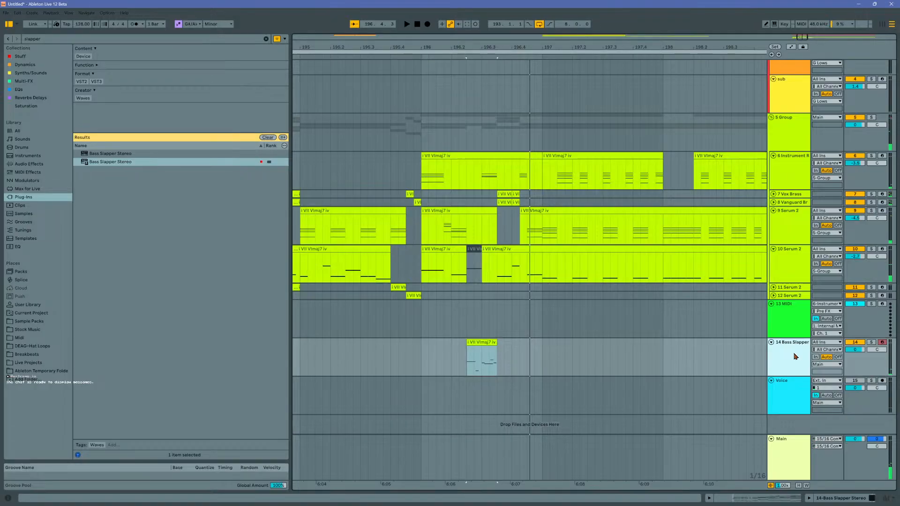
key("space")
key("space")
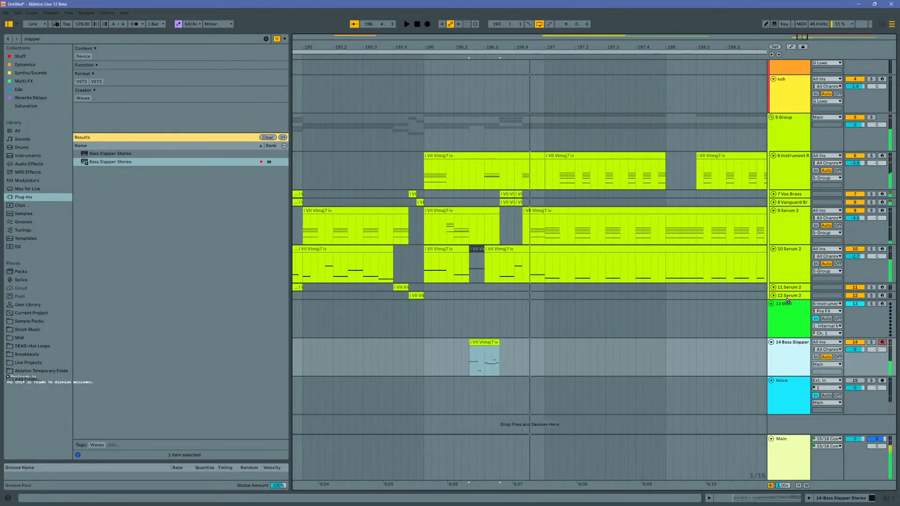
Step: Delete the kick from 196.2.1 to 196.3.1 and play the transition from 195.3.2
scroll(782, 146, "up", 1)
scroll(781, 147, "up", 3)
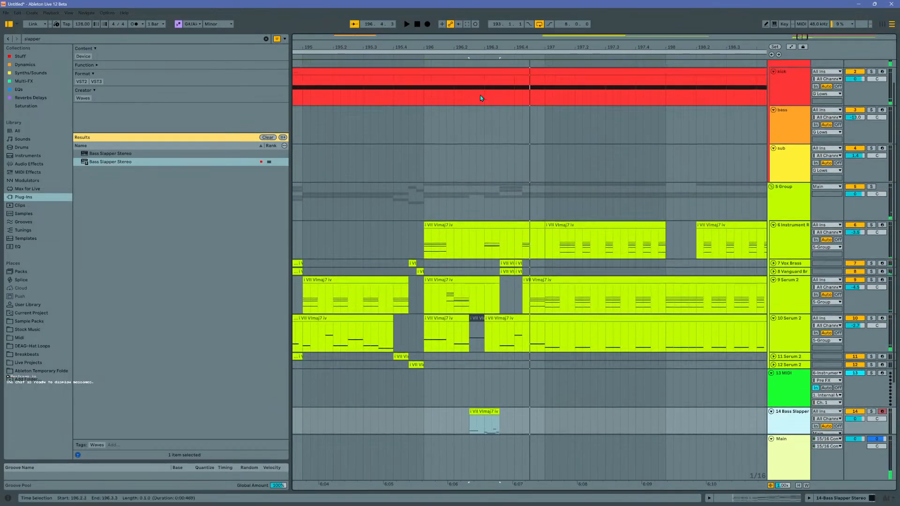
left_click(454, 94)
left_click(489, 83)
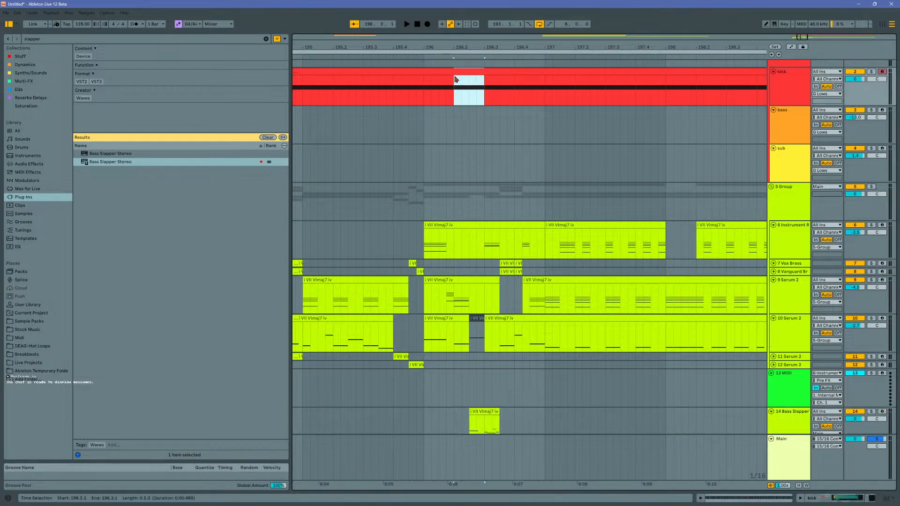
left_click(373, 143)
key("space")
scroll(411, 162, "down", 2)
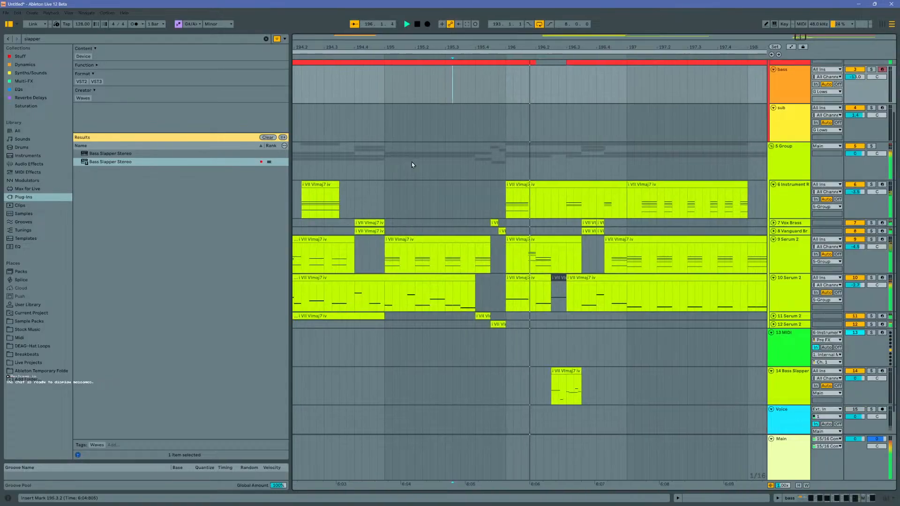
key("space")
key("space")
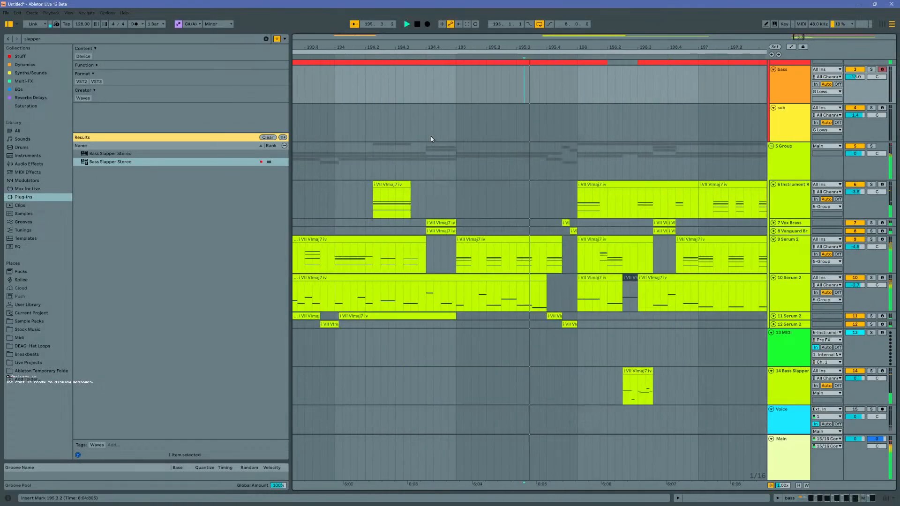
scroll(432, 136, "up", 1)
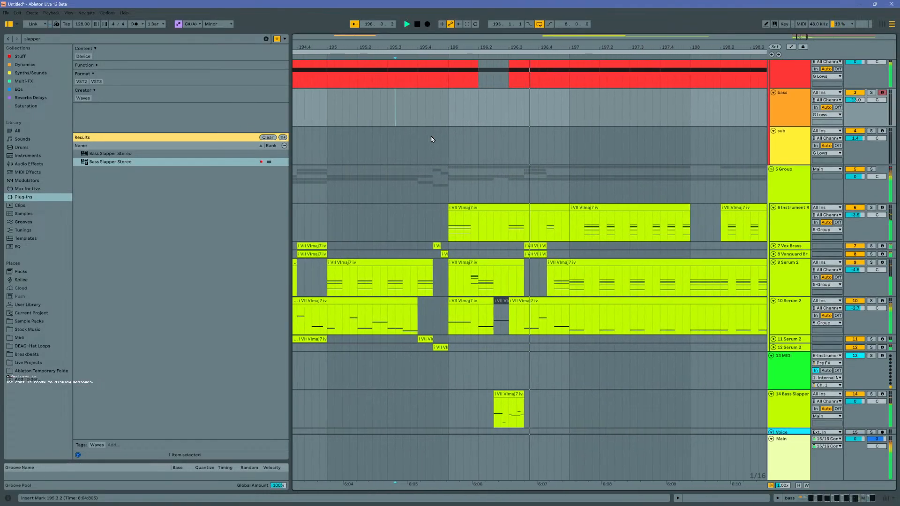
key("space")
Step: Deactivate the Instrument Rack clip section from 196.3.1 to 196.3.3, and play from 195.4.1
left_click(474, 222)
left_click(487, 210)
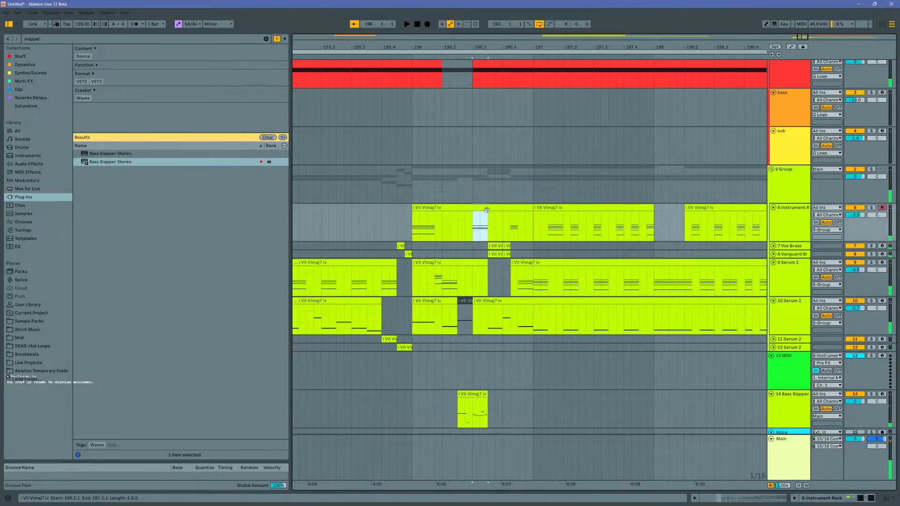
left_click(378, 128)
key("space")
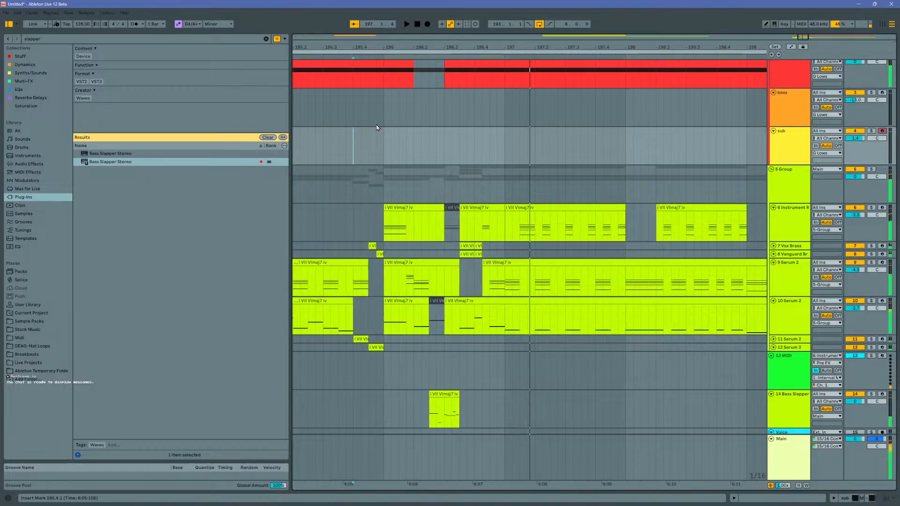
key("space")
key("space")
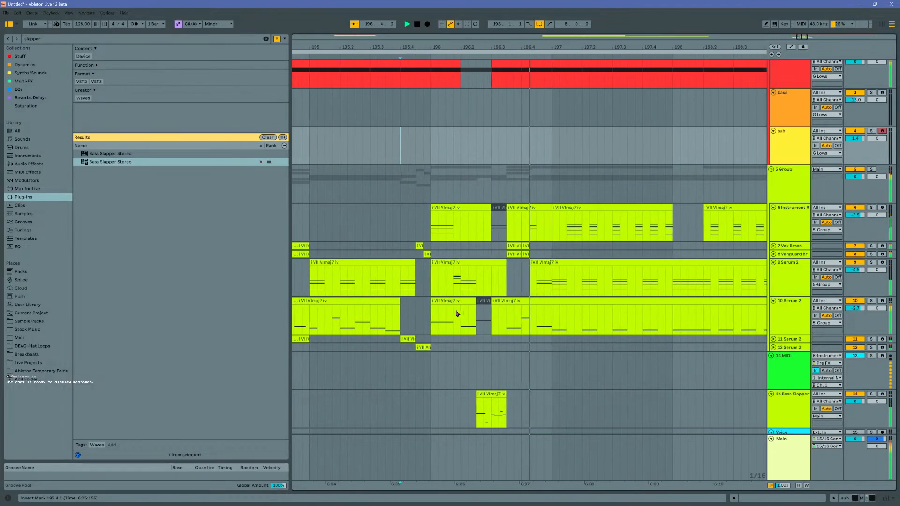
Step: Play the fill in context from 195.1.3 and inspect the notes in the Bass Slapper clip
left_click(473, 393)
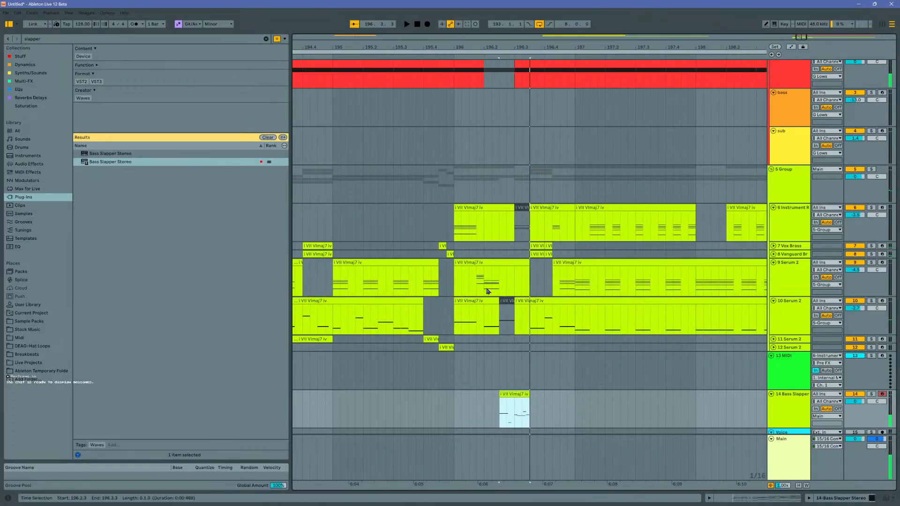
left_click(351, 224)
key("space")
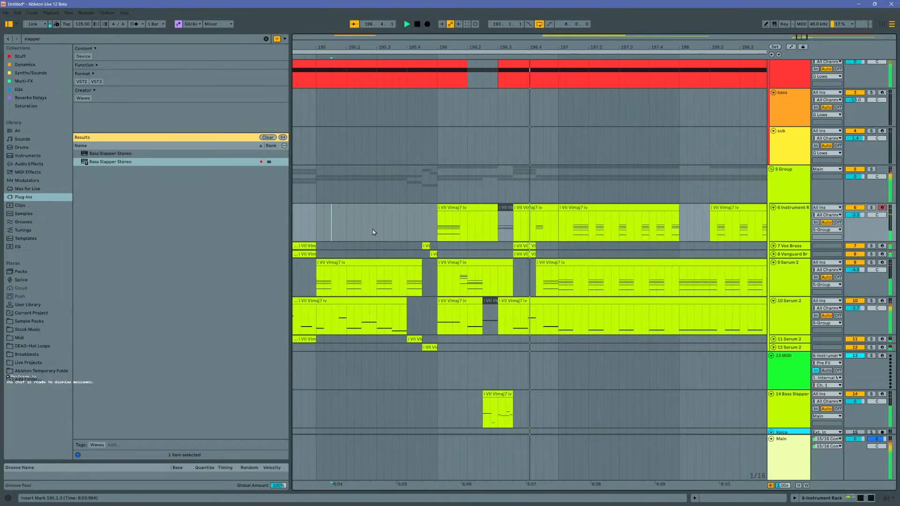
key("space")
double_click(451, 400)
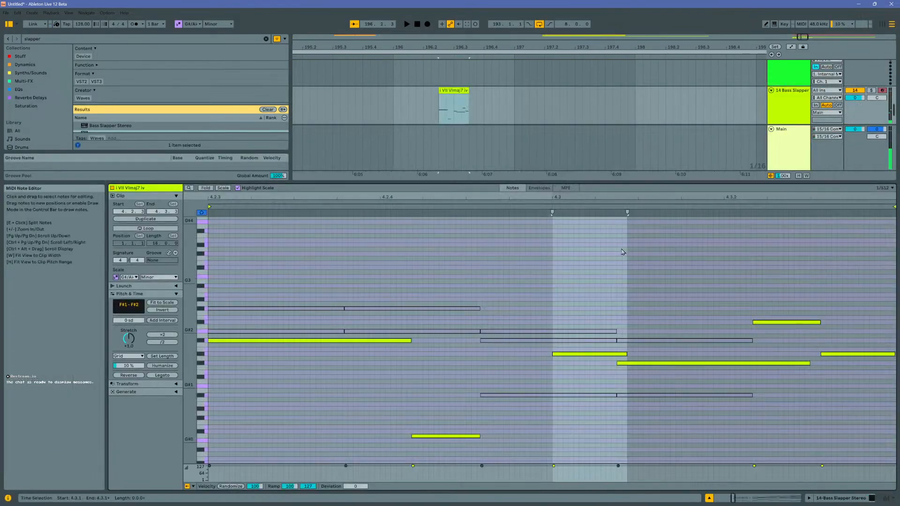
key("ctrl+alt+l")
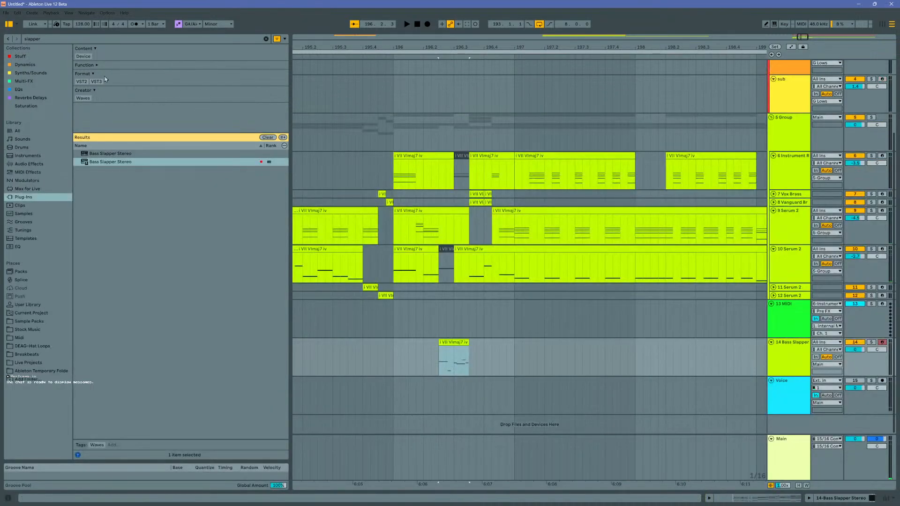
Step: Search the User Library for bass and add the Bass booster.adg effect rack from Bass Processing to the Bass Slapper track
left_click(28, 305)
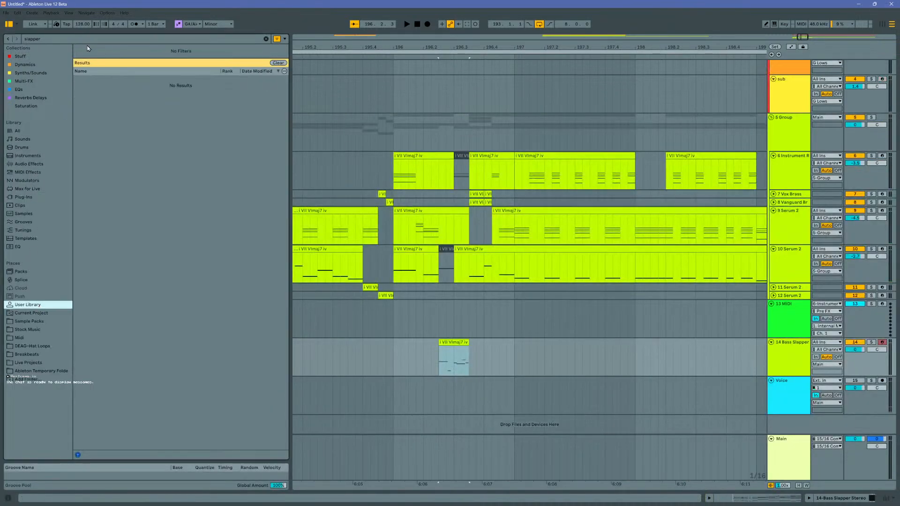
type("bass")
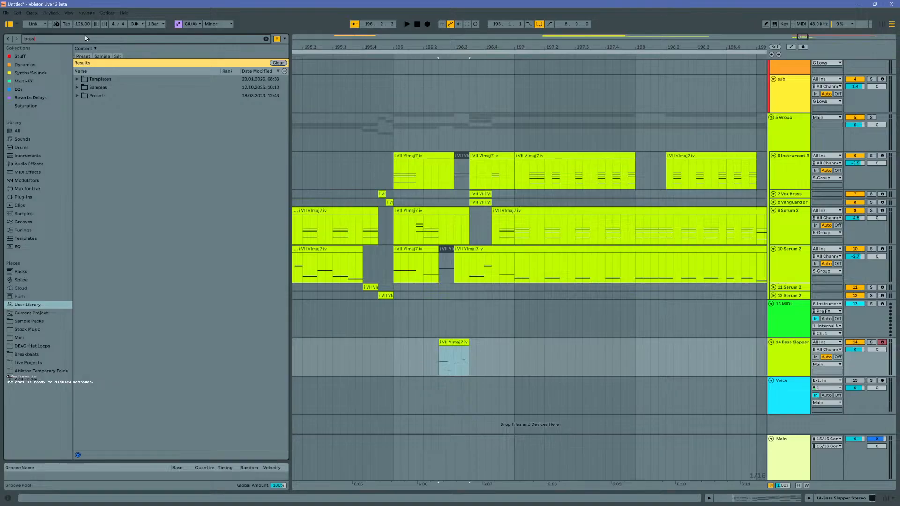
left_click(78, 95)
left_click(83, 112)
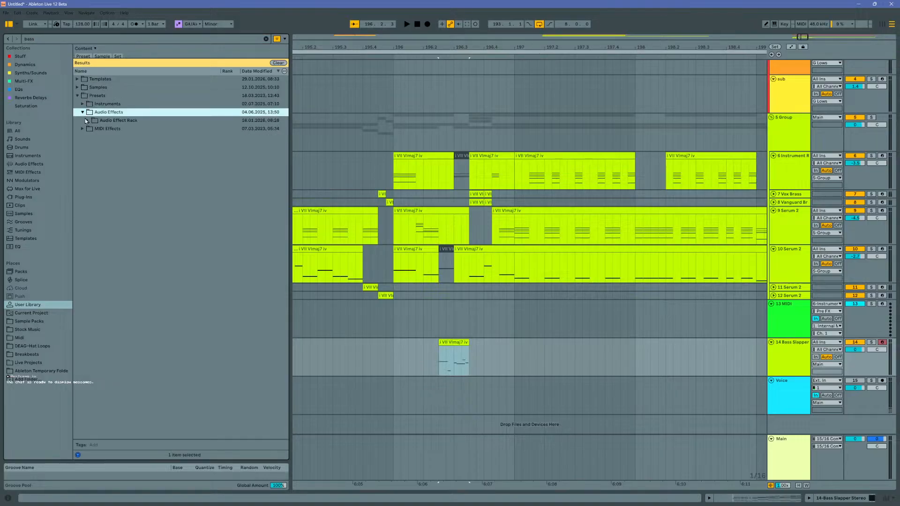
left_click(89, 120)
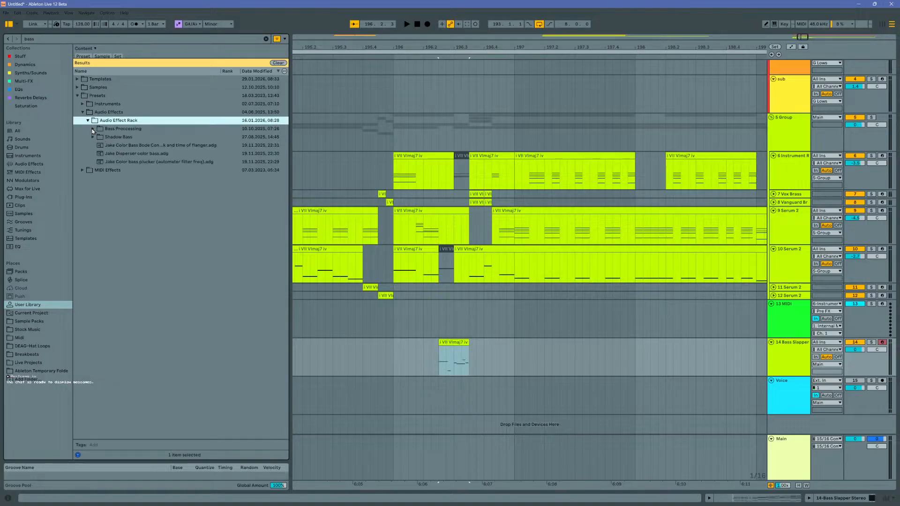
left_click(93, 129)
left_click(114, 139)
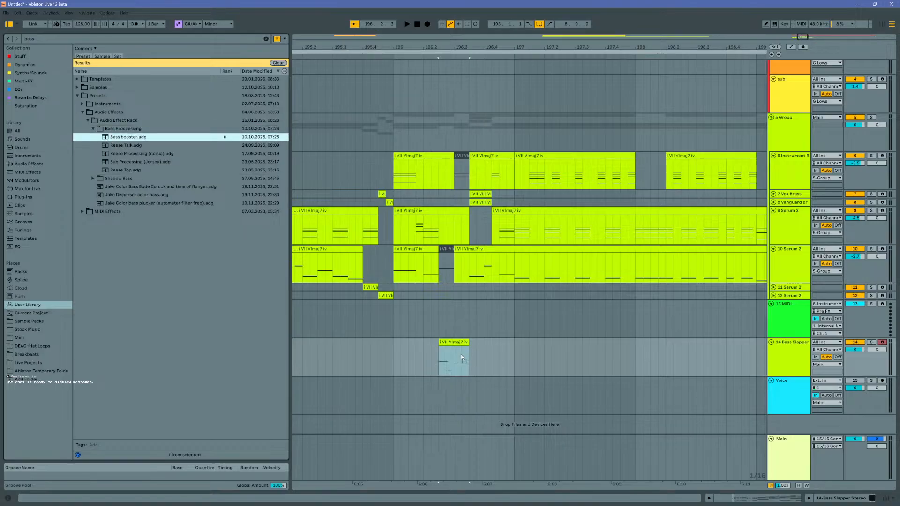
left_click_drag(413, 360, 413, 360)
Step: Play from bar 196, bring up the Bass Slapper plug-in and load its Old School Thumper preset
left_click(398, 308)
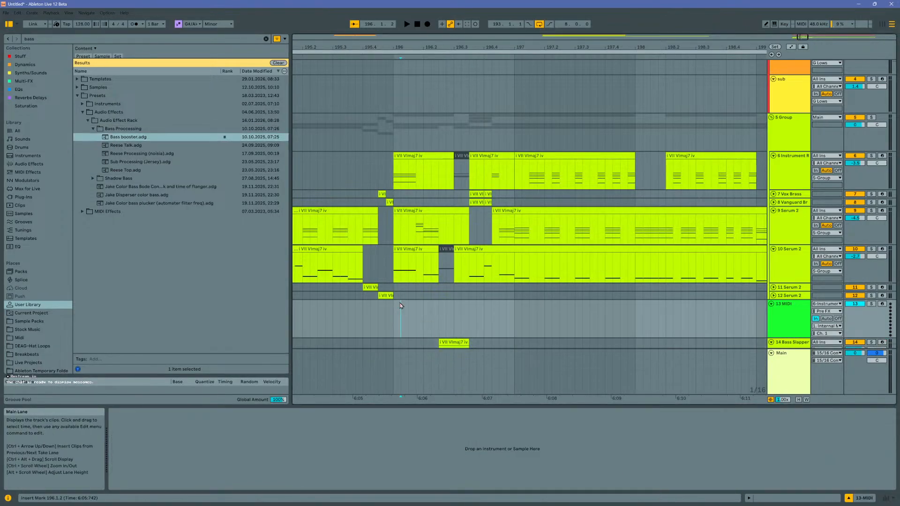
key("space")
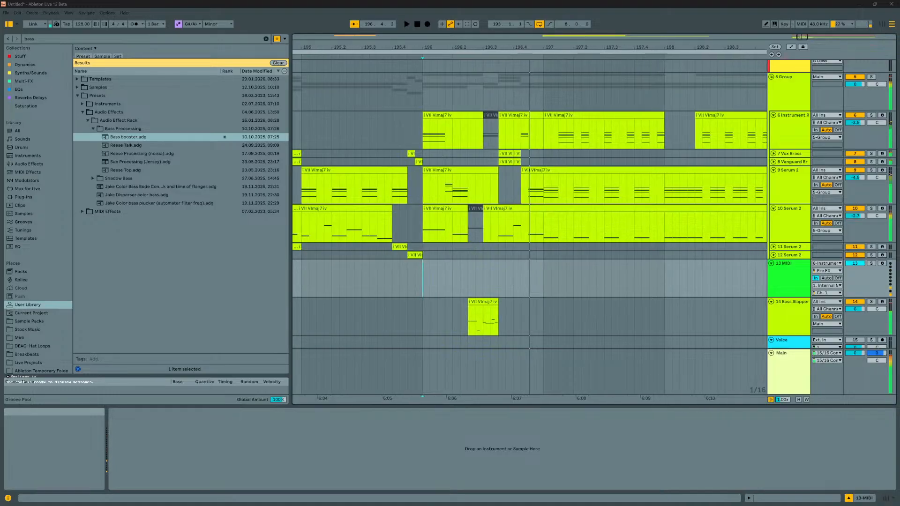
left_click_drag(366, 505, 359, 226)
key("space")
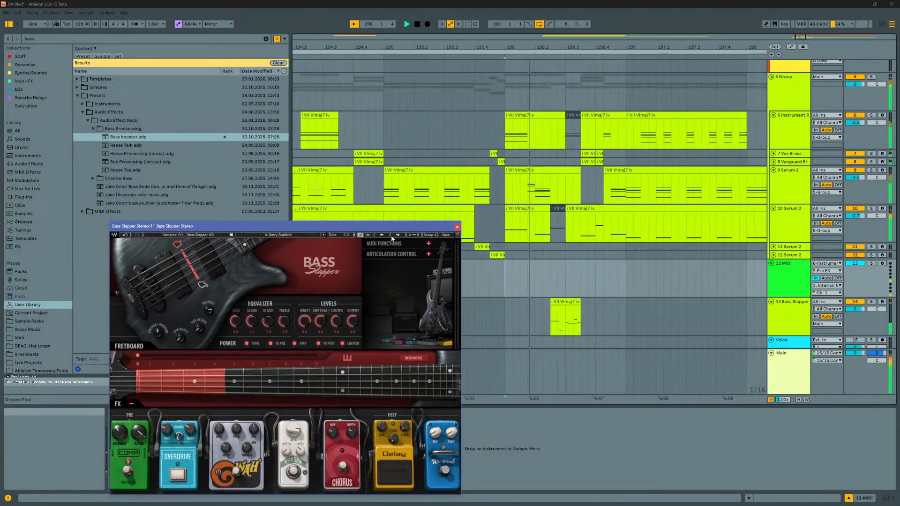
left_click(382, 235)
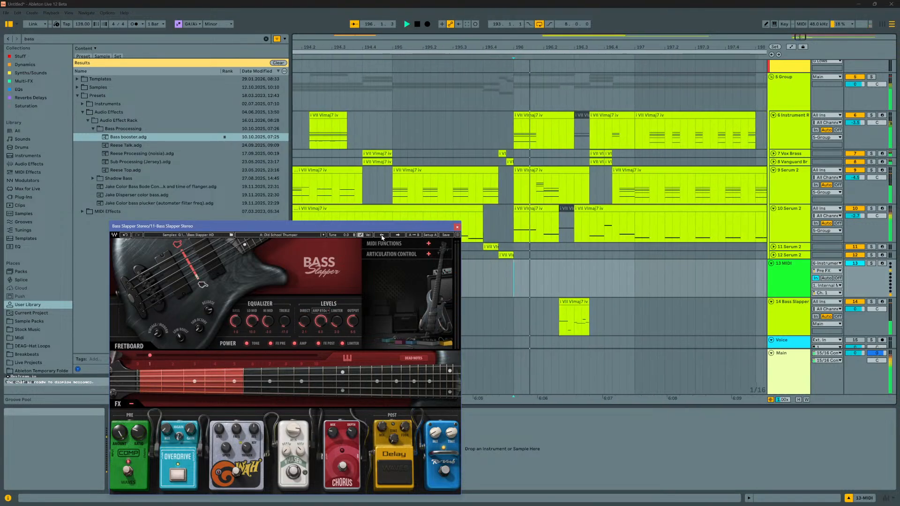
Step: Audition the Bass Slapper preset Soft Hands, load Vintage Funkateer and close the plug-in window
left_click(382, 236)
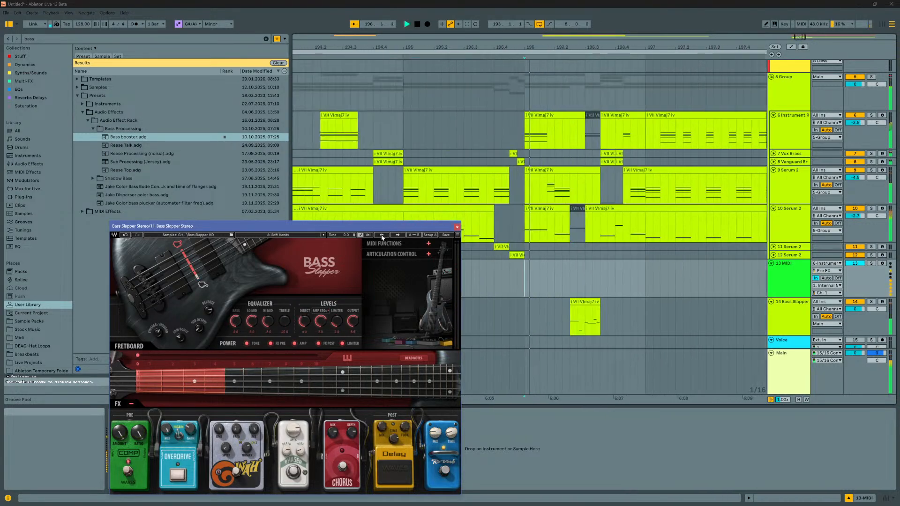
left_click(382, 236)
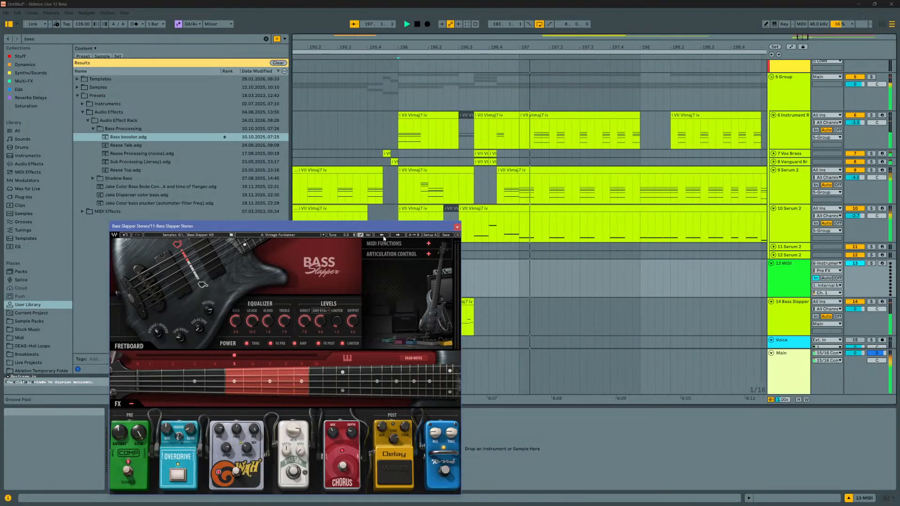
left_click(467, 295)
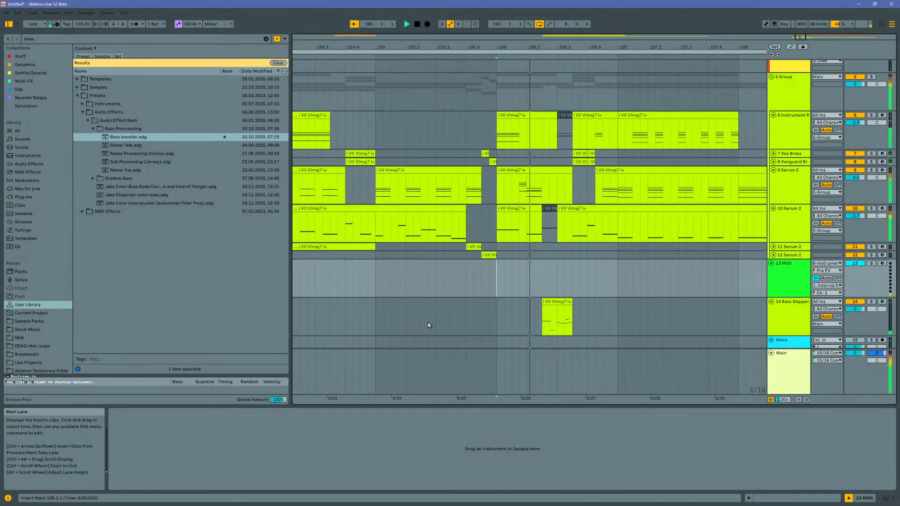
Step: Play the Bass Slapper fill while setting the bass rack's Amp Dry/Wet to 27.8 % and the Saturator Drive to 3.4 dB
left_click(462, 313)
key("space")
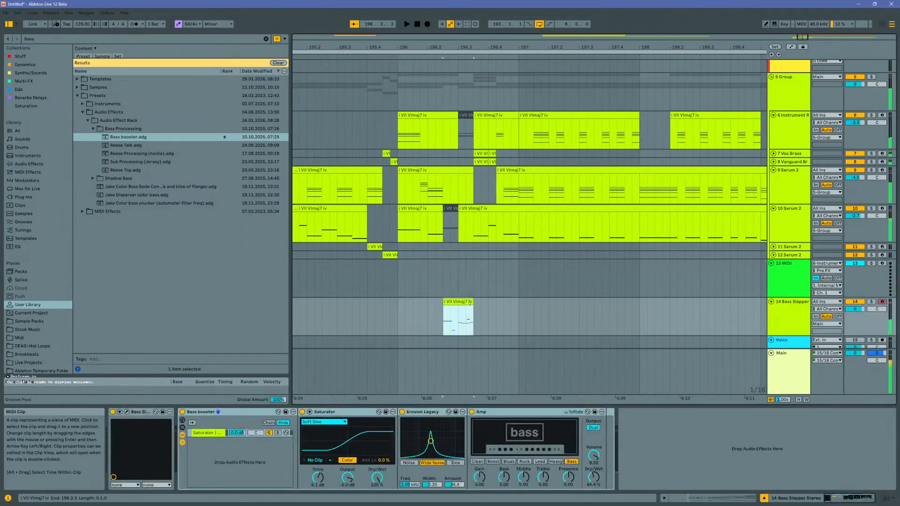
key("space")
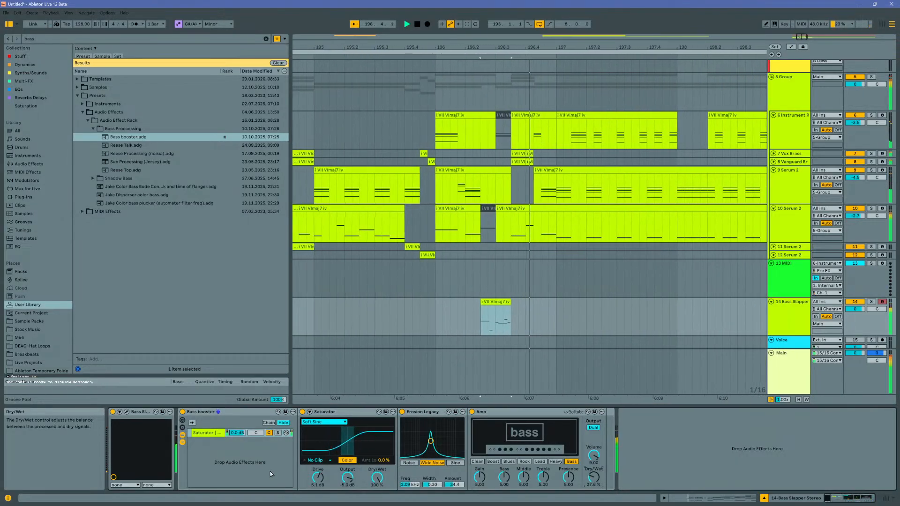
left_click_drag(318, 477, 318, 490)
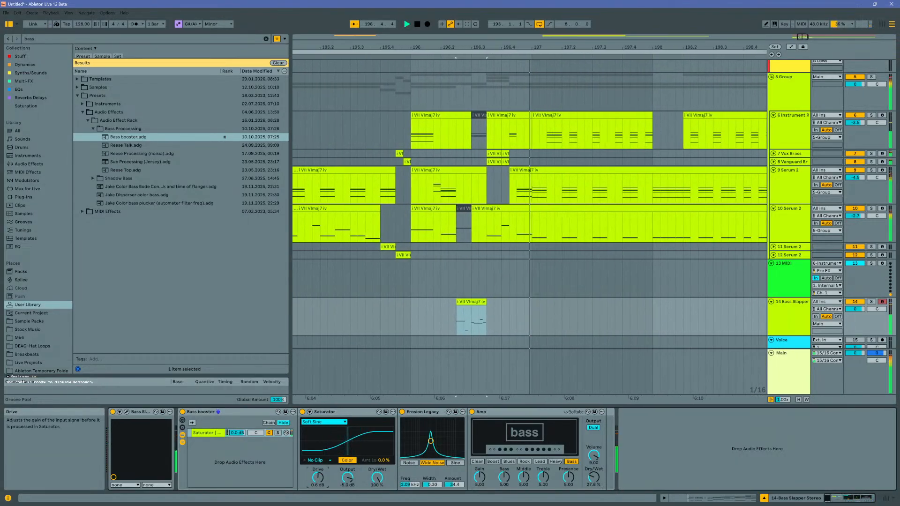
key("space")
key("space")
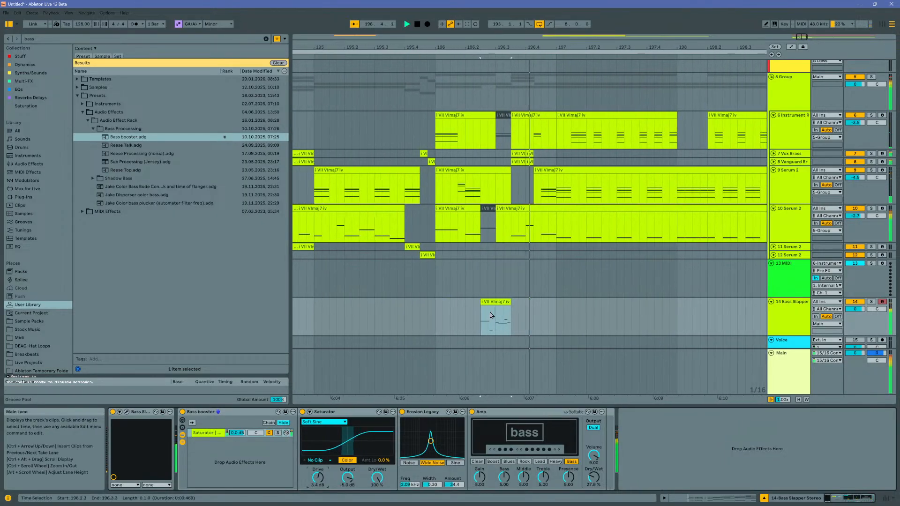
Step: Raise the pitch of the opening F#2 note in the Bass Slapper clip and play from beat 195.4
double_click(491, 311)
key("space")
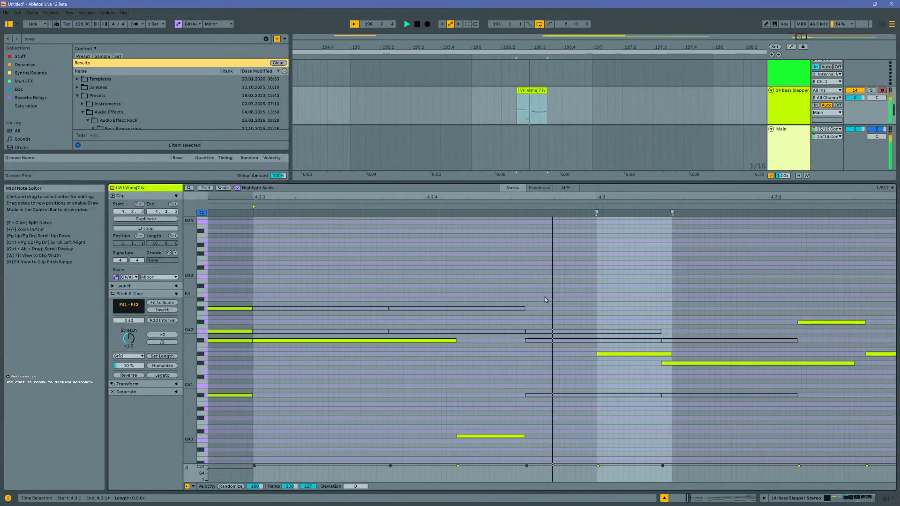
key("space")
left_click(241, 347)
left_click(243, 354)
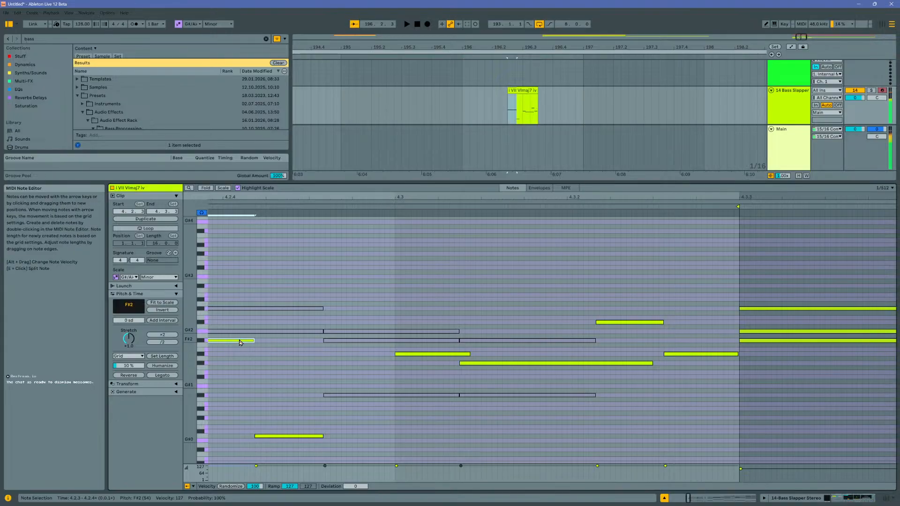
left_click(438, 100)
key("space")
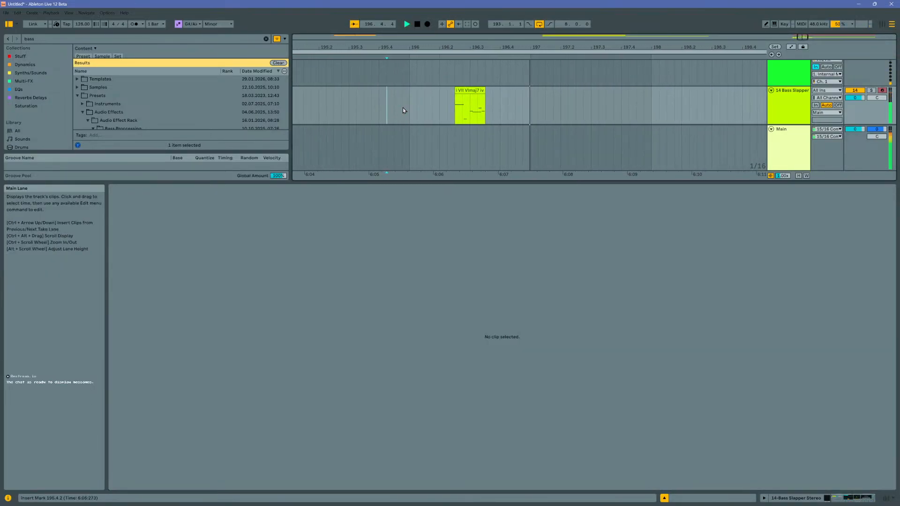
Step: Play the arrangement from 193.1.1 and close the clip editor to see all tracks
left_click_drag(440, 44, 506, 16)
left_click(475, 90)
key("space")
scroll(533, 106, "up", 2)
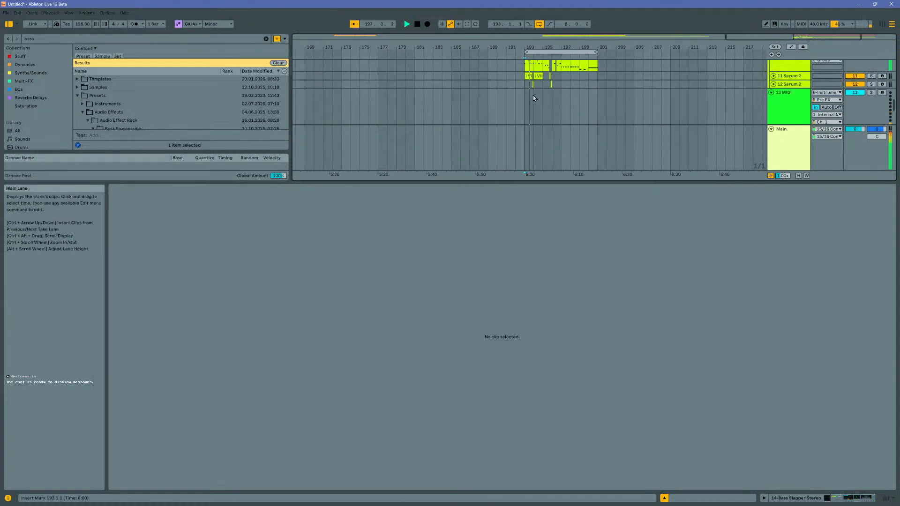
double_click(582, 184)
scroll(551, 141, "up", 1)
scroll(550, 141, "up", 4)
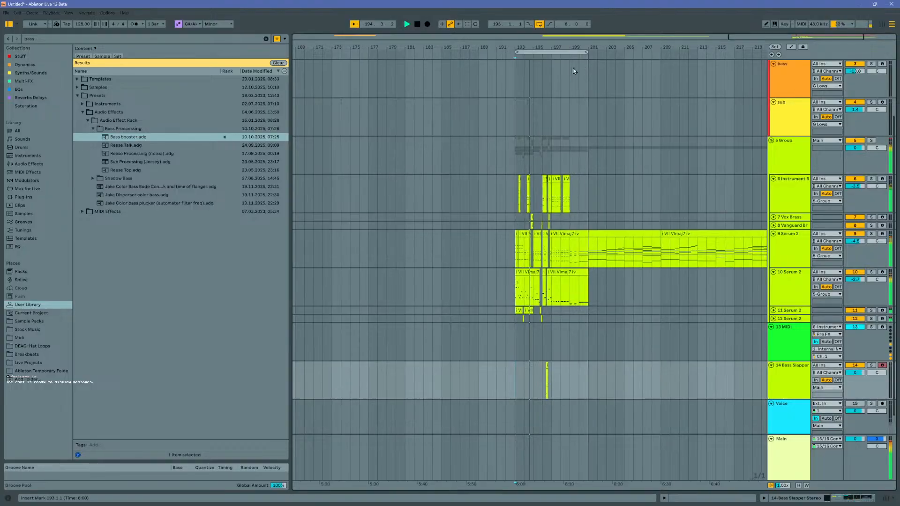
Step: Reactivate the kick clip section from 196.2.1 to 196.3.1 and play the passage
left_click_drag(542, 48, 538, 117)
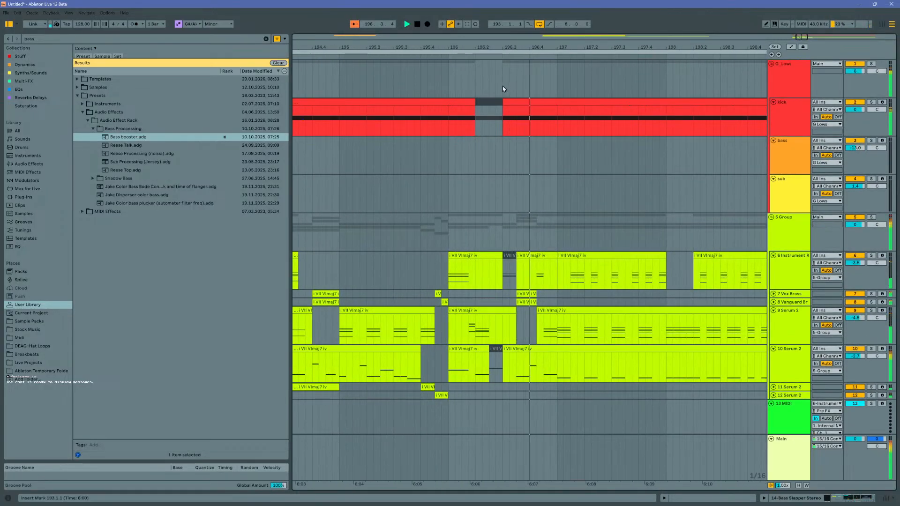
left_click(486, 99)
key("0")
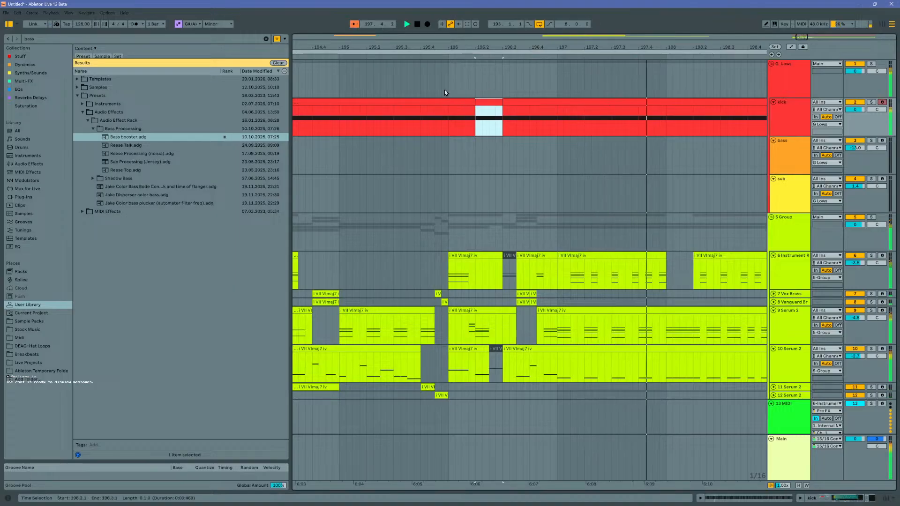
key("space")
key("space")
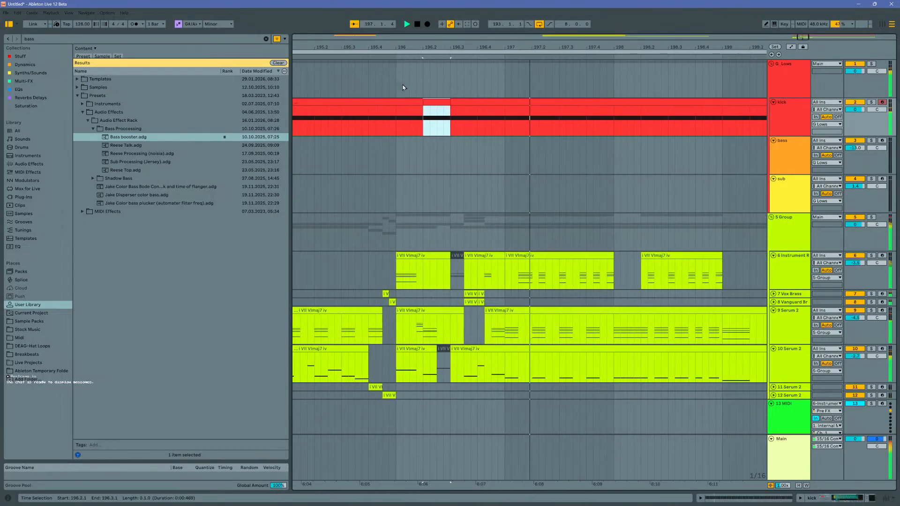
Step: Move the Bass Slapper track into the 5 Group directly below 9 Serum 2 and play from 195.4.4
scroll(673, 350, "down", 4)
left_click(817, 344)
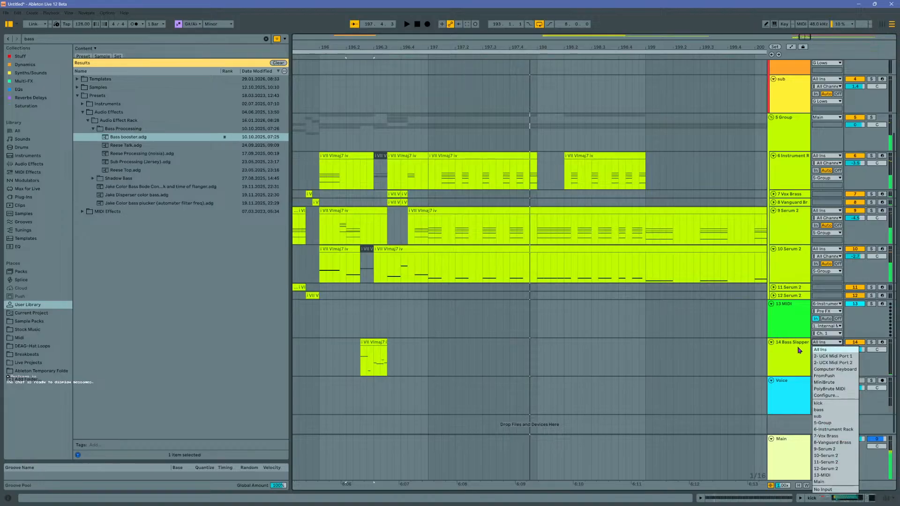
left_click(800, 350)
left_click_drag(793, 354, 776, 253)
left_click(318, 102)
key("space")
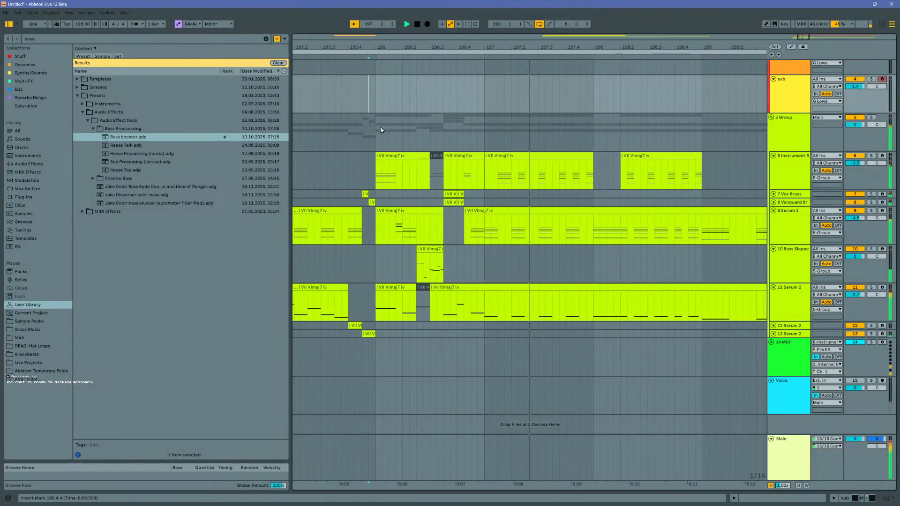
left_click_drag(458, 48, 500, 20)
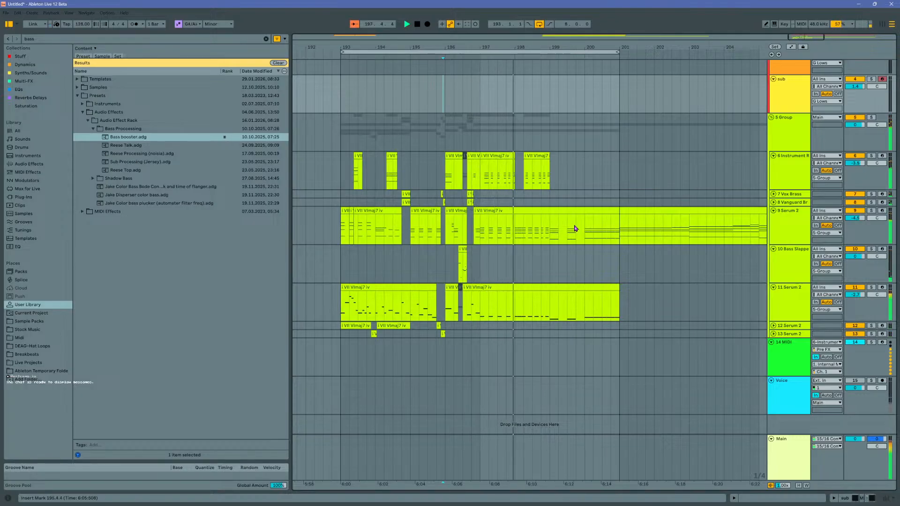
Step: Insert a new MIDI track directly below the 11 Serum 2 track
left_click(582, 285)
left_click(796, 315)
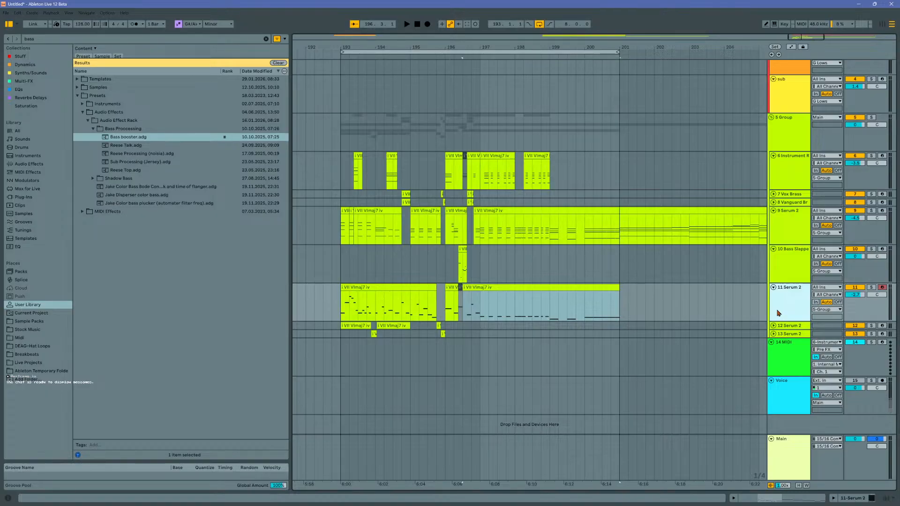
key("ctrl+shift+t")
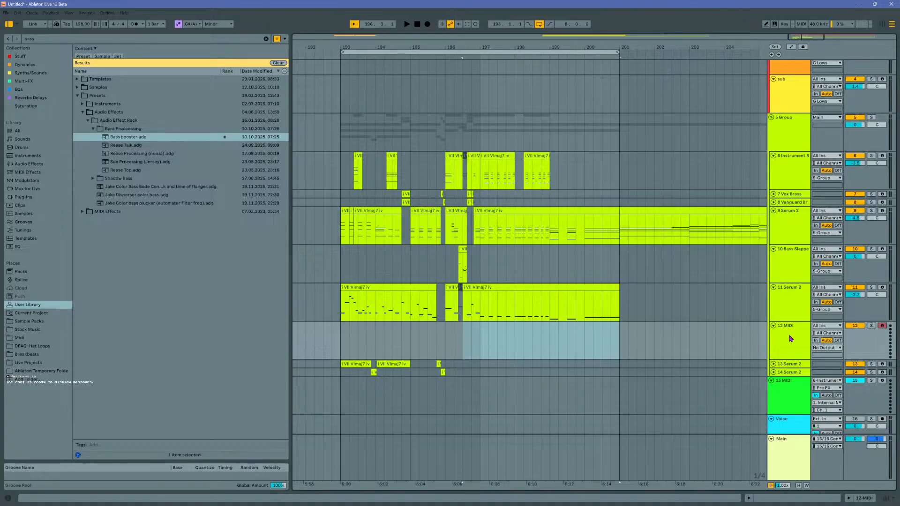
left_click(787, 315)
left_click(784, 337)
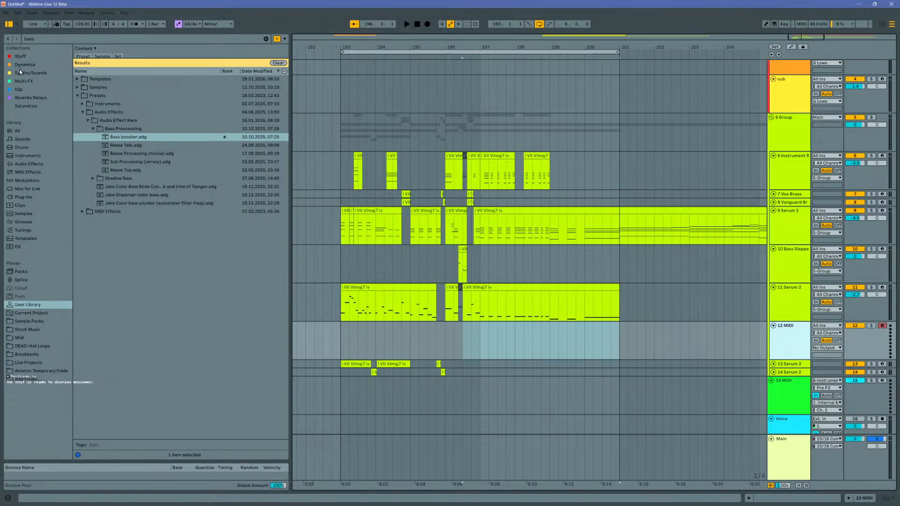
Step: Find Serum 2 in the Synths/Sounds collection and load it on the new MIDI track
left_click(27, 197)
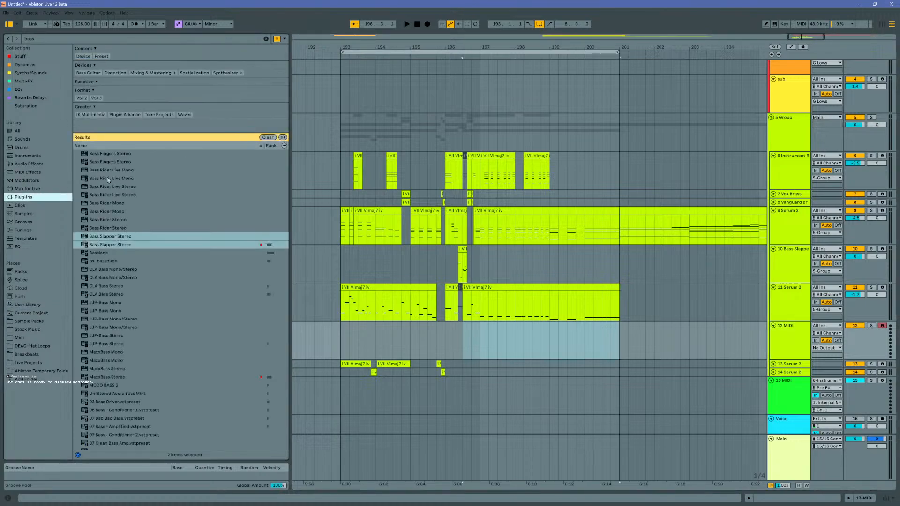
left_click(27, 73)
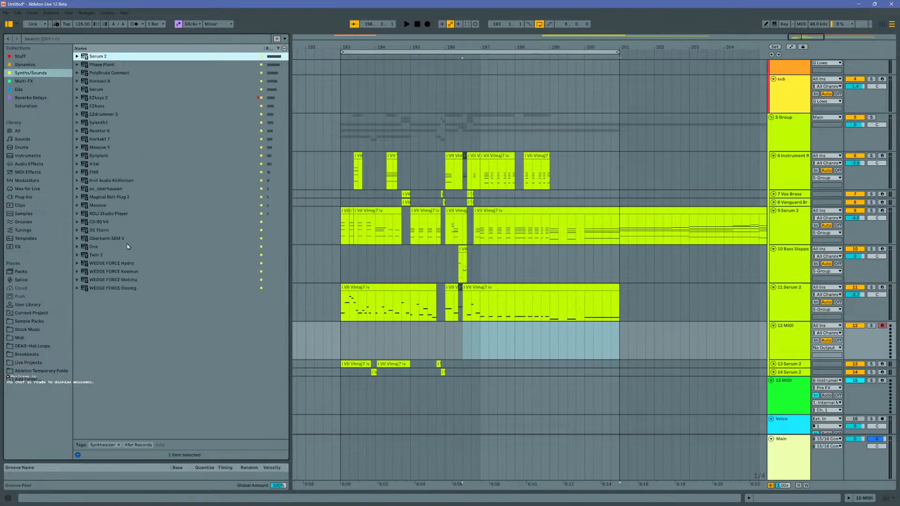
left_click(79, 90)
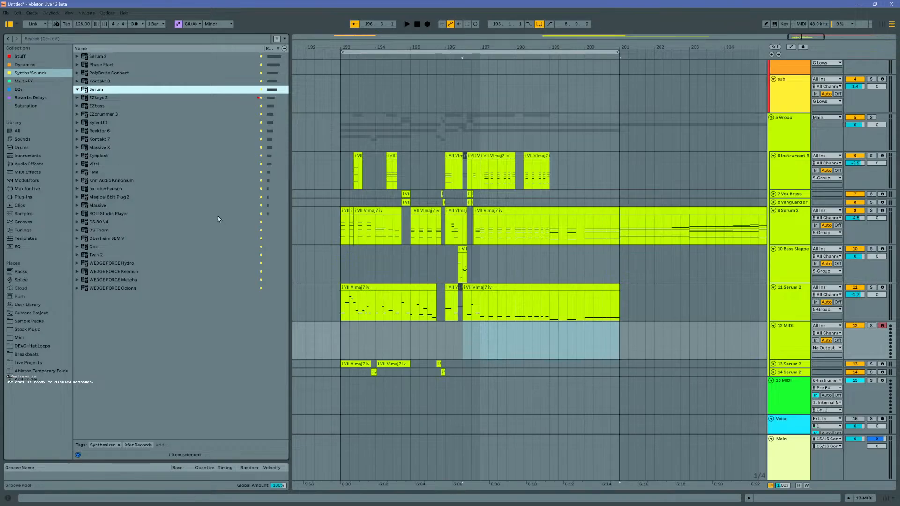
left_click(87, 100)
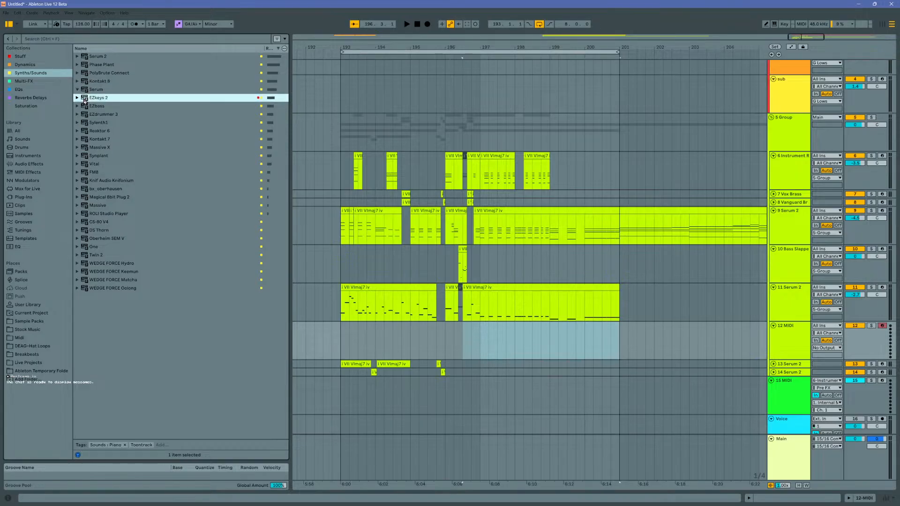
left_click(100, 57)
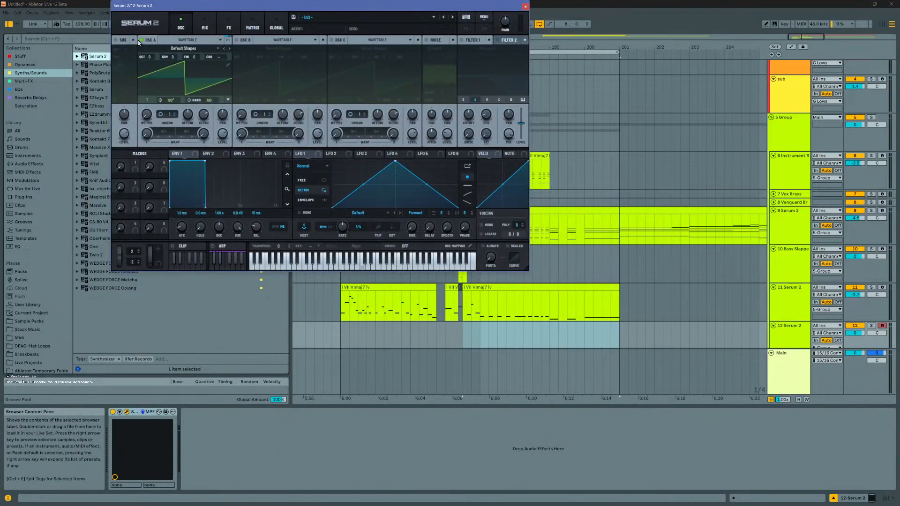
Step: Set the wavetable position of oscillator A in the new Serum 2 to a sine wave
left_click(140, 41)
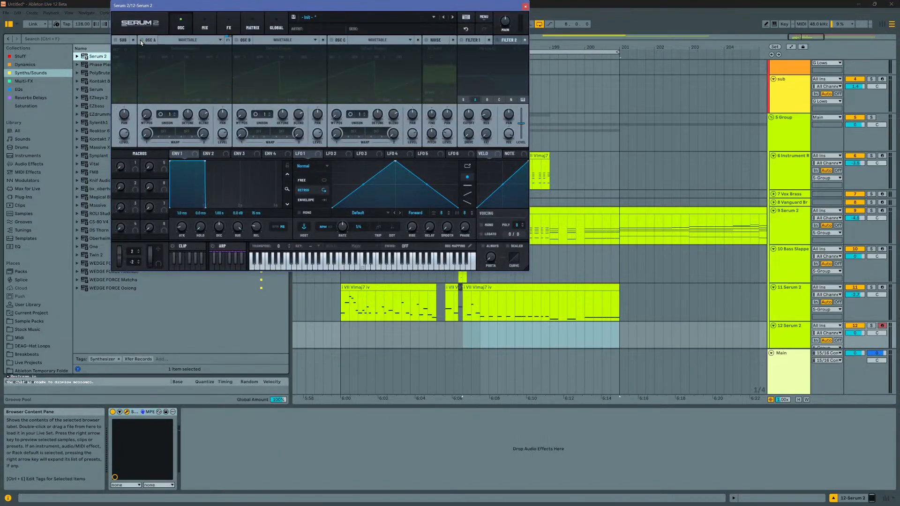
left_click(141, 41)
left_click_drag(151, 114, 126, 89)
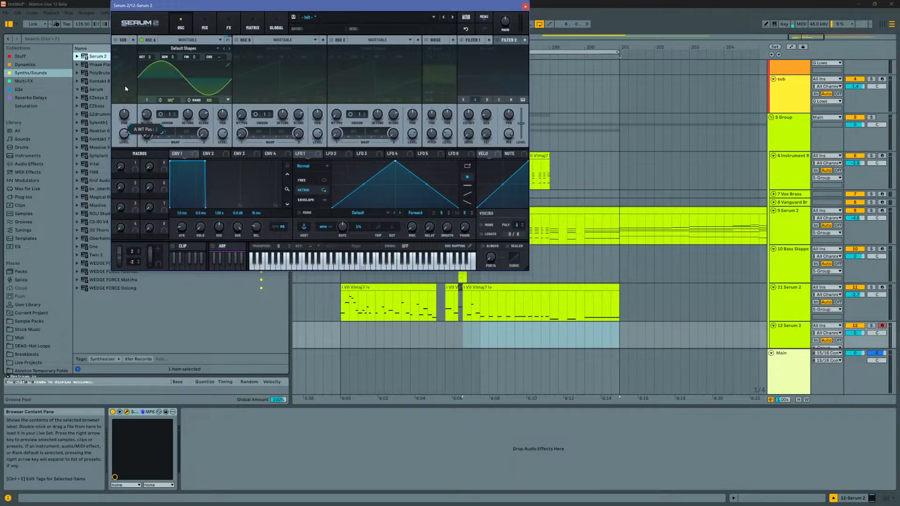
Step: Play from bar 193 and listen to the 11 Serum 2 track soloed
left_click(343, 312)
key("space")
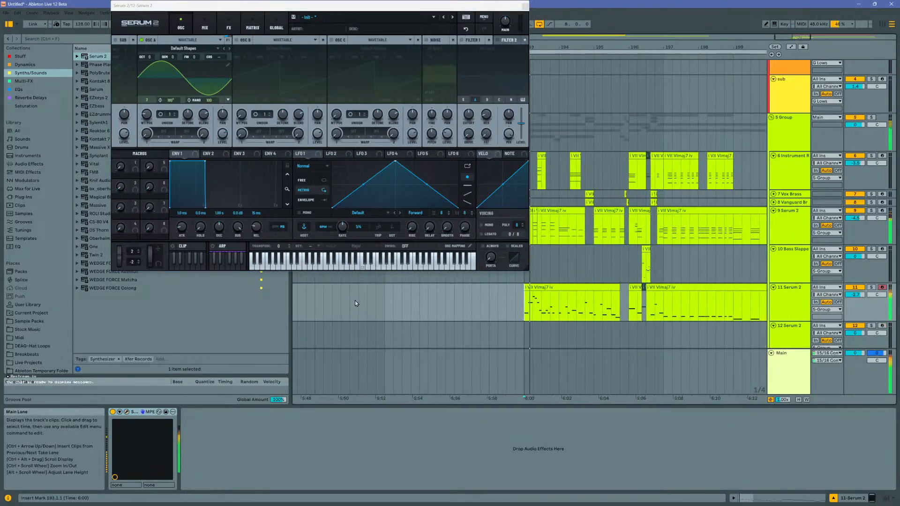
left_click(870, 288)
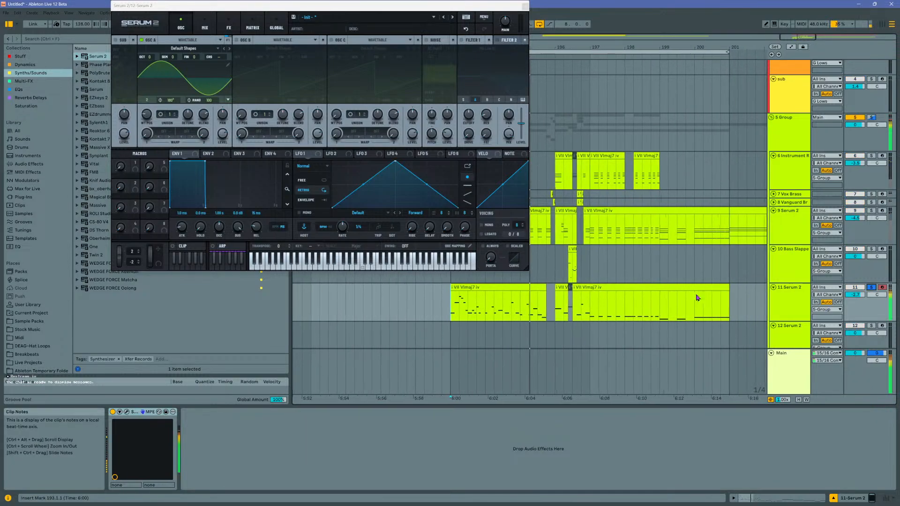
scroll(779, 291, "down", 4)
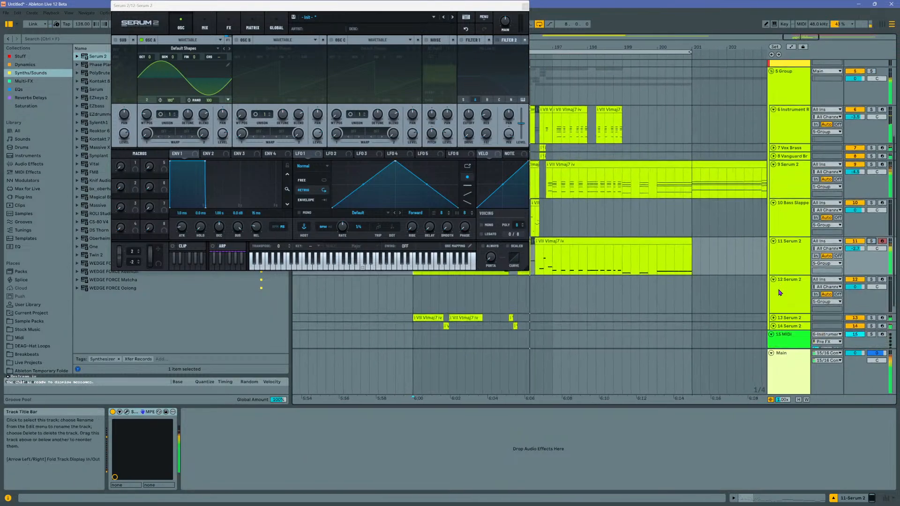
scroll(781, 289, "up", 1)
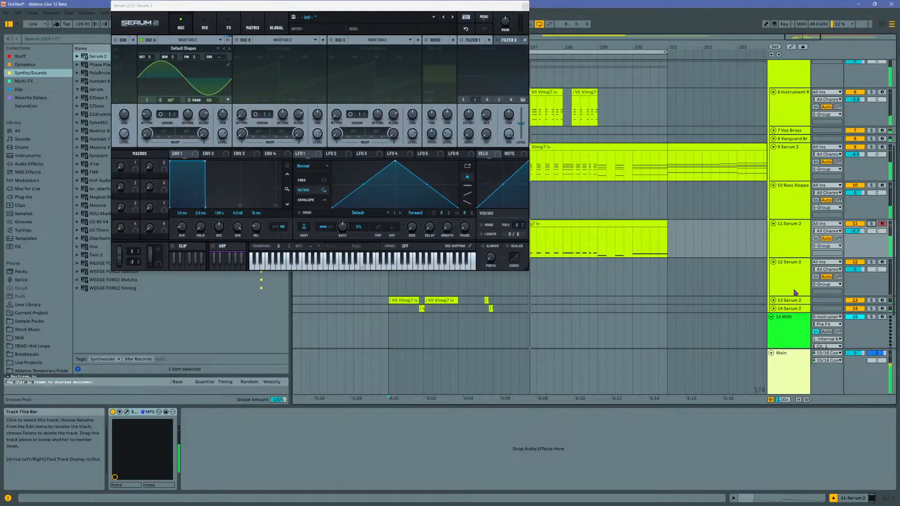
Step: Solo the new 12 Serum 2 track and restart playback
left_click(789, 283)
left_click(871, 263)
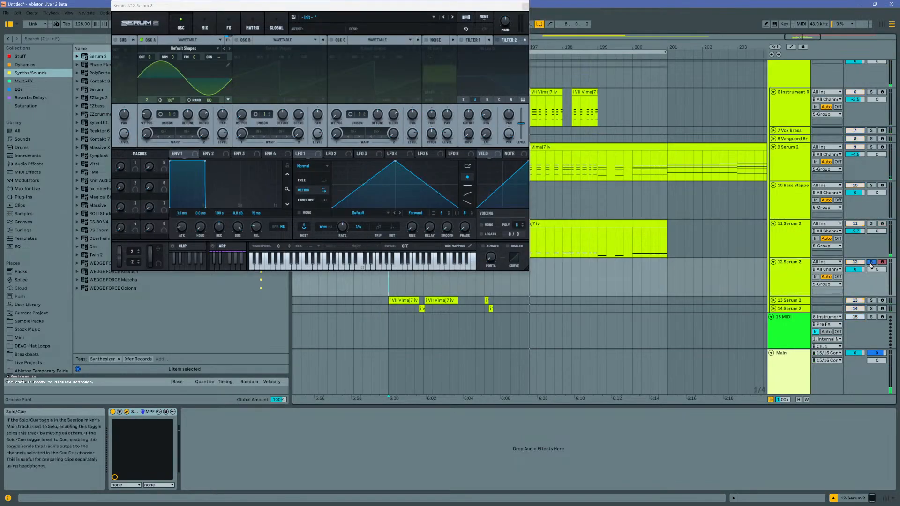
key("space")
key("space")
Step: Copy the 193.1.1 to 195.4.1 clip from 11 Serum 2 onto the 12 Serum 2 track at 193.1.1
left_click(588, 224)
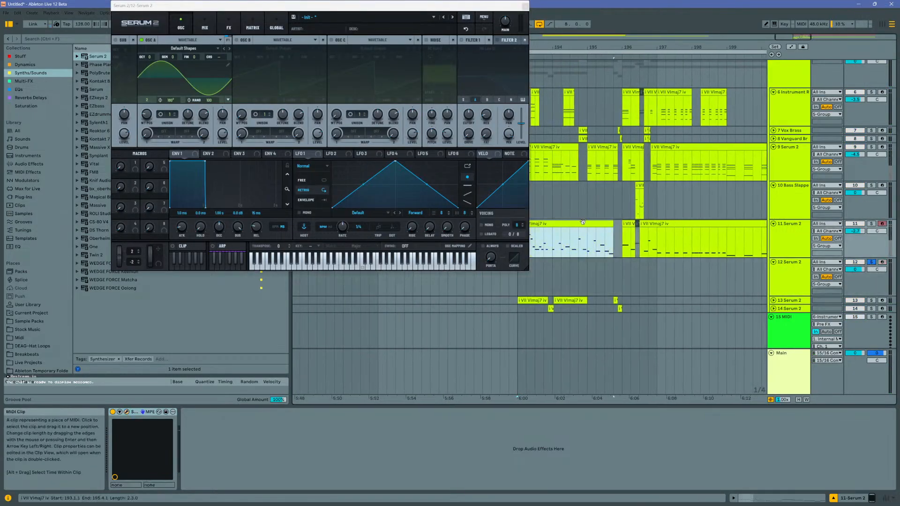
key("ctrl+c")
left_click(519, 284)
key("ctrl+v")
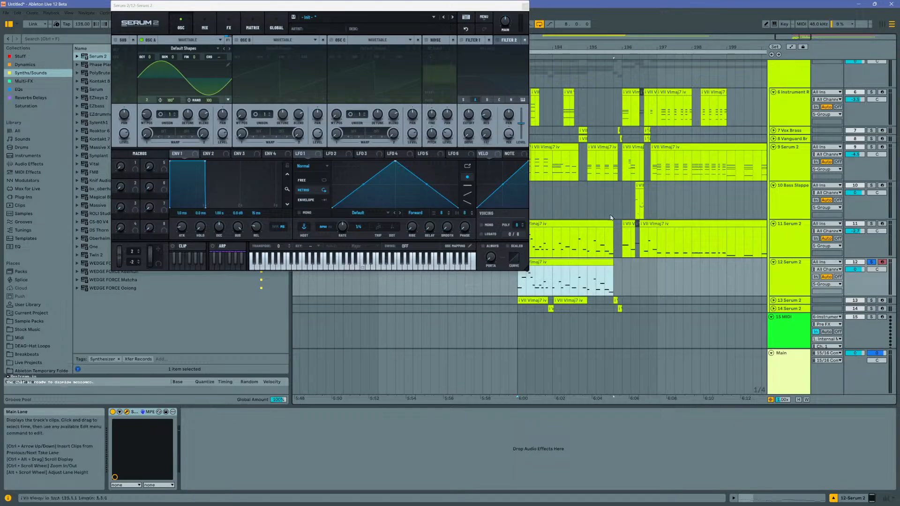
Step: Fill 12 Serum 2 from 195.4.1 to 196.2.3 with copies of the matching clips from the 13, 14 and 11 Serum 2 tracks
left_click(622, 299)
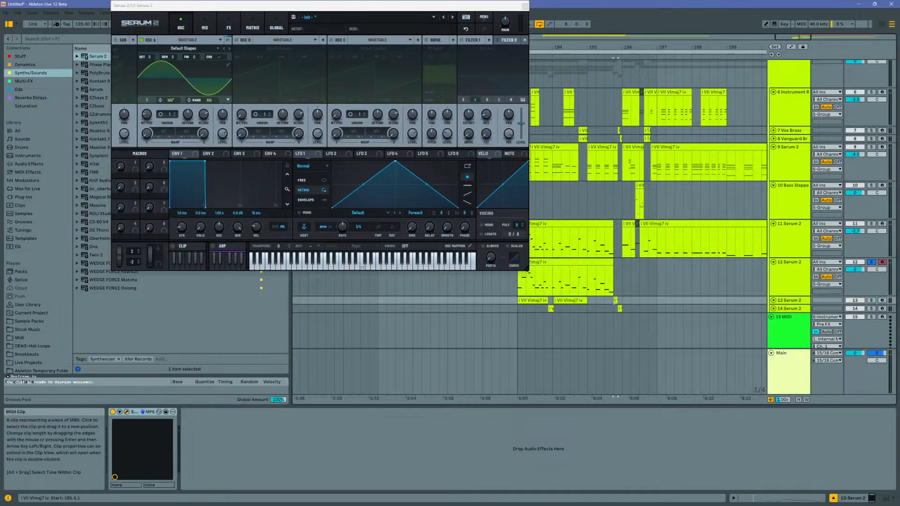
left_click(618, 271)
key("ctrl+v")
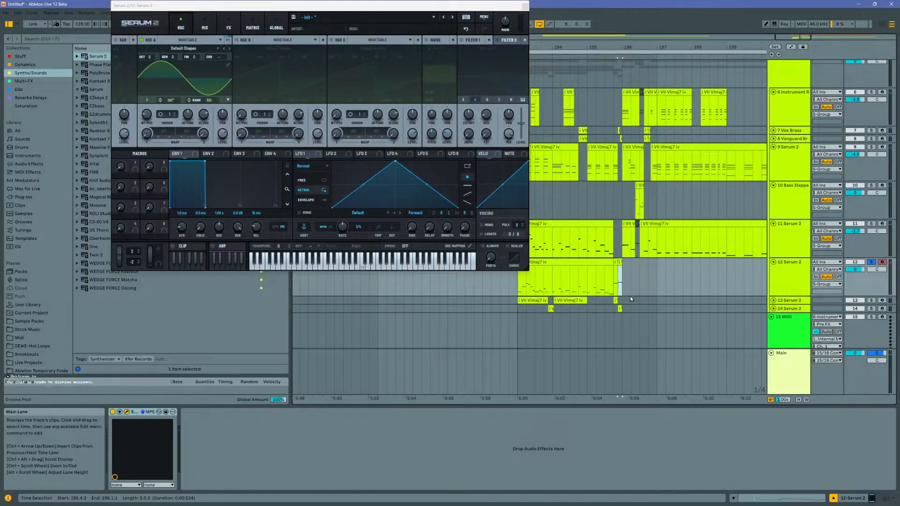
left_click(626, 224)
left_click(626, 269)
key("ctrl+v")
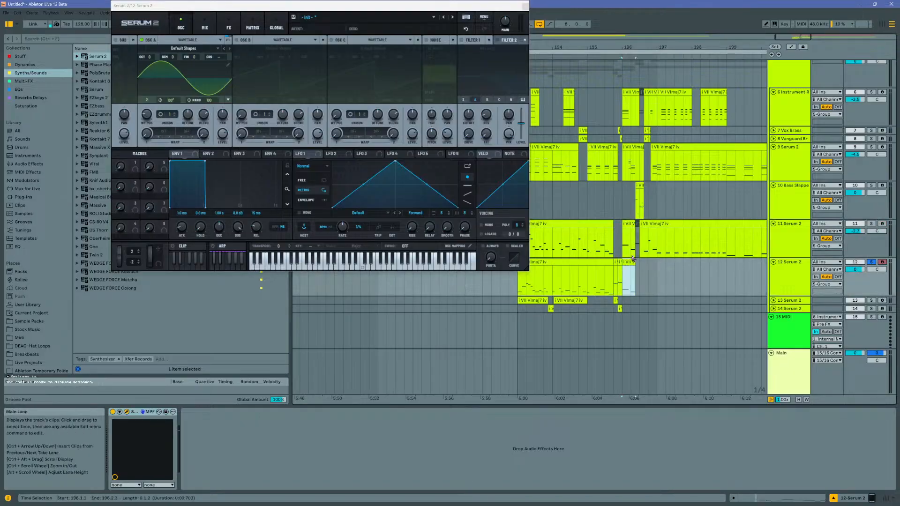
Step: Copy the Bass Slapper clip at 196.2.3 onto the 12 Serum 2 track at the same position
left_click(638, 224)
left_click(640, 266)
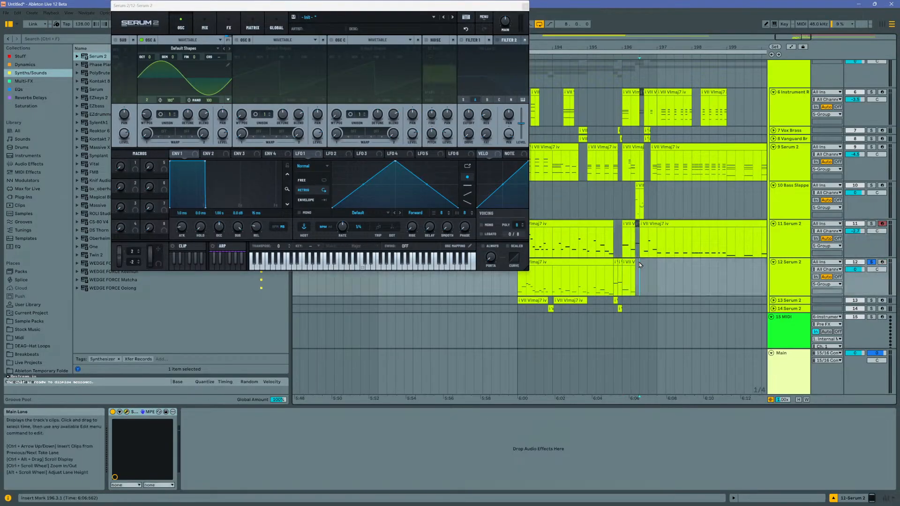
key("ctrl+v")
left_click(639, 185)
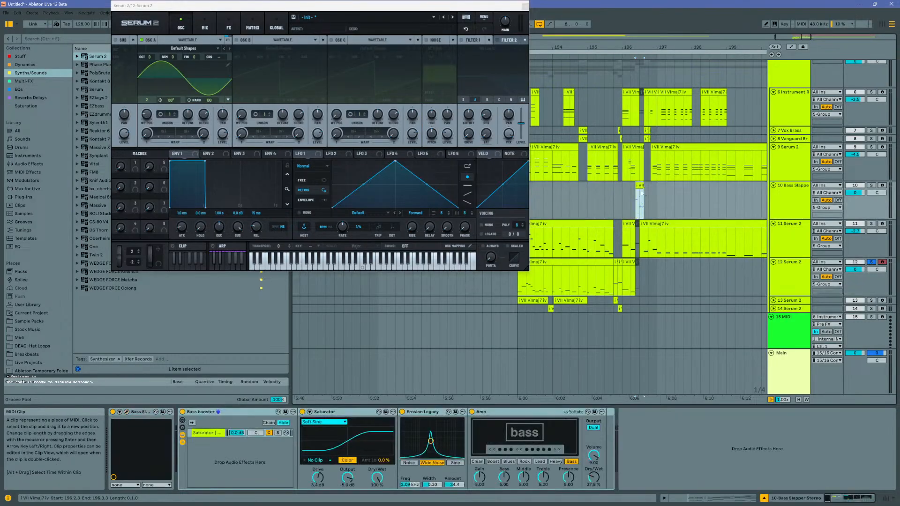
key("ctrl+c")
left_click(642, 265)
key("ctrl+v")
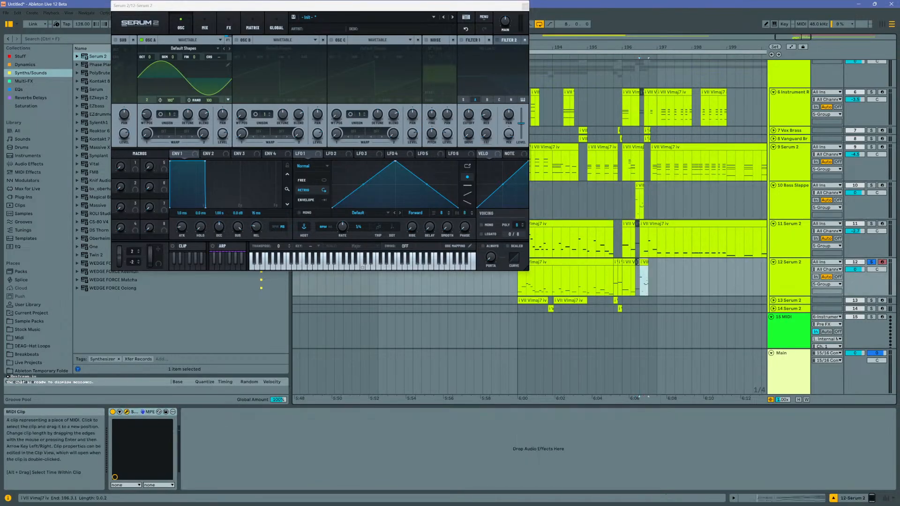
key("ctrl+z")
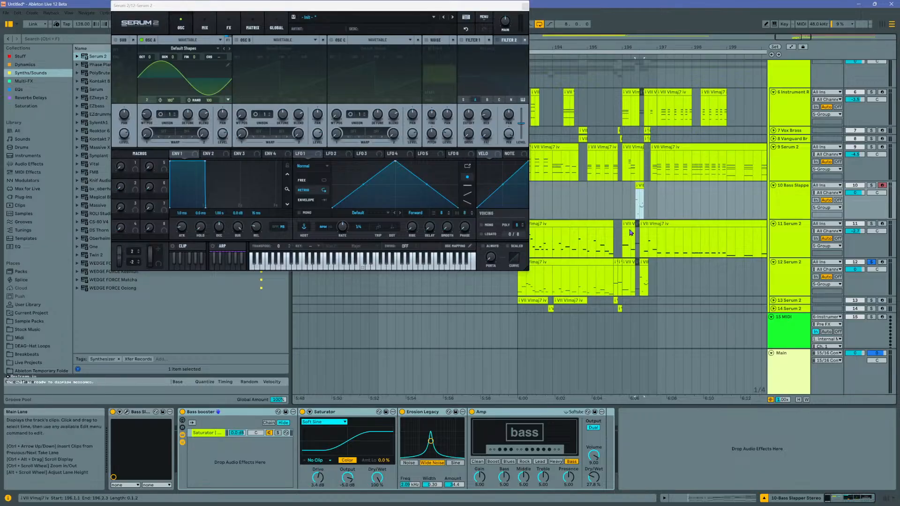
left_click(644, 264)
key("ctrl+v")
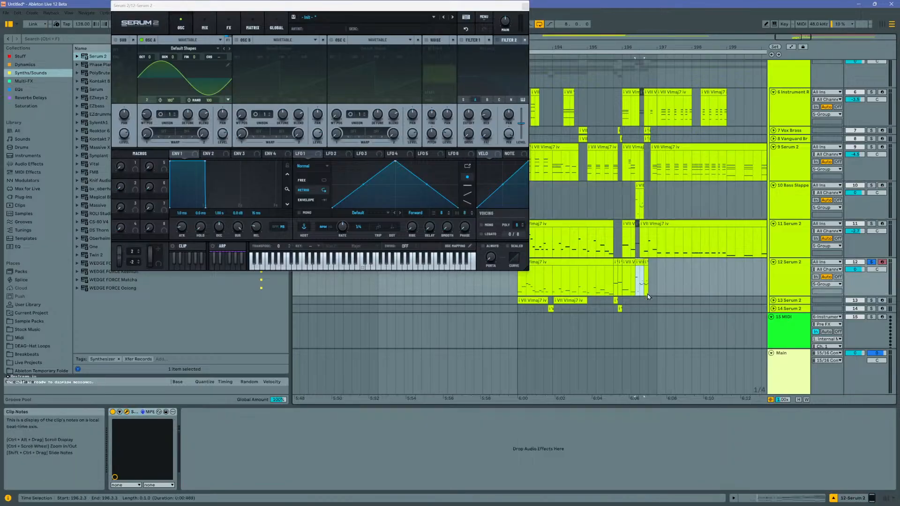
Step: Copy the 196.4.1 to 201.1.1 section of 11 Serum 2 onto 12 Serum 2 and extend its start back to 196.3.3
left_click(648, 238)
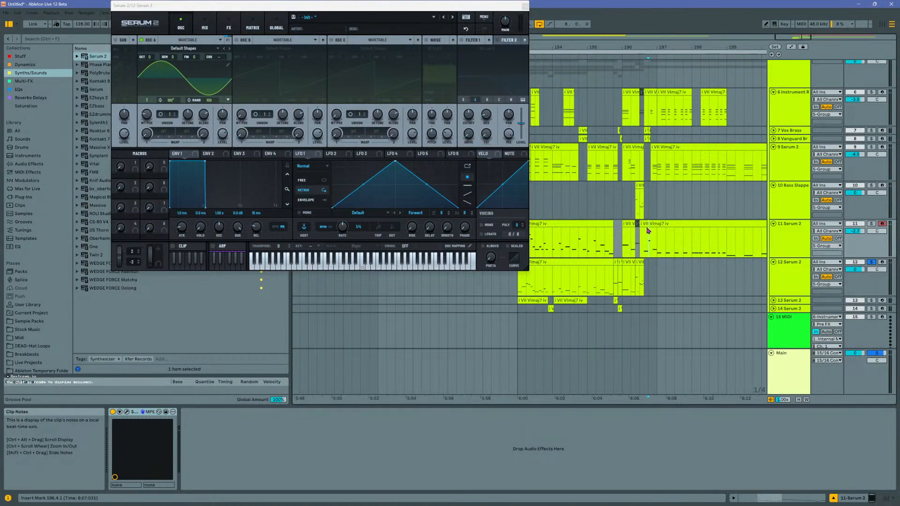
left_click_drag(647, 230, 767, 232)
left_click_drag(741, 47, 689, 37)
left_click_drag(724, 226, 620, 229)
key("ctrl+c")
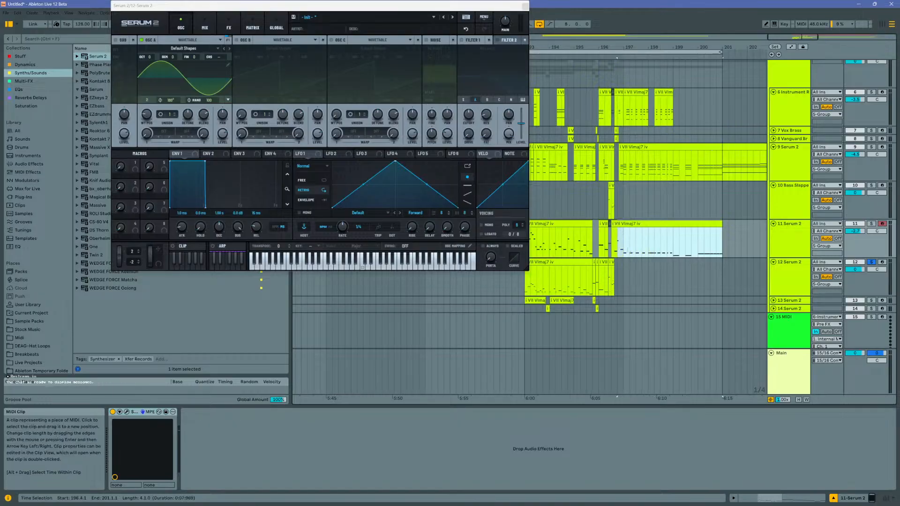
left_click(619, 271)
key("ctrl+v")
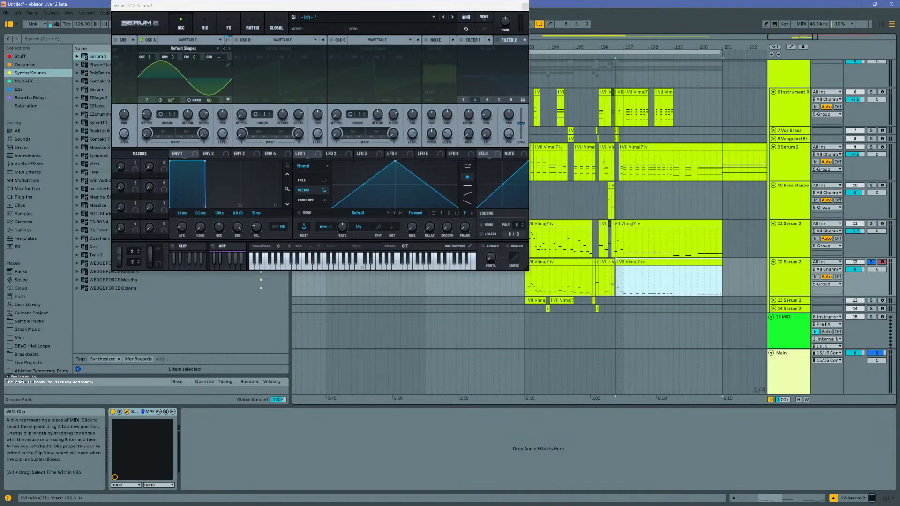
left_click_drag(616, 261, 614, 260)
Step: Shape Serum 2's envelope 1 with a slower attack, about 400 ms decay, sustain fully down and a longer release during playback
left_click(567, 263)
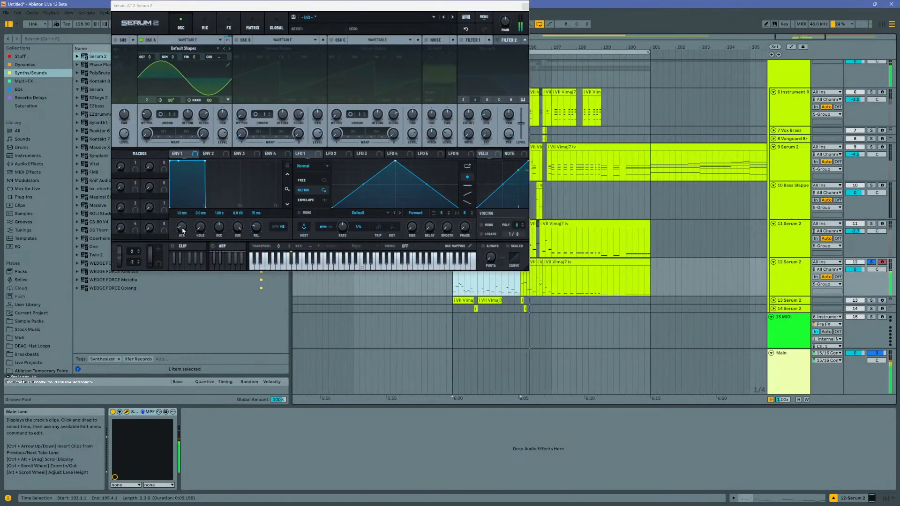
left_click_drag(181, 227, 184, 222)
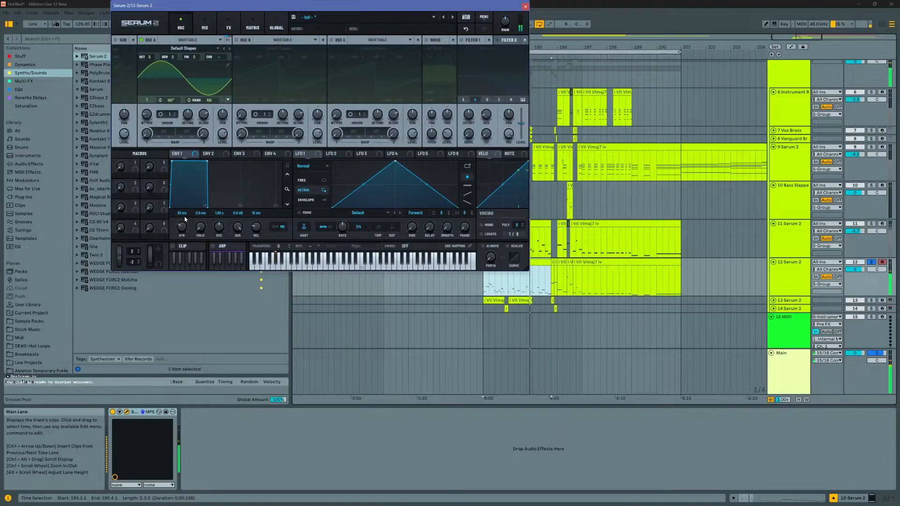
left_click_drag(257, 216, 257, 217)
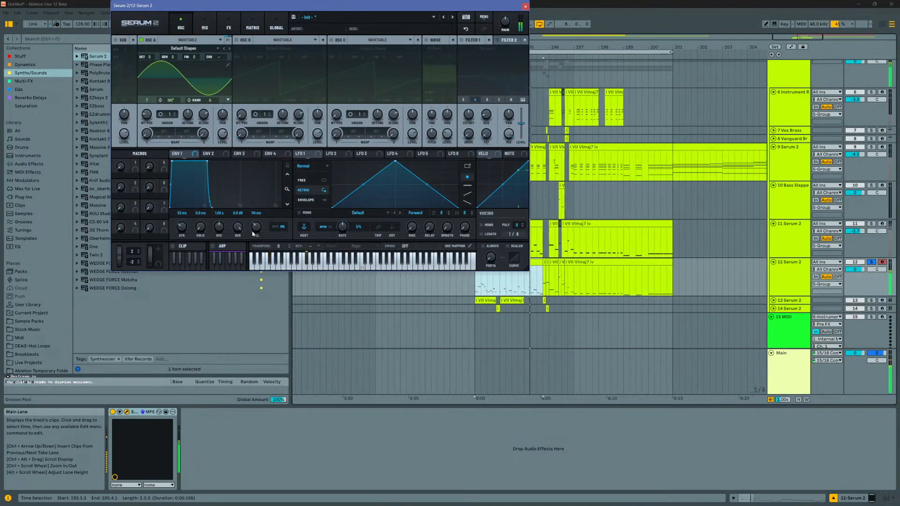
left_click_drag(218, 228, 232, 269)
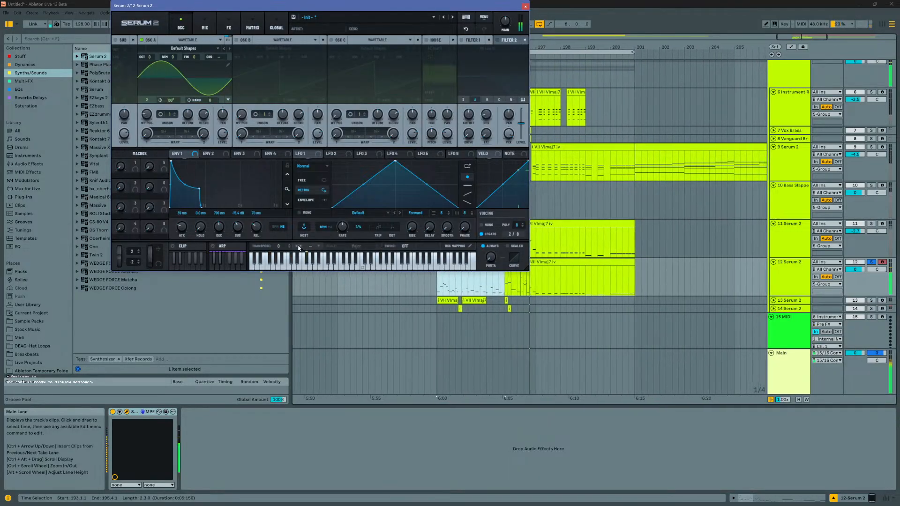
left_click_drag(183, 229, 180, 218)
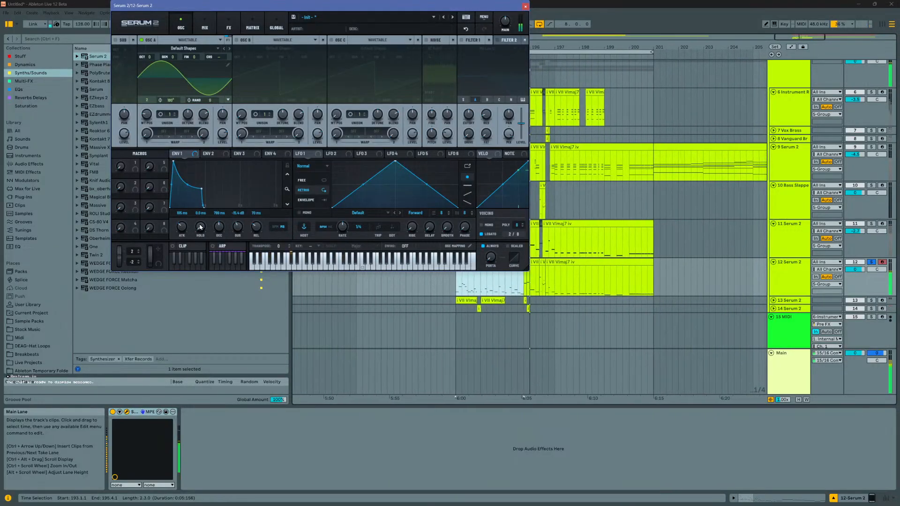
left_click_drag(233, 228, 233, 272)
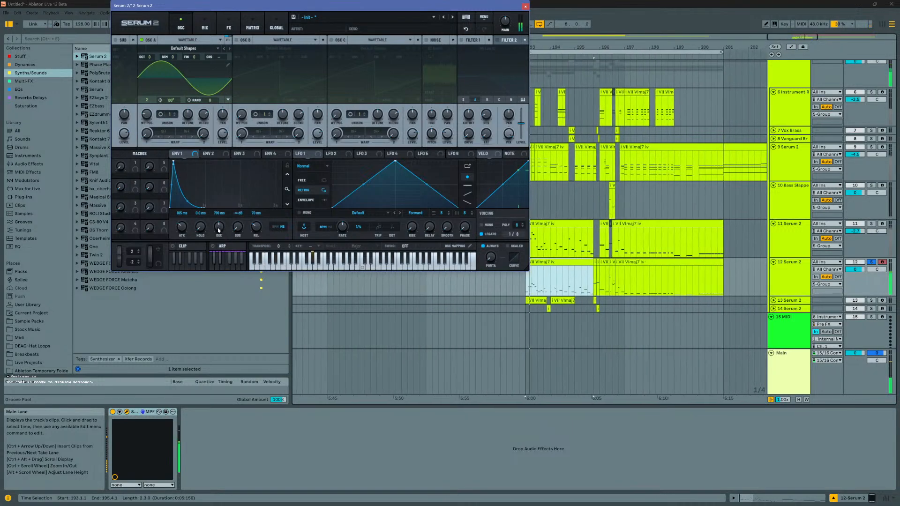
left_click_drag(219, 226, 216, 232)
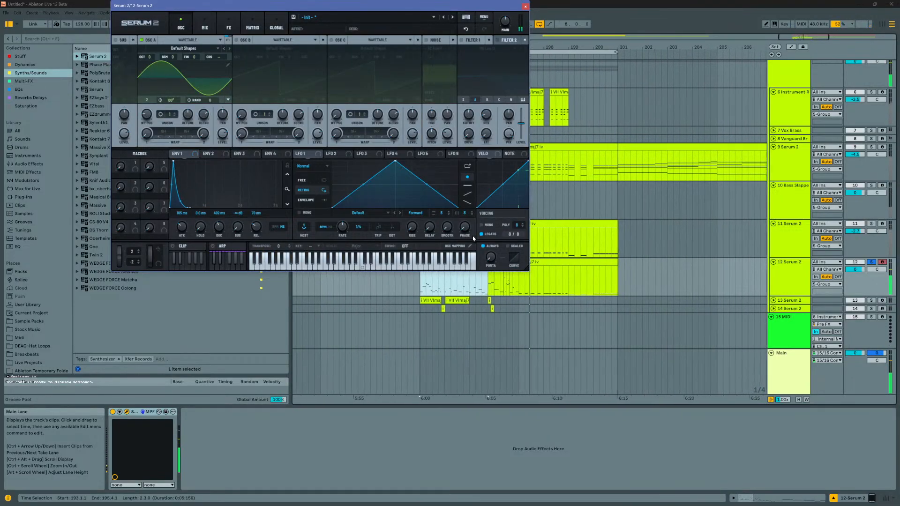
Step: Try mono voicing with legato in the new Serum 2 while the part plays
left_click(481, 225)
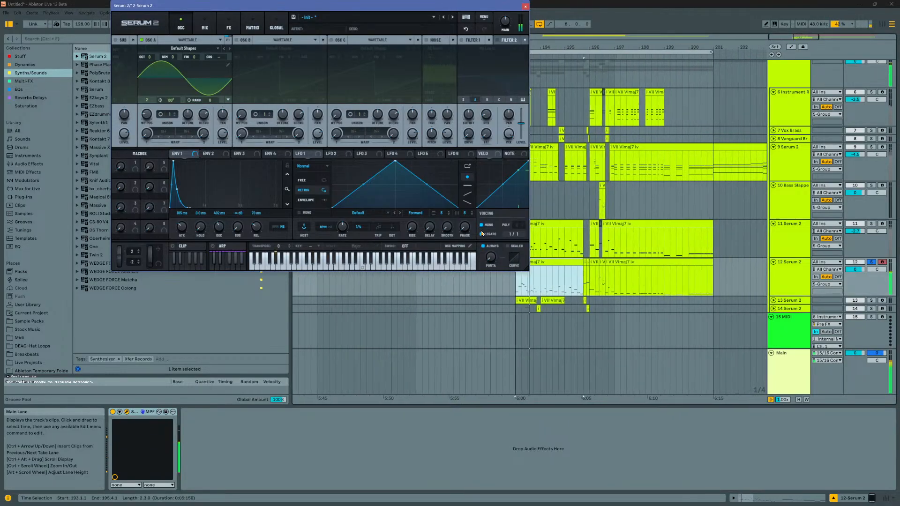
left_click(481, 233)
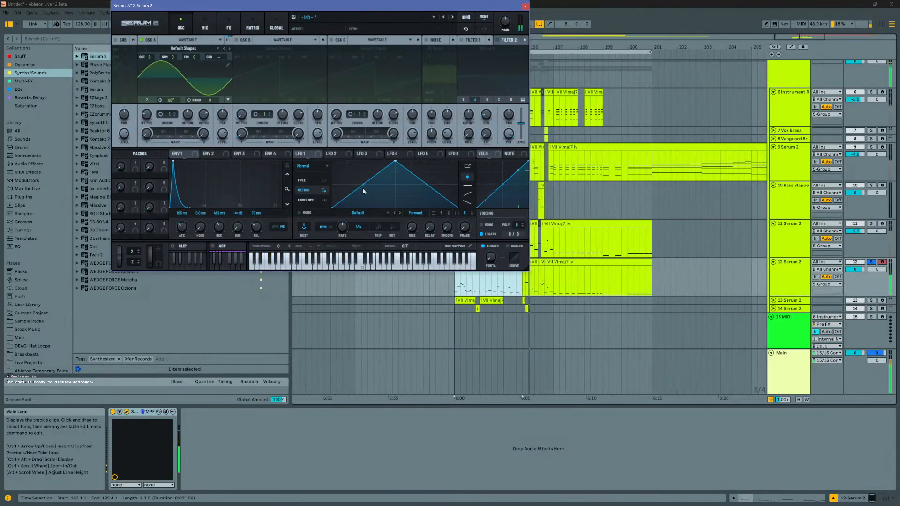
Step: Redraw LFO 1 as a decay curve that starts high, drops steeply after a short shoulder and tapers off
left_click_drag(363, 185, 354, 151)
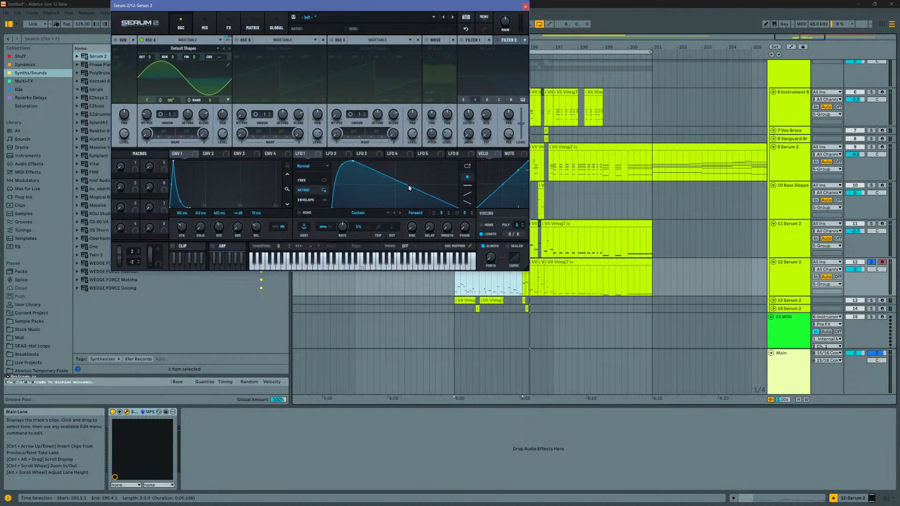
mouse_move(409, 188)
left_mouse_down()
mouse_move(407, 179)
mouse_move(398, 192)
left_mouse_up()
mouse_move(353, 161)
left_mouse_down()
mouse_move(339, 151)
mouse_move(354, 156)
mouse_move(356, 172)
left_mouse_up()
double_click(348, 171)
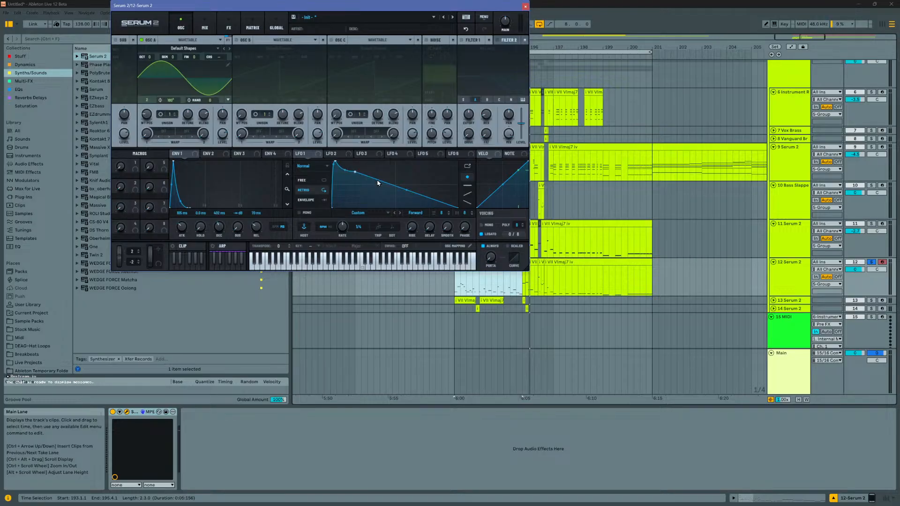
left_click_drag(405, 187, 363, 196)
double_click(365, 189)
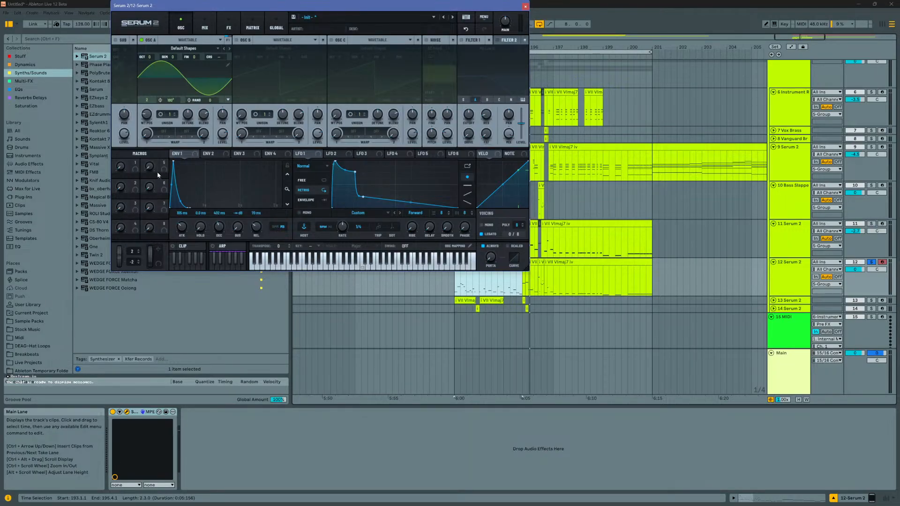
Step: Modulate oscillator A's level with LFO 1 and compare the 12 Serum 2 track in the full mix and soloed
left_click_drag(320, 156, 227, 136)
key("space")
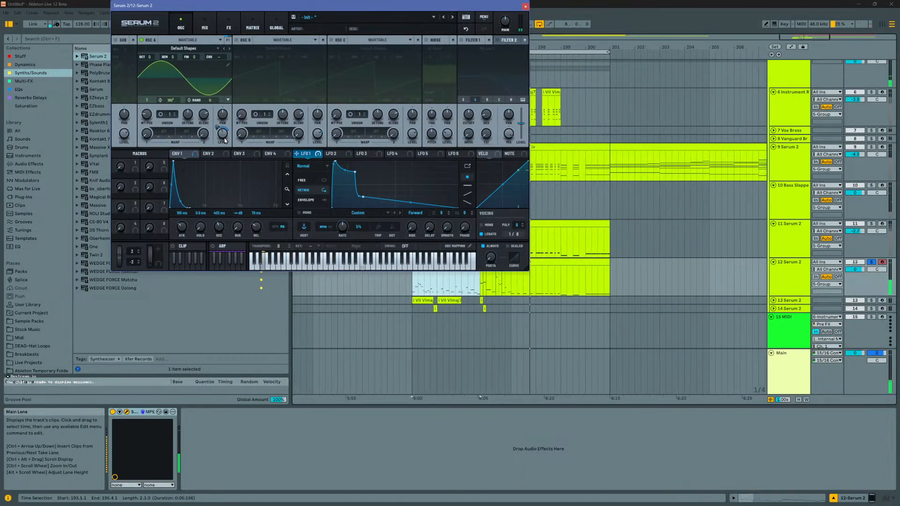
left_click(871, 263)
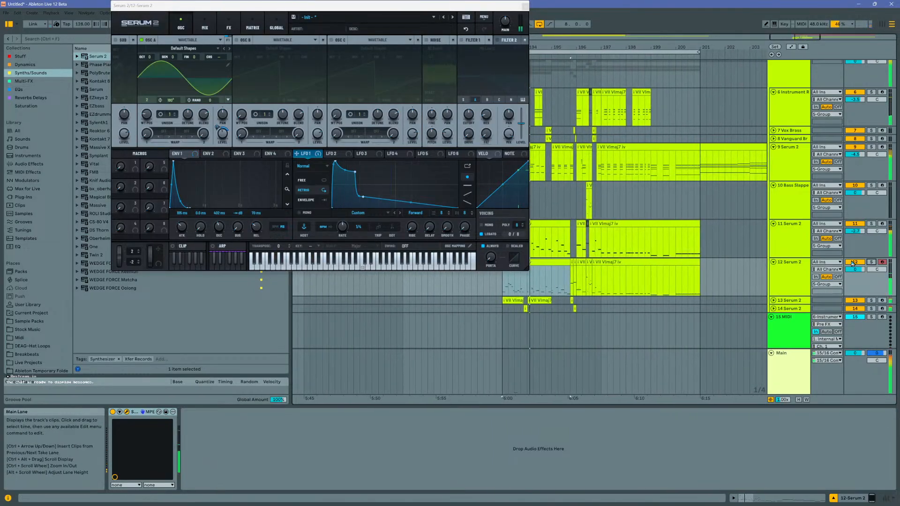
left_click(872, 263)
key("space")
key("space")
Step: Set oscillator A's start phase with randomness at 0, and move its wavetable position to a triangle wave
double_click(559, 272)
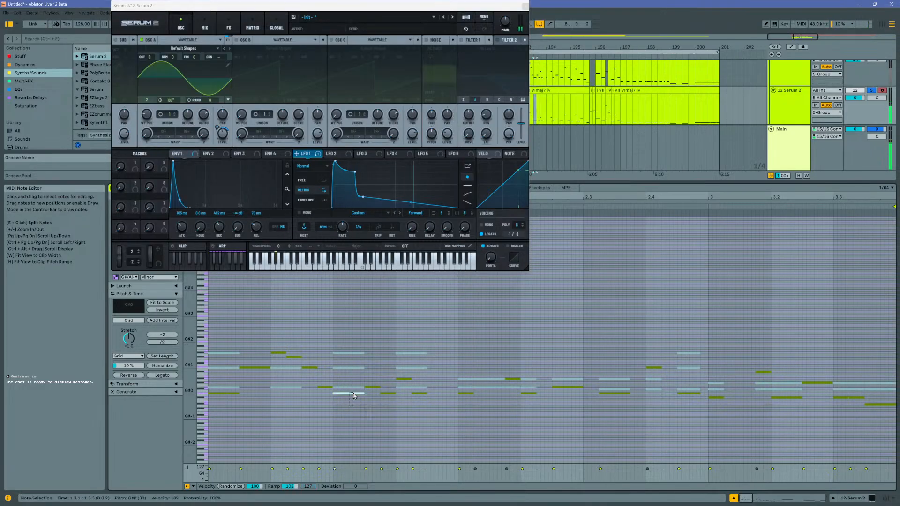
left_click(168, 103)
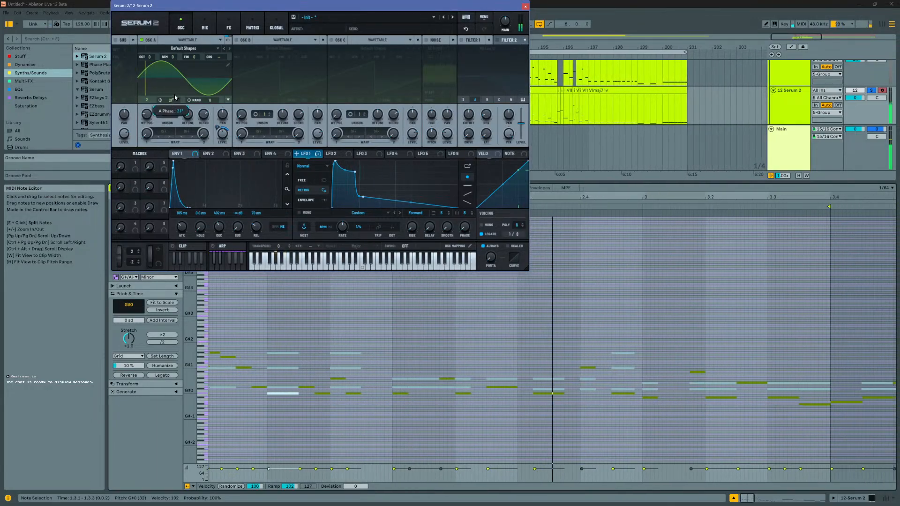
left_click_drag(176, 101, 176, 72)
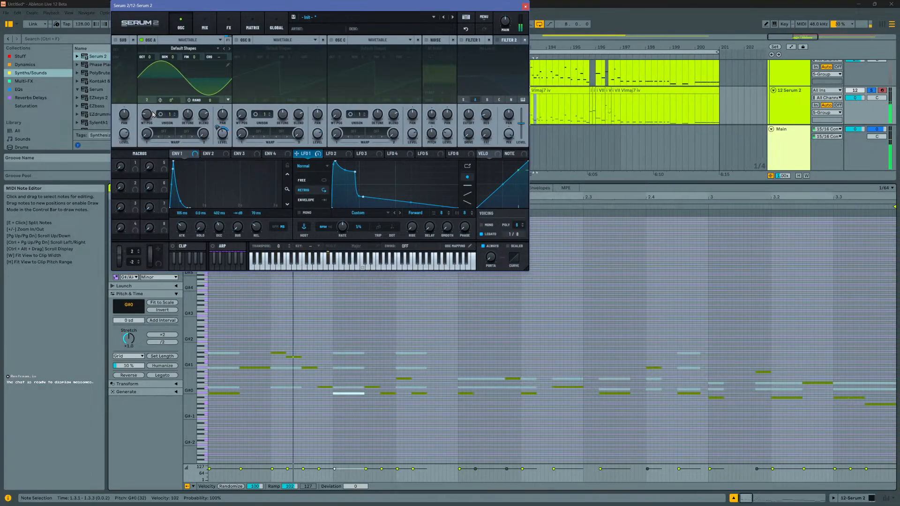
left_click_drag(146, 115, 146, 107)
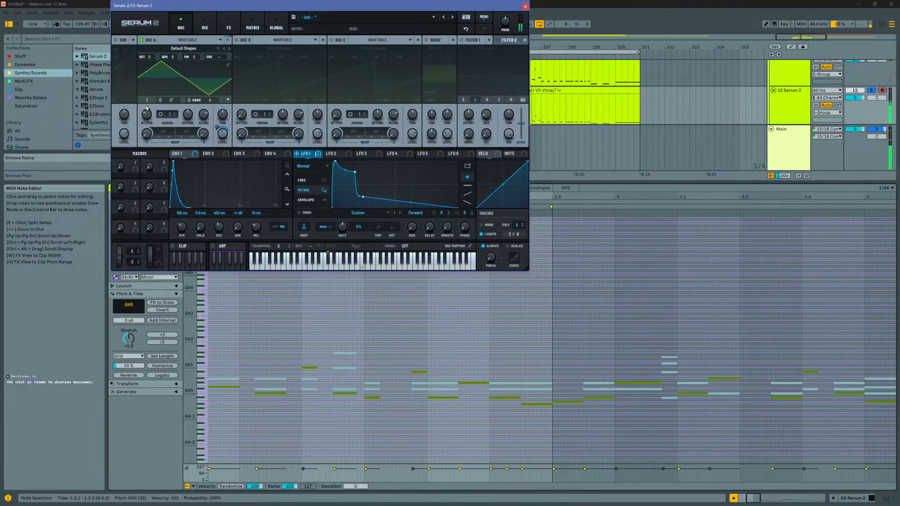
Step: Examine the soloed bass layer's spectrum with SPAN on the Main track, close the Serum 2 window and stop playback
left_click(786, 160)
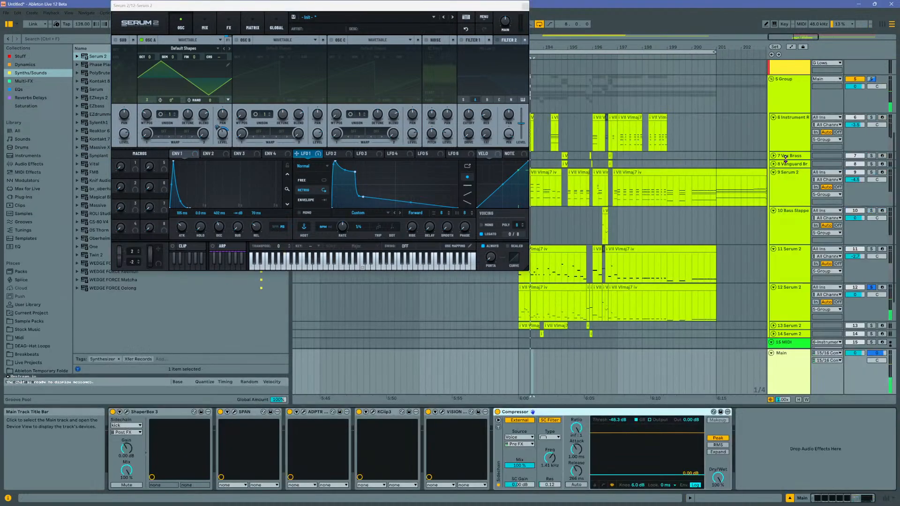
left_click(234, 412)
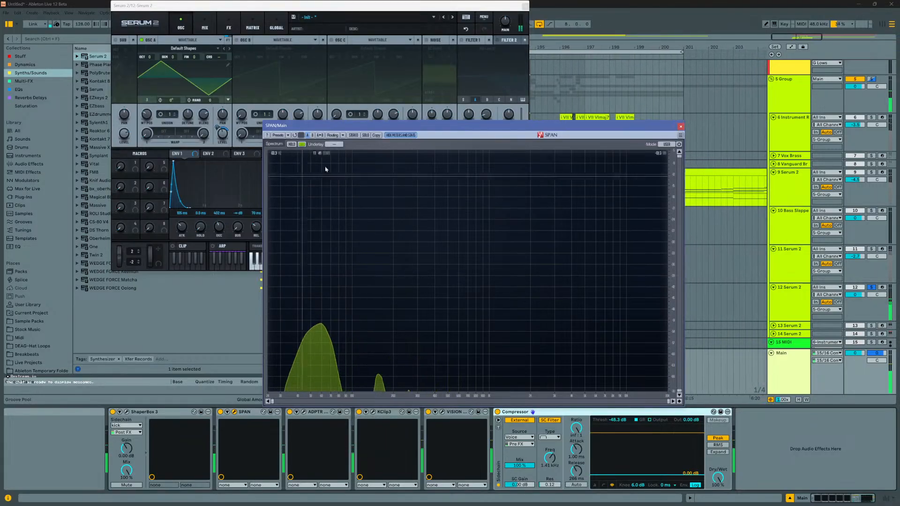
left_click_drag(549, 132, 787, 214)
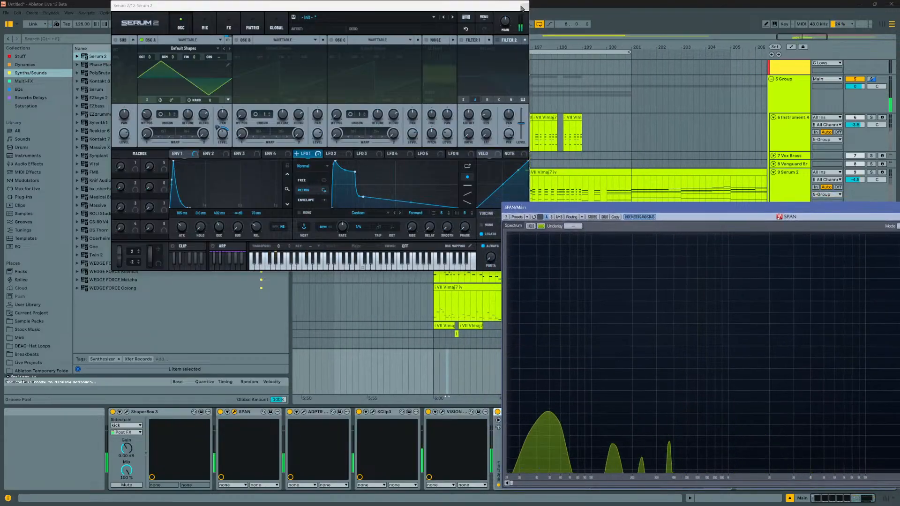
left_click(525, 6)
key("space")
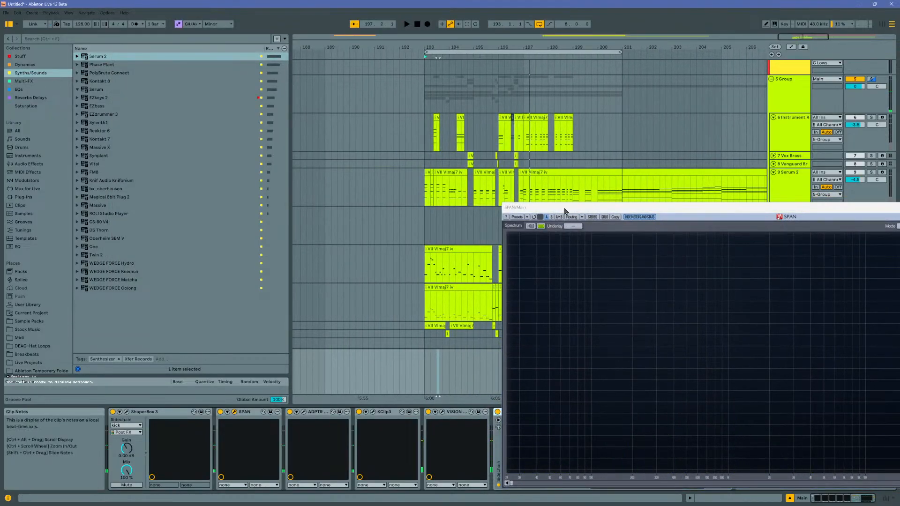
Step: Consolidate the 12 Serum 2 clips from 193.1.1 to 201.1.1 into one clip, moving SPAN clear of them
left_click_drag(564, 211, 64, 74)
left_click(446, 289)
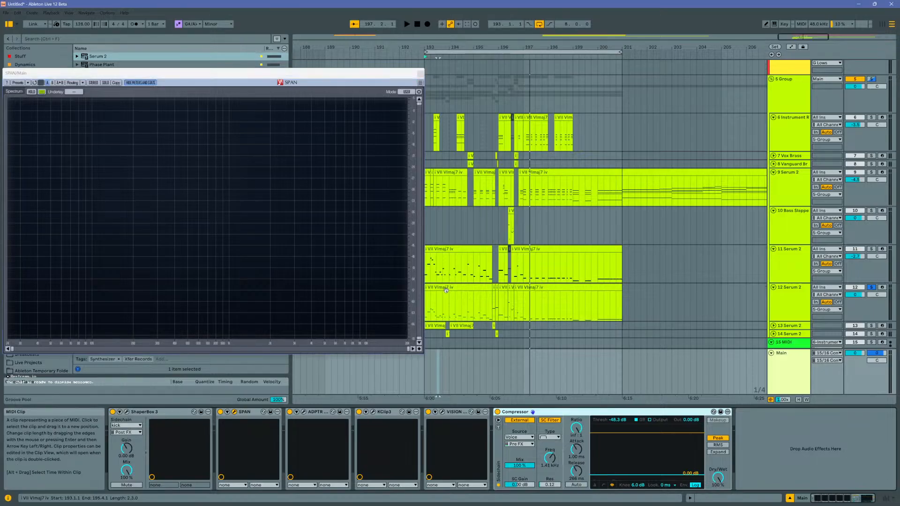
left_click(601, 290, "shift")
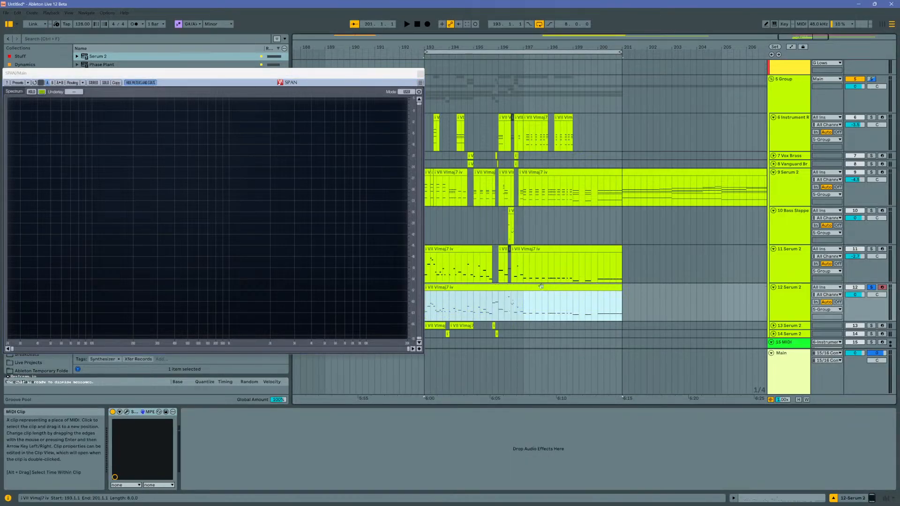
Step: Play the consolidated 12 Serum 2 clip, open its notes for editing, and move the SPAN window clear of the opening bars
key("space")
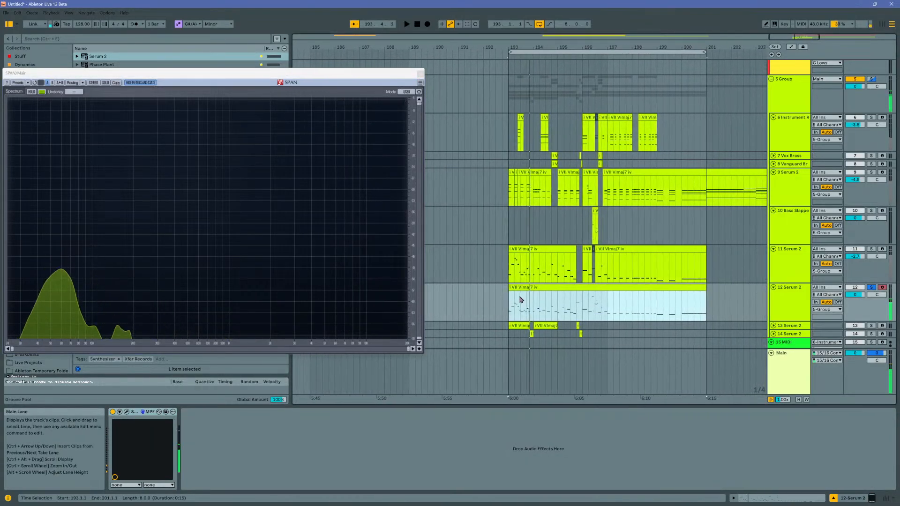
double_click(520, 301)
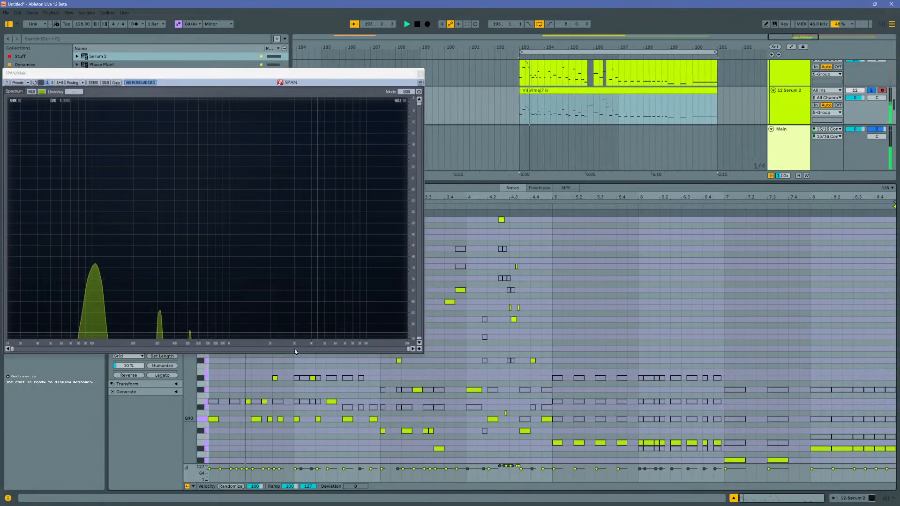
key("space")
left_click(214, 420)
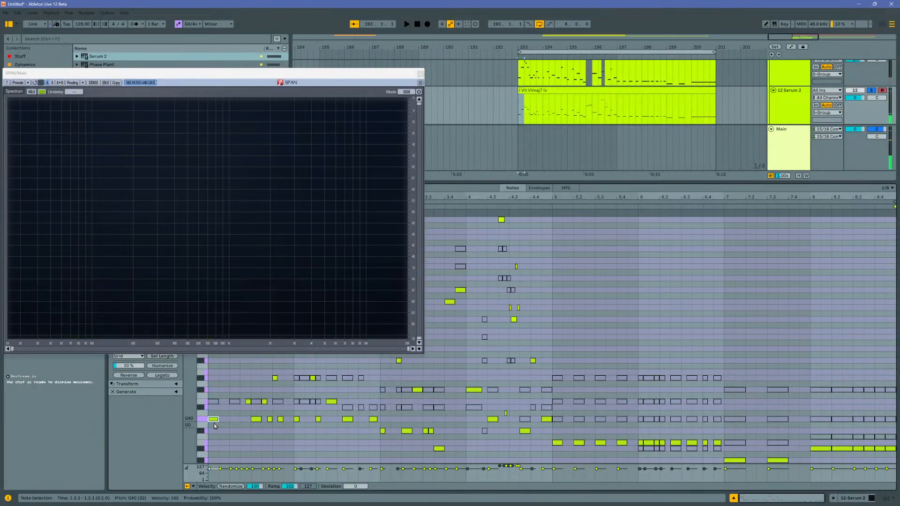
left_click_drag(275, 74, 743, 21)
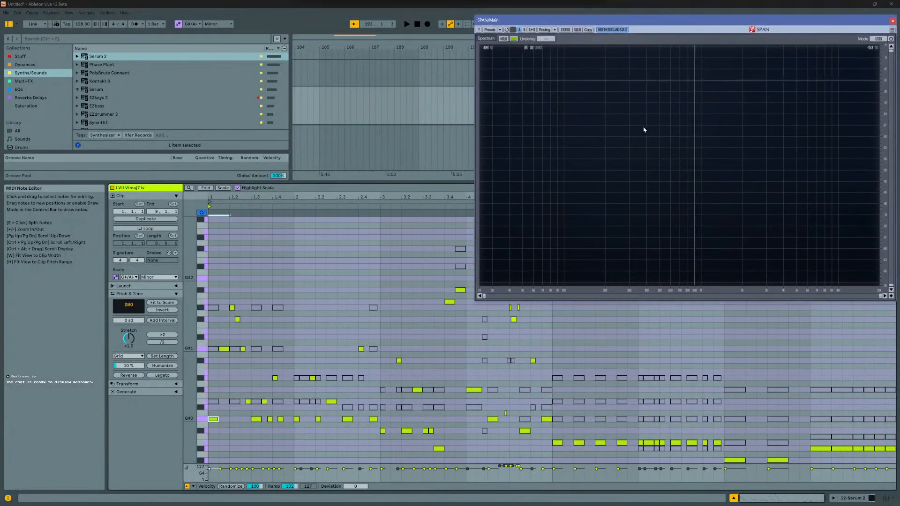
Step: Lower the clip's notes between G#1 and F#3 by one octave and play the result
scroll(414, 289, "down", 1)
scroll(414, 289, "up", 3)
left_click_drag(190, 357, 205, 298)
left_click(205, 370)
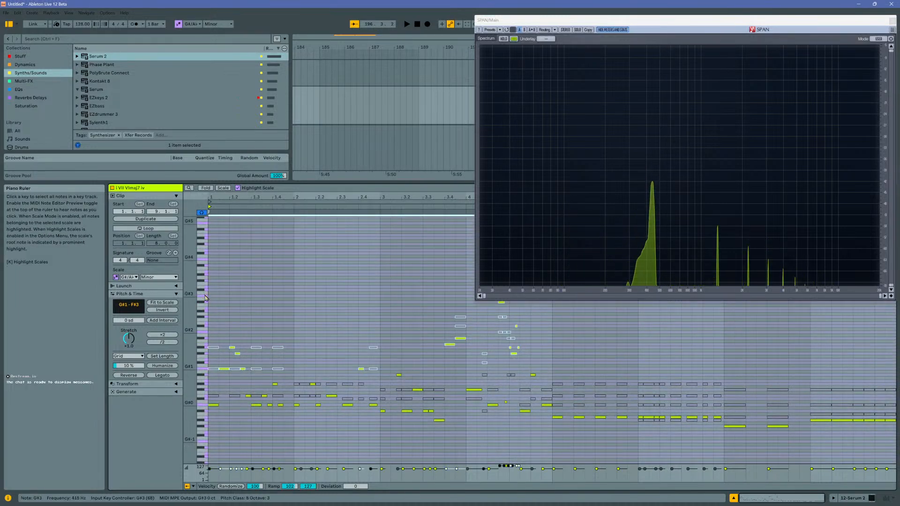
key("shift+Down")
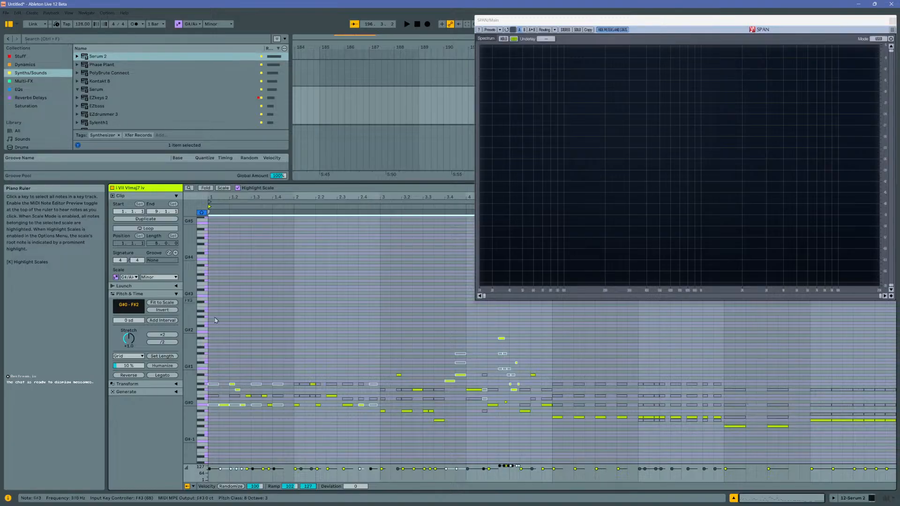
left_click(241, 378)
key("space")
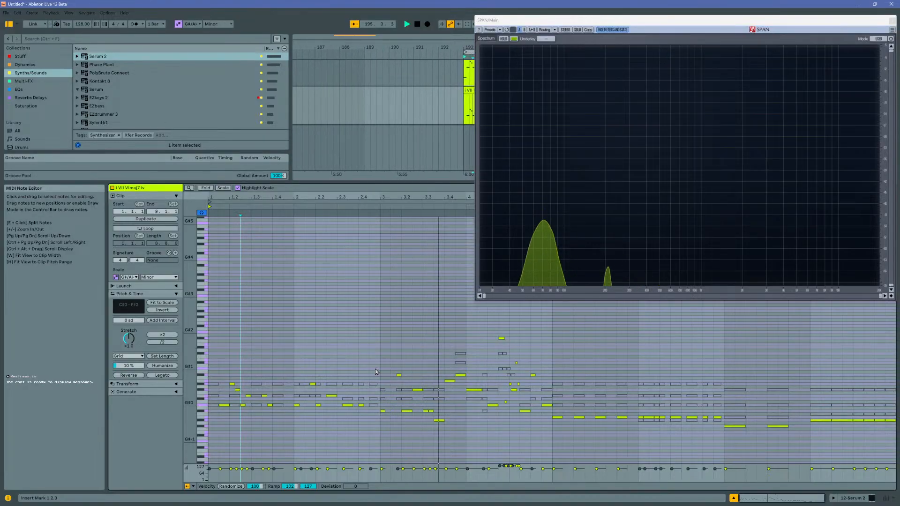
key("space")
Step: Lower the F#1 note at 3.1.4 and the E1 and F#1 notes from 3.4.1 by one octave, comparing octaves for the notes between
left_click(399, 378)
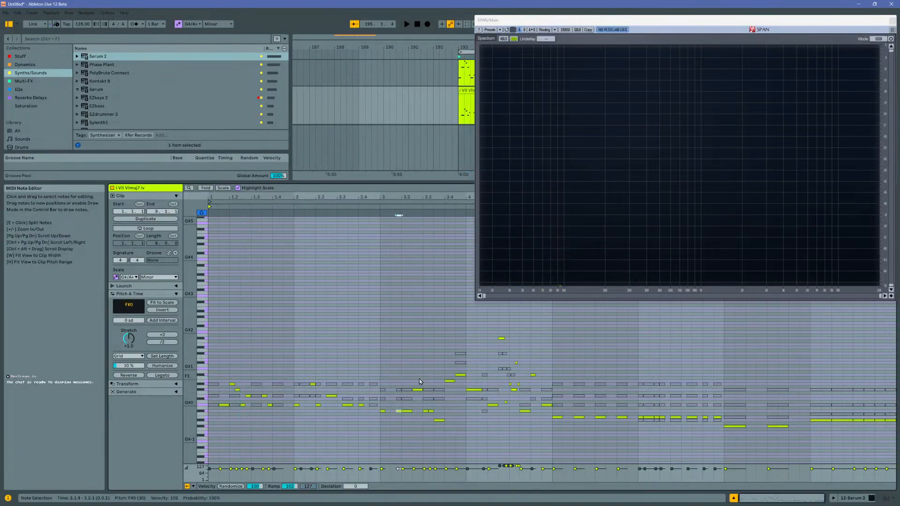
left_click(420, 391)
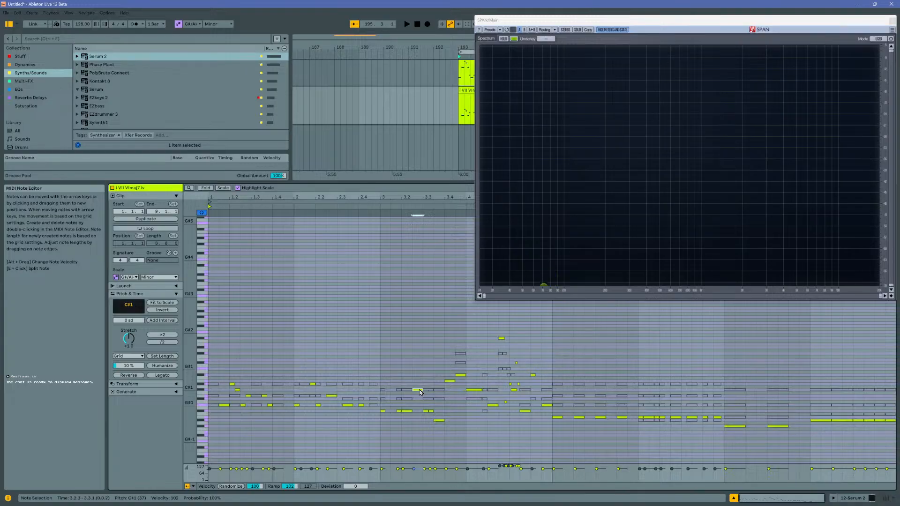
key("shift+Down")
key("shift+Up")
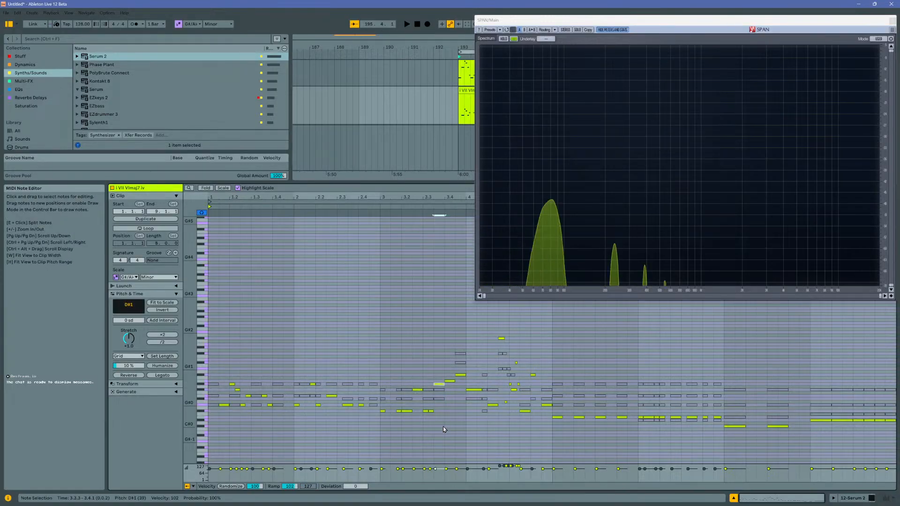
key("shift+Down")
left_click_drag(449, 388, 461, 375)
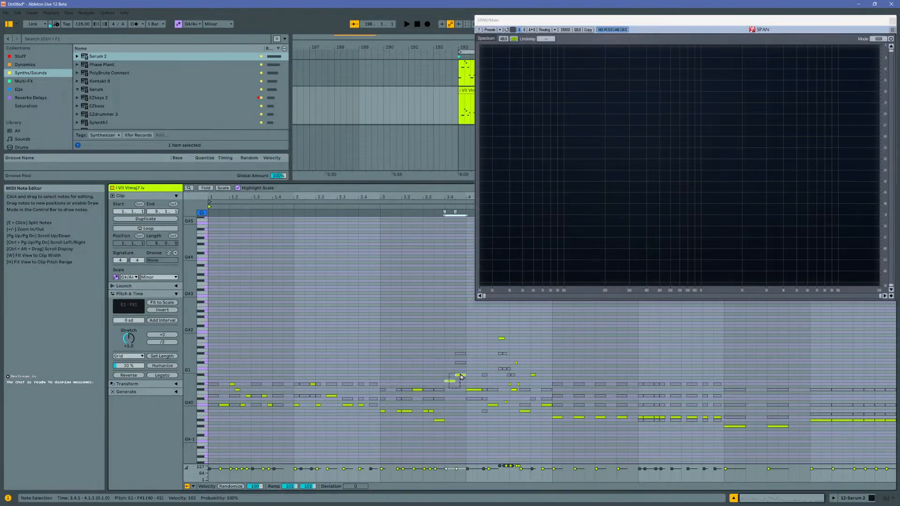
key("space")
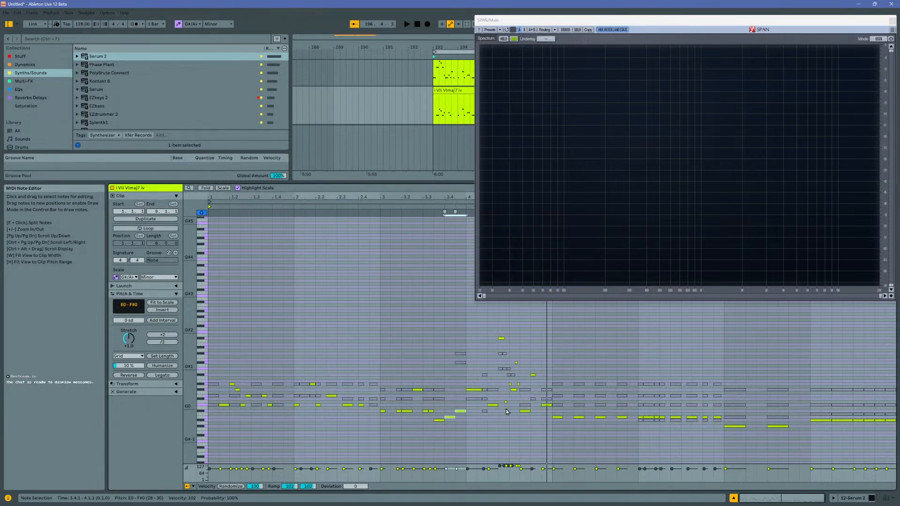
Step: Delete the very short notes in bar 4, including the two D#1 notes and the B1 note
left_click(505, 387)
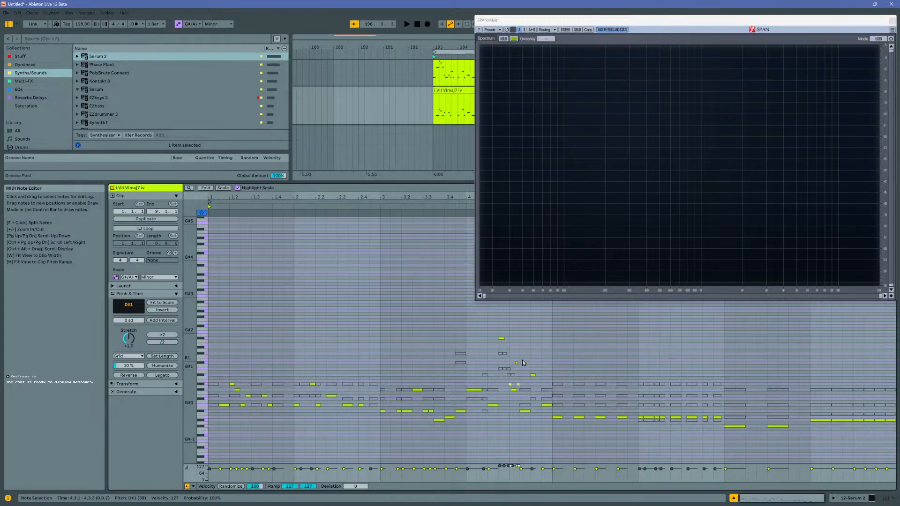
key("Delete")
left_click(516, 363)
key("Delete")
Step: Lower bar 4's F#2 note to F#0, its C#1 note at 4.3.1 to C#0, and its F#1 note at 4.4.1 to F#0
left_click(502, 339)
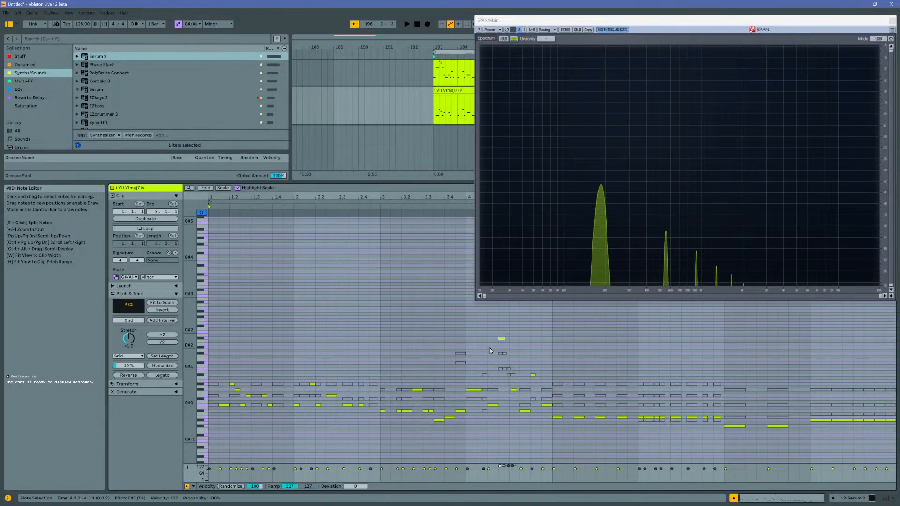
key("shift+Down")
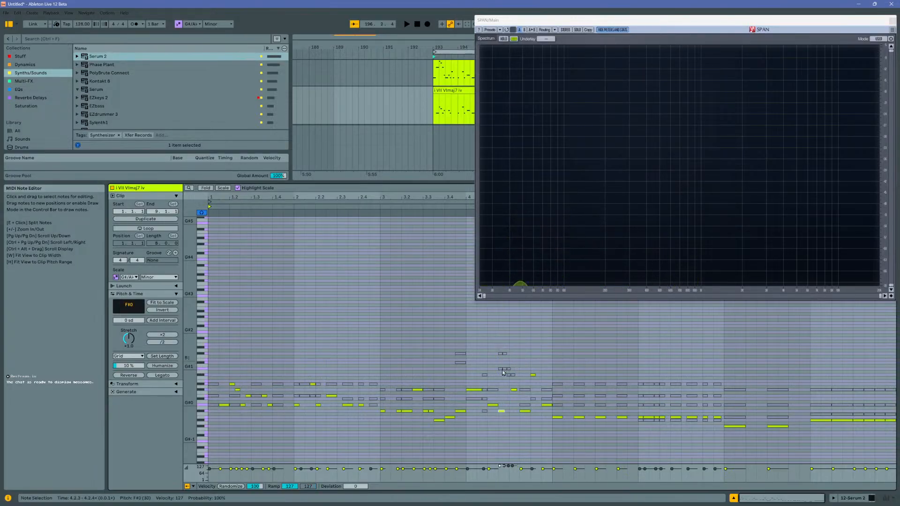
key("shift+Down")
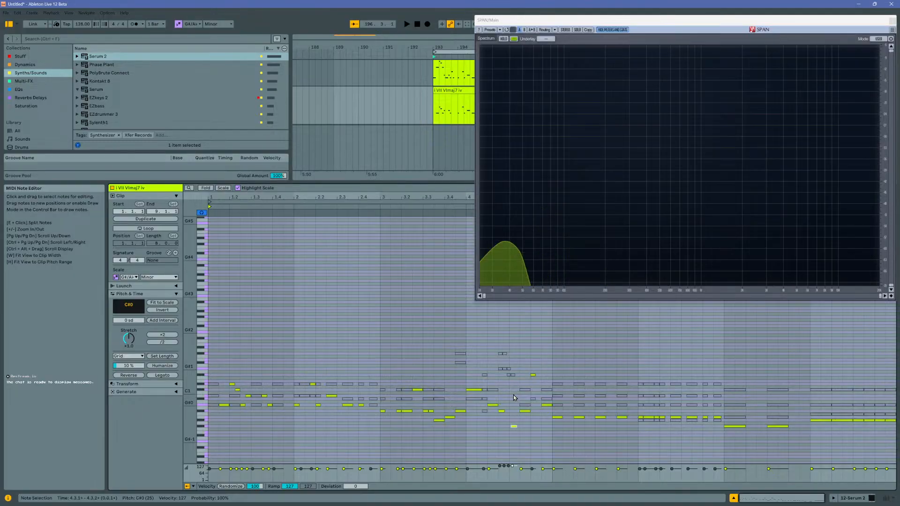
key("shift+Up")
key("shift+Down")
key("shift+Up")
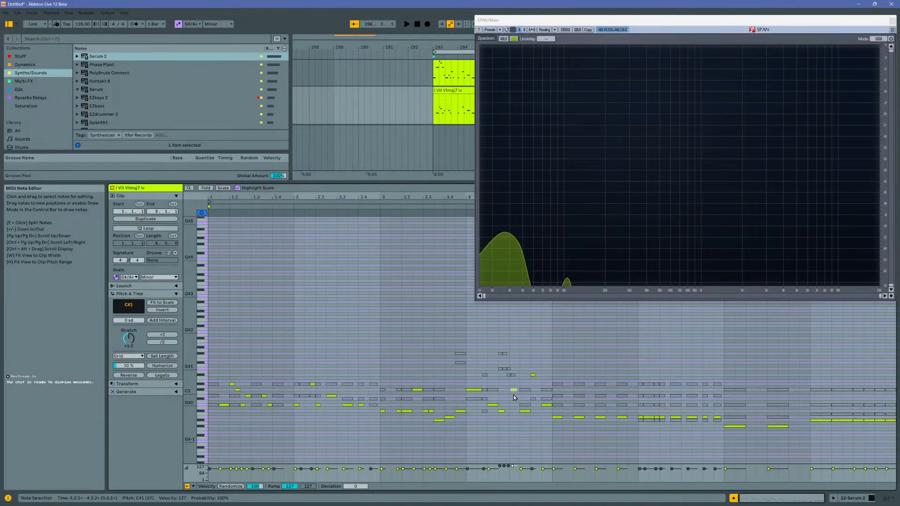
key("shift+Down")
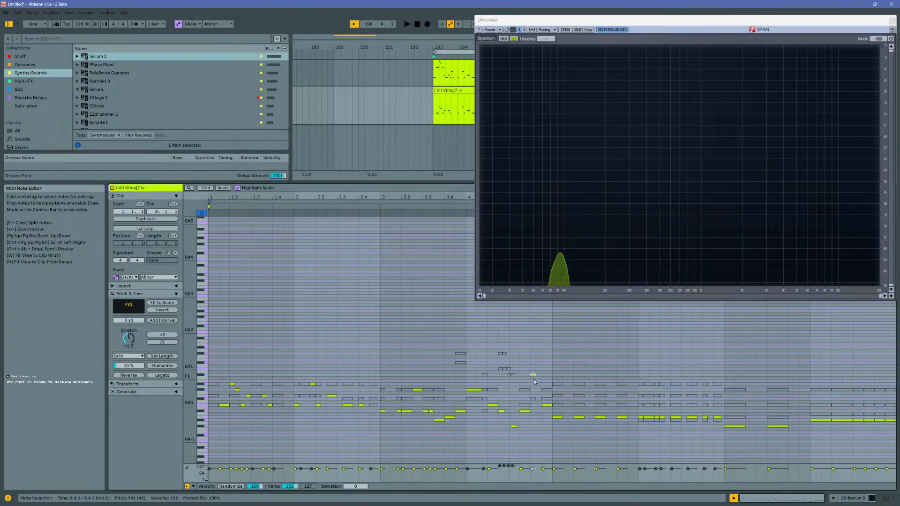
key("shift+Down")
key("space")
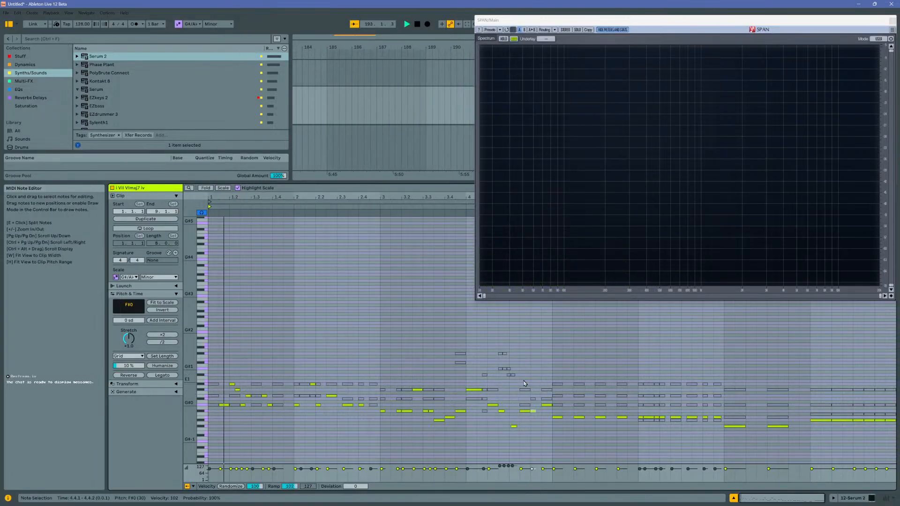
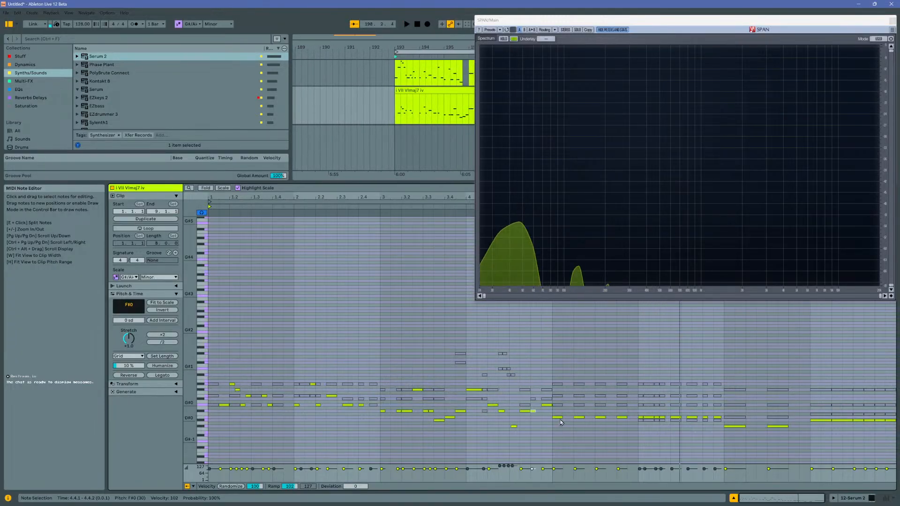
Step: Lengthen the four E0 notes in bar 5 so they join without gaps, and play the clip
key("space")
left_click_drag(561, 414, 611, 427)
key("space")
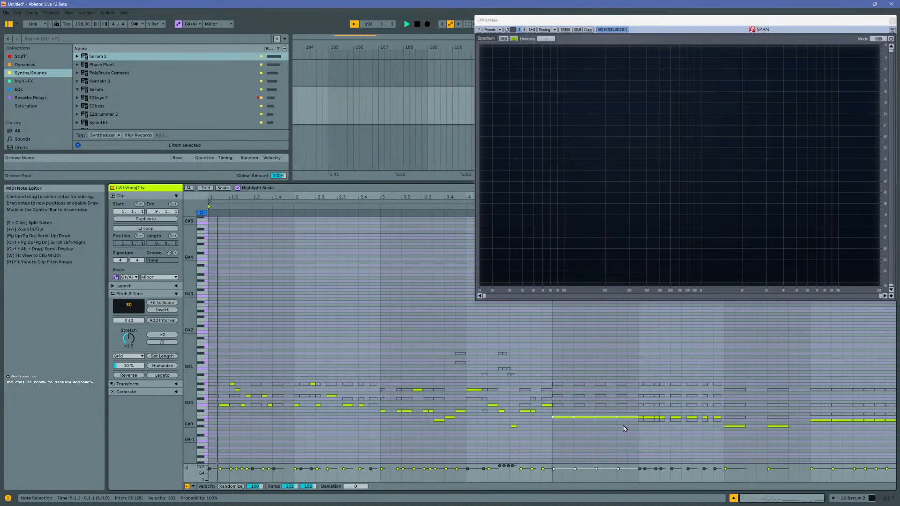
left_click(575, 414)
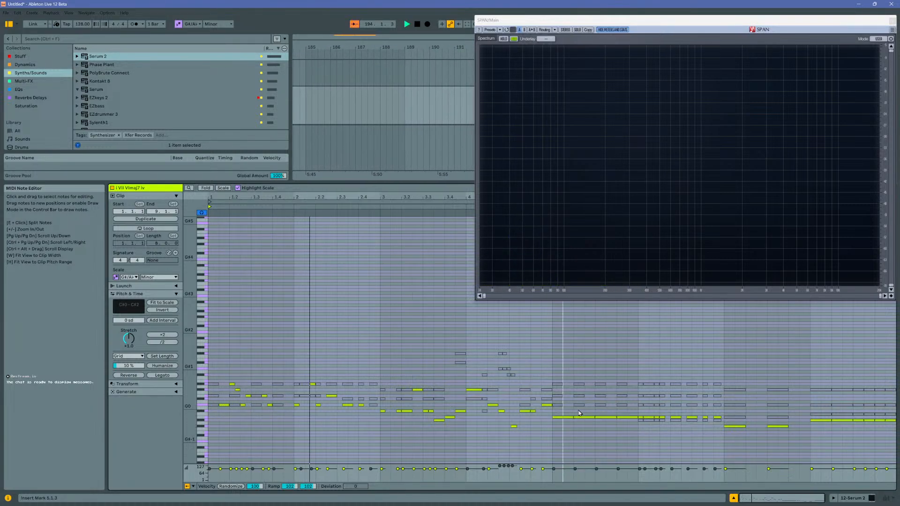
left_click(606, 417)
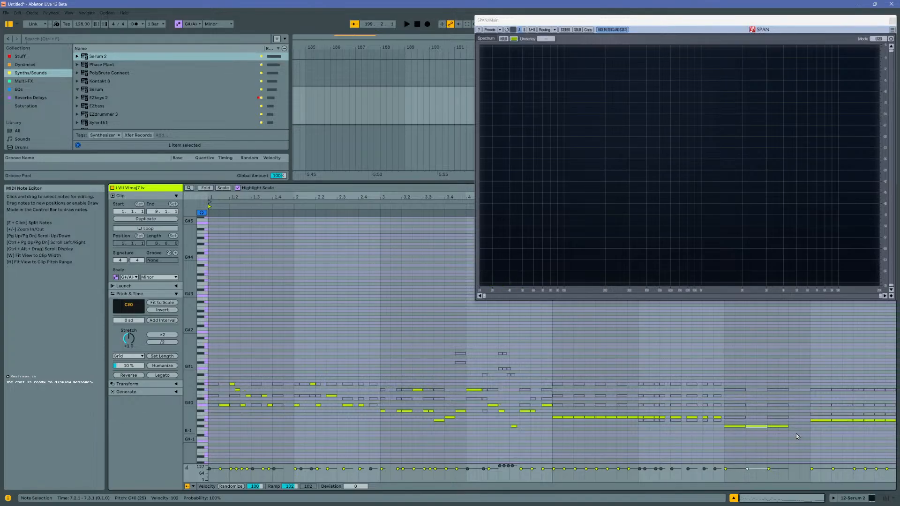
Step: Duplicate the one-beat C#0 note to fill the gaps in bar 7, and play the clip
key("ctrl+d")
key("ctrl+d")
key("space")
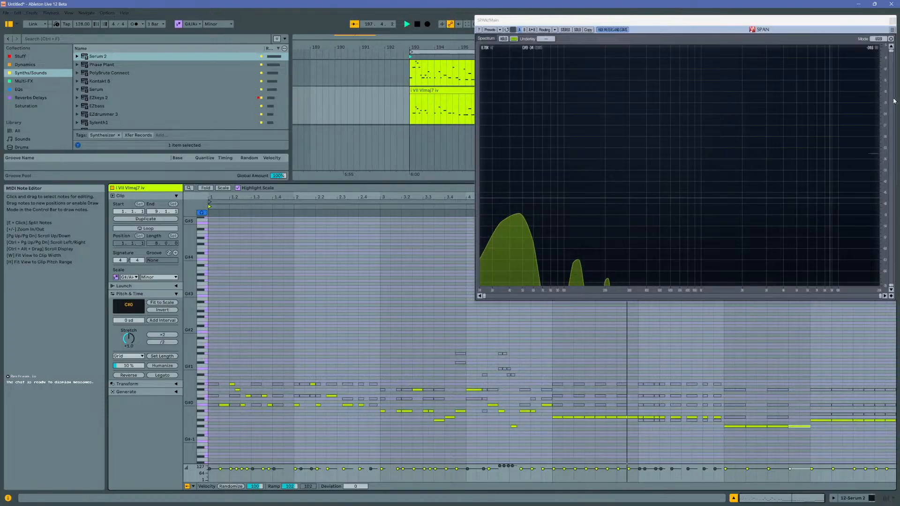
Step: Close SPAN, play the unsoloed mix from the clip's start at bar 193, and return to the full arrangement around bar 199
key("space")
left_click(893, 21)
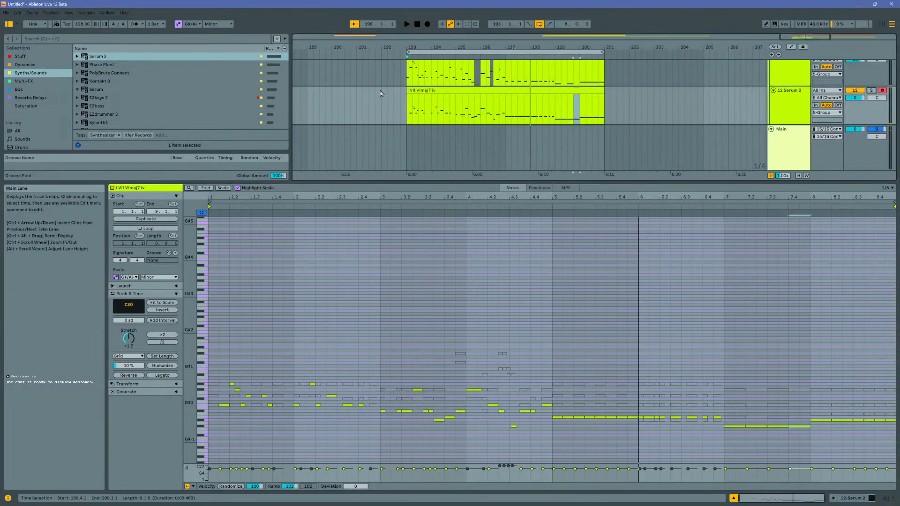
left_click(404, 94)
key("space")
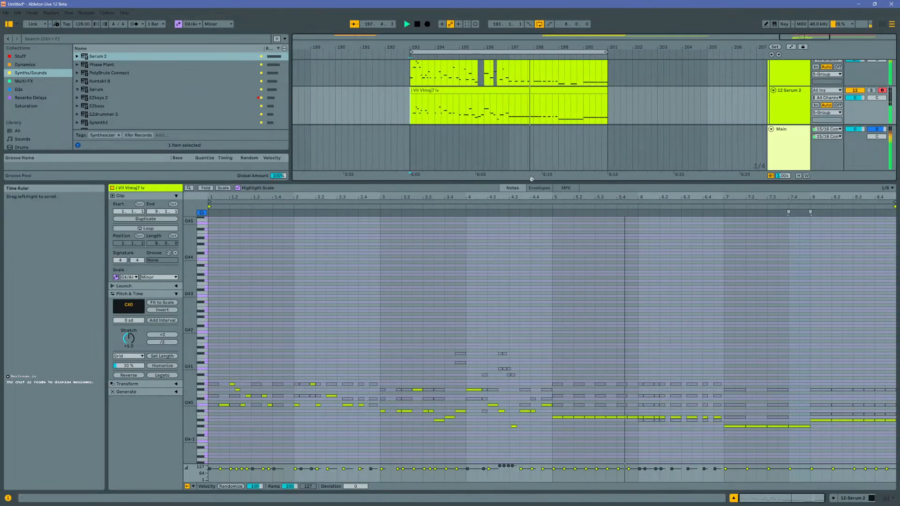
key("ctrl+alt+l")
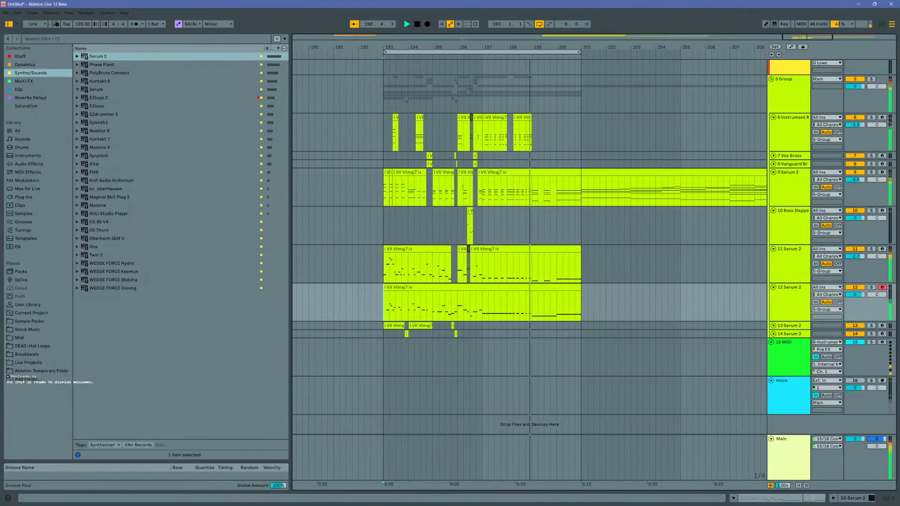
left_click_drag(469, 47, 558, 75)
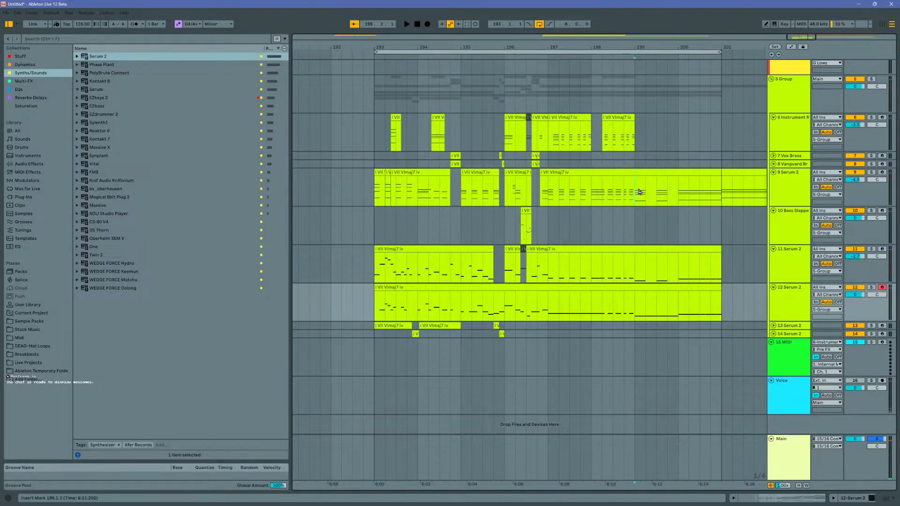
Step: Copy the one-beat 9 Serum 2 chord at 199.1.1 to the Vanguard Brass and Vox Brass tracks at 199.2.1
left_click(649, 191)
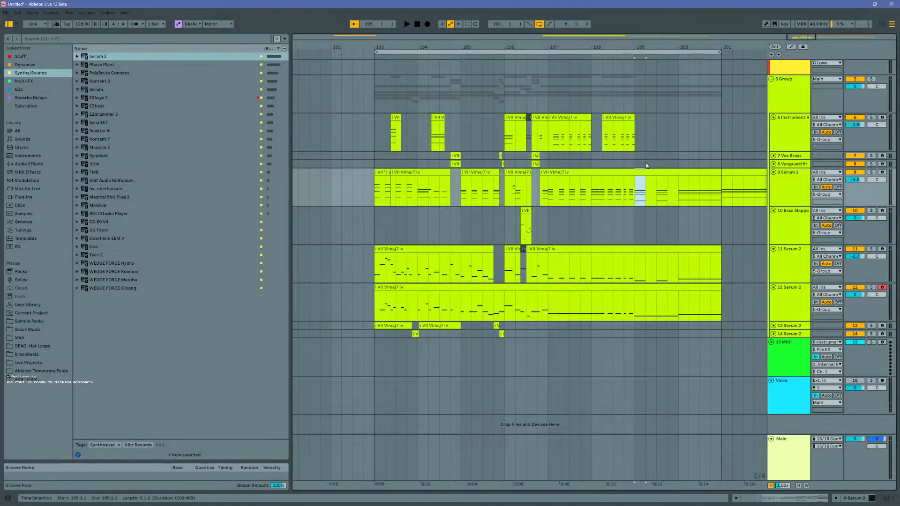
left_click(649, 164)
key("ctrl+v")
left_click(647, 157)
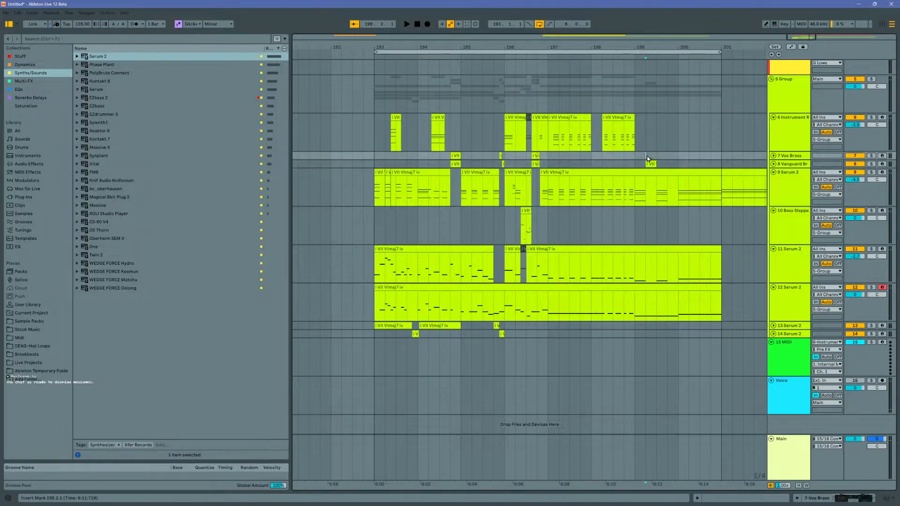
left_click(670, 164)
key("ctrl+v")
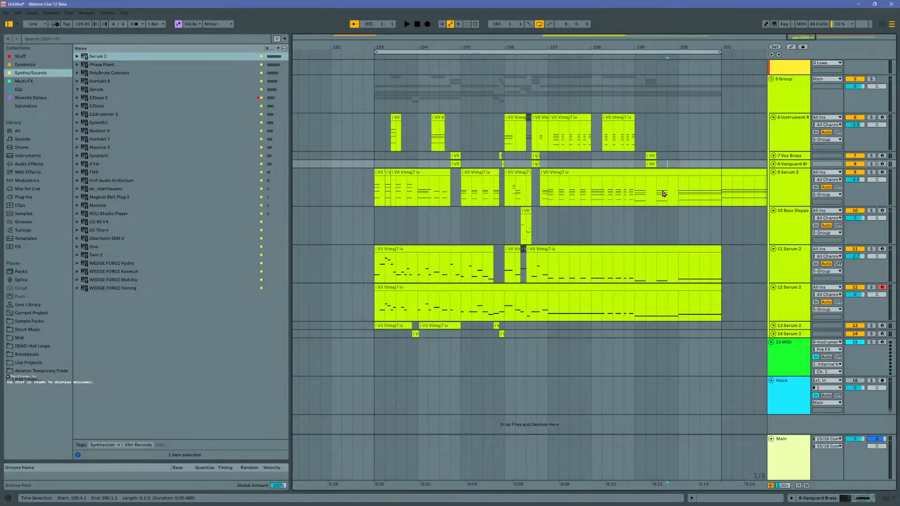
Step: Paste a one-beat chord clip onto the Vanguard Brass and Vox Brass tracks at 199.4.1 and play the passage
left_click(671, 164)
key("ctrl+v")
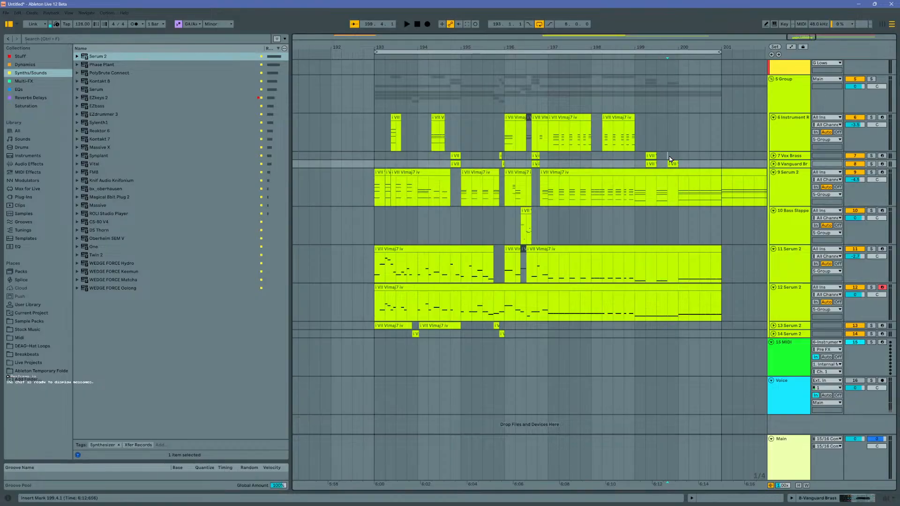
left_click(670, 158)
key("ctrl+v")
left_click(627, 171)
key("space")
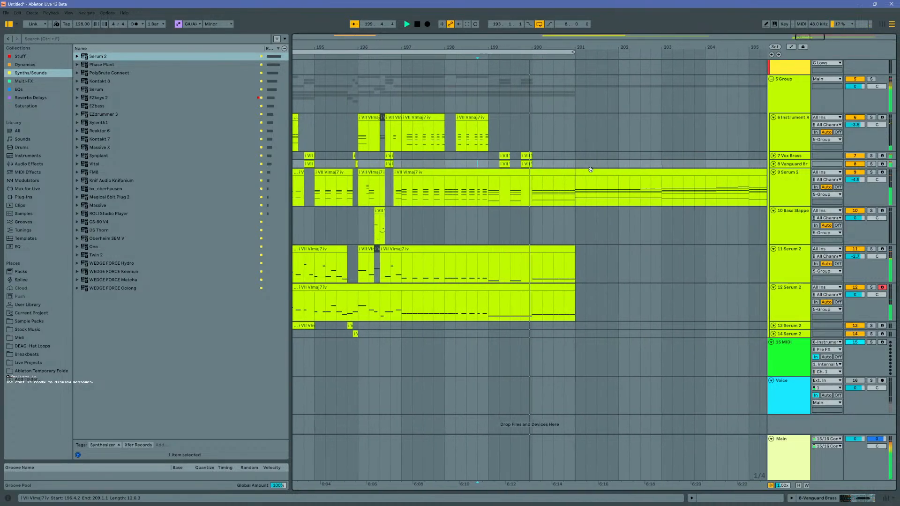
Step: Open the notes of the long 9 Serum 2 clip starting at 196.4.2 and play the passage
left_click(535, 170)
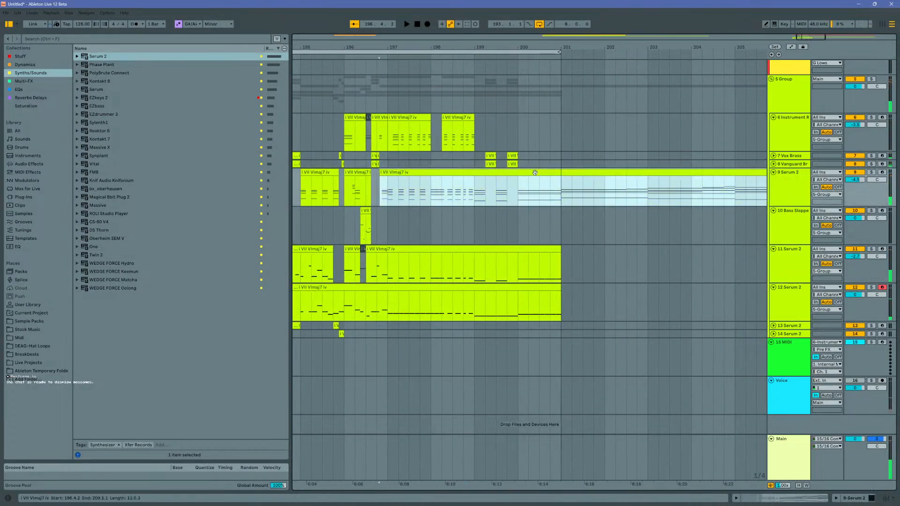
double_click(535, 173)
key("space")
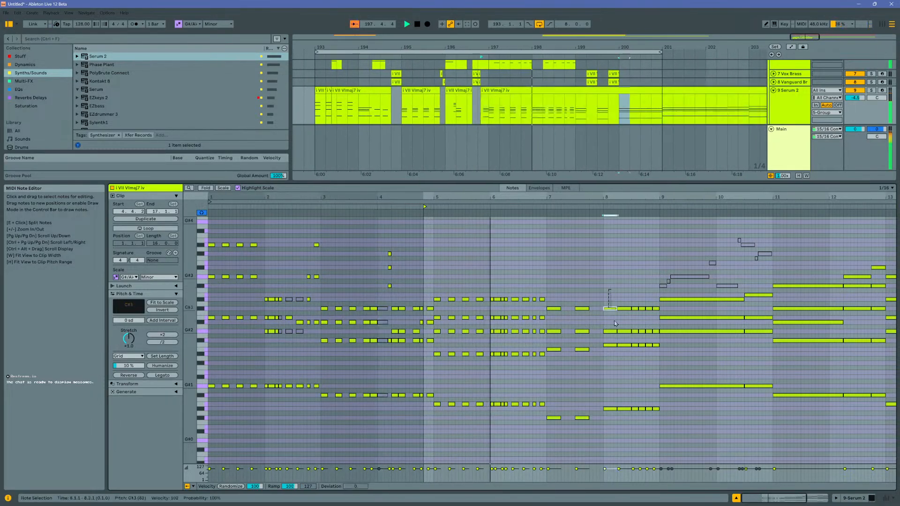
Step: Shorten the repeated chords in bar 200 of the 9 Serum 2 clip and copy that bar to the Vox Brass track
mouse_move(609, 289)
left_mouse_down()
mouse_move(654, 349)
mouse_move(659, 416)
left_mouse_up()
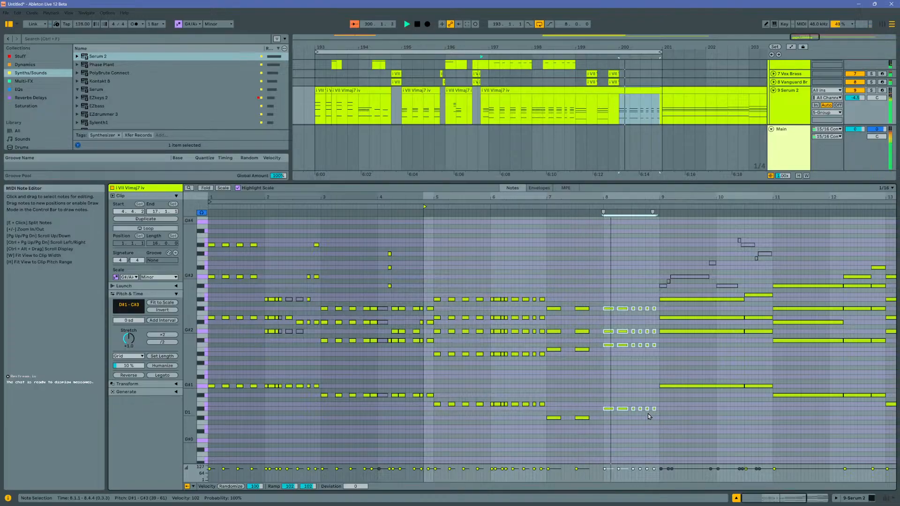
left_click(624, 75)
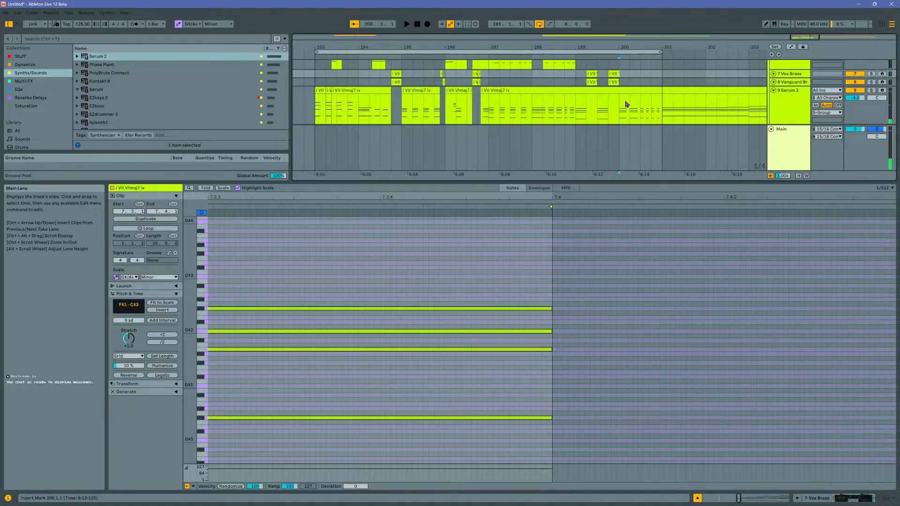
left_click_drag(621, 100, 666, 97)
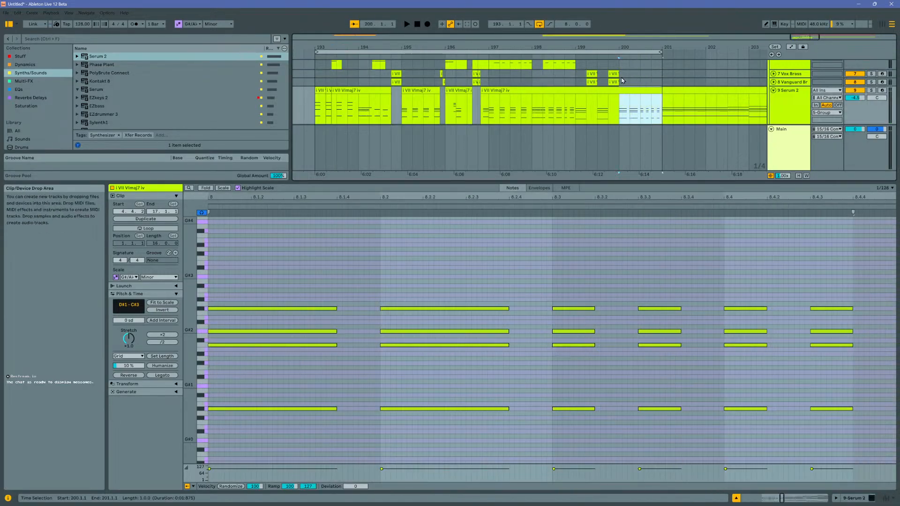
left_click(621, 75)
key("ctrl+v")
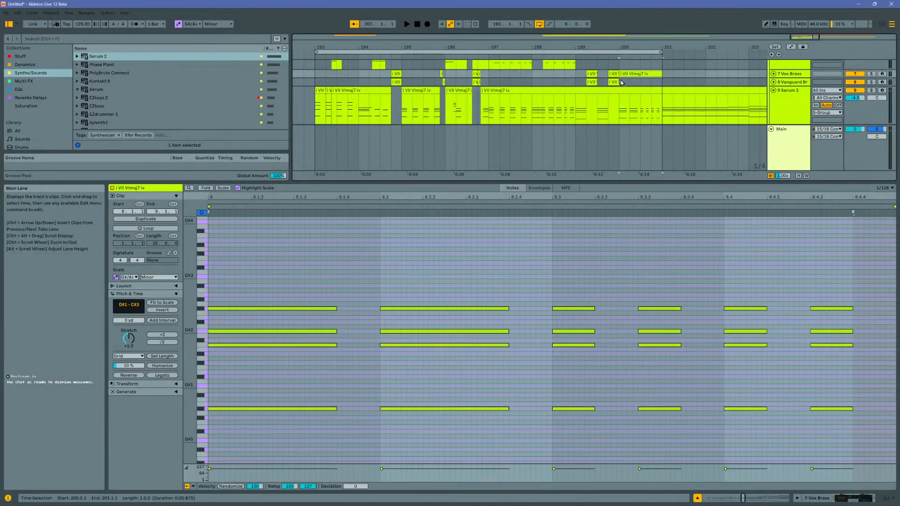
Step: Duplicate the short chord at 8.3 to 8.1.4 and 8.2.4 in the new Vox Brass clip
left_click_drag(273, 281, 831, 442)
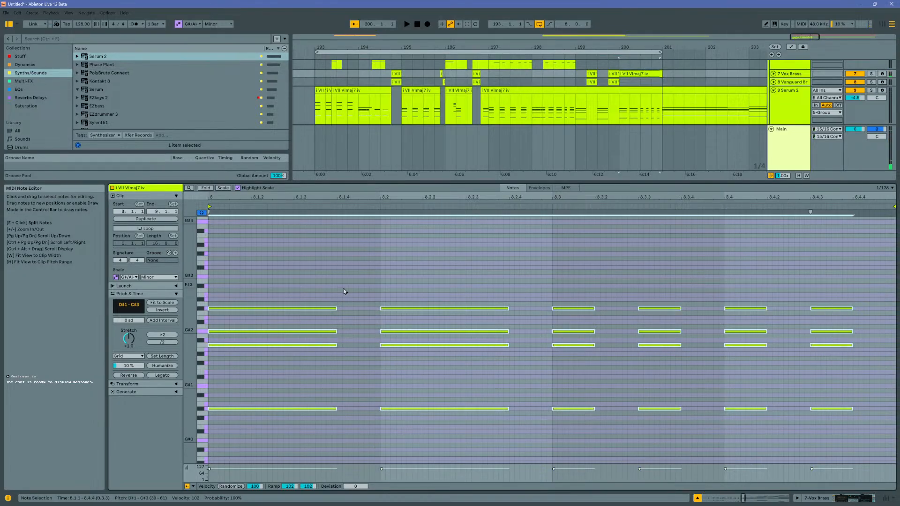
left_click_drag(588, 279, 555, 402)
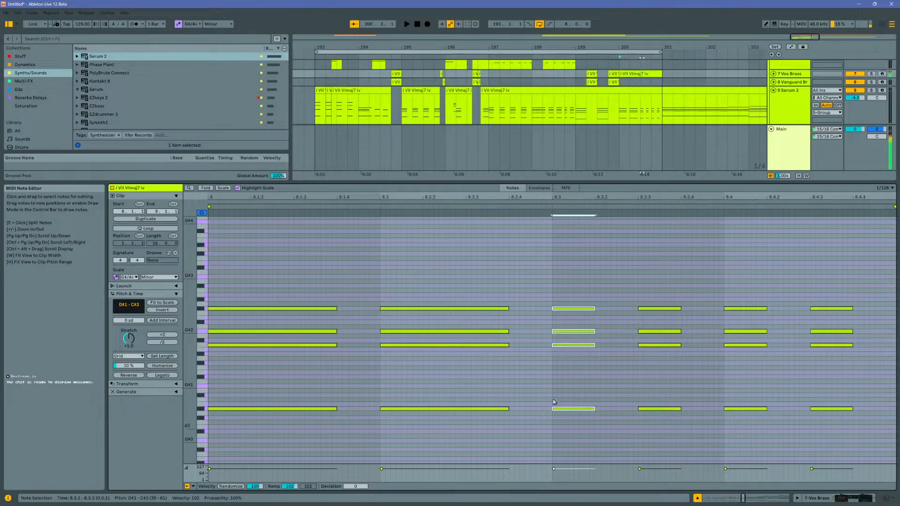
left_click(337, 261)
key("ctrl+v")
left_click(510, 273)
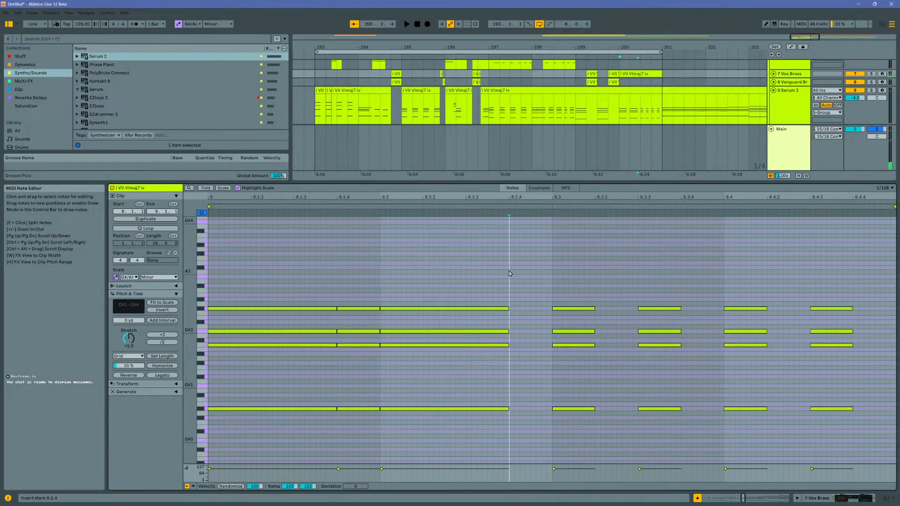
key("ctrl+v")
Step: Delete the two long chords at 8.1 and 8.2 from the Vox Brass clip
left_click_drag(456, 269, 445, 395)
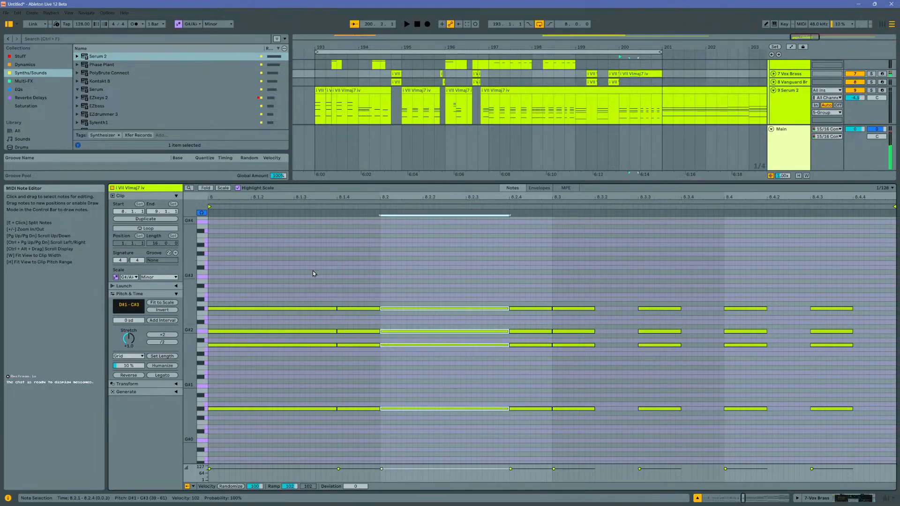
key("Delete")
left_click_drag(313, 273, 321, 435)
key("Delete")
Step: Shift the four short chords from 8.3 onward one sixteenth later, so the first starts at 8.3.2
left_click_drag(573, 274, 841, 426)
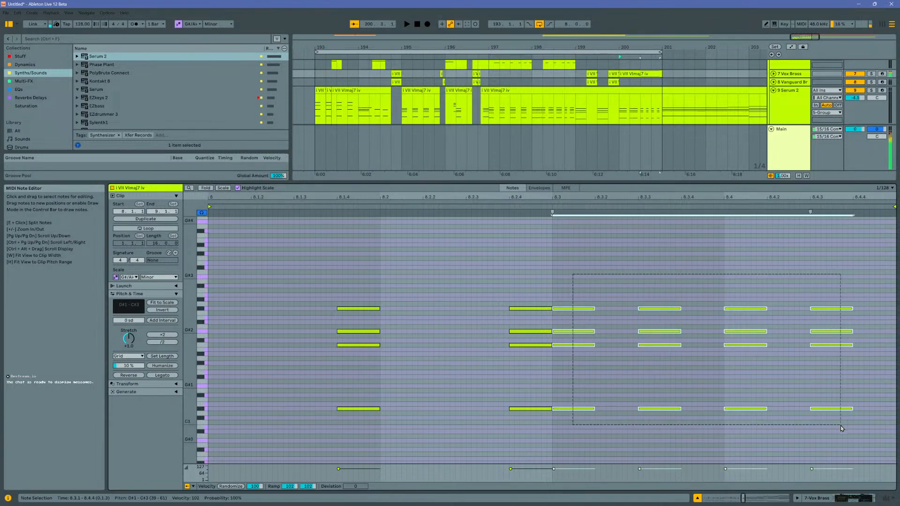
key("Right")
key("Right")
key("Right")
key("Right")
key("Right")
key("Right")
key("Right")
key("Right")
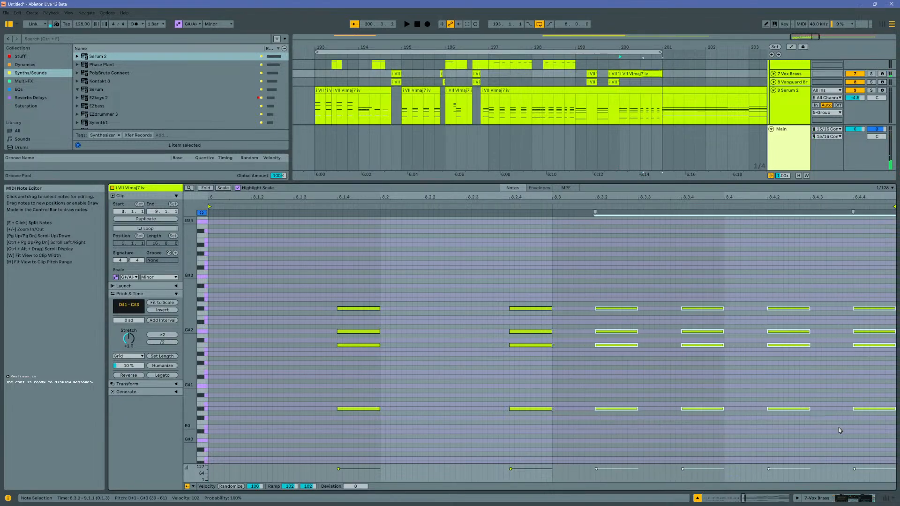
Step: Raise the low D#1 notes of the Vox Brass clip's 8.4.2 and 8.4.4 chords two octaves to D#3, matching the preceding chord edits
key("space")
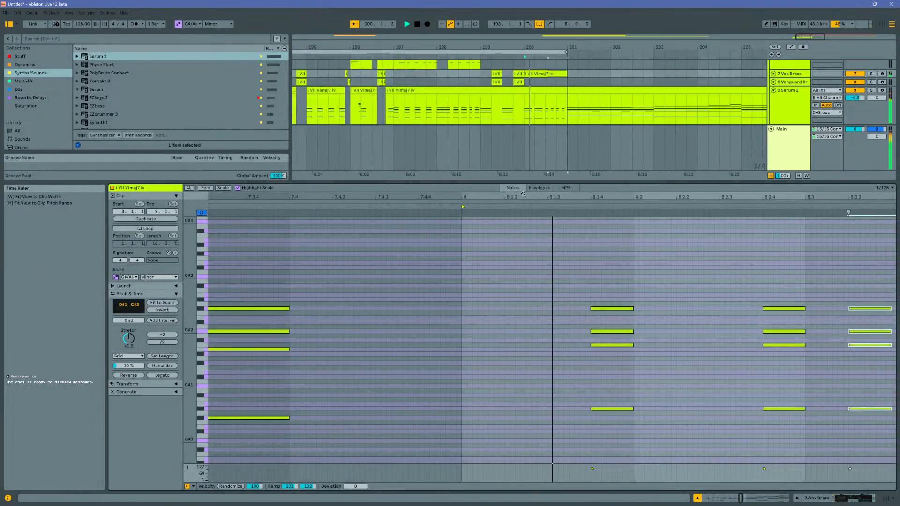
key("space")
left_click_drag(384, 376, 386, 422)
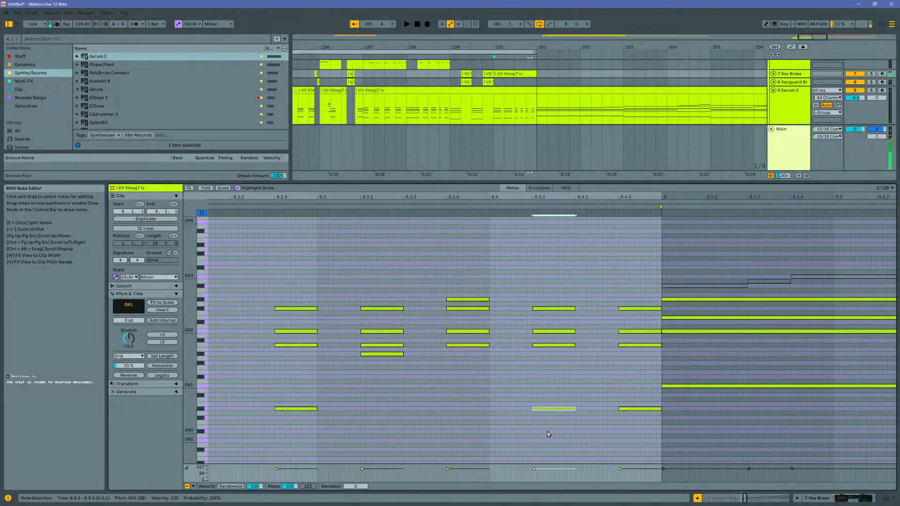
key("shift+Up")
key("shift+Up")
left_click_drag(618, 397, 632, 420)
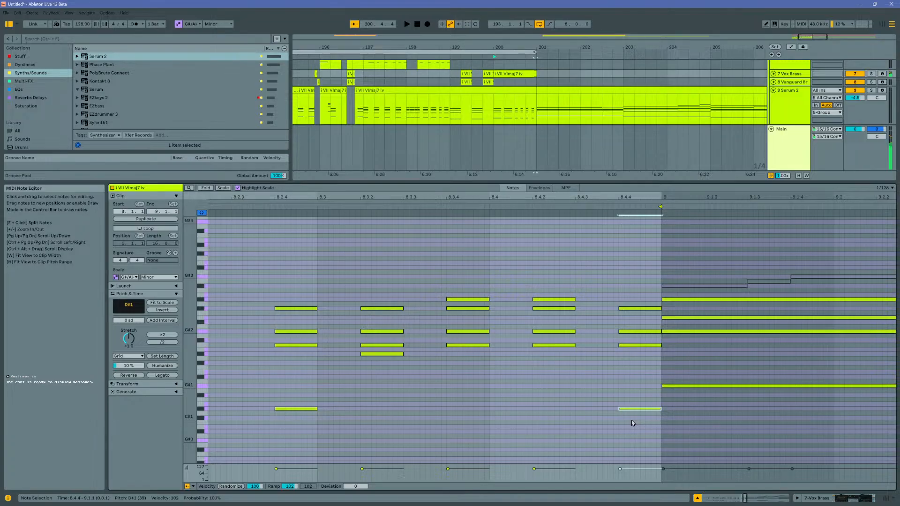
key("shift+Up")
key("shift+Up")
Step: Raise G#2 of the 8.4.2 chord and C#3 of the 8.4.4 chord one octave, and lower the 8.4.2 chord's C#3 to C#2
left_click_drag(557, 362, 562, 334)
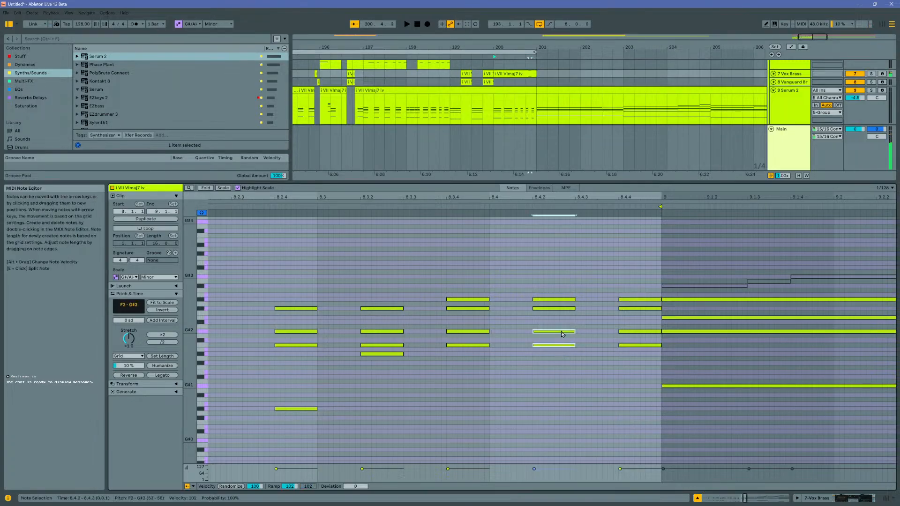
left_click(563, 332)
key("shift+Up")
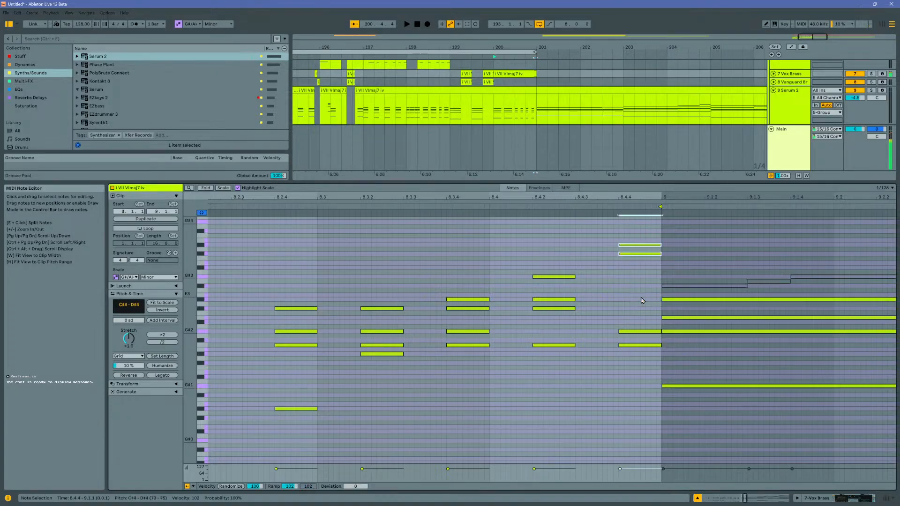
left_click(641, 308)
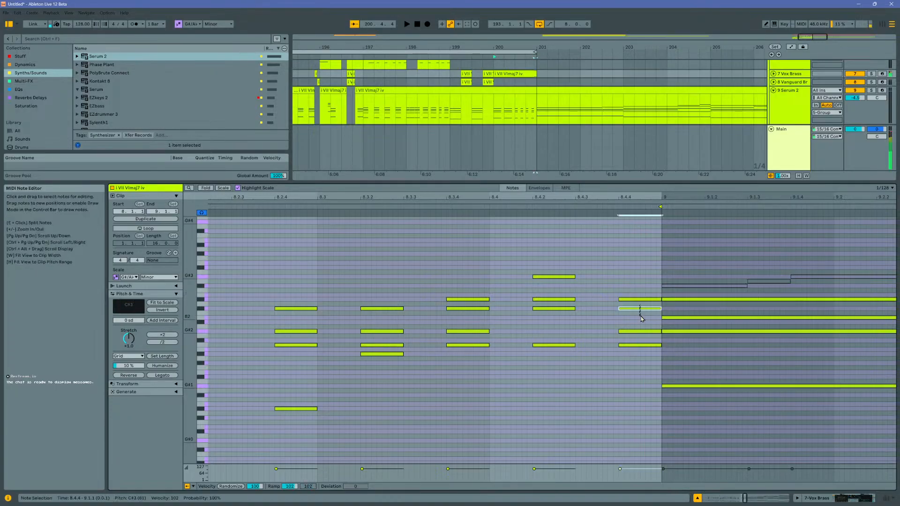
left_click(565, 309)
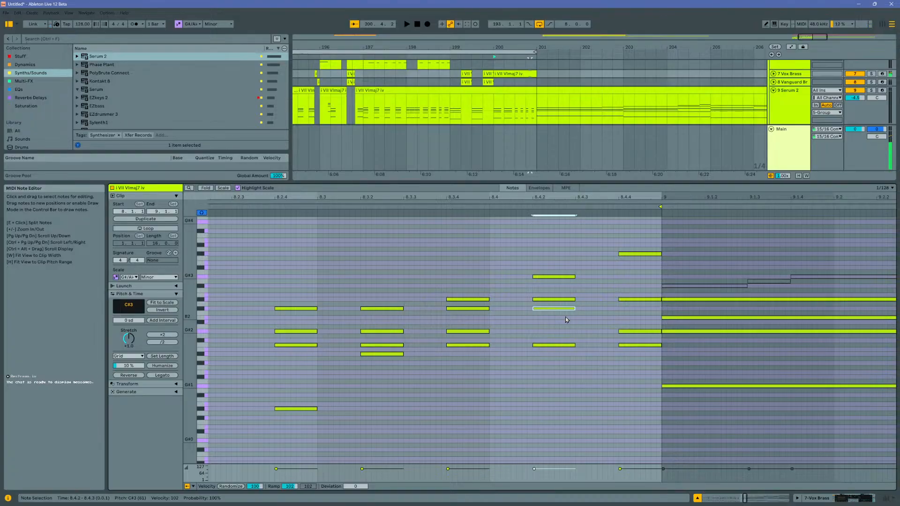
key("shift+Down")
Step: Audition the passage, copy the Vox Brass clip at bar 200 to the Vanguard Brass track at 200.1.1, and play it back
key("space")
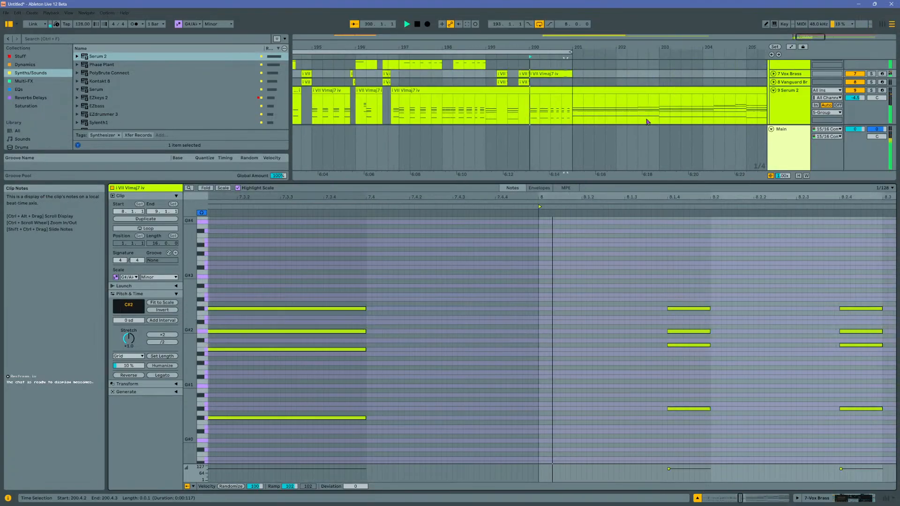
key("space")
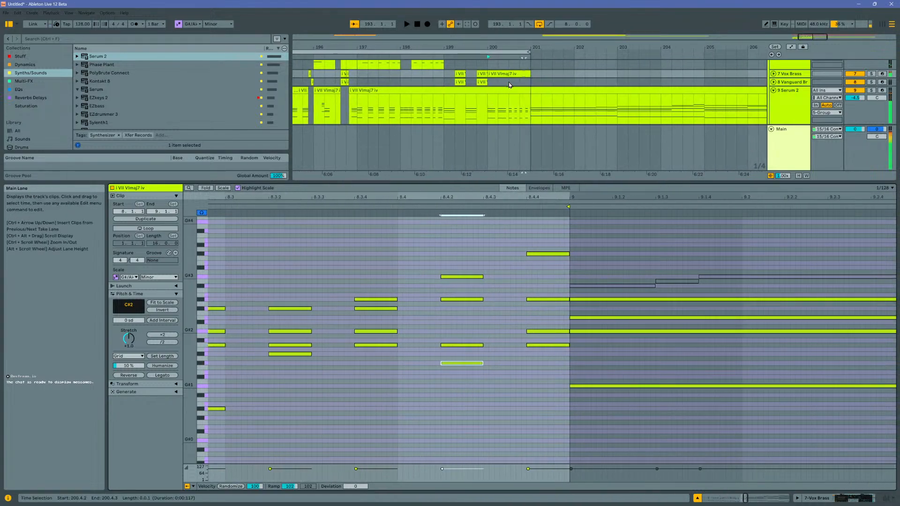
left_click(509, 74)
left_click(499, 83)
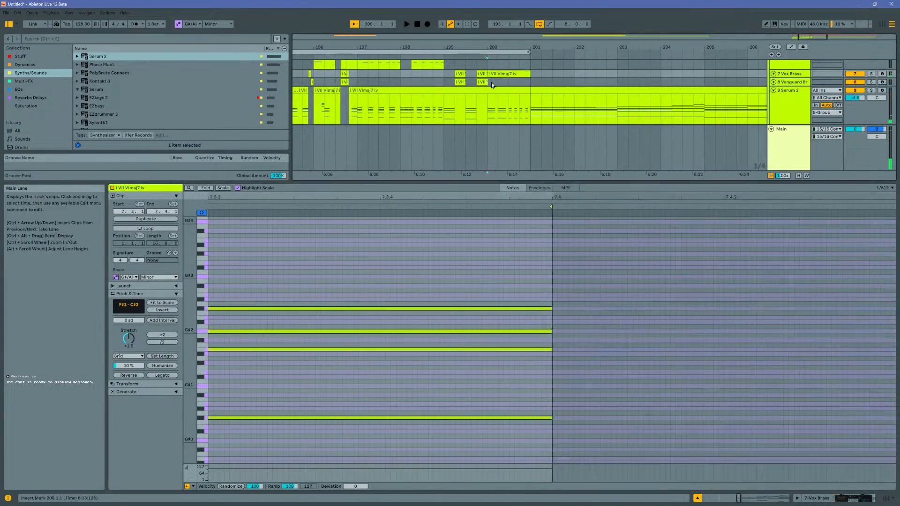
key("space")
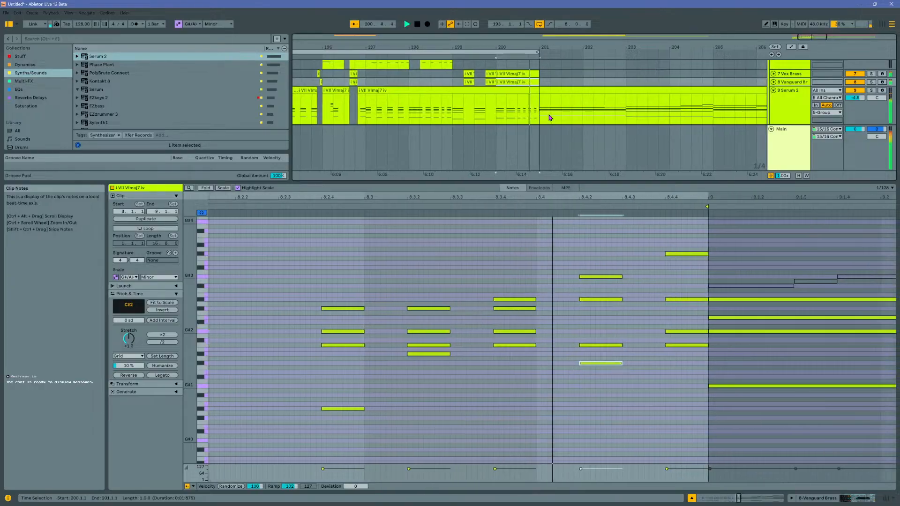
key("space")
Step: Raise the C#2 note of the 8.4.2 chord in the Vanguard Brass clip seven semitones to G#2
left_click(467, 364)
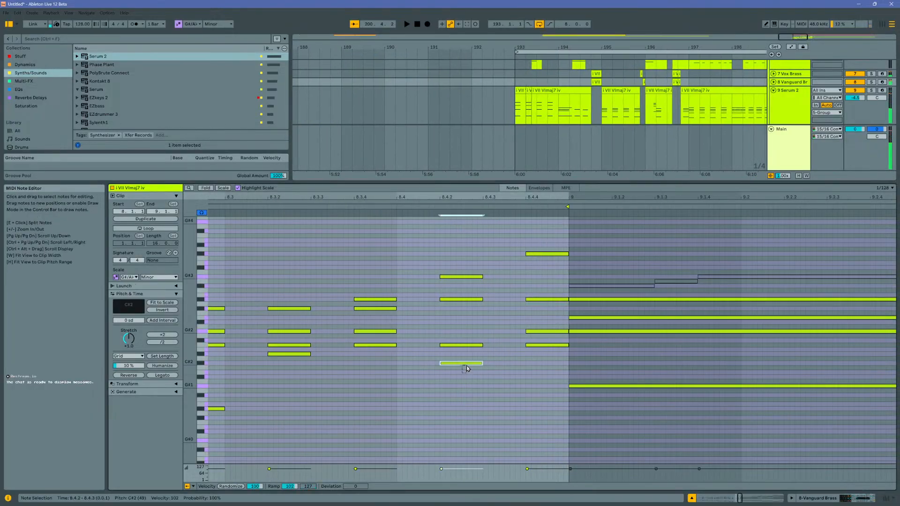
key("Up")
key("Up")
key("Up")
key("Up")
key("Up")
key("Up")
key("Up")
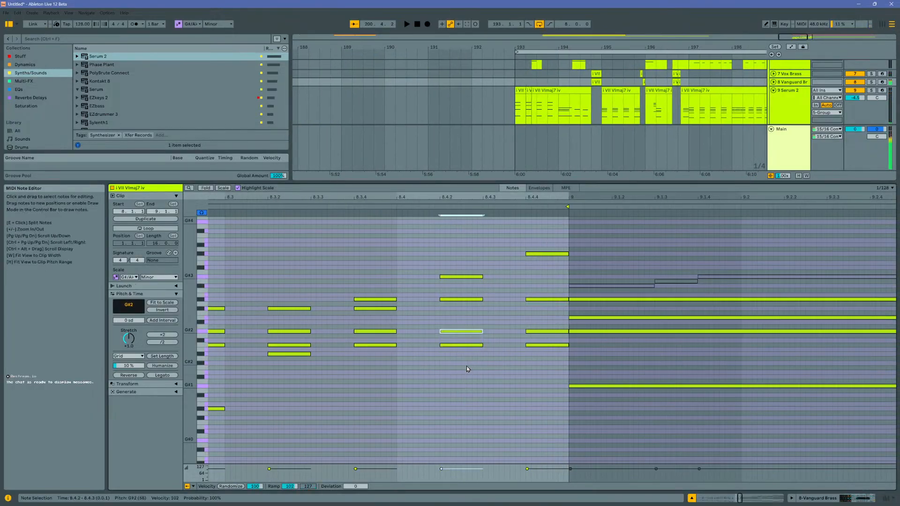
Step: Play back the passage and raise the remaining low D#1 notes of the Vanguard Brass clip one octave to D#2
key("space")
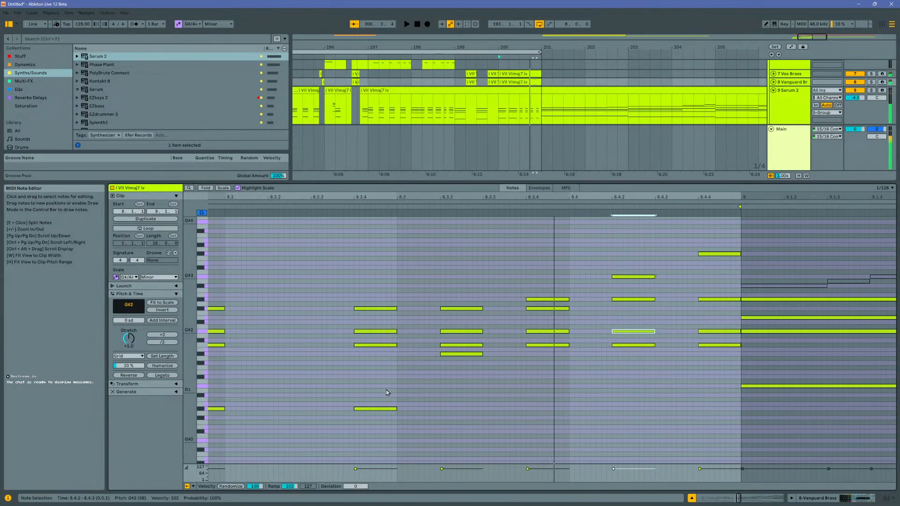
scroll(382, 392, "left", 2)
mouse_move(249, 389)
left_mouse_down()
mouse_move(341, 432)
mouse_move(481, 459)
left_mouse_up()
key("shift+Up")
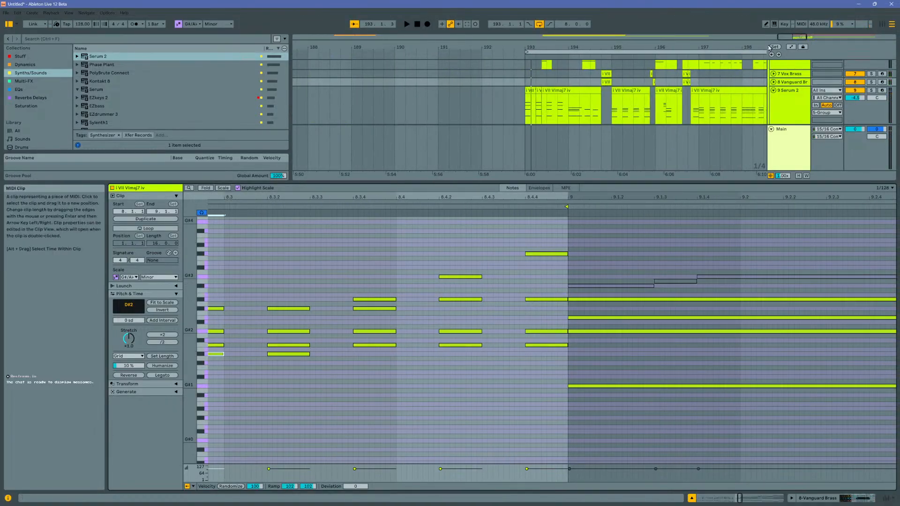
Step: Raise all notes of the Vox Brass clip at bar 200 by one octave and start playback
left_click_drag(743, 48, 628, 42)
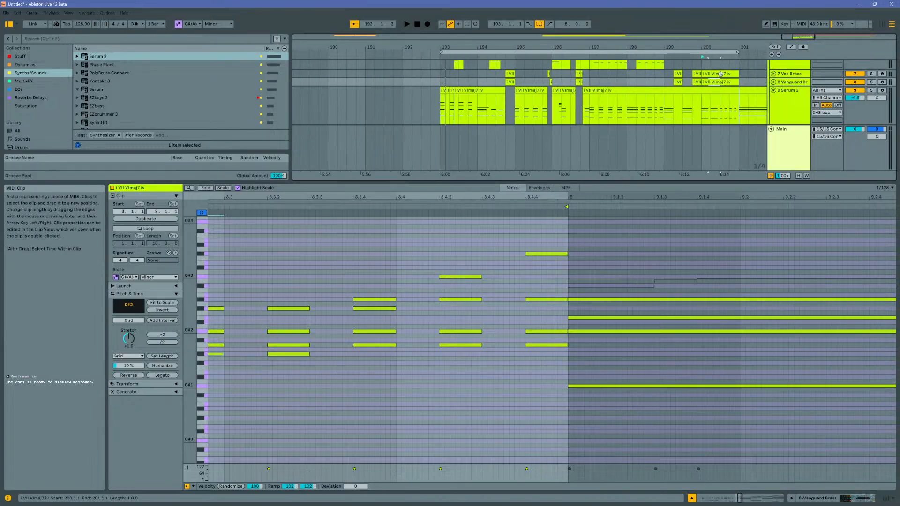
left_click(720, 74)
left_click_drag(314, 240, 886, 454)
key("shift+Up")
key("space")
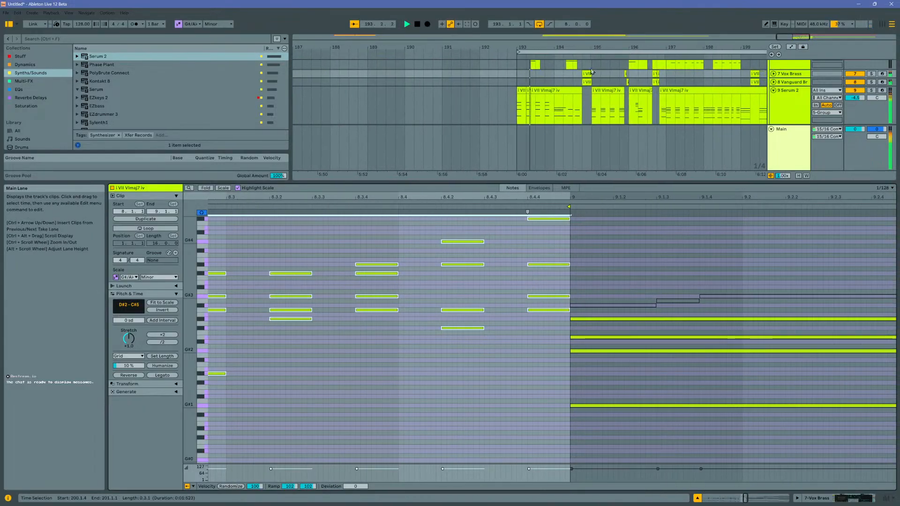
Step: Play the arrangement from bar 193 through bar 200 to listen to both brass layers in context
key("space")
left_click(511, 82)
key("space")
left_click_drag(601, 45, 588, 57)
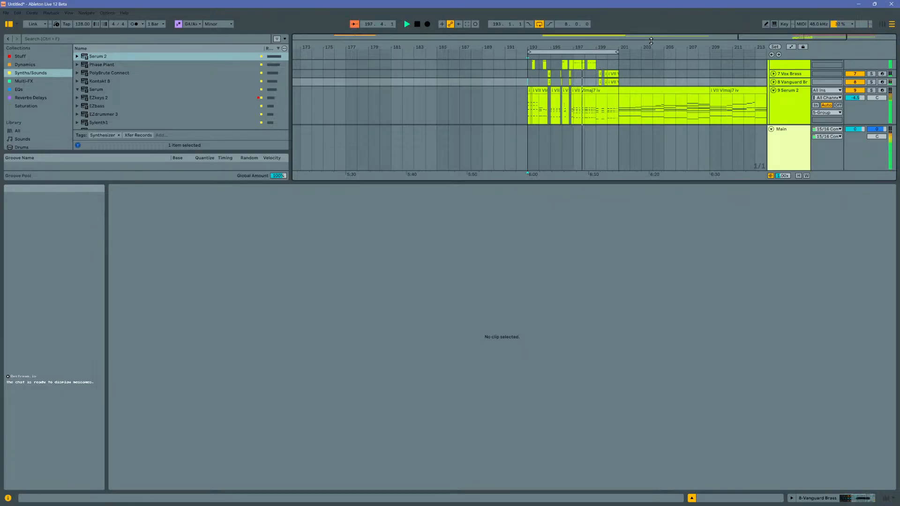
left_click_drag(596, 47, 582, 66)
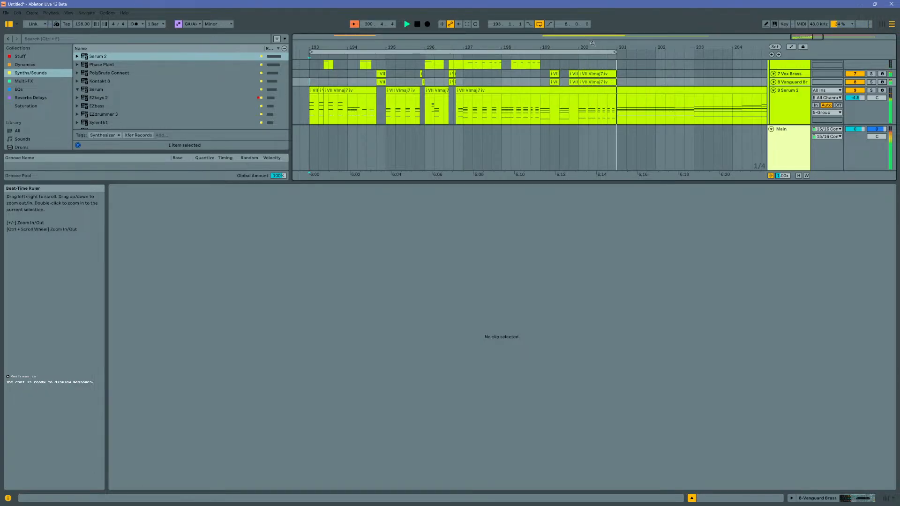
Step: Open the bar 200 Vox Brass clip for chord editing and enlarge the arrangement area to show the bass tracks
left_click(611, 75)
left_click_drag(367, 396, 366, 271)
left_click_drag(367, 238, 342, 407)
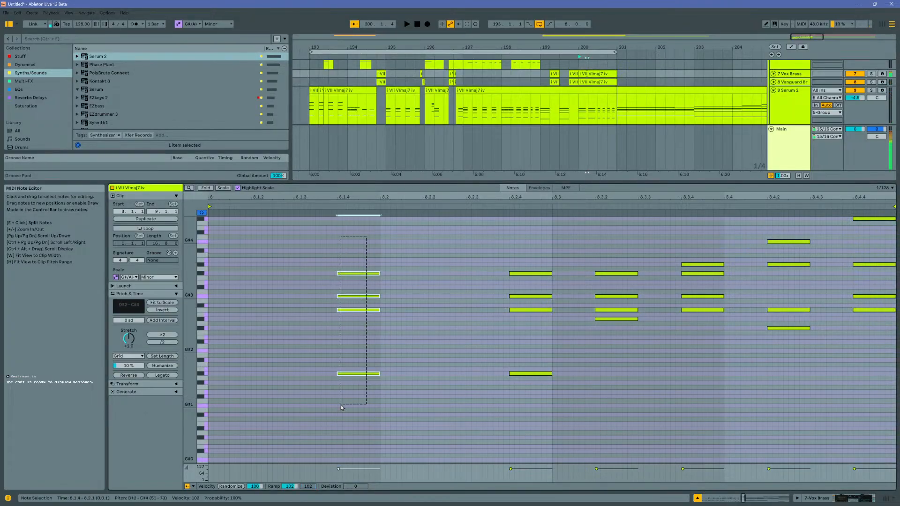
left_click_drag(520, 251, 515, 424)
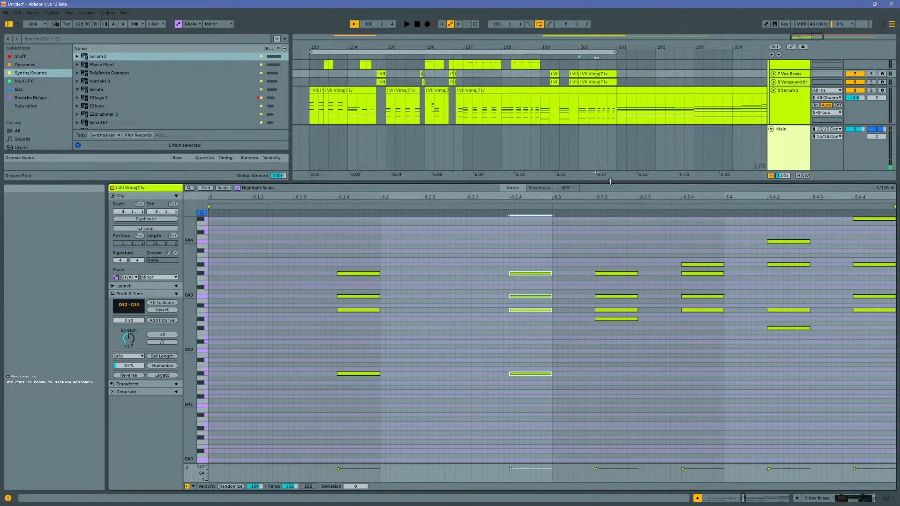
left_click_drag(610, 181, 611, 307)
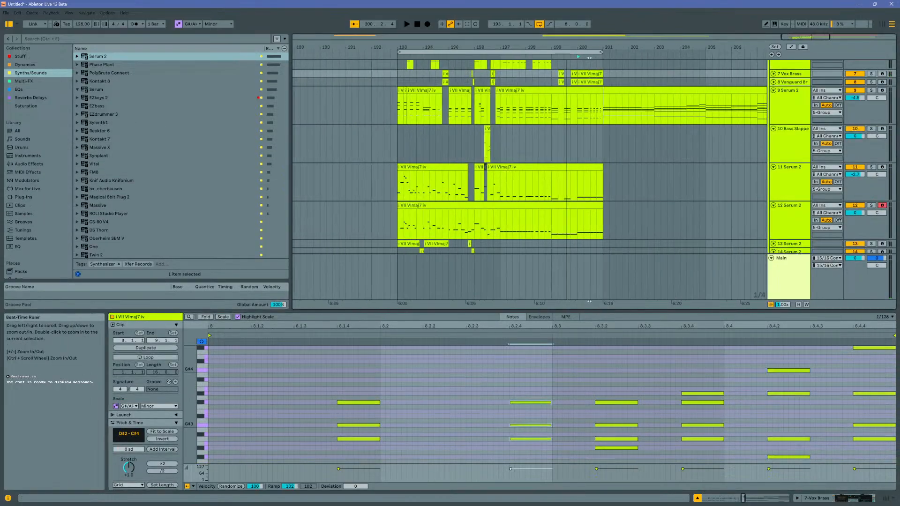
left_click_drag(567, 47, 490, 57)
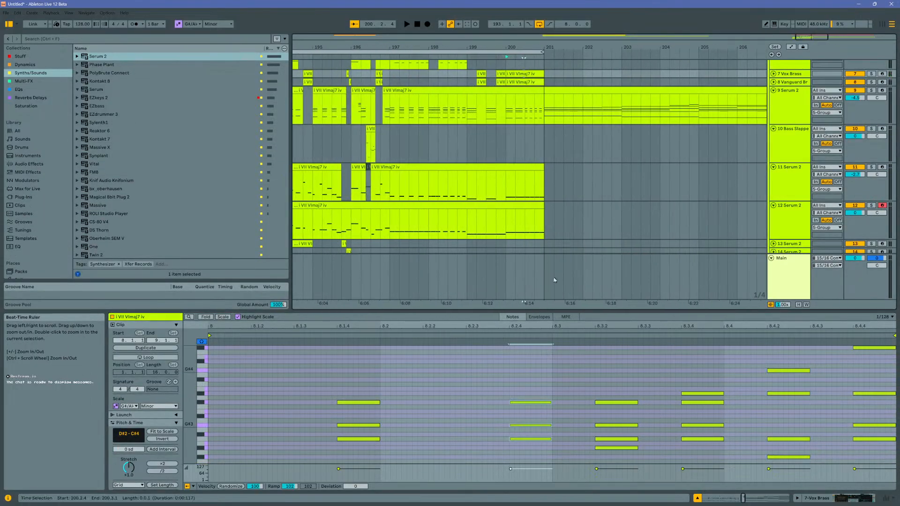
Step: Raise F3 to F#3 in the 8.2.4 and 8.3.2 chords, 8.3.2's G#3 to A#3, and 8.3.4's F3 and G#3 to G#3 and B3
left_click(526, 439)
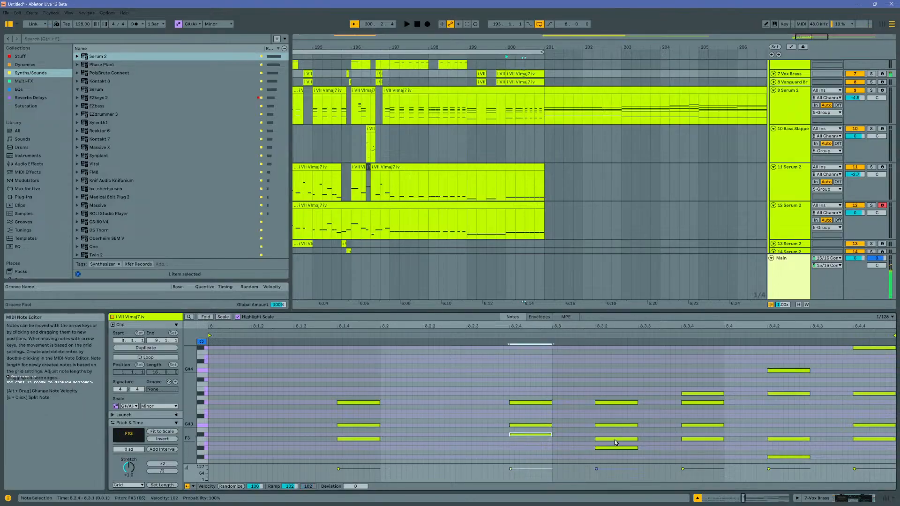
left_click(615, 443)
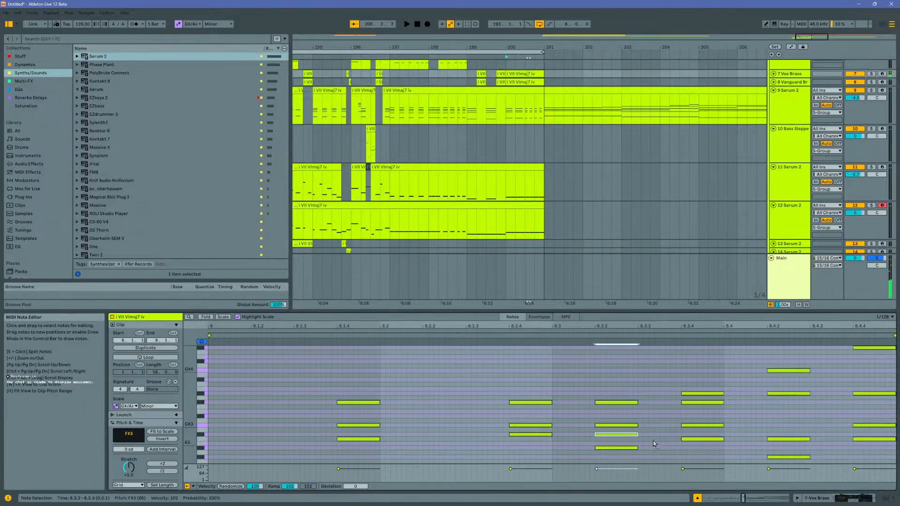
left_click_drag(702, 426, 702, 411)
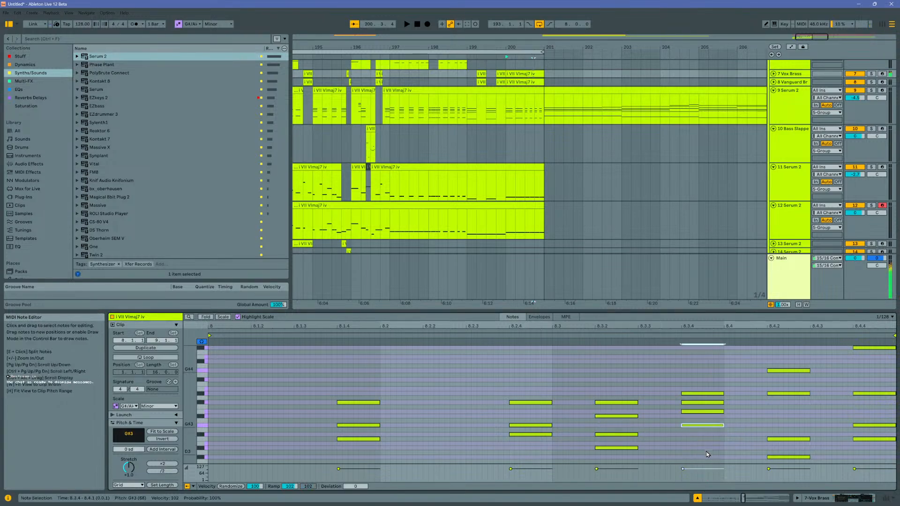
Step: Raise the 8.4.2 chord's F3 to G#3 and its C#3 one octave to C#4, and play the result
left_click(782, 440)
key("space")
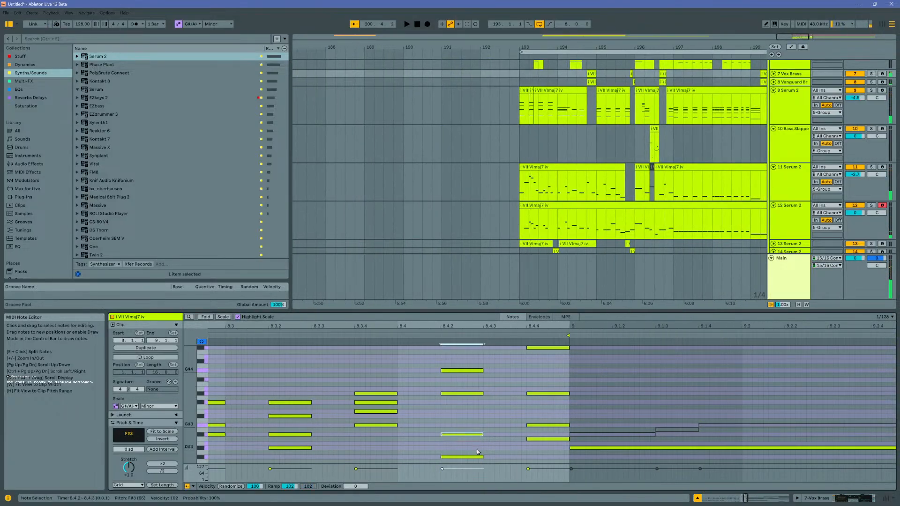
key("Up")
key("Up")
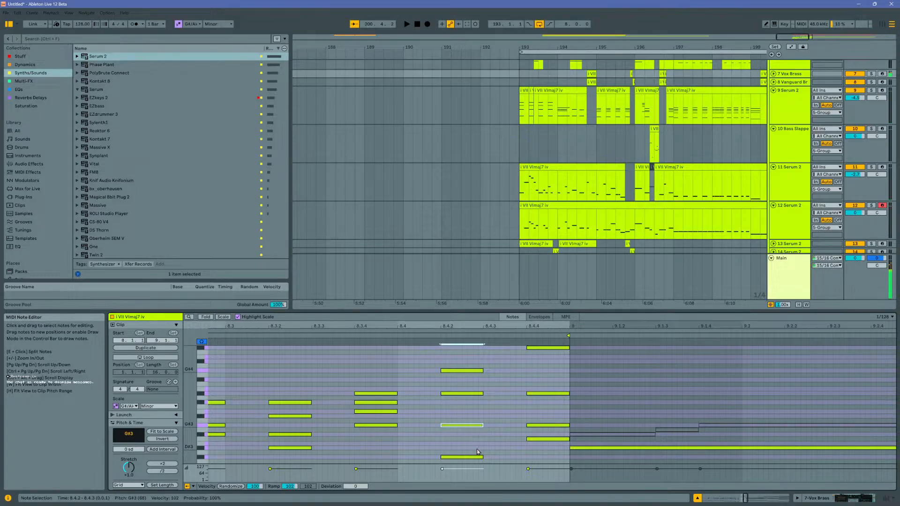
left_click(472, 457)
key("shift+Up")
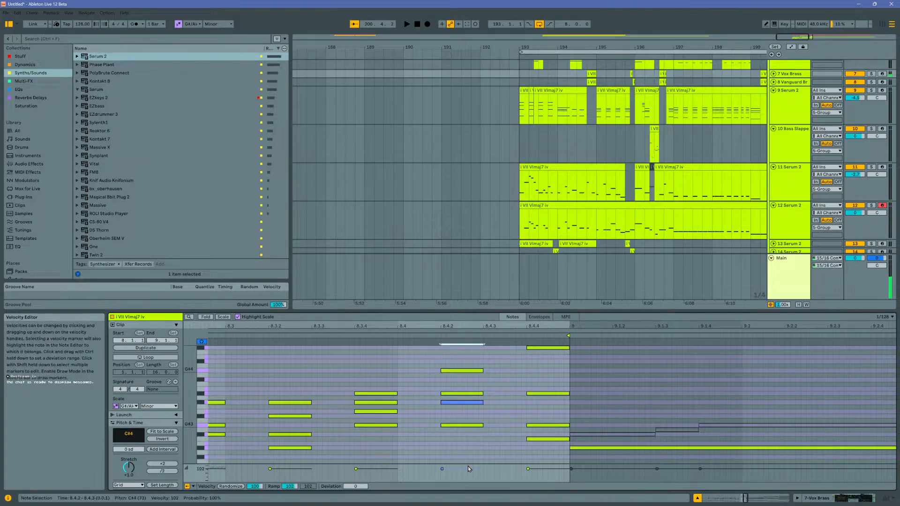
key("space")
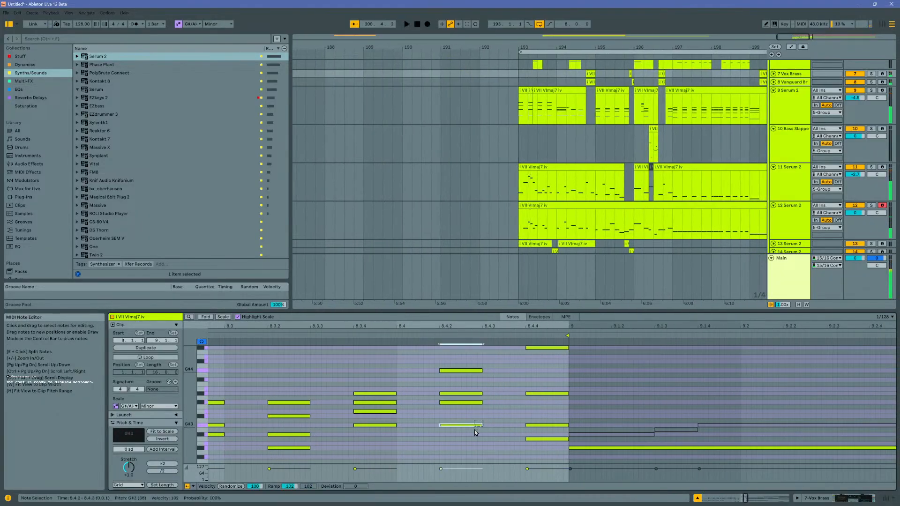
Step: Change the G#3 note of the 8.4.2 chord to F#4 and play the passage
key("Down")
key("Down")
key("space")
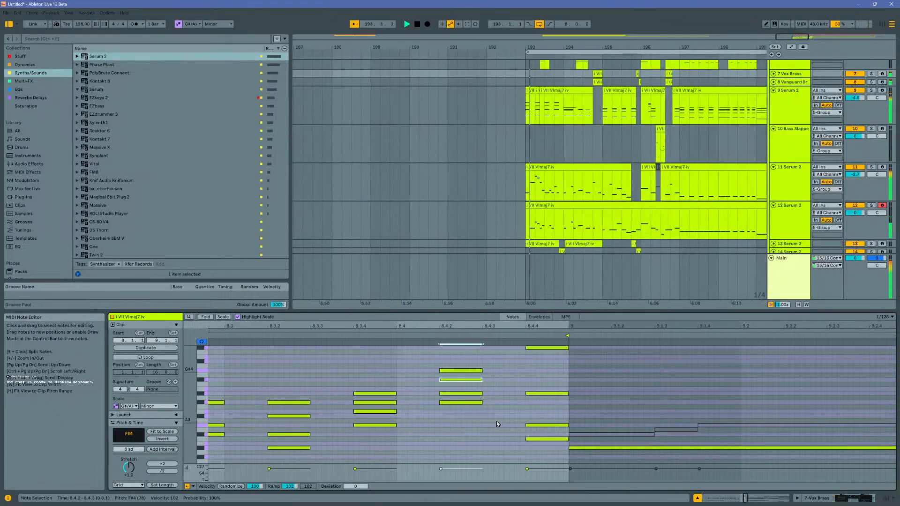
Step: Raise the 8.3.2 chord's D#3 to D#4, and in the 8.4.4 chord raise F3 to F4 and G#3 to A#3
left_click(307, 448)
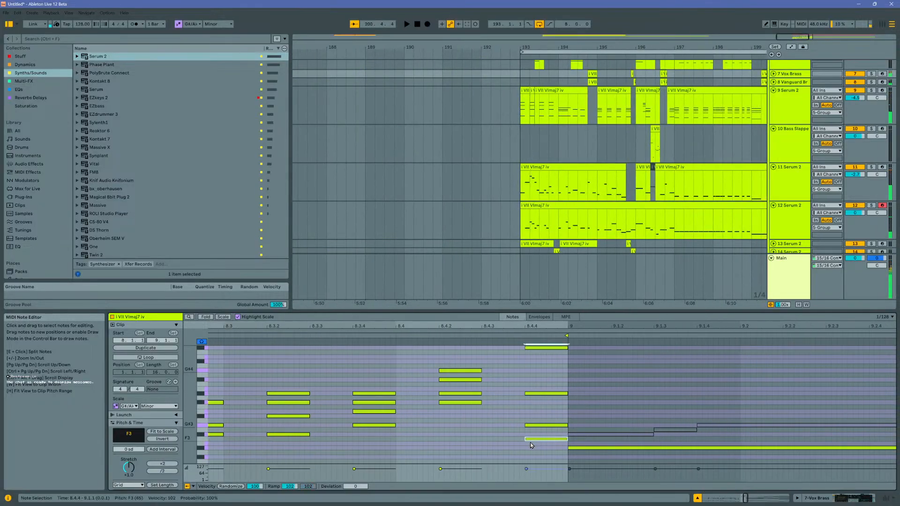
key("shift+Up")
left_click_drag(544, 385, 543, 416)
Step: Play back the revised brass chords and restart playback from 199.3.1 to hear the lead-in
key("space")
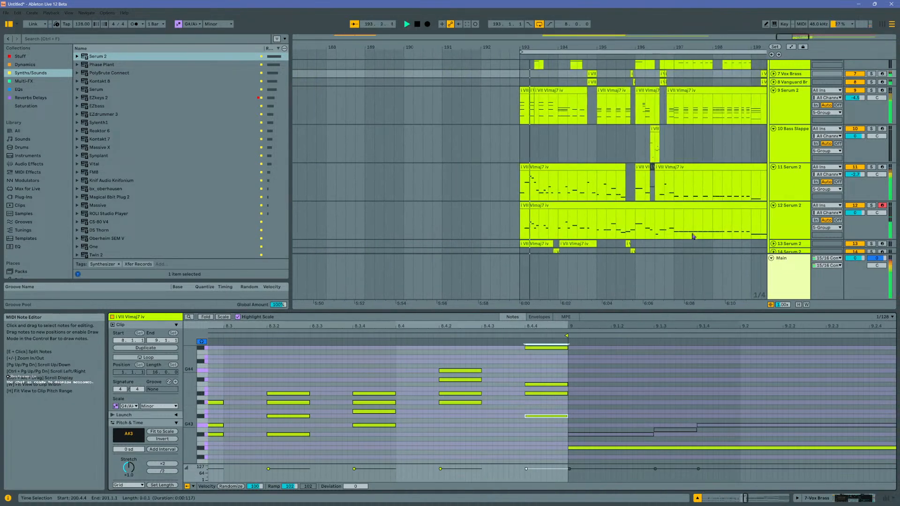
key("space")
key("space")
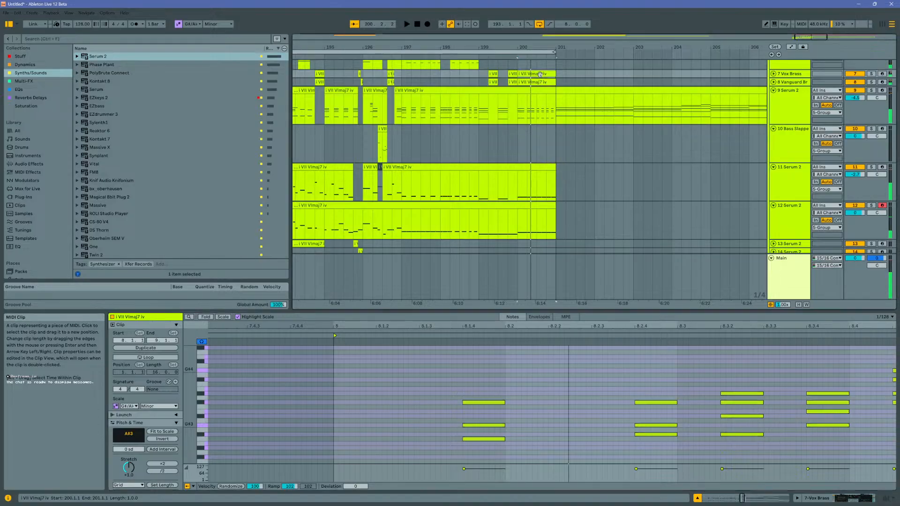
left_click(501, 66)
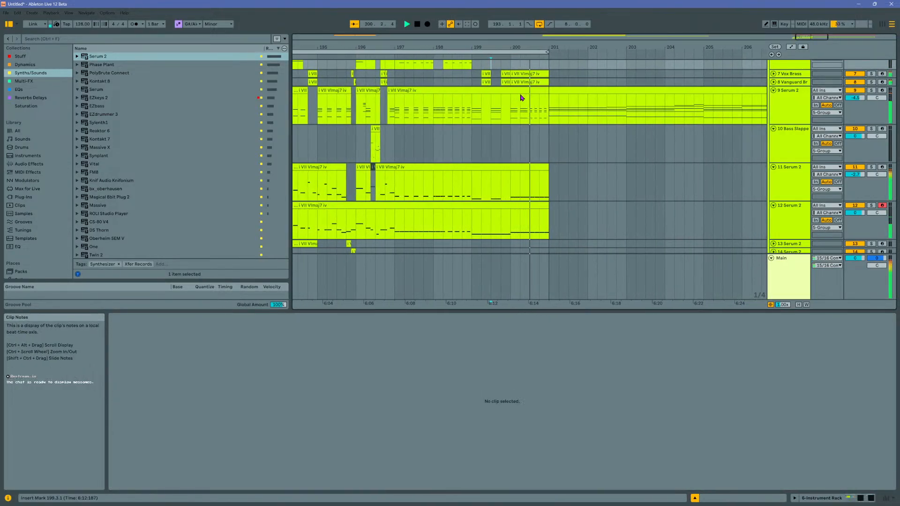
Step: Play the arrangement from 193.1.1 to hear how the passage leads into the brass chords
key("space")
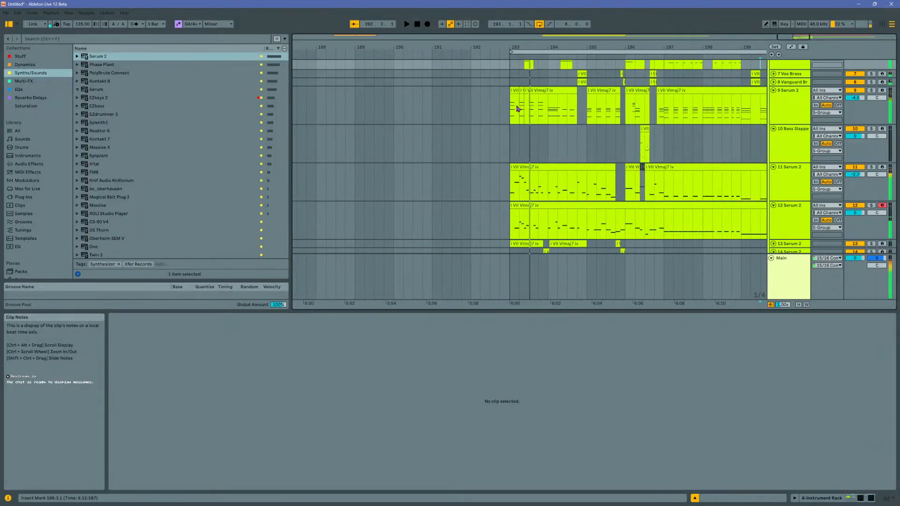
left_click(512, 110)
key("space")
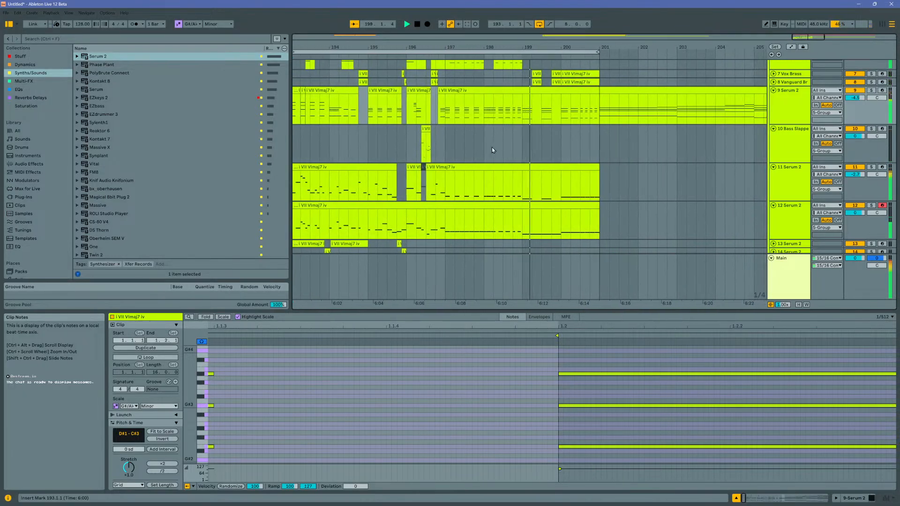
key("space")
Step: Copy the range from 197.1.1 to 198.1.1 of the bass clip on the 11 Serum 2 track
left_click(465, 175)
left_click(462, 168)
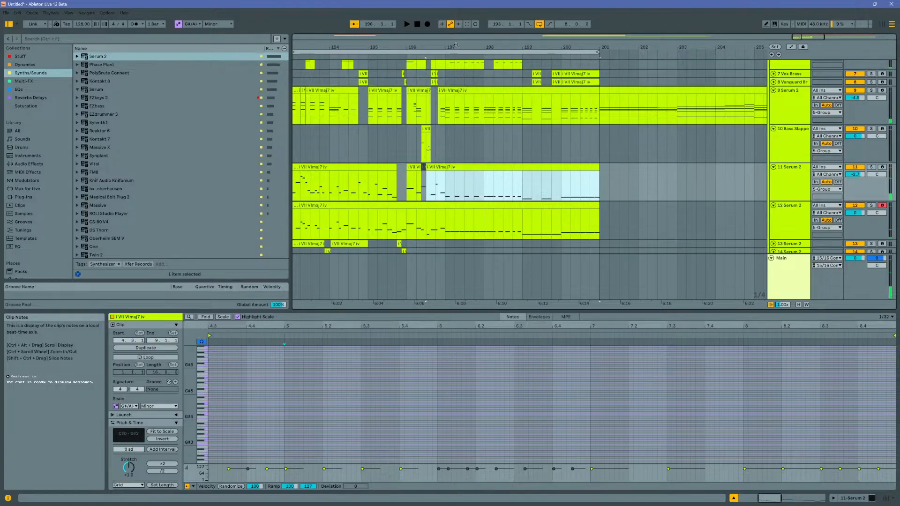
scroll(449, 184, "up", 3)
left_click(449, 184)
left_click_drag(449, 185, 511, 179)
scroll(487, 178, "down", 3)
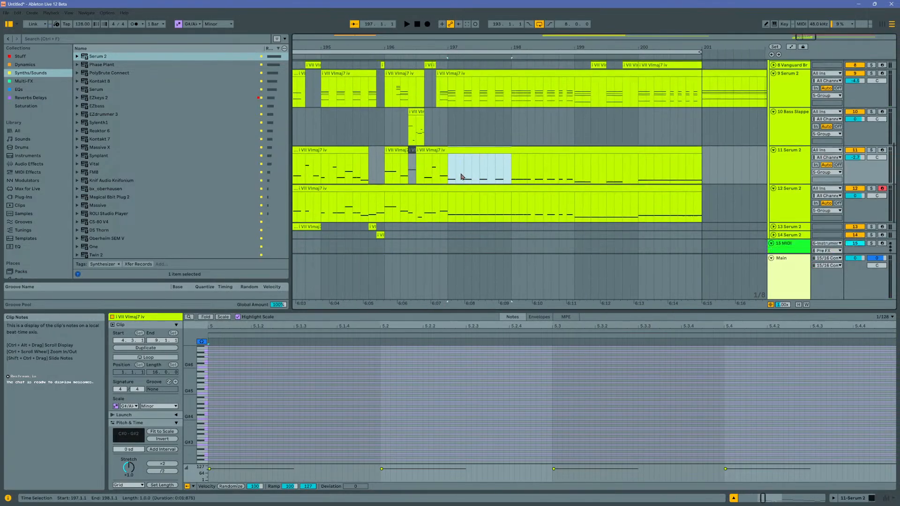
Step: Solo the 12 Serum 2 track and listen to it from 197.1.1
left_click(455, 185)
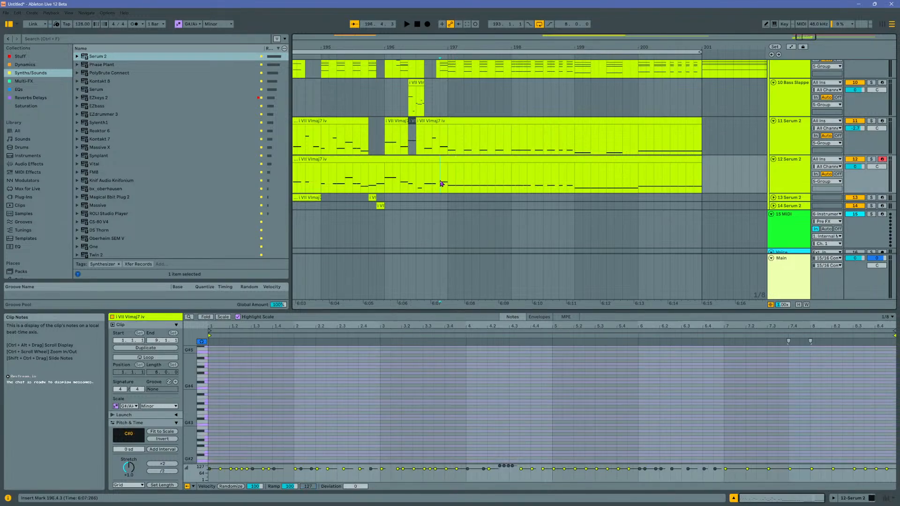
left_click(871, 160)
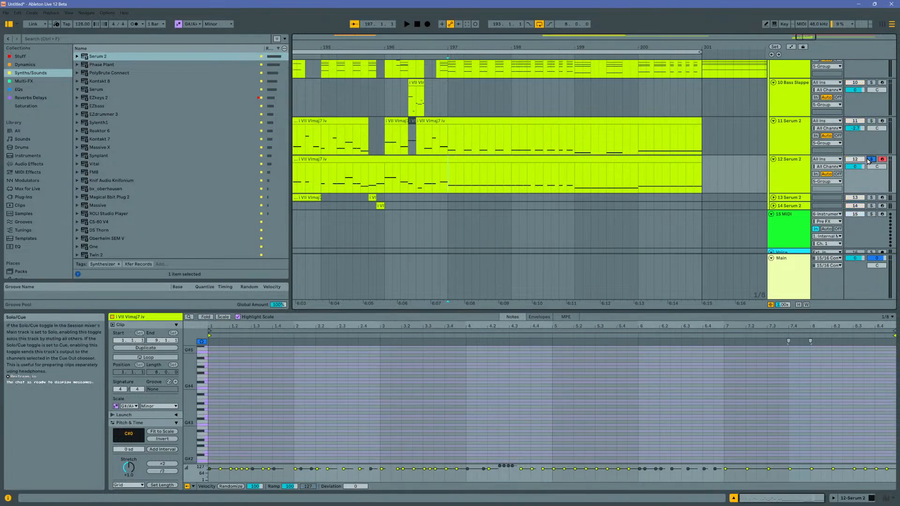
key("space")
key("space")
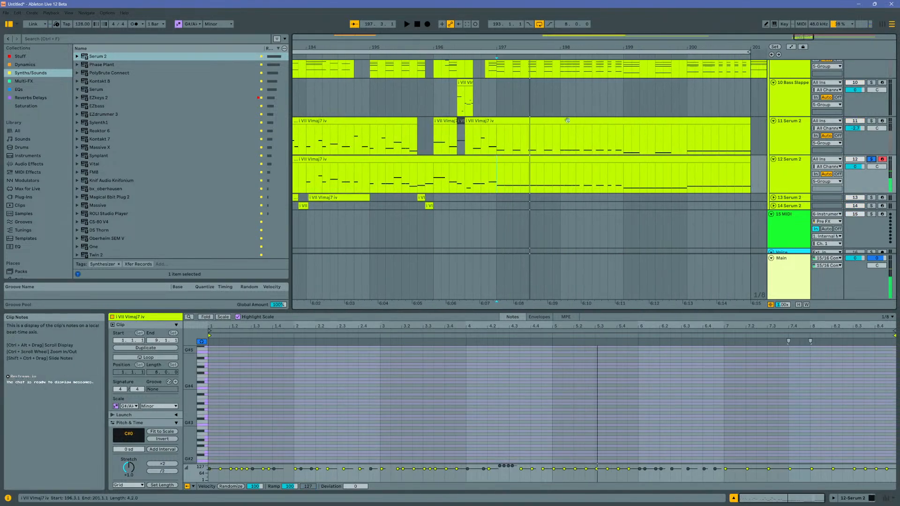
Step: Try the copied bar on the 10 Bass Slapper track at 197.1.3 and play it from 197.1.1
left_click(504, 102)
key("ctrl+v")
left_click(497, 97)
key("space")
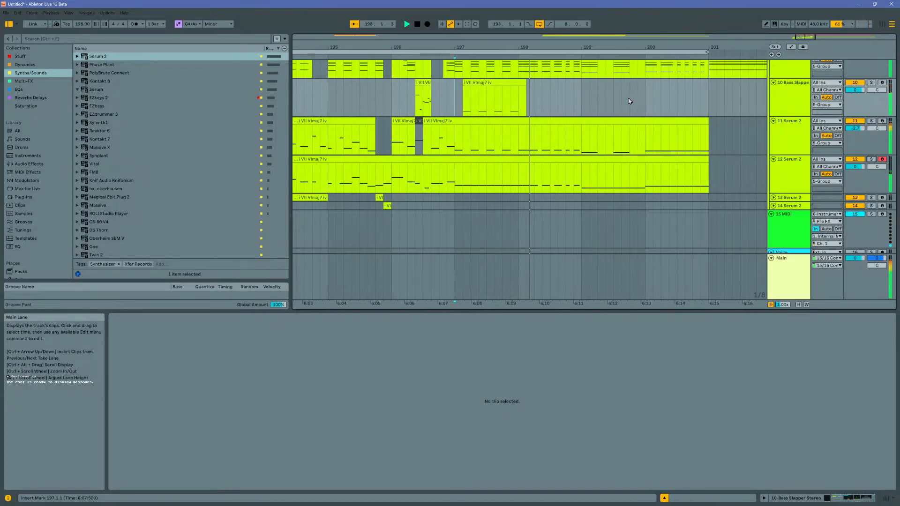
key("space")
Step: Place the copied bar on the 13 Serum 2 track at 197.1.3, delete the Bass Slapper copy, and play from 197.1.1
scroll(491, 108, "up", 2)
left_click(471, 126)
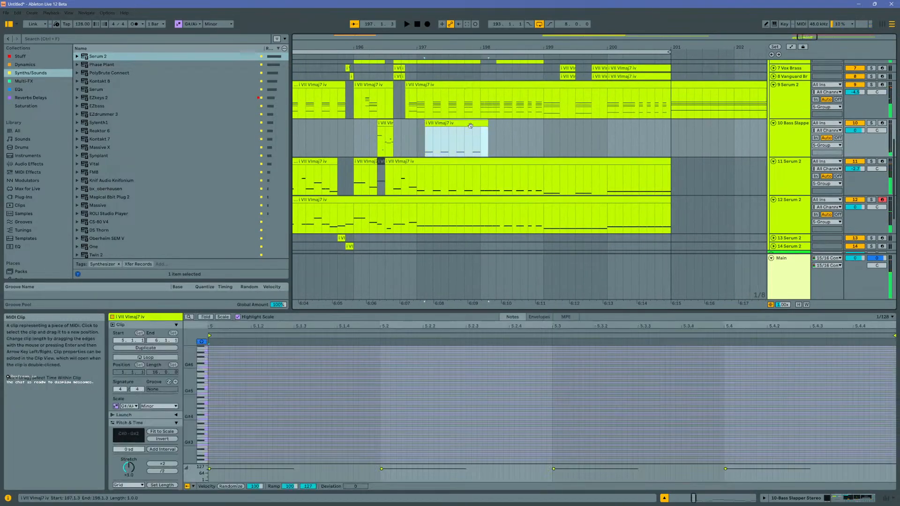
scroll(422, 193, "down", 2)
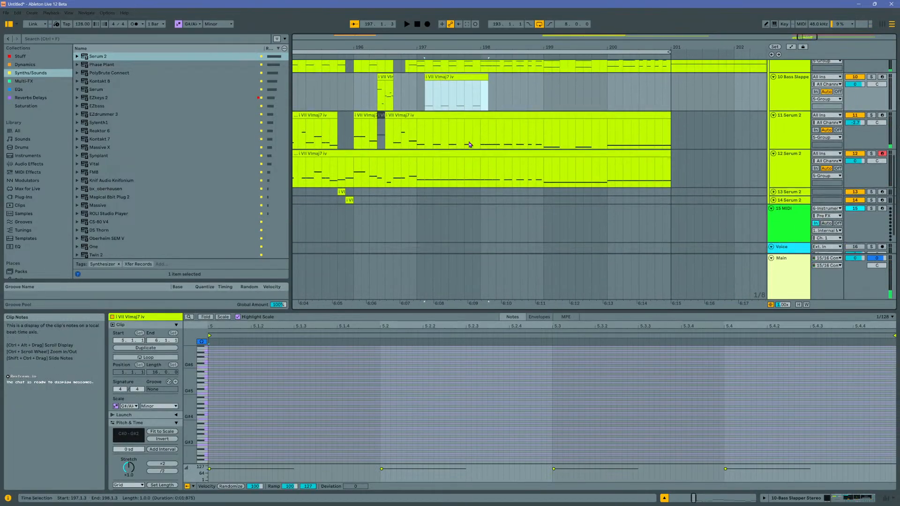
left_click(423, 193)
key("ctrl+v")
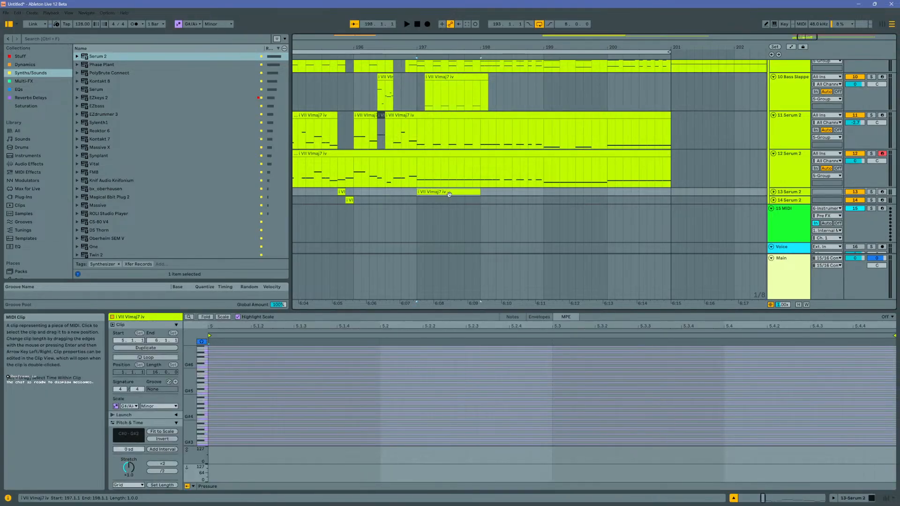
left_click(462, 86)
key("Delete")
left_click(418, 97)
key("space")
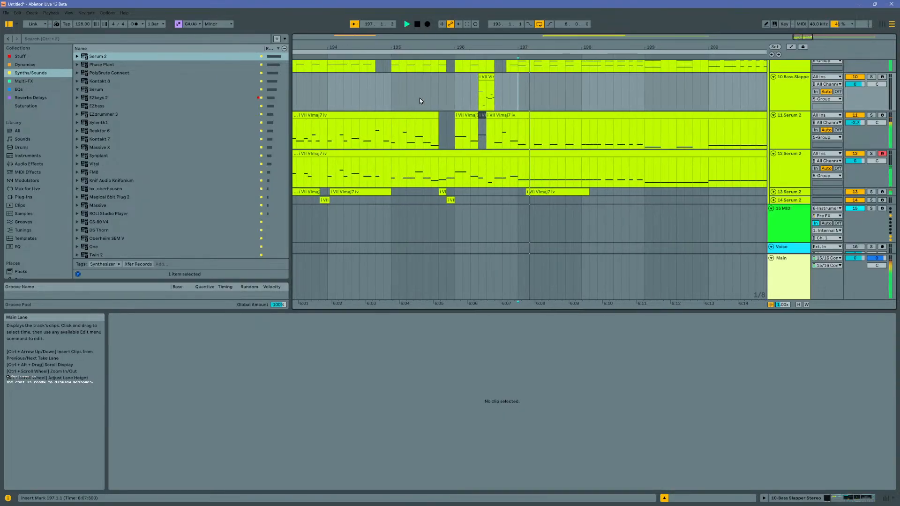
Step: Raise all four notes of the new 13 Serum 2 clip two octaves to E2 in an enlarged note editor and play them
left_click(491, 194)
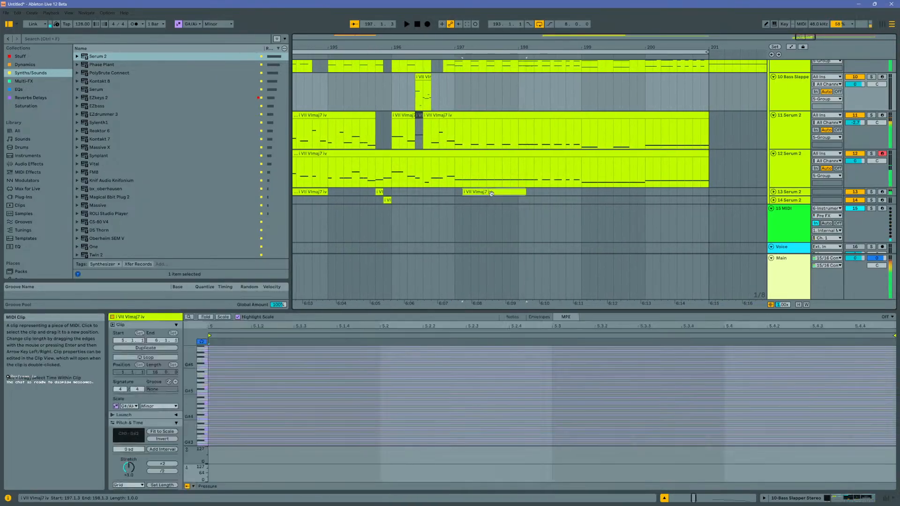
left_click_drag(489, 314, 481, 109)
left_click_drag(281, 395, 773, 375)
key("shift+Up")
key("shift+Up")
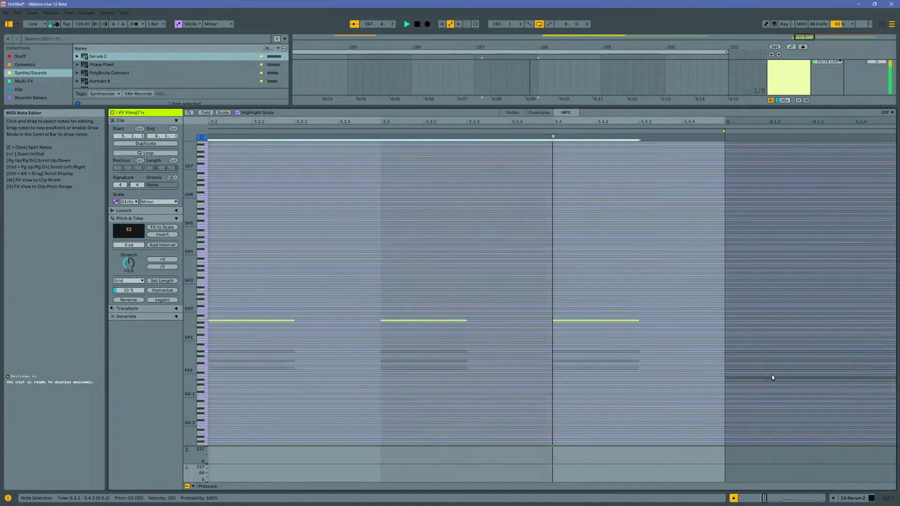
left_click_drag(436, 107, 422, 86)
key("space")
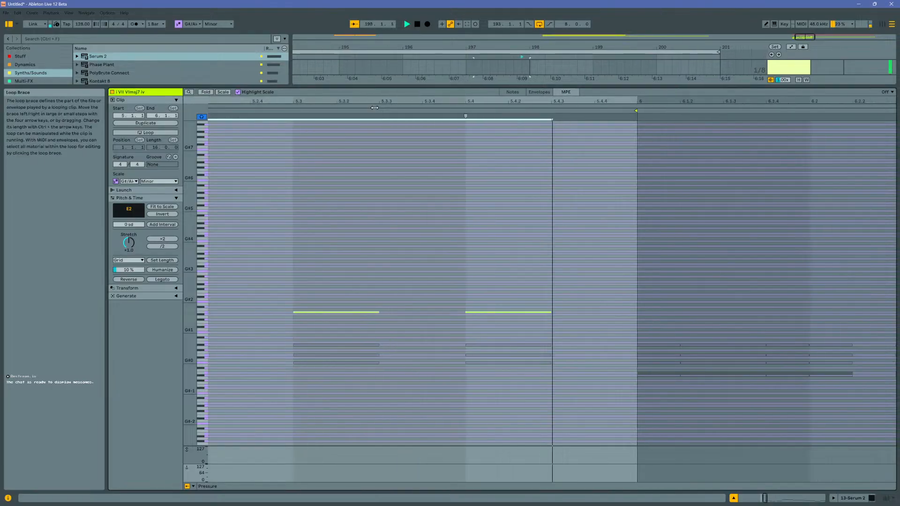
key("space")
Step: Split the first E2 note at 5.1.2 and set its second half to F#2
left_click(375, 106)
left_click_drag(375, 102, 603, 92)
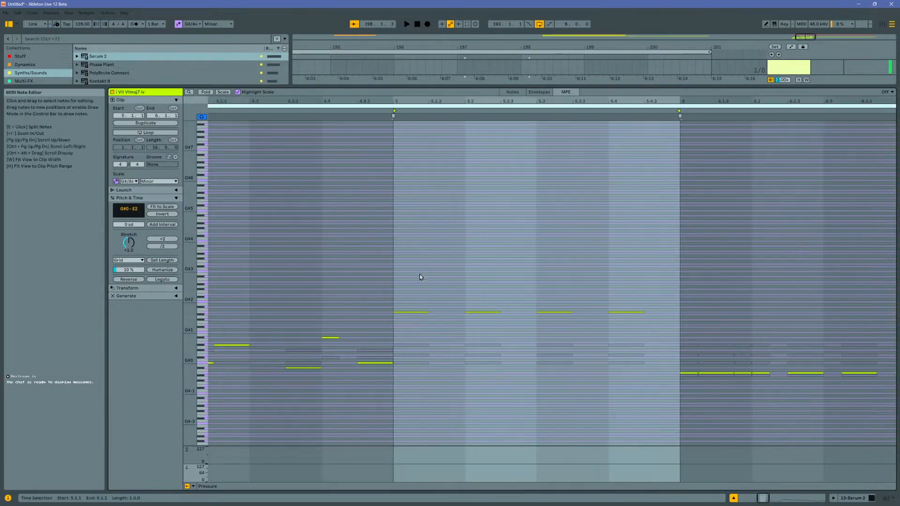
left_click(421, 275)
left_click_drag(408, 300, 634, 331)
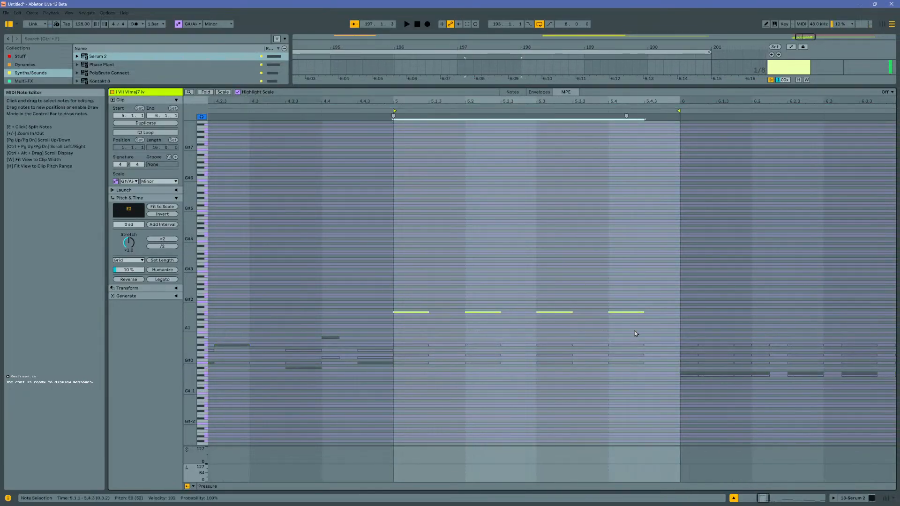
left_click(412, 324)
key("shift+Up")
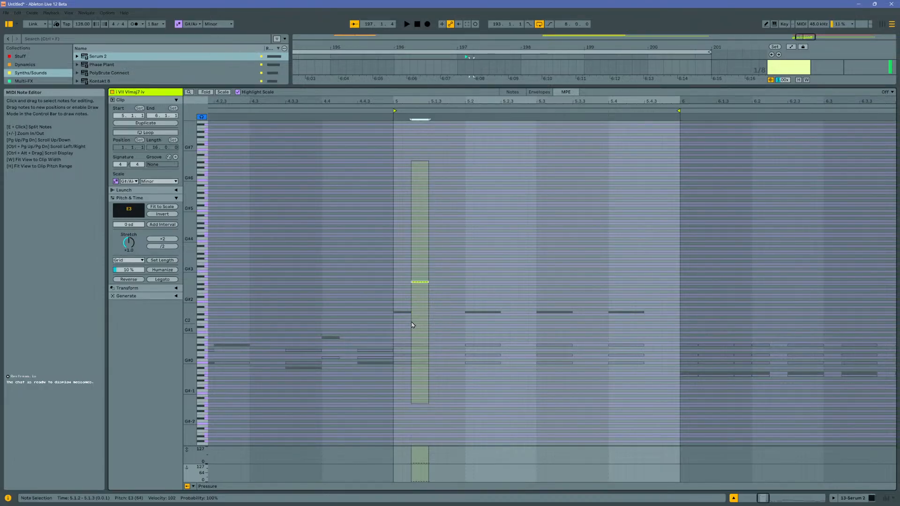
left_click(422, 294)
left_click(421, 282)
key("Down")
key("Down")
key("Down")
key("Down")
key("Down")
key("Down")
key("Down")
key("Down")
key("Down")
key("Down")
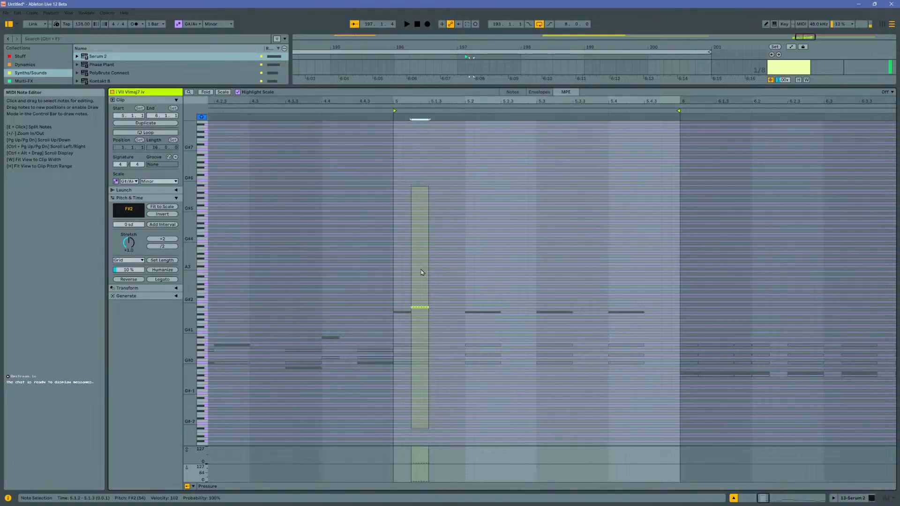
Step: Split the remaining E2 notes in half and raise the half at 5.2.2 to G#2
left_click(489, 309)
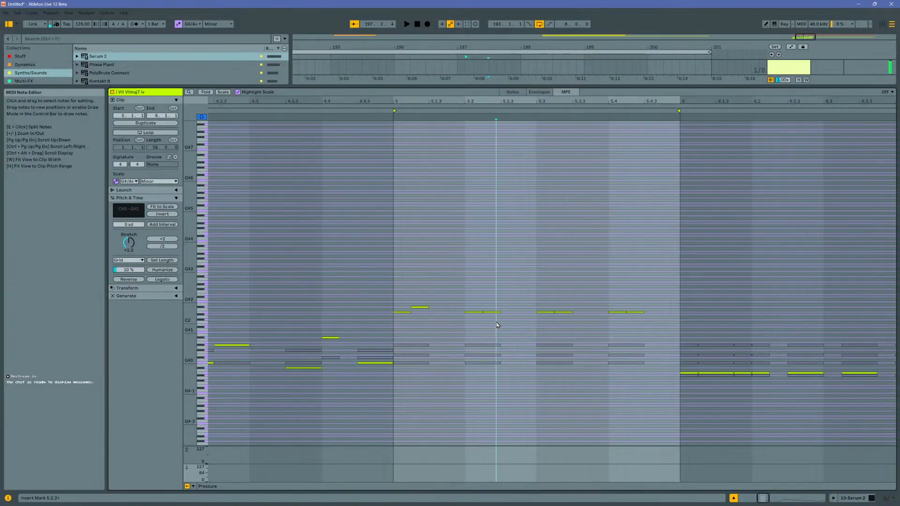
left_click(493, 312)
key("Up")
key("Up")
key("Up")
key("Up")
Step: Raise the second half of the third E2 note, at 5.3.2, to B2
left_click(568, 330)
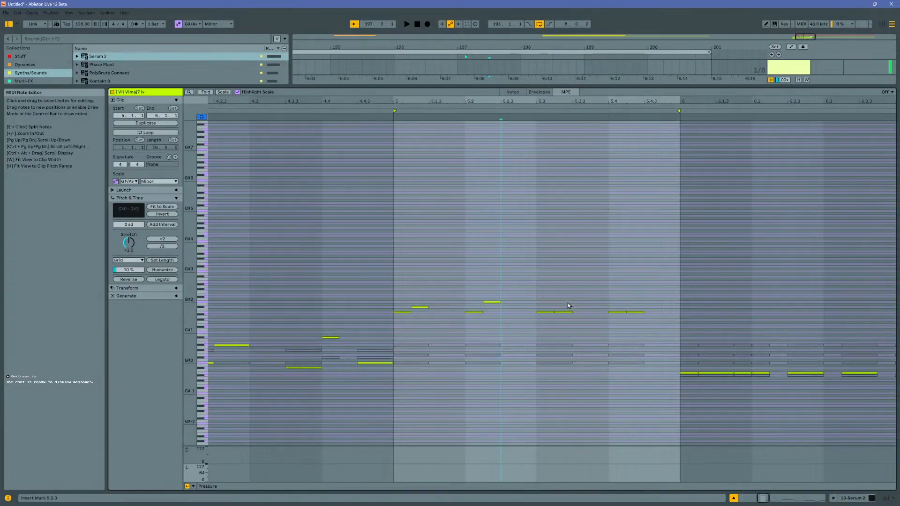
left_click(564, 312)
key("Up")
key("Up")
key("Up")
key("Up")
key("Up")
key("Up")
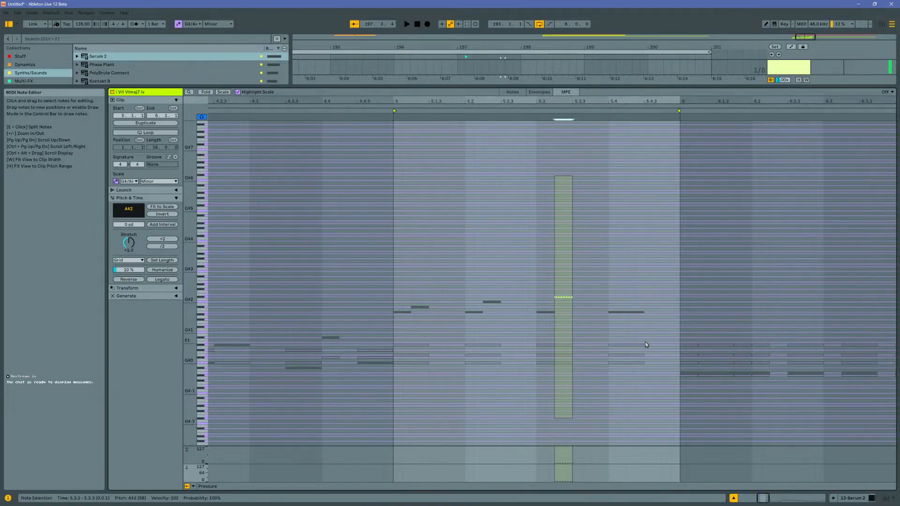
Step: Raise the second half of the last E2 note, at 5.4.2, to D#3 and play the rising line
left_click(635, 320)
left_click(636, 312)
key("Up")
key("Up")
key("Up")
key("Up")
key("Up")
key("Up")
key("Up")
key("Up")
key("Up")
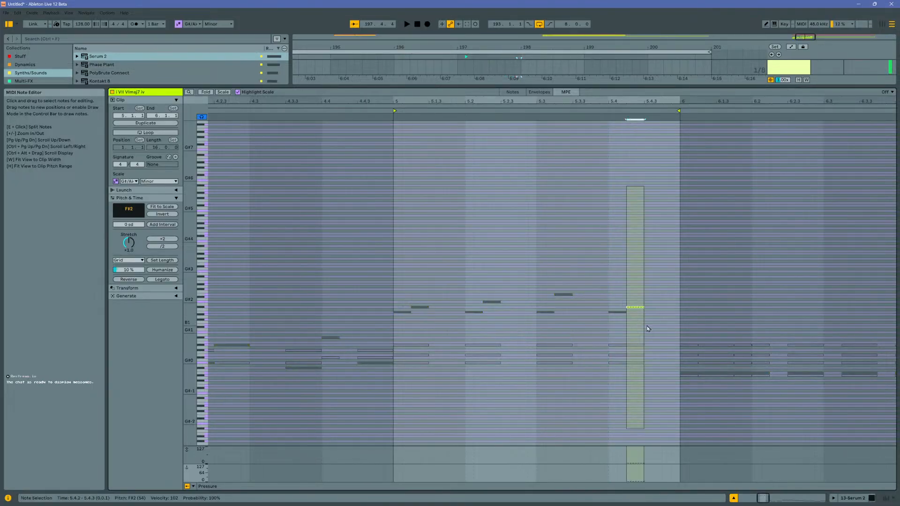
key("Up")
key("Up")
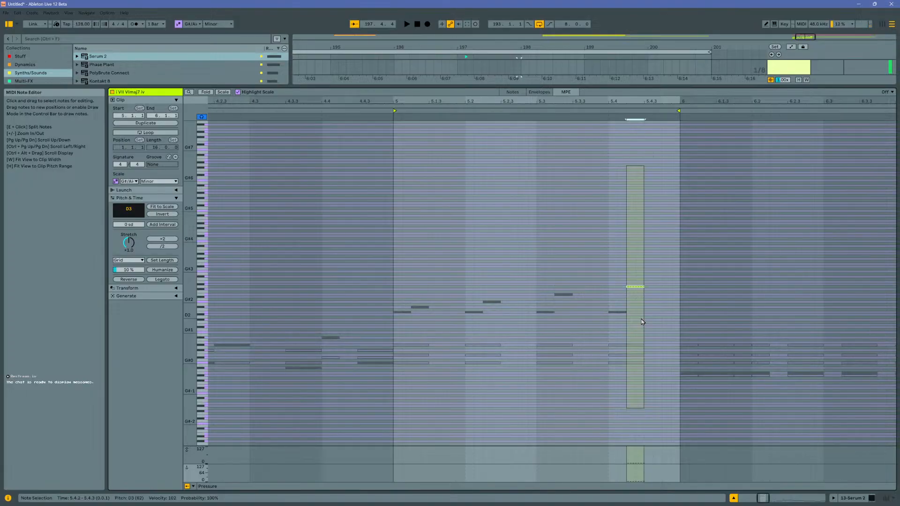
key("space")
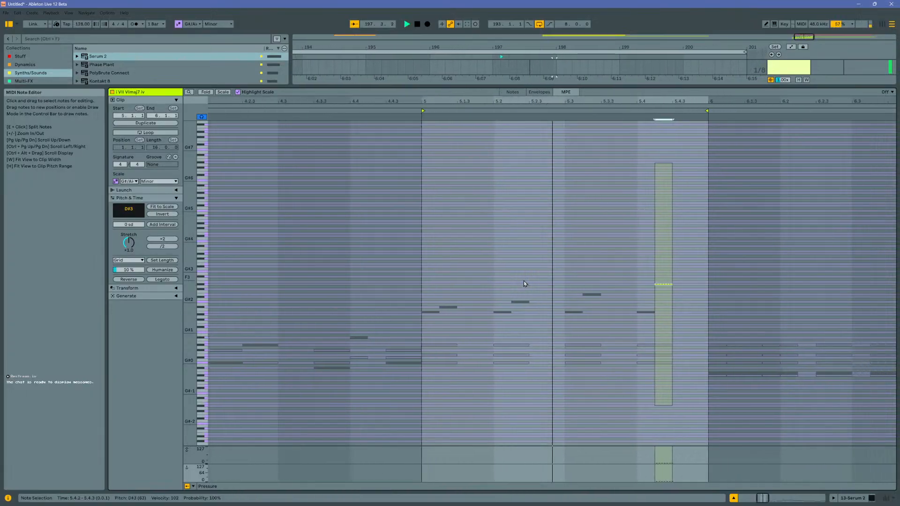
key("space")
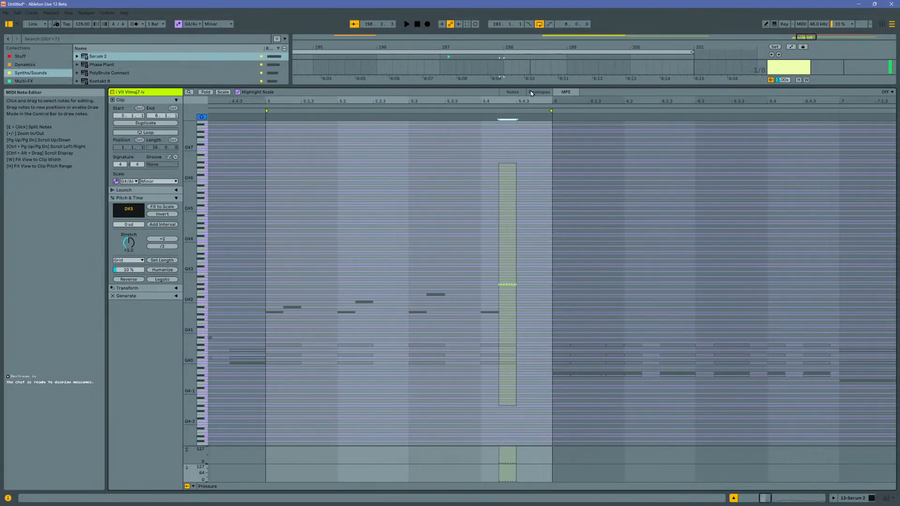
Step: Return to the full arrangement view, listen to the line in context, and set the insert marker at 197.1.1
double_click(531, 86)
key("space")
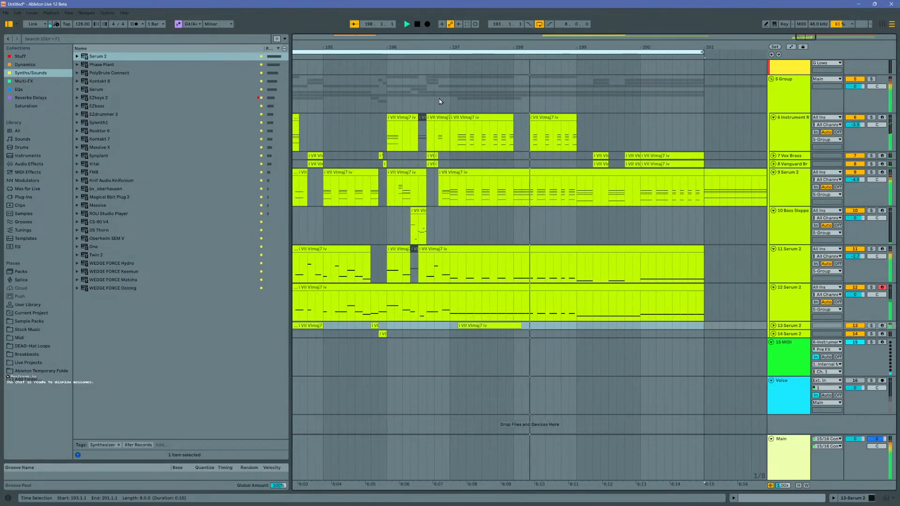
left_click(432, 265)
Step: Unfold the 13 Serum 2 track and copy its clip from 197.1.3 to 198.1.1 onto 14 Serum 2 at the same position
left_click(774, 326)
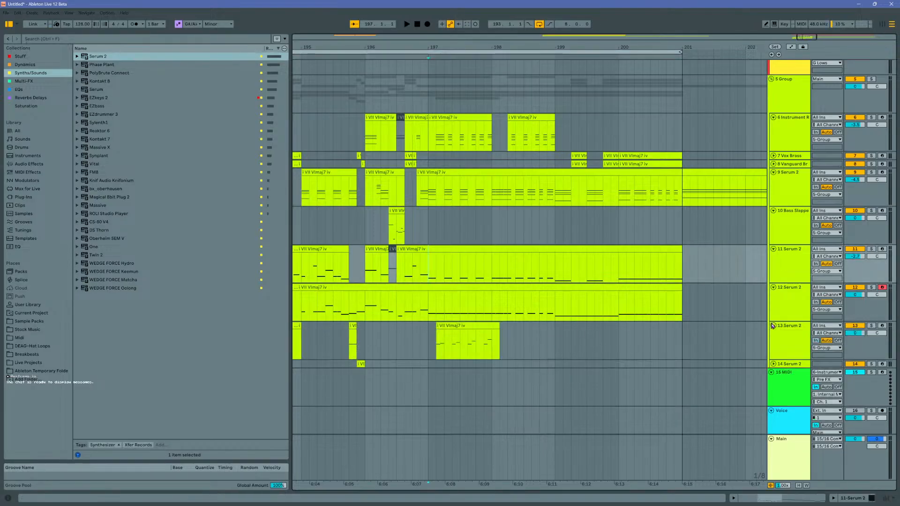
scroll(446, 316, "down", 1)
left_click_drag(437, 319, 493, 312)
left_click(437, 335)
key("ctrl+v")
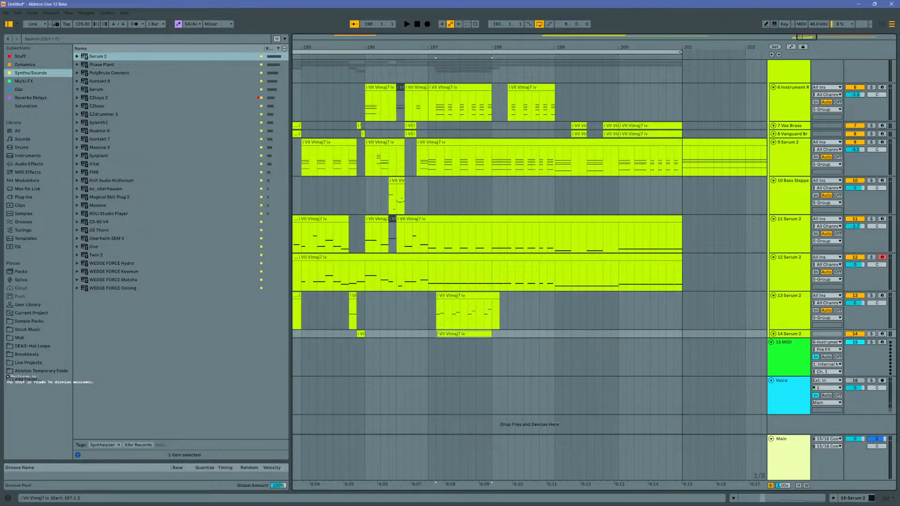
Step: Deactivate all the E2 notes in the 13 Serum 2 clip and play the remaining notes
double_click(448, 303)
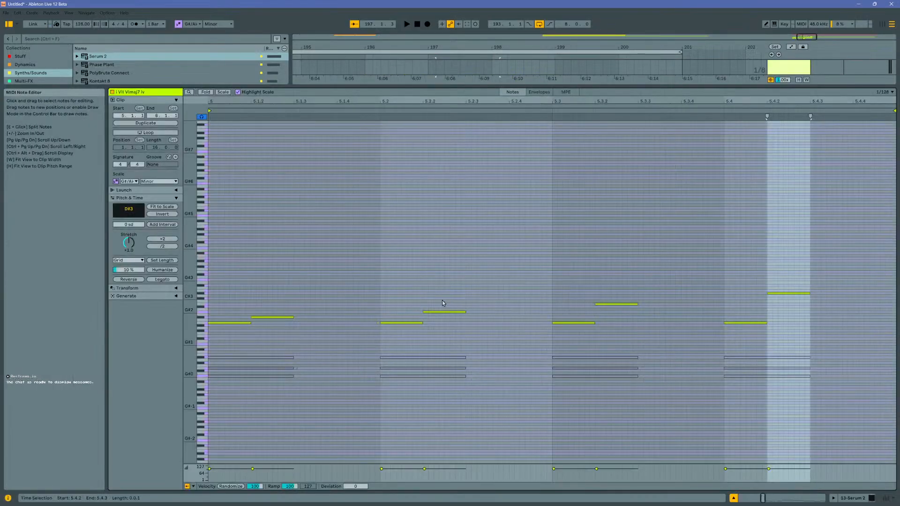
left_click(207, 323)
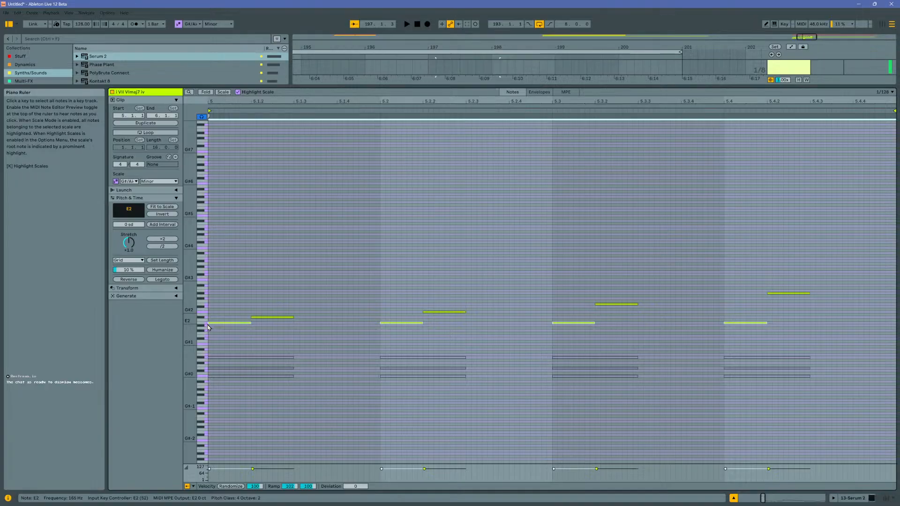
key("0")
key("space")
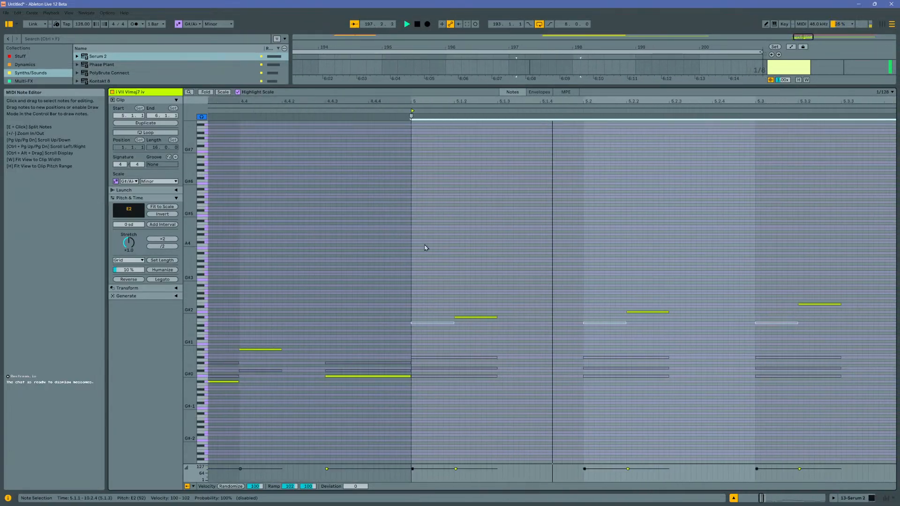
key("space")
Step: Try lengthening the four upper notes, F#2 to D#3, in the 13 Serum 2 clip and play the result
left_click_drag(371, 280, 877, 321)
left_click_drag(567, 315, 602, 313)
key("space")
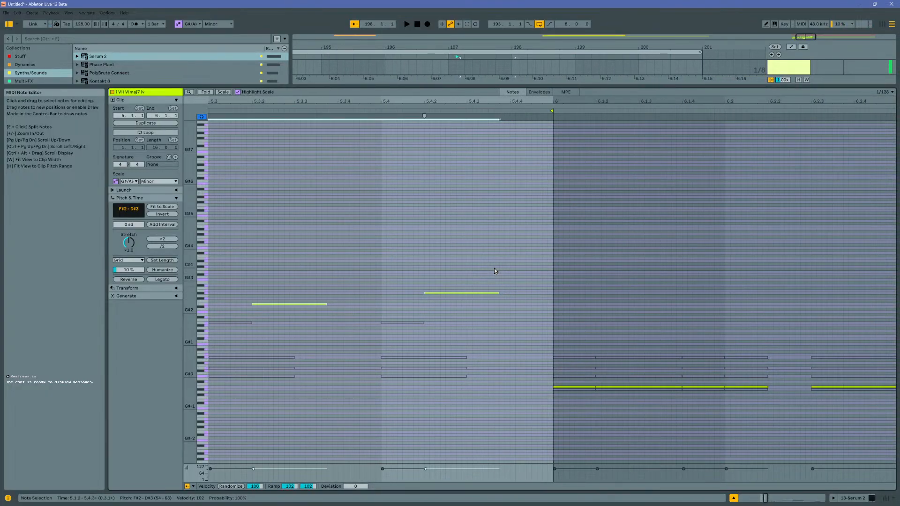
Step: Shorten the four upper notes back so the last one ends at 5.4.3, and replay the passage
key("shift+Right")
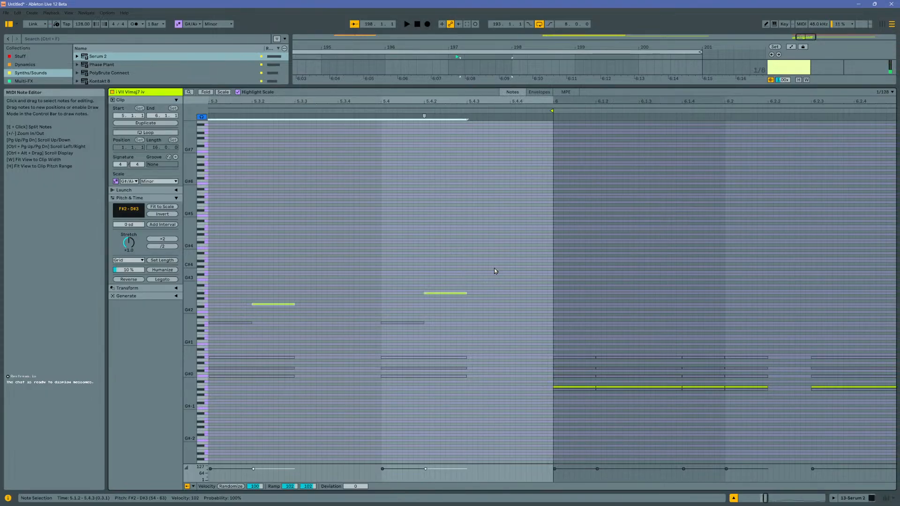
left_click_drag(428, 102, 569, 73)
key("space")
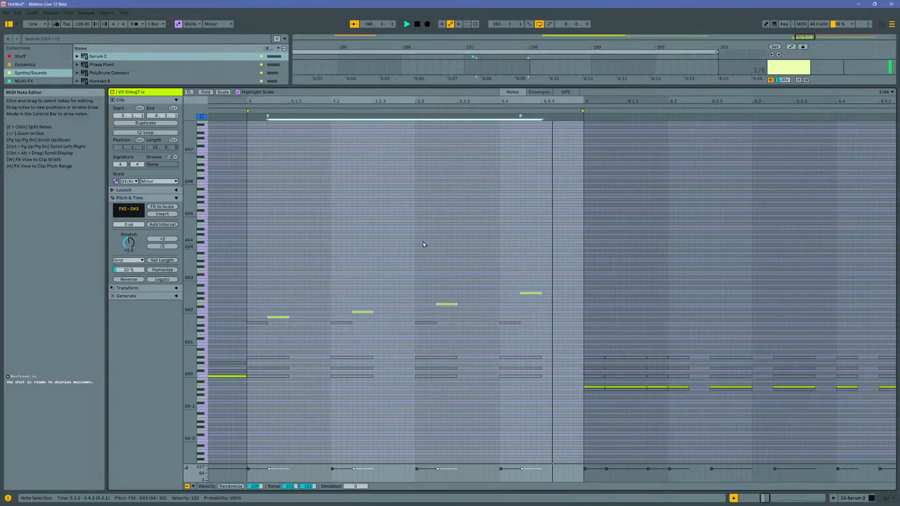
Step: Try splitting the first F#2 note at 5.1.2+ in the 13 Serum 2 clip and raising its second half to G#2
left_click(300, 304)
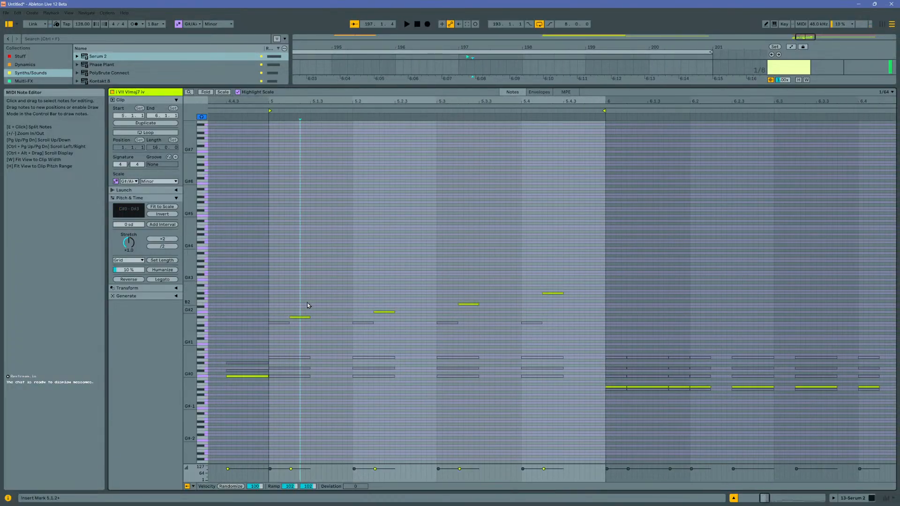
key("ctrl+e")
left_click(307, 318)
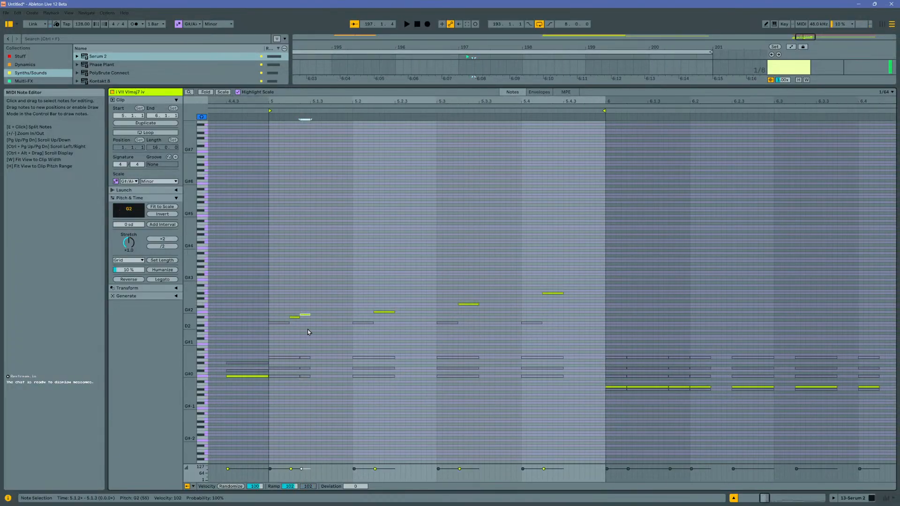
key("Up")
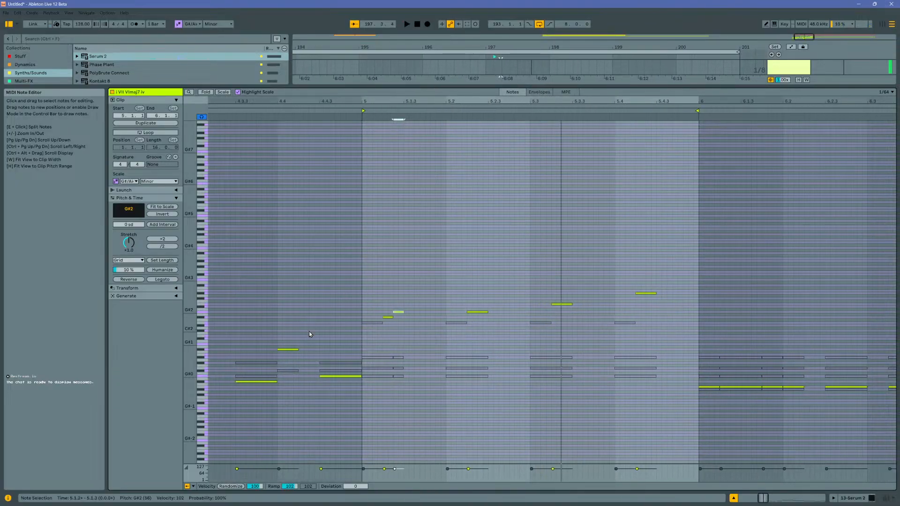
Step: Lower the split second half back to F#2, restore both halves as one note and play the passage
key("Down")
key("Down")
left_click_drag(375, 305, 407, 322)
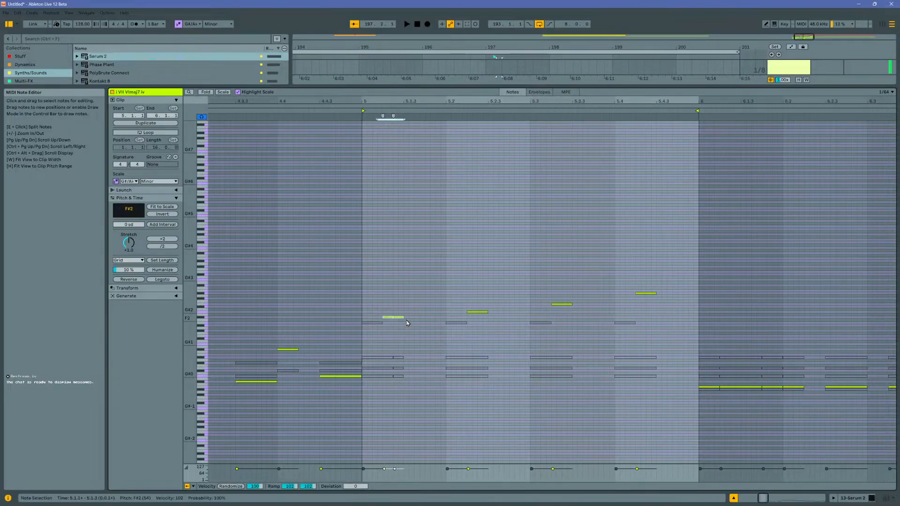
key("0")
key("0")
key("space")
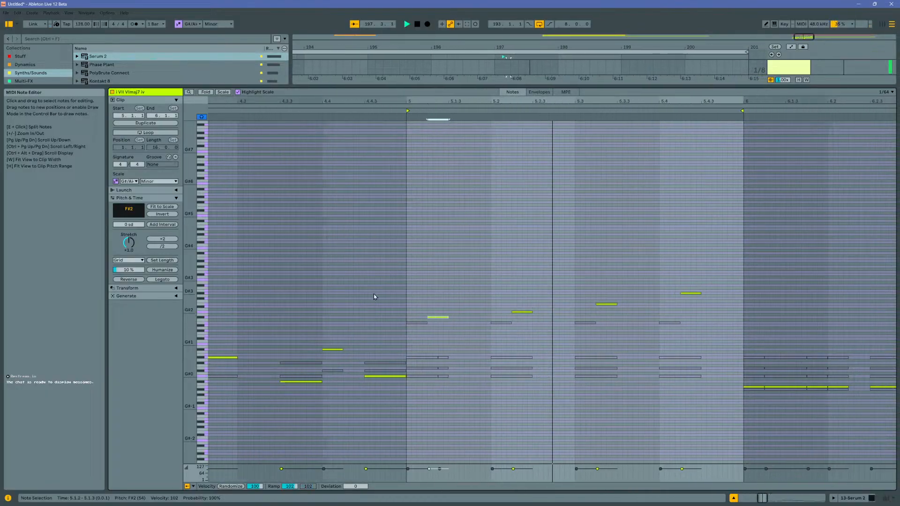
key("space")
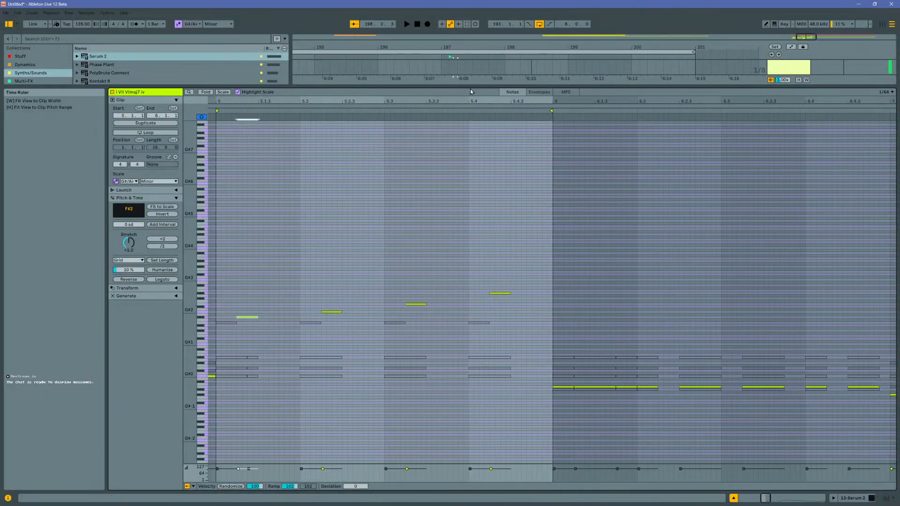
Step: Show the 13 Serum 2 clip's MPE data, bend the end of the F#2 note up about an octave and play it
key("ctrl+alt+l")
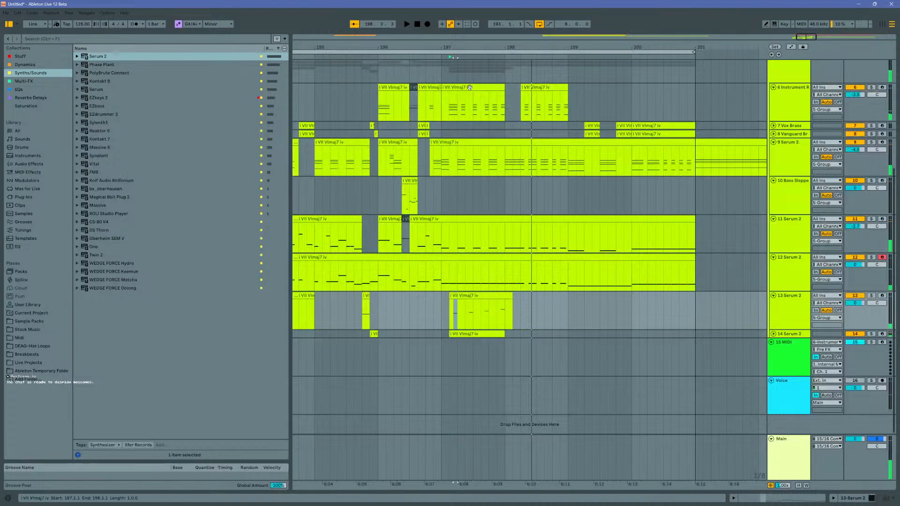
double_click(485, 294)
left_click(566, 93)
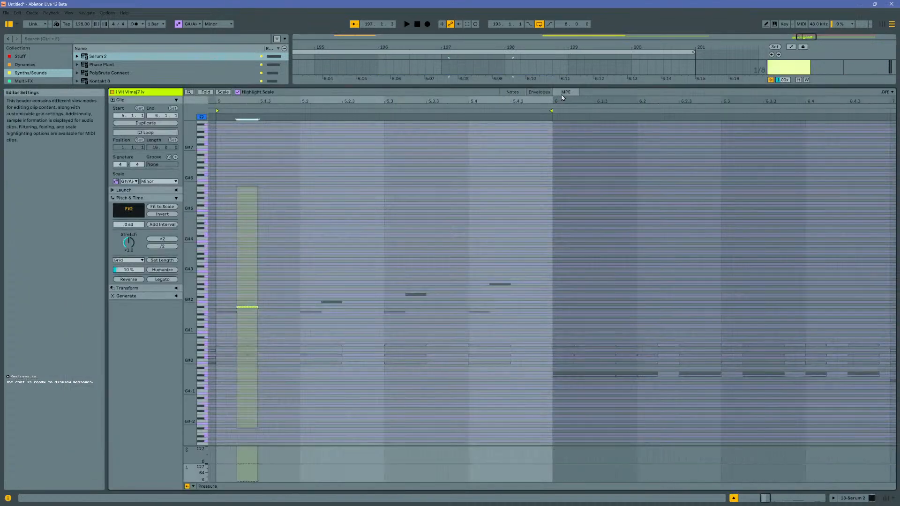
left_click(260, 304)
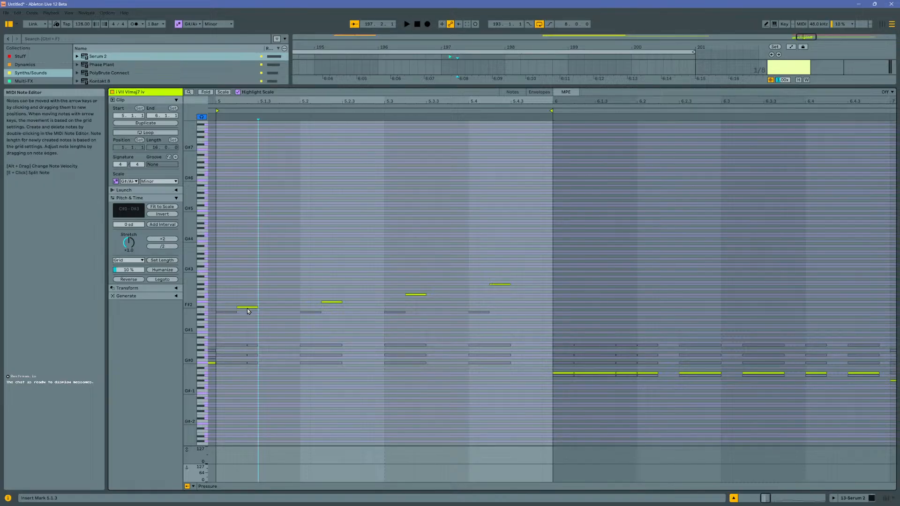
left_click(246, 309)
left_click(247, 307)
left_click_drag(258, 308, 257, 277)
key("space")
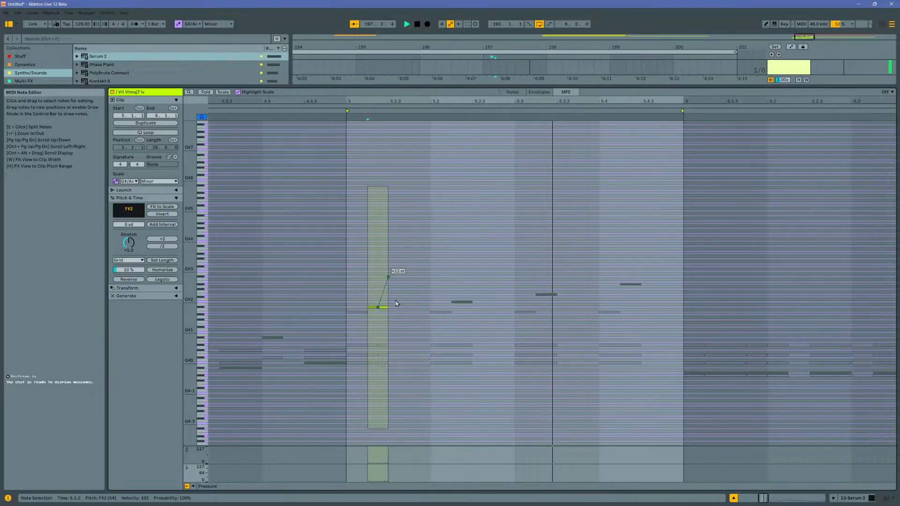
Step: Bend the G#2 note down into pitch from above, slide the B2 note up from about an octave below, and play the result
left_click(444, 302)
left_click_drag(435, 302, 435, 272)
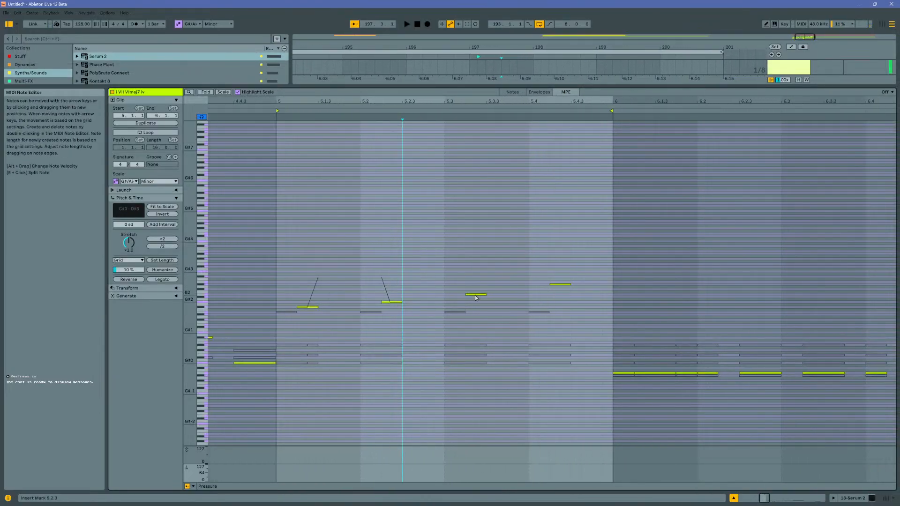
left_click(475, 295)
left_click(477, 295)
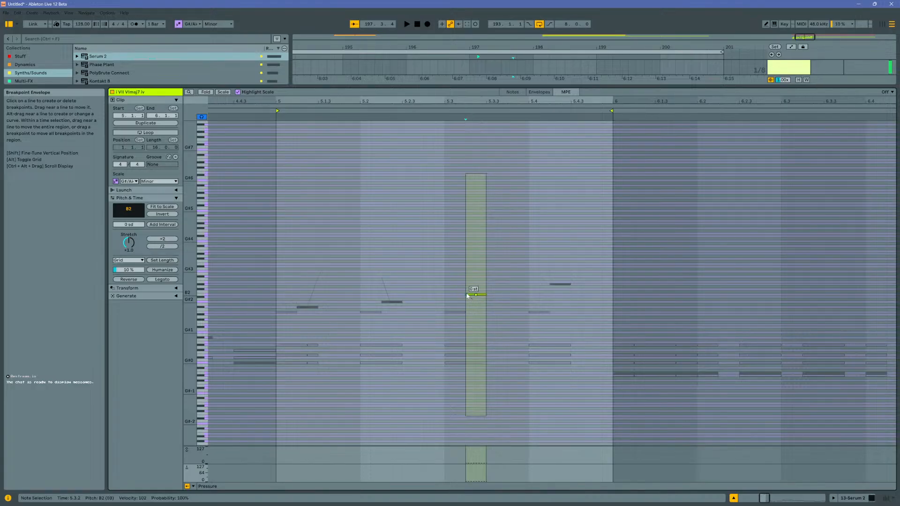
mouse_move(467, 296)
left_mouse_down()
mouse_move(466, 257)
mouse_move(465, 295)
left_mouse_up()
left_click_drag(466, 331, 470, 294)
key("space")
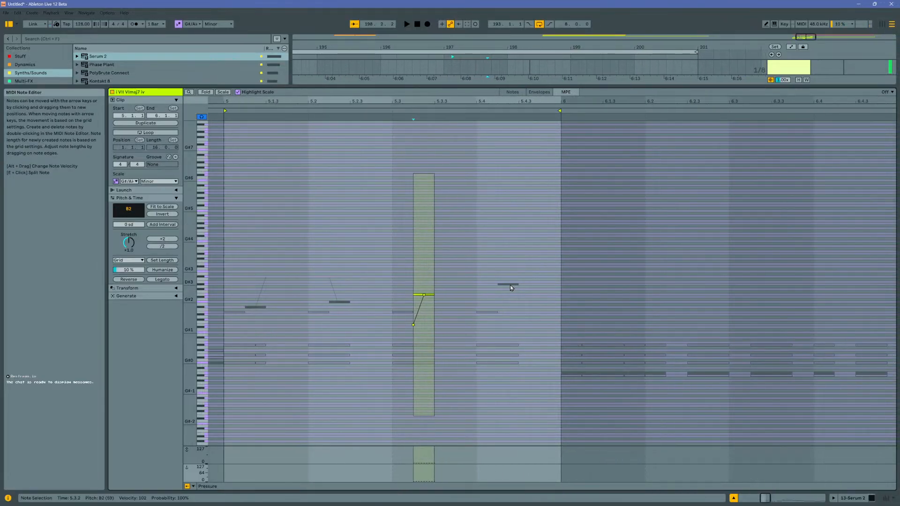
Step: Start the D#3 note's pitch bend about two octaves above, falling to pitch, and lengthen the note to 6.1.1
left_click(508, 285)
left_click(509, 285)
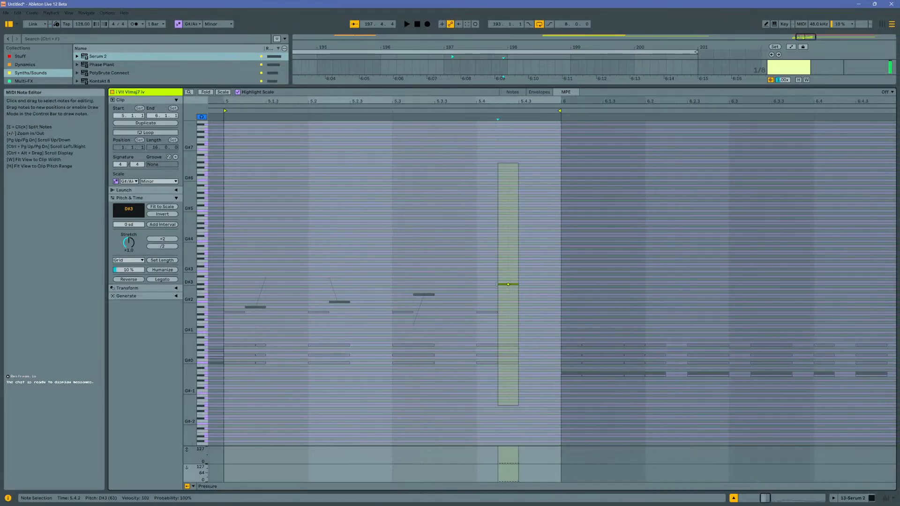
left_click_drag(498, 286, 498, 229)
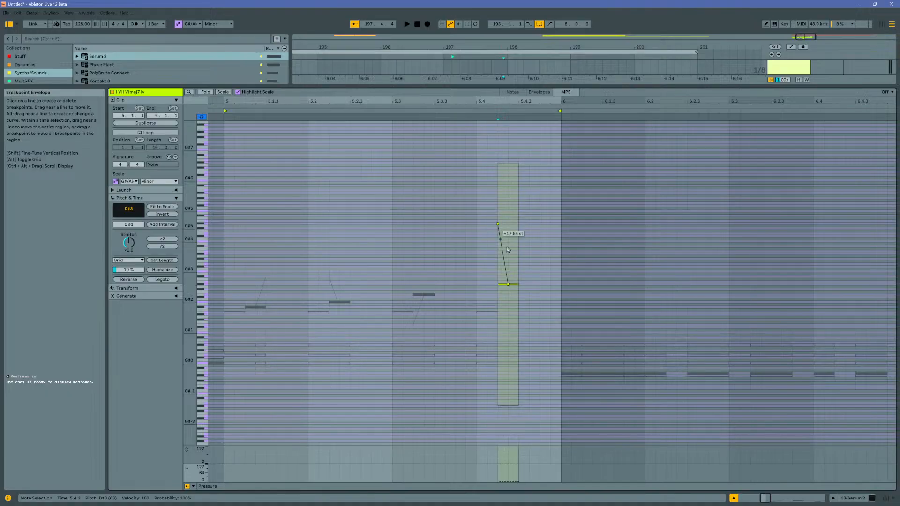
left_click_drag(519, 285, 561, 285)
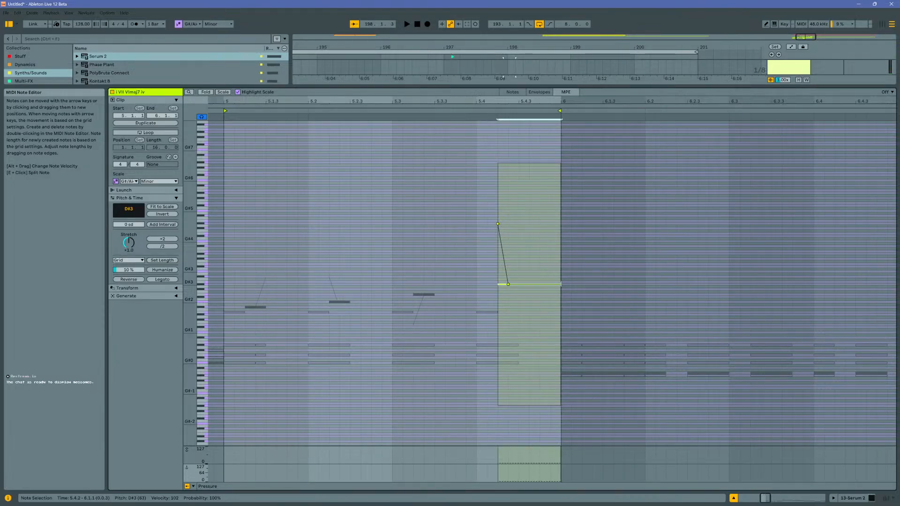
Step: Add small alternating up and down pitch breakpoints along the held D#3 note to waver it, and play the passage
left_click(519, 285)
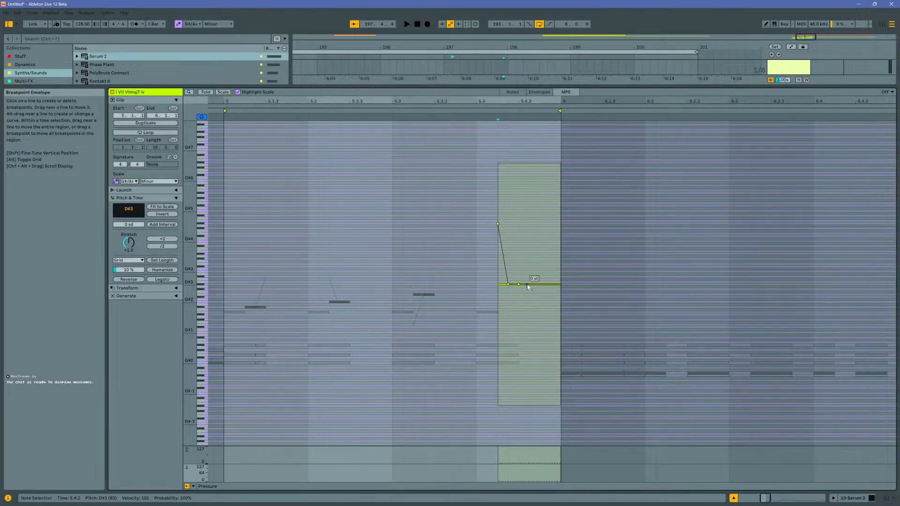
left_click(530, 287)
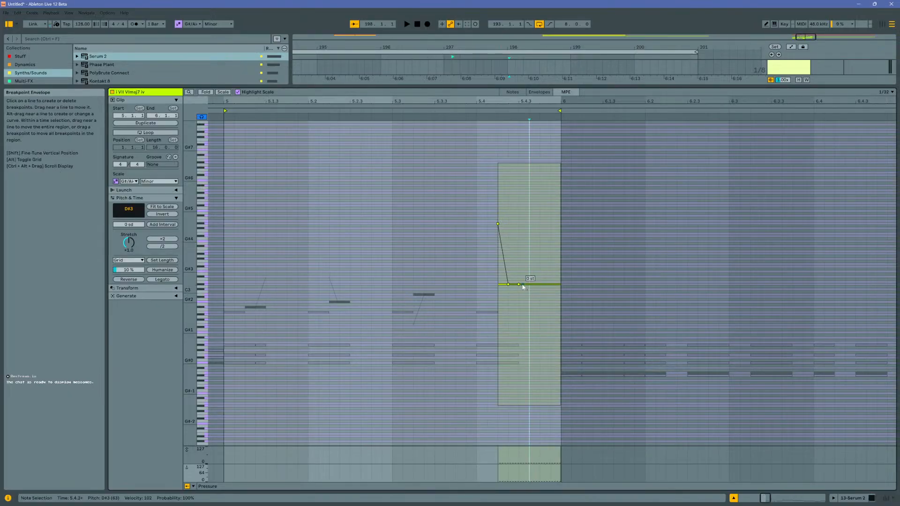
left_click_drag(521, 284, 530, 287)
mouse_move(550, 284)
left_mouse_down()
mouse_move(551, 292)
mouse_move(562, 285)
left_mouse_up()
key("space")
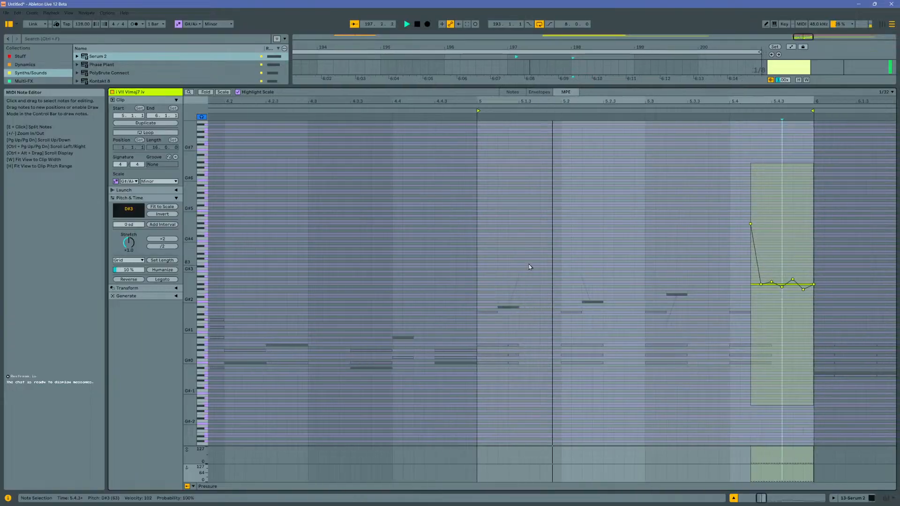
left_click_drag(583, 102, 565, 222)
key("space")
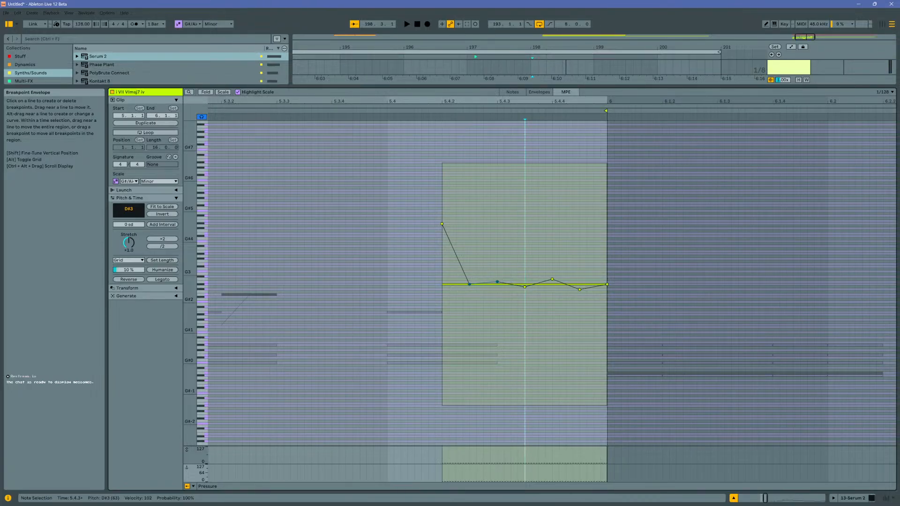
Step: Return to the arrangement, play from 198.1.1 and select the 13 Serum 2 clip starting at 197.1.3
left_click_drag(511, 86, 521, 487)
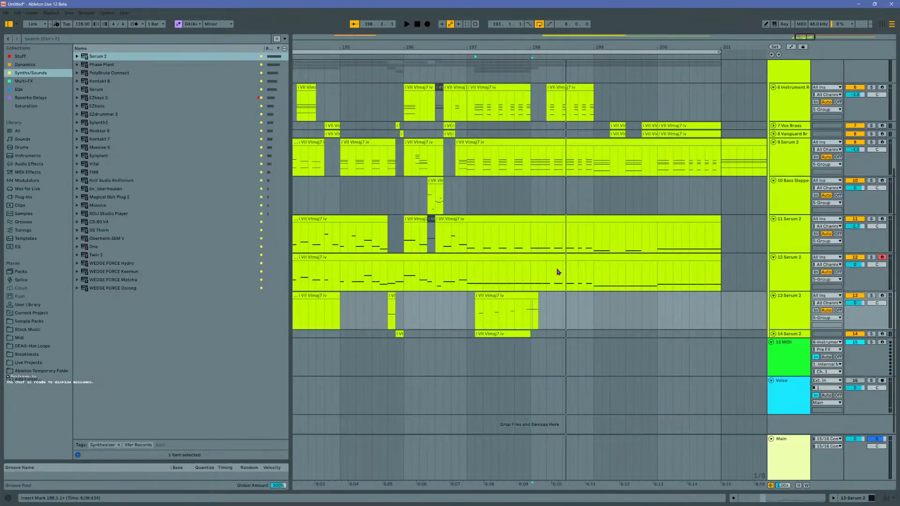
key("space")
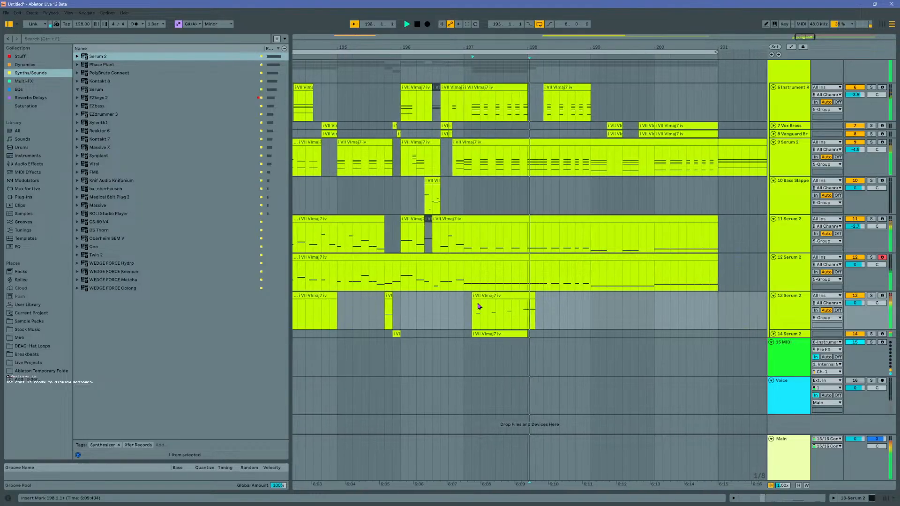
left_click(489, 296)
key("space")
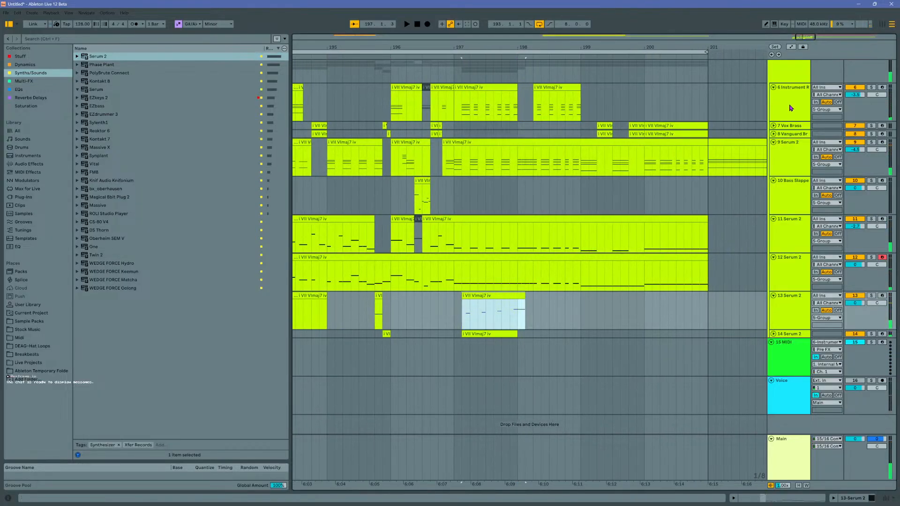
Step: Insert a new MIDI track below the 6 Instrument R track and load Serum 2 onto it
left_click(790, 108)
key("ctrl+shift+t")
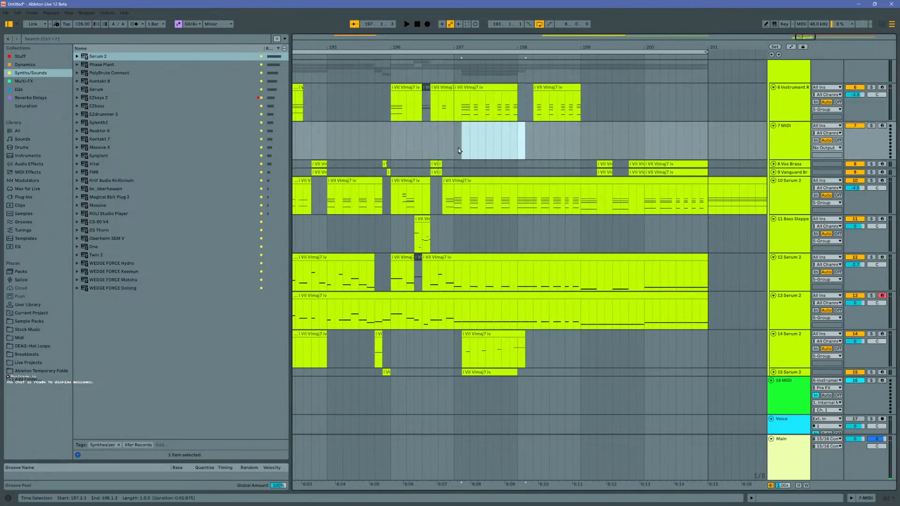
left_click(455, 145)
left_click_drag(89, 57, 478, 120)
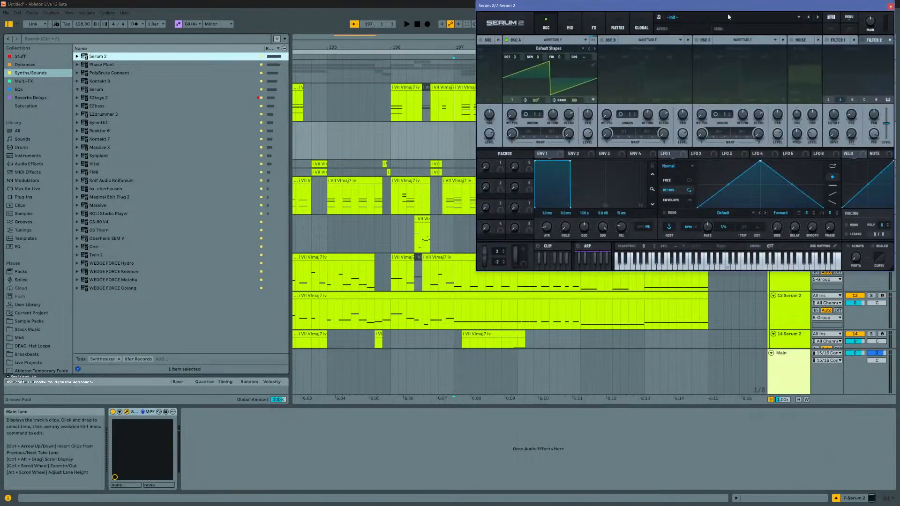
Step: Search the Serum 2 presets for "square", load LD - Stock Standard Square and close the plugin window
left_click(830, 18)
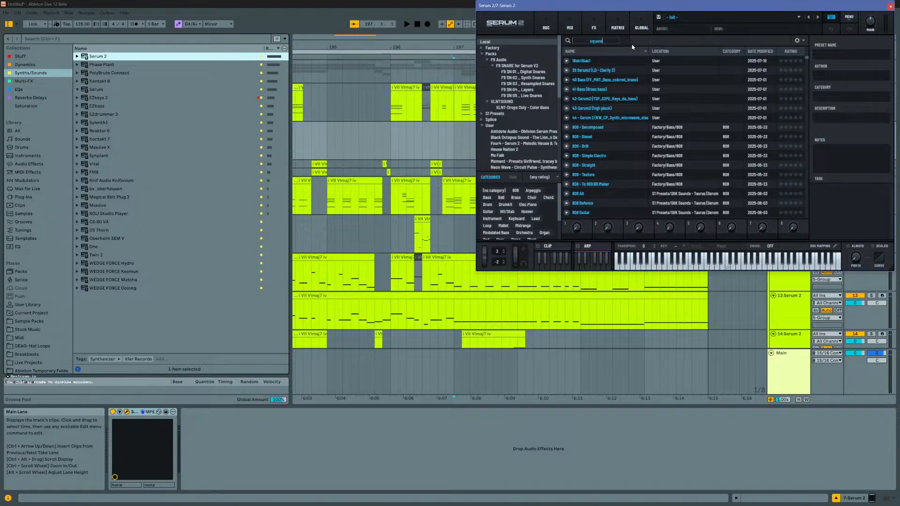
key("Return")
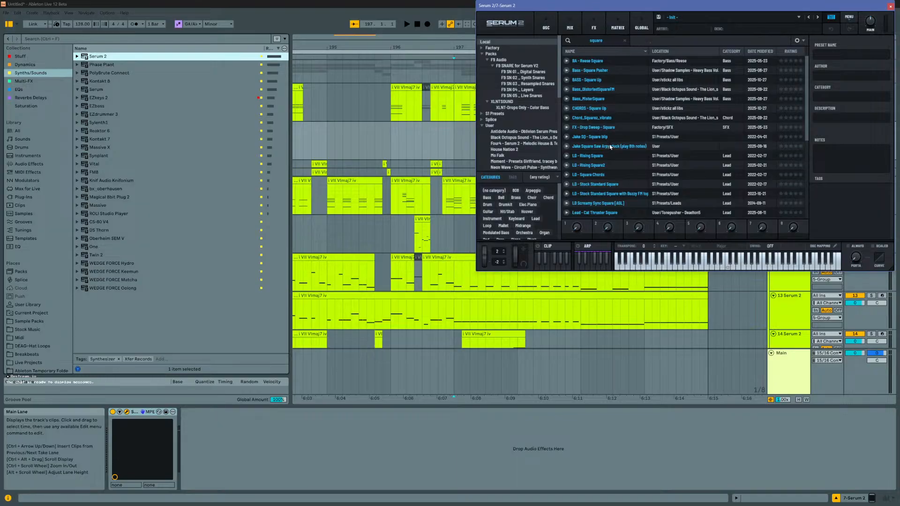
left_click(606, 186)
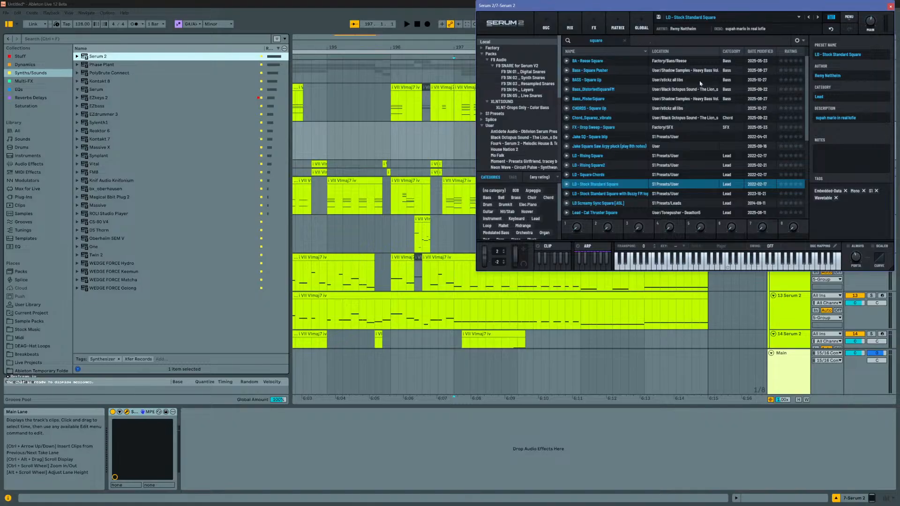
left_click(891, 6)
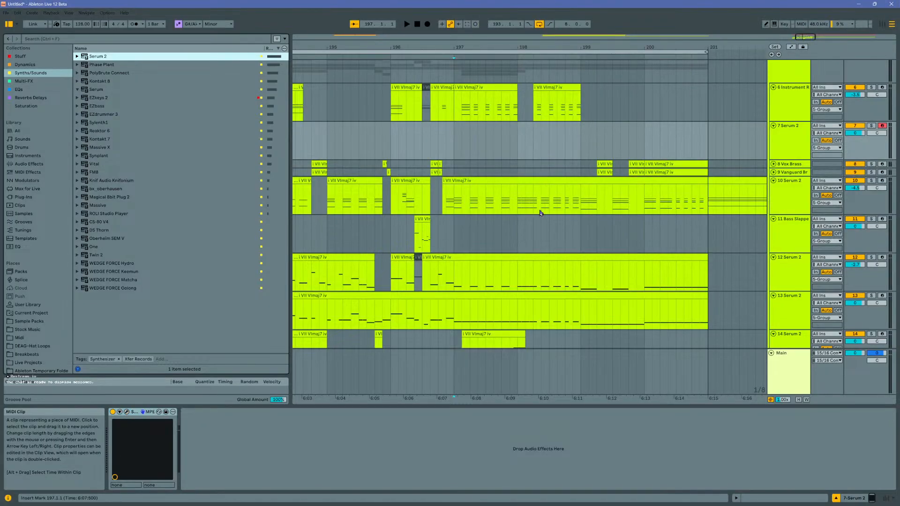
Step: Copy the 14 Serum 2 clip at 197.1.3 onto 7 Serum 2 at the same position and play from 197.1.1
scroll(481, 331, "down", 2)
left_click(488, 323)
scroll(498, 186, "up", 2)
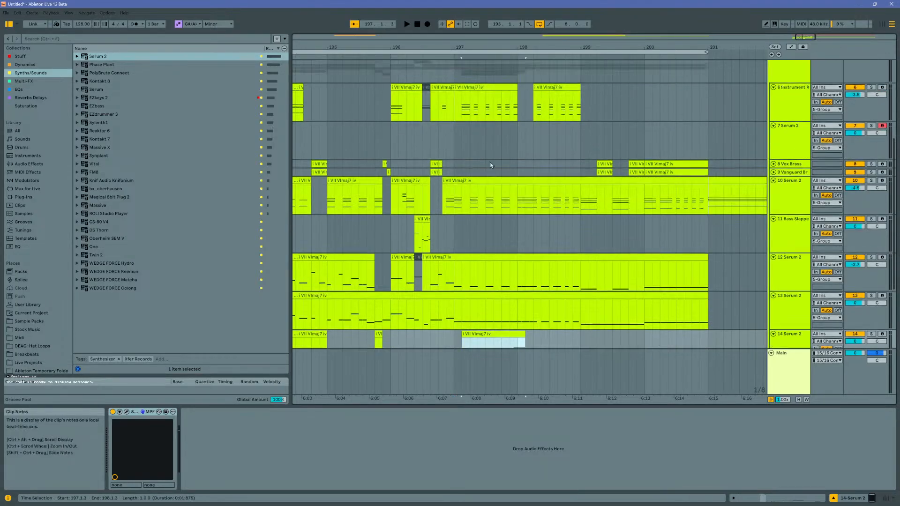
scroll(471, 157, "down", 1)
left_click(464, 136)
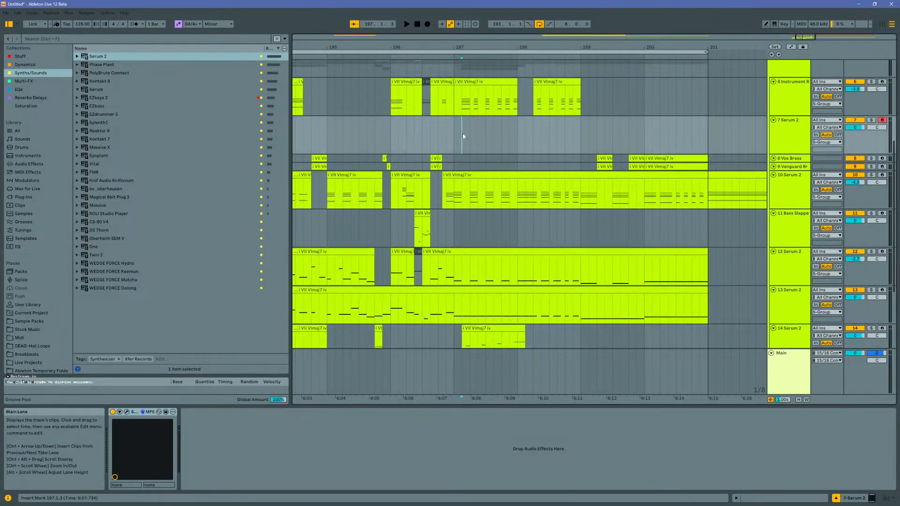
key("ctrl+v")
left_click(453, 143)
key("space")
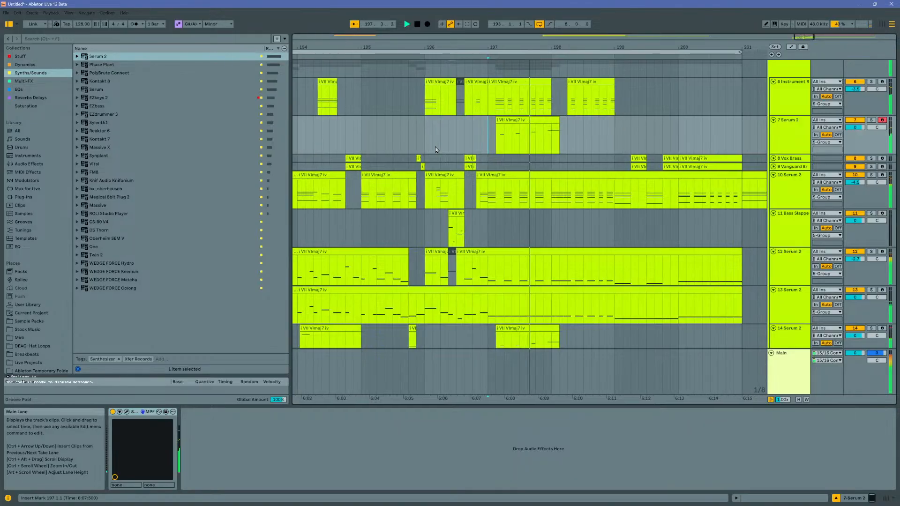
Step: Solo the 7 Serum 2 track, play its copied clip and open the clip's notes for editing
left_click(871, 120)
key("space")
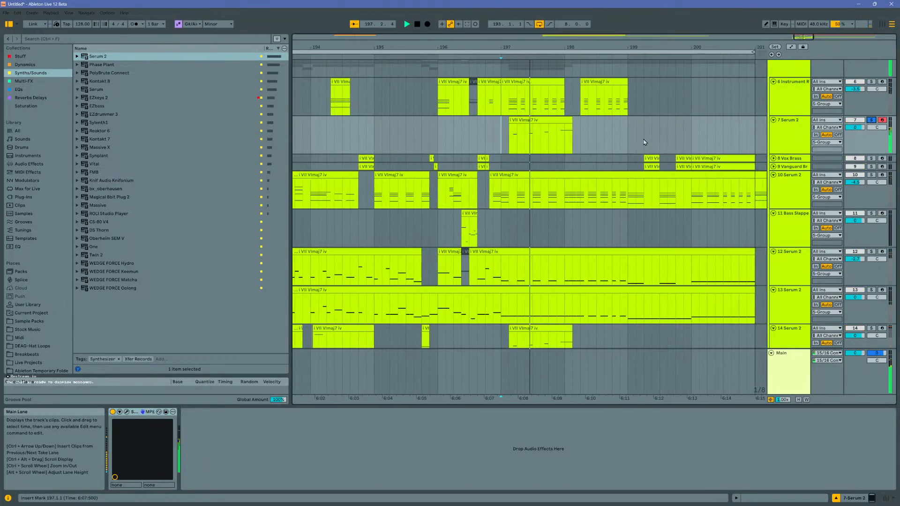
left_click(505, 123)
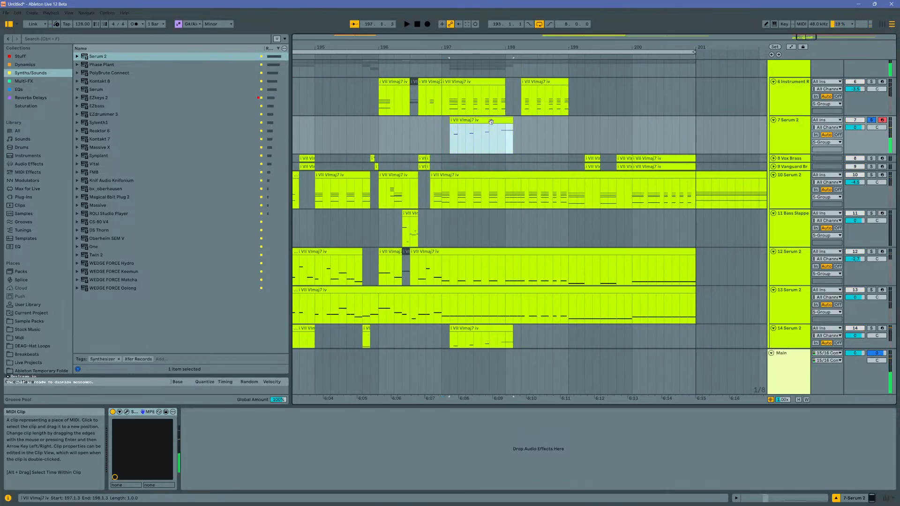
double_click(474, 135)
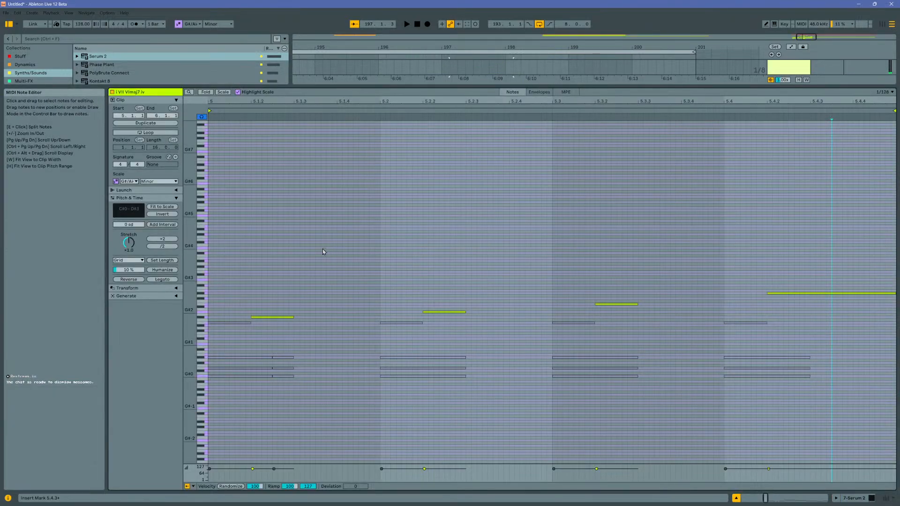
Step: Lengthen all the rising notes in the 7 Serum 2 clip by an eighth note and play them back
key("ctrl+a")
left_click_drag(294, 318, 380, 319)
key("space")
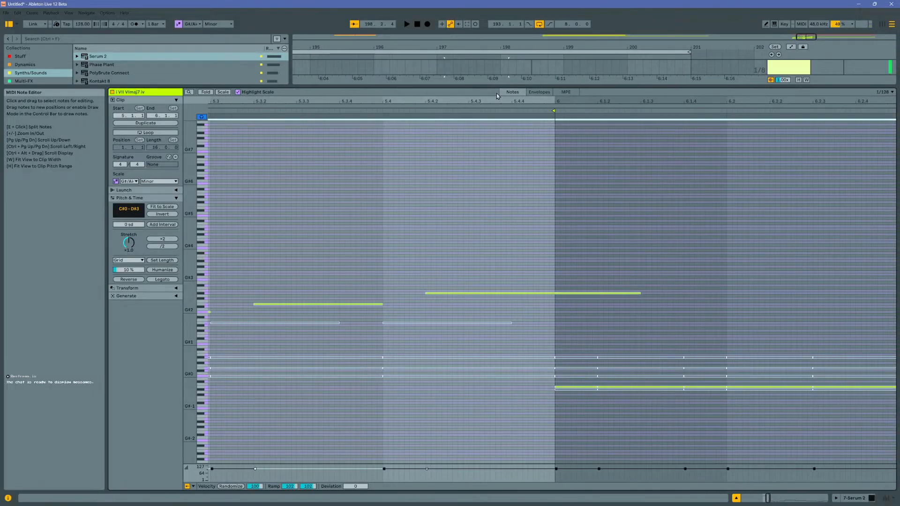
key("ctrl+alt+l")
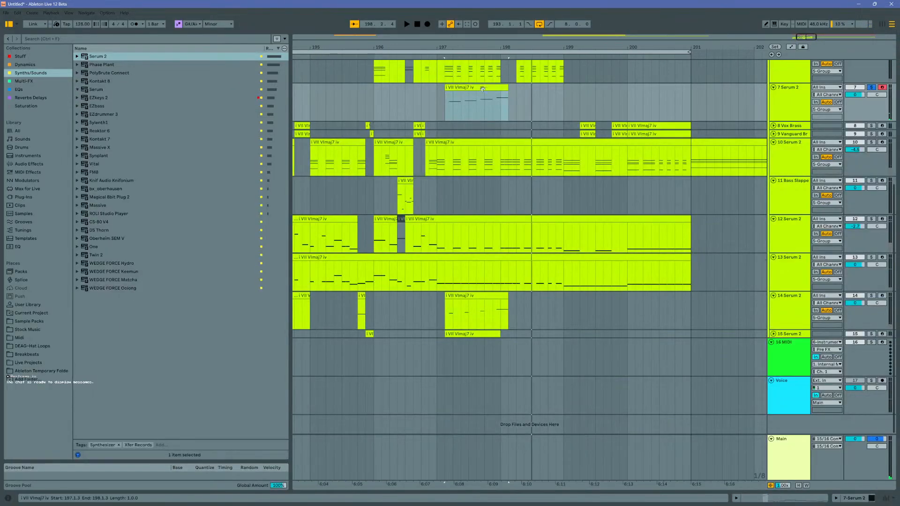
Step: Play the build-up into bar 197 with 7 Serum 2 soloed, then unsolo it and play the full mix
left_click(394, 105)
key("space")
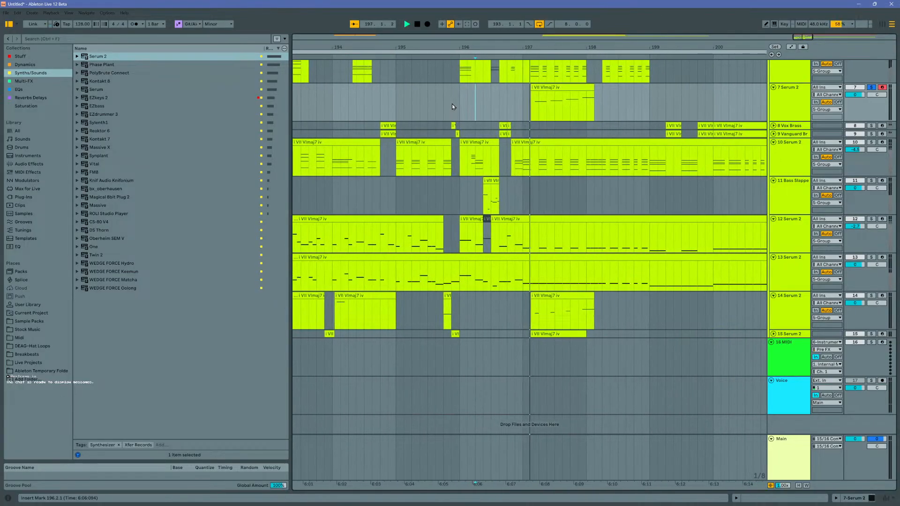
key("space")
key("space")
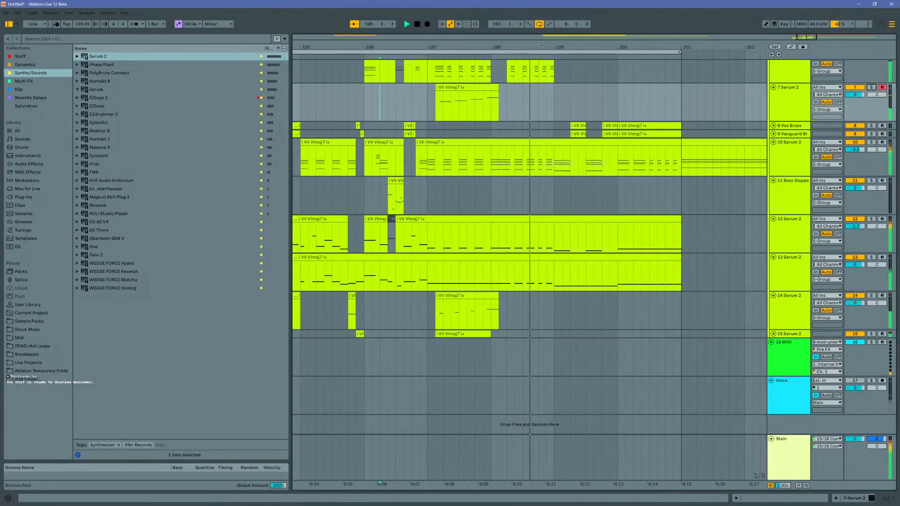
left_click_drag(541, 44, 559, 37)
key("space")
Step: Extend the 7 Serum 2 clip's end to 198.2.1 and delete the low notes exposed at clip position 6.1.1
left_click_drag(531, 88, 539, 87)
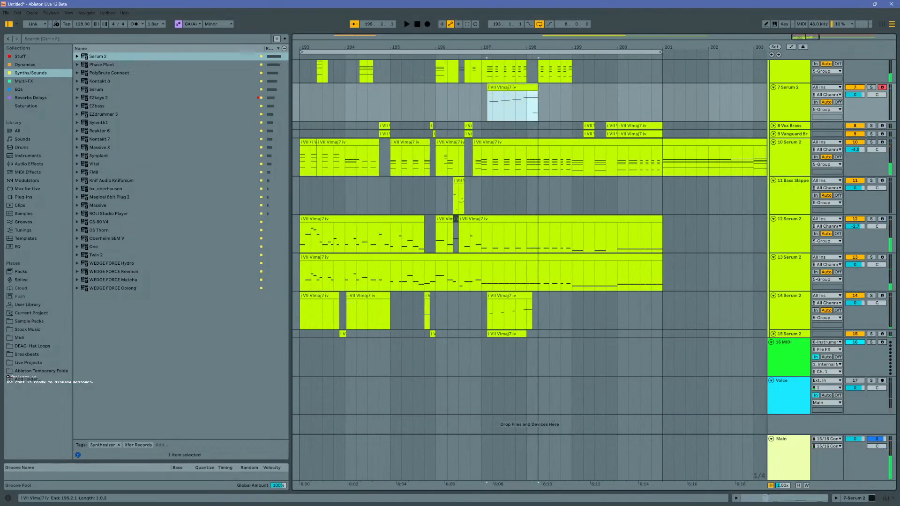
double_click(533, 88)
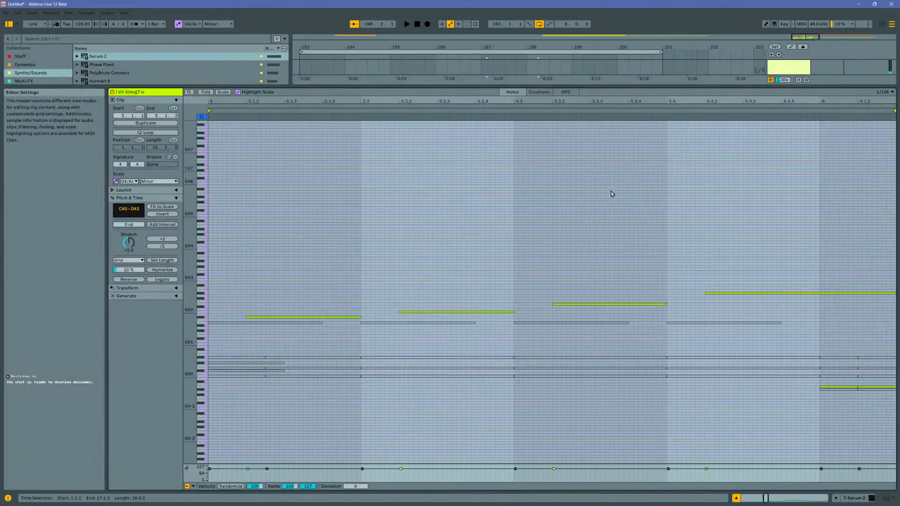
left_click_drag(832, 412, 881, 384)
key("Delete")
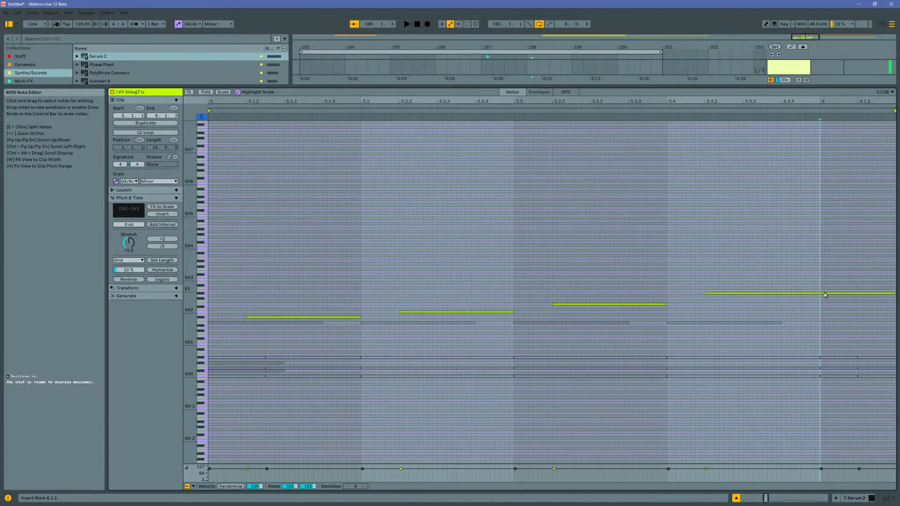
Step: Play the extended 7 Serum 2 clip from bar 197 together with the full mix
key("space")
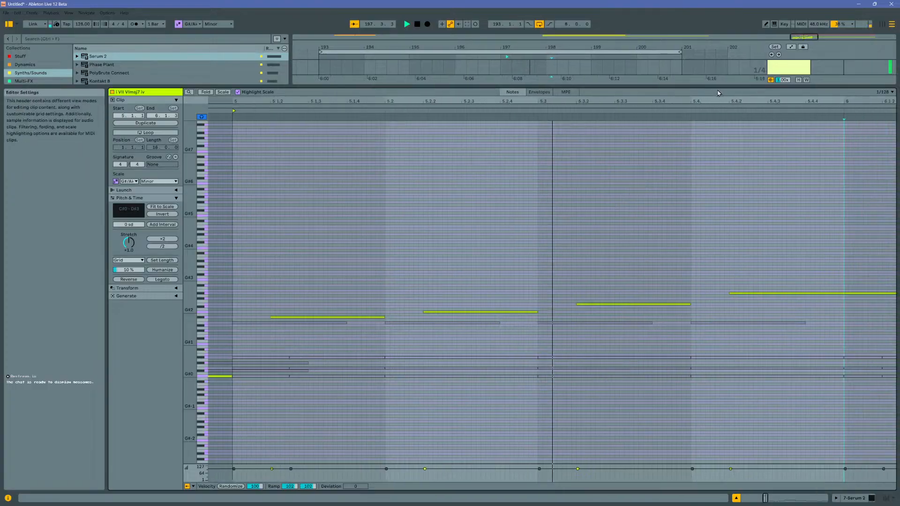
left_click_drag(713, 87, 690, 355)
key("space")
scroll(511, 108, "up", 1)
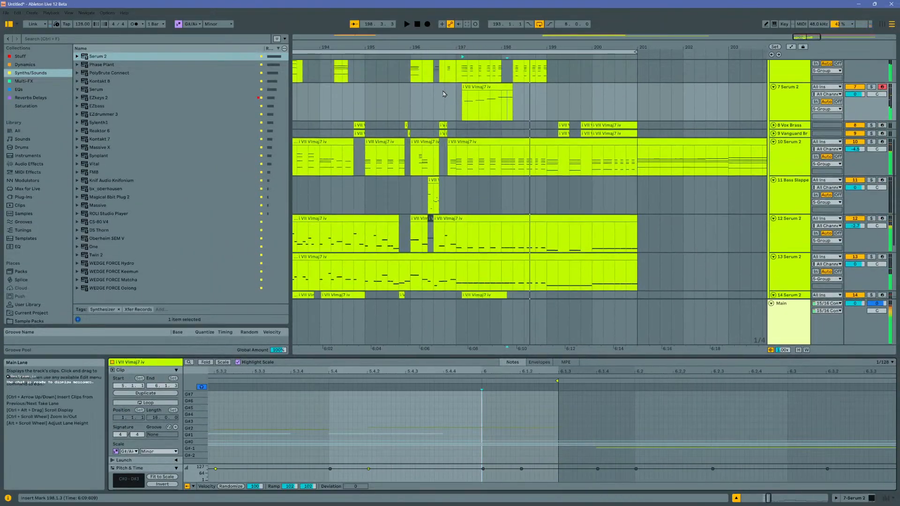
left_click(508, 92)
key("space")
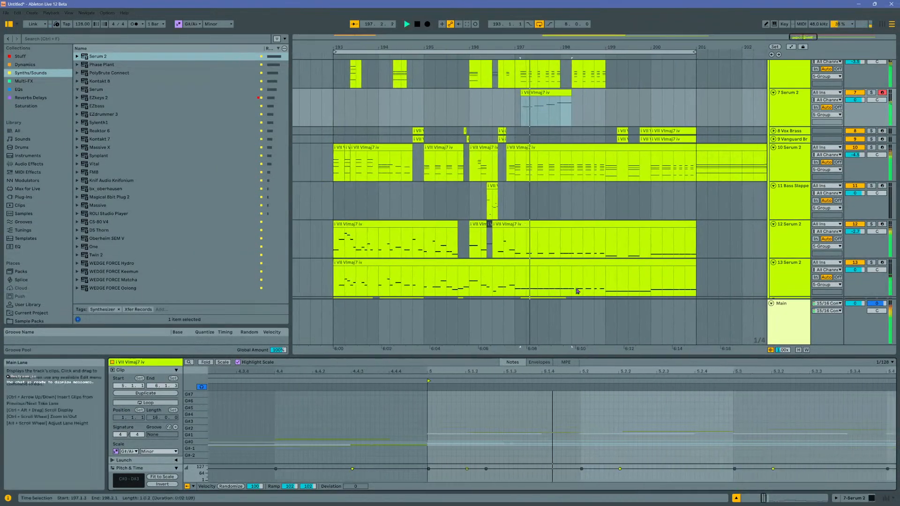
Step: Solo the 7 Serum 2 track to check its clip and rename the track Sq Lead
key("space")
left_click(872, 92)
key("space")
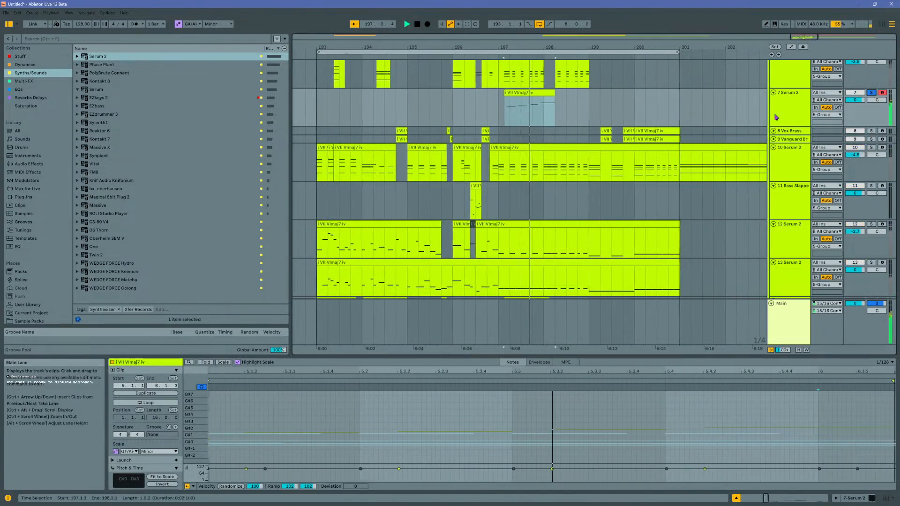
key("space")
left_click(790, 113)
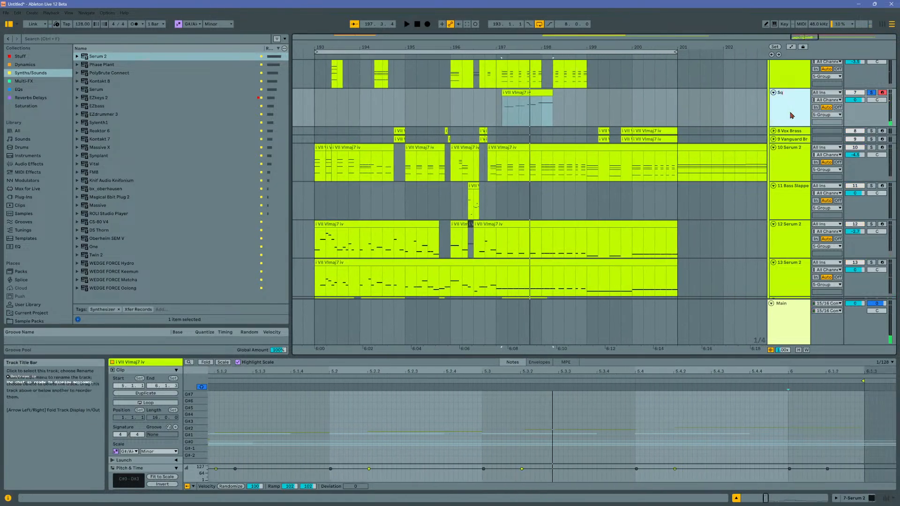
key("space")
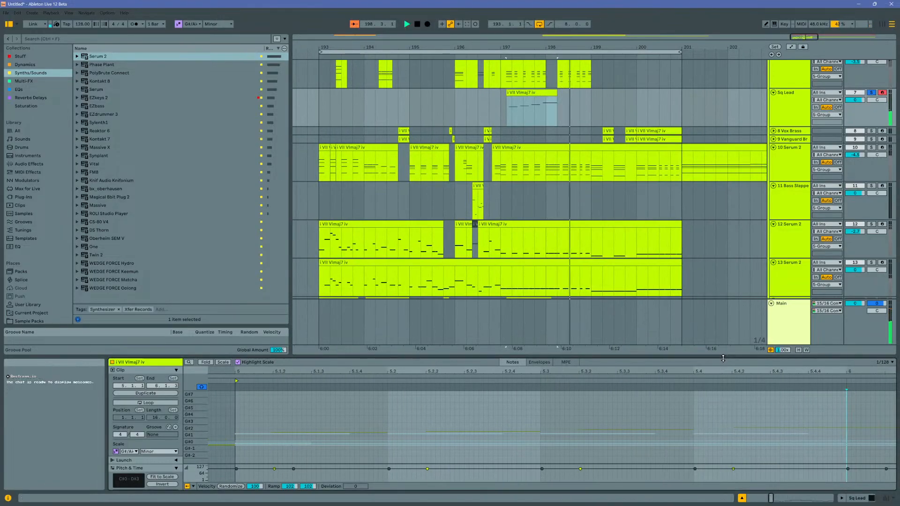
Step: Enlarge the note editor and audition the D#3 note starting at 5.4.2 in the Sq Lead clip
left_click_drag(657, 358, 657, 166)
key("space")
left_click(805, 308)
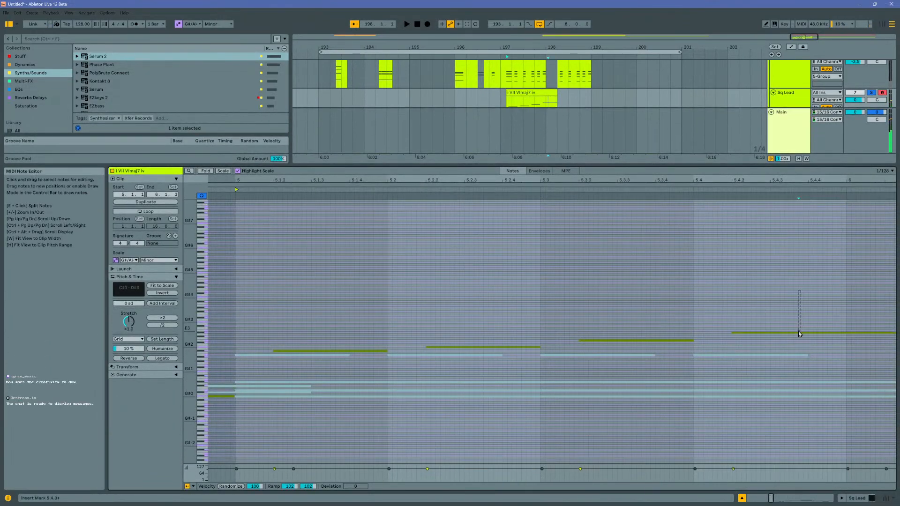
left_click(799, 332)
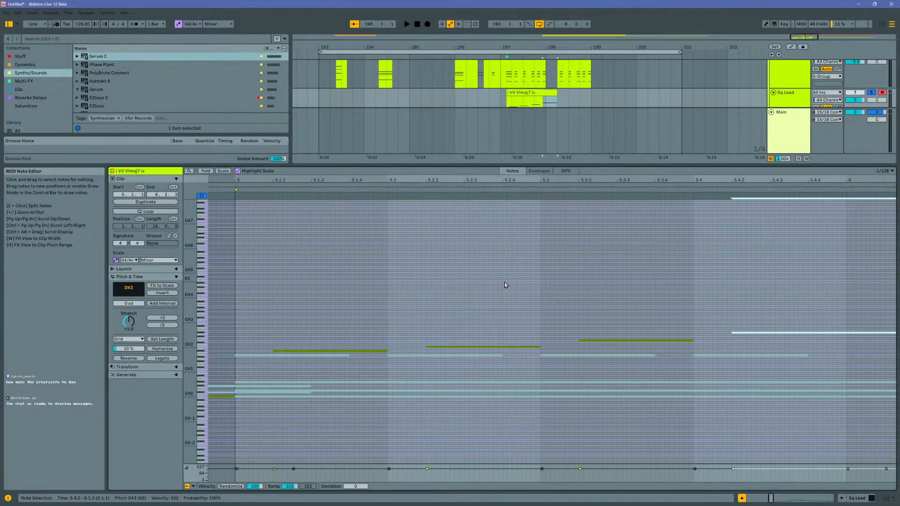
left_click(703, 309)
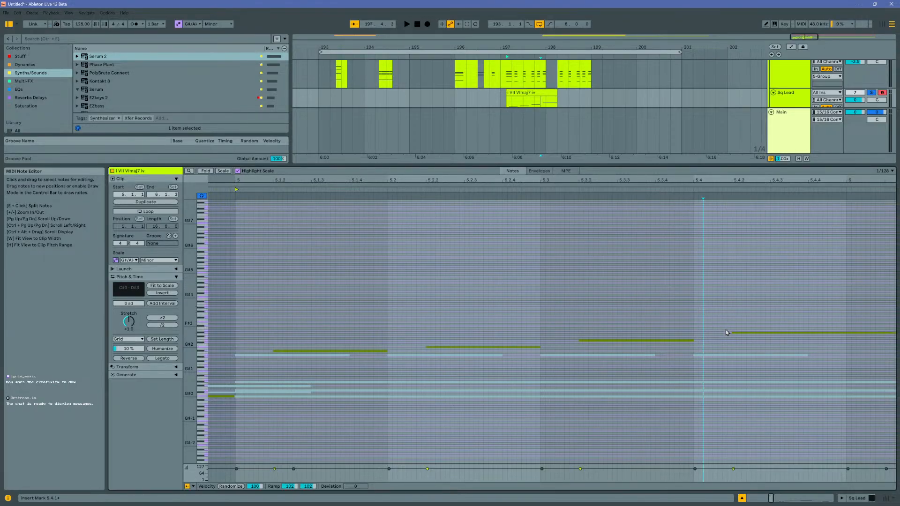
left_click(734, 332)
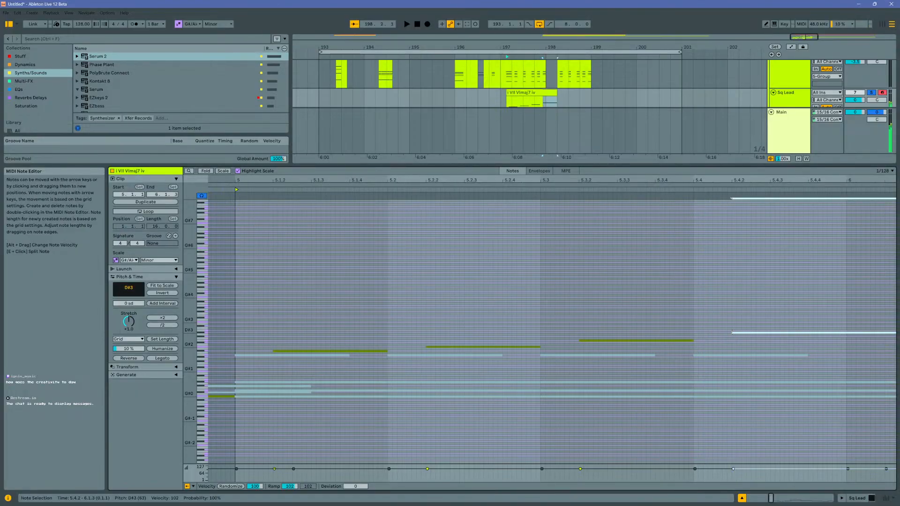
left_click(695, 309)
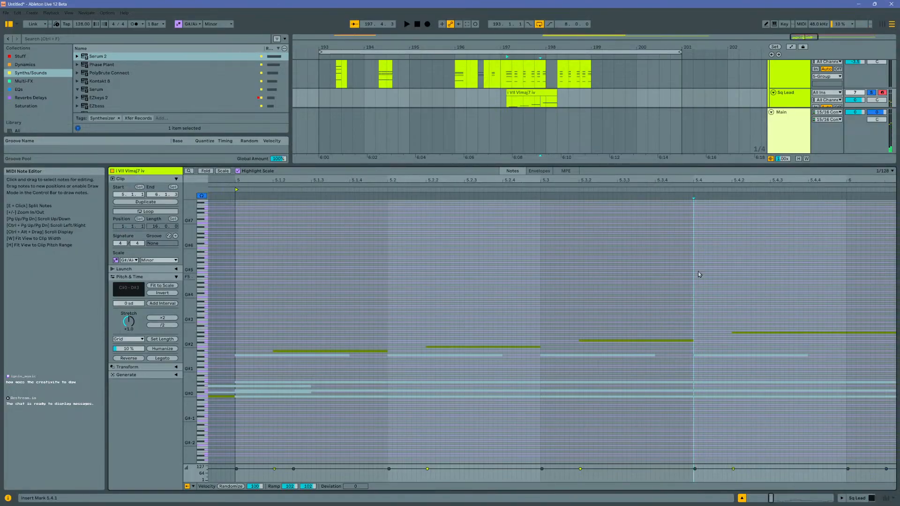
Step: Bring up the chord-map workspace window, place Ableton Live beside it and hide Live's clip view and browser
left_click(133, 19)
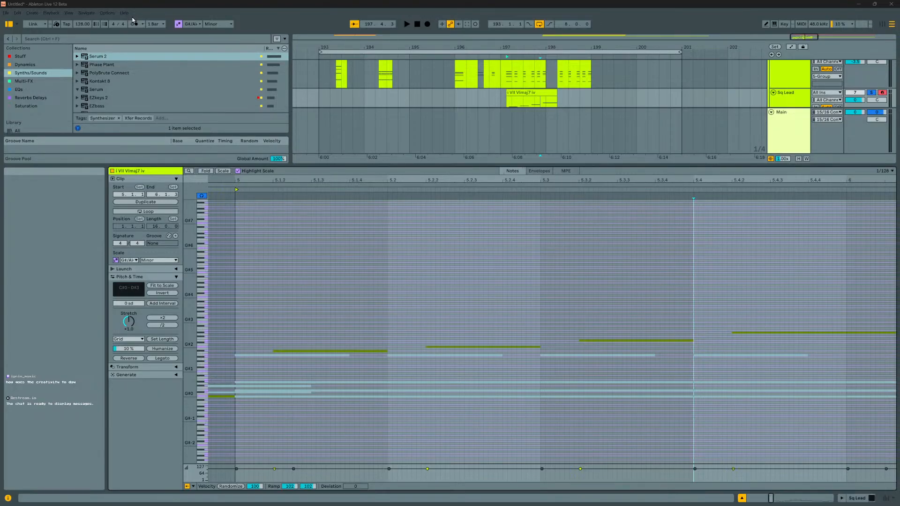
key("alt+Tab")
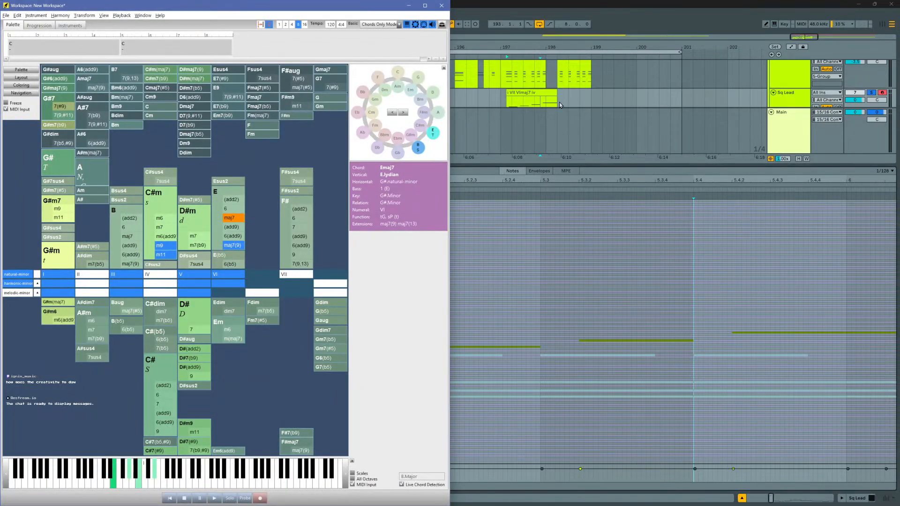
key("alt+Tab")
double_click(585, 164)
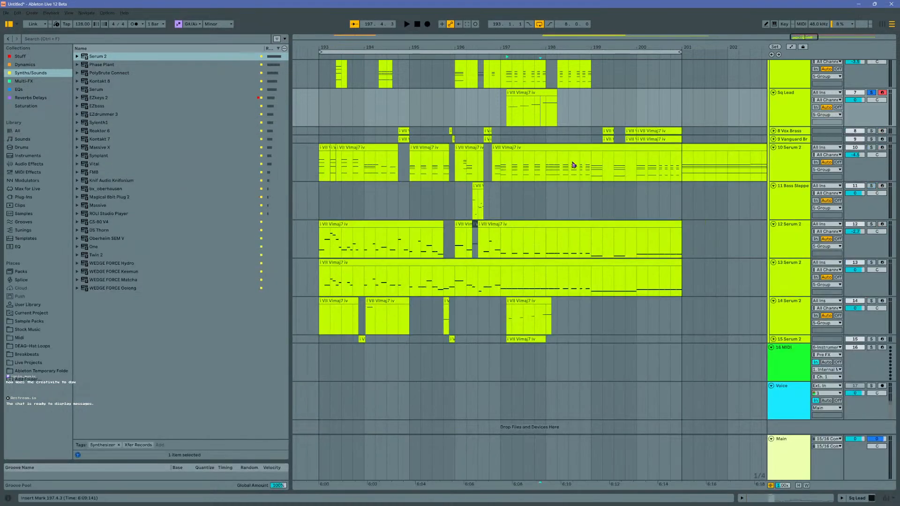
key("super+Right")
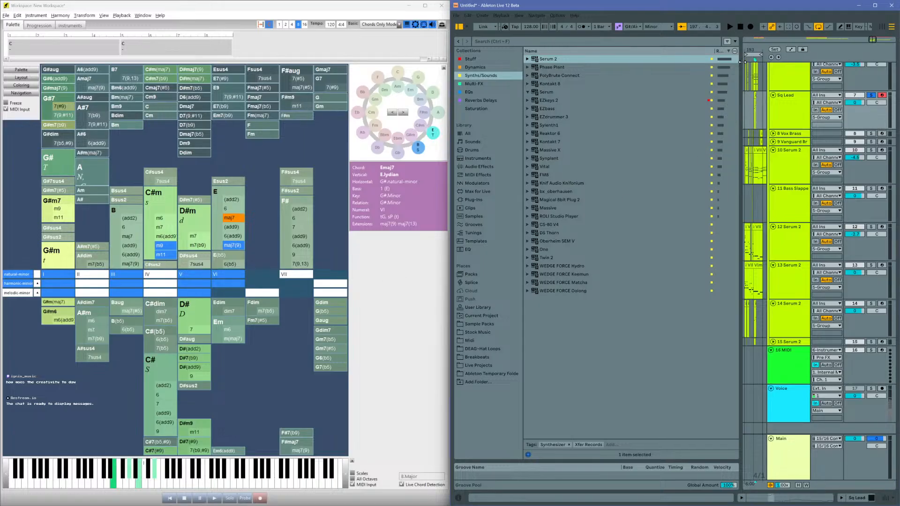
key("ctrl+alt+b")
Step: Select the 6 Instrument R clip at bar 97, solo its track and play the clip
scroll(575, 90, "up", 2)
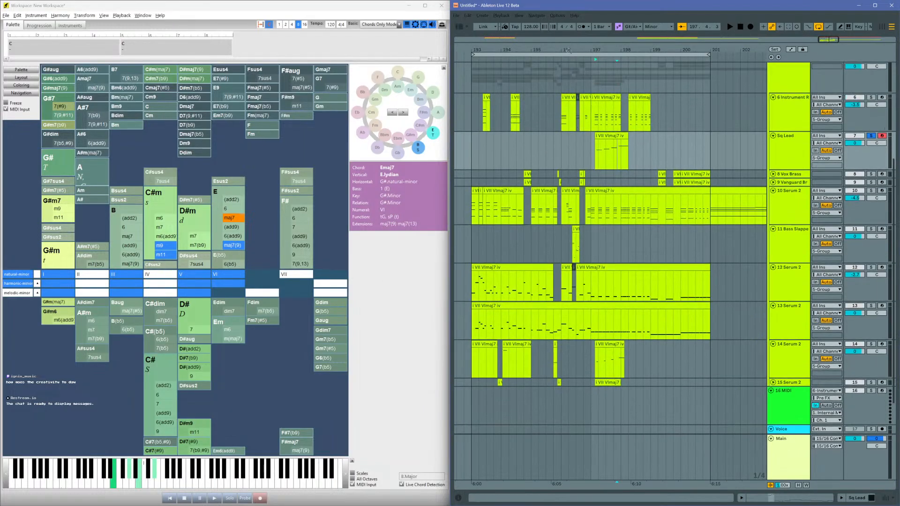
left_click_drag(569, 50, 686, 9)
scroll(554, 135, "up", 1)
scroll(524, 169, "left", 1)
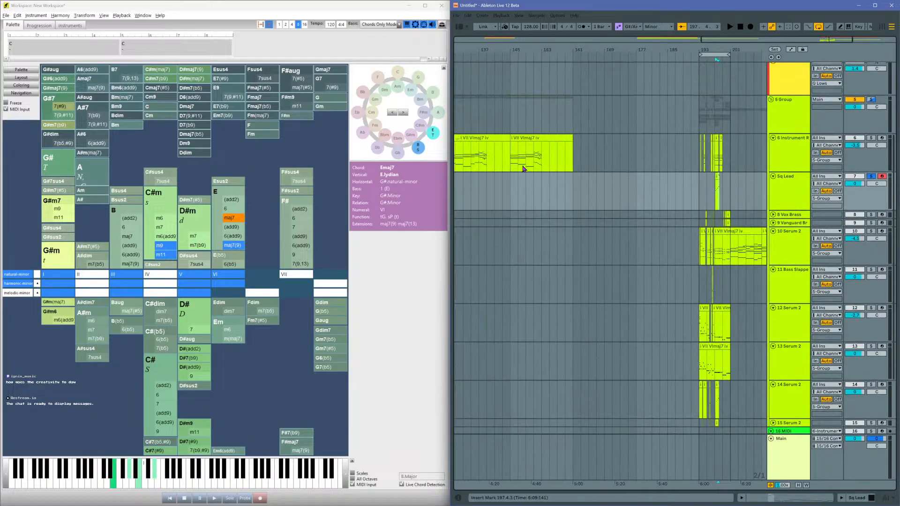
scroll(525, 167, "left", 6)
left_click(520, 145)
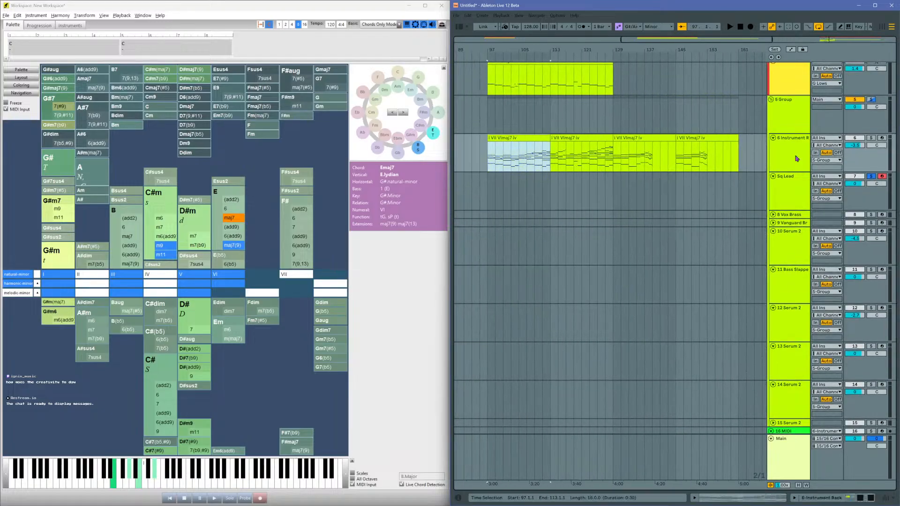
left_click(871, 138)
key("space")
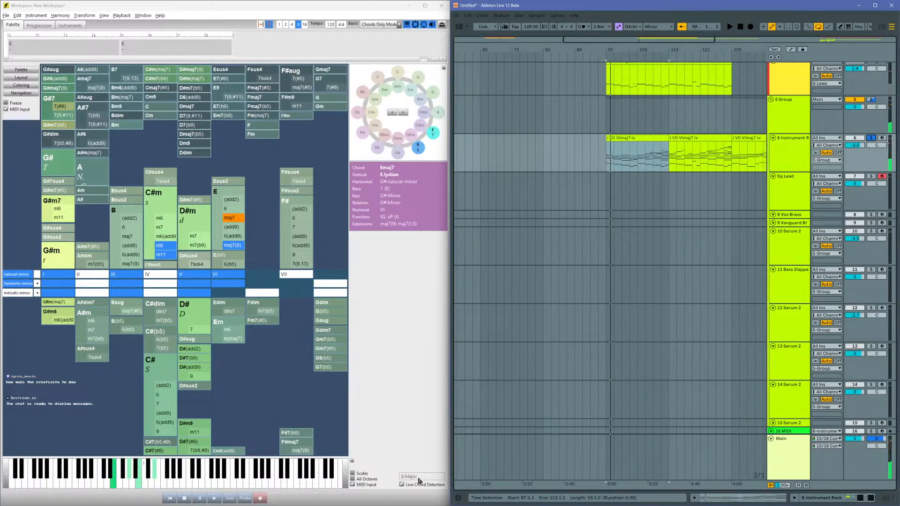
key("space")
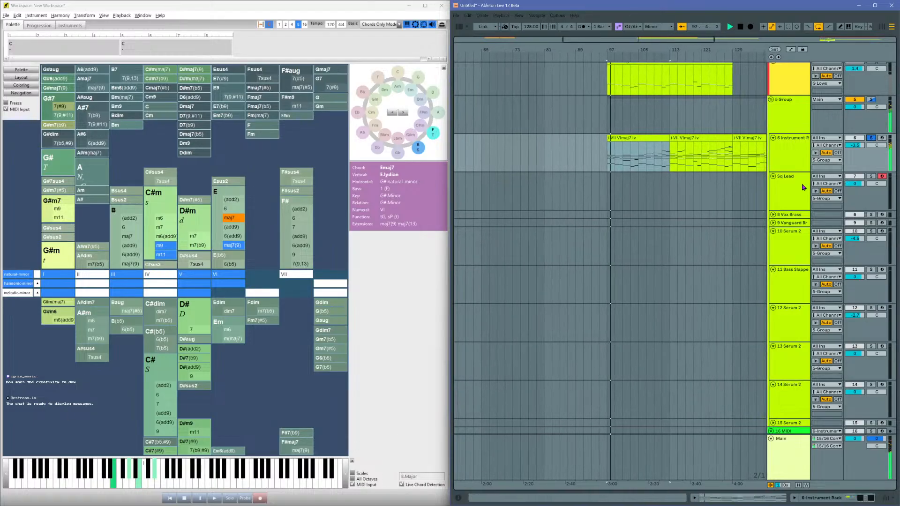
Step: Move the 16 MIDI track directly below the 6 Instrument R track
left_click(790, 150)
scroll(788, 159, "up", 2)
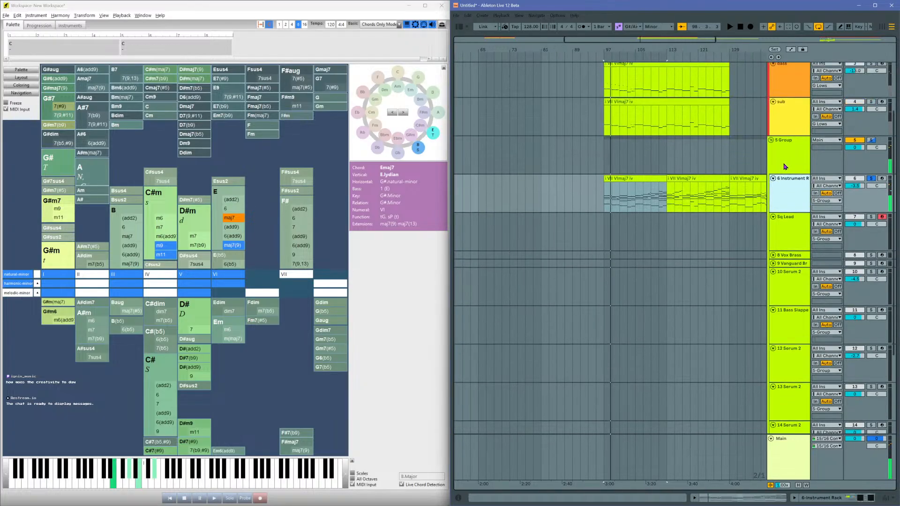
scroll(785, 166, "up", 3)
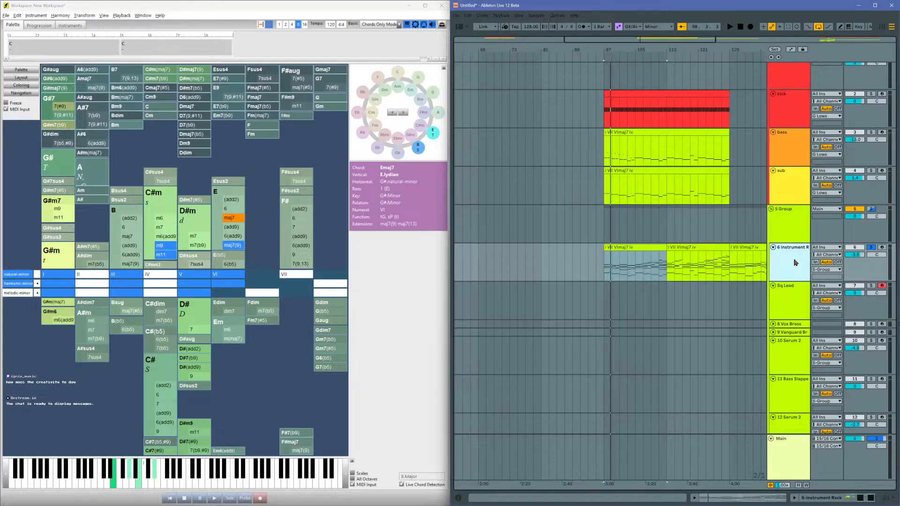
left_click(789, 293)
left_click(789, 270)
left_click(797, 333)
left_click(790, 363)
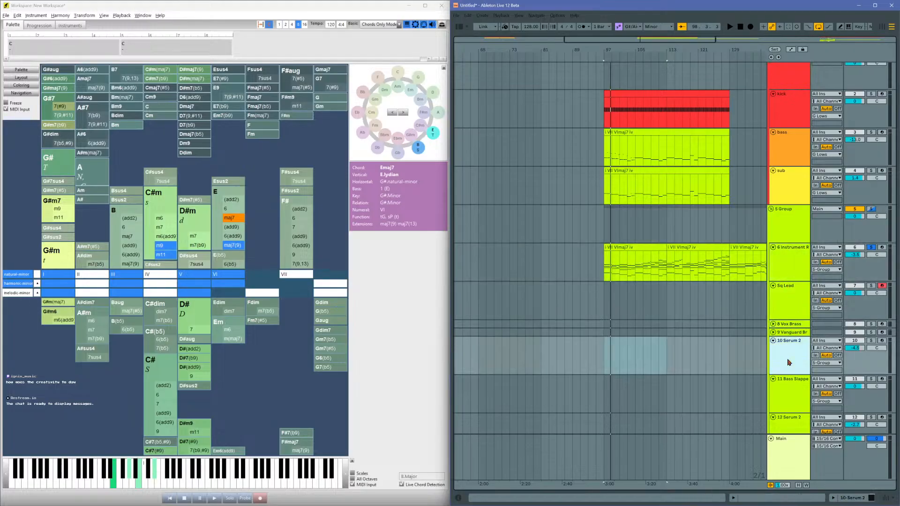
scroll(790, 366, "down", 7)
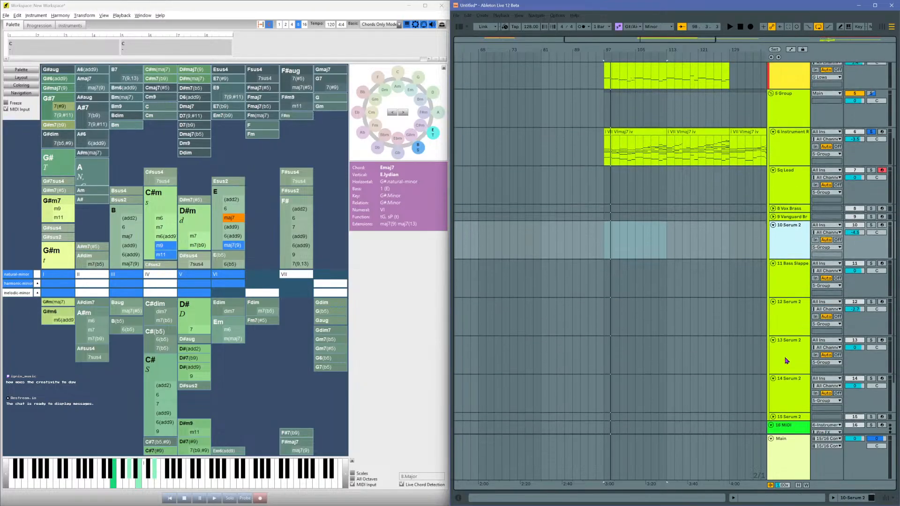
left_click(782, 394)
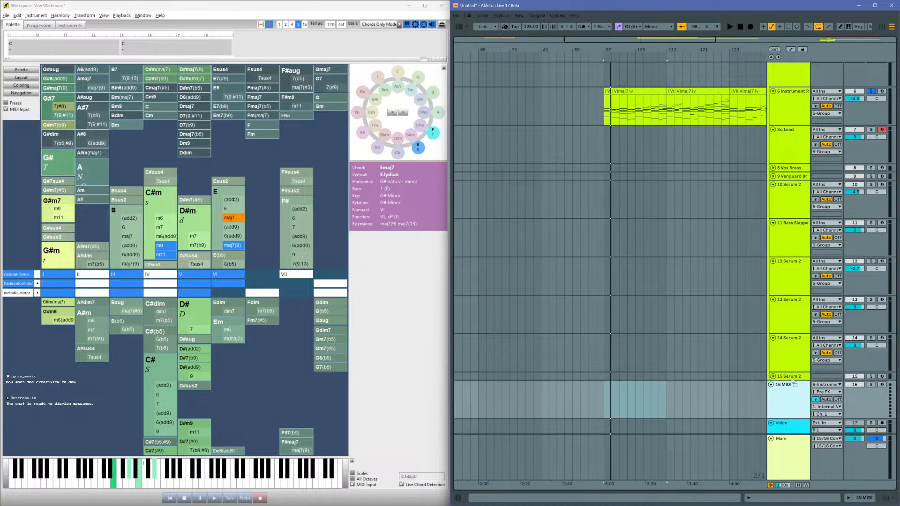
left_click_drag(785, 131, 788, 131)
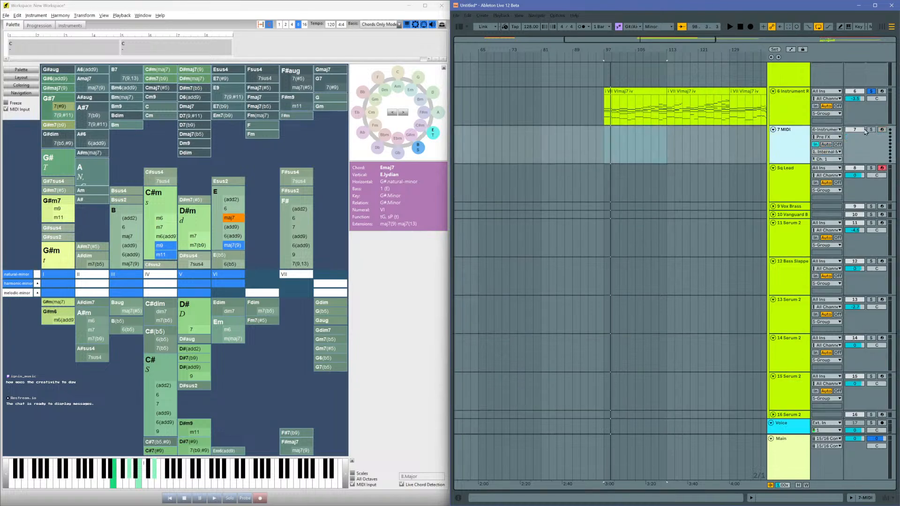
Step: Solo the 7 MIDI track too, play from bar 97 with chord detection and select the 6 Instrument R clip at 113.1.1
left_click(874, 131)
key("space")
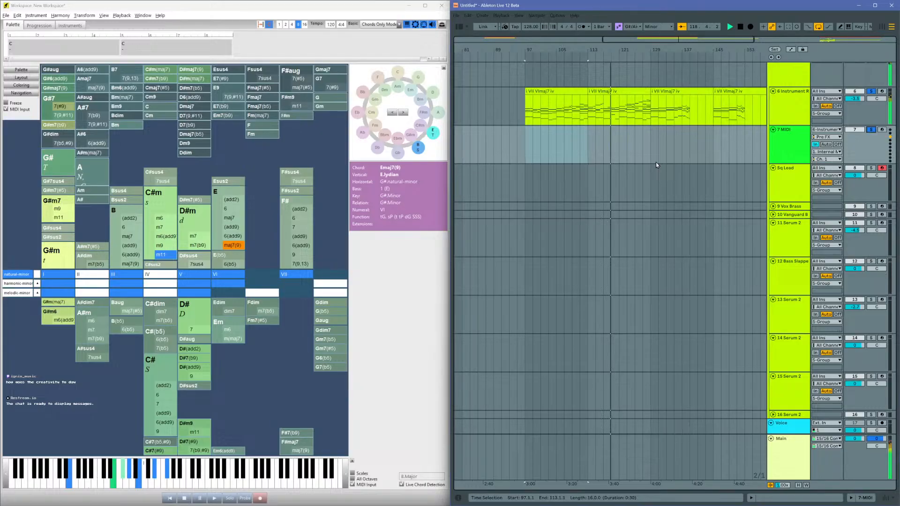
double_click(612, 95)
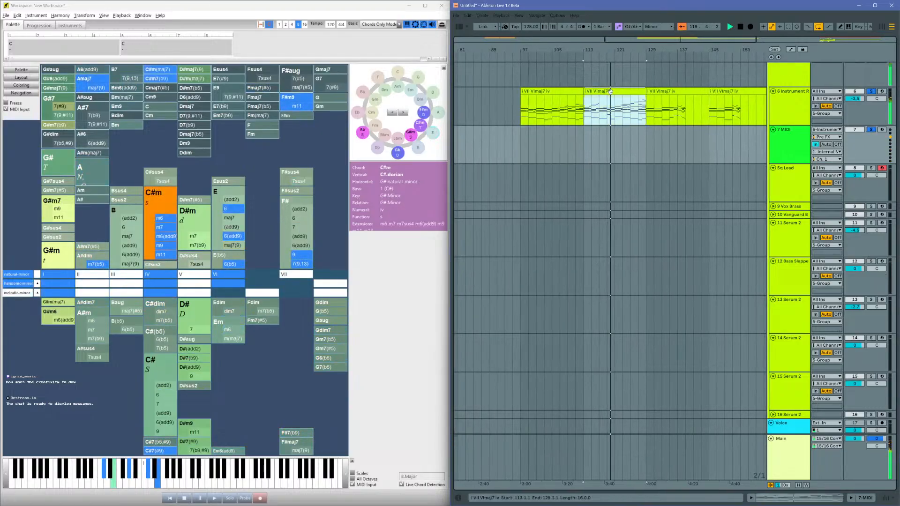
Step: Turn off the solo on the 6 Instrument R track and play the full arrangement from bar 97
left_click_drag(804, 180, 743, 177)
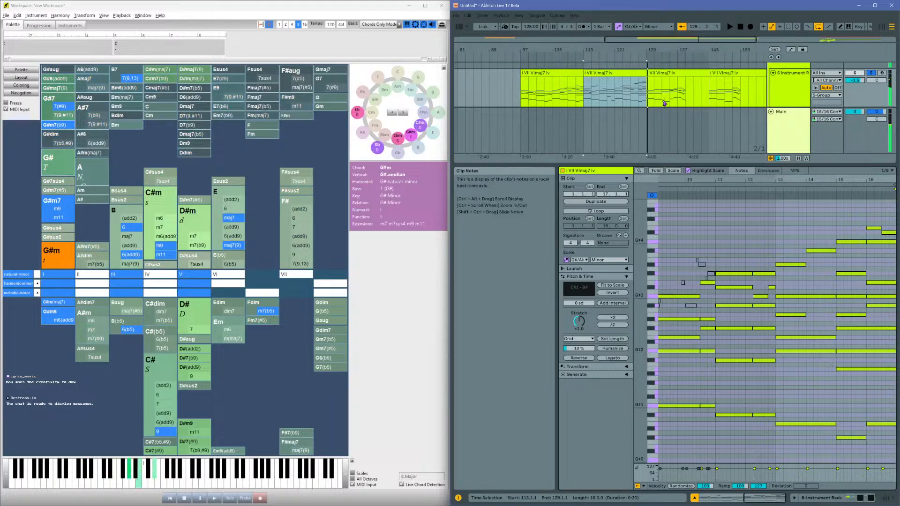
left_click_drag(734, 51, 779, 57)
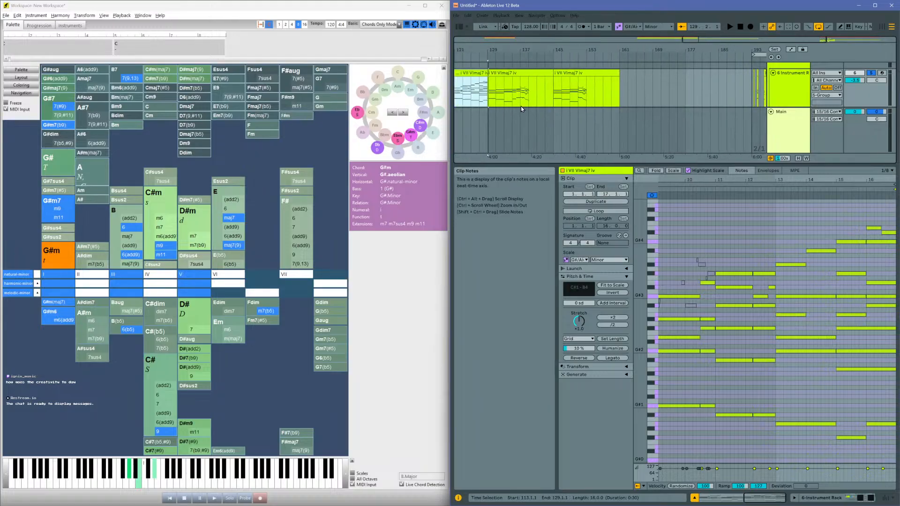
scroll(520, 104, "left", 1)
scroll(498, 93, "left", 3)
left_click(508, 98)
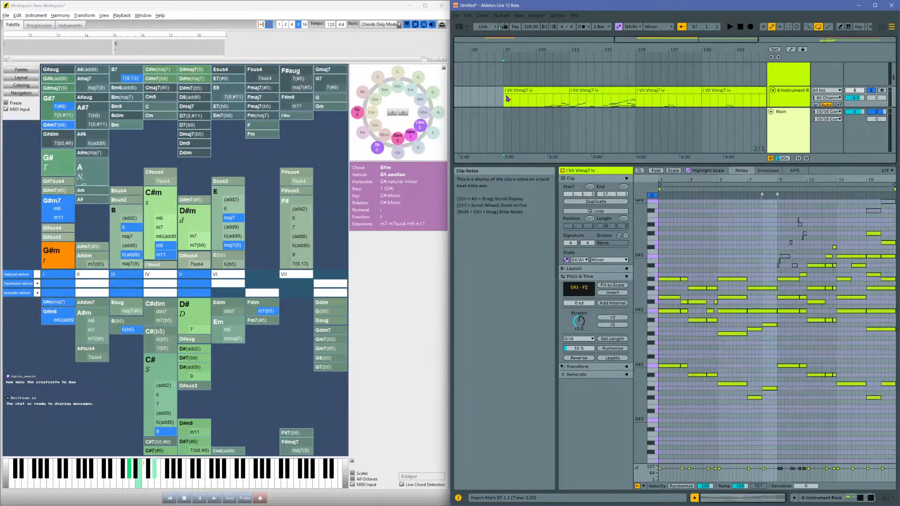
left_click(871, 91)
left_click(855, 91)
key("space")
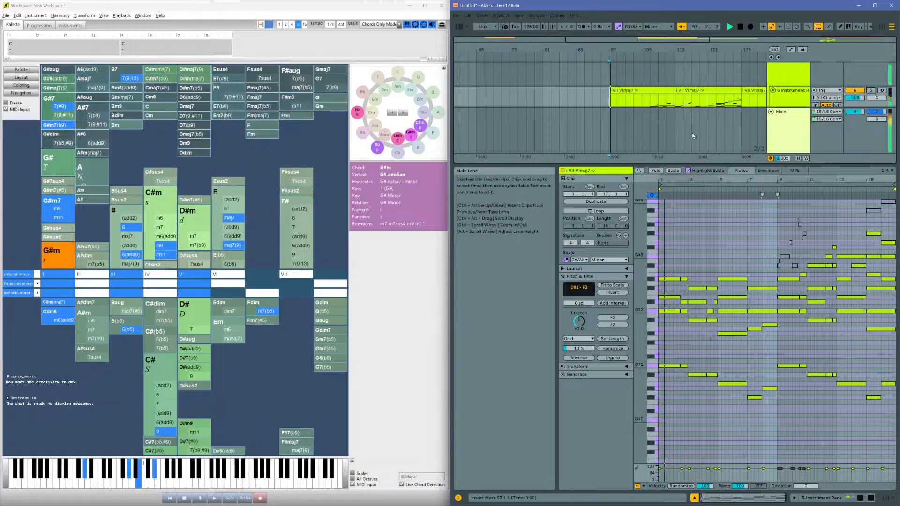
Step: Enlarge the arrangement area and set the insert marker at bar 113 on the 5 Group track during playback
left_click_drag(689, 161, 686, 294)
scroll(666, 193, "up", 5)
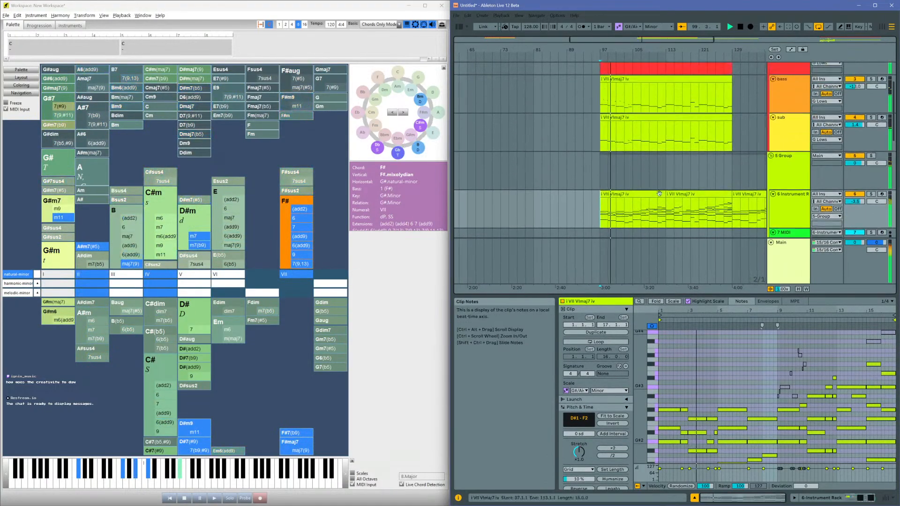
left_click(635, 206)
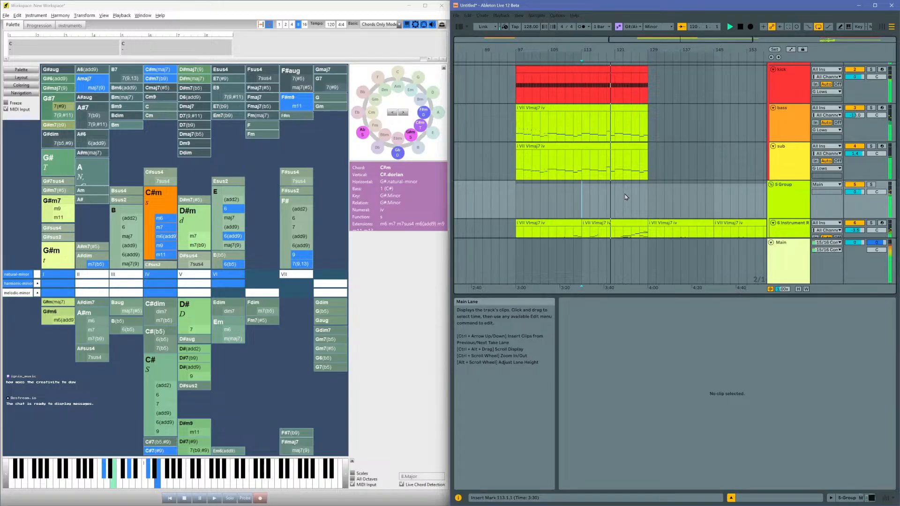
Step: Switch to the ACE Studio project and play the Instrumental clip from its start at bar 33
key("alt+Tab")
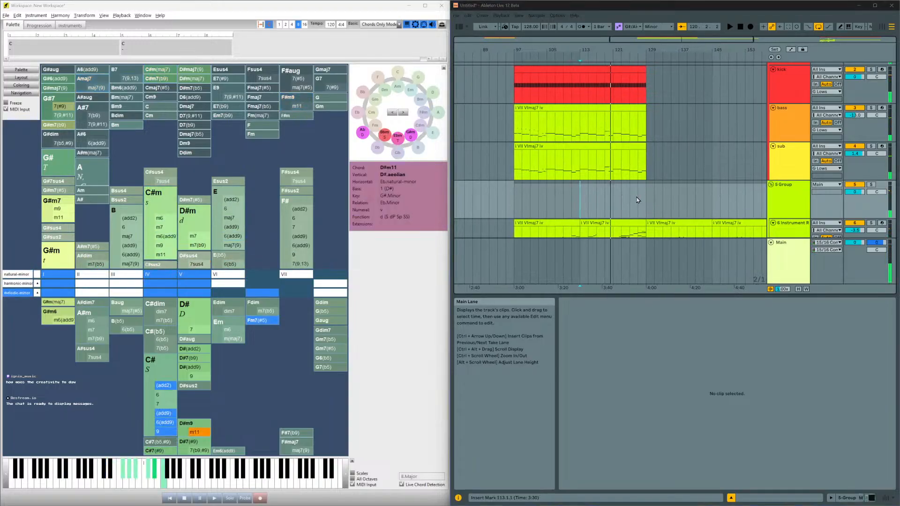
key("alt+Tab")
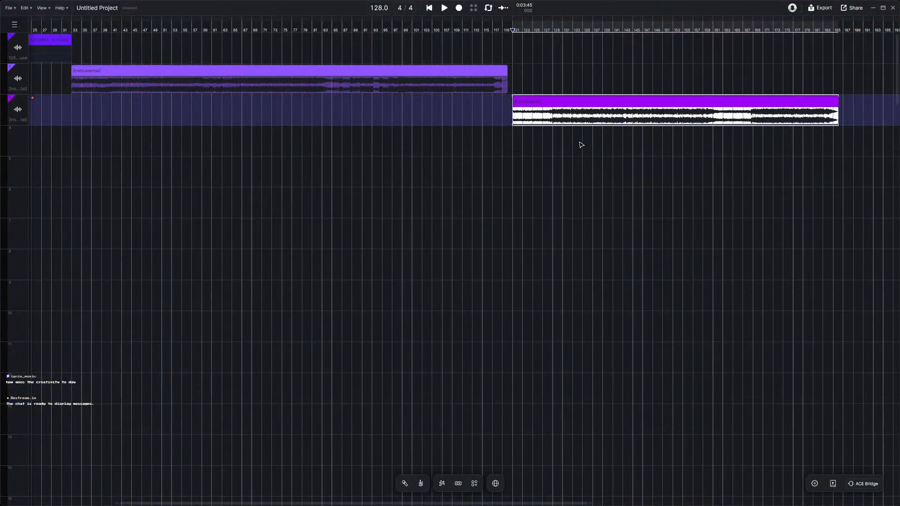
left_click(153, 71)
scroll(80, 105, "left", 5)
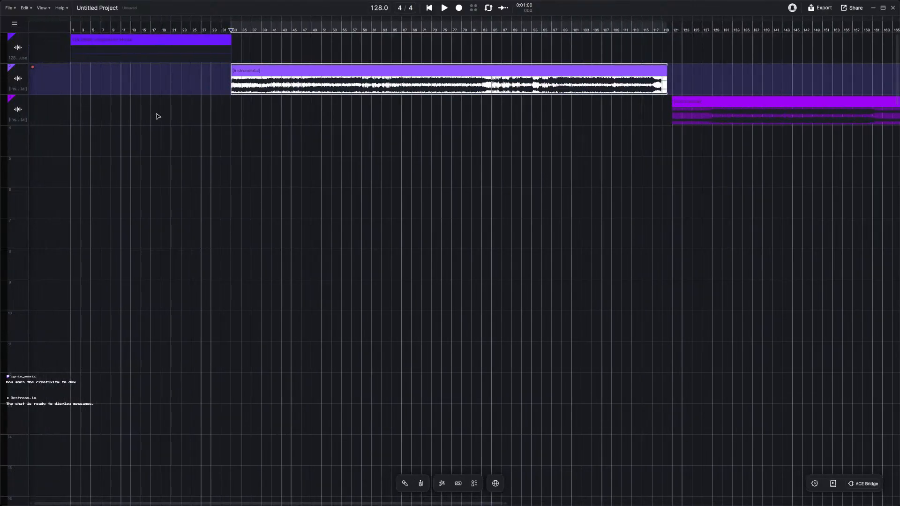
left_click(240, 114)
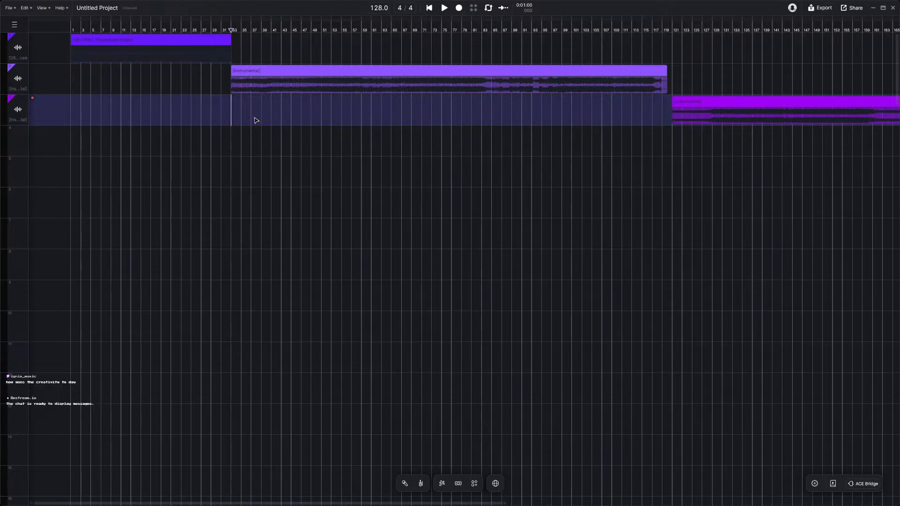
key("space")
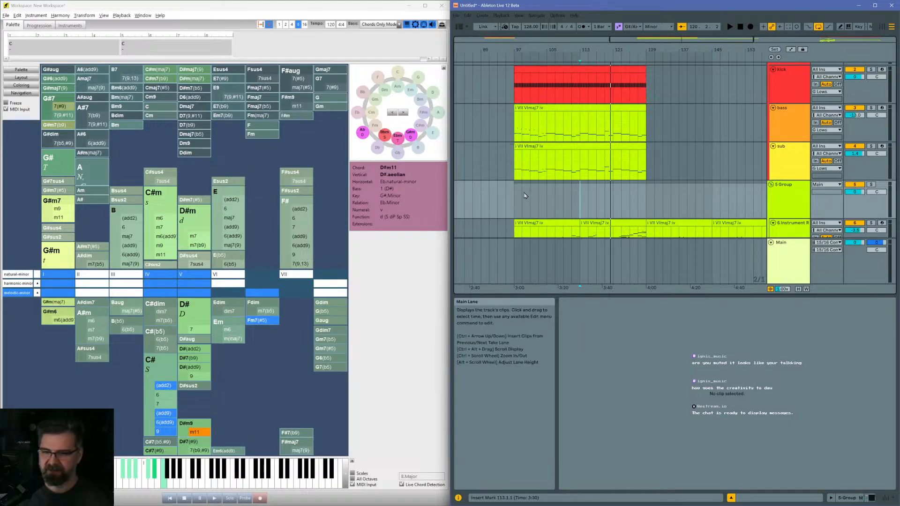
Step: In Ableton Live, set the insert marker at bar 97 on the bass track and look over the arrangement up to bar 193
left_click(518, 134)
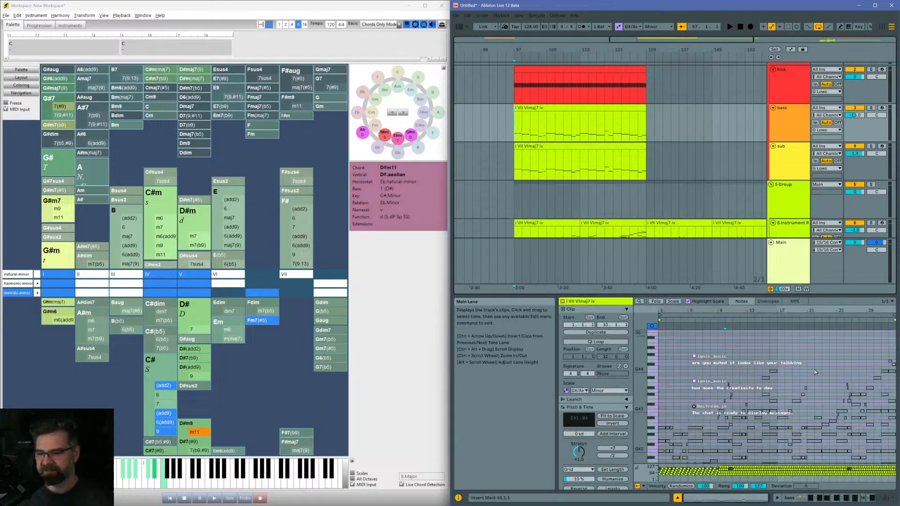
scroll(815, 372, "up", 8)
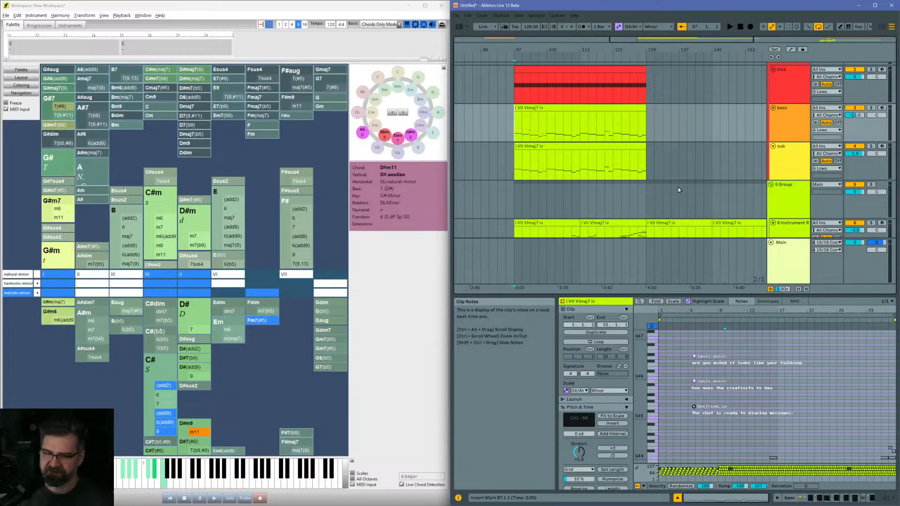
scroll(647, 153, "down", 3)
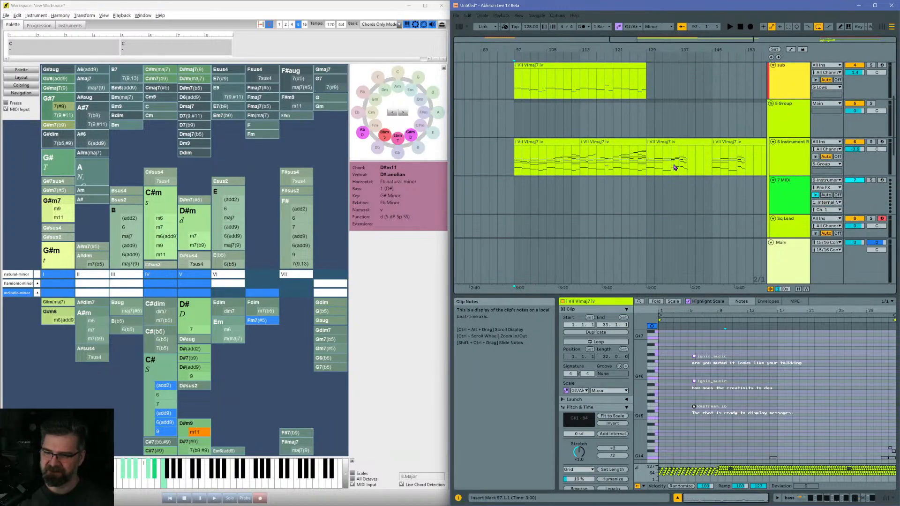
scroll(676, 167, "right", 10)
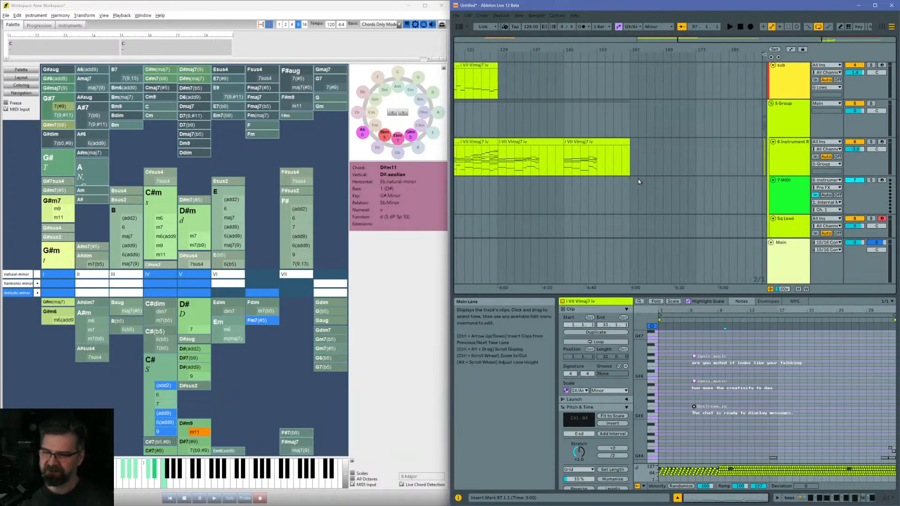
scroll(633, 187, "right", 8)
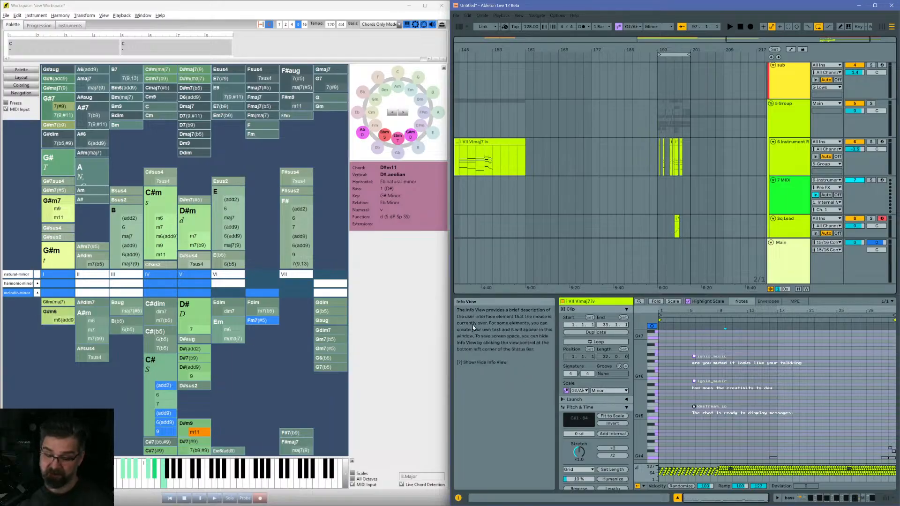
Step: Switch to the ACE Studio project, play the Instrumental clip from bar 41 and stop playback
key("alt+Tab")
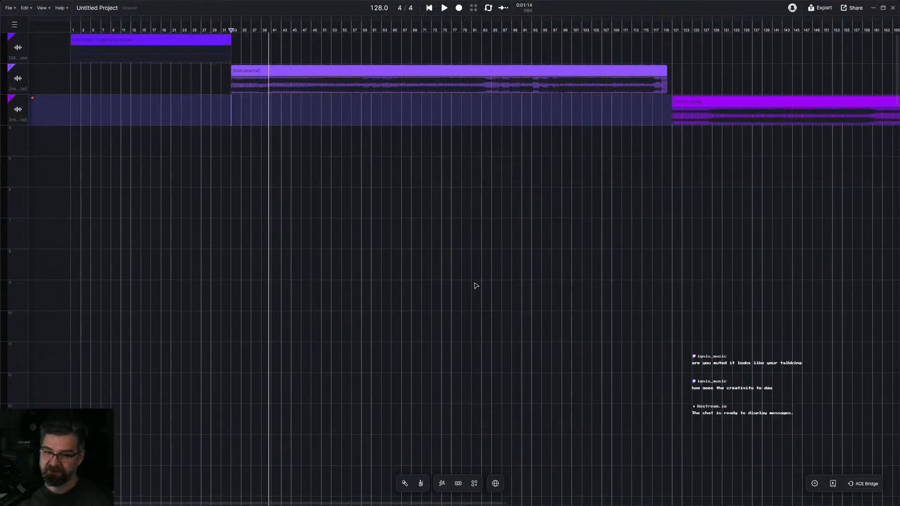
left_click(273, 89)
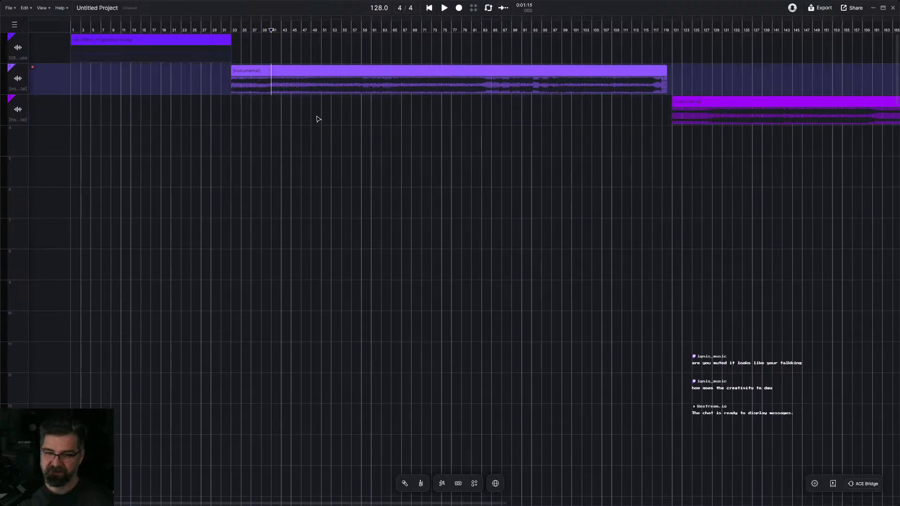
key("space")
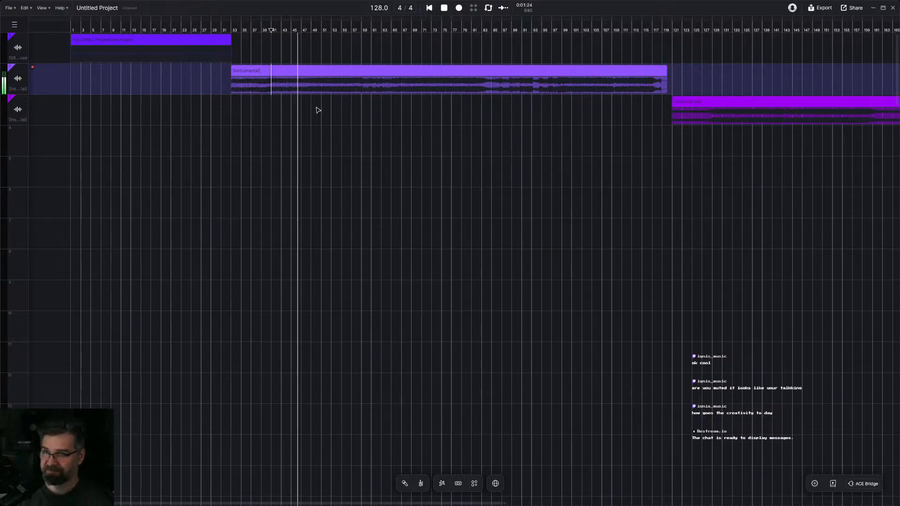
key("space")
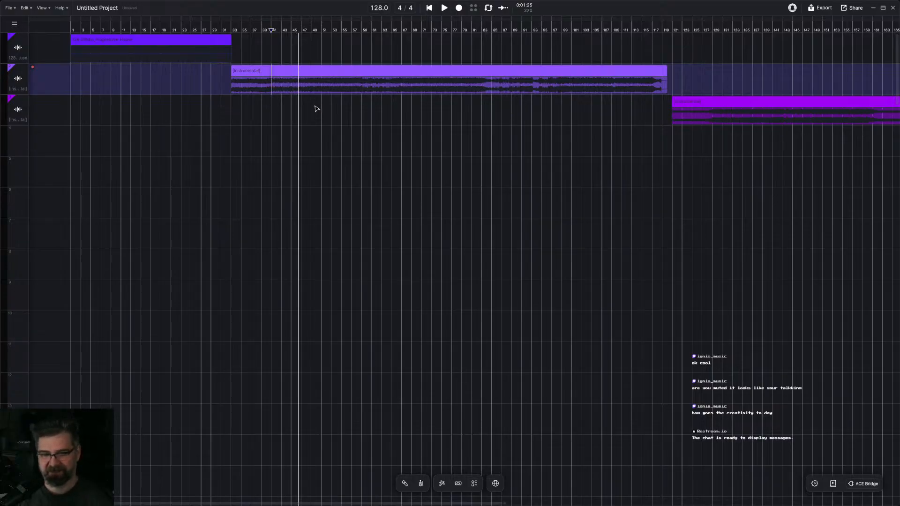
Step: Switch back to Ableton Live and set the insert marker at bar 193 on the 6 Instrument R track
key("alt+Tab")
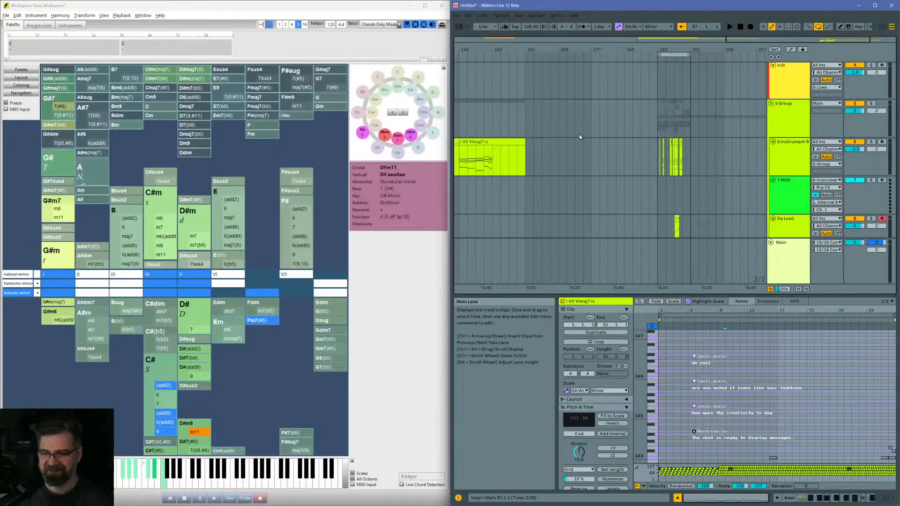
left_click(633, 132)
left_click(657, 160)
left_click_drag(673, 47, 710, 35)
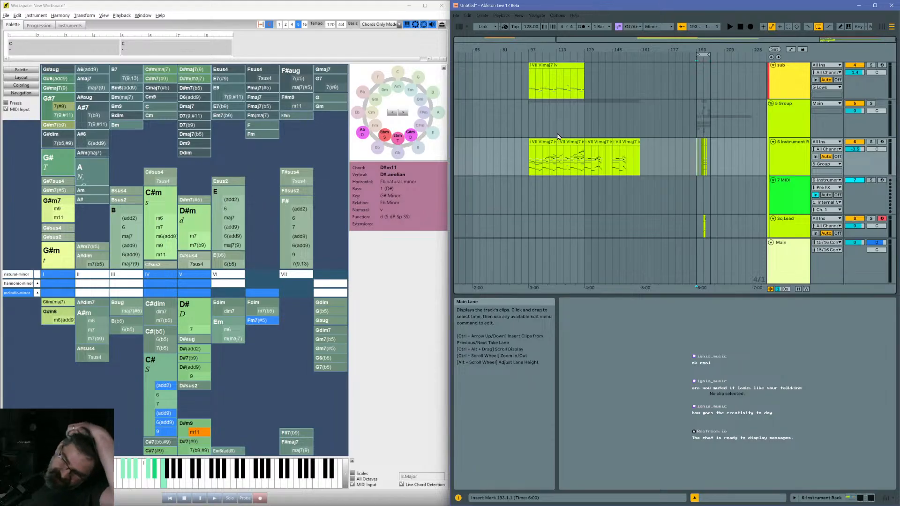
left_click_drag(710, 49, 730, 49)
Step: Set the insert marker at bar 193 on the 12 Bass Slapper track
scroll(639, 144, "down", 8)
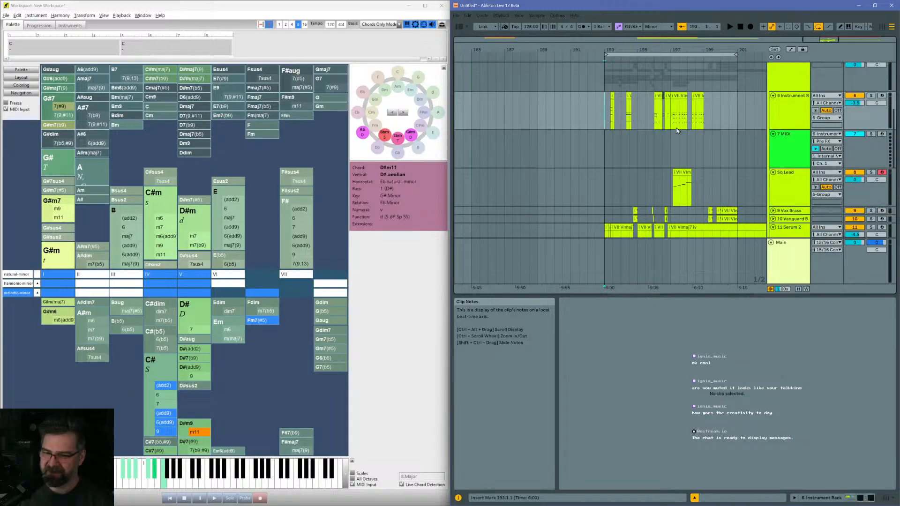
scroll(639, 144, "down", 4)
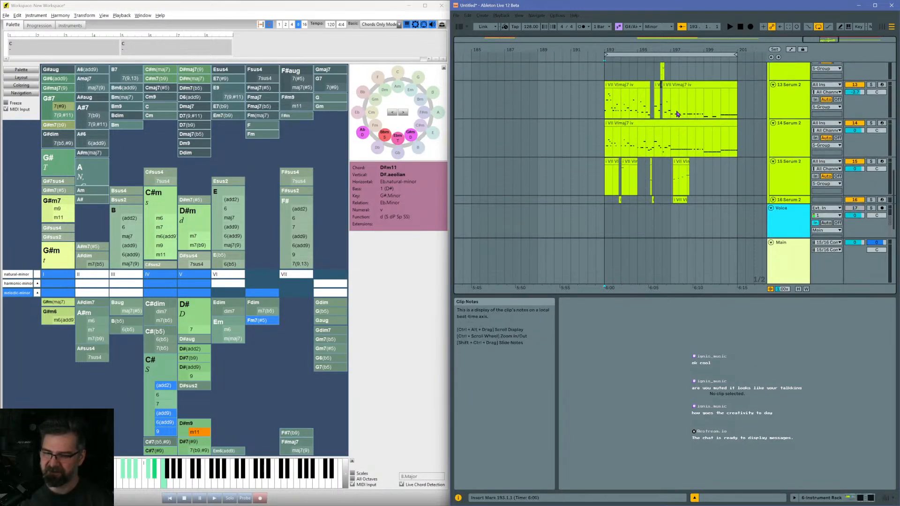
left_click(683, 70)
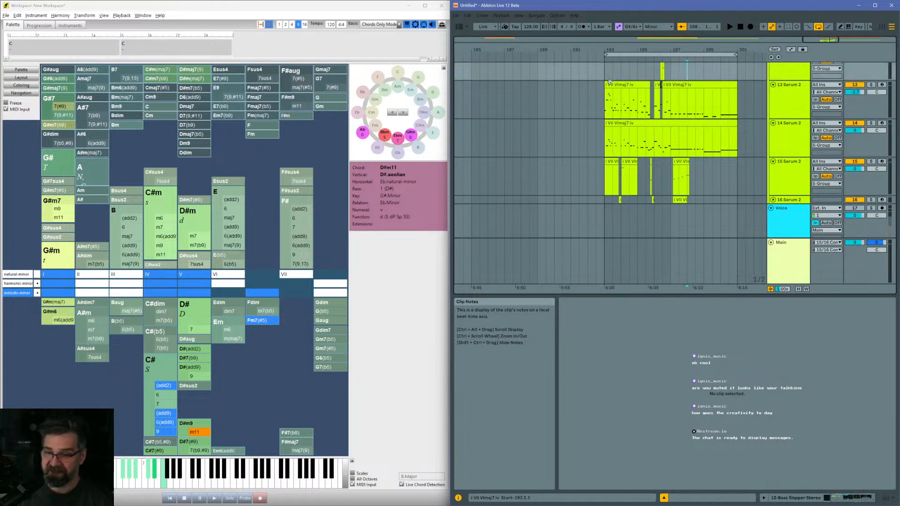
left_click(608, 78)
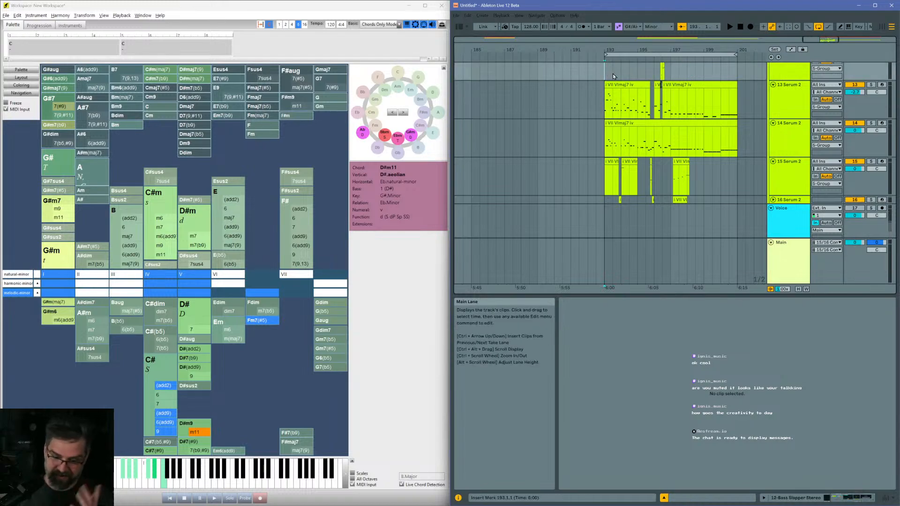
Step: Examine the clips in bars 193 to 201 on the tracks from Sq Lead to 16 Serum 2
mouse_move(640, 49)
left_mouse_down()
mouse_move(636, 70)
mouse_move(622, 73)
mouse_move(621, 61)
left_mouse_up()
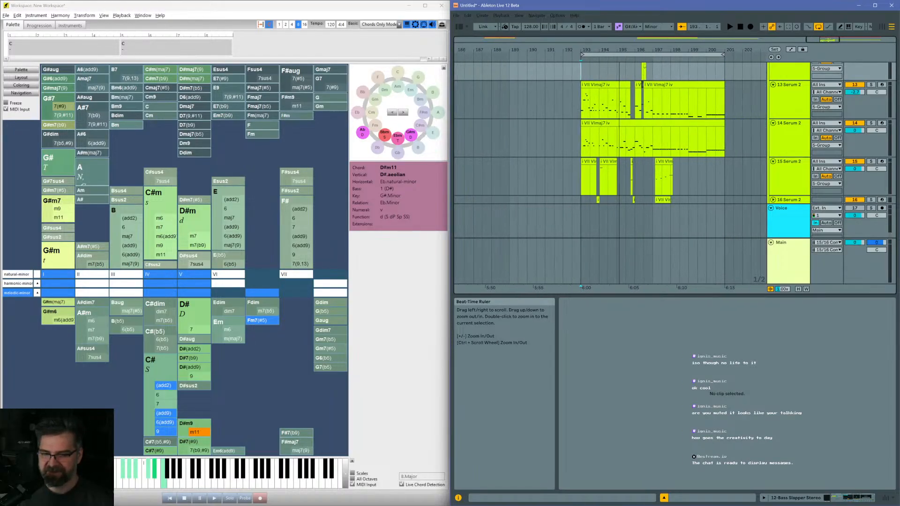
left_click(620, 73)
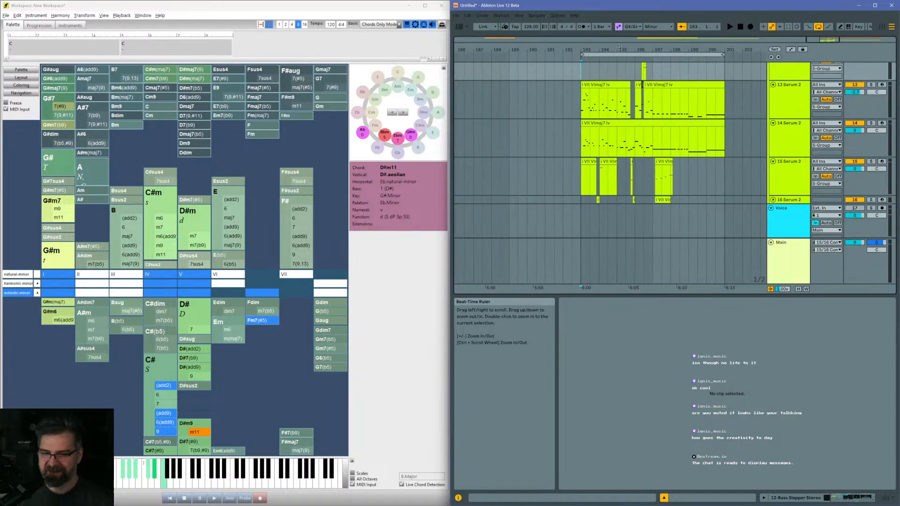
left_click(616, 71)
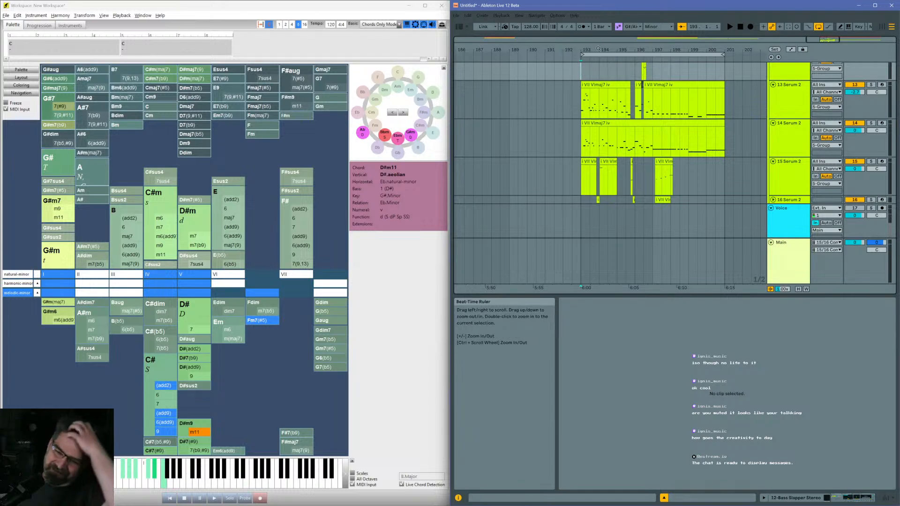
left_click_drag(626, 51, 578, 51)
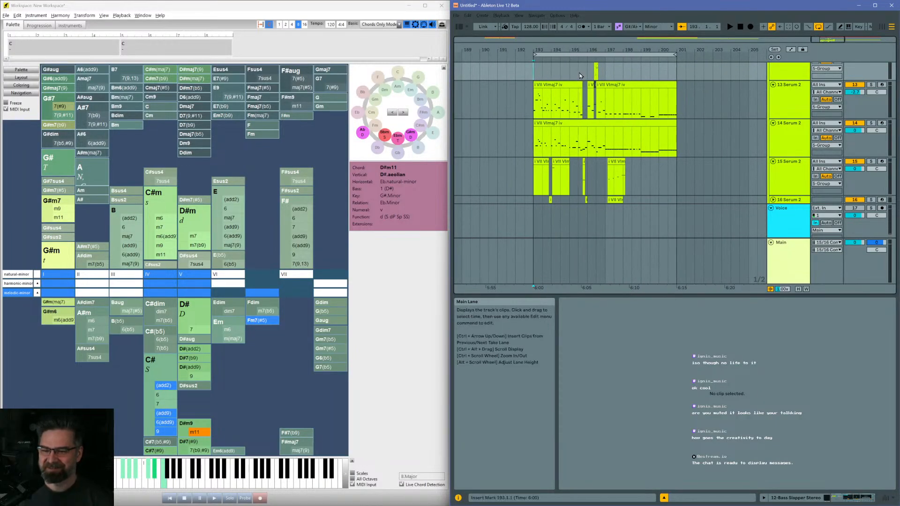
scroll(571, 88, "up", 1)
scroll(573, 87, "up", 4)
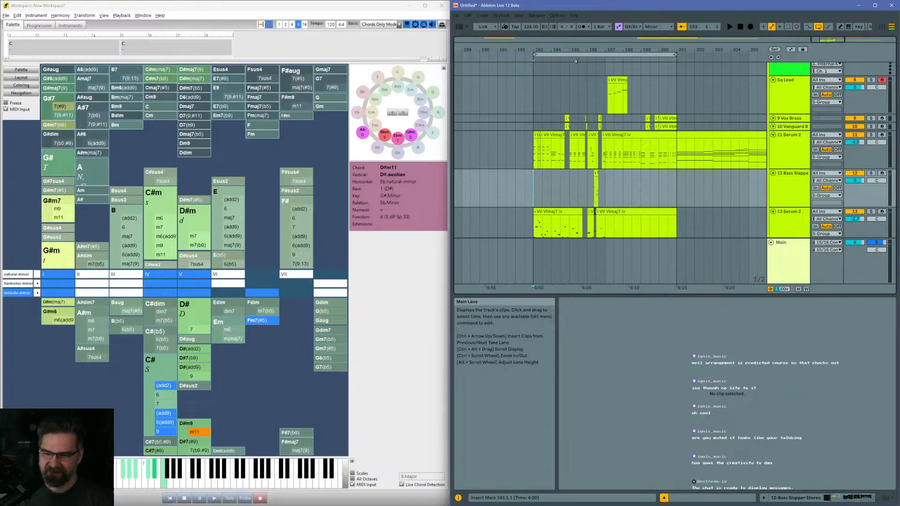
mouse_move(580, 51)
left_mouse_down()
mouse_move(558, 37)
mouse_move(562, 23)
mouse_move(713, 3)
mouse_move(590, 53)
left_mouse_up()
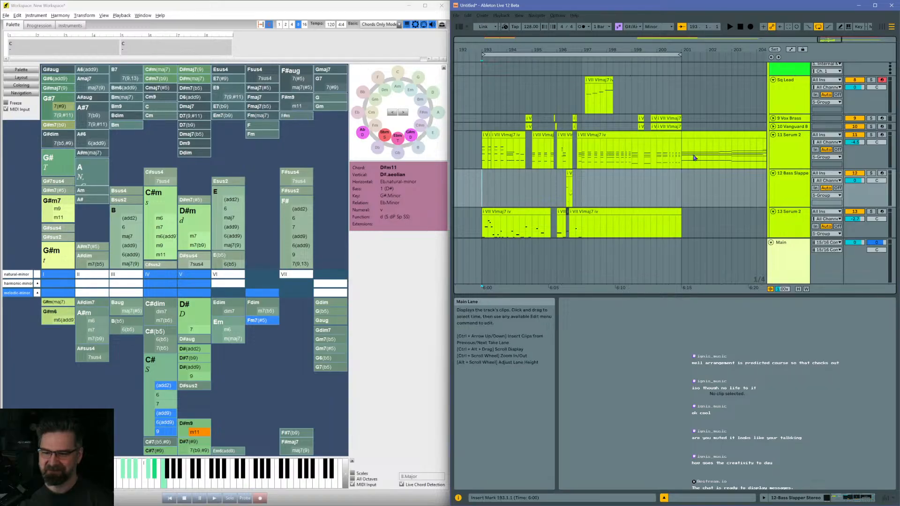
scroll(695, 158, "down", 5)
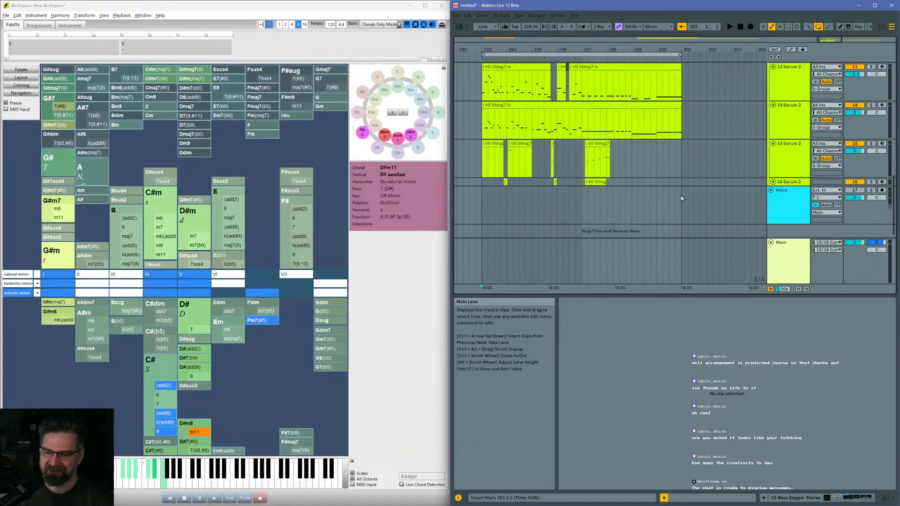
scroll(682, 201, "up", 4)
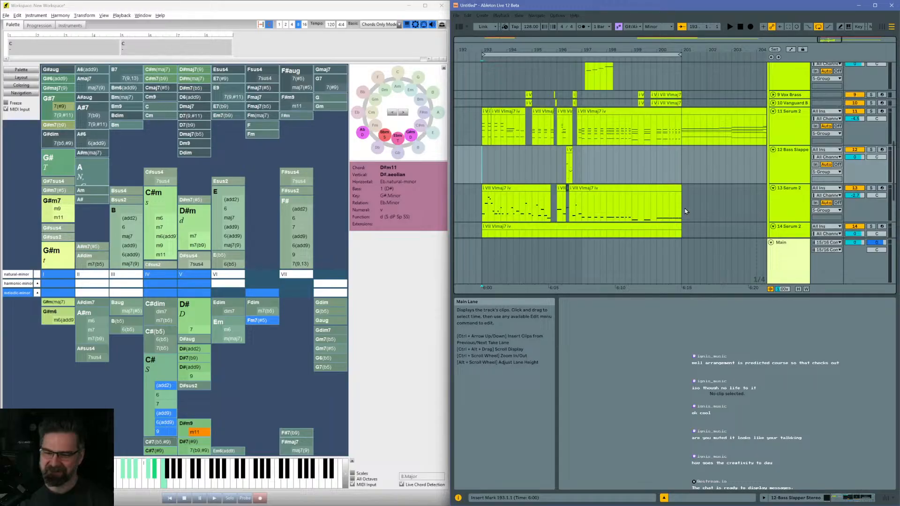
left_click_drag(596, 50, 593, 20)
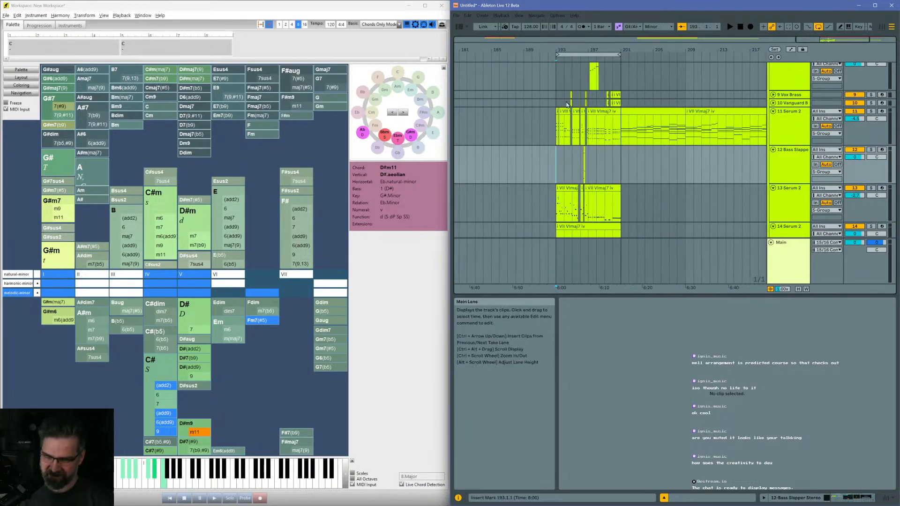
Step: Set the insert marker at bar 193 on the Sq Lead track and review the clips through bar 201
left_click(556, 83)
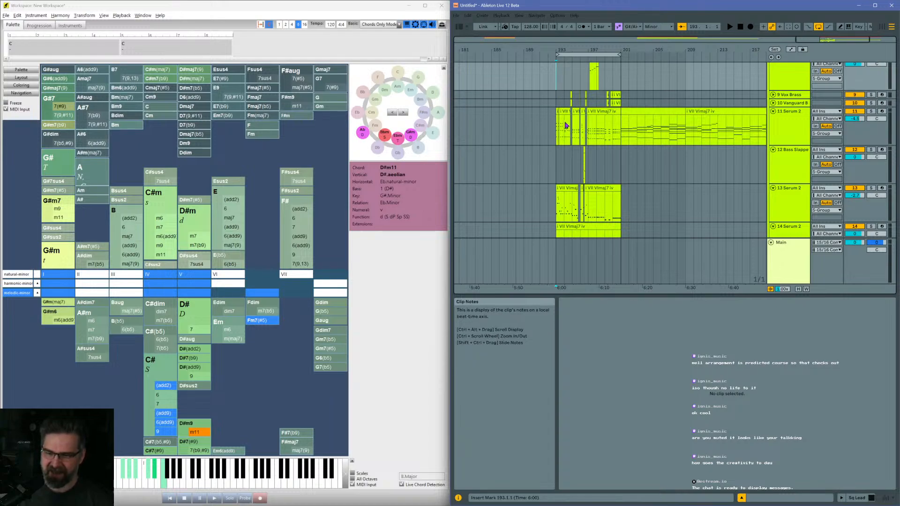
left_click_drag(574, 49, 573, 71)
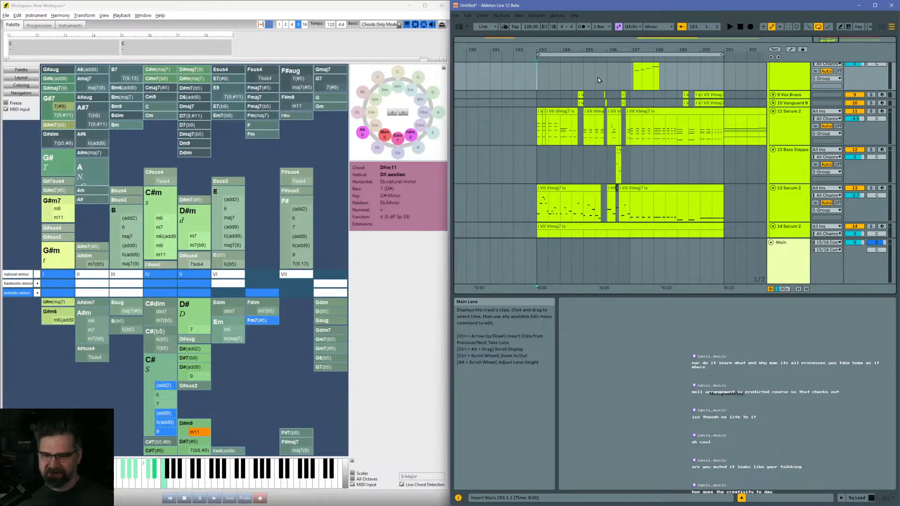
left_click_drag(559, 43, 617, 23)
Step: Switch to the ACE Studio project and play the Instrumental clip from bar 47
key("alt+Tab")
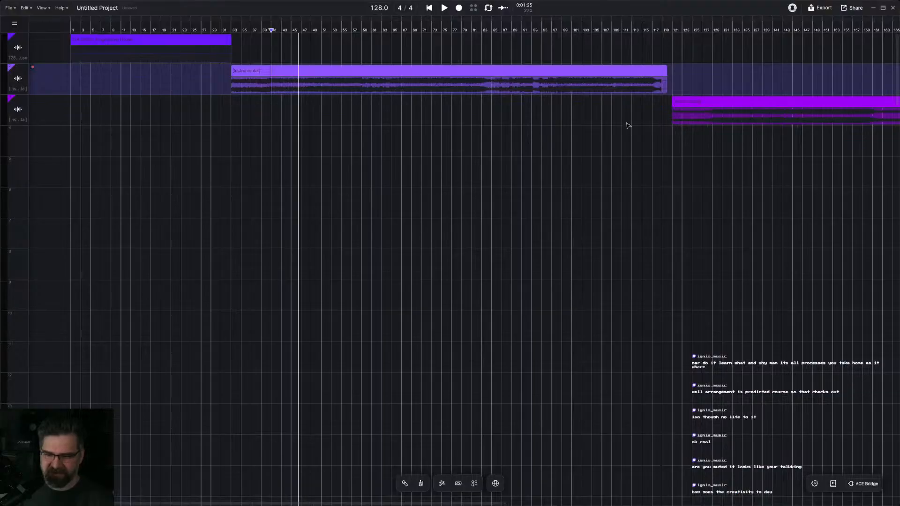
left_click(302, 87)
key("space")
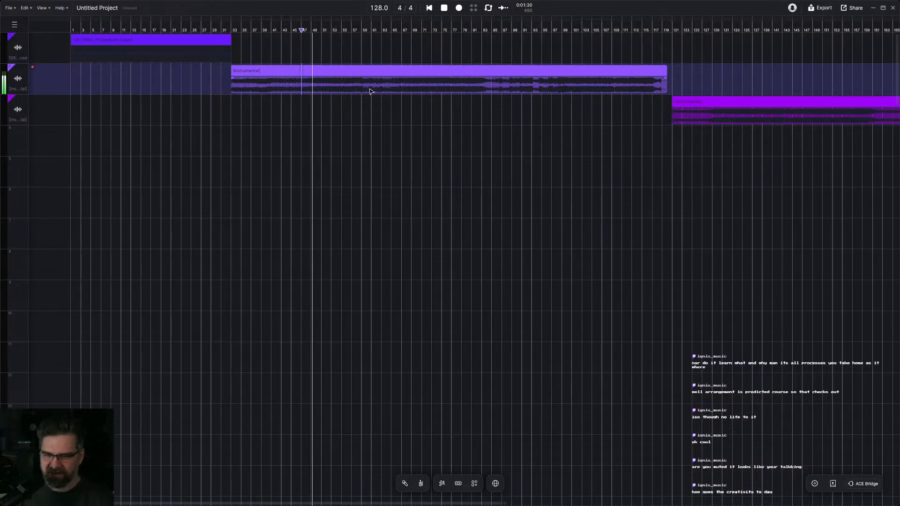
Step: Switch back to Ableton Live and place the insert marker at bar 193 on the 9 Vox Brass and 11 Serum 2 tracks in turn
key("alt+Tab")
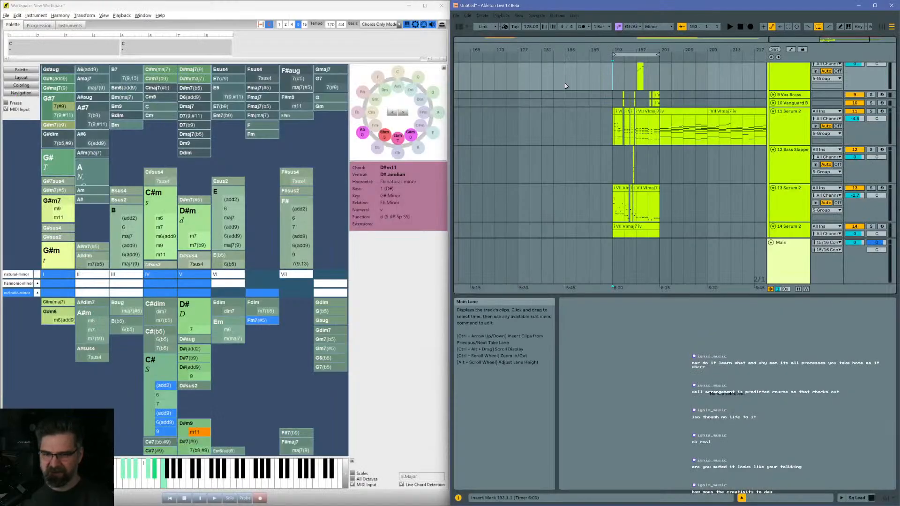
left_click(615, 97)
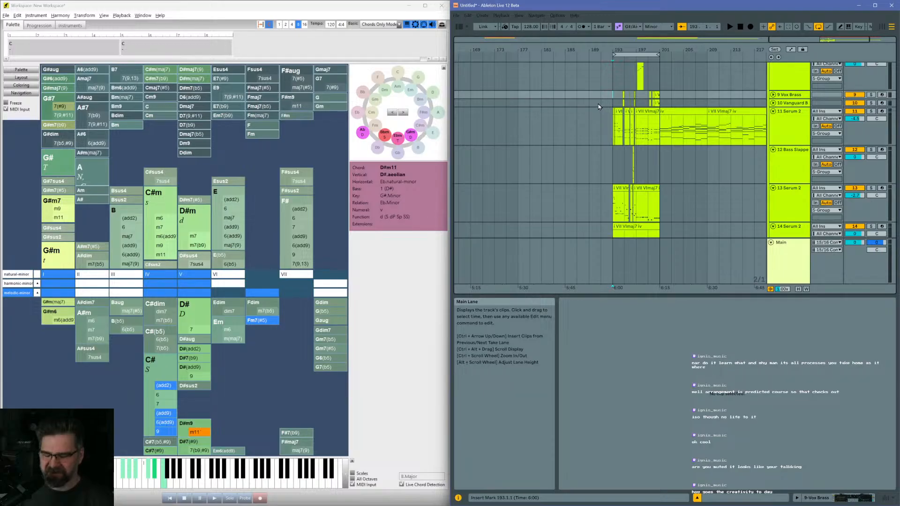
left_click_drag(638, 50, 638, 84)
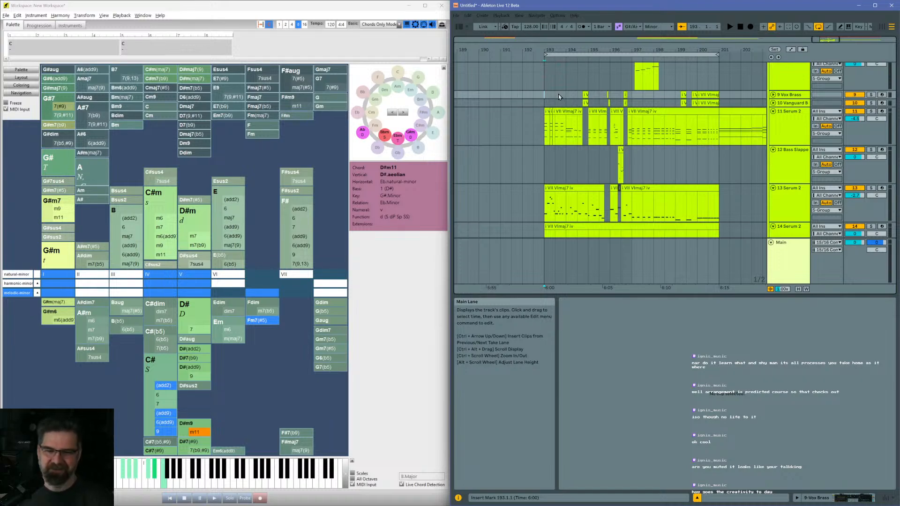
left_click(545, 127)
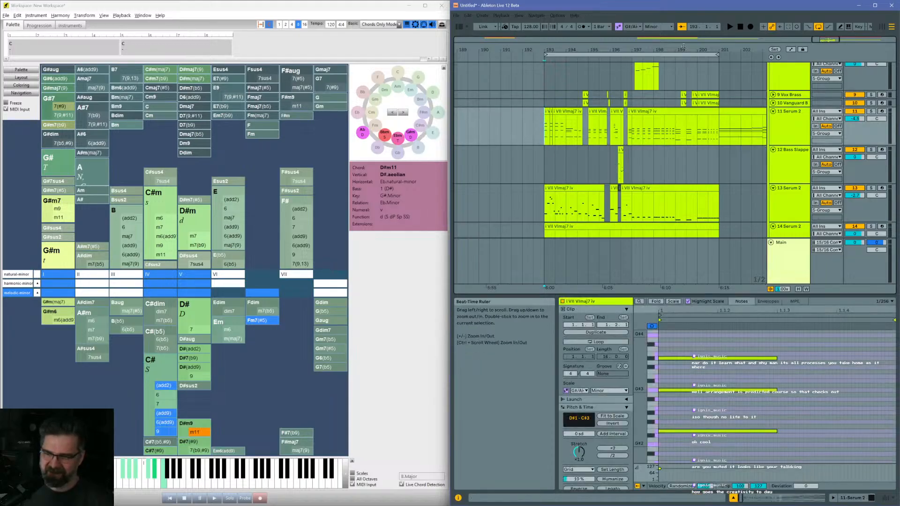
left_click_drag(686, 50, 601, 16)
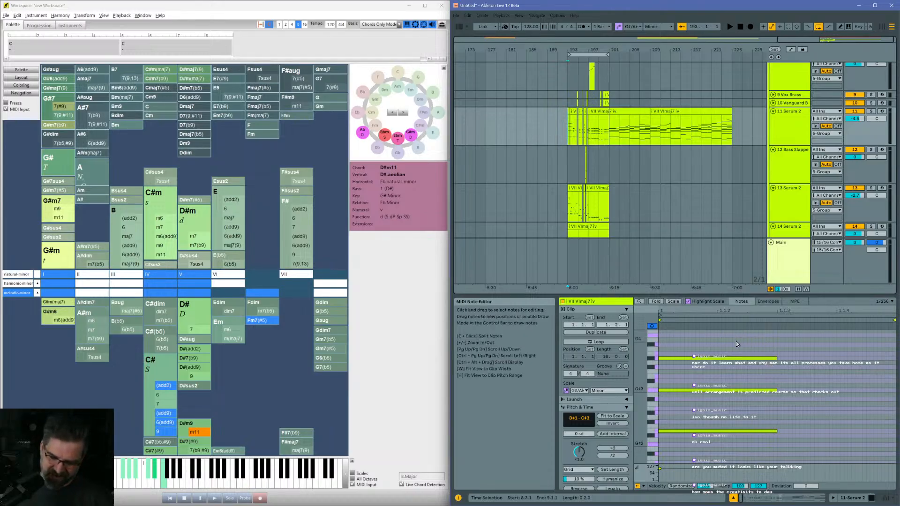
Step: Set the insert marker at bar 193 on the 10 Vanguard Brass track
left_click(567, 103)
left_click_drag(574, 49, 584, 104)
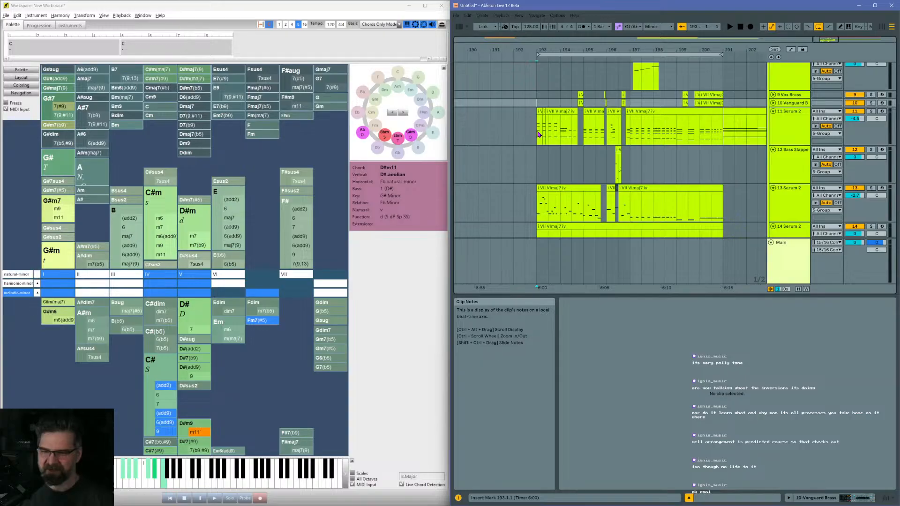
left_click_drag(633, 49, 603, 34)
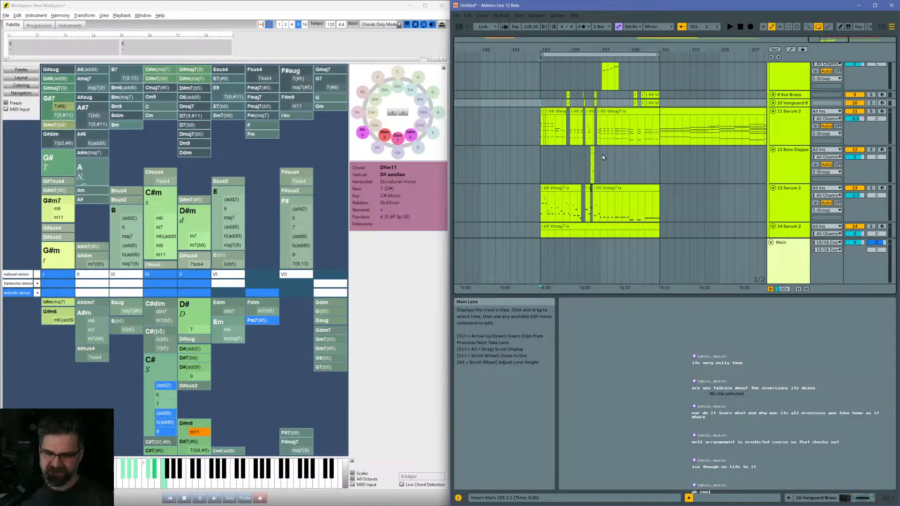
Step: Switch to ACE Studio, replay the Instrumental clip from bar 47 and stop playback
key("alt+Tab")
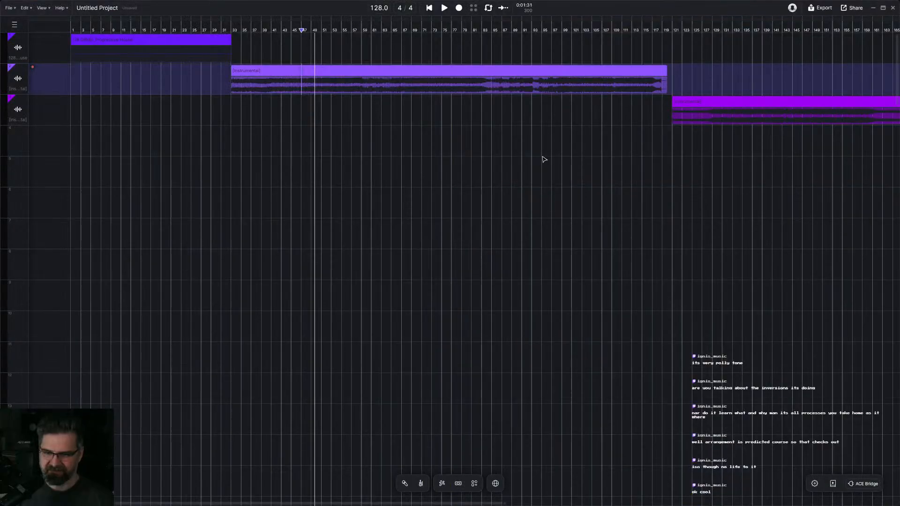
left_click(307, 89)
left_click(303, 85)
key("space")
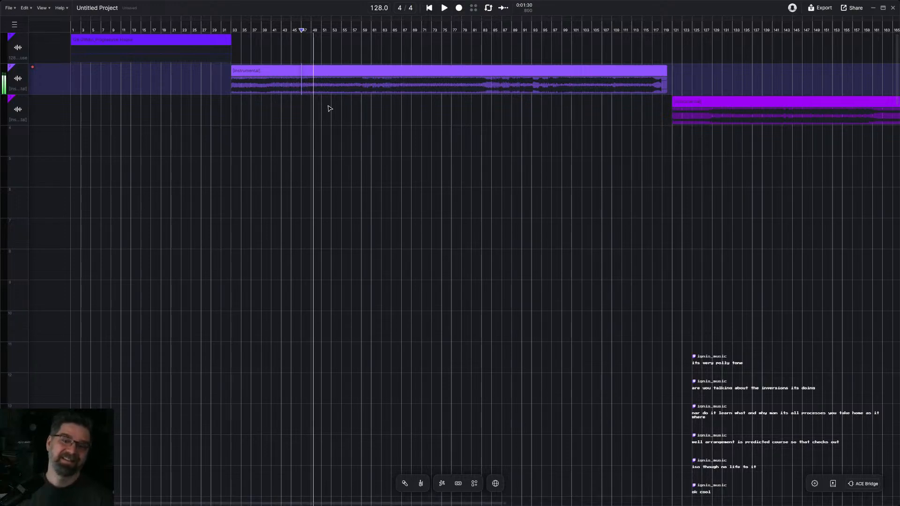
key("space")
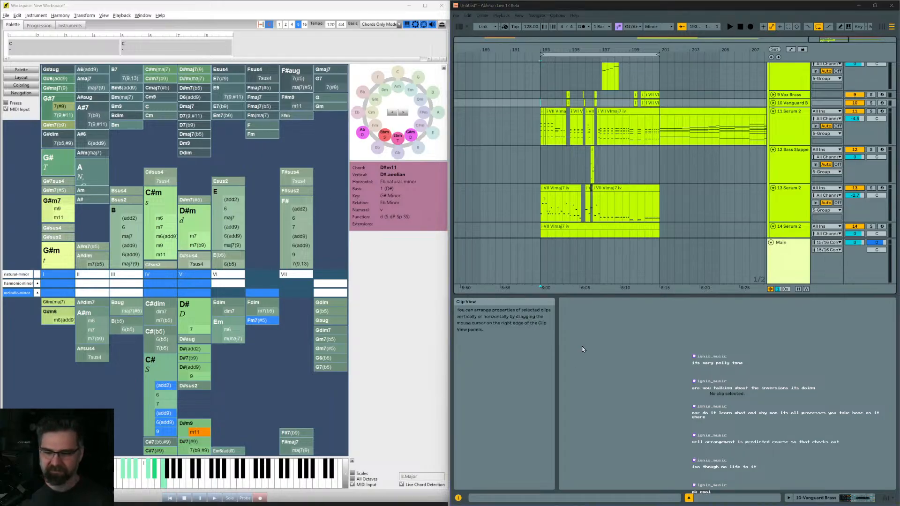
Step: Switch to the Chrome browser and search Google for "poly tone"
left_click_drag(279, 501, 518, 99)
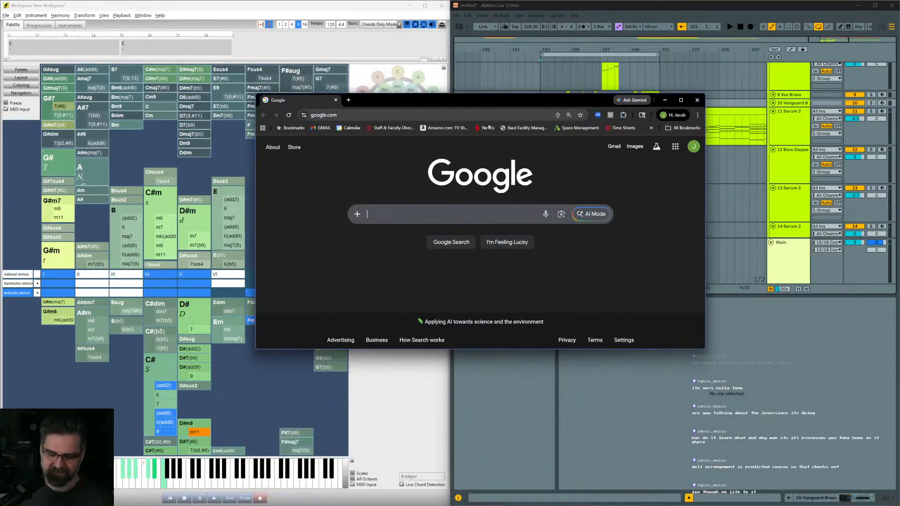
left_click(497, 112)
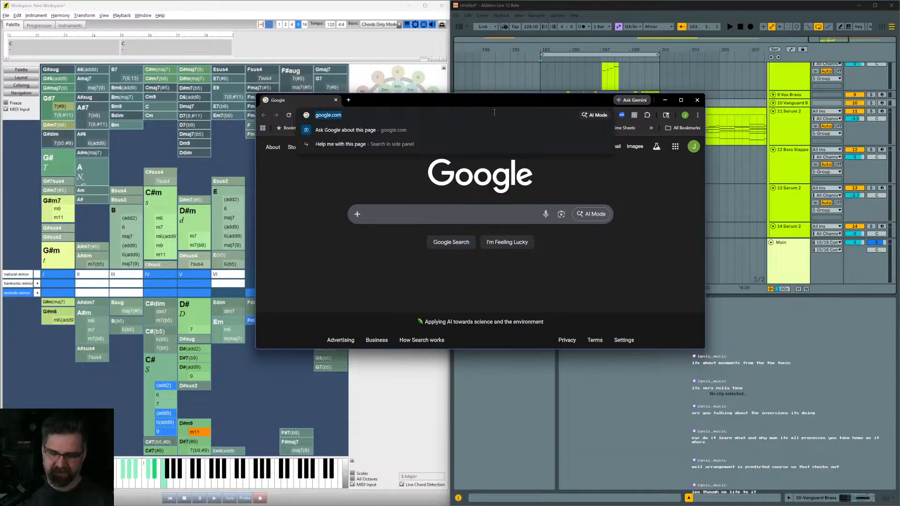
type("poly cho")
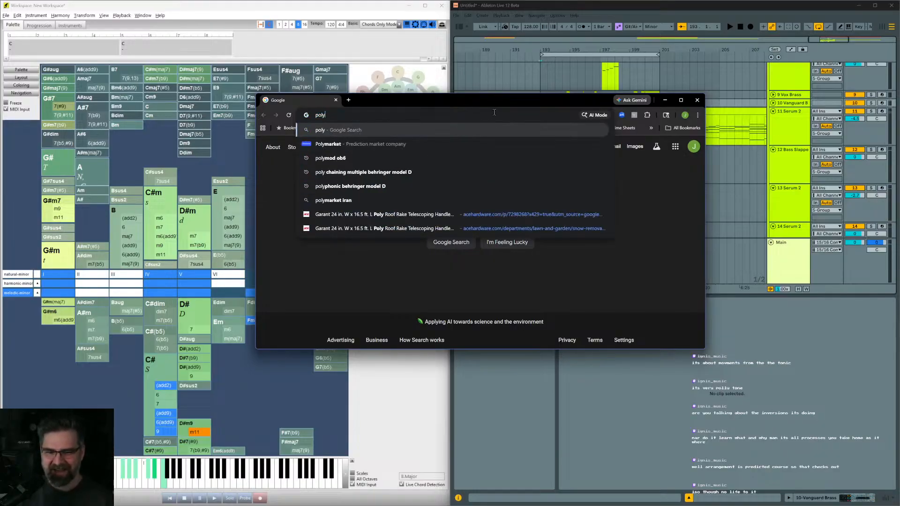
key("BackSpace")
key("BackSpace")
key("BackSpace")
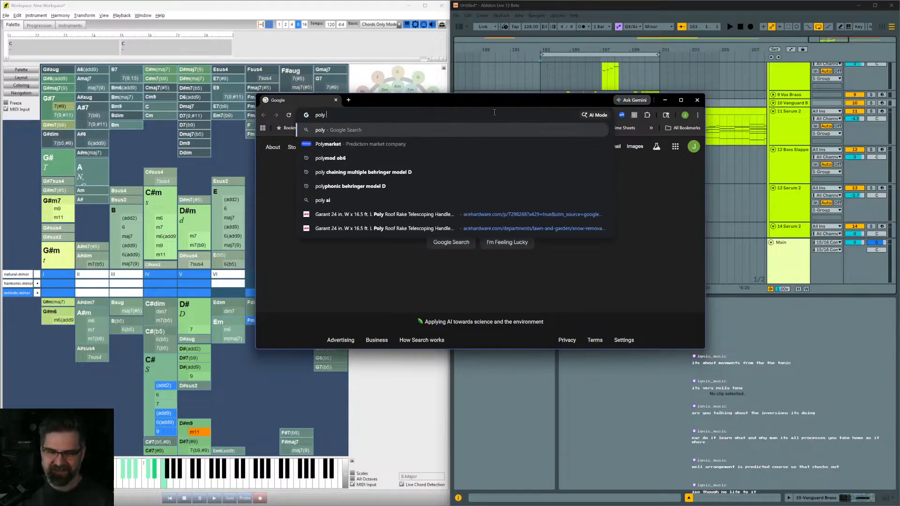
type("tone")
key("Return")
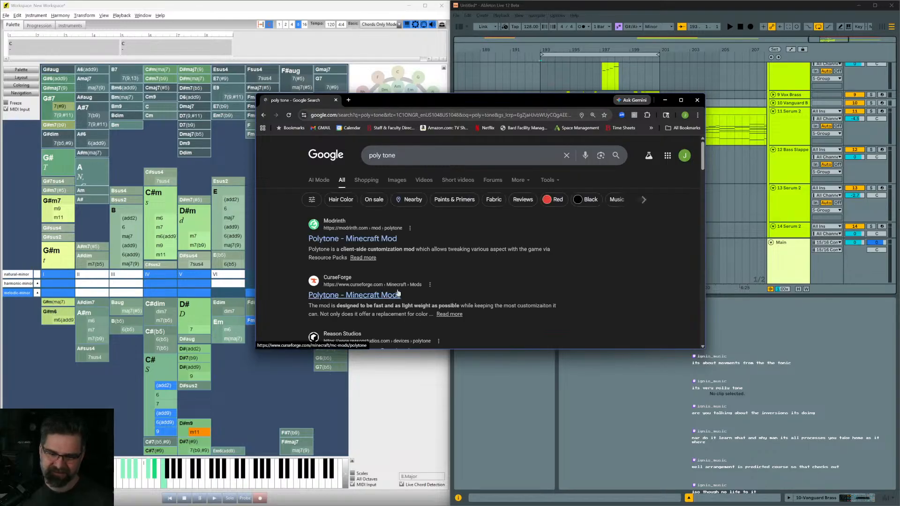
Step: Refine the Google search to "scale poly tone"
left_click(406, 162)
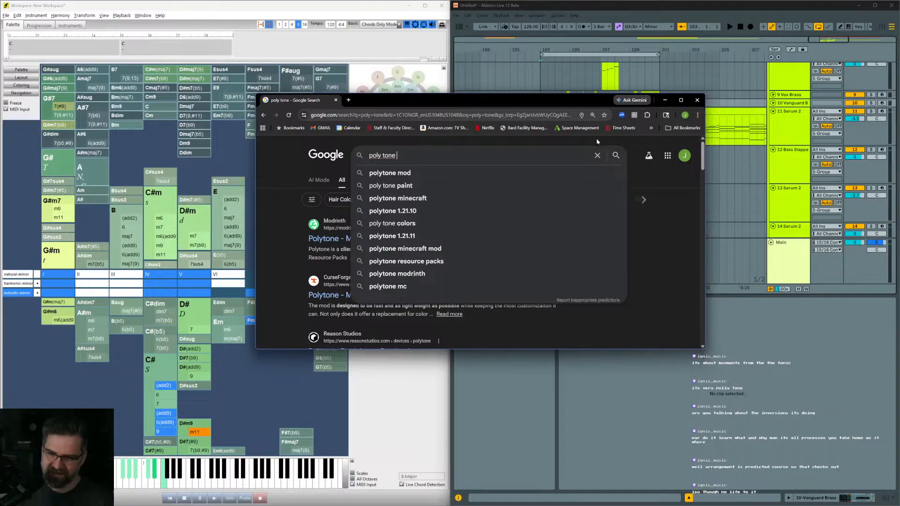
left_click(665, 100)
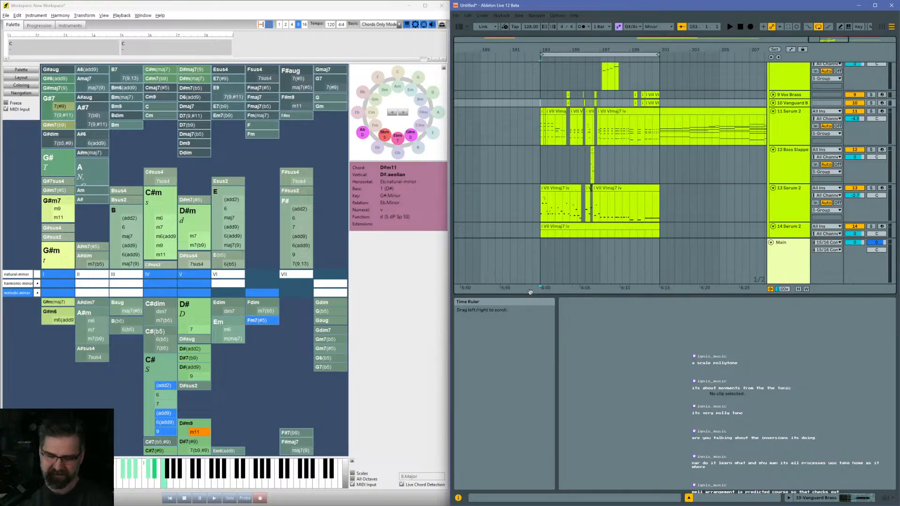
key("alt+Tab")
key("Home")
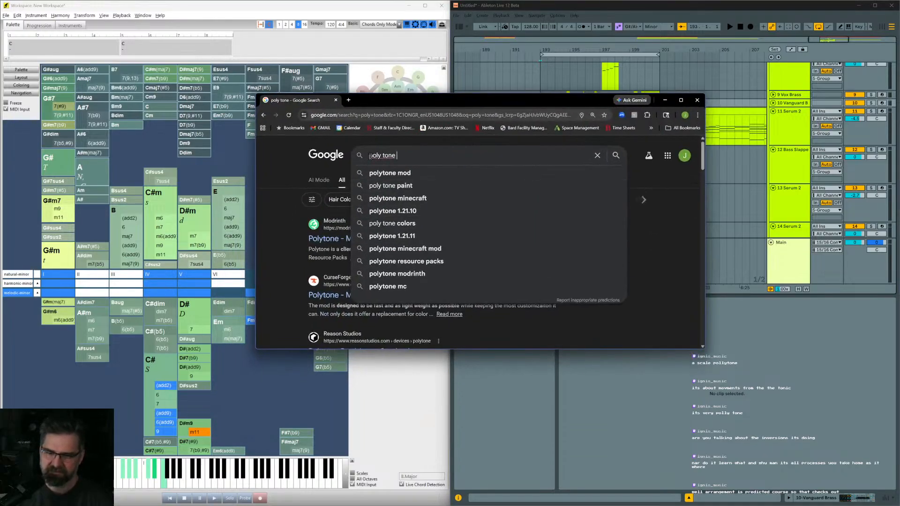
type("scale")
key("Return")
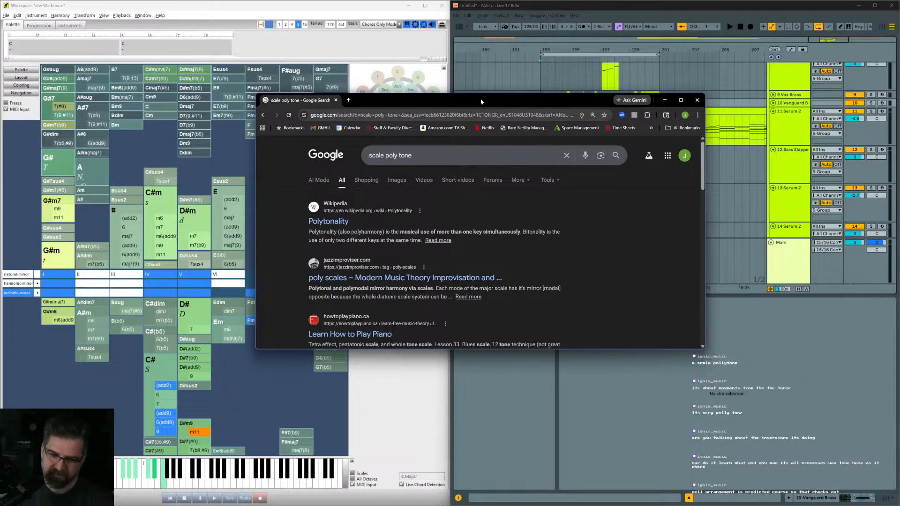
Step: Open Wikipedia's Polytonality article, listen to the Bach Duetto II example, pause it and minimize the browser
left_click(328, 222)
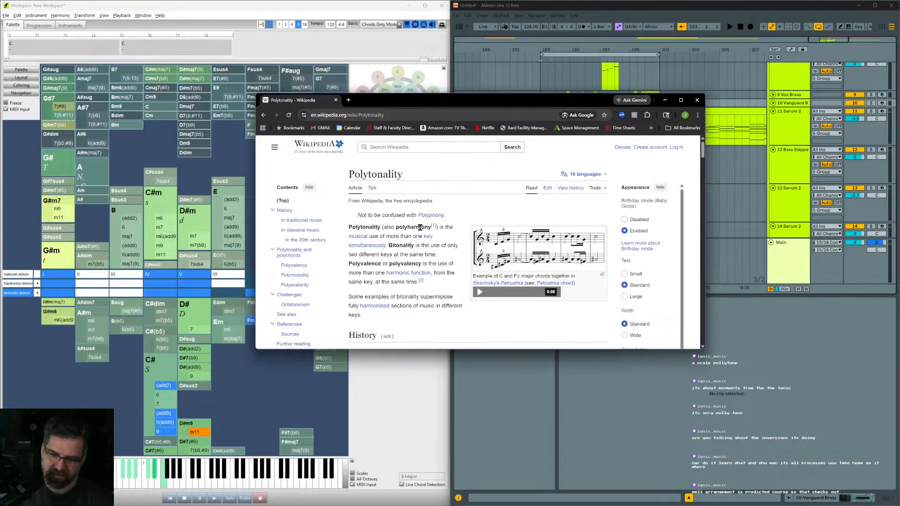
scroll(420, 235, "down", 5)
scroll(415, 276, "down", 3)
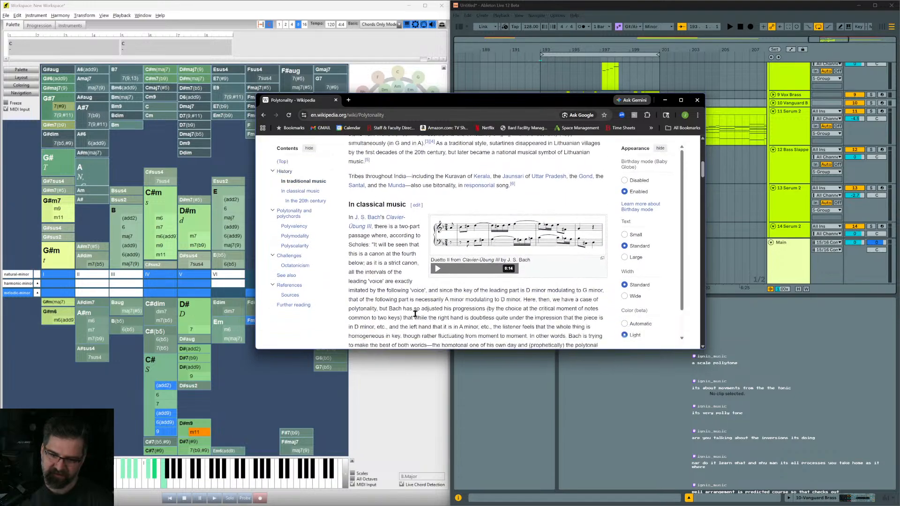
left_click(438, 257)
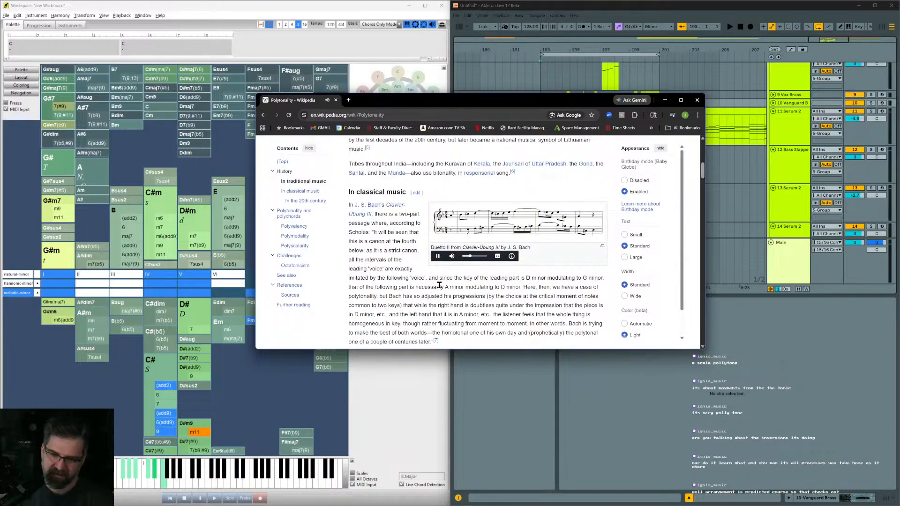
left_click(438, 257)
scroll(598, 211, "up", 1)
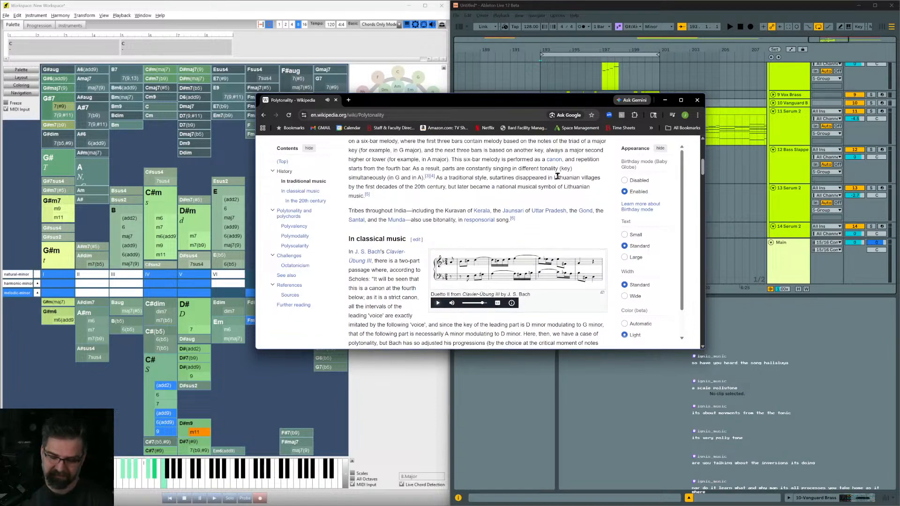
left_click(666, 105)
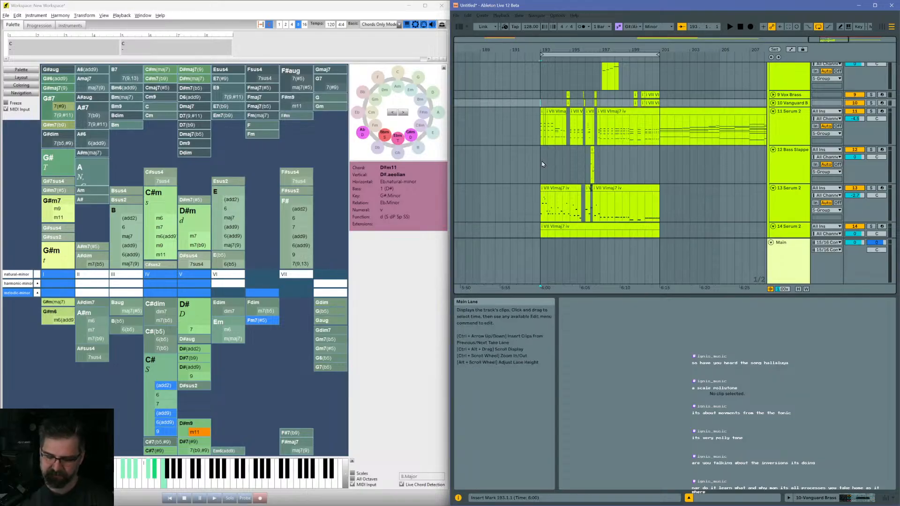
Step: Set the insert marker at bar 193 on the 12 Bass Slapper track in Ableton Live and review the arrangement around it
left_click(543, 165)
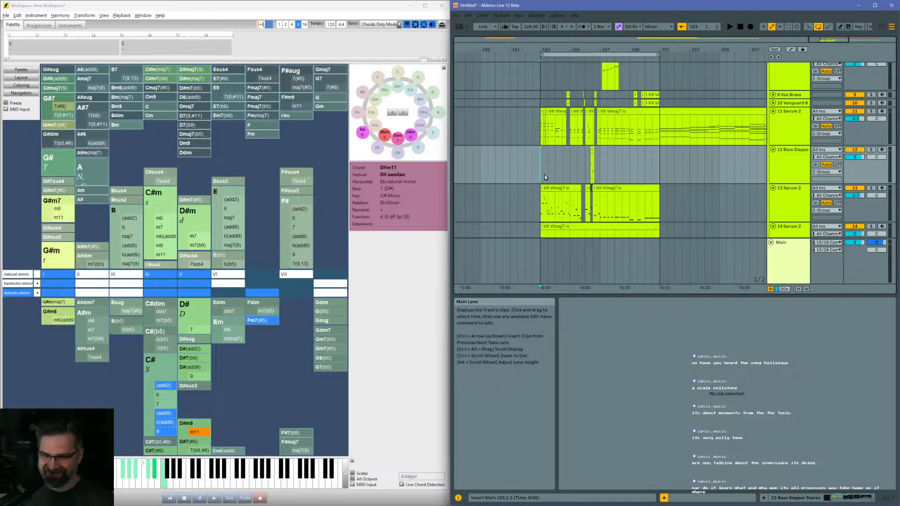
left_click_drag(603, 50, 619, 78)
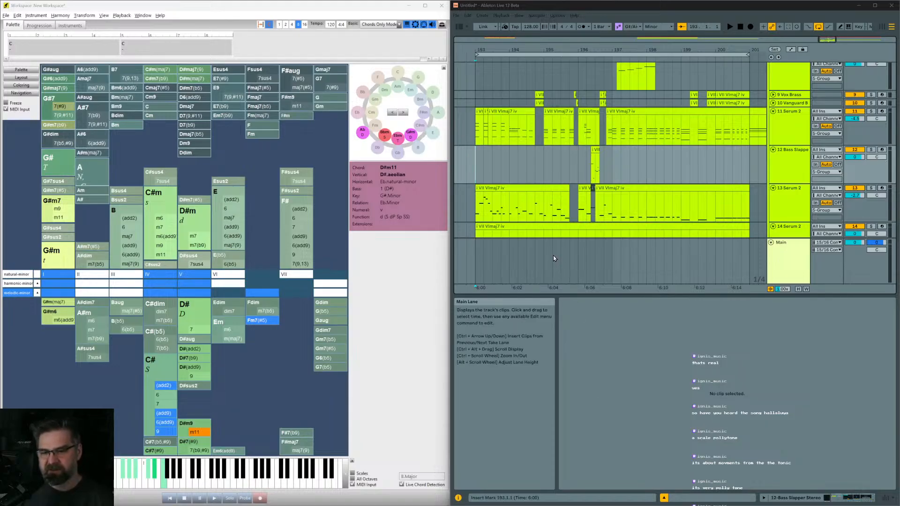
left_click_drag(626, 50, 626, 27)
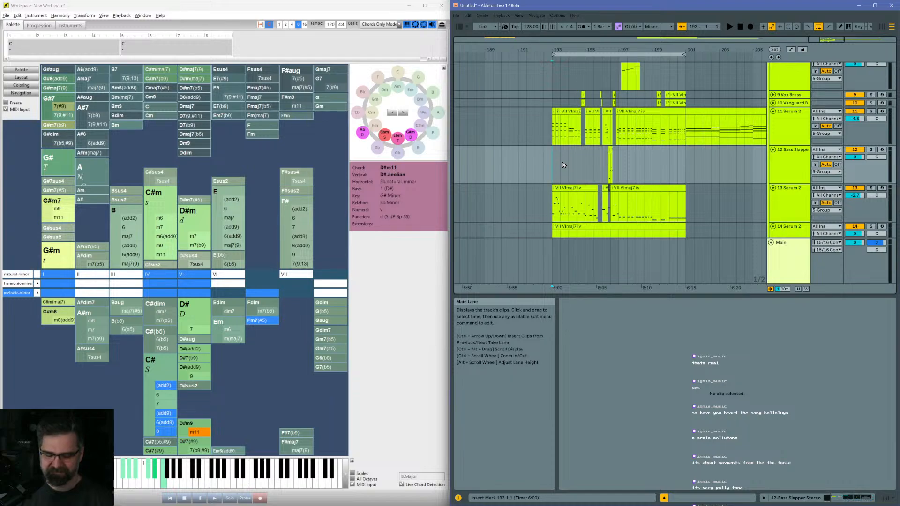
left_click_drag(637, 54, 654, 57)
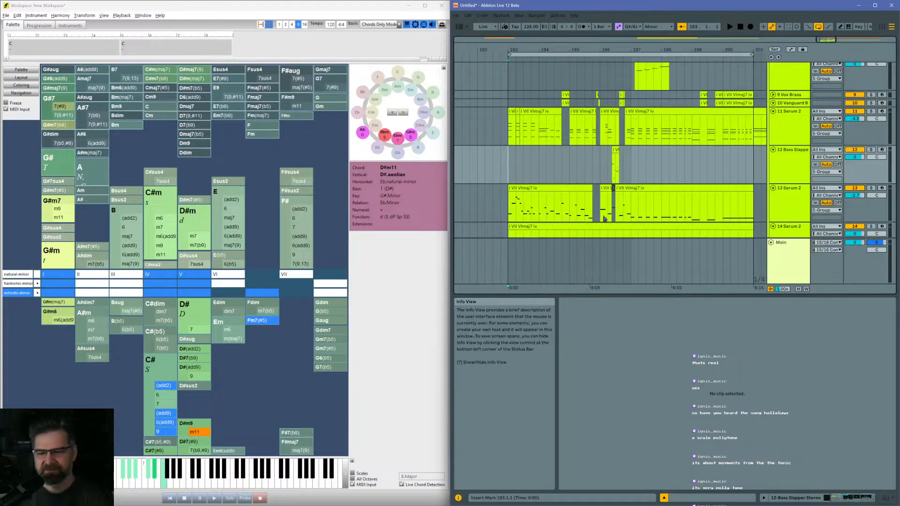
Step: Inspect the 11 Serum 2 clip notes with the insert marker at bar 201 and at bar 209
left_click_drag(658, 50, 507, 19)
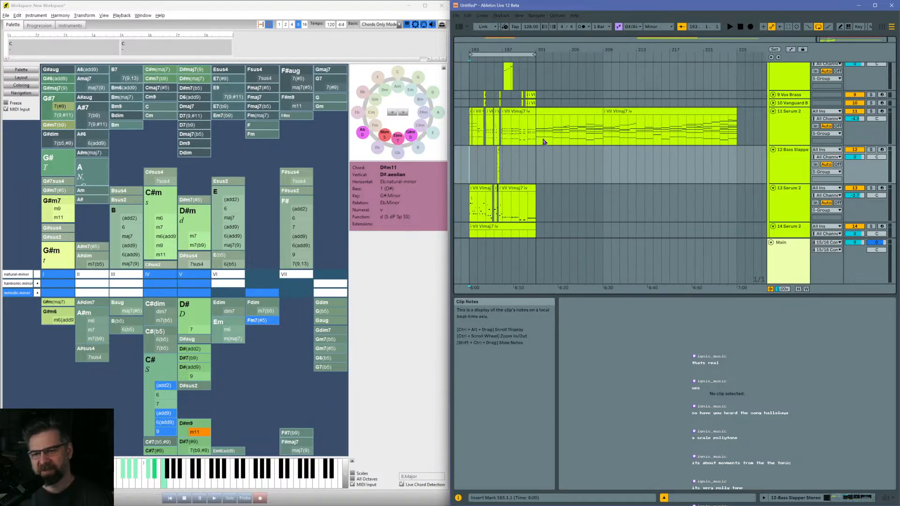
left_click(539, 135)
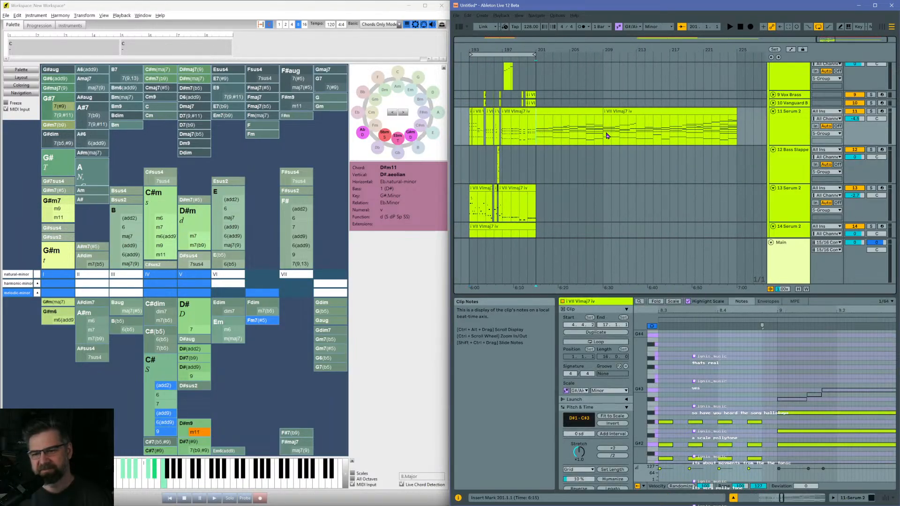
left_click(605, 136)
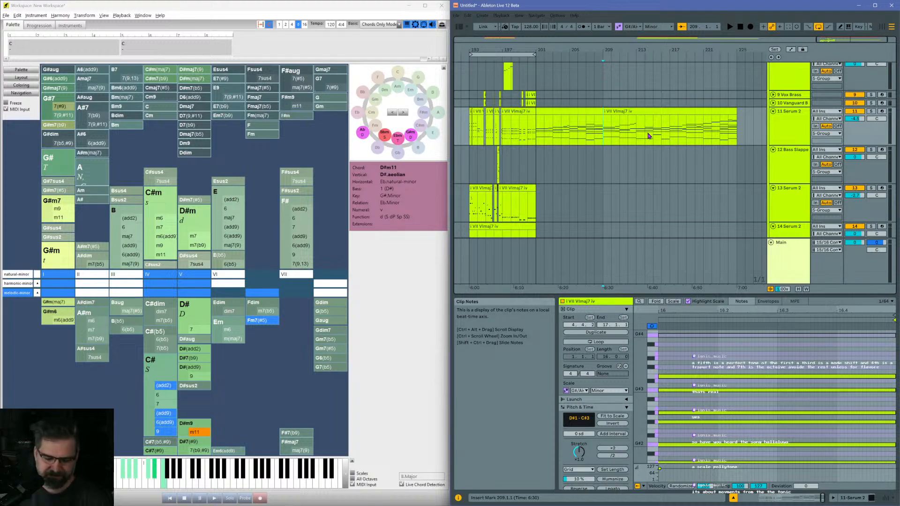
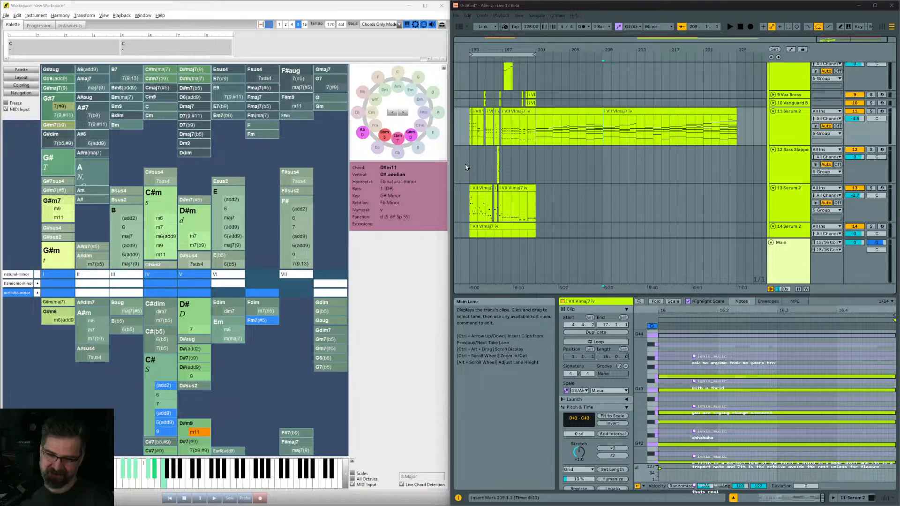
Step: Set the insert marker at bar 193 on the 12 Bass Slapper and 11 Serum 2 tracks and review the clips around it
left_click_drag(469, 50, 469, 96)
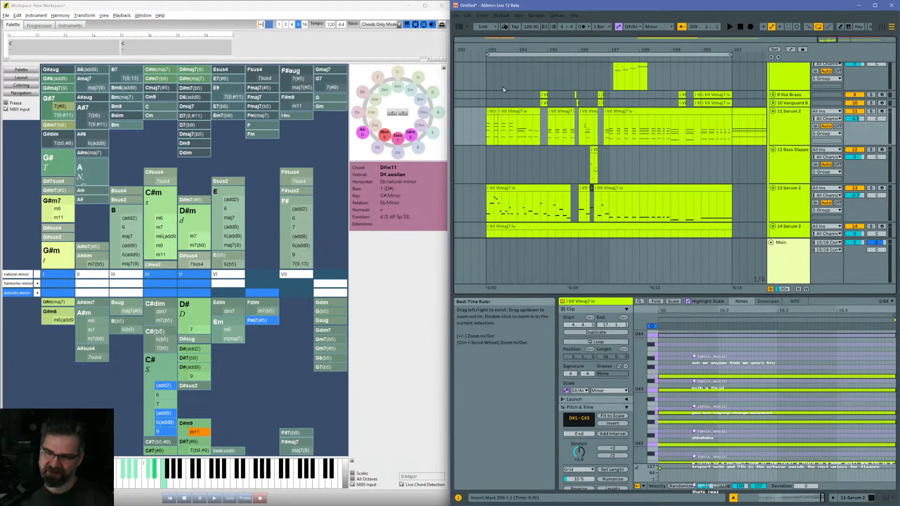
left_click(489, 171)
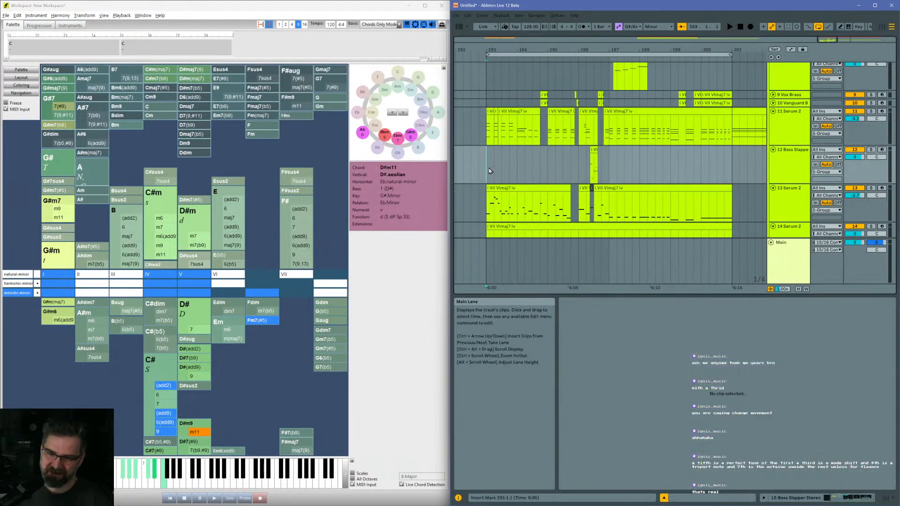
left_click(488, 127)
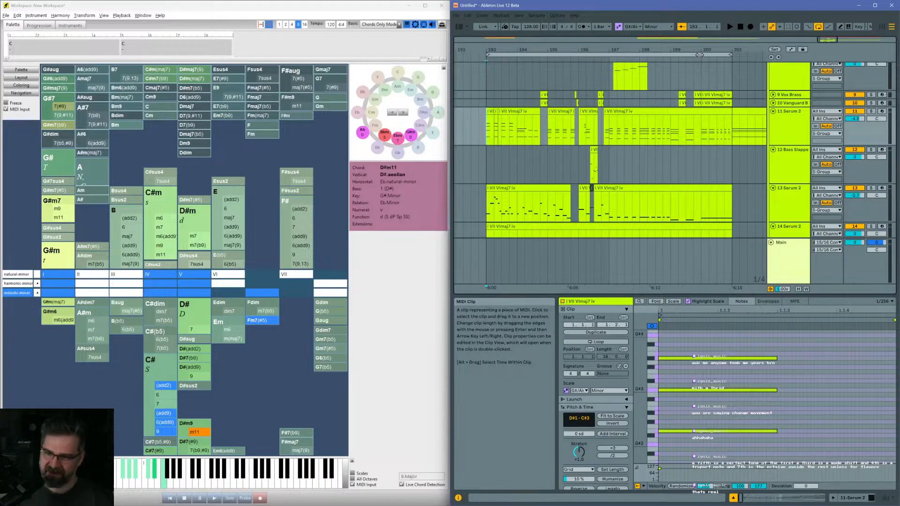
left_click_drag(681, 50, 731, 57)
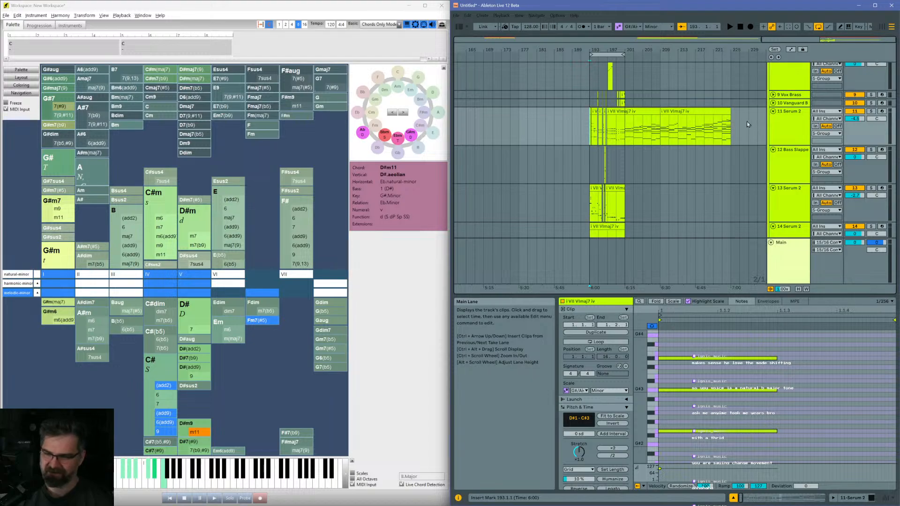
mouse_move(732, 49)
left_mouse_down()
mouse_move(726, 65)
mouse_move(734, 56)
left_mouse_up()
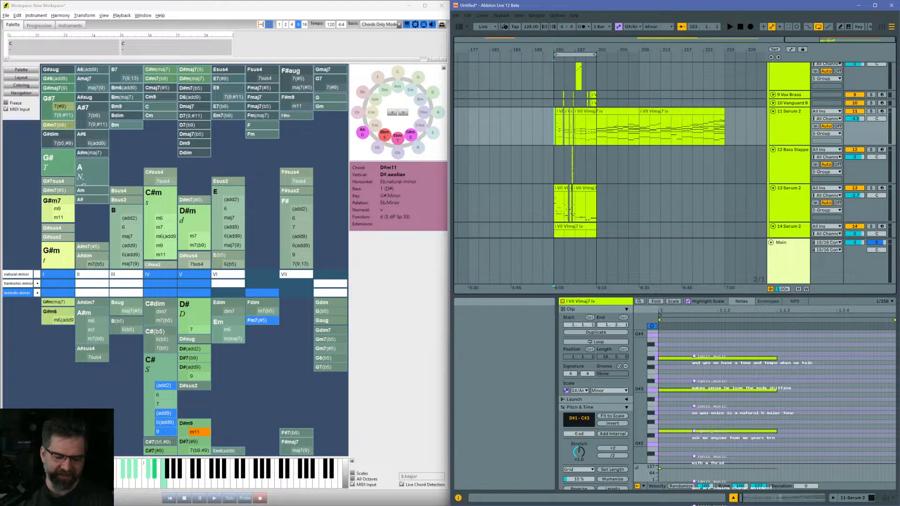
Step: Switch to the Chrome browser and search Google for "deadmau5 theory"
key("alt+Tab")
left_click(414, 114)
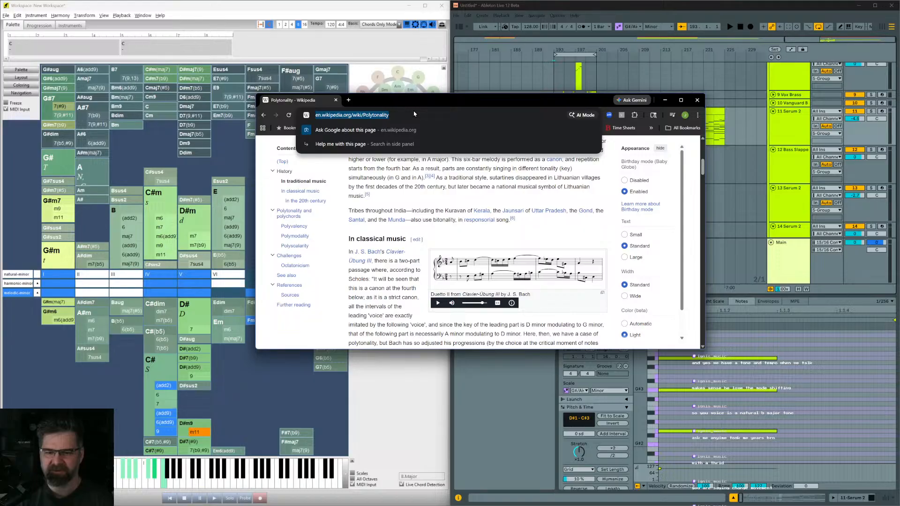
type("deadmau5")
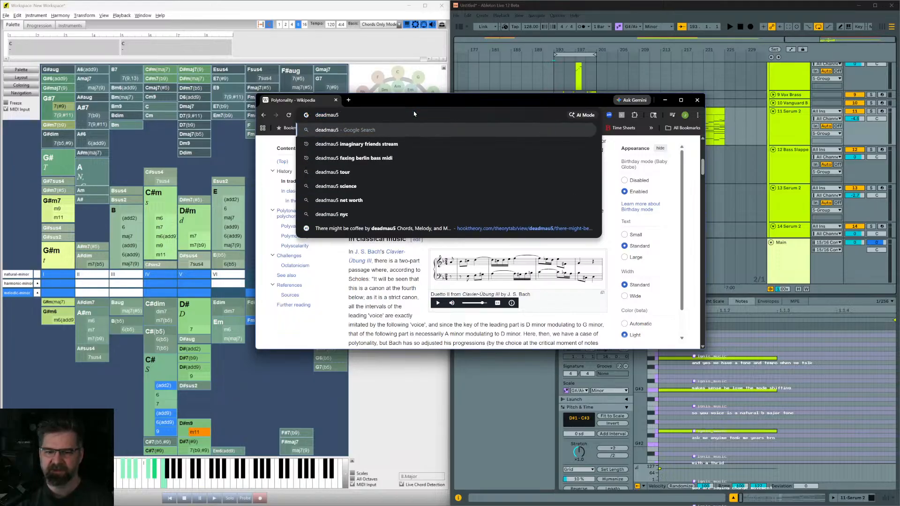
type(" theory")
key("Return")
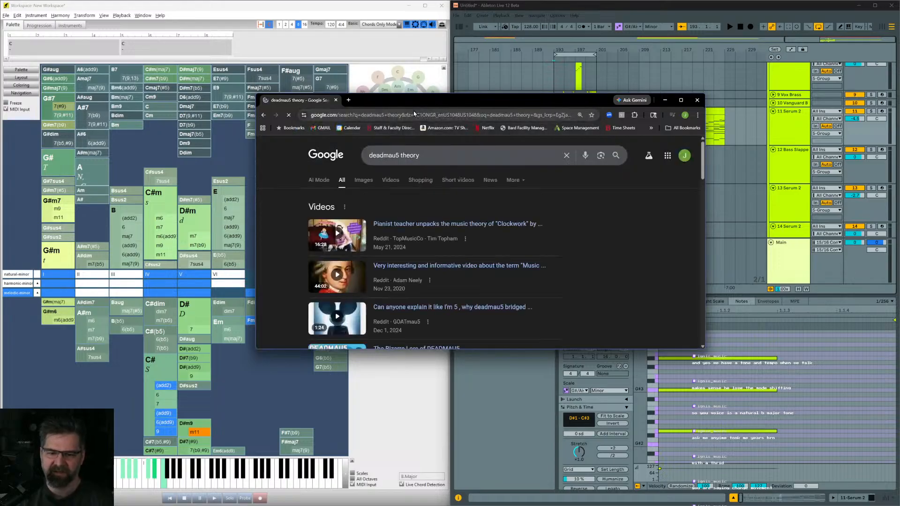
Step: Open the MusicRadar article on the music theory behind Deadmau5 songs from the search results and maximize the browser window
scroll(553, 219, "down", 8)
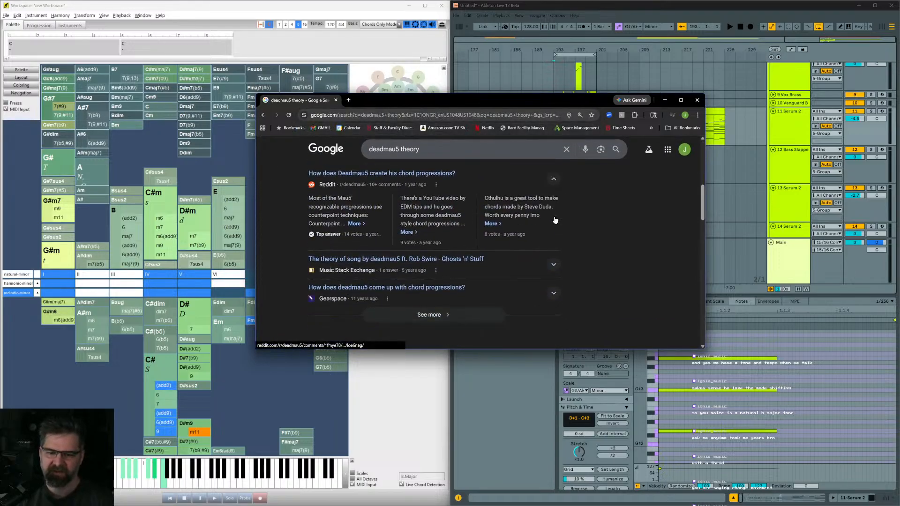
scroll(554, 219, "down", 2)
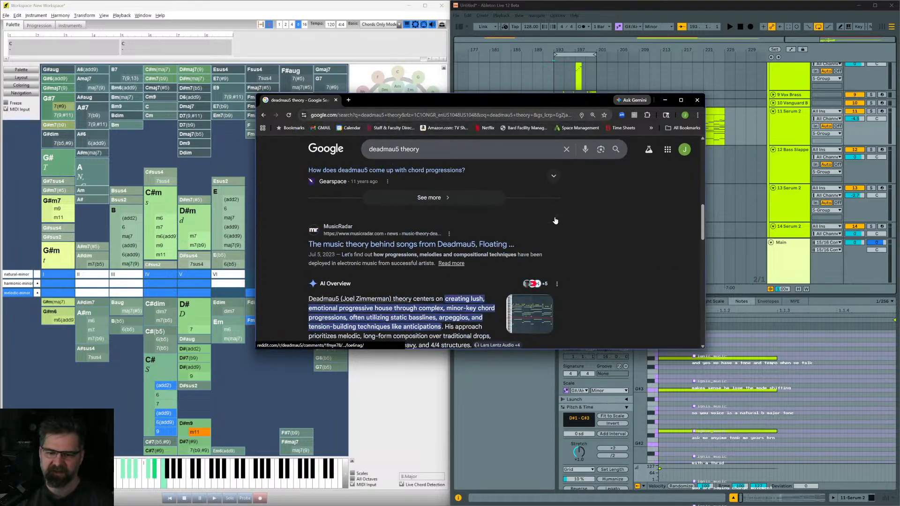
left_click(460, 244)
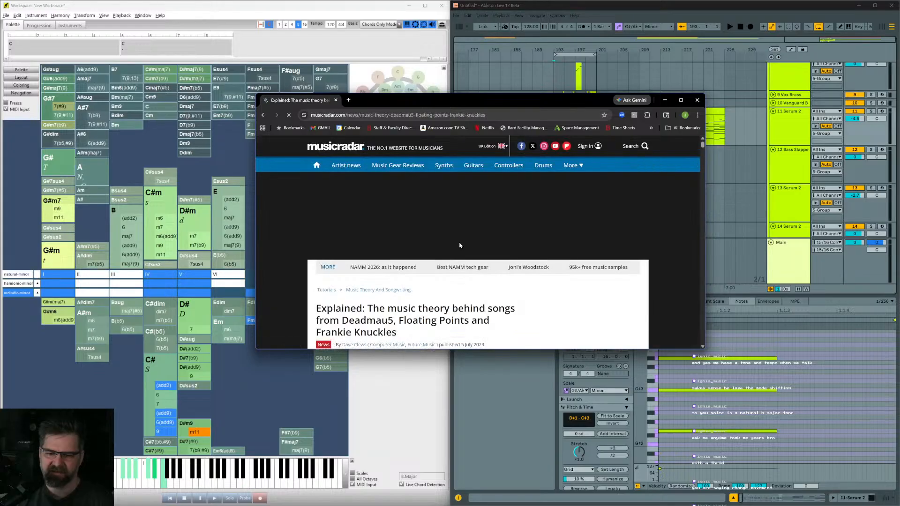
key("super+Up")
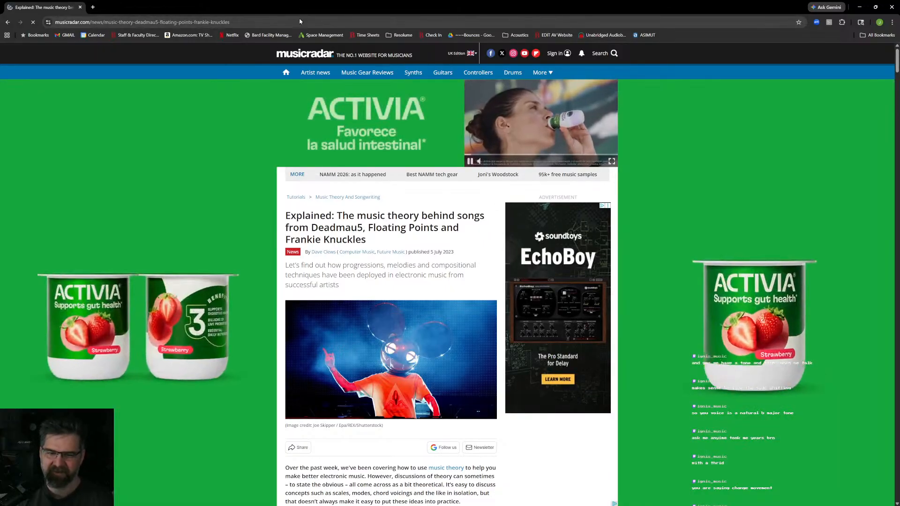
Step: Run the "deadmau5 theory" search again from the MusicRadar article
left_click(298, 21)
type("deadmau5")
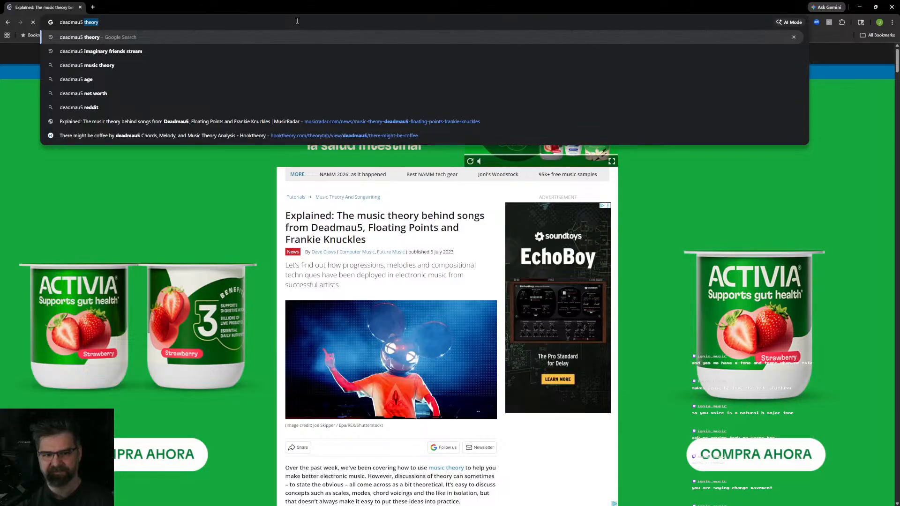
key("Return")
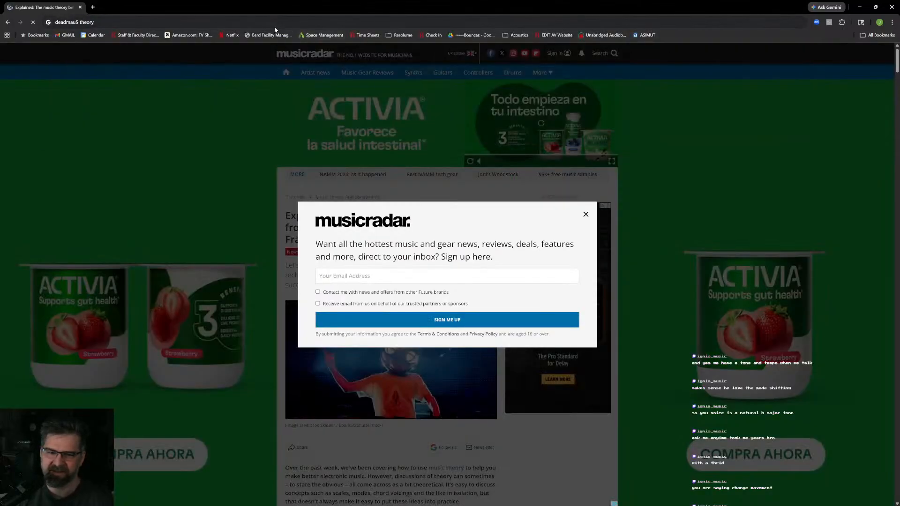
Step: Search the browser bookmarks for "Deadmau5", check the mobile bookmarks folder, and close the browser tab
left_click(31, 35)
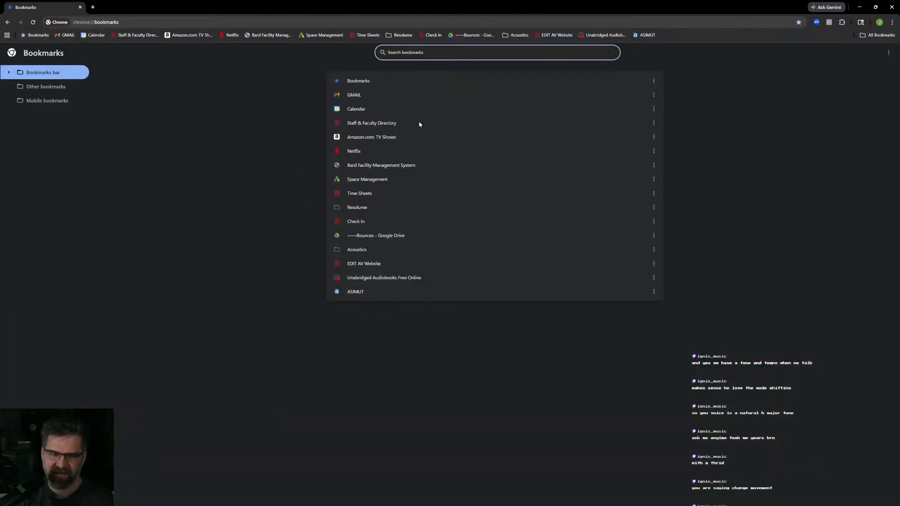
type("Deadmau5")
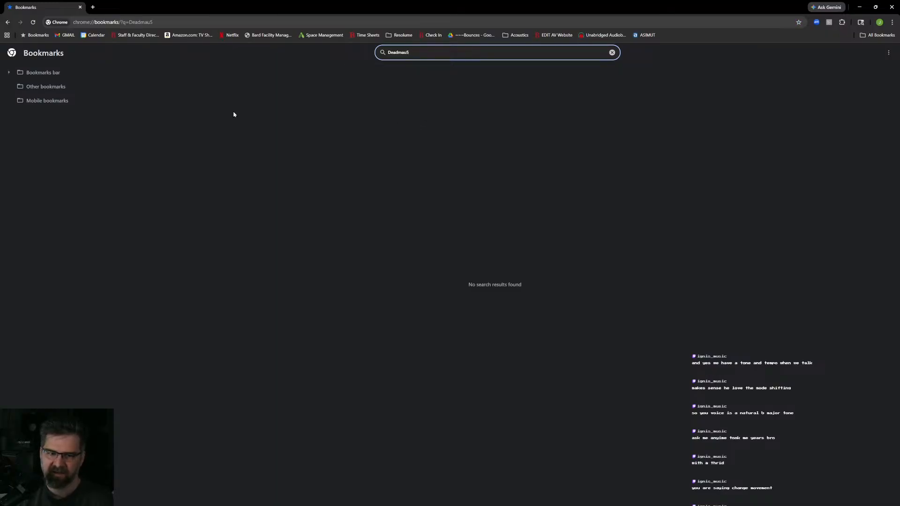
left_click(48, 101)
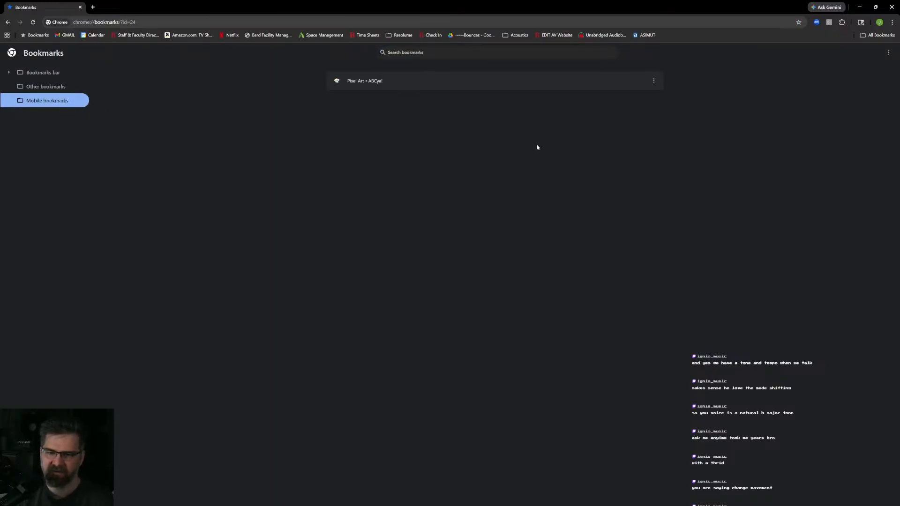
left_click(7, 23)
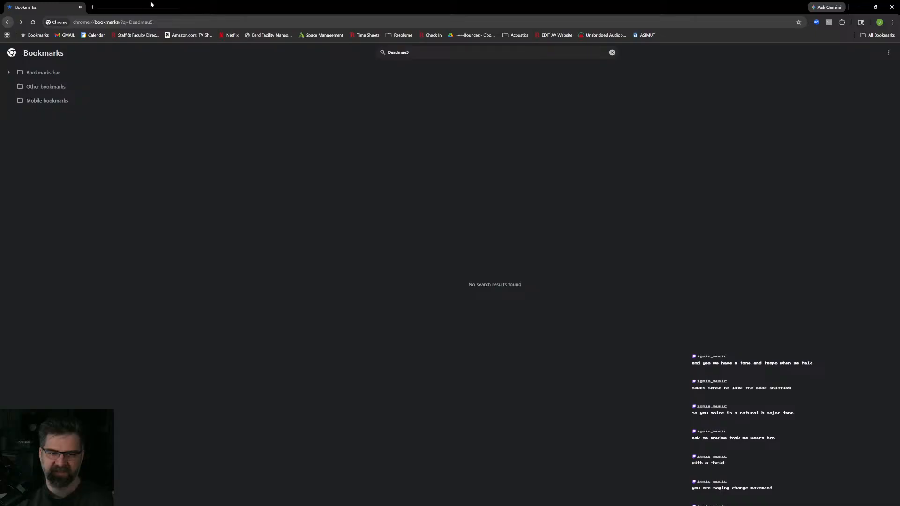
left_click(81, 7)
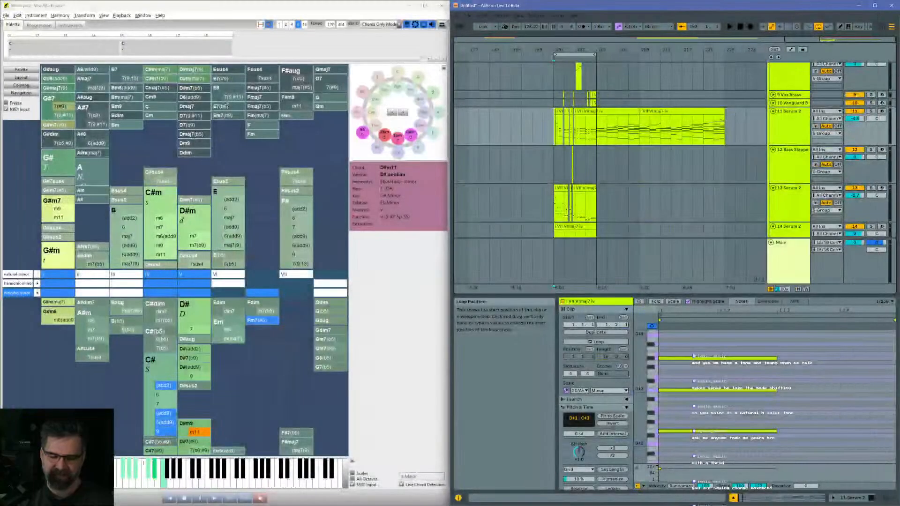
Step: Select the 11 Serum 2 clip ending at bar 209 to inspect its notes, and locate the earlier 6 Instrument Rack clips ending at bar 161
left_click(604, 127)
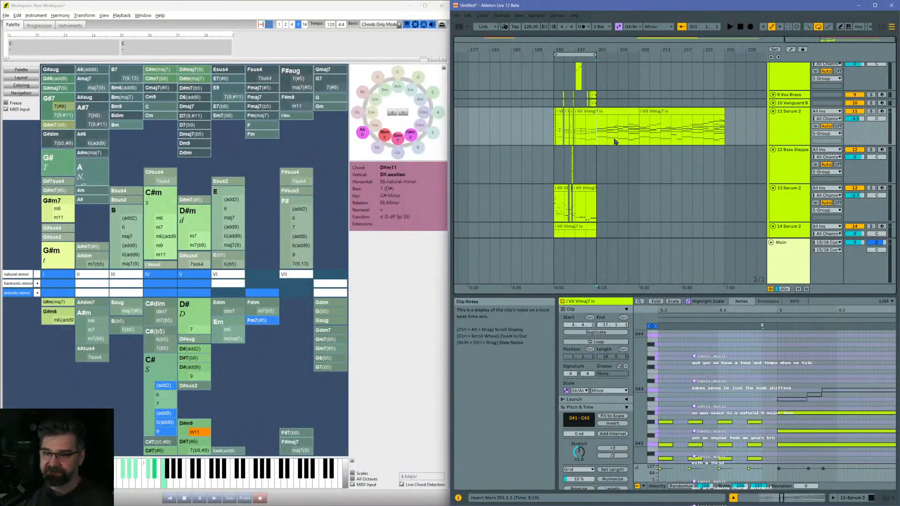
left_click(631, 112)
scroll(641, 141, "up", 5)
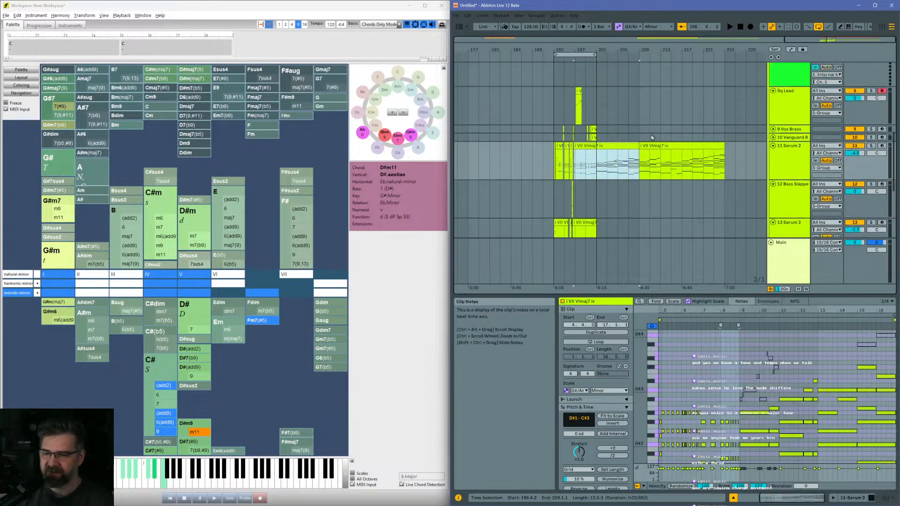
scroll(544, 120, "left", 10)
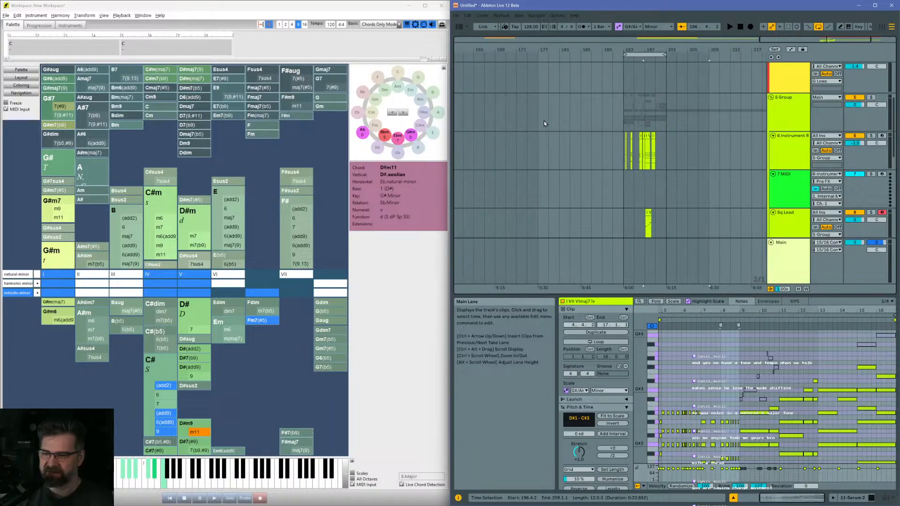
scroll(543, 163, "left", 3)
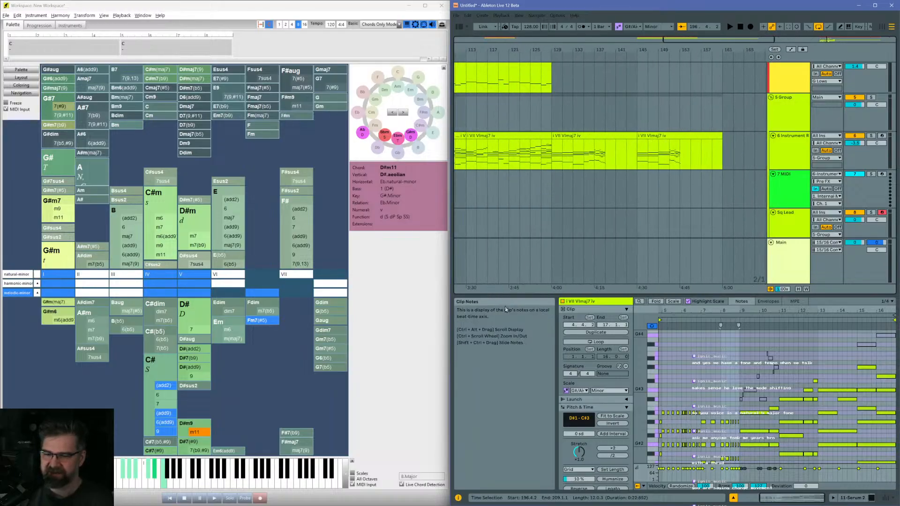
Step: Switch to ACE Studio, listen to the instrumental clip on the second track from around bar 47, and minimize the window
left_click(383, 233)
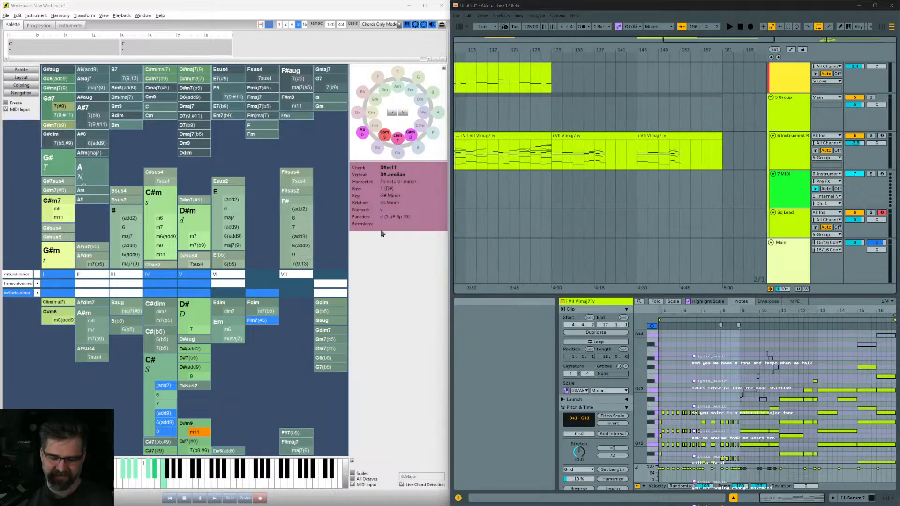
key("alt+Tab")
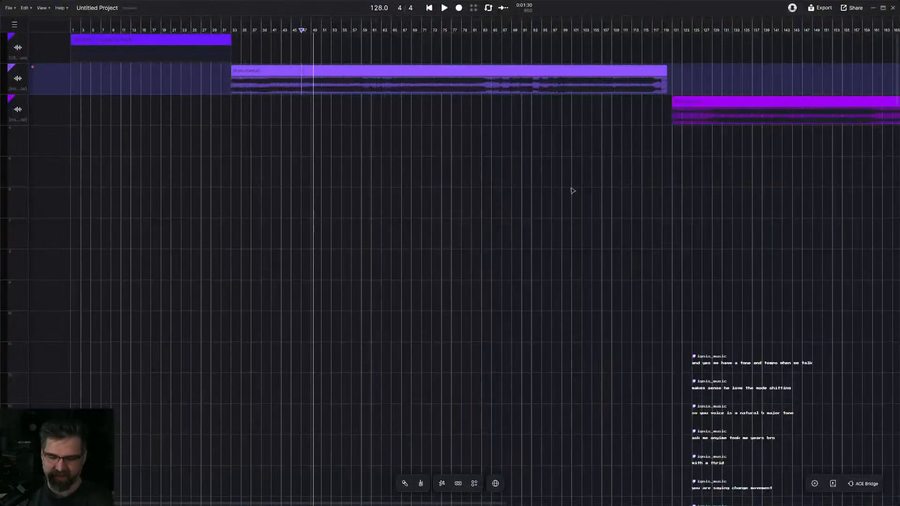
key("space")
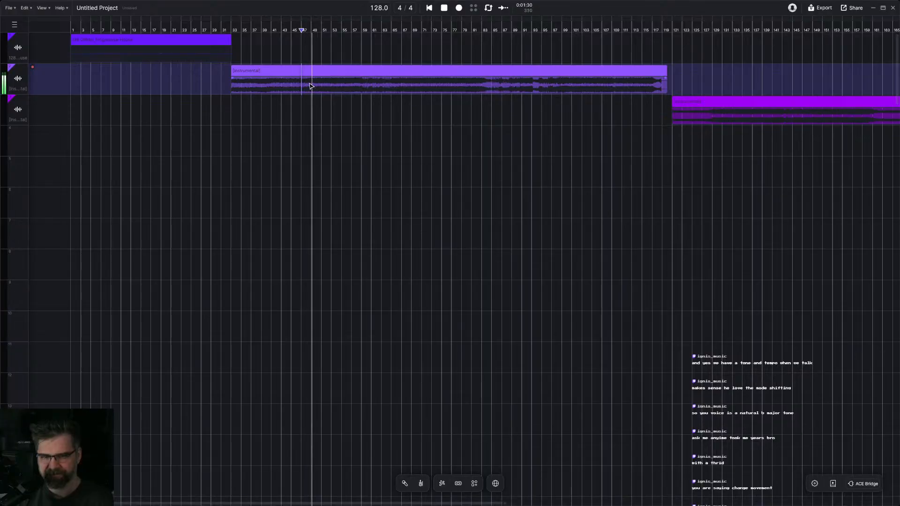
key("space")
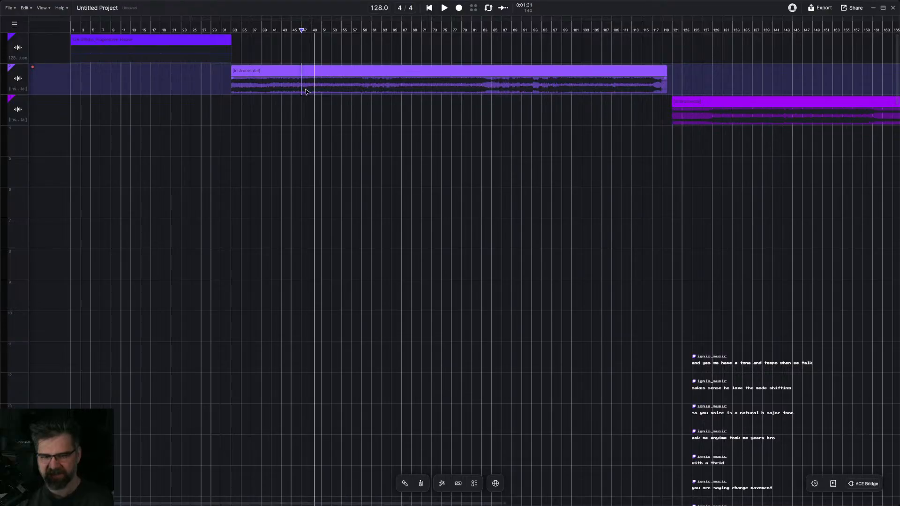
key("space")
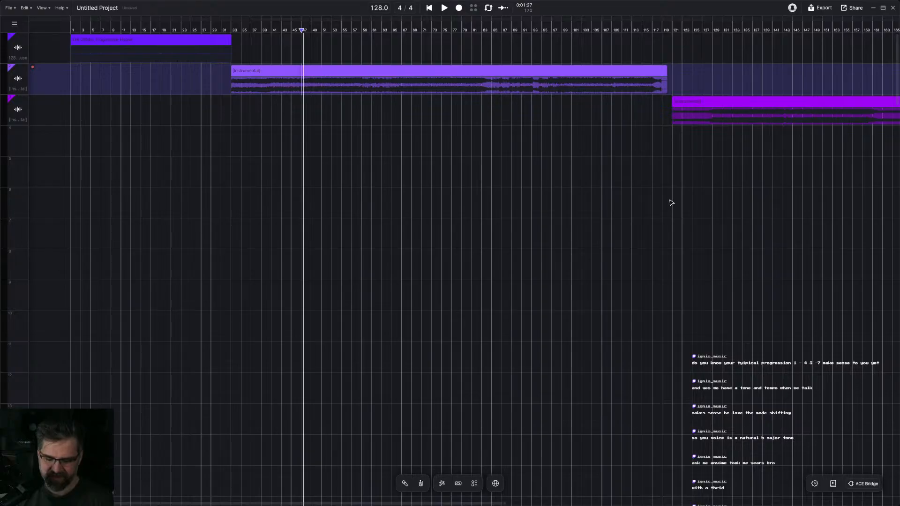
left_click(875, 8)
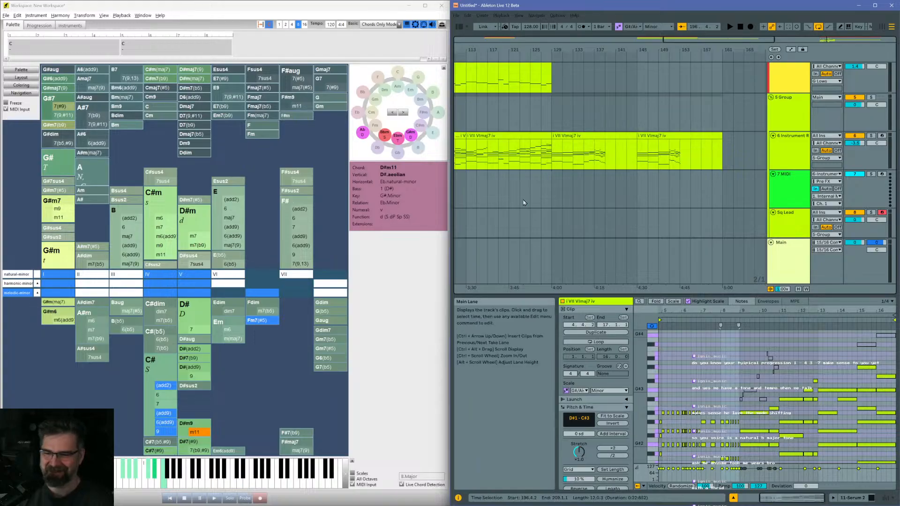
Step: Insert an empty eight-bar MIDI clip from bar 161 to 169 on the 6 Instrument Rack track in Ableton Live
left_click(725, 149)
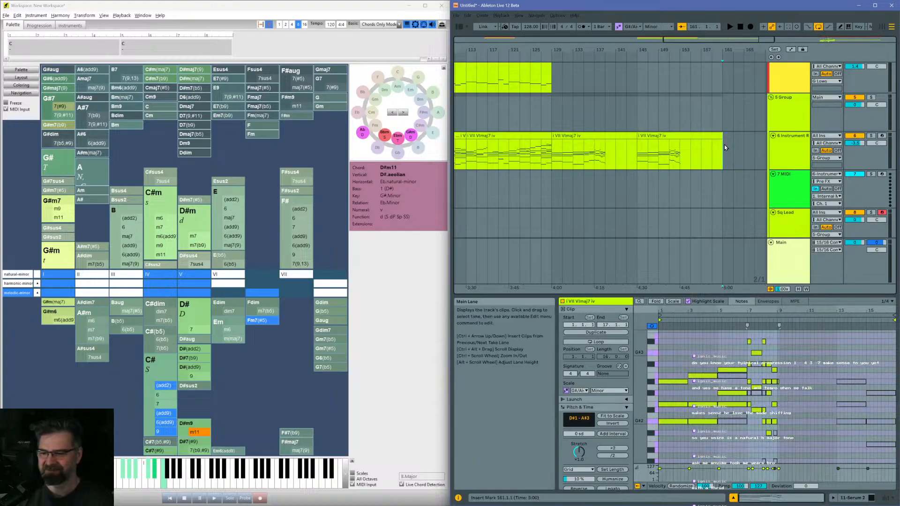
left_click(765, 148)
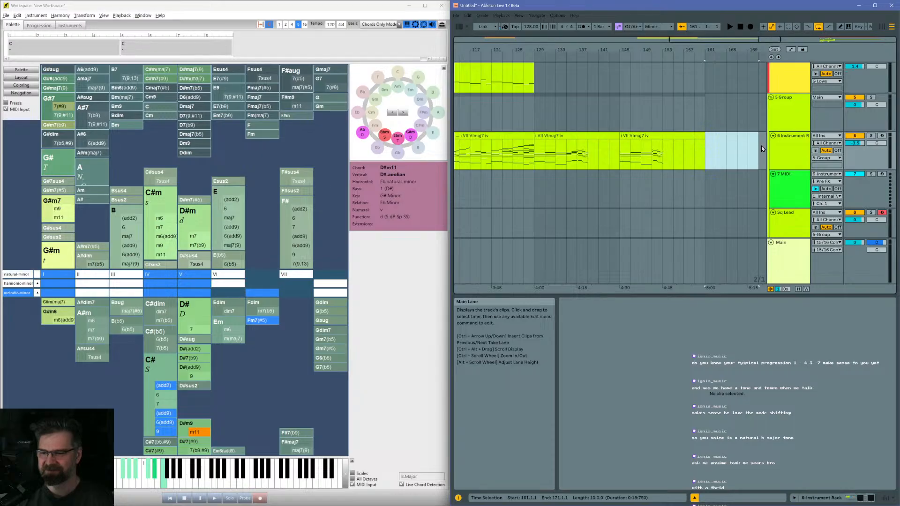
left_click_drag(749, 148, 709, 148)
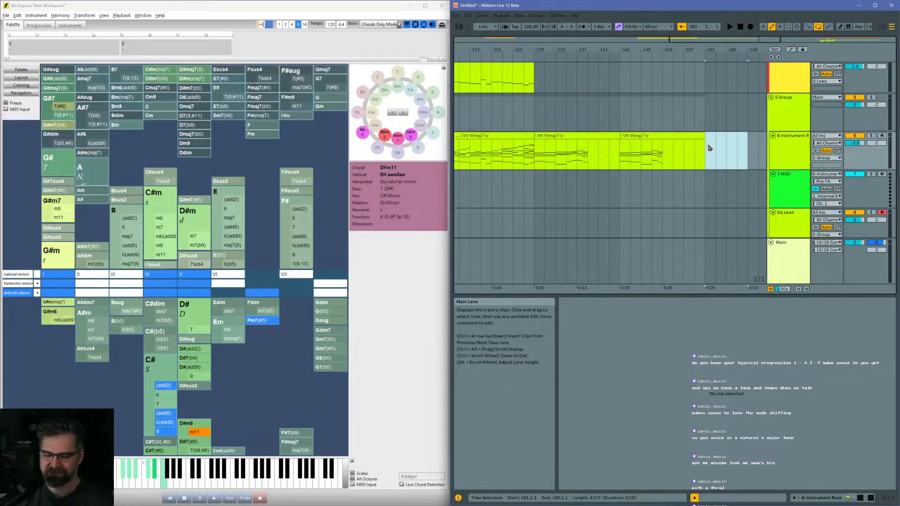
key("ctrl+shift+m")
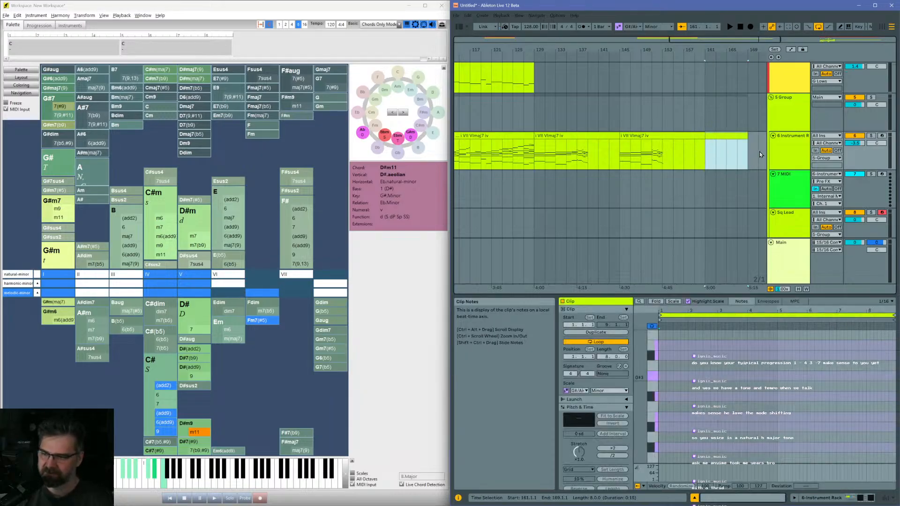
left_click_drag(640, 435, 642, 456)
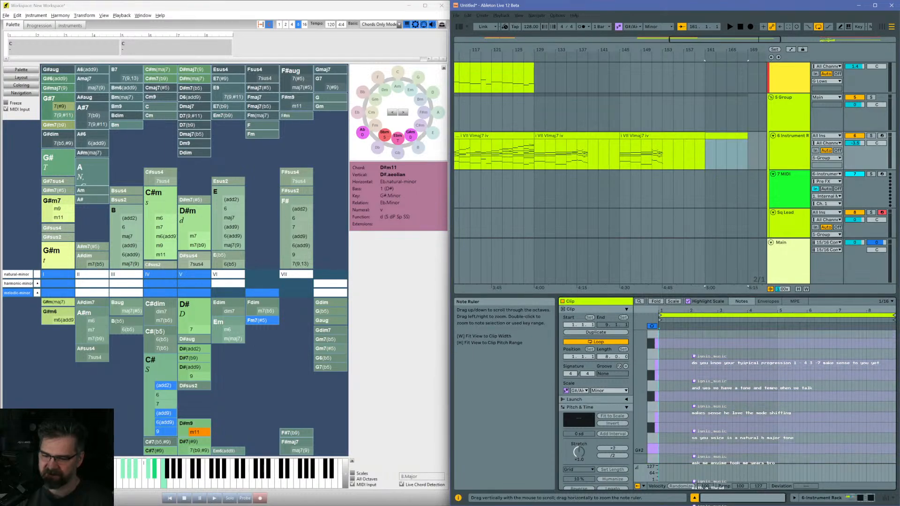
Step: Add a one-bar G#2 note at the start of the new clip and stack a copy of it at B2
double_click(660, 451)
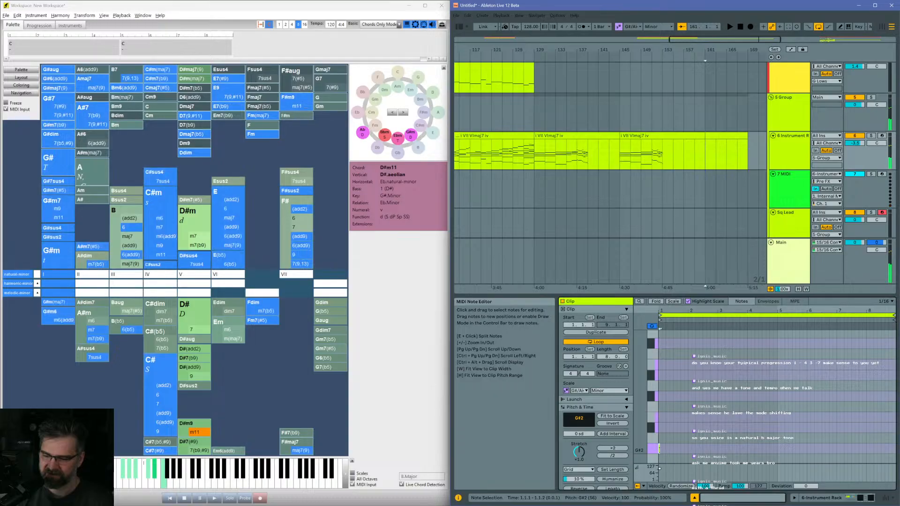
left_click_drag(660, 451, 687, 451)
key("ctrl+c")
key("ctrl+v")
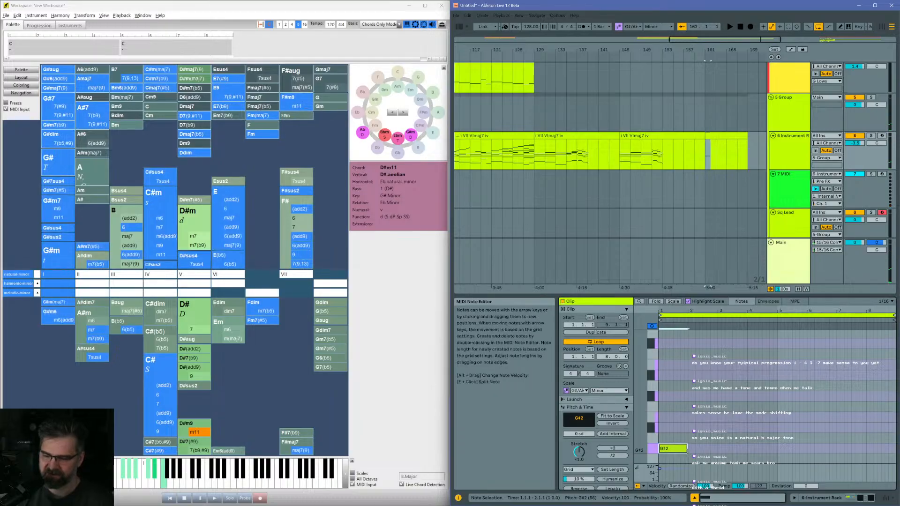
key("Up")
key("Up")
key("Up")
Step: Stack another one-bar copy at D#3 to complete the G# minor triad and play it back
key("ctrl+c")
key("ctrl+v")
key("Up")
key("Up")
key("Up")
key("Up")
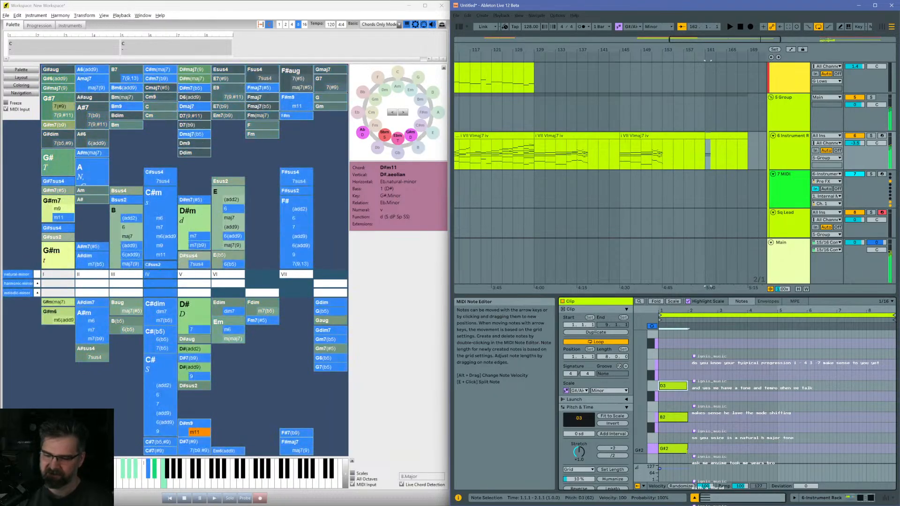
key("space")
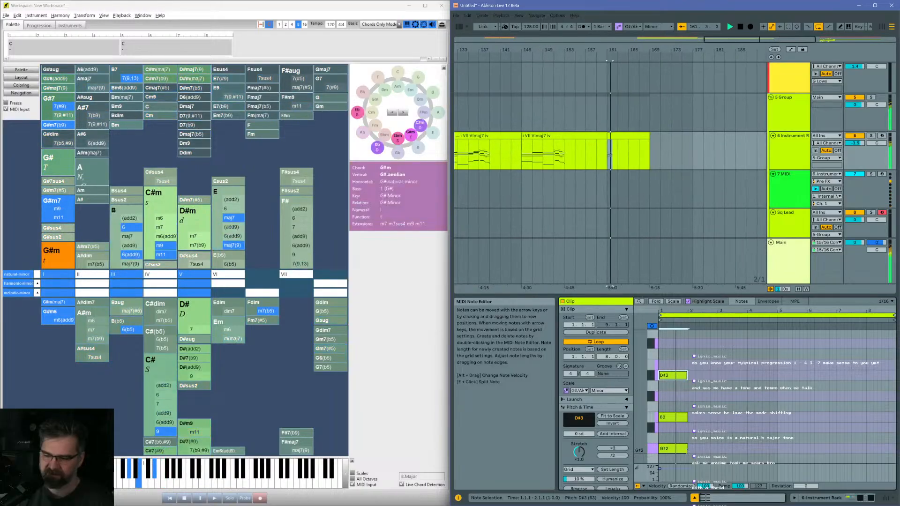
Step: Duplicate the G# minor triad into bar 2 and transpose the copy up to C#3, E3 and G#3
left_click_drag(673, 350, 679, 473)
key("ctrl+d")
key("Up")
key("Up")
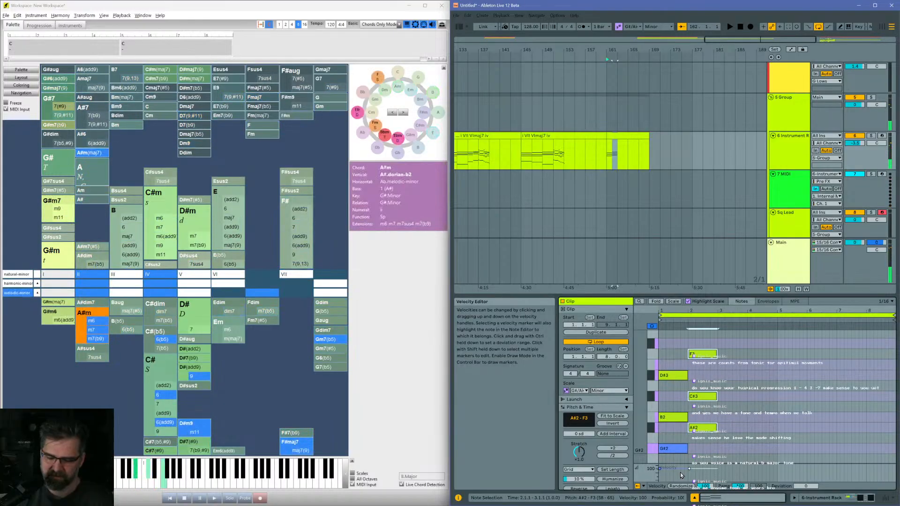
key("Up")
key("Up")
key("Up")
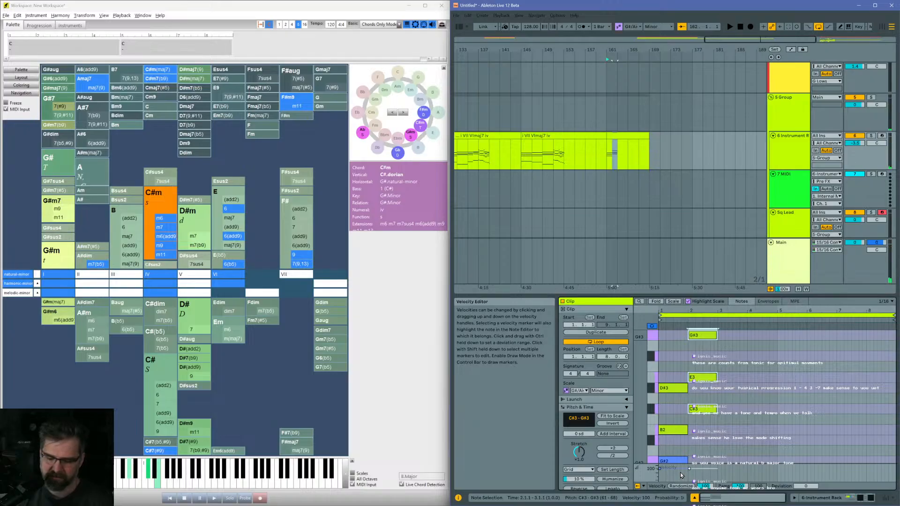
key("space")
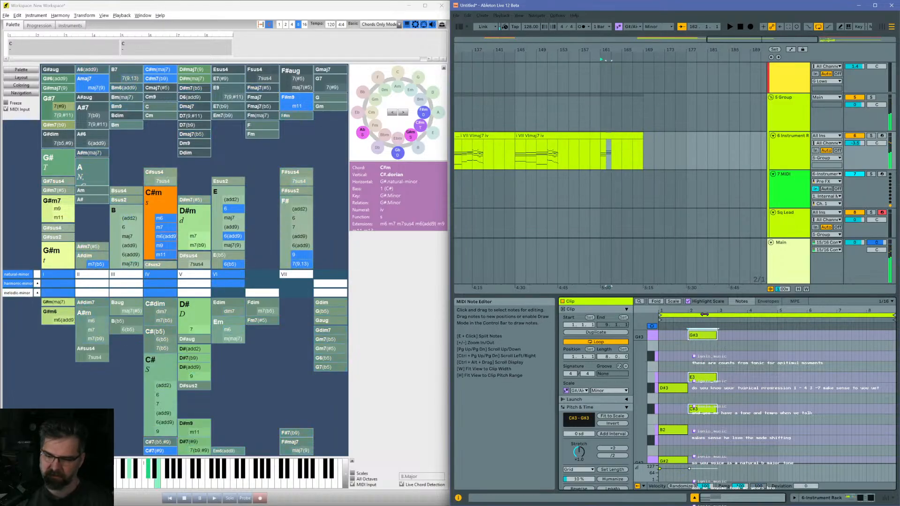
Step: Duplicate the bar 2 chord into bar 3 and transpose the copy to B2, D3 and F#3
key("ctrl+d")
key("Down")
key("Down")
key("Down")
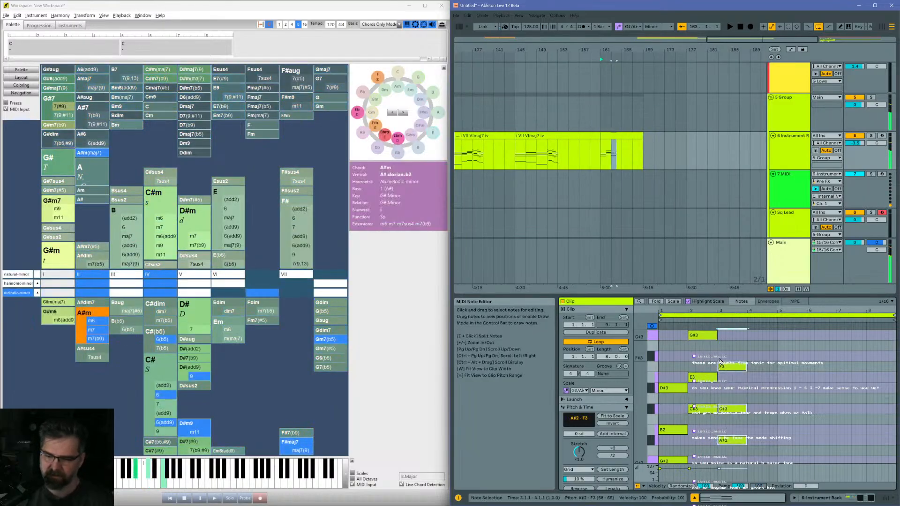
key("Down")
key("Down")
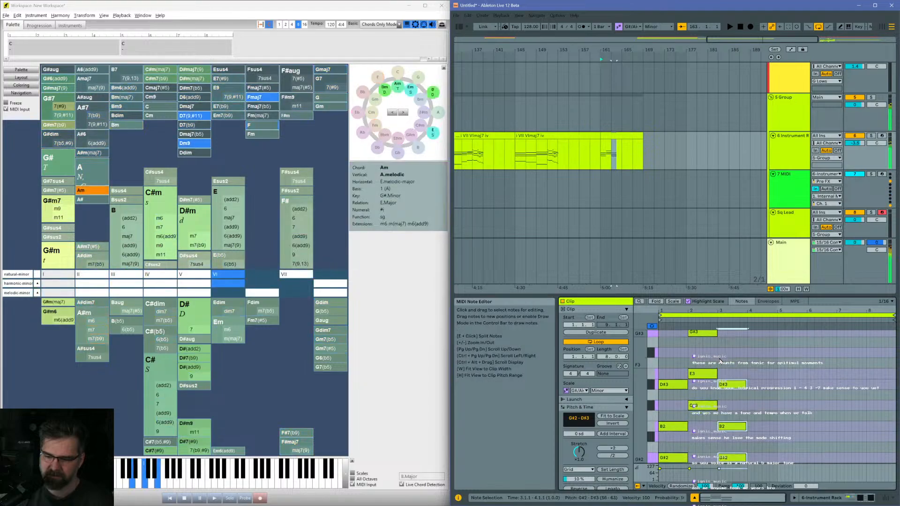
scroll(720, 361, "down", 1)
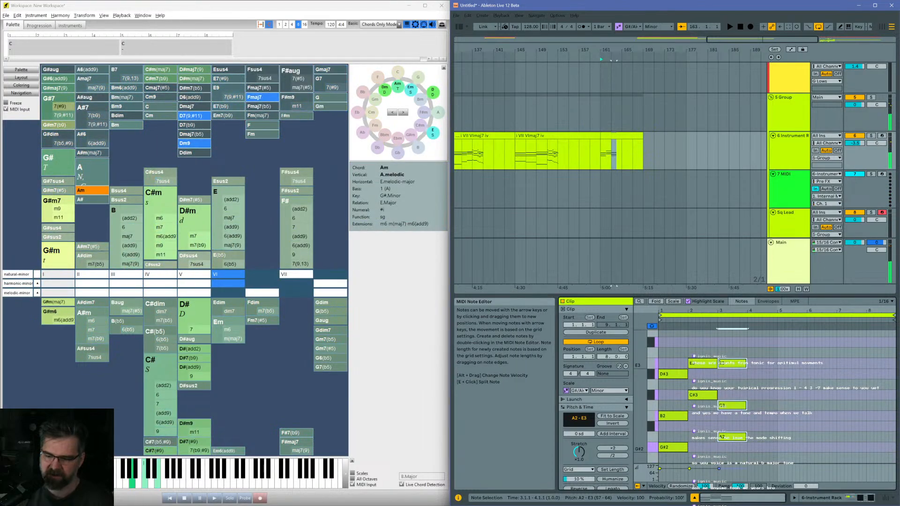
key("Up")
key("Up")
key("Up")
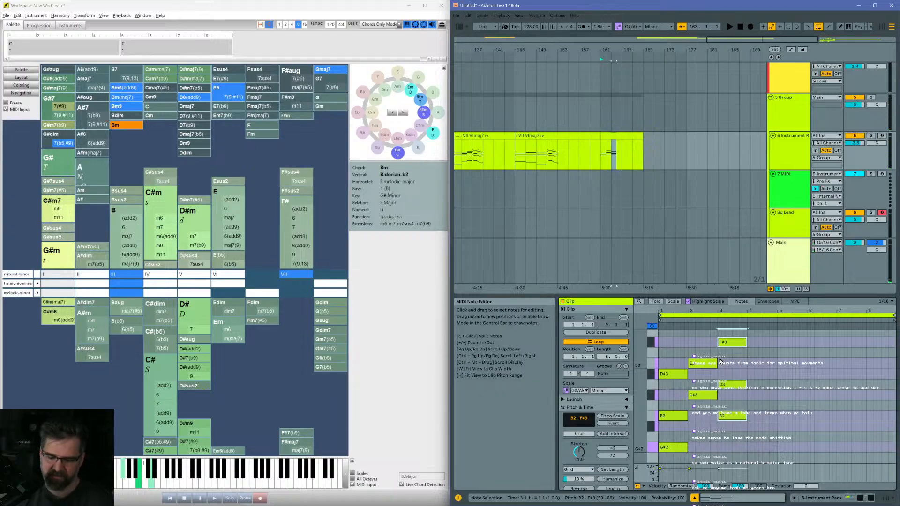
Step: Restrict the note editor to the clip's scale and raise the D3 in the bar 3 chord to D#3
left_click(707, 432)
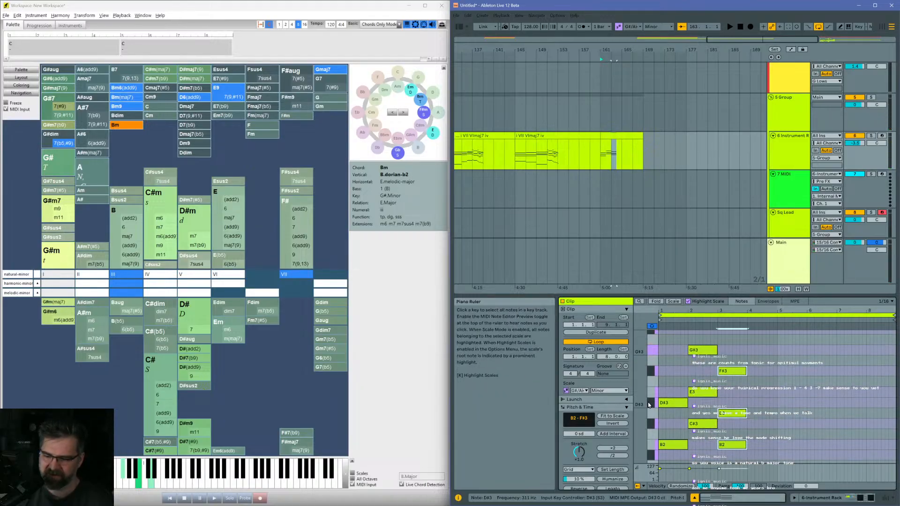
left_click_drag(708, 432, 702, 367)
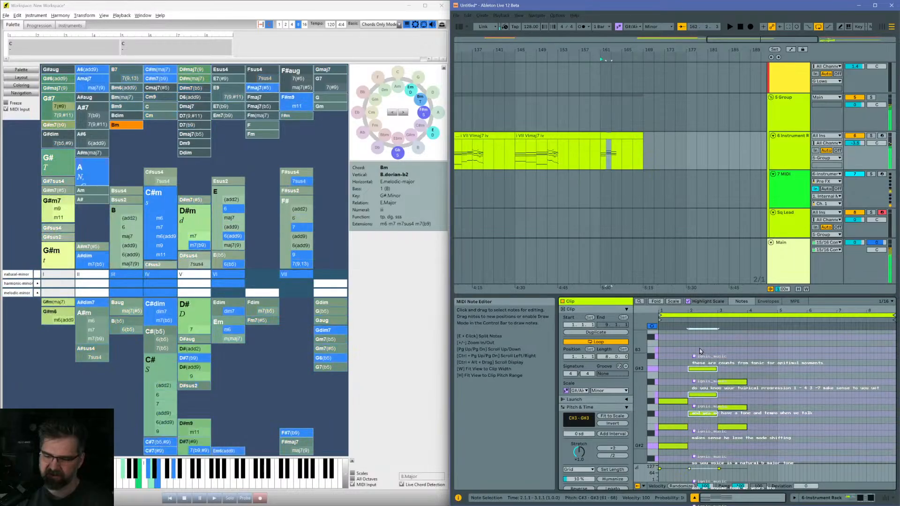
left_click(673, 302)
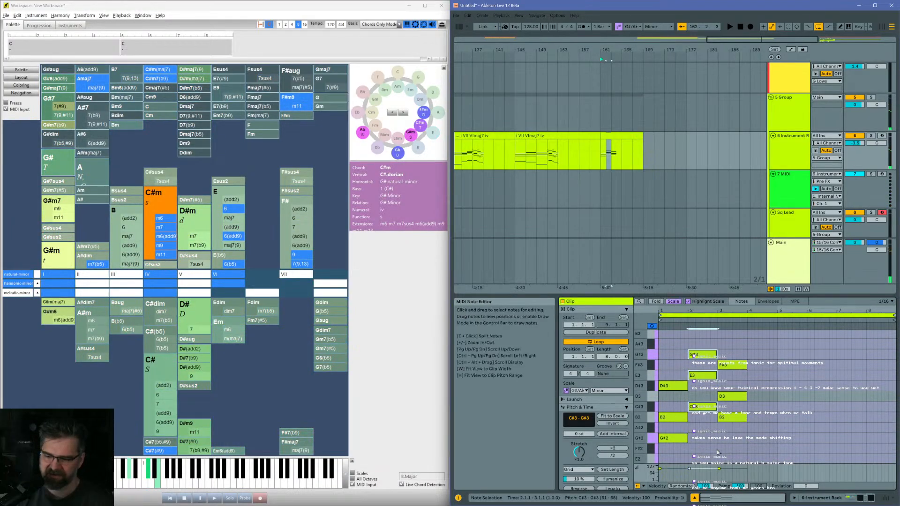
left_click_drag(736, 380, 732, 407)
key("Up")
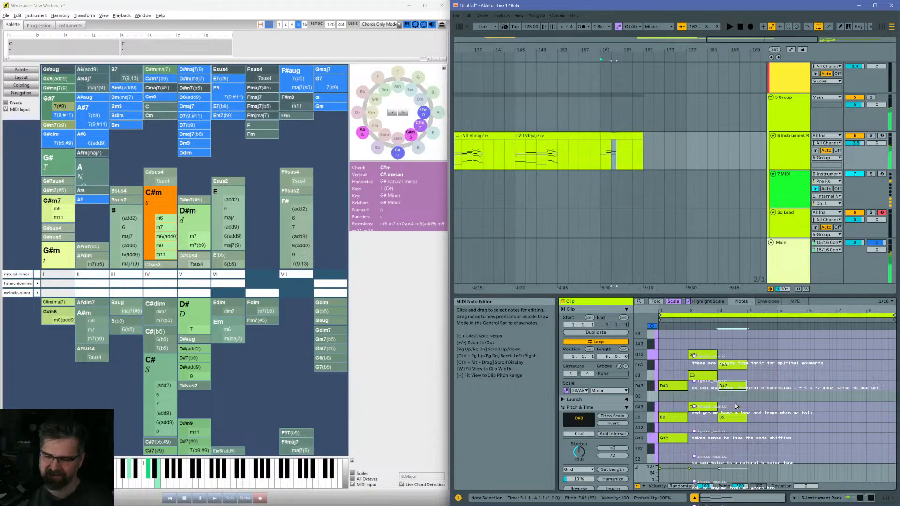
Step: Lower the bar 2 chord to G#2, B2 and D#3, and step it up by scale degrees to C#3, E3 and G#3
left_click_drag(709, 331, 706, 448)
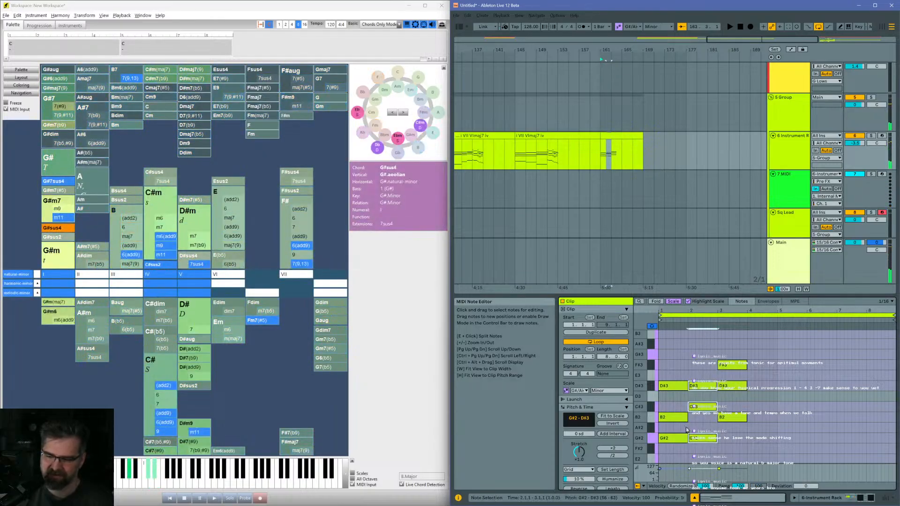
left_click(704, 407)
left_click_drag(704, 407, 704, 419)
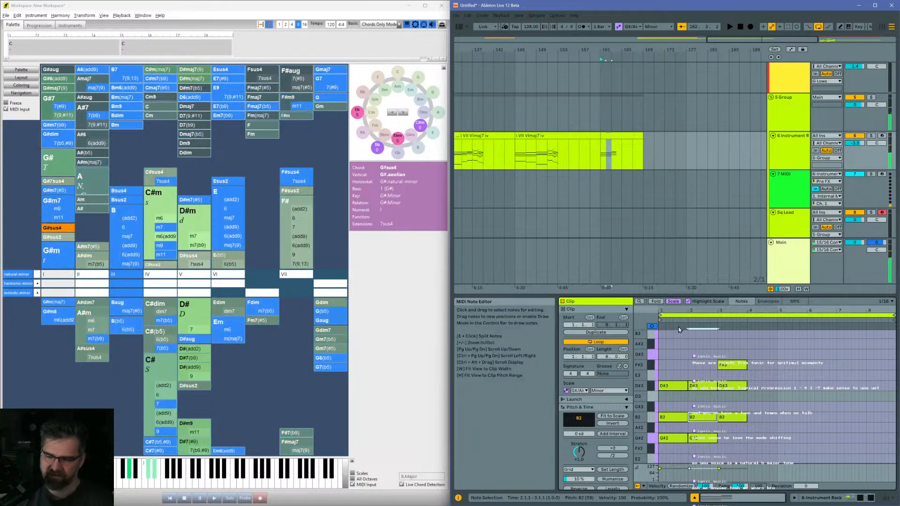
left_click_drag(703, 369, 700, 443)
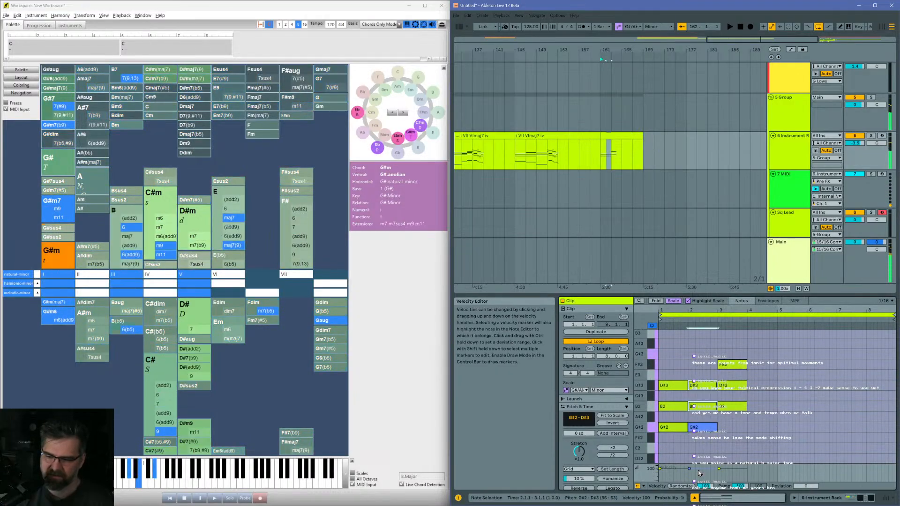
key("Up")
key("Up")
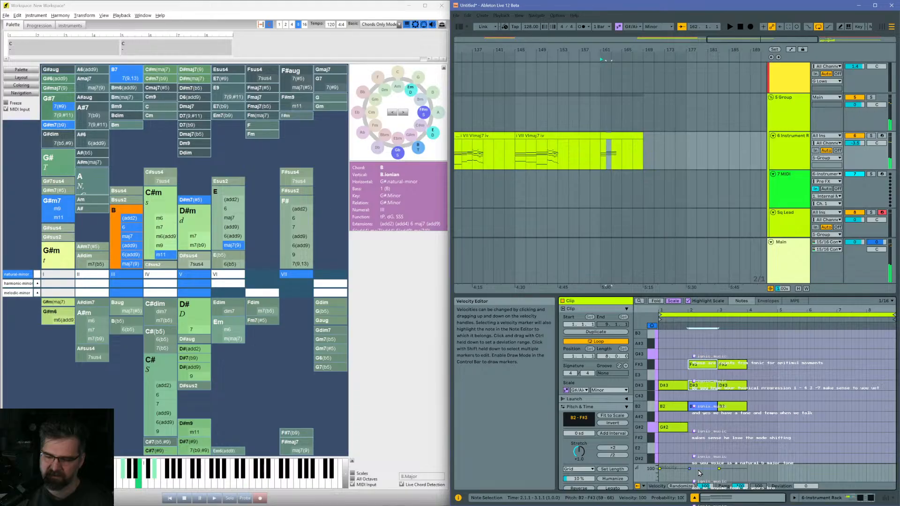
key("Up")
Step: Duplicate the bar 3 chord into bar 4, move it up by scale degrees to F#3, A#3 and C#4, and play it
left_click_drag(726, 443, 736, 349)
key("ctrl+d")
key("Up")
key("Up")
key("Up")
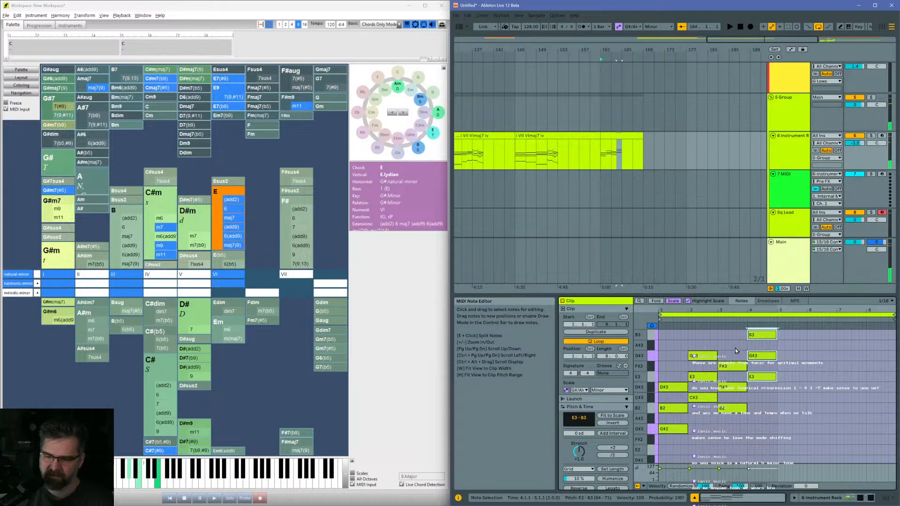
key("Up")
key("space")
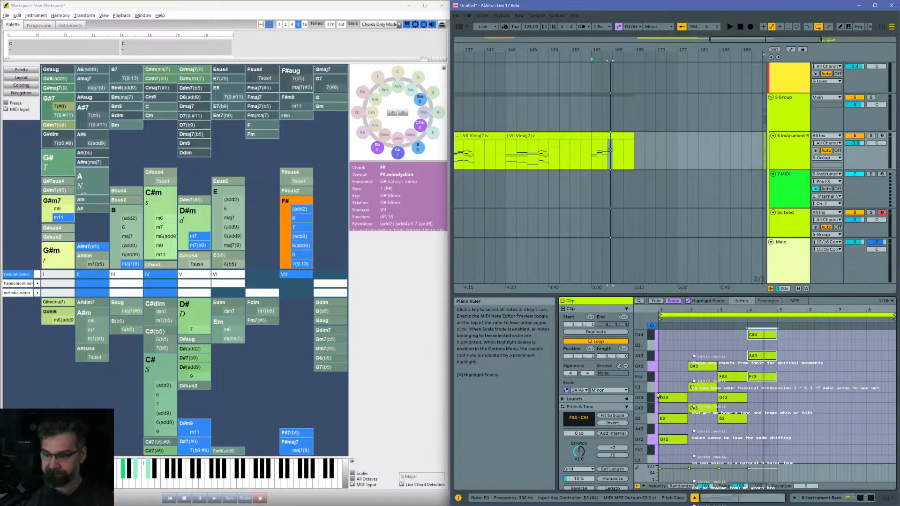
Step: Review the earlier 6 Instrument Rack clips from bar 97 onward alongside the new chord clip at bar 161
scroll(711, 376, "down", 4)
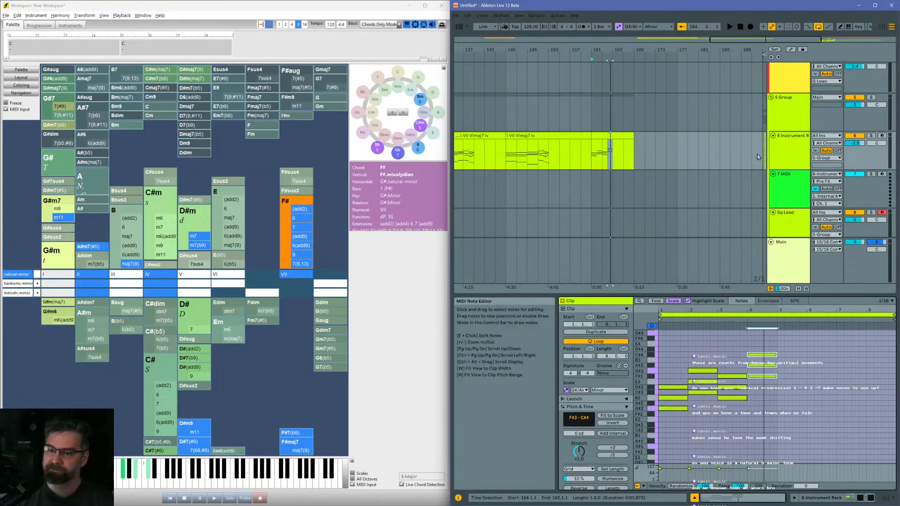
scroll(548, 198, "left", 5)
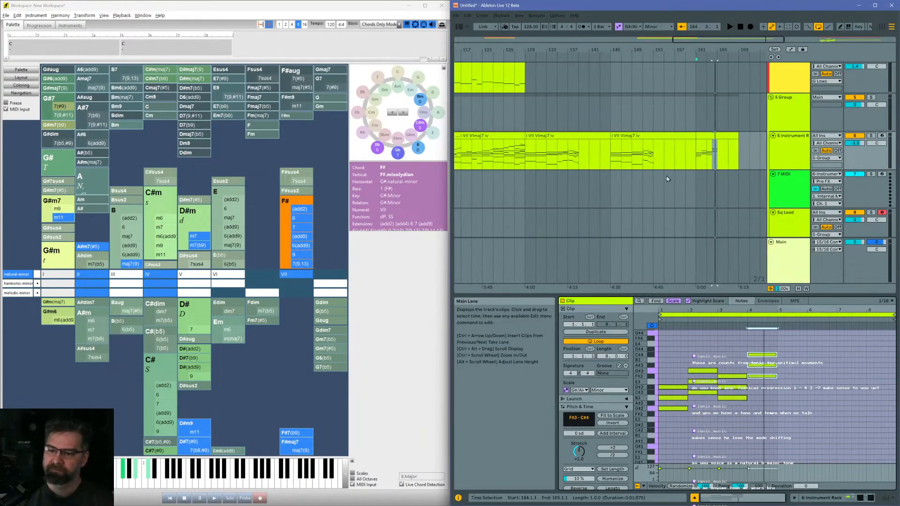
left_click(613, 157)
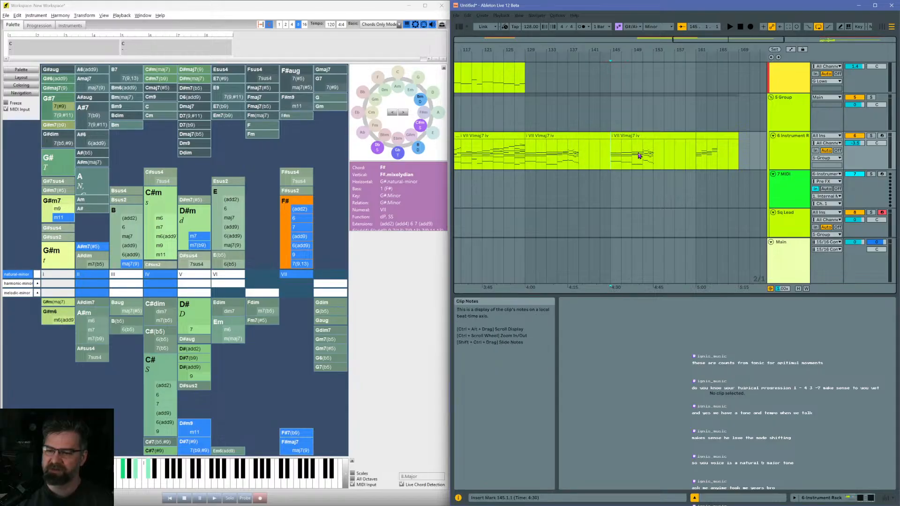
left_click_drag(639, 49, 766, 33)
left_click(639, 139)
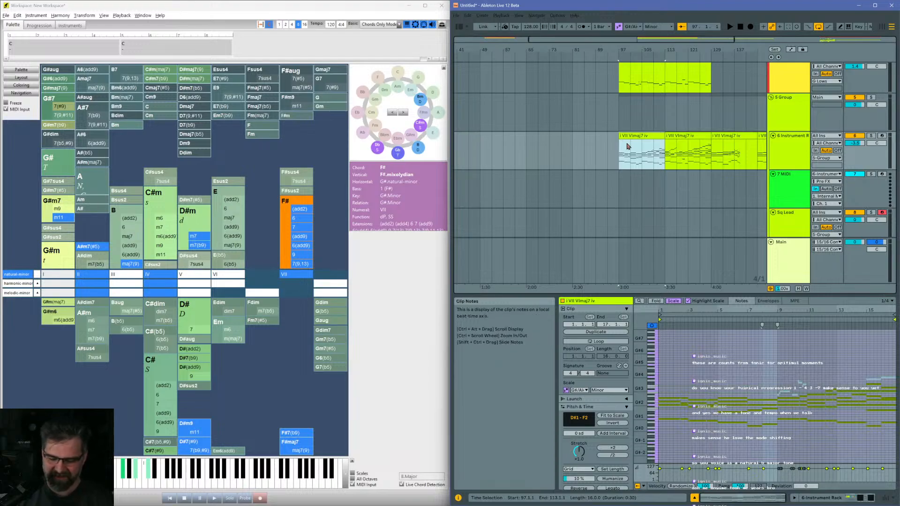
left_click_drag(719, 50, 630, 26)
left_click(675, 155)
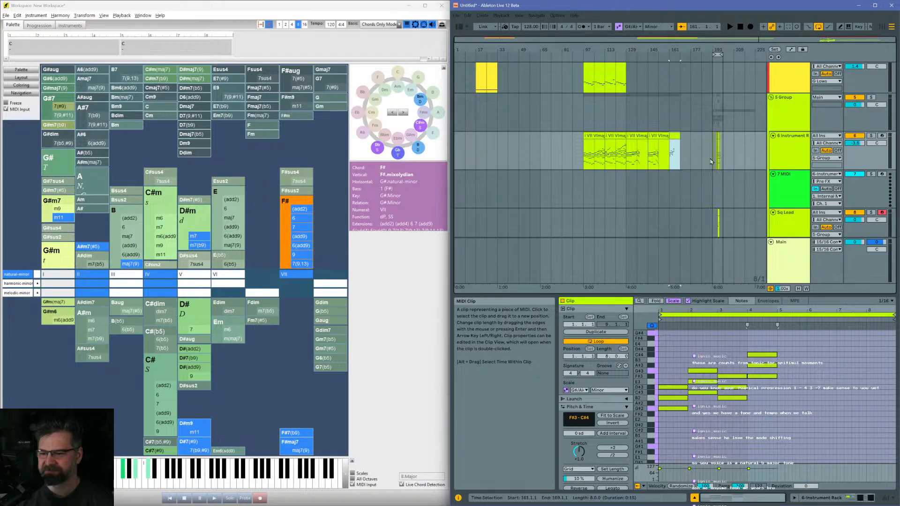
double_click(672, 49)
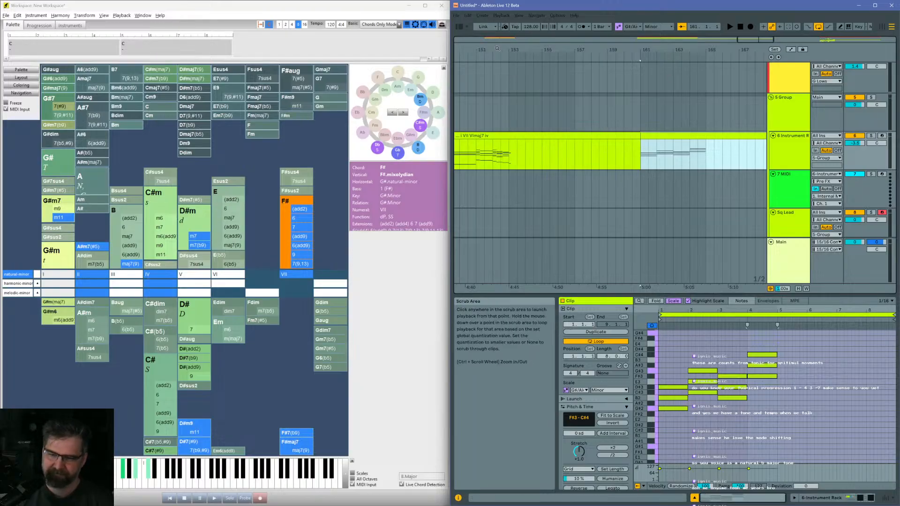
left_click_drag(498, 49, 733, 24)
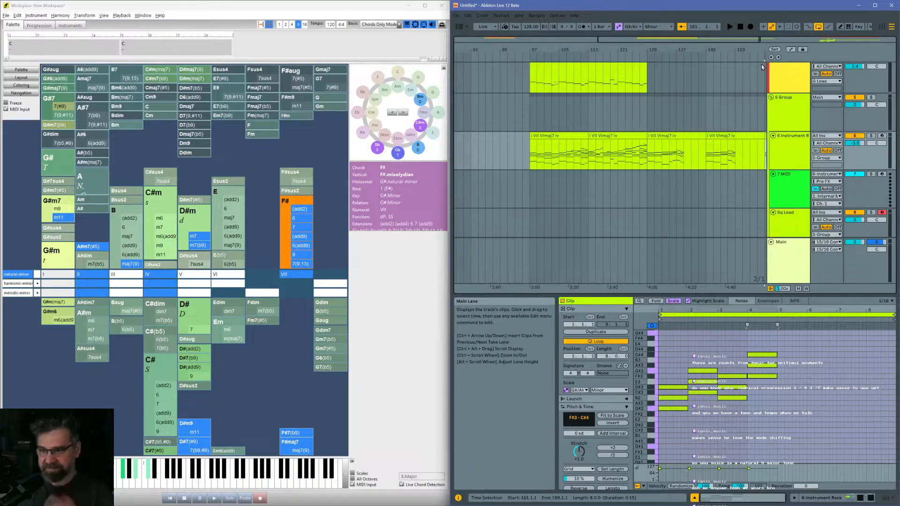
Step: Play the arrangement from bar 193 and look over the lead, brass, Serum 2 and bass tracks
left_click_drag(761, 55, 564, 147)
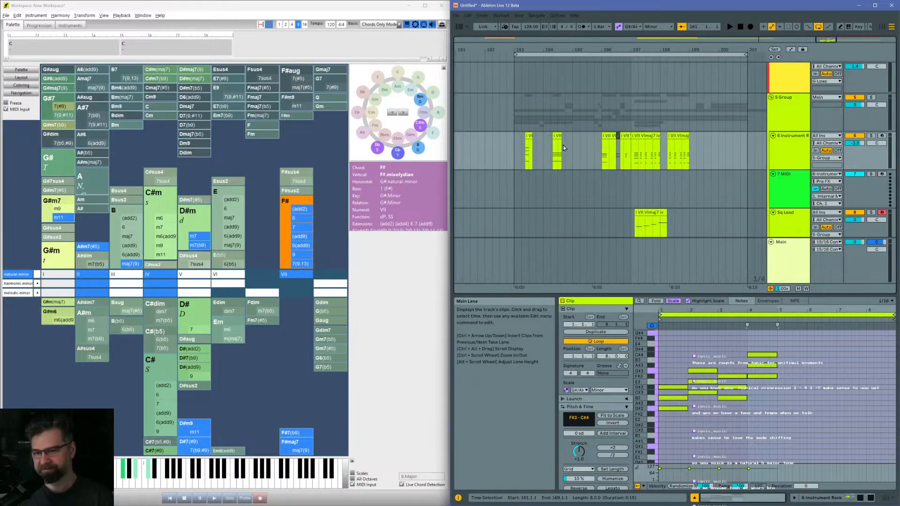
left_click(515, 155)
key("space")
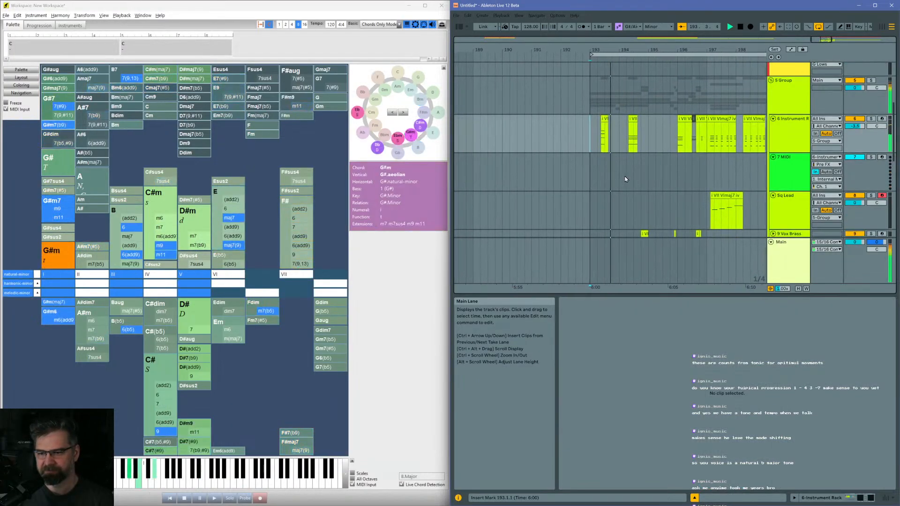
scroll(626, 181, "down", 2)
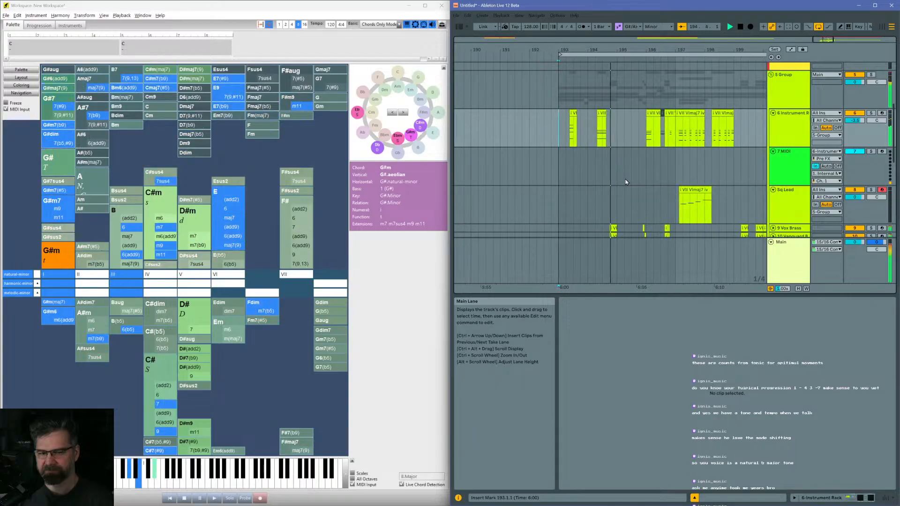
scroll(626, 181, "down", 1)
scroll(625, 182, "down", 2)
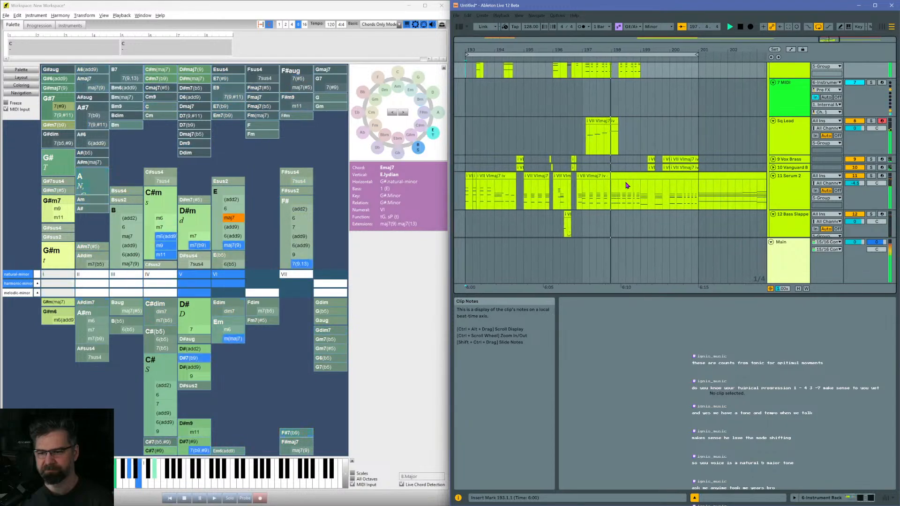
Step: Open the Sq Lead clip at bar 197 and check the pitches of its first and last melody notes
left_click(576, 119)
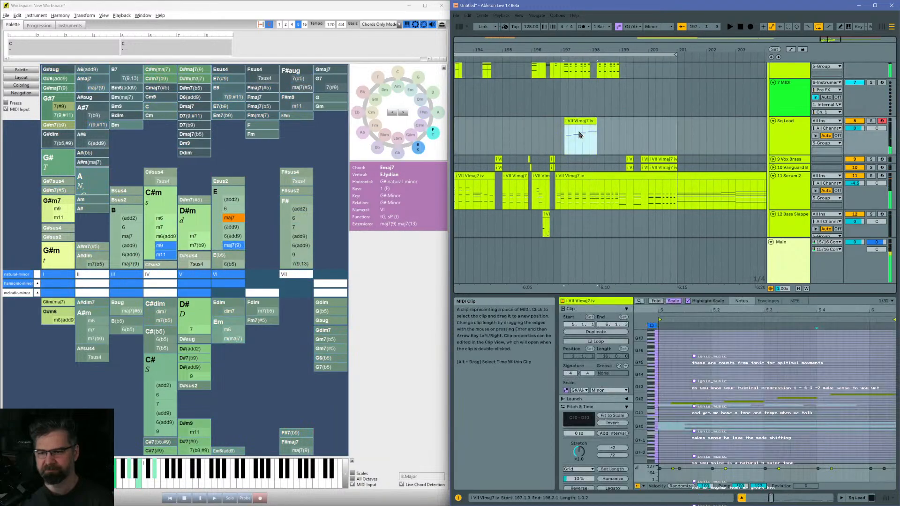
left_click(667, 425)
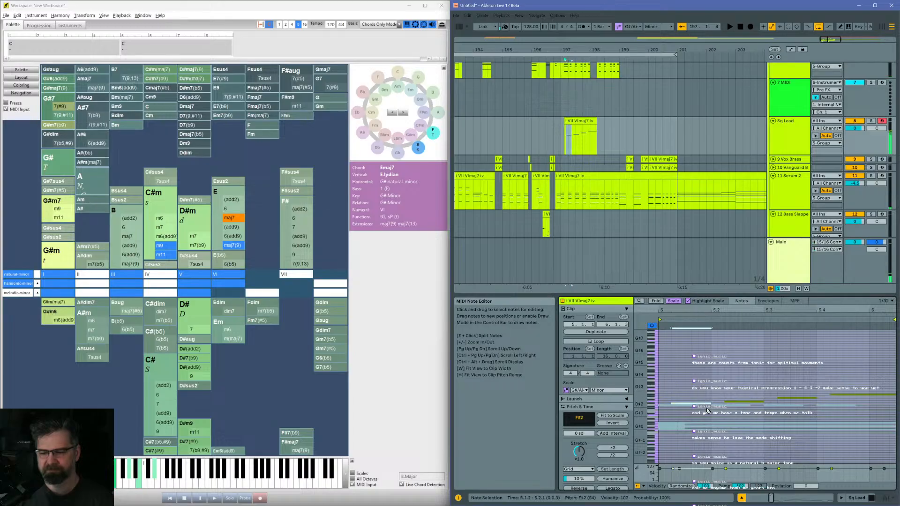
left_click_drag(769, 323, 859, 390)
left_click(868, 395)
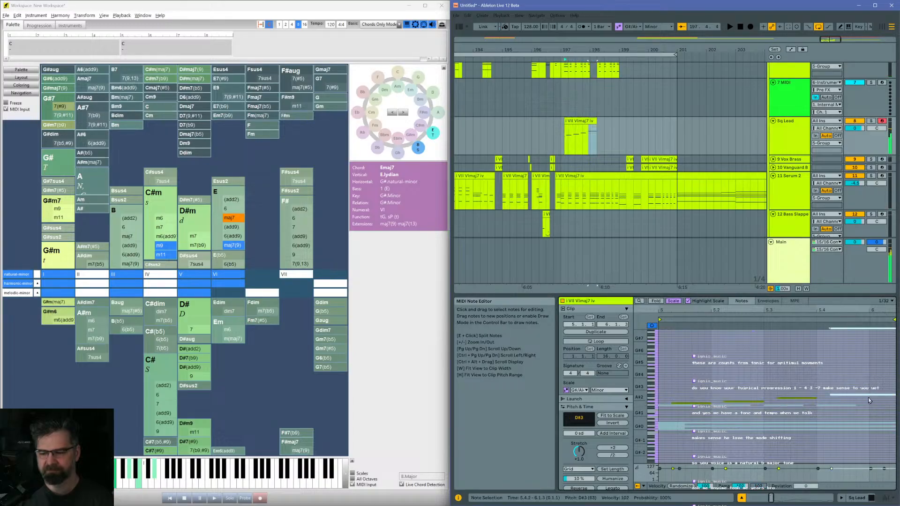
Step: Raise the last three Sq Lead melody notes by scale degrees to A#2, C#3 and F#3
left_click_drag(650, 414, 693, 393)
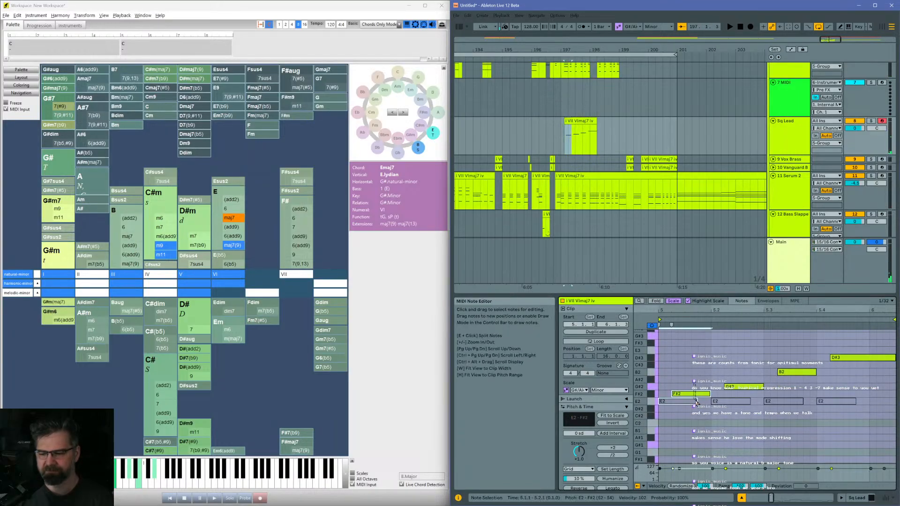
left_click(745, 387)
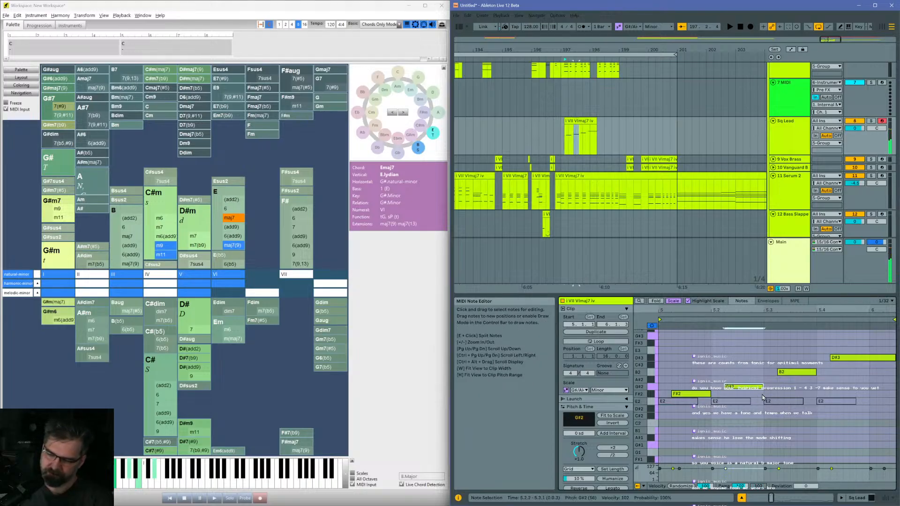
key("Up")
left_click(793, 372)
key("Up")
left_click(850, 357)
key("Up")
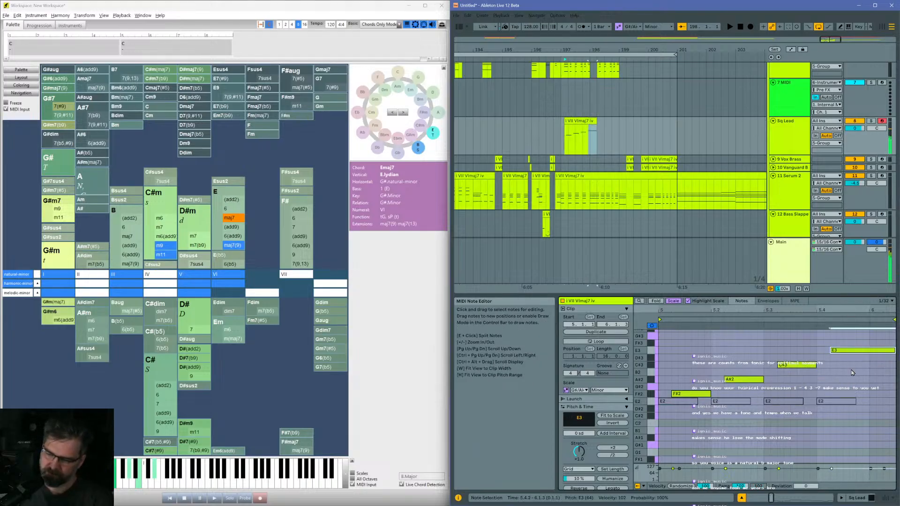
key("Up")
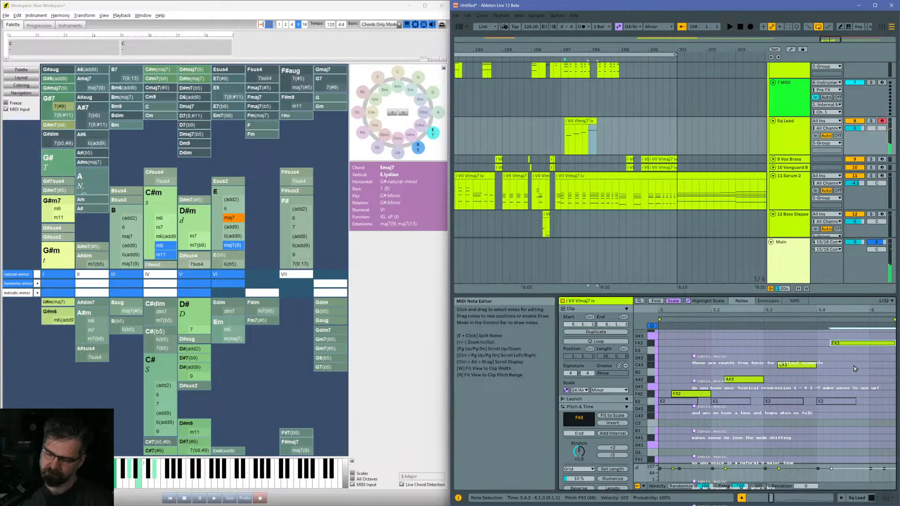
key("Up")
scroll(852, 361, "up", 1)
scroll(851, 359, "down", 1)
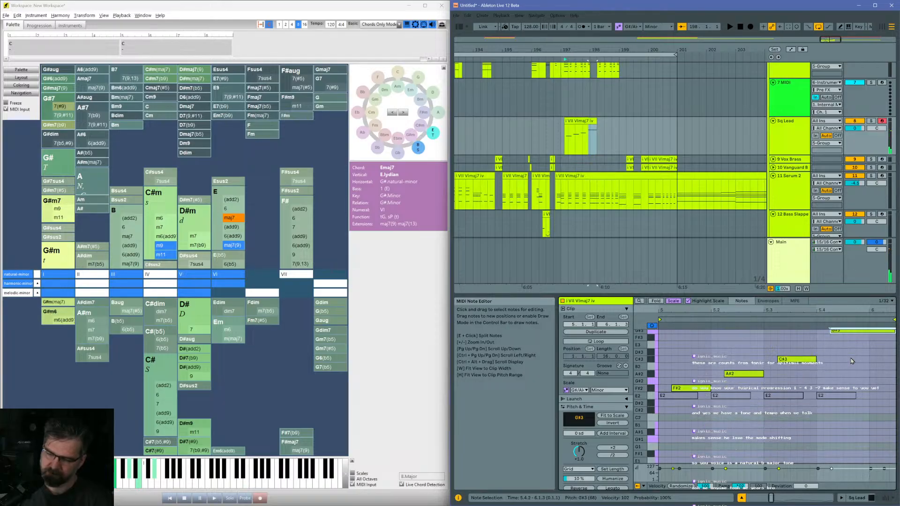
key("Down")
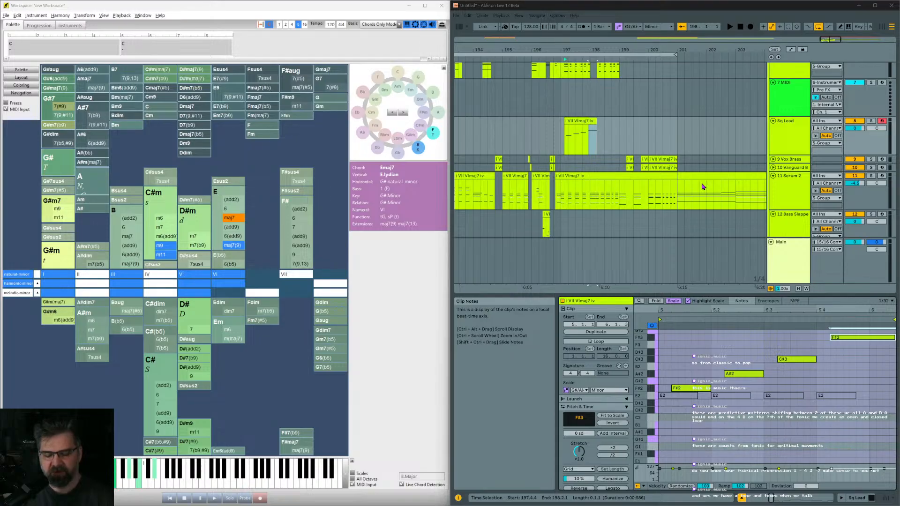
Step: Examine the long 11 Serum 2 clip starting at bar 196 and look over all tracks across the whole arrangement
left_click(724, 176)
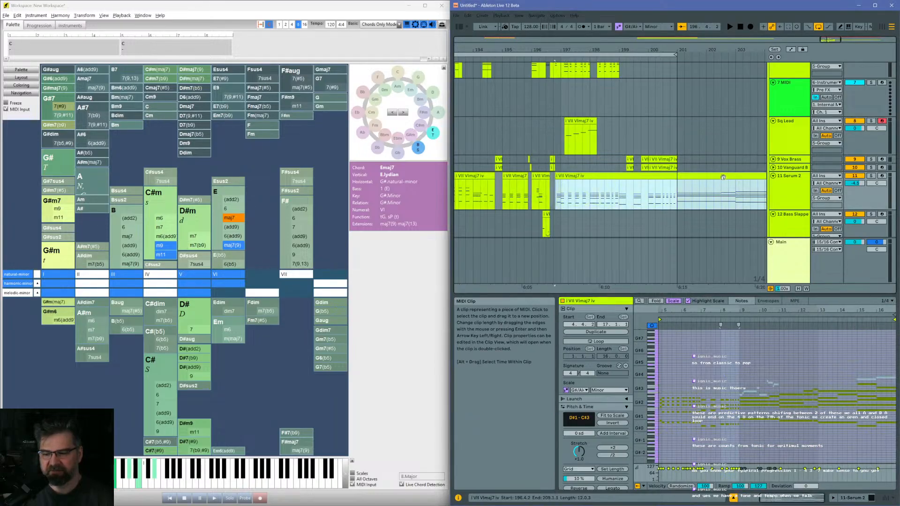
scroll(679, 189, "right", 10)
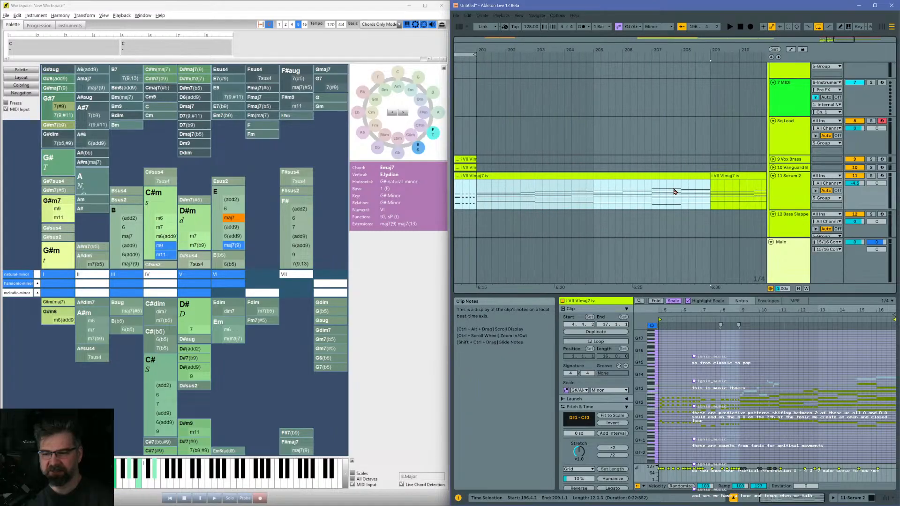
left_click_drag(701, 49, 736, 12)
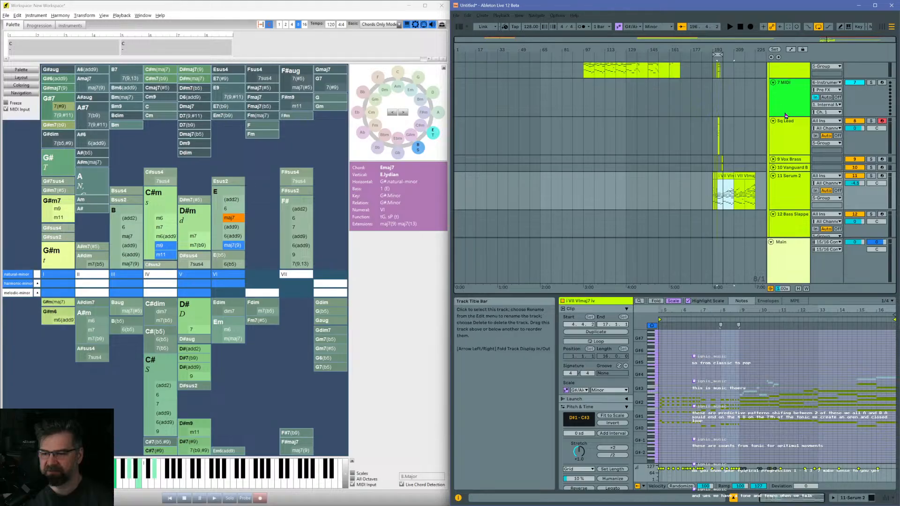
scroll(738, 103, "up", 6)
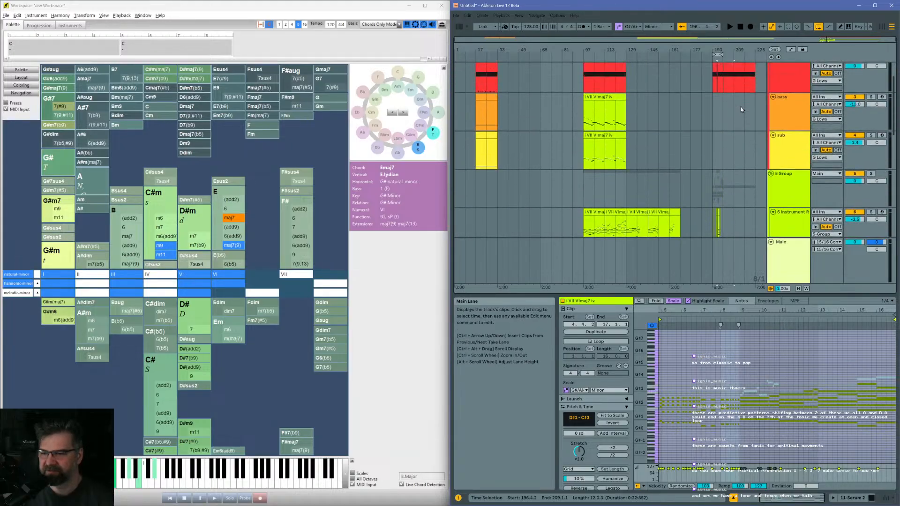
scroll(740, 120, "down", 6)
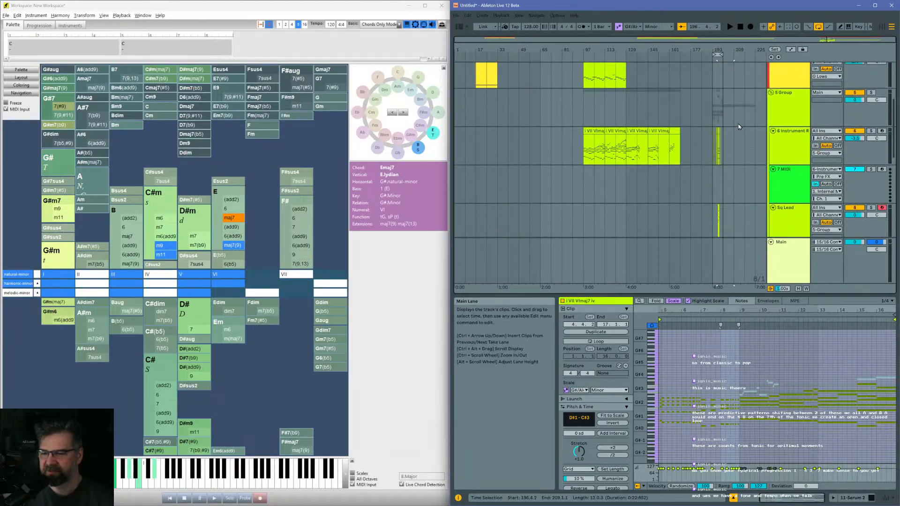
scroll(739, 128, "down", 3)
scroll(722, 108, "down", 5)
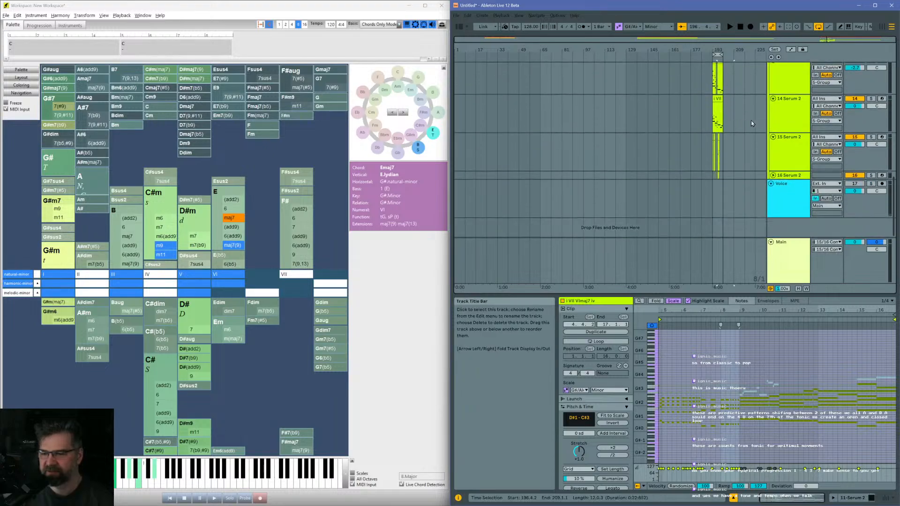
scroll(746, 122, "up", 6)
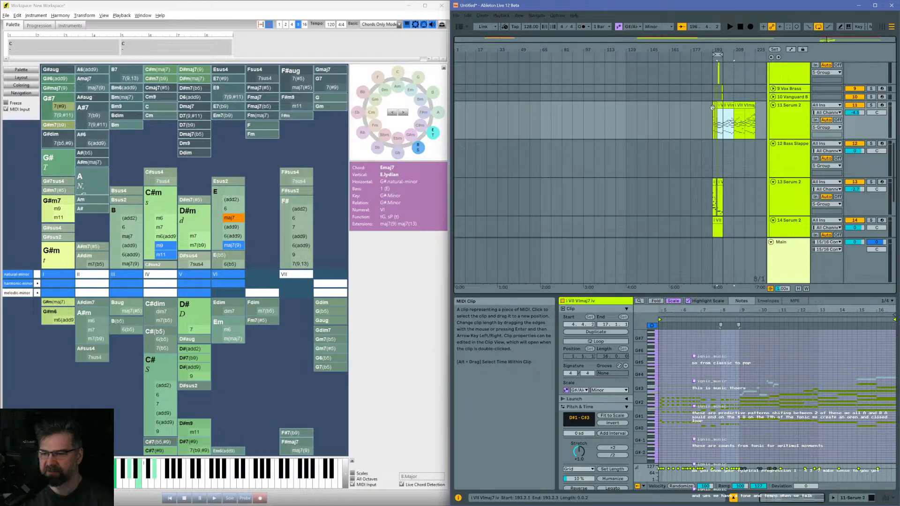
scroll(715, 117, "up", 3)
scroll(707, 118, "up", 3)
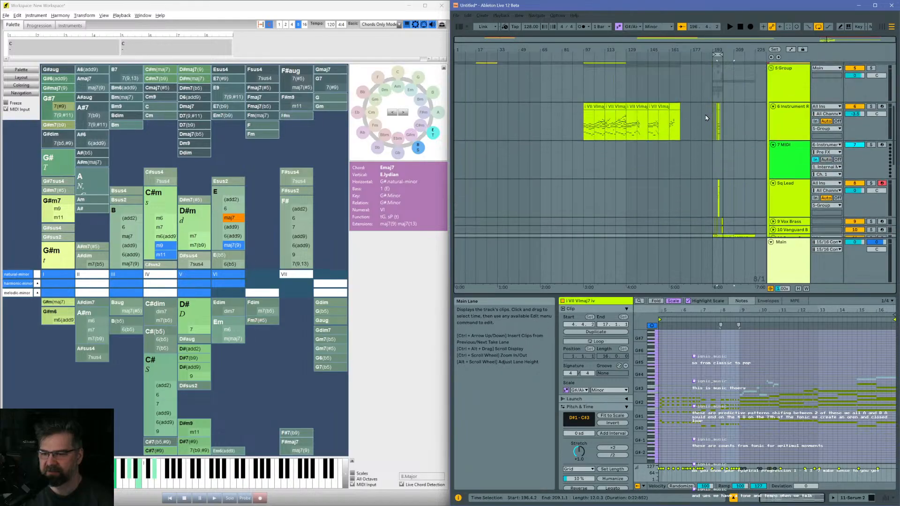
Step: Open the chord clip at bar 161, audition its four chords one by one, and duplicate them into clip bars 5 to 8
left_click(629, 117)
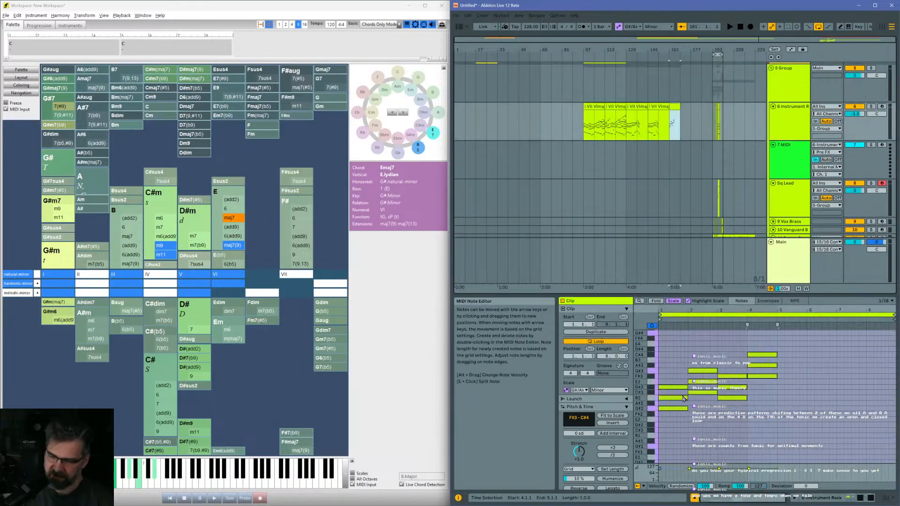
left_click_drag(666, 367, 679, 435)
left_click_drag(696, 357, 709, 406)
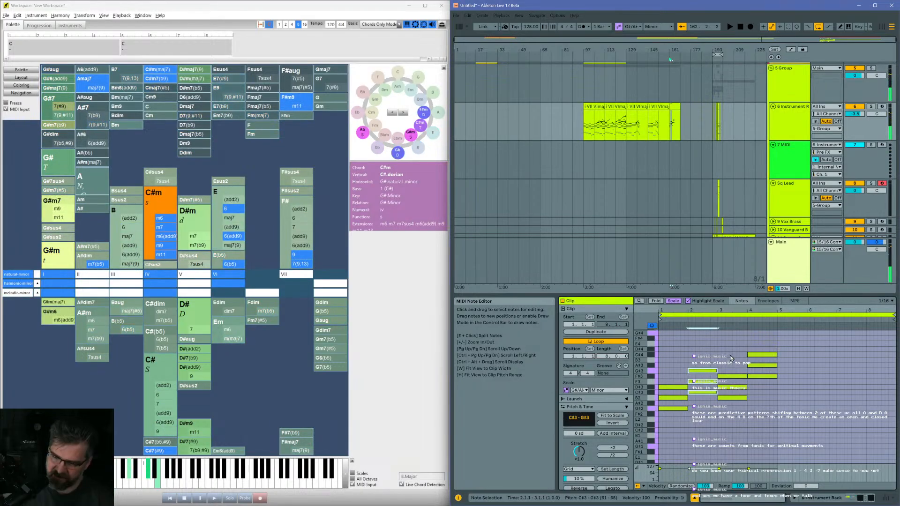
left_click_drag(728, 354, 738, 407)
left_click_drag(772, 349, 758, 406)
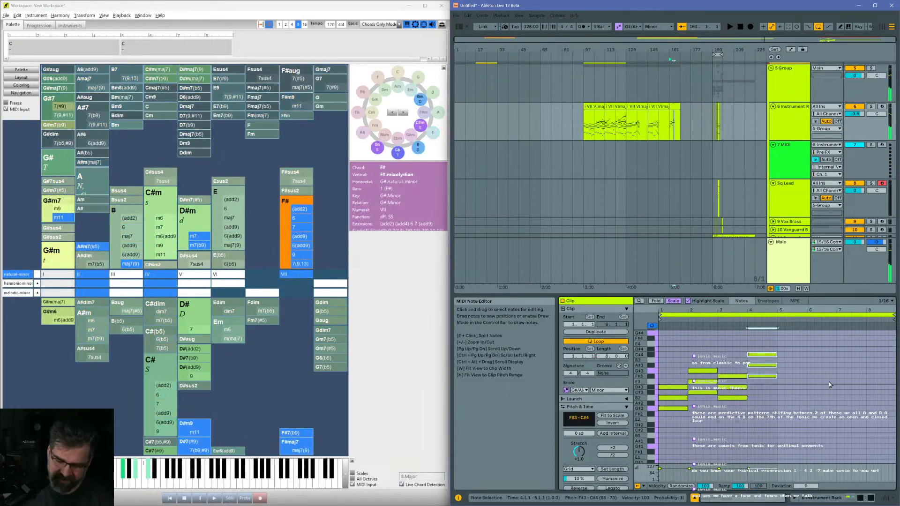
left_click_drag(672, 348, 755, 426)
key("ctrl+d")
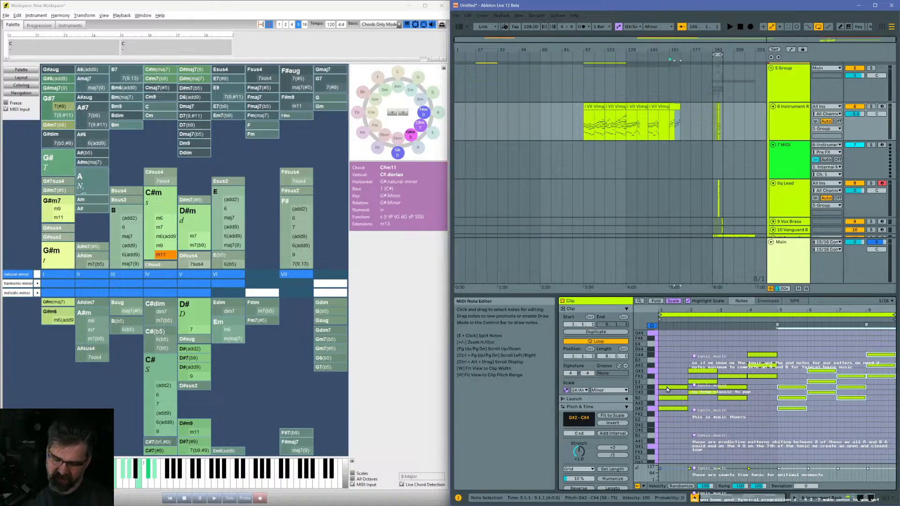
Step: Recheck the bar 1 and bar 2 chords and move the bar 4 chord down three scale degrees to C#3, E3 and G#3
left_click_drag(669, 369, 681, 453)
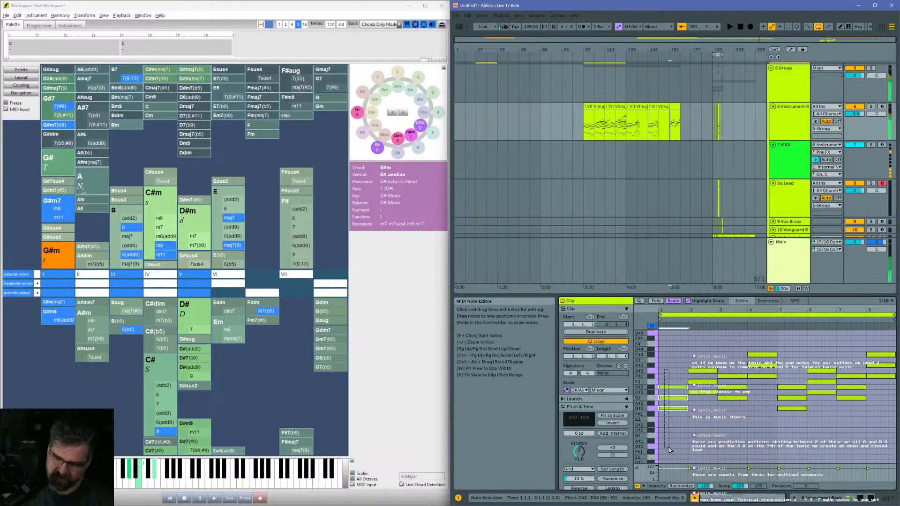
left_click_drag(690, 354, 714, 397)
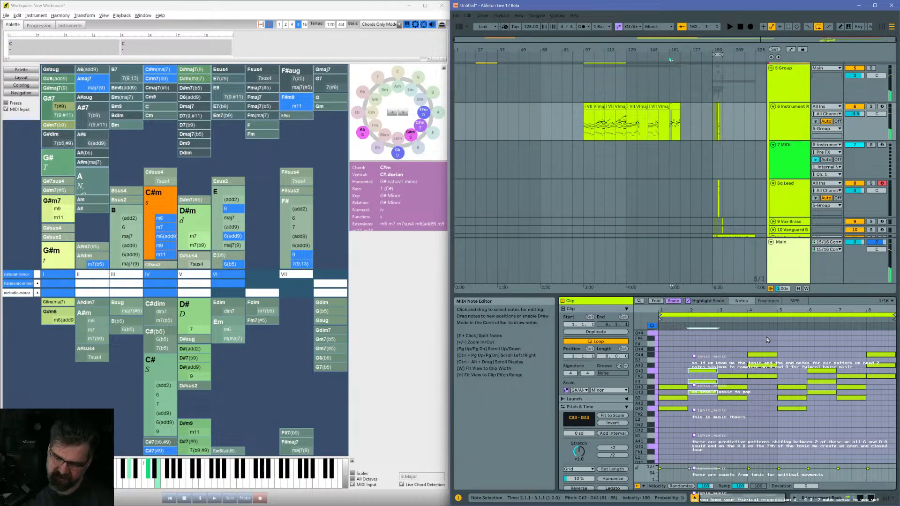
left_click_drag(768, 340, 774, 458)
key("Down")
key("Down")
key("Down")
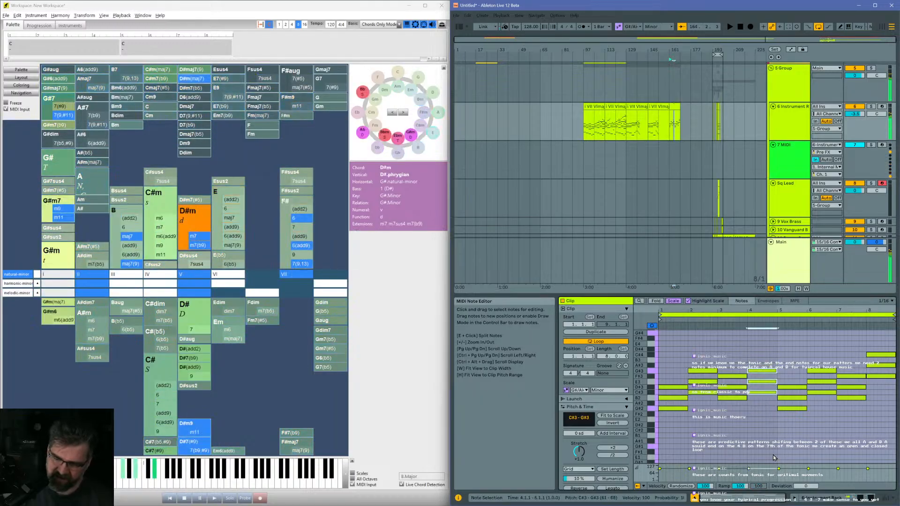
Step: Raise the bar 2 chord one scale degree to D#3, F#3 and A#3, and lower the bar 3 chord to A#2, C#3 and E3
left_click_drag(688, 360, 716, 373)
key("Up")
key("Down")
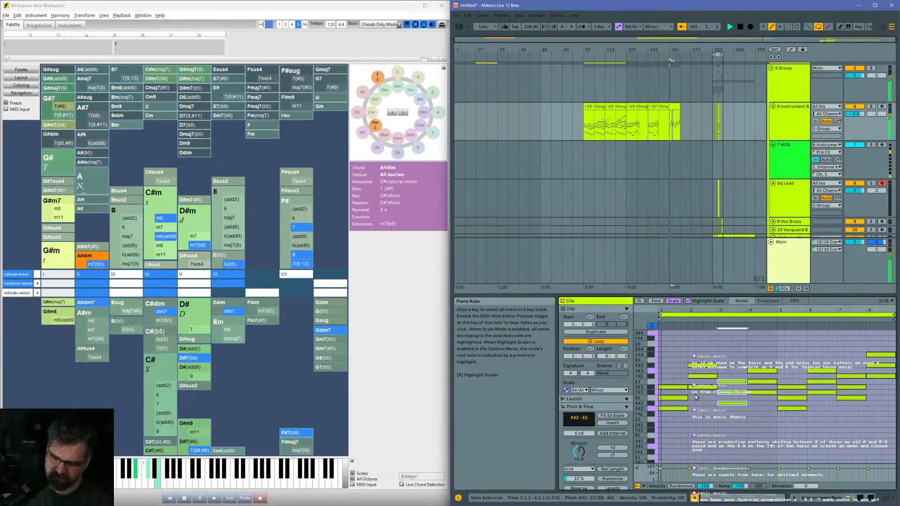
Step: Try the bar 3 chord on several scale degrees, from E3, G#3 and B3 down to B2, D#3 and F#3, against playback
key("Down")
key("Up")
key("Up")
key("Up")
key("Up")
key("Up")
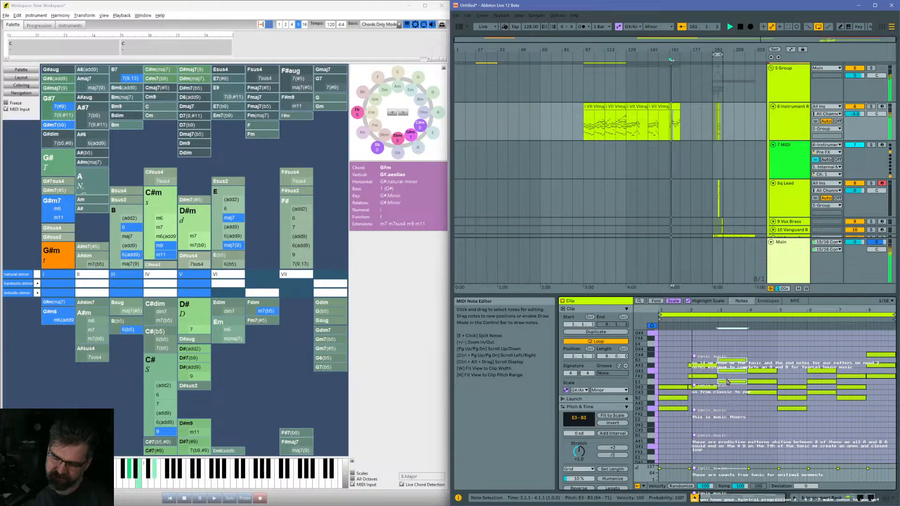
key("Down")
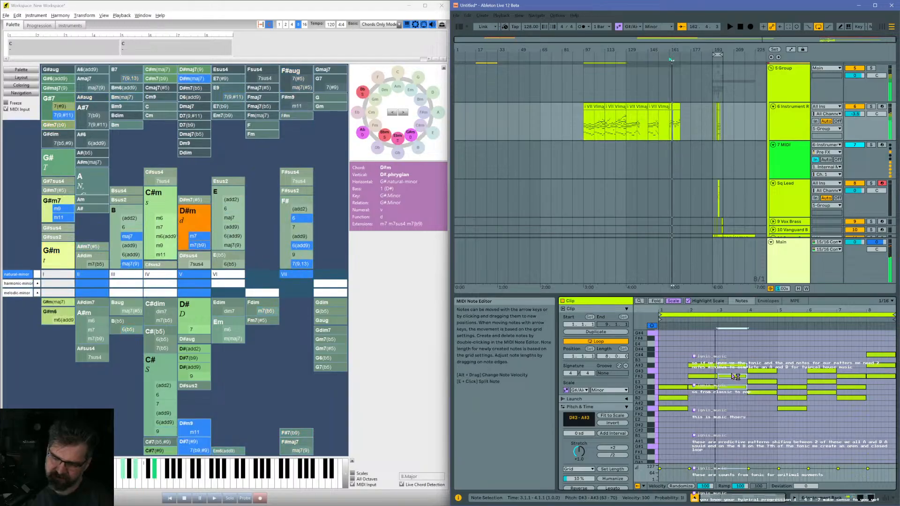
key("Down")
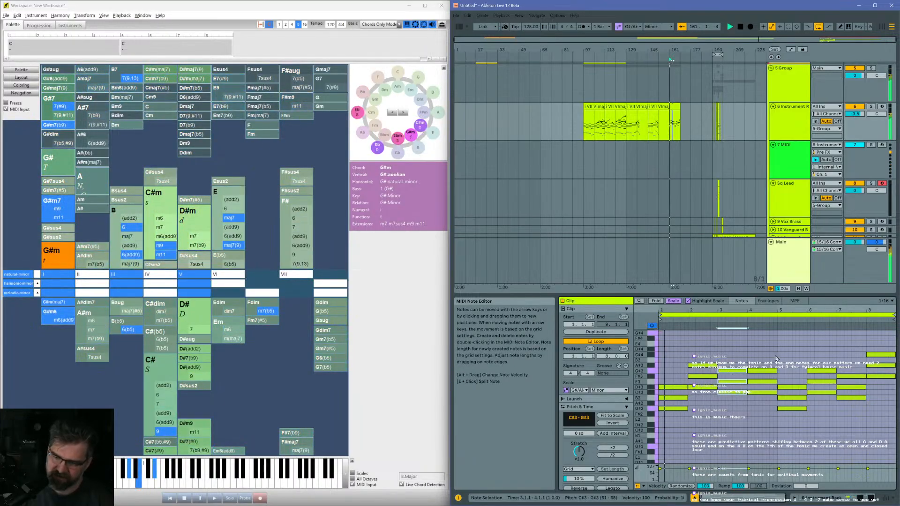
key("Down")
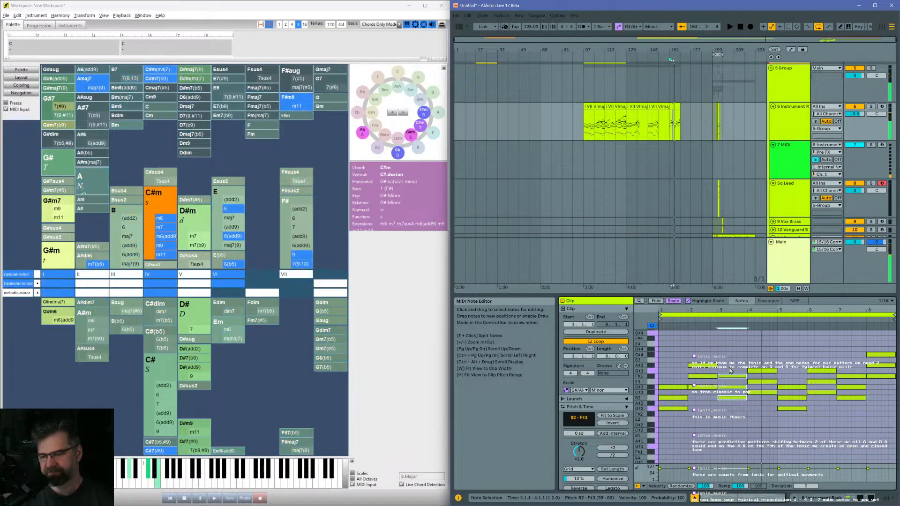
Step: Raise the bar 2 chord to E3, G#3 and B3 and the bar 3 chord to F#3, A#3 and C#4, and play the progression
key("space")
key("Up")
key("Up")
key("Up")
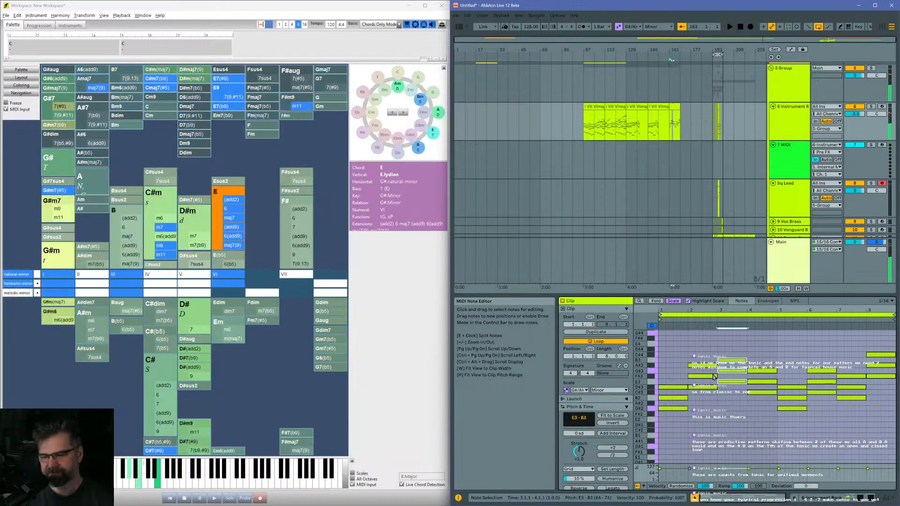
left_click_drag(700, 358, 714, 398)
key("Up")
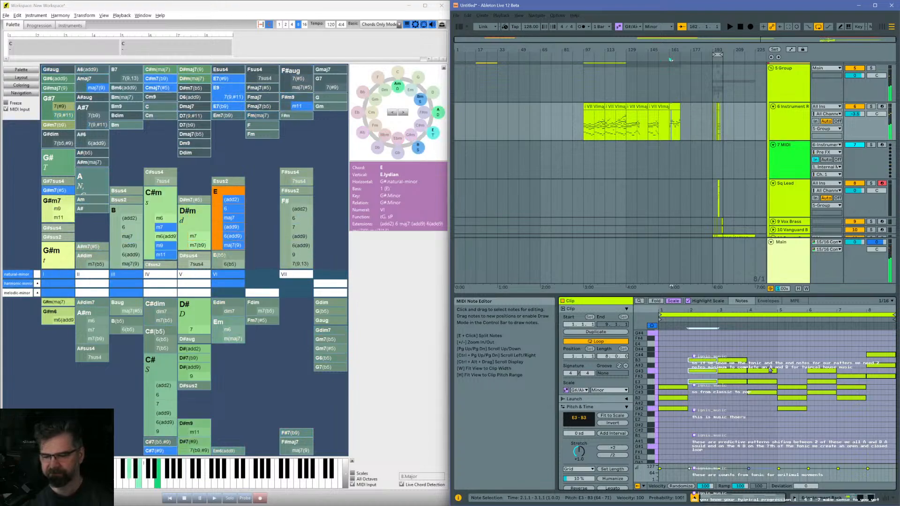
left_click_drag(723, 353, 731, 397)
key("Up")
key("space")
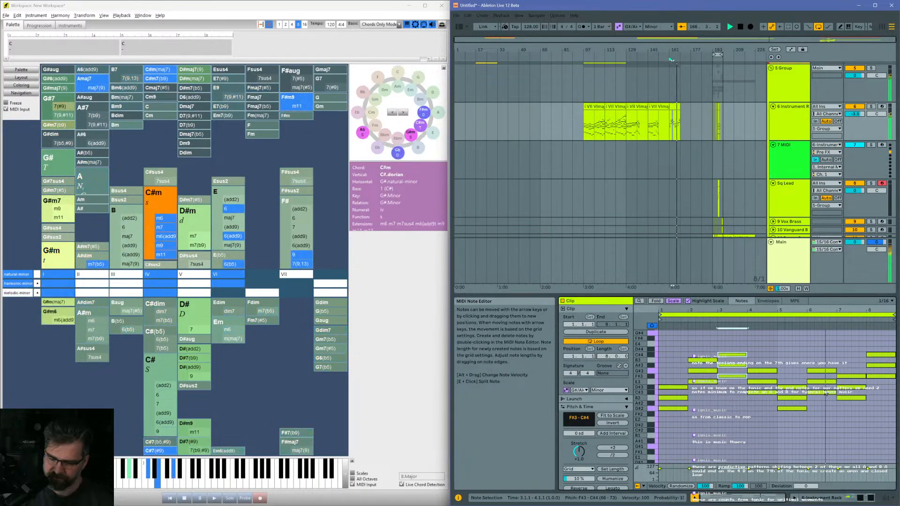
Step: Stop playback and raise the bar 7 chord two scale degrees to D#3, F#3 and A#3
left_click_drag(839, 367, 863, 447)
key("space")
key("Up")
key("Up")
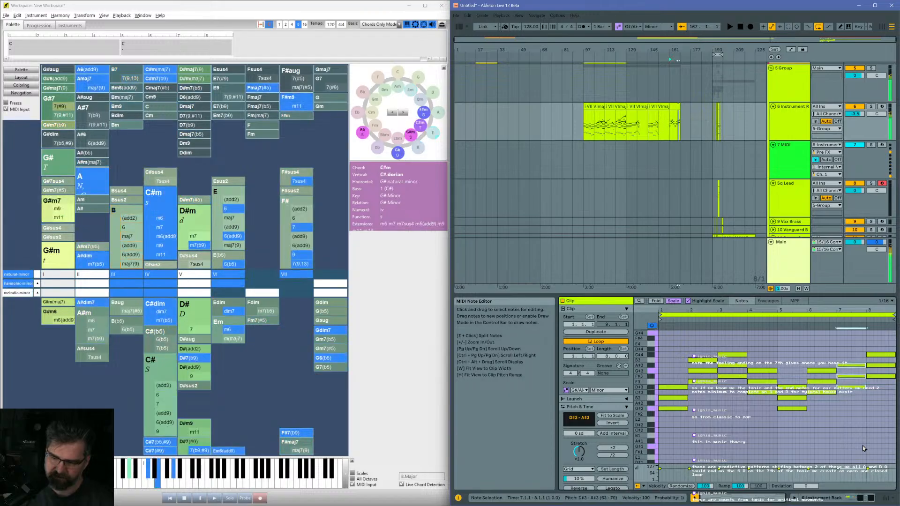
Step: Lower the bar 8 chord by scale degrees to C#3, E3 and G#3 and play the eight-bar progression
left_click_drag(876, 393, 872, 343)
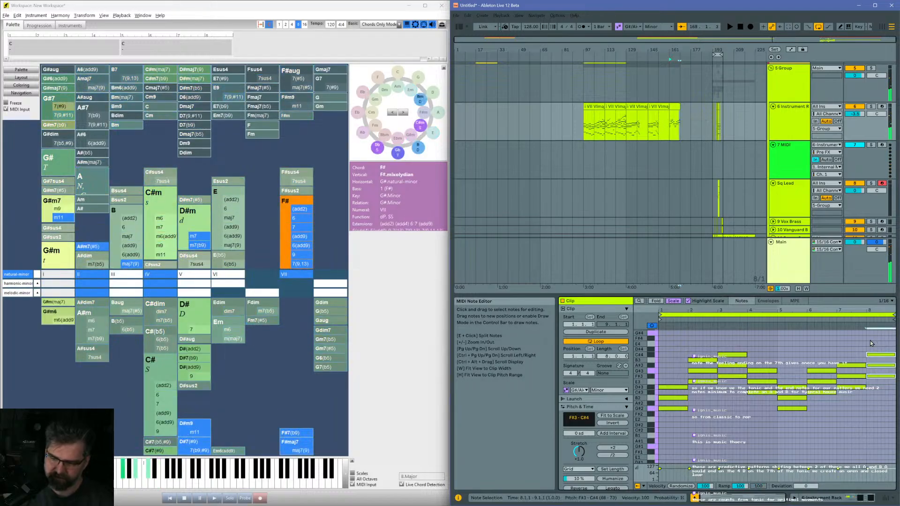
key("Down")
key("Down")
key("Down")
key("Down")
key("Down")
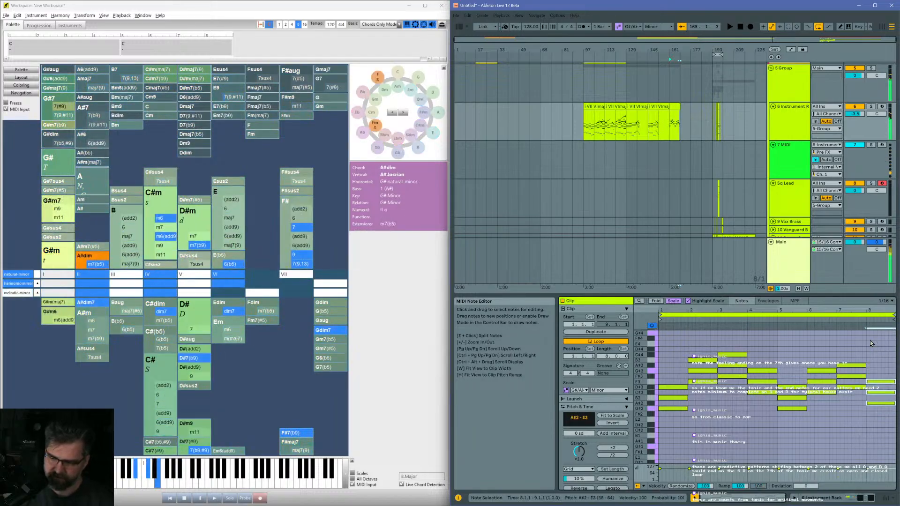
key("Up")
key("Up")
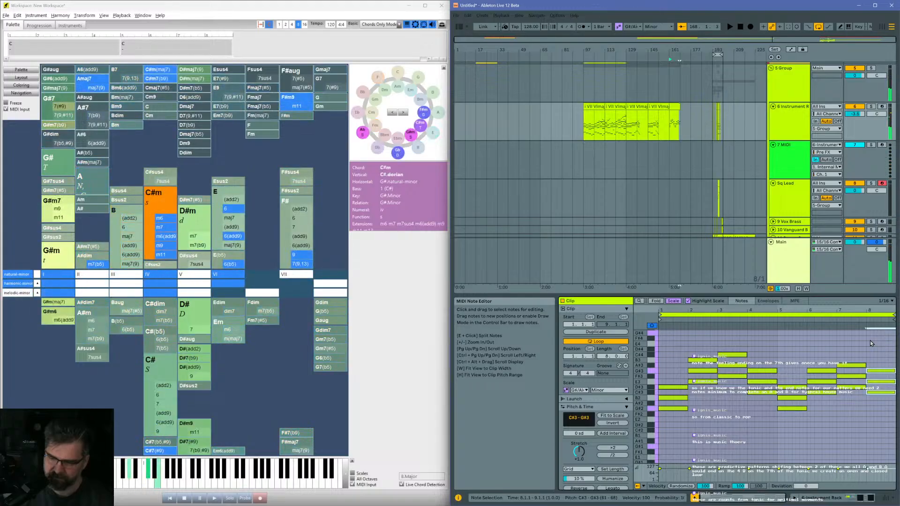
key("space")
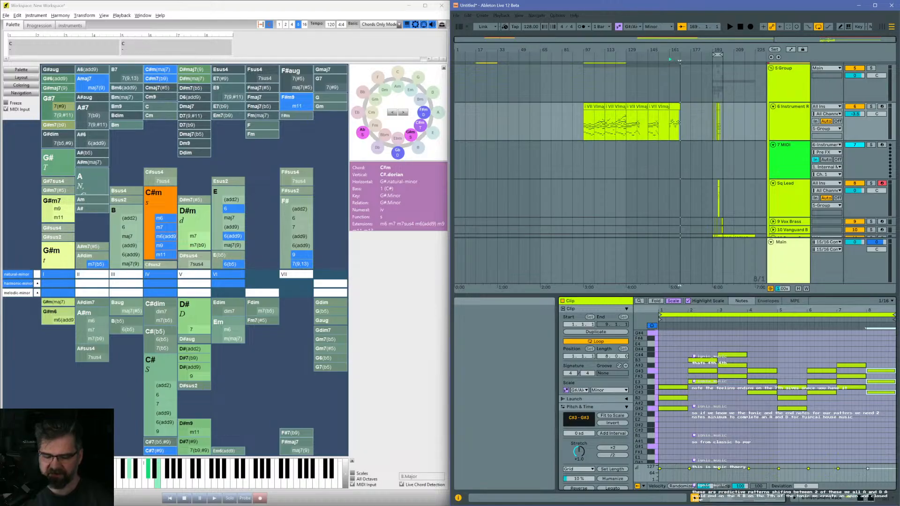
left_click(760, 355)
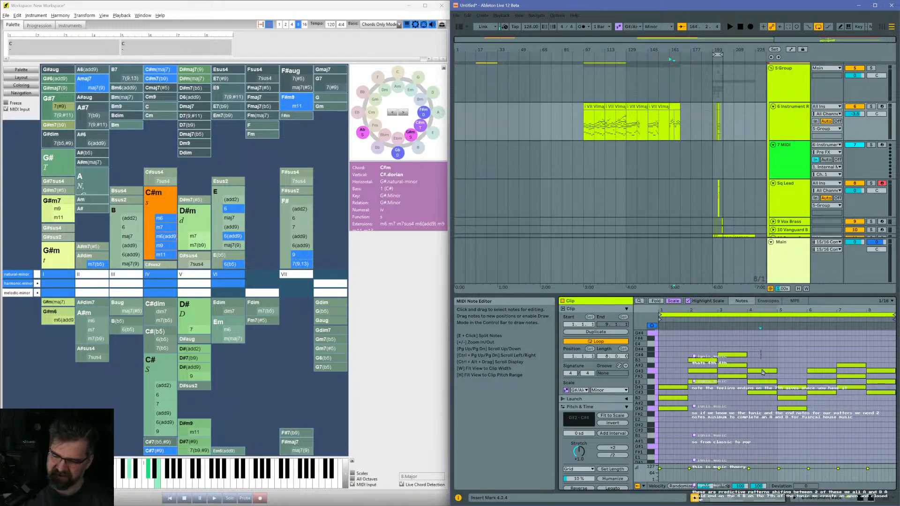
Step: Raise the bar 8 chord three scale degrees to F#3, A#3 and C#4 and play the progression's ending
left_click_drag(762, 373, 759, 421)
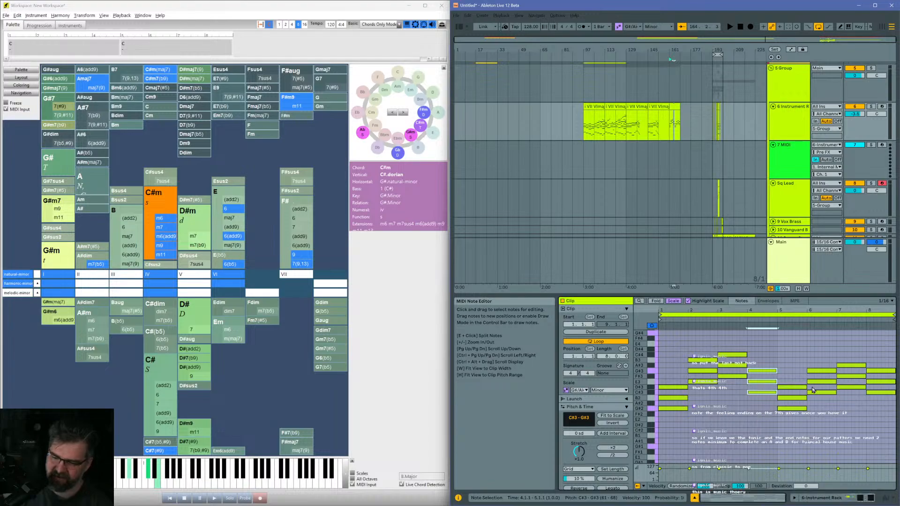
left_click(881, 371)
left_click_drag(886, 391, 887, 422)
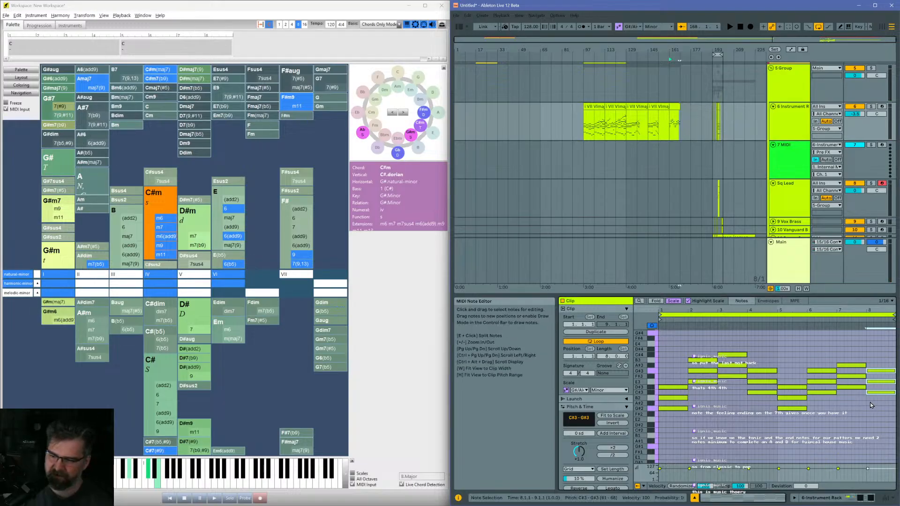
key("Up")
key("Up")
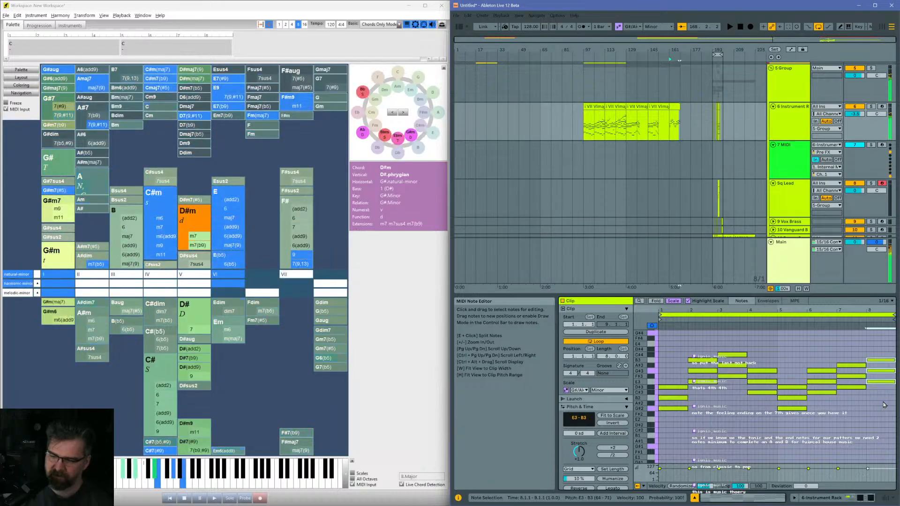
key("Up")
key("space")
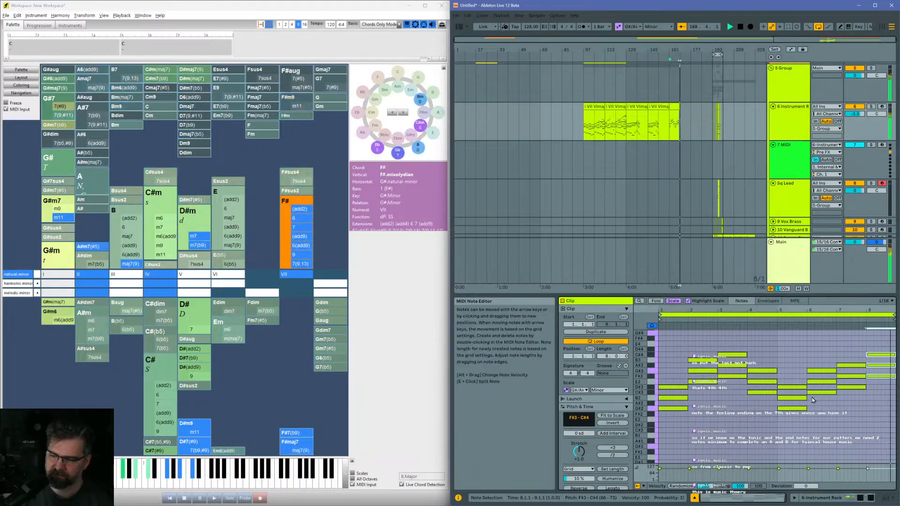
key("space")
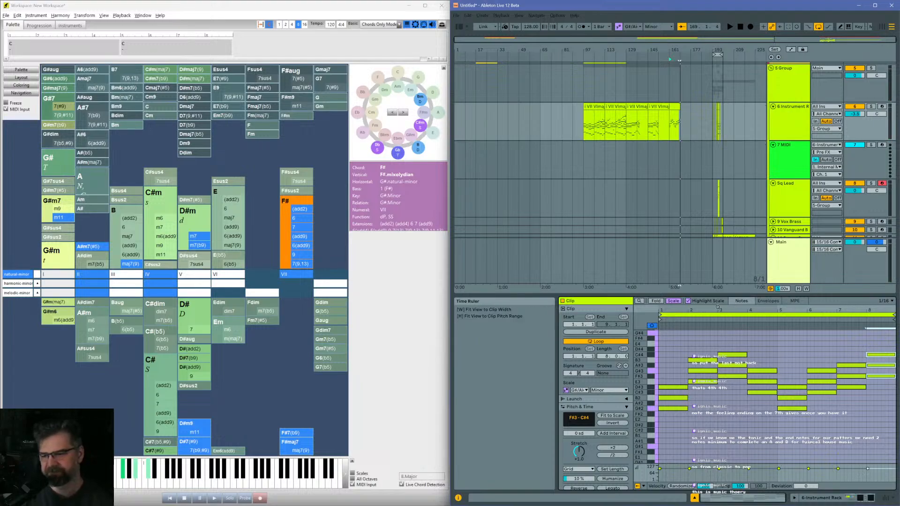
Step: Select the progression's chords one after another from bar 1 to bar 8 to review the A and B phrases
mouse_move(715, 313)
left_mouse_down()
mouse_move(715, 347)
mouse_move(715, 312)
left_mouse_up()
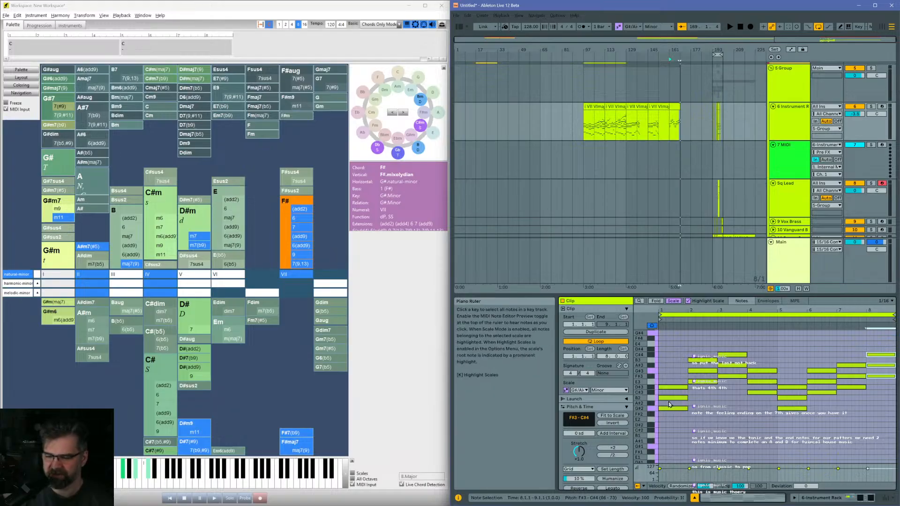
left_click_drag(669, 373, 673, 416)
left_click_drag(705, 352, 707, 389)
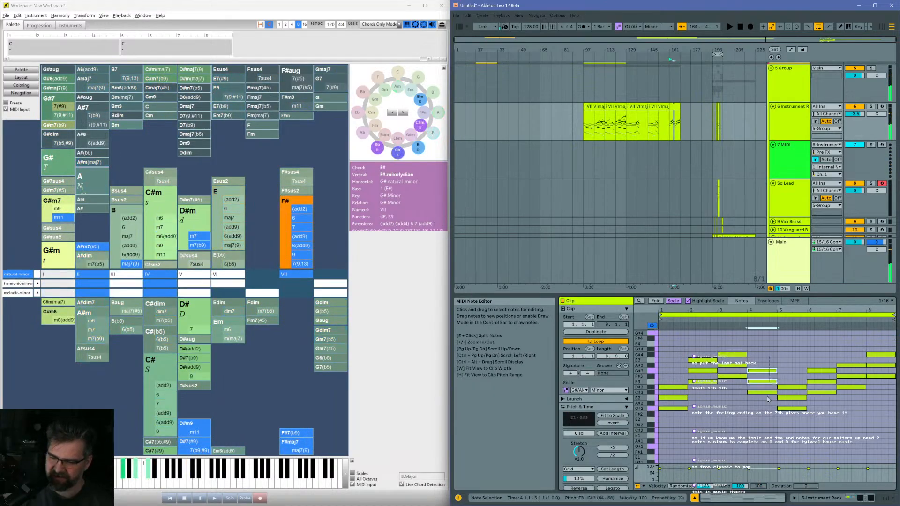
left_click_drag(818, 351, 832, 407)
left_click_drag(847, 355, 856, 398)
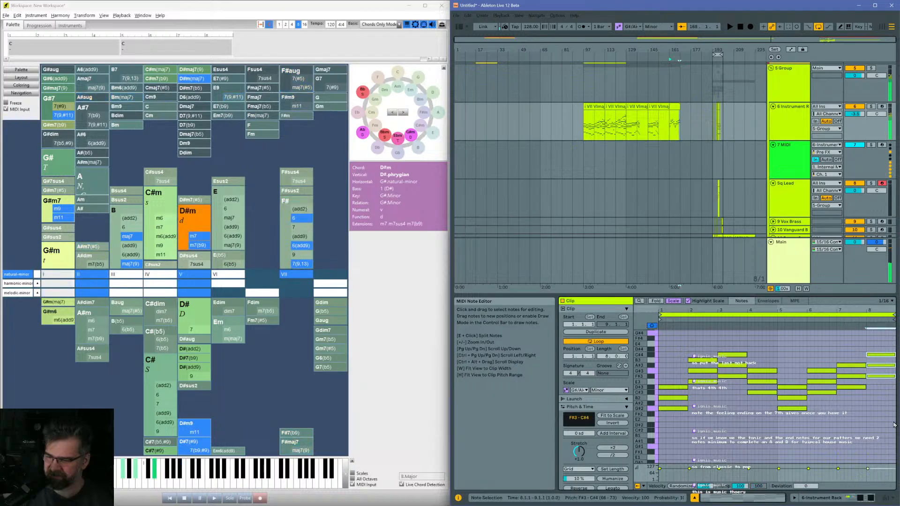
left_click_drag(877, 348, 882, 389)
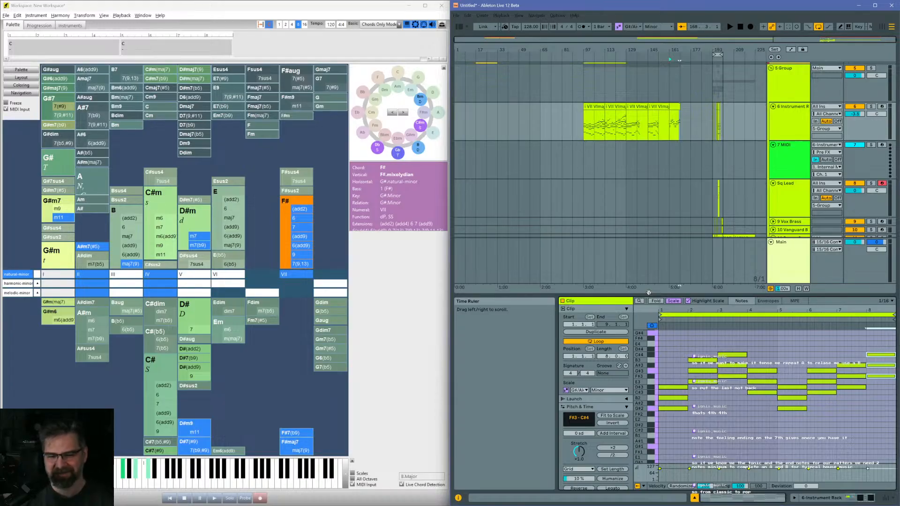
Step: Turn off the note editor's Scale mode and review the chords in bars 1 to 4 one by one
left_click(674, 301)
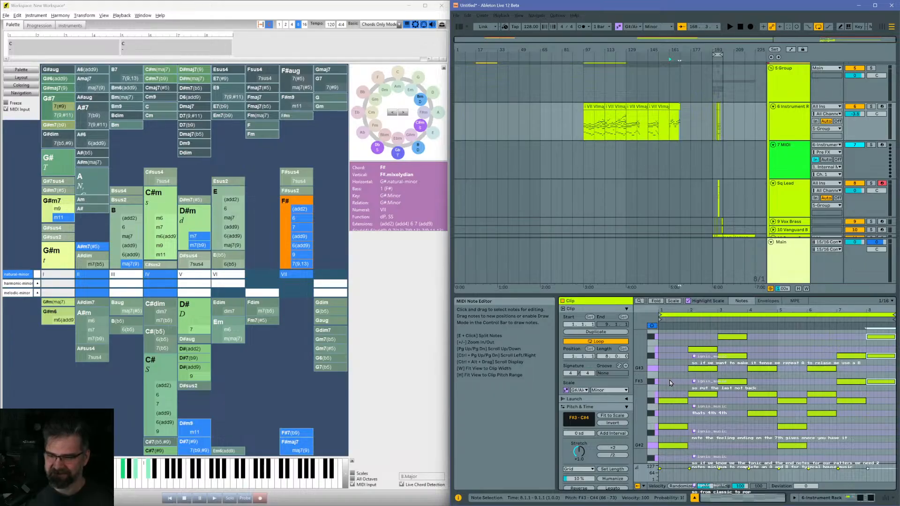
left_click_drag(668, 332, 681, 451)
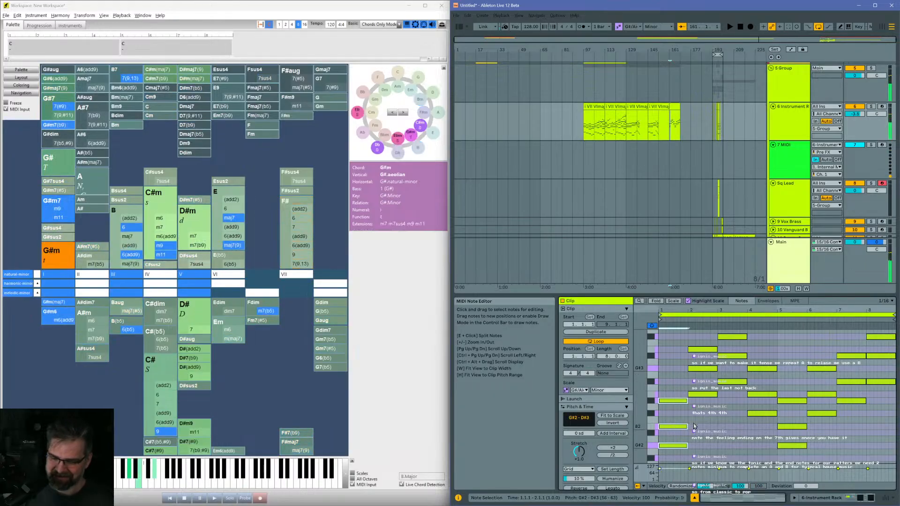
left_click_drag(691, 405, 710, 348)
left_click_drag(722, 390, 729, 342)
left_click_drag(724, 391, 741, 332)
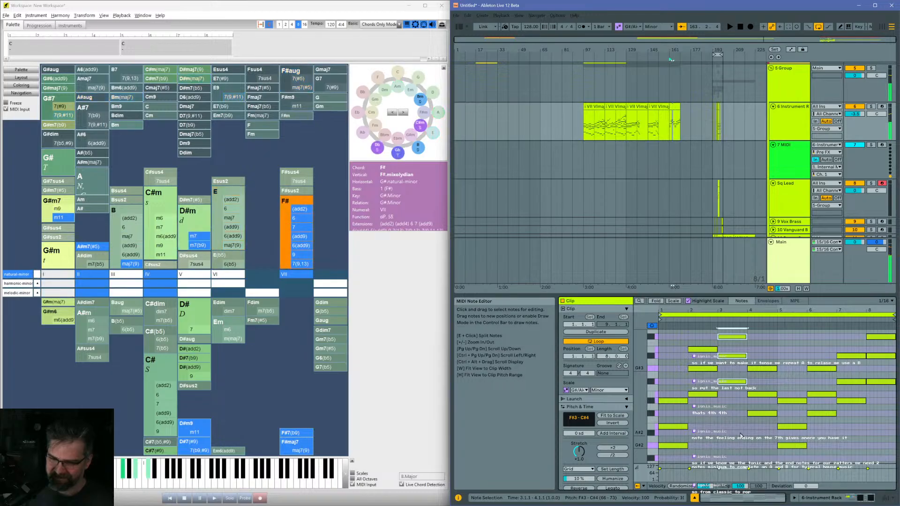
left_click_drag(754, 420, 771, 339)
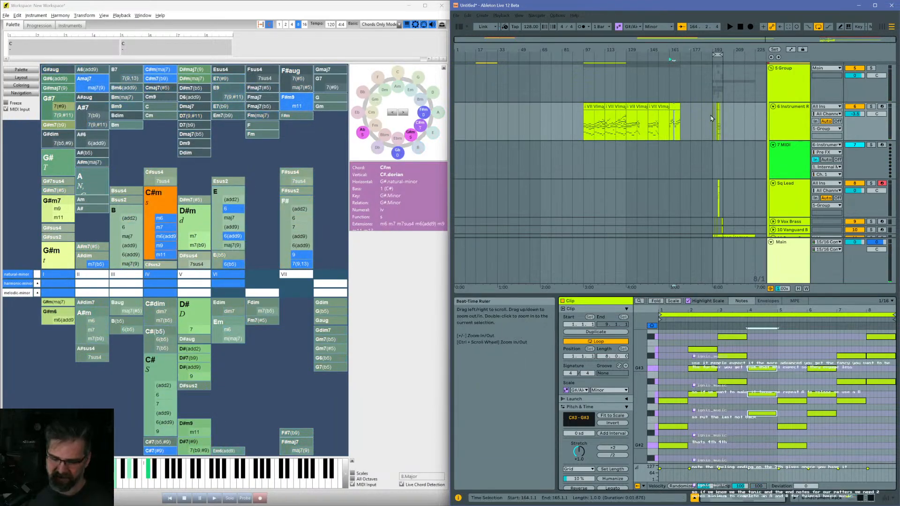
Step: Play the arrangement from bar 193, stop it and return the insert mark to bar 161
left_click(715, 149)
key("space")
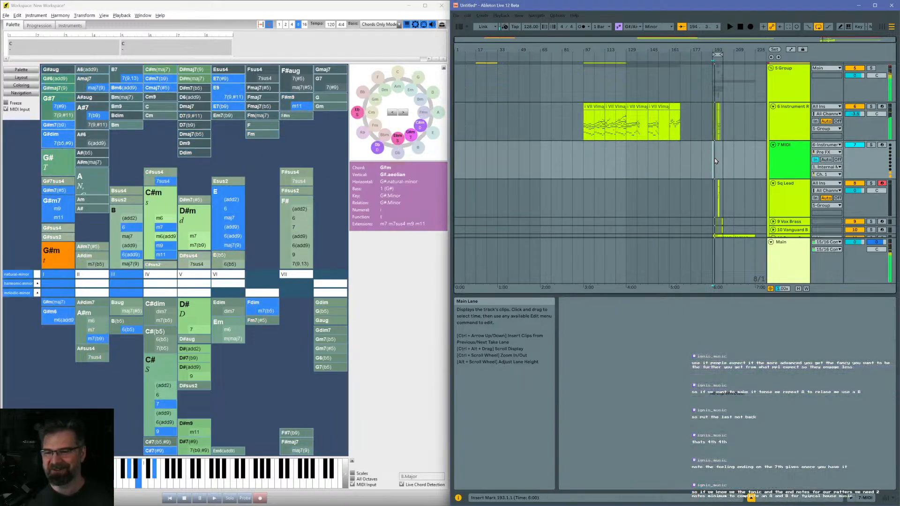
key("space")
left_click(669, 154)
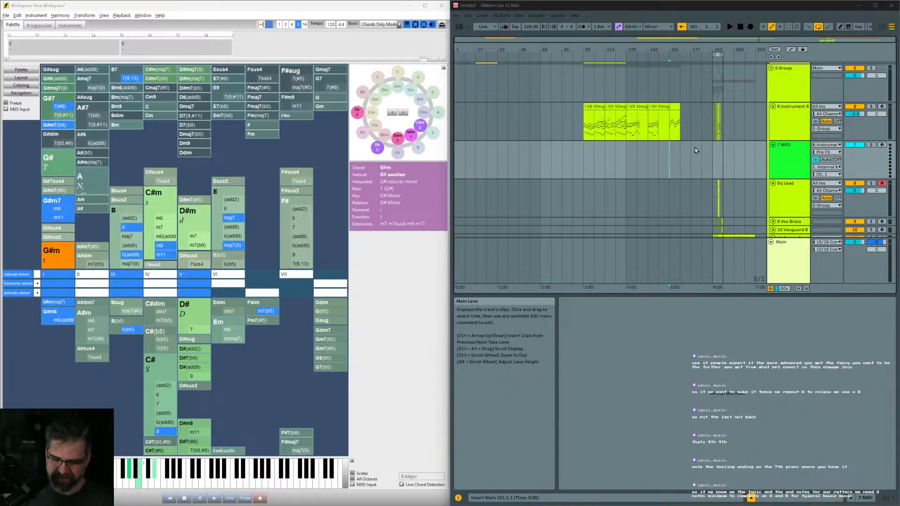
Step: Switch to the ACE Studio project, listen briefly to the instrumental clip from about bar 47, and return to Ableton Live
key("alt+Tab")
left_click(287, 90)
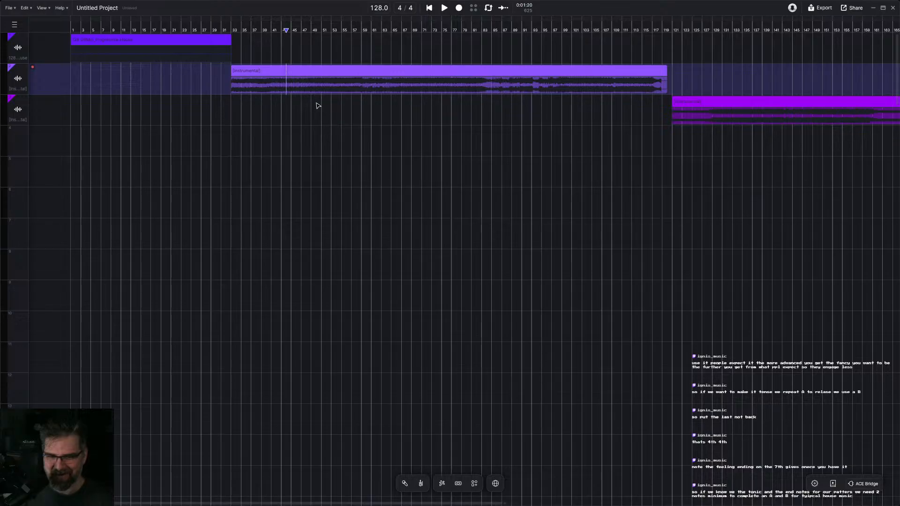
left_click(291, 84)
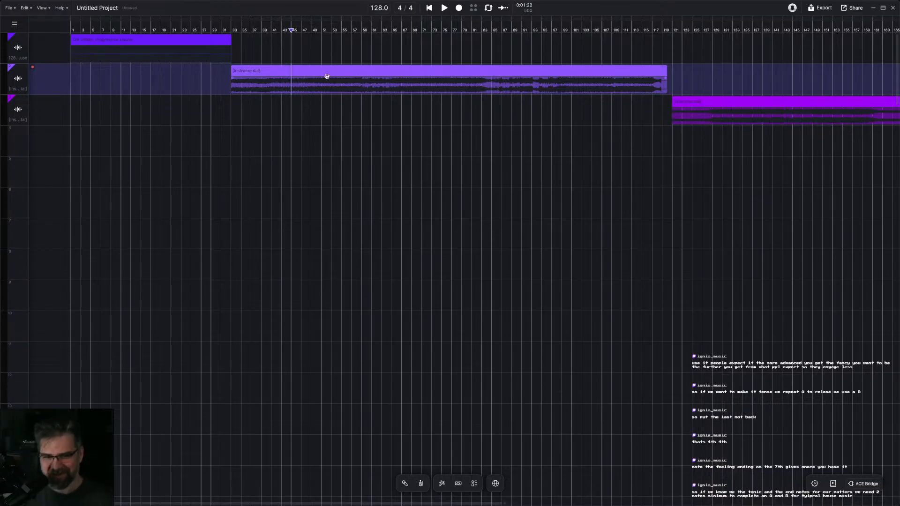
left_click(300, 89)
key("space")
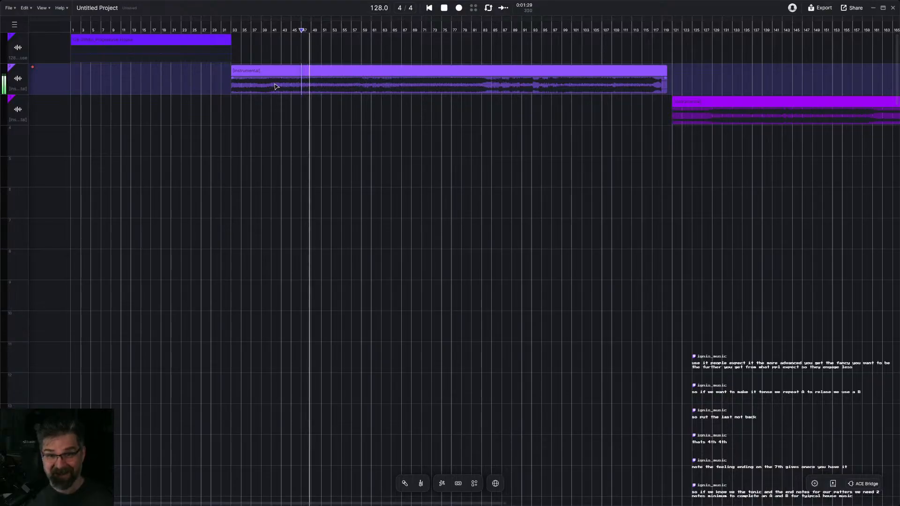
key("space")
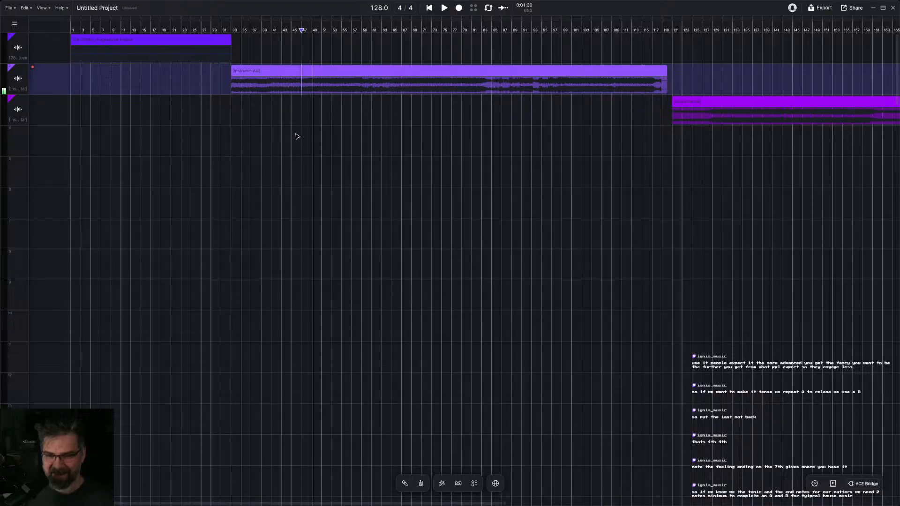
key("alt+Tab")
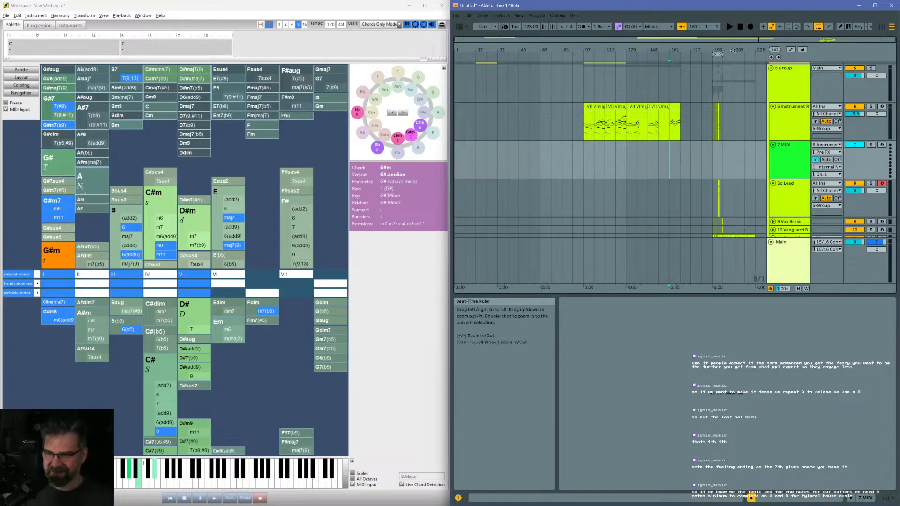
Step: Examine the clips on the Serum 2, Sq Lead and Instrument Rack tracks across the arrangement
mouse_move(729, 50)
left_mouse_down()
mouse_move(730, 84)
mouse_move(720, 50)
left_mouse_up()
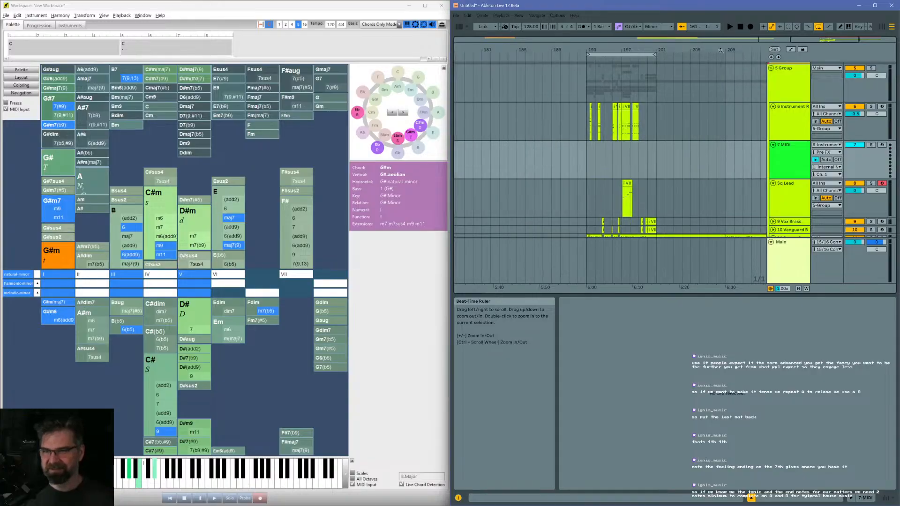
scroll(705, 178, "down", 2)
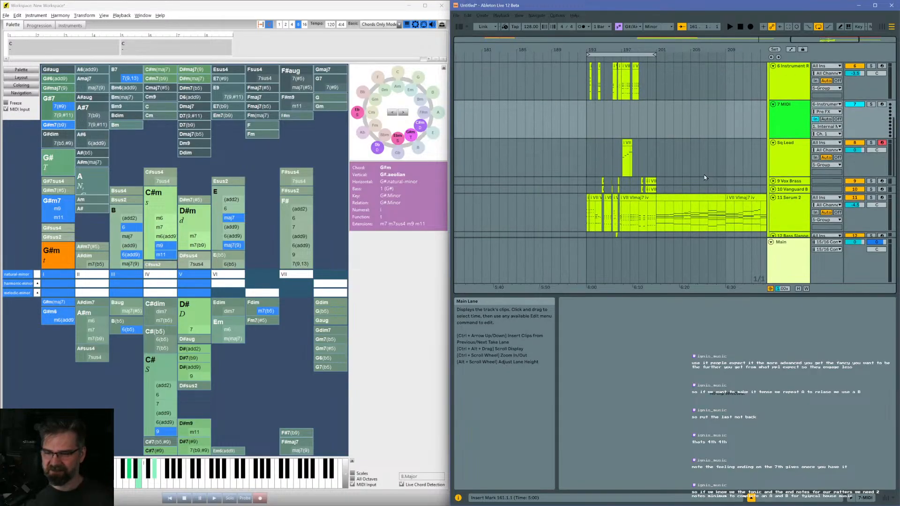
scroll(686, 187, "down", 2)
scroll(675, 173, "right", 6)
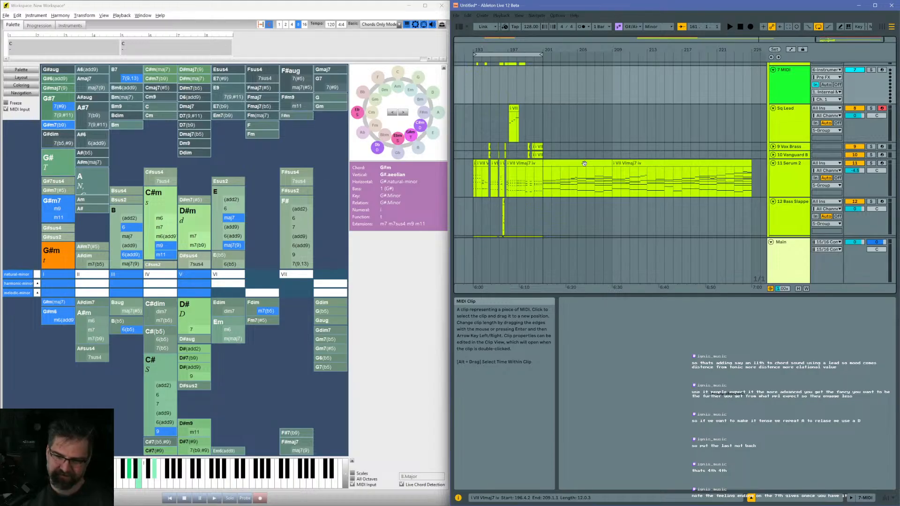
scroll(471, 187, "left", 10)
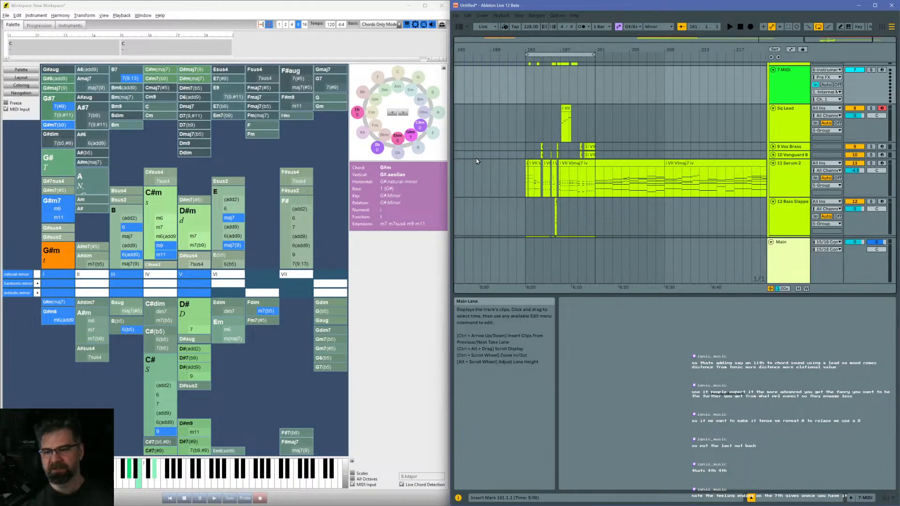
scroll(476, 163, "left", 7)
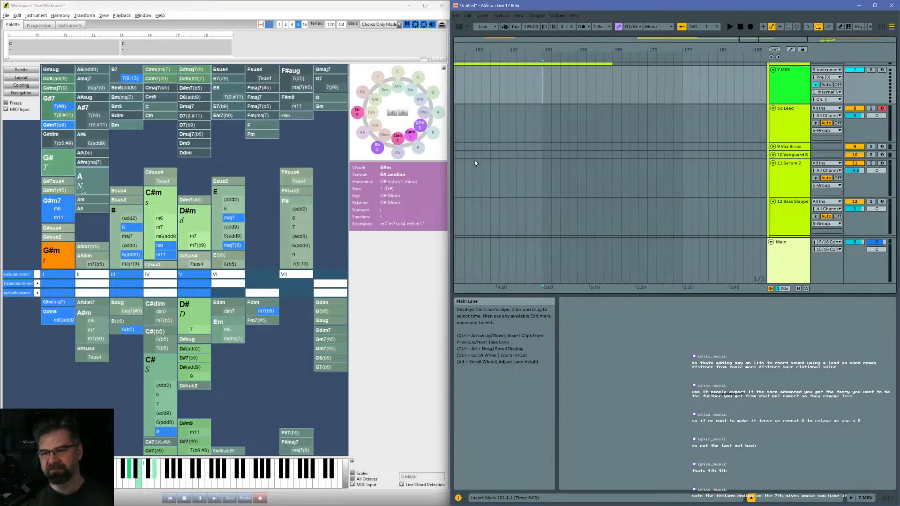
scroll(561, 160, "up", 4)
scroll(562, 160, "left", 13)
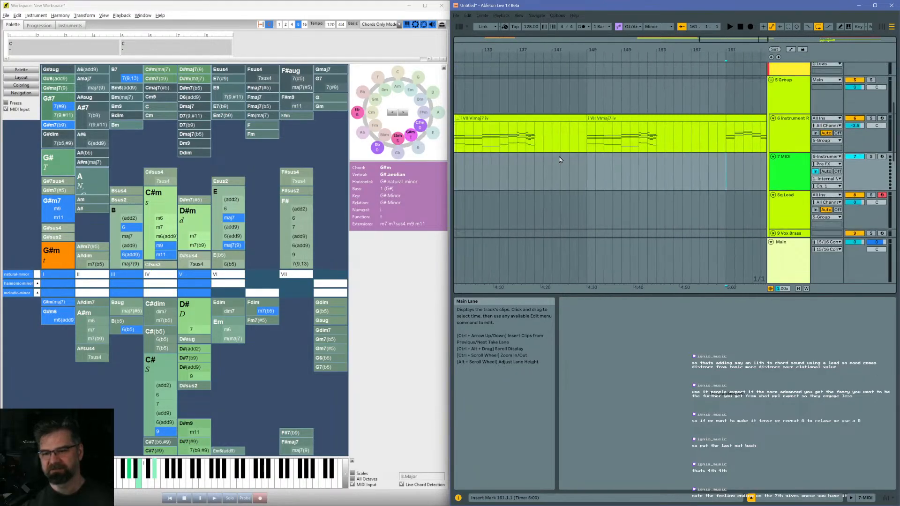
scroll(558, 163, "right", 2)
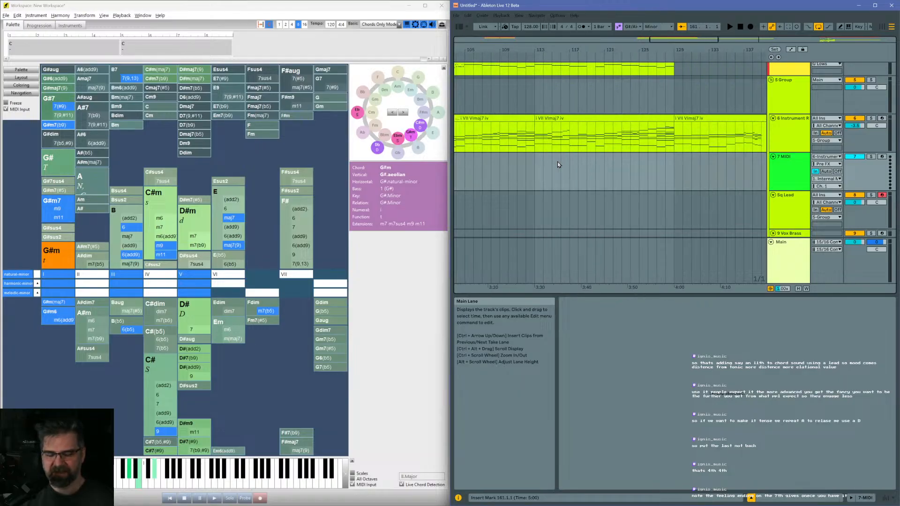
Step: Play the Instrument Rack track's VII VImaj7 iv clip from bar 113 and show its notes in the clip editor
left_click(538, 136)
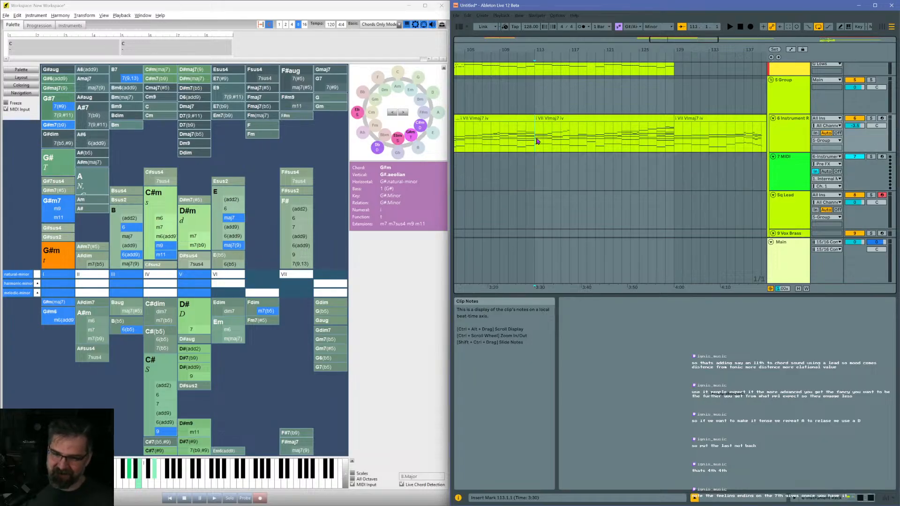
key("space")
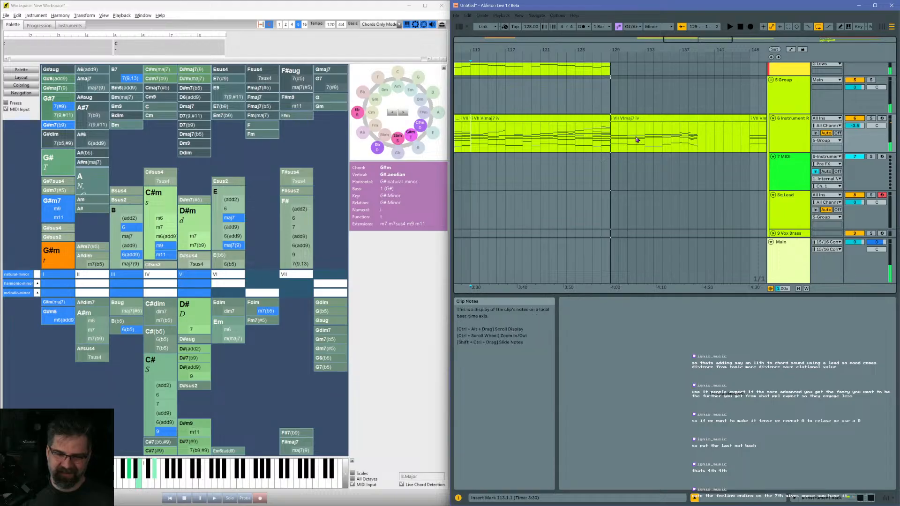
left_click(604, 118)
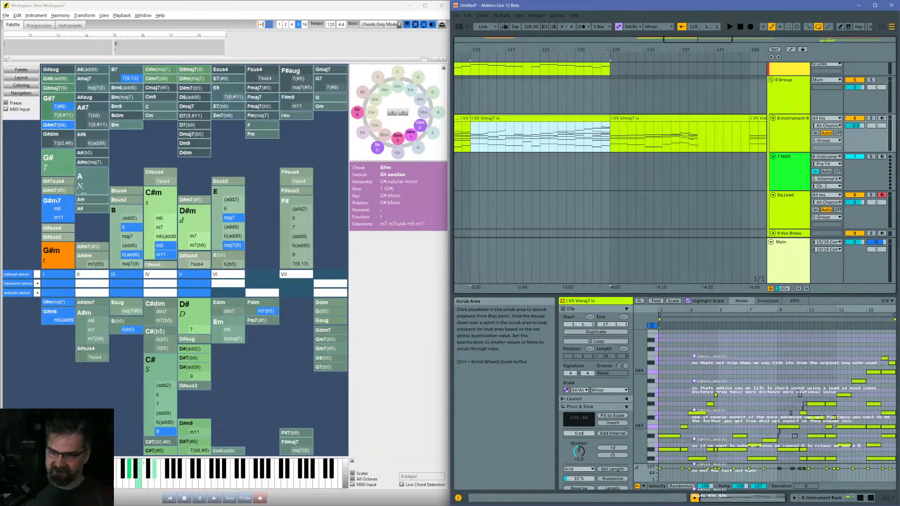
Step: Play the end of the bar 113 clip from 128.3 and again from the start of bar 128
mouse_move(604, 50)
left_mouse_down()
mouse_move(602, 62)
mouse_move(601, 49)
left_mouse_up()
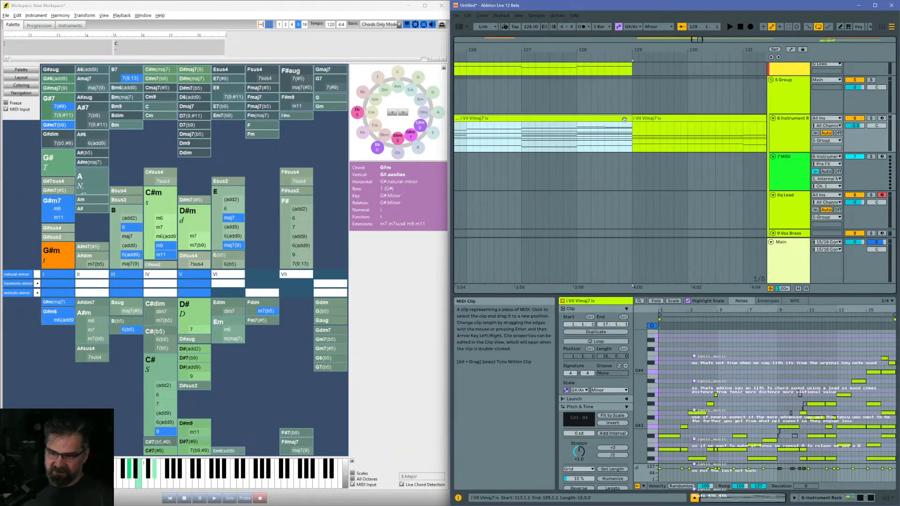
left_click(611, 137)
key("space")
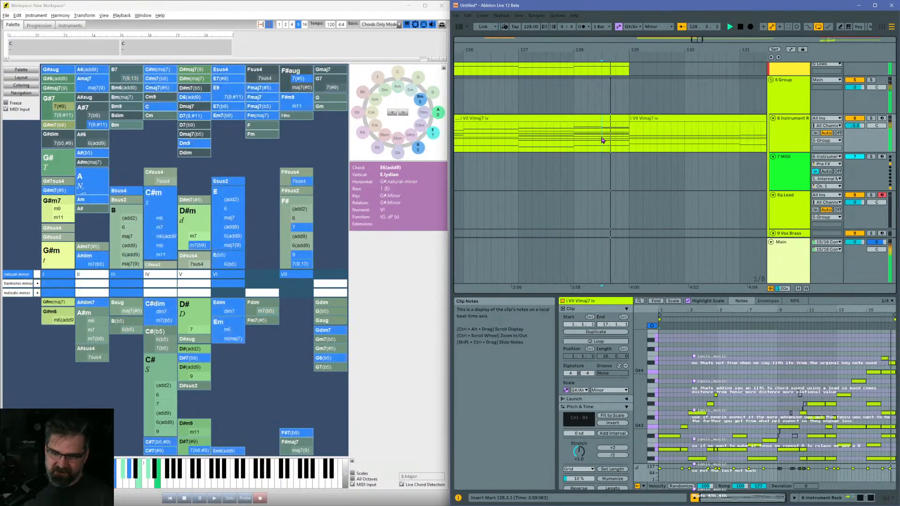
left_click(624, 118)
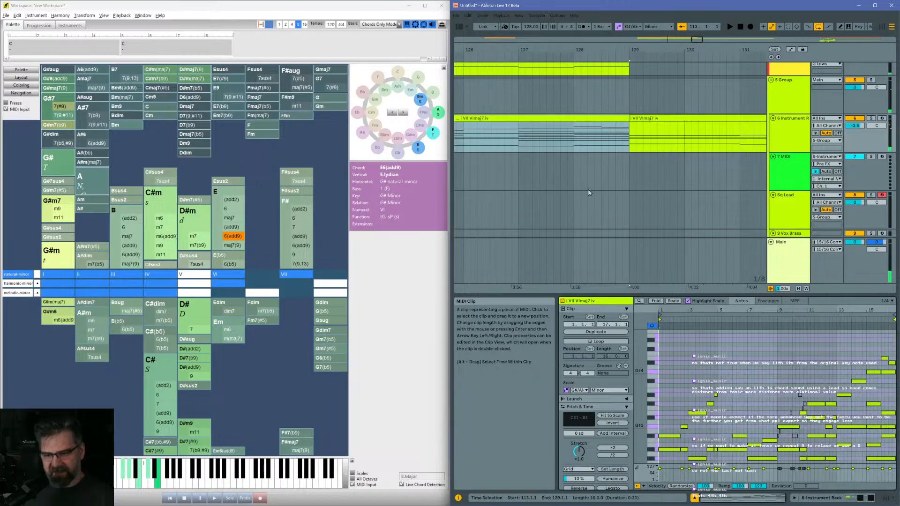
right_click(579, 145)
left_click(579, 145)
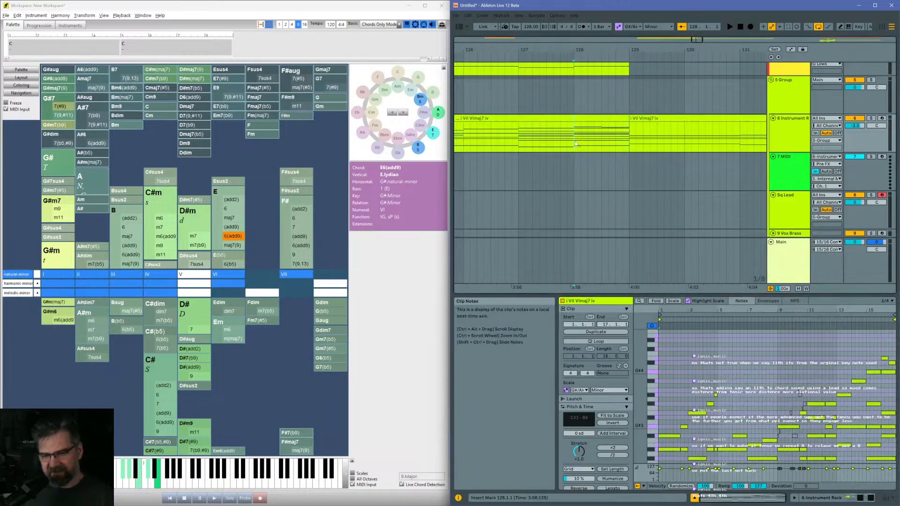
key("space")
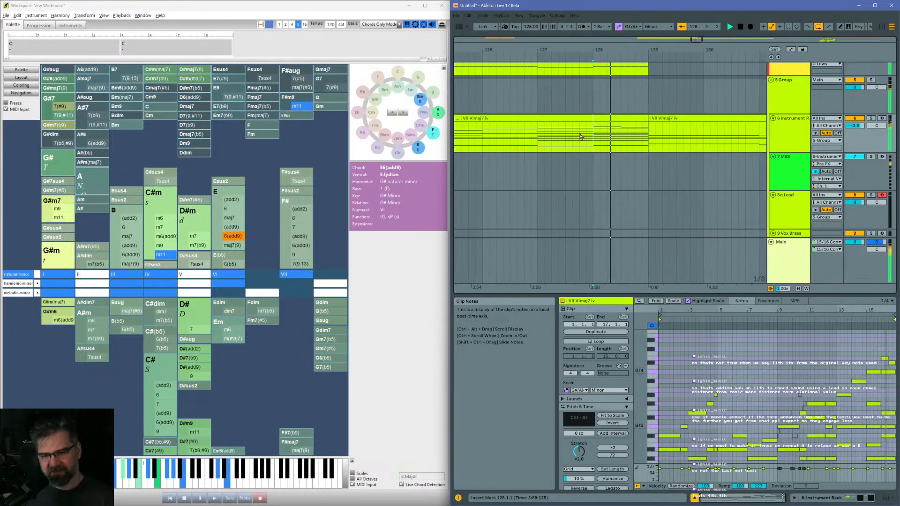
Step: Play the Instrument Rack track's chord clip from bar 113 and place the insert marker at bar 129
left_click(698, 338)
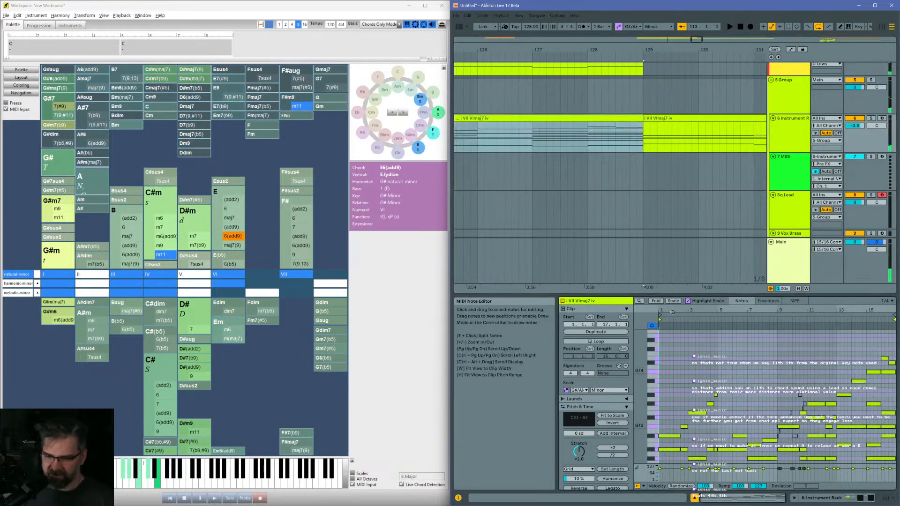
key("space")
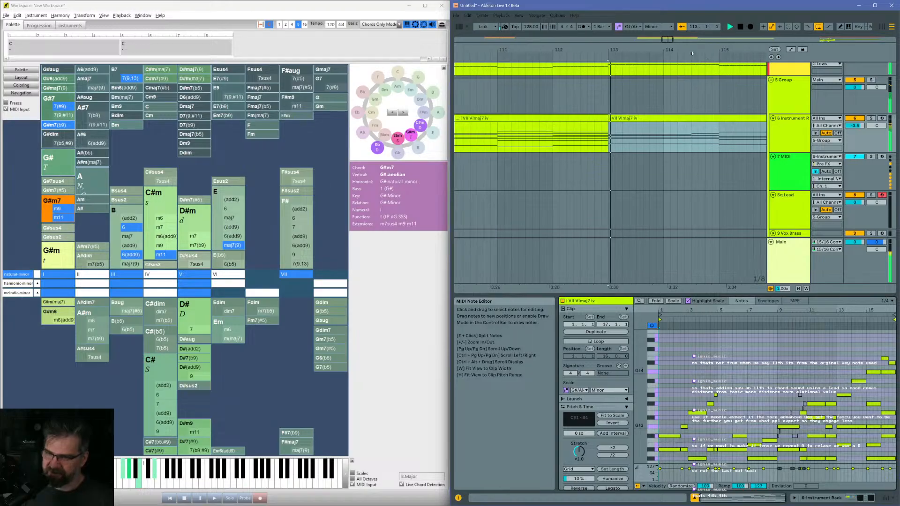
left_click_drag(657, 50, 581, 14)
left_click(626, 127)
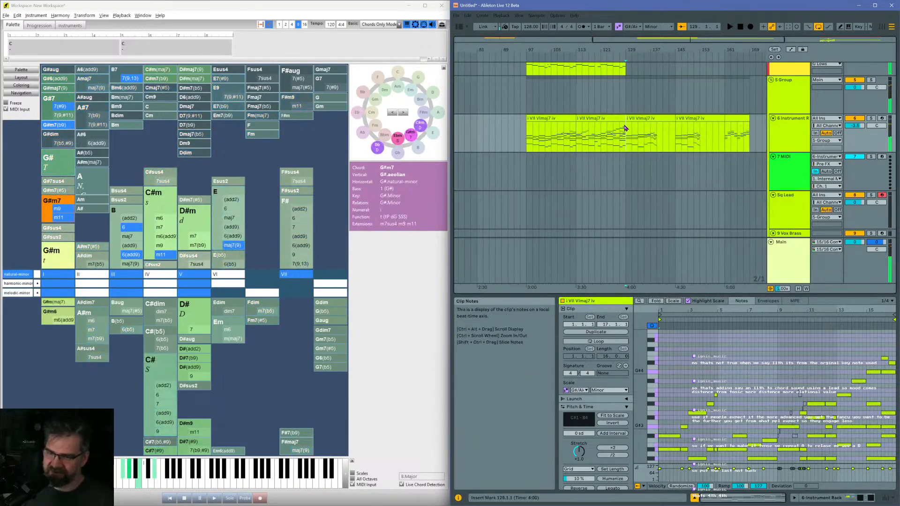
Step: Split the end of the Instrument Rack track's bar 113 chord clip at bars 127 and 128
key("ctrl+e")
left_click_drag(624, 50, 625, 115)
left_click(630, 119)
left_click(613, 137)
key("ctrl+e")
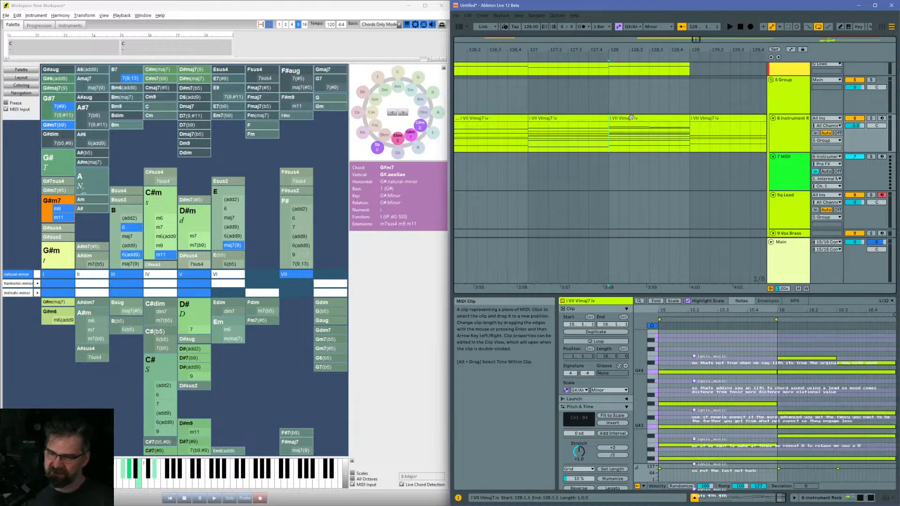
Step: Open the one-bar clip at bar 128, split all its chord notes at 16.3 and play the result
left_click(631, 118)
left_click_drag(737, 346, 668, 461)
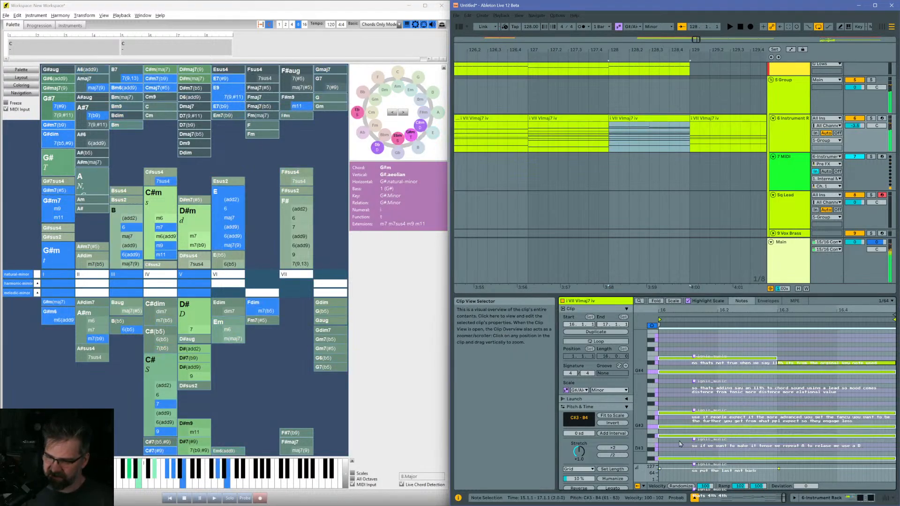
left_click_drag(641, 398, 610, 399)
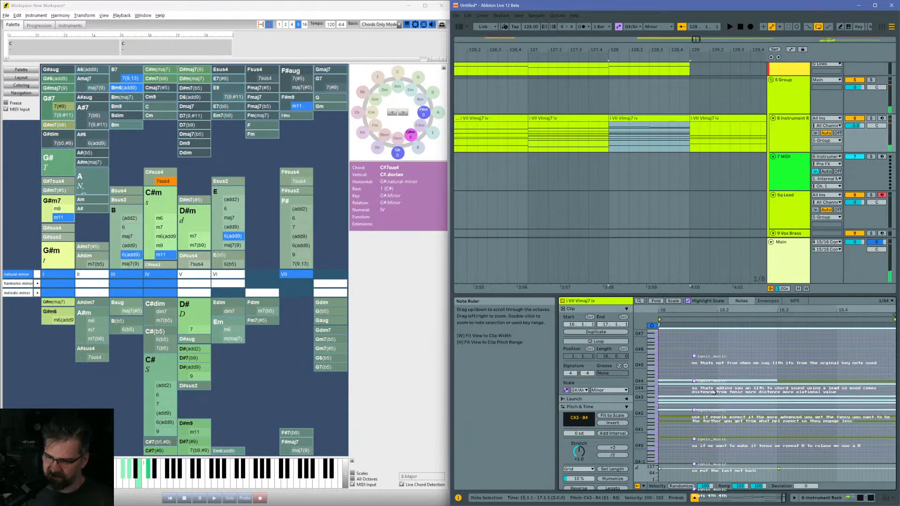
left_click(778, 365)
key("ctrl+e")
left_click_drag(747, 366, 724, 474)
key("space")
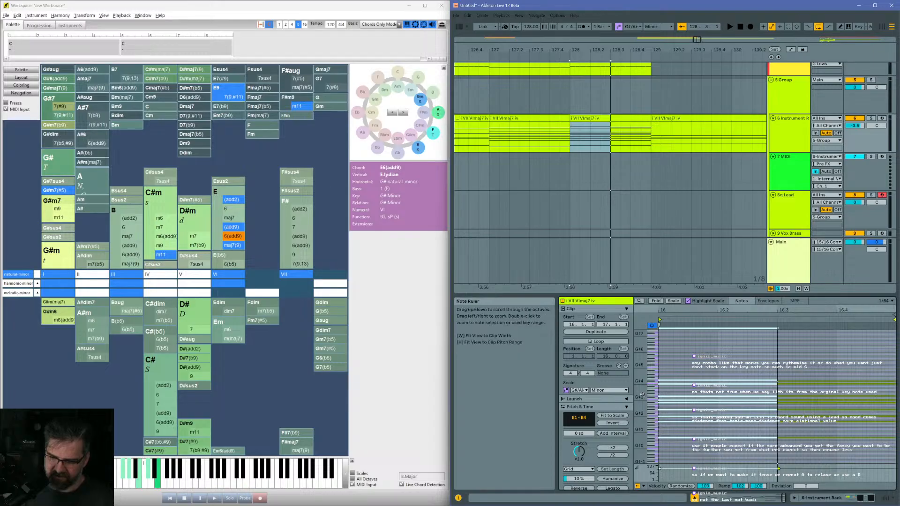
left_click_drag(640, 417, 642, 394)
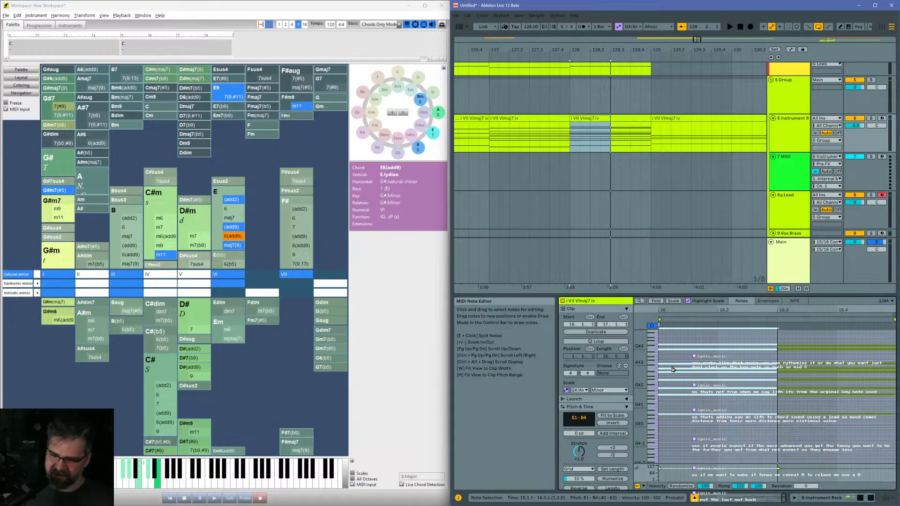
Step: Transpose the A#4 note in the second half of the bar 128 clip to D#5, auditioning lower pitches on the way
mouse_move(676, 370)
left_mouse_down()
mouse_move(753, 370)
mouse_move(677, 369)
left_mouse_up()
left_click(807, 337)
left_click(798, 347)
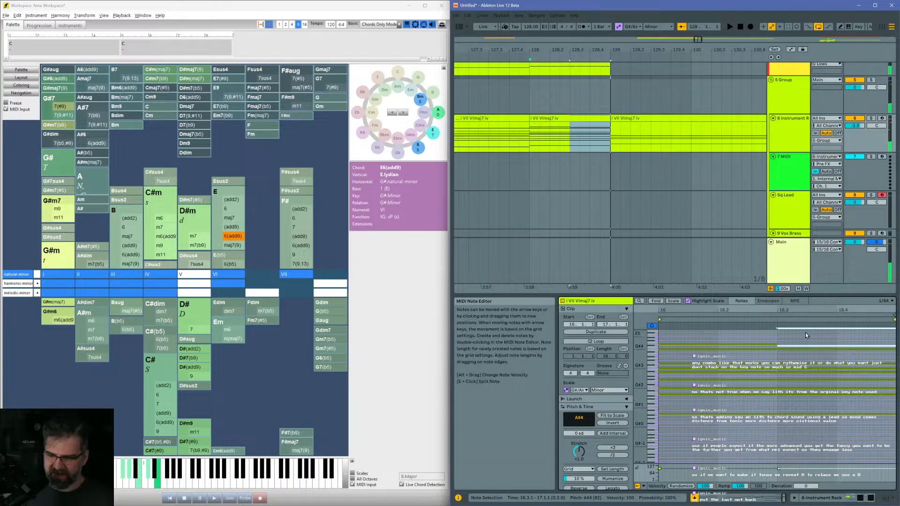
left_click(803, 338)
left_click(801, 346)
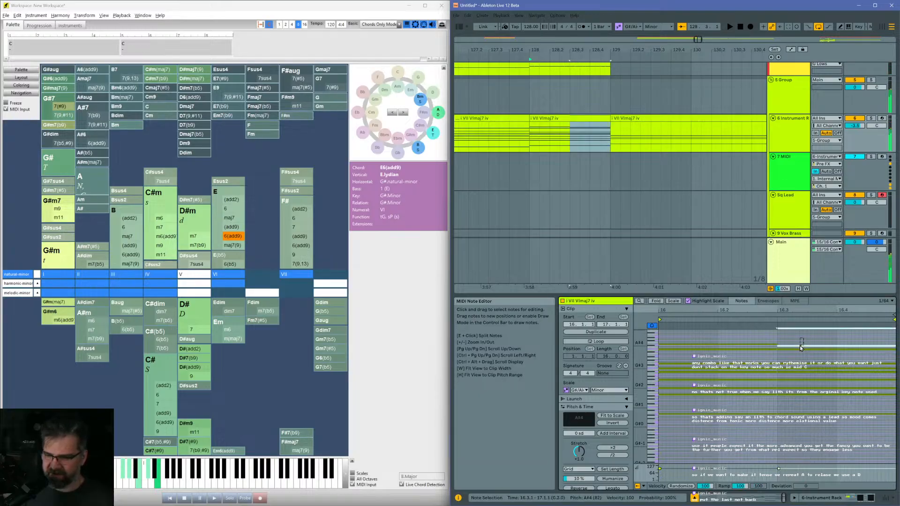
left_click_drag(640, 363, 645, 410)
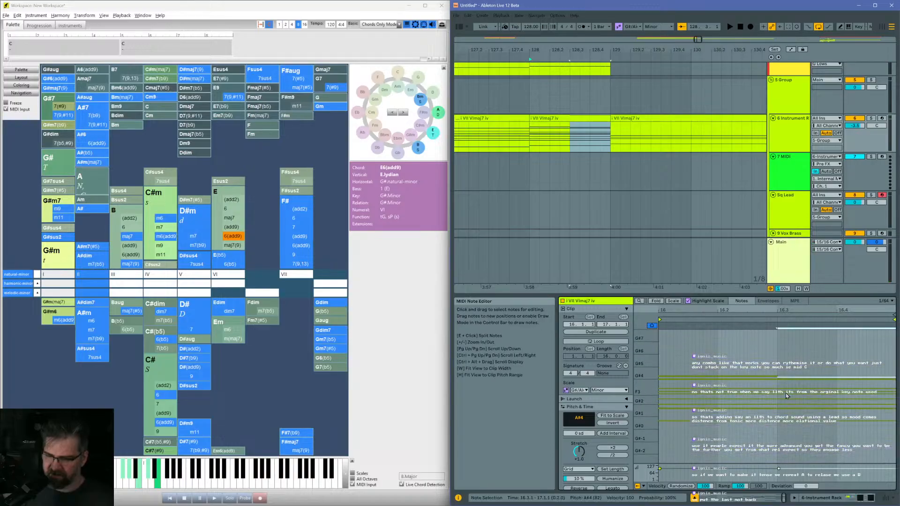
key("shift+Down")
key("shift+Down")
key("shift+Down")
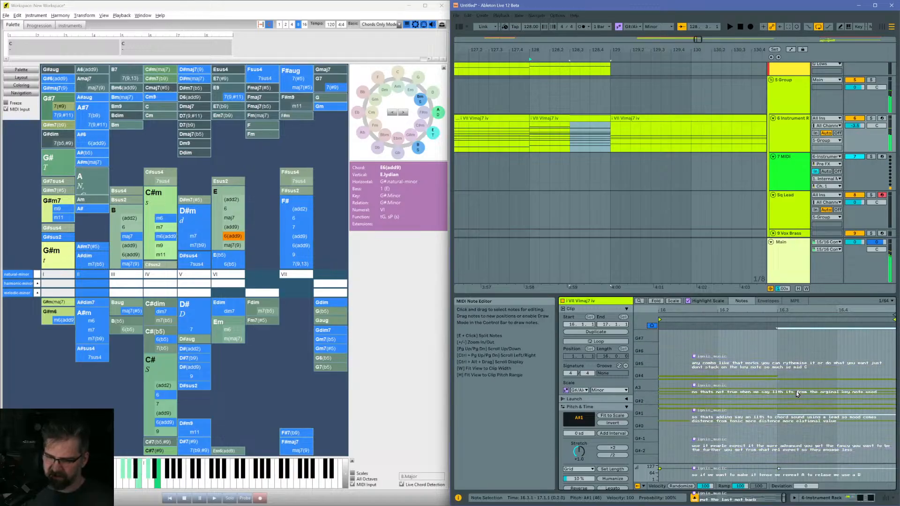
key("Down")
key("Down")
key("Down")
key("Down")
key("Down")
key("Up")
key("Up")
key("Up")
key("Up")
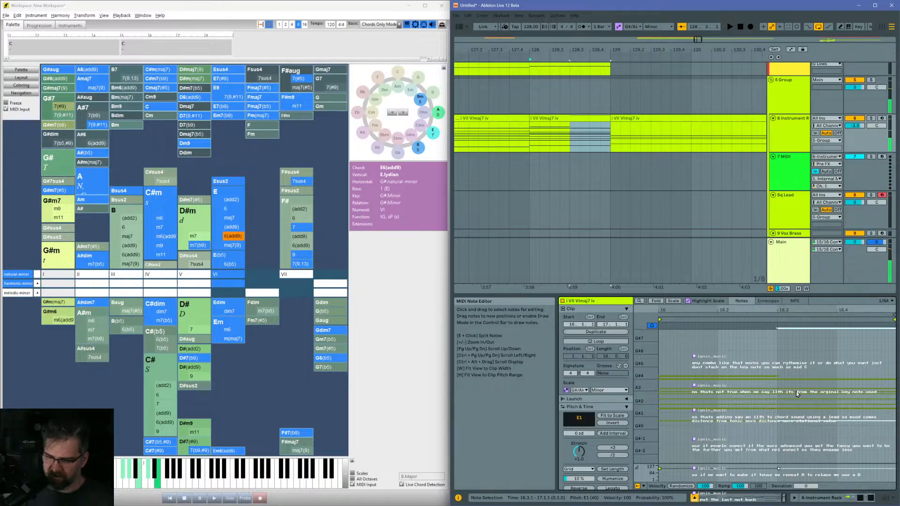
key("Up")
key("Up")
key("Up")
key("Up")
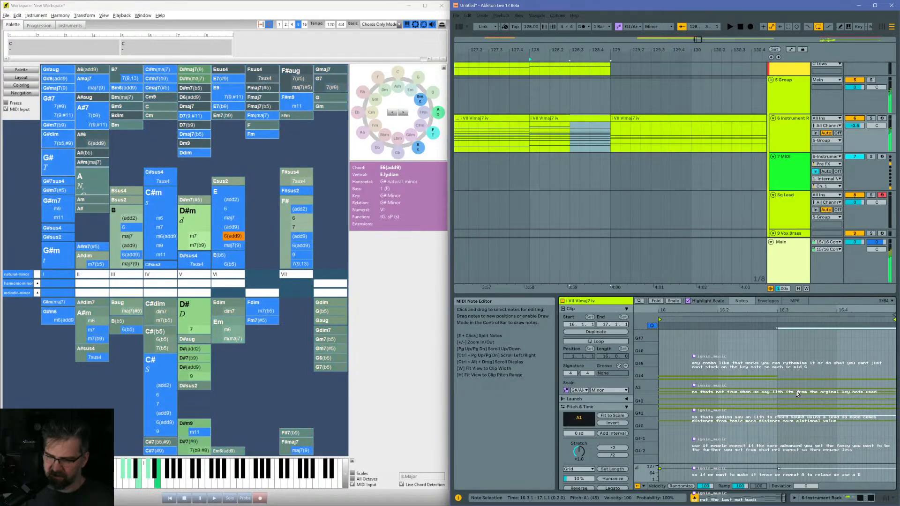
key("shift+Up")
key("shift+Up")
key("Up")
key("Up")
key("Up")
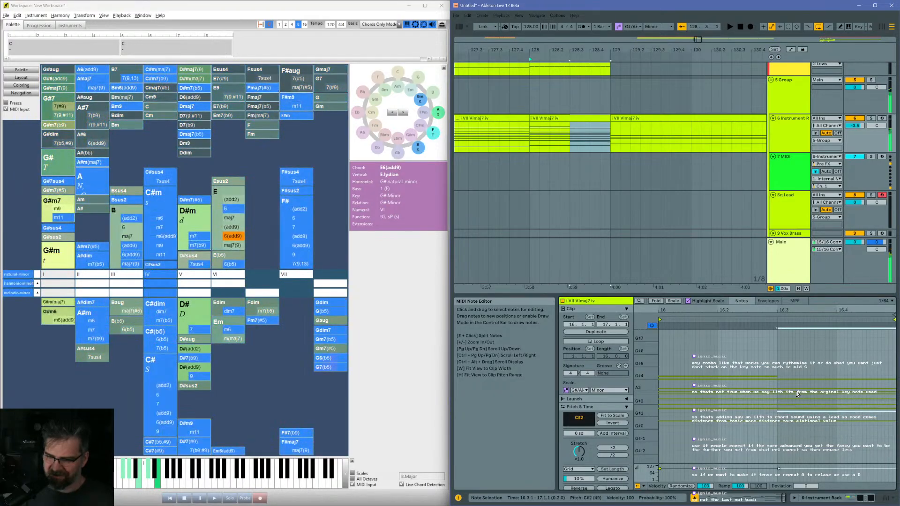
key("space")
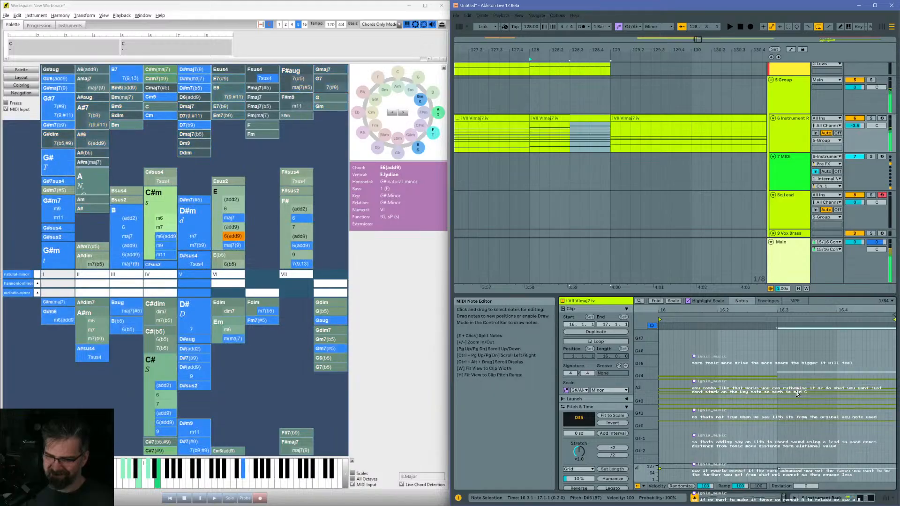
key("shift+Up")
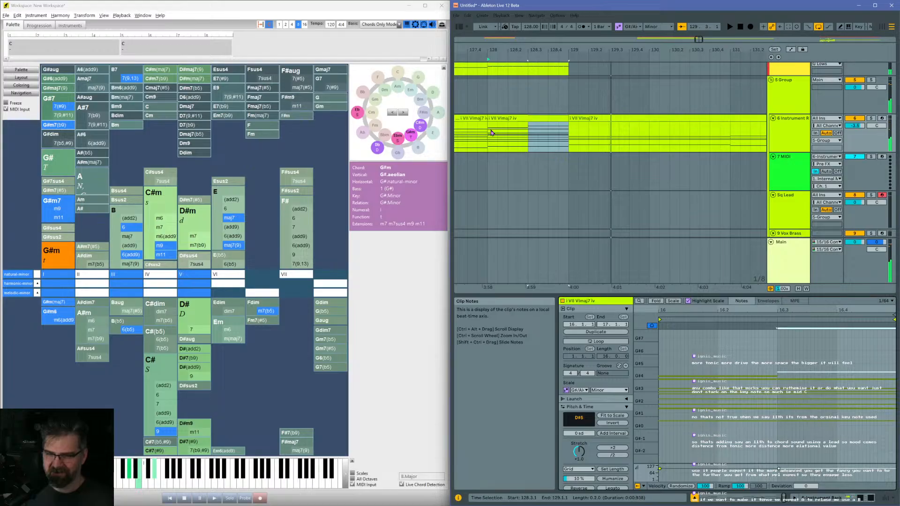
Step: Select the bar 128 clip, enlarge its note editor and fold the note rows
left_click(503, 162)
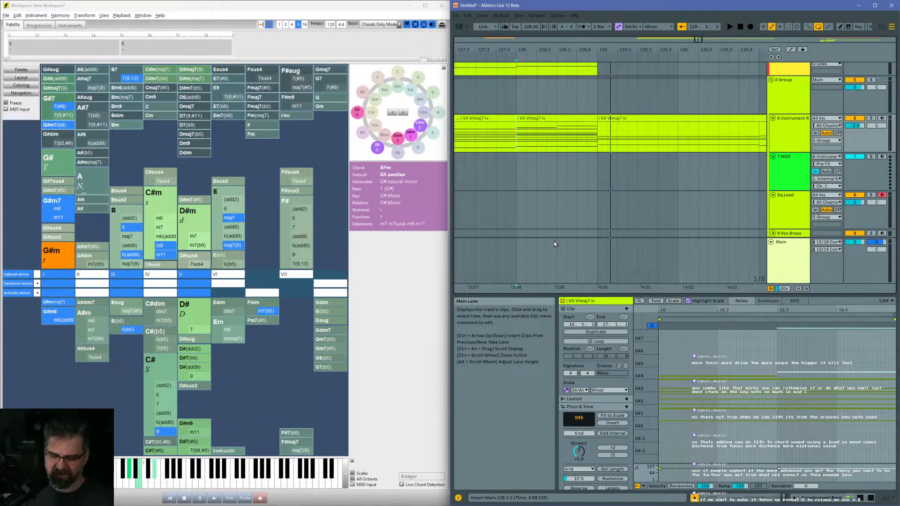
left_click(566, 125)
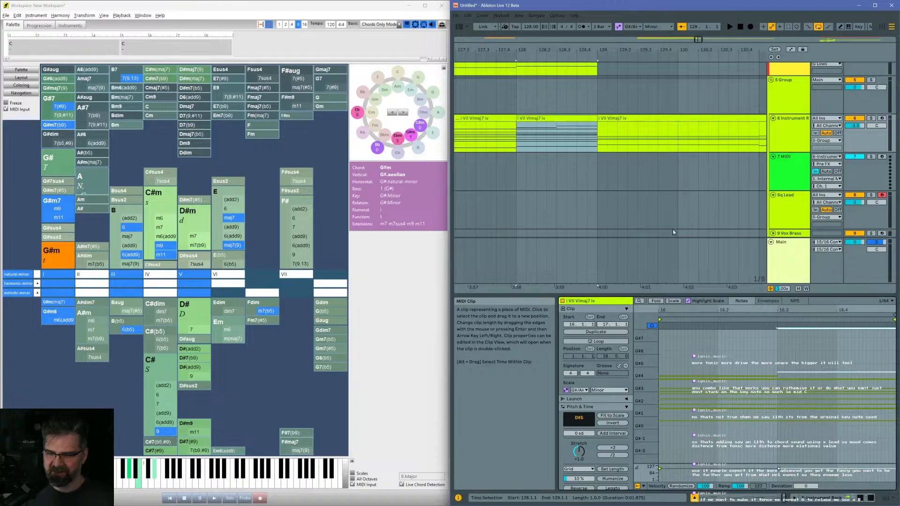
left_click_drag(777, 295, 760, 131)
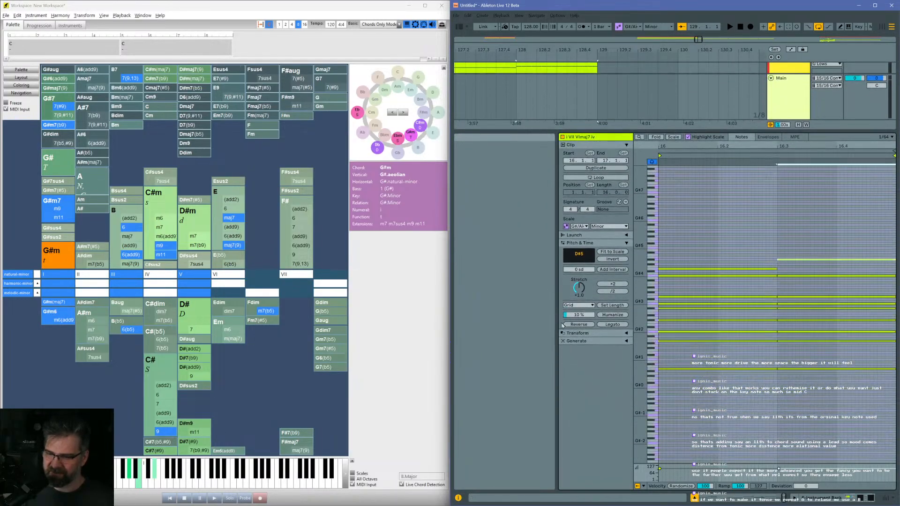
left_click_drag(640, 315, 660, 316)
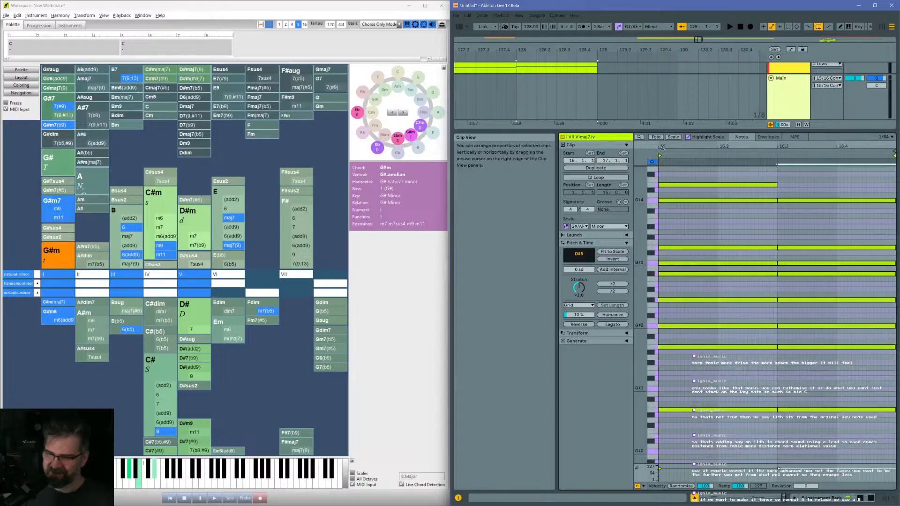
key("f")
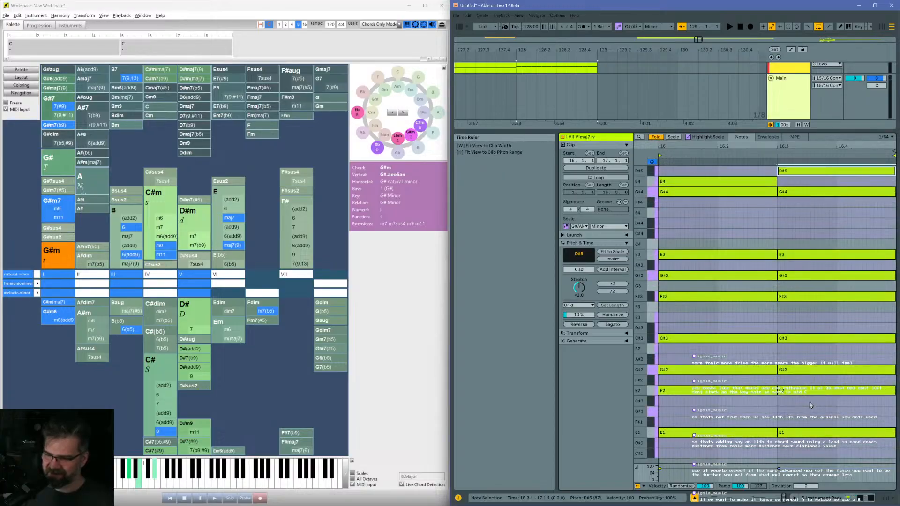
Step: Audition the G#2, C#3, F#3, G#3 and B3 notes of the clip's second-half chord one by one
left_click(812, 370)
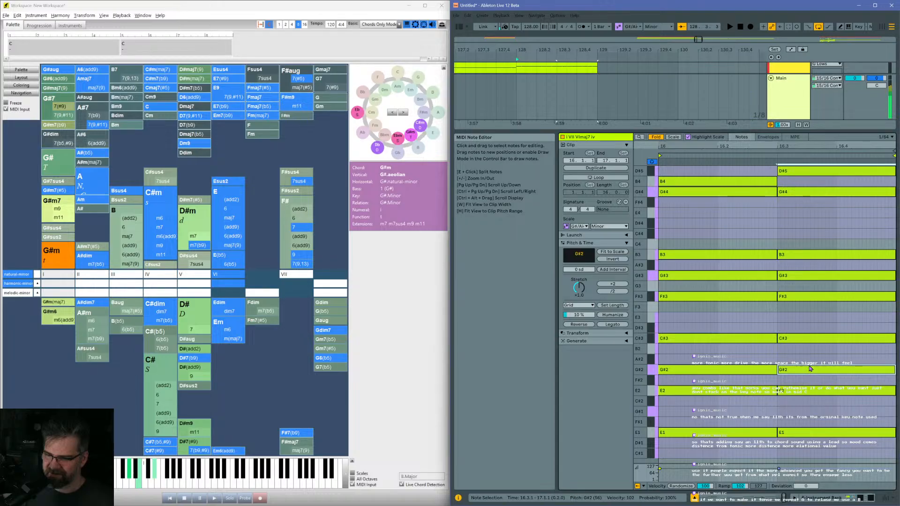
left_click(802, 338)
left_click(802, 296)
left_click(802, 276)
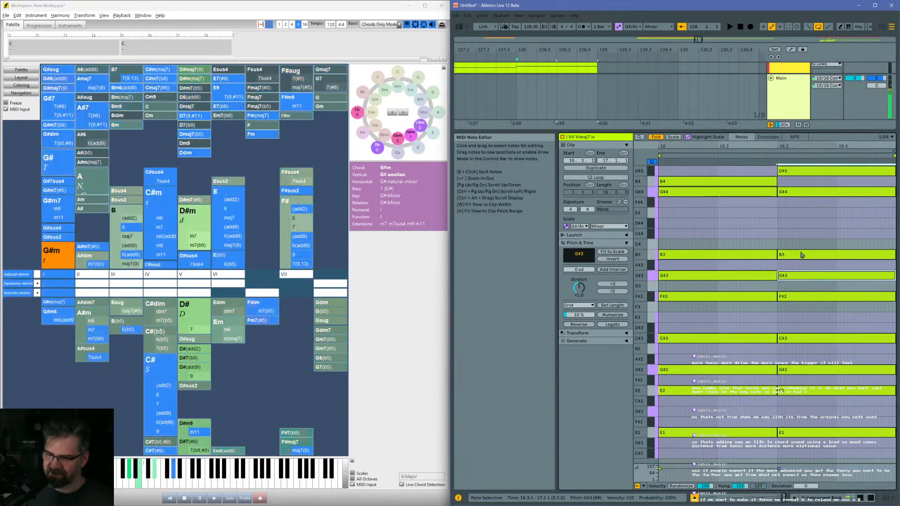
left_click(803, 255)
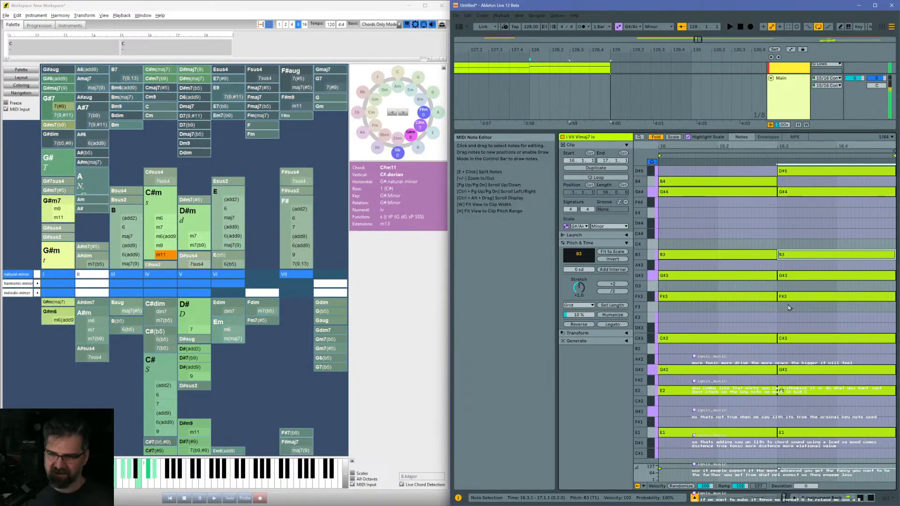
Step: Deactivate the G#3 note from 16.3, after comparing the chord without G#4 and without B3
left_click(796, 192)
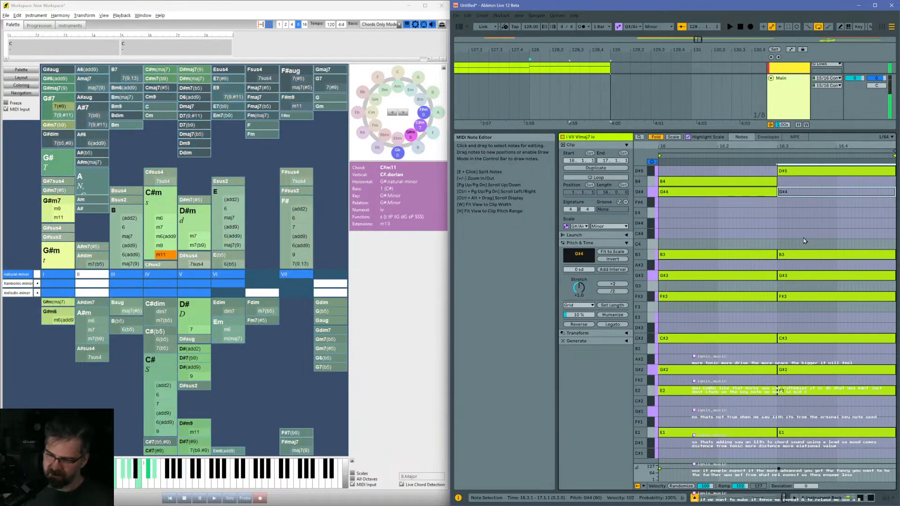
left_click(804, 254)
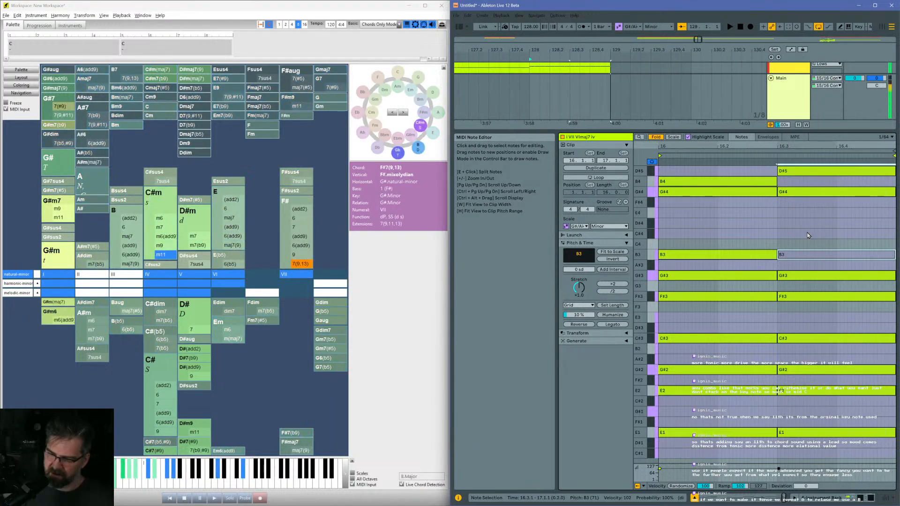
left_click(809, 277)
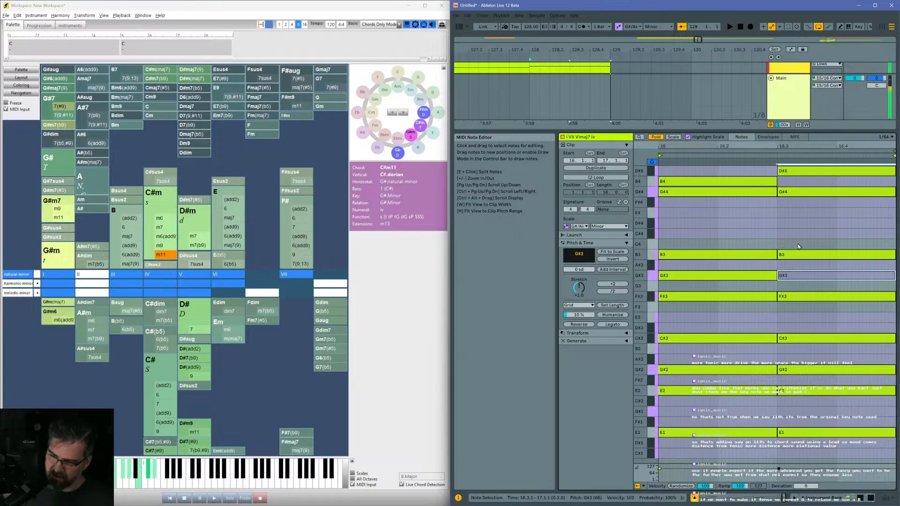
Step: Try adding a D#4 note to the second-half chord, delete it and play the bar
key("Up")
key("Up")
key("Up")
key("Up")
key("Up")
key("Up")
key("Up")
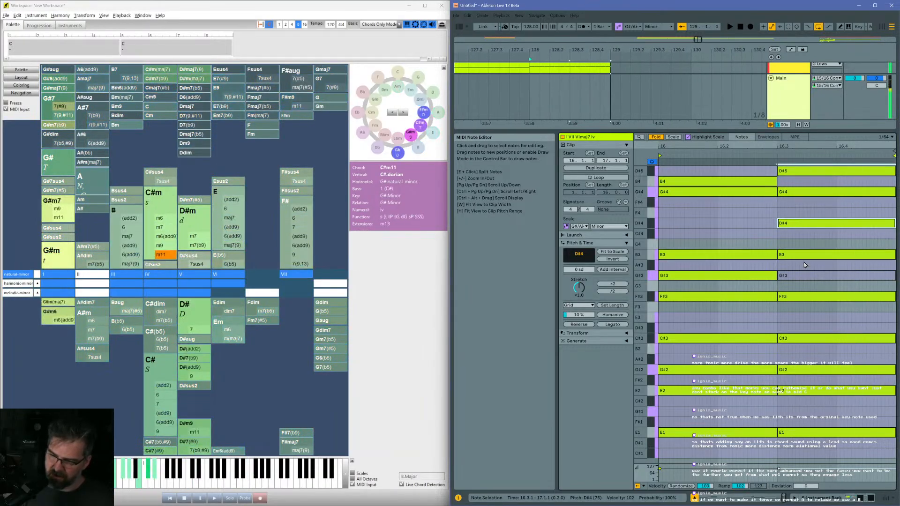
key("Delete")
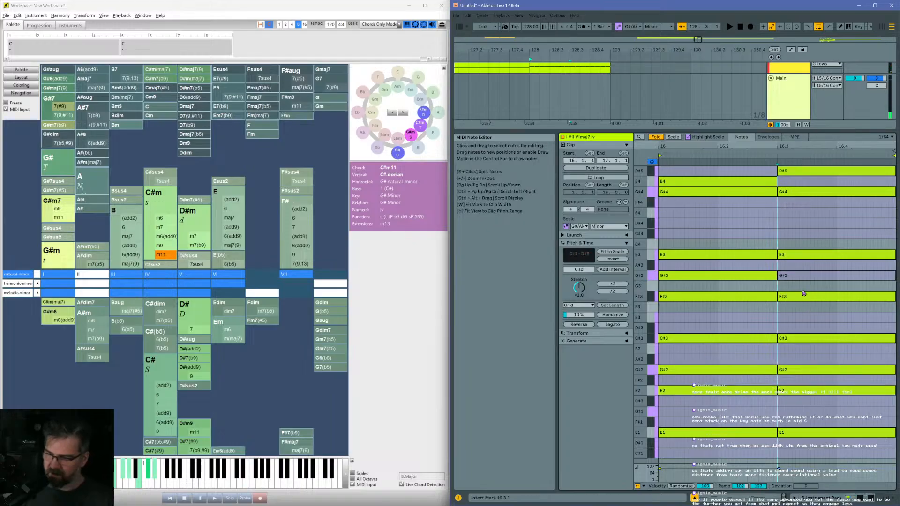
left_click(803, 294)
key("space")
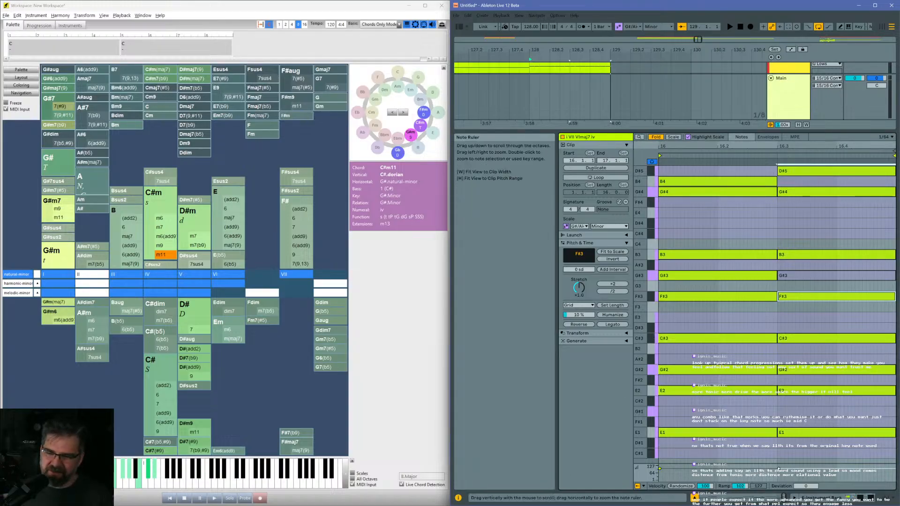
Step: Collapse the clip editor and examine the Serum 2, Sq Lead and Bass tracks' clips around bar 193
left_click_drag(675, 133, 680, 422)
left_click_drag(634, 51, 627, 9)
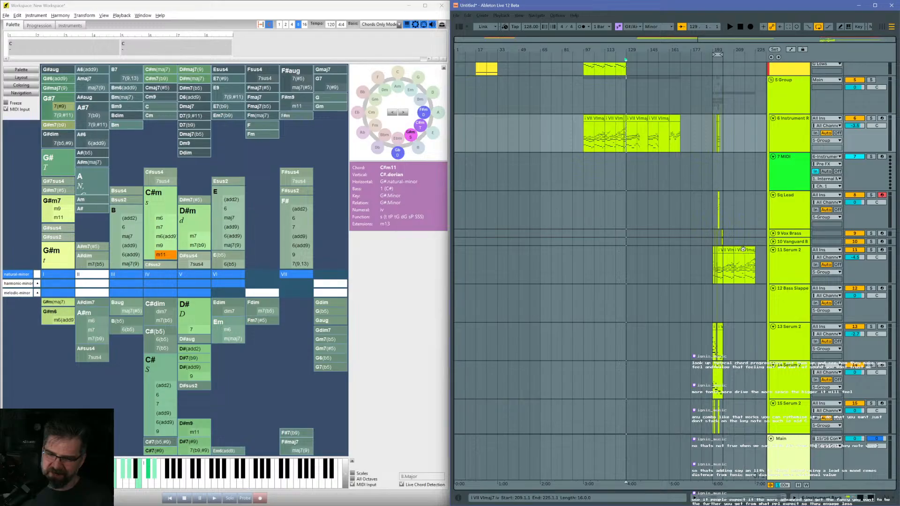
left_click_drag(746, 49, 696, 97)
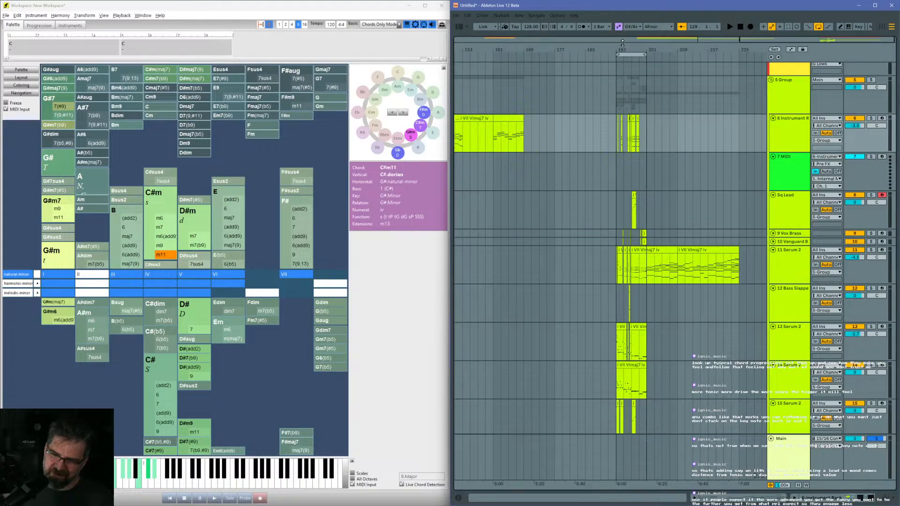
left_click_drag(624, 49, 573, 50)
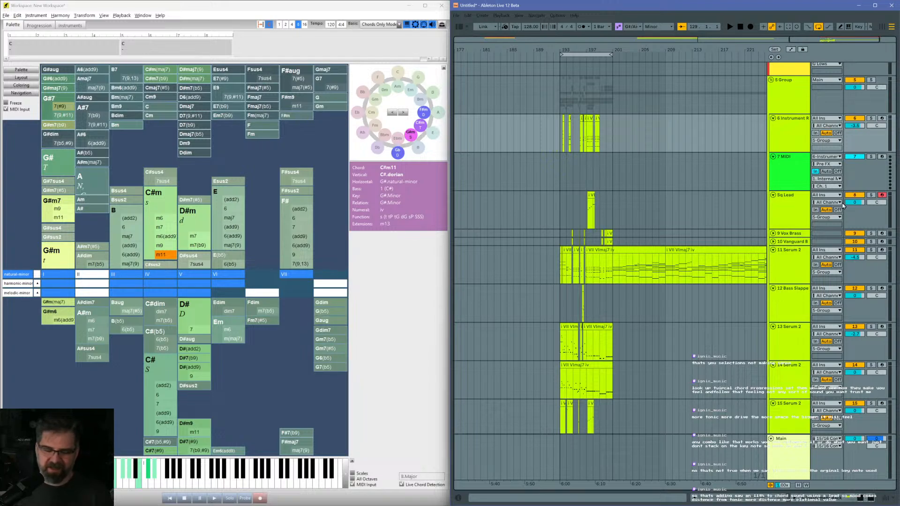
scroll(796, 324, "down", 1)
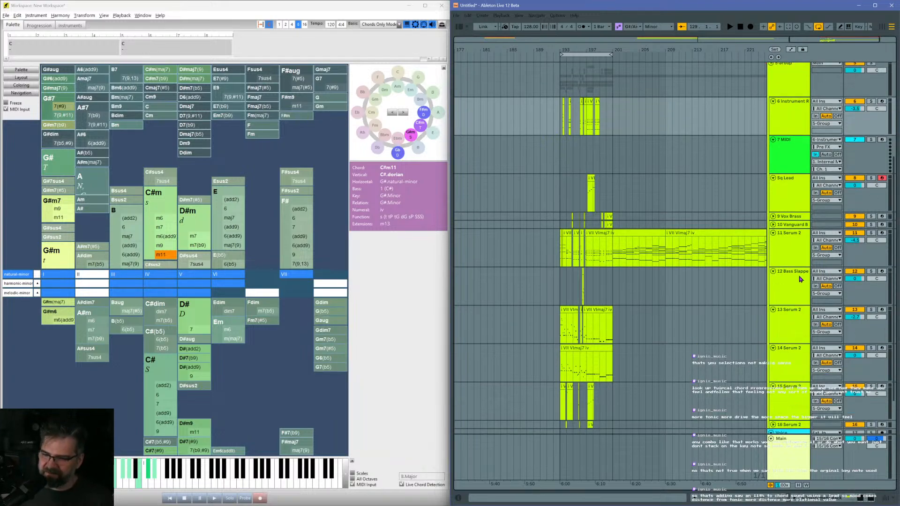
Step: Solo the 11 Serum 2 track briefly to isolate its chord clips, and switch the solo off again
left_click(871, 234)
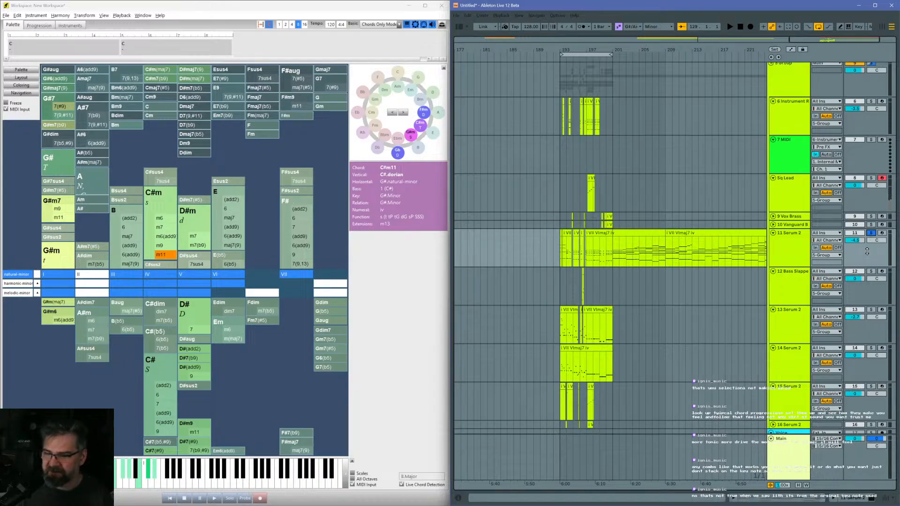
left_click(871, 234)
left_click(620, 258)
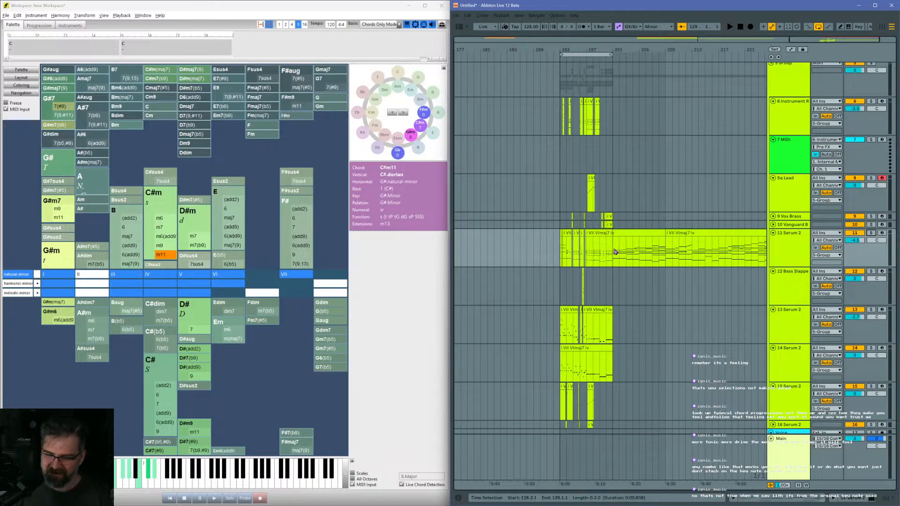
Step: Examine the arrangement around bars 201 and 225, where the Serum 2 clips end, and the short Sq Lead clip
left_click(611, 274)
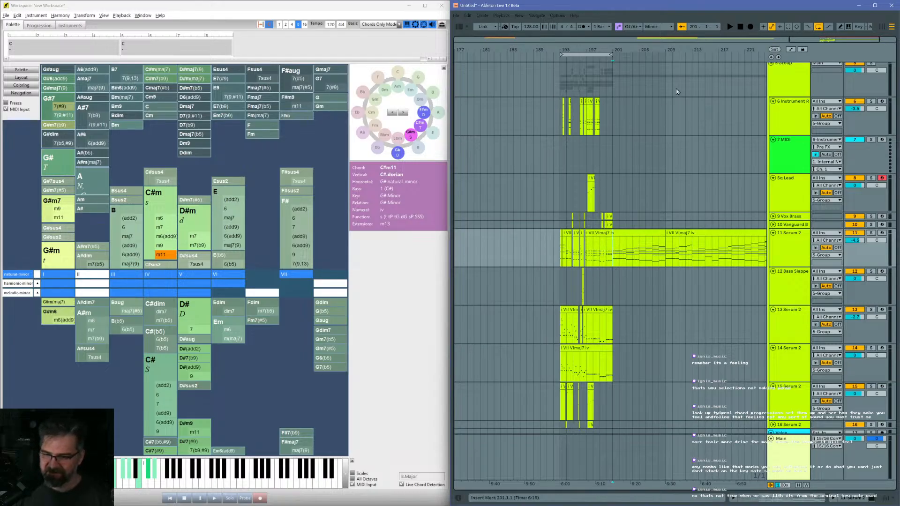
scroll(704, 99, "down", 3)
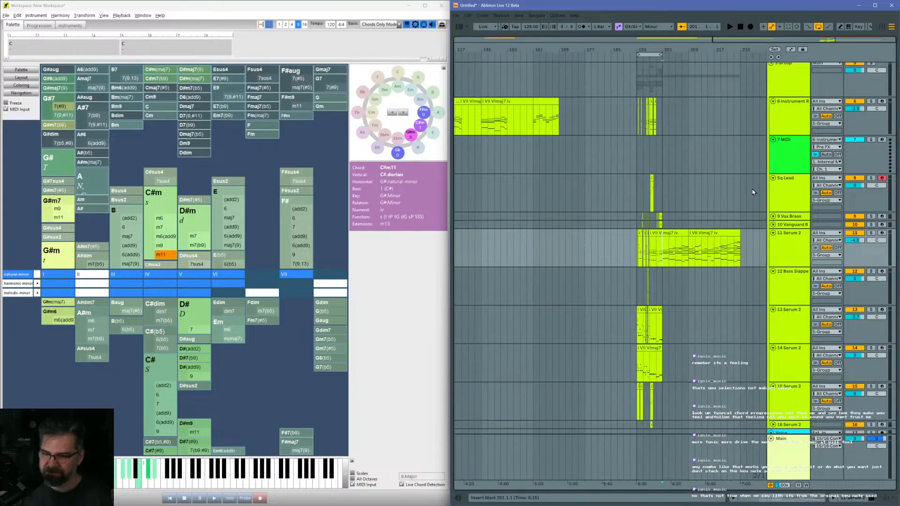
left_click(742, 251)
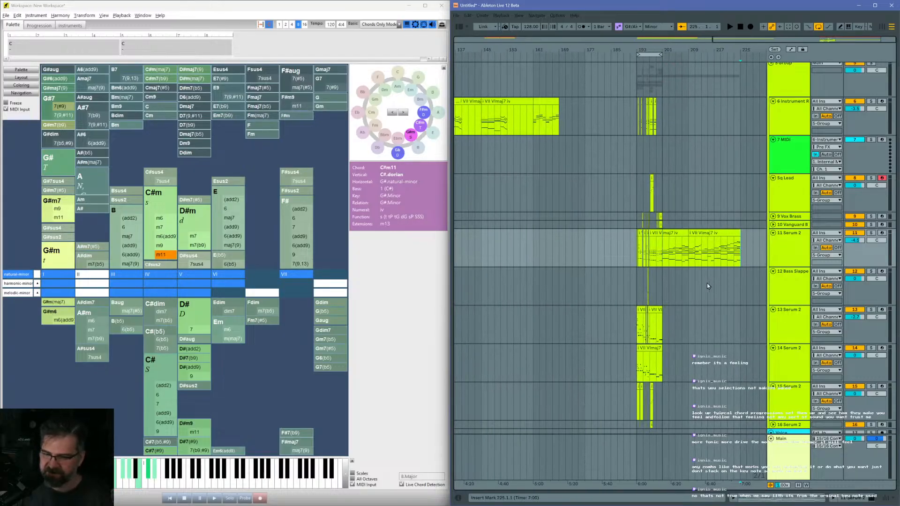
left_click(668, 285)
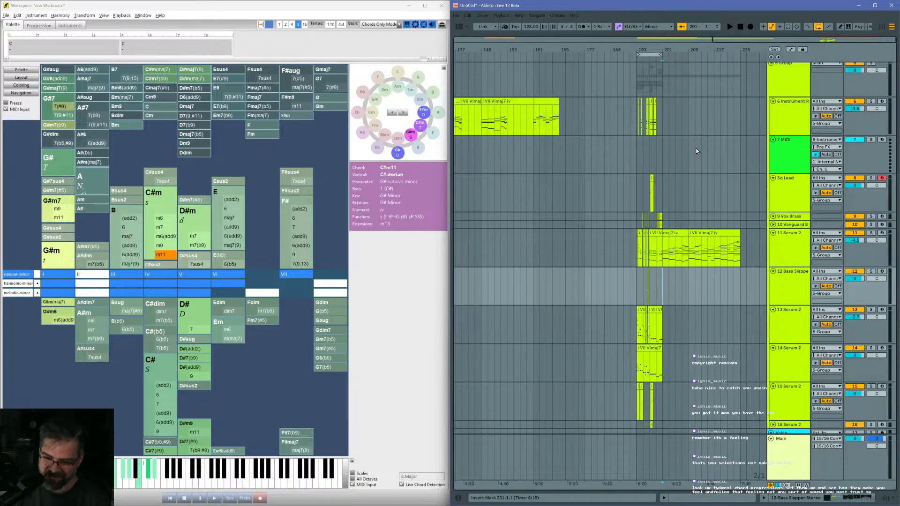
left_click(651, 180)
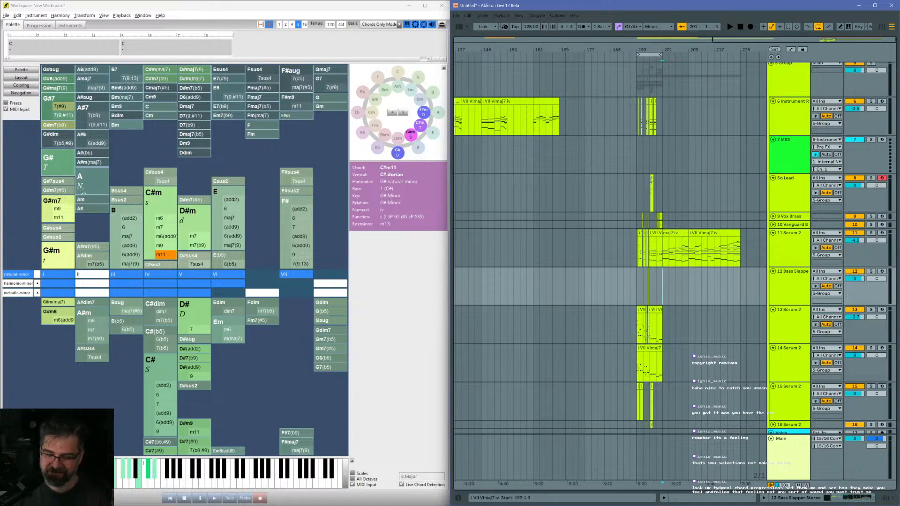